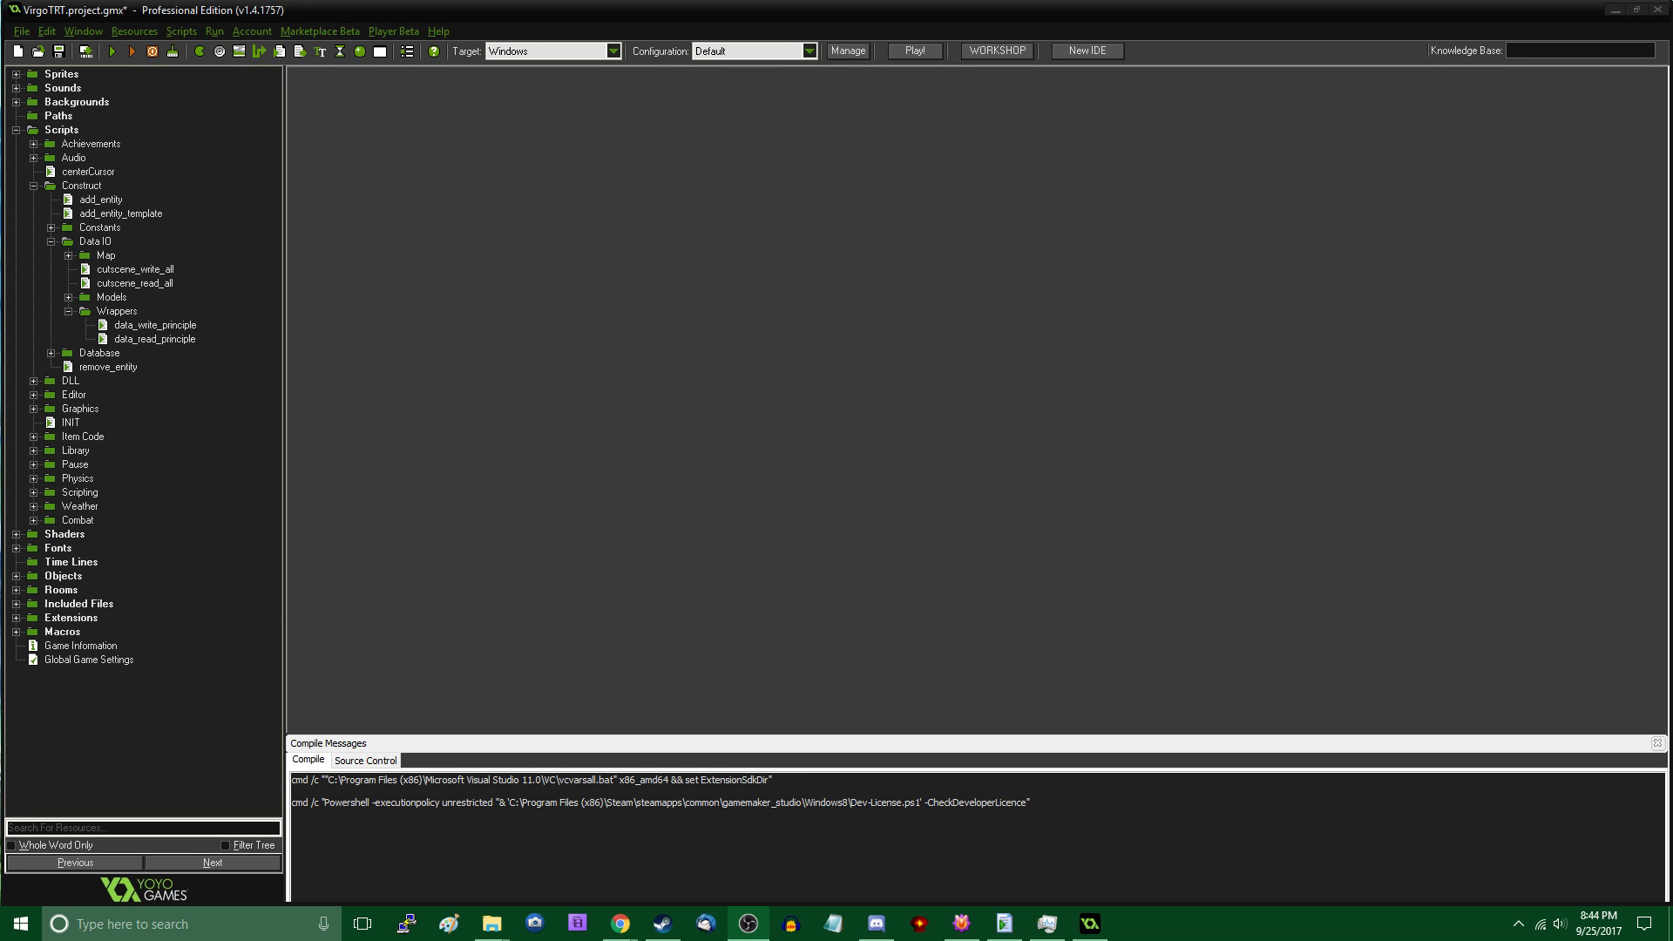
left_click(1043, 477)
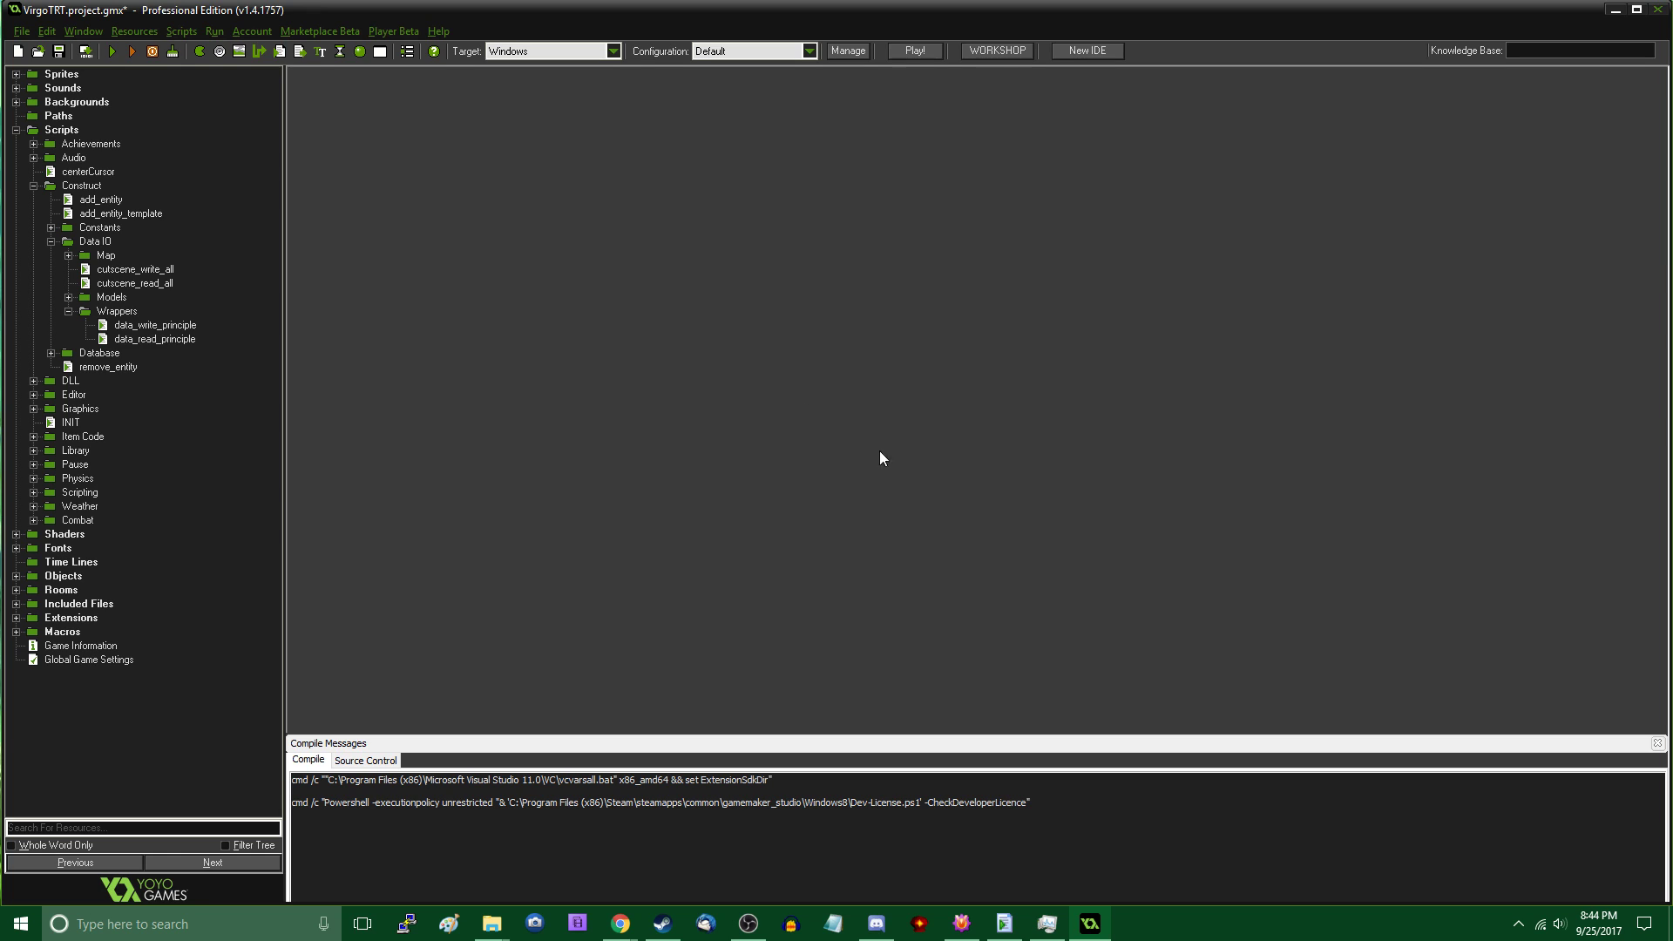
left_click(207, 368)
key("alt+Tab")
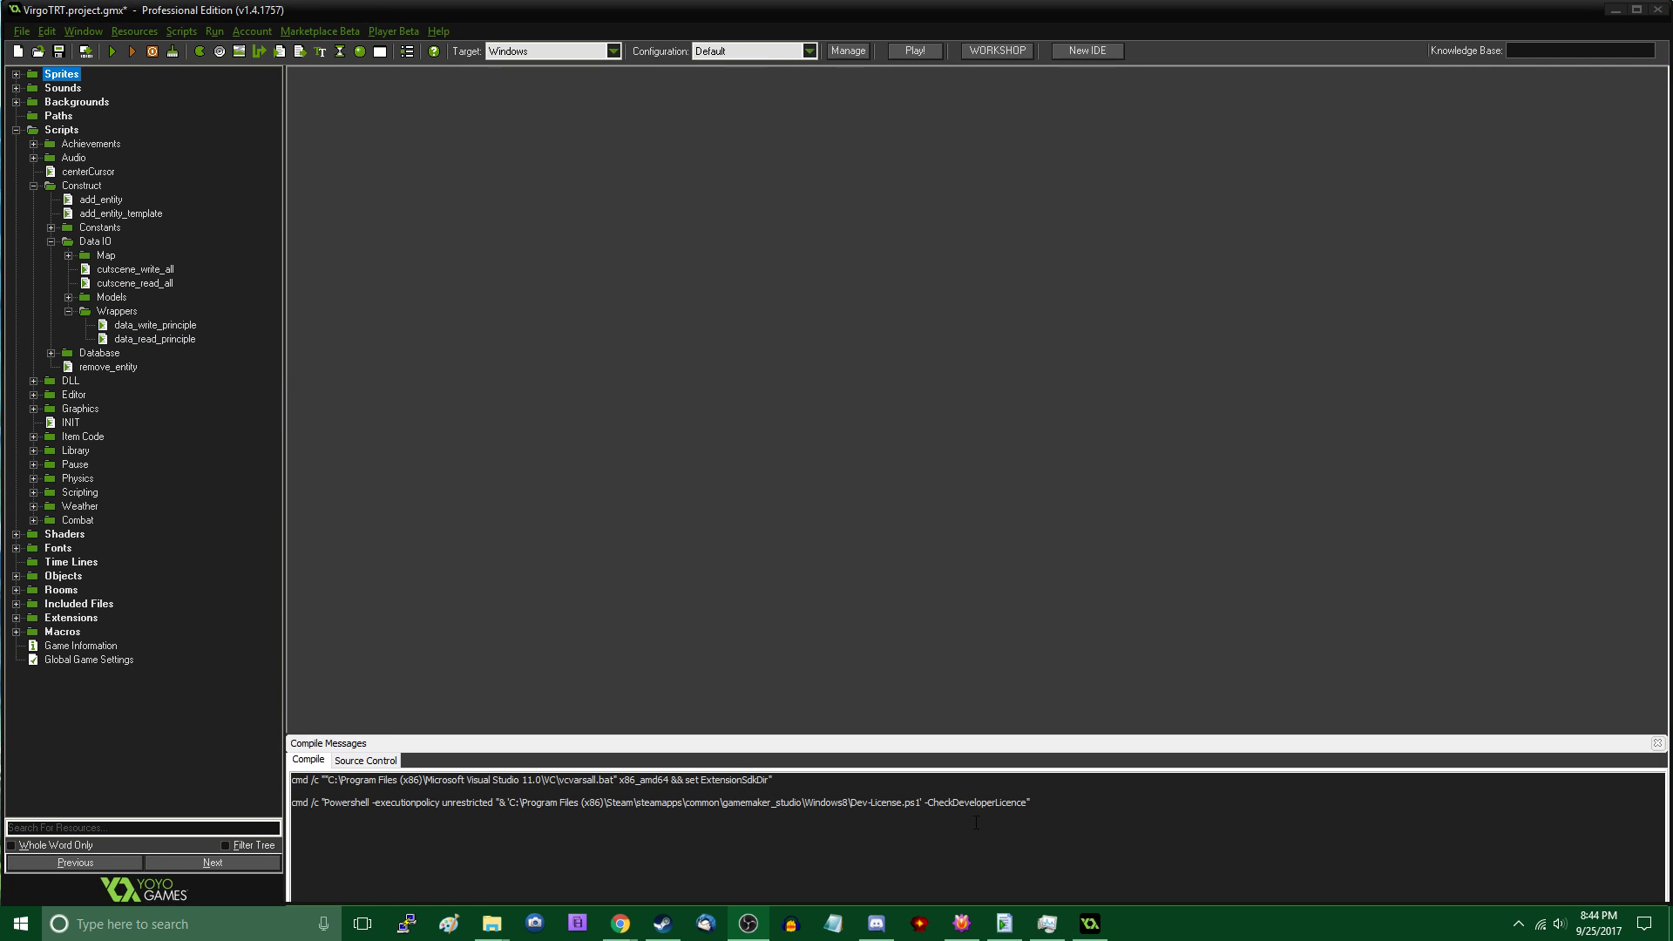
mouse_move(620, 922)
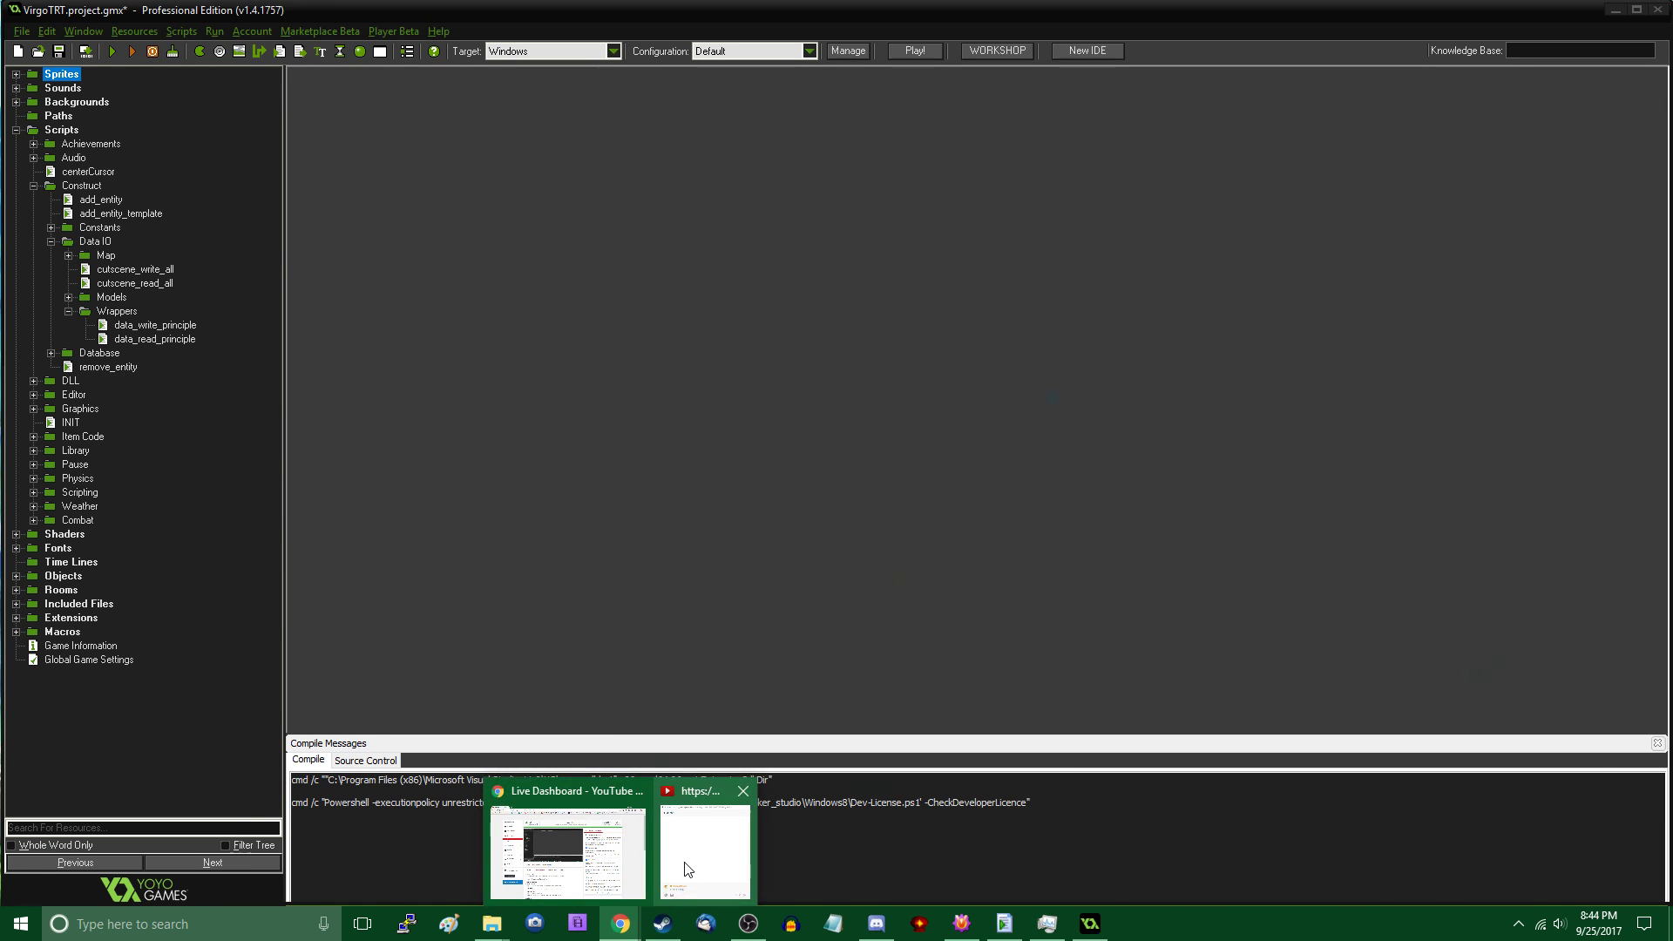
left_click(685, 863)
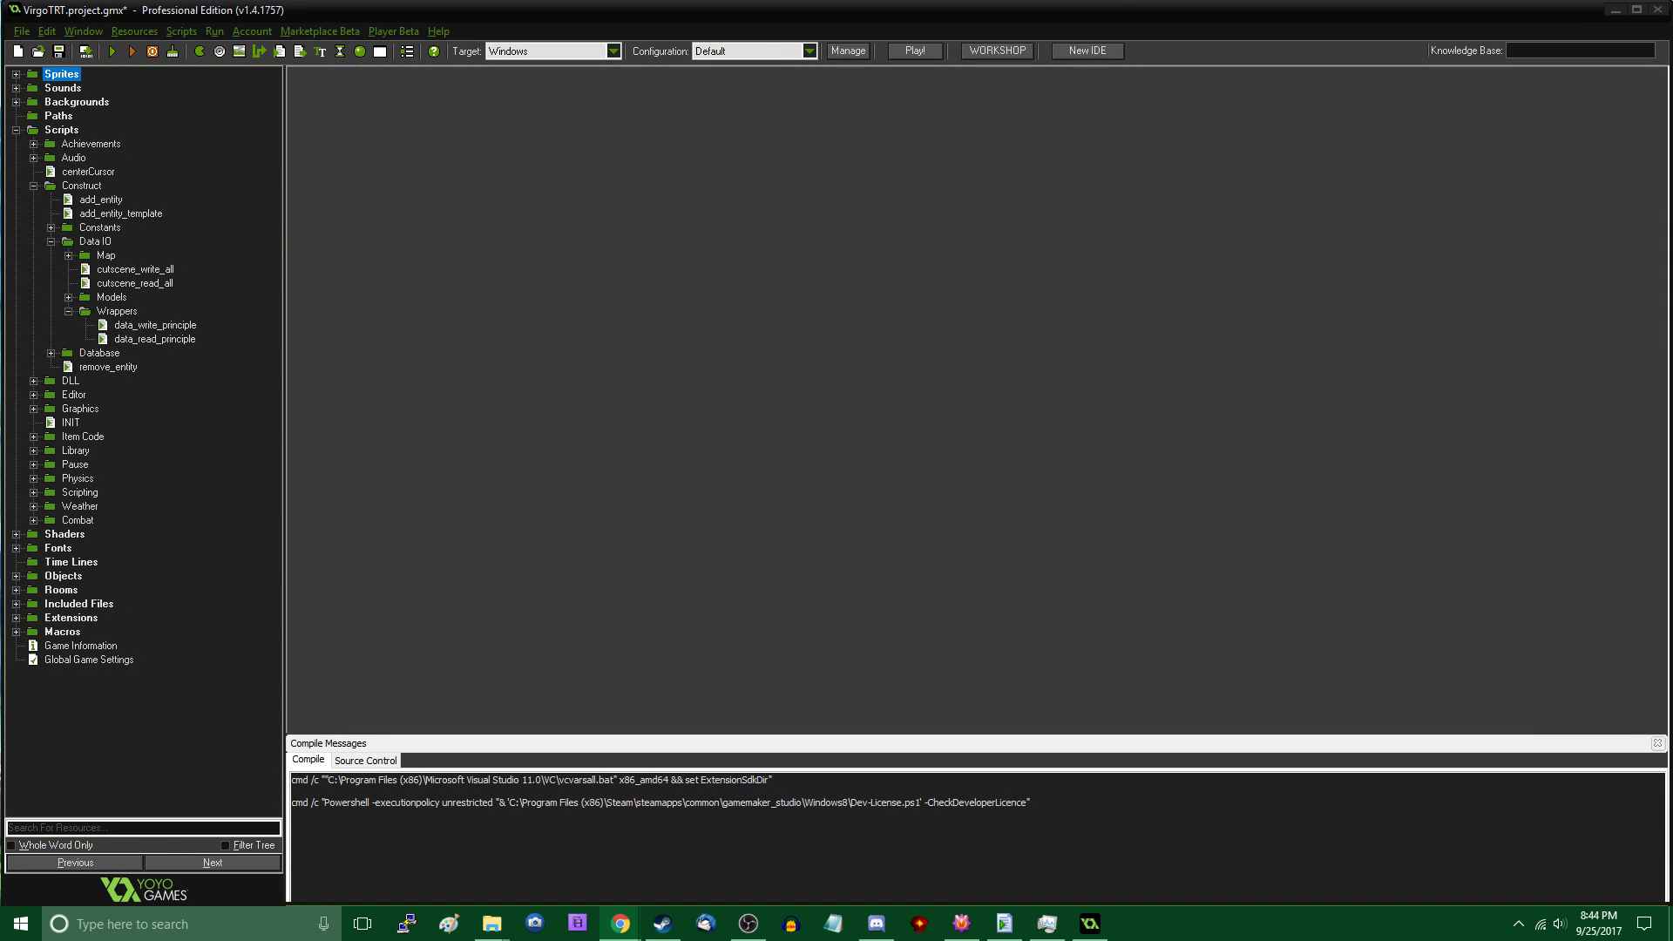
left_click(1009, 472)
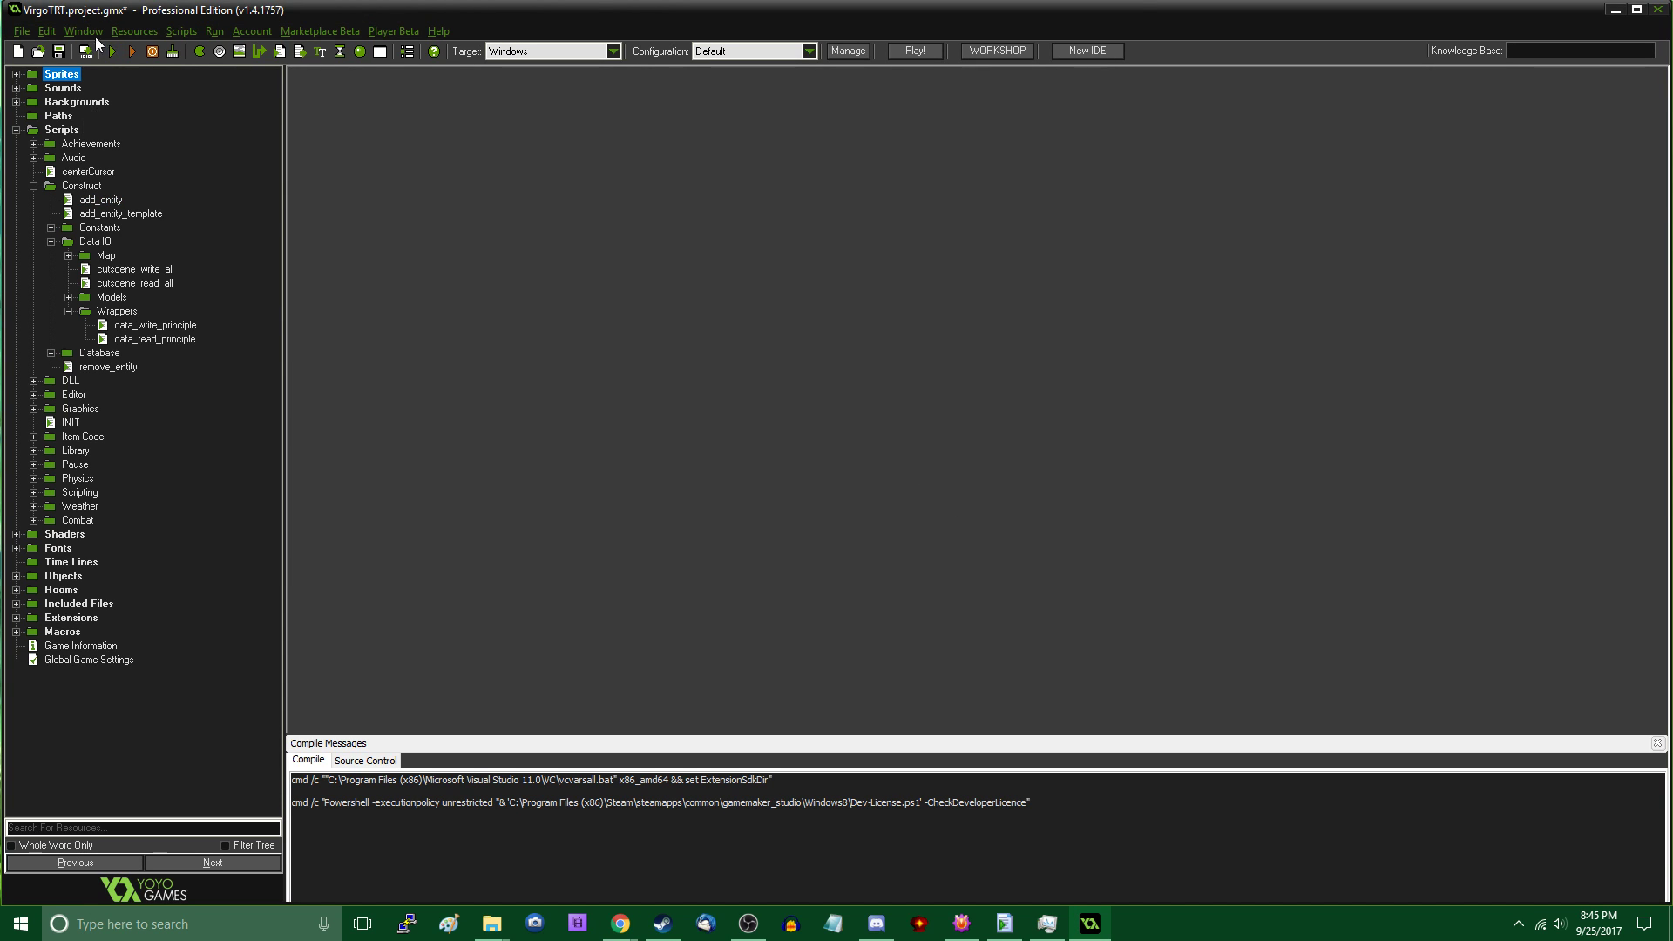
Switch to File Explorer and go up to the GameMaker Projects folder
mouse_move(492, 924)
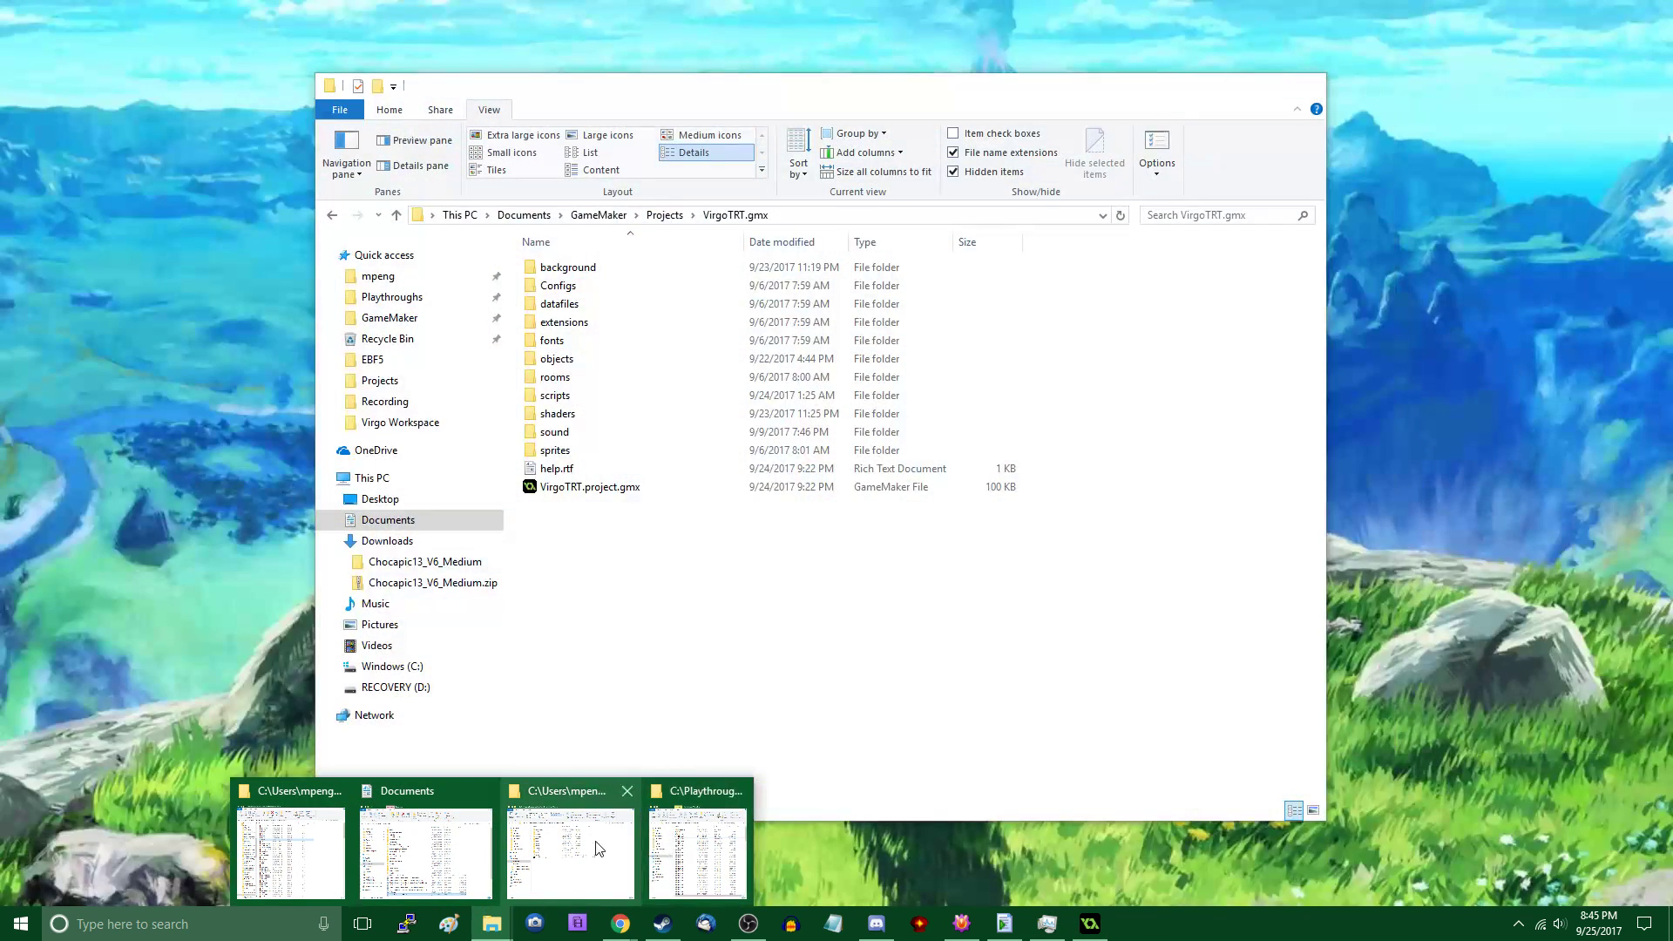
left_click(601, 850)
left_click(664, 216)
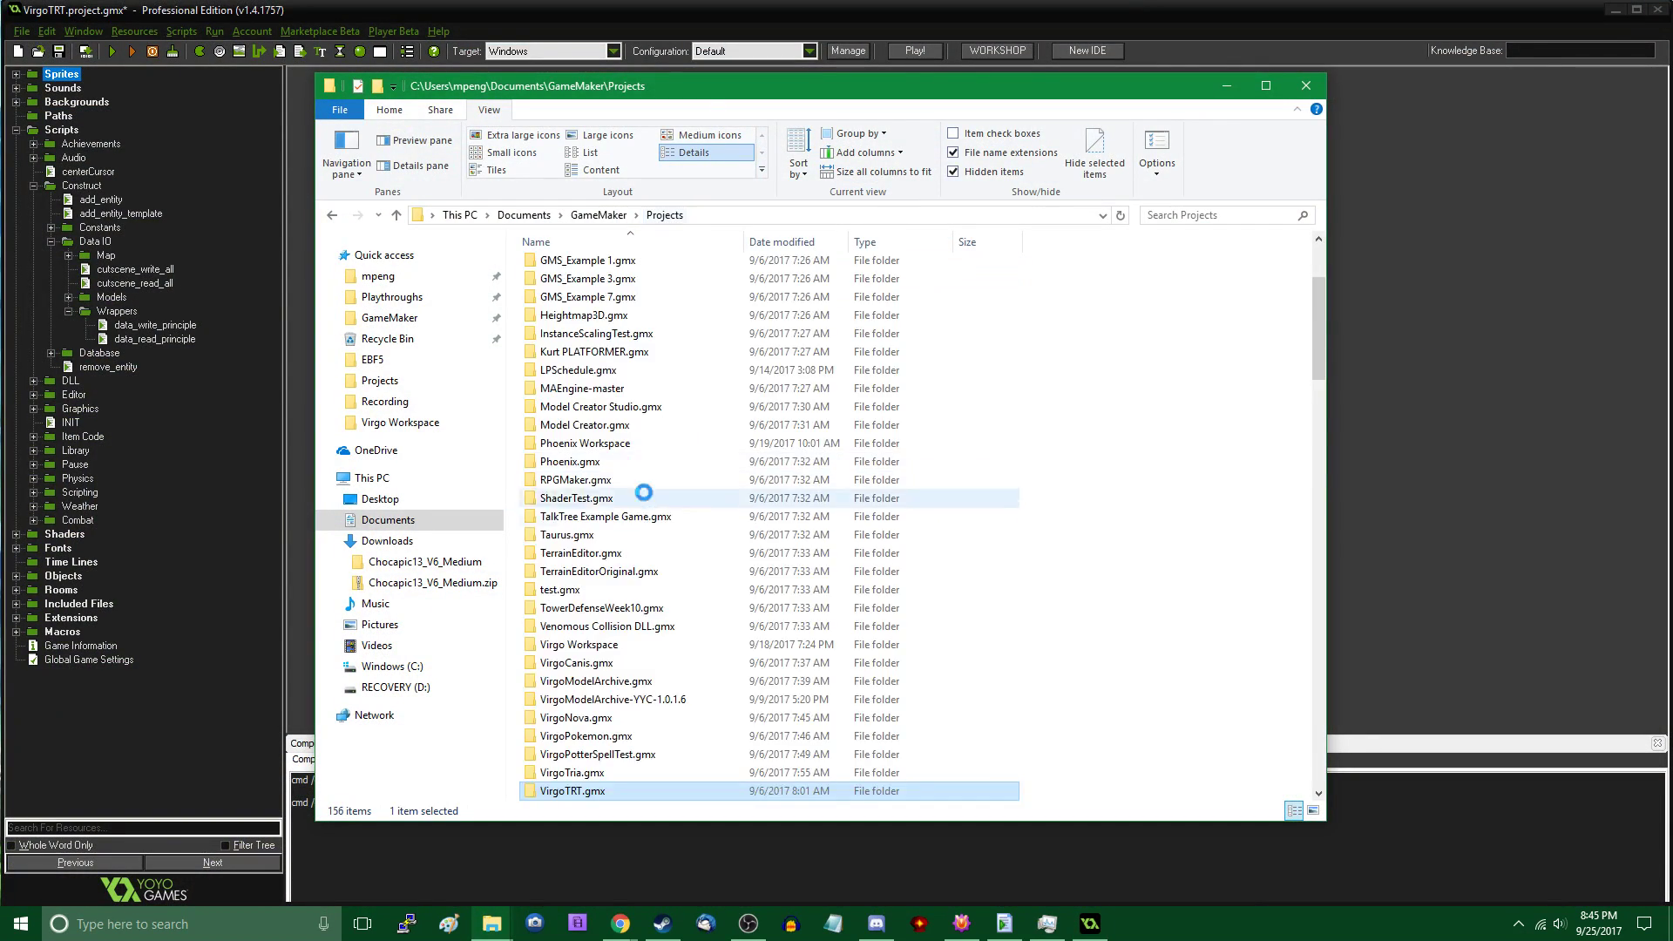
left_click(650, 571)
double_click(650, 570)
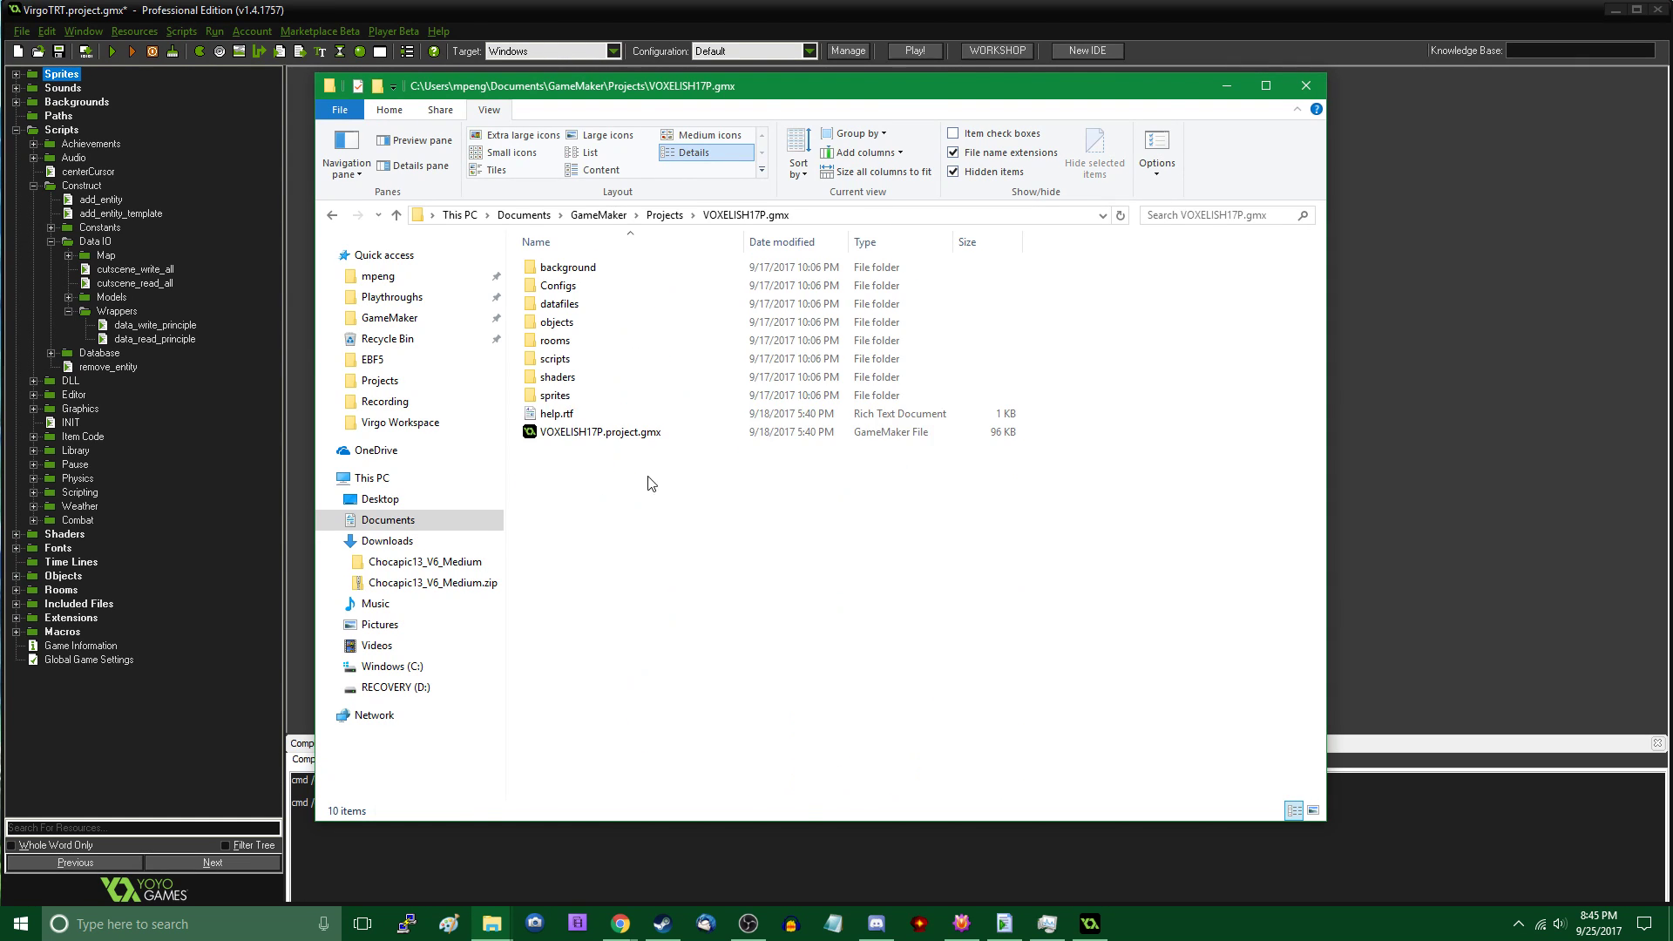
left_click(665, 215)
Launch VOXELISH17P.exe from the VOXELISH17P-YYC-1.7.1.13 project folder and put the file window out of the way
scroll(701, 570, "down", 5)
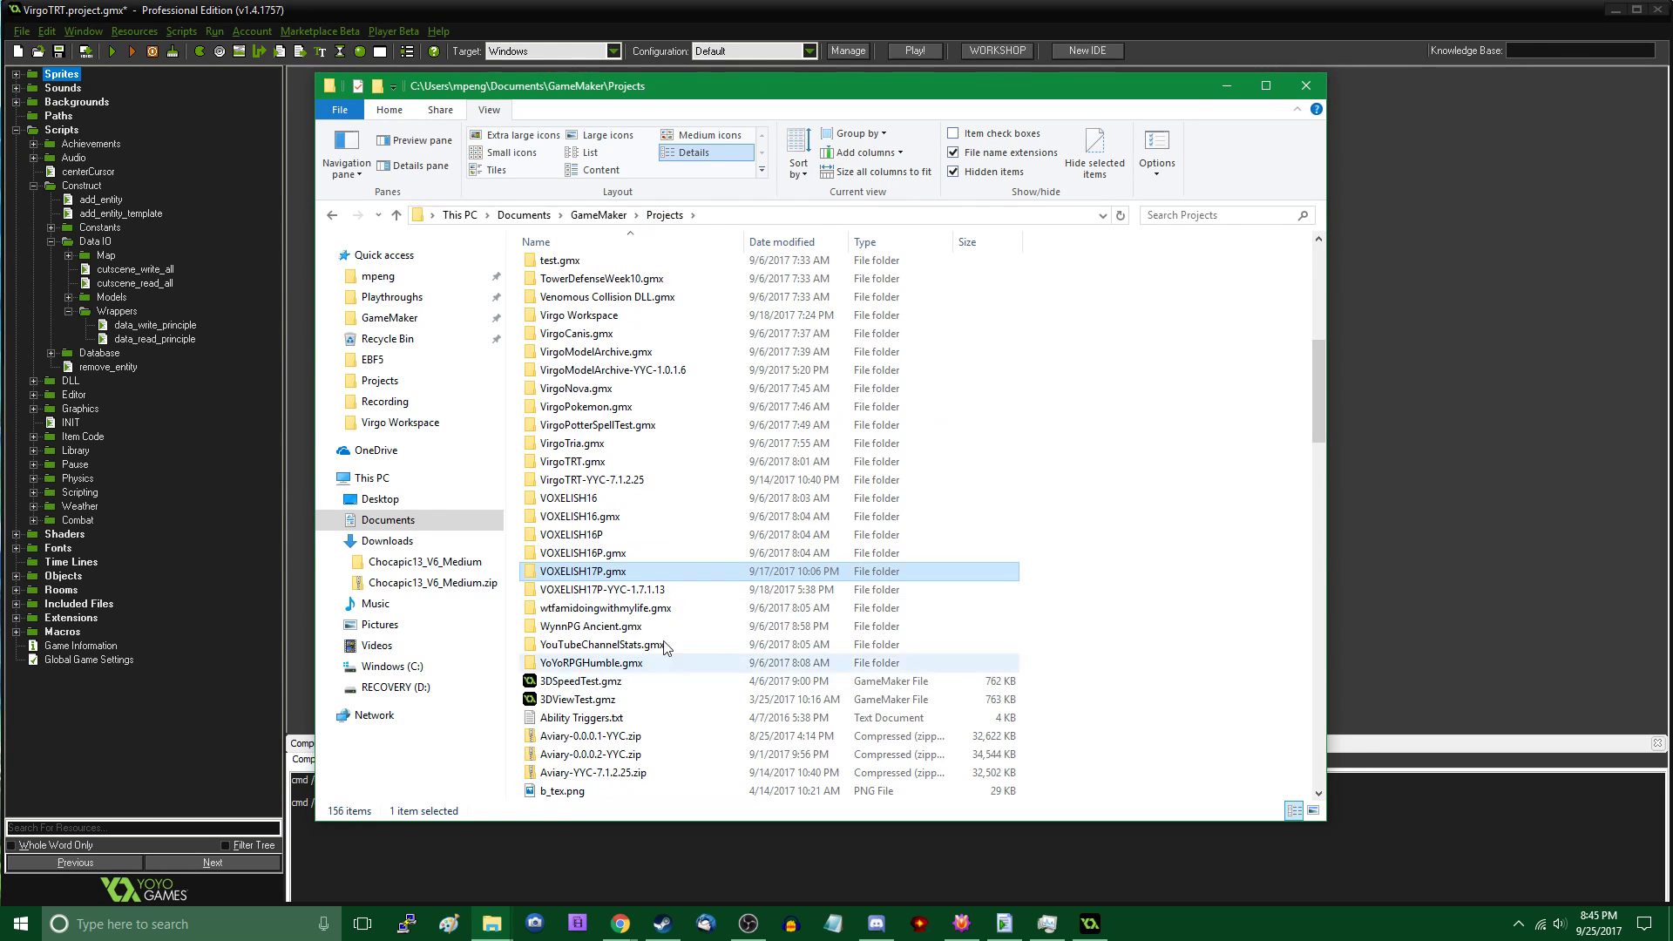
double_click(681, 577)
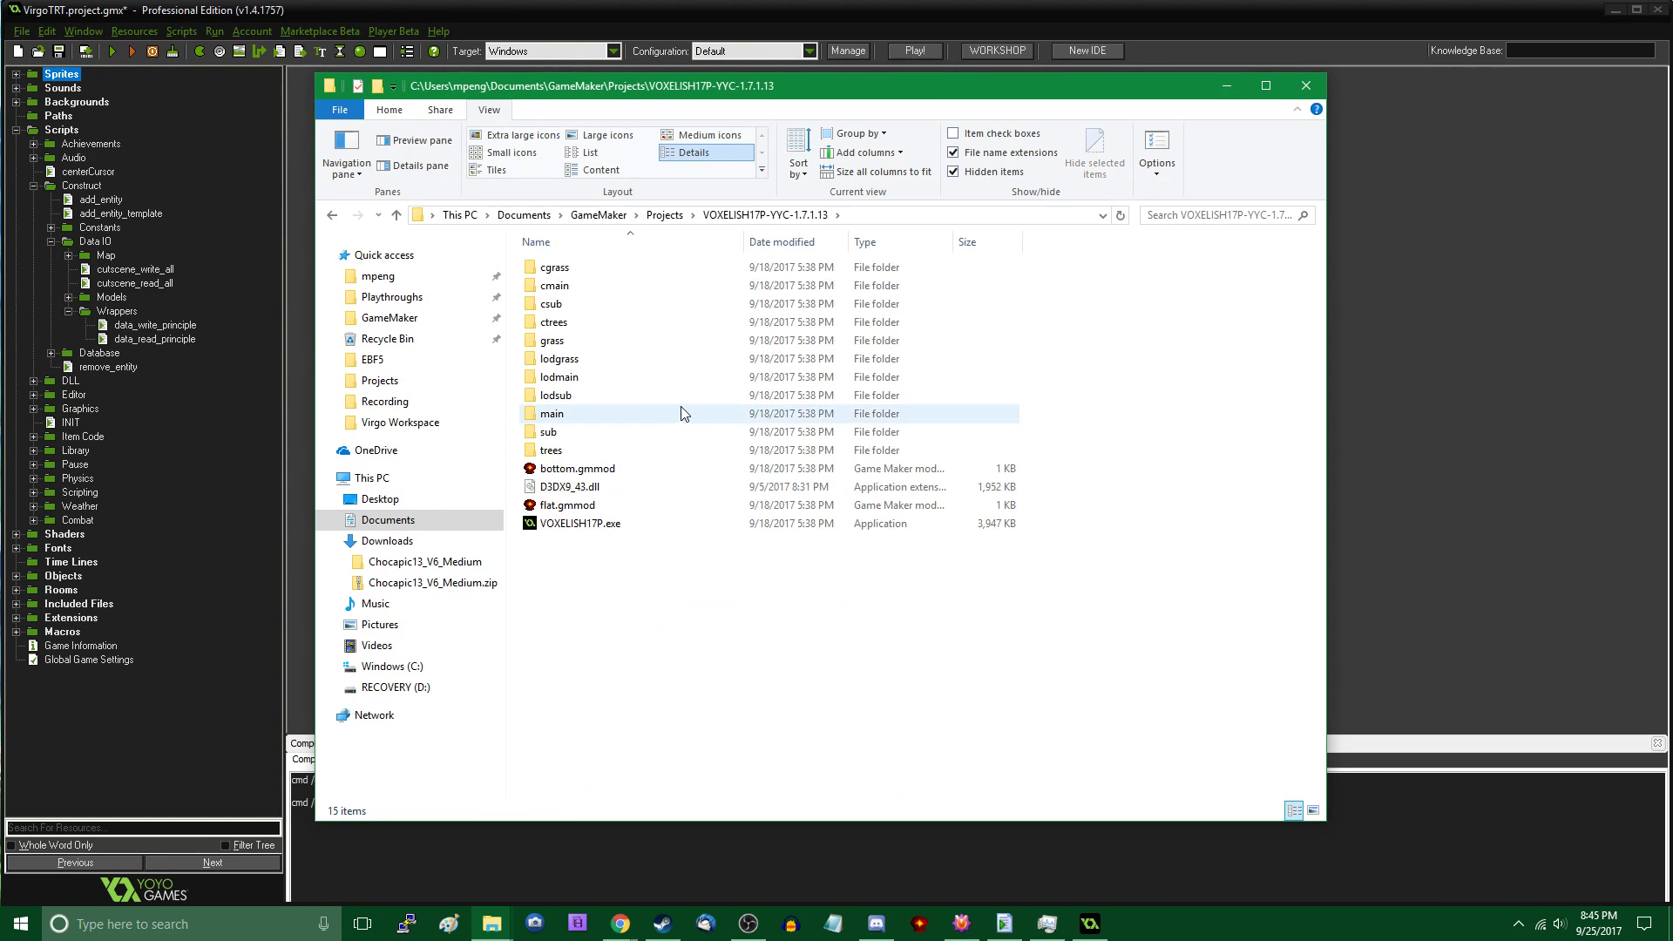
left_click(620, 523)
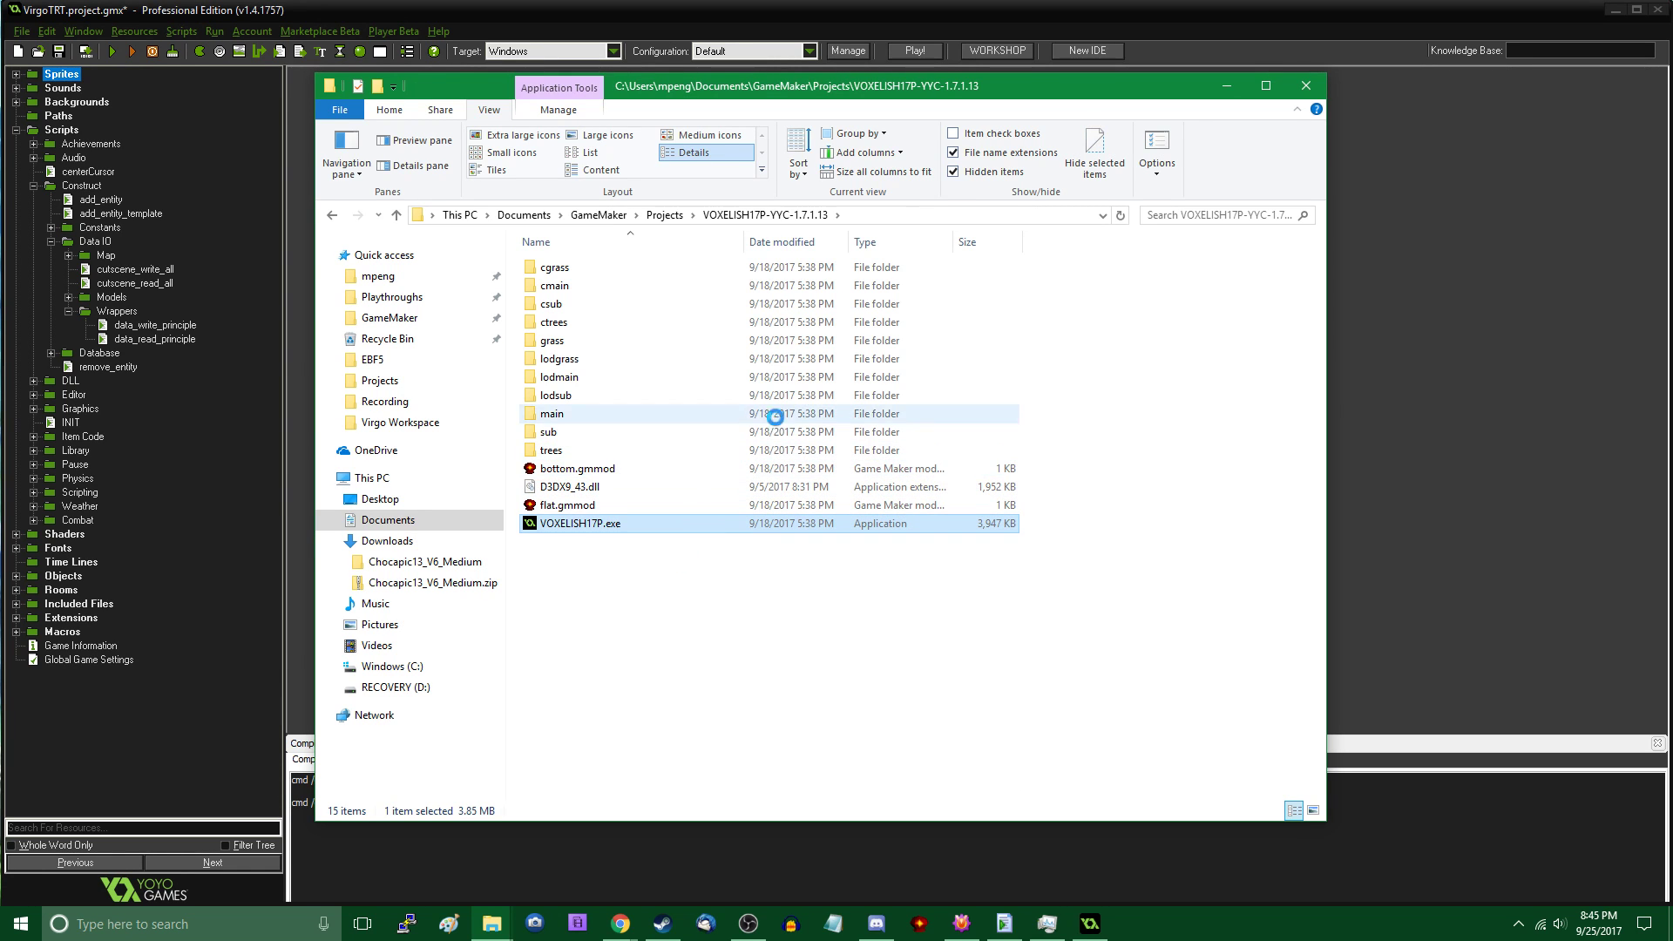
left_click(1227, 86)
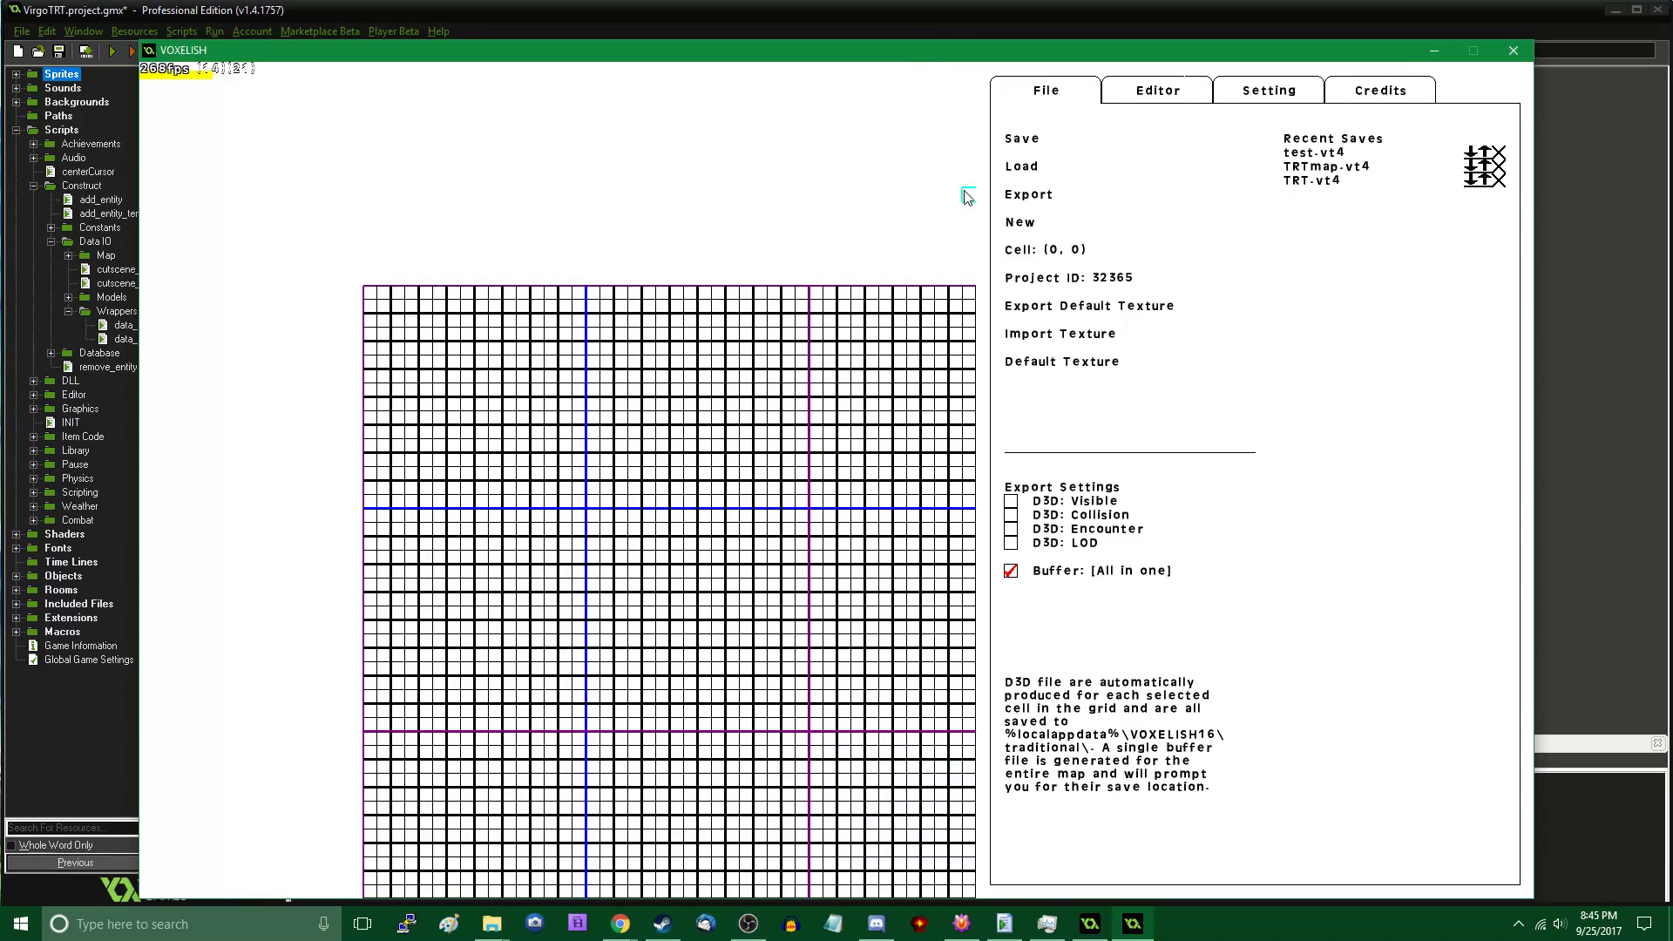
In the editor settings, select a 10 by 10 block of map cells starting from the upper-left corner of the cell grid
left_click(1120, 141)
left_click(935, 464)
left_click(1157, 90)
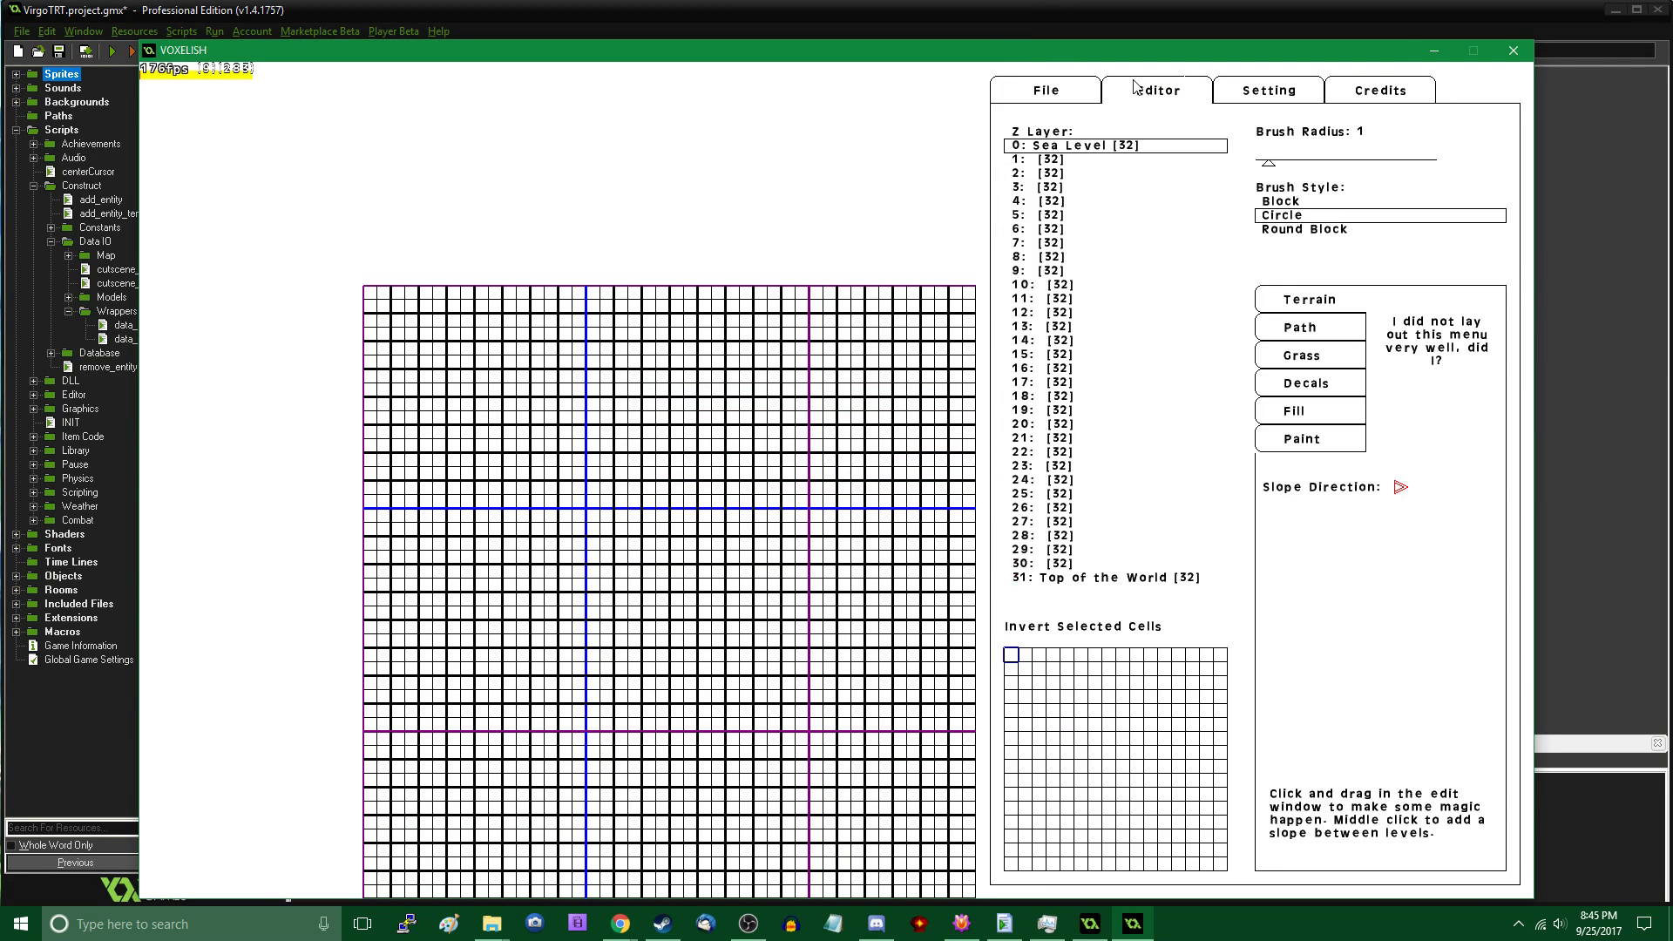
left_click_drag(1013, 655, 1070, 664)
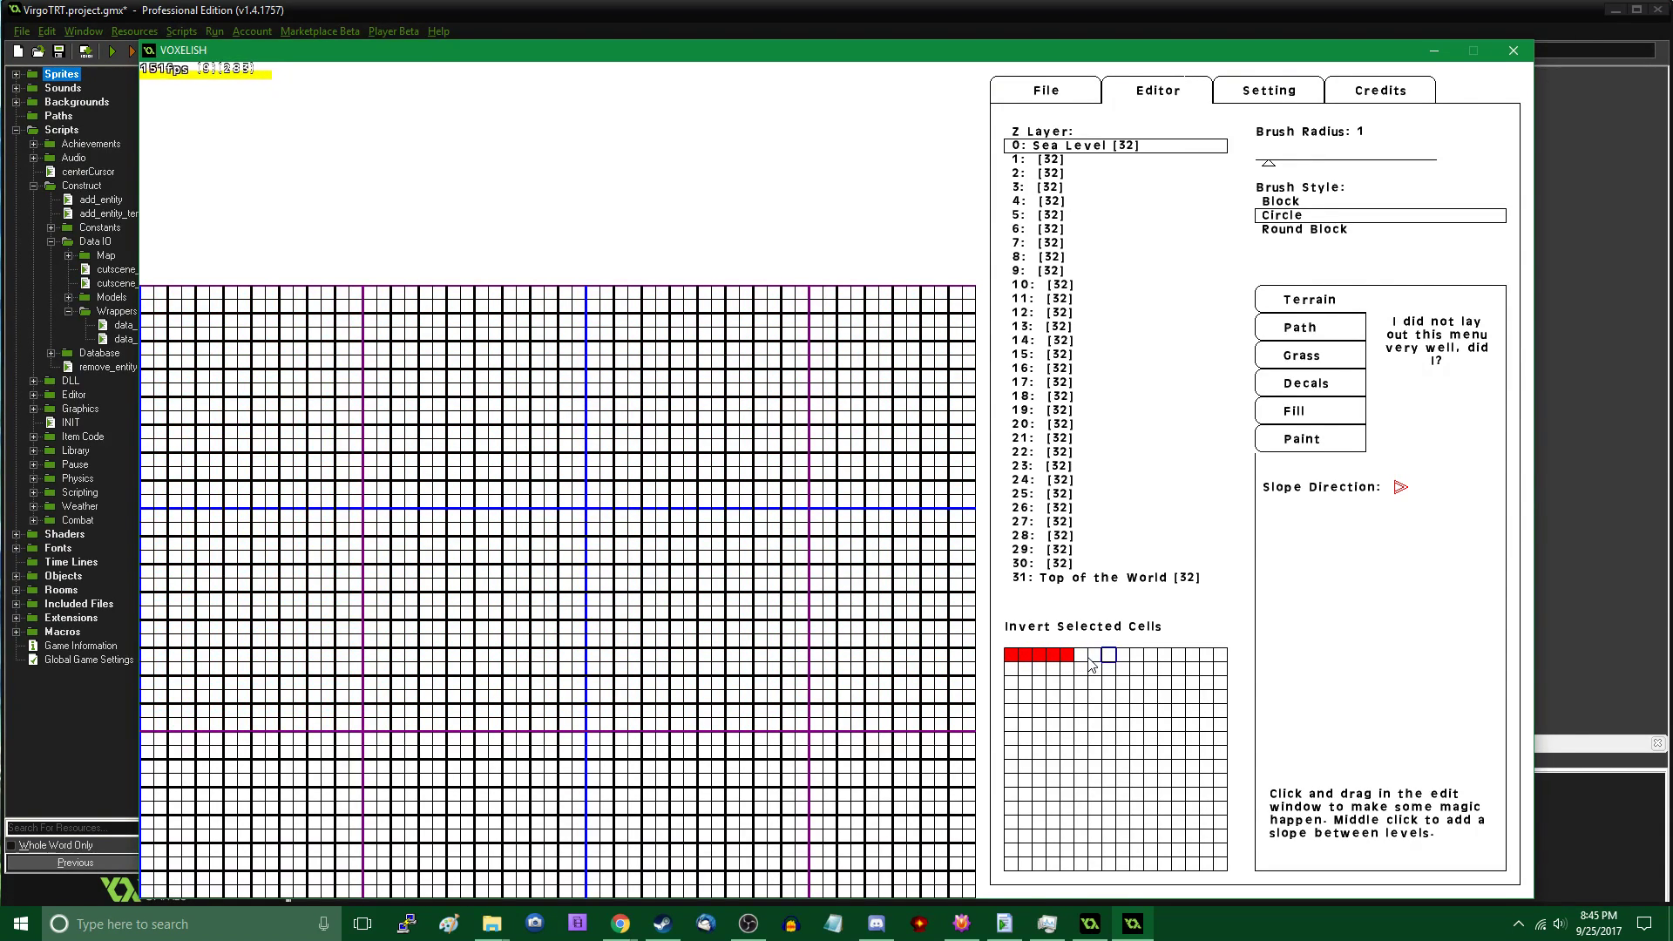
left_click(1091, 659)
left_click_drag(1090, 663, 1083, 660)
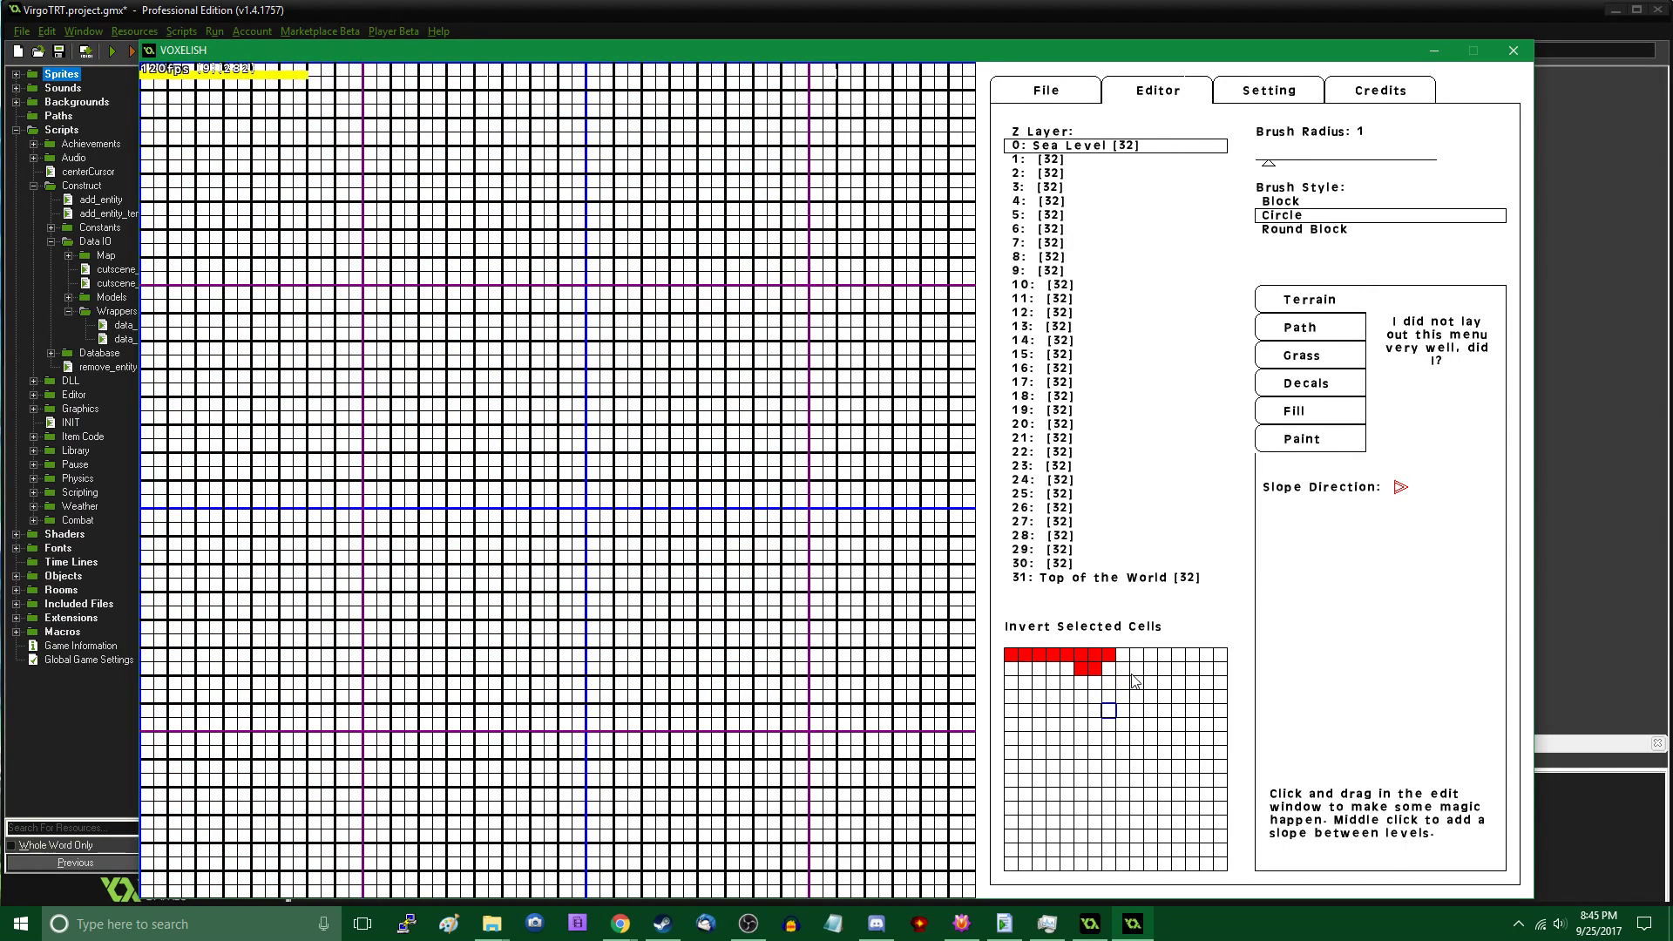
mouse_move(1111, 755)
left_mouse_down()
mouse_move(1018, 755)
mouse_move(1011, 681)
mouse_move(1025, 676)
mouse_move(1028, 741)
mouse_move(1042, 693)
mouse_move(1059, 744)
mouse_move(1070, 677)
mouse_move(1102, 745)
mouse_move(1118, 671)
mouse_move(1119, 748)
left_mouse_up()
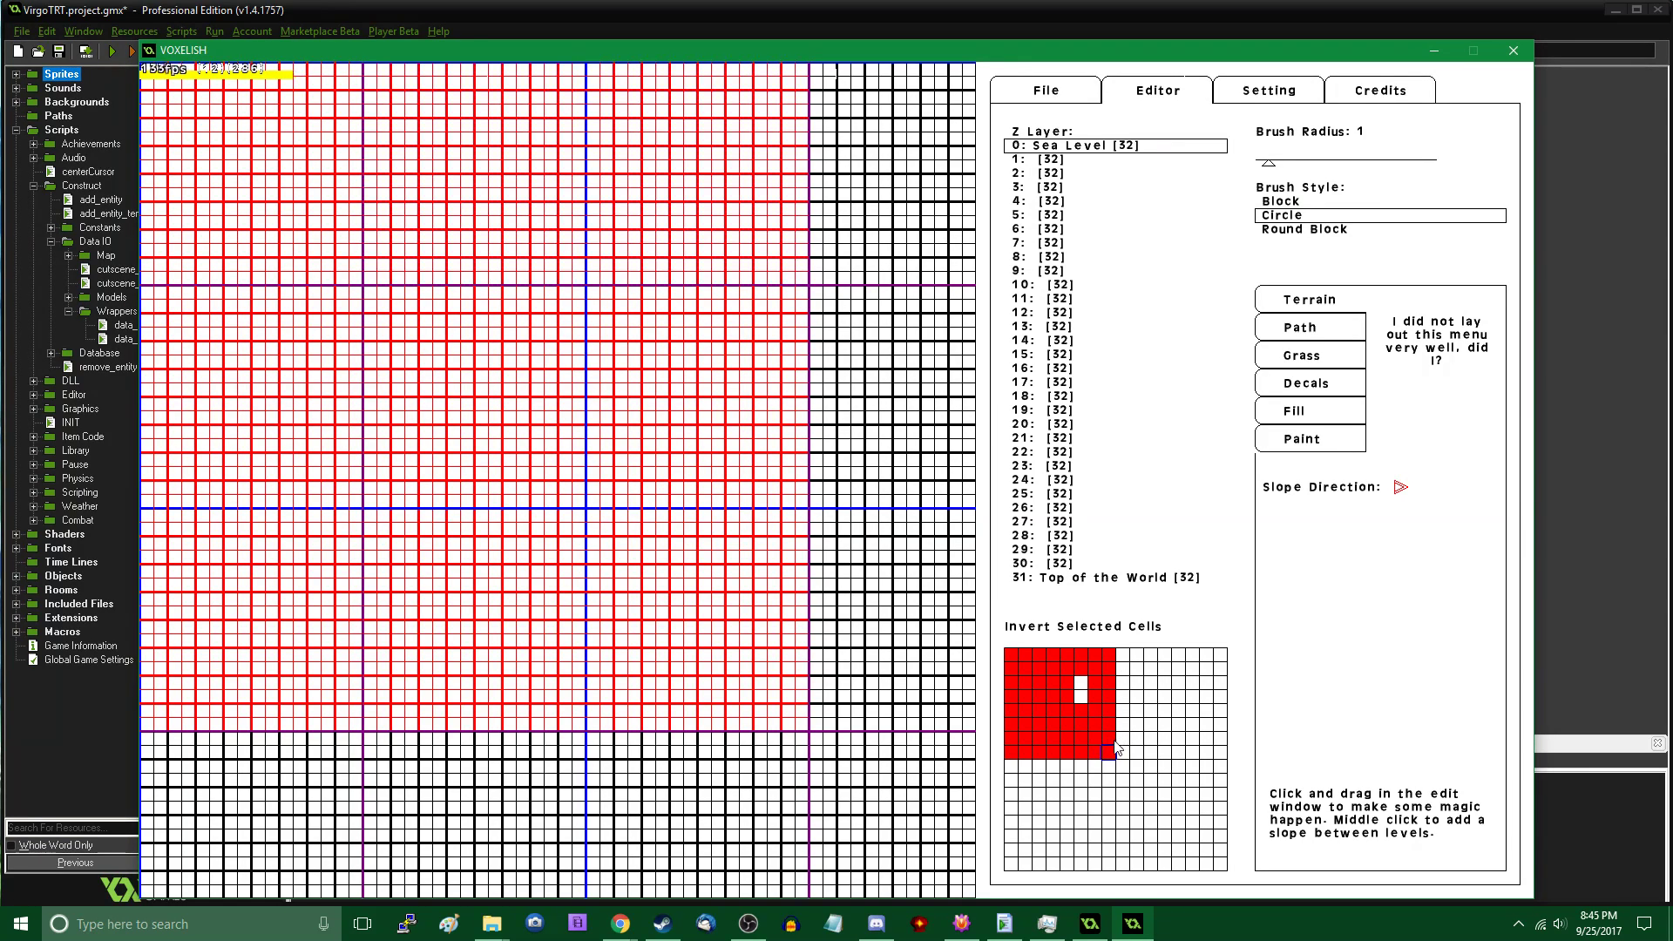
mouse_move(1089, 689)
left_mouse_down()
mouse_move(1124, 658)
mouse_move(1124, 737)
mouse_move(1012, 784)
mouse_move(1128, 783)
mouse_move(1140, 663)
left_mouse_up()
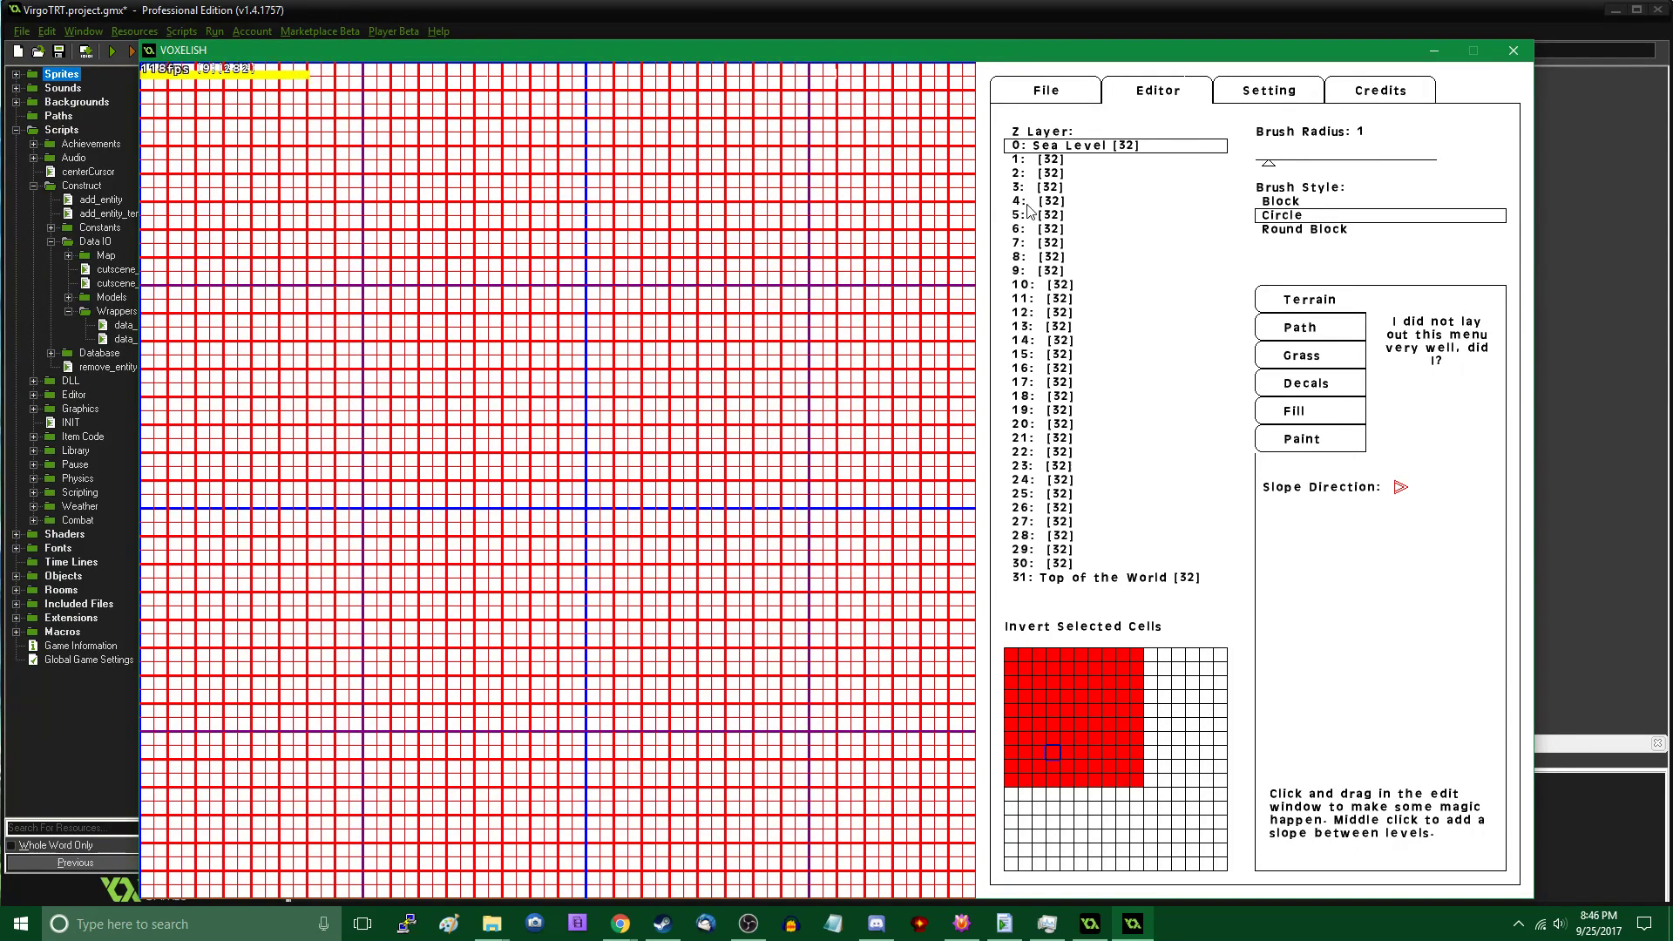
Set the brush style to Round Block and use the Fill tool to fill the current map cell at sea level
left_click(1047, 96)
left_click(1155, 94)
left_click(1318, 336)
left_click(1316, 298)
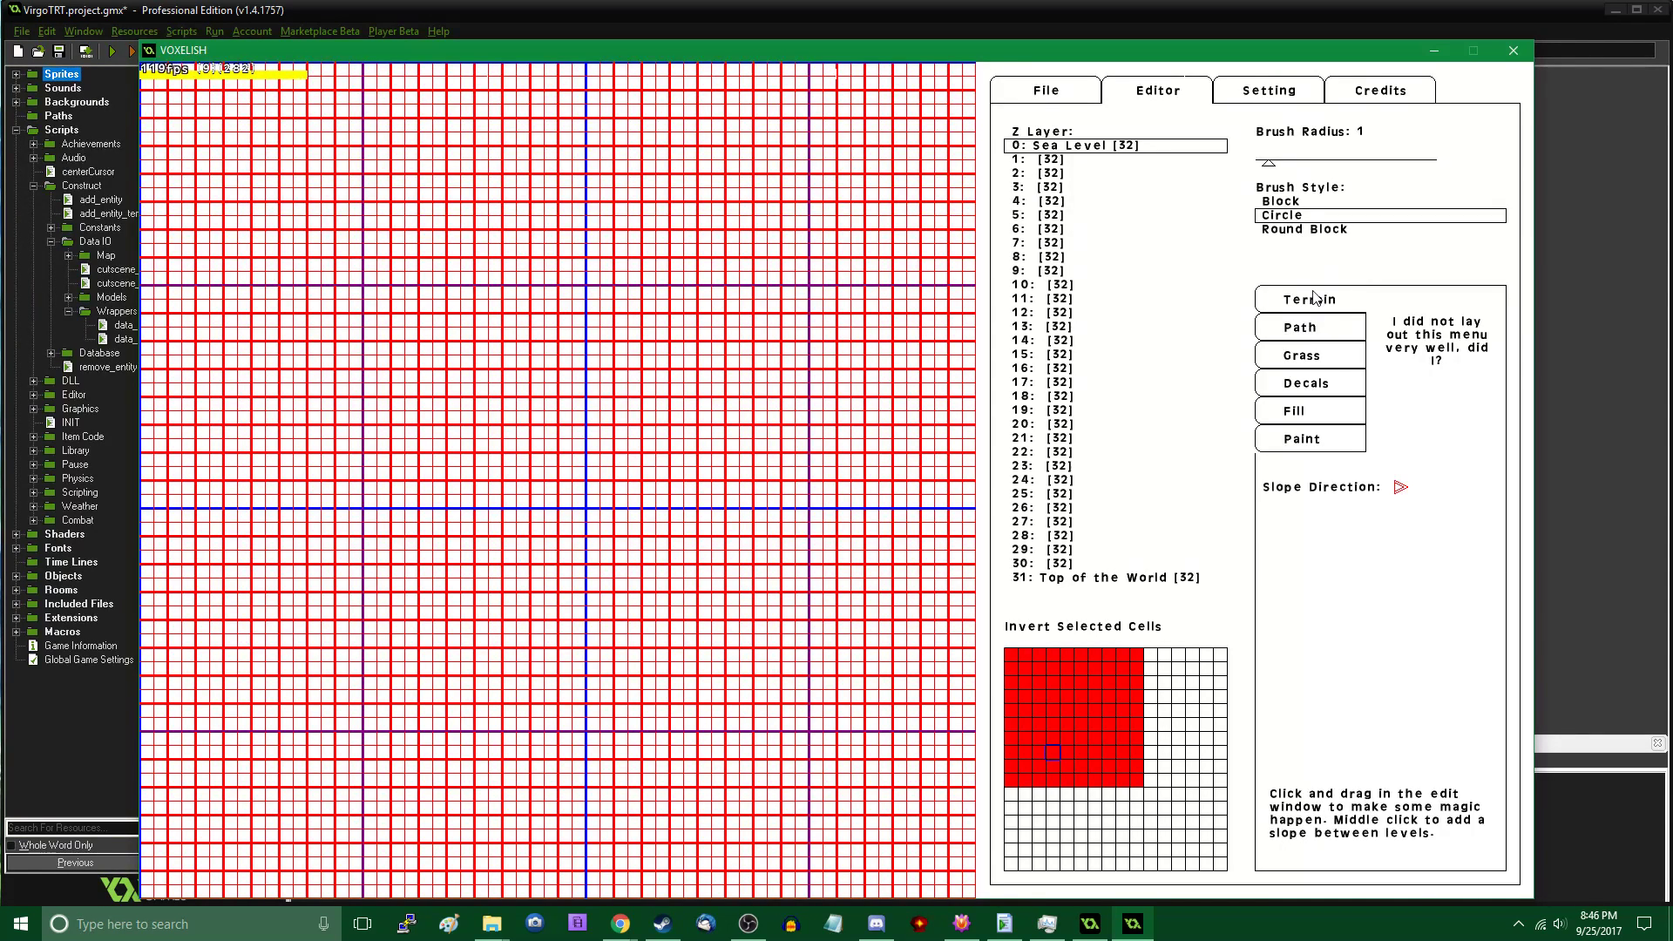
left_click(1299, 232)
left_click(1304, 413)
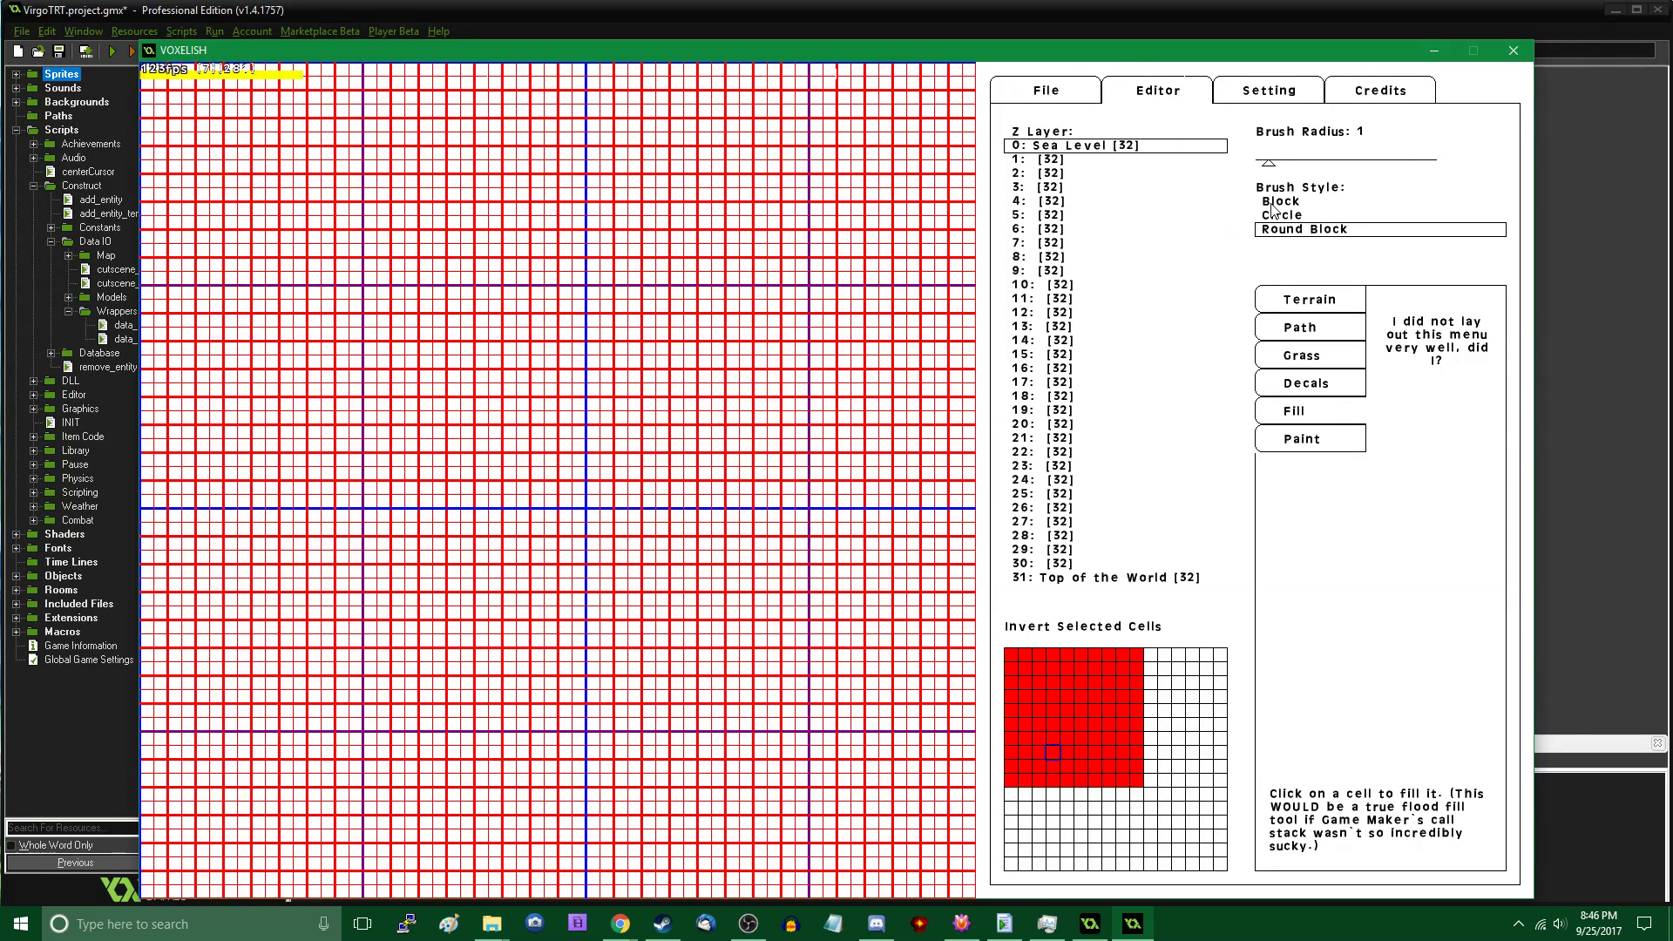
left_click(730, 291)
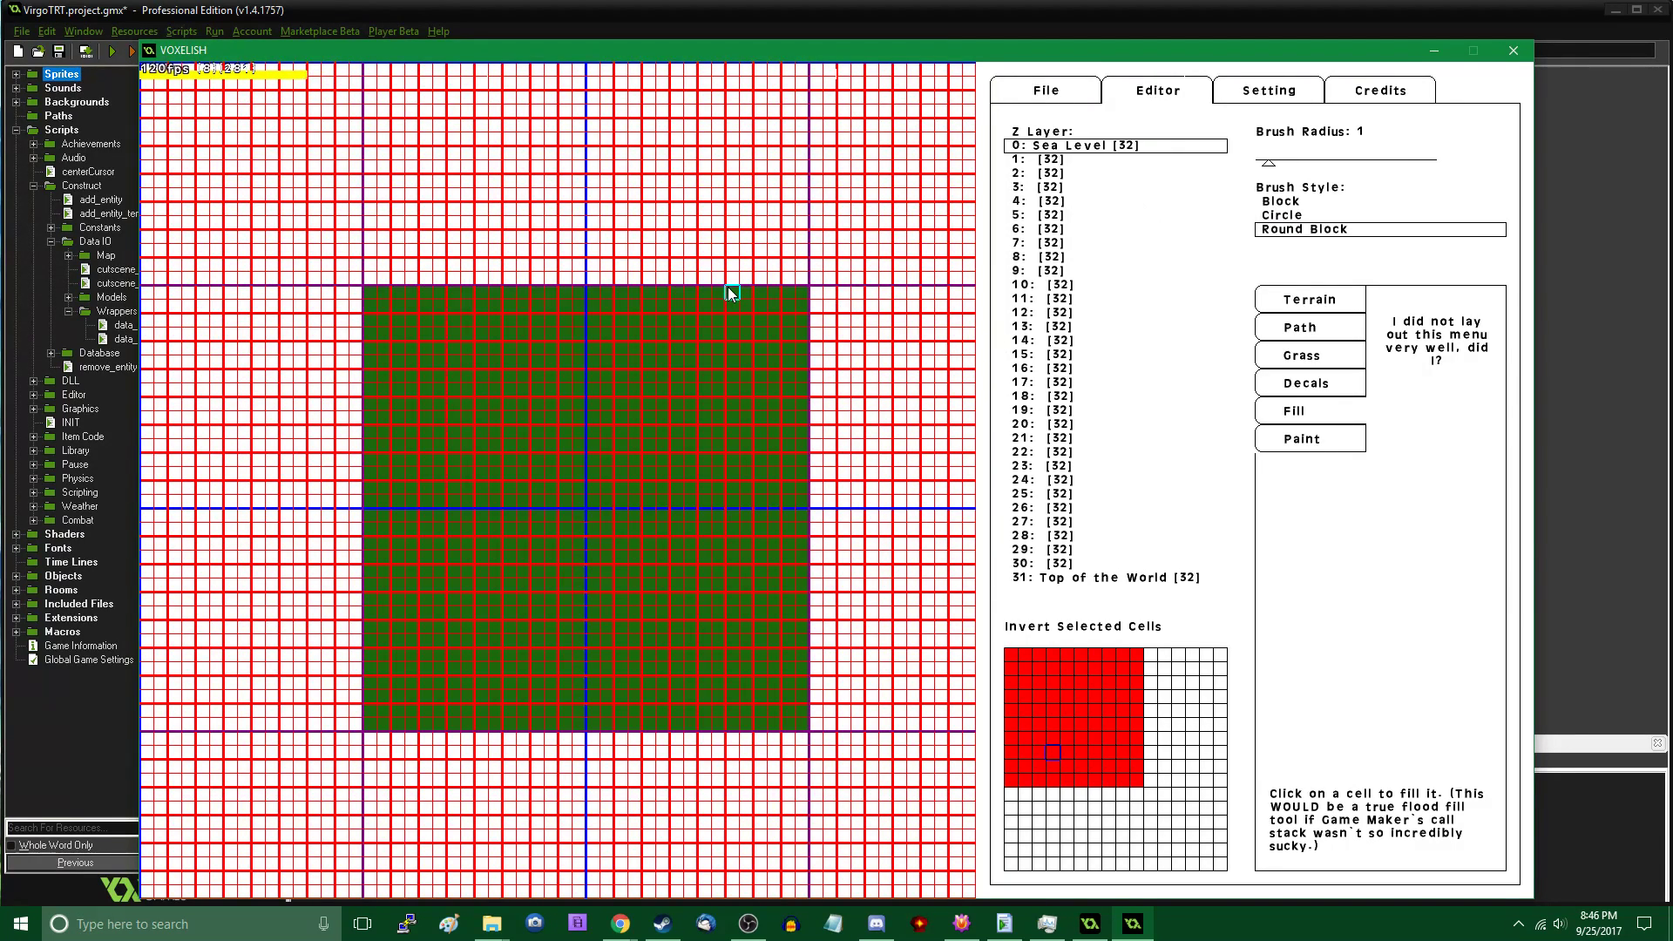
Fill further sea-level cells diagonally down to the bottom row of the selected block
key("Right")
left_click(787, 364)
key("Down")
key("Right")
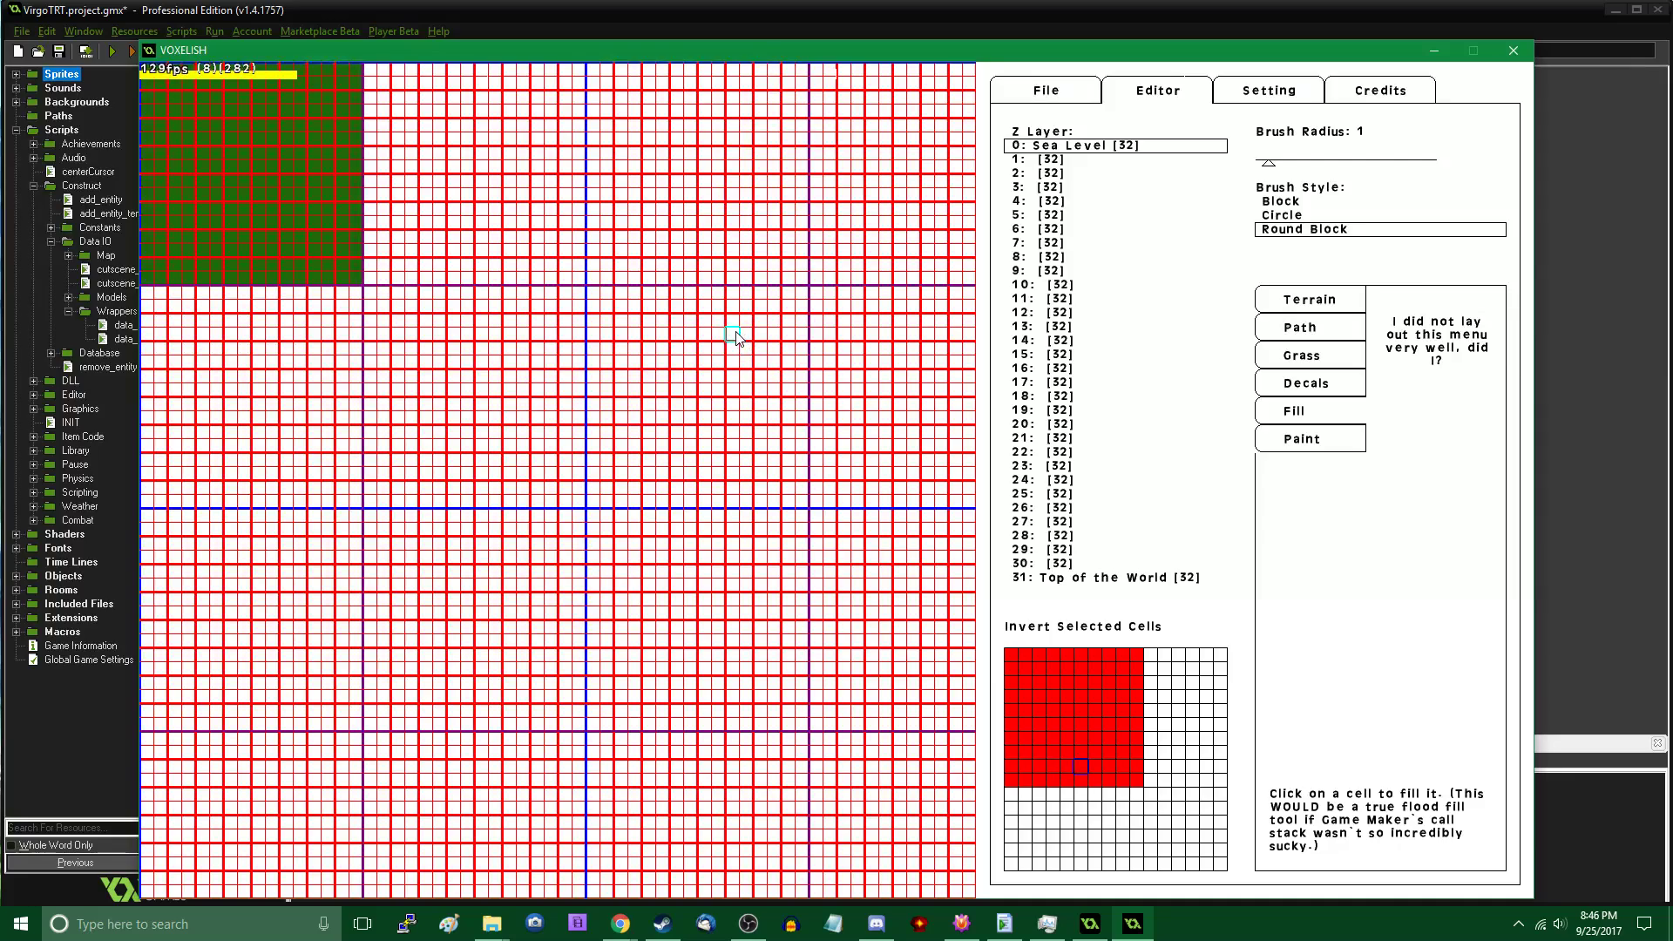
key("Down")
key("Down")
key("Up")
left_click(661, 425)
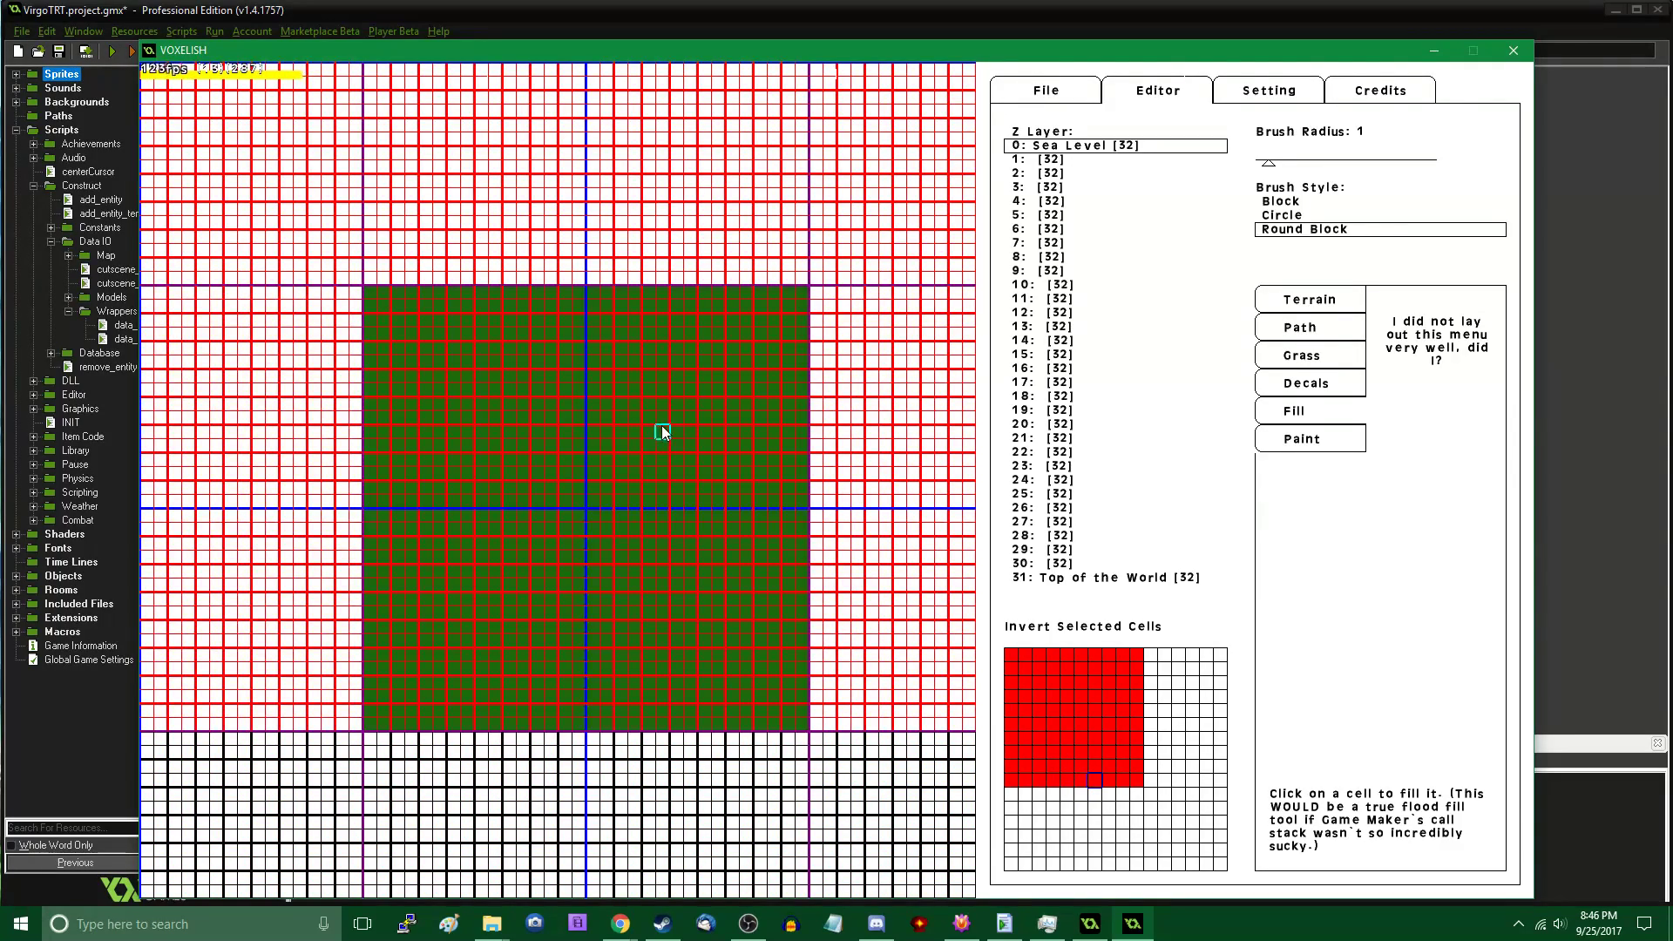
Fill the remaining cells along the selected block's bottom row up to its lower-right corner
key("Right")
key("Right")
left_click(641, 429)
key("Right")
left_click(635, 428)
key("Right")
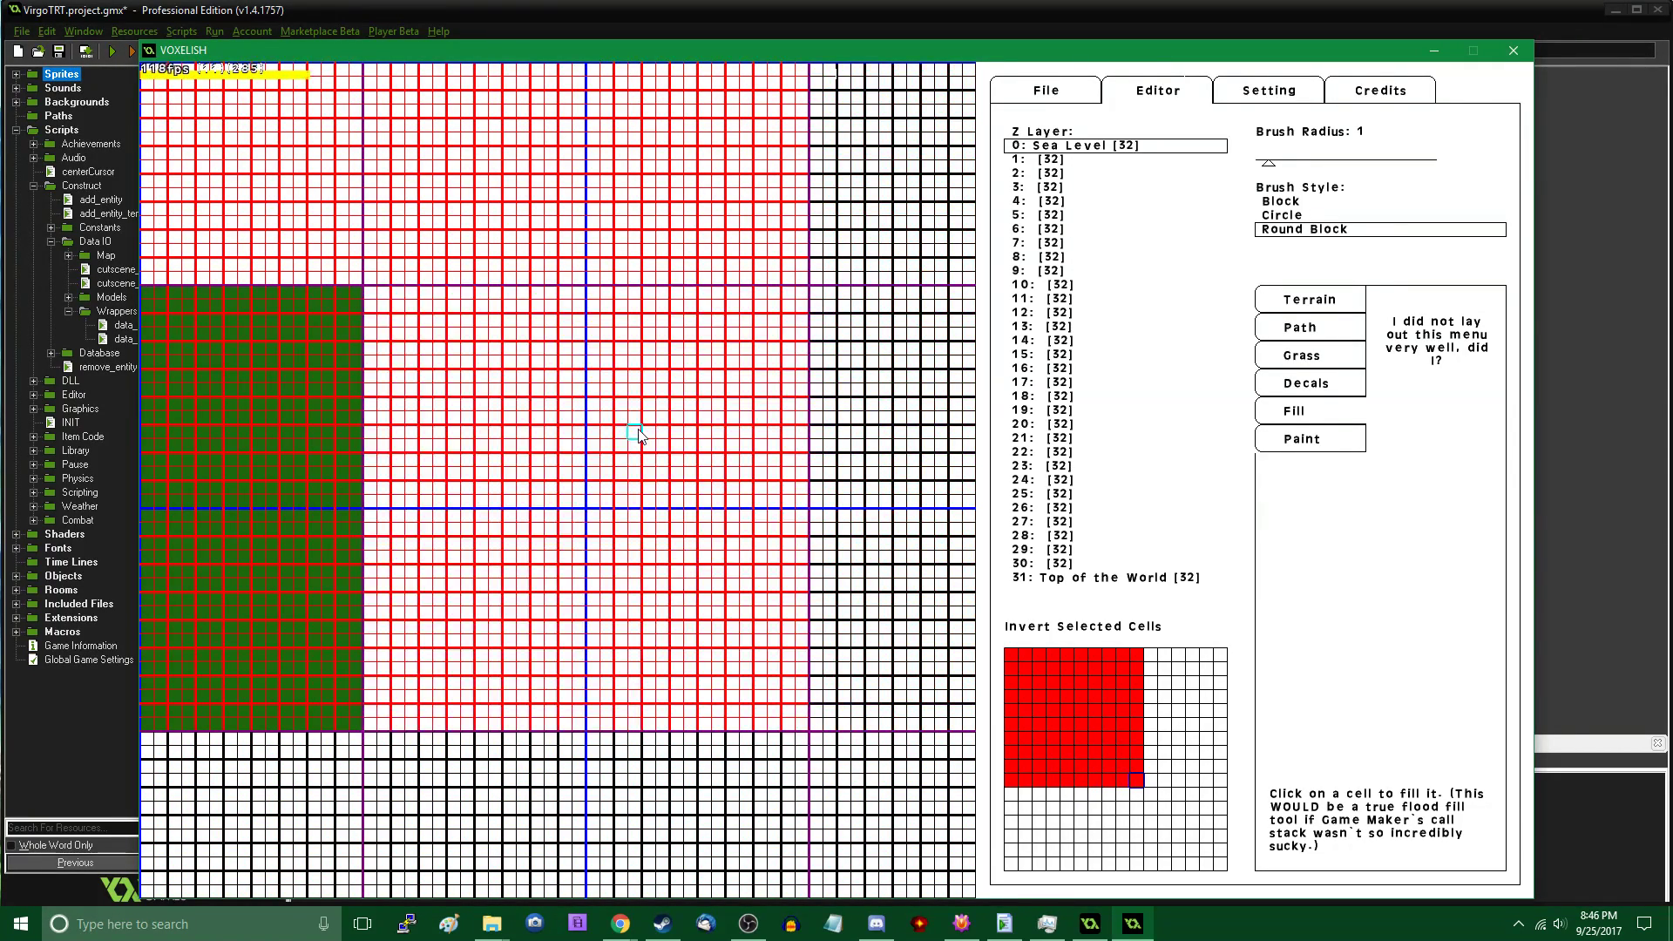
left_click(638, 428)
Fill sea-level cells upward along the selected block's rightmost column
key("Up")
left_click(638, 429)
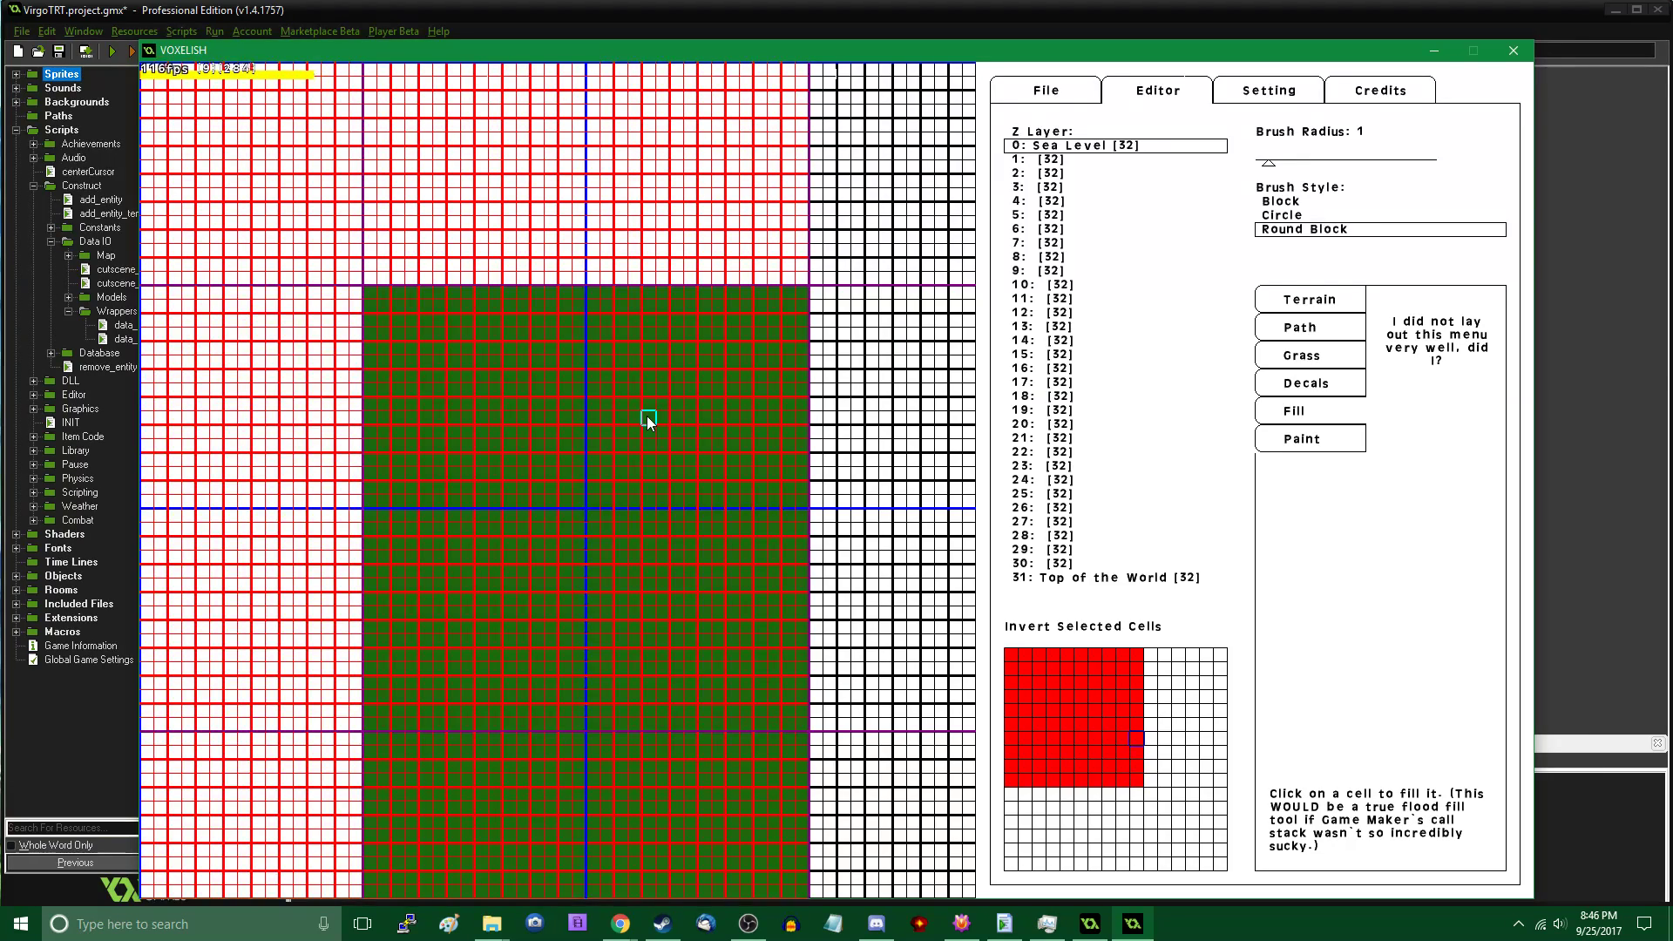
key("Up")
key("Up")
key("Up")
key("Up")
key("Up")
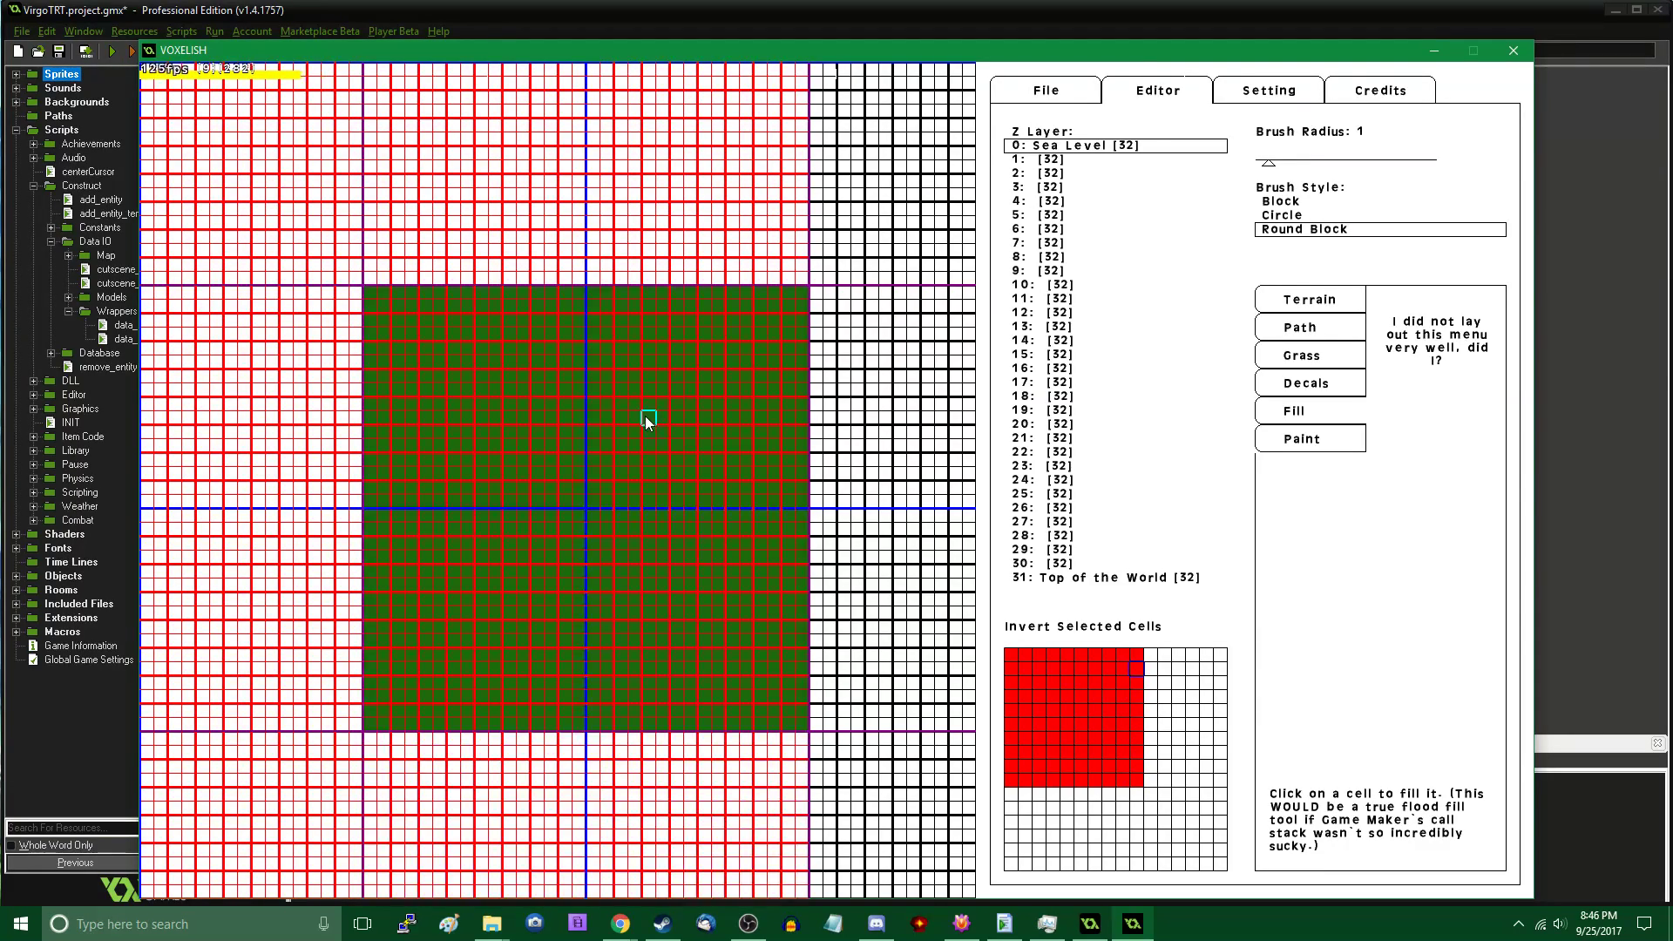
key("Down")
left_click(647, 421)
Fill a staggered group of cells in the second and third rows near the selected block's upper-right corner
key("Left")
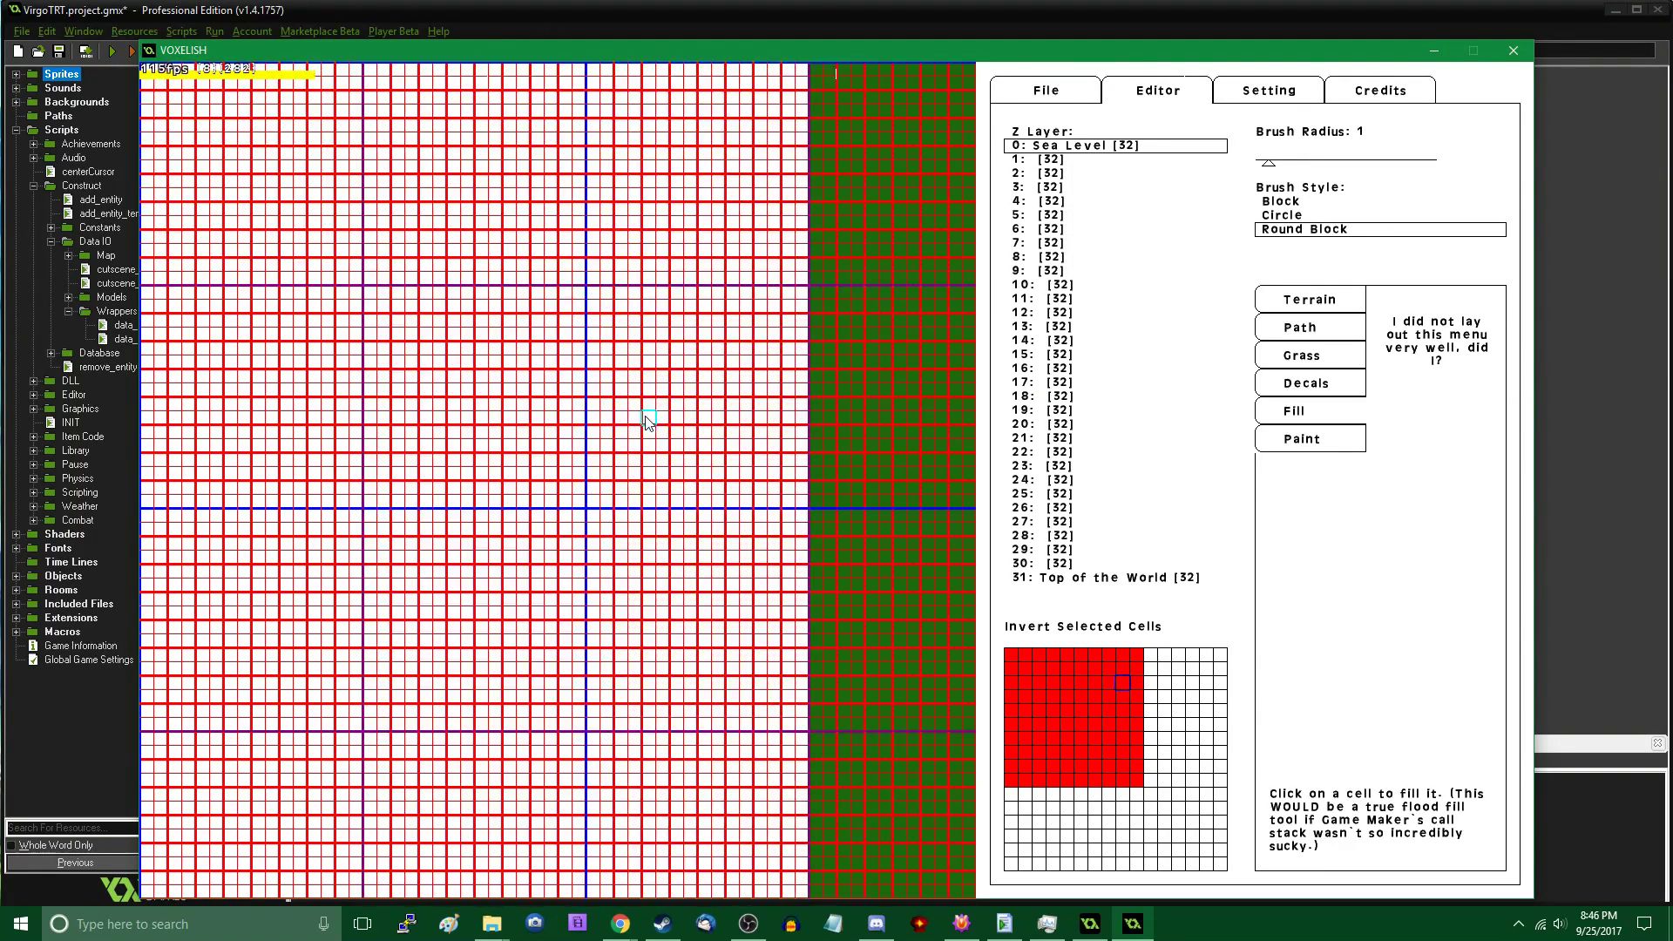
left_click(644, 416)
key("Up")
left_click(645, 416)
key("Left")
left_click(645, 417)
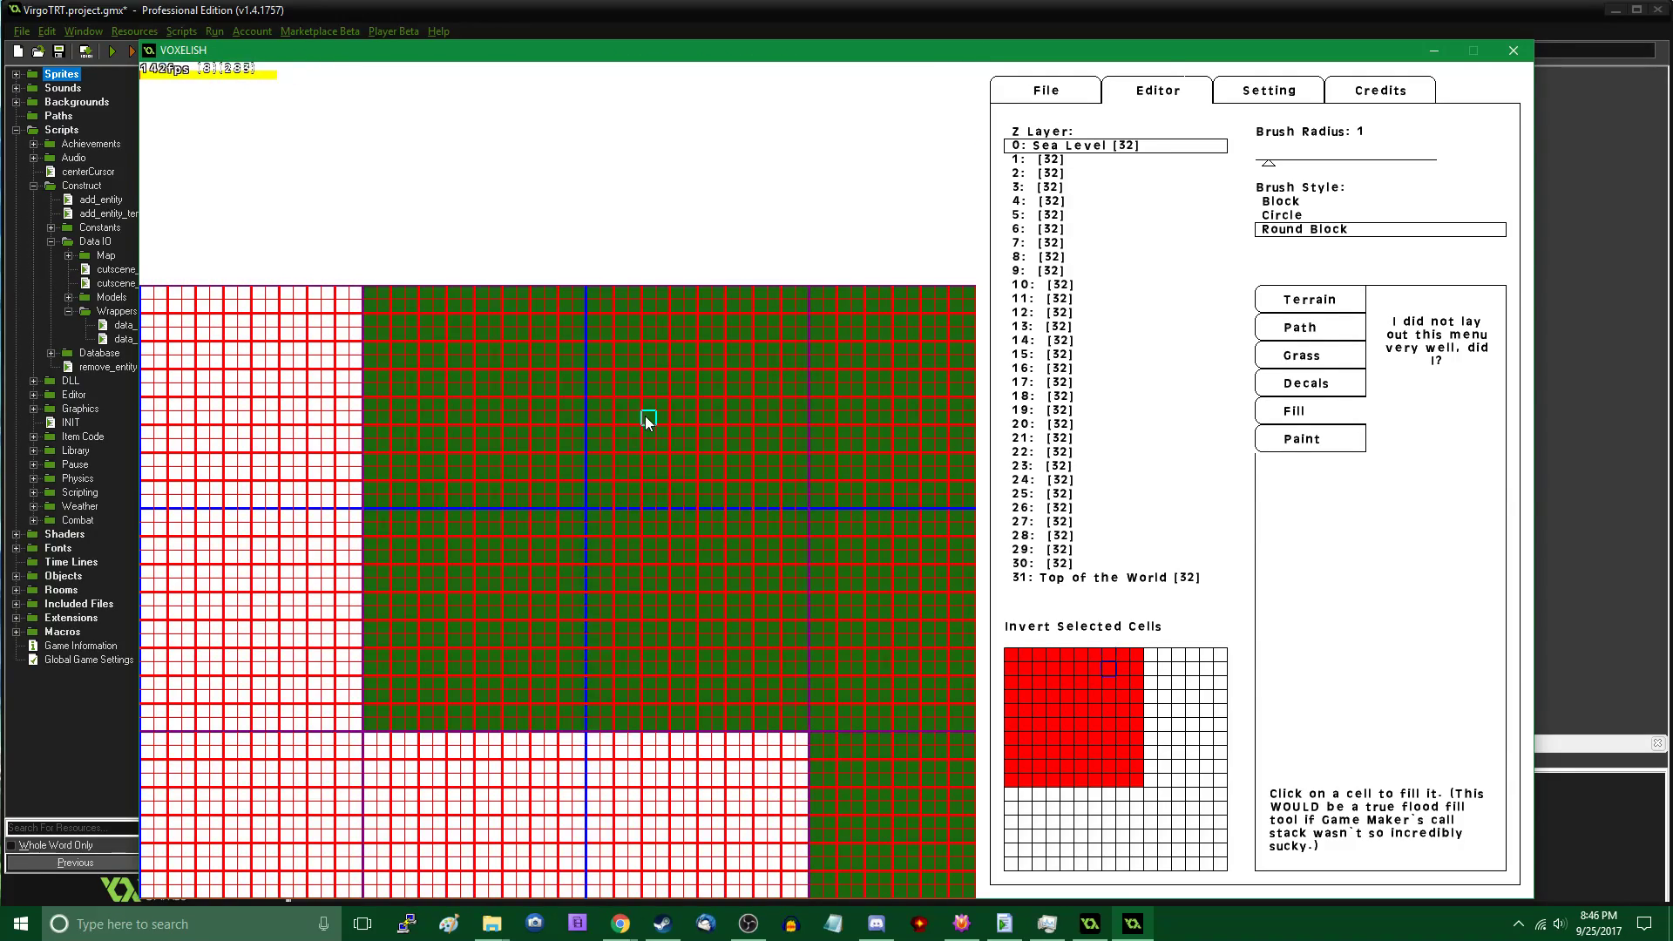
key("Down")
key("Left")
left_click(645, 416)
Fill sea-level cells leftward along the selected block's top row
key("Up")
key("Left")
key("Left")
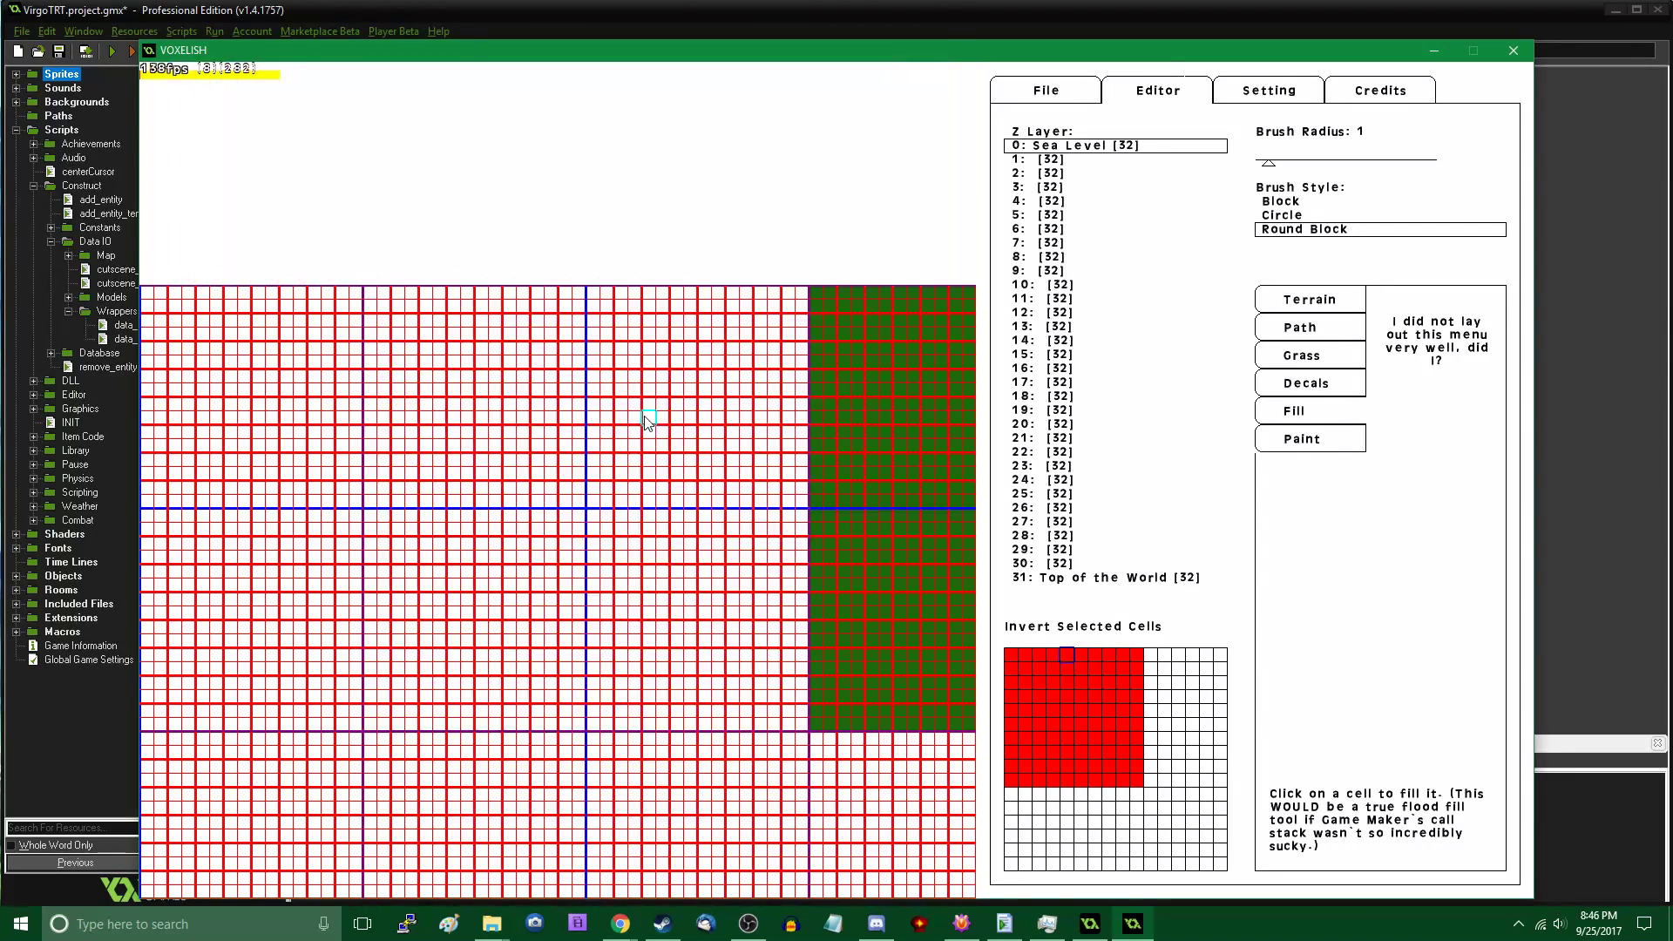
left_click(645, 417)
key("Left")
left_click(643, 416)
key("Left")
left_click(643, 417)
key("Left")
left_click(643, 416)
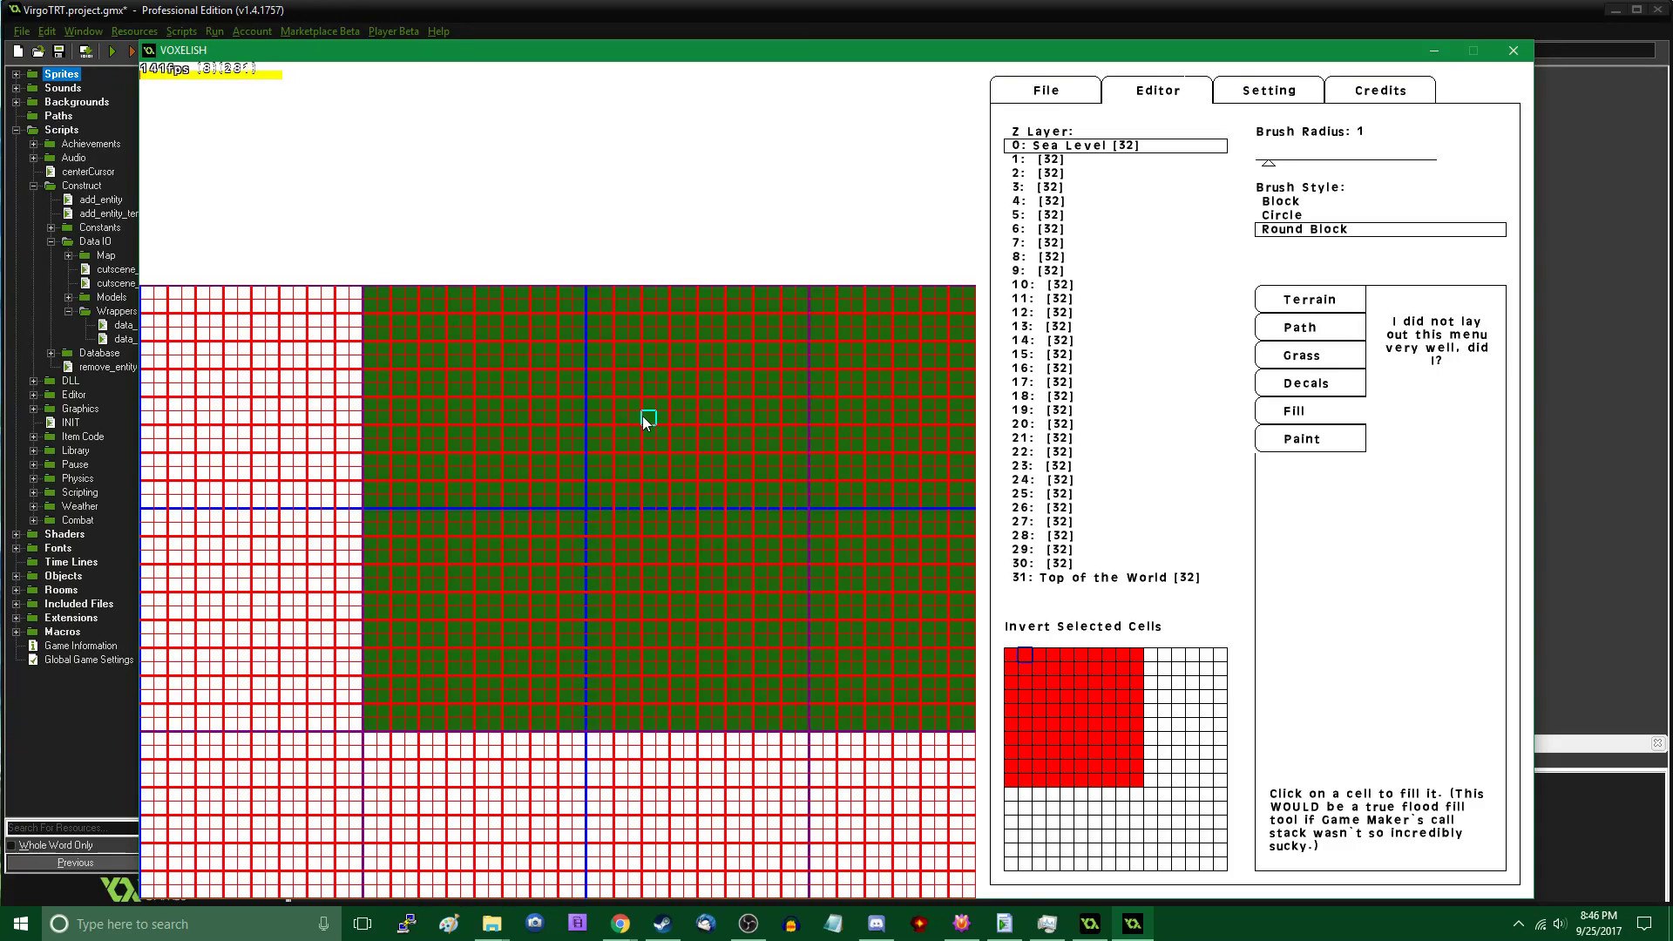
Fill the cells of the selected block's second row, working from its left side to the right
key("Down")
key("Right")
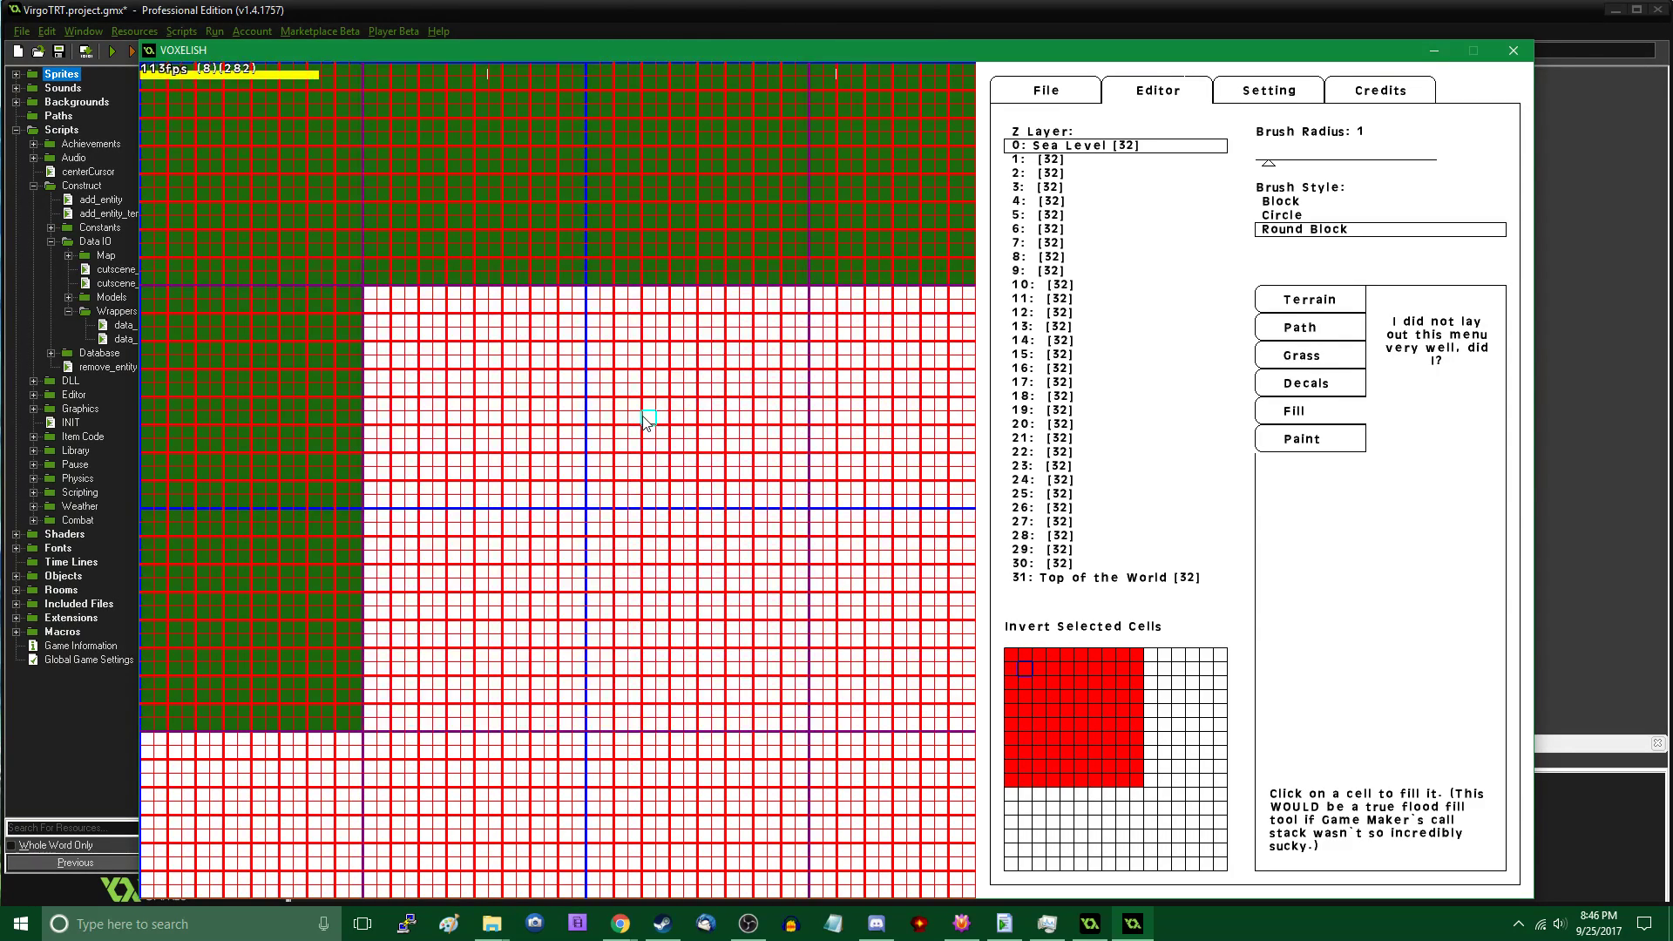
left_click(643, 416)
key("Right")
left_click(643, 416)
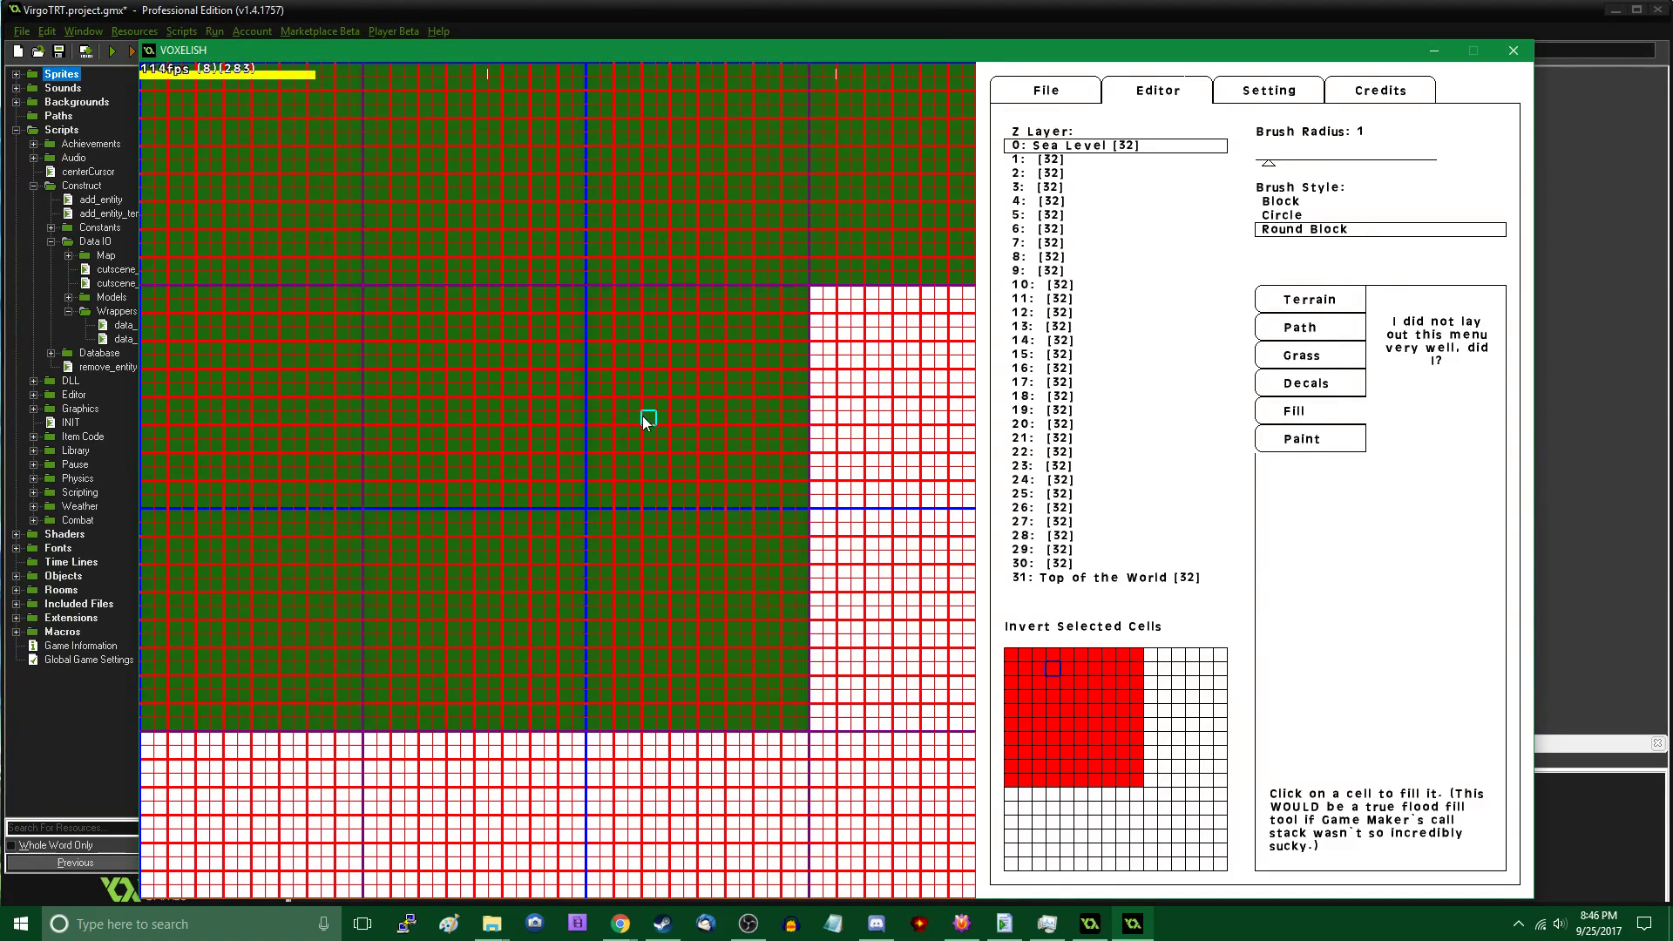
key("Right")
left_click(643, 417)
key("Right")
left_click(643, 416)
key("Right")
key("Right")
left_click(643, 416)
key("Right")
left_click(643, 416)
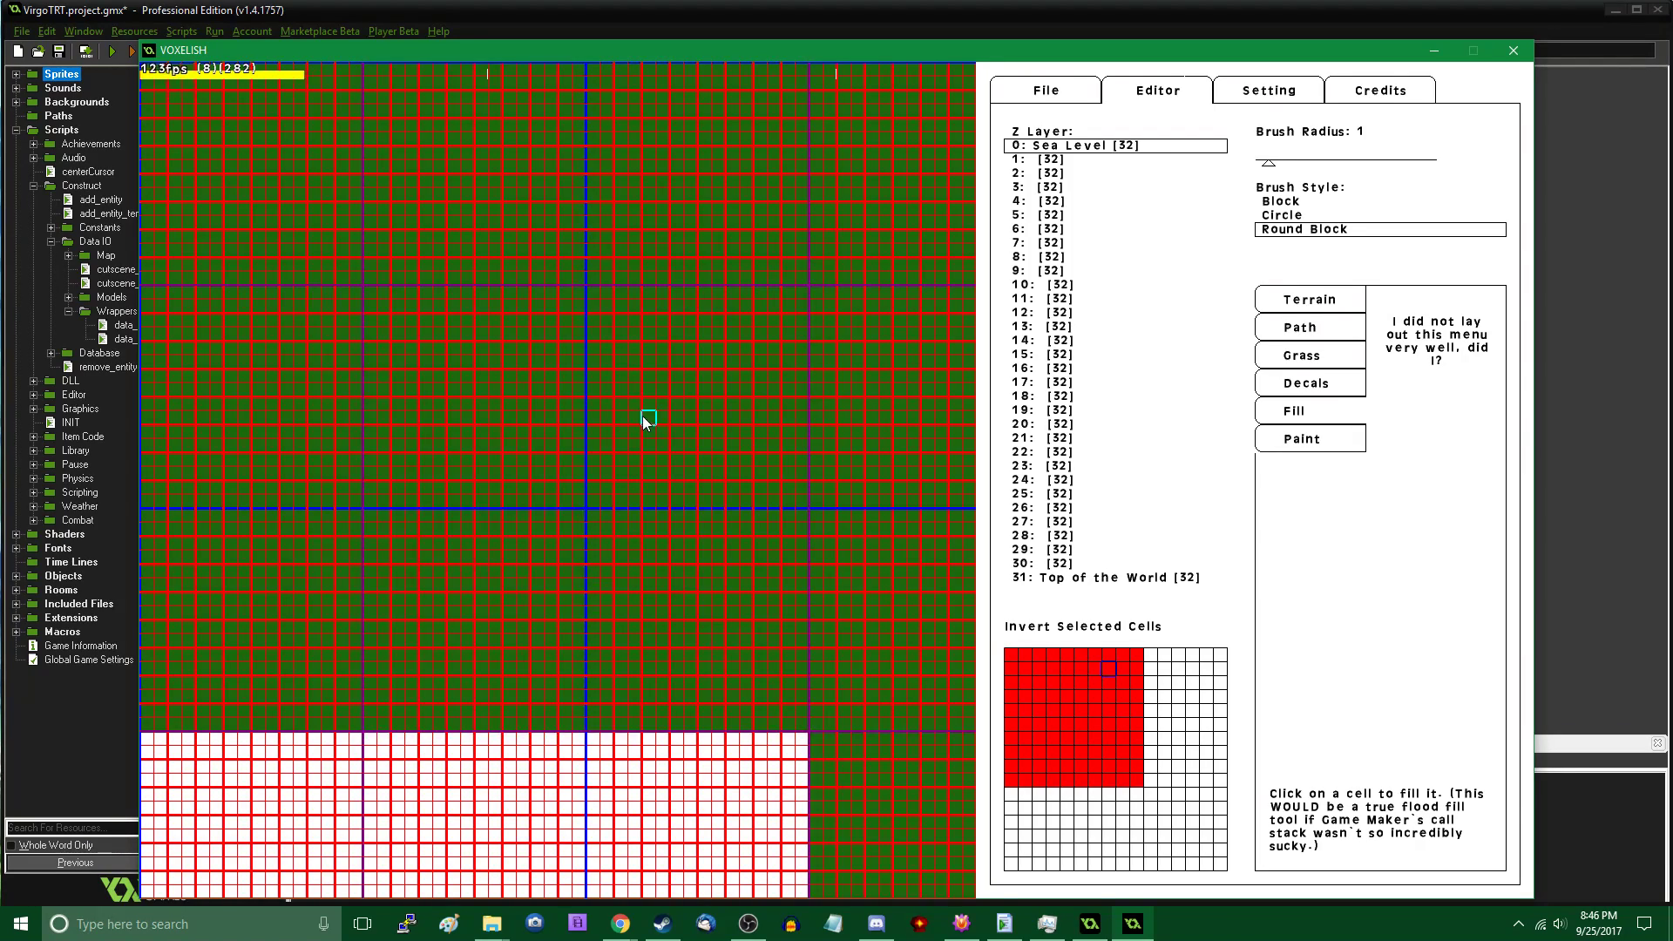
Fill the cells of the selected block's second-to-last column, working down to the bottom
key("Down")
left_click(643, 416)
key("Left")
left_click(643, 416)
key("Down")
left_click(643, 417)
key("Down")
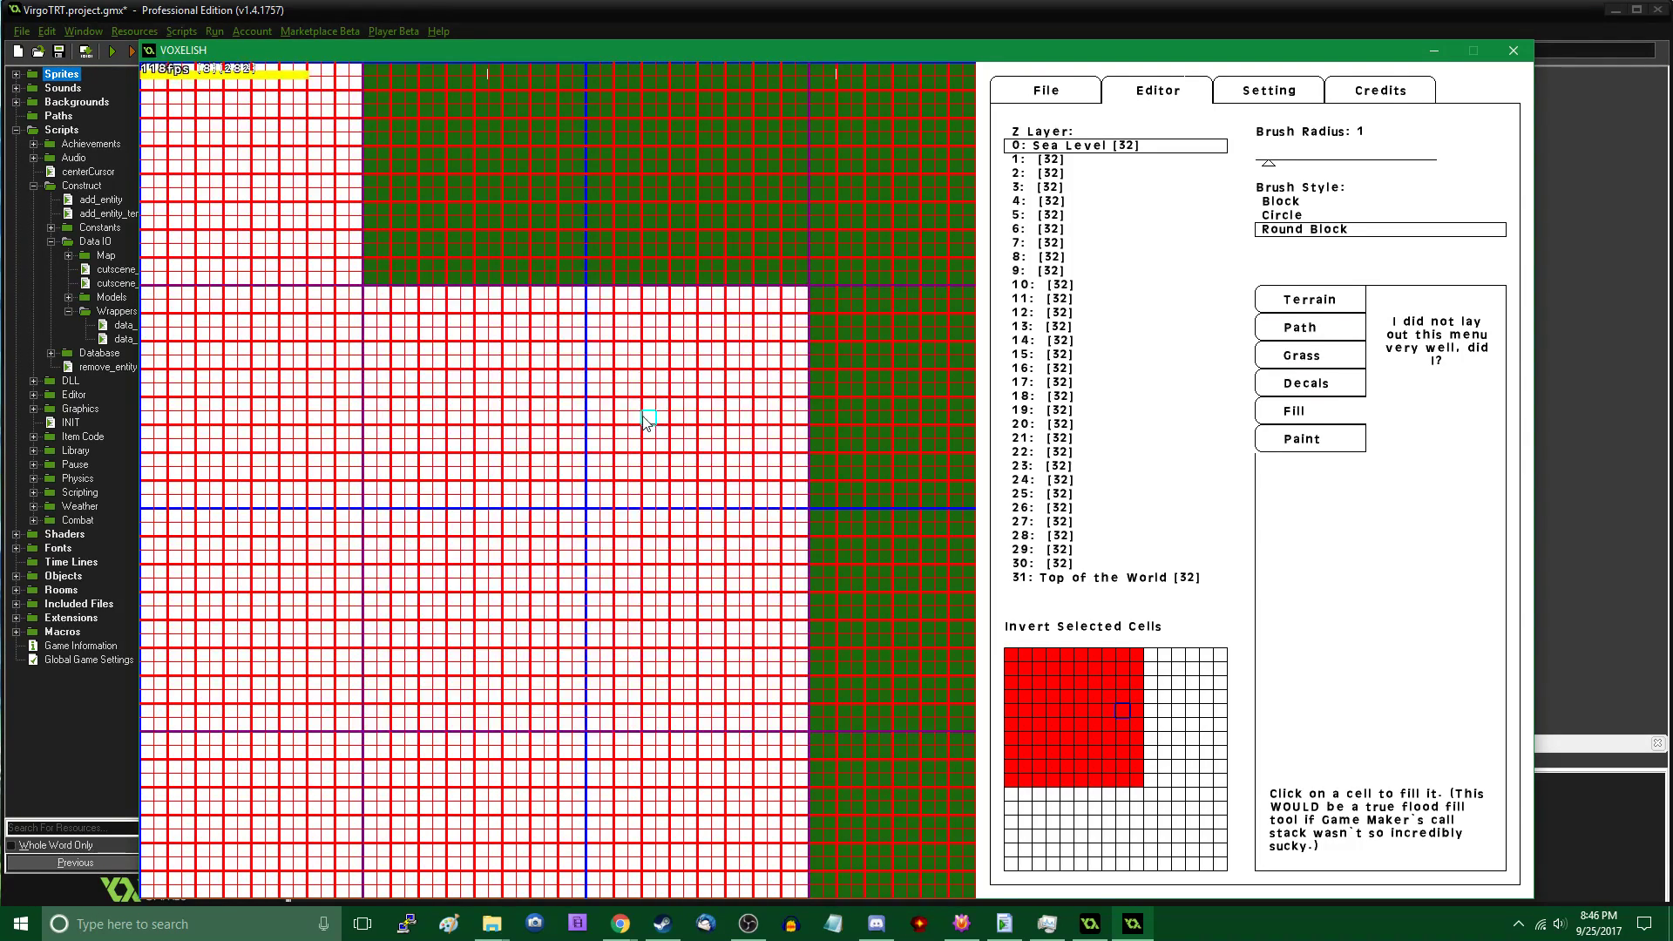
left_click(643, 416)
key("Down")
left_click(643, 416)
key("Down")
left_click(643, 416)
key("Down")
left_click(643, 416)
key("Down")
left_click(643, 417)
Fill the sea-level cells of the selected block's eighth column, working upward
key("Left")
left_click(643, 416)
key("Up")
left_click(644, 417)
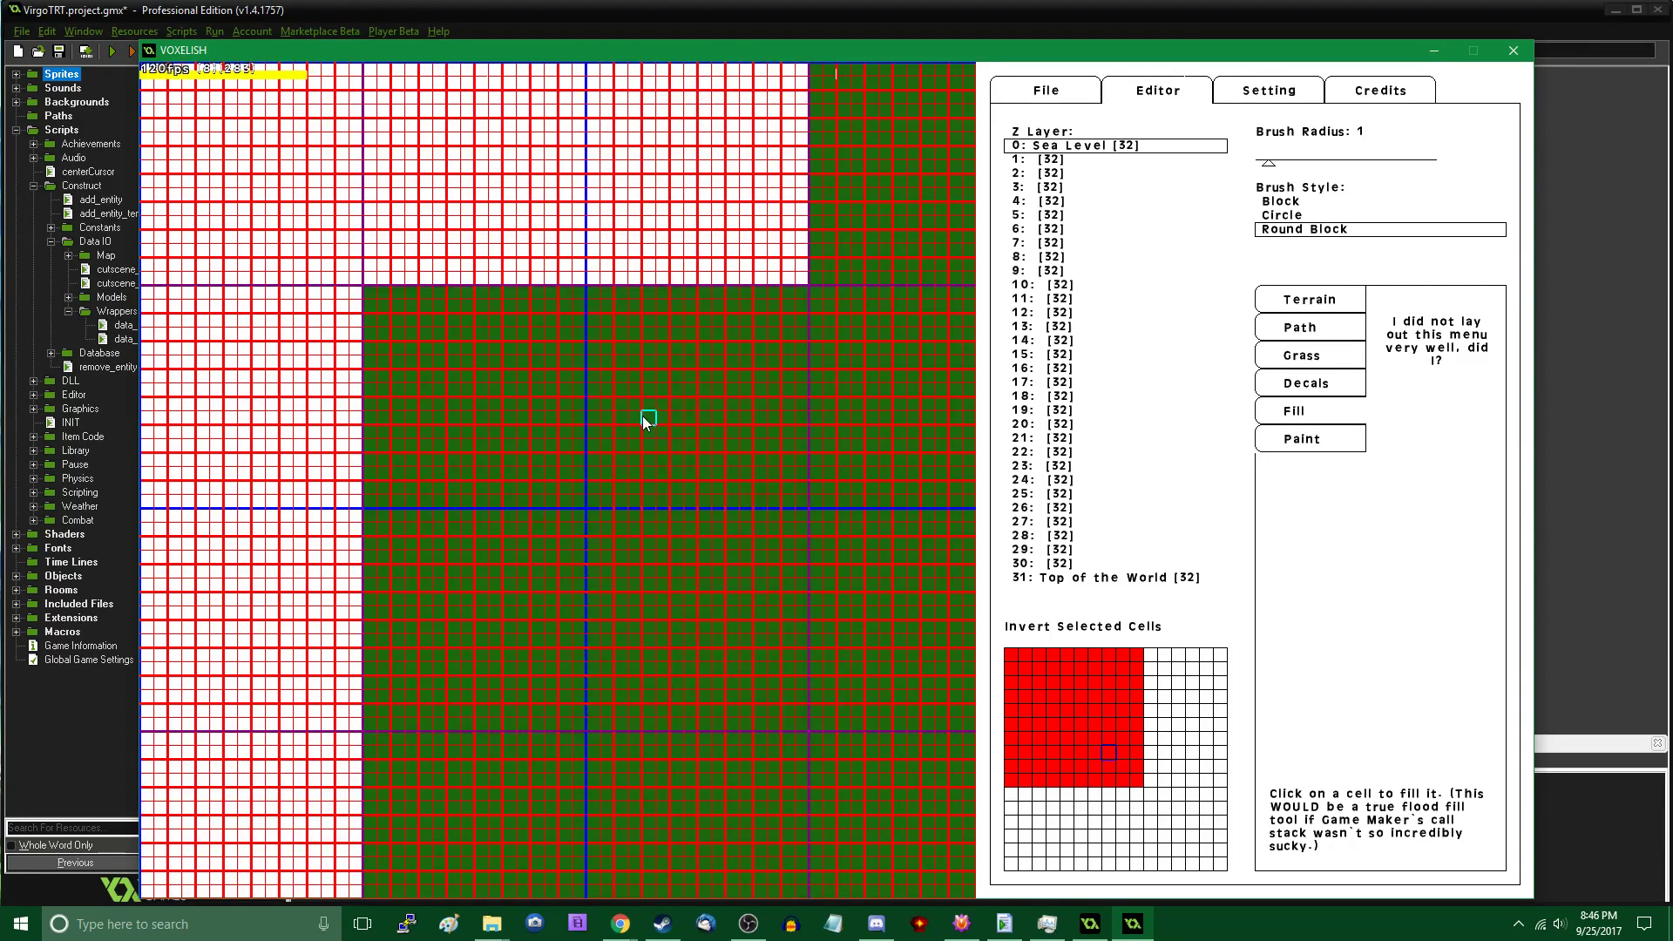
key("Up")
left_click(643, 416)
key("Left")
key("Up")
key("Right")
left_click(643, 416)
key("Up")
left_click(643, 416)
Fill the cells of the selected block's seventh column, working downward
key("Down")
left_click(643, 416)
key("Left")
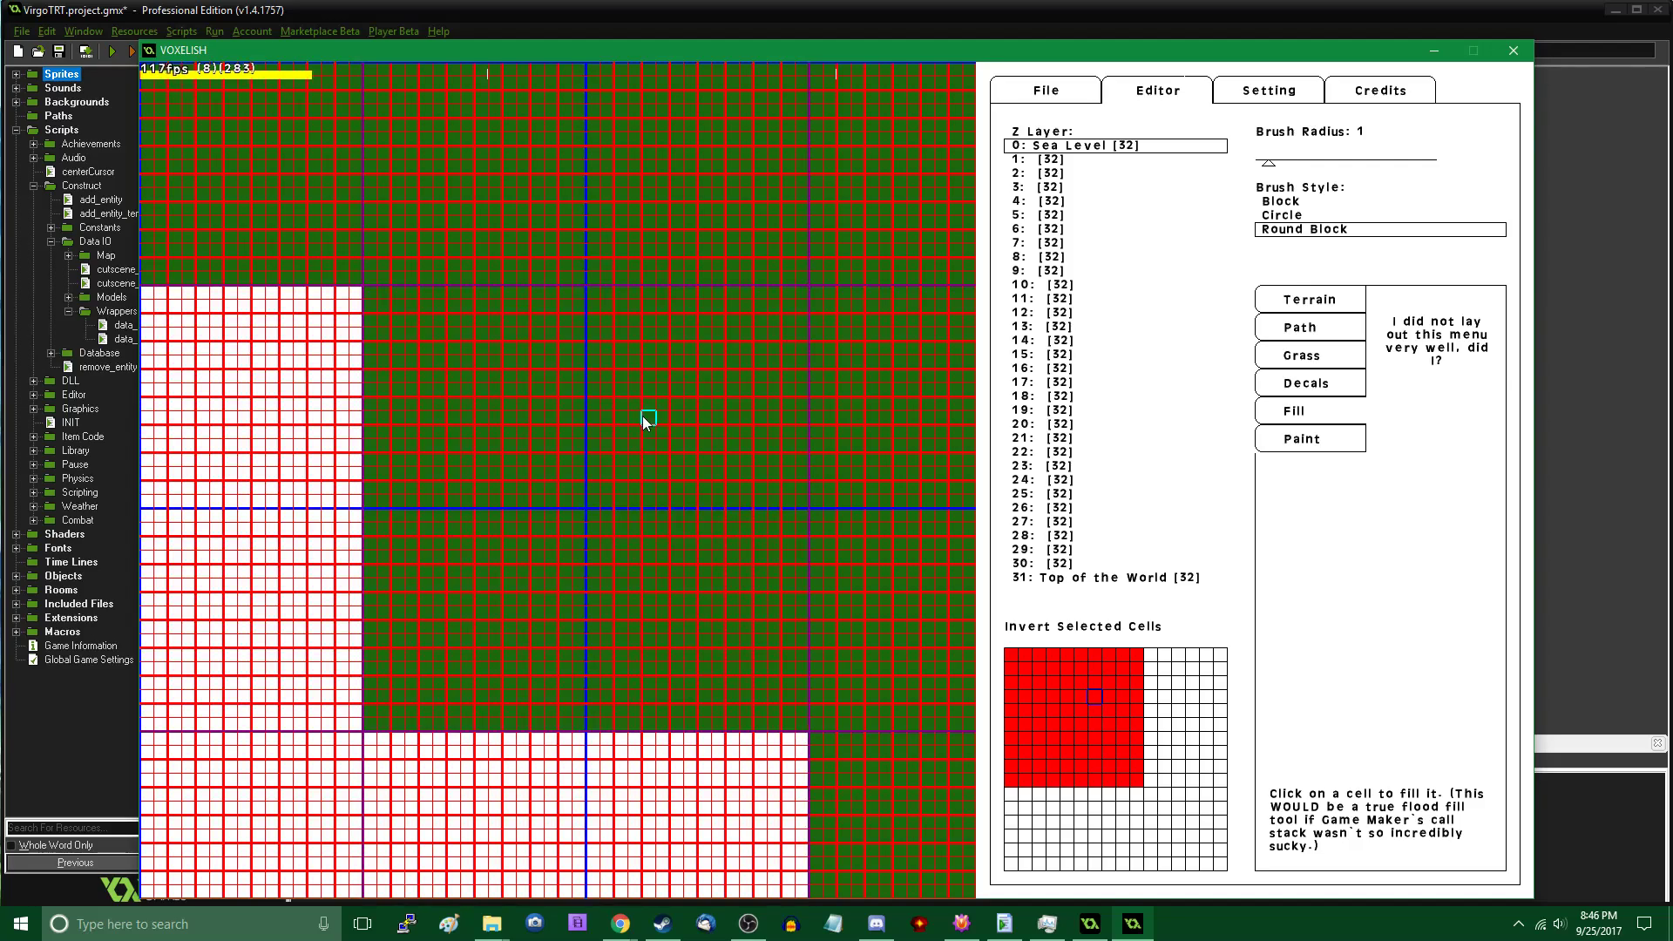
left_click(646, 422)
key("Down")
left_click(645, 422)
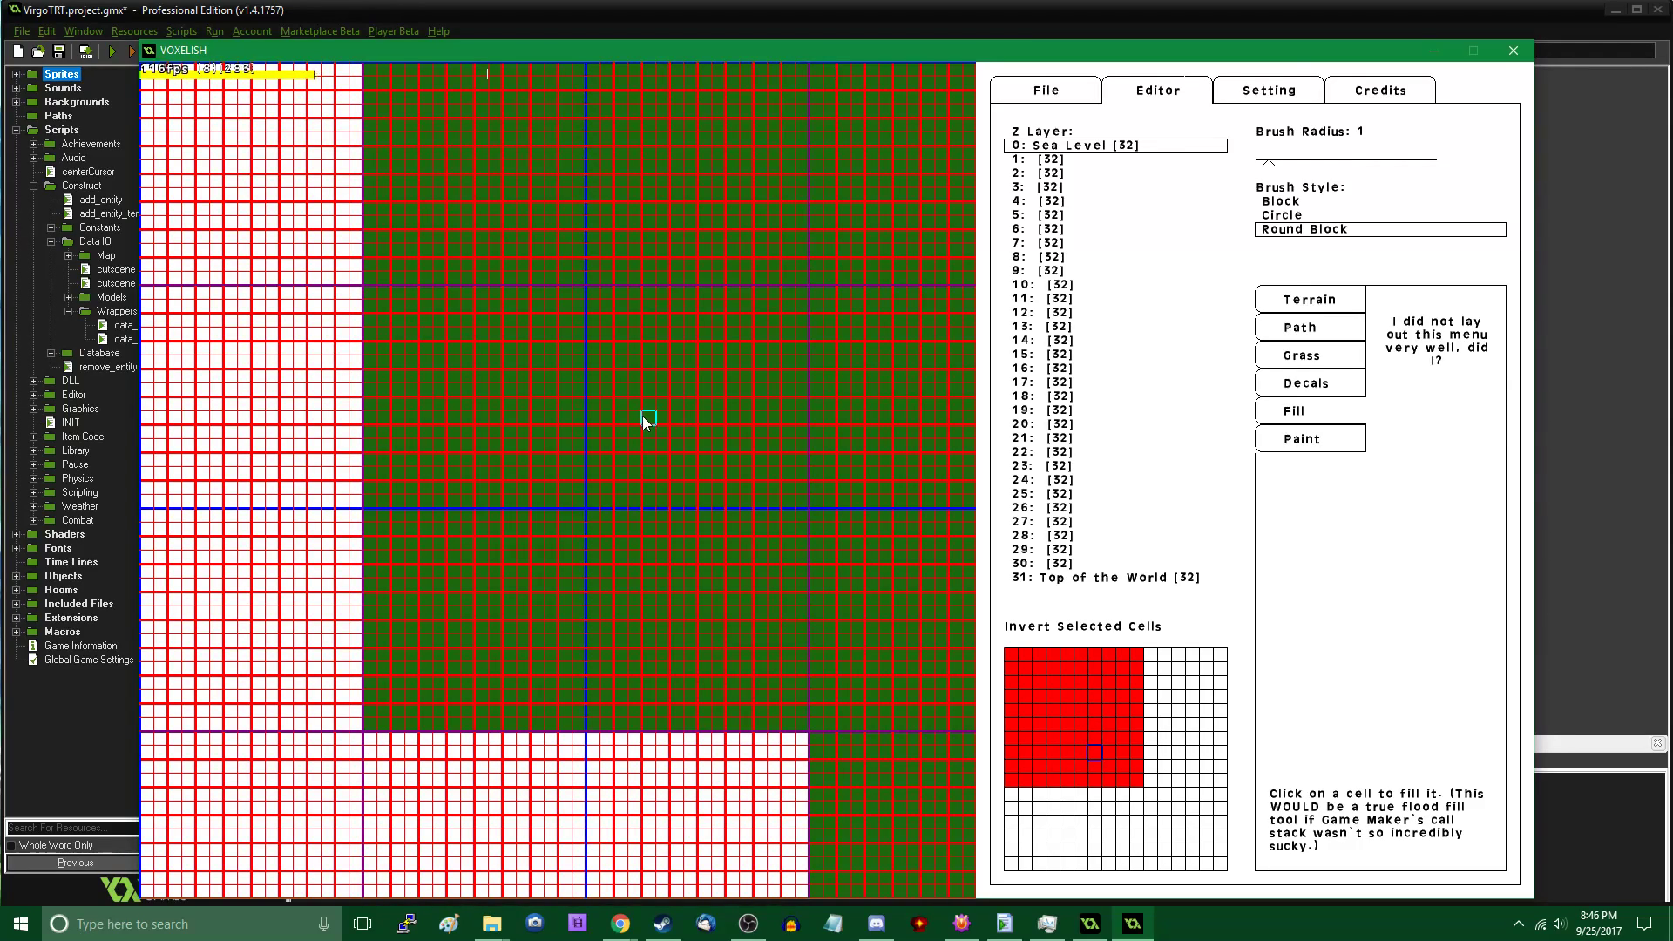
key("Down")
left_click(643, 418)
Fill the selected block's bottom row leftward from the sixth column to the lower-left corner cell
key("Down")
key("Left")
left_click(643, 418)
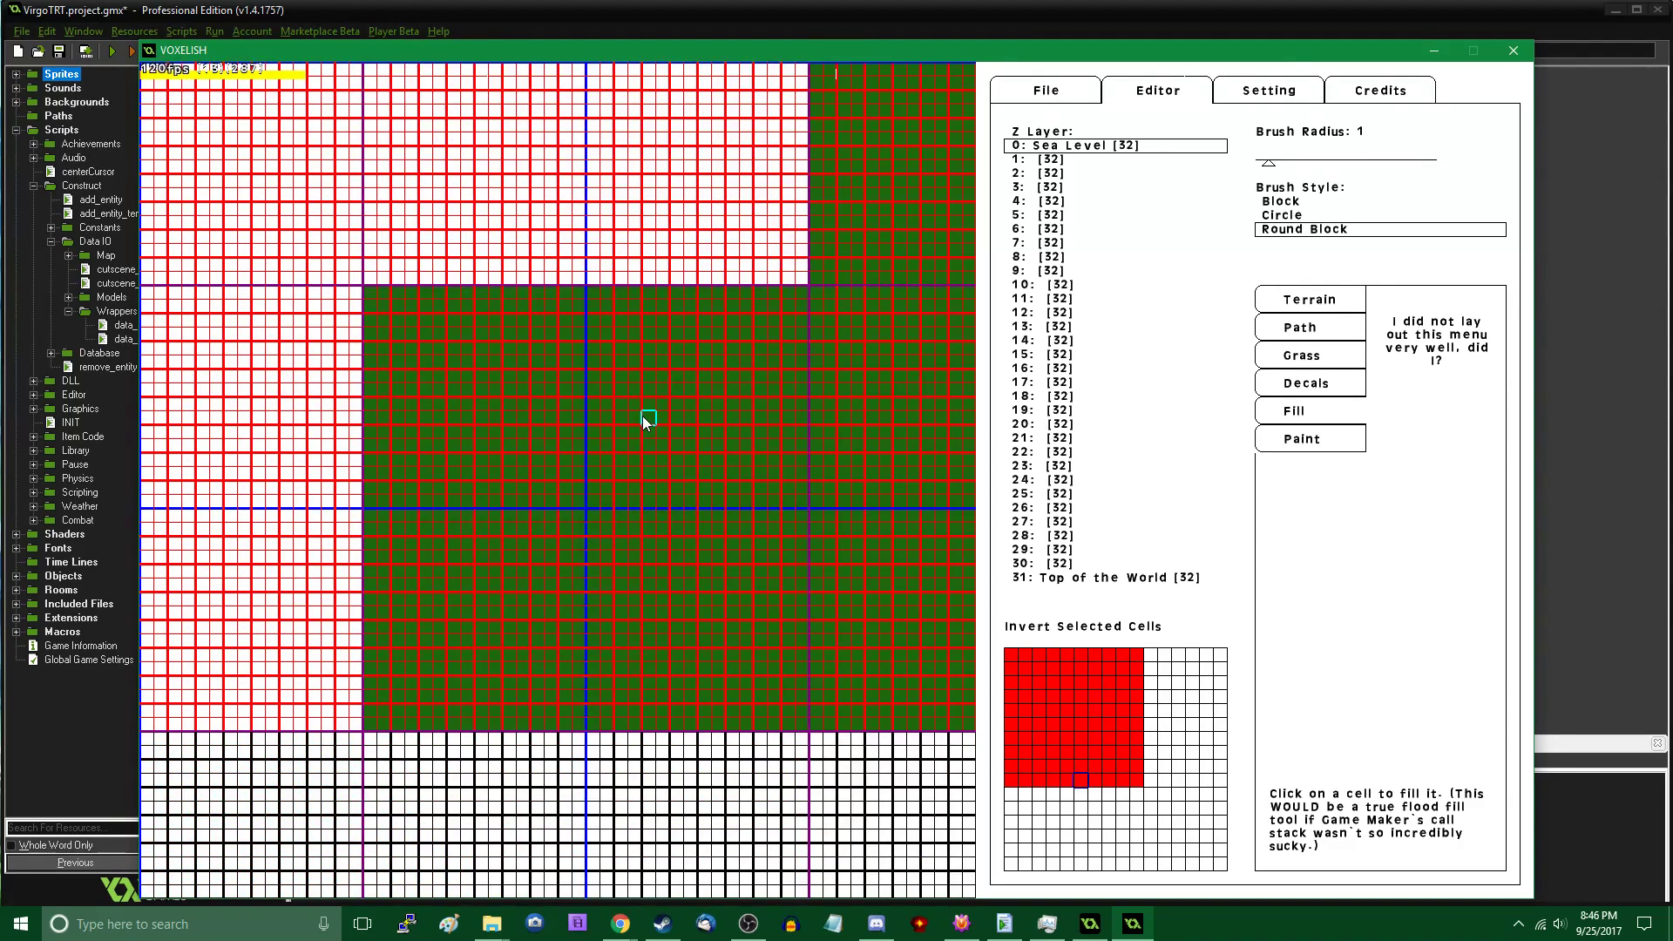
key("Left")
left_click(643, 417)
key("Left")
left_click(643, 418)
key("Left")
left_click(643, 417)
key("Left")
left_click(643, 417)
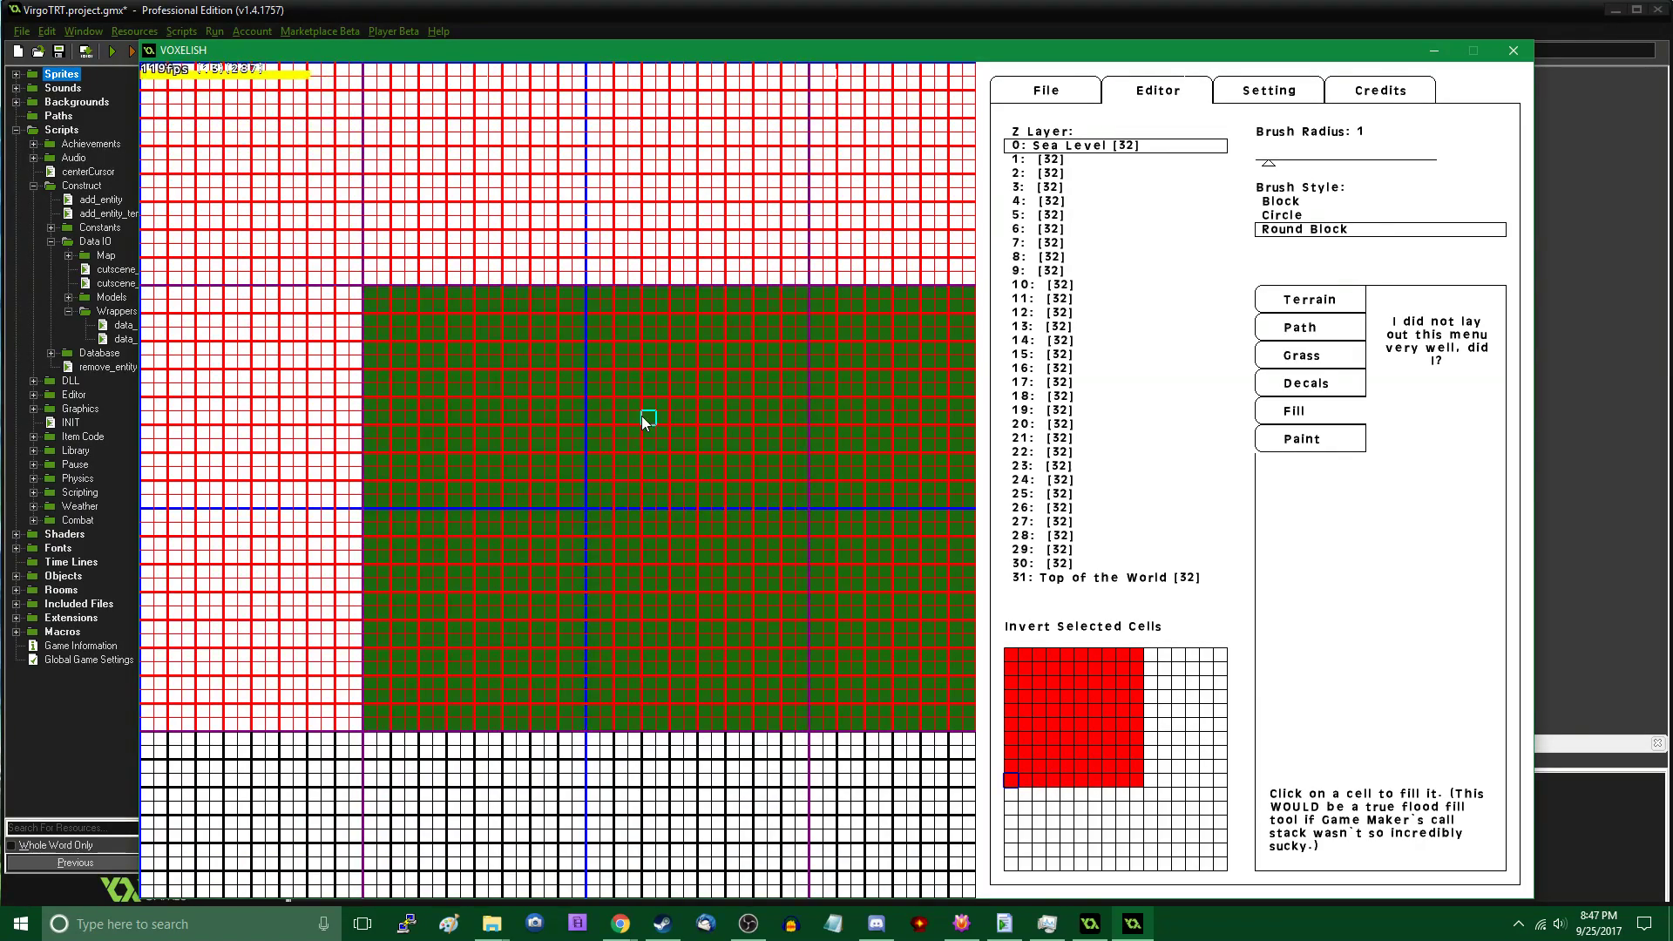
left_click(641, 416)
Fill the first six cells of the selected block's ninth row, including the one skipped near its left side
key("Up")
left_click(641, 417)
key("Right")
key("Right")
left_click(641, 417)
key("Right")
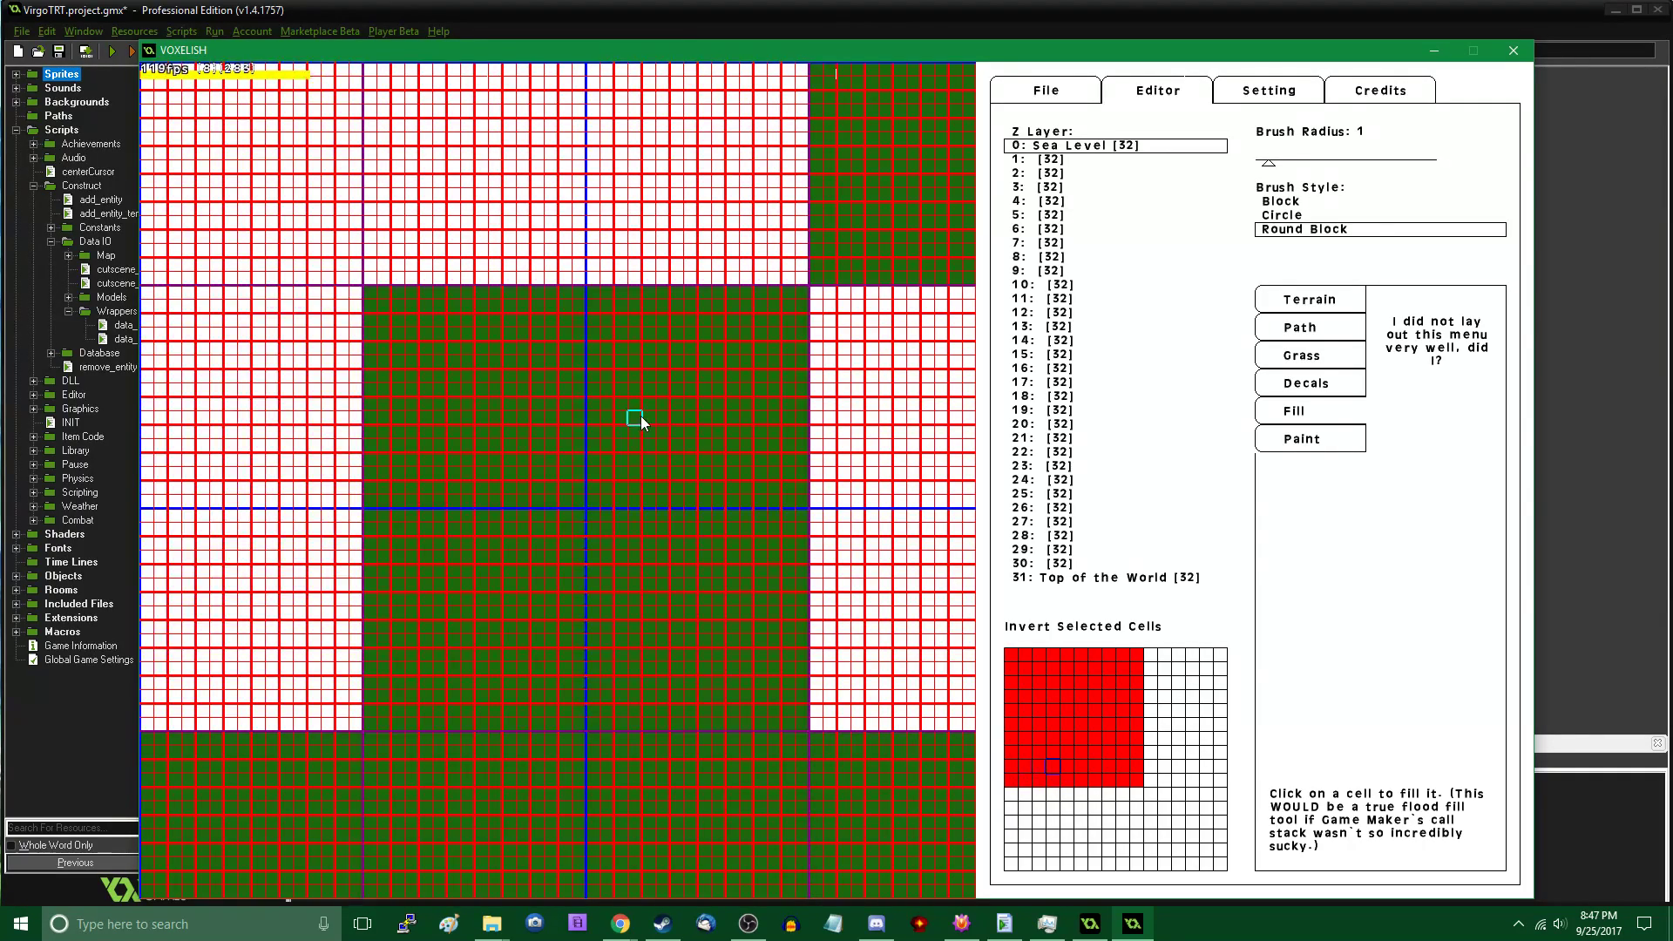
left_click(641, 416)
key("Left")
key("Left")
left_click(641, 416)
key("Right")
key("Right")
key("Right")
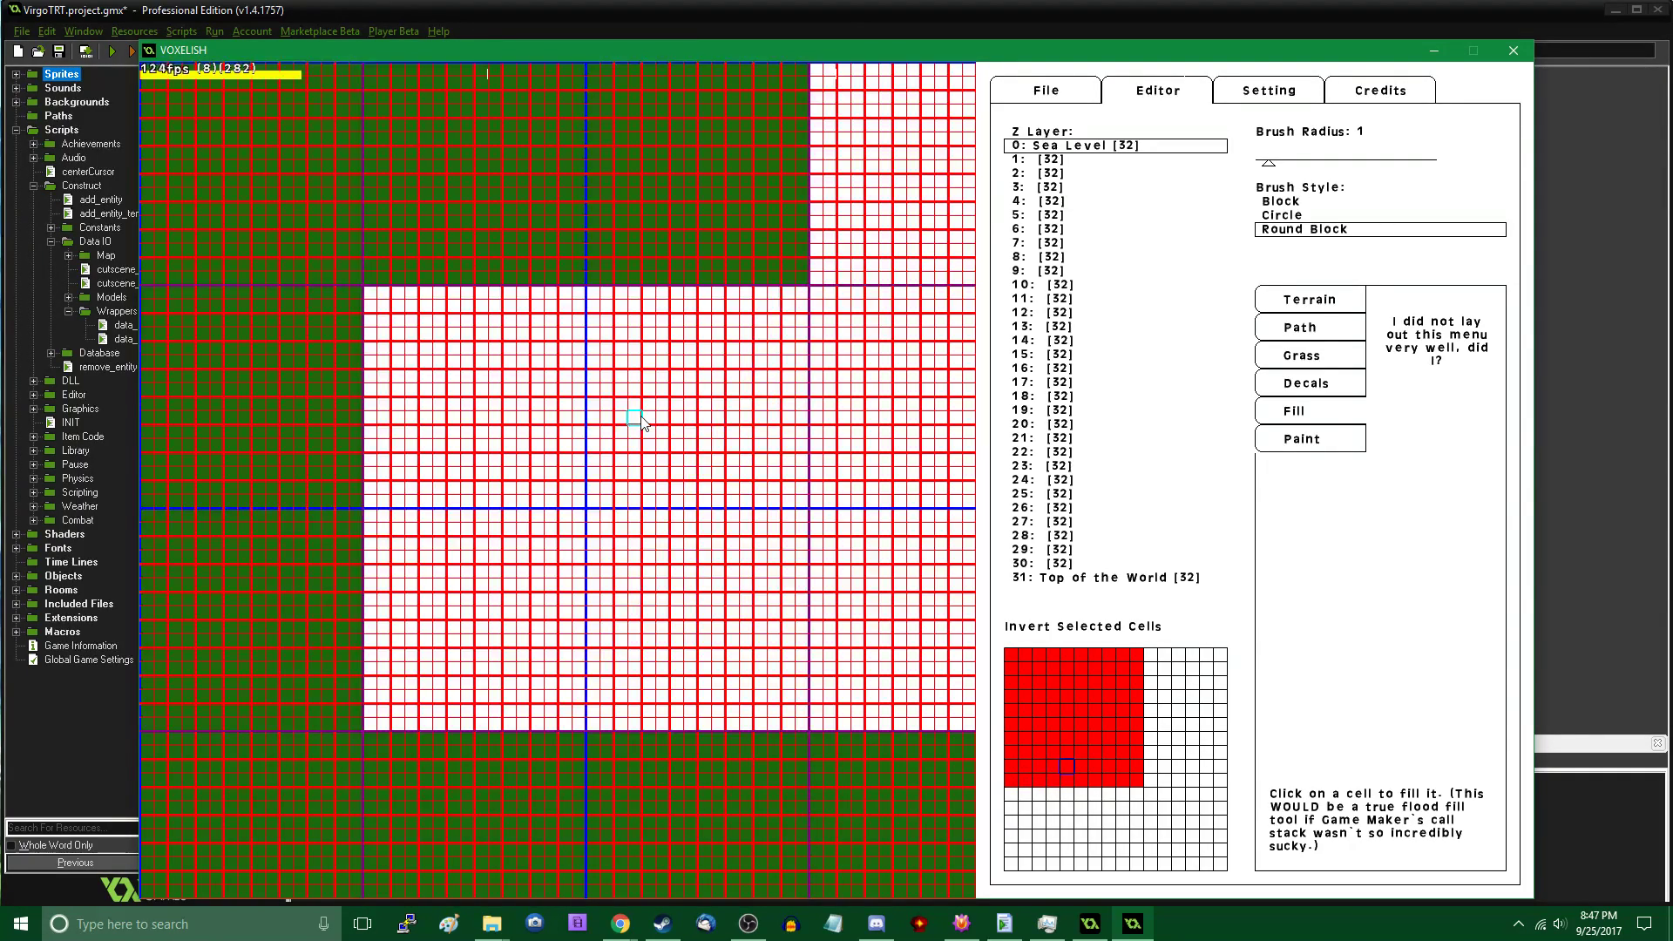
left_click(641, 416)
key("Right")
left_click(640, 416)
Fill the cells of the selected block's sixth column, working up to the third row
key("Up")
left_click(641, 416)
key("Up")
left_click(640, 416)
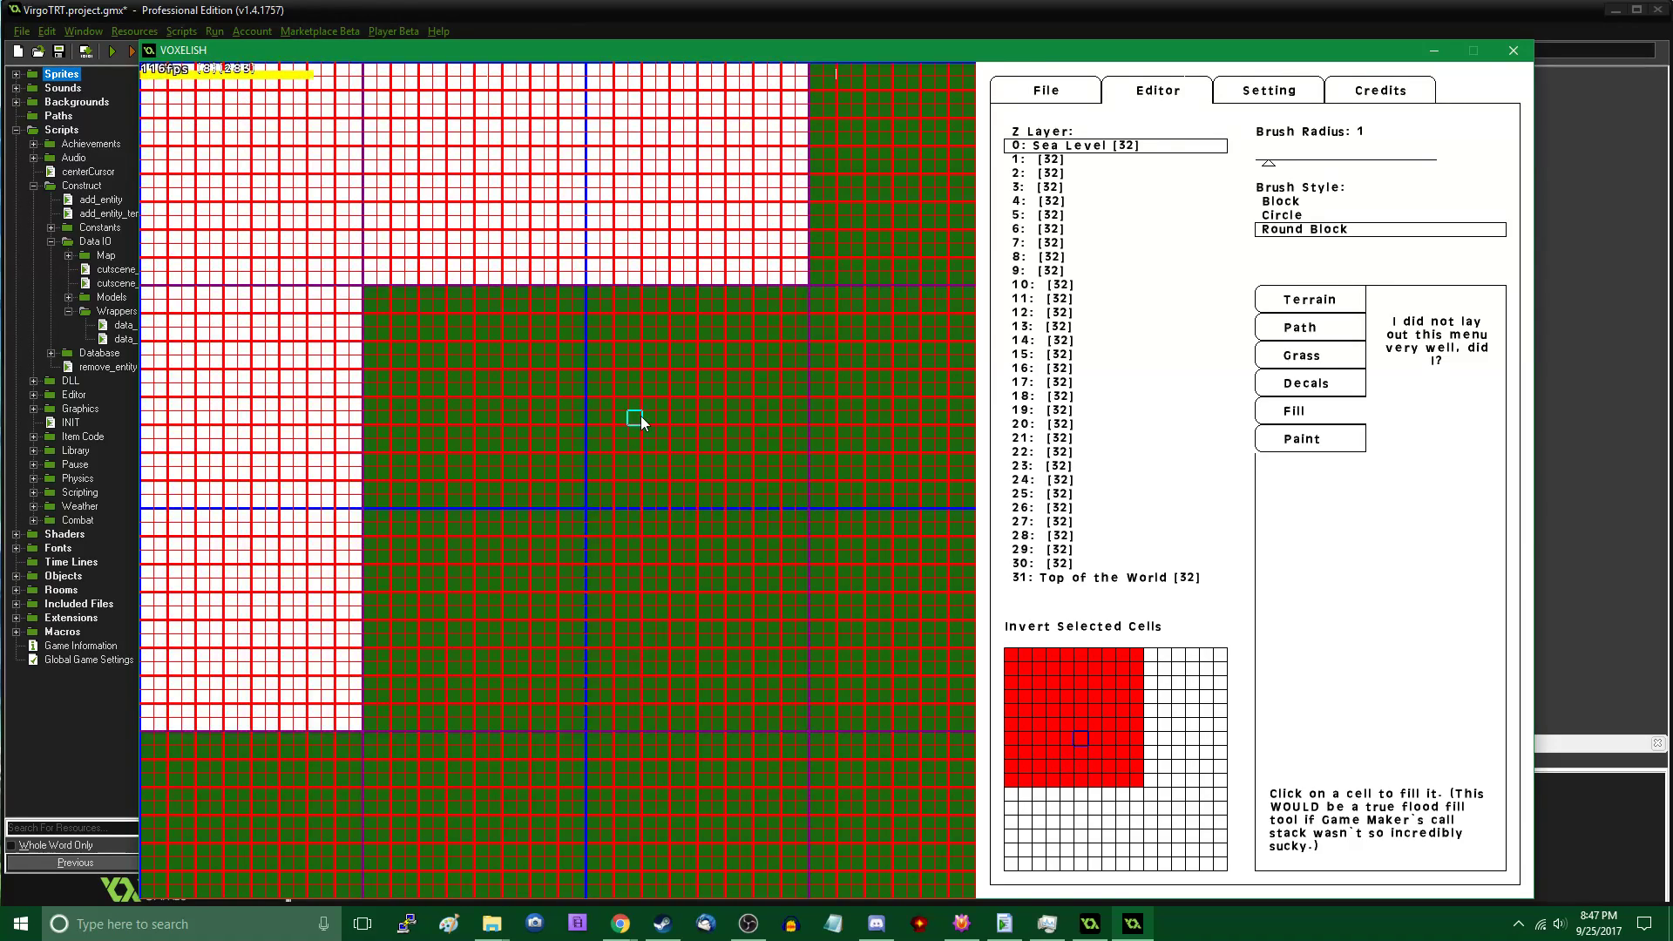
key("Up")
left_click(640, 416)
key("Up")
left_click(640, 415)
key("Up")
left_click(641, 416)
key("Up")
left_click(640, 415)
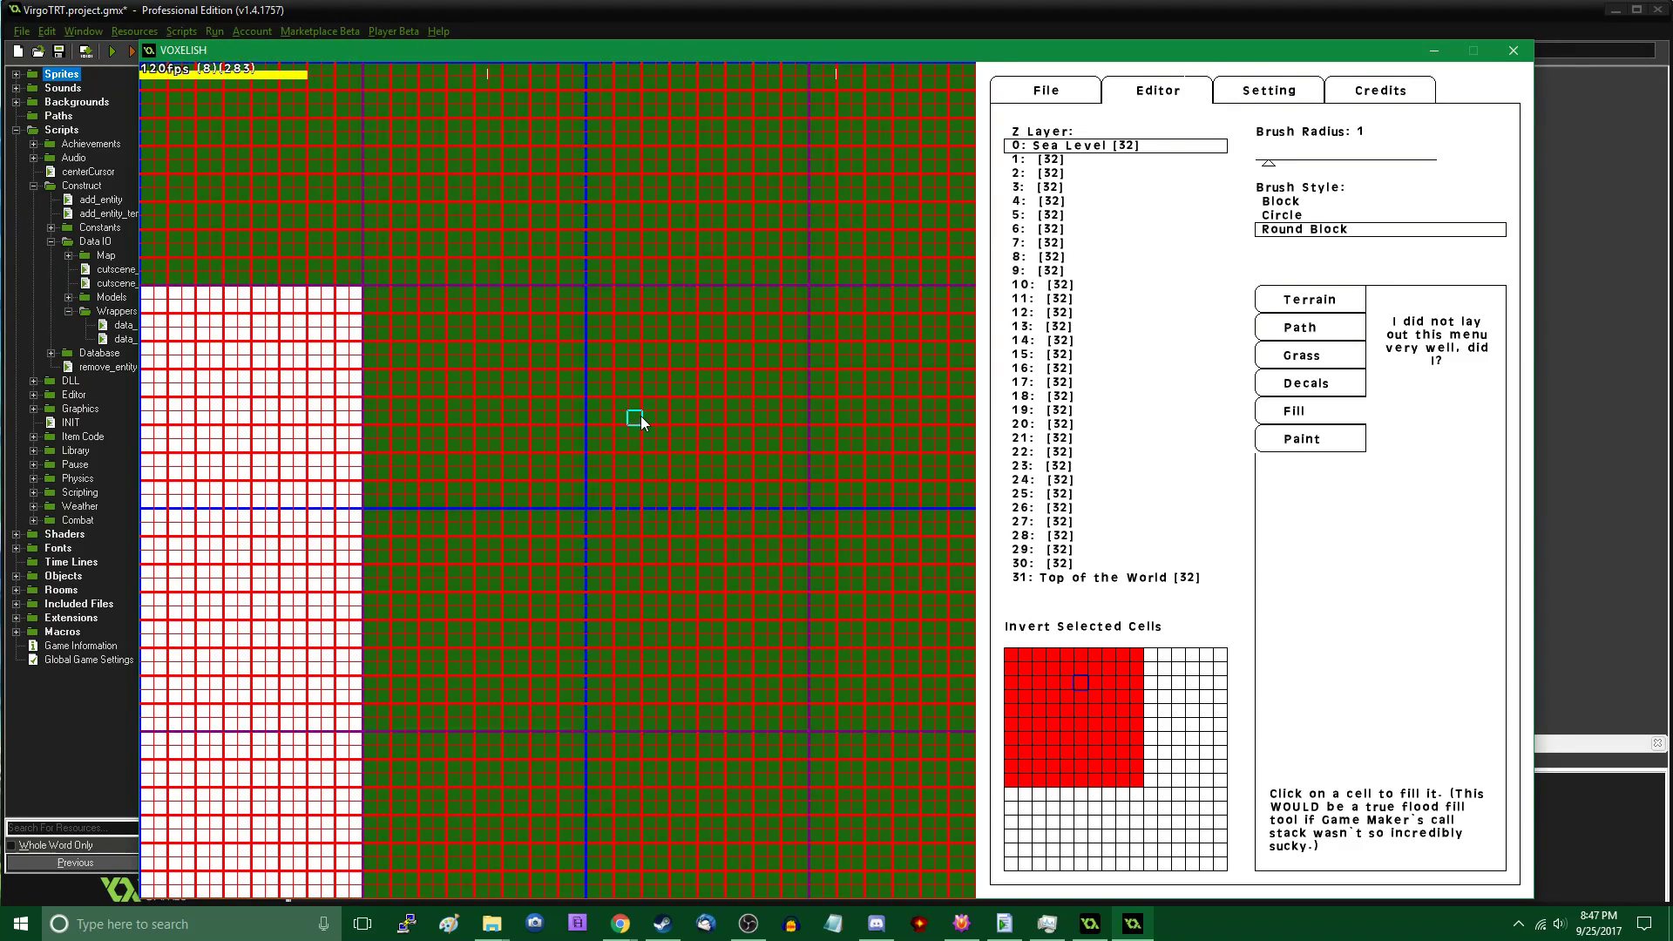
Fill the selected block's fifth column downward from the third row, along with the fourth-row cell beside it
key("Left")
left_click(640, 416)
key("Down")
key("Left")
left_click(639, 416)
key("Right")
left_click(639, 415)
key("Down")
left_click(639, 416)
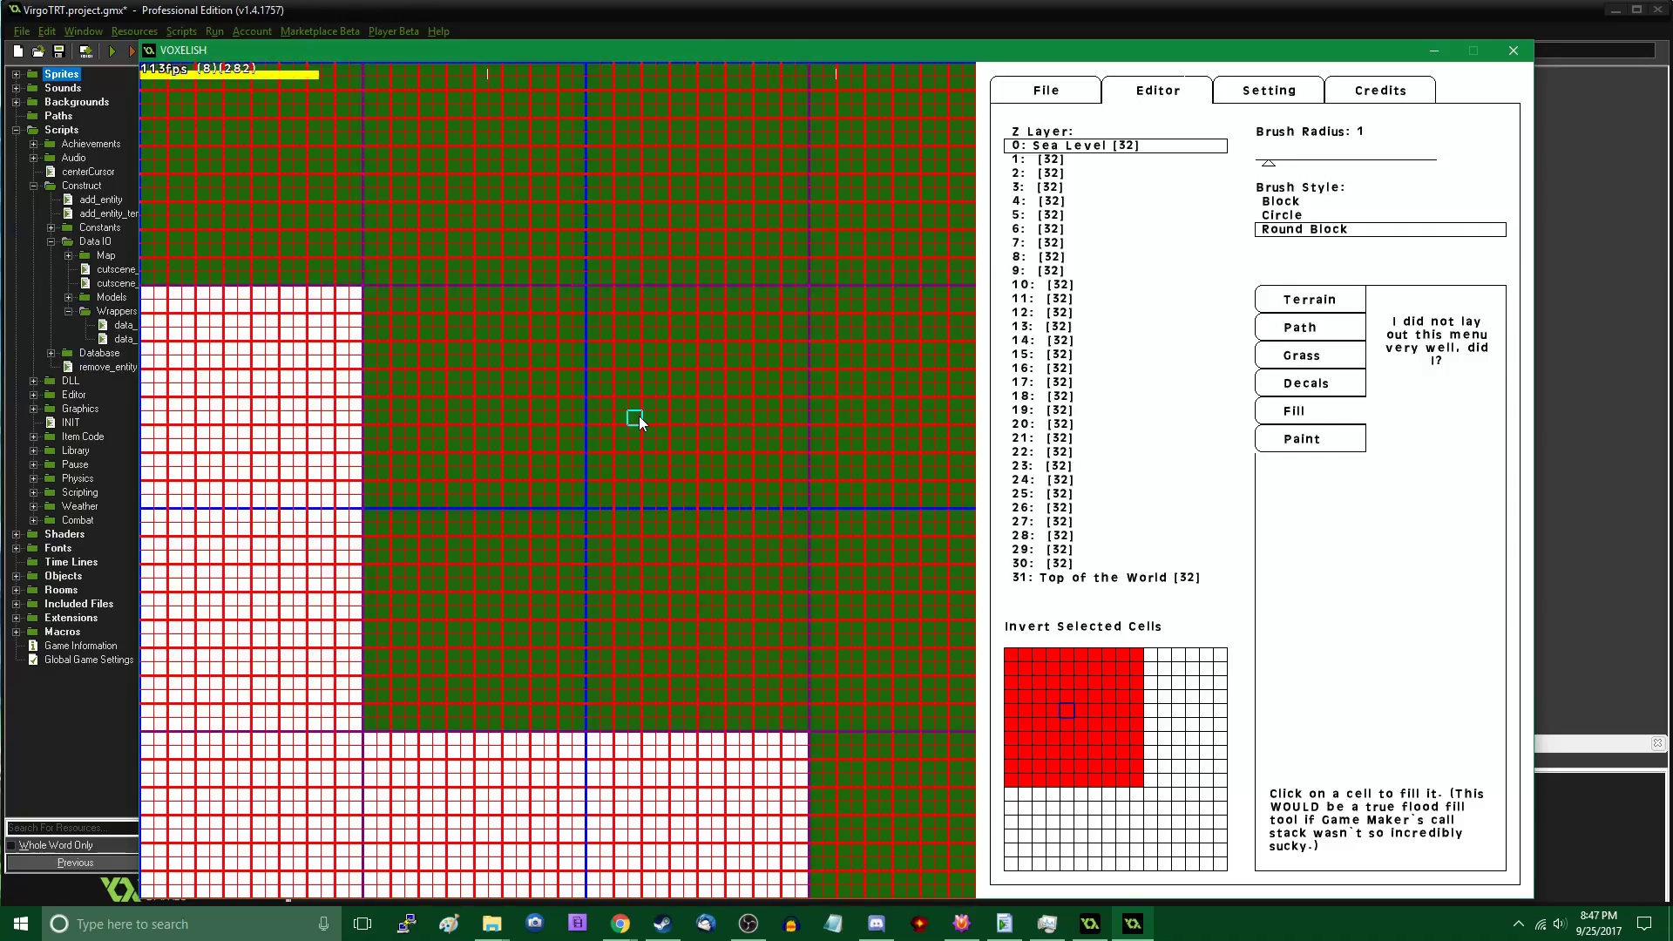
key("Down")
left_click(640, 415)
key("Down")
left_click(640, 416)
Fill the cells of the selected block's fourth column, working up to the third row
key("Left")
left_click(640, 415)
key("Up")
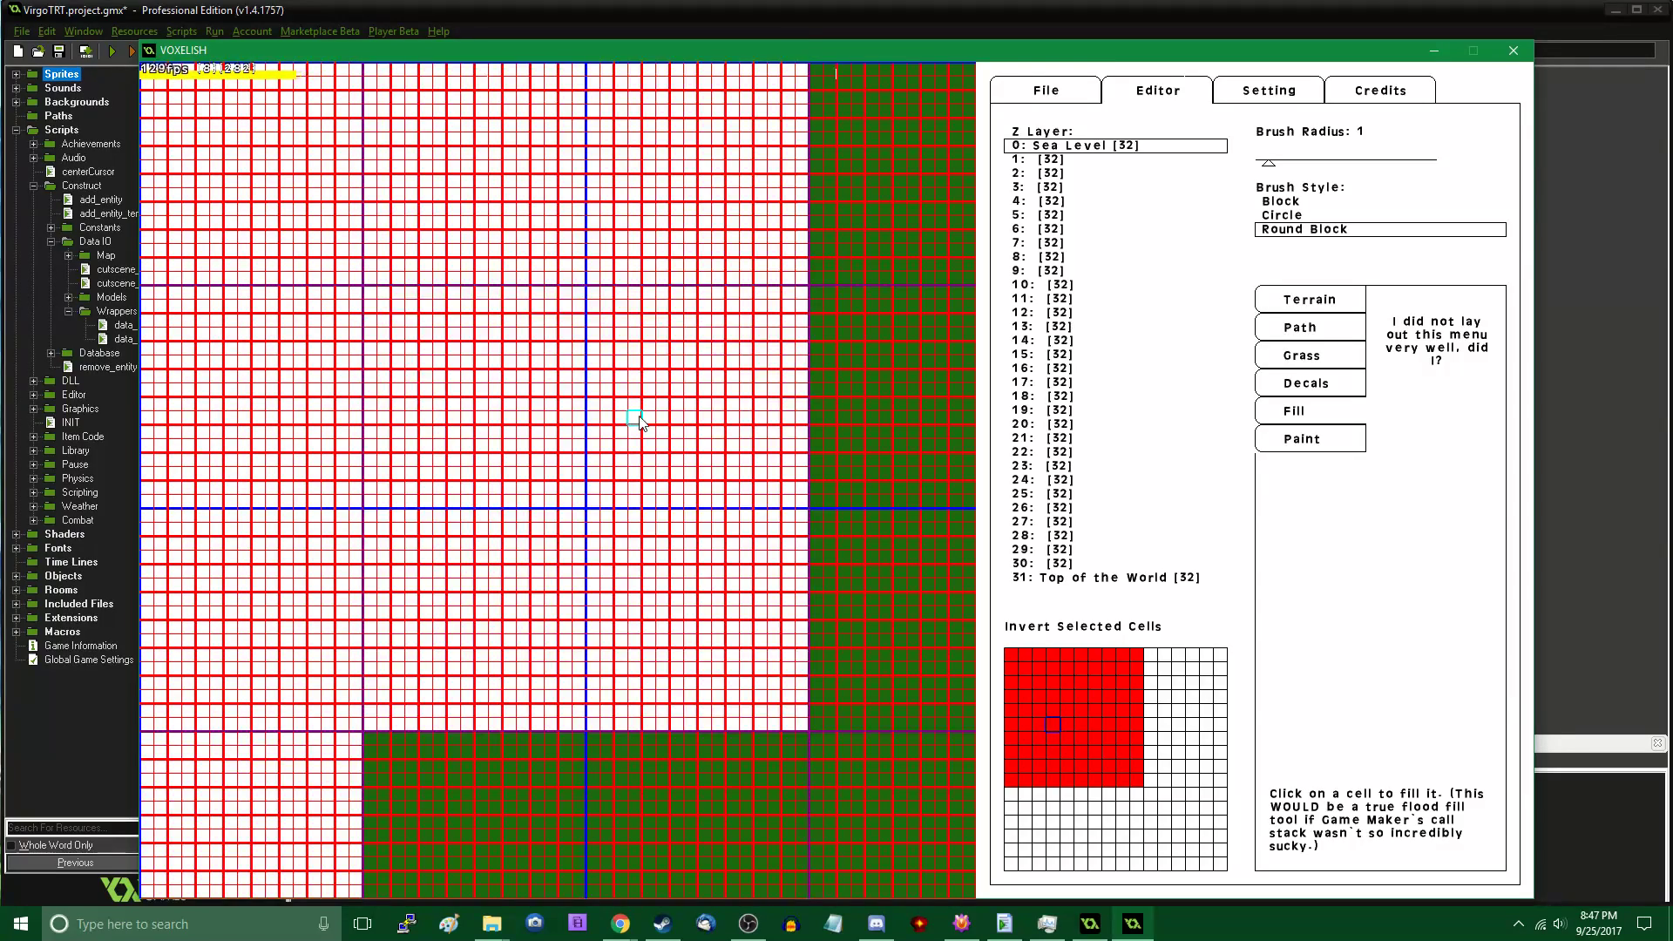
left_click(640, 416)
key("Up")
left_click(639, 416)
key("Up")
key("Left")
key("Right")
key("Up")
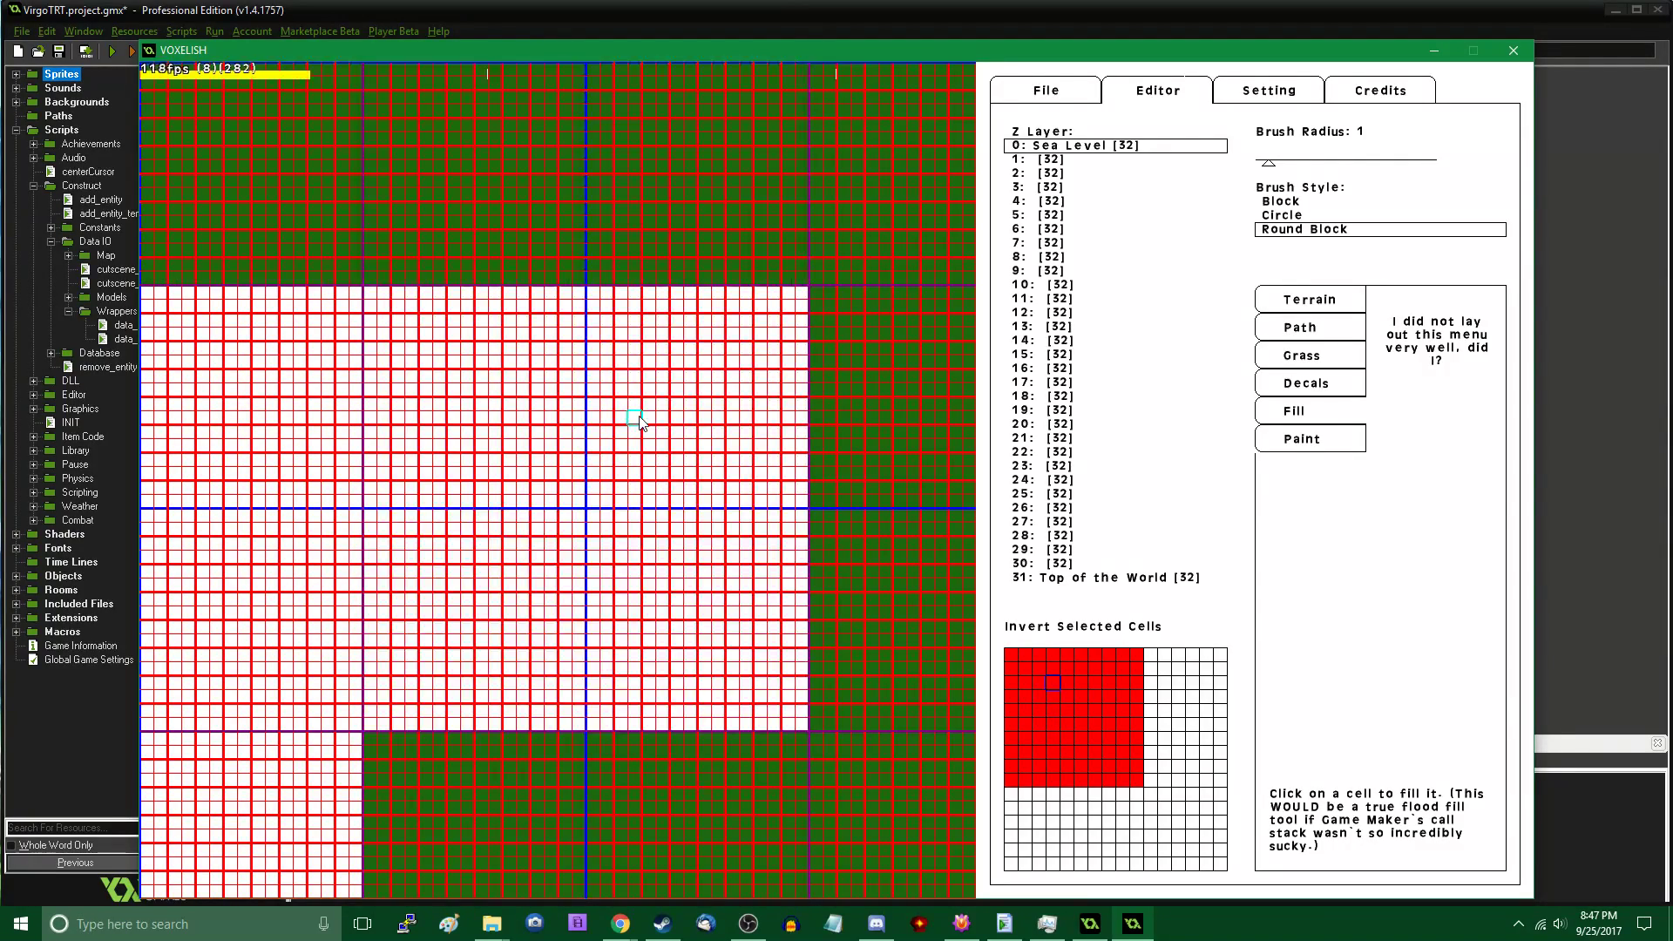
left_click(640, 416)
Fill the three leftmost cells of the selected block's third row
key("Left")
left_click(640, 415)
key("Left")
left_click(639, 415)
key("Left")
left_click(640, 416)
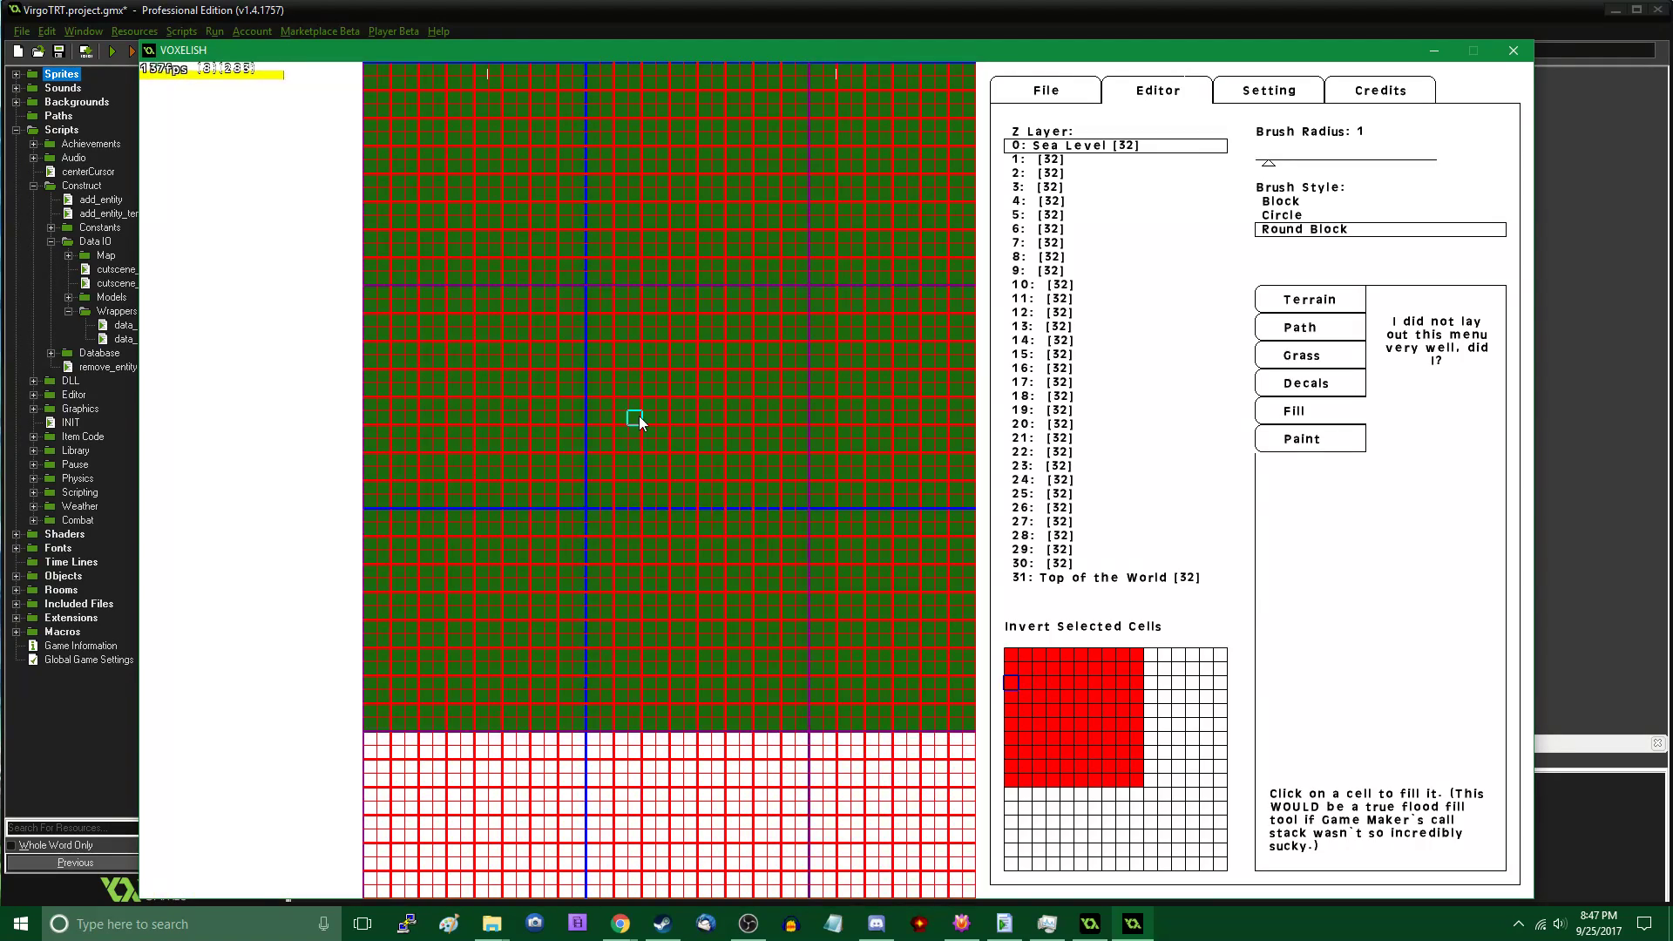
Fill the three leftmost cells in each of the selected block's fourth and fifth rows
key("Down")
left_click(640, 415)
key("Right")
left_click(639, 415)
key("Right")
left_click(640, 415)
key("Down")
left_click(639, 415)
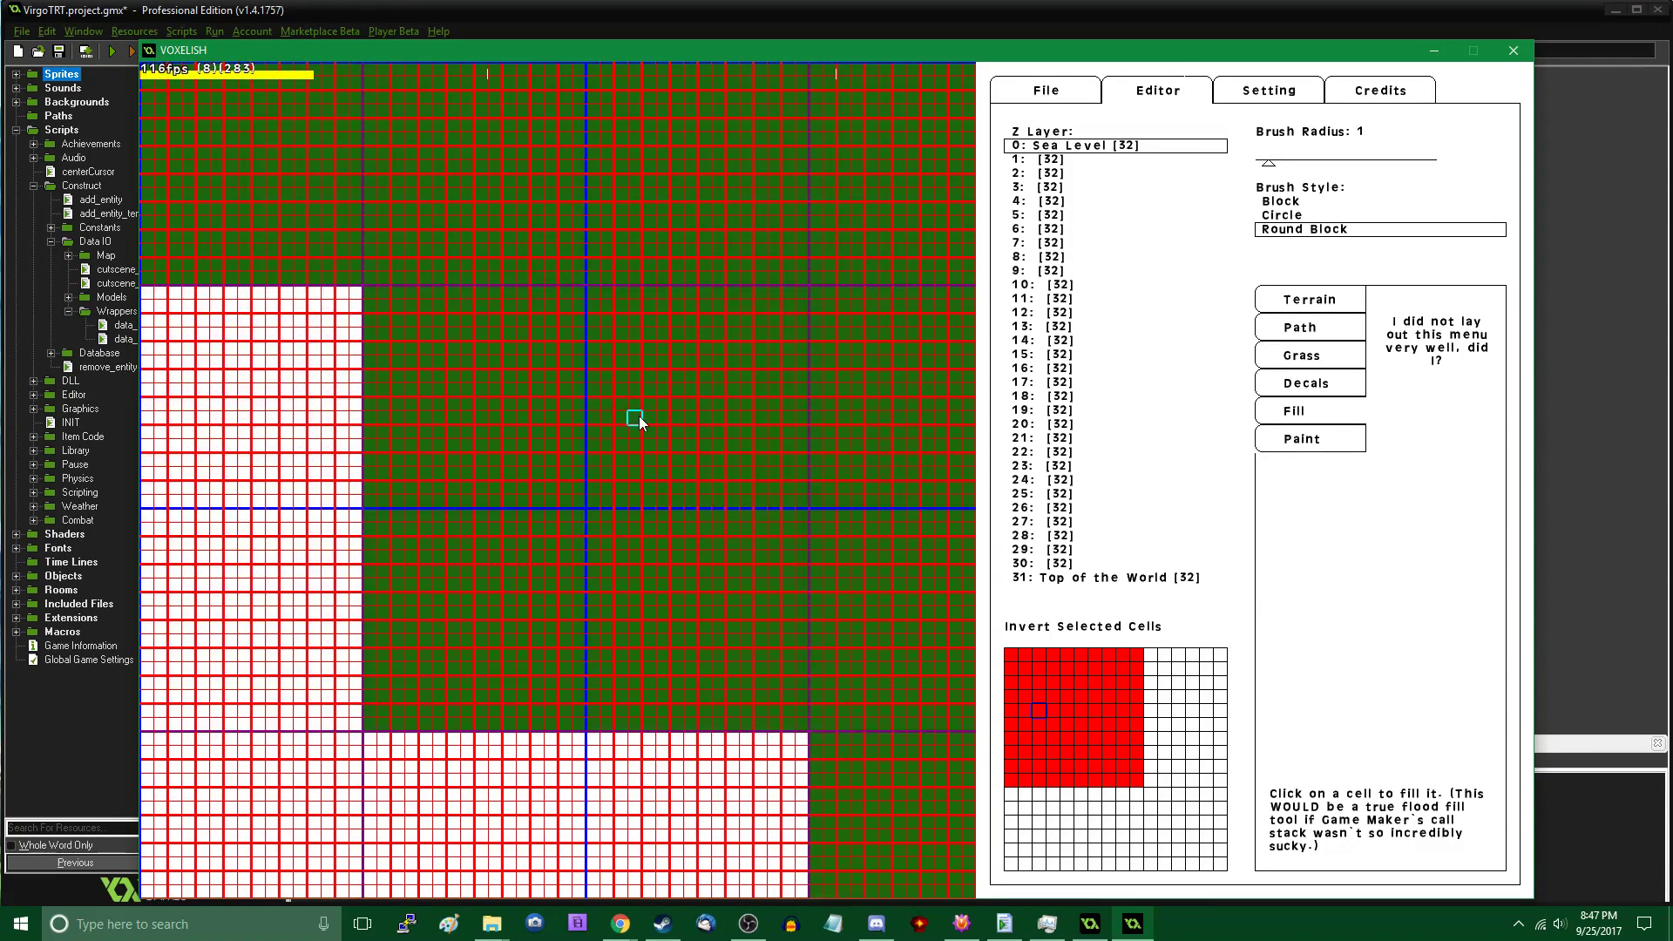
key("Left")
left_click(640, 416)
key("Left")
left_click(640, 416)
Fill the three leftmost cells in each of the selected block's sixth and seventh rows
key("Down")
left_click(639, 416)
key("Right")
left_click(639, 415)
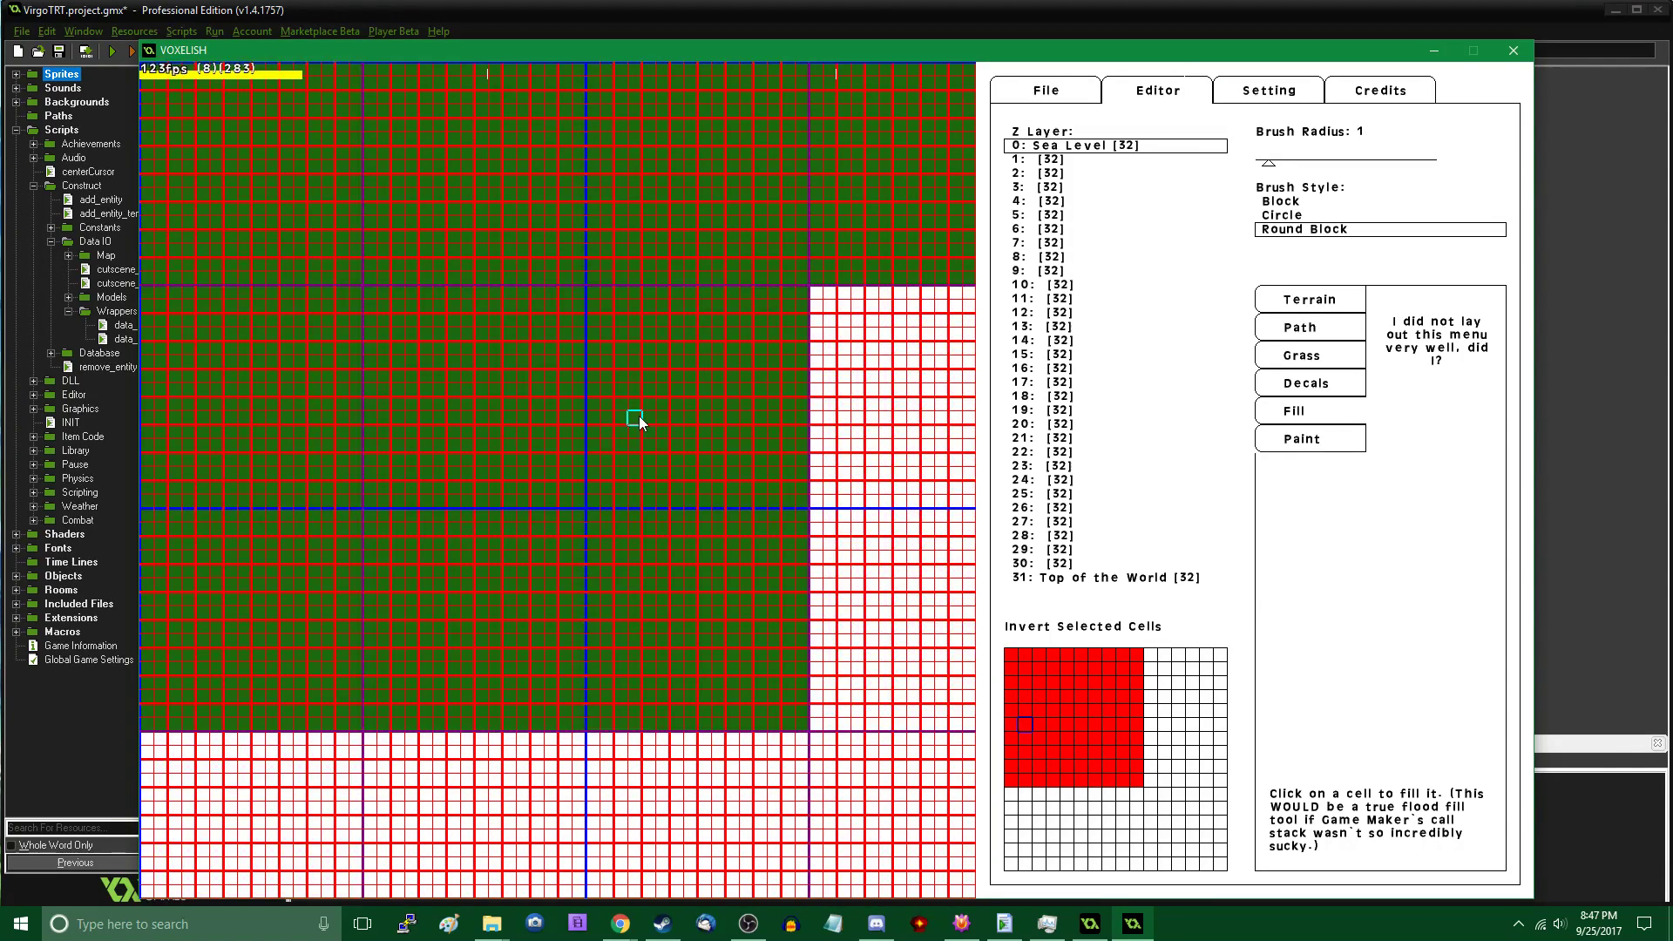
key("Right")
left_click(639, 416)
key("Down")
left_click(639, 416)
key("Left")
left_click(640, 415)
key("Left")
left_click(639, 415)
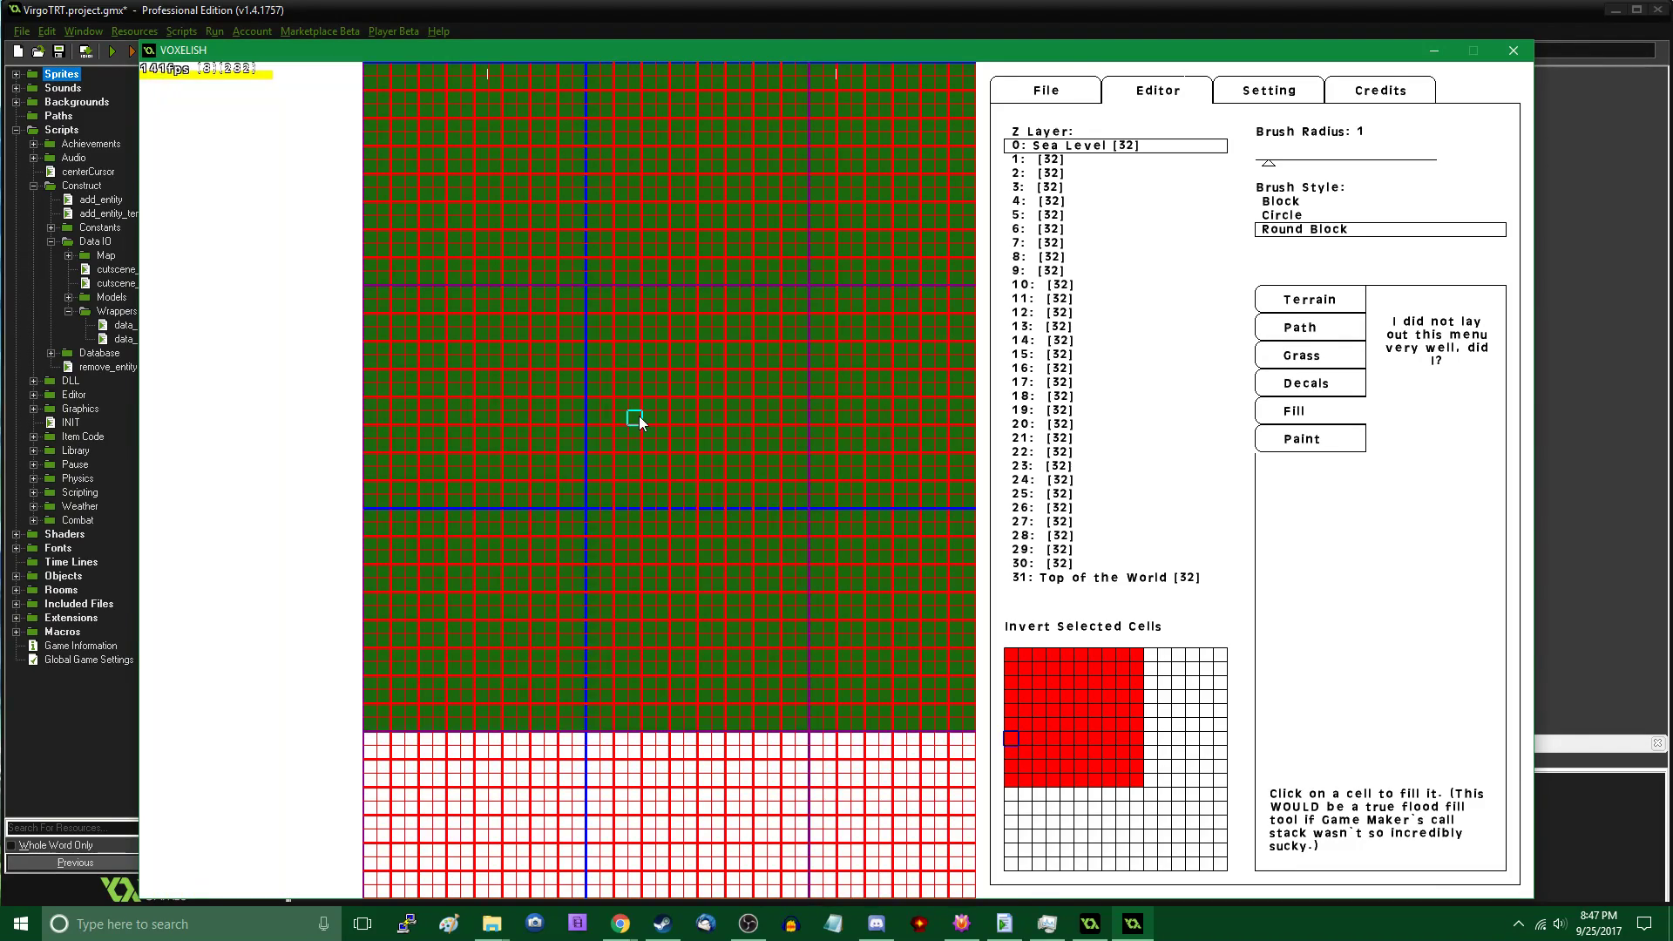
Fill the three leftmost cells of the selected block's eighth row
key("Down")
left_click(640, 416)
key("Right")
left_click(639, 415)
key("Right")
left_click(639, 416)
Switch to Z layer 1 and set up the Terrain tool with a brush radius of 7
key("Right")
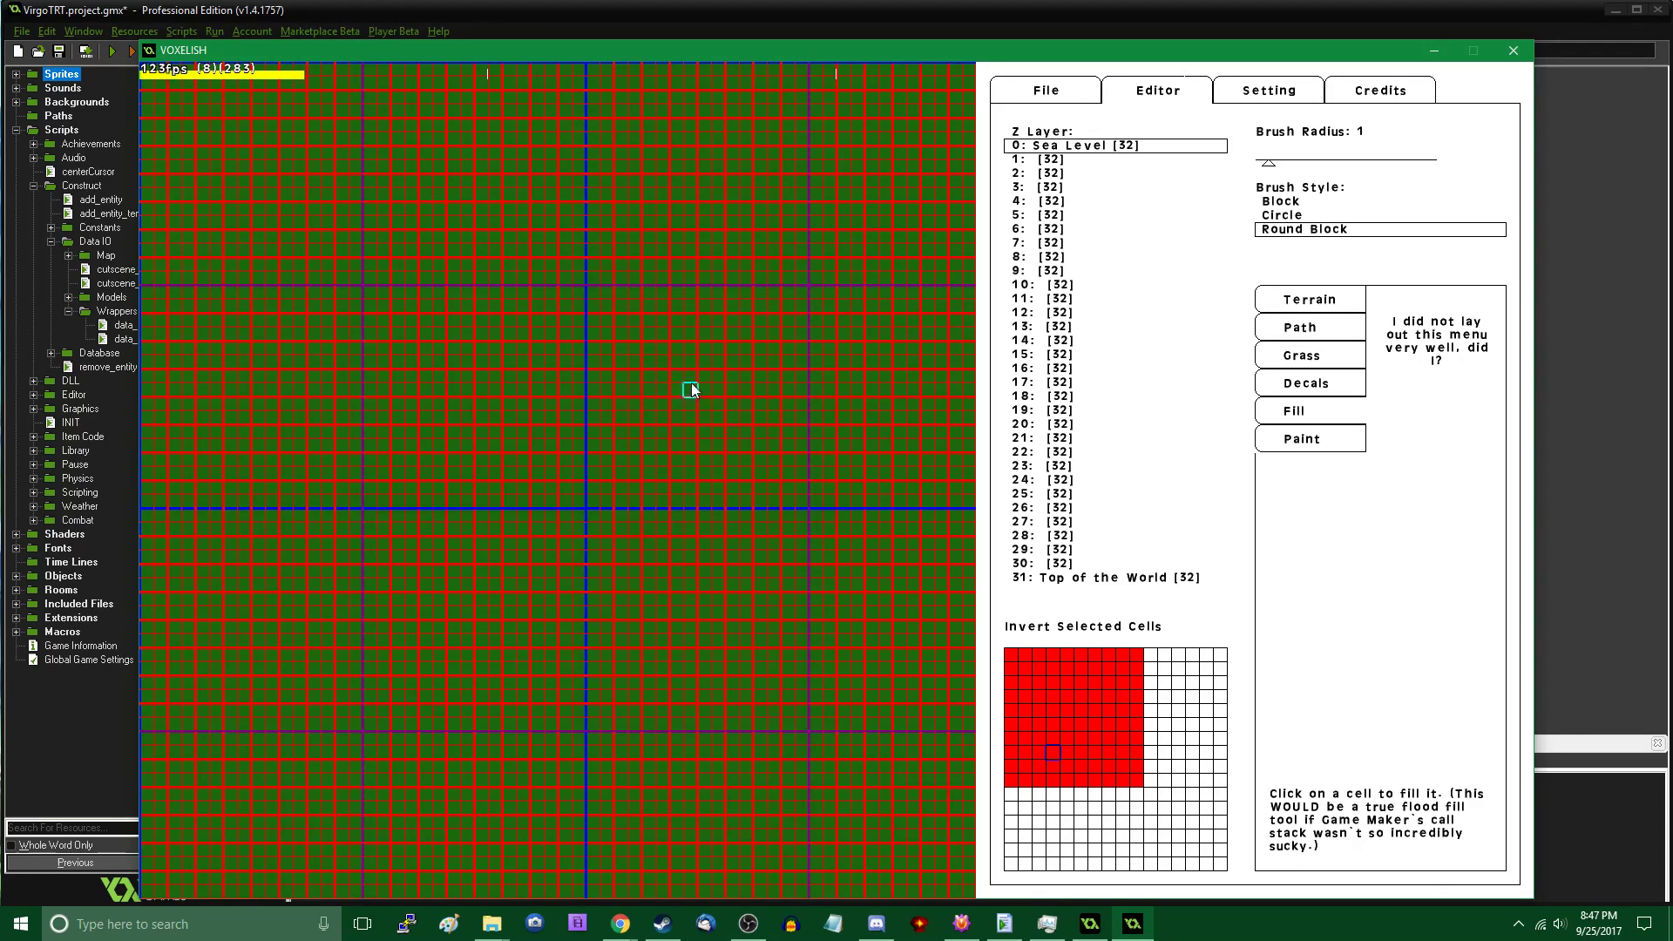
key("Right")
key("Right")
key("Up")
key("Page_Up")
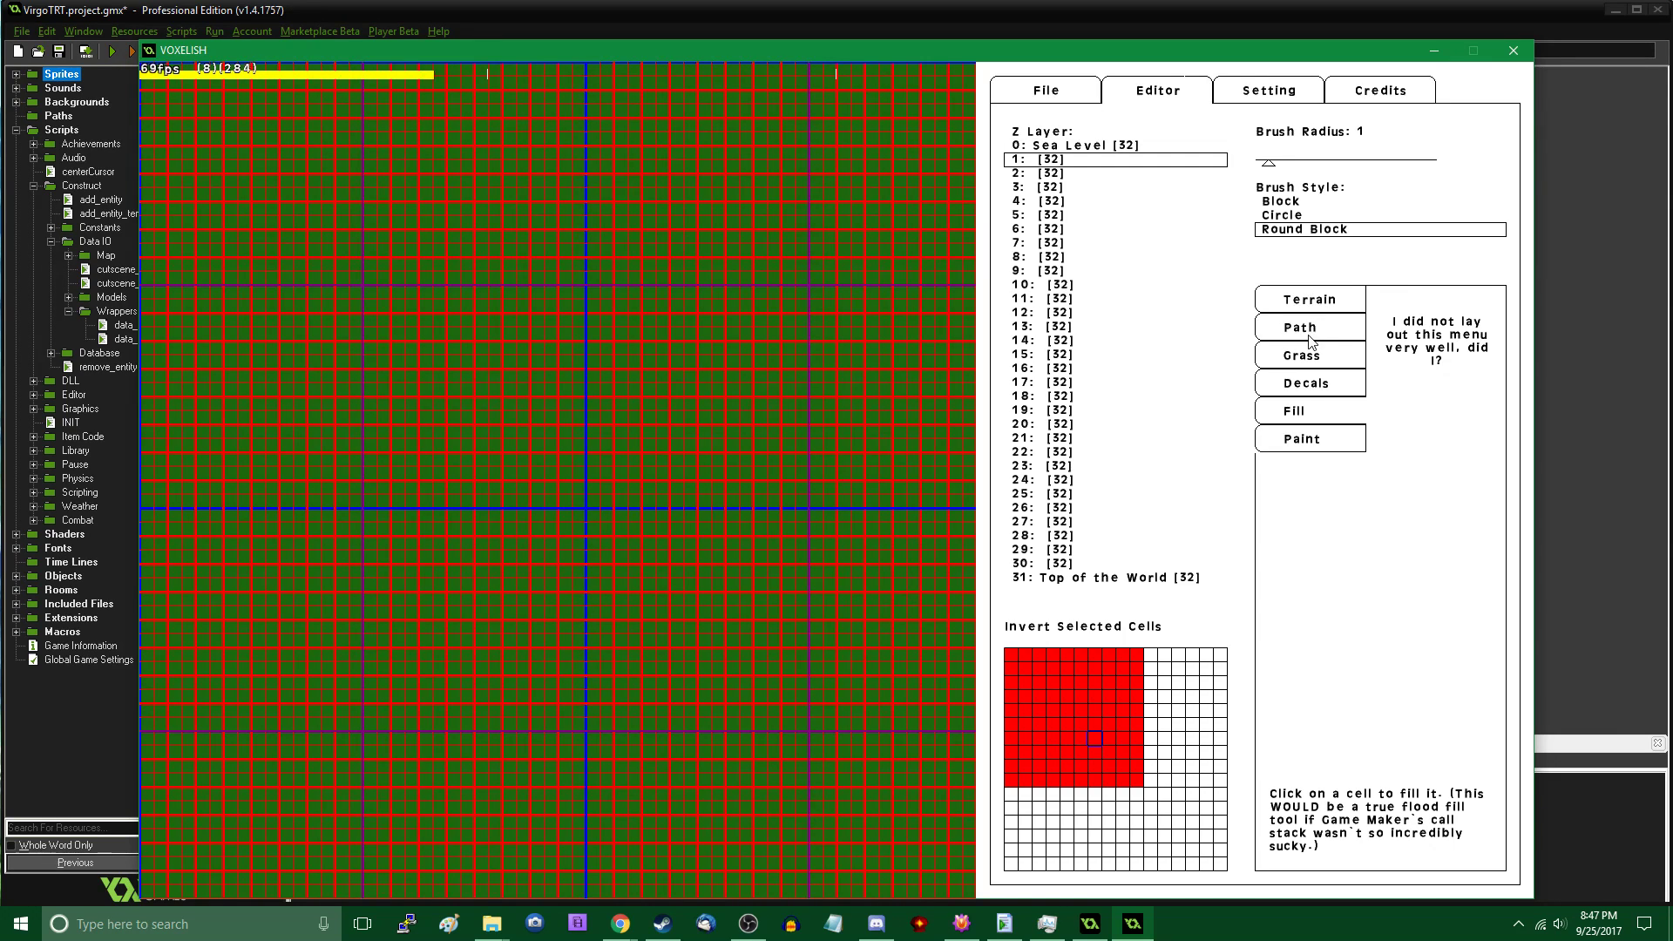
left_click(1307, 307)
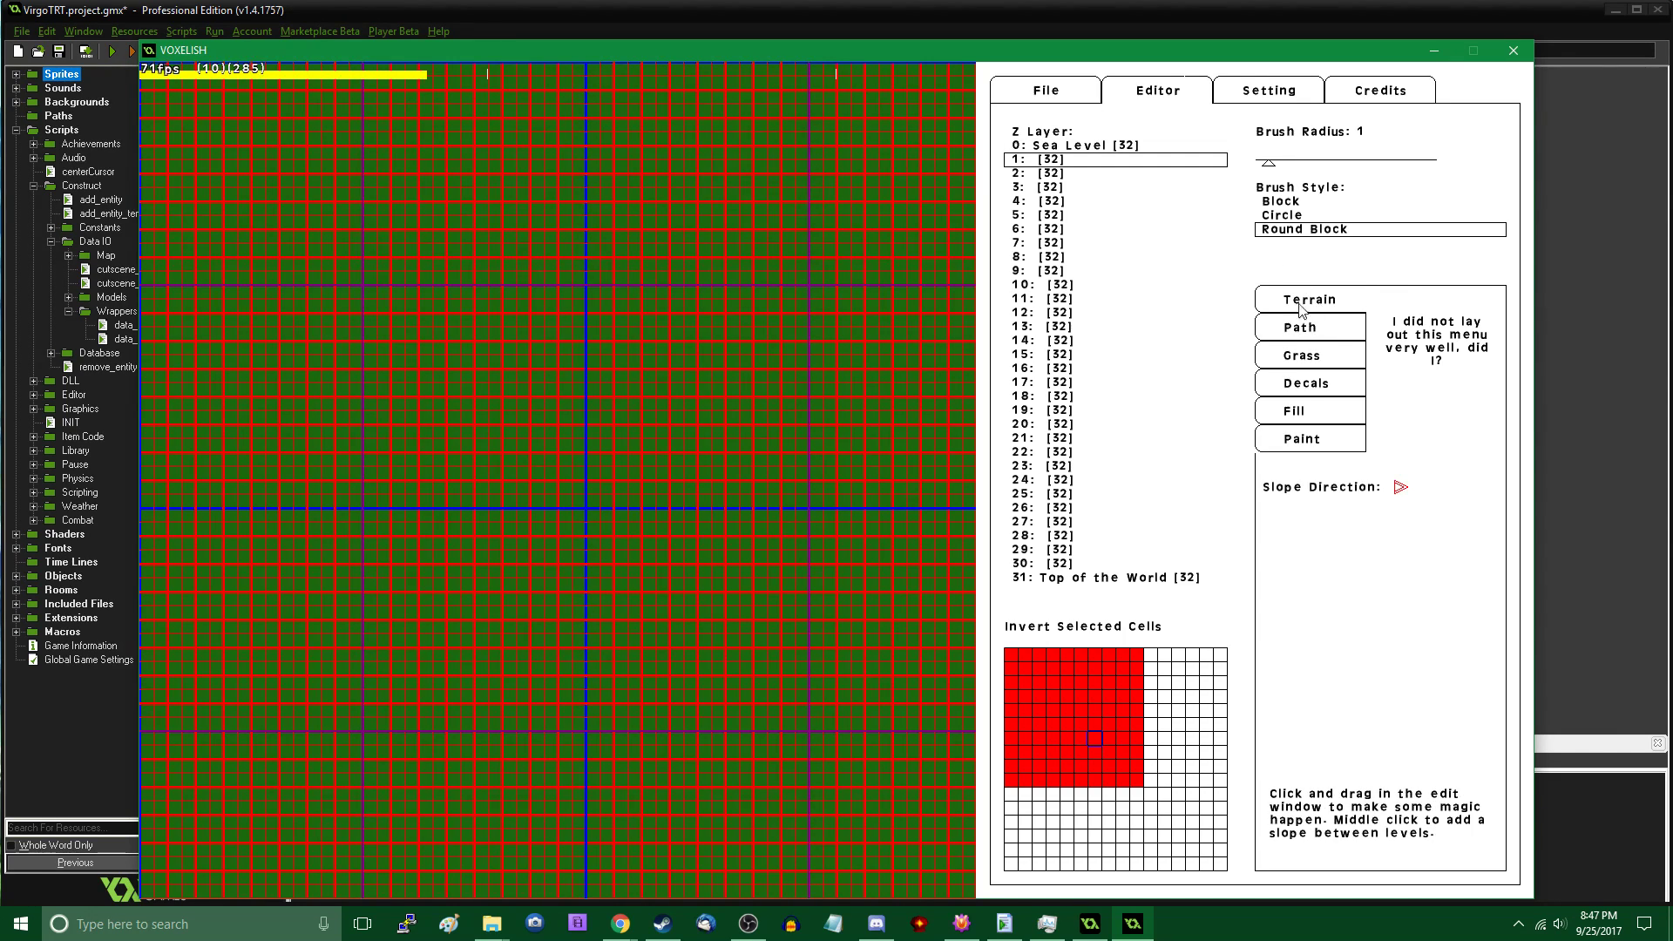
mouse_move(1325, 165)
left_mouse_down()
mouse_move(1397, 168)
mouse_move(1352, 168)
left_mouse_up()
Paint layer 1 terrain leftward along the top edge of the map
key("Right")
key("Up")
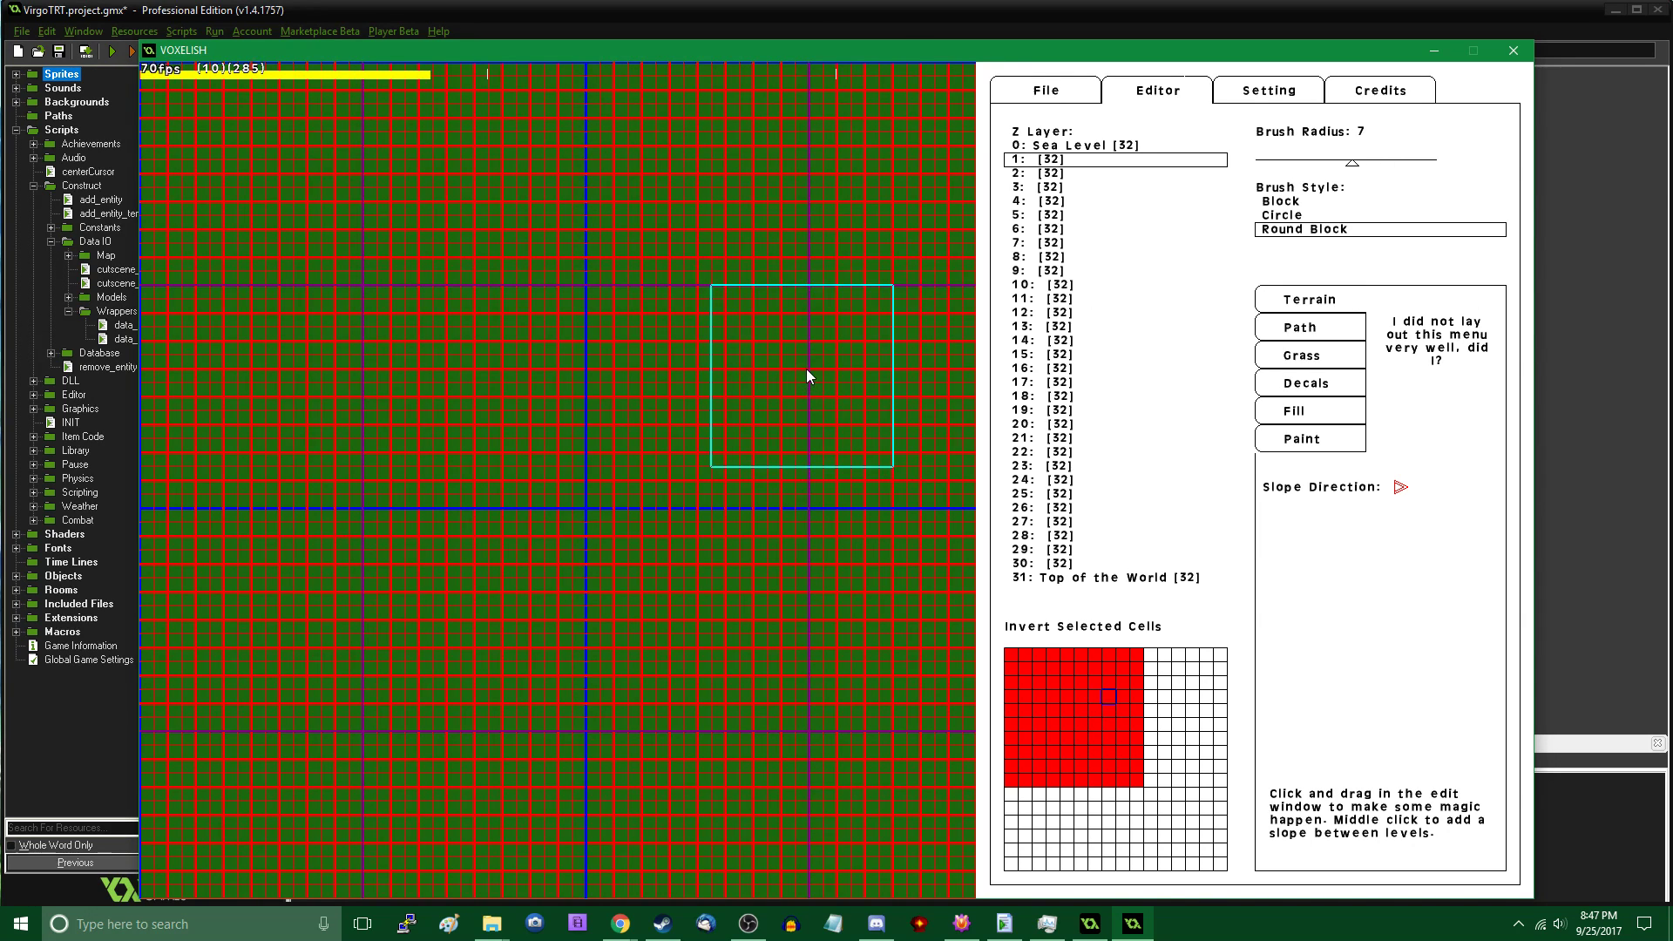
key("Right")
key("Up")
key("Right")
key("Up")
key("Right")
key("Up")
mouse_move(730, 357)
left_mouse_down()
mouse_move(529, 347)
mouse_move(640, 427)
mouse_move(541, 515)
mouse_move(729, 546)
mouse_move(380, 340)
left_mouse_up()
key("Left")
mouse_move(787, 359)
left_mouse_down()
mouse_move(306, 362)
mouse_move(606, 337)
mouse_move(384, 370)
mouse_move(721, 358)
mouse_move(378, 362)
mouse_move(807, 342)
mouse_move(648, 349)
left_mouse_up()
Enlarge the brush radius to 12, change its style to Circle, and paint layer 1 terrain along the map's top and right edges
left_click_drag(1353, 161, 1449, 163)
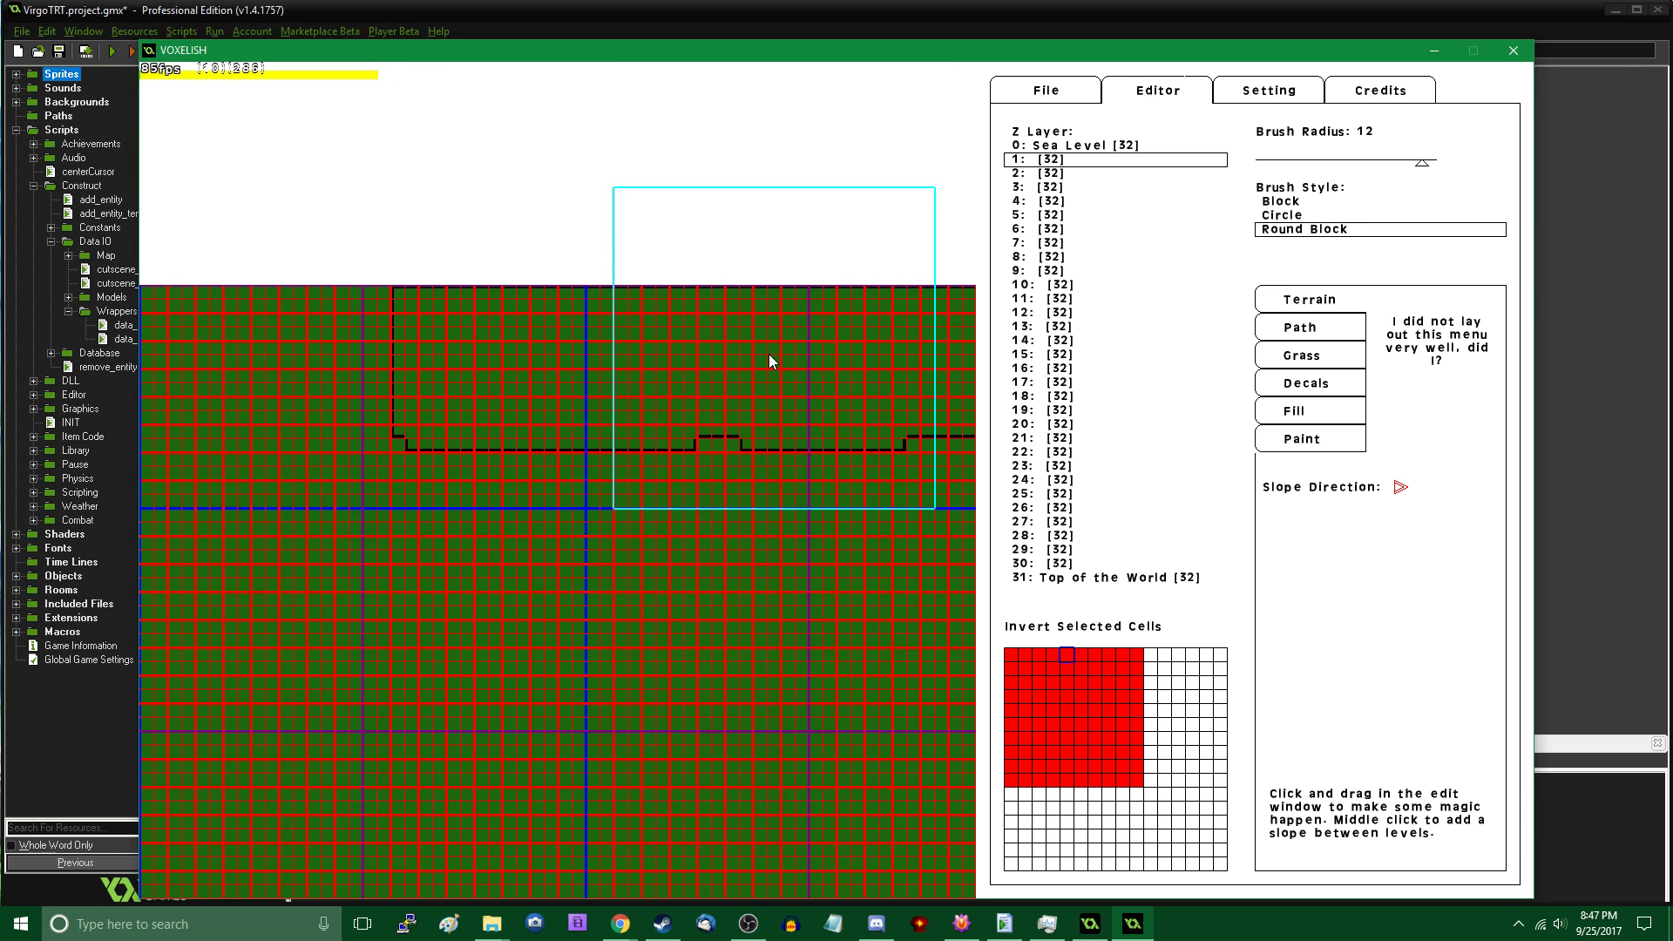
mouse_move(772, 348)
left_mouse_down()
mouse_move(501, 358)
mouse_move(760, 381)
mouse_move(552, 297)
mouse_move(739, 336)
mouse_move(571, 341)
mouse_move(706, 343)
mouse_move(638, 362)
mouse_move(452, 321)
mouse_move(730, 359)
mouse_move(474, 377)
mouse_move(452, 635)
mouse_move(426, 556)
mouse_move(501, 493)
mouse_move(421, 706)
mouse_move(422, 380)
mouse_move(461, 699)
mouse_move(455, 488)
mouse_move(483, 610)
mouse_move(512, 433)
mouse_move(492, 706)
mouse_move(490, 472)
mouse_move(519, 632)
mouse_move(496, 495)
mouse_move(519, 472)
mouse_move(502, 408)
mouse_move(544, 266)
mouse_move(459, 623)
mouse_move(488, 444)
mouse_move(463, 590)
mouse_move(504, 488)
mouse_move(426, 520)
mouse_move(681, 555)
mouse_move(485, 635)
mouse_move(657, 564)
mouse_move(516, 621)
mouse_move(579, 654)
mouse_move(694, 558)
mouse_move(454, 580)
mouse_move(745, 562)
mouse_move(403, 570)
mouse_move(708, 552)
mouse_move(501, 570)
mouse_move(648, 593)
mouse_move(640, 624)
mouse_move(608, 617)
mouse_move(716, 589)
mouse_move(489, 596)
mouse_move(746, 582)
mouse_move(557, 612)
mouse_move(773, 588)
mouse_move(564, 616)
mouse_move(770, 525)
mouse_move(744, 443)
mouse_move(766, 550)
mouse_move(681, 352)
mouse_move(657, 564)
mouse_move(755, 362)
left_mouse_up()
key("Up")
left_click(1281, 215)
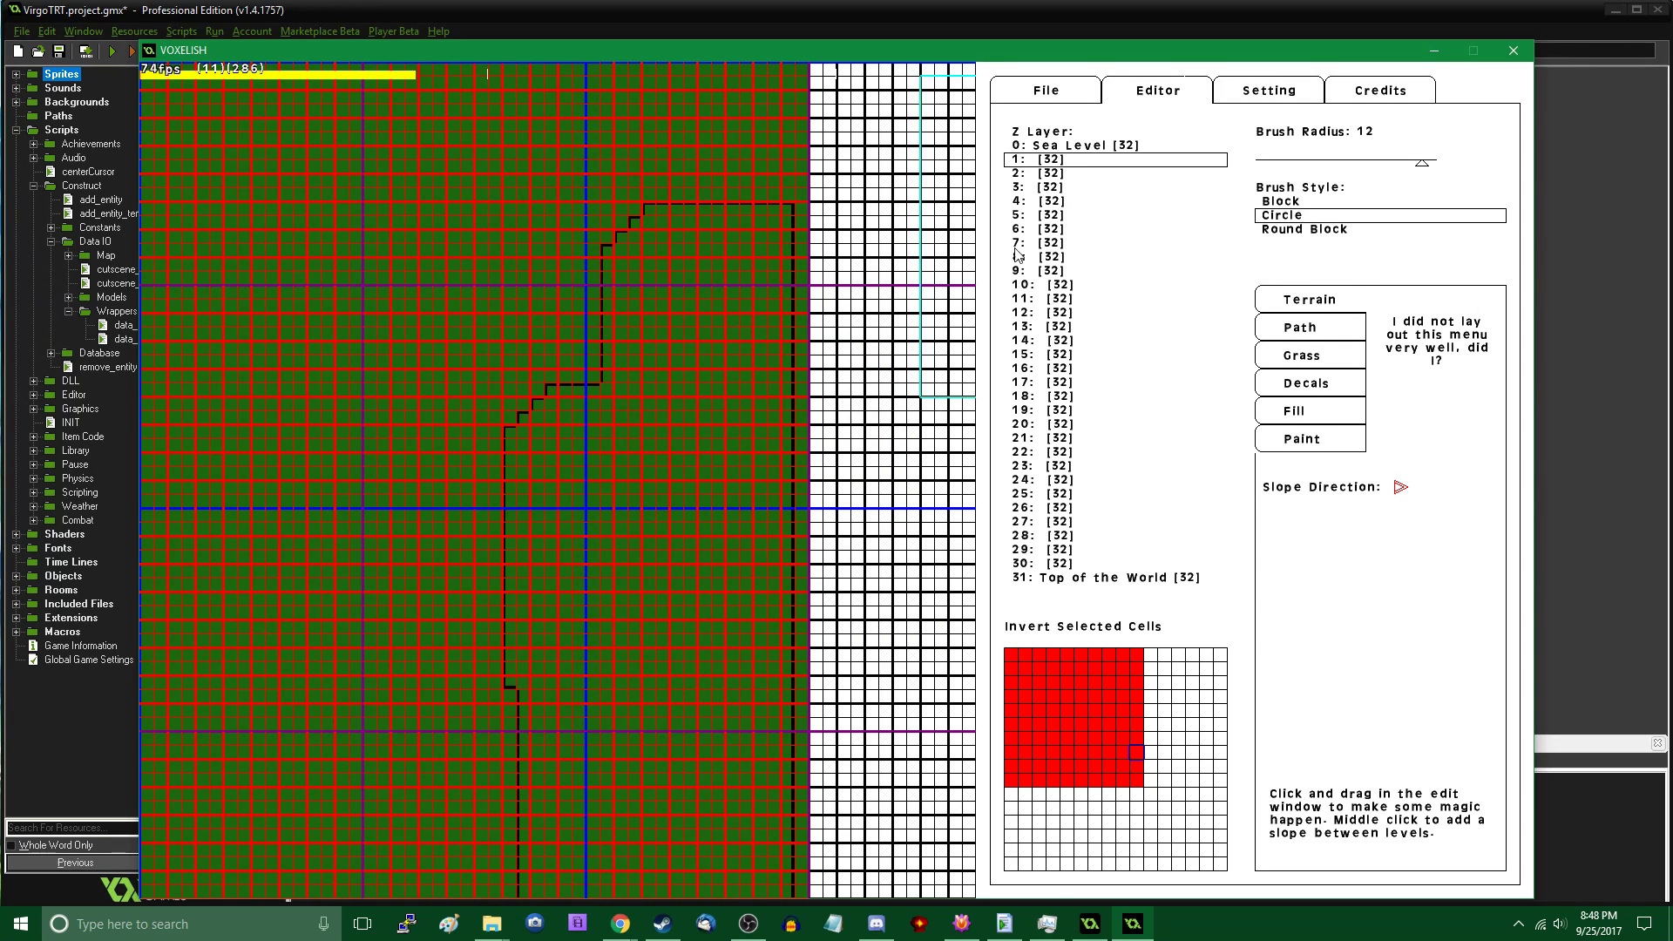
mouse_move(657, 336)
left_mouse_down()
mouse_move(656, 264)
mouse_move(677, 615)
mouse_move(709, 362)
mouse_move(721, 694)
mouse_move(695, 453)
mouse_move(772, 426)
mouse_move(739, 538)
mouse_move(761, 499)
mouse_move(767, 594)
mouse_move(756, 498)
mouse_move(744, 546)
mouse_move(727, 479)
mouse_move(746, 608)
mouse_move(692, 230)
left_mouse_up()
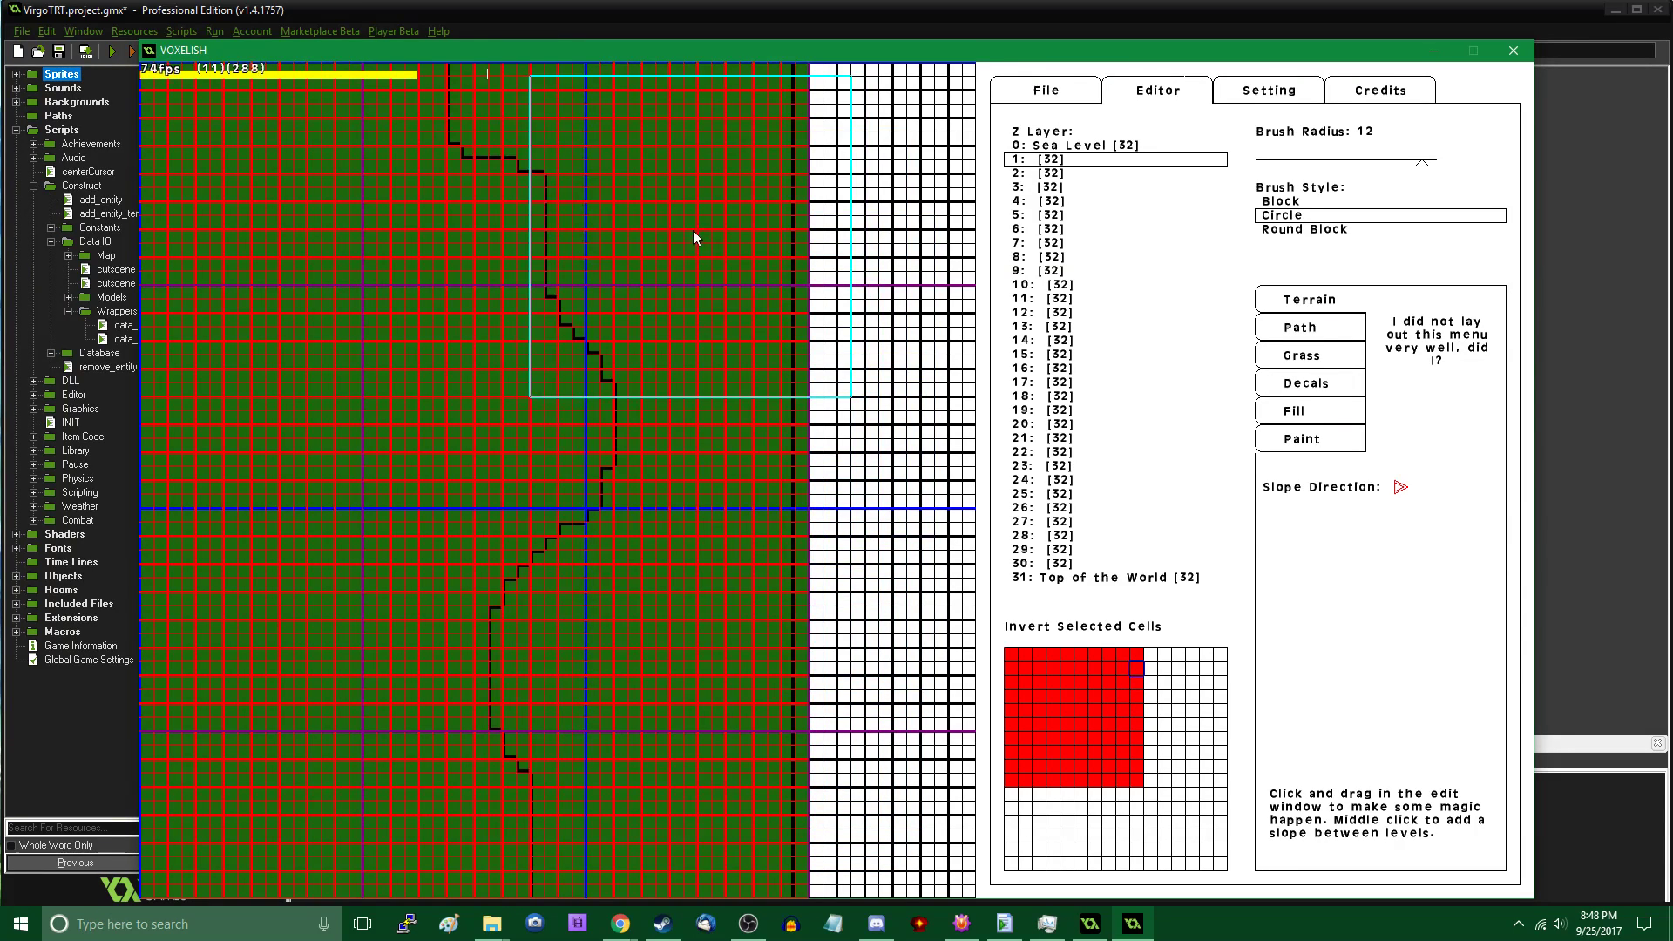
Save the map as forest.vt4 and return to the terrain editing settings
key("Up")
key("Left")
left_click(1046, 90)
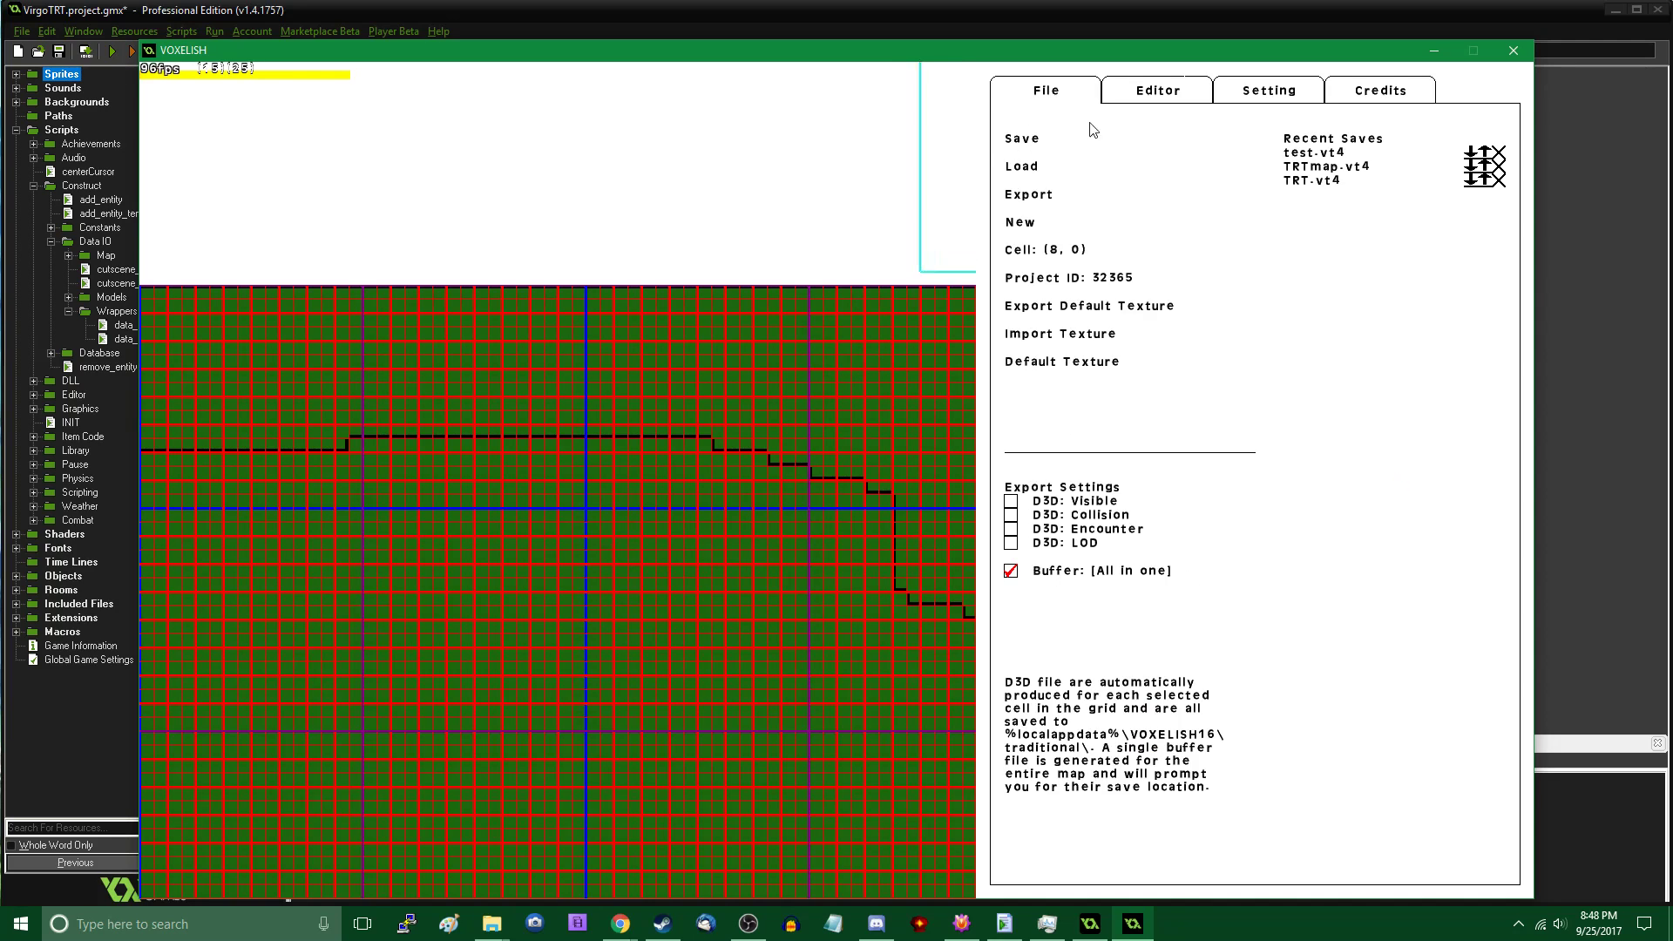
left_click(1072, 142)
left_click(754, 467)
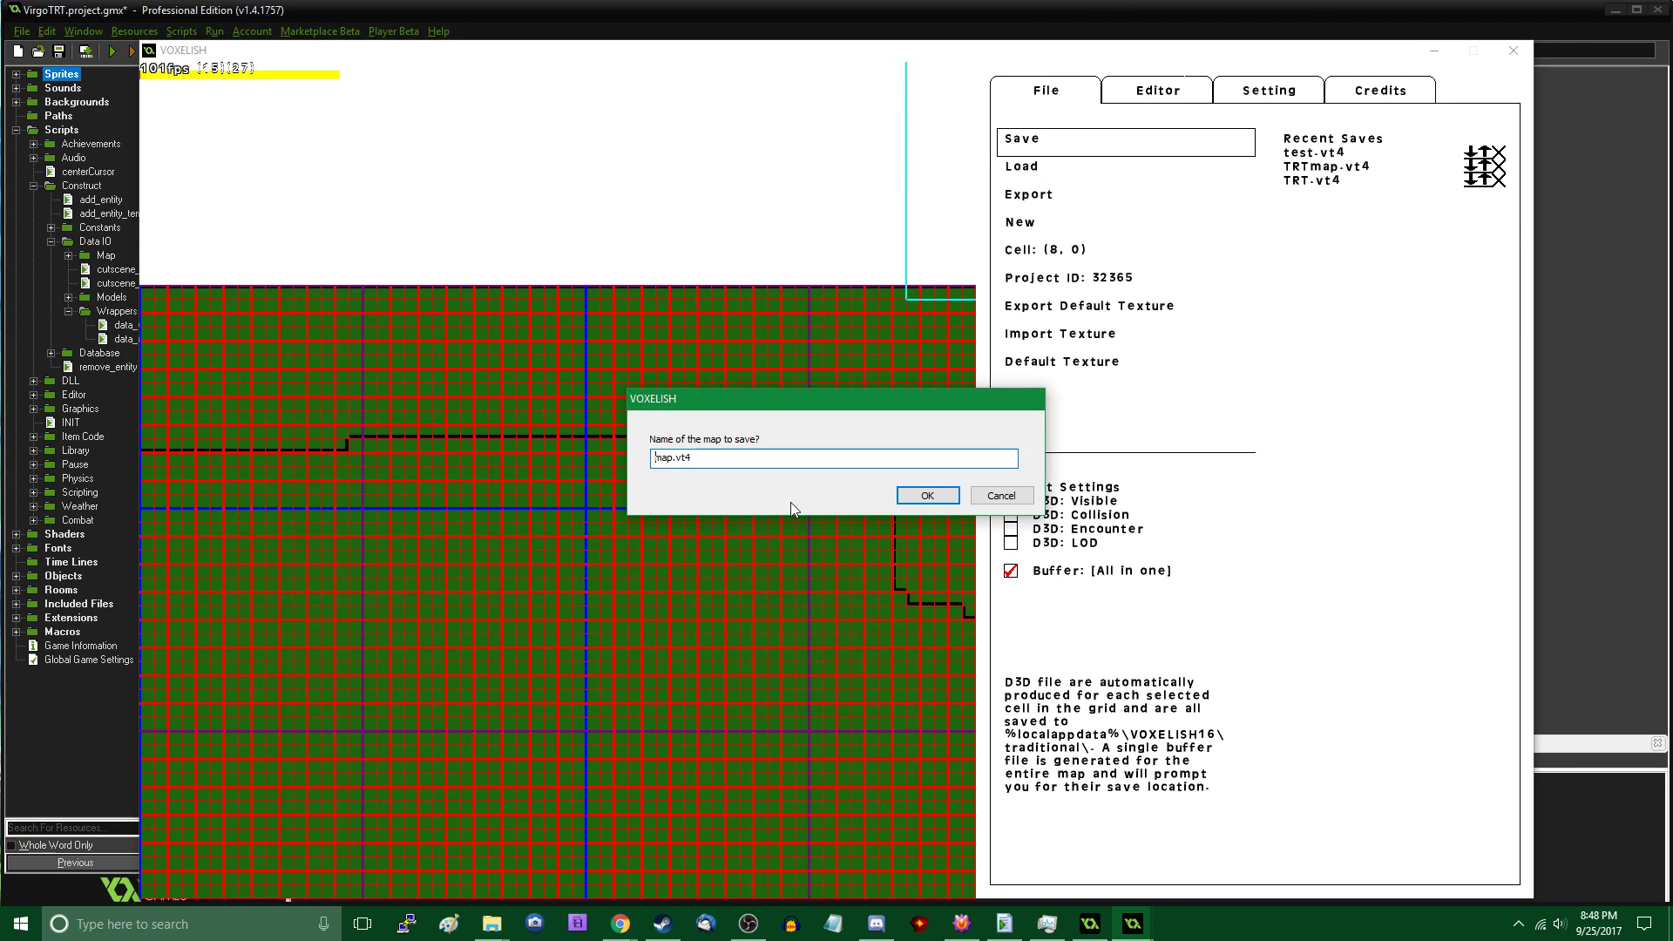
type("forest.vt4")
key("Return")
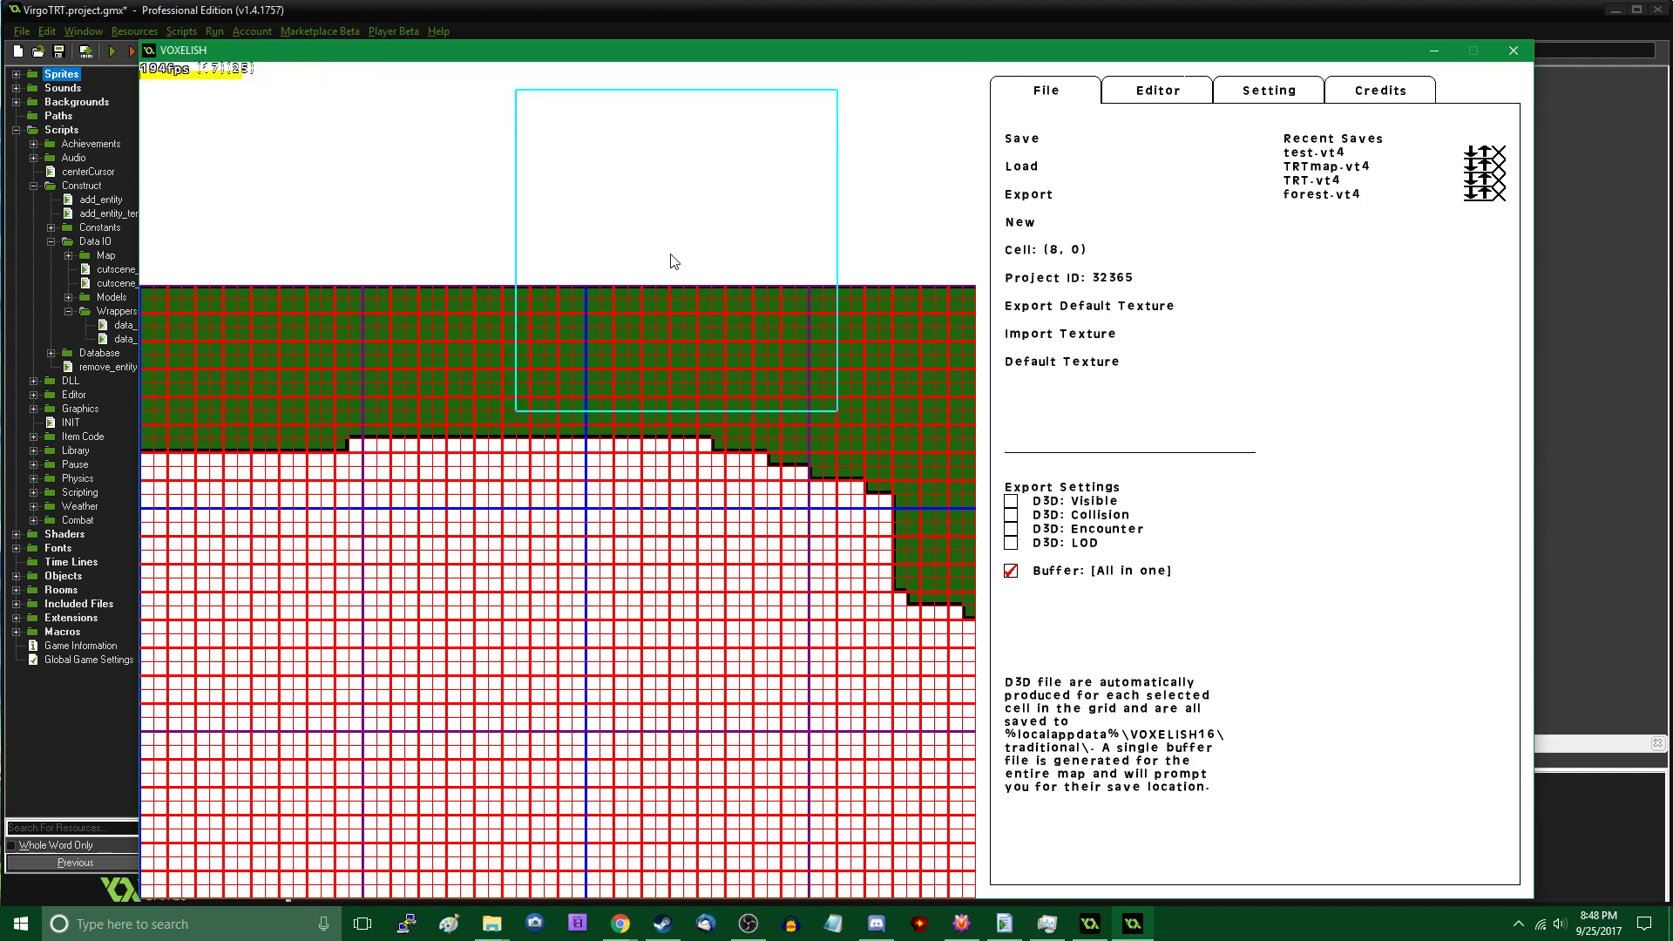
left_click(1150, 93)
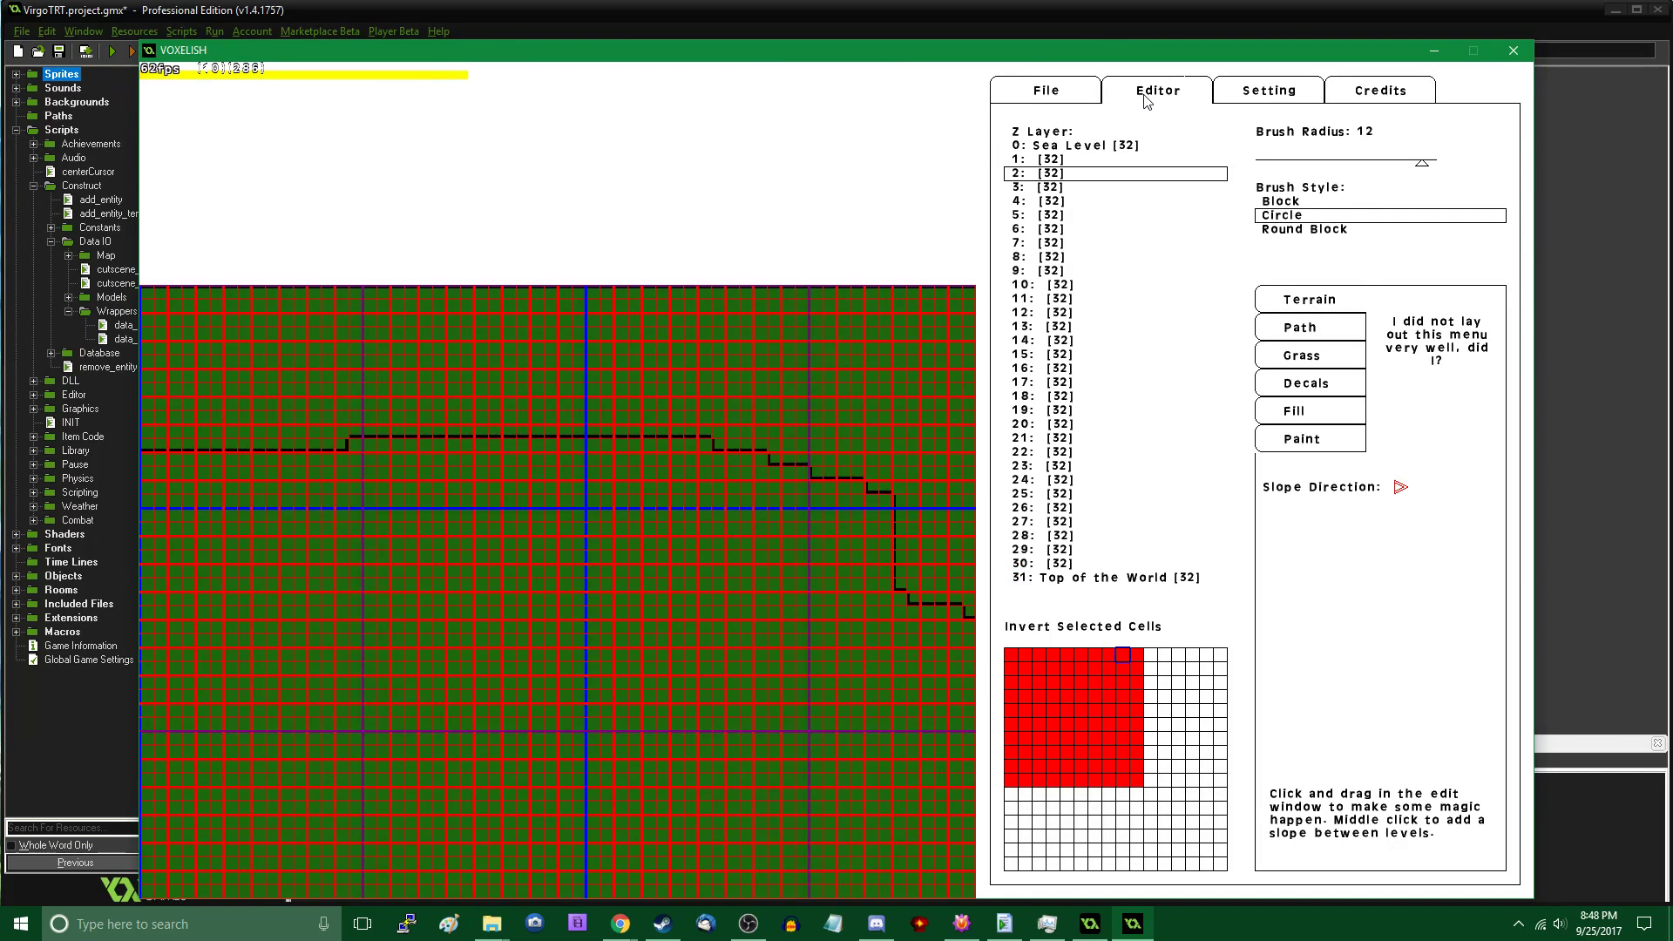
Show Z layer 1 and export the map as a Virgo terrain buffer named forest1.vt4 in the Voxelish folder
left_click(1176, 160)
left_click(1087, 92)
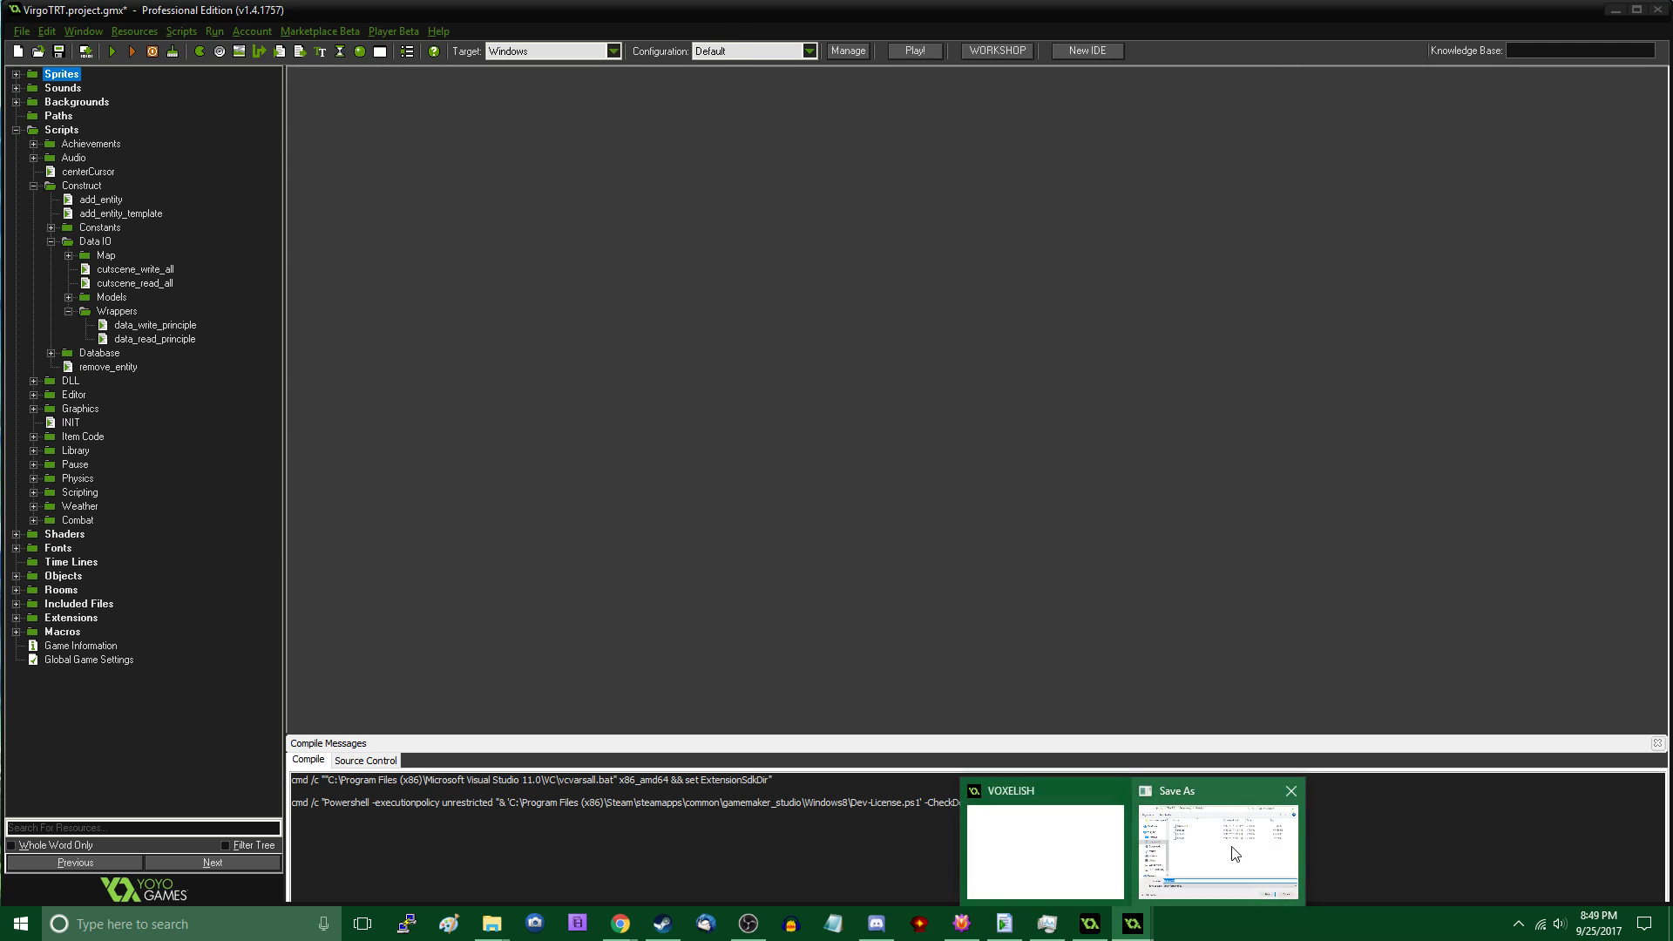
left_click(1220, 847)
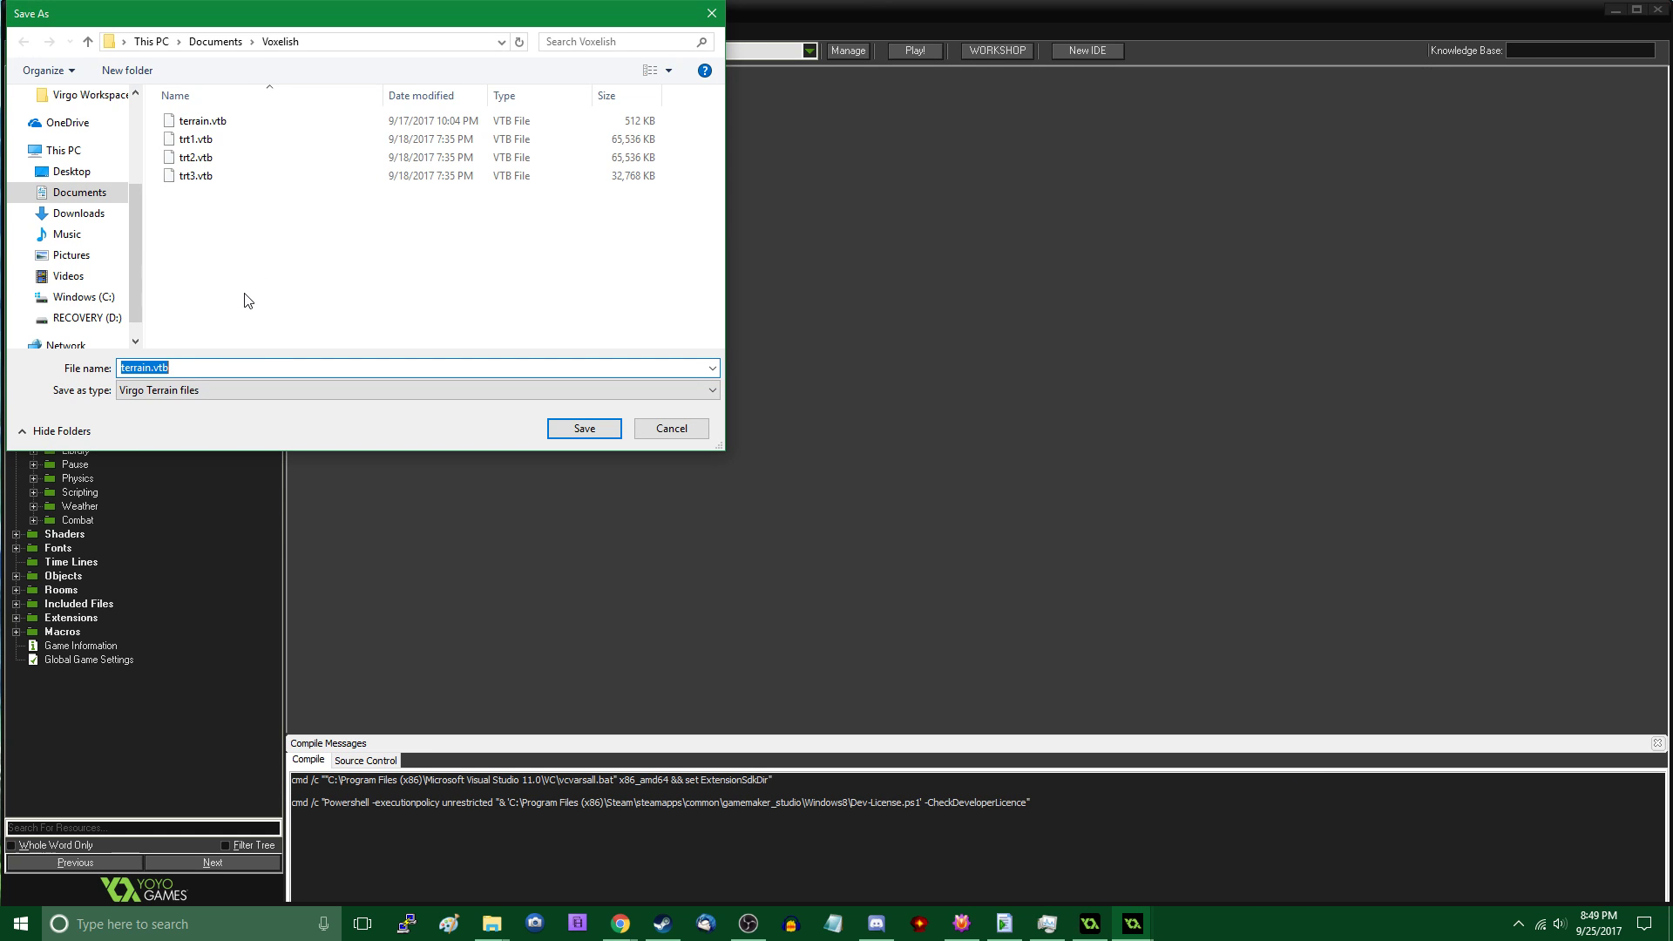
type("forest1.vt4")
key("Return")
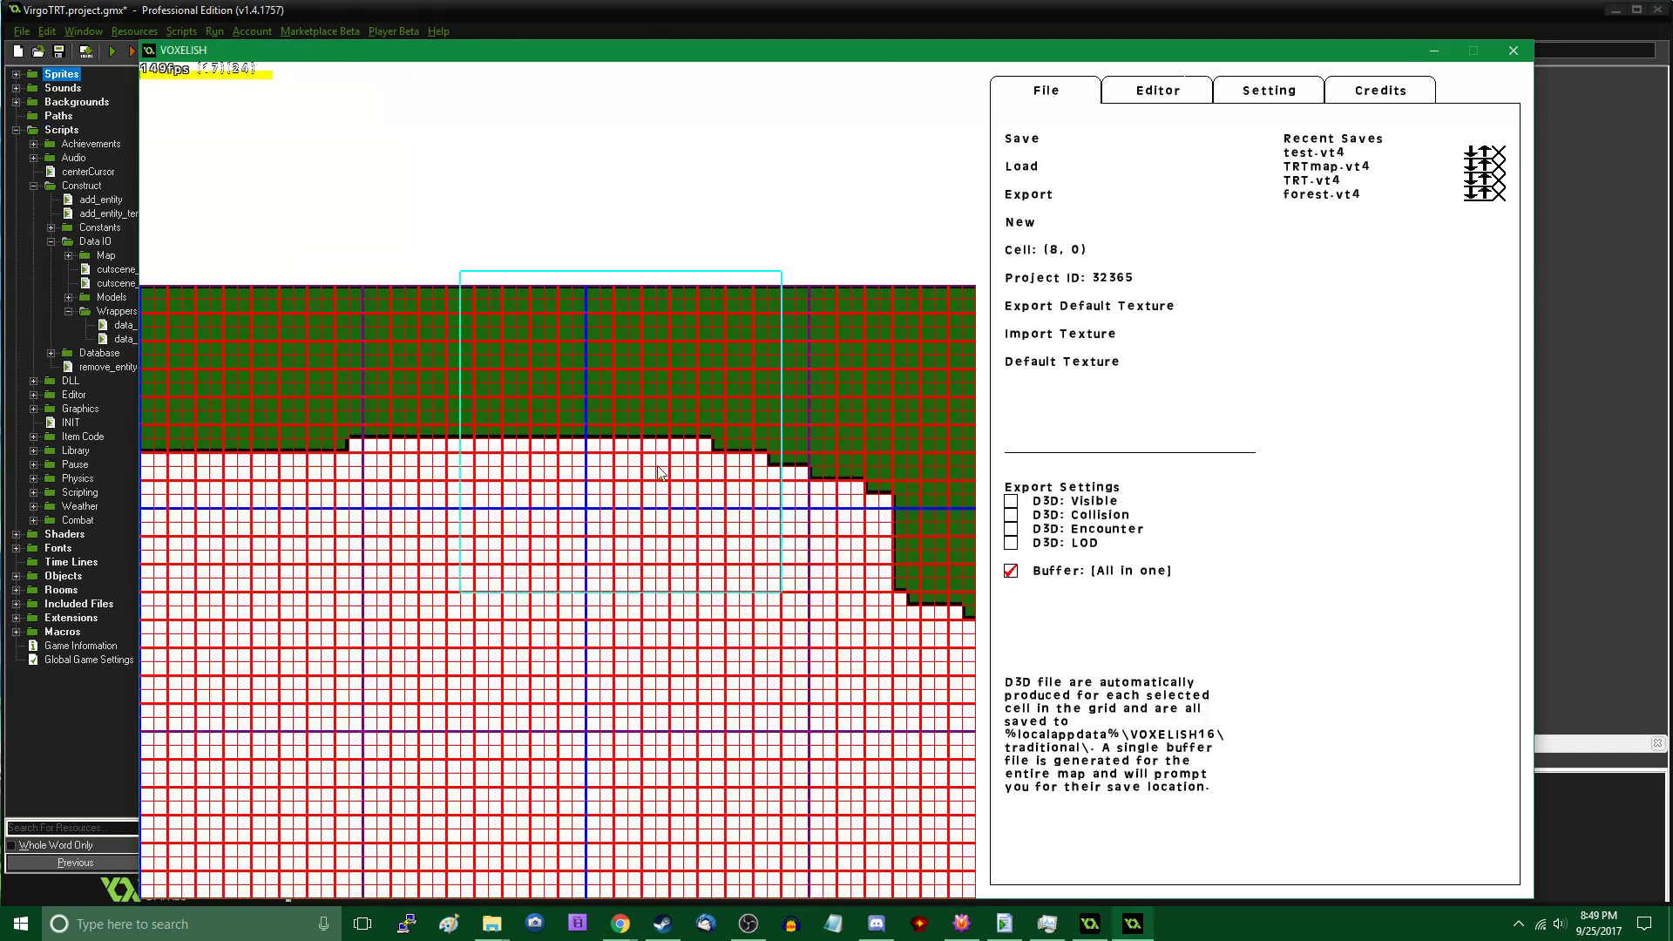
Switch to the GameMaker project and add forest1.vt4.vtb from Documents\Voxelish to the geometry group of the included files
left_click(1435, 50)
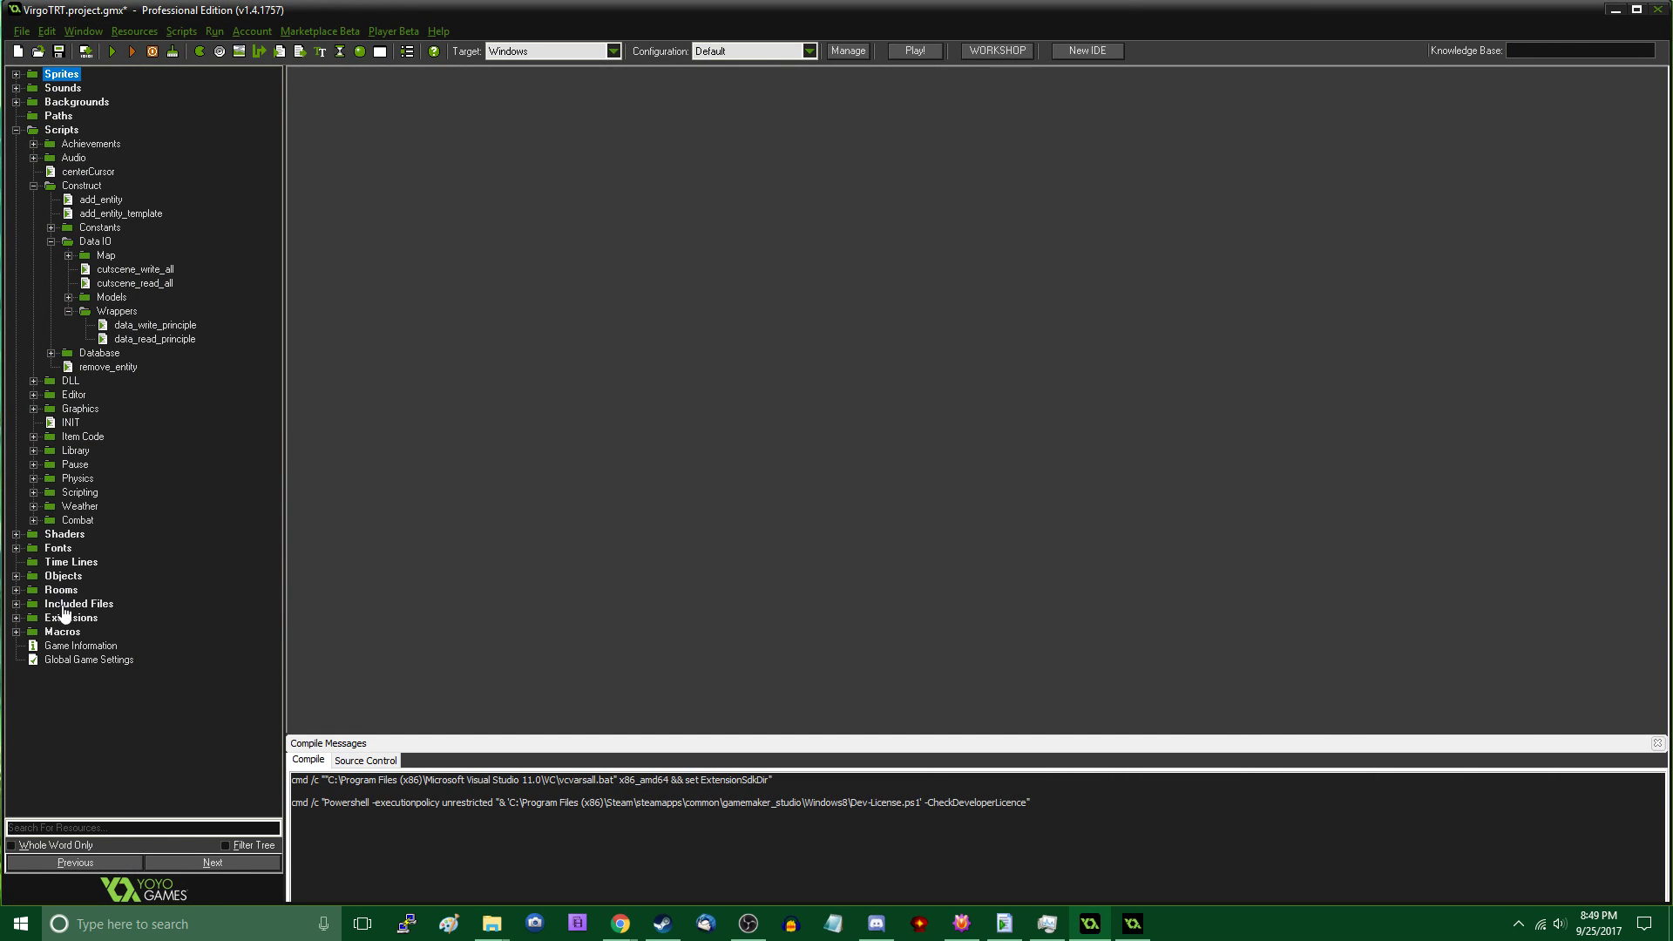
double_click(64, 608)
left_click(84, 701)
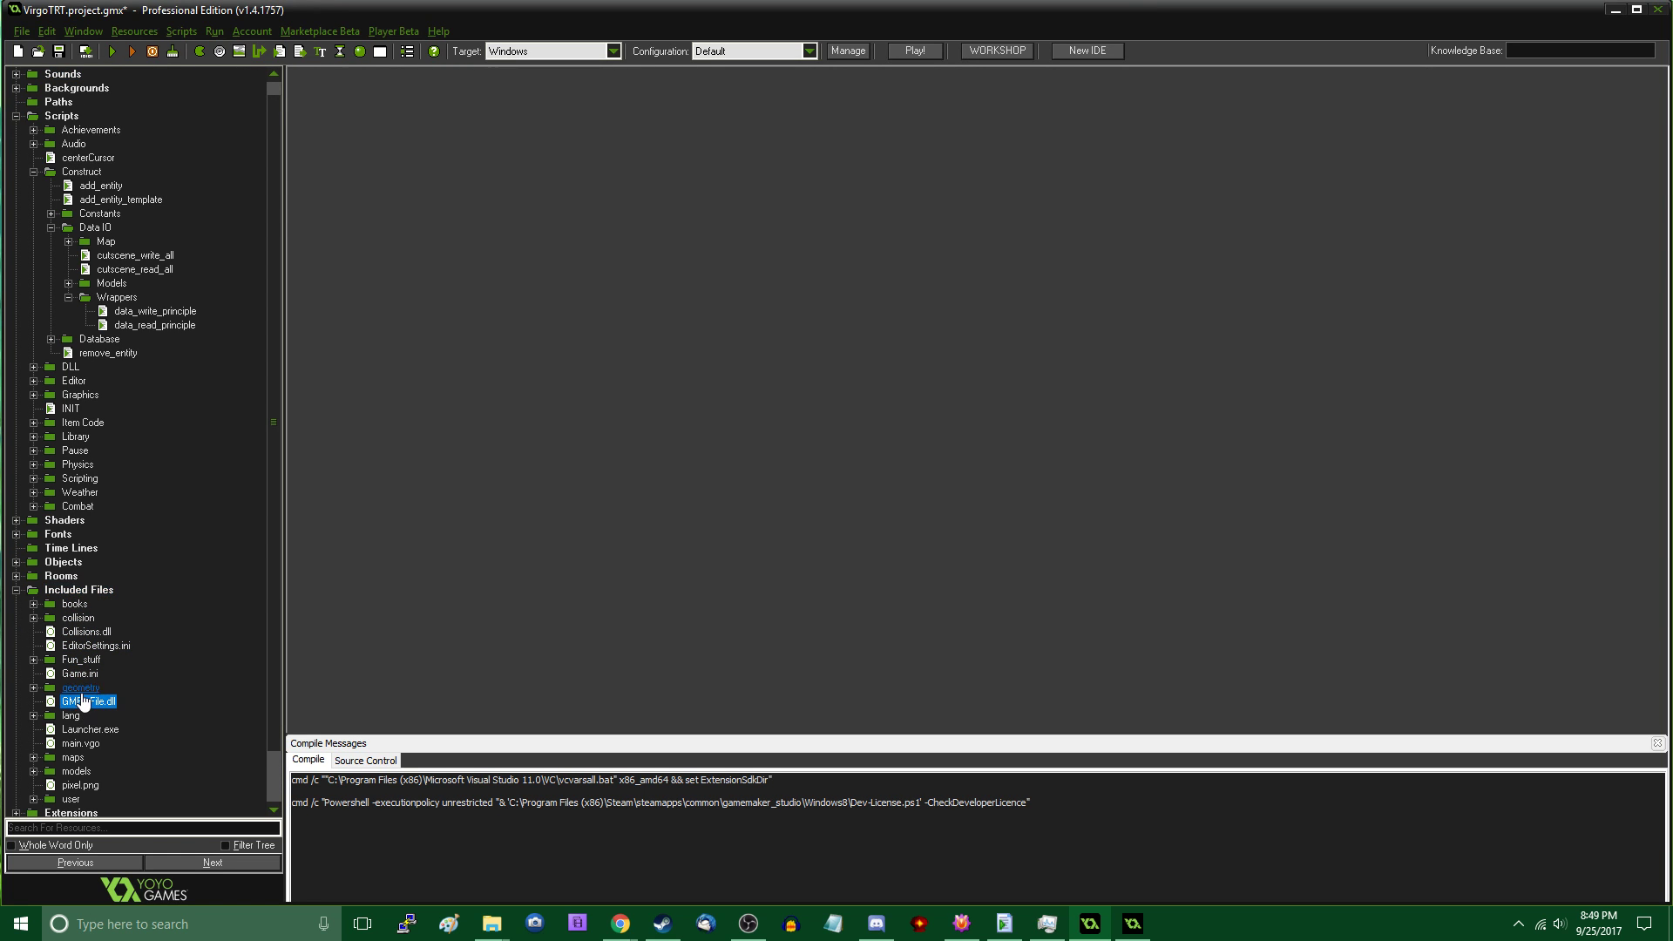
double_click(81, 691)
right_click(82, 689)
left_click(89, 699)
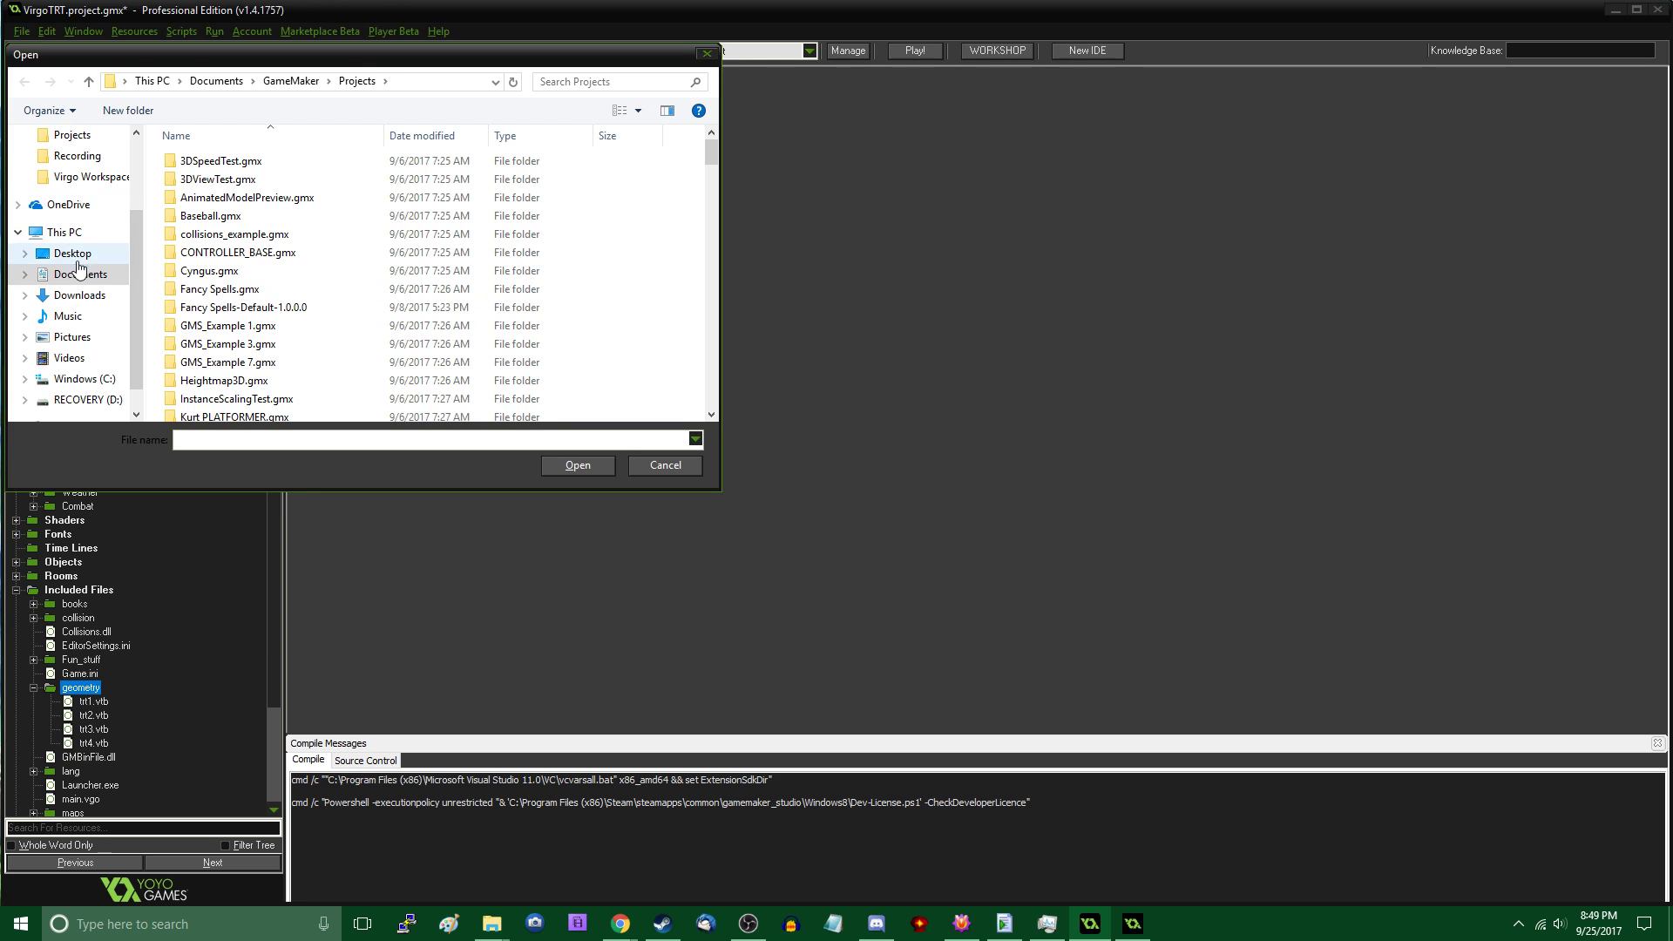
left_click(78, 272)
scroll(239, 274, "down", 5)
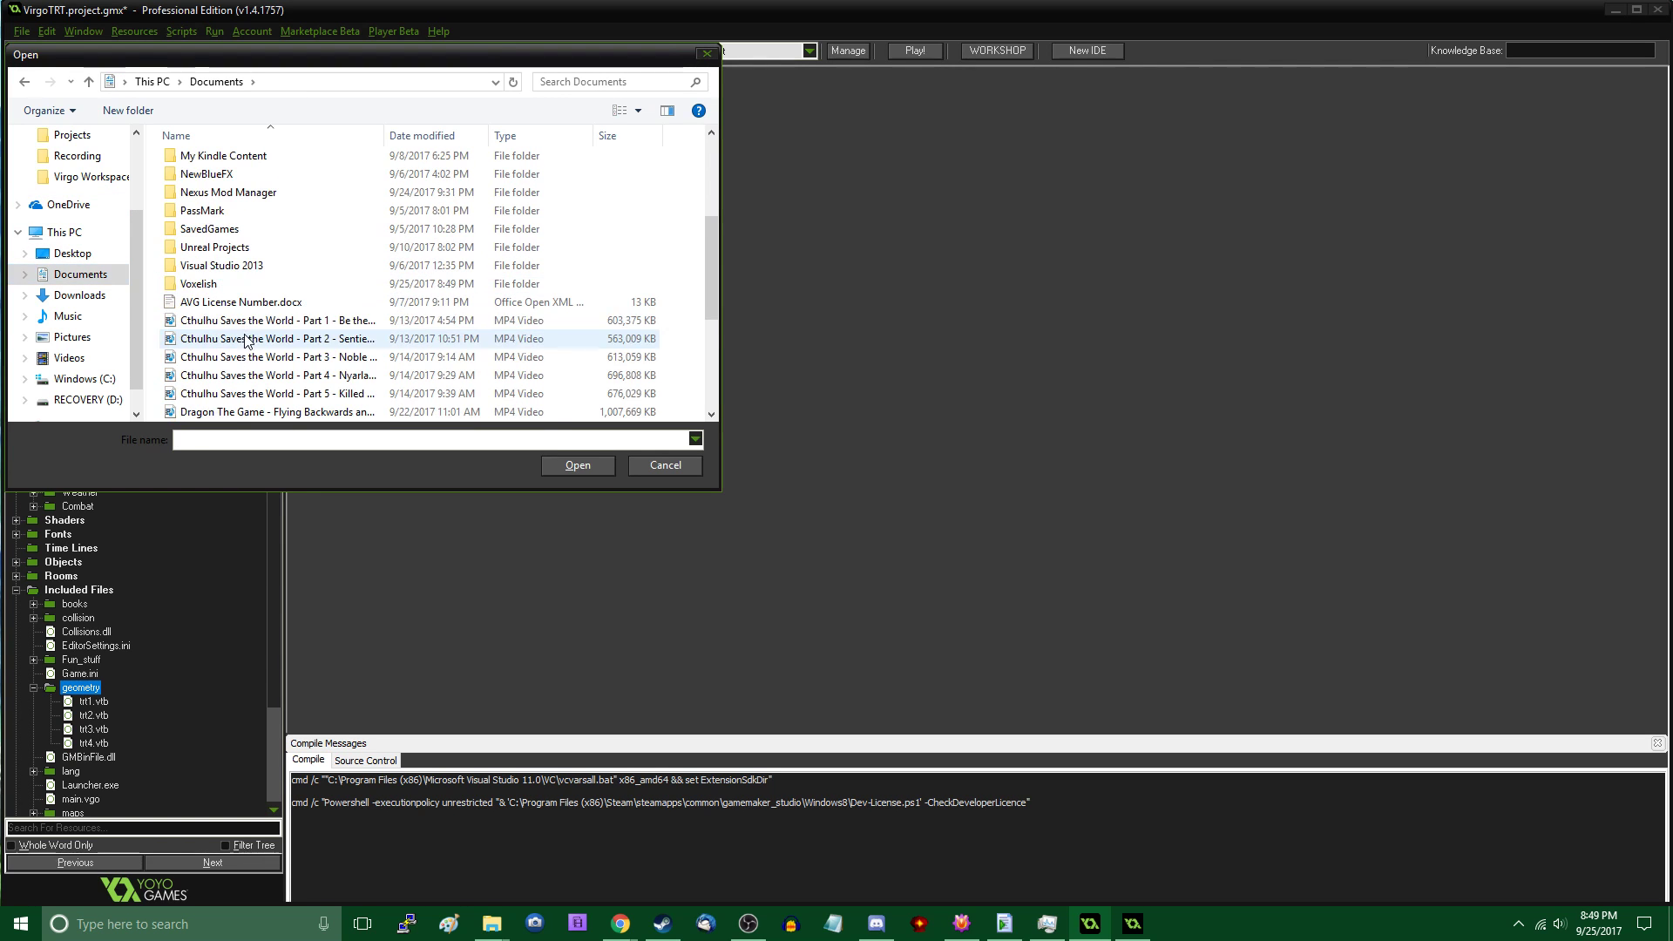
double_click(233, 284)
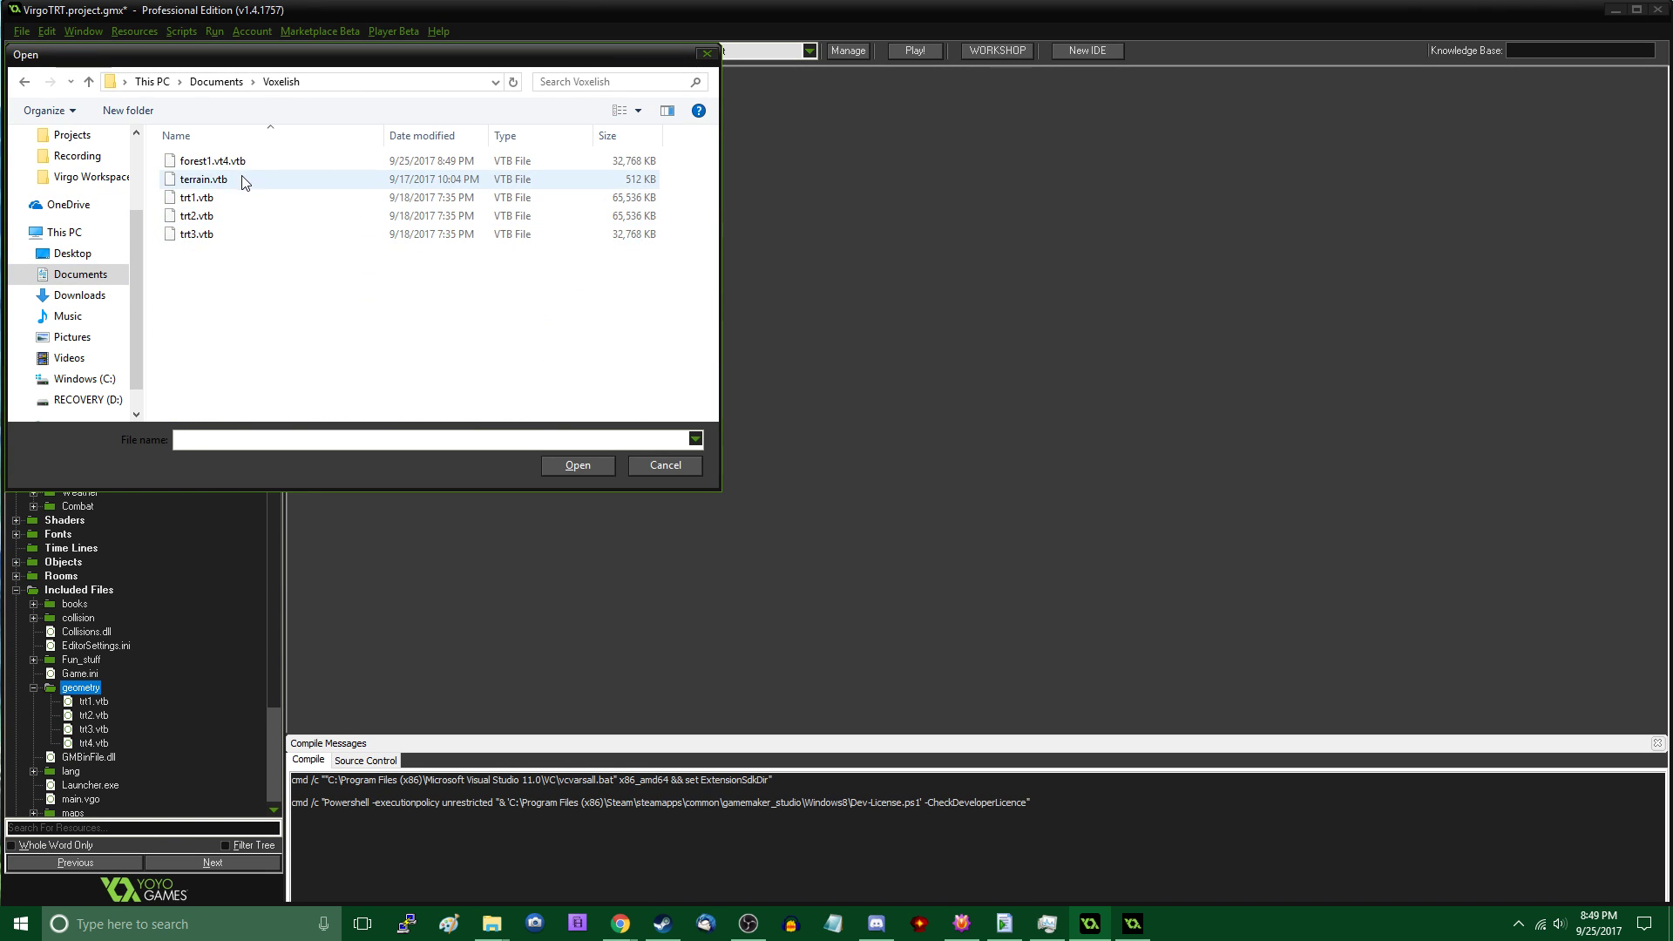
double_click(258, 160)
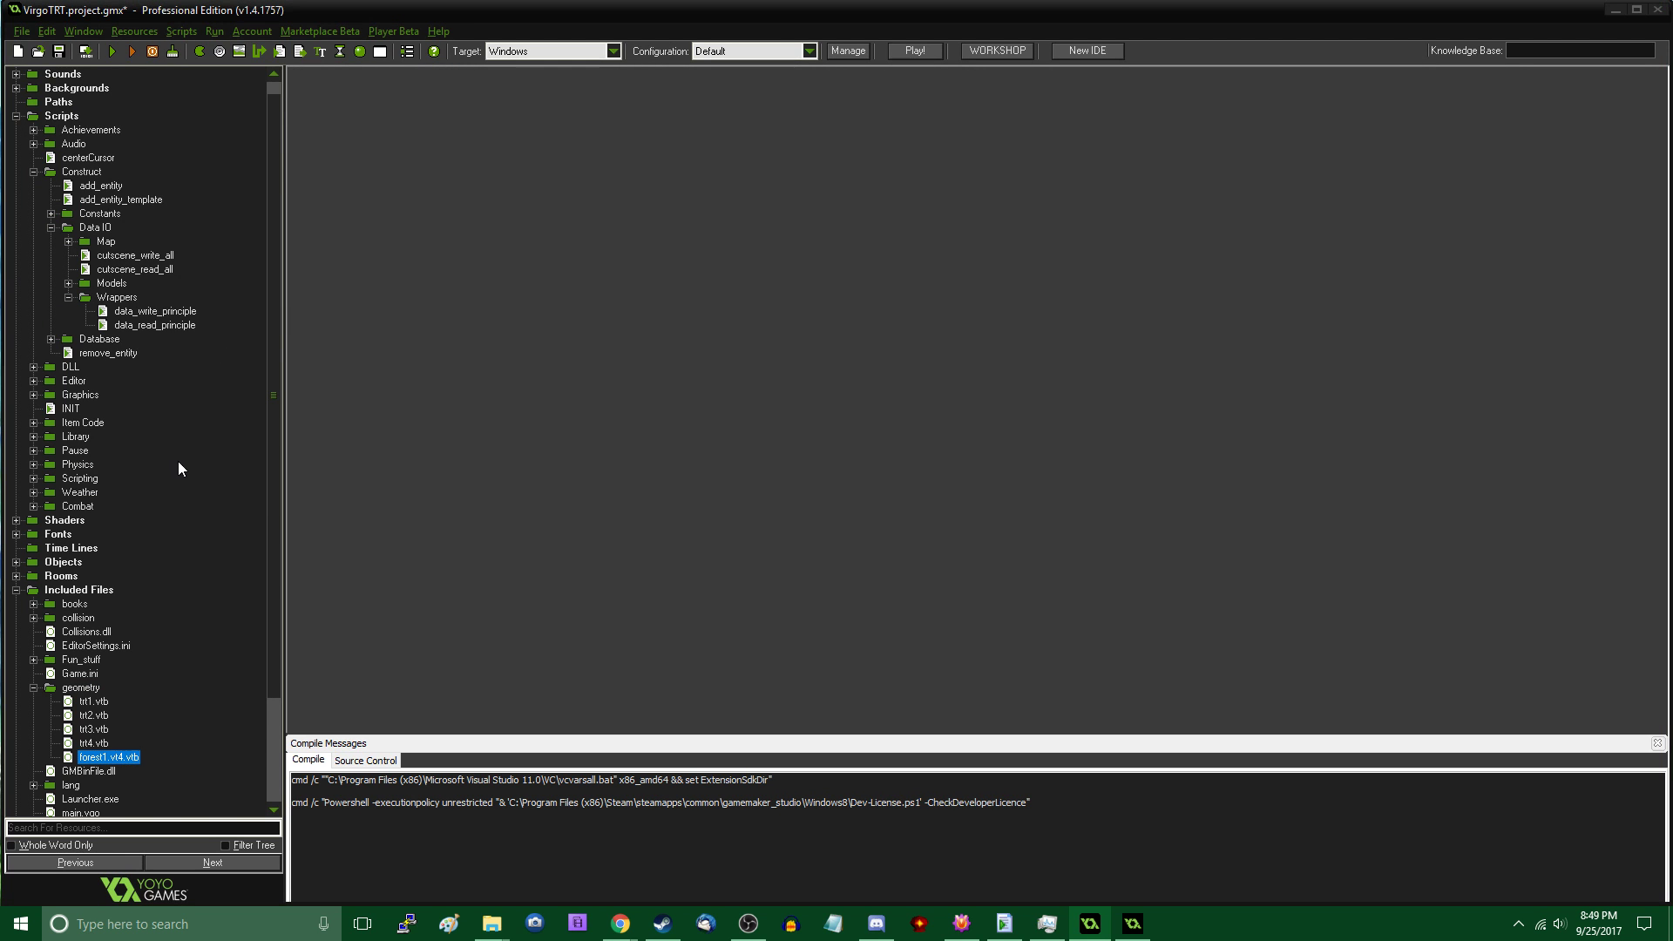
Find and open the const_map script
key("ctrl+shift+f")
type("const_map")
key("Return")
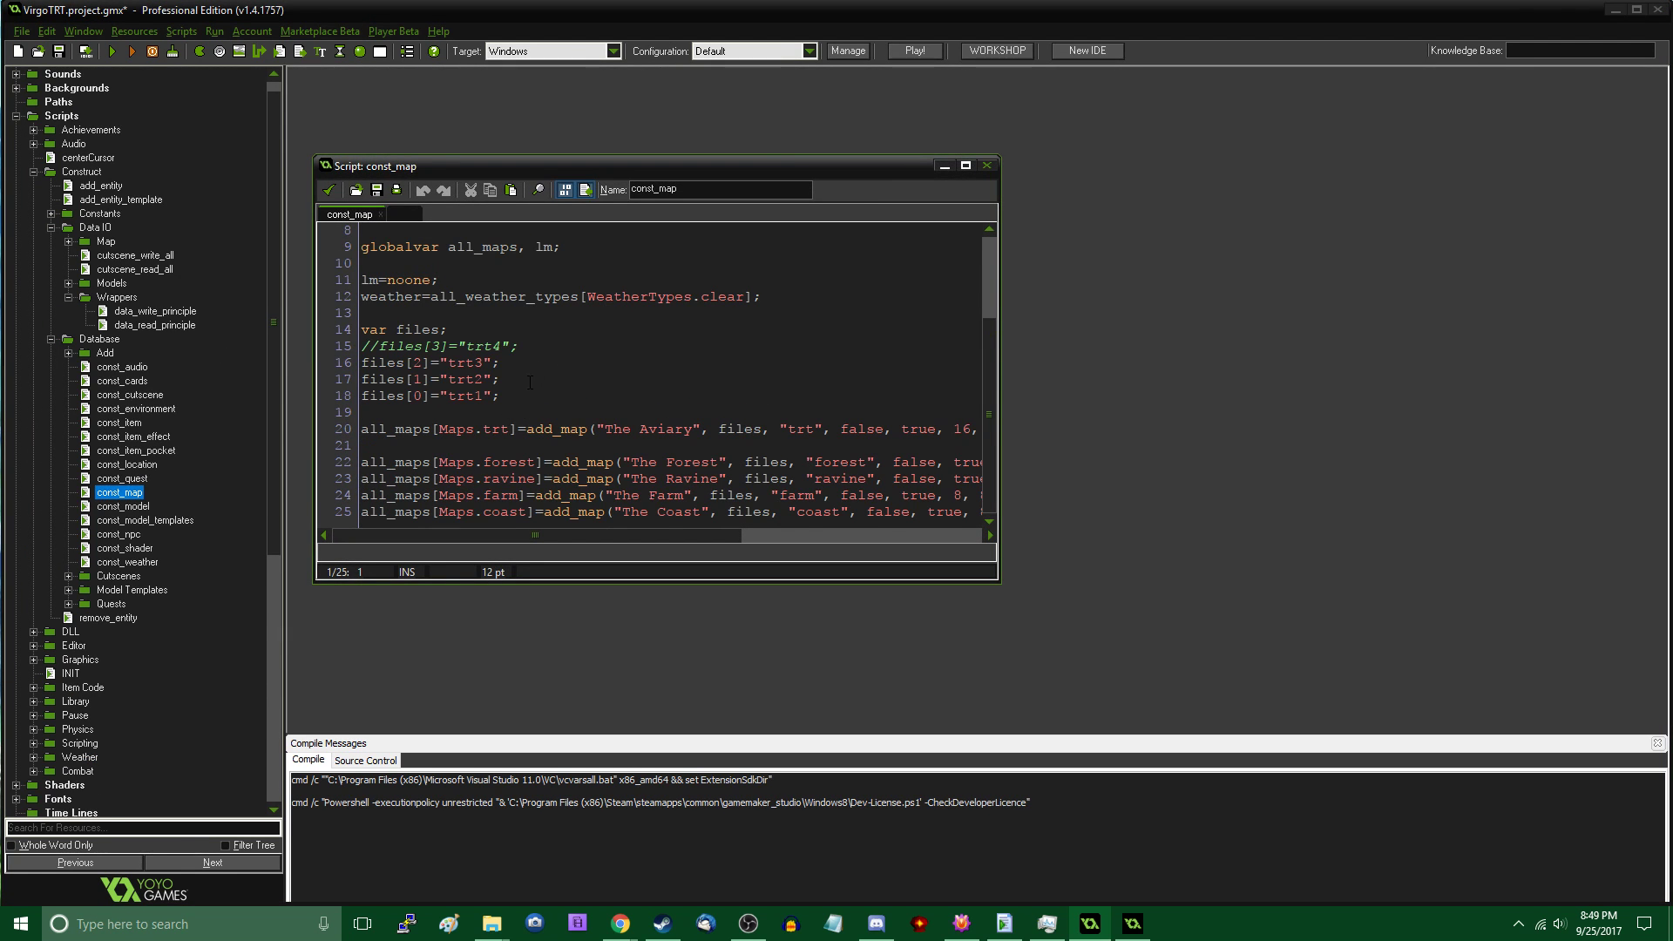
Add the line var files_forest[0]="forest1"; below the Maps.trt entry, followed by a blank line
left_click(530, 430)
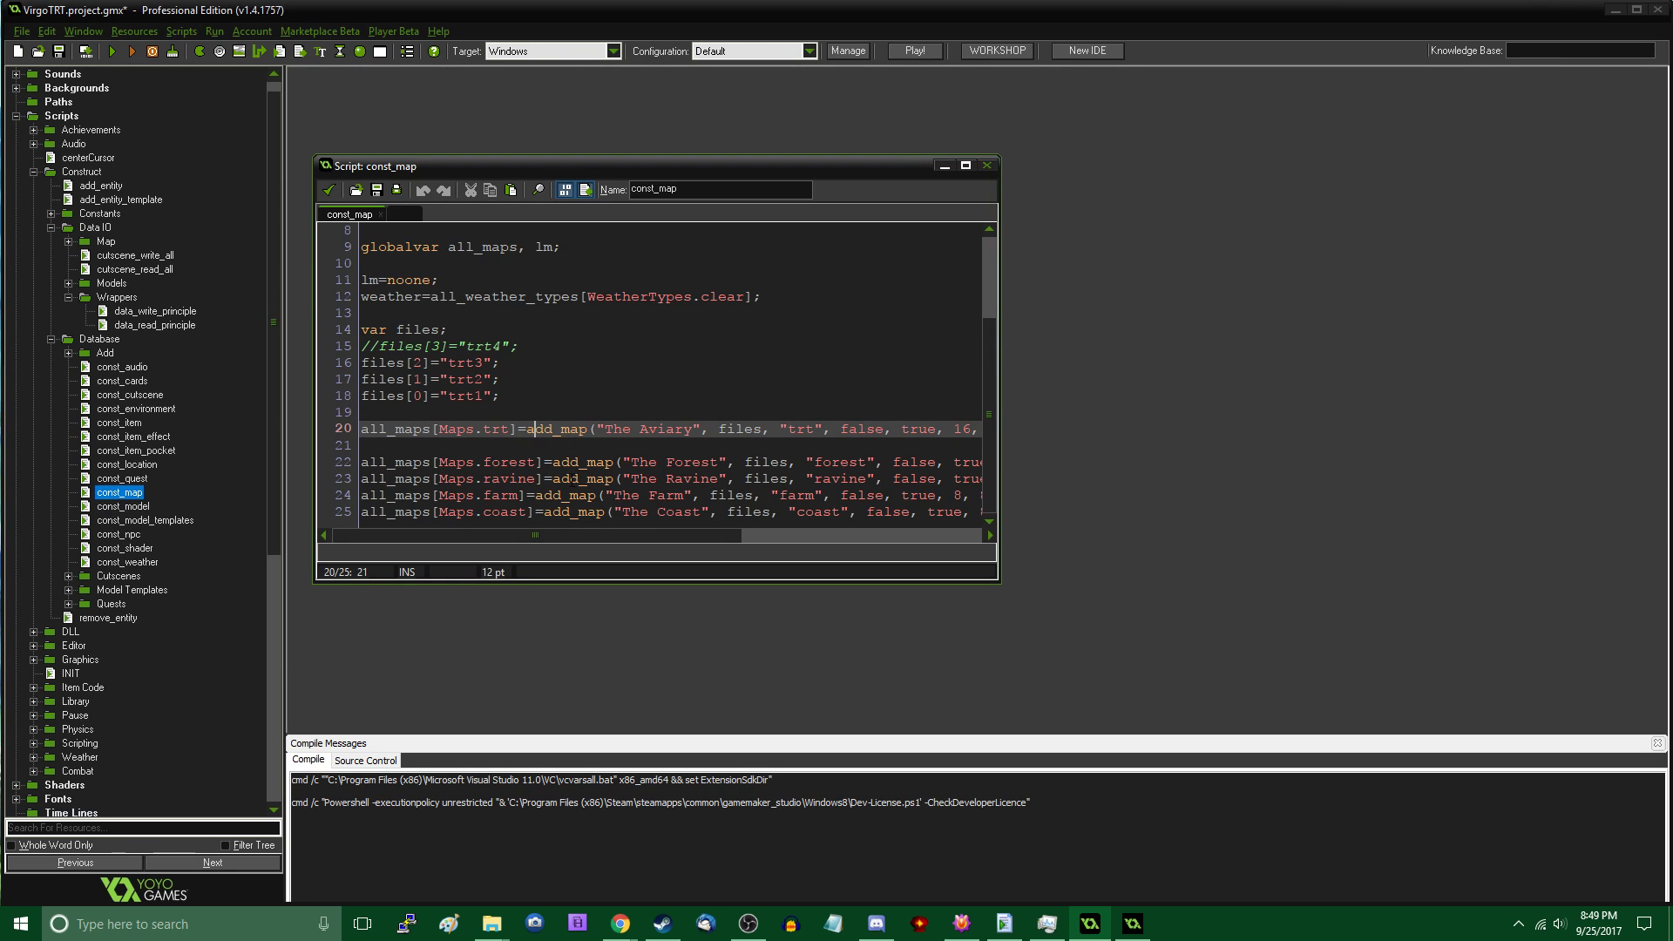
key("Down")
key("Return")
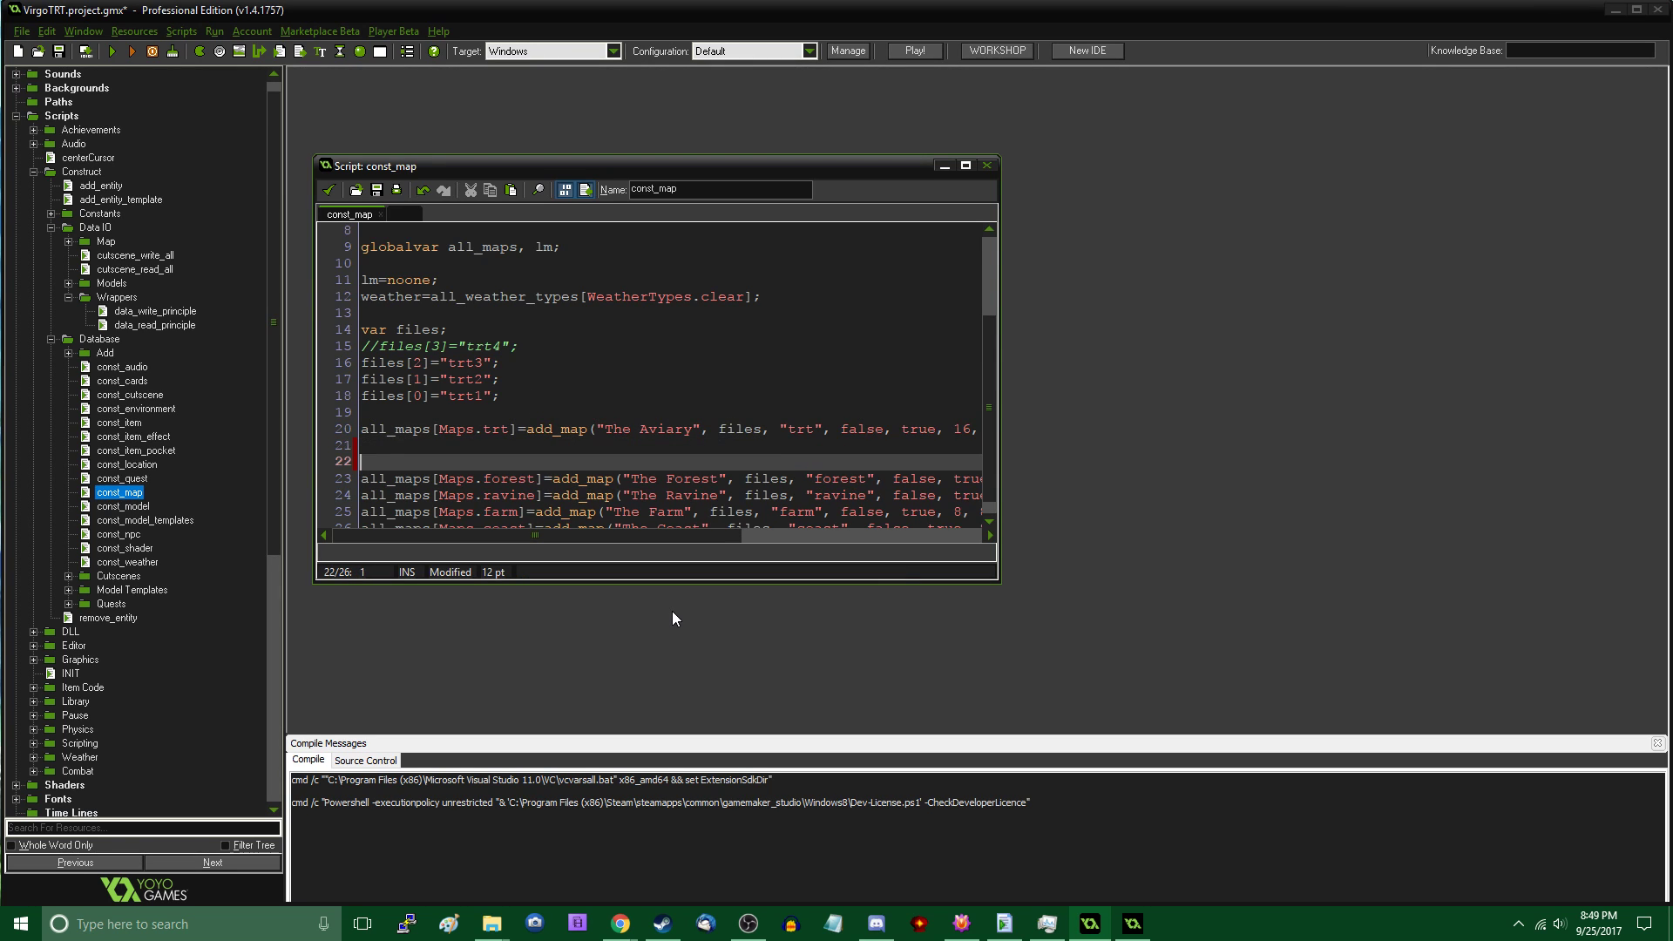
type("files")
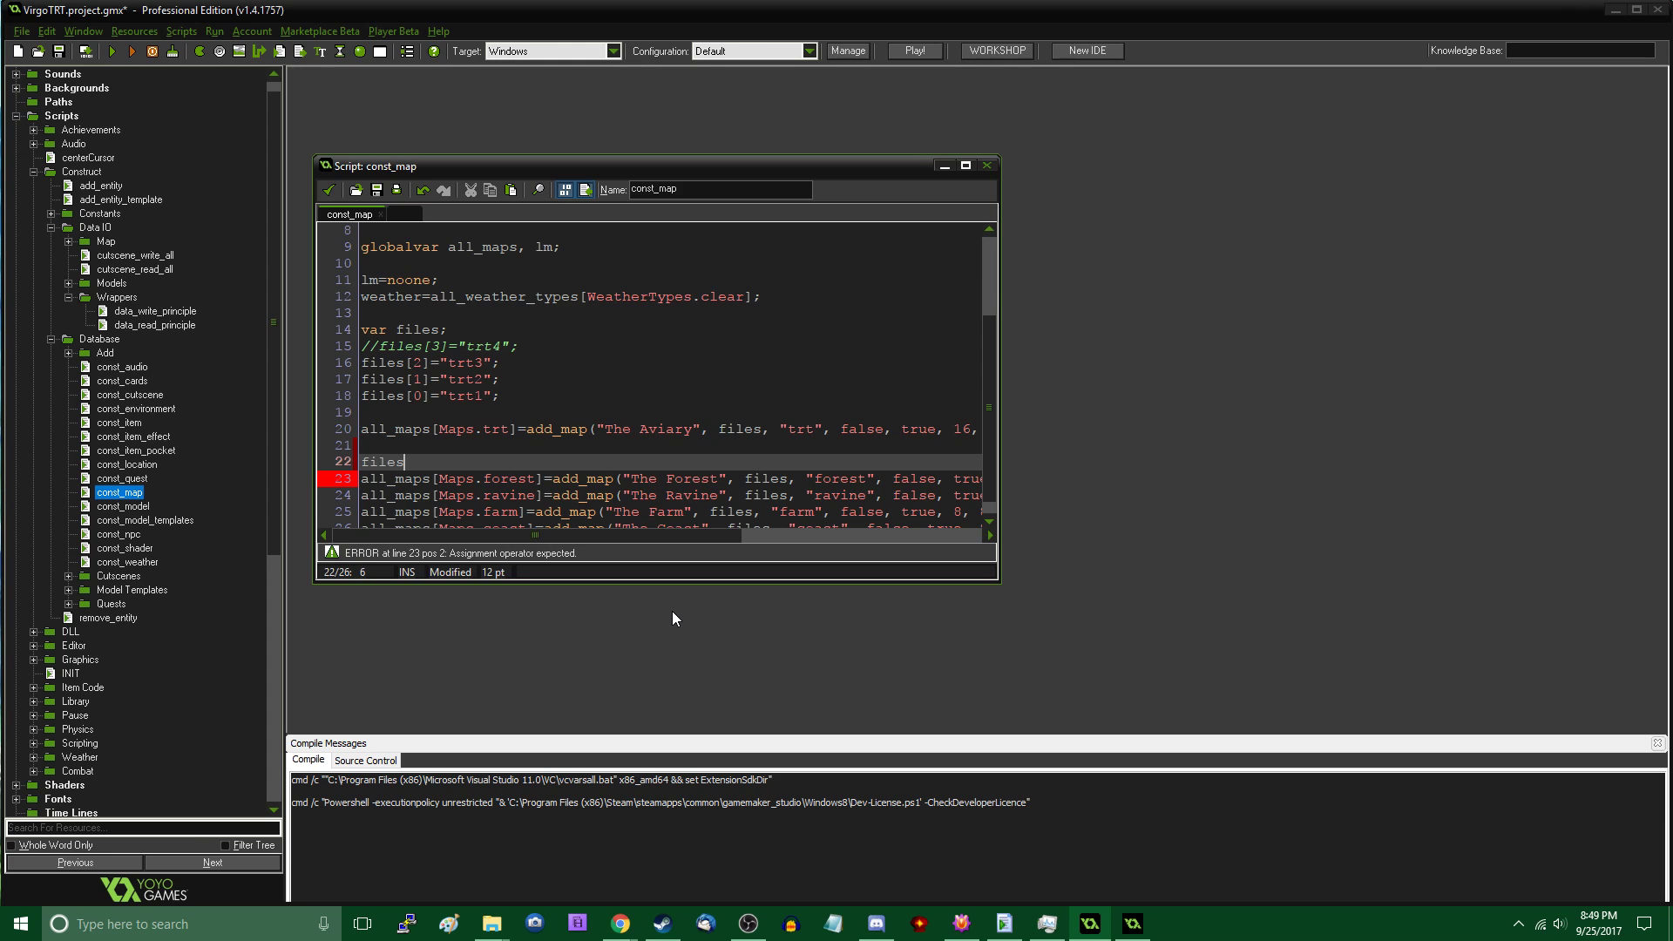
key("BackSpace")
key("BackSpace")
key("BackSpace")
key("BackSpace")
key("BackSpace")
type("var files_forest[0]")
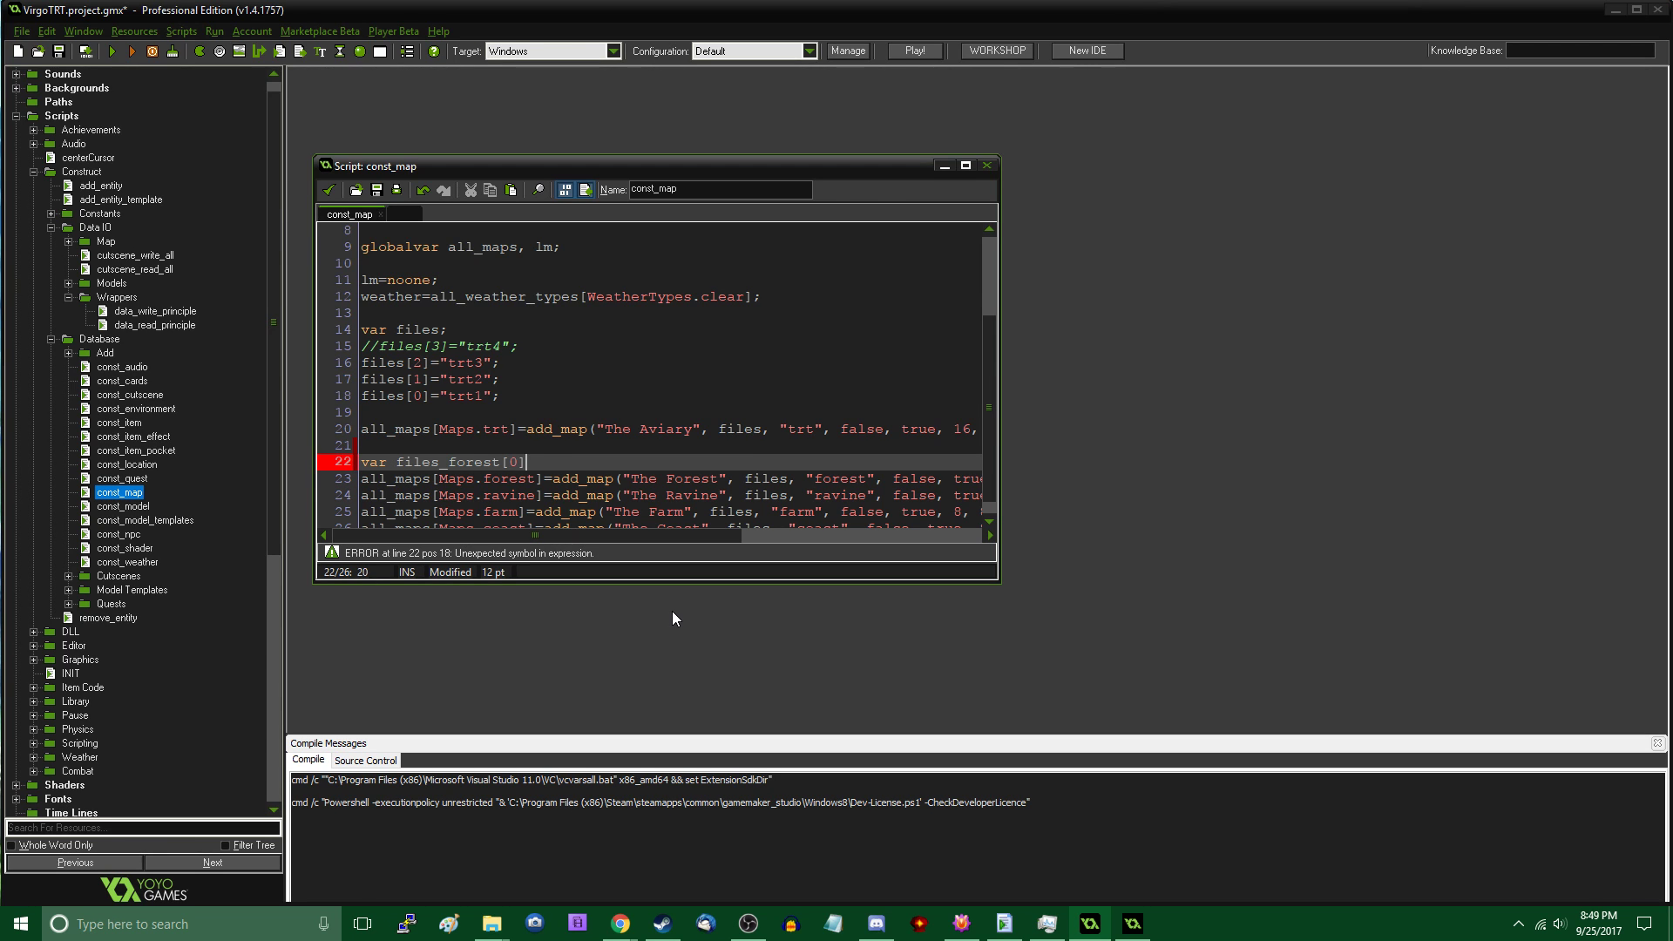
type("=\"torest1\";")
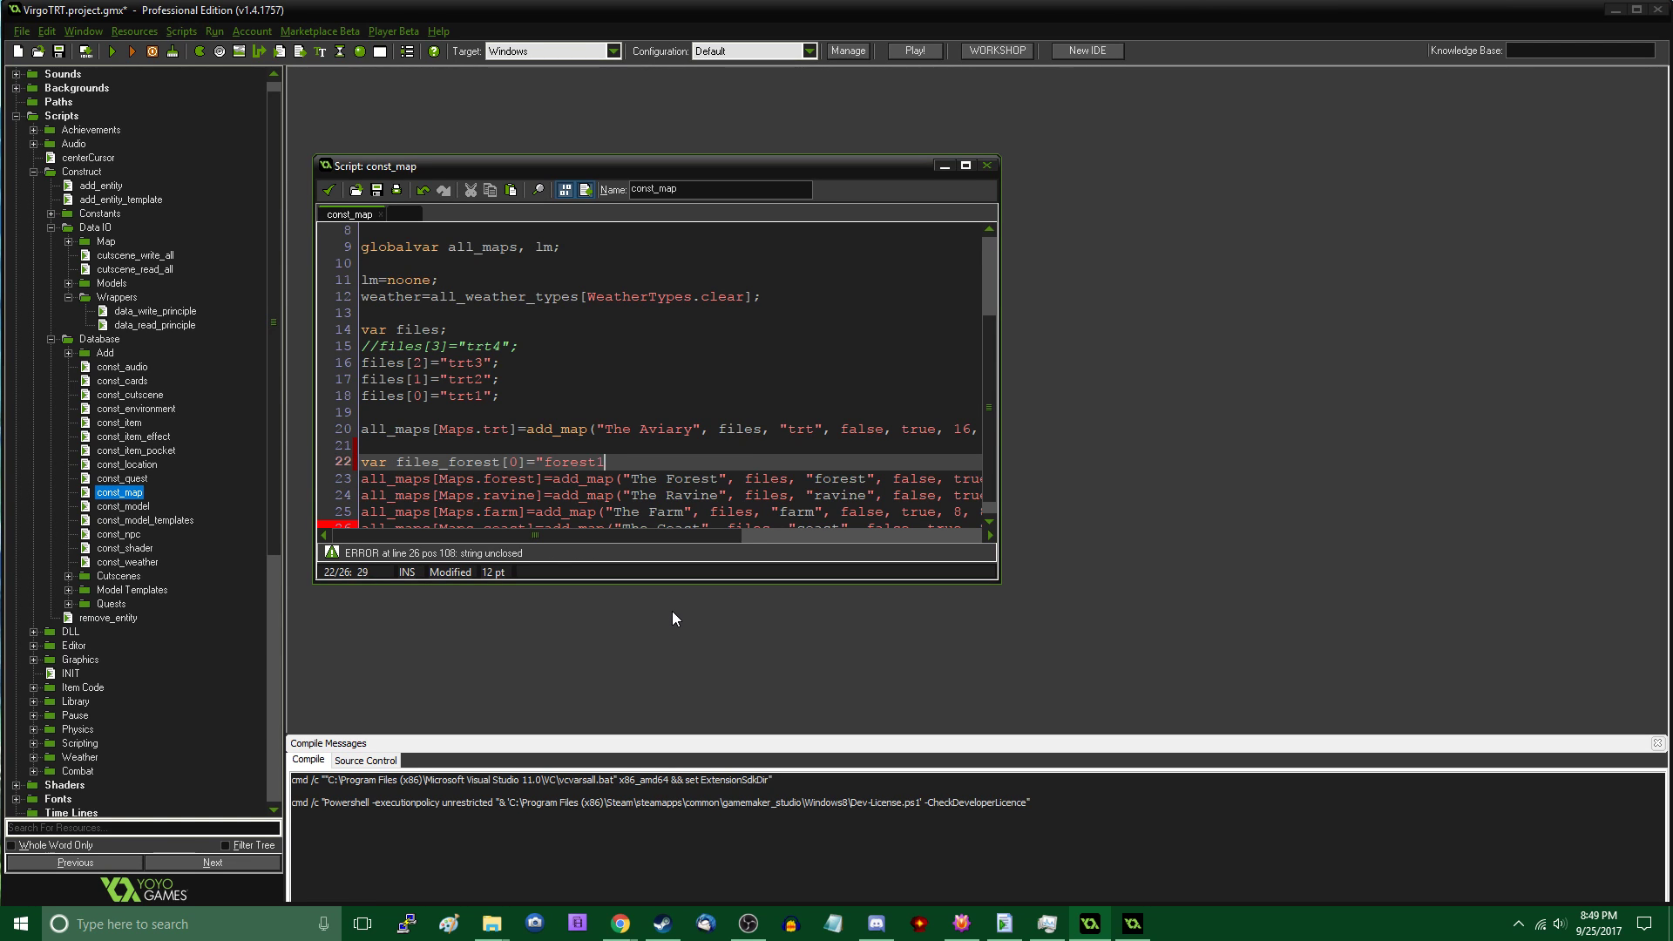
key("Return")
key("Up")
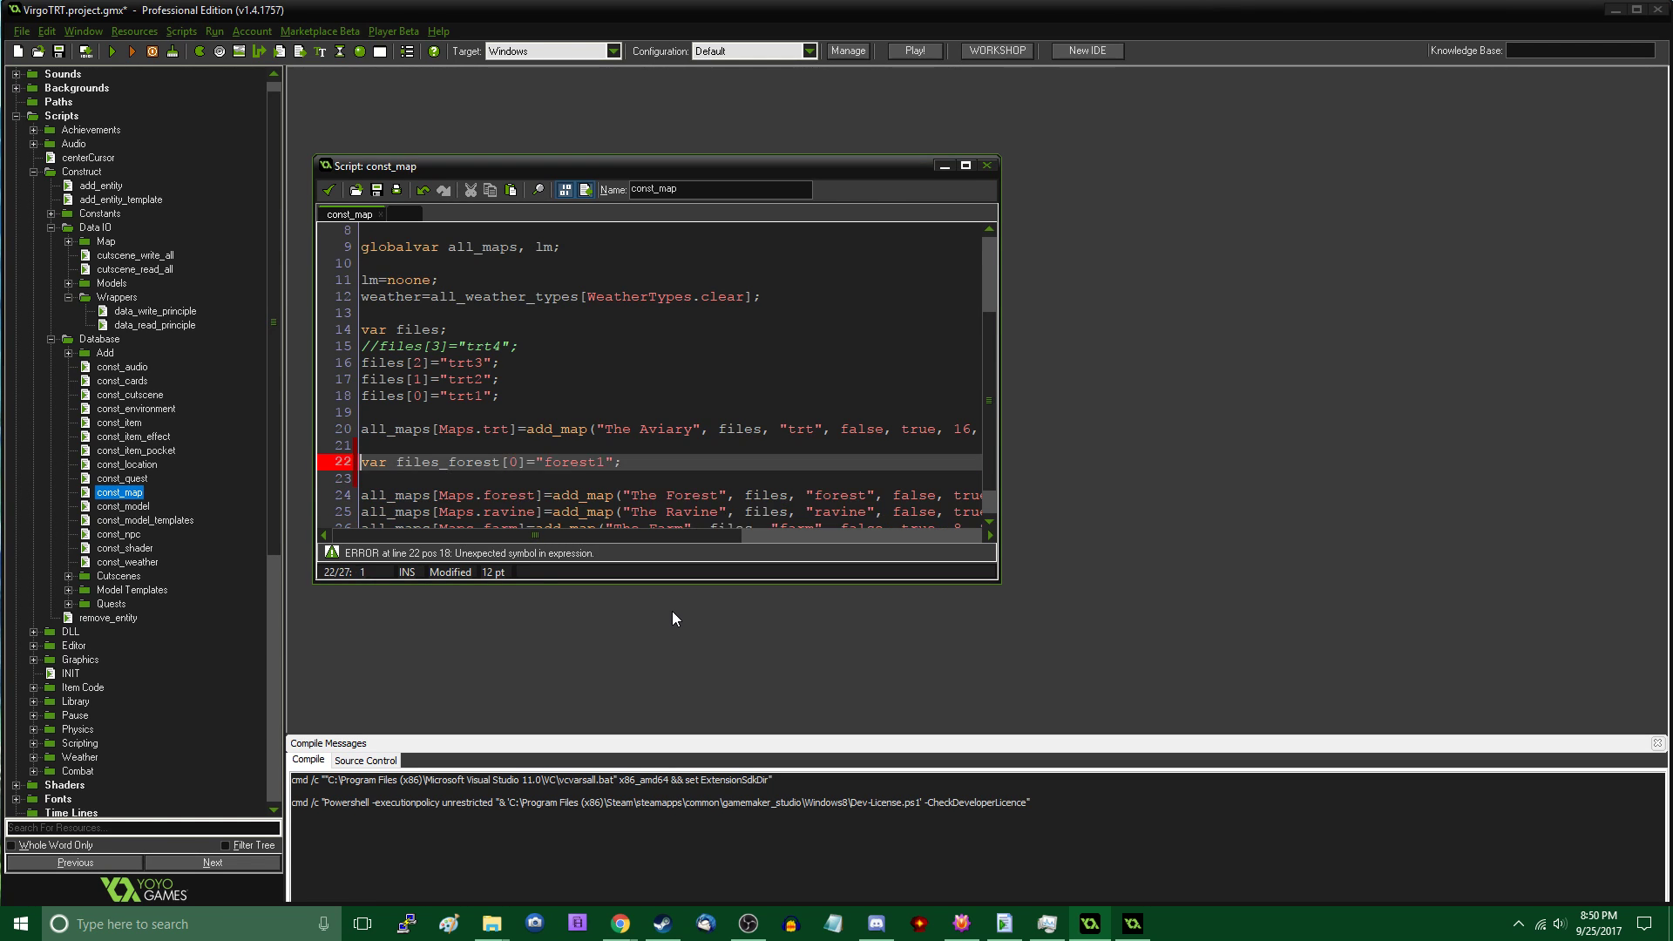
Split the forest file declaration into two lines: var files_forest; and files_forest[0]="forest1";
key("Right")
key("Right")
key("Right")
key("Right")
key("Right")
key("Right")
key("Right")
key("Right")
key("Right")
key("Right")
key("Right")
key("Right")
key("Return")
type("files_forest")
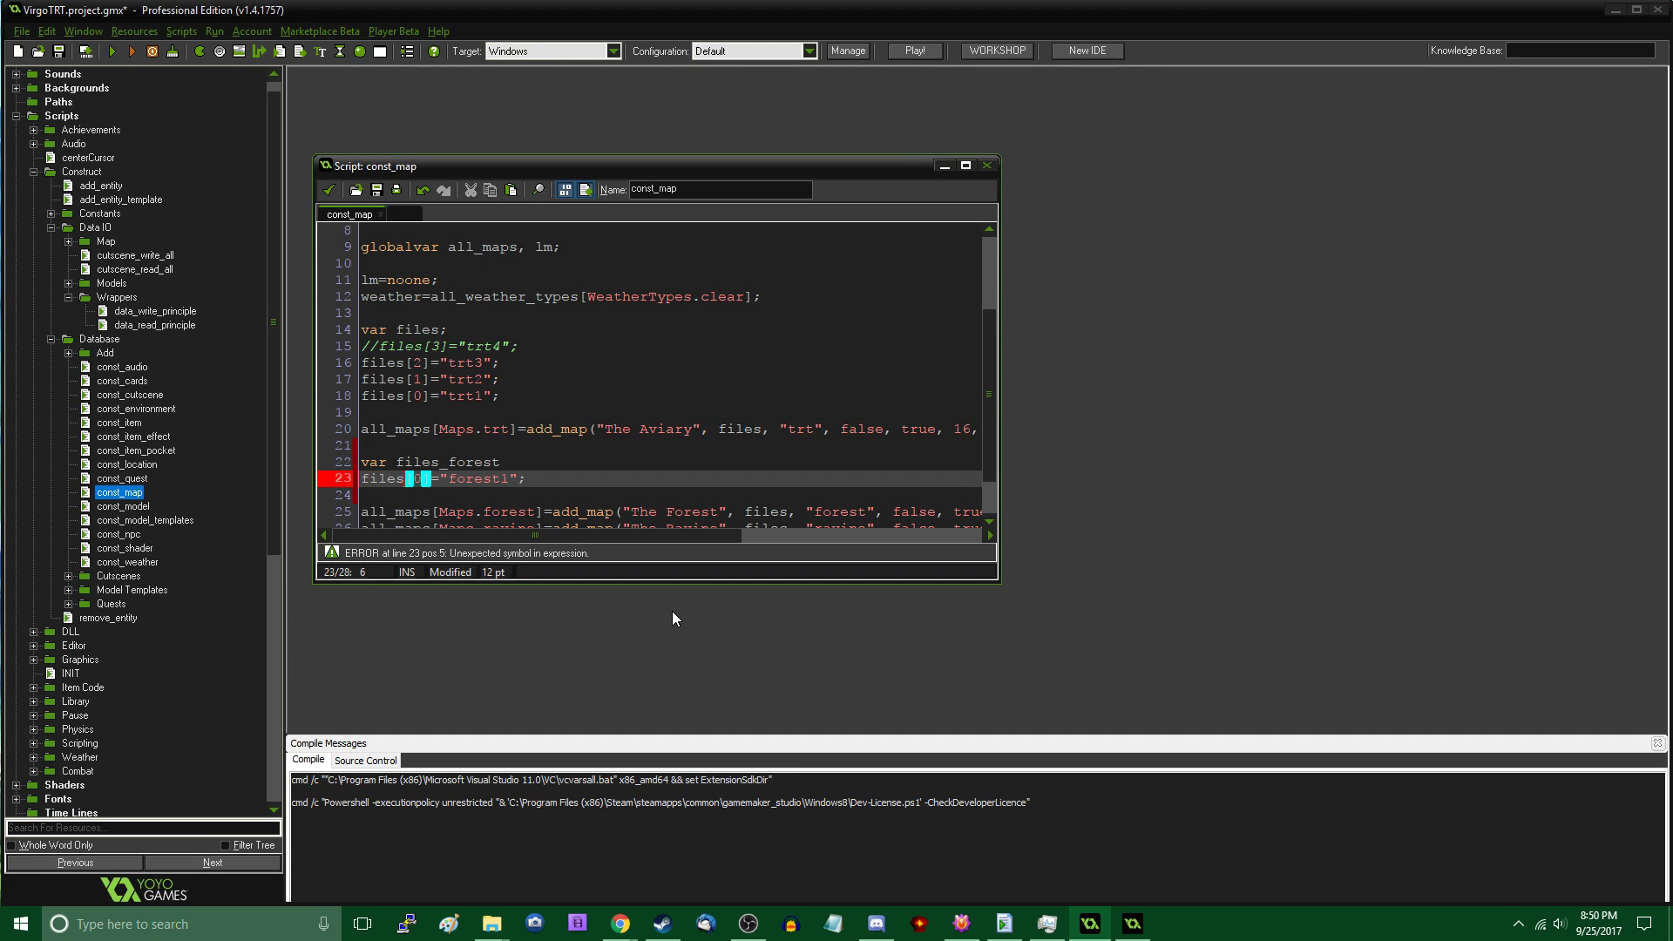
key("Down")
key("Down")
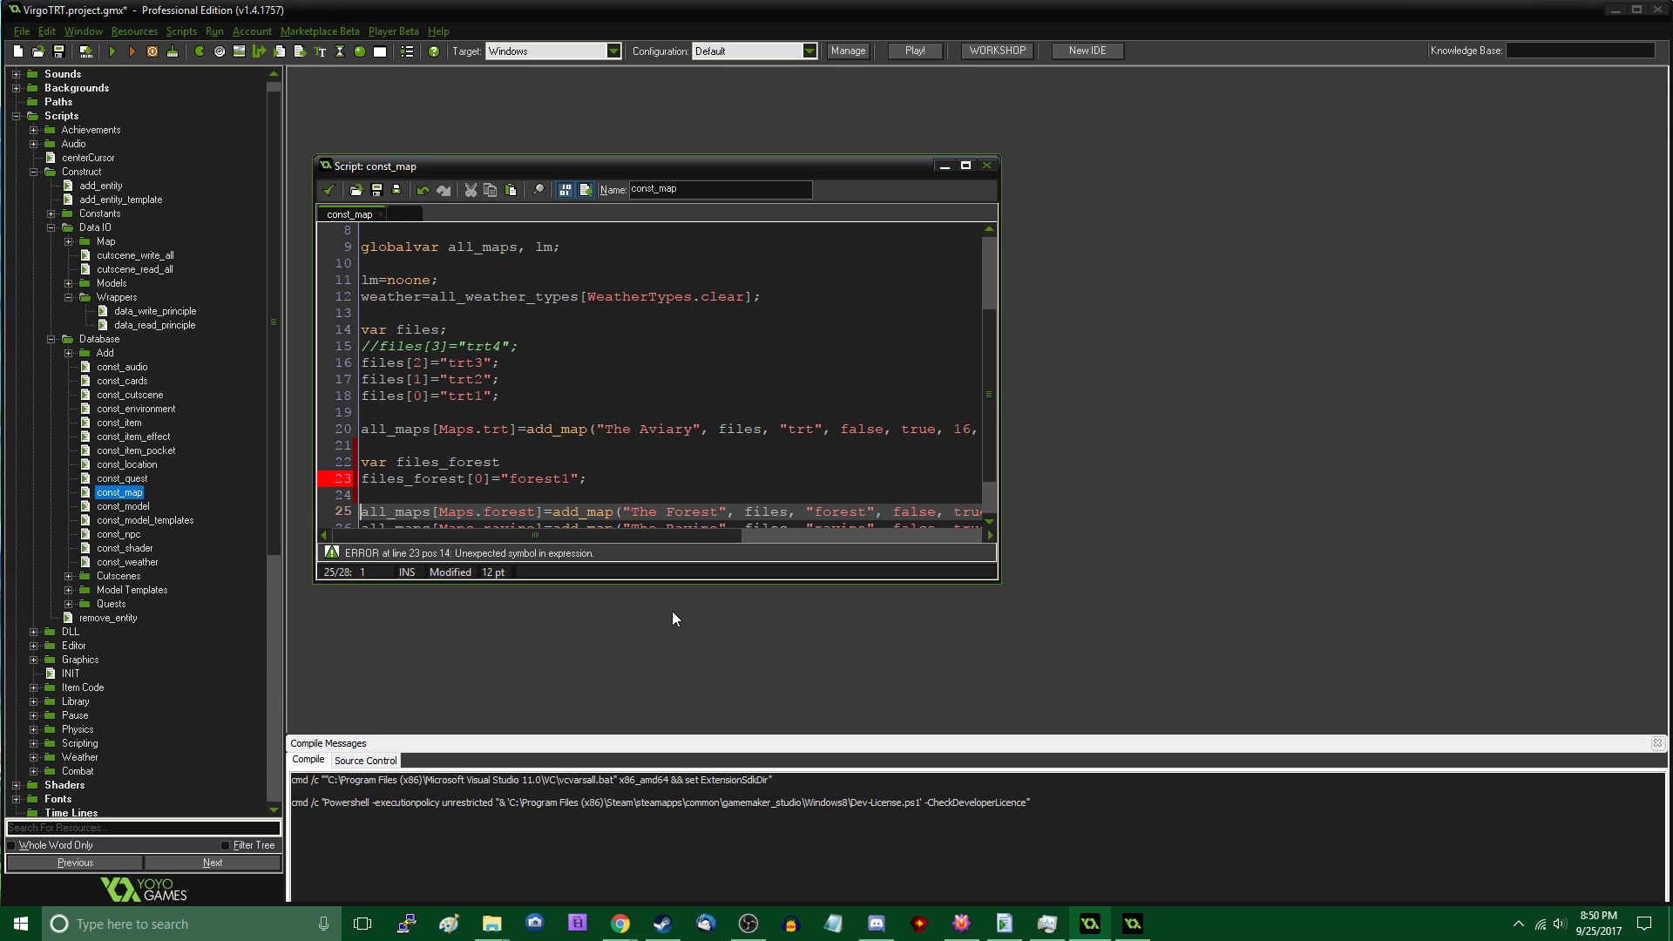
left_click(541, 463)
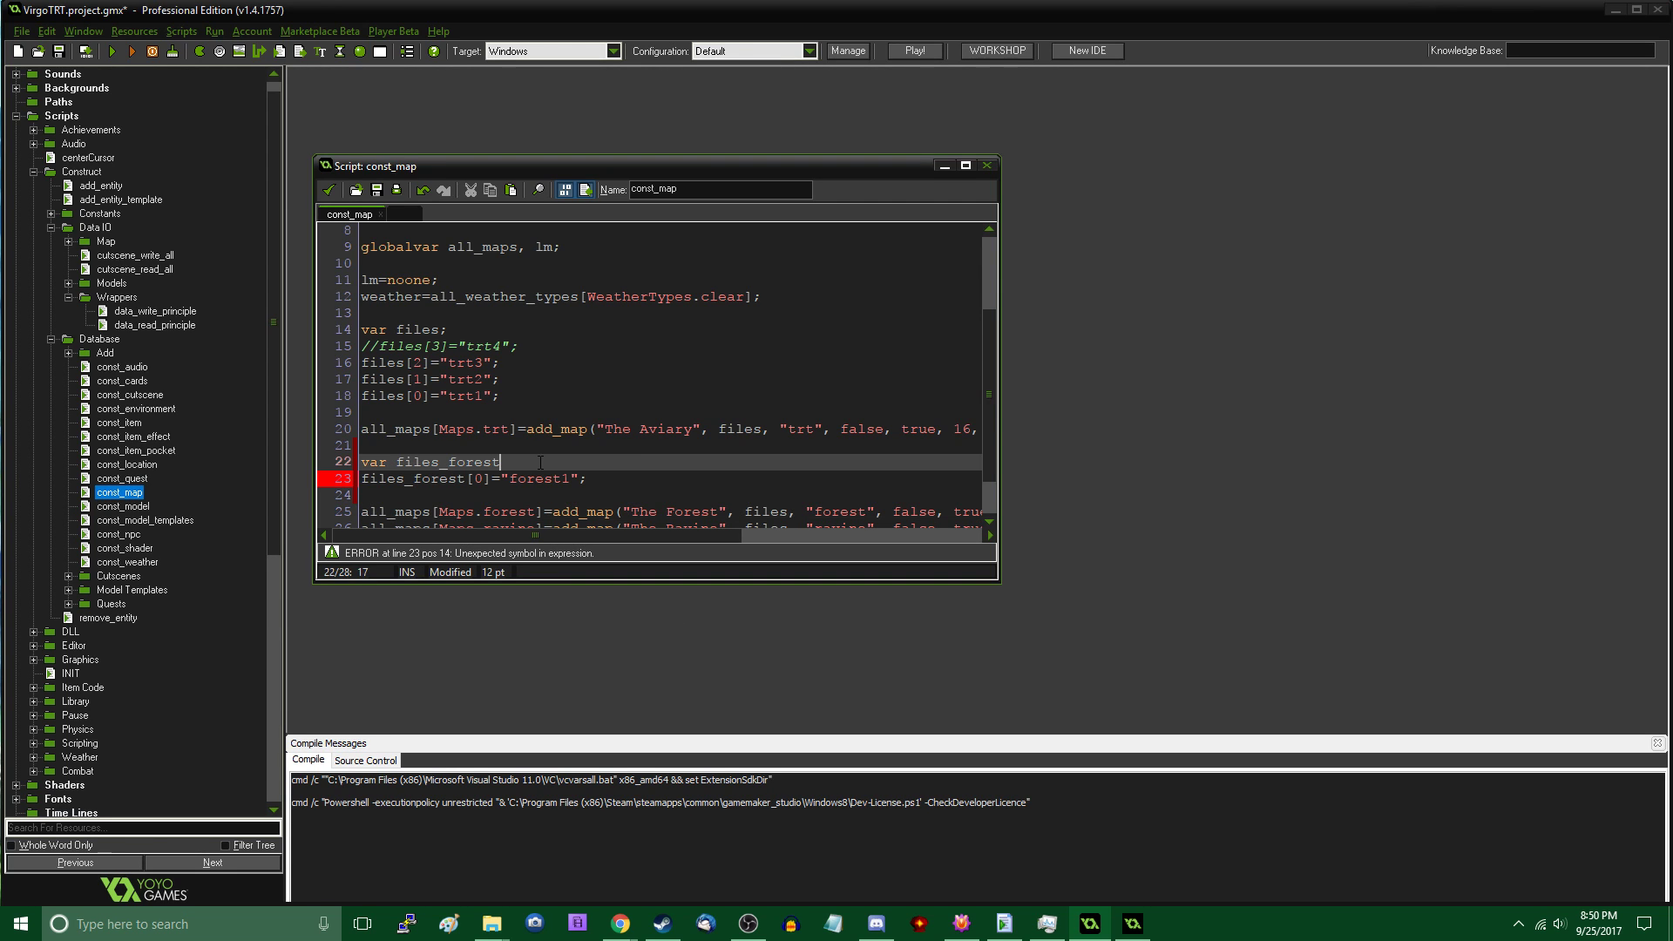
type(";")
Replace the files argument in the Maps.forest add_map call with files_forest and run the game
scroll(540, 463, "down", 1)
double_click(418, 430)
key("ctrl+c")
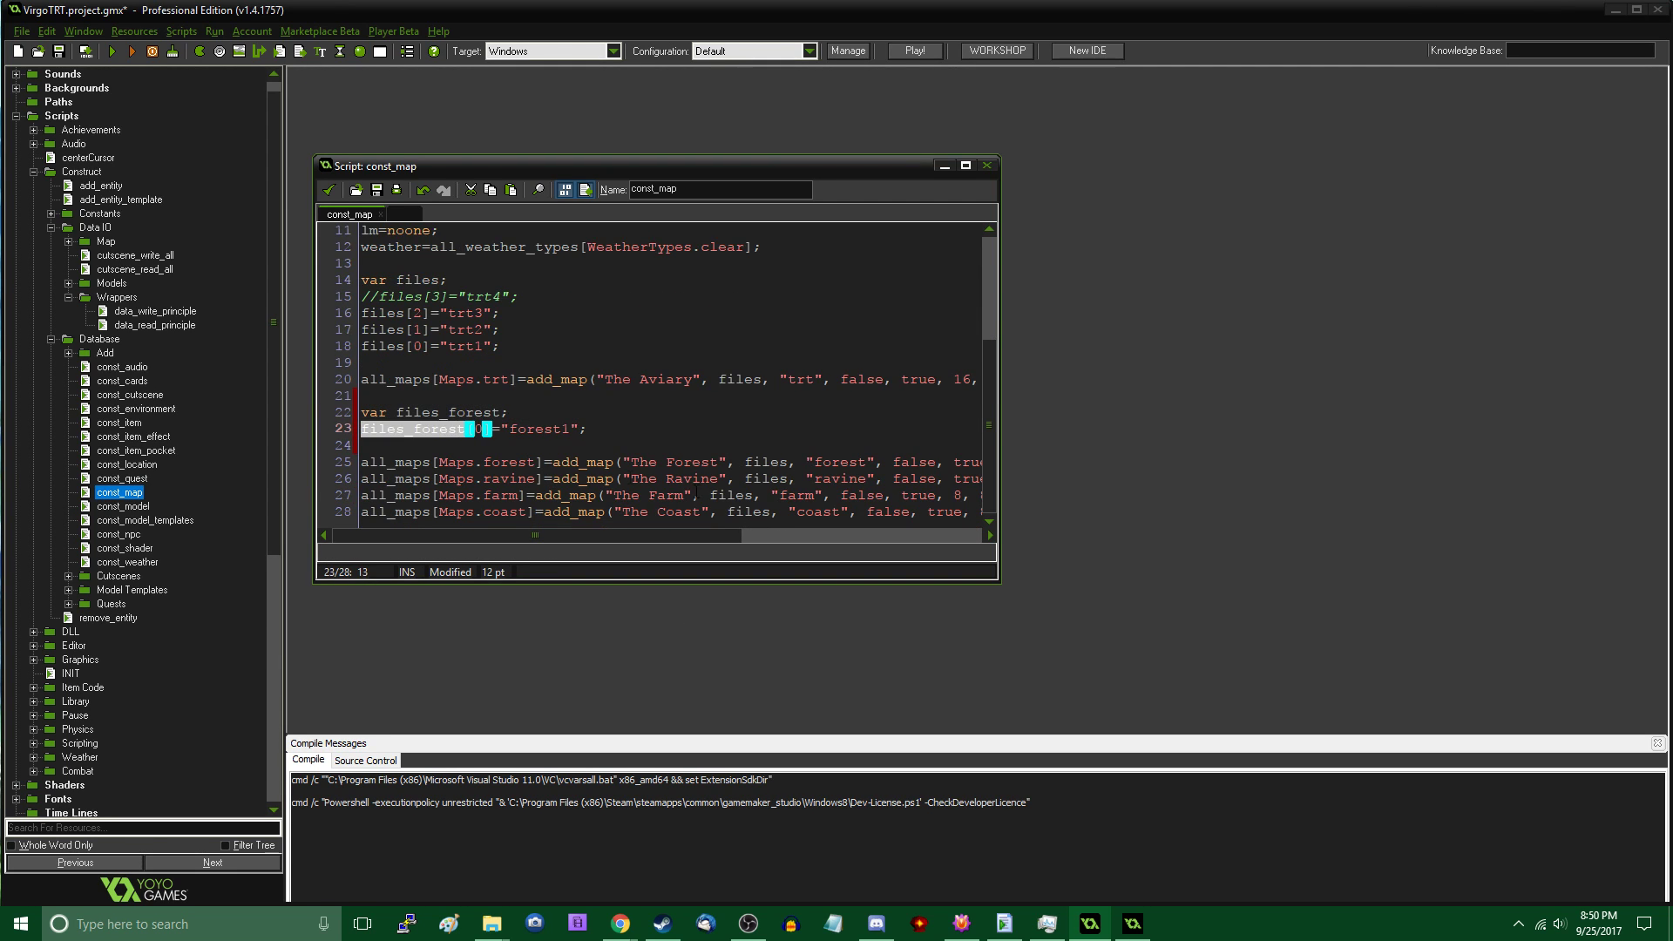
double_click(771, 466)
key("ctrl+v")
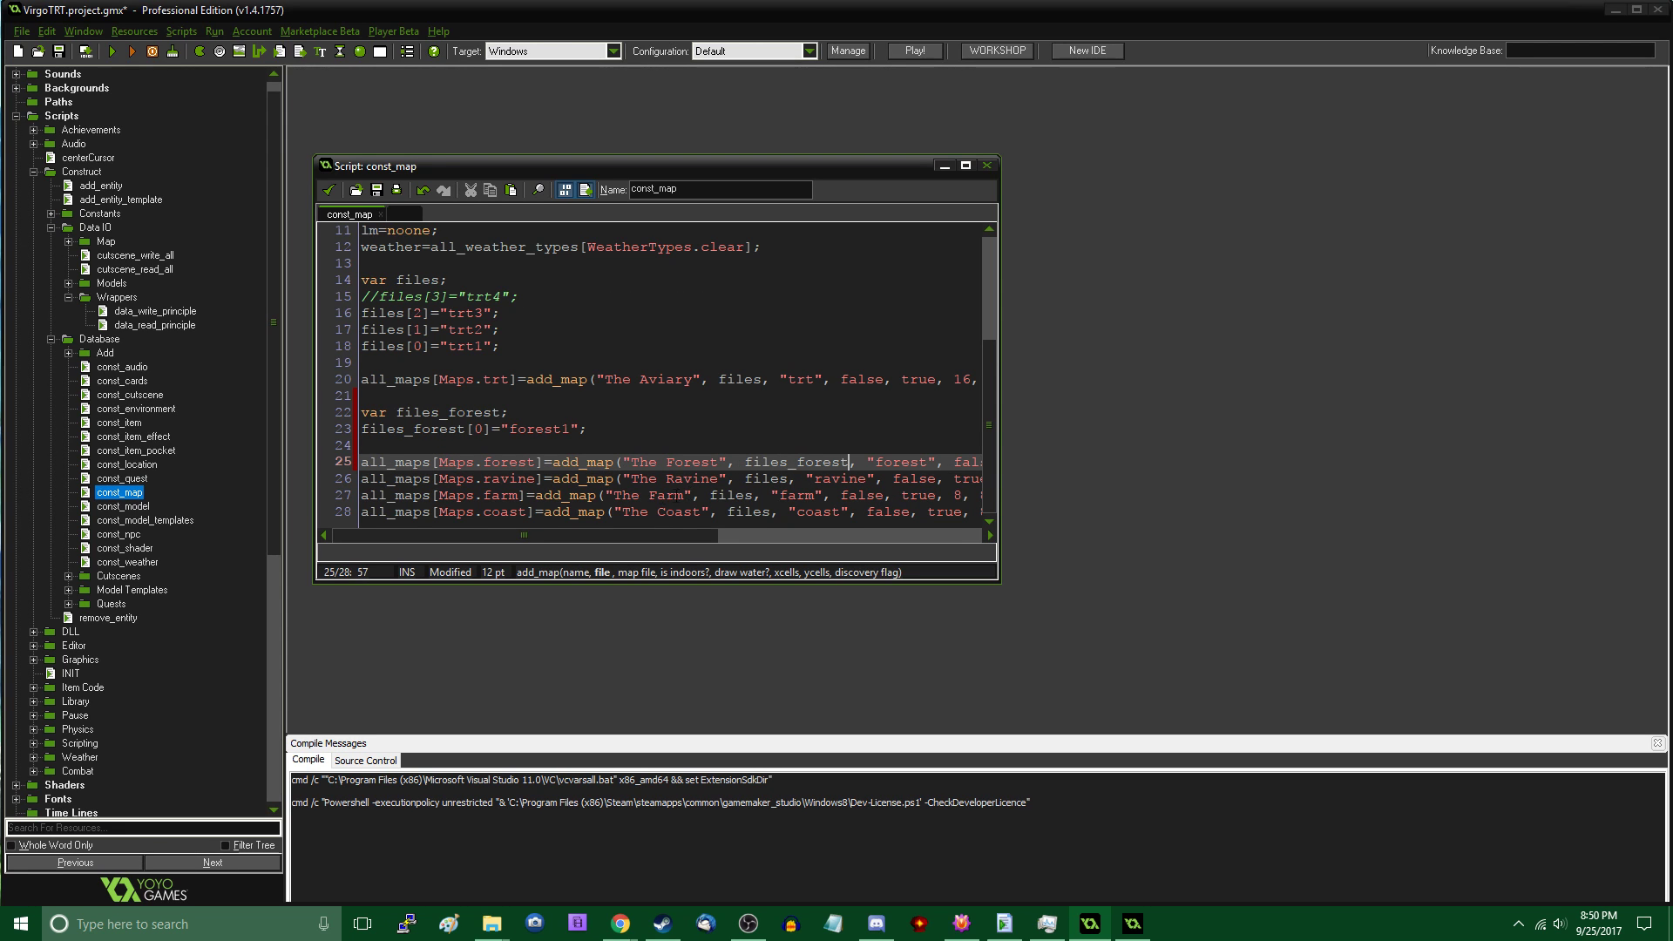
key("F5")
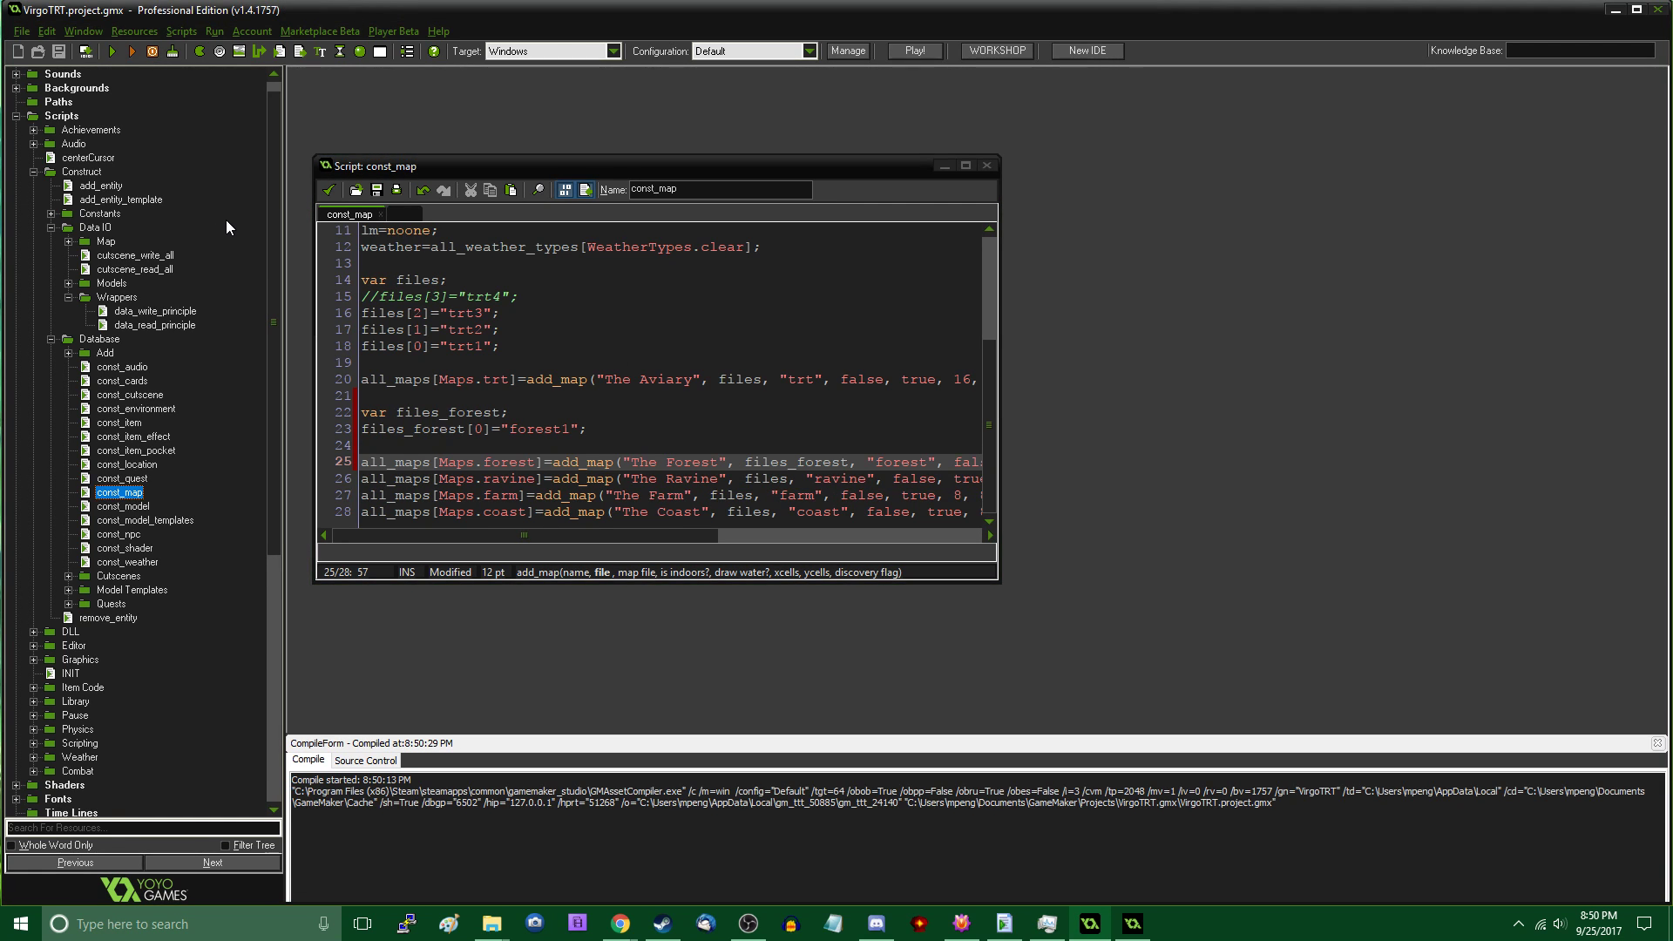
Open the INIT script and change the game_map_enter argument at the end of INIT_LOOP to Maps.forest
scroll(223, 220, "down", 5)
scroll(221, 218, "up", 6)
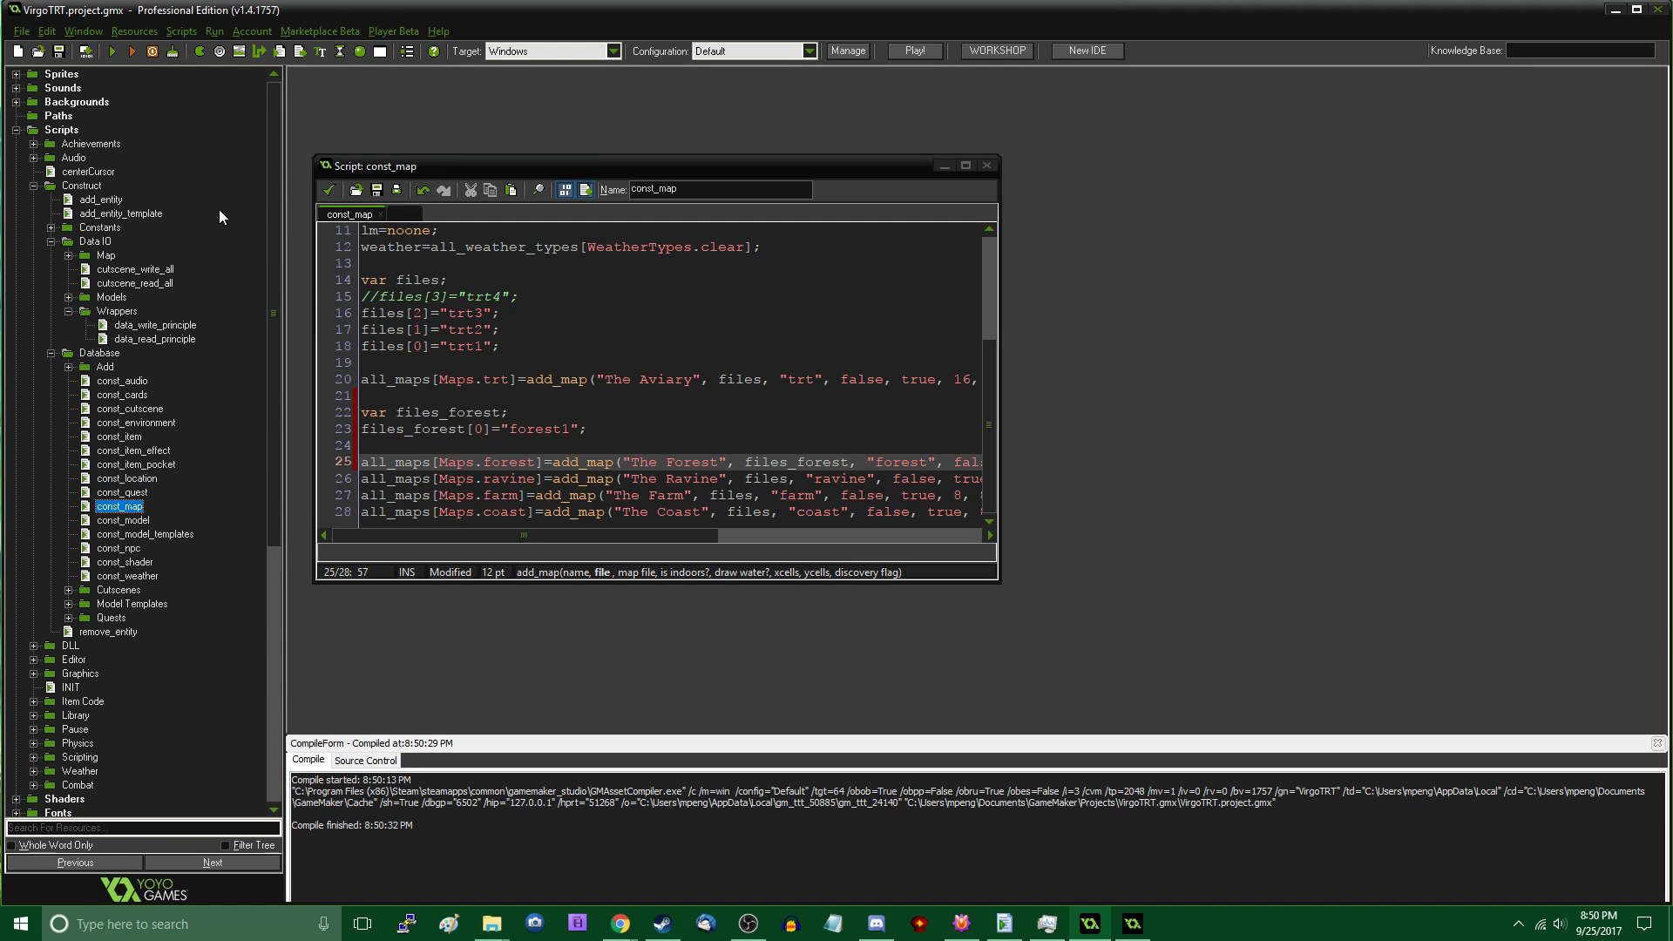
key("ctrl+f")
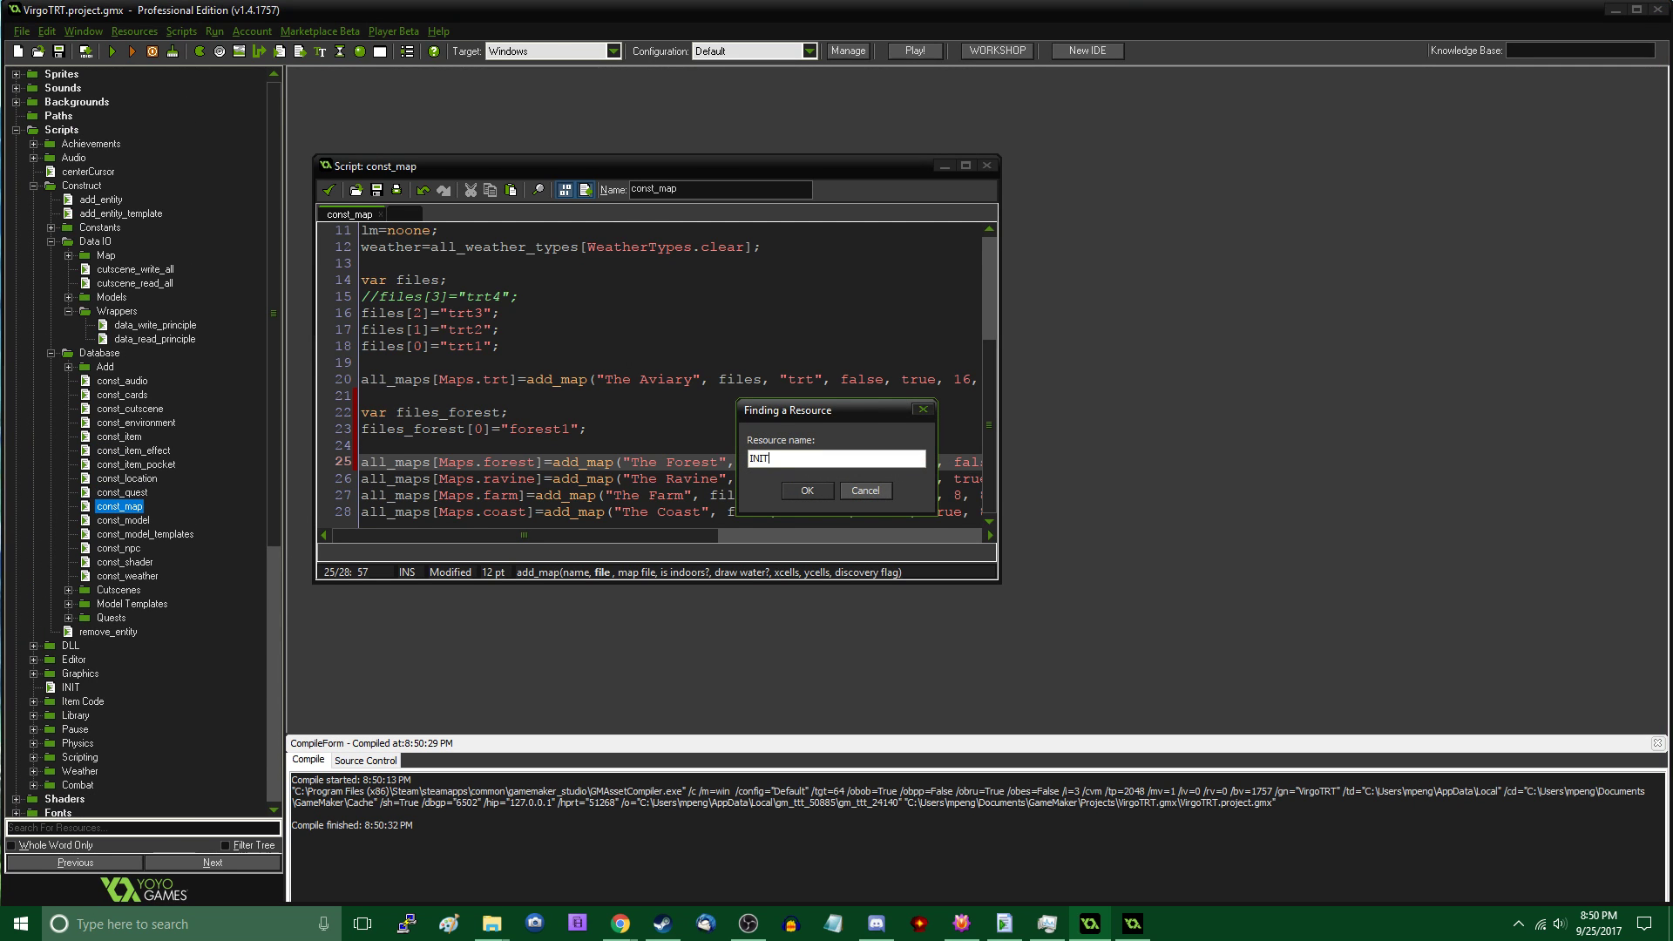
key("Return")
scroll(575, 323, "down", 20)
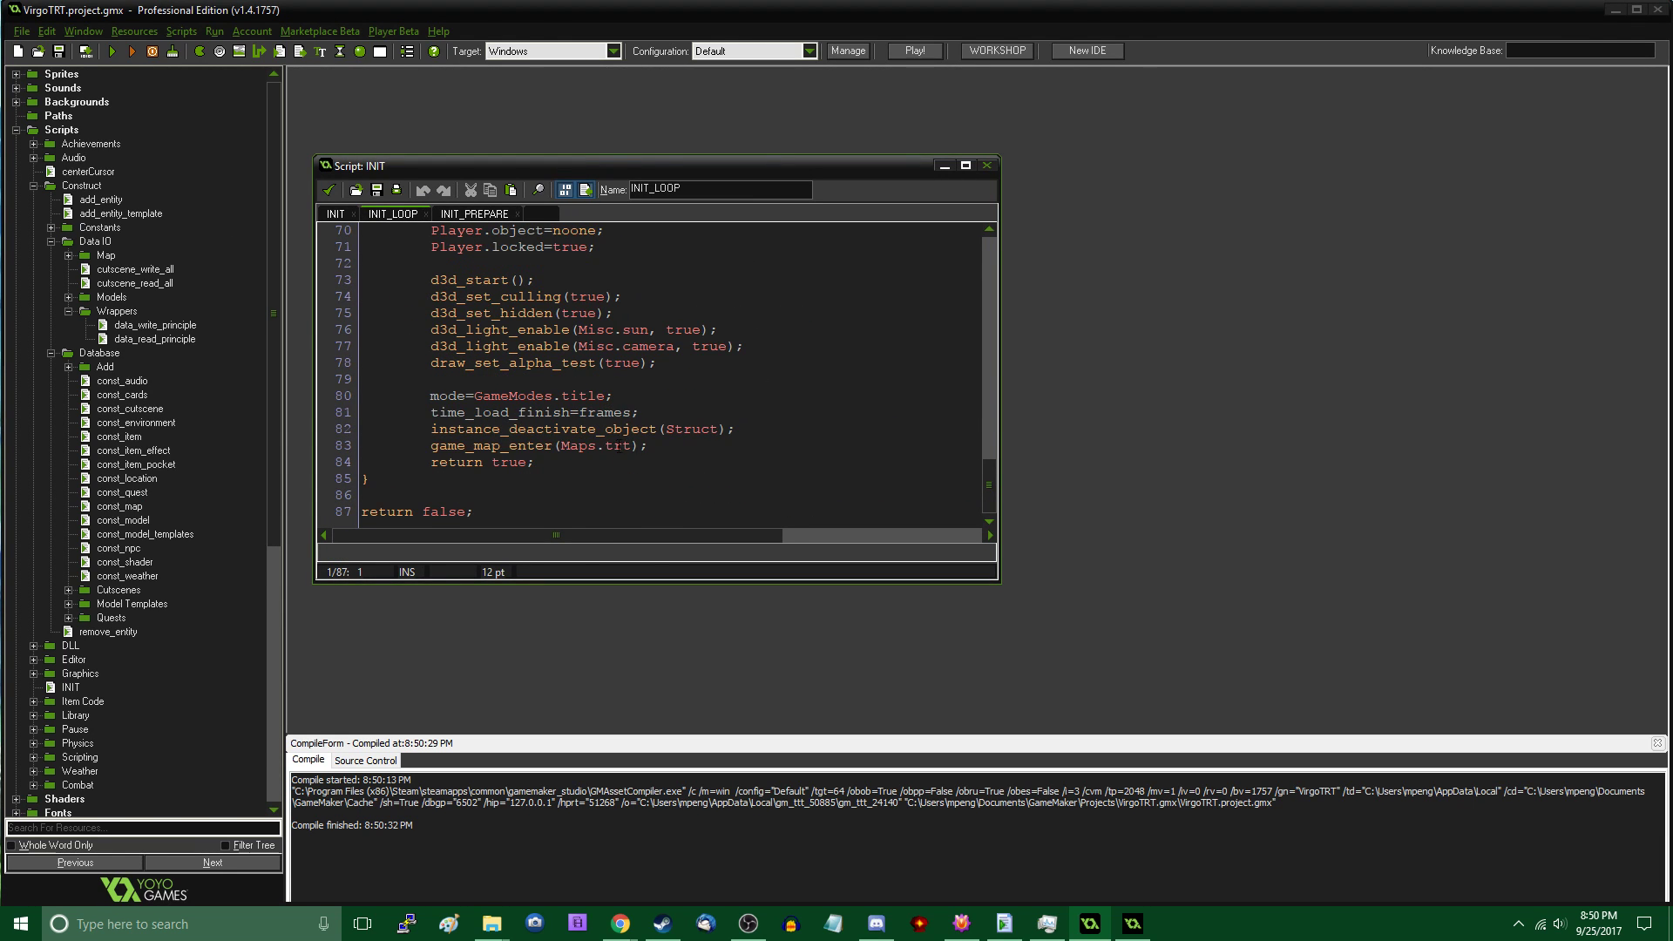
double_click(618, 447)
type("forest")
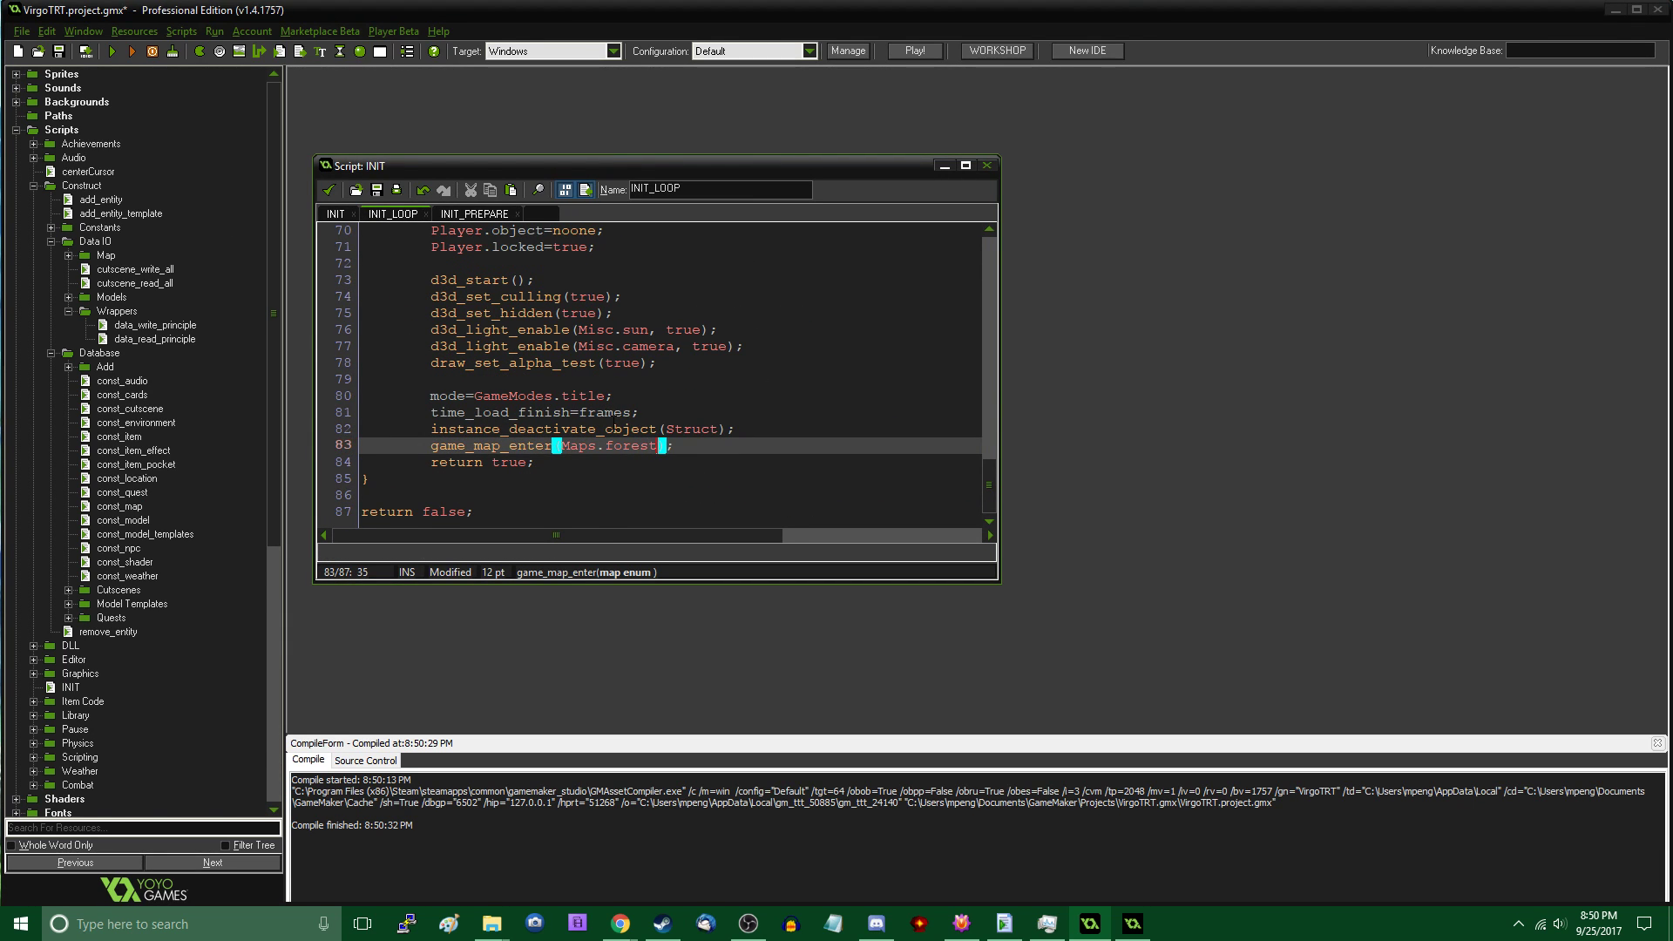
Insert an empty // comment line above the game_map_enter call and run the game
key("Home")
type("//")
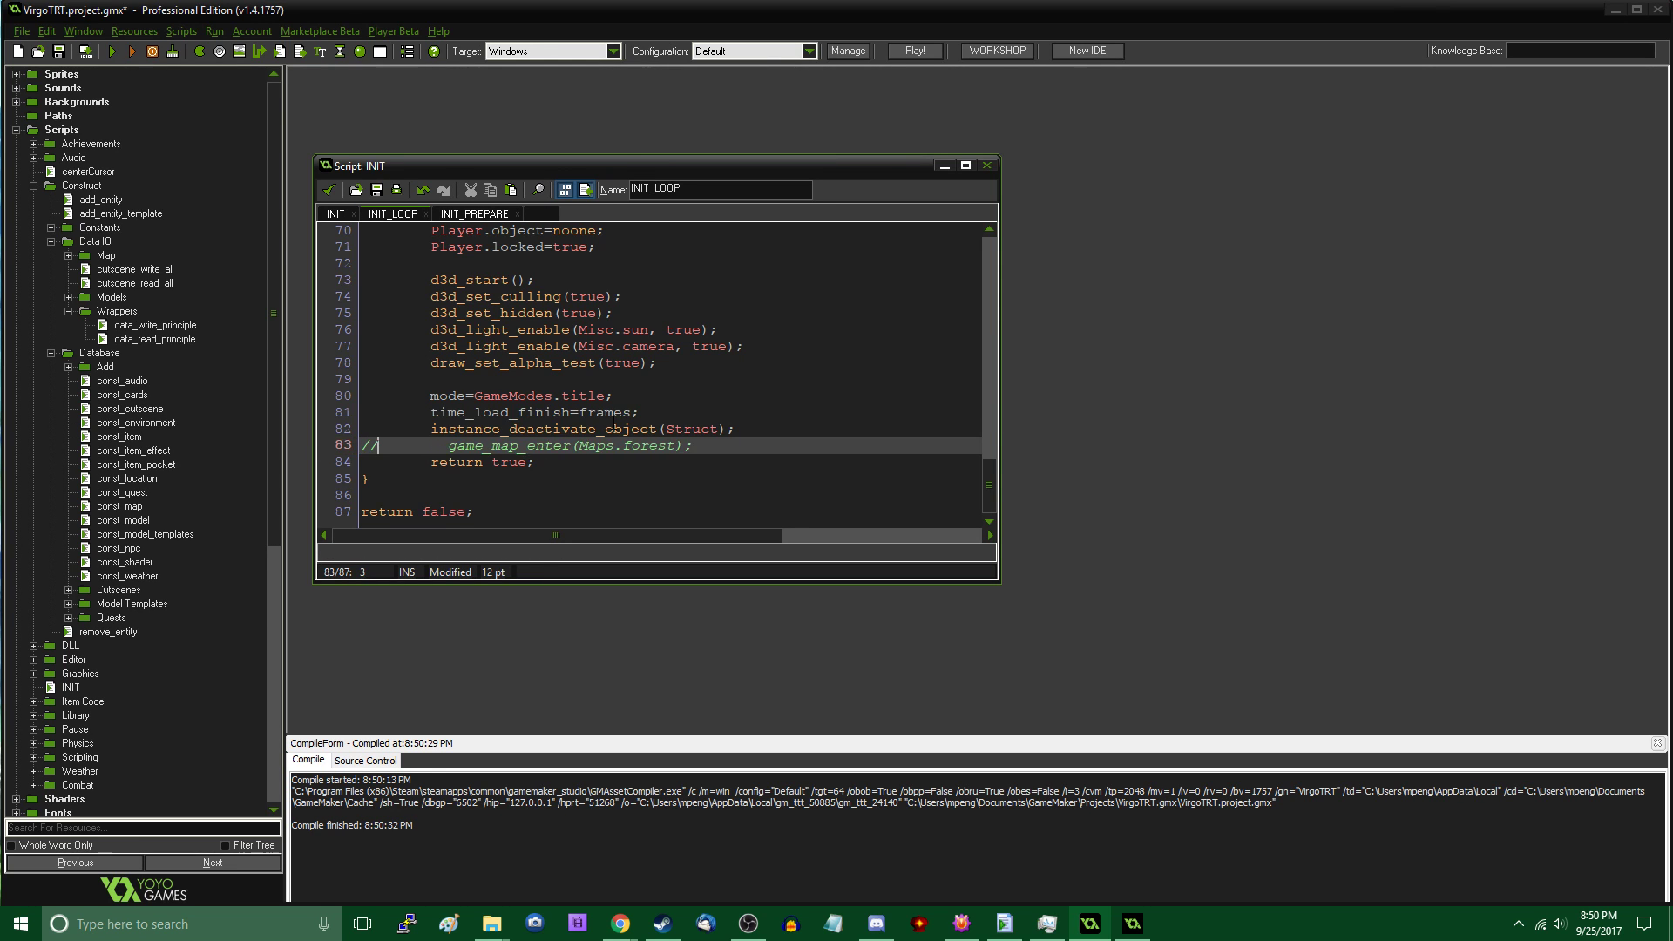
key("Return")
key("F5")
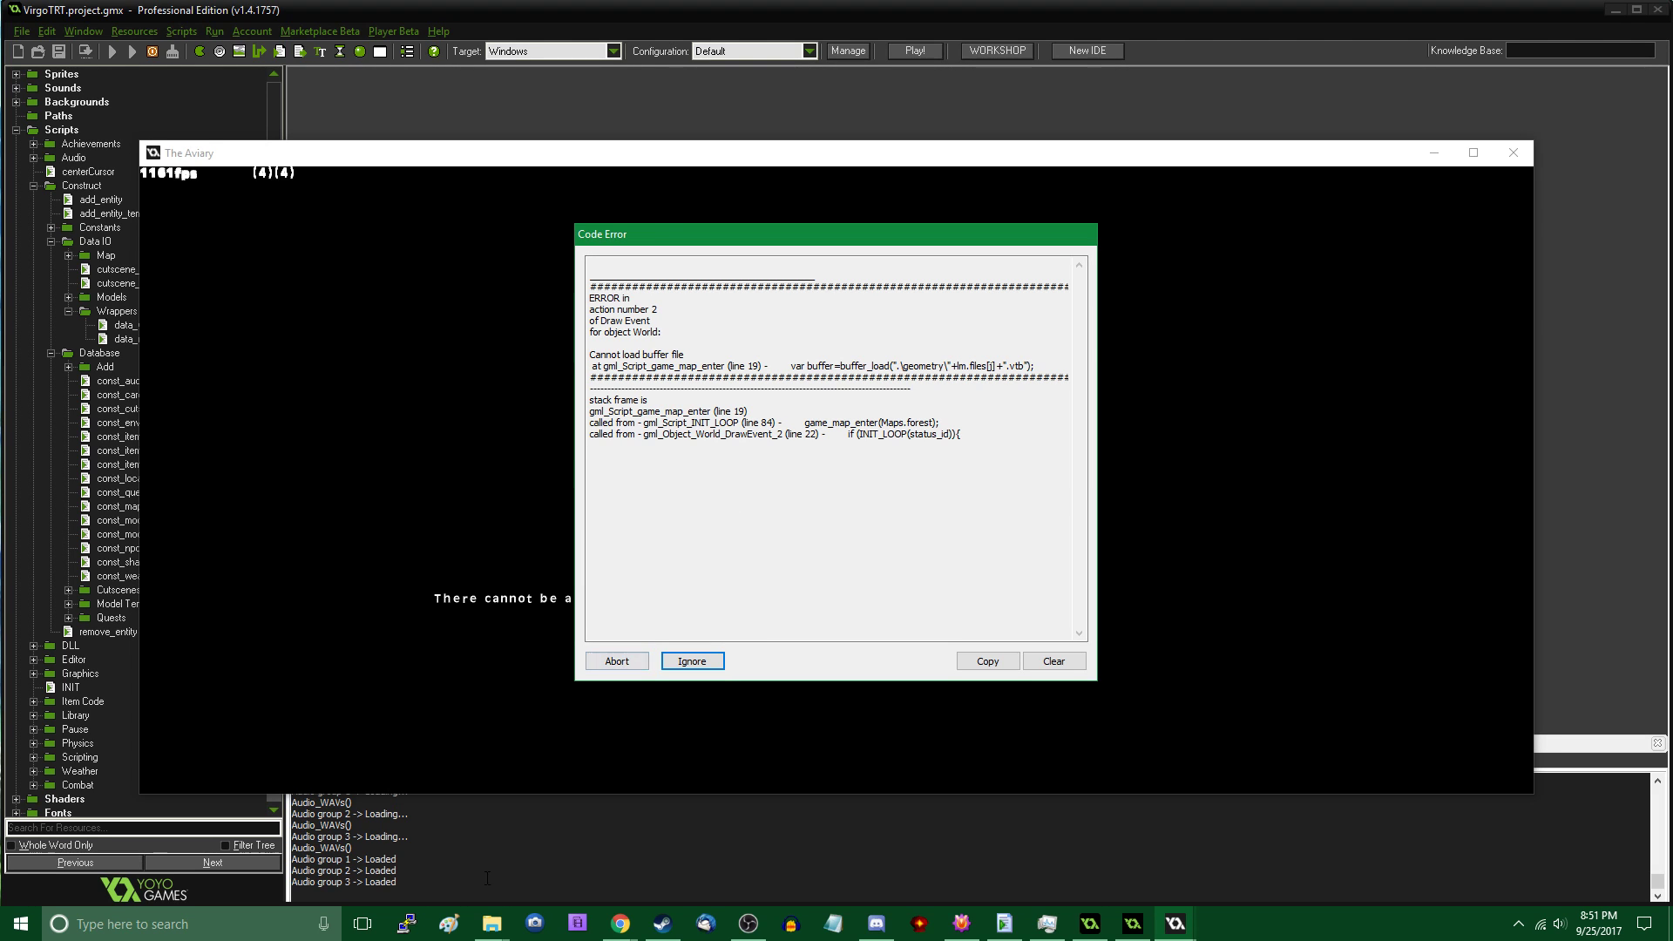
Rename the included geometry file forest1.vt4.vtb to forest.vtb and abort the running game from its error dialog
left_click(112, 692)
scroll(112, 683, "down", 10)
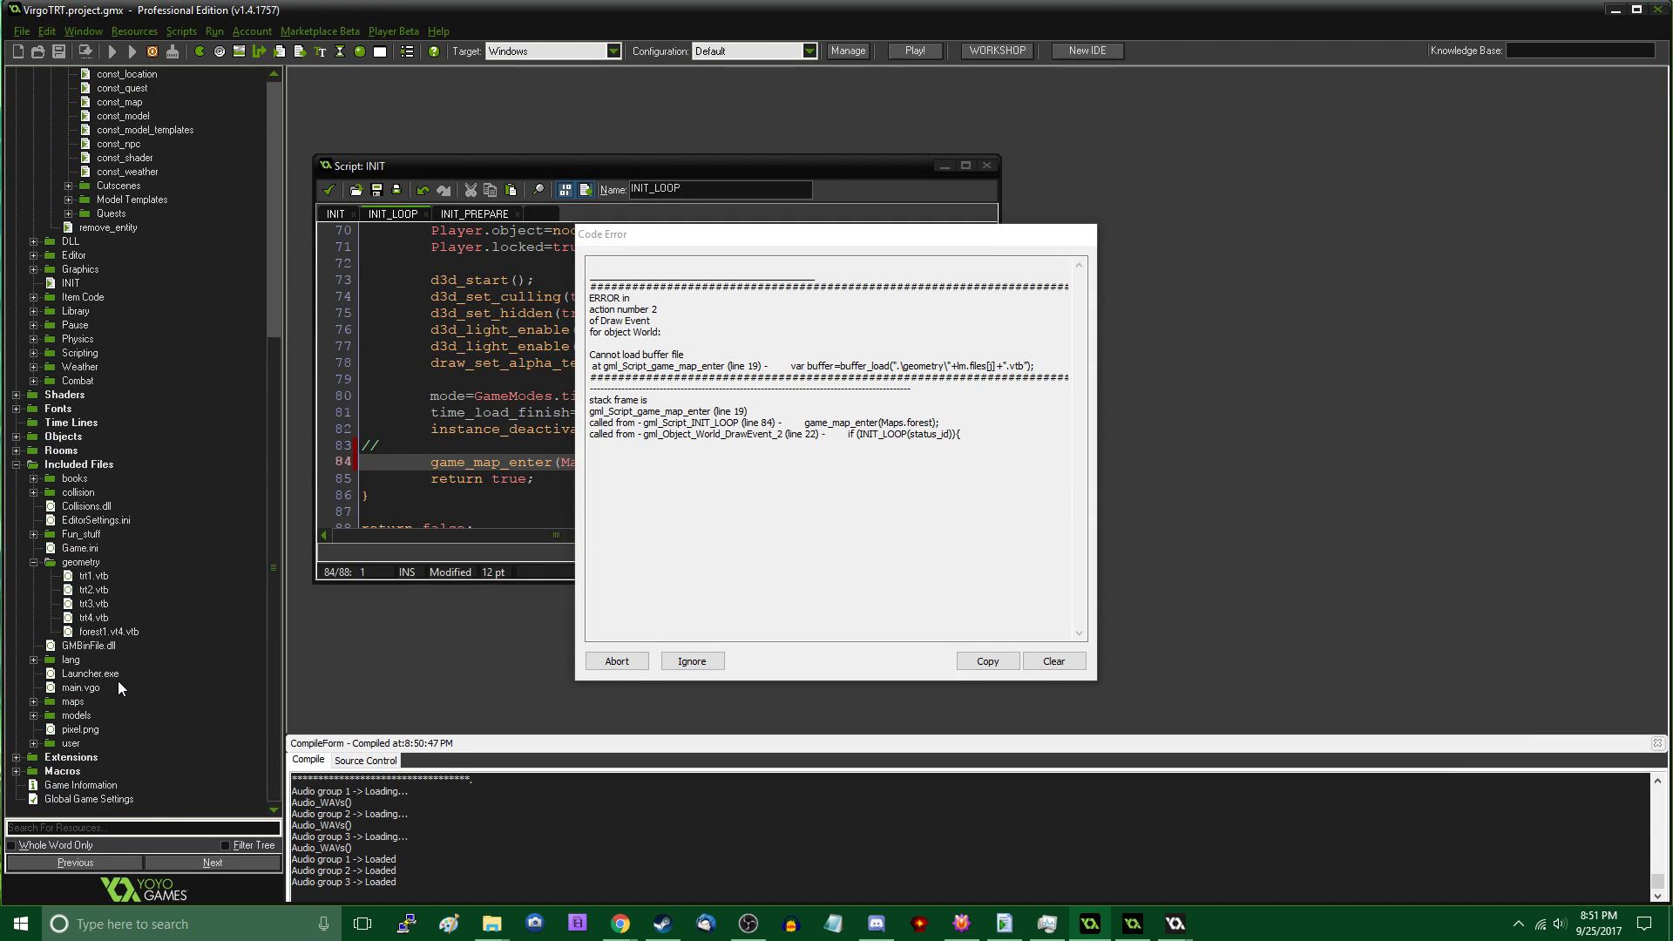
left_click(117, 634)
left_click(118, 636)
left_click(124, 633)
key("BackSpace")
key("BackSpace")
key("BackSpace")
key("BackSpace")
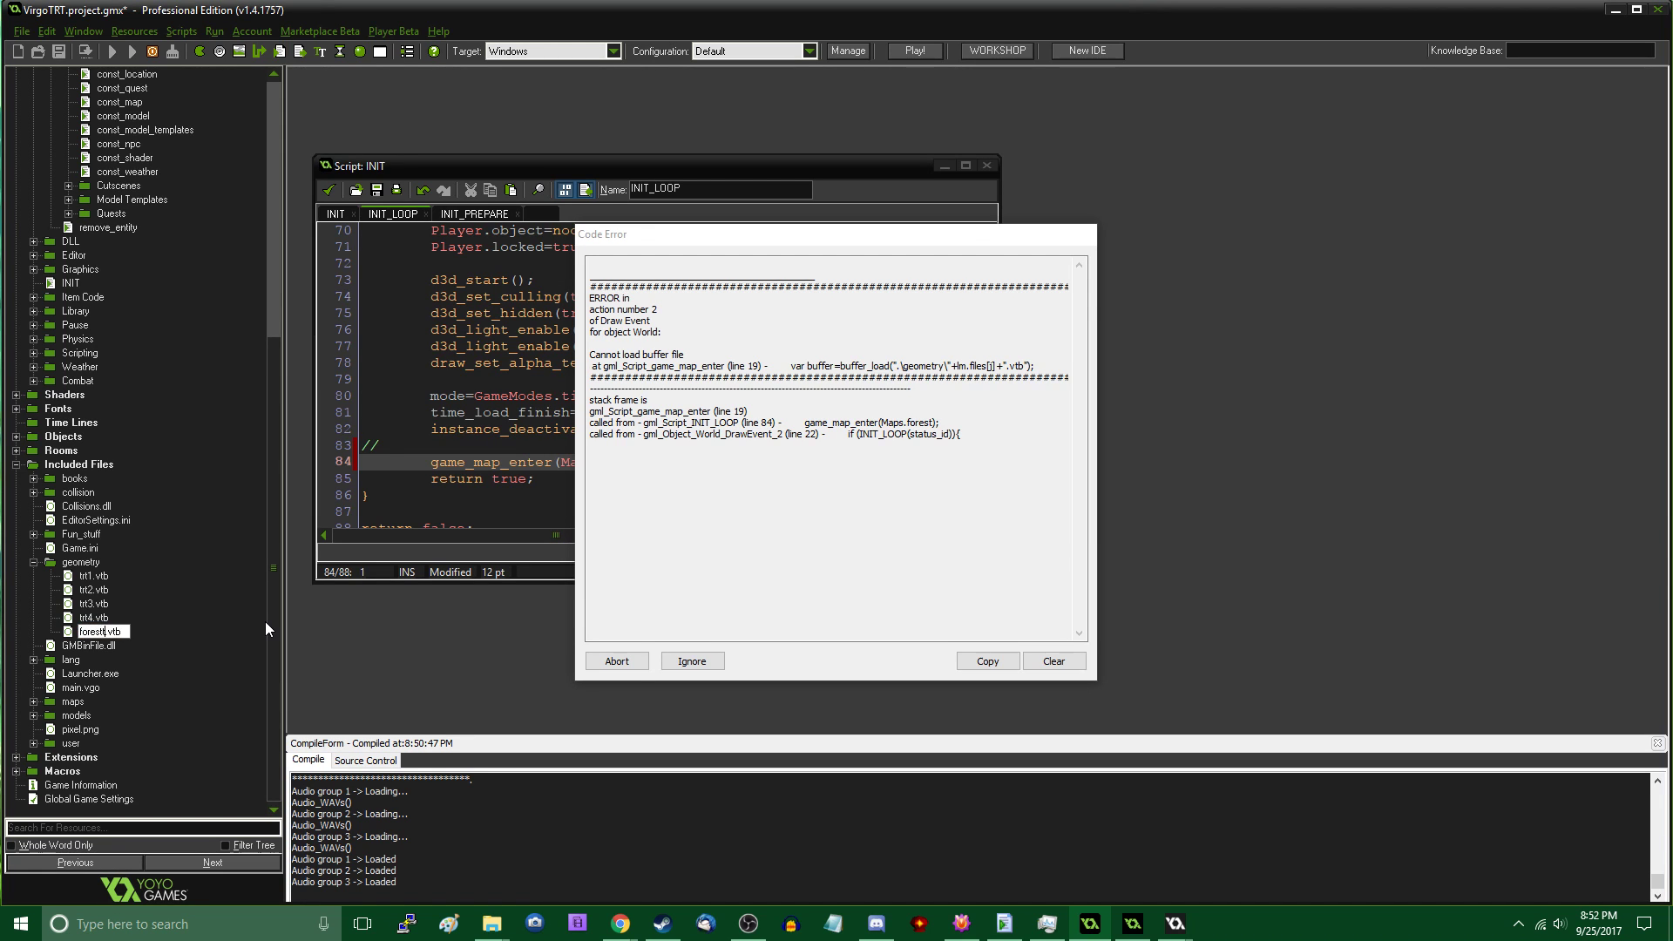
key("BackSpace")
key("Return")
left_click(617, 660)
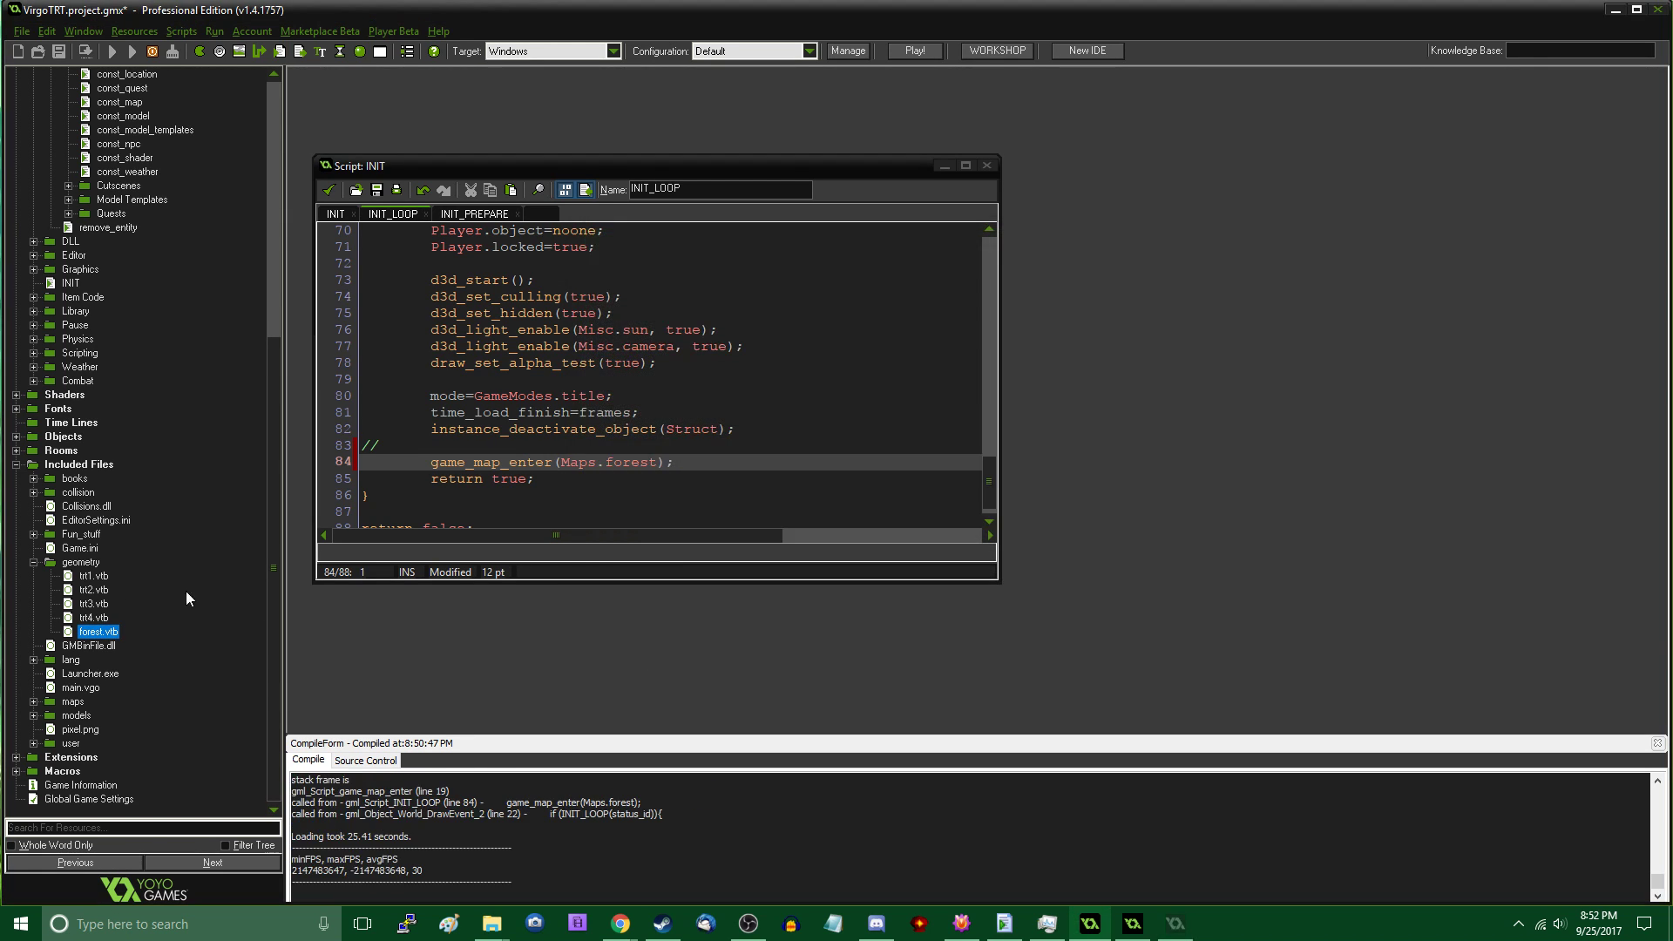
Show the included geometry group in File Explorer and open its geometry folder
right_click(80, 562)
left_click(88, 738)
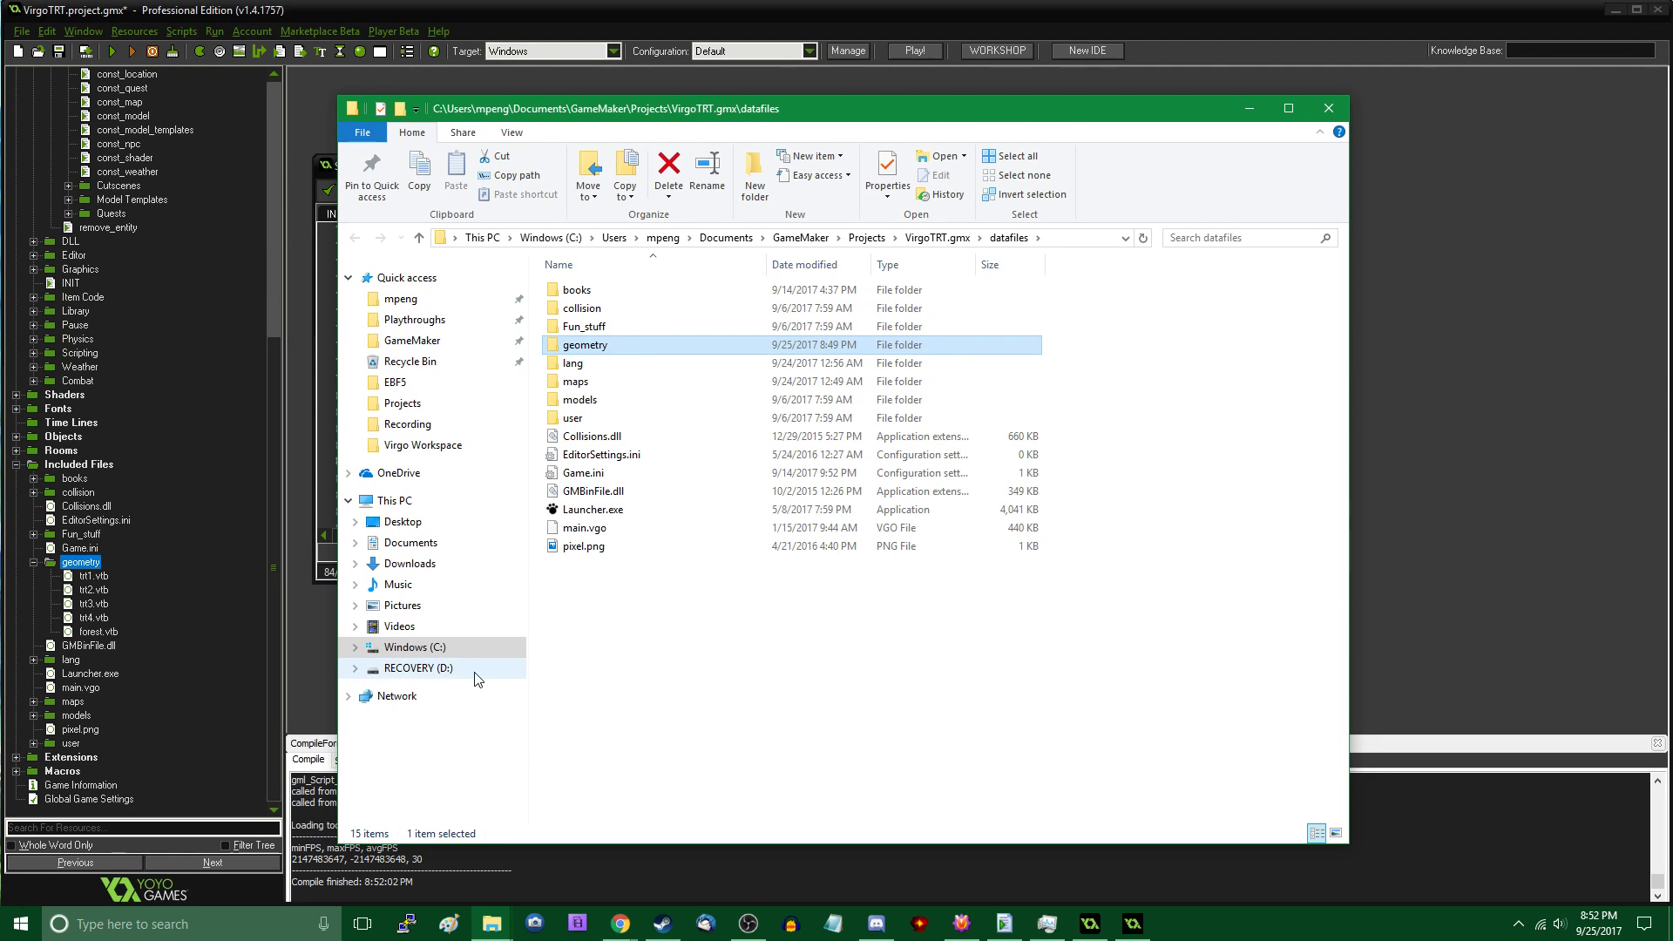
double_click(635, 345)
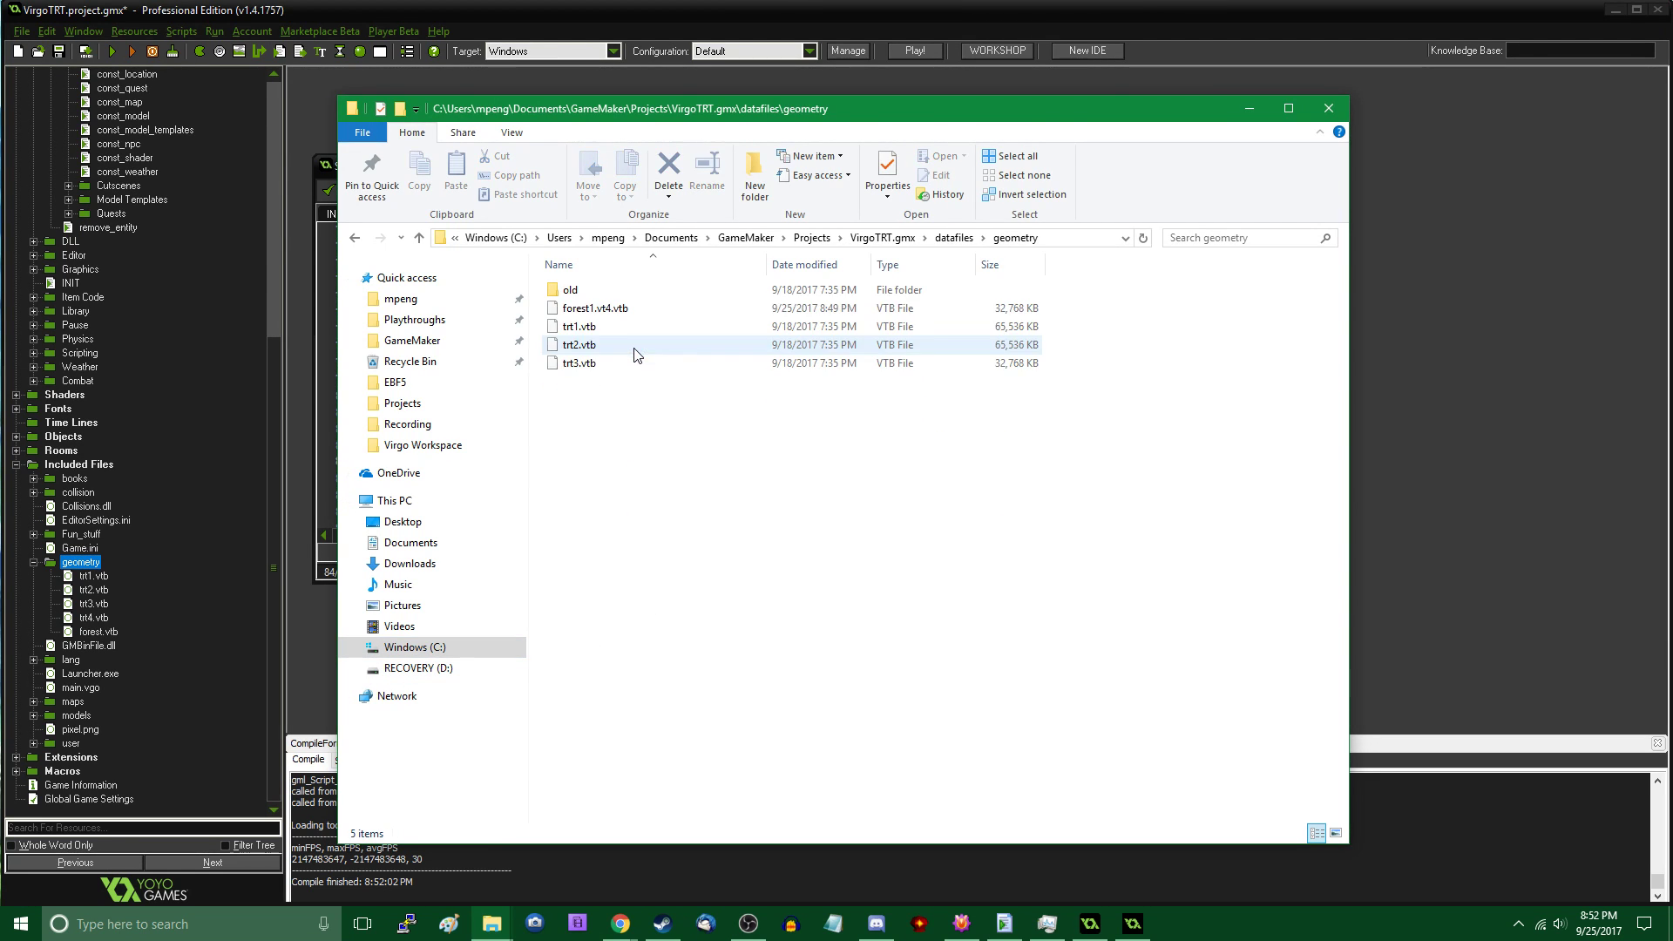
Rename forest1.vt4.vtb in the project's geometry folder to forest1.vtb
left_click(635, 311)
left_click(612, 309)
key("Right")
key("BackSpace")
key("BackSpace")
key("BackSpace")
key("BackSpace")
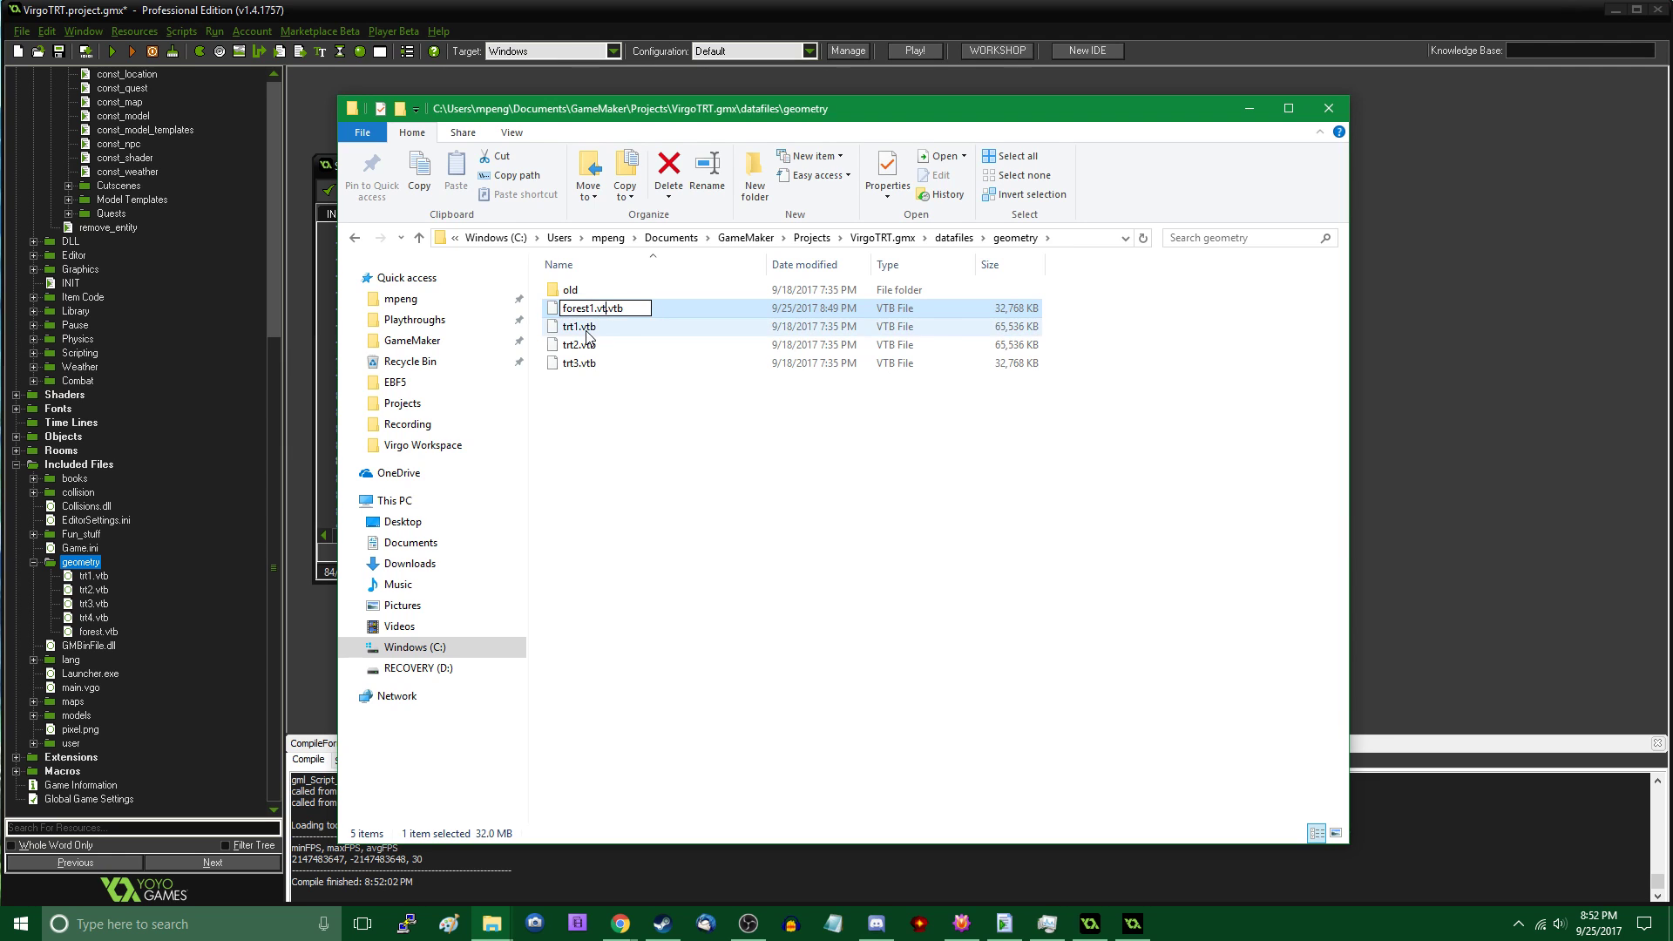
left_click(806, 554)
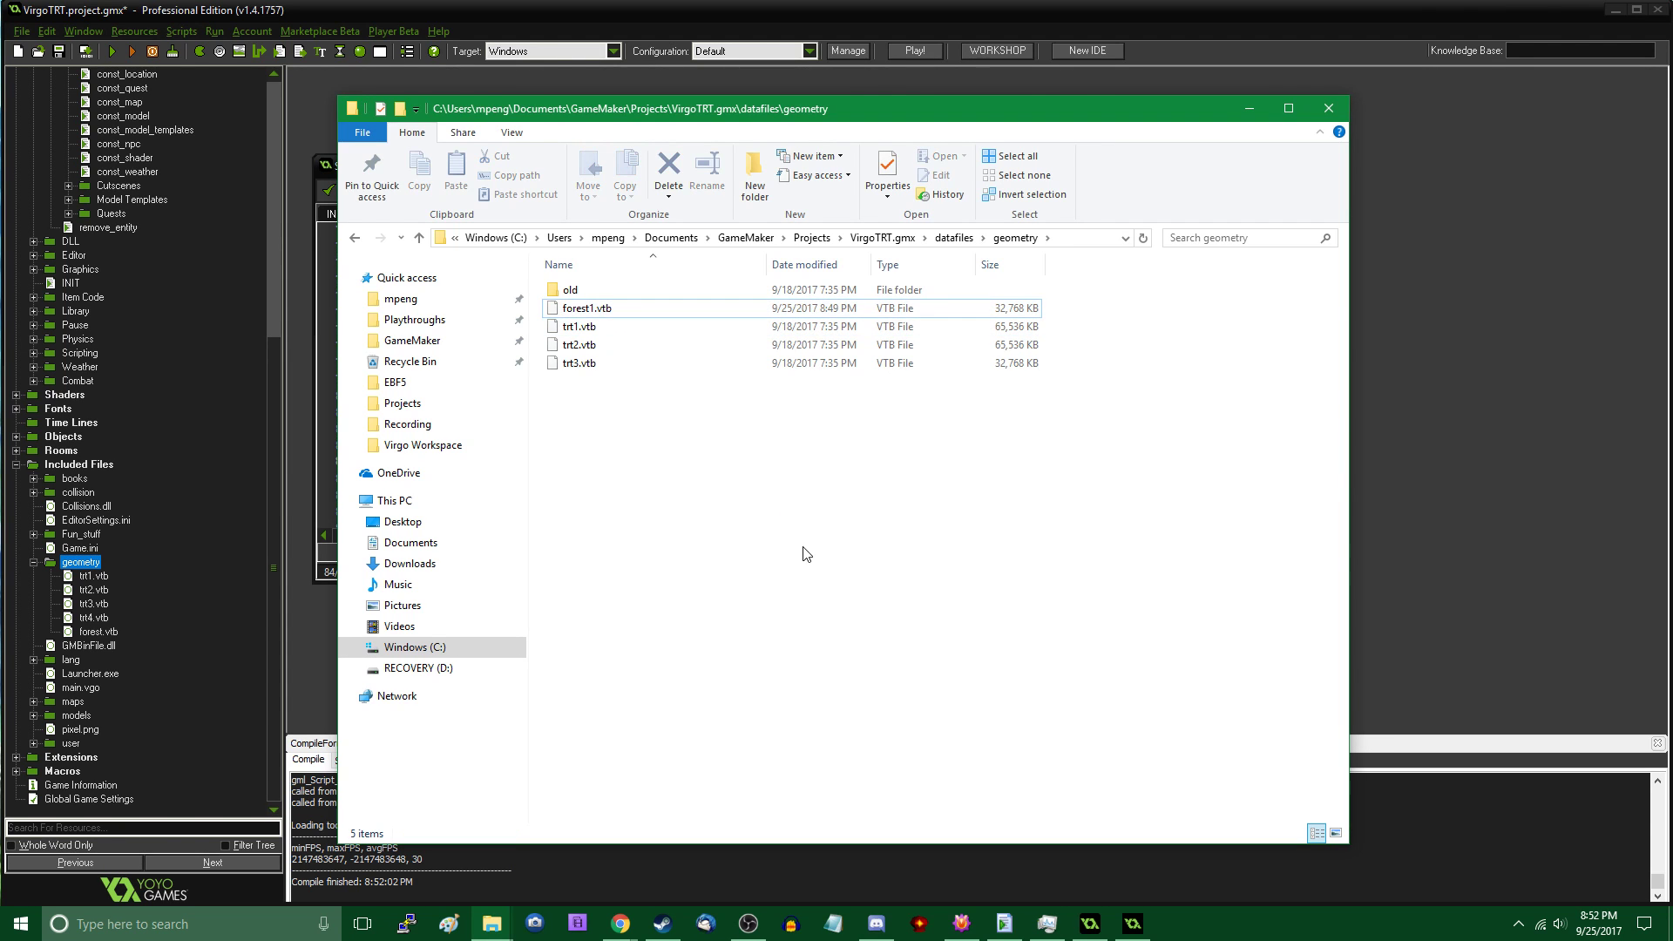
Run the game to test the forest1.vtb rename and abort it from its error dialog
left_click(1250, 108)
left_click(748, 371)
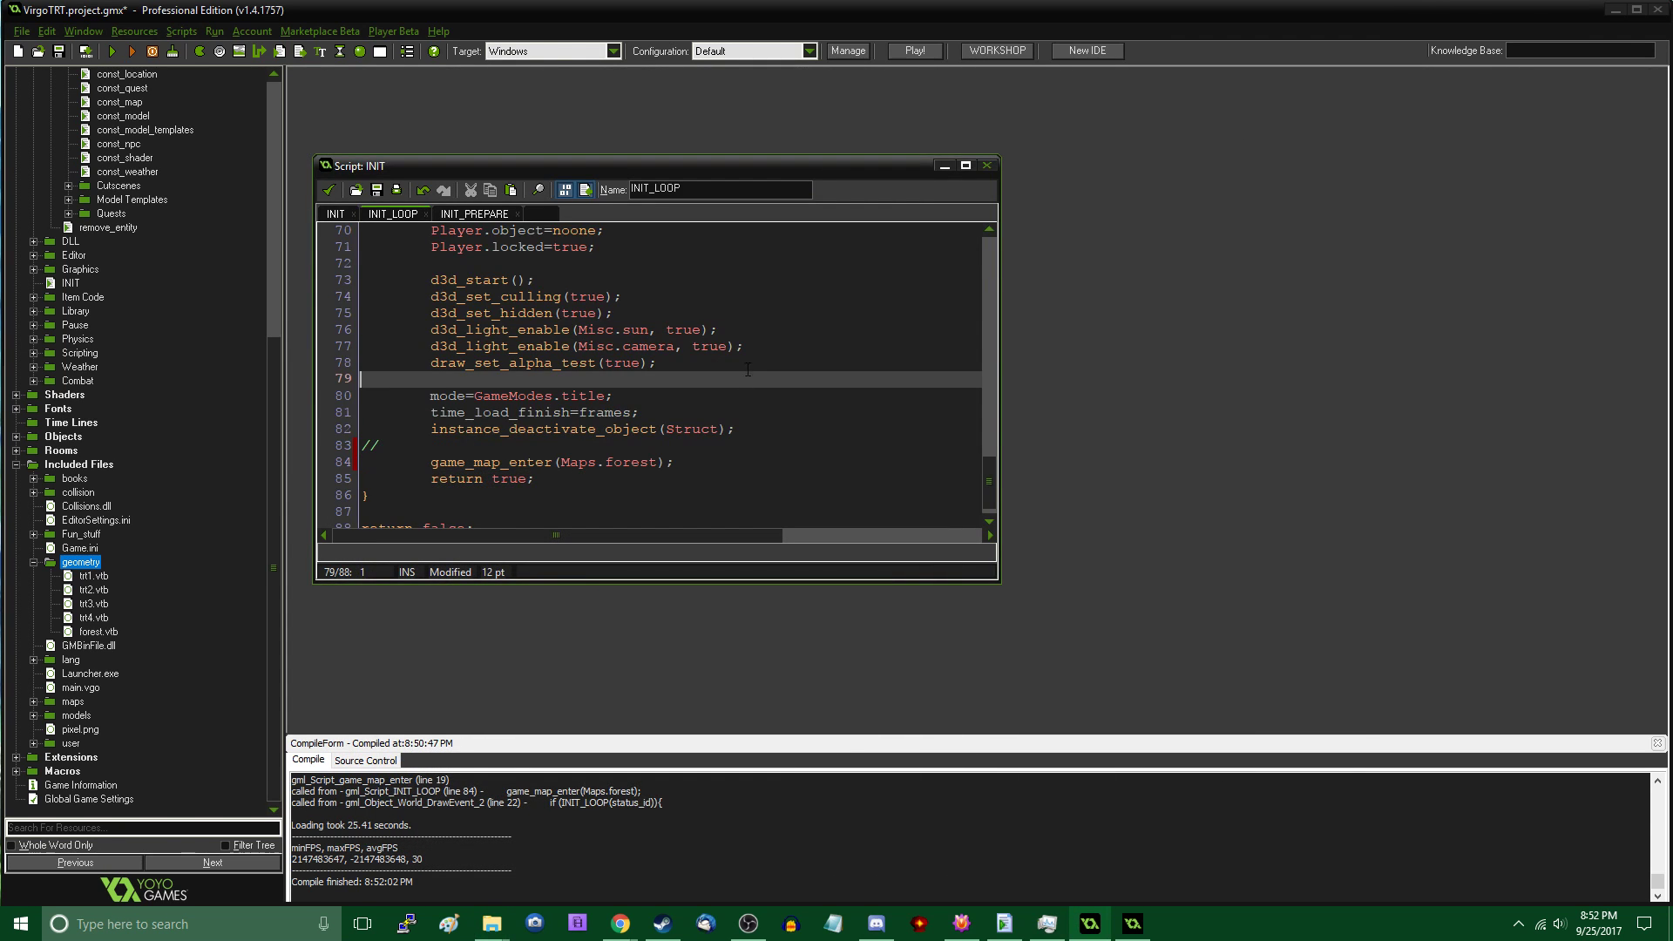
key("F5")
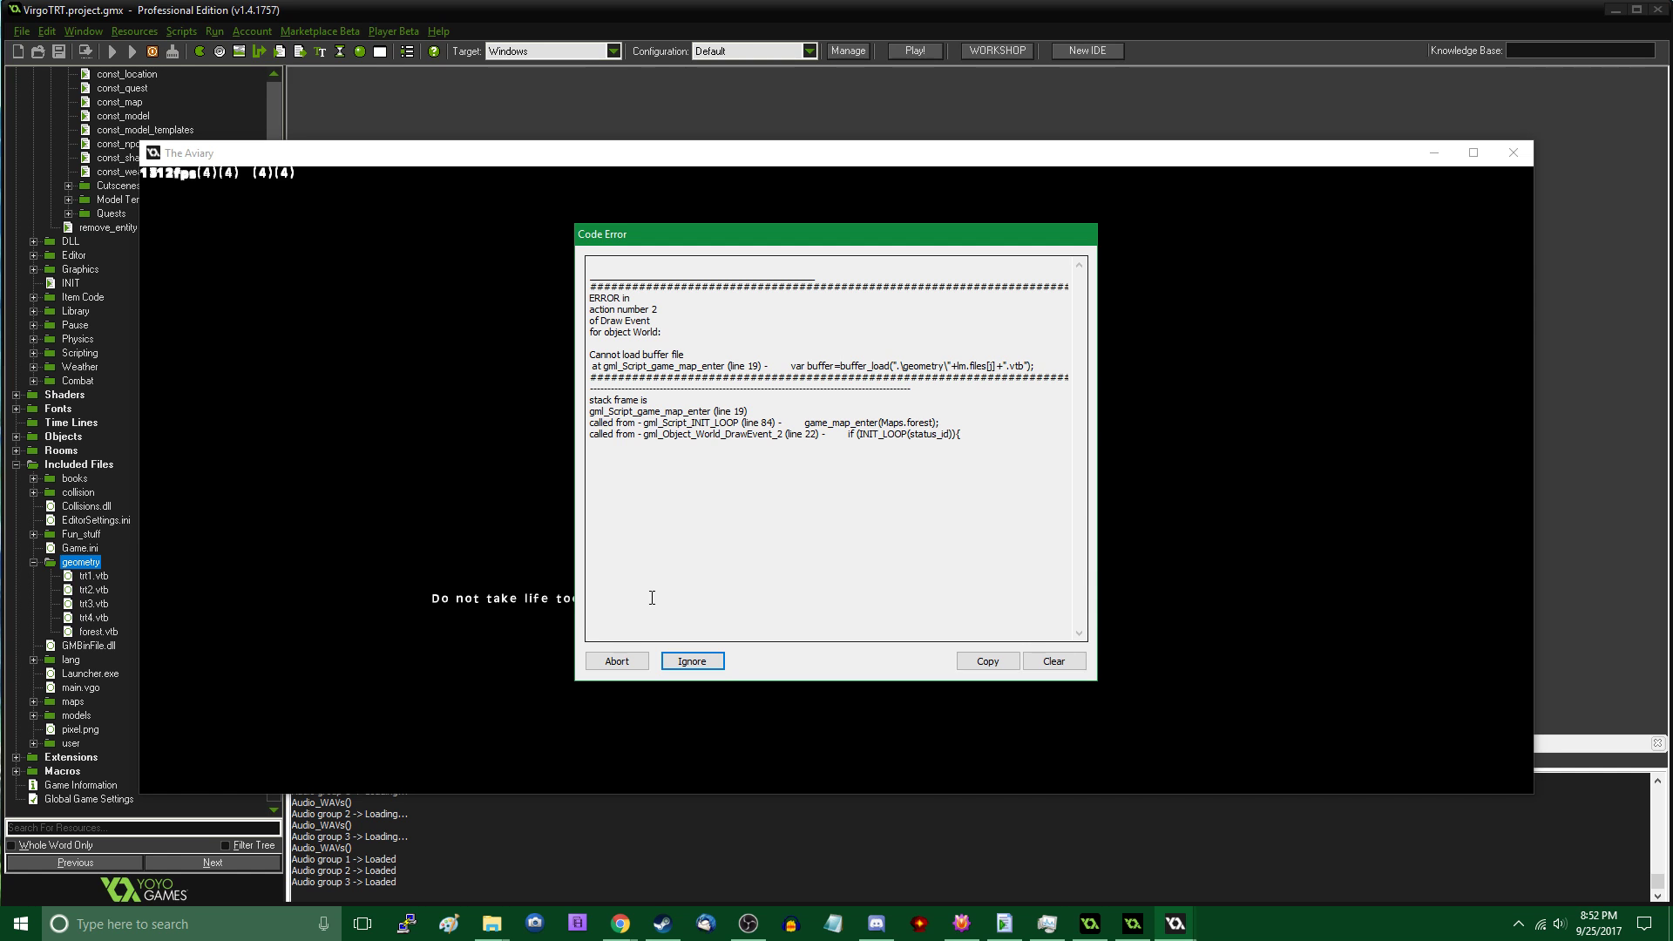
left_click(617, 660)
Check the name of the forest geometry file in the project's geometry folder in File Explorer
left_click(491, 922)
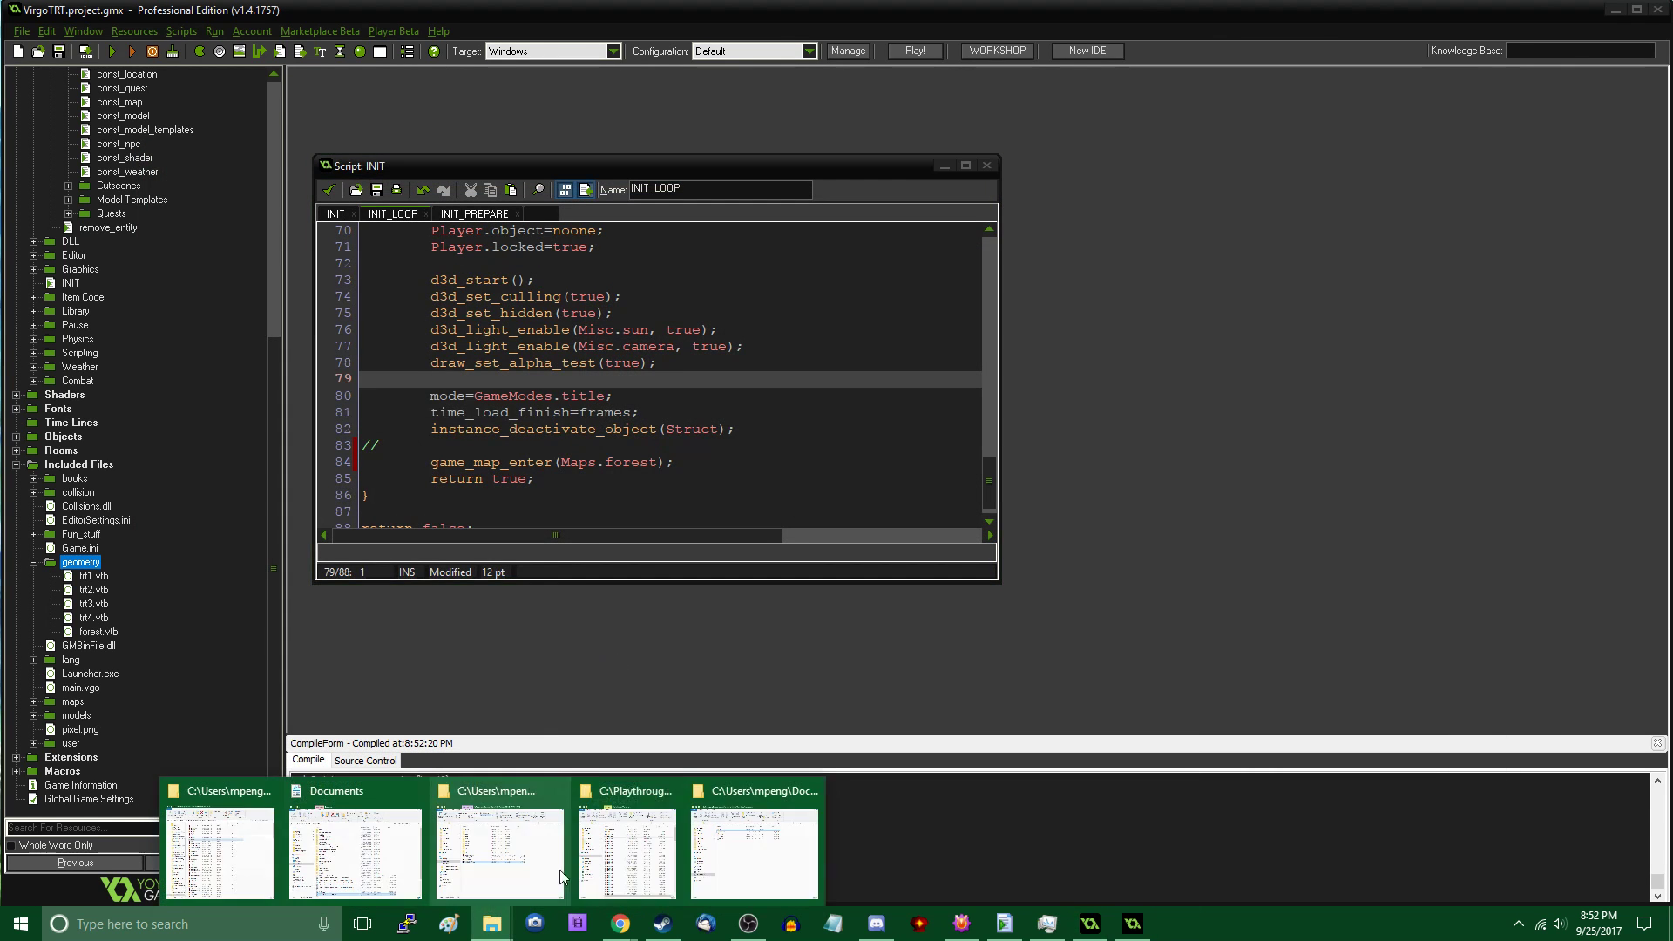
left_click(559, 869)
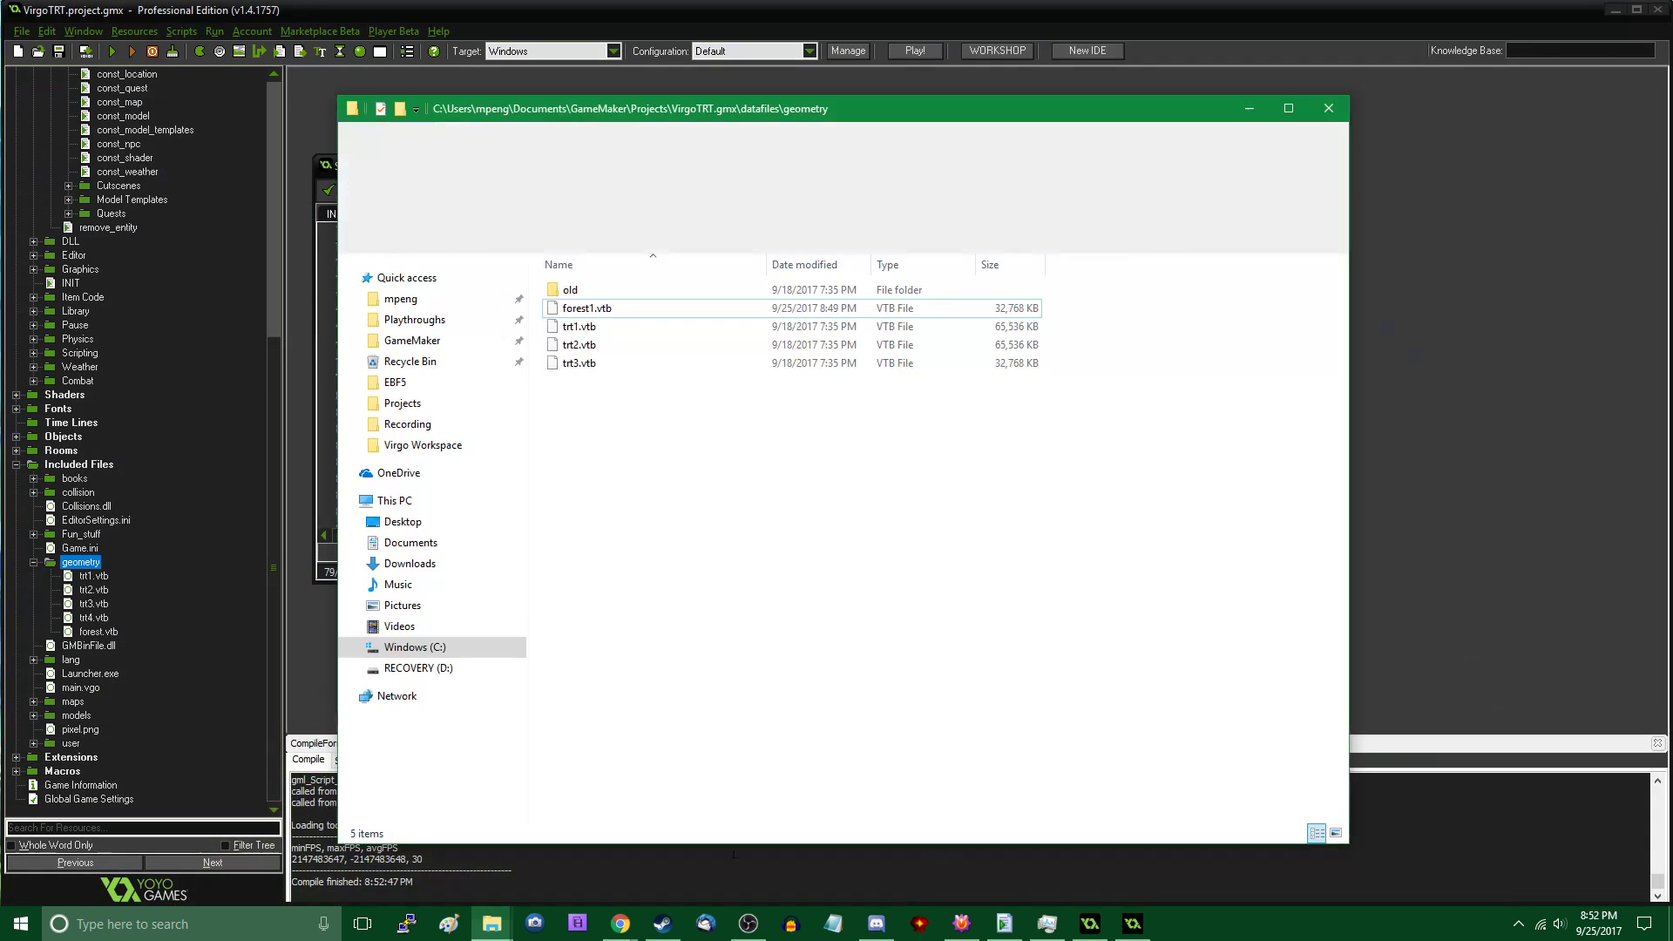
left_click(649, 311)
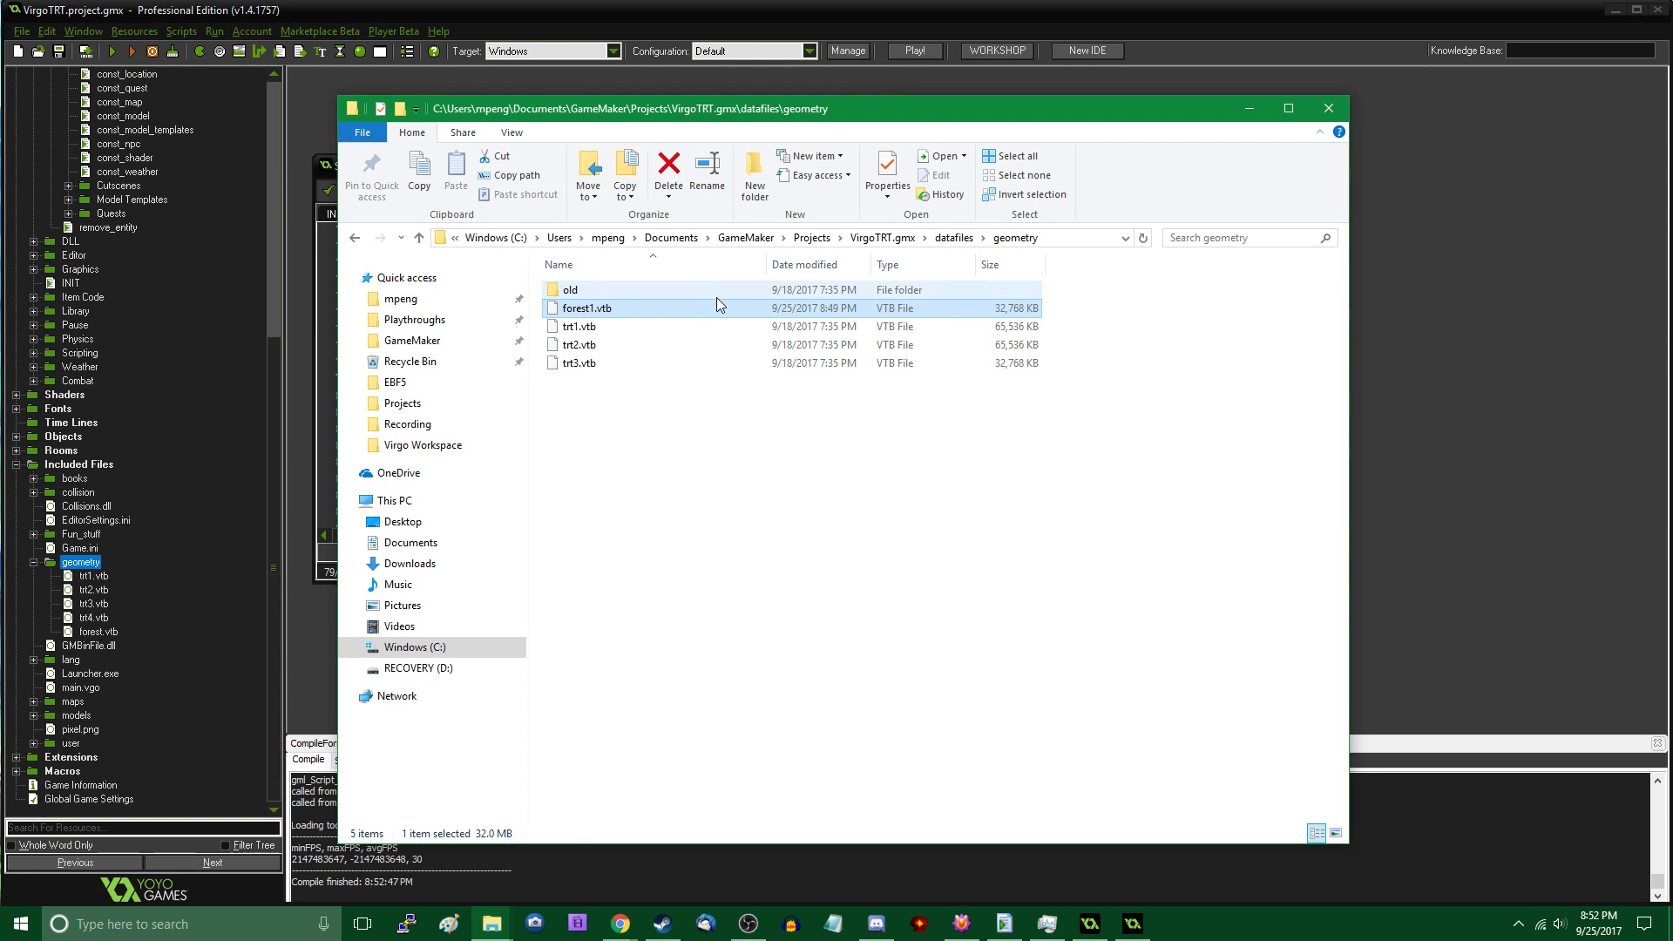
left_click(1249, 108)
Find the const_map resource by name and open its script in GameMaker
key("ctrl+t")
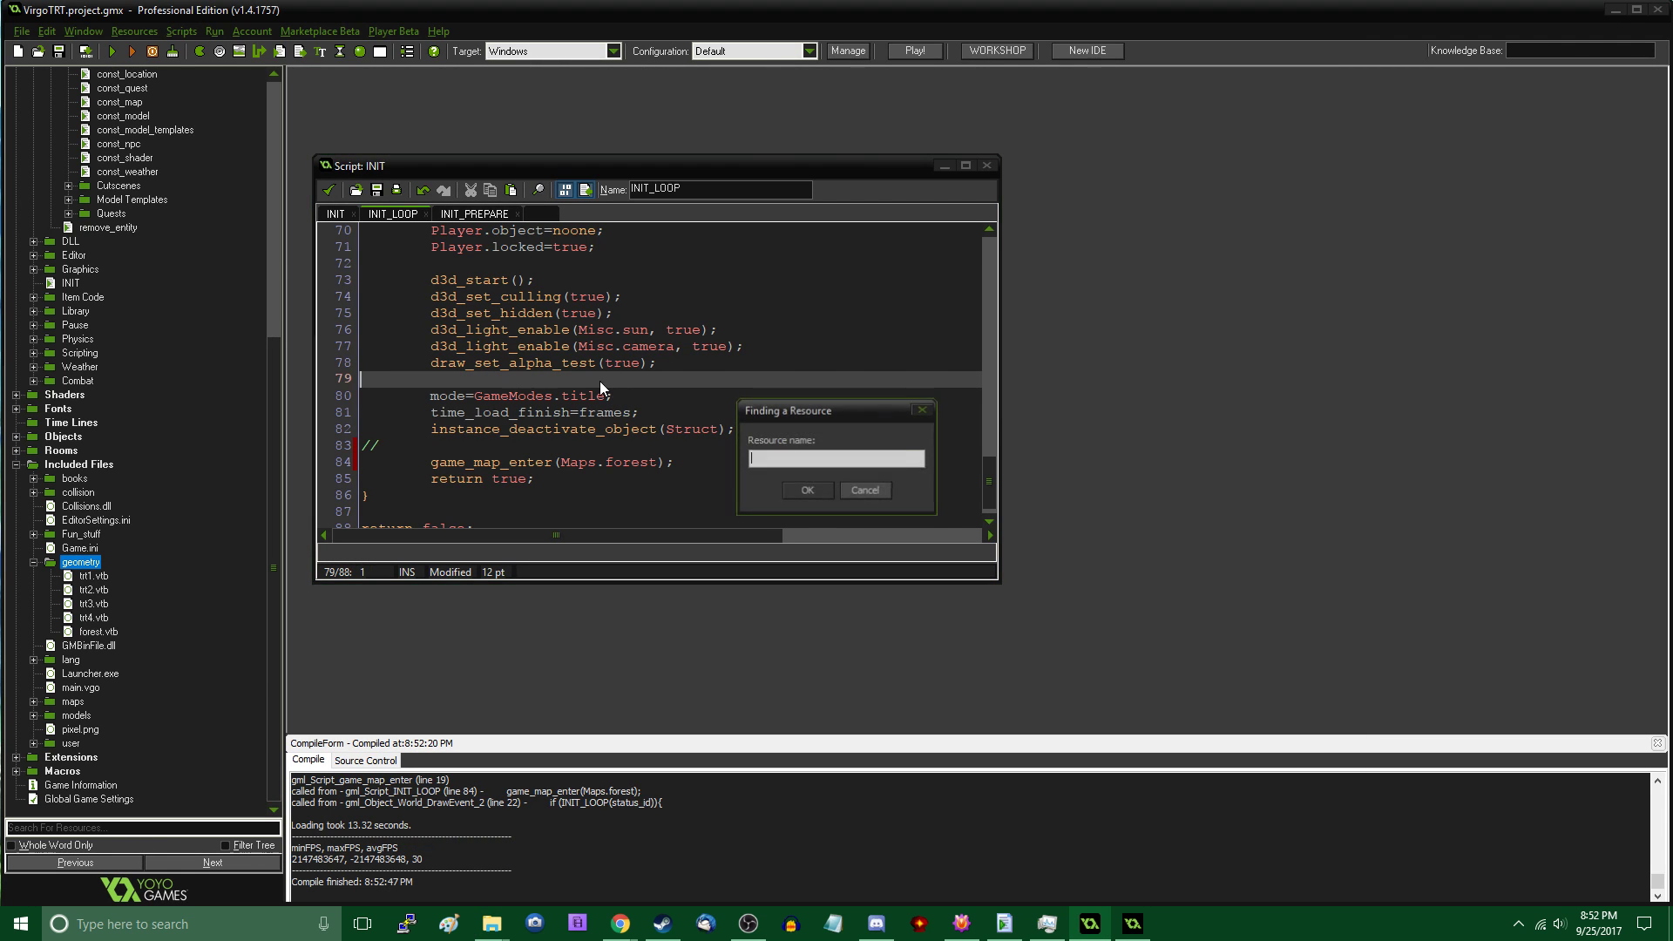
type("const_map")
key("Return")
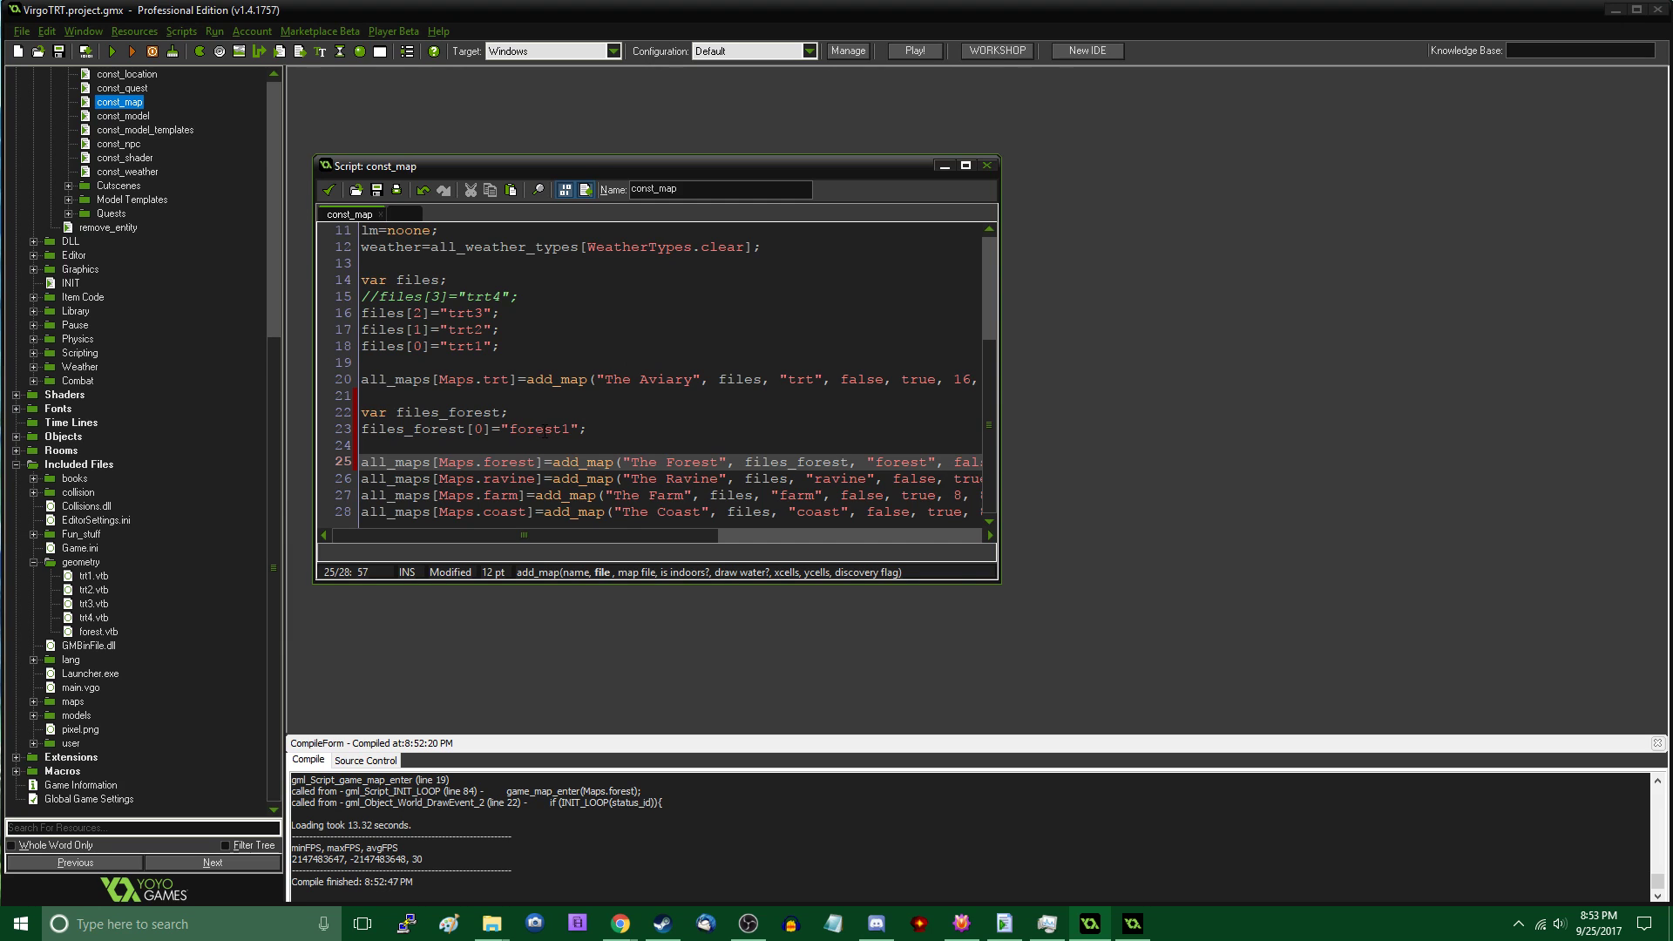
Set files_forest[0] to "forest" in const_map, copying the name of the included forest file without its .vtb extension
left_click(120, 629)
left_click(121, 628)
key("ctrl+c")
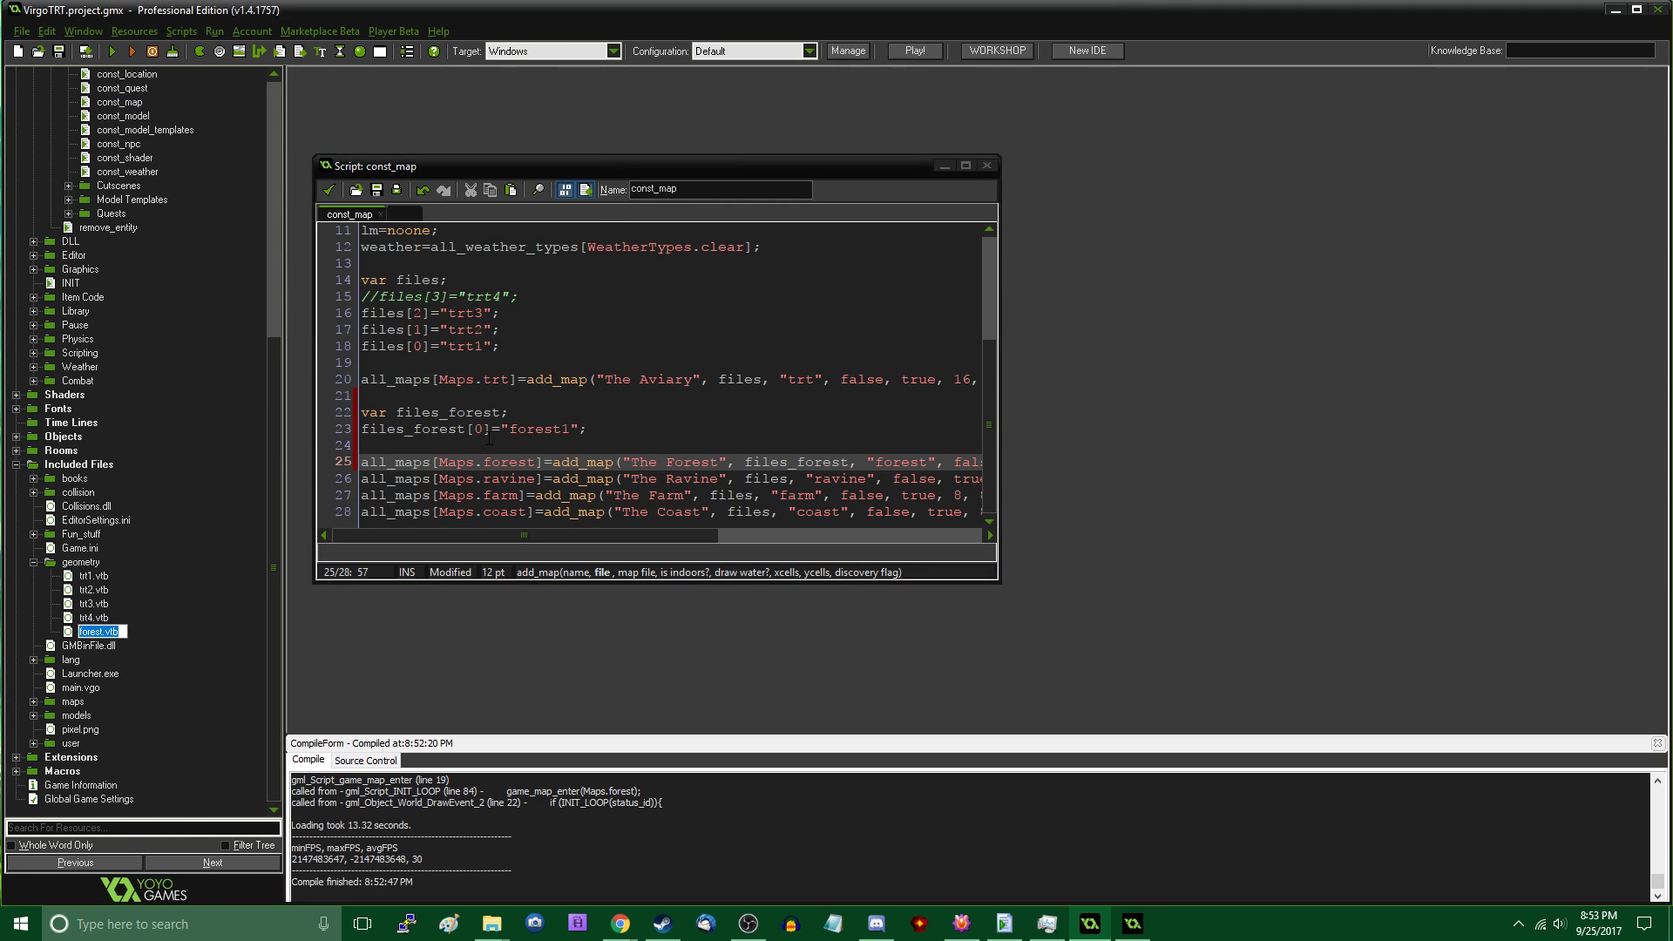
double_click(545, 431)
right_click(545, 431)
left_click(610, 514)
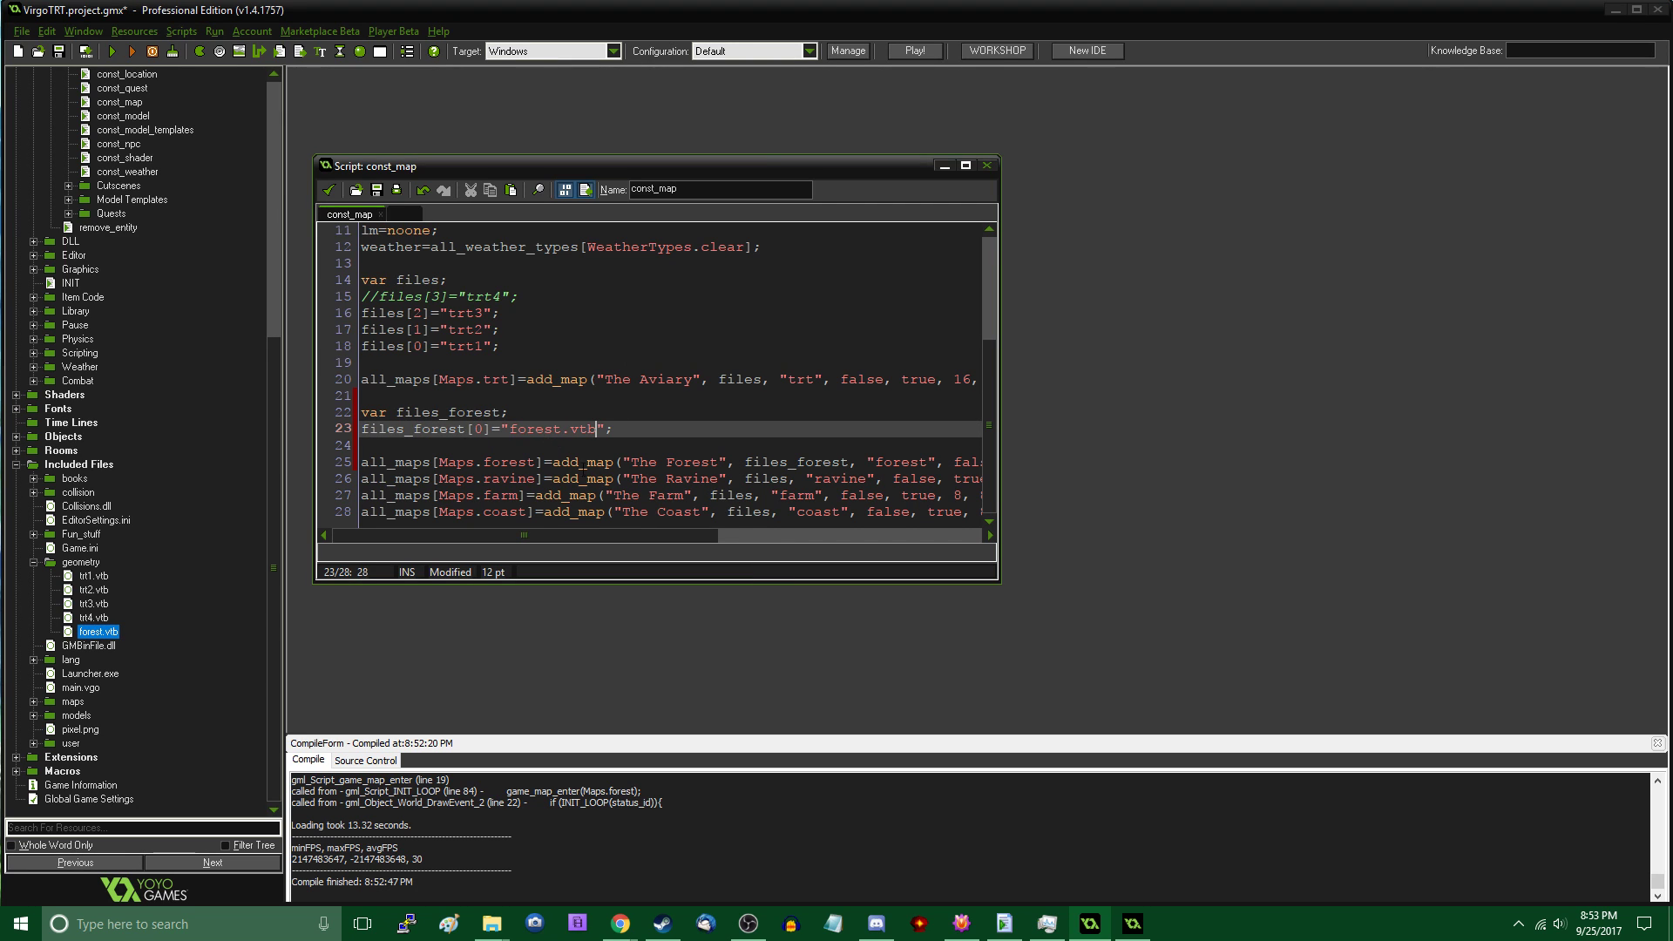
key("BackSpace")
key("BackSpace")
key("BackSpace")
key("BackSpace")
Open the game_map_enter script and examine how its loop loads the map's geometry files with buffer_load
key("ctrl+t")
type("game_map")
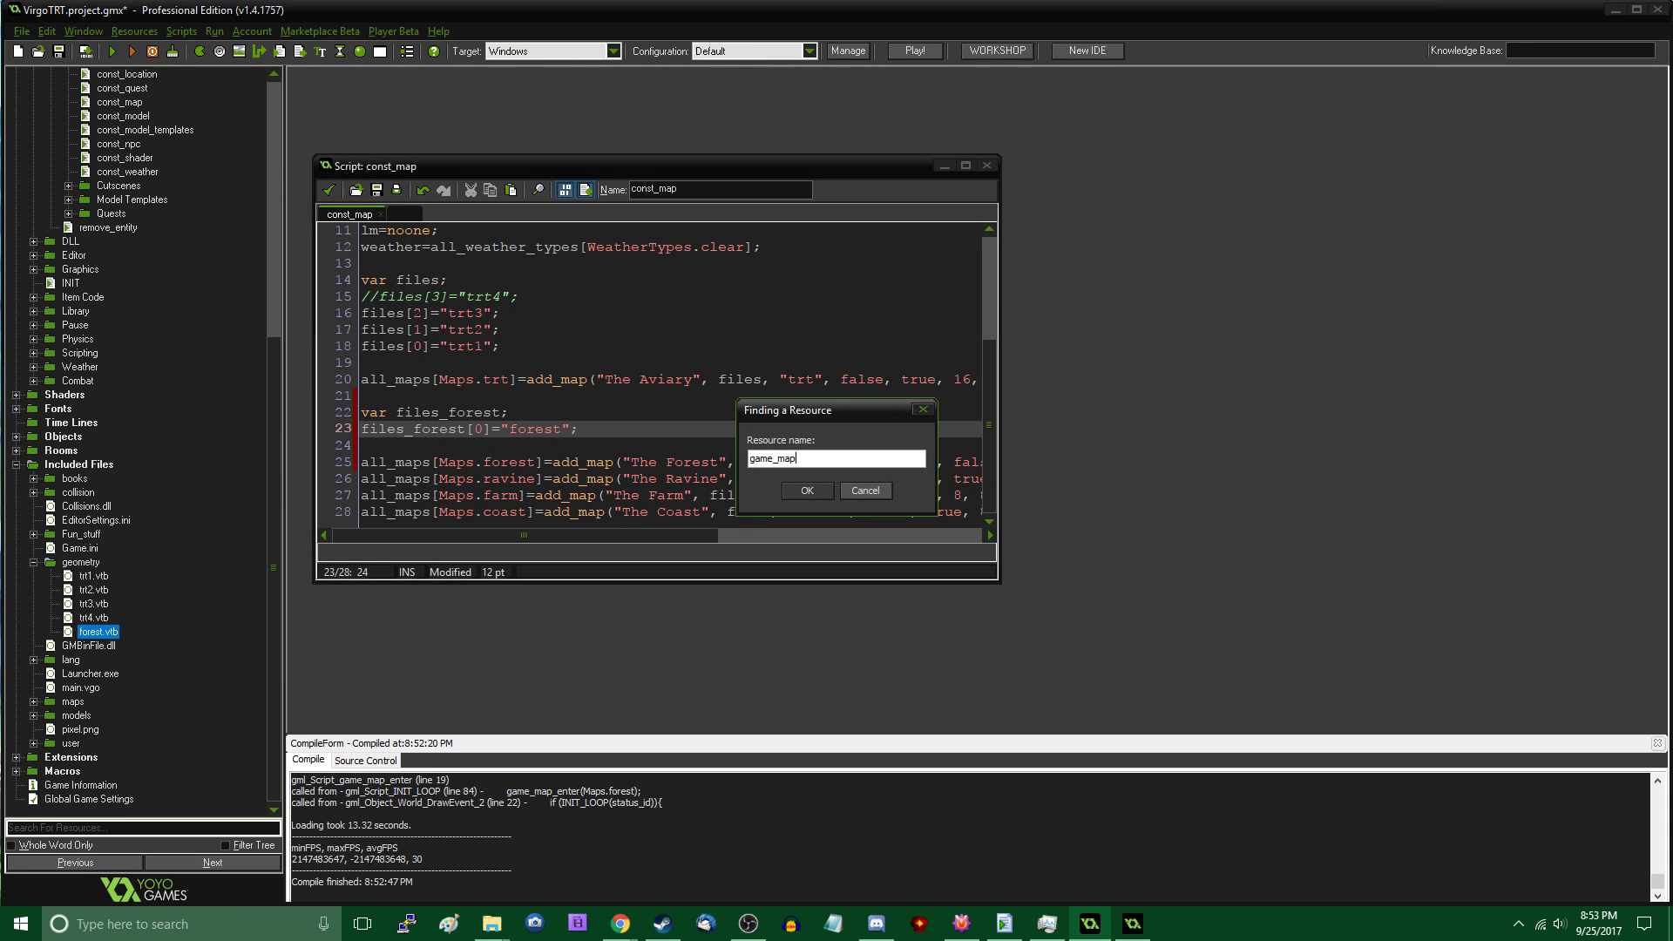
type("_enter")
key("Return")
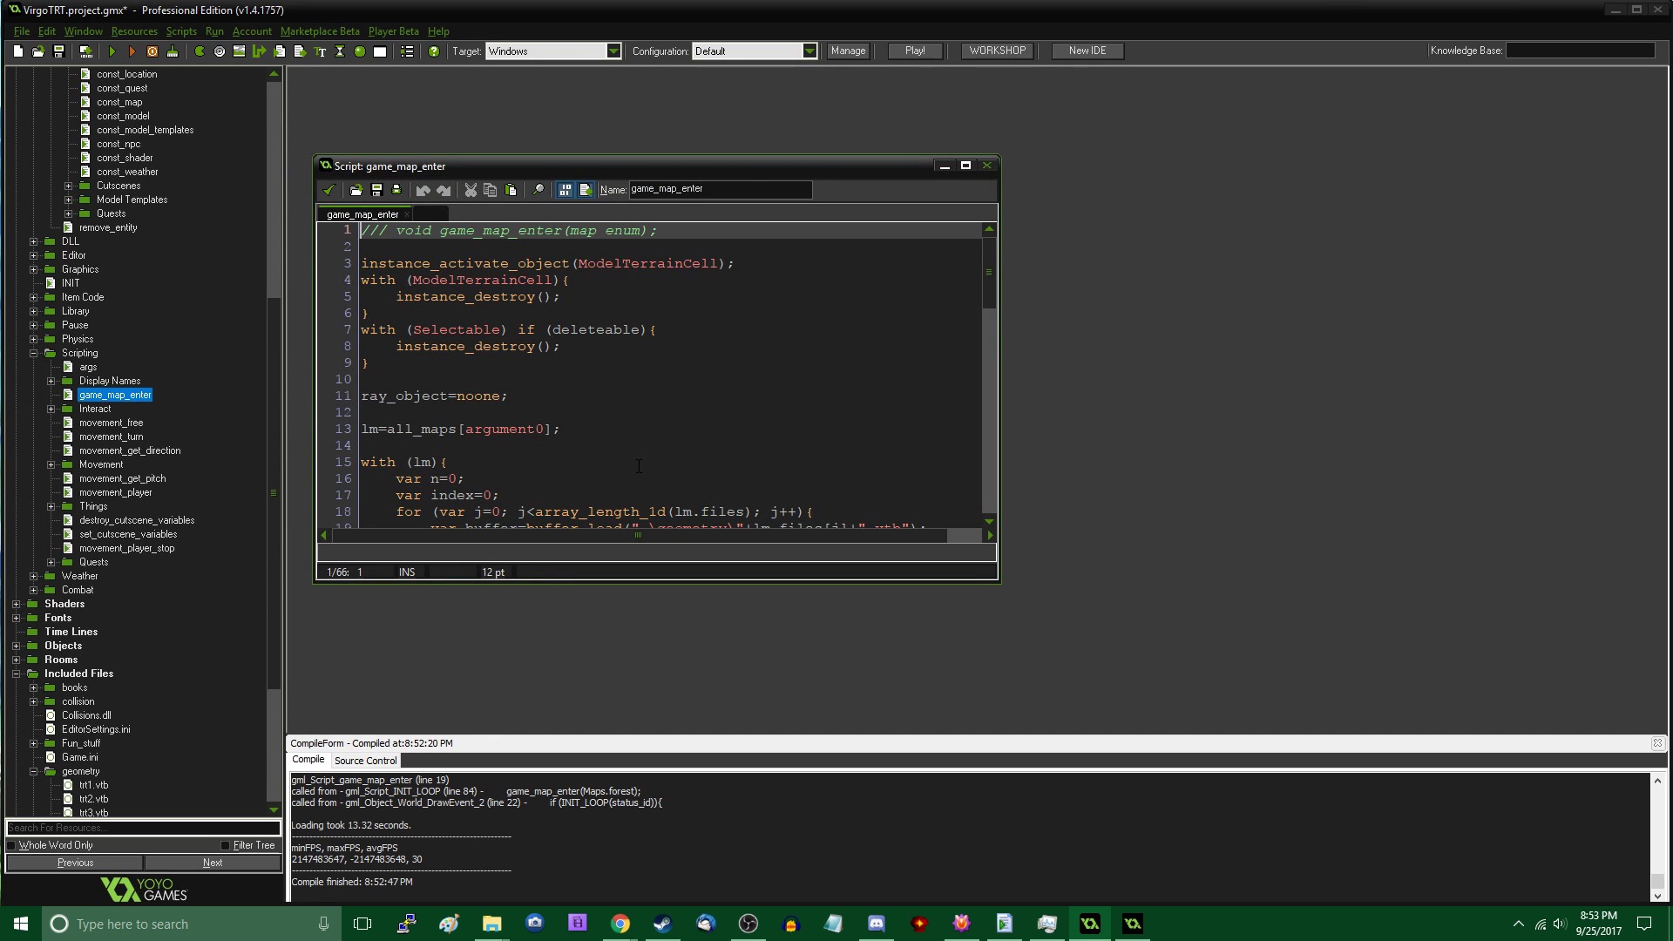
left_click(804, 466)
scroll(785, 463, "down", 5)
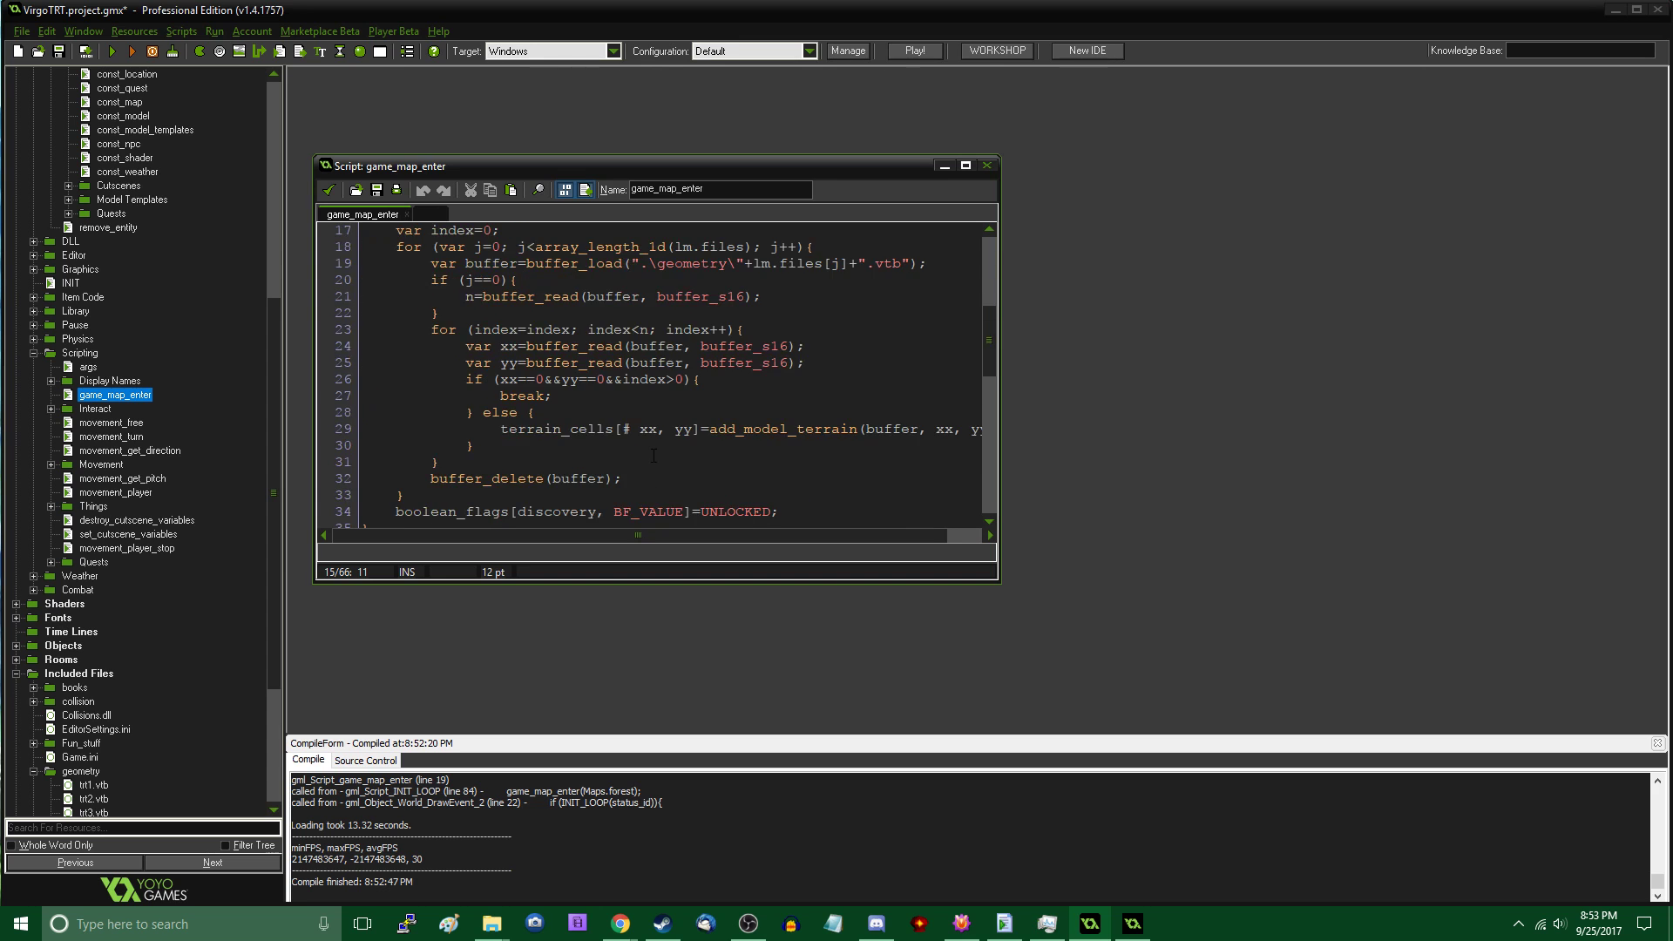
scroll(697, 459, "up", 4)
scroll(653, 455, "down", 3)
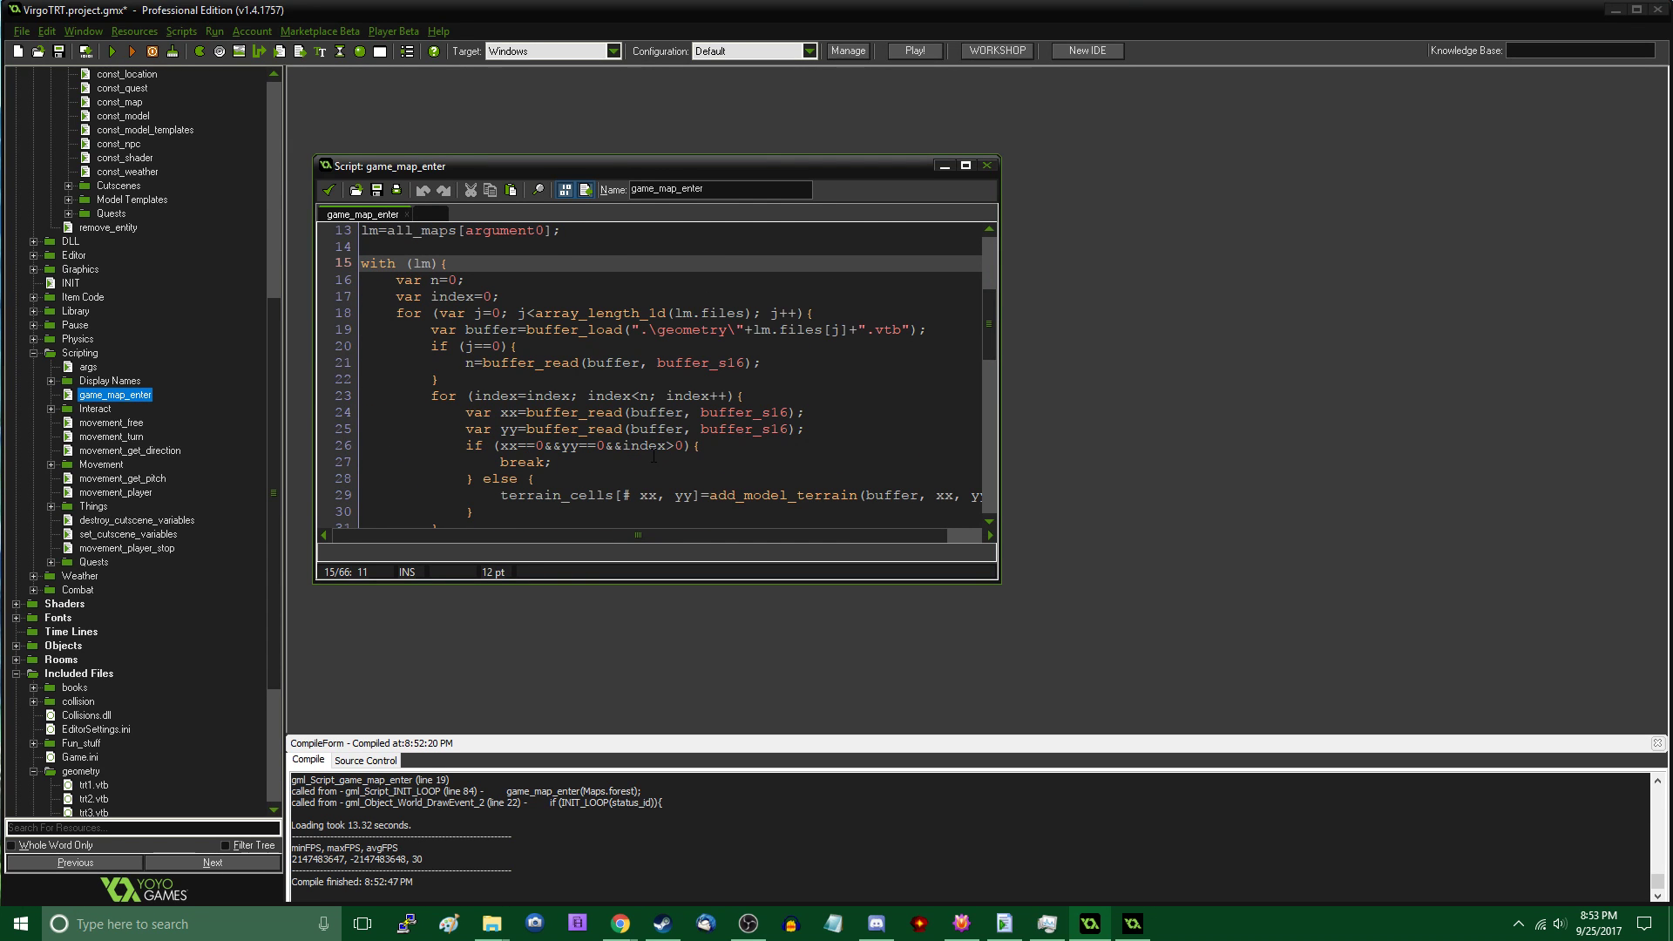
scroll(648, 451, "down", 3)
scroll(684, 423, "up", 5)
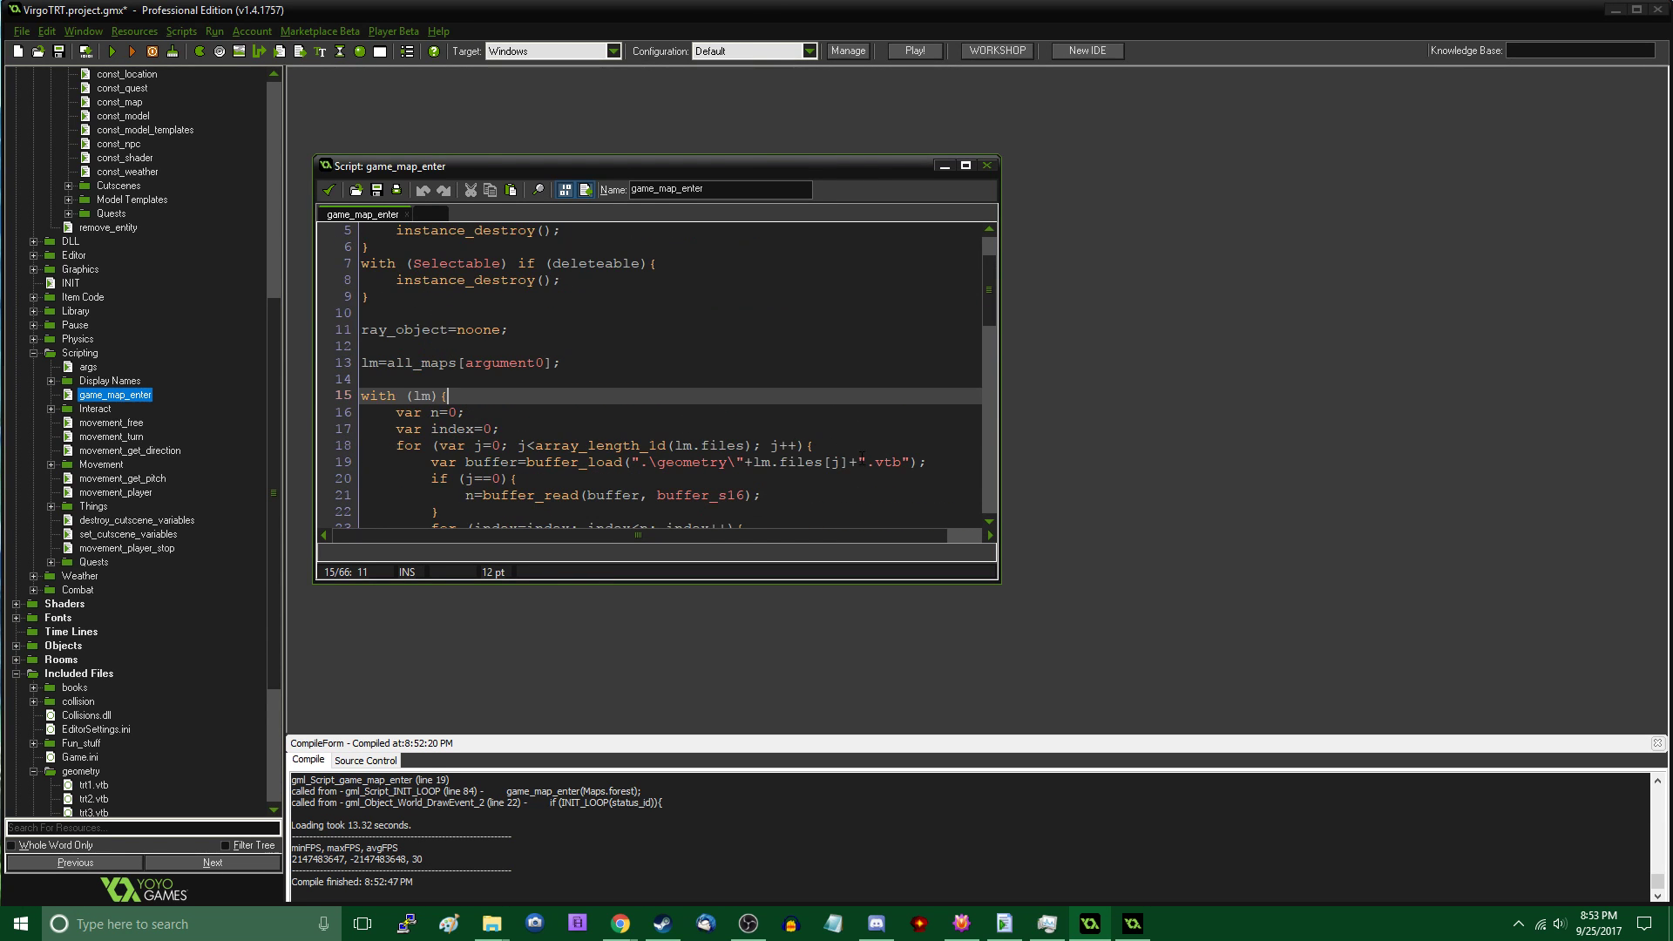
key("alt+Tab")
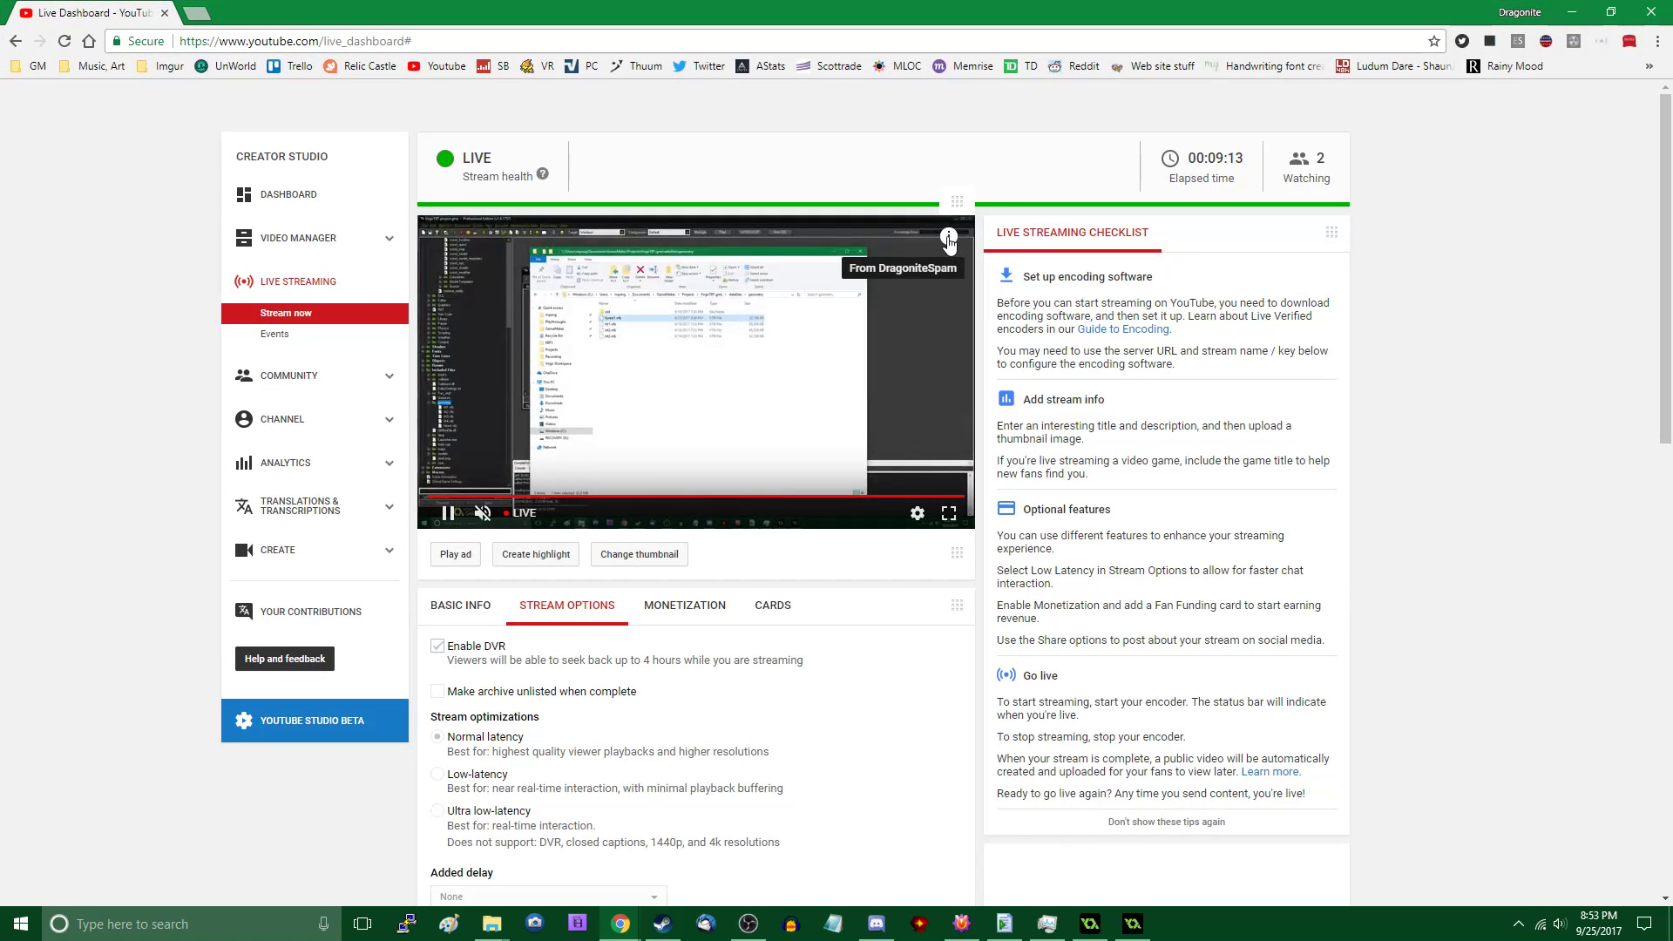
left_click(949, 238)
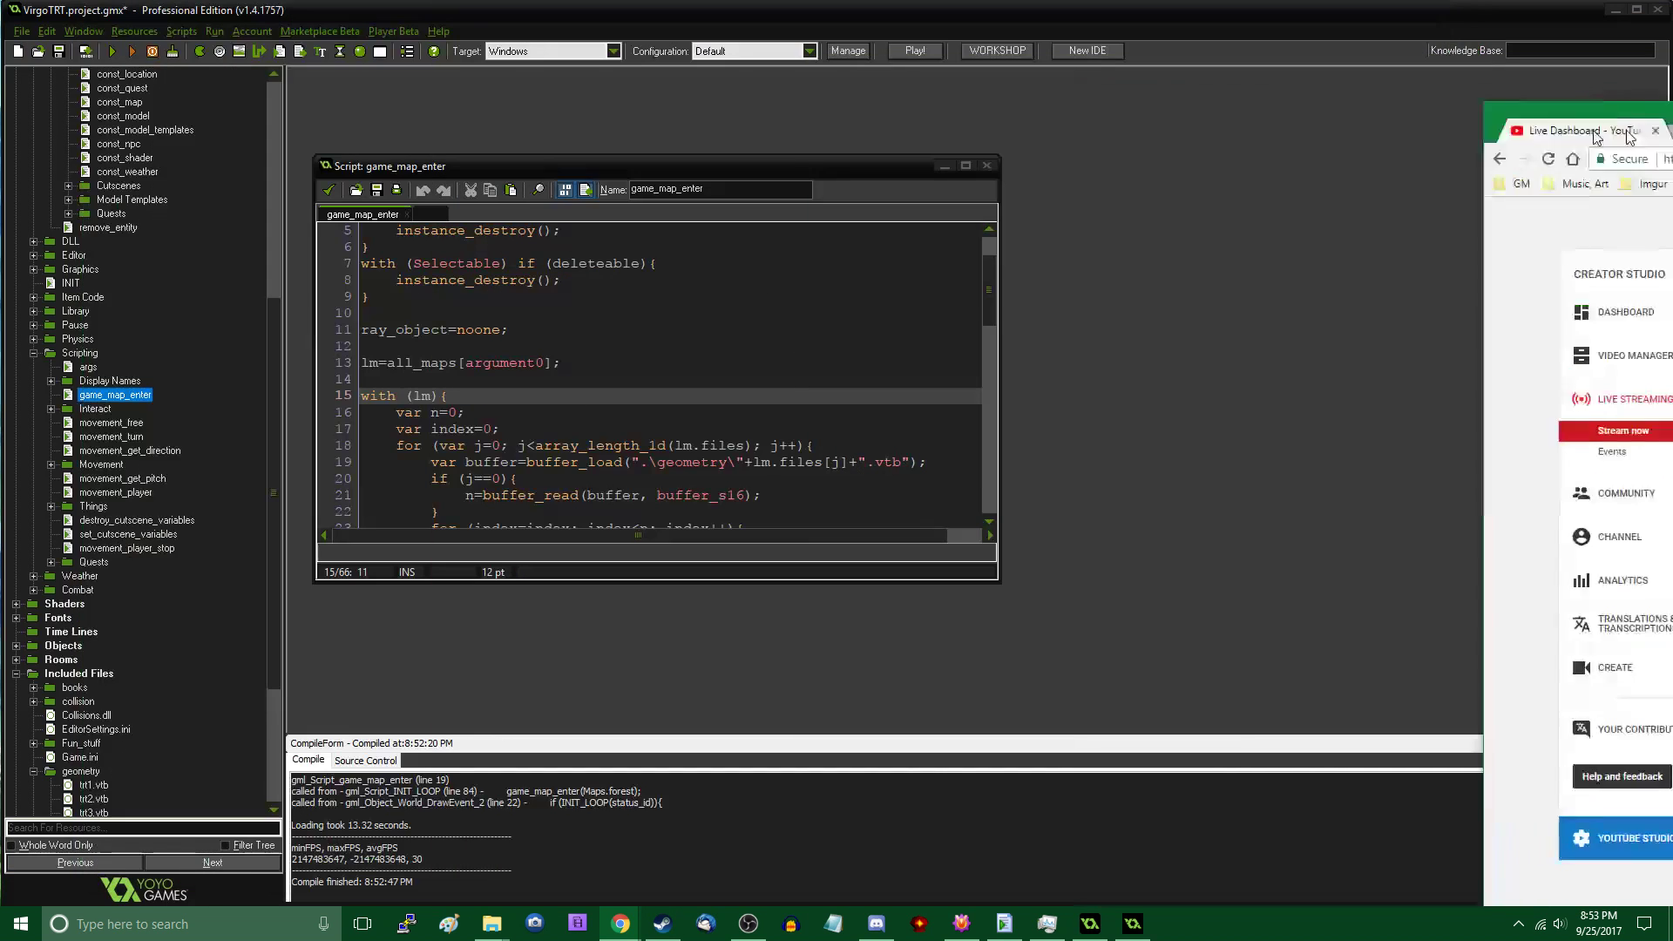
key("alt+Tab")
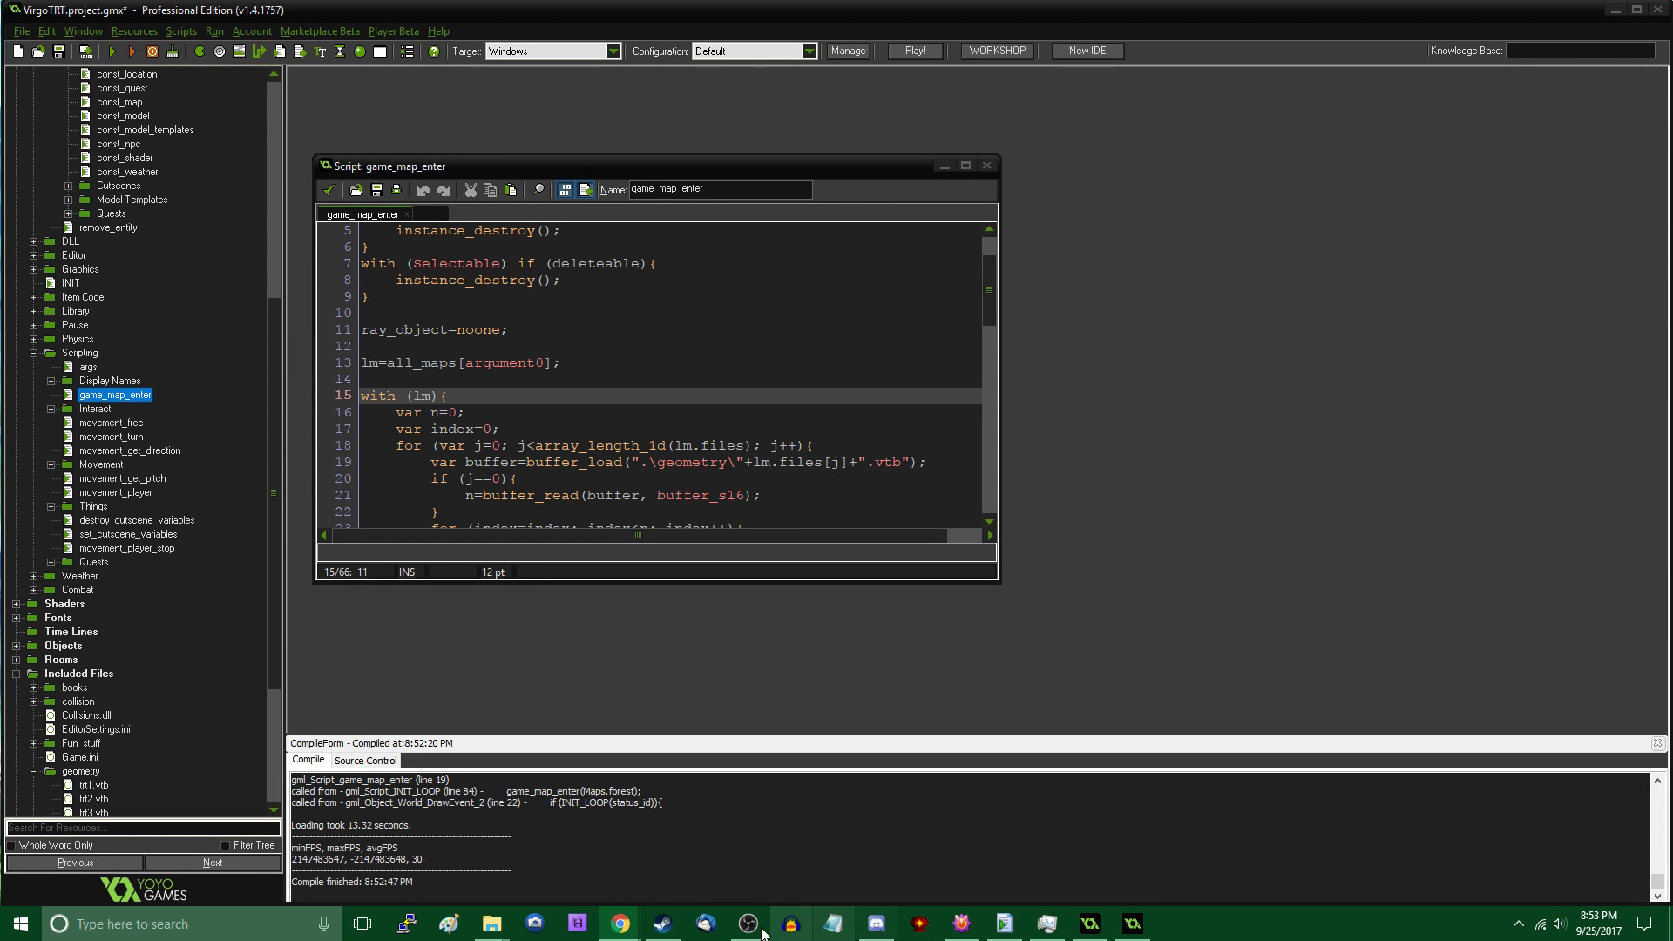
mouse_move(621, 924)
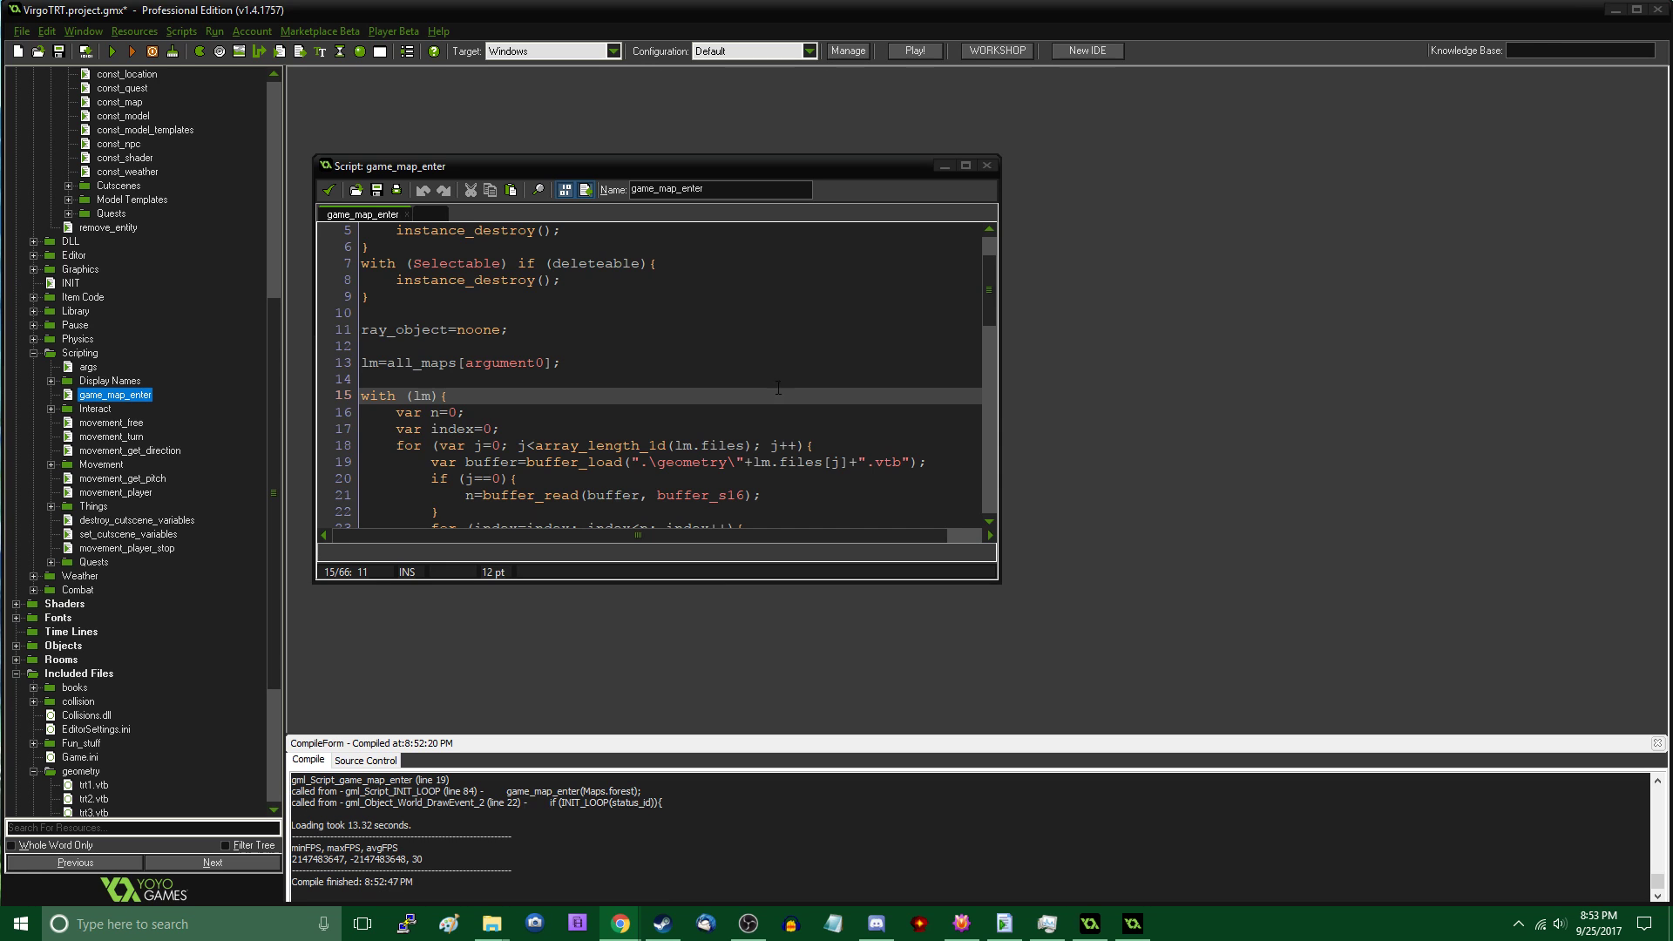
left_click(750, 424)
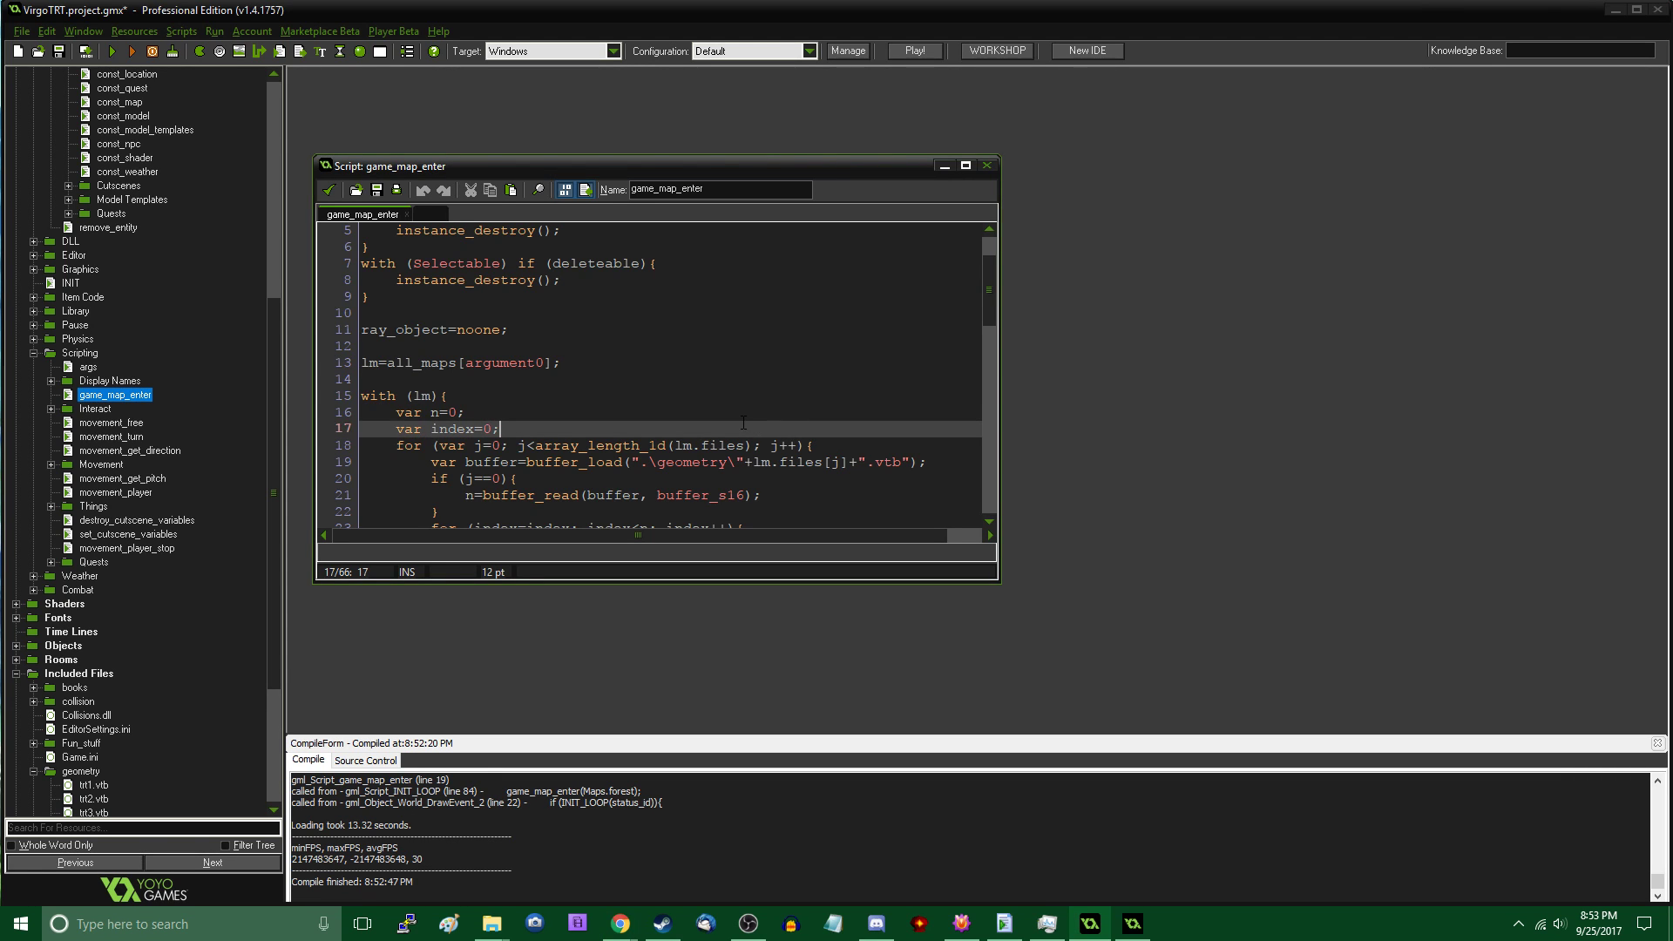
Rename forest1.vtb in the project's geometry folder to forest.vtb and move the File Explorer window out of the way
scroll(743, 423, "down", 2)
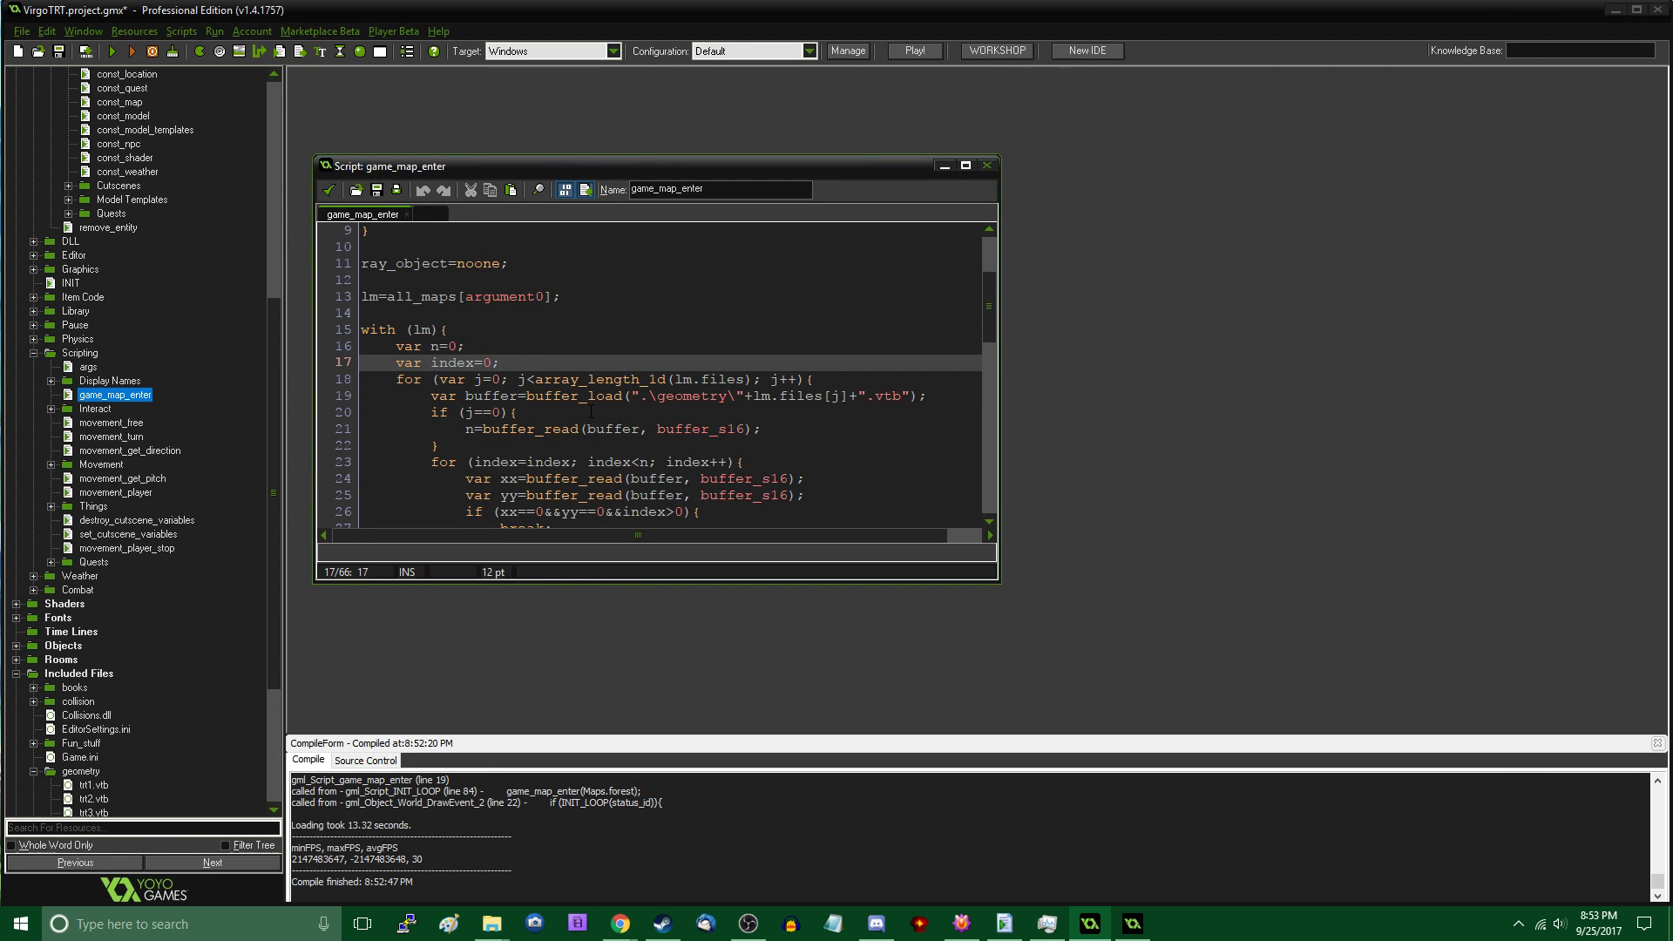
left_click(491, 921)
left_click(720, 841)
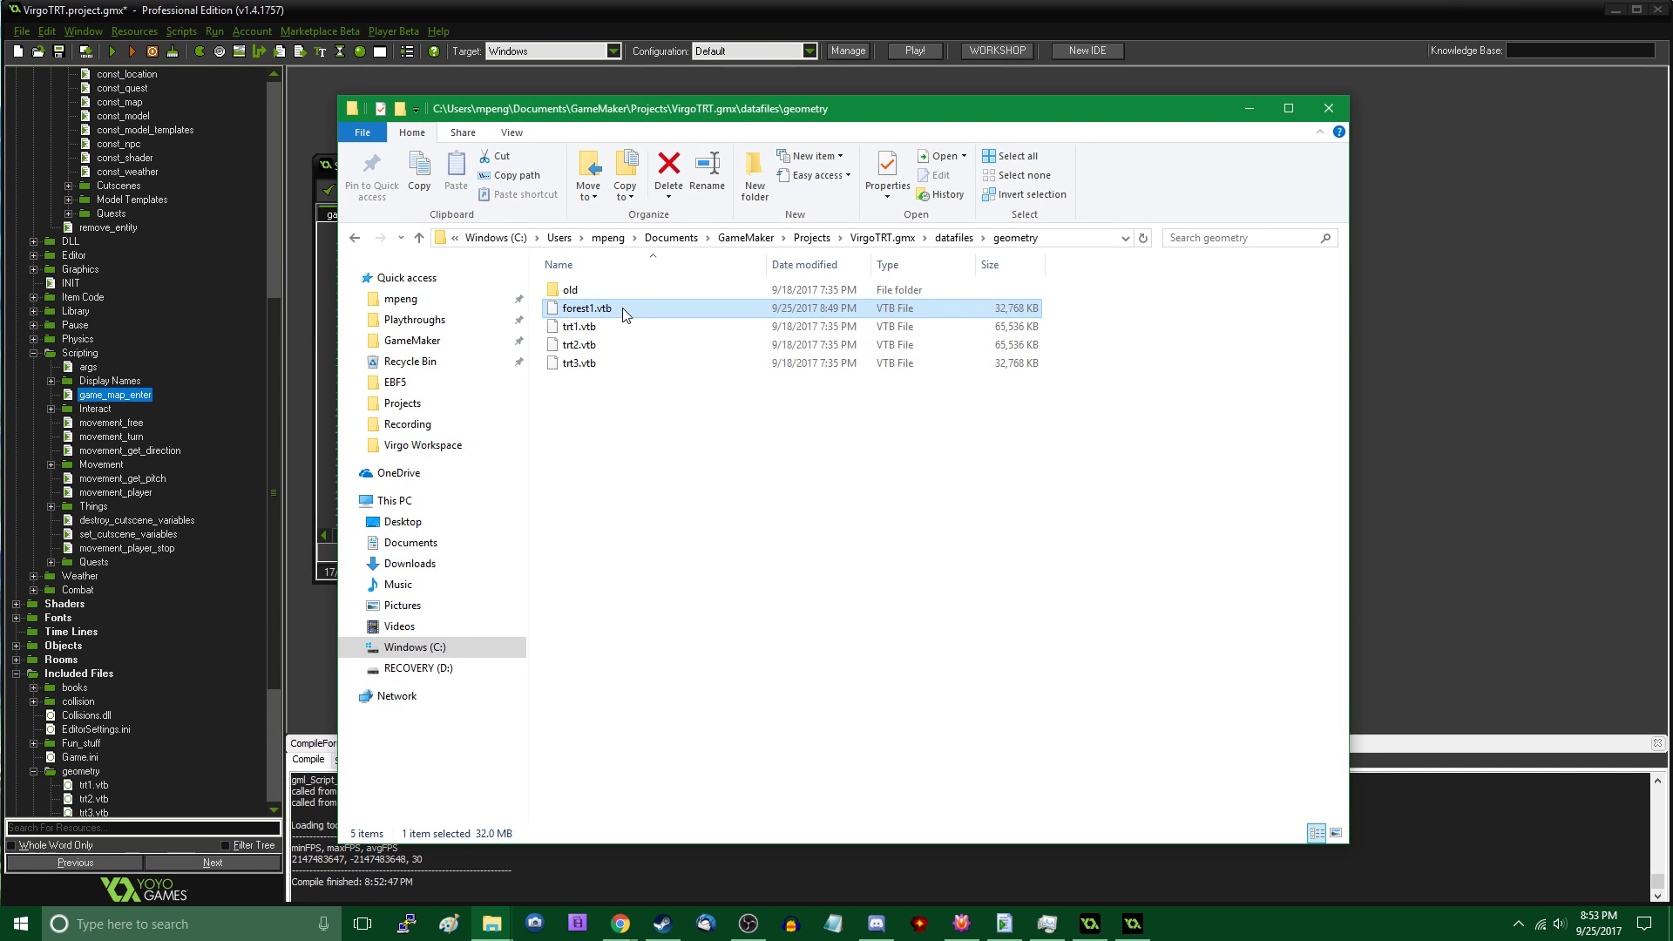
key("F2")
key("Right")
key("BackSpace")
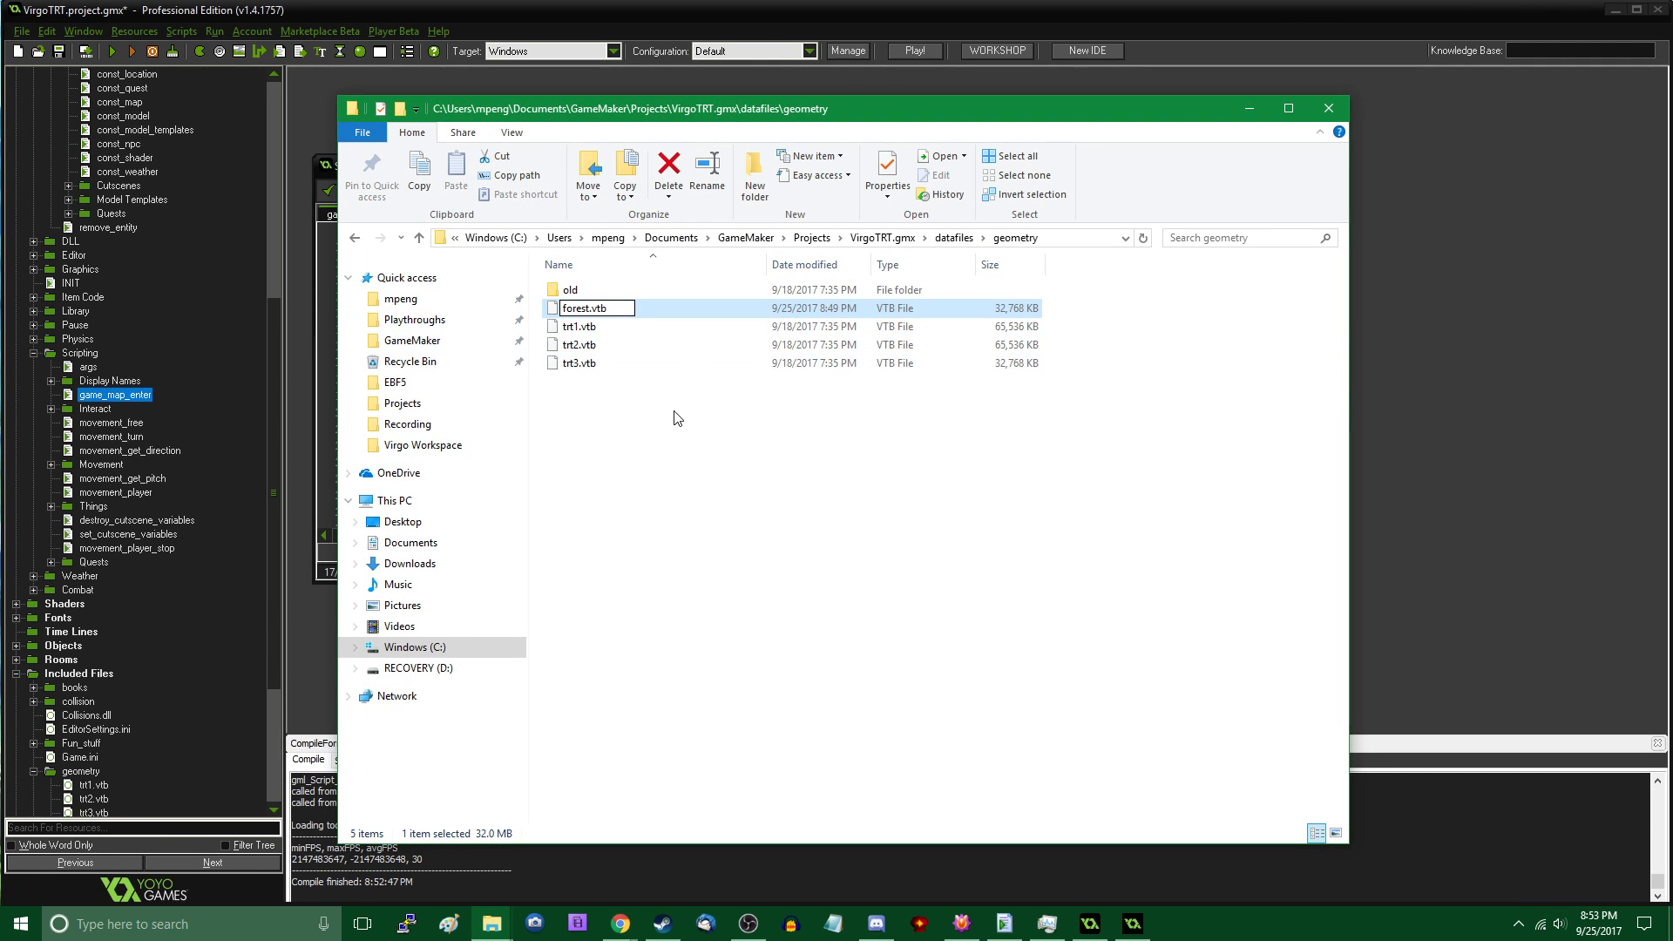
left_click(627, 392)
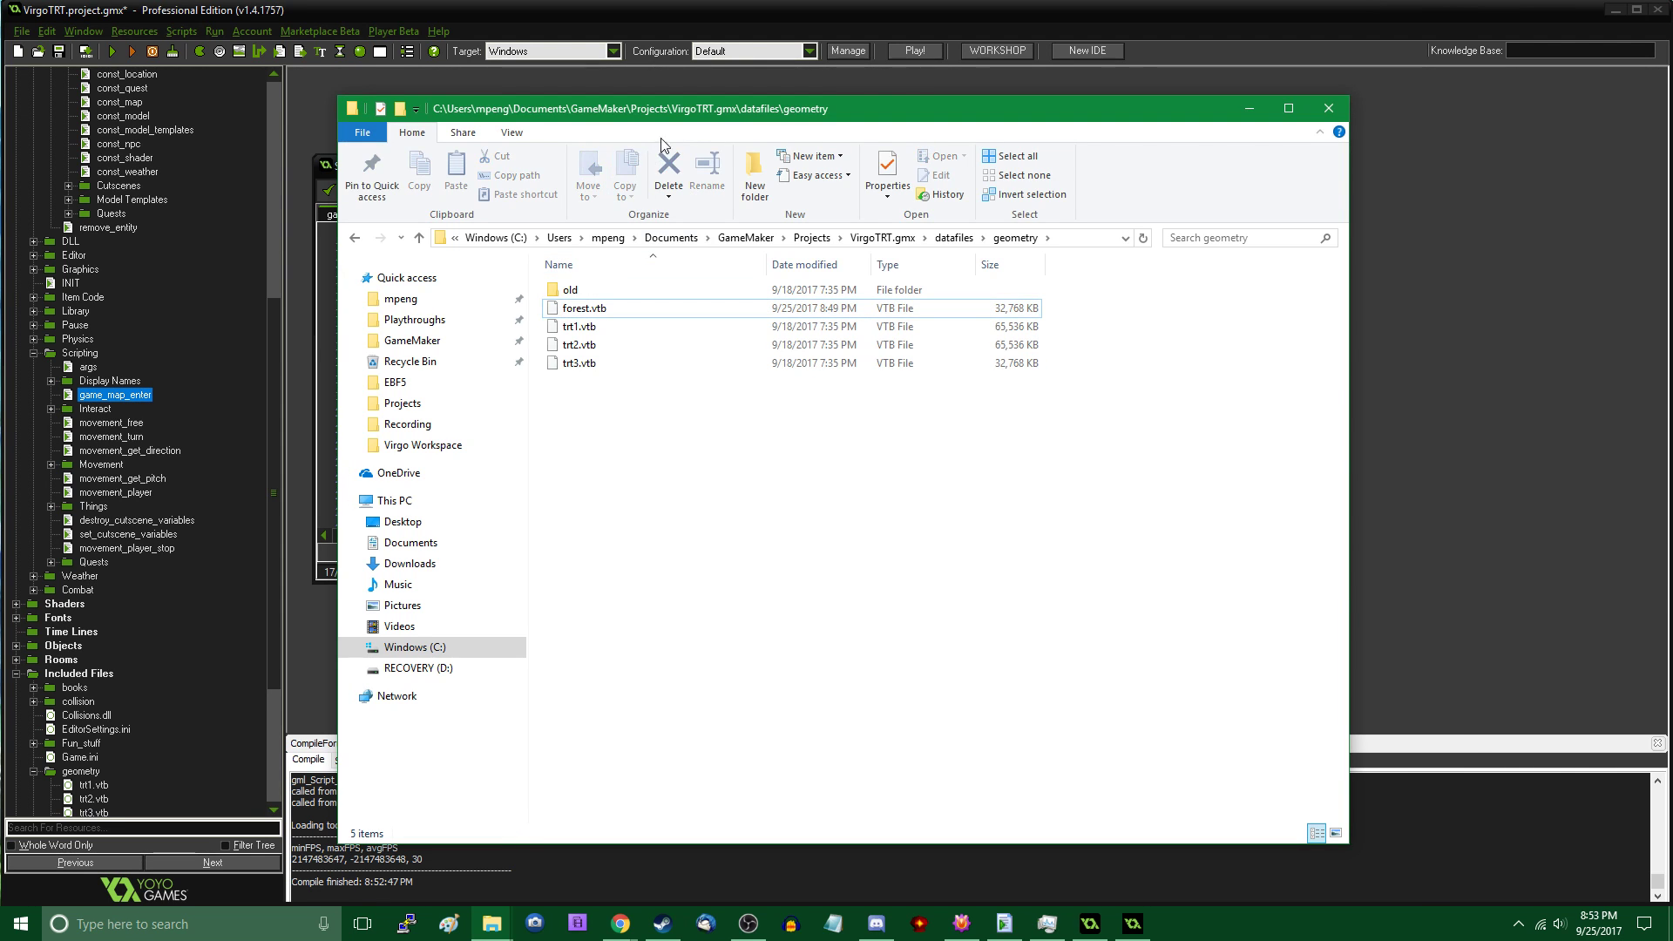
left_click_drag(690, 111, 756, 508)
Run the game with the renamed forest geometry file and abort it from its fatal error dialog
left_click(660, 397)
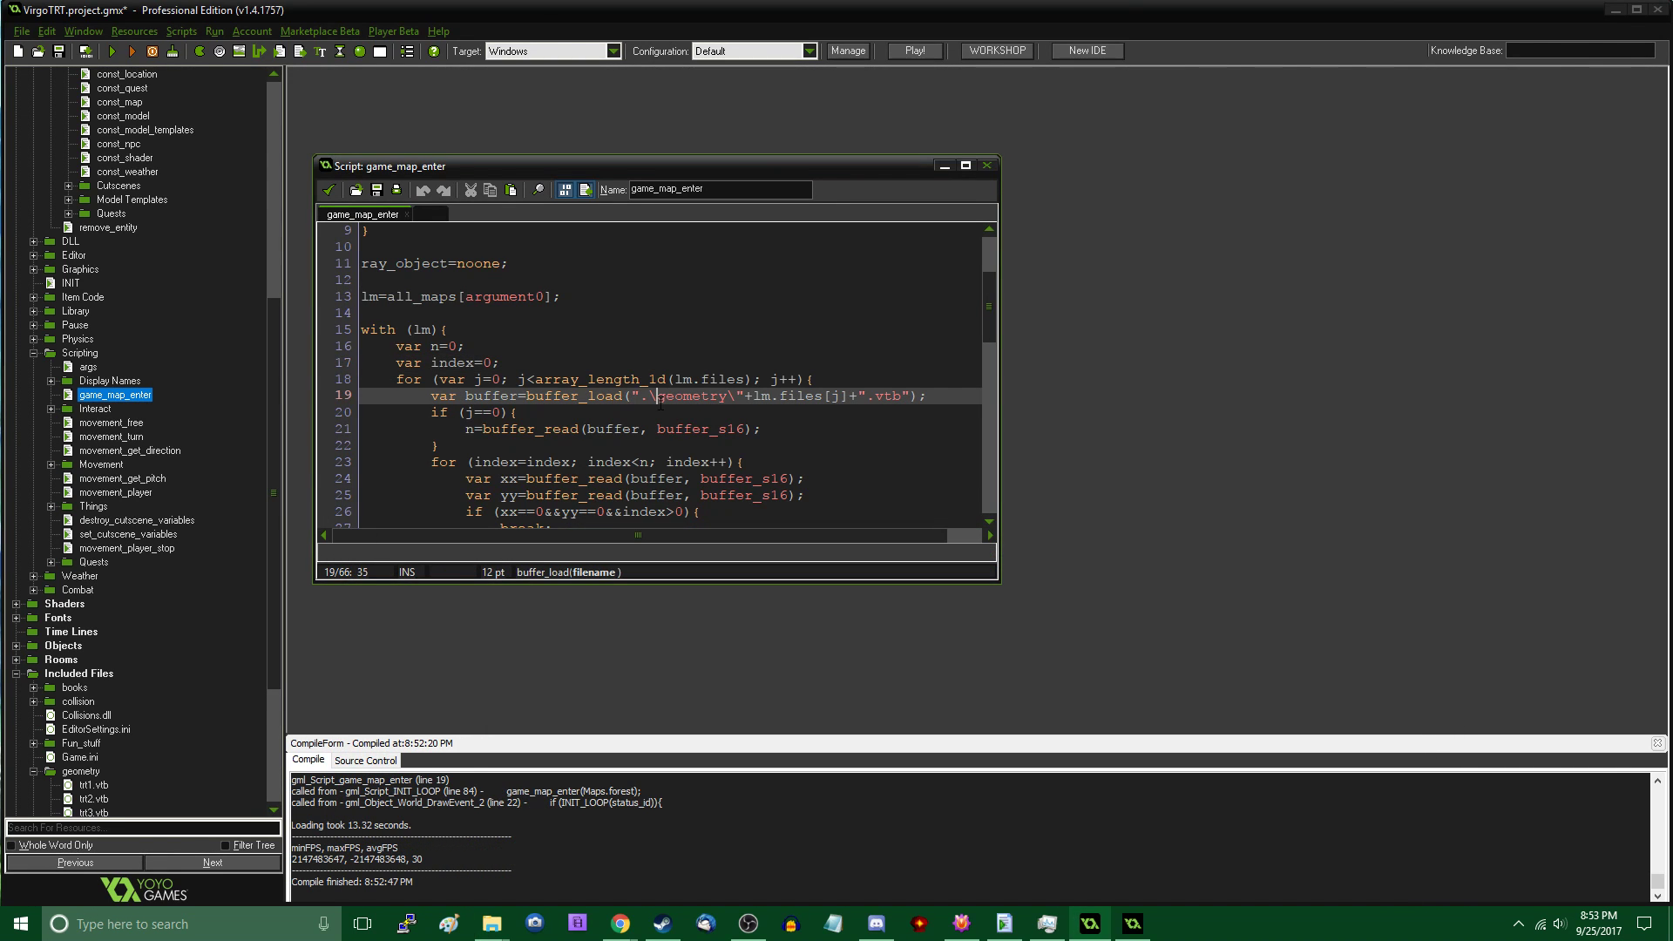
scroll(164, 638, "down", 4)
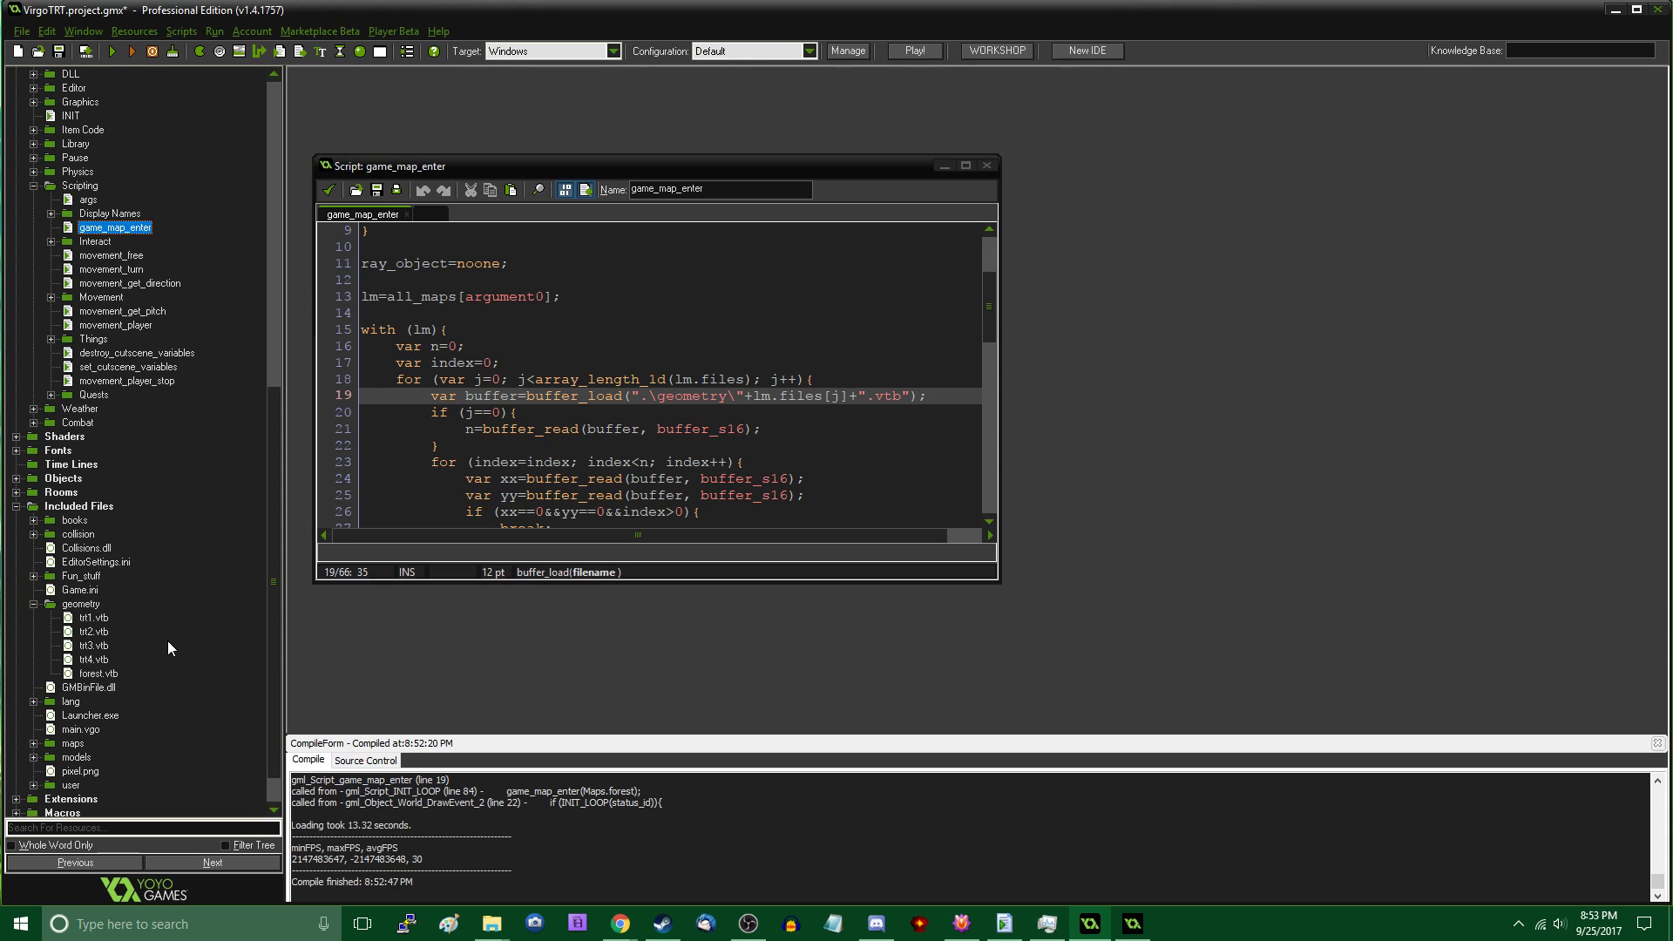
left_click(107, 50)
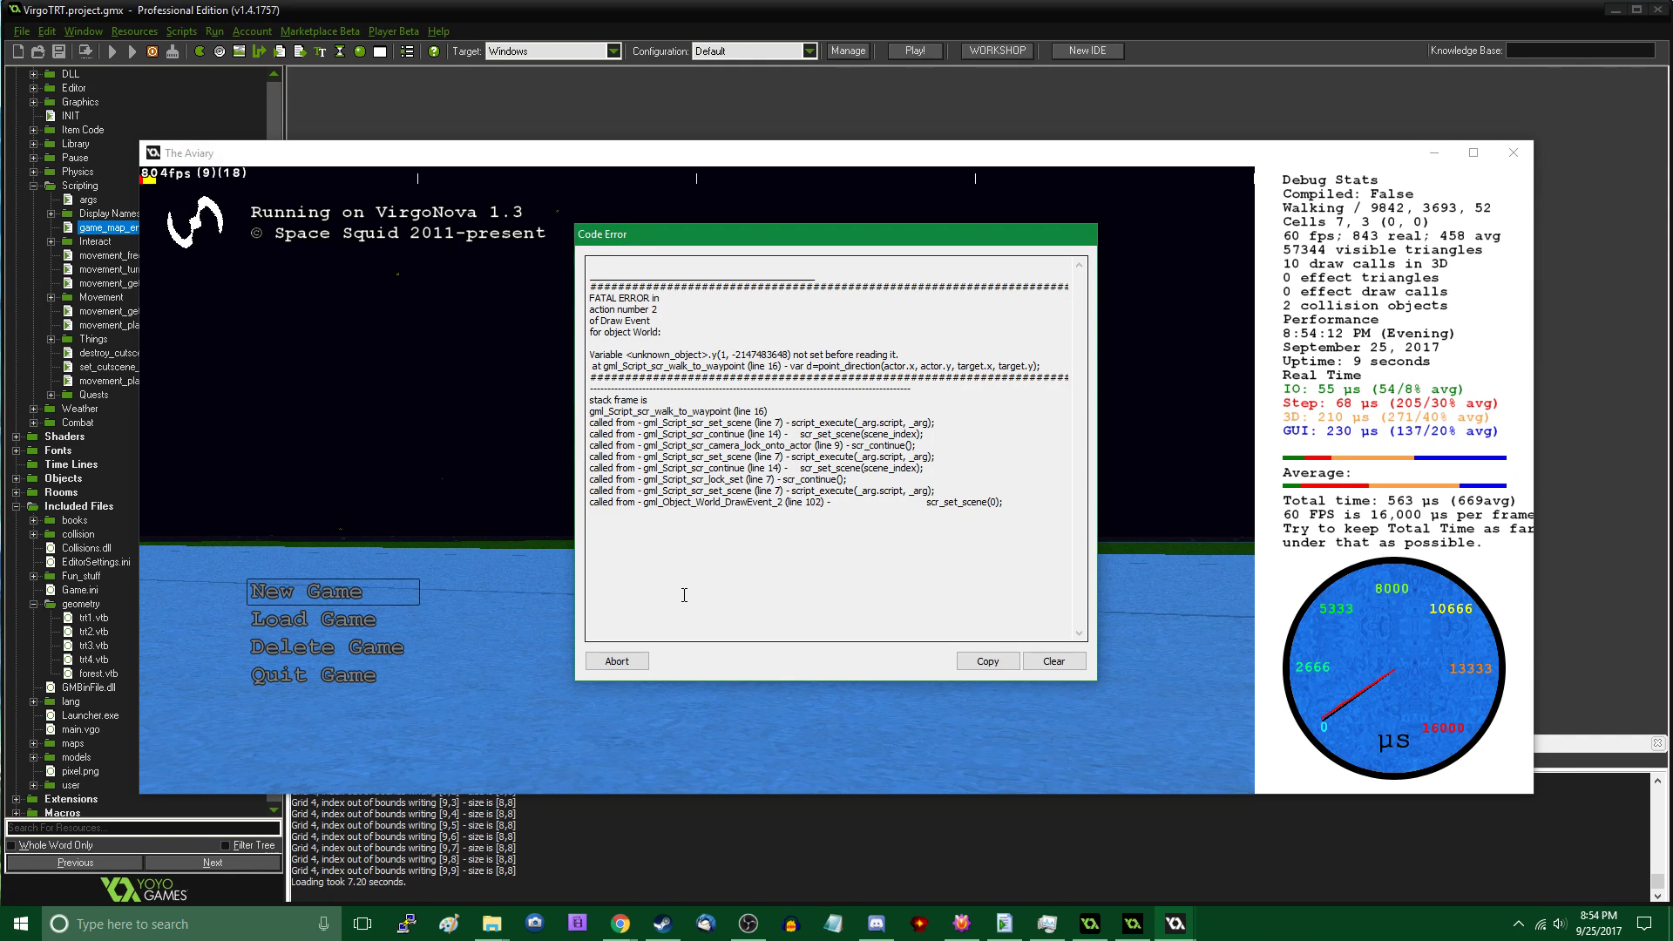
left_click(621, 662)
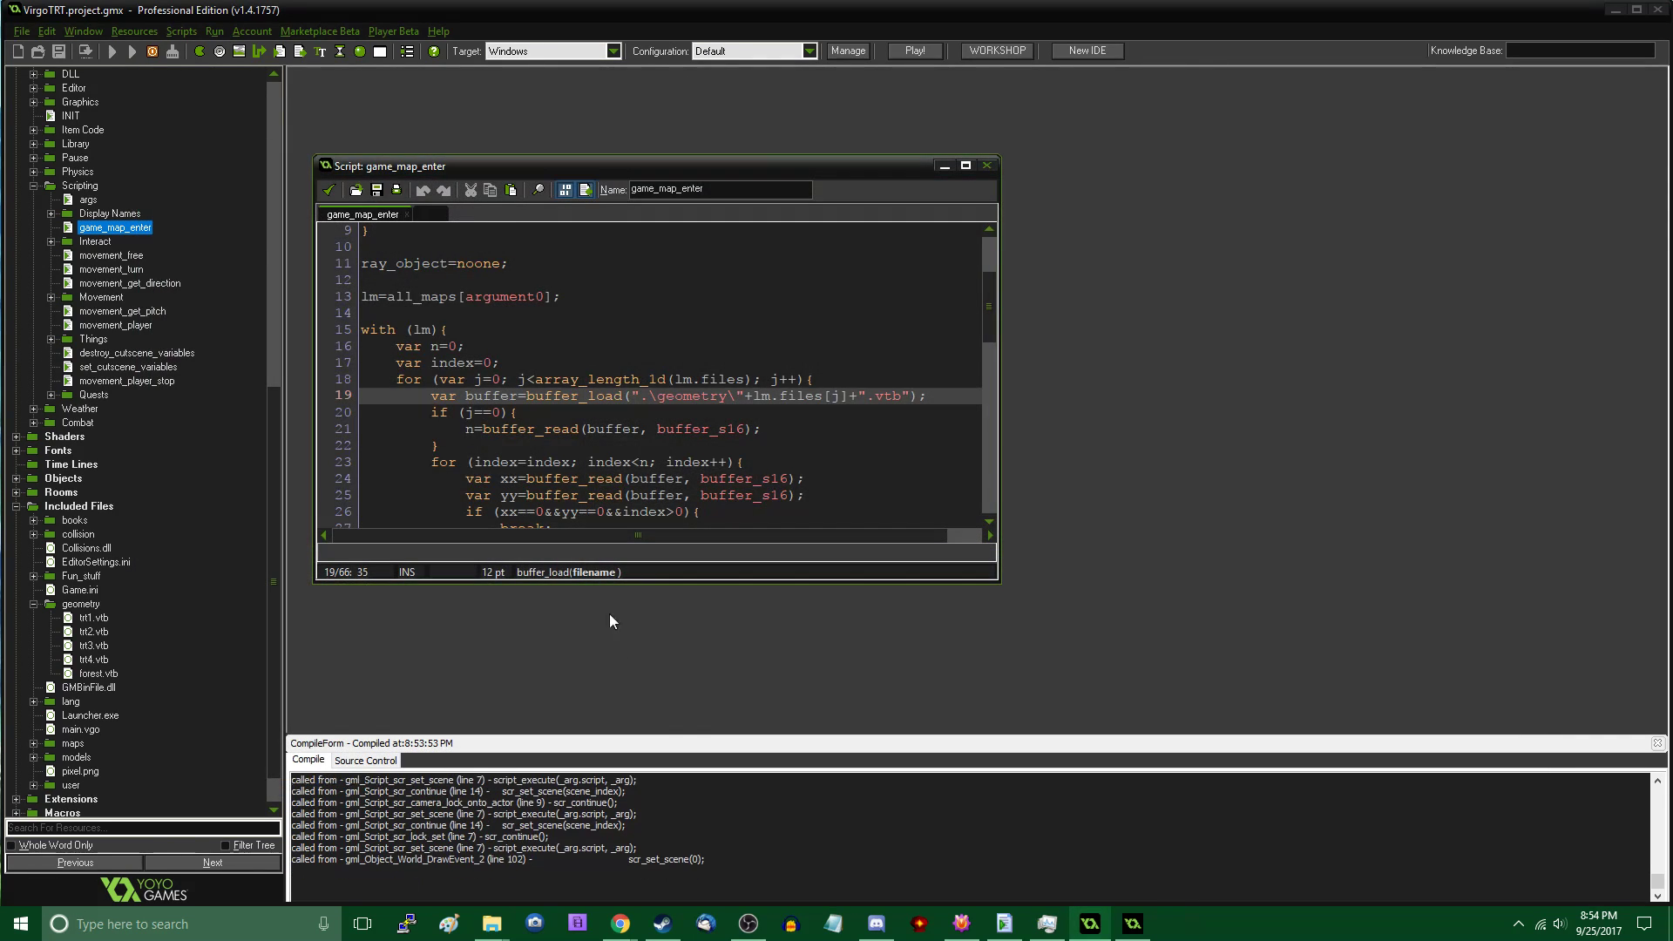
Run the game again and choose Load Game on its title screen
left_click(112, 53)
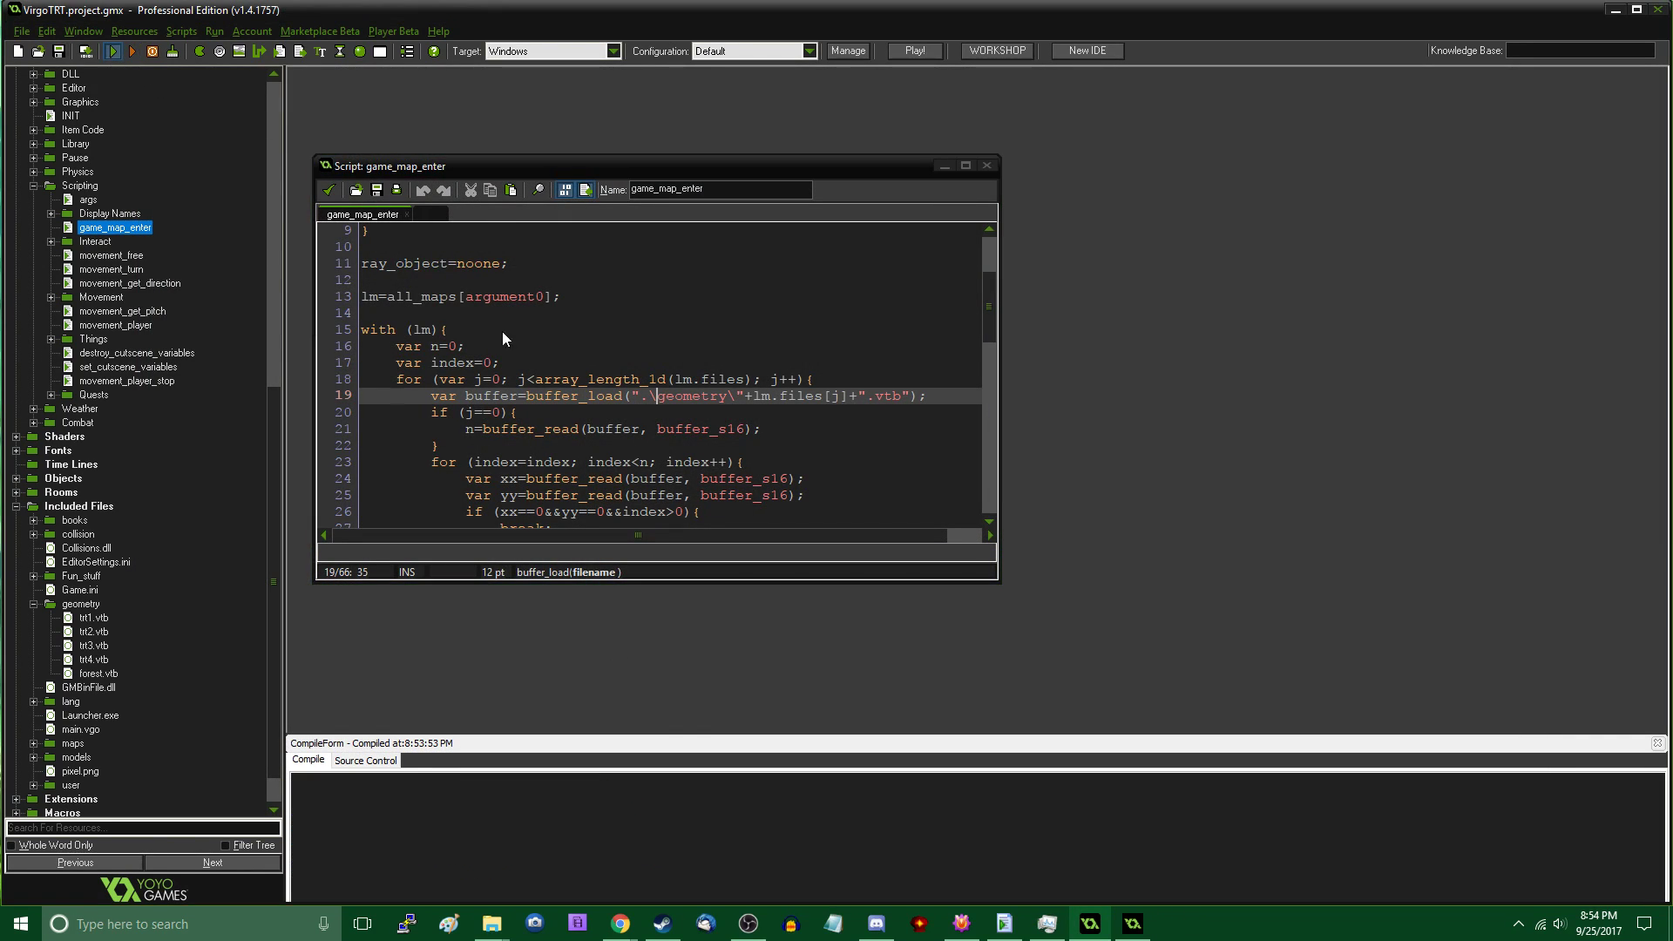
left_click(616, 396)
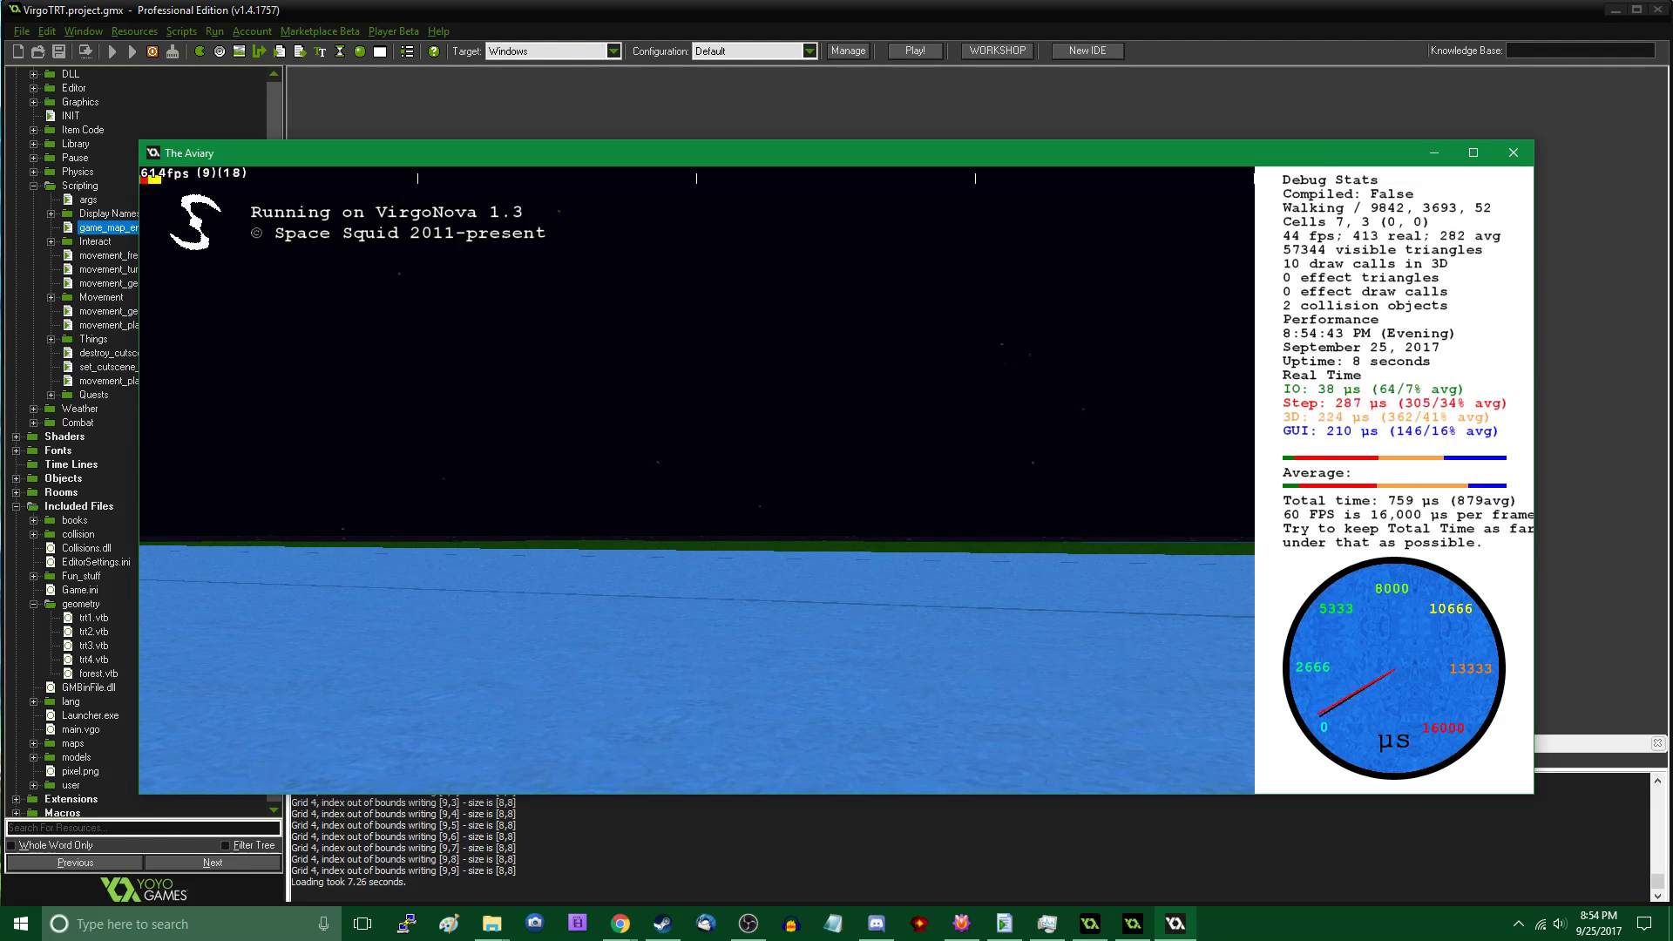
key("Down")
key("Return")
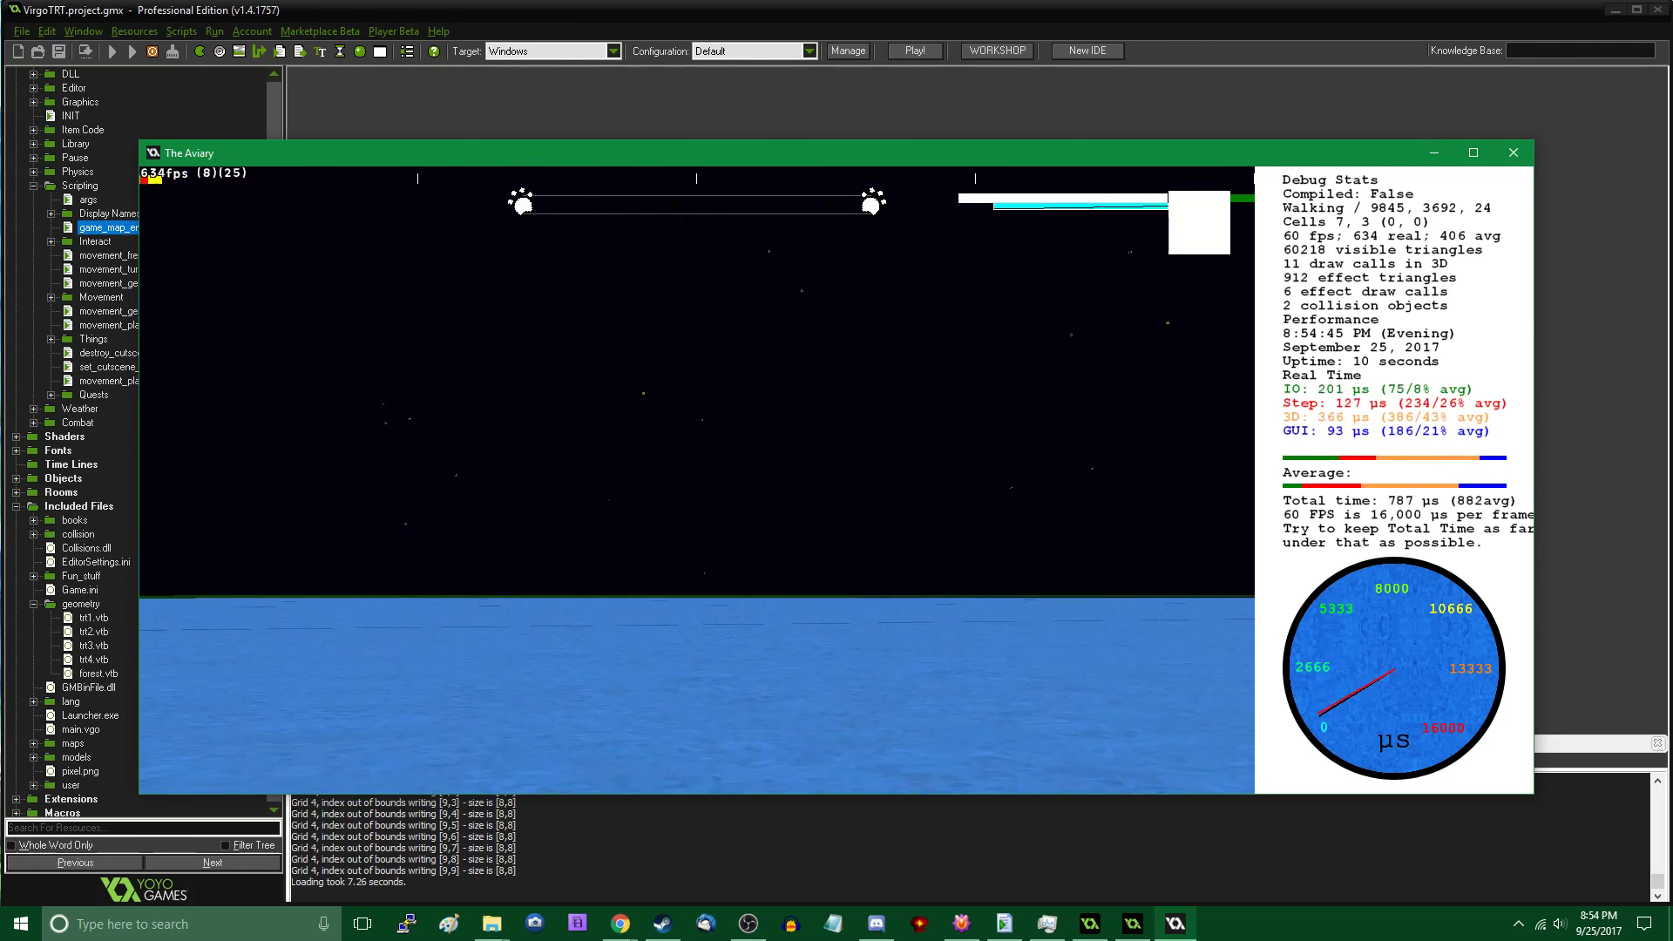
Move to the grassy terrain in the game's editor mode, return to play mode and walk across the forest map to inspect it
key("Tab")
left_click(697, 480)
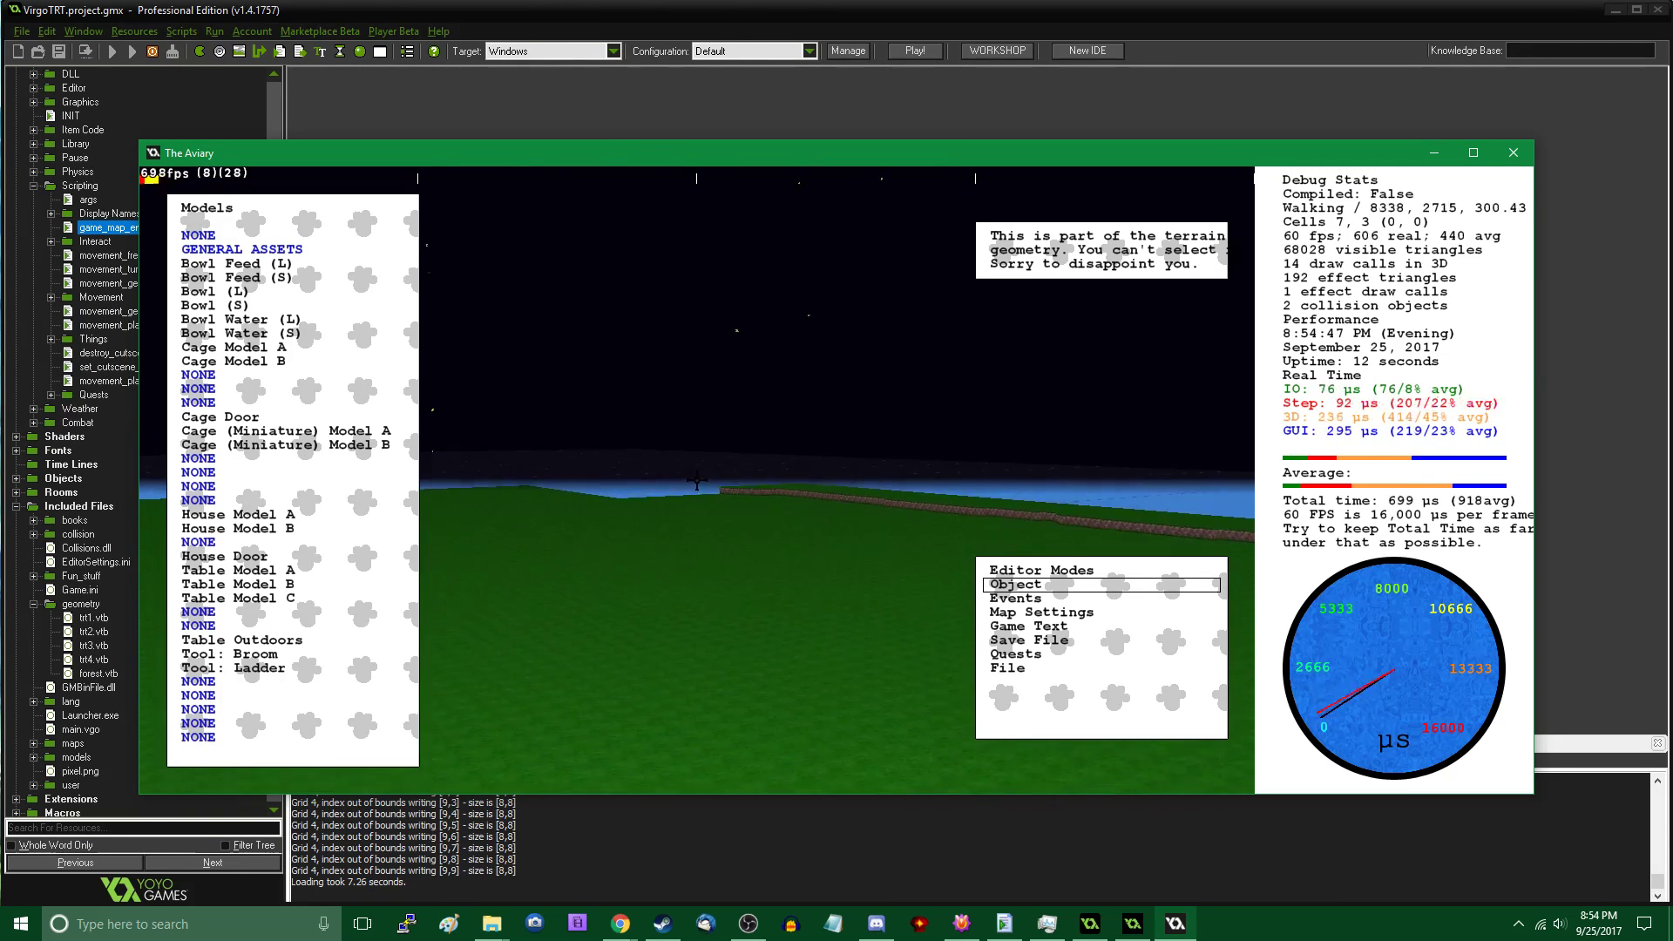
key("Tab")
key("w")
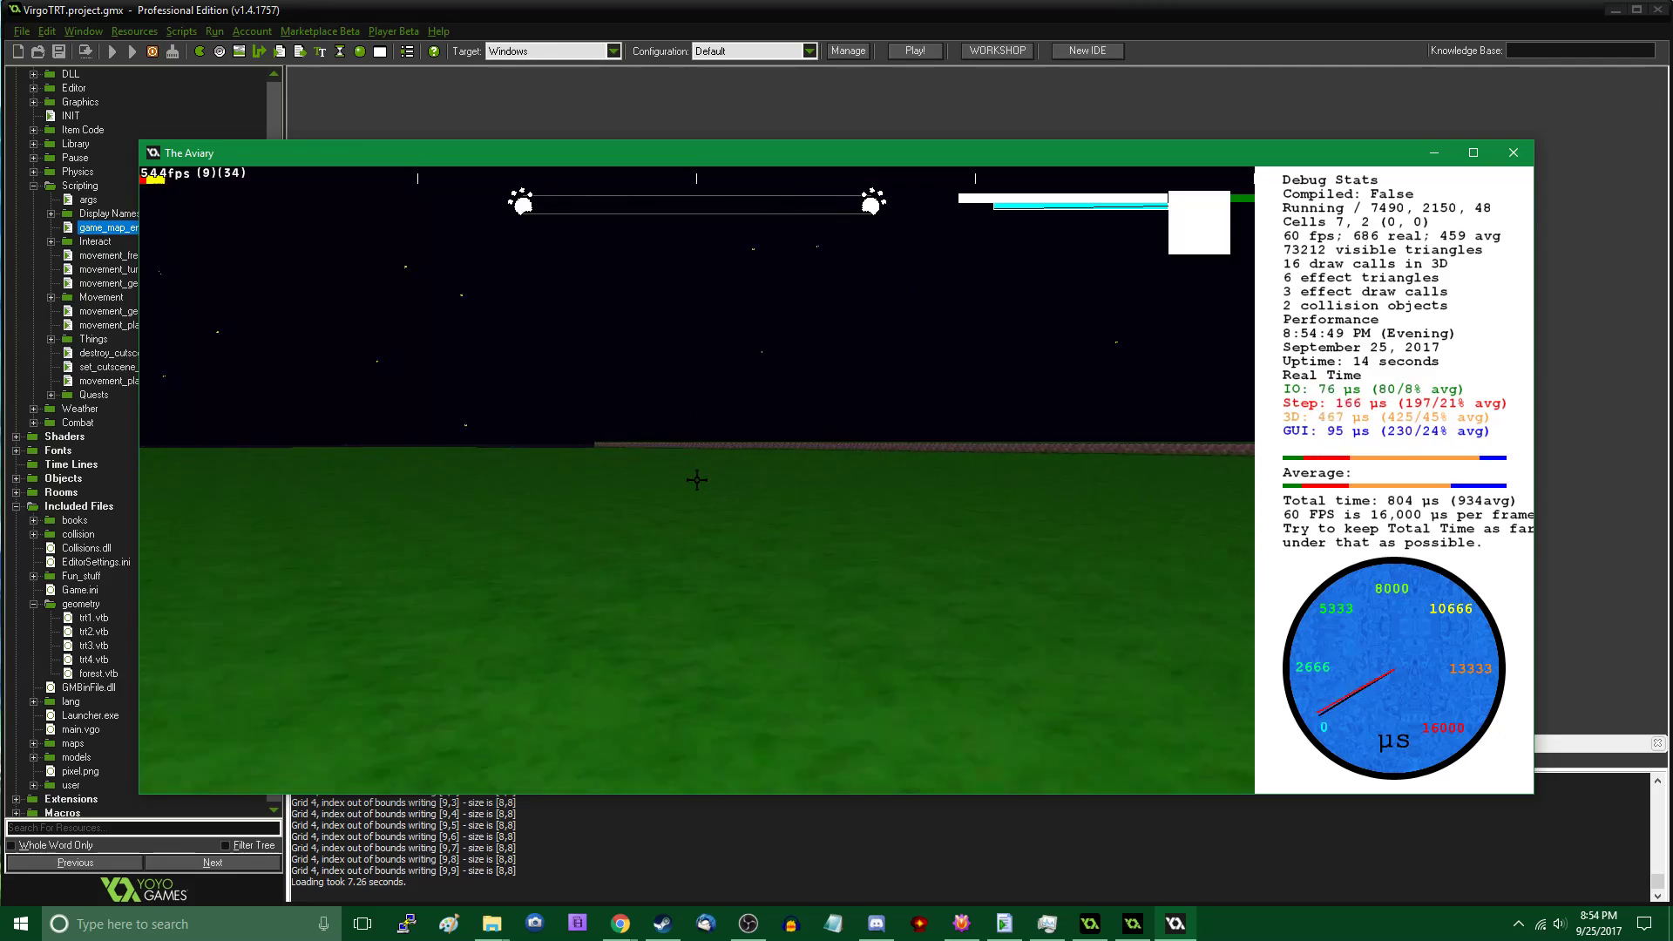
key("w")
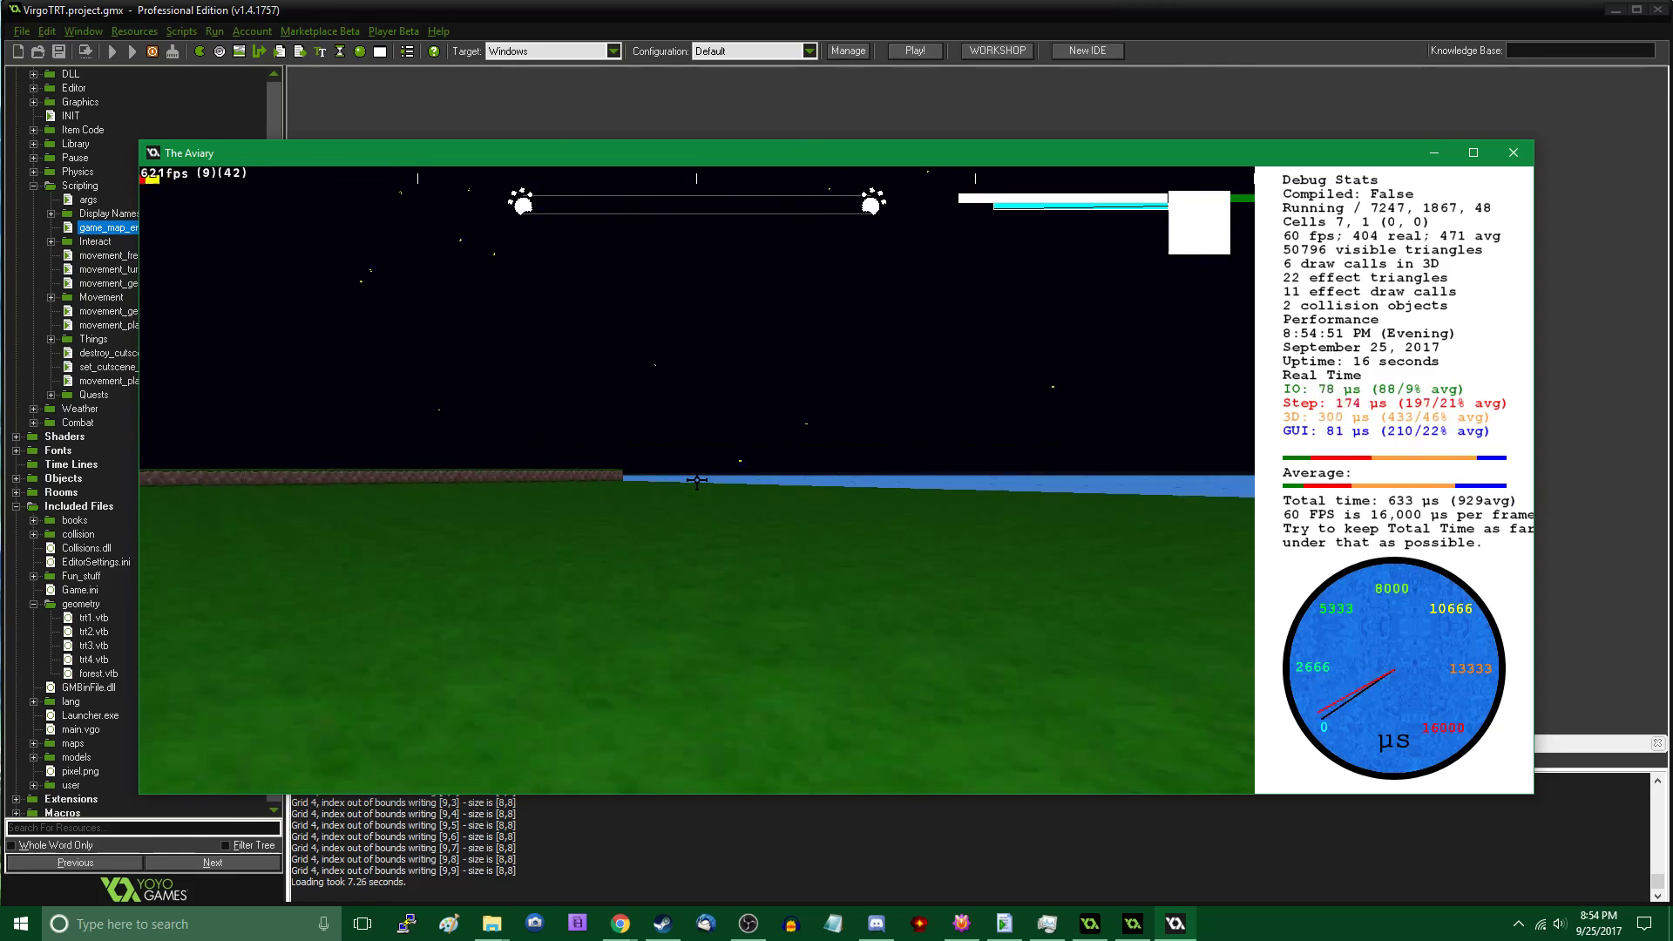
key("w")
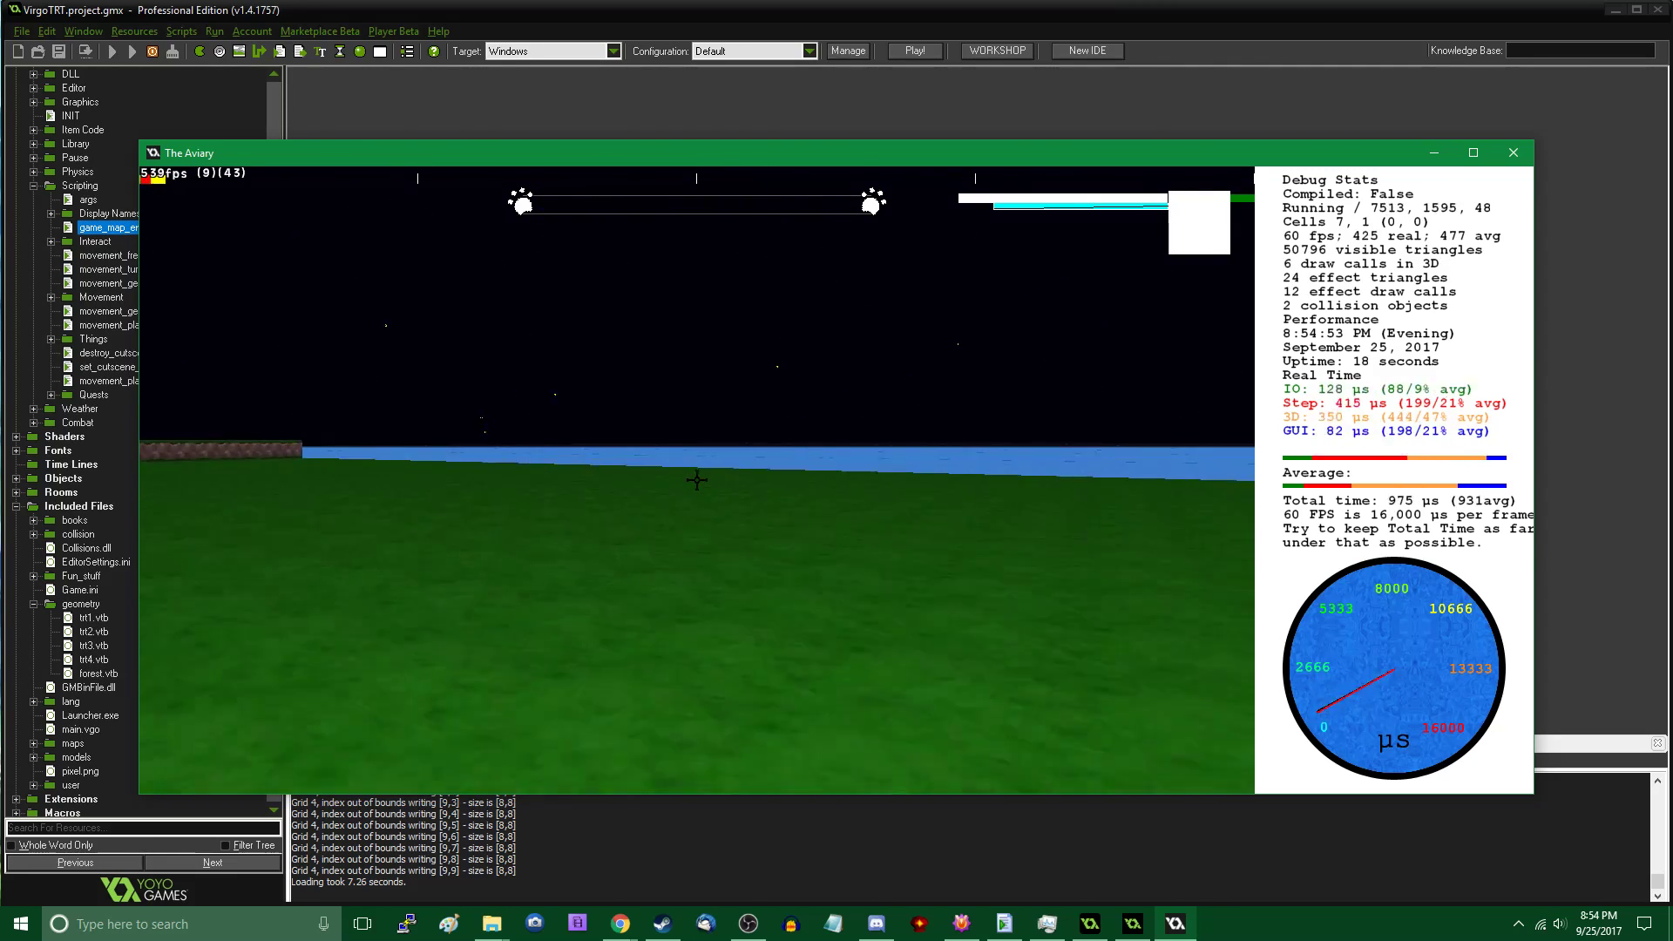
key("w")
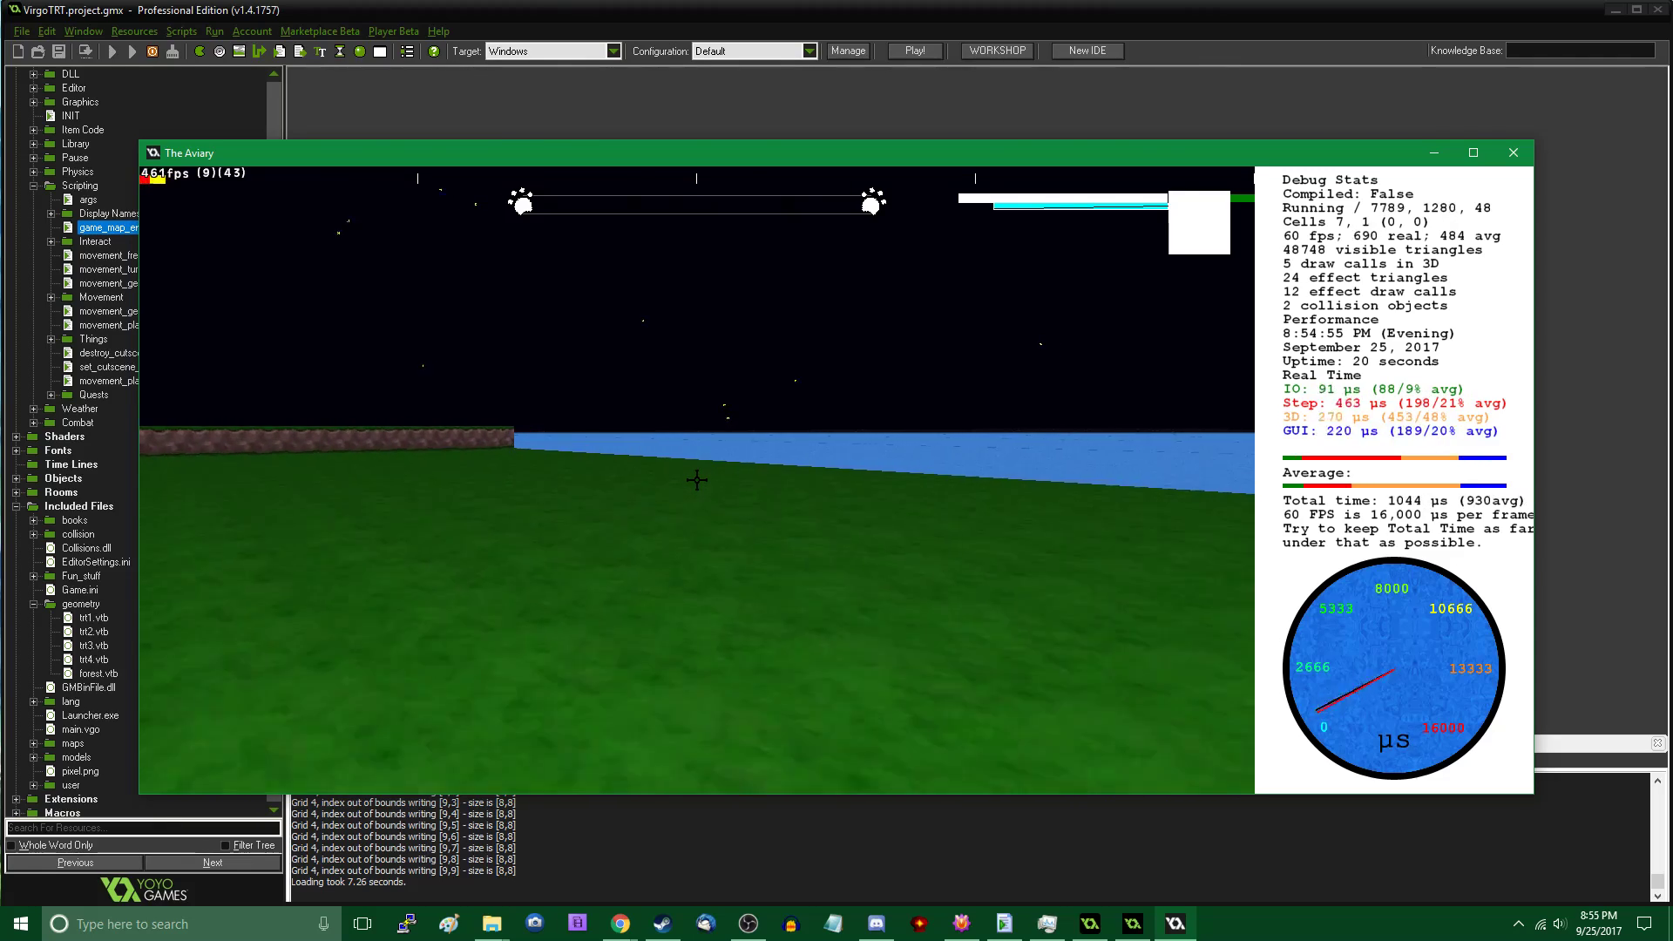
Run past the water and along the stone cliffs of the in-game forest terrain to examine how the map looks
key("w")
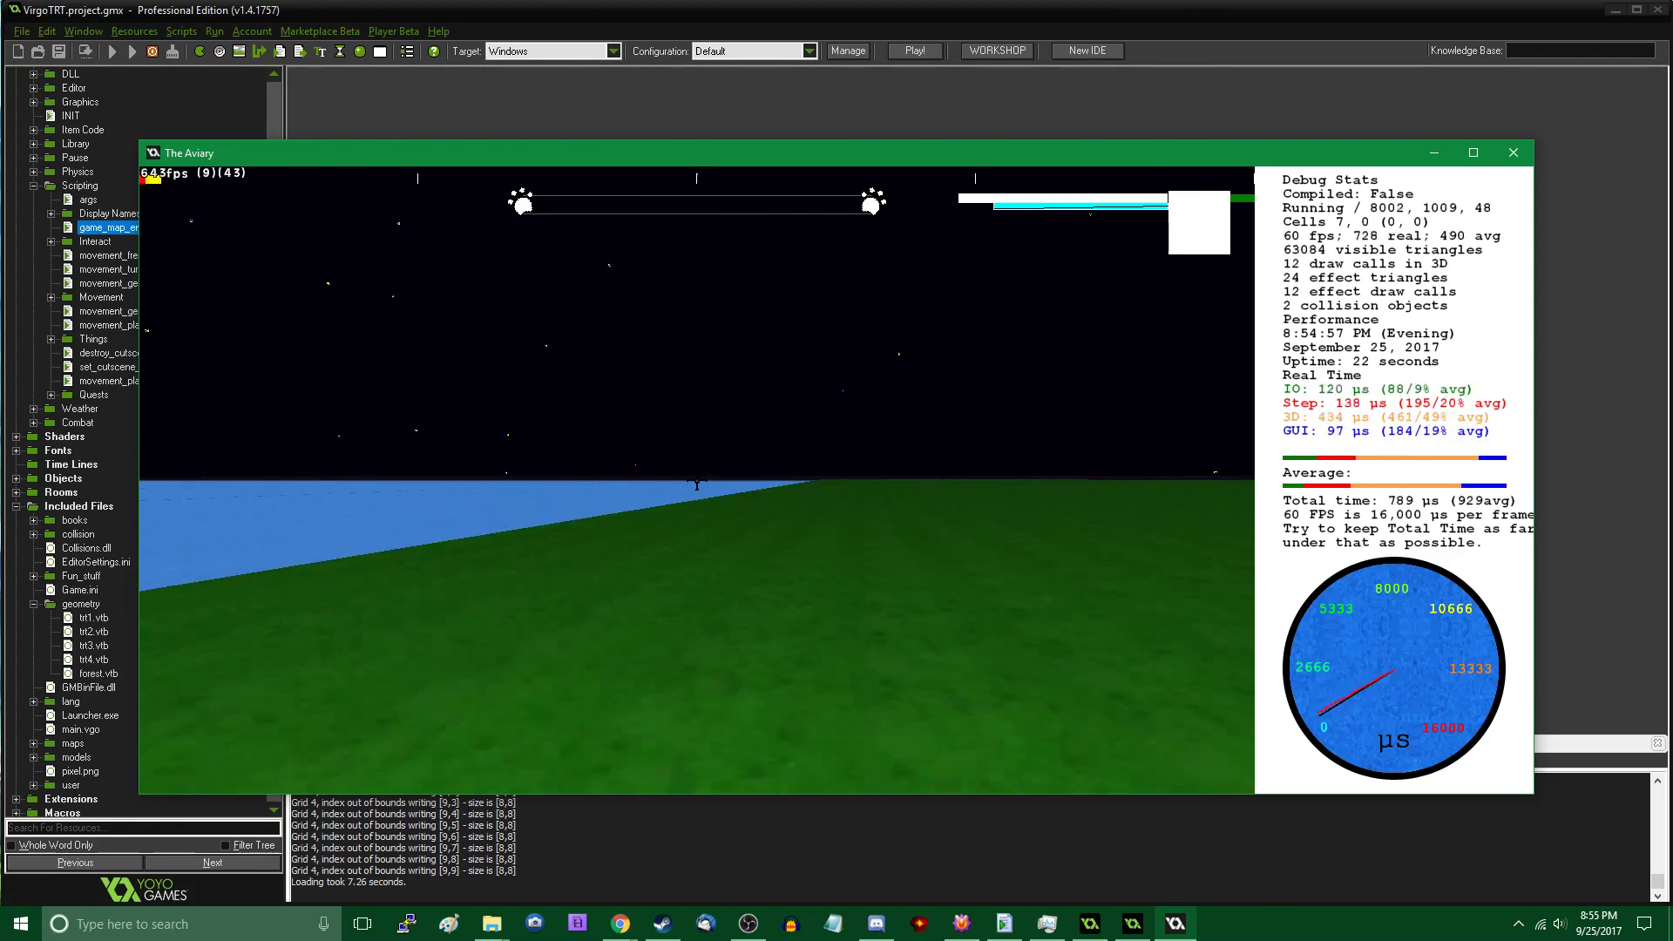
key("w")
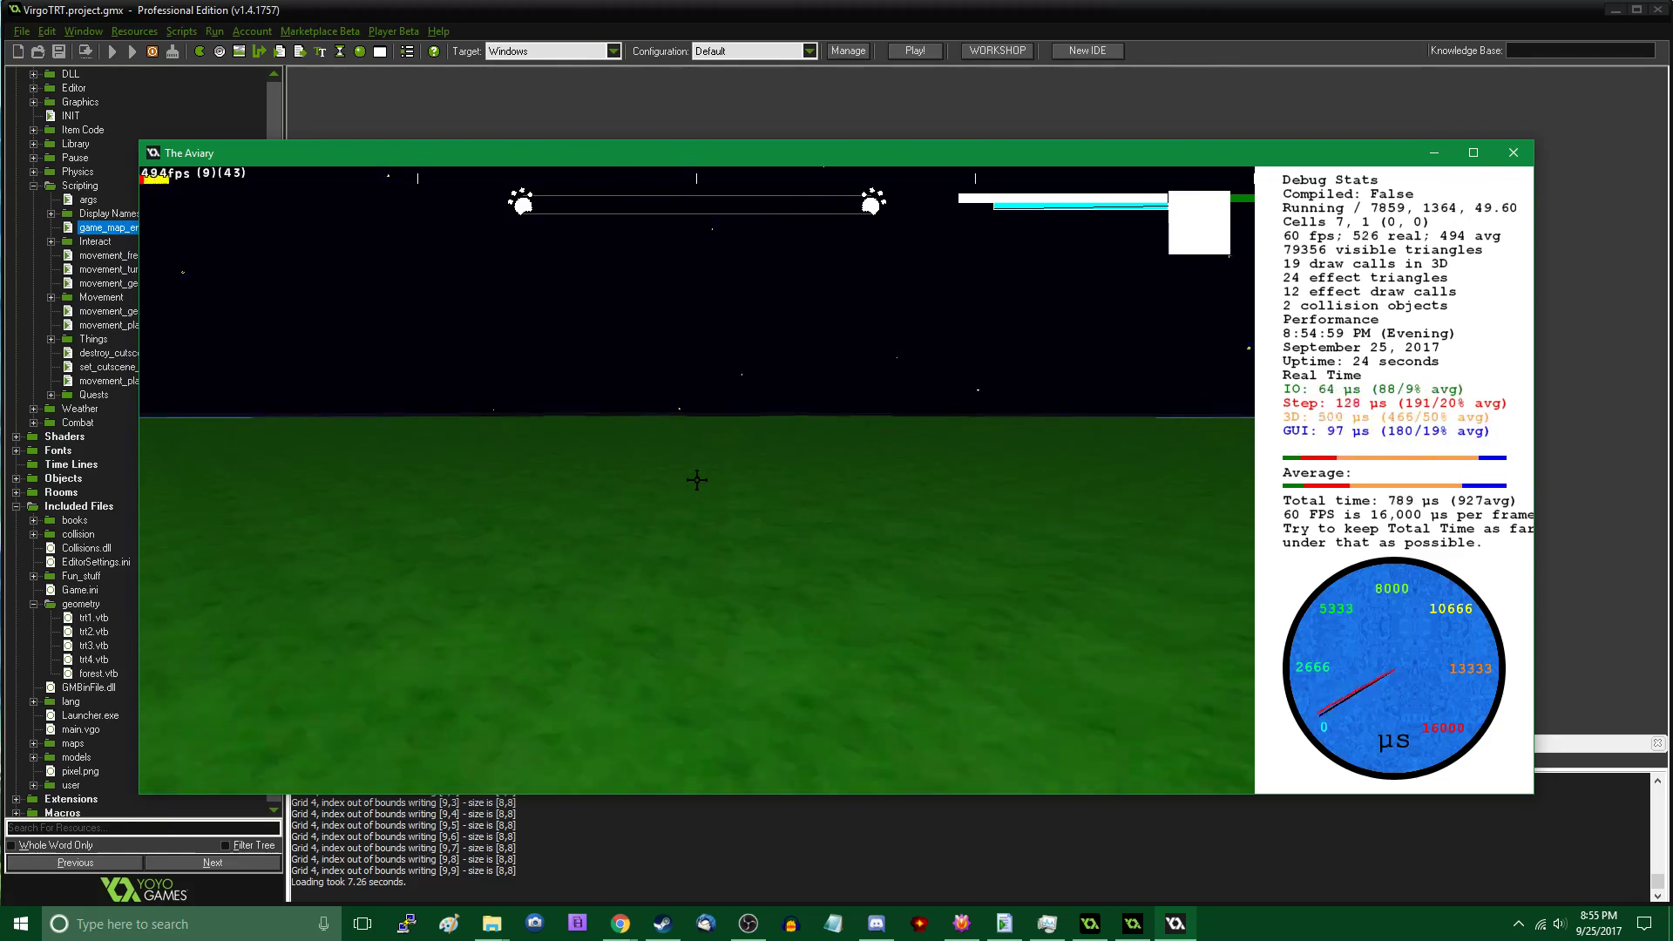
key("w")
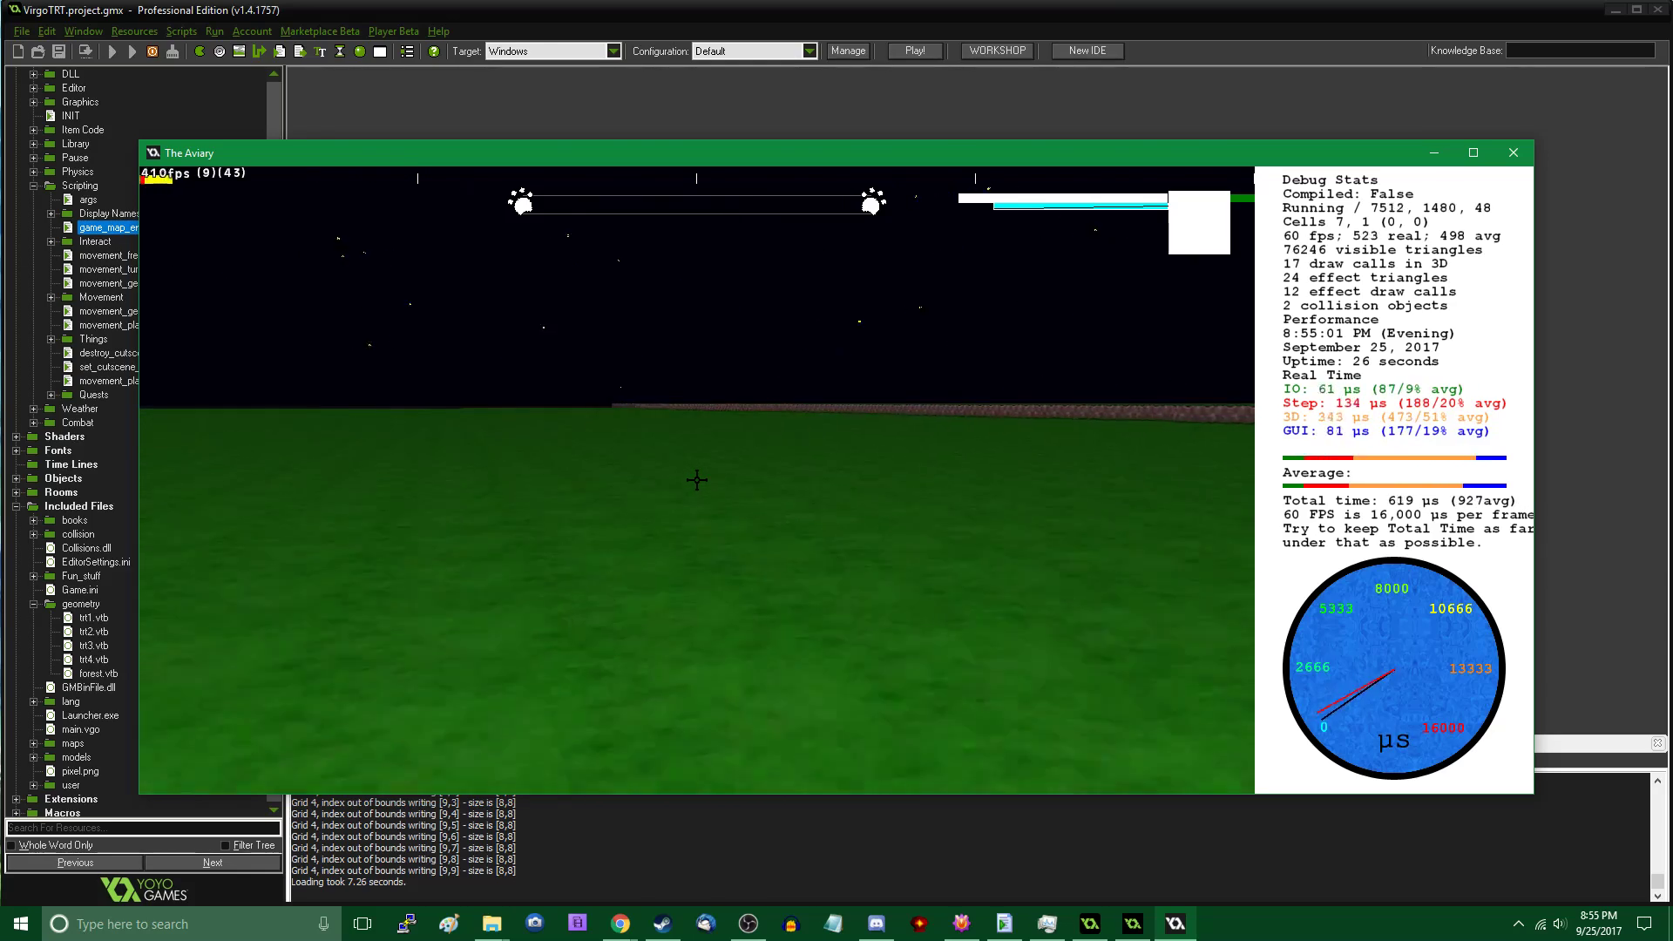
key("w")
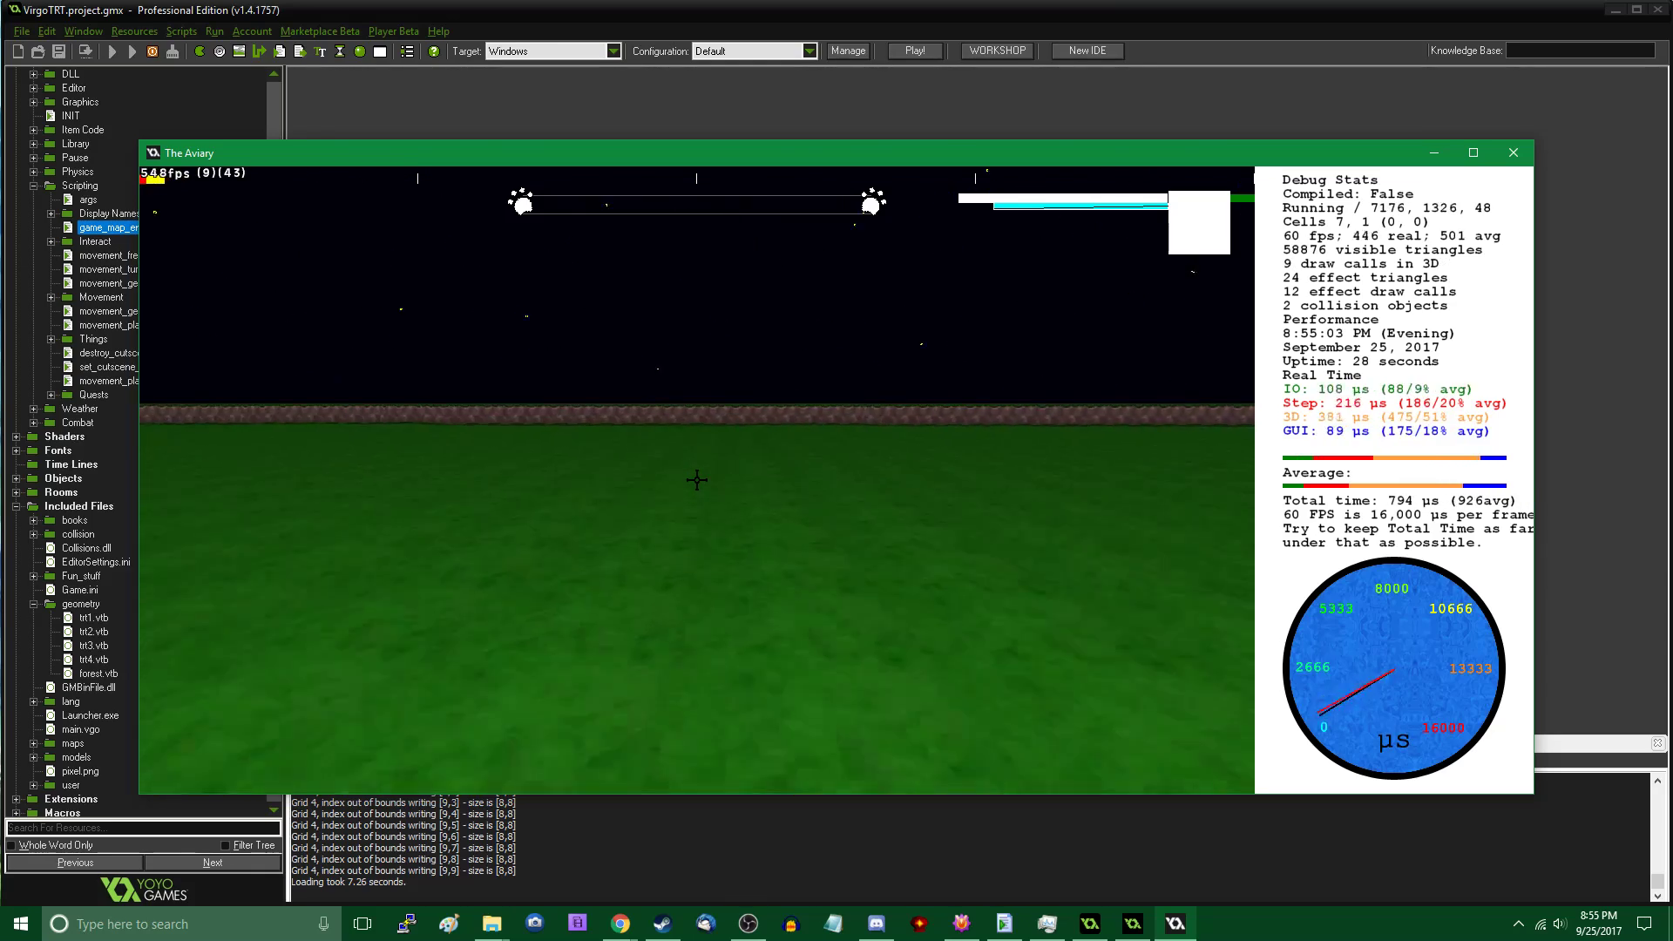
key("w")
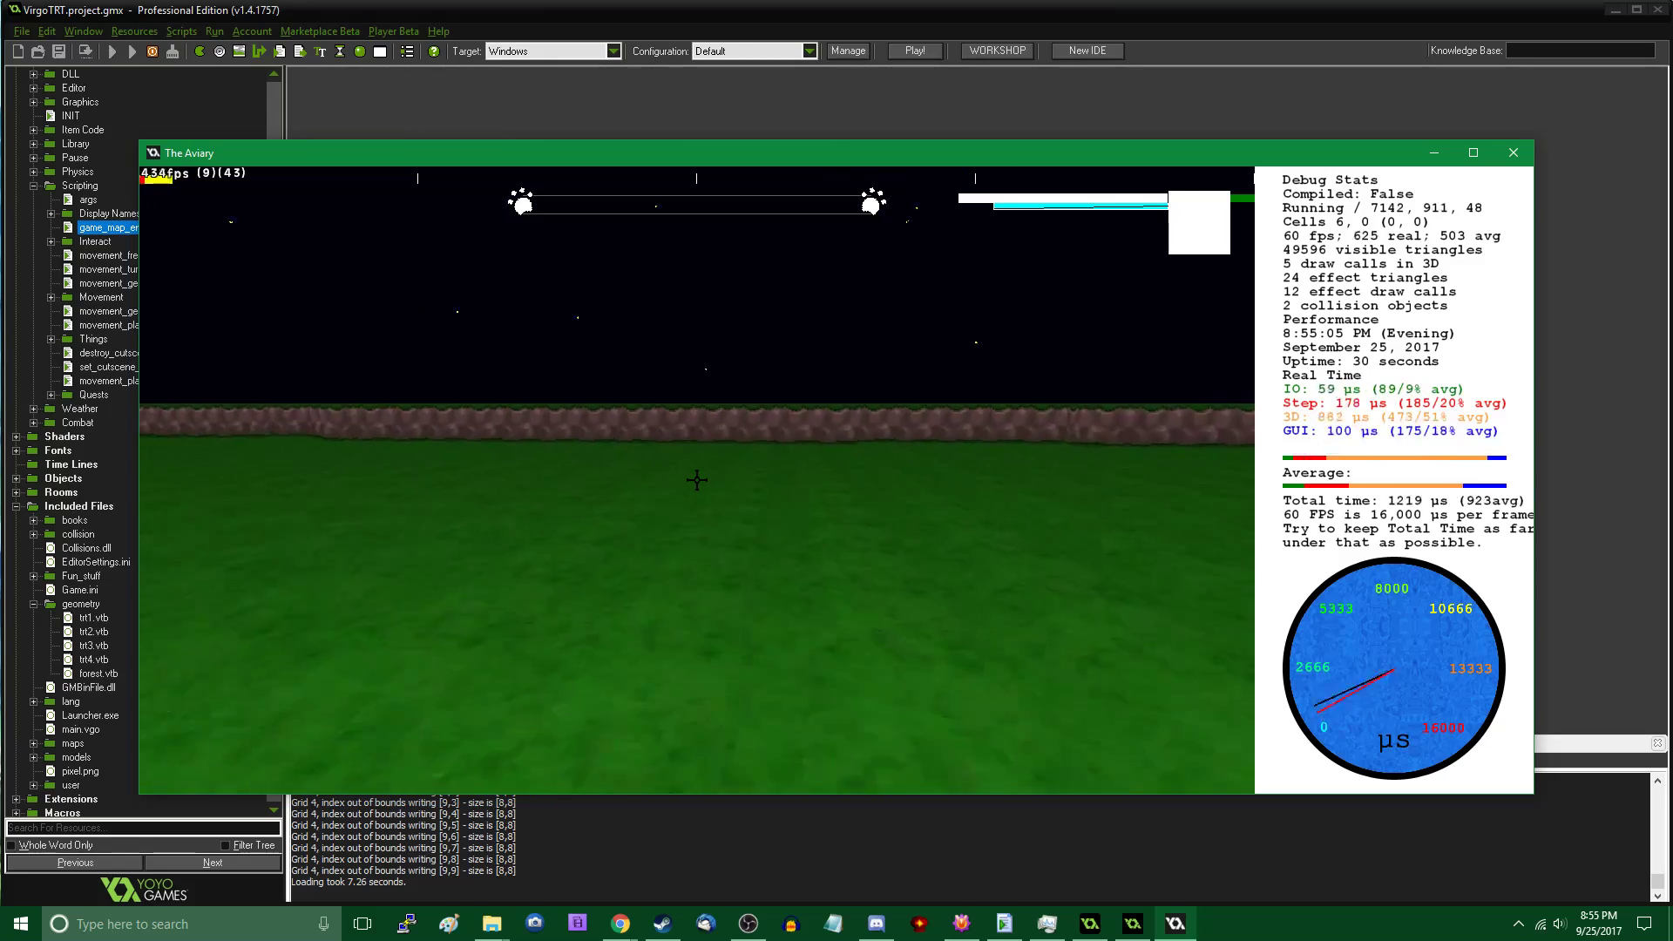
key("w")
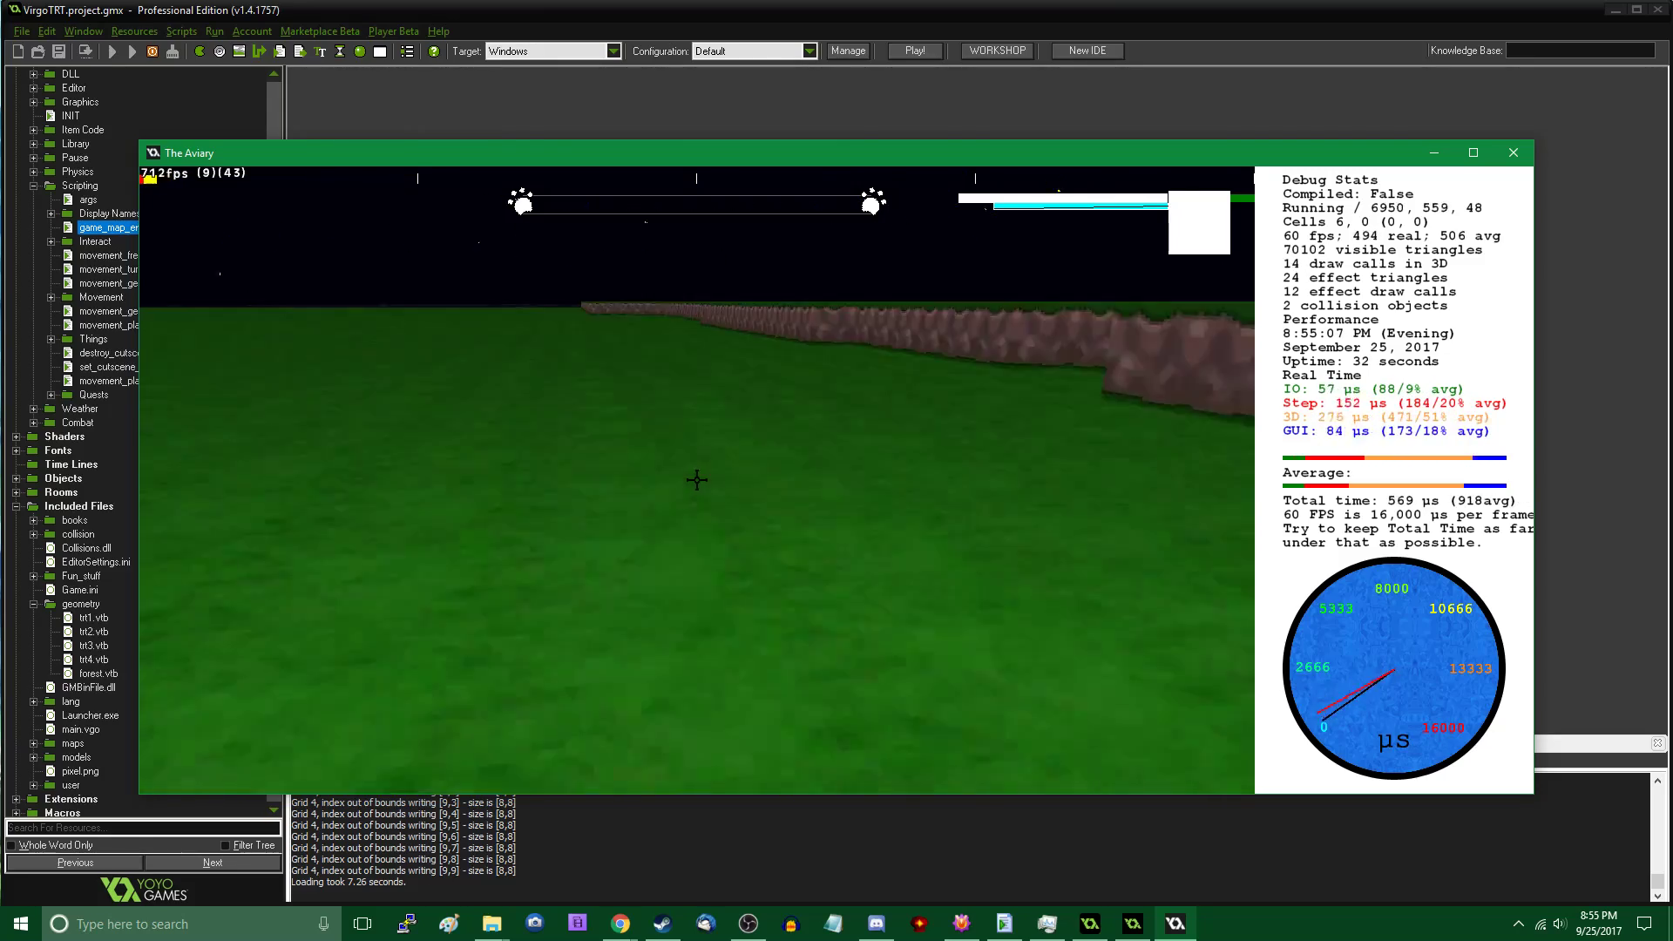
key("w")
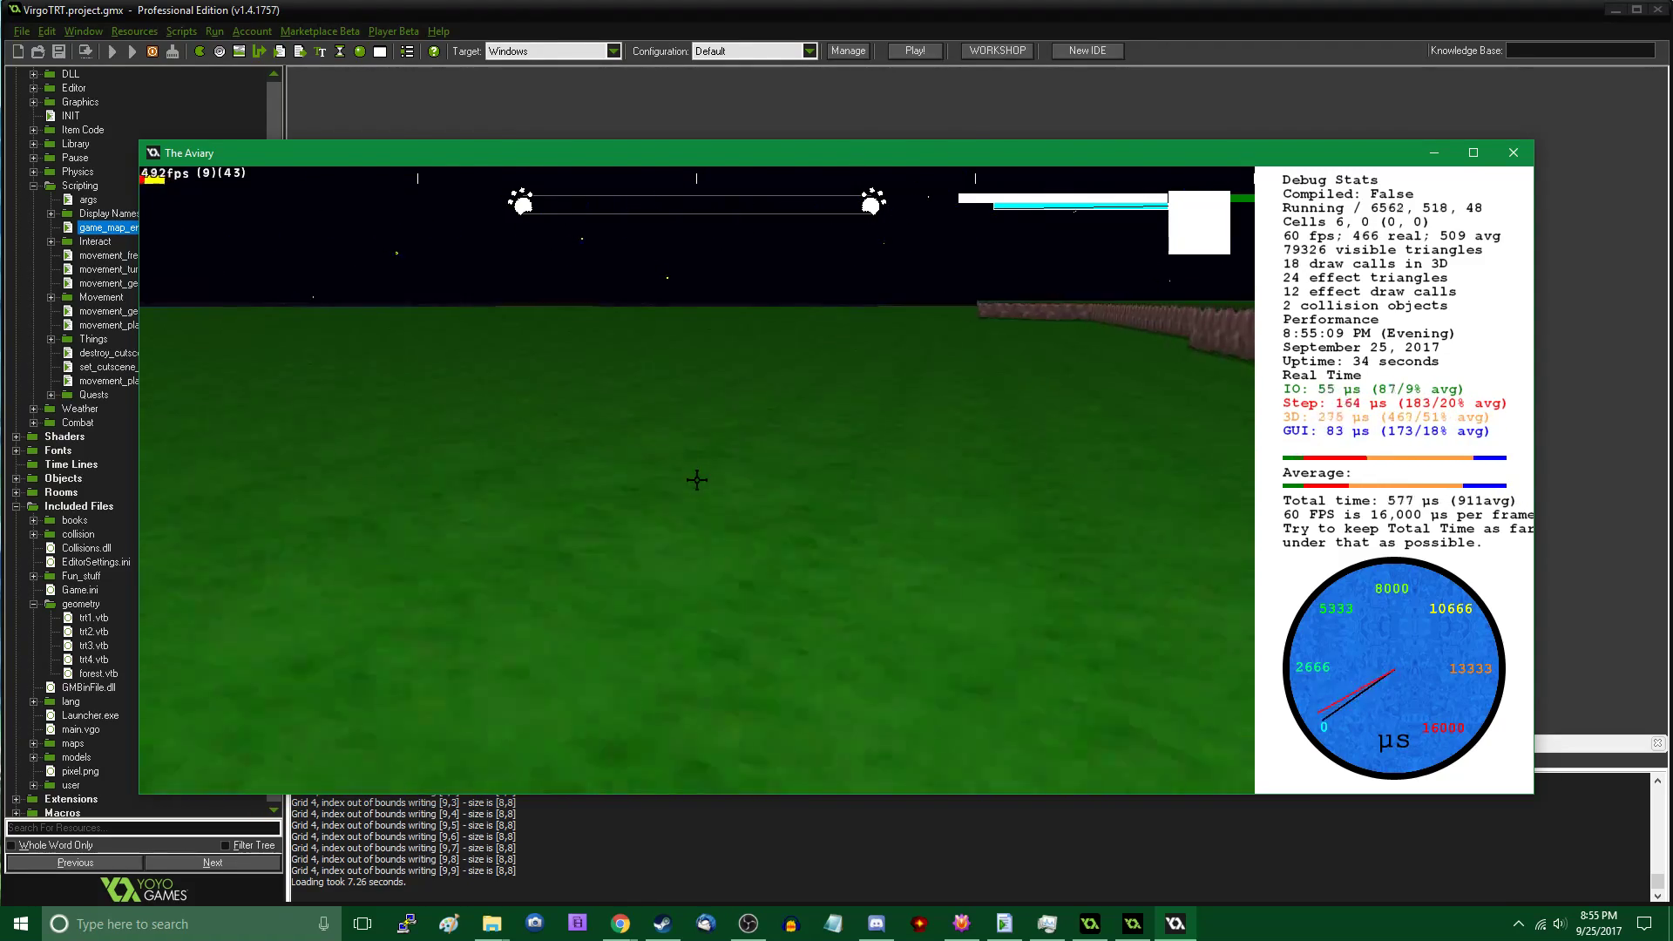
key("w")
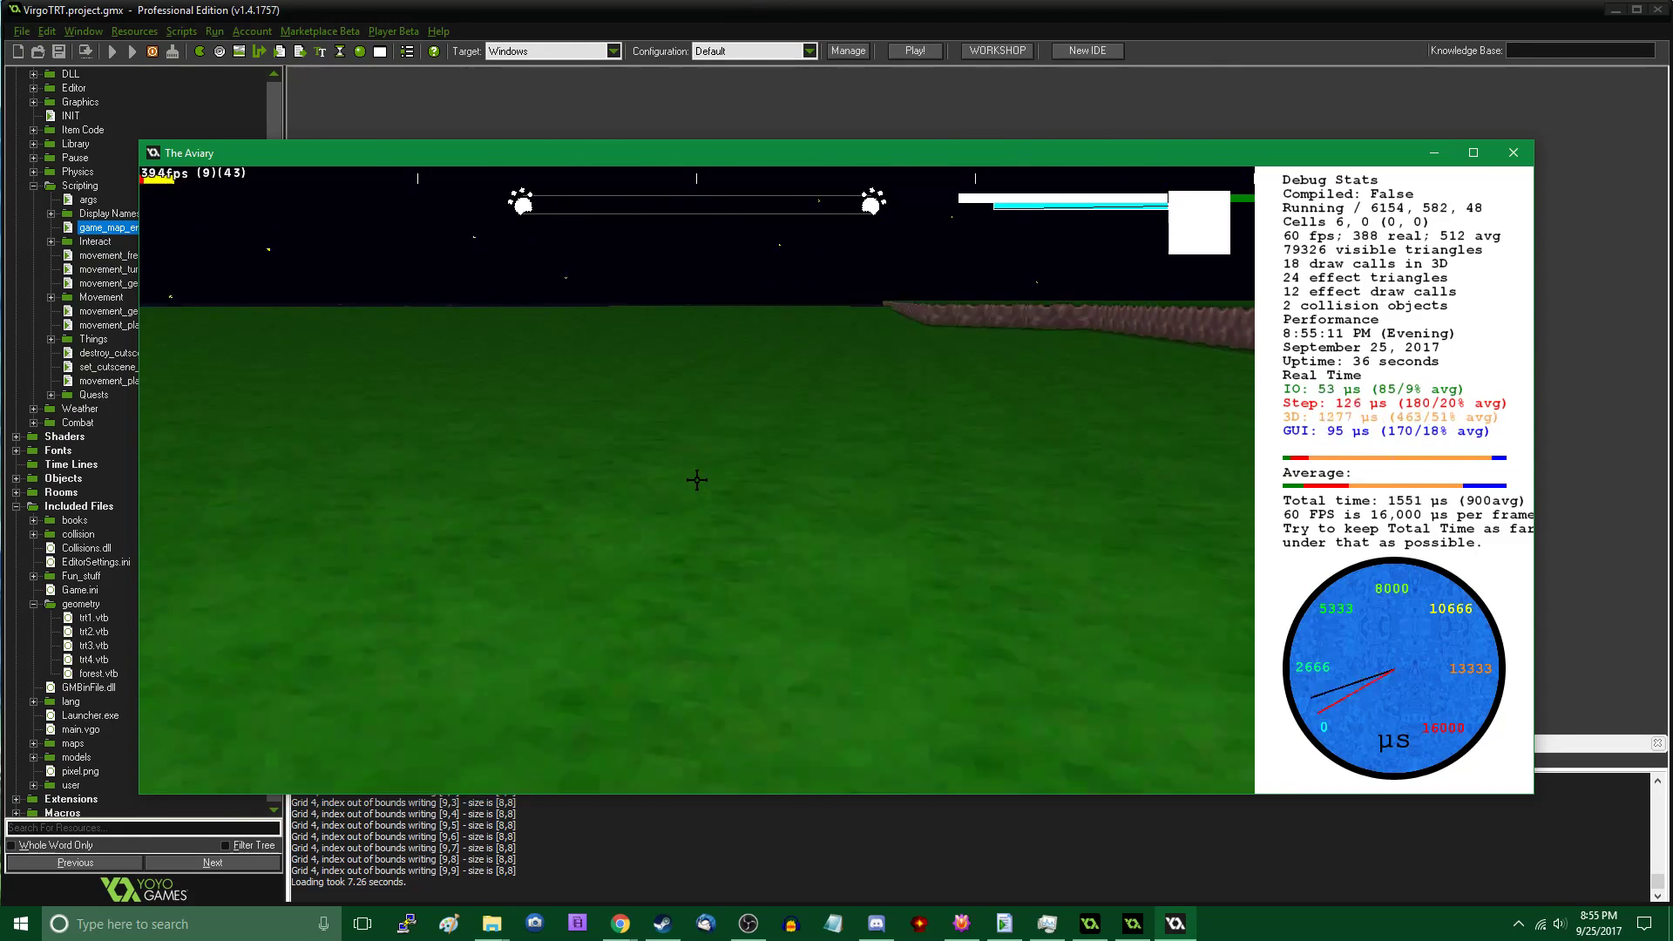
Increase the render distance in the game's graphics settings and return to play
key("Escape")
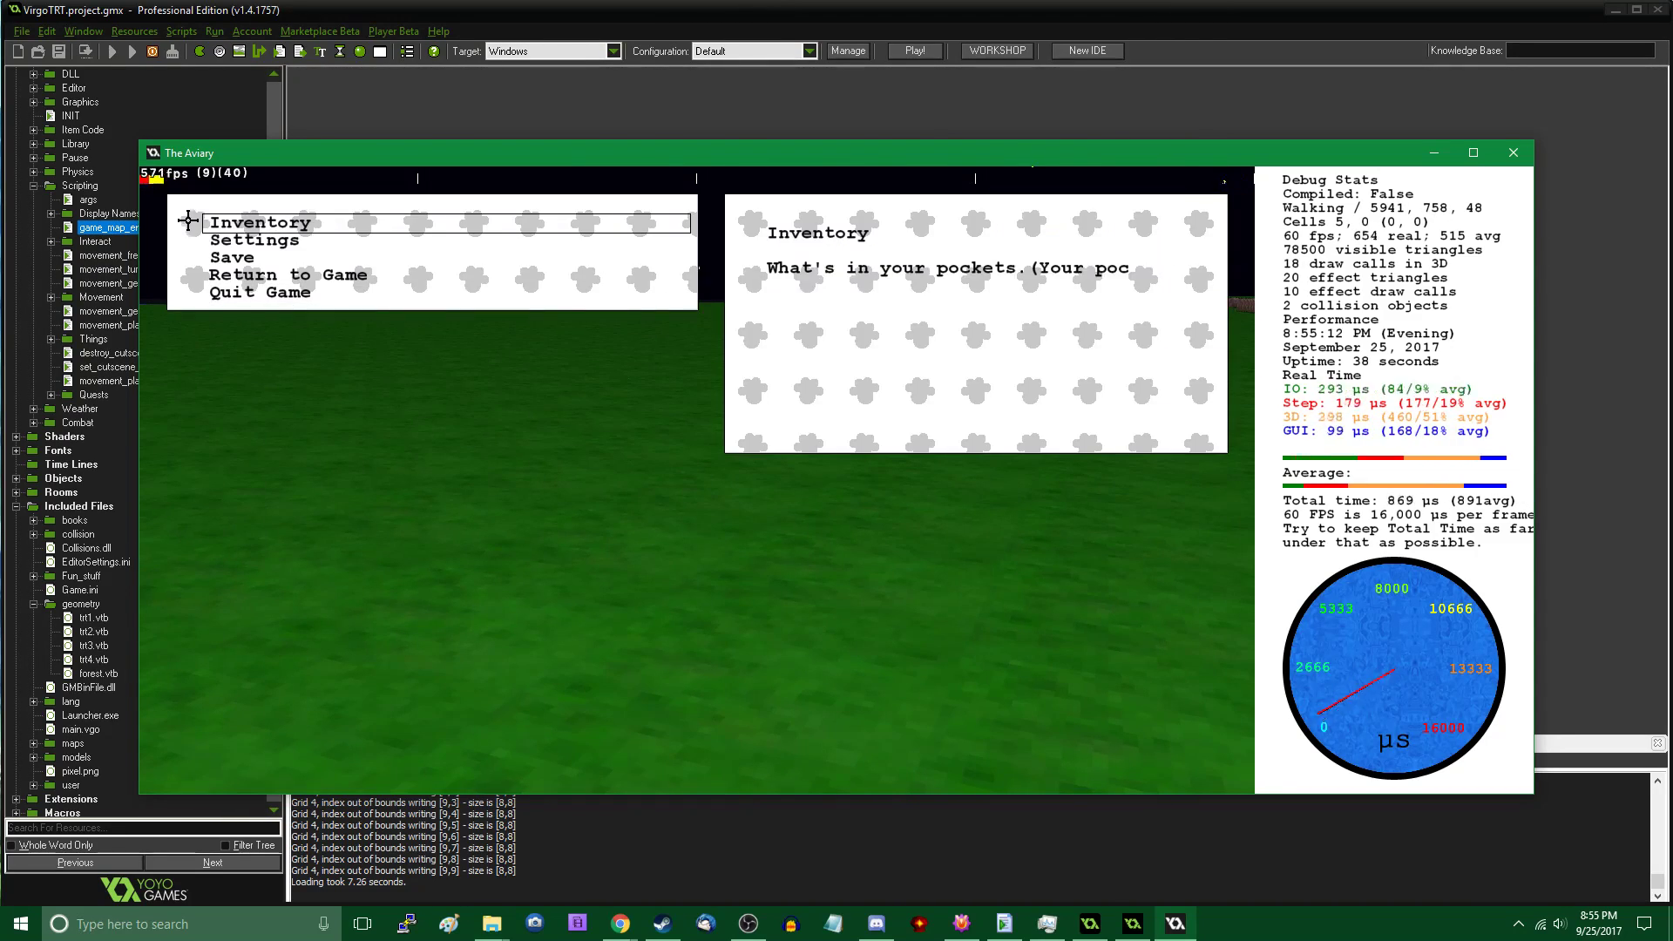
key("Down")
key("Return")
key("Down")
key("Down")
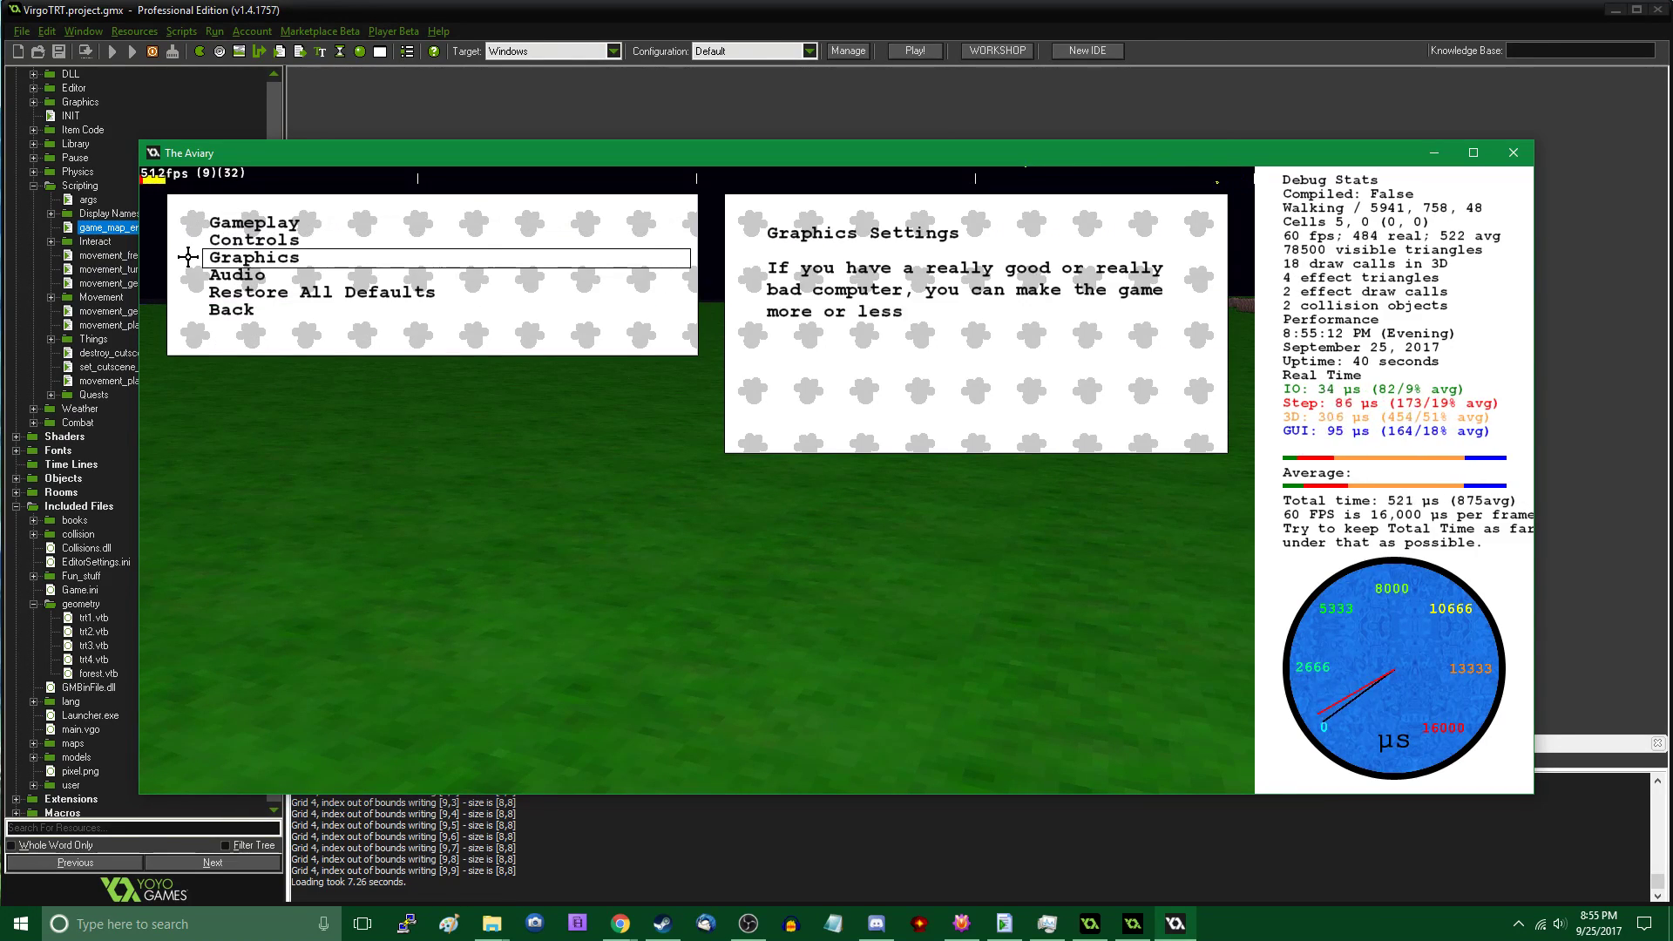
key("Return")
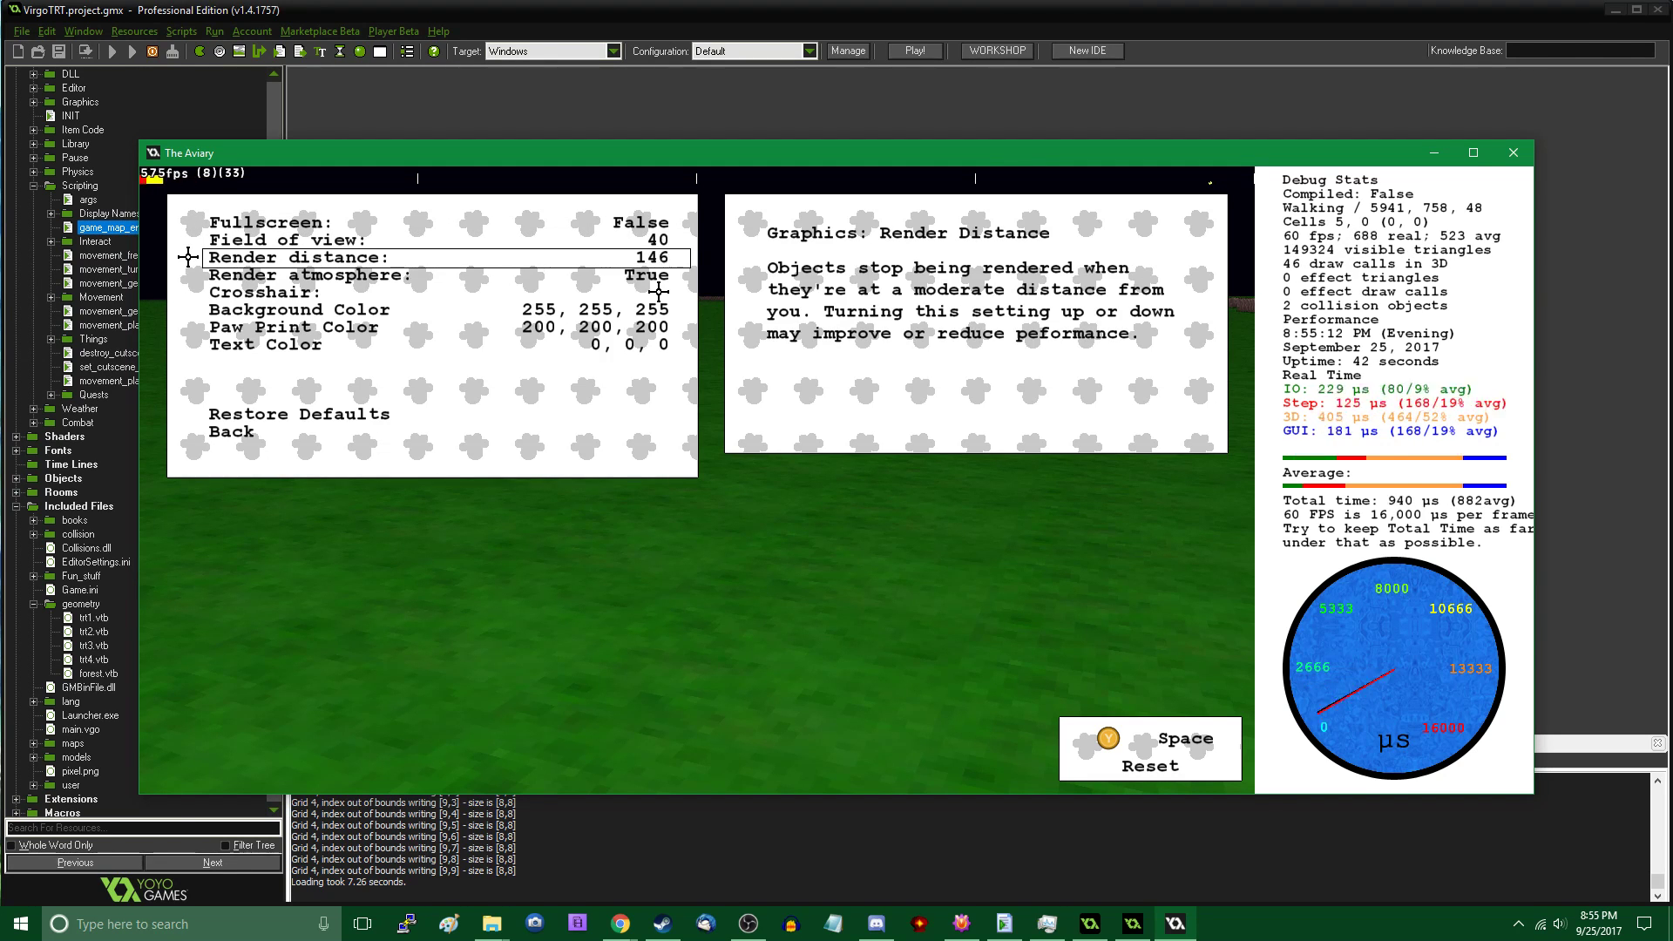
key("Right")
key("Escape")
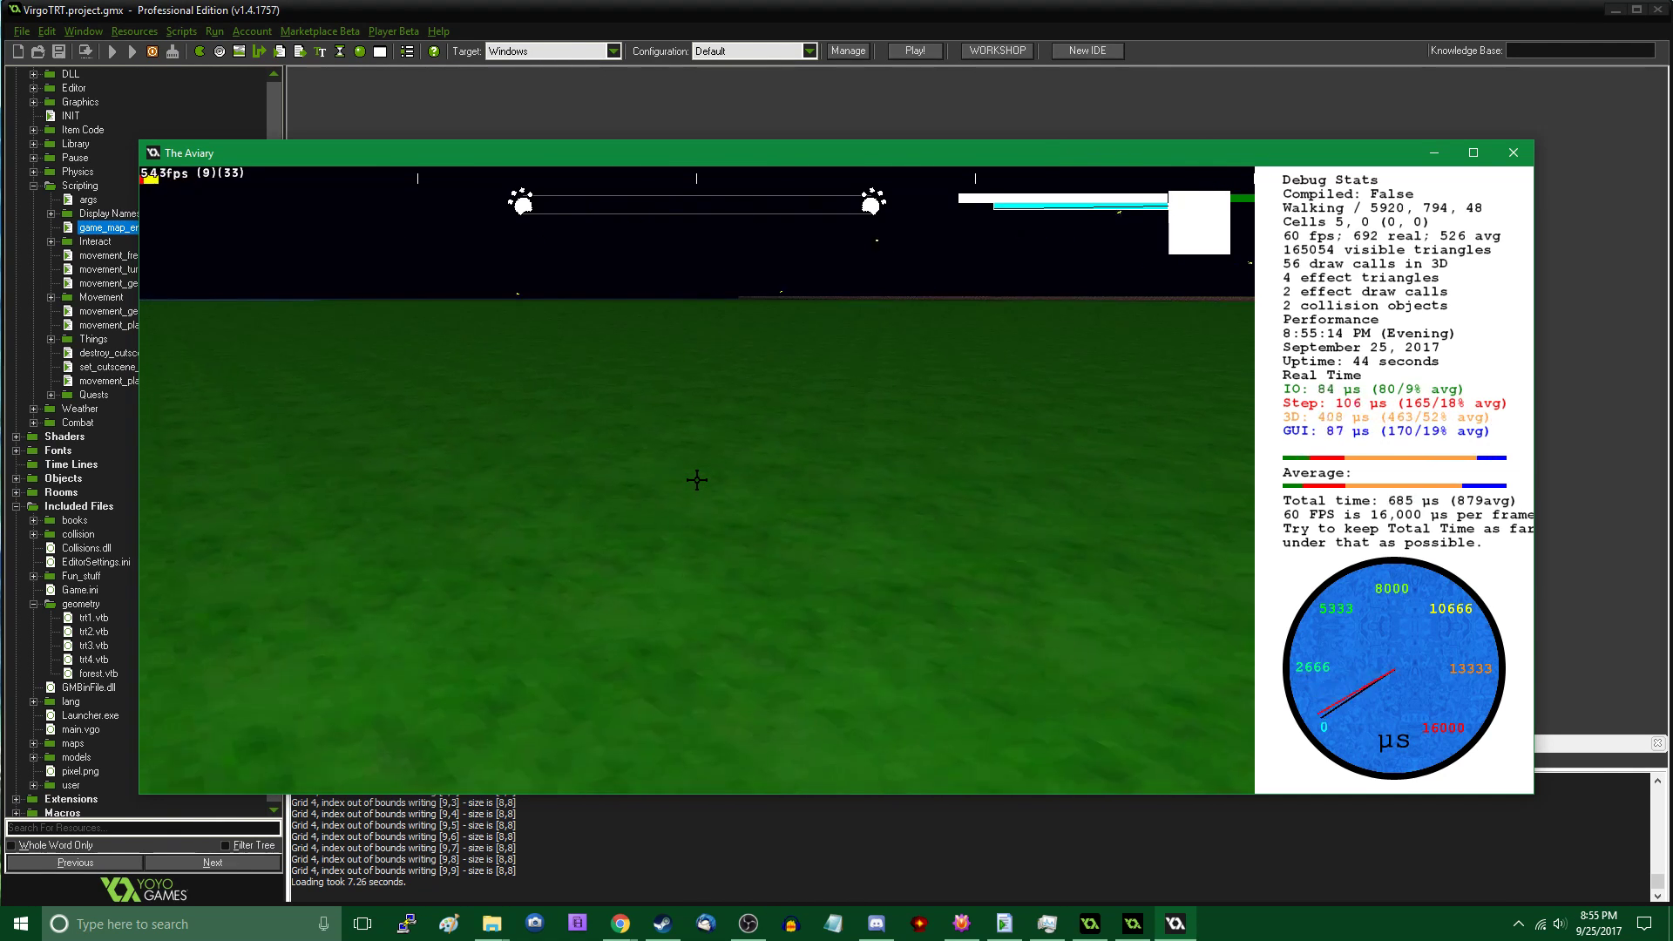
Close the running game and open the const_map script in the GameMaker project
key("Escape")
key("Down")
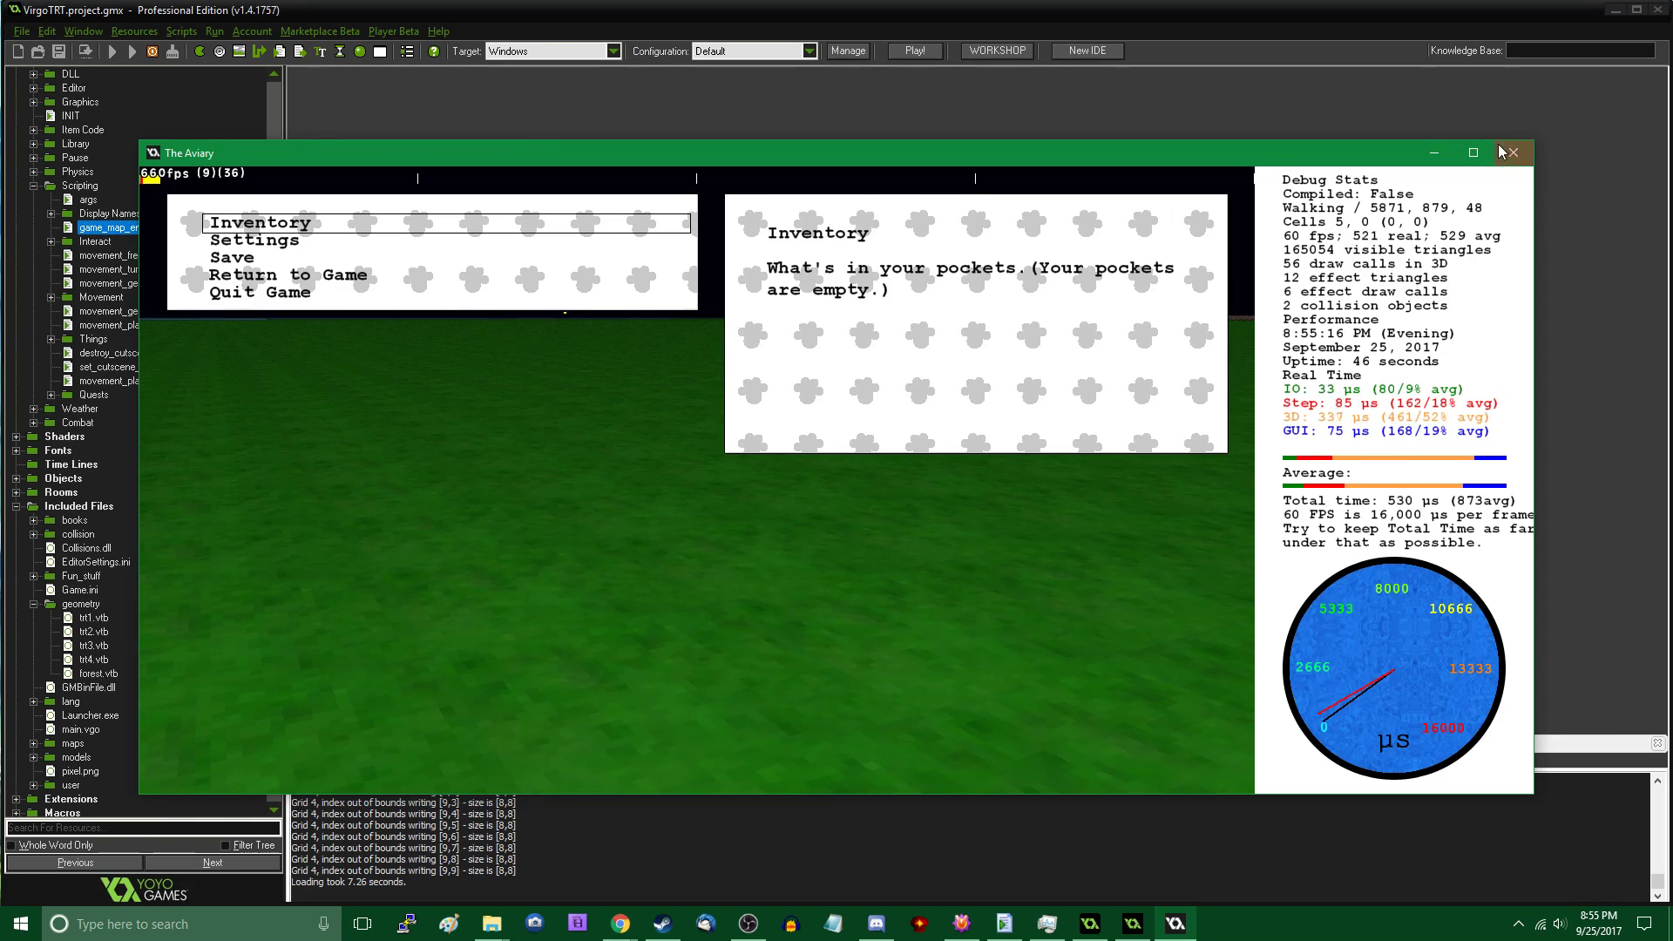
left_click(1509, 155)
left_click(689, 379)
key("ctrl+r")
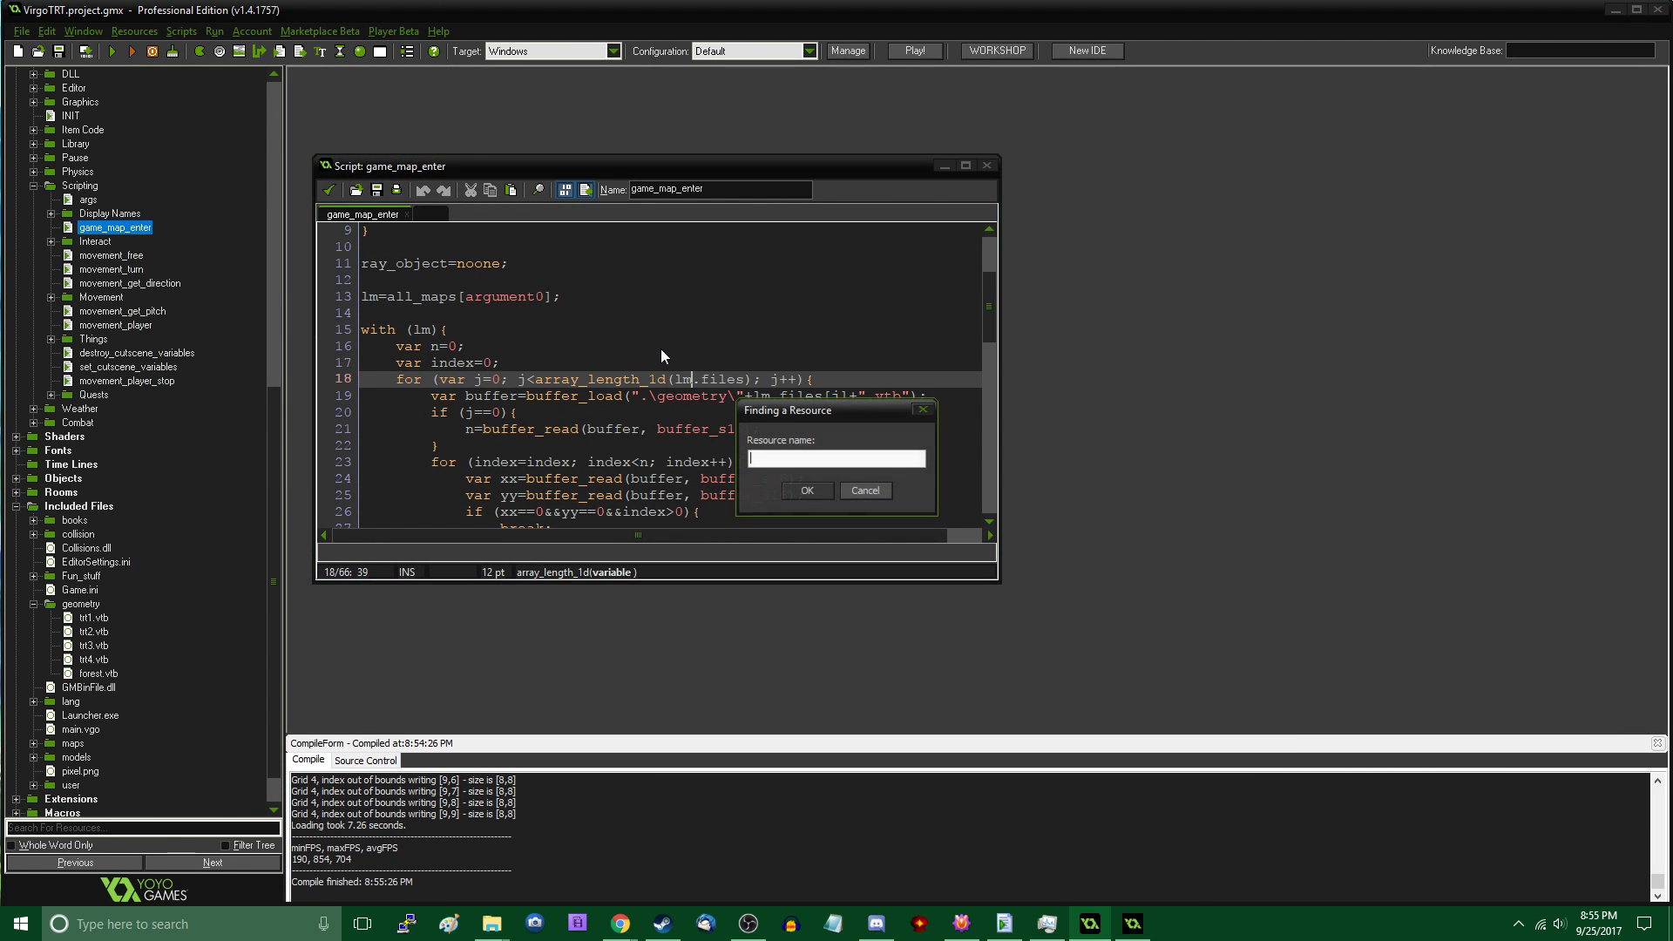
type("const)_map")
key("Return")
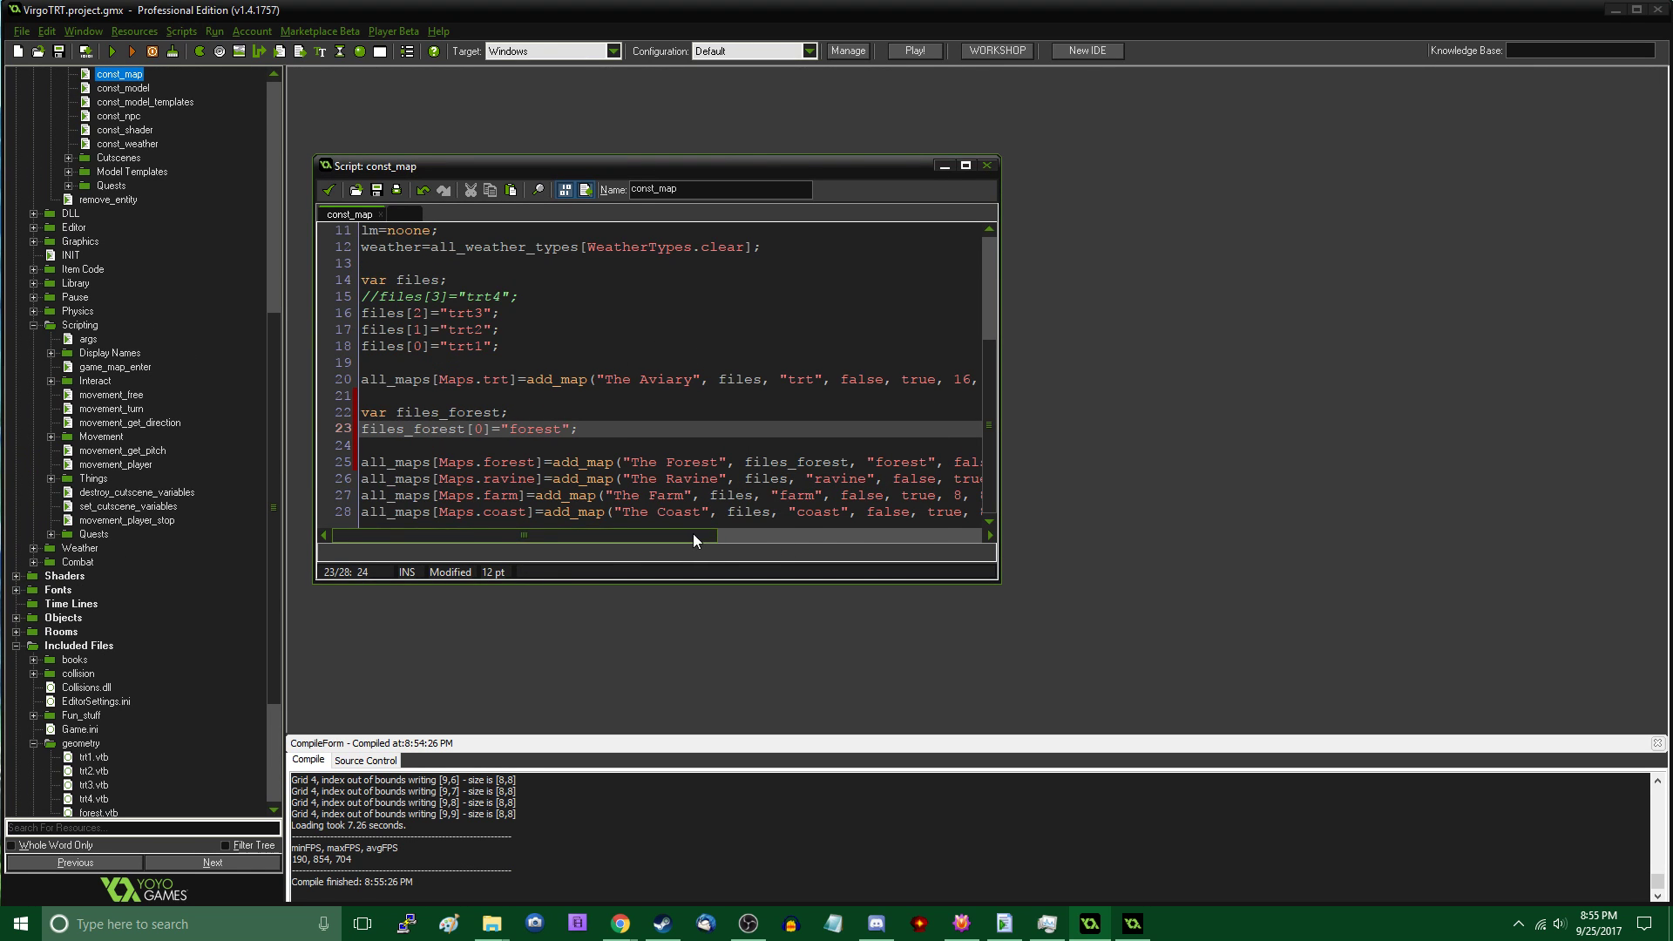
Set both xcells and ycells to 10 in The Forest's add_map call and accept the script changes
left_click_drag(693, 533, 931, 535)
left_click(701, 462)
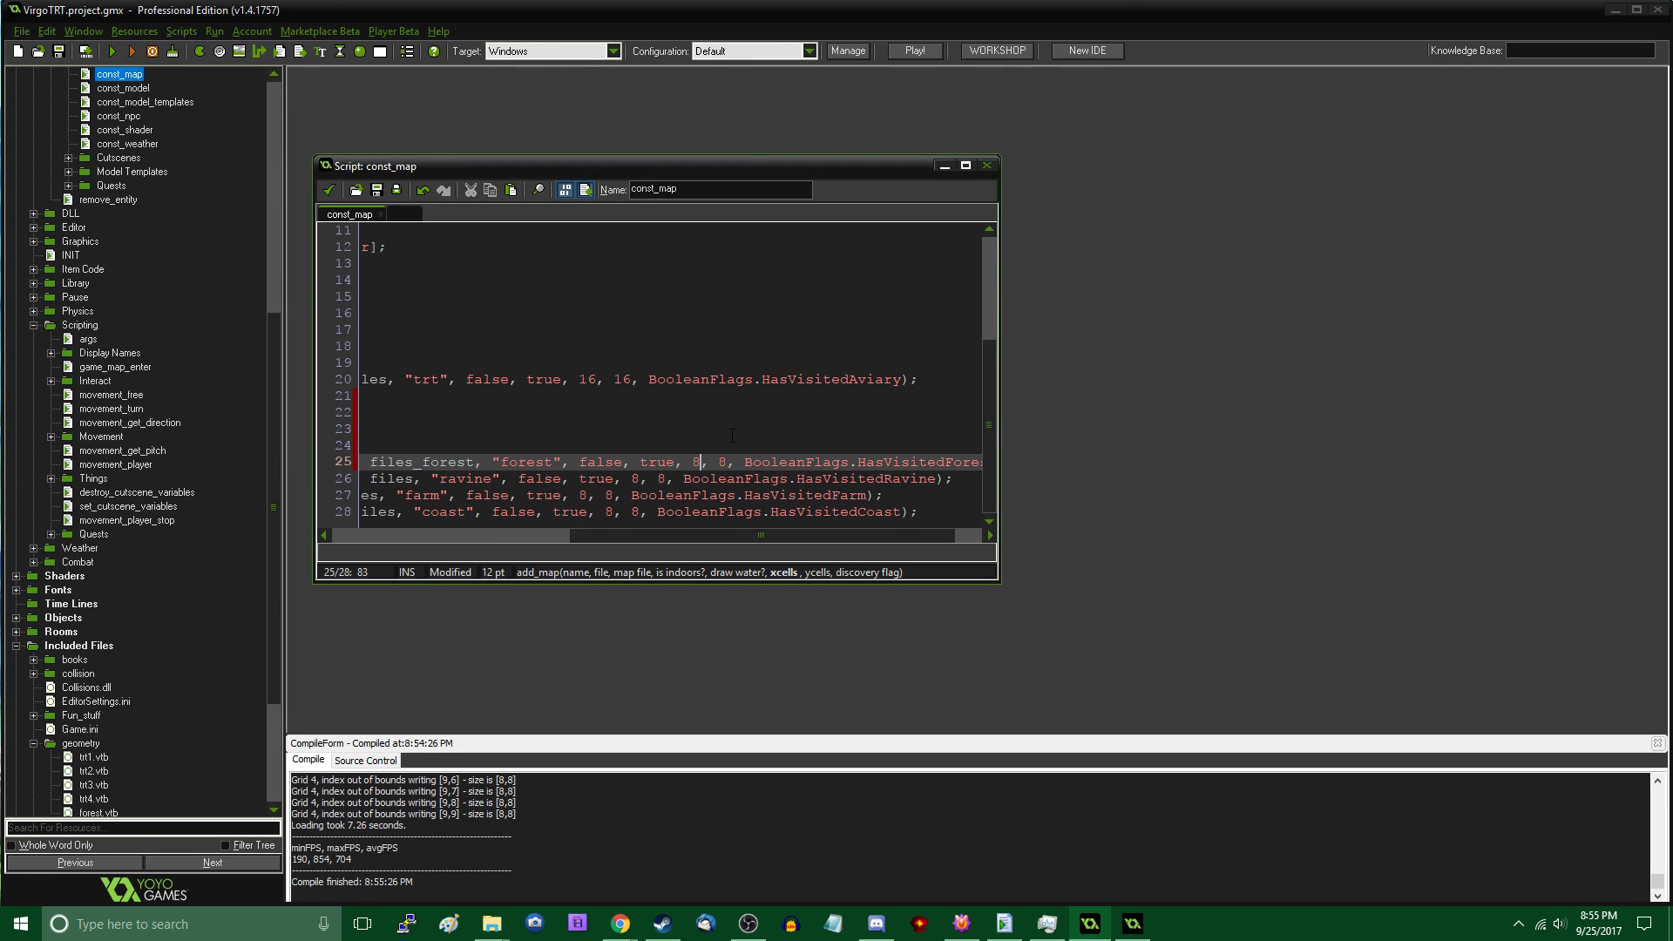
key("BackSpace")
type("10")
key("Right")
key("Right")
key("Delete")
type("10")
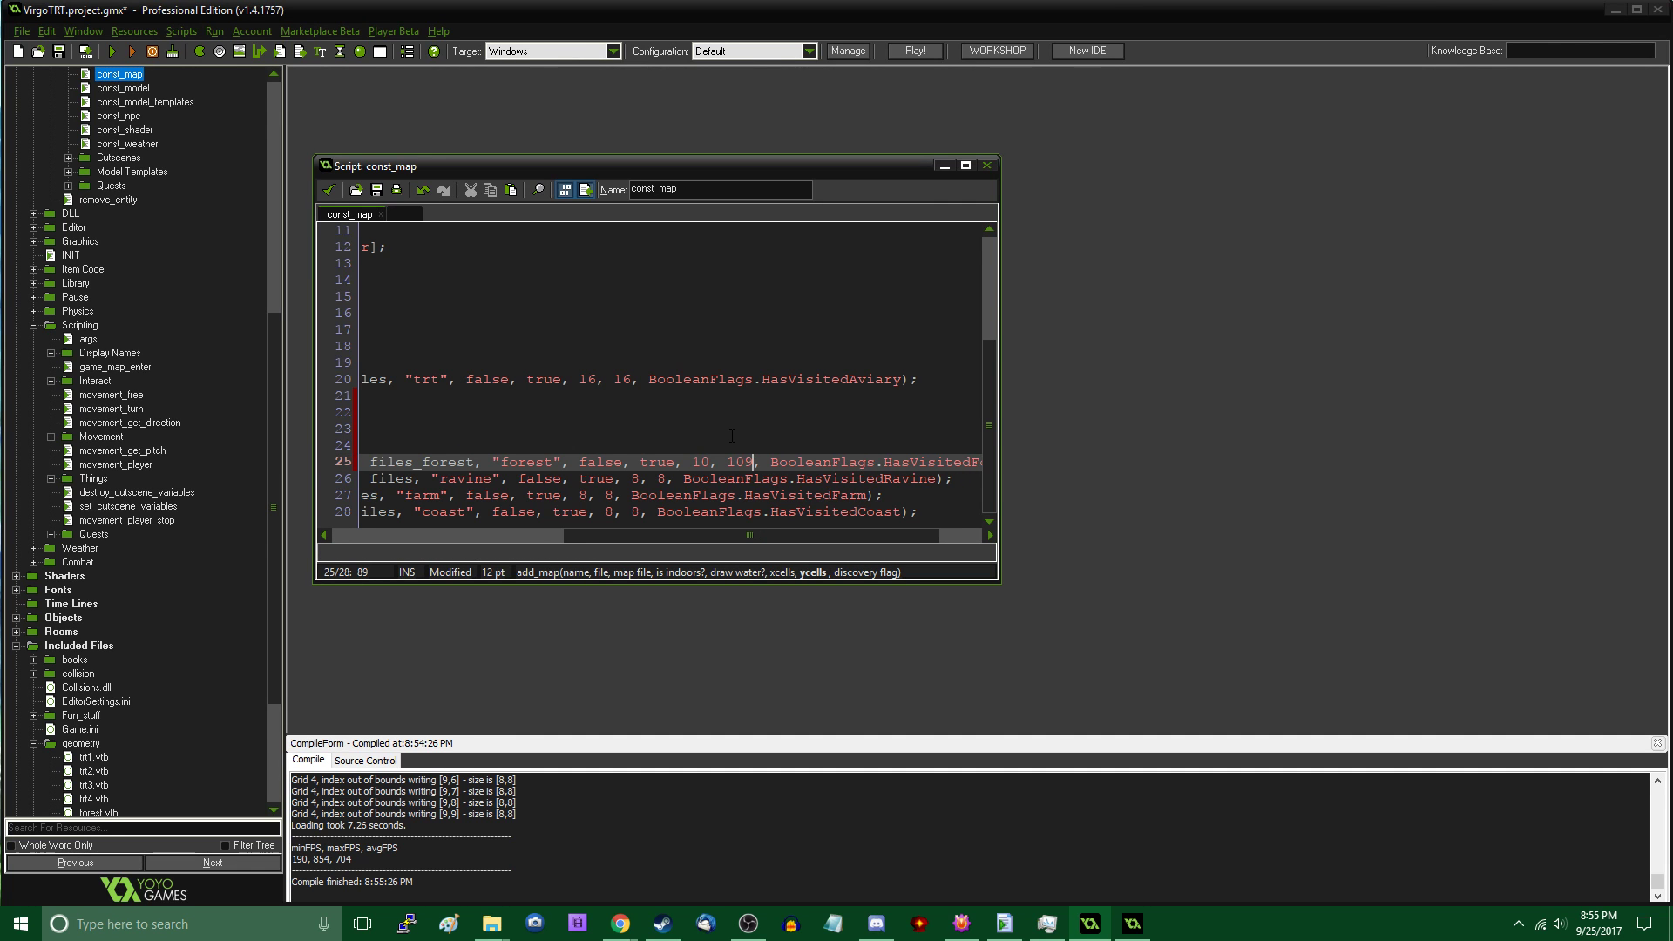
left_click(330, 190)
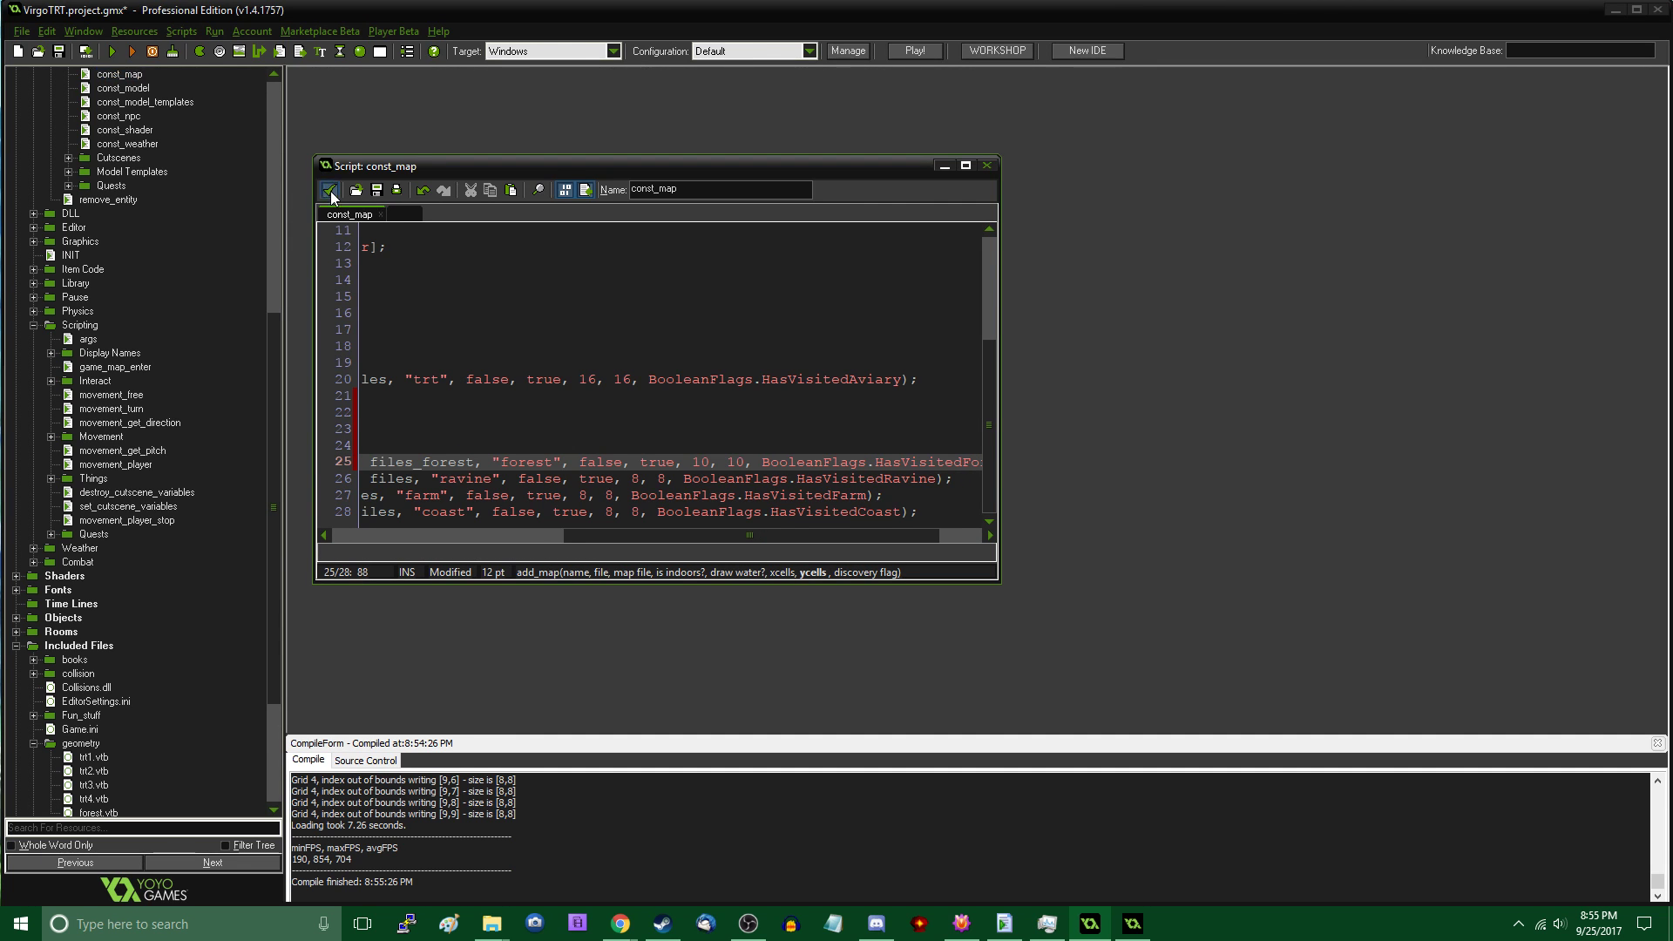
Switch to VOXELISH and go to the central cells of the forest map in its terrain editor
left_click(1132, 924)
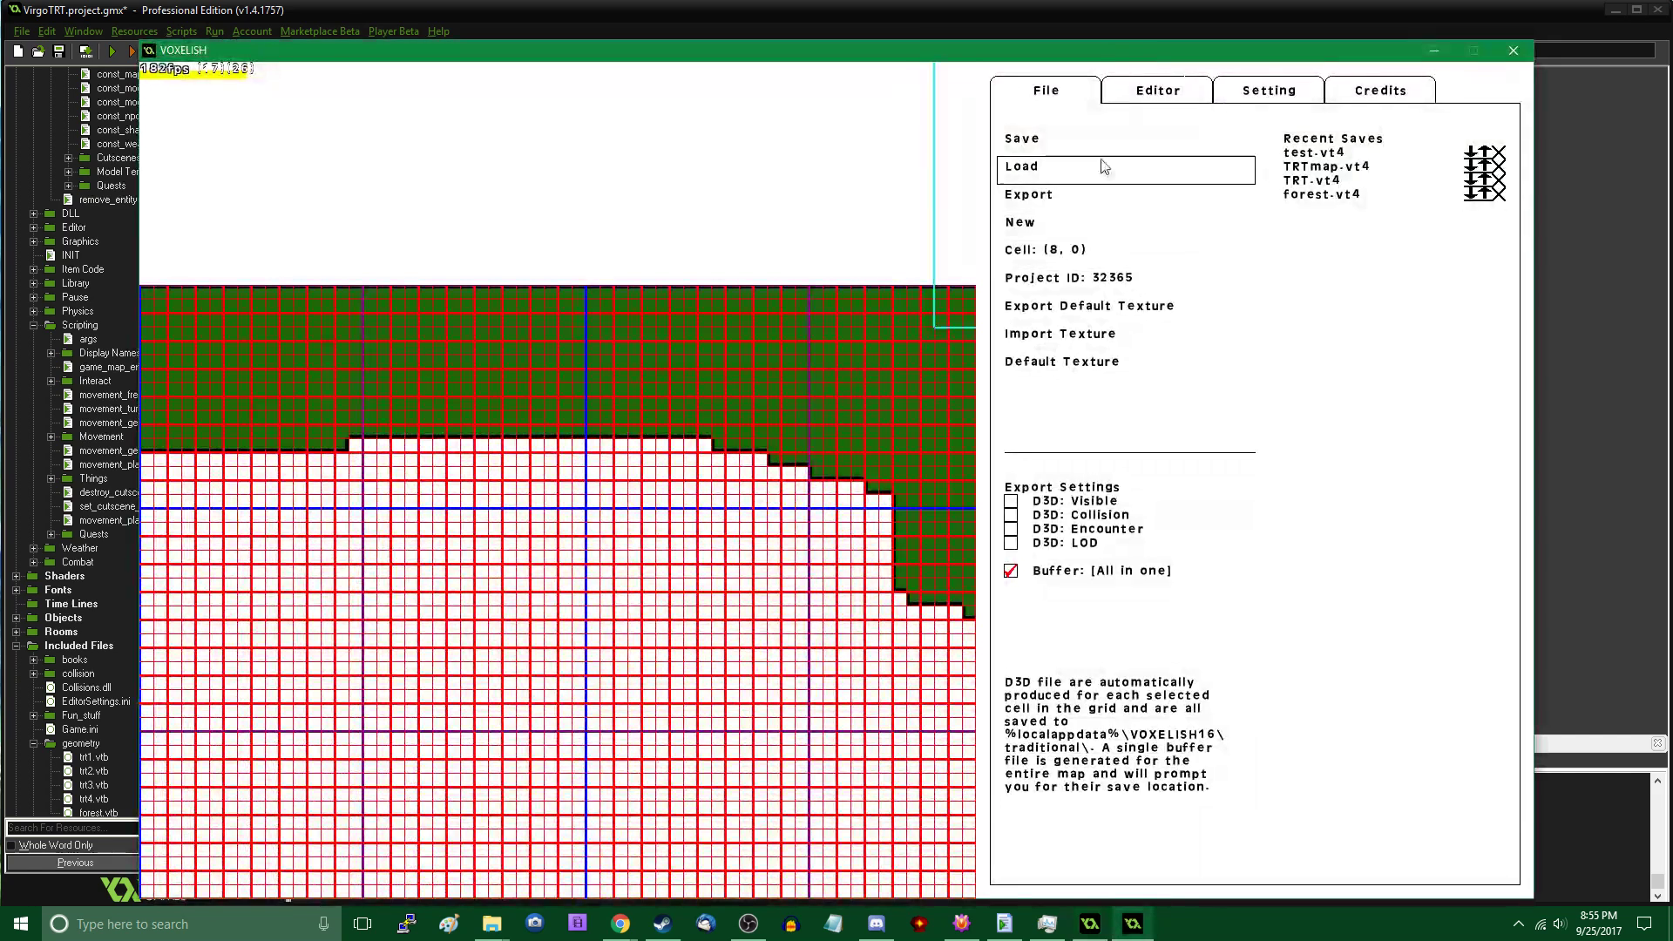
left_click(1157, 89)
key("Down")
key("Left")
key("Left")
key("Left")
key("Left")
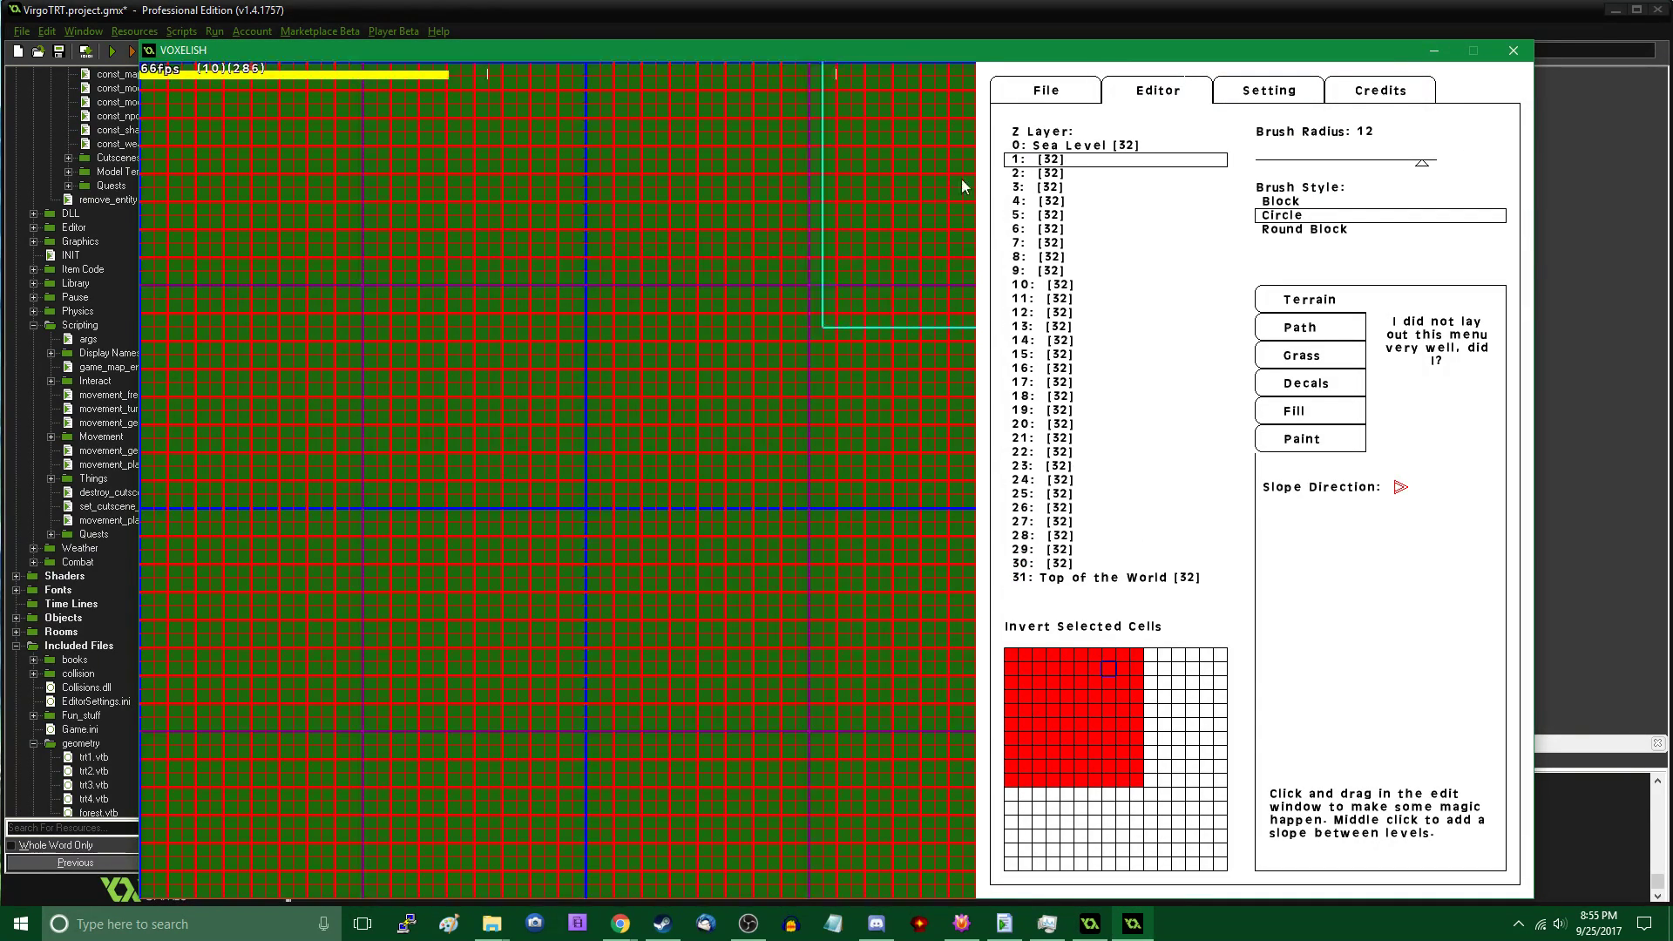
key("Down")
key("Down")
key("Down")
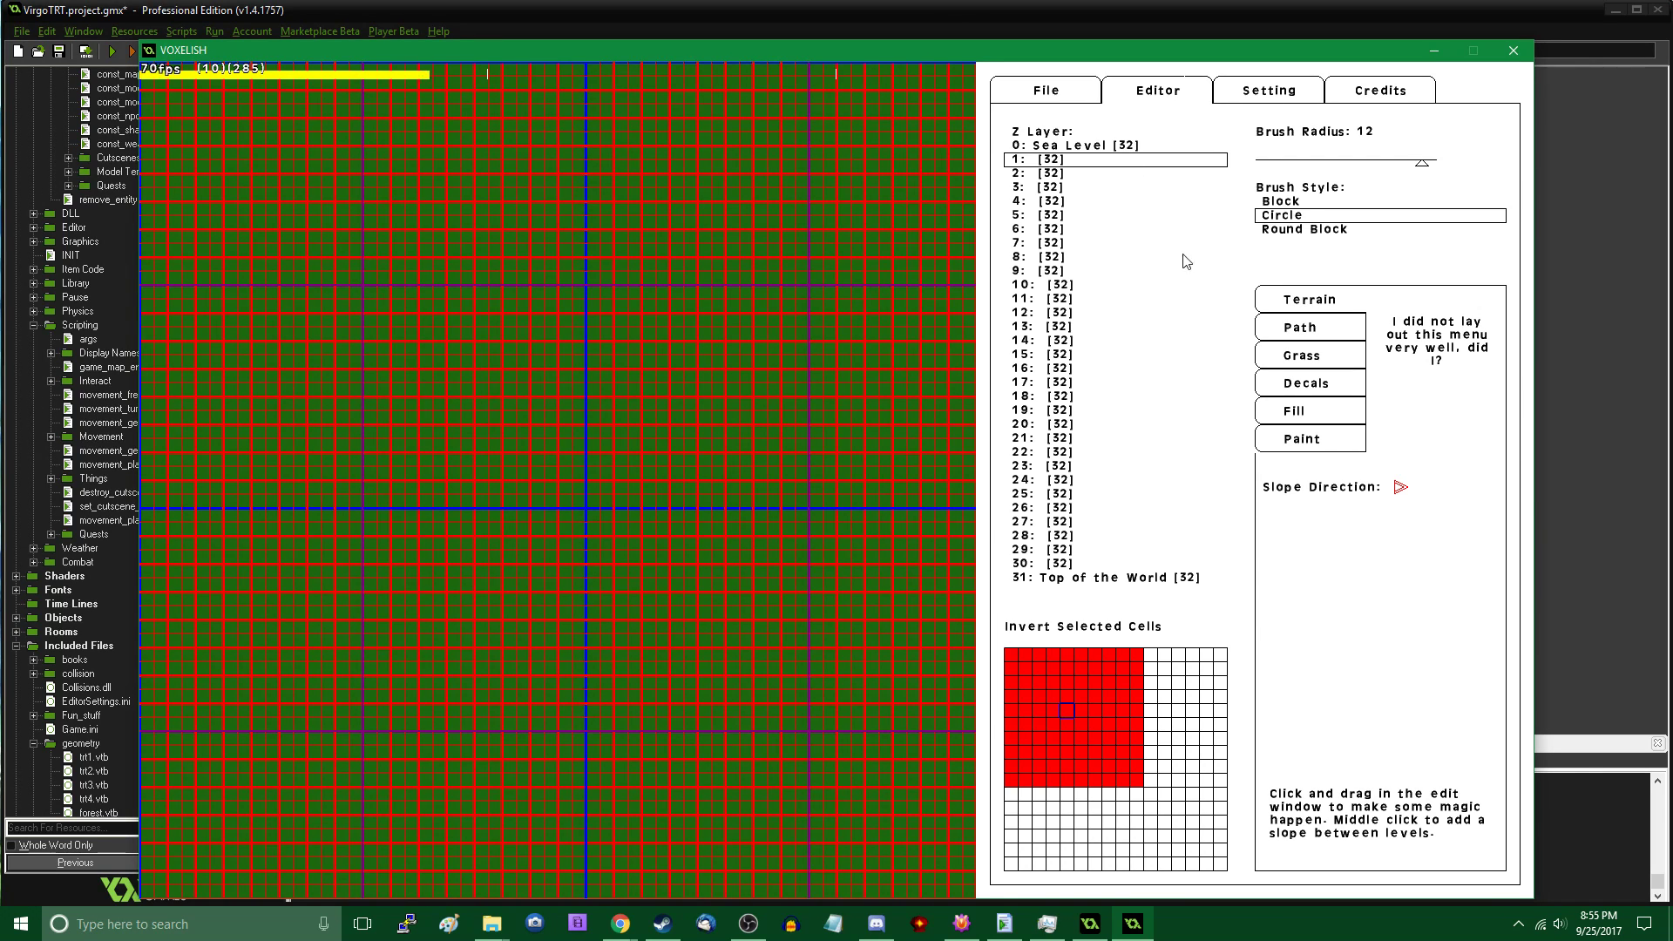
Paint a rounded path patch about 10 by 13 tiles near the map's centre on layer 1, using brush radius 3
left_click(1309, 338)
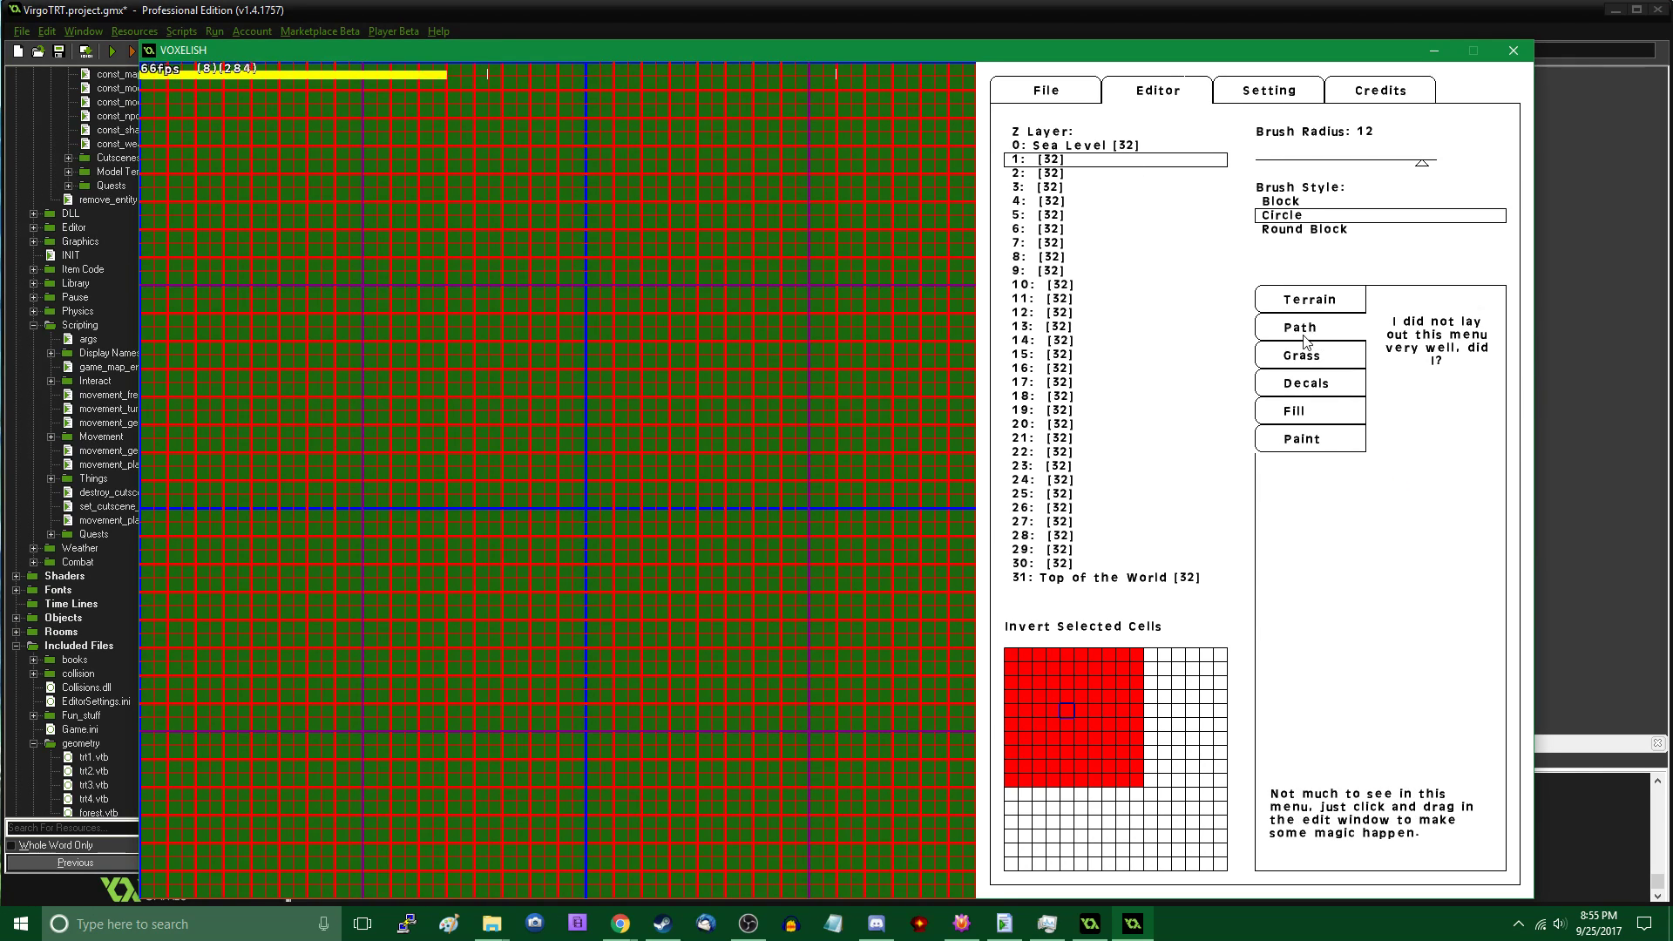
left_click_drag(1323, 161, 1296, 162)
mouse_move(620, 315)
left_mouse_down()
mouse_move(664, 562)
mouse_move(596, 301)
left_mouse_up()
mouse_move(596, 301)
right_mouse_down()
mouse_move(724, 383)
mouse_move(454, 489)
mouse_move(572, 390)
mouse_move(781, 465)
right_mouse_up()
mouse_move(637, 307)
left_mouse_down()
mouse_move(636, 432)
mouse_move(650, 370)
mouse_move(614, 389)
left_mouse_up()
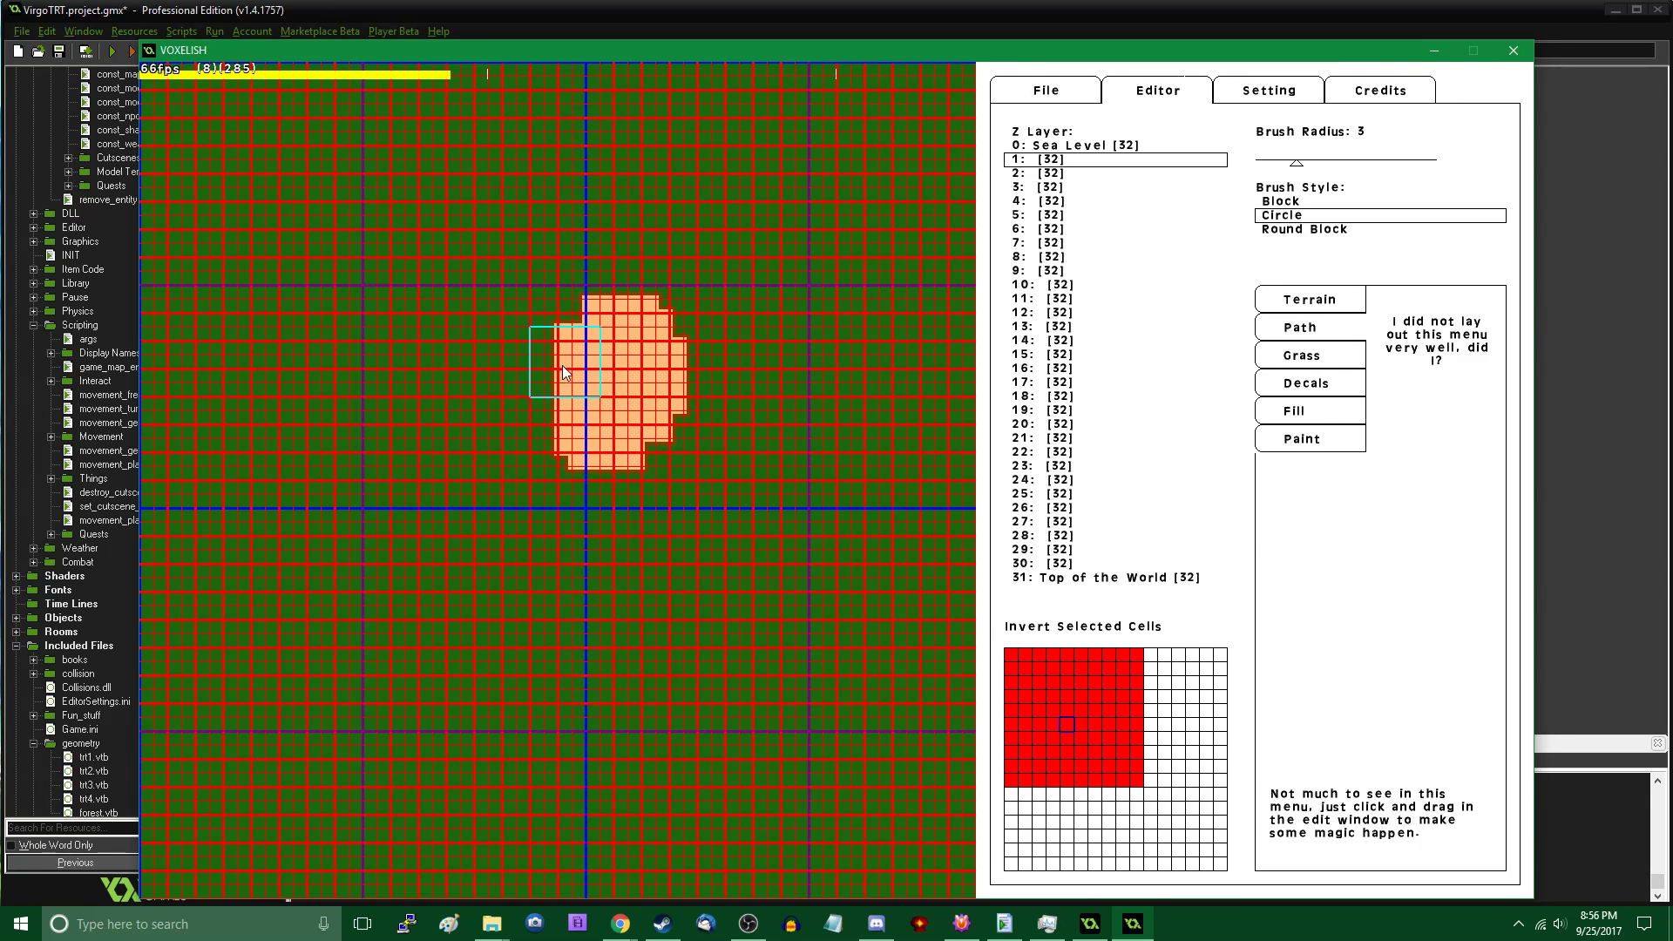
Use the Terrain tool on layer 1 to start reshaping the cliff outline inward from the map's west edge
key("Up")
key("Up")
key("Down")
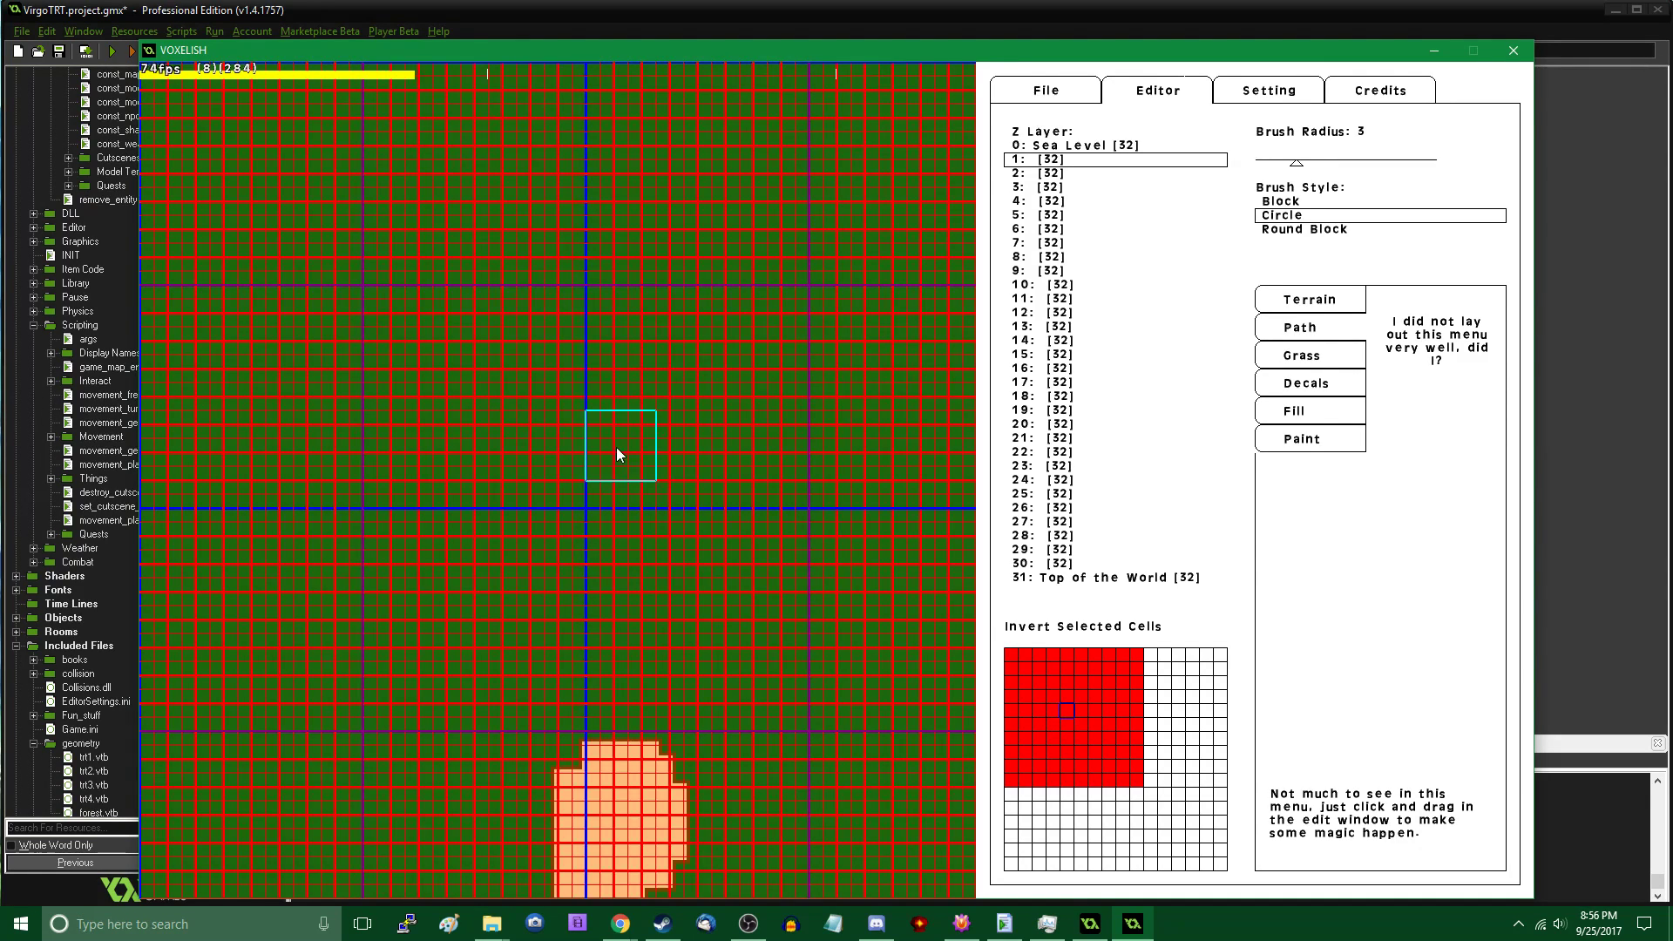
key("Down")
key("Left")
key("Left")
key("Left")
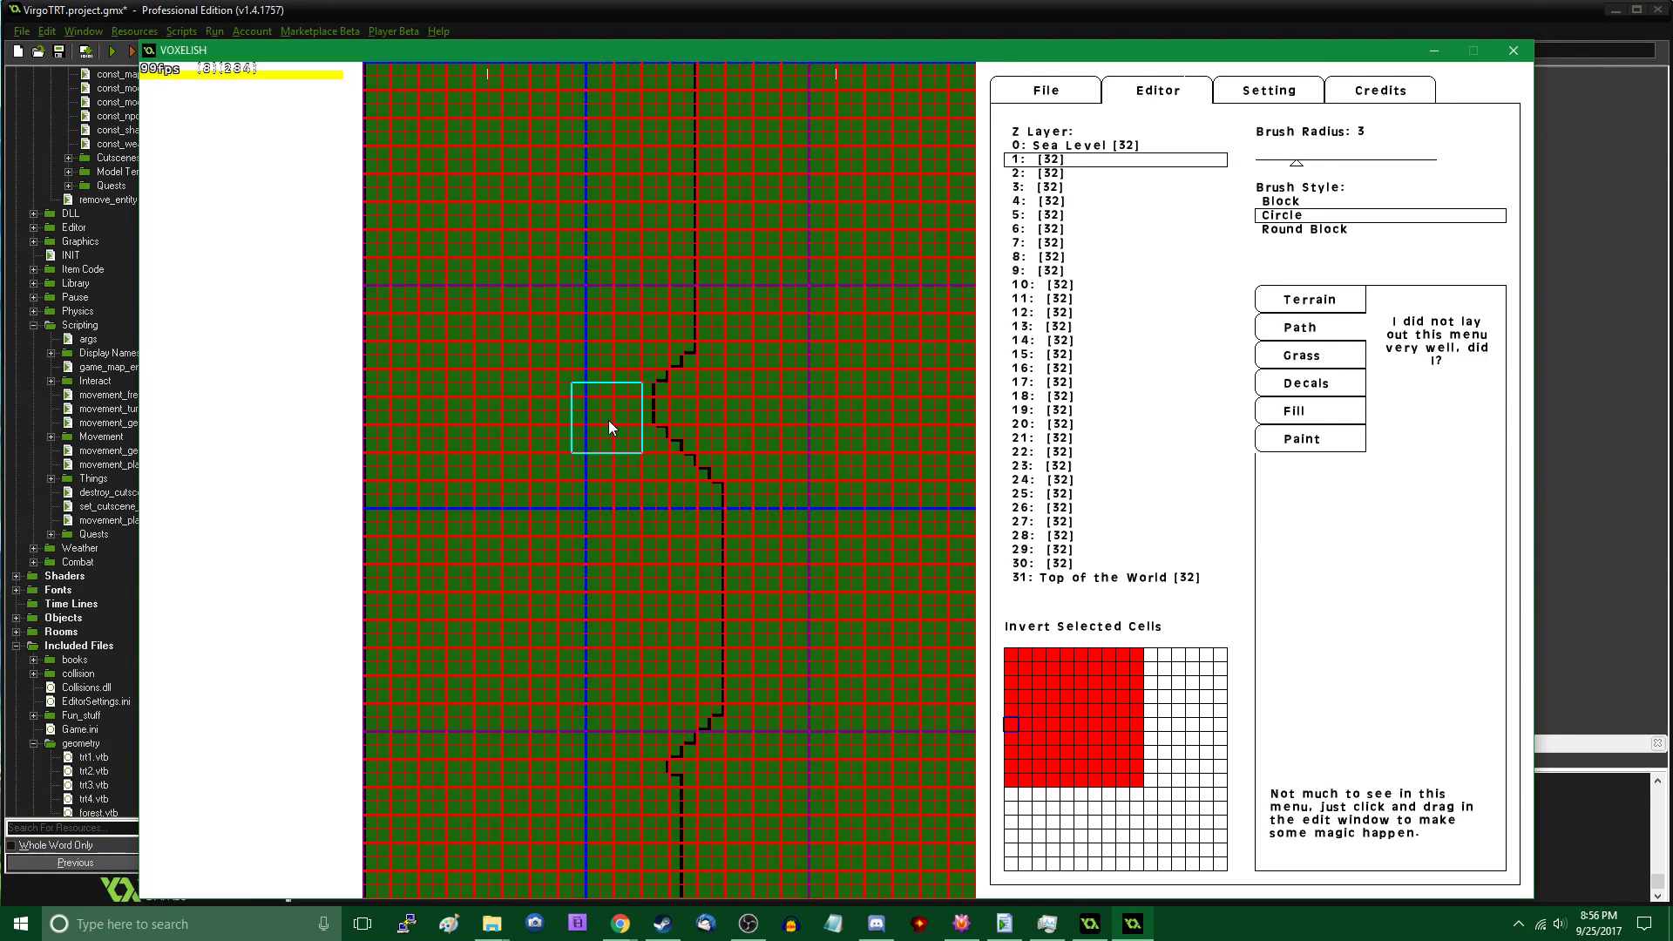
key("Right")
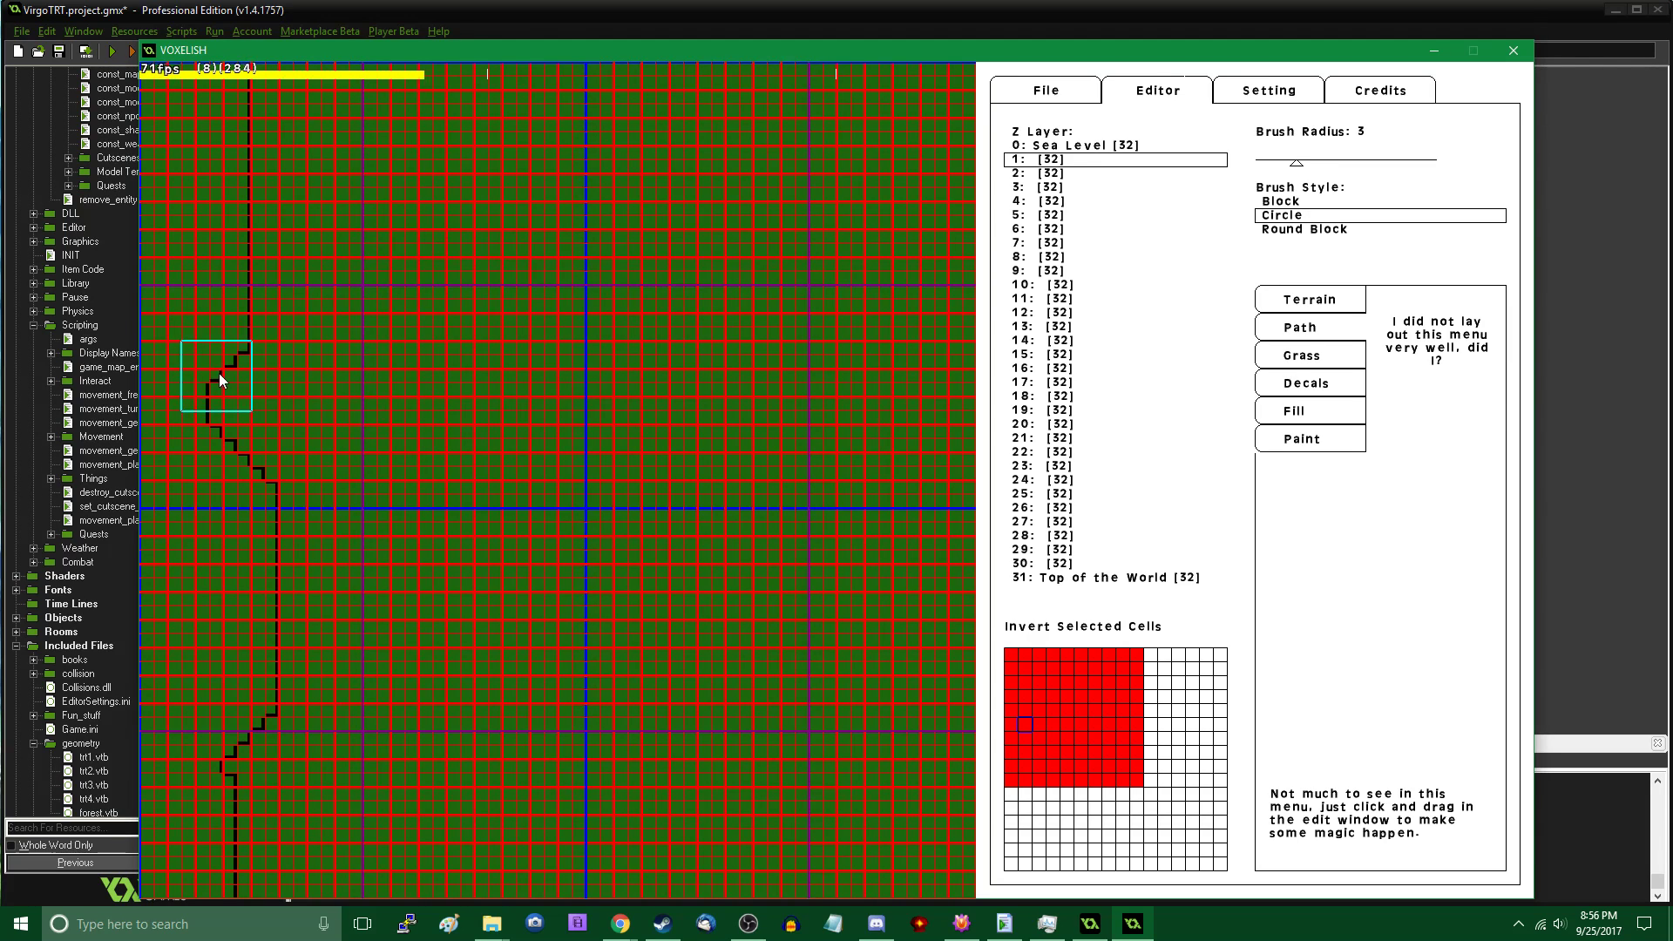
left_click(1322, 305)
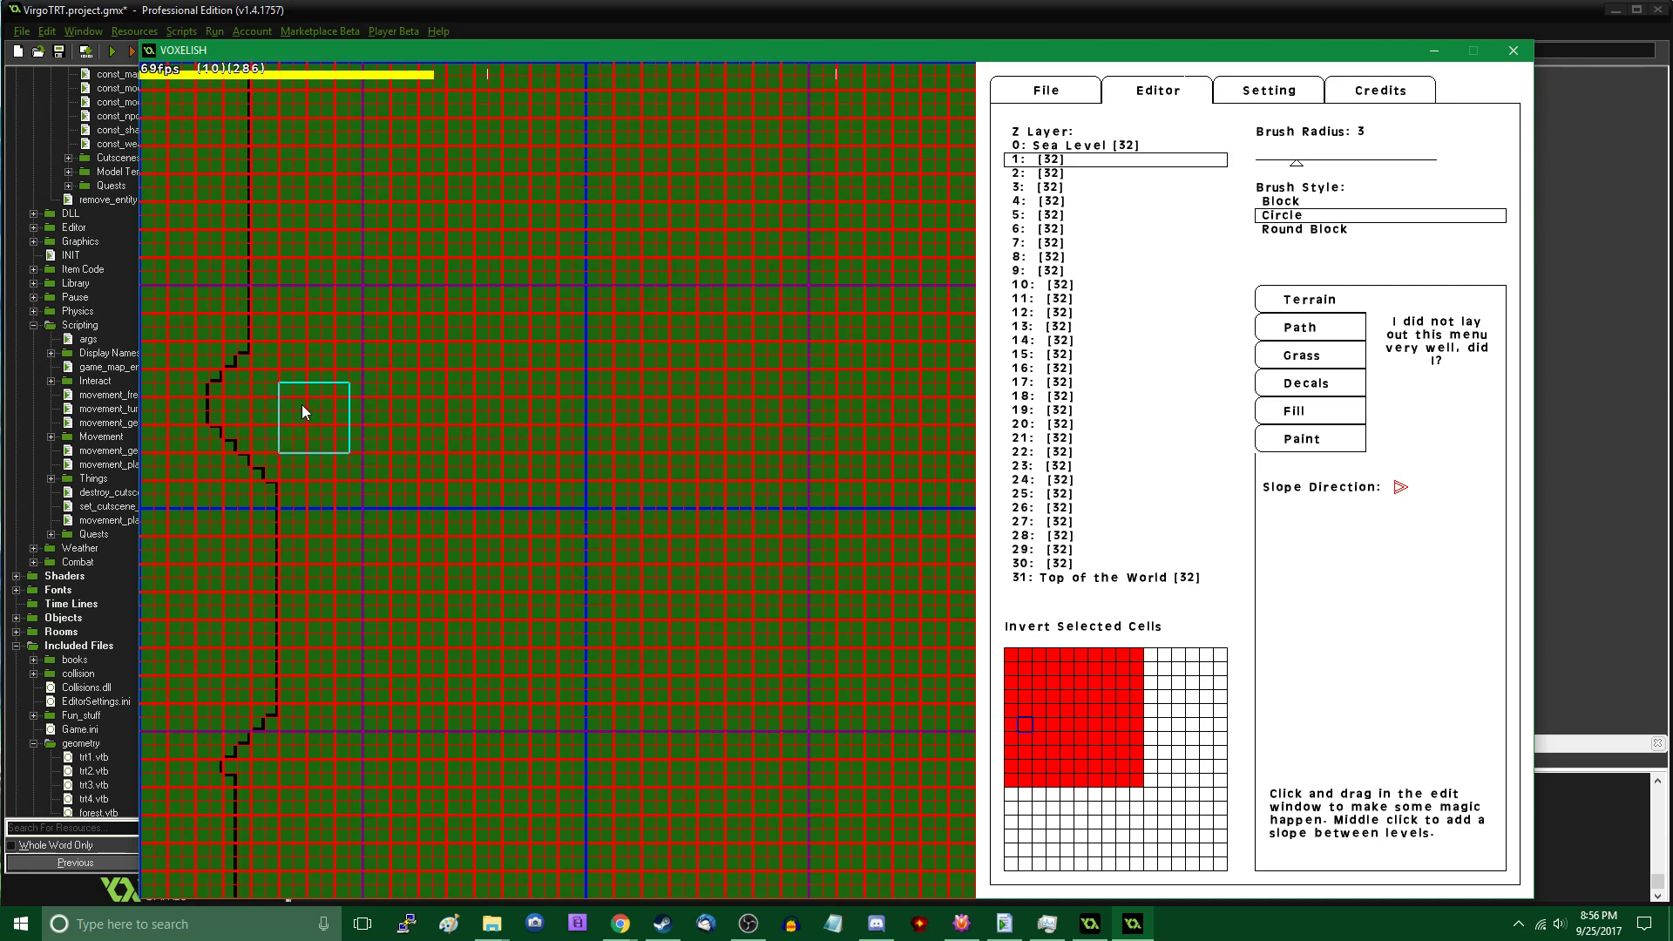
key("Left")
mouse_move(336, 463)
left_mouse_down()
mouse_move(631, 373)
mouse_move(736, 258)
left_mouse_up()
mouse_move(625, 459)
left_mouse_down()
mouse_move(809, 399)
mouse_move(718, 657)
mouse_move(783, 437)
left_mouse_up()
Extend the northern part of the western cliff terrain into a large bulge toward the map's interior
key("Up")
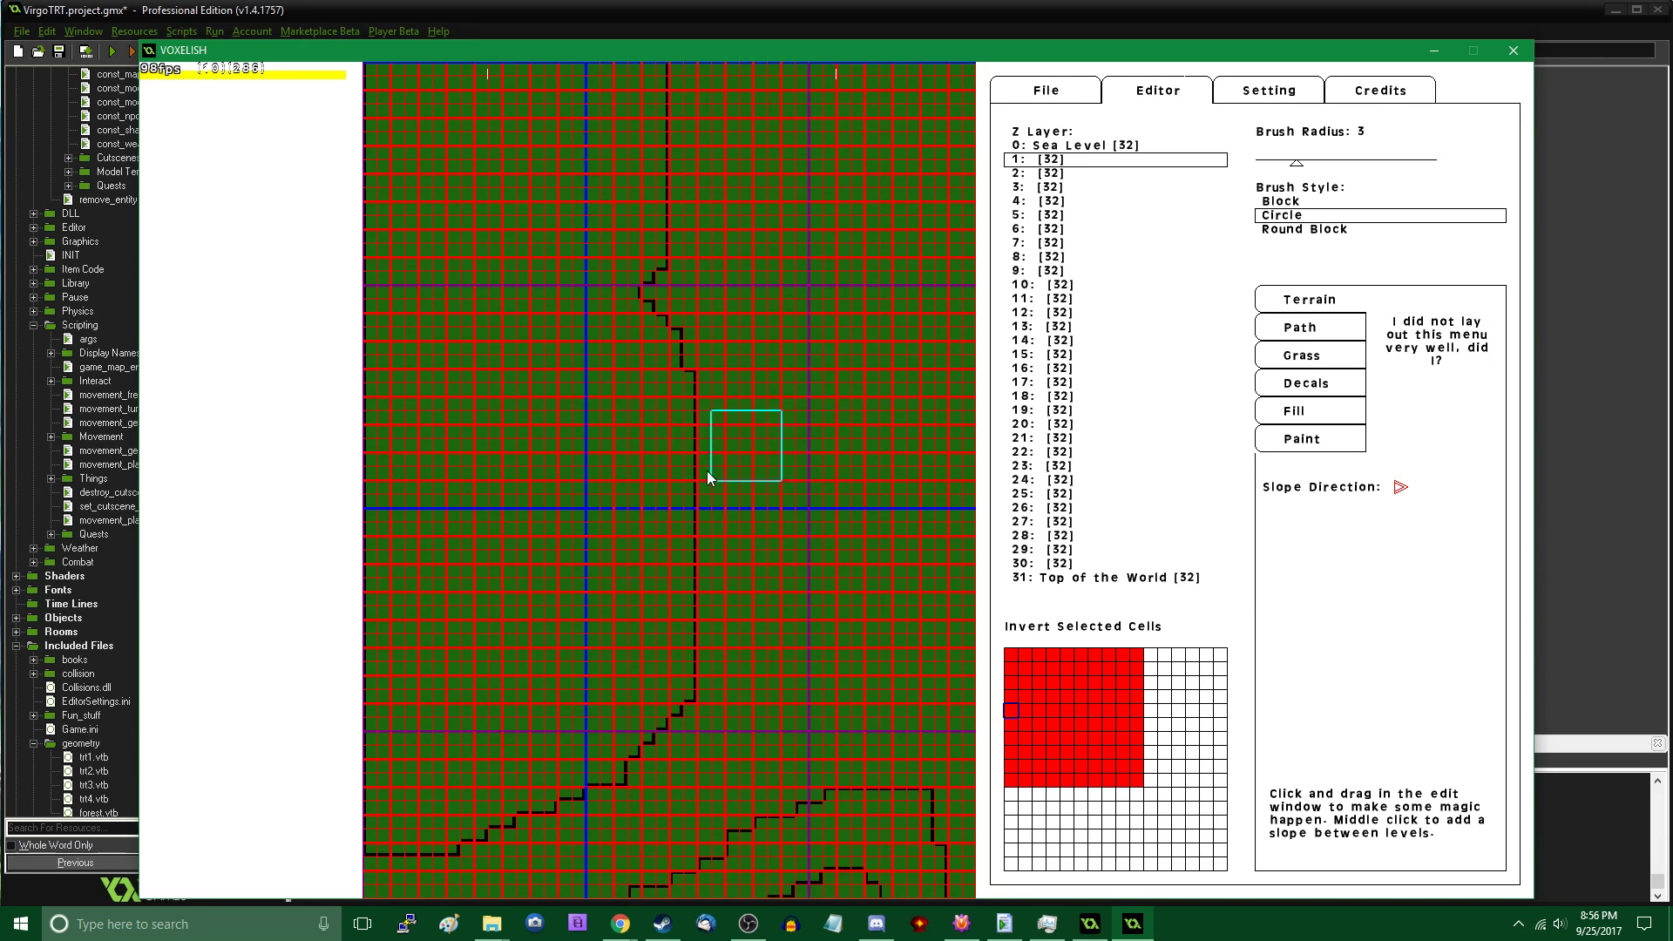
mouse_move(816, 793)
left_mouse_down()
mouse_move(859, 598)
mouse_move(847, 467)
left_mouse_up()
key("Right")
mouse_move(227, 322)
left_mouse_down()
mouse_move(494, 305)
mouse_move(573, 385)
left_mouse_up()
mouse_move(619, 266)
left_mouse_down()
mouse_move(618, 426)
mouse_move(578, 606)
mouse_move(347, 279)
mouse_move(213, 185)
mouse_move(240, 541)
left_mouse_up()
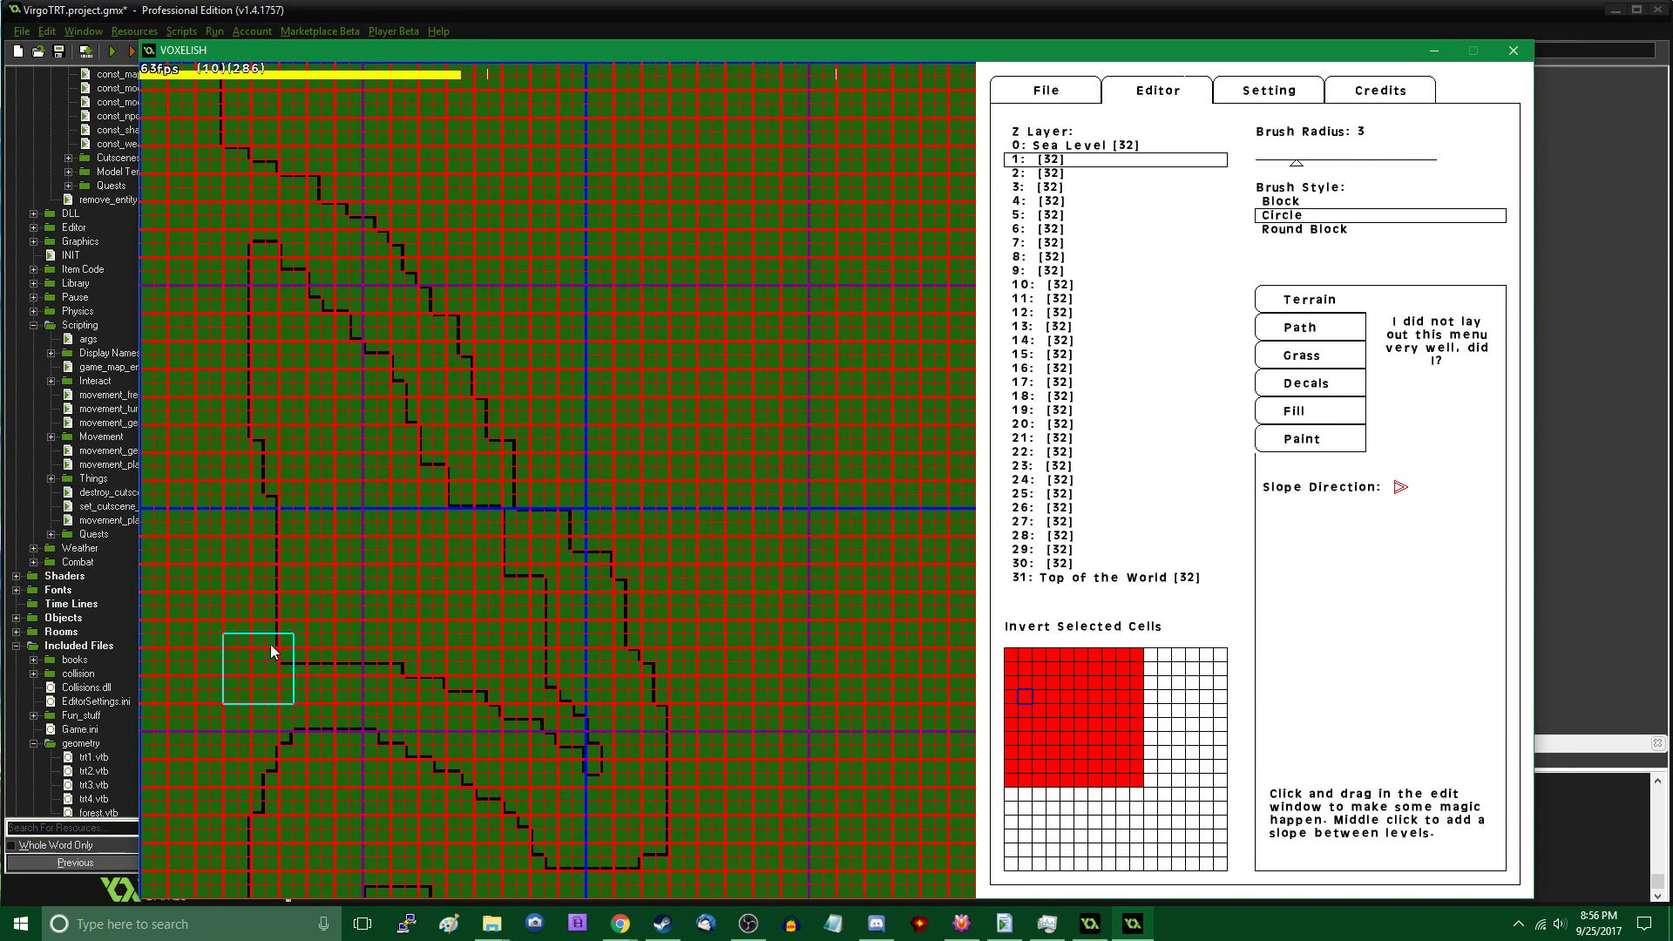
mouse_move(271, 646)
left_mouse_down()
mouse_move(246, 233)
mouse_move(288, 655)
mouse_move(357, 360)
mouse_move(401, 674)
mouse_move(515, 640)
mouse_move(594, 745)
left_mouse_up()
Widen and fill the southern part of the western cliff terrain and shape the winding gap between the two bulges
key("Down")
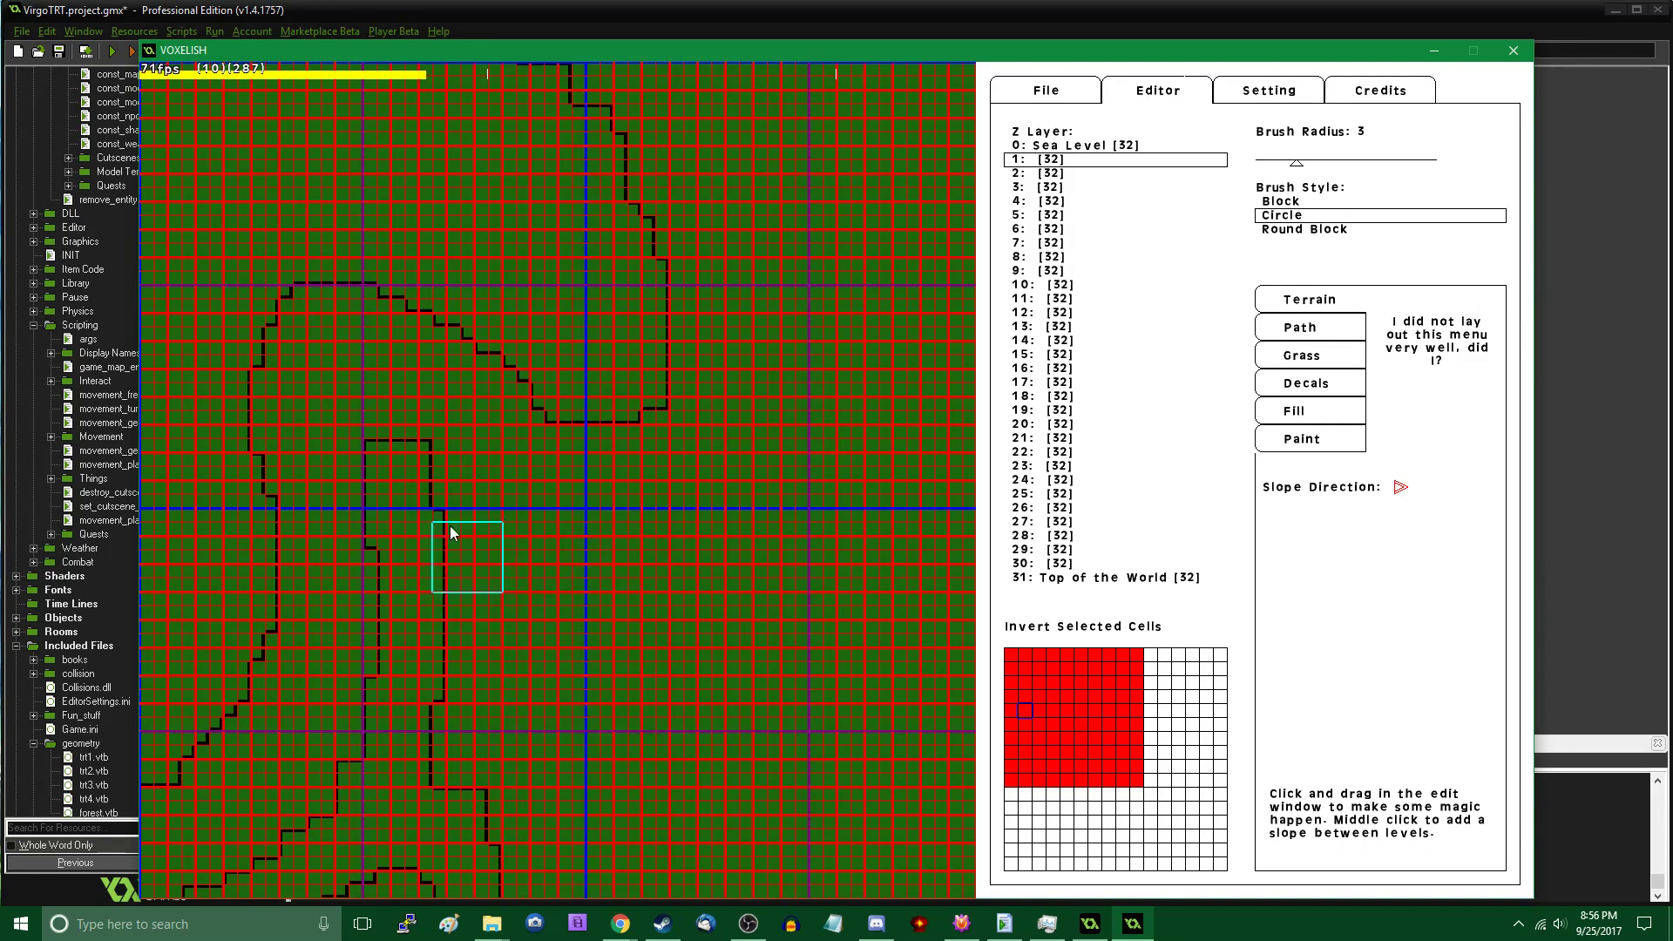
mouse_move(449, 525)
left_mouse_down()
mouse_move(526, 529)
mouse_move(542, 591)
left_mouse_up()
key("Down")
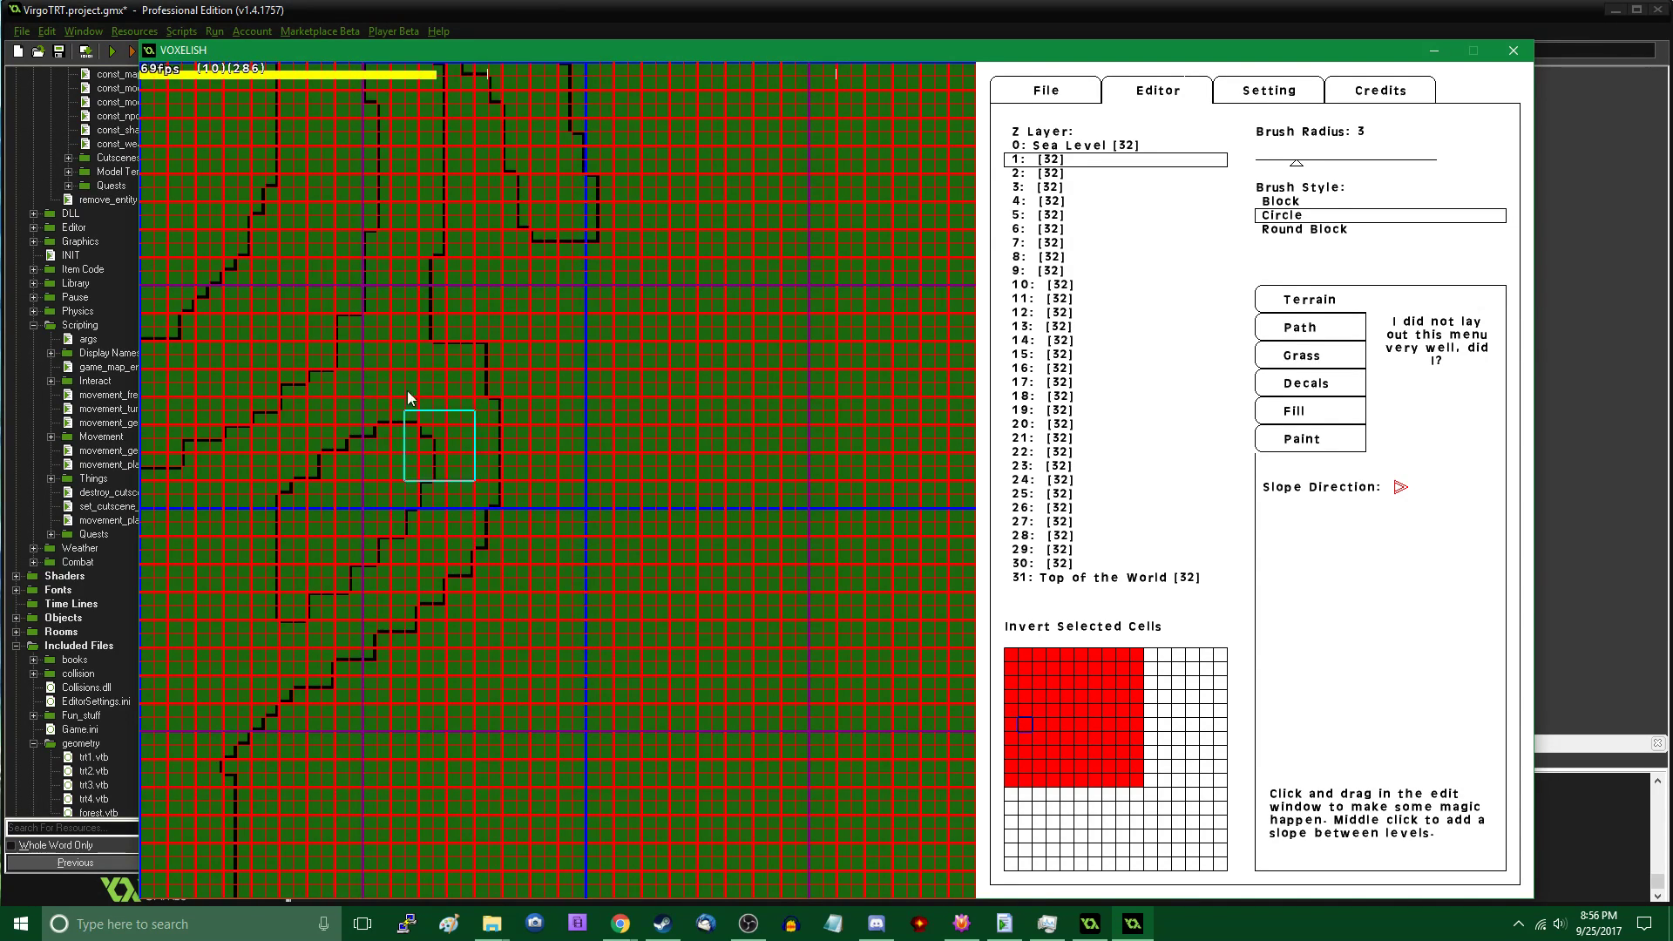
key("Up")
key("Down")
mouse_move(527, 232)
left_mouse_down()
mouse_move(482, 540)
mouse_move(417, 430)
mouse_move(547, 412)
mouse_move(475, 424)
left_mouse_up()
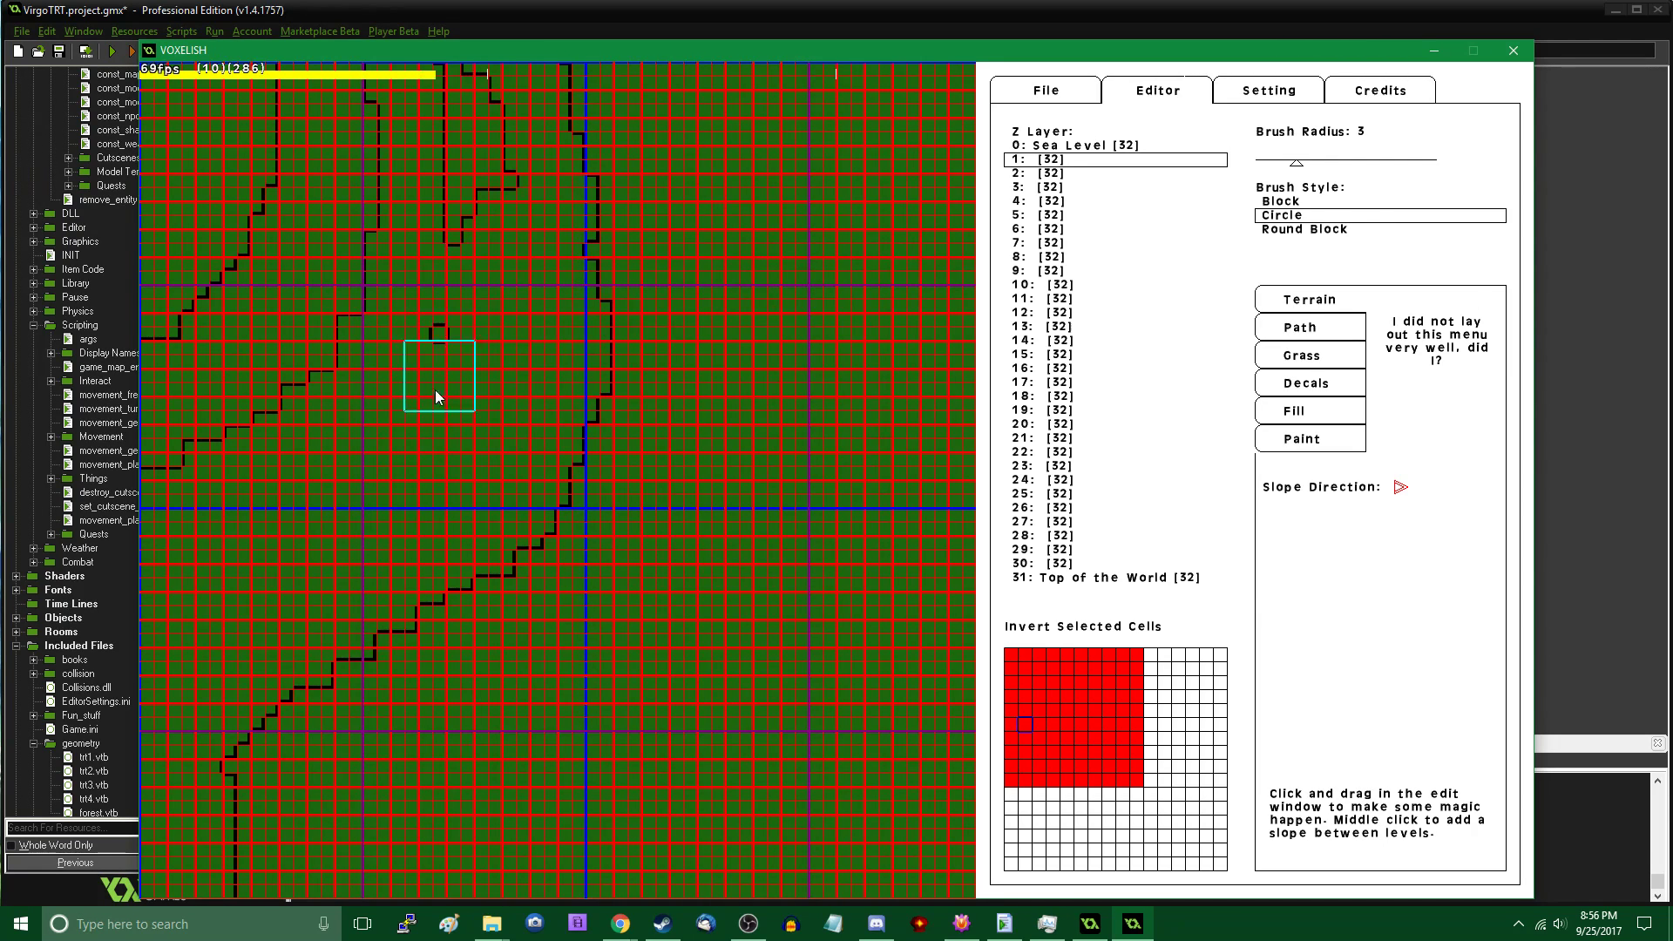
key("Up")
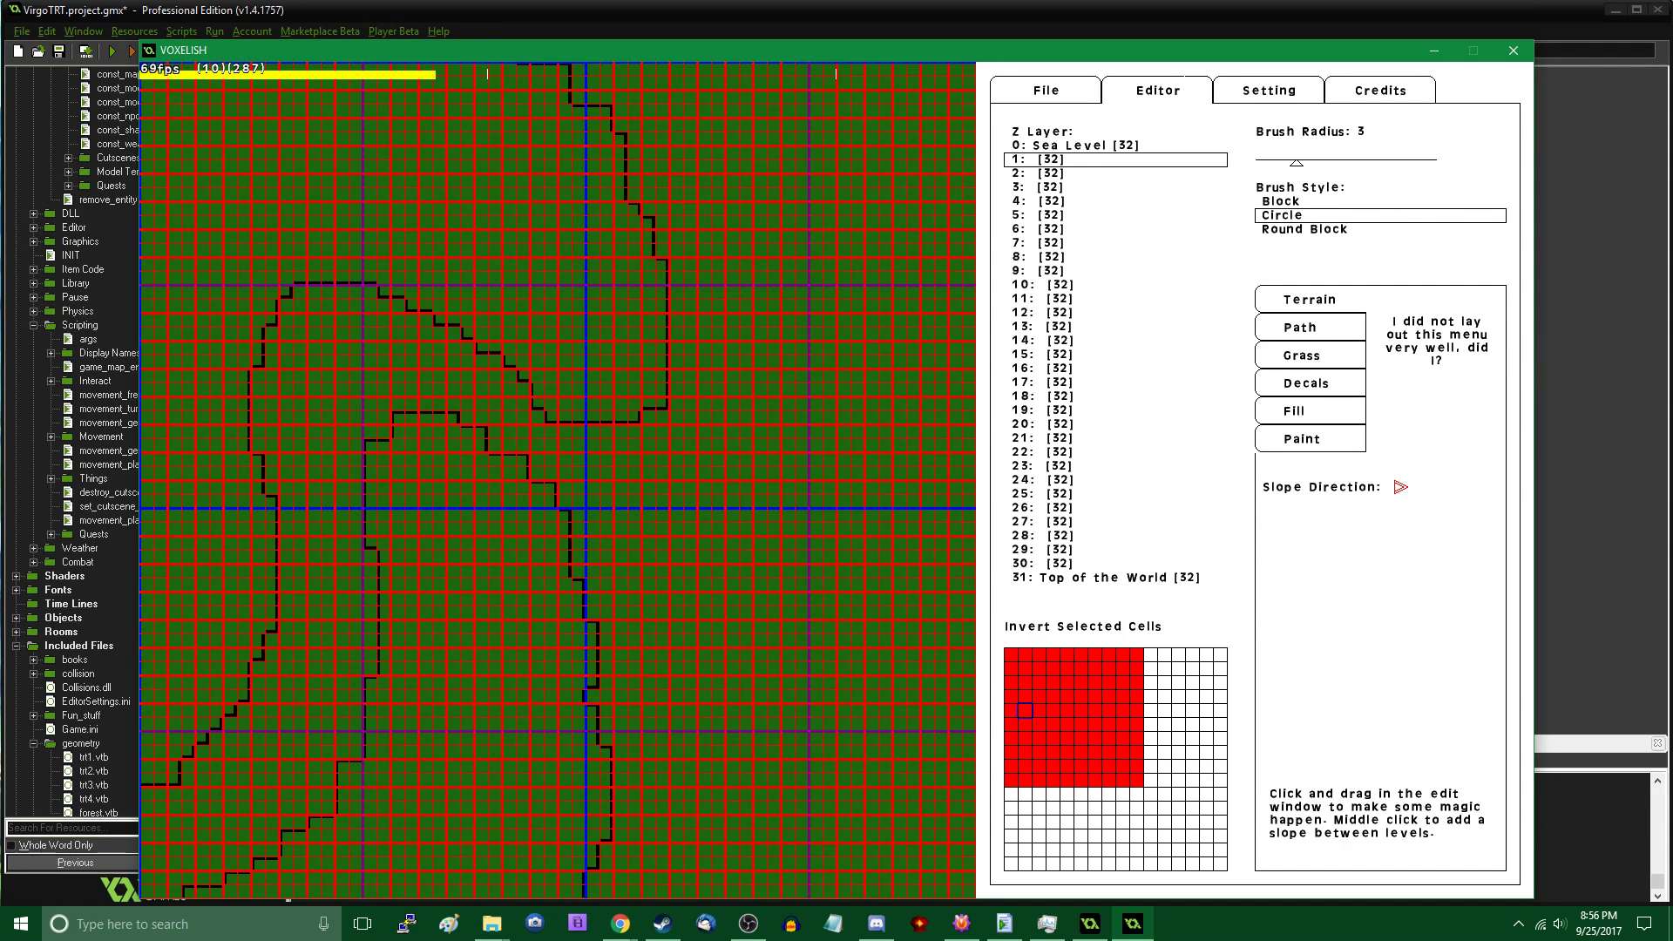
left_click_drag(485, 432, 596, 475)
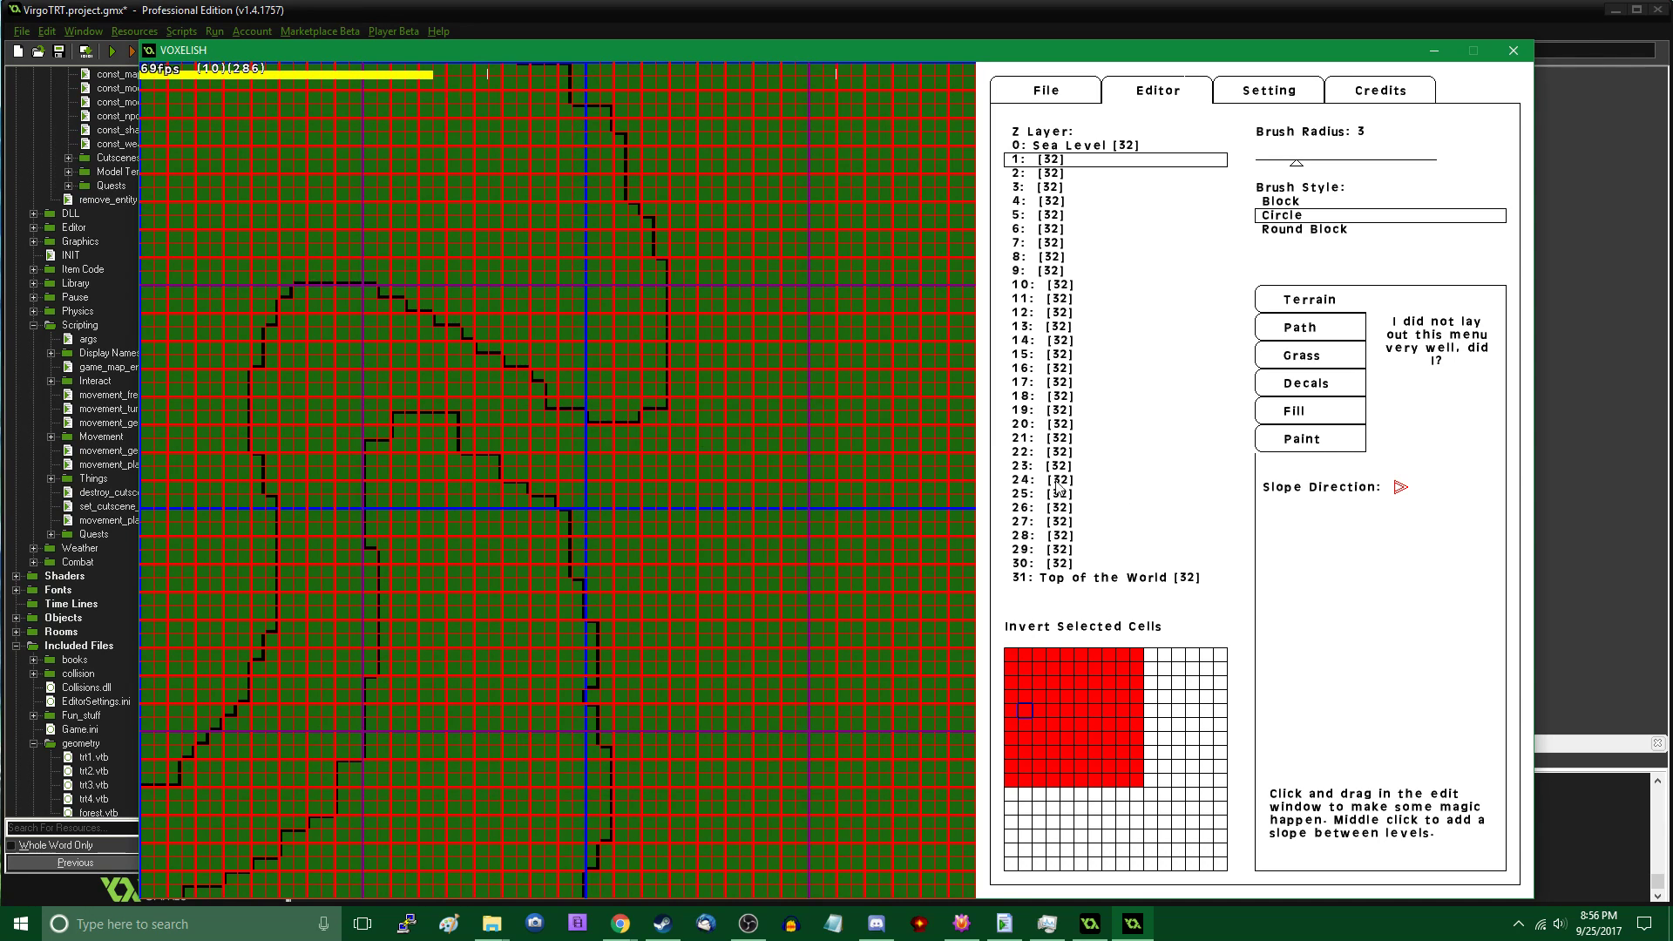
key("Up")
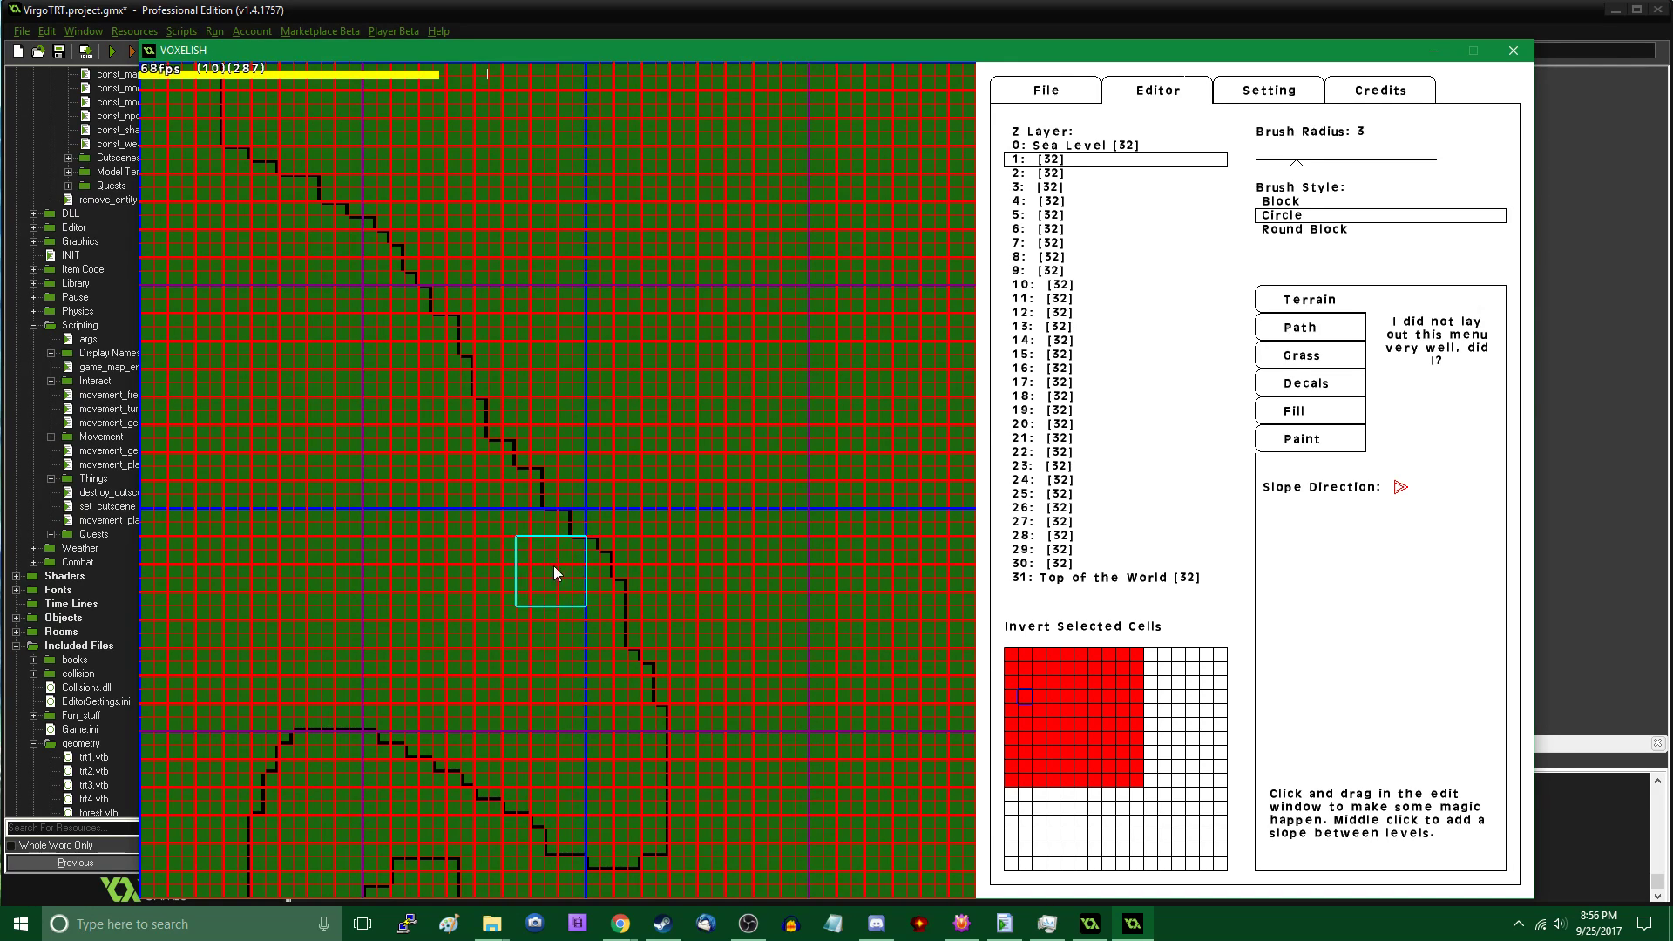
Fill a large round area over and around the central path patch with the second tree decal, using the radius 3 circle brush on layer 1
key("Right")
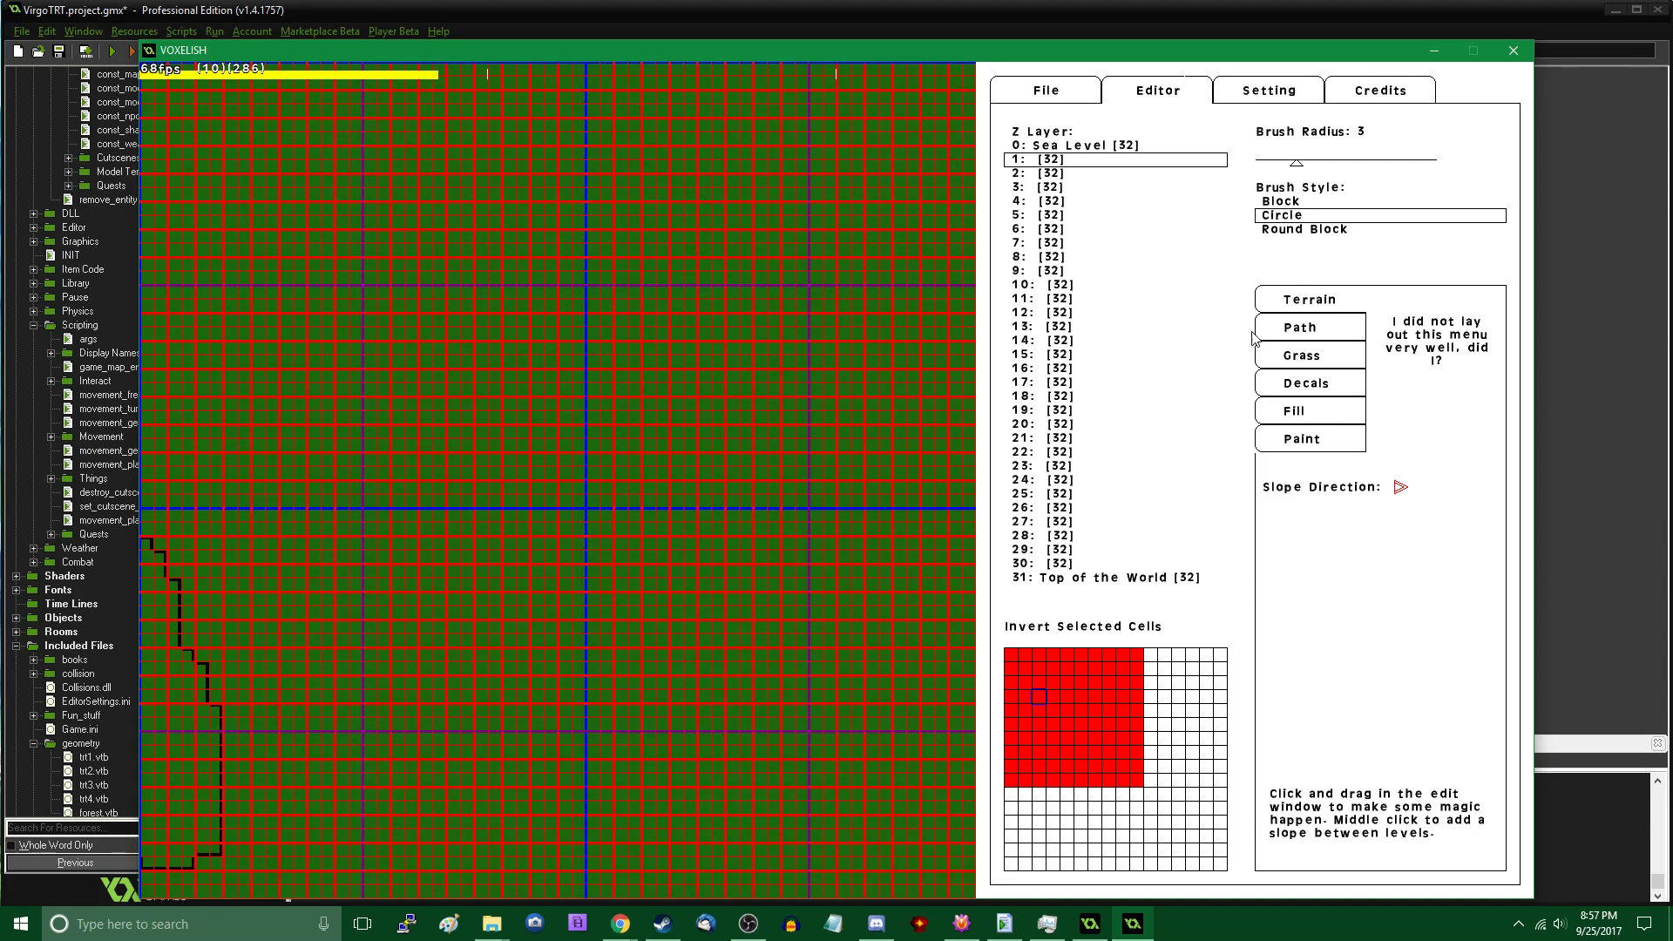
key("Right")
key("Right")
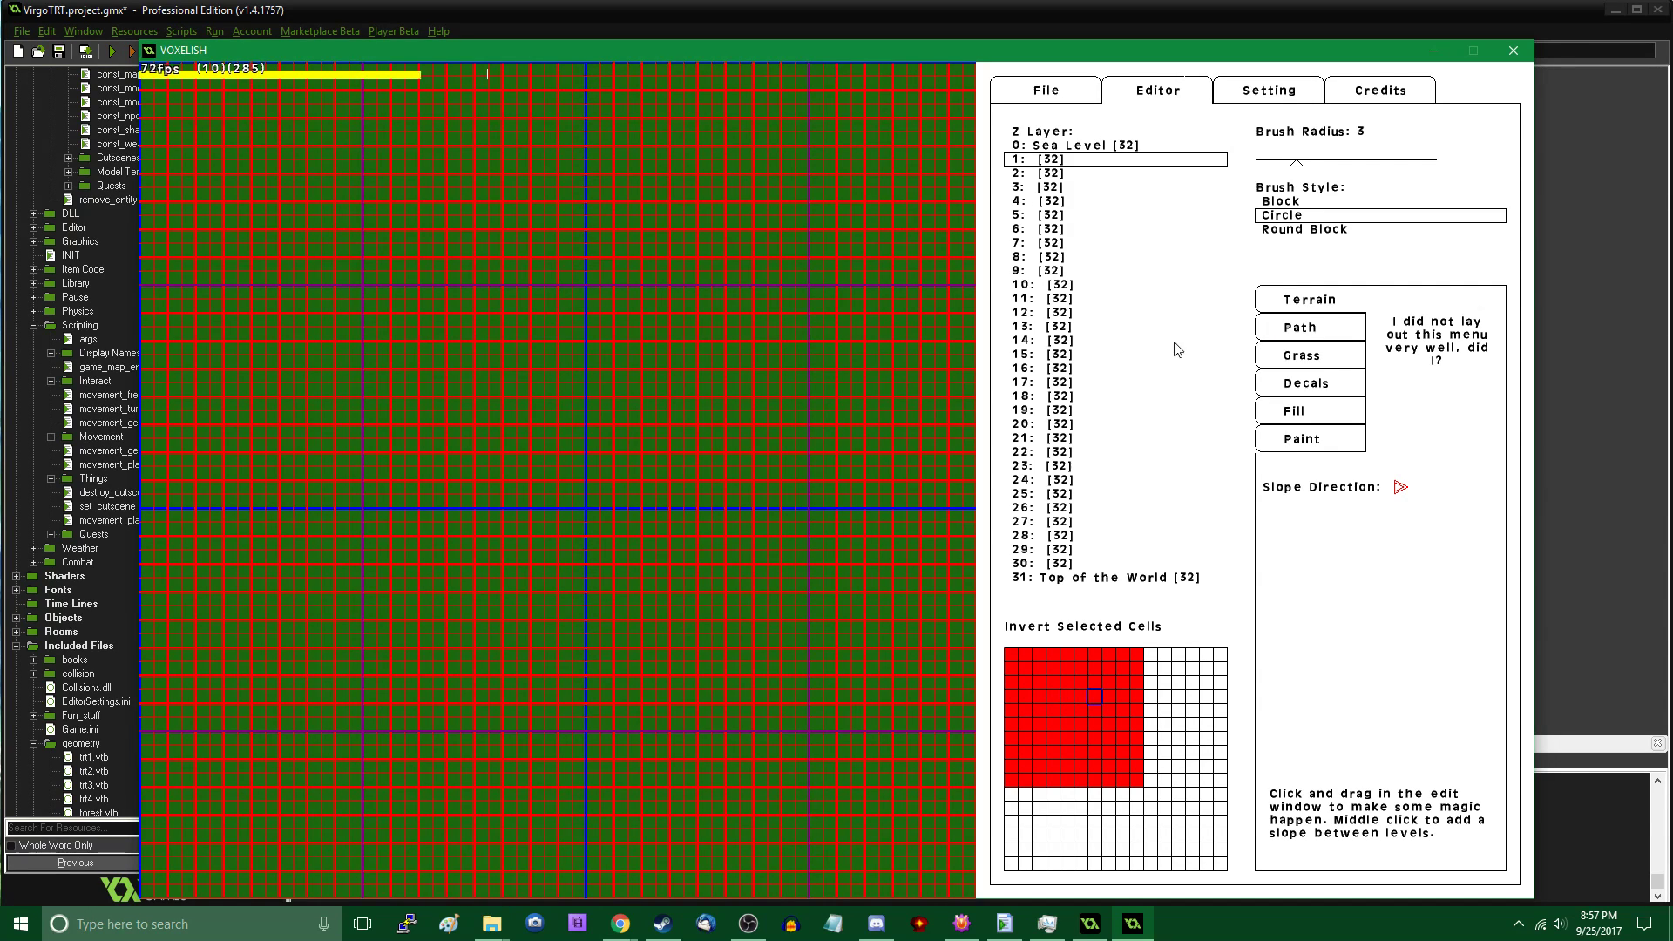
key("Right")
key("Right")
key("Down")
key("Left")
key("Left")
key("Left")
key("Left")
key("Left")
key("Down")
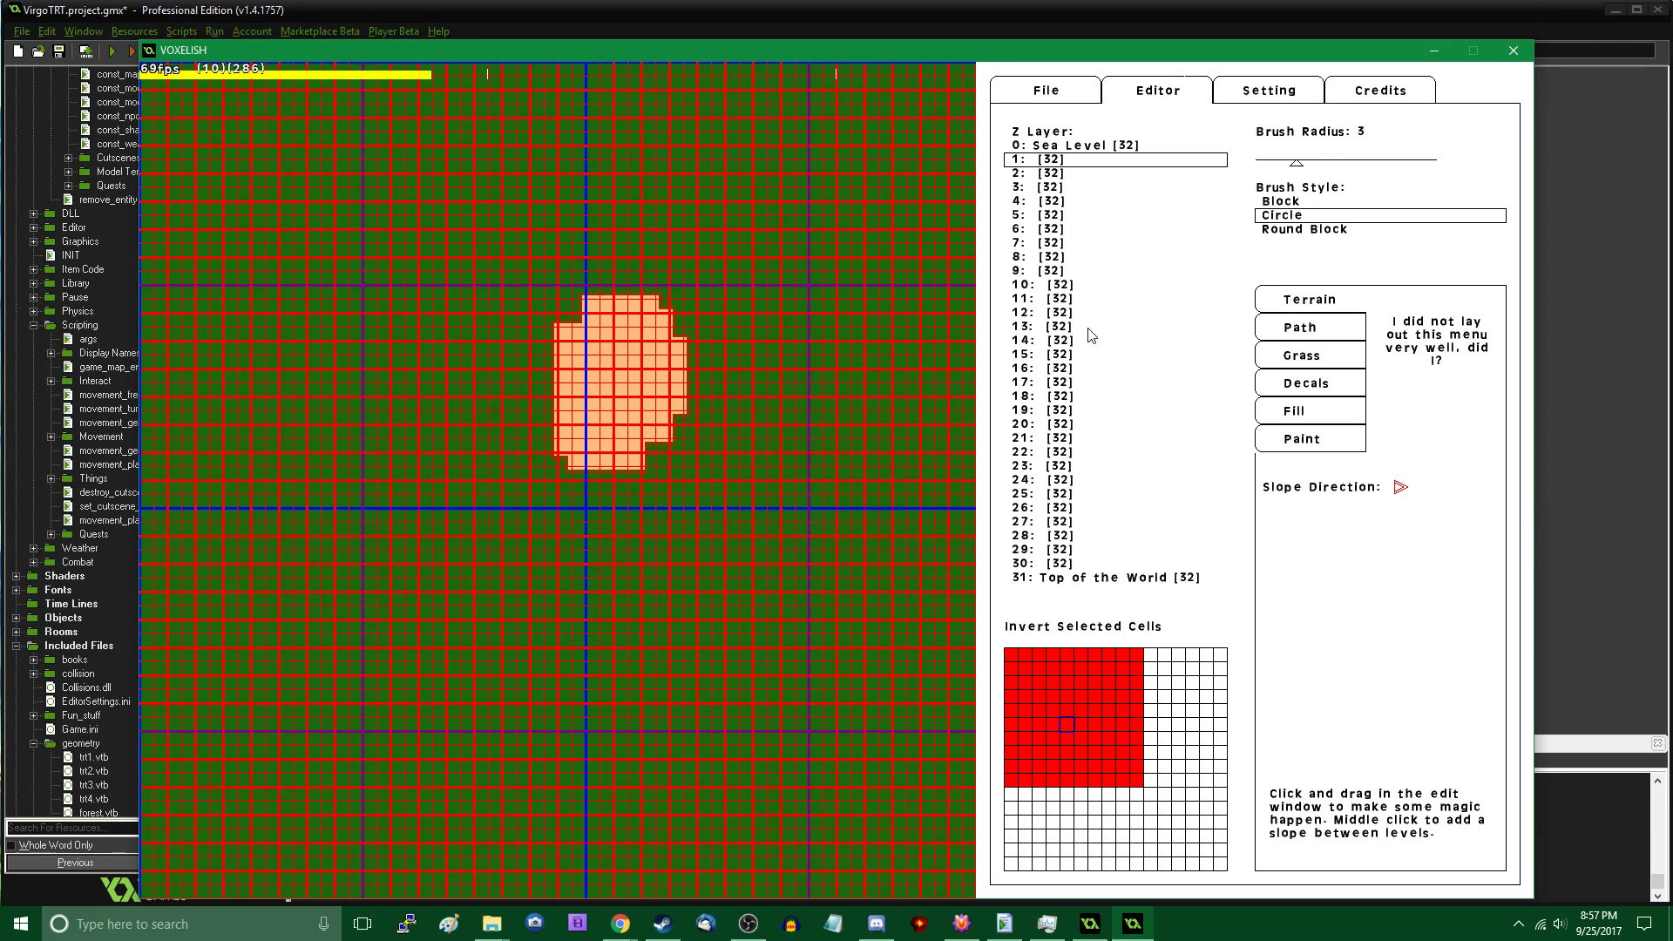
left_click(1315, 388)
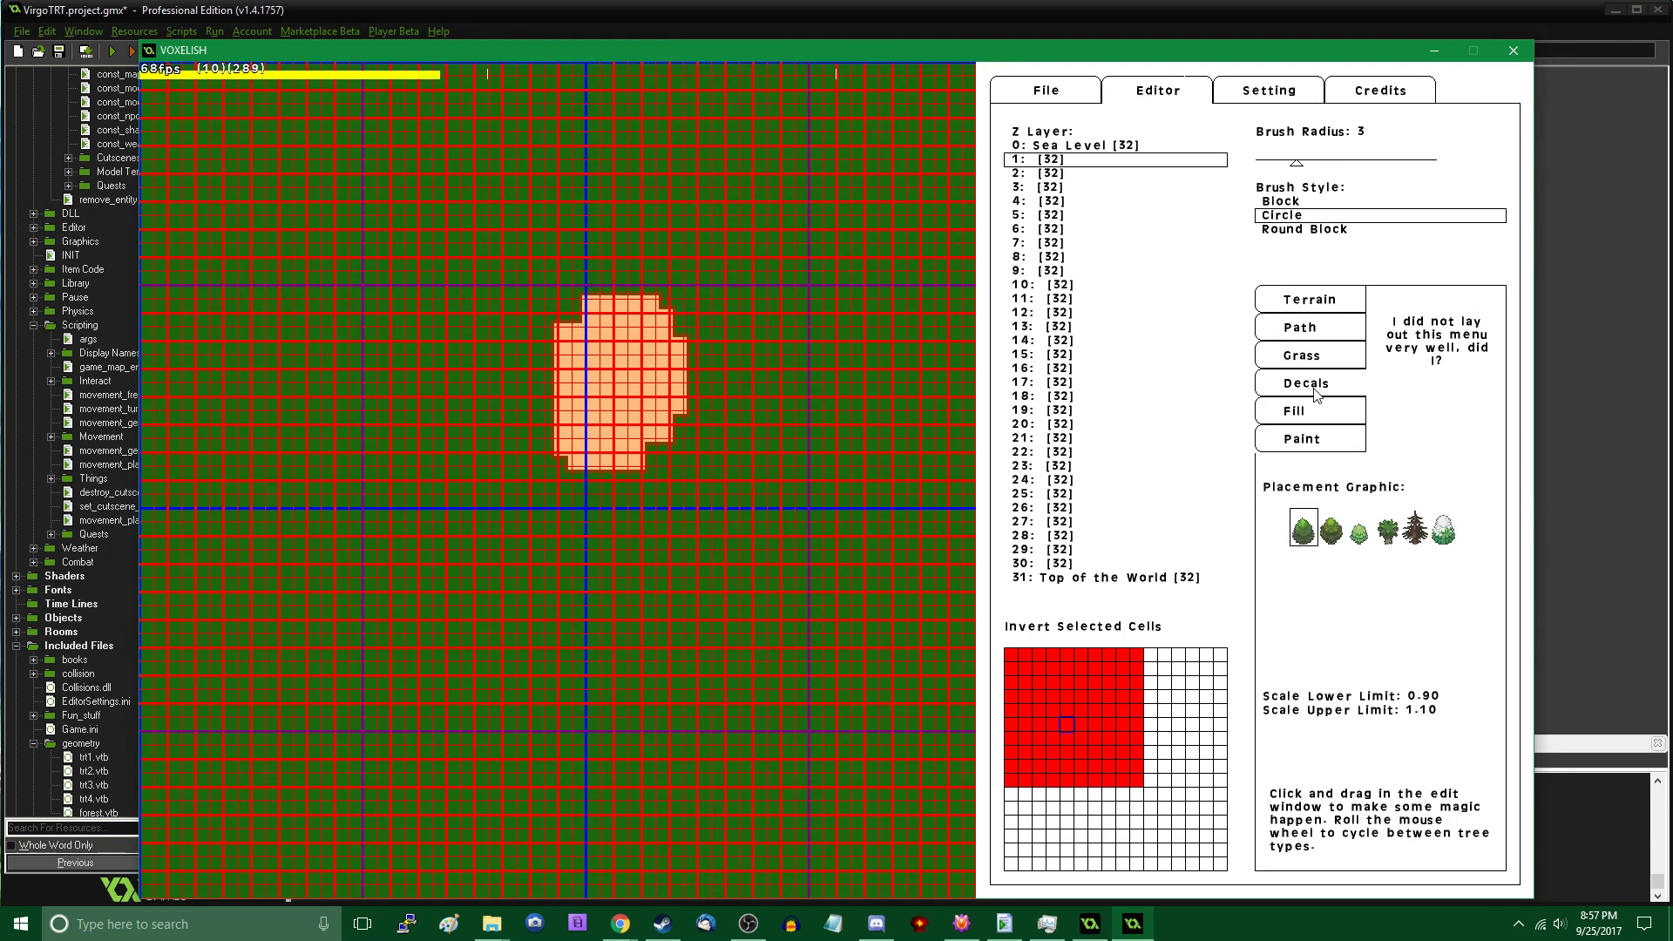
left_click(1331, 530)
key("Up")
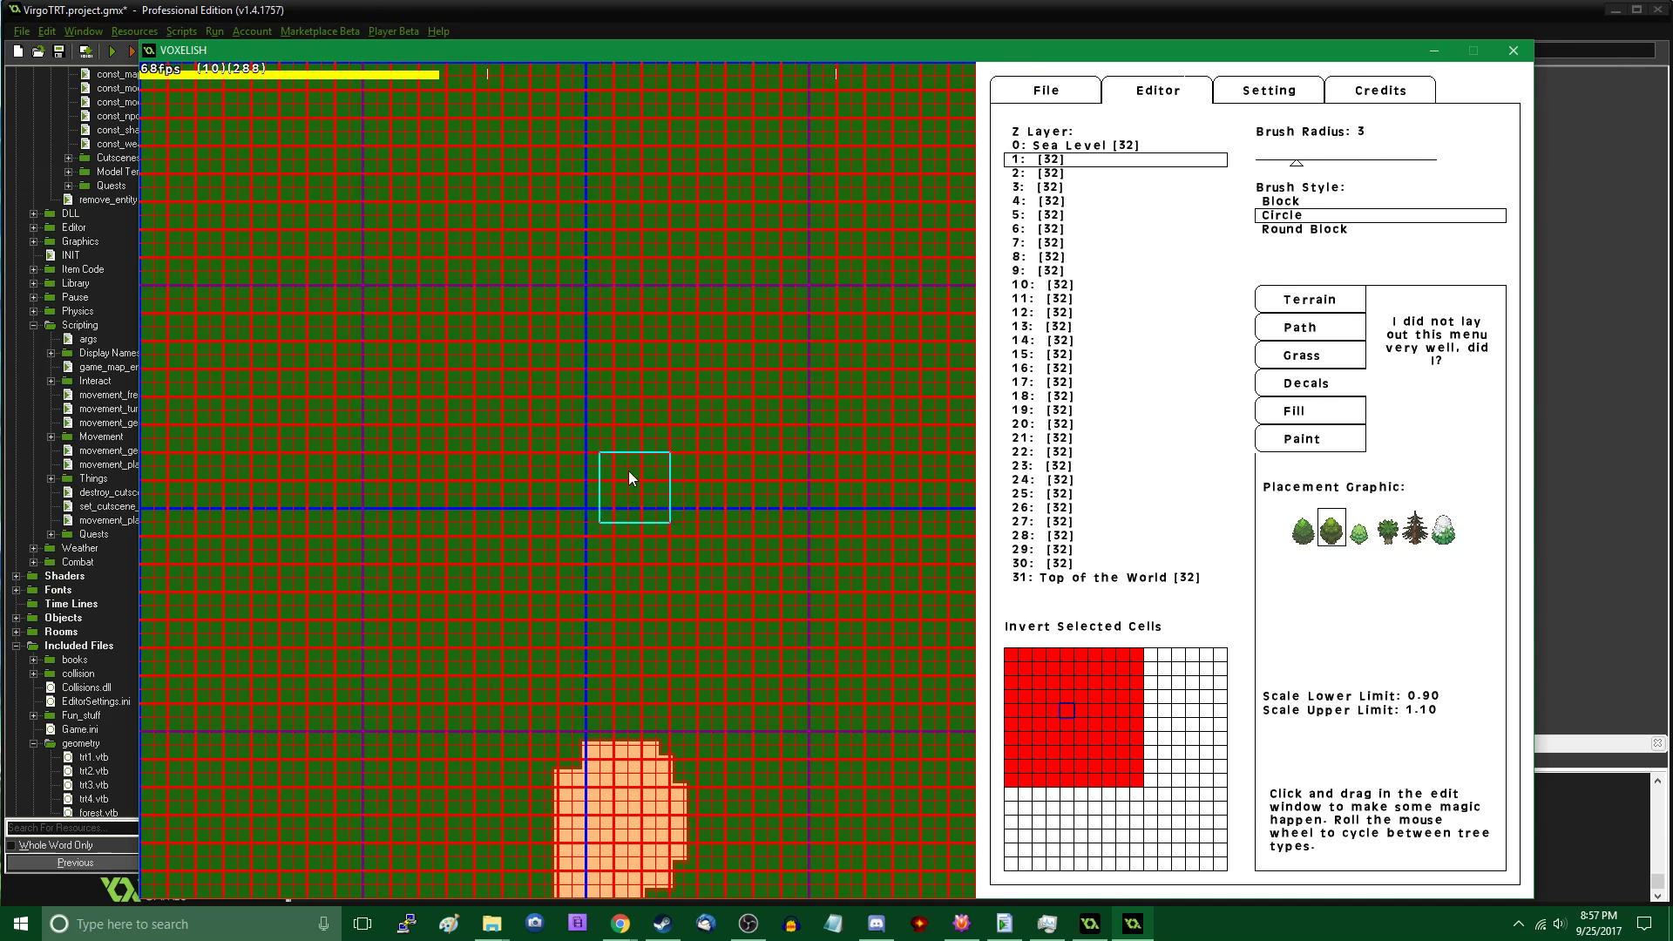
key("Down")
key("Down")
mouse_move(612, 242)
left_mouse_down()
mouse_move(512, 253)
mouse_move(510, 348)
mouse_move(572, 249)
mouse_move(488, 557)
mouse_move(566, 488)
mouse_move(675, 475)
mouse_move(736, 364)
mouse_move(602, 606)
mouse_move(720, 216)
mouse_move(640, 673)
mouse_move(397, 359)
mouse_move(774, 474)
mouse_move(766, 664)
mouse_move(732, 487)
mouse_move(607, 496)
left_mouse_up()
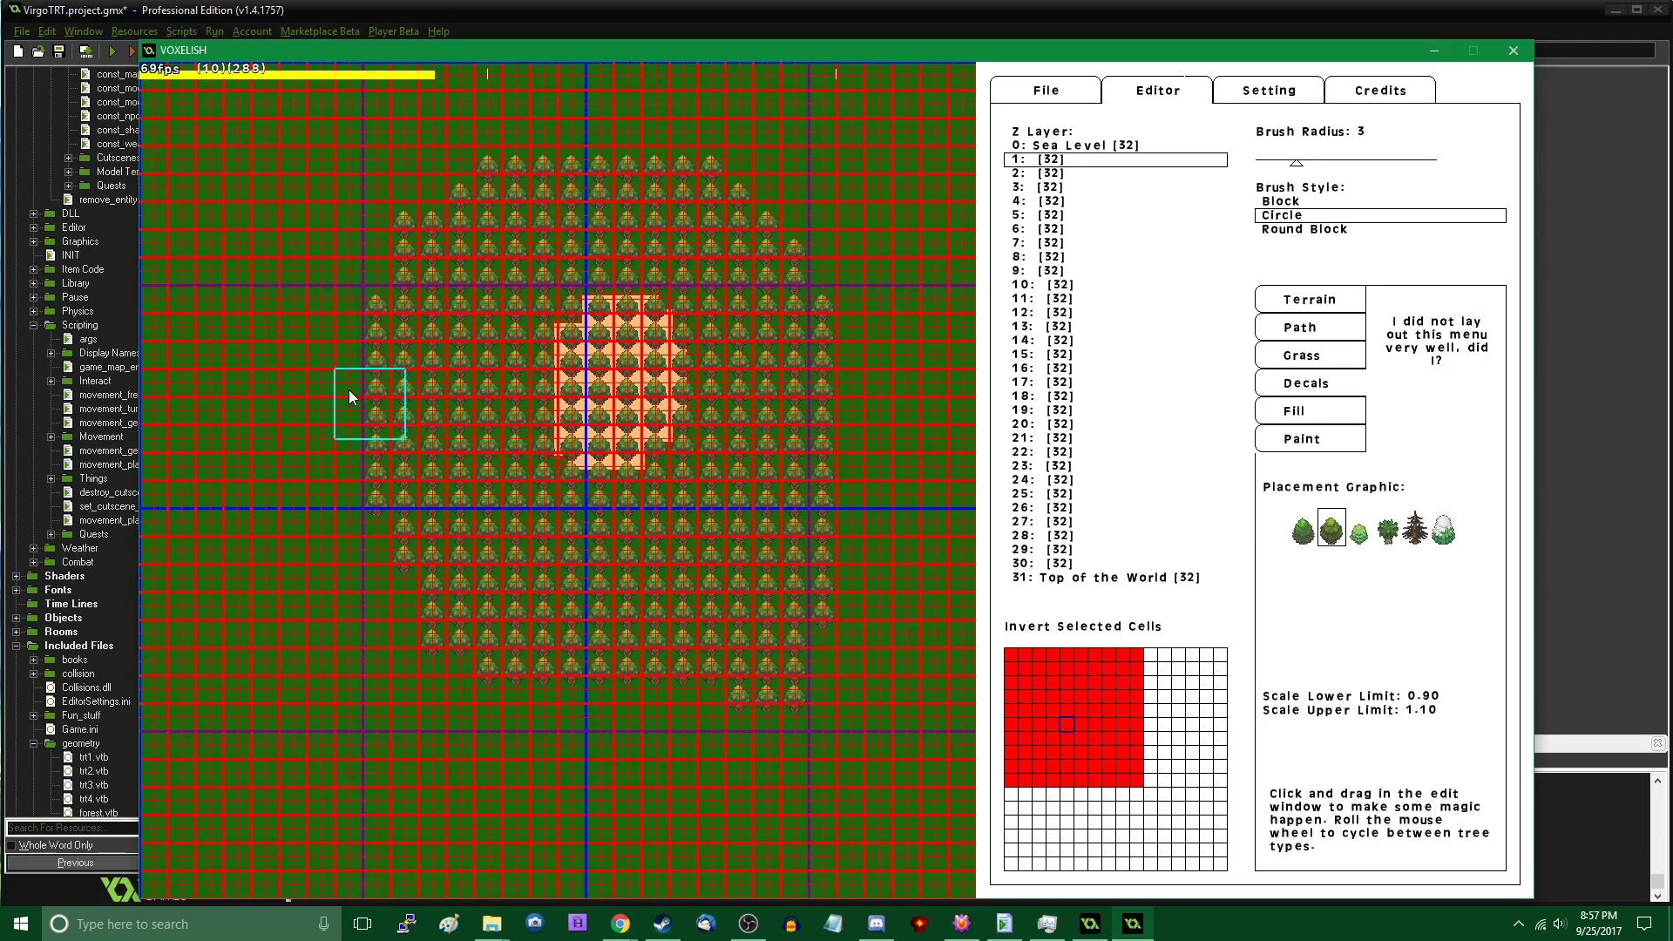
Erase the trees over the path patch, cut openings on its west, east, south and north sides, and widen the clearing inside the tree ring
mouse_move(359, 380)
right_mouse_down()
mouse_move(481, 384)
mouse_move(593, 462)
mouse_move(658, 314)
mouse_move(620, 409)
mouse_move(535, 374)
mouse_move(655, 402)
mouse_move(629, 343)
mouse_move(647, 329)
mouse_move(698, 359)
mouse_move(677, 323)
mouse_move(615, 370)
right_mouse_up()
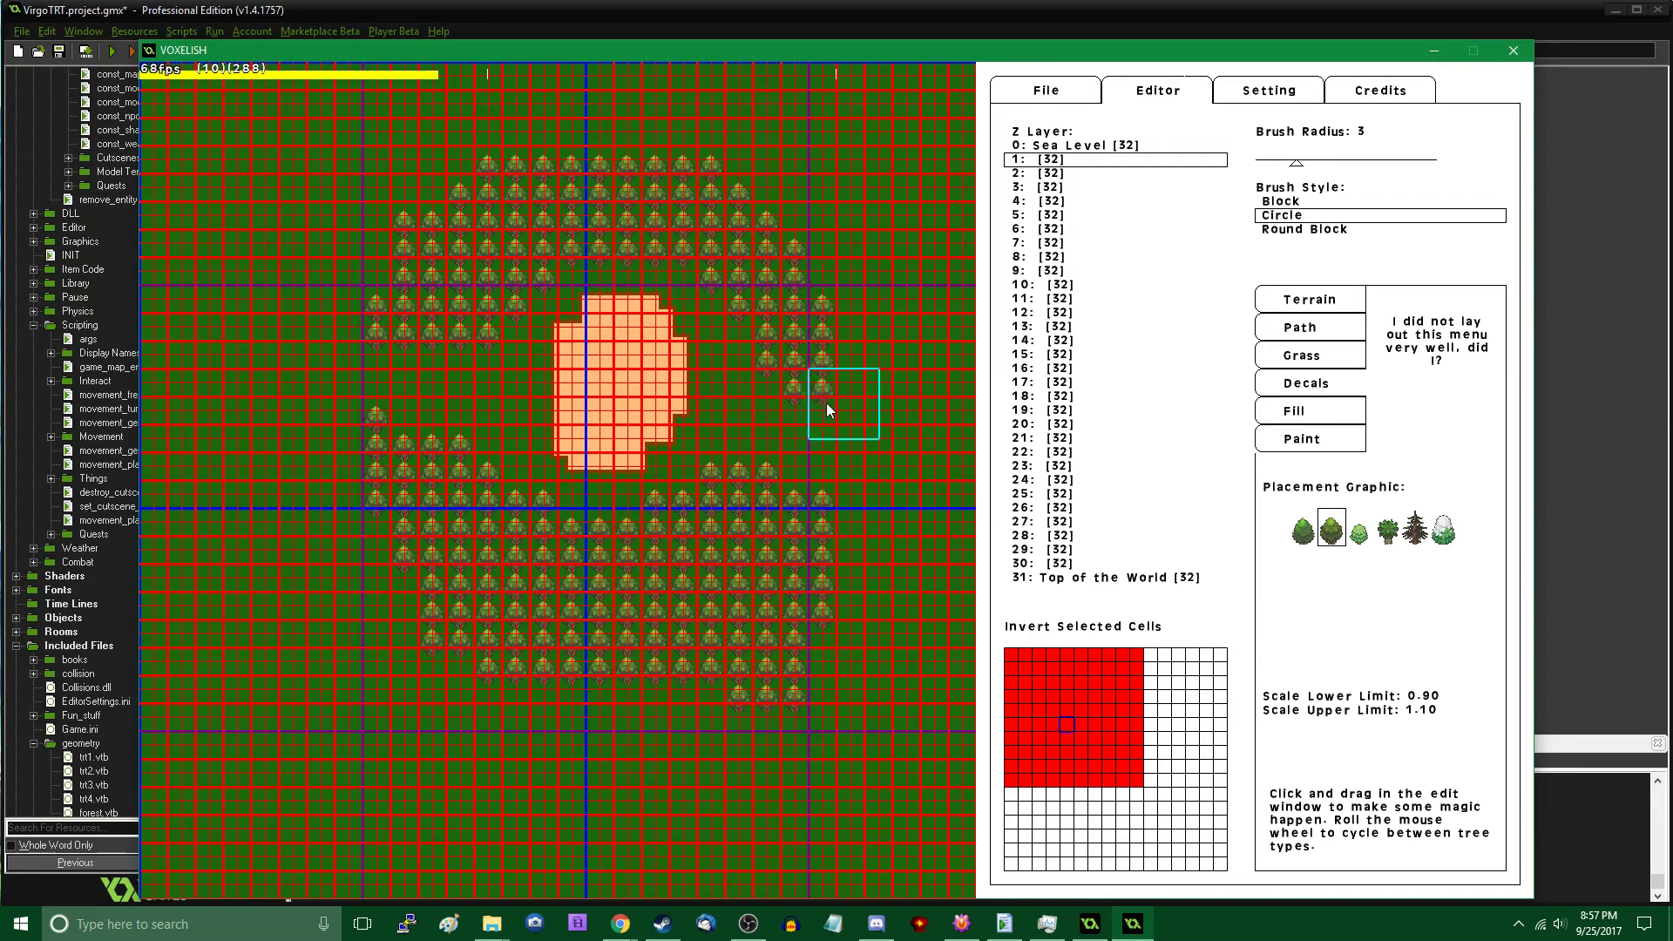
key("Up")
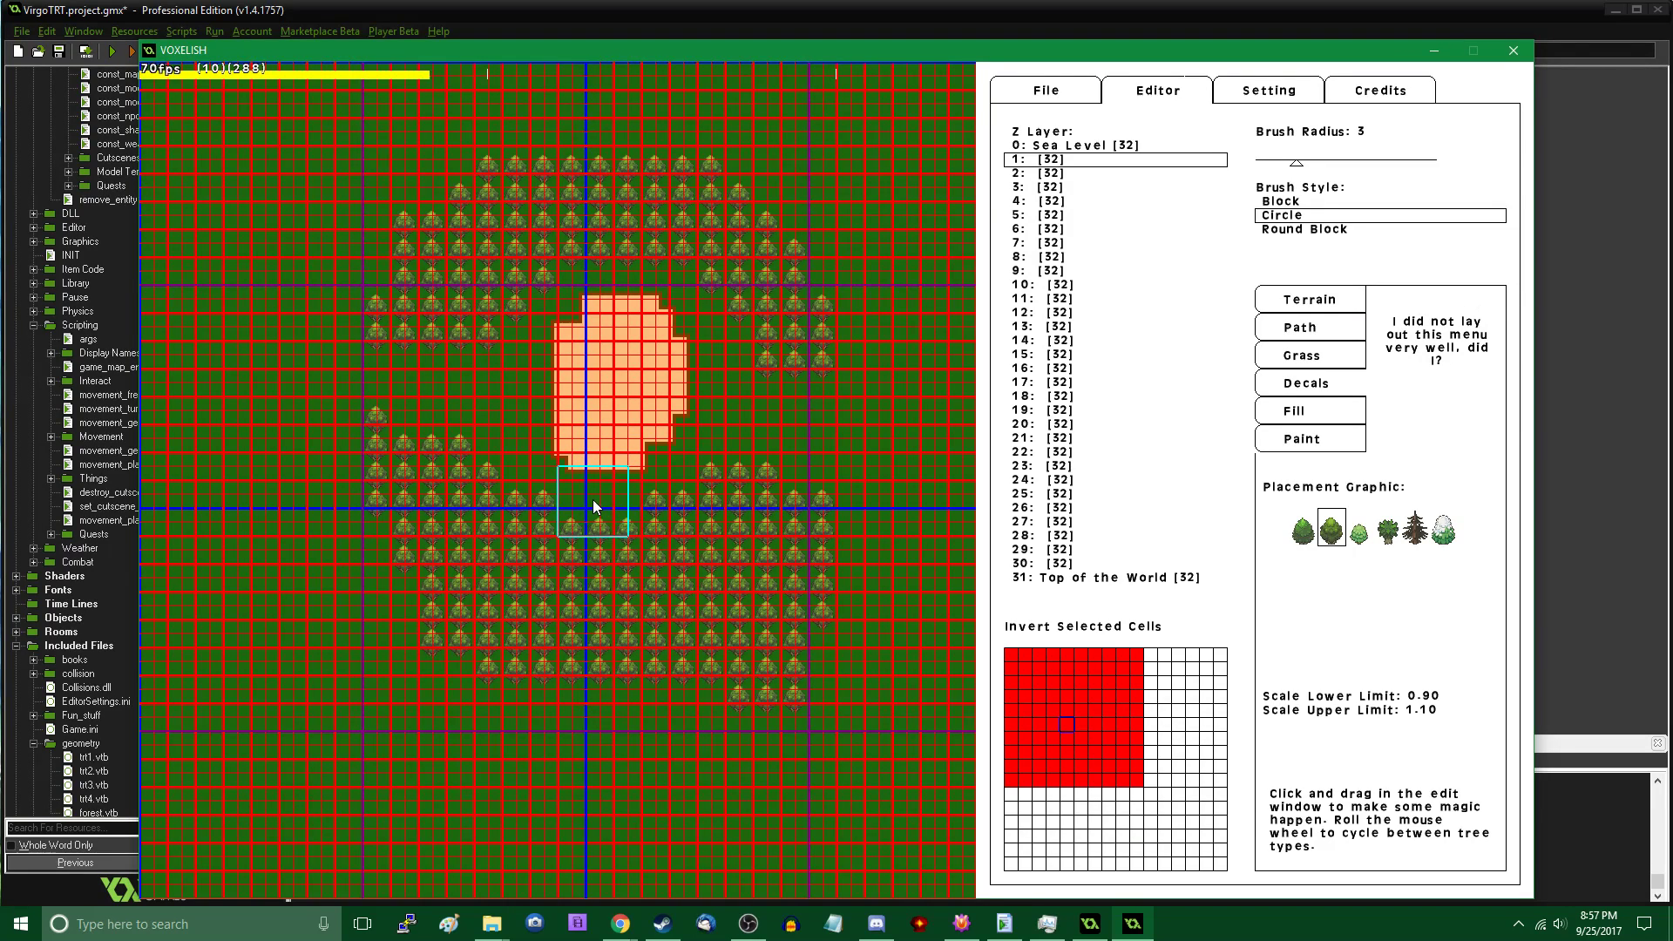
mouse_move(592, 499)
right_mouse_down()
mouse_move(583, 565)
mouse_move(630, 704)
mouse_move(591, 613)
right_mouse_up()
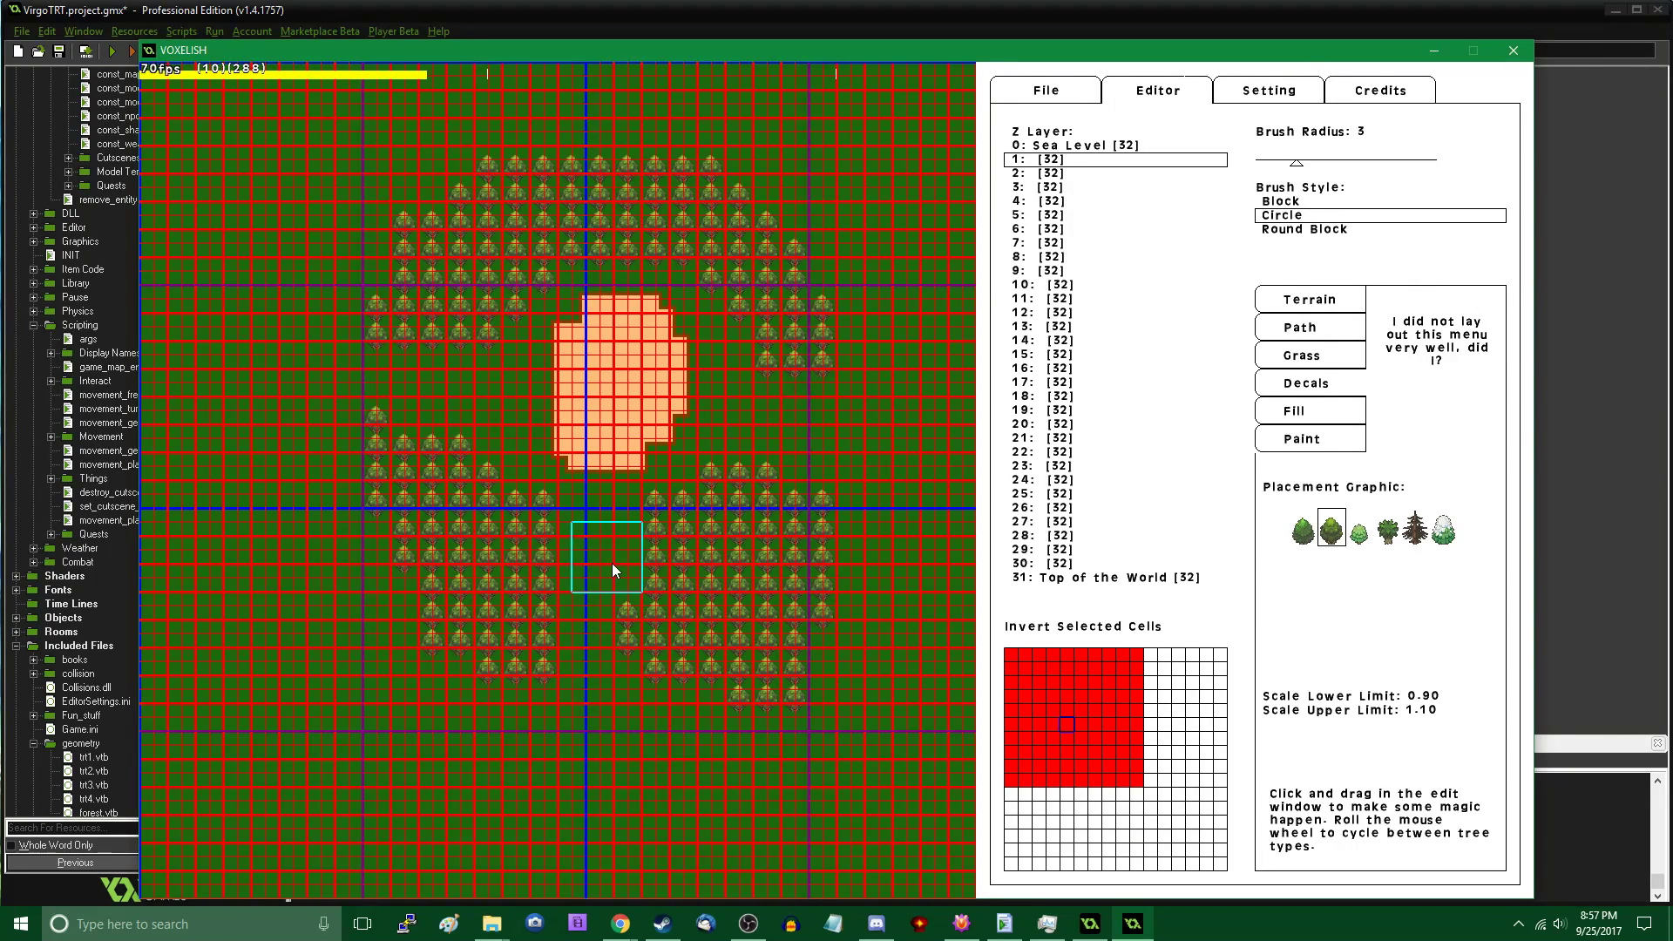
key("Up")
key("Down")
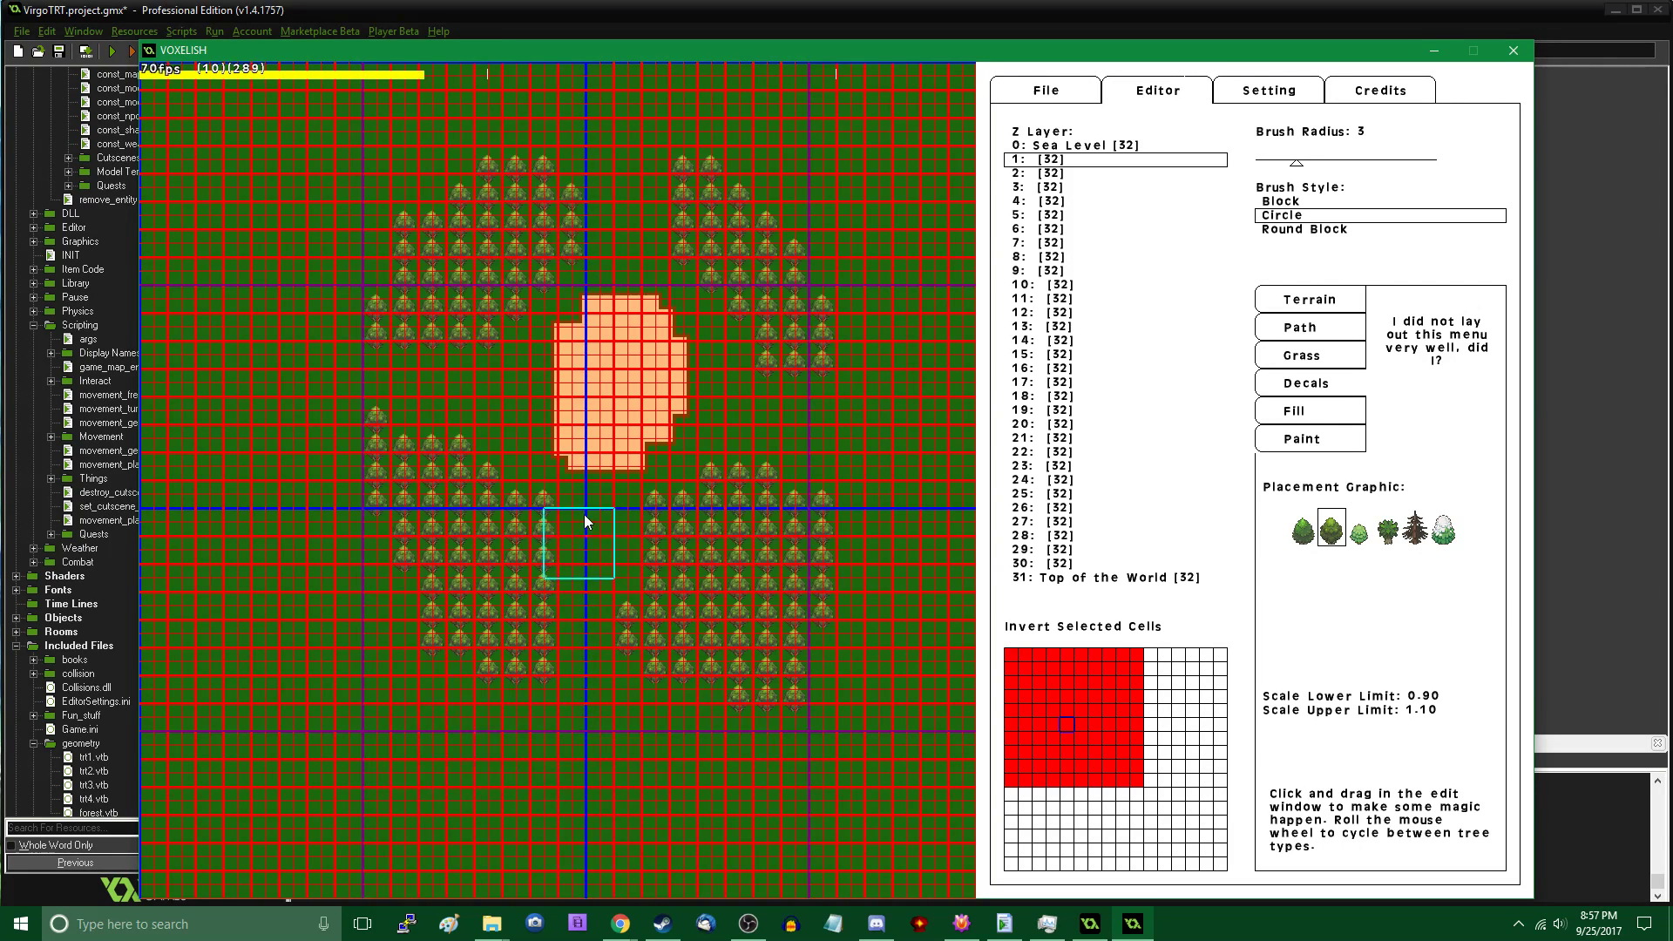
mouse_move(669, 258)
right_mouse_down()
mouse_move(658, 497)
mouse_move(685, 396)
right_mouse_up()
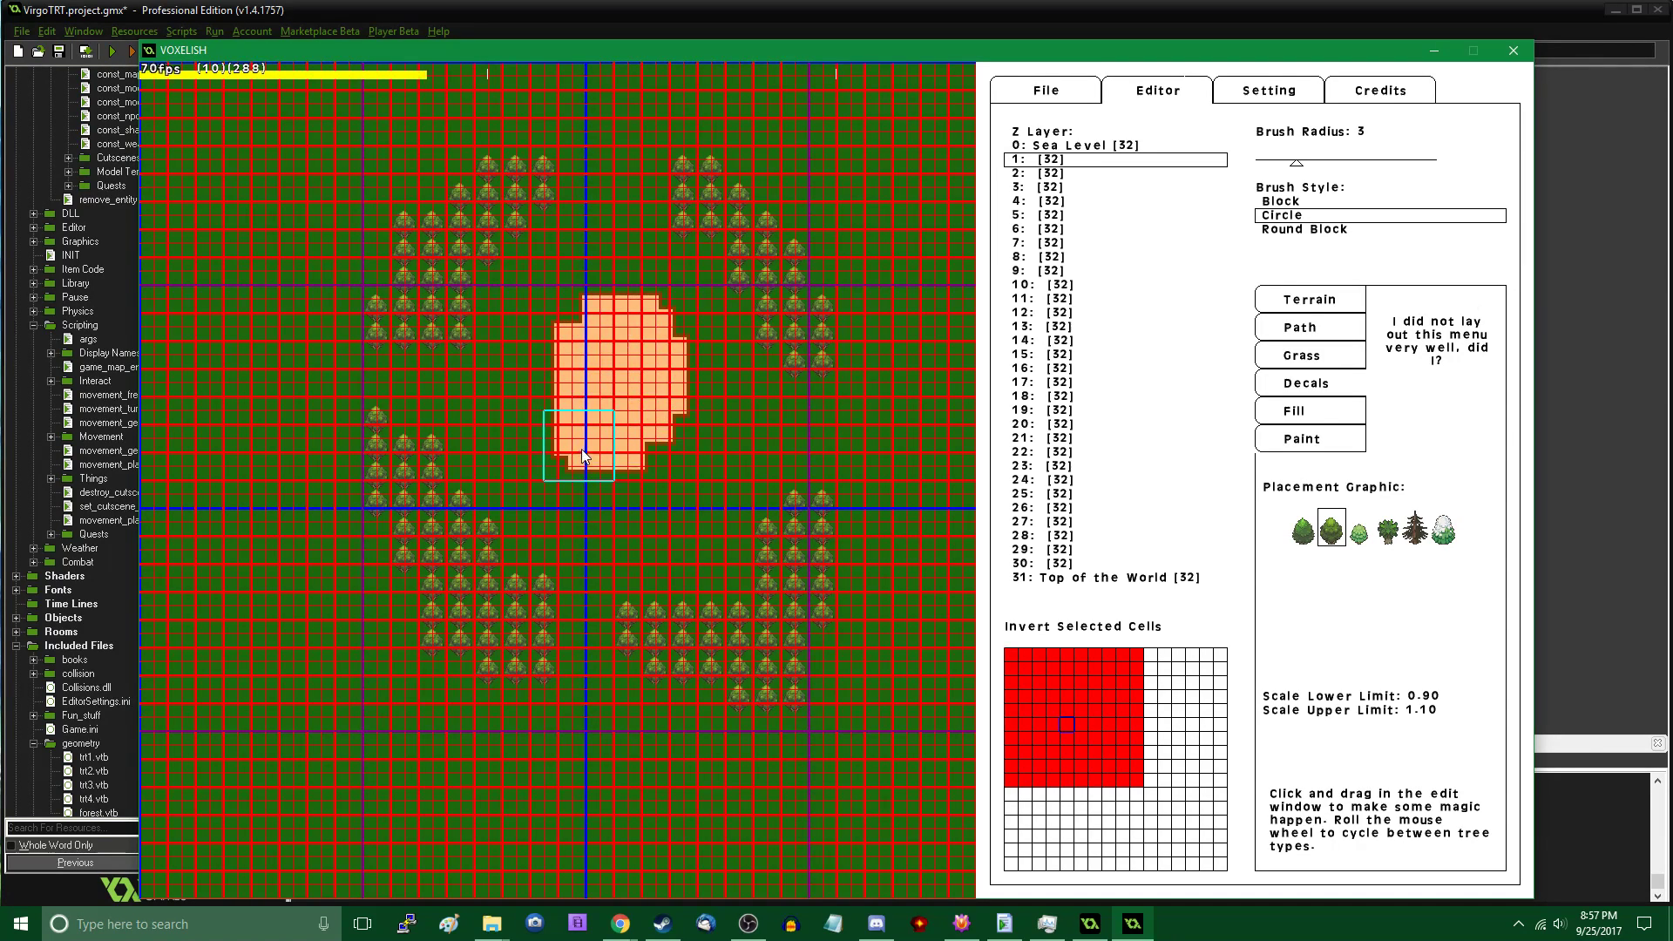
Paint a tree line north from the ring beside its northern opening and another west from below its western opening
key("Up")
mouse_move(511, 632)
left_mouse_down()
mouse_move(472, 486)
mouse_move(511, 465)
mouse_move(533, 532)
left_mouse_up()
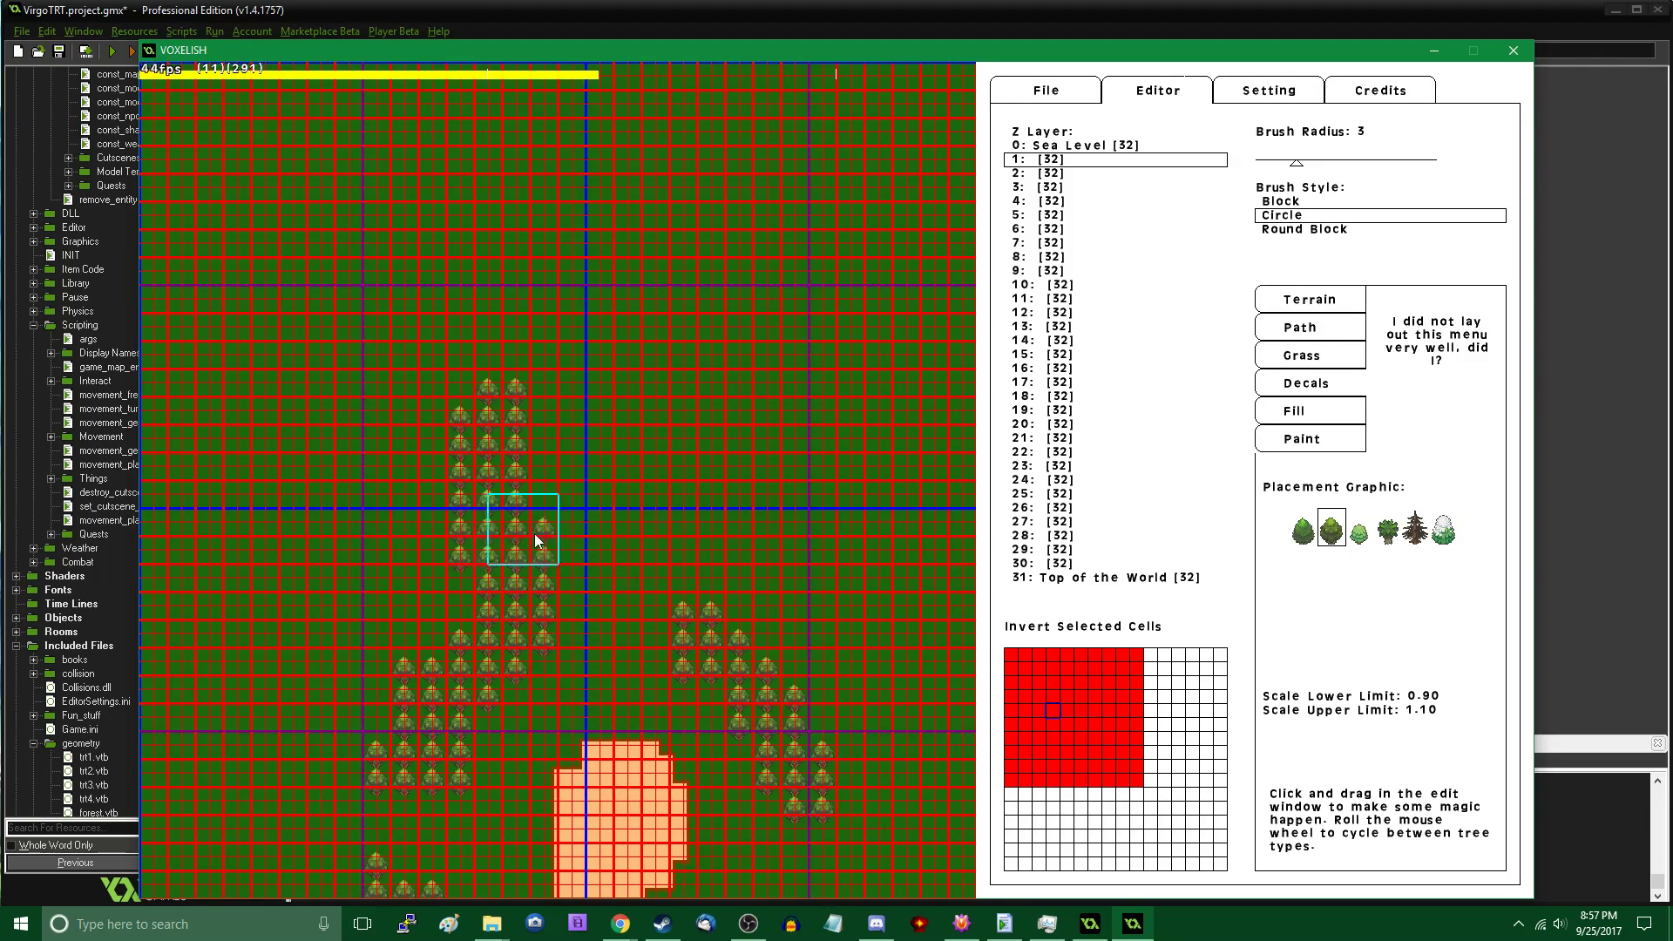
key("Left")
key("Down")
left_click_drag(806, 448, 463, 477)
key("Left")
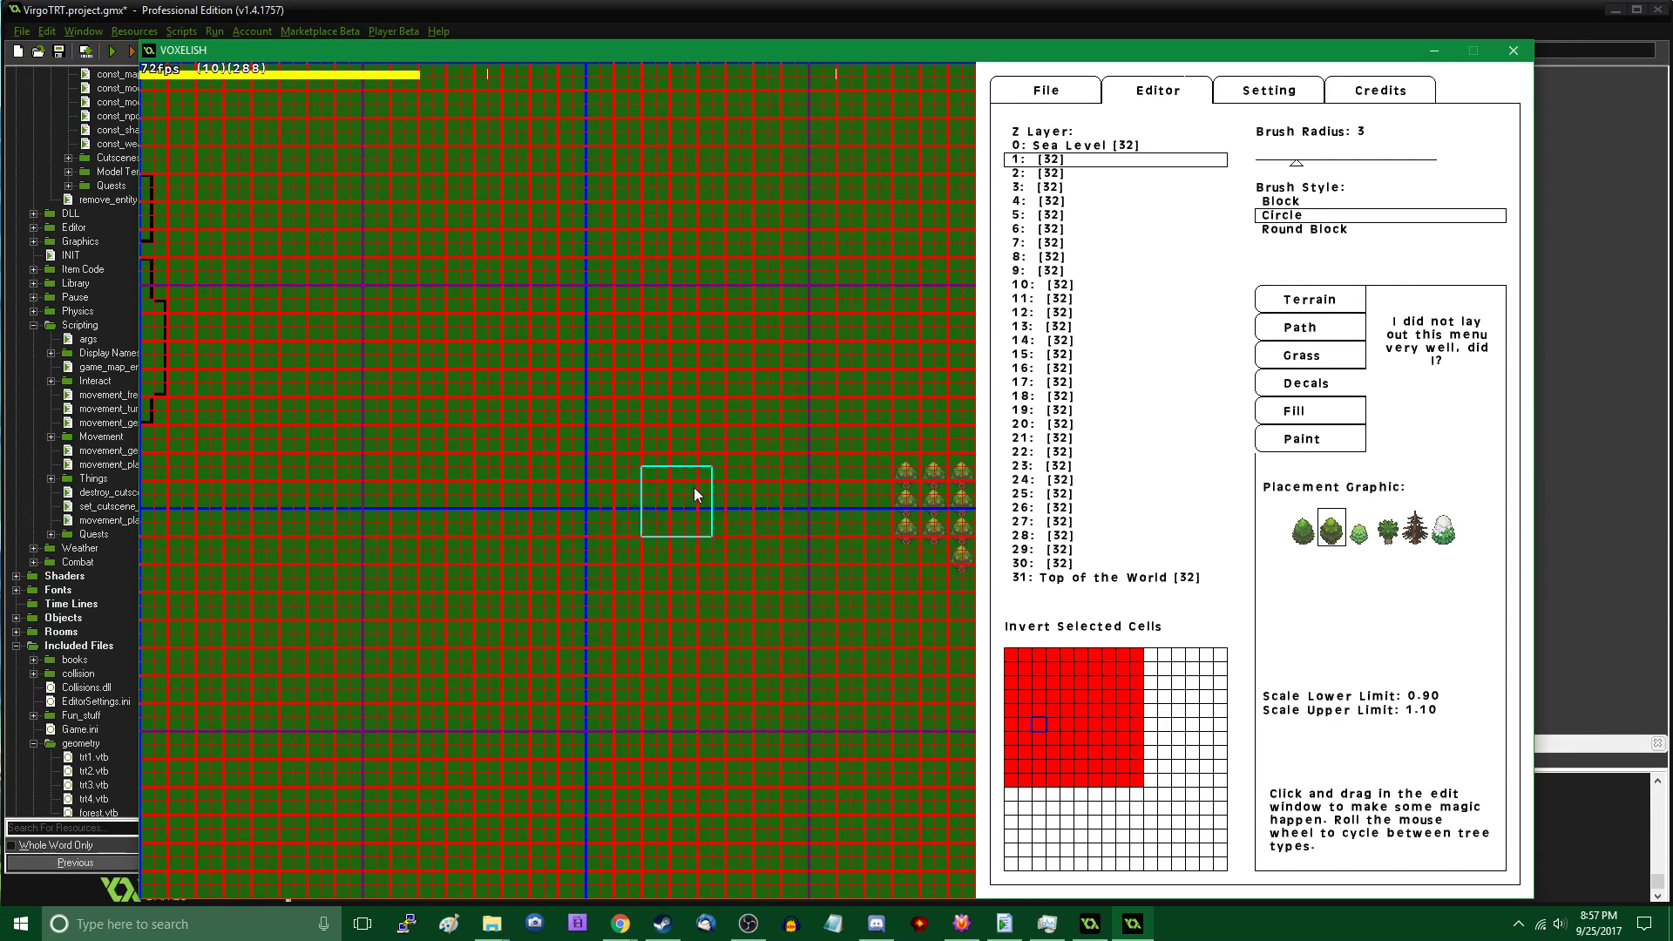
Paint a diagonal tree band from the southern cliff bulge southeast to the tree line reaching the clearing's western opening
key("Left")
key("Right")
key("Up")
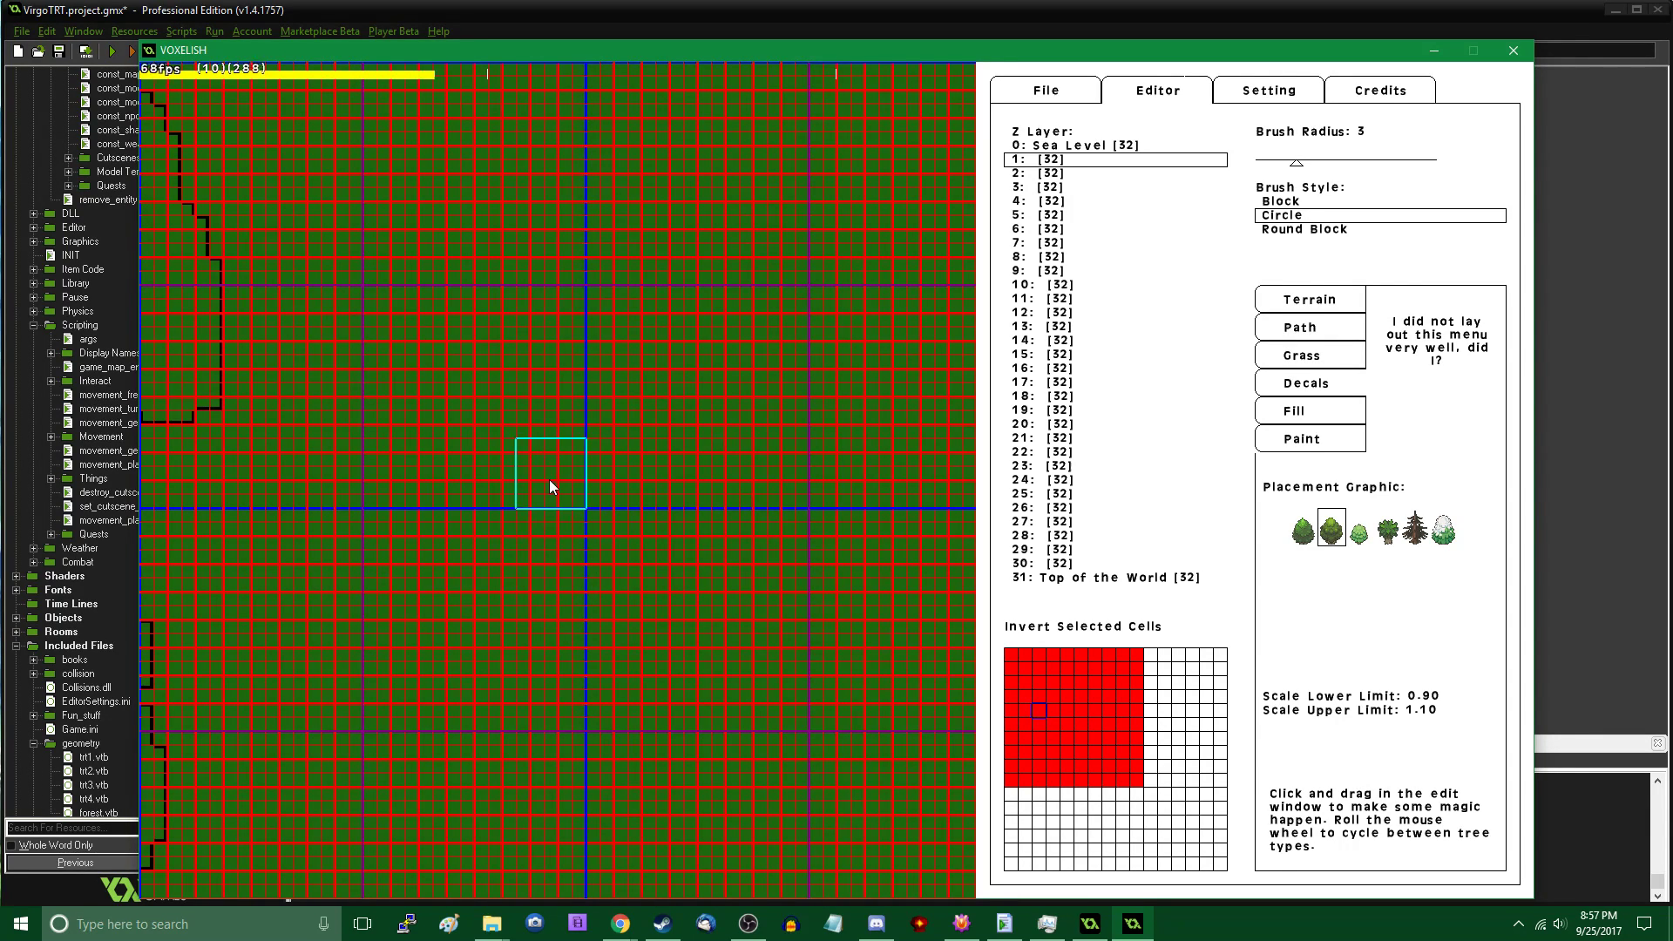
key("Left")
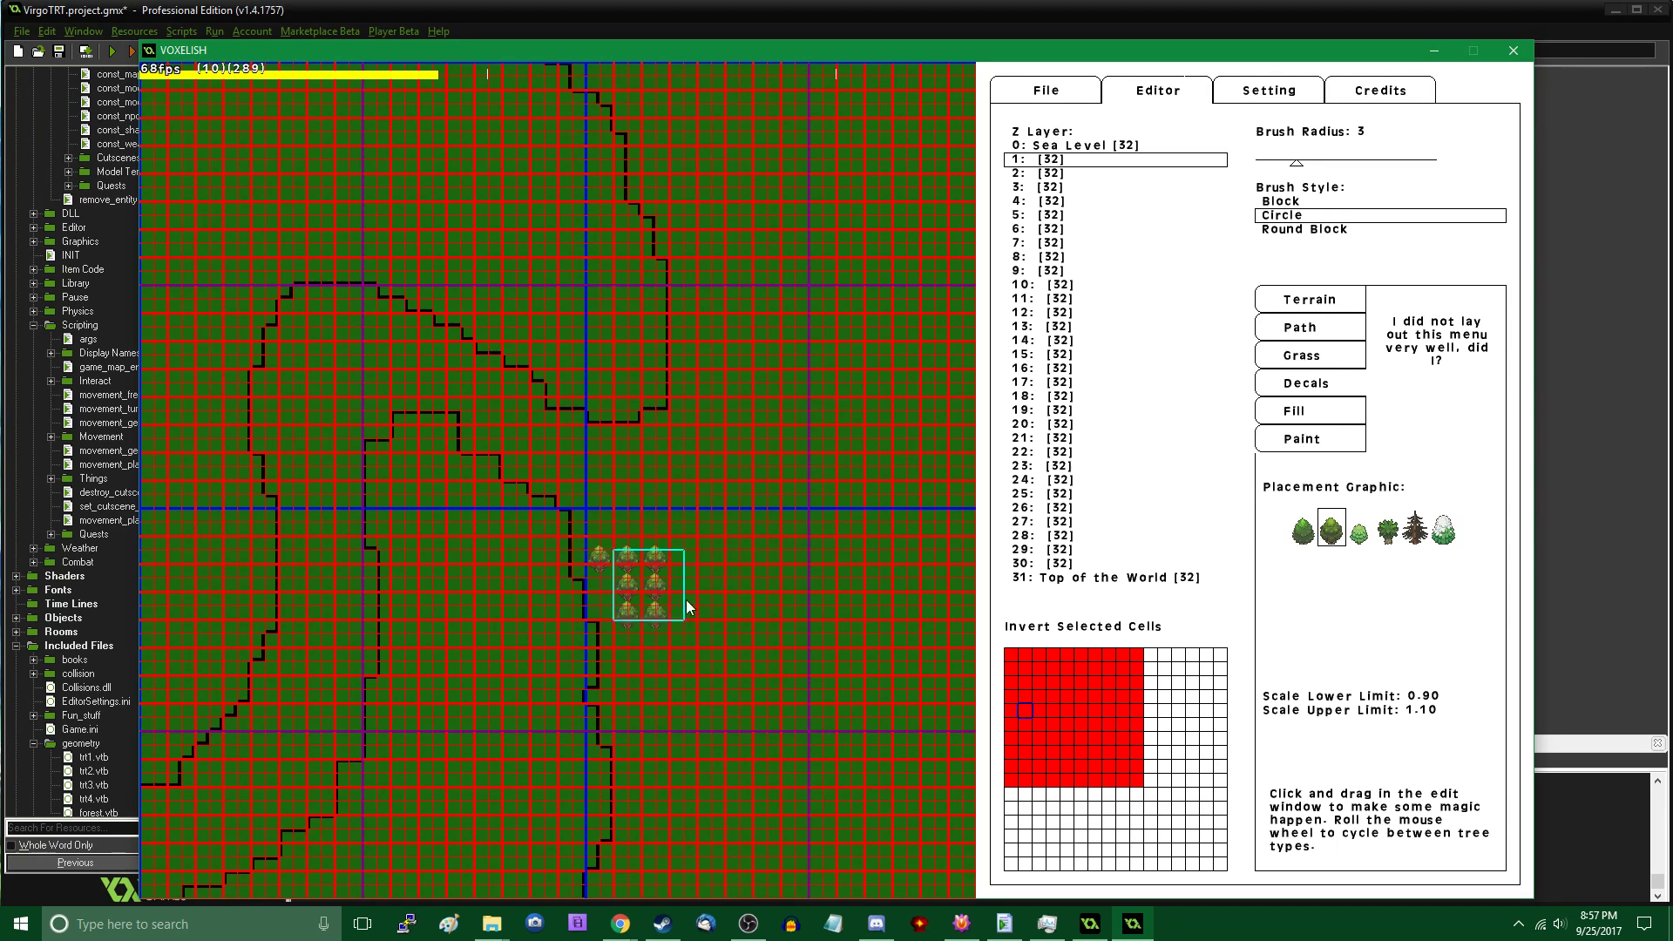
left_click_drag(686, 608, 767, 671)
key("Right")
key("Down")
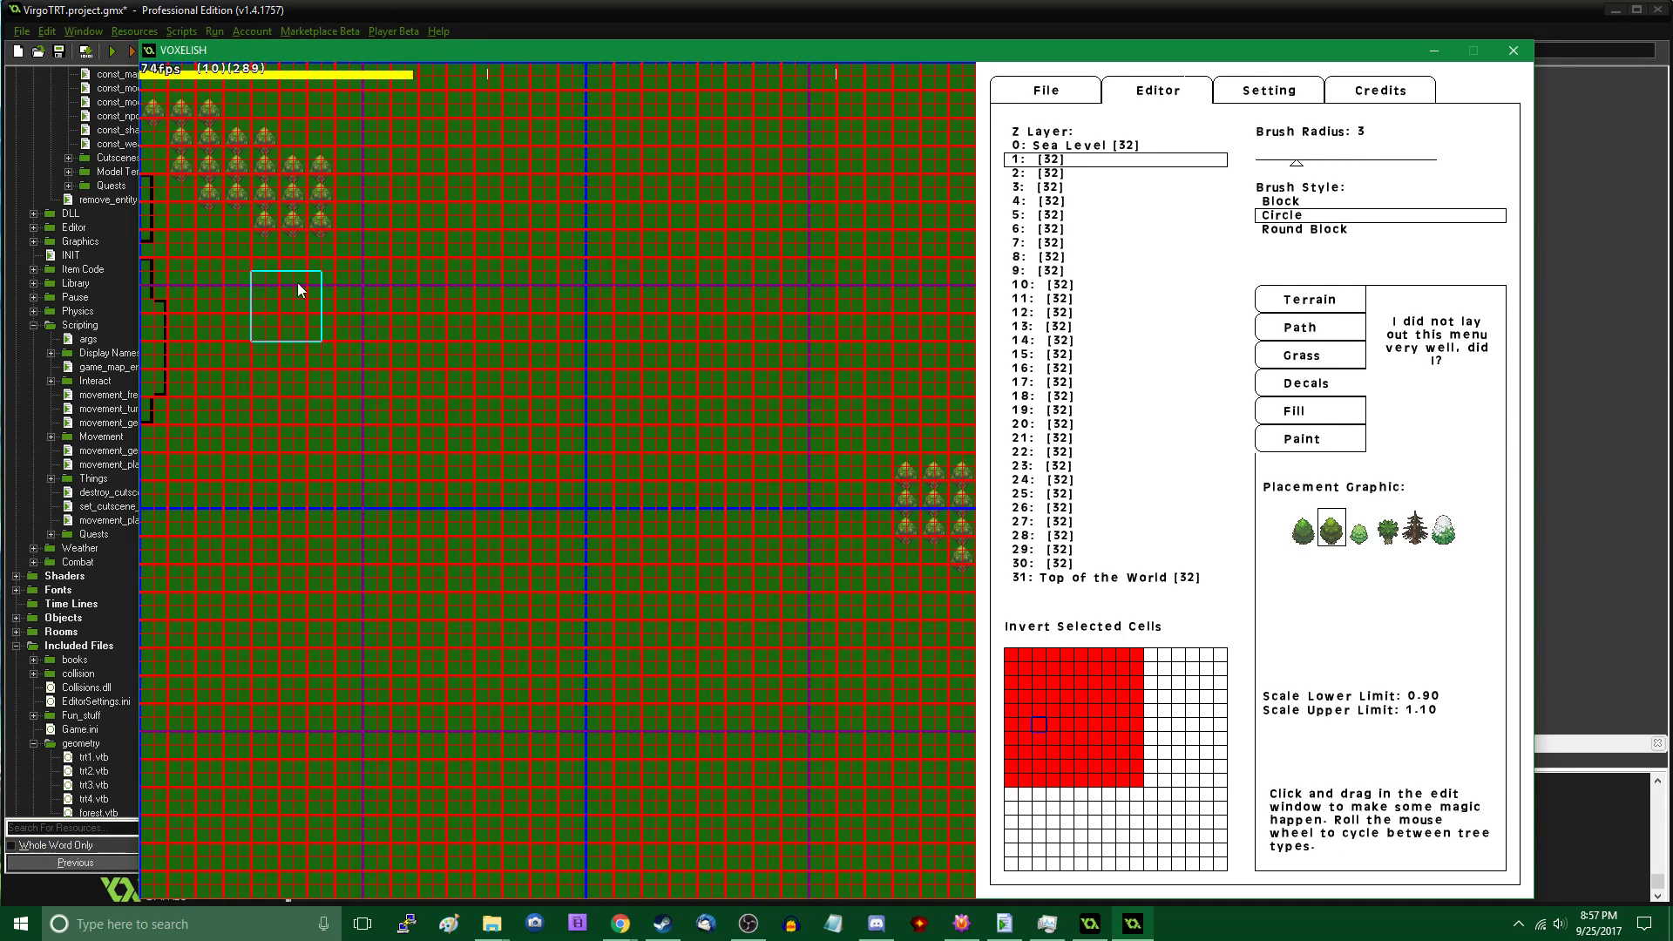
mouse_move(418, 292)
left_mouse_down()
mouse_move(545, 328)
mouse_move(933, 519)
left_mouse_up()
Paint a parallel tree band from above the clearing's western opening northwest to the northern cliff bulge, bordering the trail
key("Up")
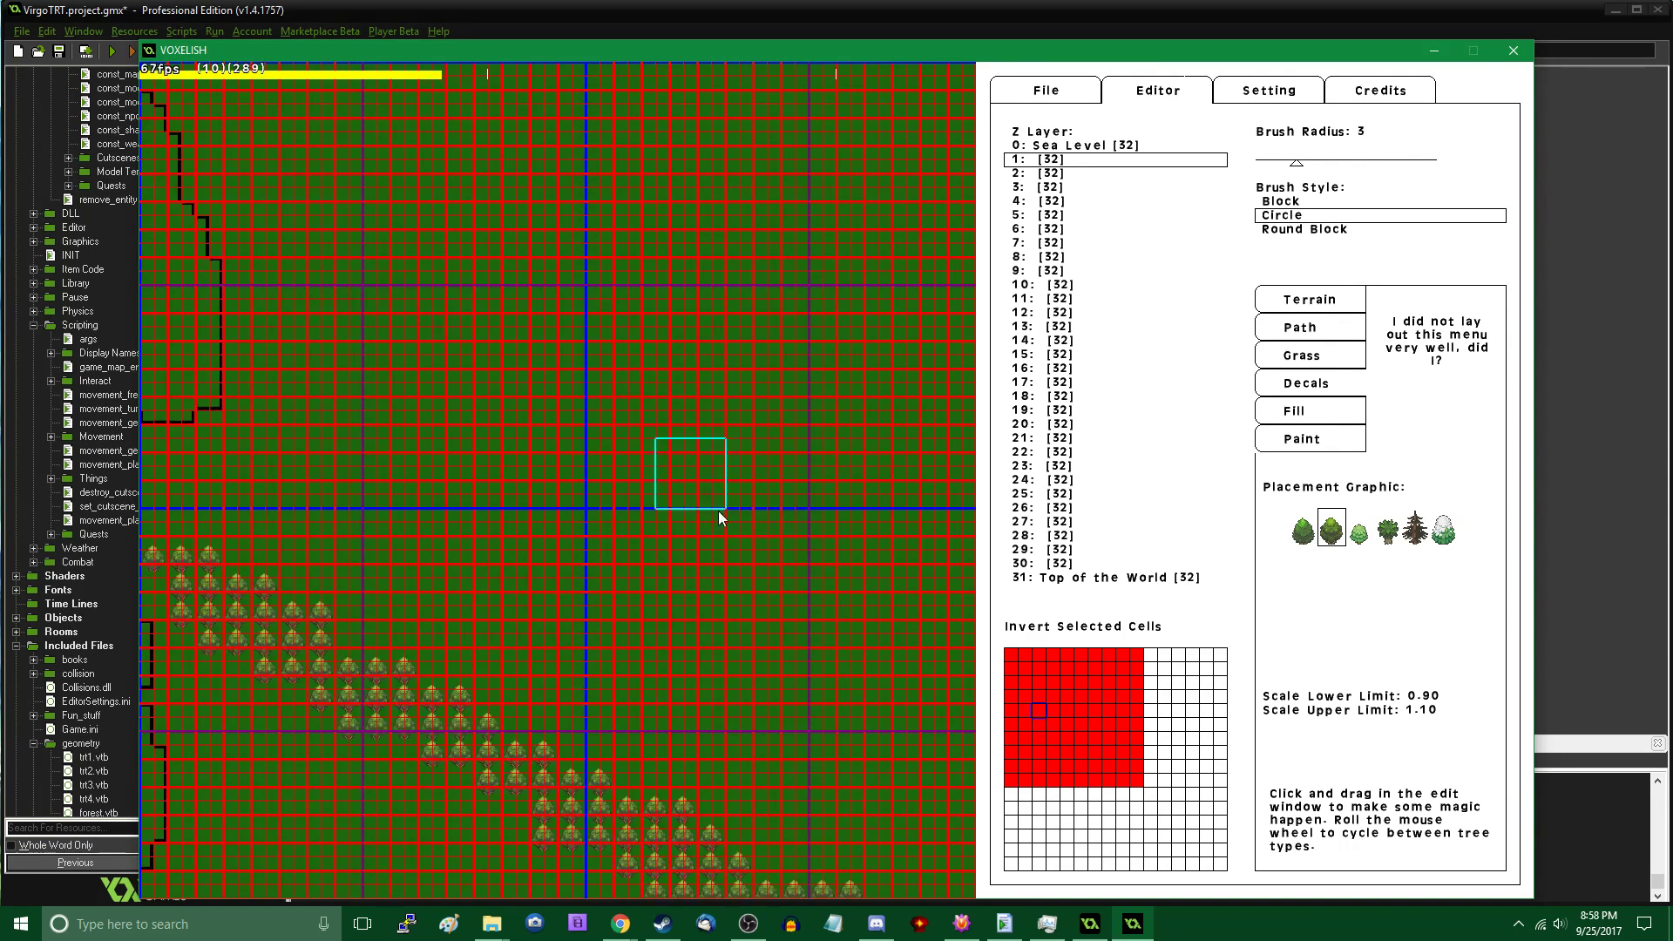
key("Up")
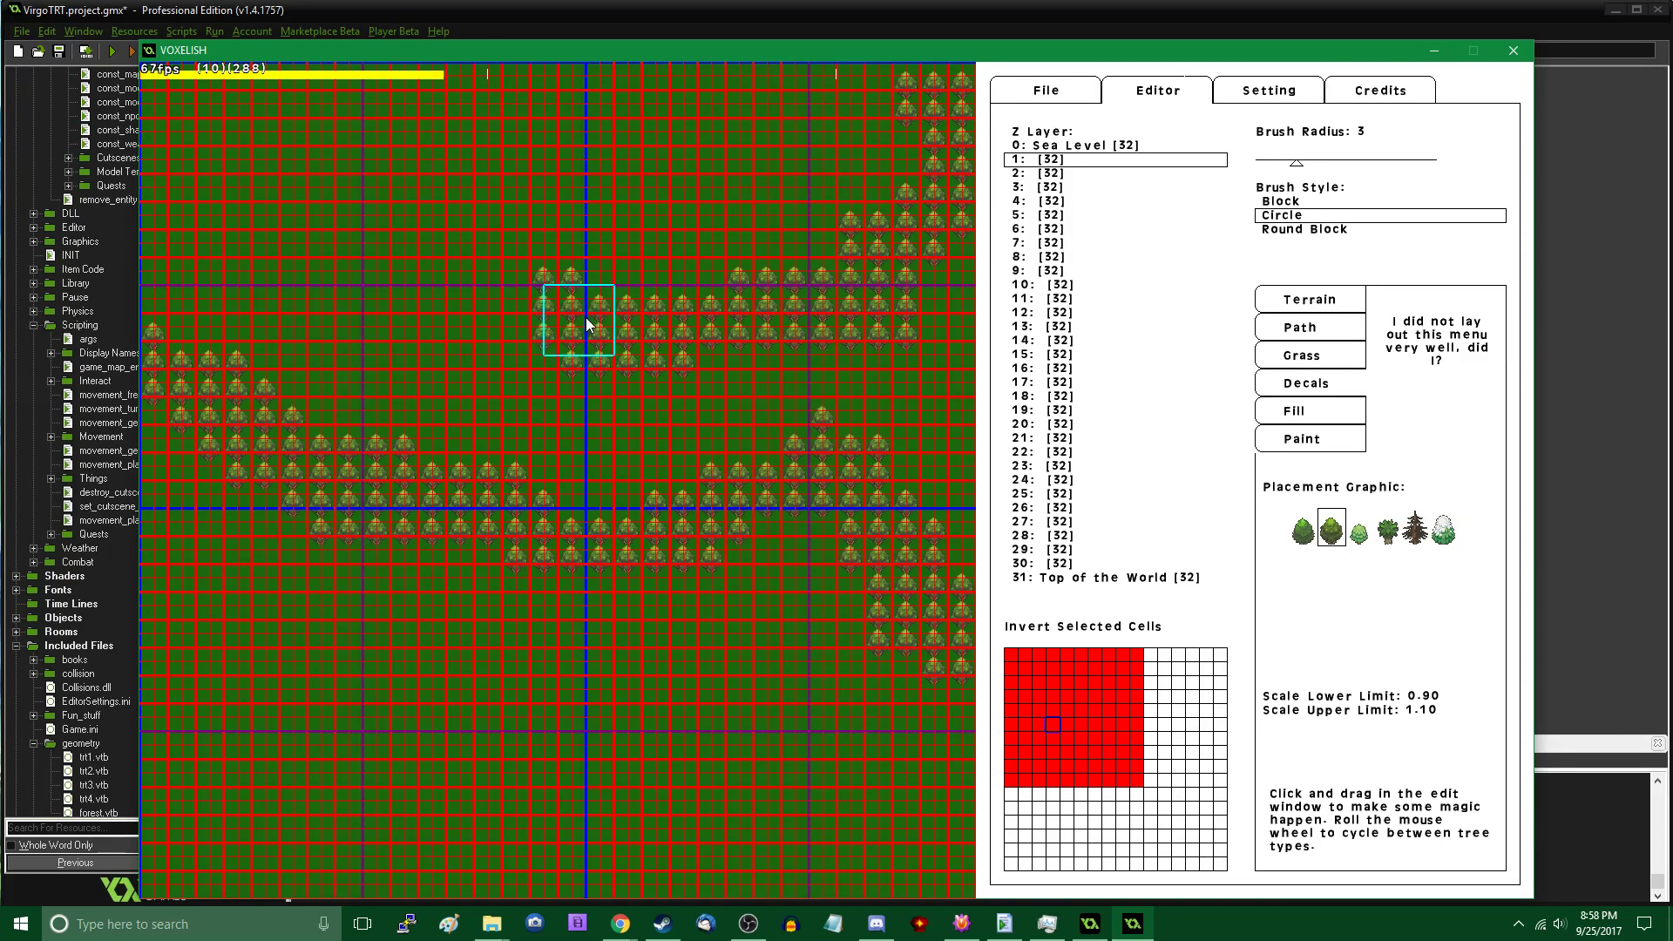
left_click_drag(586, 318, 343, 207)
key("Up")
key("Left")
mouse_move(760, 626)
left_mouse_down()
mouse_move(297, 366)
mouse_move(270, 285)
left_mouse_up()
key("Left")
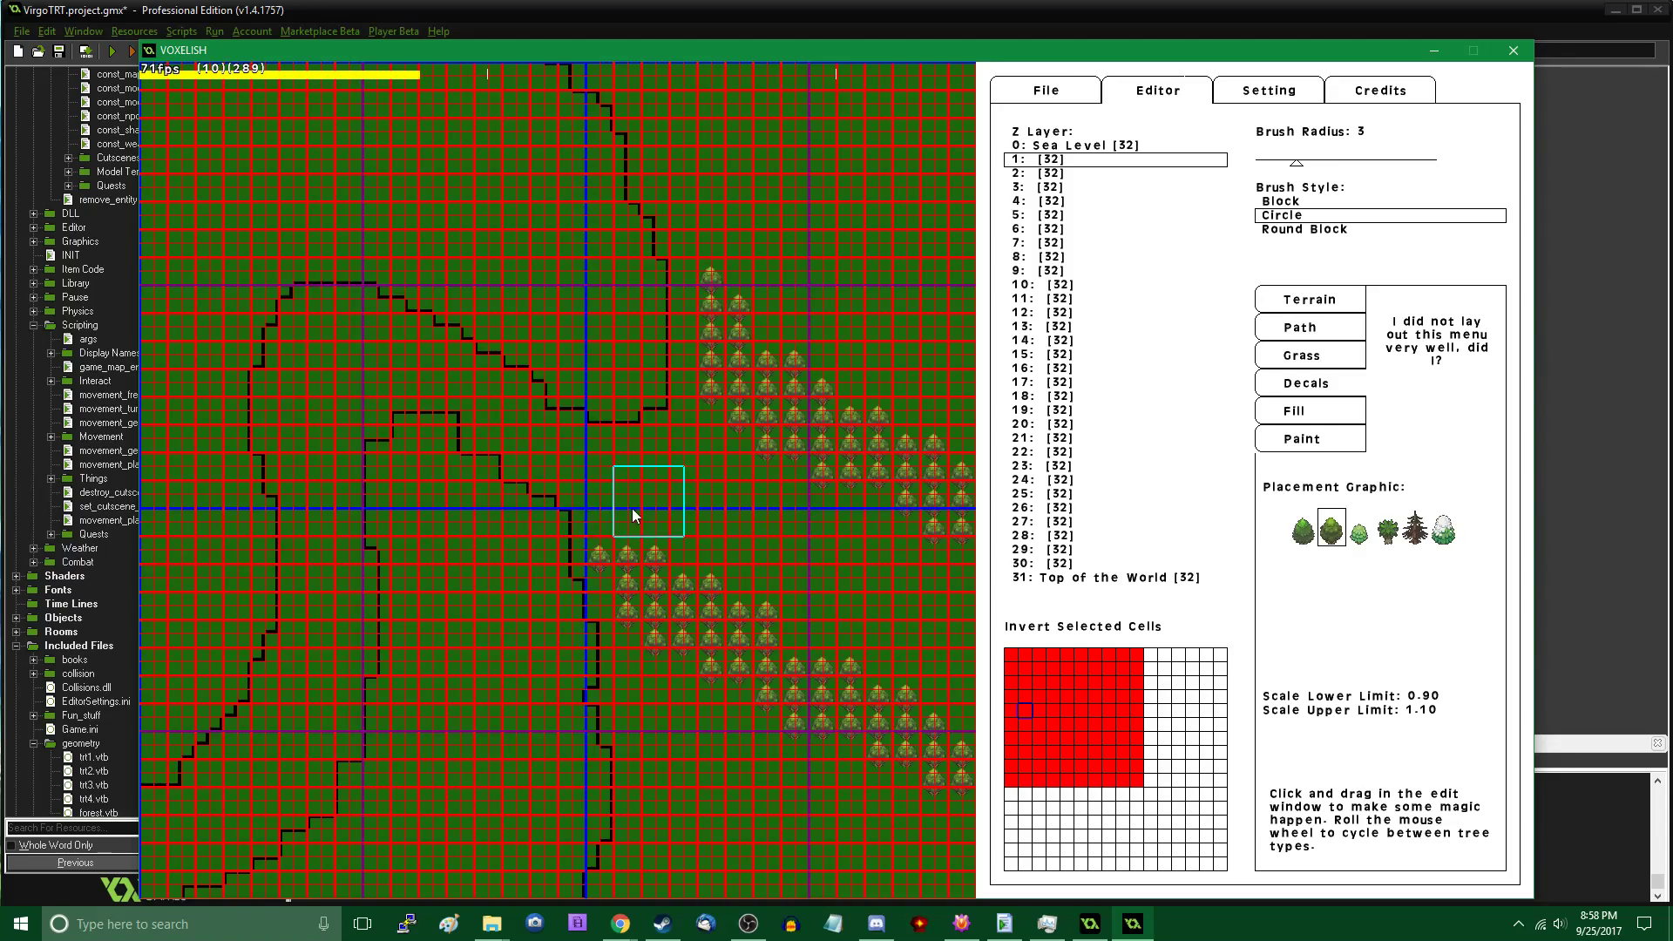
Paint a wide mass of trees around the middle bend of the trail's southern tree band, bulging southward
key("Right")
key("Down")
key("Right")
key("Up")
key("Left")
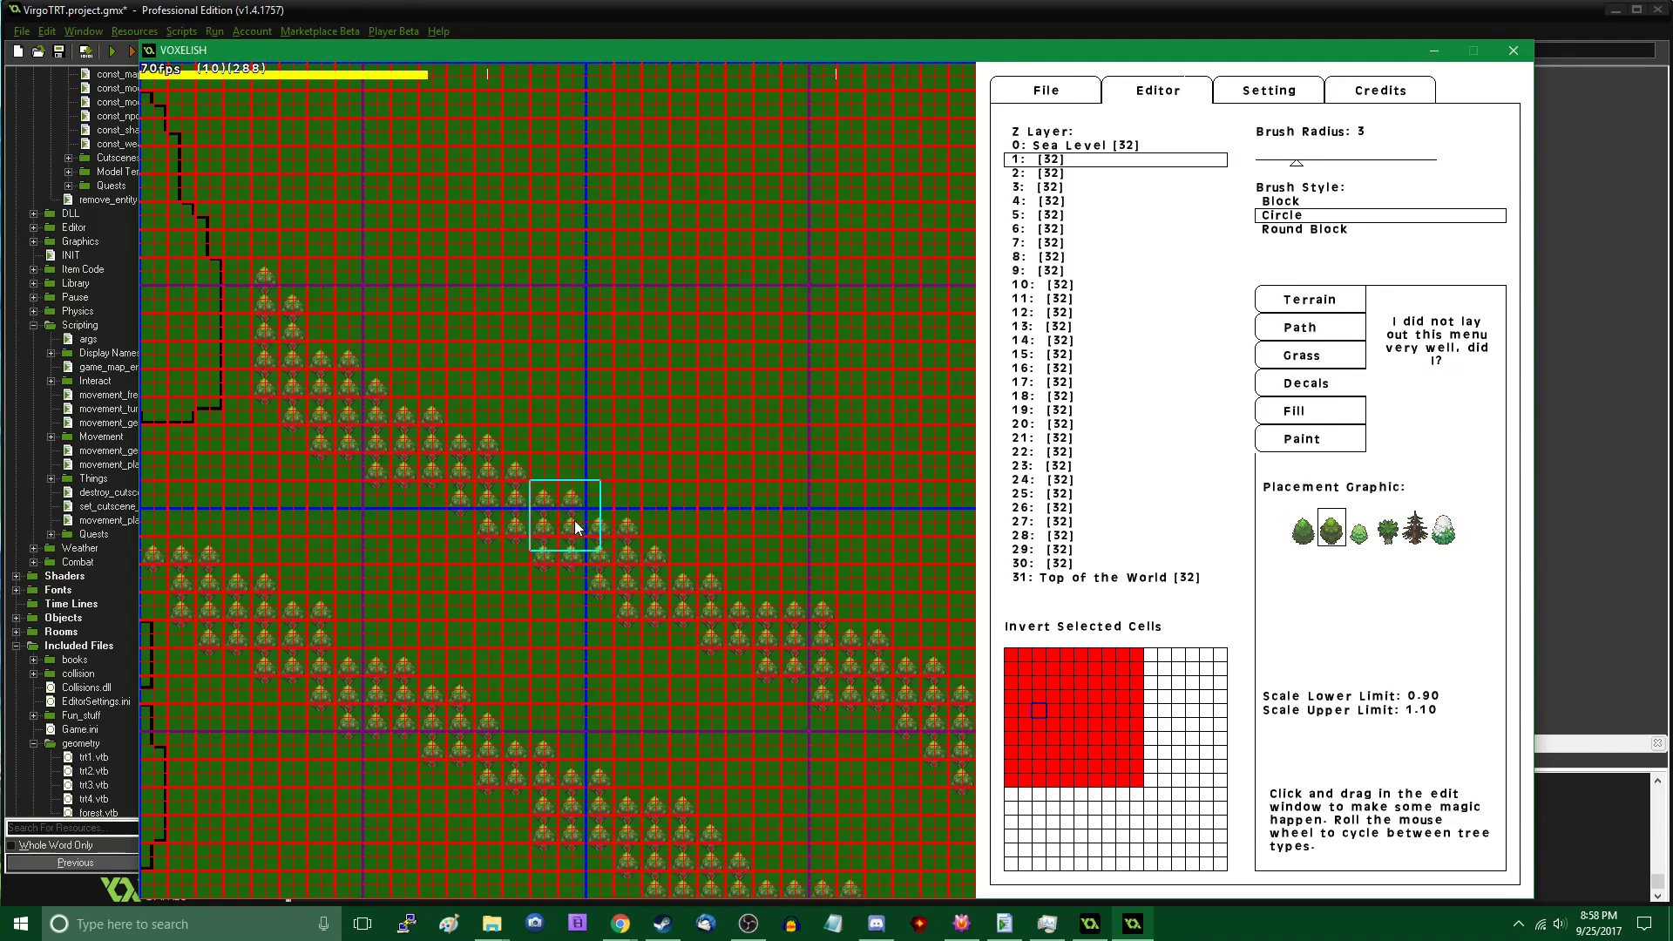
key("Down")
mouse_move(404, 273)
left_mouse_down()
mouse_move(473, 493)
mouse_move(841, 514)
mouse_move(385, 312)
mouse_move(723, 514)
mouse_move(621, 452)
left_mouse_up()
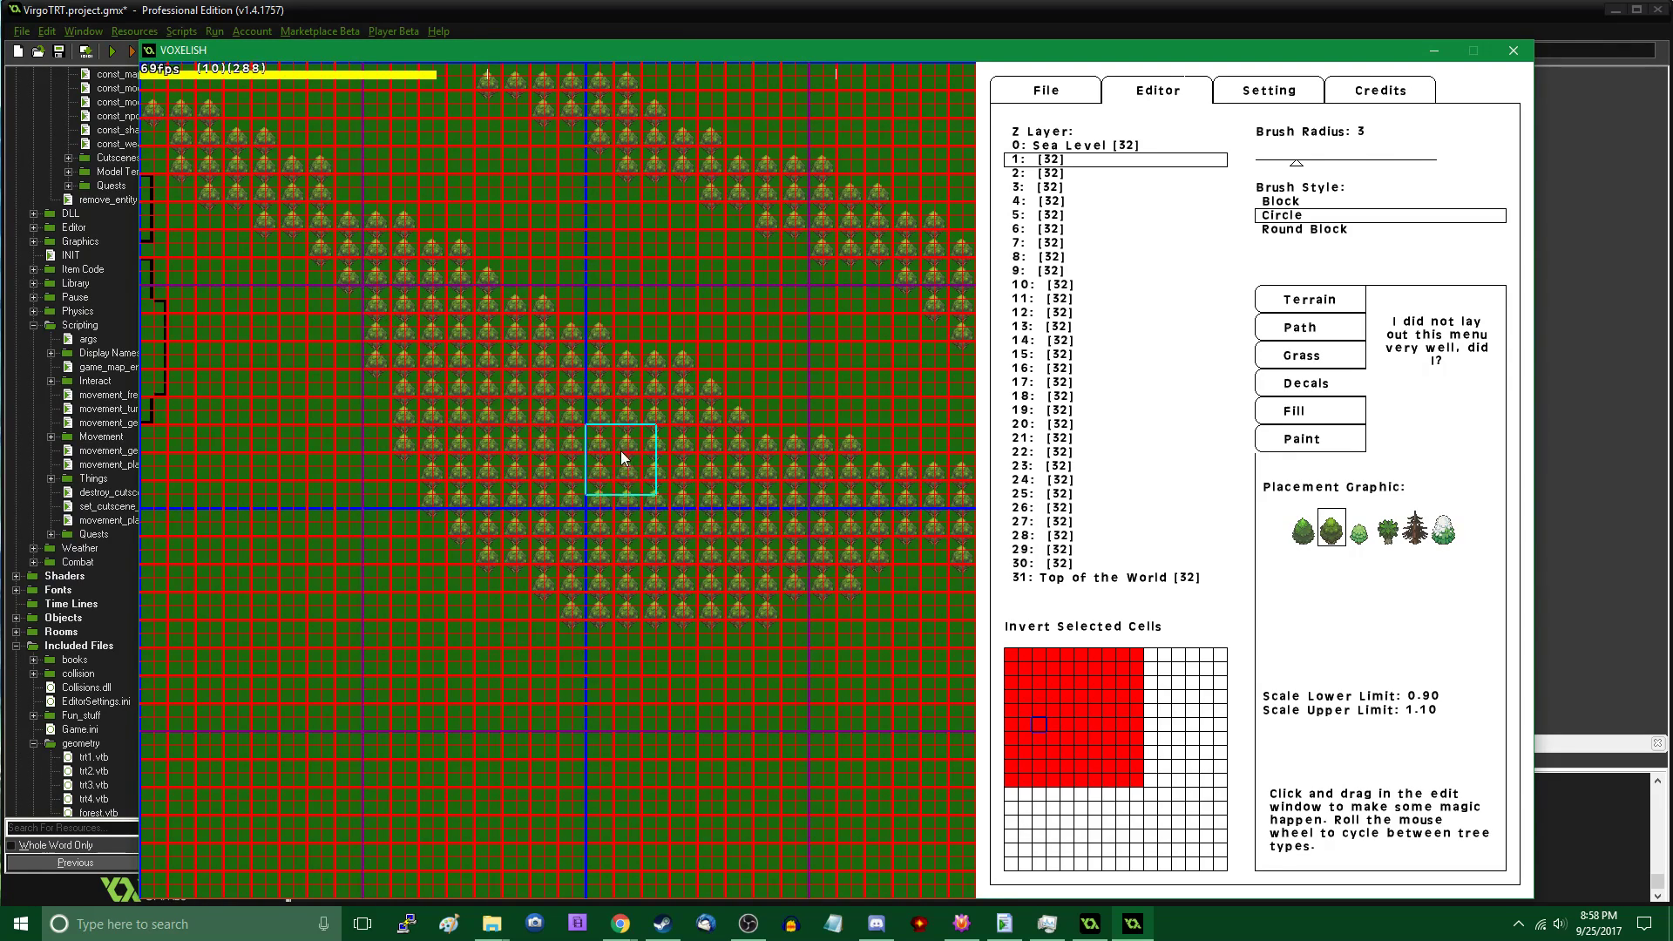
Erase the inner trees of the southern bulge to open a pocket beside the trail, leaving a tree border around it
key("Up")
key("Down")
mouse_move(531, 342)
right_mouse_down()
mouse_move(568, 375)
mouse_move(817, 417)
mouse_move(618, 402)
right_mouse_up()
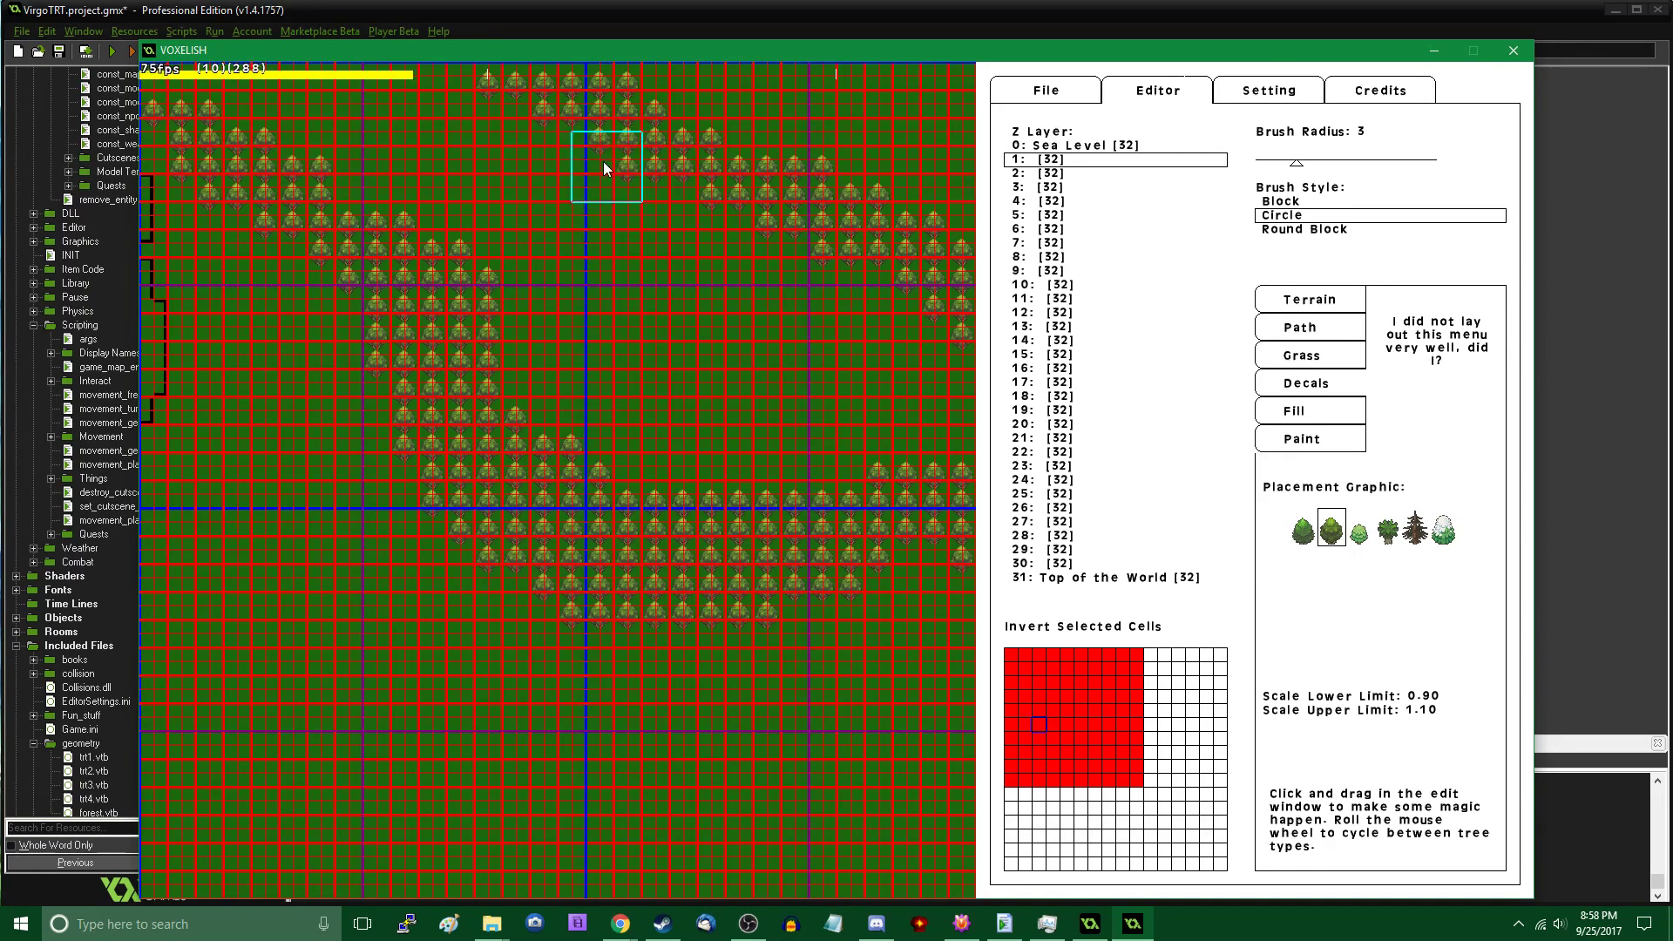
Thicken the trail's northern tree band southward, opposite the cleared pocket
mouse_move(603, 160)
left_mouse_down()
mouse_move(885, 288)
mouse_move(672, 186)
left_mouse_up()
key("Up")
key("Down")
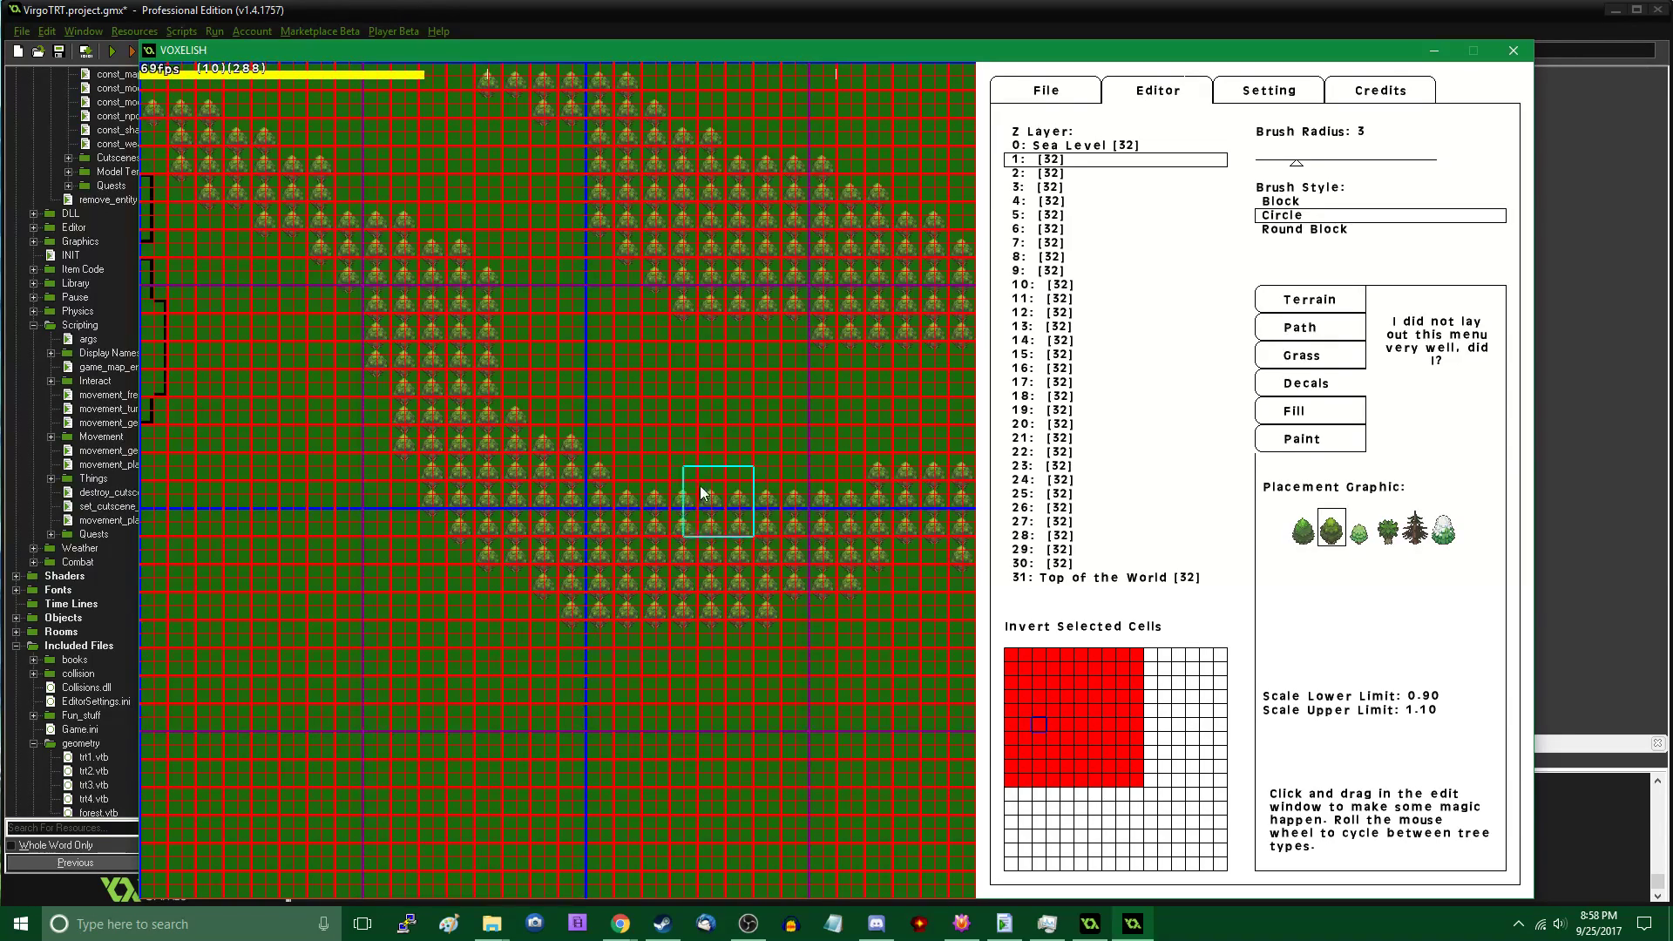
Thicken the tree lines above and below the clearing's western opening with a few more trees
key("Right")
key("Right")
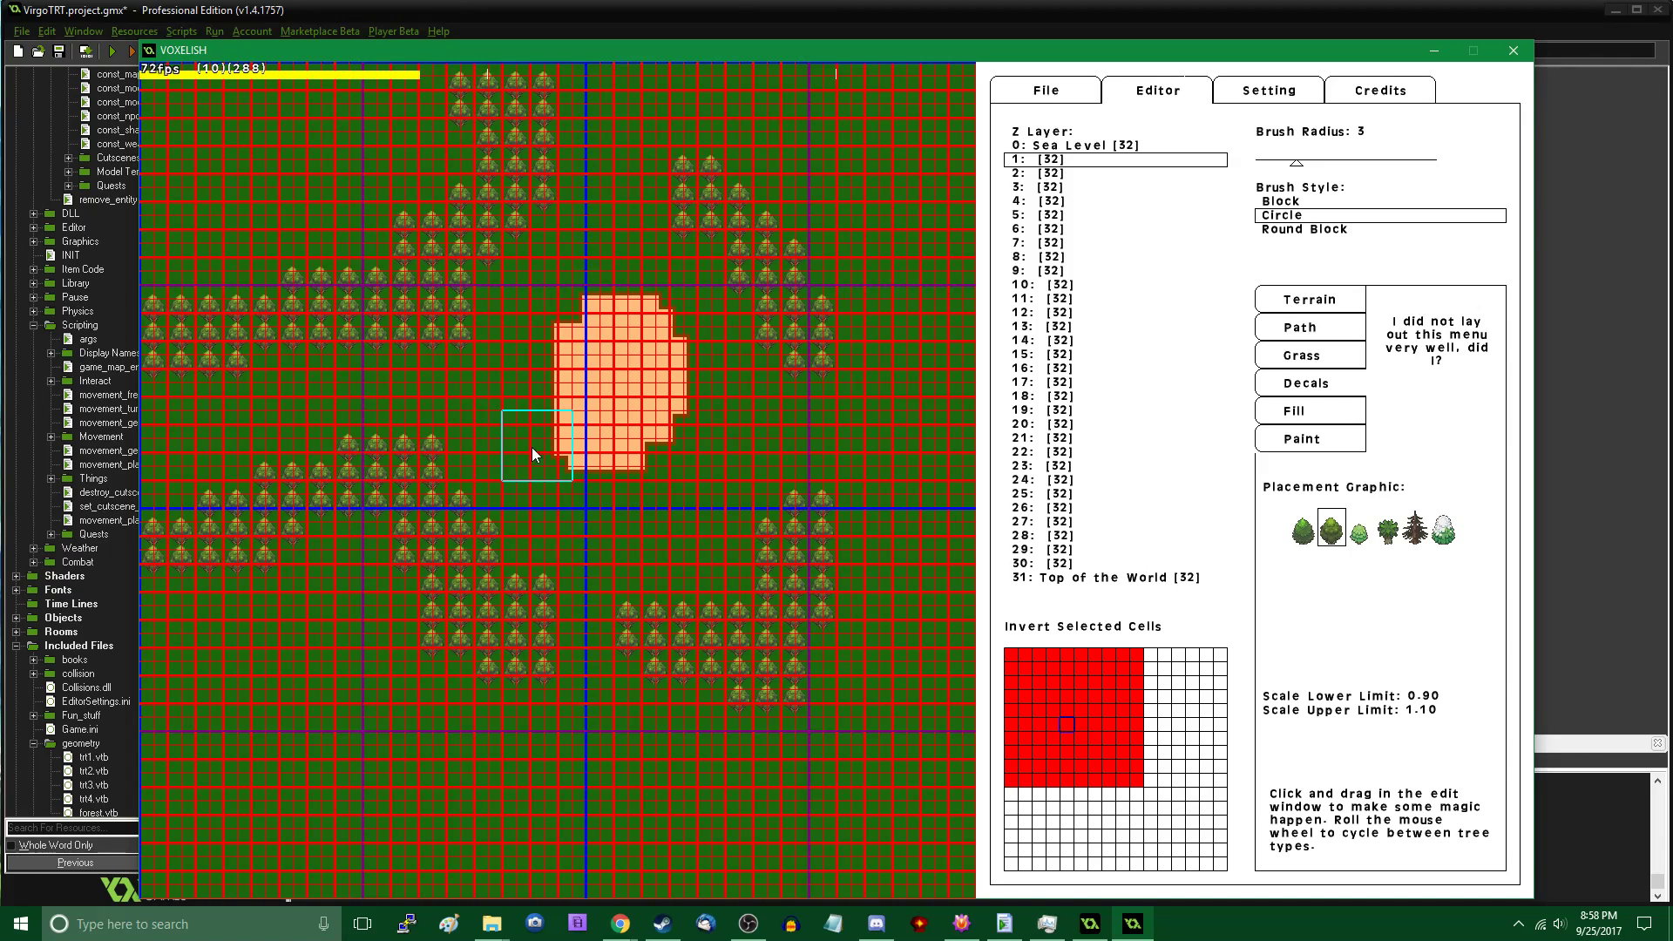
left_click_drag(399, 338, 352, 338)
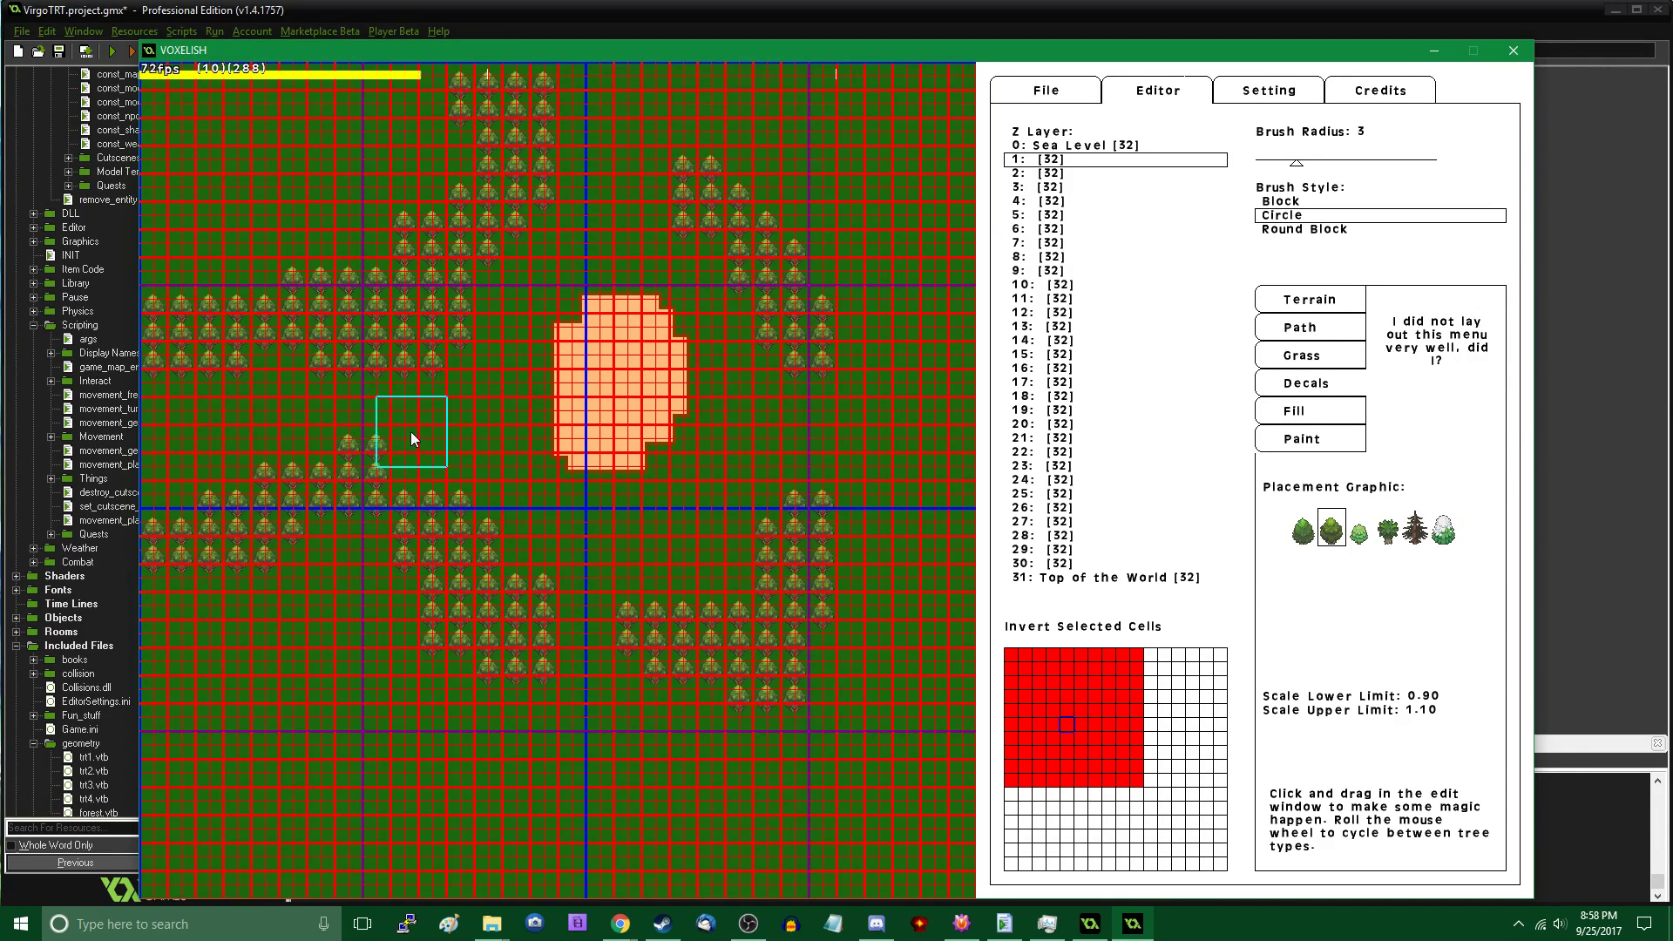
left_click_drag(332, 531, 389, 571)
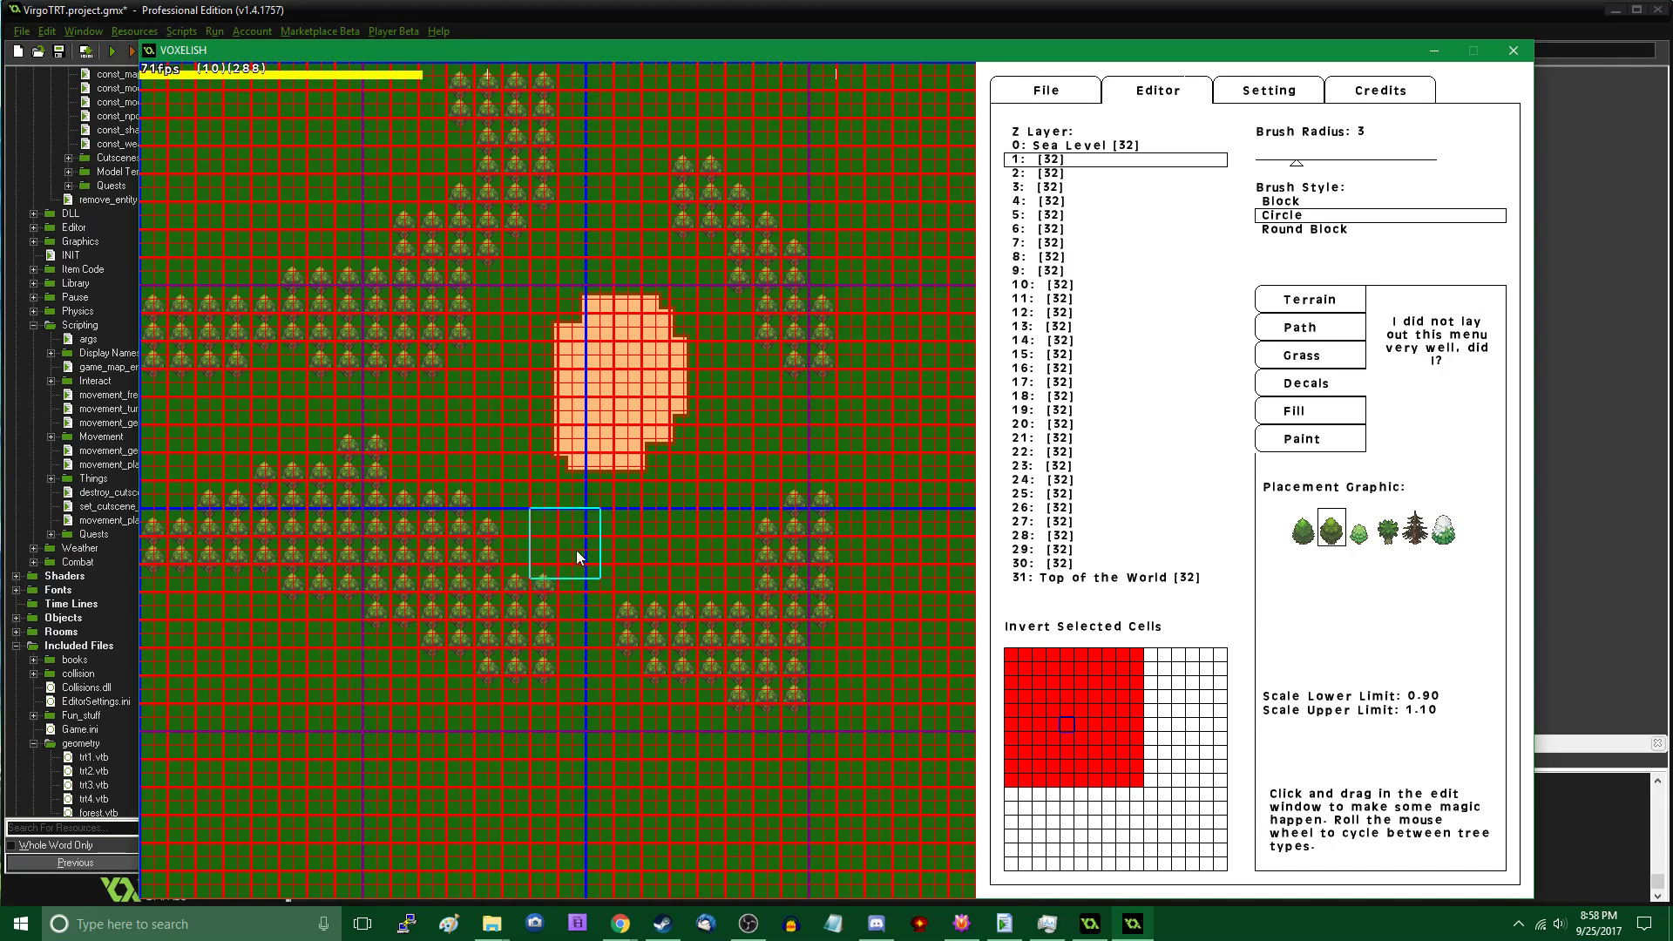
key("Left")
key("Left")
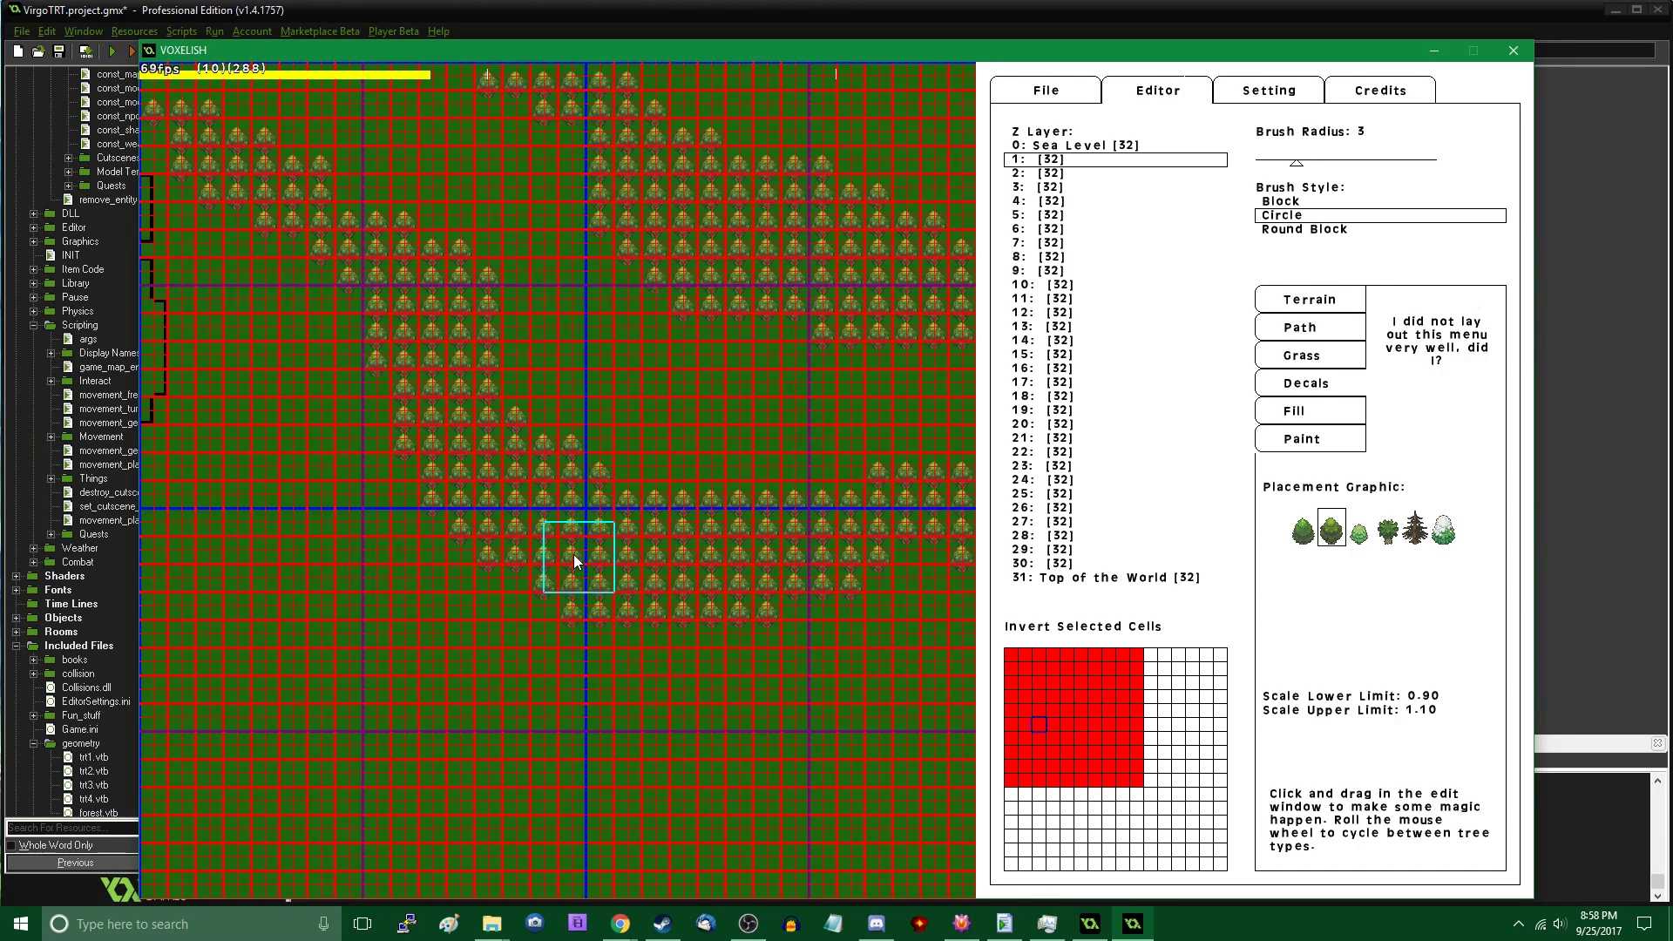
key("Up")
left_click(884, 929)
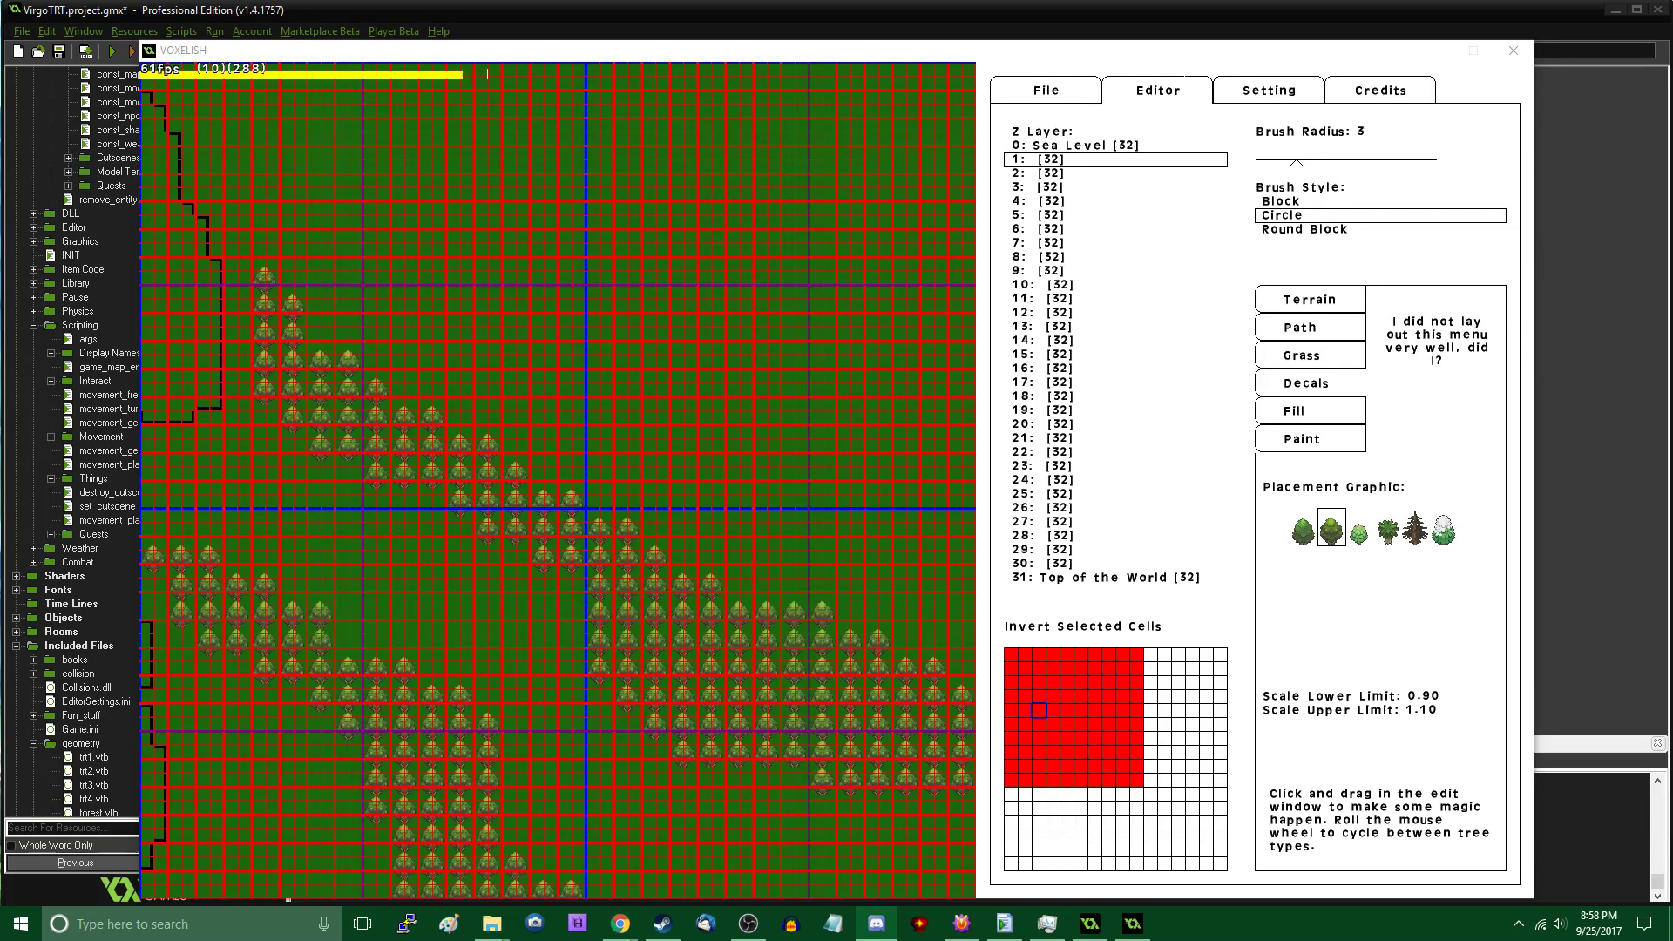
key("alt+Tab")
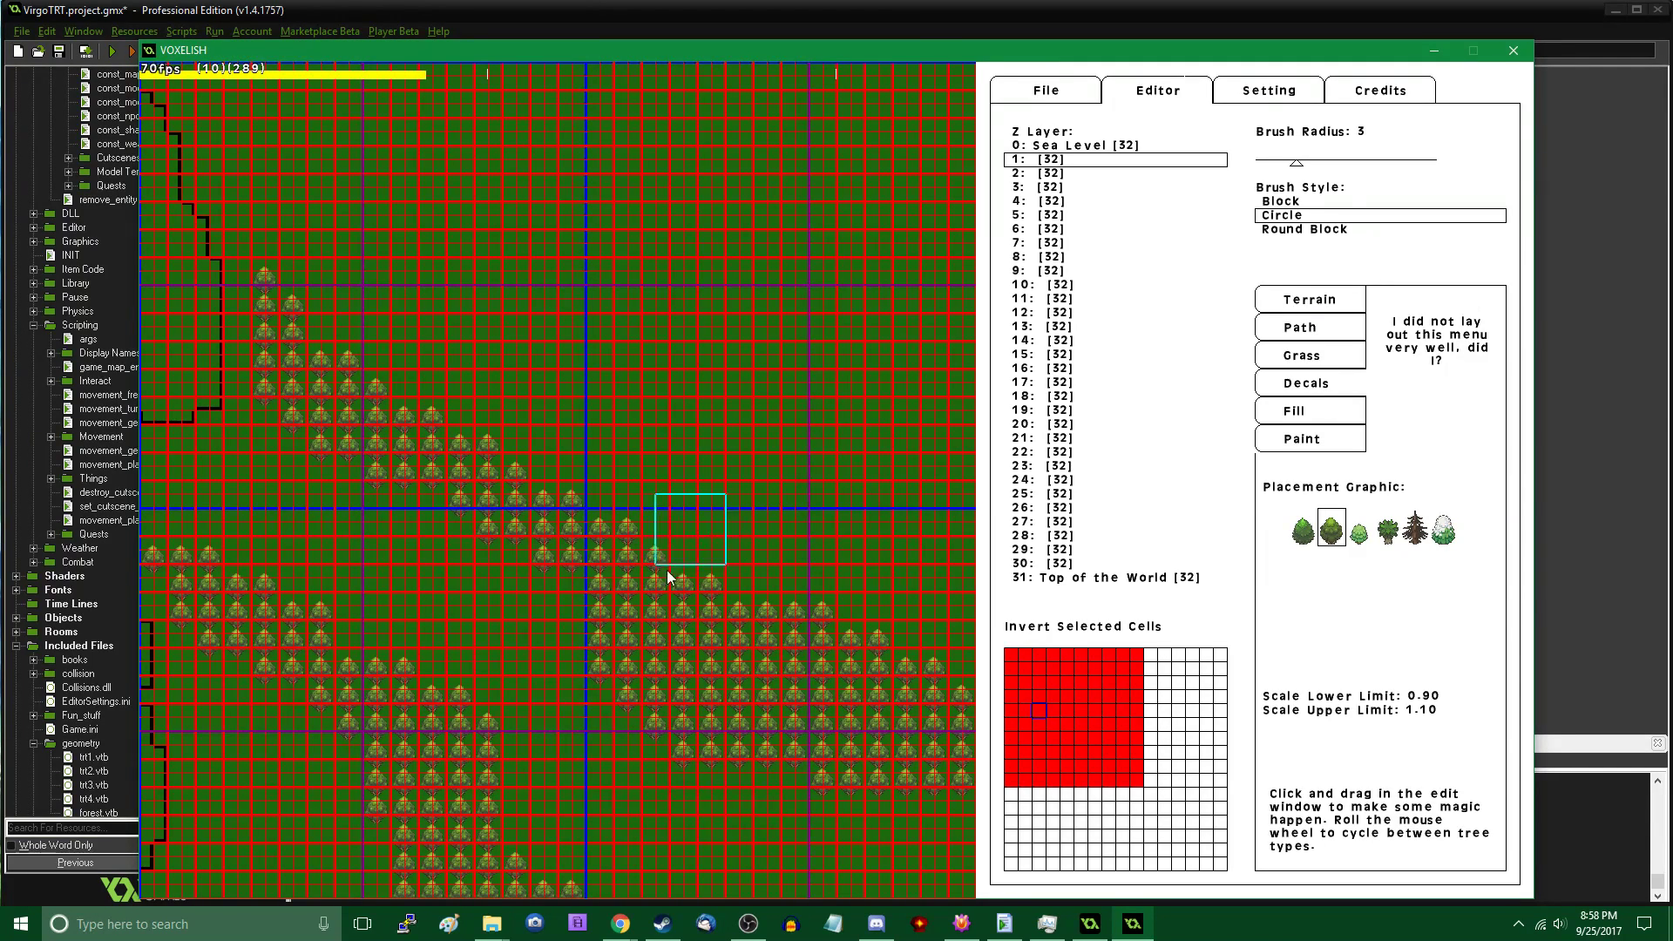
key("Left")
mouse_move(620, 590)
left_mouse_down()
mouse_move(678, 775)
mouse_move(757, 735)
mouse_move(796, 641)
left_mouse_up()
Extend the tree line east of the clearing's northern opening farther north, and lengthen and thicken the northern end of the western line
key("Right")
key("Up")
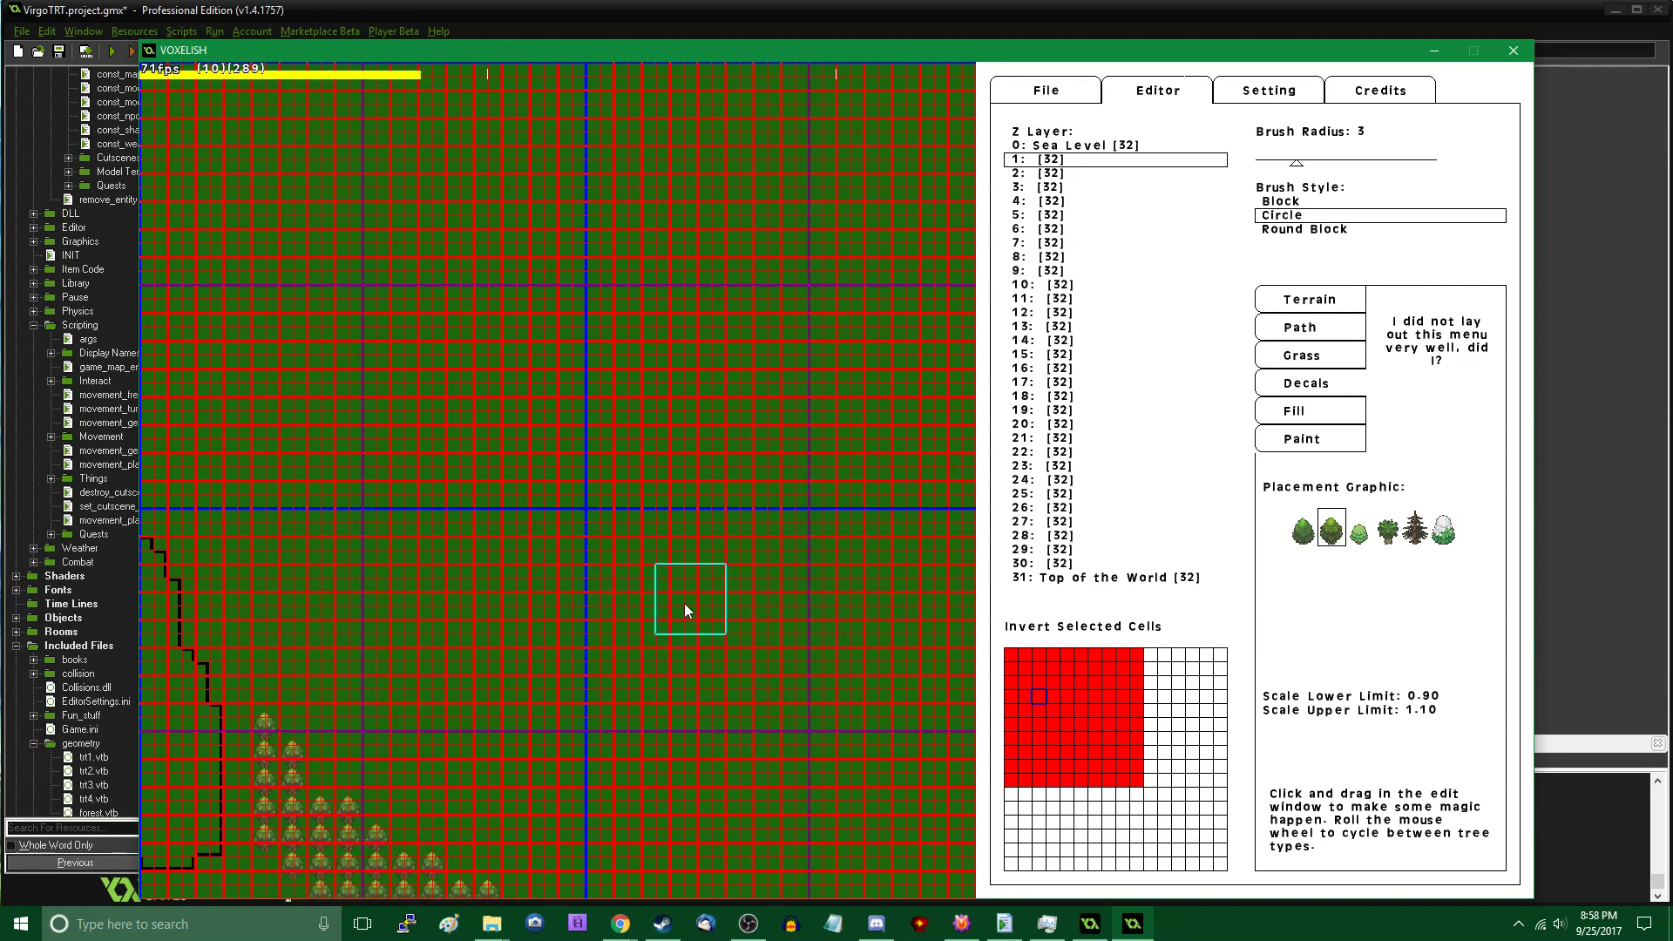
key("Down")
key("Right")
key("Right")
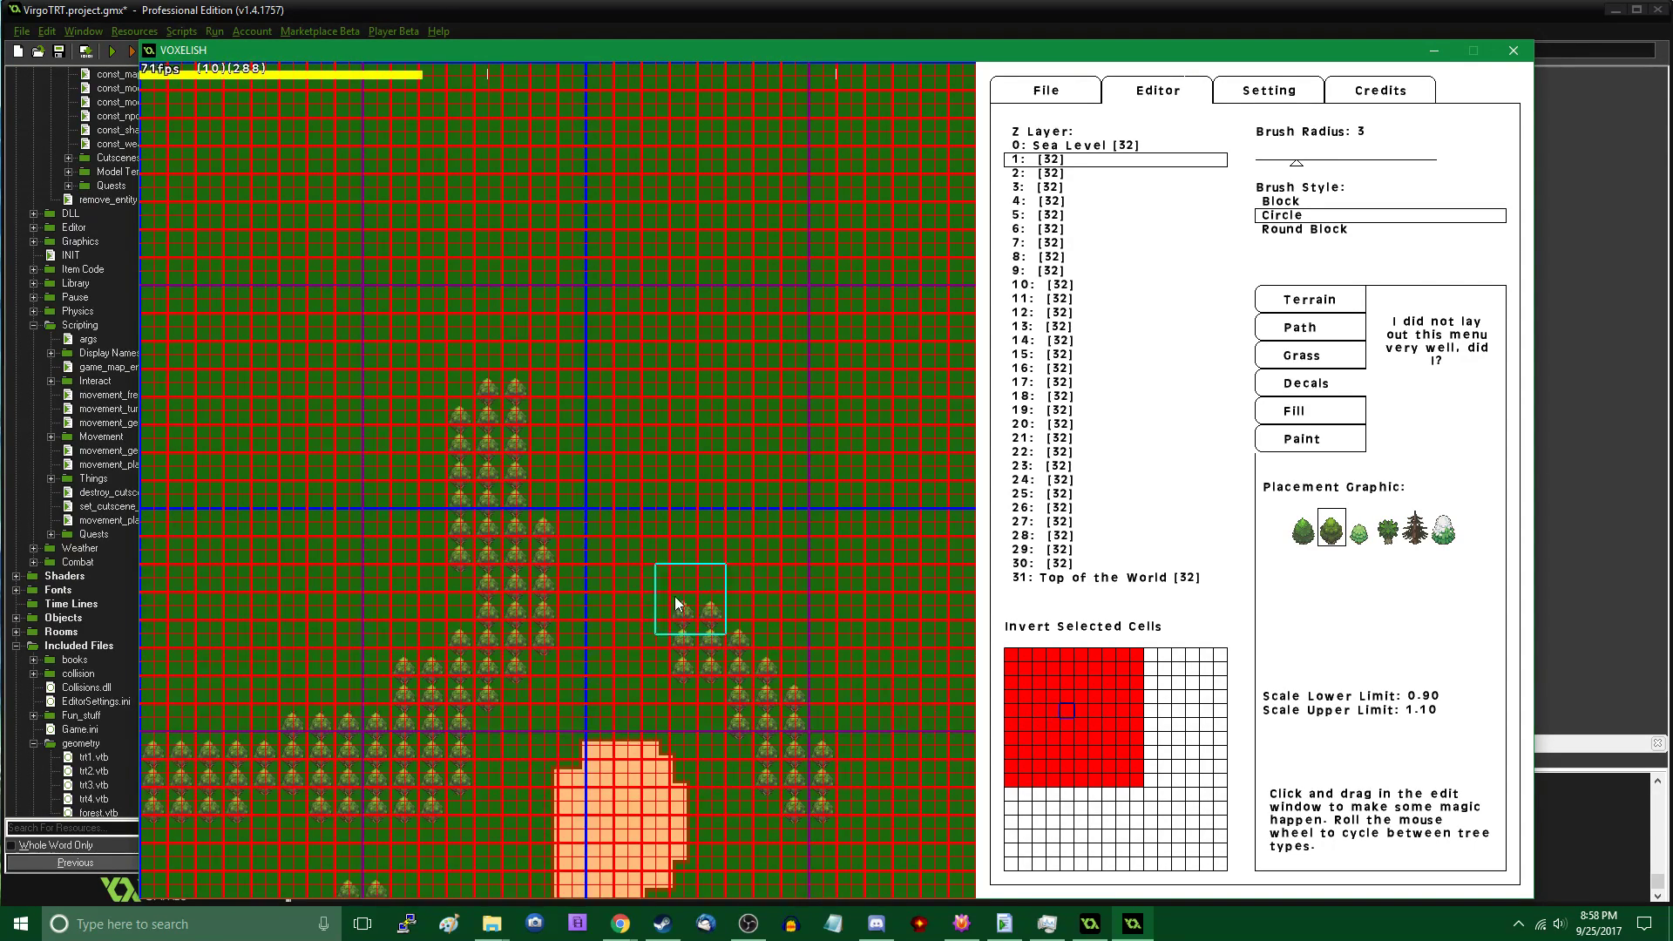
key("Up")
key("Down")
key("Up")
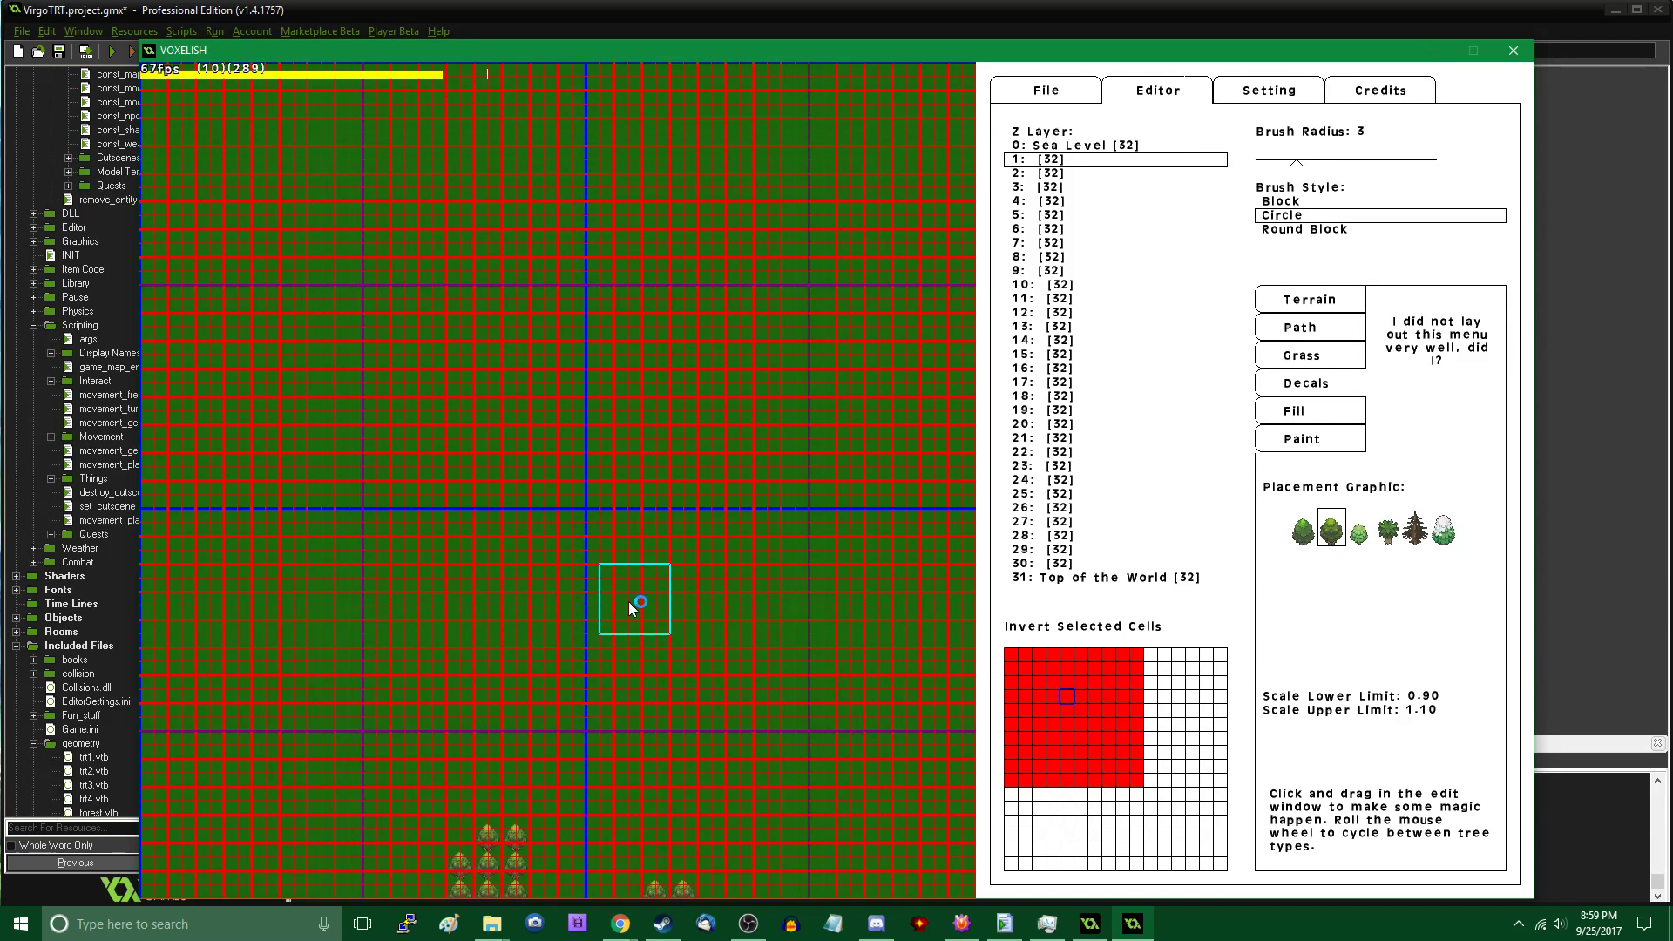
key("Down")
left_click(639, 453)
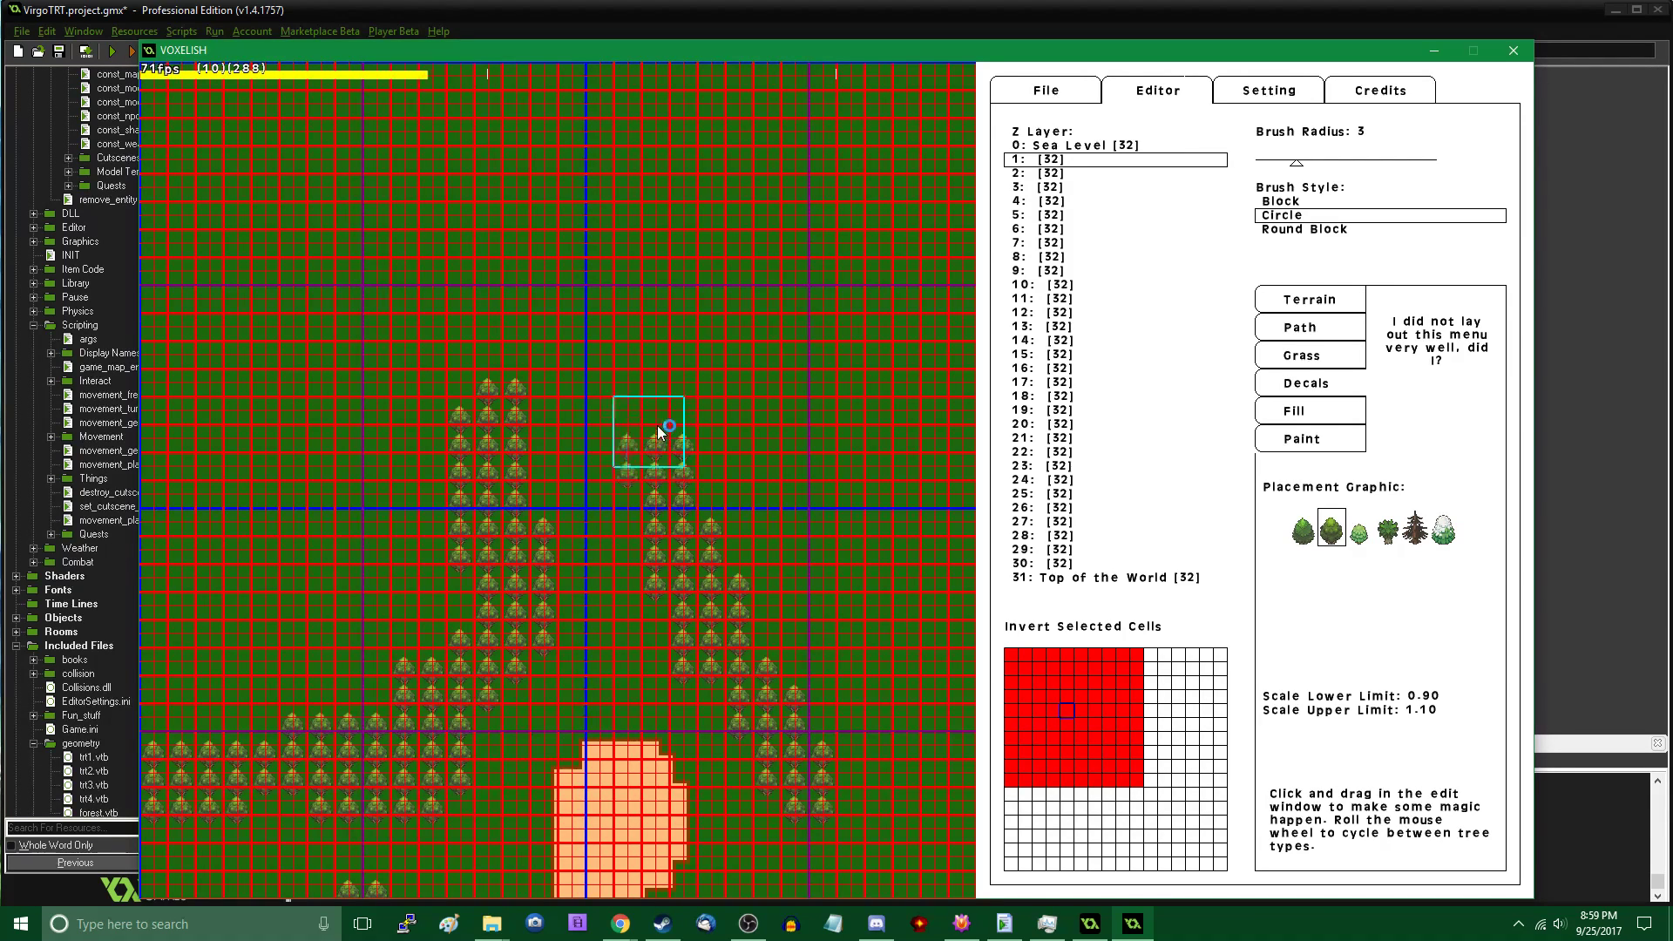
left_click(665, 366)
left_click_drag(482, 377, 452, 344)
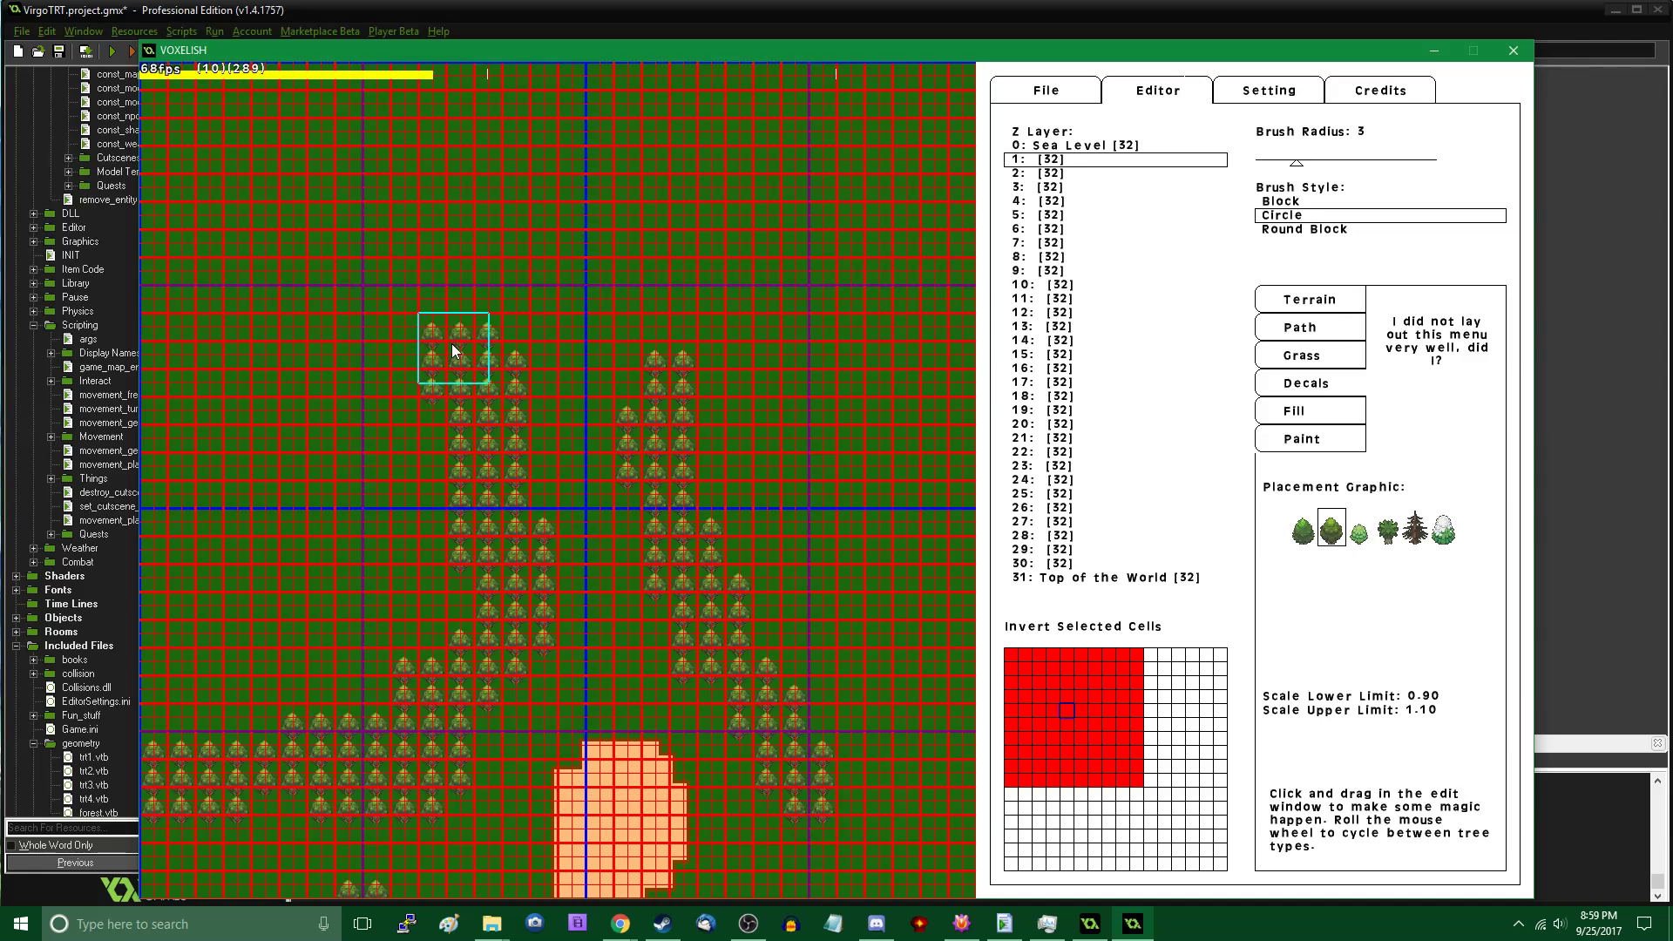
left_click(509, 406)
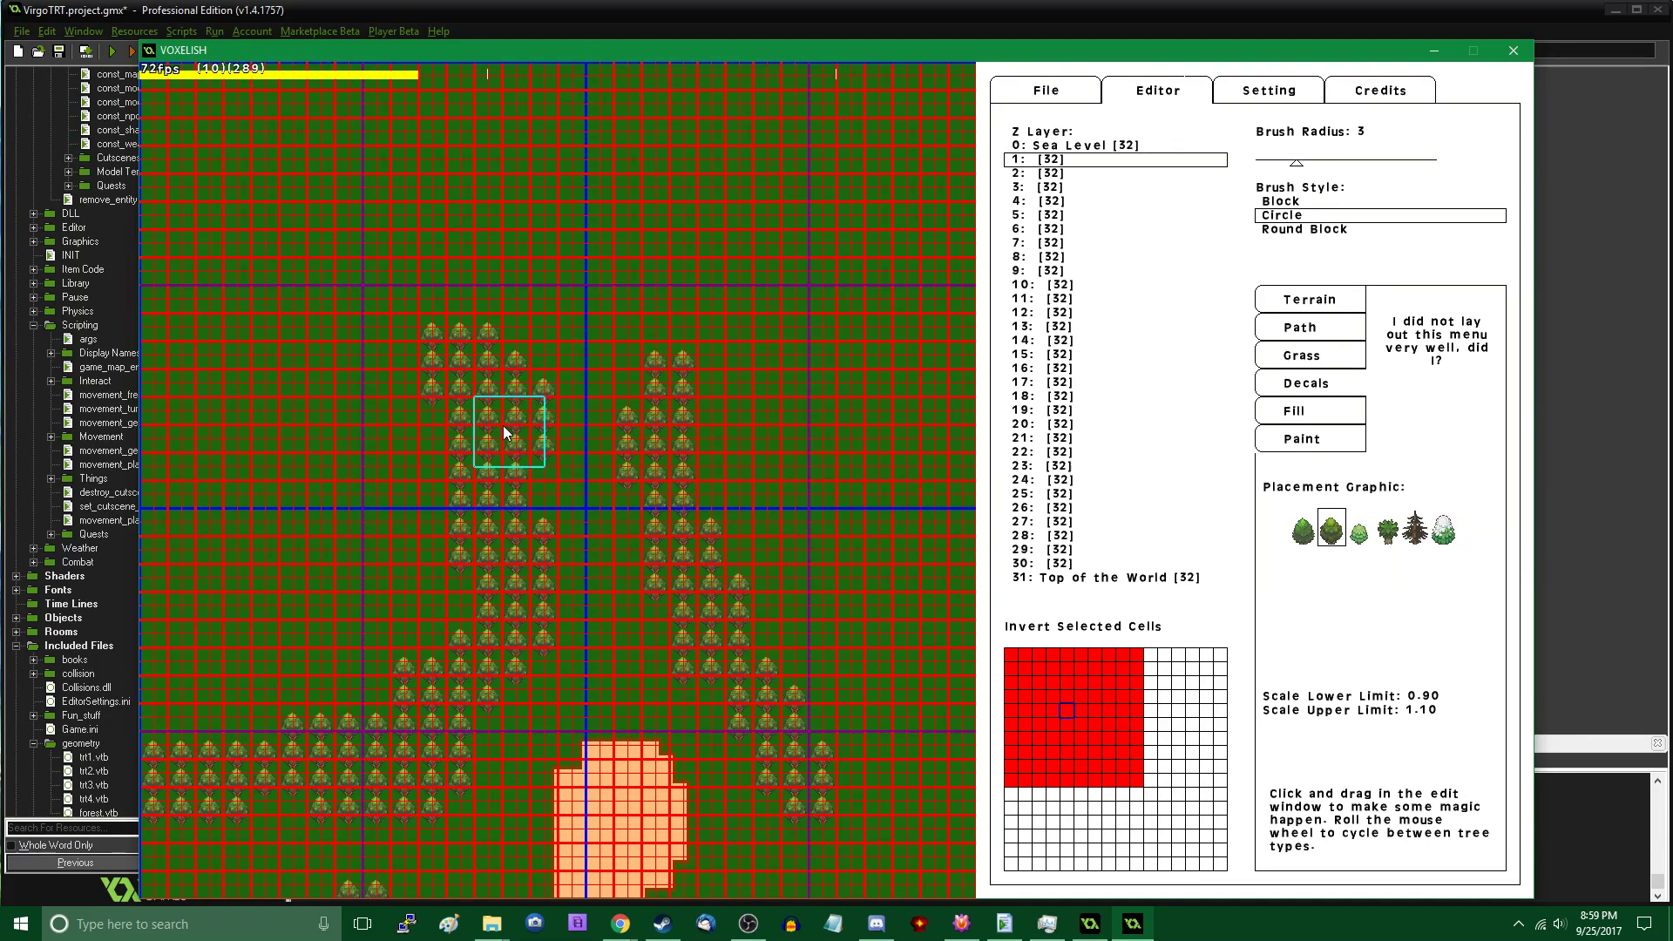
Extend the northern end of the western tree line westward and fill the area west of it with dense forest
left_click_drag(452, 355, 403, 344)
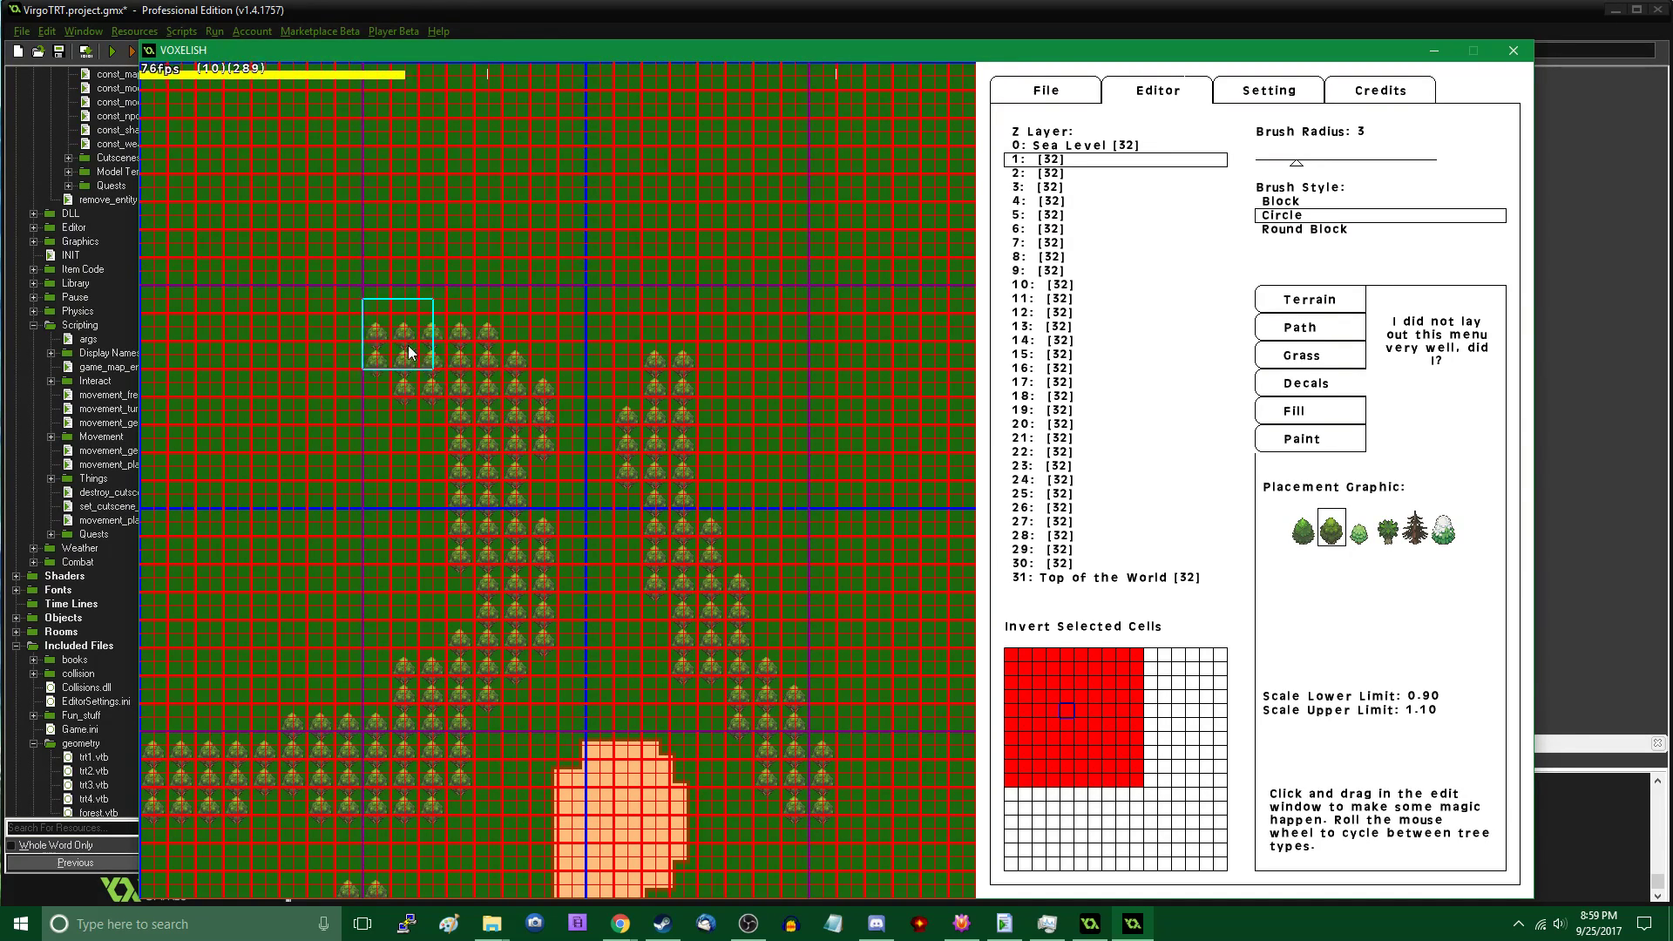
key("Left")
mouse_move(819, 353)
left_mouse_down()
mouse_move(646, 382)
mouse_move(683, 385)
mouse_move(558, 358)
mouse_move(403, 436)
mouse_move(348, 518)
mouse_move(345, 576)
mouse_move(816, 416)
mouse_move(487, 453)
mouse_move(775, 465)
mouse_move(501, 567)
mouse_move(825, 531)
mouse_move(898, 554)
mouse_move(736, 536)
mouse_move(557, 649)
mouse_move(819, 632)
mouse_move(697, 655)
mouse_move(636, 713)
mouse_move(610, 535)
left_mouse_up()
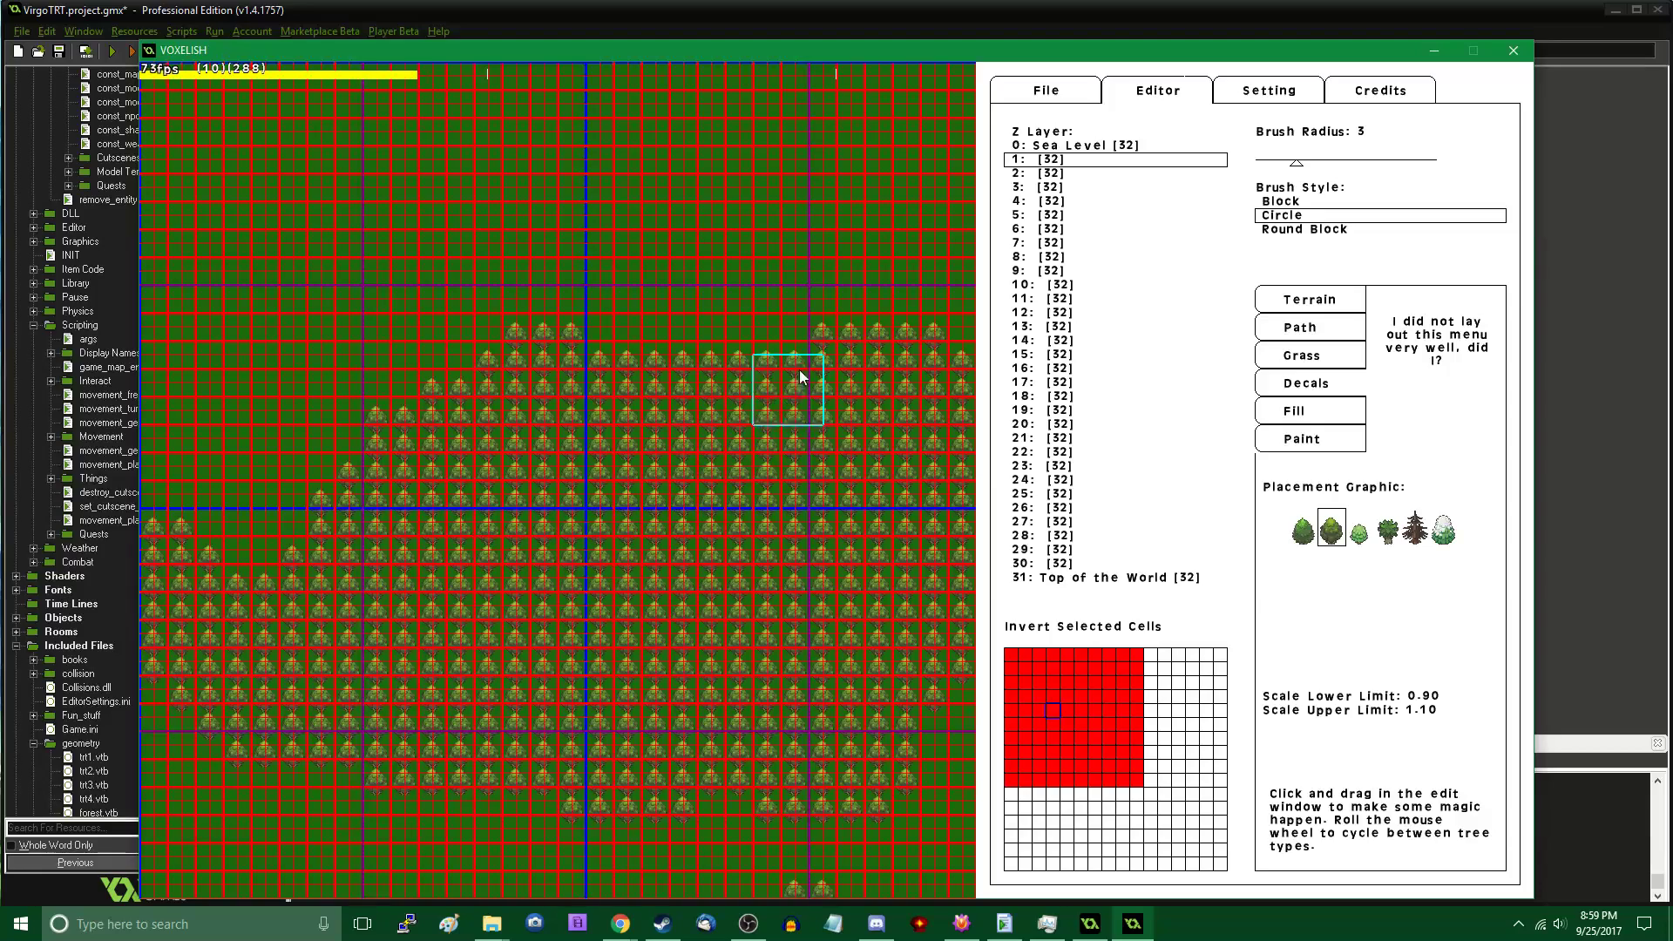
Erase a curved trail through the northern part of the filled western forest, leaving a patch of trees north of it
mouse_move(803, 338)
right_mouse_down()
mouse_move(722, 507)
mouse_move(411, 426)
mouse_move(416, 370)
right_mouse_up()
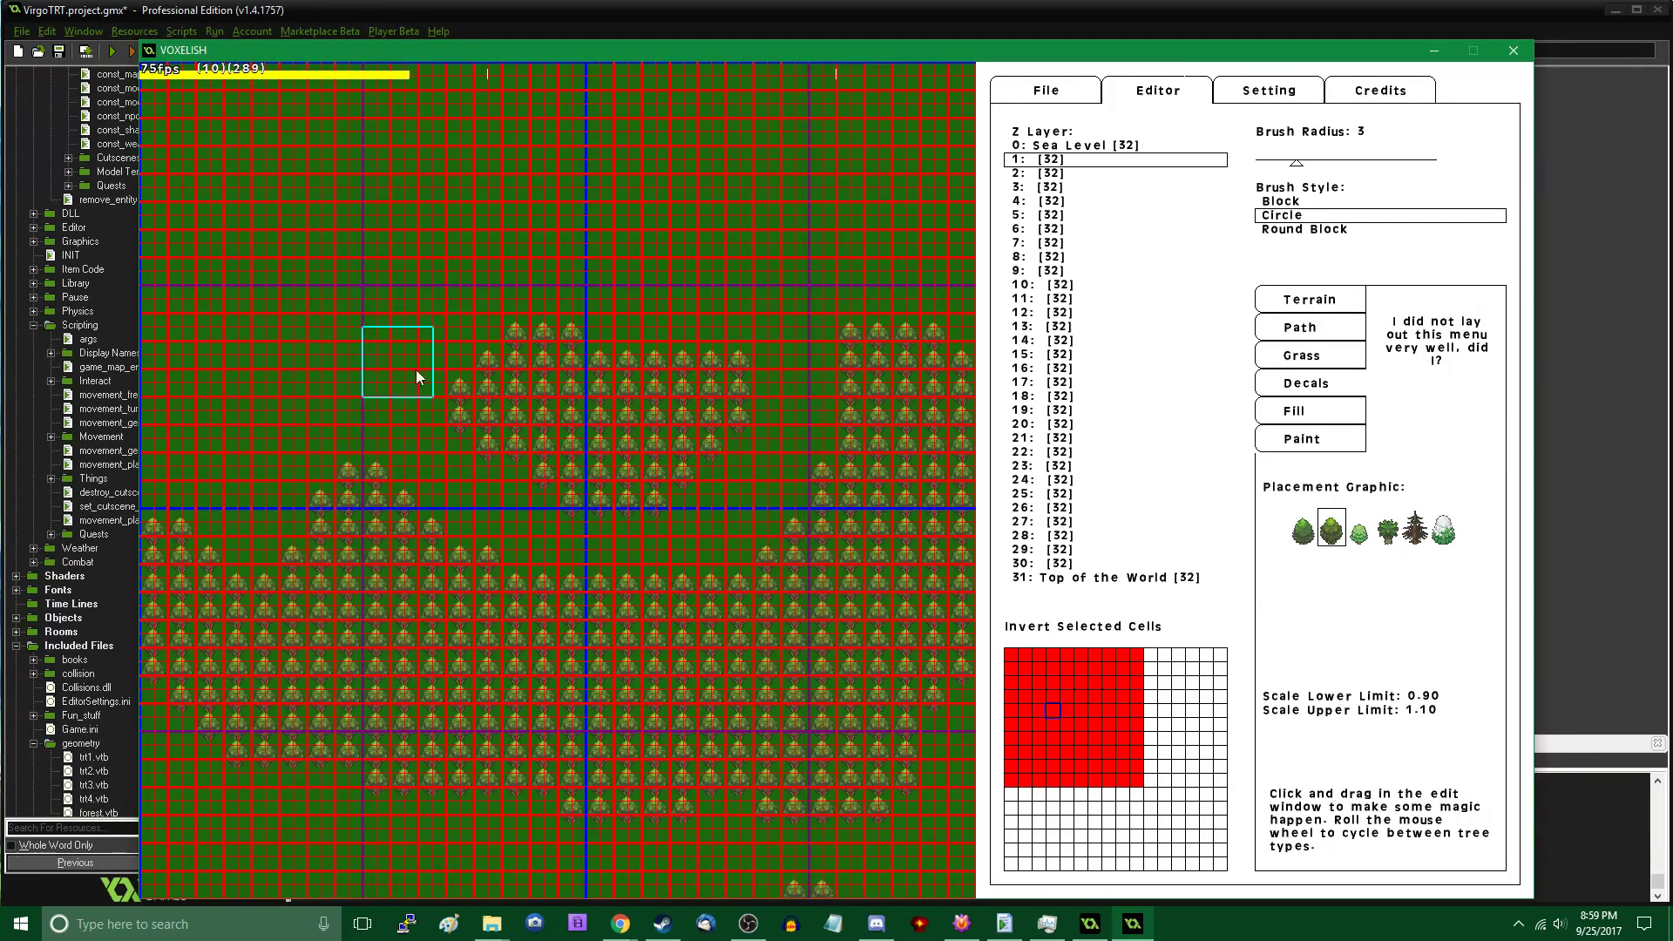
key("Right")
key("Left")
key("Right")
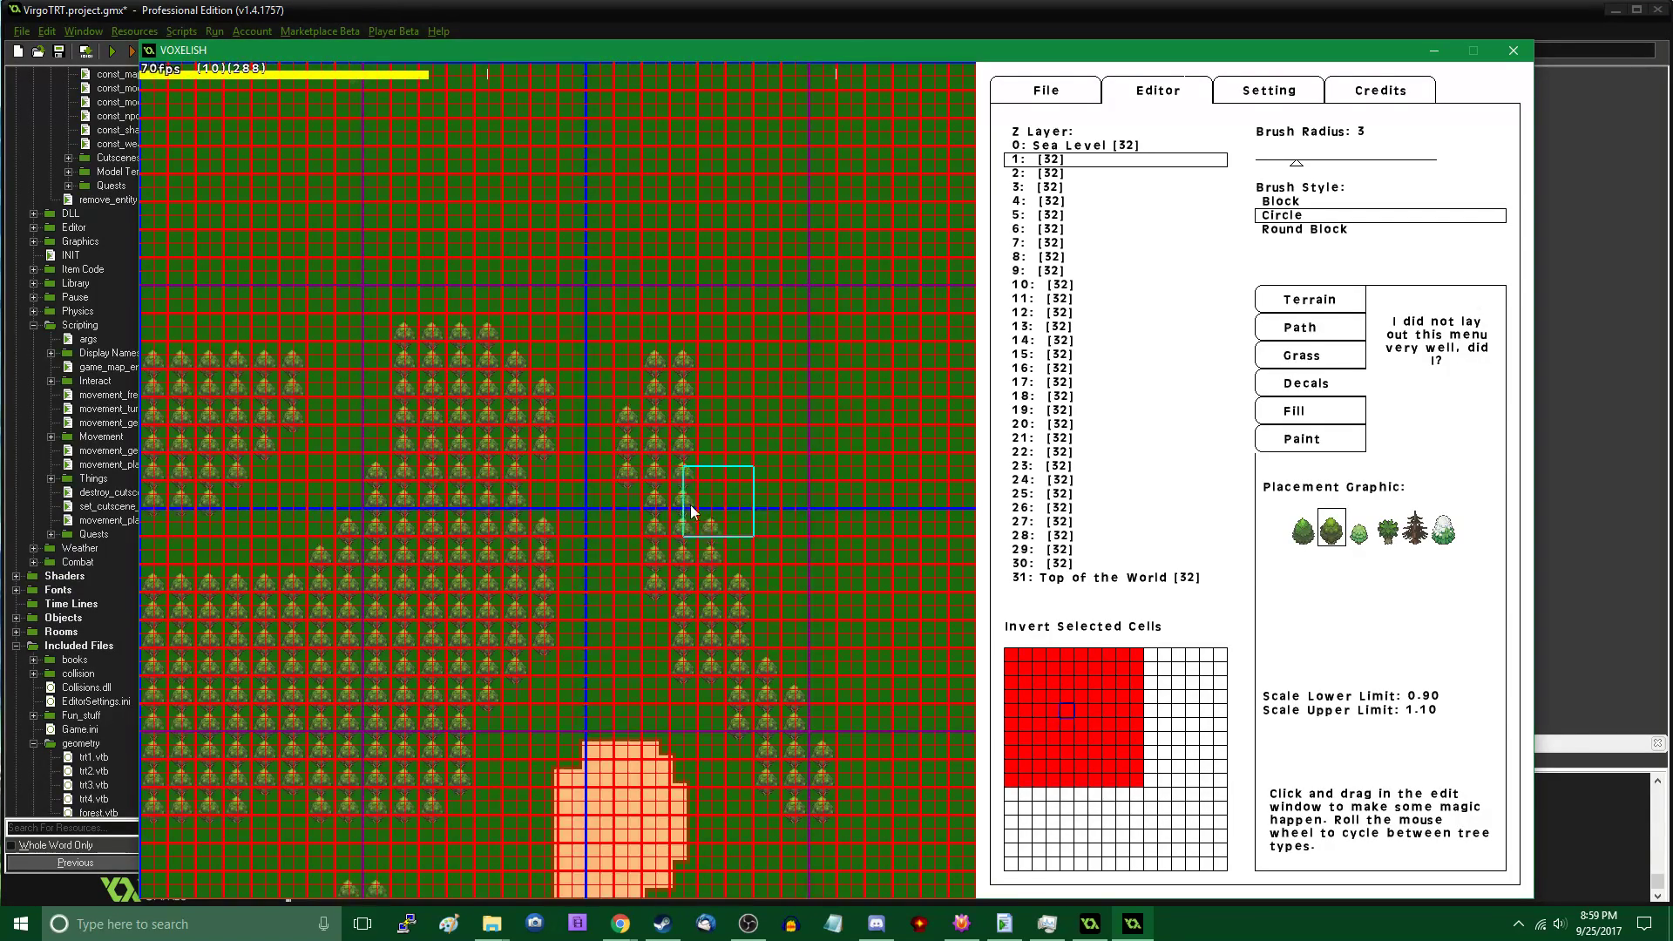
Fill the empty ground east of the clearing's northern opening with dense trees behind the existing tree line
key("Down")
key("Up")
key("Right")
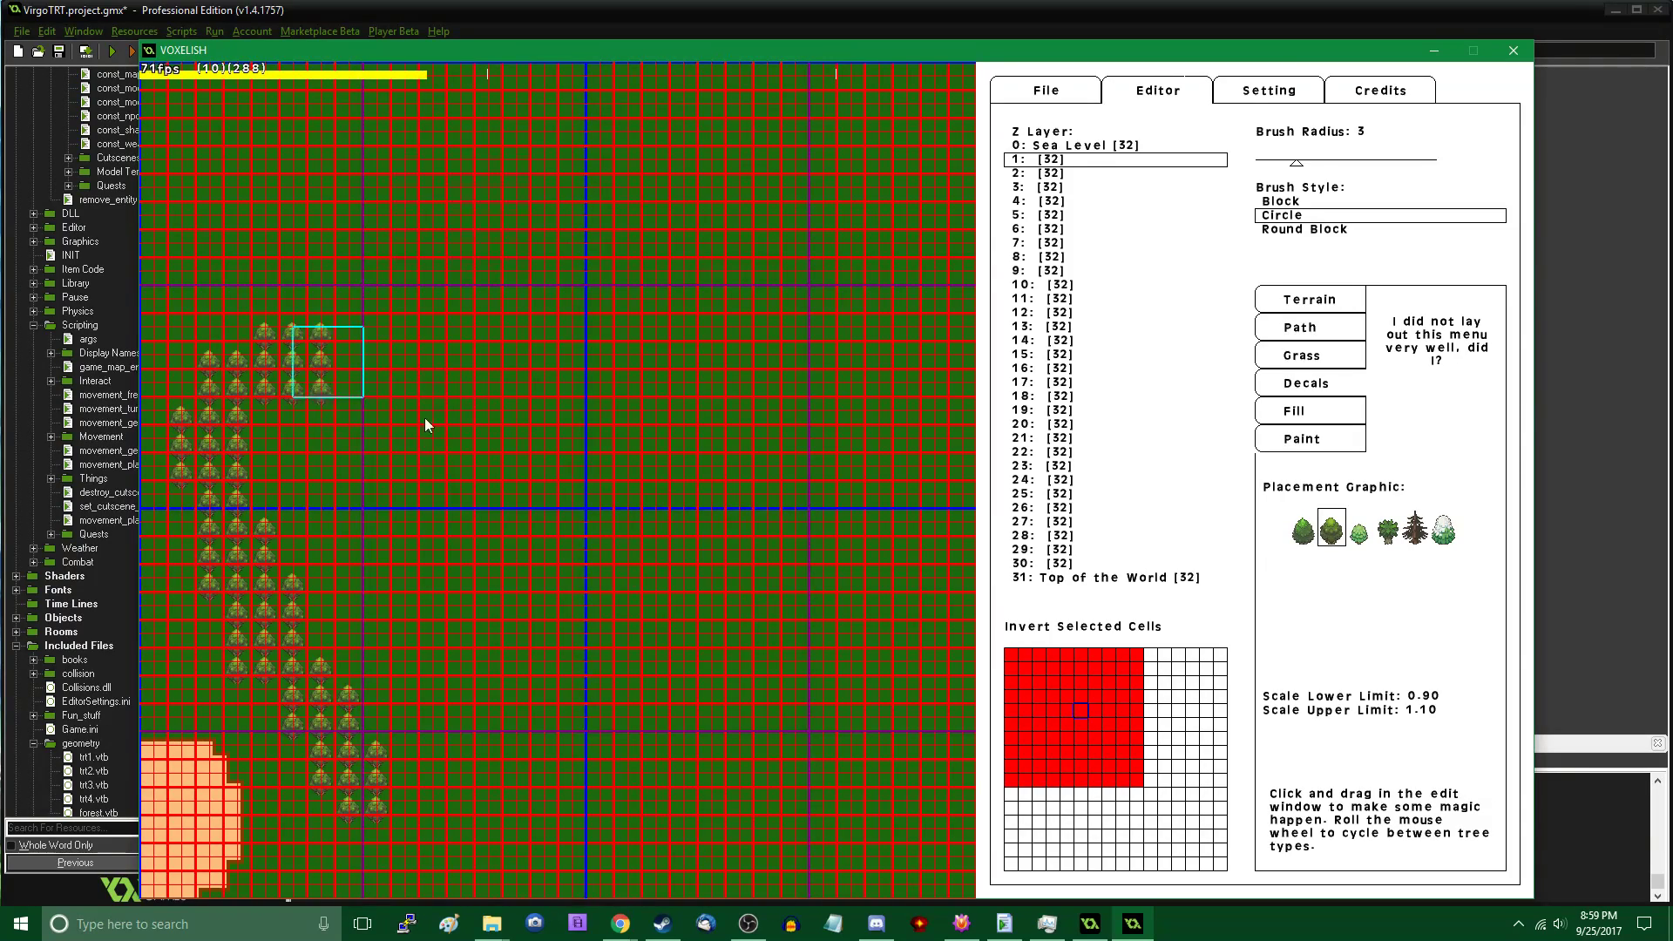
mouse_move(347, 732)
left_mouse_down()
mouse_move(292, 405)
mouse_move(377, 685)
mouse_move(419, 520)
mouse_move(454, 600)
mouse_move(417, 527)
mouse_move(441, 715)
mouse_move(359, 652)
left_mouse_up()
Fill the gaps in the tree groups southeast and southwest of the clearing to make them solid forest
key("Left")
key("Down")
key("Down")
key("Right")
key("Up")
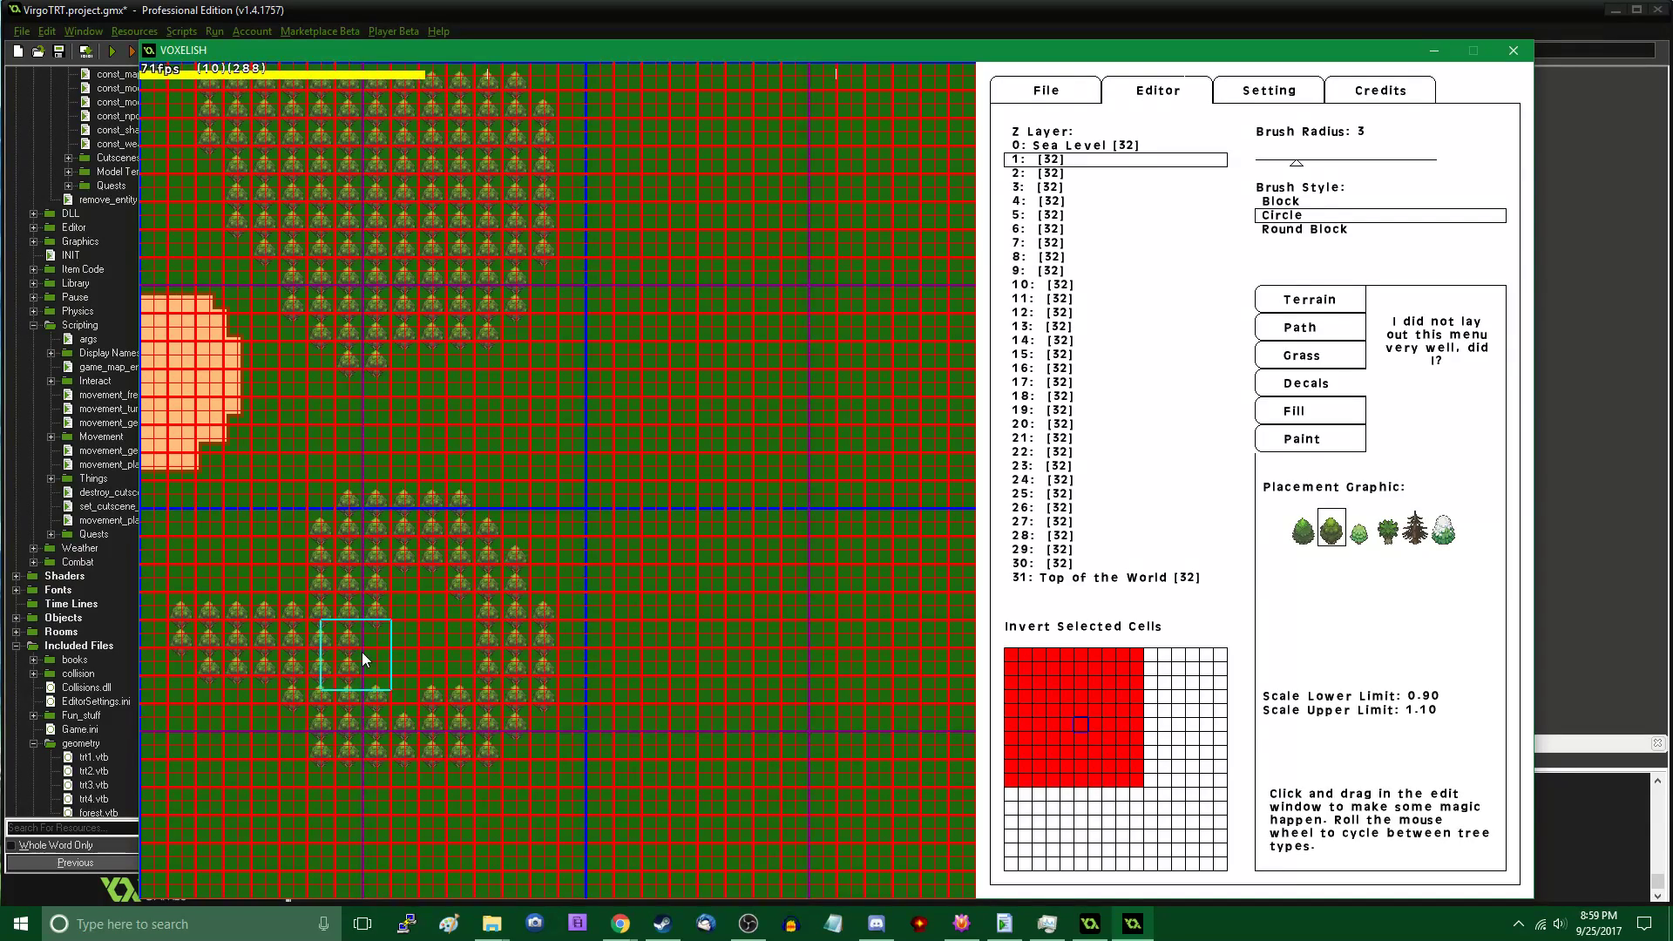
key("Left")
mouse_move(611, 658)
left_mouse_down()
mouse_move(499, 700)
mouse_move(305, 629)
left_mouse_up()
key("Left")
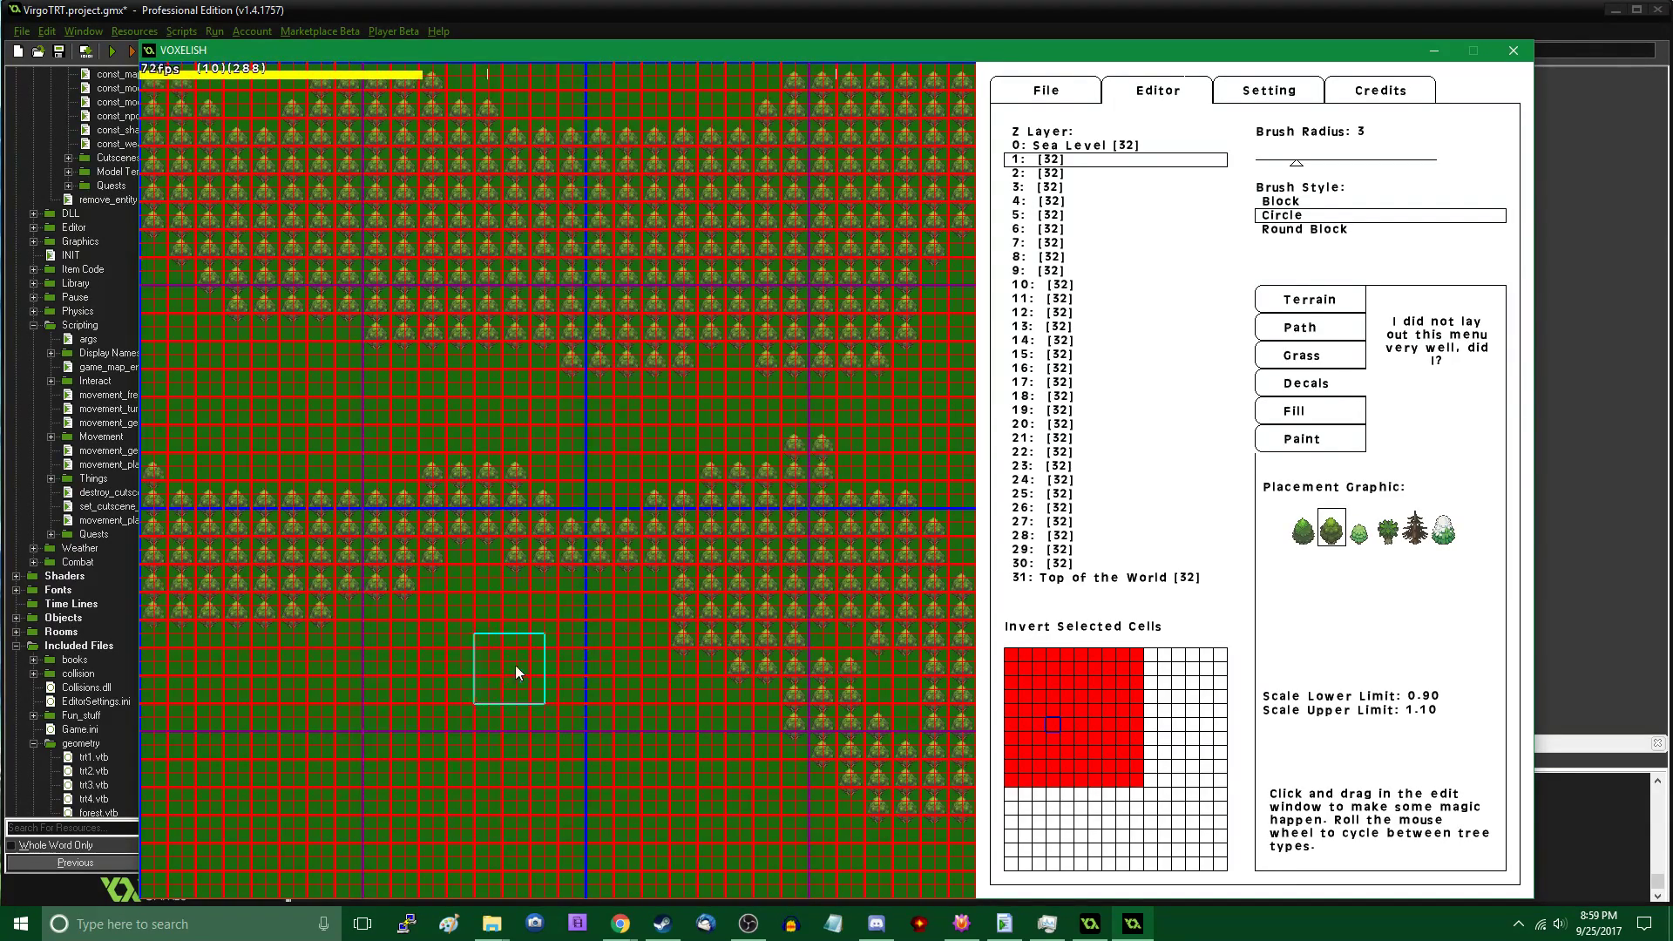
left_click_drag(723, 664, 485, 585)
key("Up")
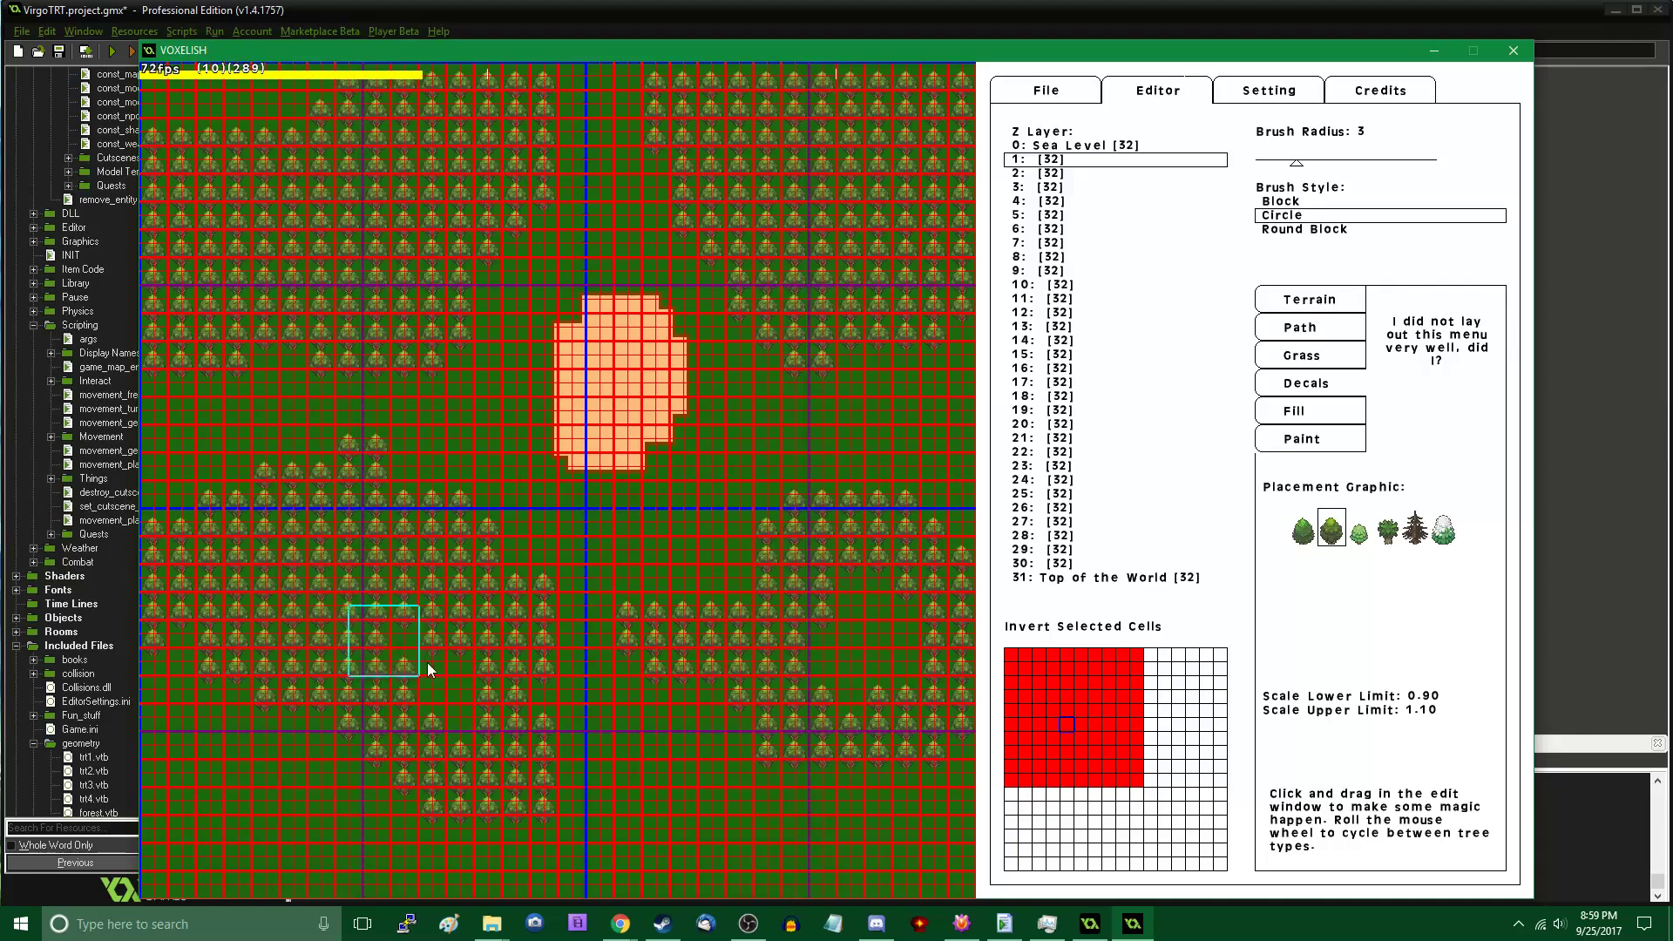
key("Right")
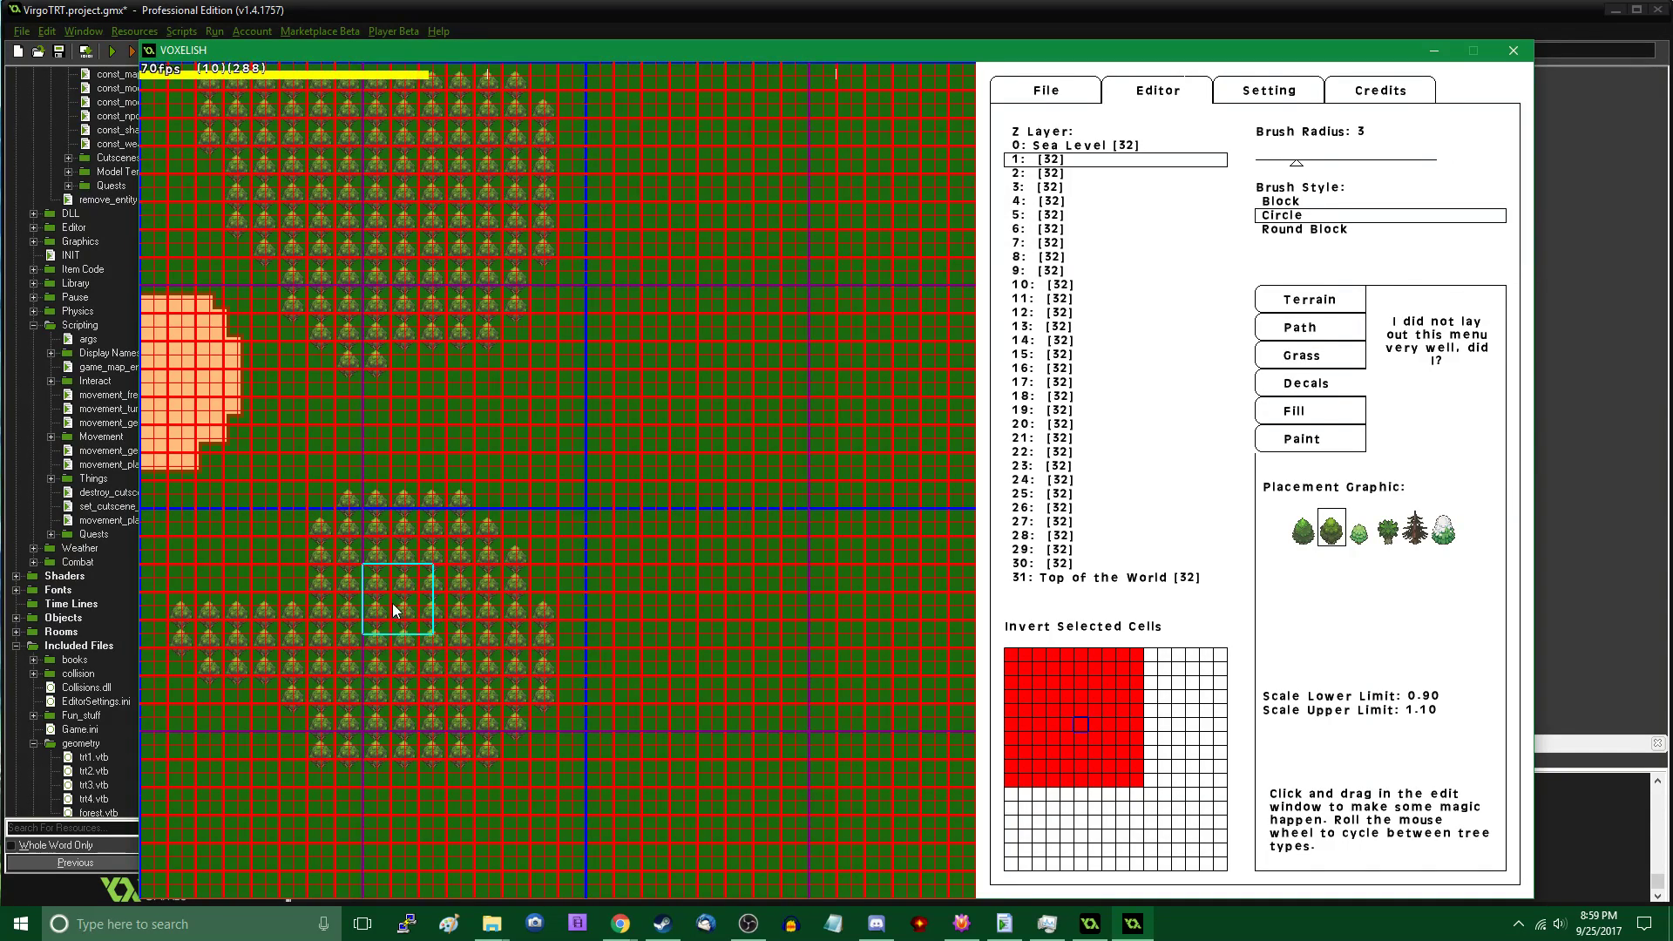
Look over the filled forest and the cliff outlines north of it, up to the map's northern edge
key("Up")
key("Left")
key("Left")
key("Left")
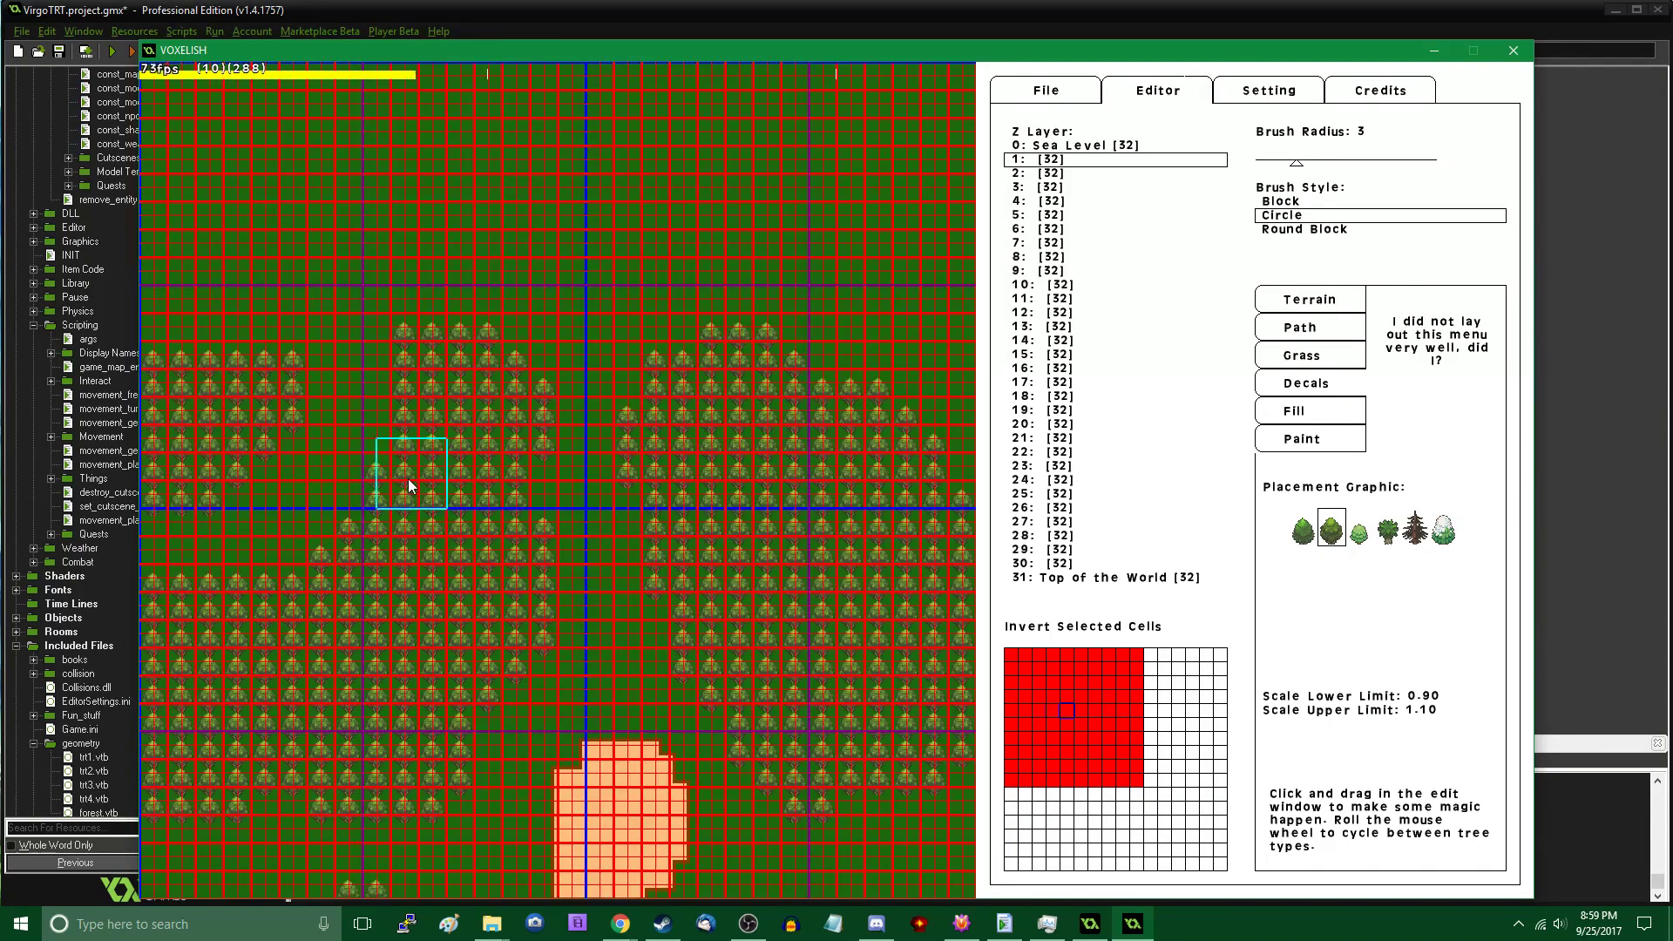
key("Up")
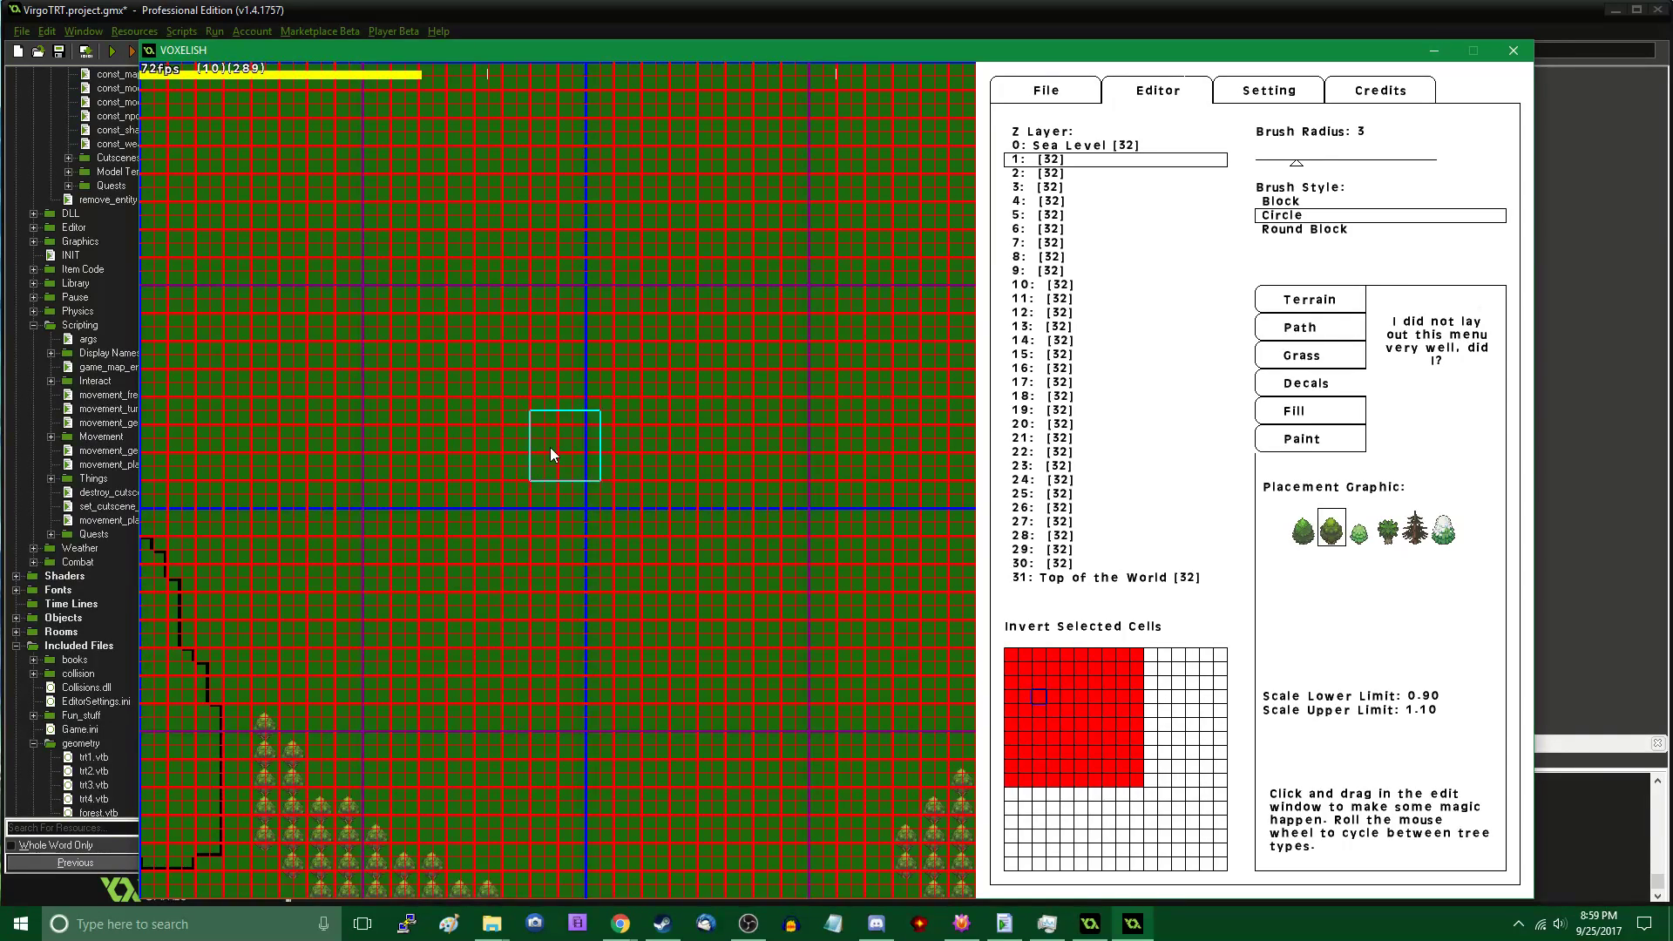
key("Up")
key("Left")
key("Up")
key("Left")
key("Up")
key("Right")
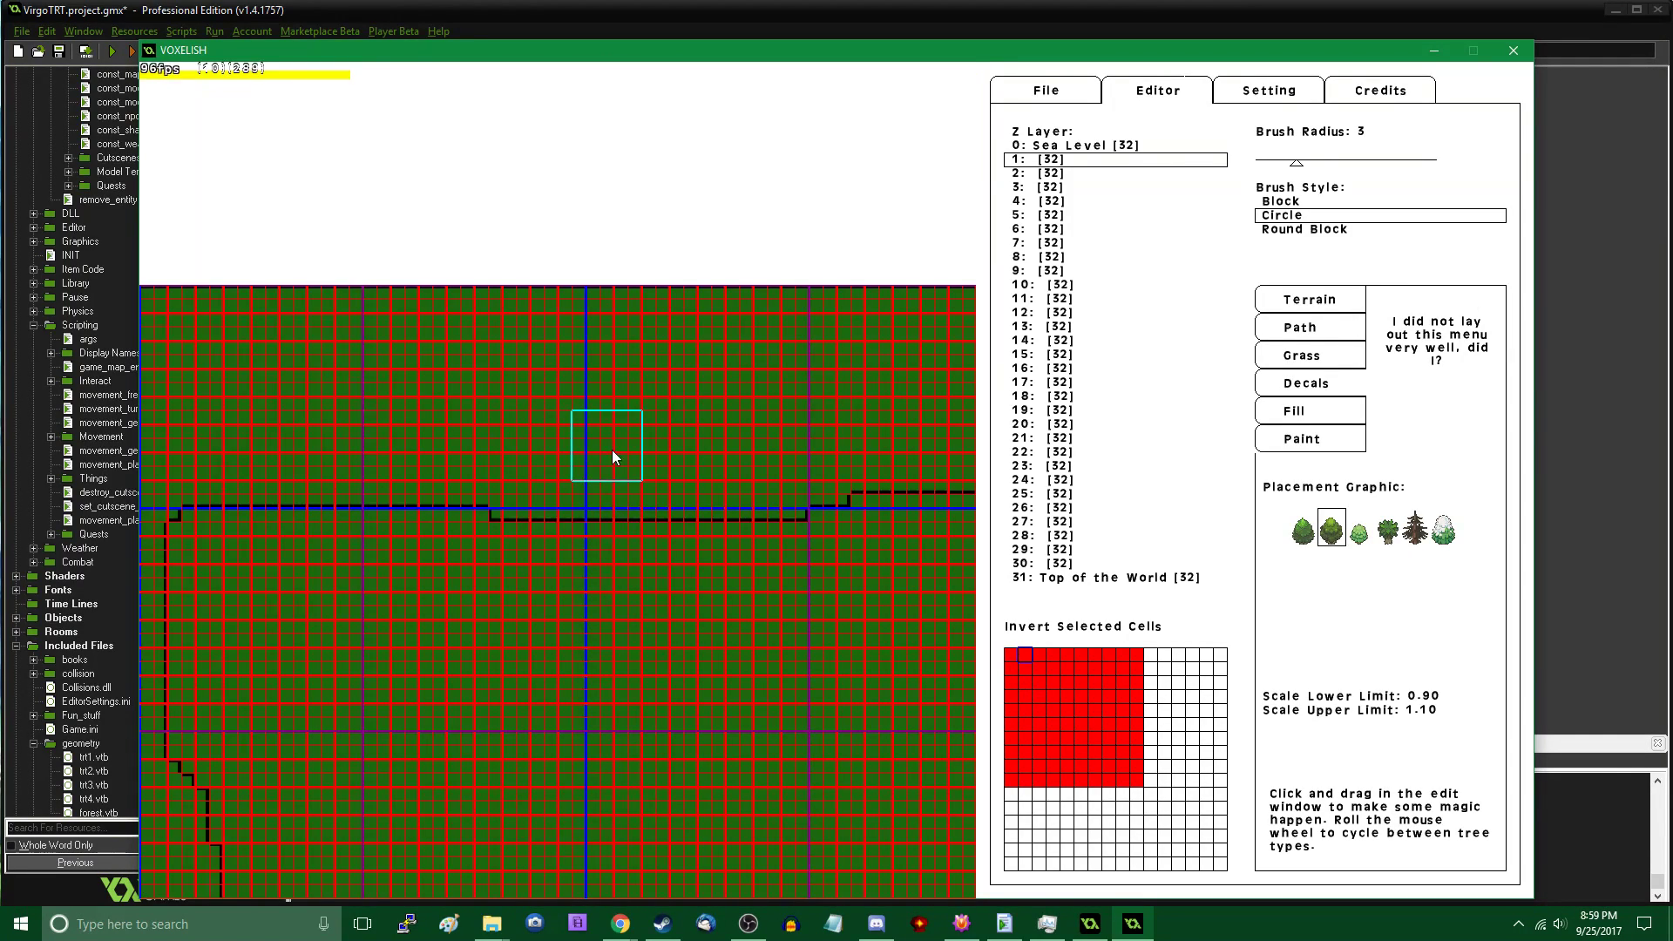
key("Down")
key("Up")
key("Down")
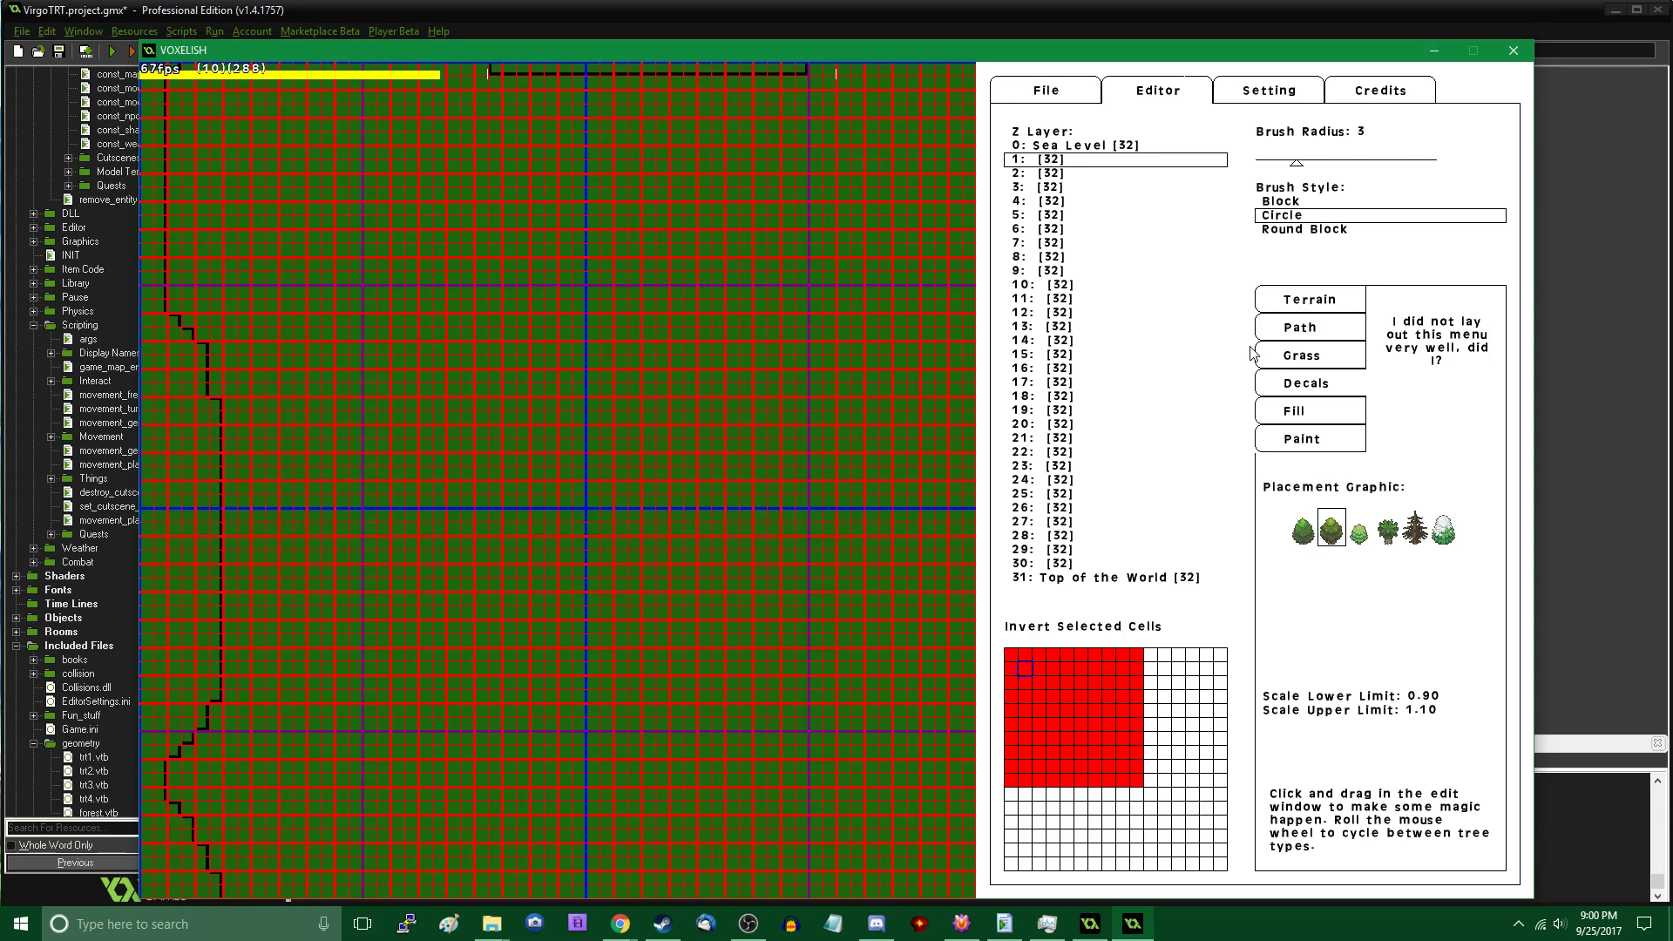
Switch to terrain editing with the circle brush style and go to an empty area in the map's eastern part
left_click(1297, 201)
left_click(1302, 216)
left_click(1316, 324)
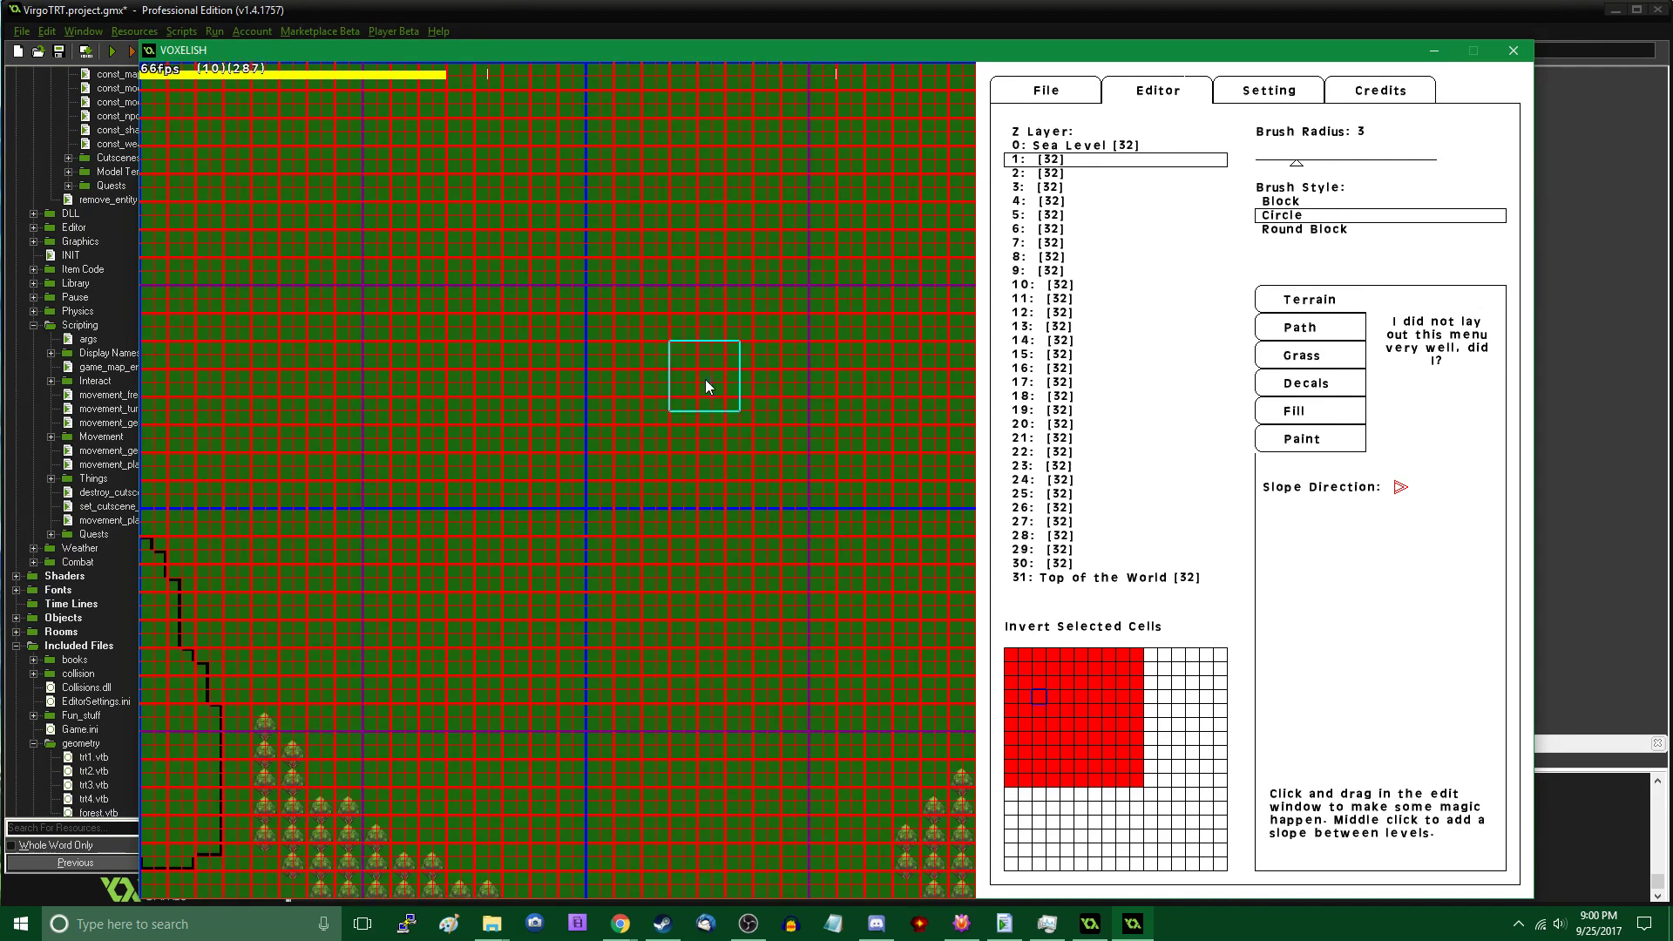
key("Up")
key("Left")
key("Down")
key("Right")
key("Right")
key("Right")
key("Right")
key("Right")
key("Right")
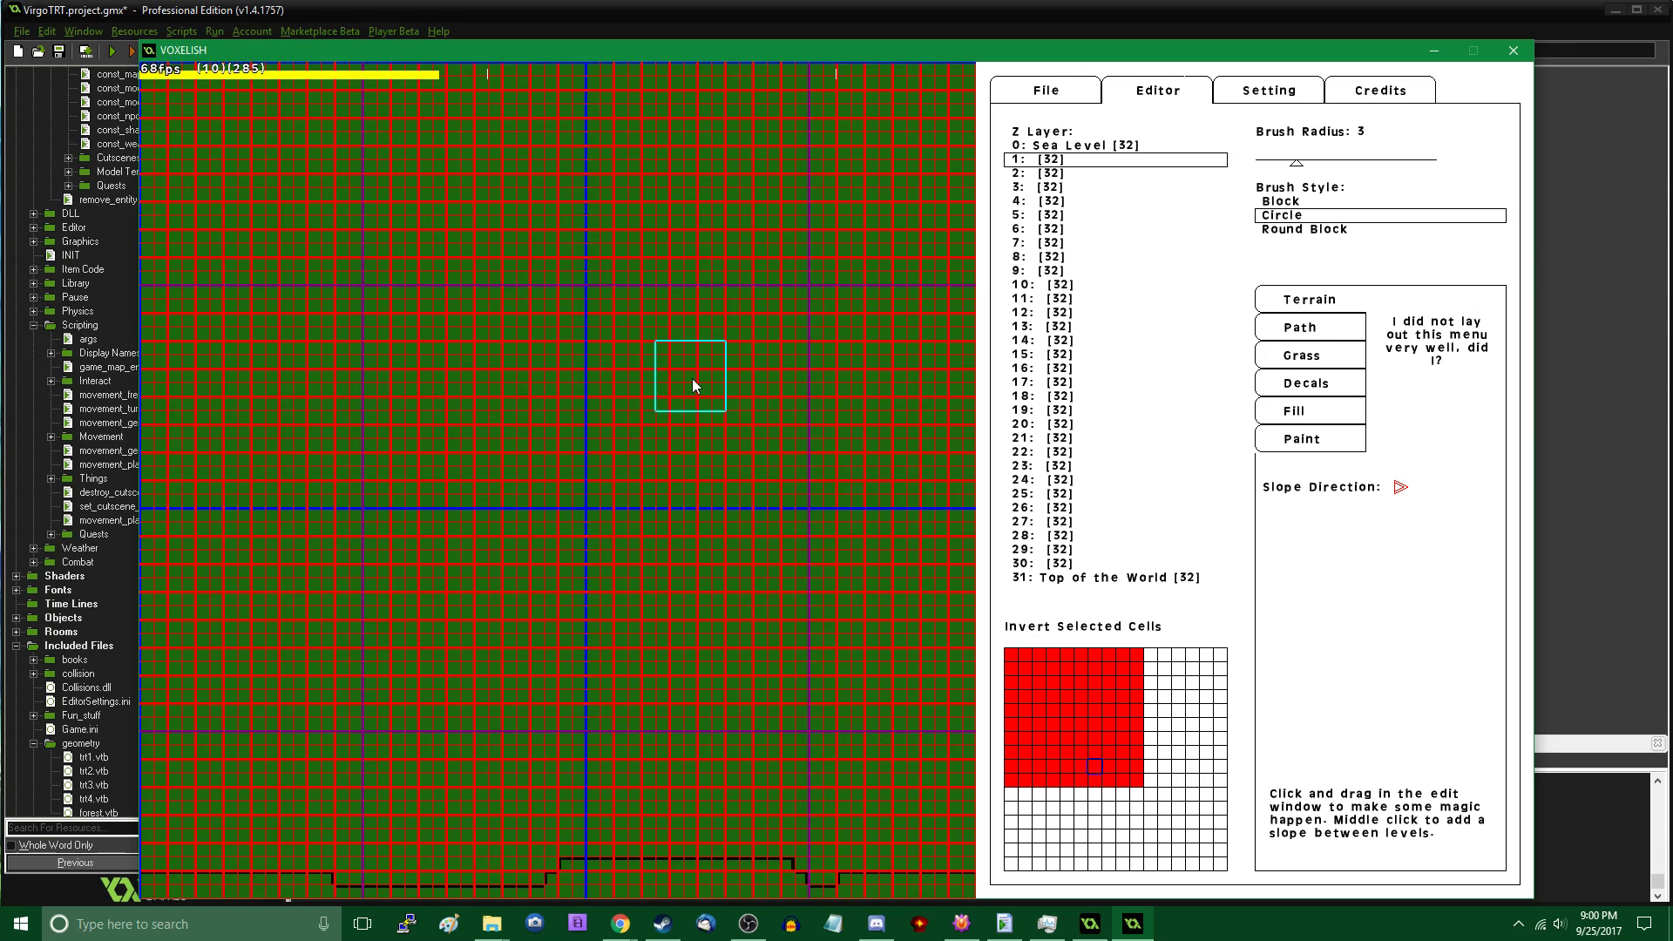
key("Up")
key("Left")
key("Up")
key("Up")
key("Left")
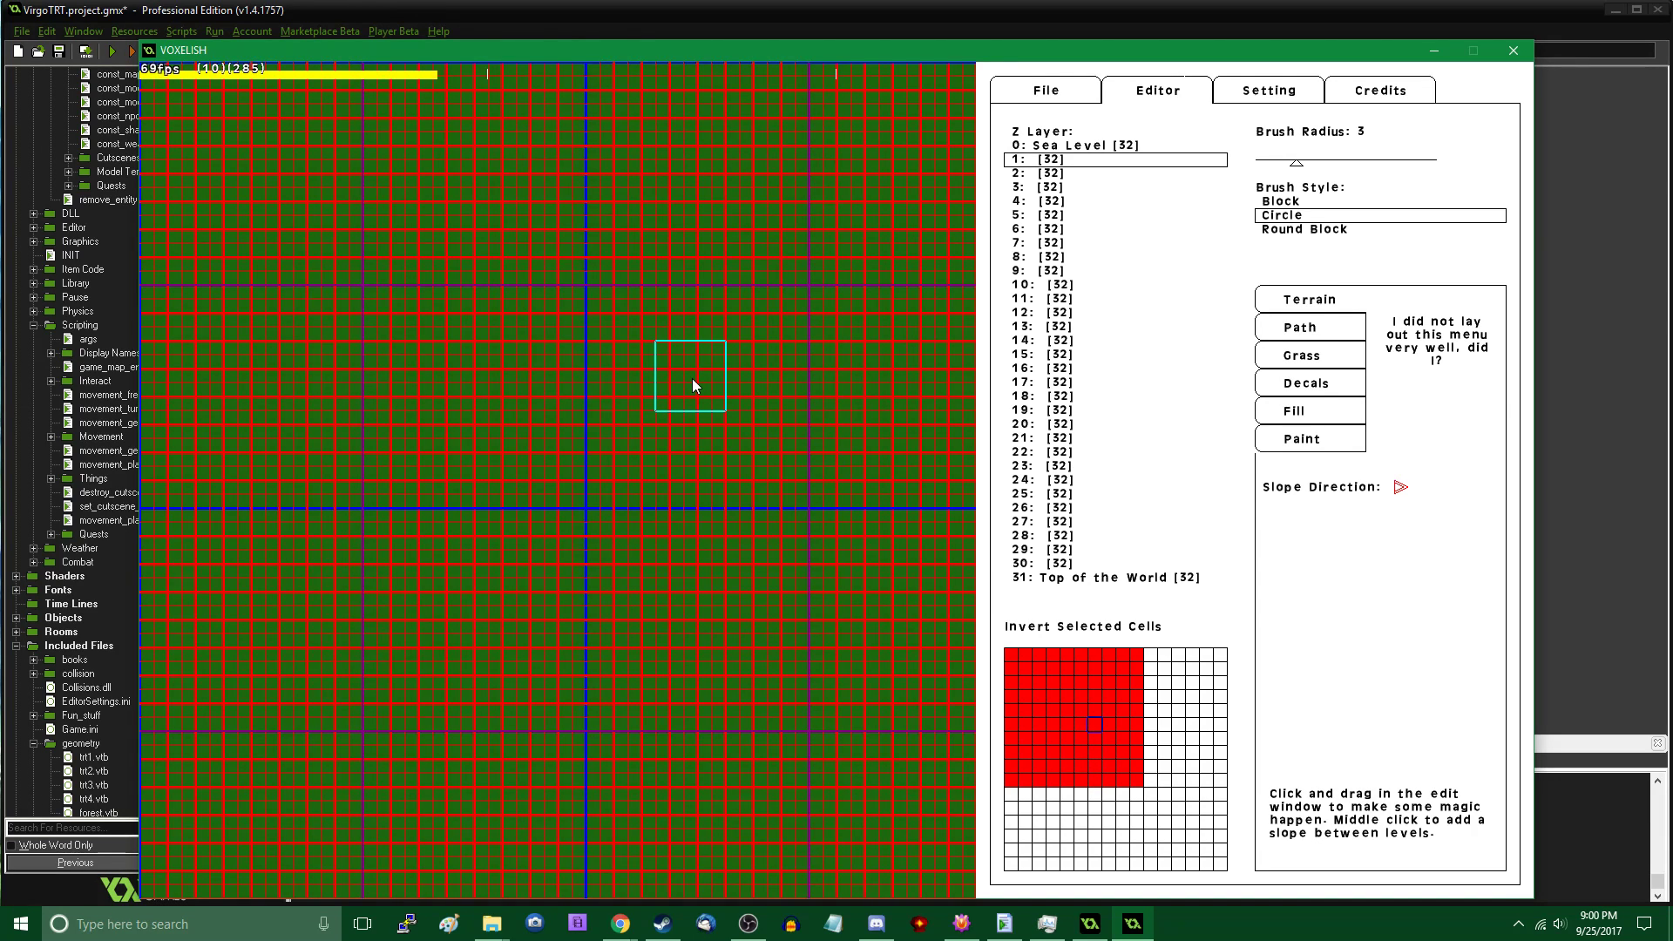
key("Right")
Raise a narrow curved ridge, then set the brush radius to 12 and build a wide, three-tiered round hill over that area
mouse_move(749, 442)
left_mouse_down()
mouse_move(474, 411)
mouse_move(348, 579)
mouse_move(807, 366)
left_mouse_up()
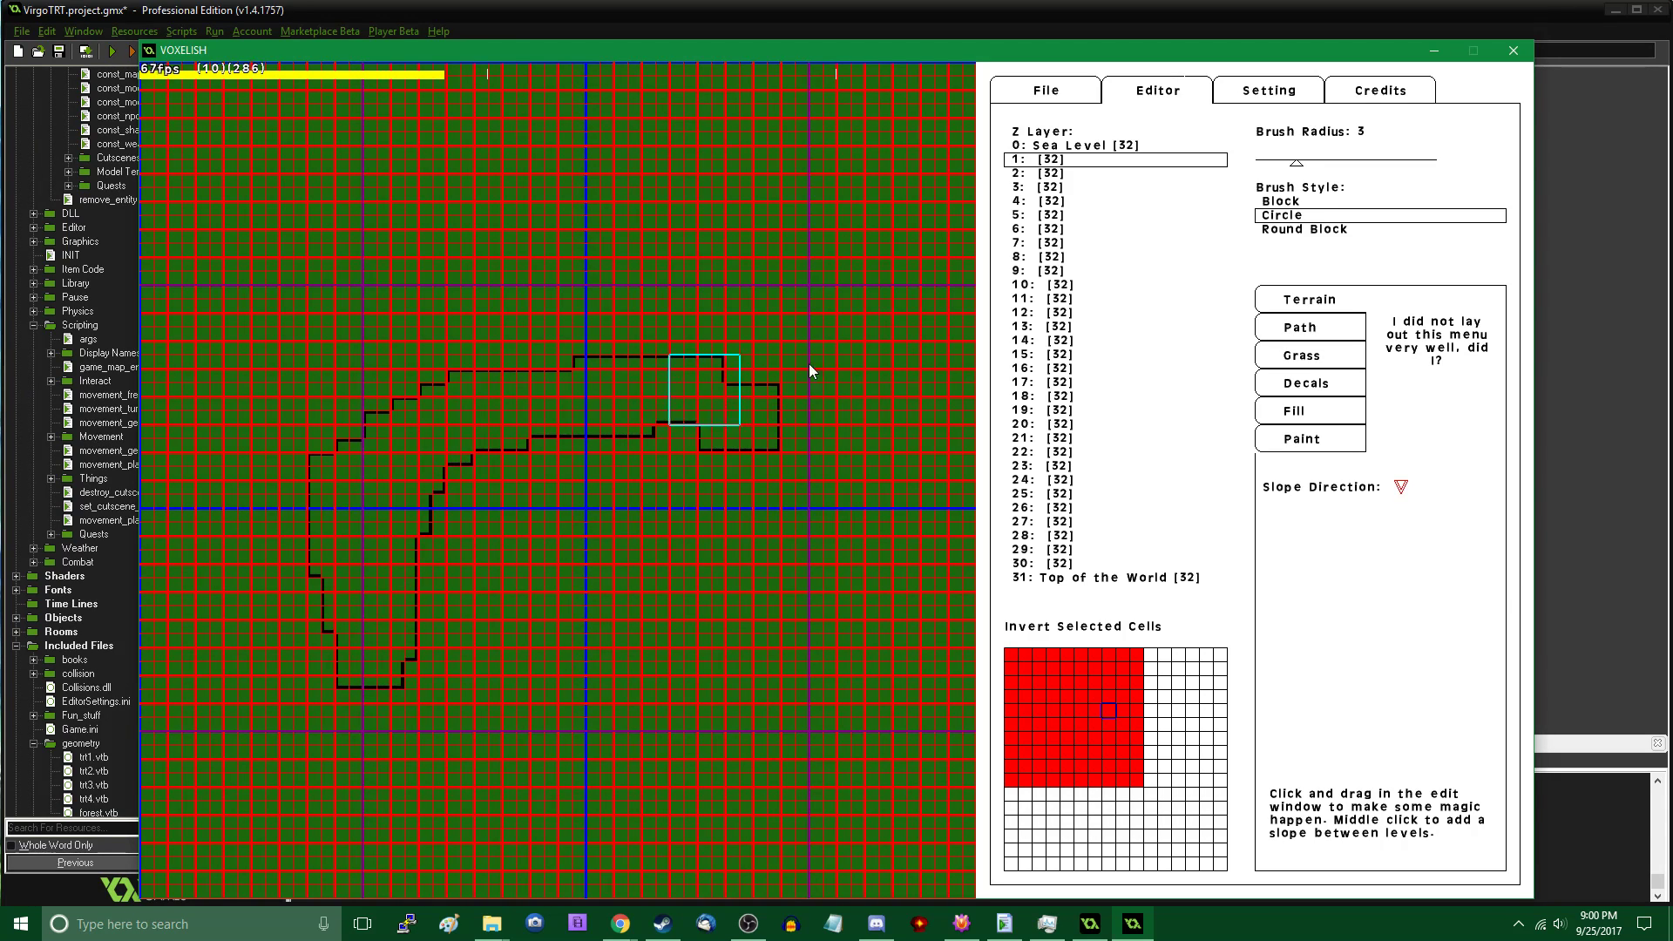
left_click(1419, 166)
mouse_move(540, 462)
left_mouse_down()
mouse_move(692, 521)
mouse_move(348, 600)
mouse_move(677, 657)
left_mouse_up()
scroll(617, 506, "up", 1)
mouse_move(593, 474)
left_mouse_down()
mouse_move(385, 462)
mouse_move(542, 627)
mouse_move(788, 540)
left_mouse_up()
scroll(788, 540, "up", 1)
mouse_move(651, 483)
left_mouse_down()
mouse_move(386, 363)
mouse_move(495, 693)
mouse_move(361, 554)
mouse_move(850, 538)
mouse_move(641, 520)
mouse_move(598, 469)
left_mouse_up()
scroll(297, 585, "down", 1)
scroll(557, 722, "up", 1)
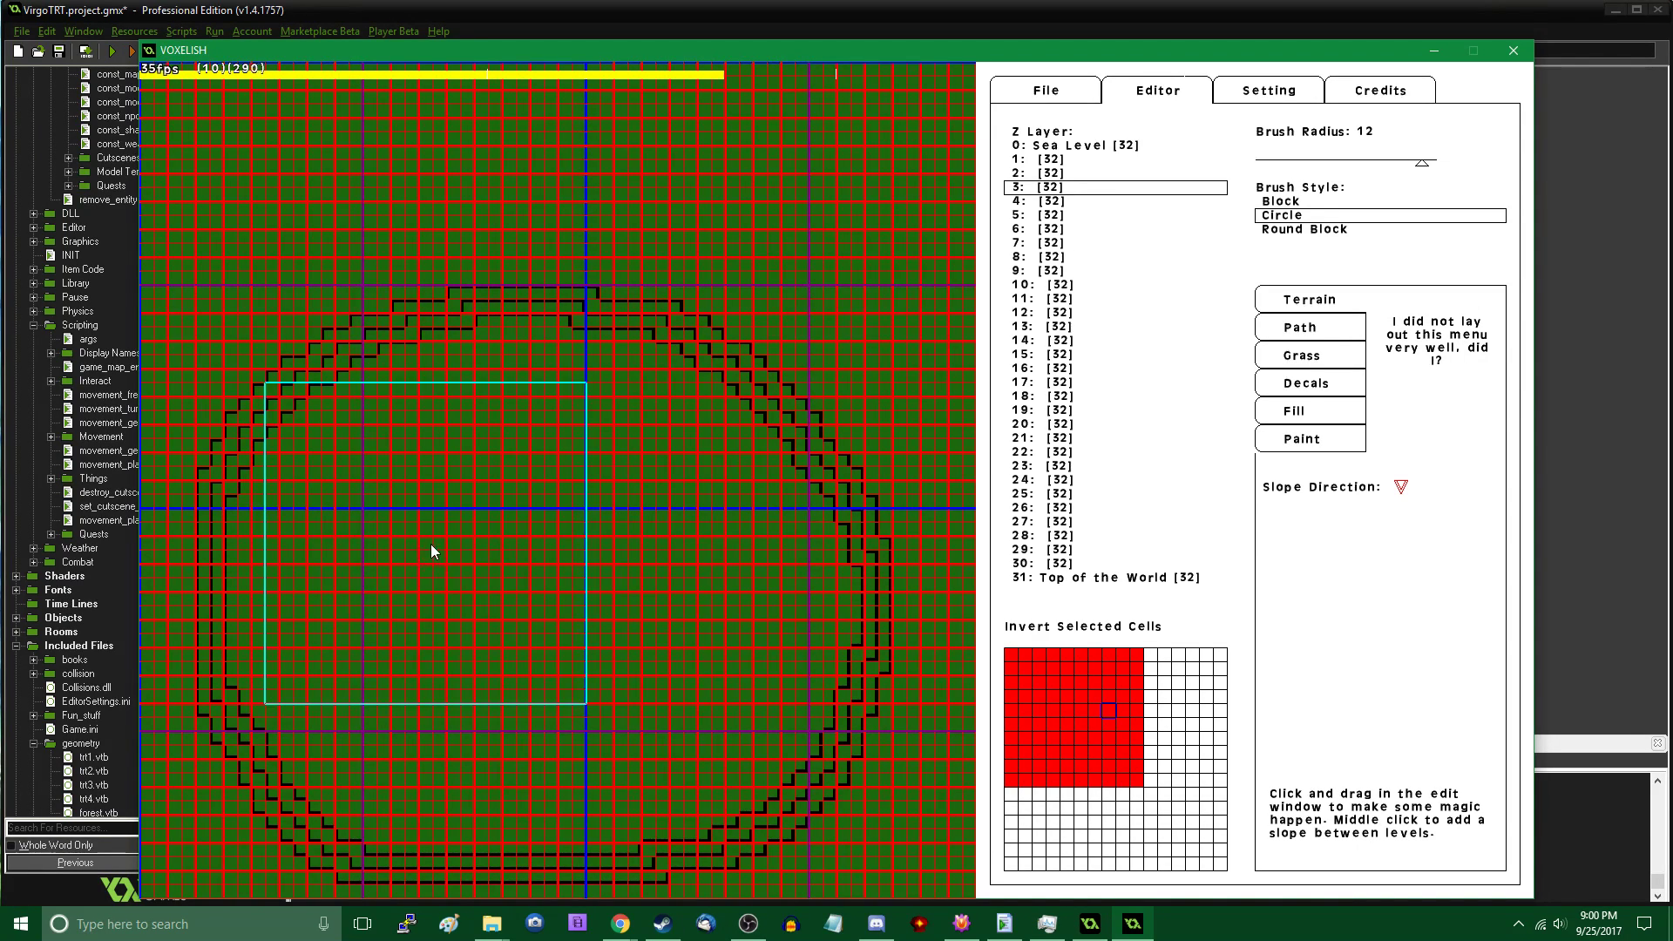
Raise a stepped upper terrace across the northeastern half of the round hill, running from its northwest to its southeast edge
scroll(540, 458, "up", 1)
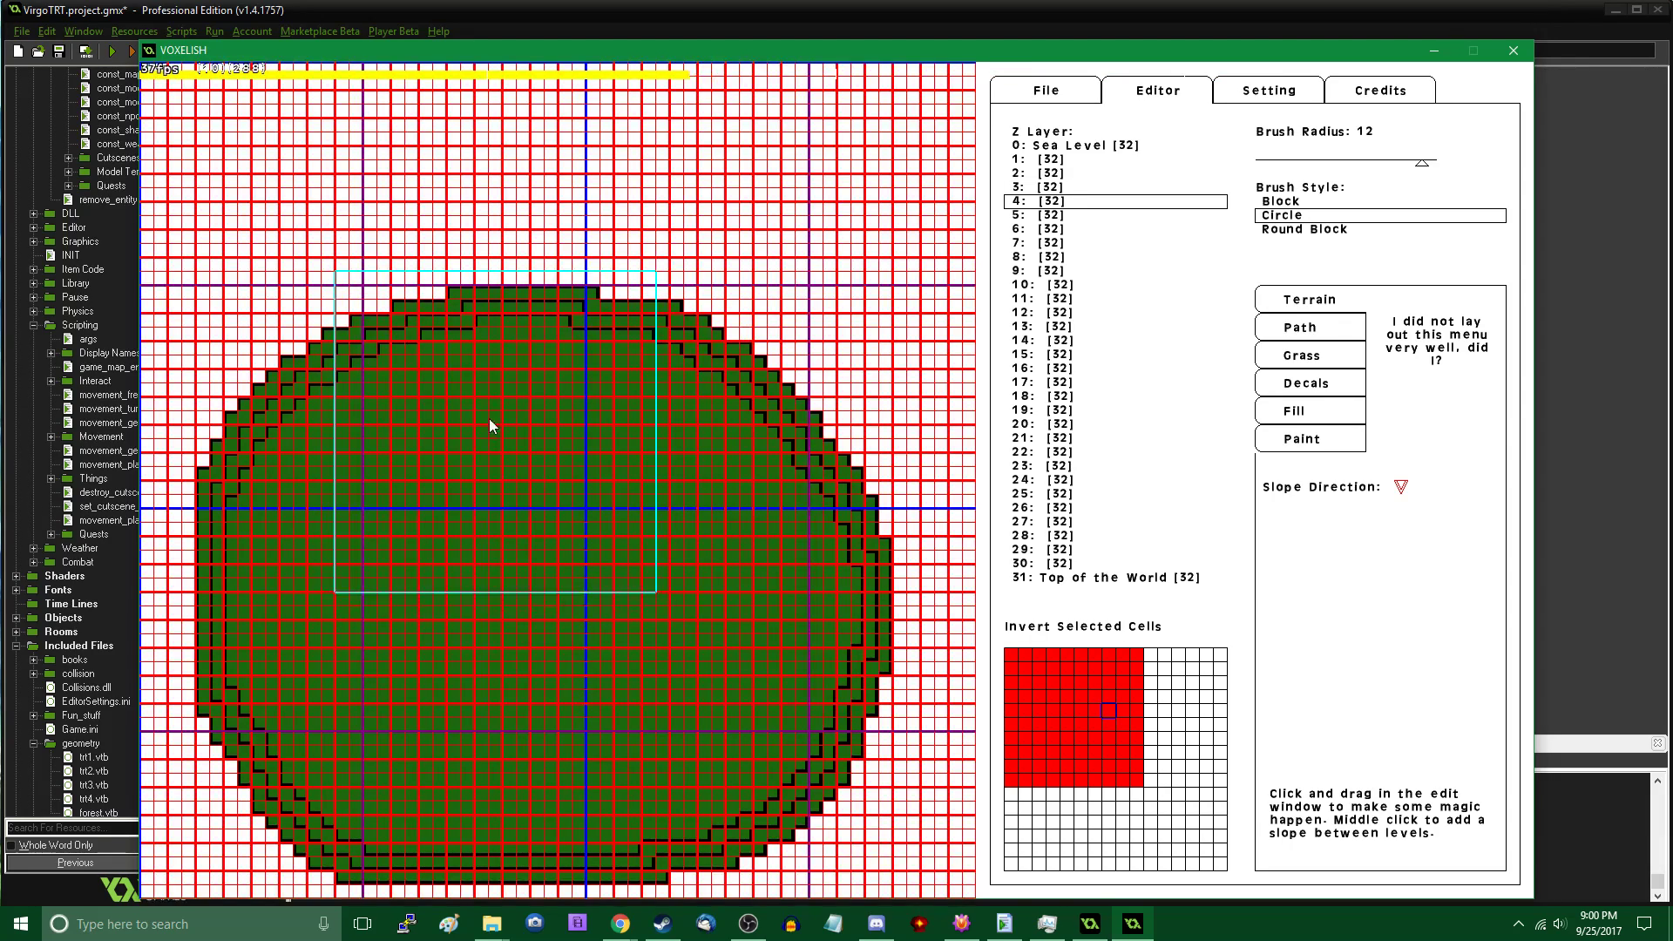
mouse_move(511, 400)
left_mouse_down()
mouse_move(732, 666)
mouse_move(792, 536)
left_mouse_up()
scroll(610, 422, "up", 1)
mouse_move(582, 402)
left_mouse_down()
mouse_move(728, 547)
mouse_move(583, 441)
mouse_move(437, 403)
mouse_move(561, 492)
left_mouse_up()
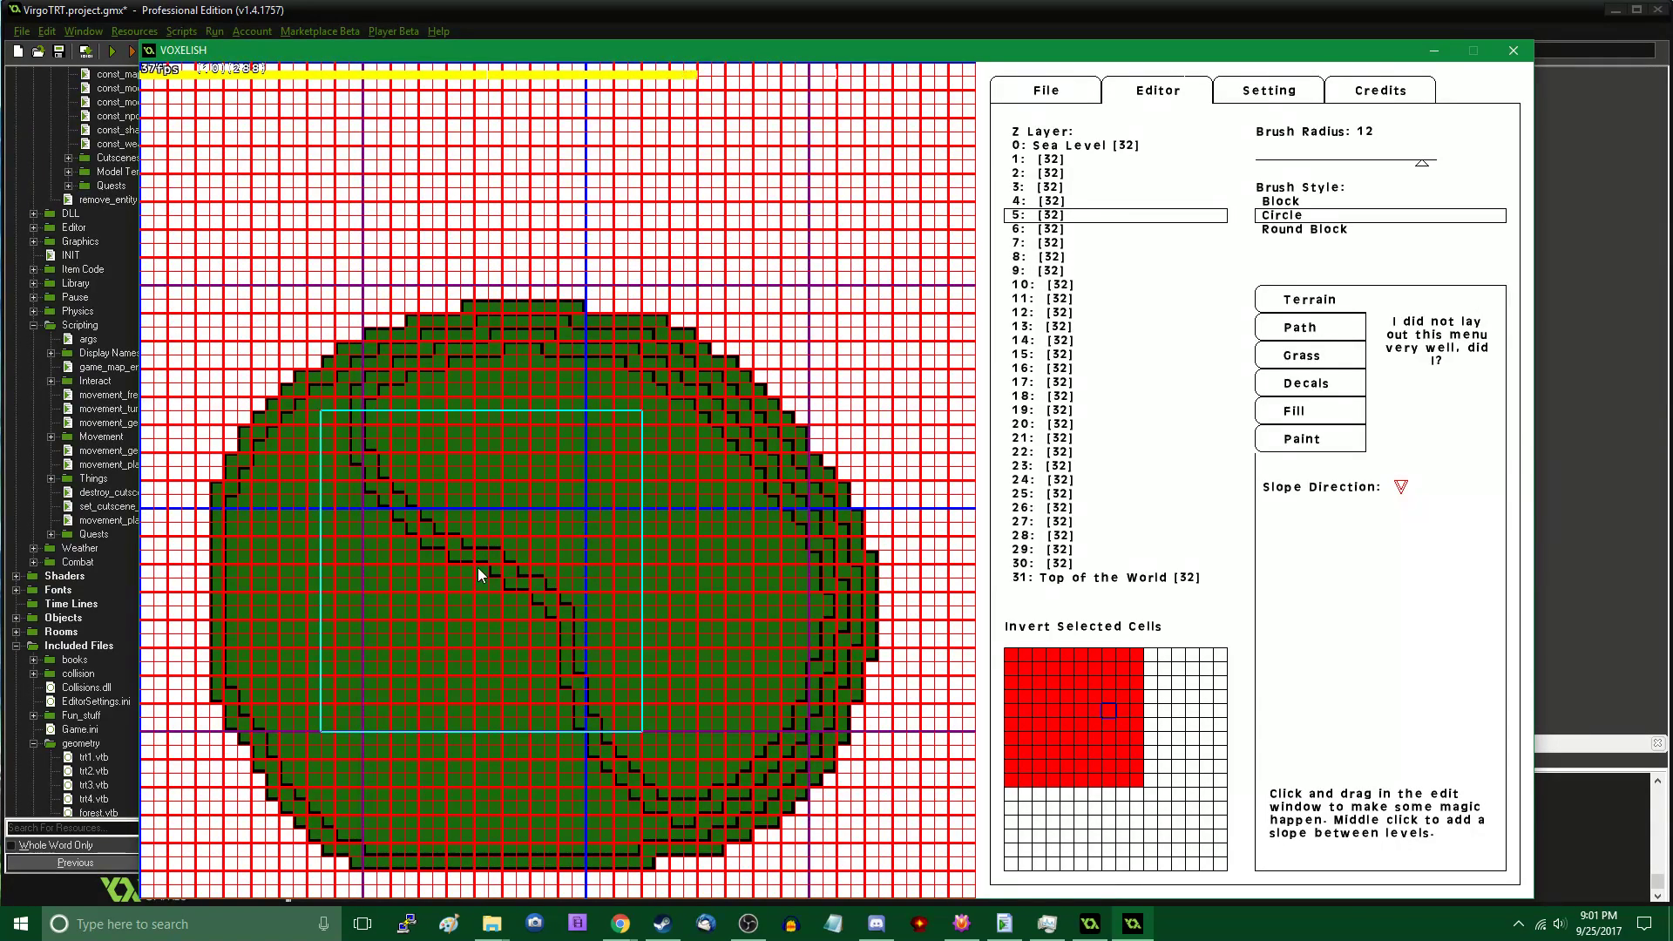
mouse_move(478, 572)
left_mouse_down()
mouse_move(467, 601)
mouse_move(467, 571)
mouse_move(436, 612)
mouse_move(523, 598)
mouse_move(489, 565)
mouse_move(552, 614)
mouse_move(483, 567)
mouse_move(627, 731)
mouse_move(619, 637)
mouse_move(373, 552)
mouse_move(697, 718)
mouse_move(573, 645)
left_mouse_up()
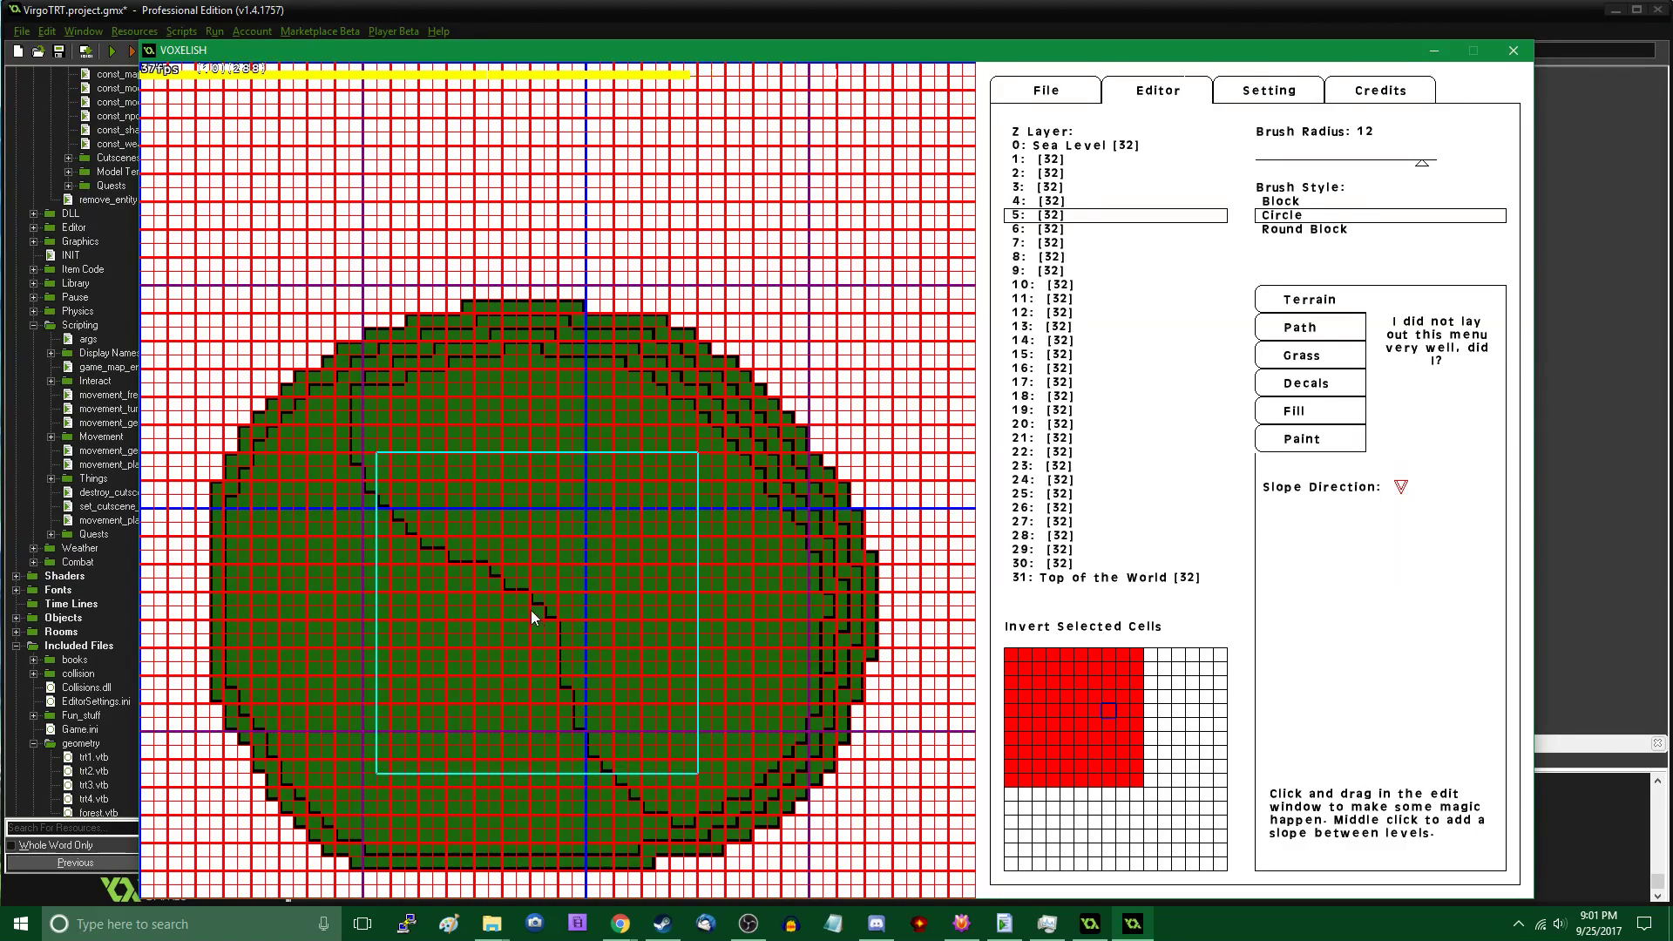
Add higher tiers on top of the upper terrace, building a smaller peak over its southeastern part
scroll(522, 594, "up", 1)
mouse_move(481, 458)
left_mouse_down()
mouse_move(761, 770)
mouse_move(604, 488)
left_mouse_up()
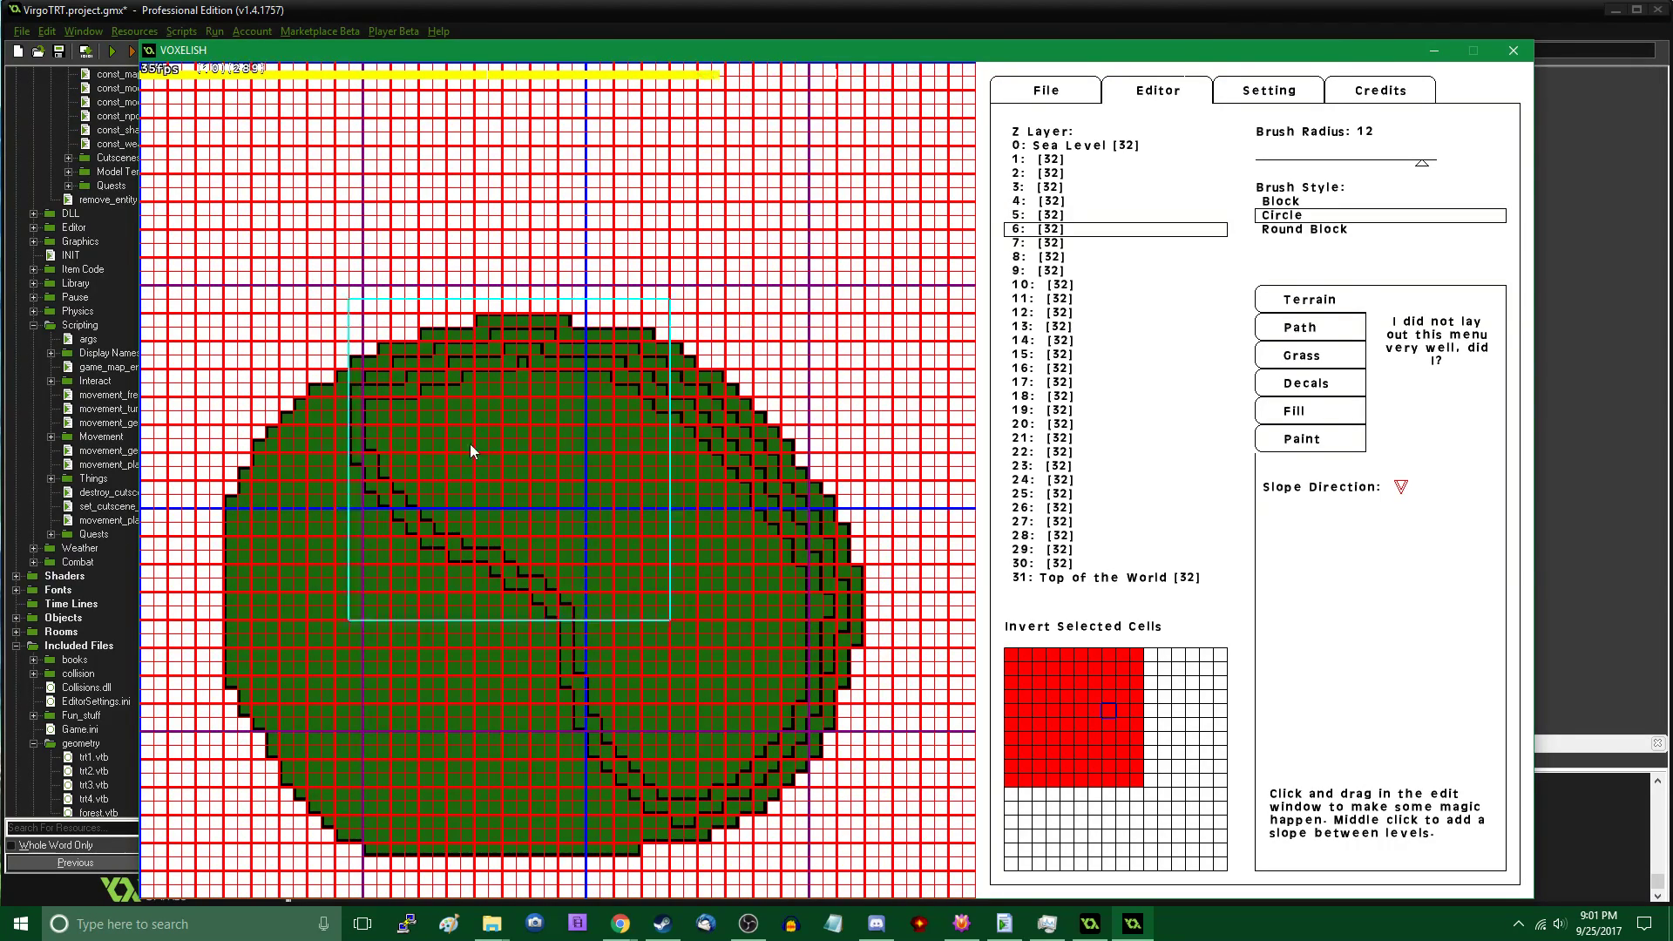
scroll(467, 439, "up", 1)
scroll(488, 490, "down", 1)
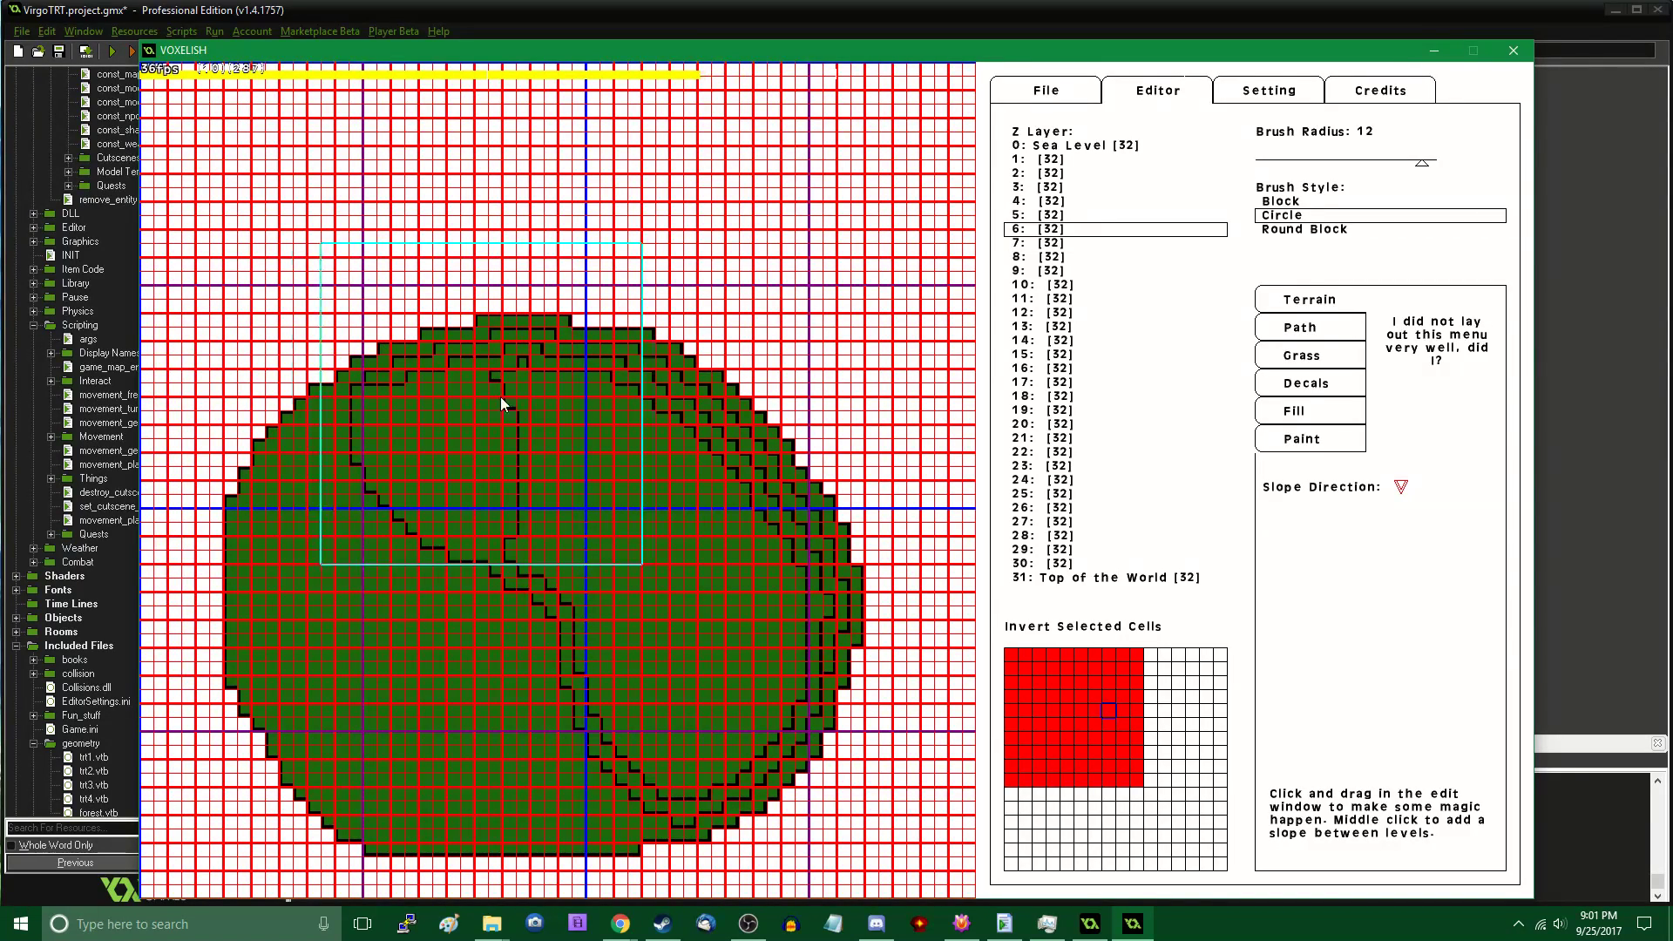
scroll(662, 483, "up", 1)
mouse_move(702, 570)
left_mouse_down()
mouse_move(709, 624)
mouse_move(593, 634)
left_mouse_up()
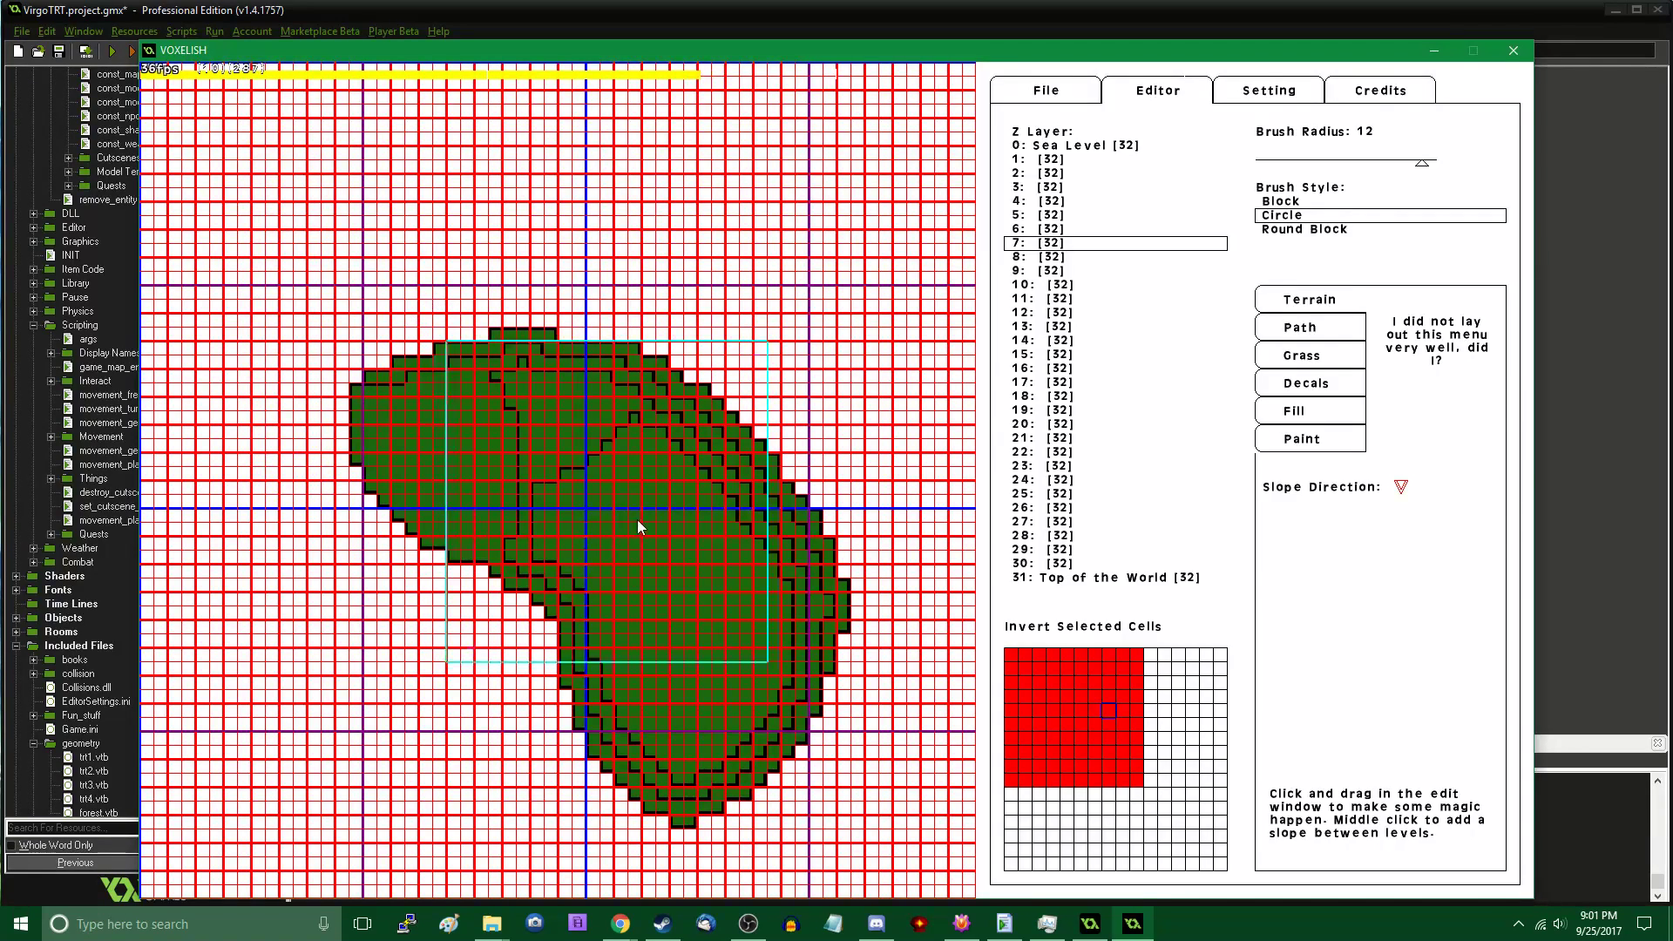
Save the map as forest.vt4
left_click(1078, 94)
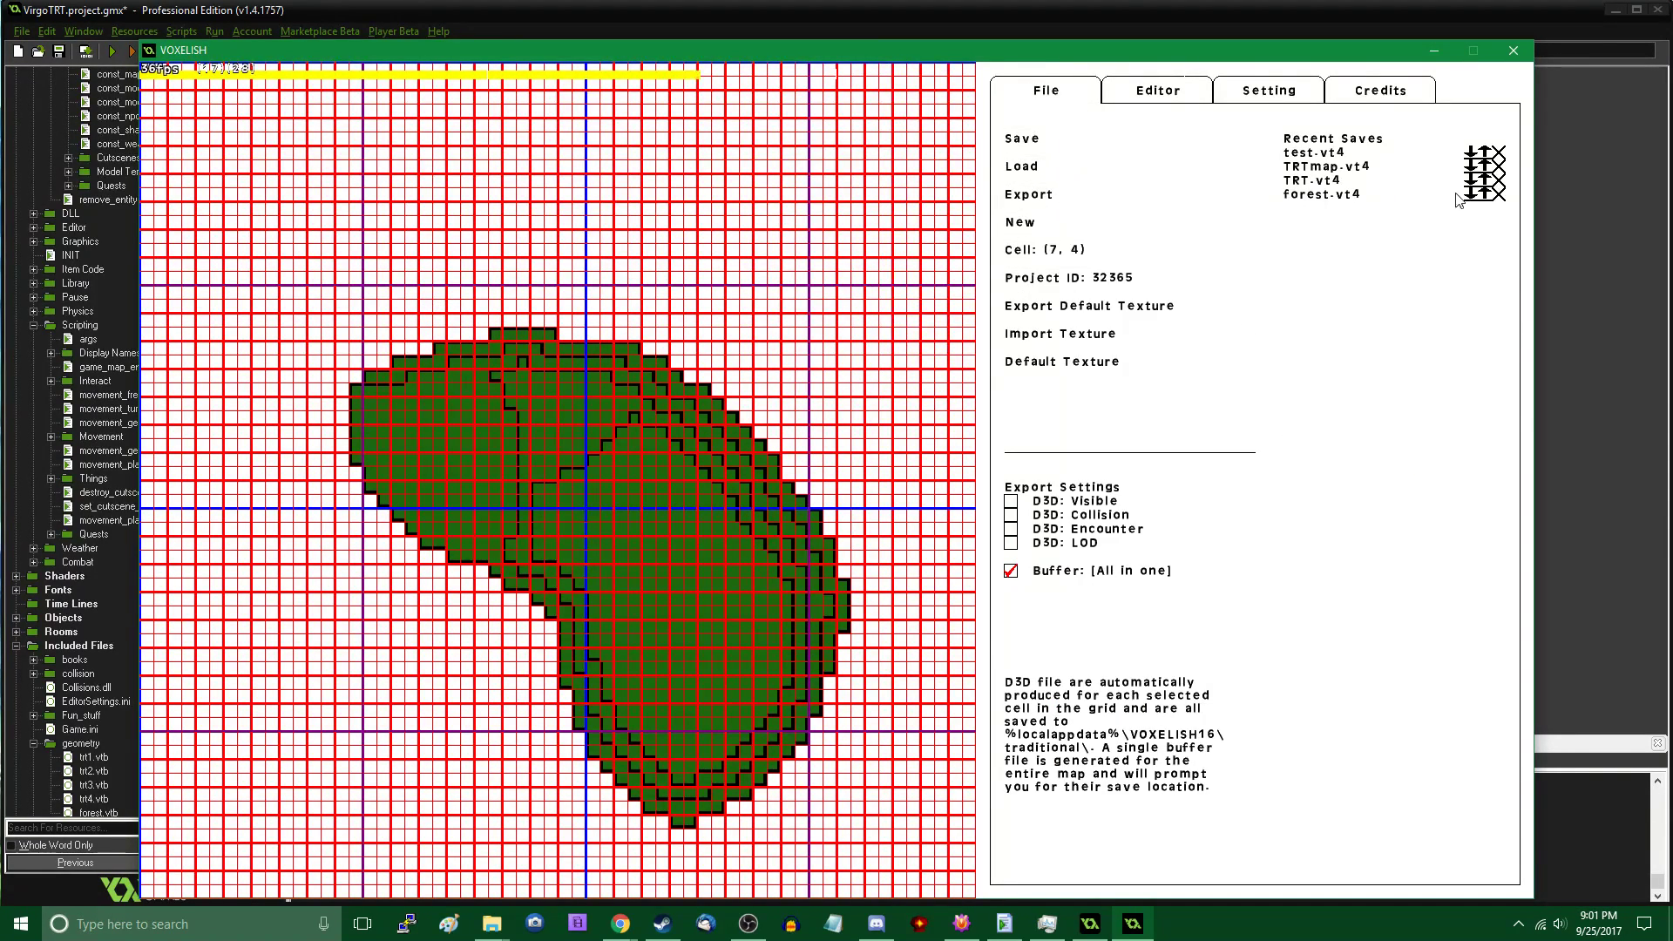
left_click(1103, 145)
left_click(758, 466)
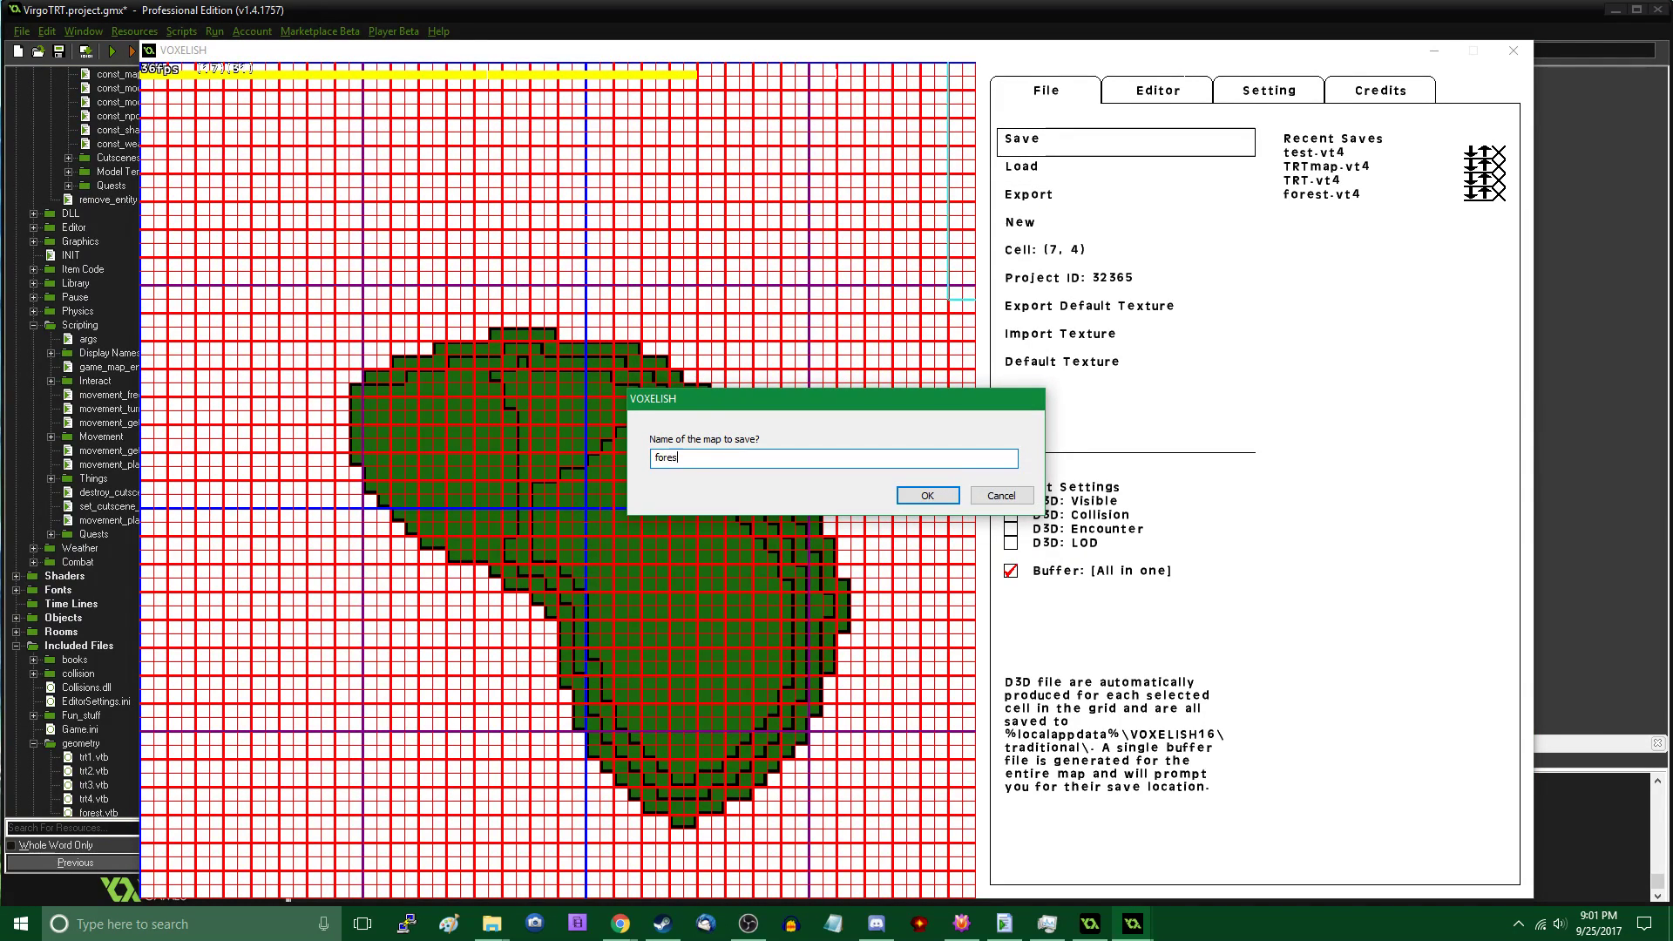
type("forest.vt4")
key("Return")
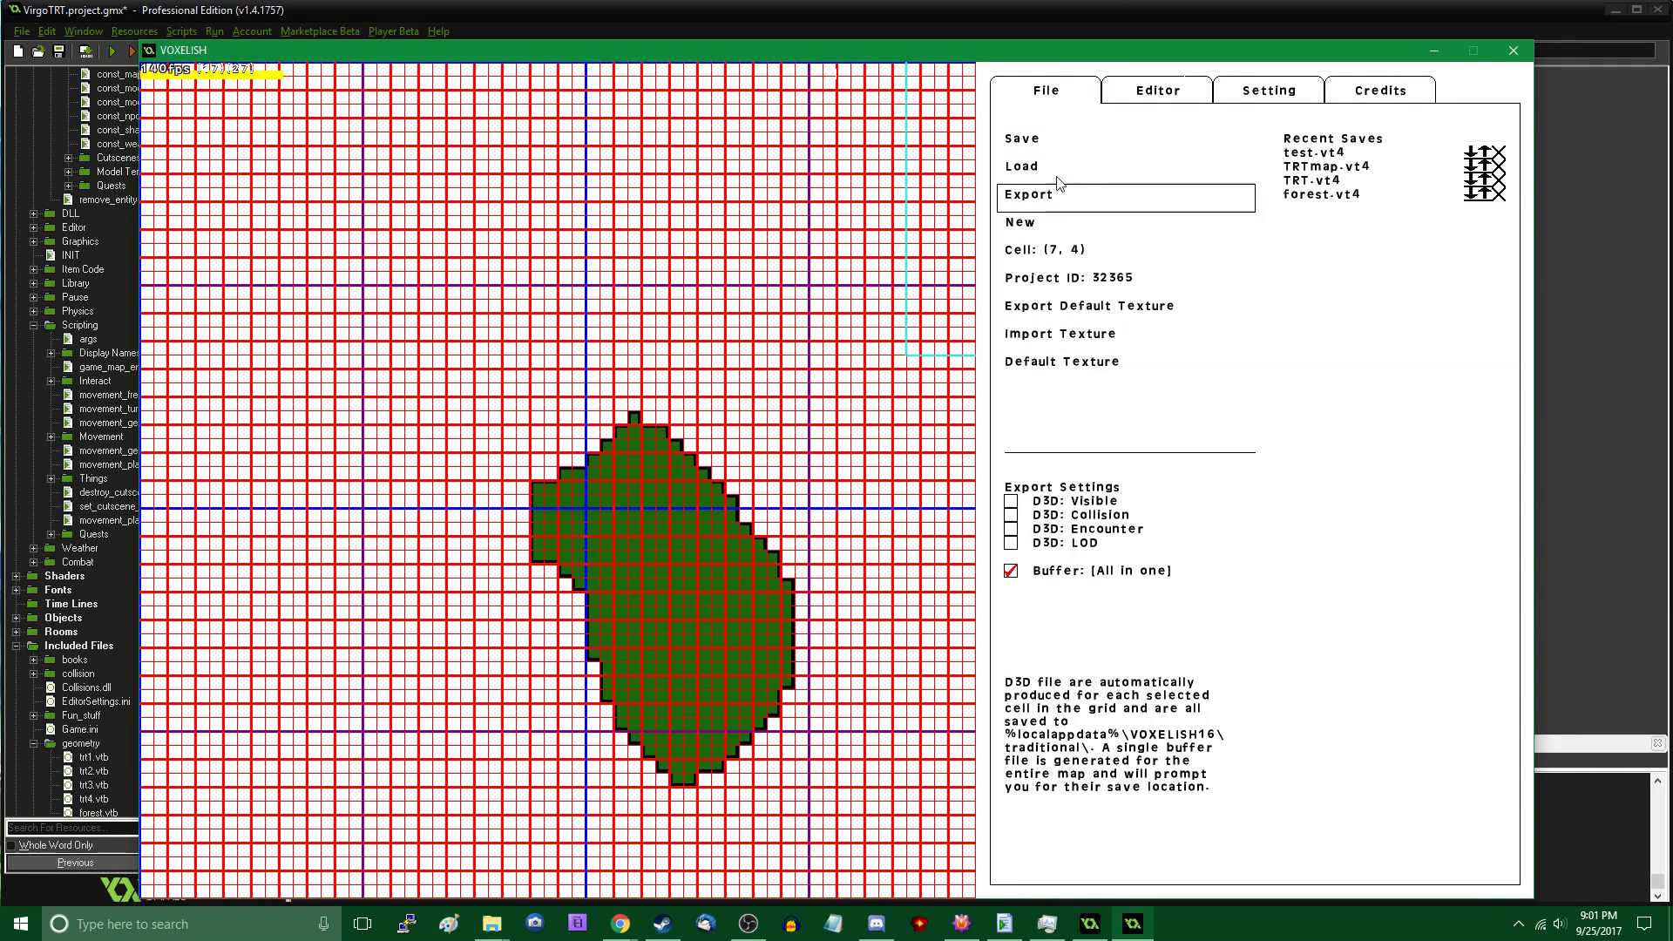
Export the terrain buffer to the Voxelish documents folder, overwriting forest1.vt4.vtb
left_click(1133, 91)
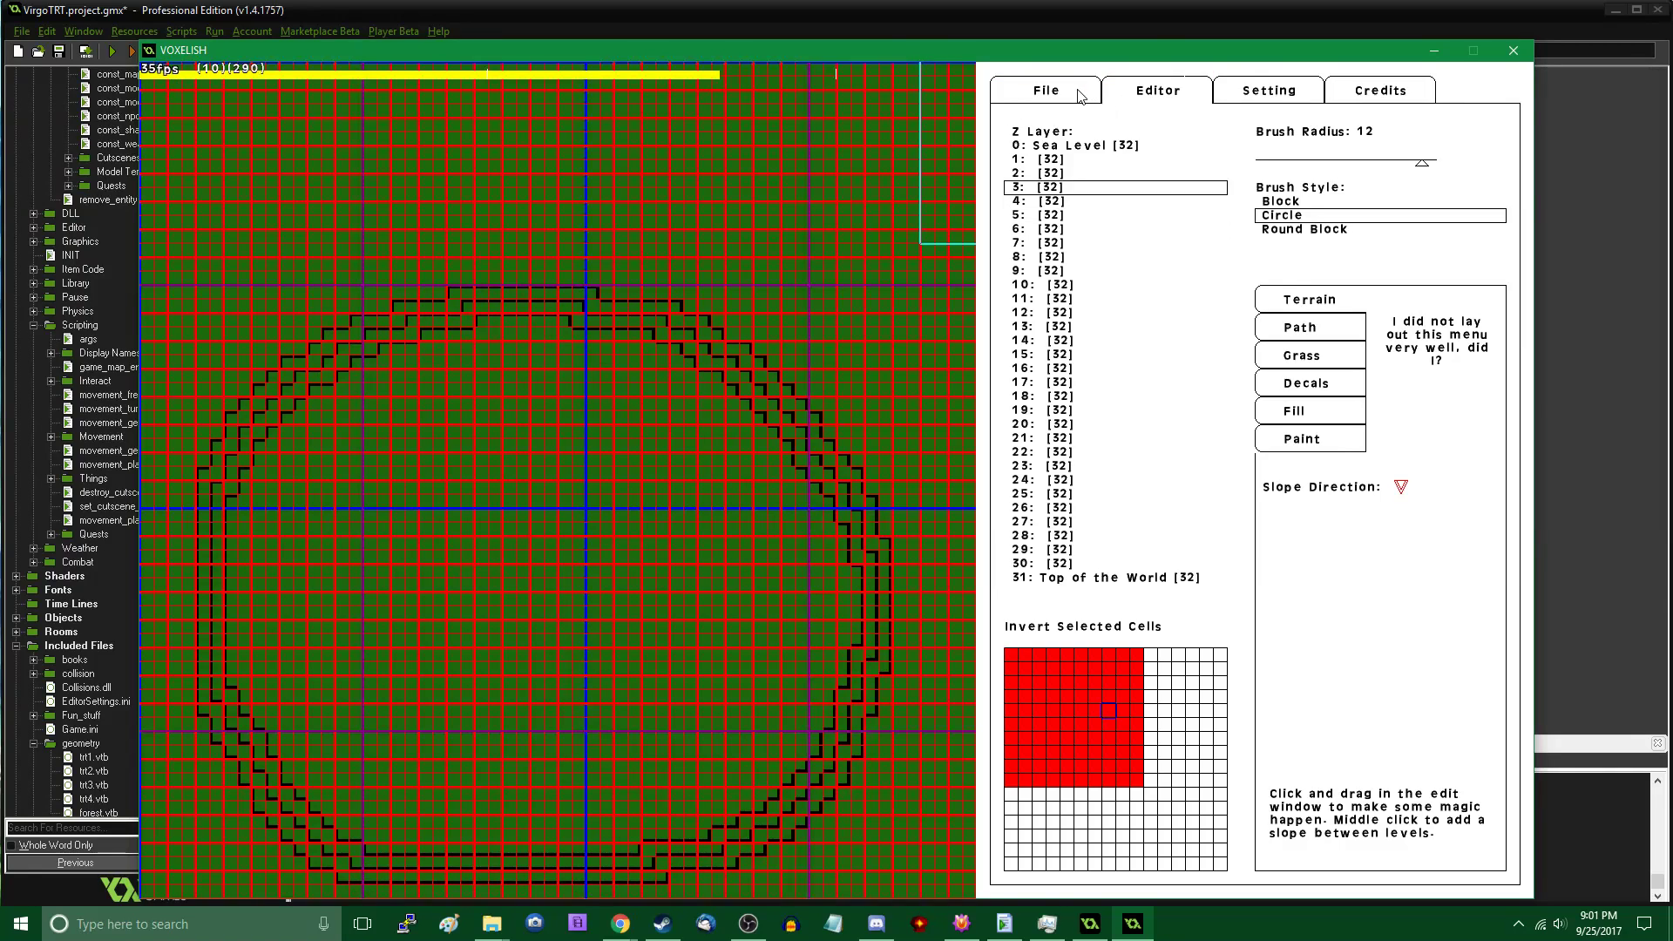
left_click(1069, 95)
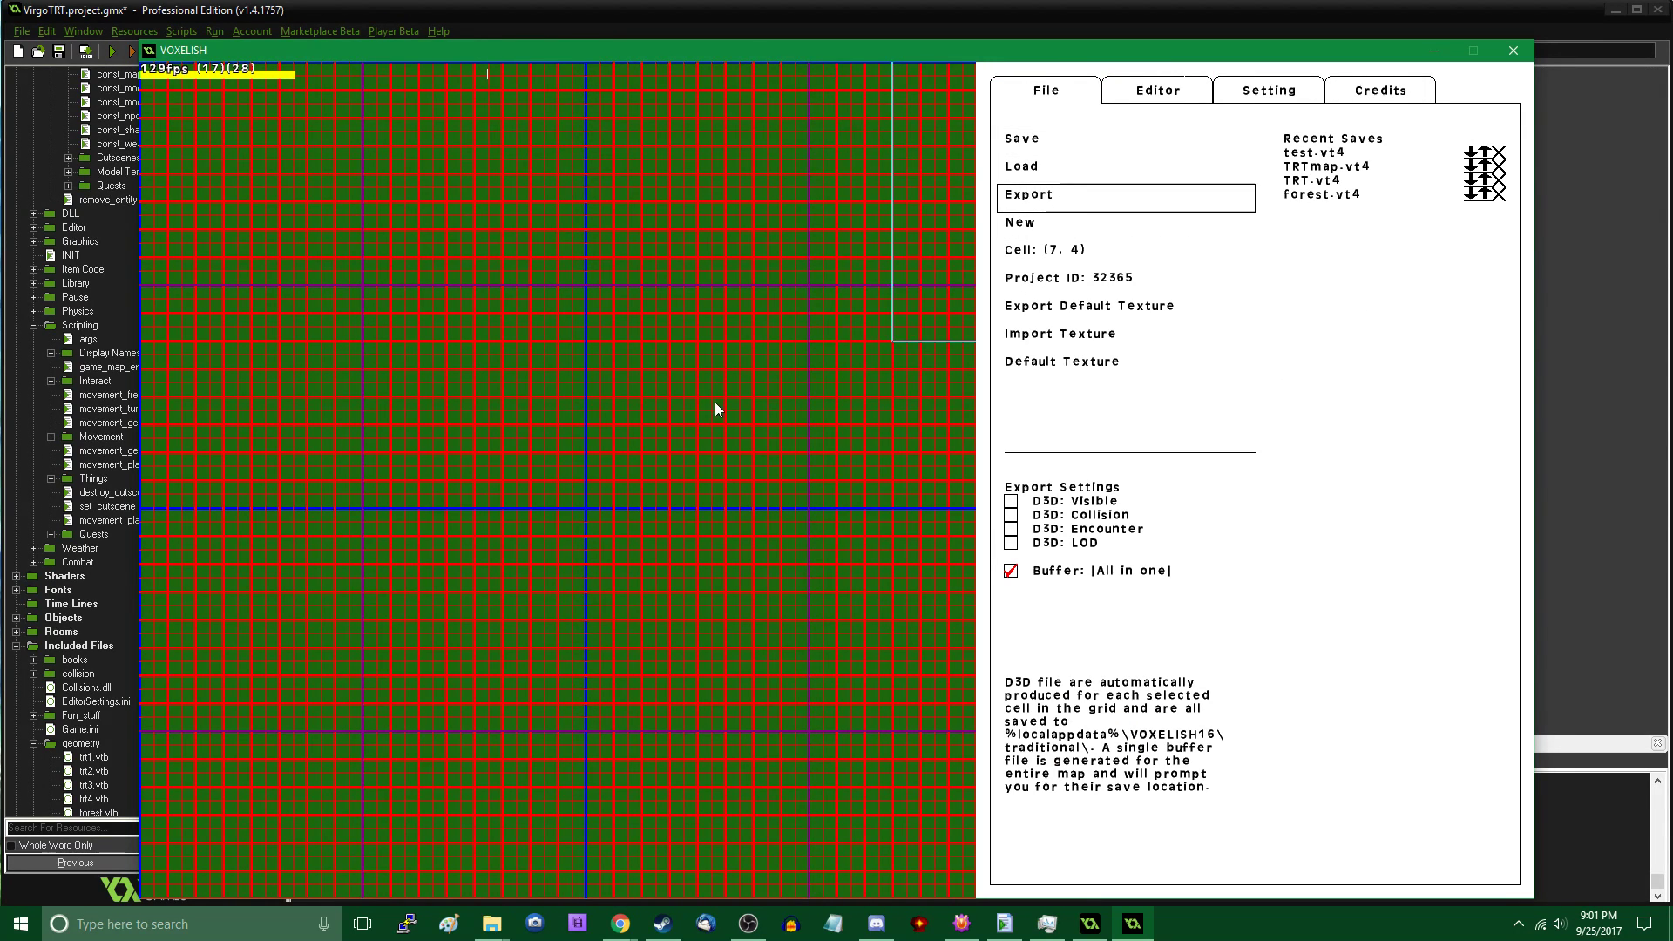
left_click(1030, 197)
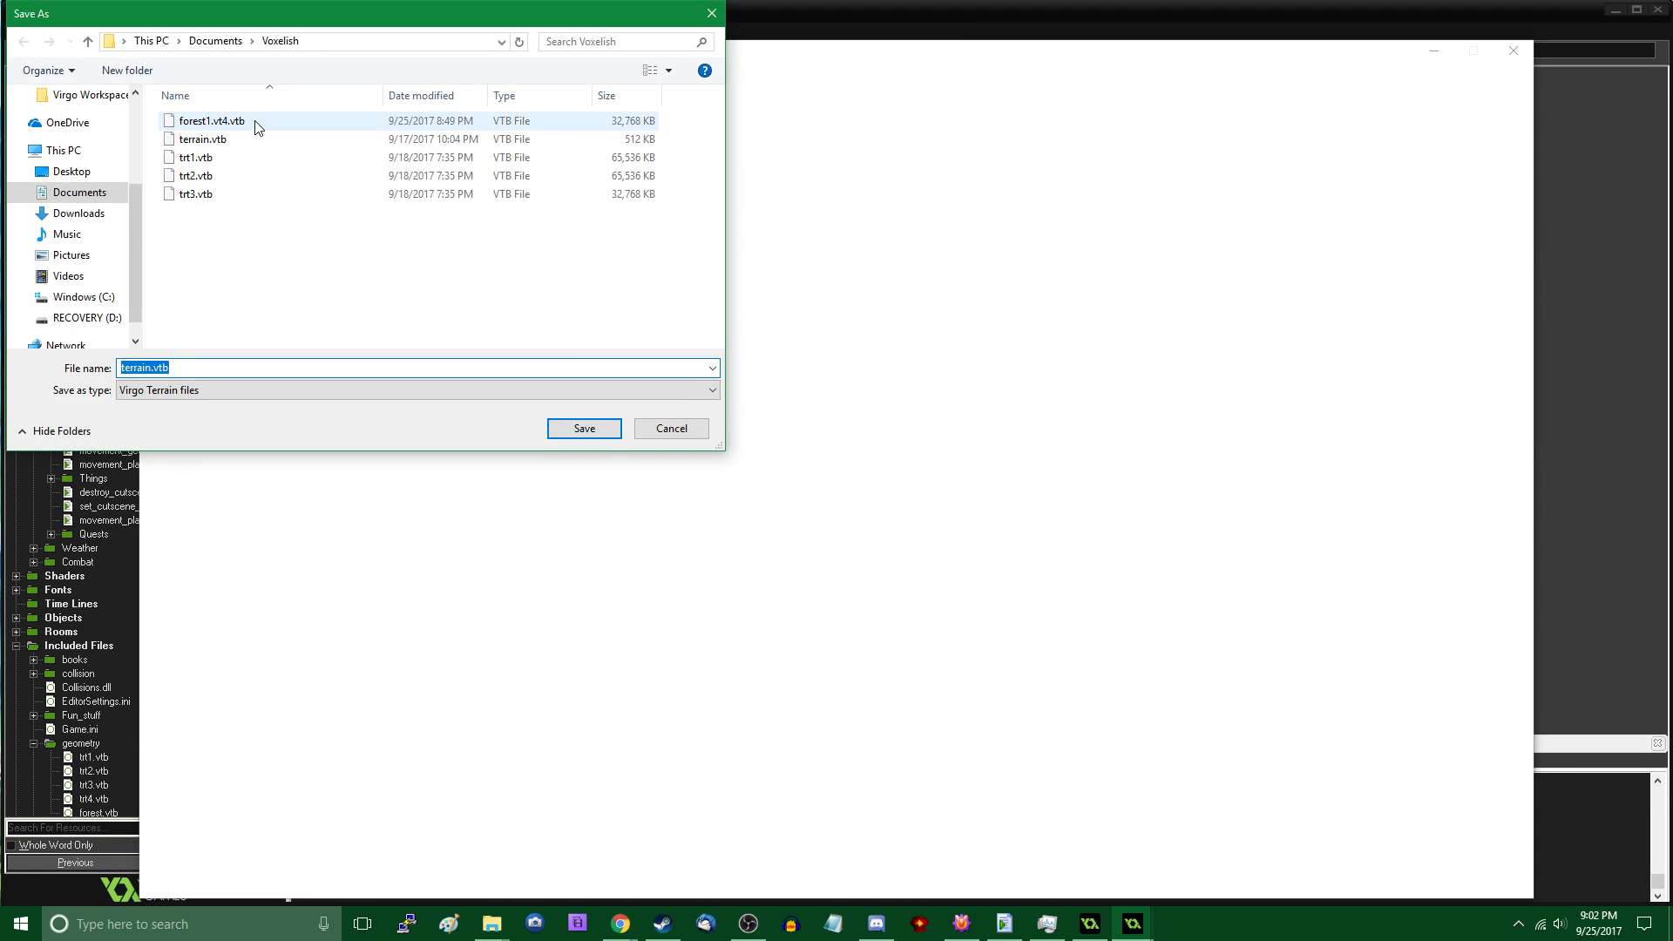
double_click(254, 122)
left_click(893, 466)
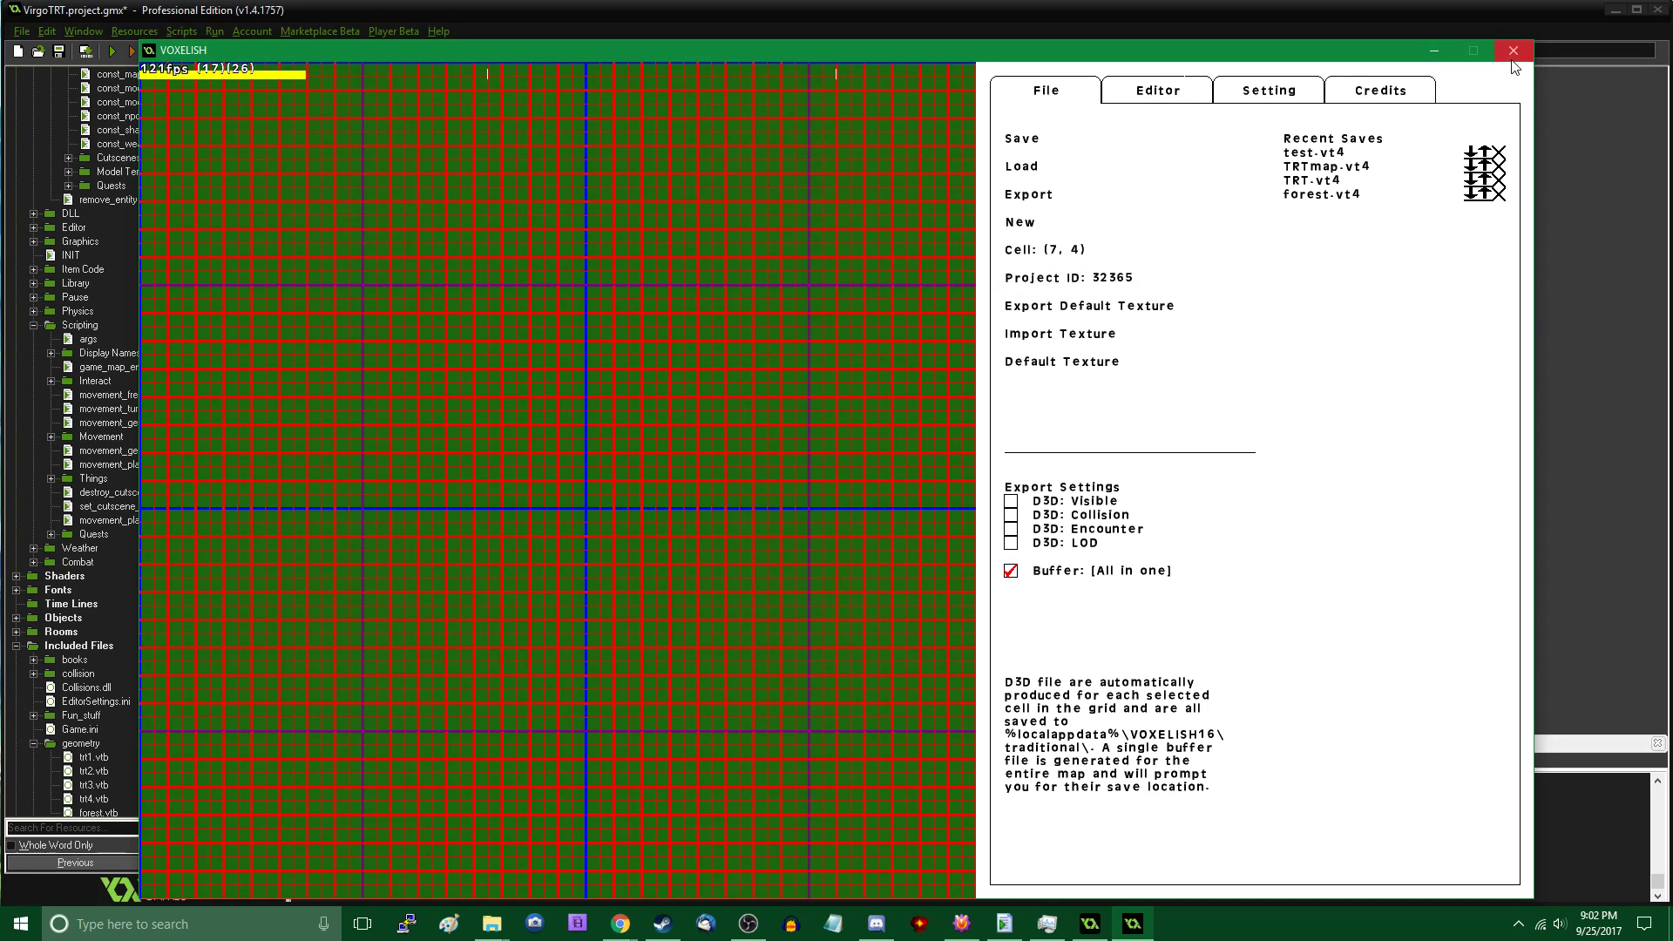
Minimize the map editor, switch to File Explorer and open the Voxelish folder in Documents
left_click(1442, 54)
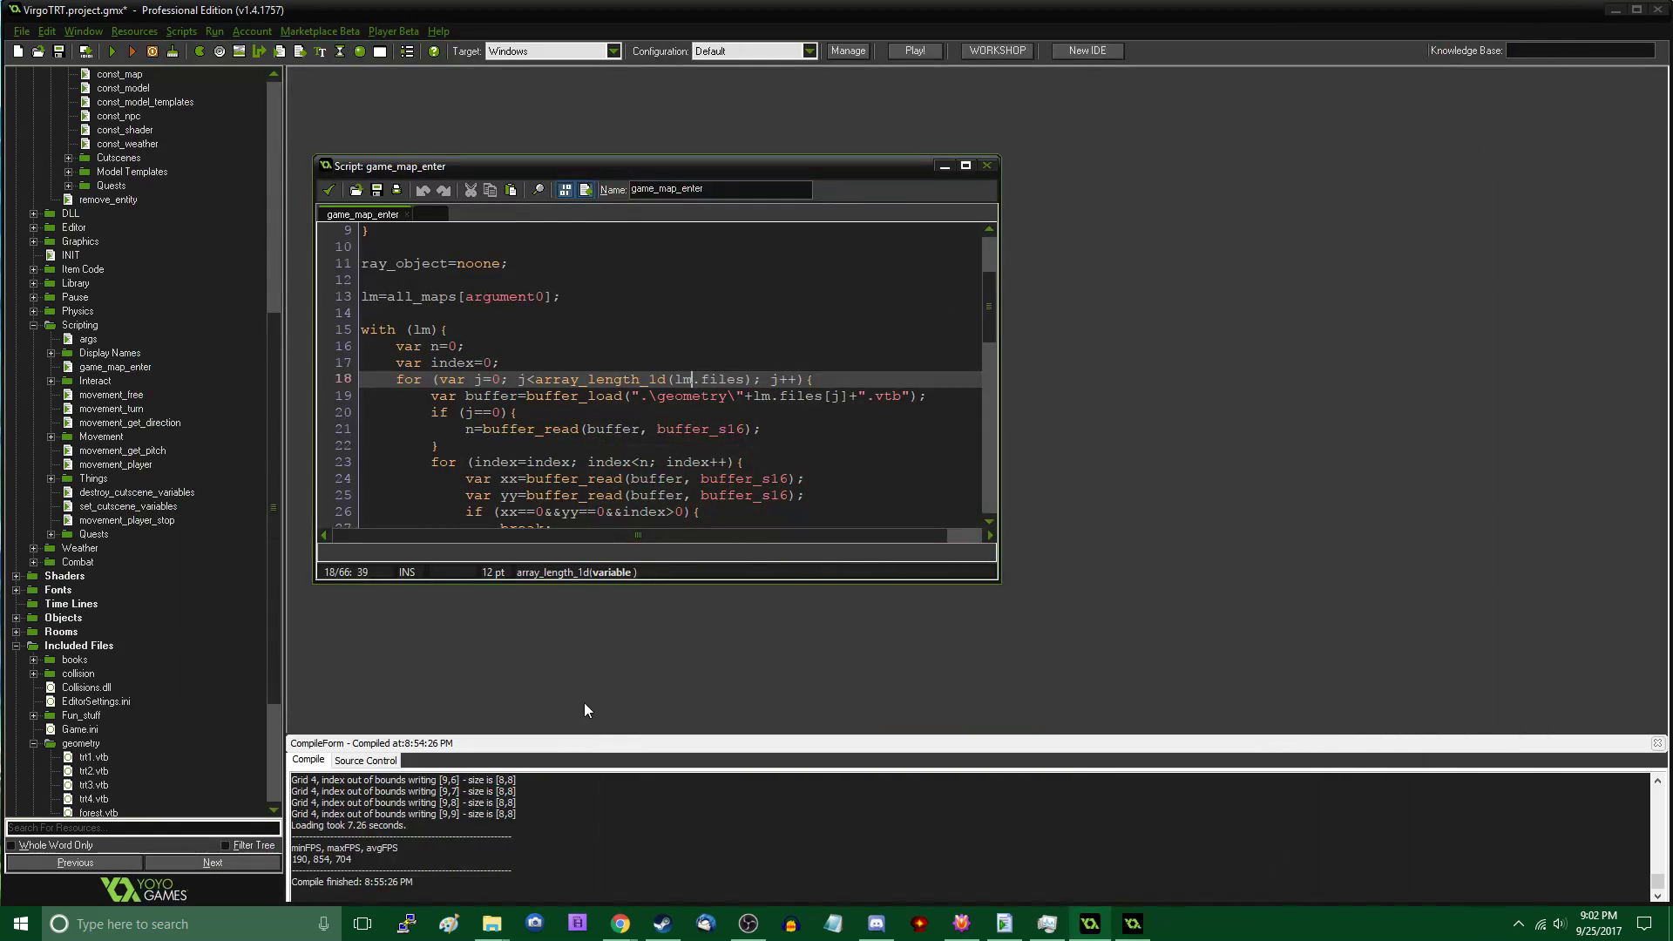
mouse_move(491, 923)
mouse_move(748, 850)
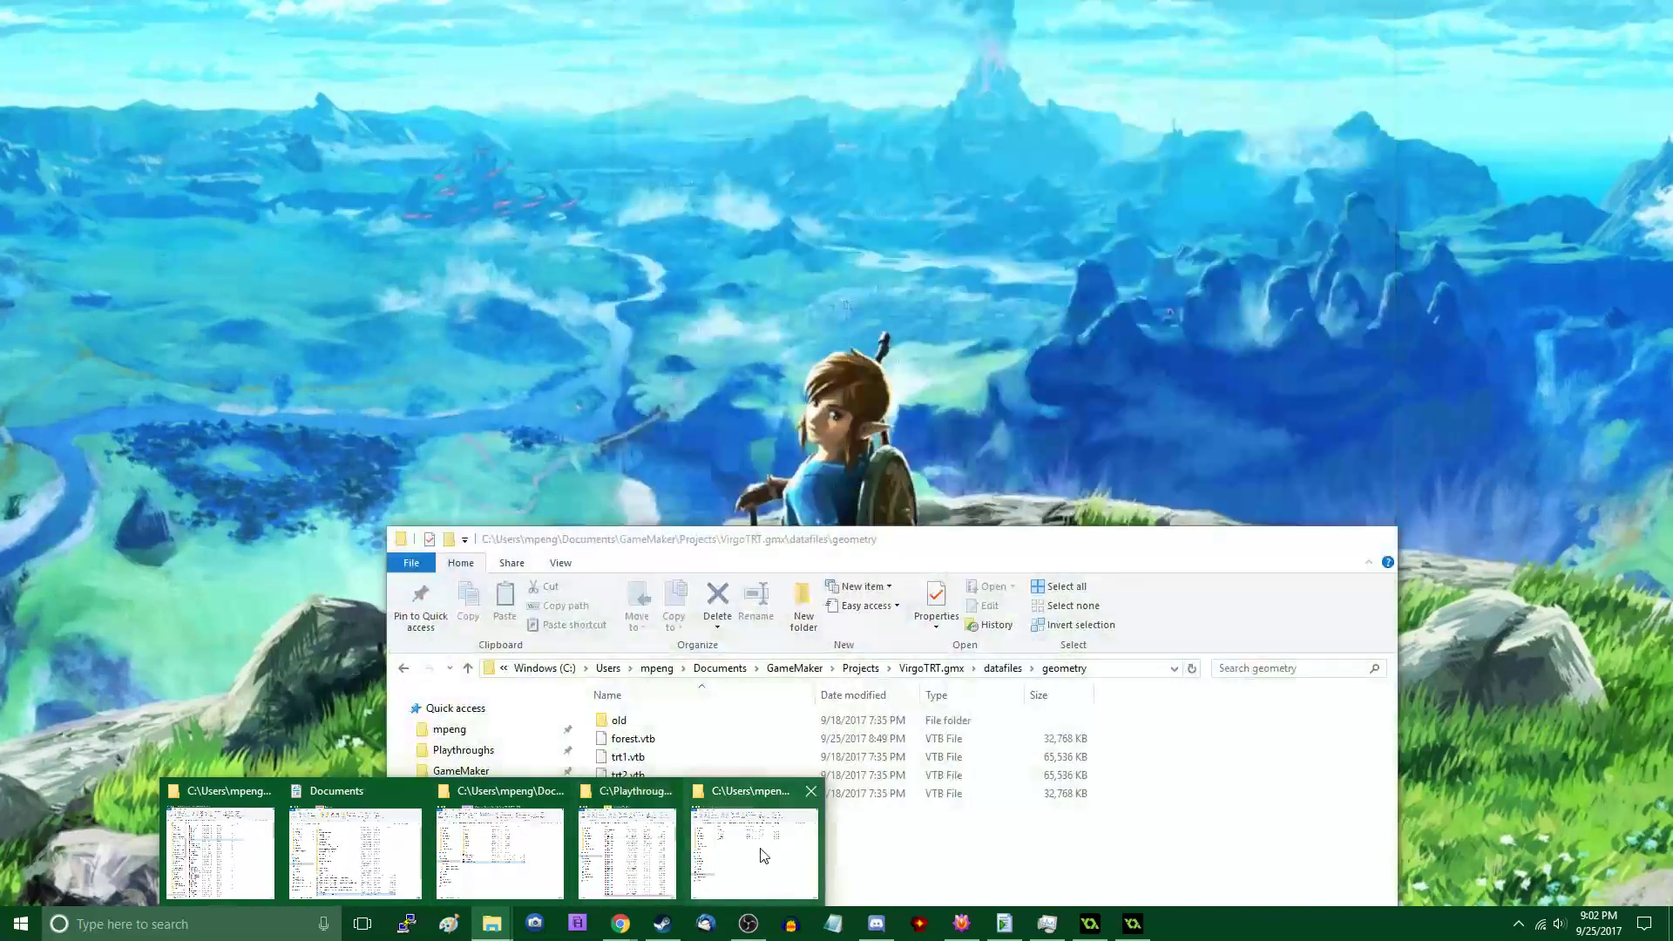
left_click(628, 849)
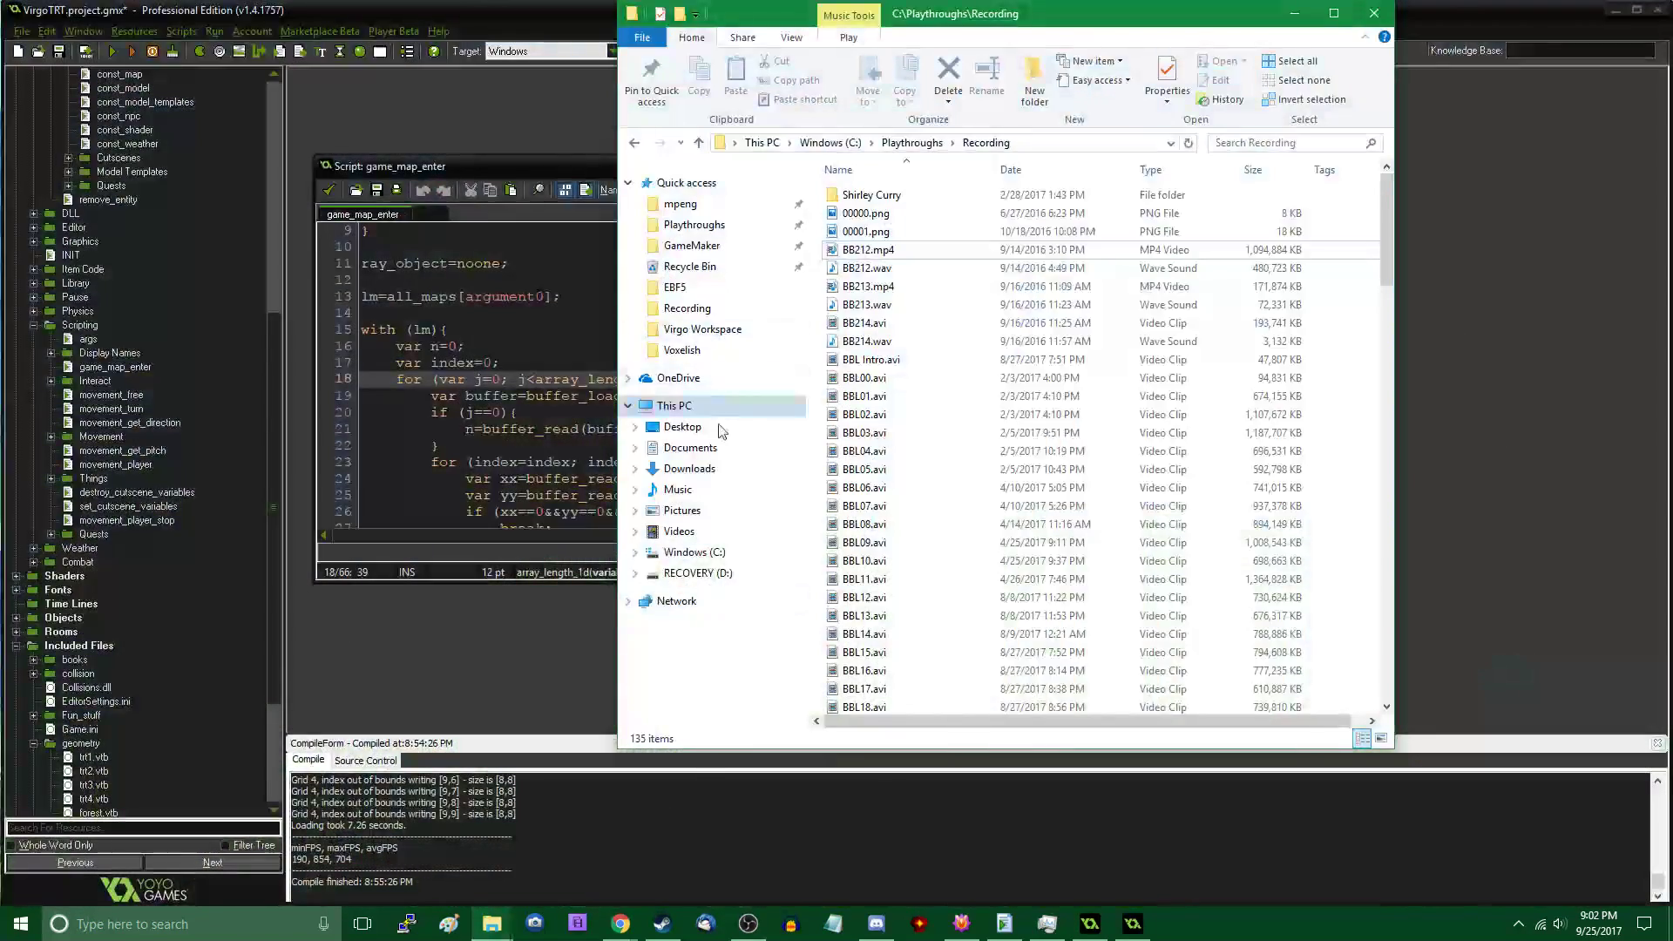
left_click(714, 450)
double_click(872, 525)
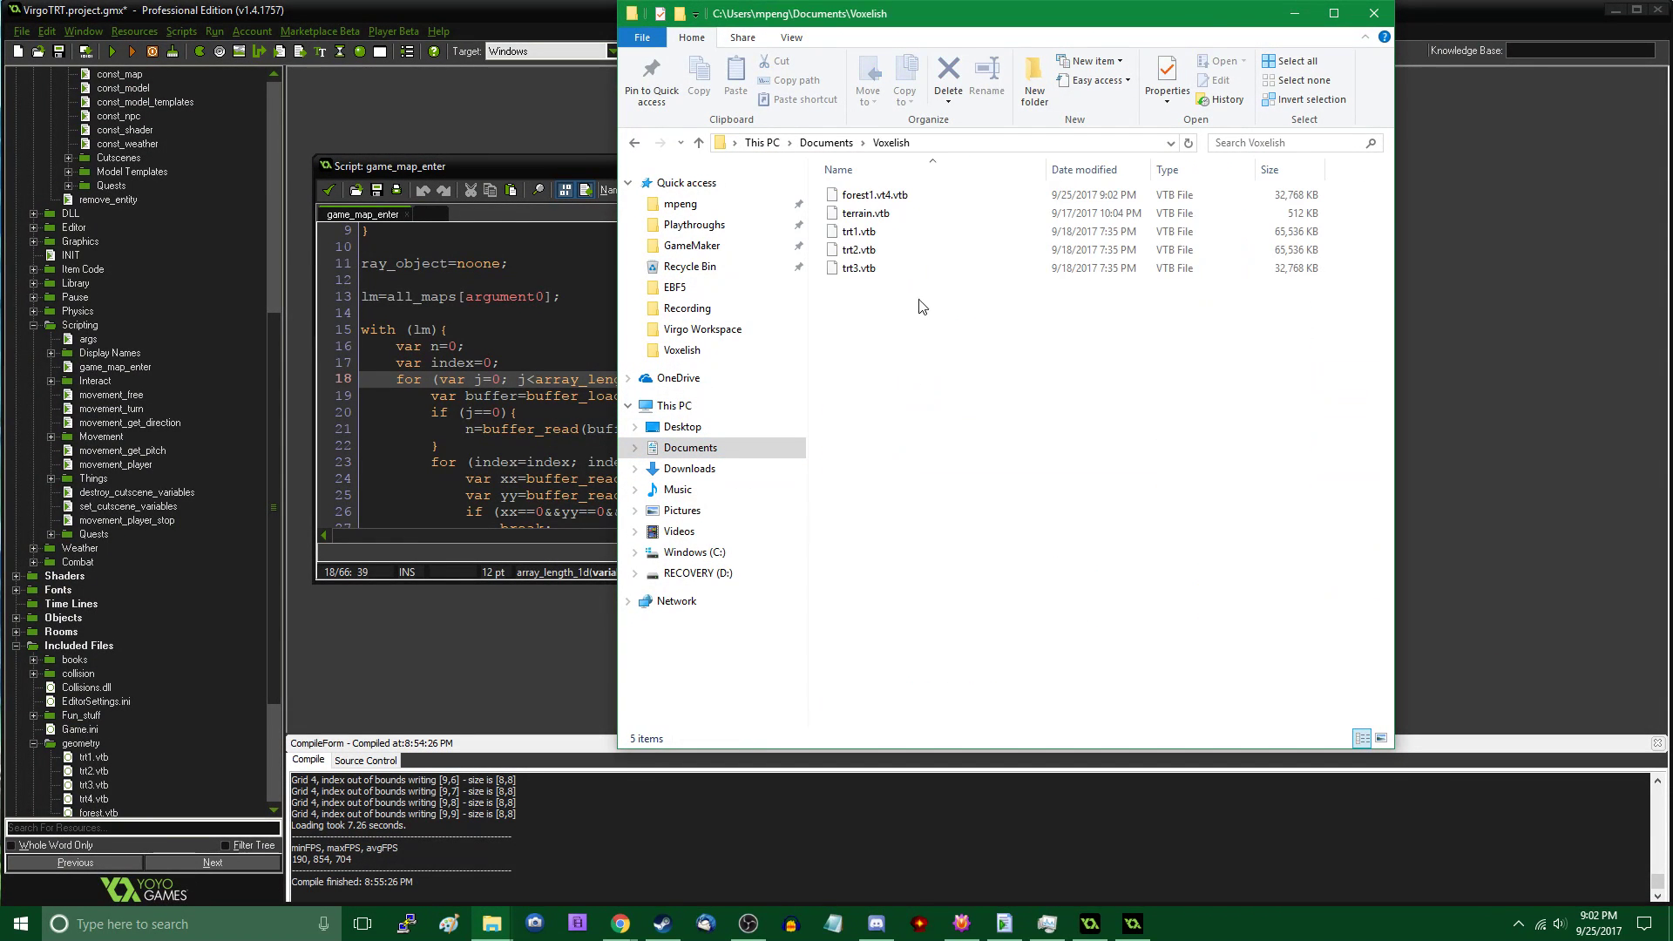
Delete forest.vtb from the VirgoTRT project's datafiles geometry folder and paste in a copy of forest1.vt4.vtb from the Voxelish folder
left_click(934, 195)
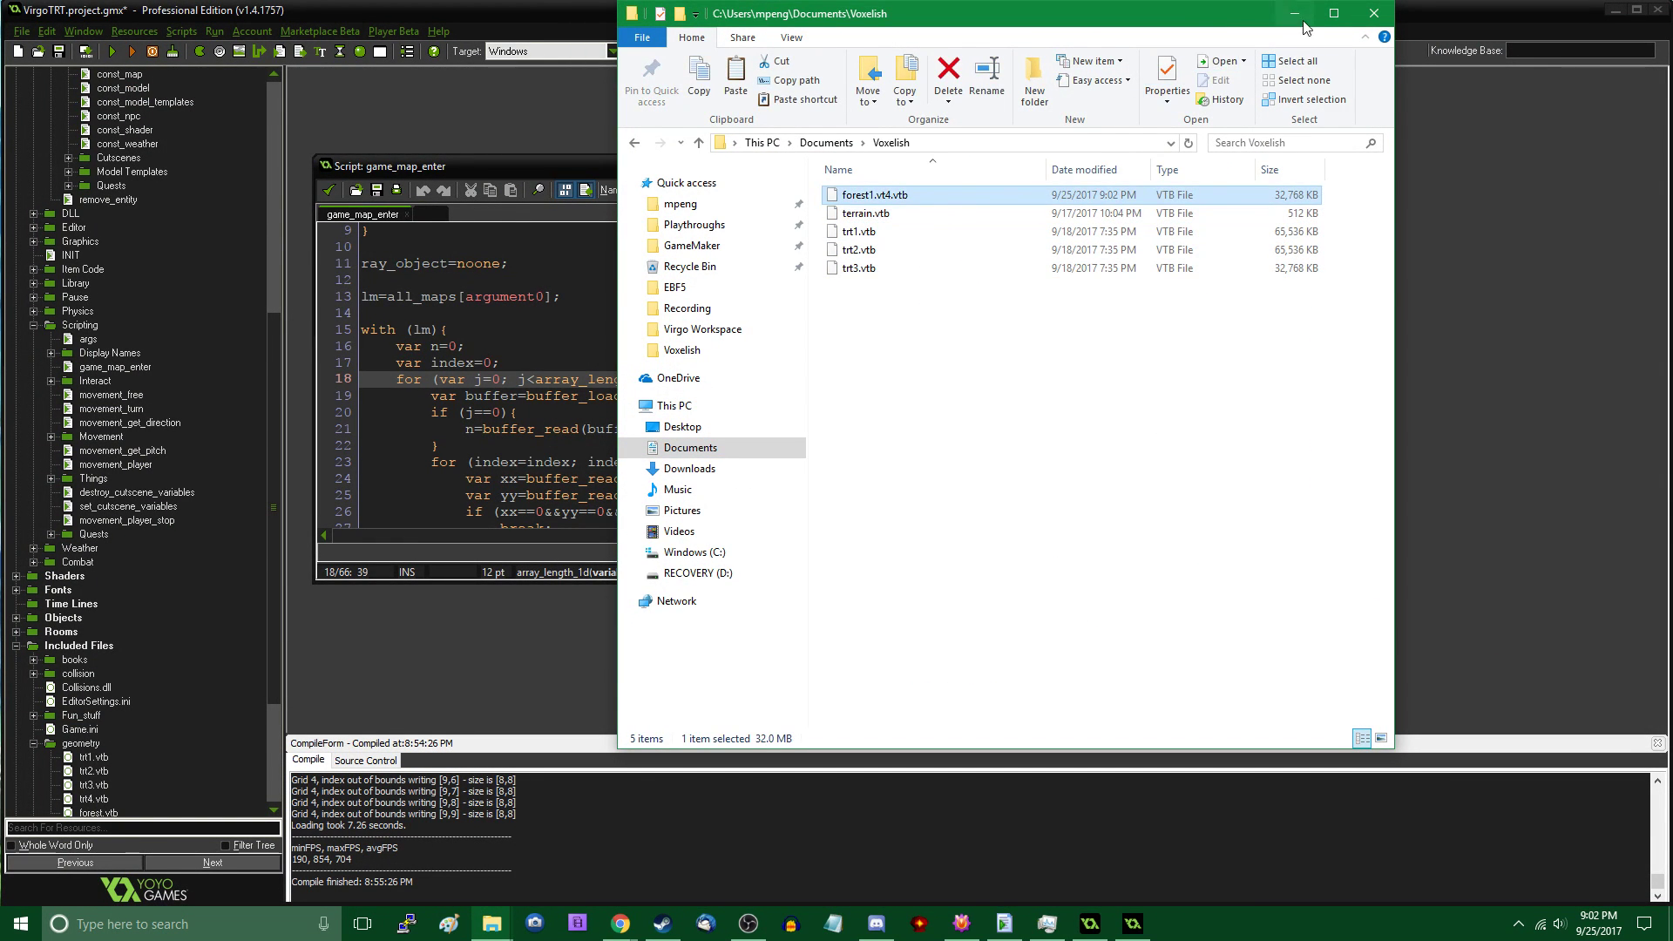
left_click(1298, 15)
mouse_move(485, 926)
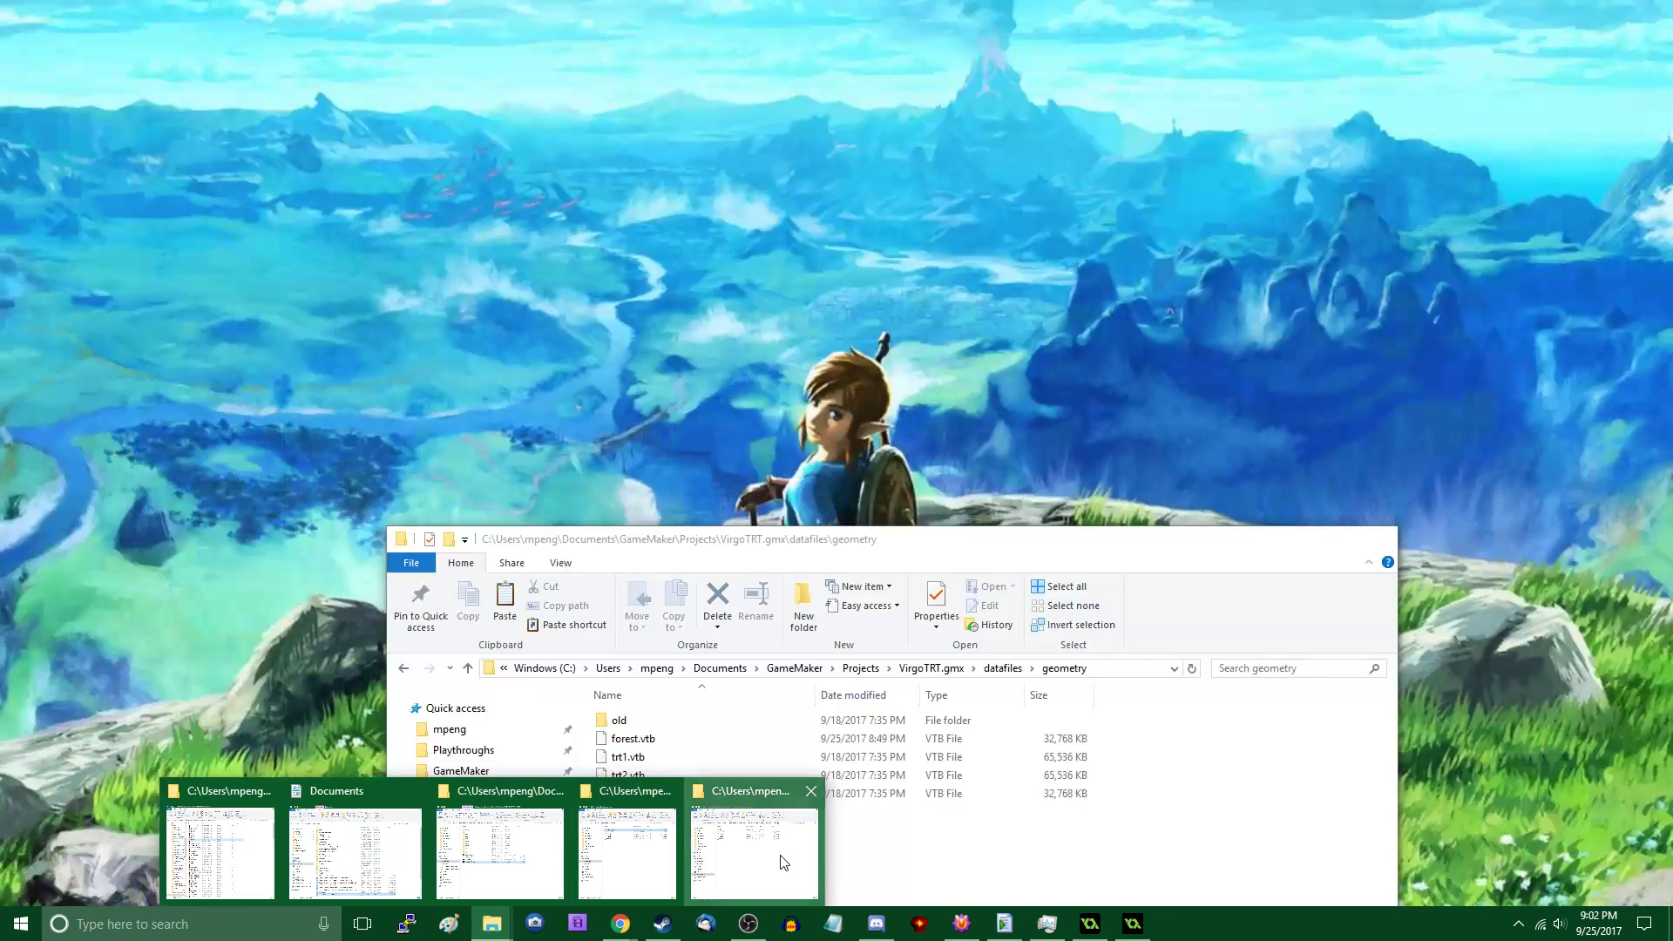
left_click(749, 836)
left_click(645, 739)
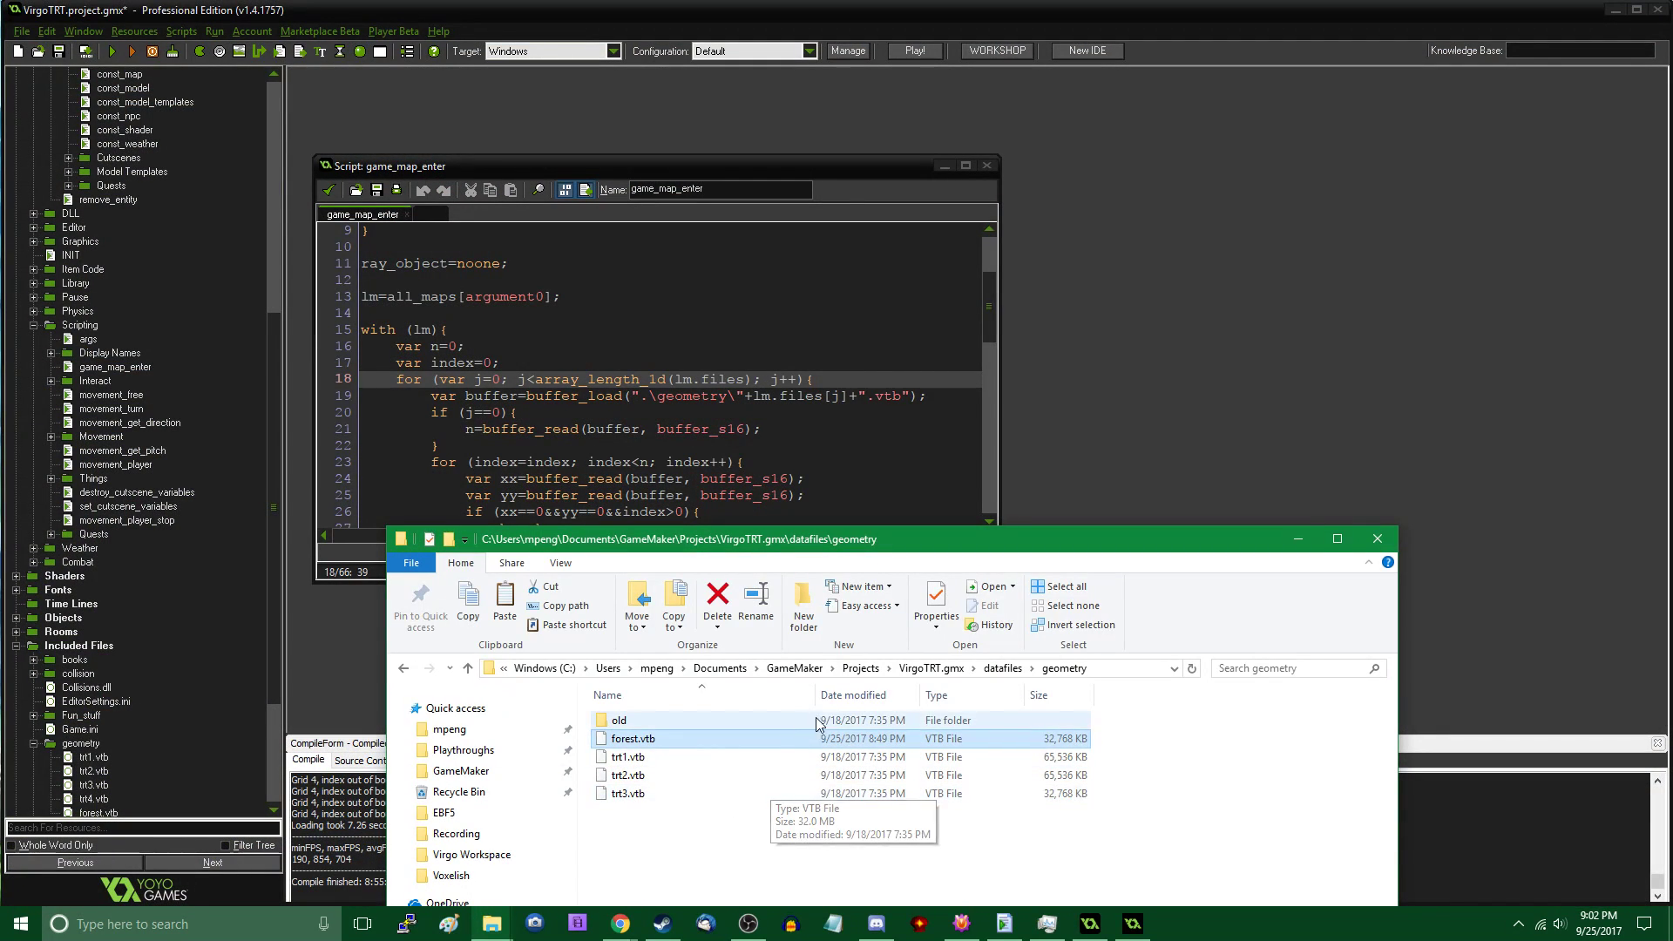
key("Delete")
key("ctrl+v")
Rename the pasted terrain file in the geometry folder as forest.vtb
key("F2")
key("Right")
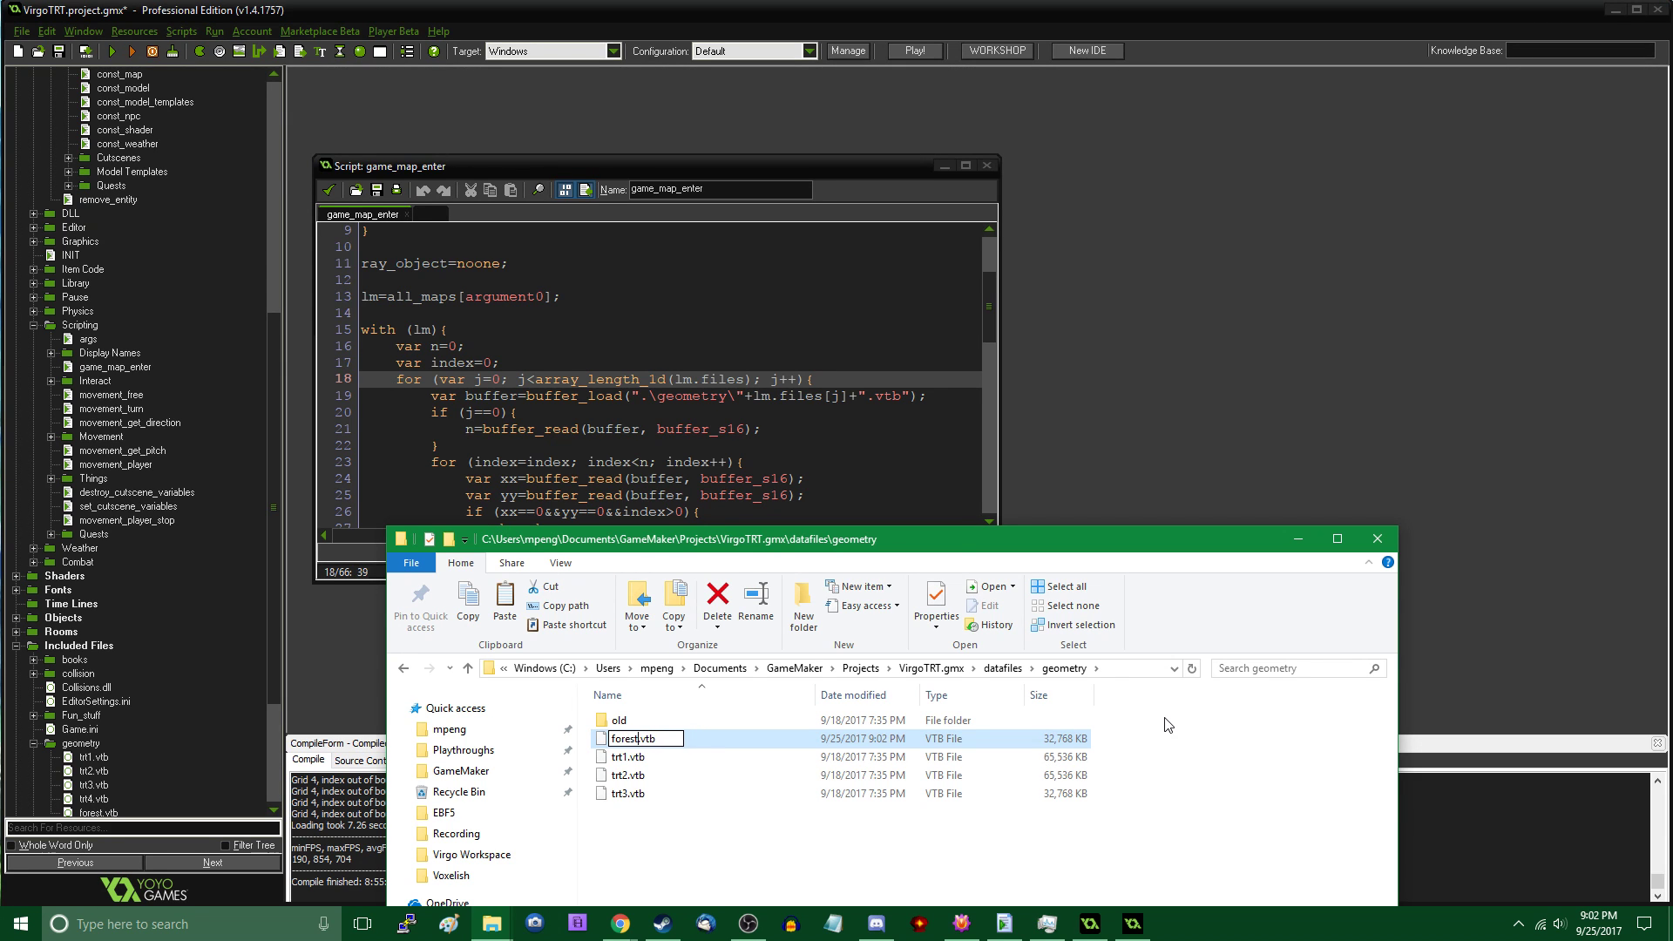
key("Return")
left_click(1206, 851)
Return to the GameMaker project, compile and run the game, and enter the game world from the title menu
left_click_drag(1198, 545, 1138, 267)
left_click(1246, 266)
left_click(894, 477)
key("F5")
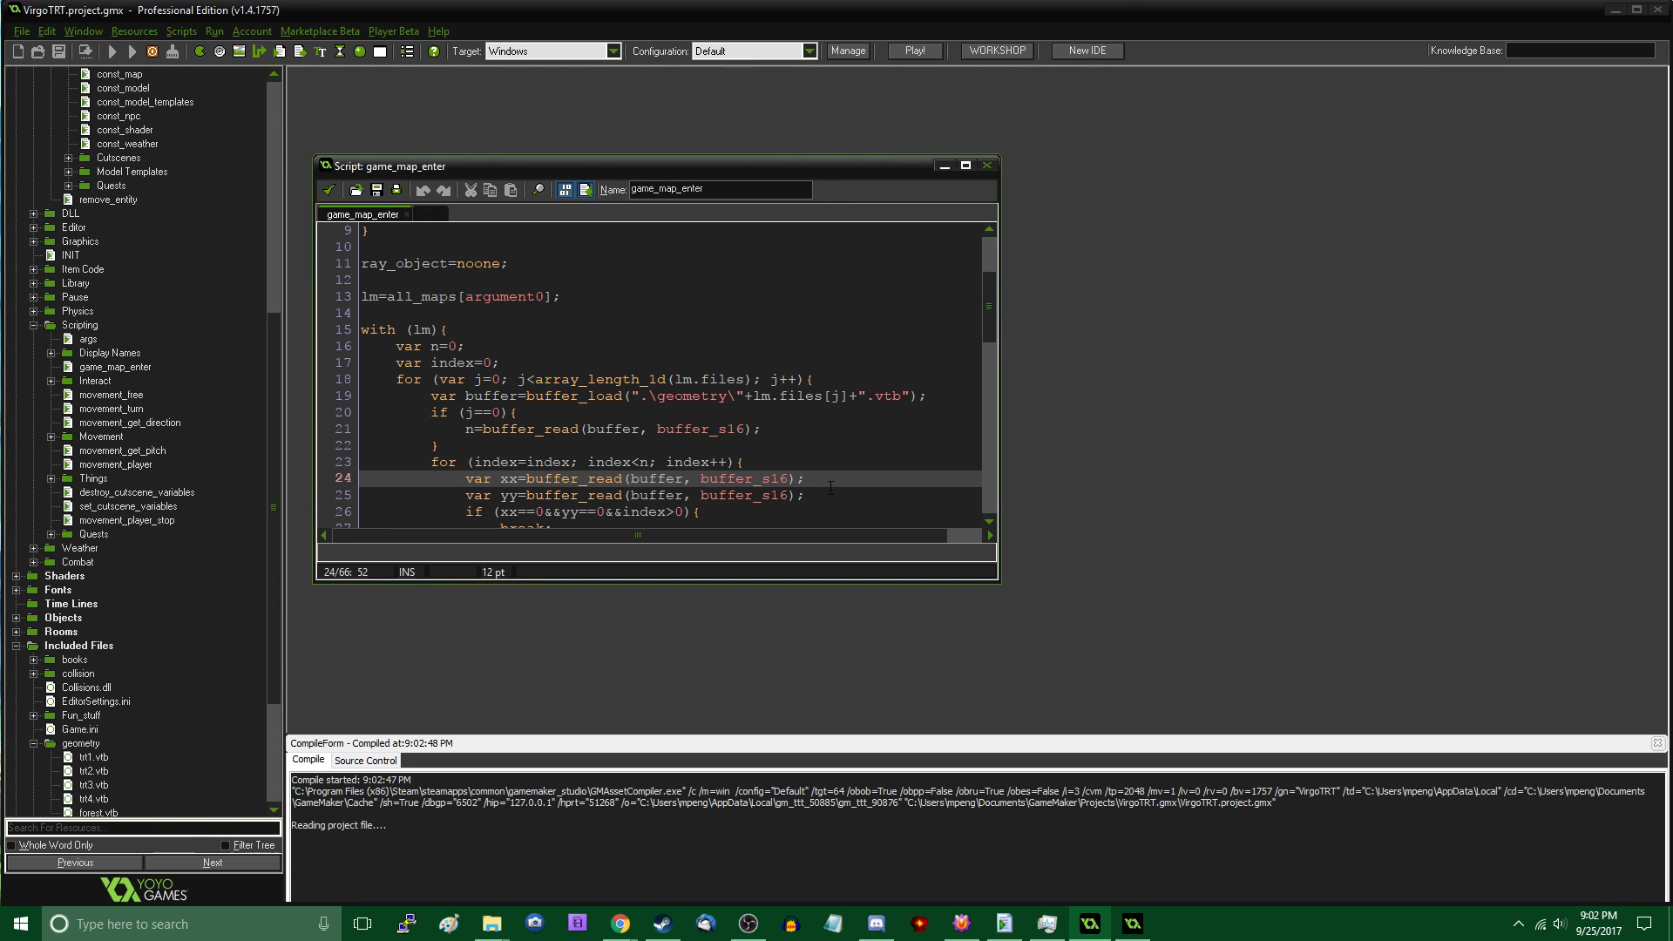
key("Down")
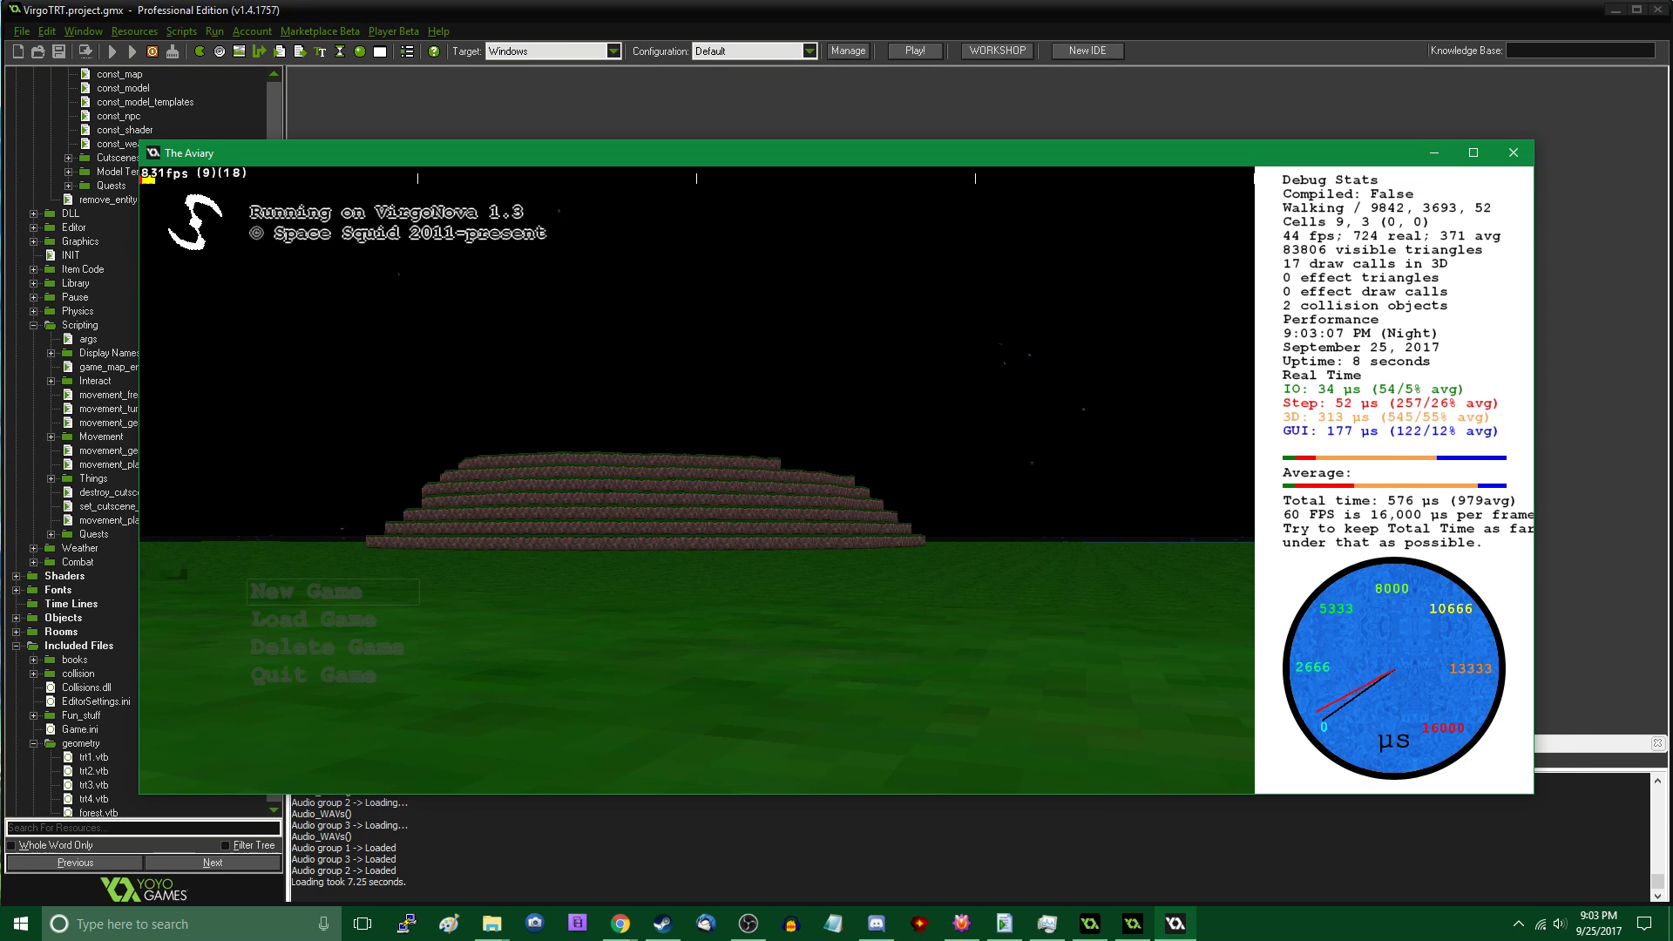
key("Down")
key("Return")
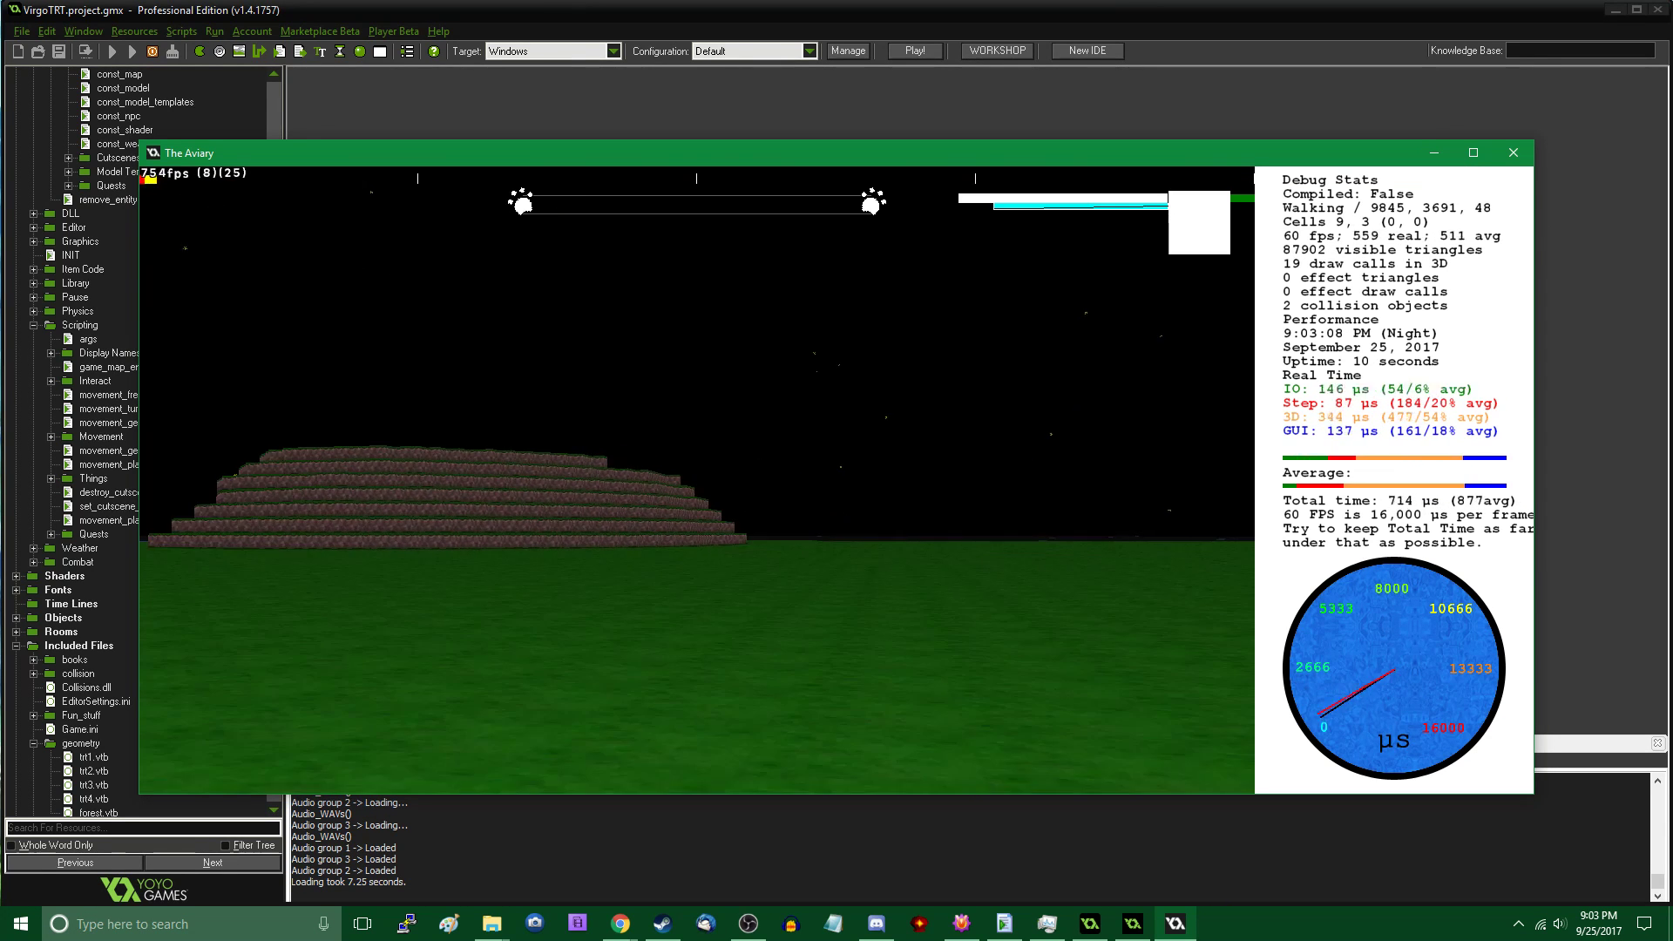
Examine the exported terrain in the running game, moving past the terraced hill and over the rows of trees
key("w")
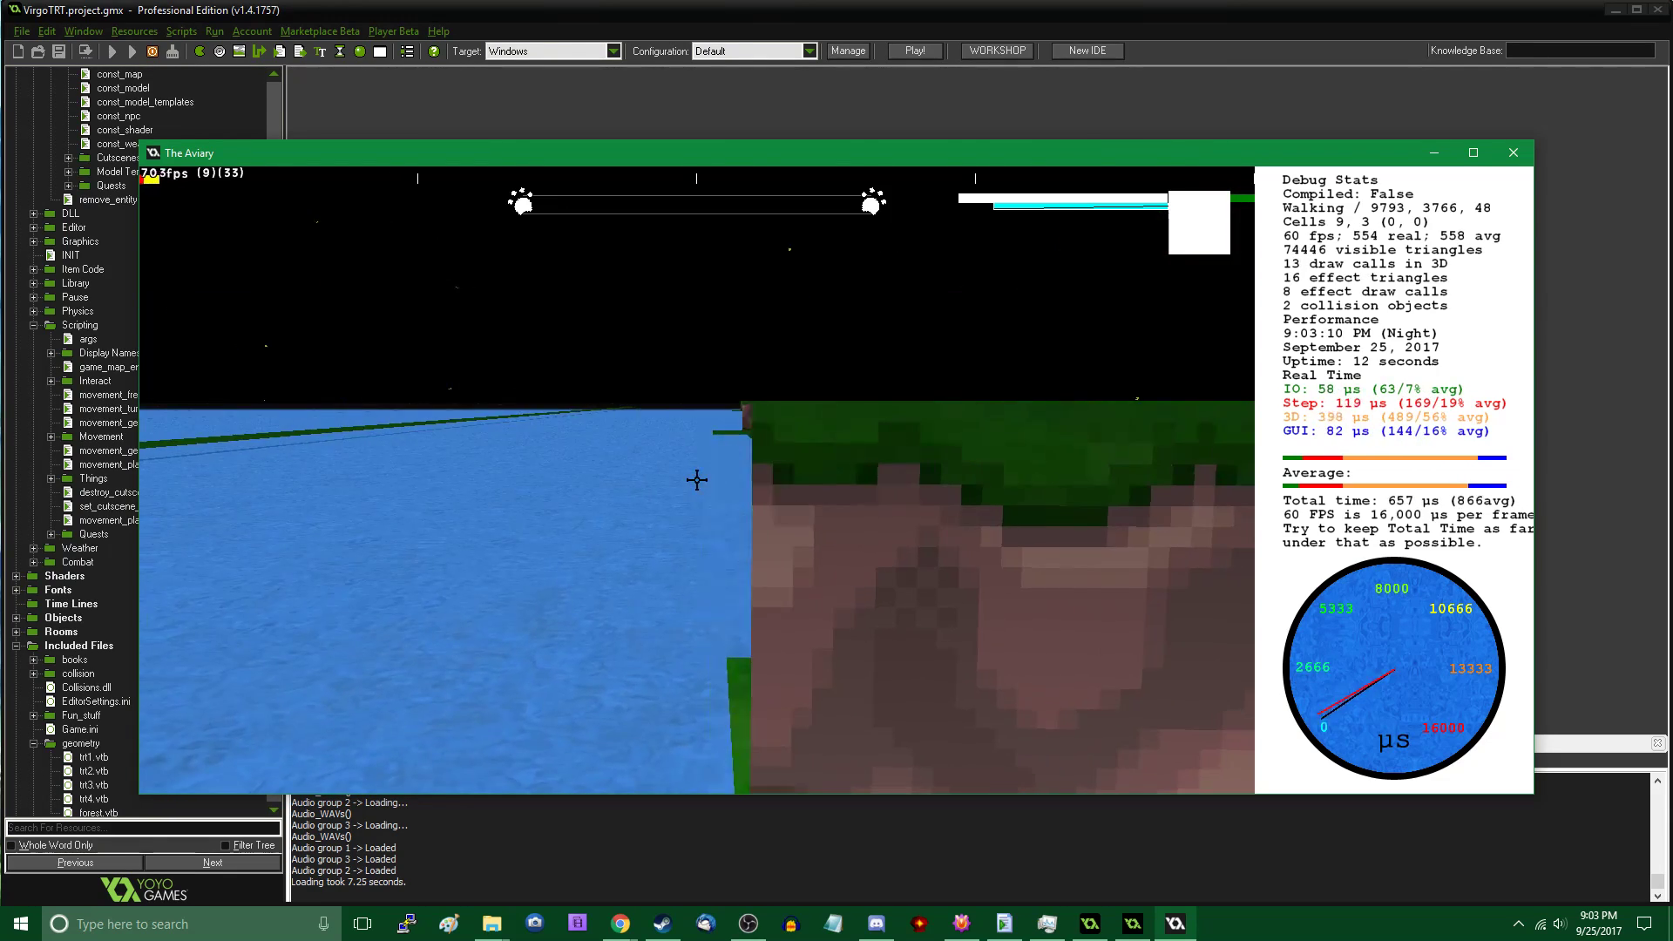
key("Tab")
key("Tab")
key("w")
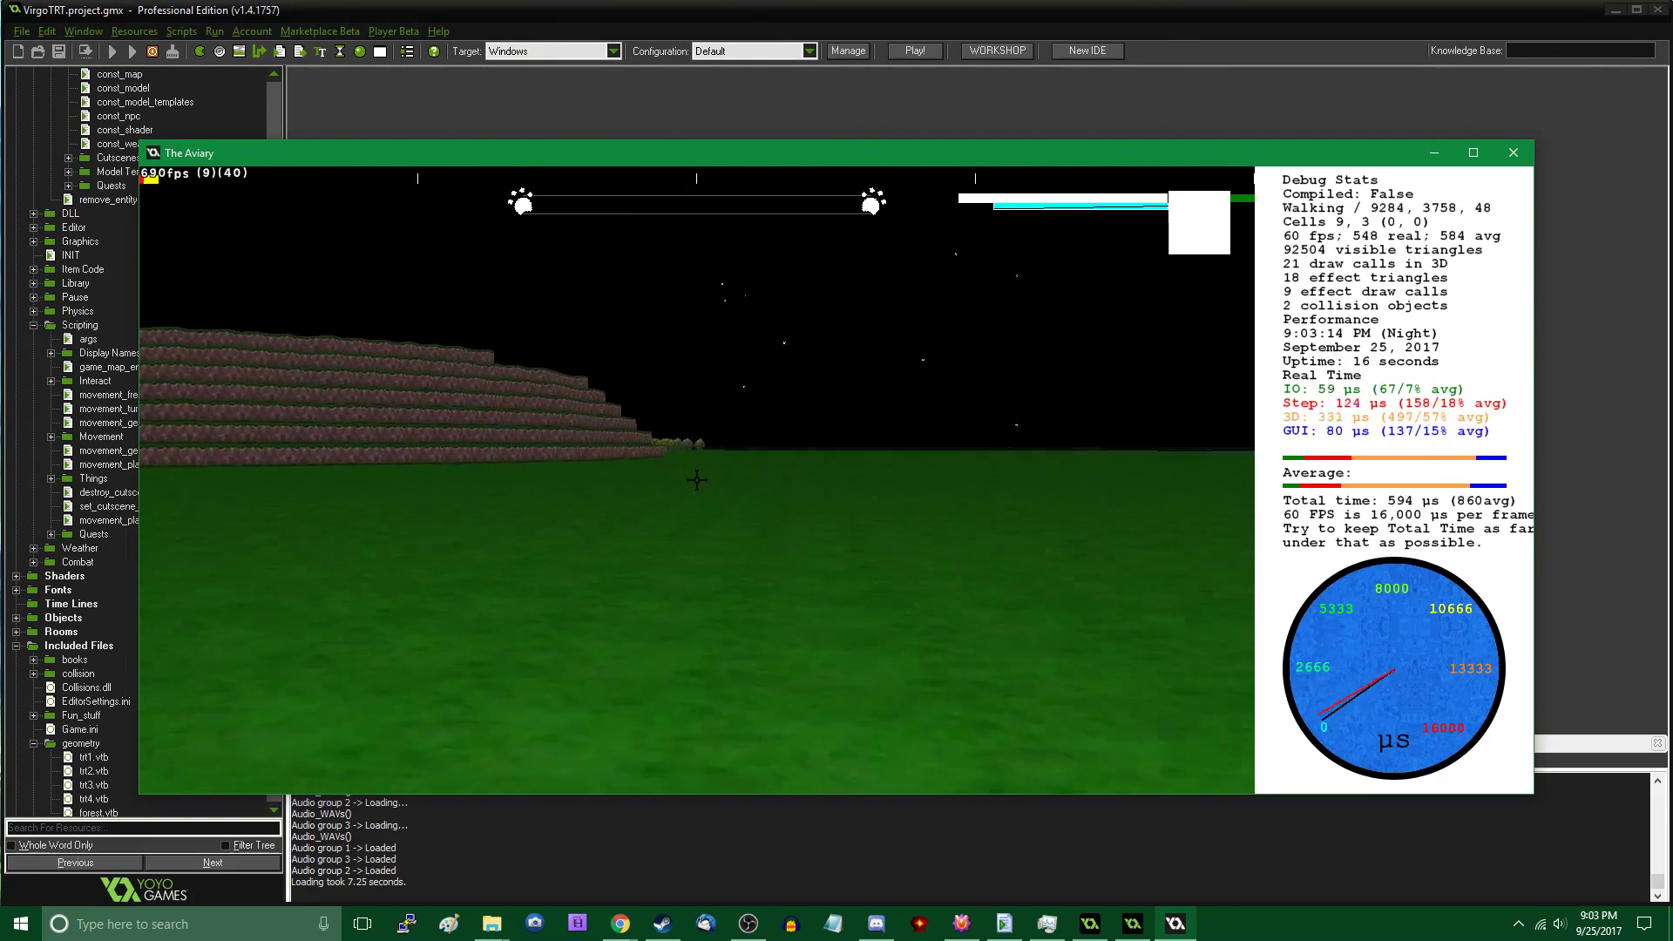
key("Tab")
key("w")
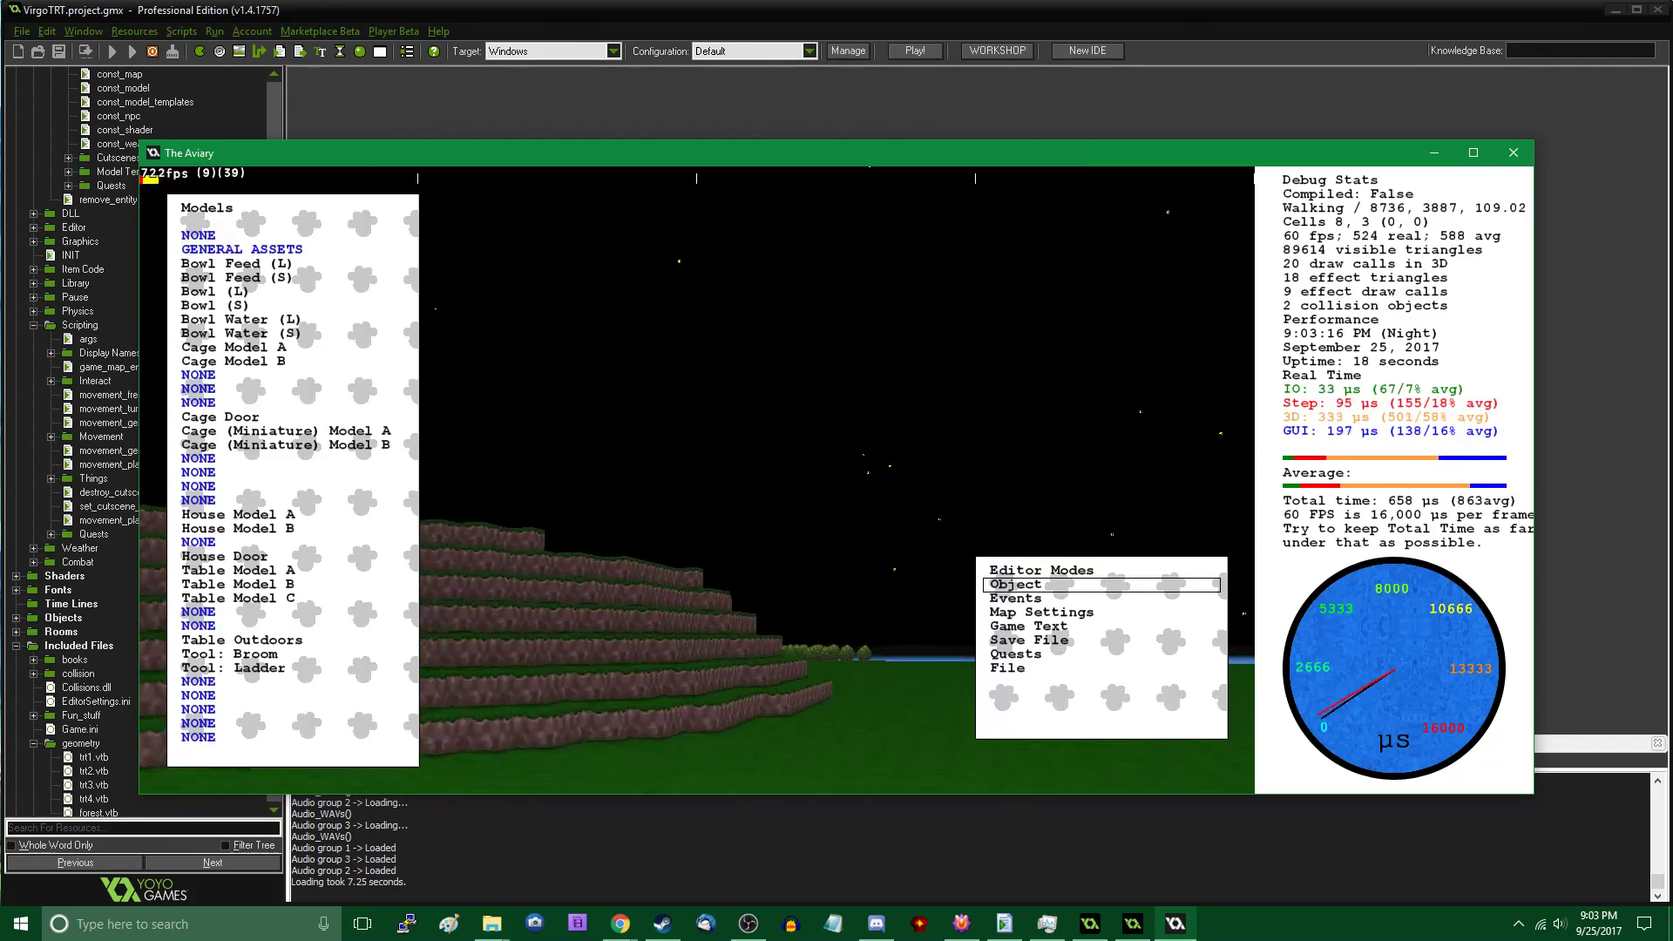
key("w")
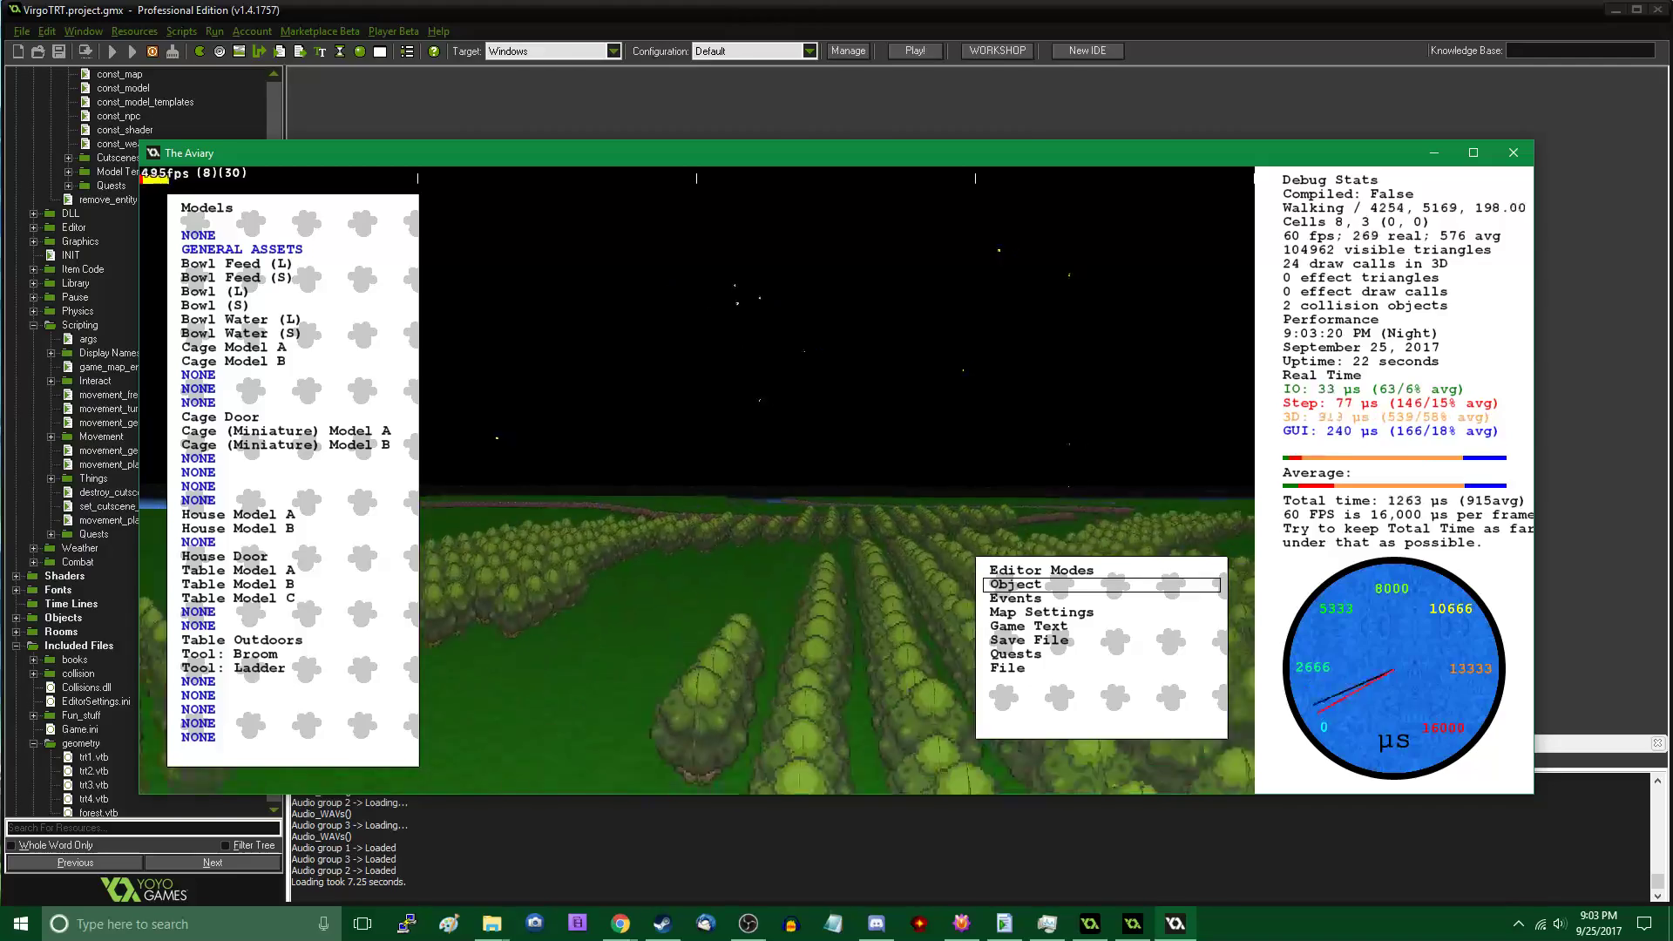
key("w")
key("Tab")
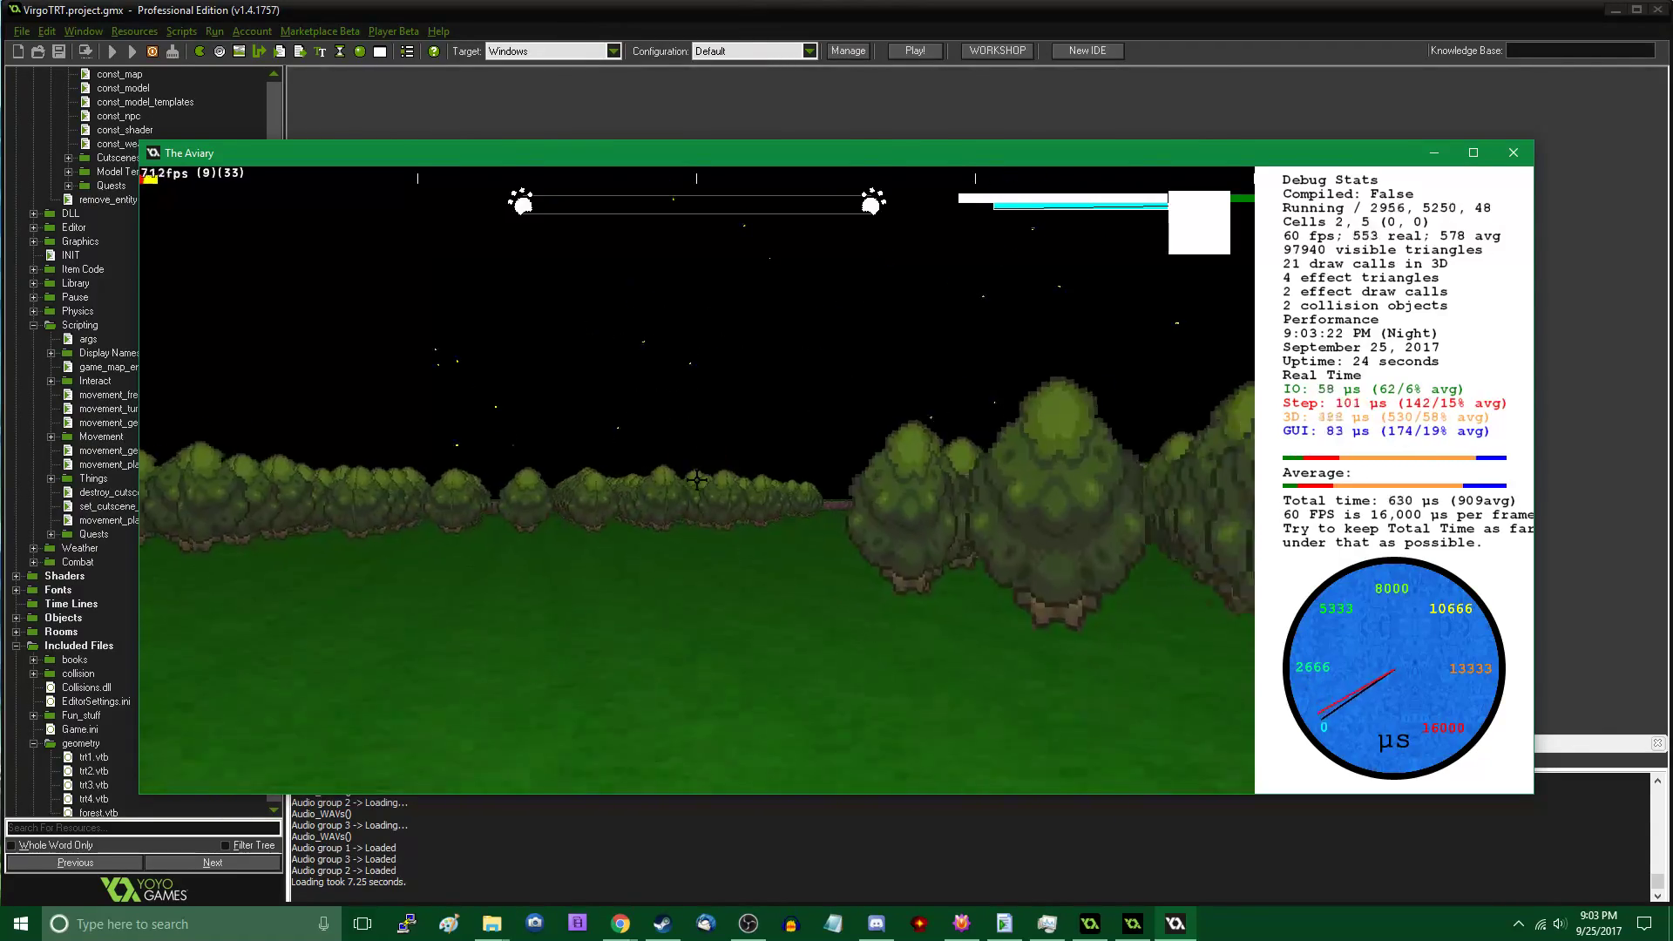
Walk the forest trail through the gap in the rock walls and back to check the terrain from ground level
key("w")
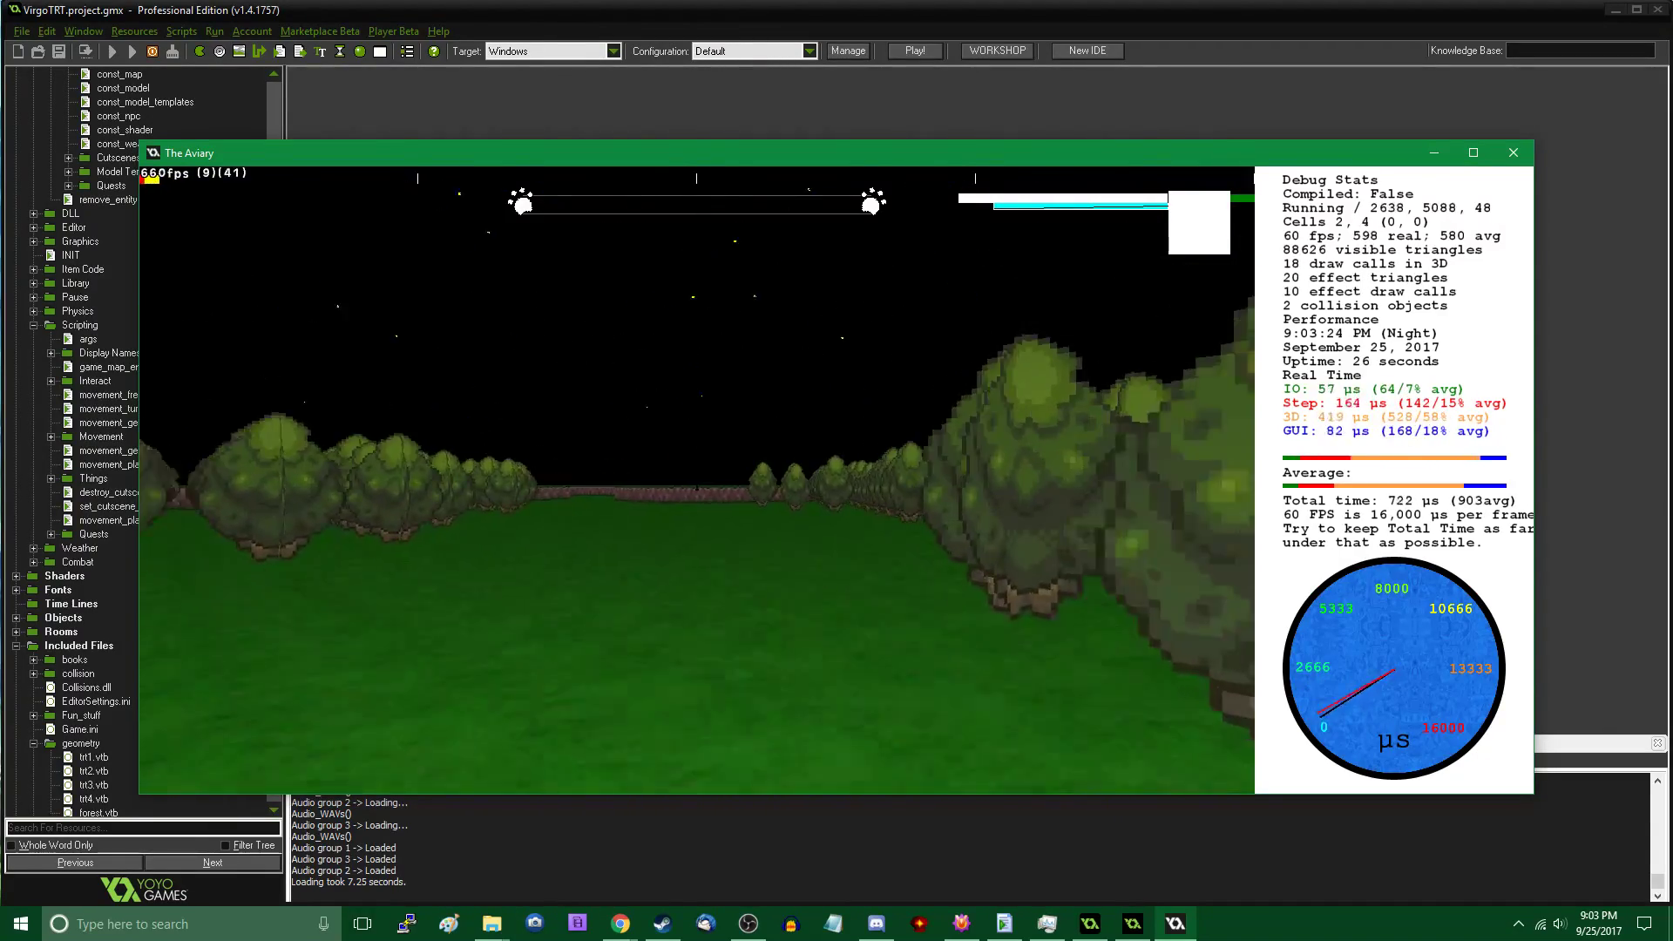
key("w")
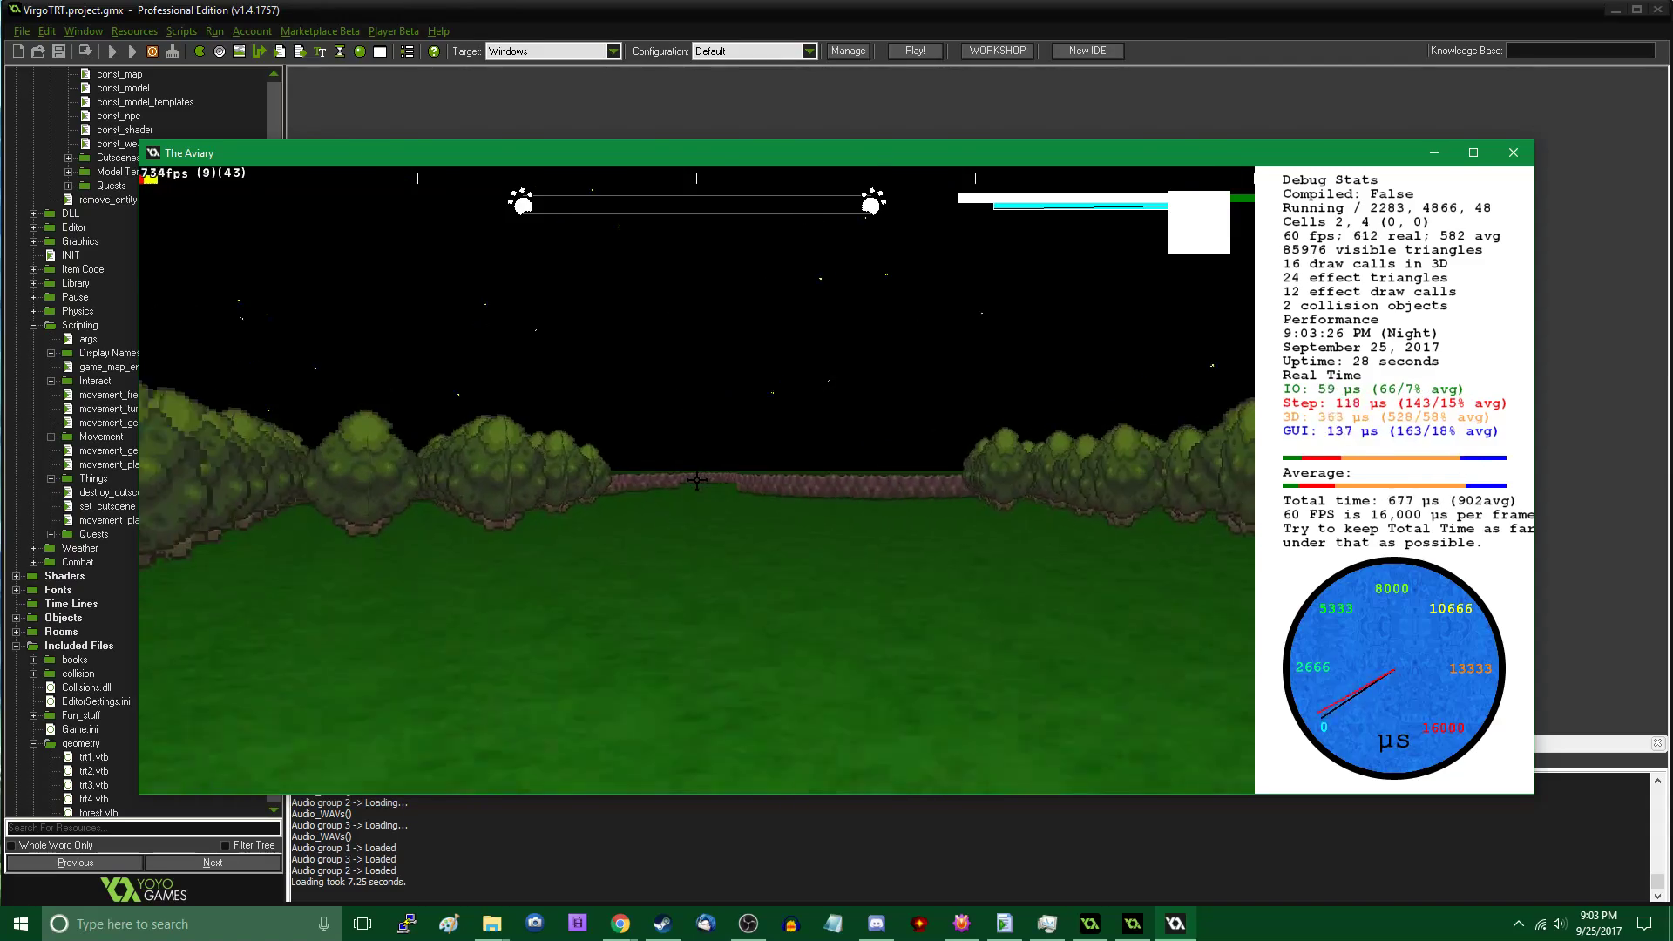
key("w")
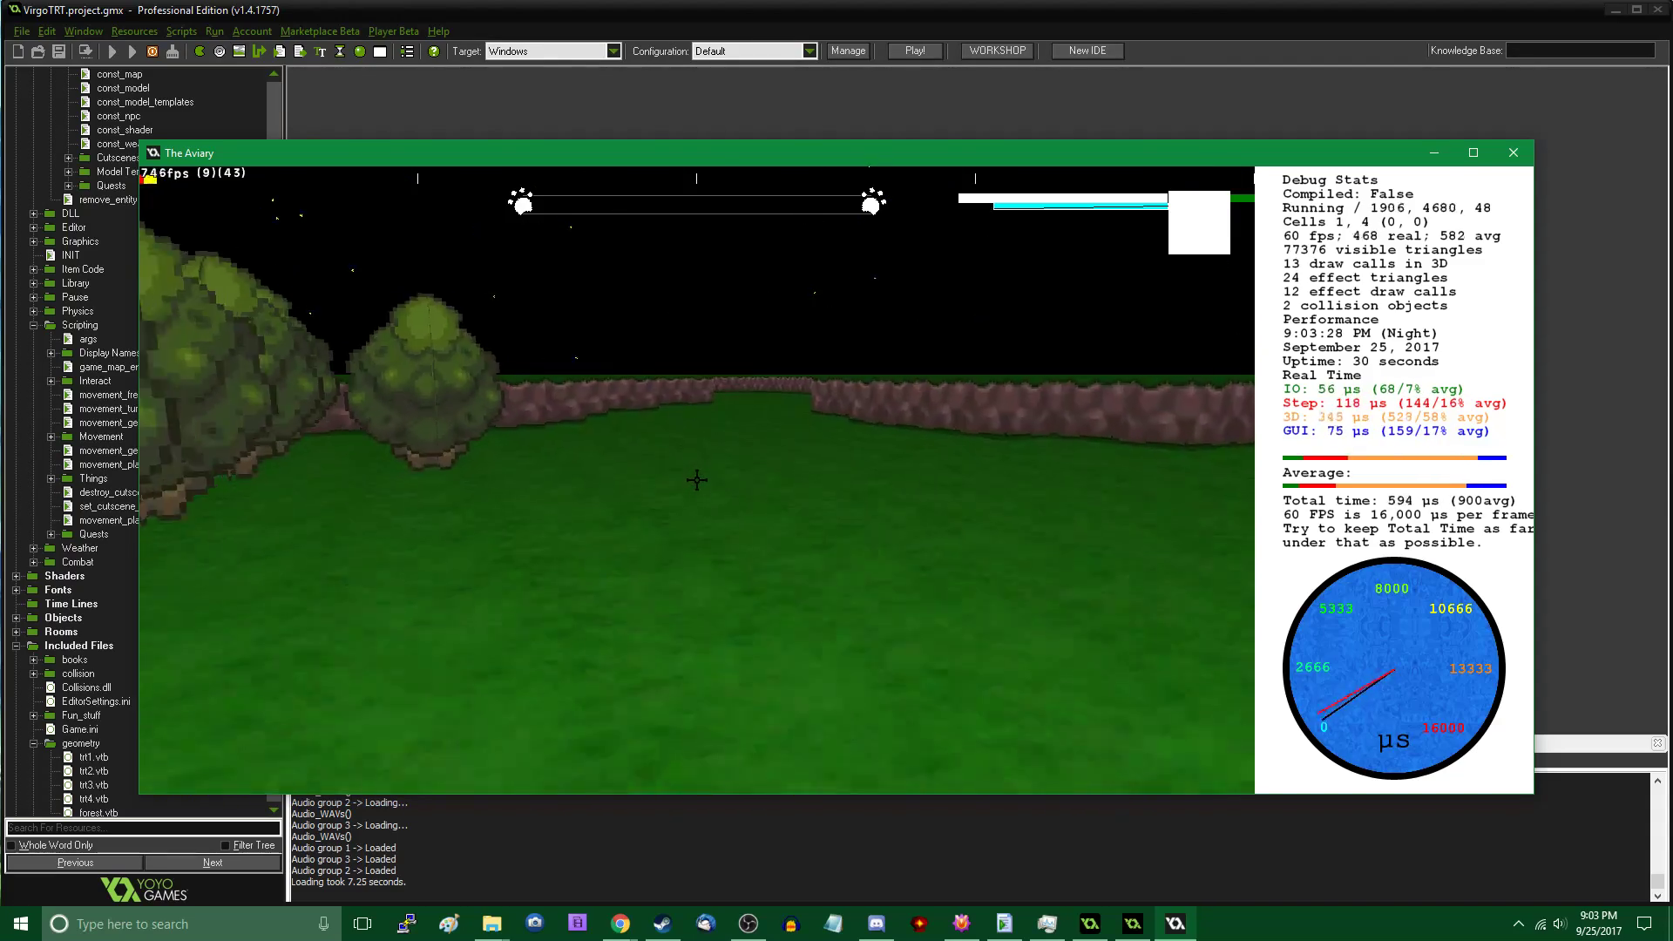
key("w")
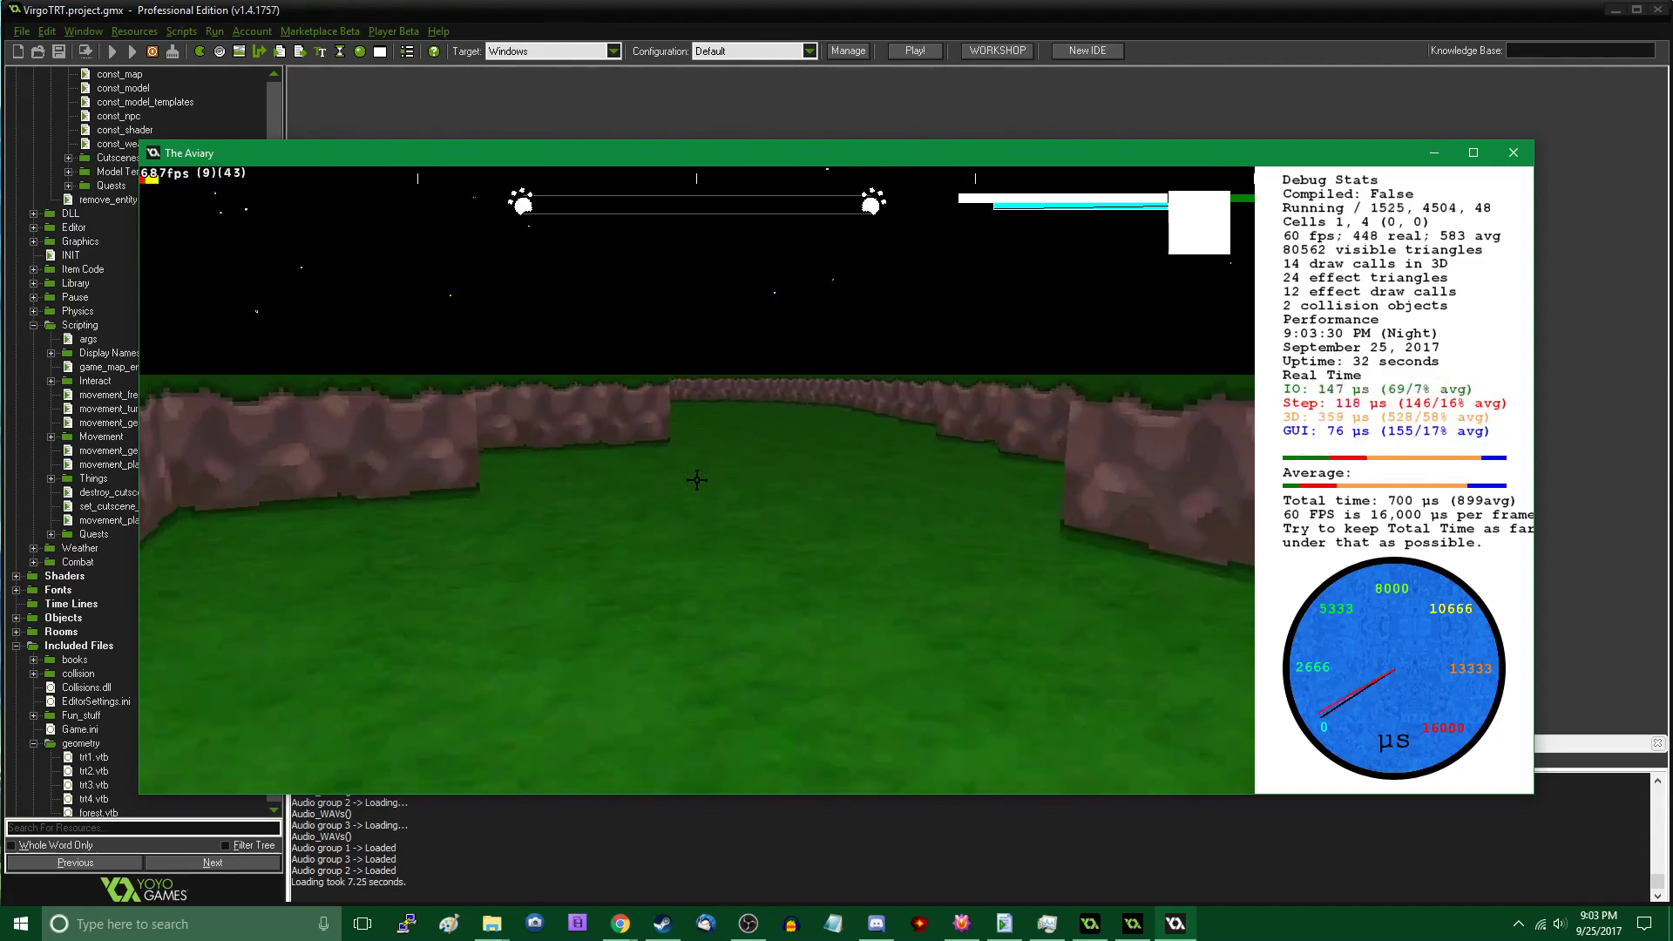
key("w")
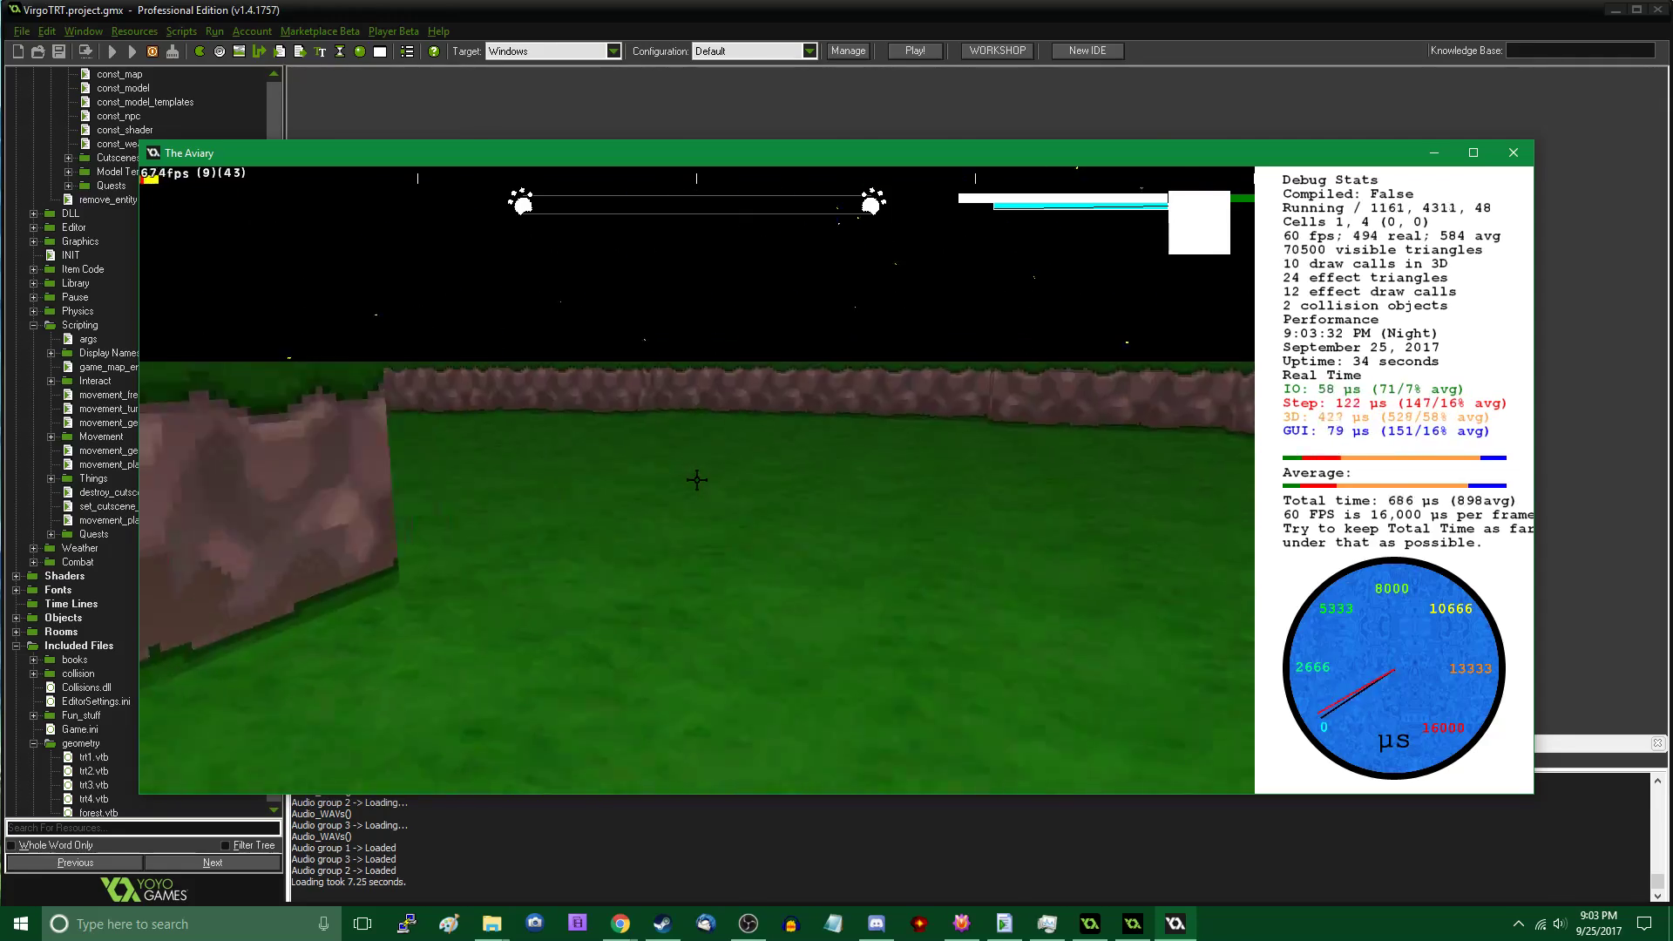
key("w")
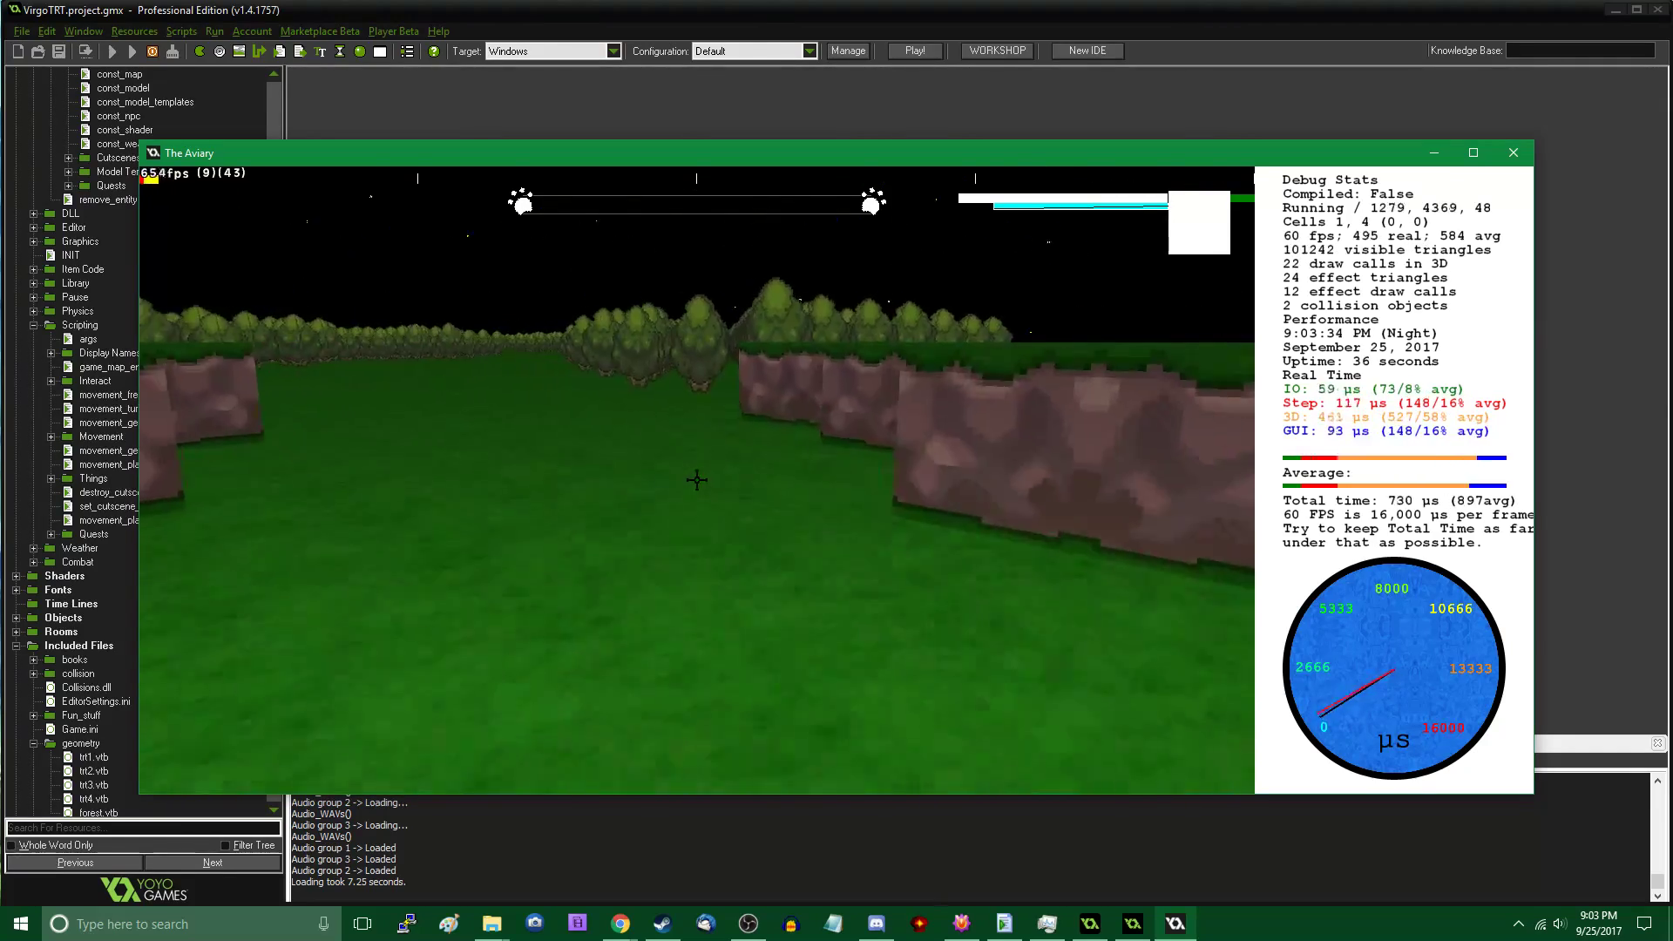
key("w")
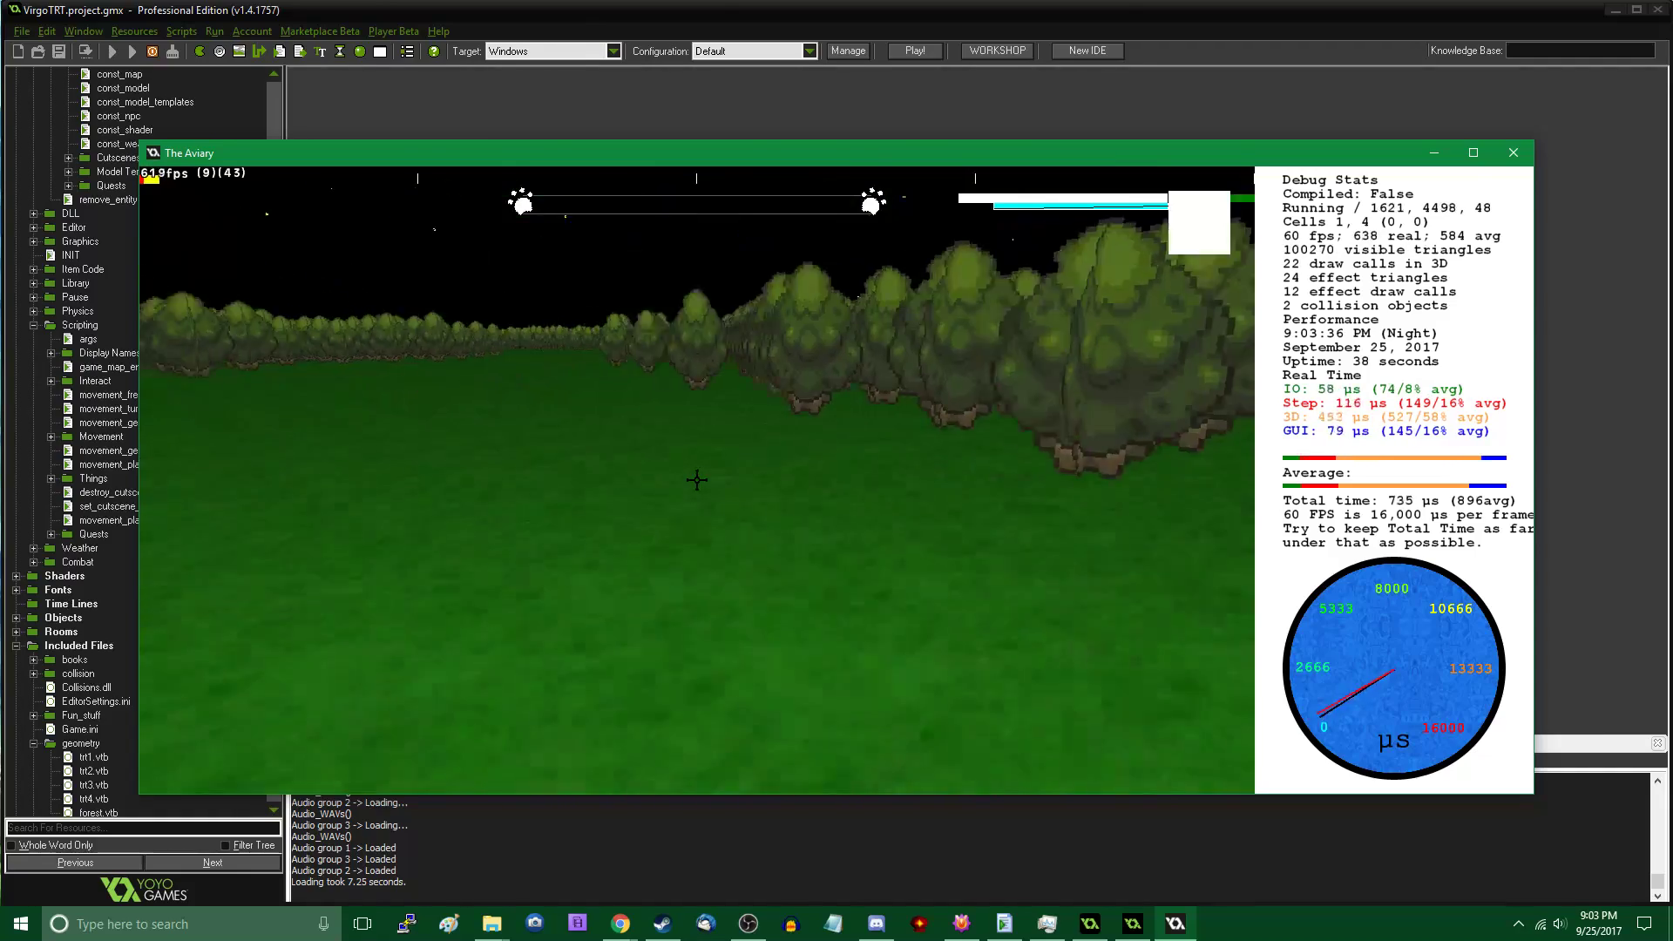
Place a Sign (Road) model on the grass beside the trees using the in-game object editor, at about X 1635, Y 4607
key("Tab")
key("s")
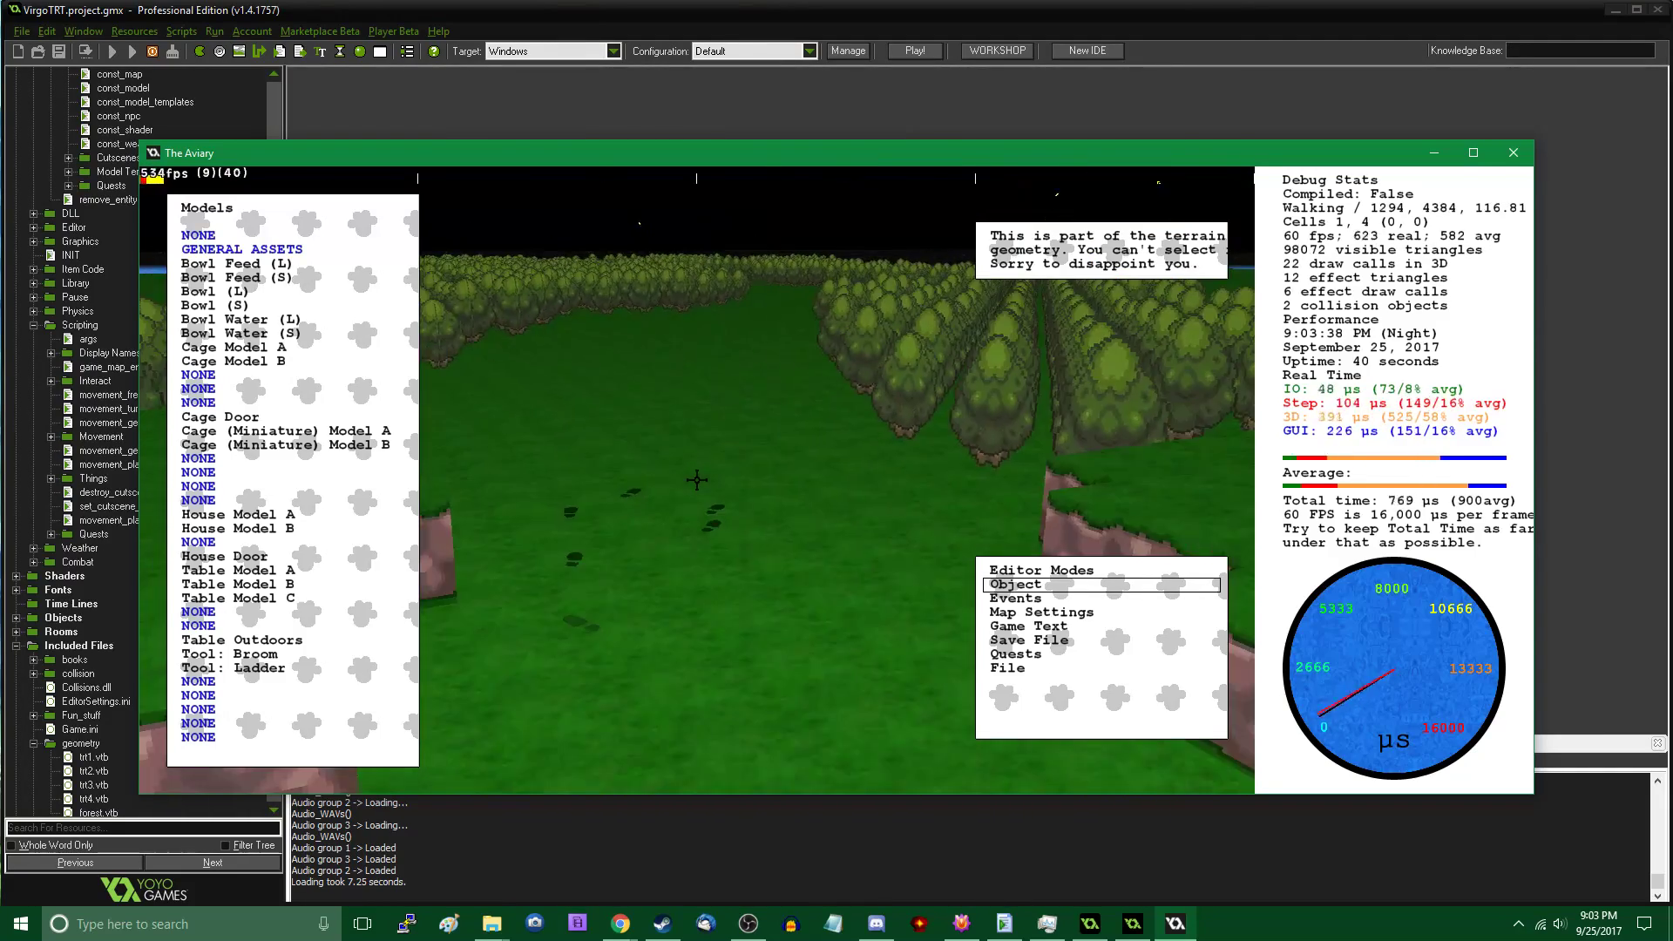
key("w")
left_click(301, 472)
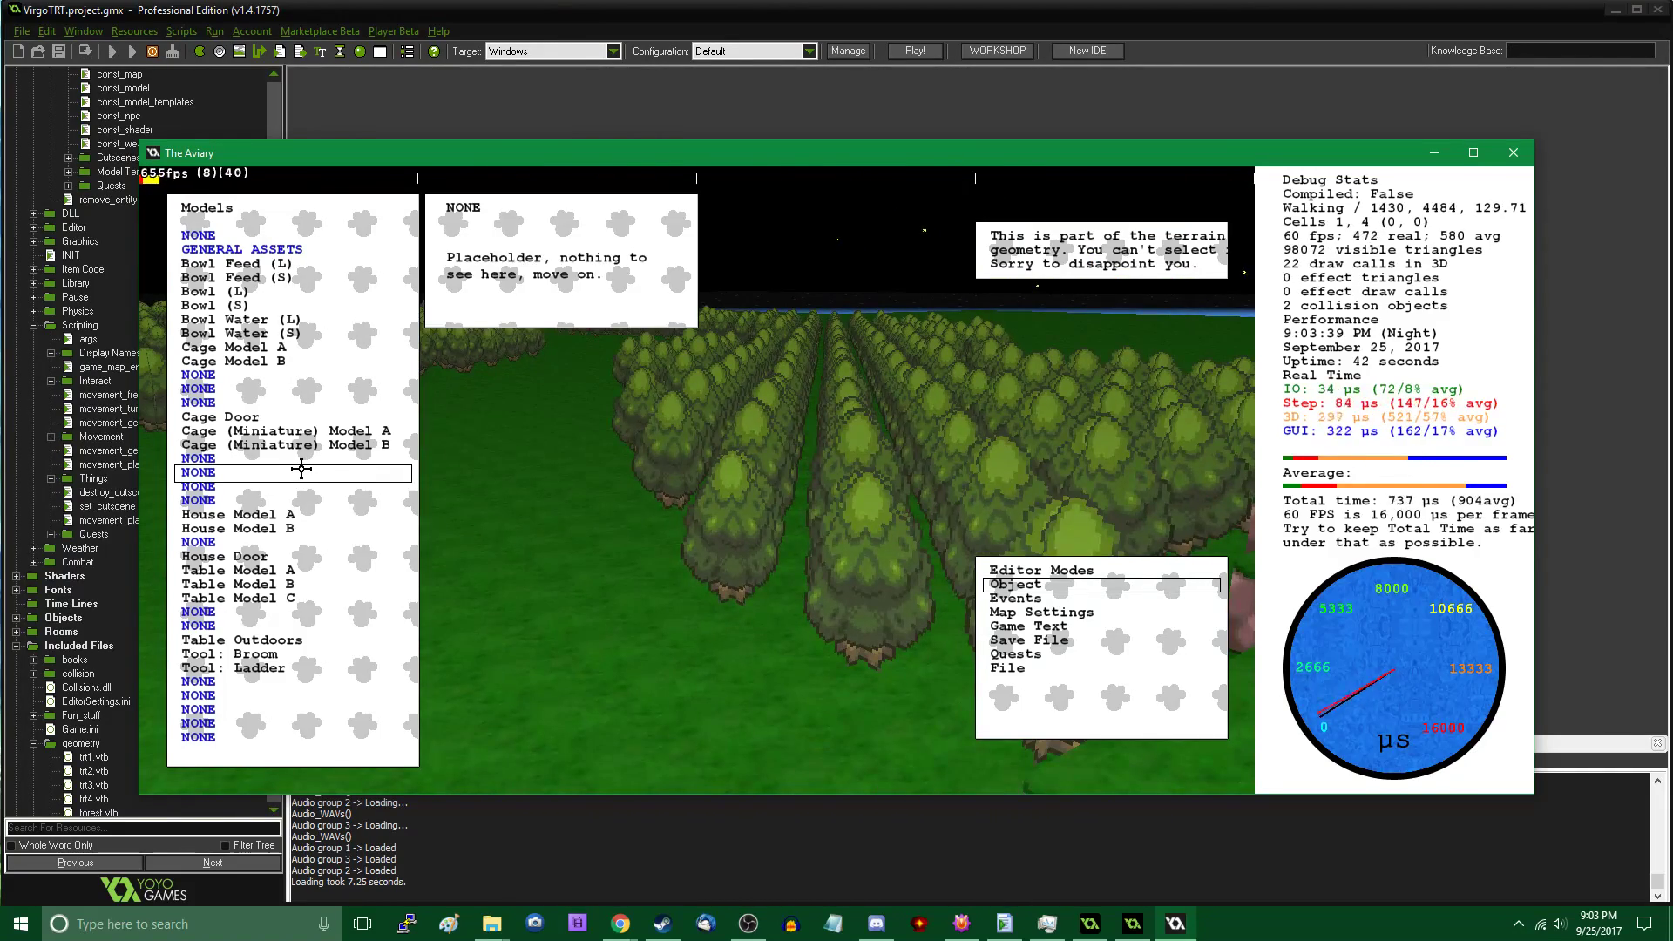
scroll(291, 466, "down", 5)
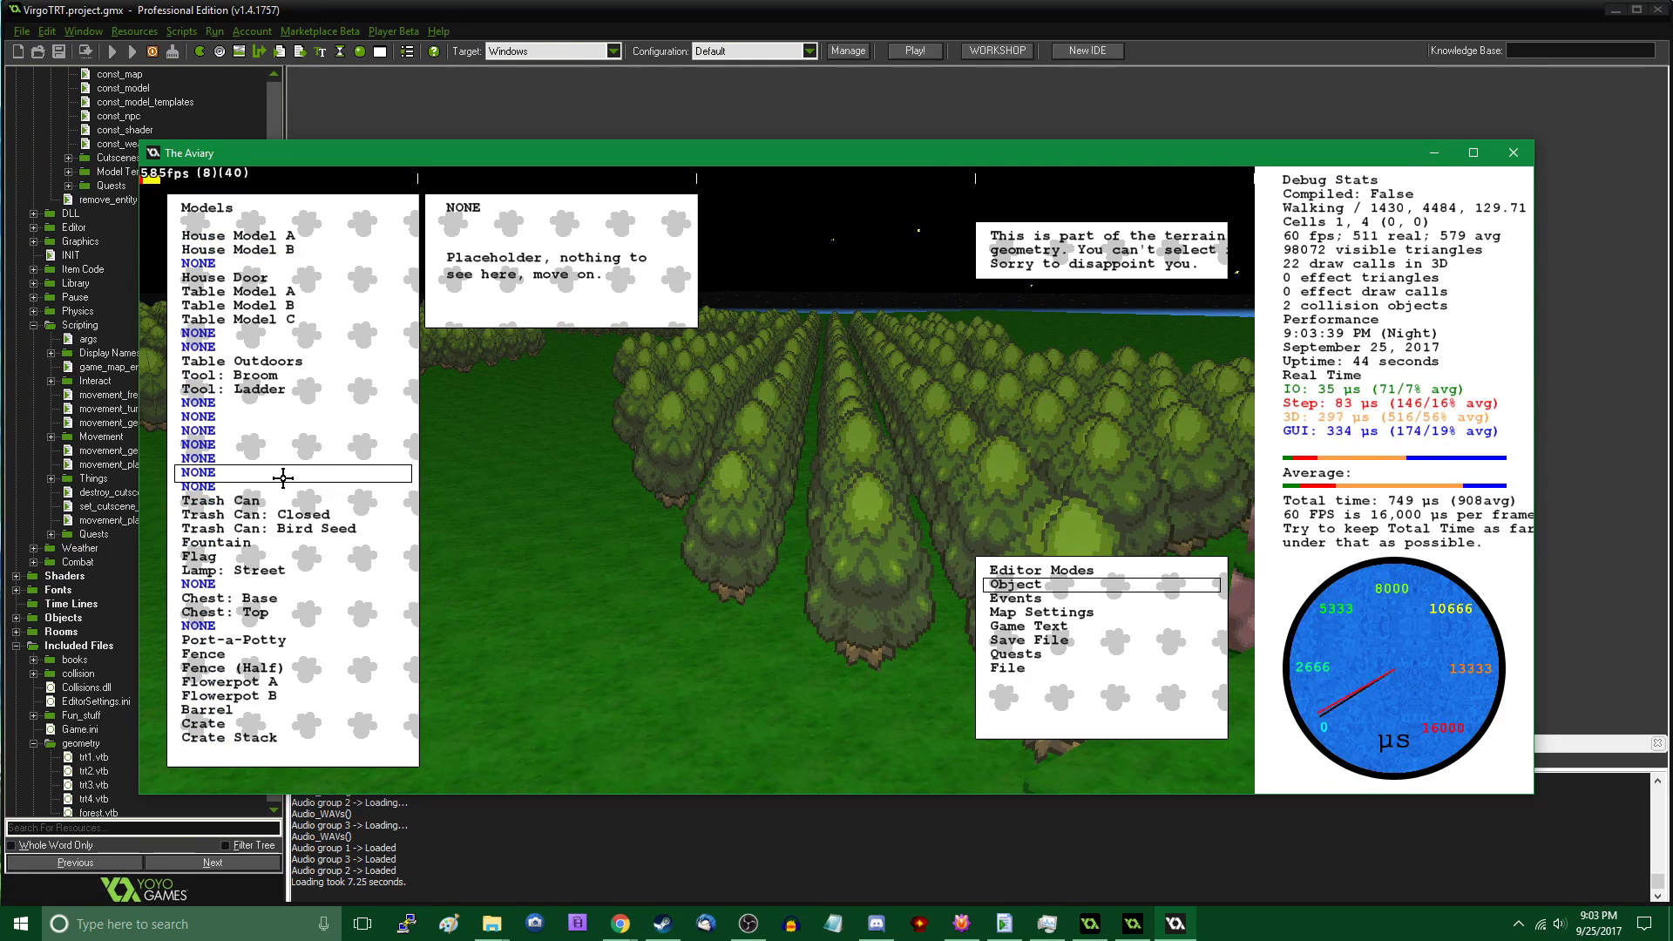
scroll(262, 528, "down", 5)
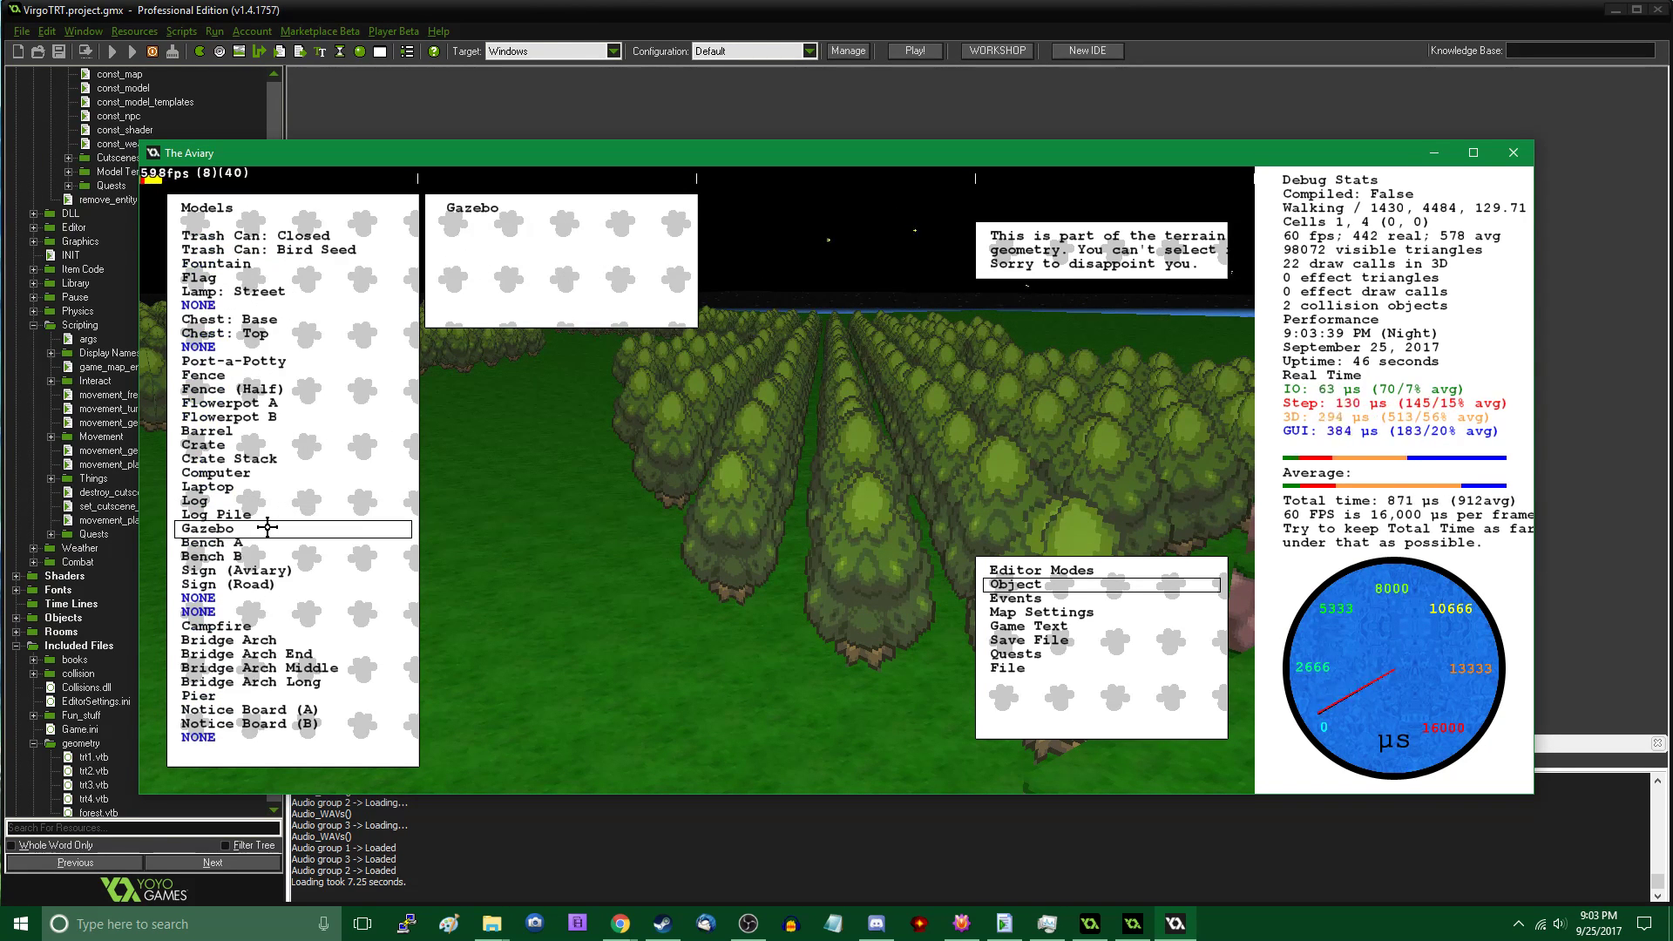
left_click(273, 582)
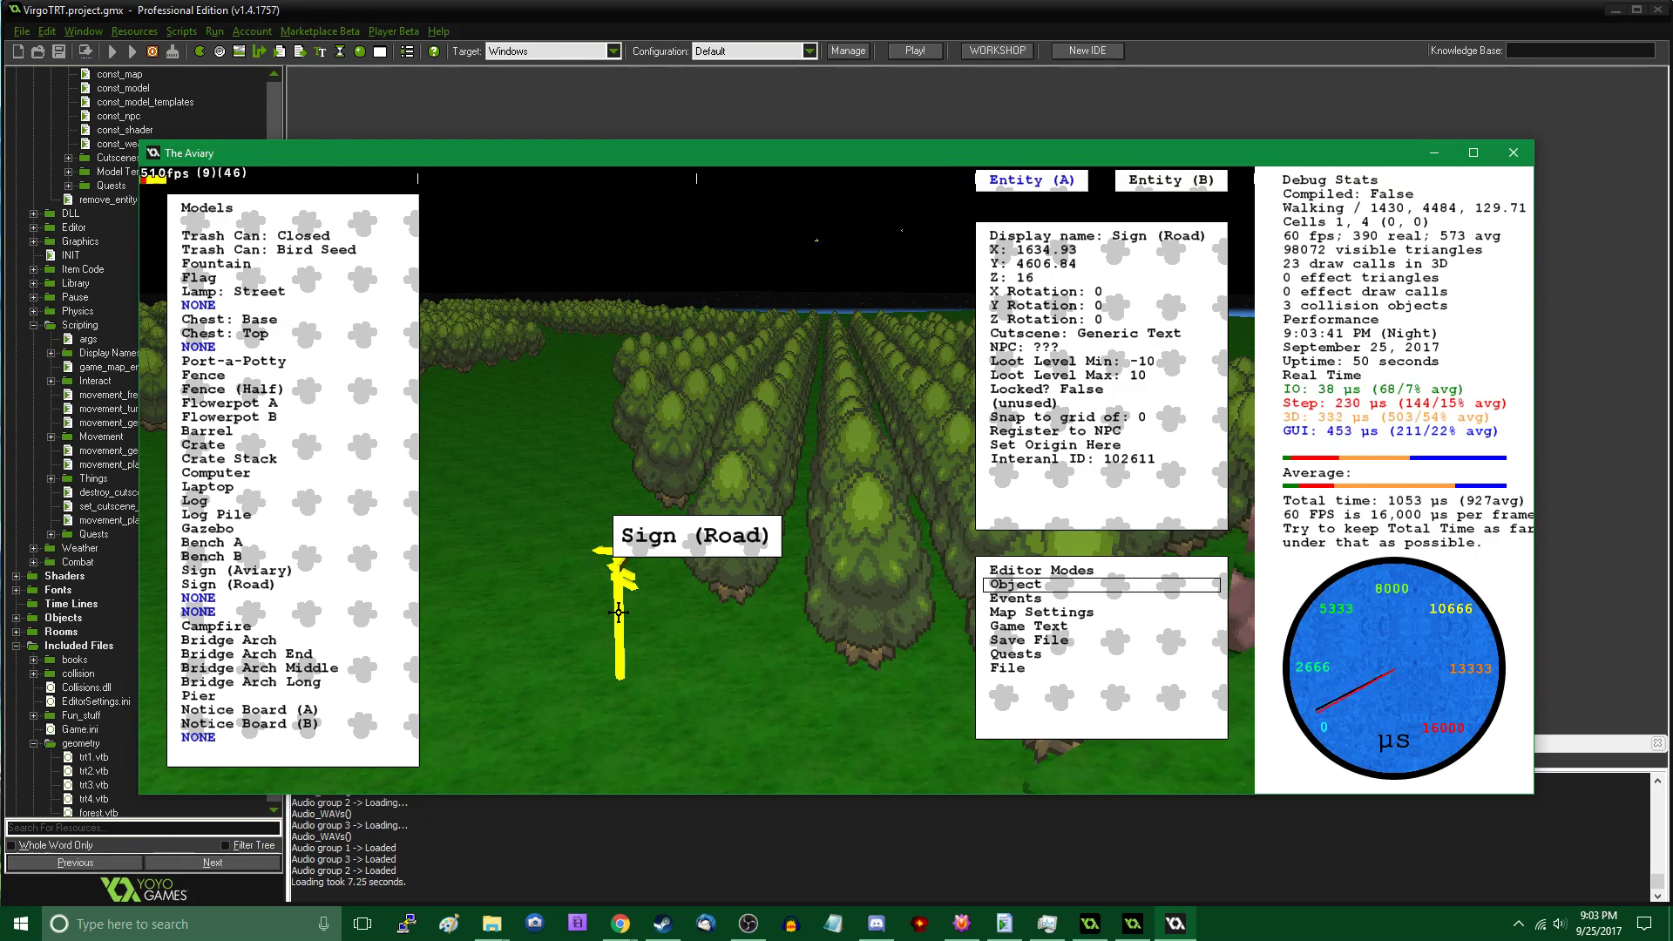
Rotate the road sign about its Z axis until its top arm points the opposite way, and leave the object editor
key("Tab")
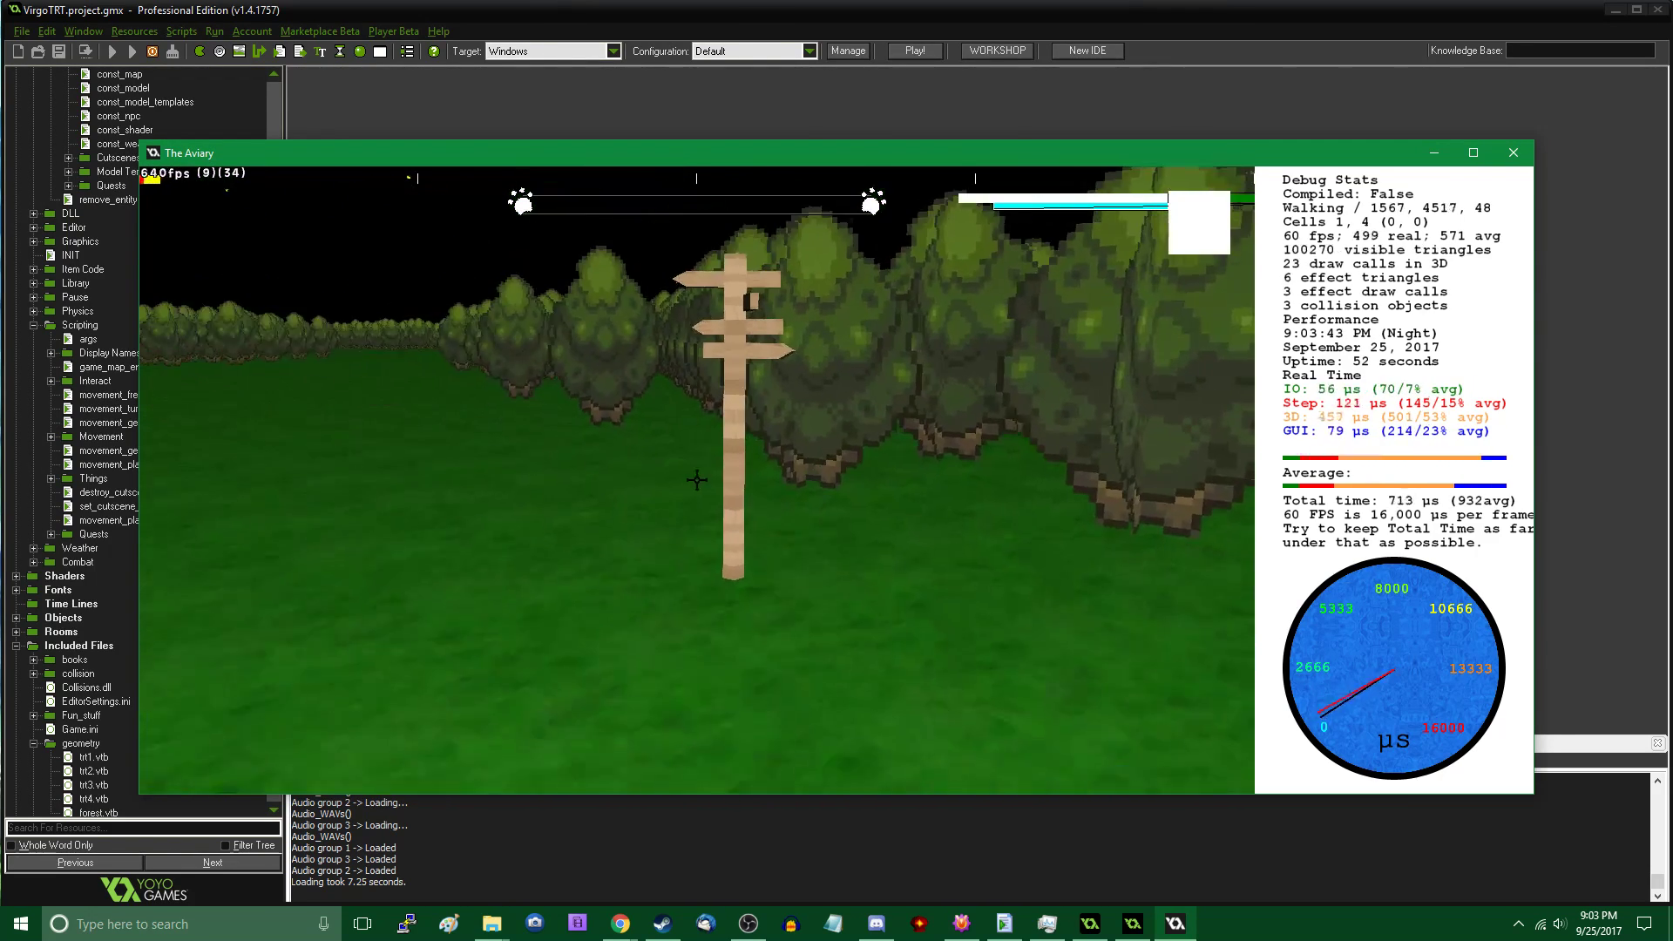
key("w")
key("Tab")
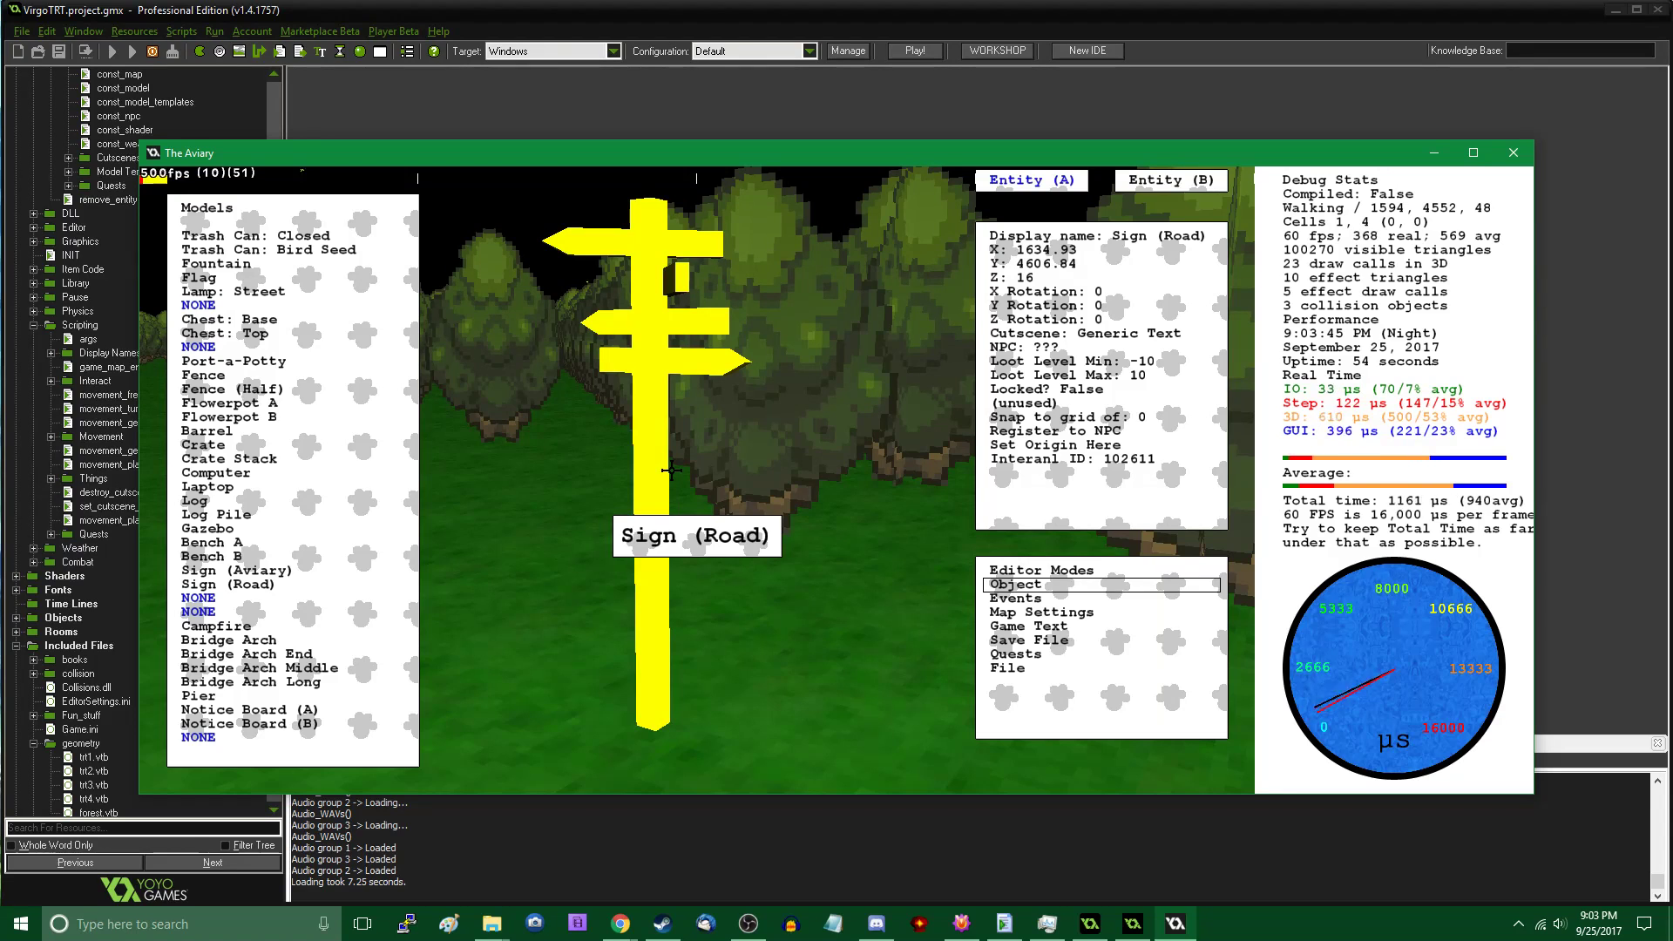
key("Right")
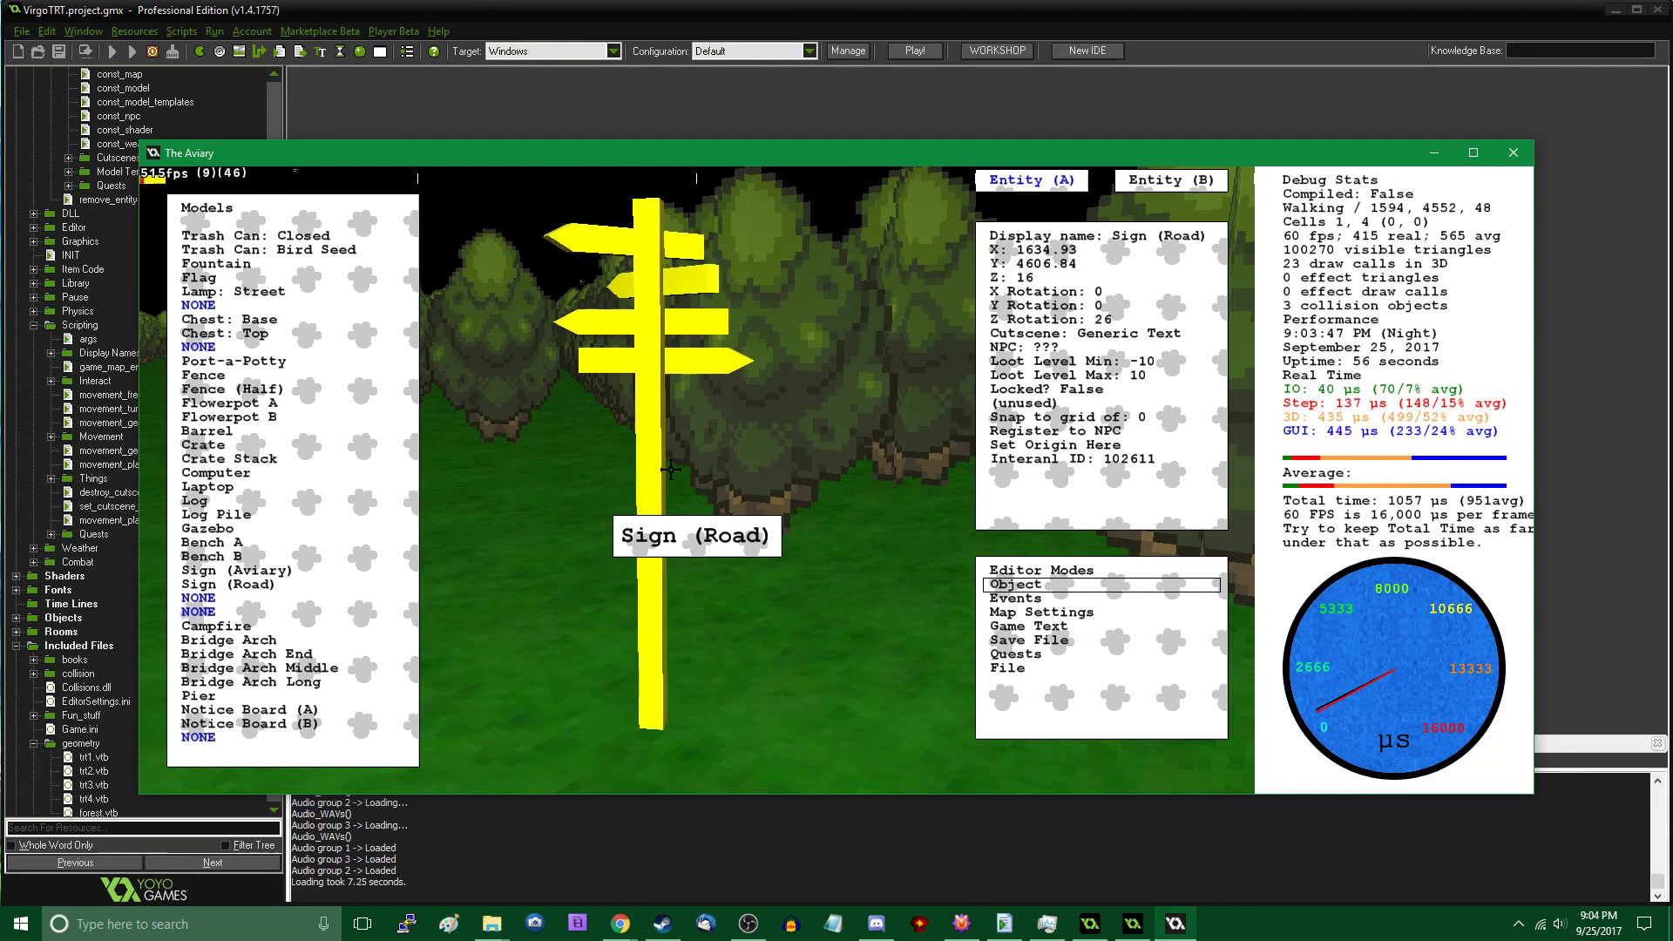
key("Right")
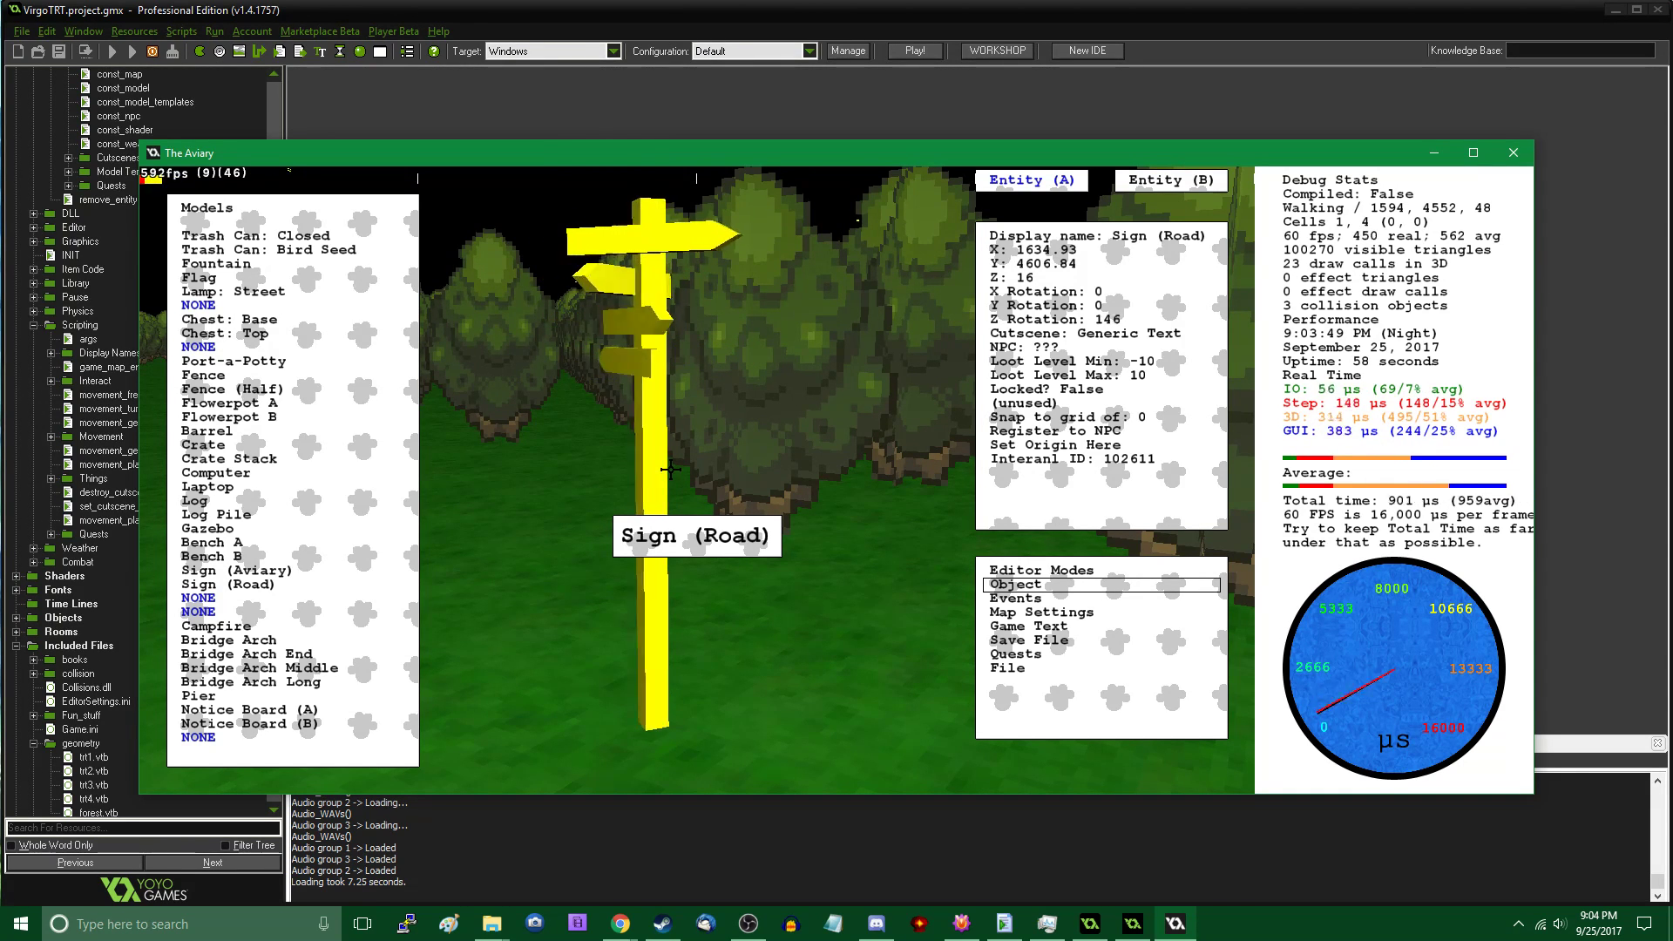
key("Right")
key("Escape")
Examine the rotated road sign from near and far, and inspect the forest trail and sandy clearing from above
key("s")
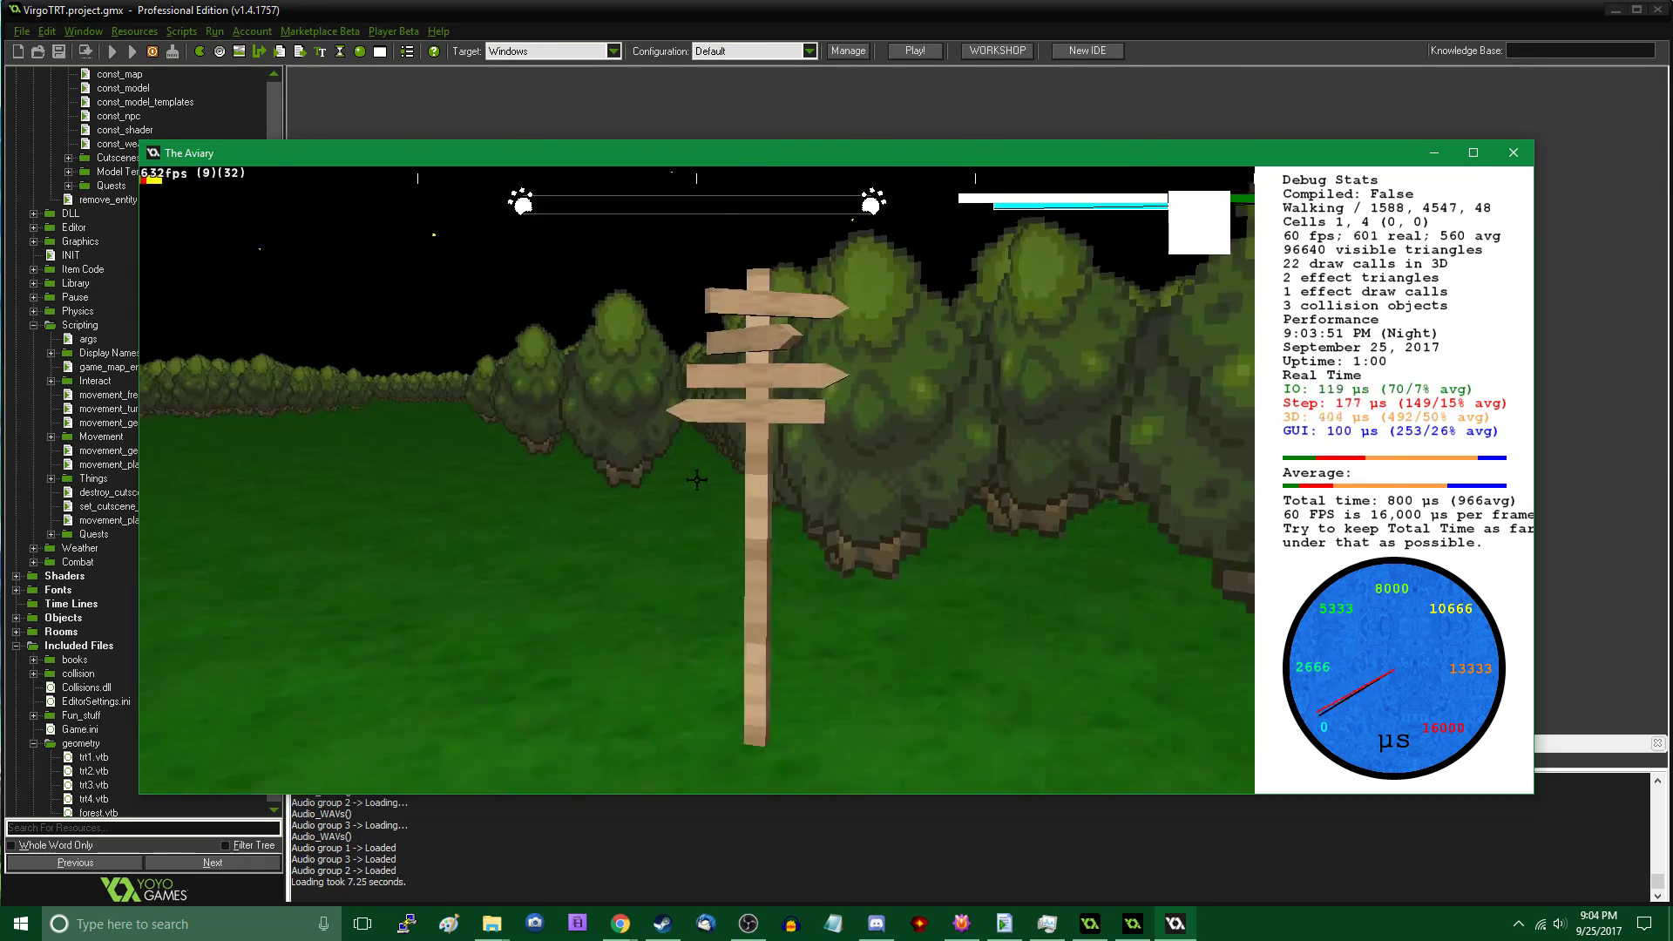
key("w")
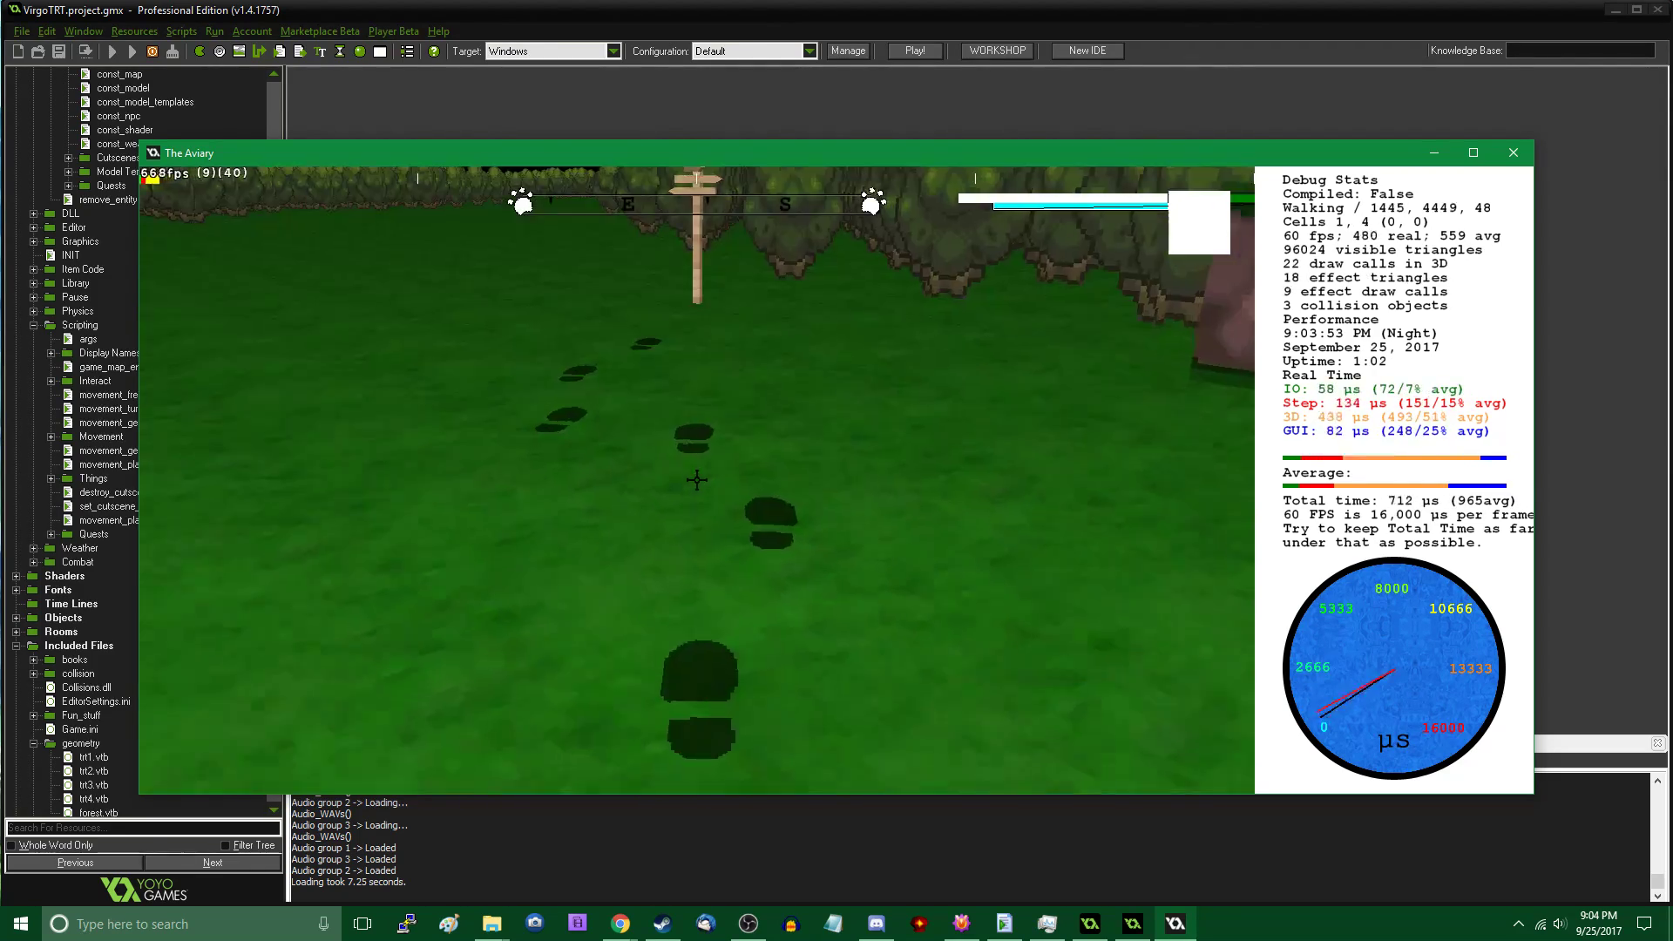
key("w")
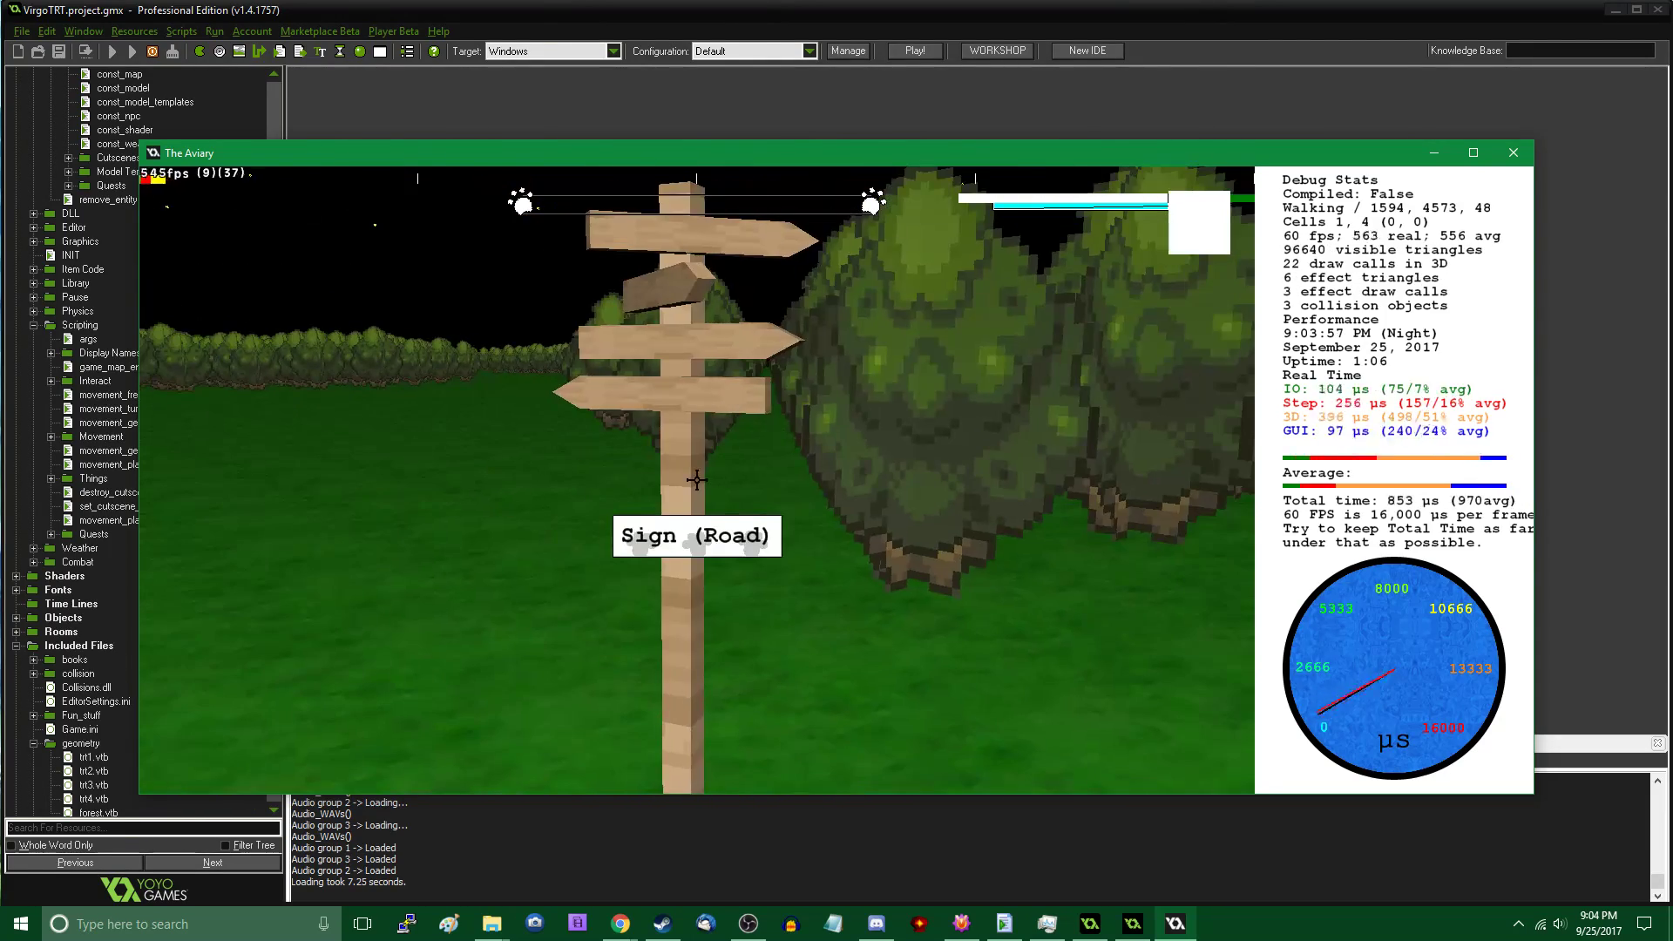
key("s")
key("s")
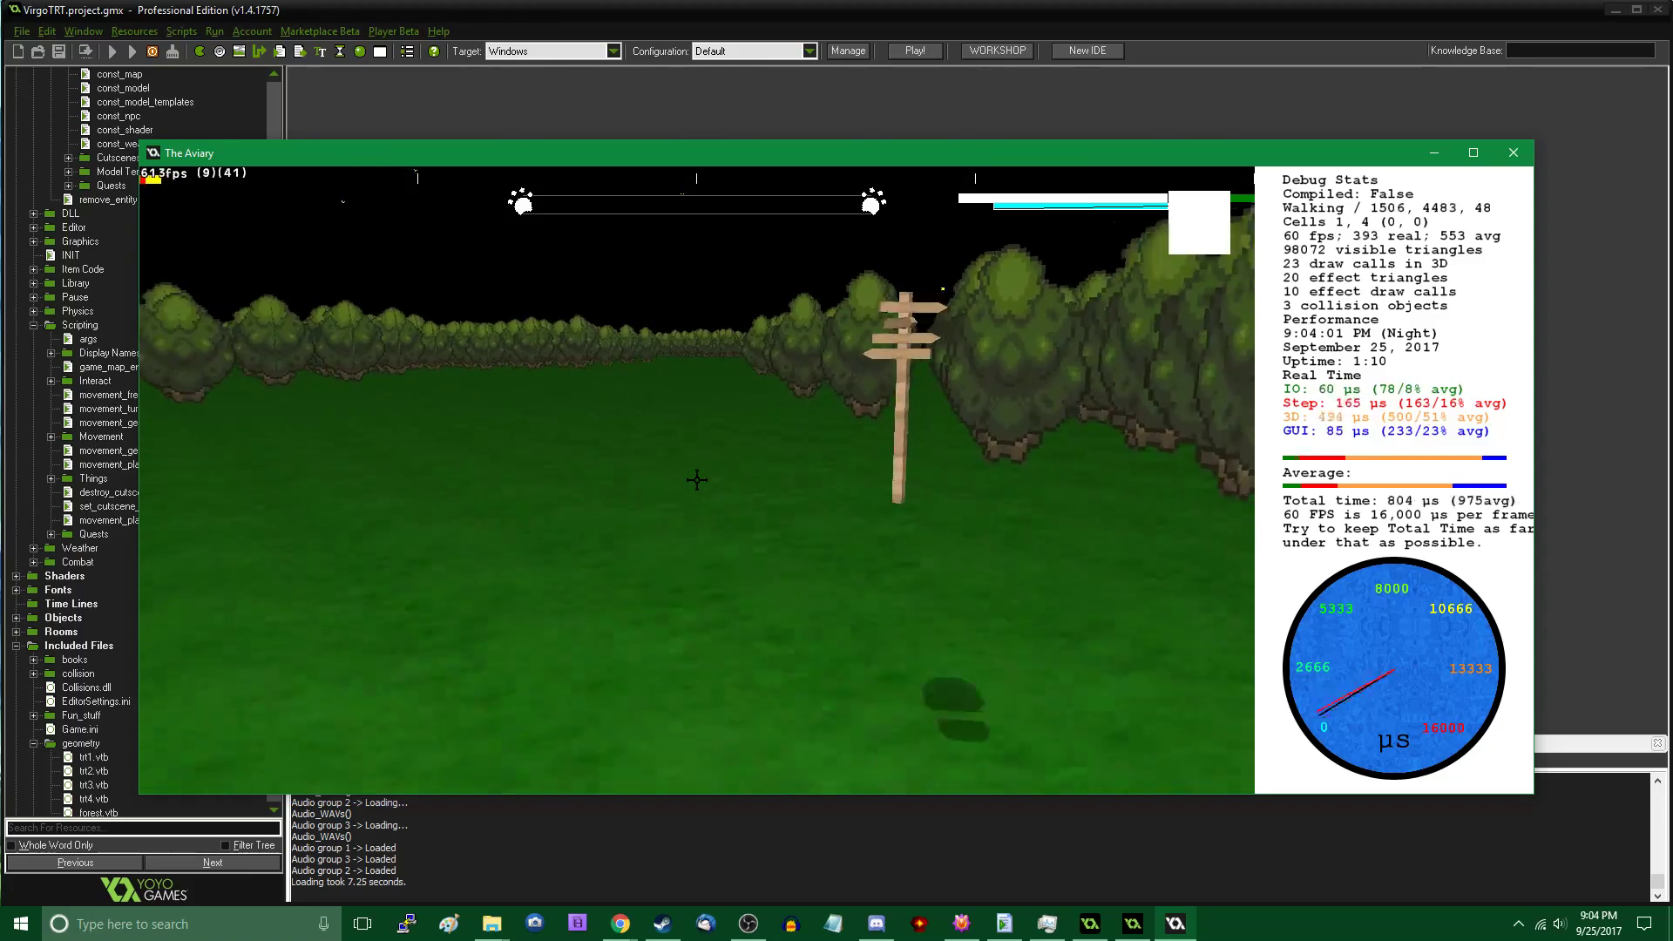
key("w")
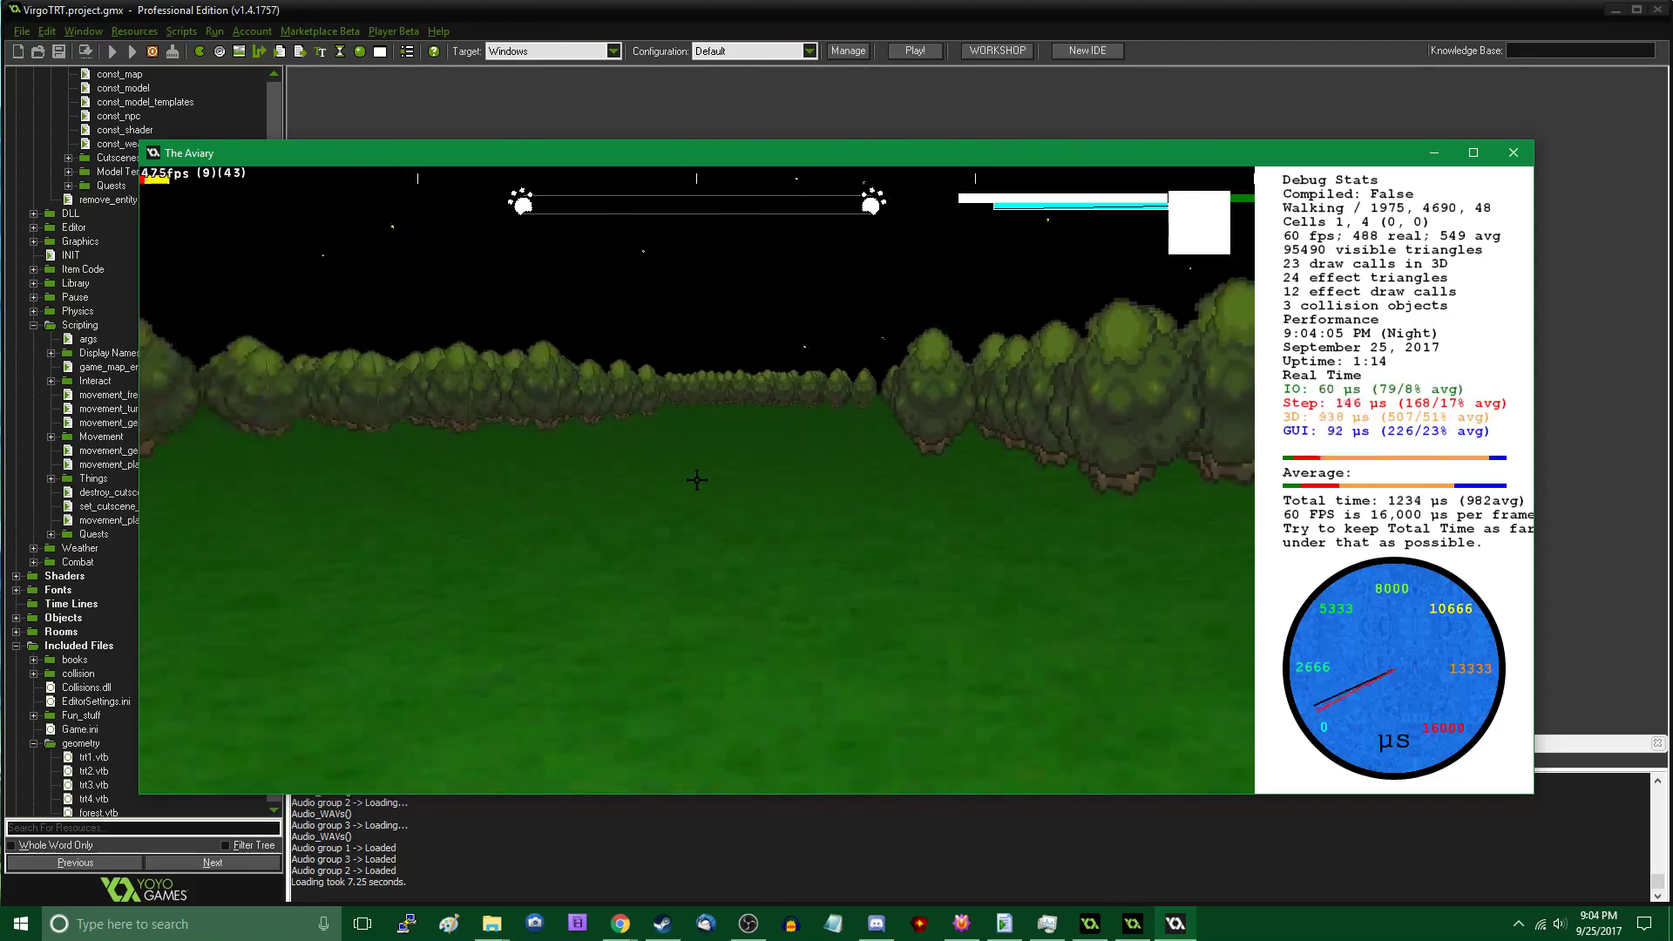
key("Tab")
key("w")
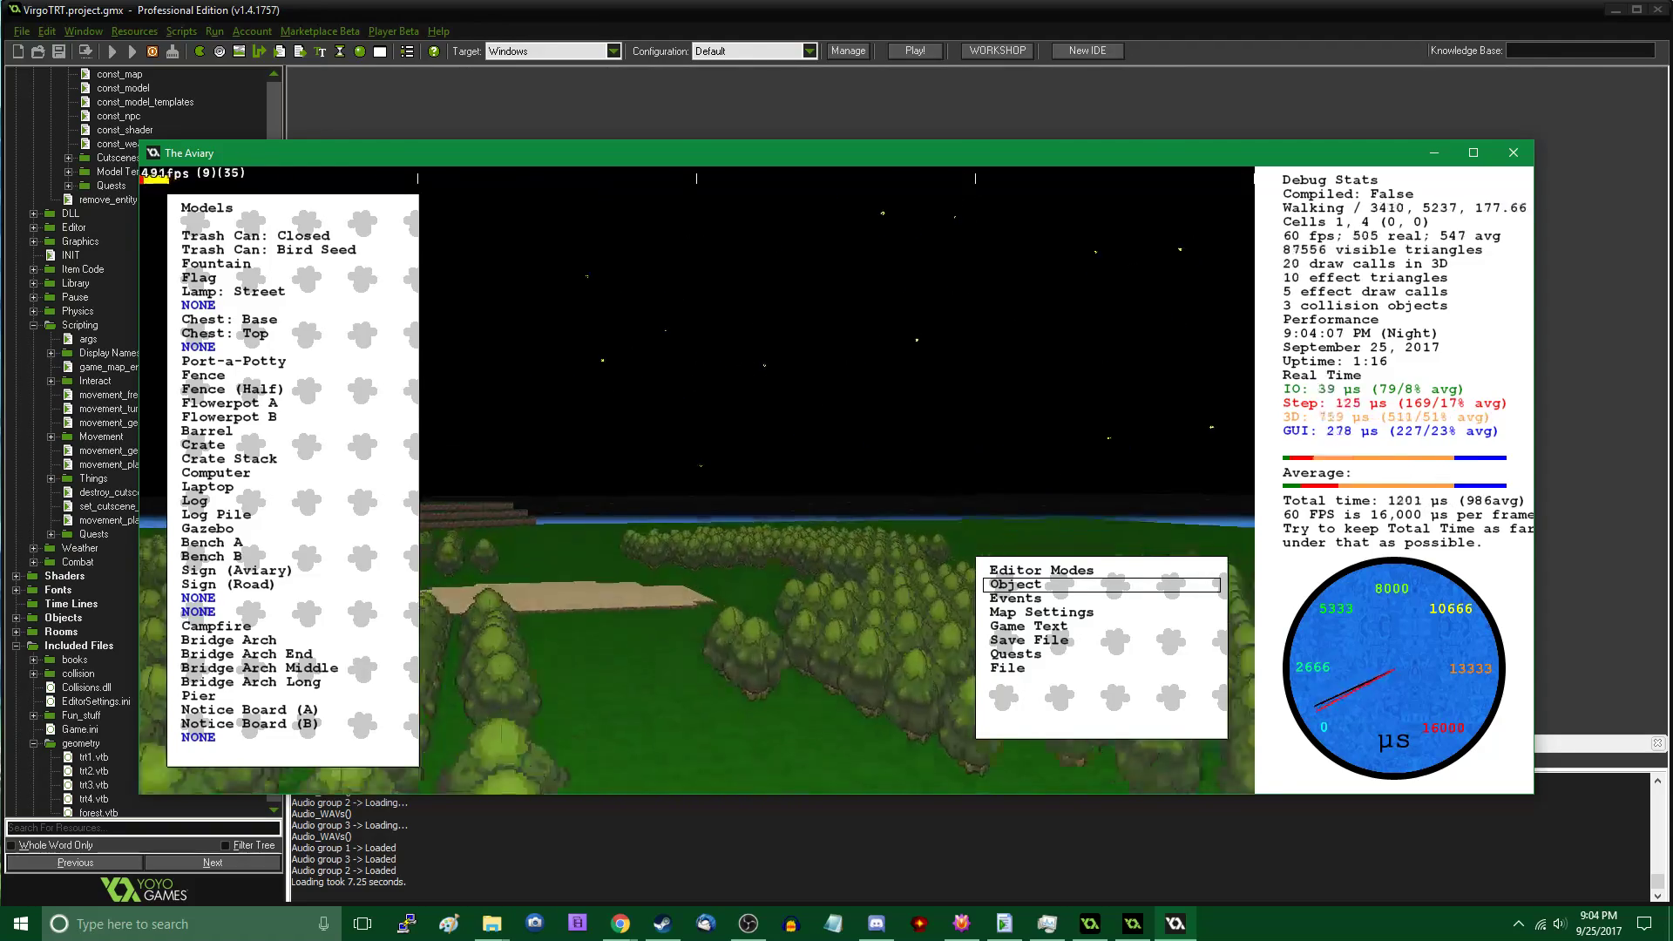
key("s")
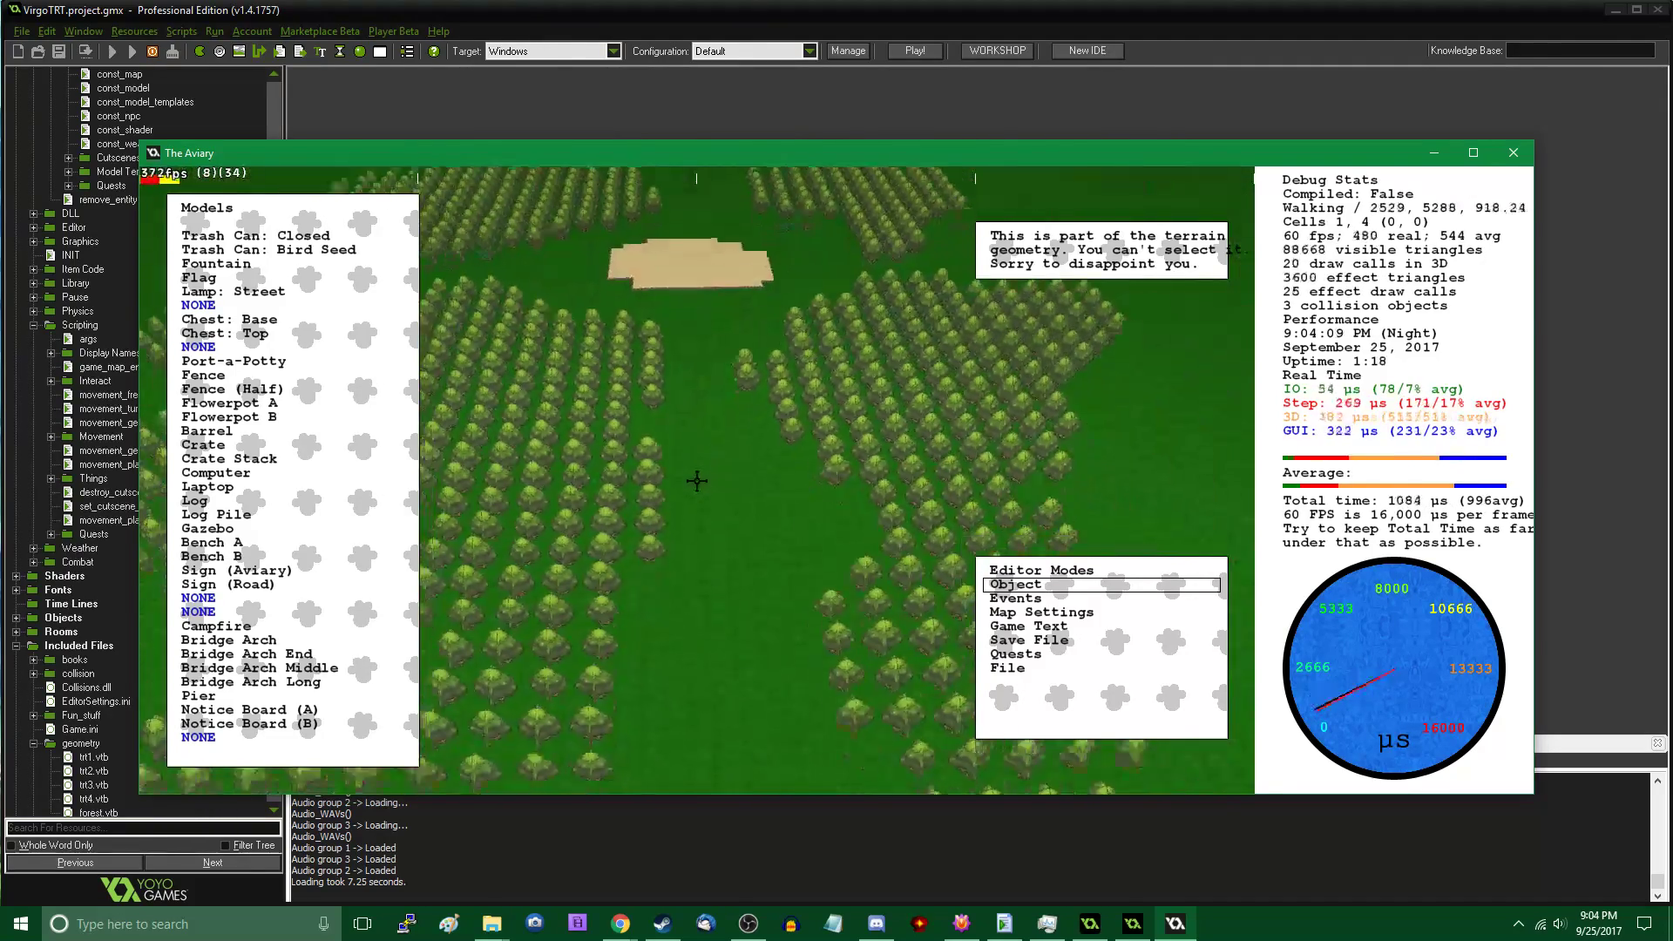
Place a SLOPE model on the grass in front of the stepped rock hill, at about X 6749, Y 5045
key("s")
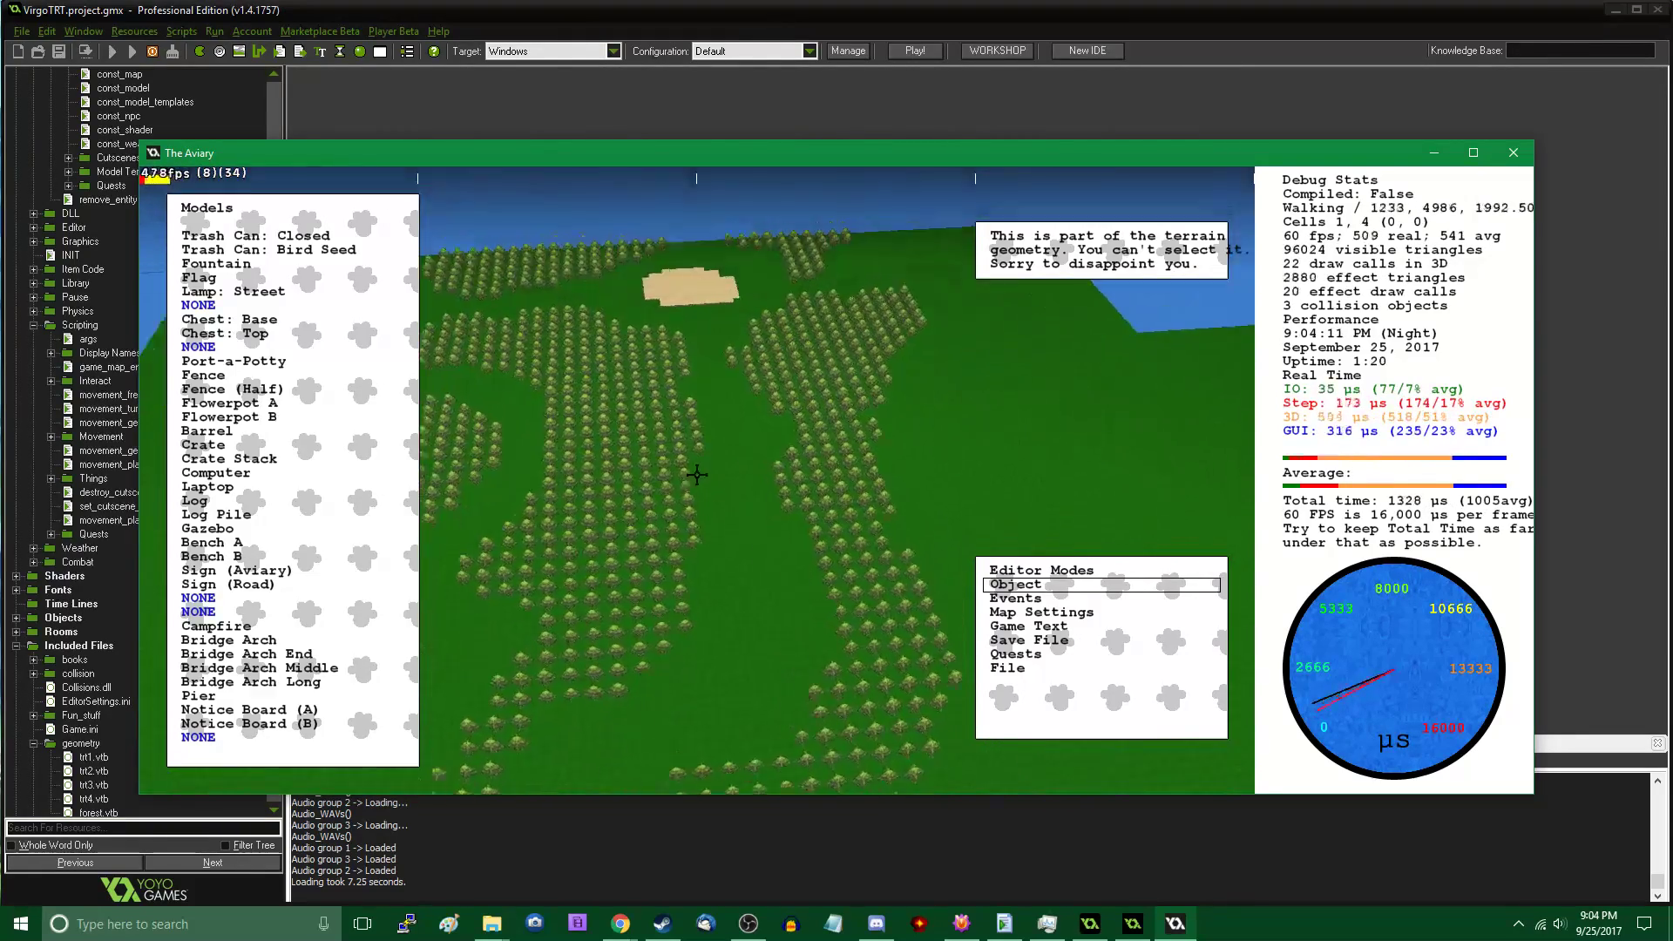
key("w")
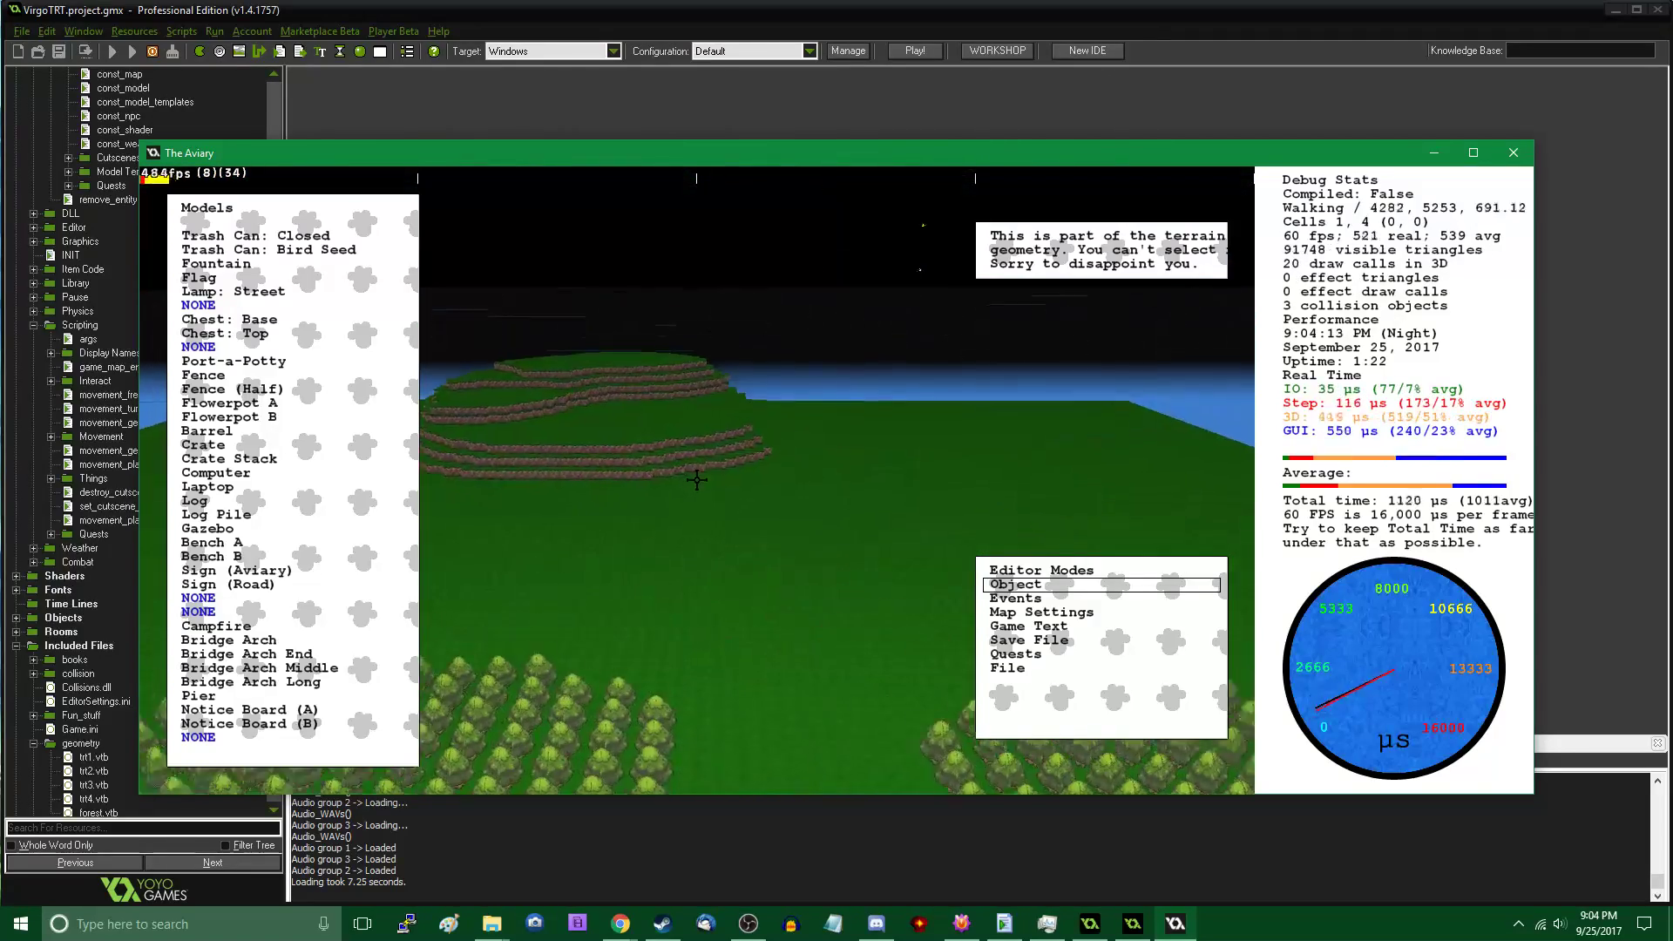
key("w")
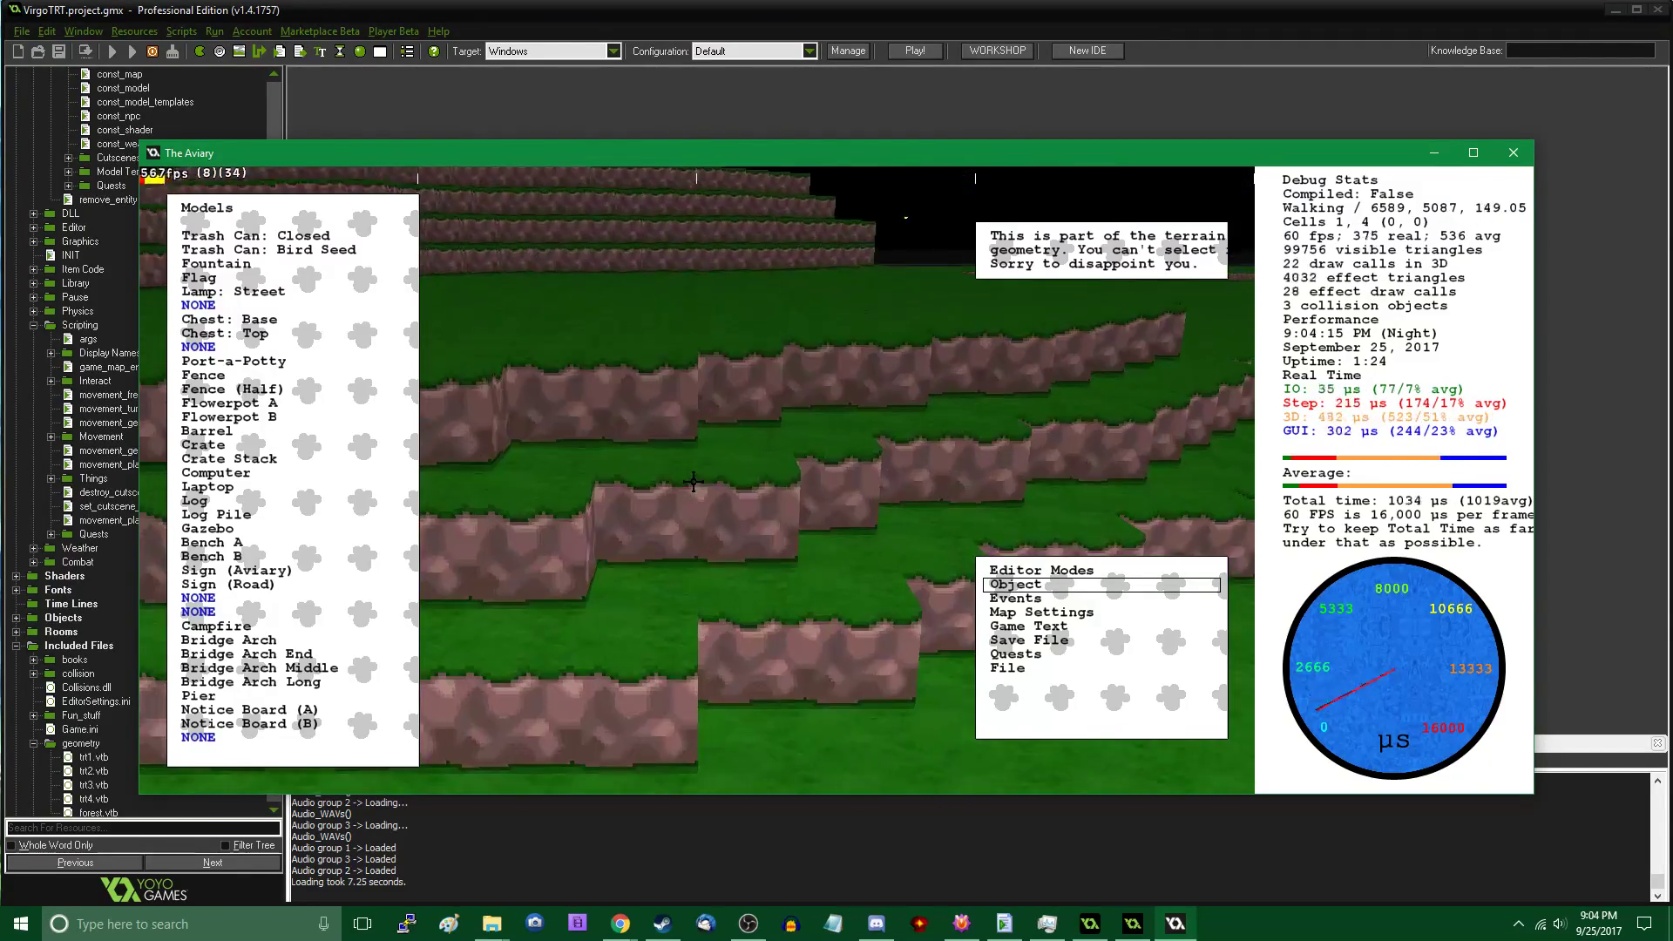
key("Tab")
key("Tab")
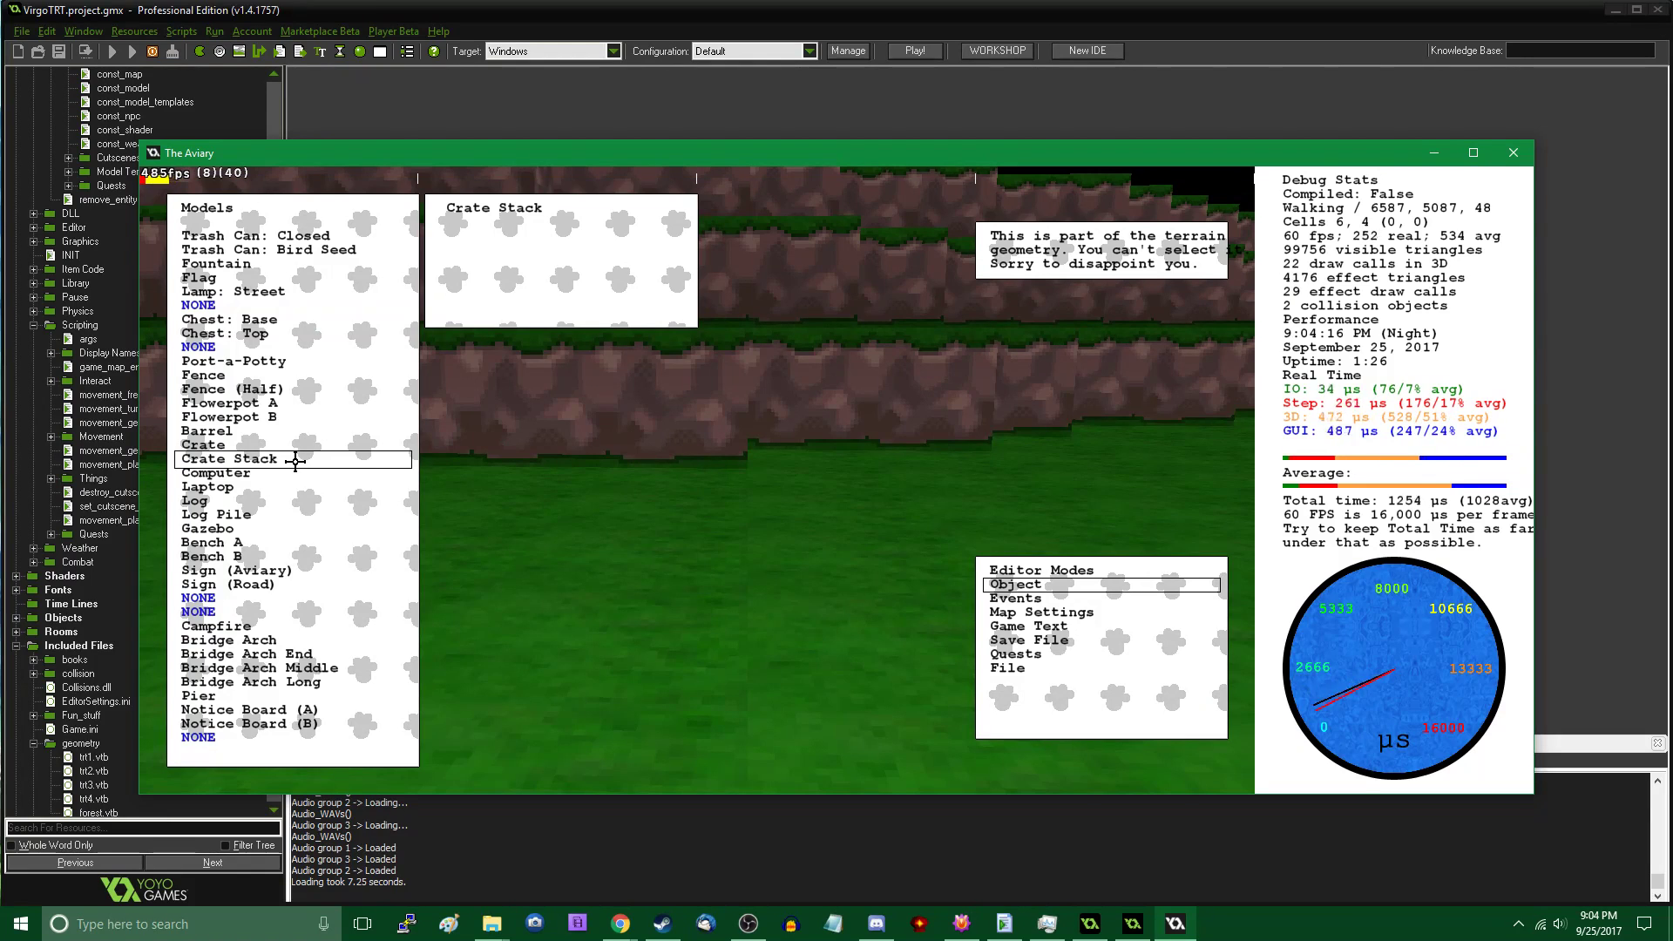
scroll(295, 462, "down", 5)
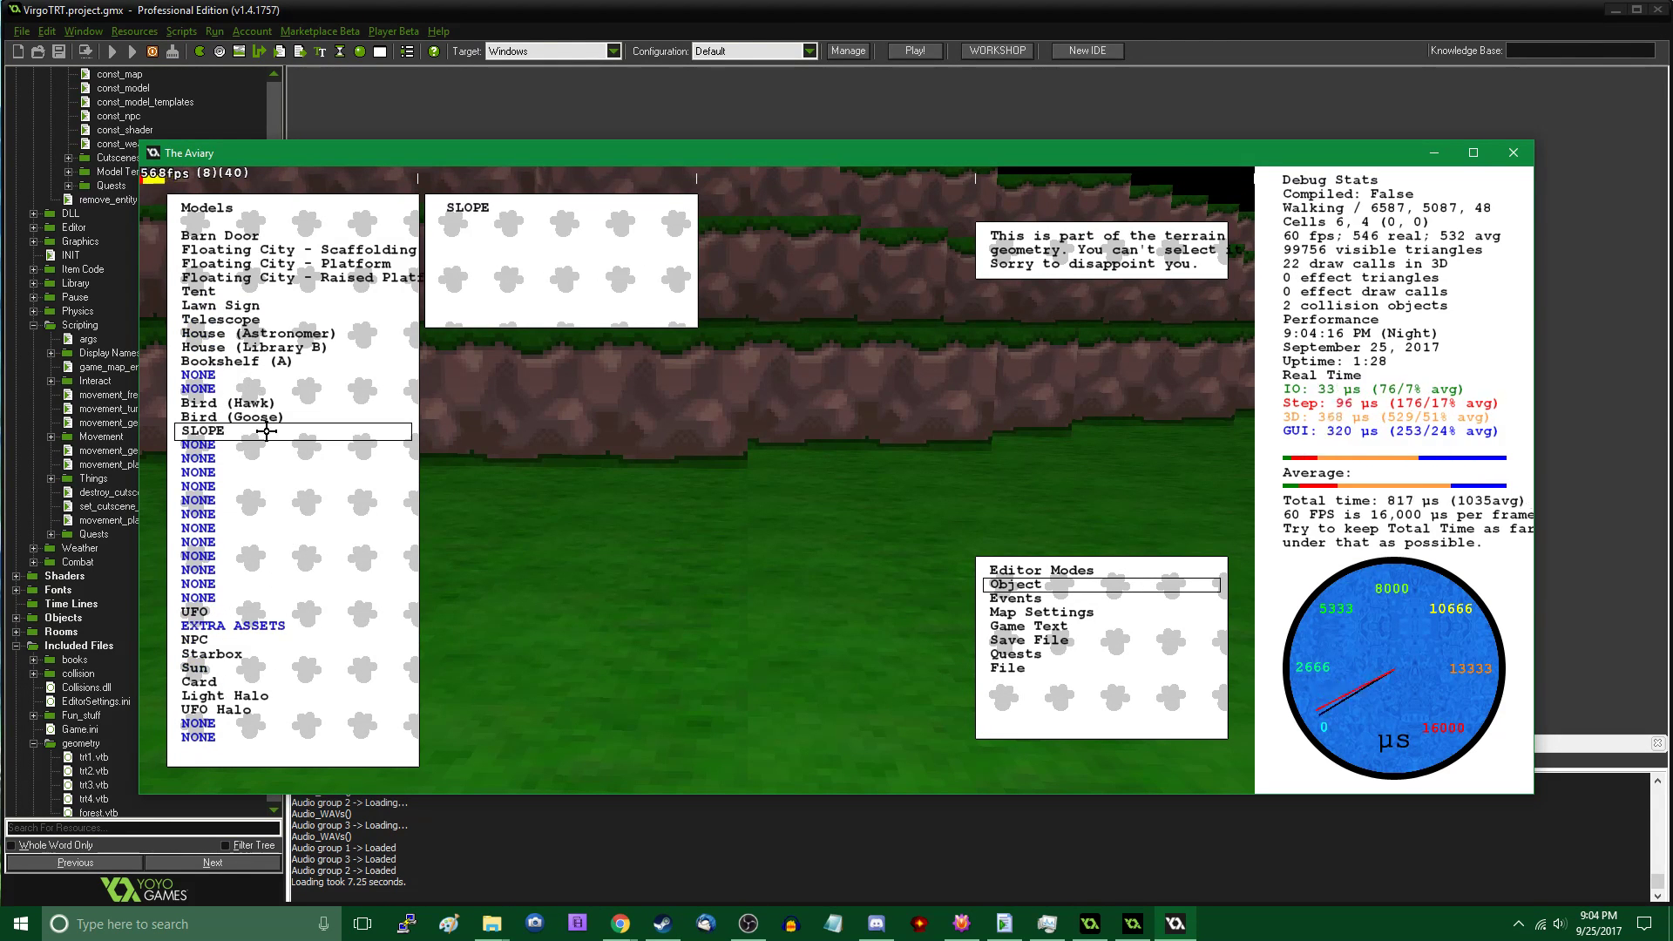
left_click(265, 430)
scroll(566, 463, "up", 10)
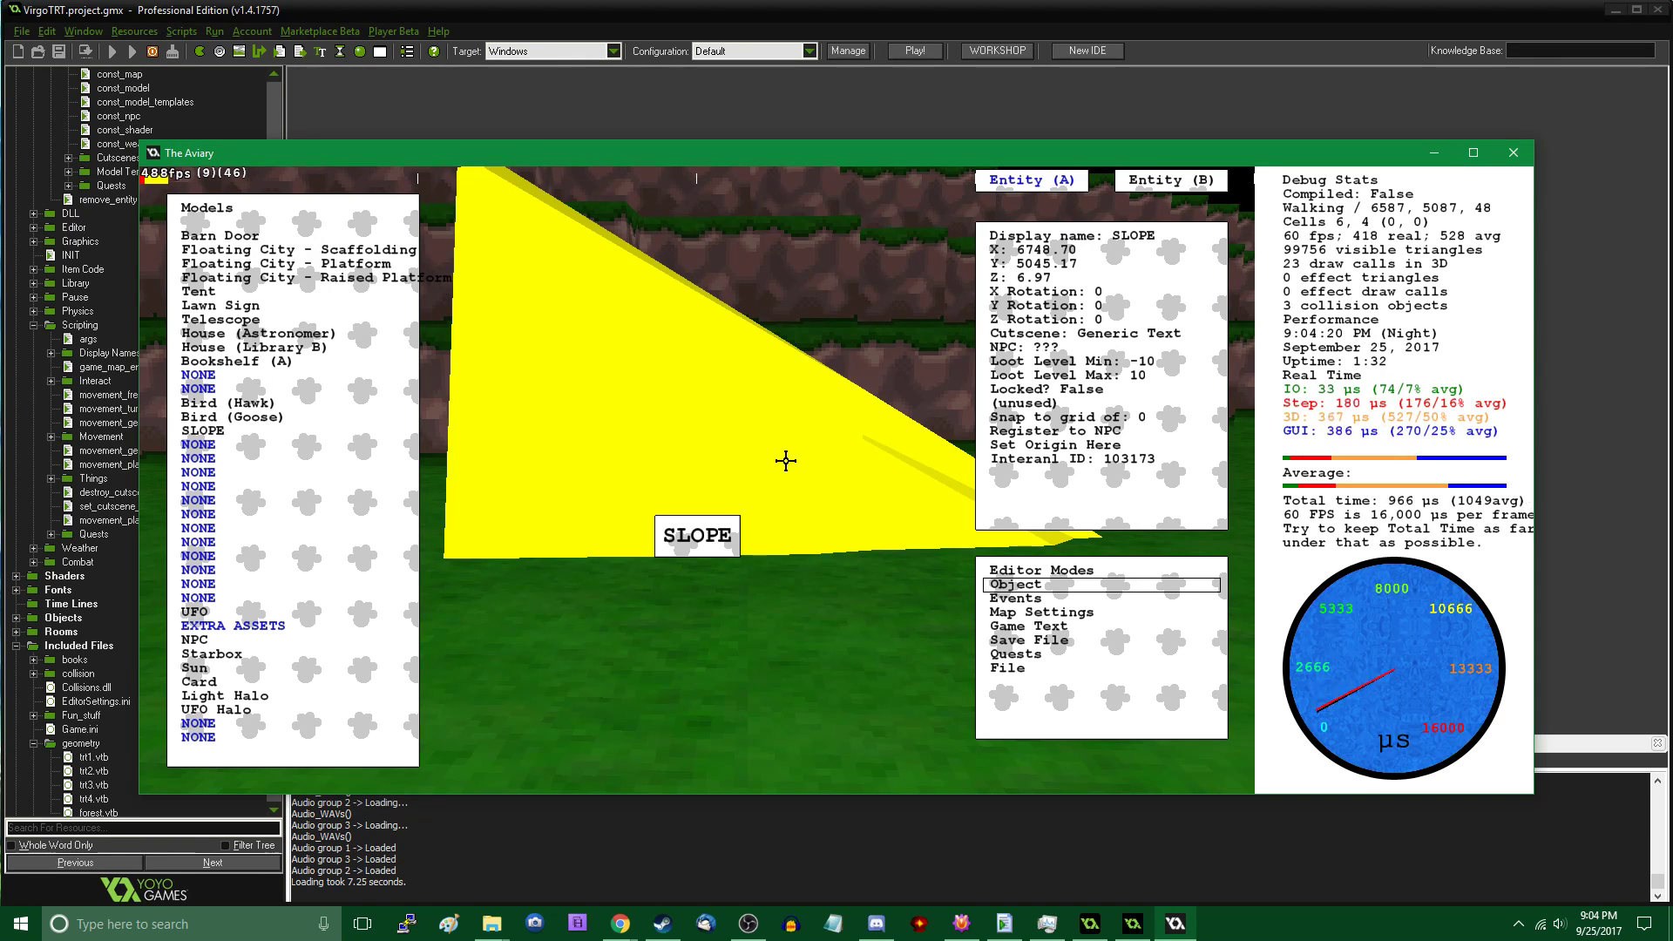
Try turning the slope toward the rock wall with a Z rotation of 90
left_click(1105, 277)
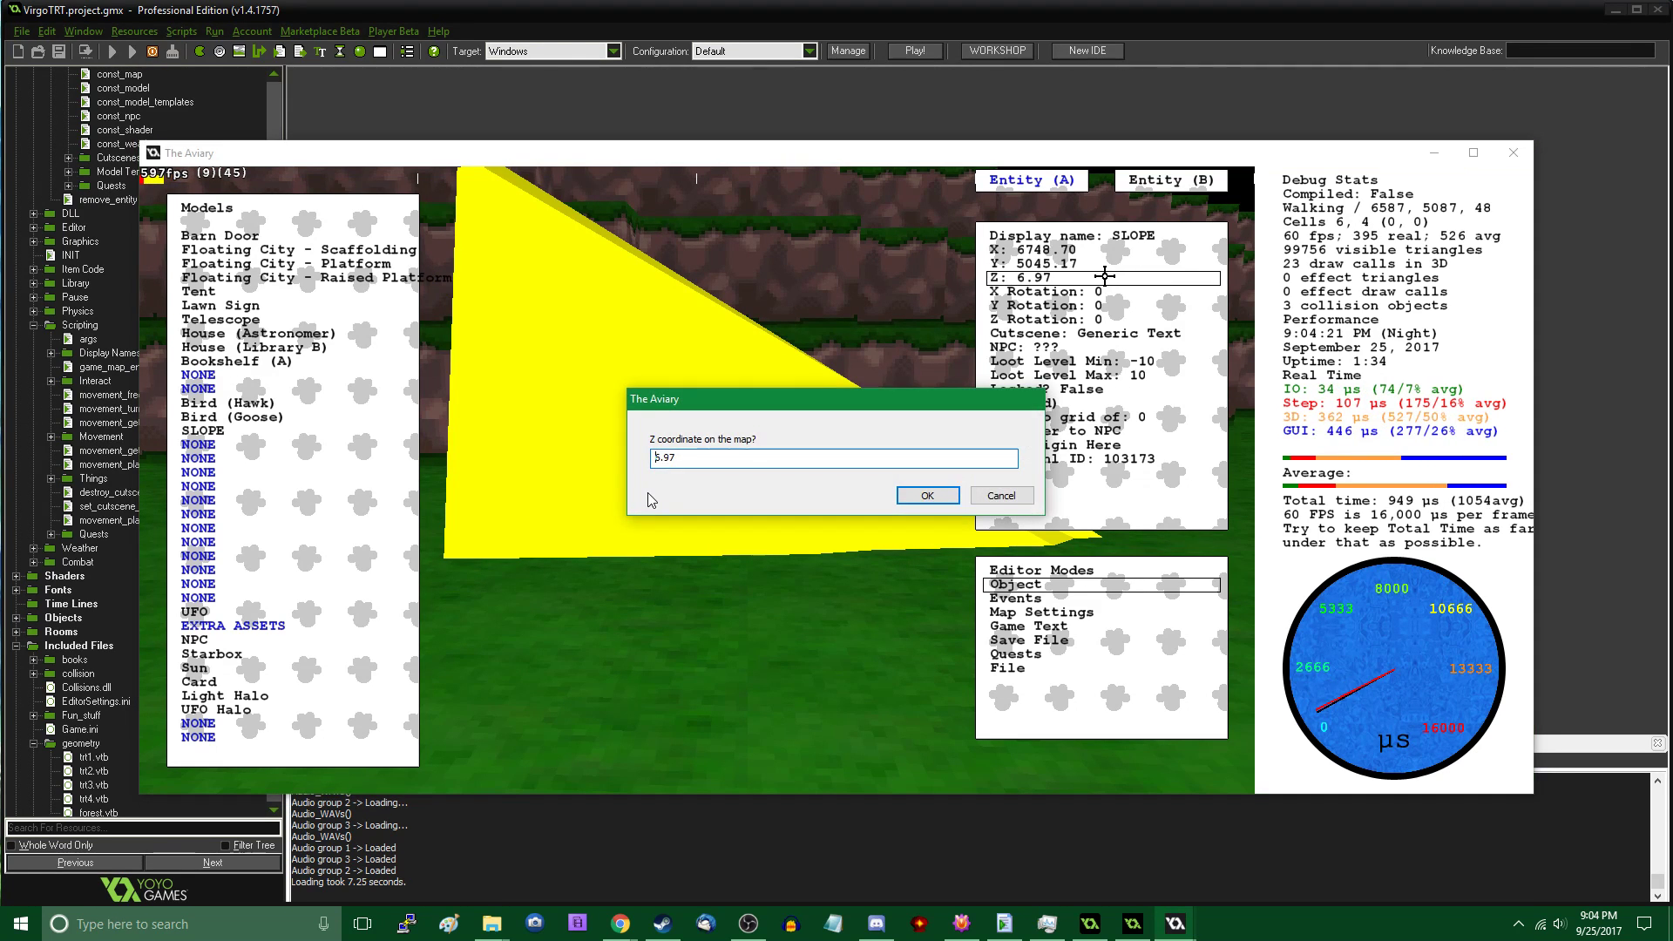
key("Return")
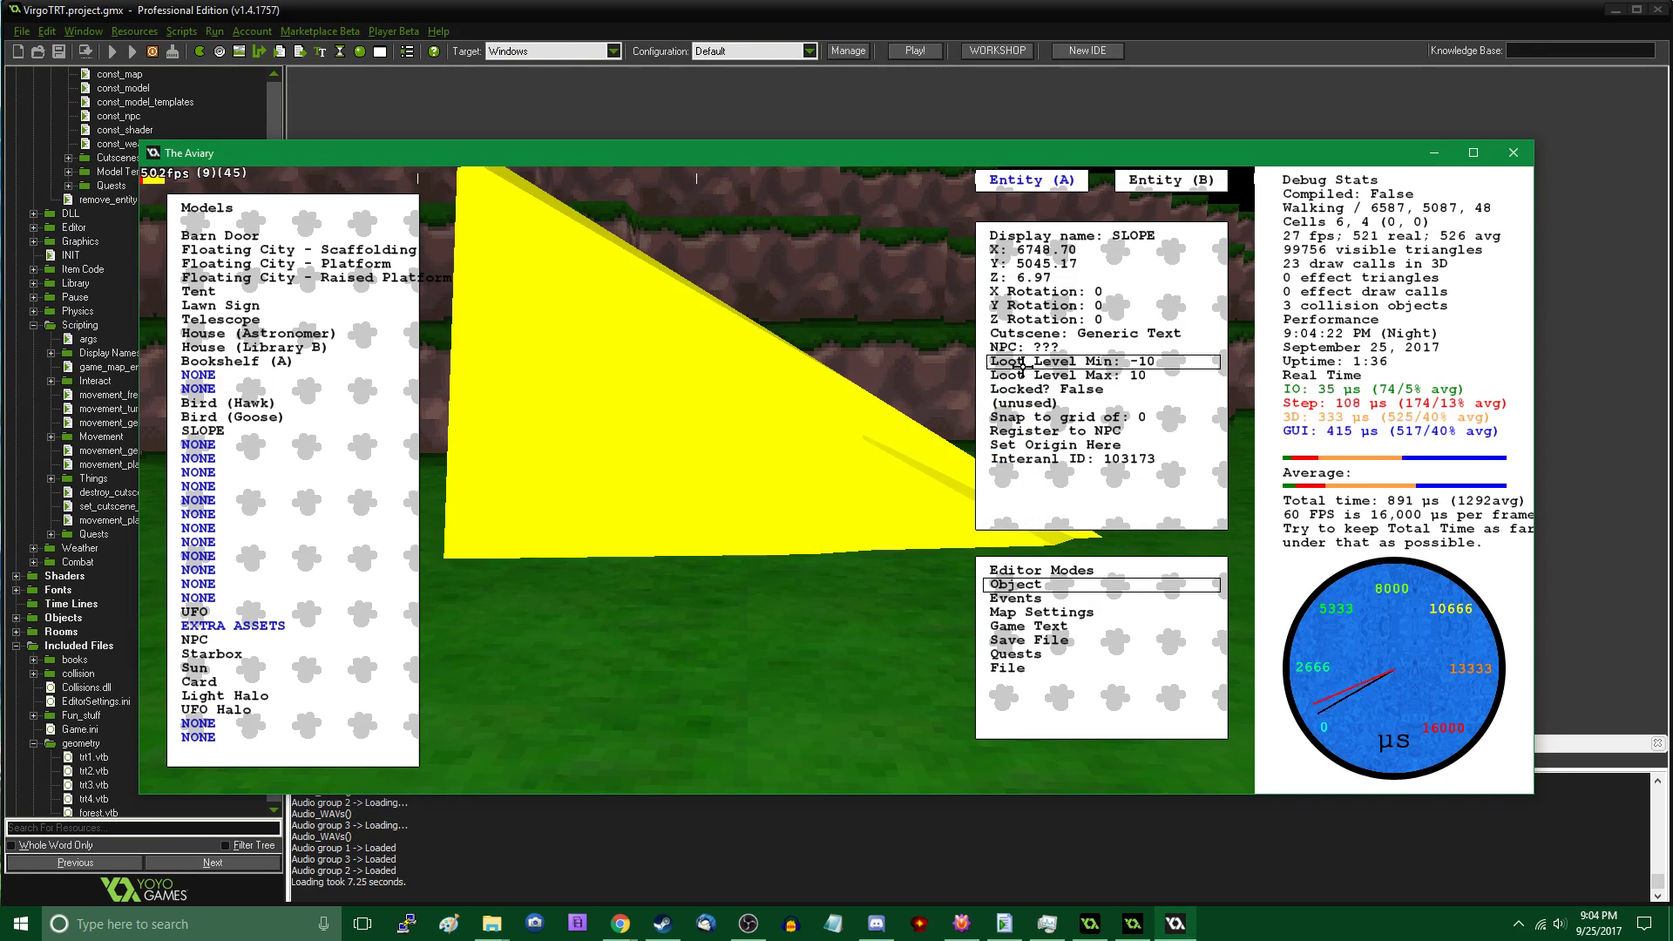
left_click(1089, 319)
type("90")
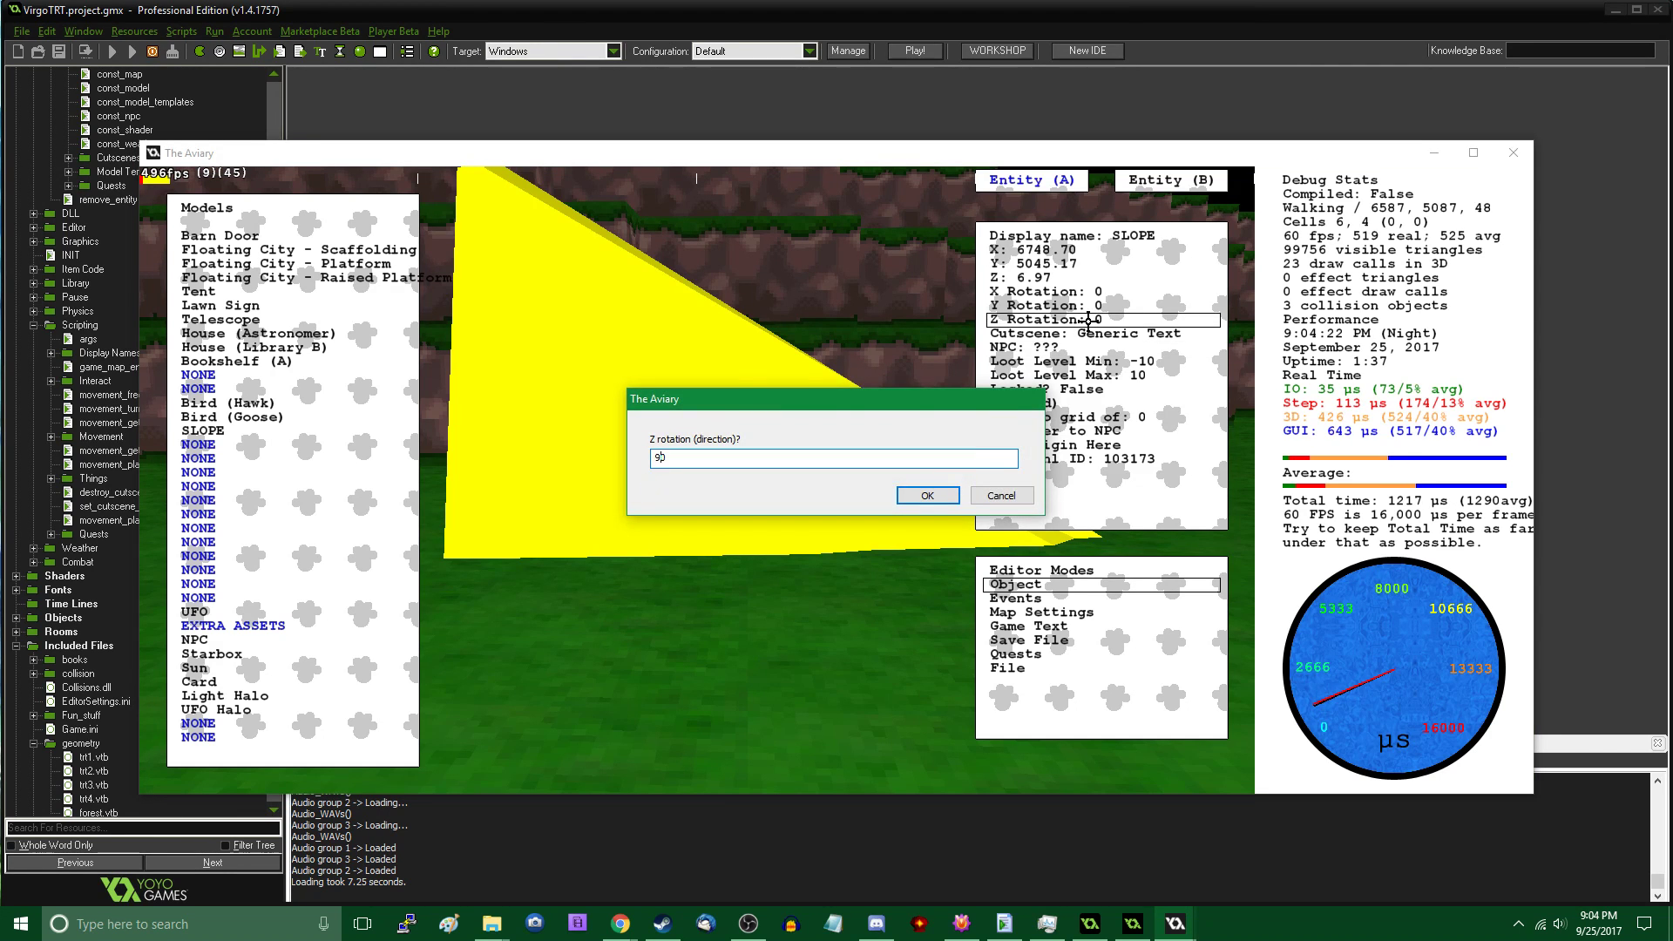
key("Return")
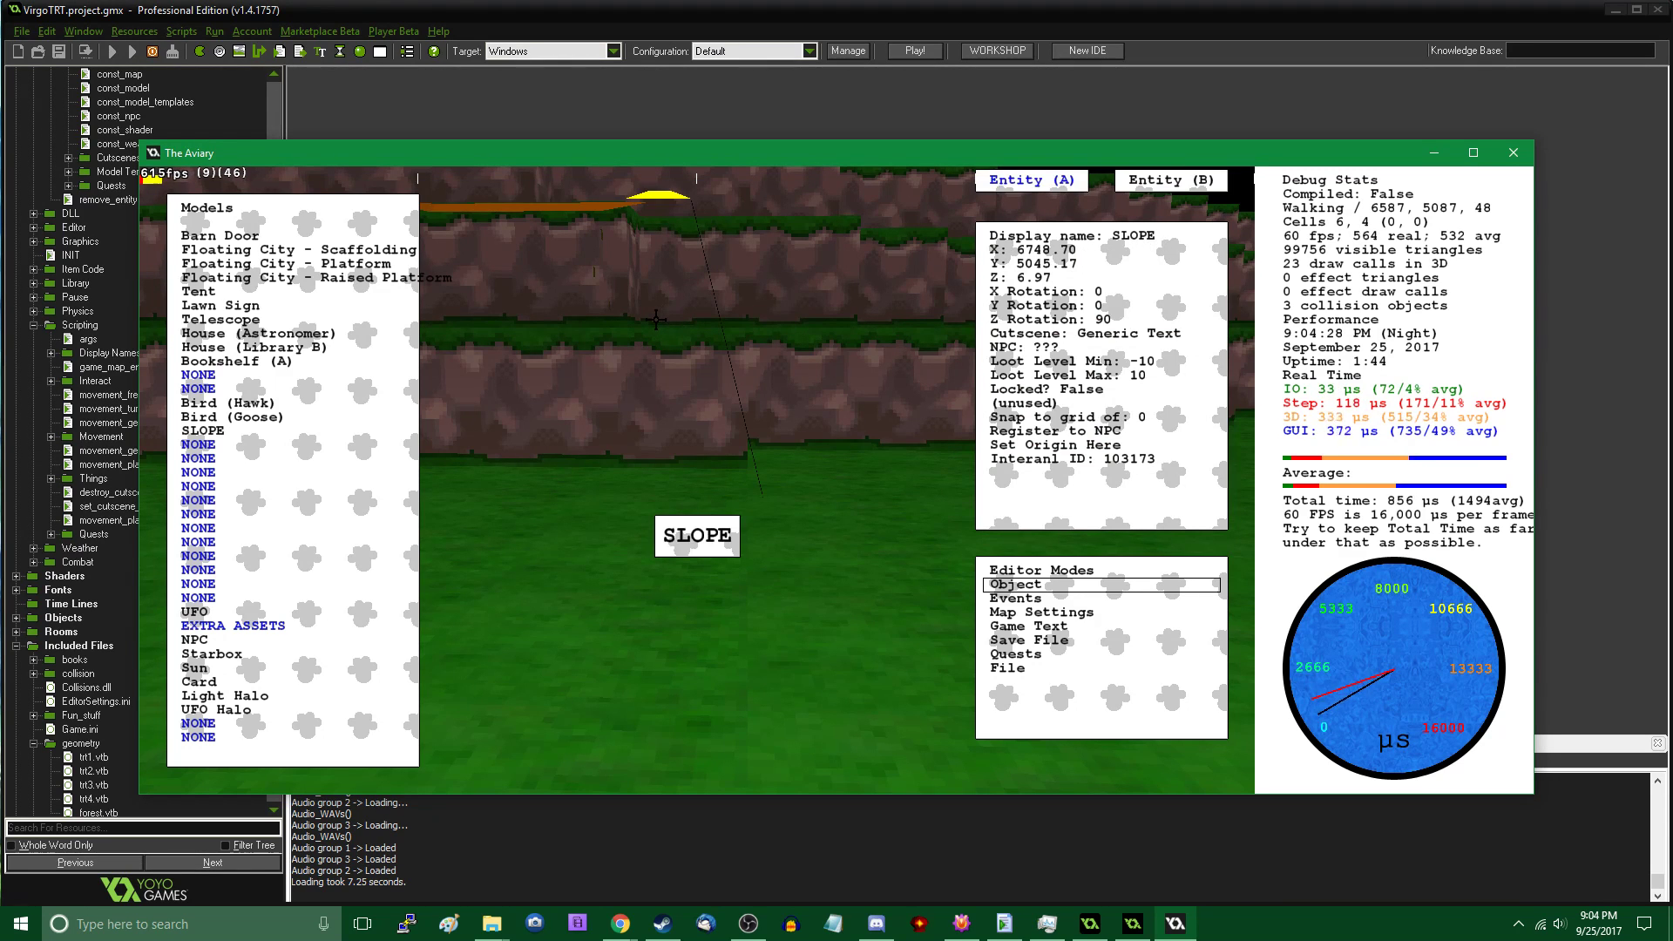
Set the slope's Z rotation to 270 and move it to about X 6802, Y 5105
left_click(1131, 317)
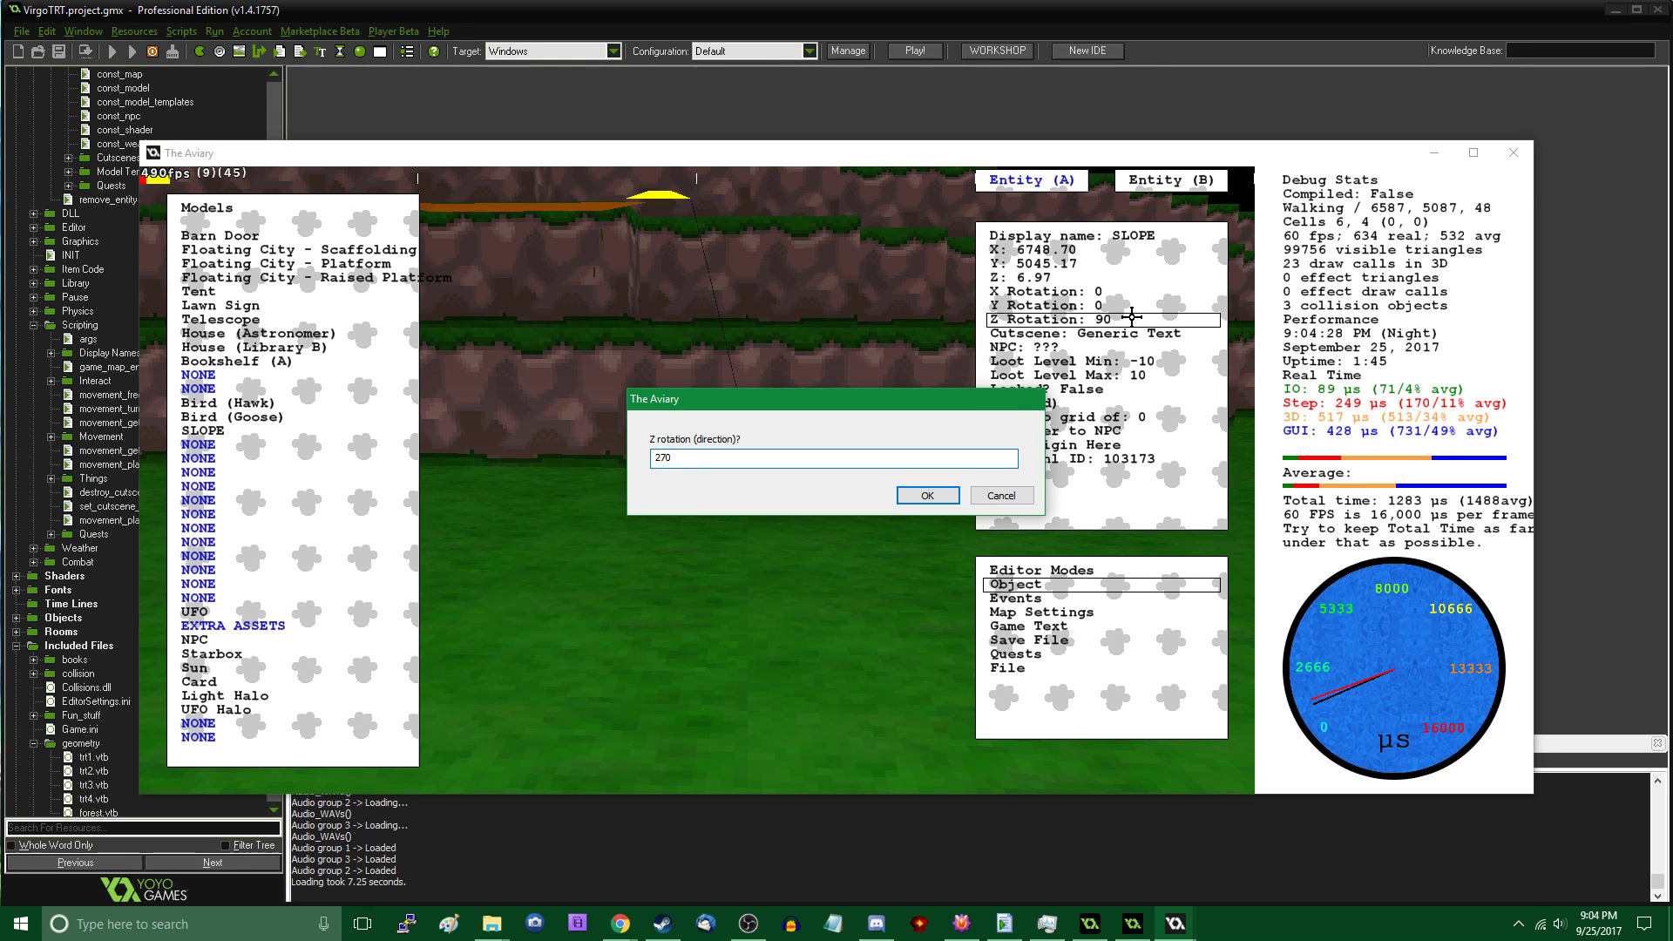
type("270")
key("Return")
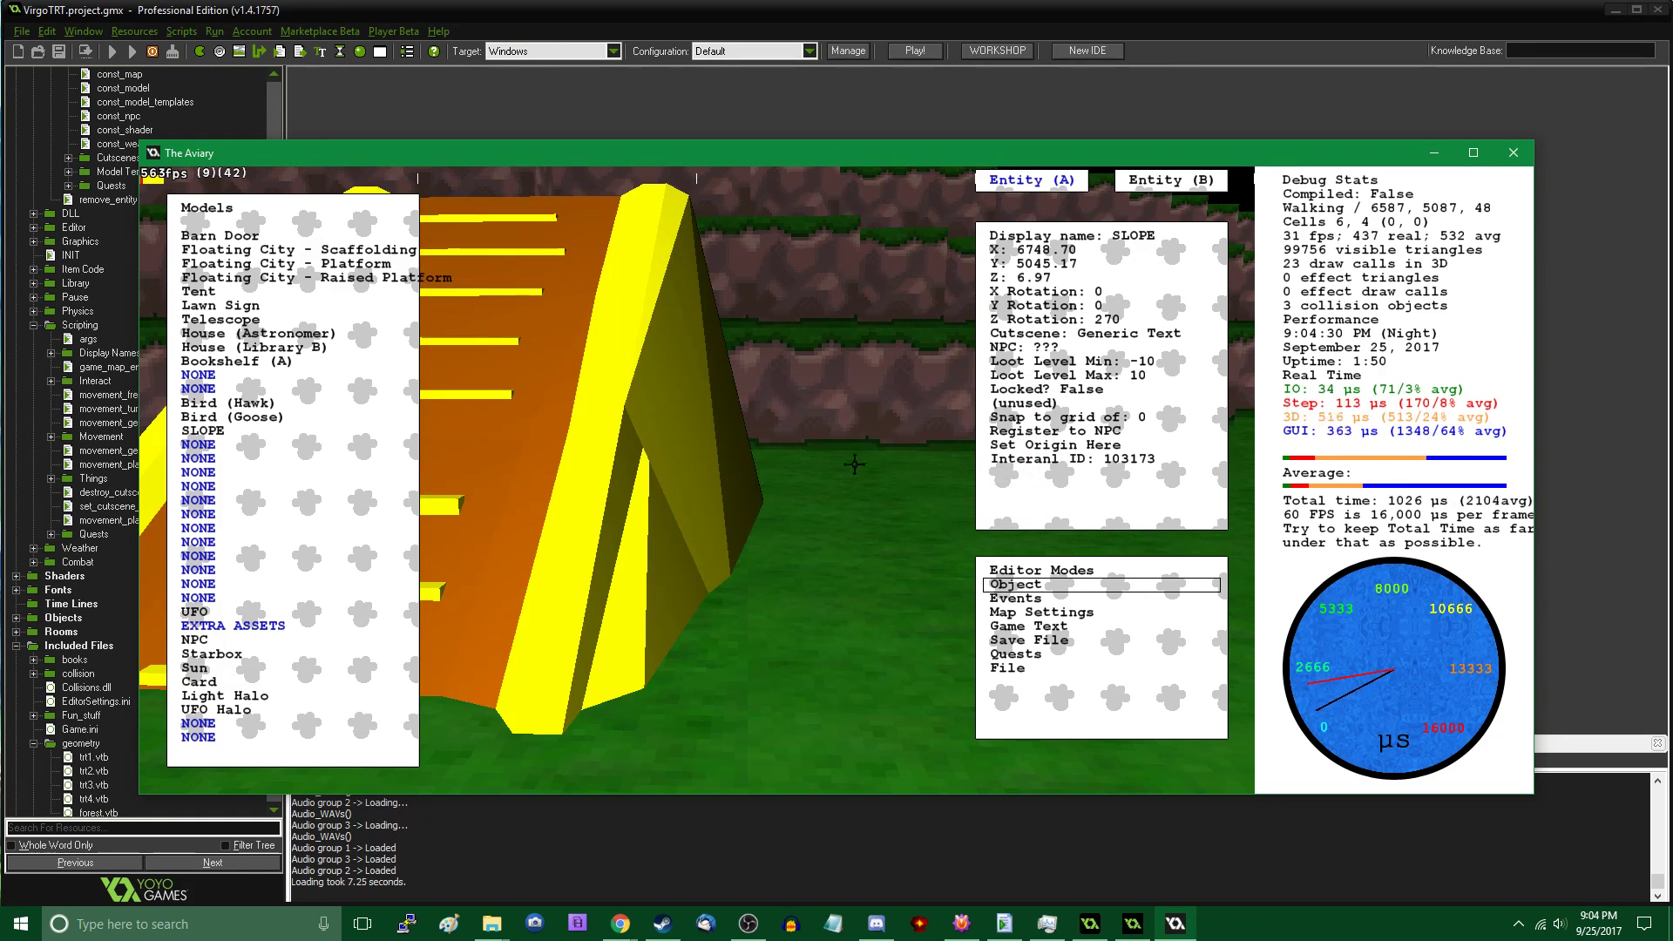
left_click_drag(858, 480, 815, 466)
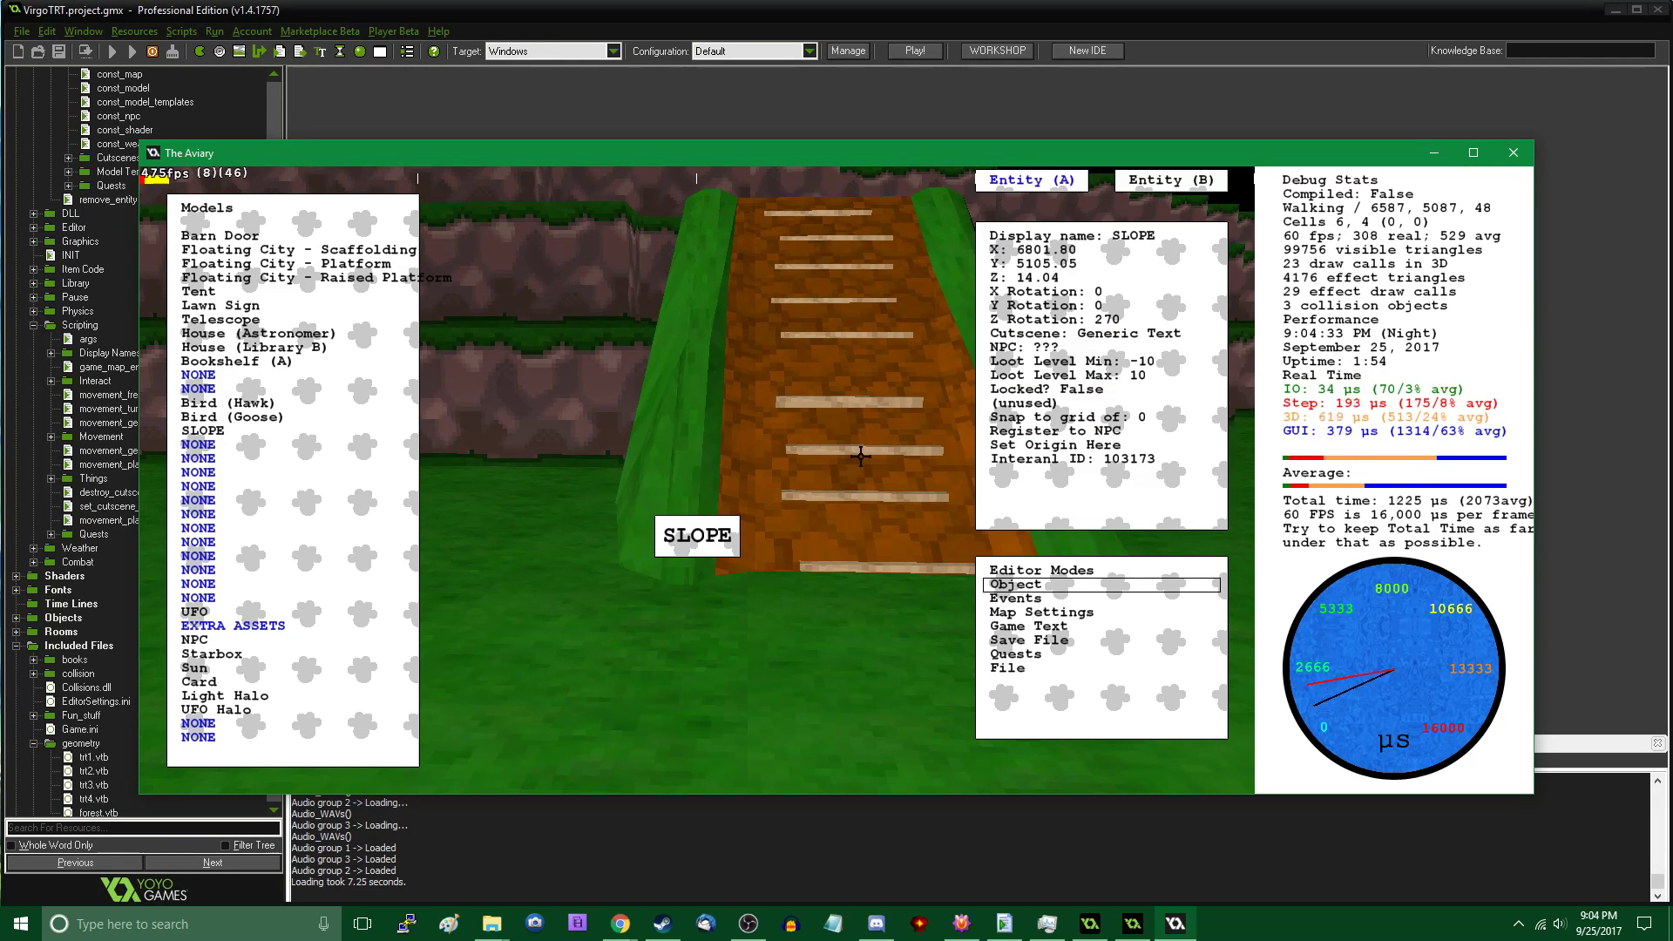
Snap objects to a grid of 32 and move the slope against the lowest rock wall at X 6784, Y 5024, Z 0
left_click(1114, 418)
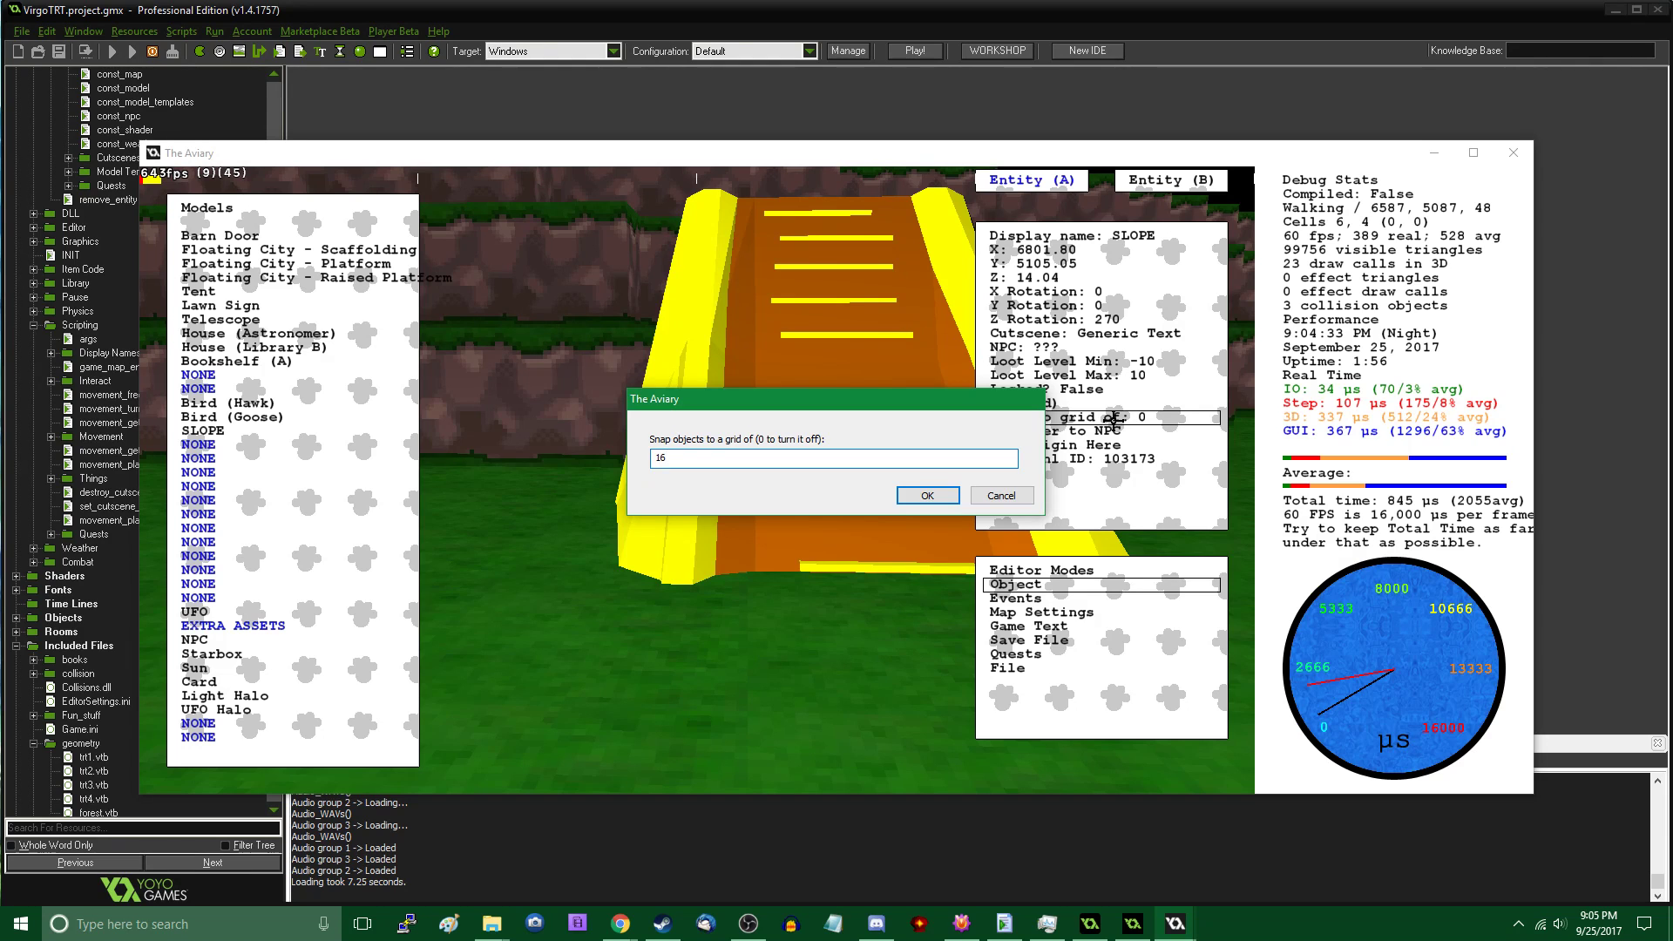
type("32")
key("Return")
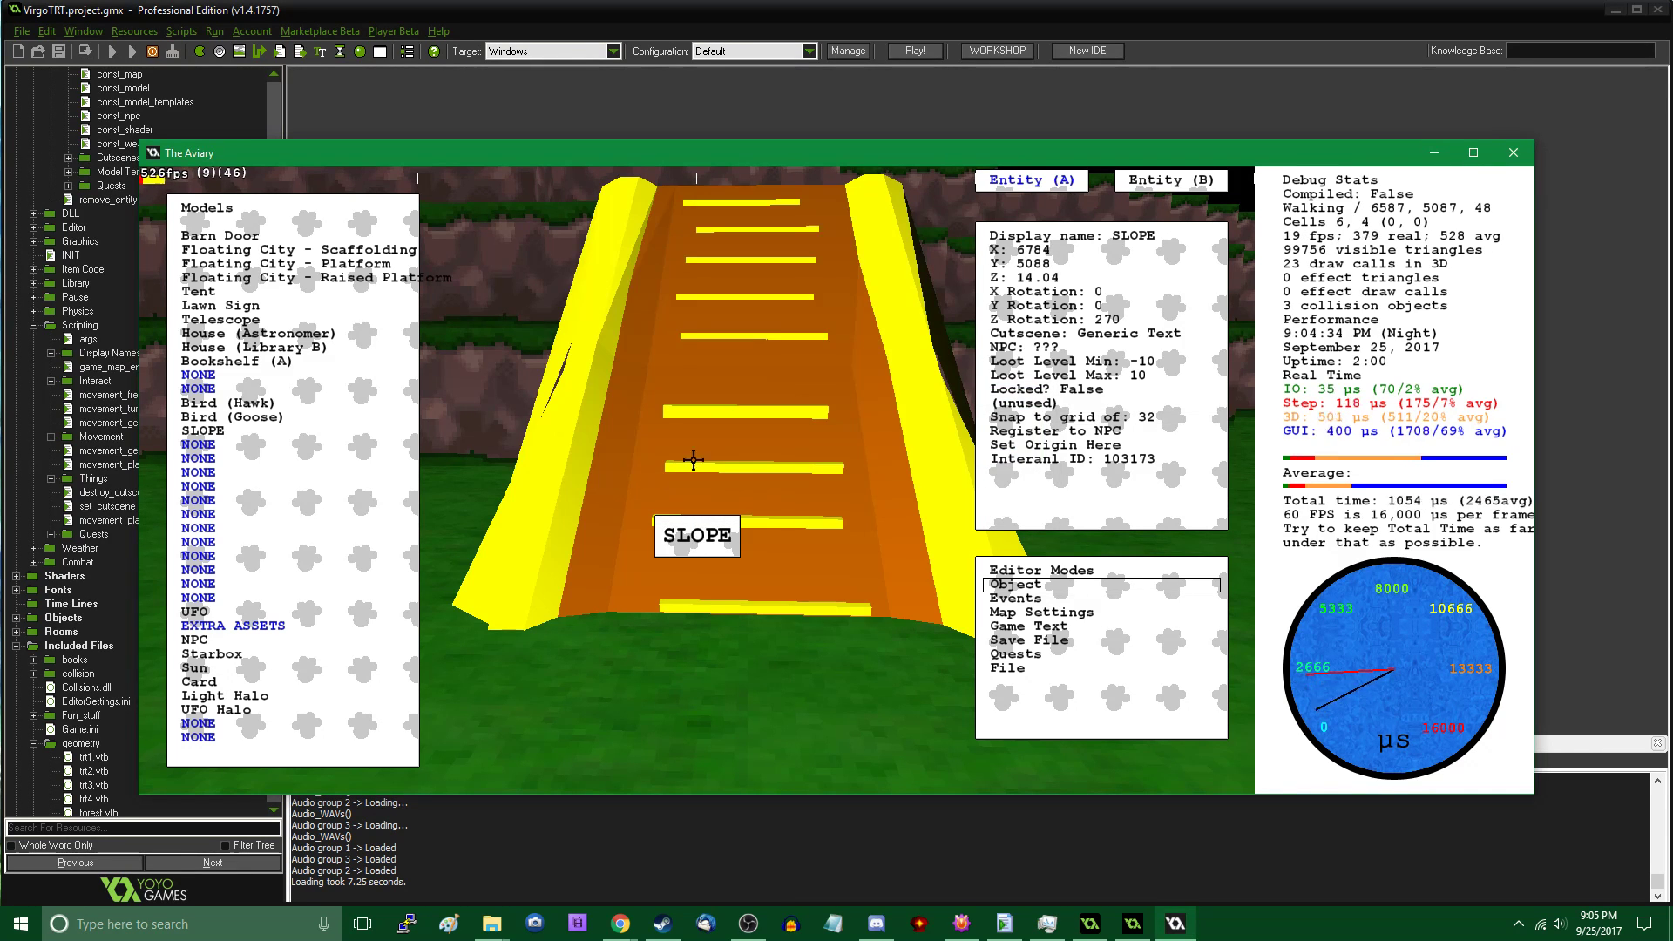
key("Page_Down")
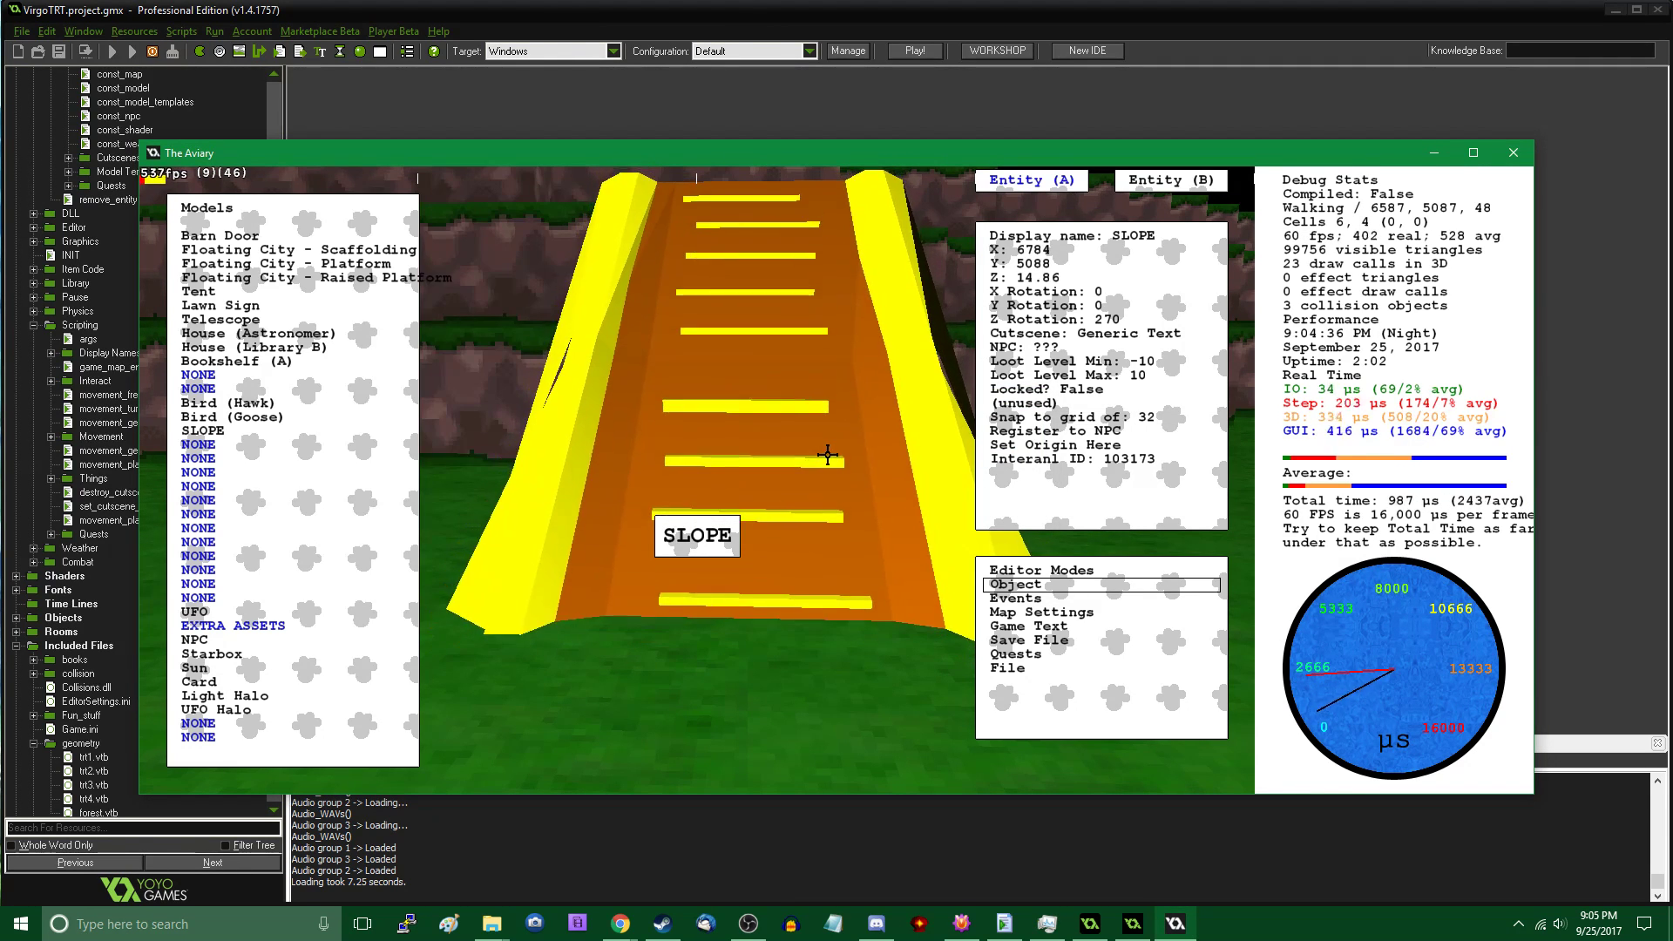
key("Up")
key("Up")
key("Page_Down")
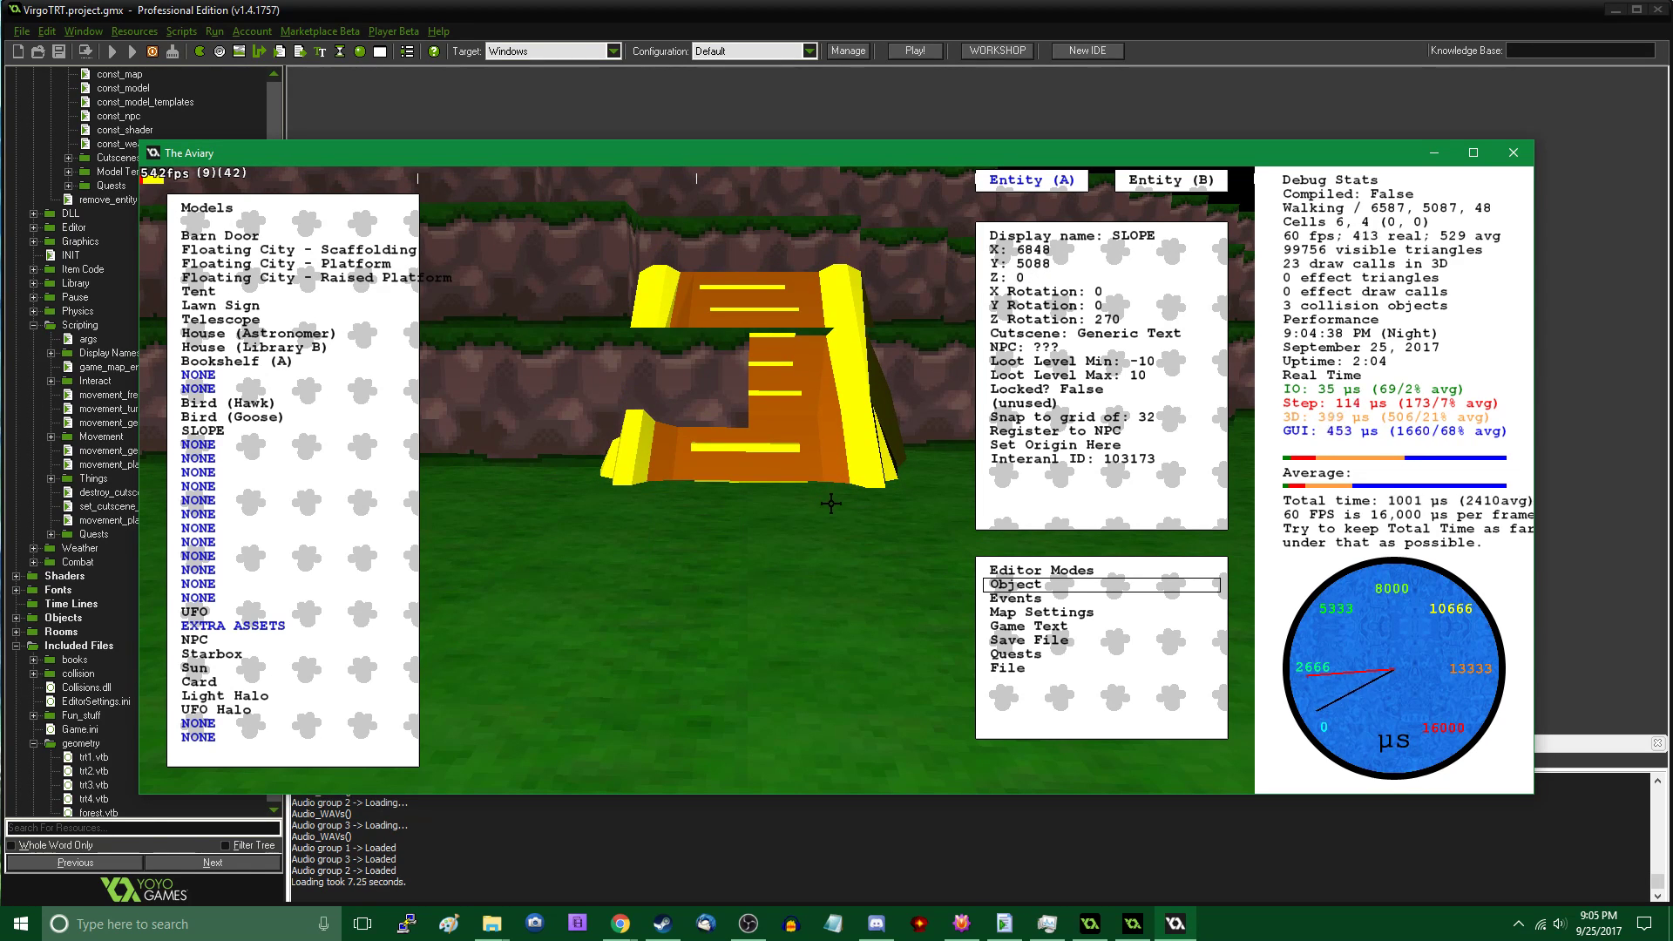
key("Left")
key("Left")
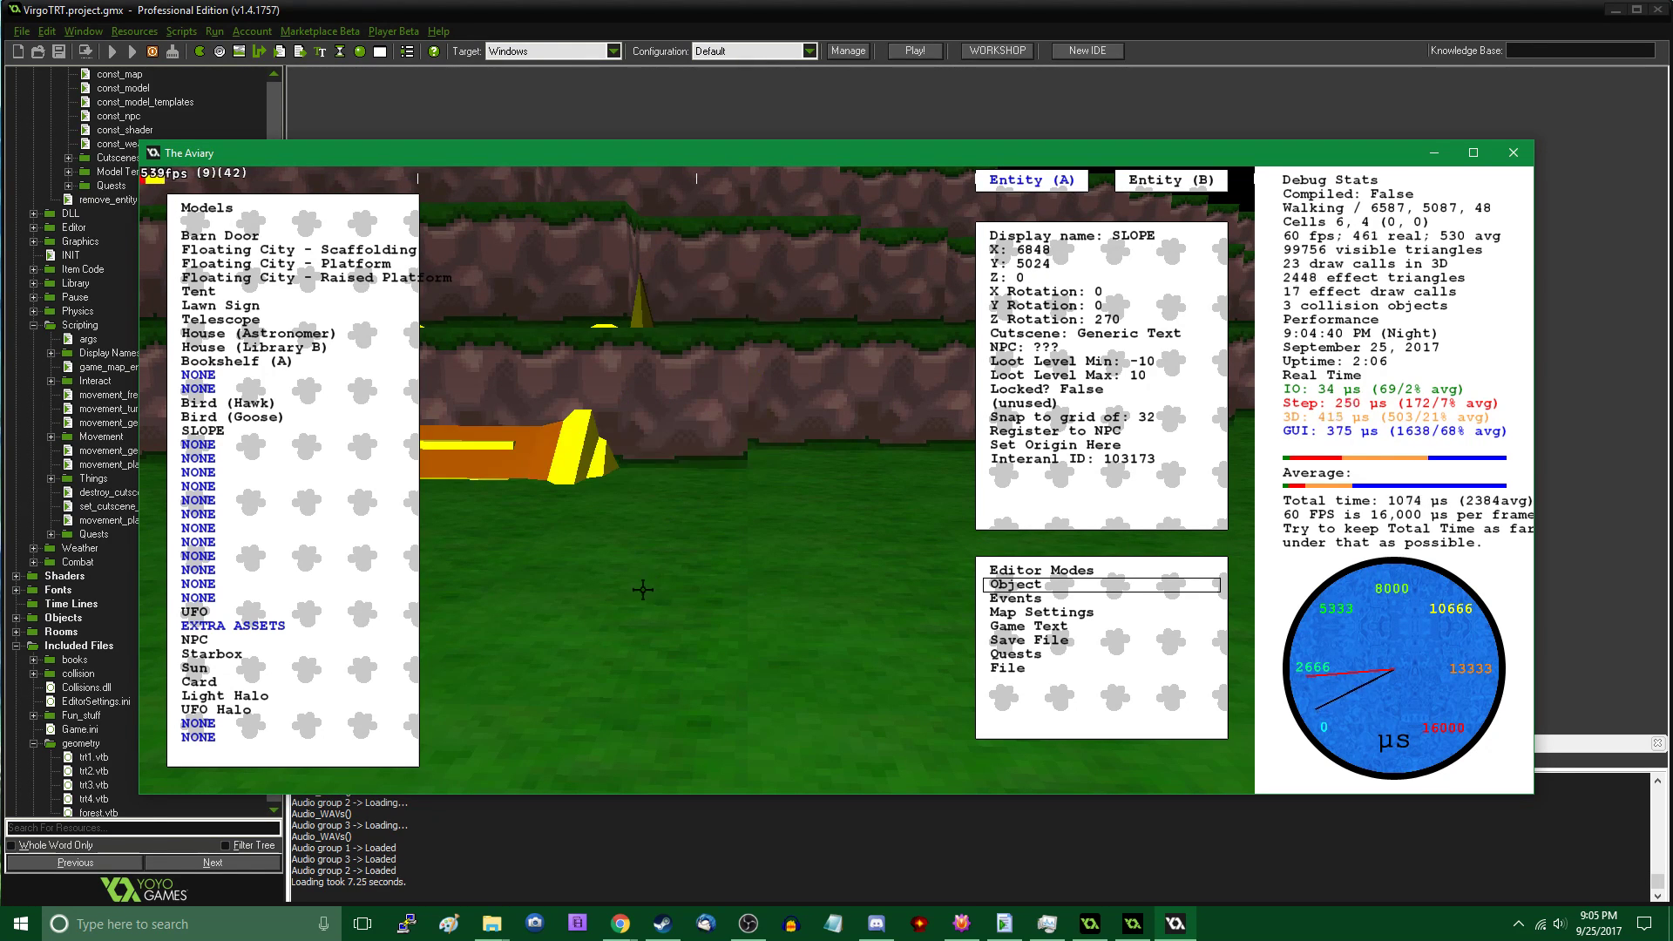
key("Down")
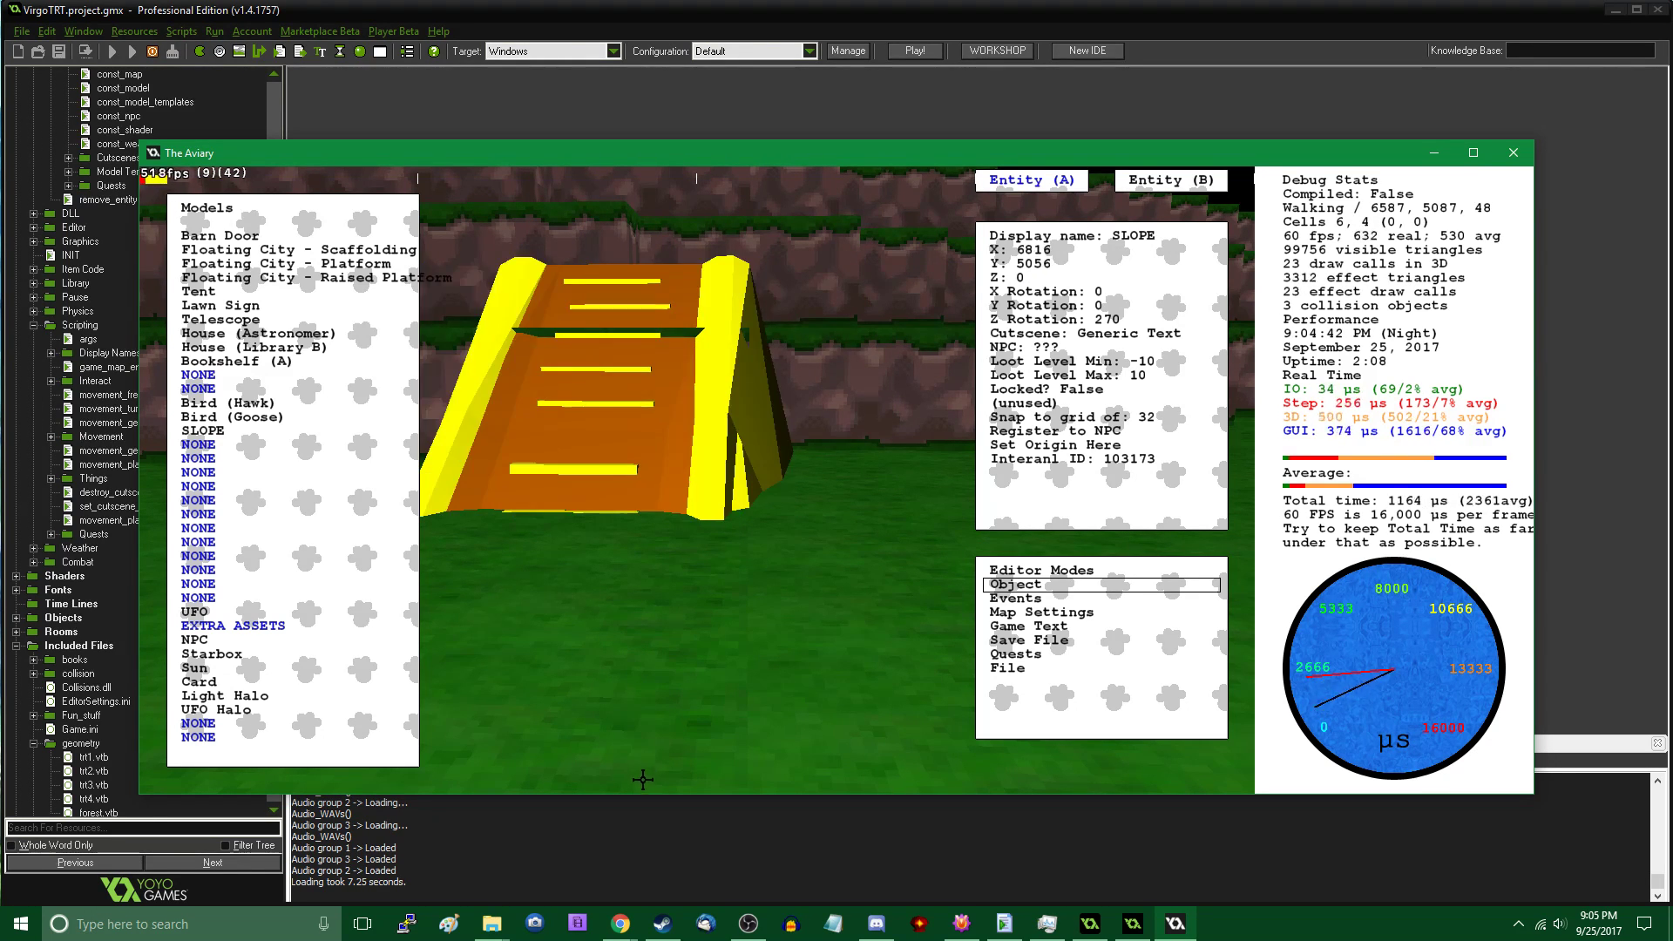
key("Down")
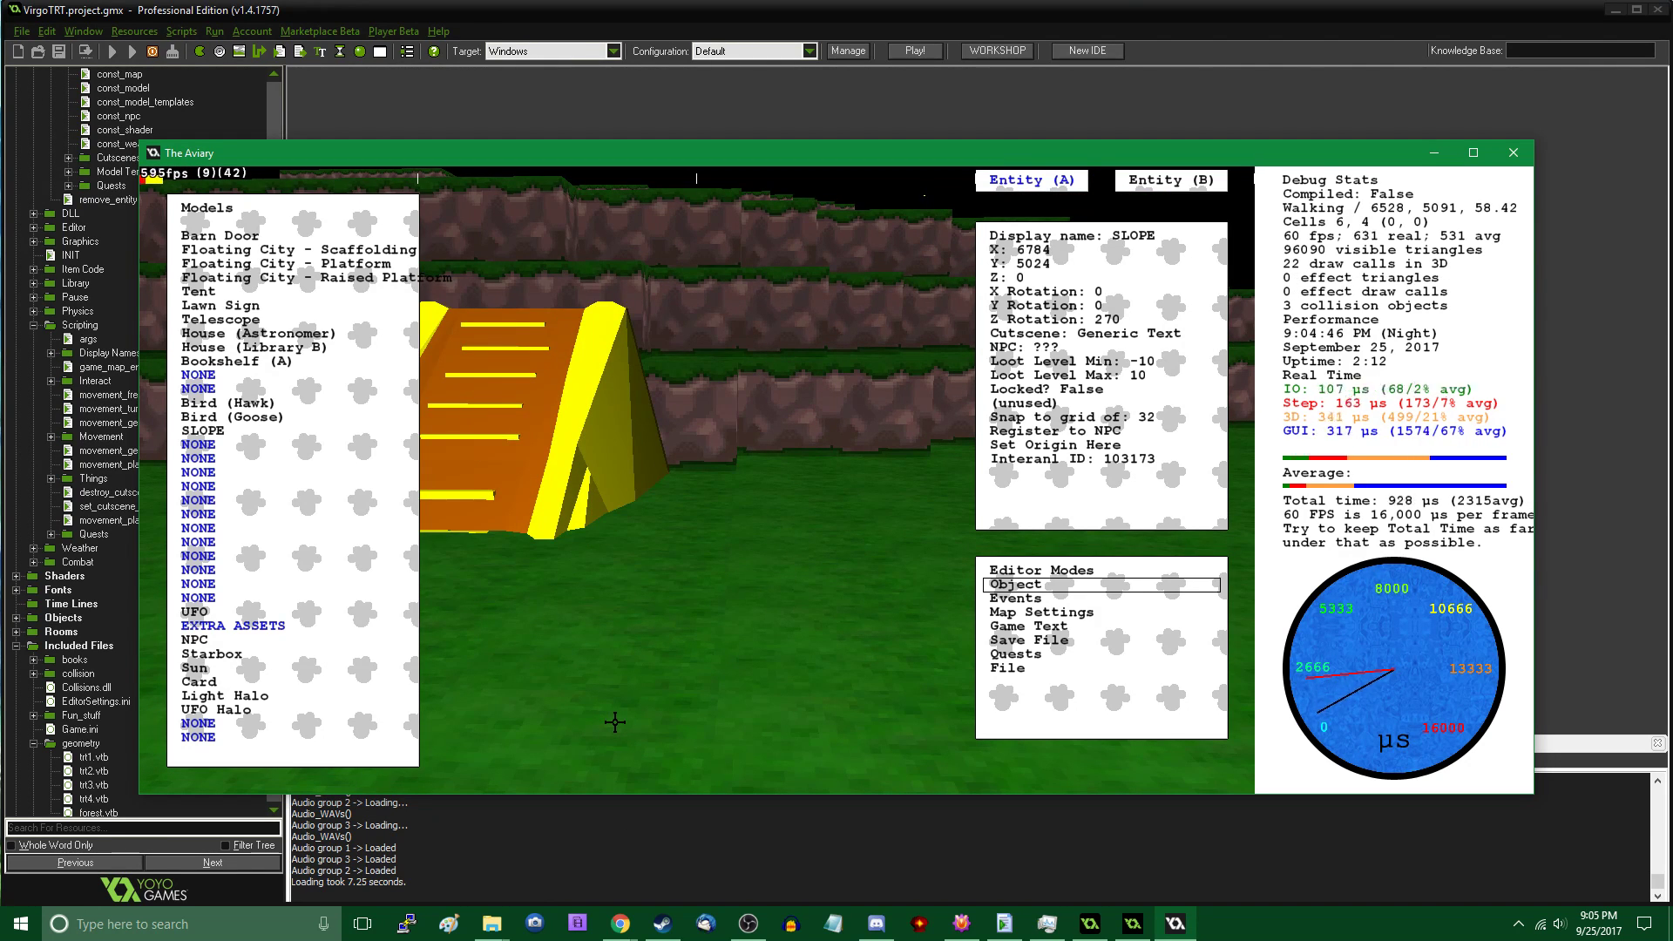
Set the slope's Z coordinate to -320 and look for it beneath the terrain
left_click(1055, 278)
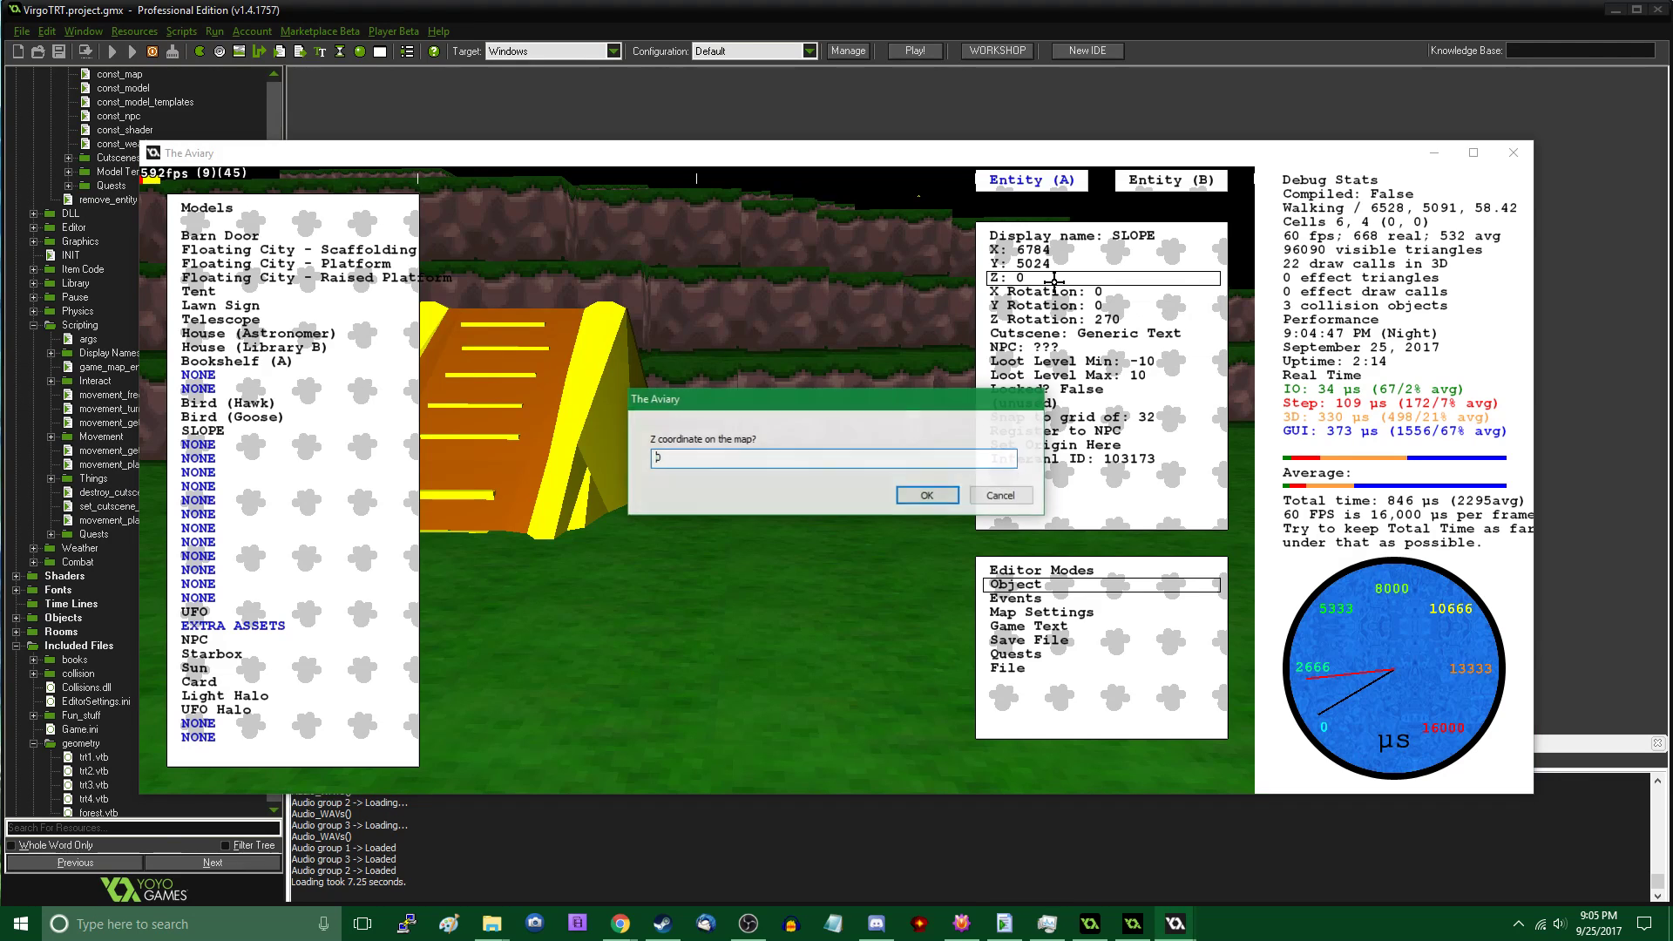
type("-")
key("Return")
left_click(743, 312)
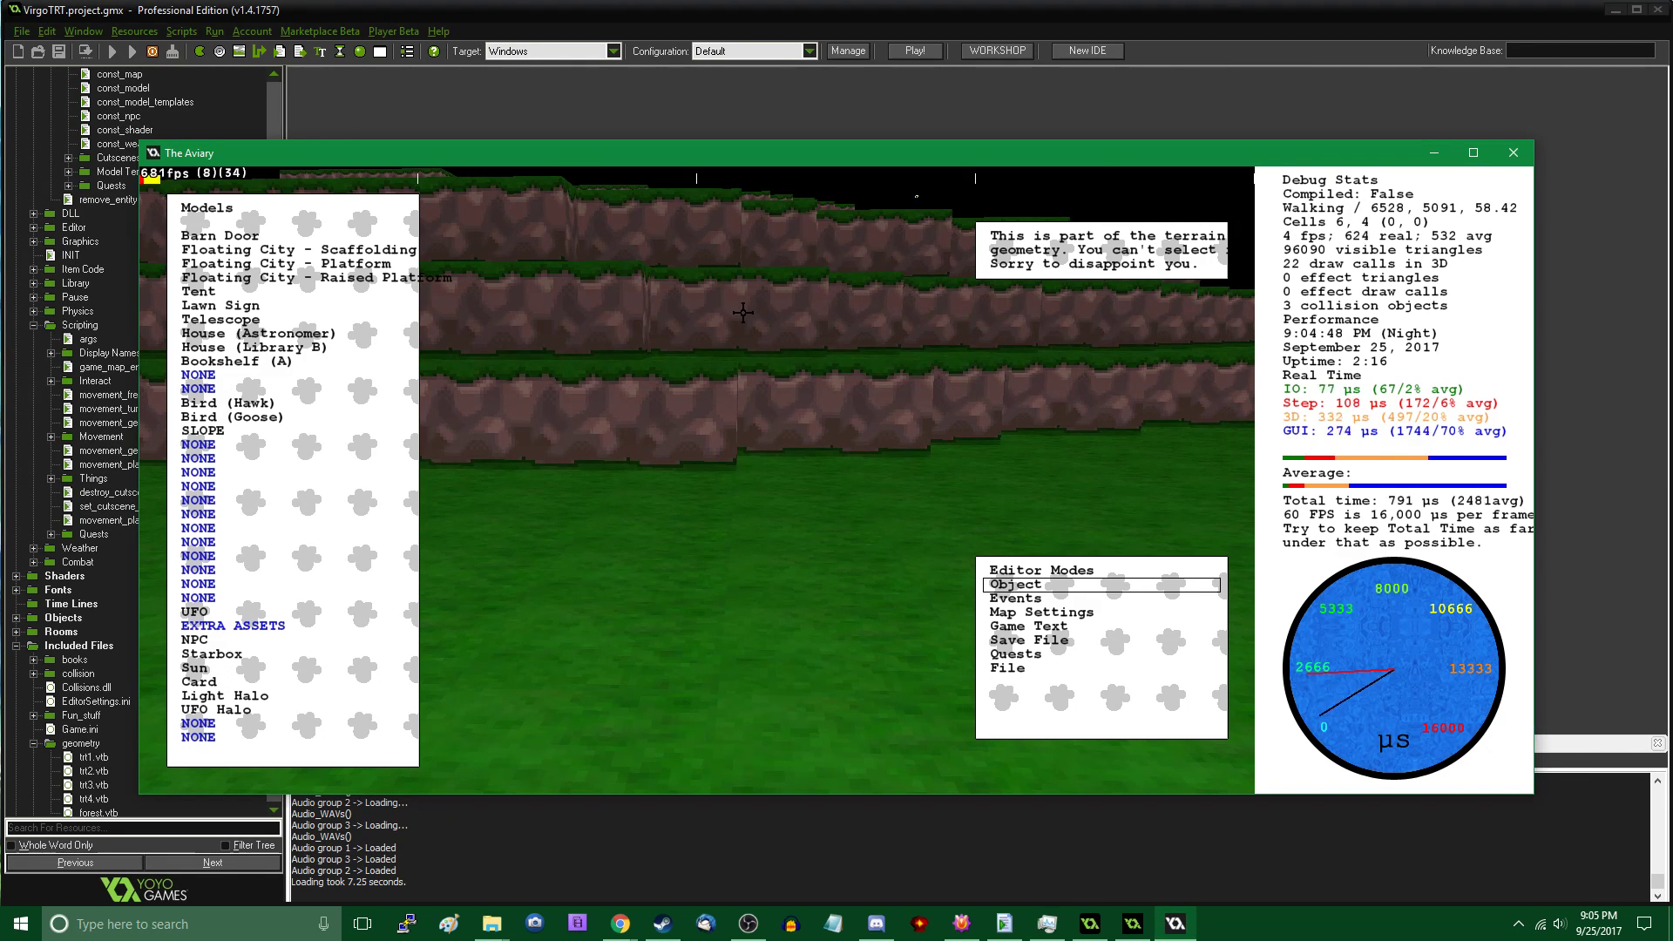
middle_click_drag(607, 507, 700, 484)
key("w")
Raise the slope from below the terrain until it is half sunk at the rock wall, and inspect it outside the editor
left_click(761, 678)
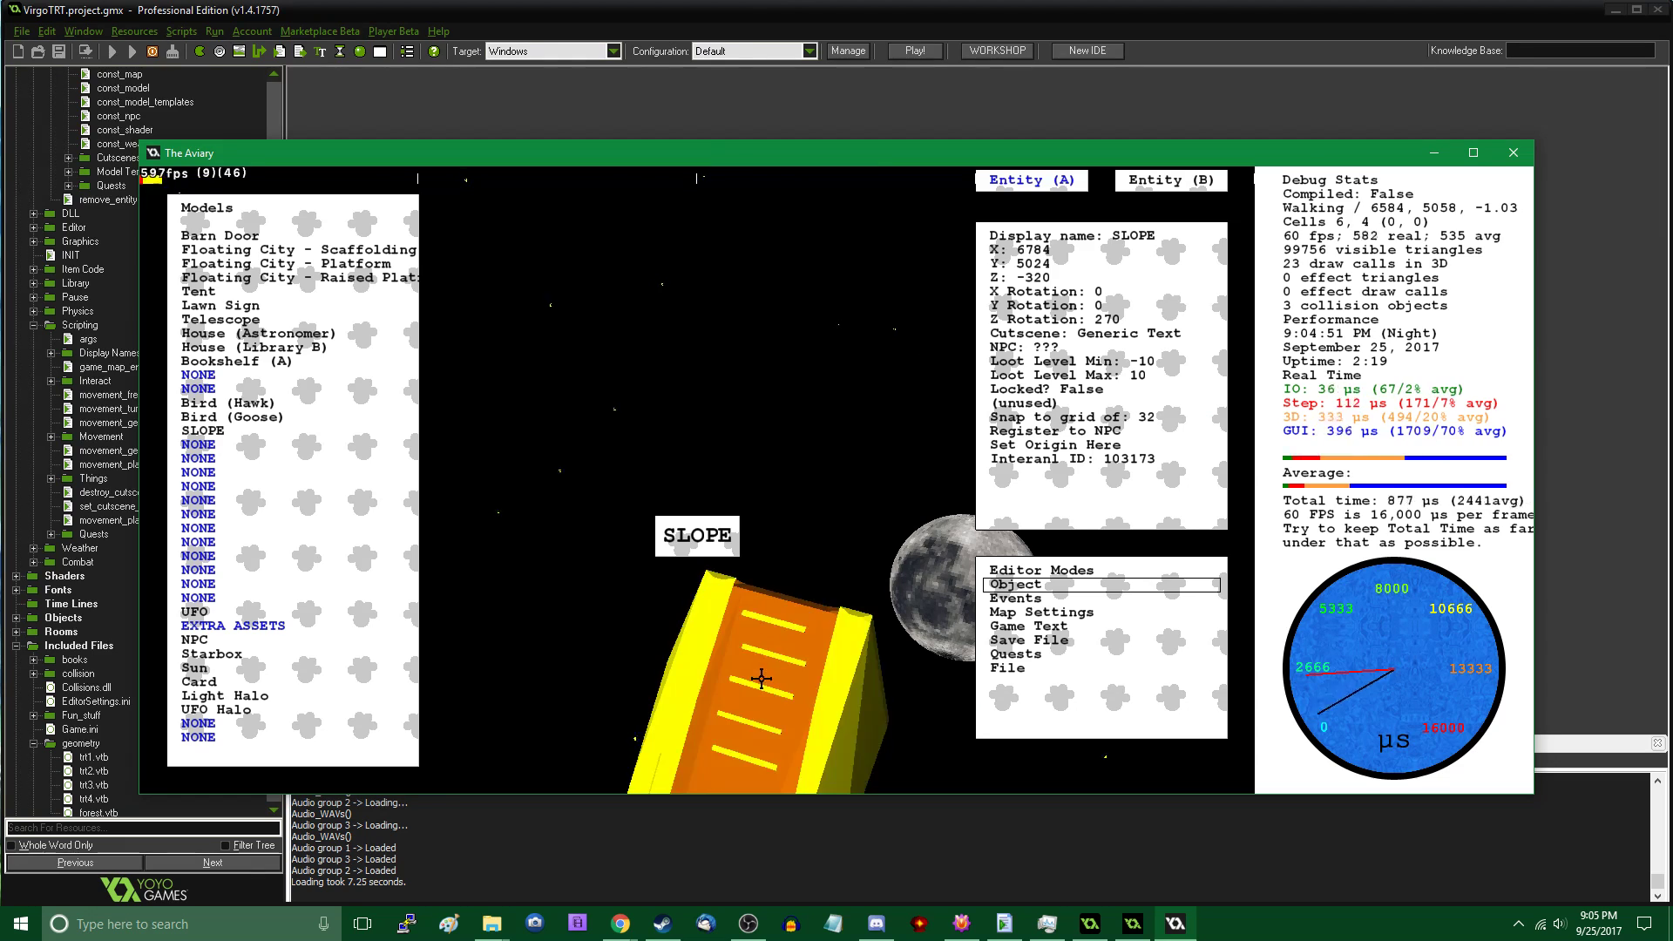
left_click(1082, 278)
key("Return")
key("Tab")
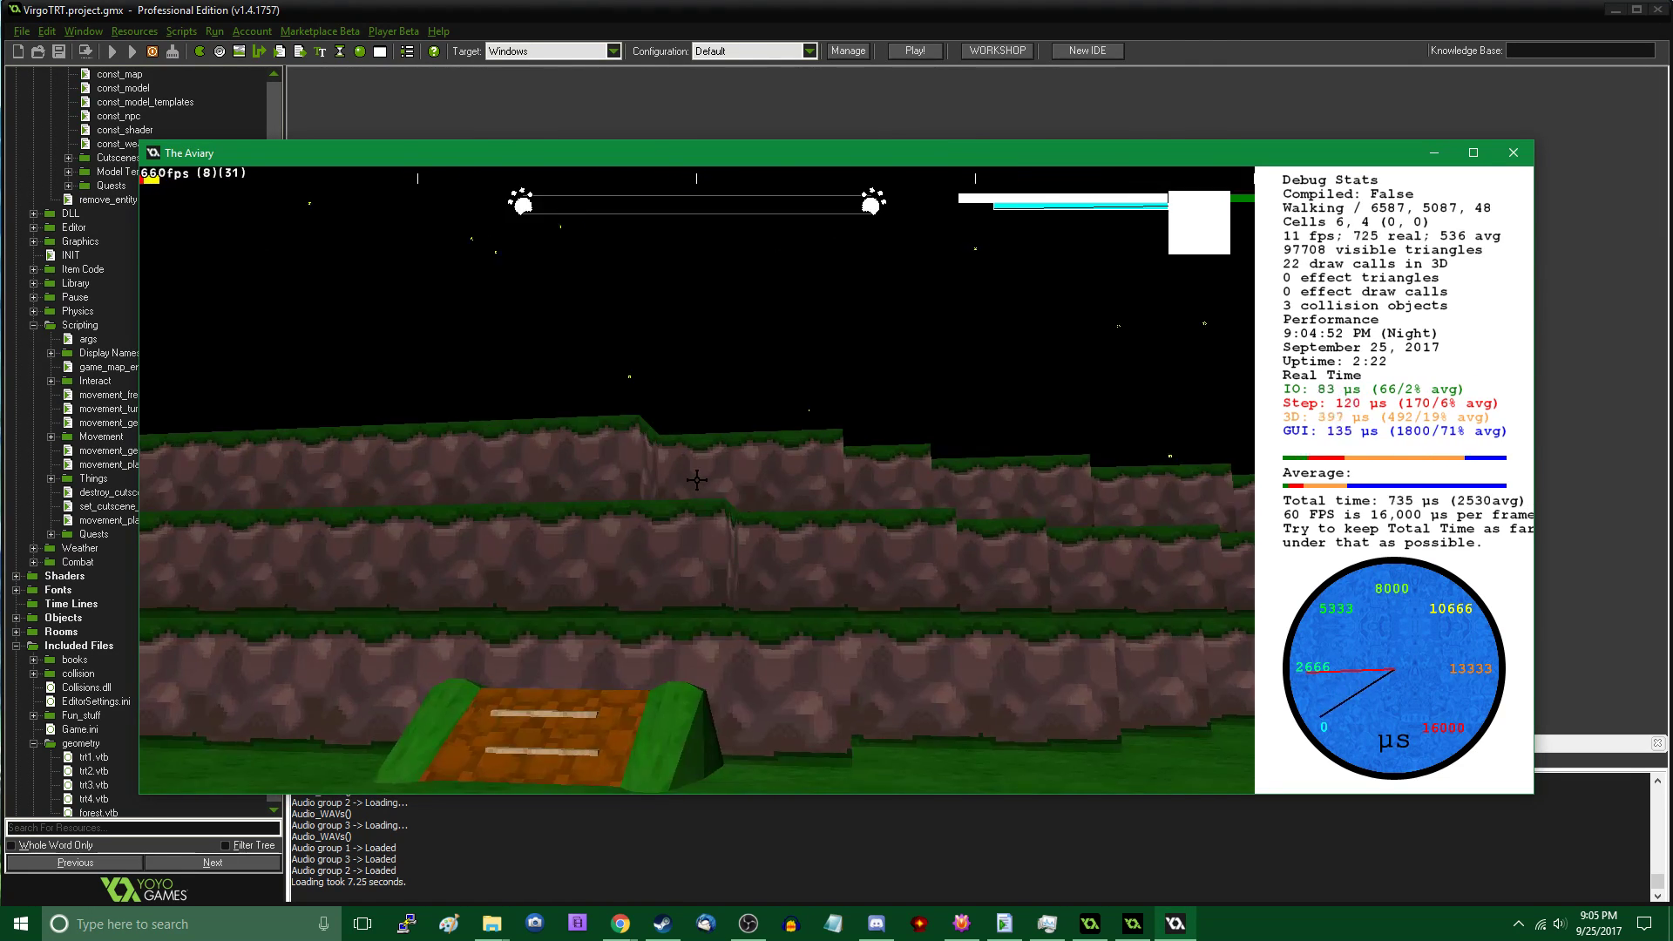
key("w")
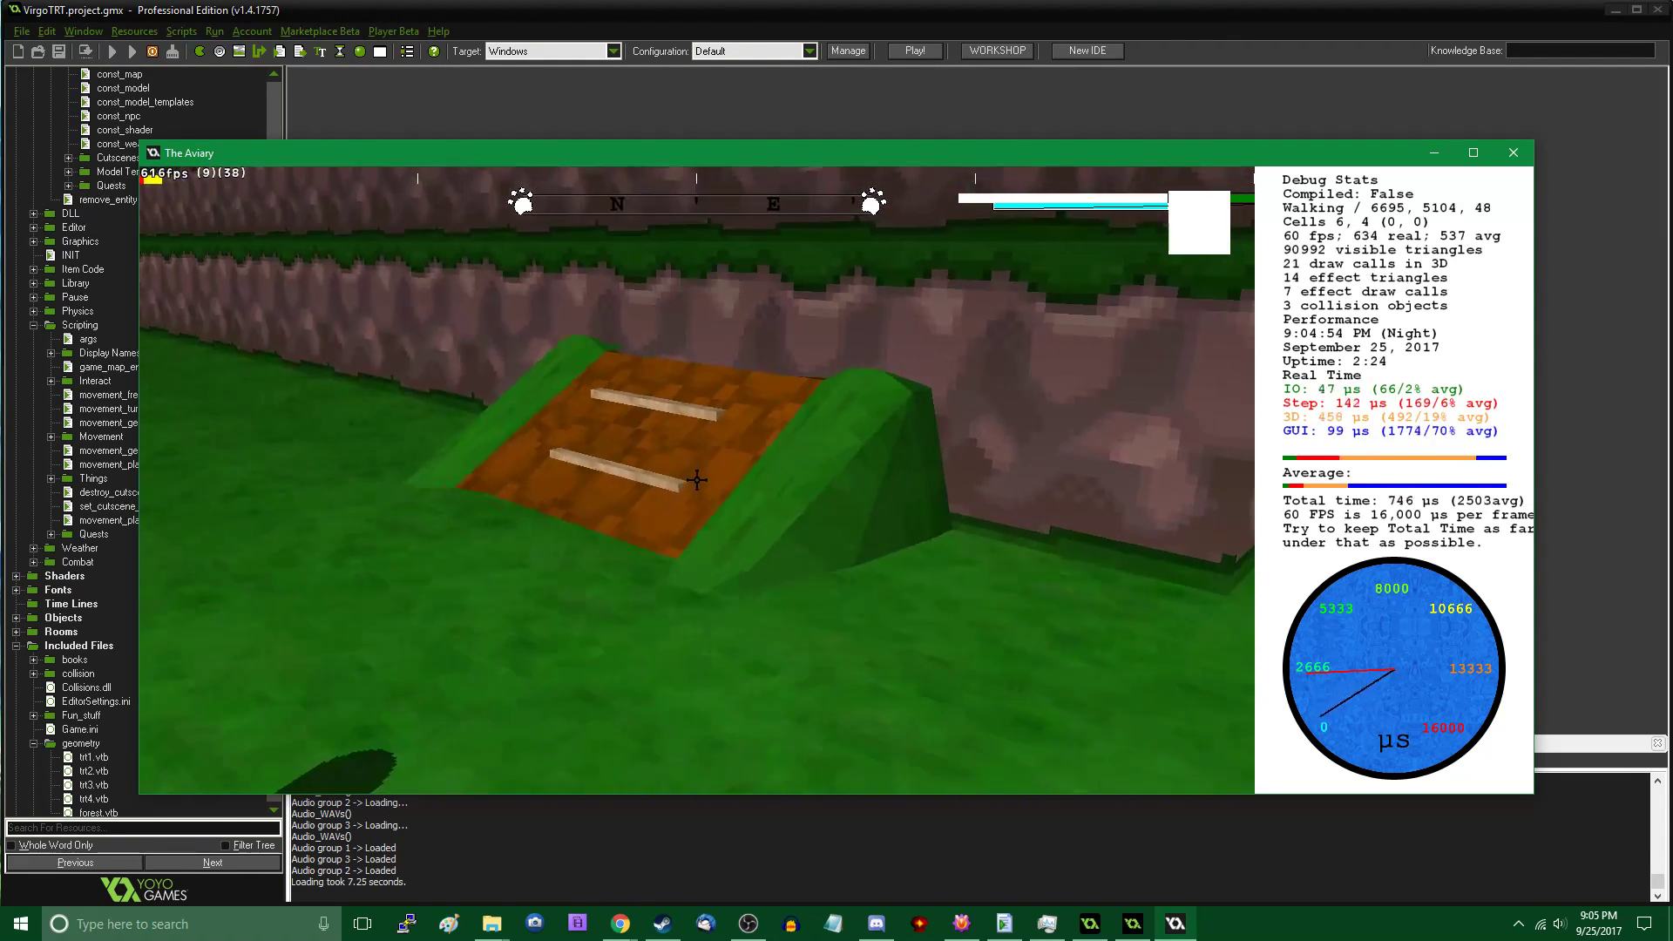
Reposition the slope at X 6784, Y 5024 against the lowest rock wall and set its Z coordinate to -16
key("Tab")
left_click(697, 480)
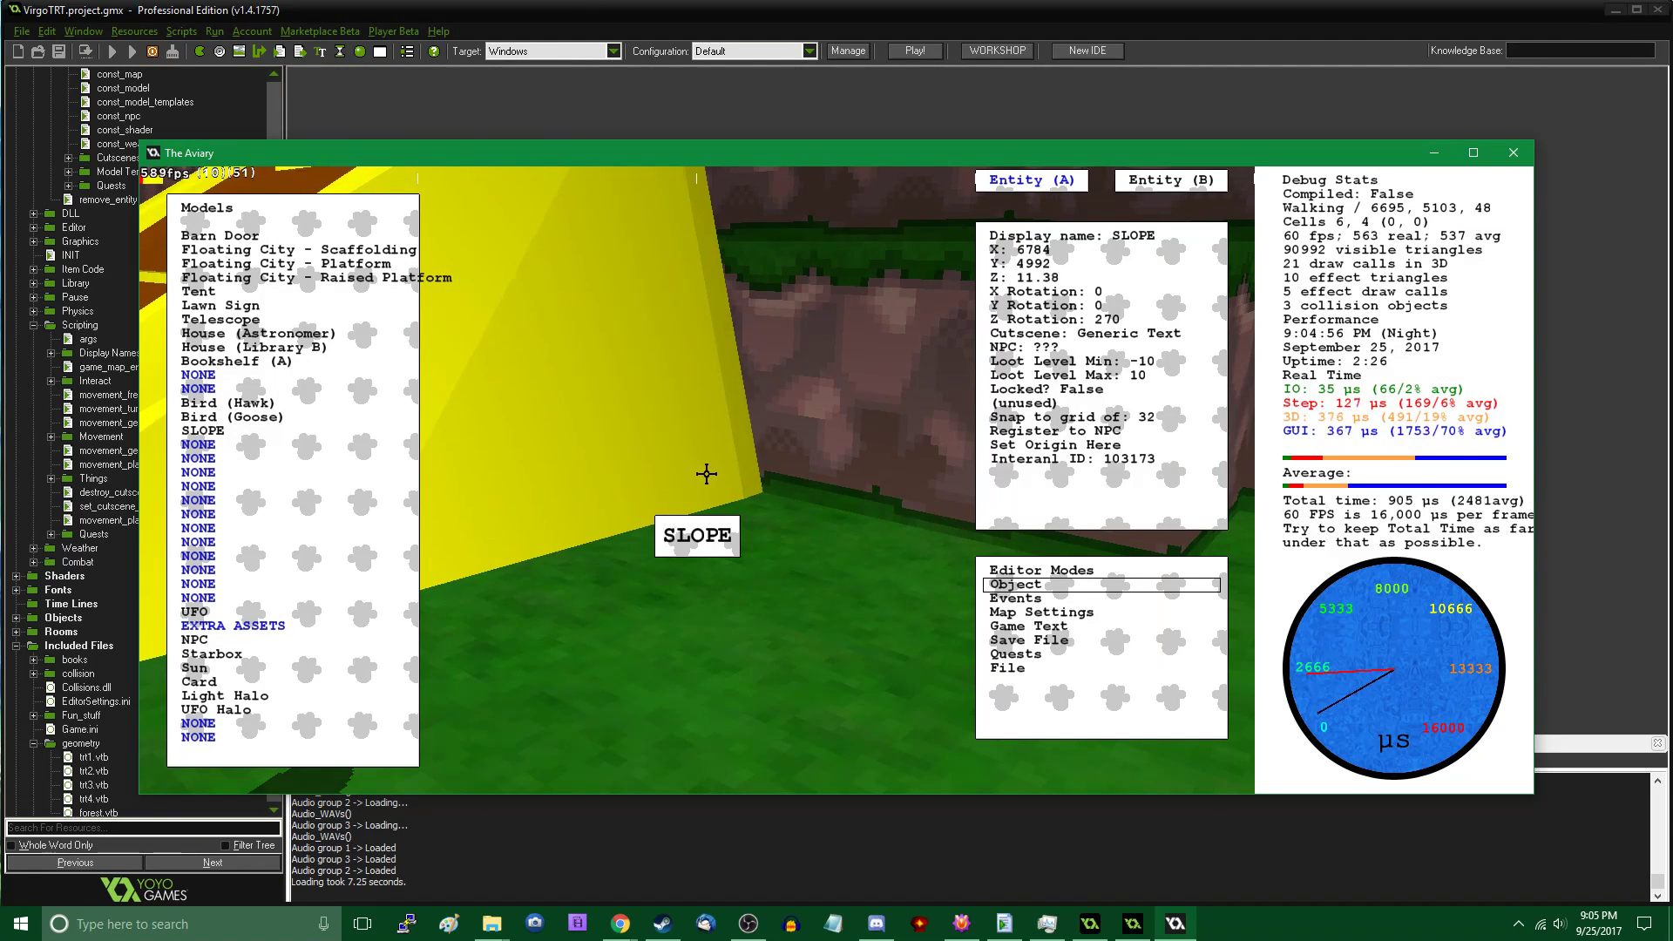
left_click_drag(707, 474, 820, 488)
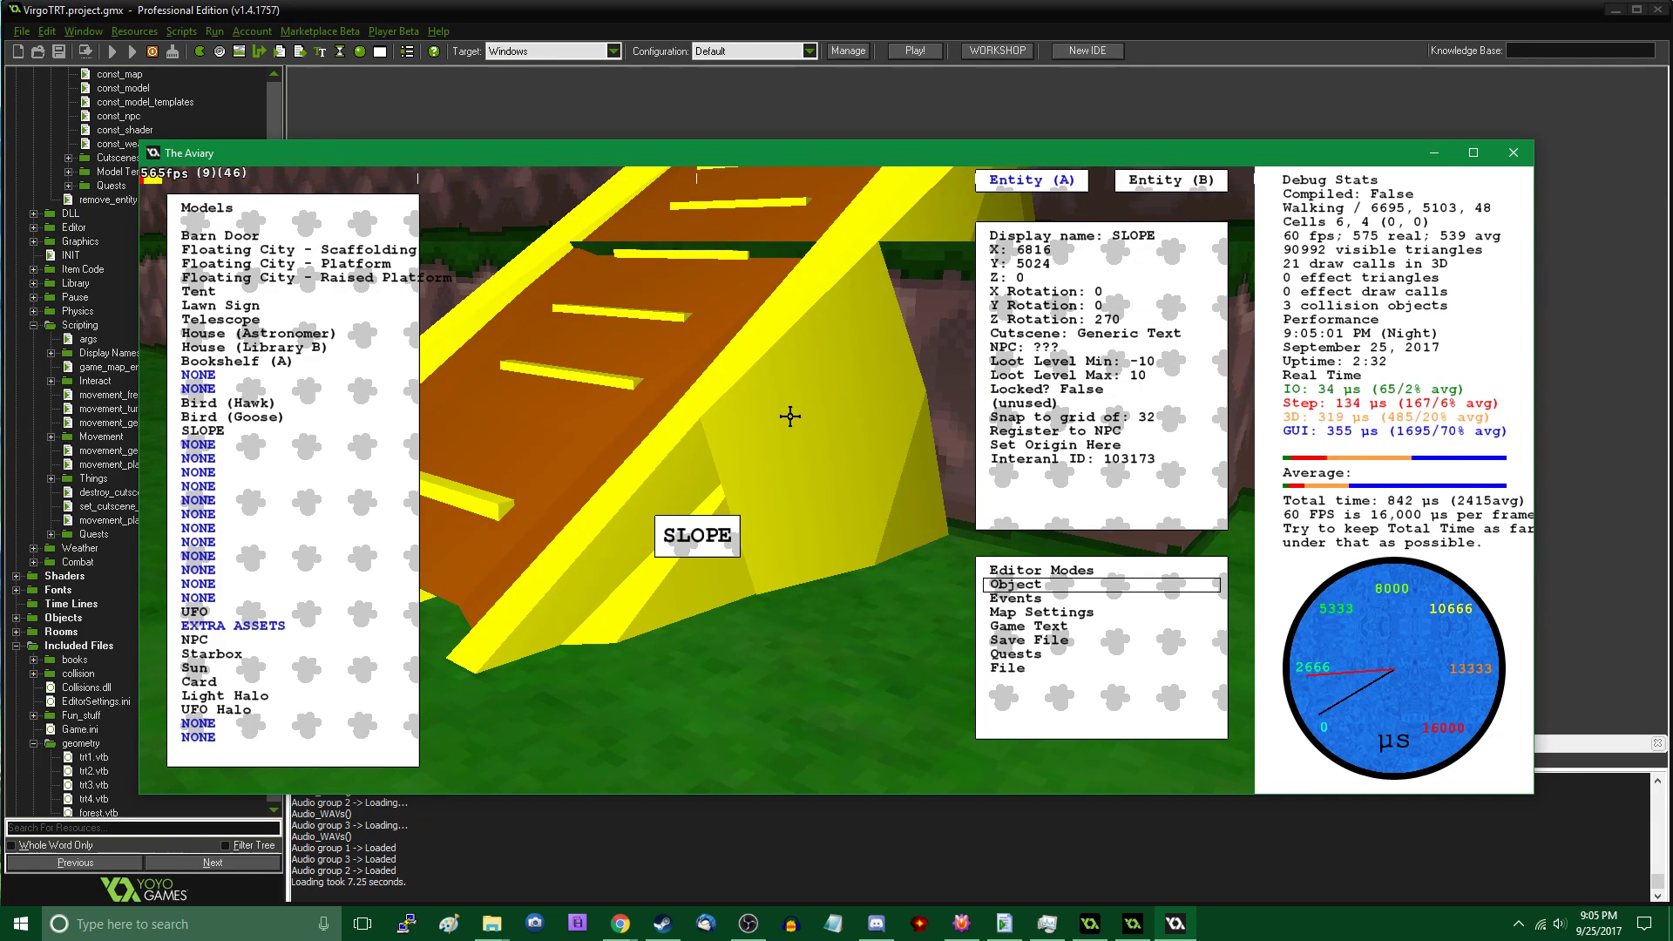
left_click_drag(787, 415, 803, 548)
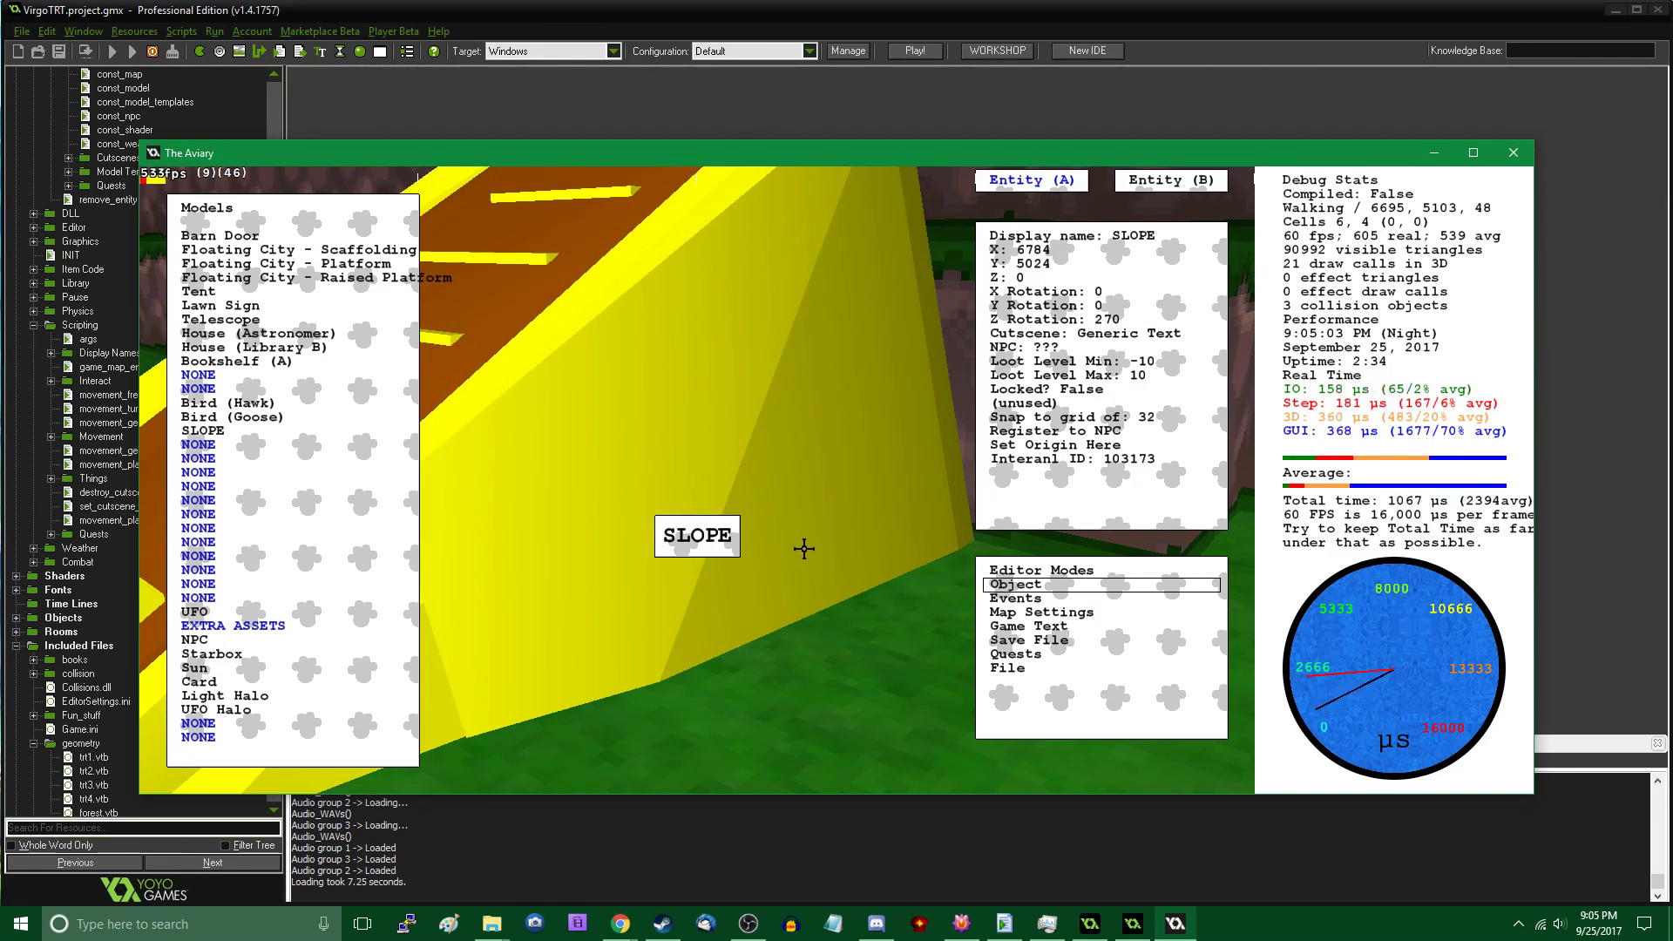
left_click(1085, 277)
type("-16")
key("Return")
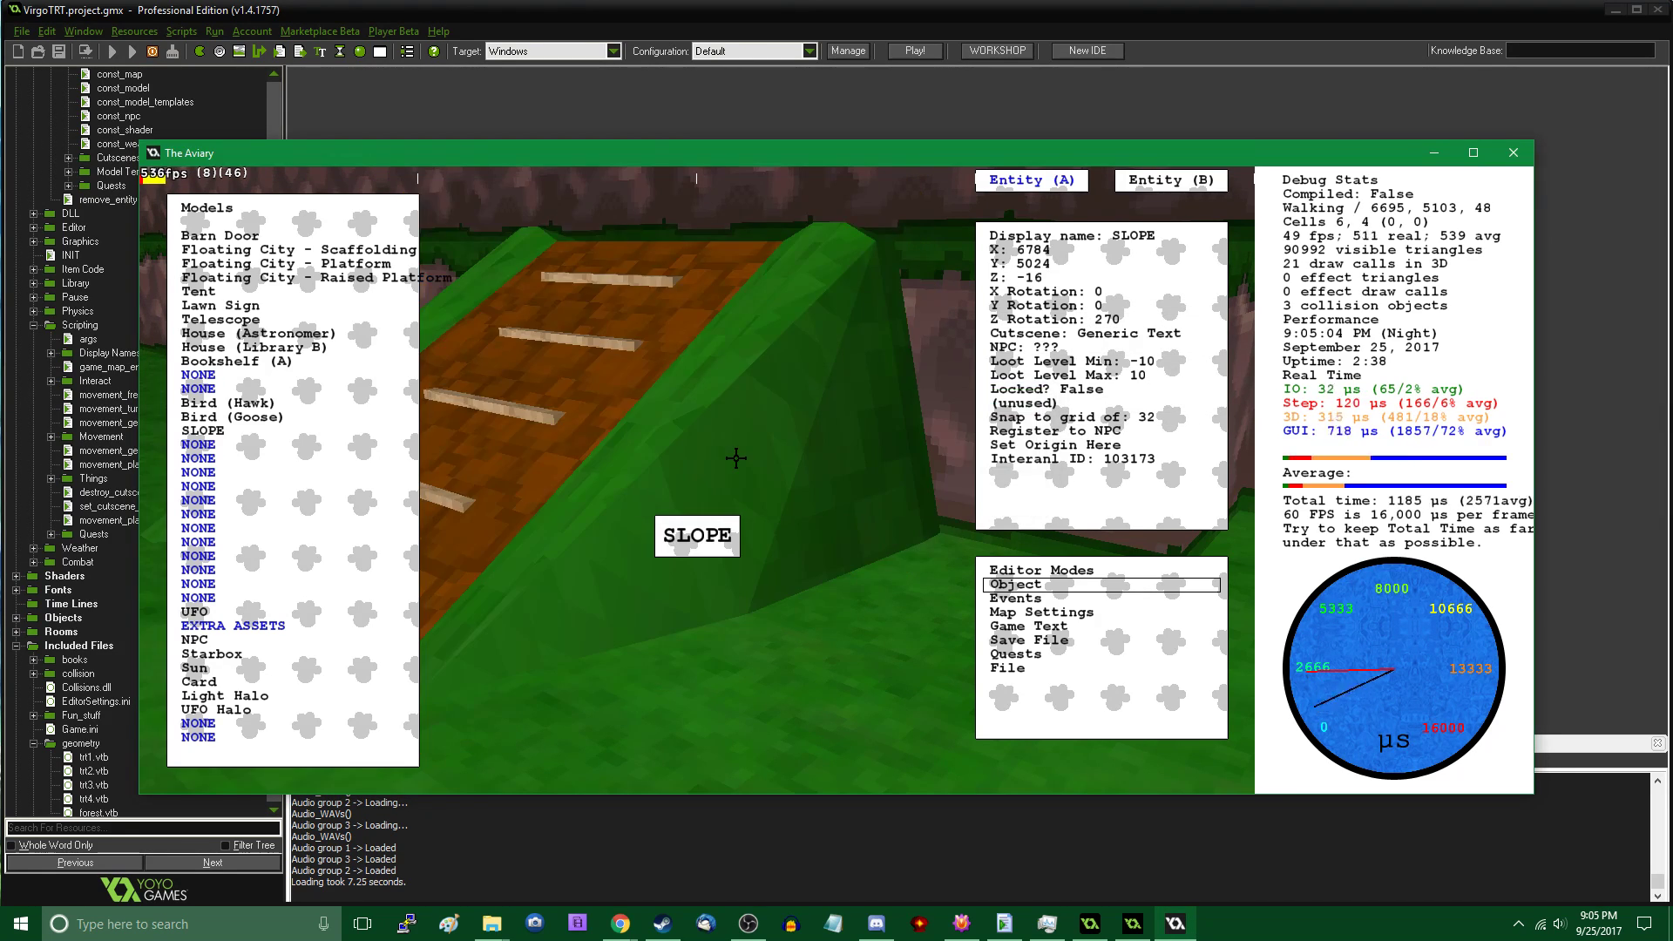
Walk up the slope and around it to test access to the rock ledge, and return to the object editor
key("w")
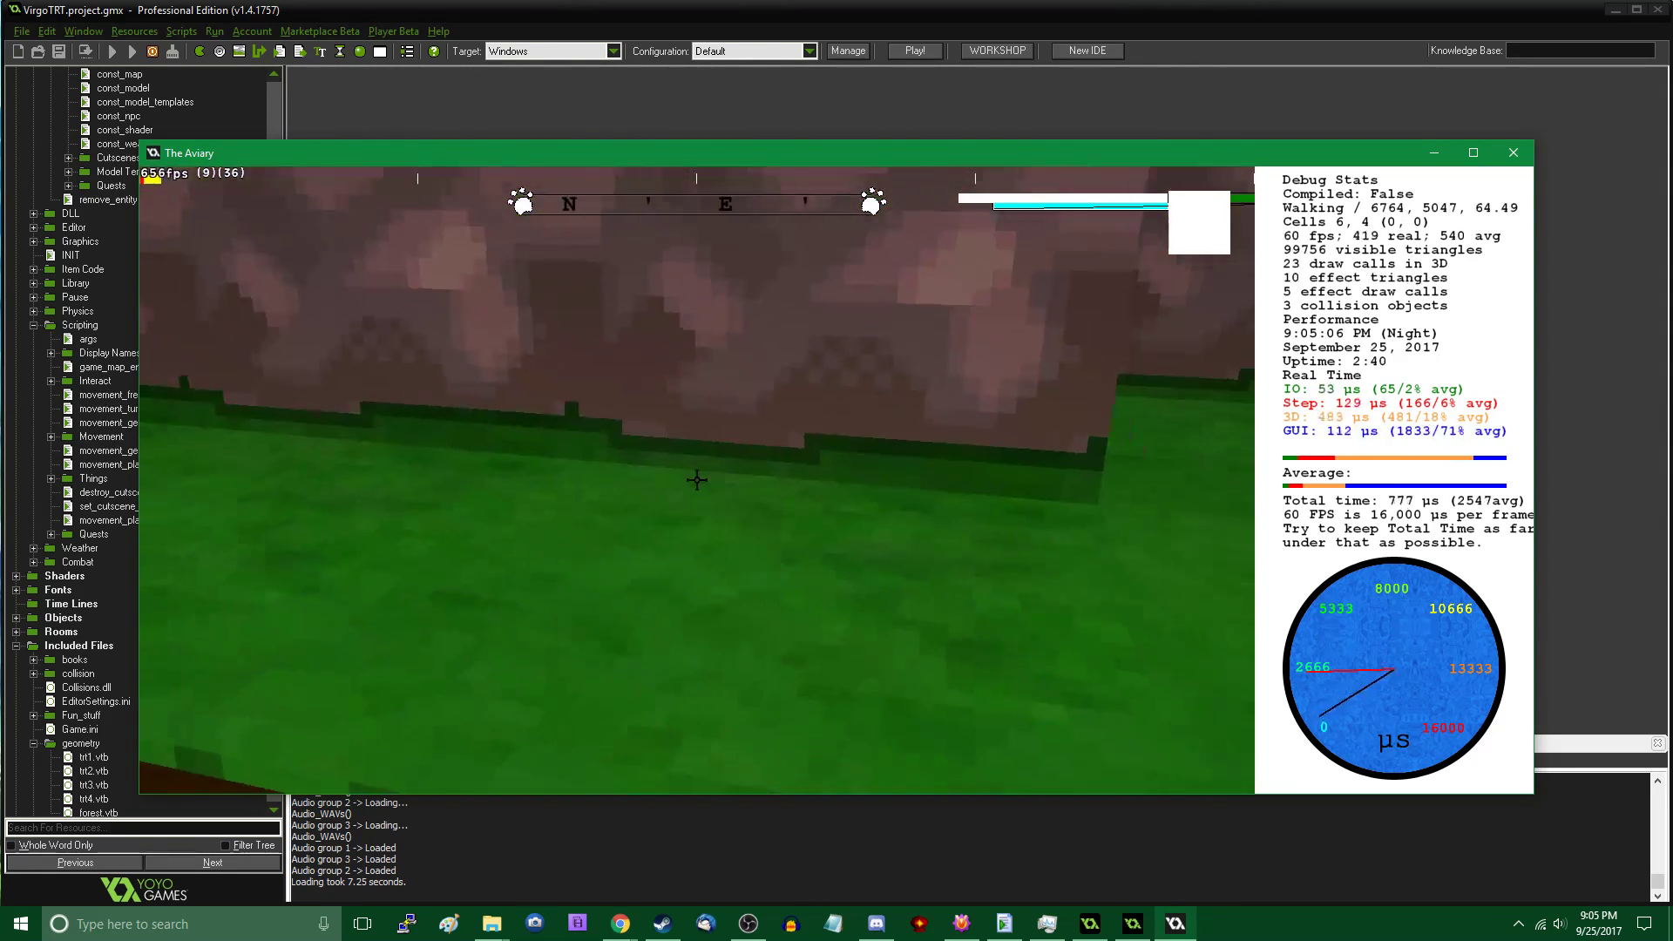
key("w")
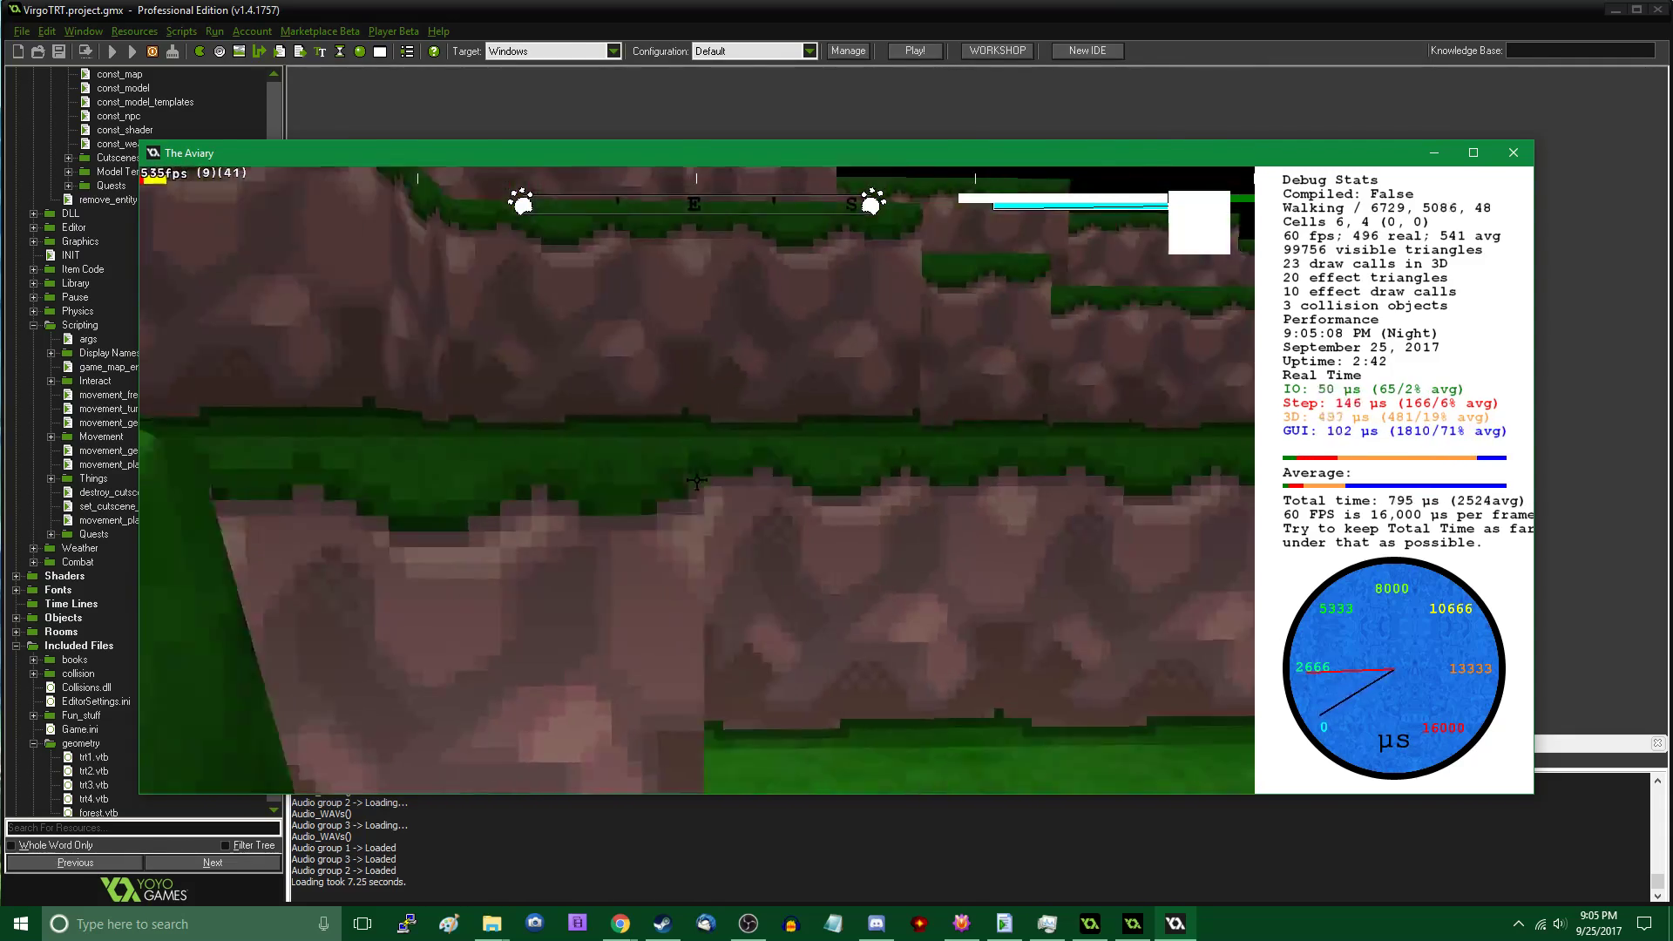
key("s")
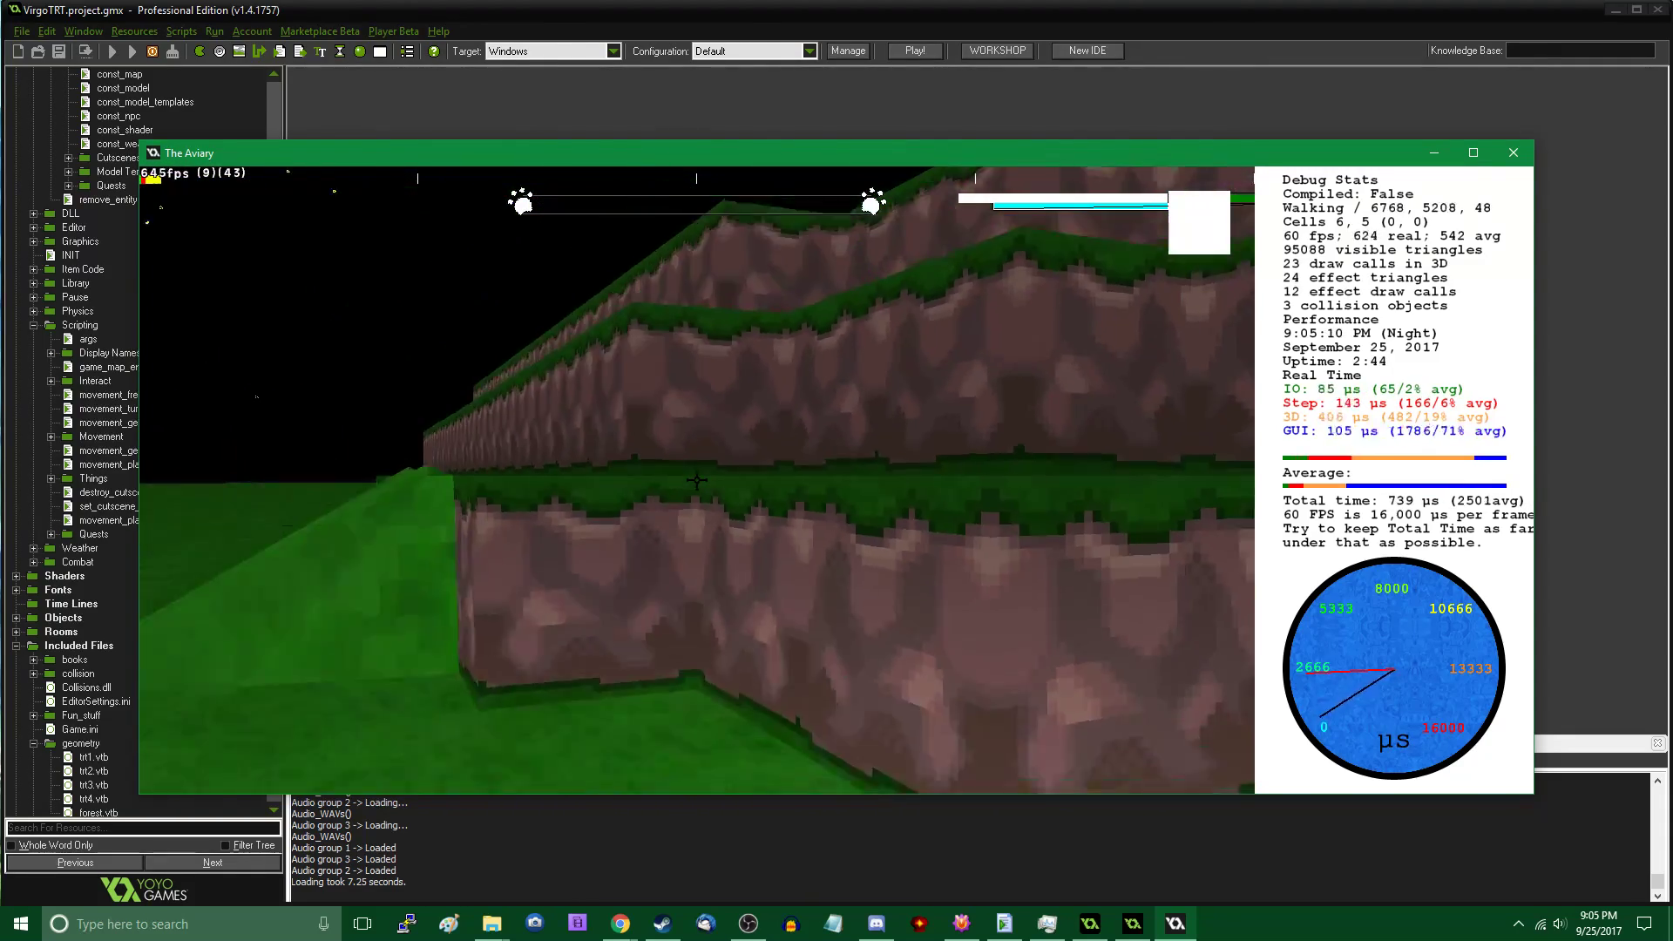
key("w")
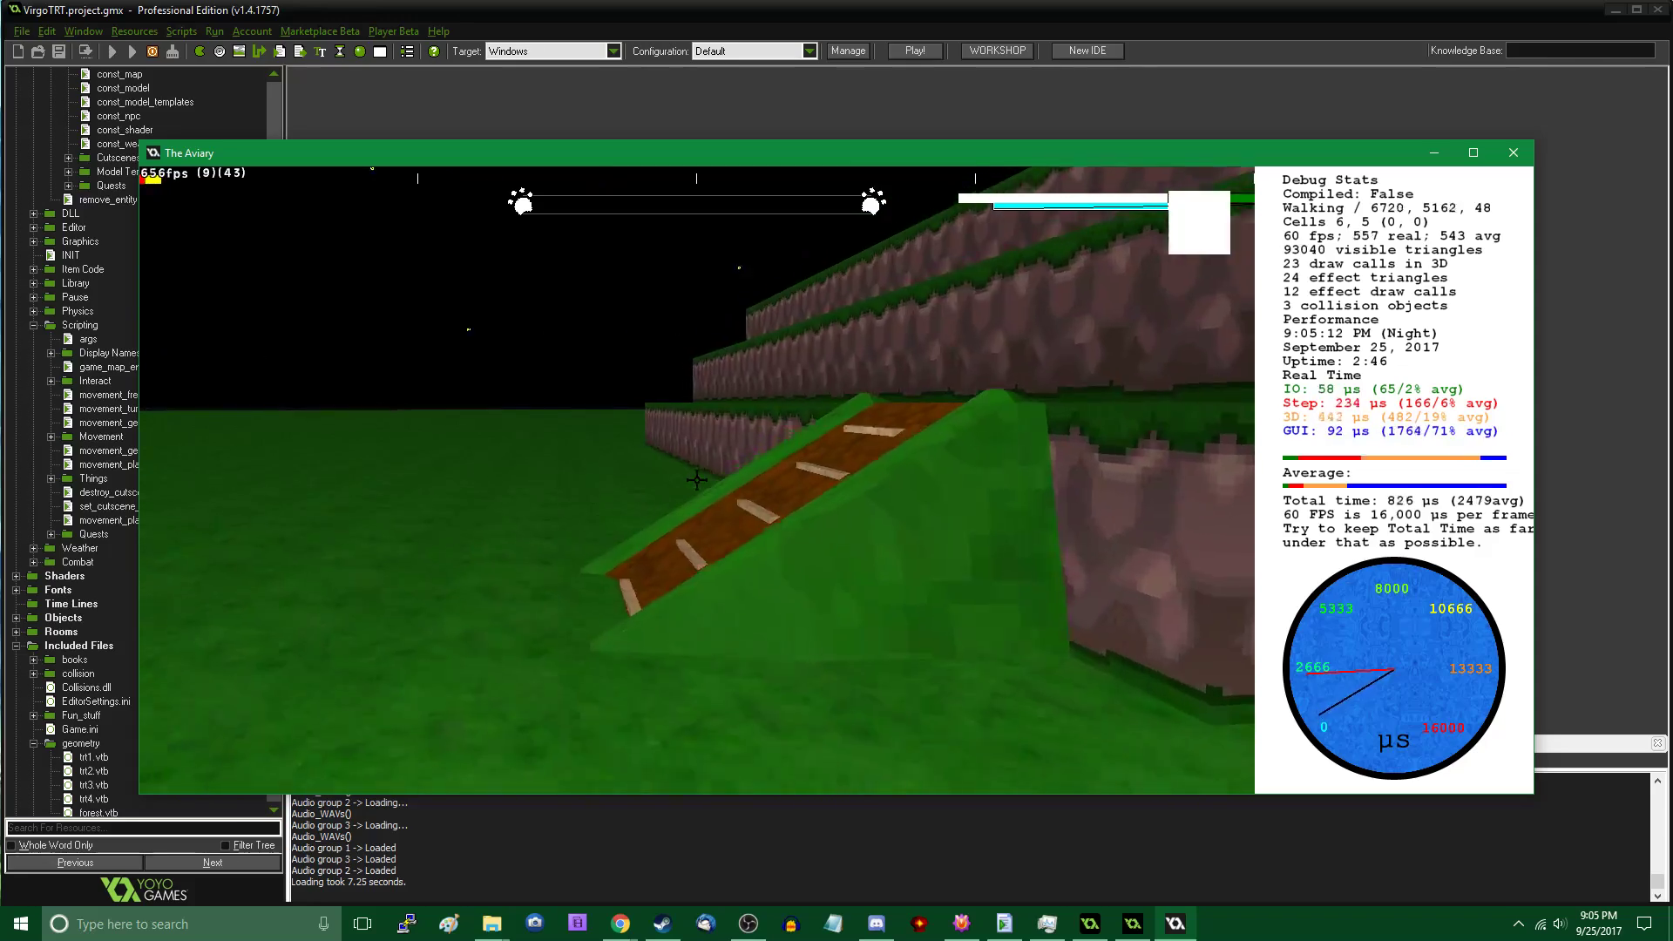
key("w")
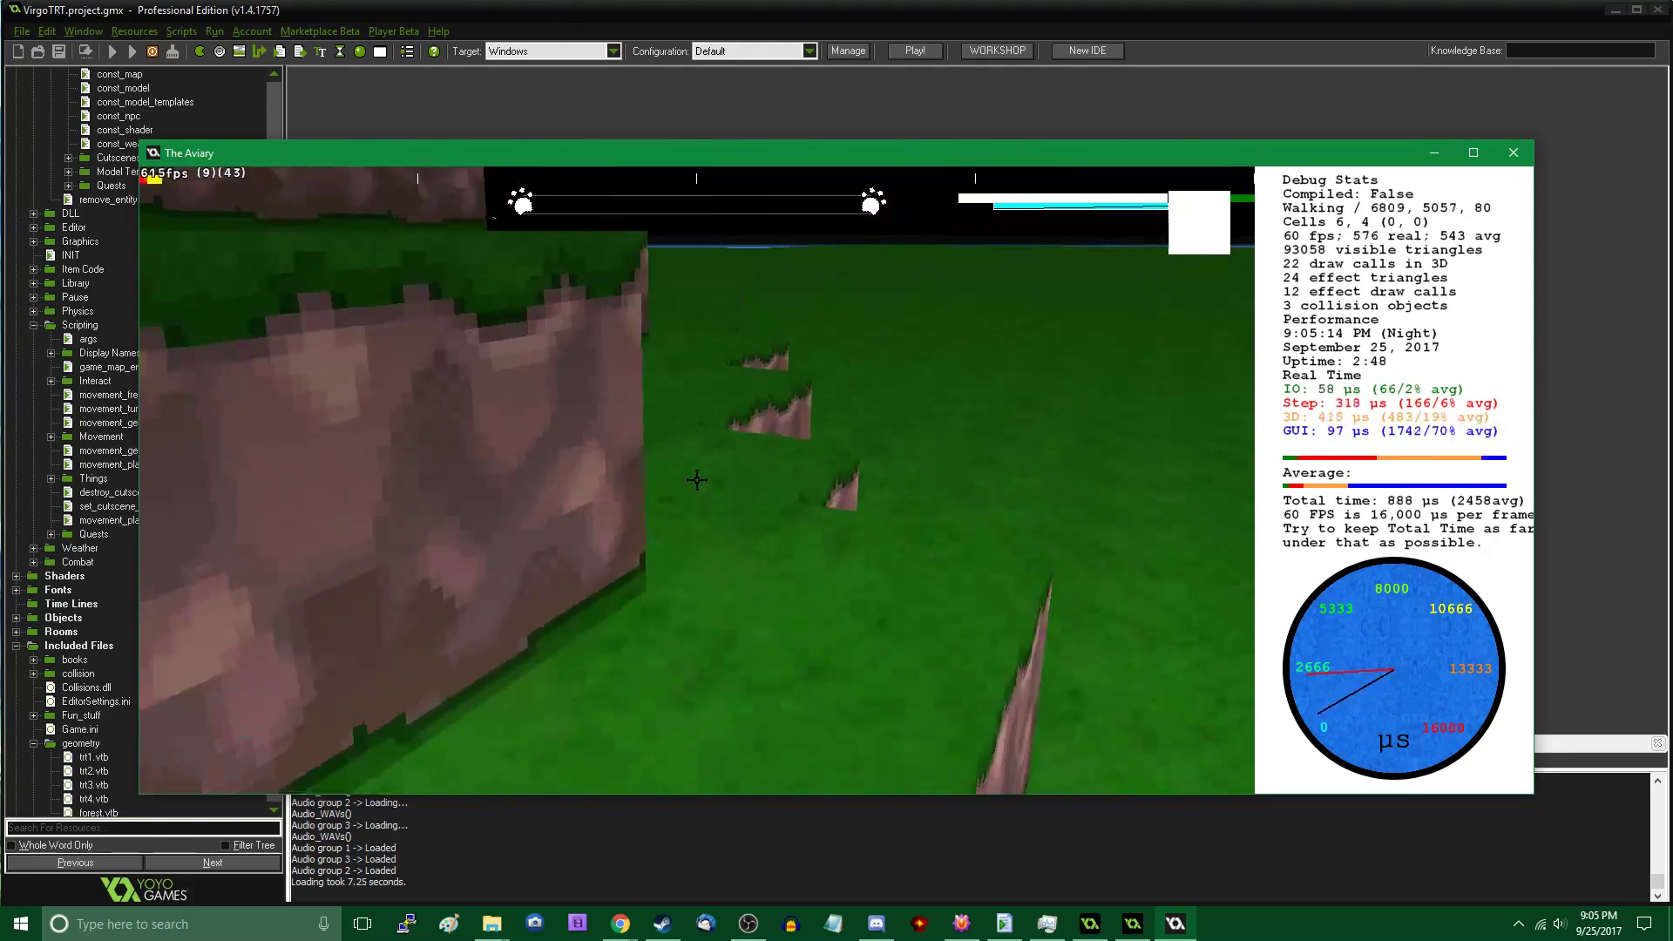
key("s")
key("Tab")
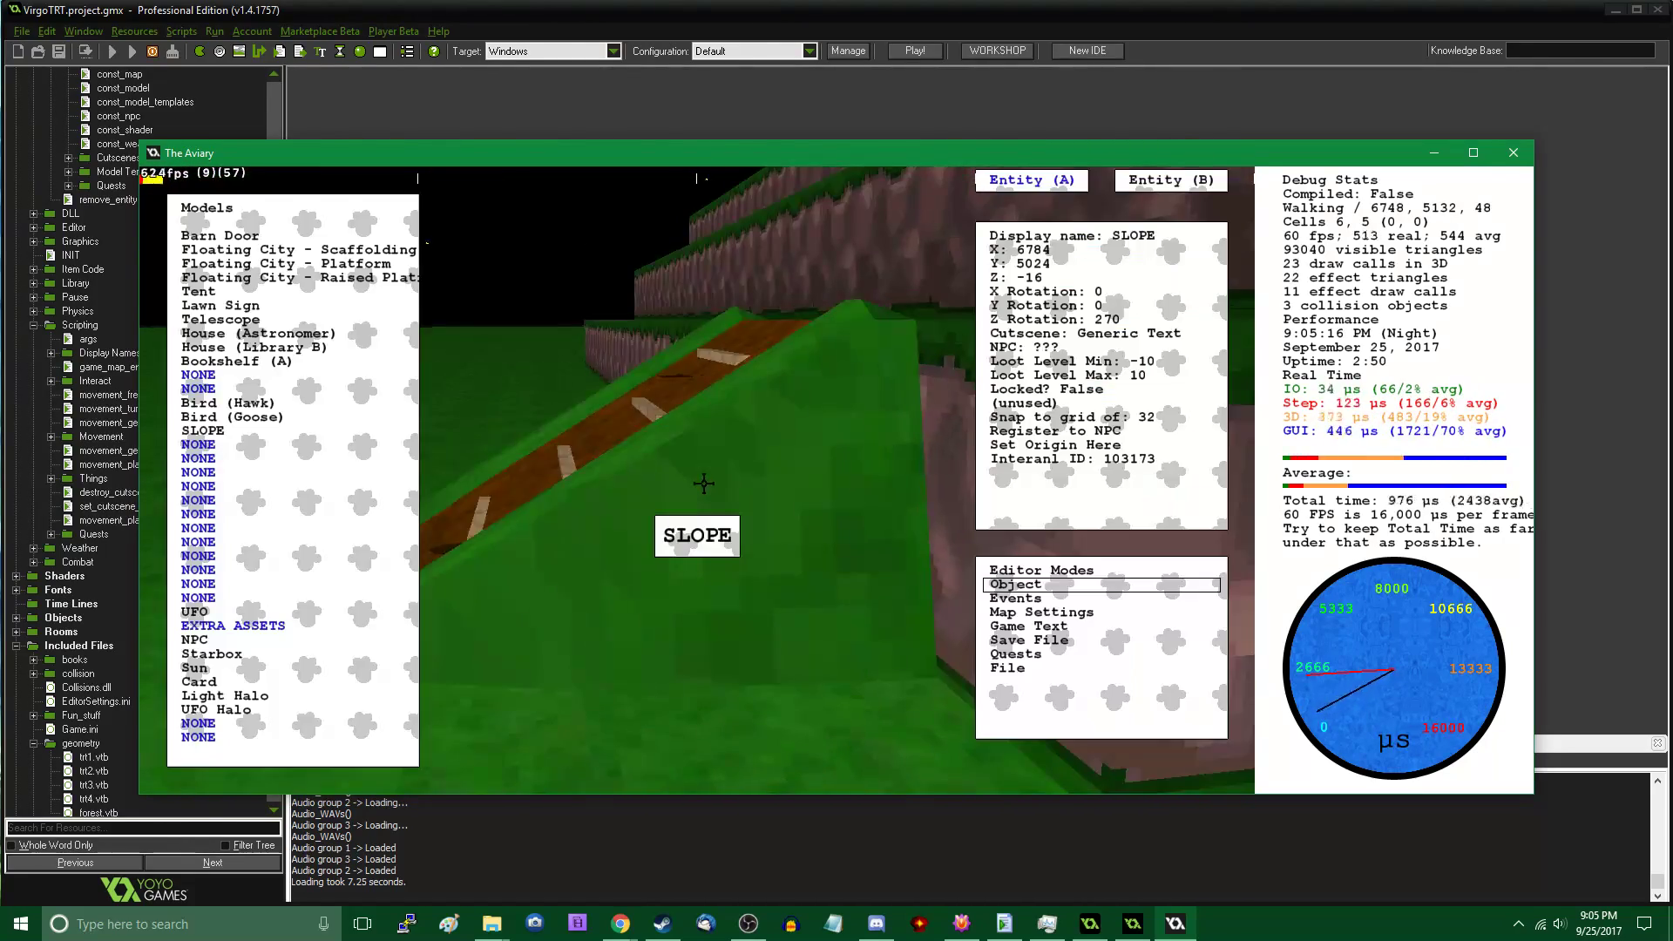
Set the Z coordinate of the slope at the lowest rock wall to 16 and leave the object editor
left_click(701, 483)
left_click(1056, 279)
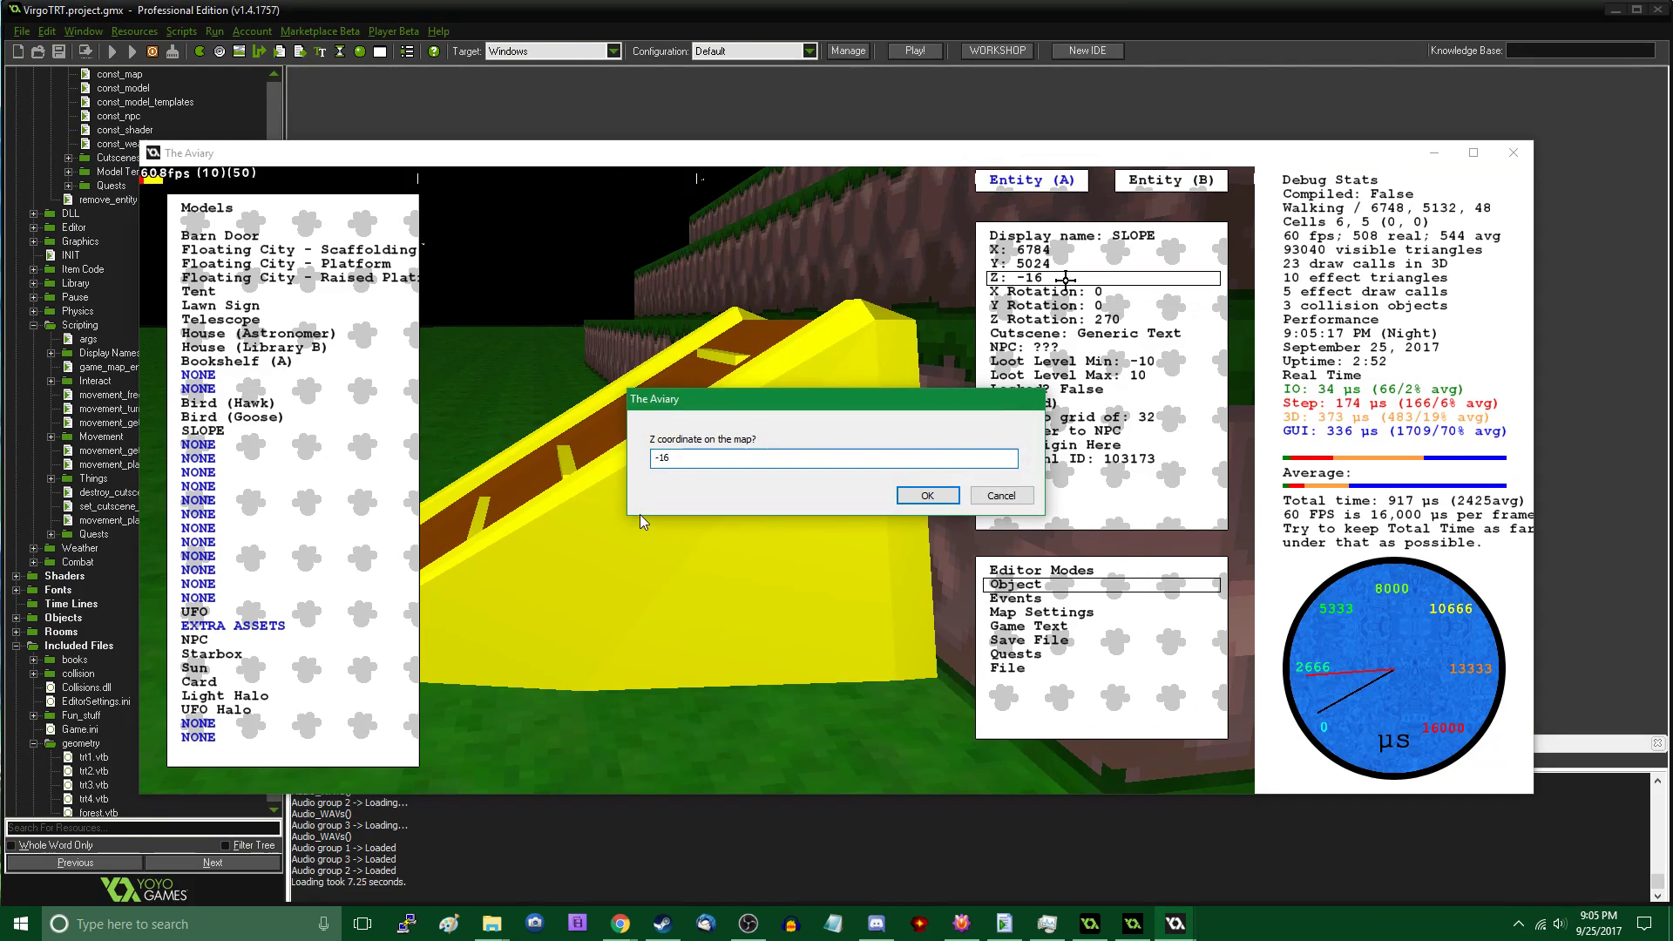
key("ctrl+a")
type("16")
key("Return")
key("Tab")
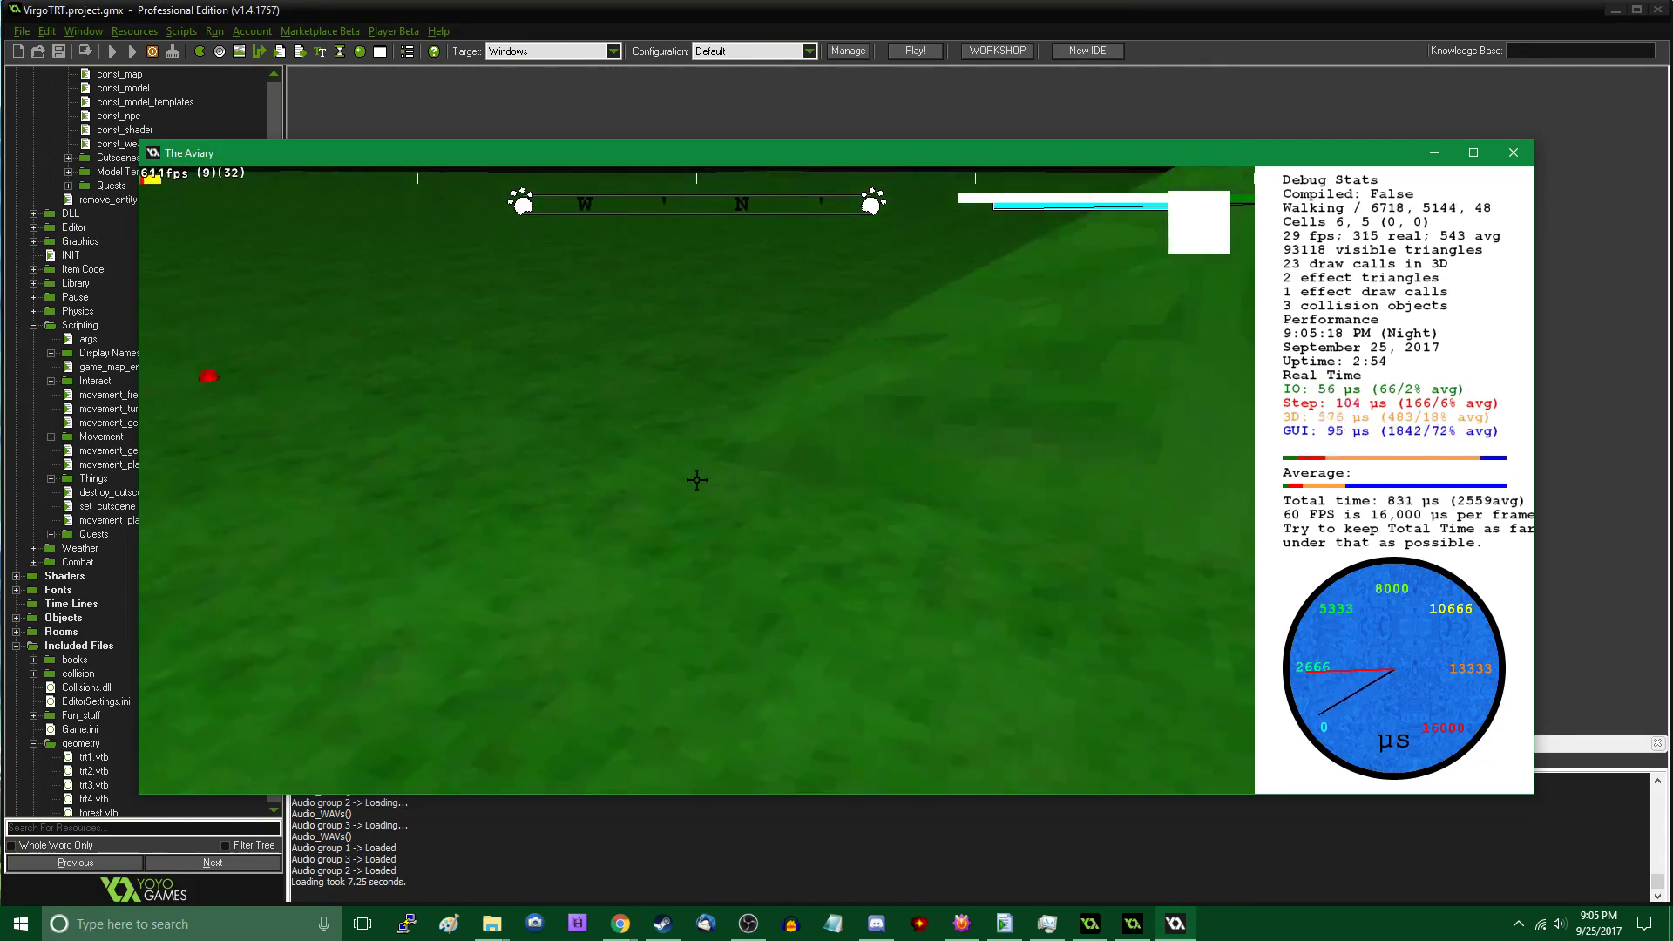
Walk up the raised slope onto the grass ledge and continue along it to the next rock wall
key("w")
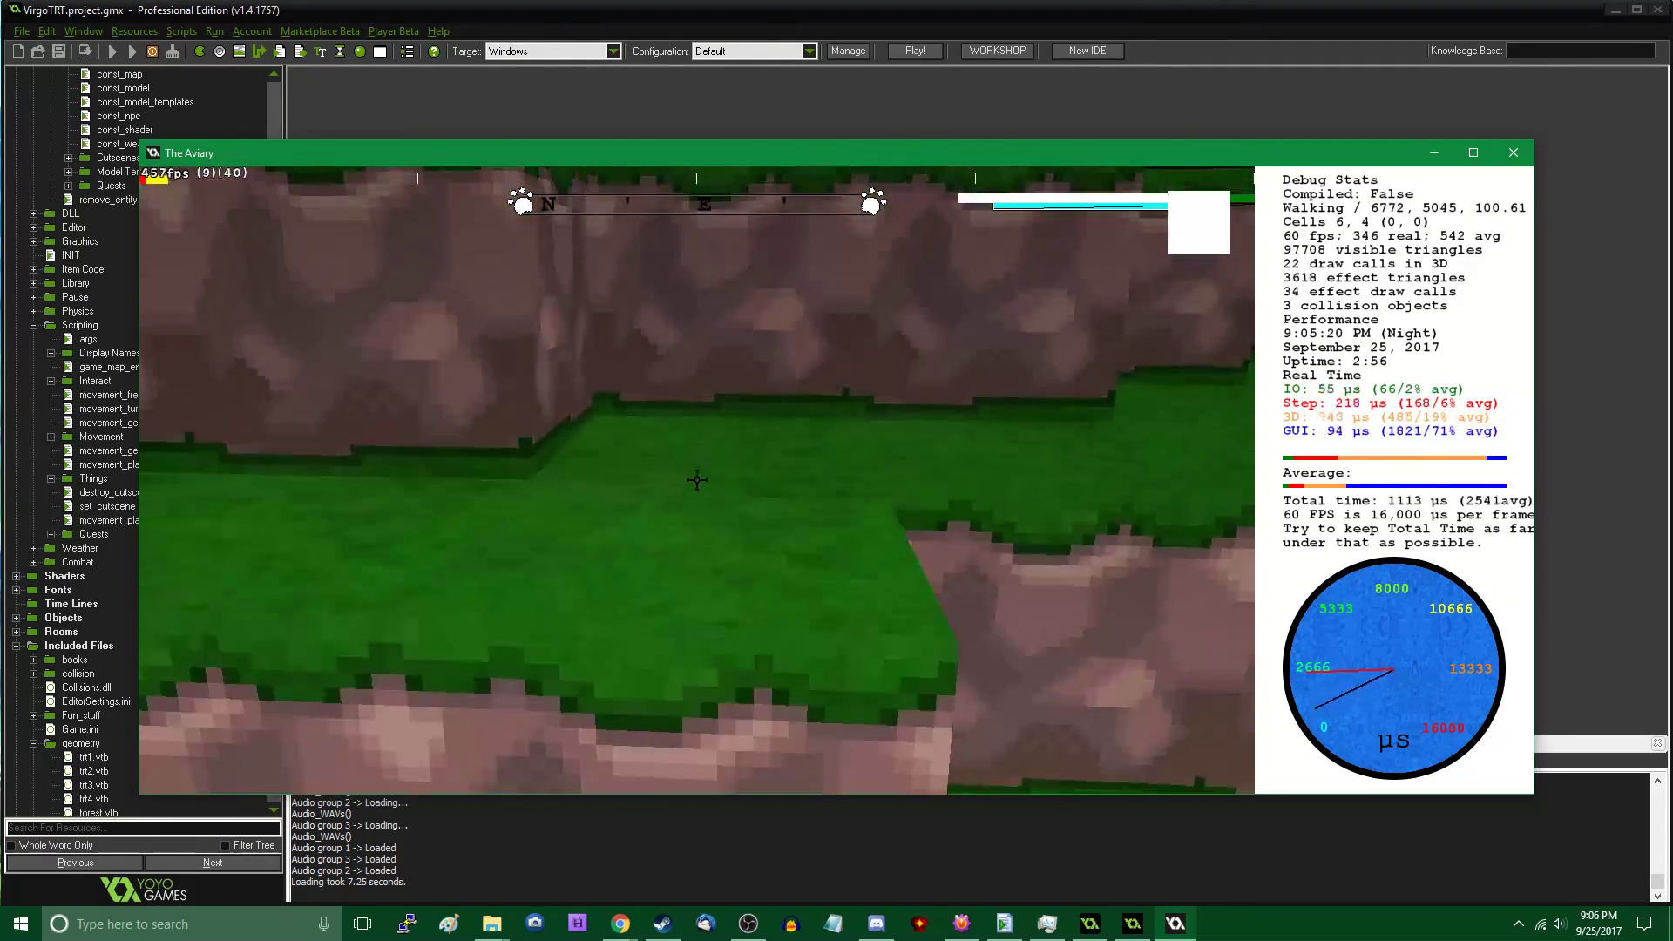
key("Tab")
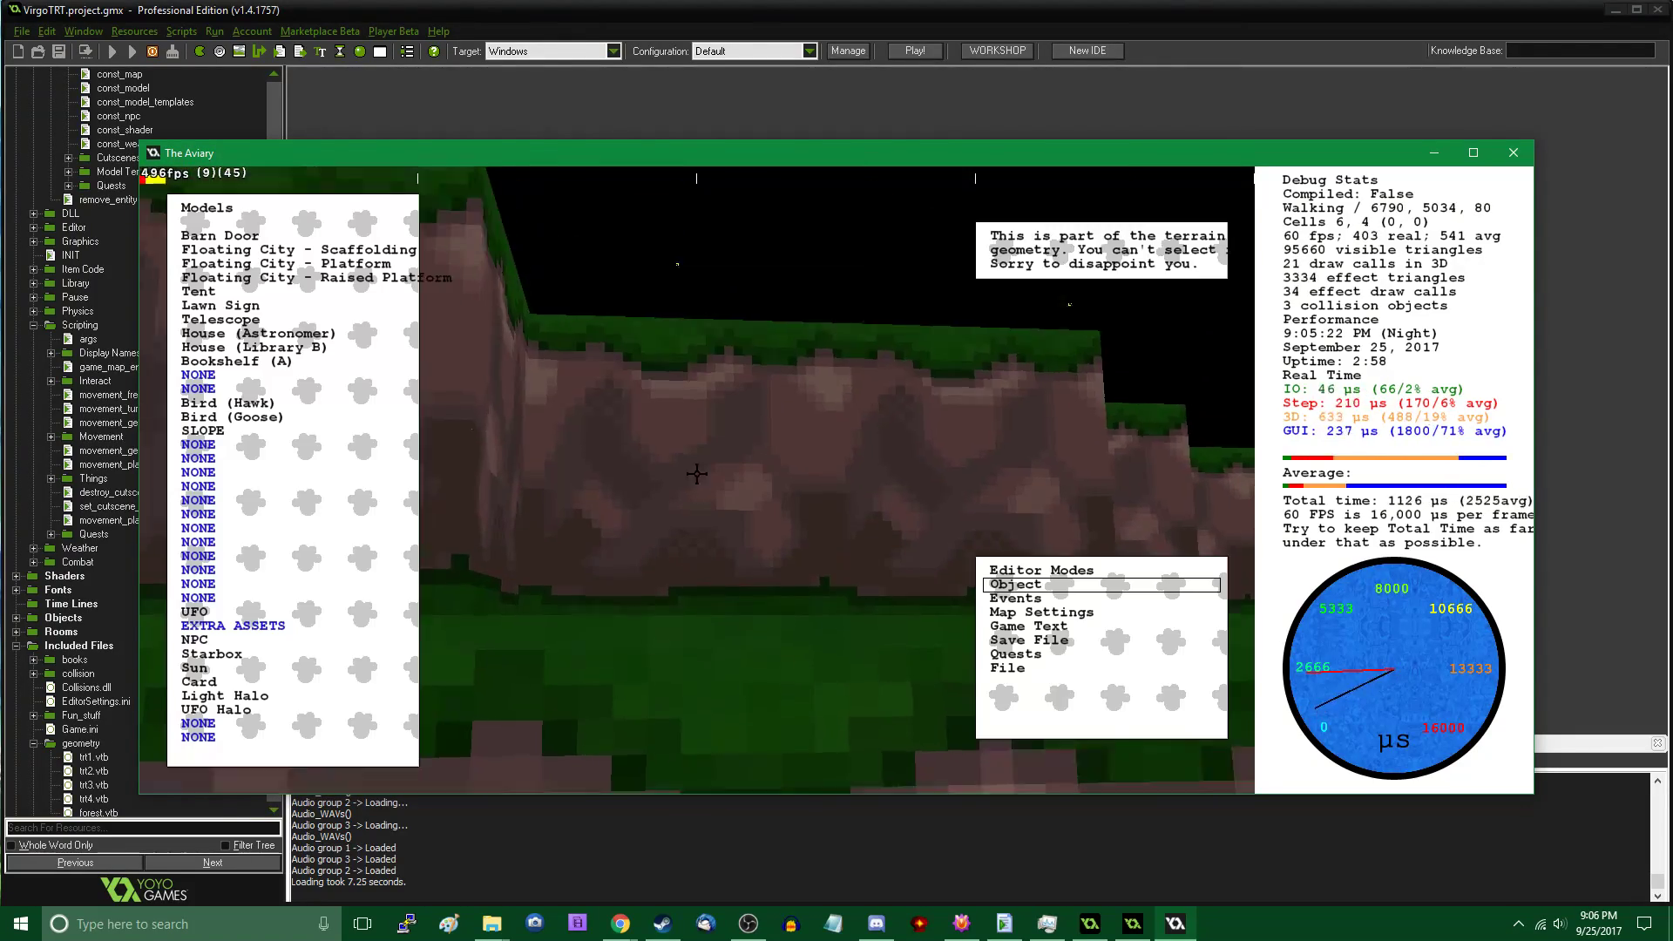
key("Tab")
key("w")
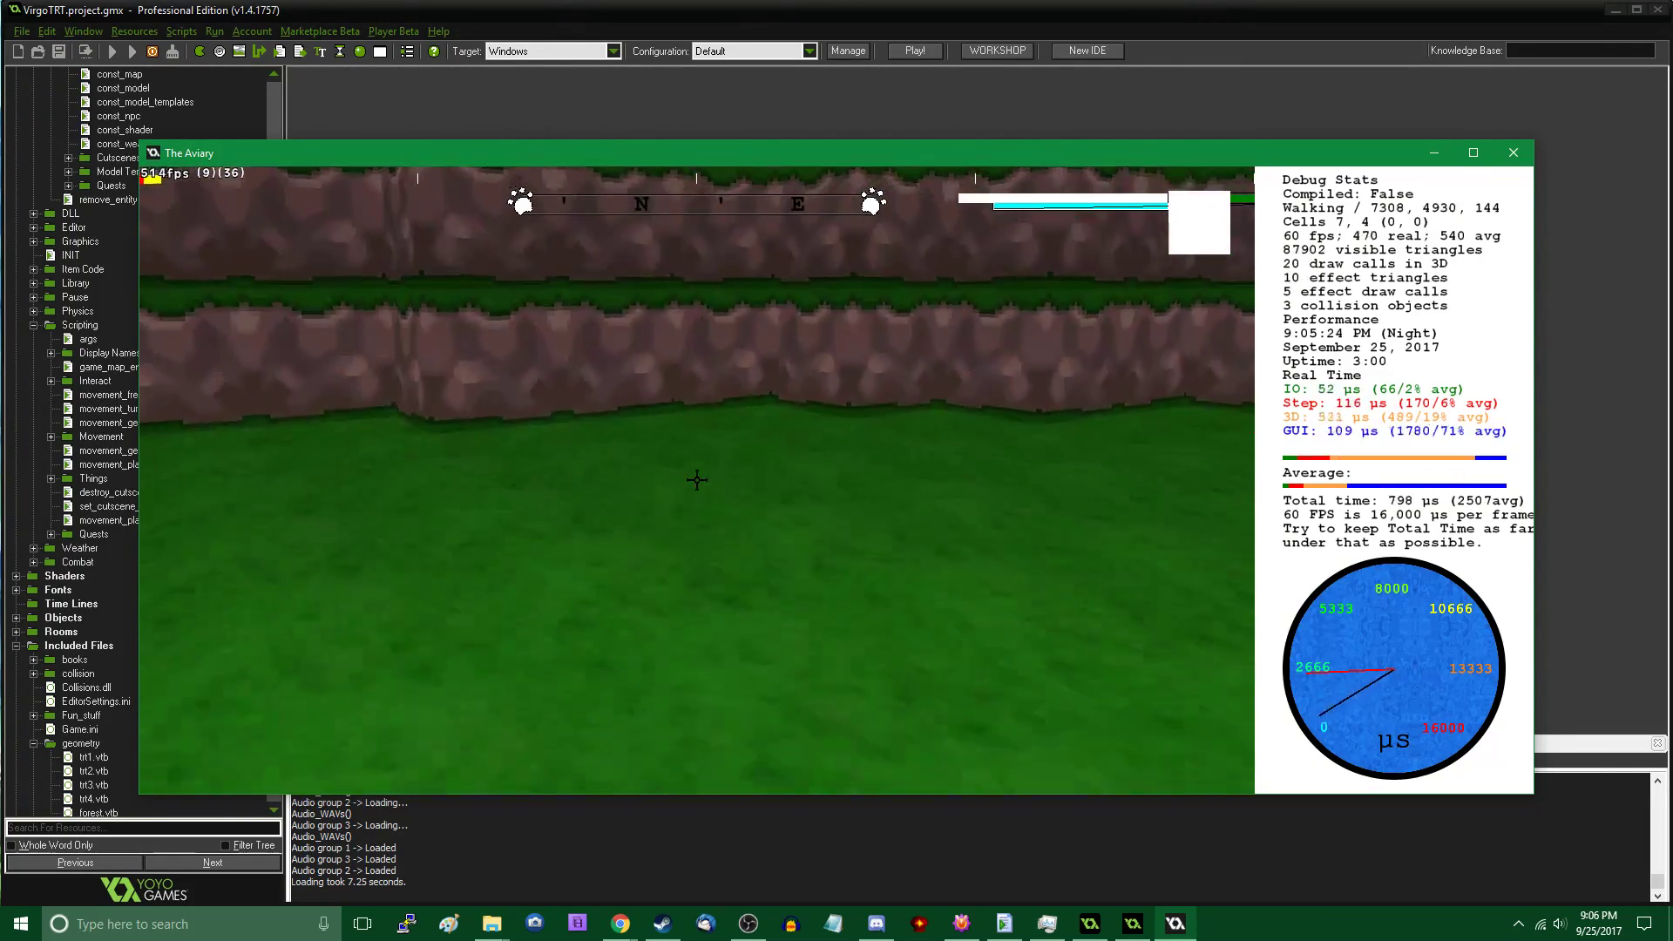
key("d")
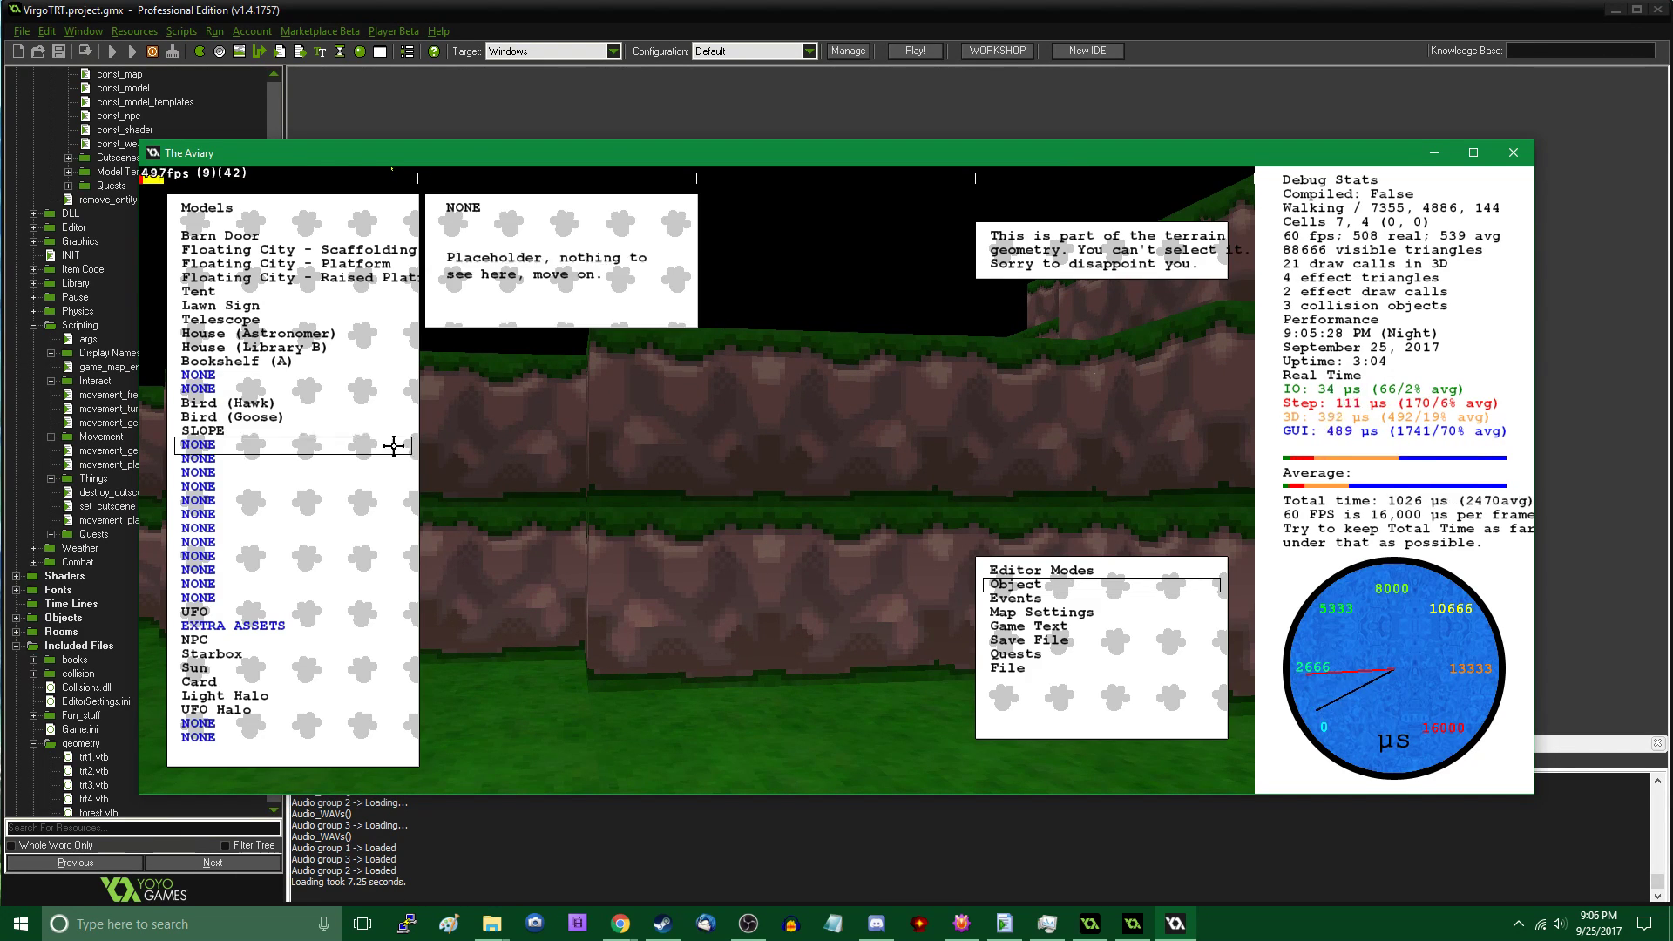
Add a second SLOPE model on the upper ledge and move it to X 7424, Y 4736 near the next rock wall
left_click(282, 429)
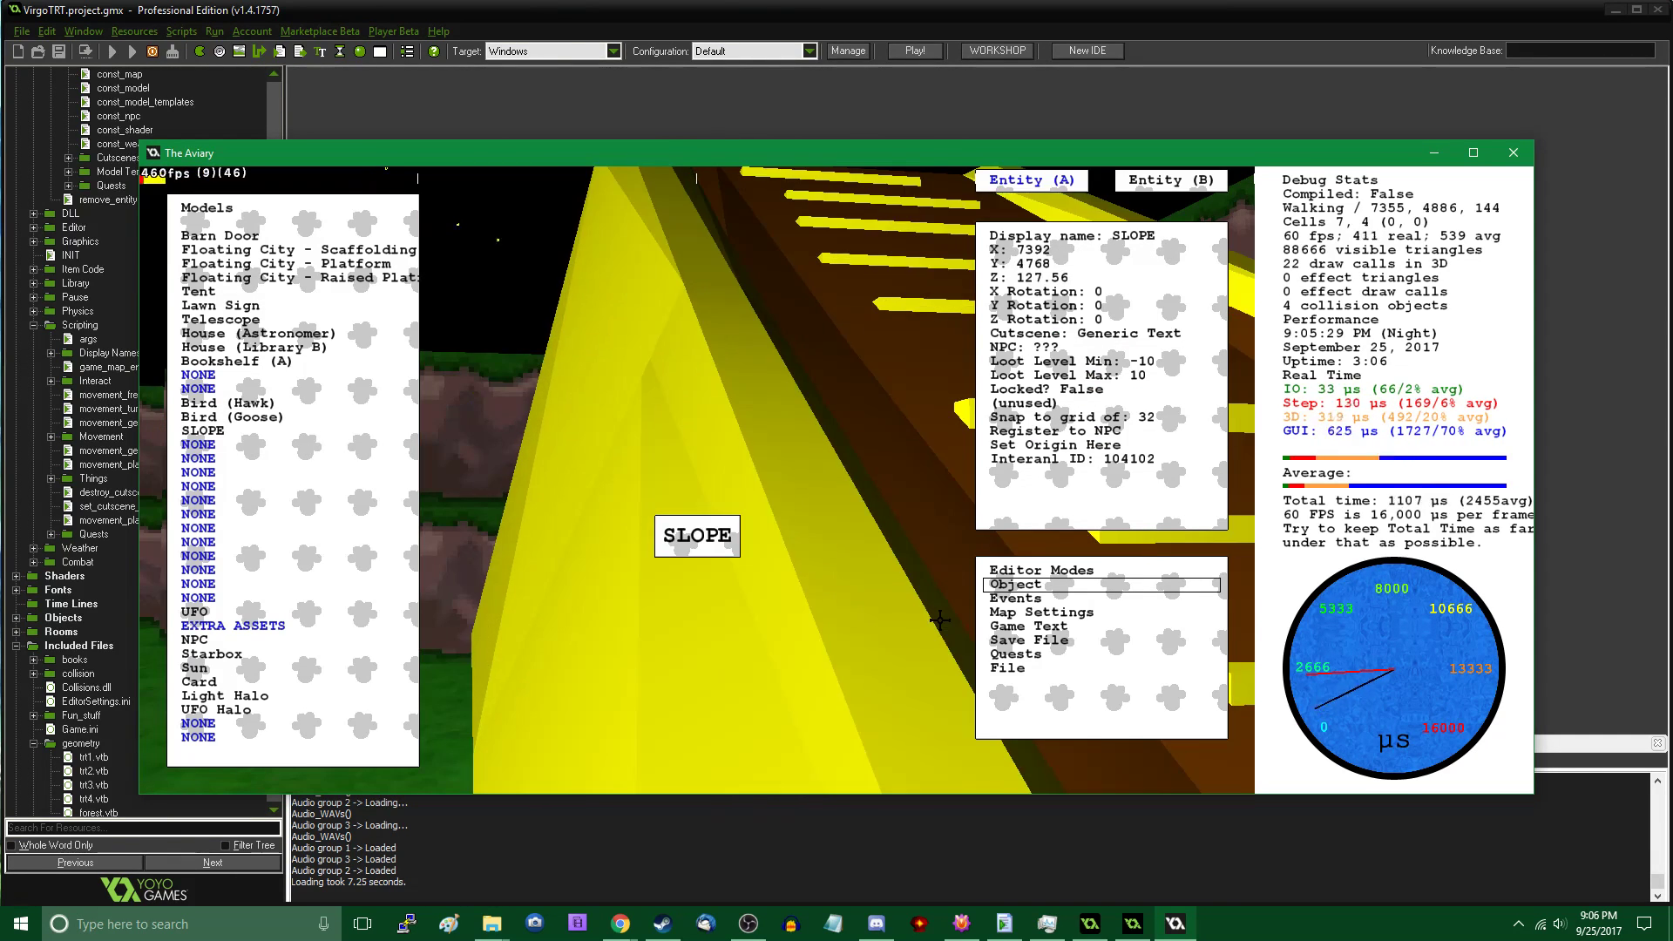
left_click_drag(931, 620, 930, 636)
key("s")
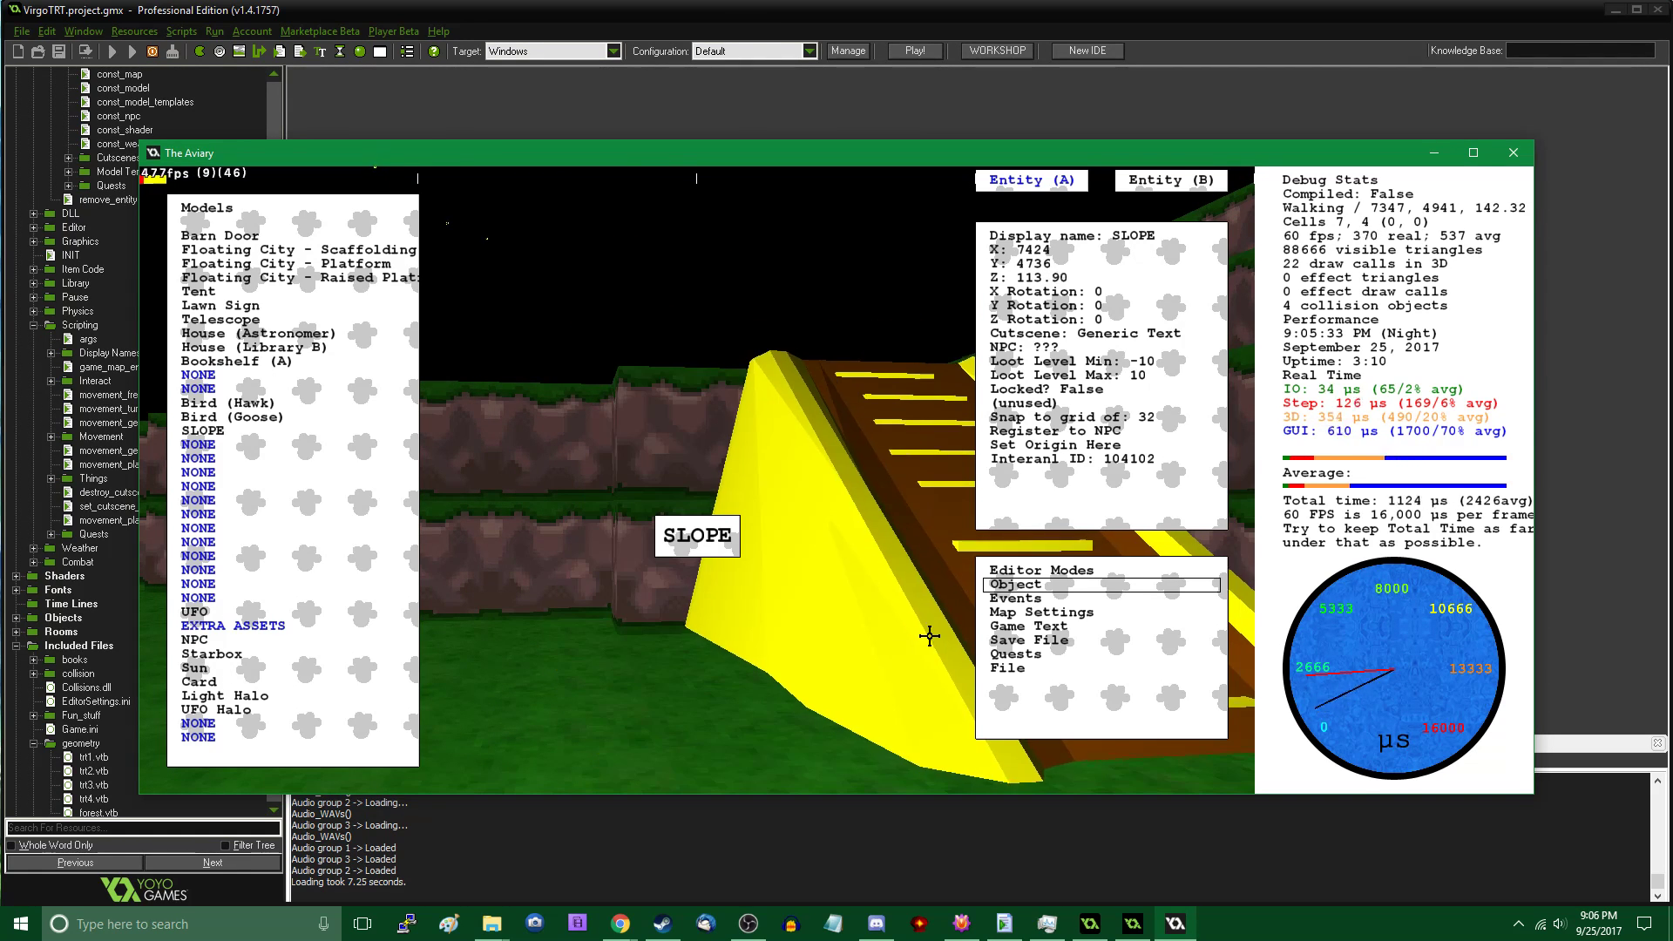
Walk up the second slope outside the editor and move around its top to test access to the next ledge
key("Tab")
key("w")
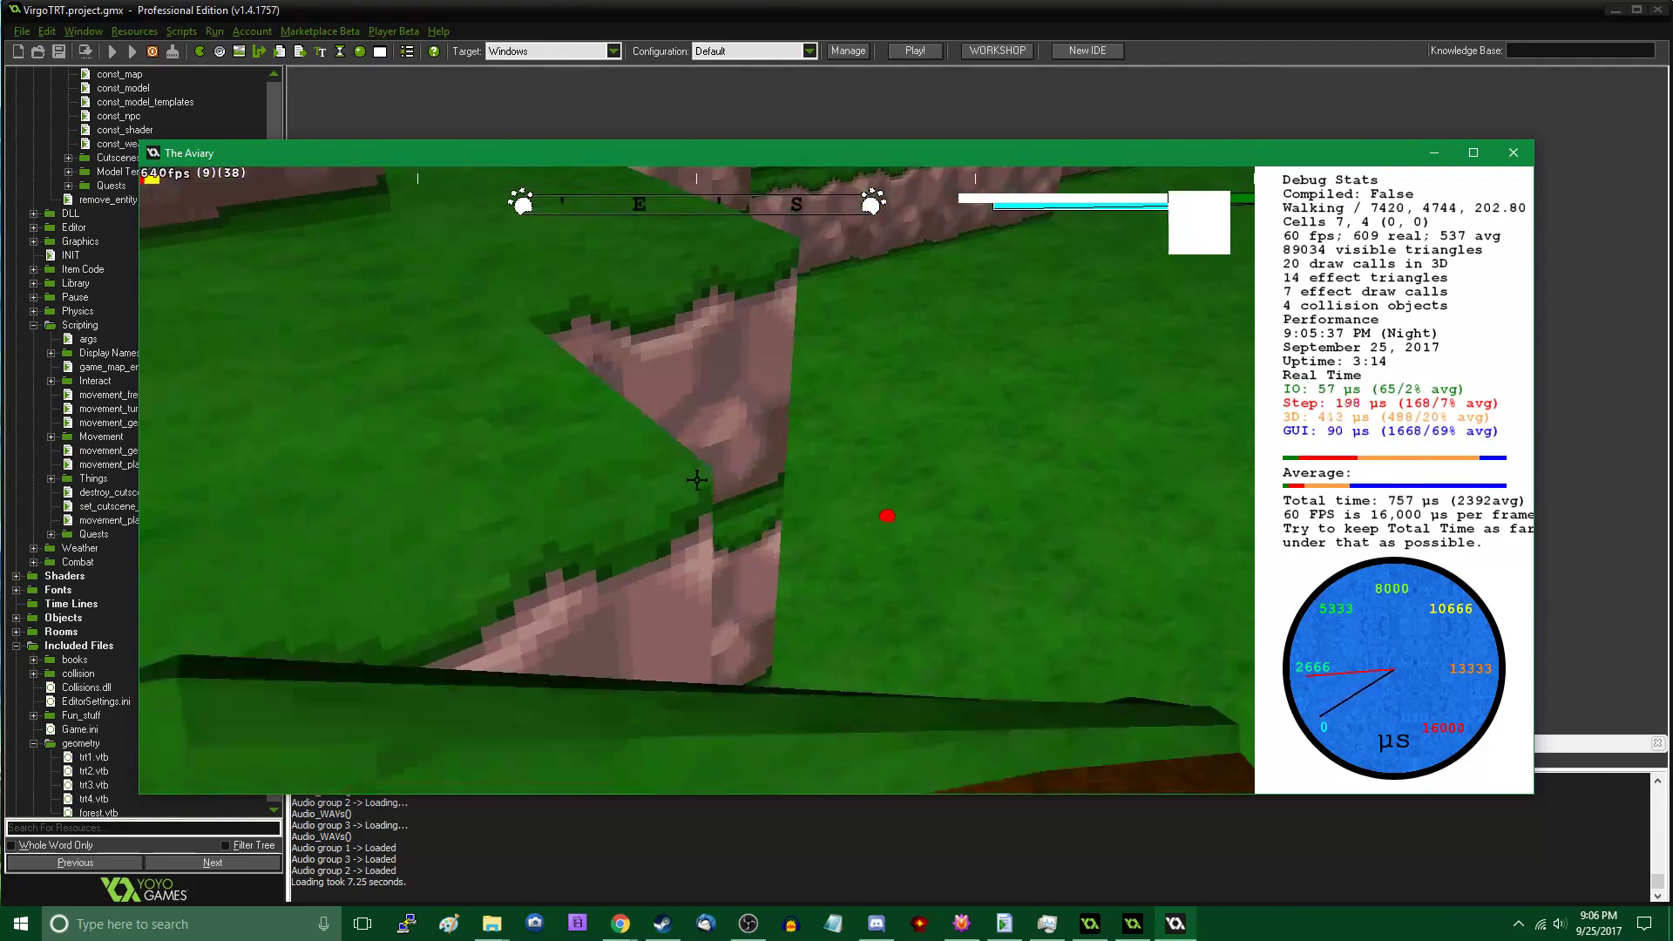
key("s")
key("a")
key("d")
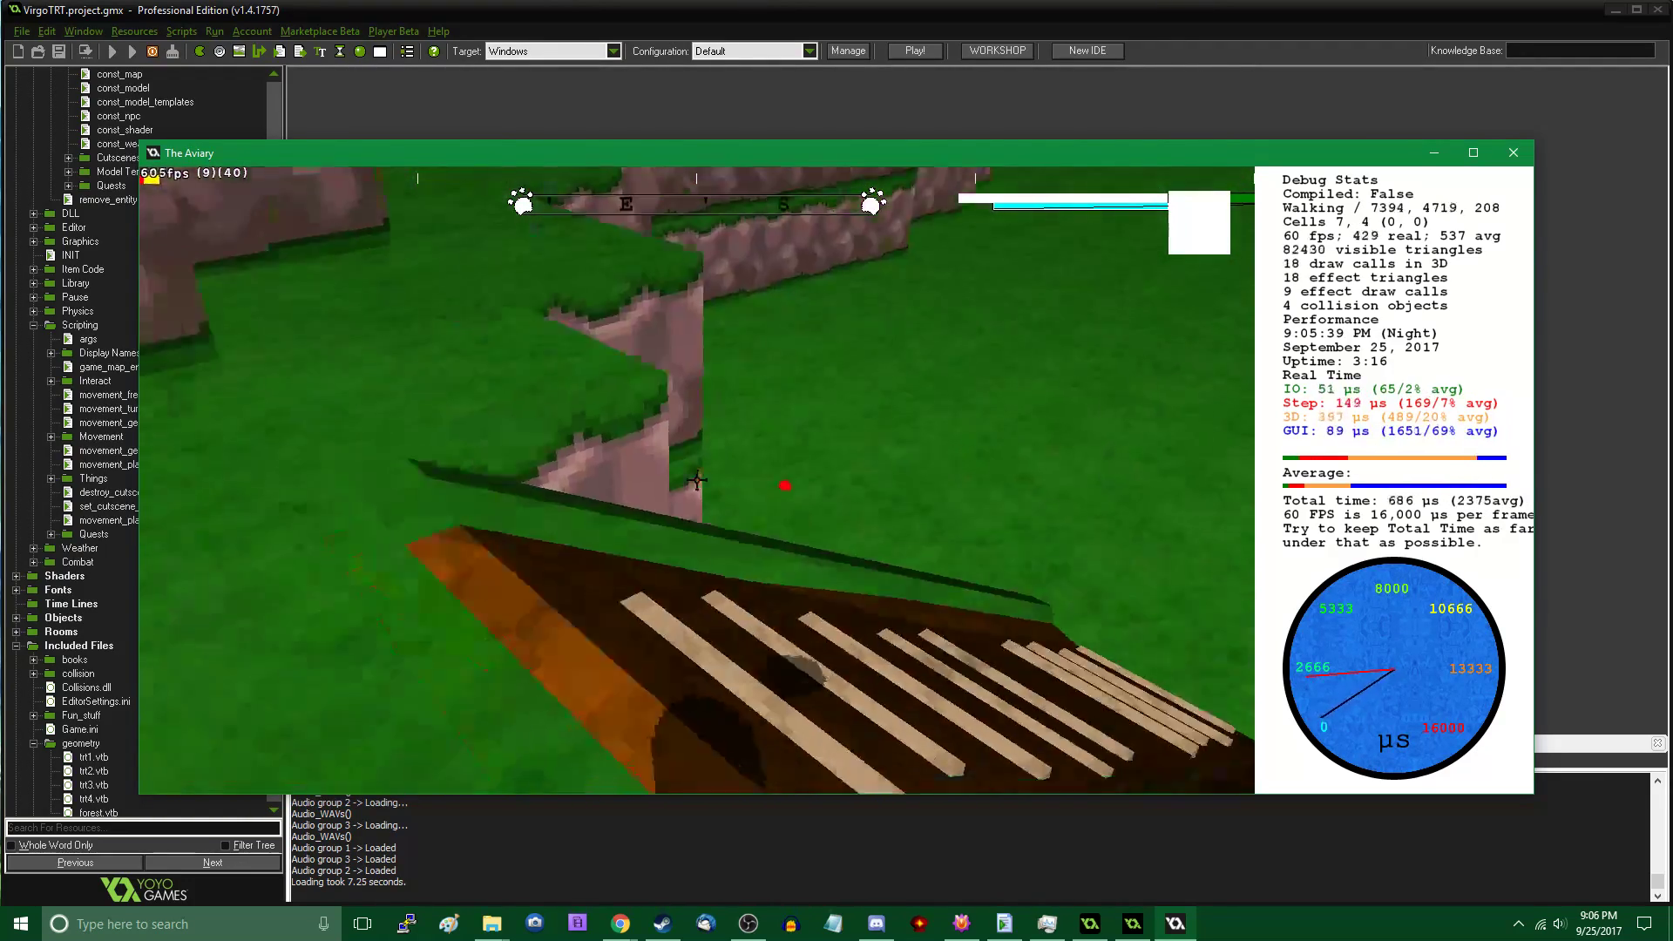
Walk along the terrace to the cliff wall and add a SLOPE model there, at about X 7520, Y 4352
key("s")
key("d")
key("w")
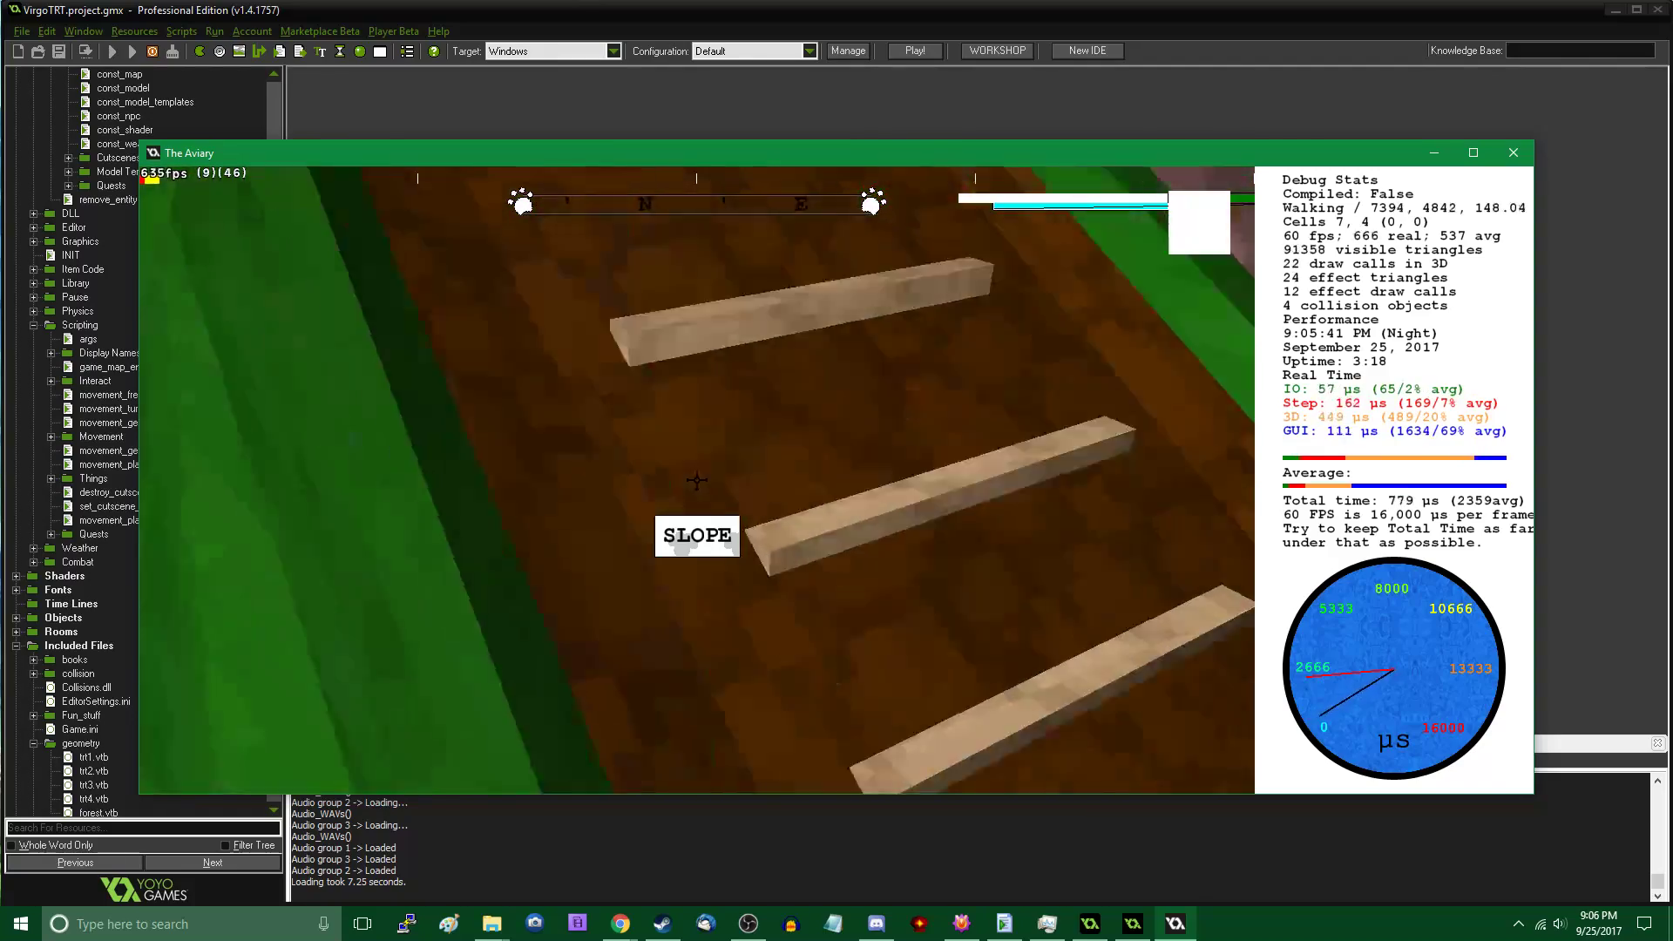
key("w")
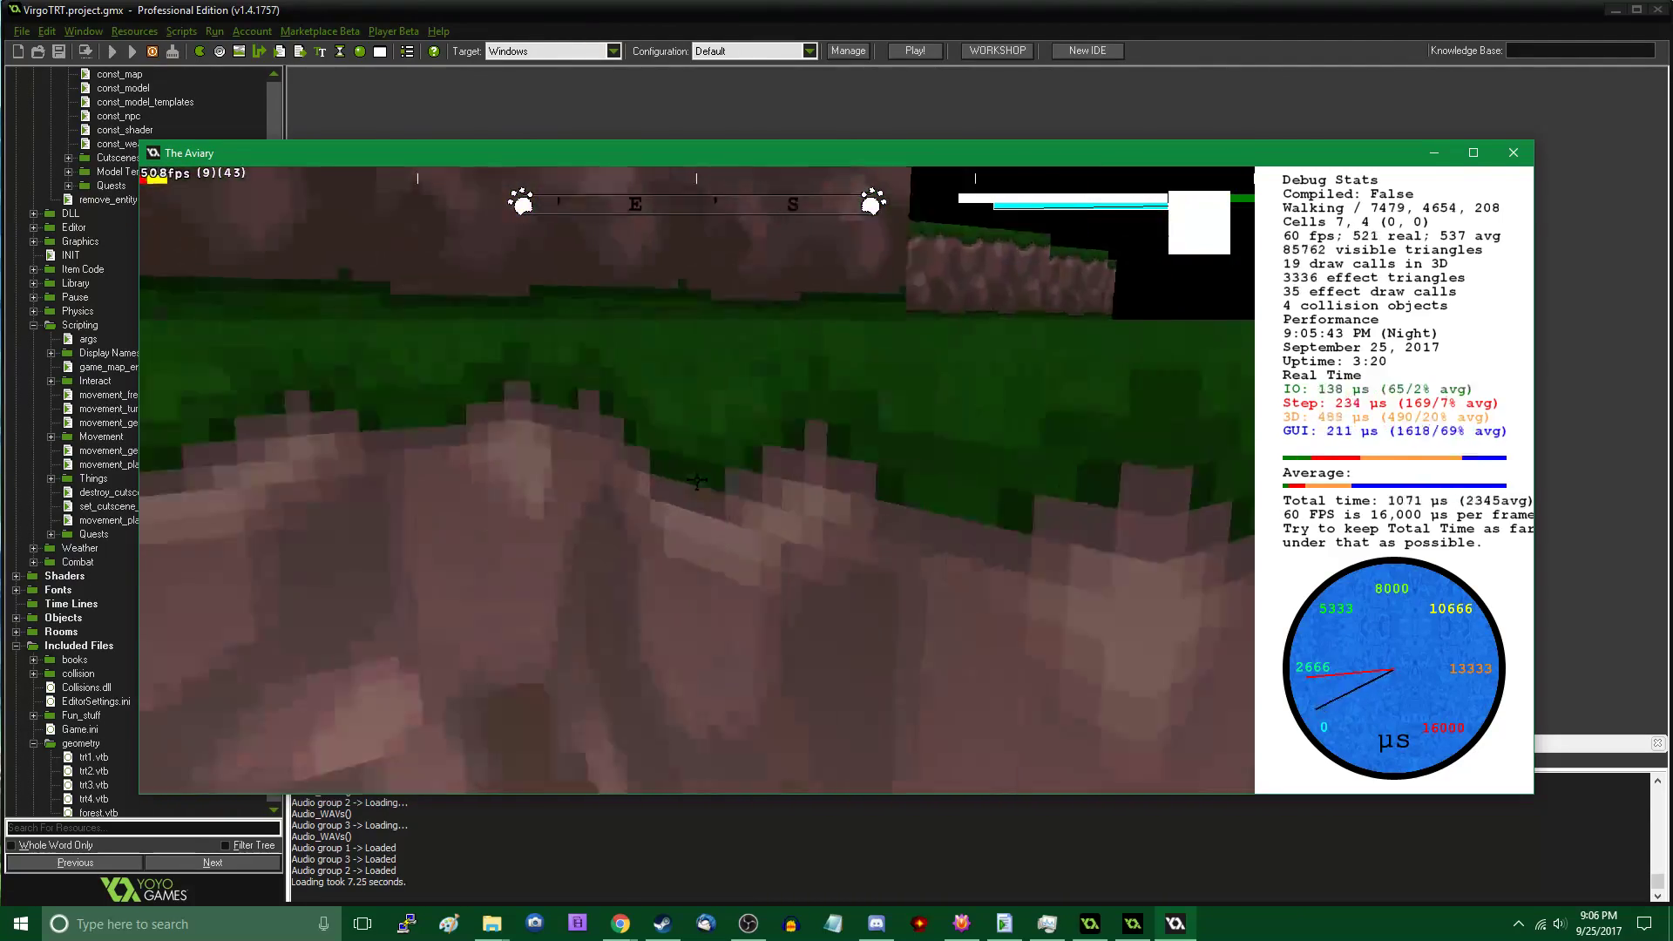
key("a")
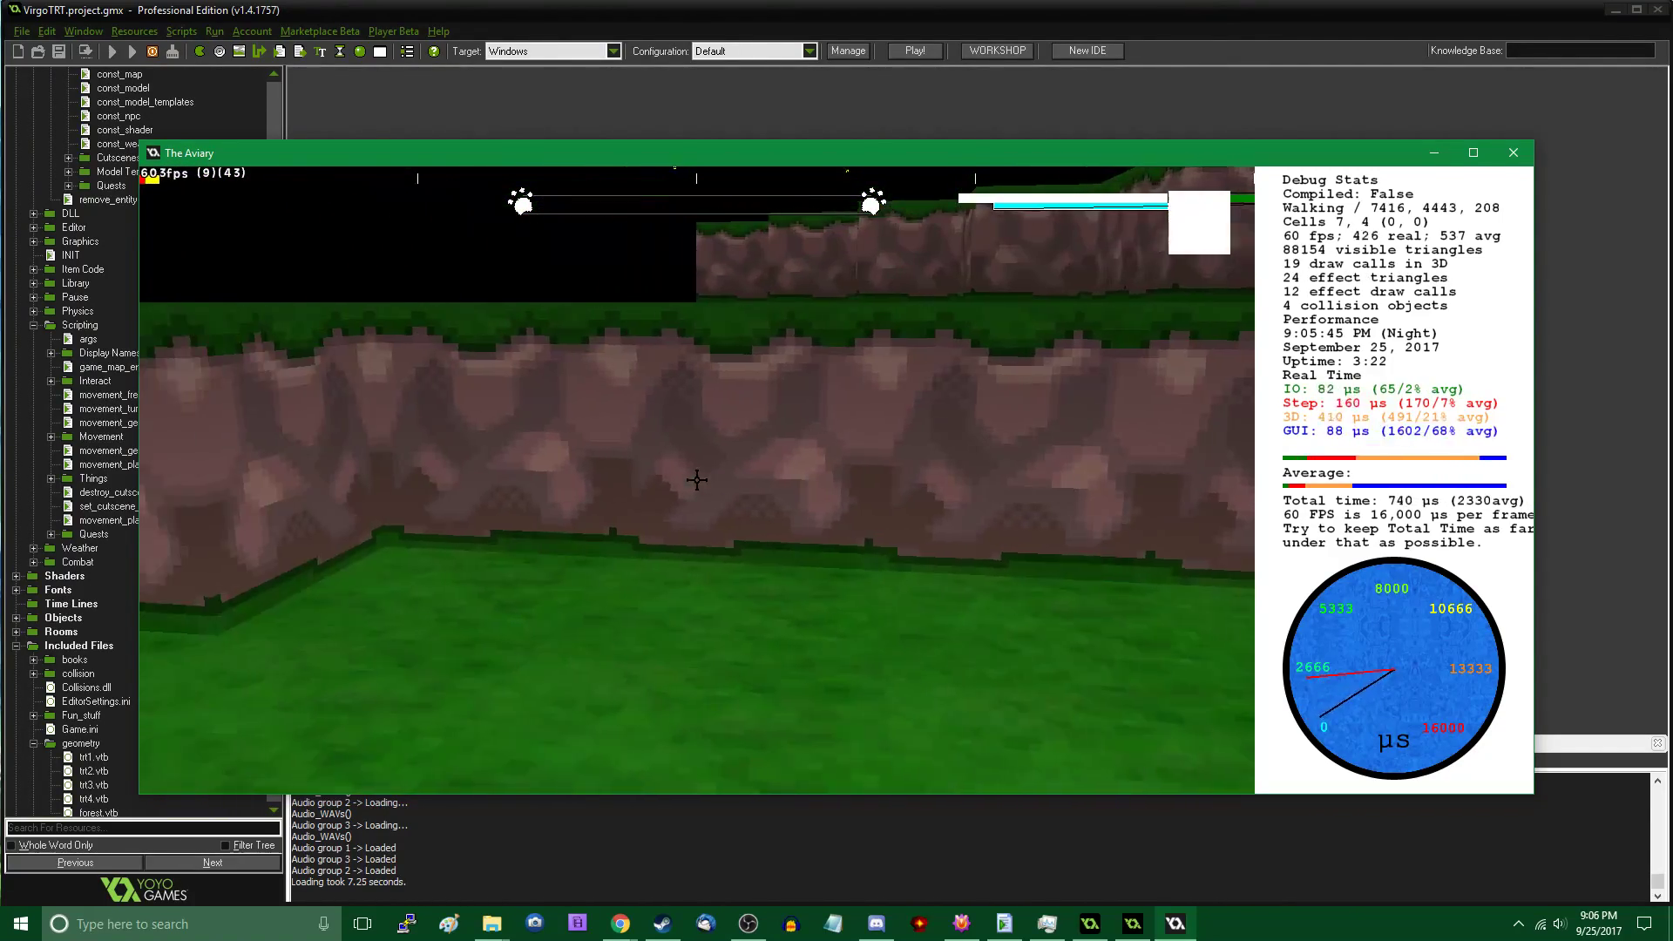
key("s")
key("Tab")
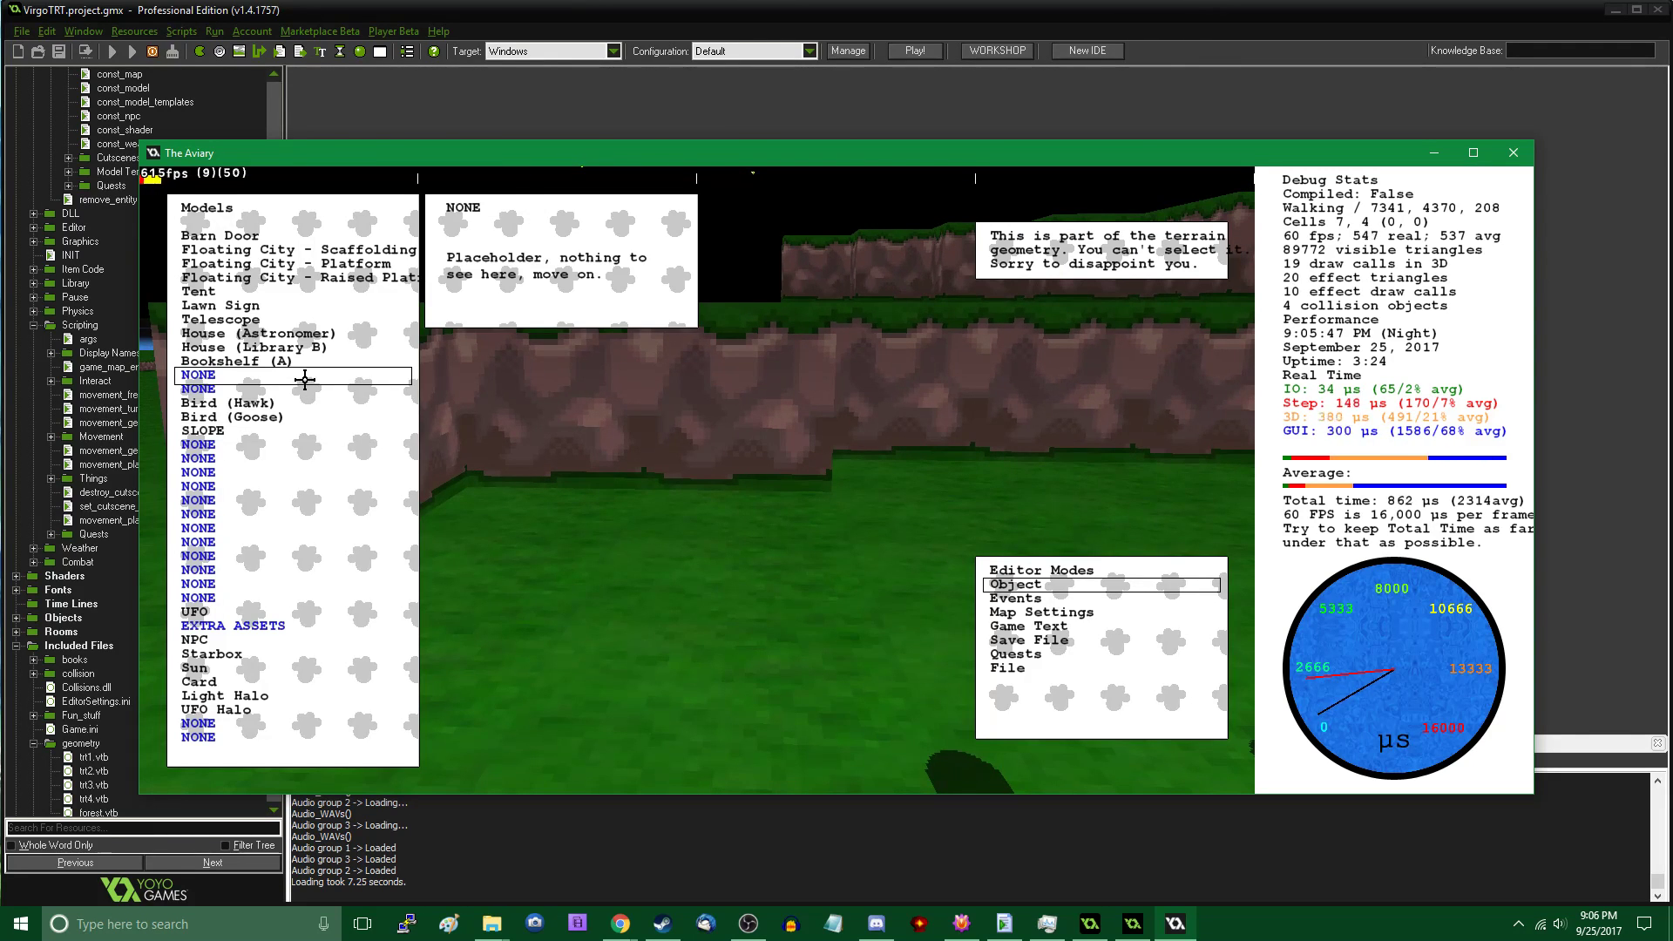
left_click(261, 431)
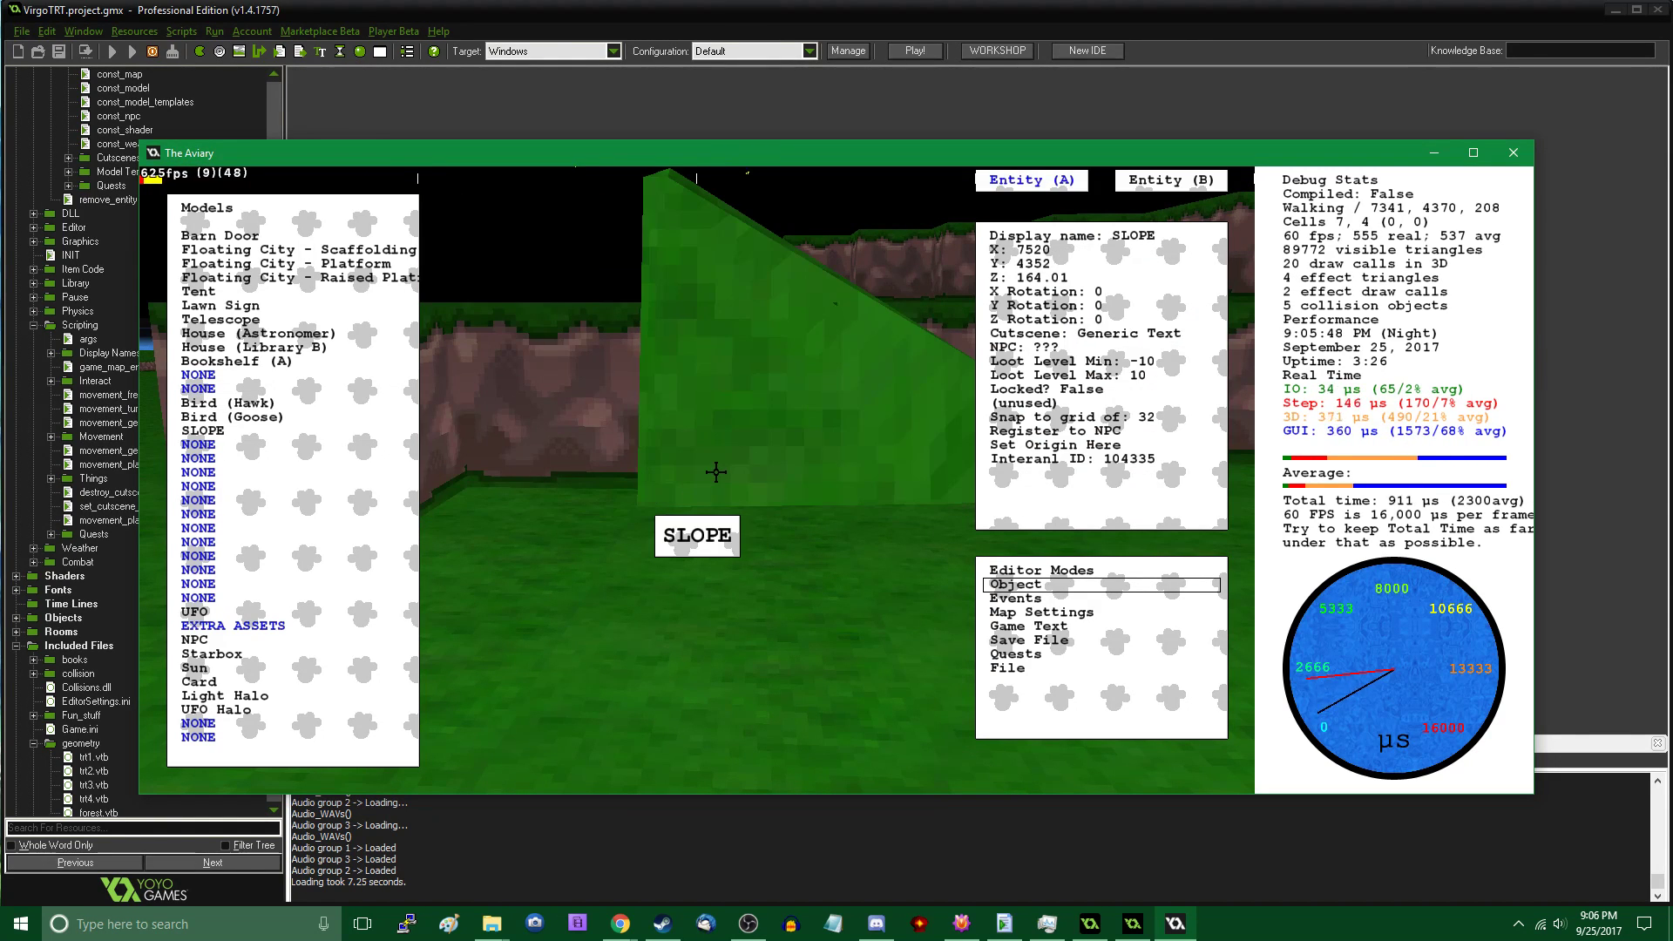
Set the new slope's Z rotation to 270, adjust its placement against the cliff and return to walking mode
left_click(1079, 320)
type("270")
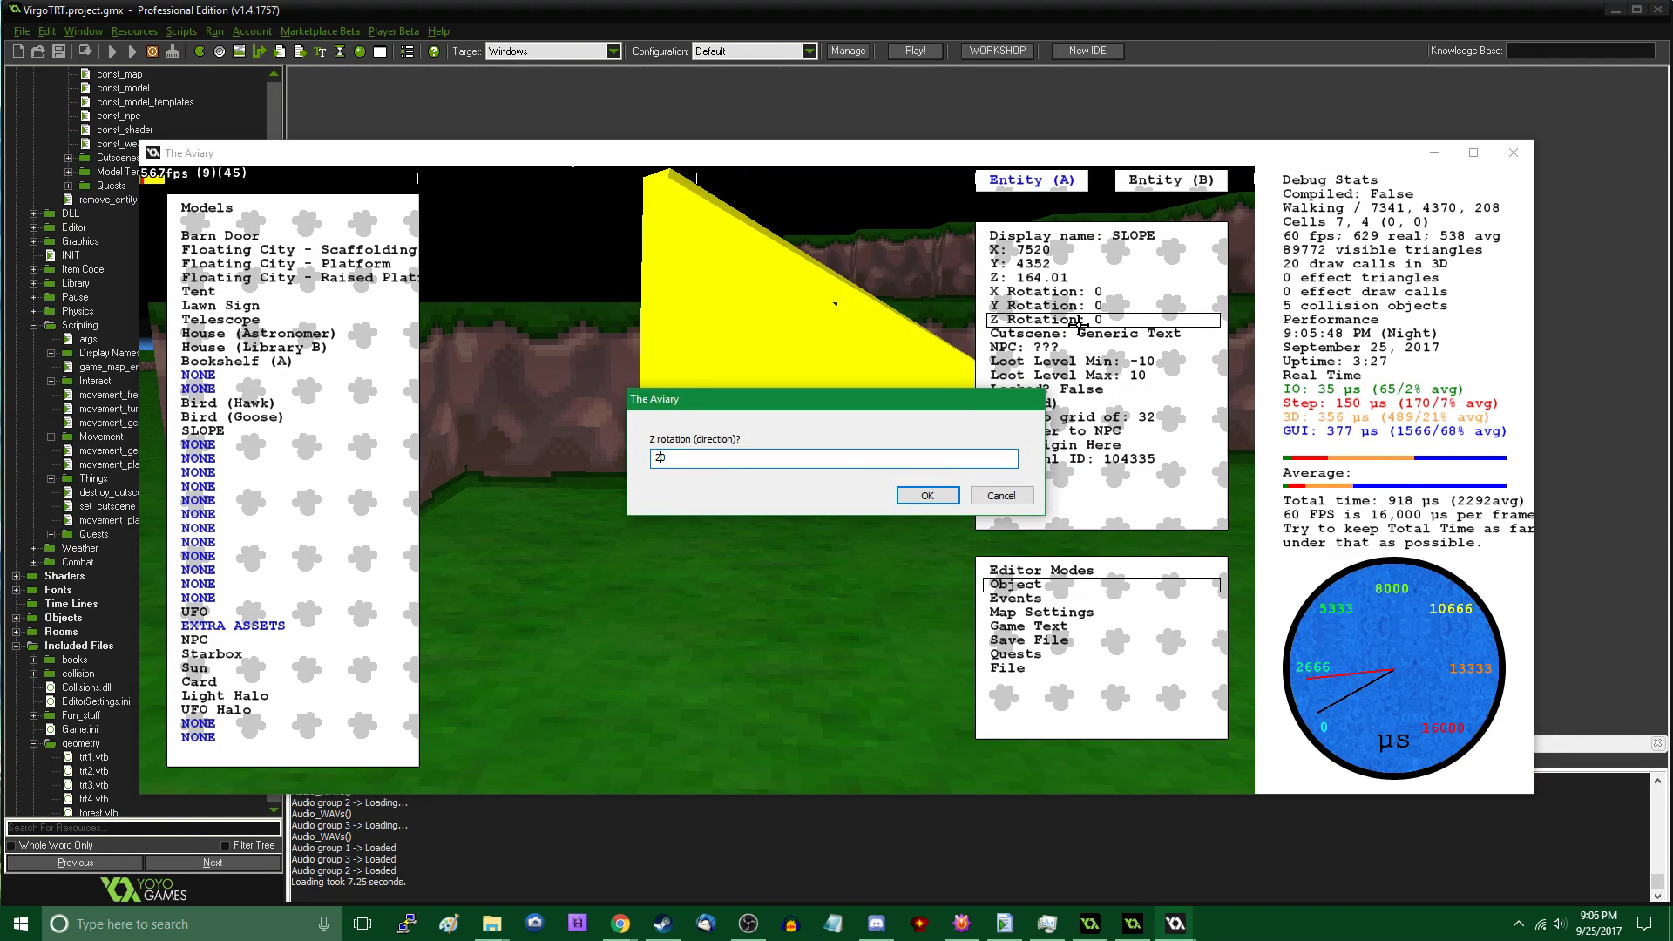
key("Return")
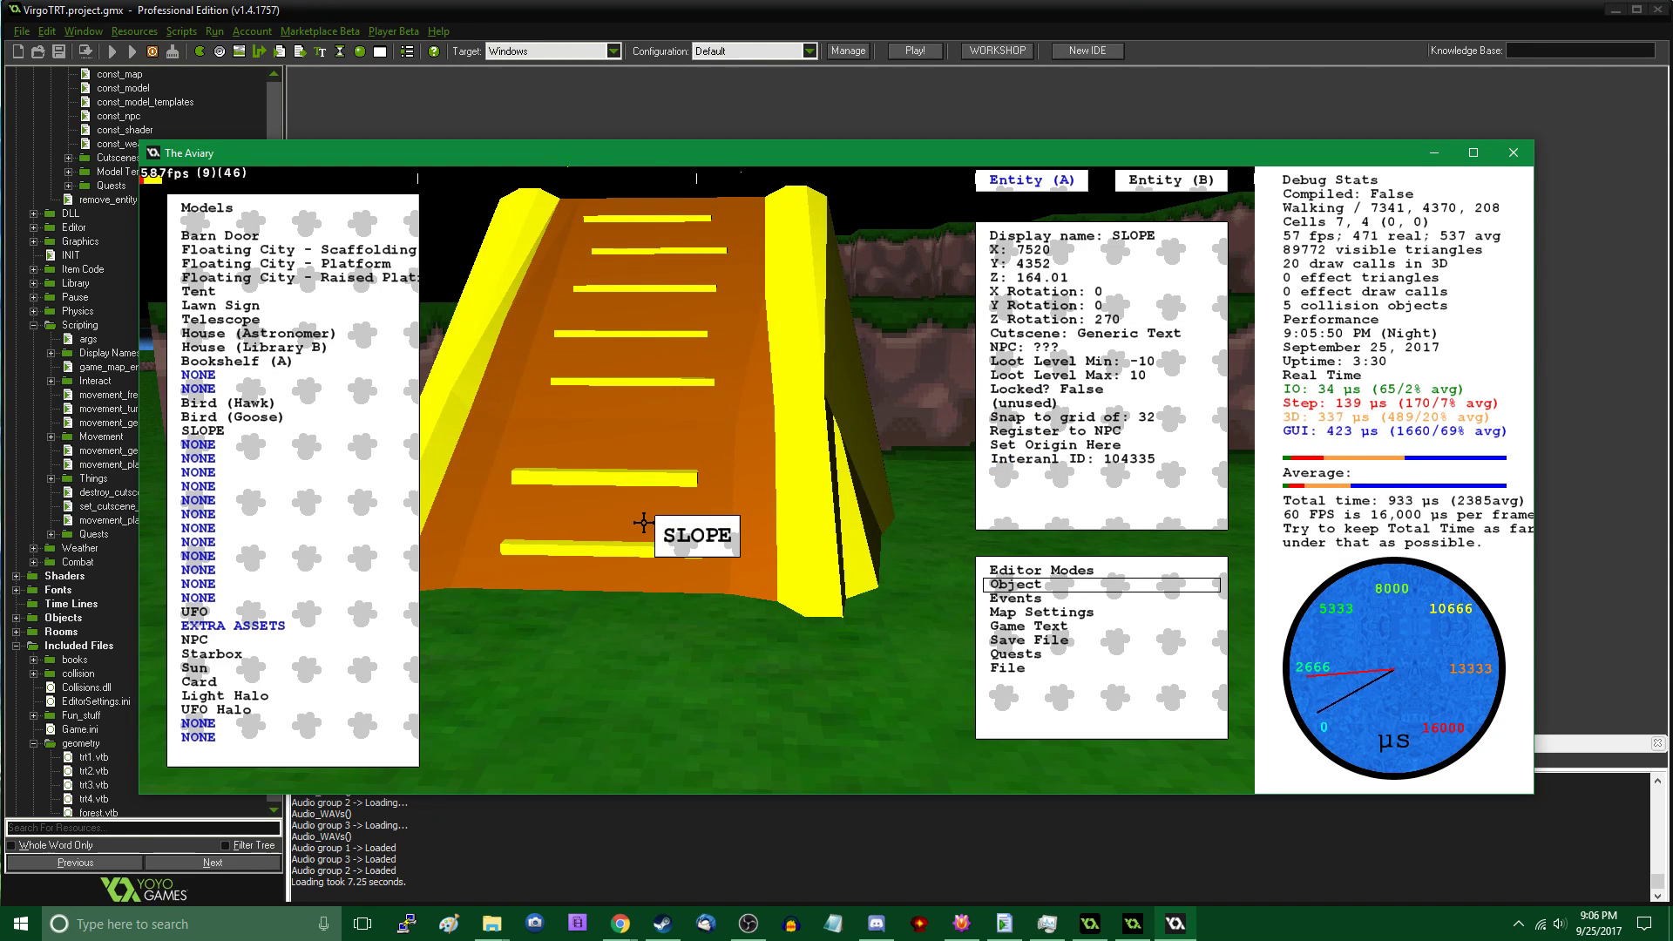
left_click_drag(644, 523, 674, 600)
key("Tab")
Climb the slope to the upper terrace and add another SLOPE model by the next cliff, at about X 7648, Y 4512
key("w")
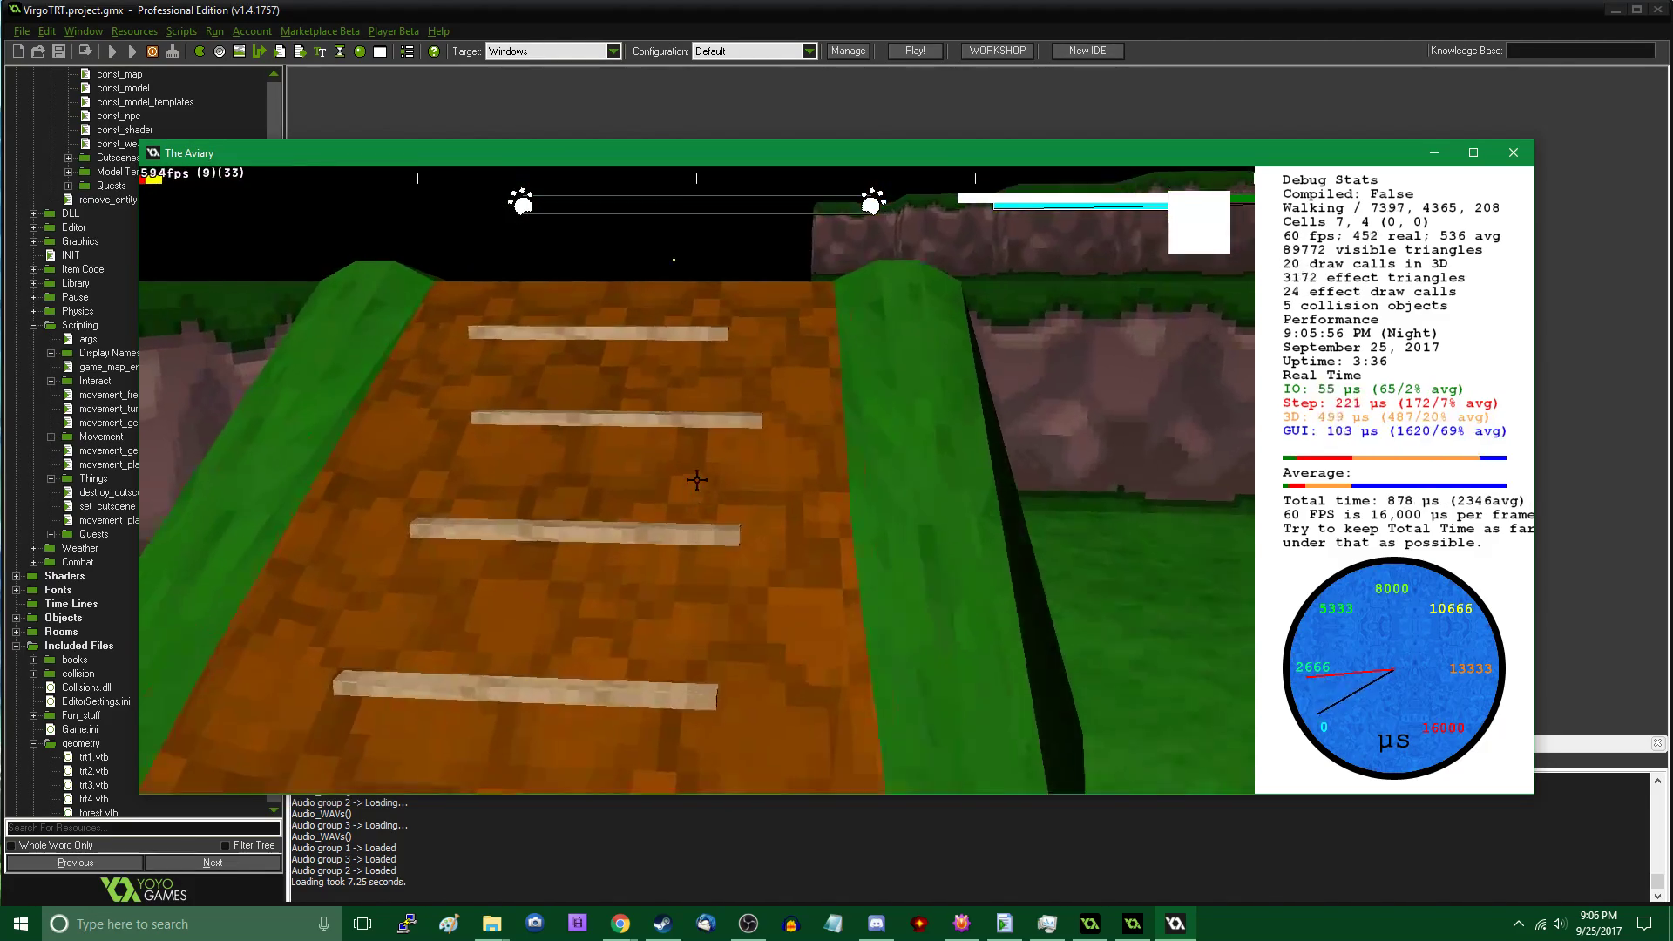
key("w")
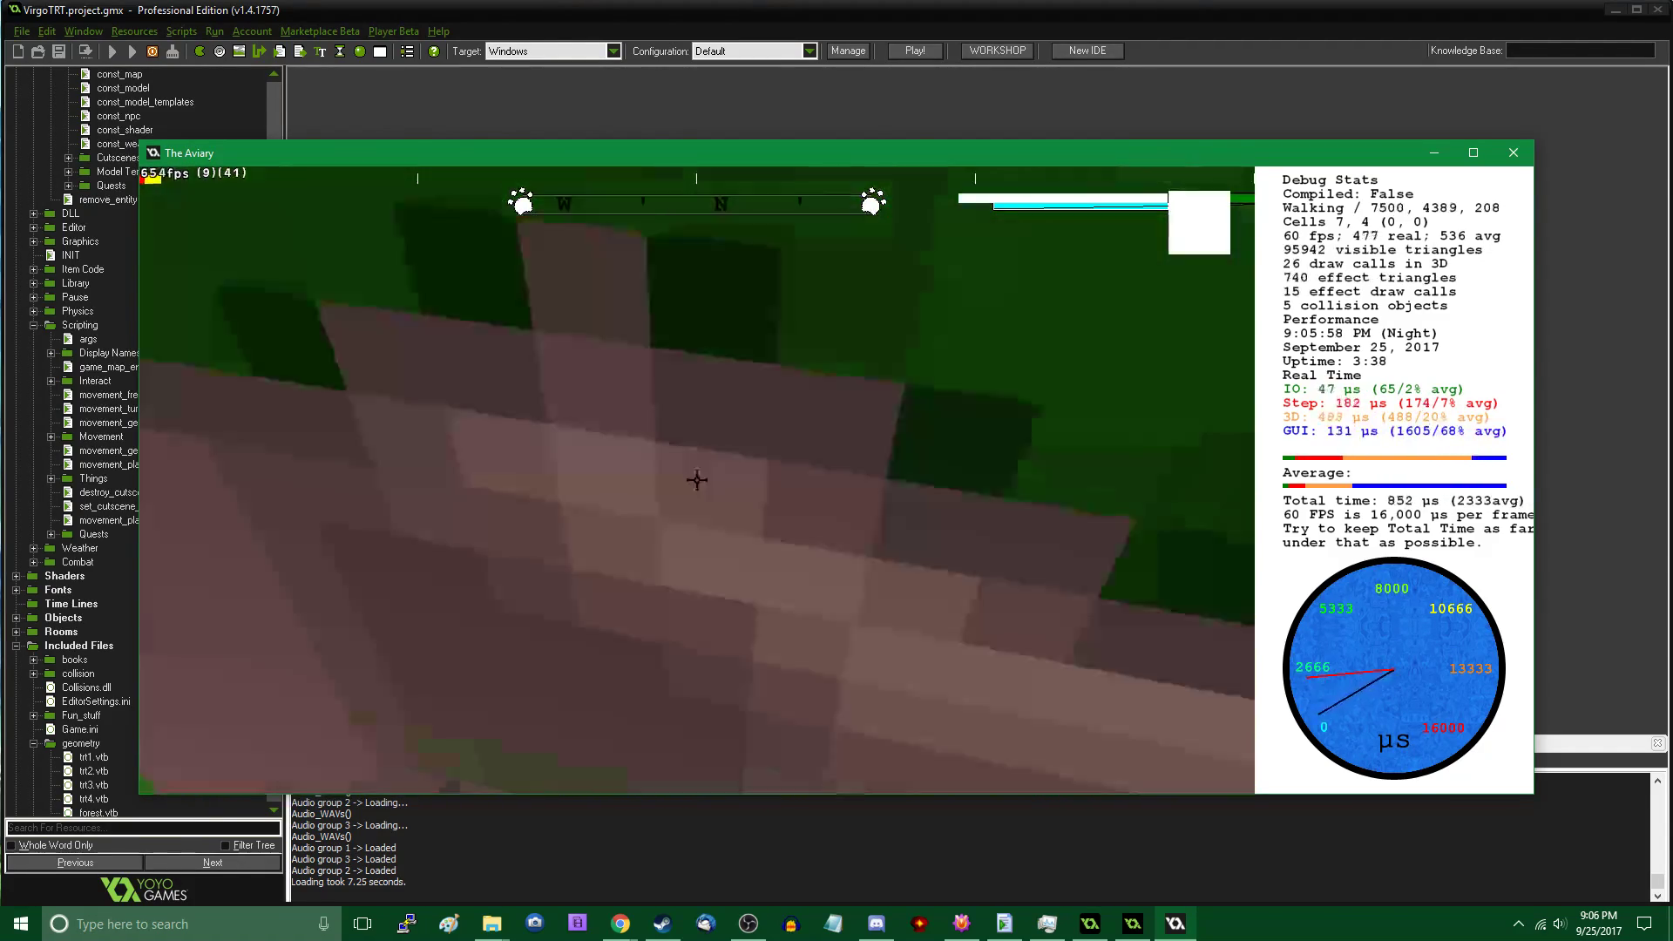
key("w")
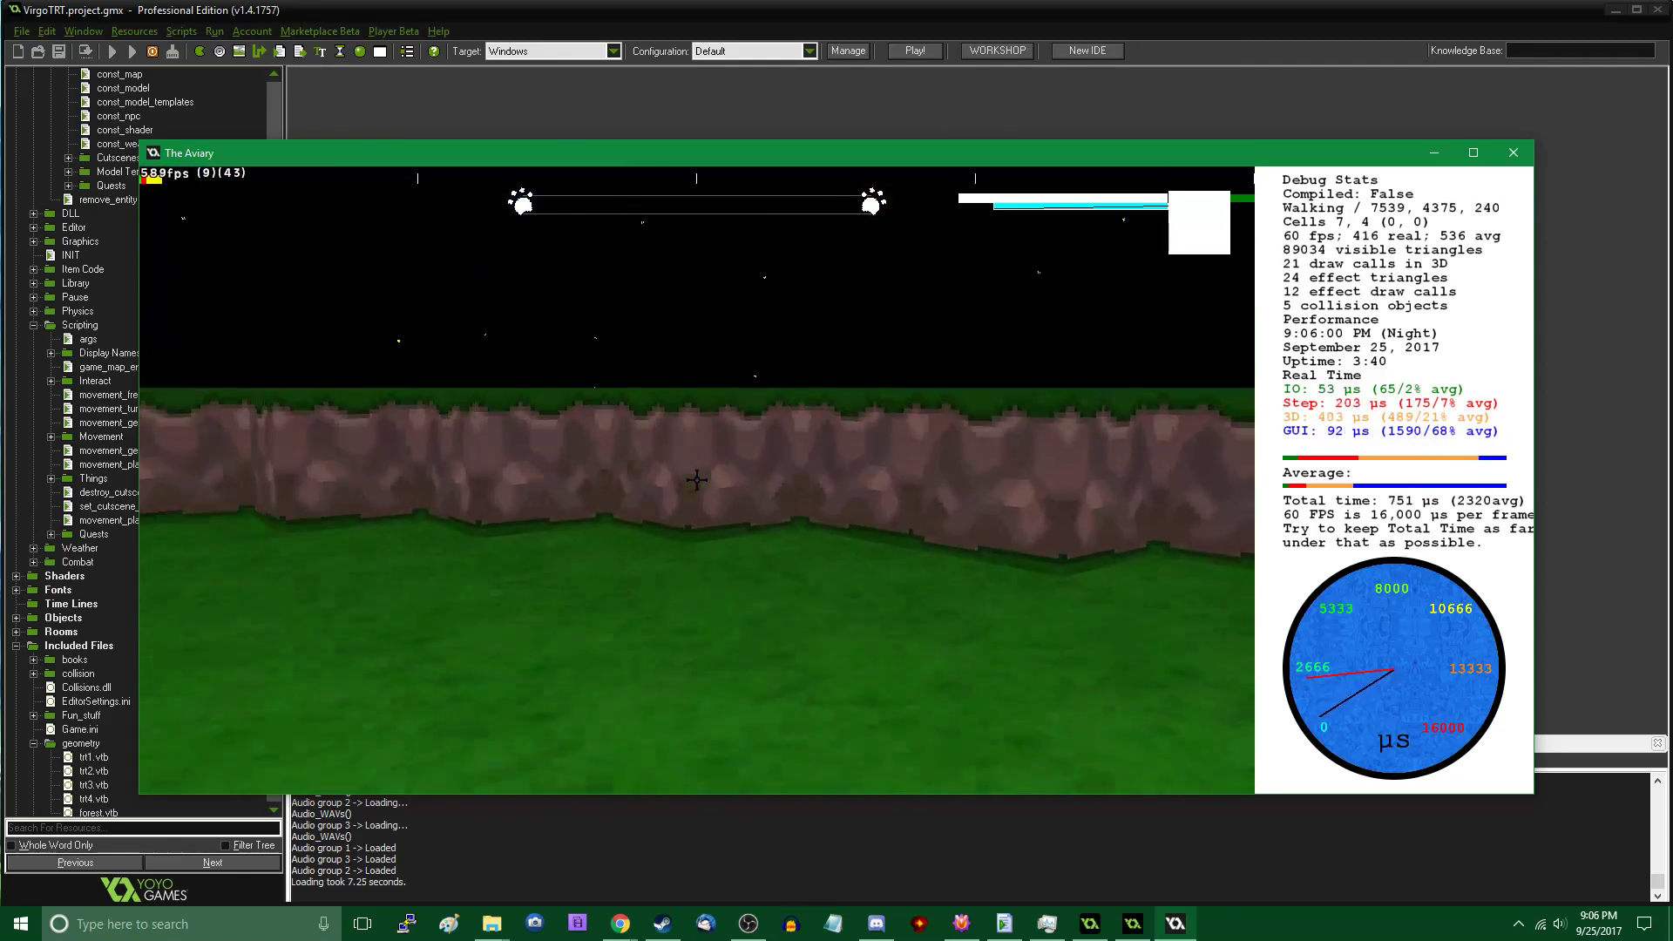
key("w")
key("Tab")
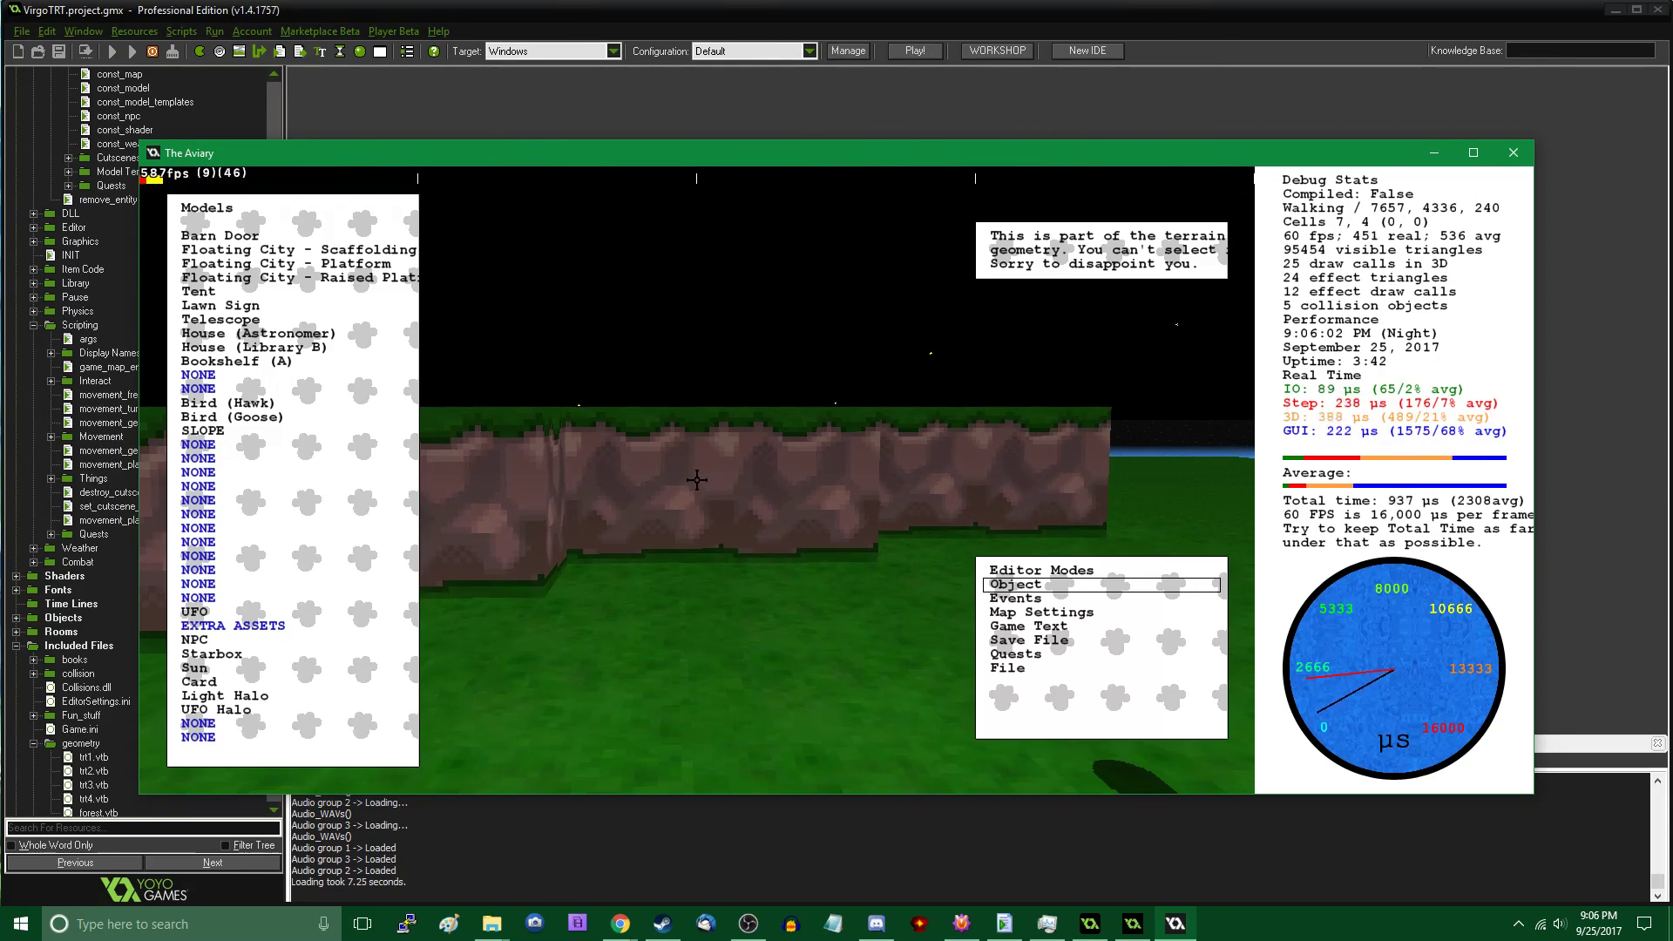
left_click(243, 435)
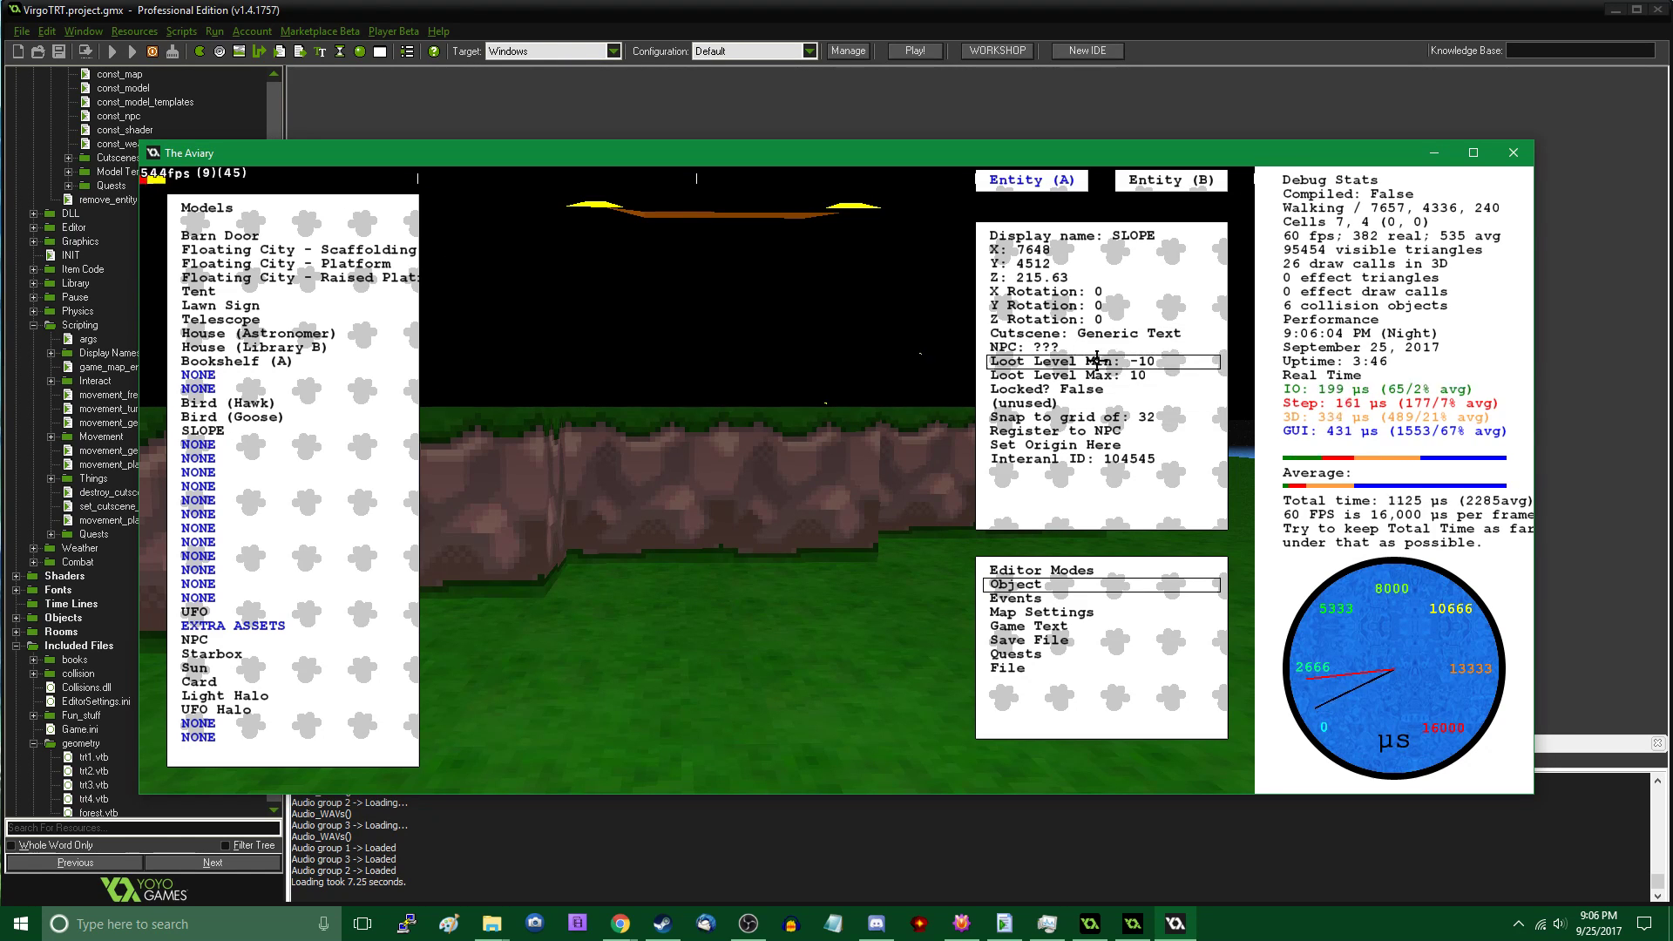
Set the second slope's Z rotation to 180 and lower it to a Z of about 180
left_click(1096, 319)
type("180")
key("Return")
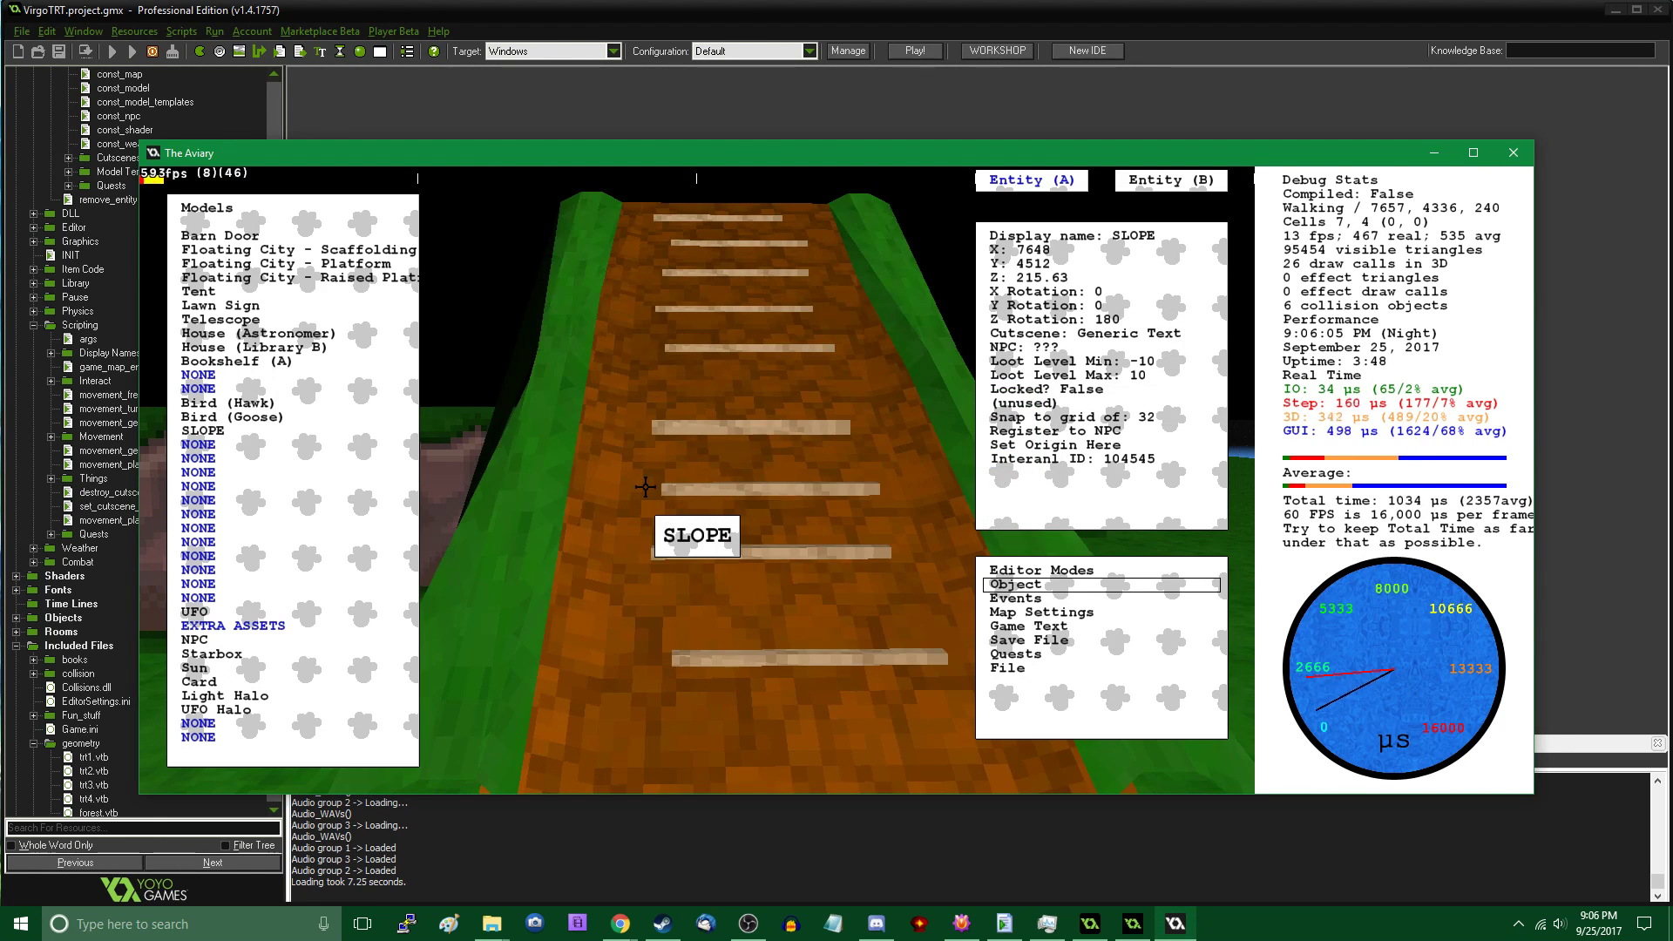
left_click_drag(645, 487, 711, 652)
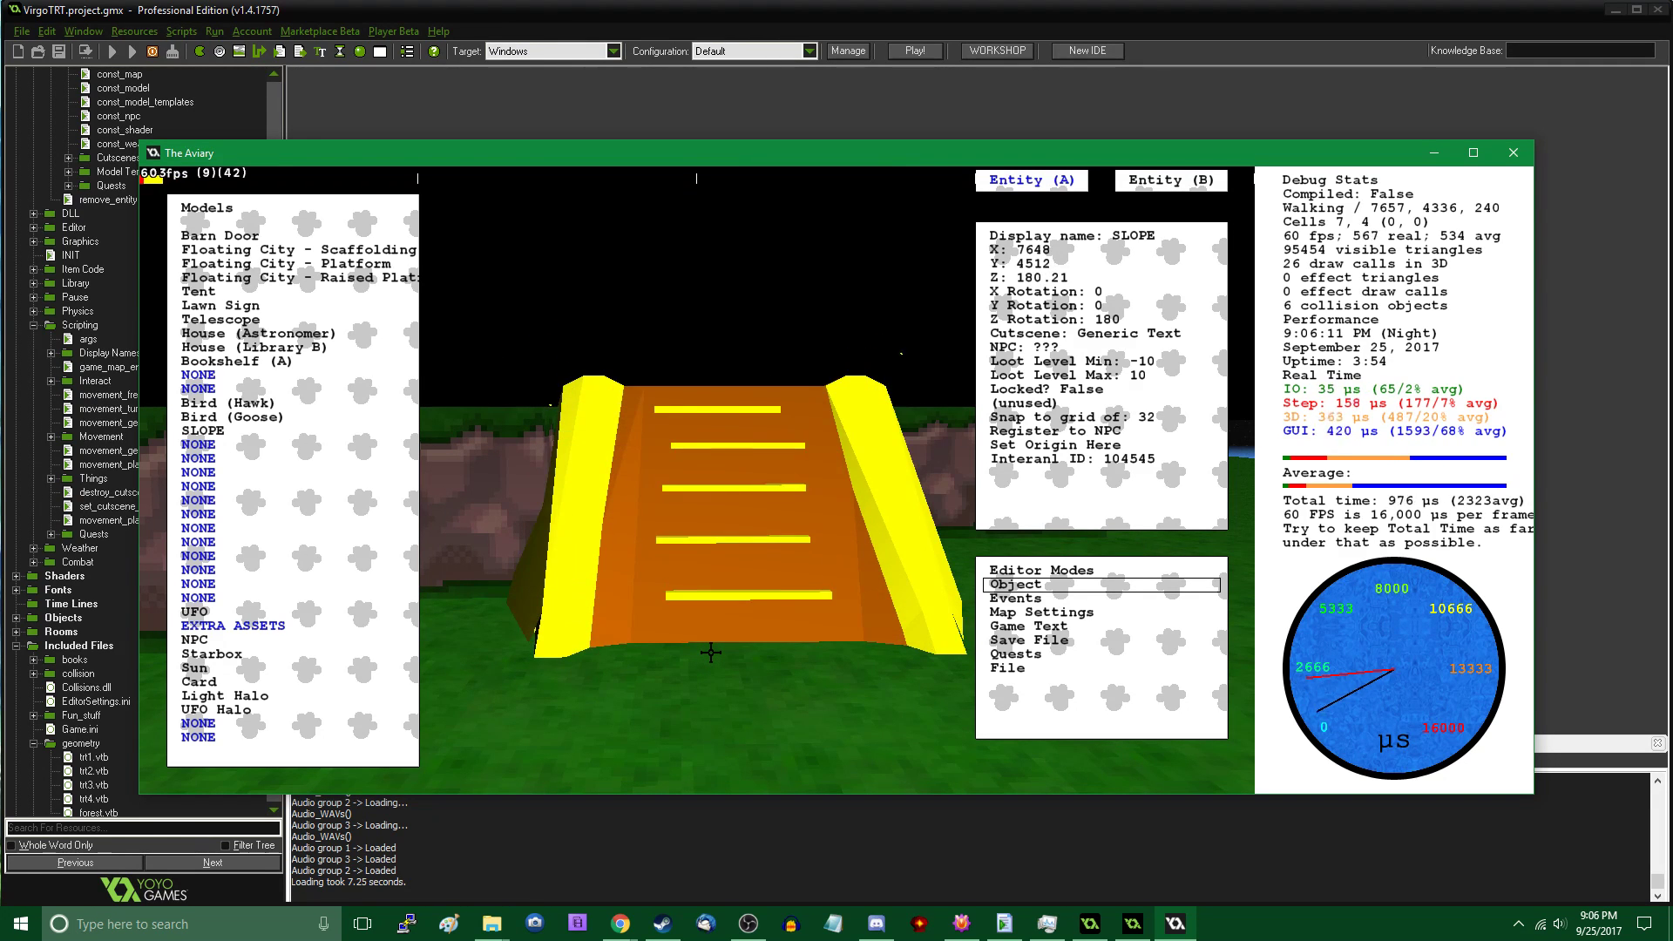
Walk up the second slope and explore the top terrace, examining how the slopes meet the terrain
key("Tab")
key("w")
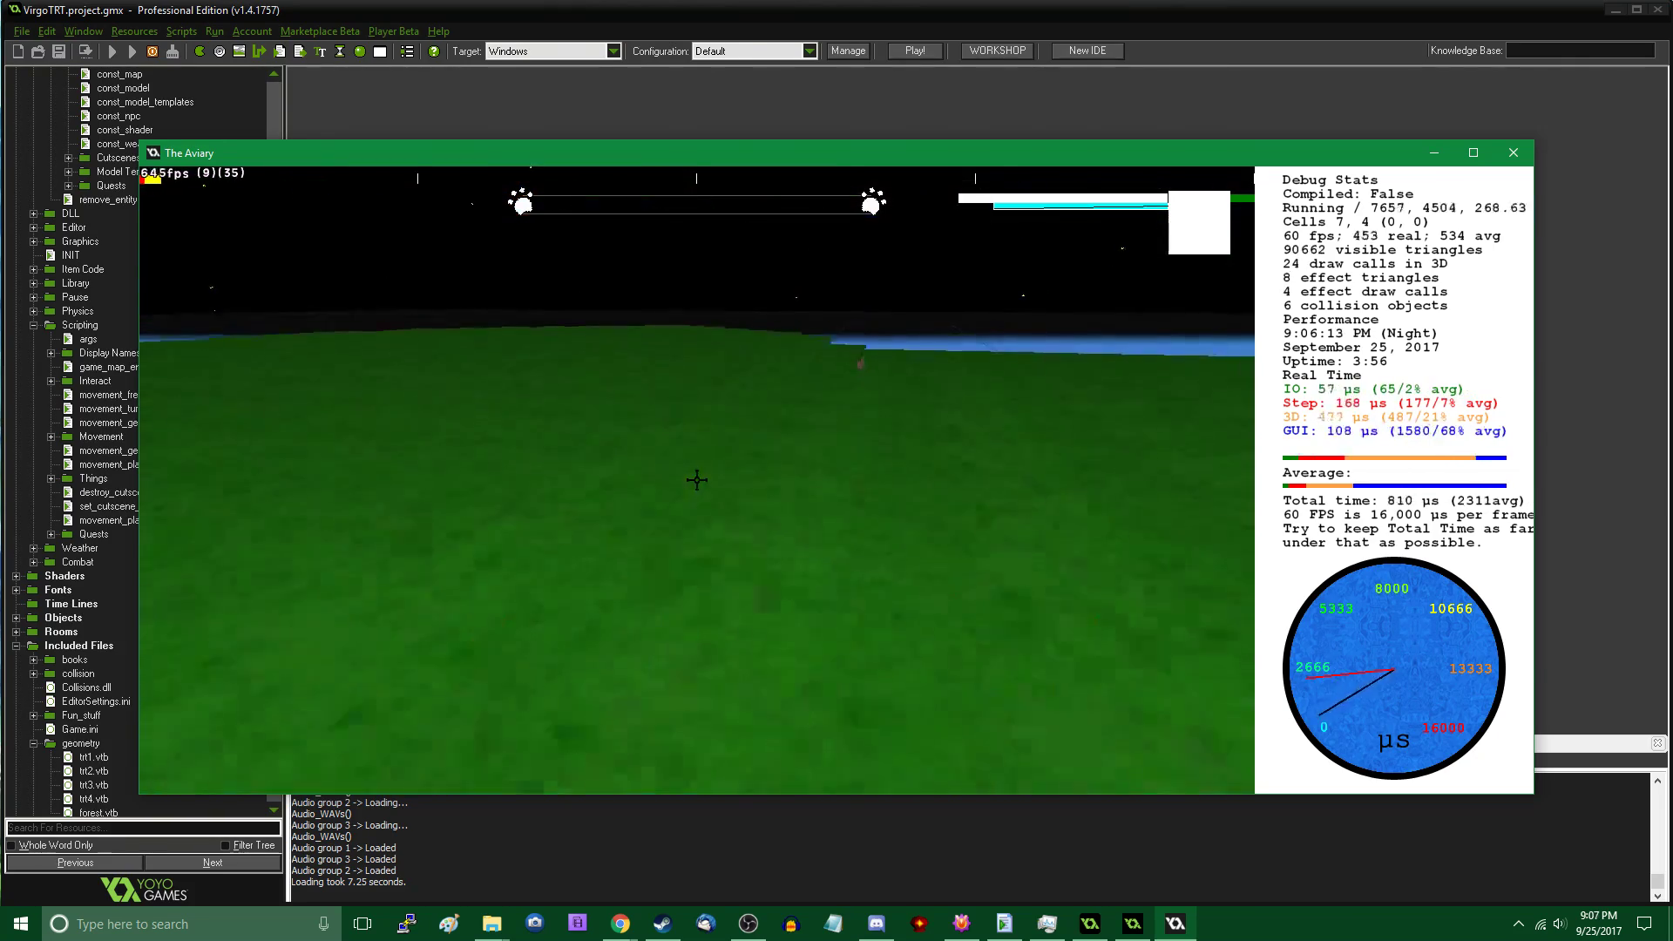
key("w")
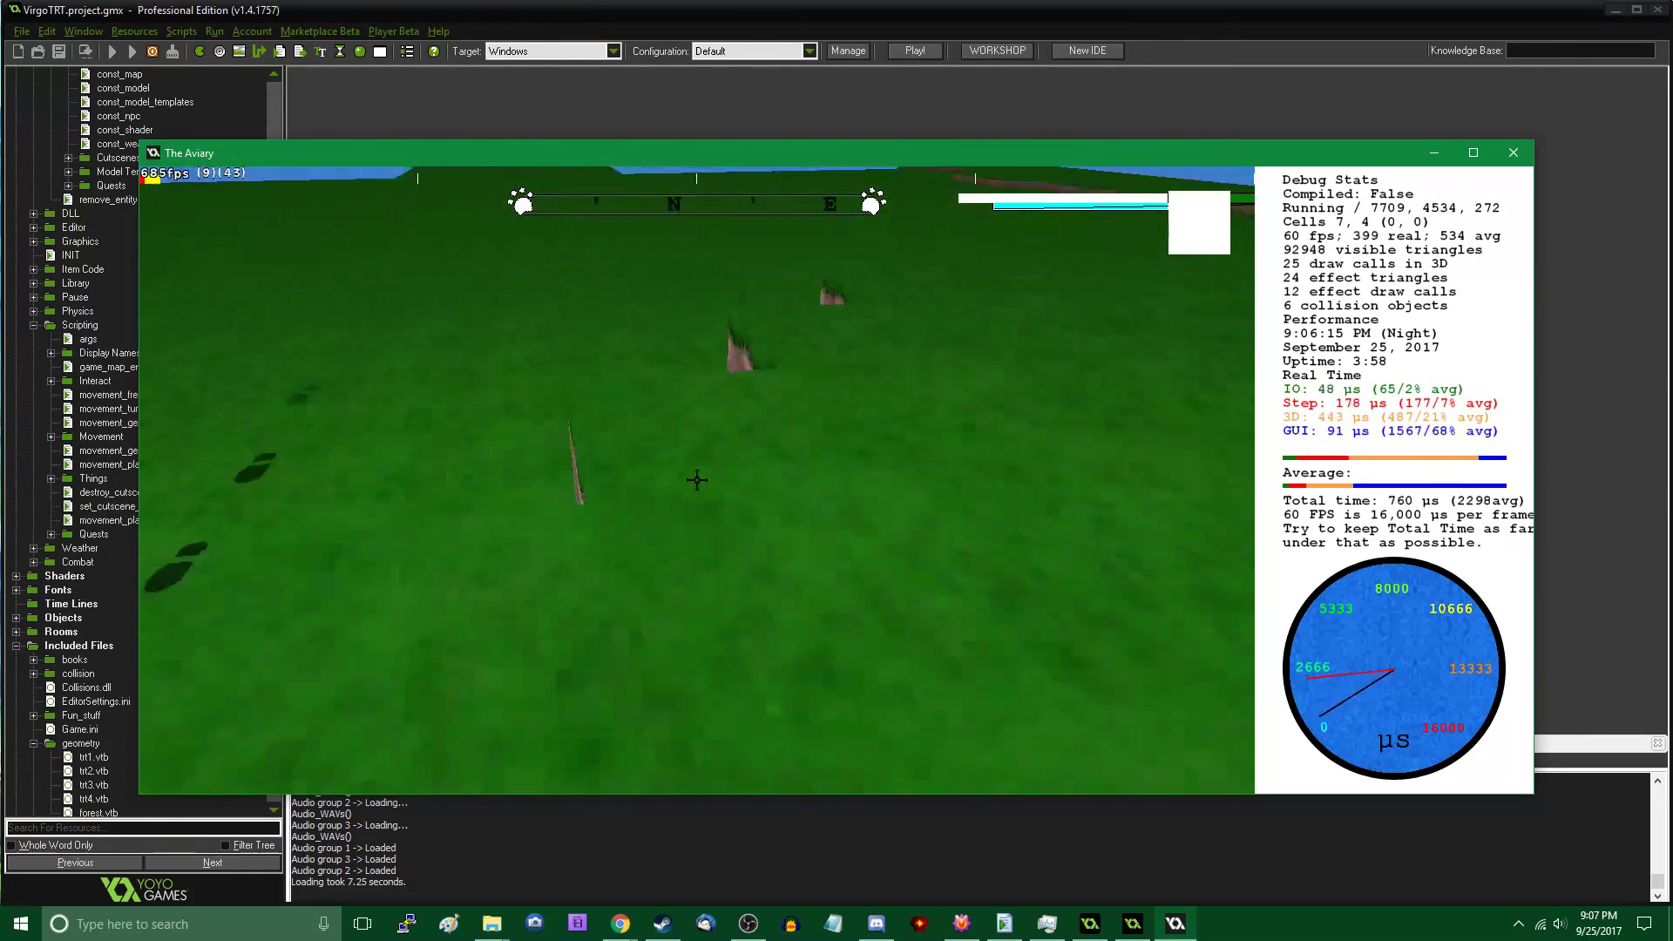
key("w")
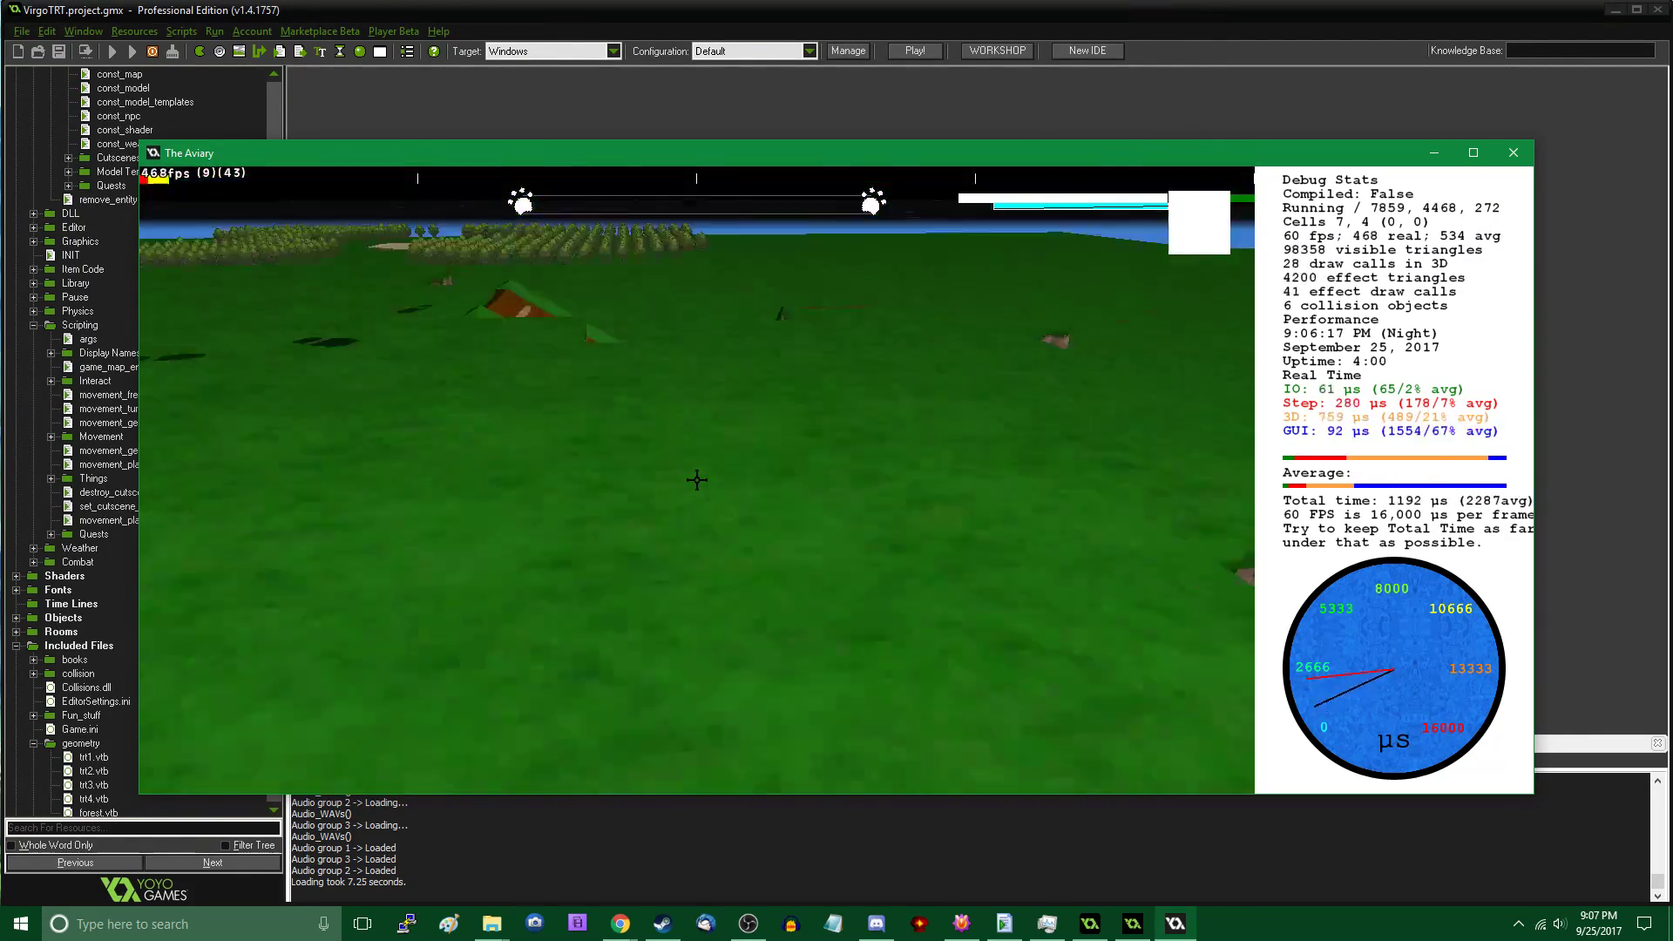
key("w")
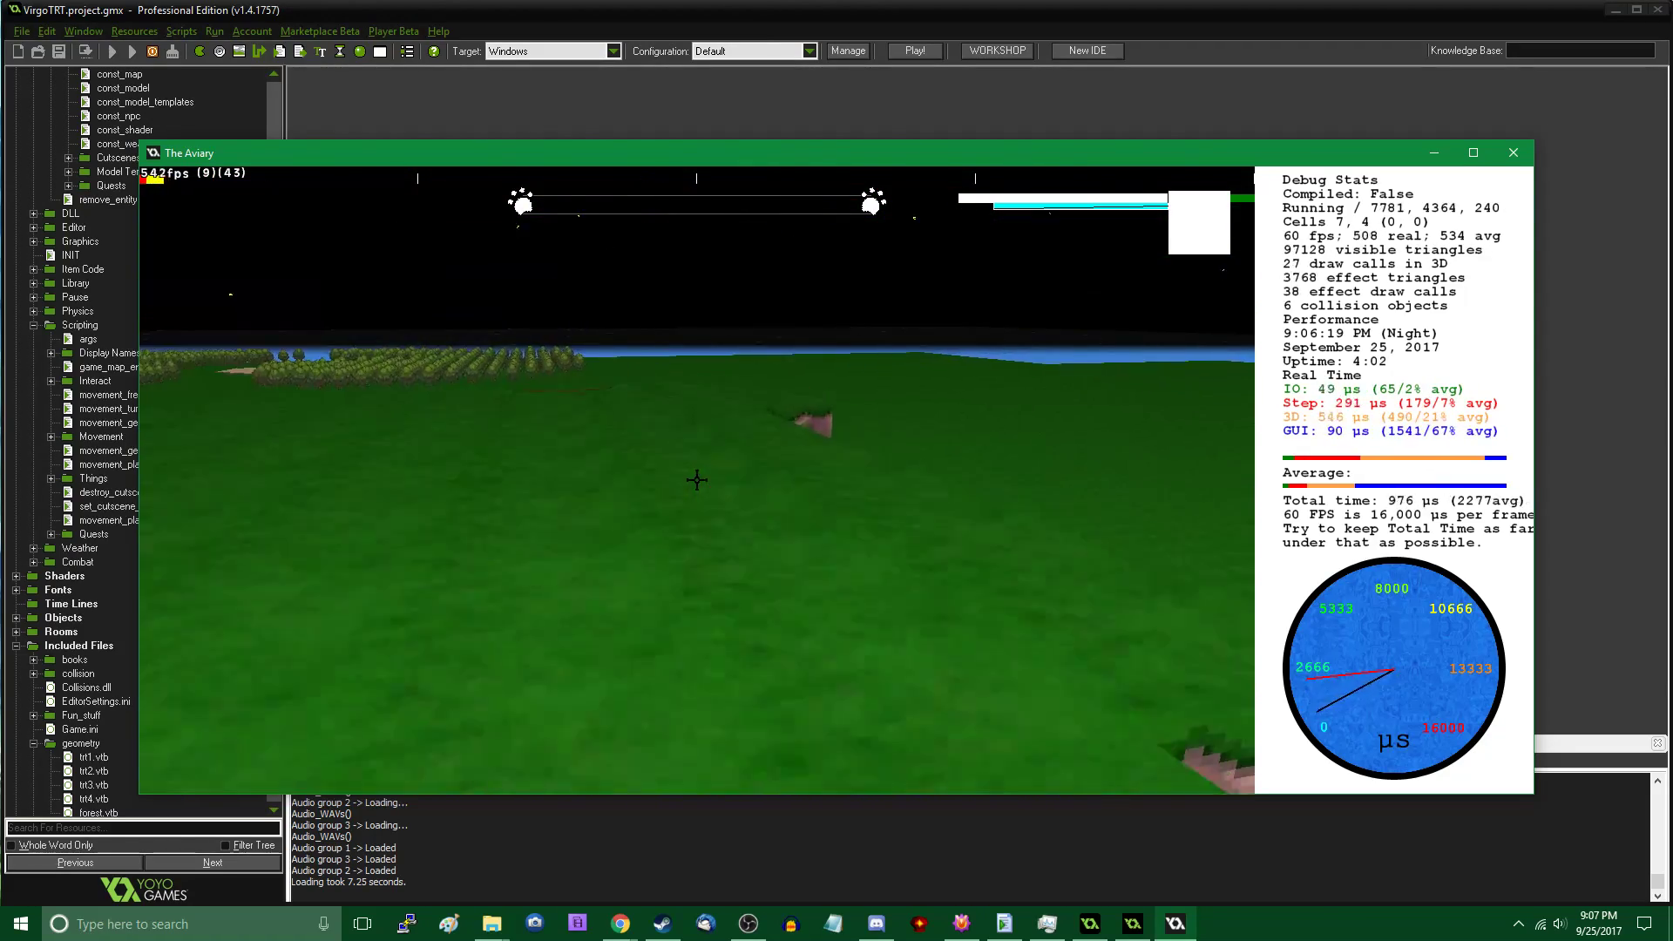
key("w")
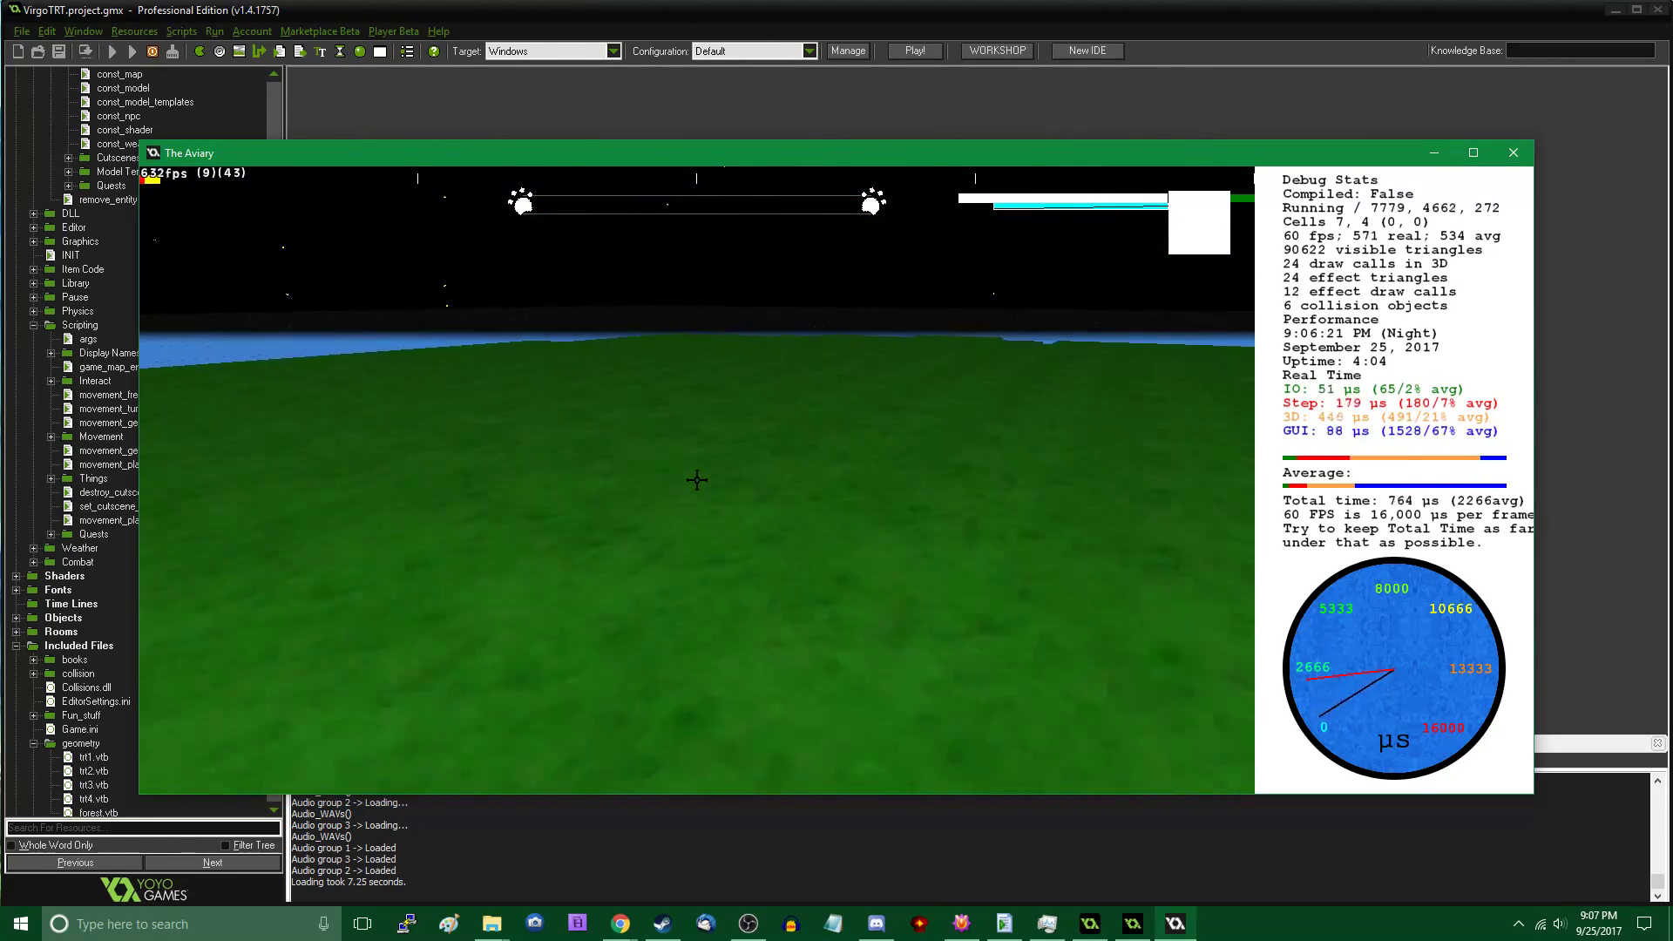
key("w")
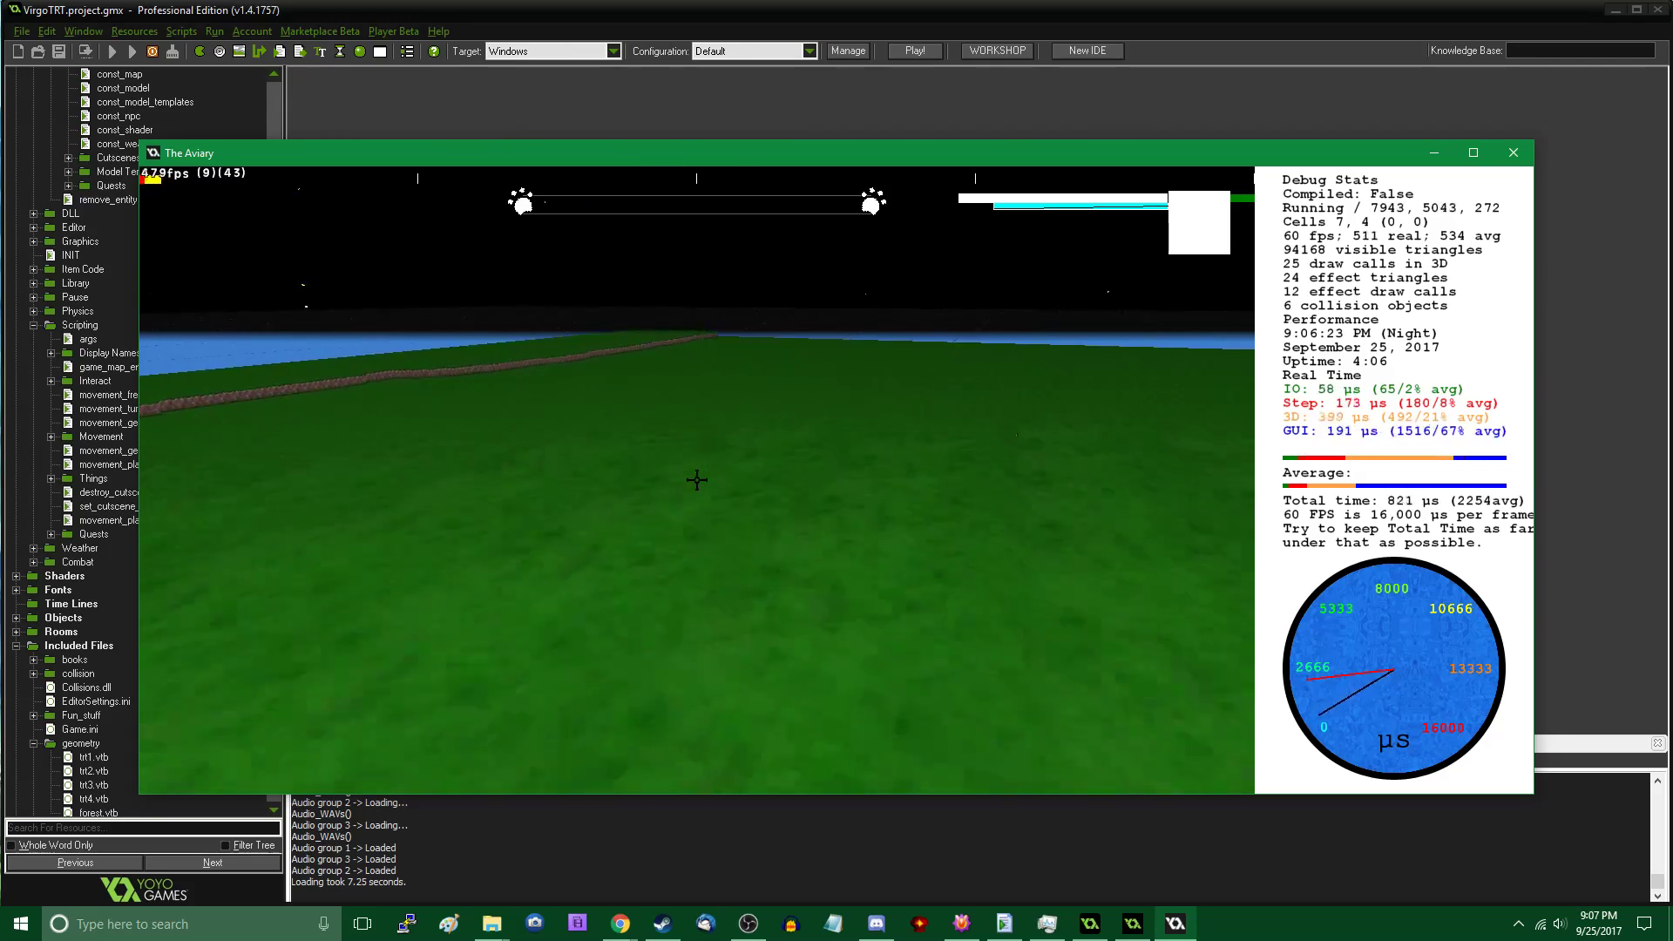
key("w")
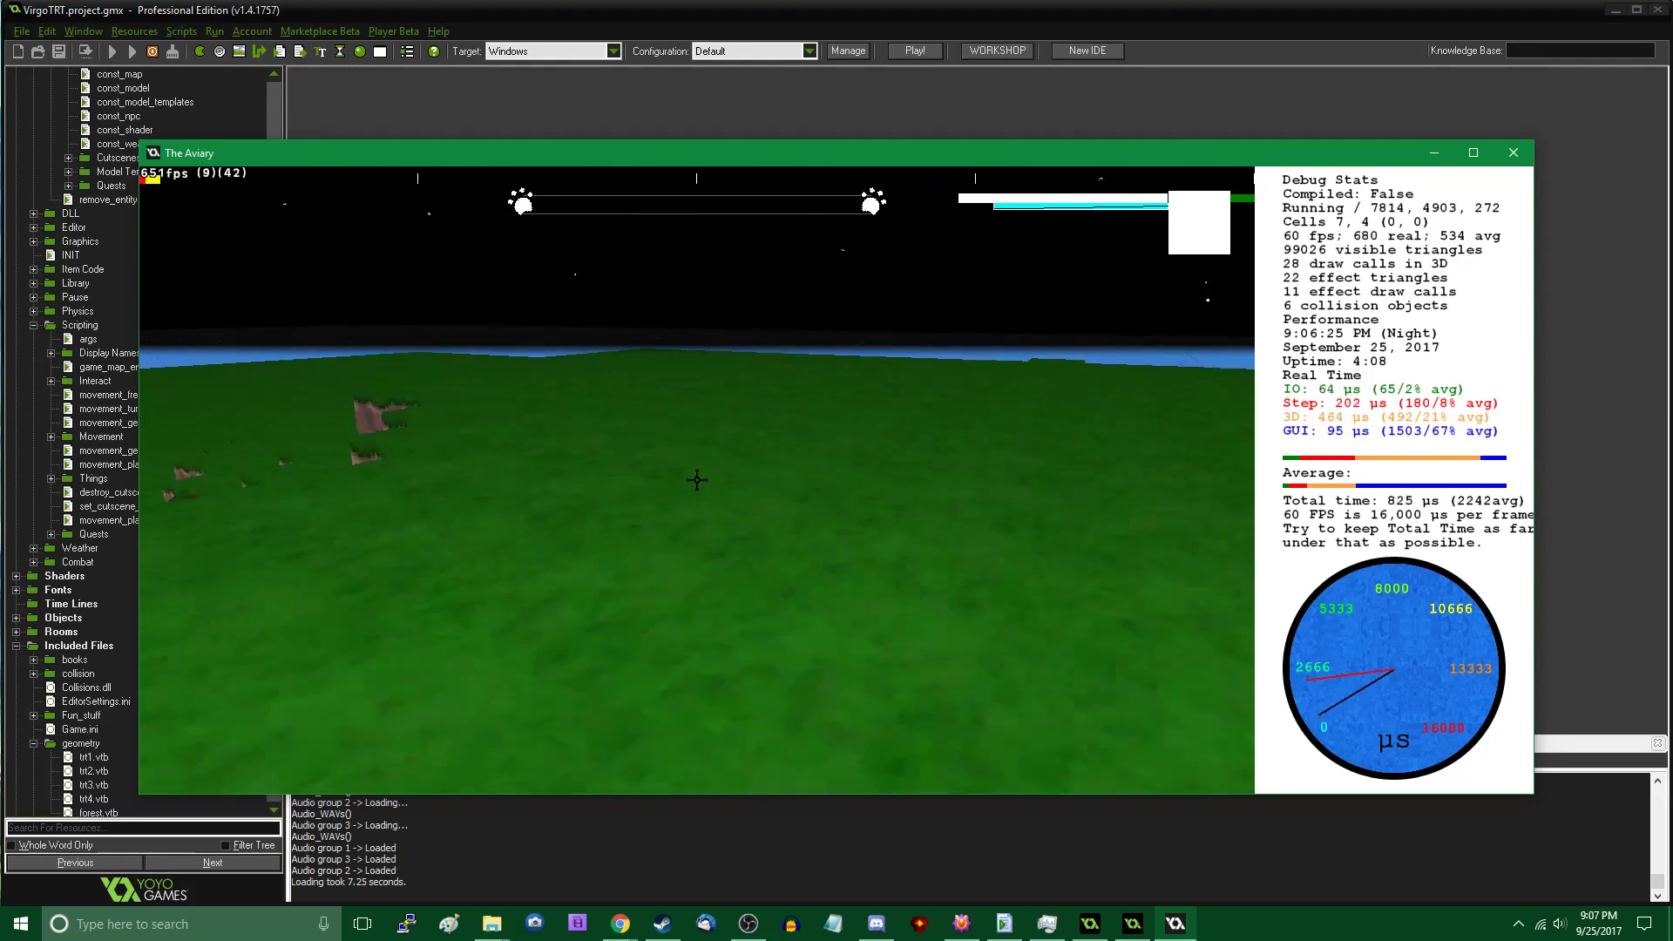
key("w")
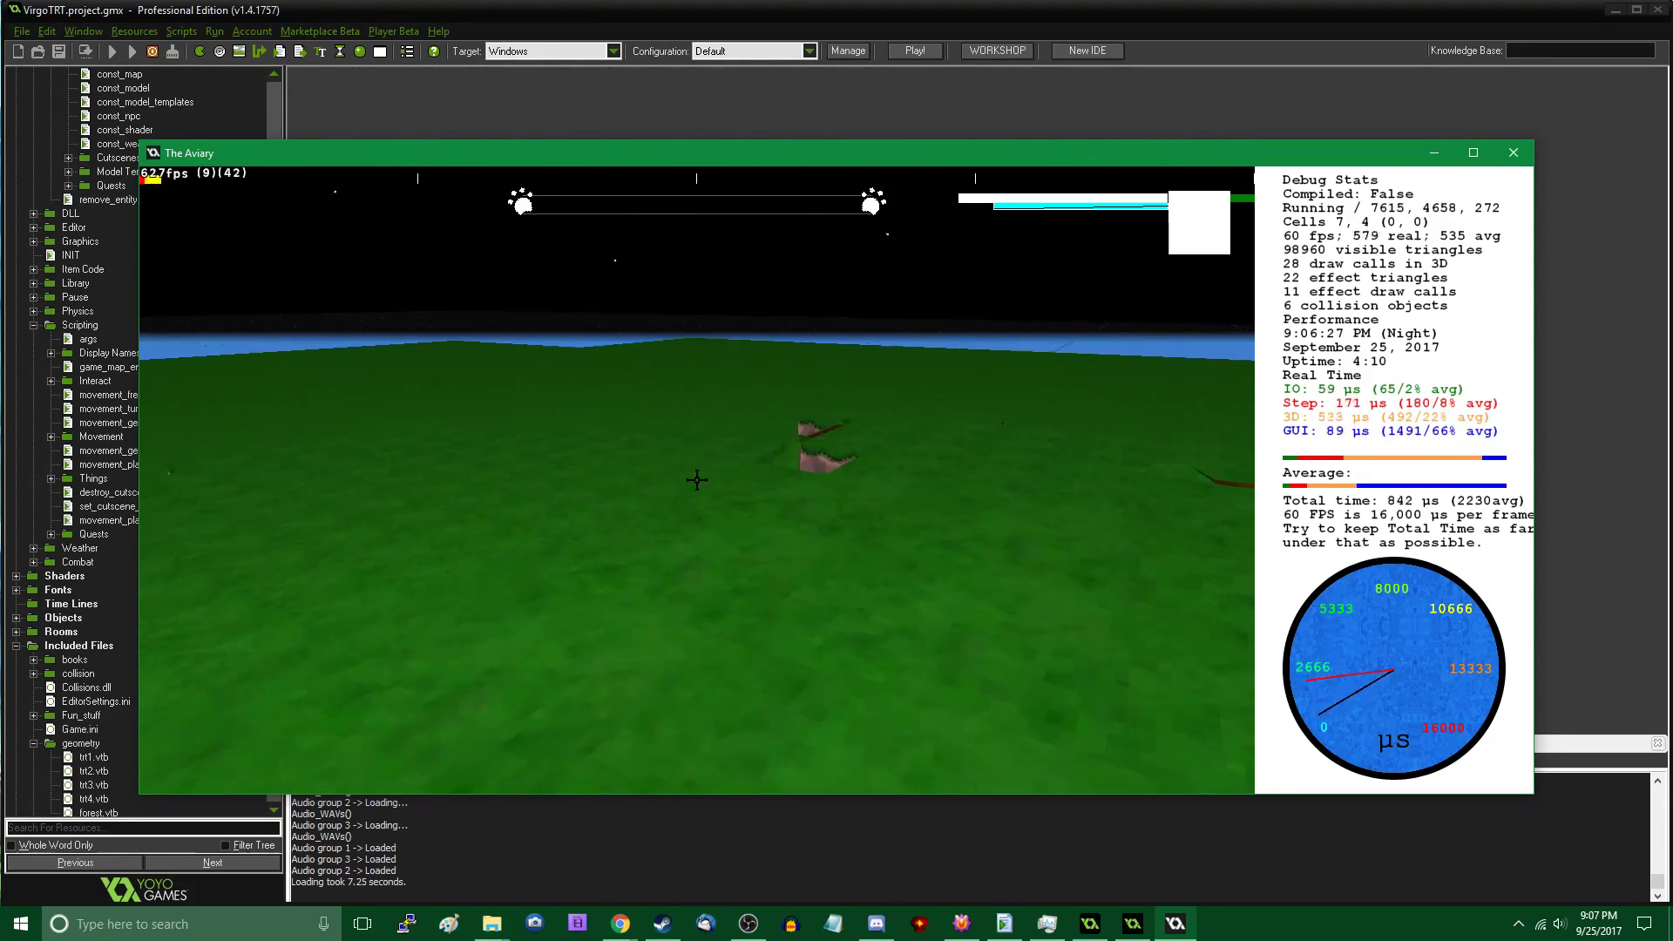
key("w")
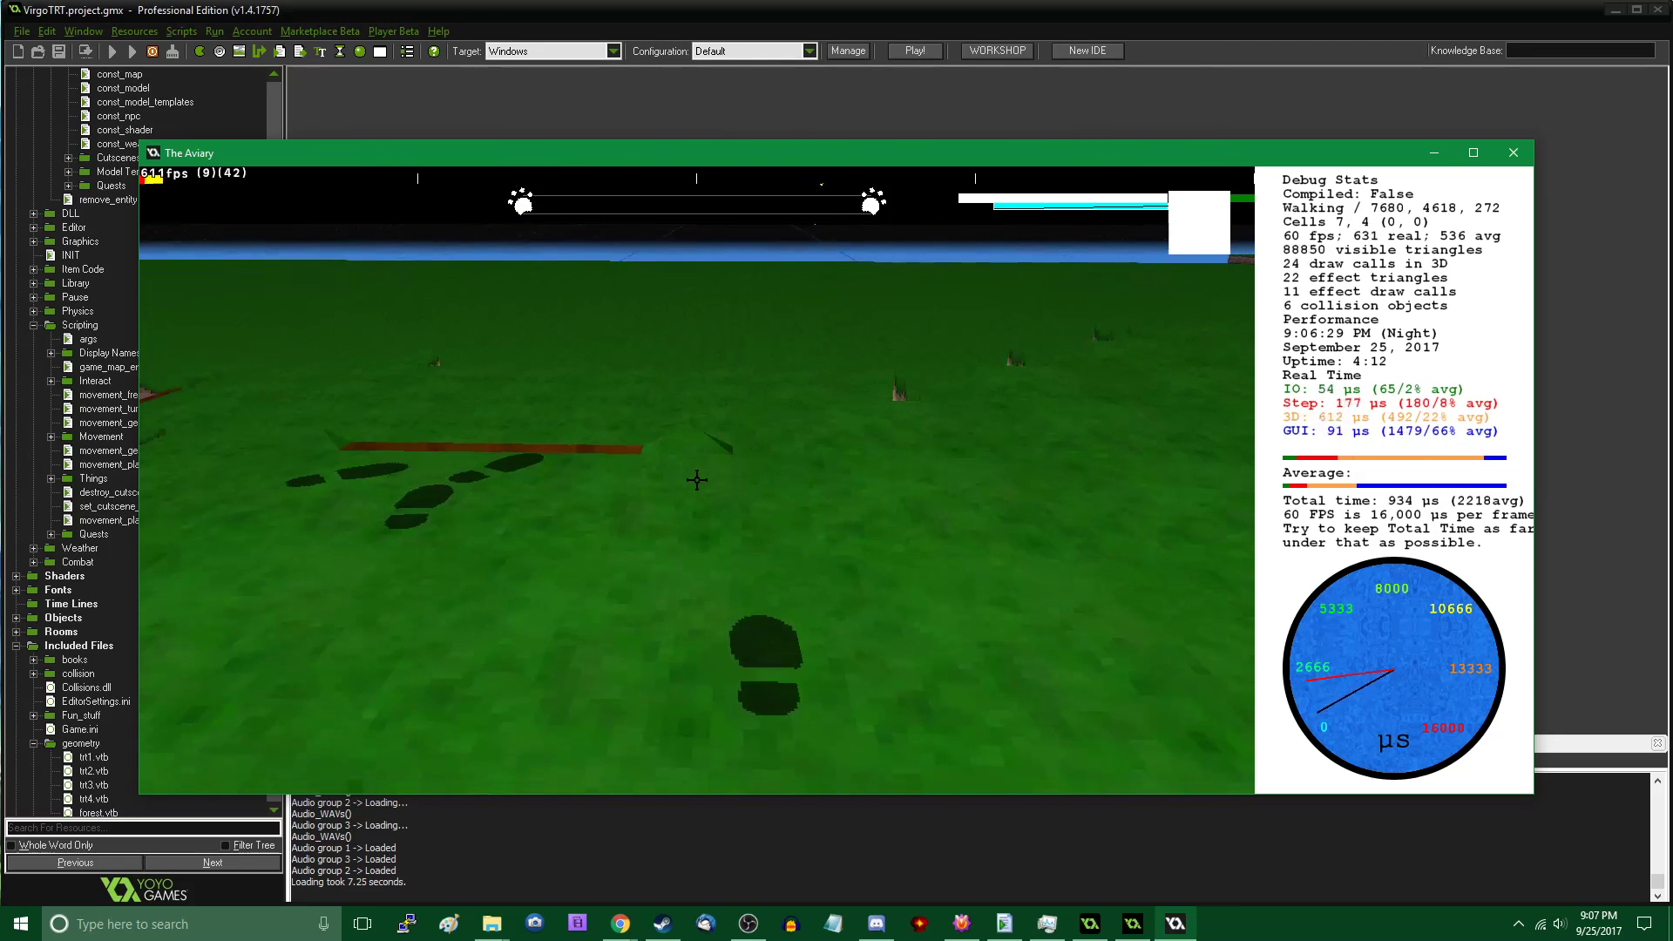
Add a Lamp: Street model on the grass of the top terrace, at about X 7680, Y 4512
key("Tab")
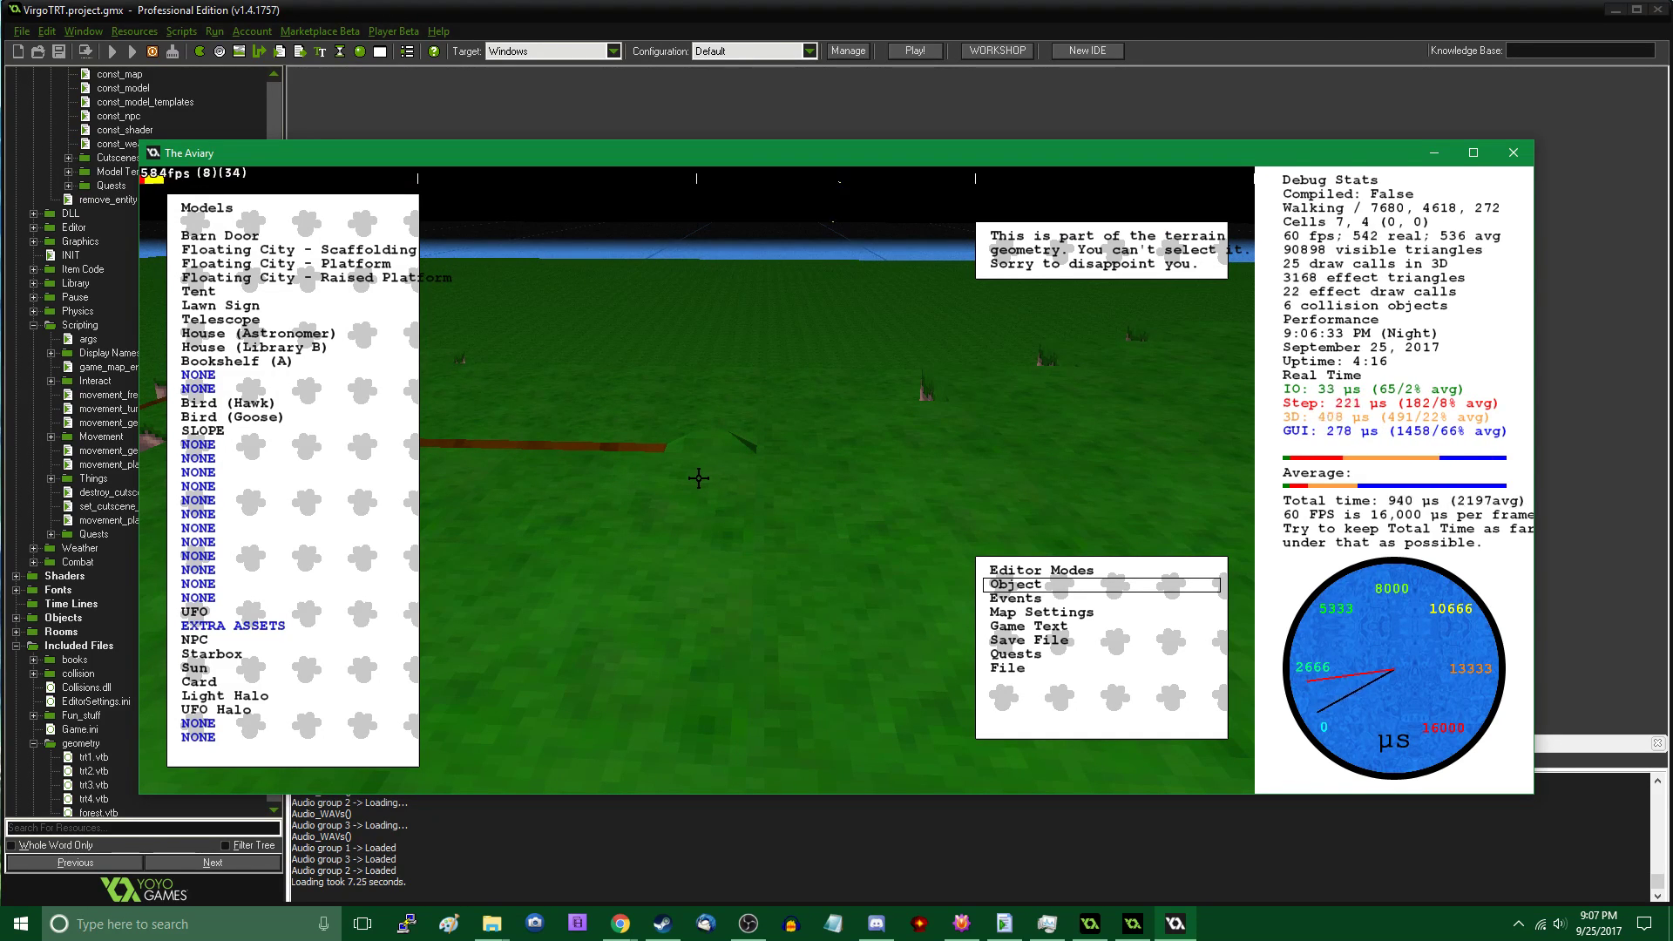
left_click(271, 417)
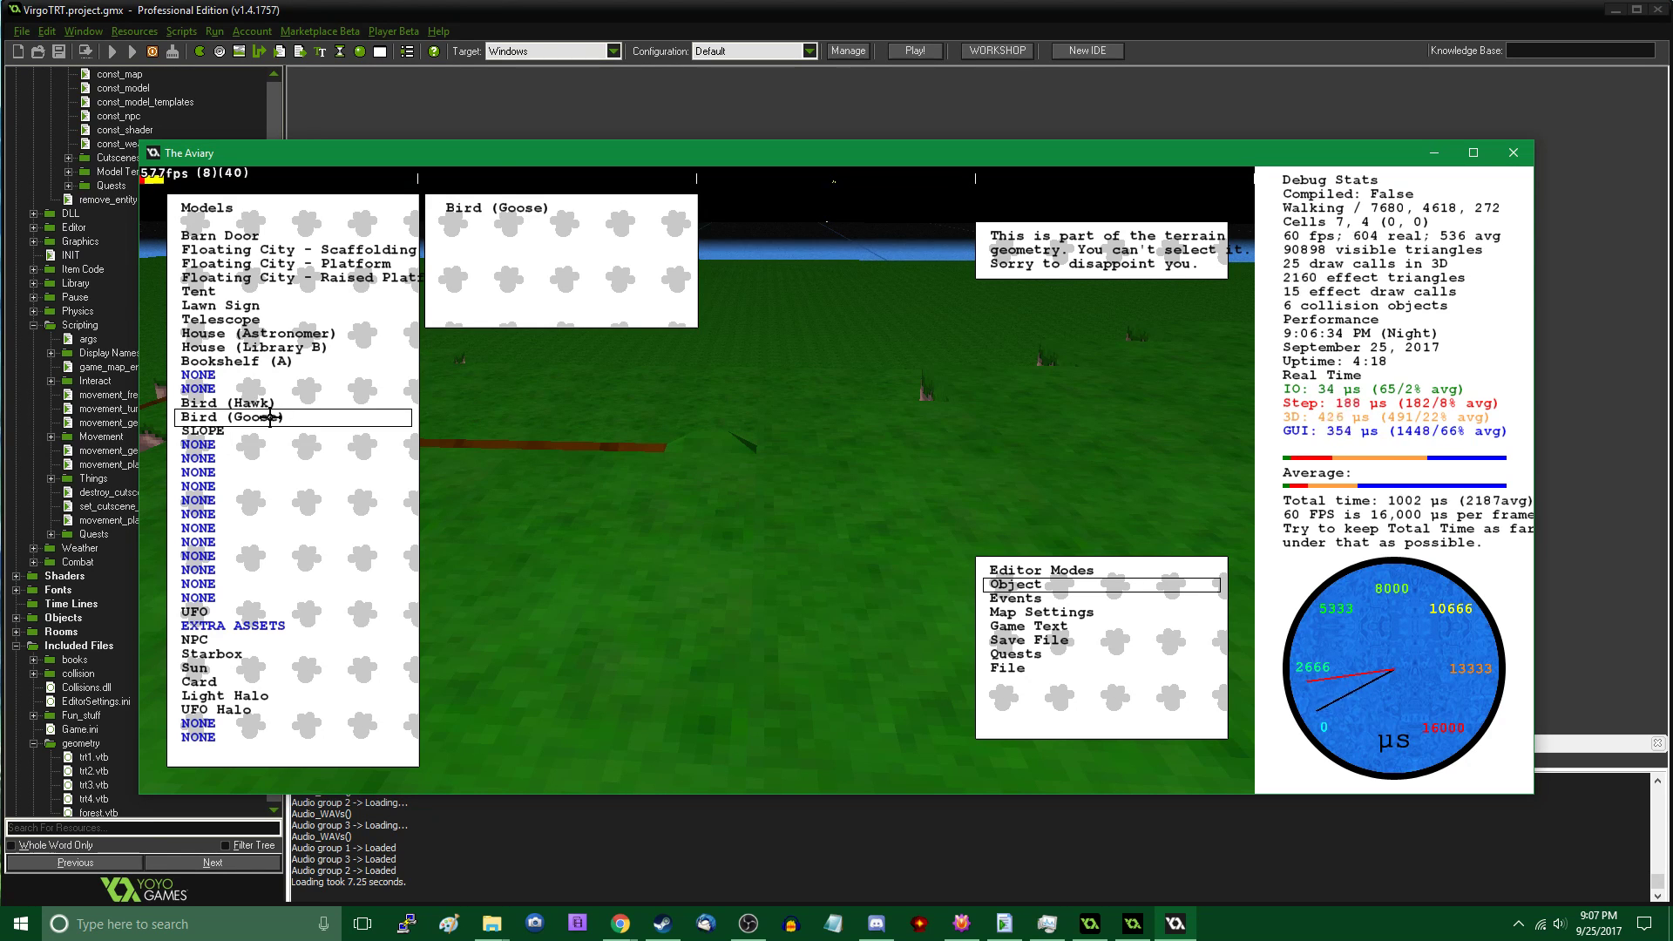
scroll(260, 452, "up", 5)
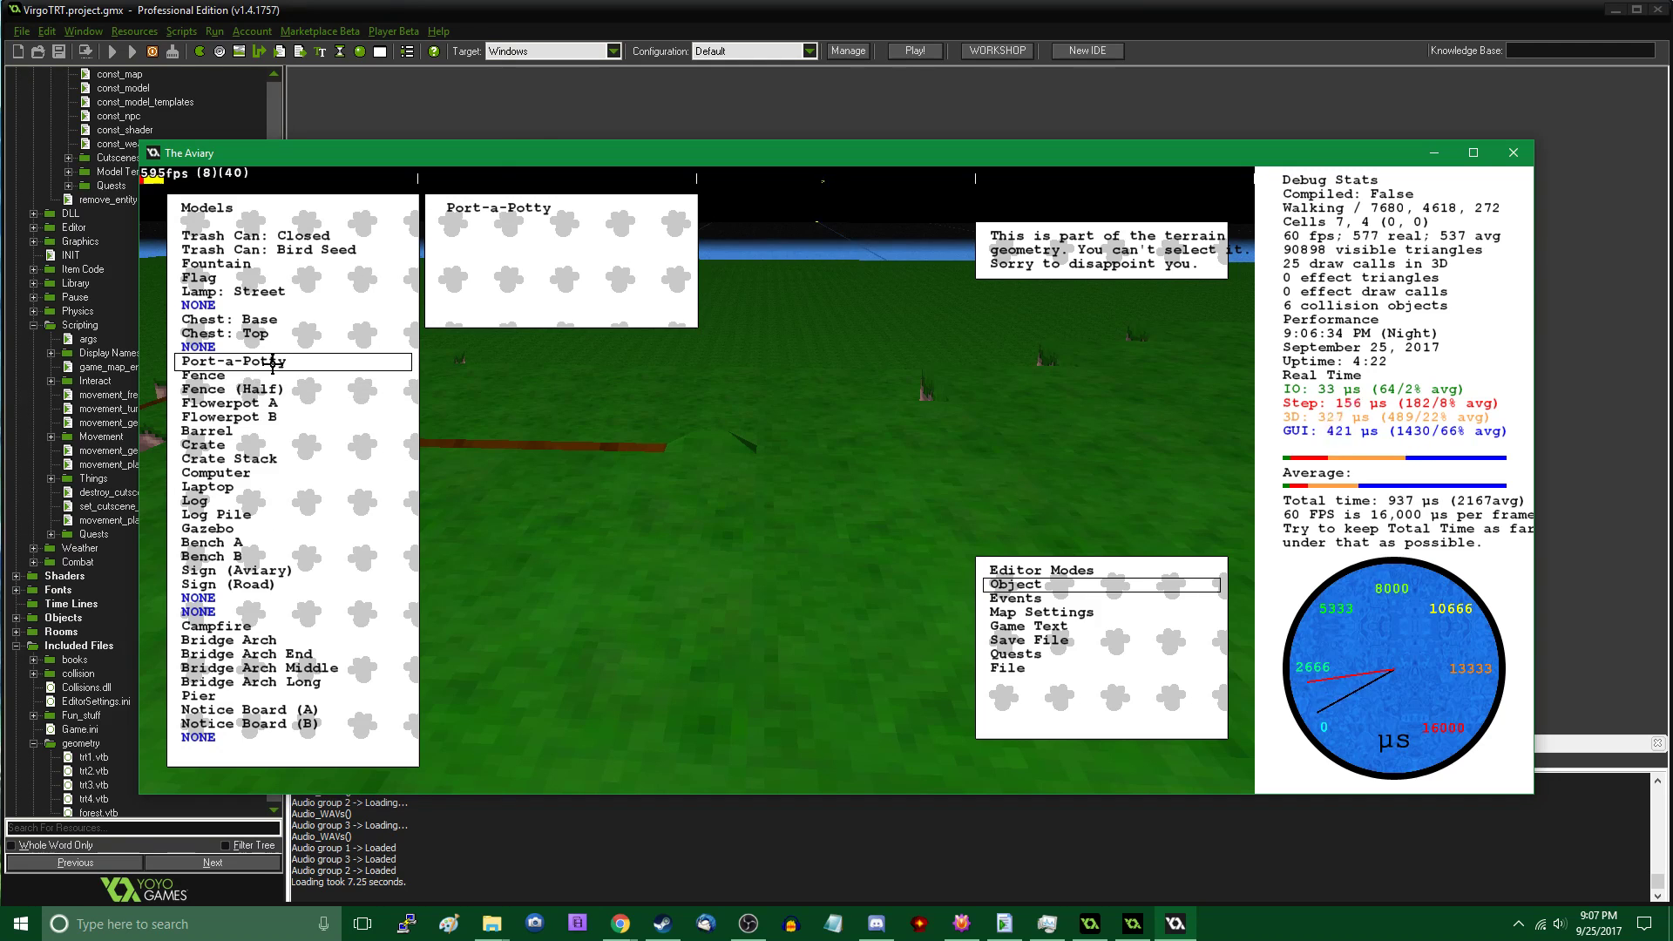
scroll(273, 361, "up", 6)
left_click(733, 438)
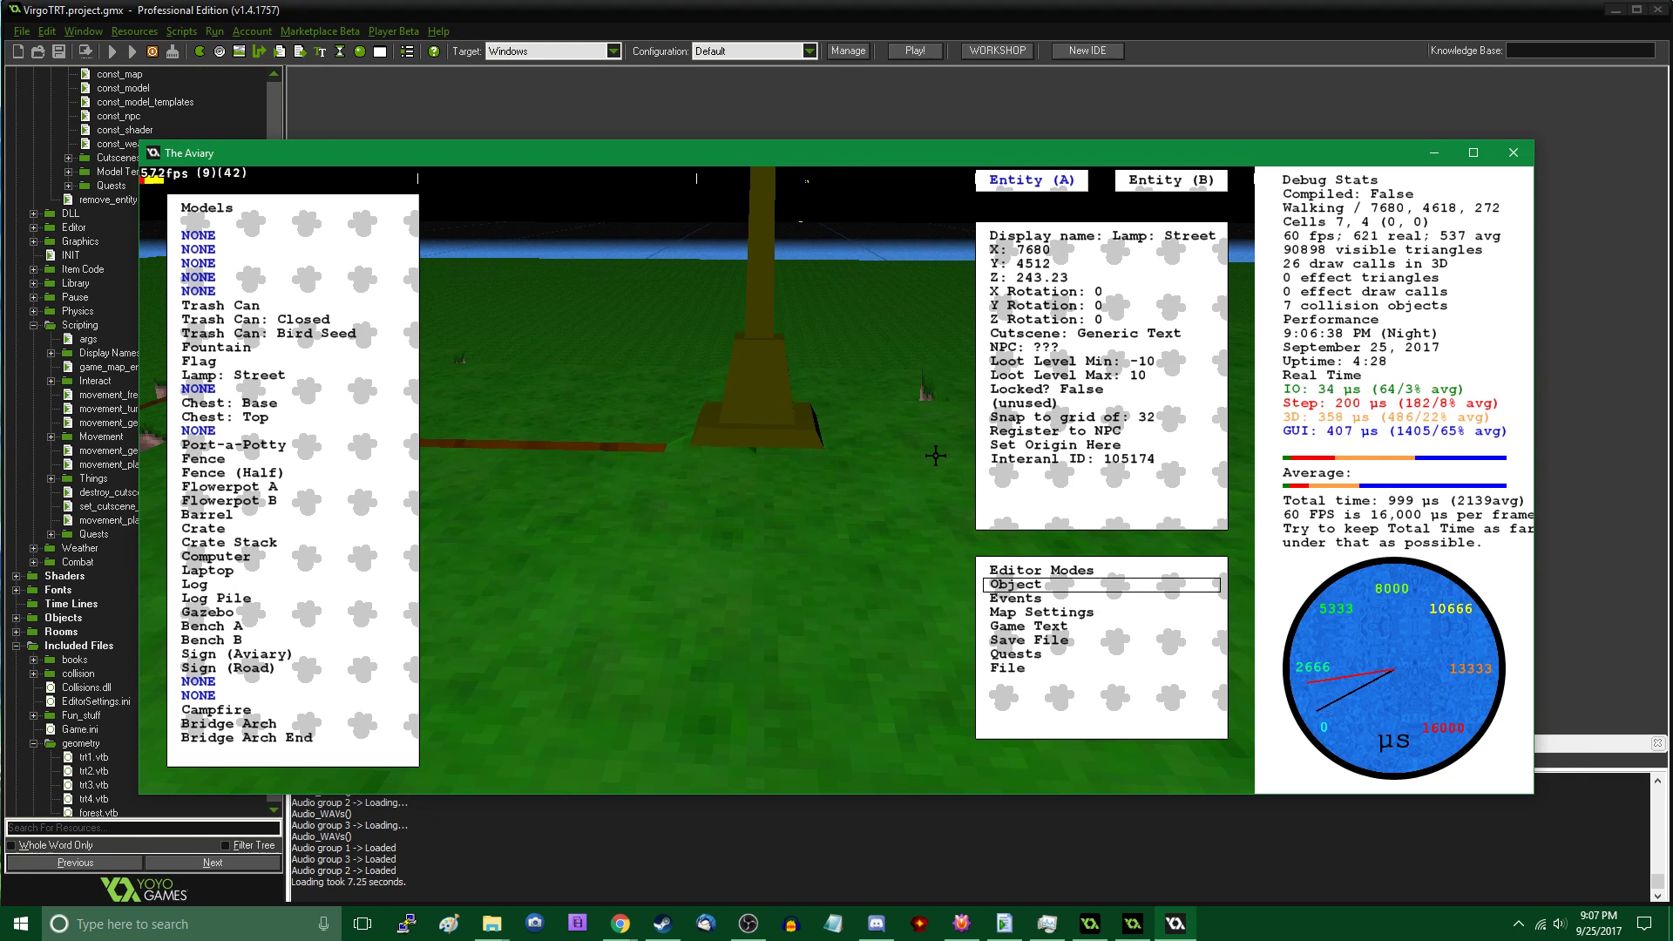
Set the object snap grid to 16
left_click(1022, 417)
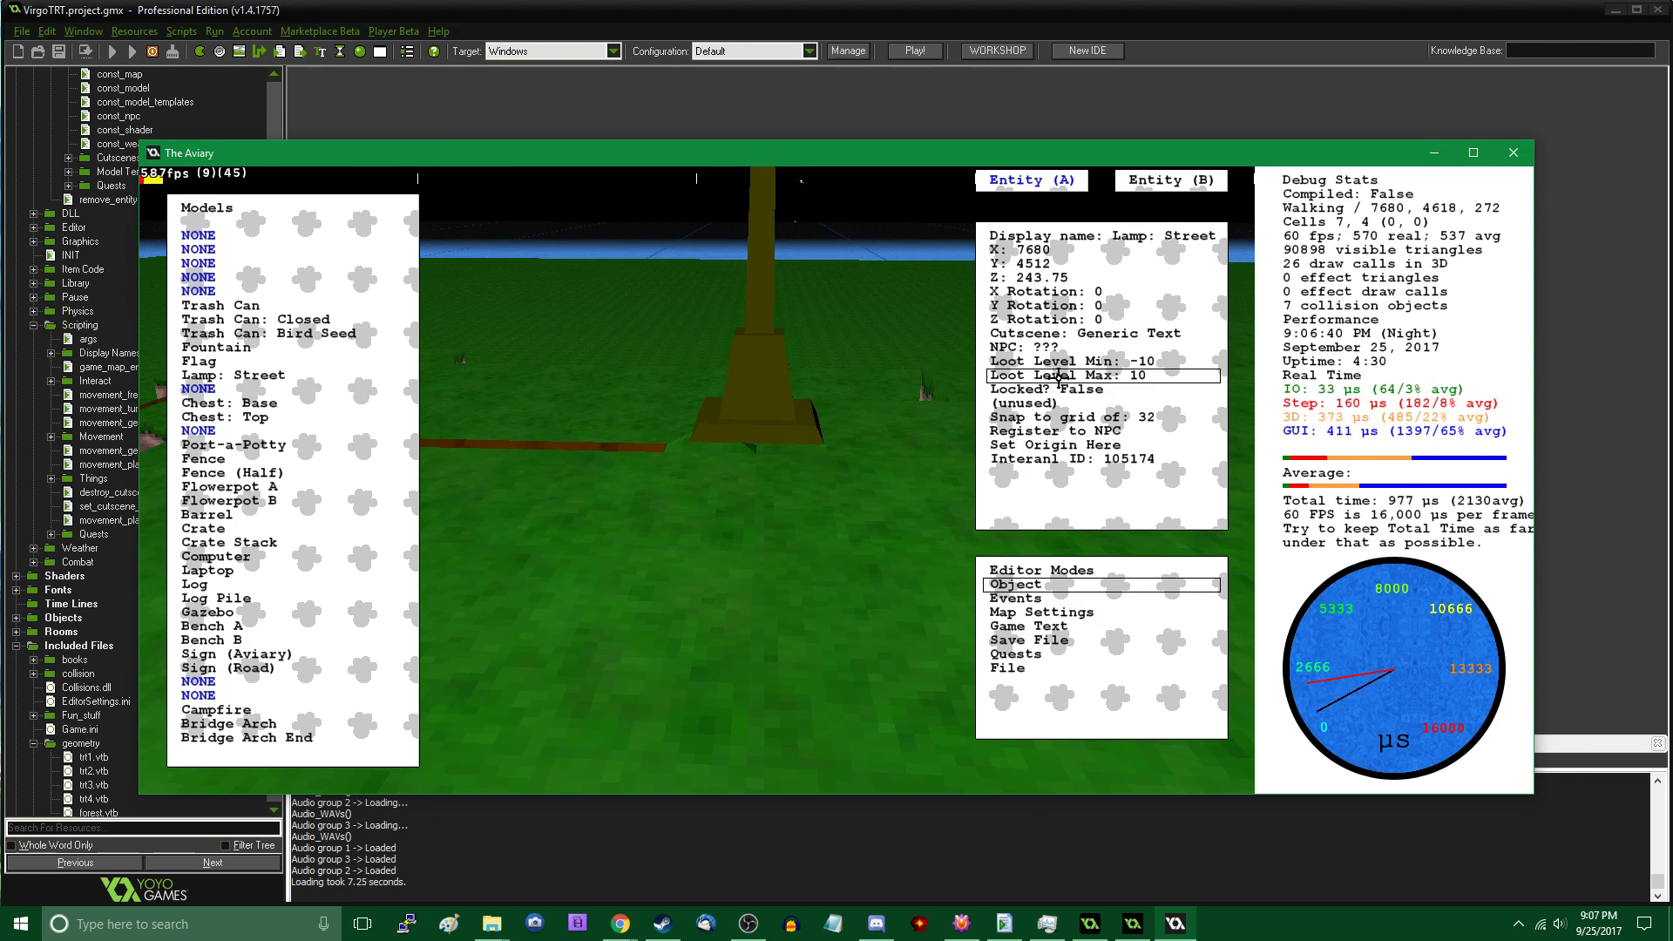
left_click(1142, 418)
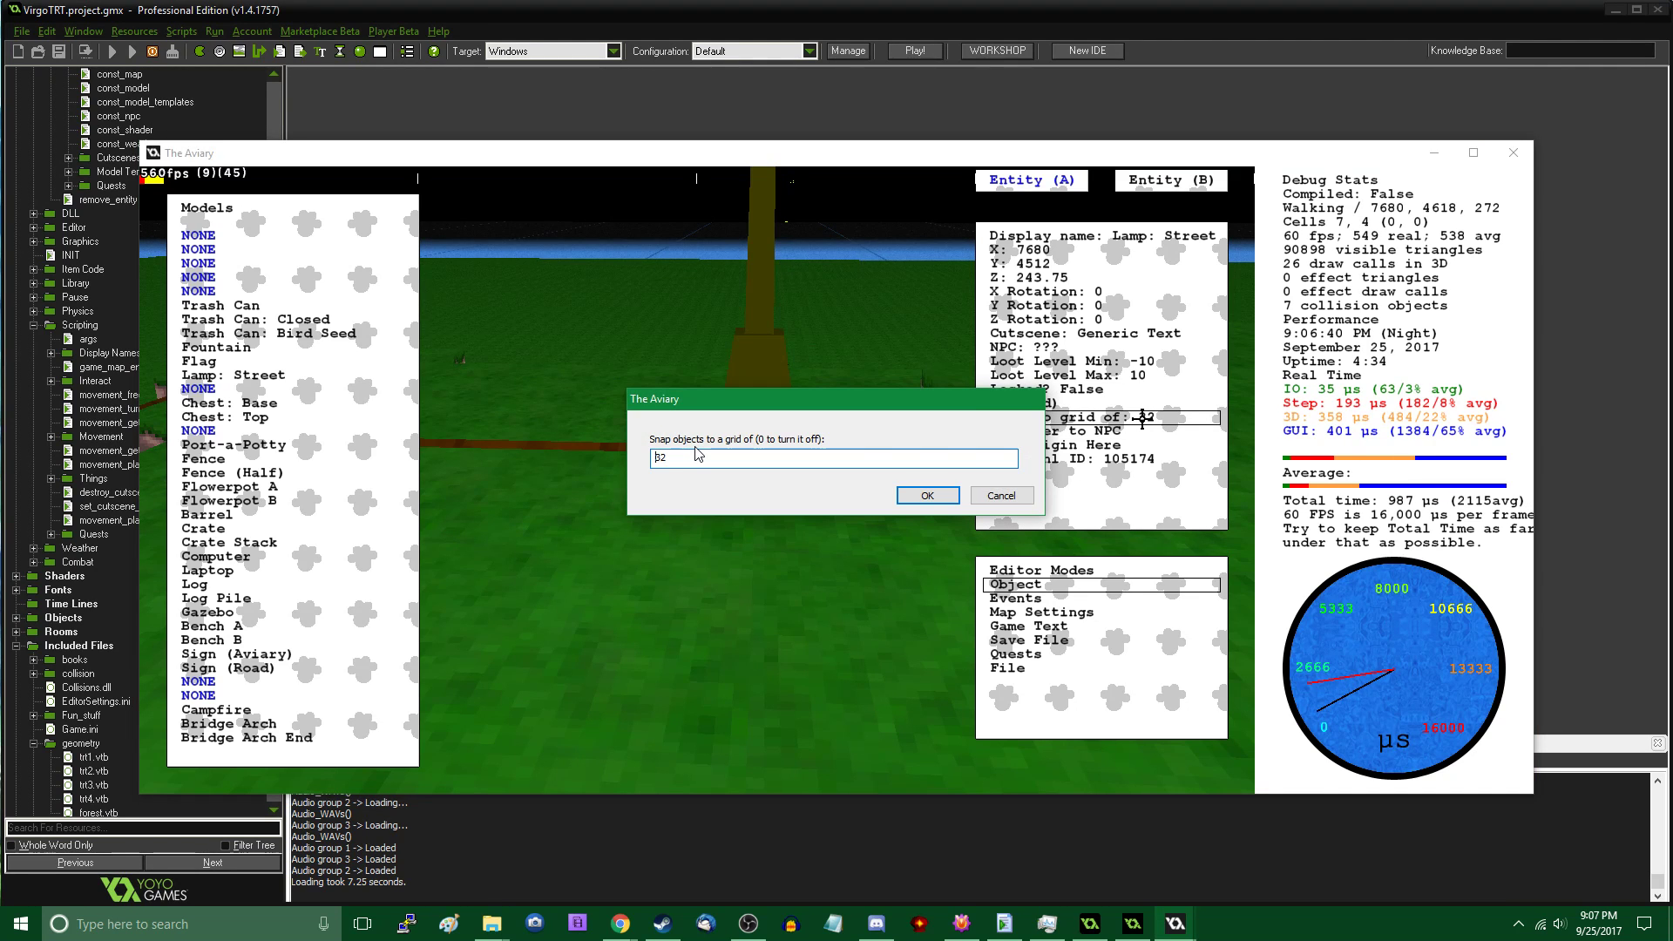
key("Return")
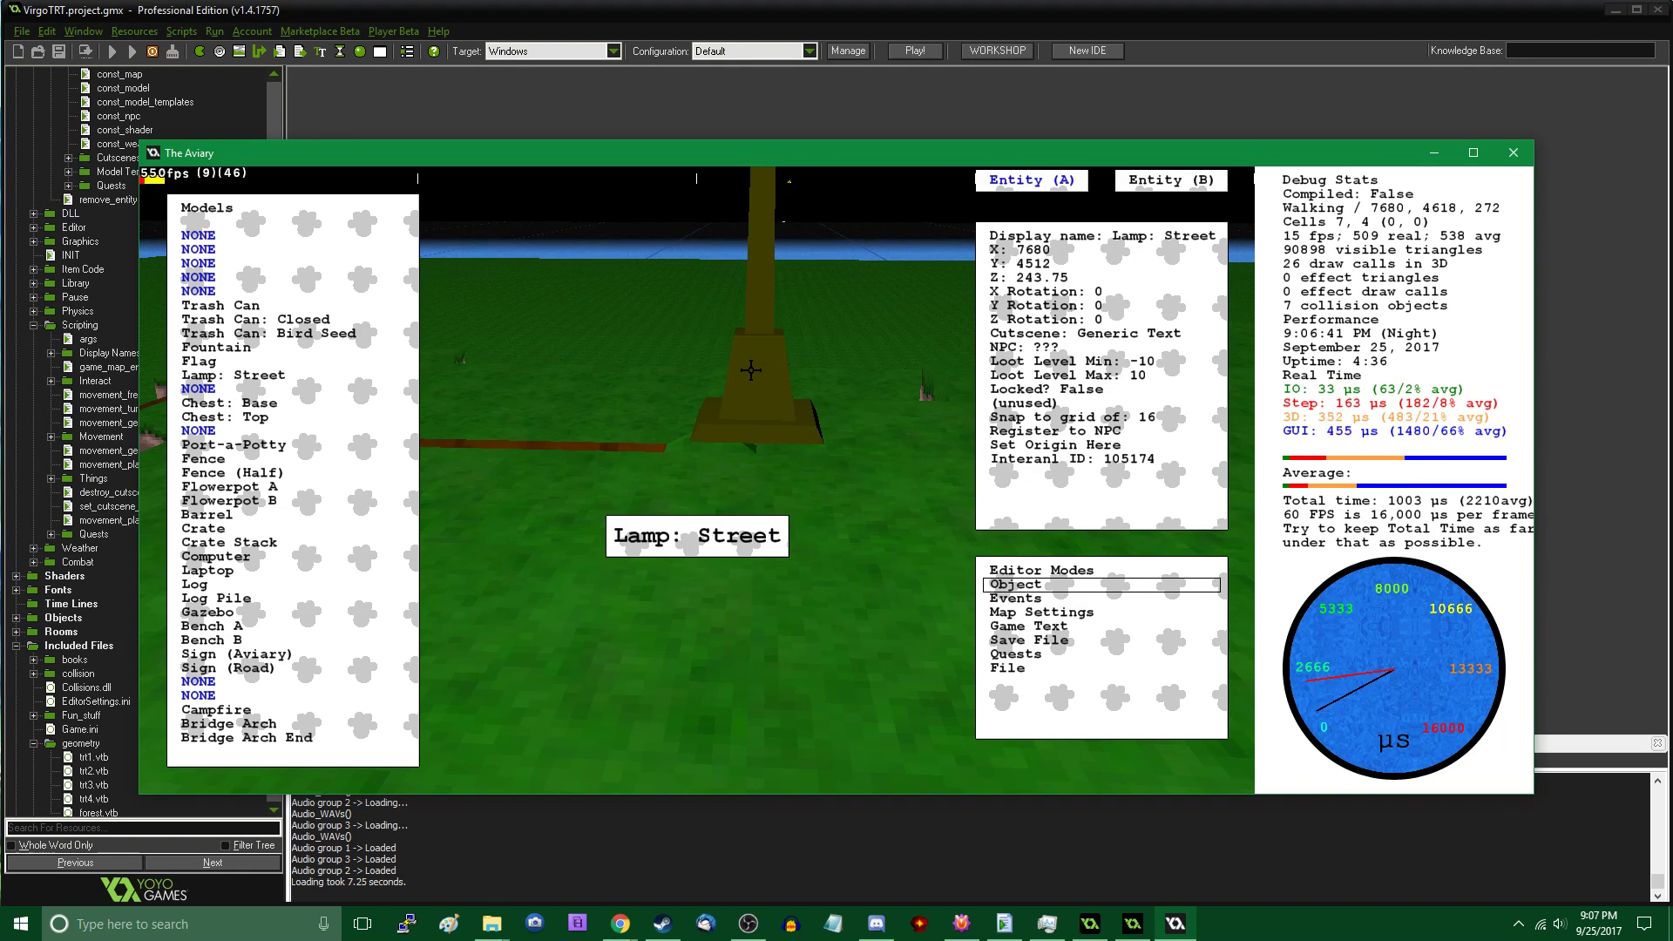
Move the street lamp along the grid to about X 7680, Y 4592
scroll(788, 370, "up", 4)
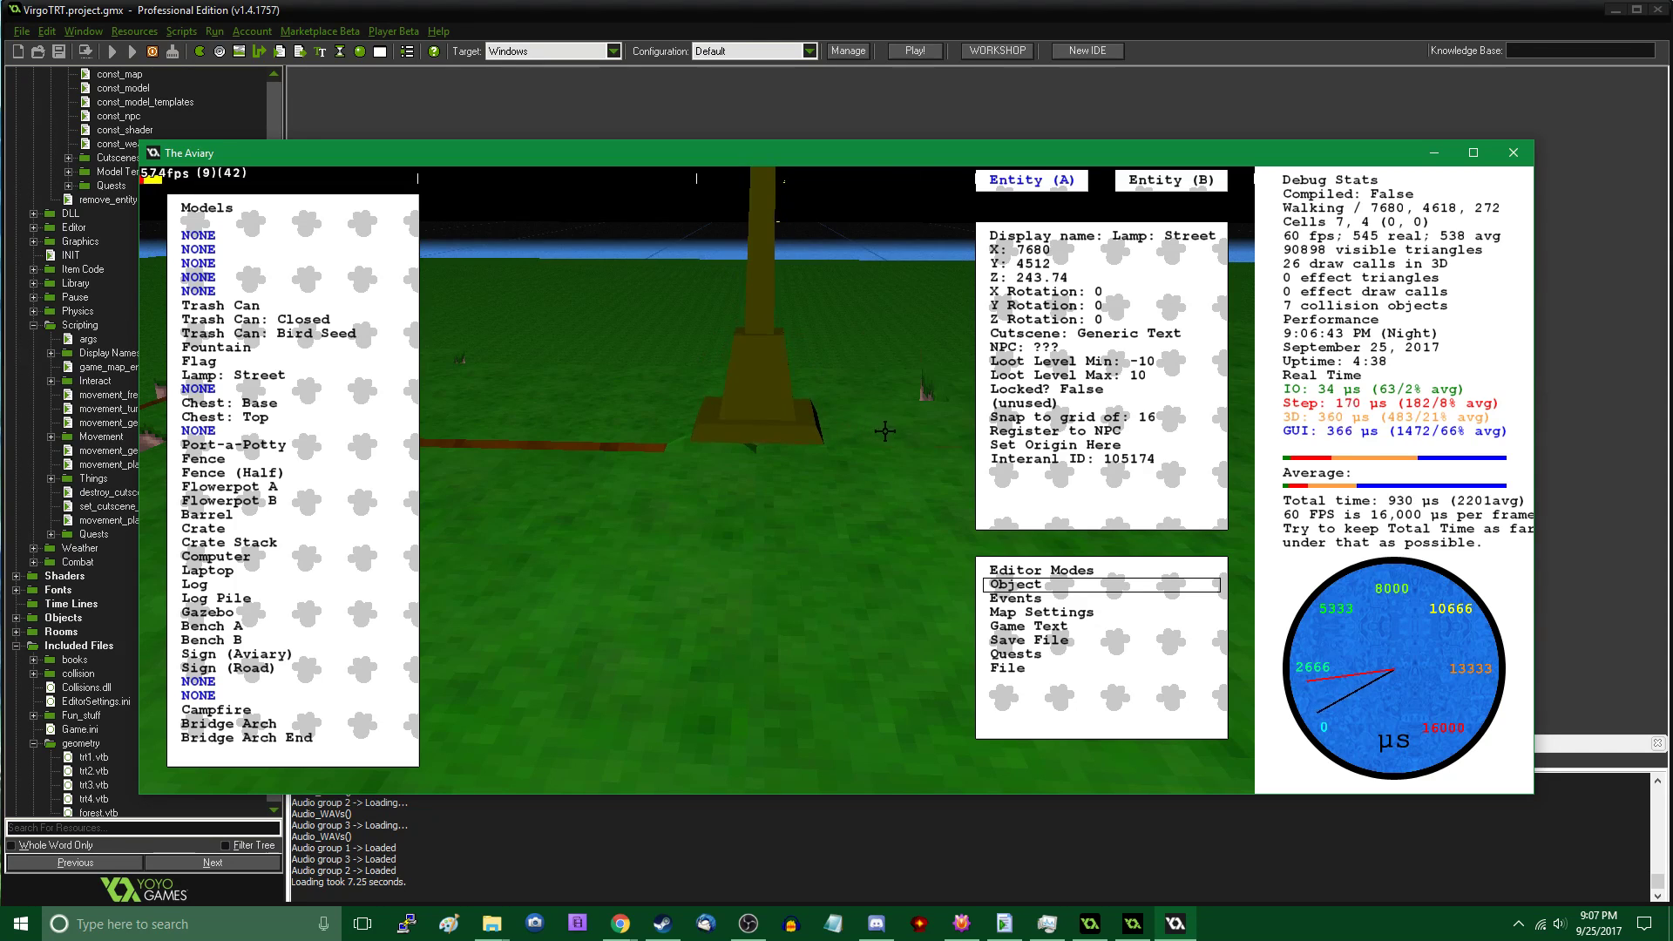
left_click_drag(886, 431, 807, 460)
key("s")
left_click(792, 462)
left_click(749, 445)
Turn off grid snapping for objects by setting the grid size to 0
left_click(1046, 418)
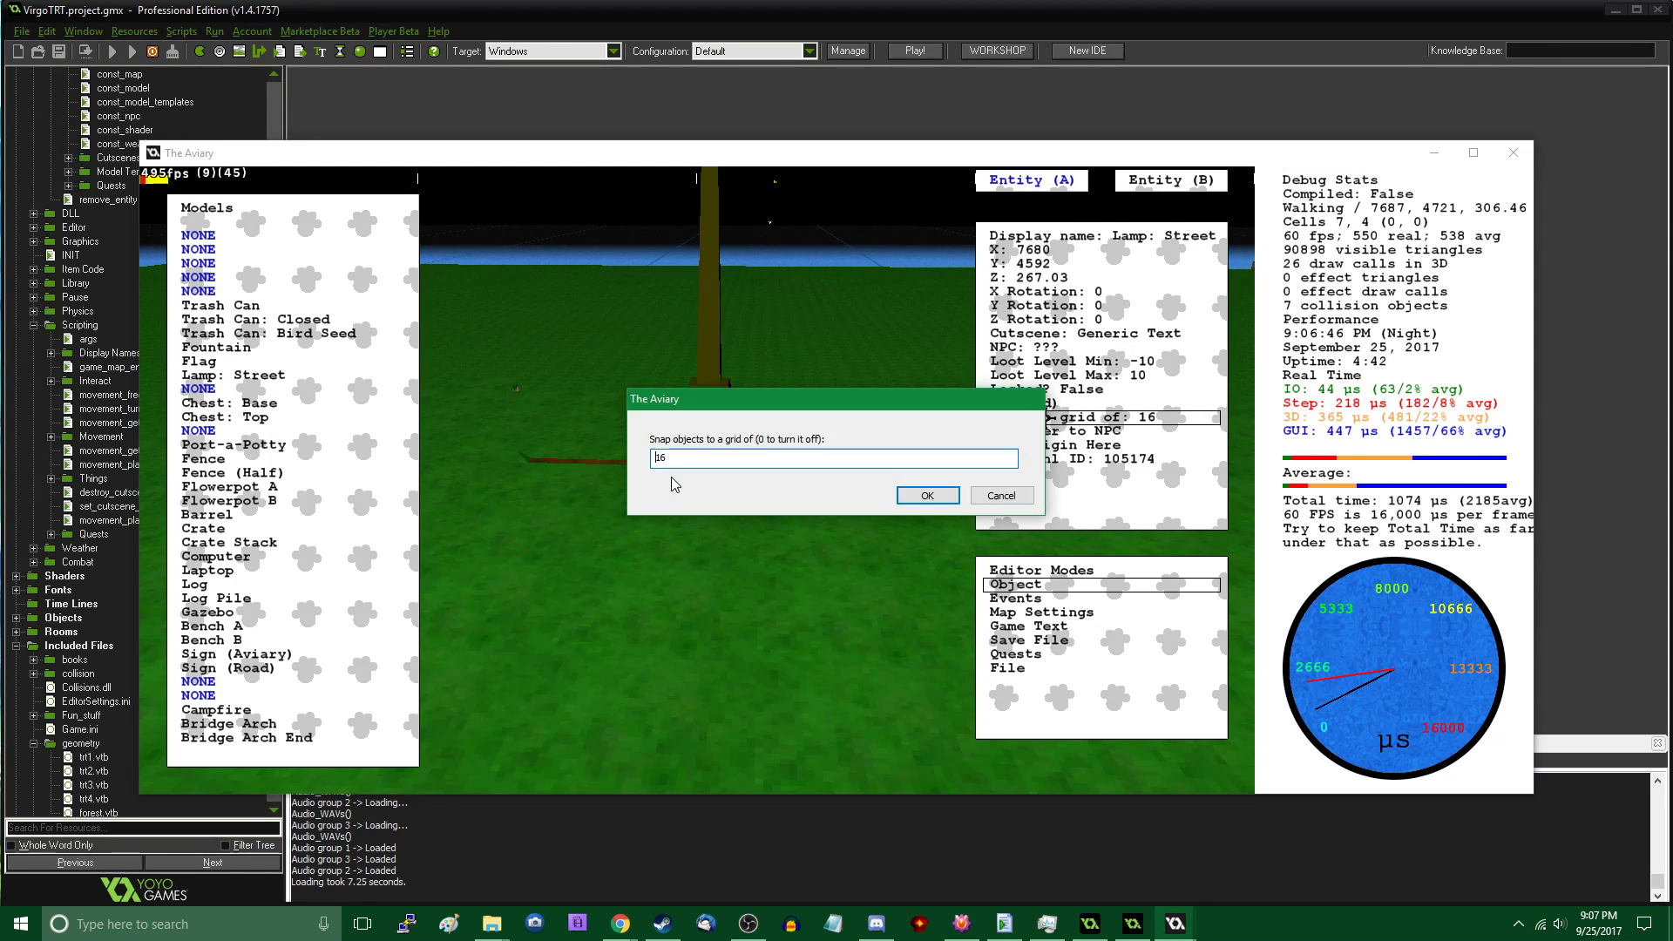
type("0")
key("Return")
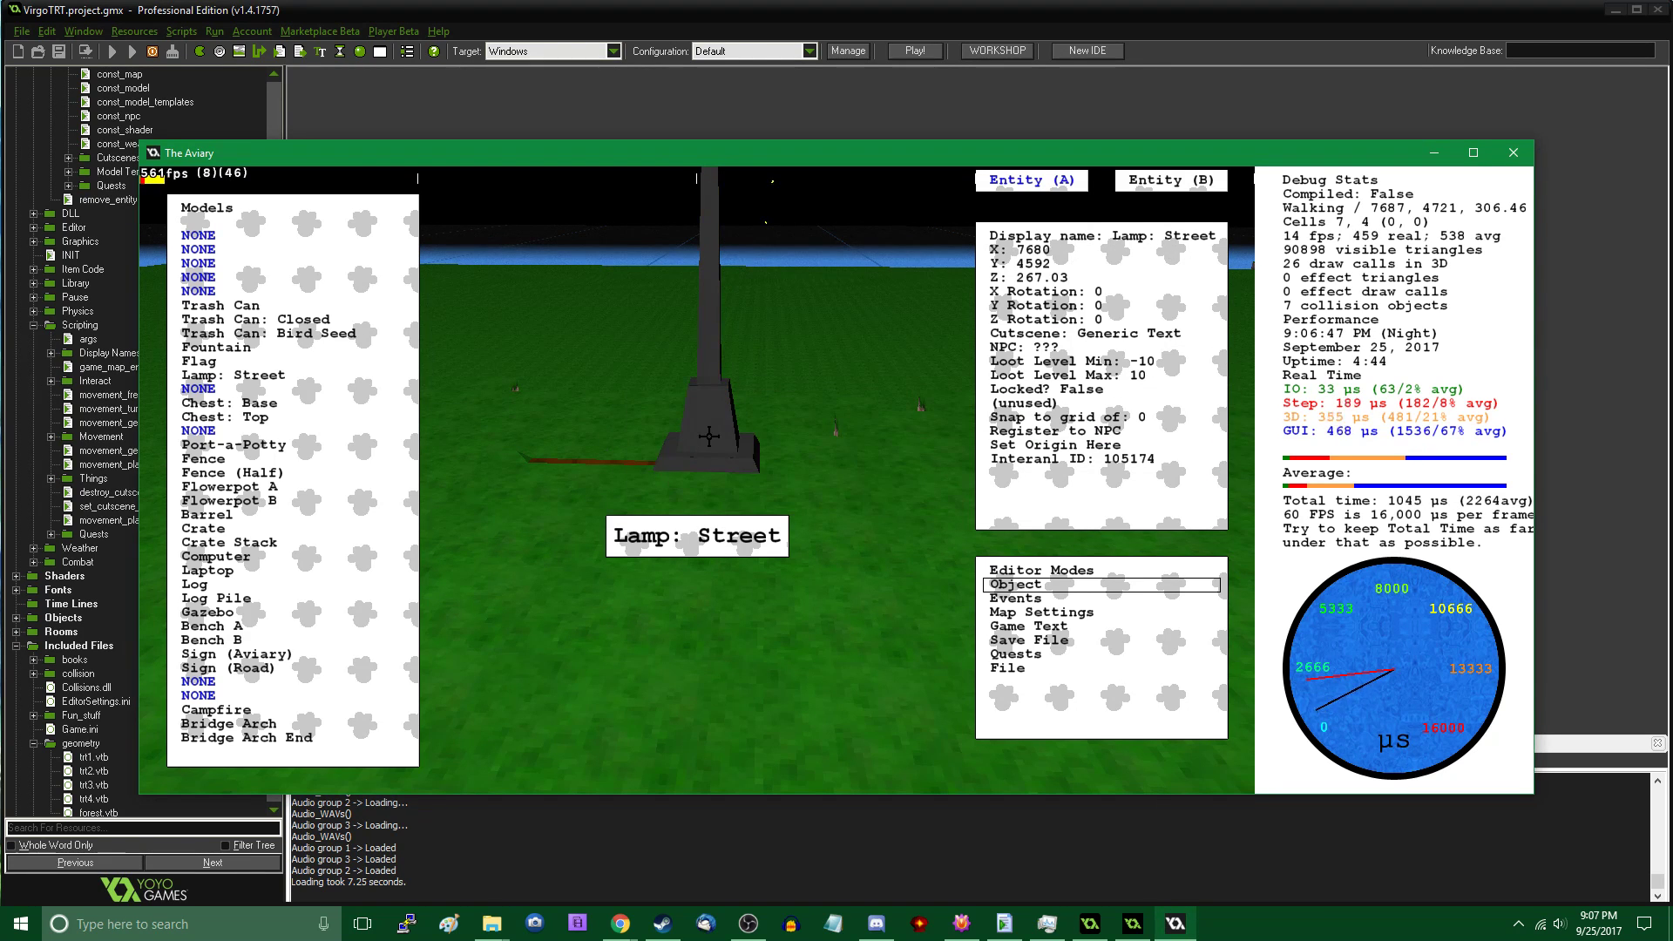
Move the street lamp freely to about X 7685, Y 4538, set its height to Z 240, and view it up close
left_click_drag(707, 423, 744, 475)
scroll(749, 488, "up", 3)
scroll(746, 485, "down", 4)
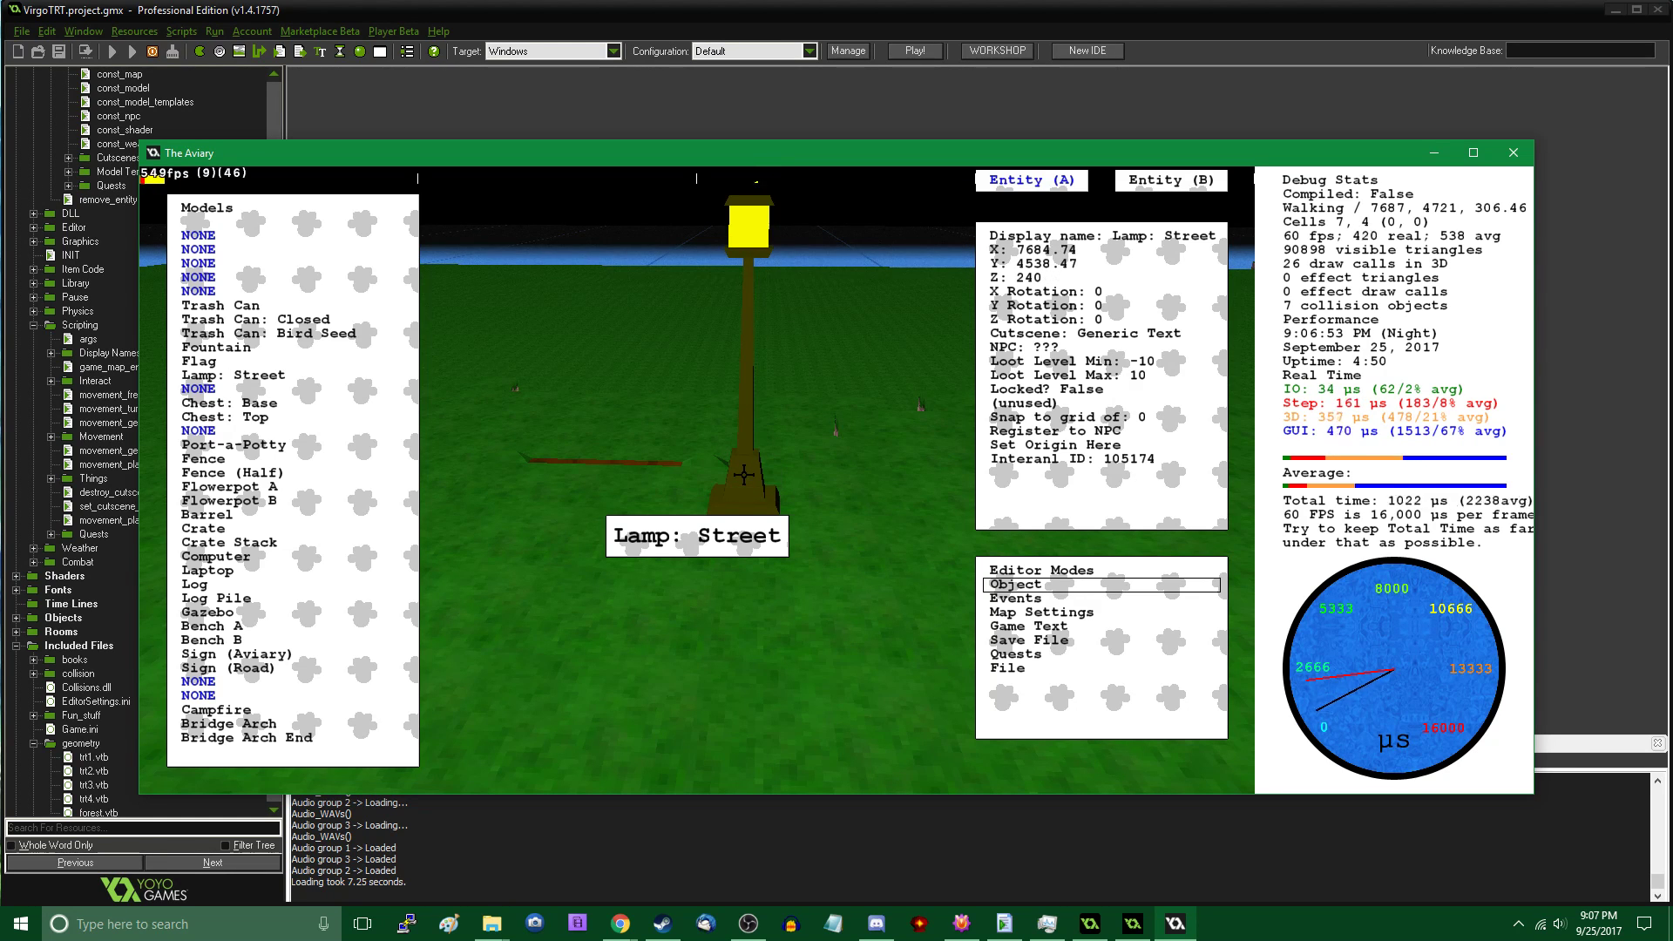
key("Tab")
key("w")
key("Tab")
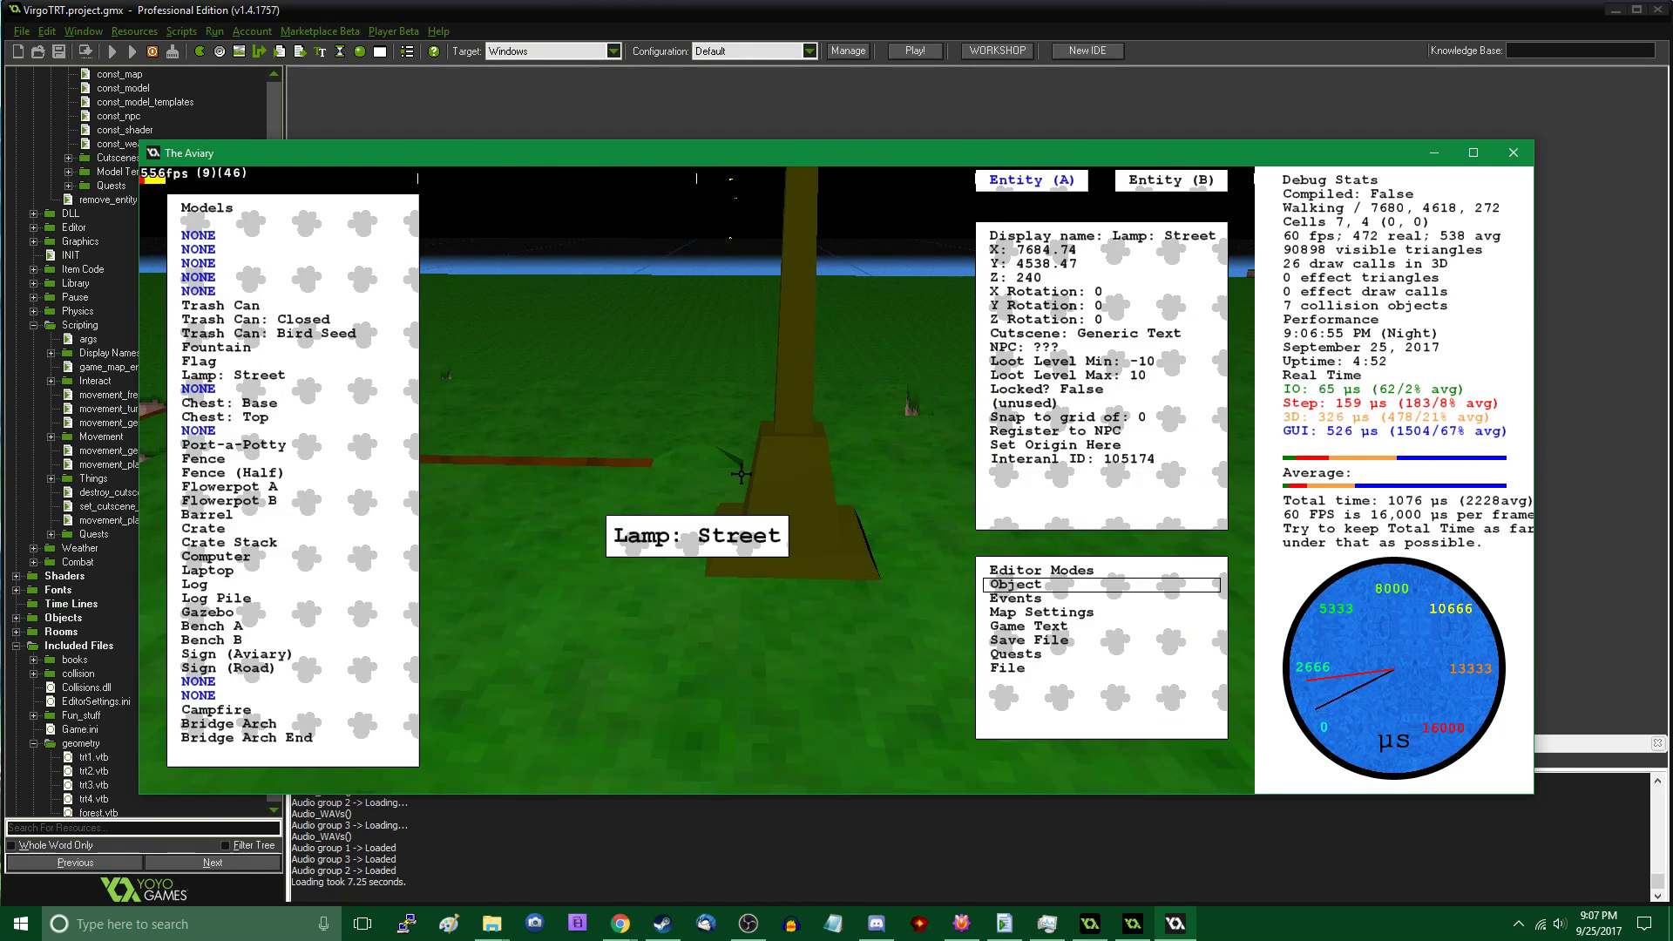
Clear the street lamp's display name and set its cutscene to No Cutscene
left_click(1062, 235)
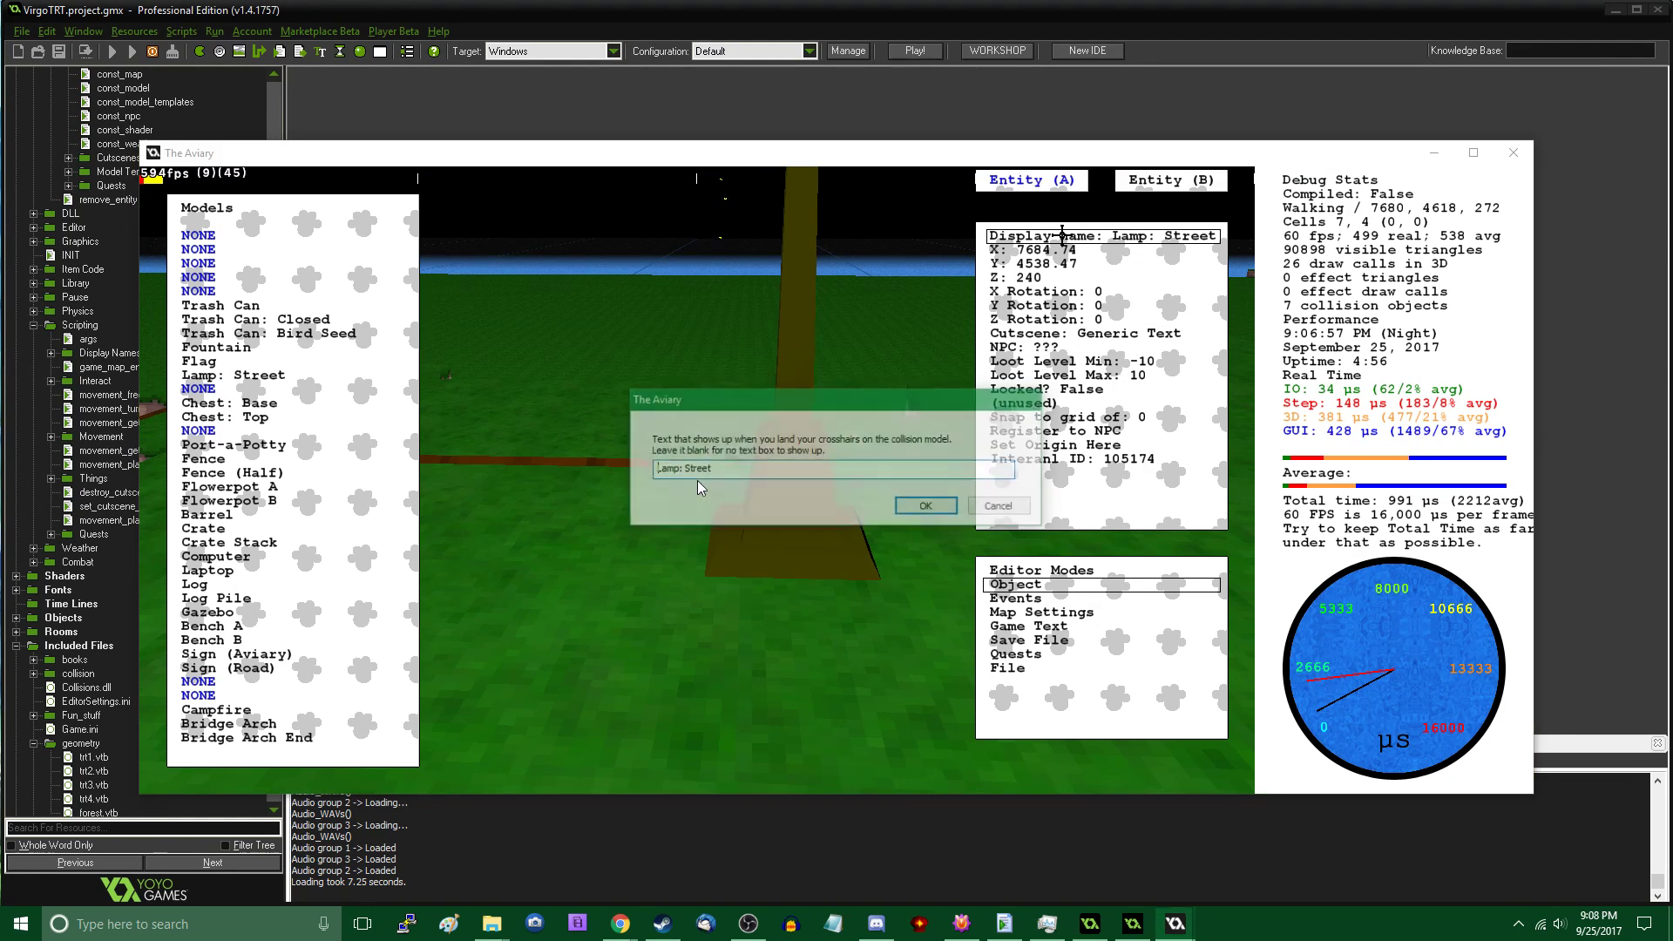
key("Return")
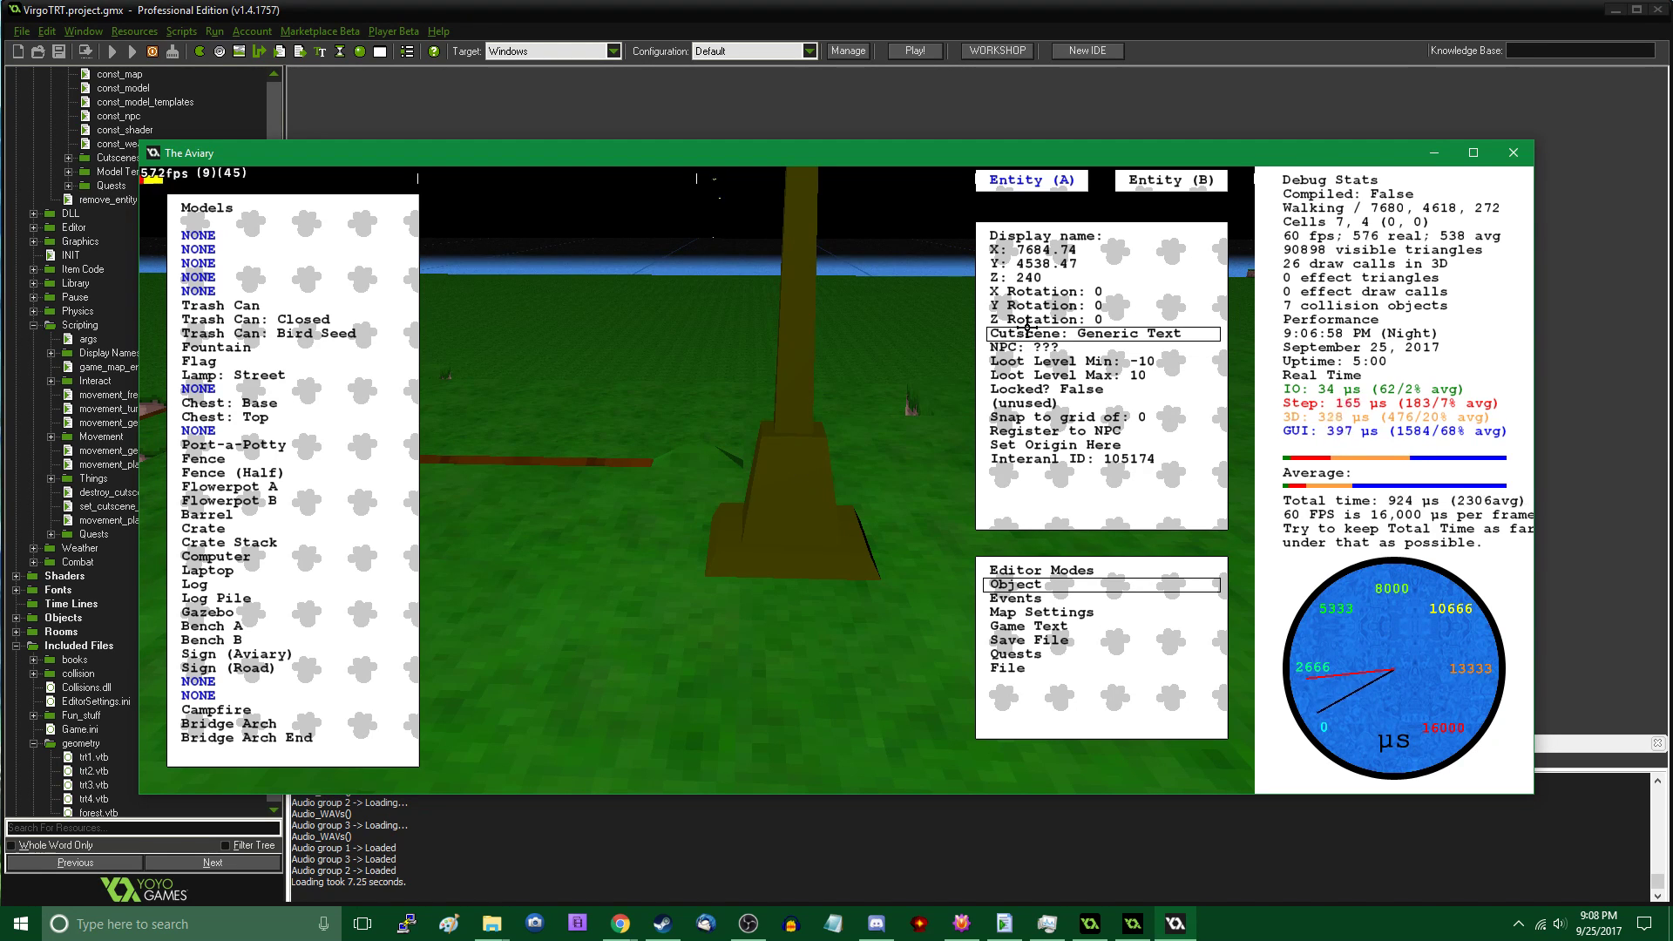
left_click(1029, 333)
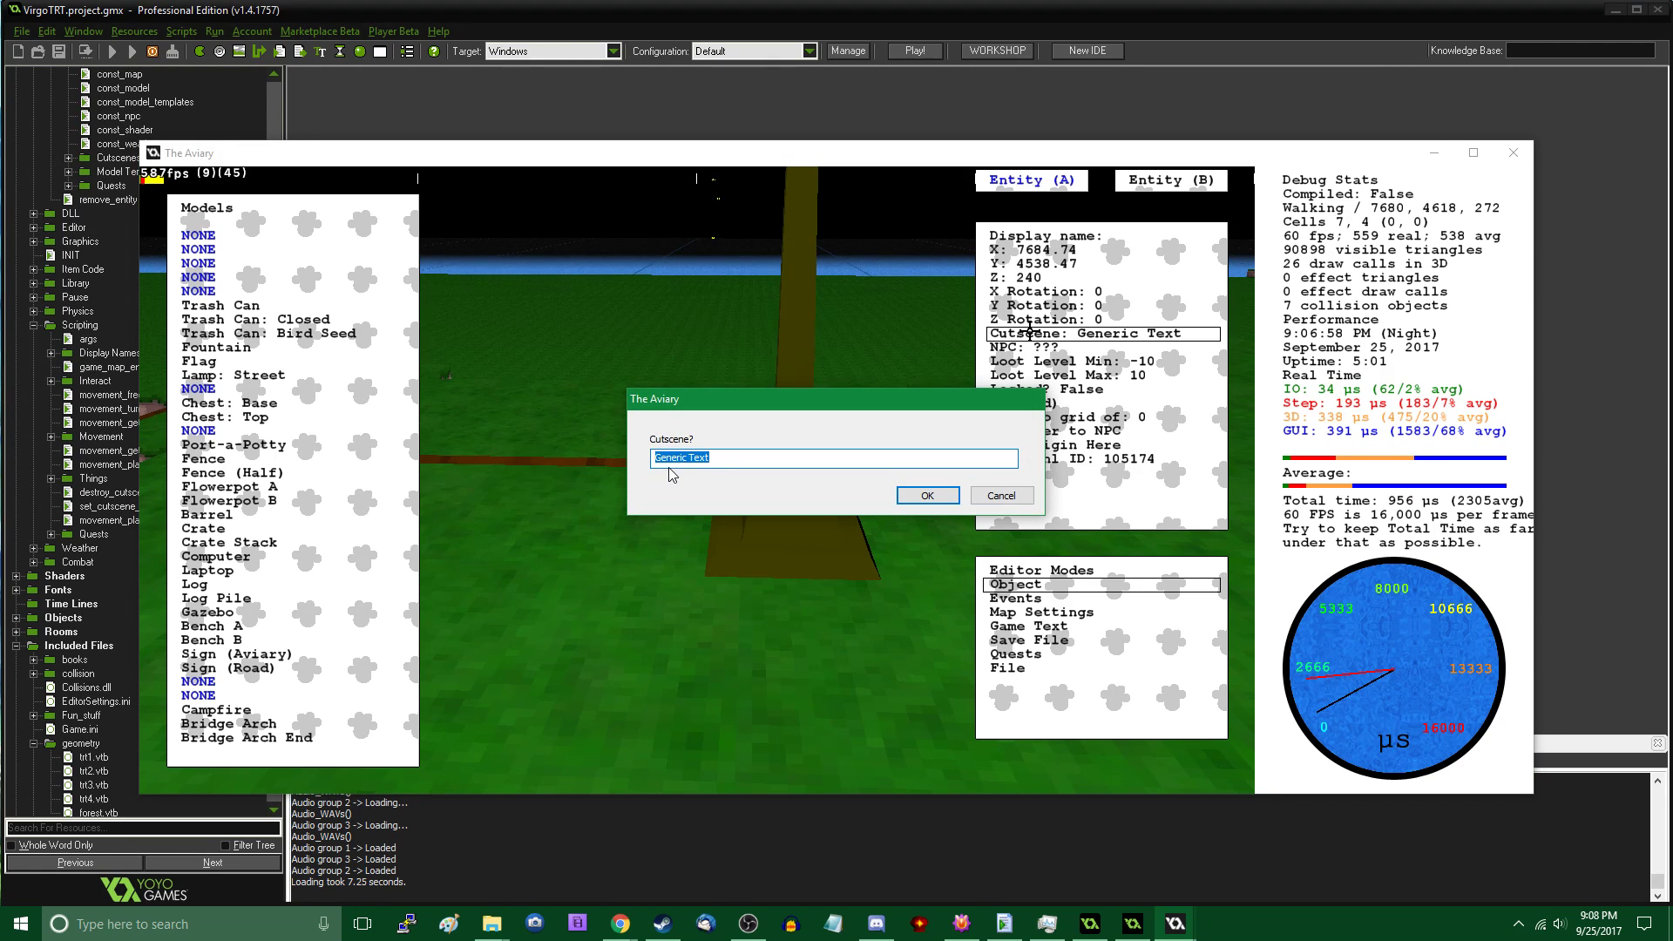
type("No Cutscene")
key("Return")
left_click(646, 511)
key("Tab")
Walk down to the slope in play mode and interact with it to test its text box
key("w")
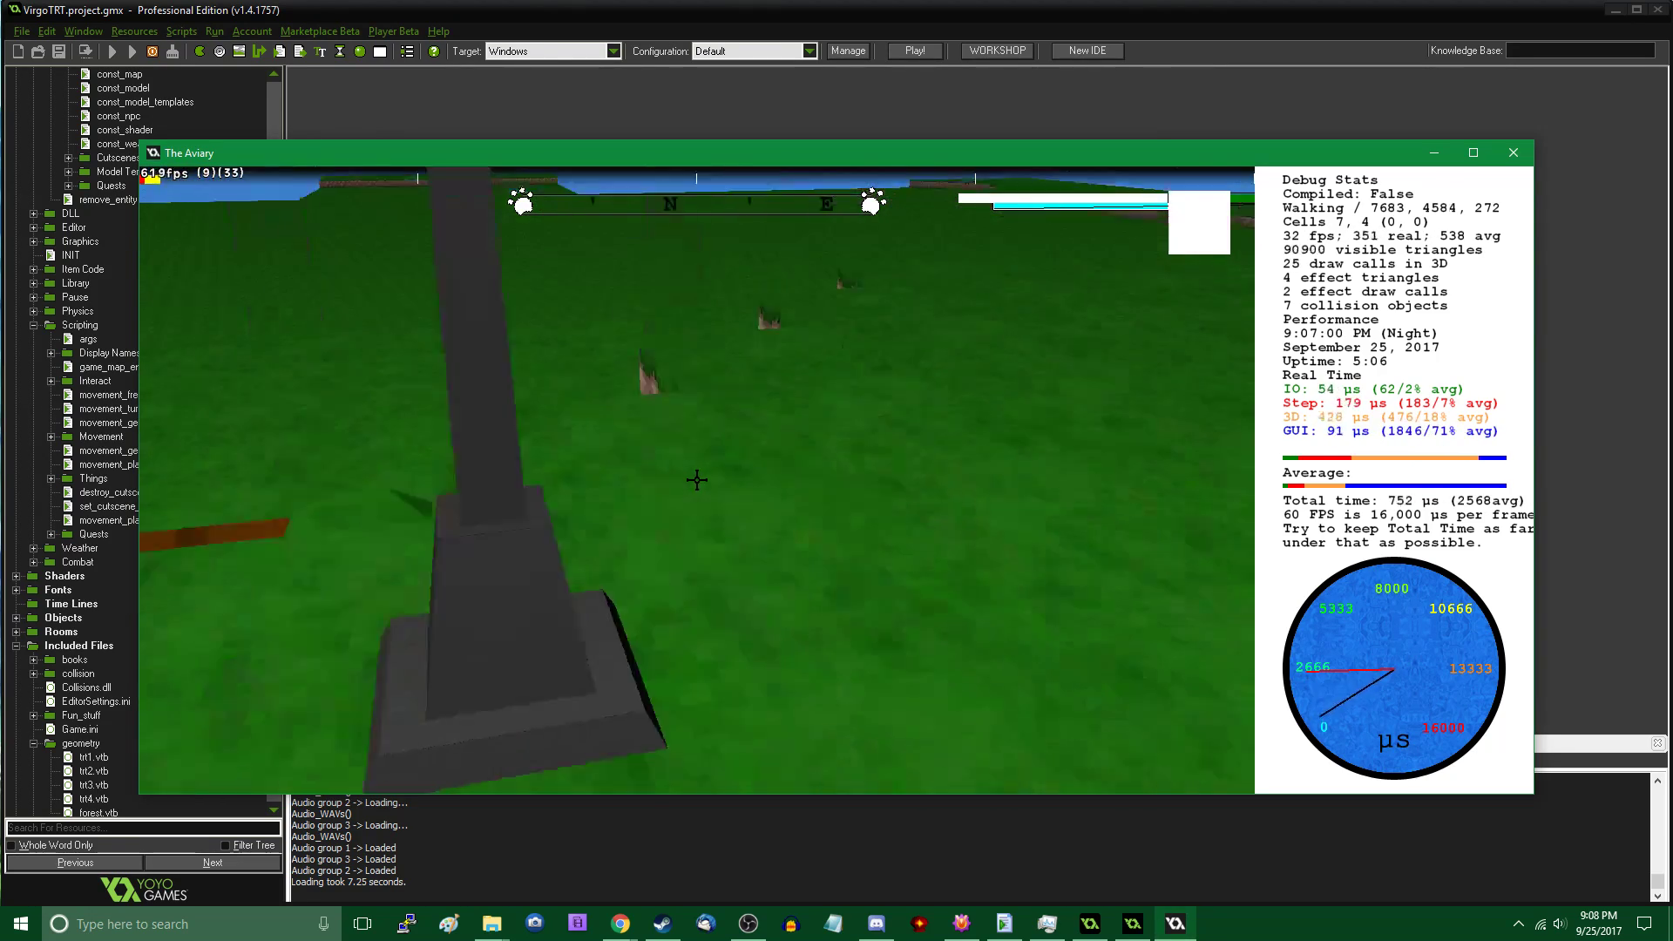
key("w")
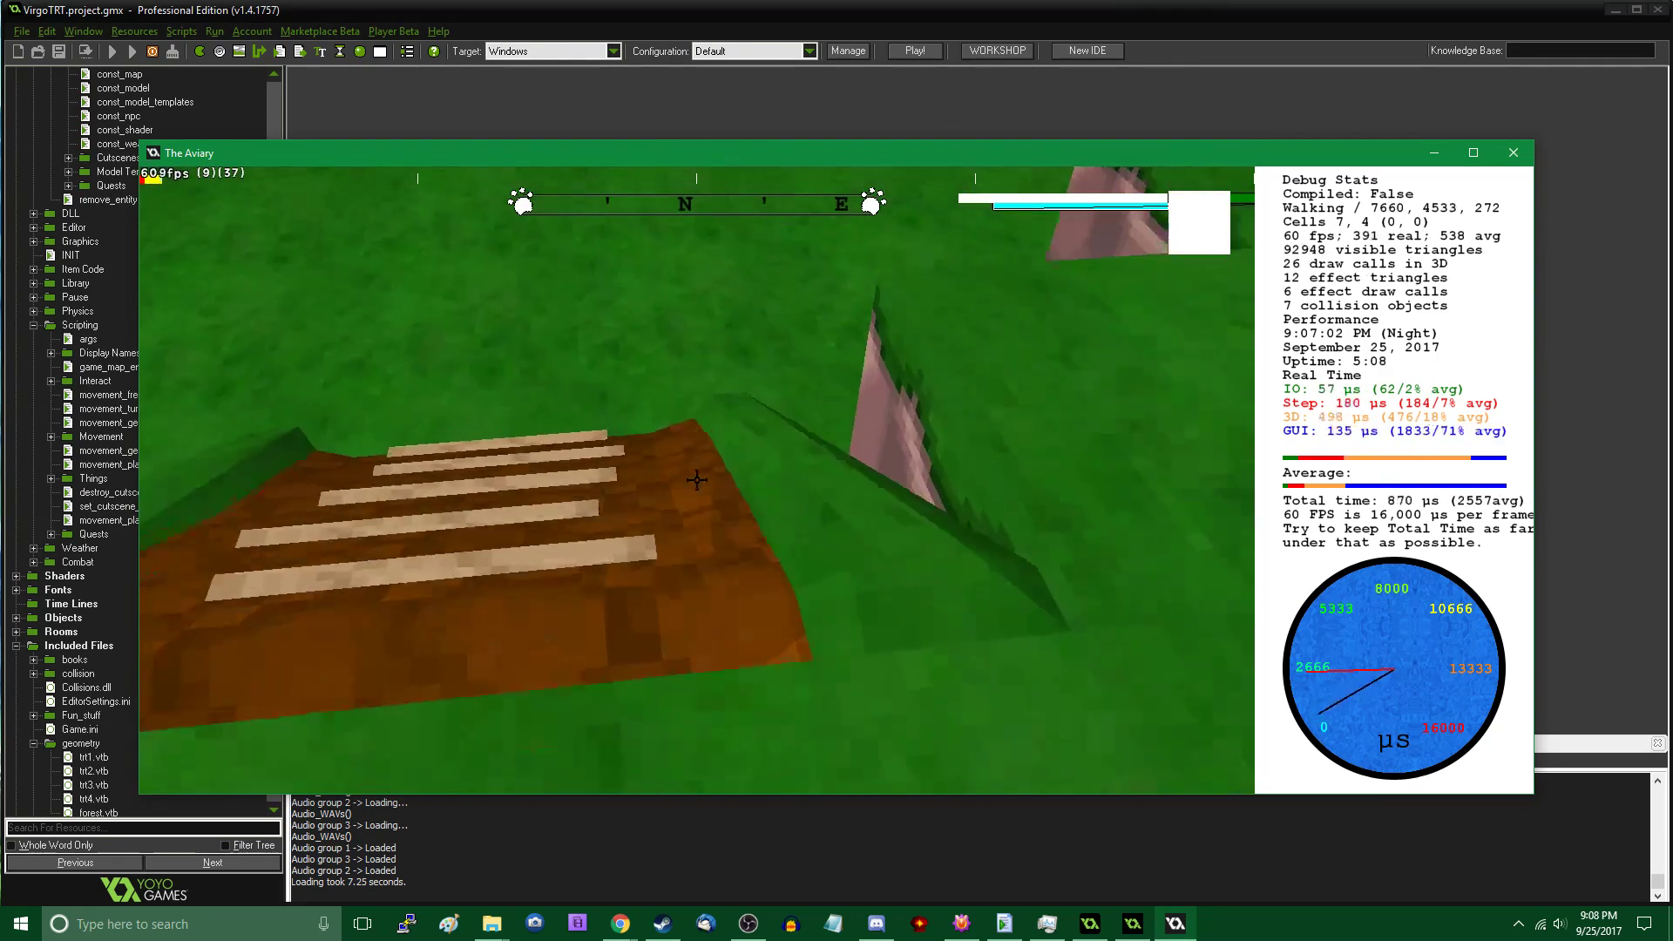
key("w")
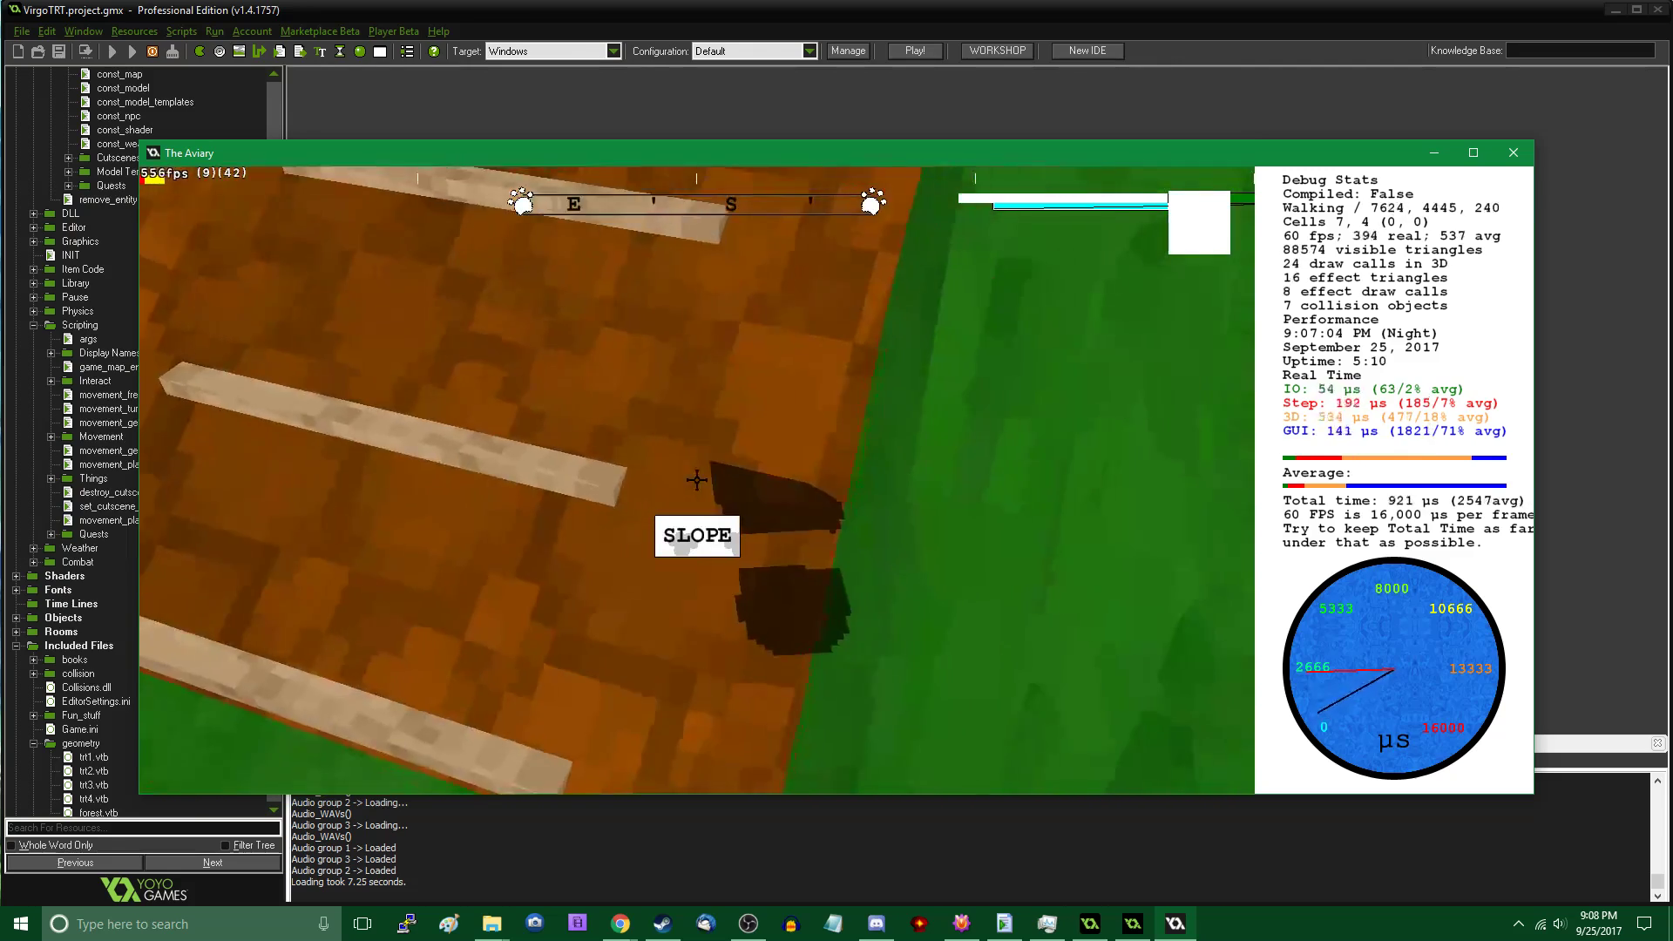
key("w")
left_click(697, 480)
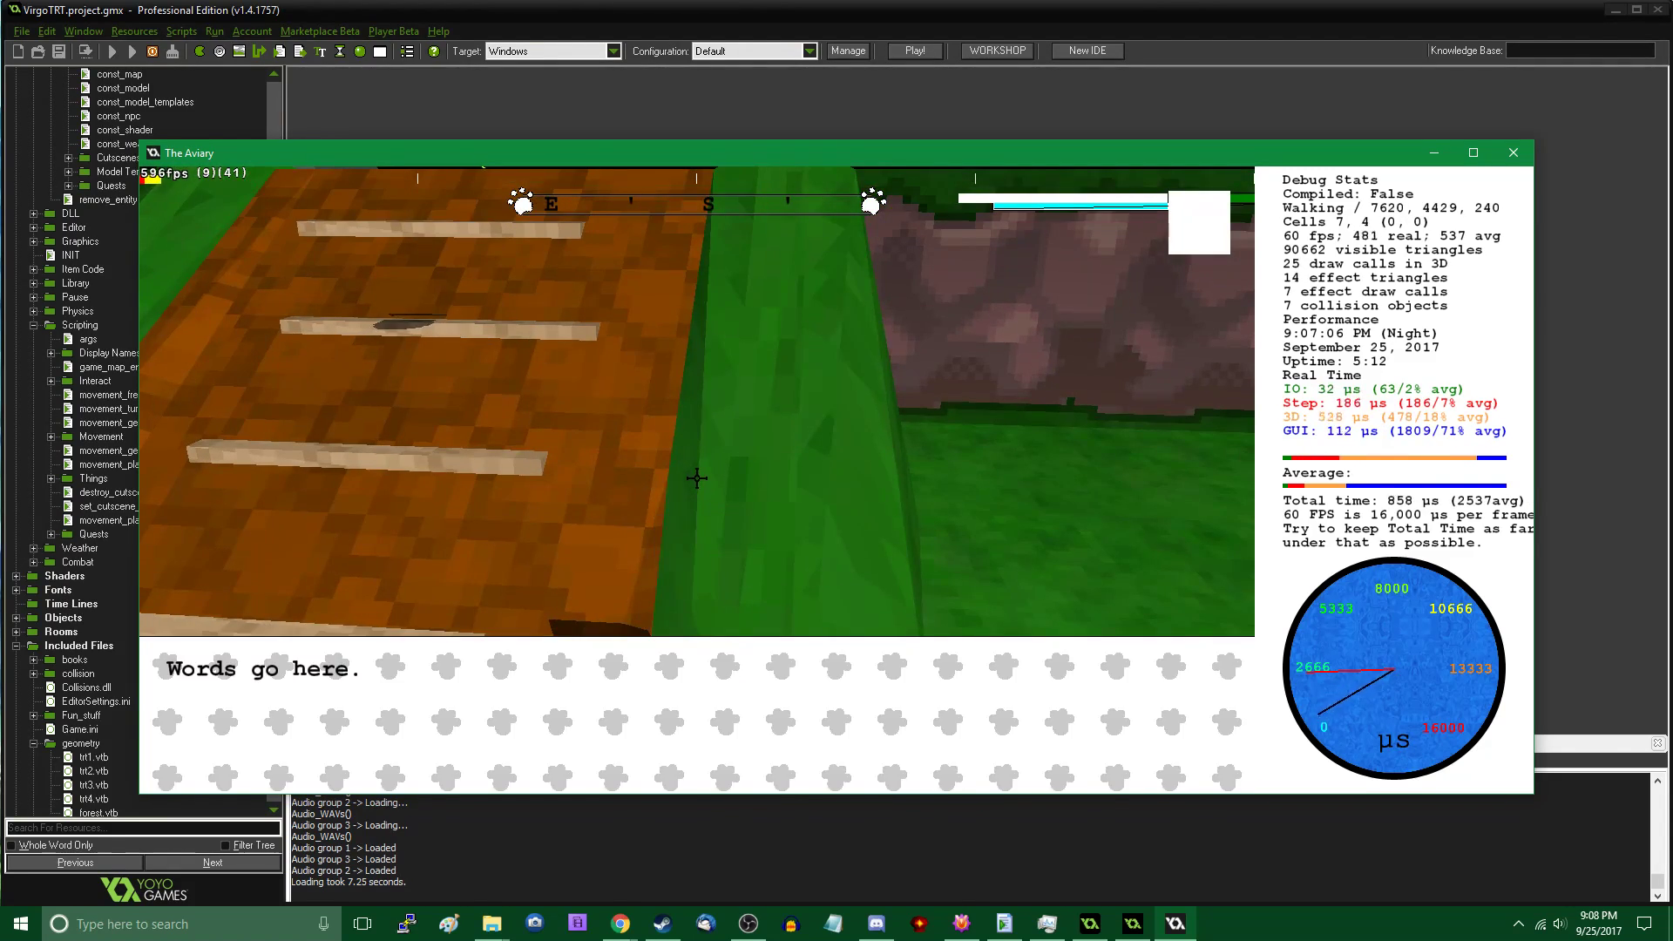
left_click(697, 480)
Set the slope's cutscene to No Cutscene and clear its display name
key("w")
key("s")
key("Tab")
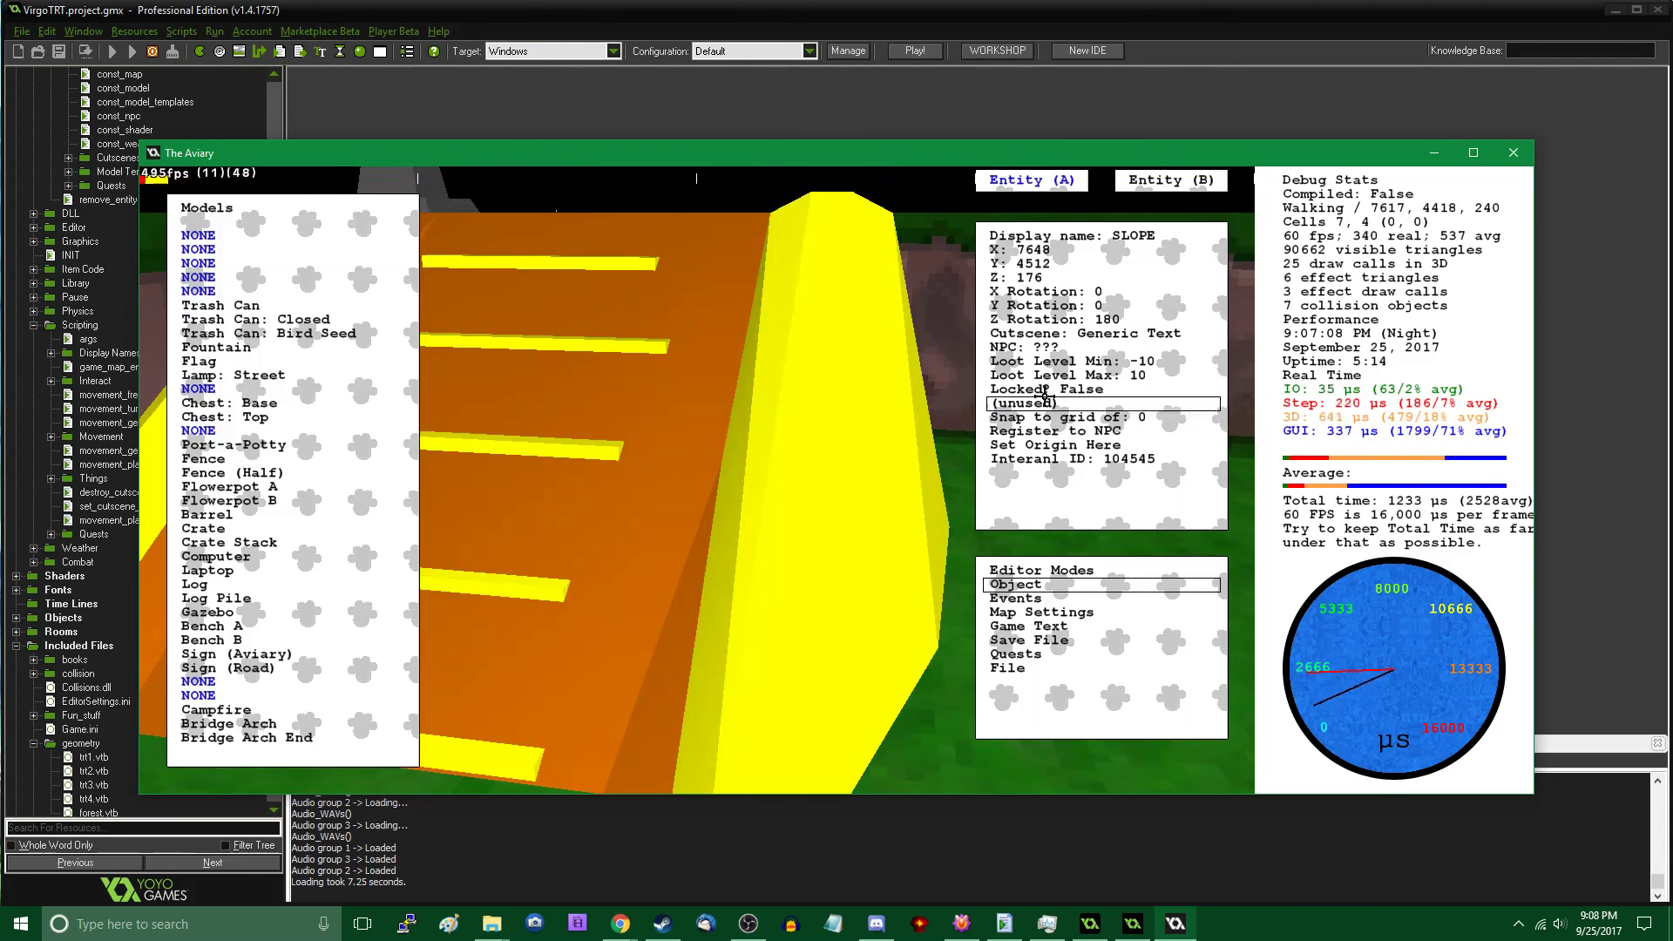
left_click(1122, 332)
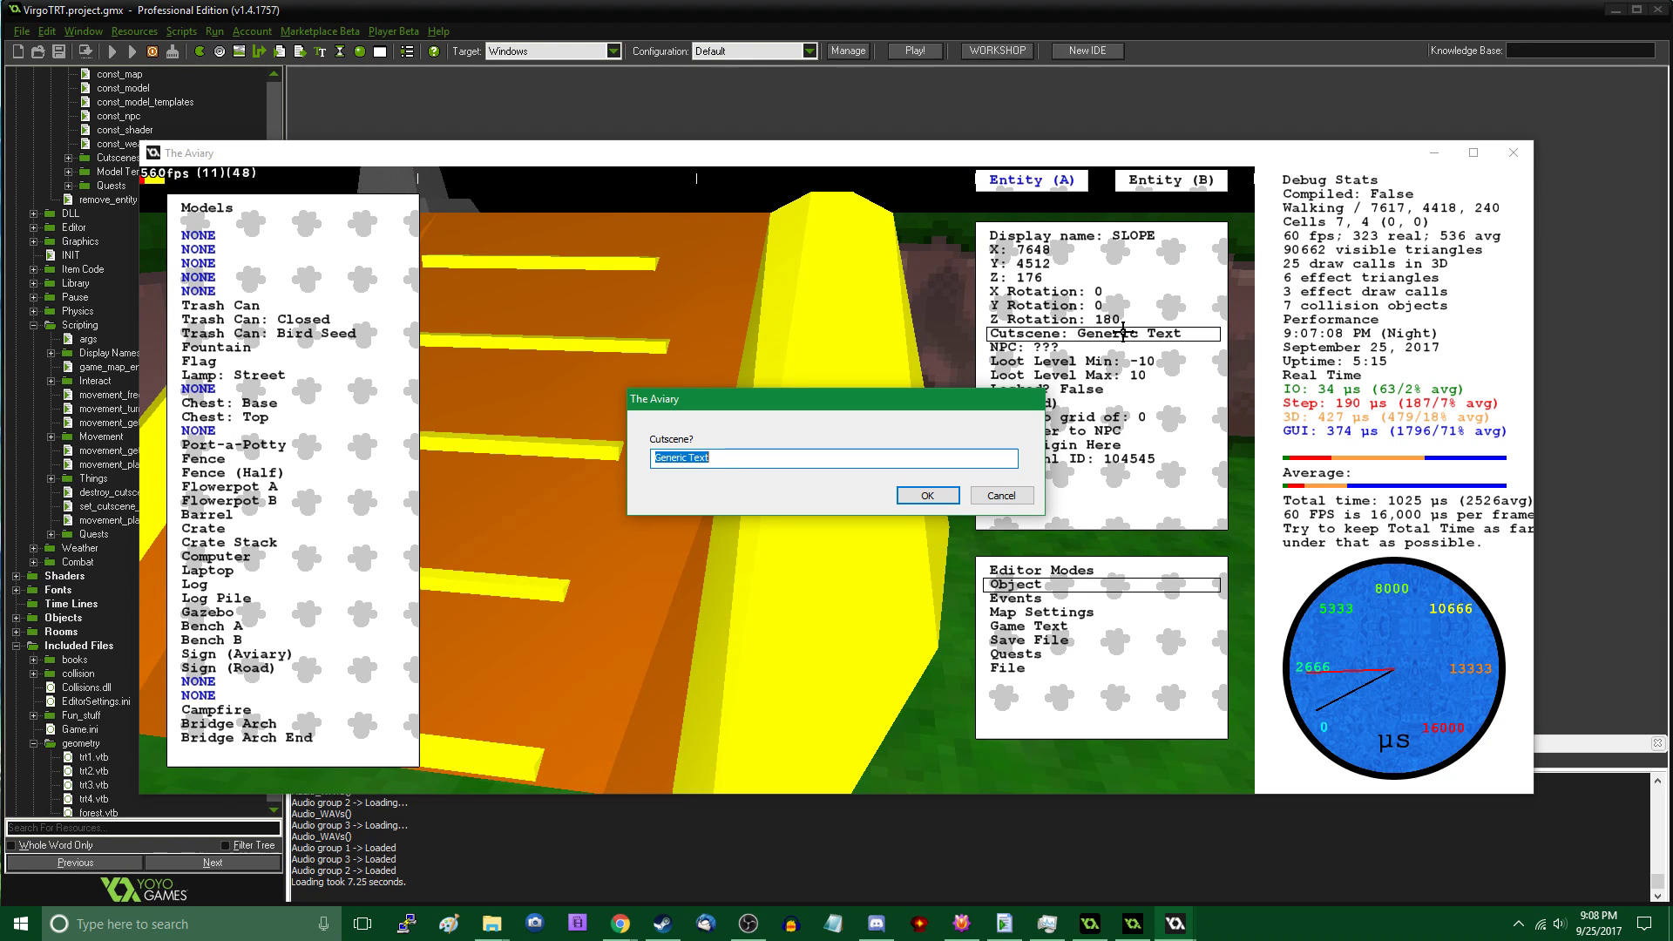
type("No Cutscene")
key("Return")
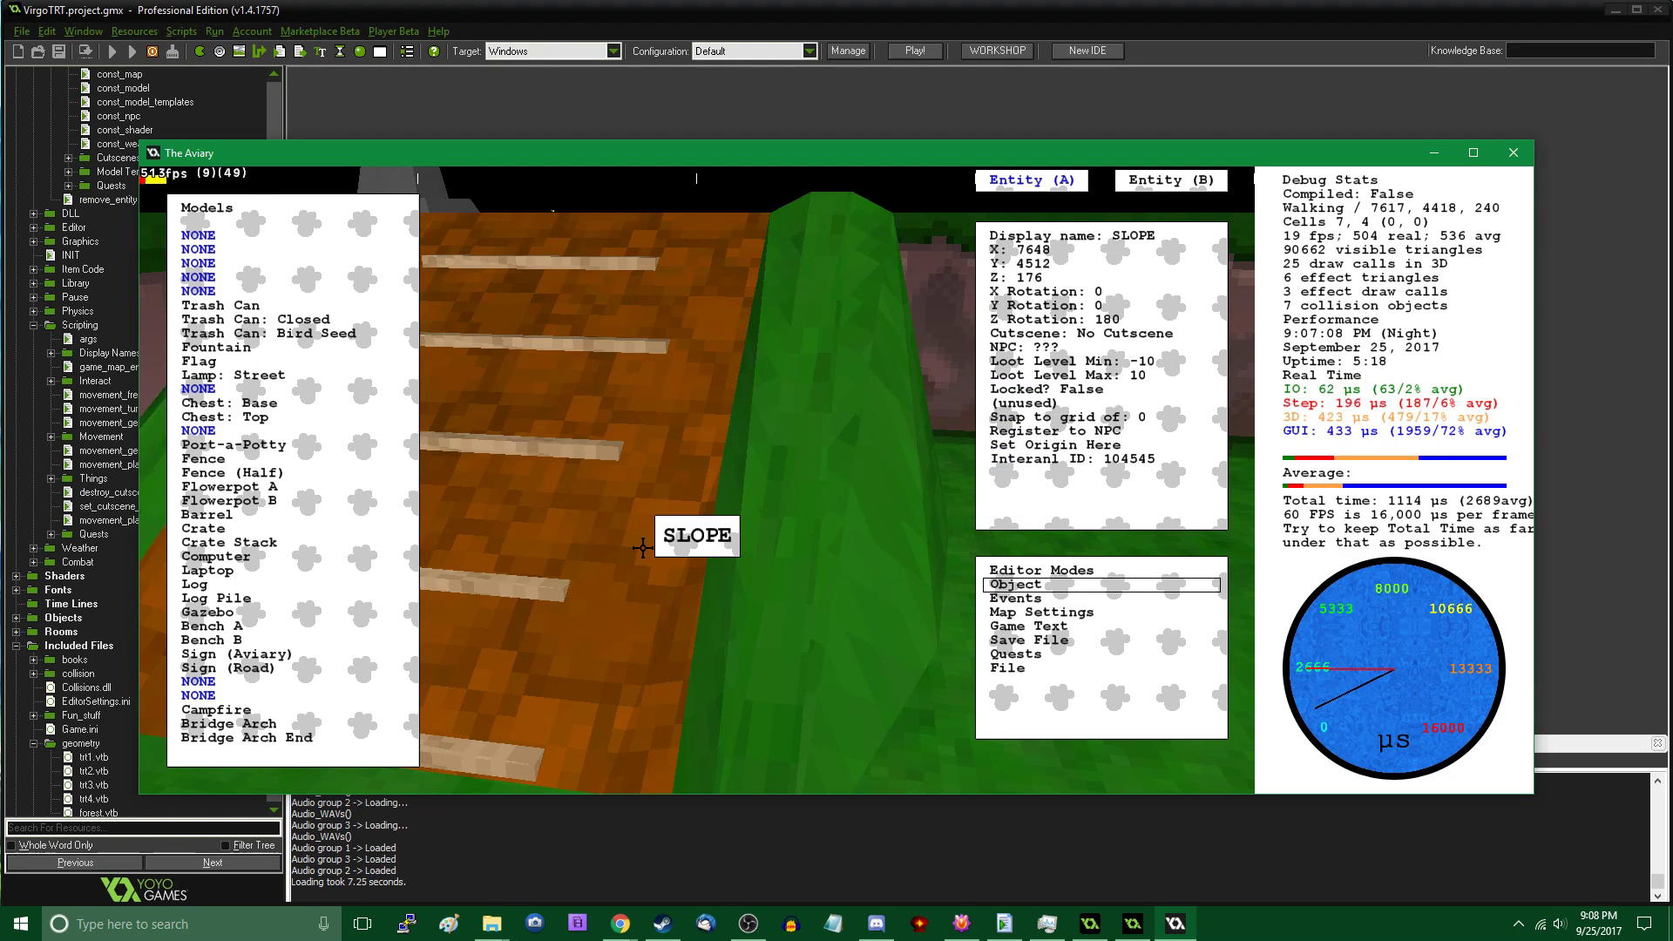
key("Tab")
key("Tab")
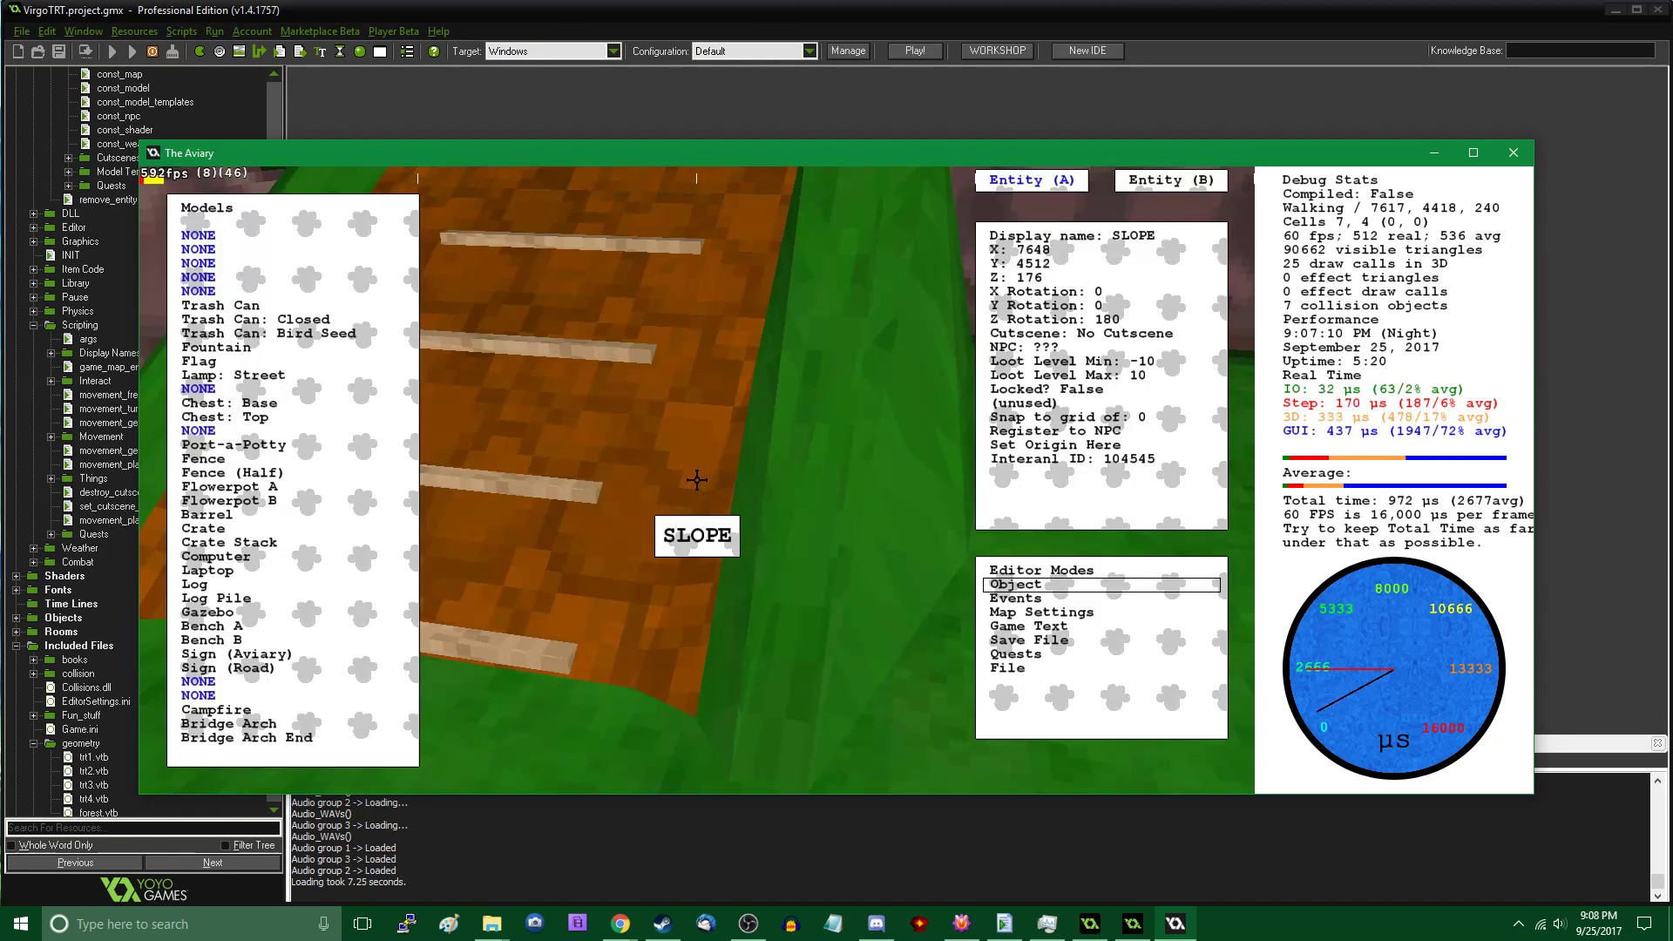
left_click(1114, 236)
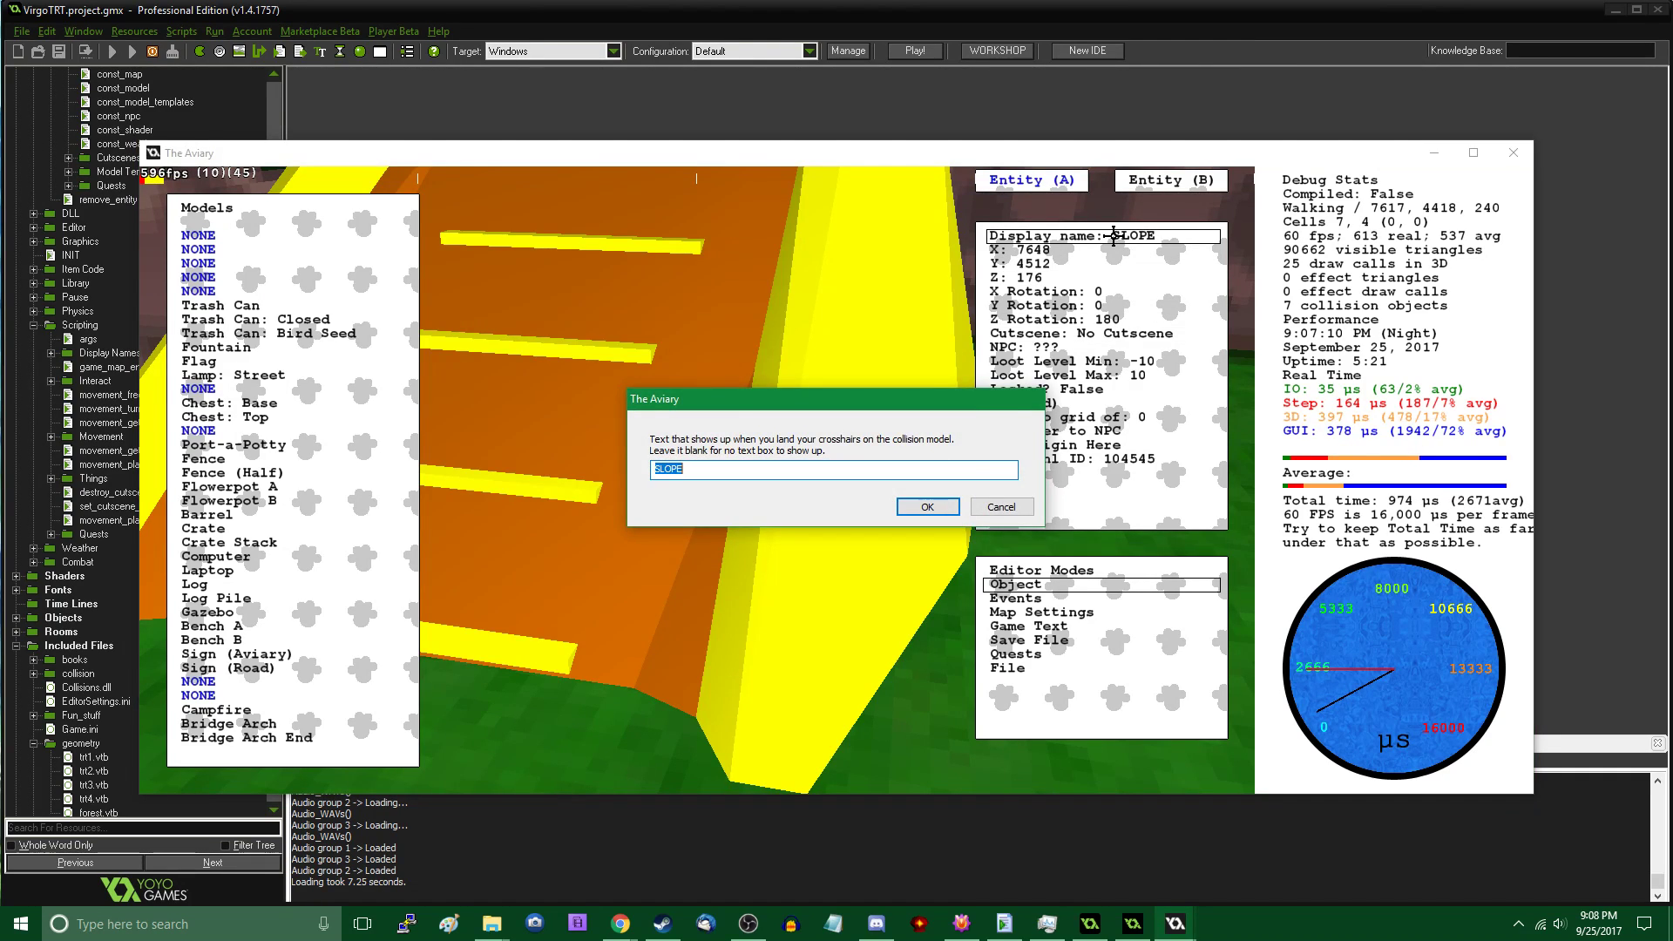
key("Return")
key("Tab")
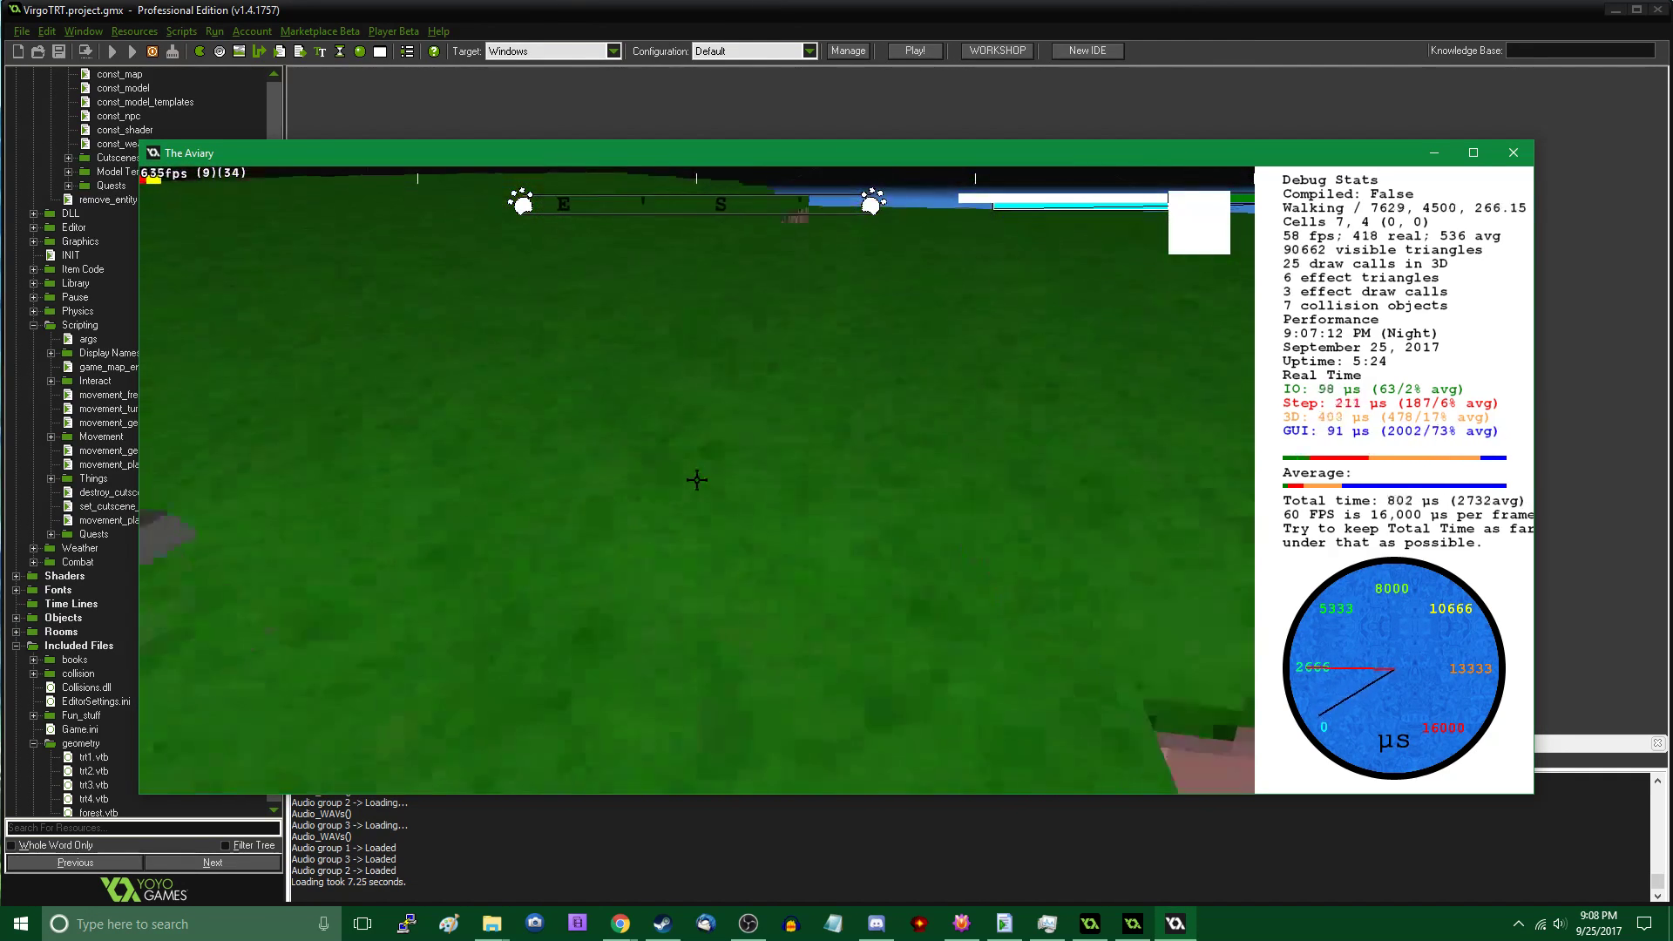
Place a Treasure Chest template on the open grass at about X 7872, Y 4707
key("w")
key("s")
key("w")
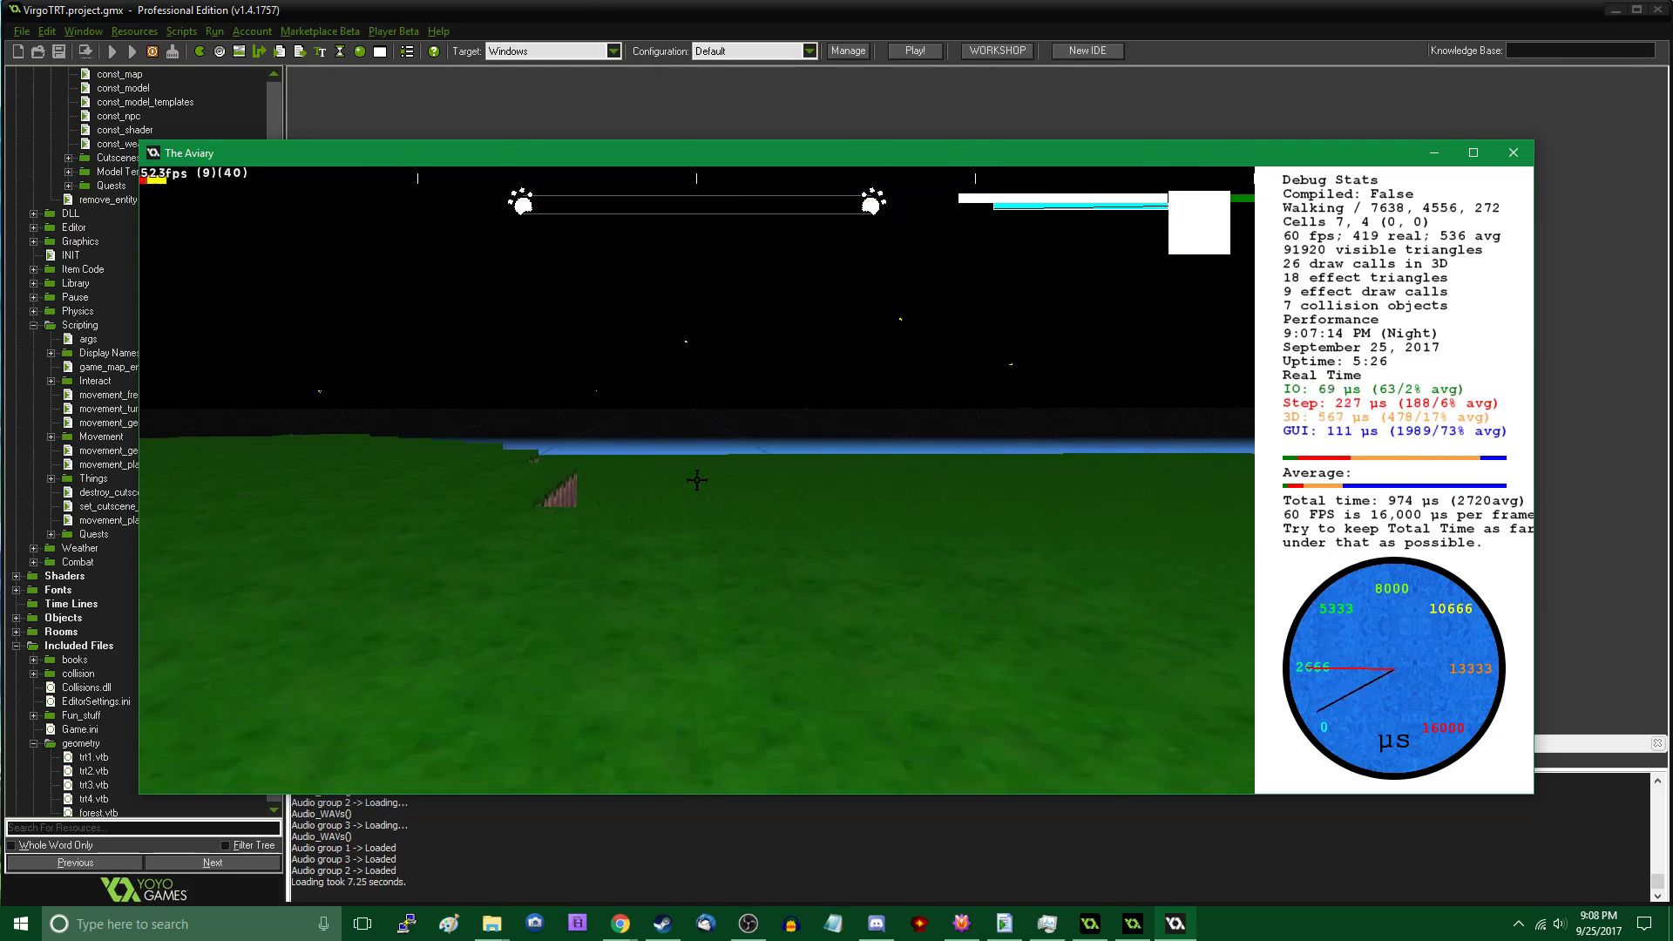
key("w")
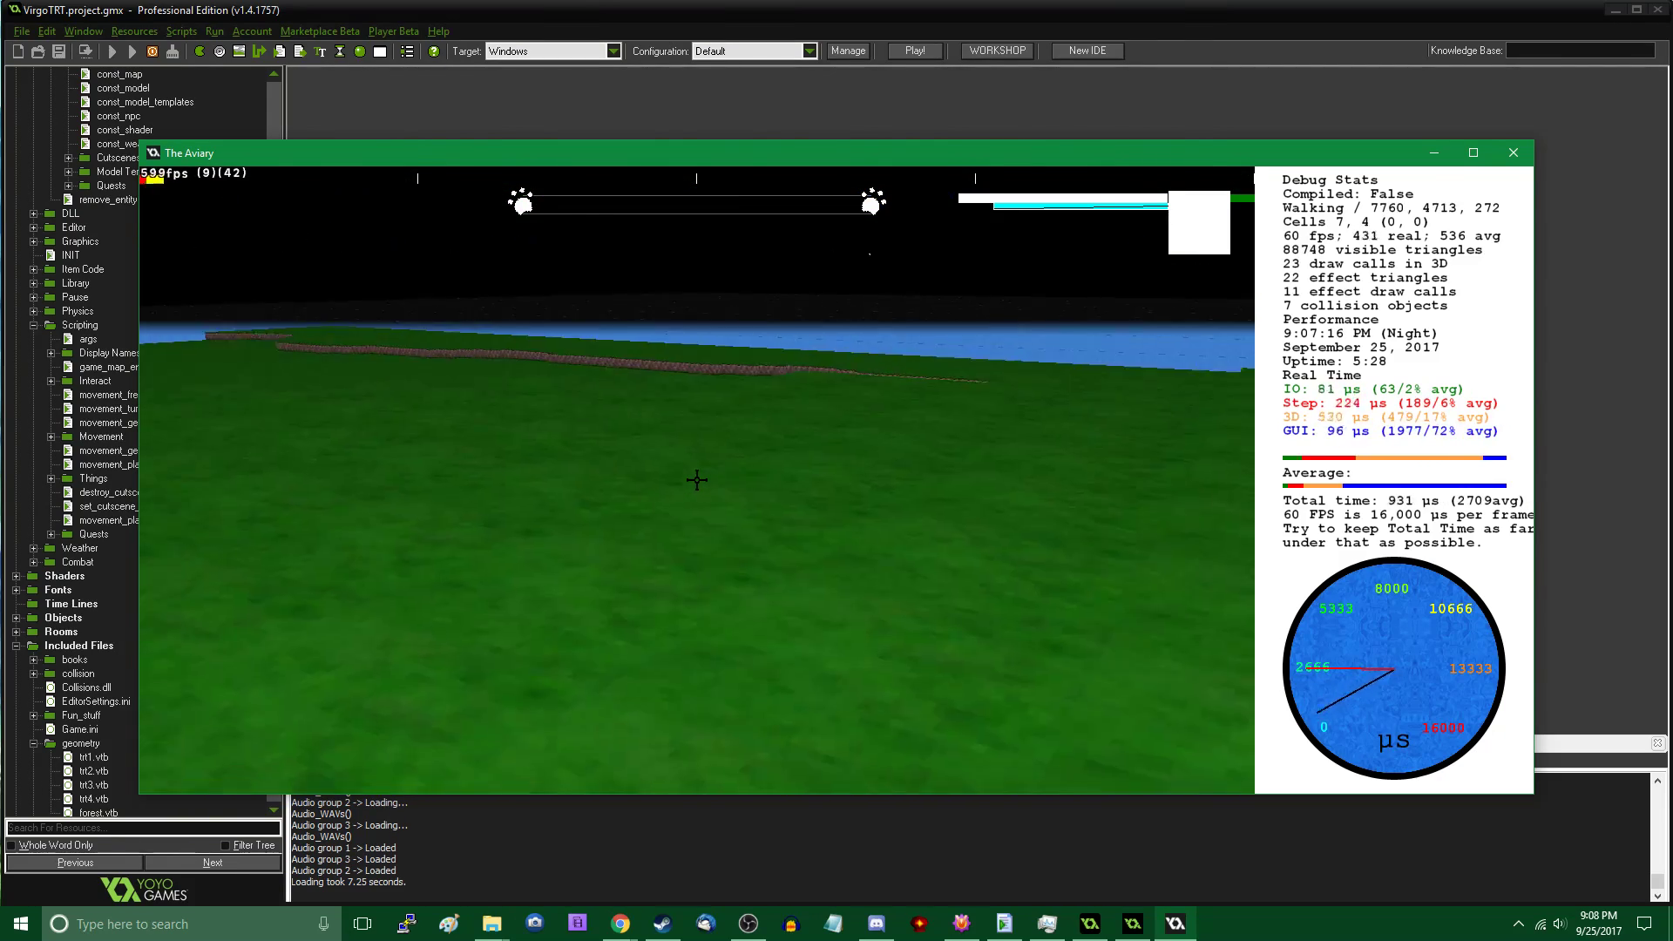
key("w")
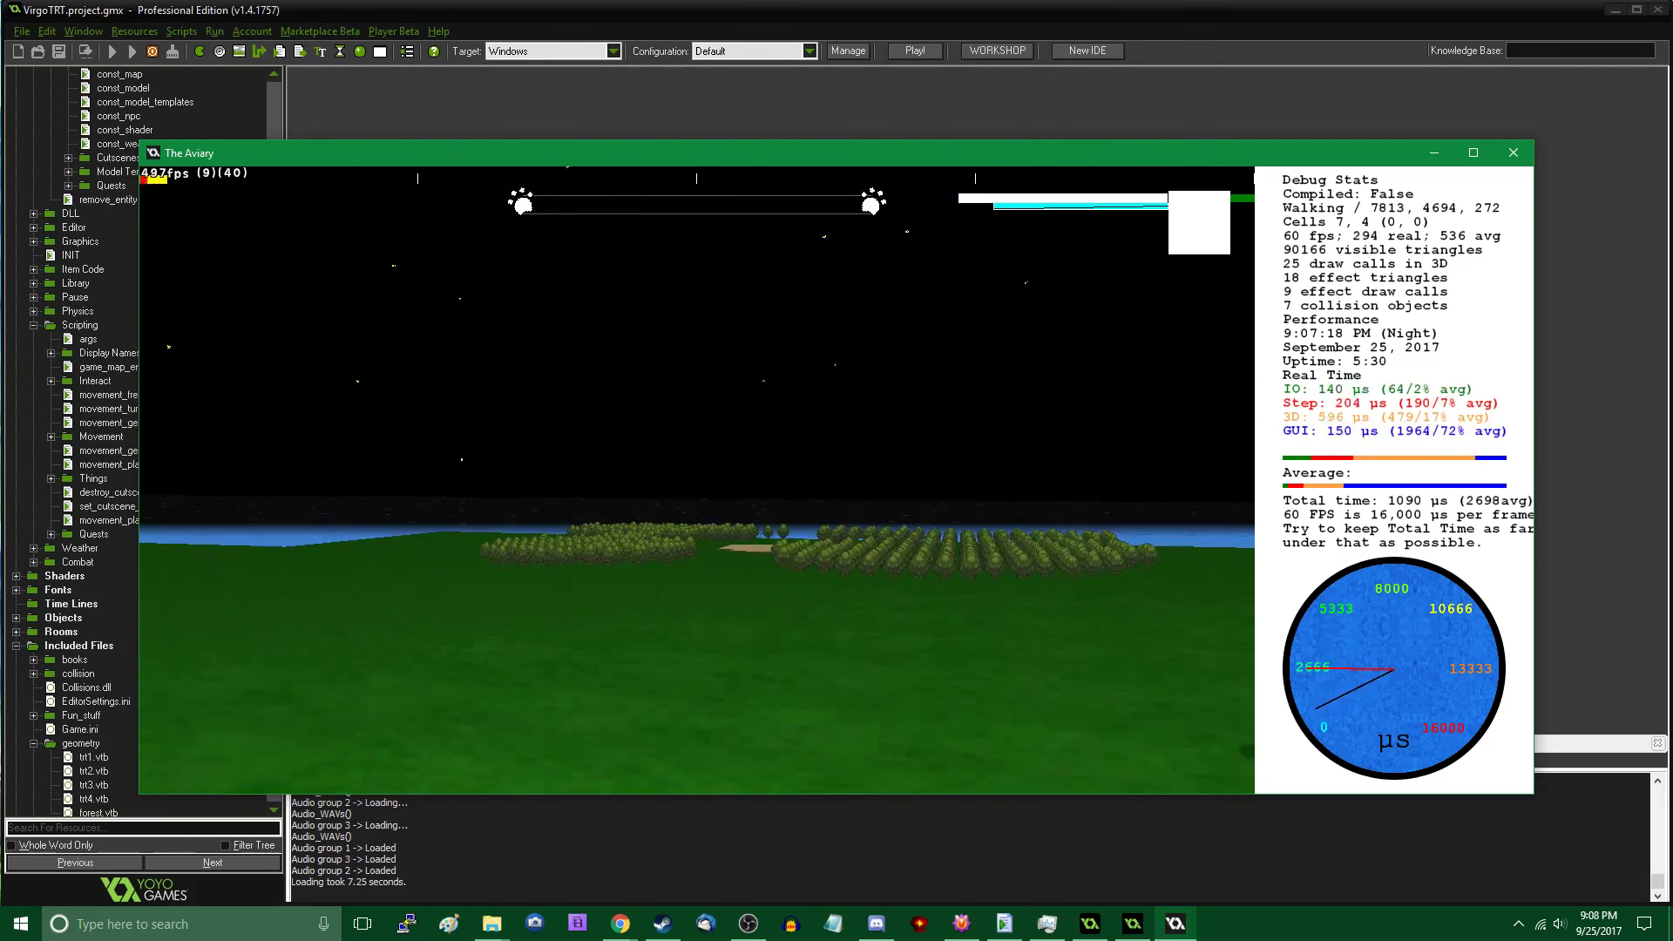
key("w")
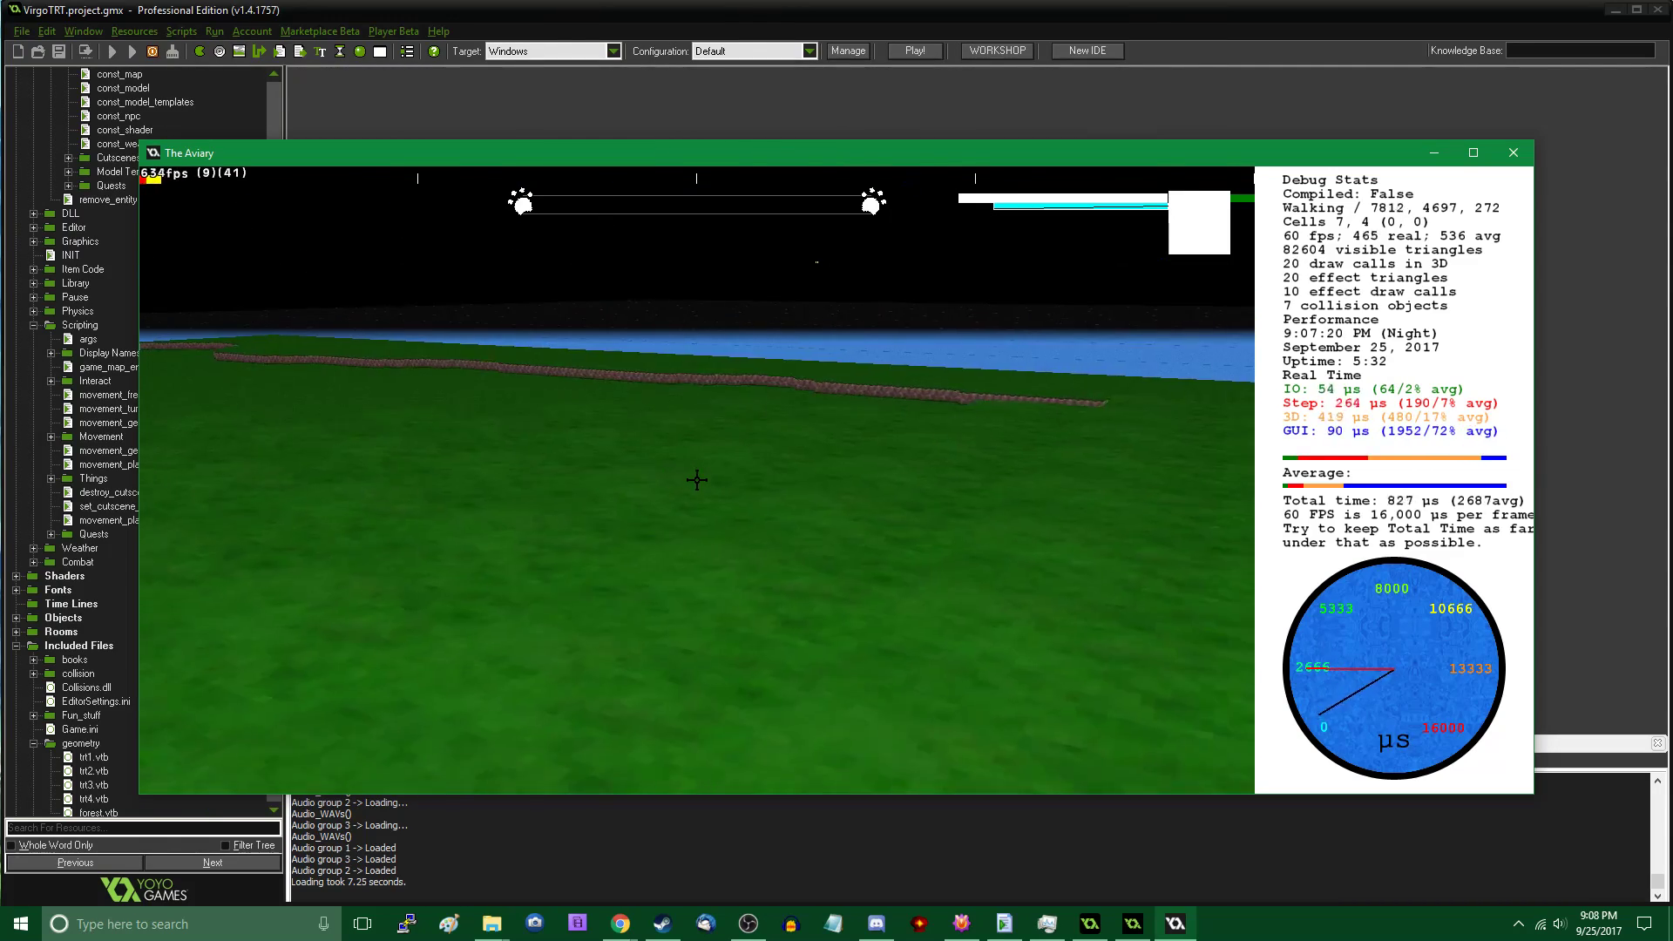
key("w")
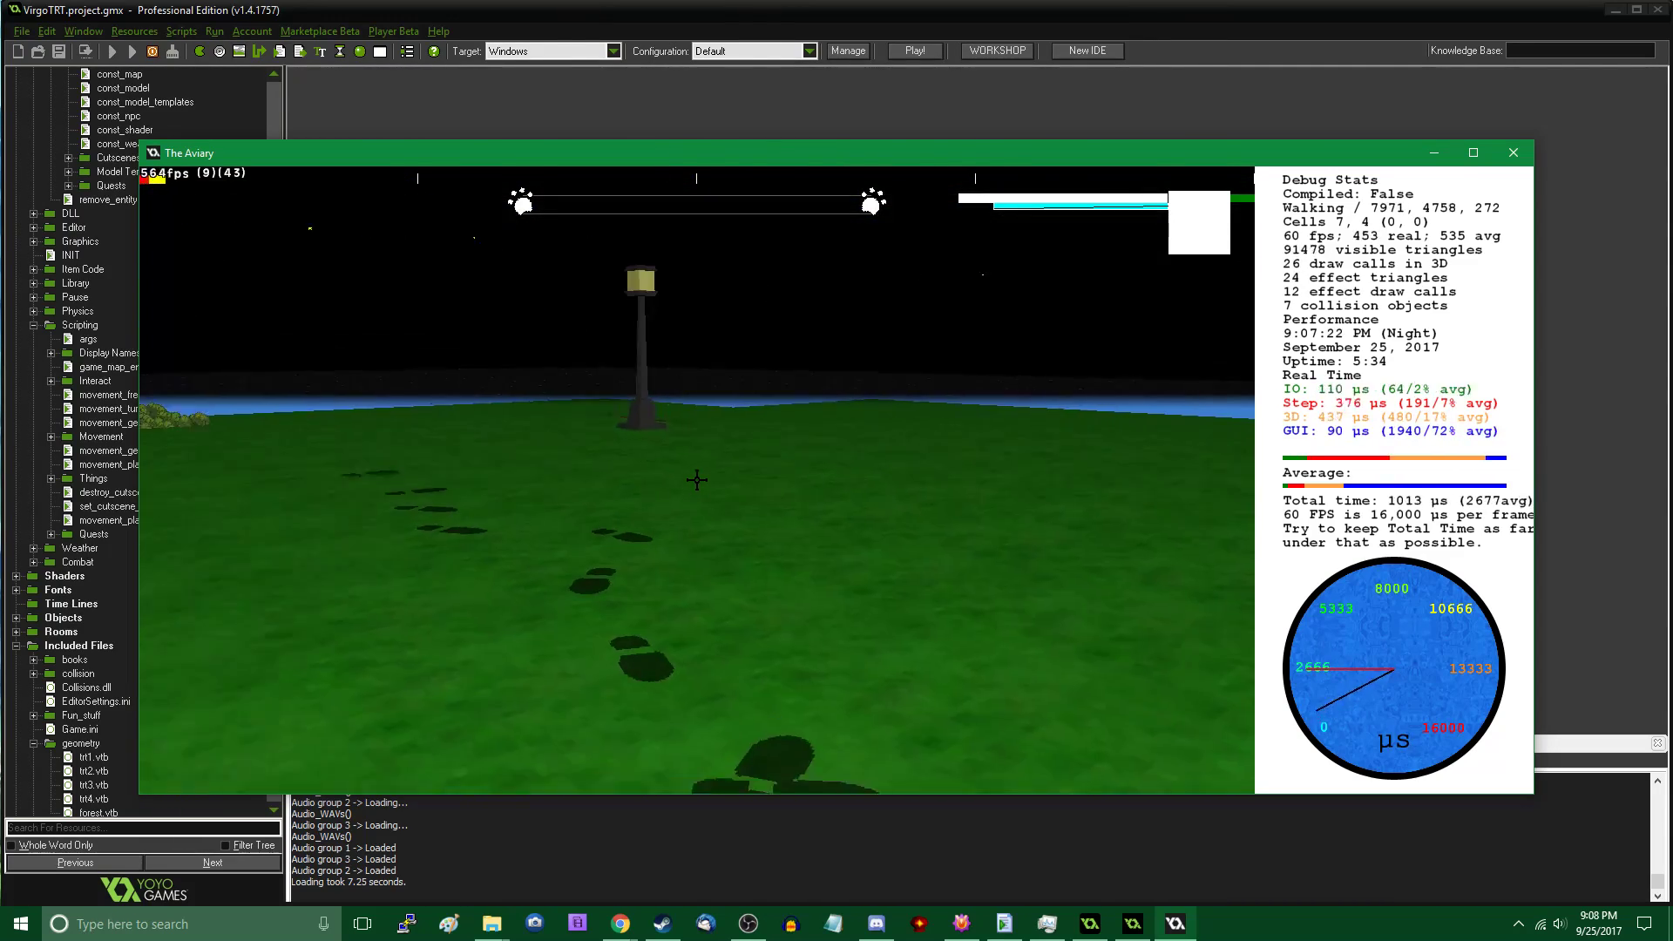
key("Tab")
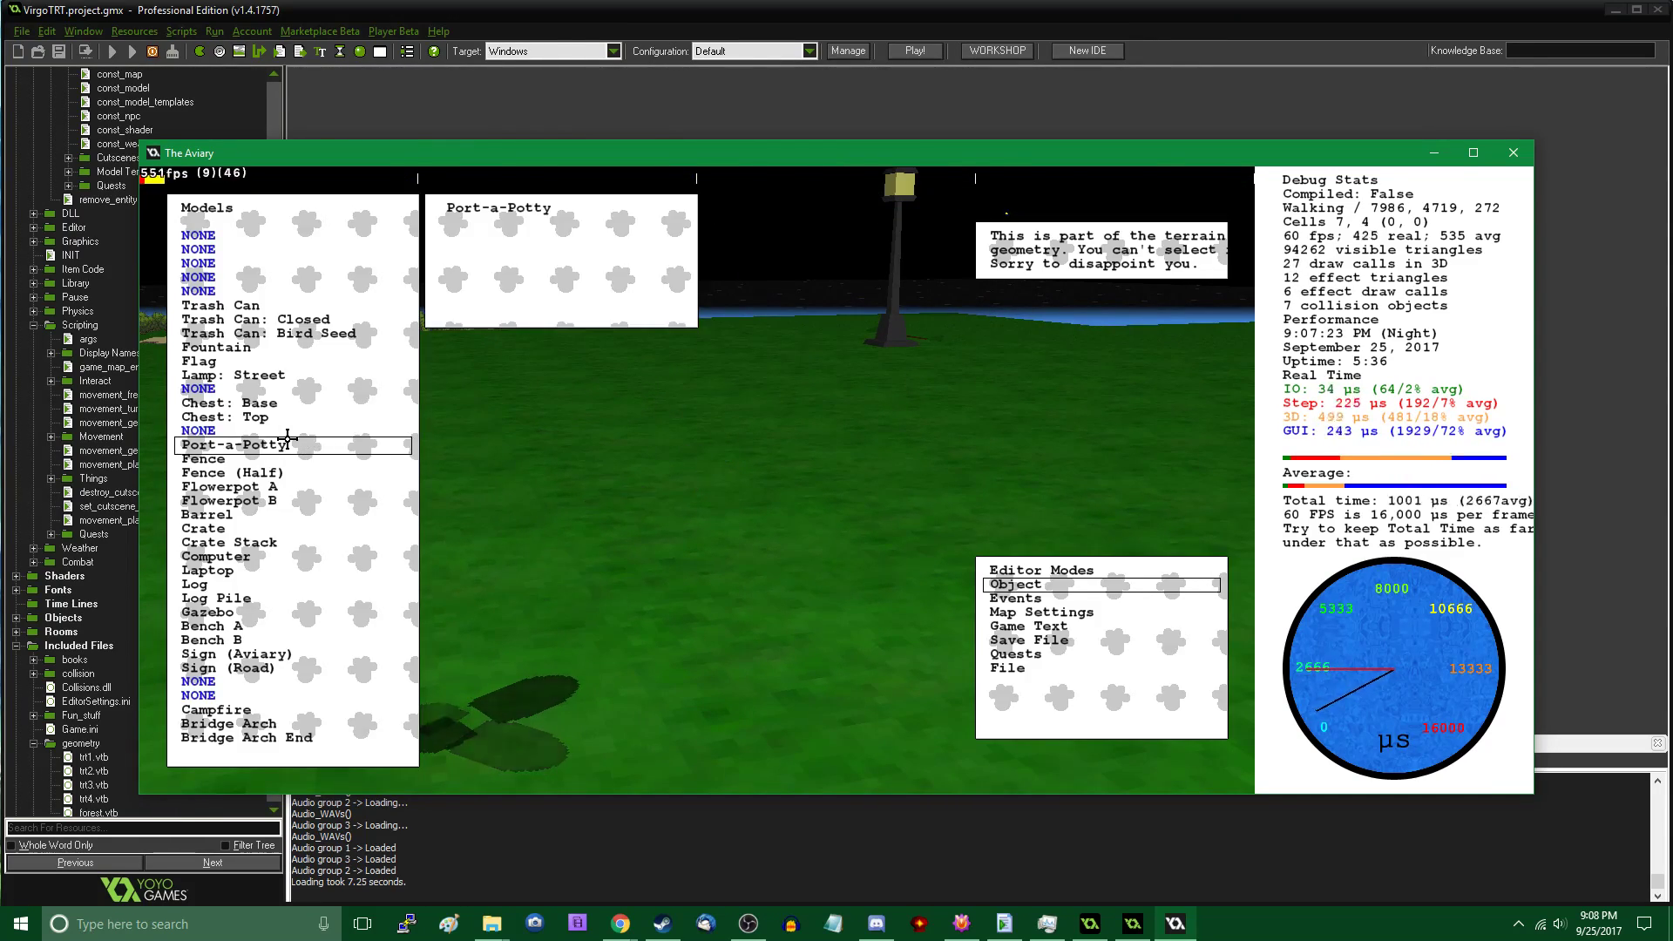
key("Tab")
left_click(270, 322)
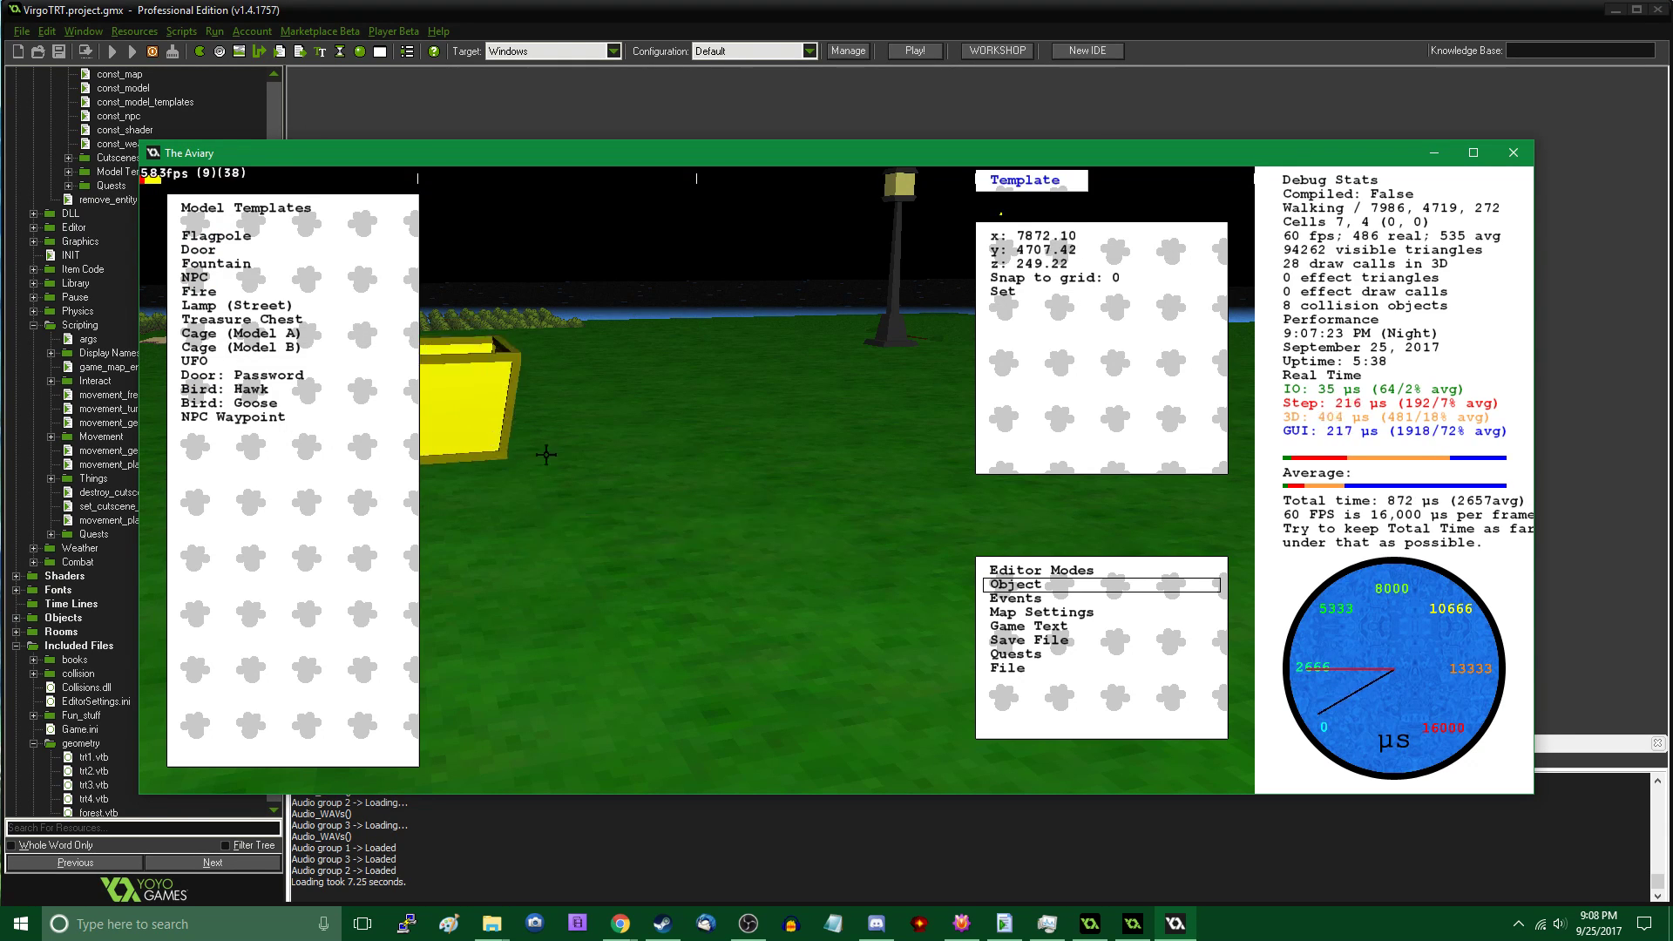
left_click(775, 466)
key("Tab")
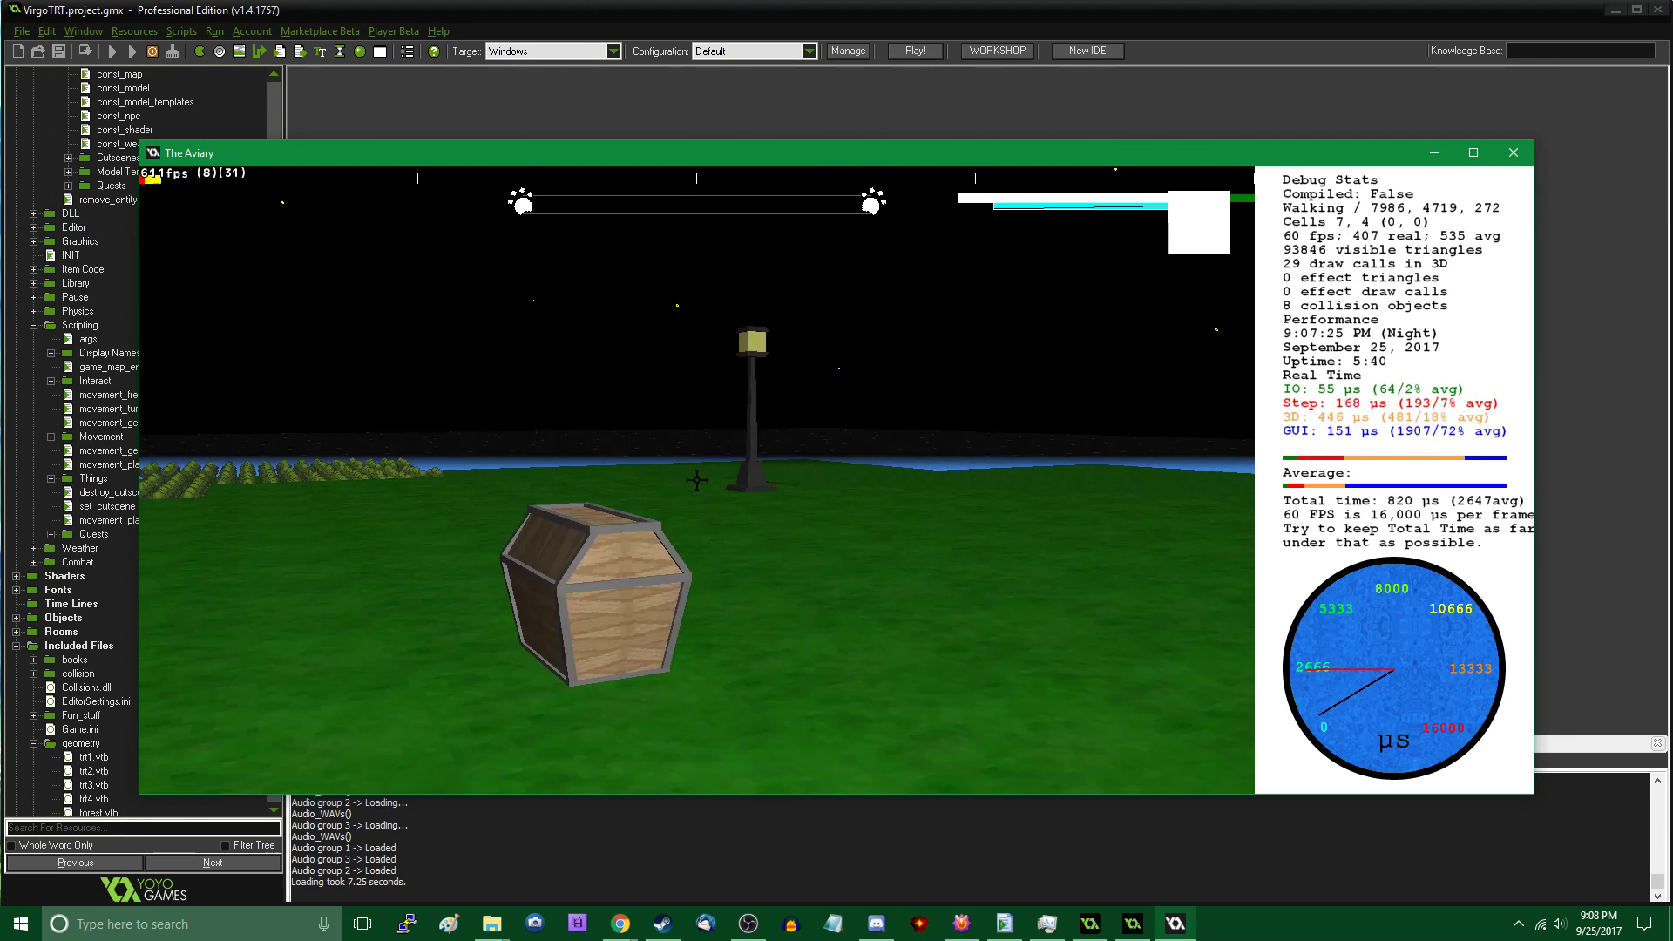
Walk up to the treasure chest in play mode and open it to test the interaction
key("d")
key("w")
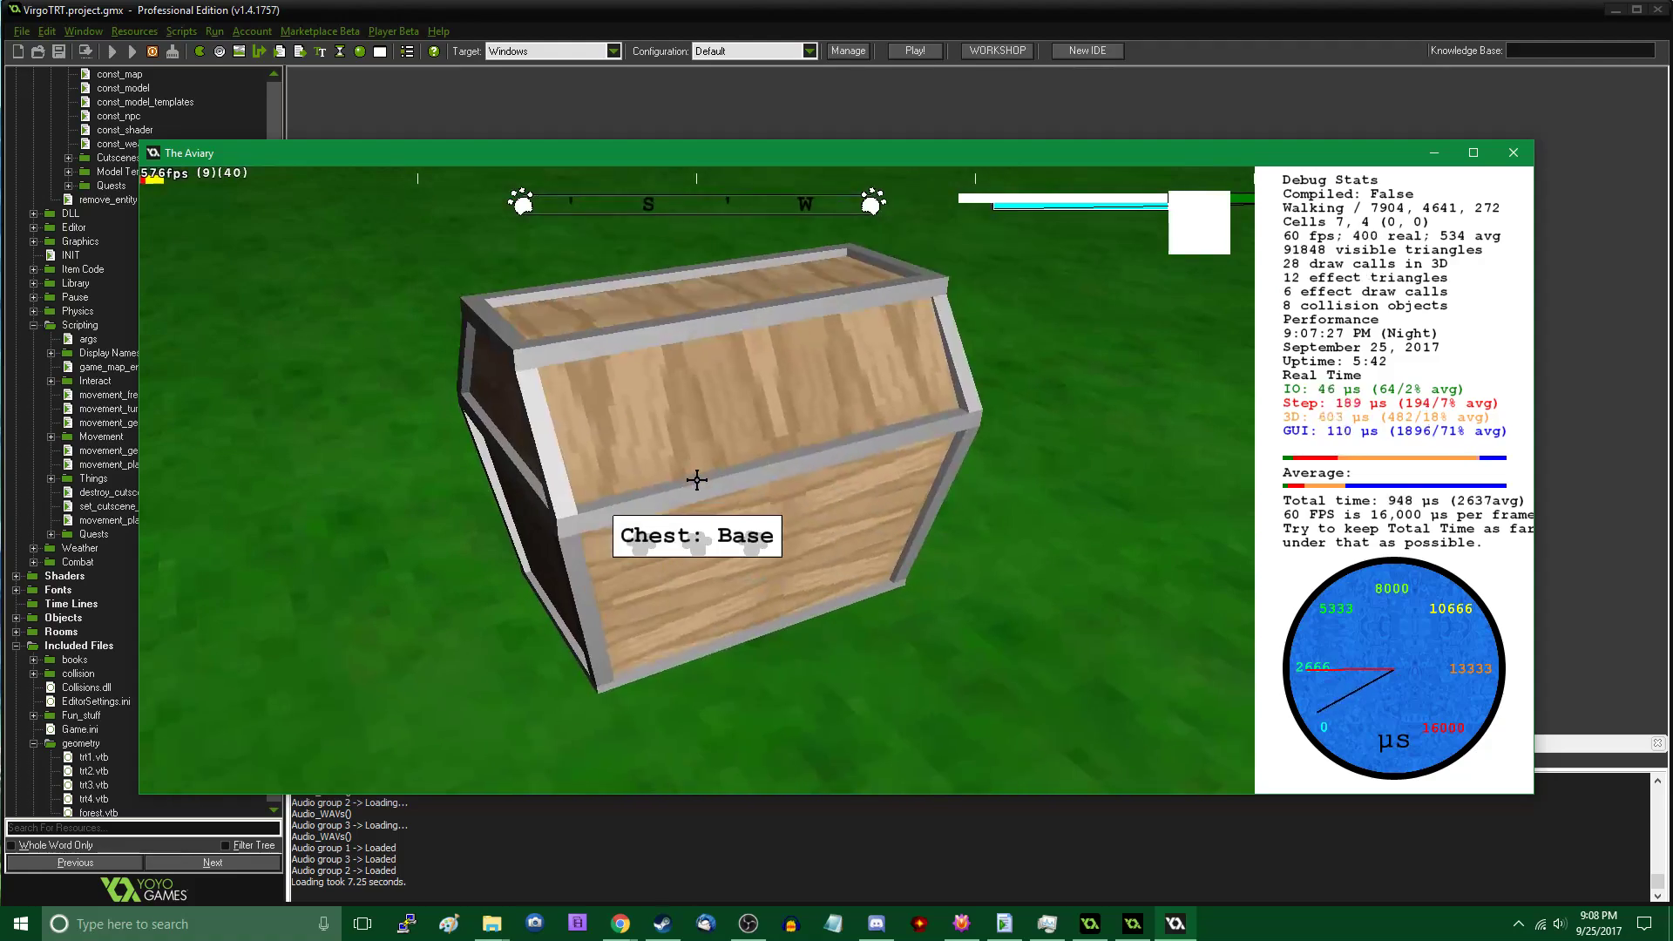
left_click(697, 480)
left_click(697, 480)
key("a")
key("s")
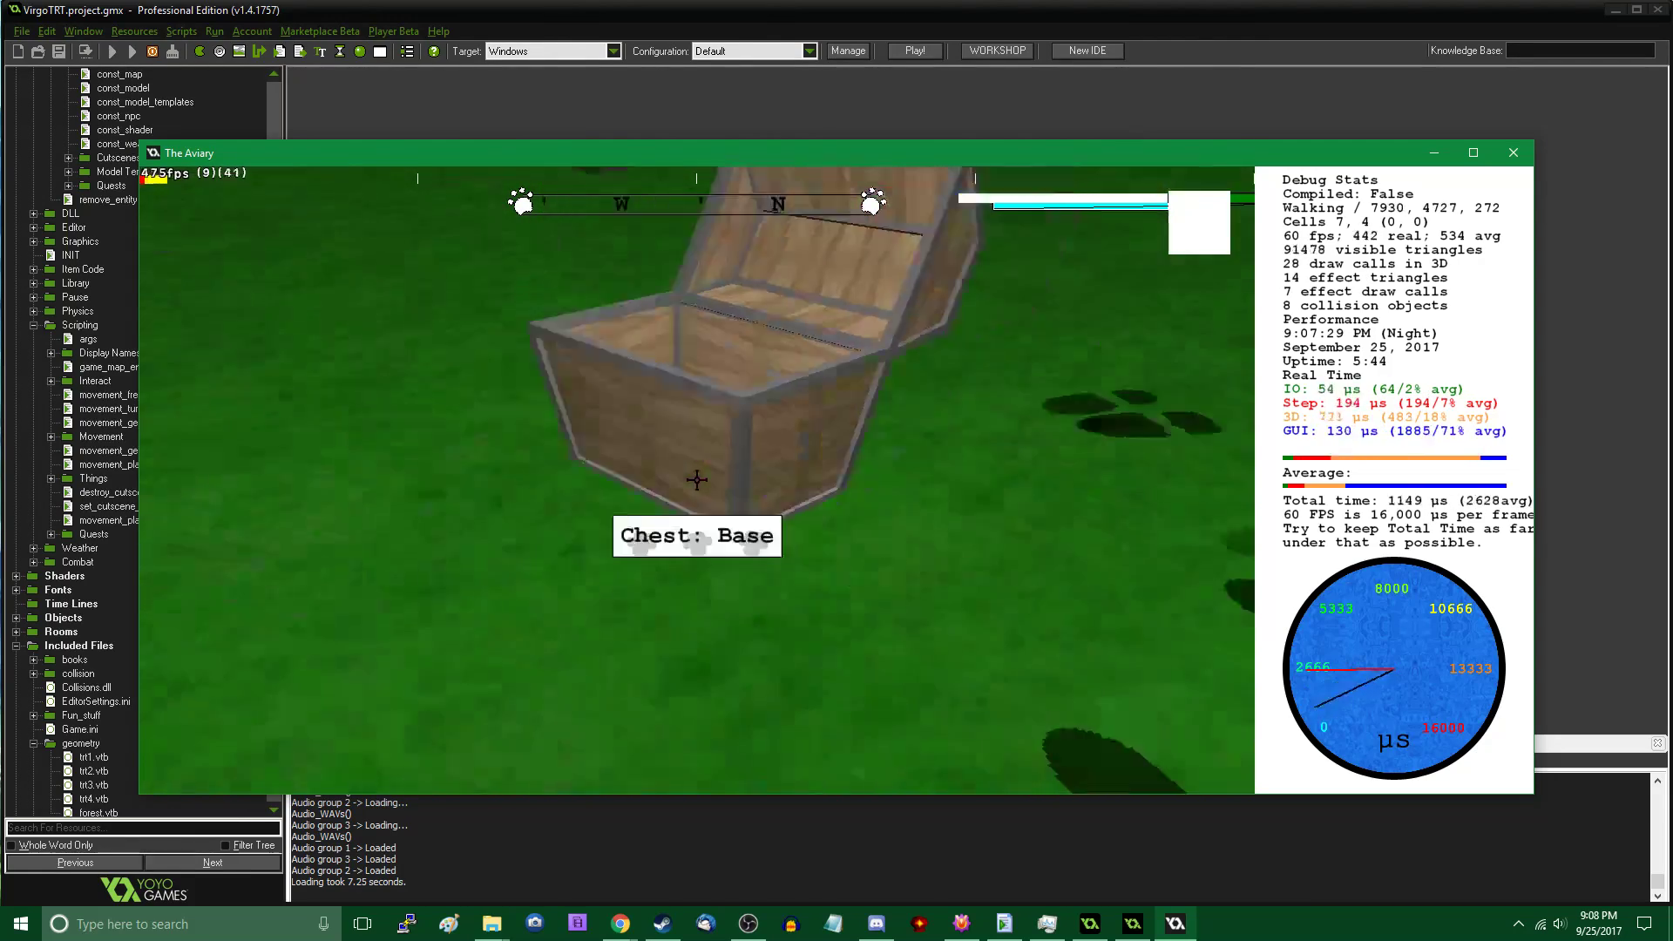
Select the chest base in the editor and examine its random loot, item and quantity settings
key("Tab")
left_click(533, 479)
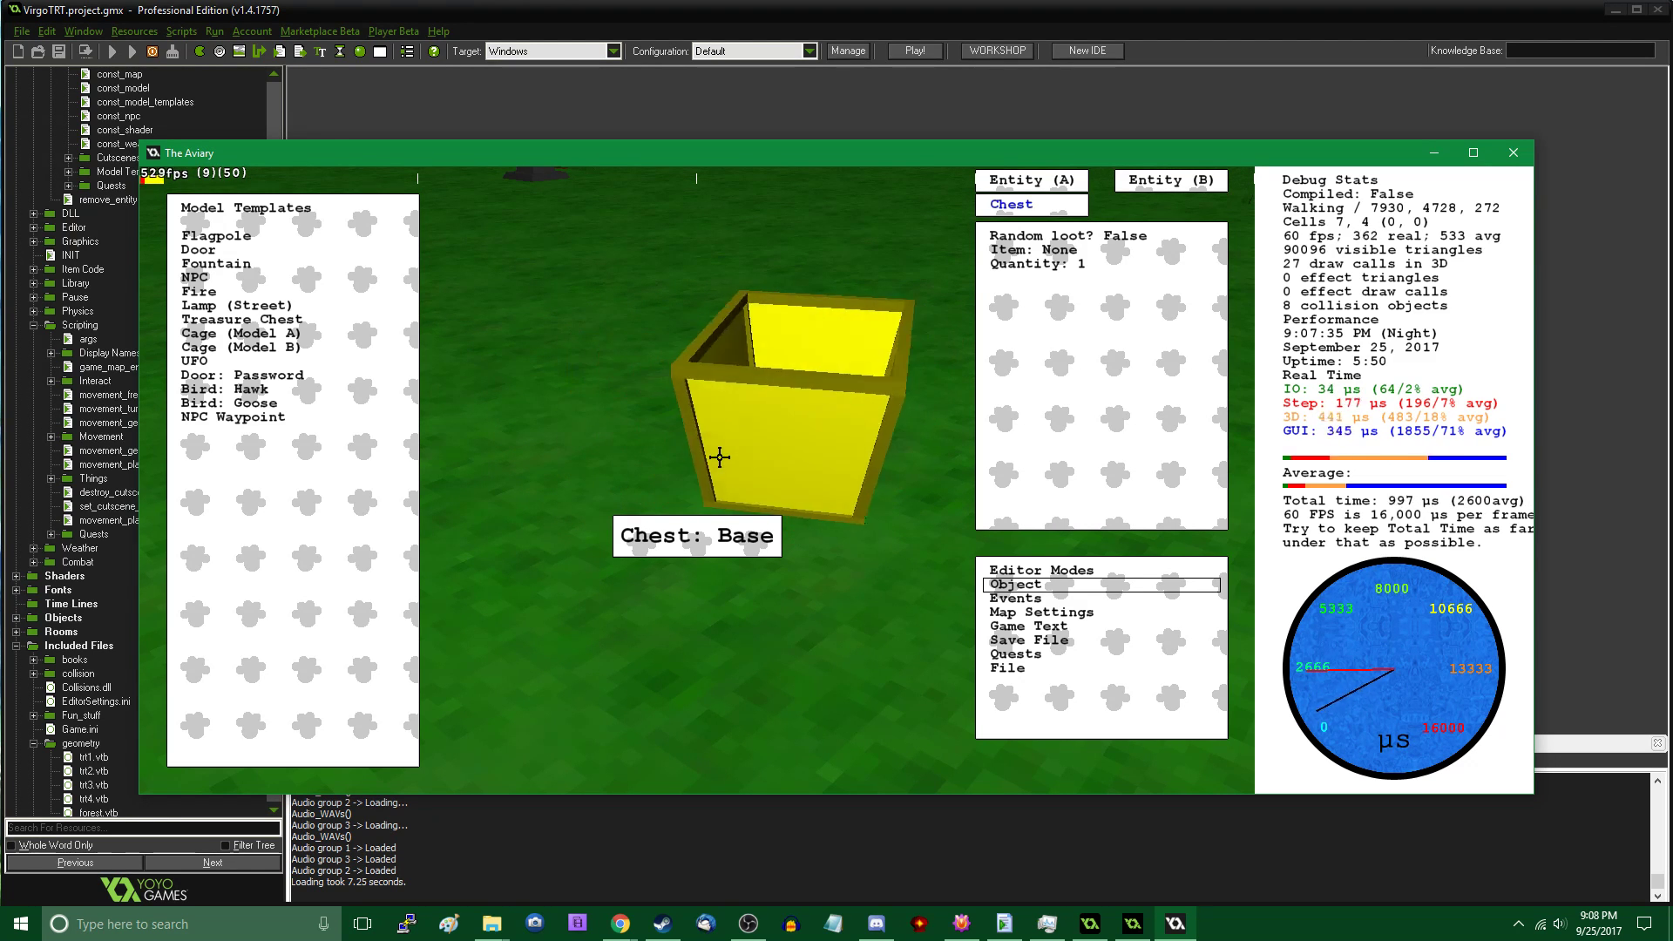
left_click(717, 452)
key("Tab")
Walk around the opened chest and the surrounding grass to examine its placement
key("s")
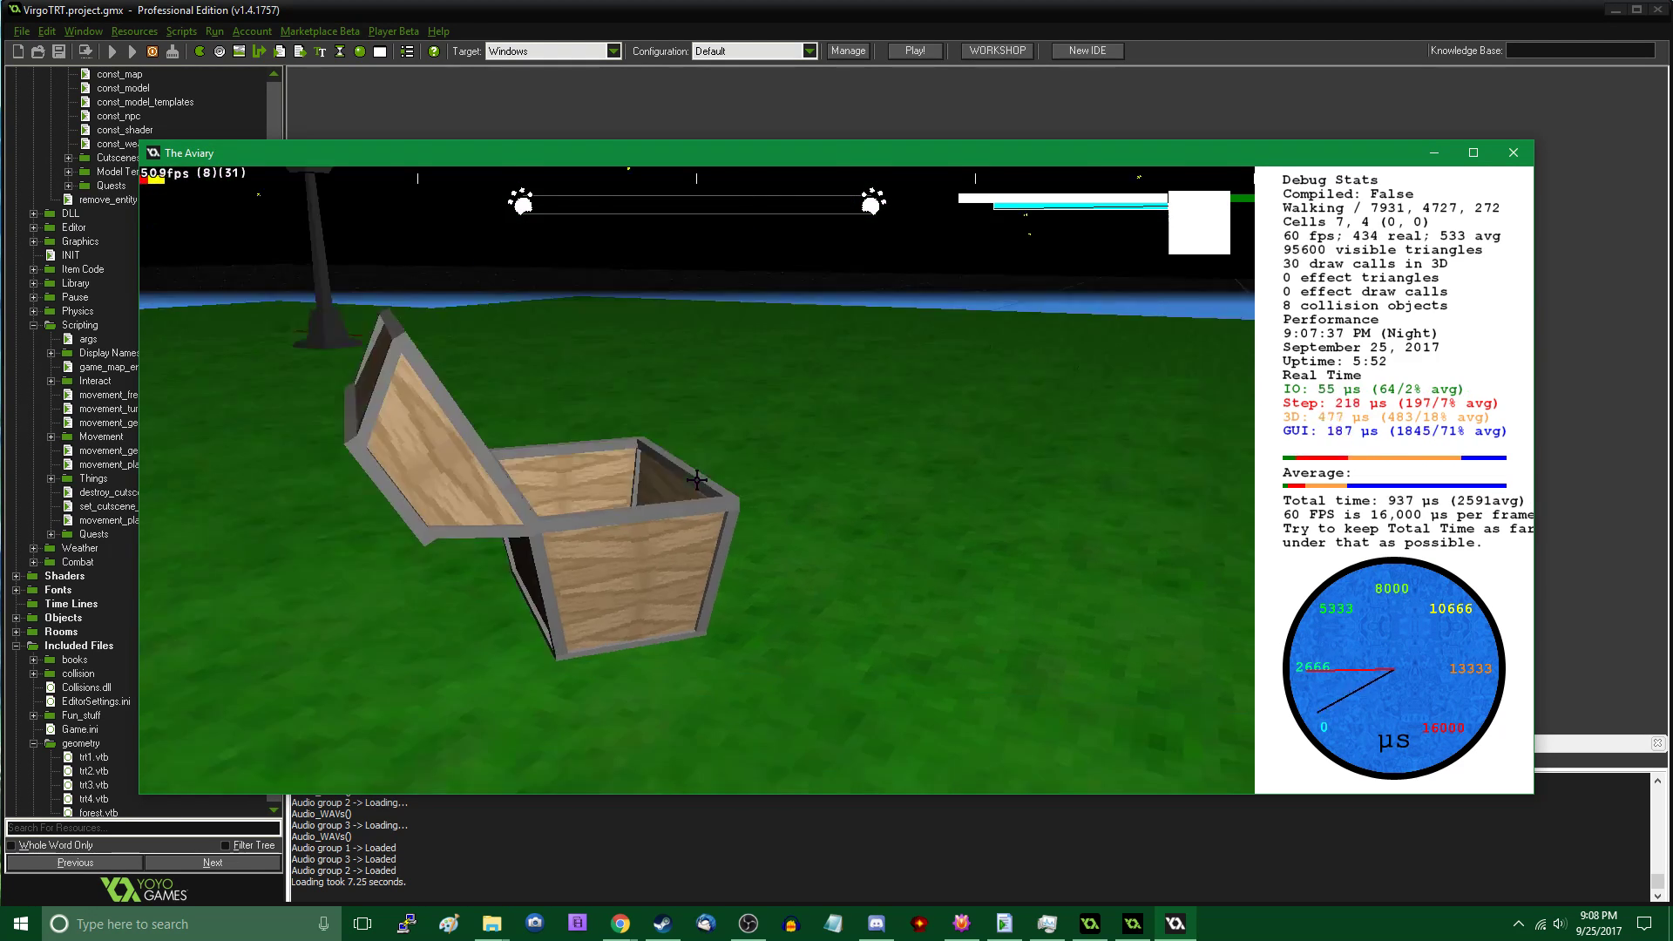
key("d")
key("s")
key("w")
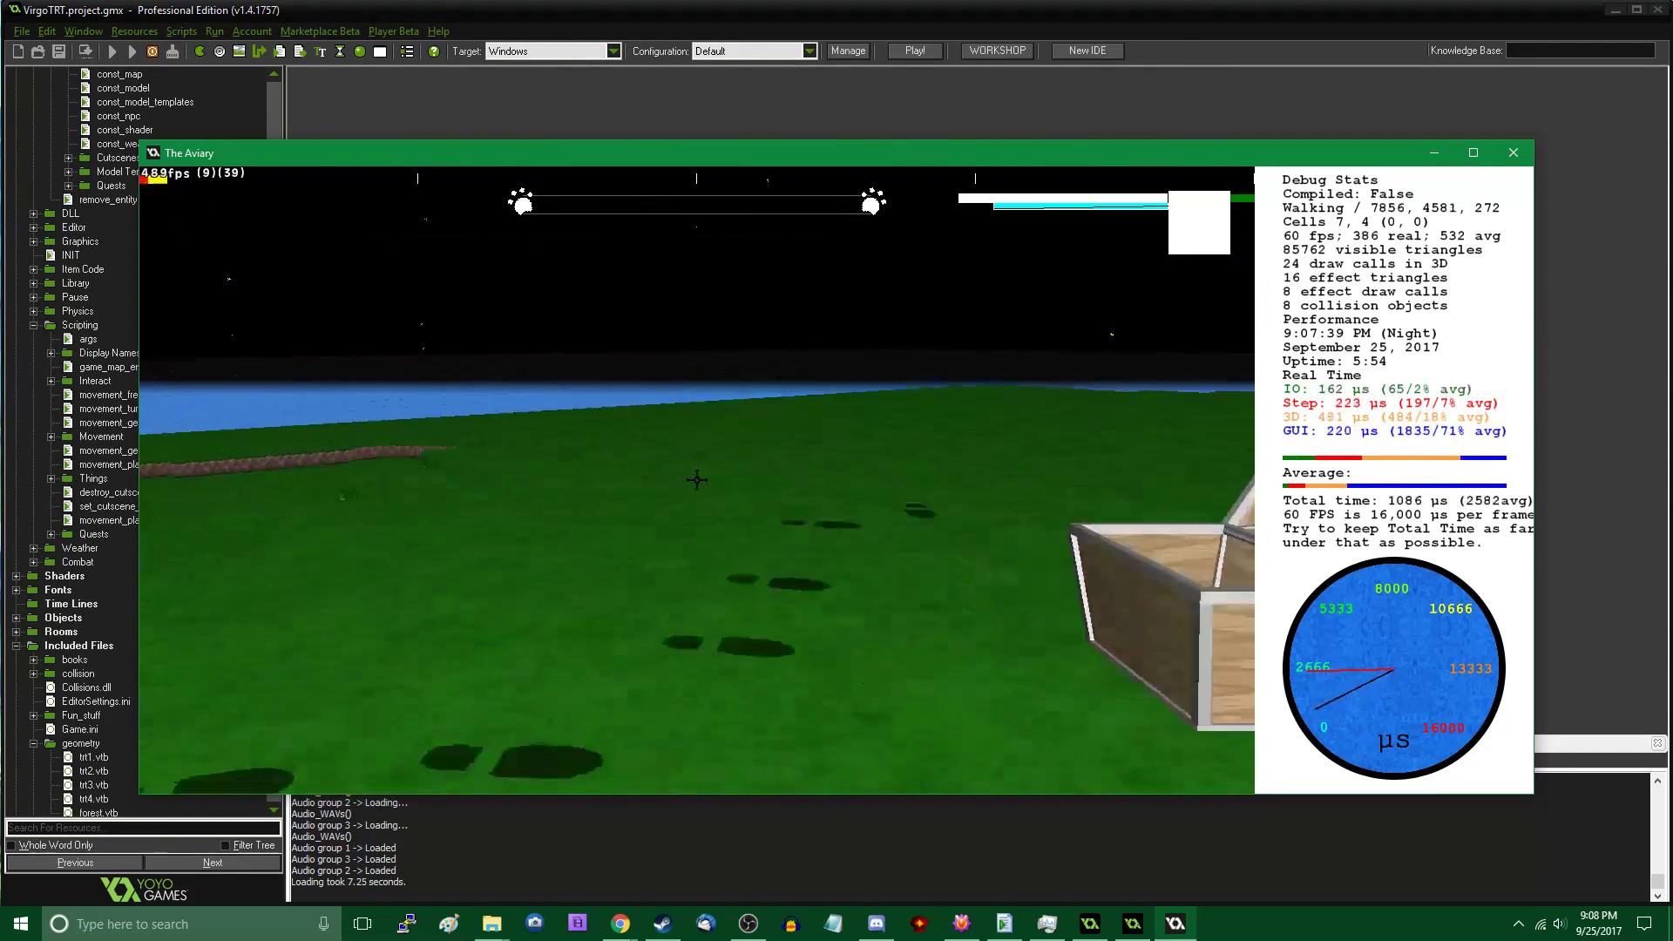
key("w")
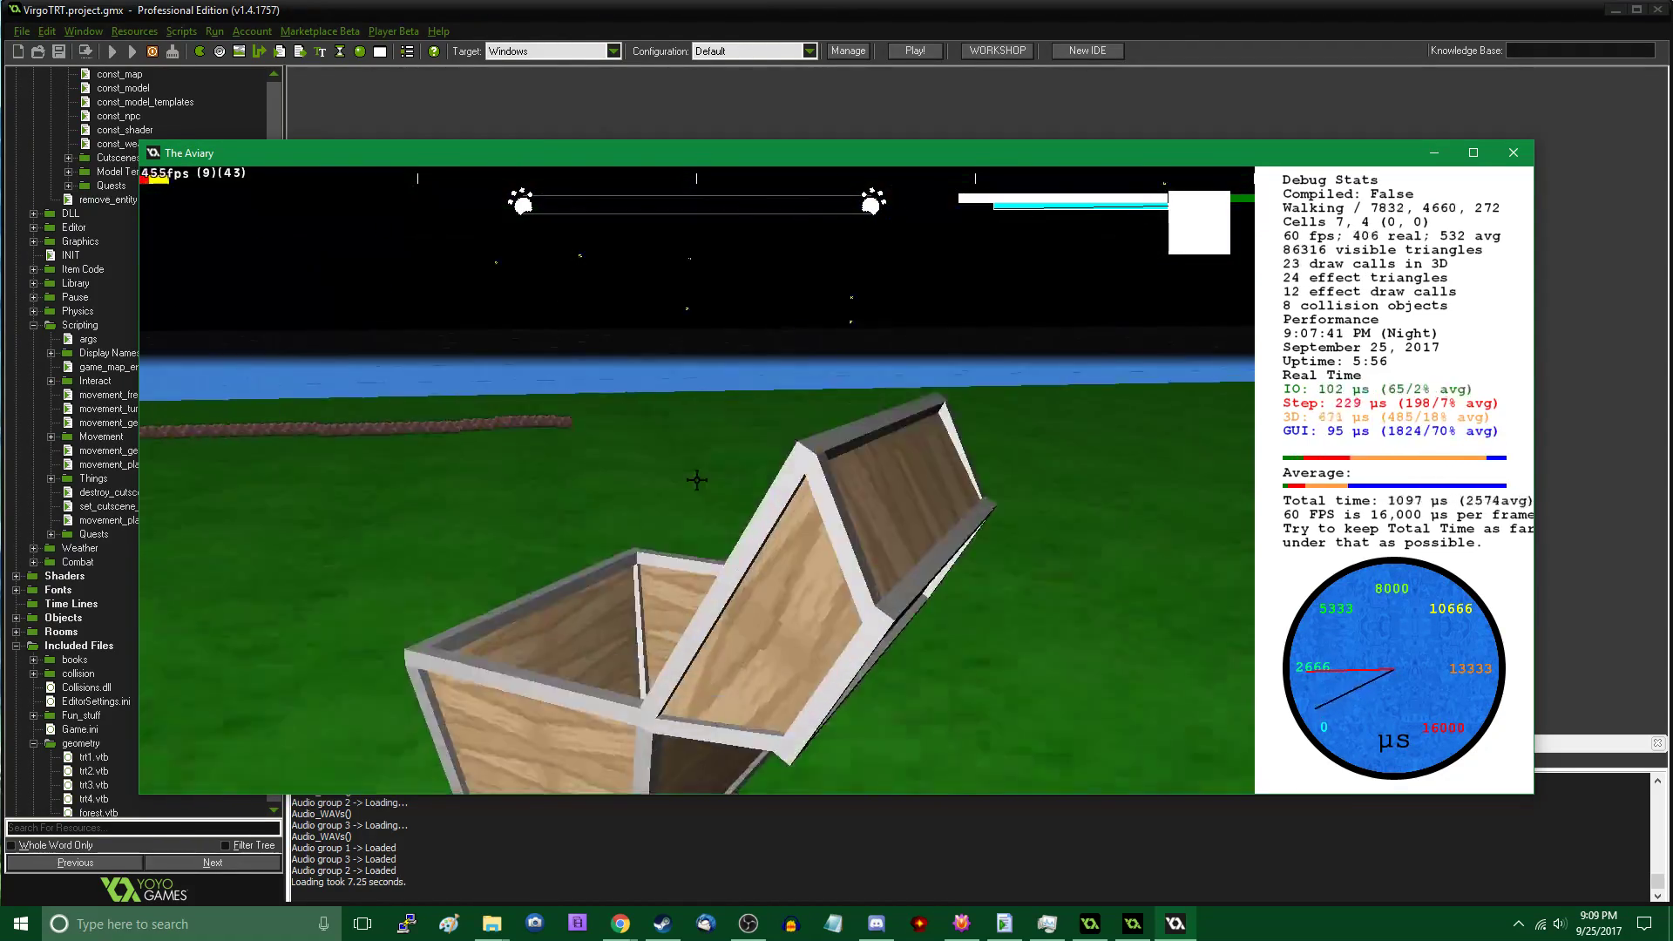
key("w")
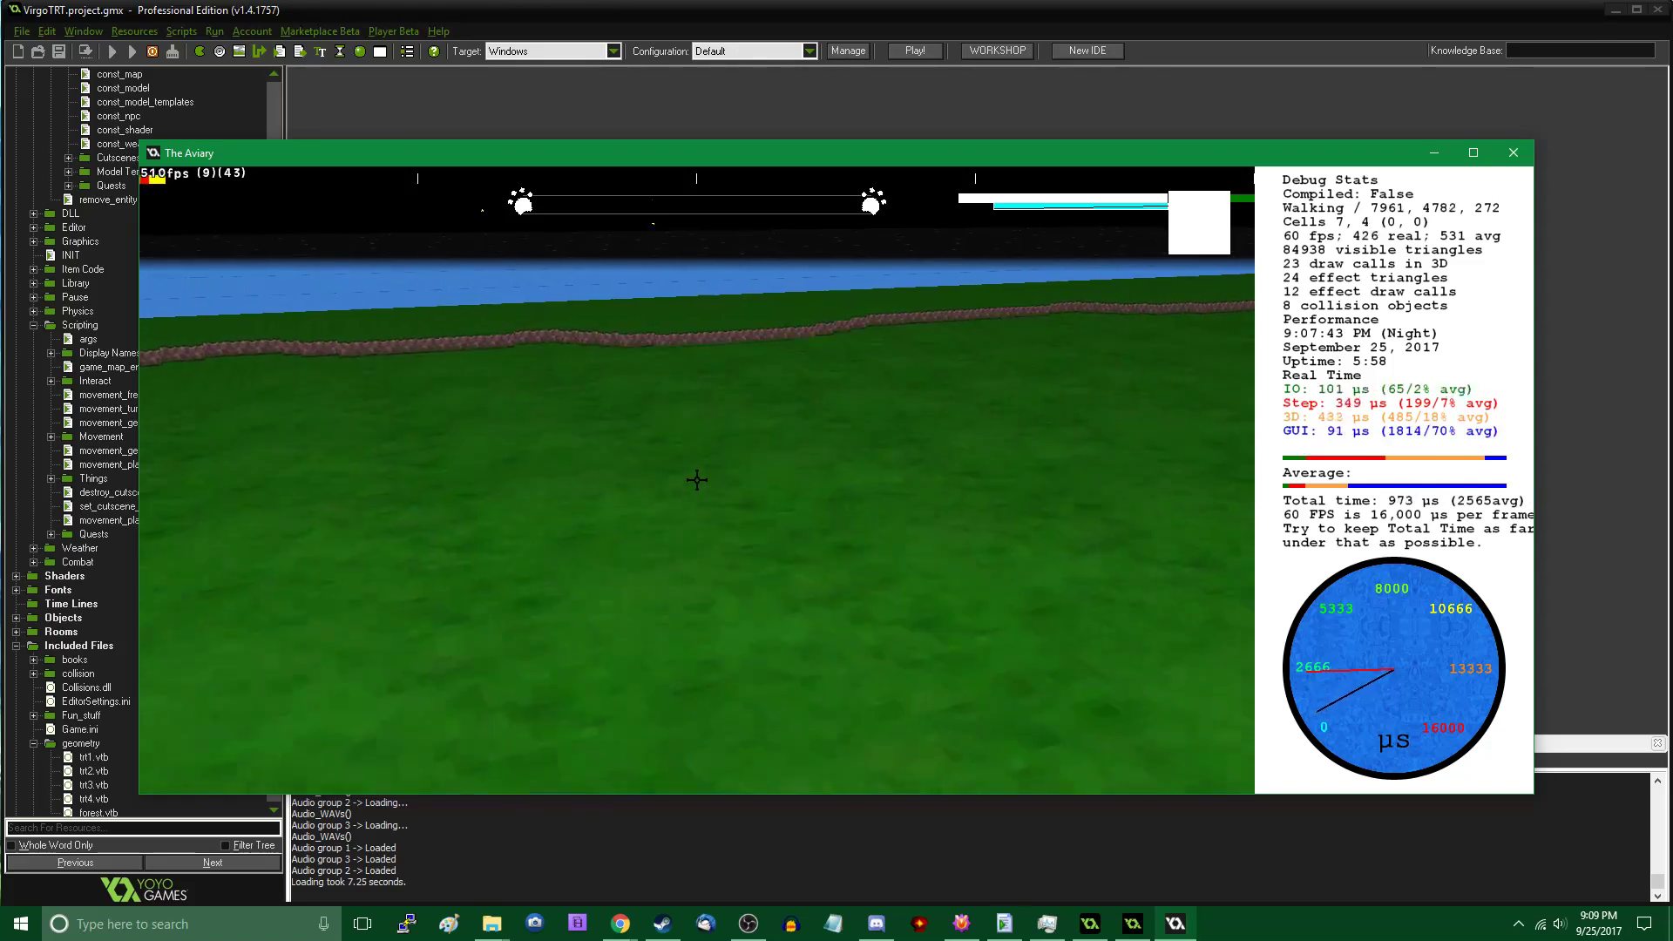
key("w")
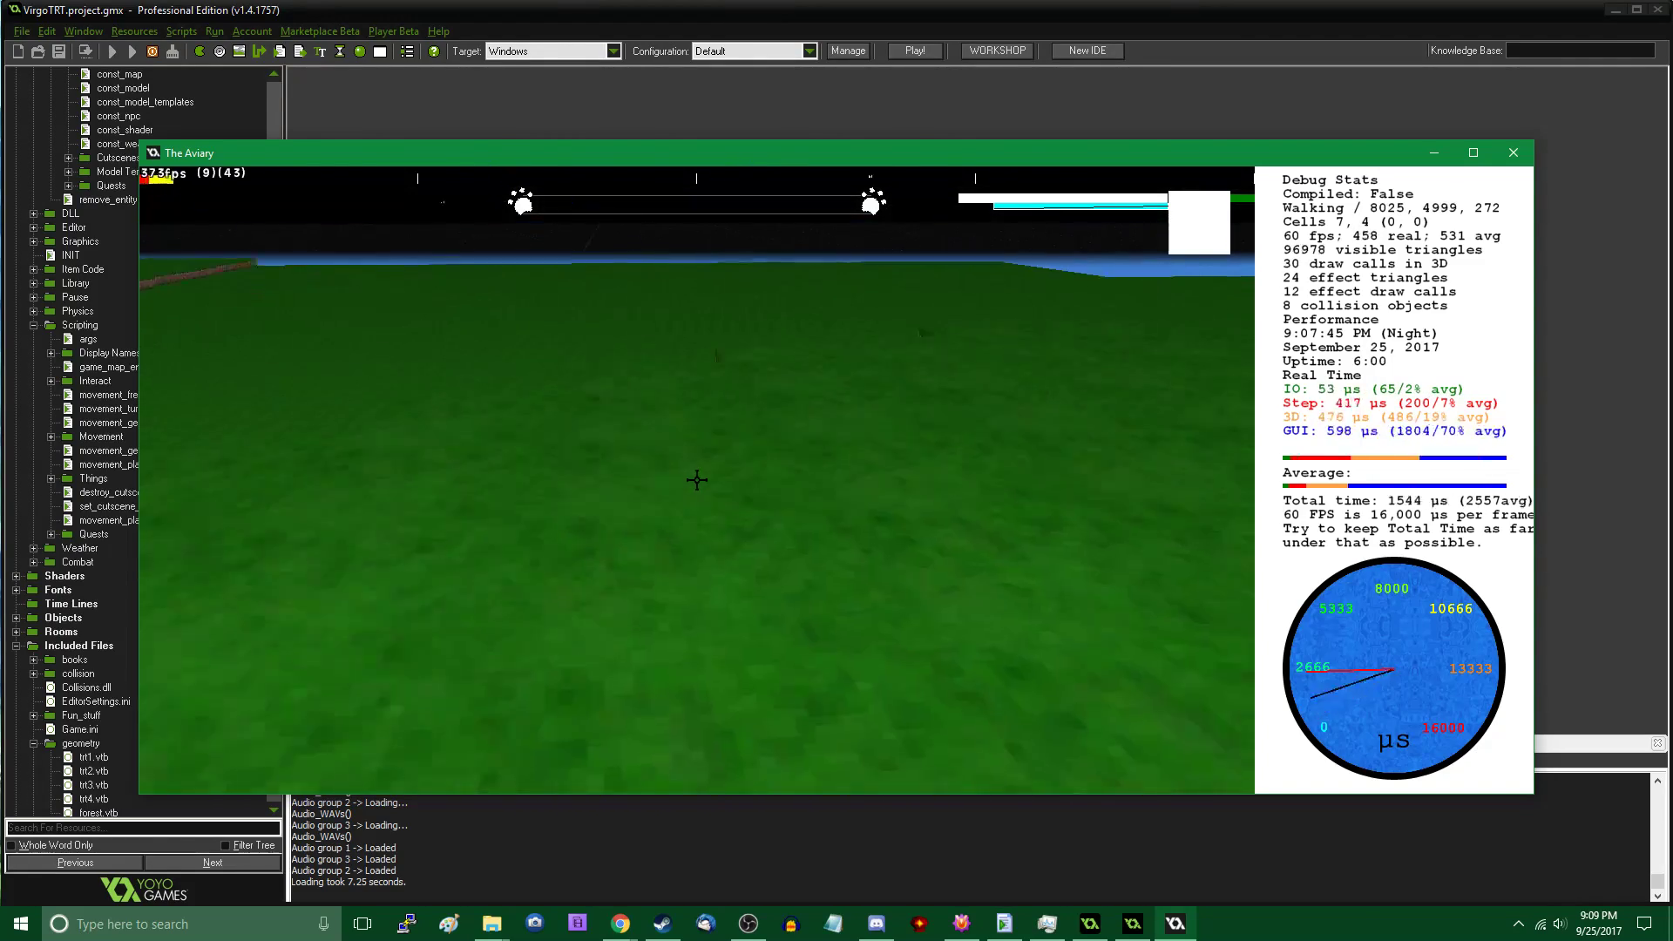
key("w")
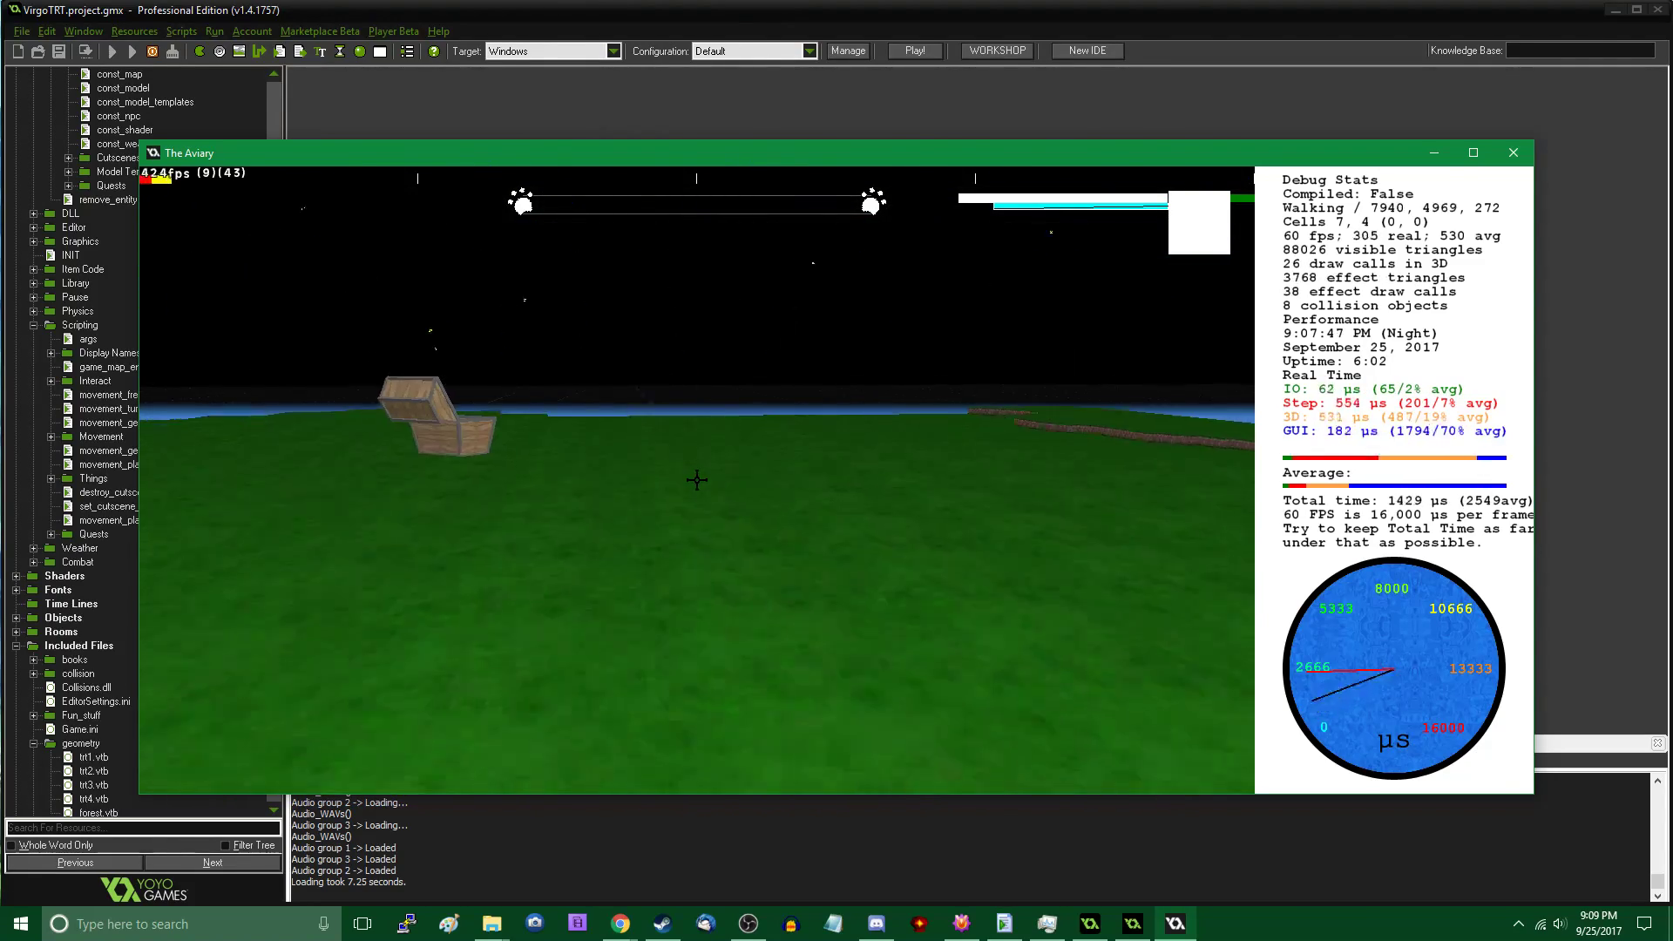
key("w")
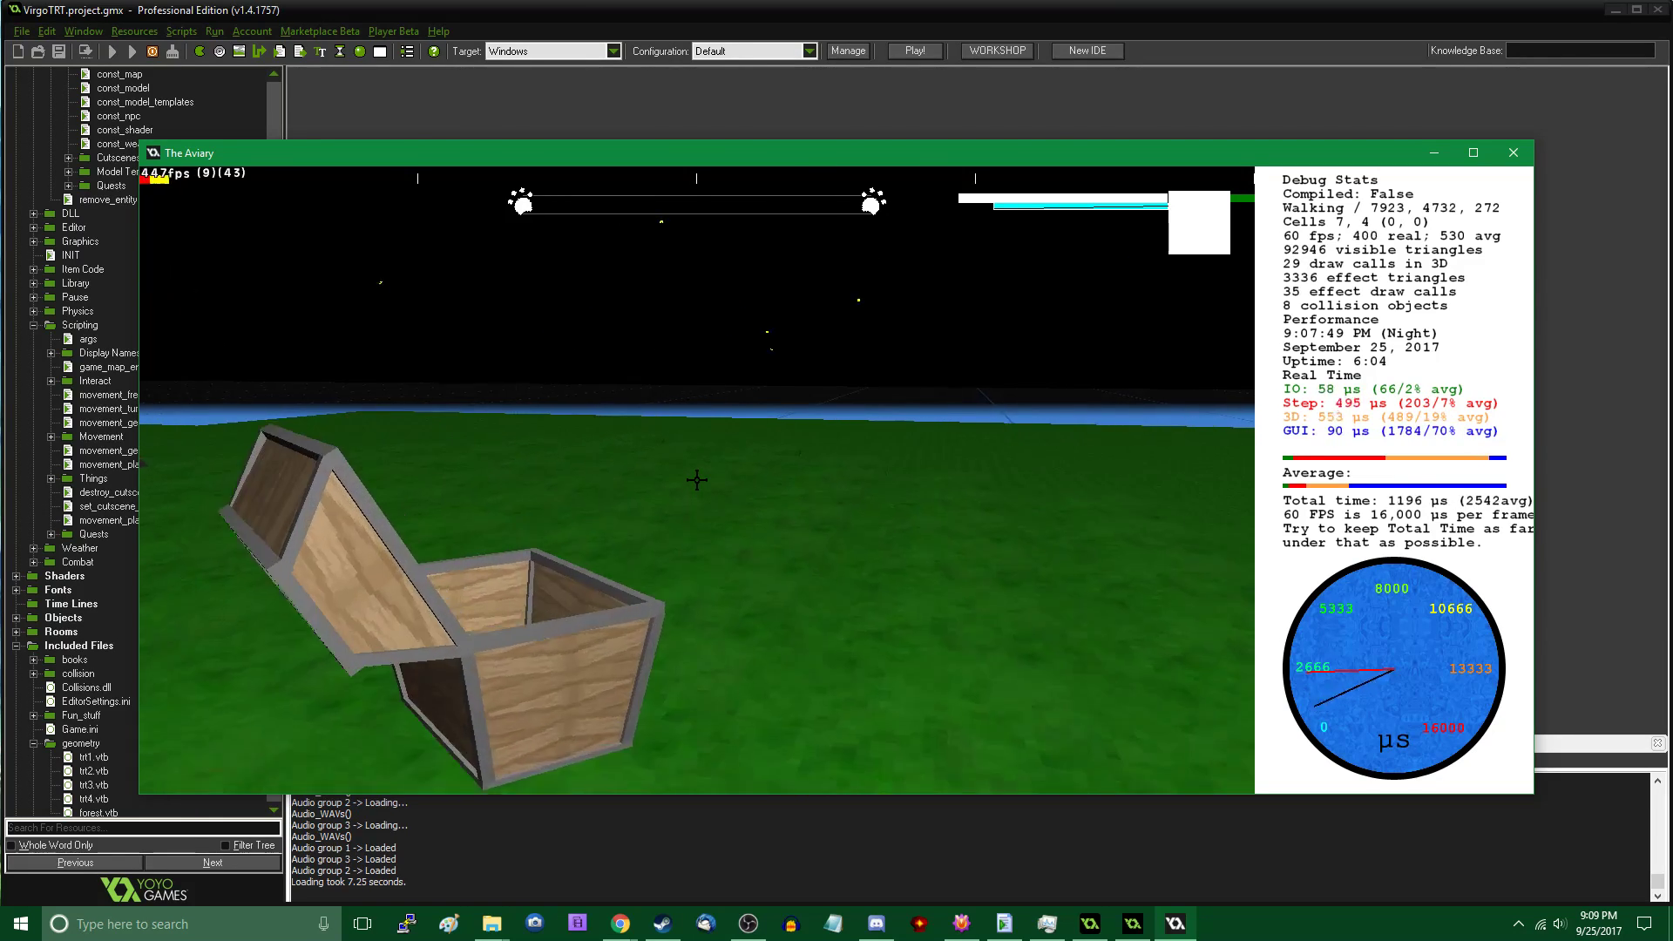
Export the current map as forest.map in the Virgo Workspace folder
key("Tab")
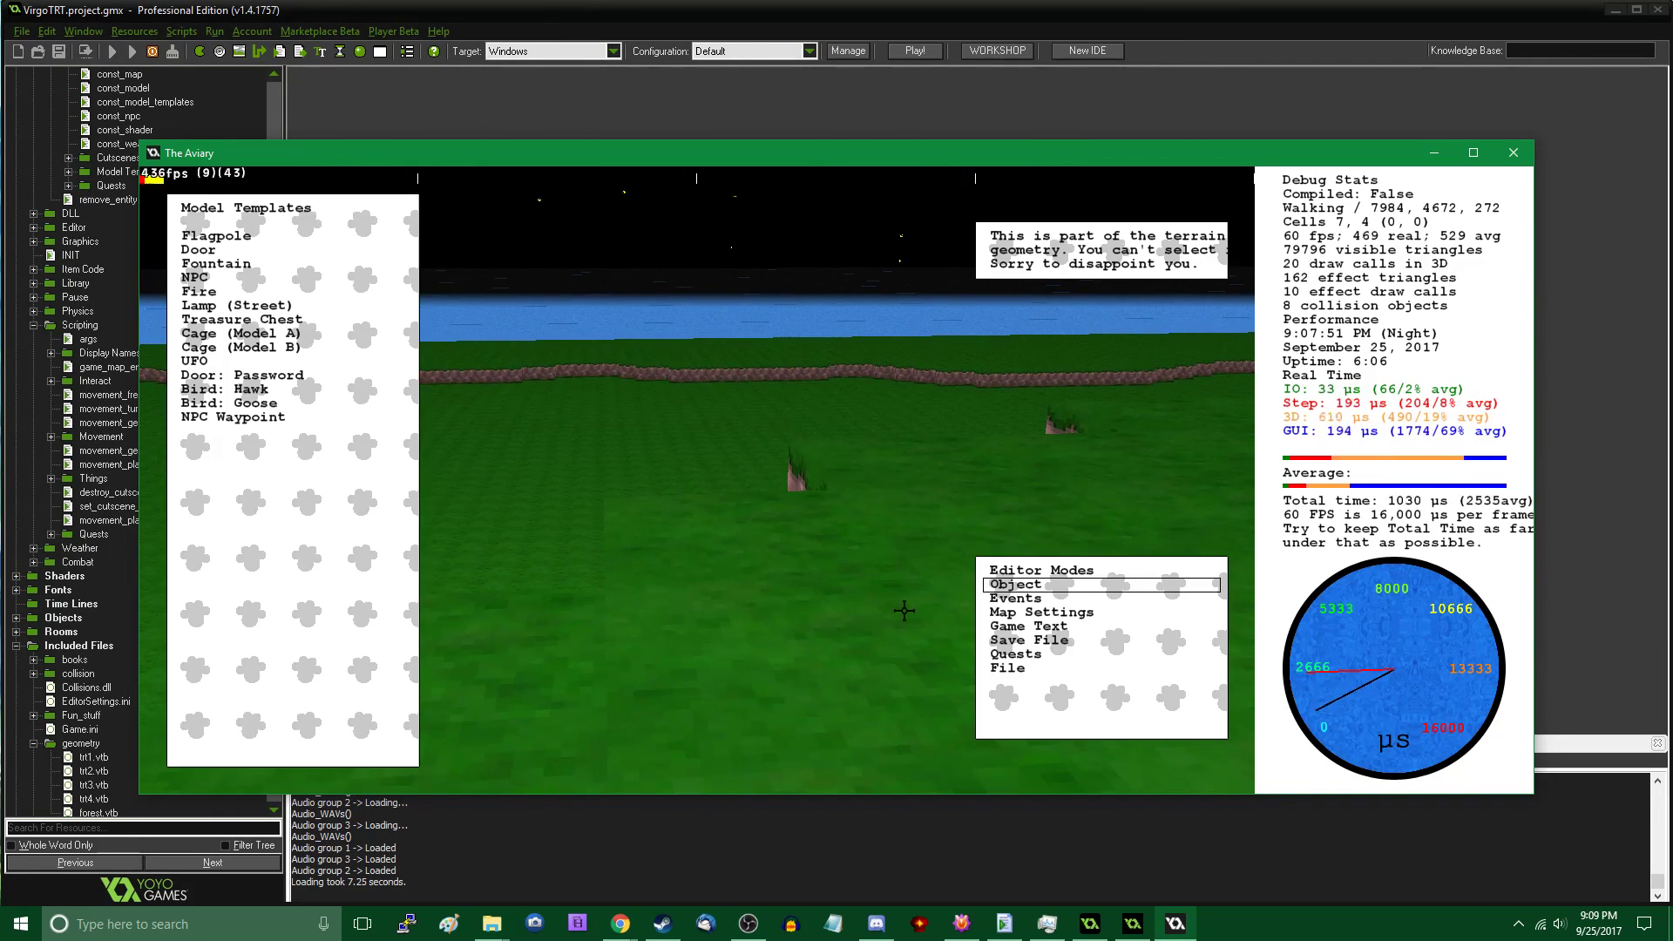
left_click(1028, 669)
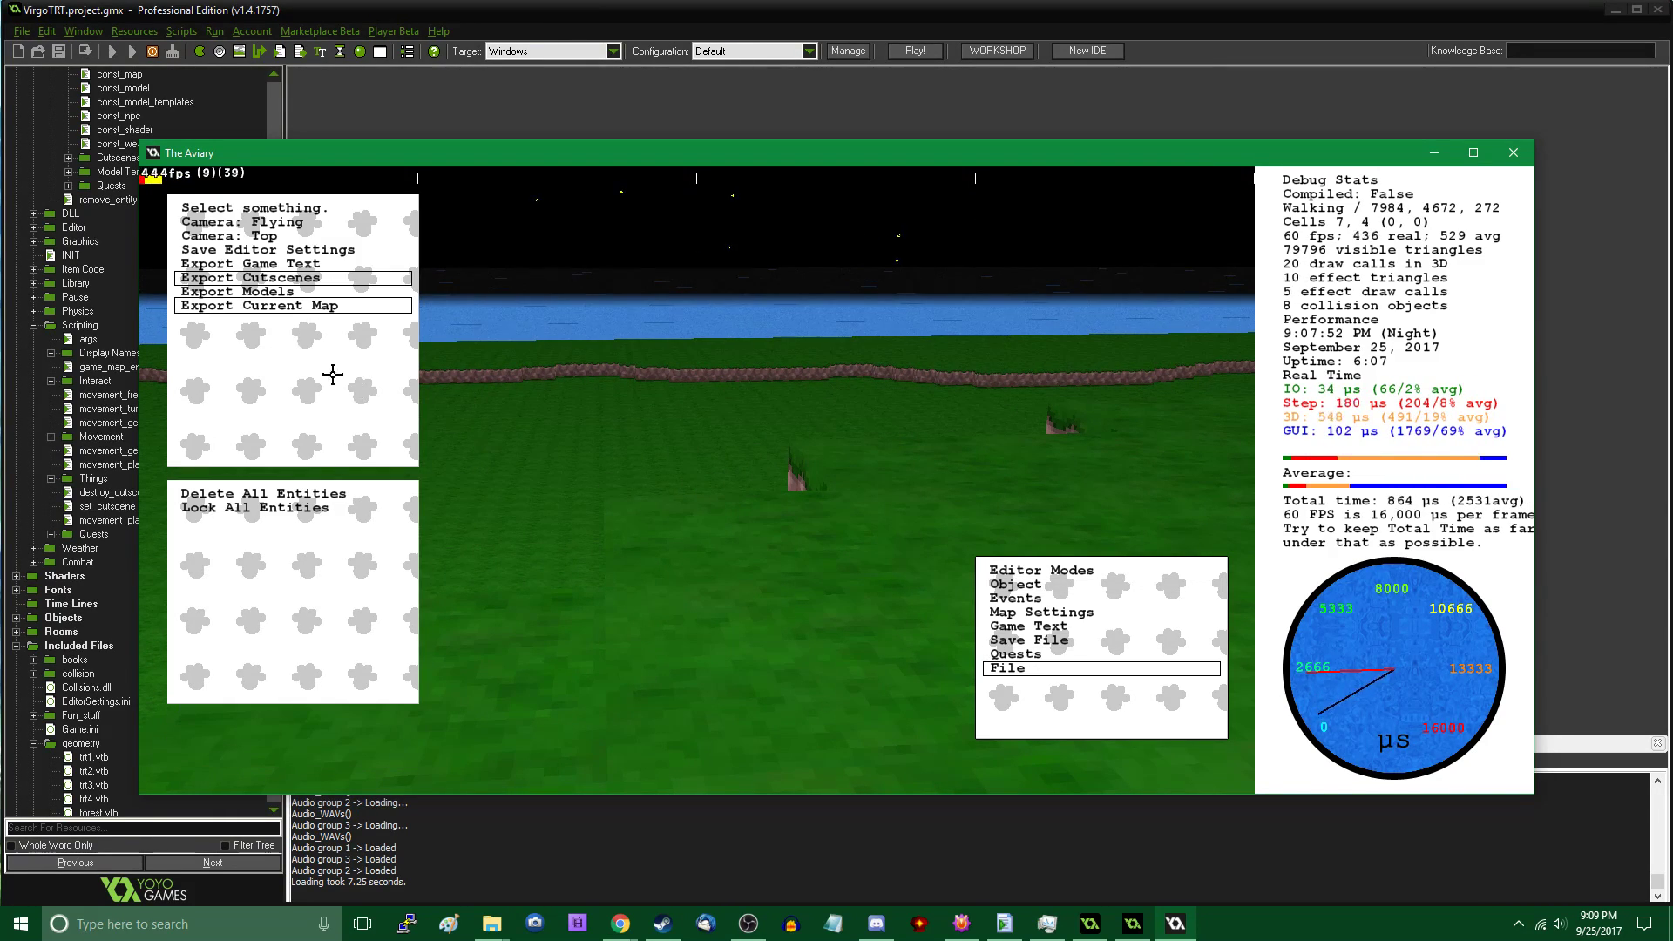
left_click(270, 314)
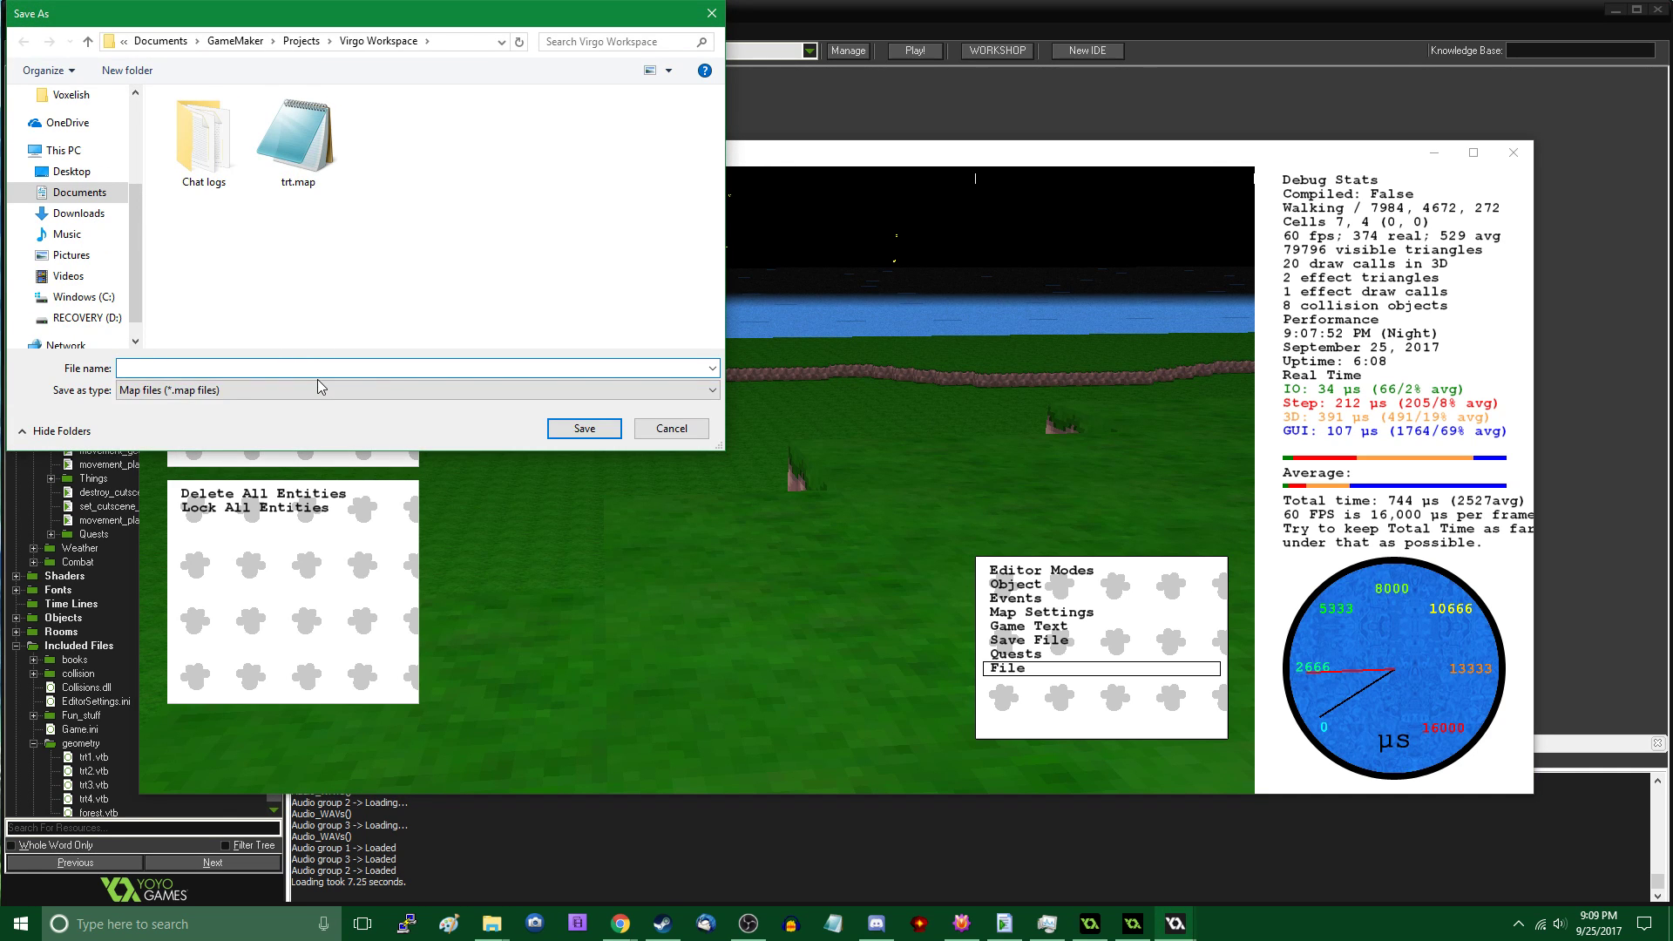
type("forest.map")
key("Return")
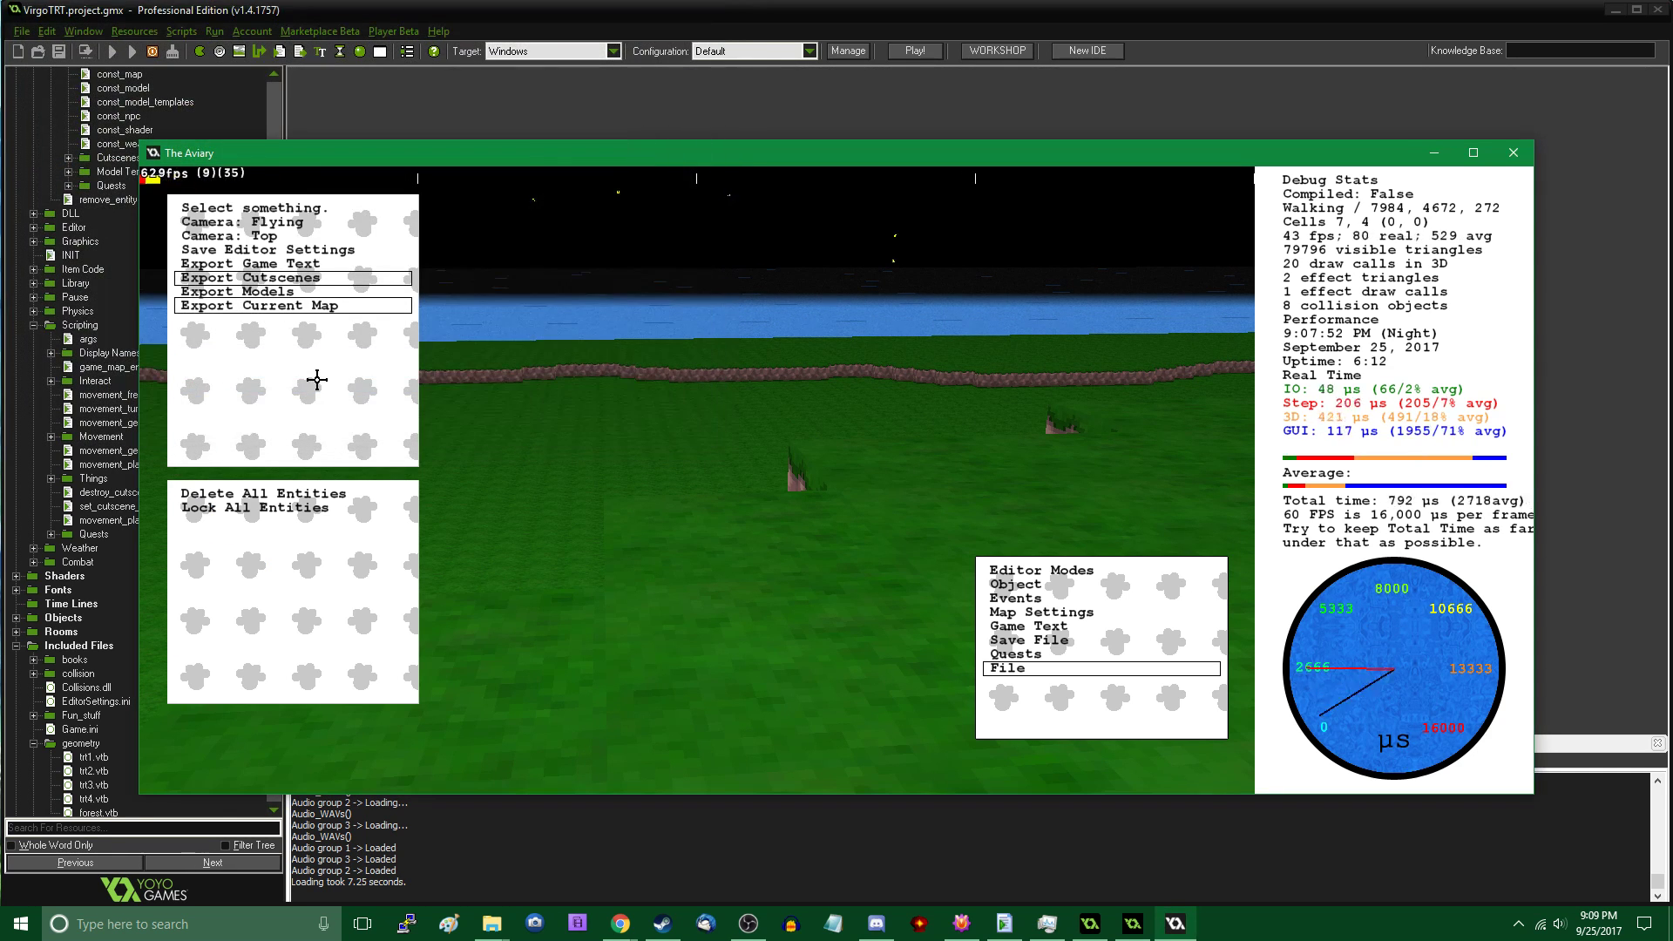
Run around the map in play mode, past the slopes, street lamp and opened treasure chest, to examine the finished placement
key("Escape")
key("w")
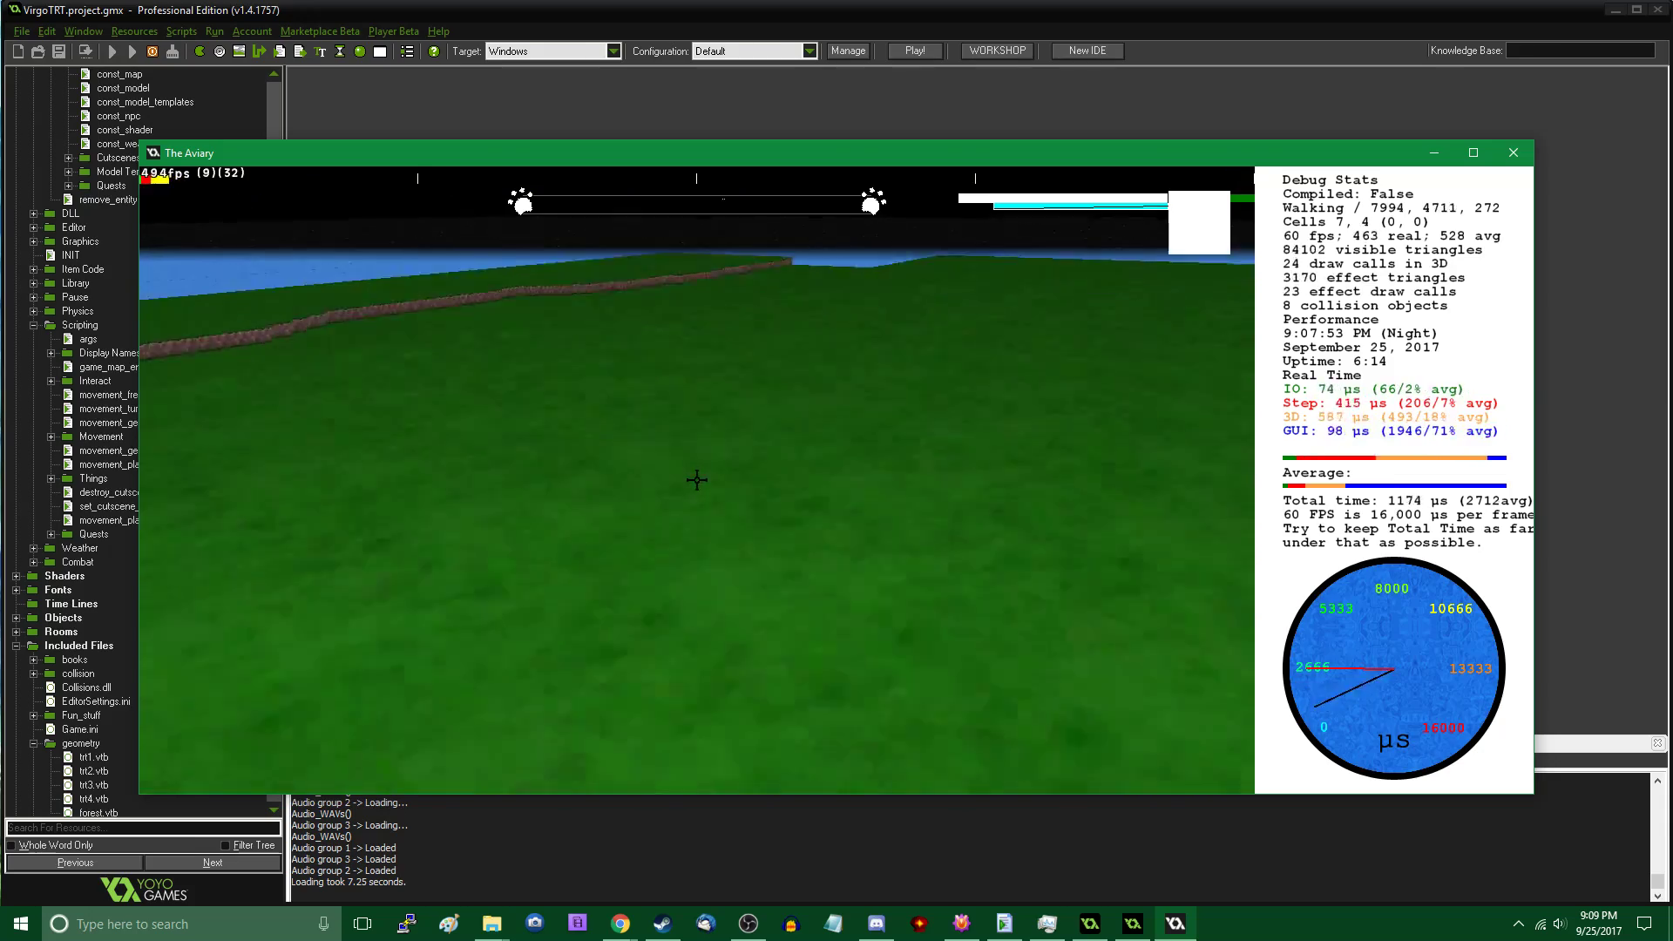
key("w")
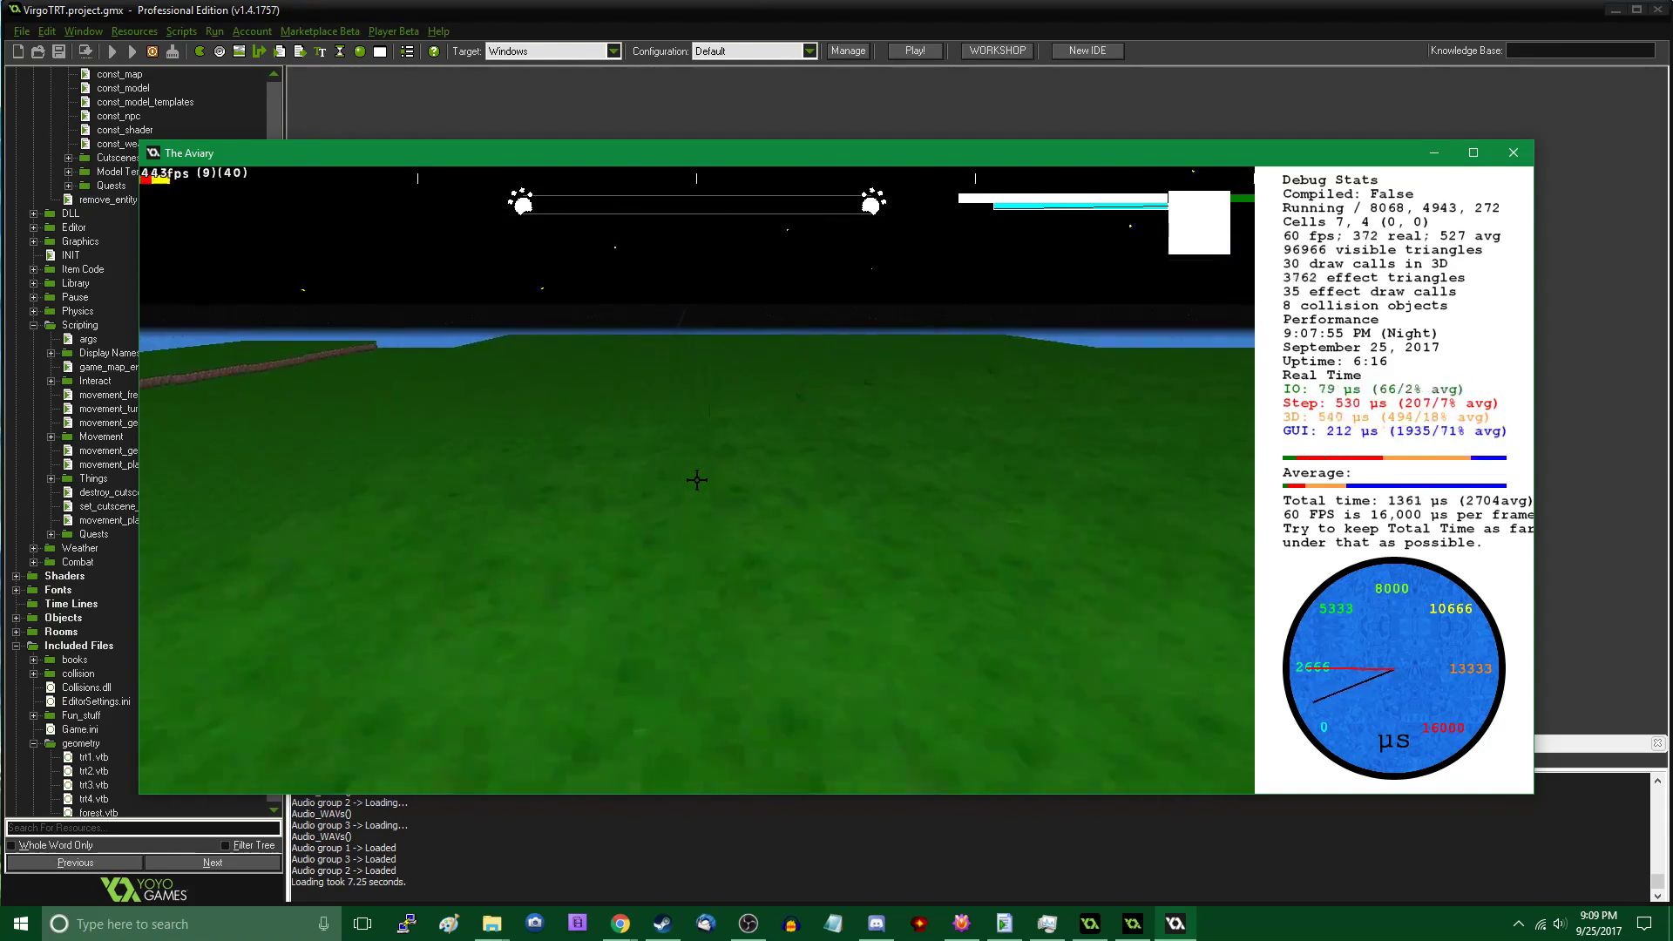
key("w")
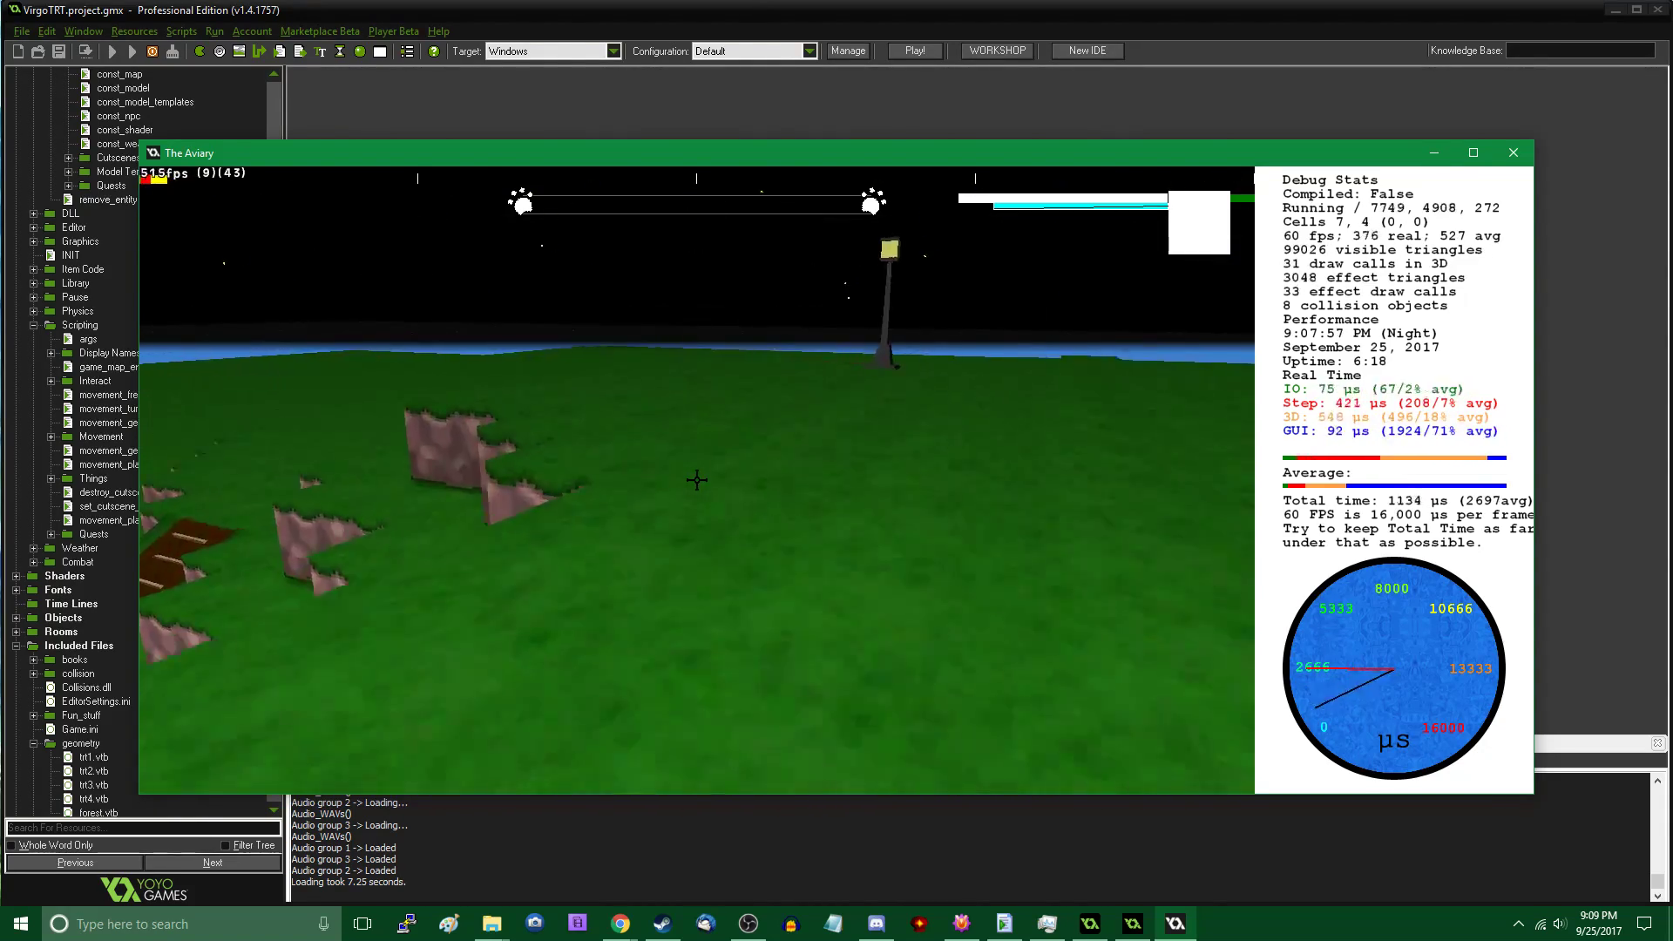
key("w")
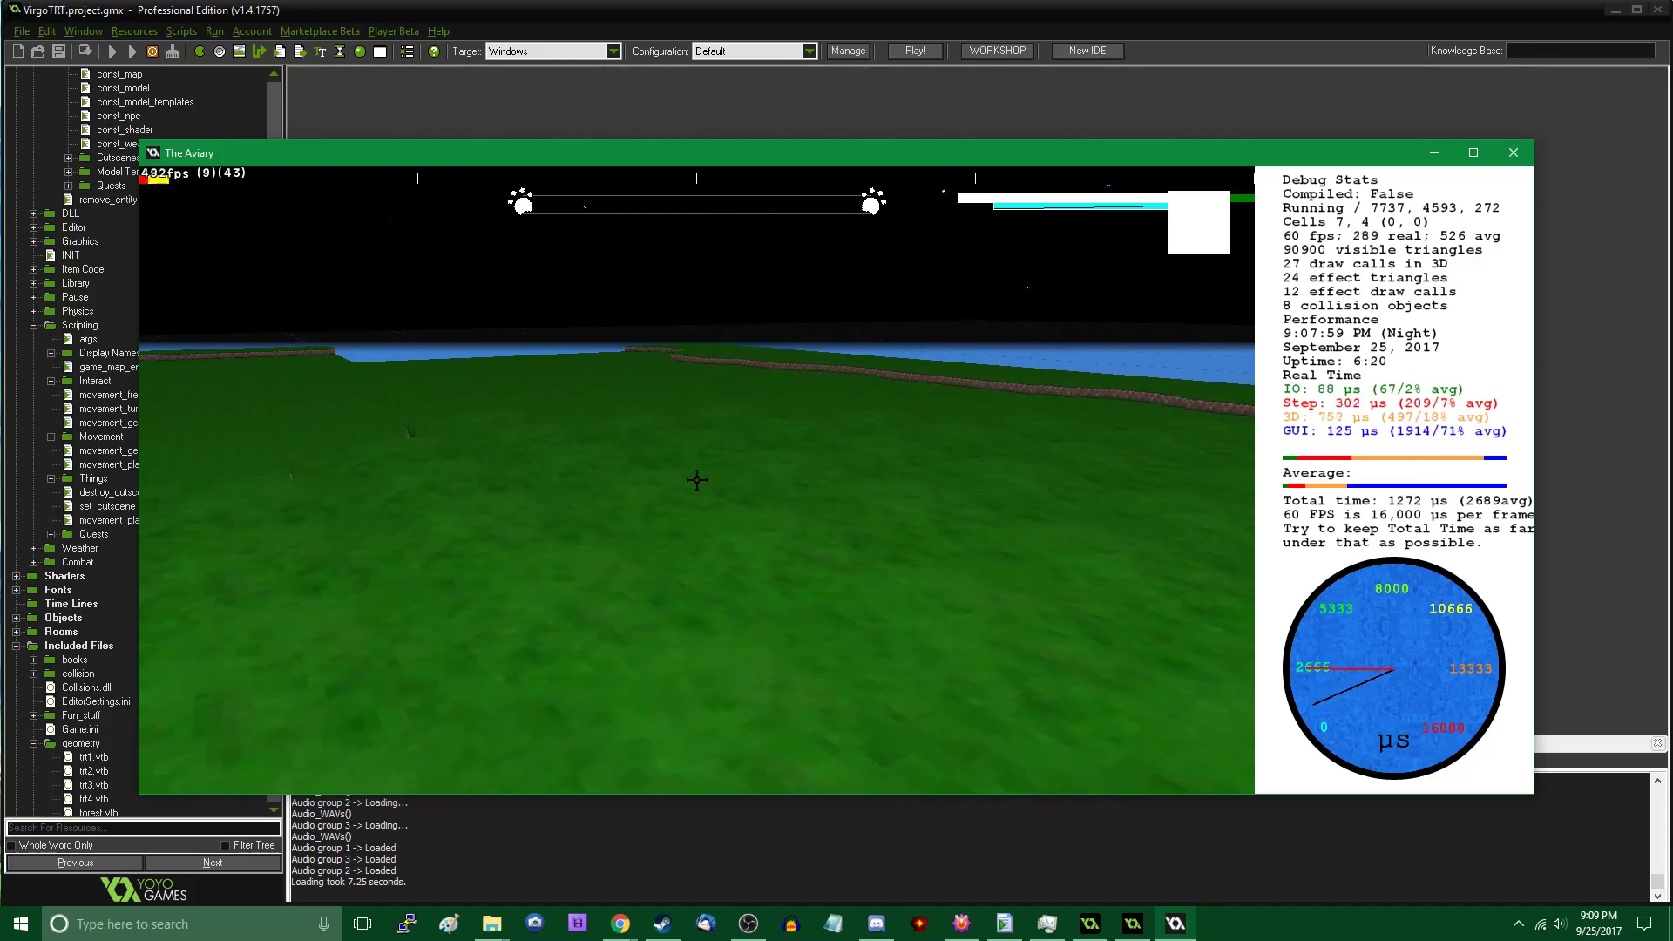
key("w")
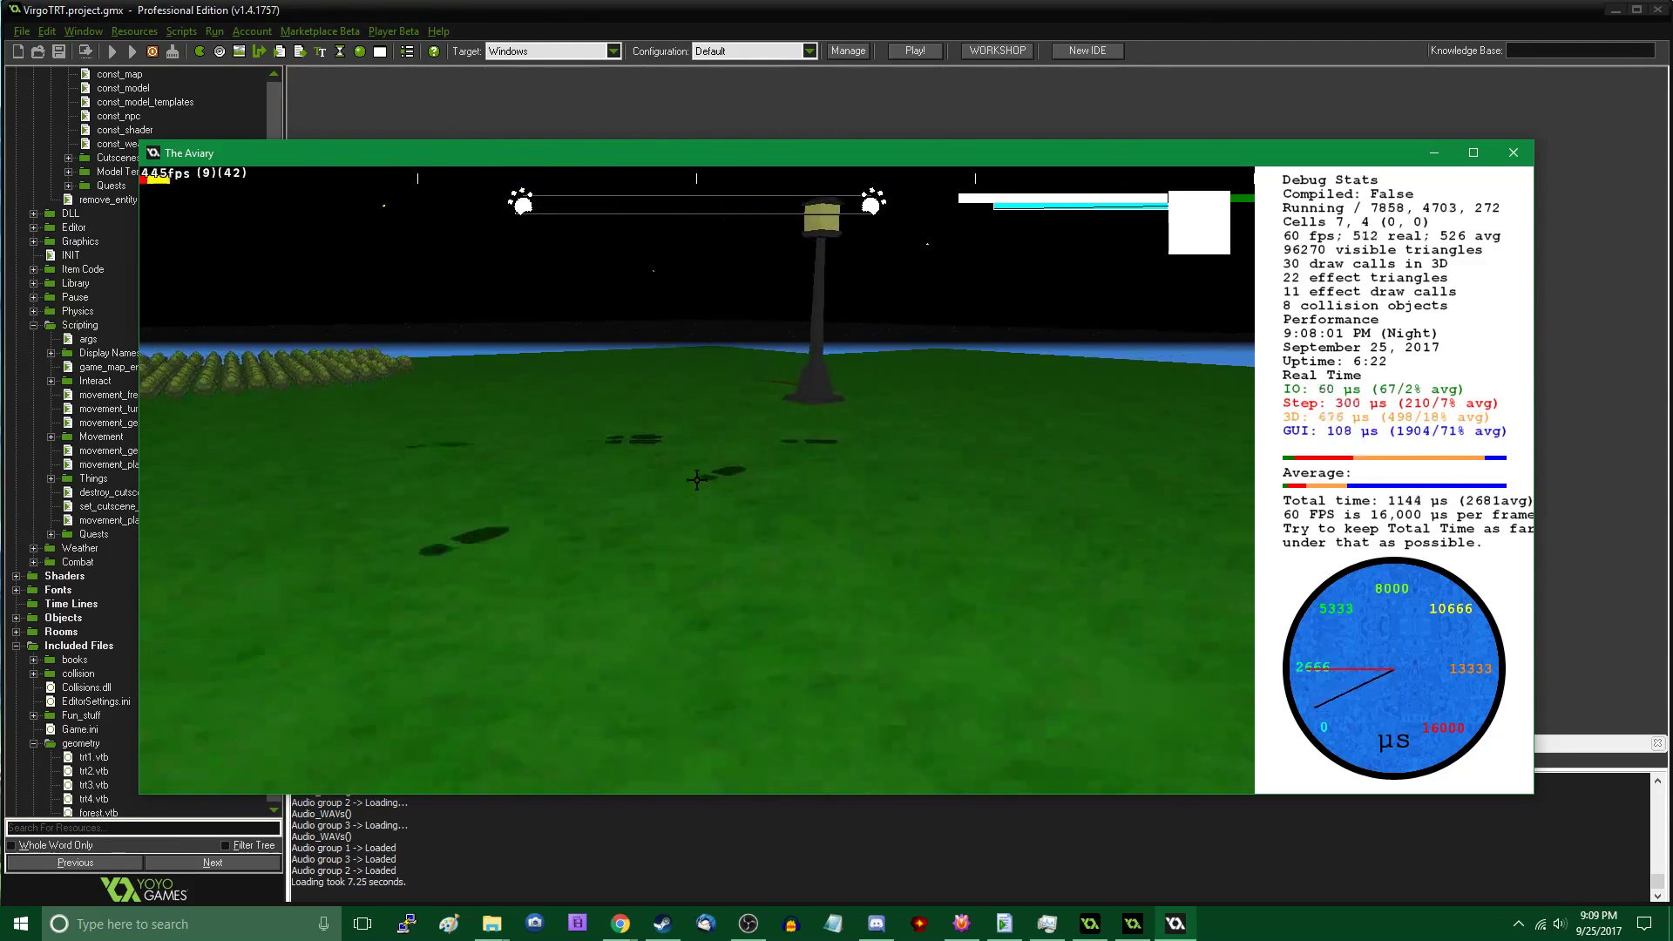
key("w")
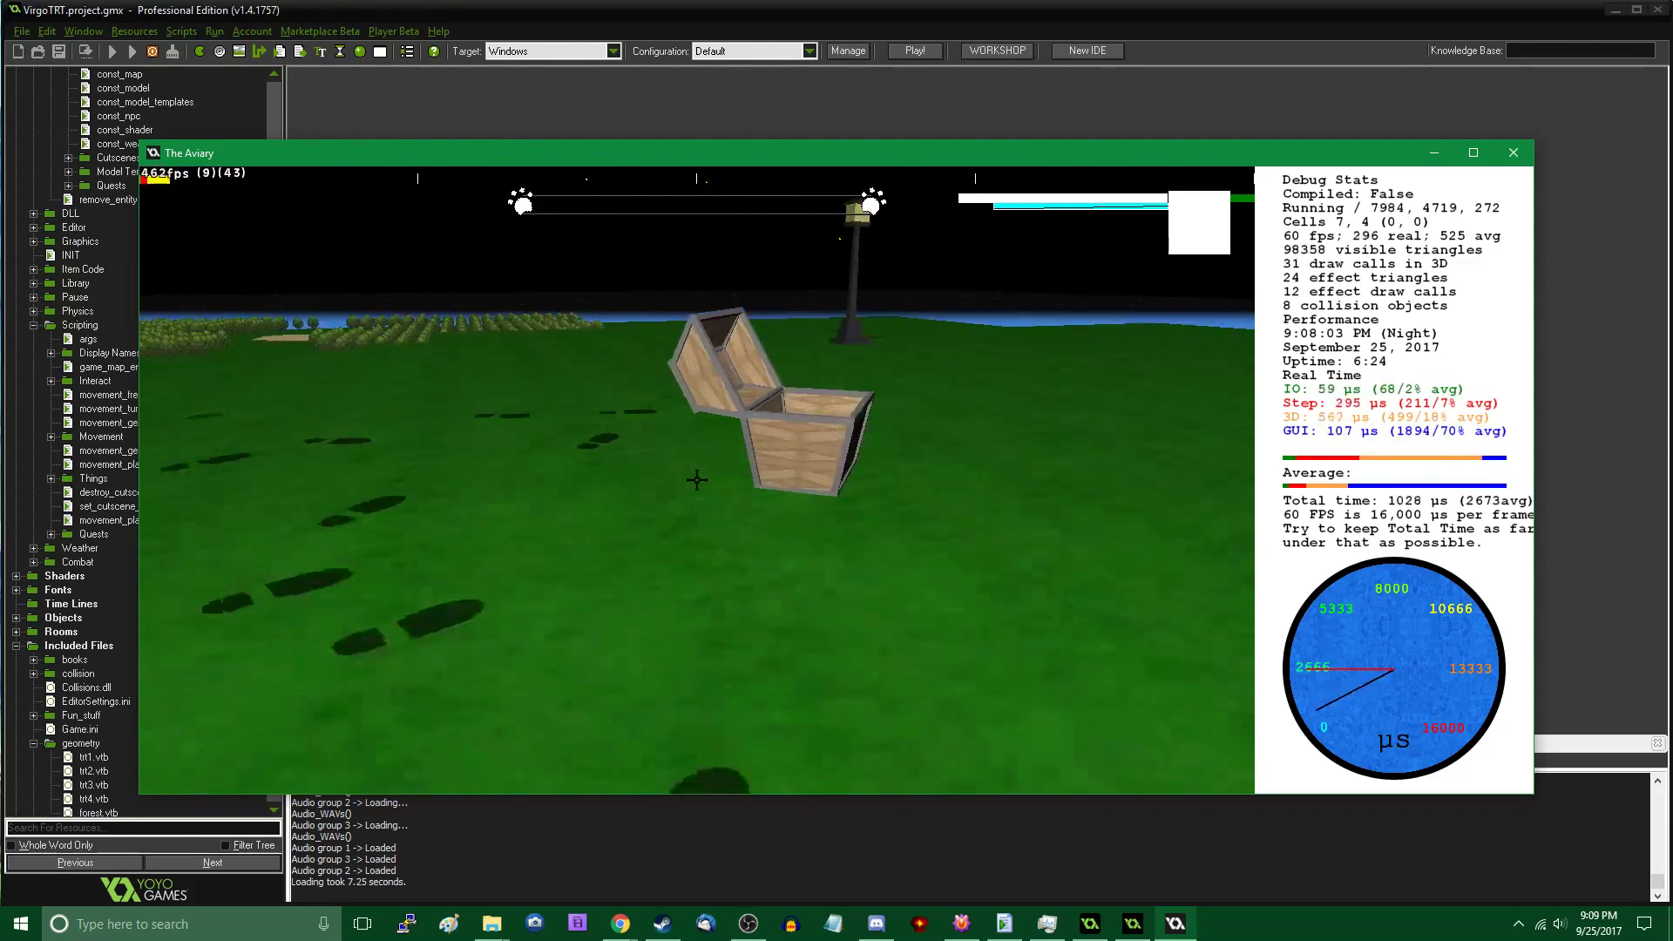
key("w")
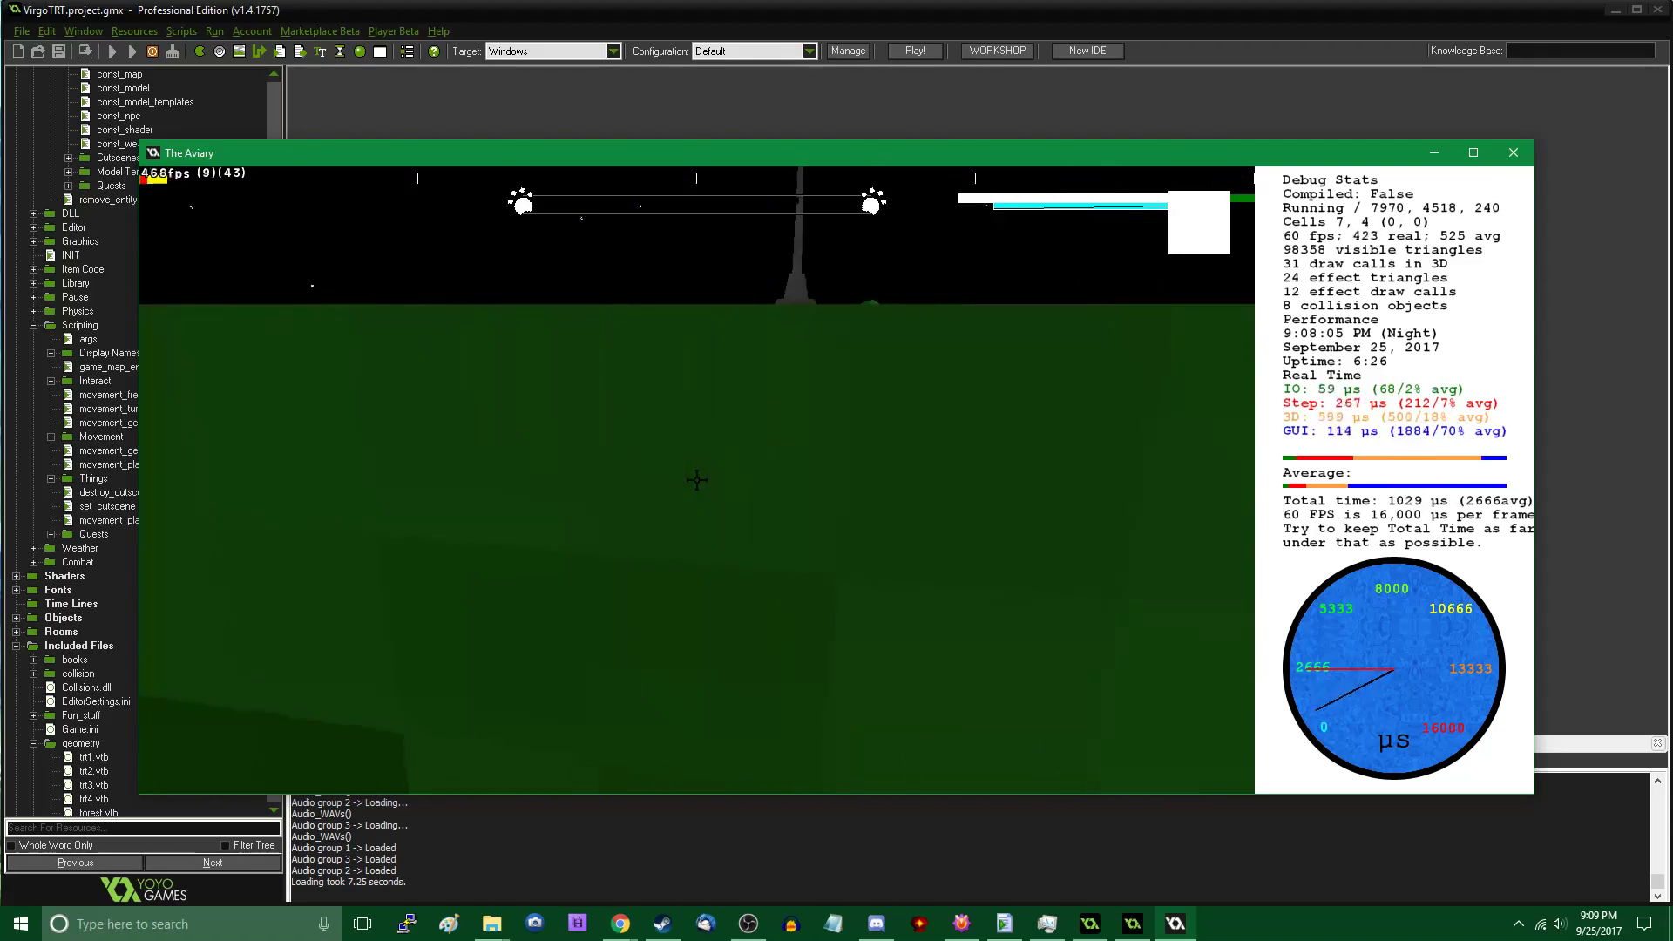
key("w")
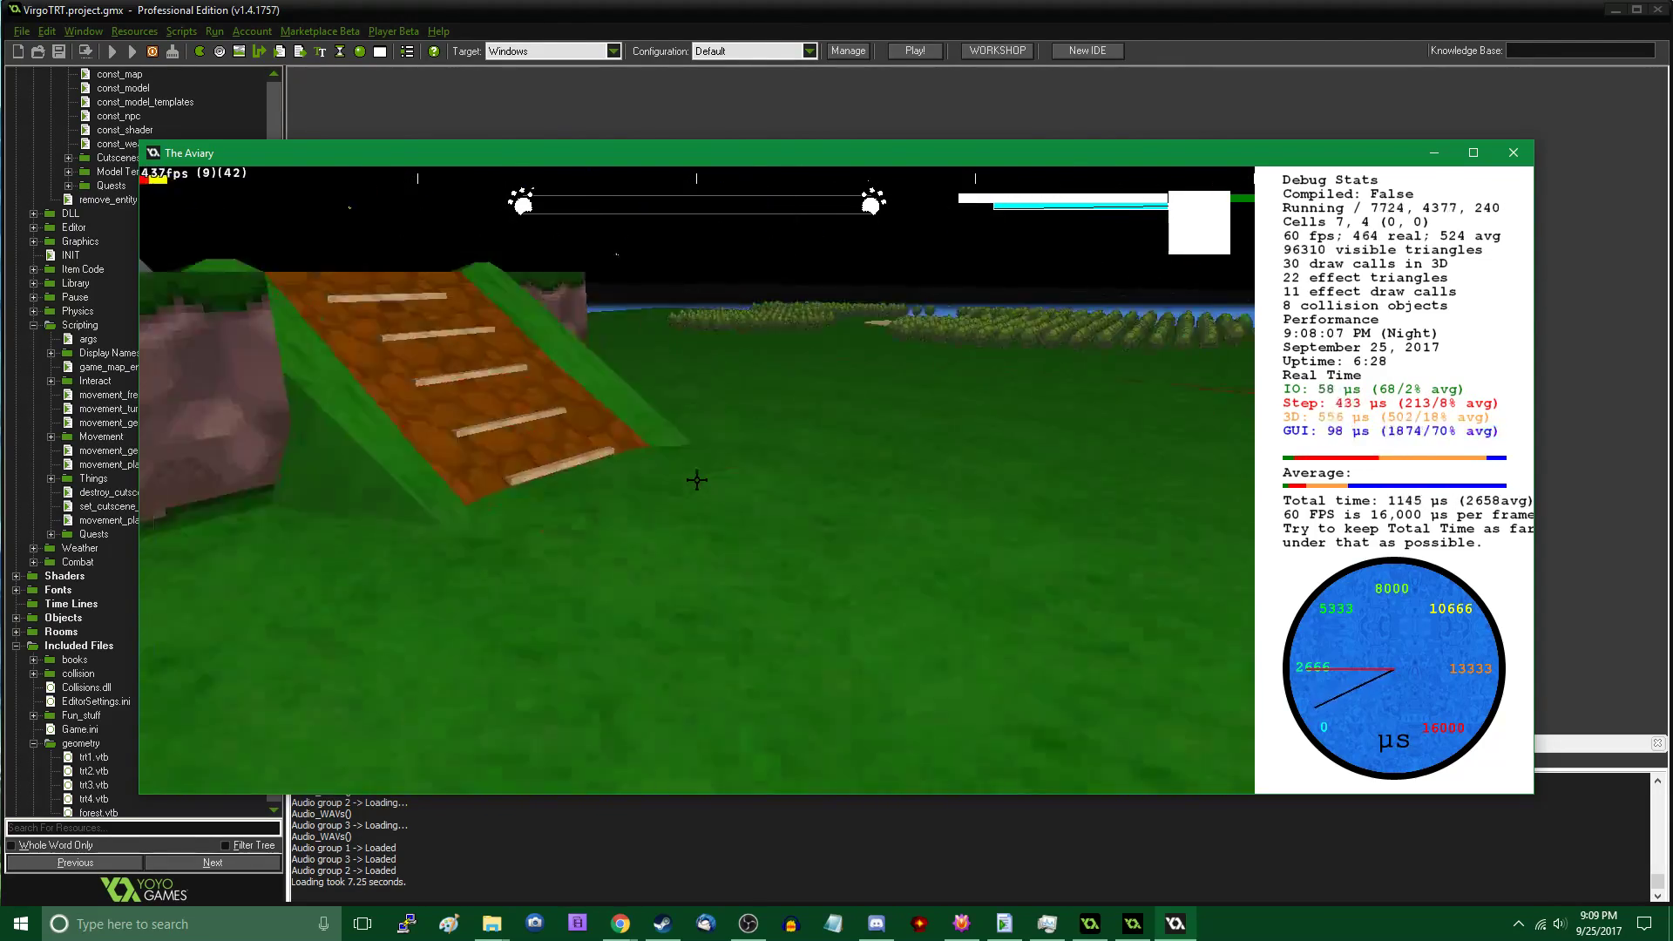
key("w")
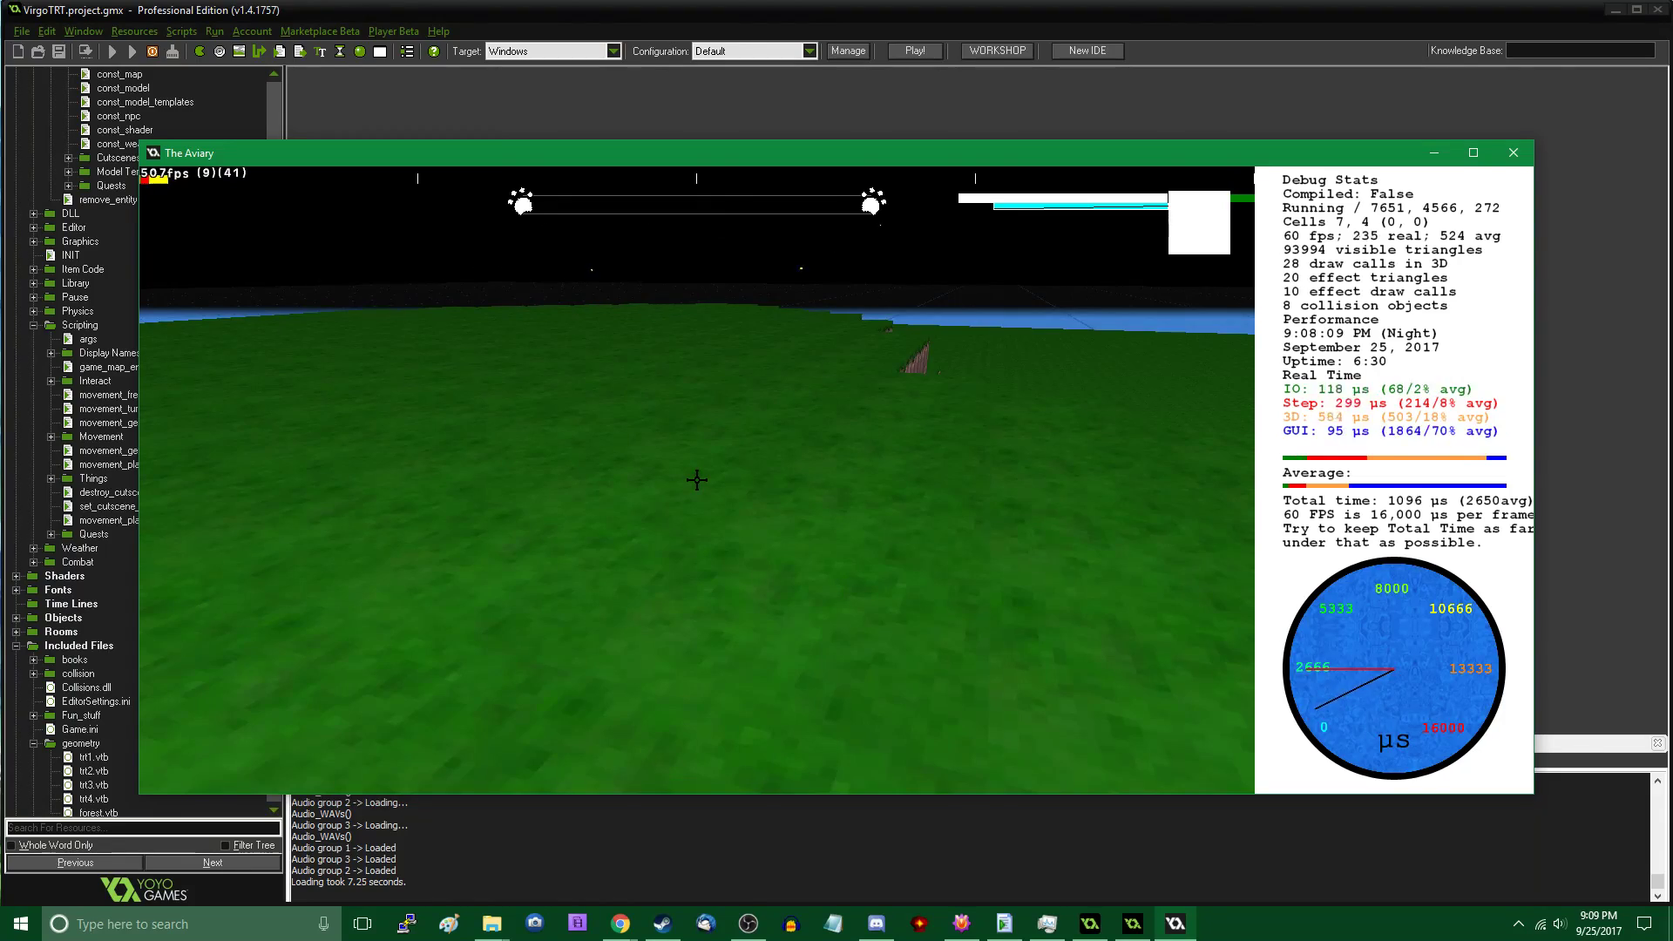
key("s")
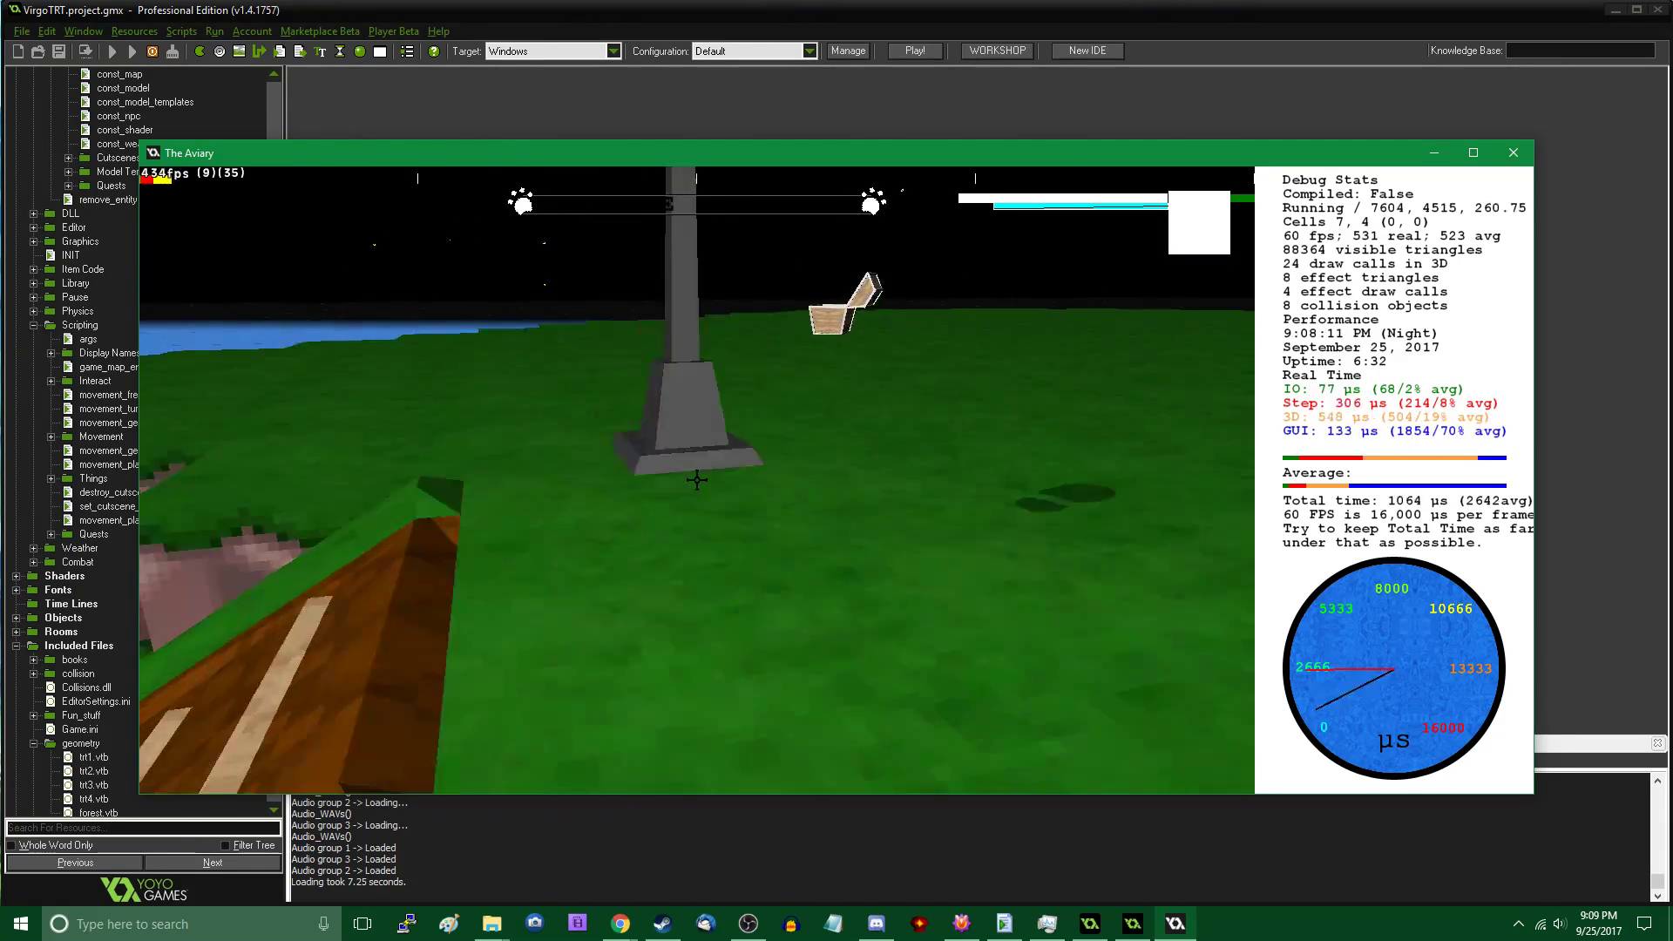
key("w")
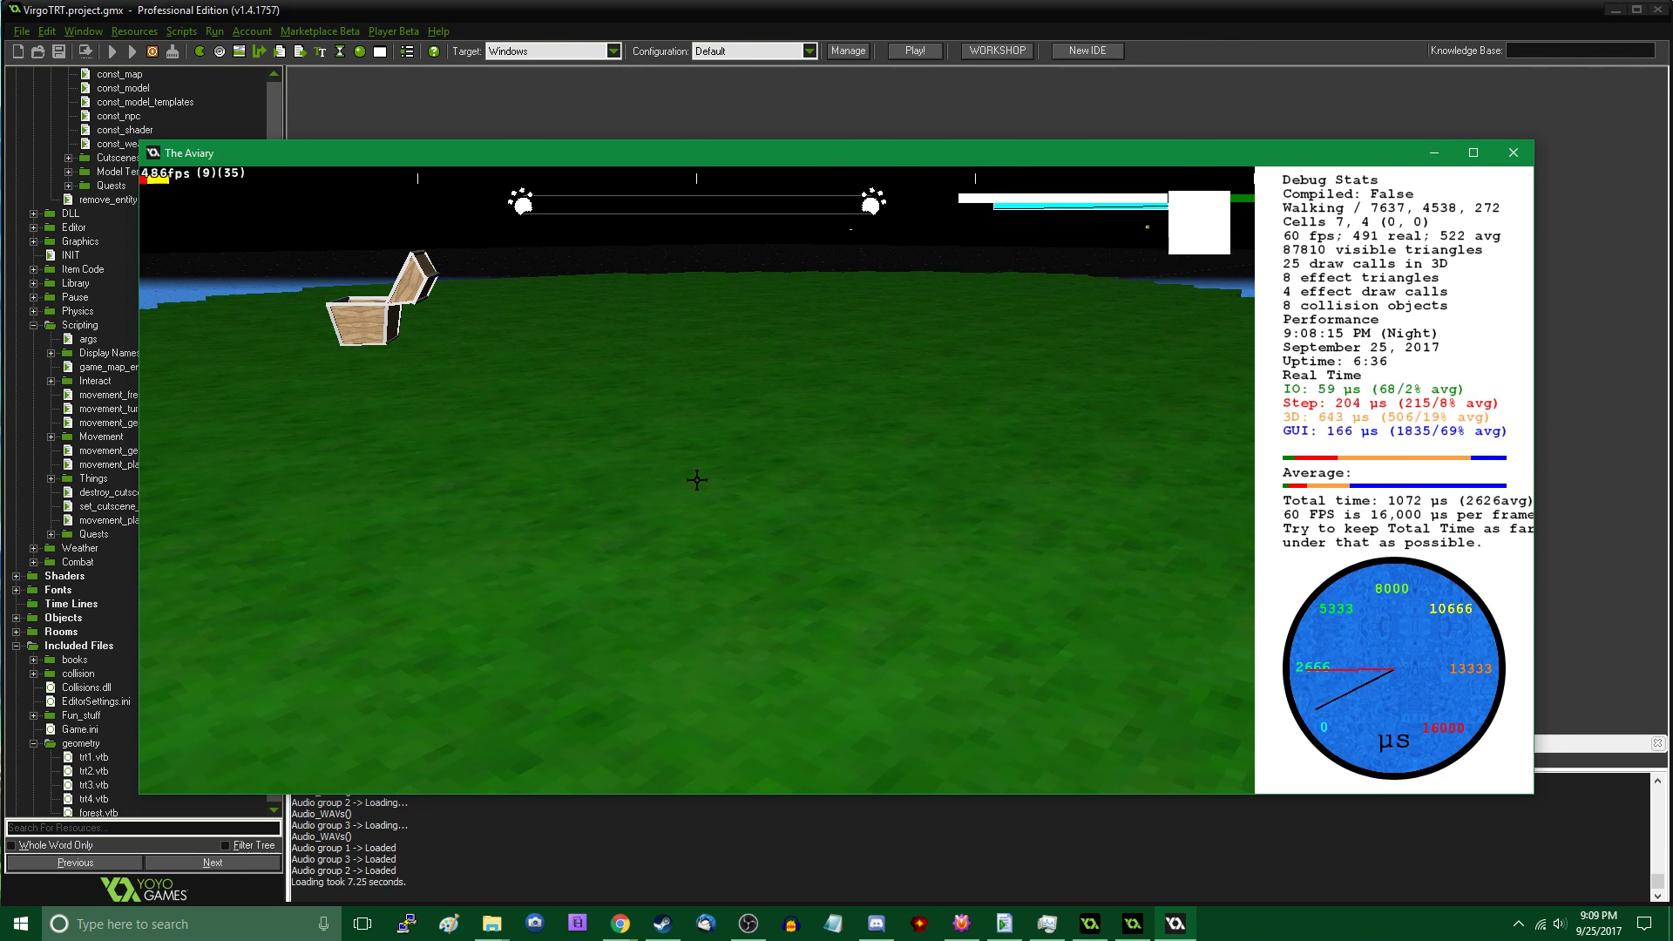
Close the running game and switch to the terrain editor in VOXELISH
key("Tab")
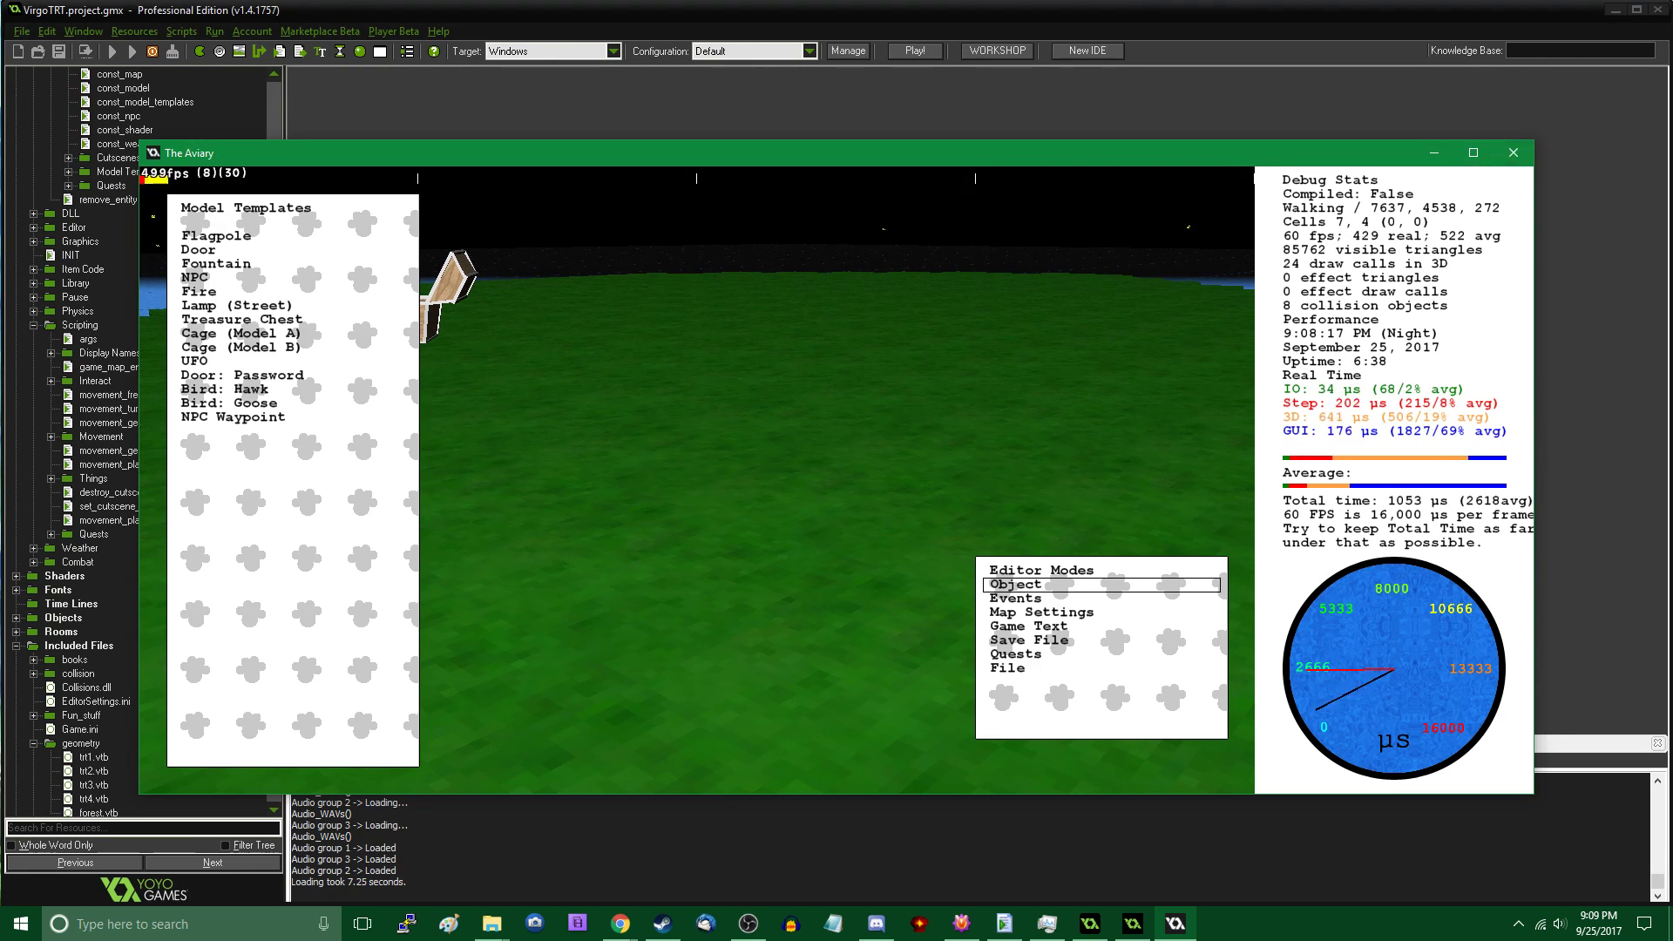
left_click(1515, 150)
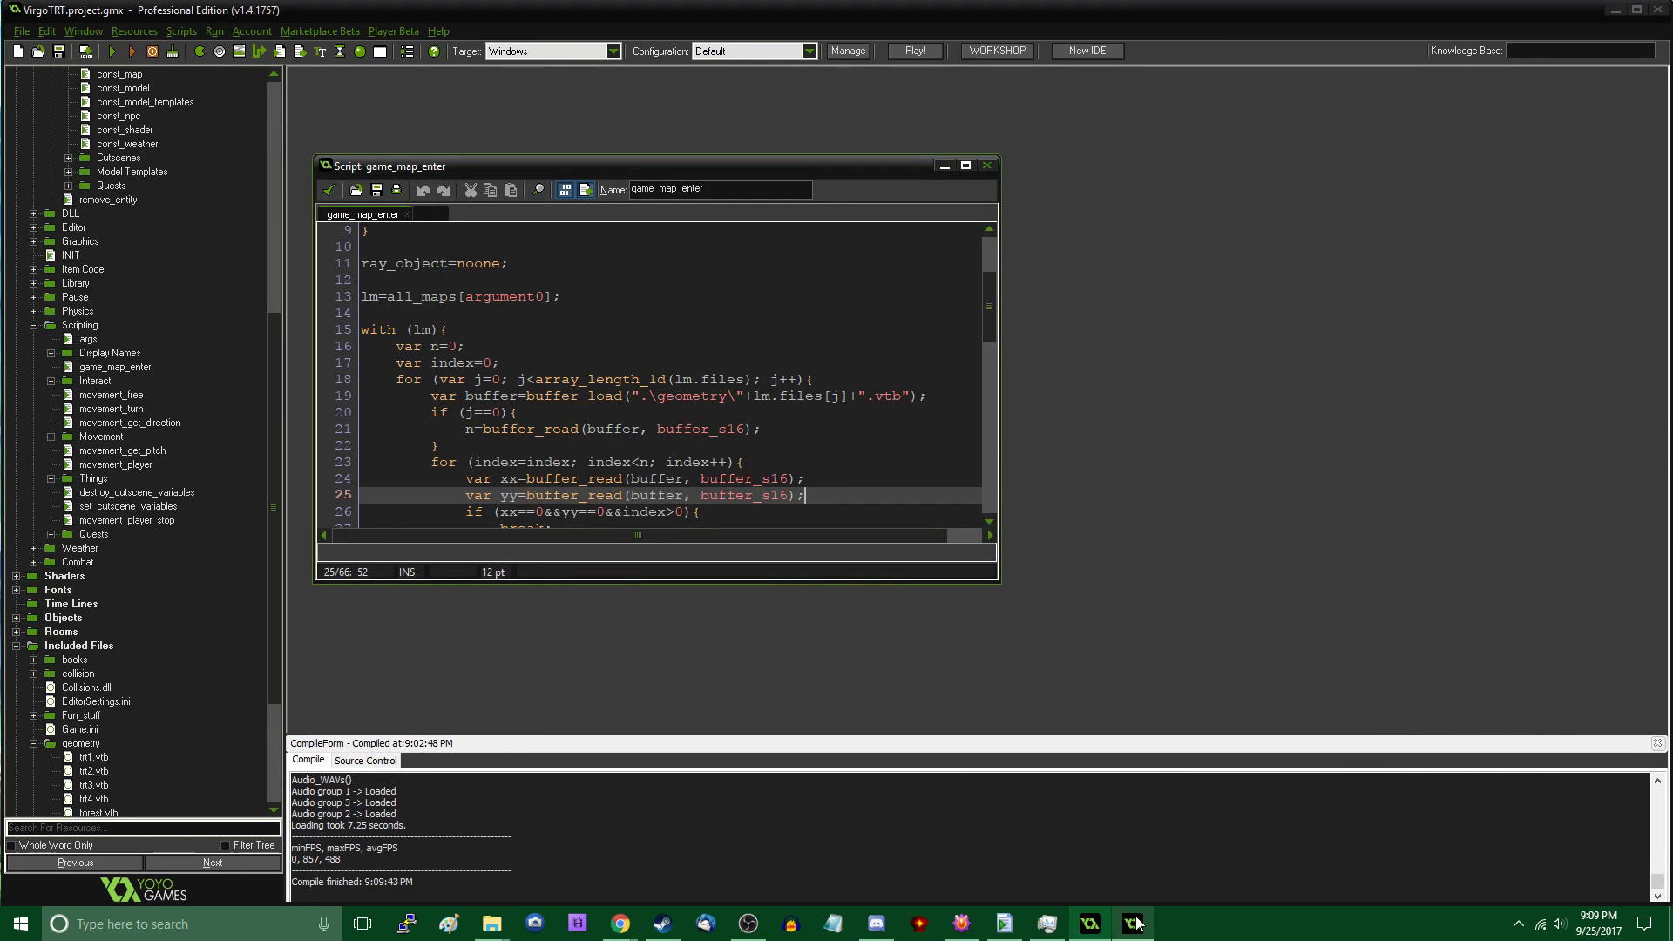
left_click(1134, 923)
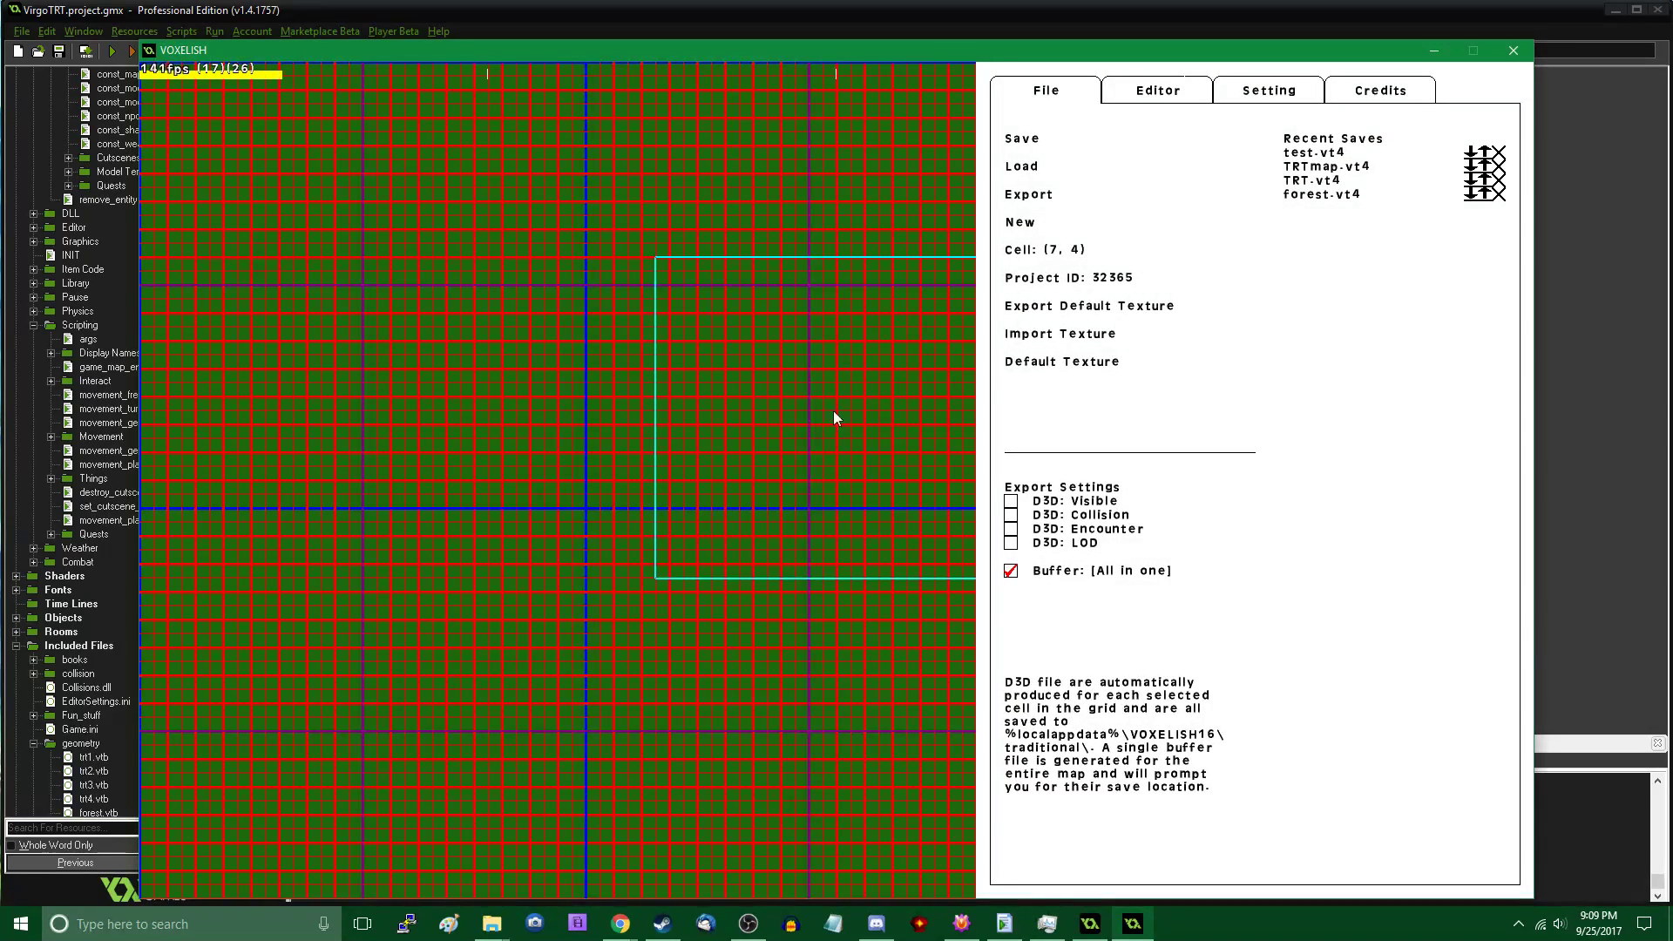
left_click(1158, 90)
Clear the inner edge outline around the island on layer 2 using the Terrain tool's radius 12 circle brush
scroll(664, 437, "up", 3)
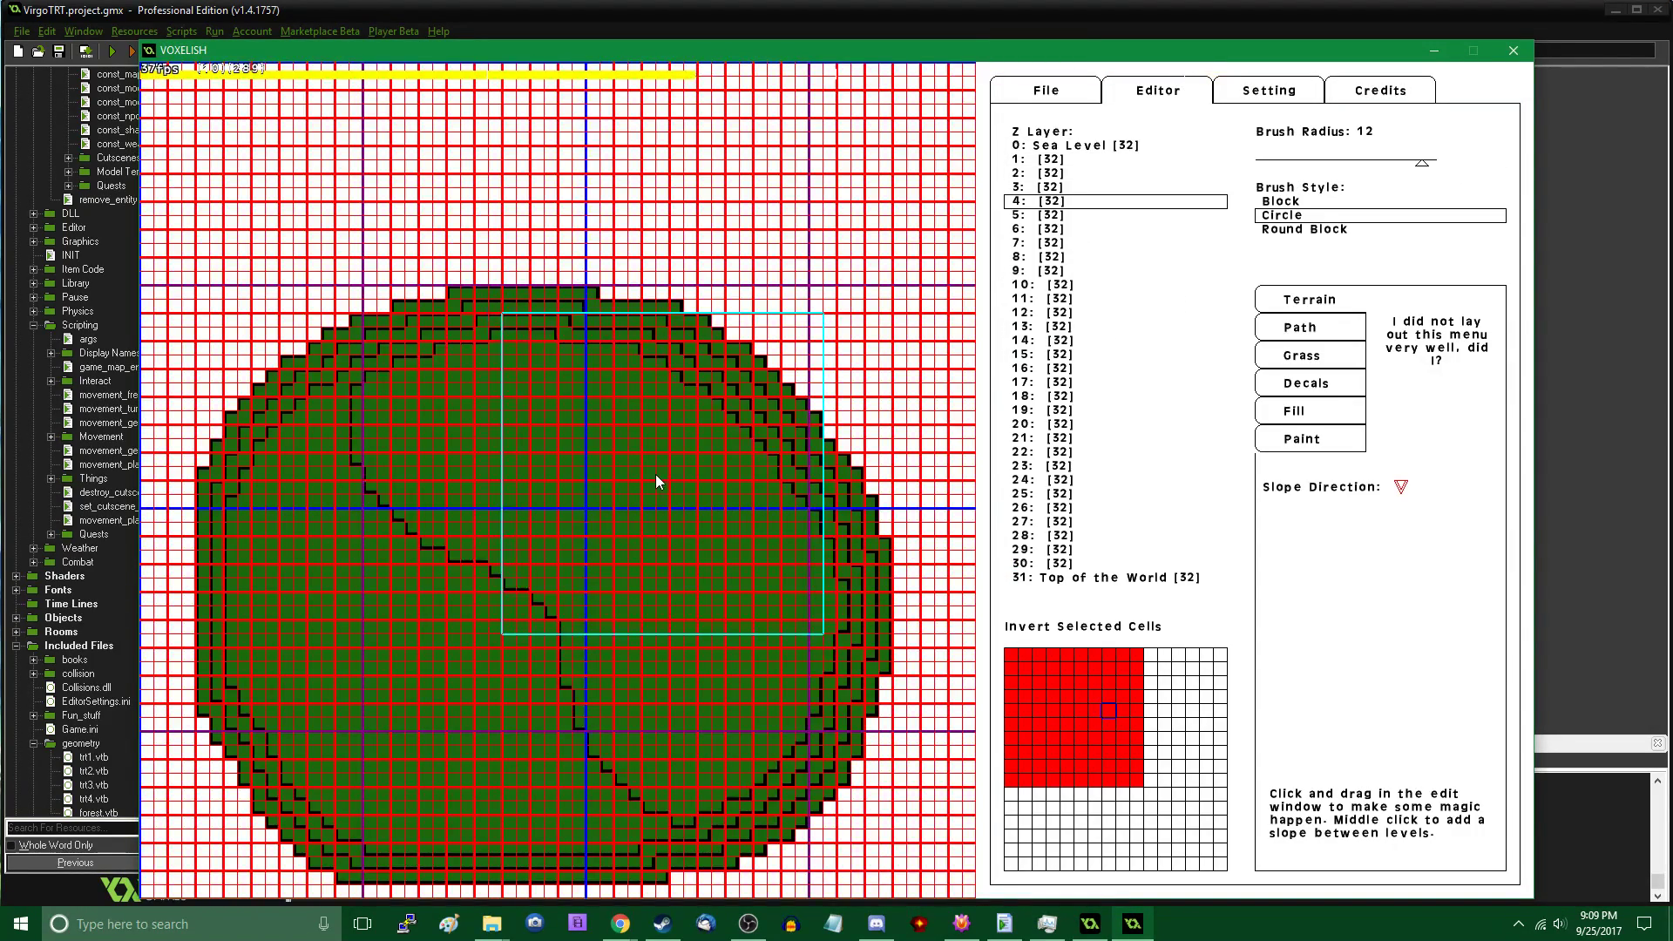
scroll(552, 496, "down", 2)
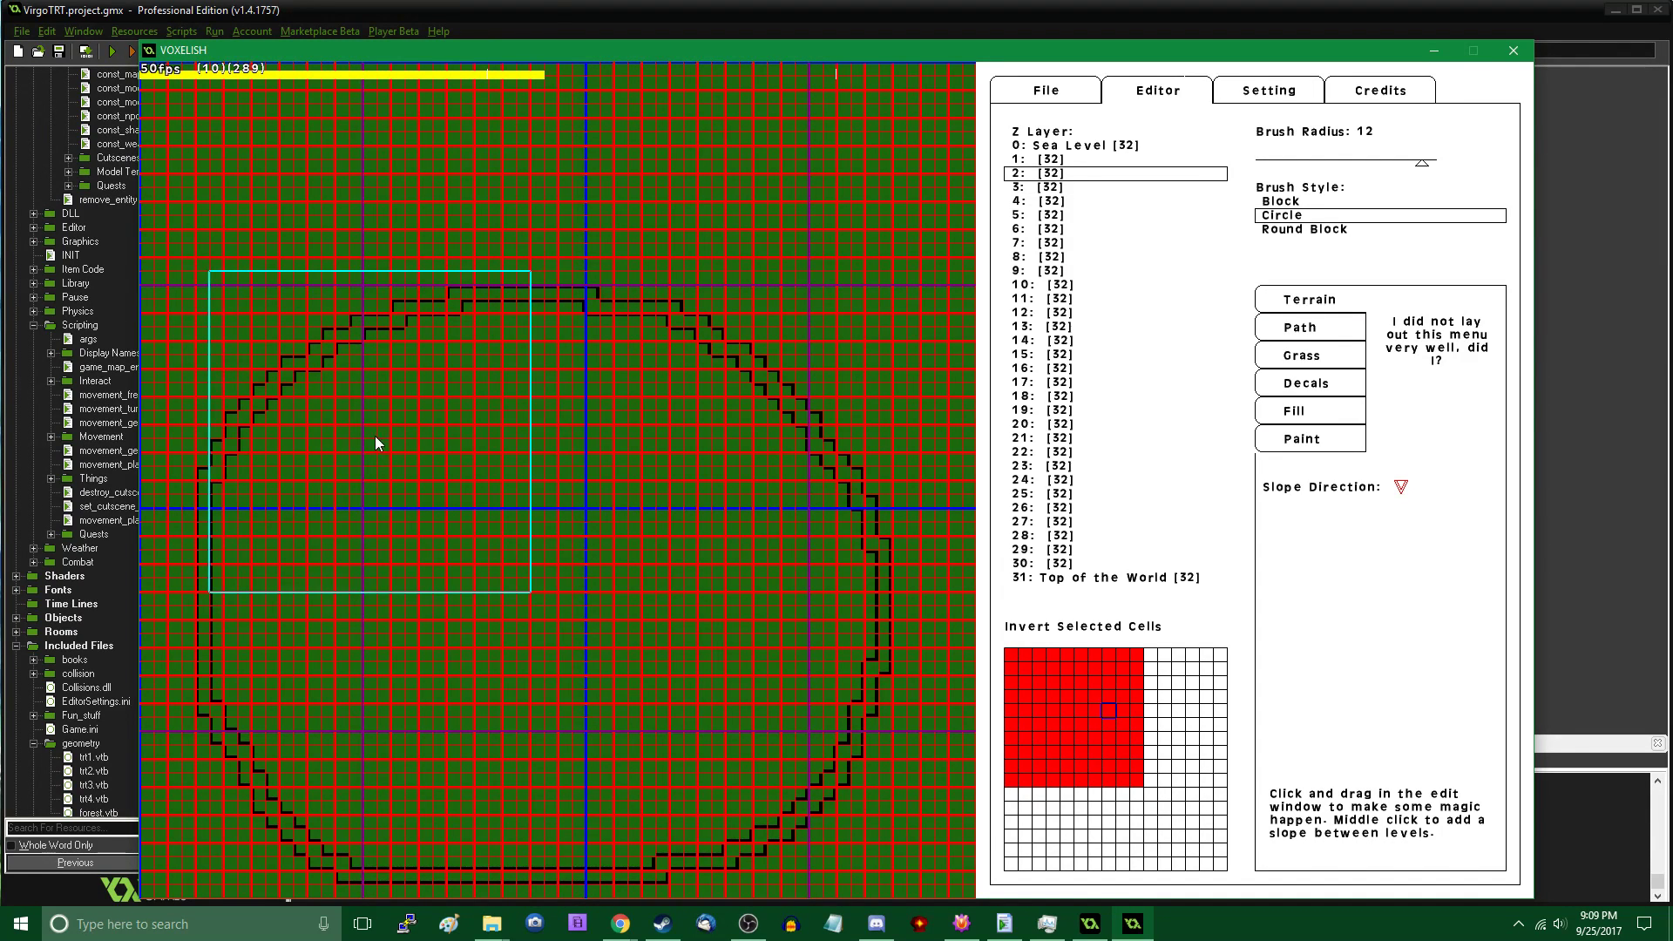
left_click_drag(361, 441, 383, 408)
mouse_move(381, 306)
right_mouse_down()
mouse_move(347, 307)
mouse_move(253, 429)
right_mouse_up()
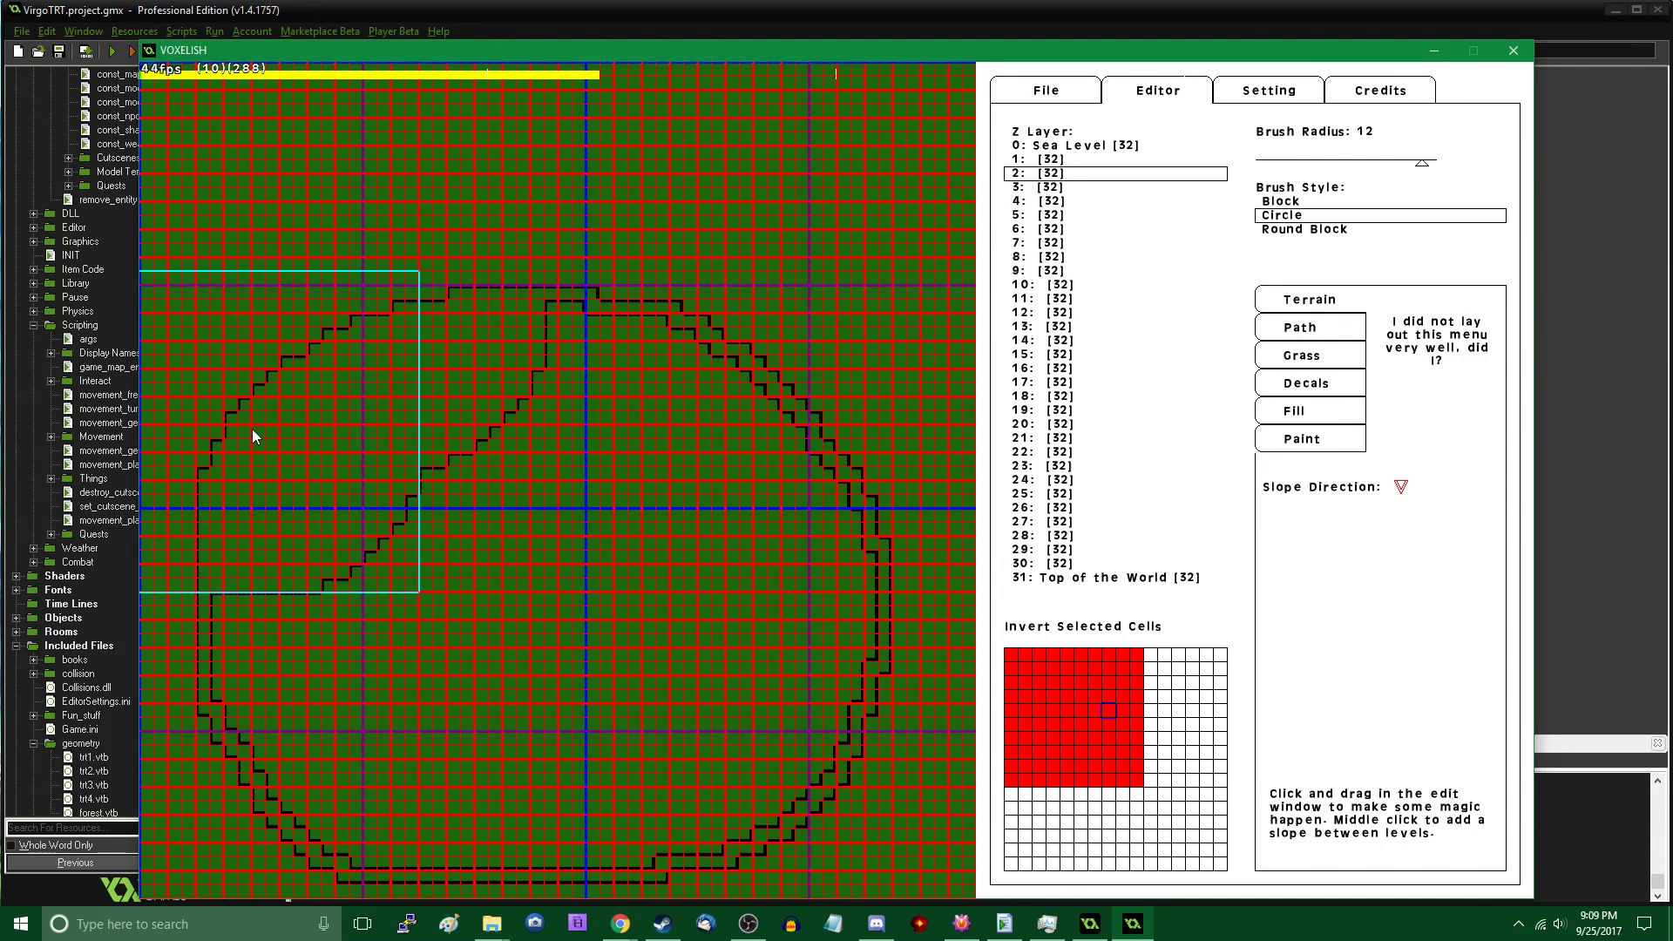
mouse_move(289, 450)
left_mouse_down()
mouse_move(270, 462)
mouse_move(509, 346)
mouse_move(812, 680)
mouse_move(354, 720)
mouse_move(276, 503)
mouse_move(563, 493)
left_mouse_up()
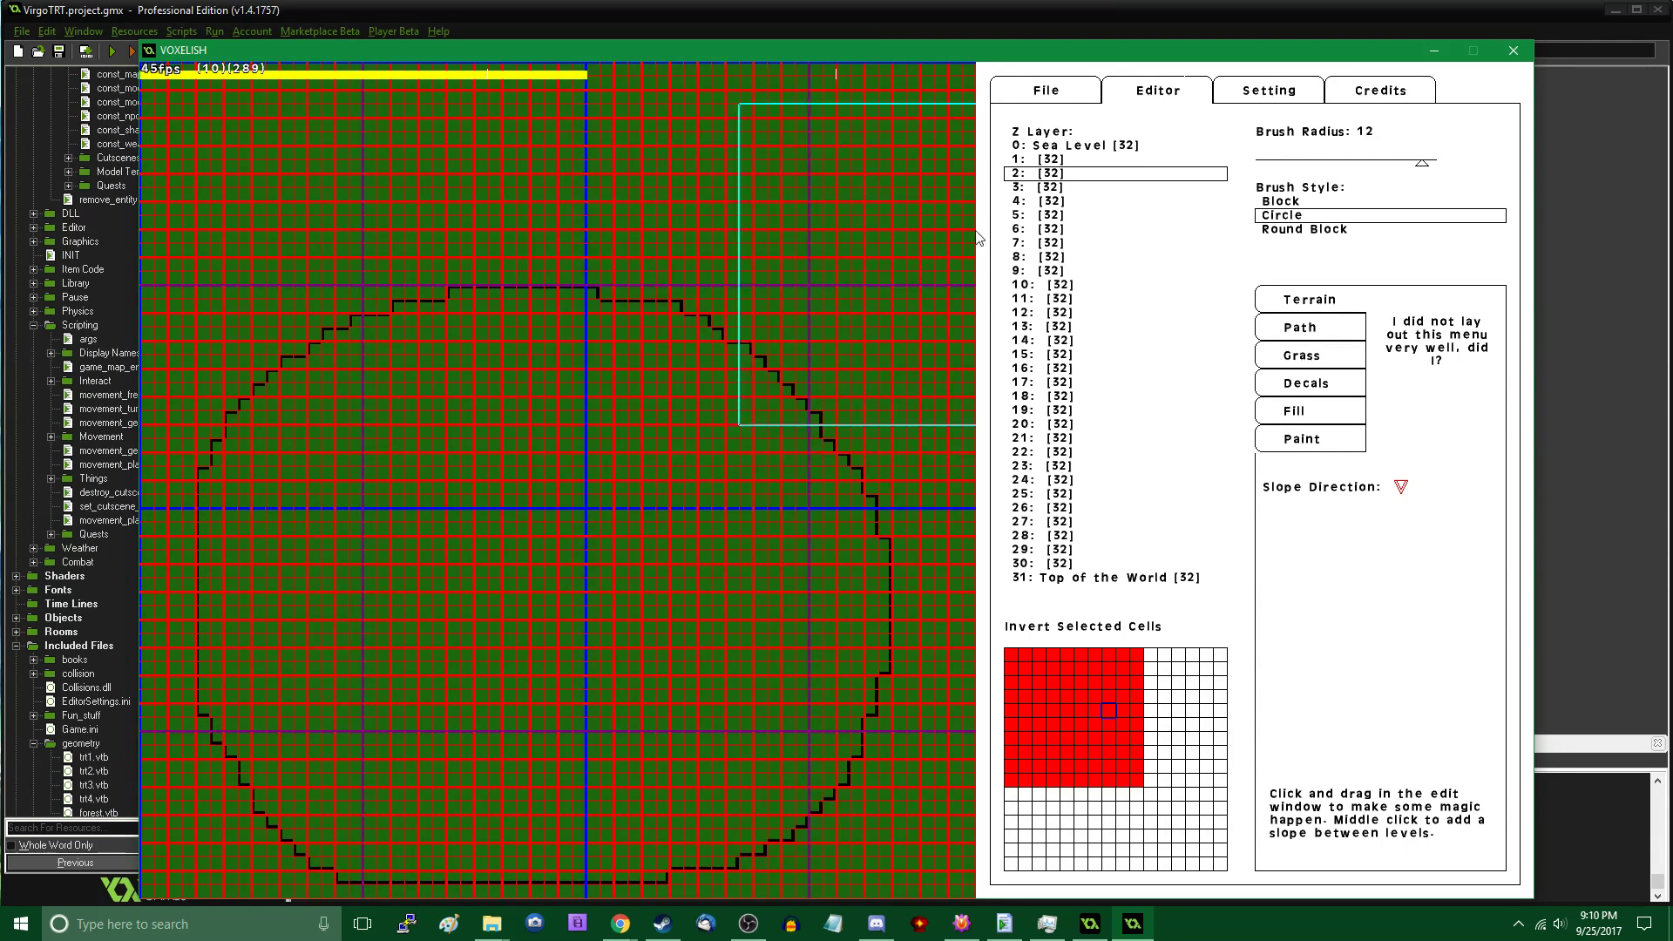
Place clusters of the second tree decal on layer 8's plateau with the circle brush set to radius 4
left_click(1062, 98)
left_click(1146, 94)
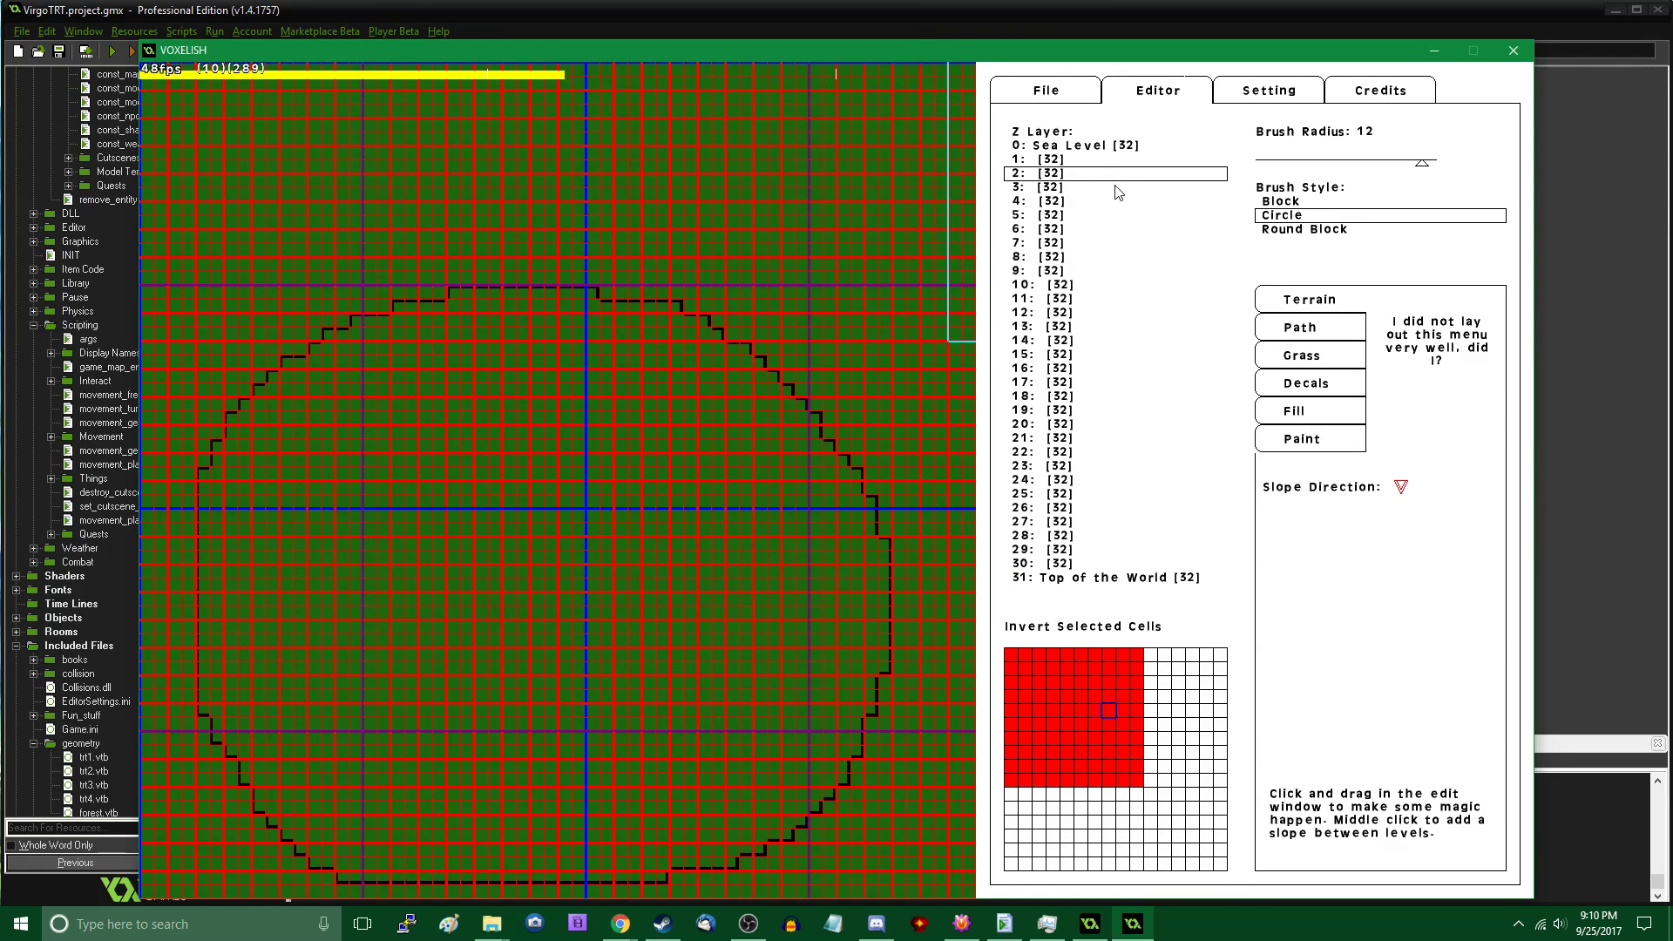
scroll(830, 304, "up", 3)
scroll(1325, 399, "up", 1)
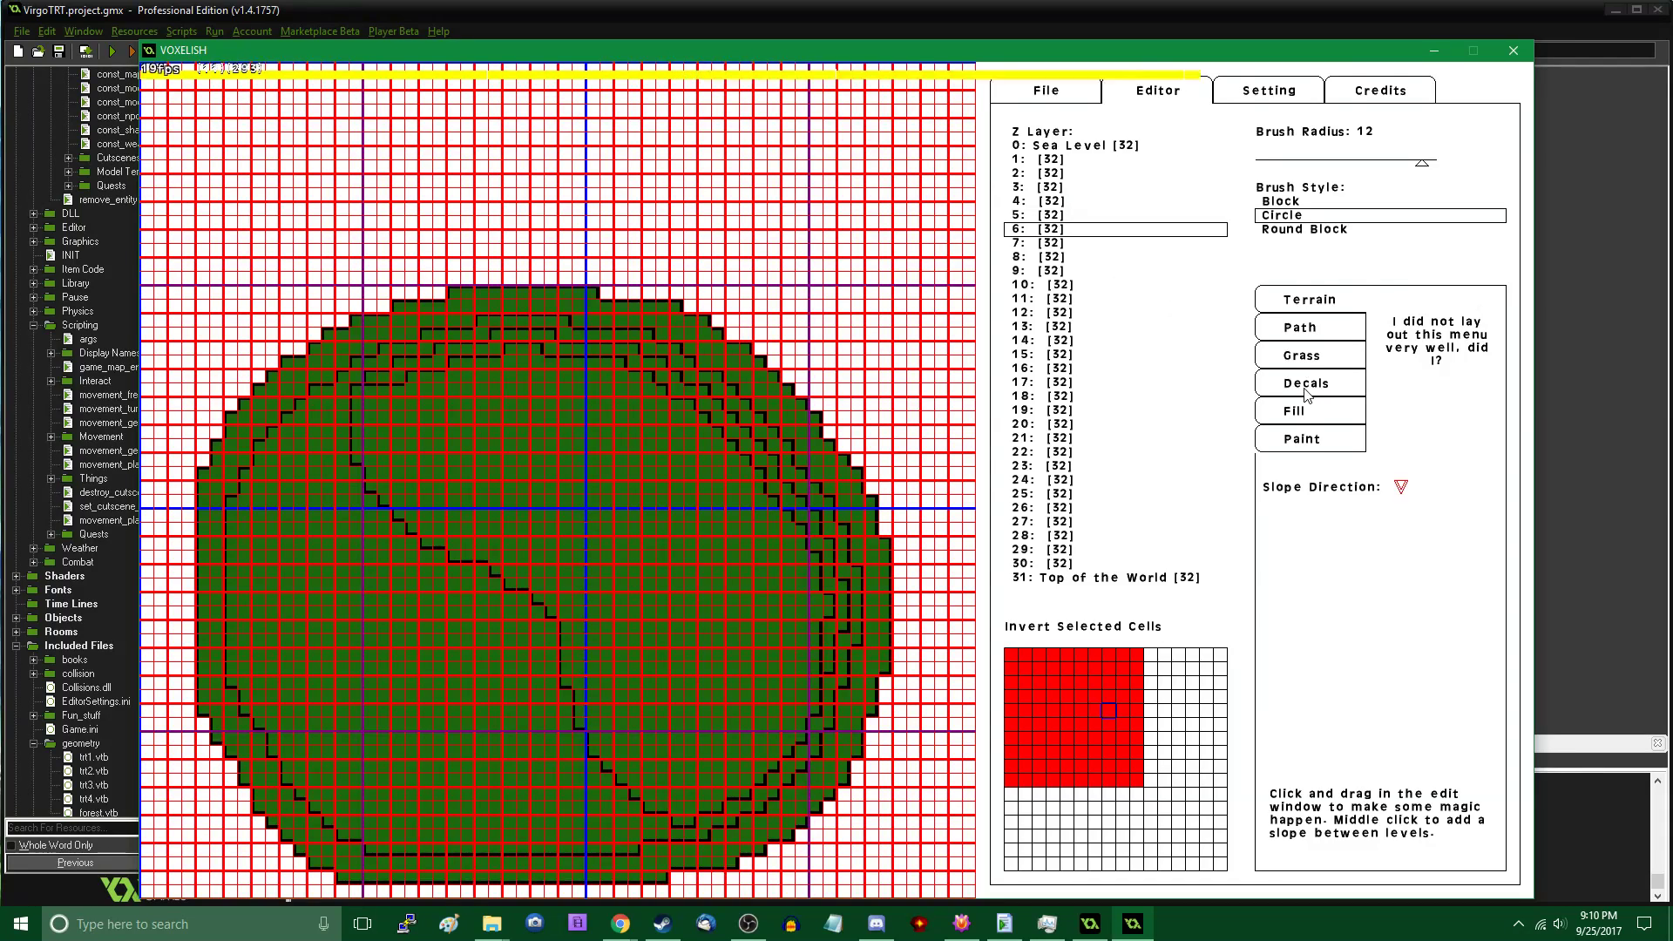
left_click(1309, 413)
left_click(1310, 386)
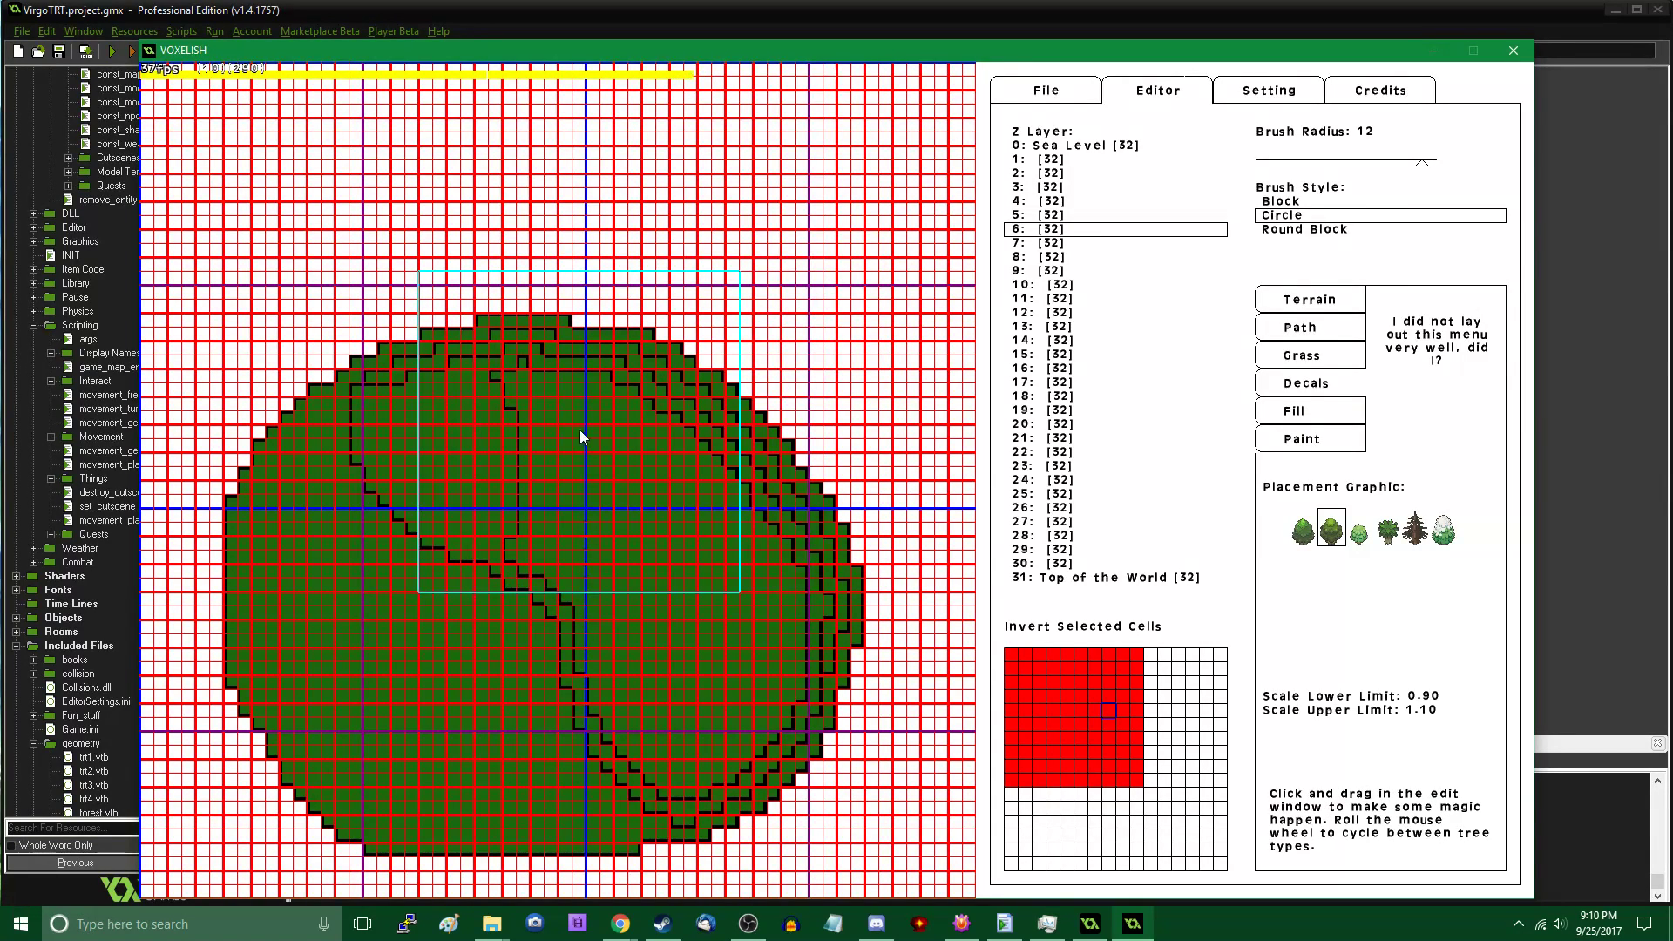
left_click(1309, 162)
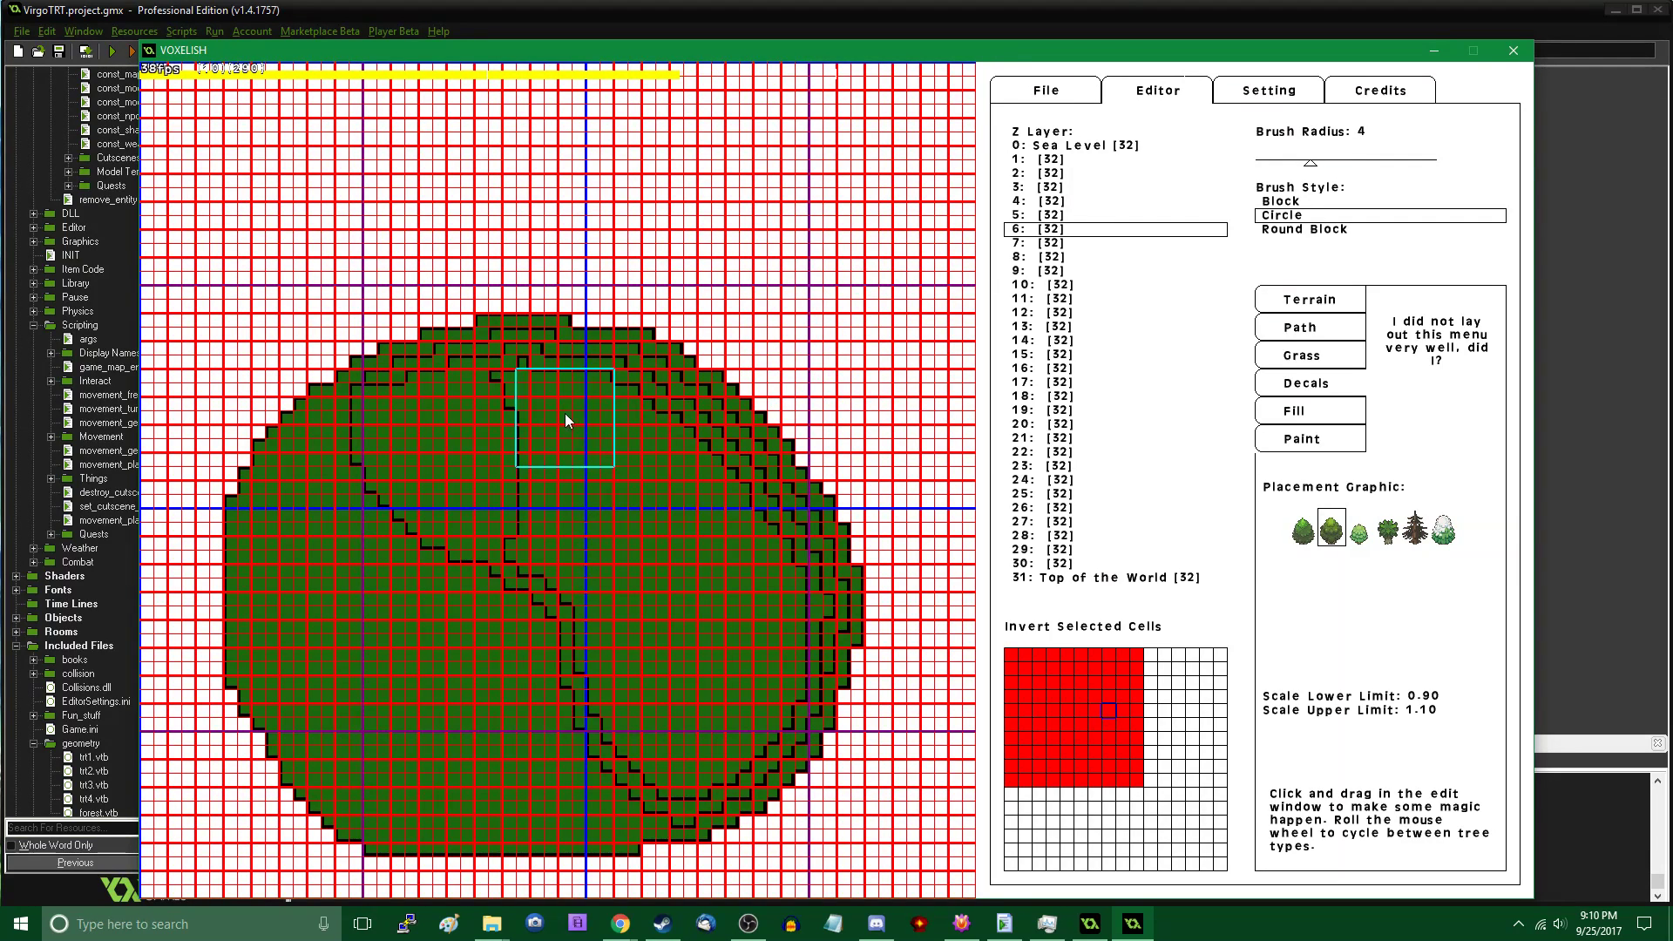
key("Page_Up")
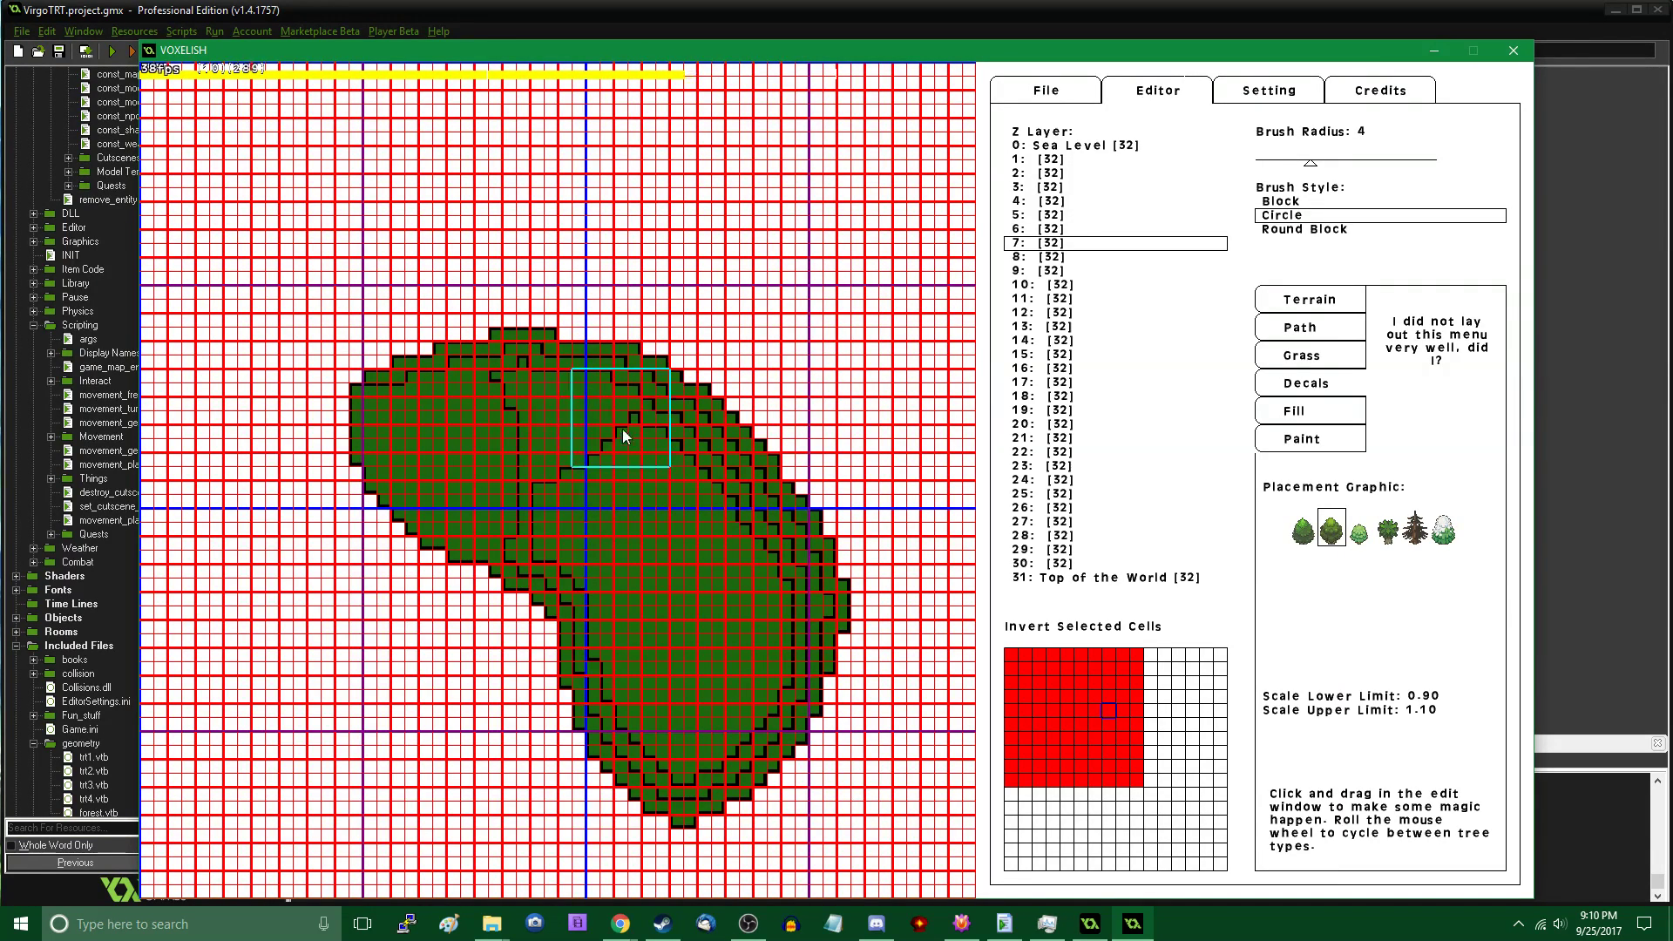
key("Page_Up")
left_click(678, 488)
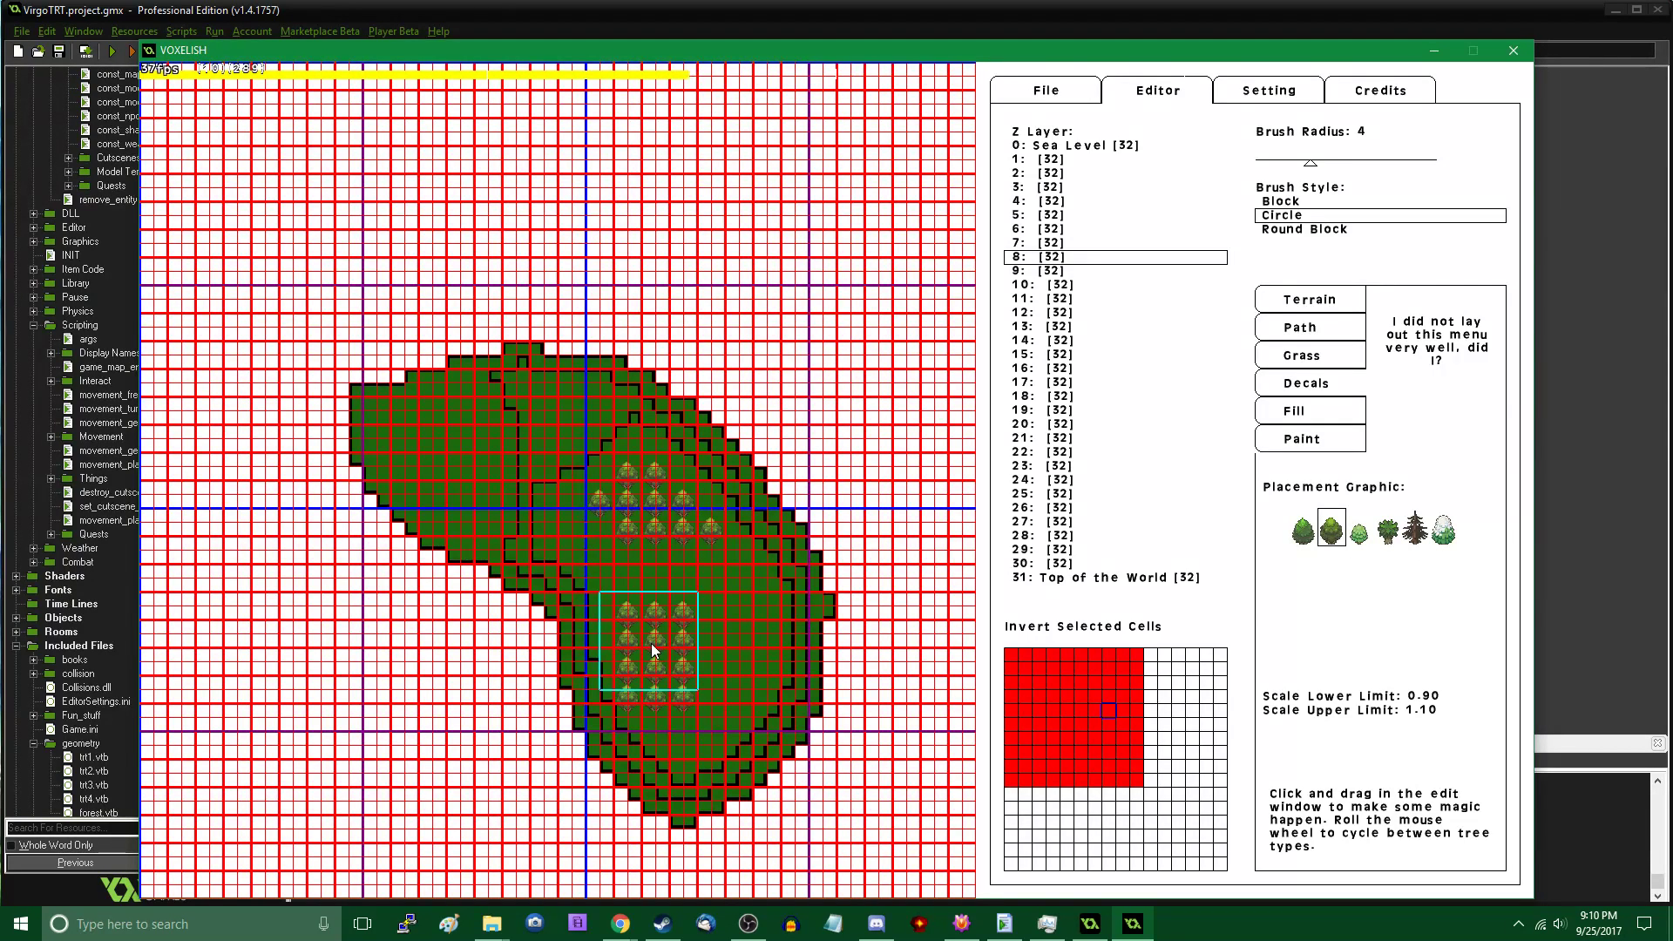
left_click_drag(651, 643, 628, 692)
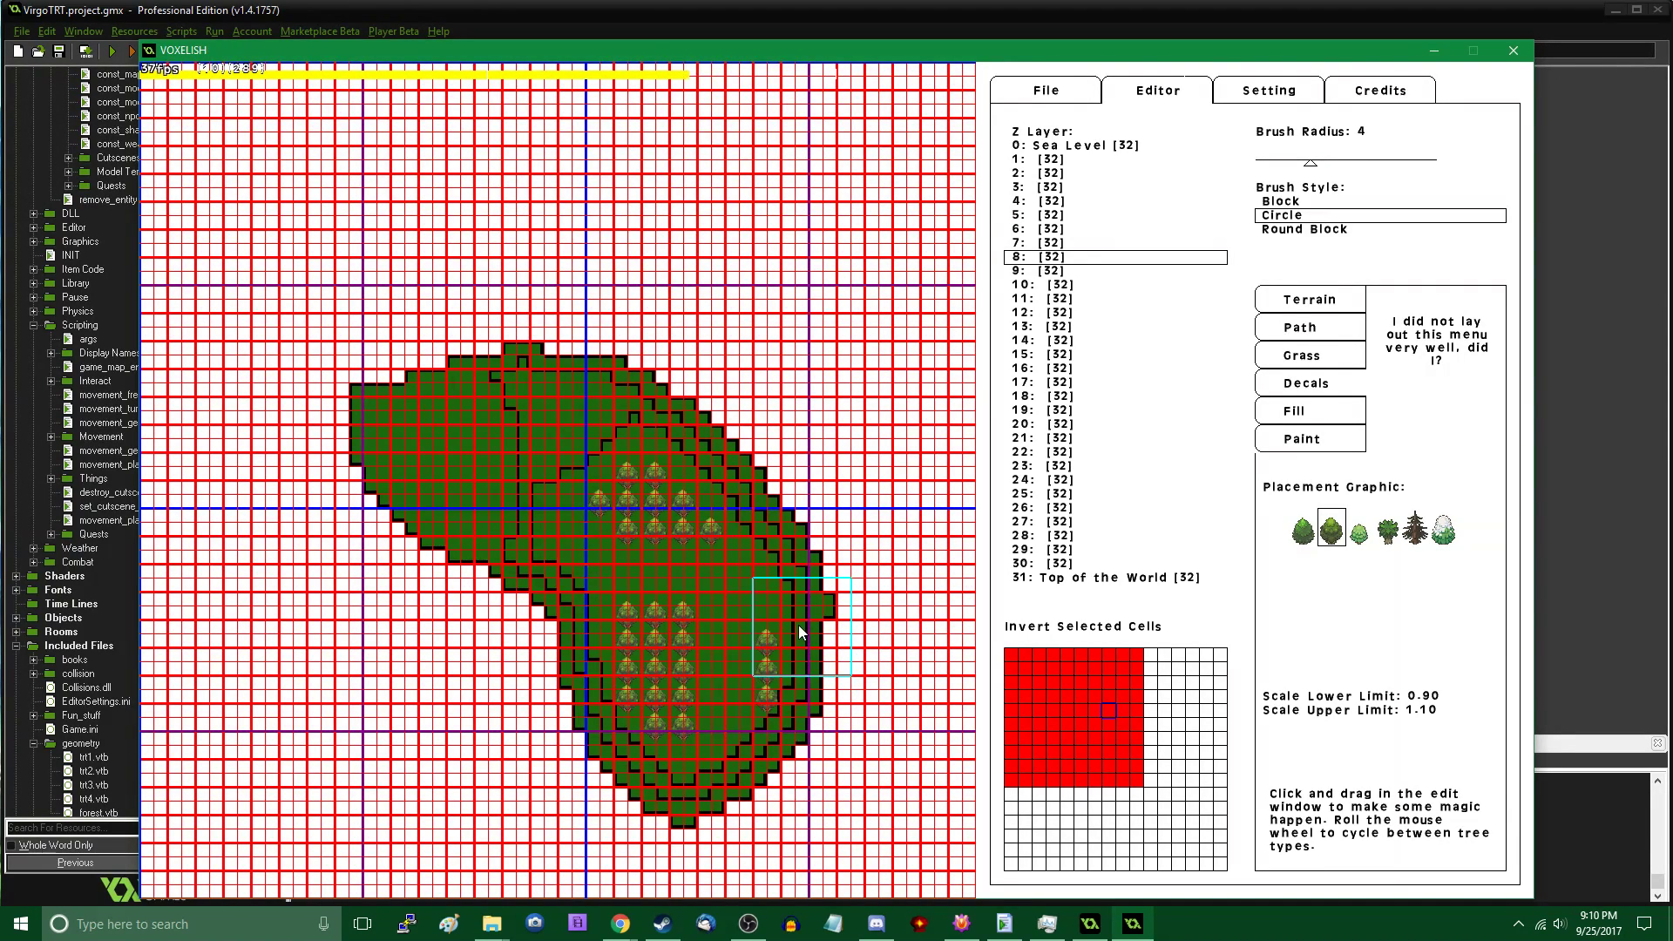
left_click_drag(797, 611, 754, 715)
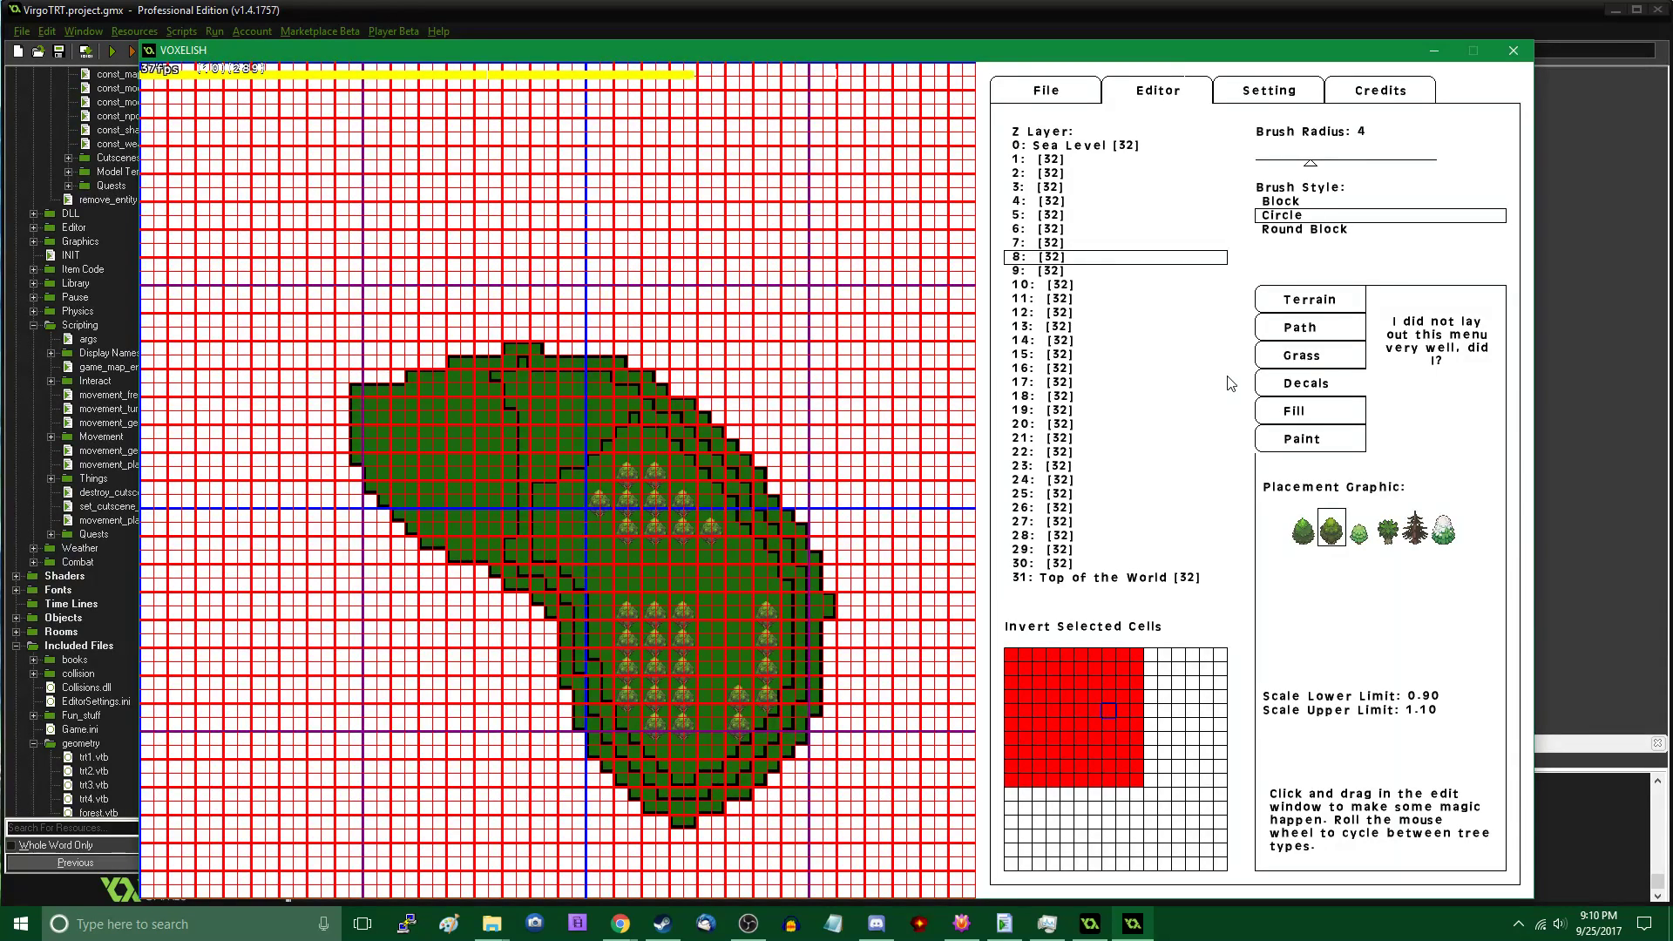
key("alt+Tab")
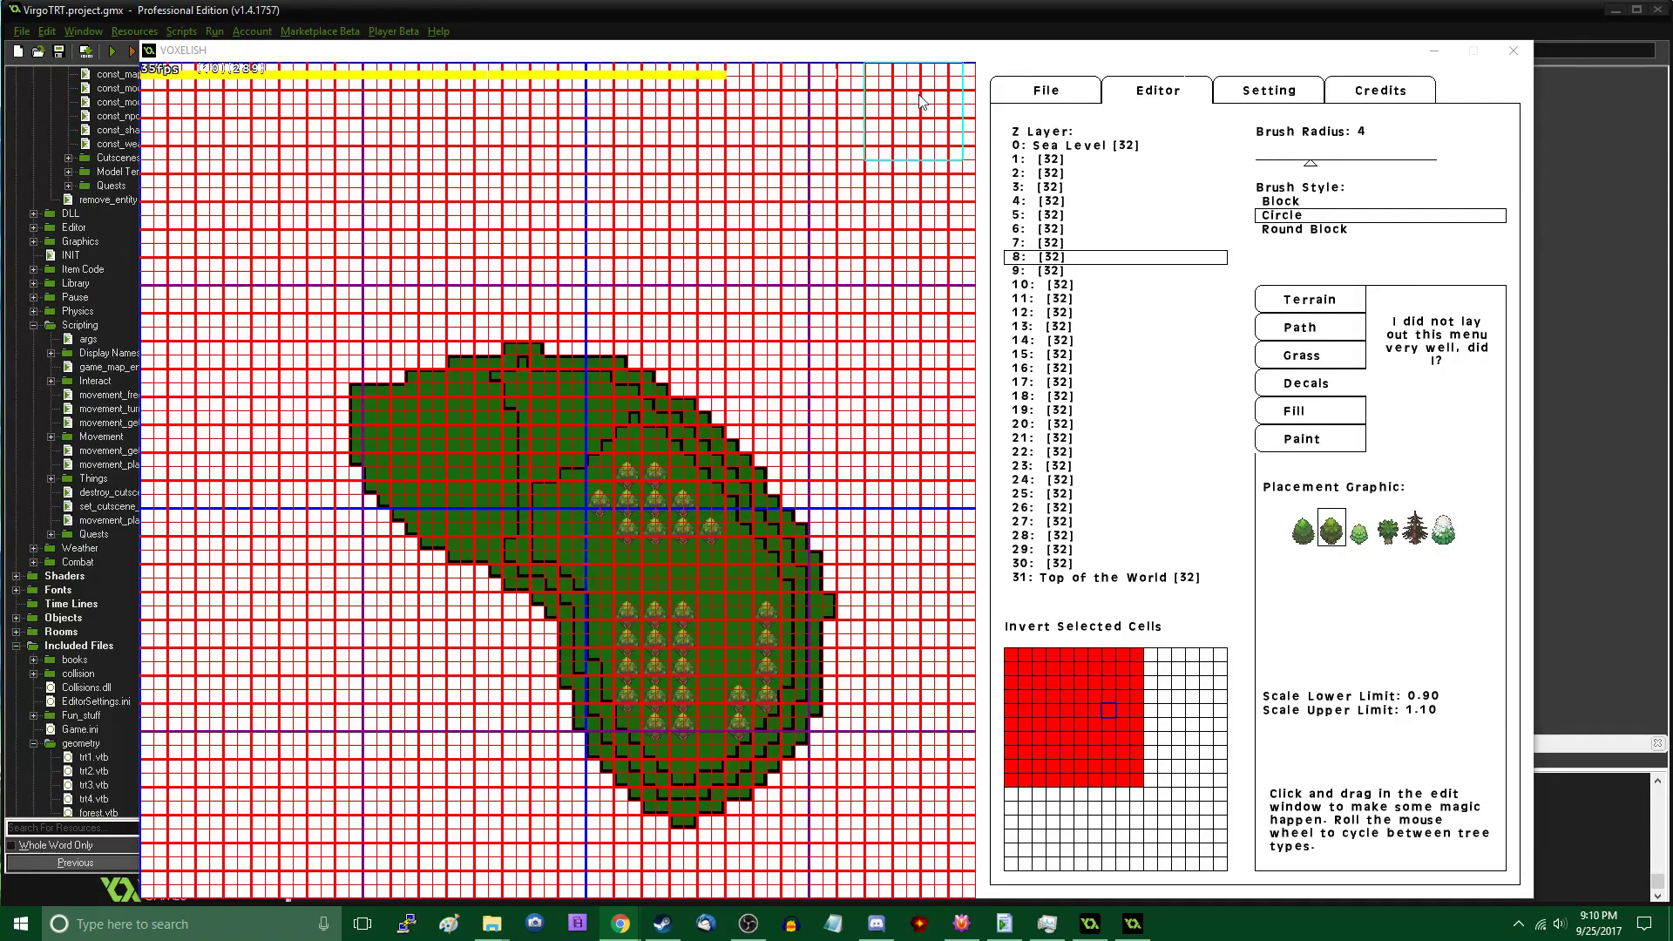
left_click(969, 55)
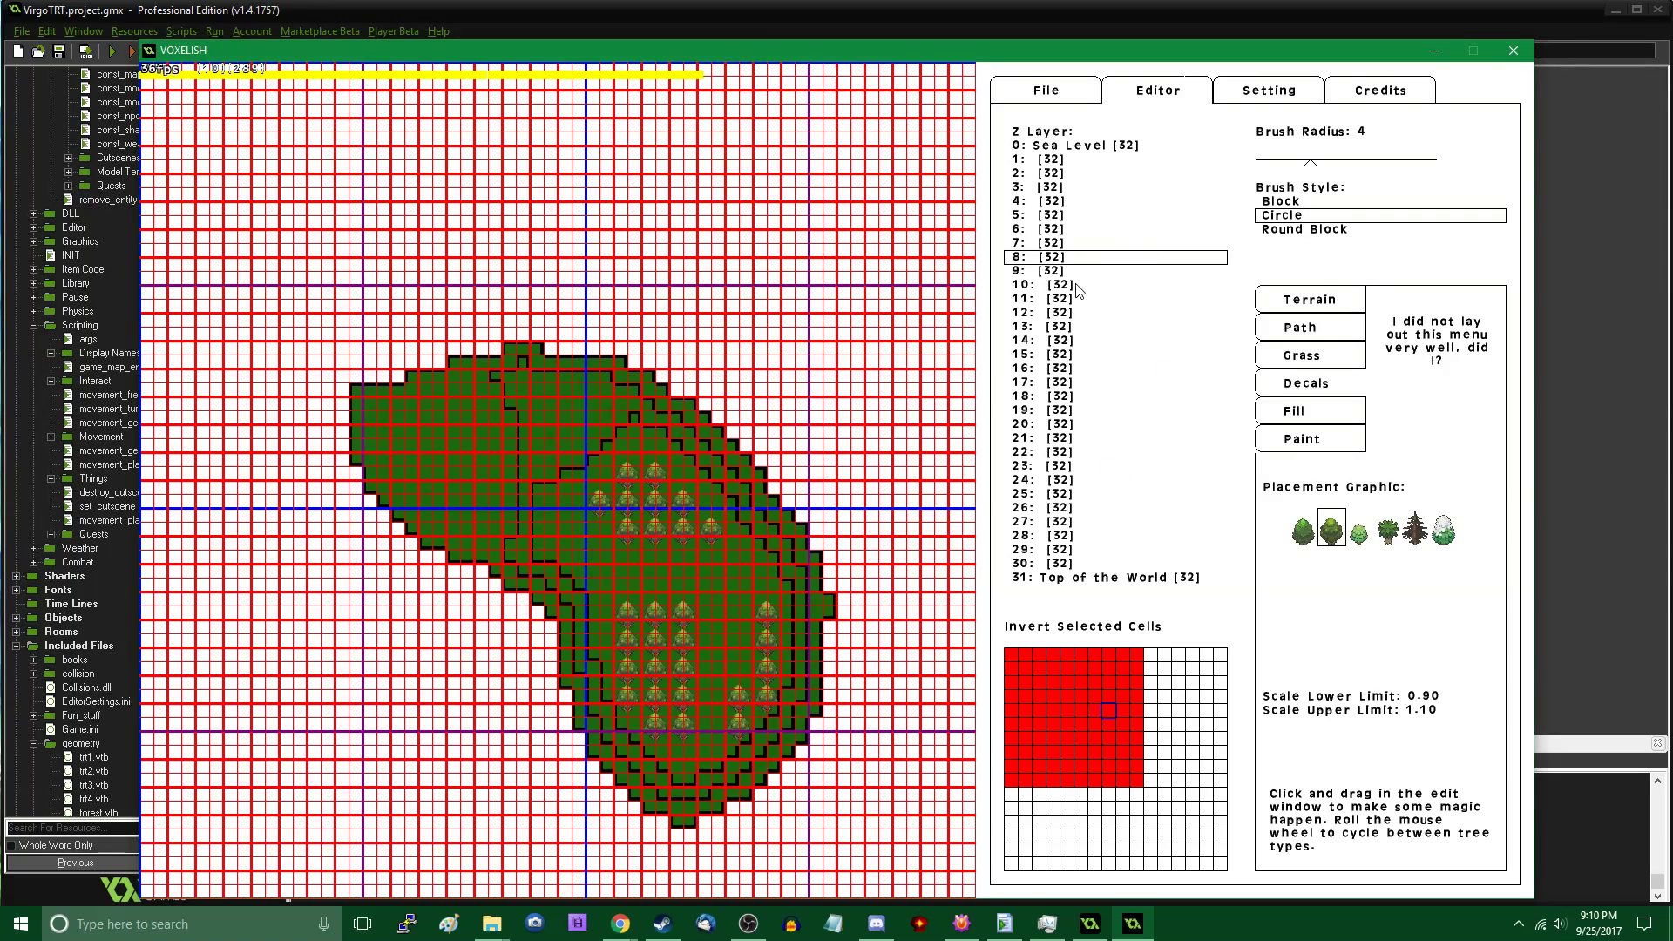
left_click(1238, 105)
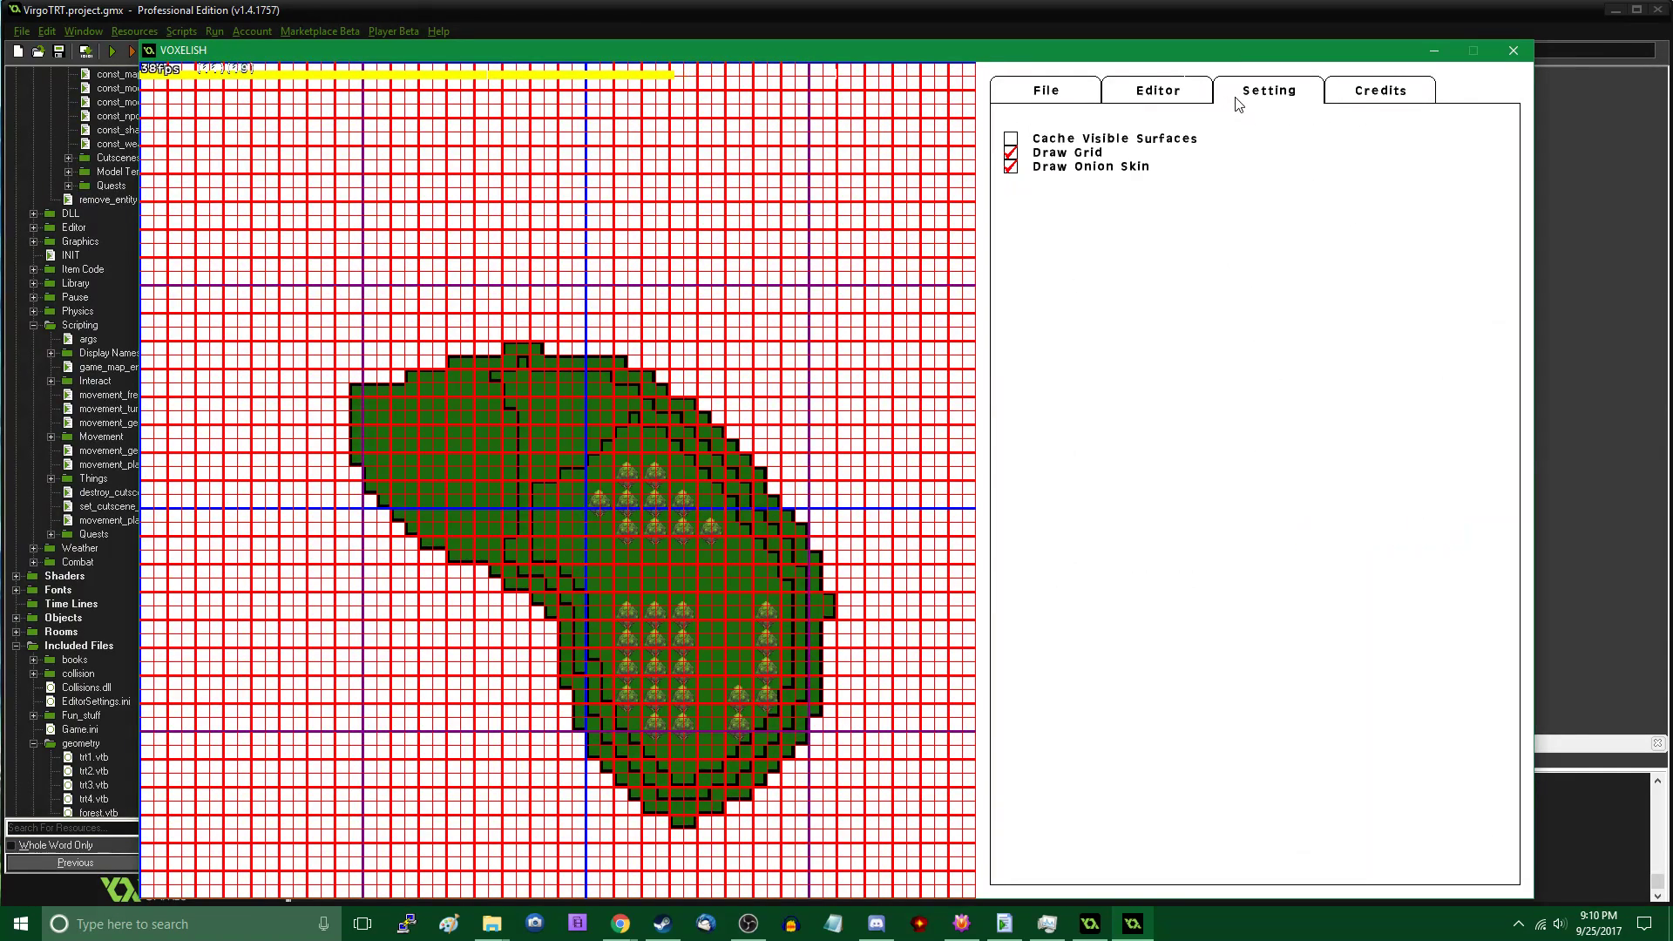
left_click(1176, 102)
left_click(1245, 91)
left_click(1183, 96)
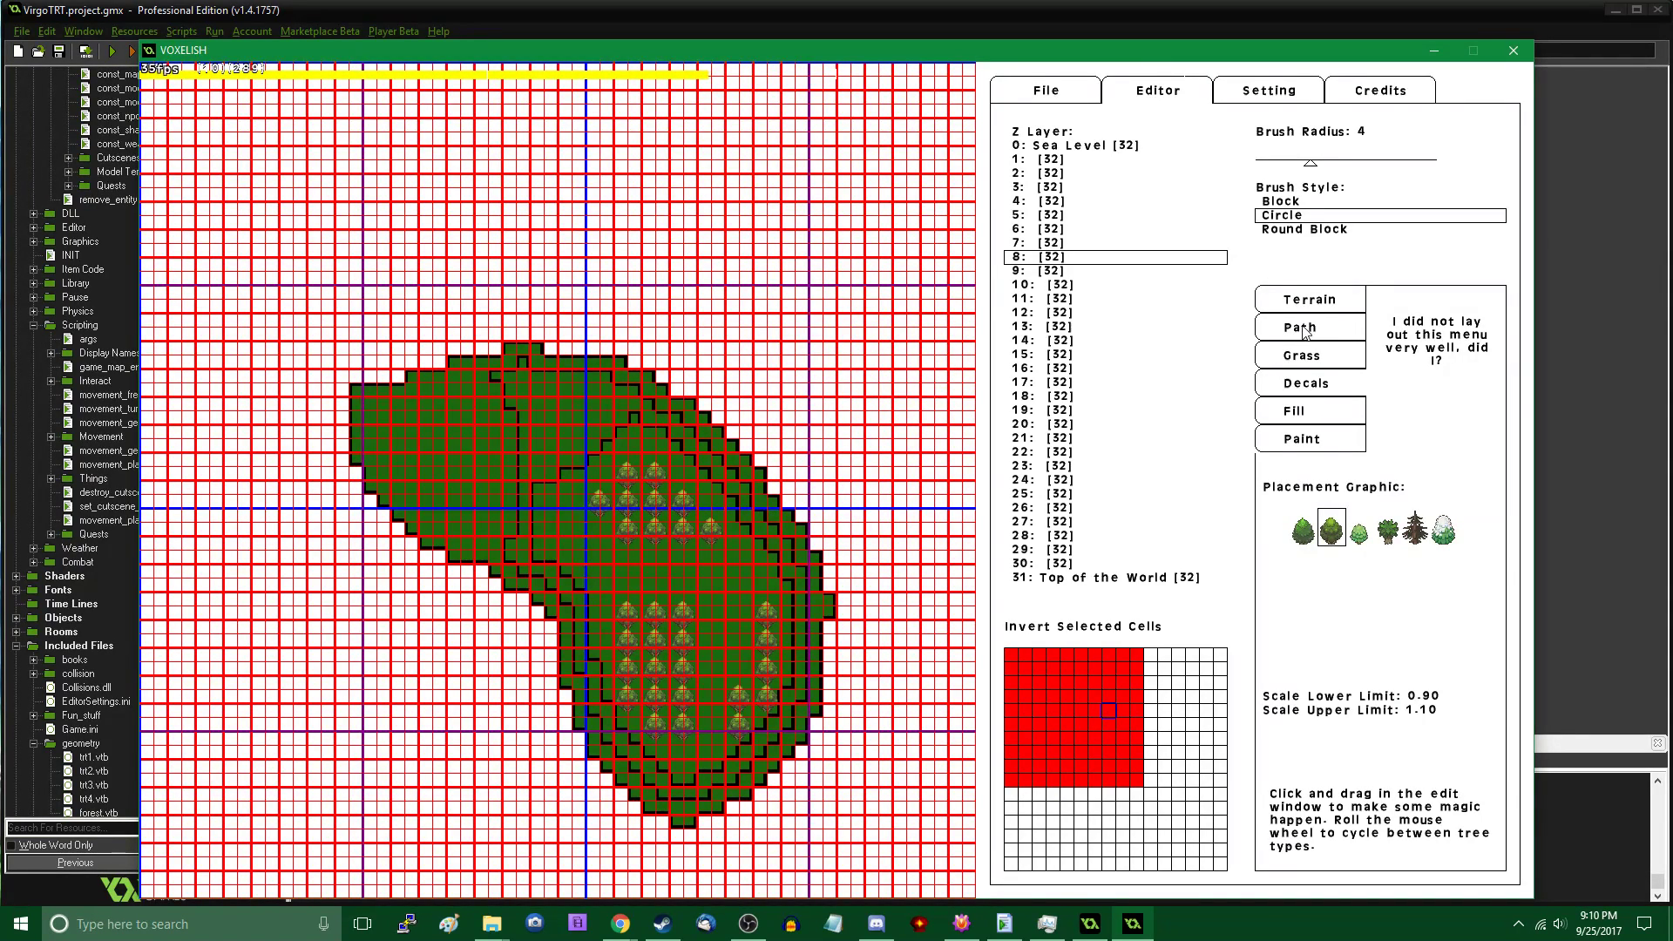
Clear the overlapping terrace edge outlines along the plateau's sides on layers 6 to 8 with the radius 4 Terrain brush, and reselect Decals
left_click(1300, 327)
scroll(674, 521, "up", 1)
scroll(675, 512, "down", 2)
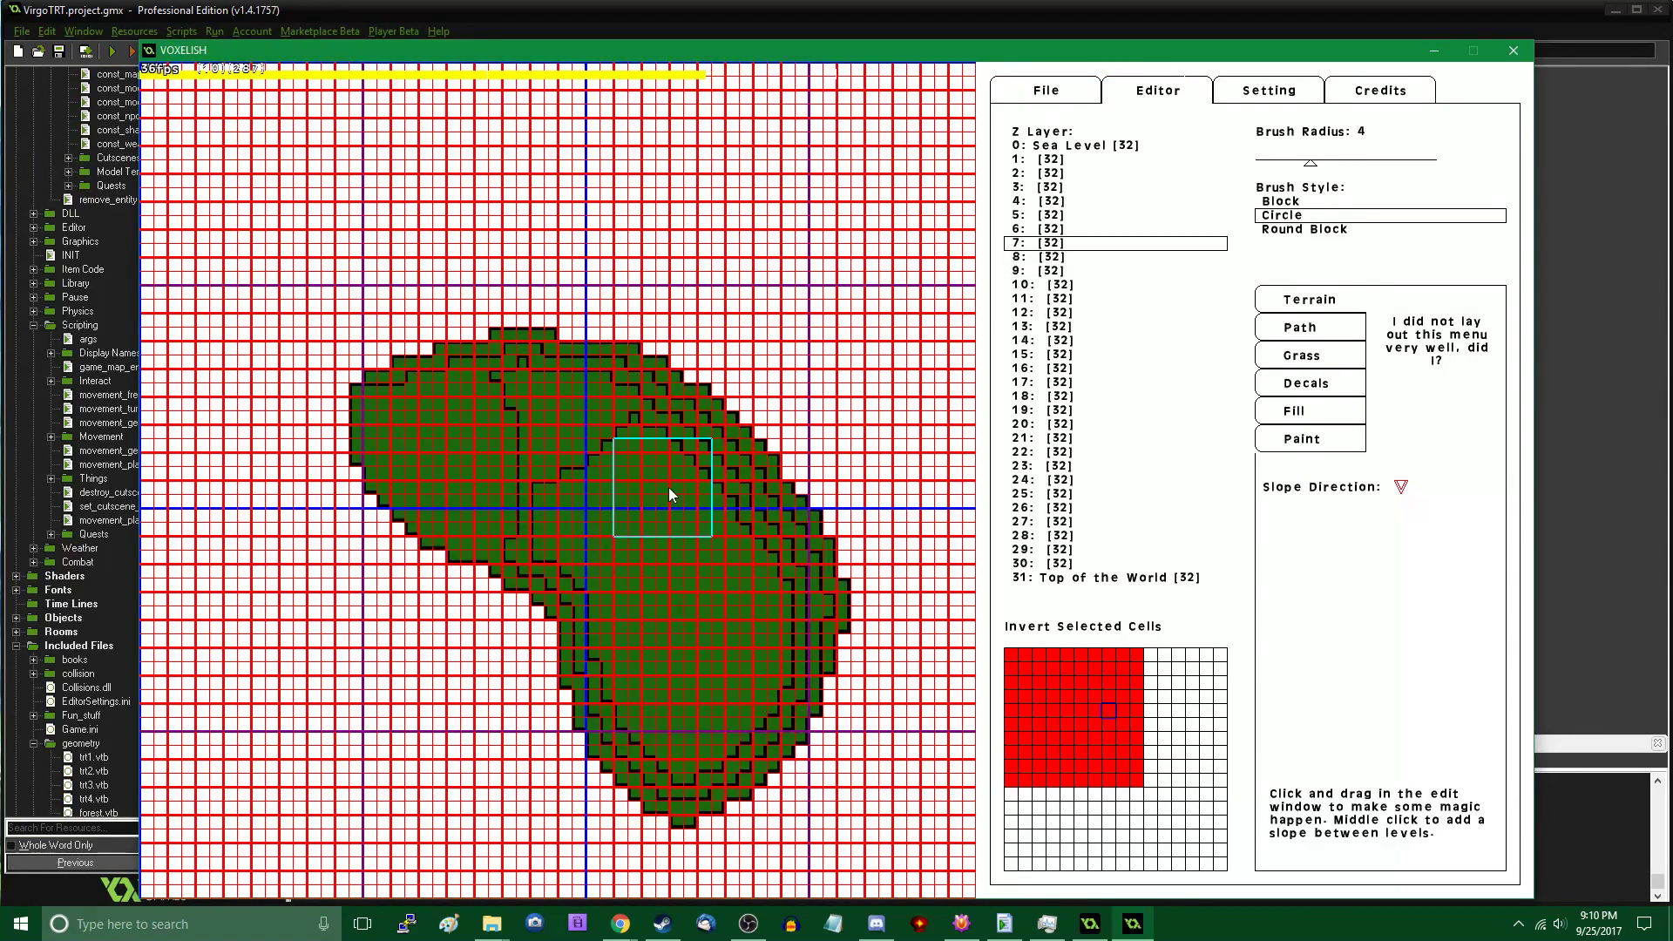
scroll(664, 460, "down", 1)
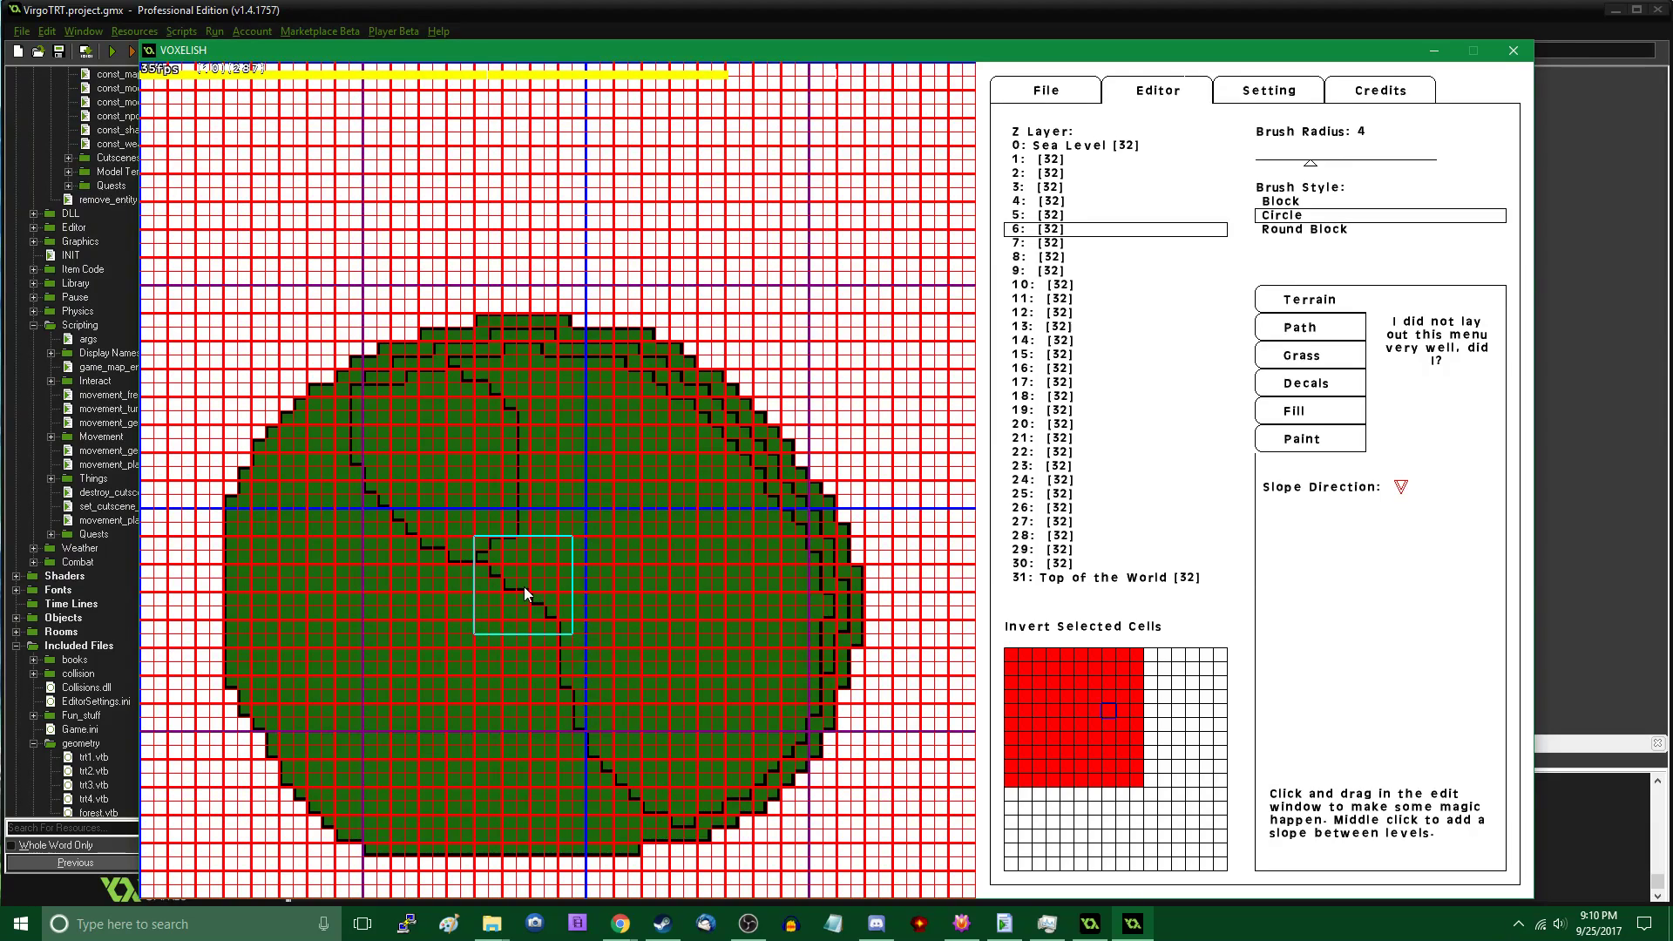
scroll(547, 599, "up", 1)
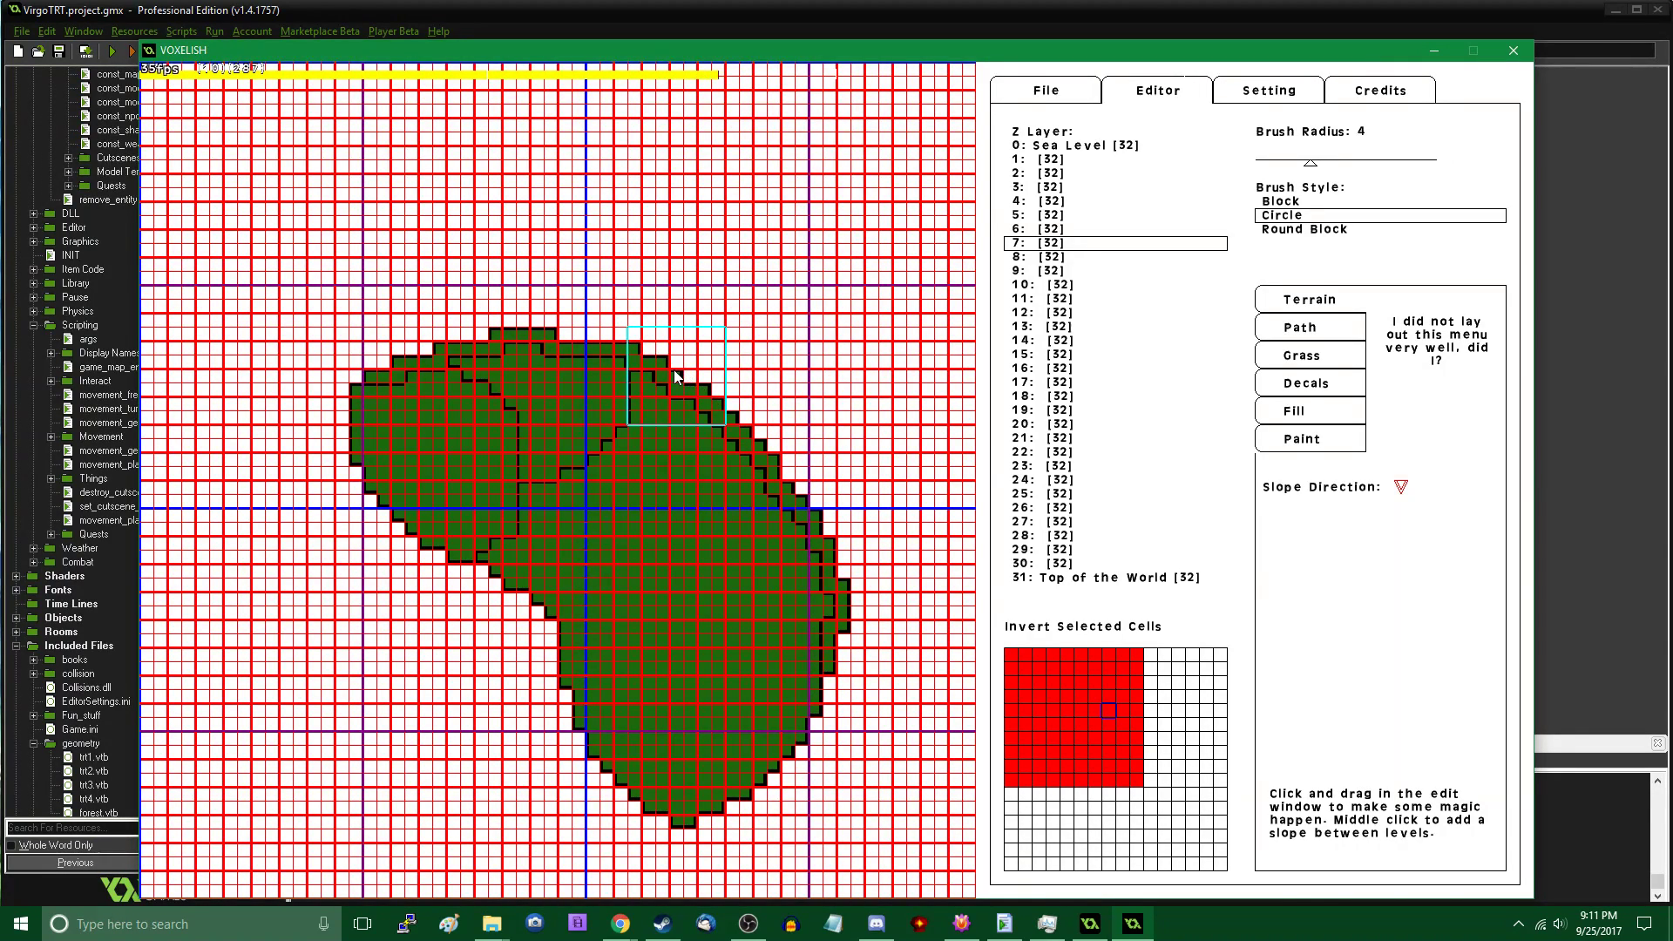
scroll(678, 376, "up", 1)
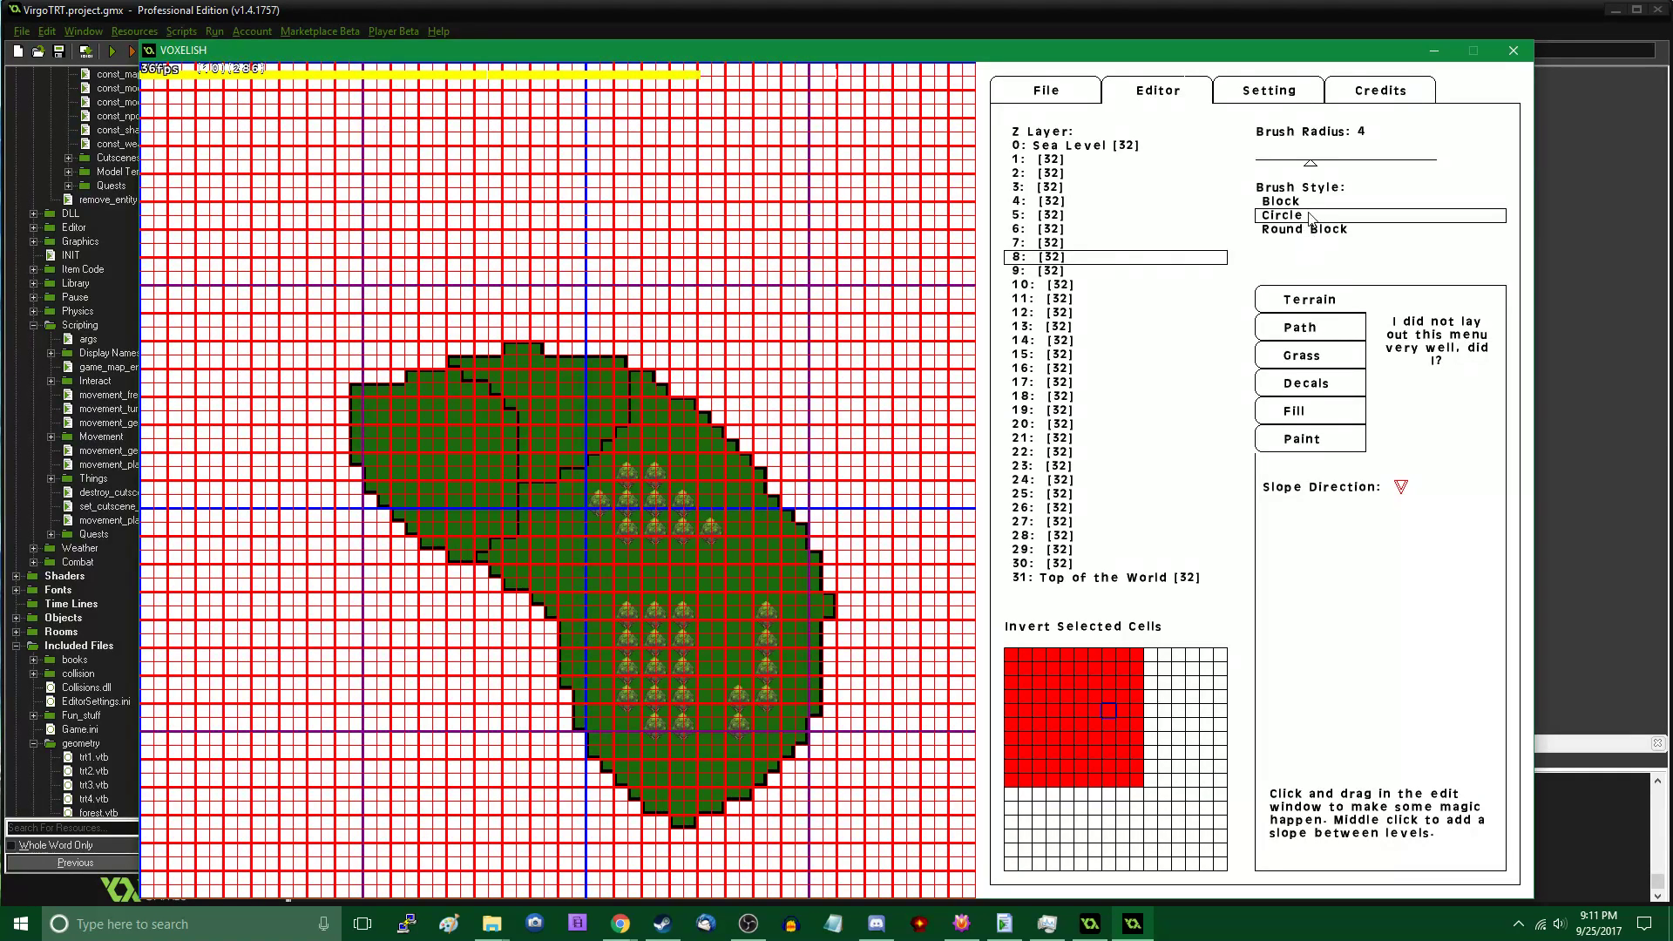
left_click(1314, 392)
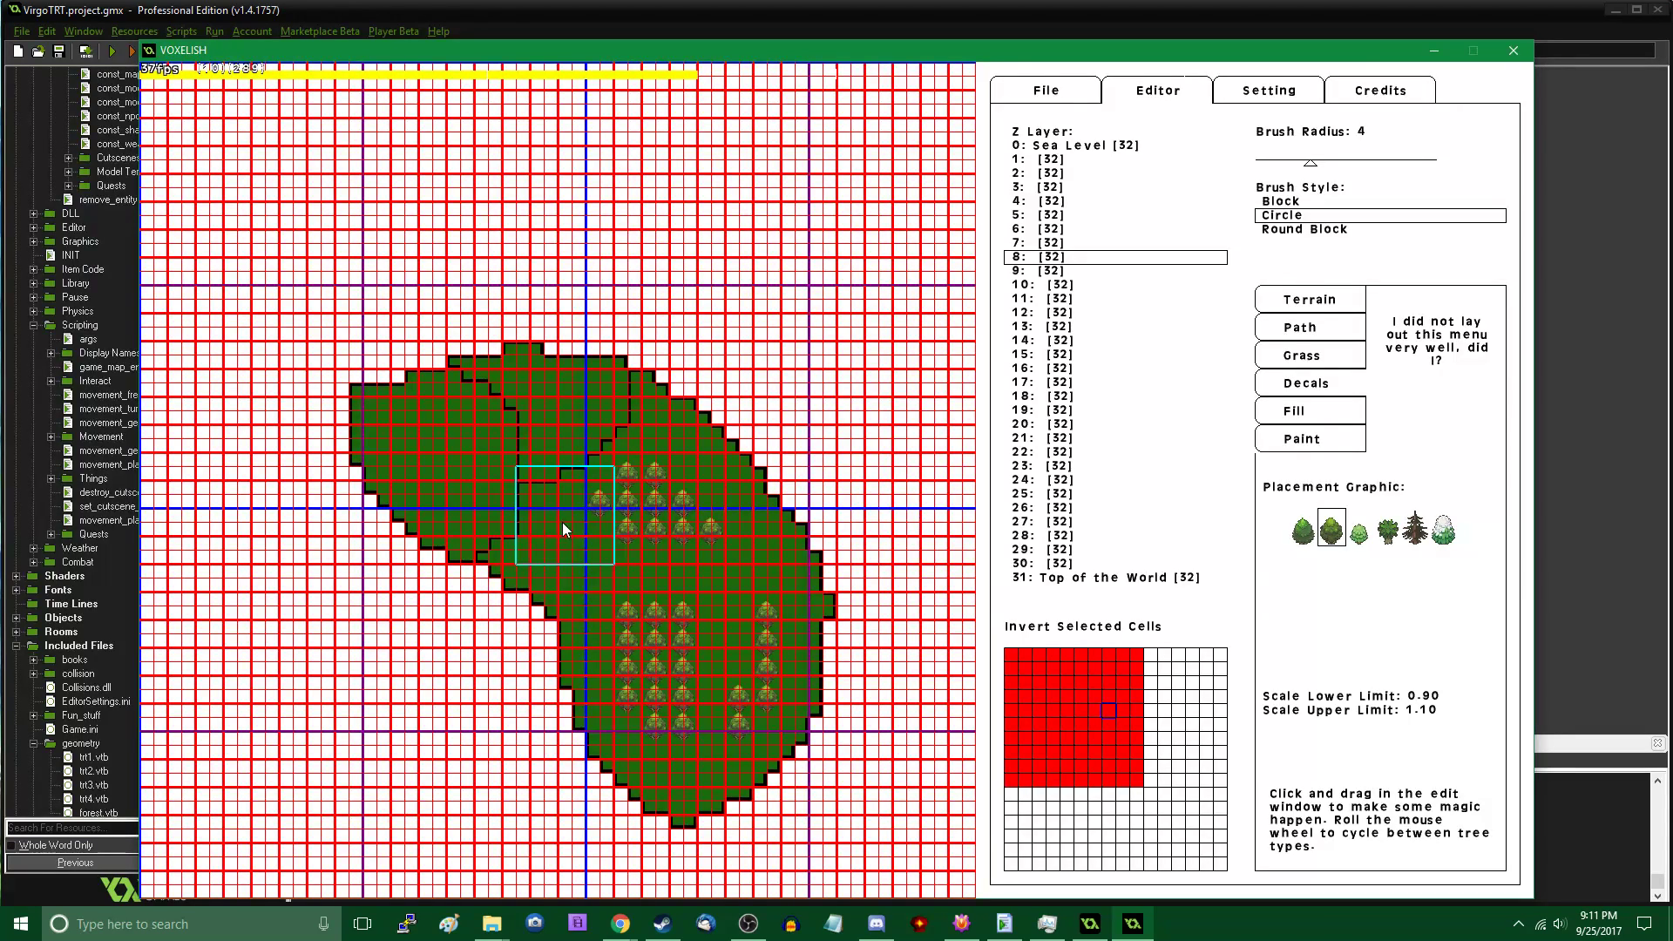
Spread the second tree decal along the plateau's western, southern and eastern edges on layer 8, erasing the surplus trees in the southeast
left_click(542, 630)
mouse_move(541, 624)
left_mouse_down()
mouse_move(494, 573)
mouse_move(586, 705)
mouse_move(669, 766)
mouse_move(711, 762)
mouse_move(767, 721)
mouse_move(712, 750)
left_mouse_up()
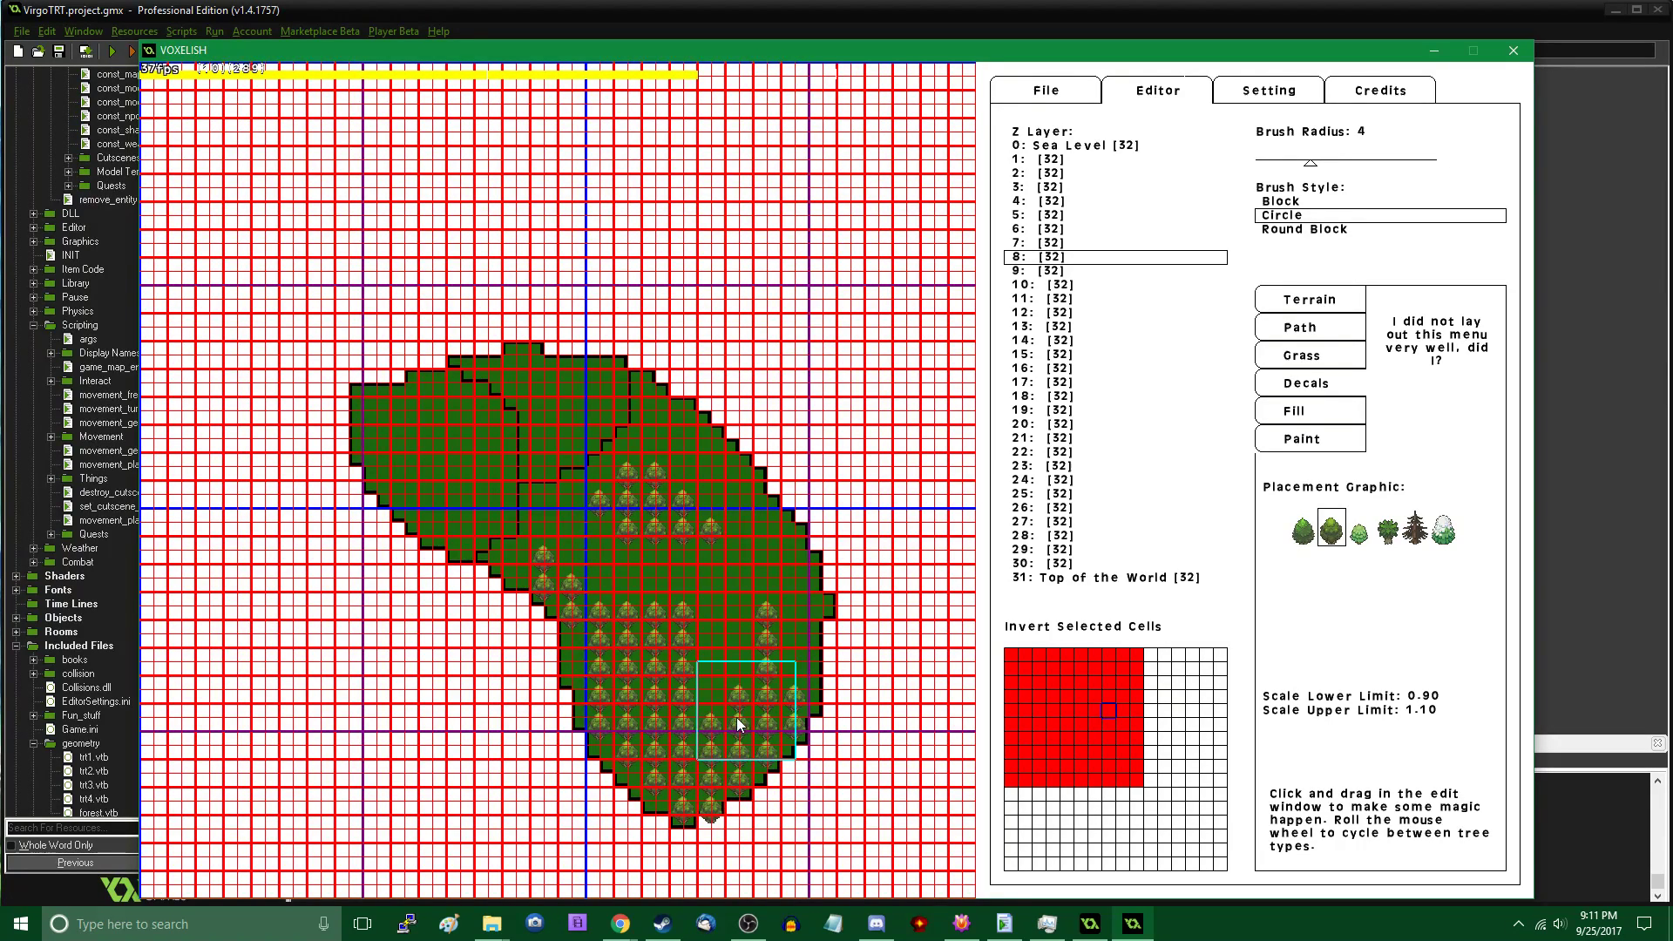
right_click(730, 734)
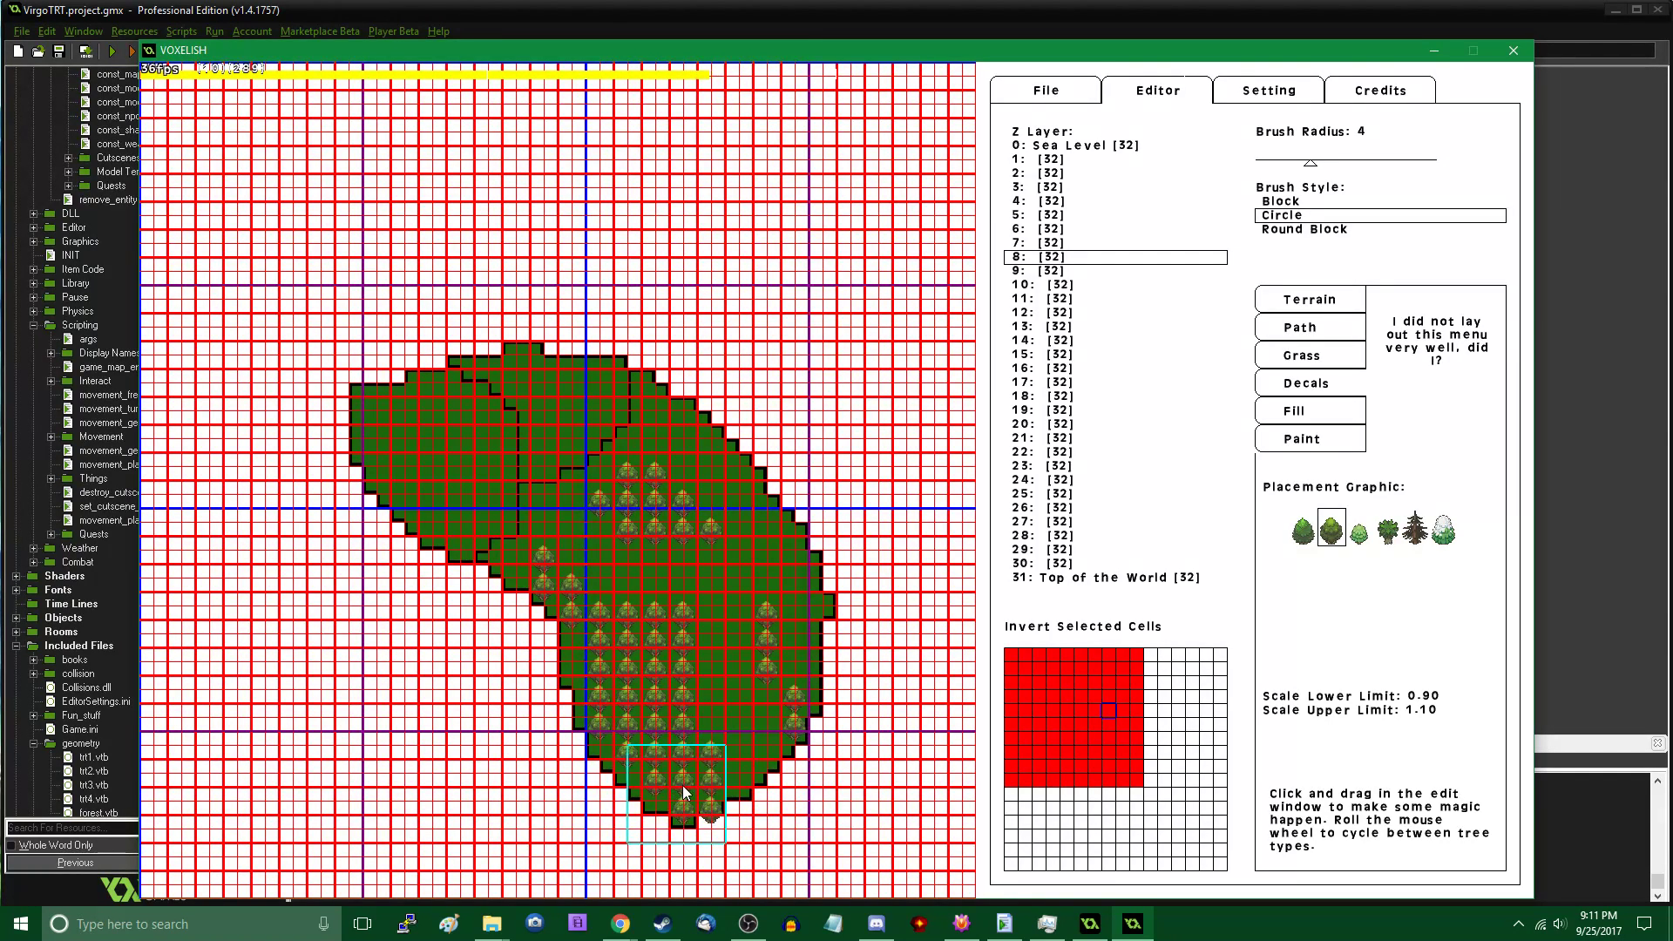
mouse_move(684, 792)
left_mouse_down()
mouse_move(801, 662)
mouse_move(799, 503)
mouse_move(693, 405)
mouse_move(753, 495)
mouse_move(709, 484)
mouse_move(751, 526)
mouse_move(669, 574)
mouse_move(681, 603)
left_mouse_up()
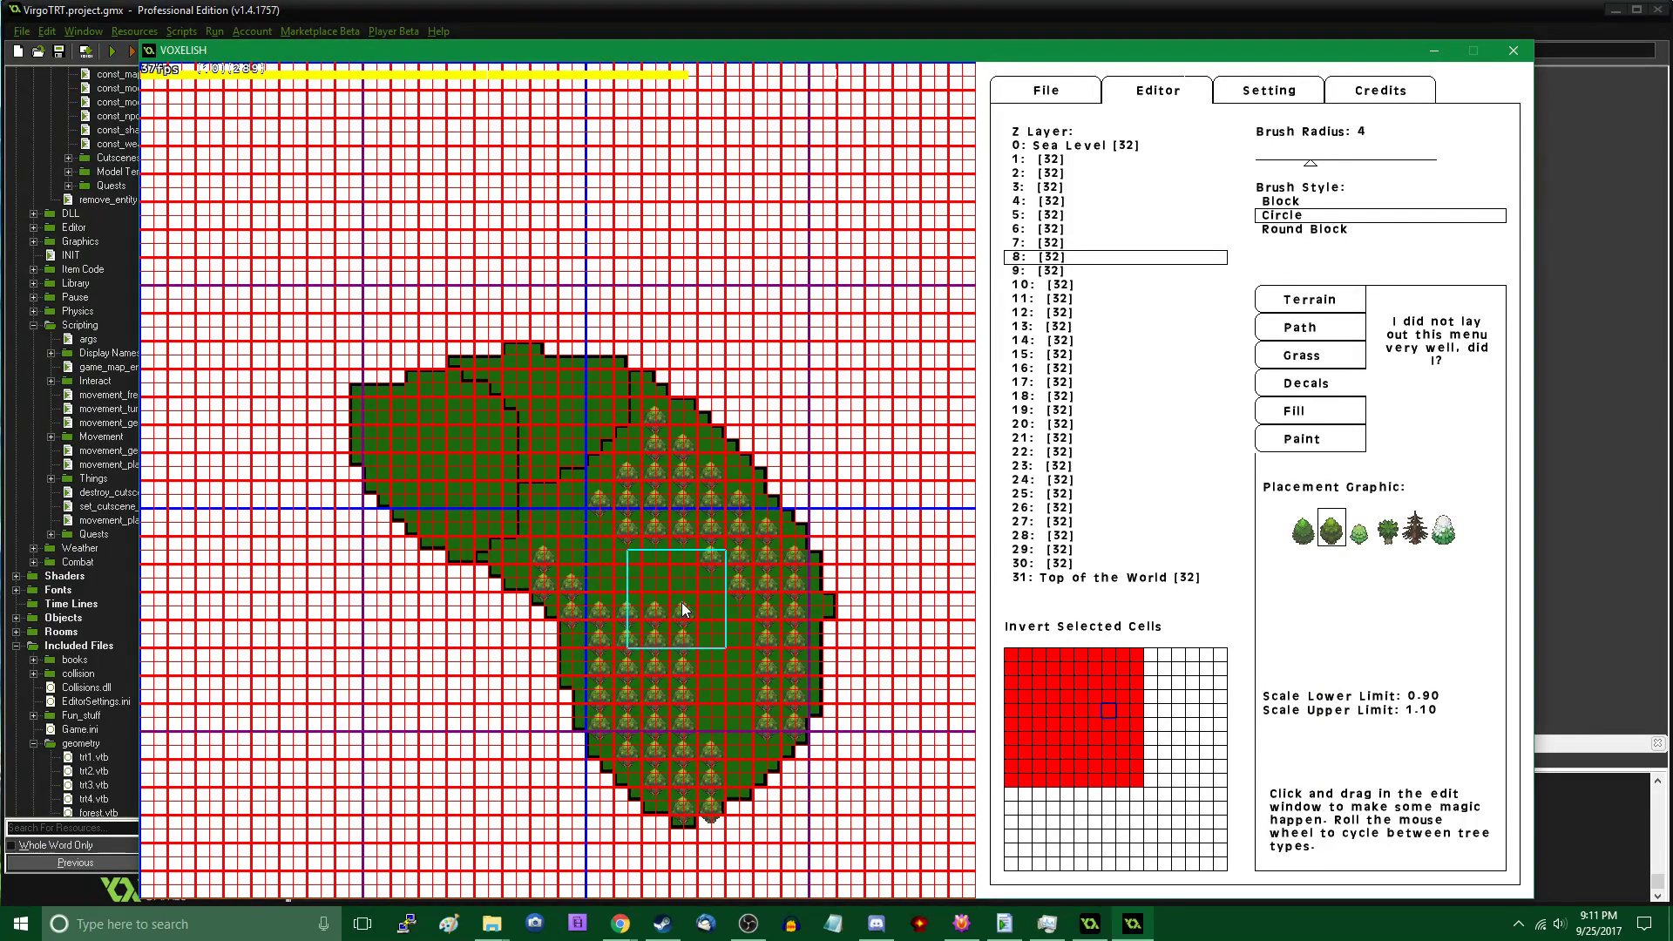
Erase the trees in the plateau's middle to open a long clearing, and patch the tree cover along its borders
mouse_move(682, 602)
right_mouse_down()
mouse_move(707, 610)
mouse_move(684, 570)
mouse_move(730, 549)
right_mouse_up()
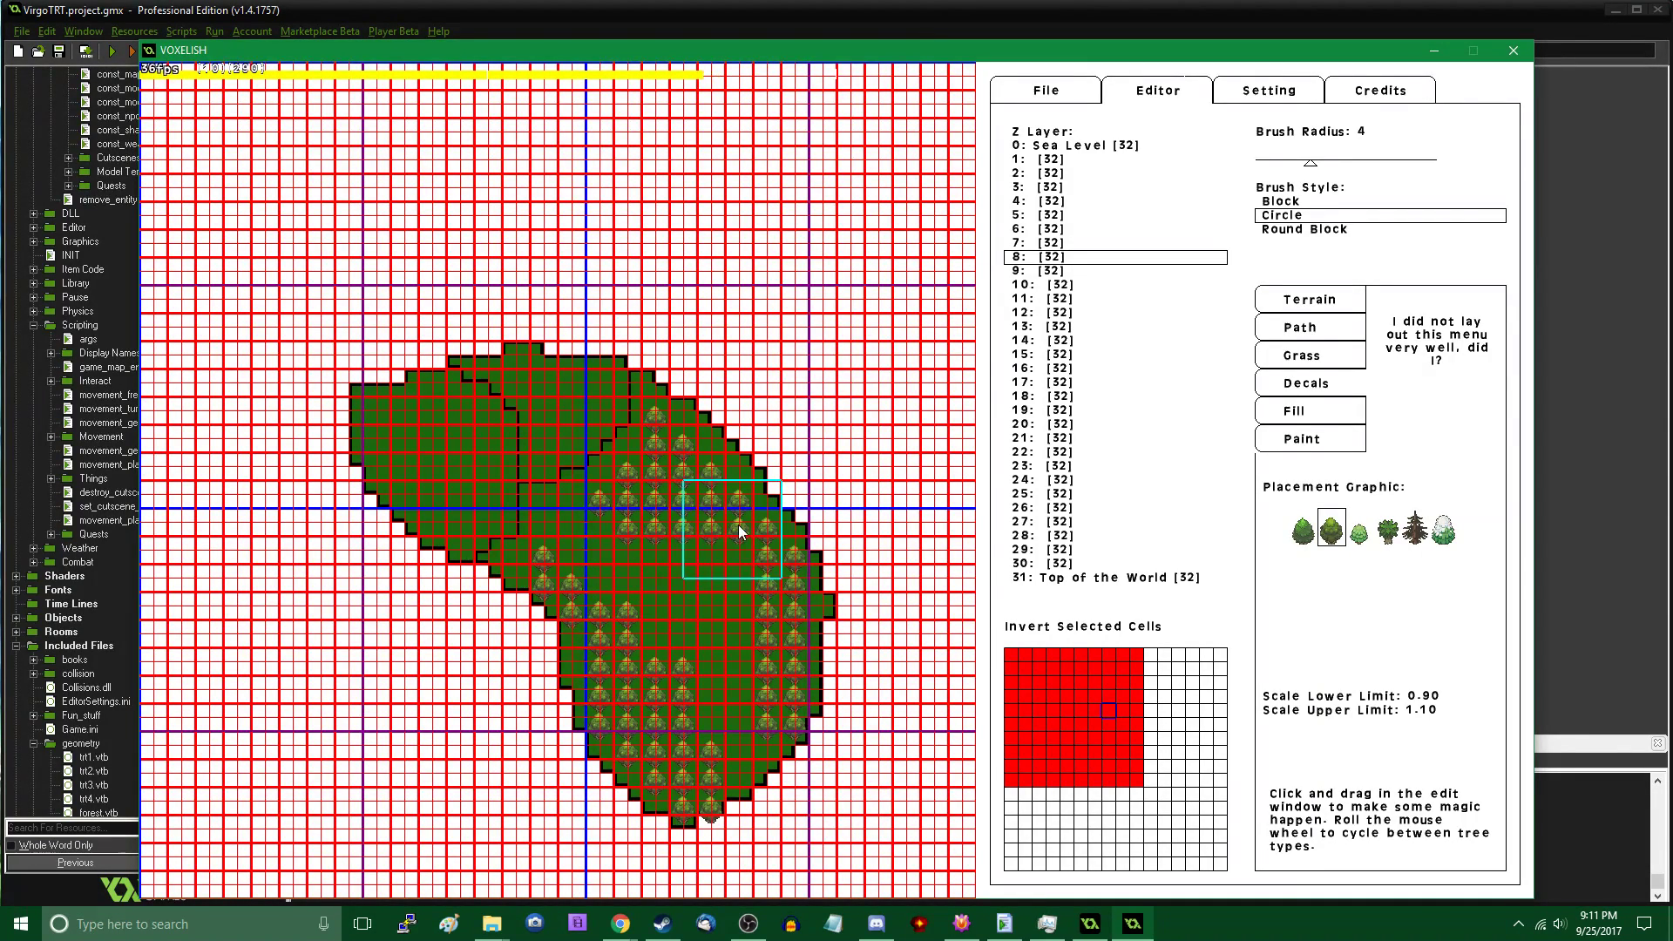
mouse_move(739, 532)
left_mouse_down()
mouse_move(783, 588)
mouse_move(781, 681)
mouse_move(777, 667)
mouse_move(711, 722)
mouse_move(656, 722)
mouse_move(704, 690)
left_mouse_up()
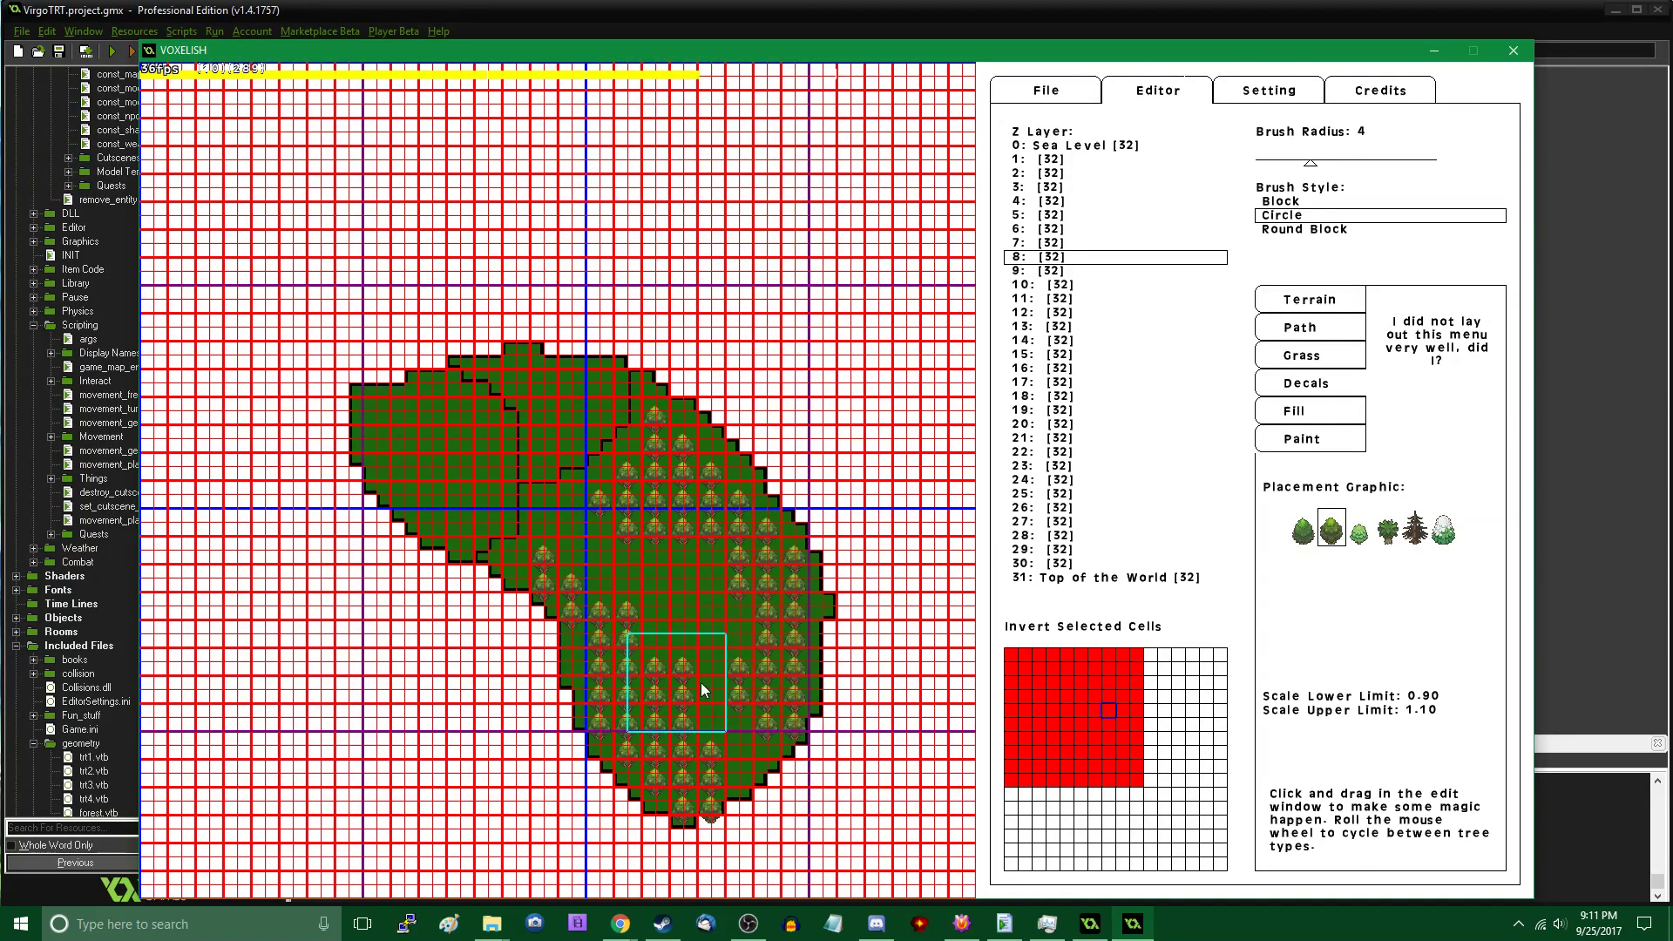
right_click_drag(701, 690, 683, 697)
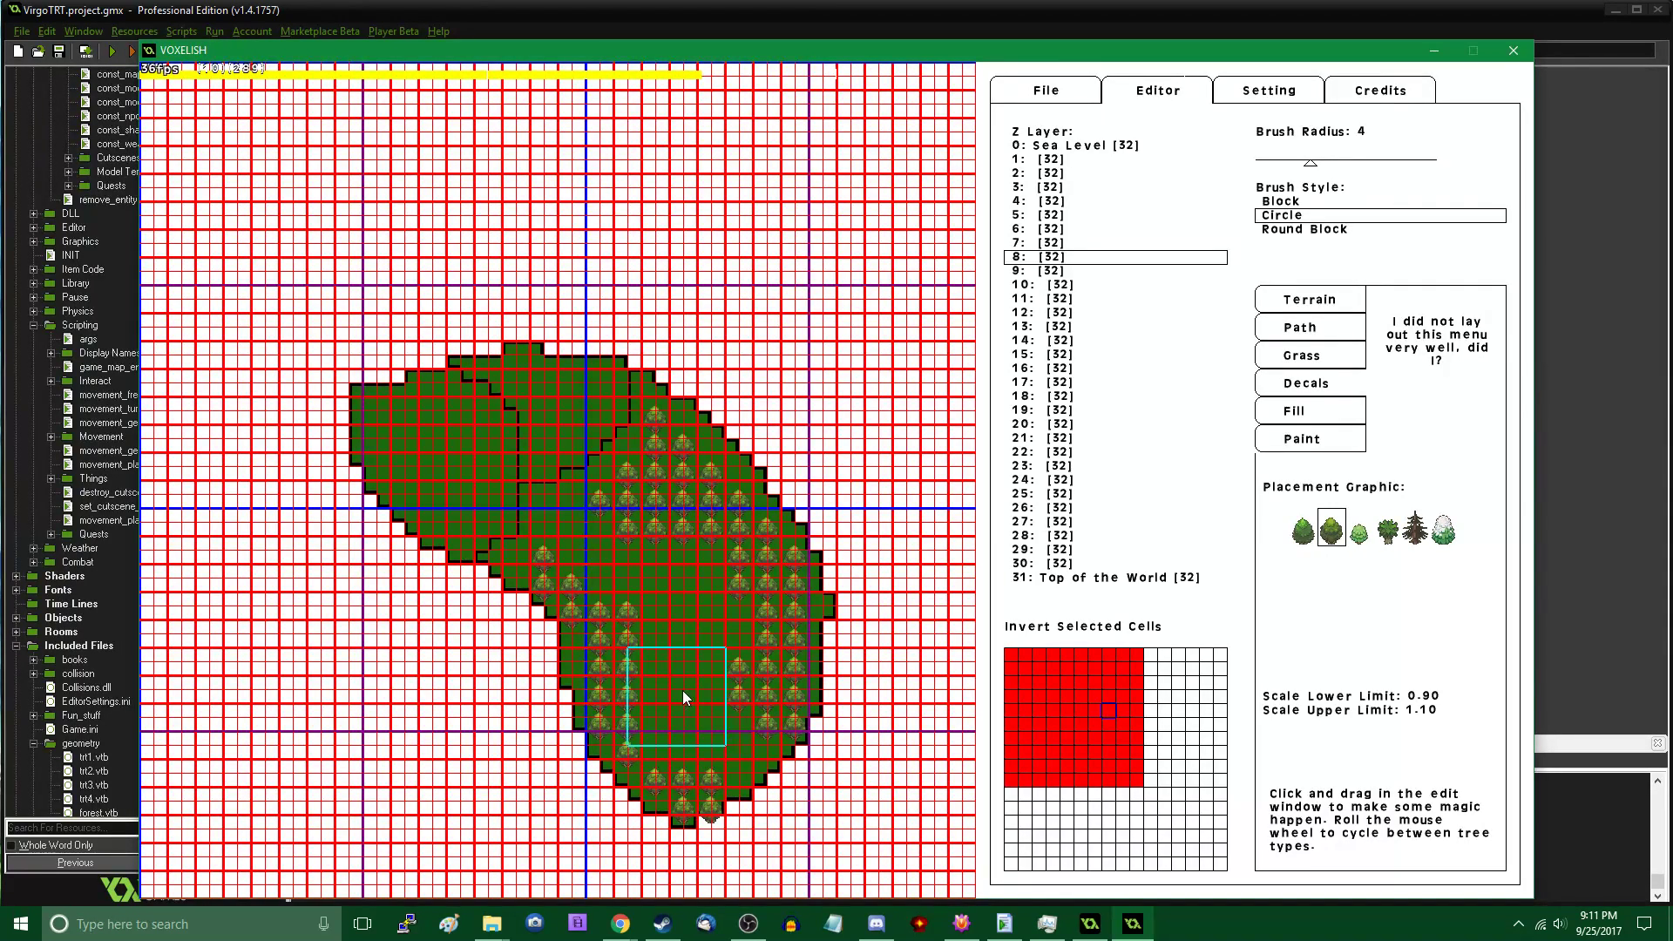
left_click_drag(625, 724, 649, 766)
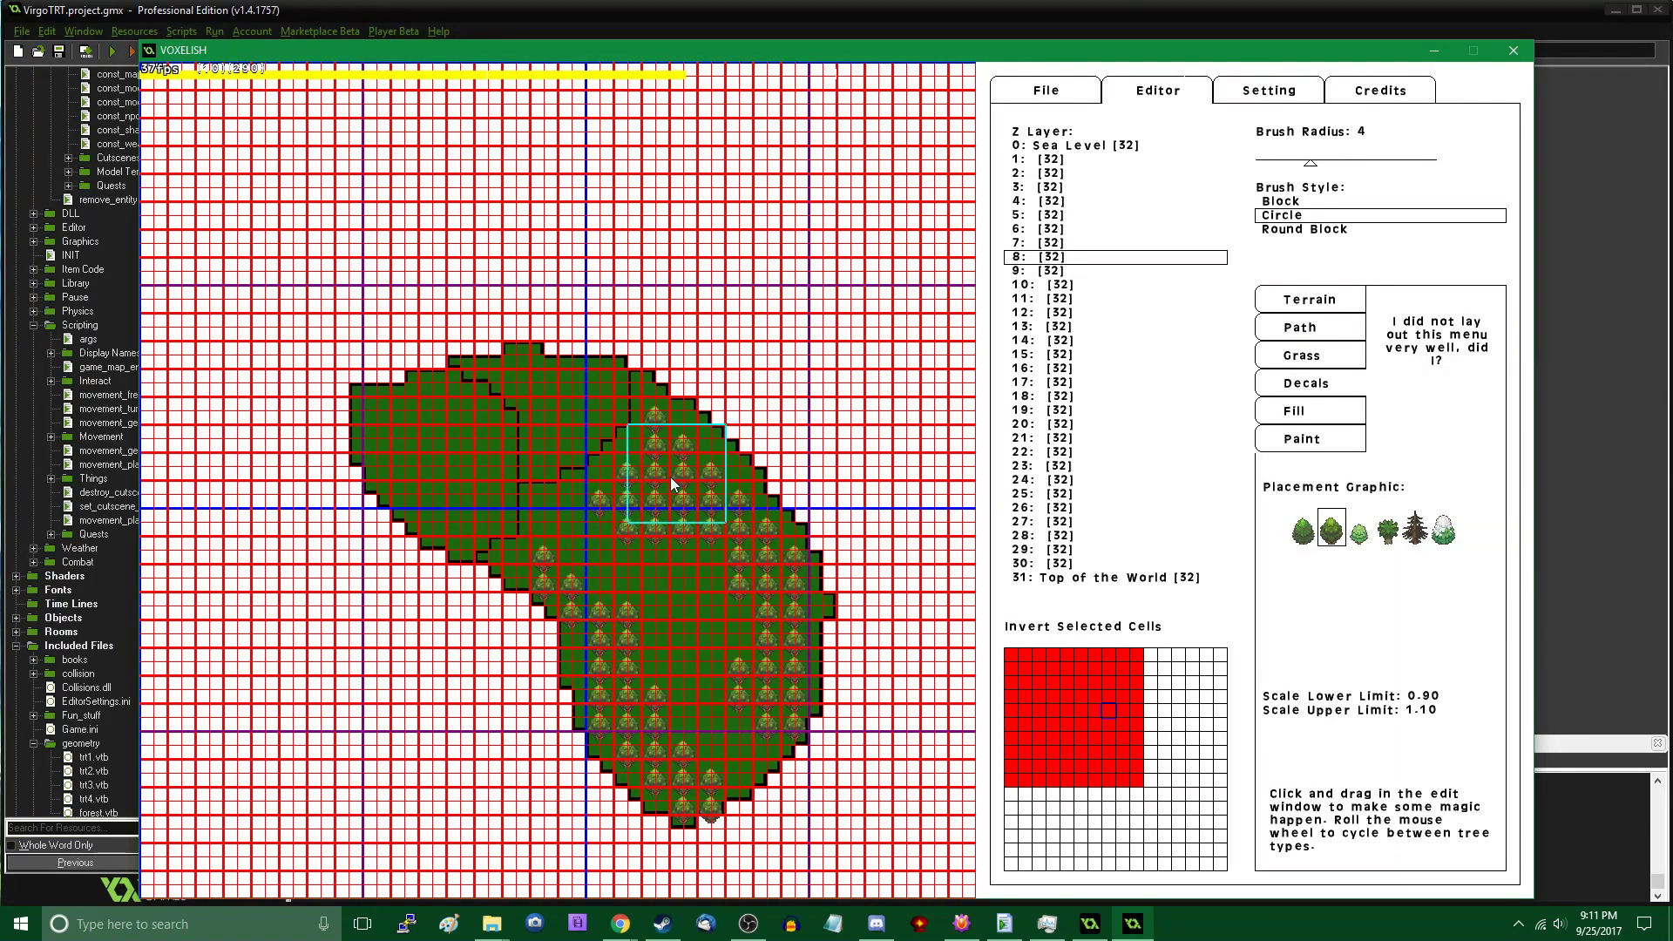
Fill the gaps between the trees on both sides of the clearing to make two dense forest bands
mouse_move(672, 446)
left_mouse_down()
mouse_move(799, 556)
mouse_move(814, 640)
mouse_move(784, 697)
mouse_move(652, 757)
mouse_move(667, 776)
mouse_move(625, 755)
mouse_move(594, 664)
mouse_move(544, 610)
left_mouse_up()
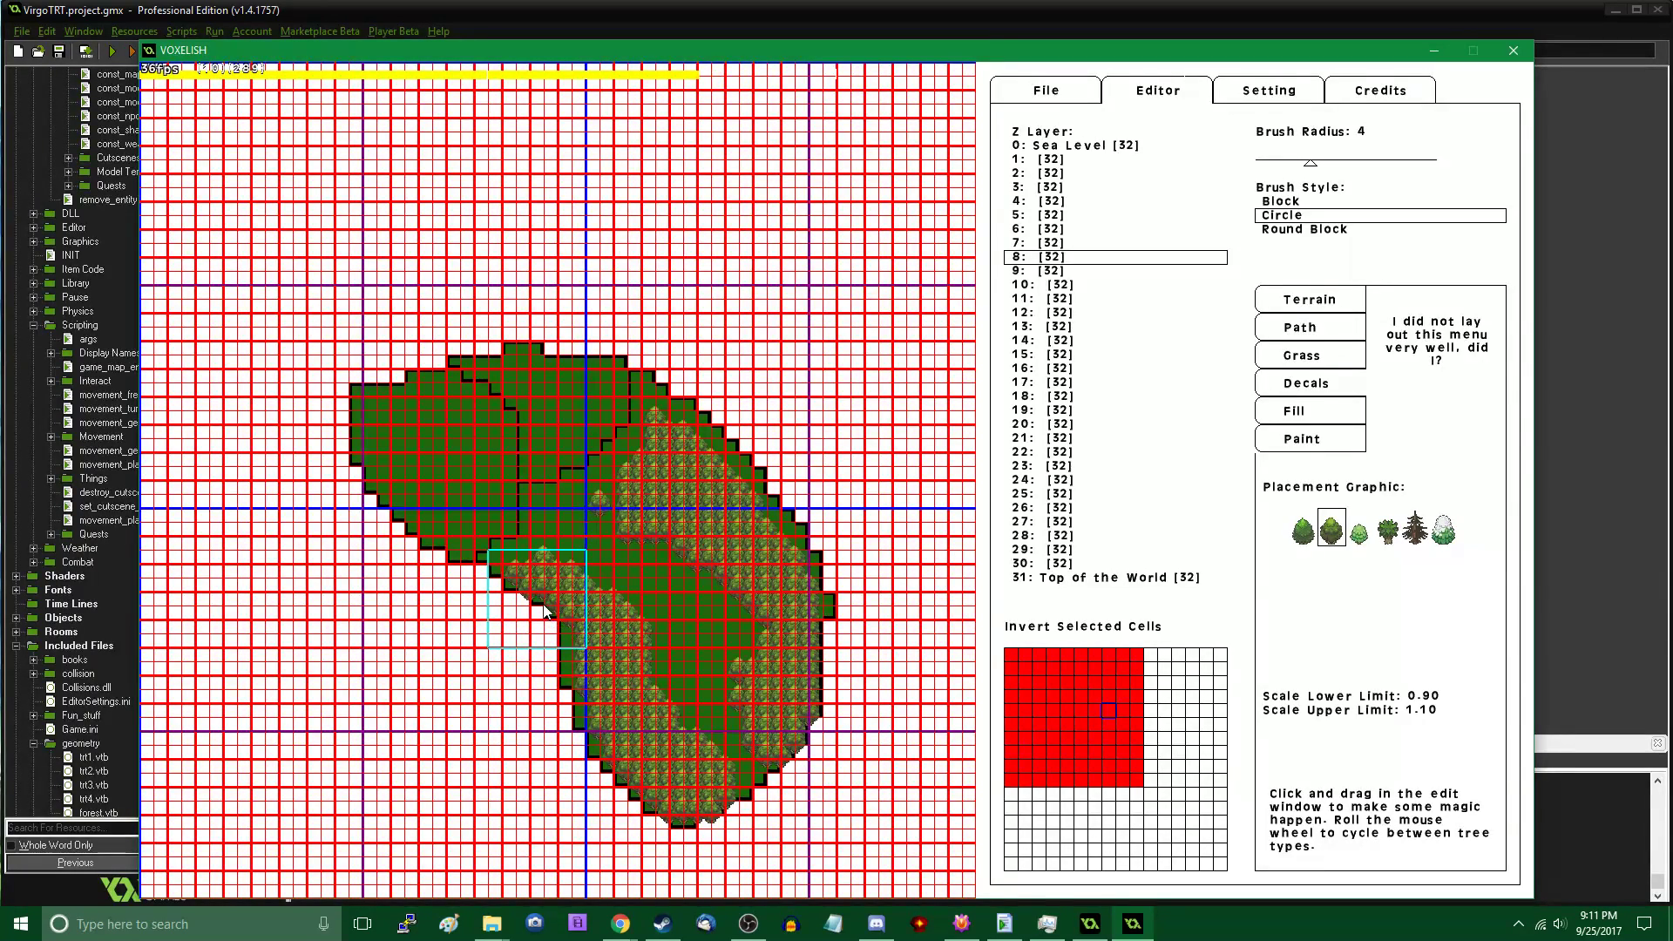
right_click(778, 605)
left_click_drag(778, 591, 789, 613)
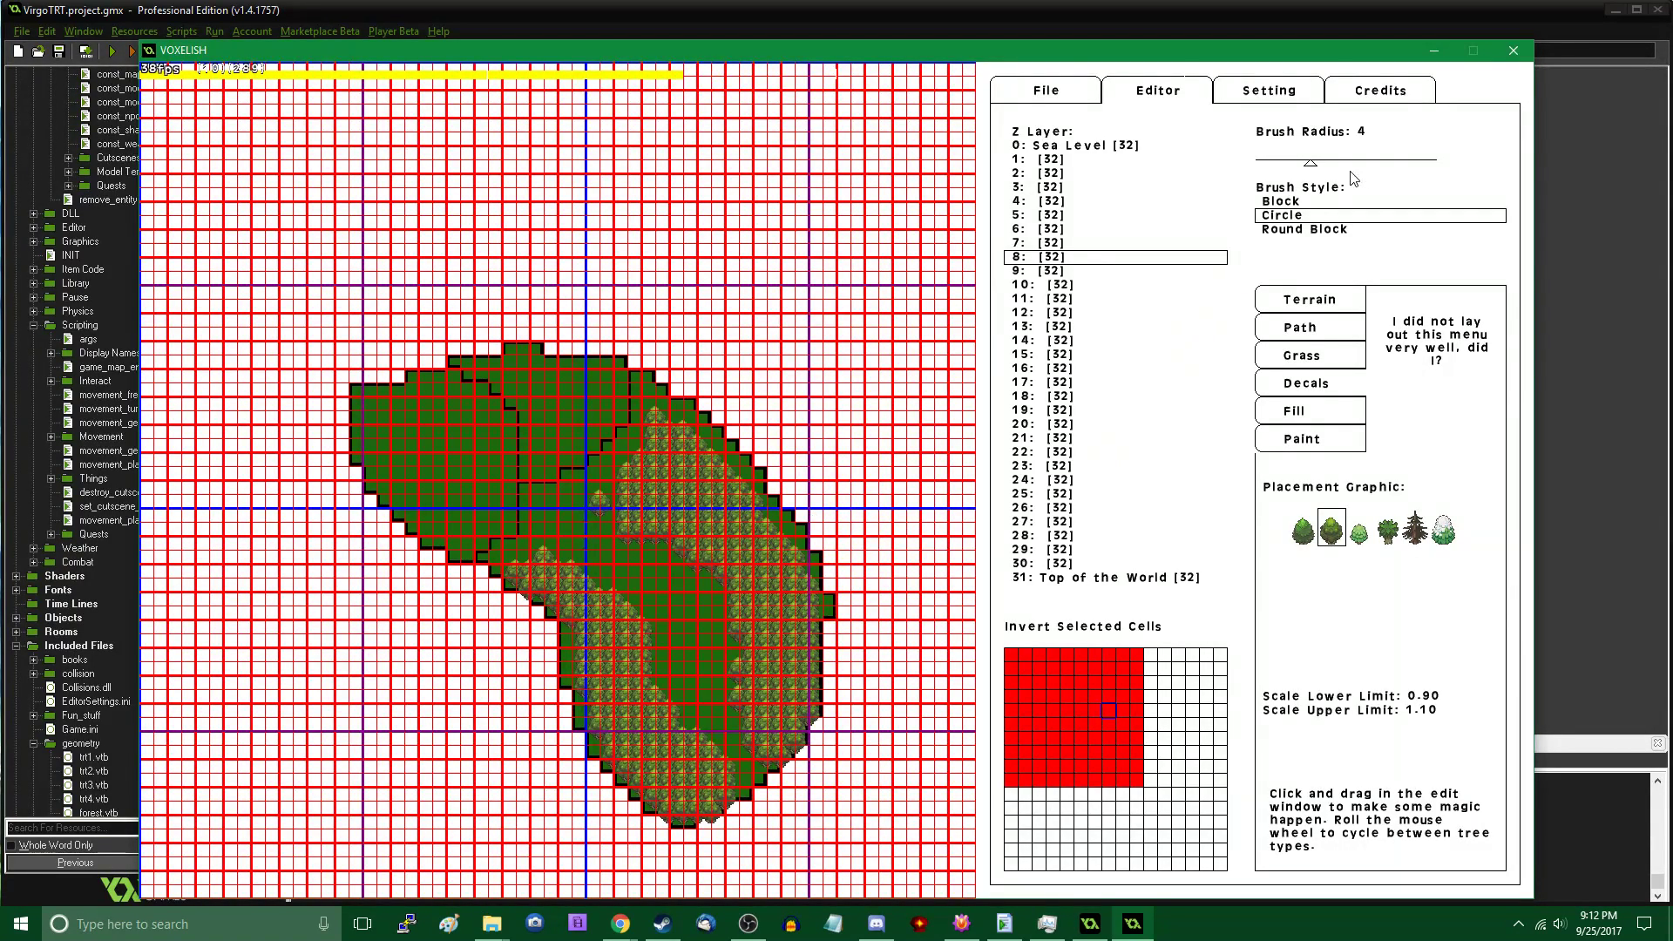
left_click_drag(1310, 164, 1268, 164)
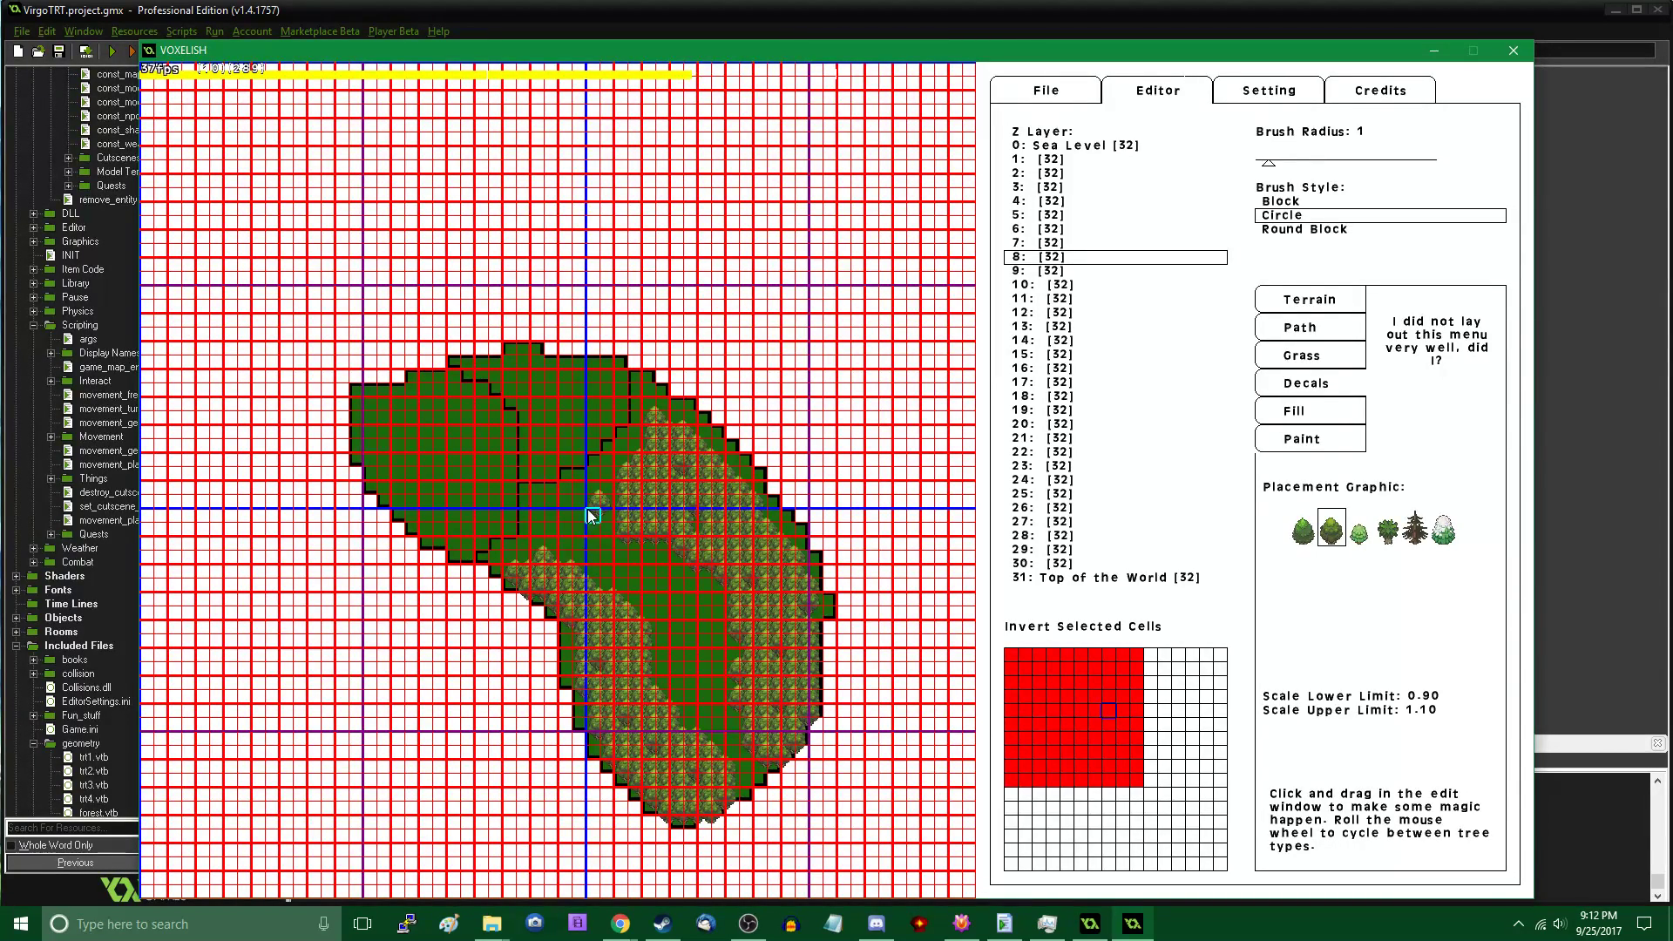
key("Page_Up")
key("Page_Down")
key("Page_Down")
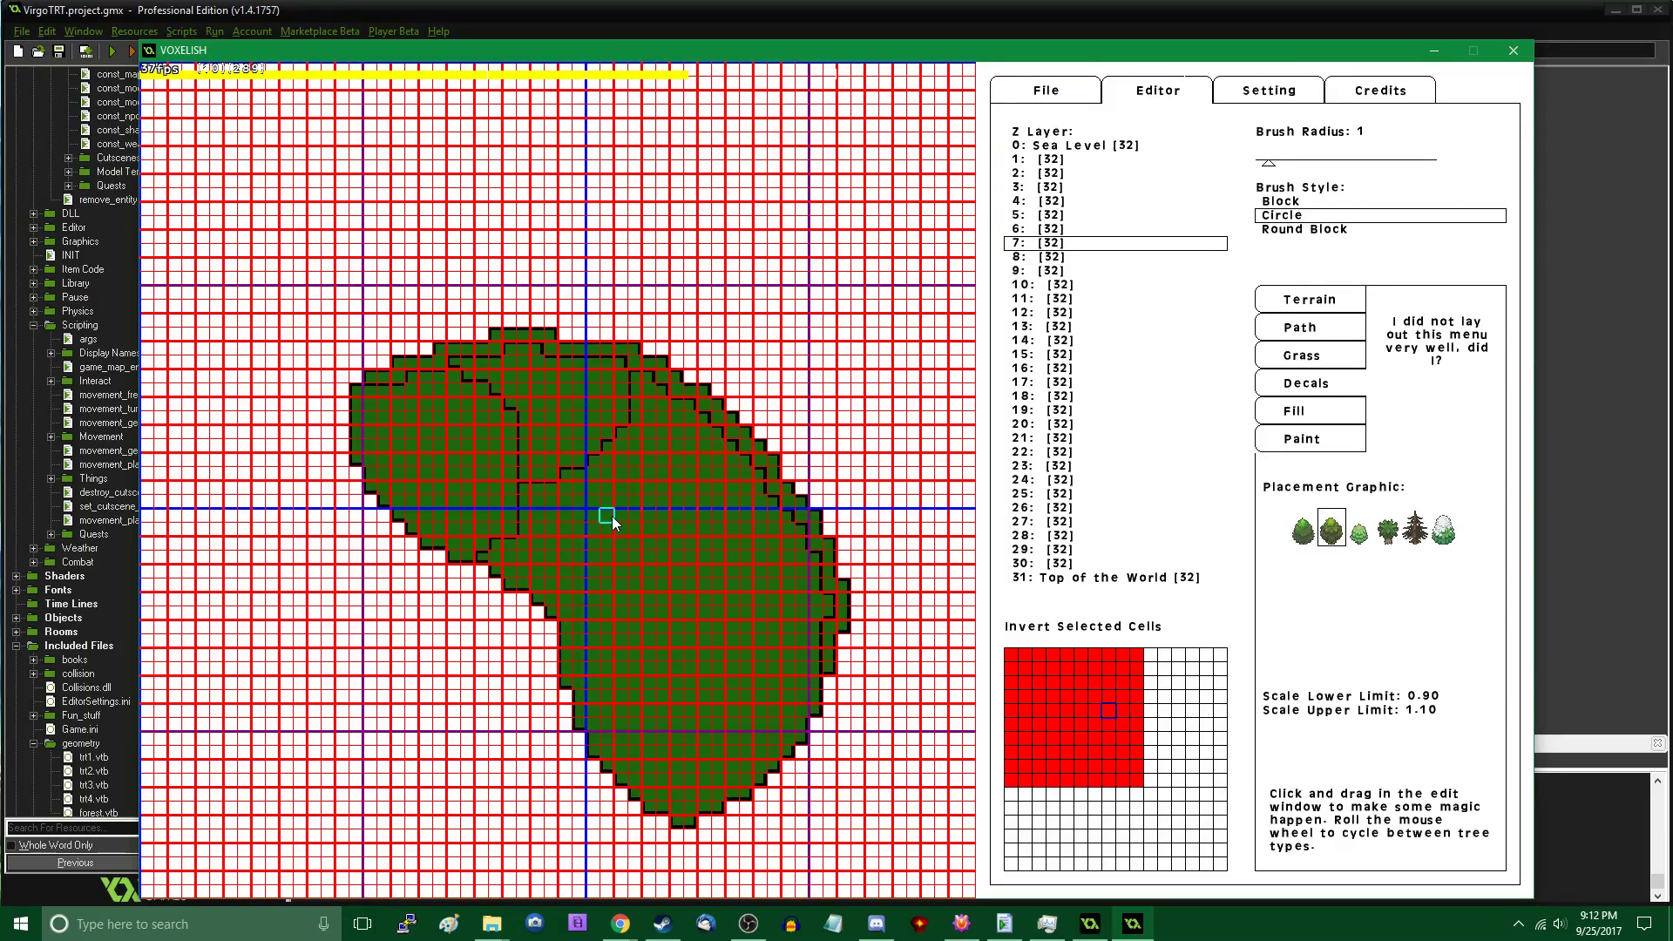
key("Page_Up")
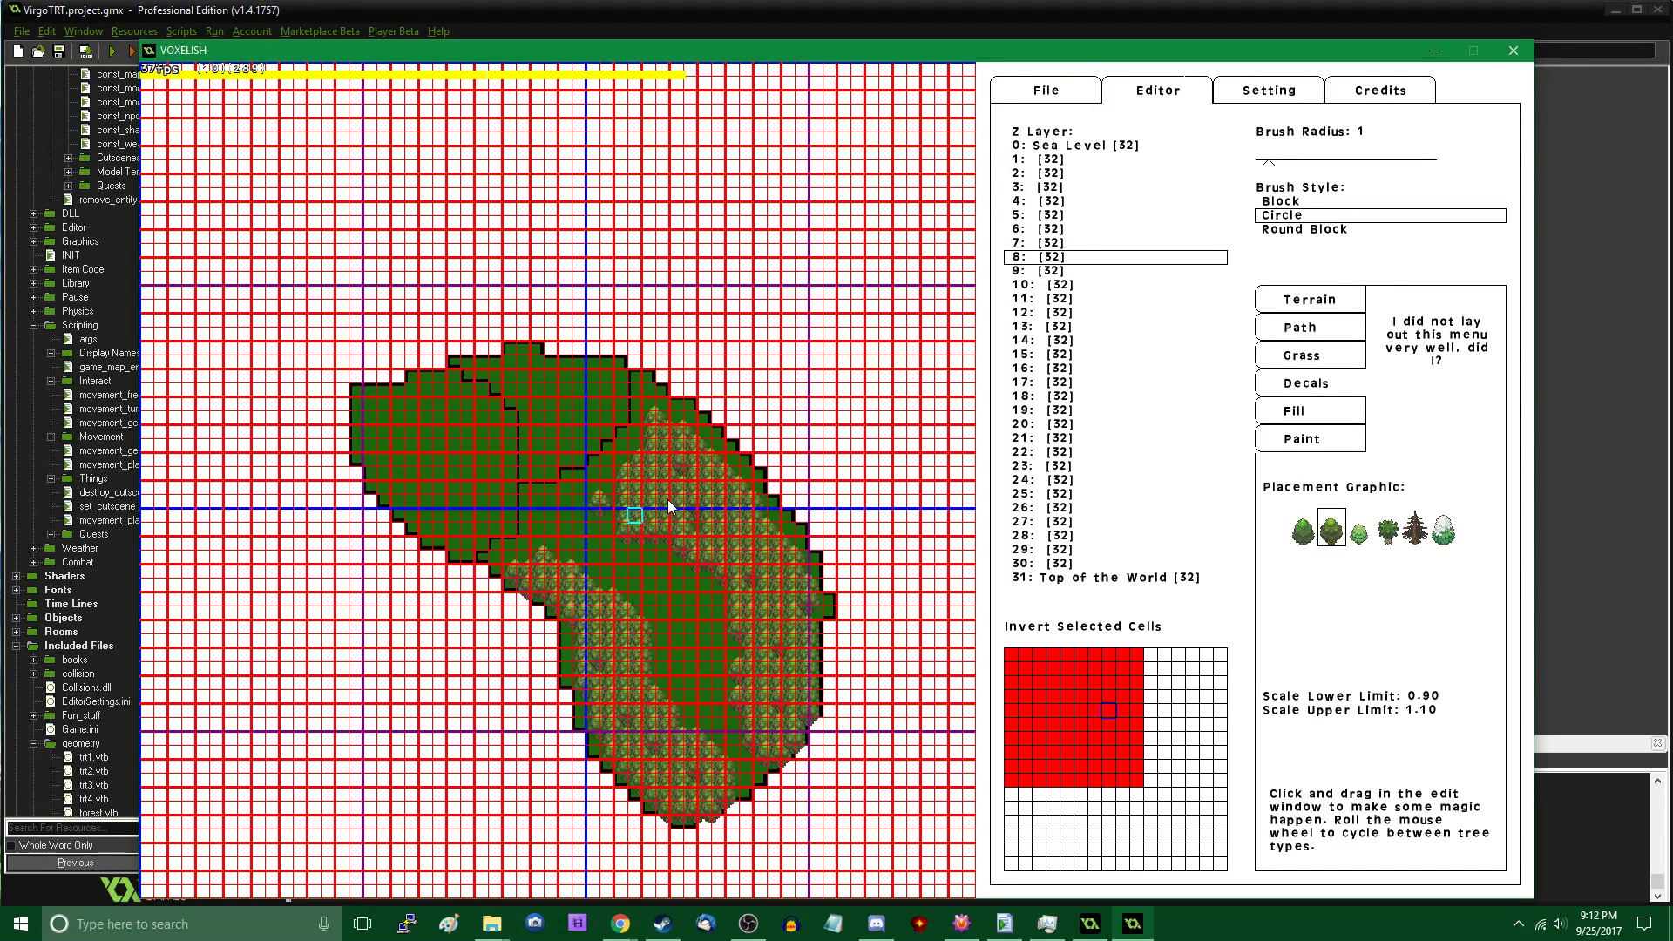
Paint two short path patches at the northwest and southeast of layer 8's clearing with the Path tool's radius 2 circle brush
left_click(1328, 325)
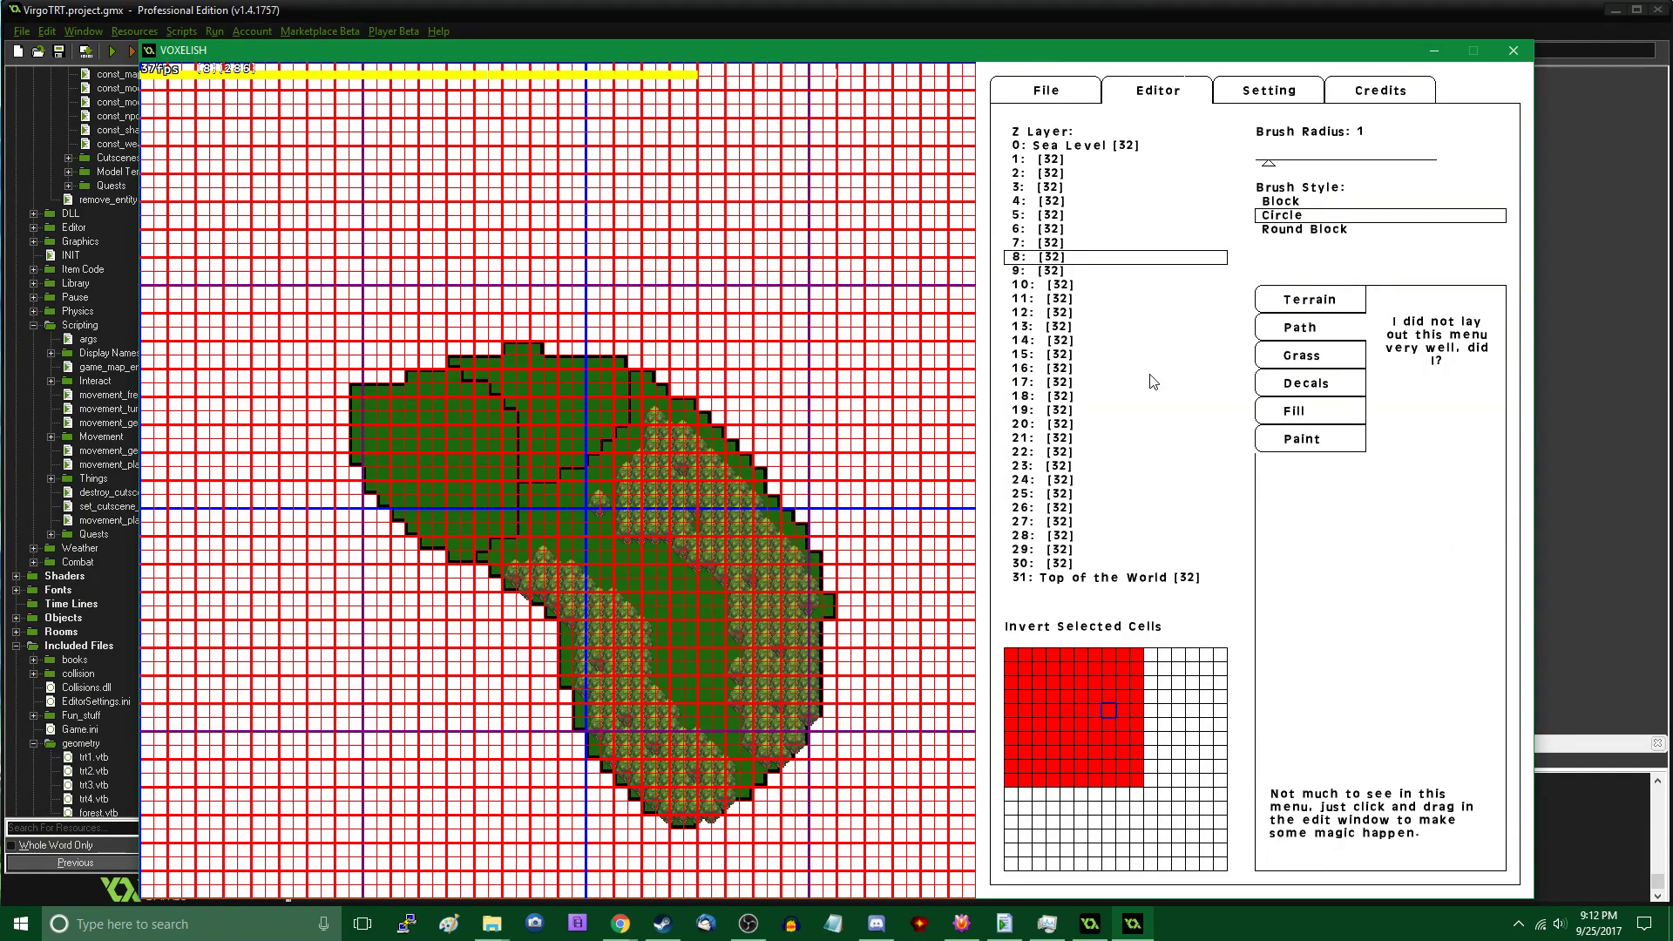
left_click(1285, 164)
left_click_drag(570, 527, 595, 553)
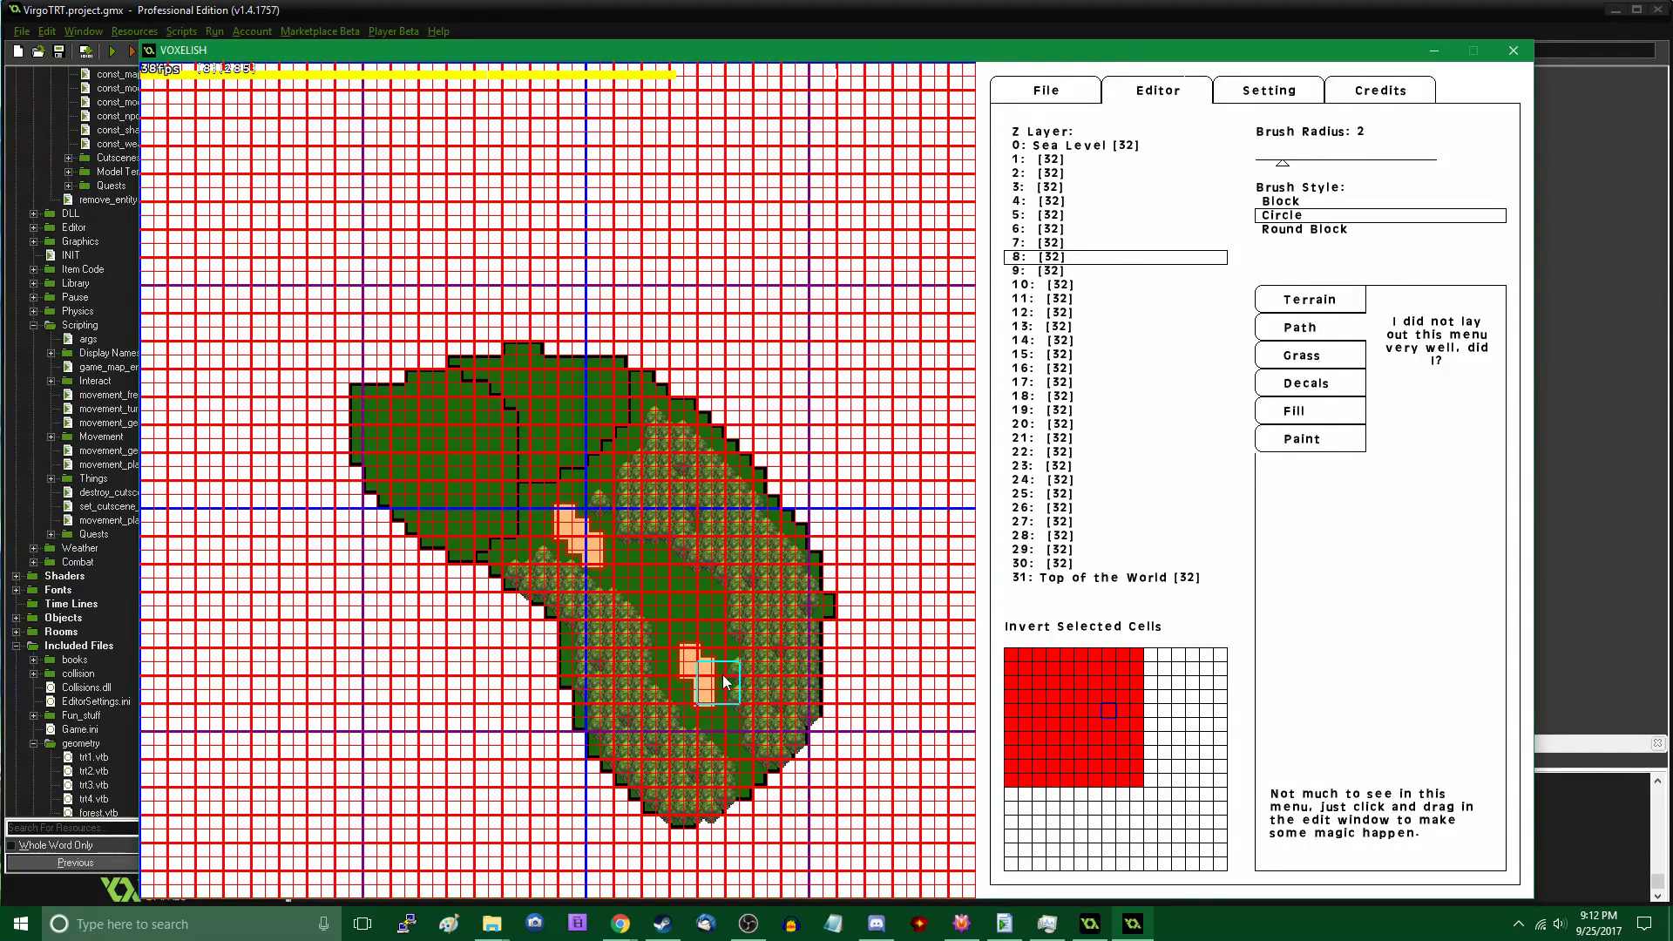
Save the map as forest.vt4
left_click(1045, 91)
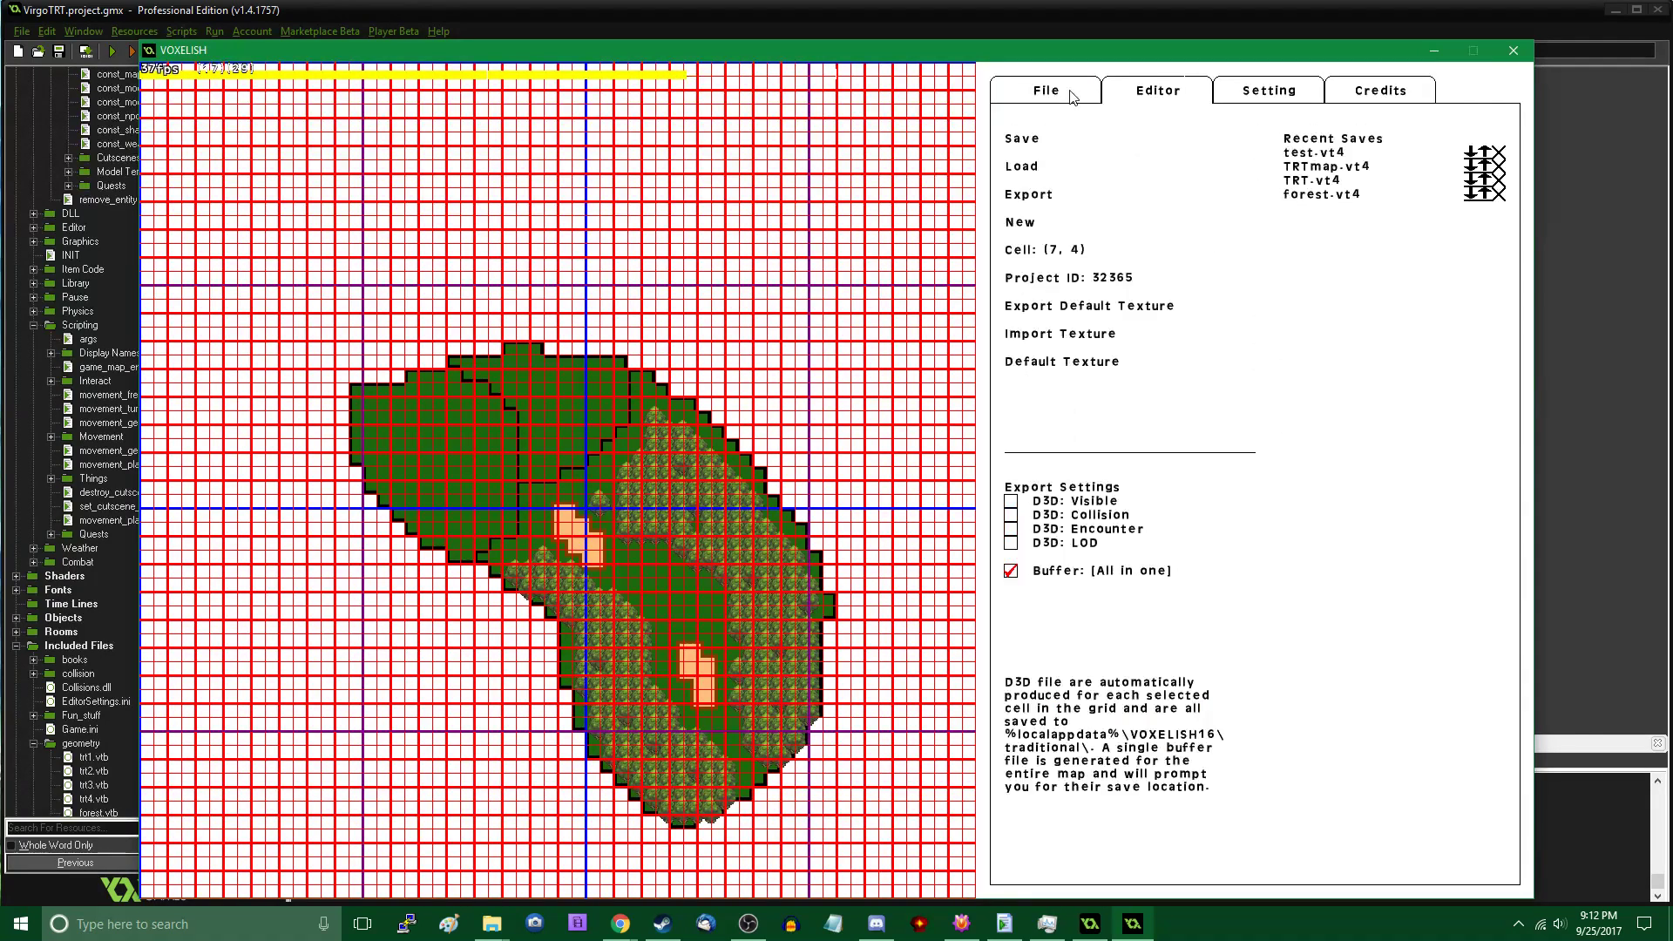
left_click(1056, 142)
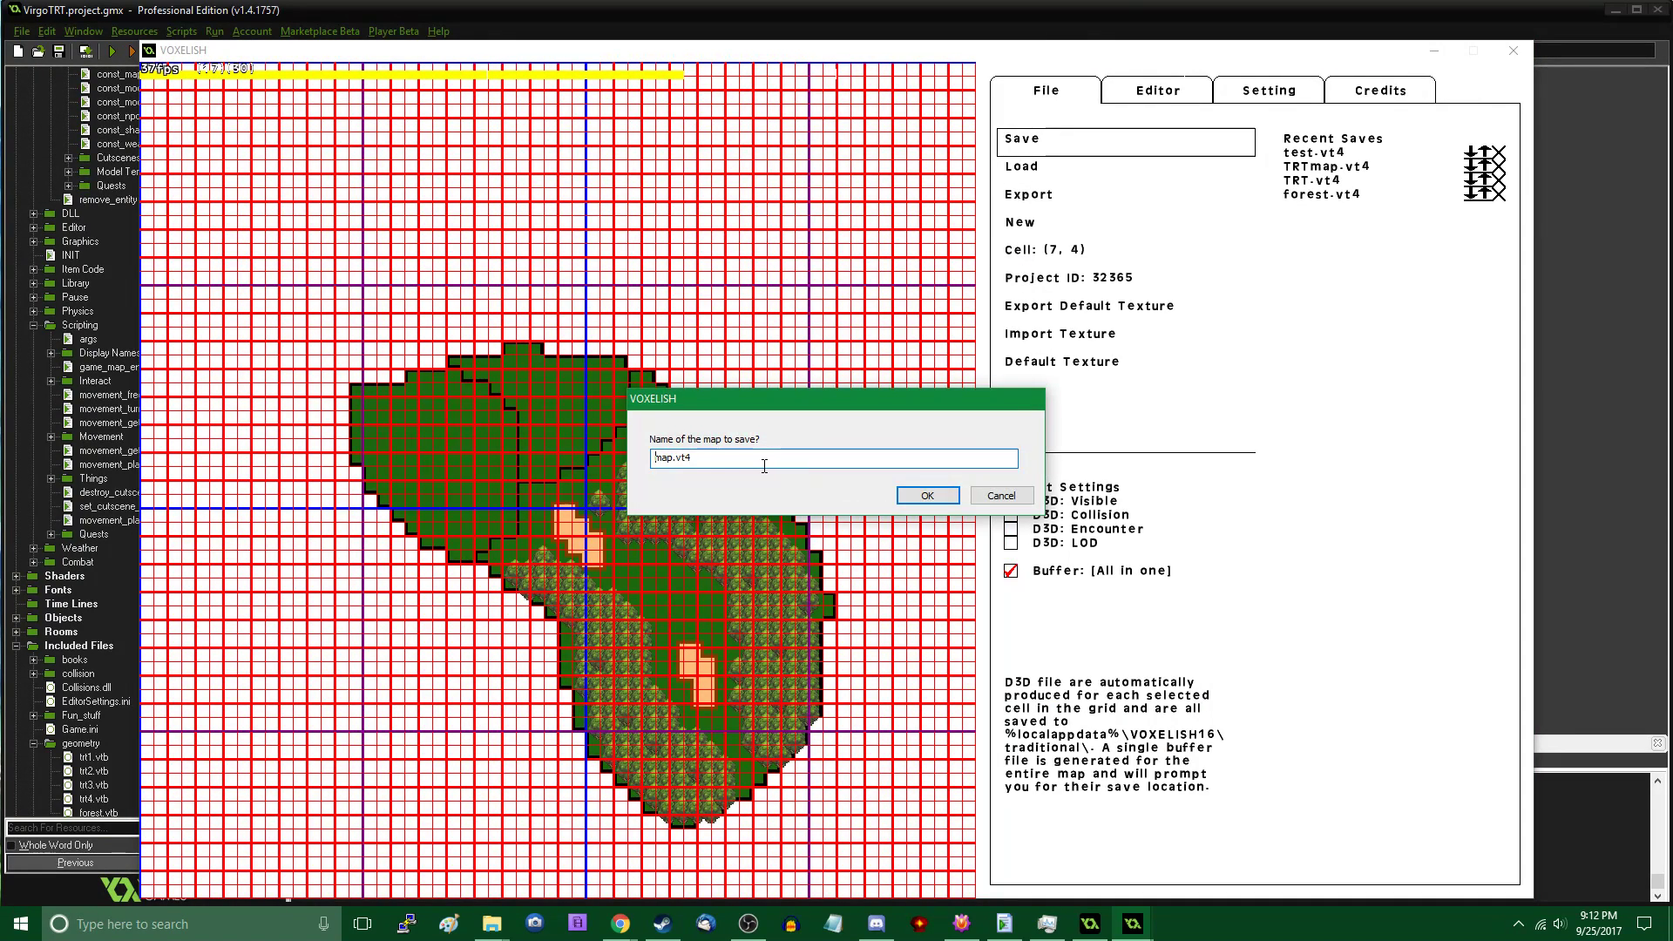
key("ctrl+a")
type("forest.vt4")
key("Return")
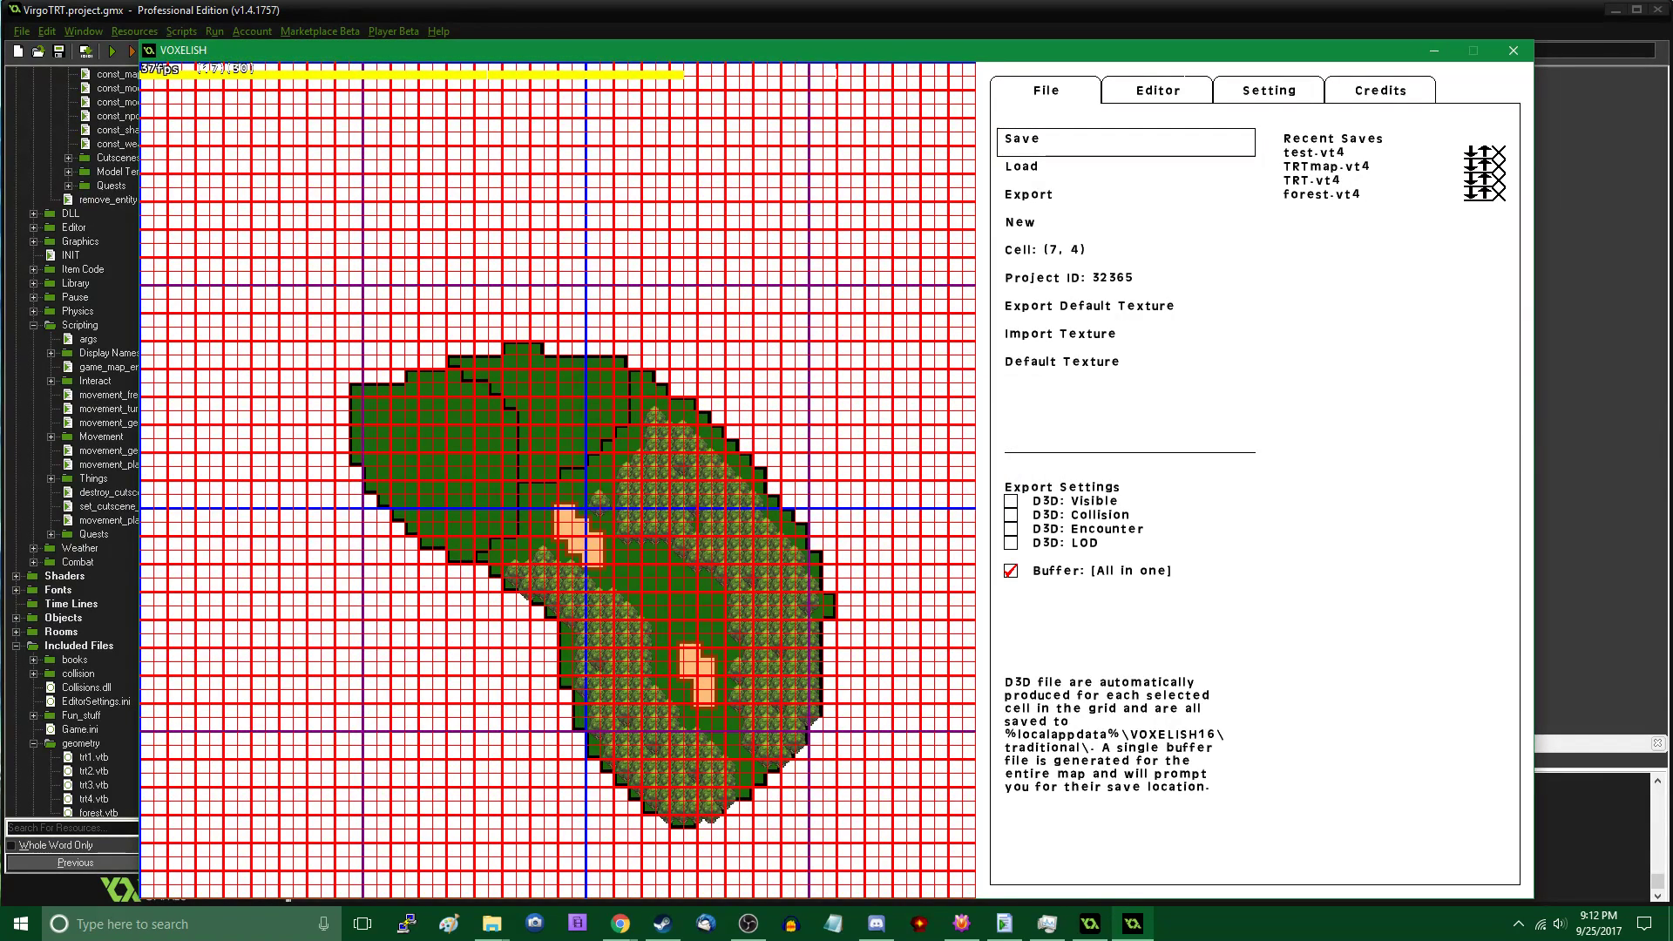
Start exporting the forest map with only the all-in-one Buffer setting enabled
key("alt+Tab")
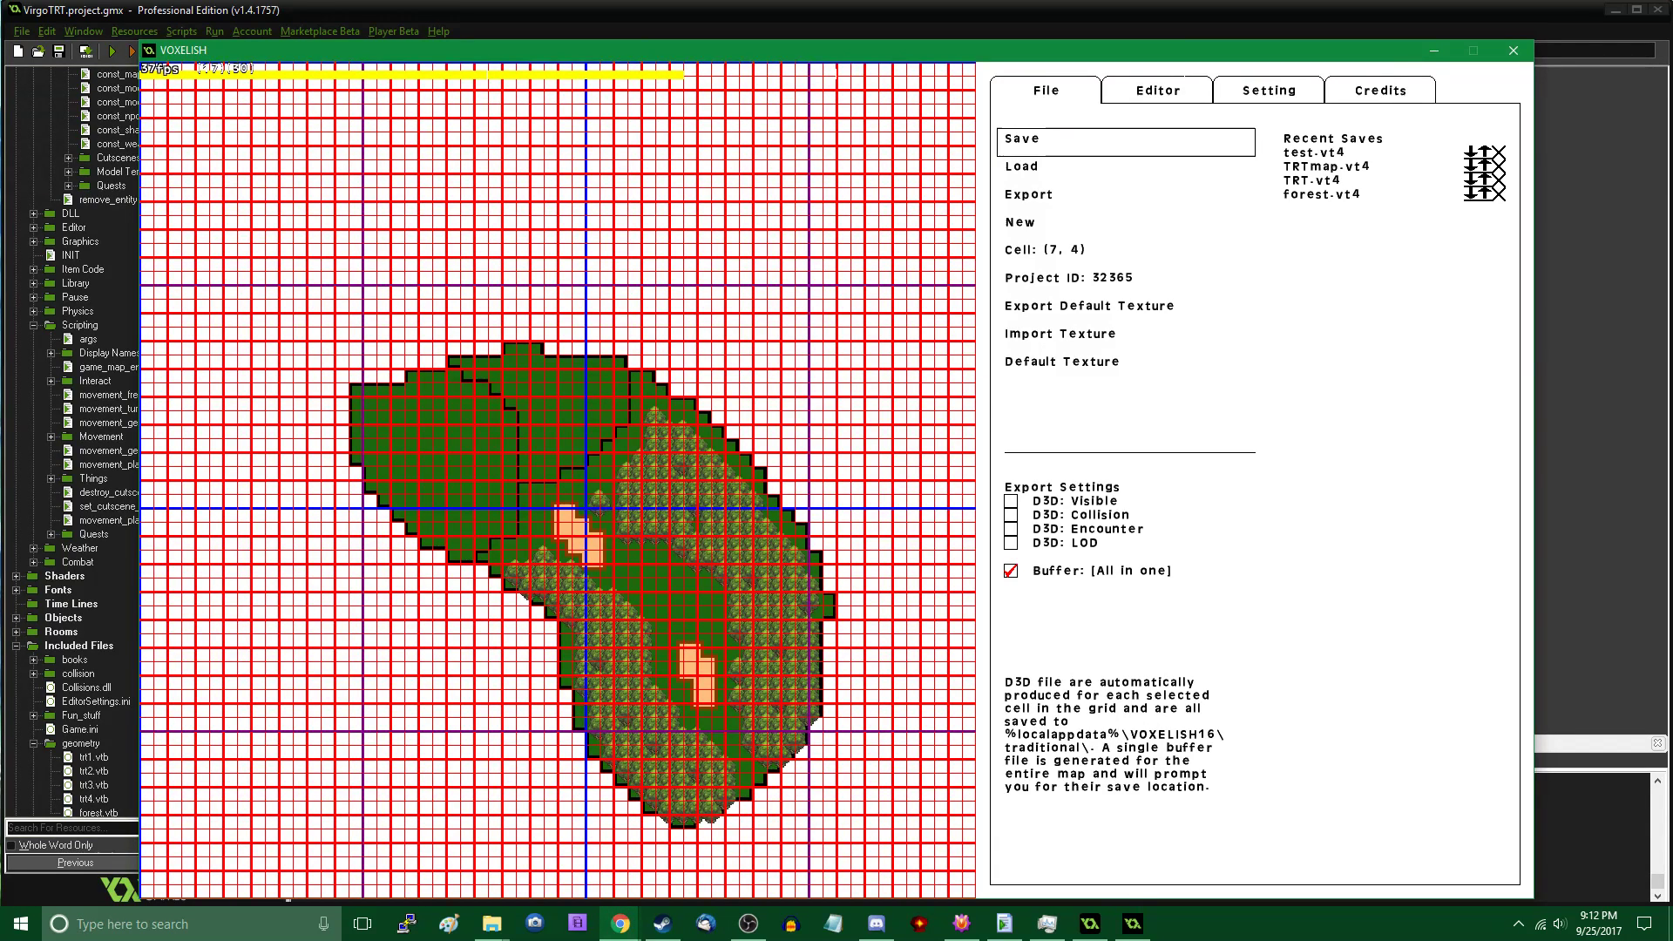
left_click(1513, 49)
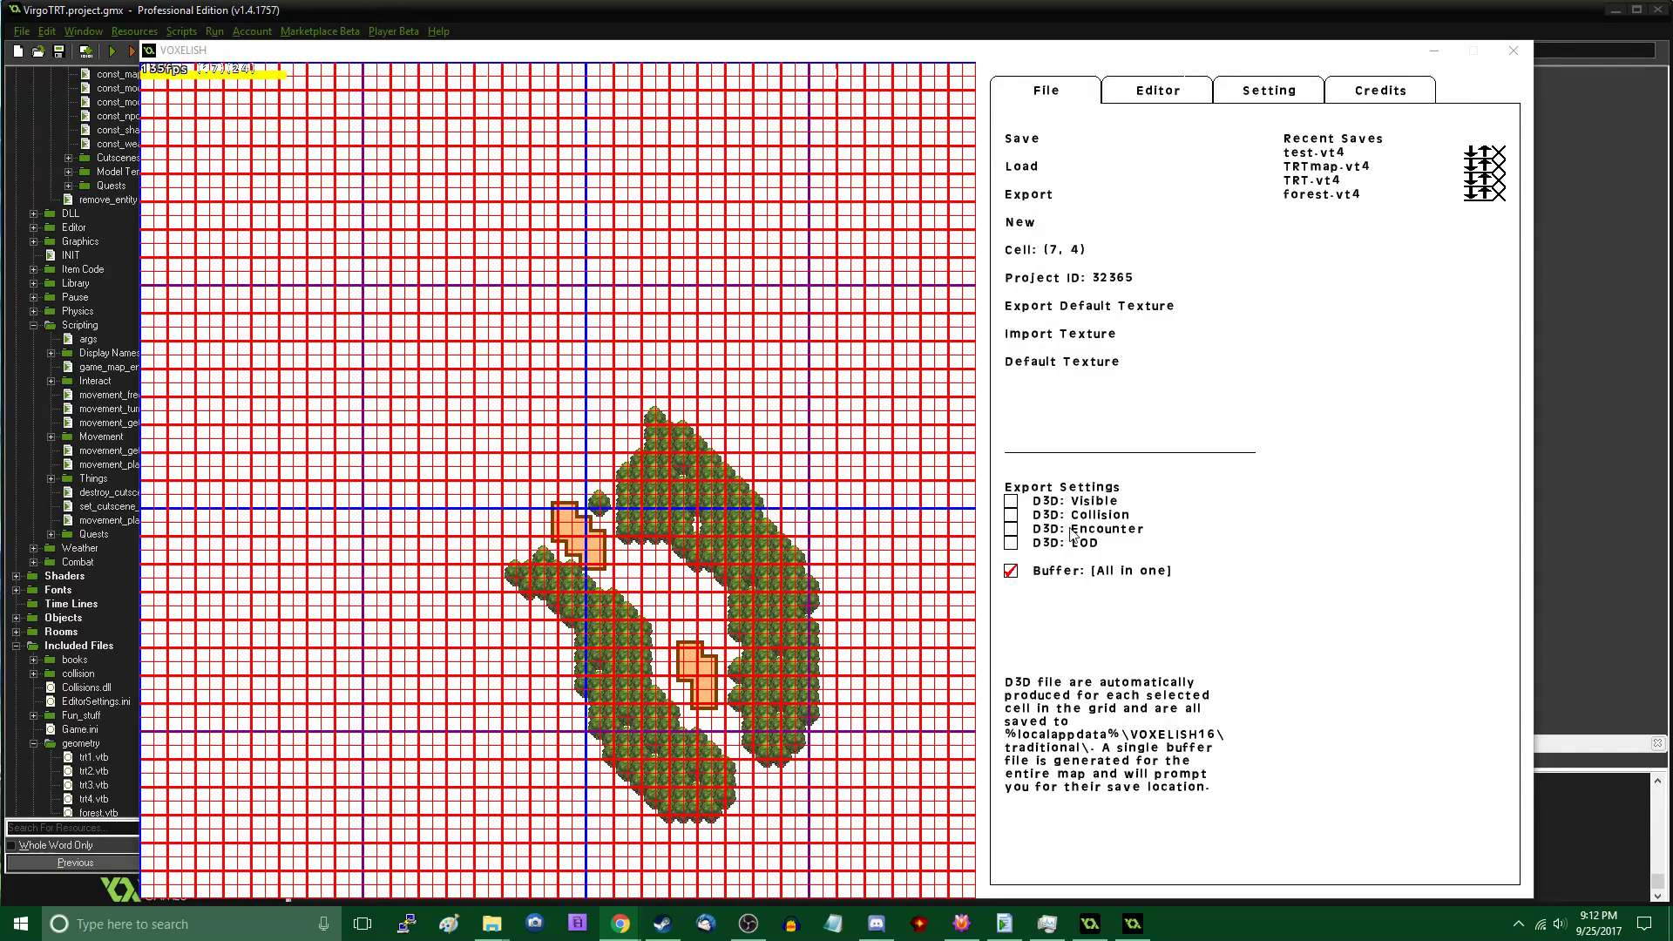
left_click(1163, 94)
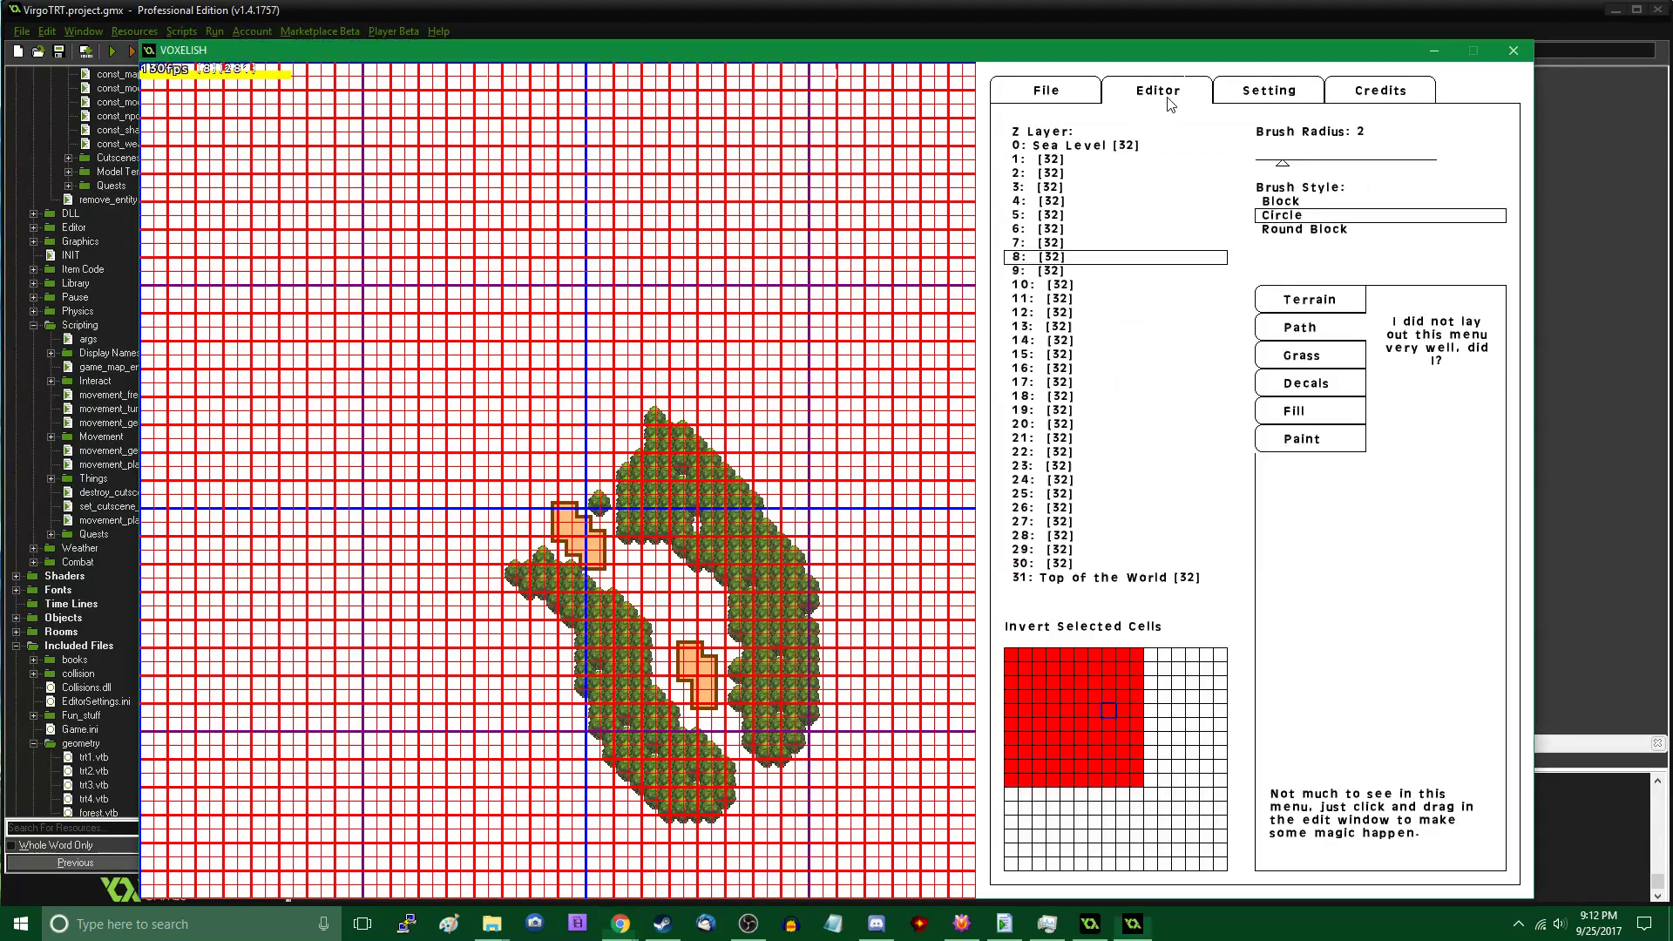
left_click(1034, 92)
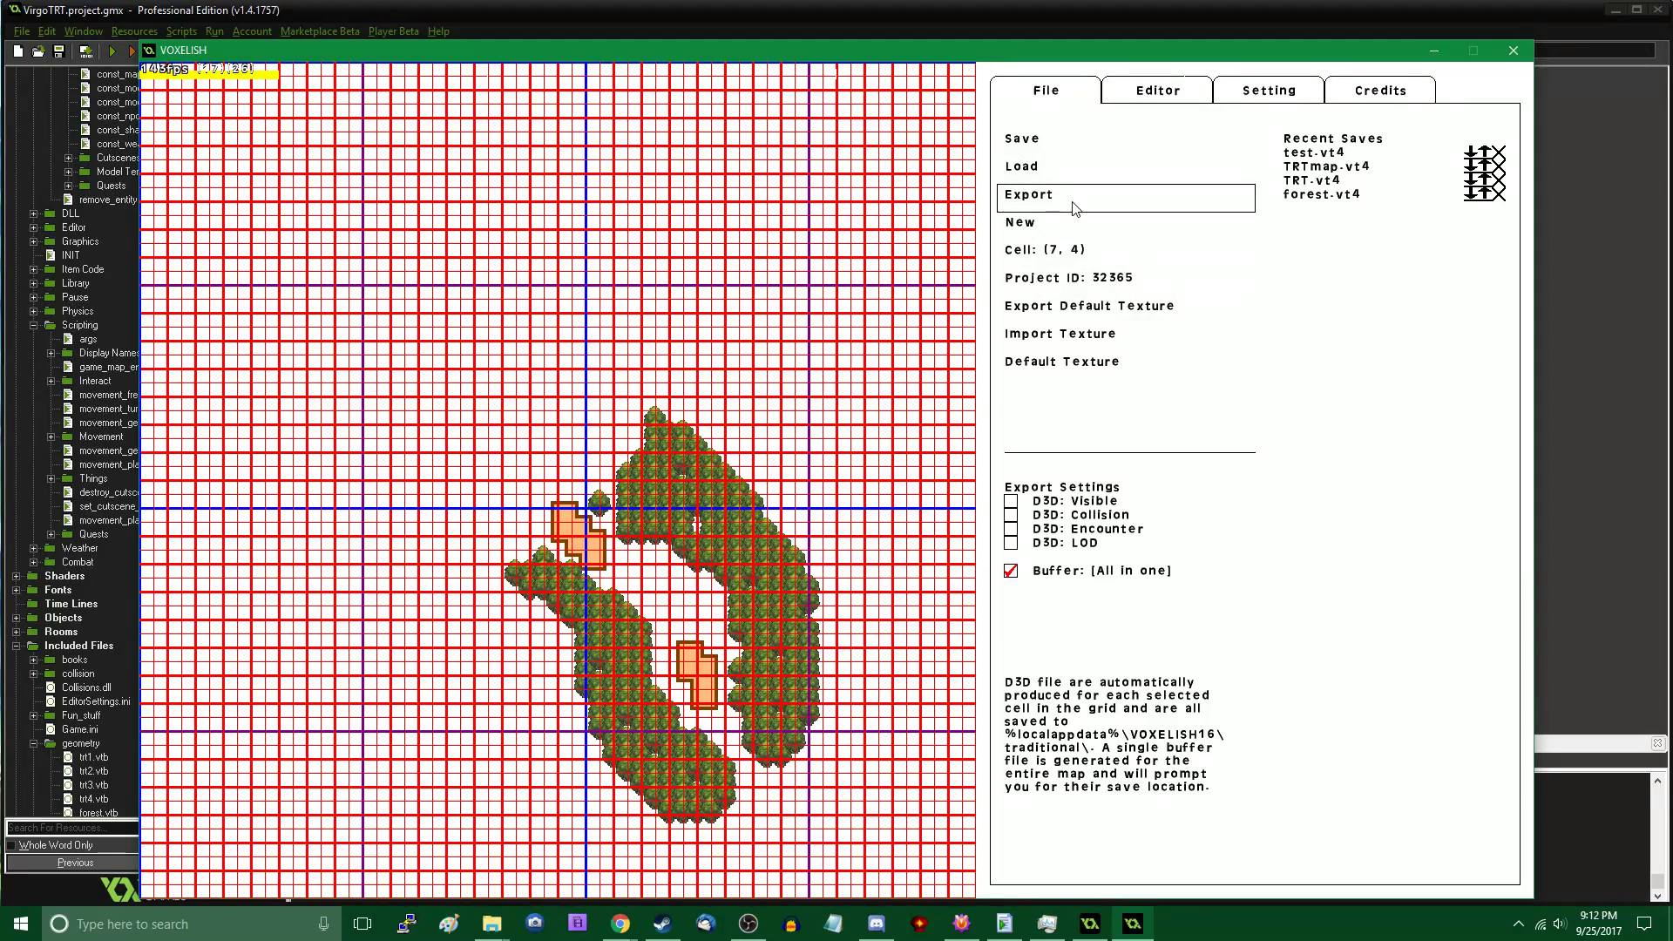
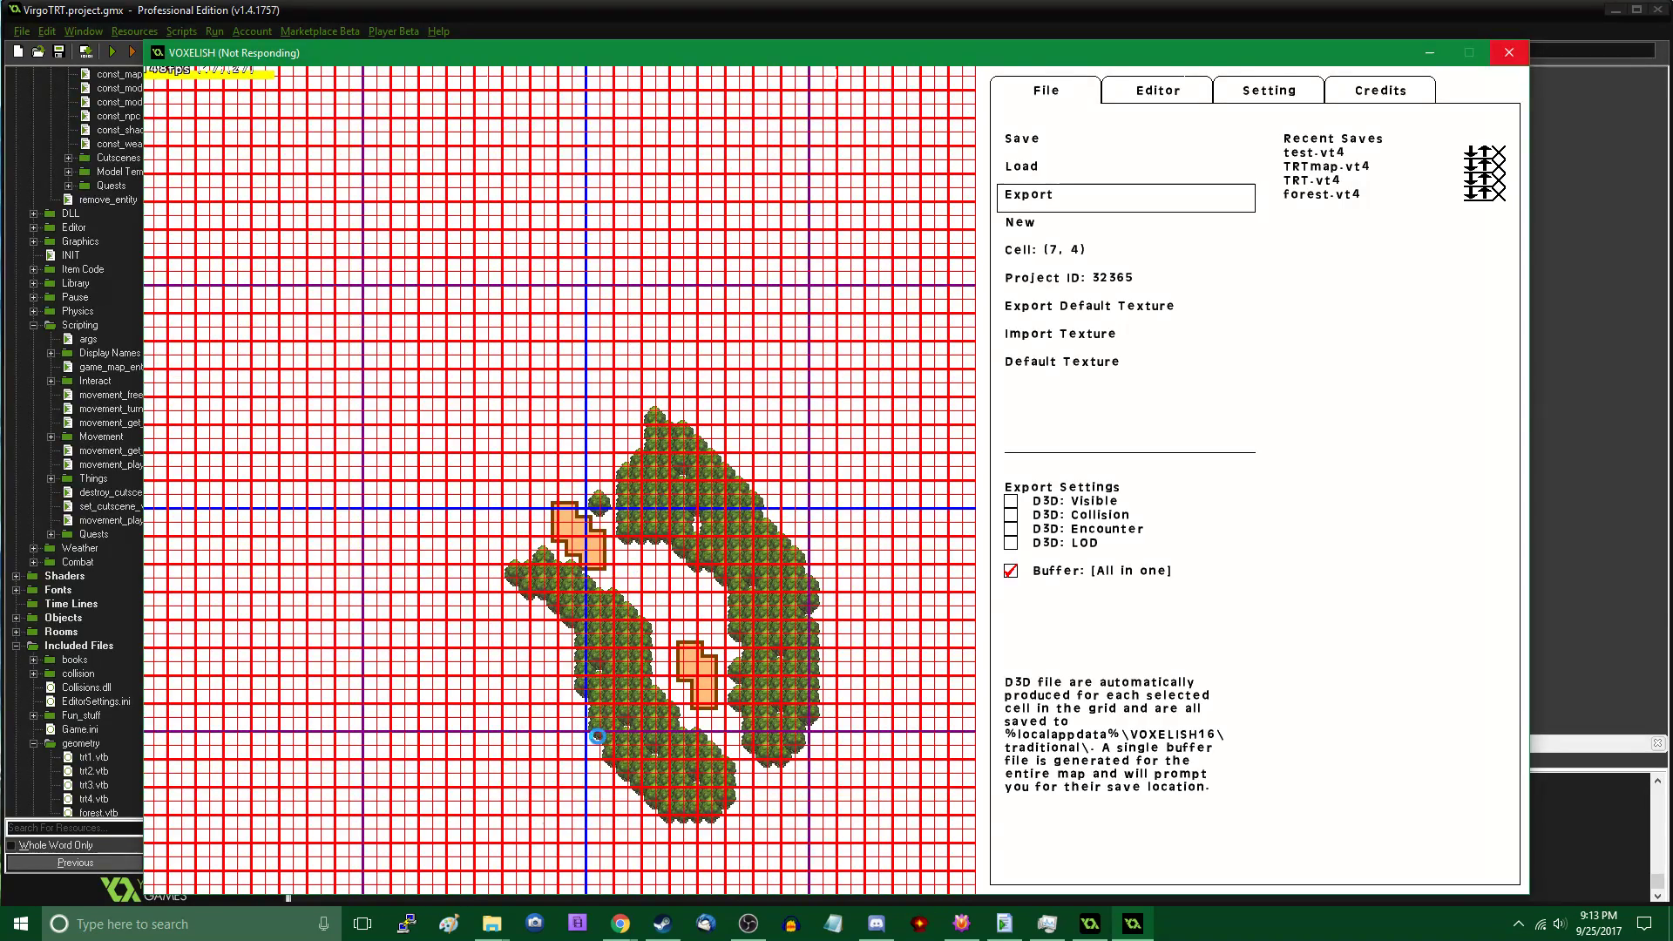
Switch to File Explorer and rename forest1.vt4.vtb in the Documents\Voxelish folder to forest.vtb
mouse_move(492, 924)
left_click(758, 869)
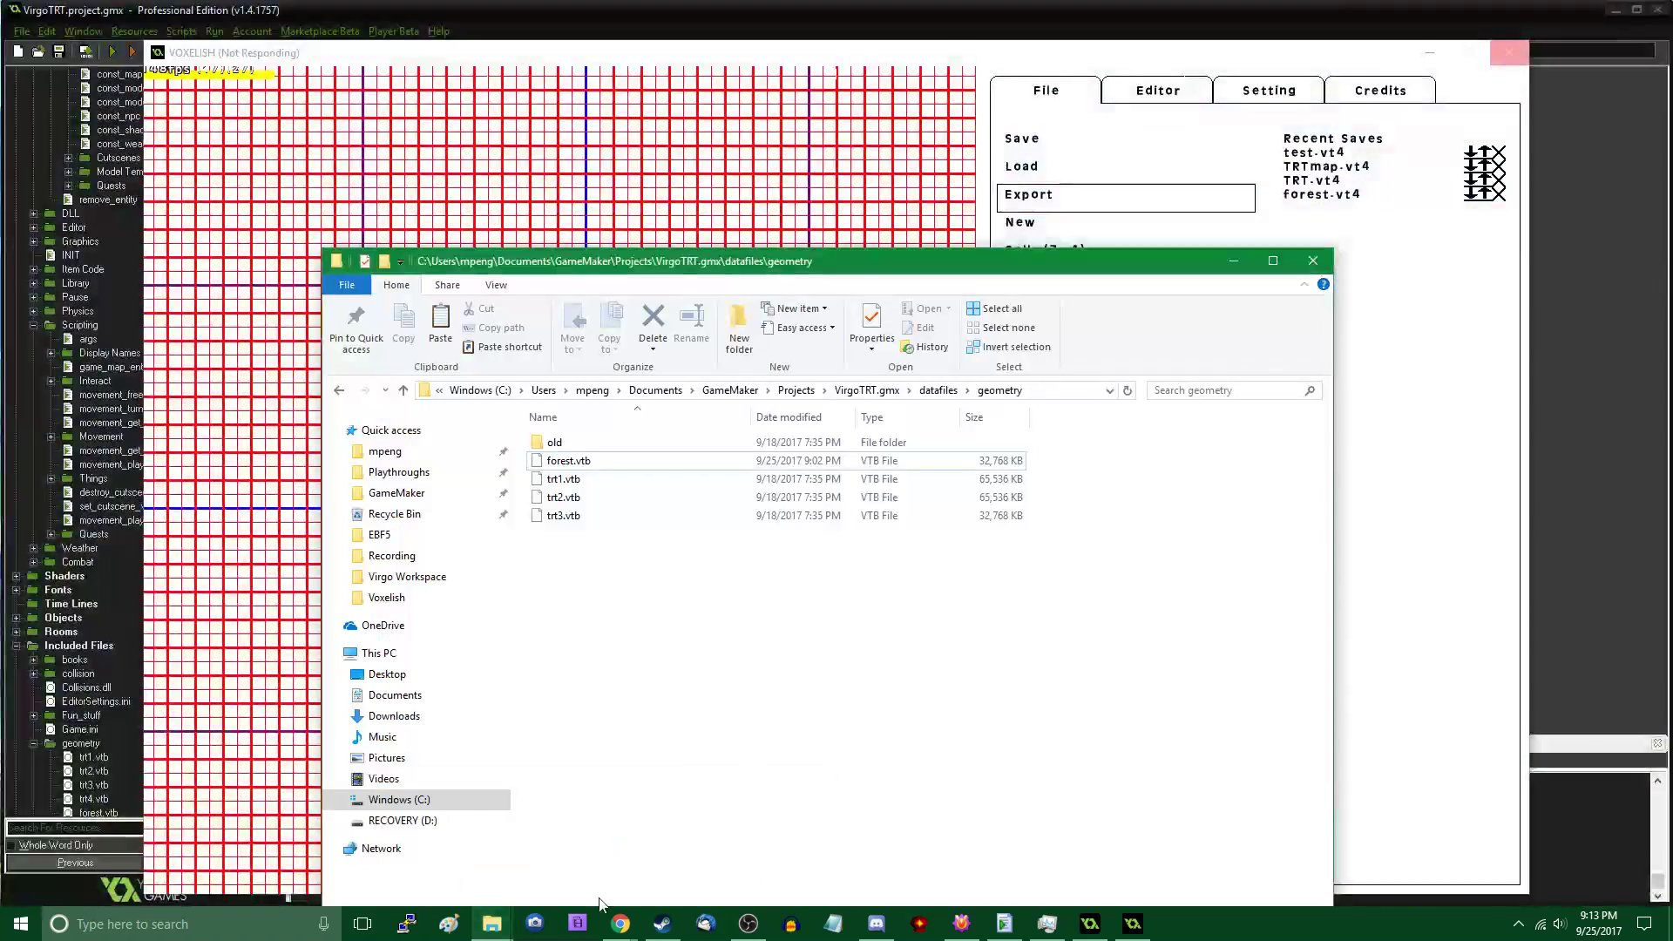
left_click(499, 854)
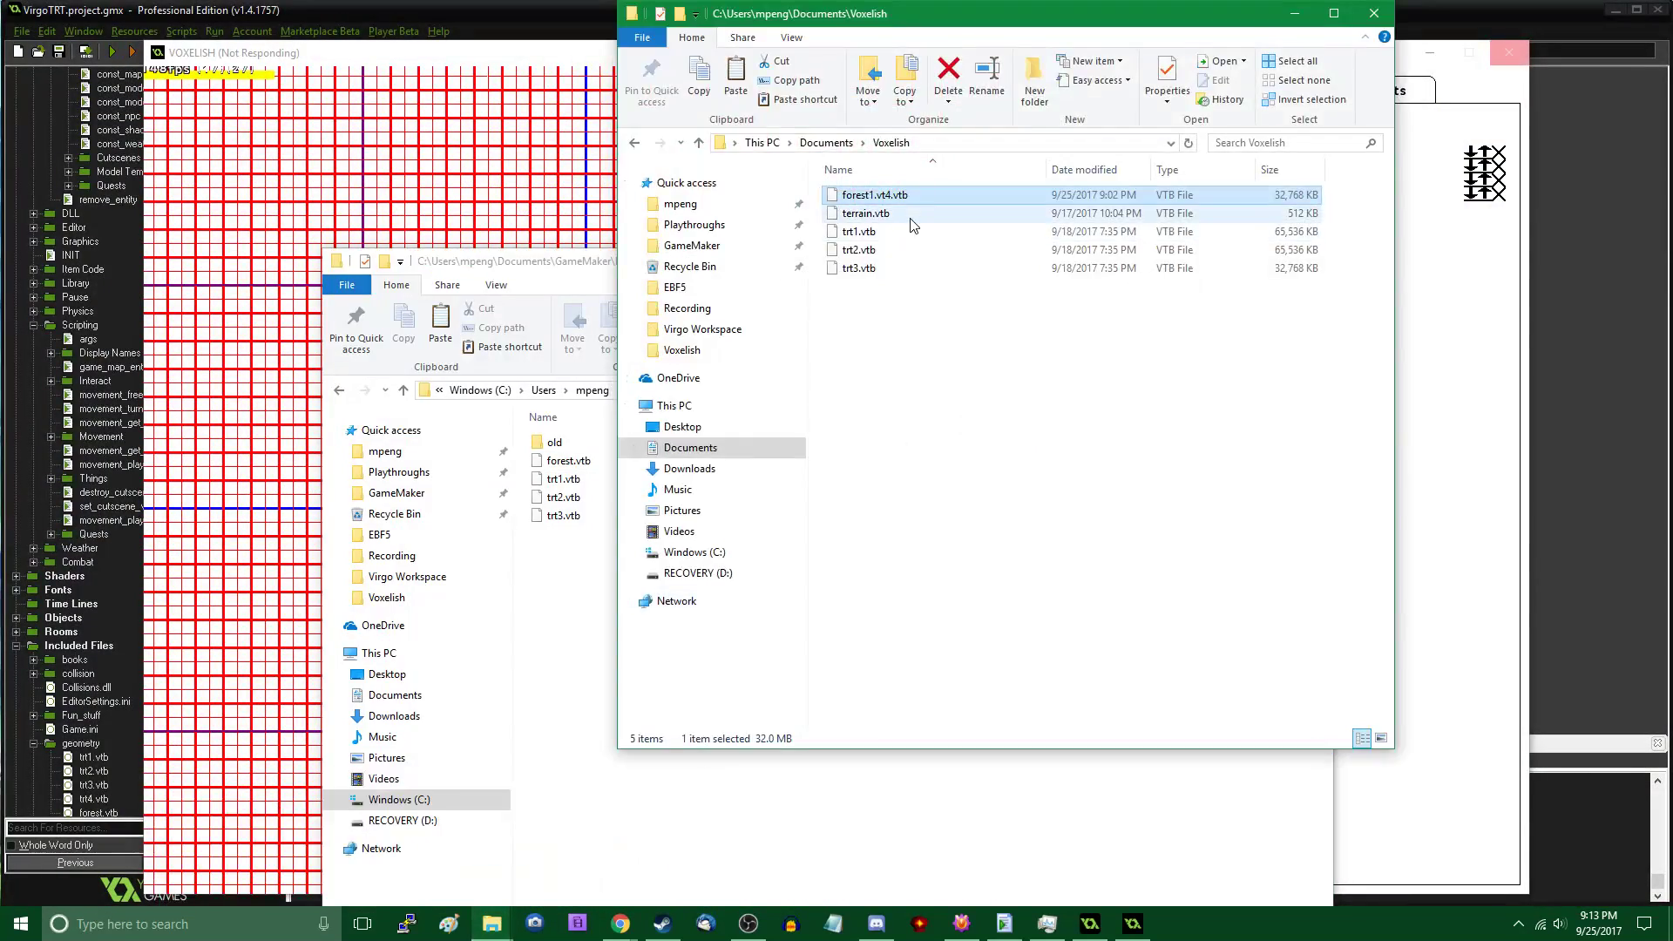
key("F2")
key("Right")
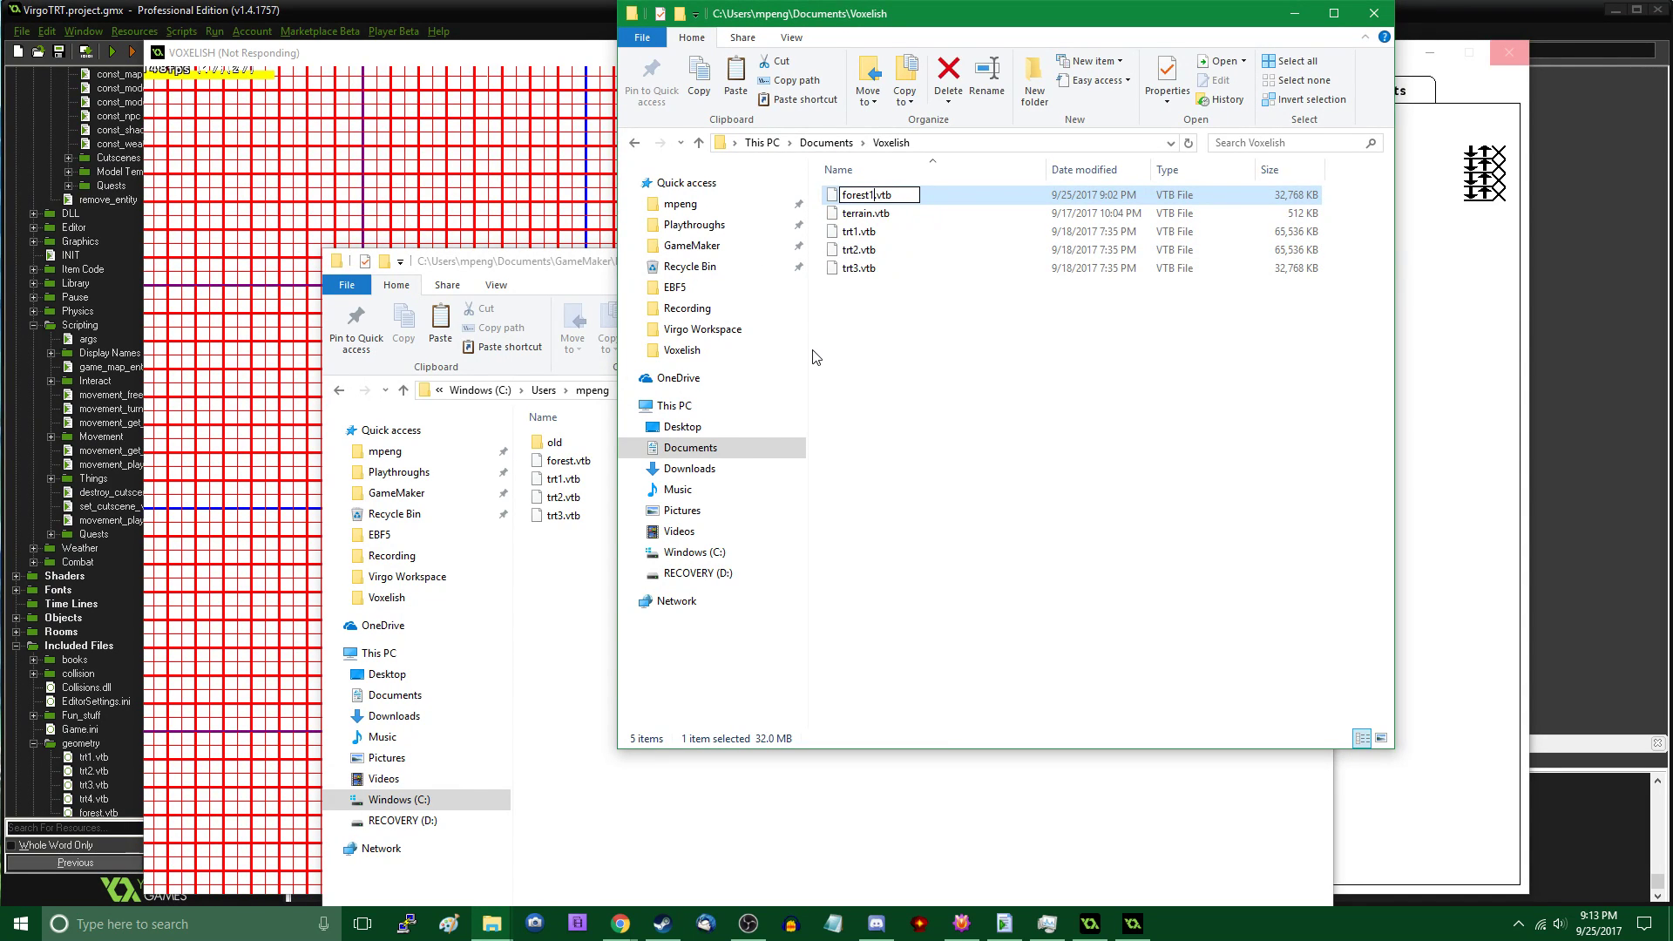
key("Return")
left_click(1124, 296)
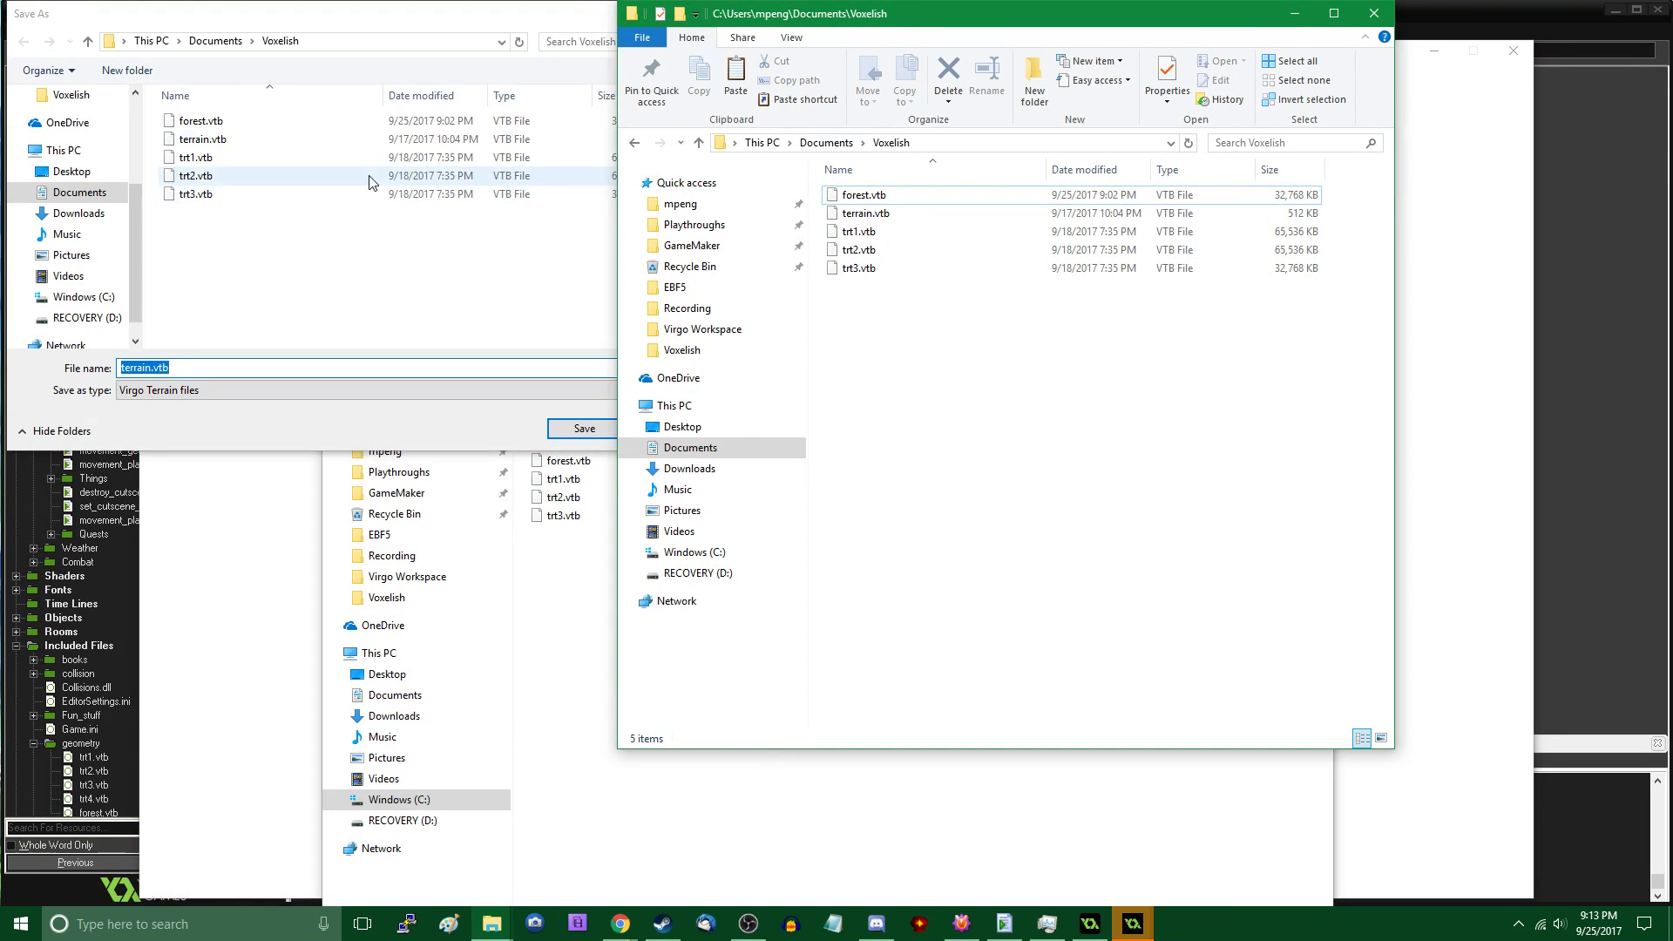
Export the terrain as forest.vtb in the Voxelish folder, overwriting the existing file, and close VOXELISH
double_click(247, 129)
left_click(886, 468)
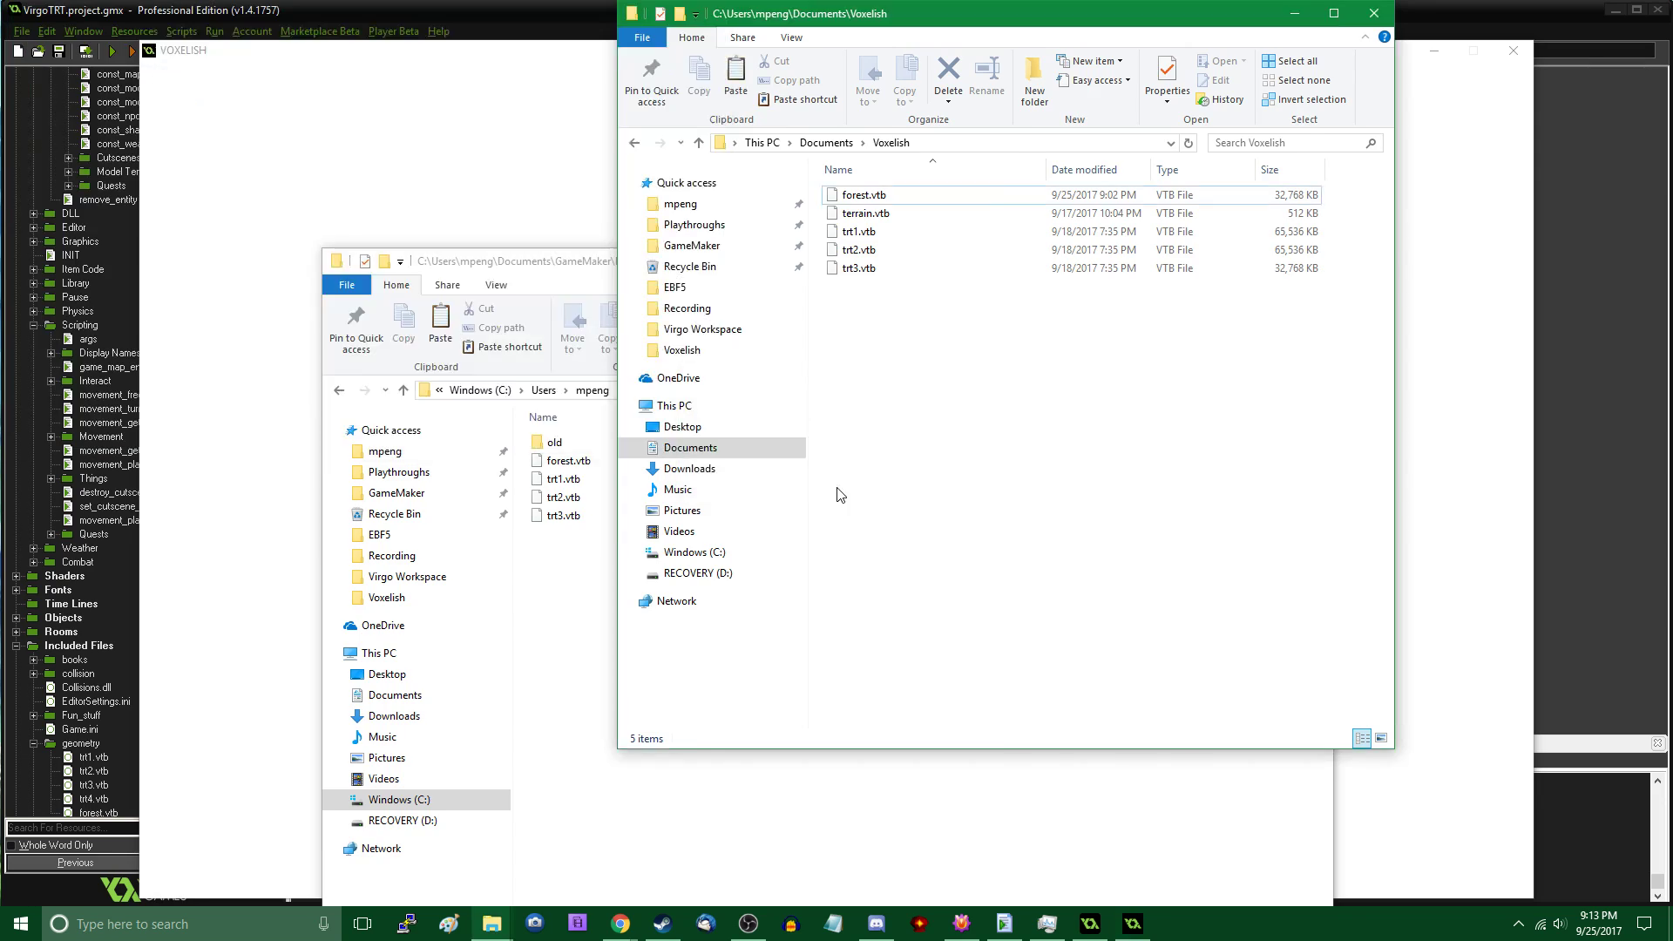
left_click(1513, 50)
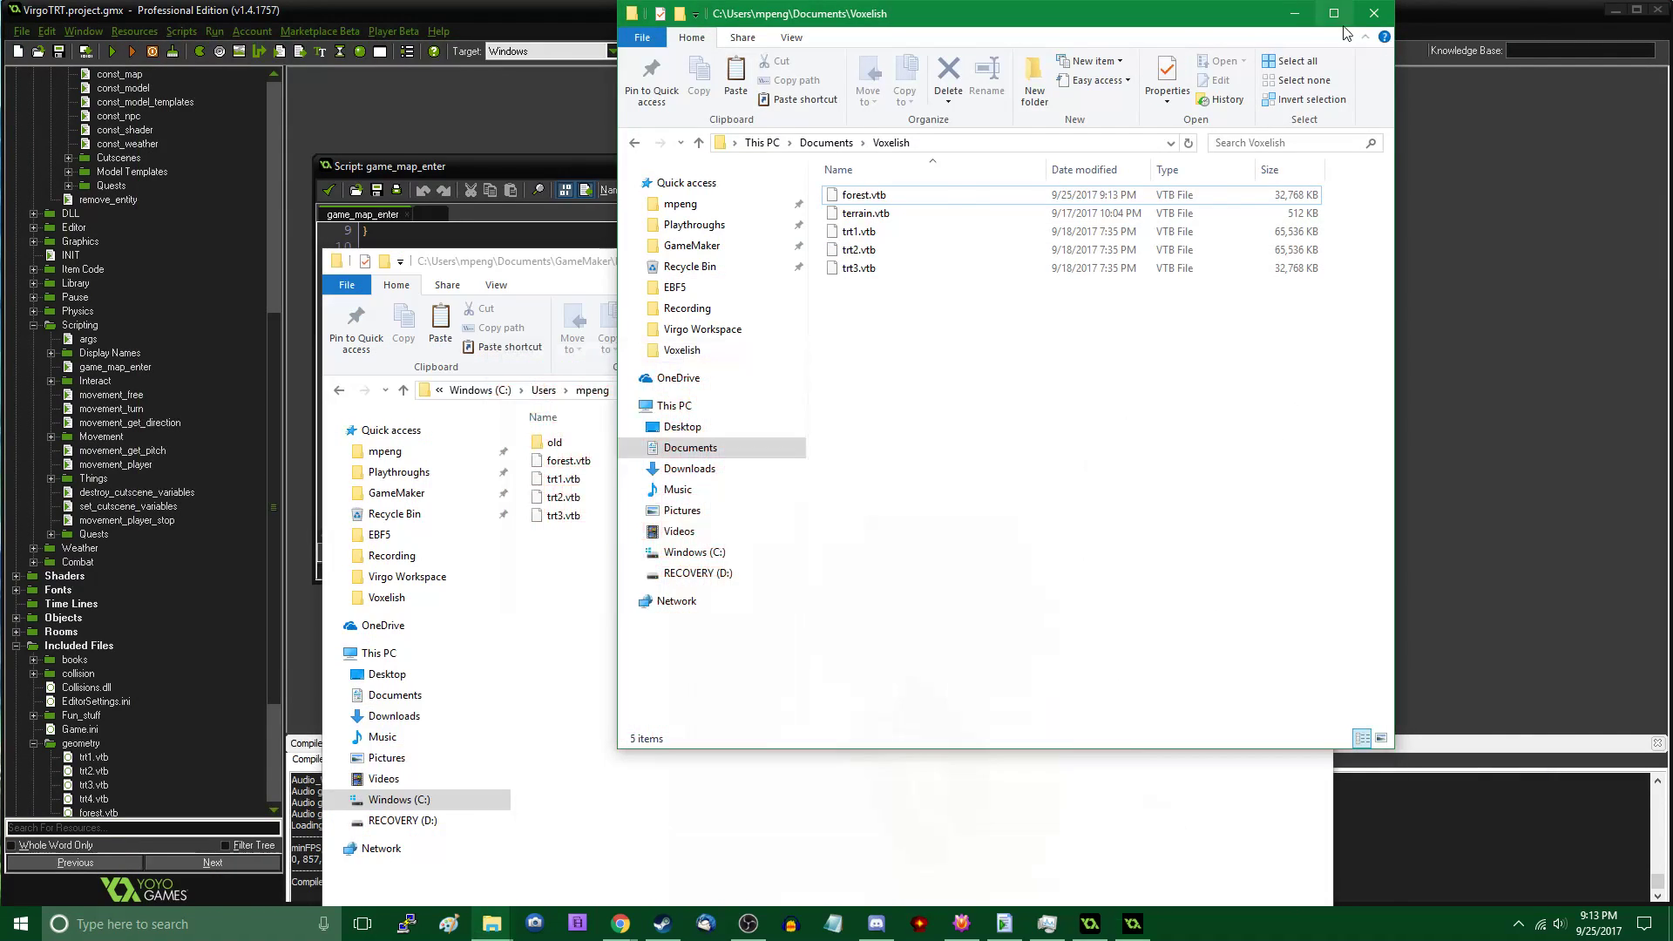
Minimize the Voxelish folder window and run the VirgoTRT game from GameMaker
left_click(1296, 14)
left_click(114, 45)
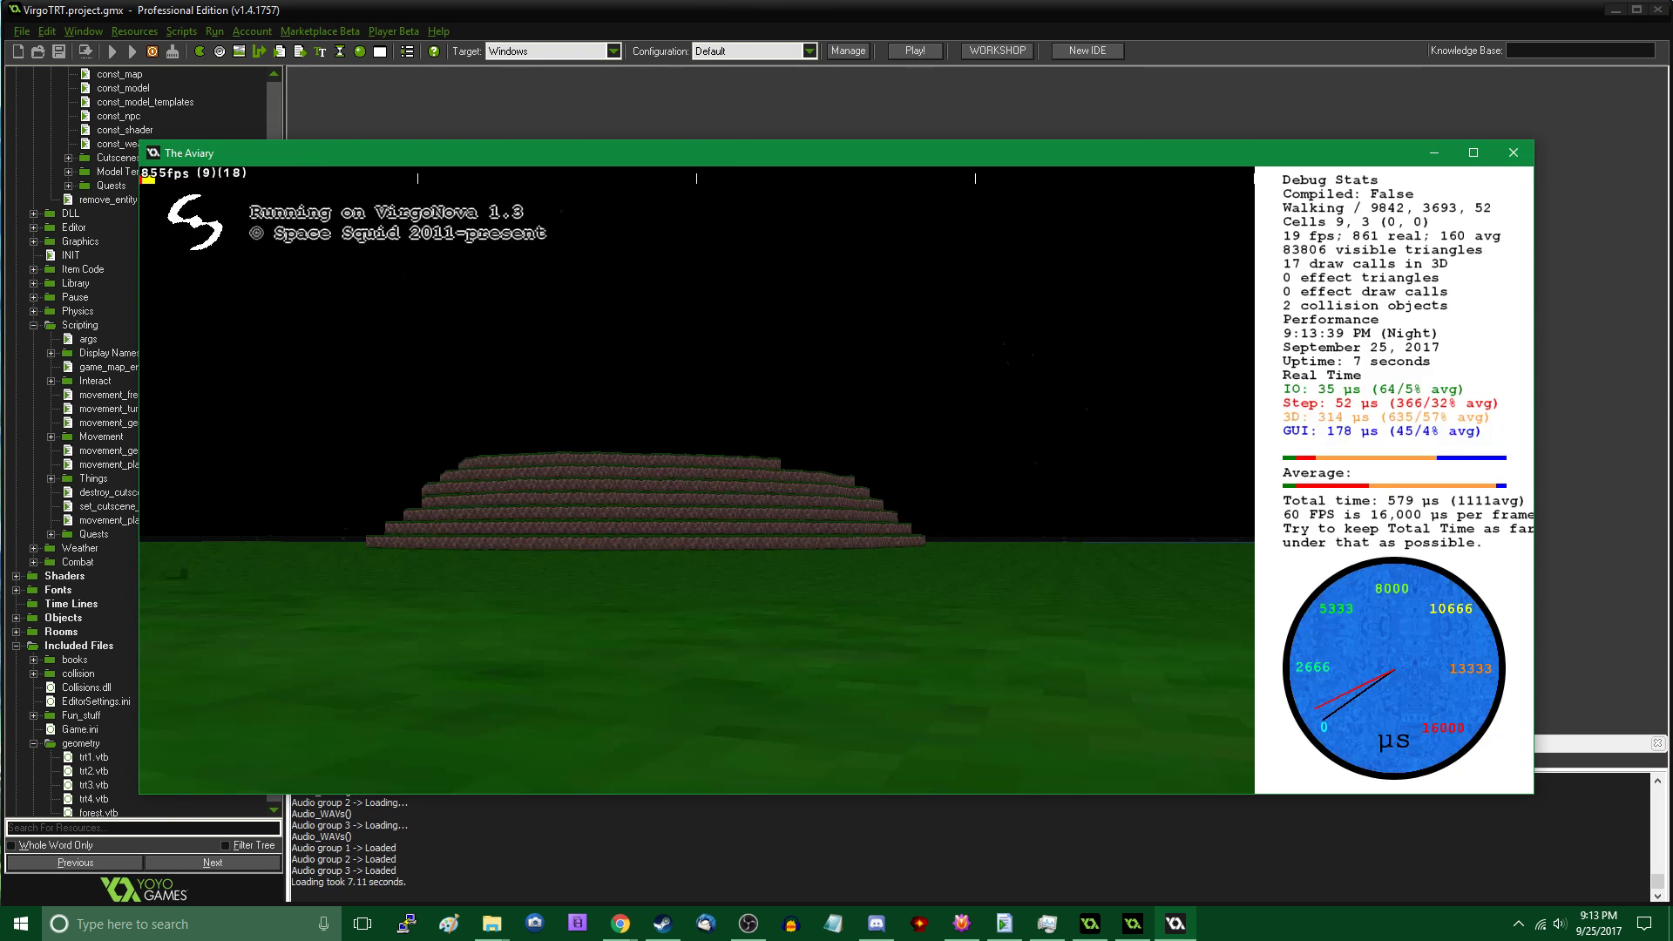
left_click(232, 620)
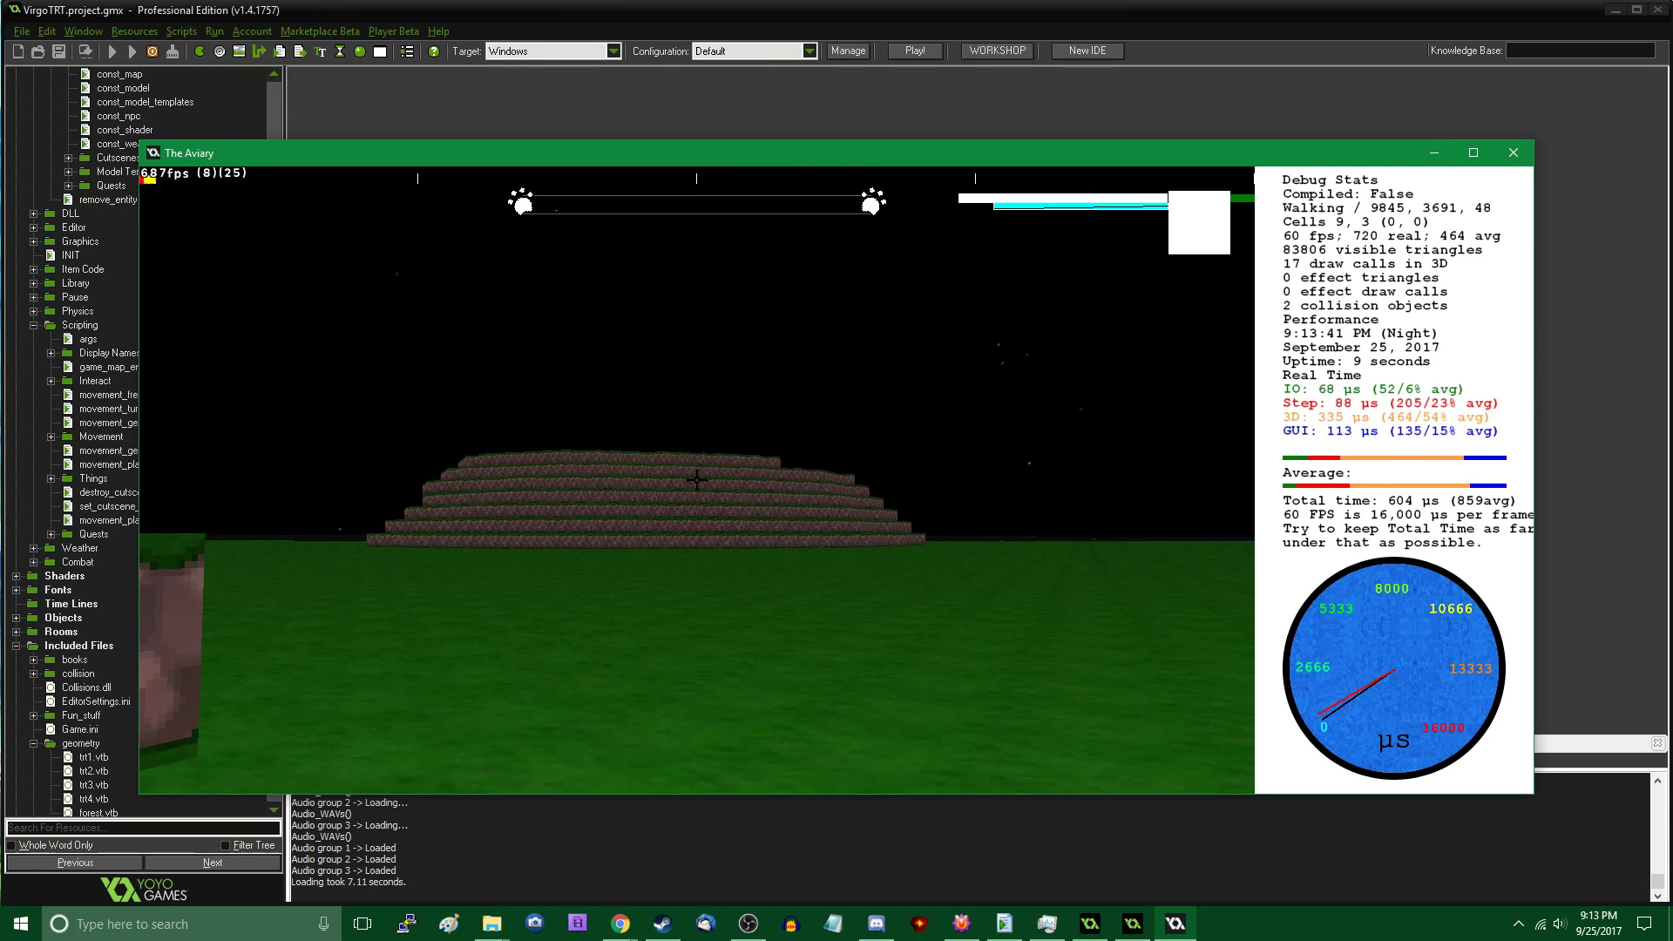
Fly over the forest map in the in-game editor to examine its terraces, trees and paths, and return to normal play
key("Tab")
key("w")
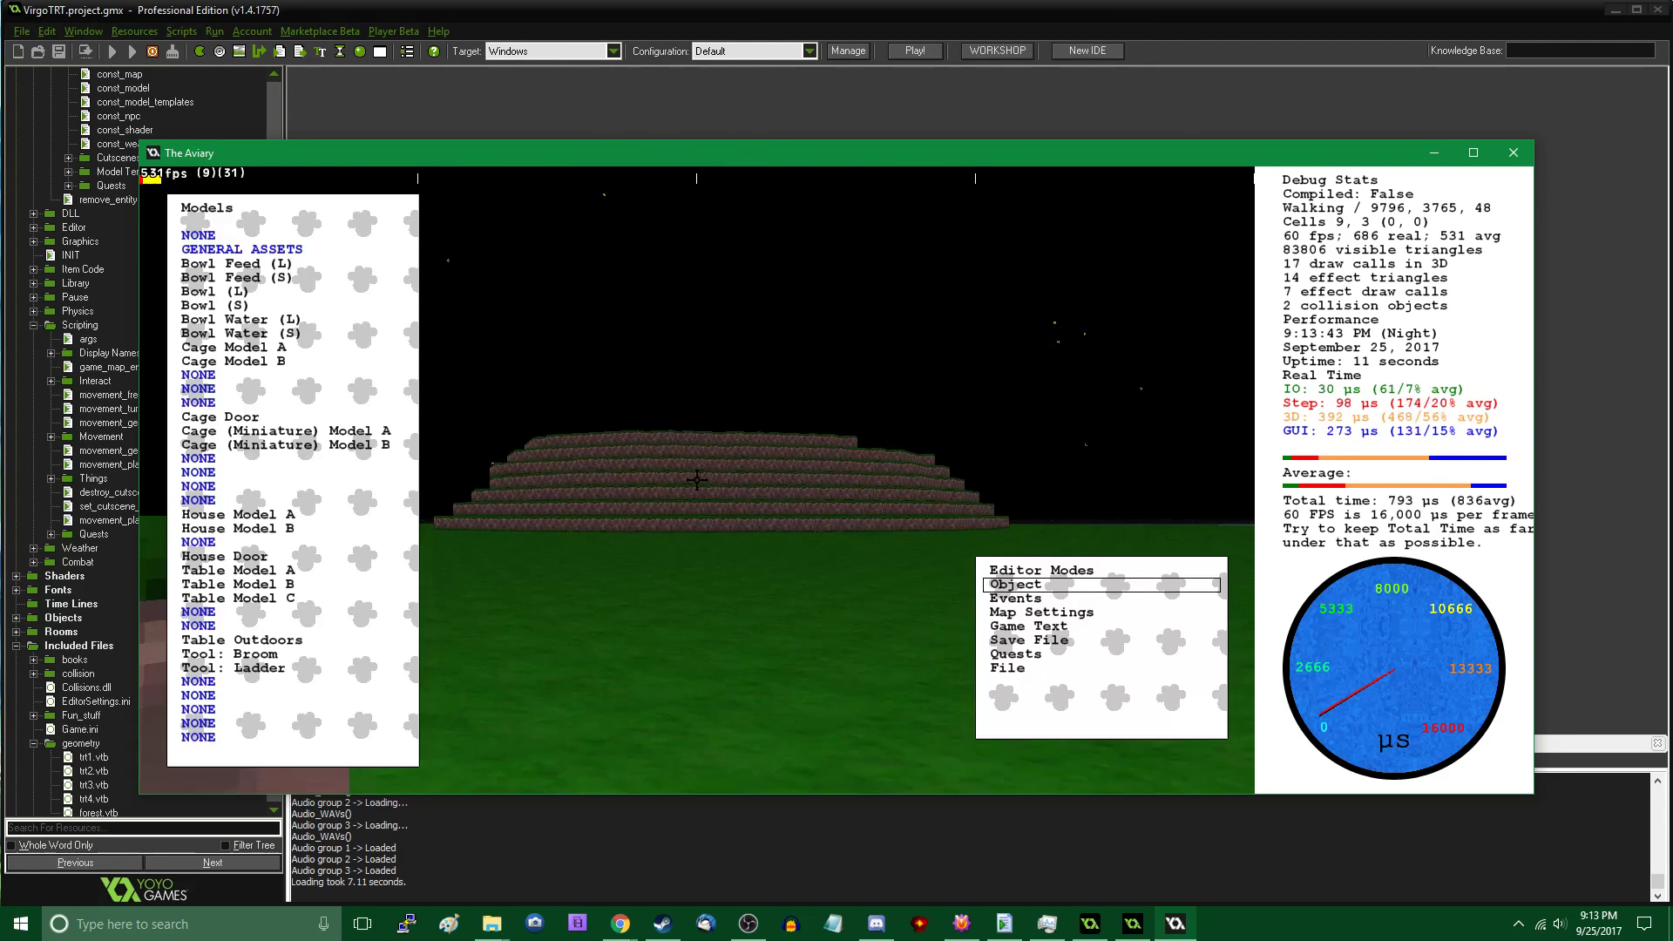
key("w")
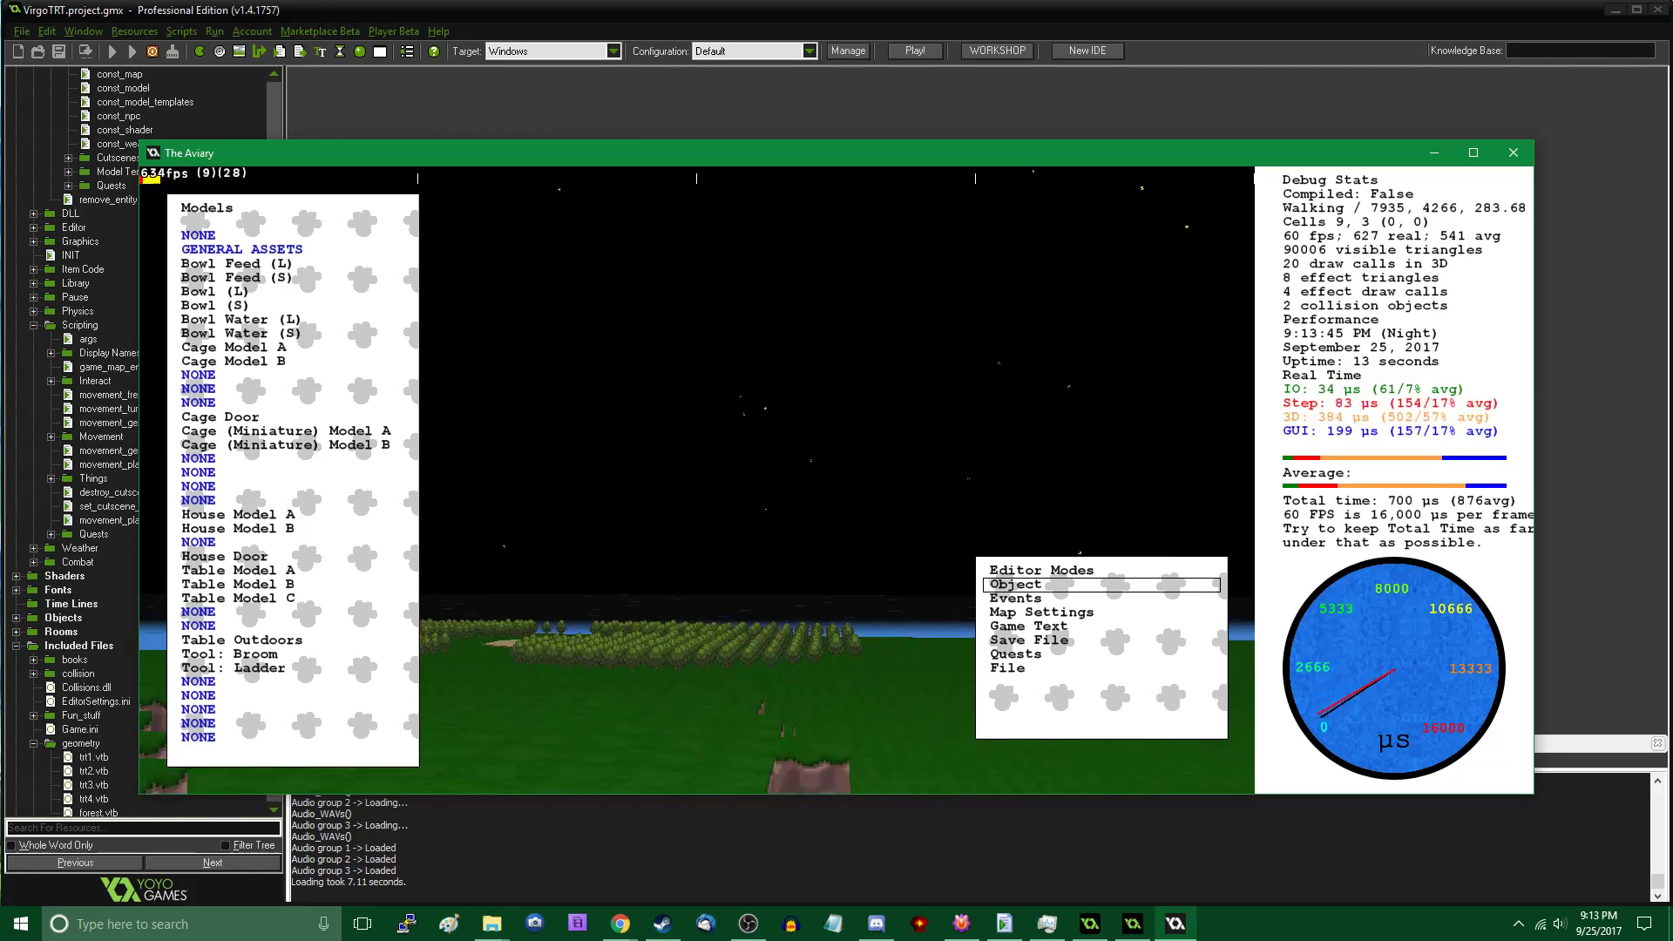
key("w")
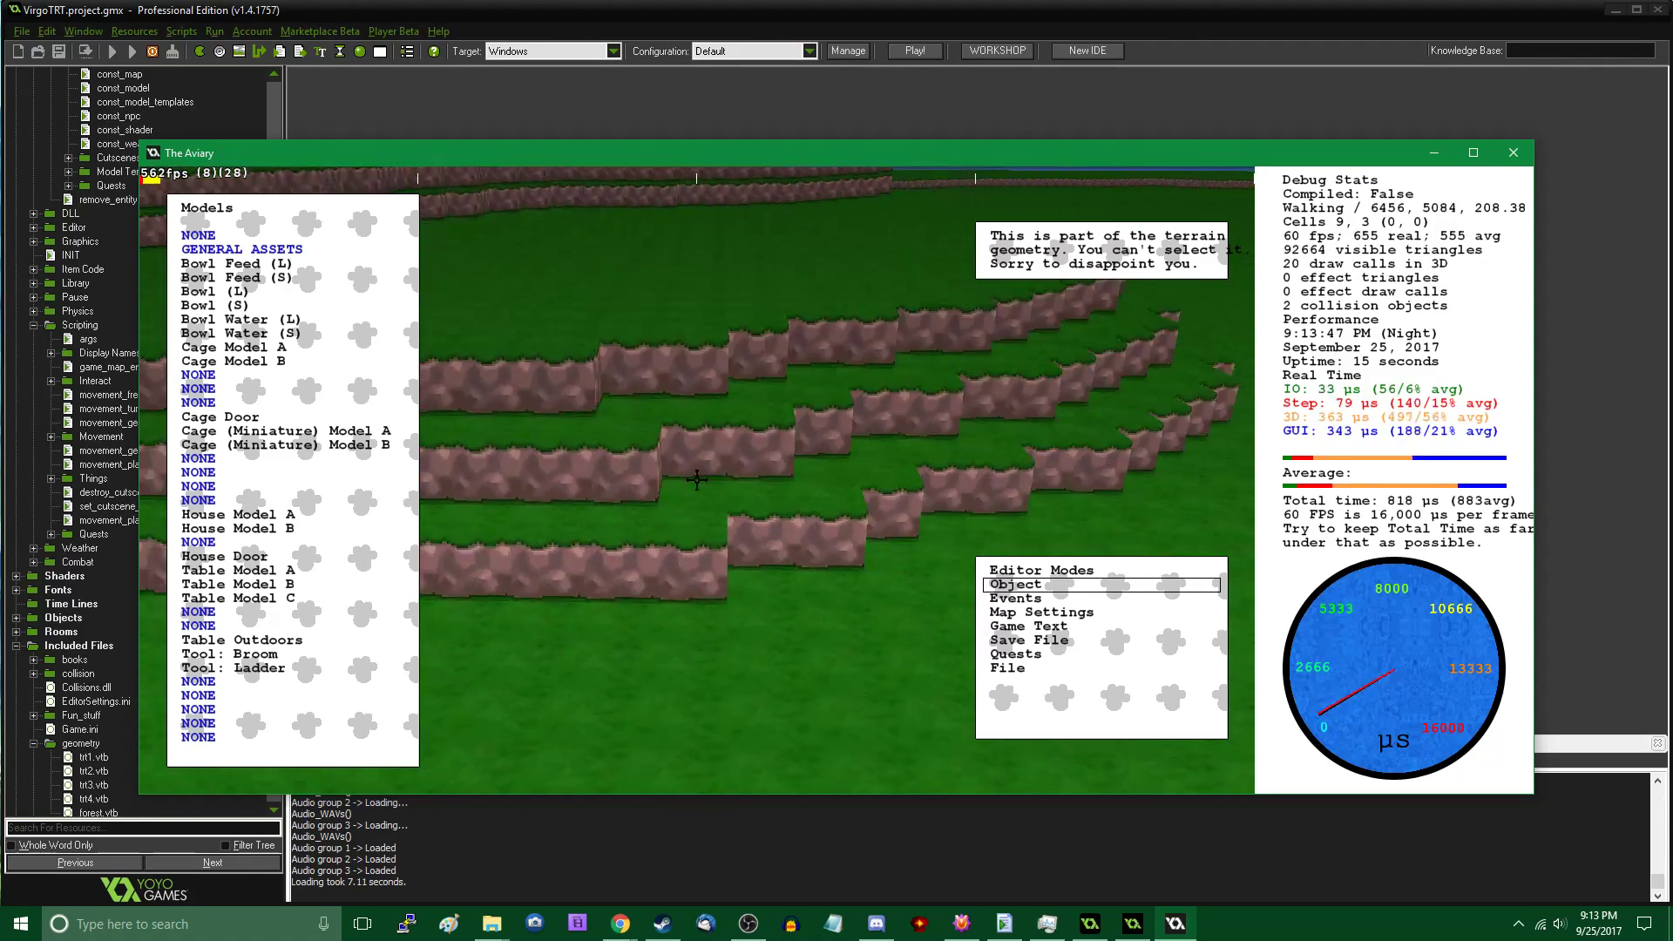
key("s")
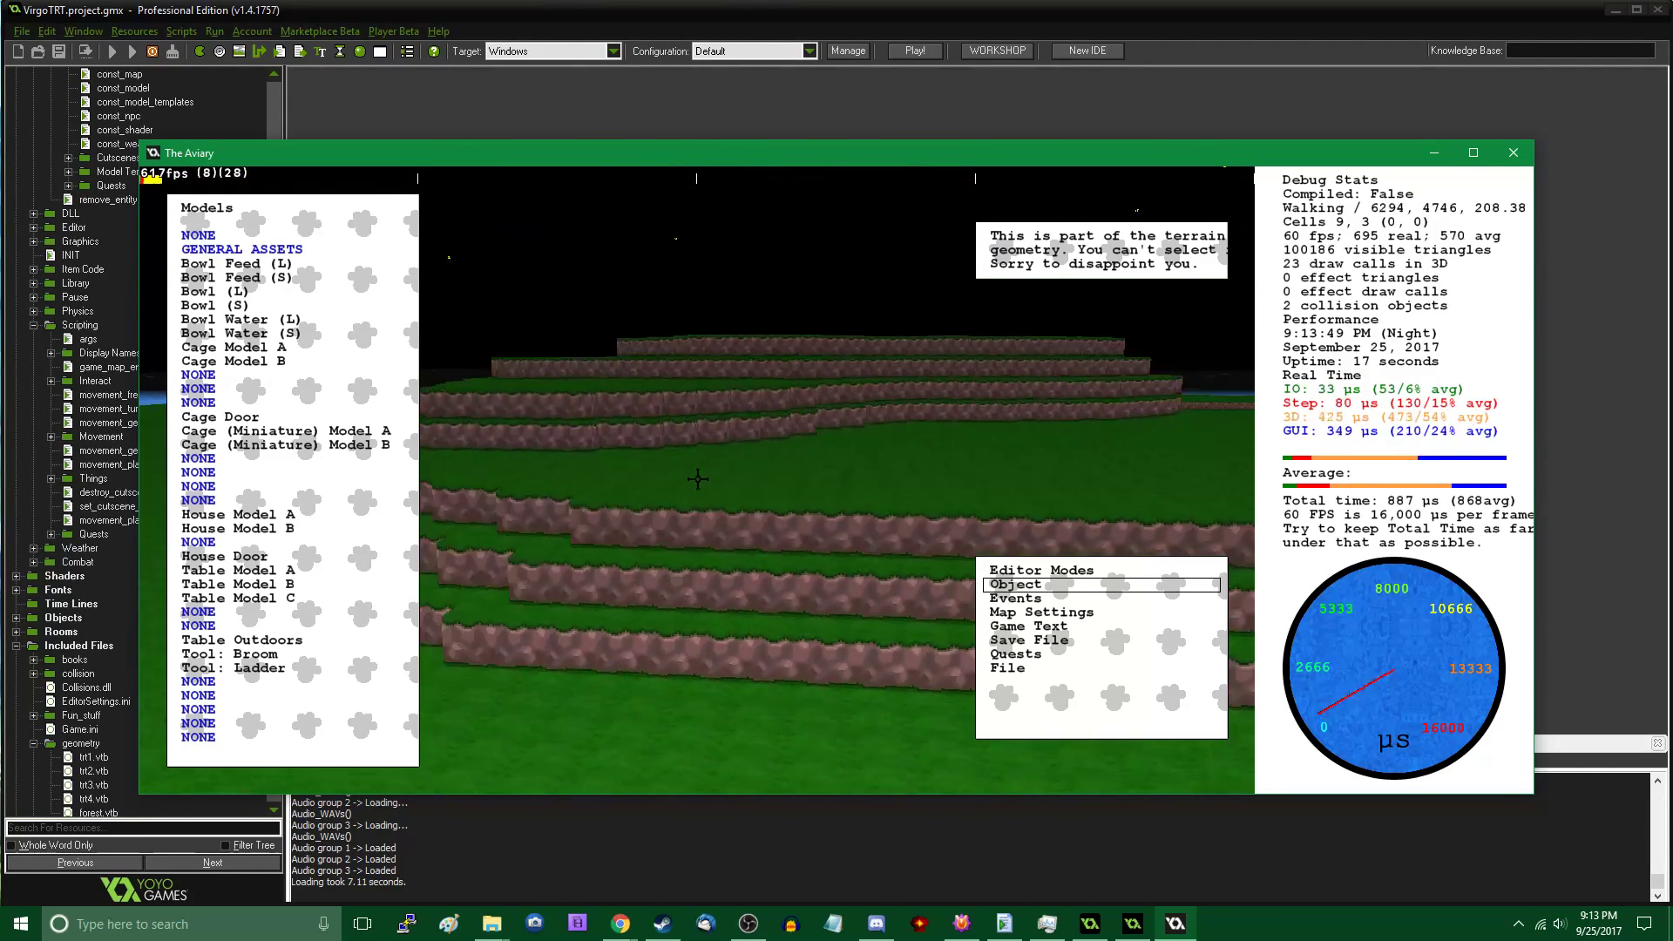
key("Tab")
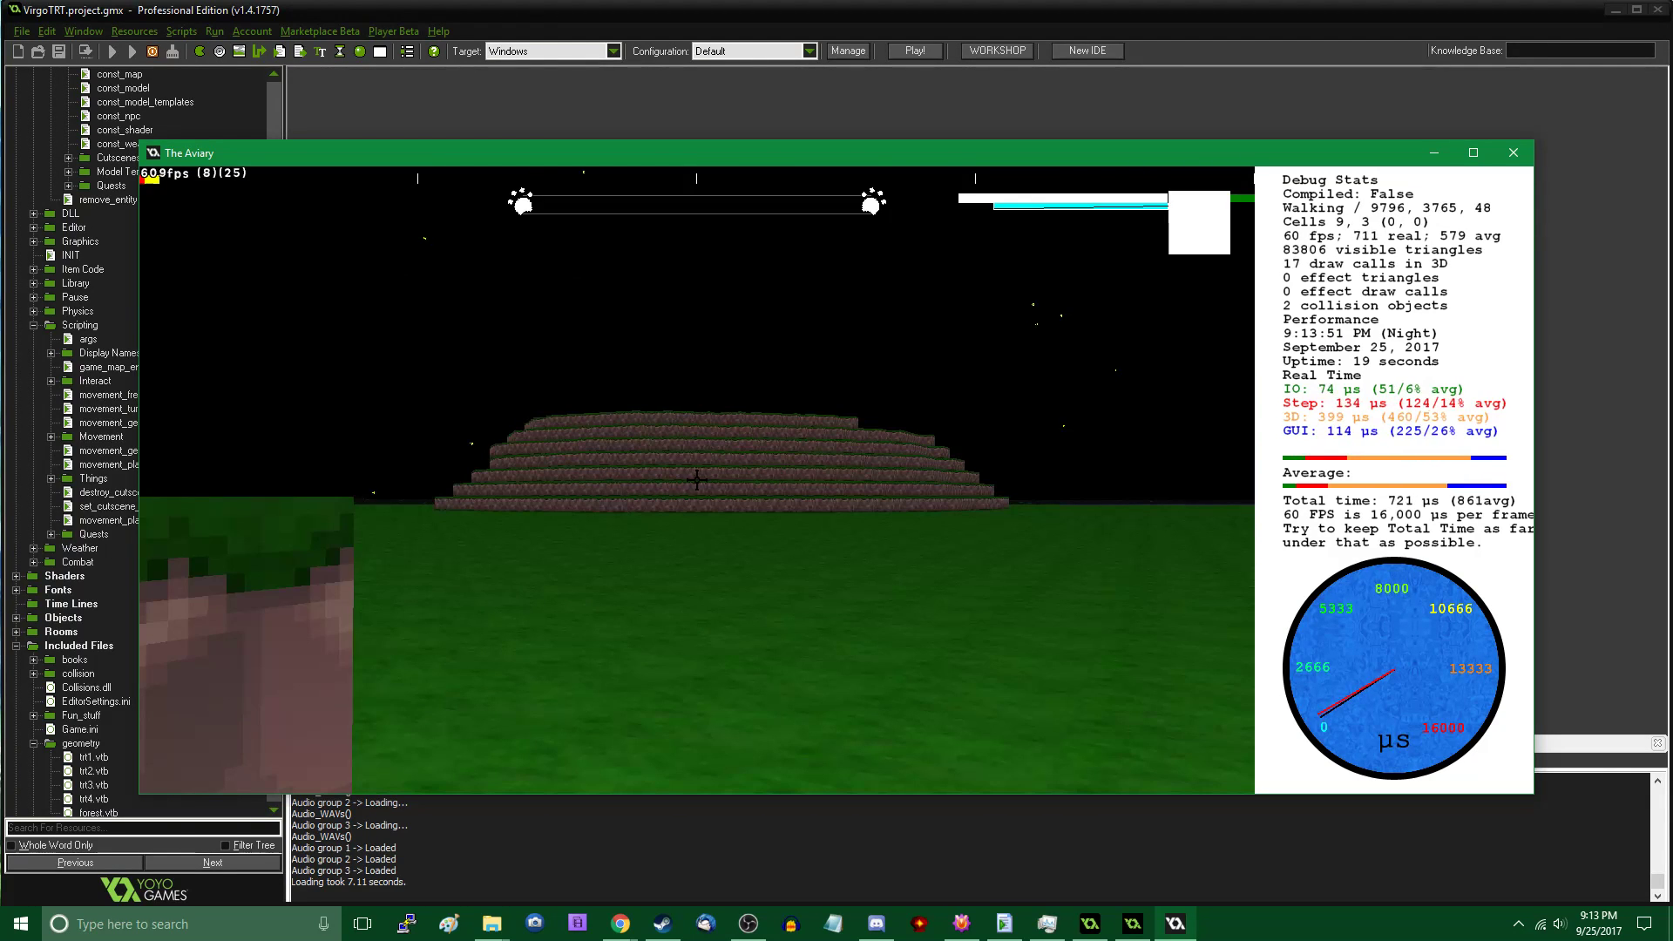
Close the running game and select the old forest.vtb in the project's datafiles\geometry folder in File Explorer
key("Tab")
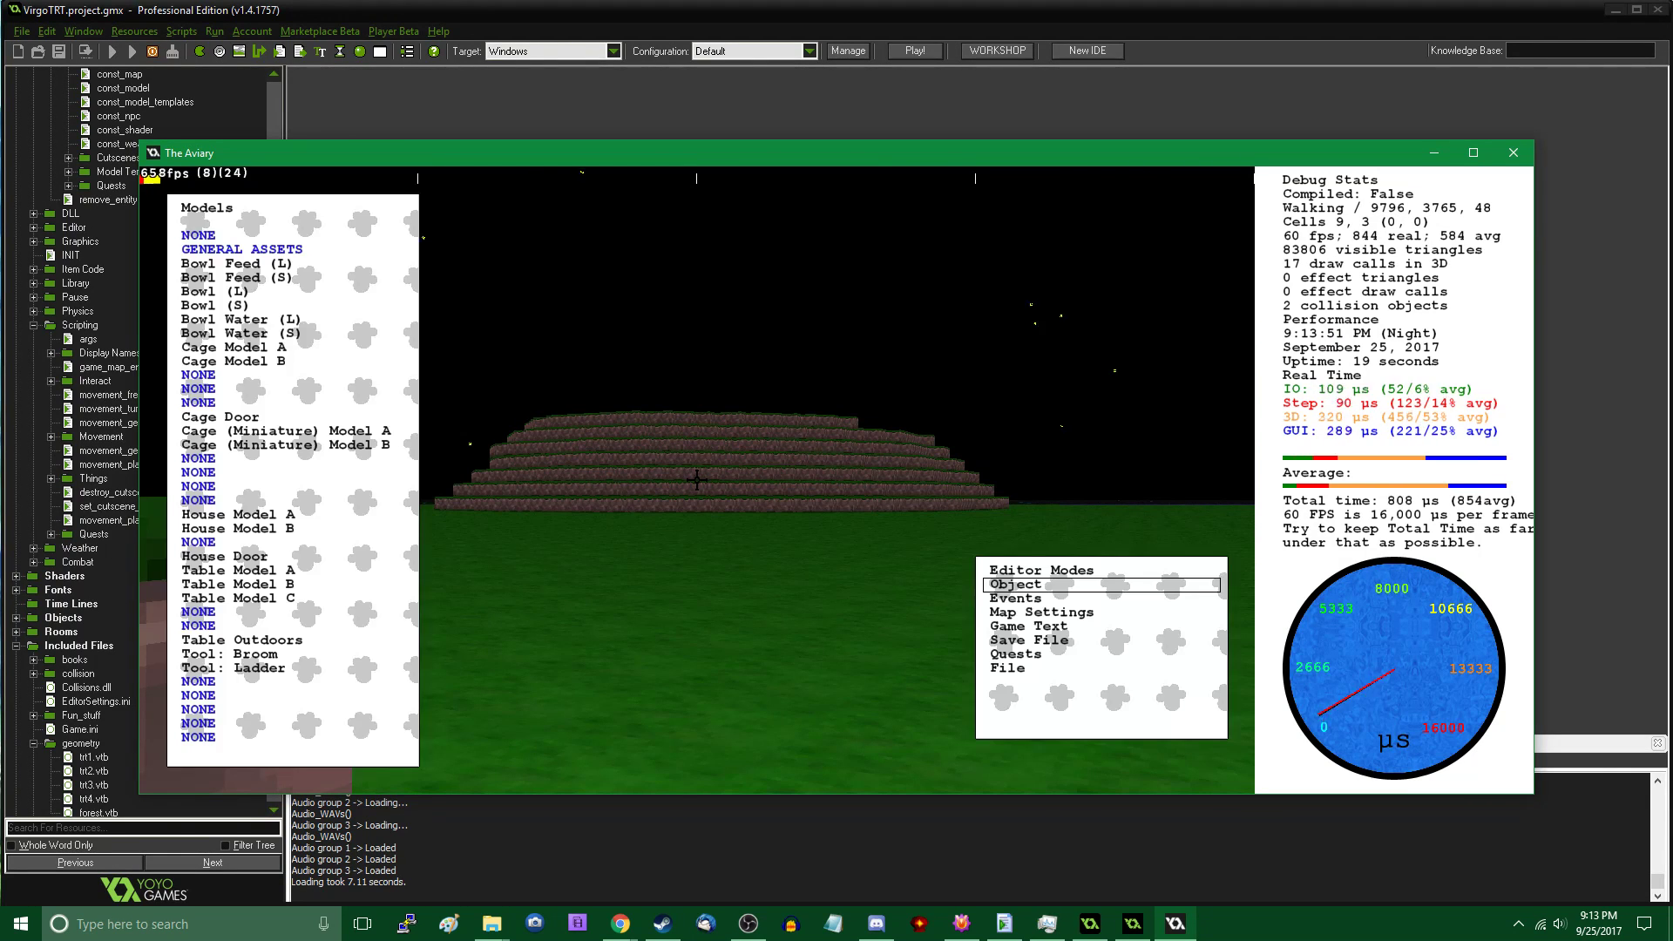
left_click(1513, 153)
mouse_move(492, 924)
left_click(728, 853)
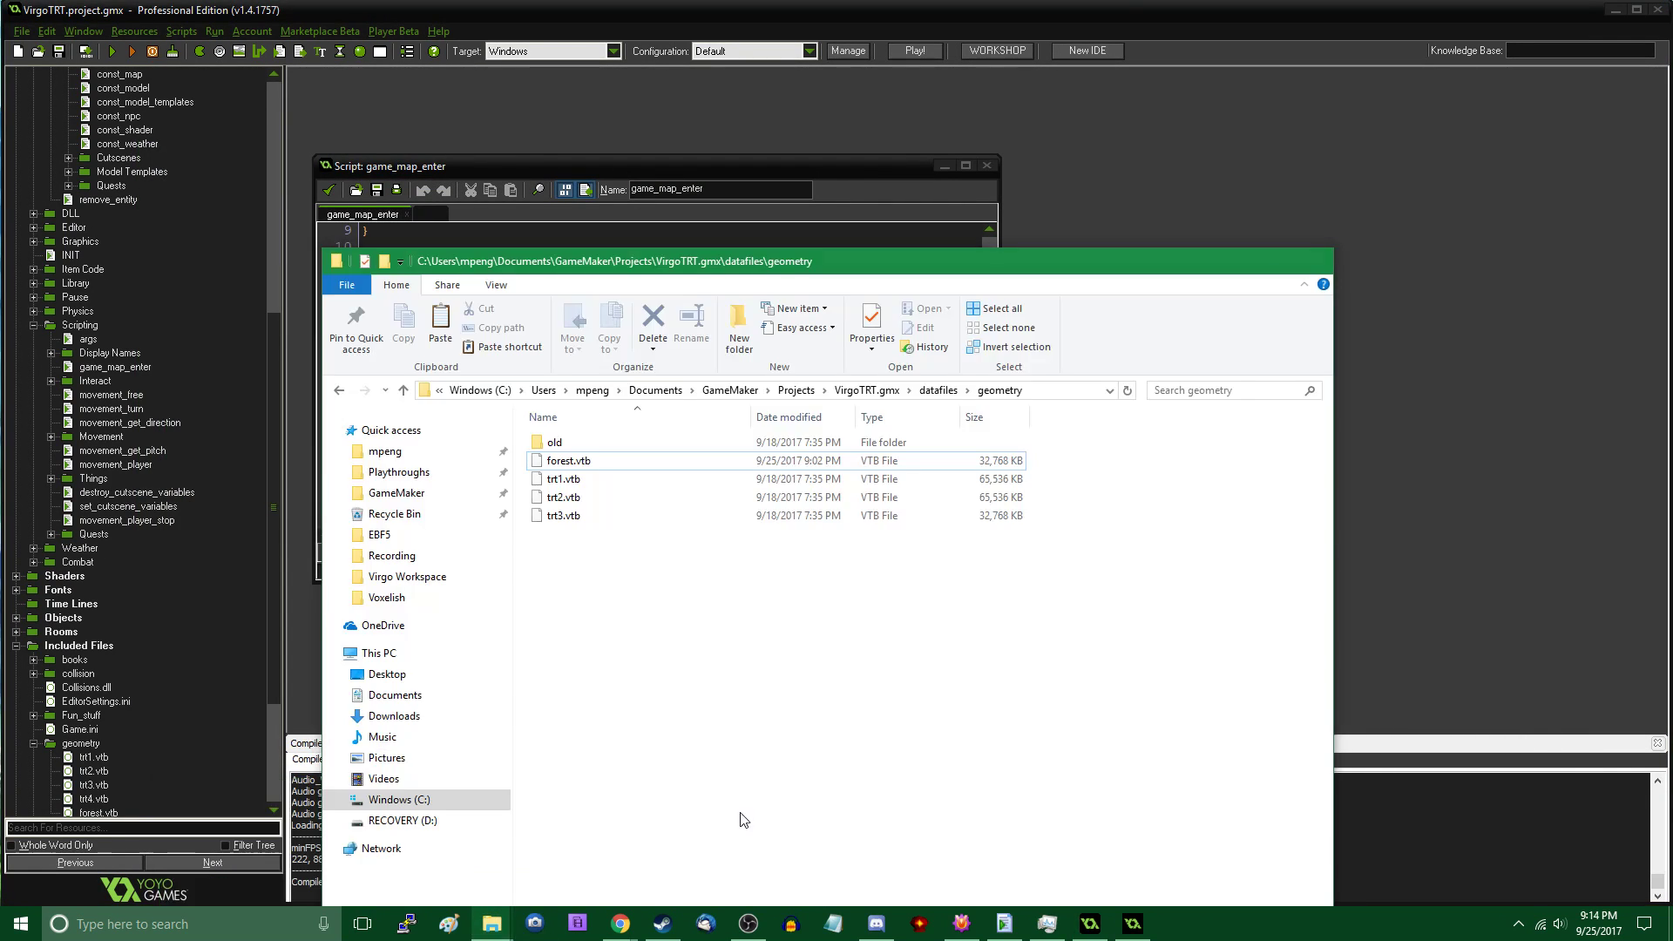
left_click(568, 460)
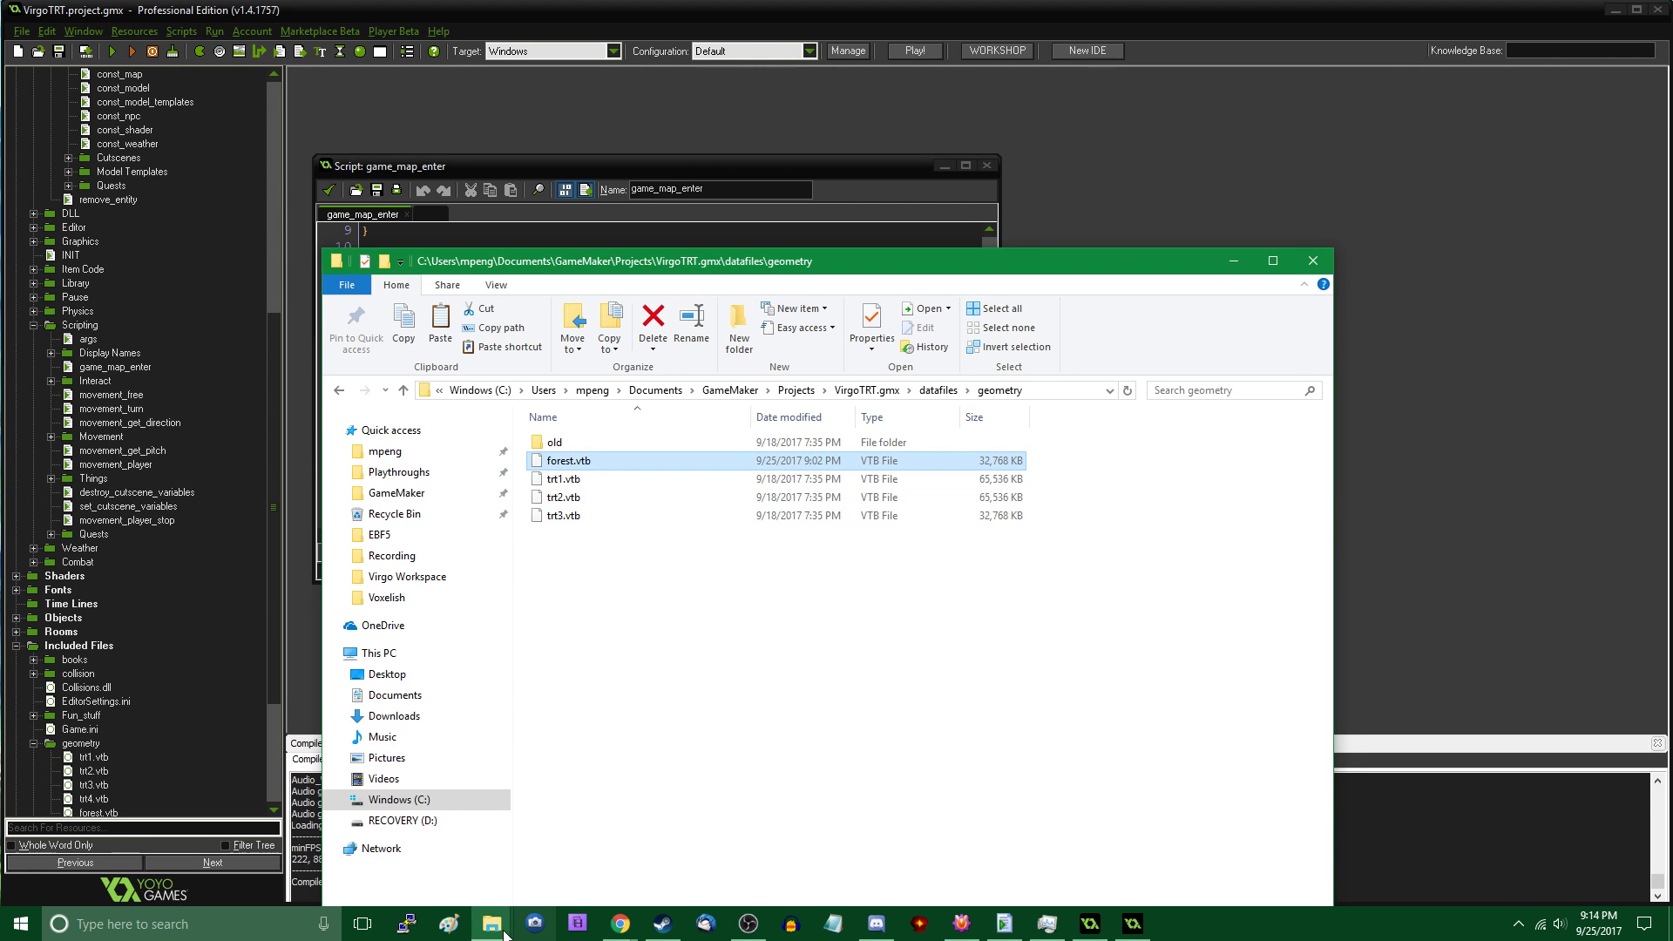
Replace forest.vtb in the datafiles\geometry folder with a copy of the one from Documents\Voxelish
mouse_move(491, 924)
left_click(614, 858)
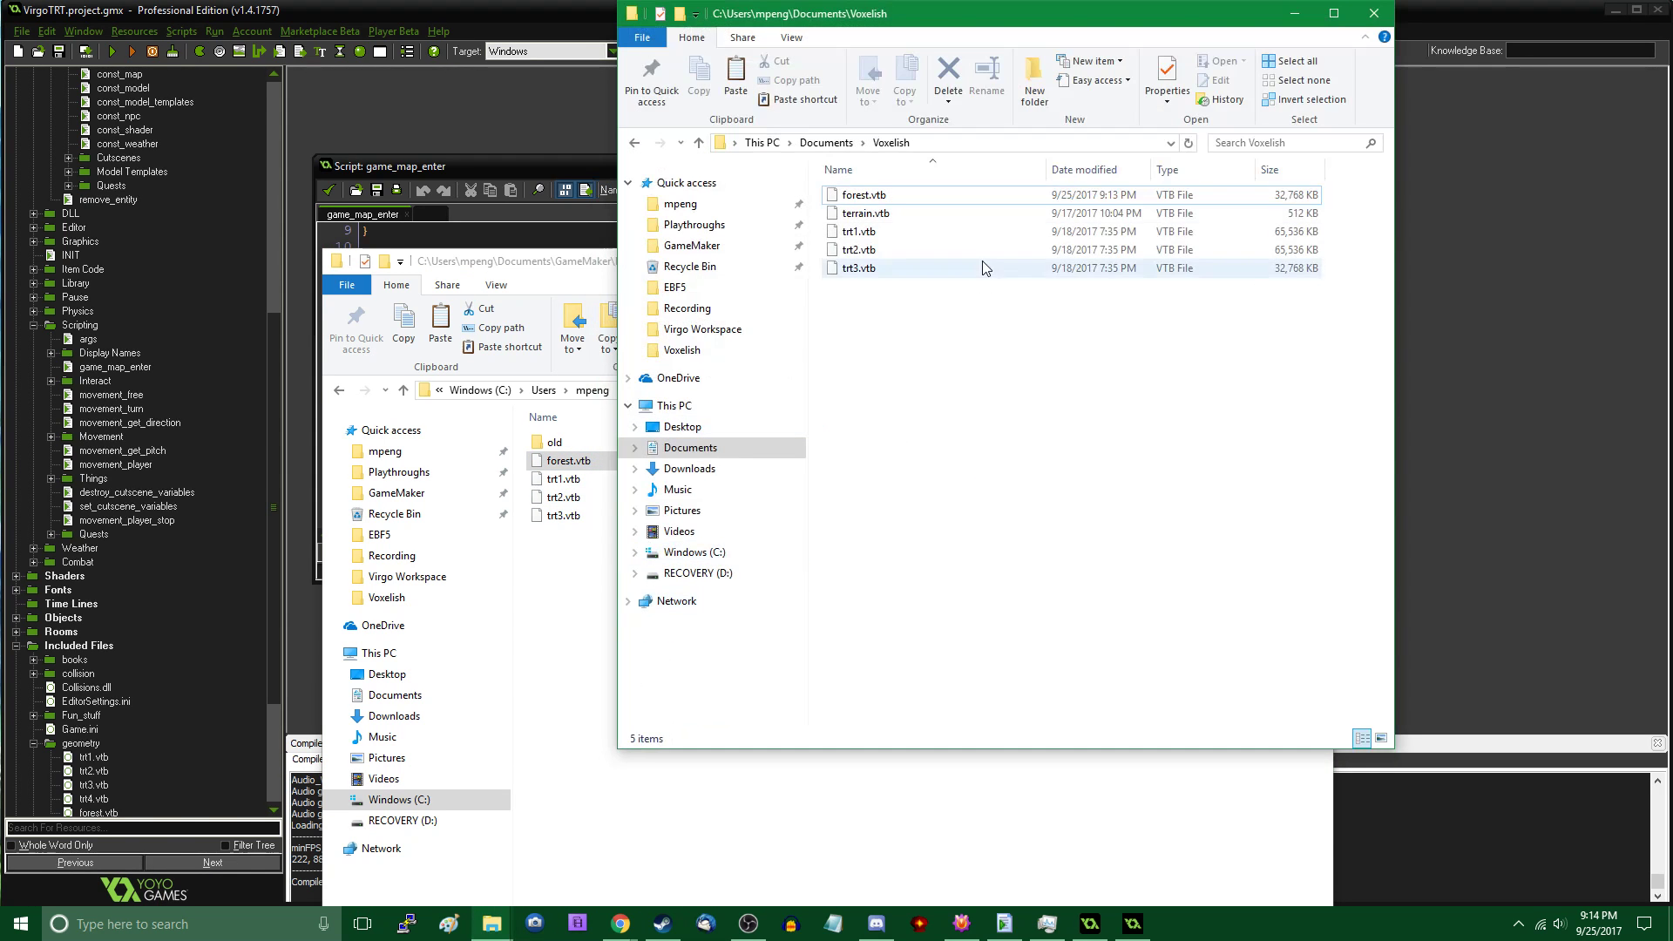
left_click(925, 196)
left_click(1290, 11)
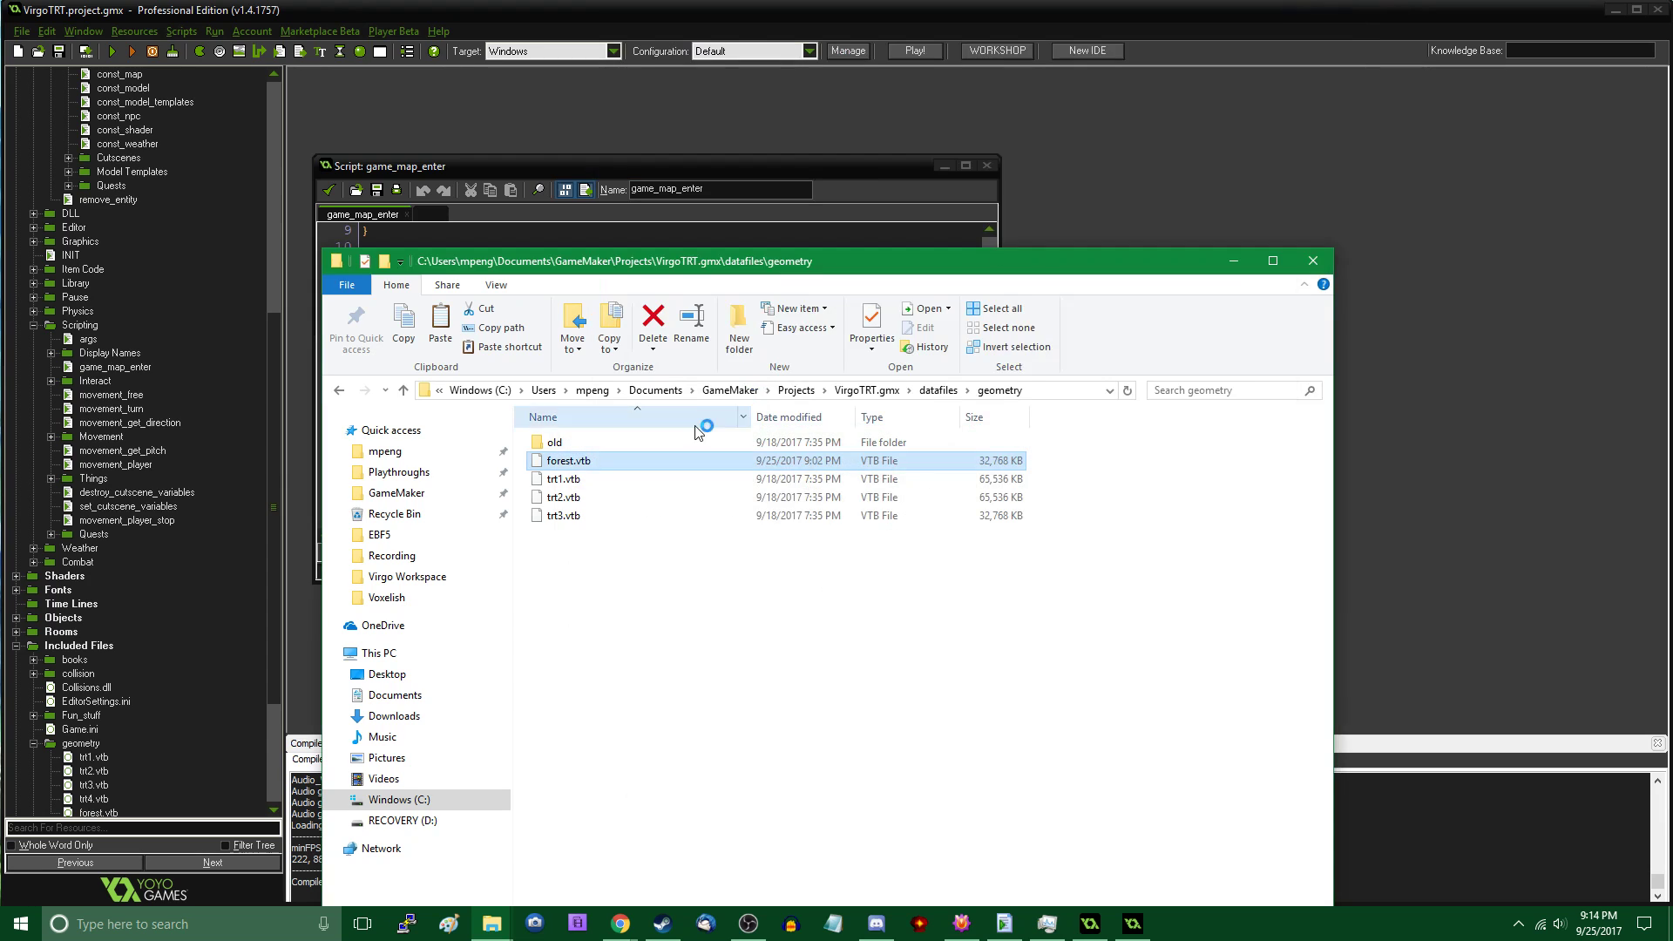
key("F2")
key("Escape")
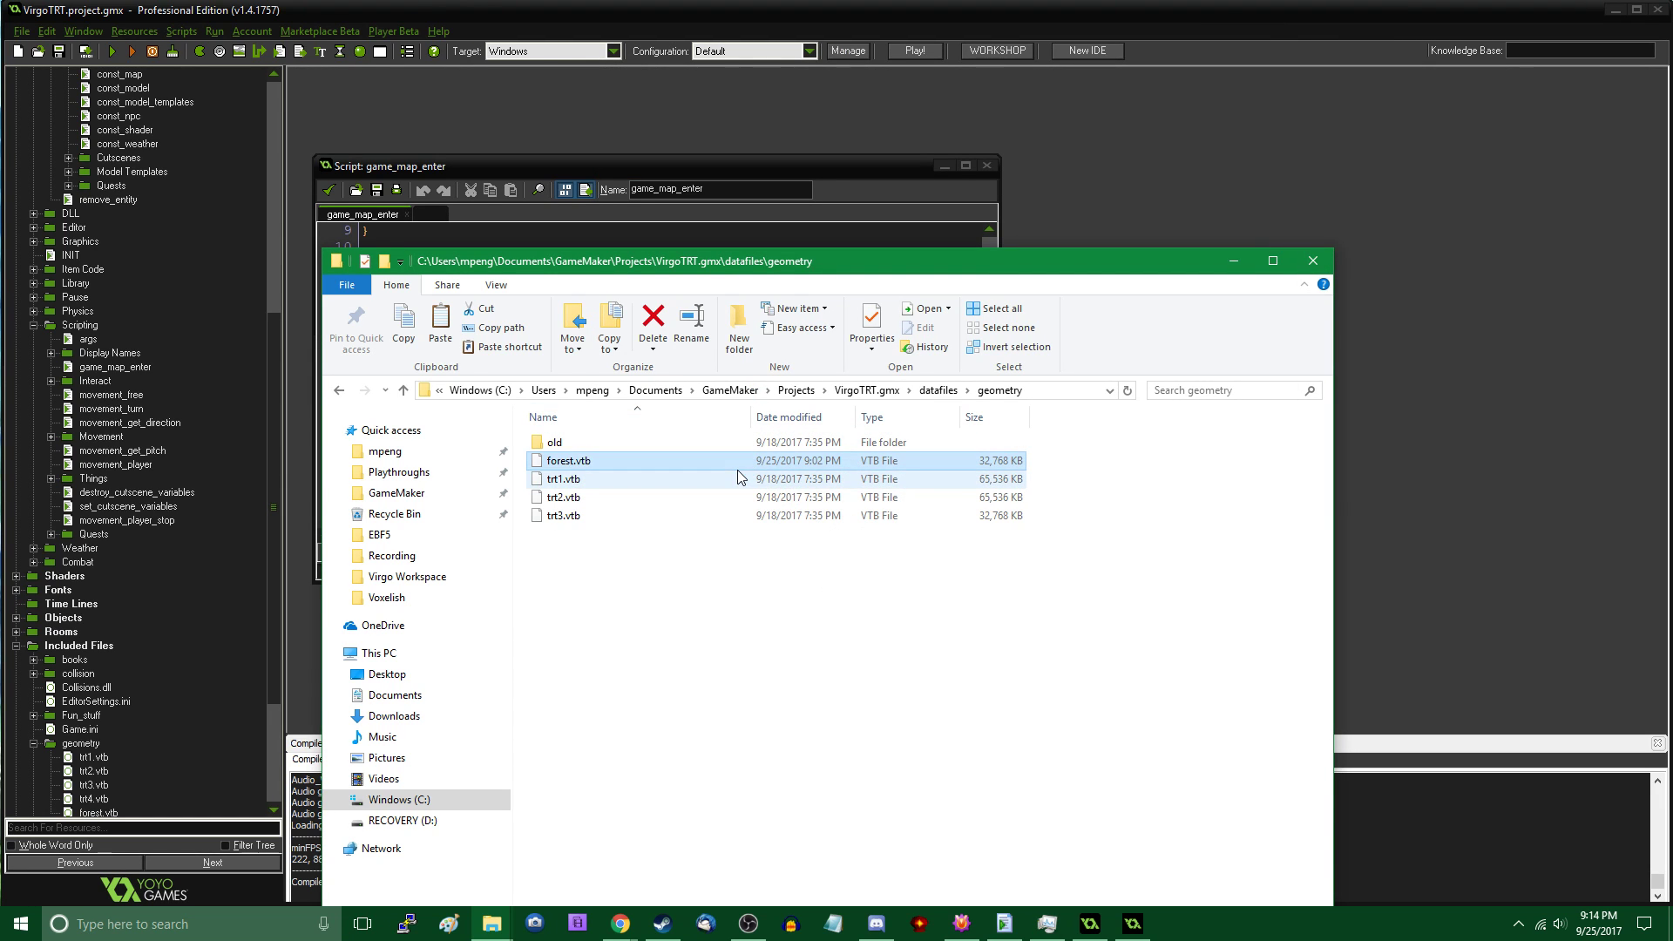
key("Delete")
left_click_drag(763, 545, 974, 574)
key("ctrl+v")
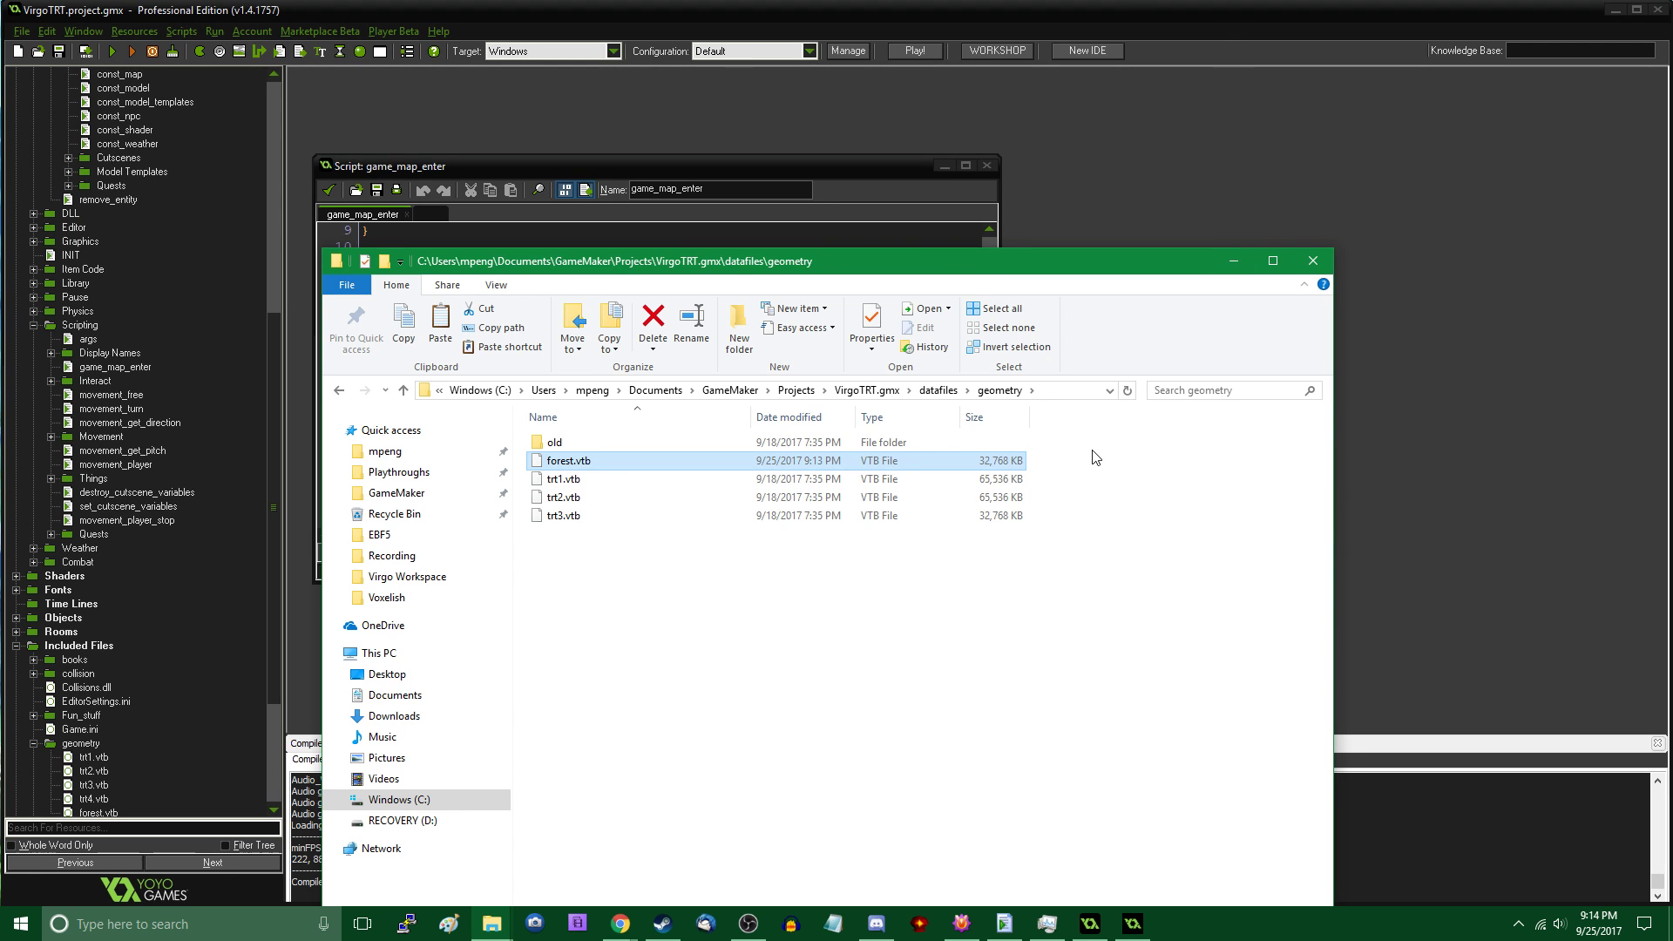
Switch back to GameMaker and run the VirgoTRT game again with the replaced terrain file
left_click(115, 53)
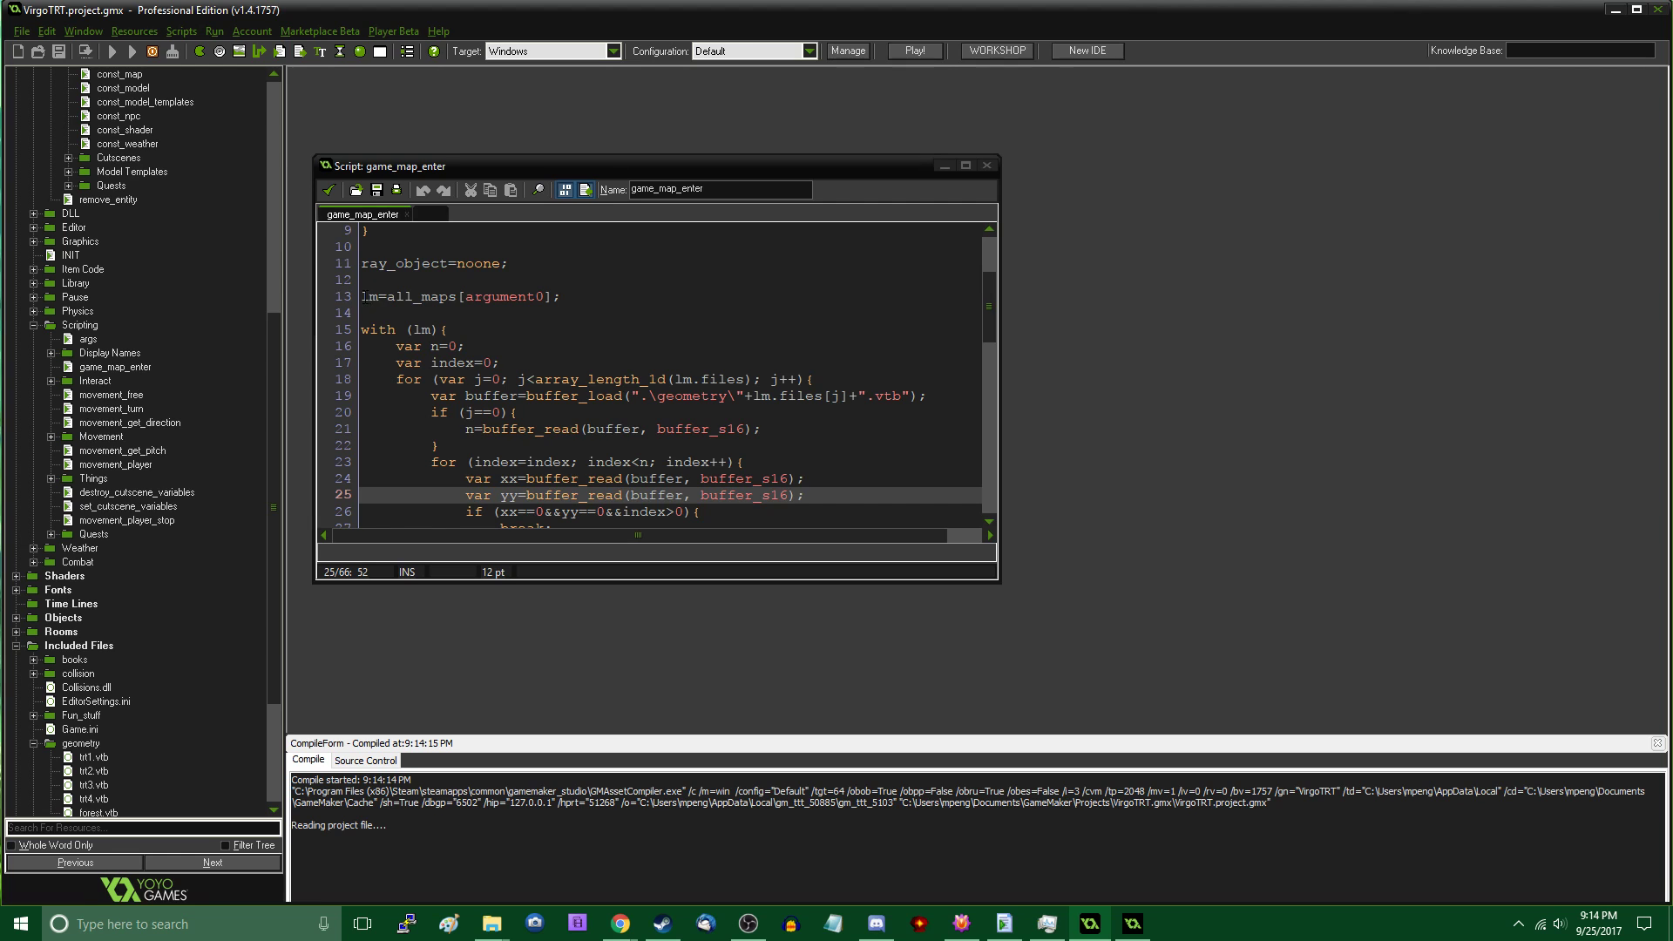
double_click(367, 296)
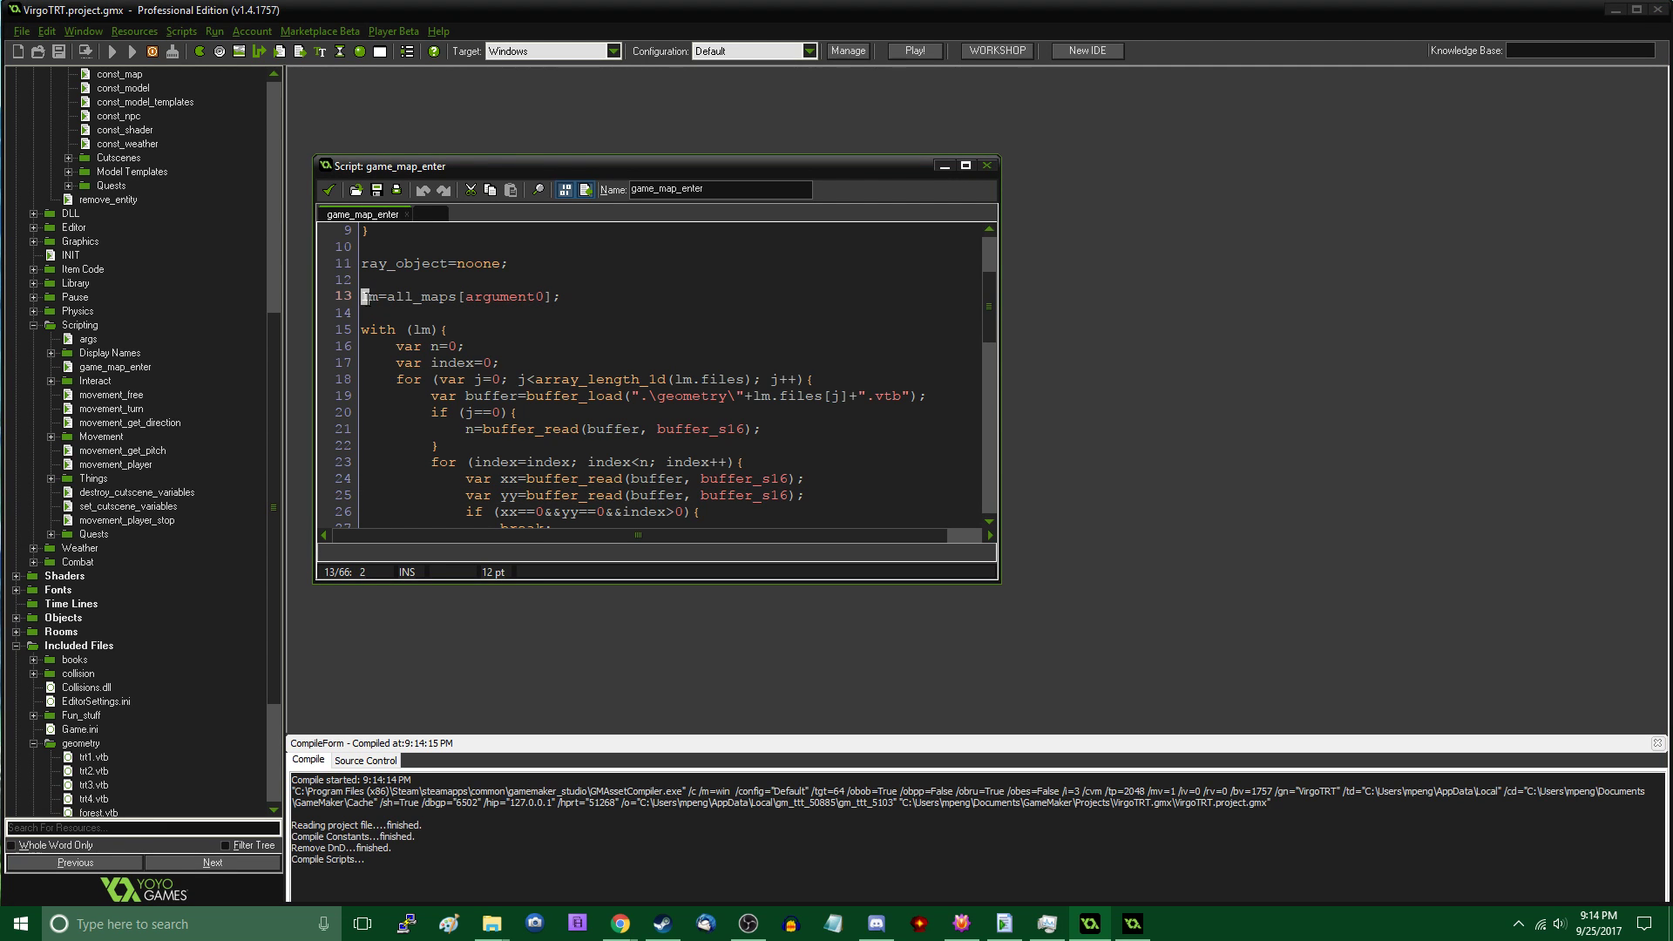
left_click(361, 295)
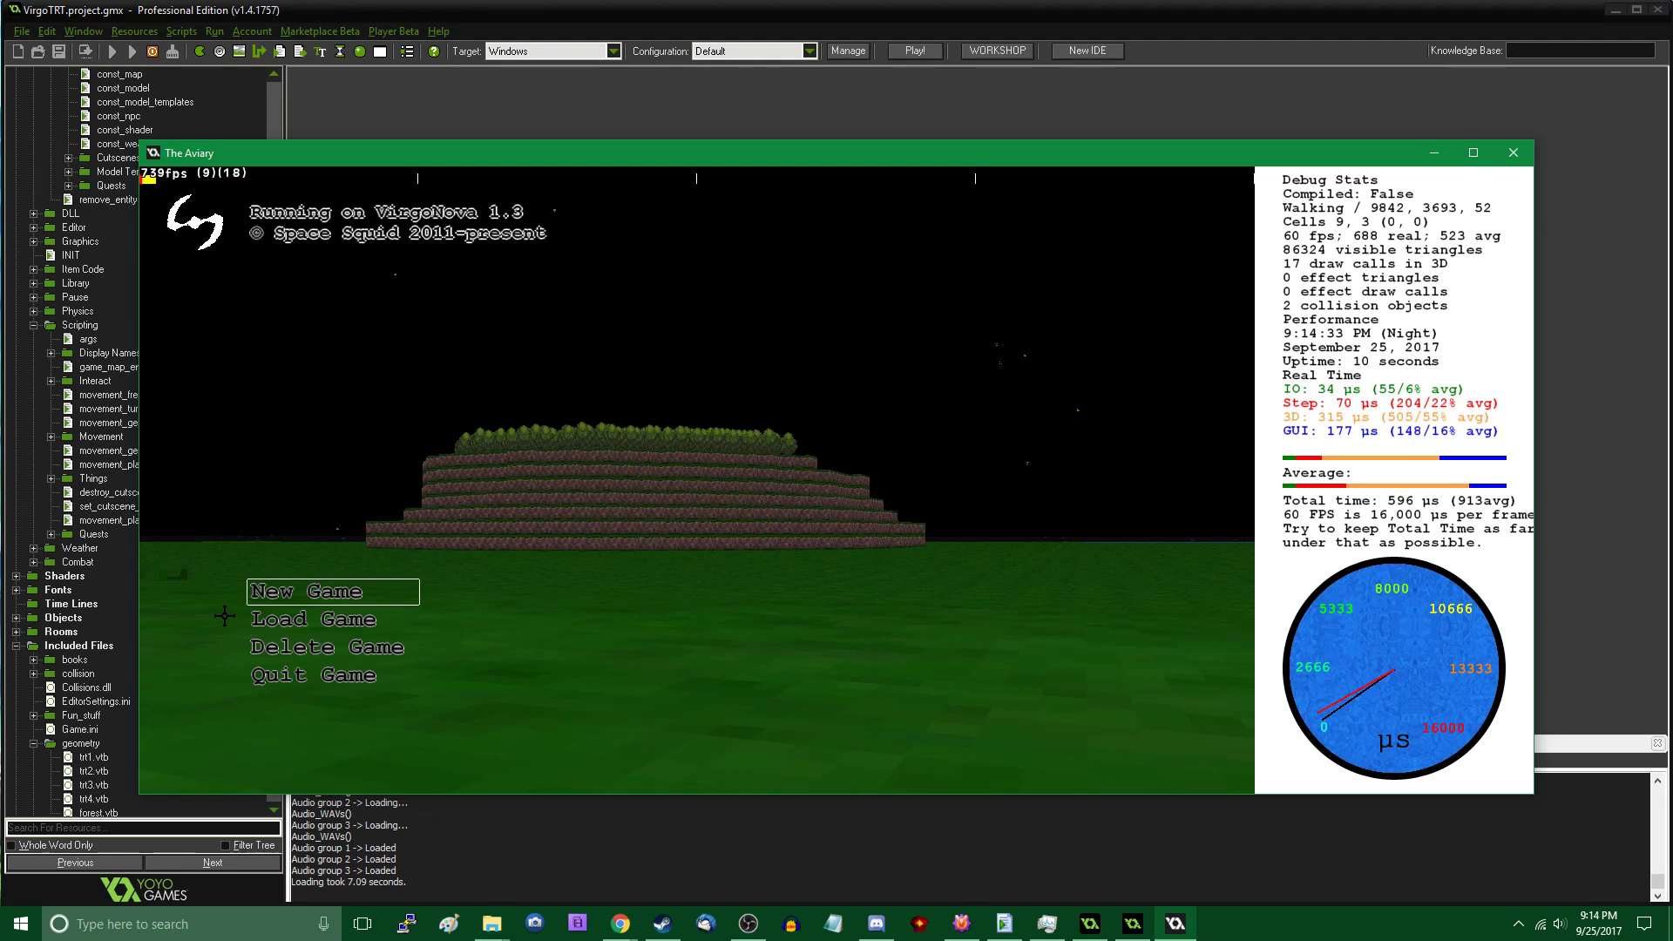
Start a new game, fly over the forest map in the in-game editor to examine its trees and terraces, and close the game
key("Return")
key("Tab")
key("w")
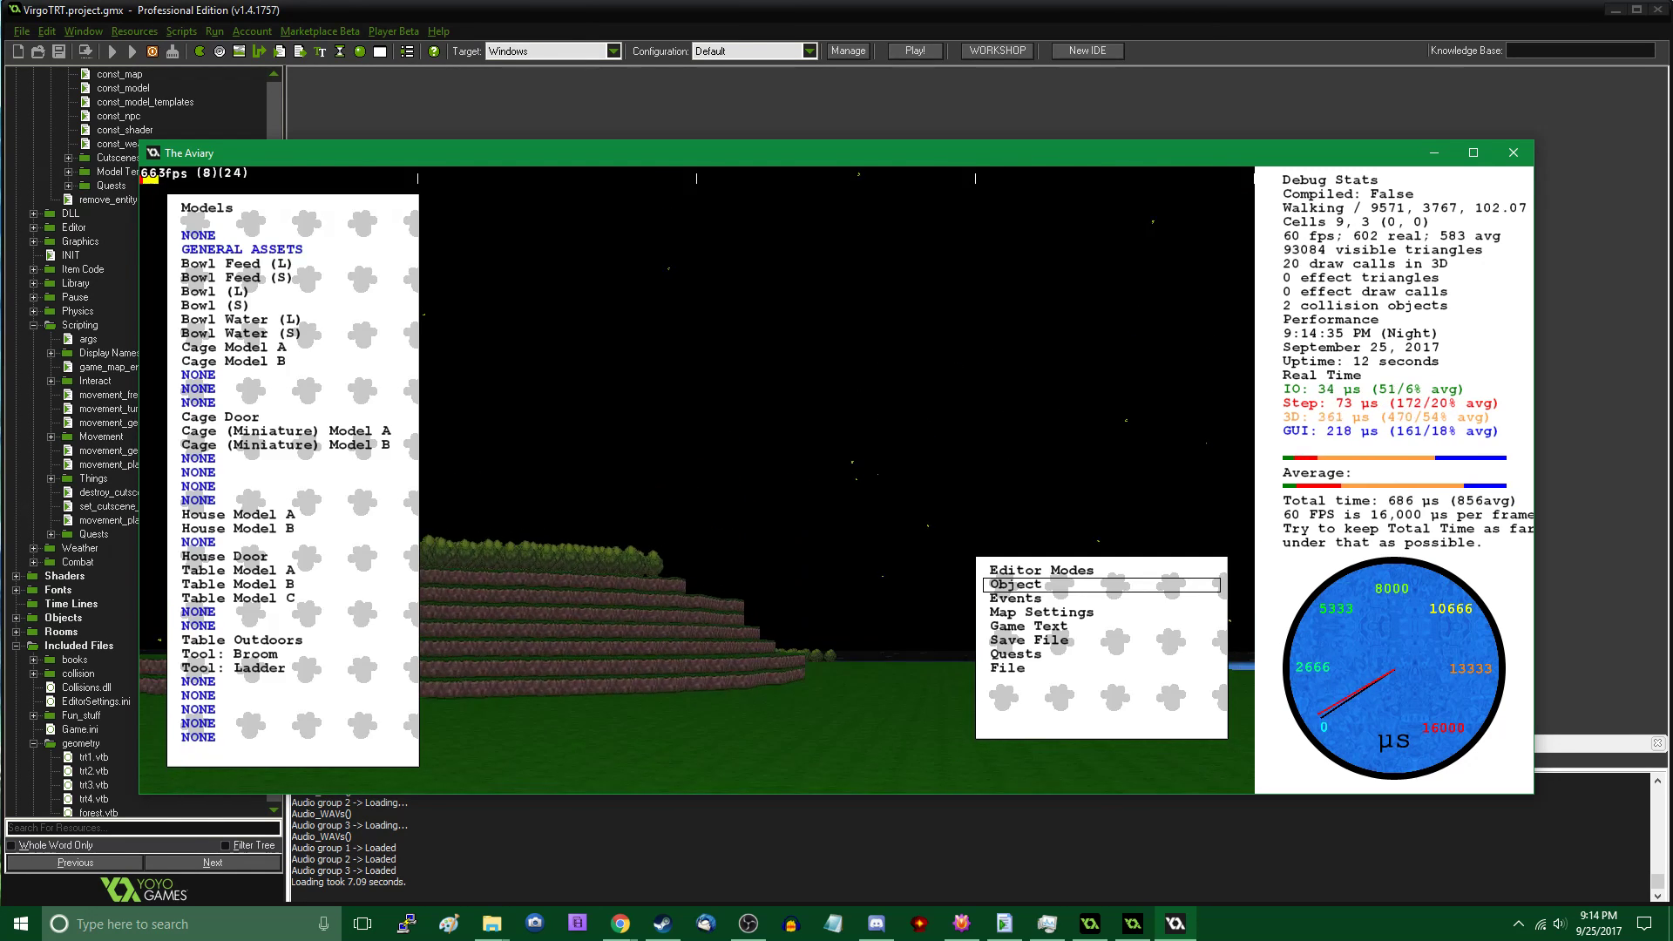
left_click(690, 480)
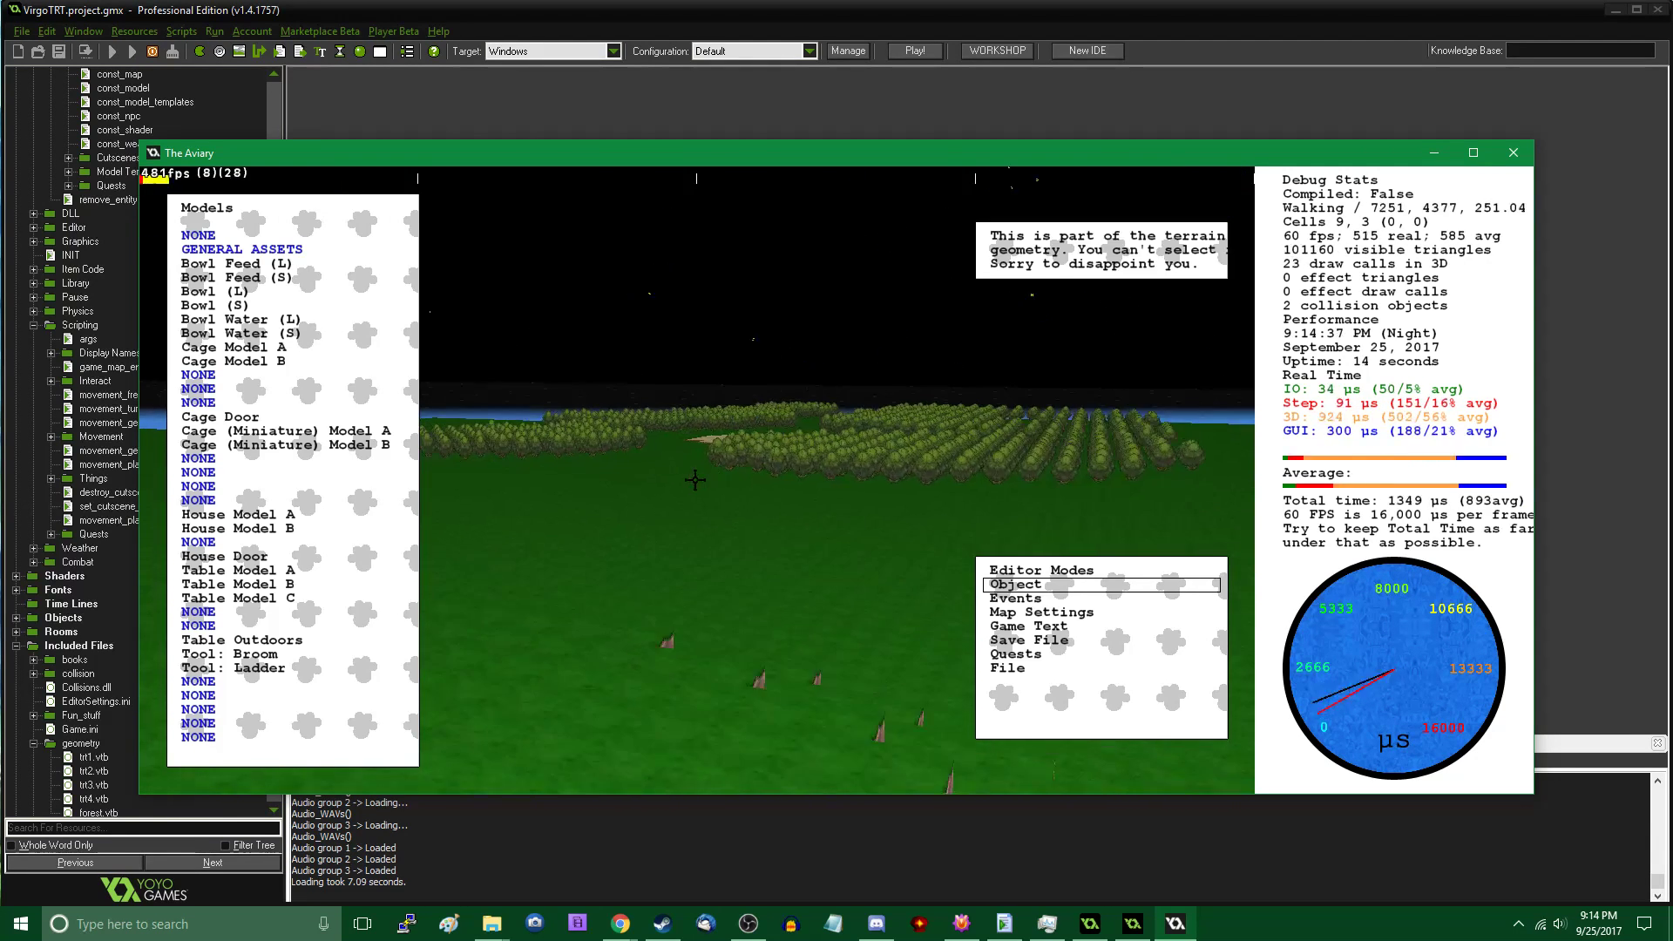
key("s")
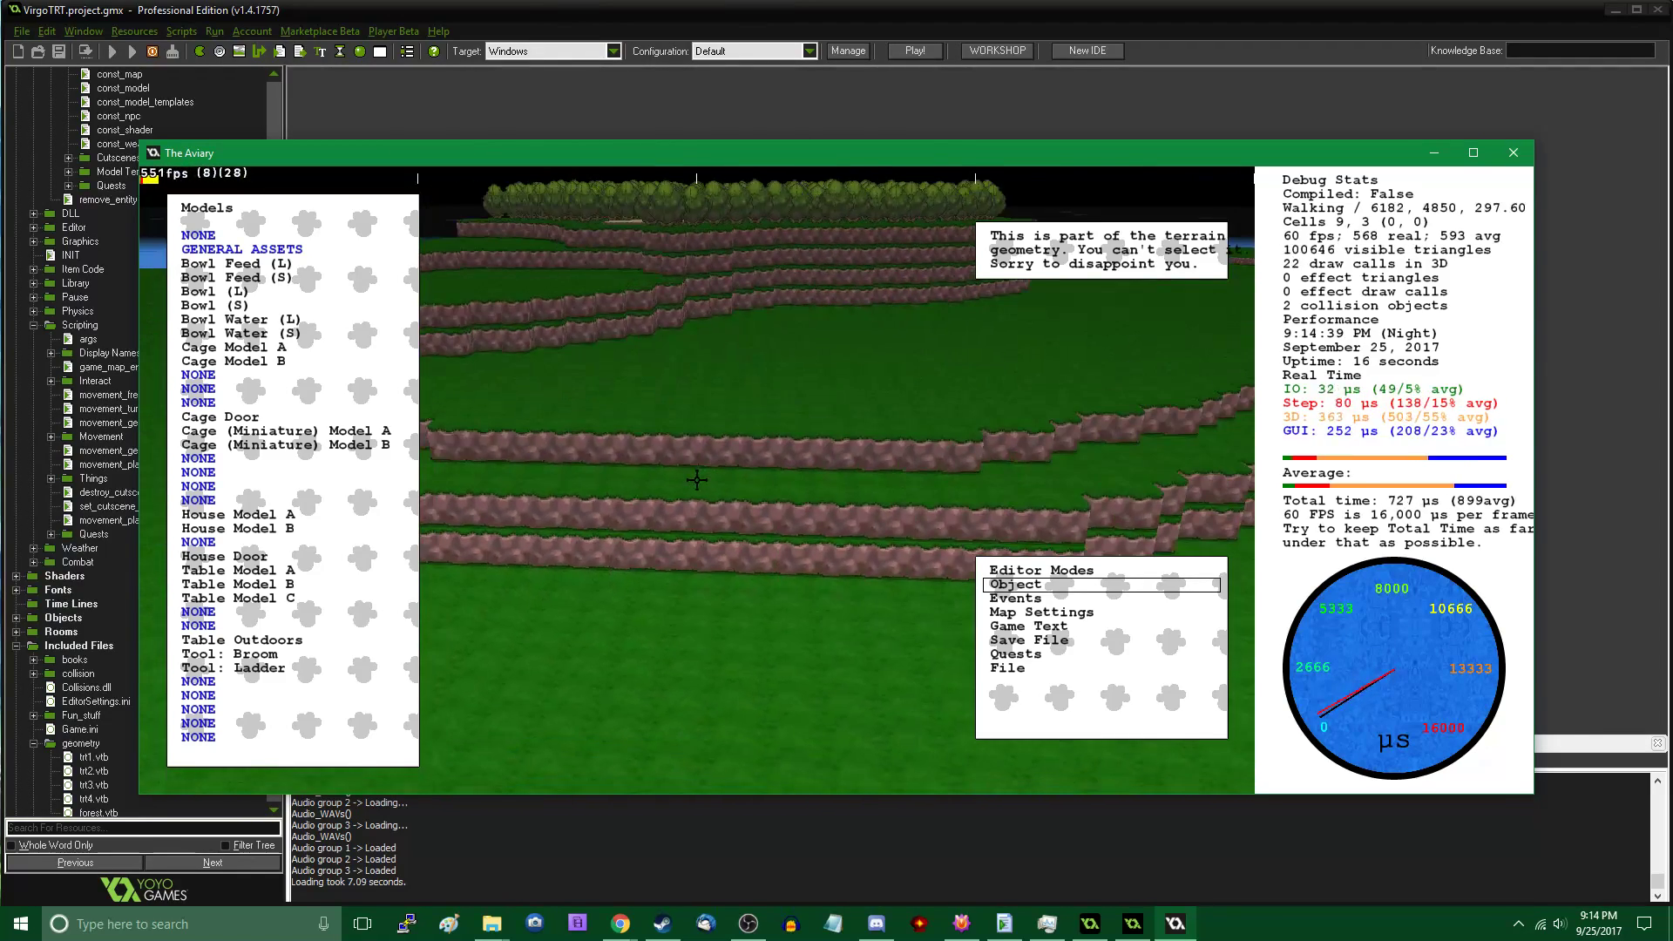
left_click(1512, 154)
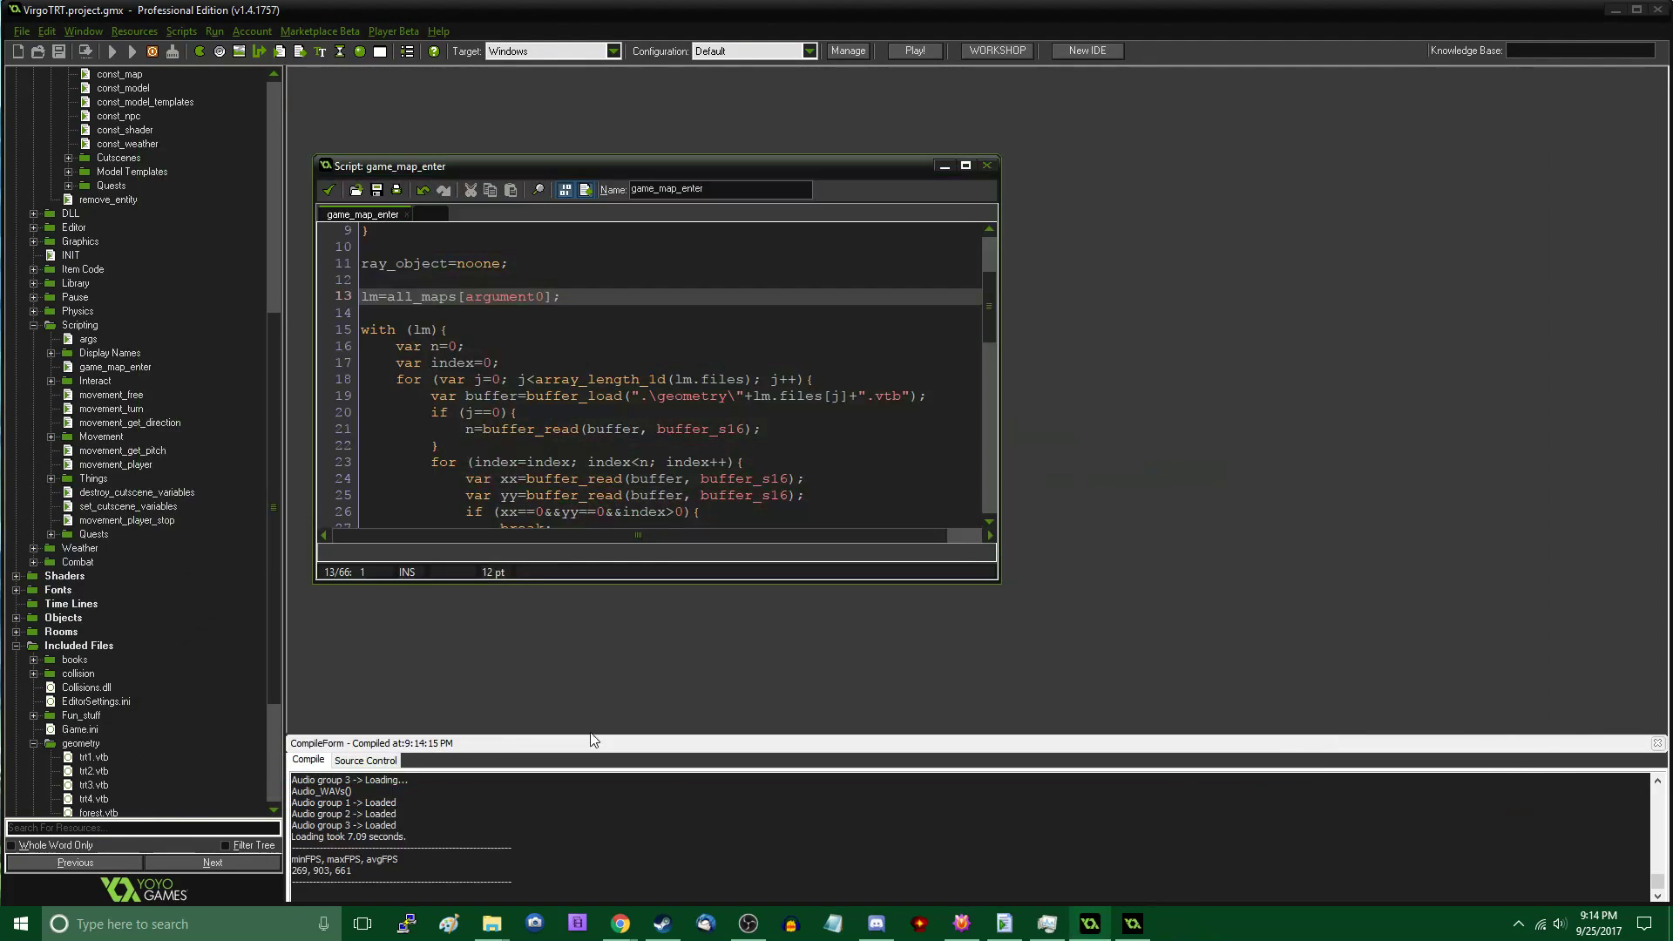
Sort the Virgo Workspace folder by date in File Explorer, copy forest.map, and minimize the folder window
mouse_move(491, 922)
left_click(499, 837)
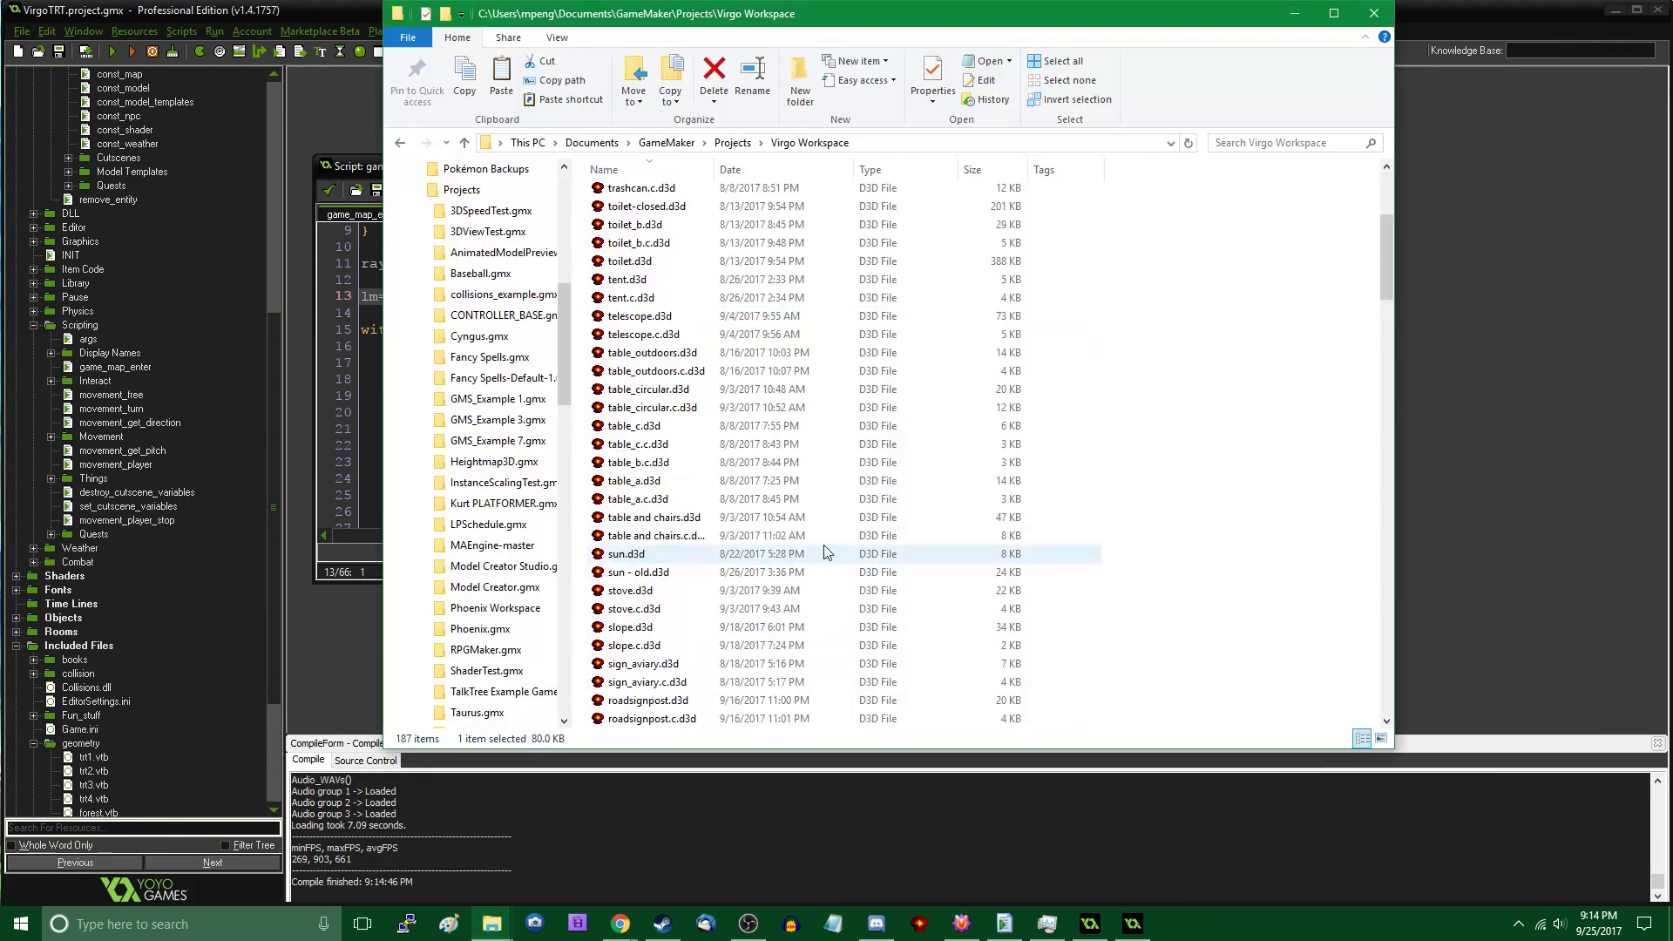
scroll(818, 546, "up", 9)
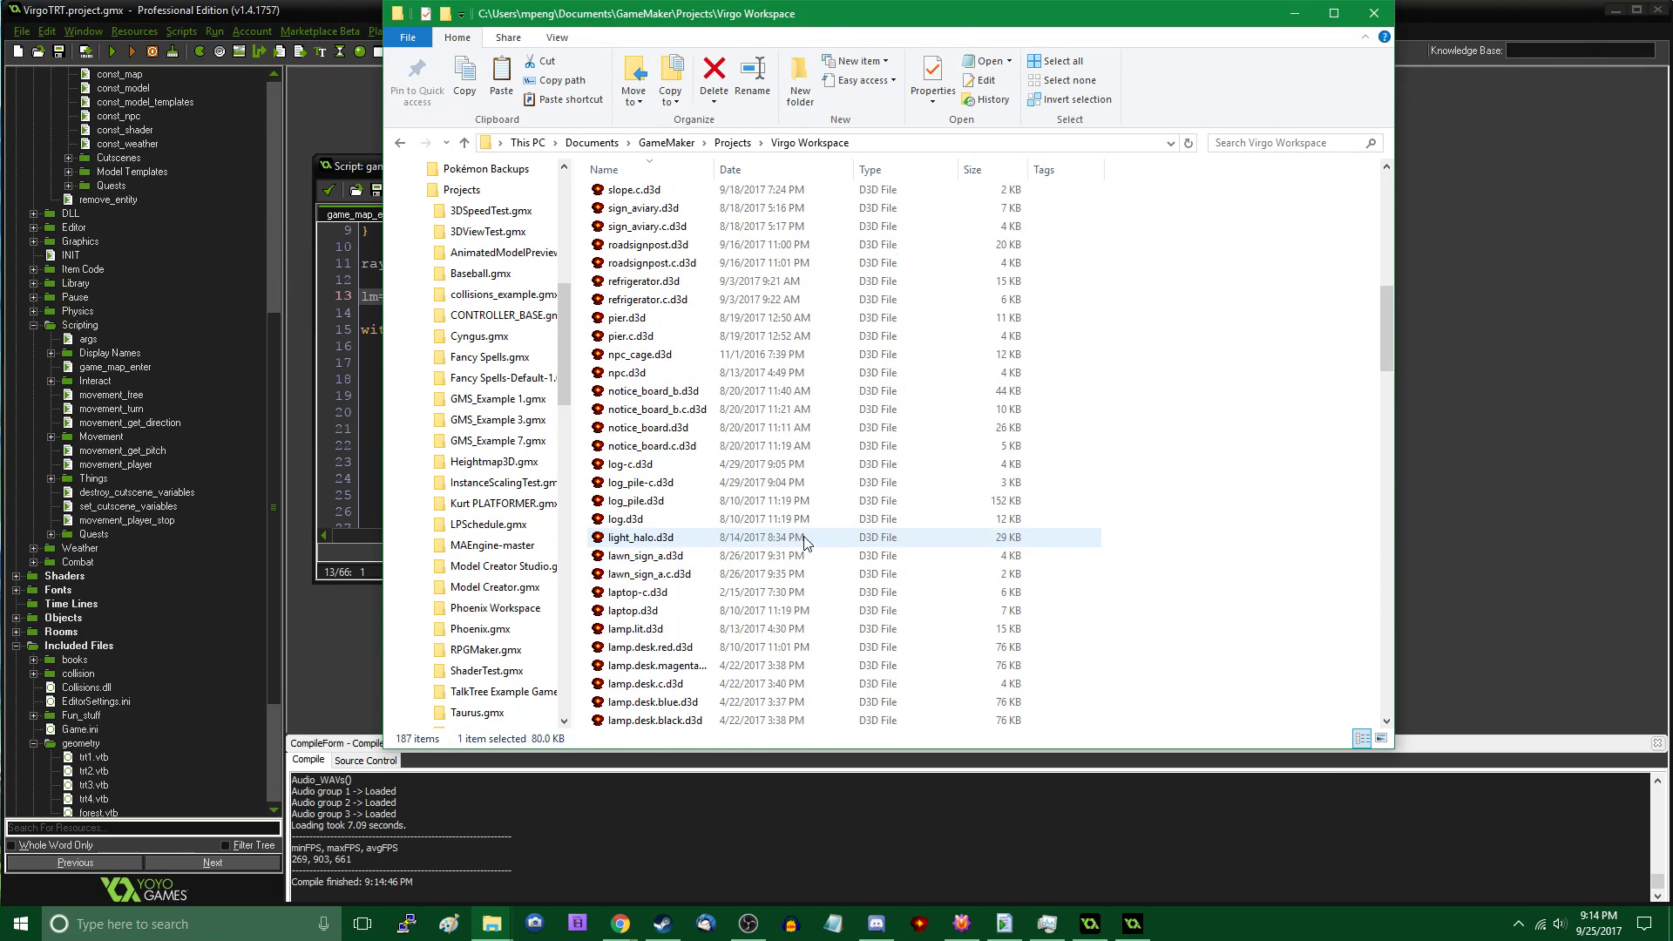
scroll(697, 545, "up", 7)
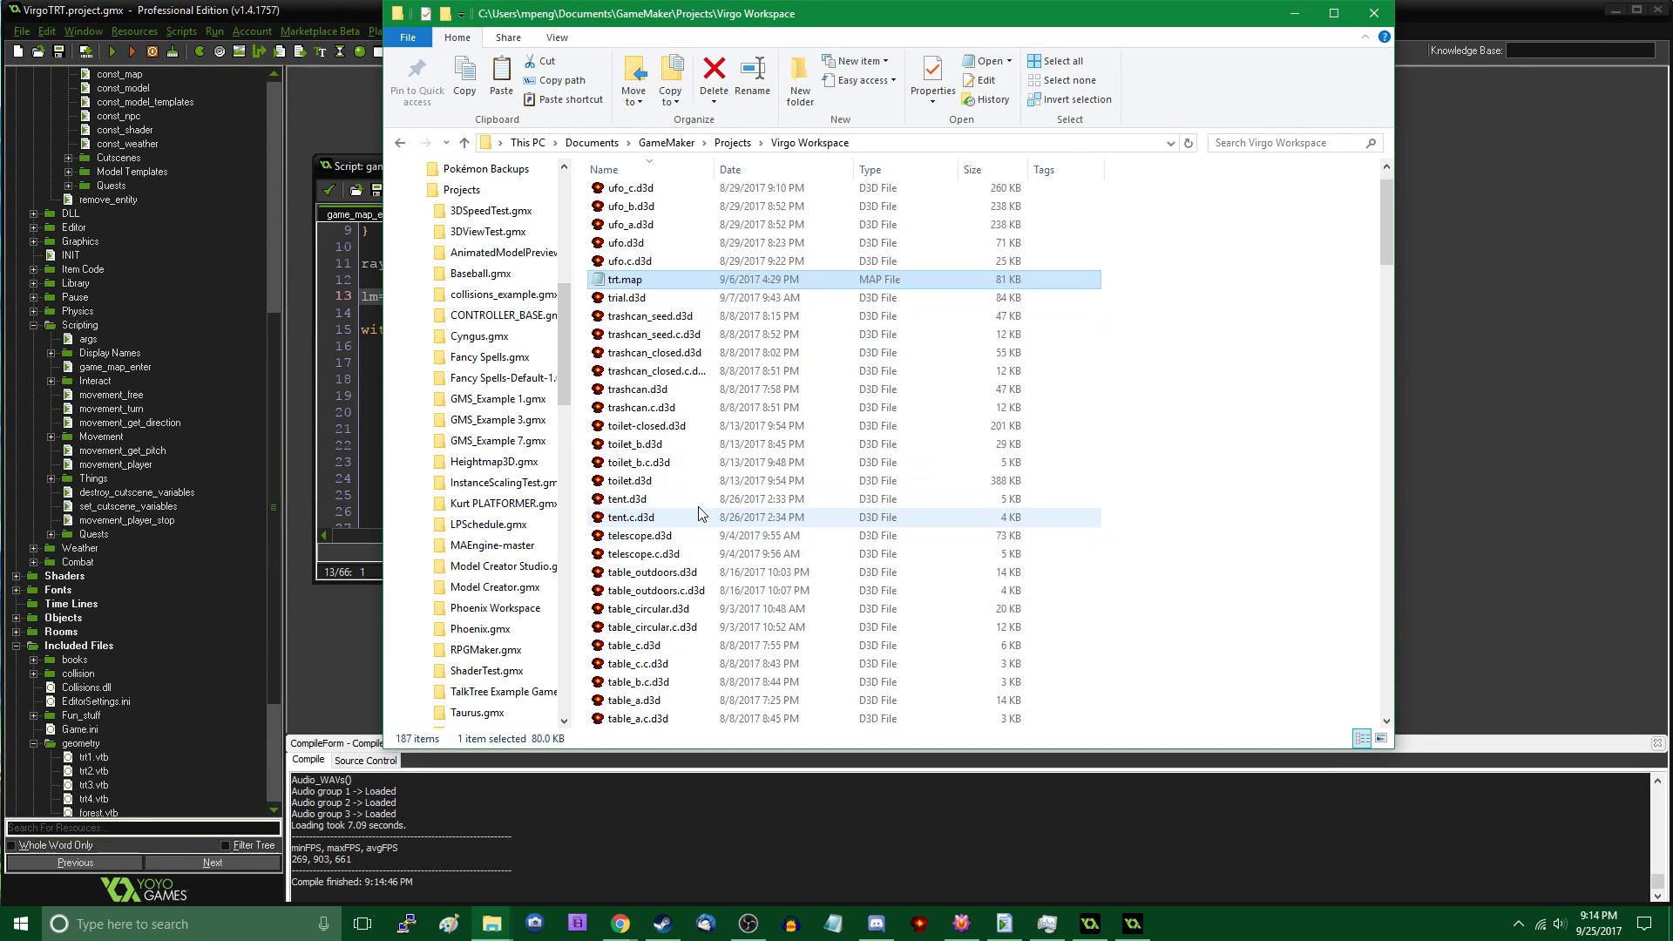
left_click(732, 169)
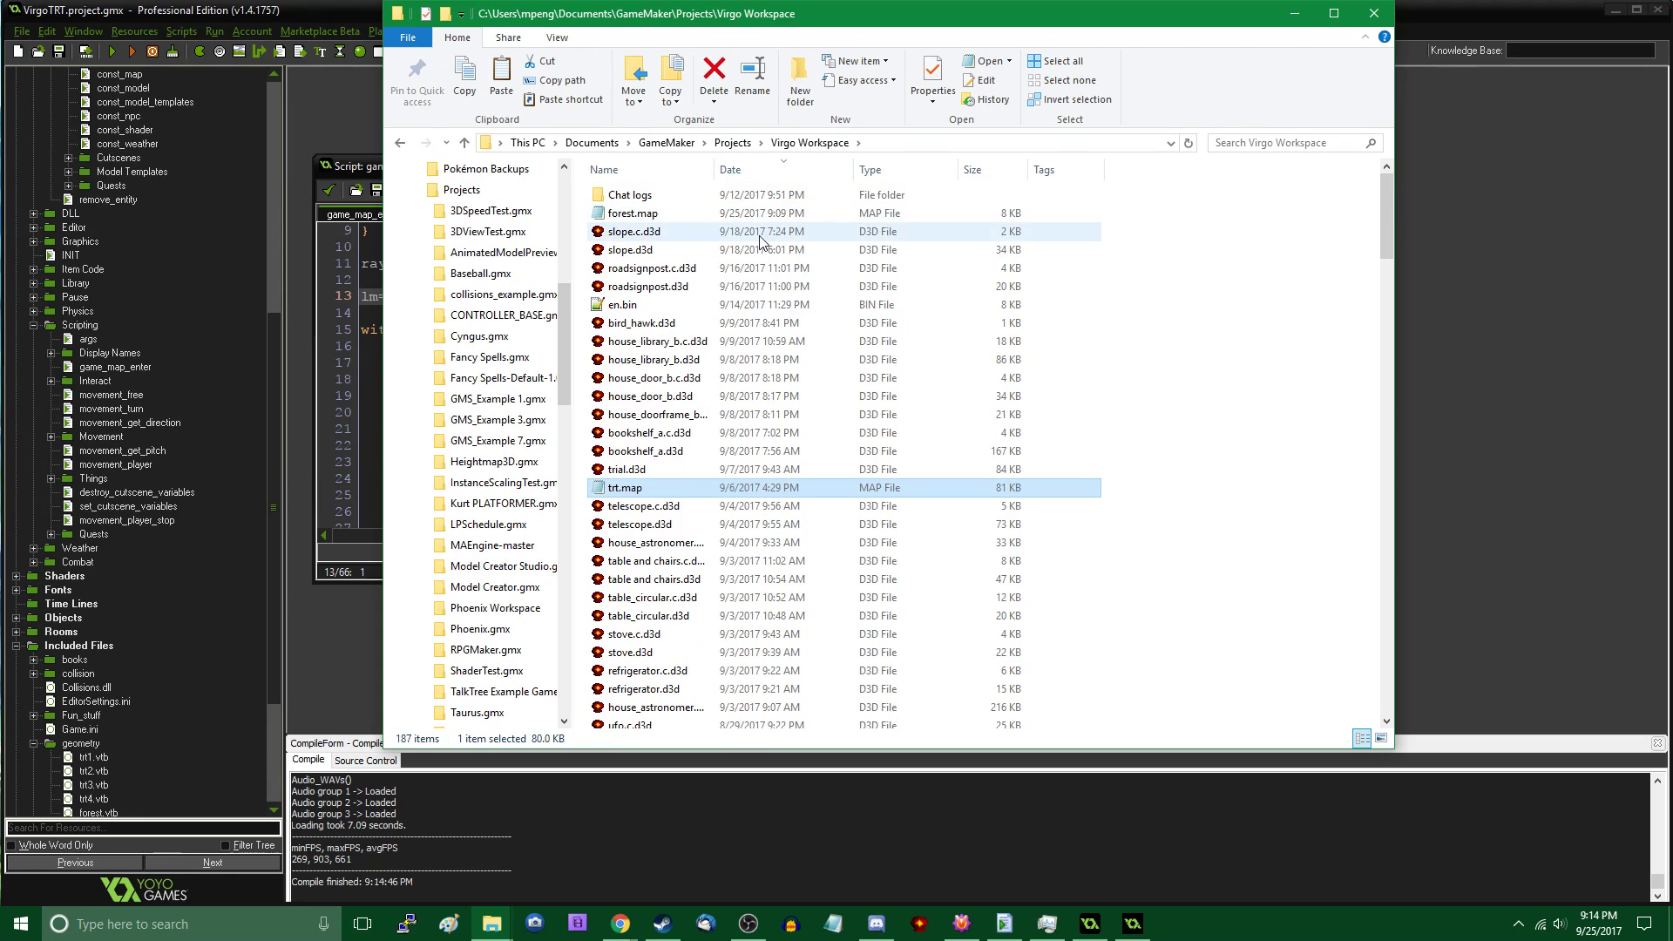
left_click(704, 221)
left_click(1295, 13)
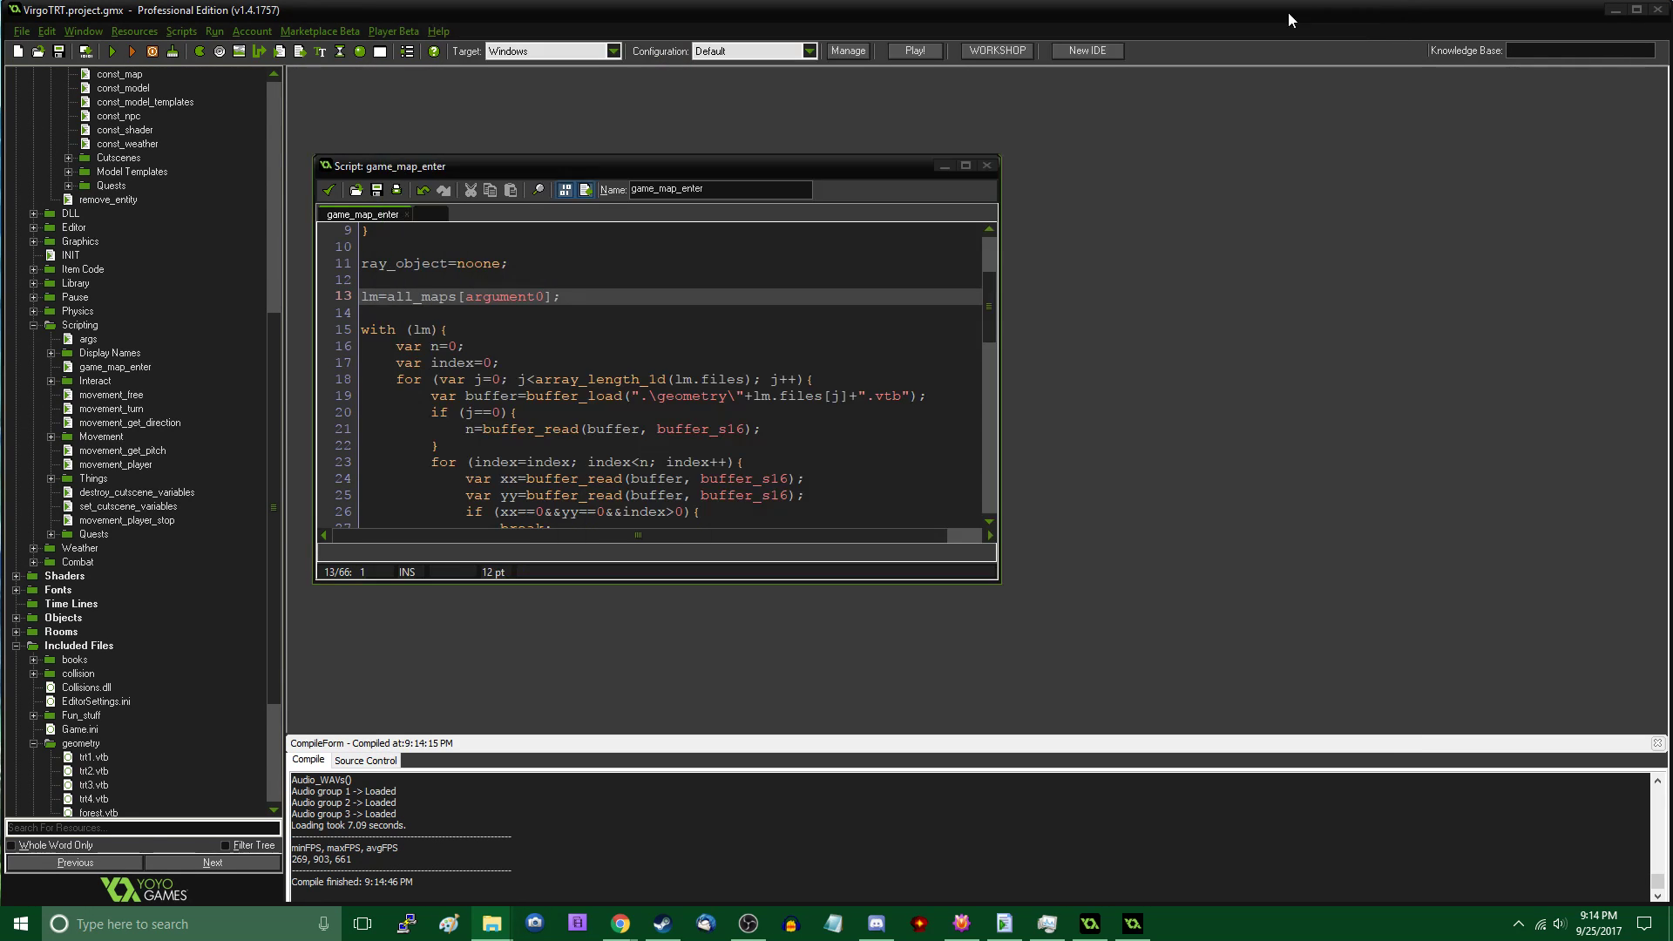
Go to the project's datafiles\maps folder and paste forest.map into it
mouse_move(492, 922)
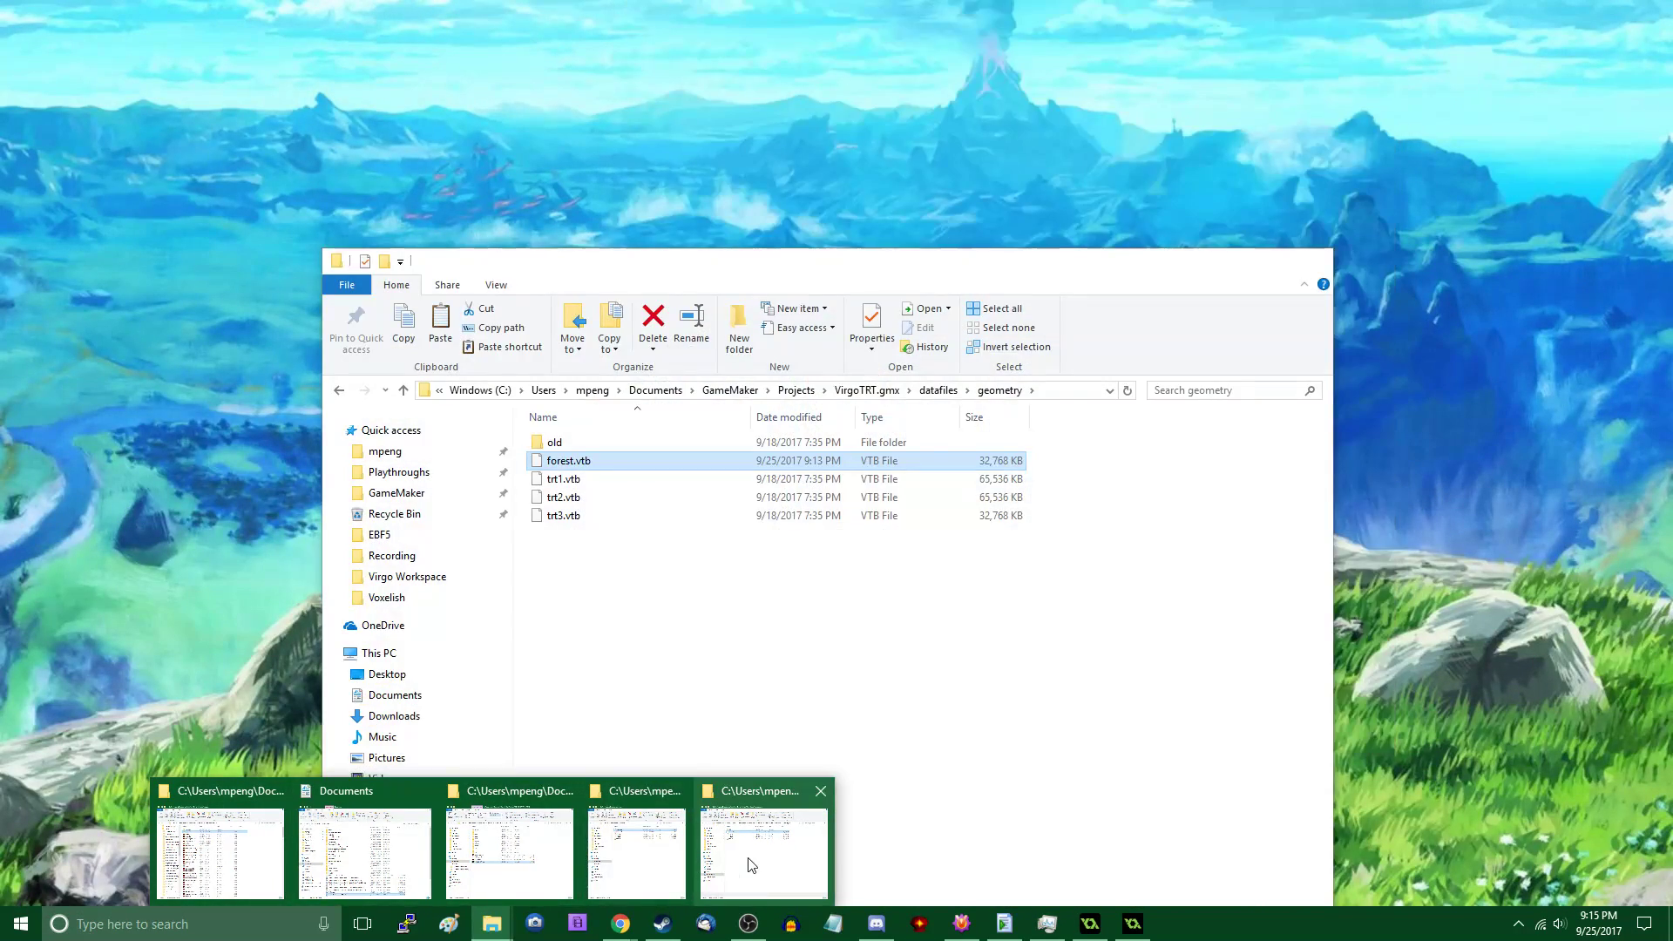
left_click(758, 864)
left_click(939, 390)
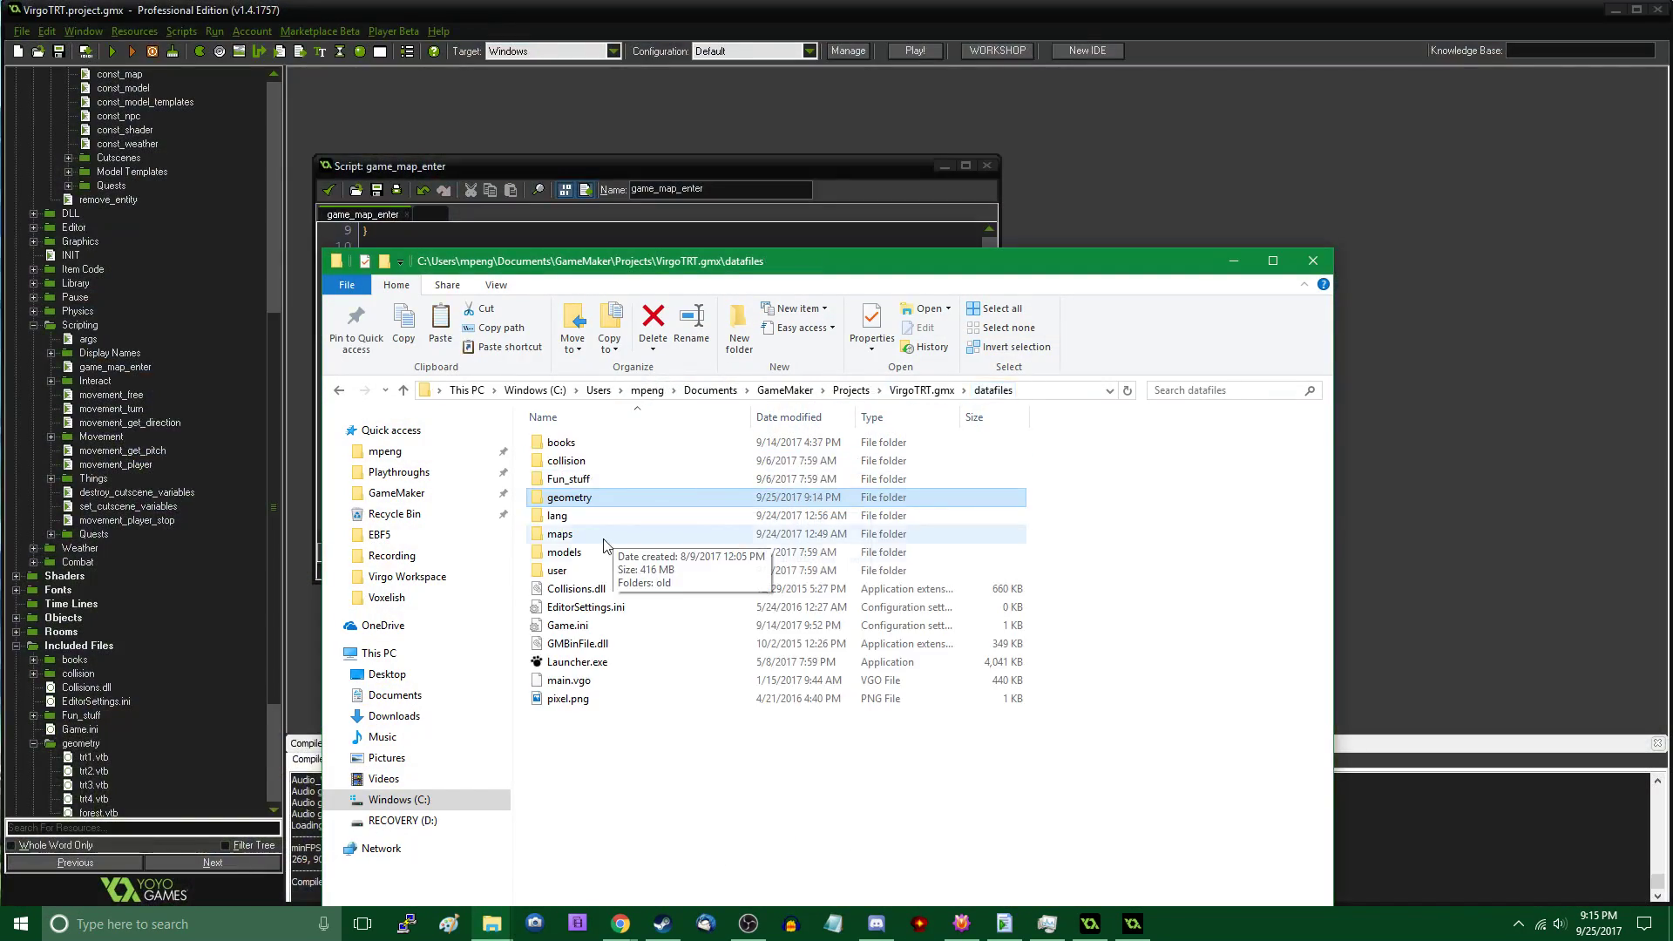
double_click(573, 533)
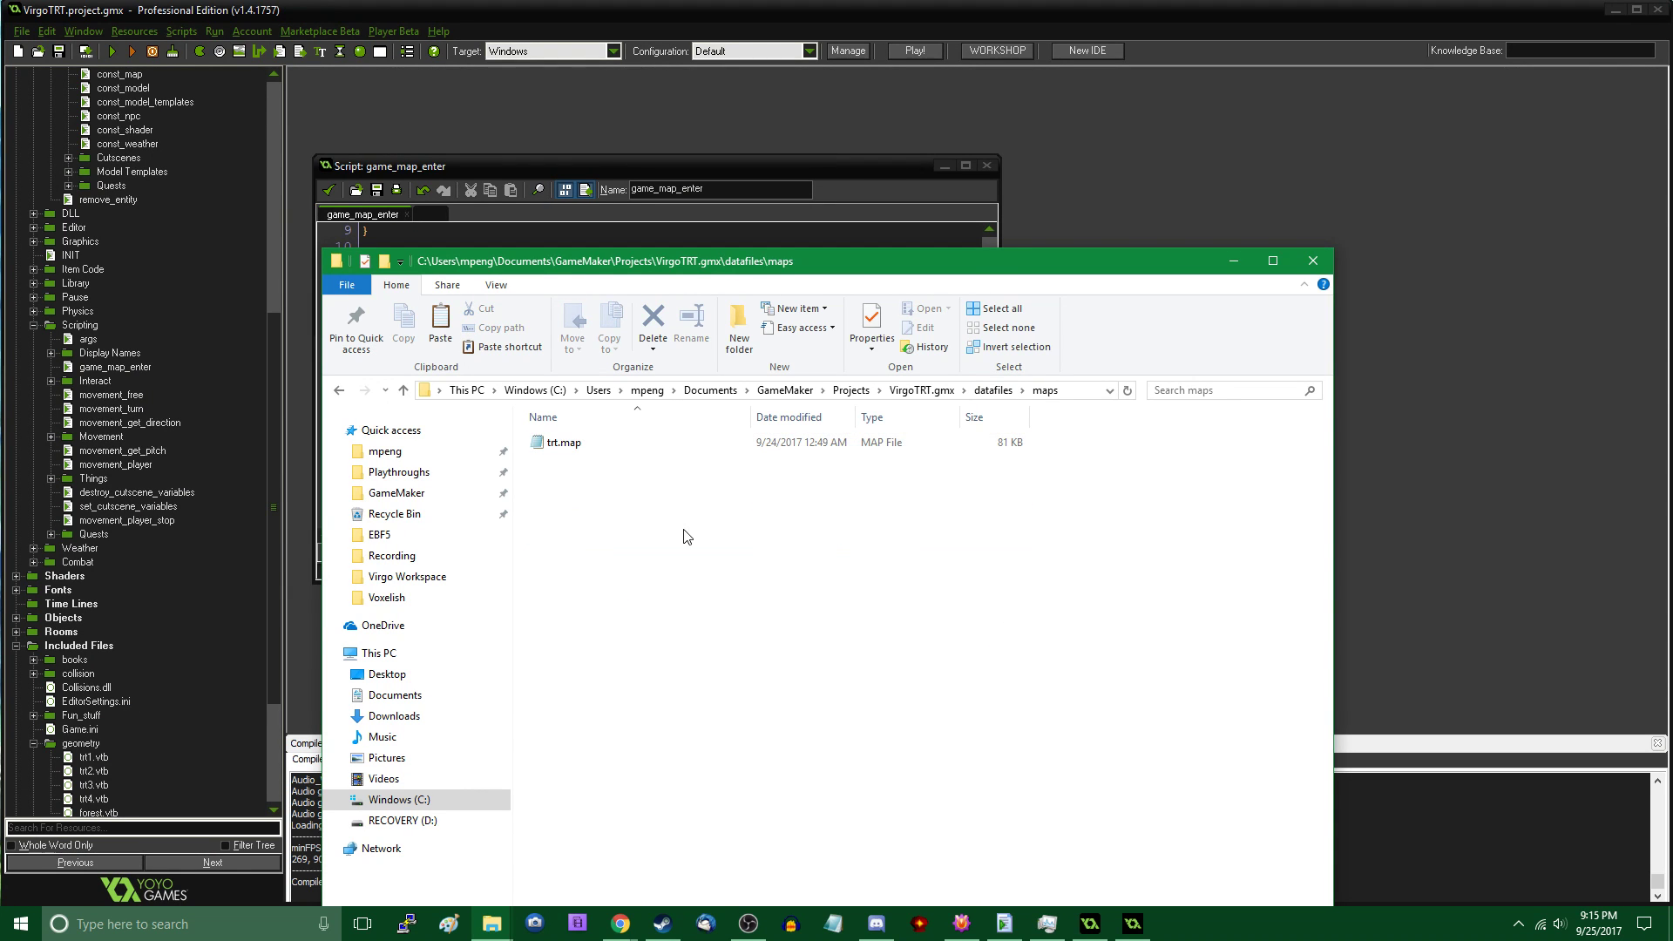
key("ctrl+v")
Add forest.map from the Virgo Workspace folder as an included file in the project's maps group in GameMaker
left_click(212, 511)
scroll(201, 578, "down", 4)
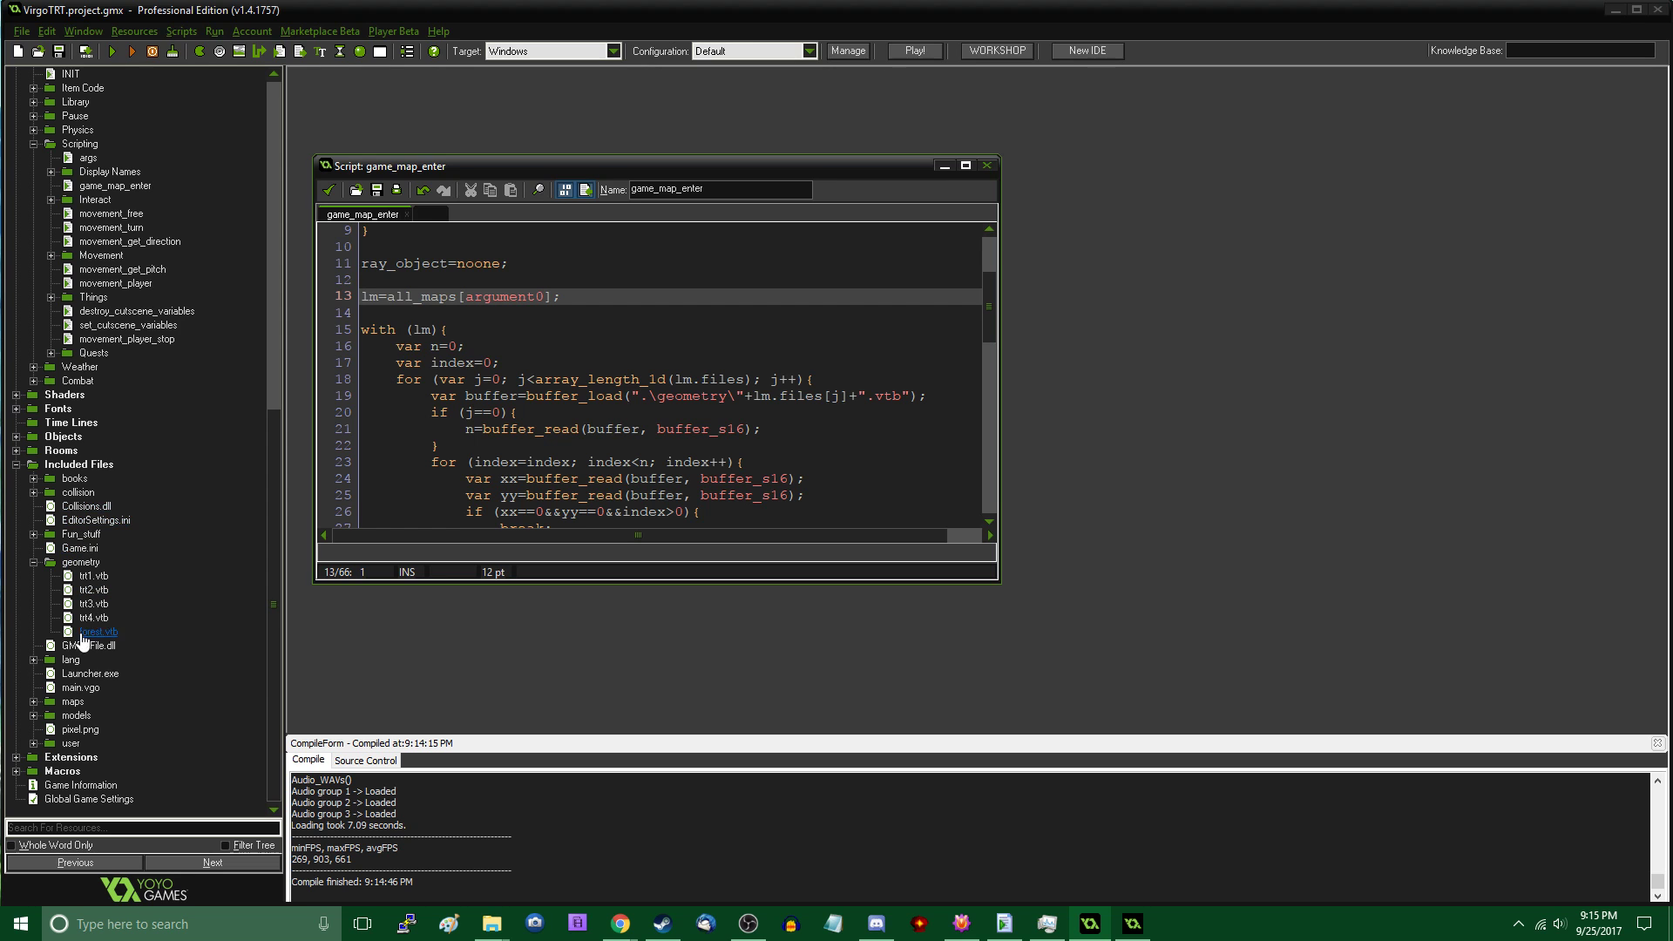
left_click(71, 703)
right_click(74, 700)
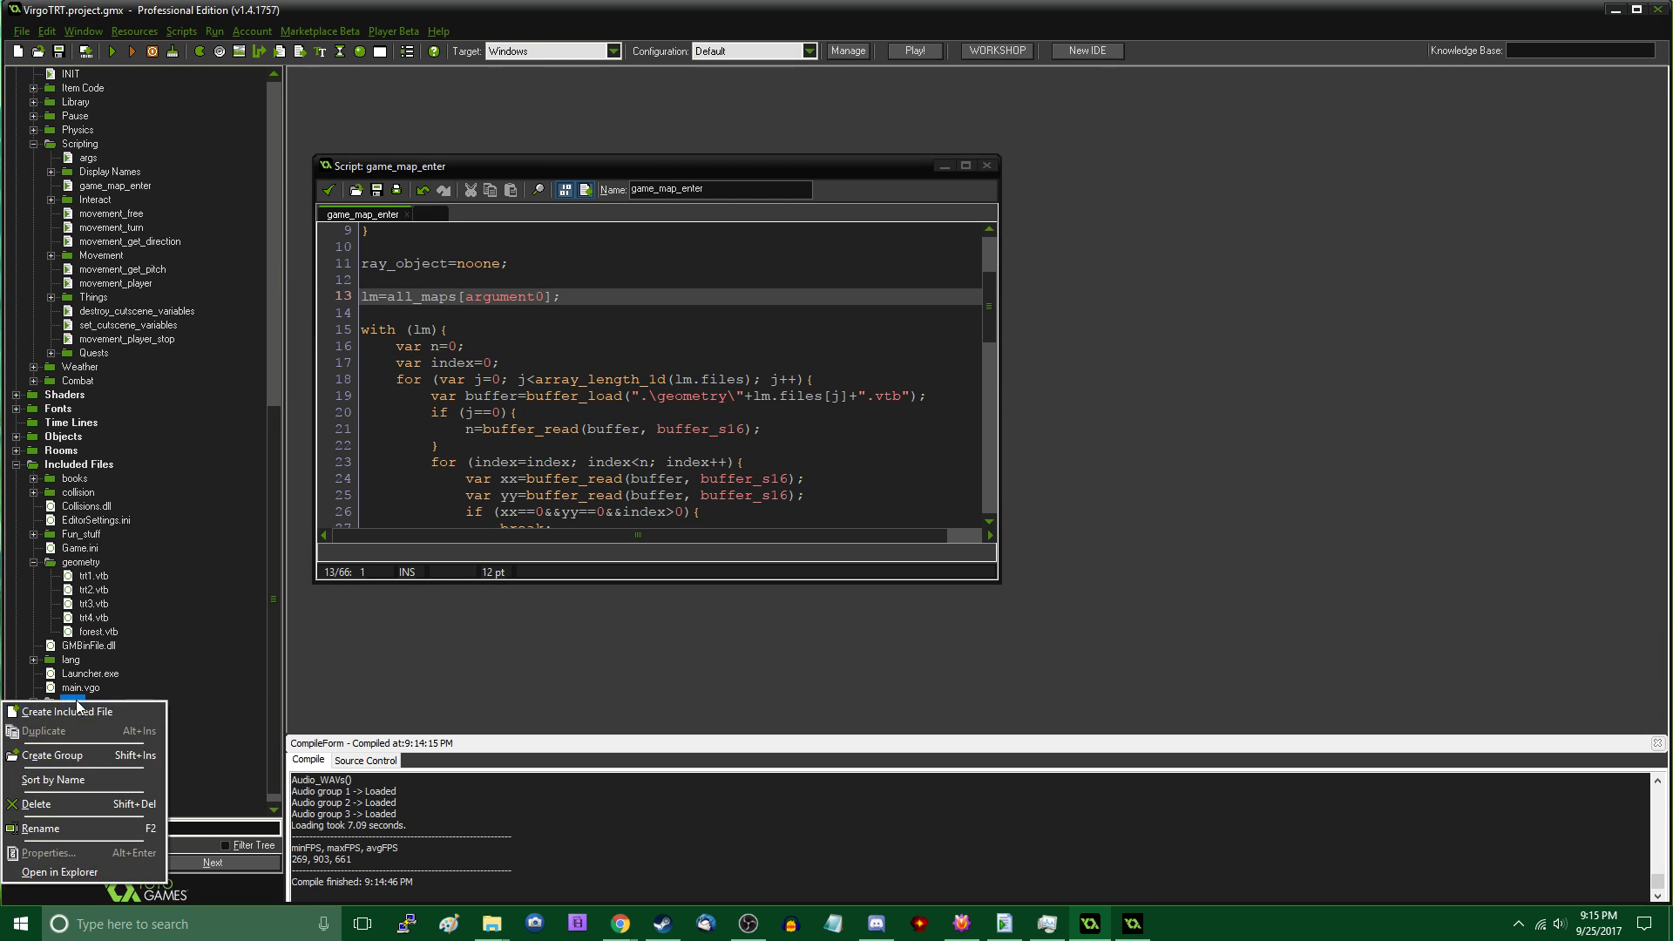
left_click(79, 710)
scroll(444, 327, "down", 10)
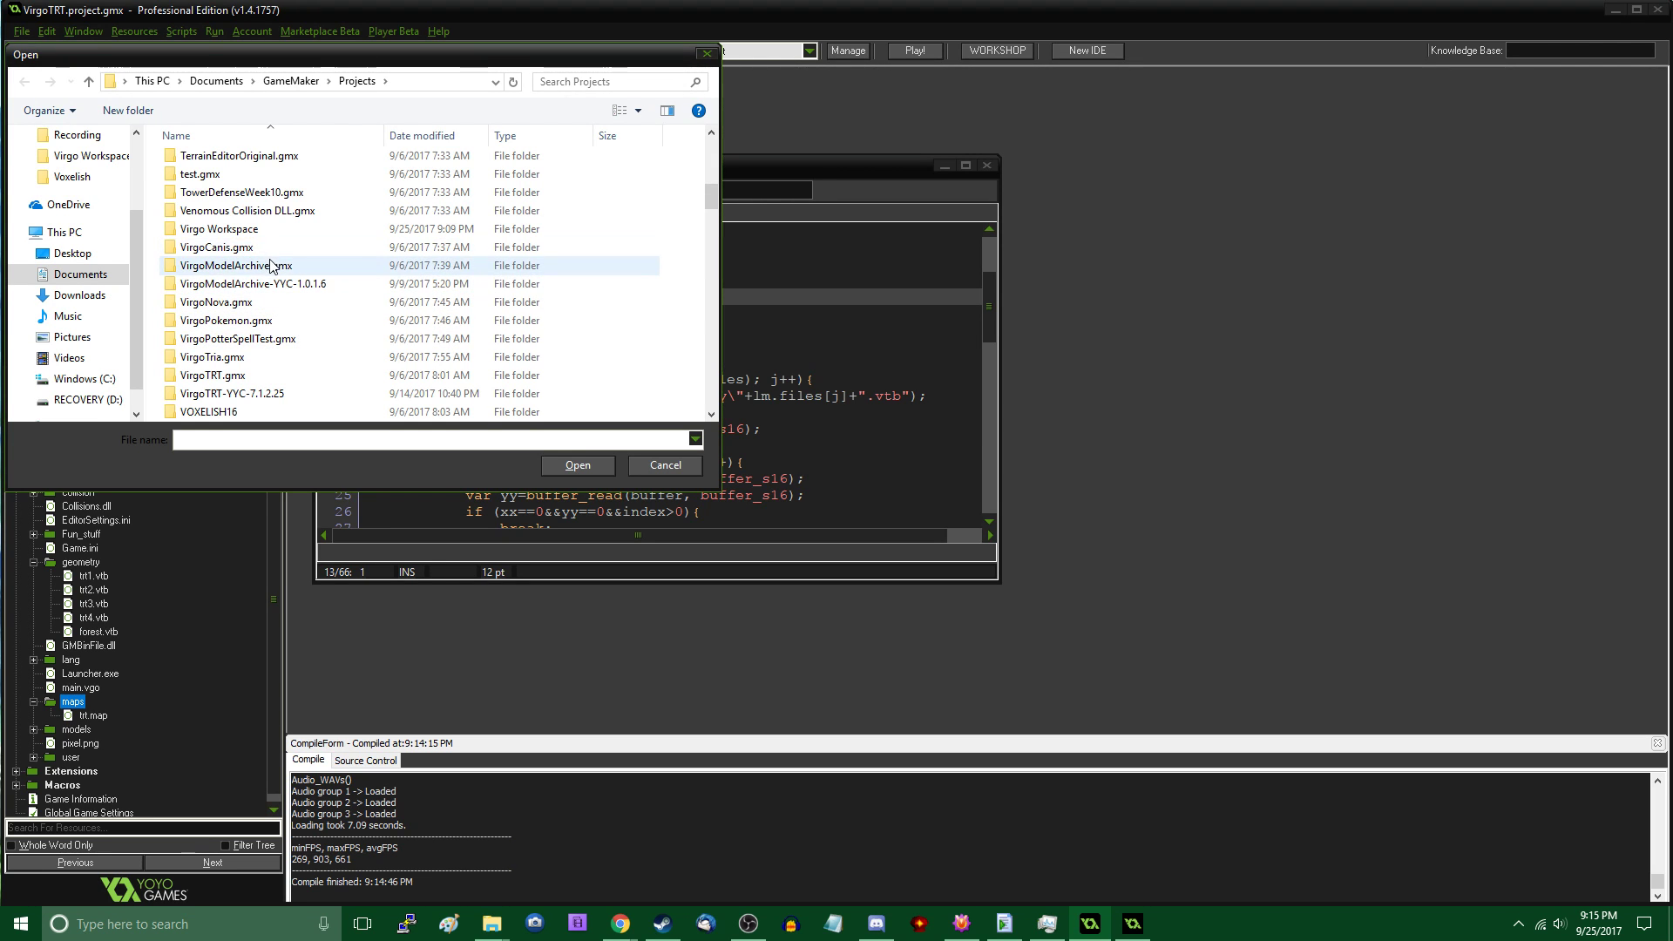
double_click(222, 228)
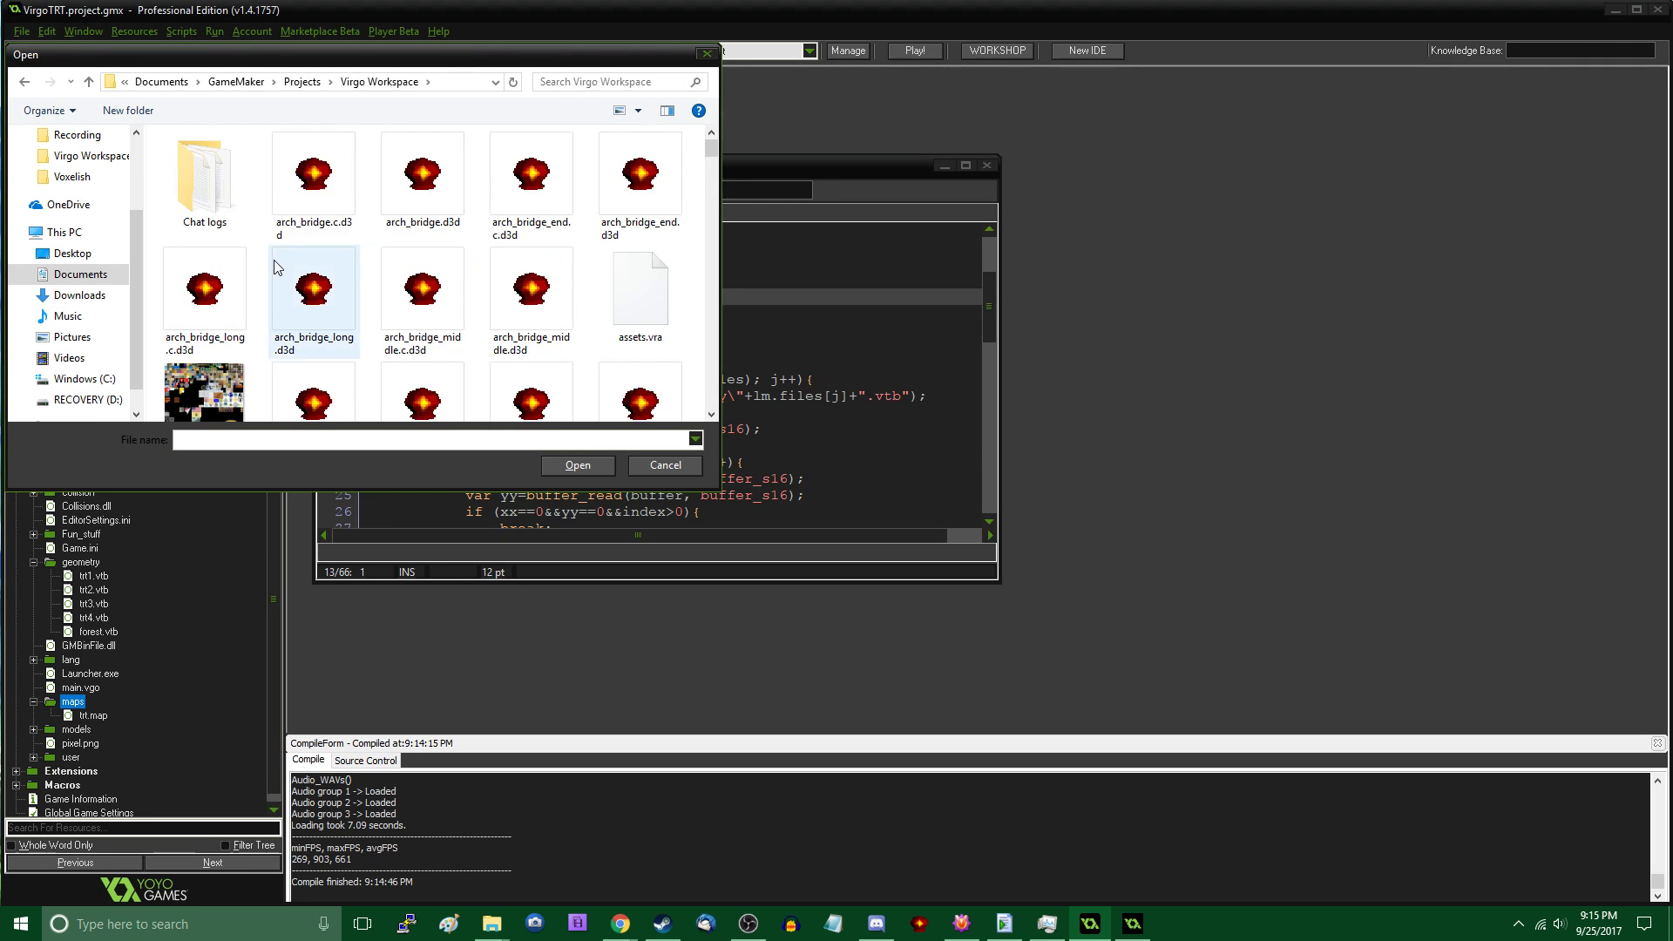
scroll(290, 233, "down", 1)
scroll(290, 233, "down", 5)
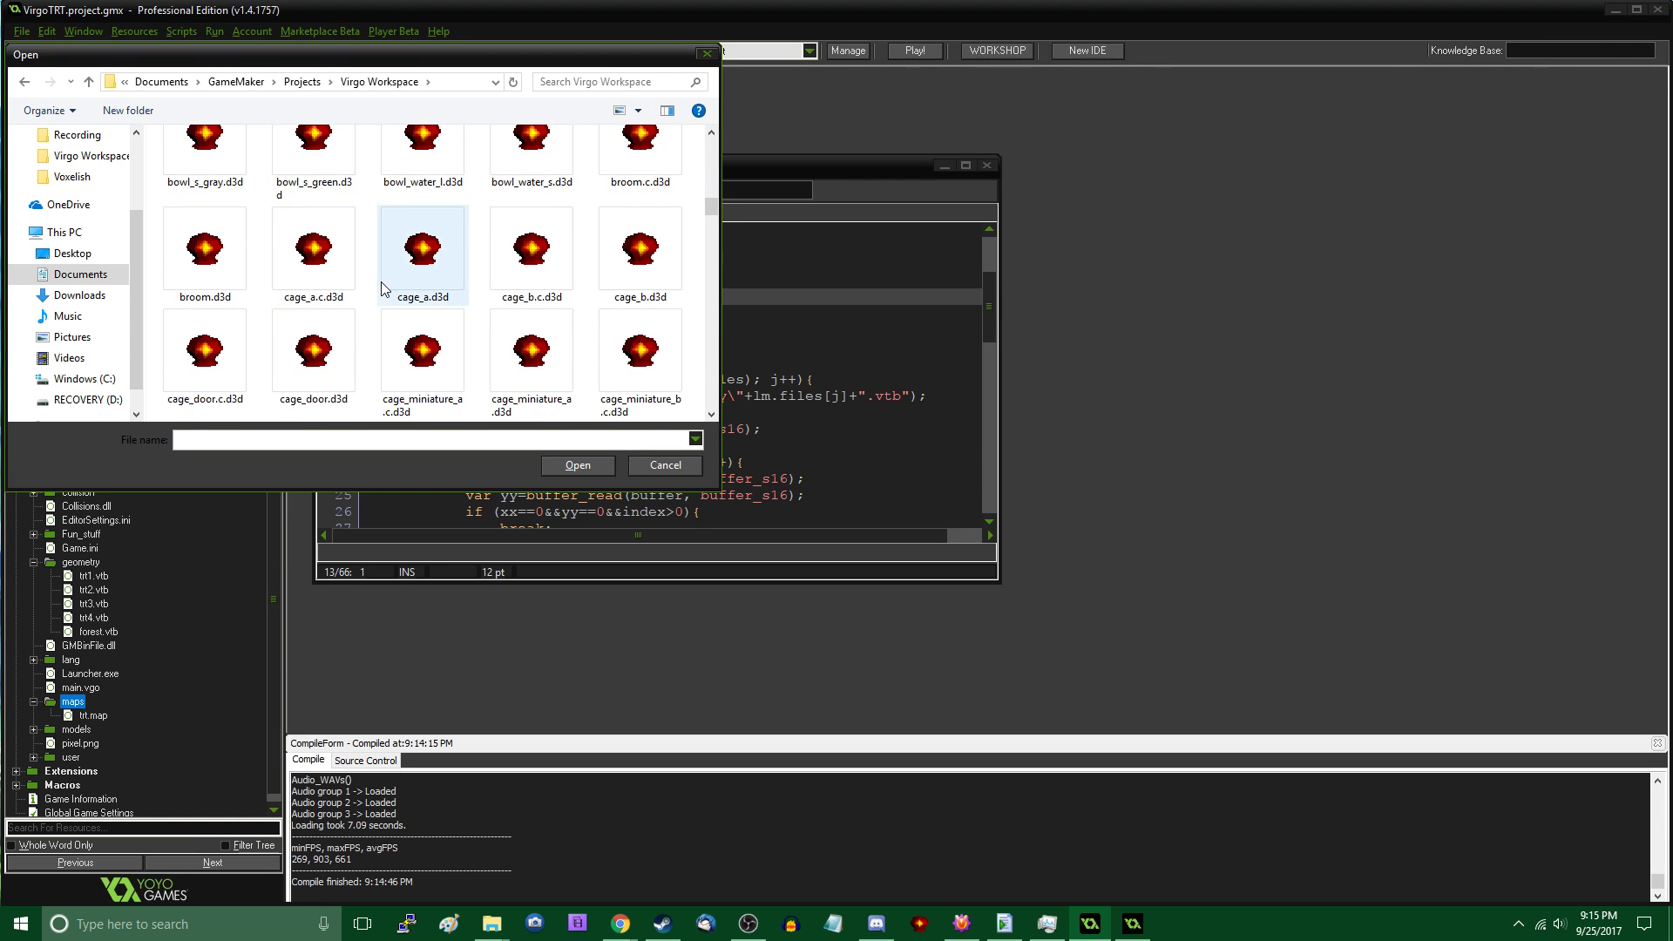
scroll(381, 287, "down", 5)
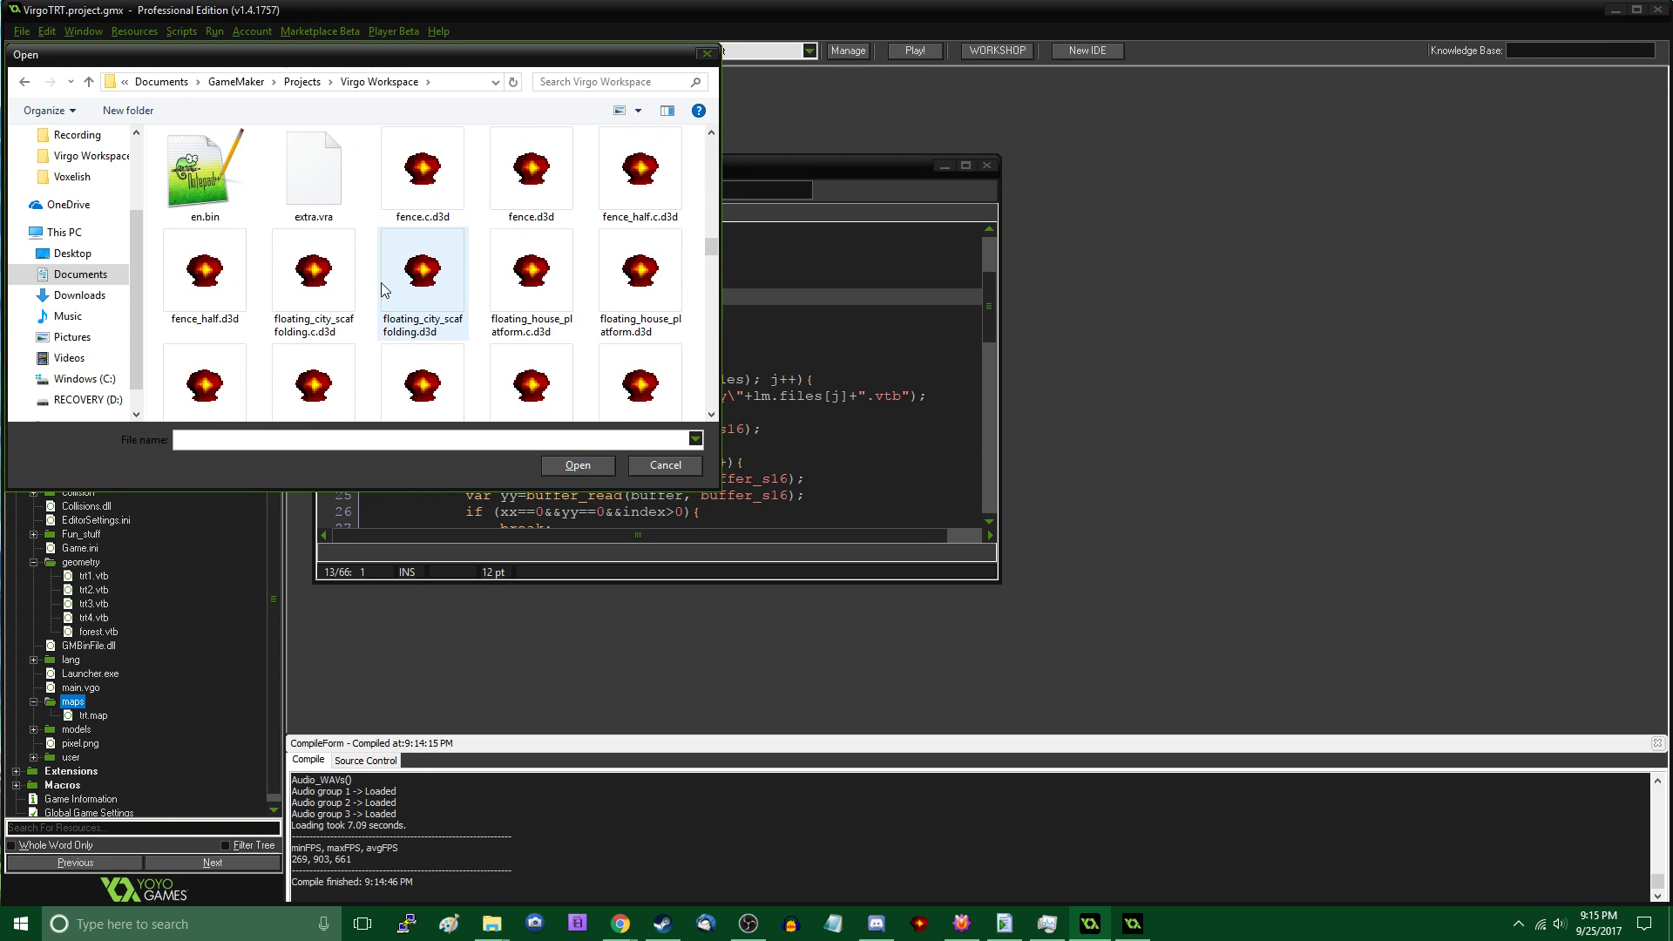
scroll(382, 288, "down", 2)
double_click(342, 354)
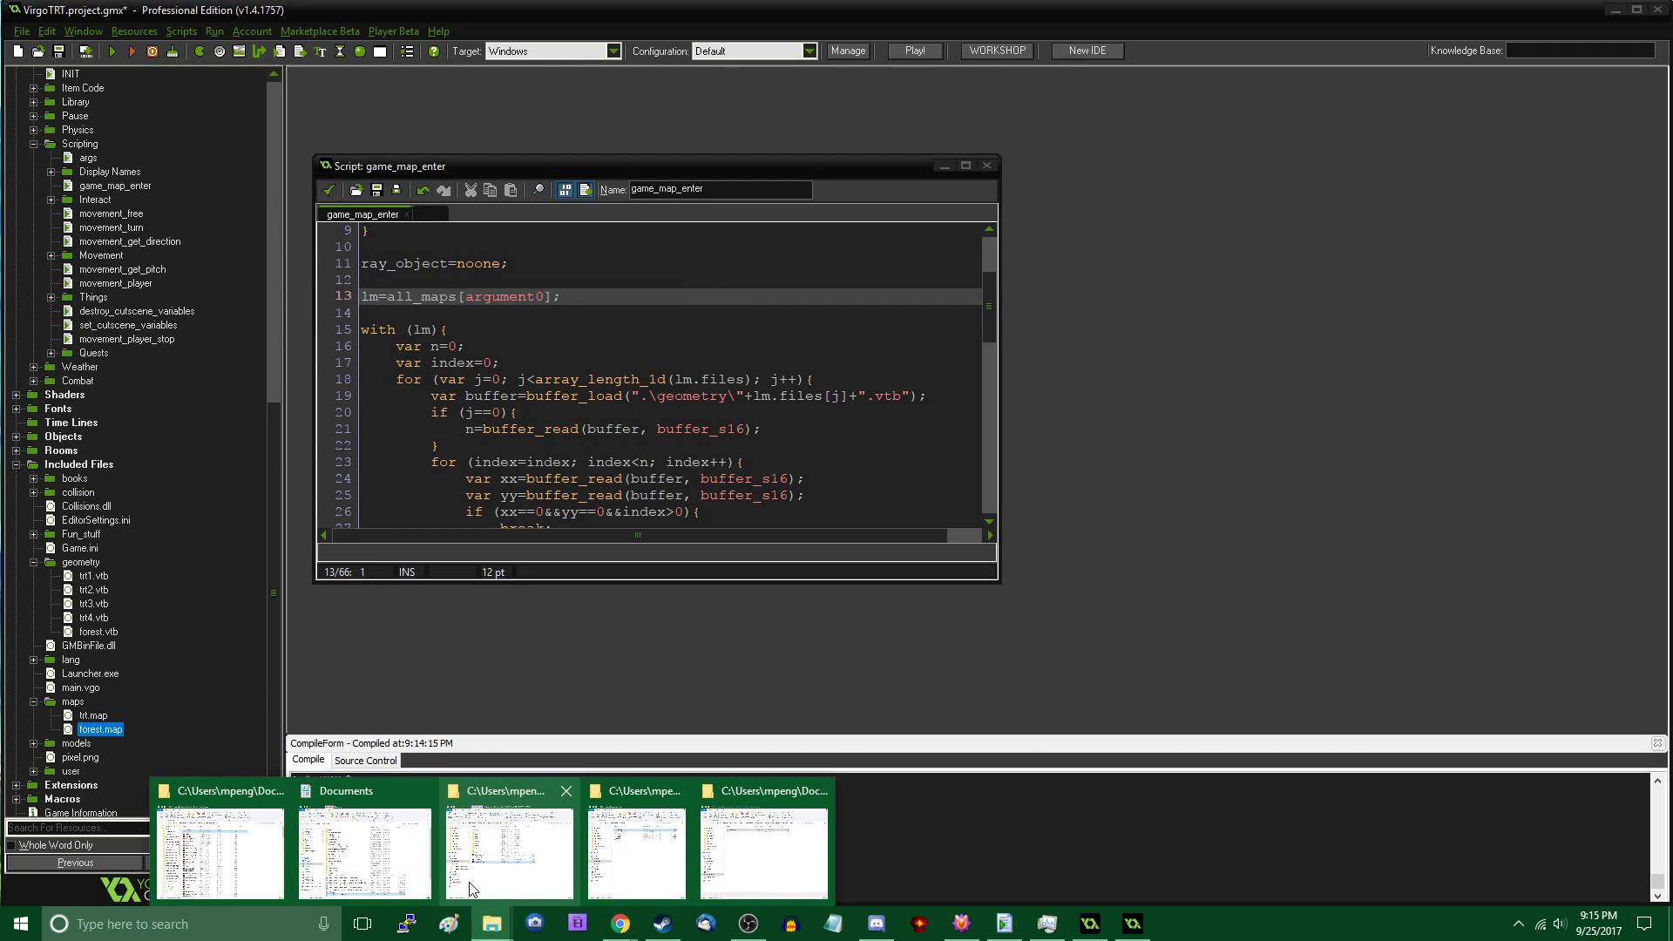
Minimize the datafiles\maps folder window and run the VirgoTRT game from GameMaker
mouse_move(636, 861)
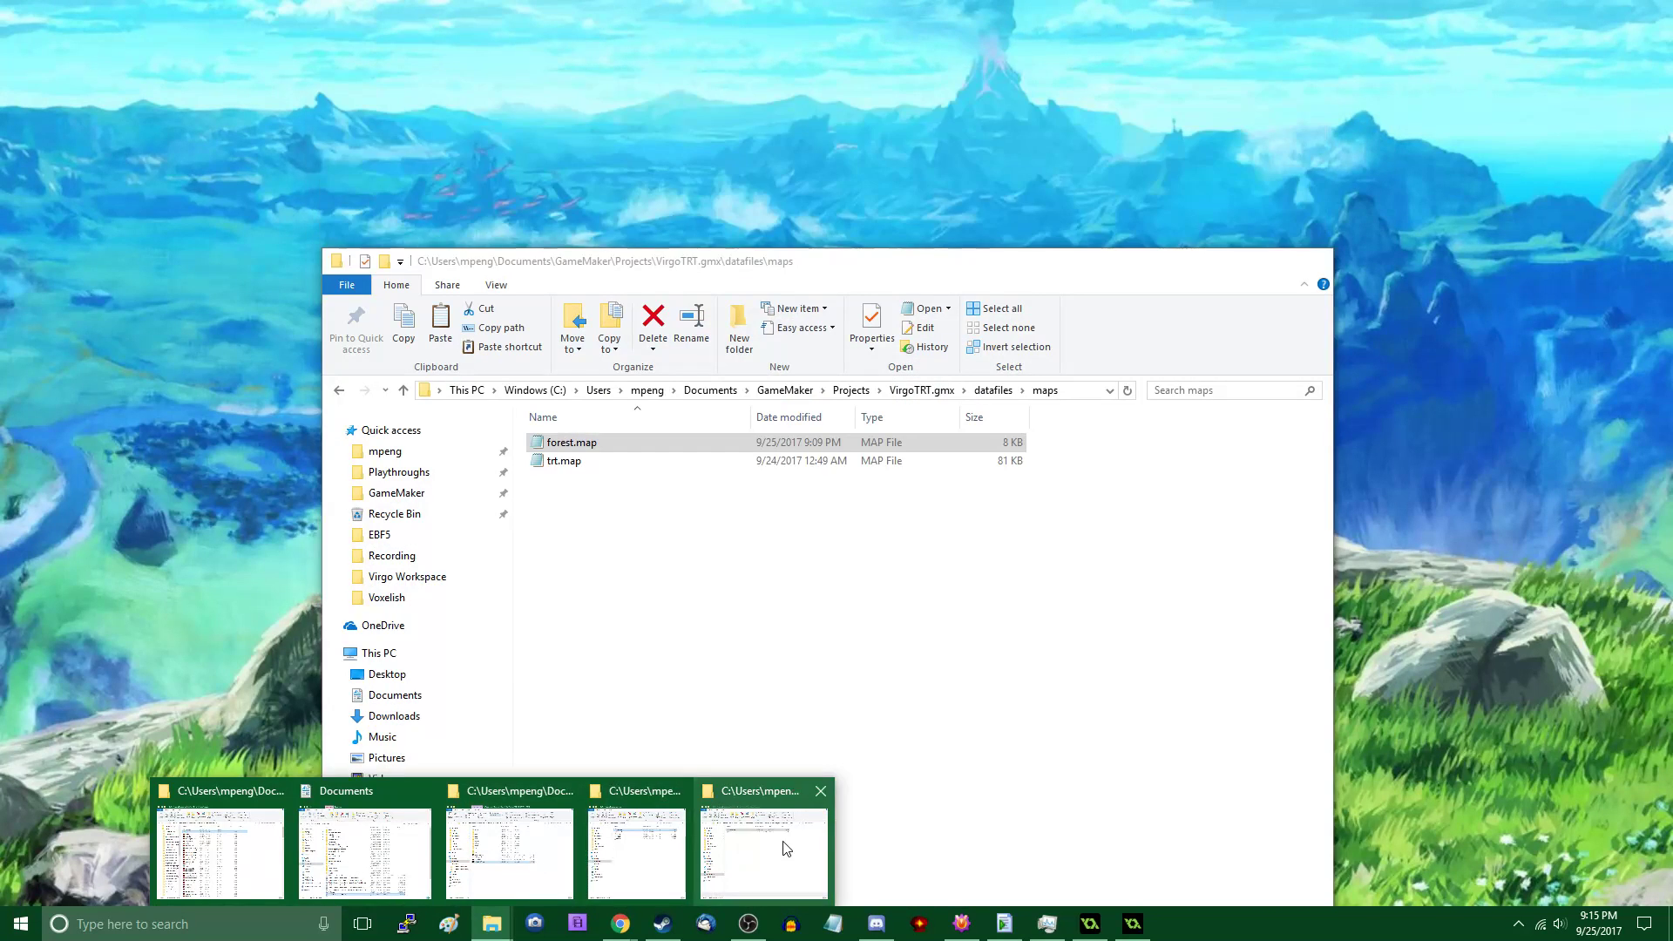
left_click(745, 850)
left_click(1233, 261)
left_click(816, 429)
key("F5")
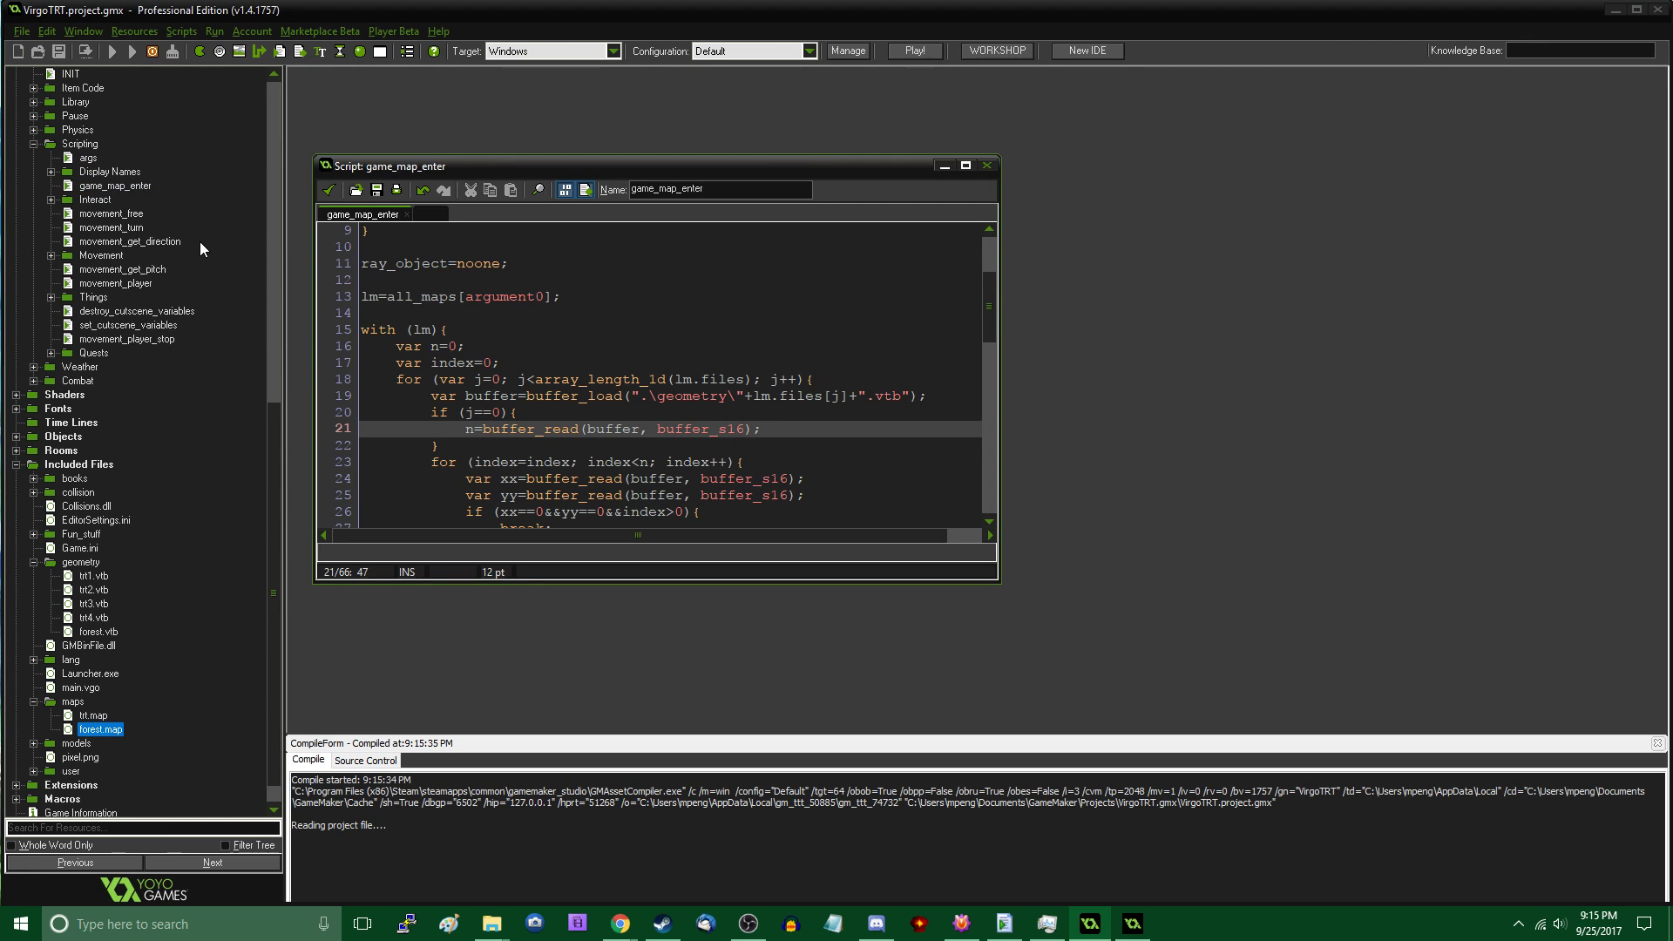
Find and open the const_map script and examine the arguments of the forest map's add_map call
key("ctrl+t")
type("cons")
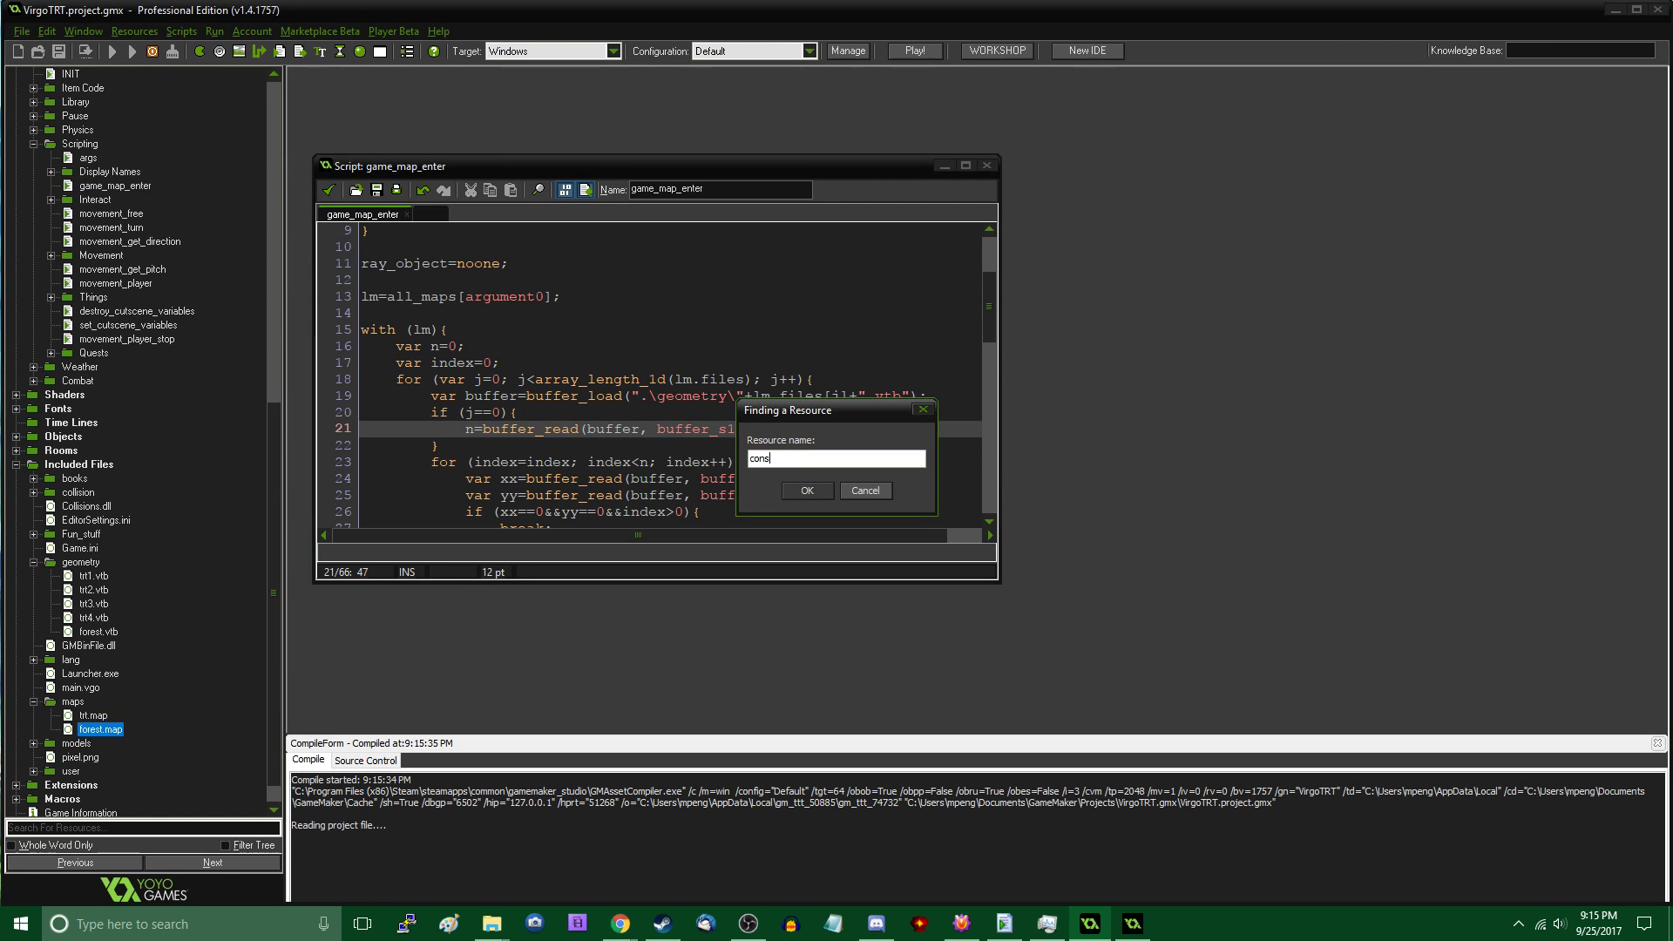
type("t_map")
key("Return")
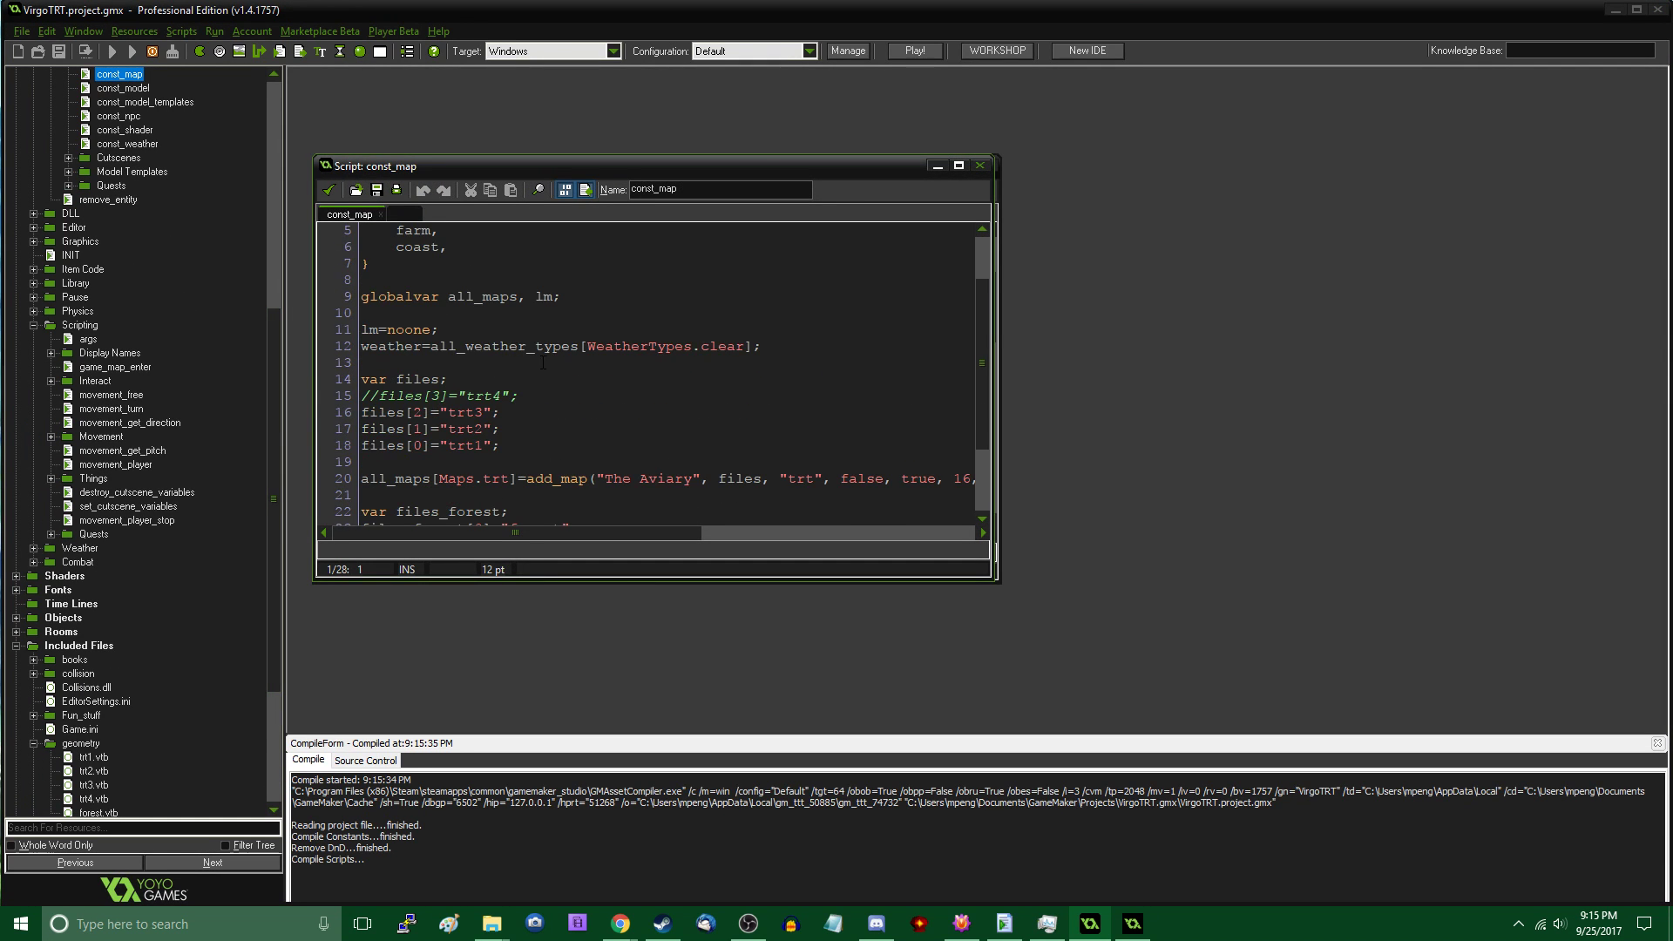
scroll(543, 362, "down", 2)
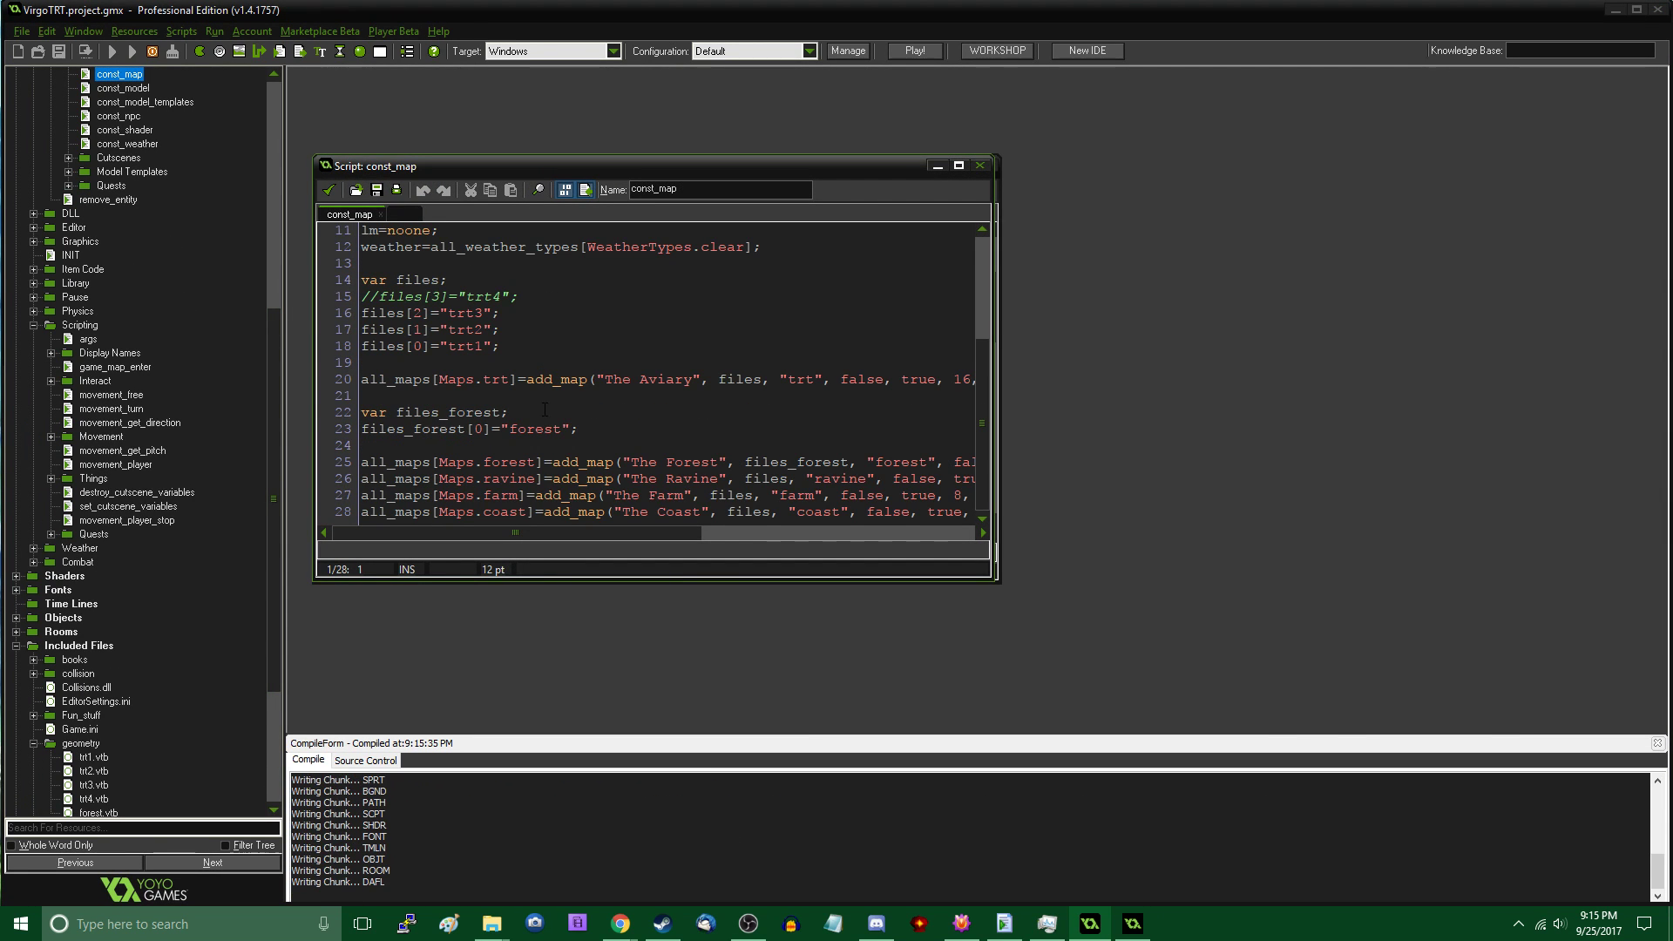
left_click_drag(547, 540, 605, 551)
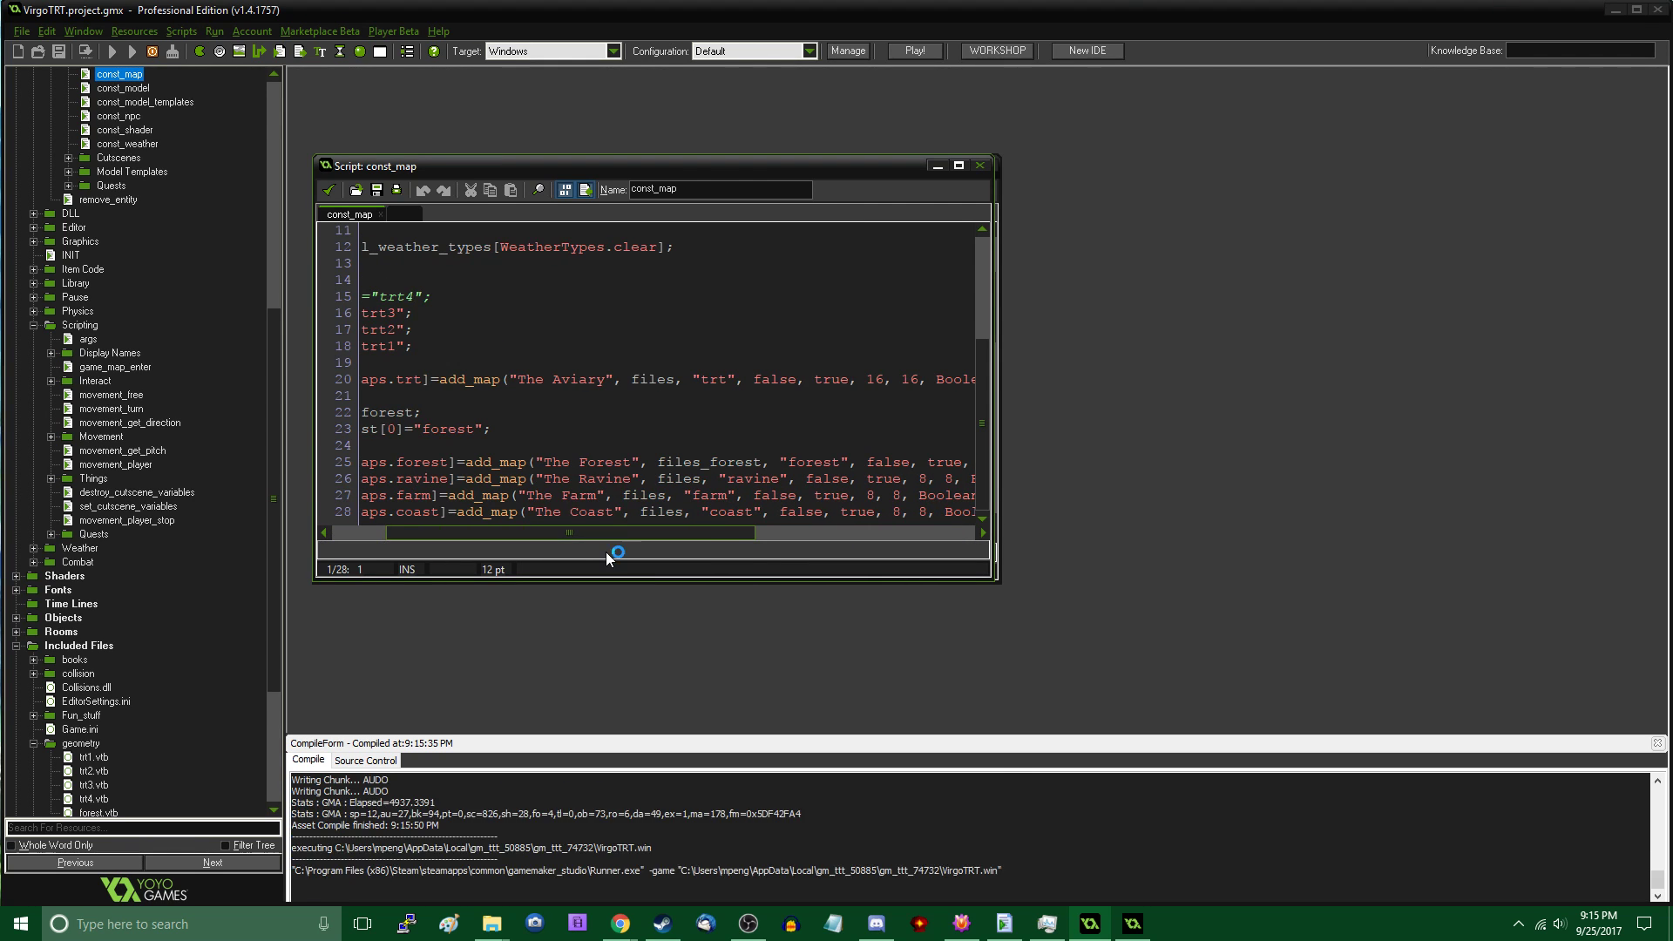
Close the const_map script and switch to the running VirgoTRT game window
left_click(329, 190)
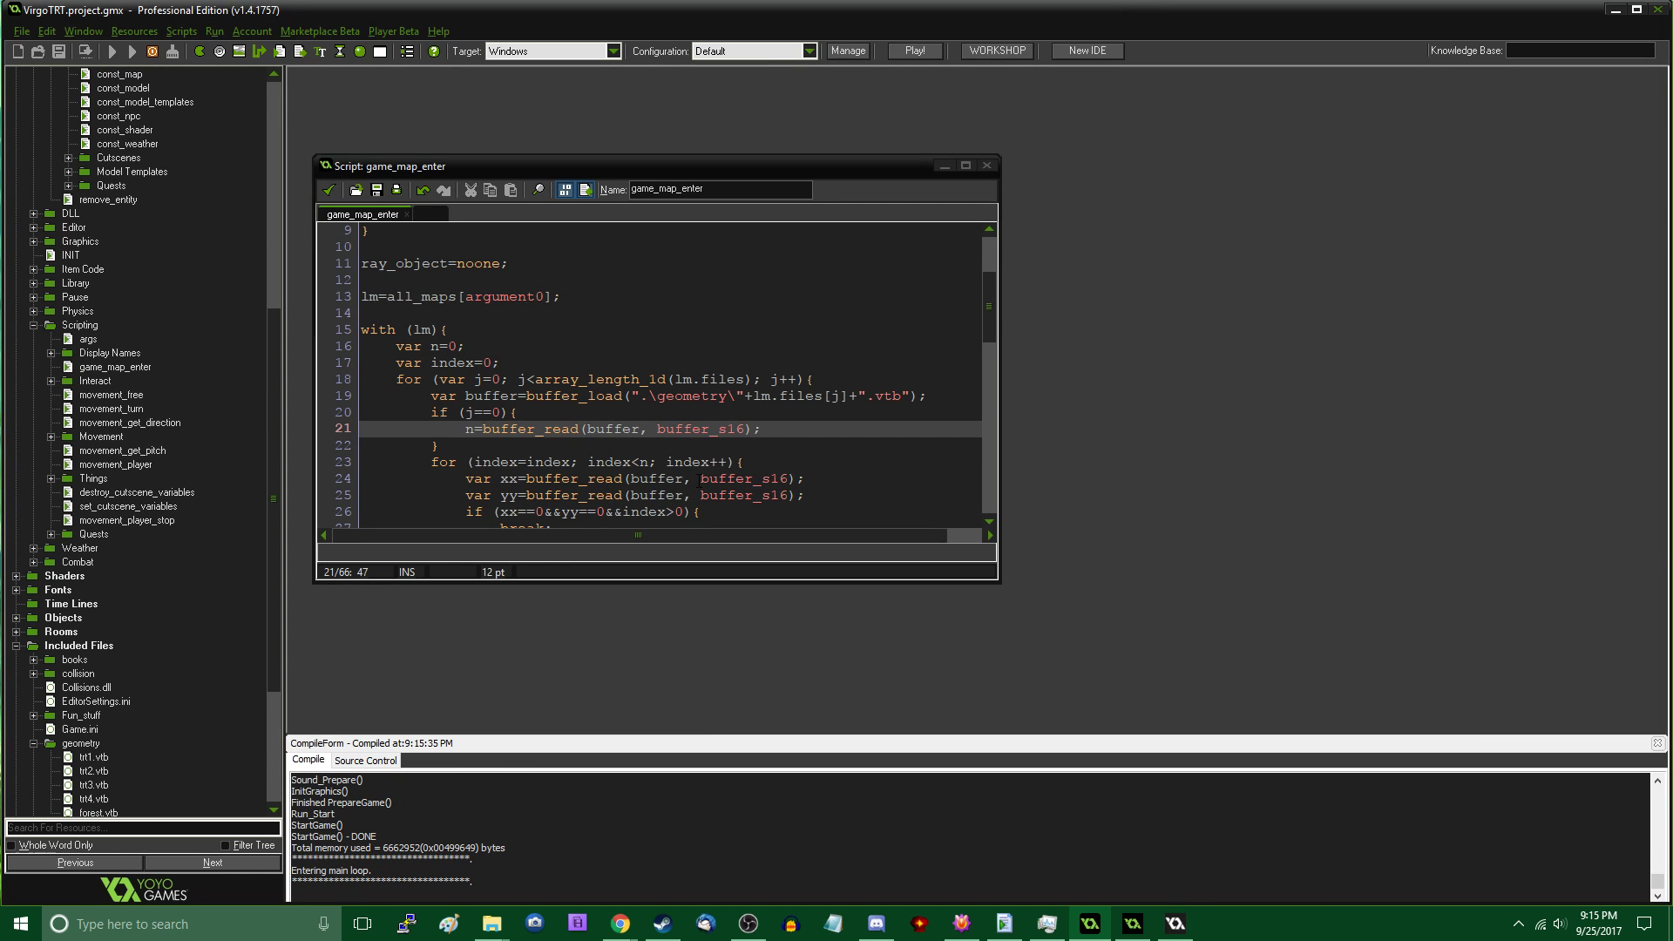
key("alt+Tab")
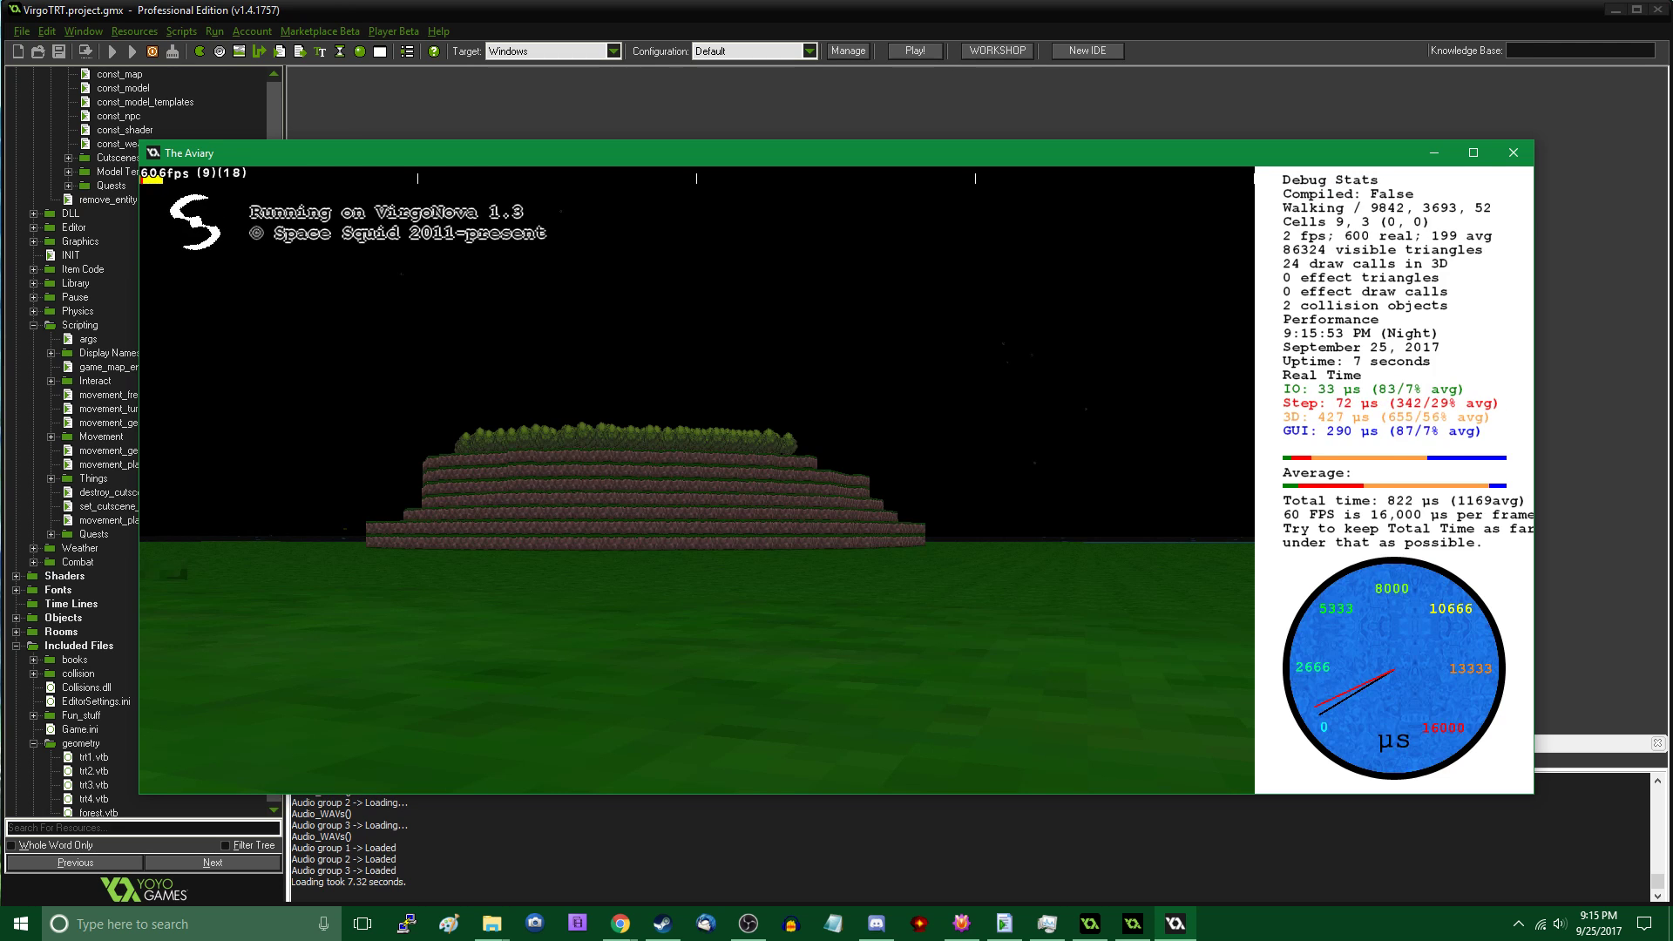
Examine the forest terrain, trees and sand paths by flying over the map in object editing mode and exploring it in walking mode
left_click(227, 625)
key("Tab")
key("w")
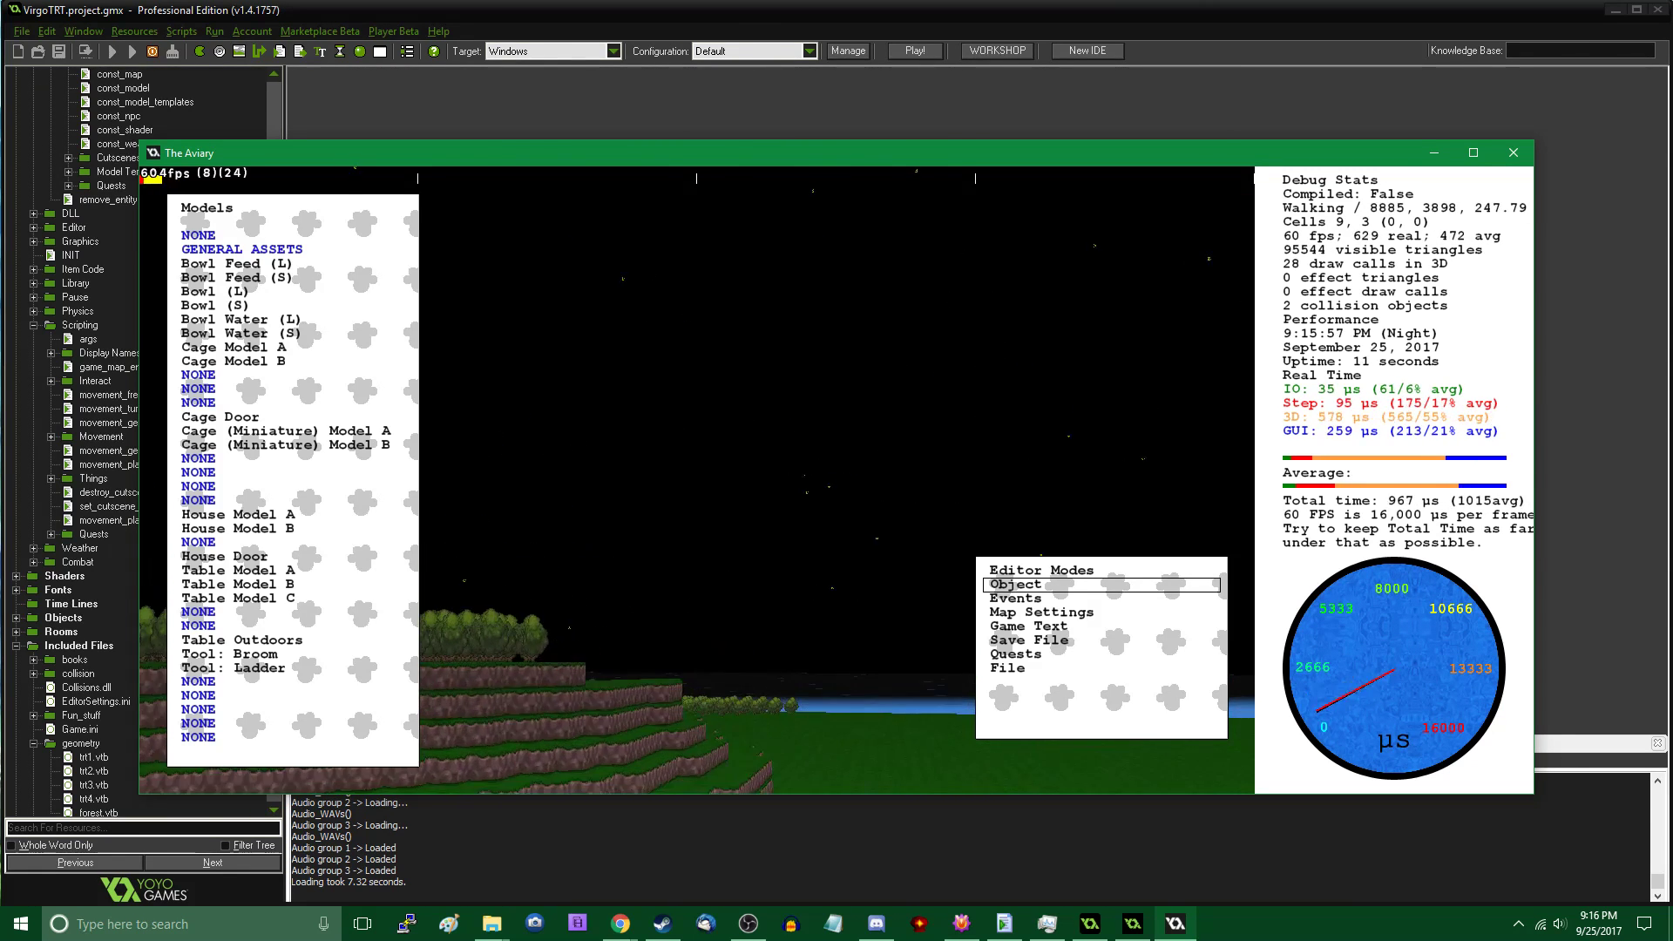
left_click(697, 479)
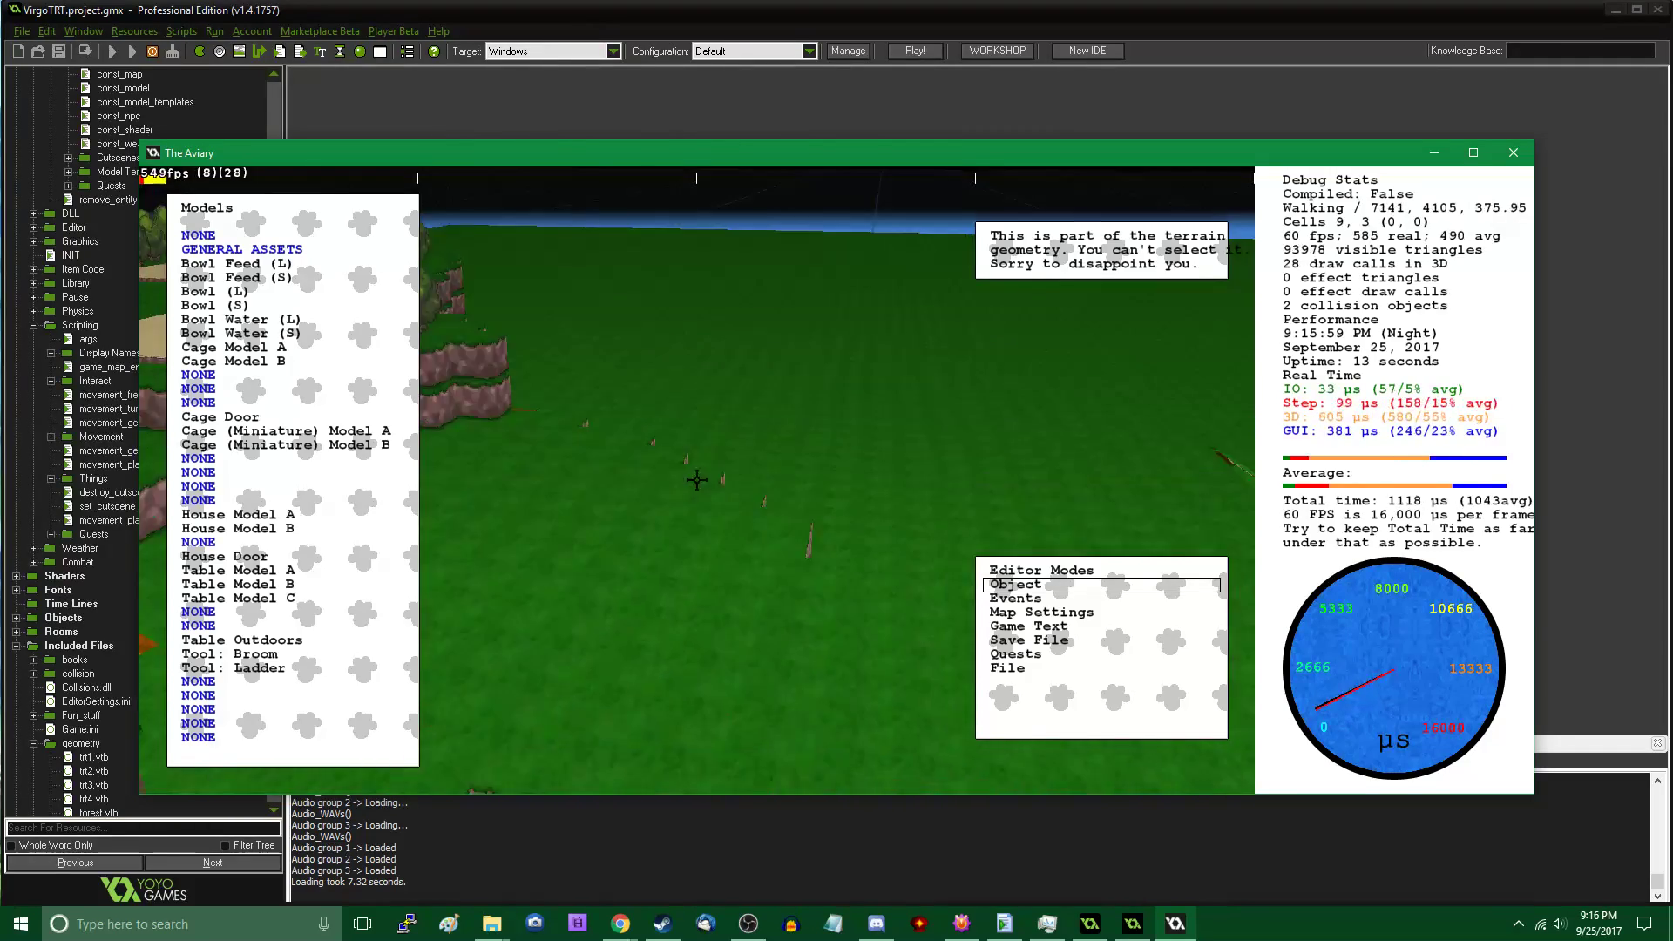
key("s")
key("w")
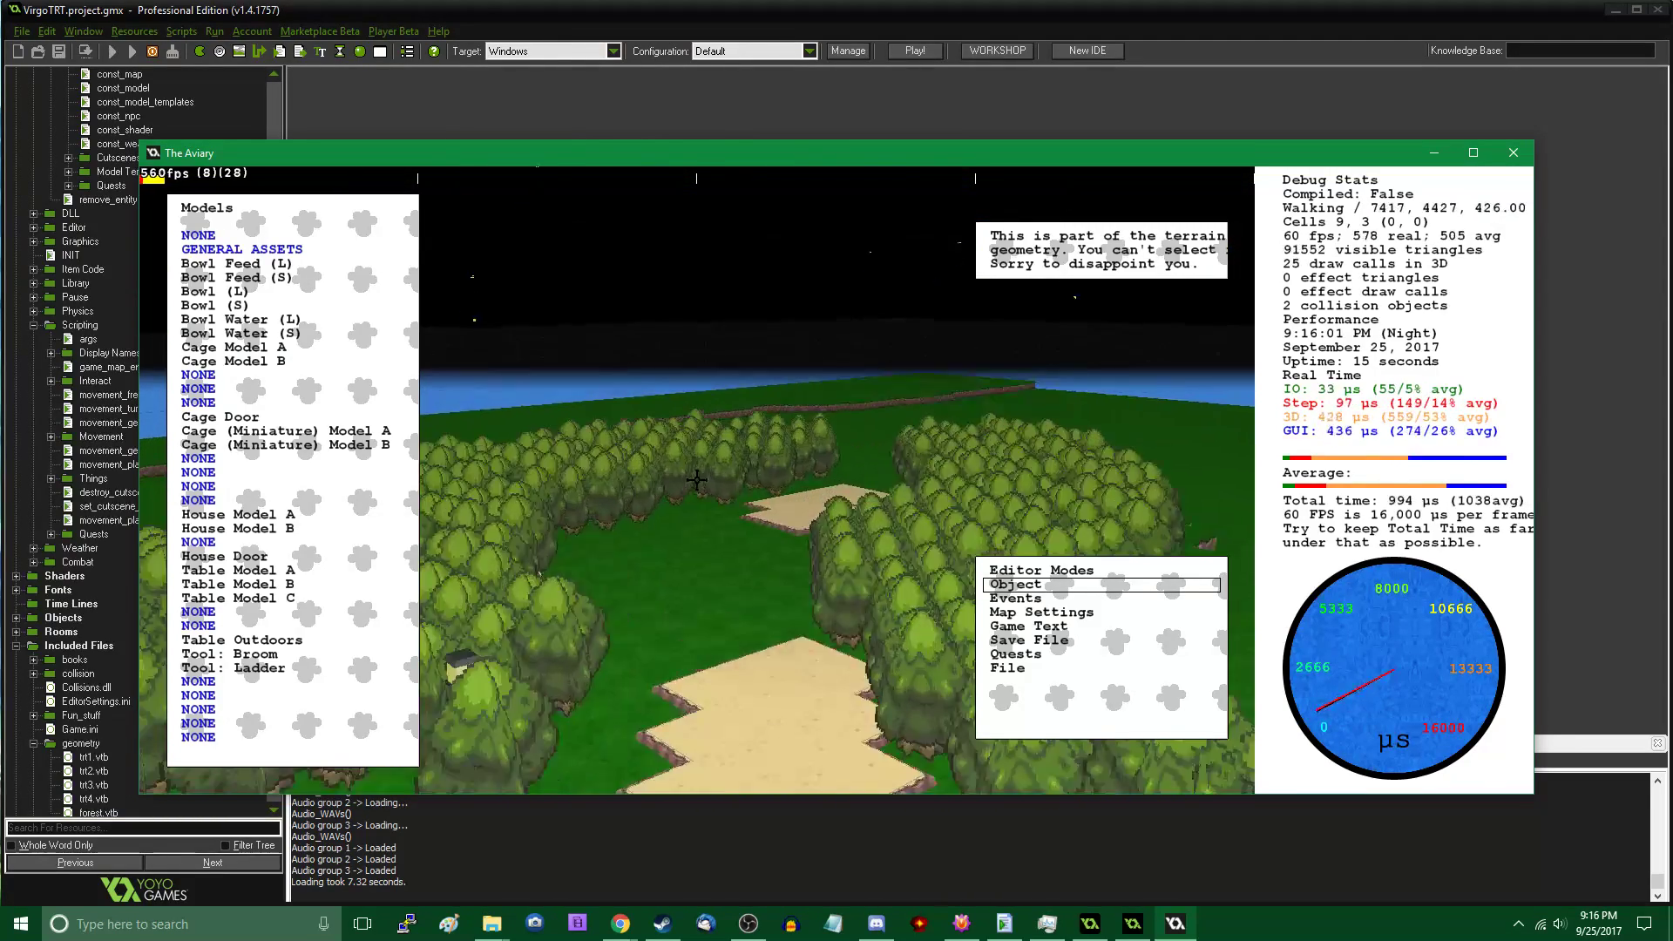
key("Tab")
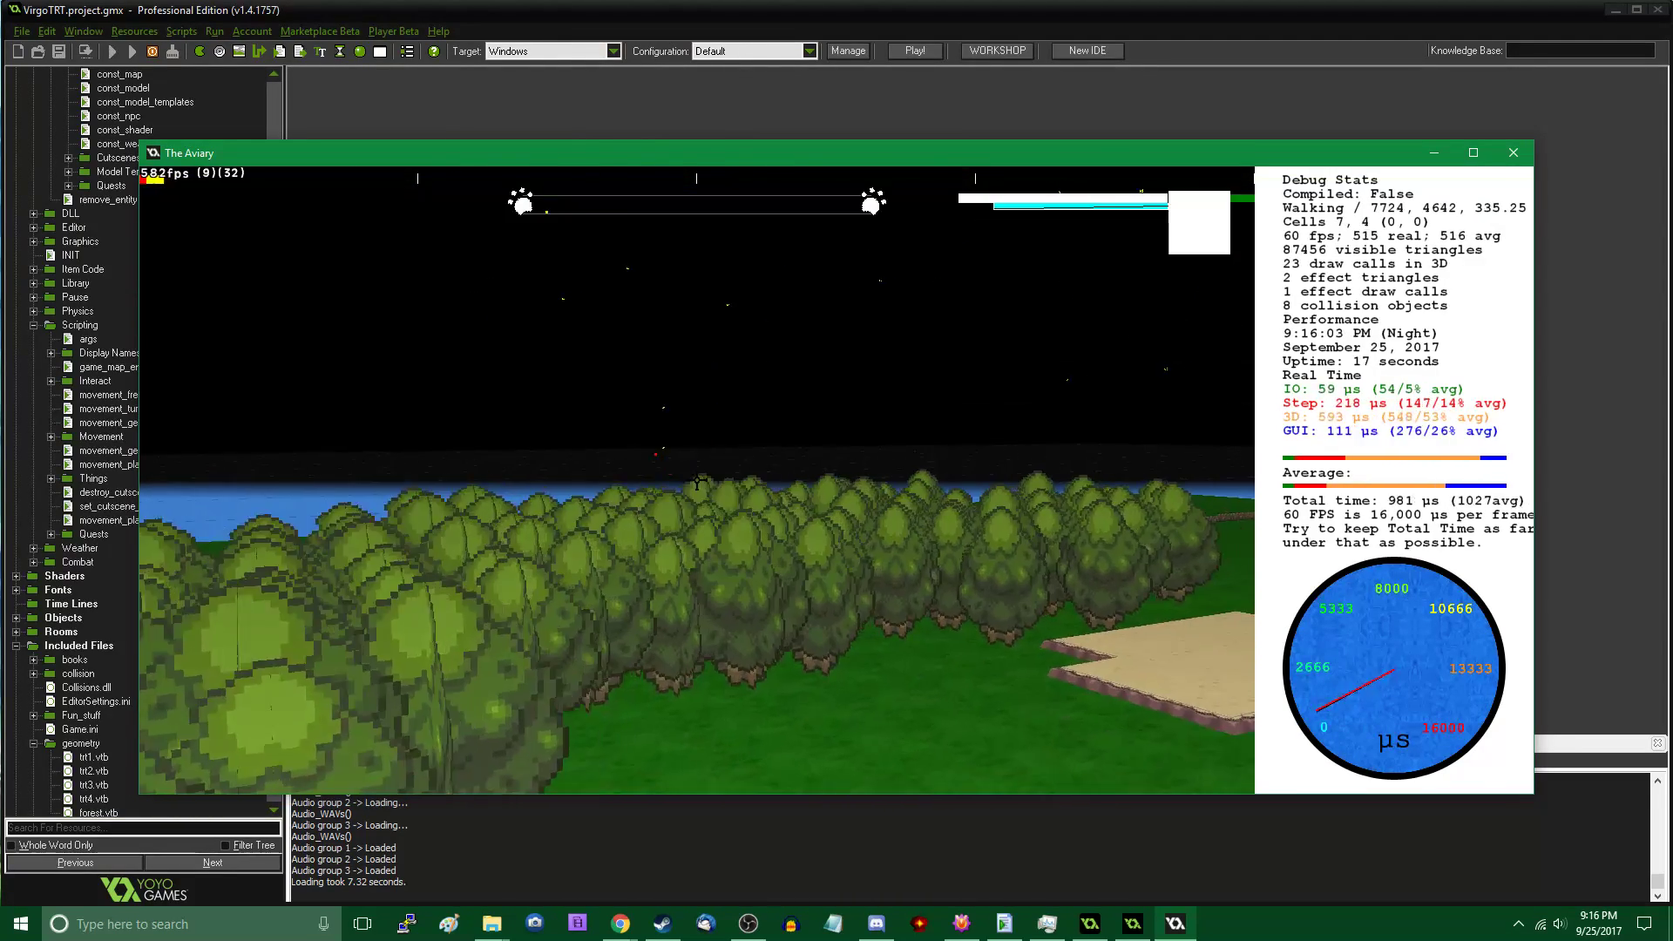
key("w")
Select the chest base overlapped by the trees and move the chest out onto the open grass beside the sand path
key("Tab")
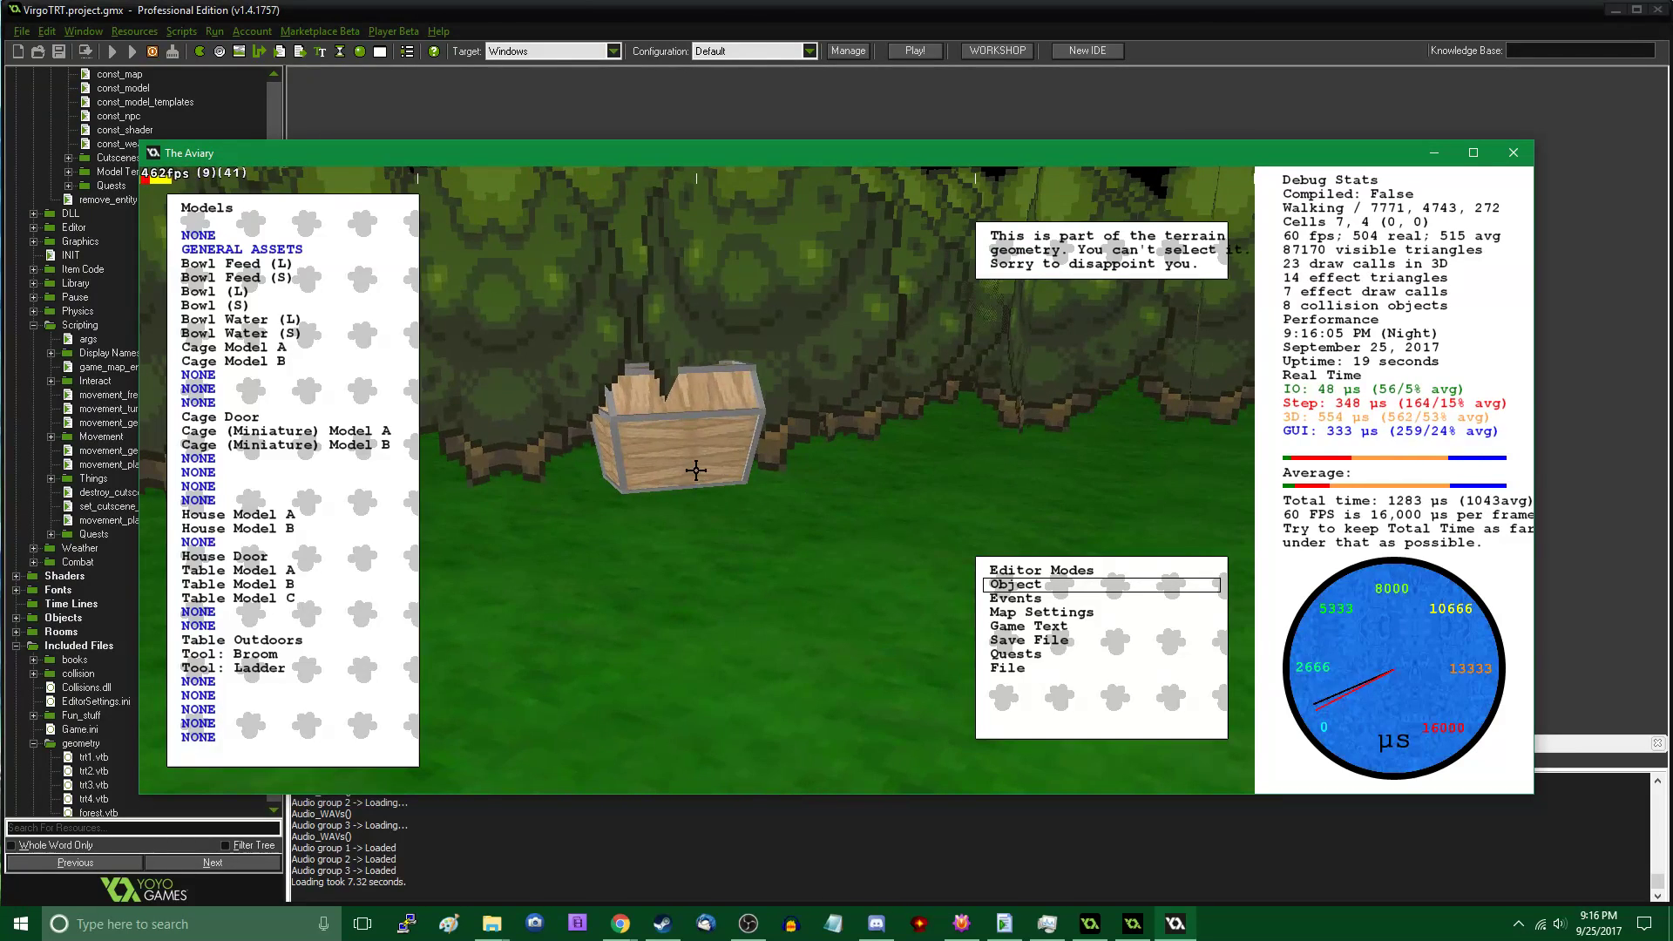
key("w")
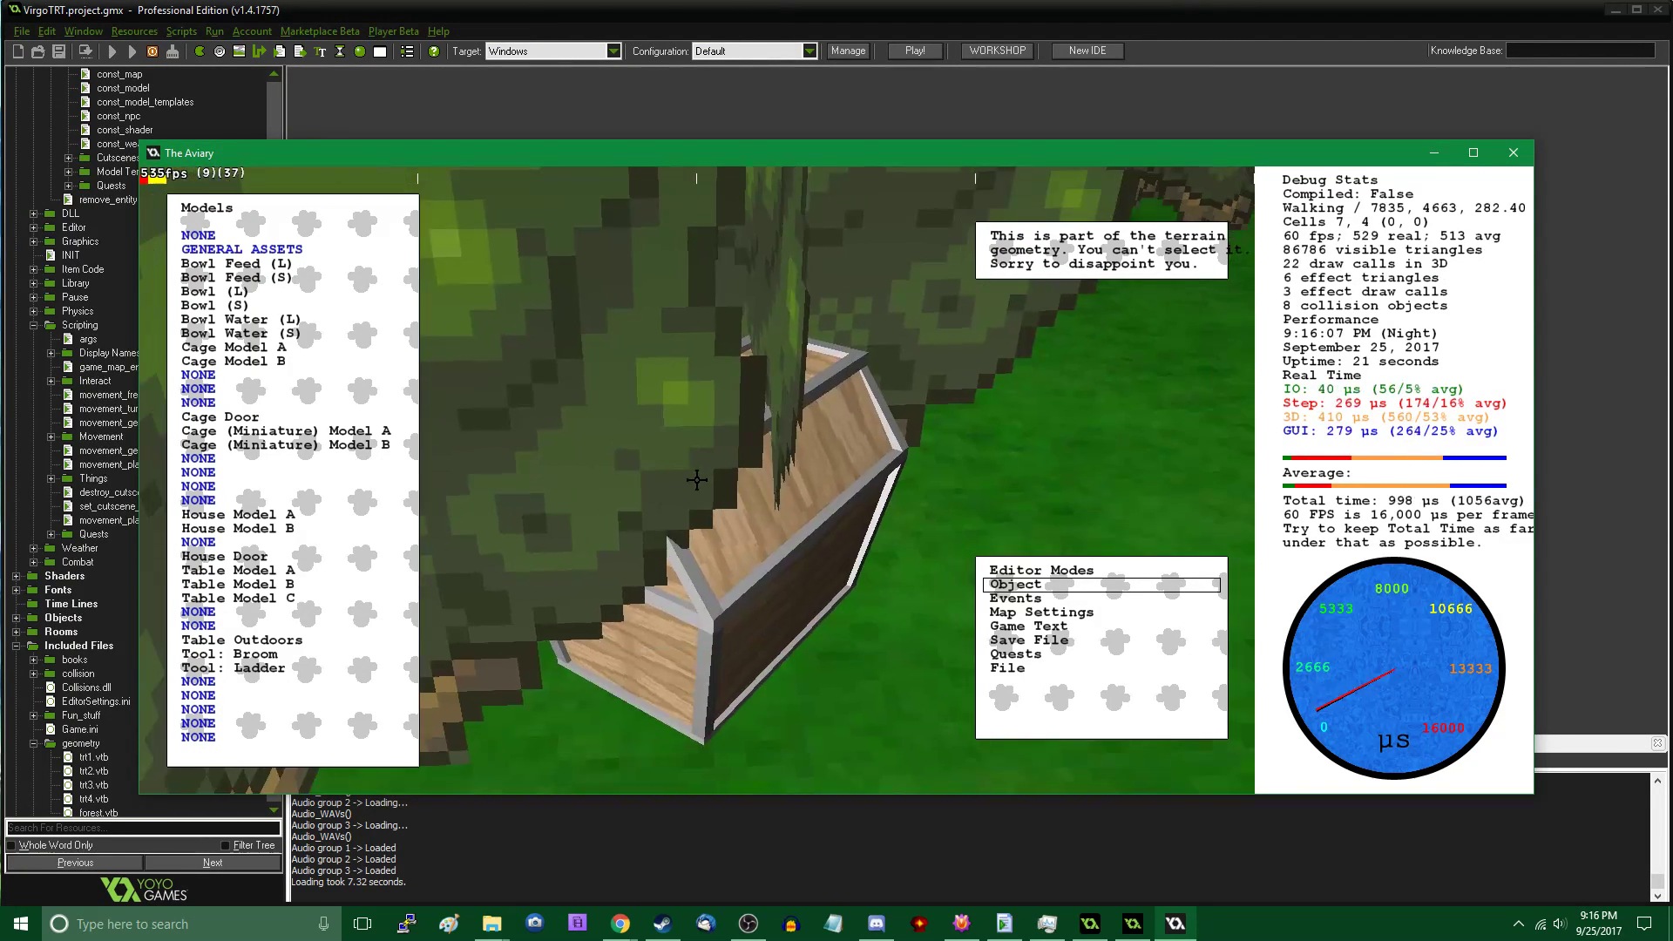
key("w")
left_click(709, 481)
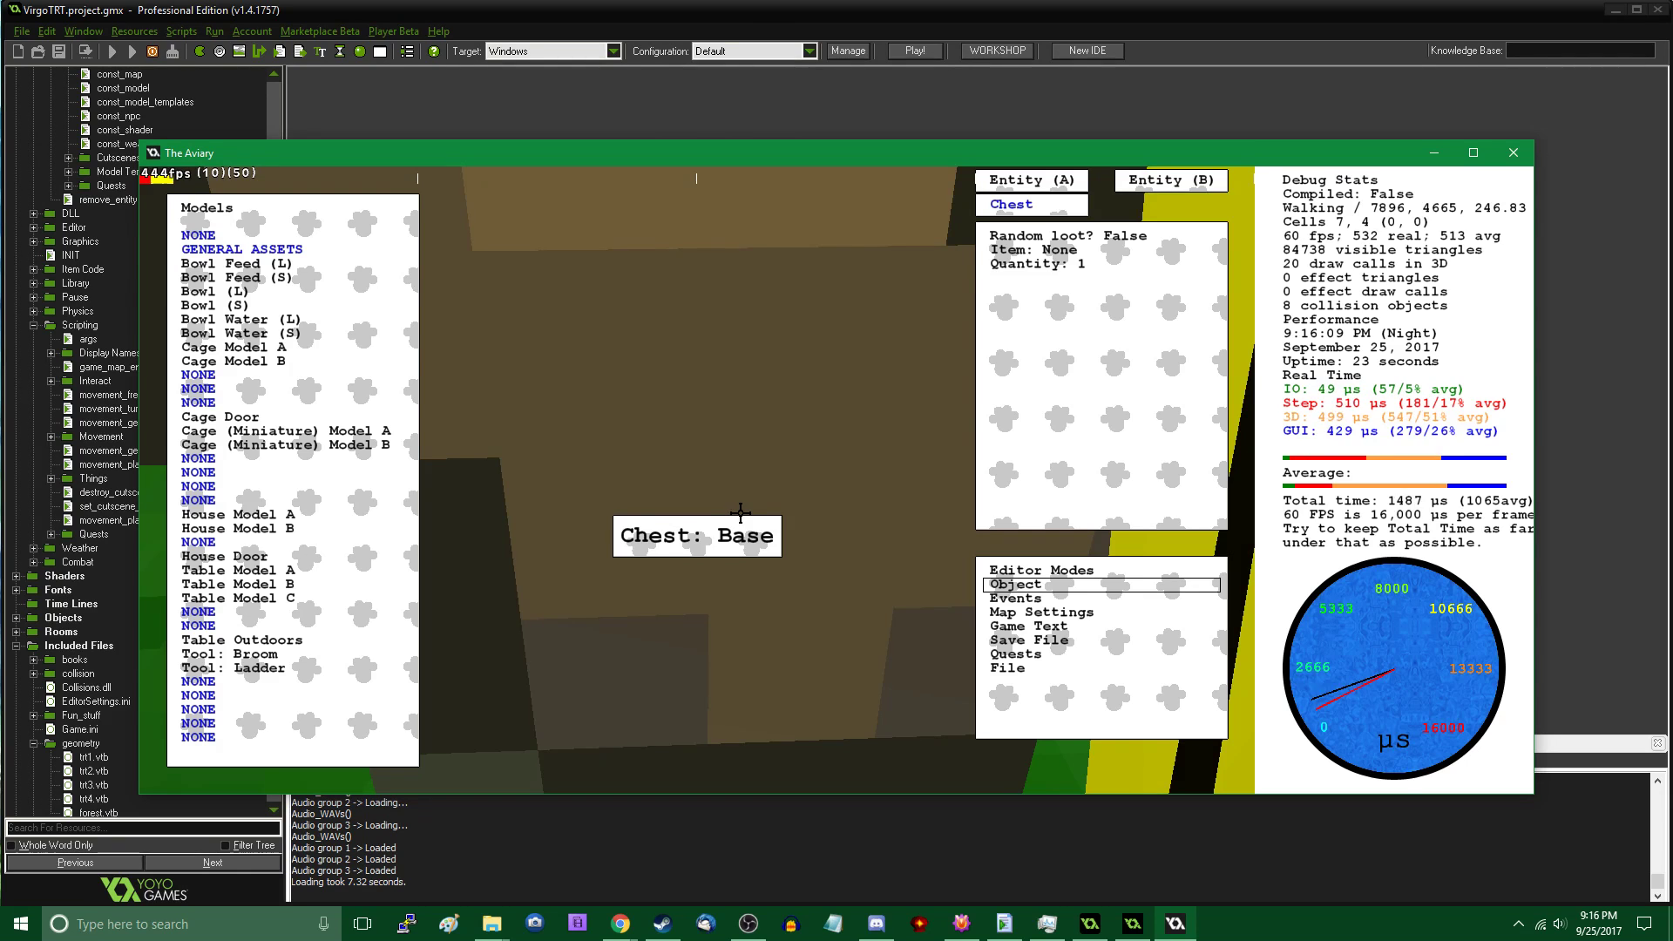
key("w")
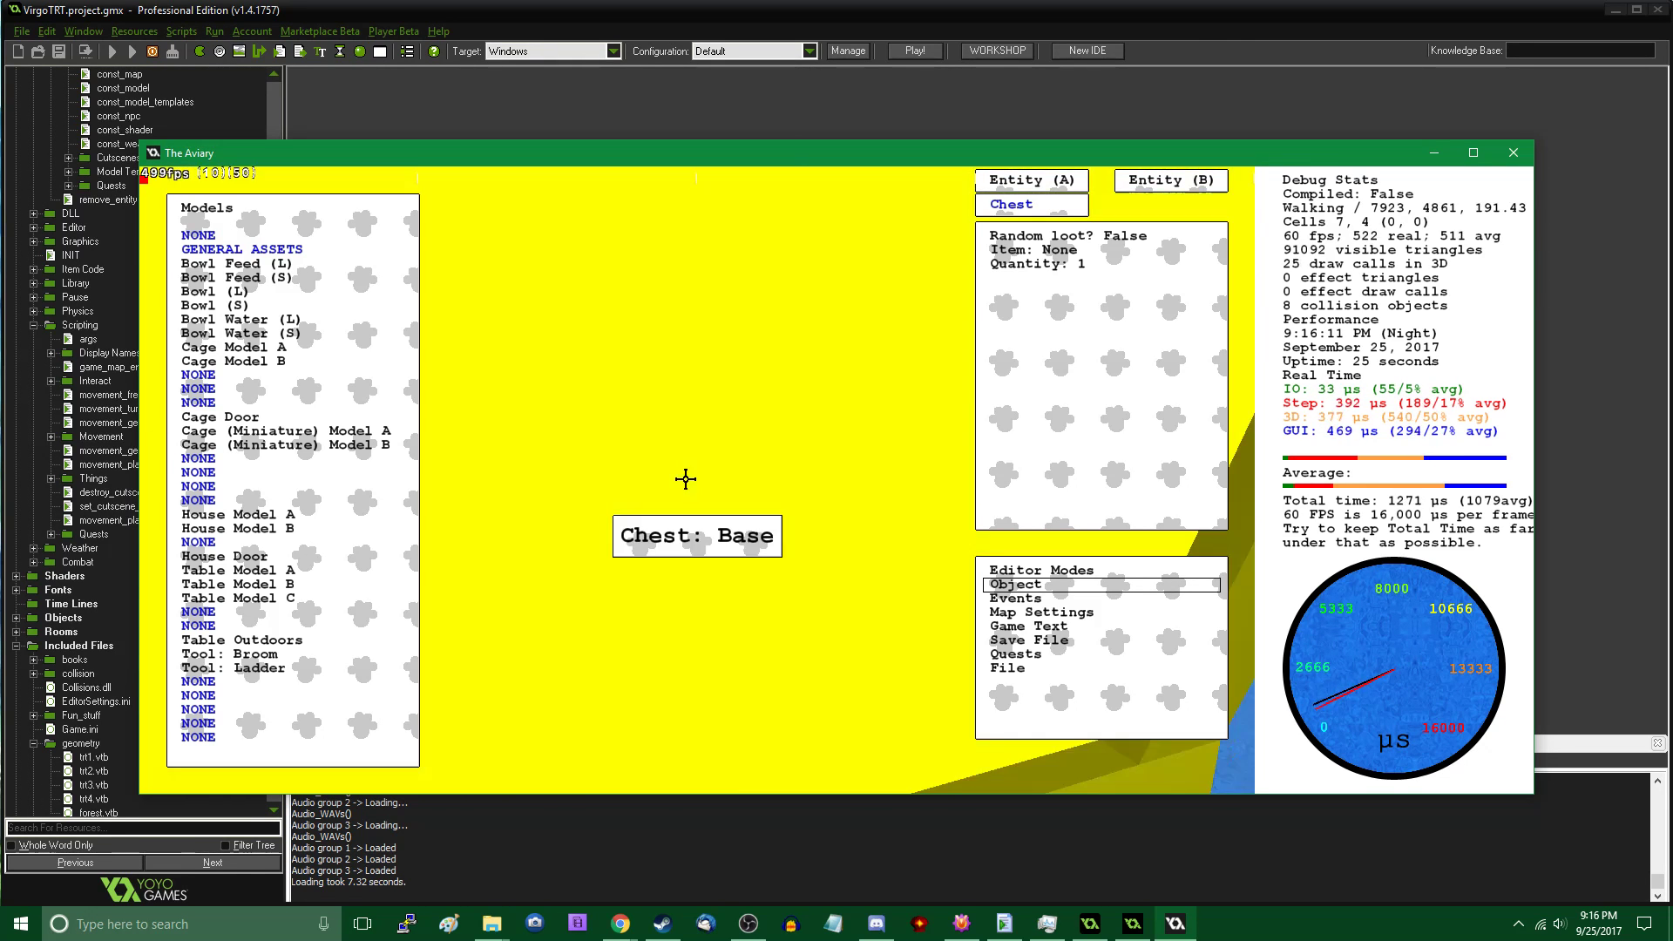
key("s")
key("s")
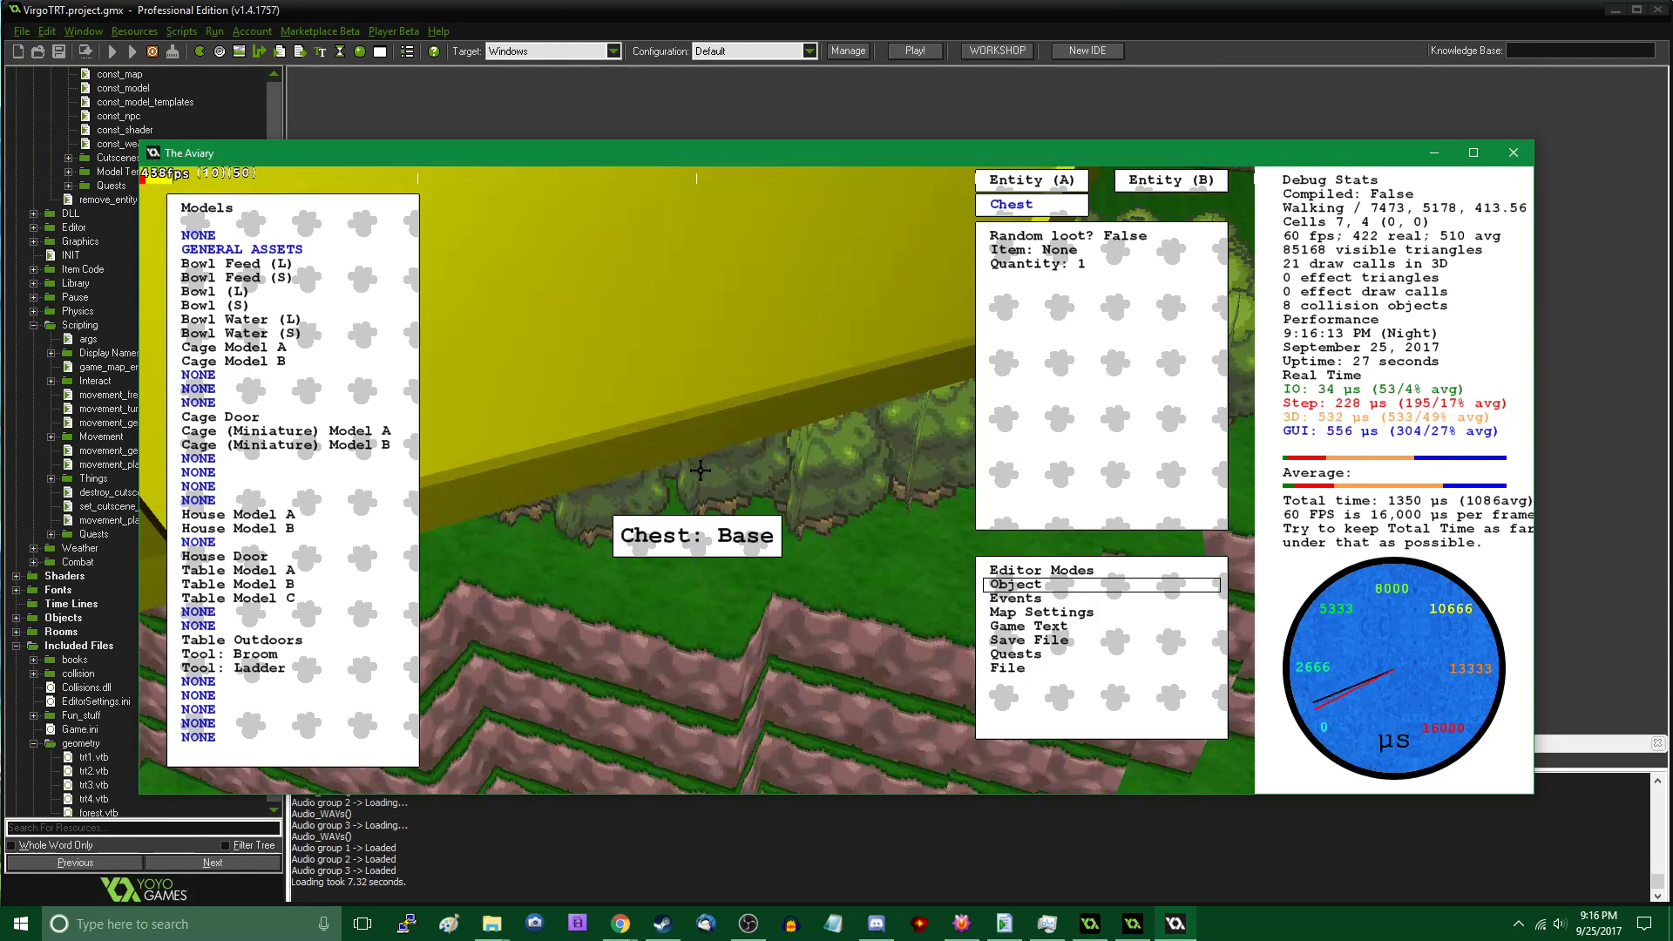
key("s")
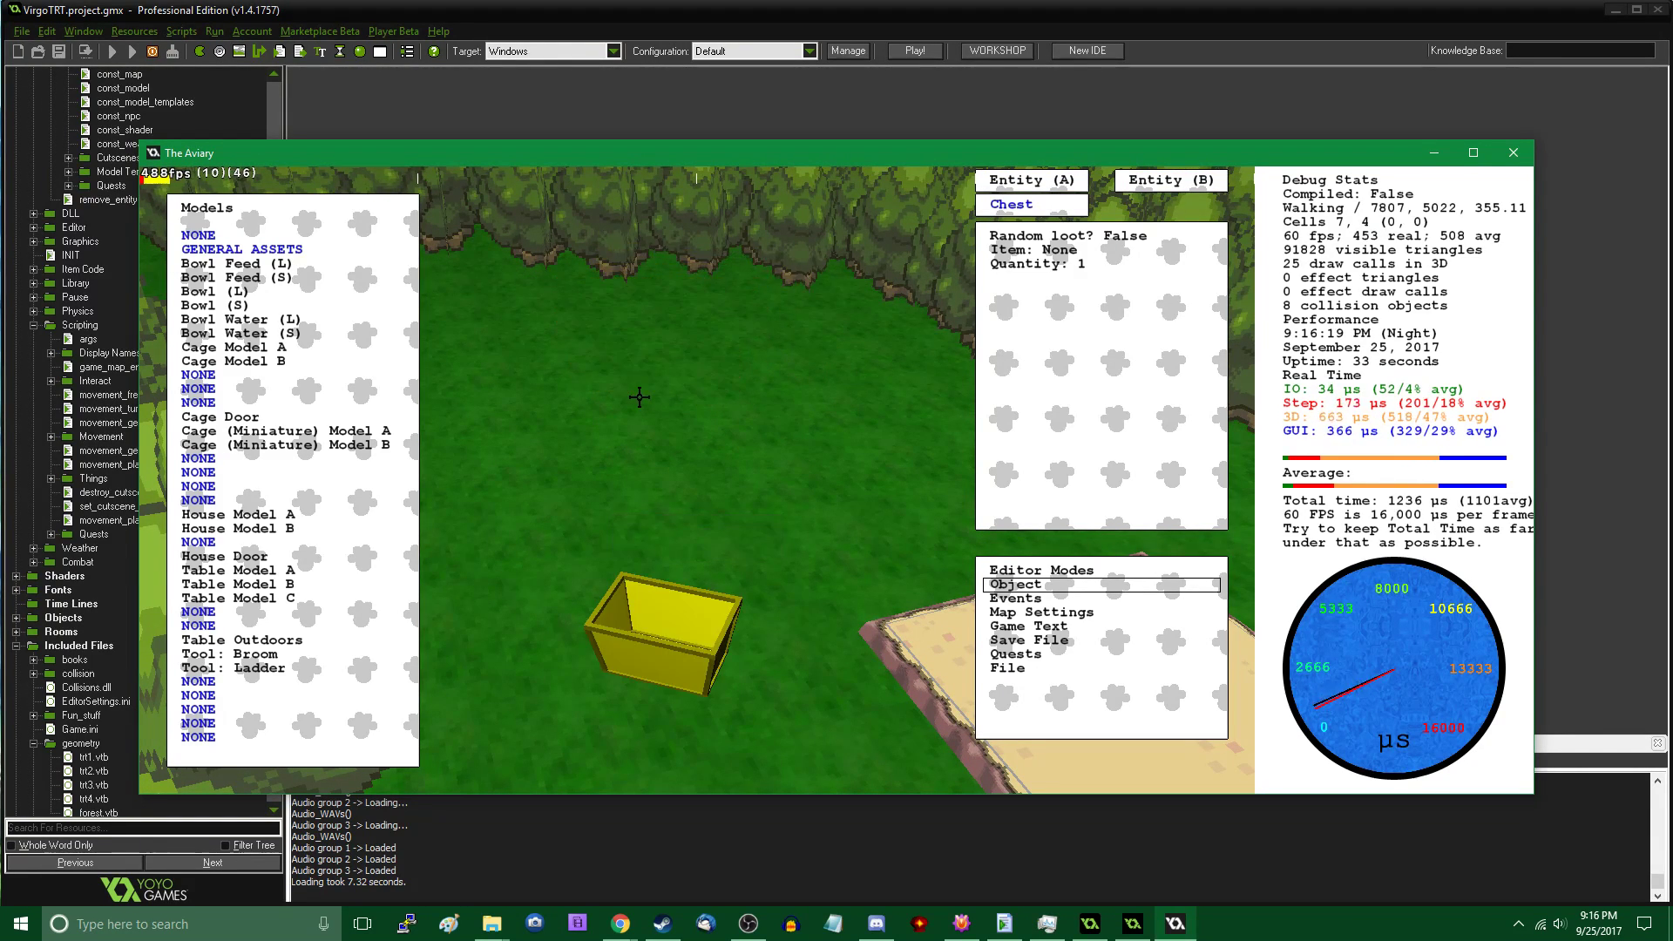
Walk up to the chest, select its base again in object editing mode and reposition it closer on the grass
key("Tab")
key("w")
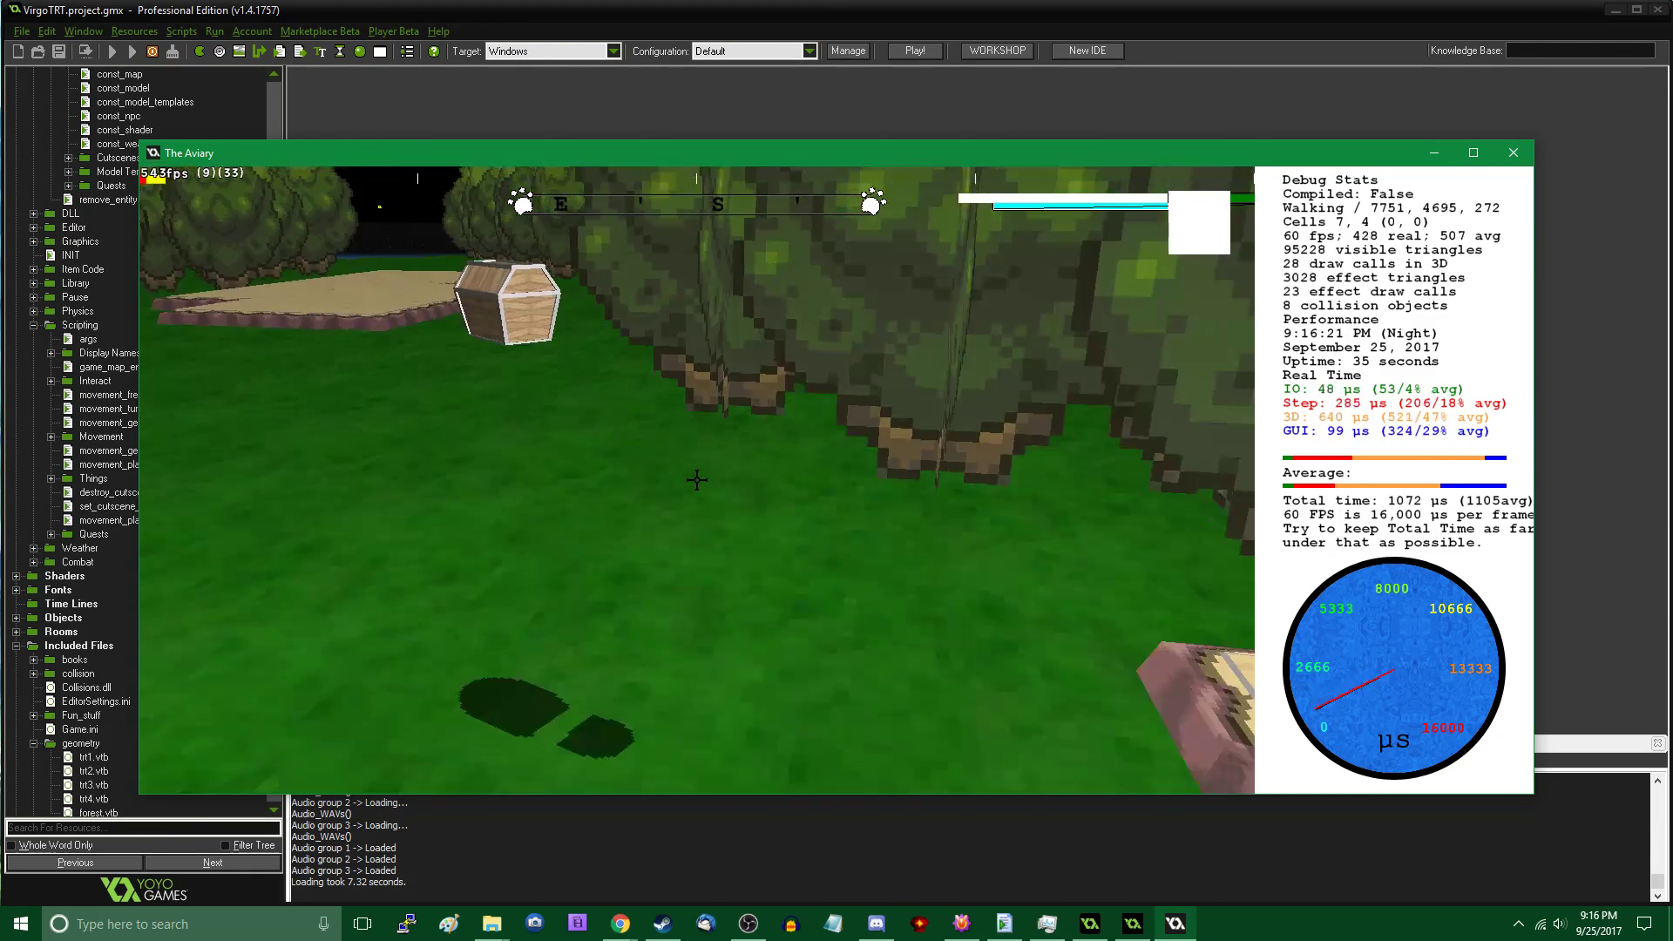
key("w")
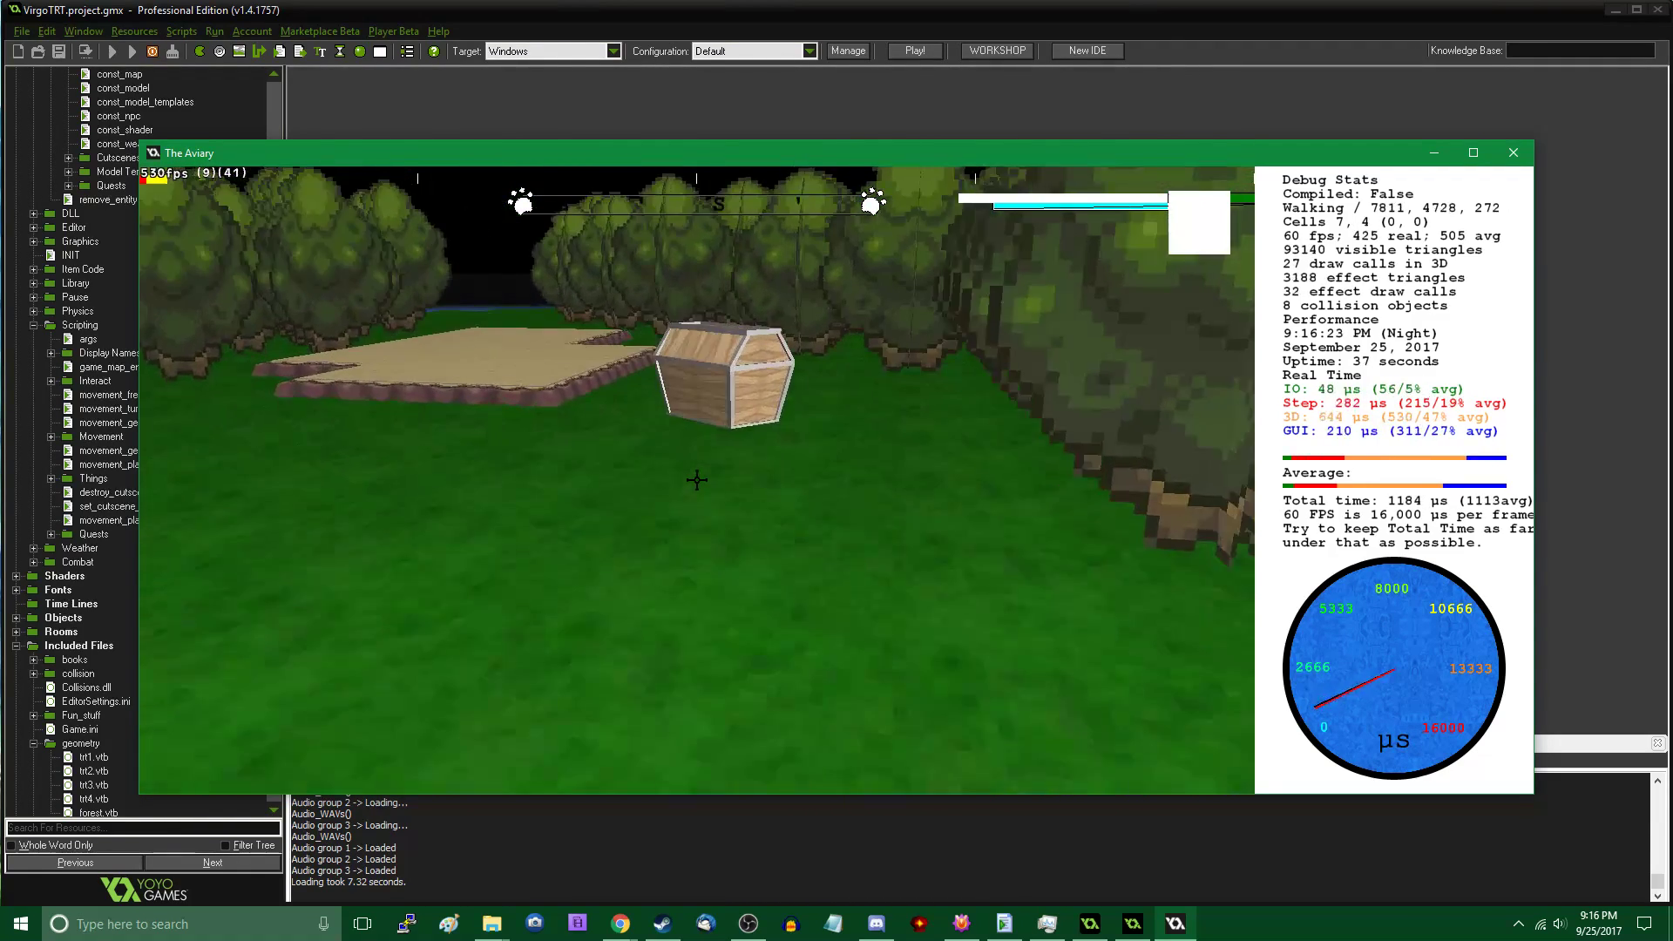
key("Tab")
left_click(702, 465)
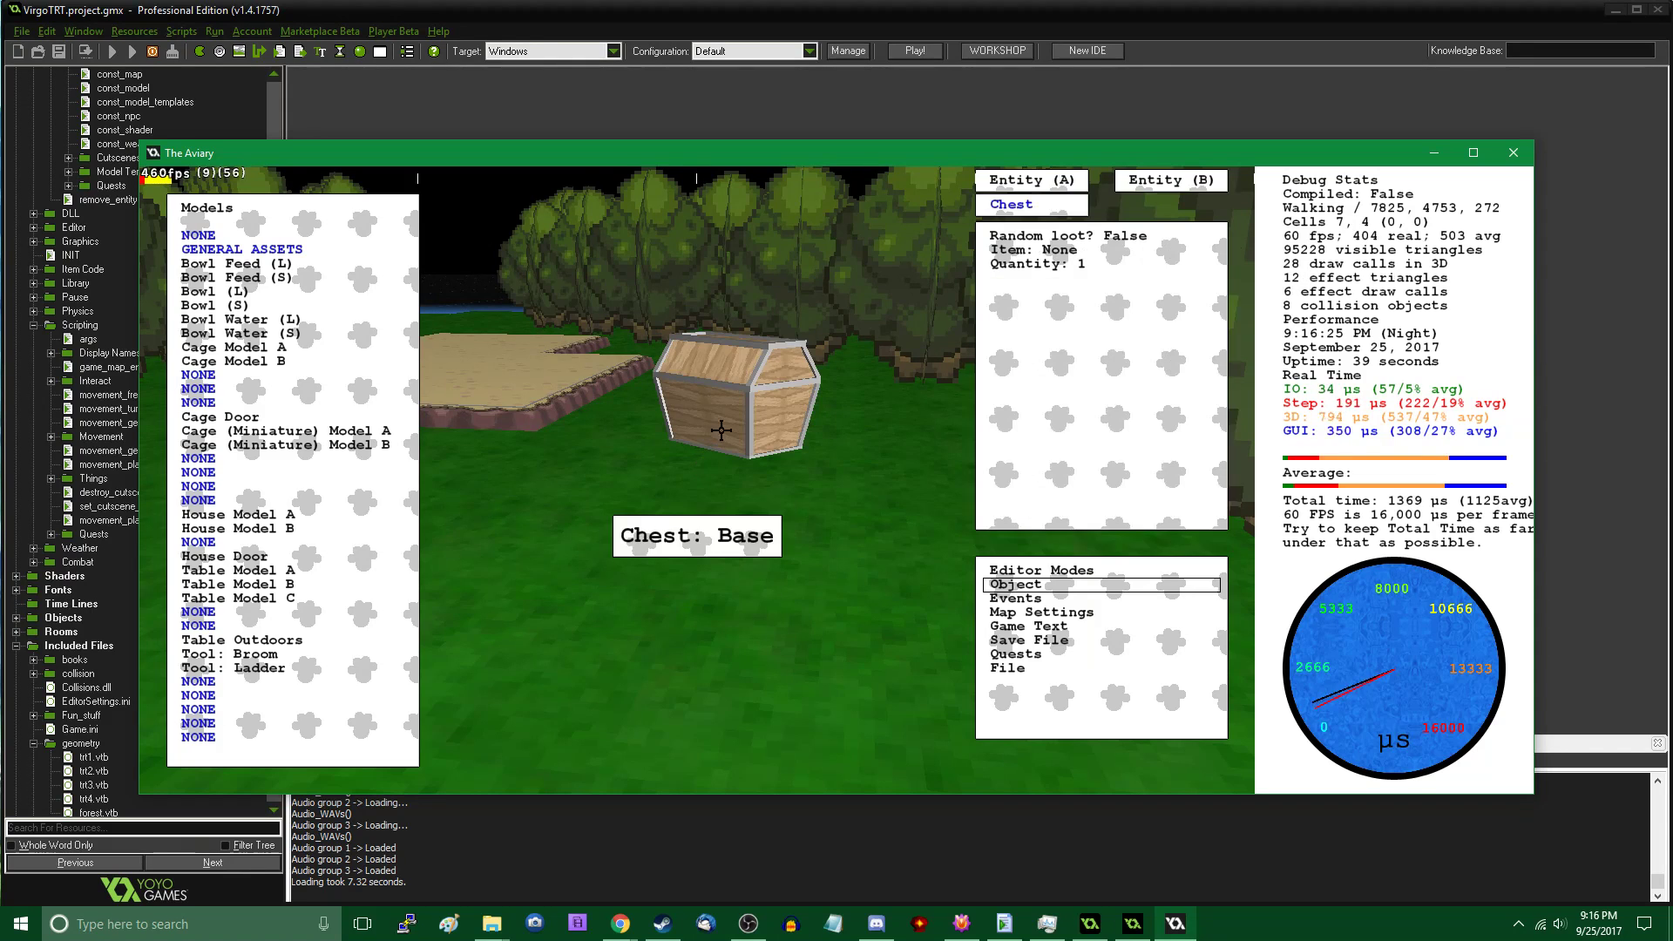
key("Page_Up")
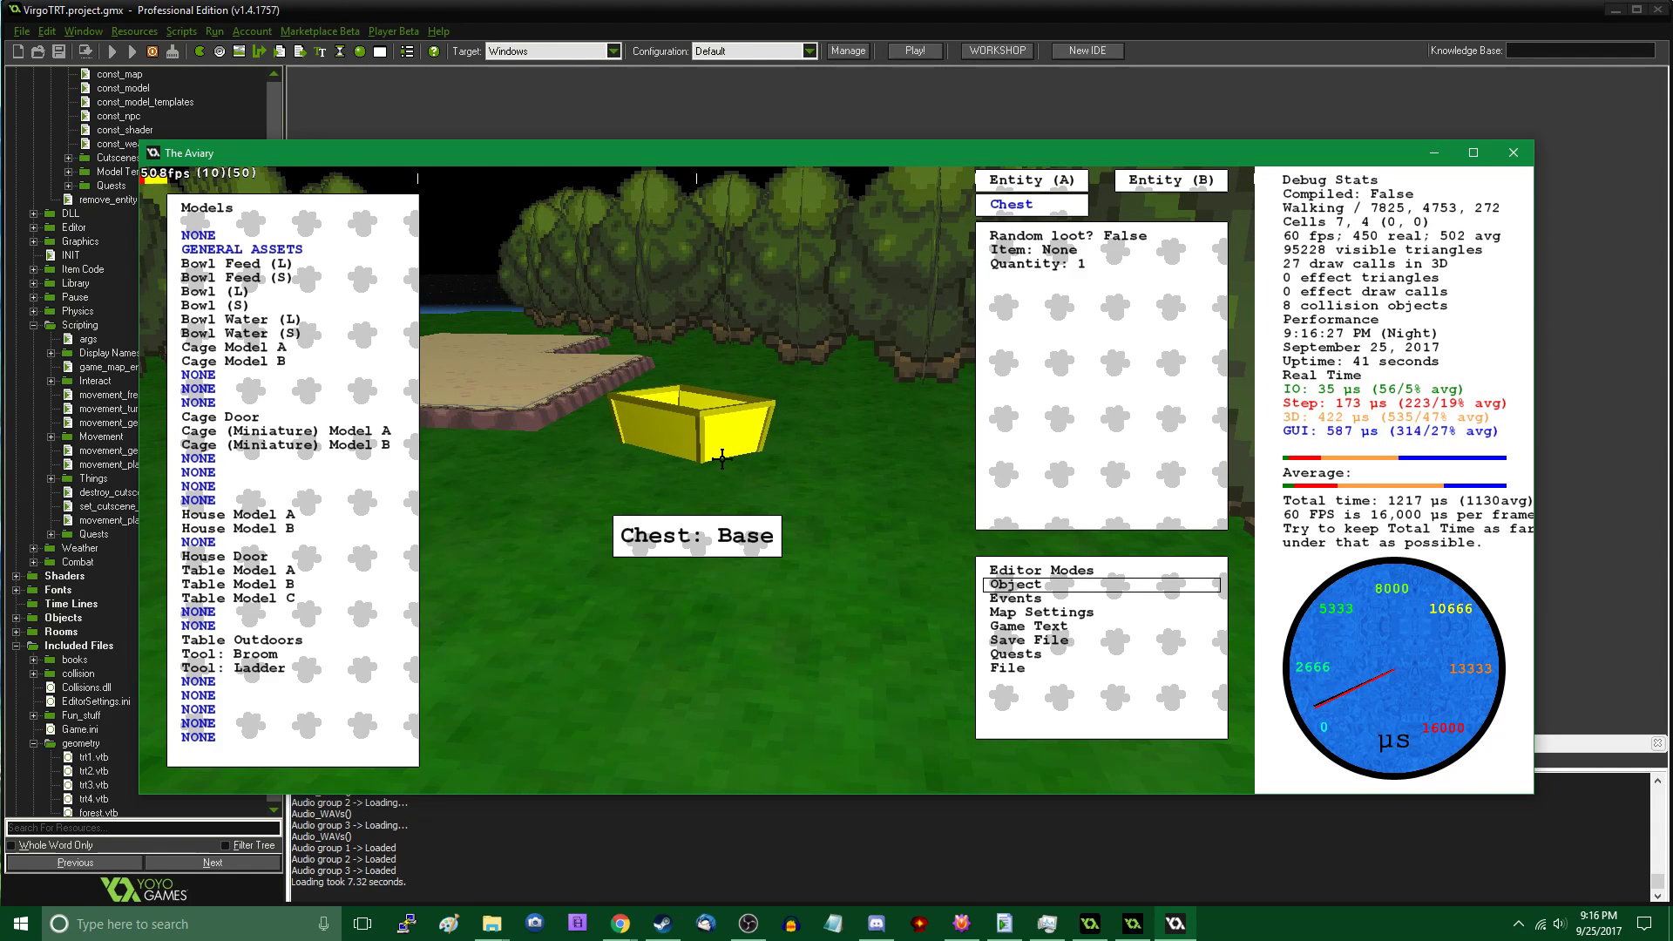
key("Down")
key("Page_Down")
key("Tab")
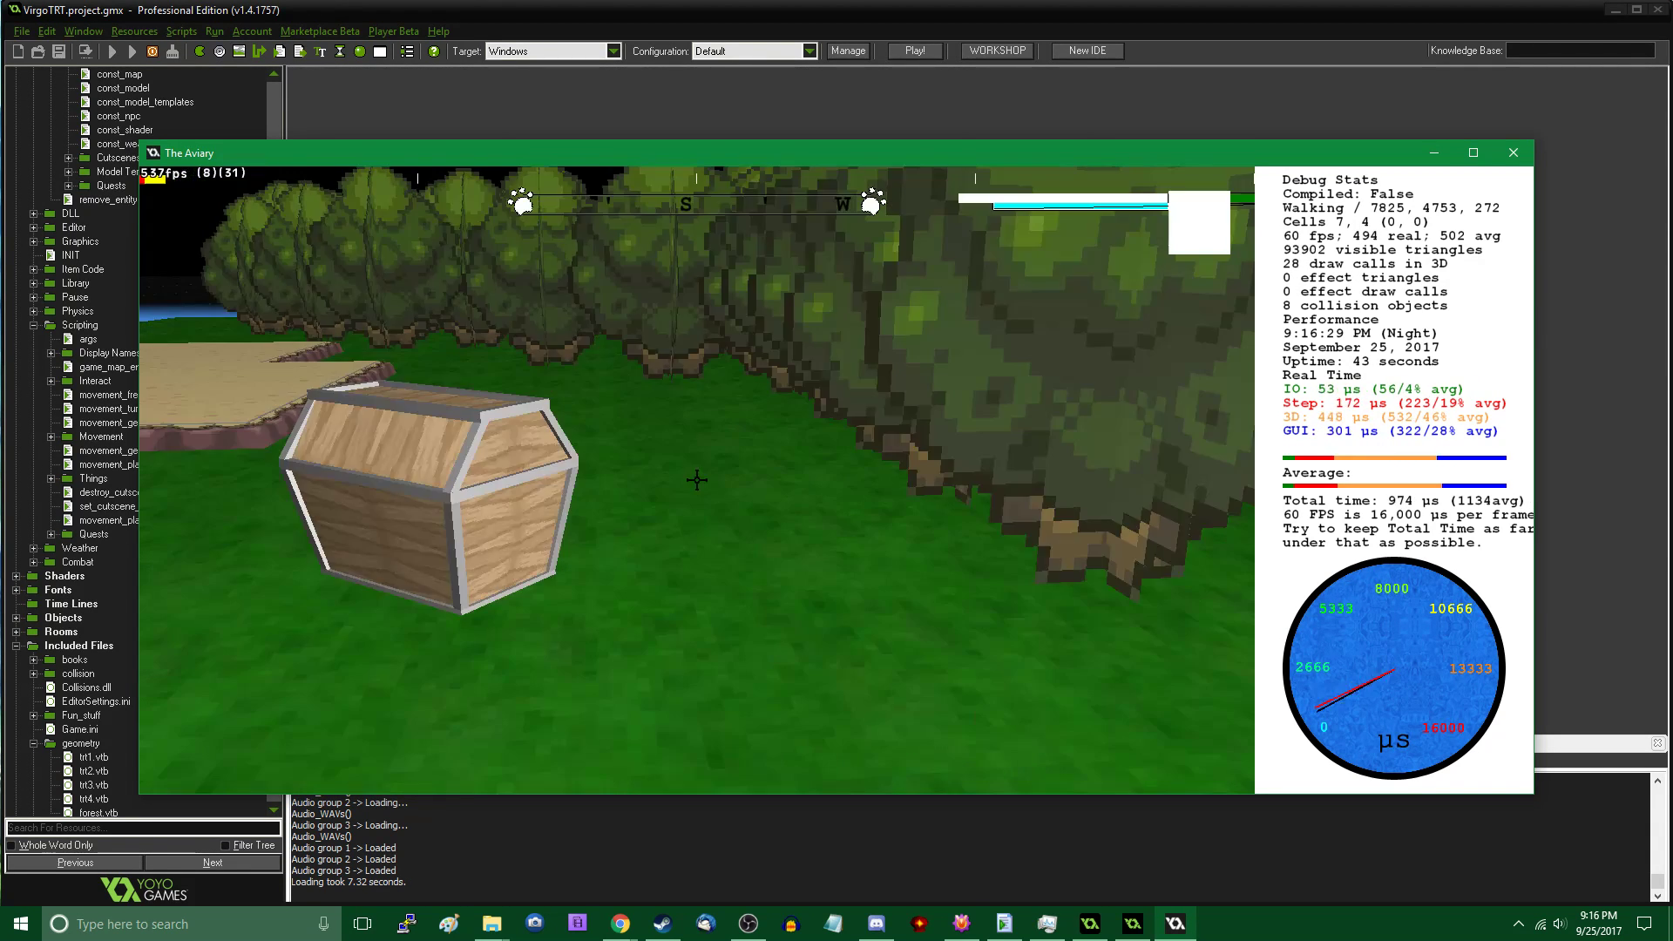
Walk around the repositioned chest to check how it sits on the grass
key("w")
key("d")
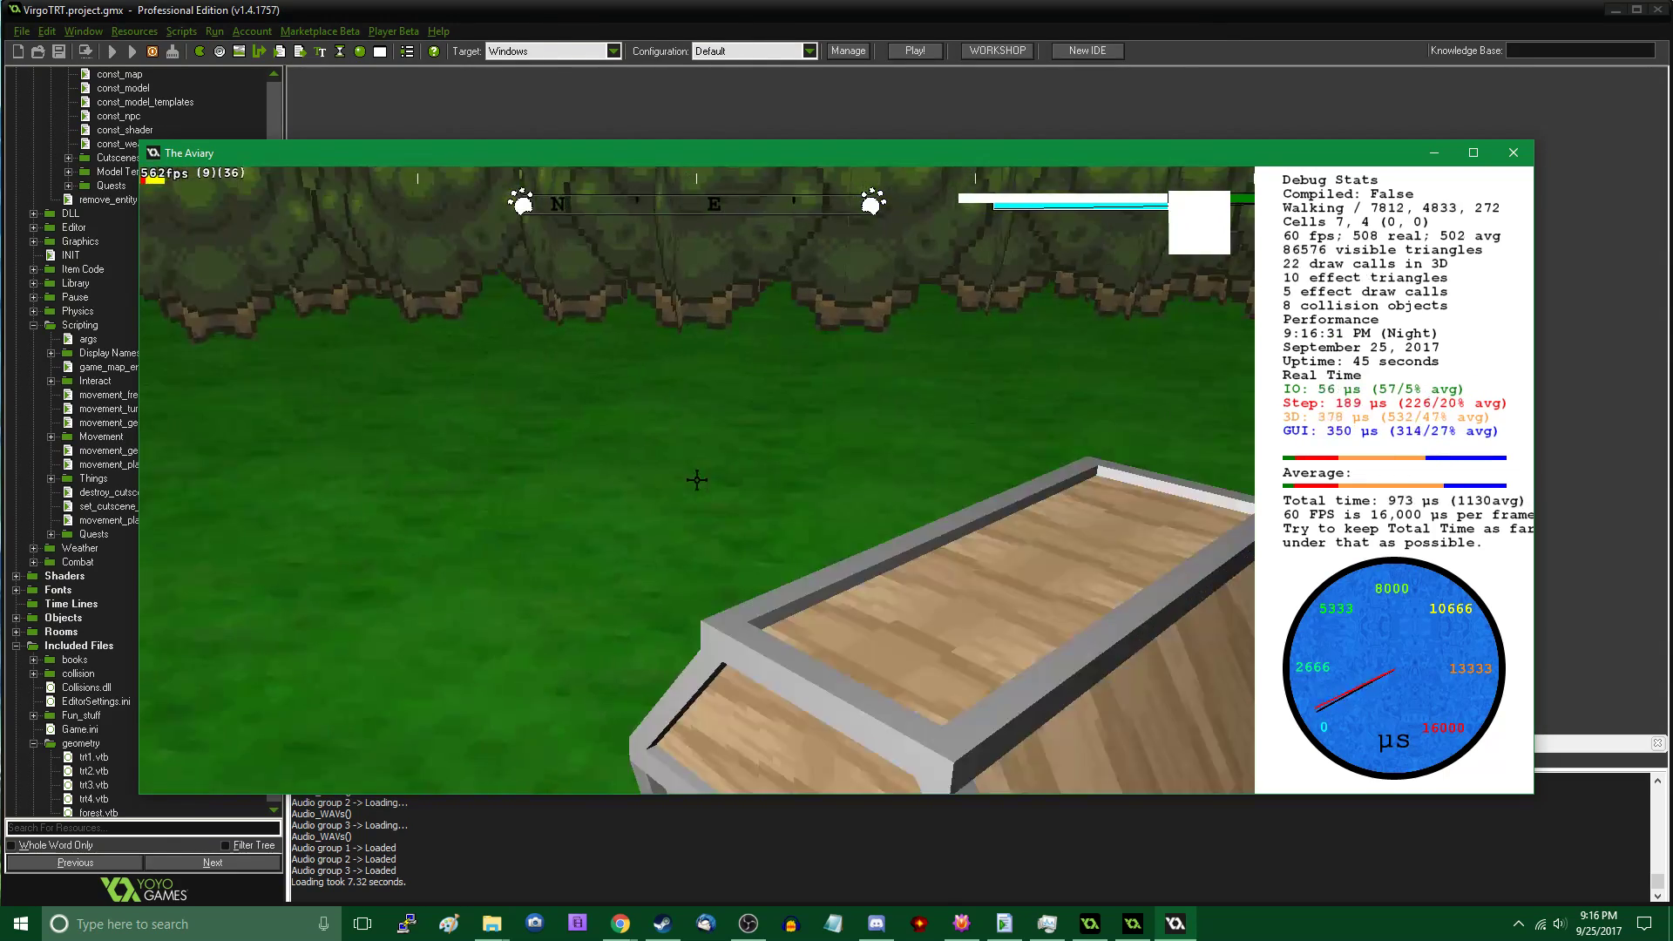
key("w")
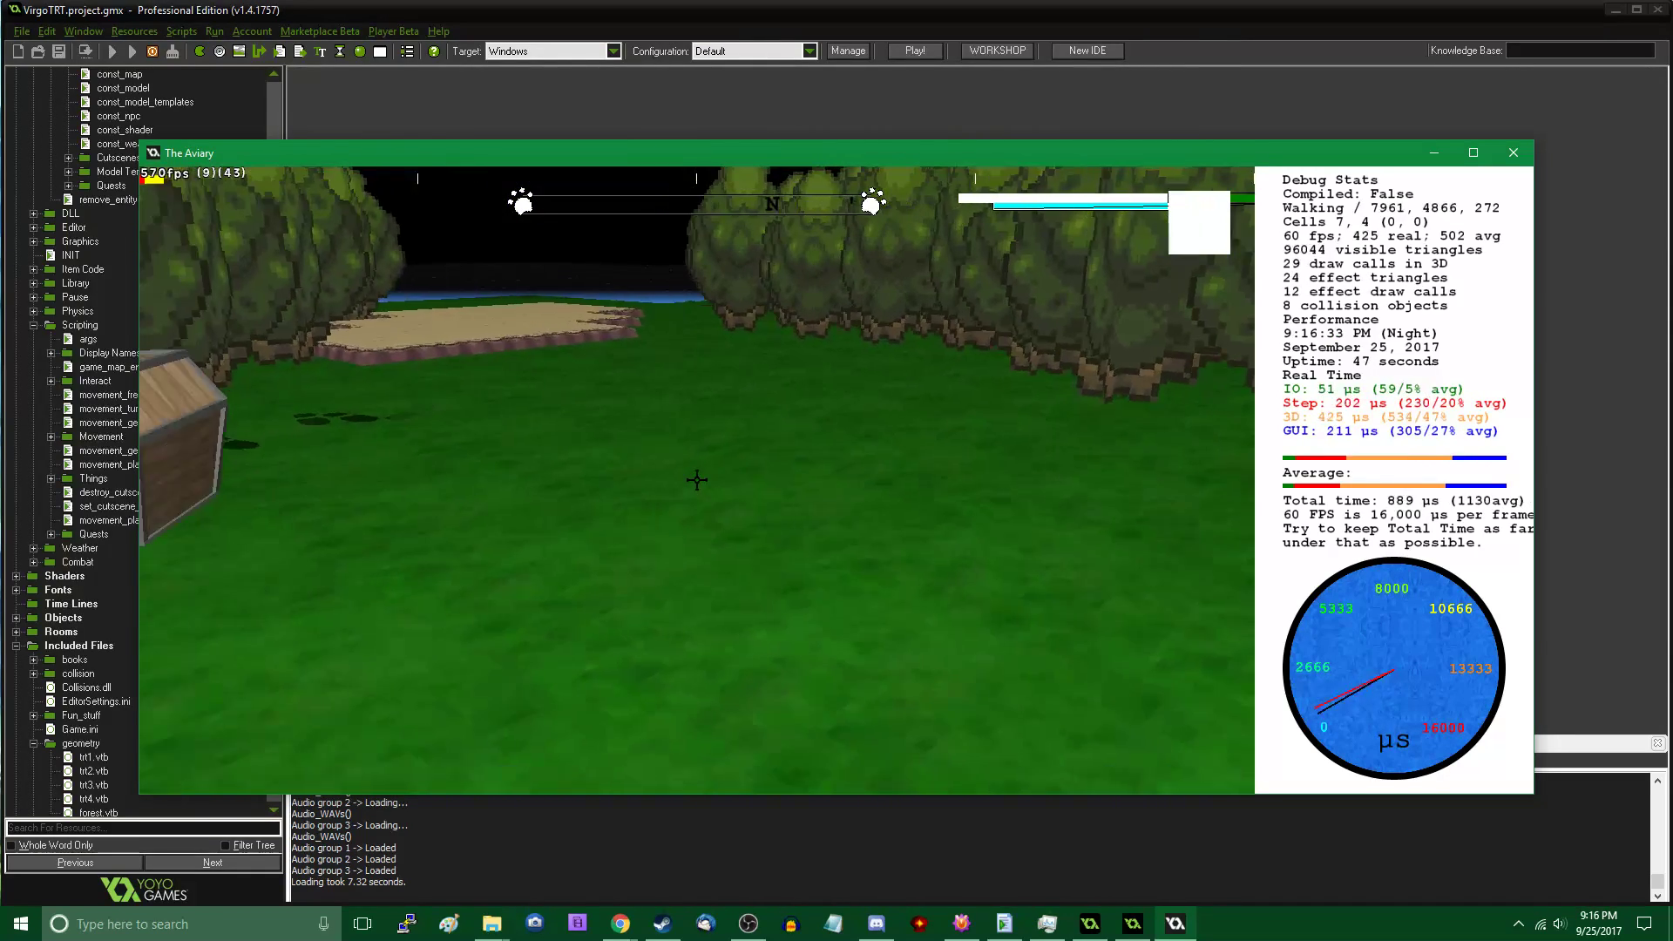
key("Tab")
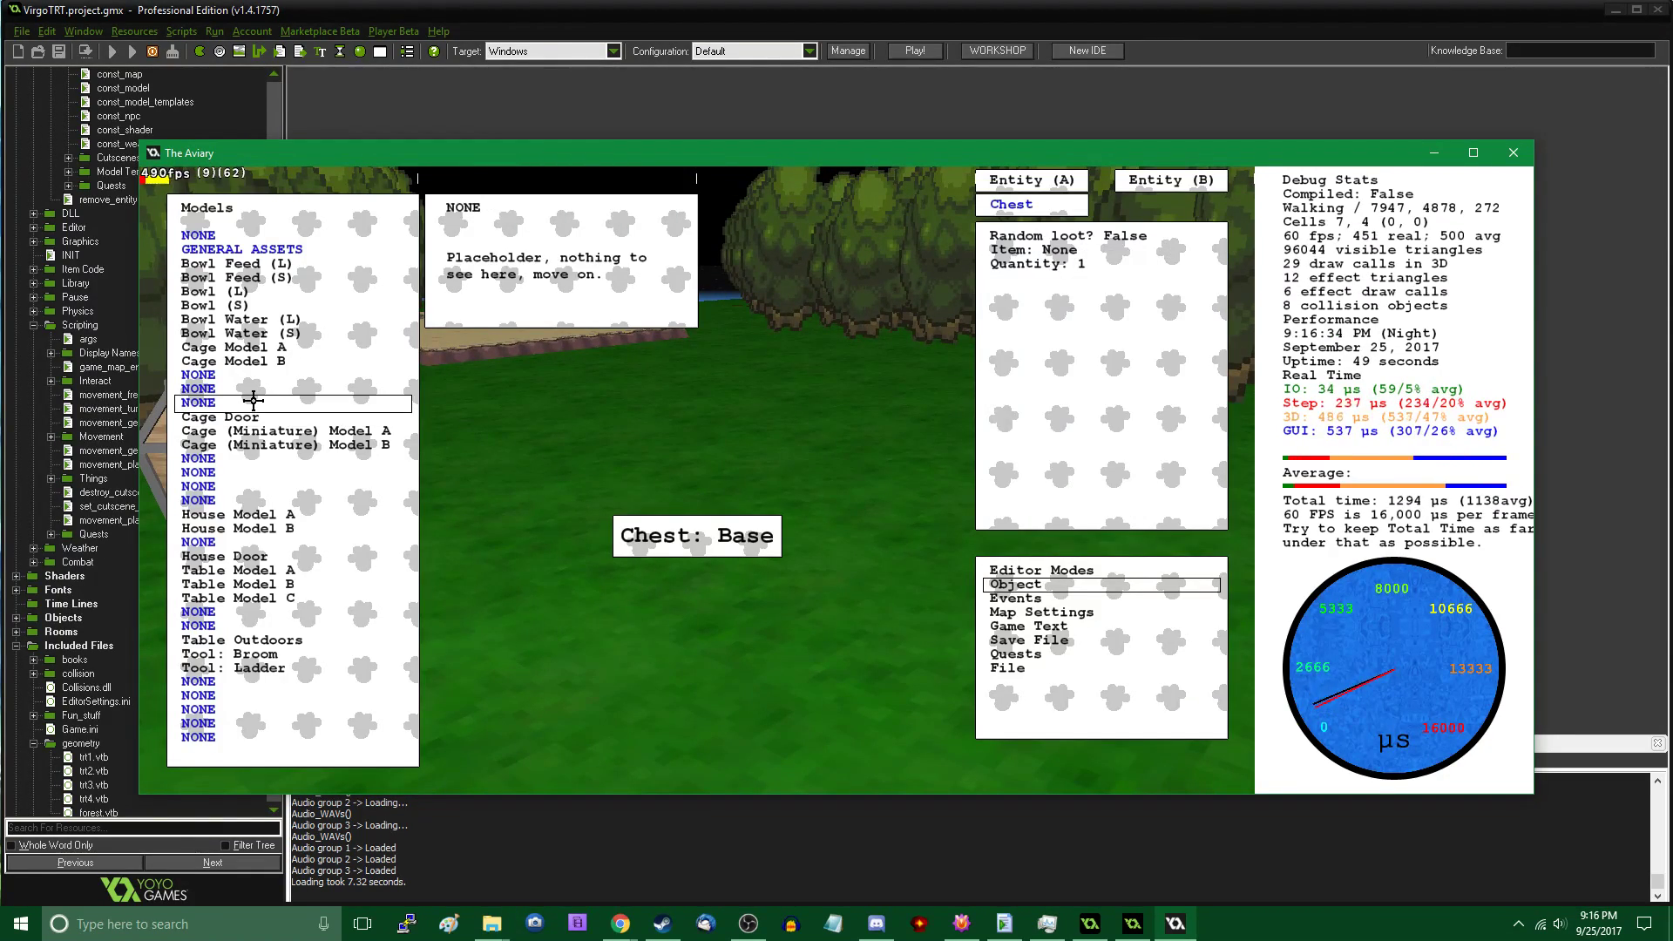
scroll(252, 401, "down", 5)
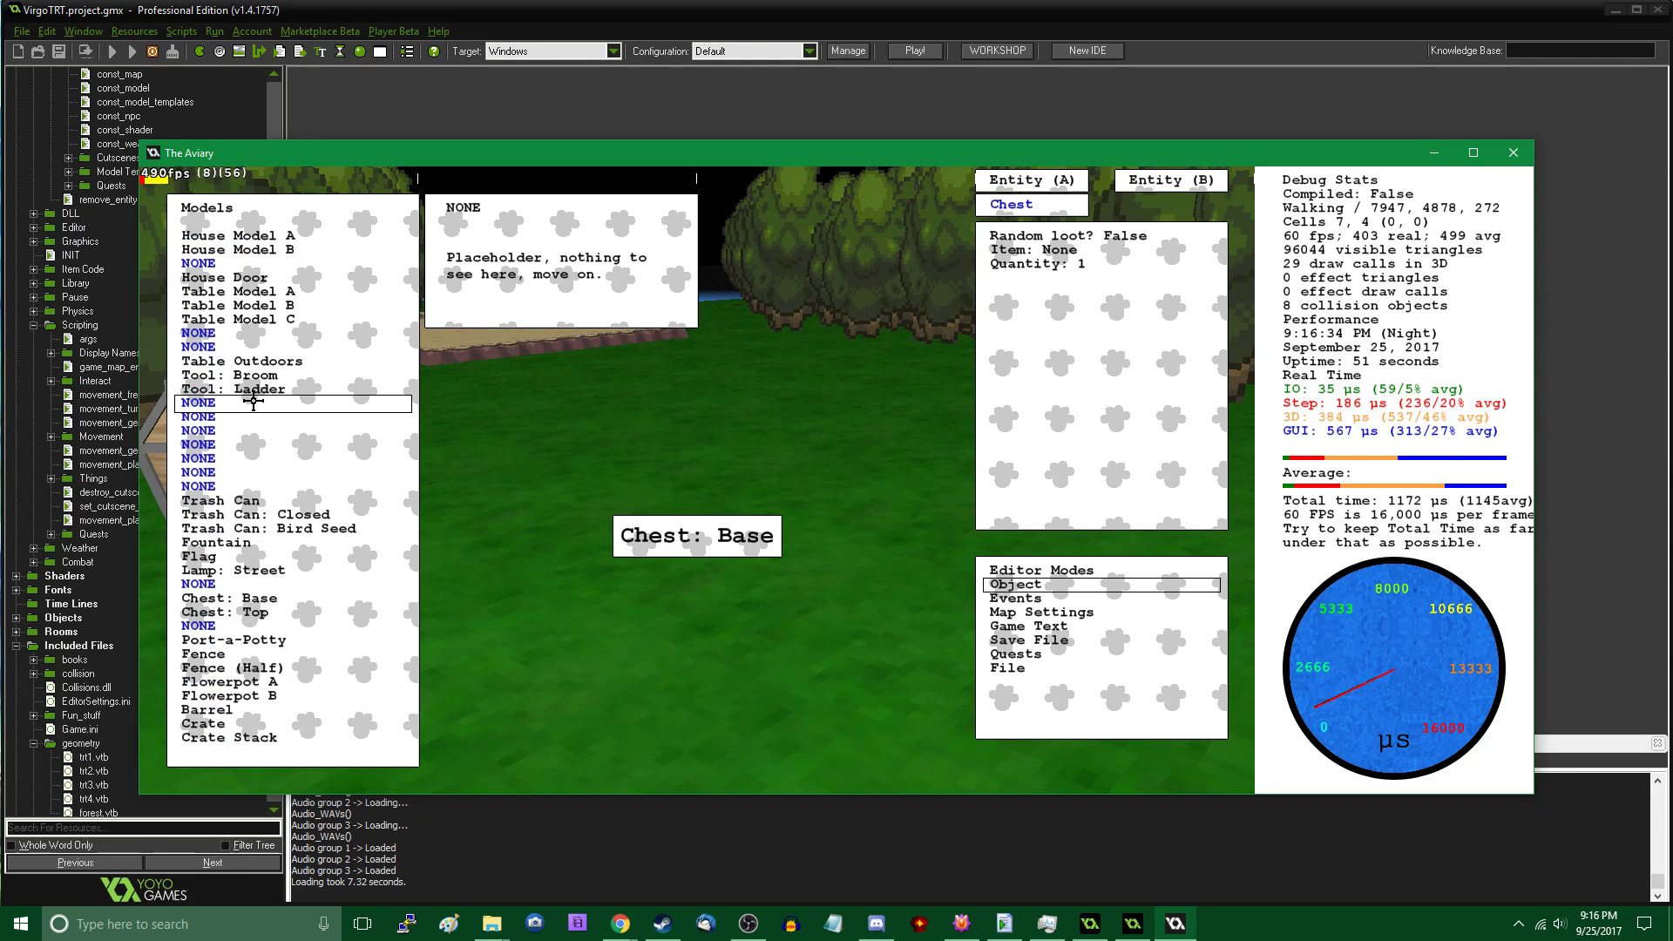
scroll(253, 401, "up", 5)
left_click(279, 349)
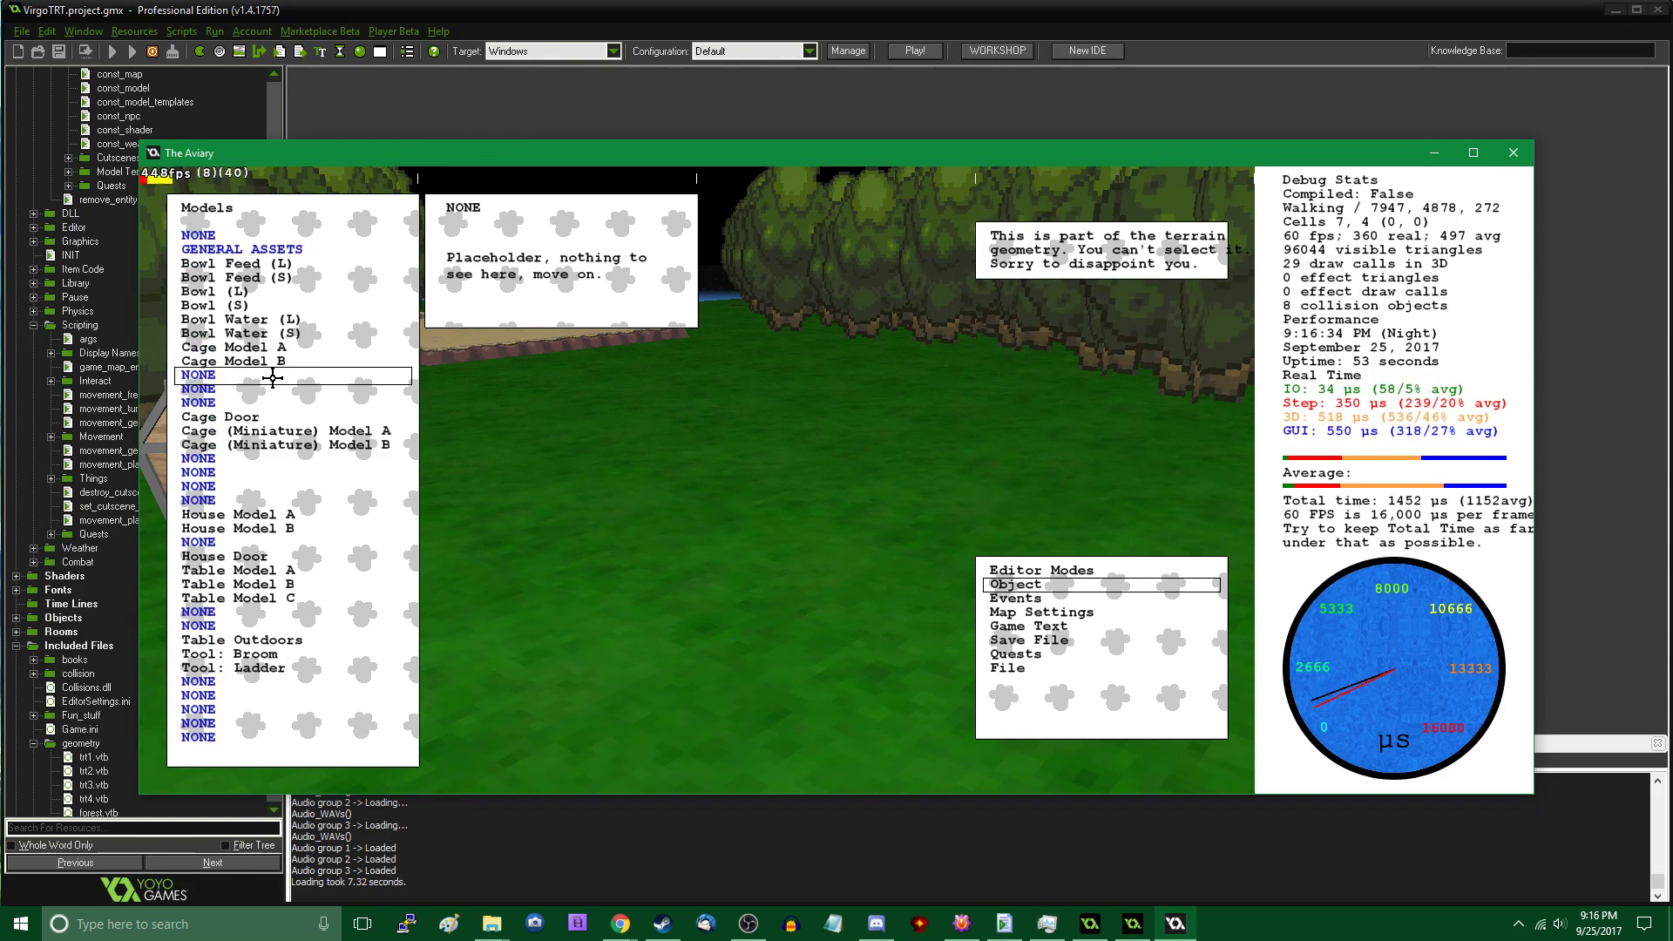
left_click(297, 596)
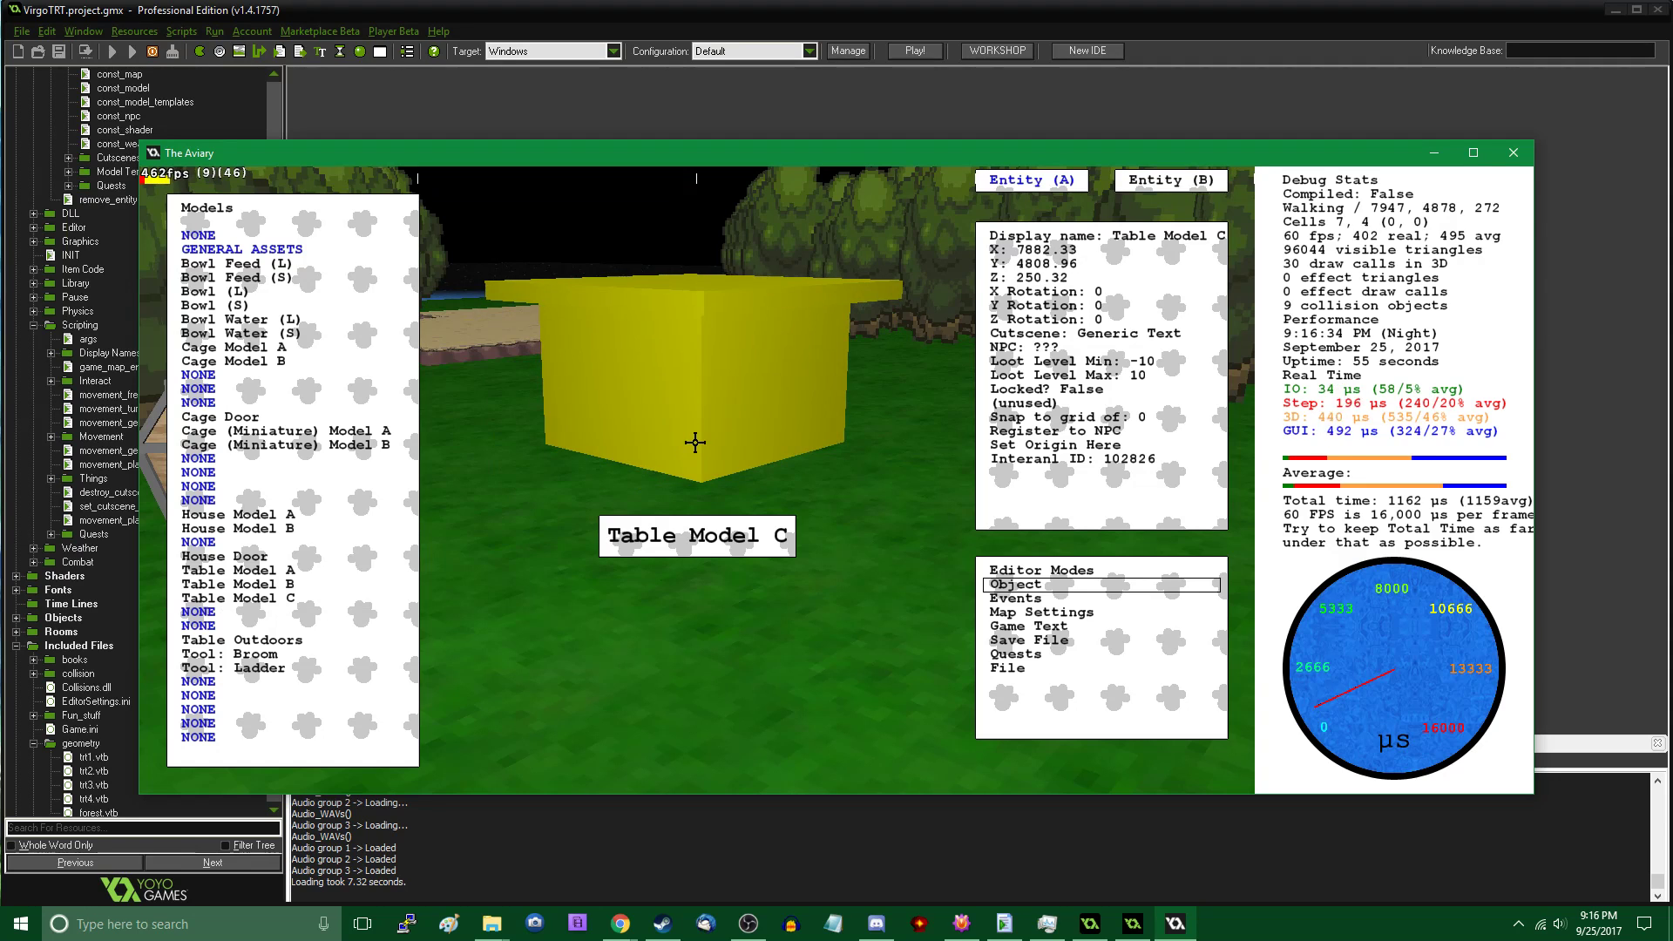
key("Delete")
Place House Model B on the grass near the chest at about X 7834, Y 4786, Z 240, with its Z rotation at 173
left_click(316, 519)
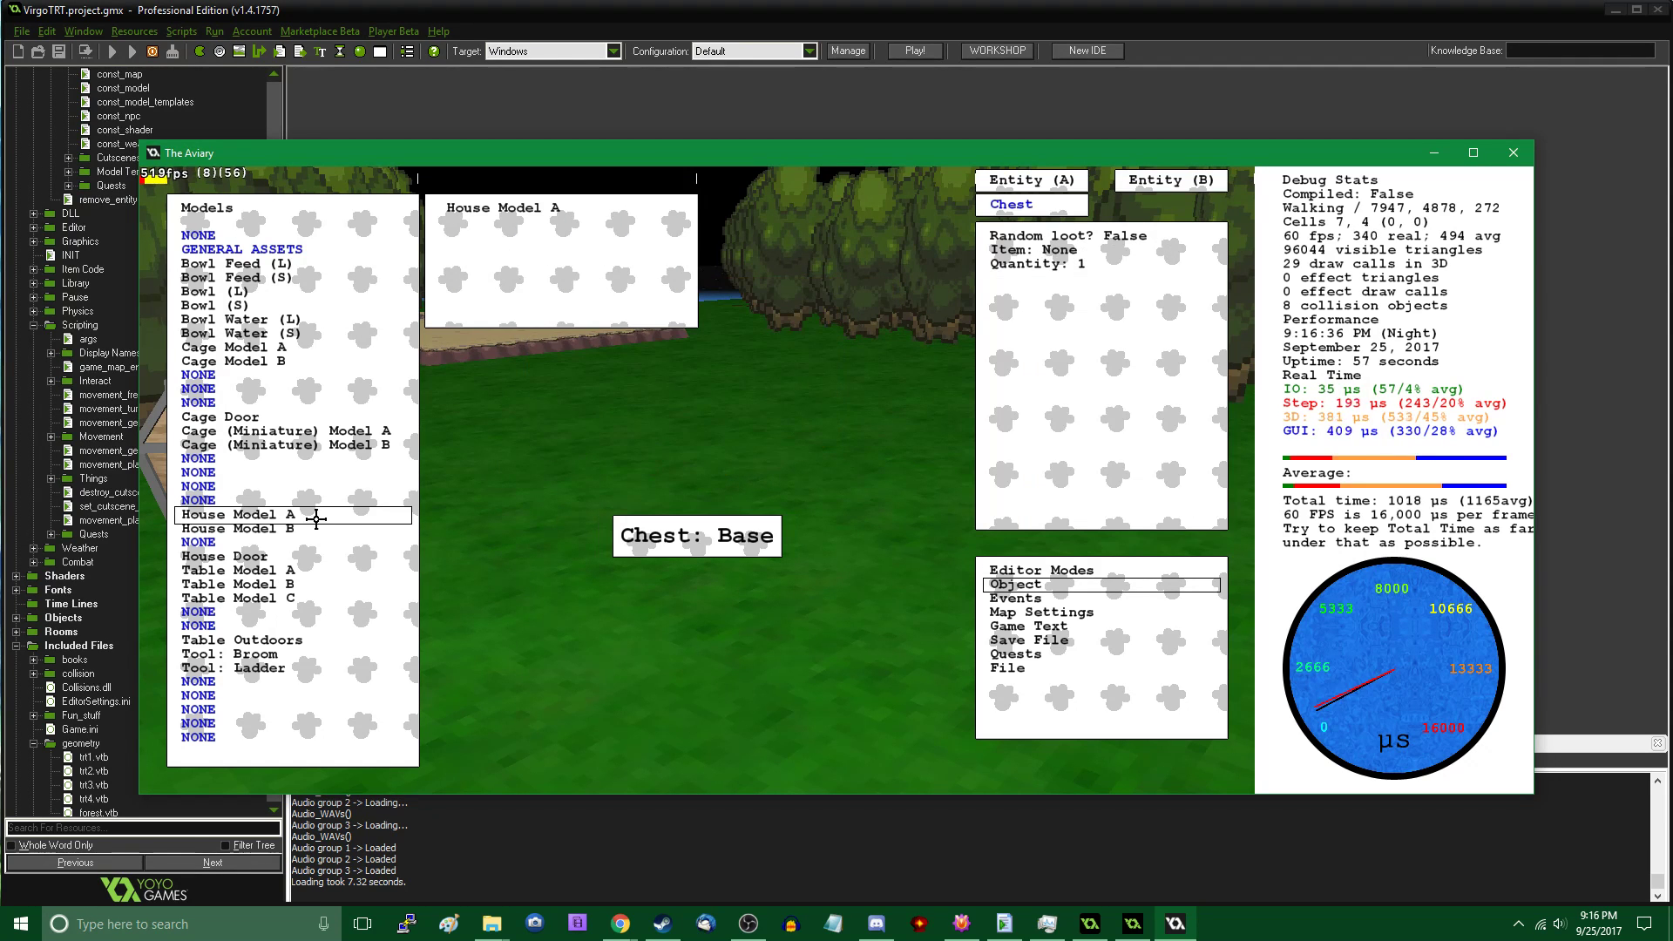
left_click(314, 527)
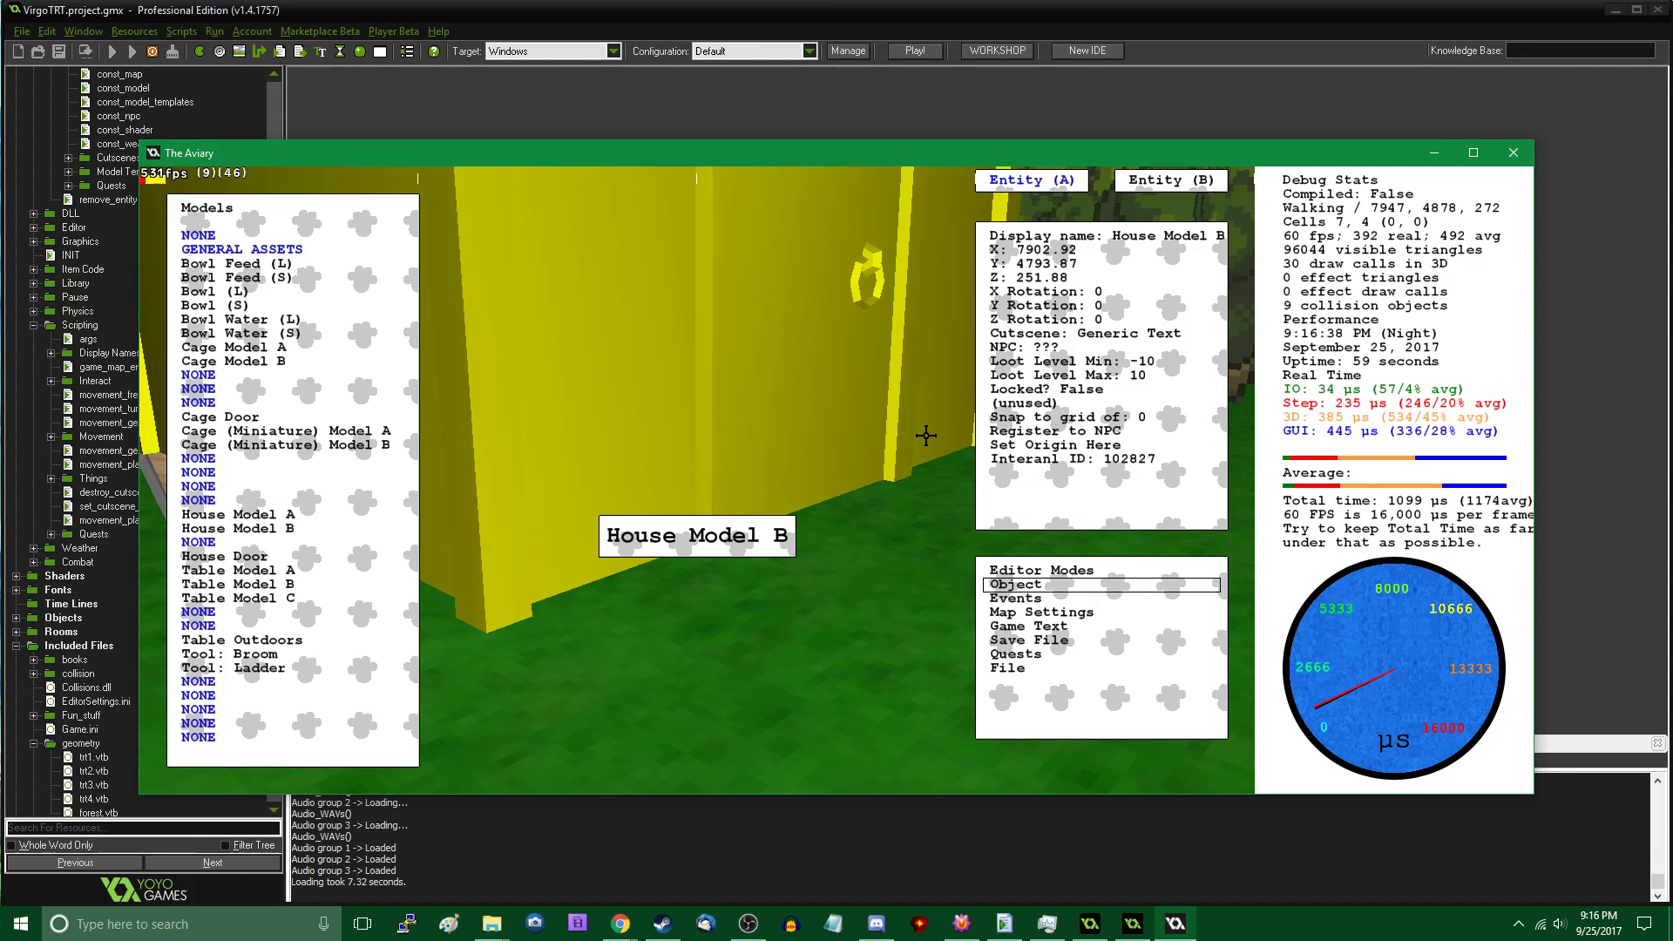
scroll(915, 441, "up", 2)
scroll(907, 439, "up", 4)
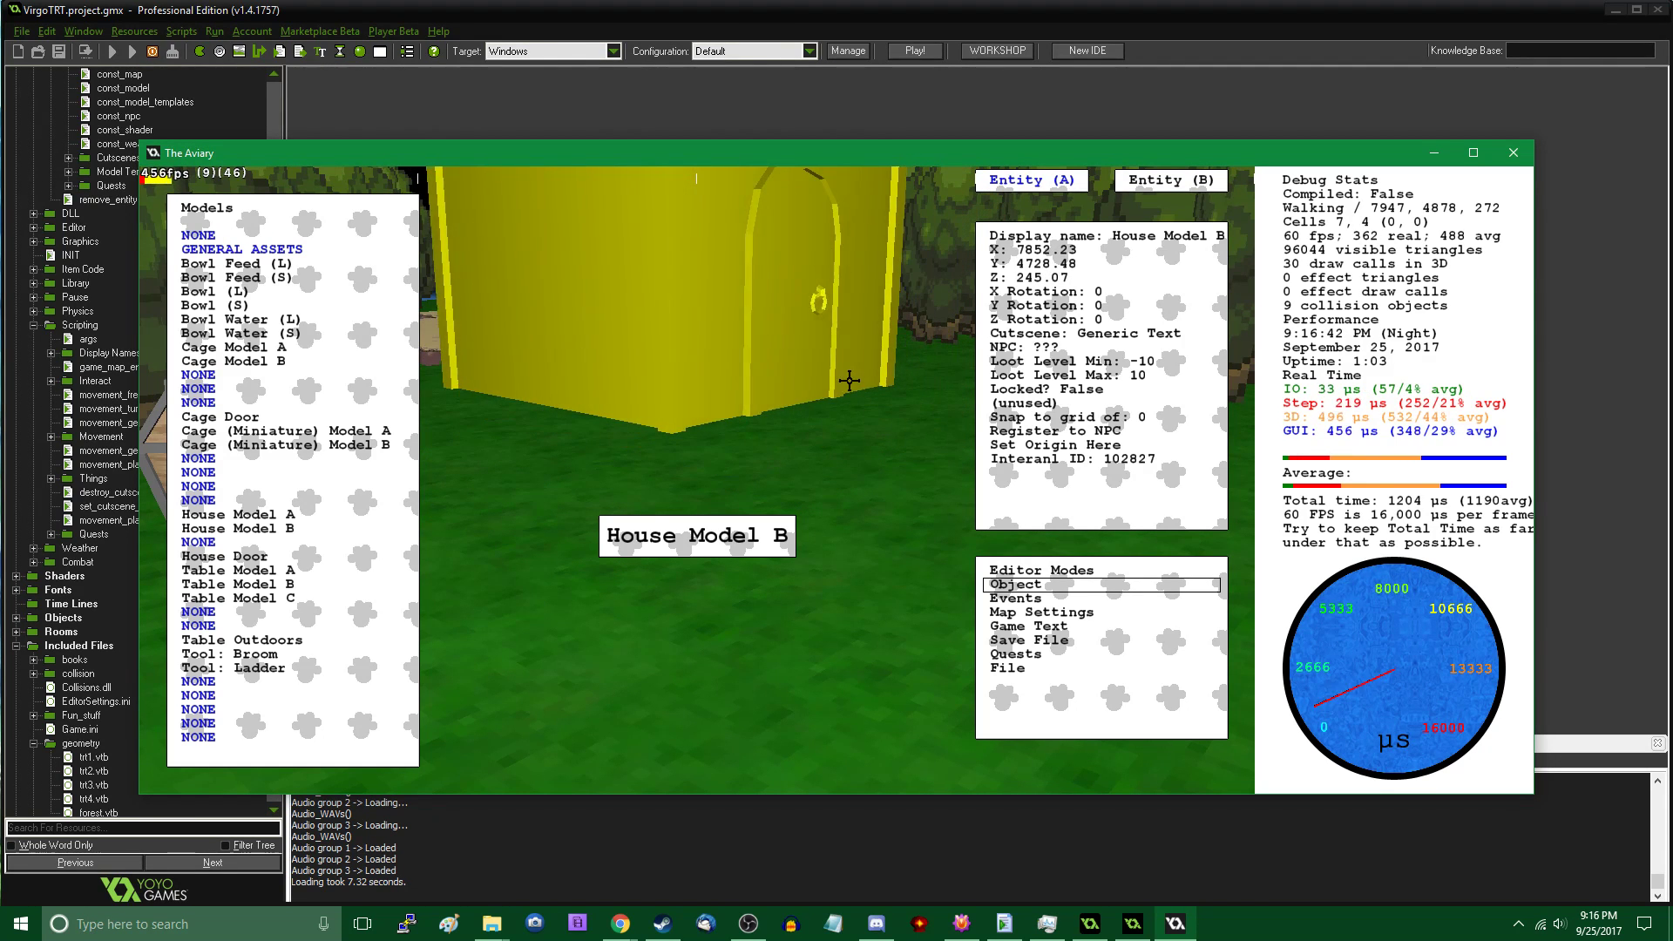
key("Right")
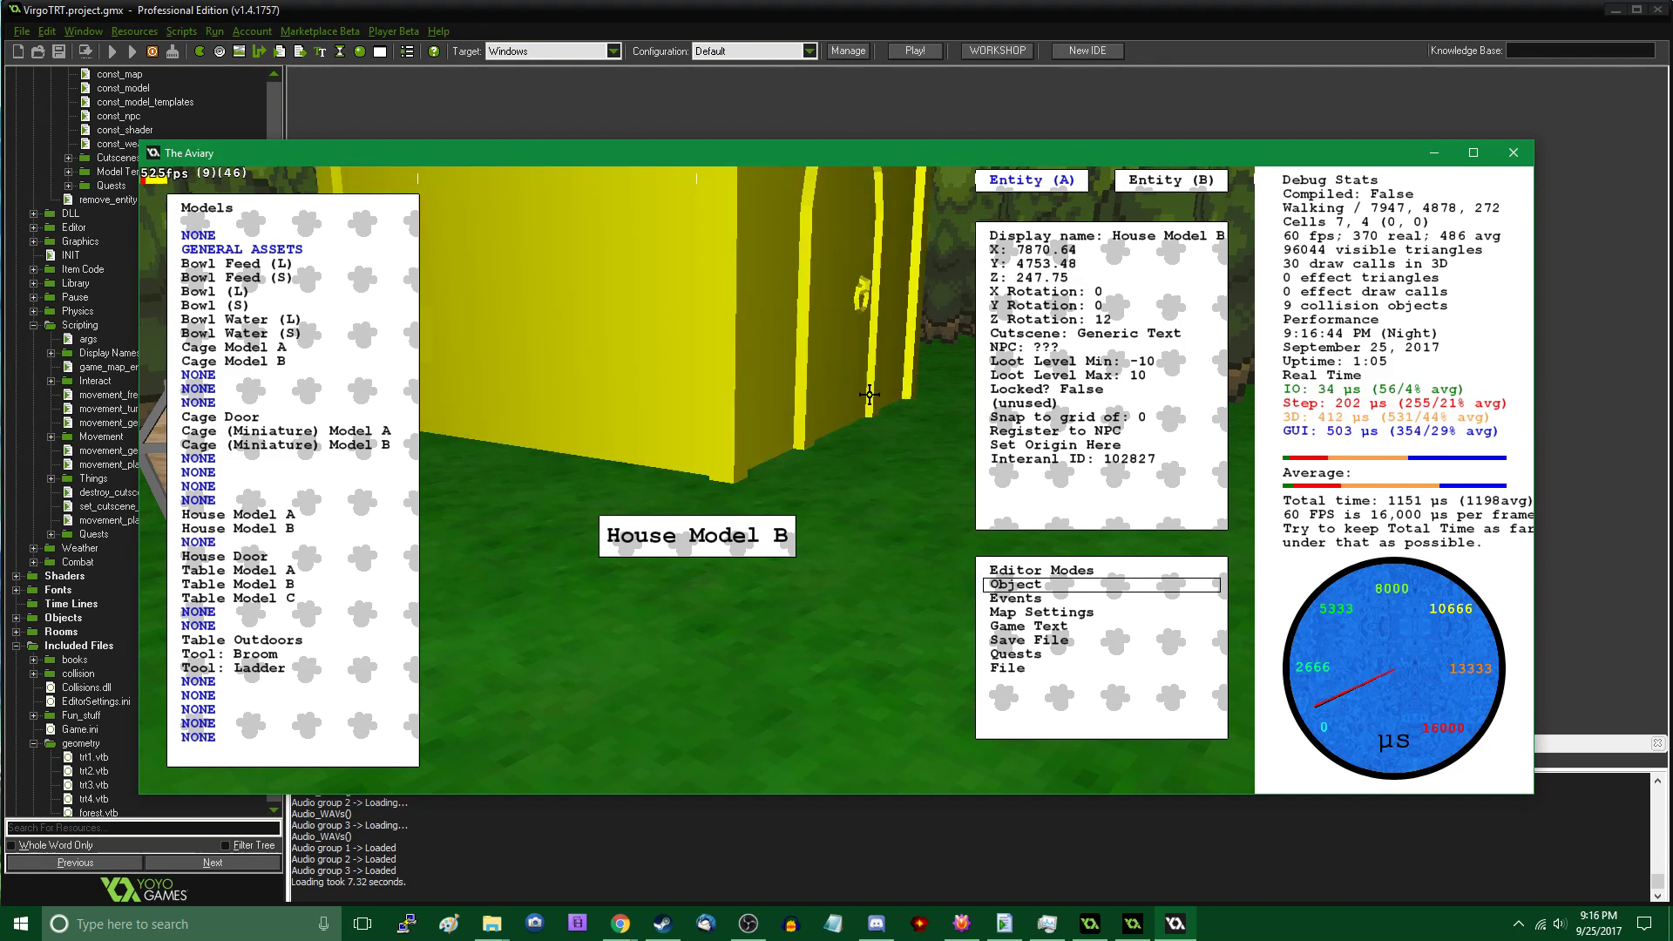
key("Right")
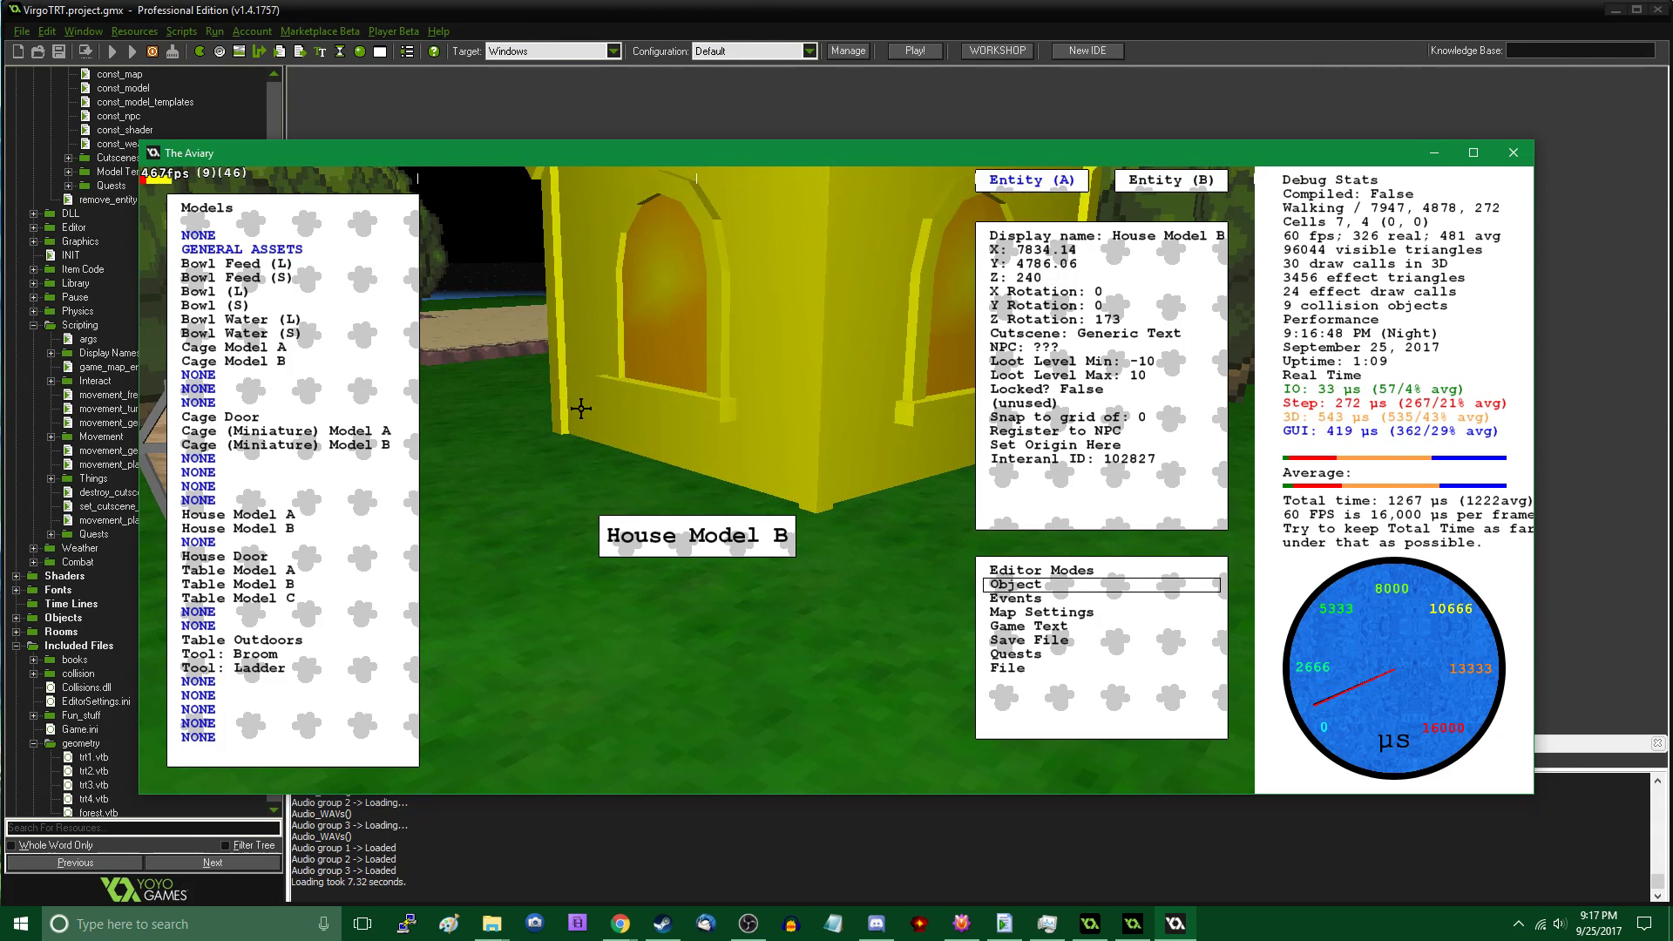
Walk around the placed house and the nearby chest to inspect them in the forest clearing
key("Tab")
key("w")
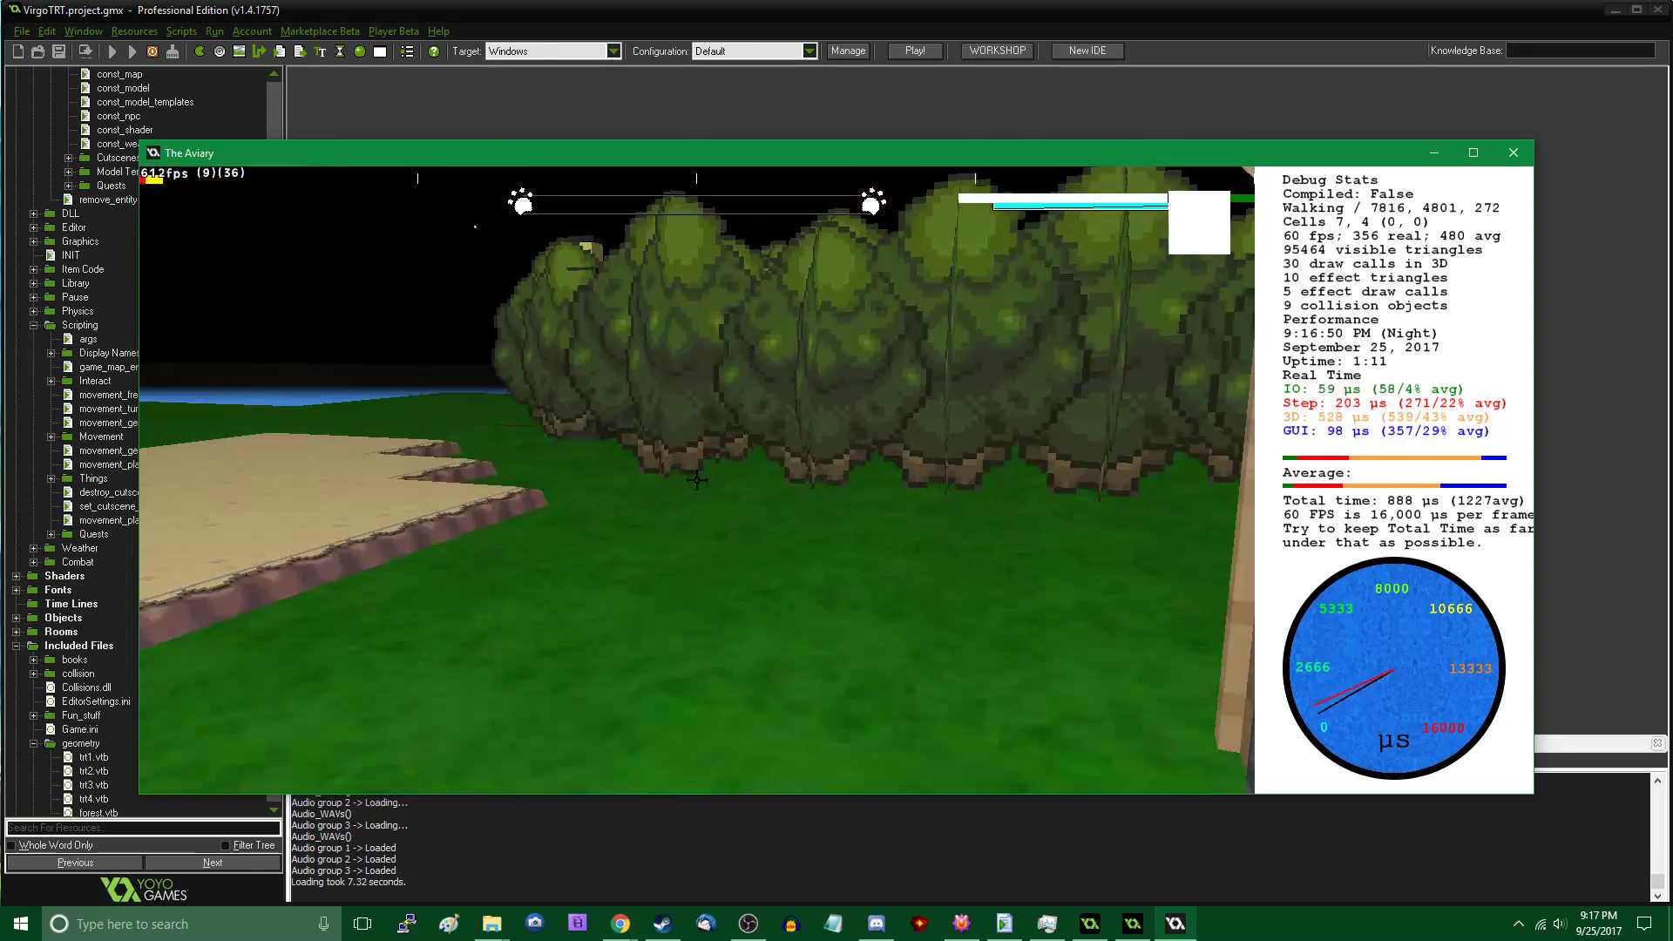
key("w")
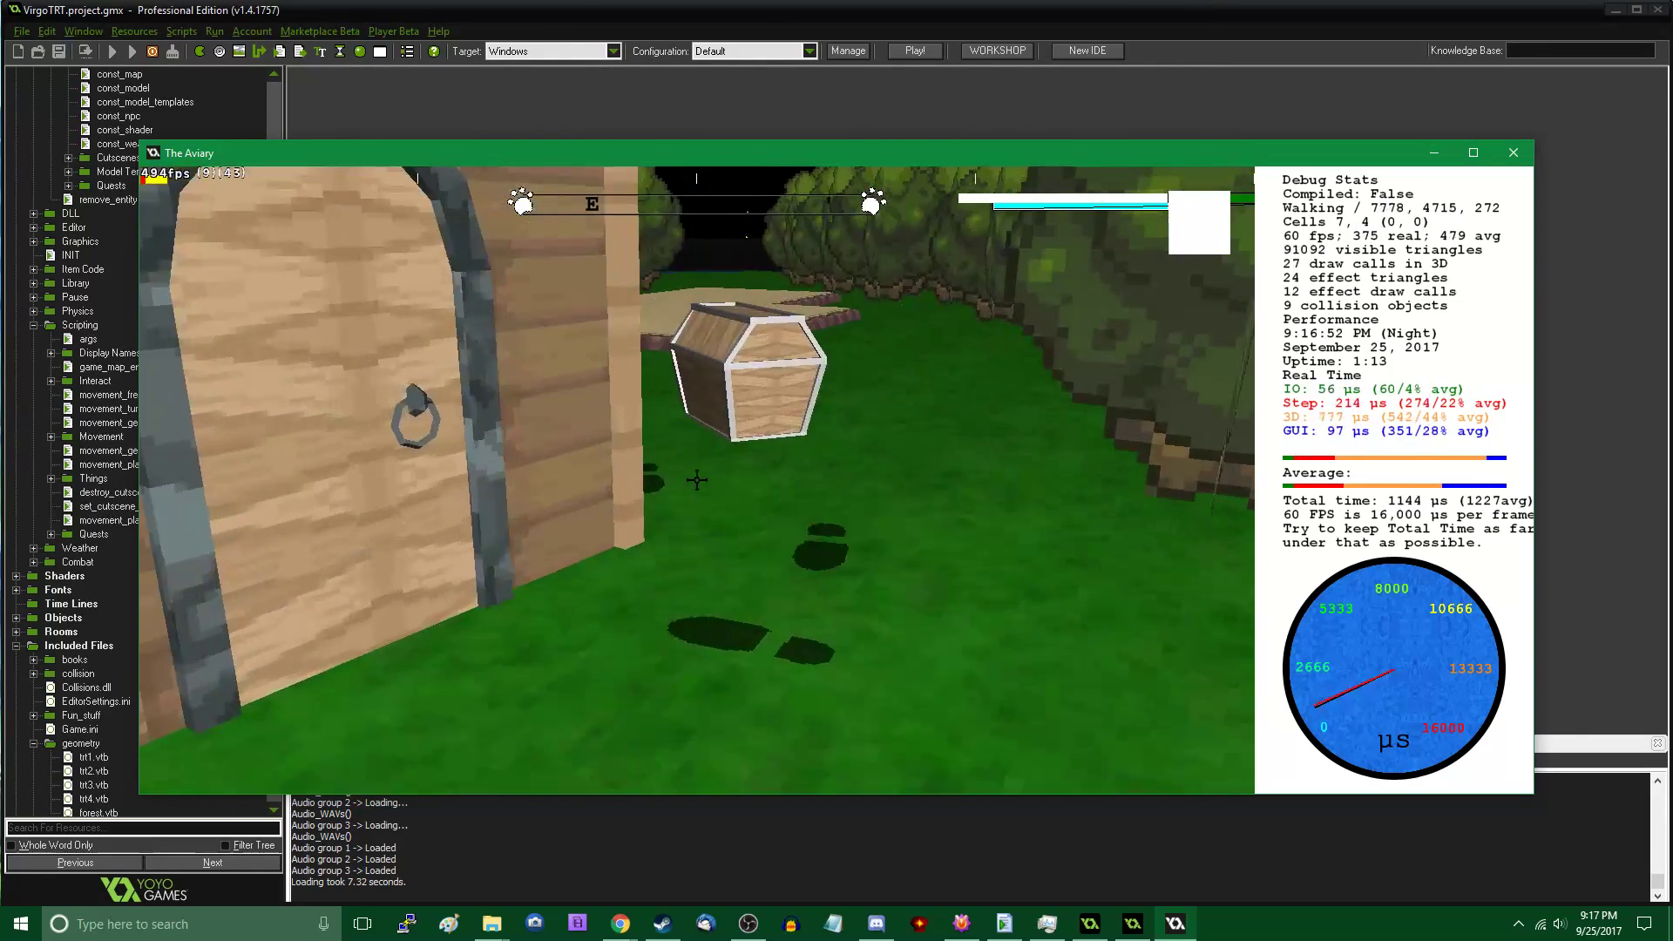
key("w")
key("Tab")
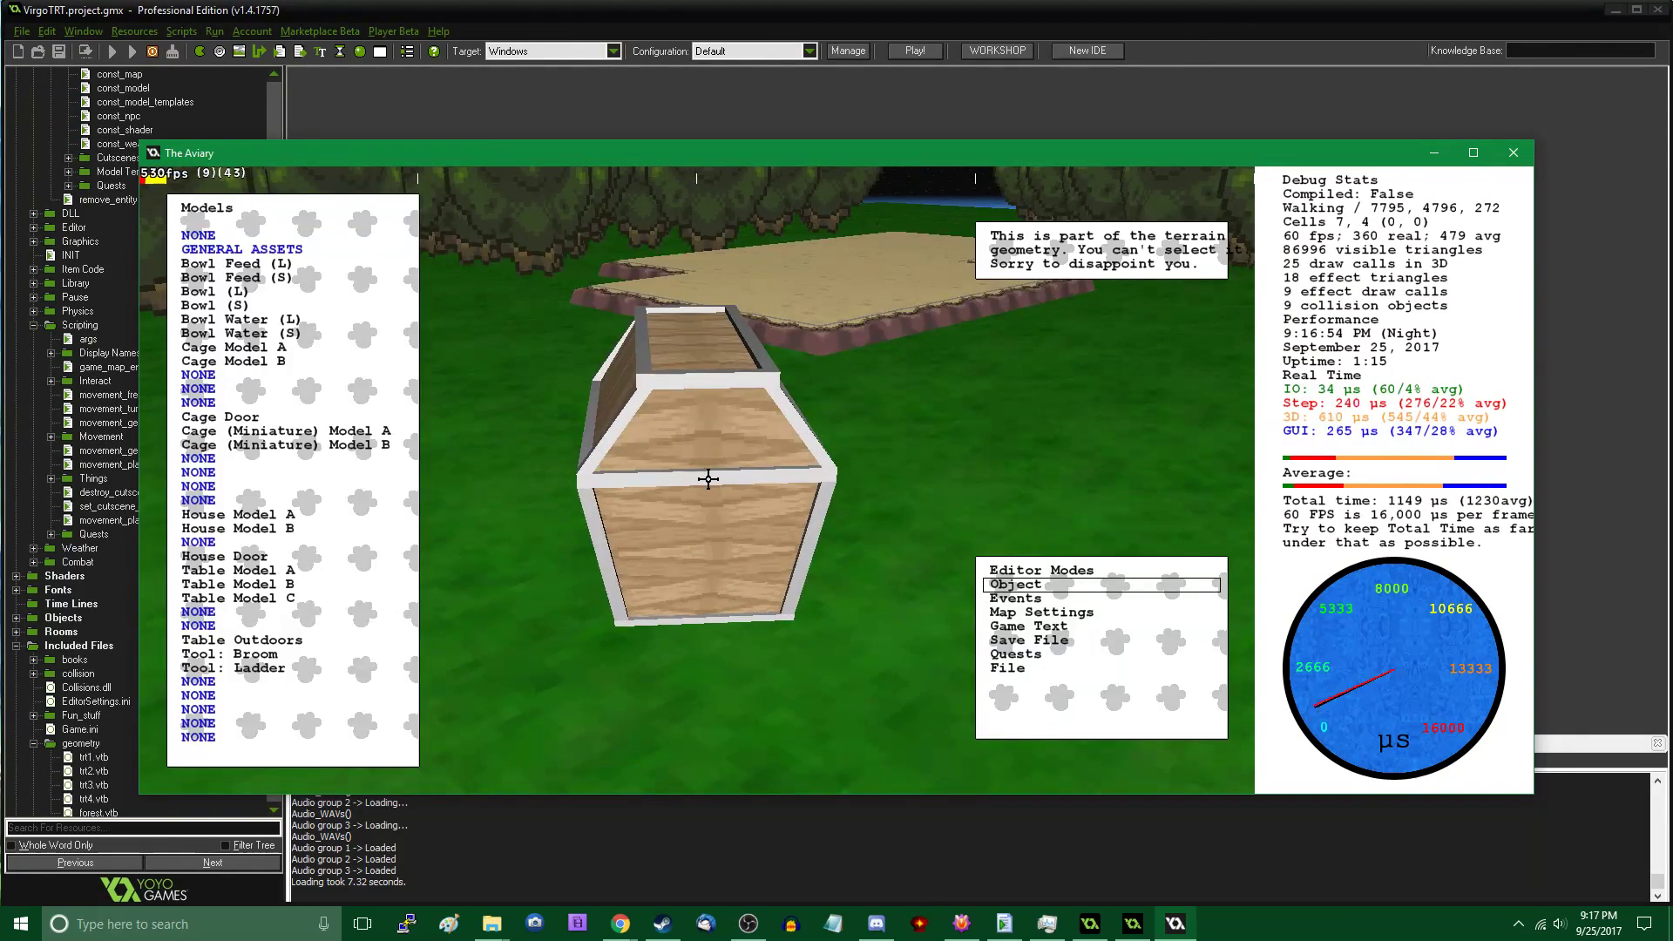
key("Tab")
key("w")
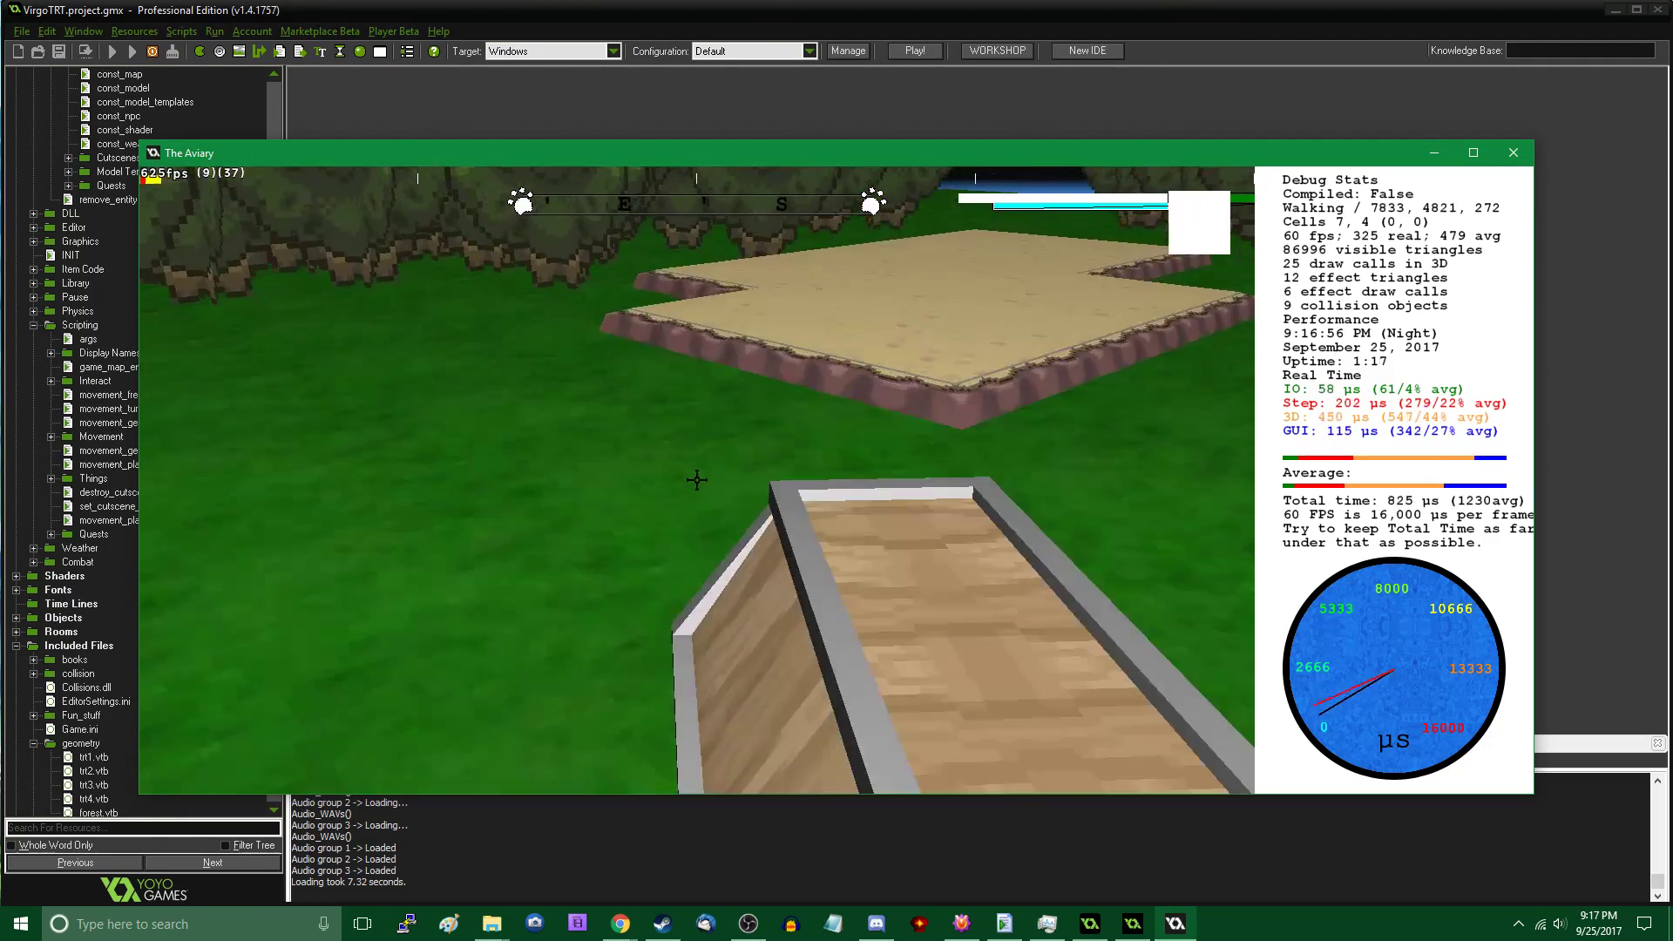
key("w")
Select the chest base, view it beside the house from above and return to walking mode
key("Tab")
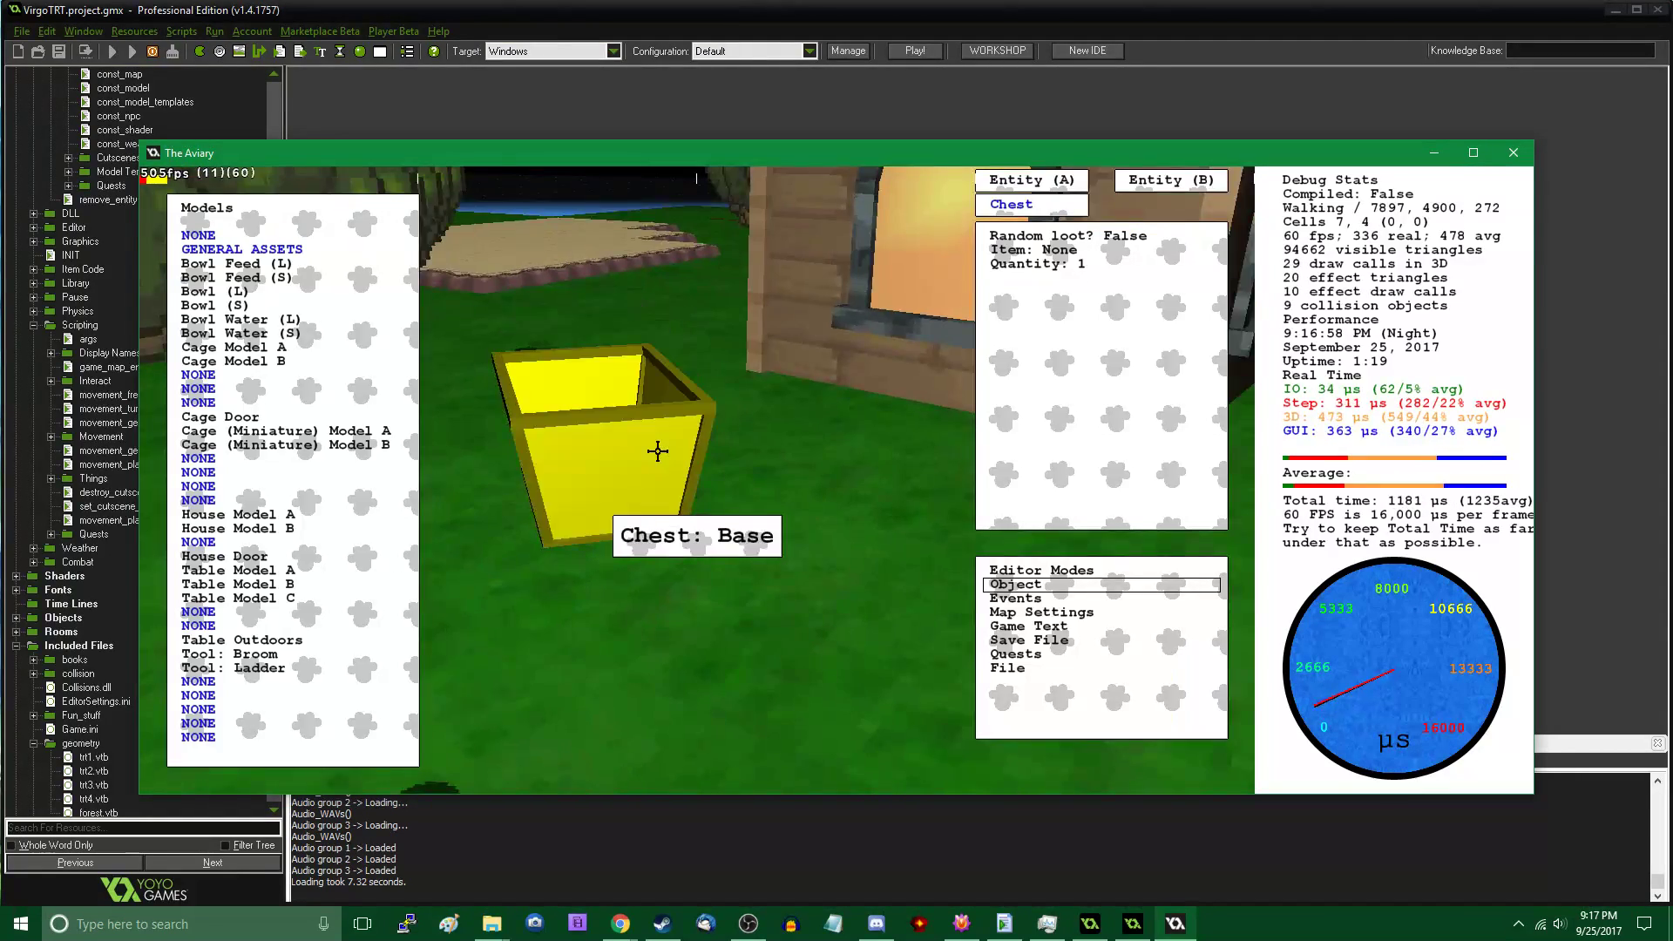
key("w")
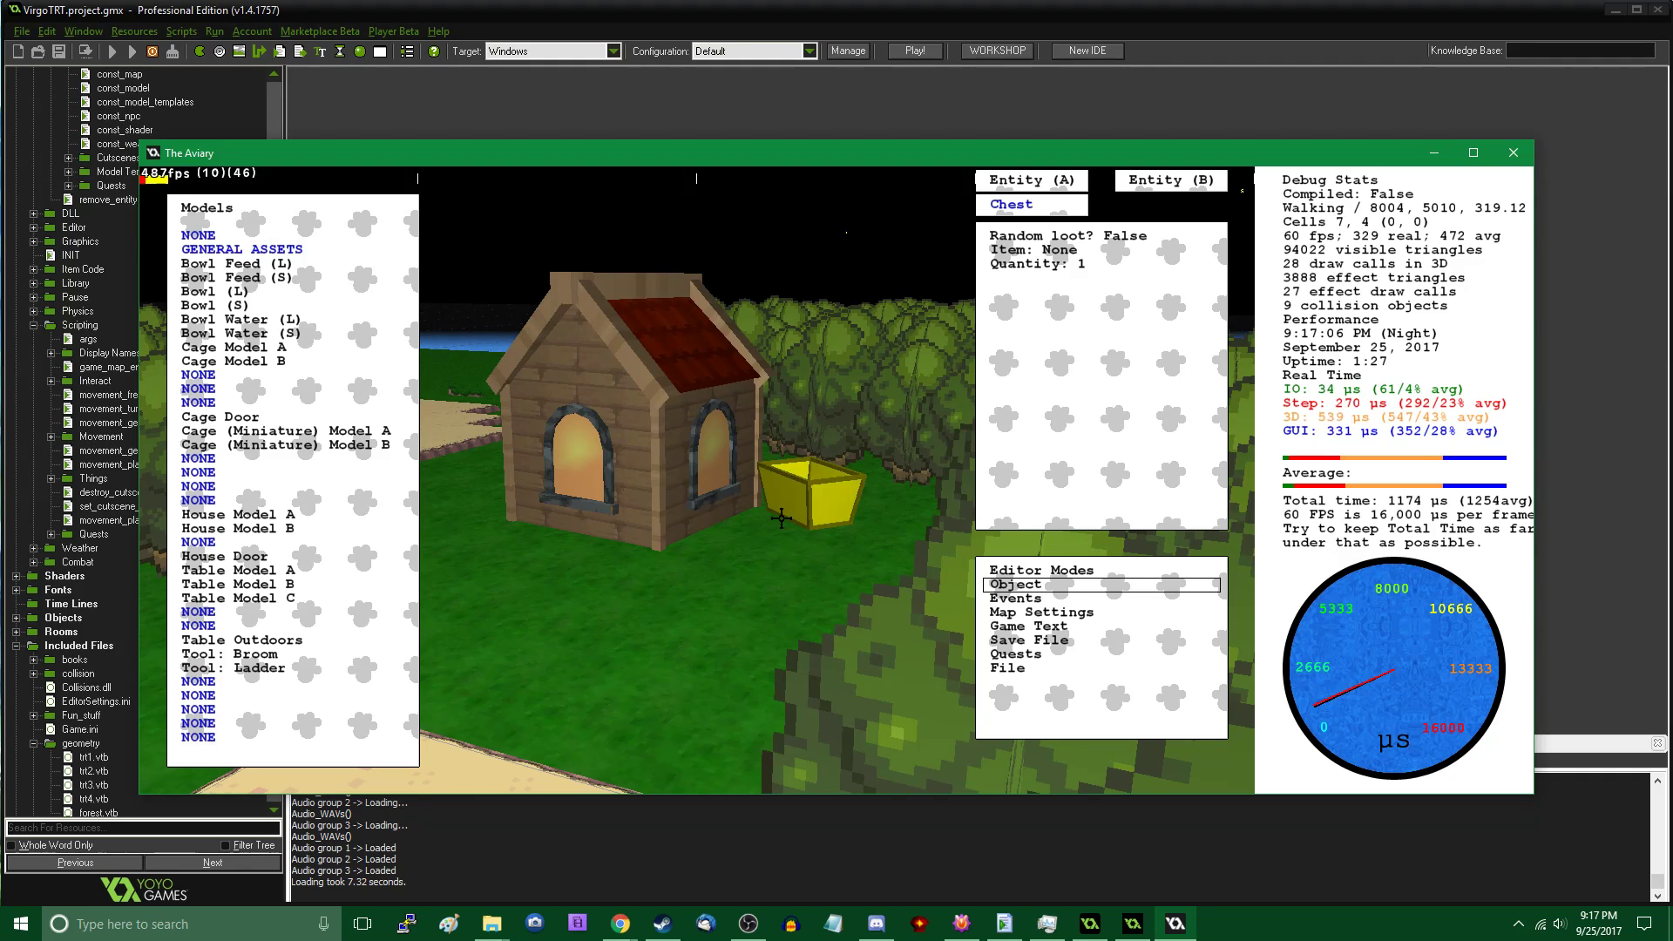
key("Tab")
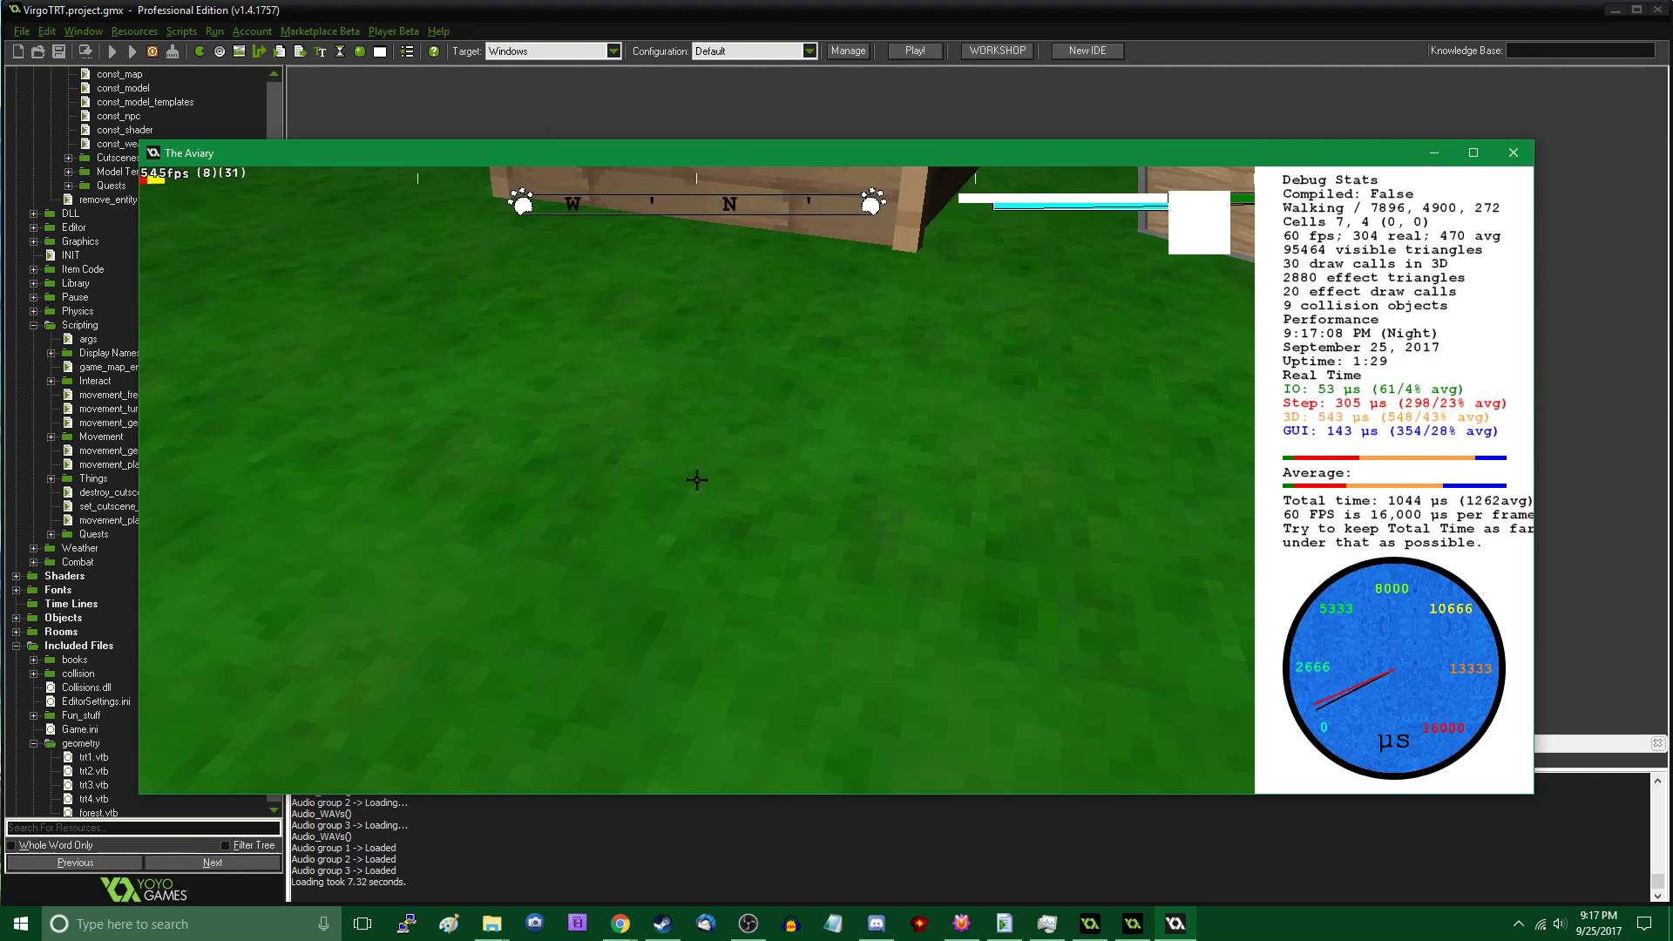
Walk around the chest and the house and finish facing the house's front door
key("w")
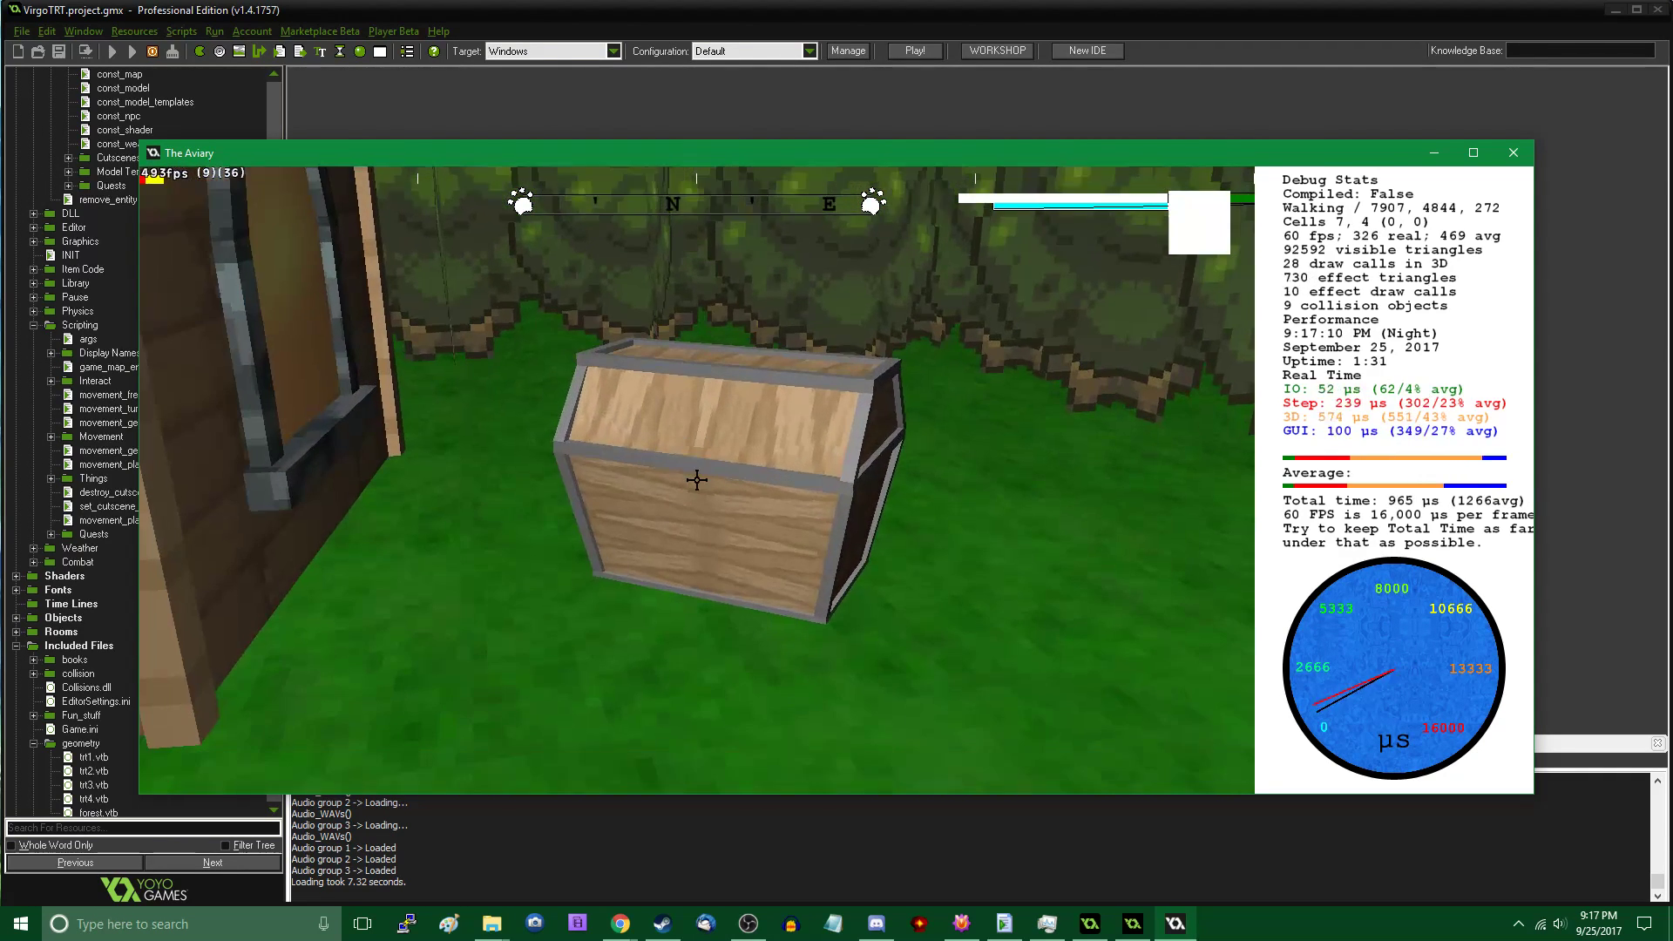
key("w")
key("d")
key("w")
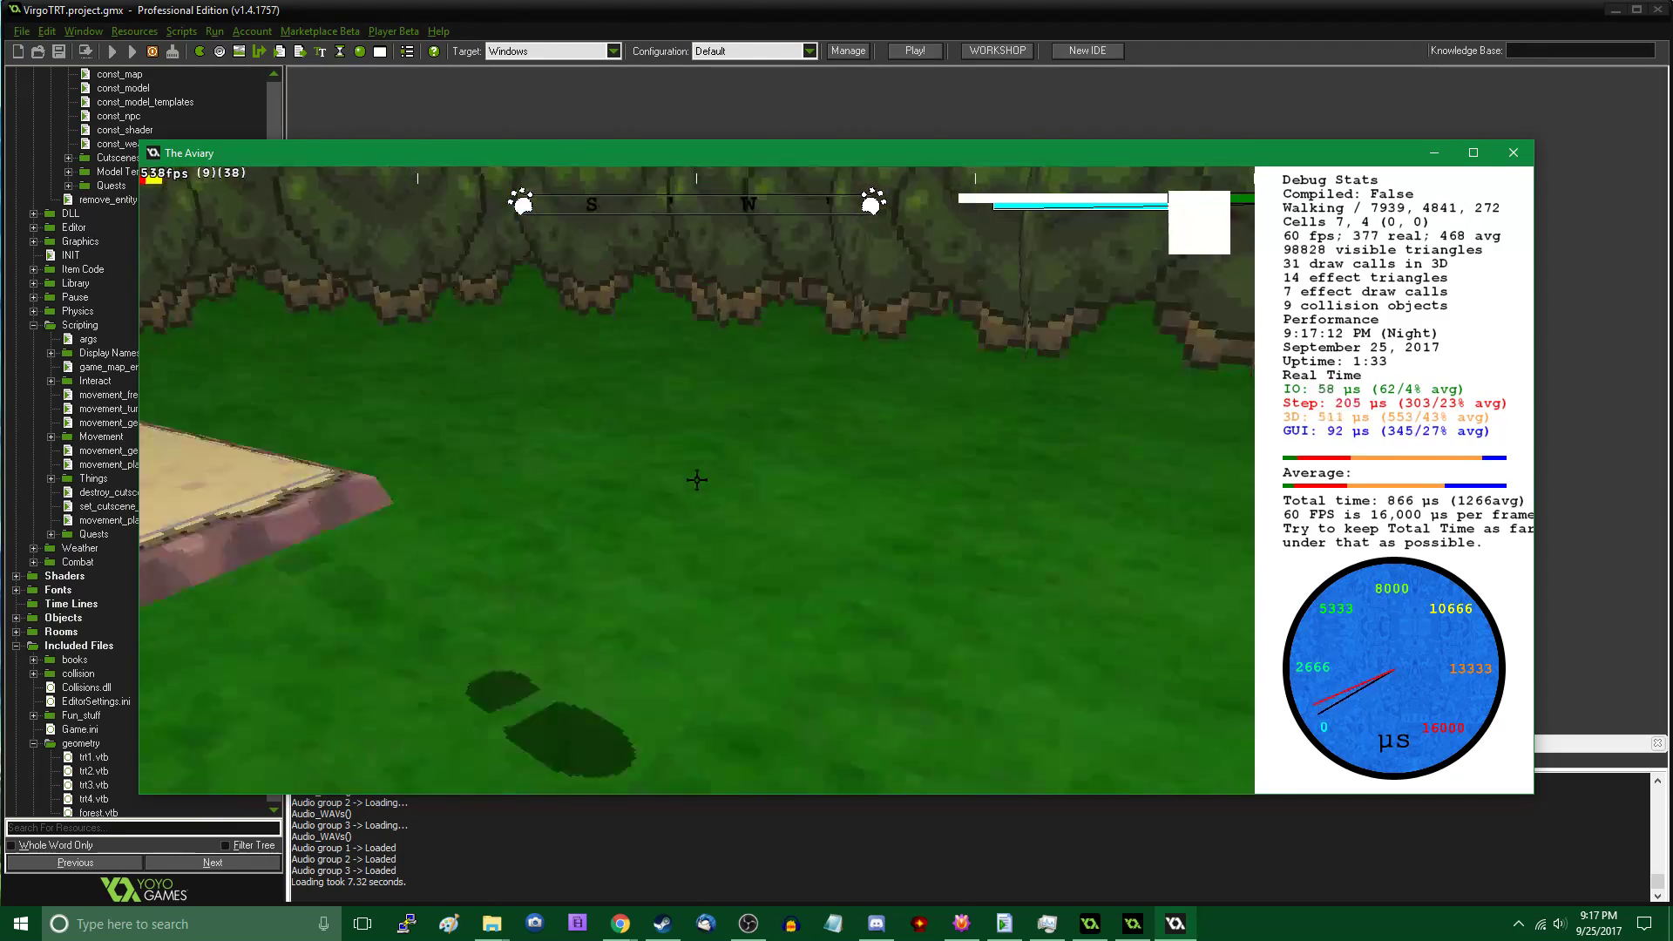
key("s")
key("a")
key("w")
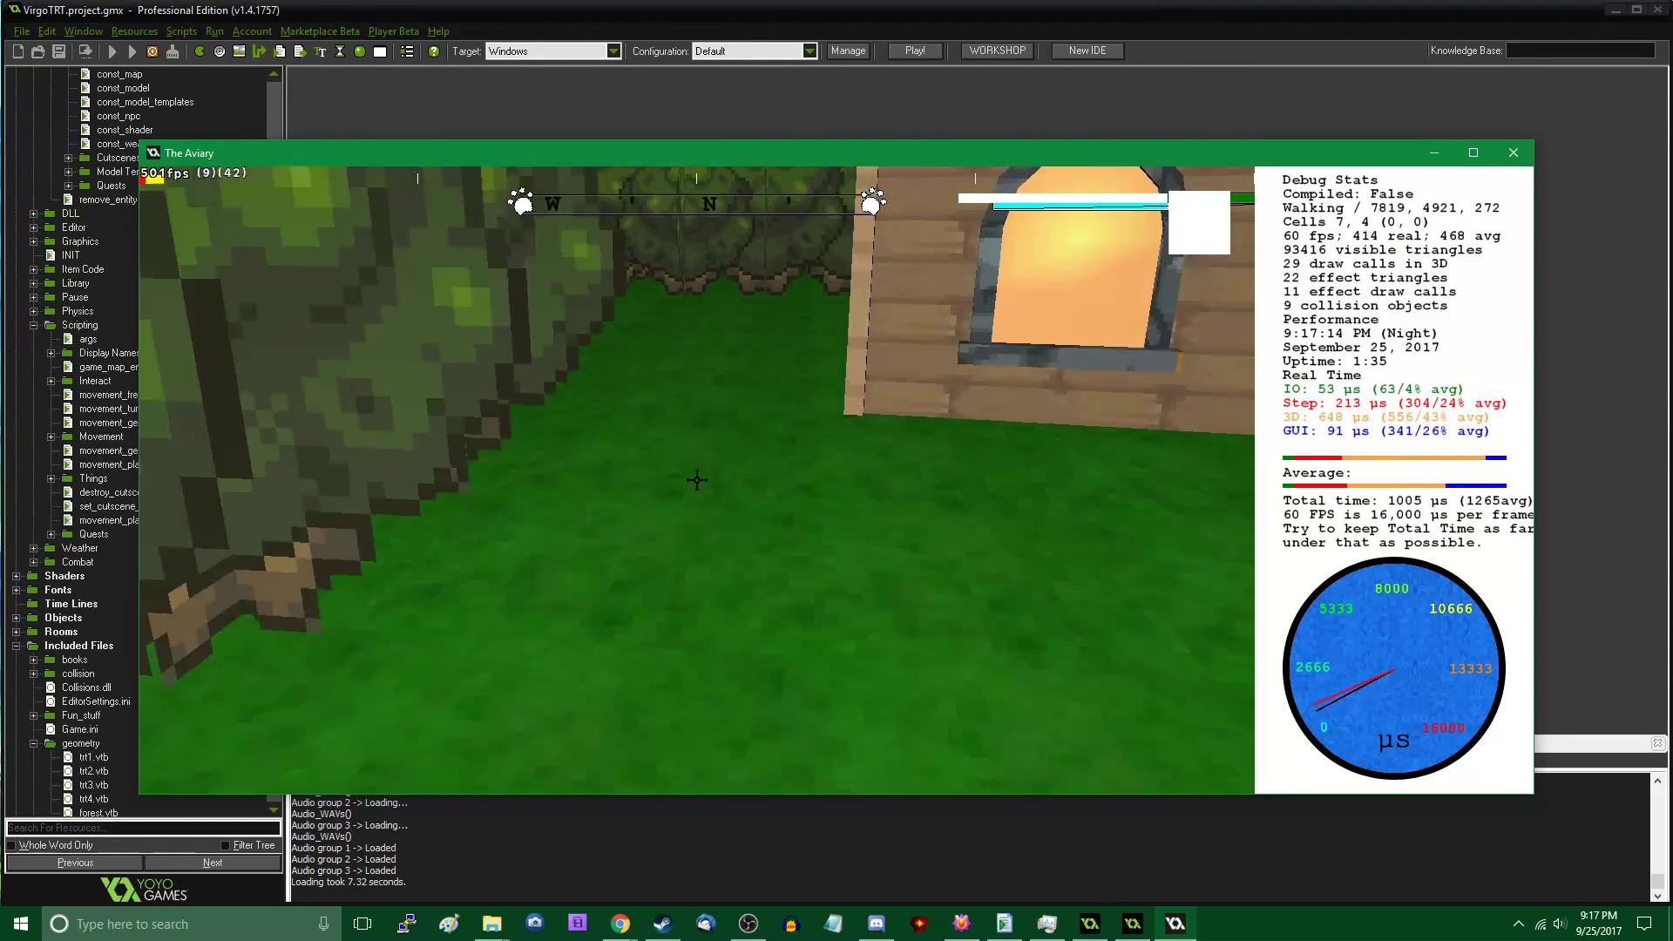
key("s")
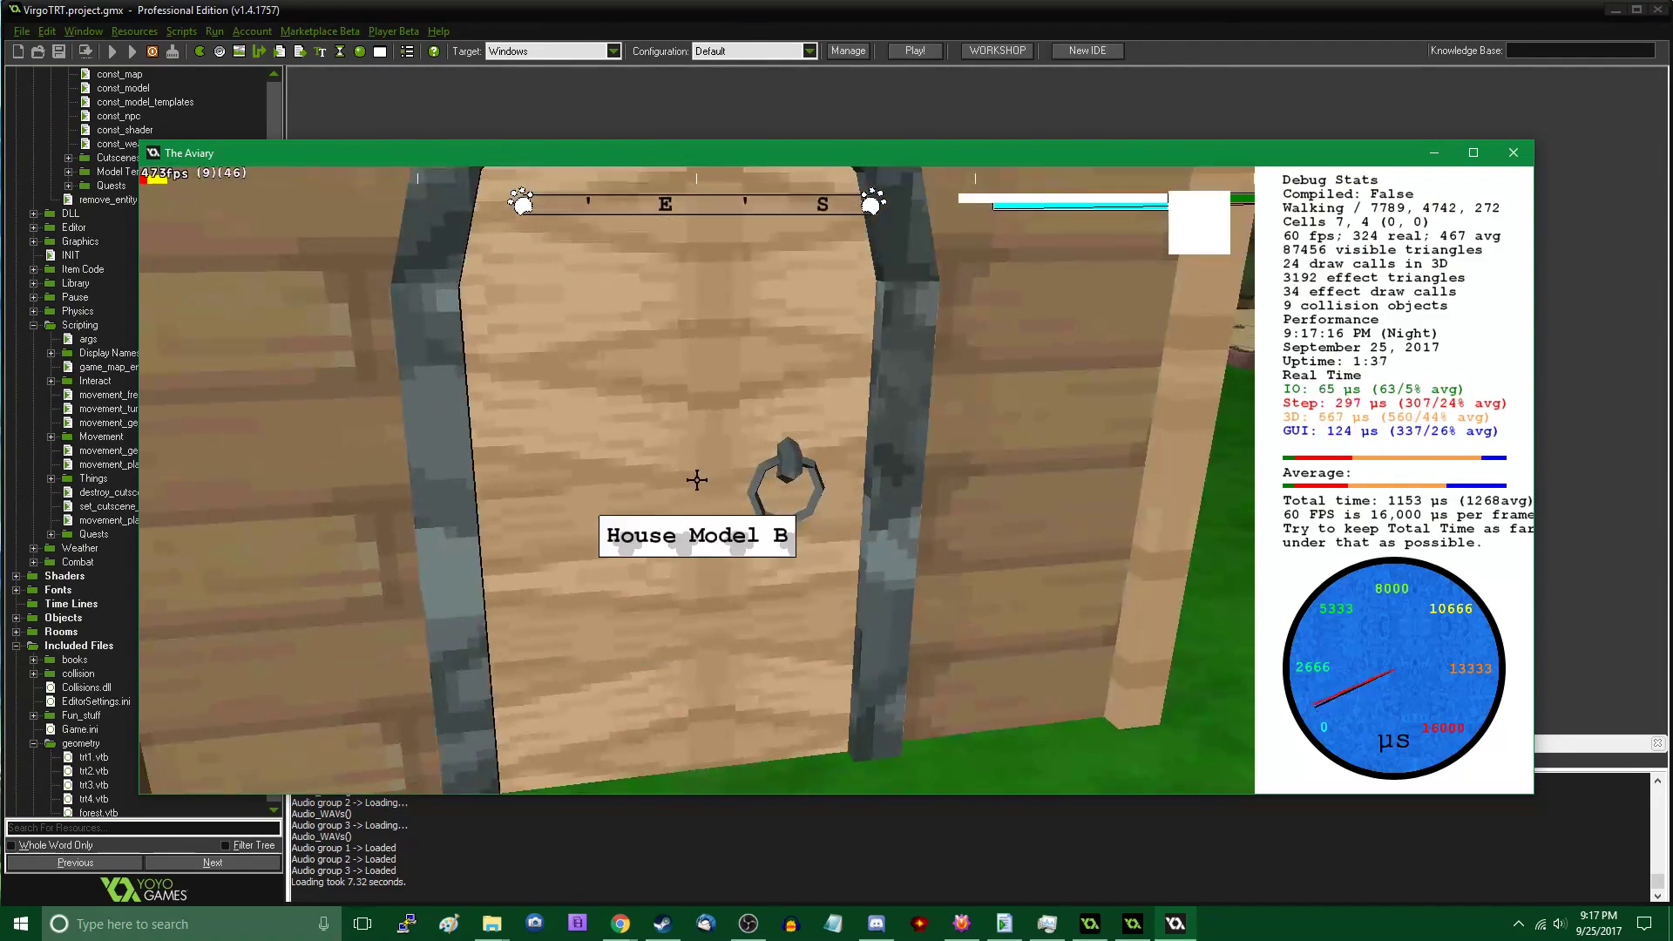
Clear the display name of House Model B and set its cutscene to No Cutscene
key("Tab")
left_click(1218, 237)
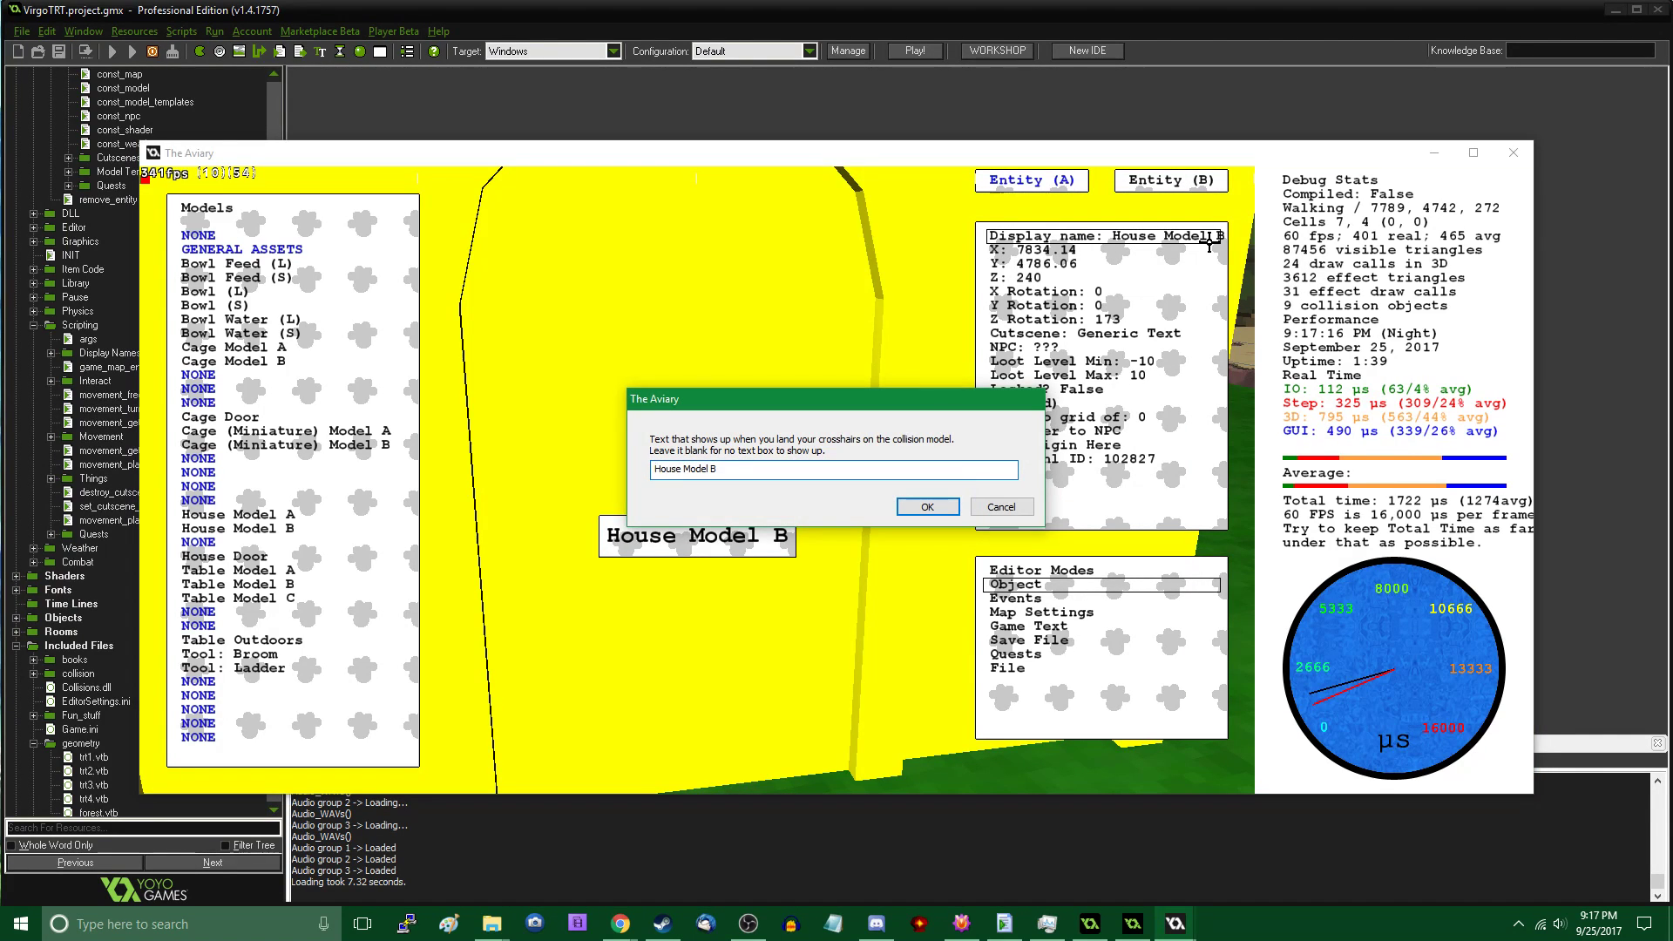
key("Return")
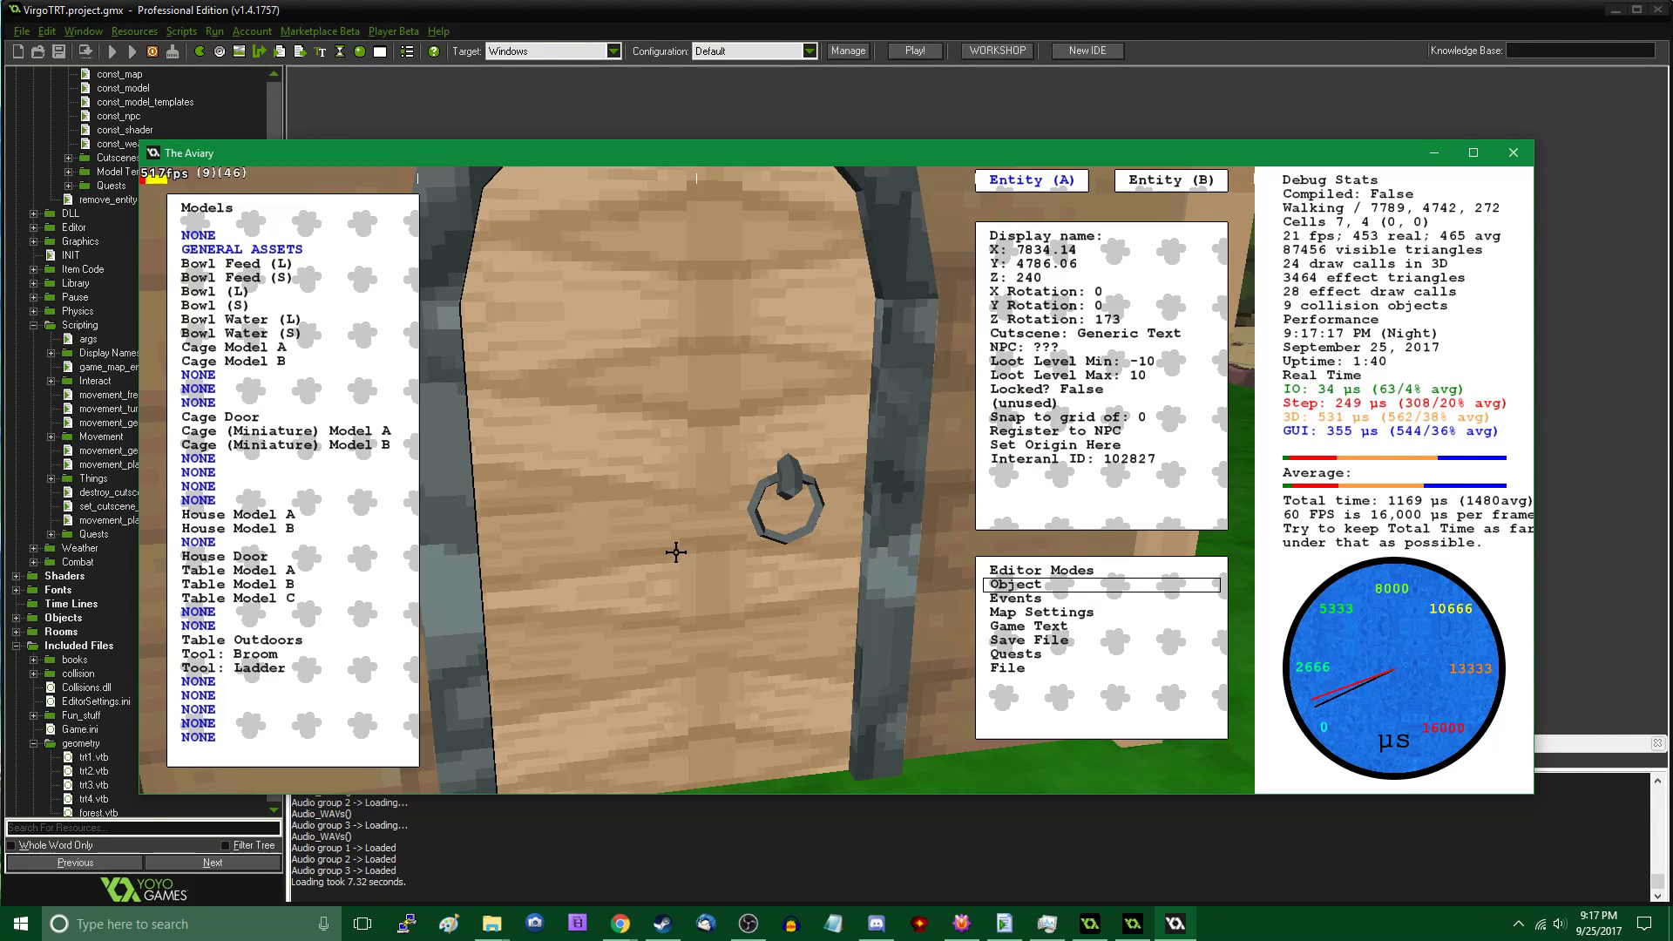
left_click(1068, 333)
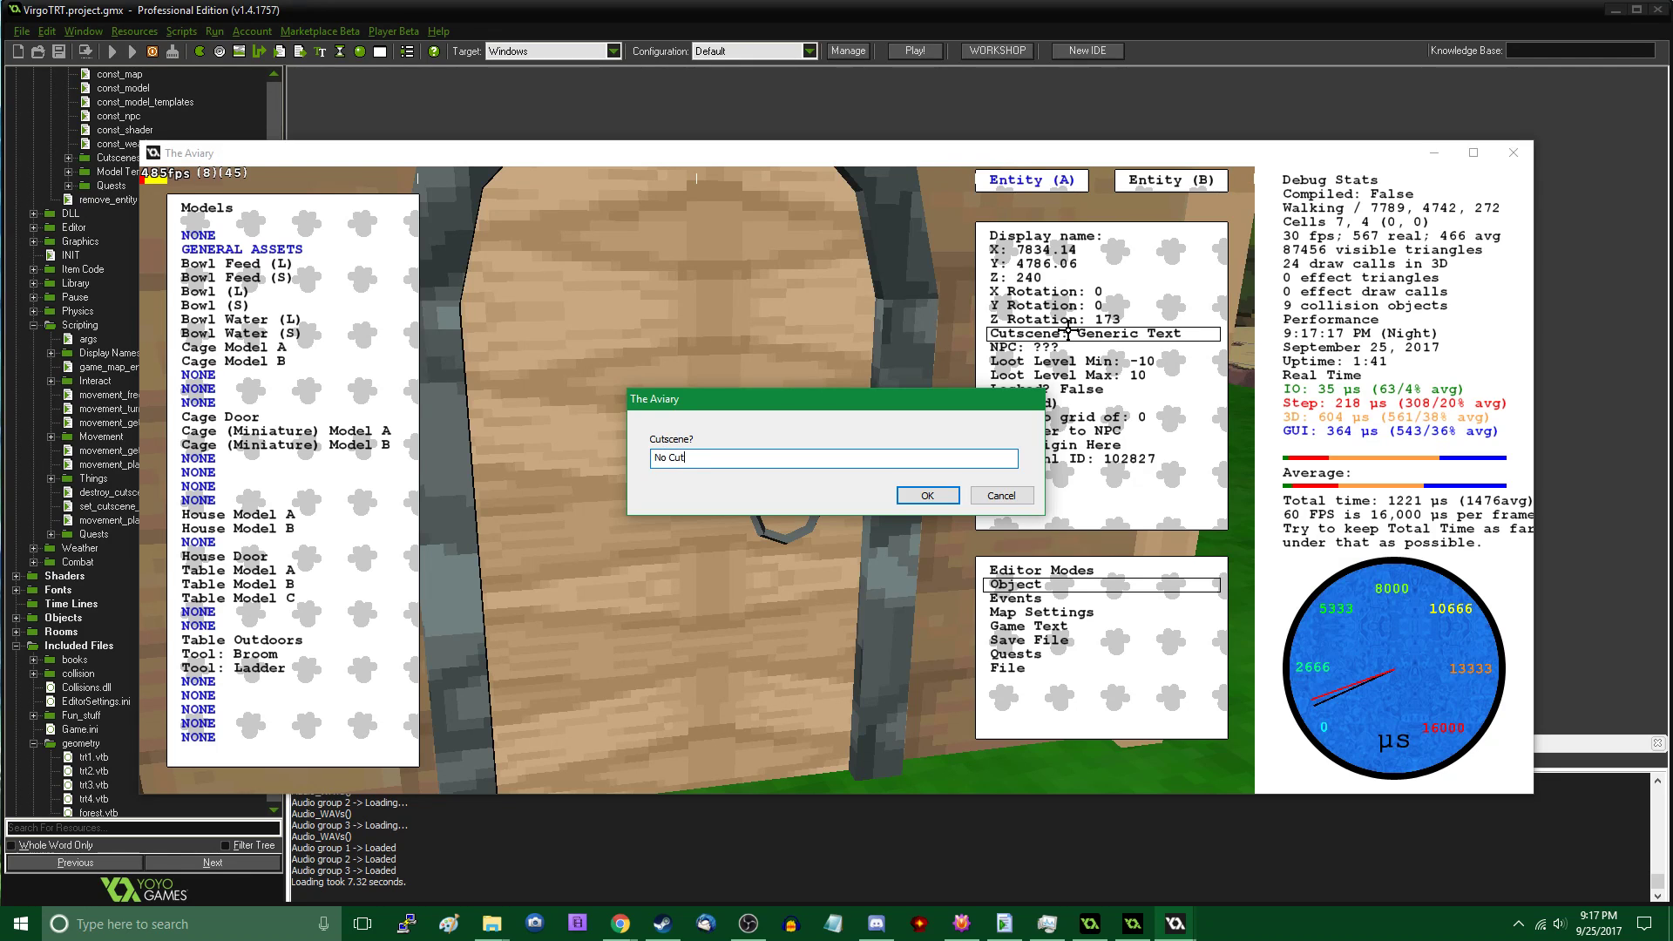
key("Return")
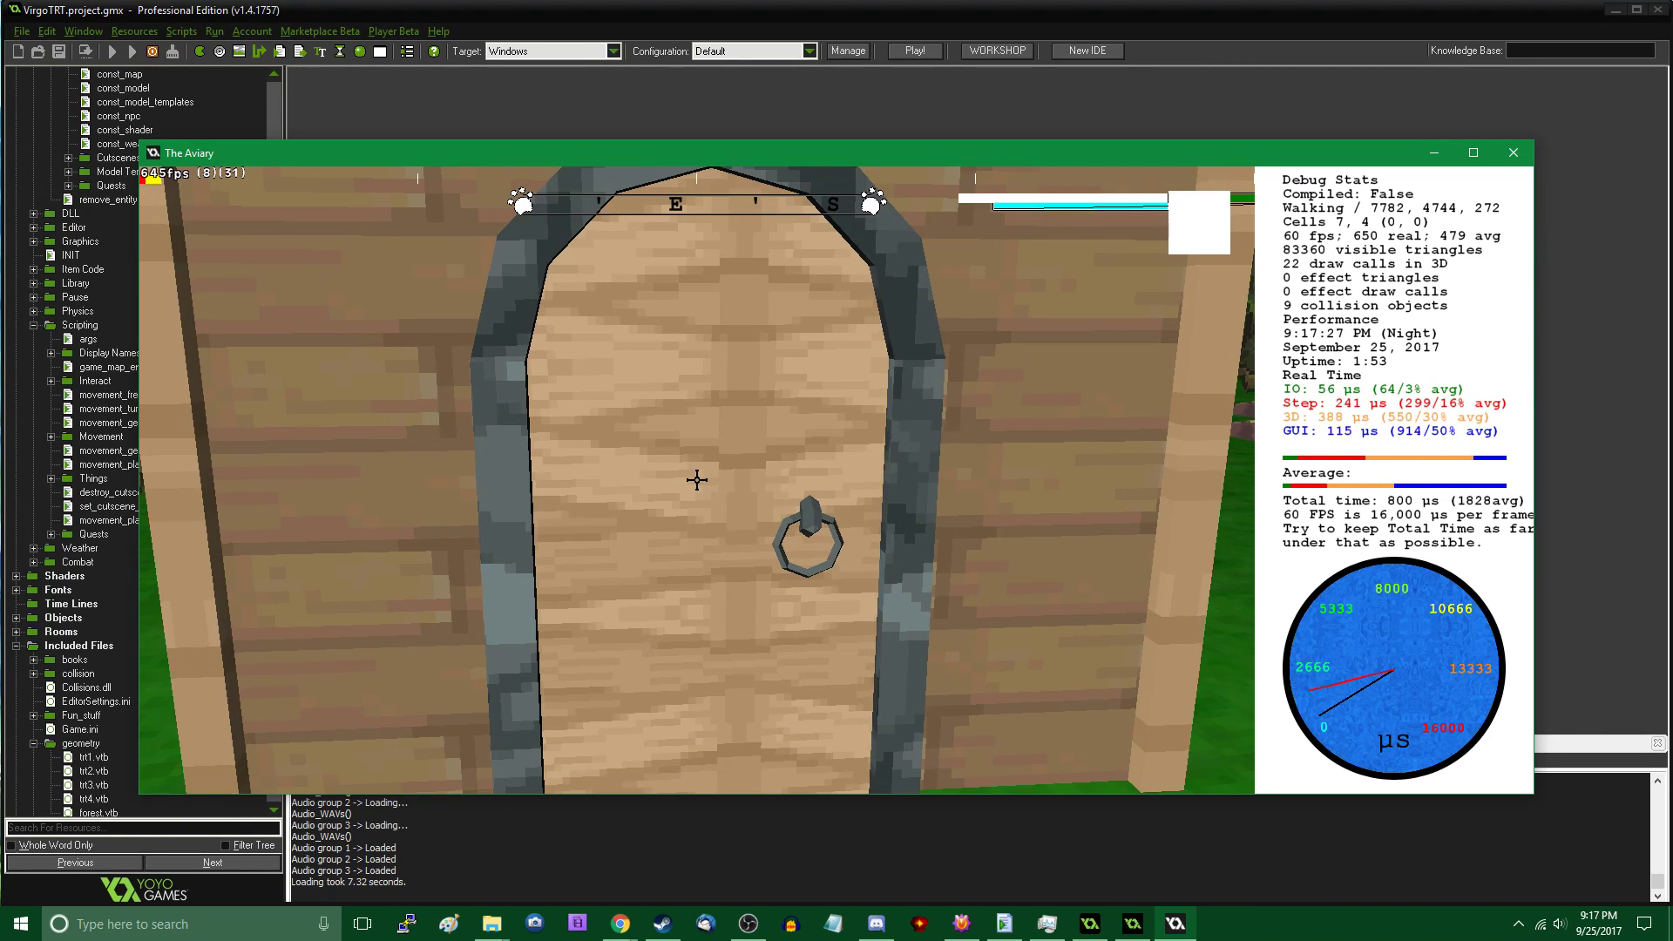
Walk around the house to inspect its door, roof and side walls without the crosshair label
key("s")
key("d")
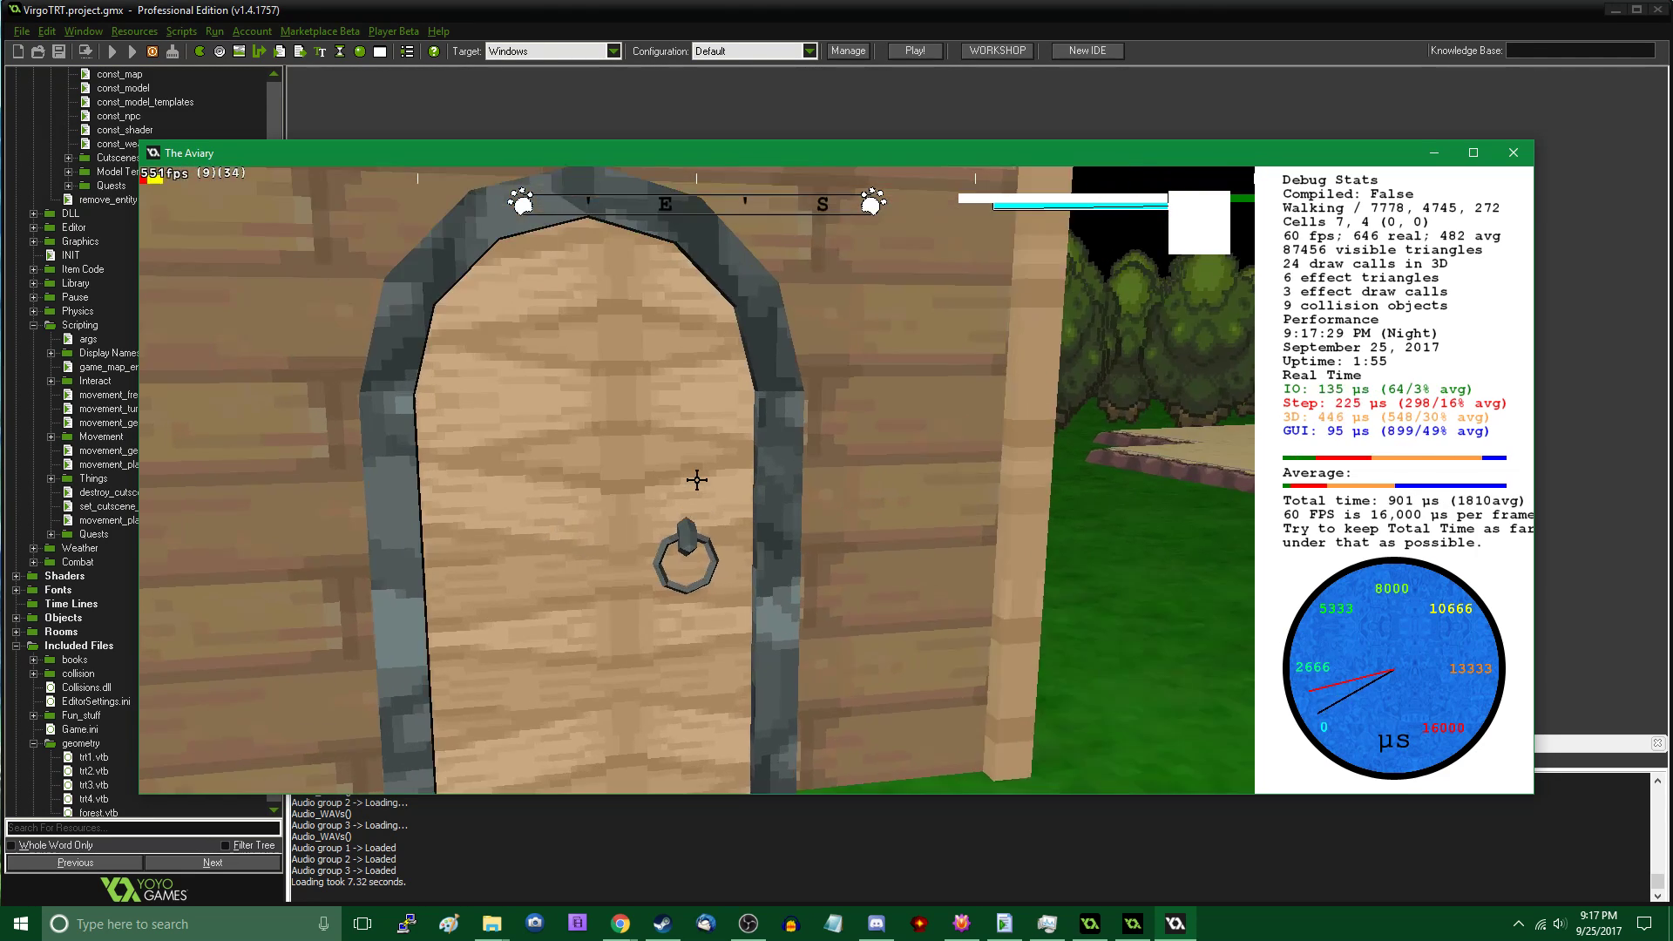
key("w")
key("a")
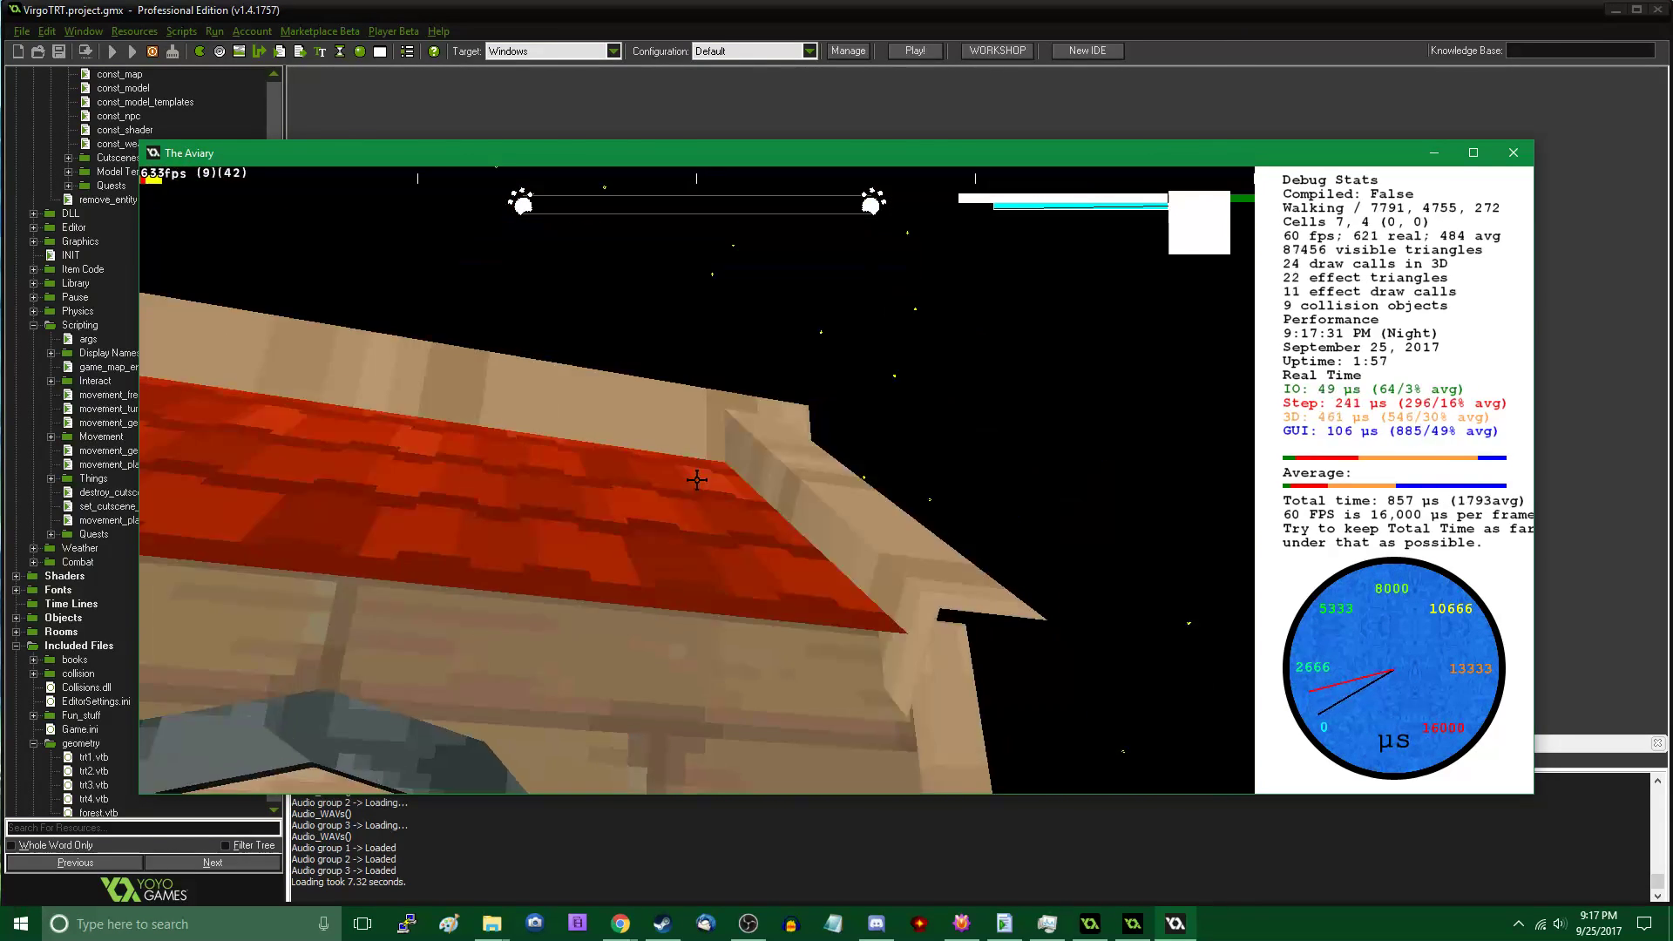
key("s")
key("w")
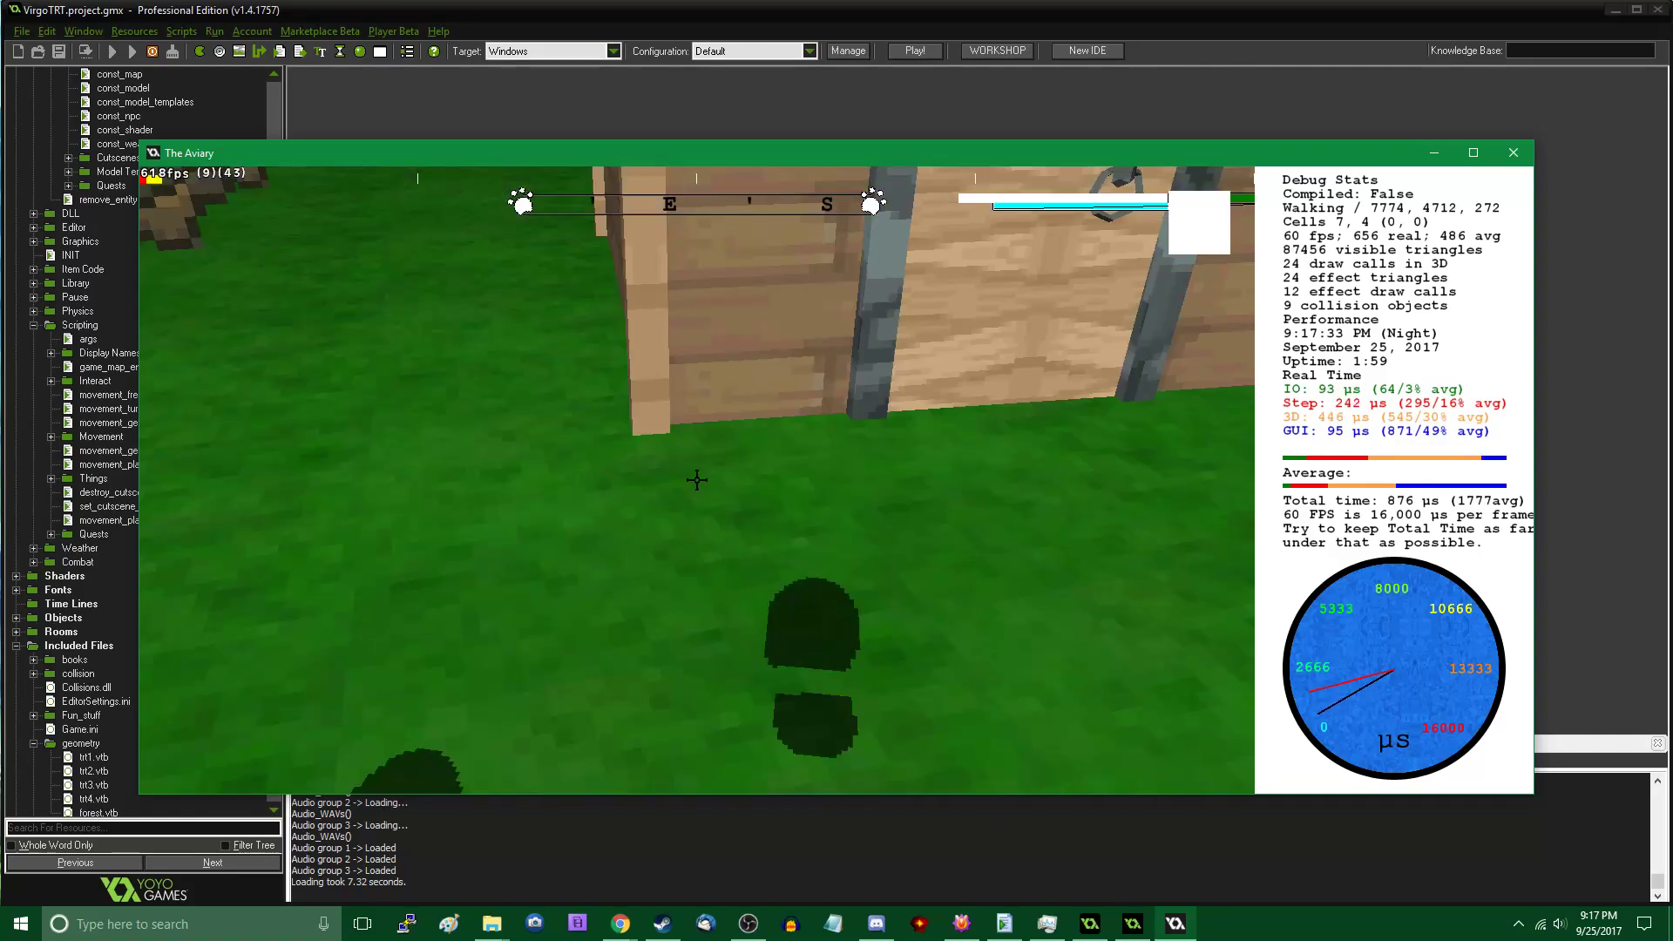
key("d")
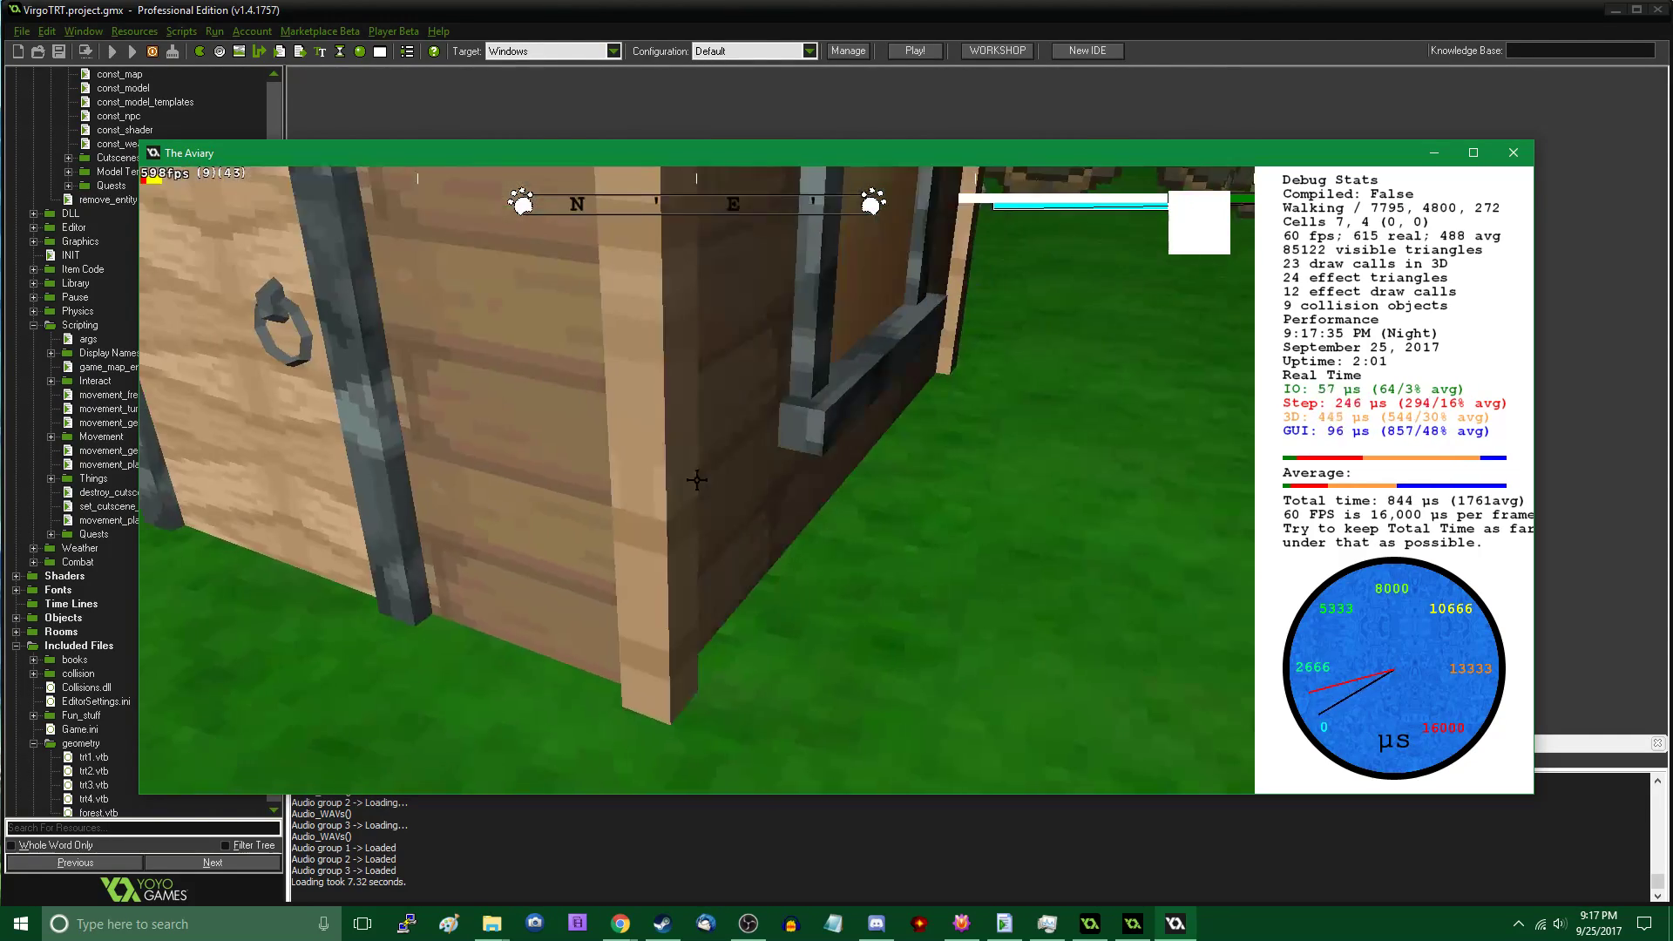
key("s")
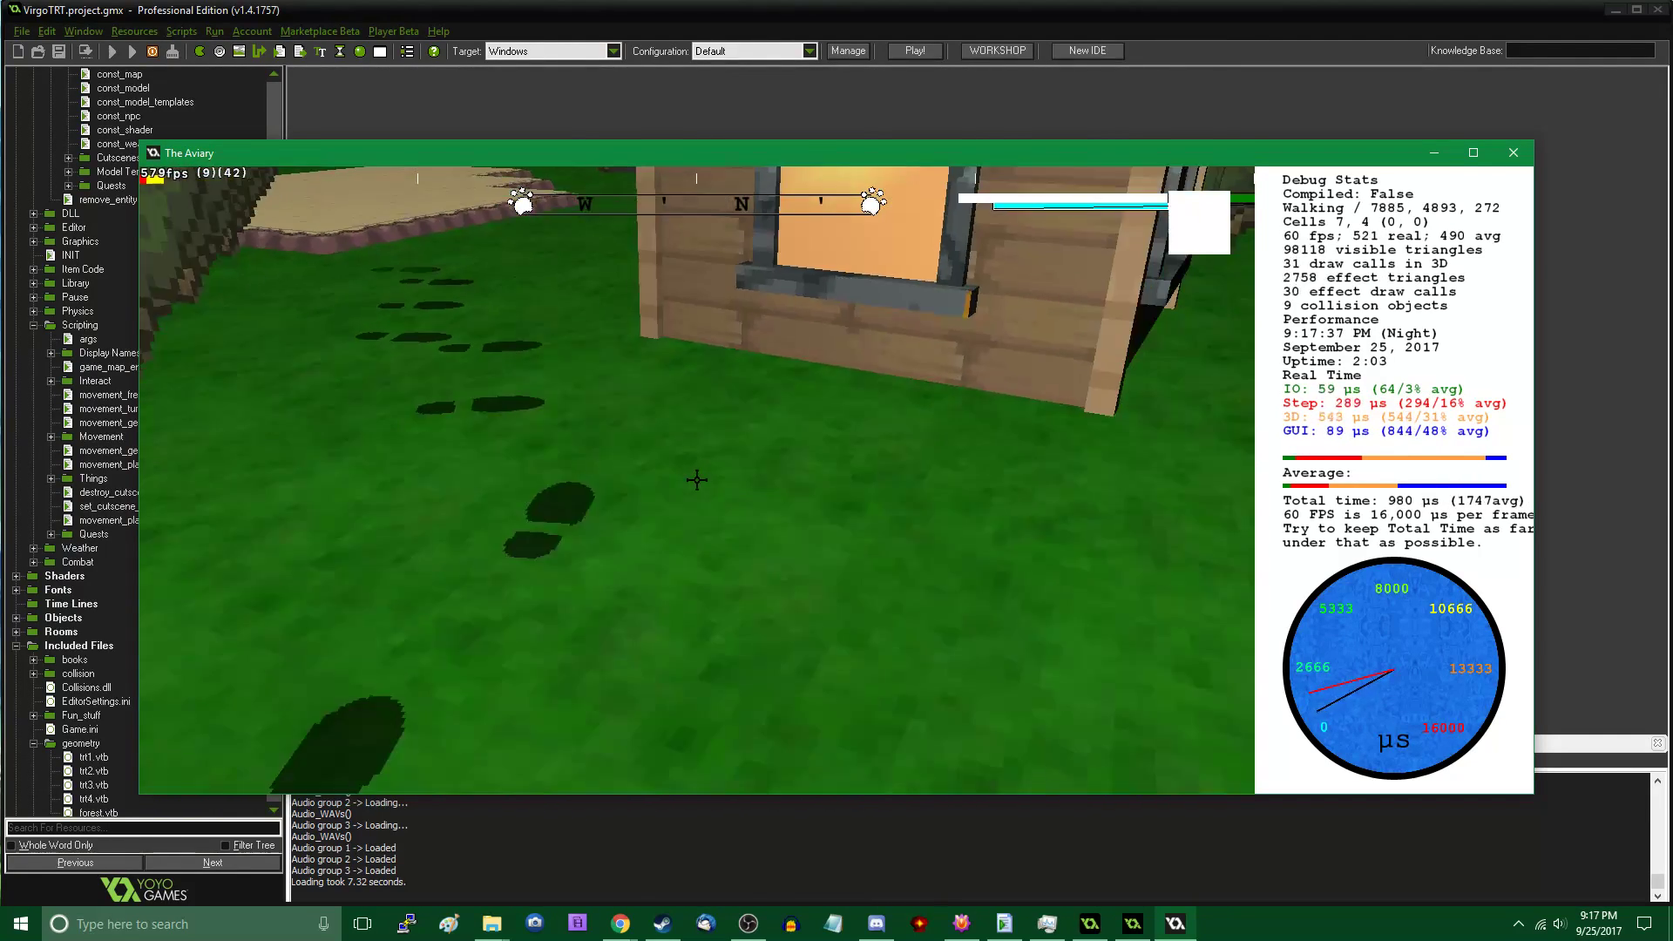
Place the Tool: Broom model on the grass by the house at about X 7888, Y 4854, with Z rotation 169
key("Tab")
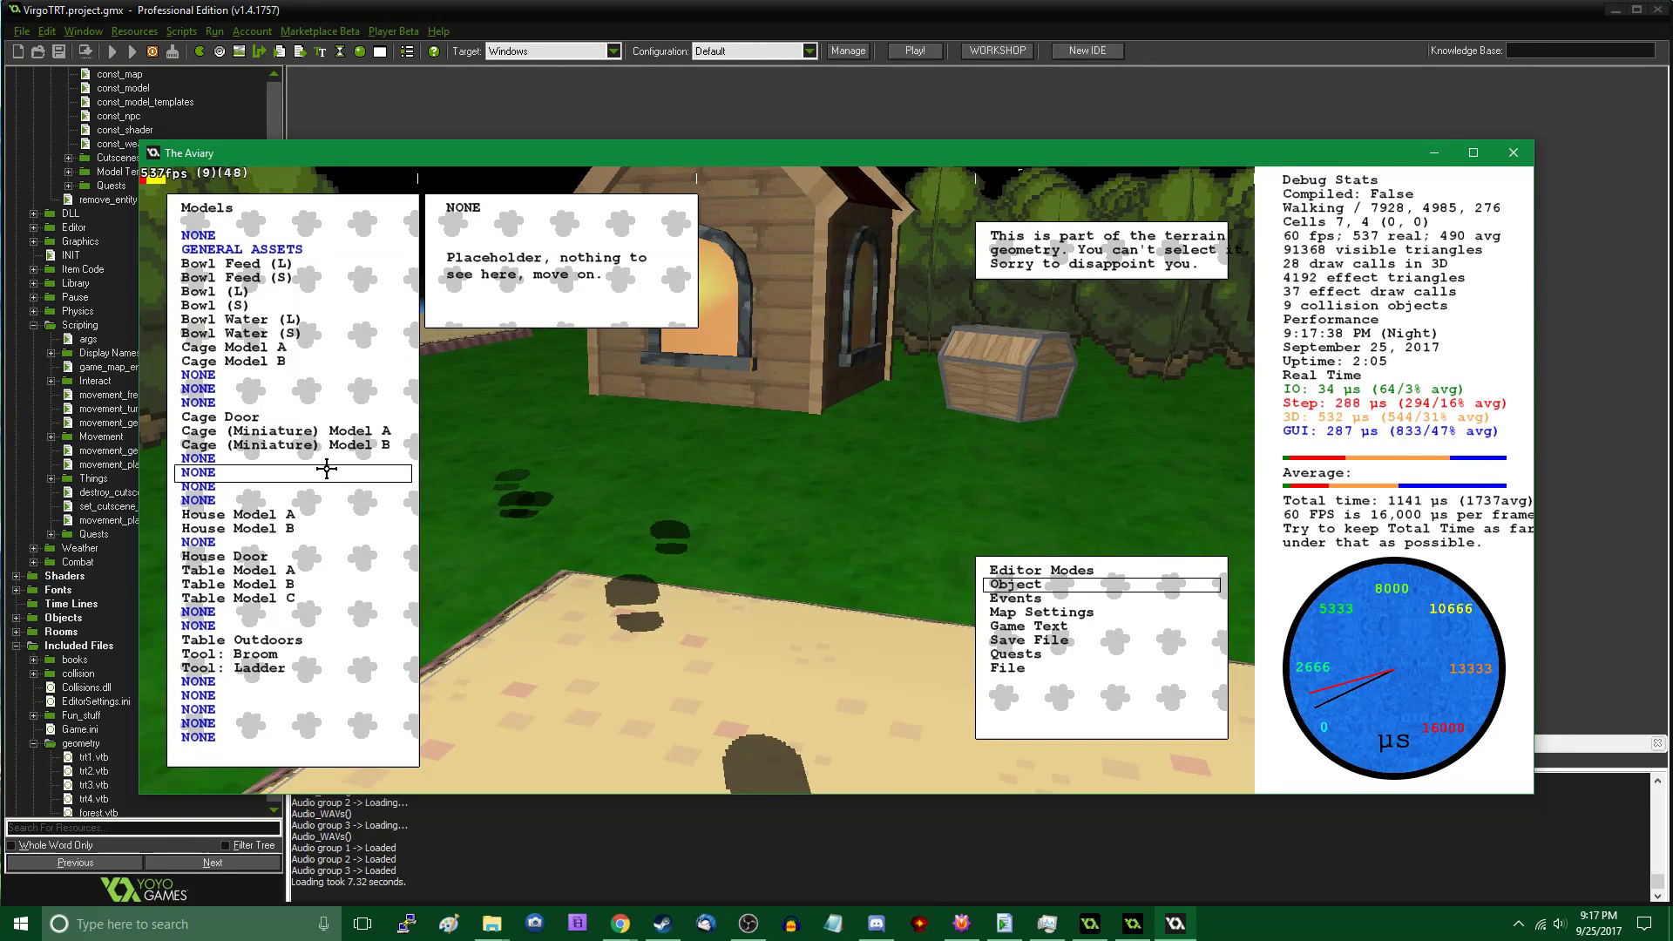
scroll(314, 467, "down", 5)
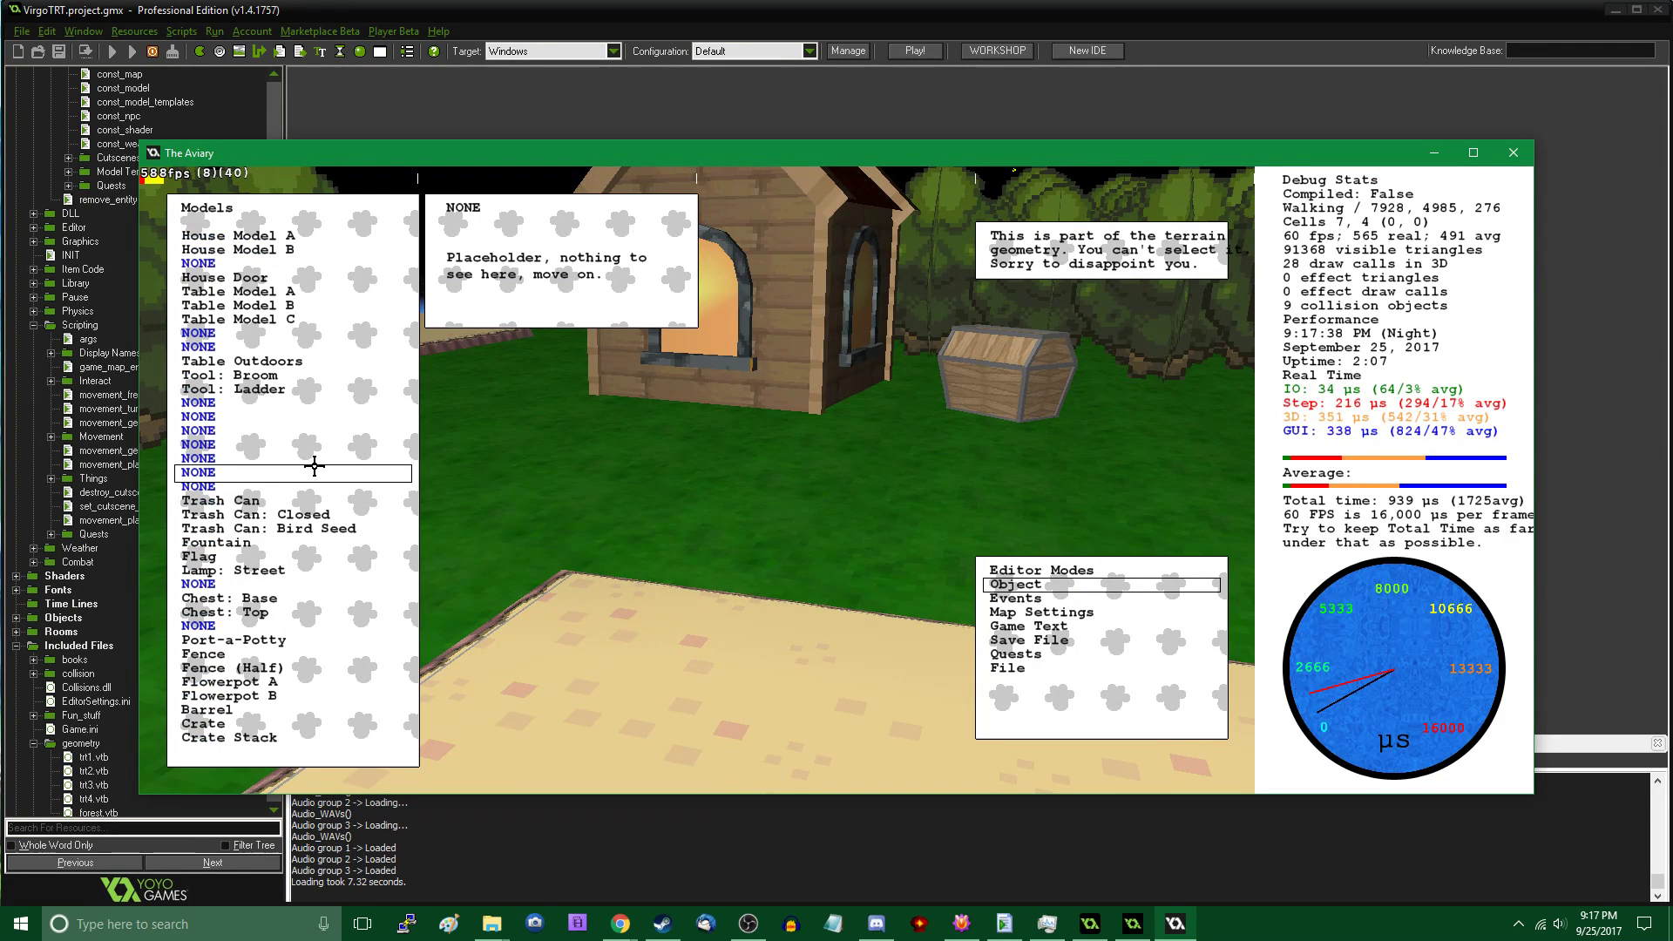
left_click(296, 377)
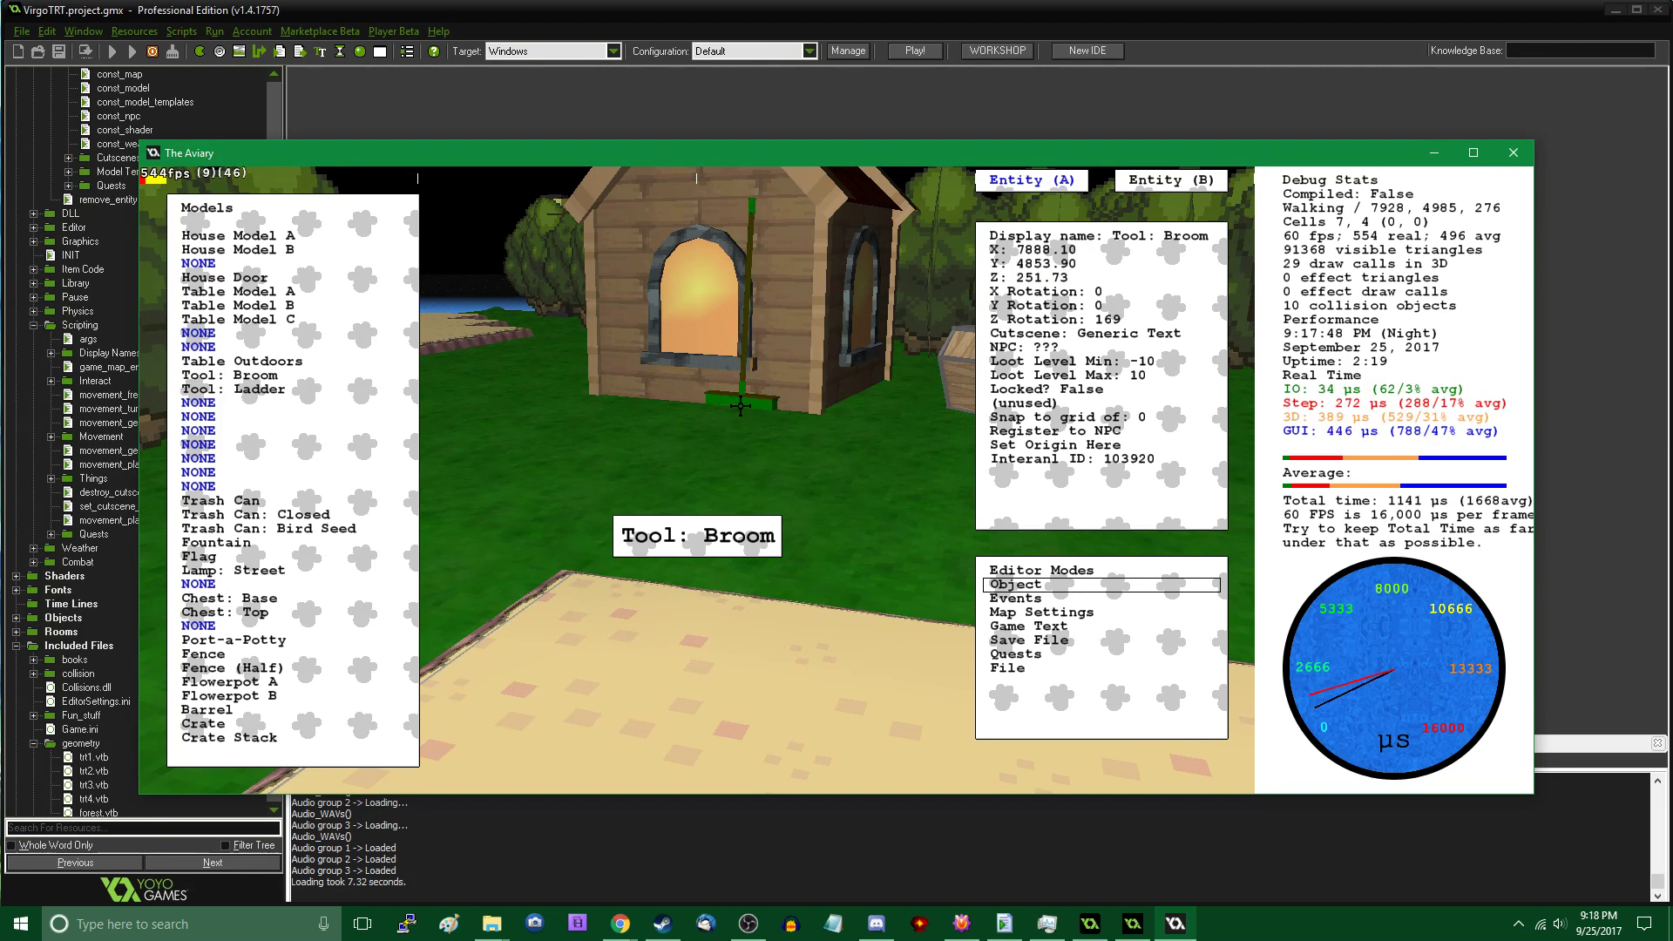
key("Escape")
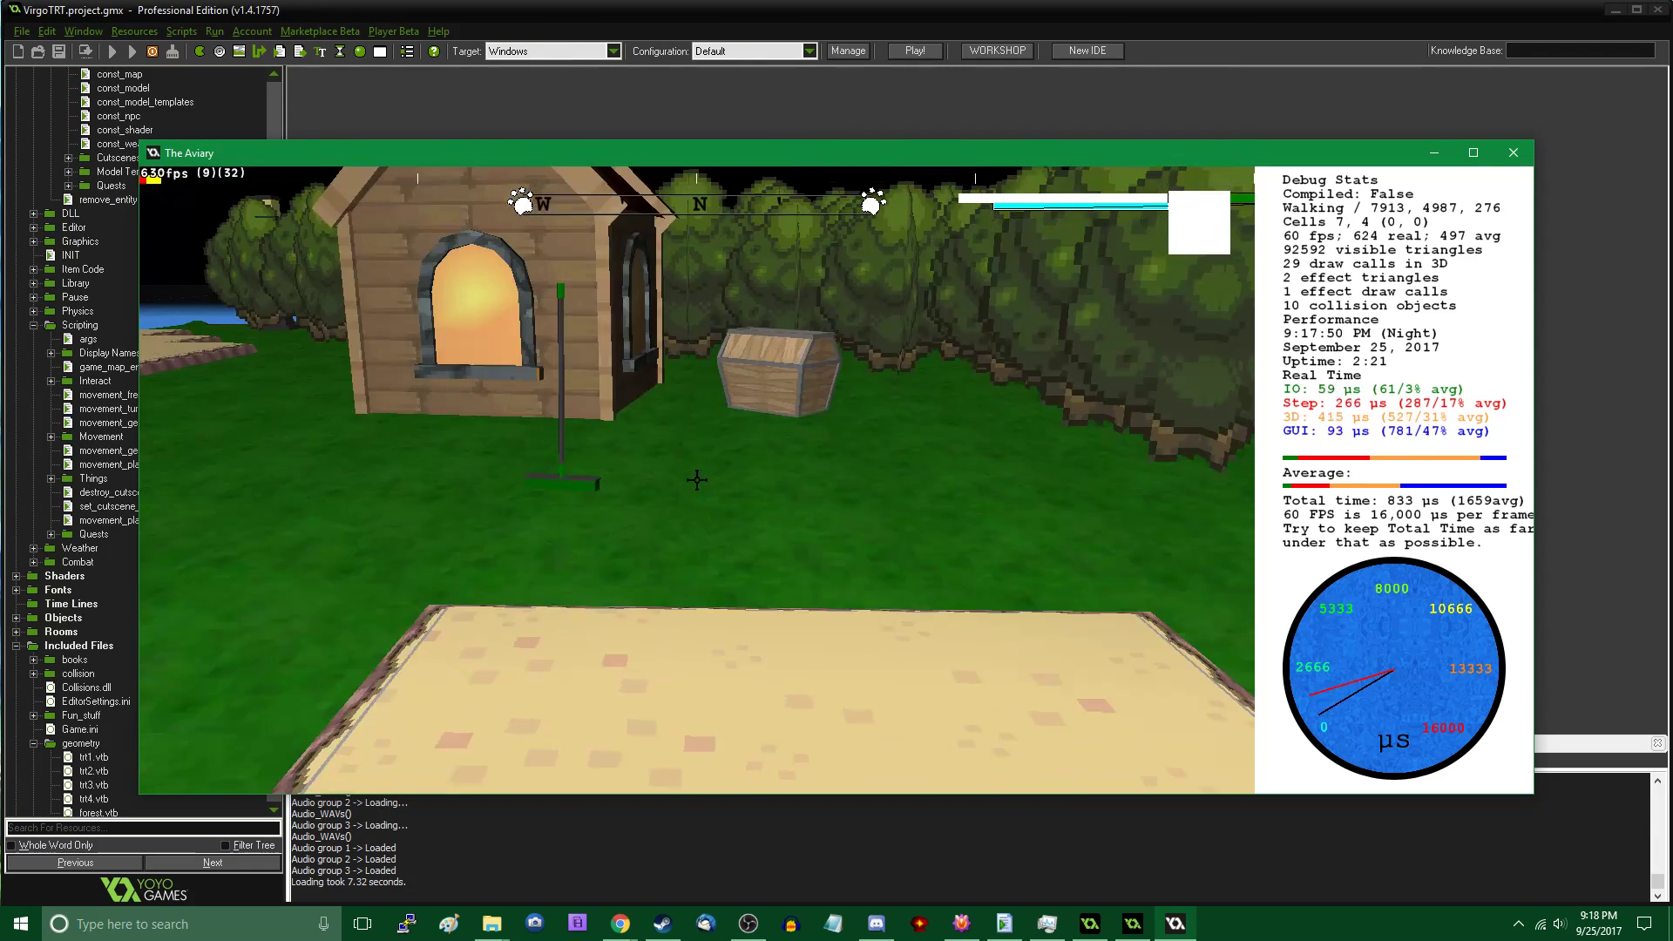
Move the broom to the wall by the house corner nearest the chest, at about X 7872, Y 4801, Z 240
key("w")
key("a")
key("Tab")
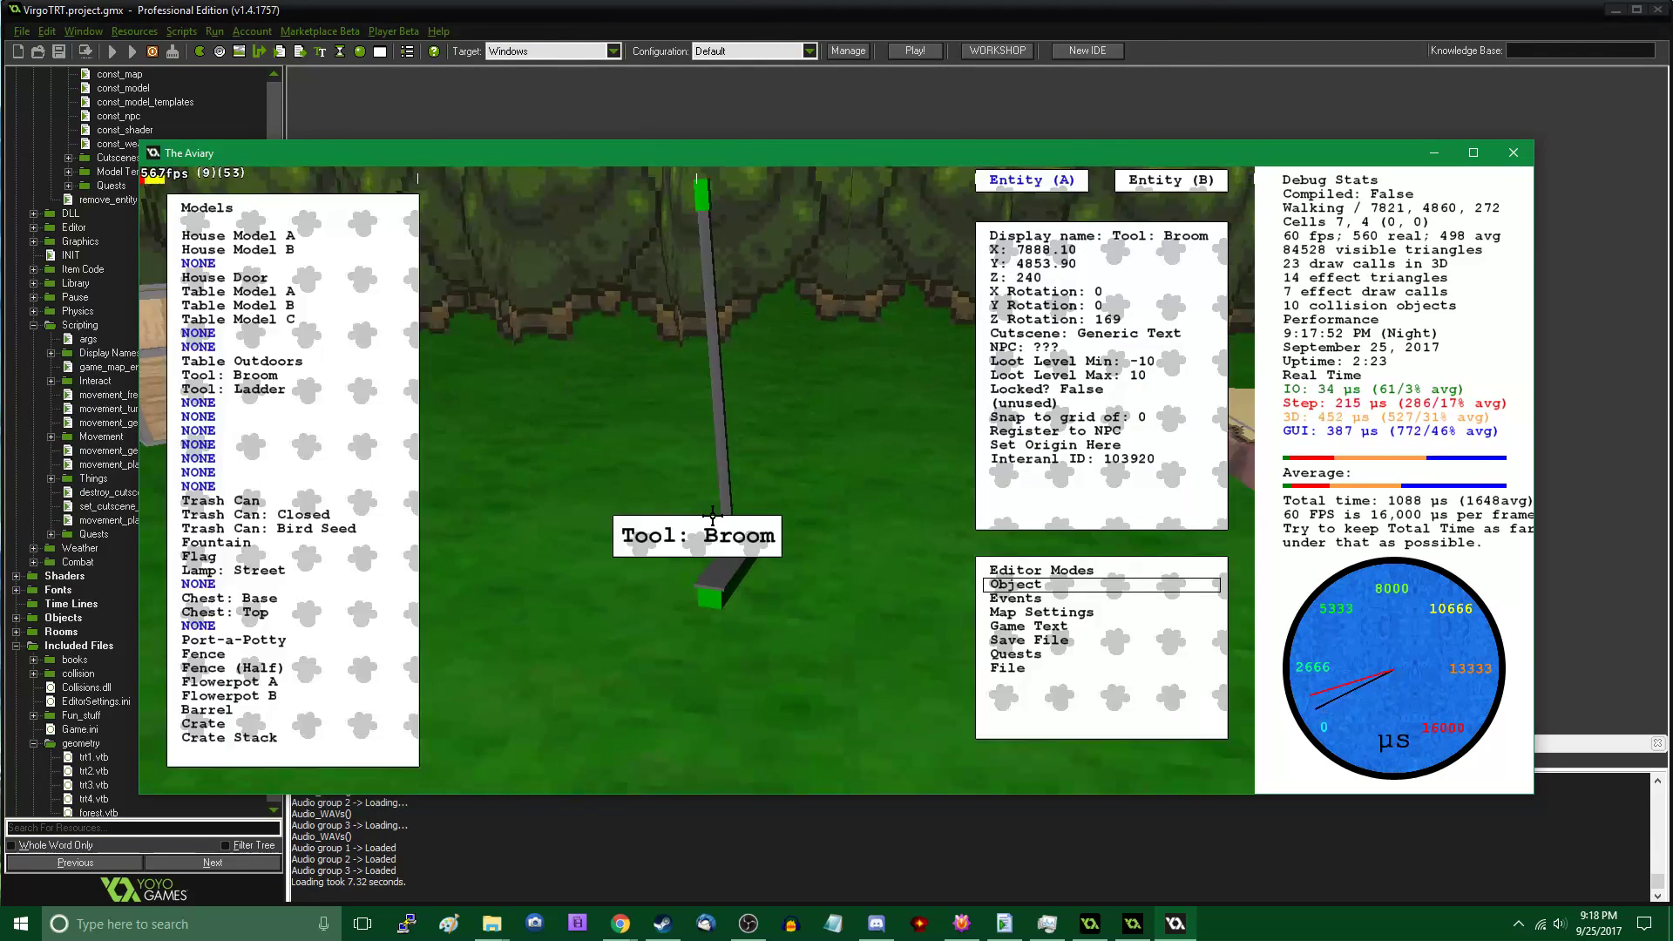
middle_click_drag(716, 518, 696, 480)
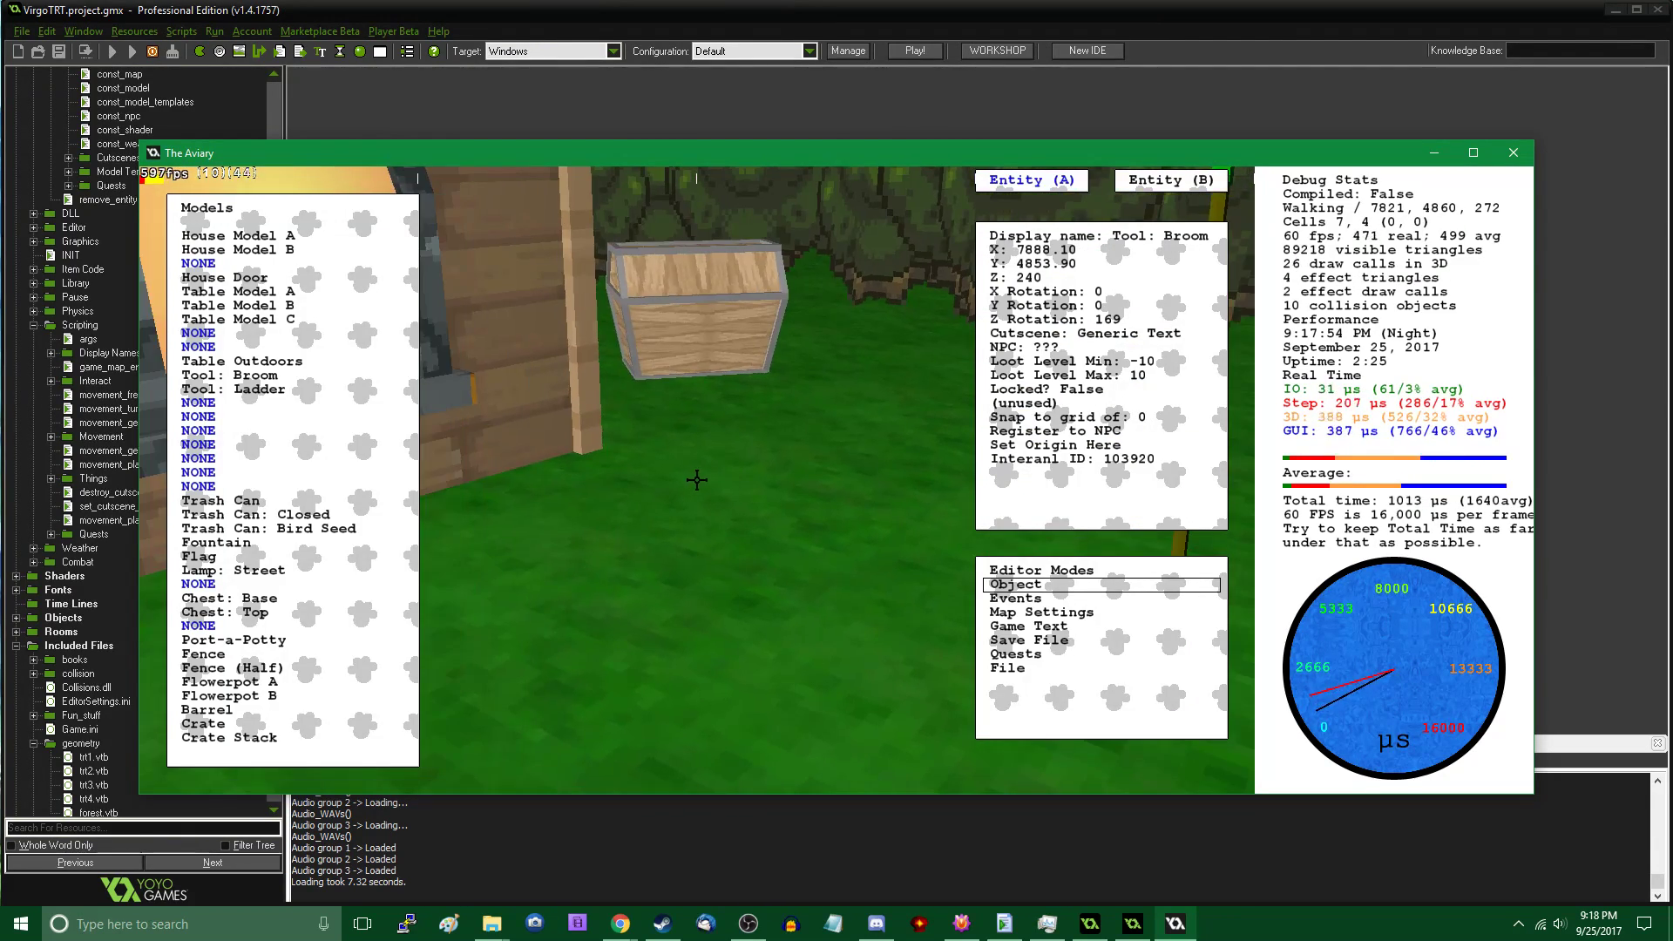
left_click(686, 480)
left_click_drag(687, 480, 528, 470)
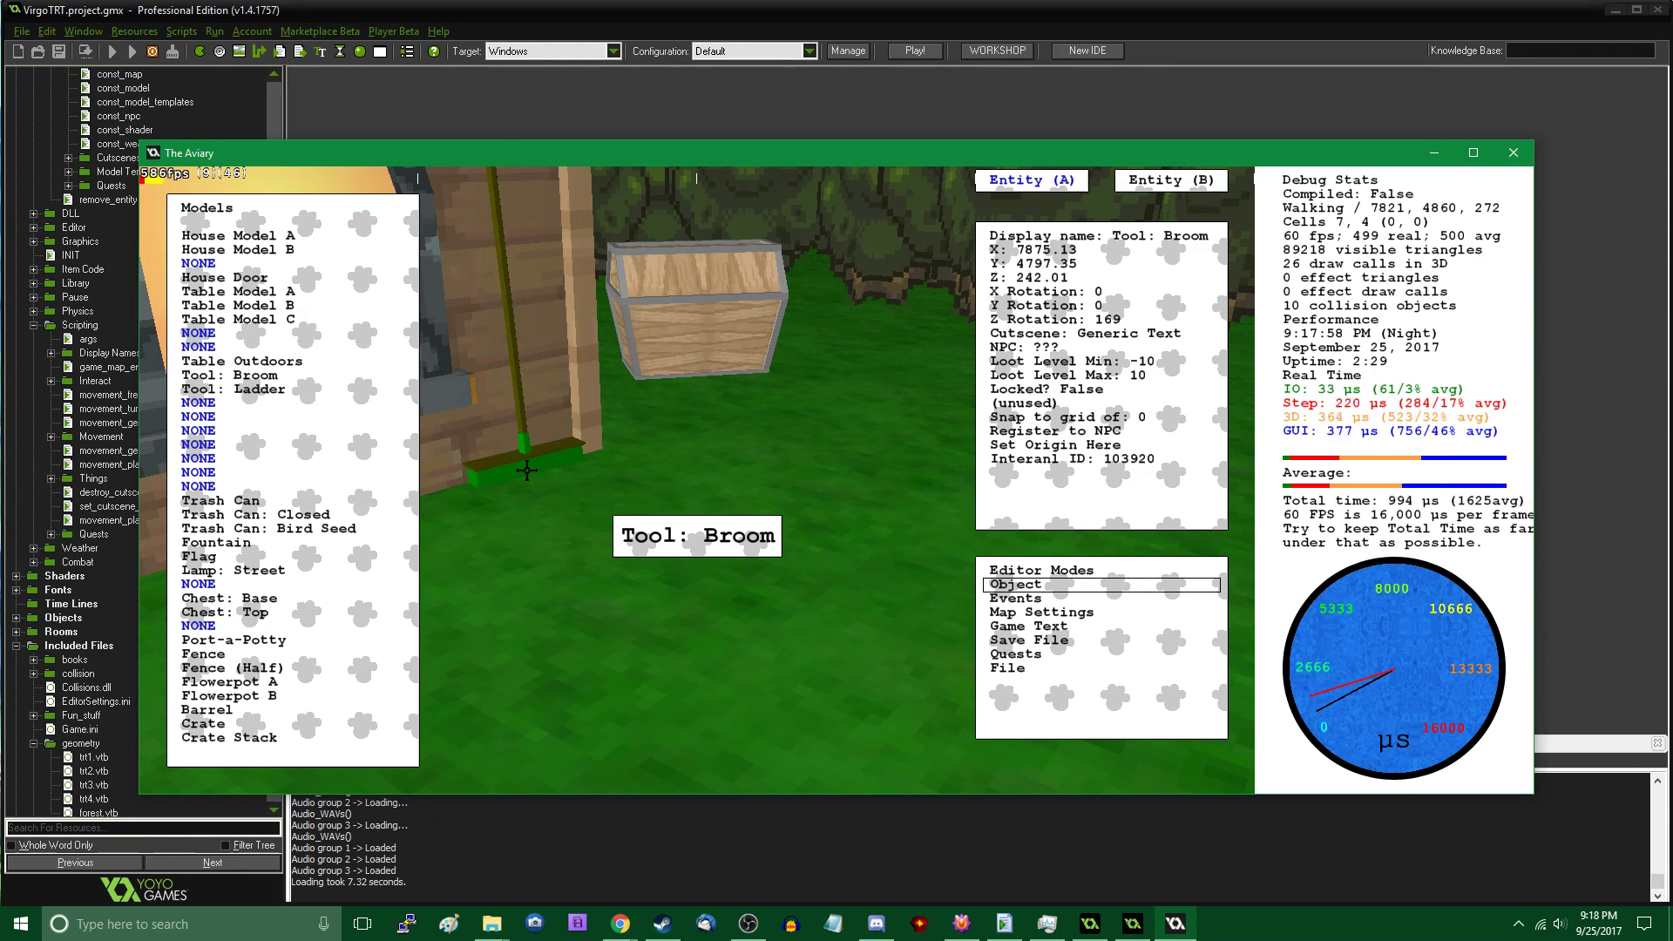
left_click(527, 470)
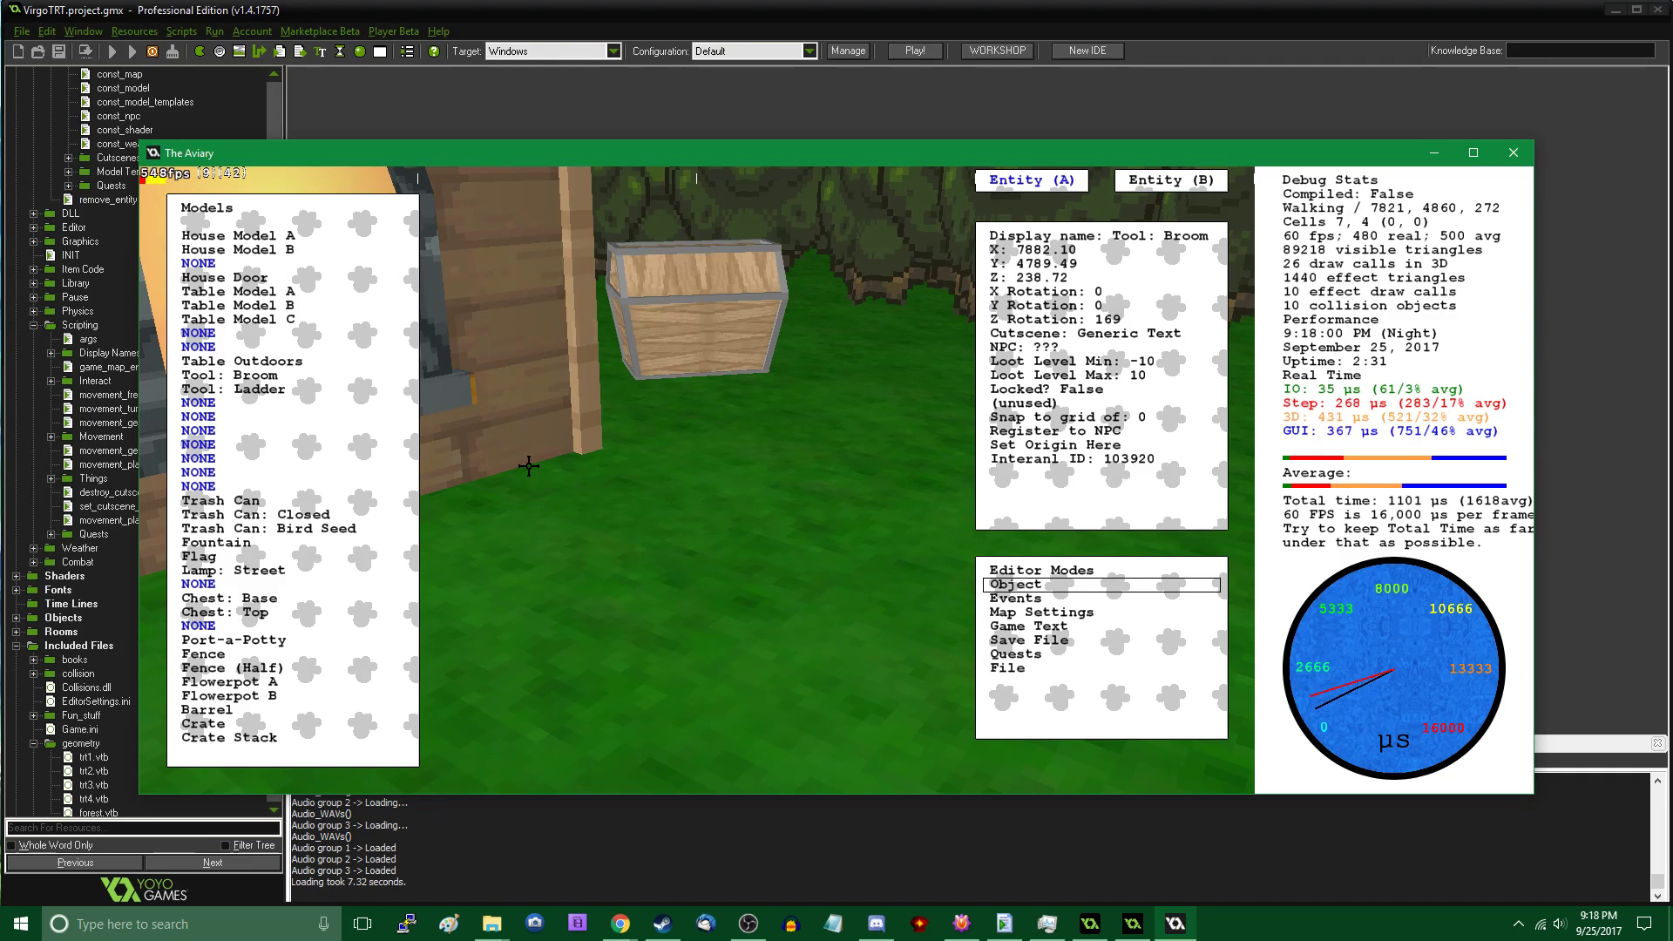
left_click(528, 465)
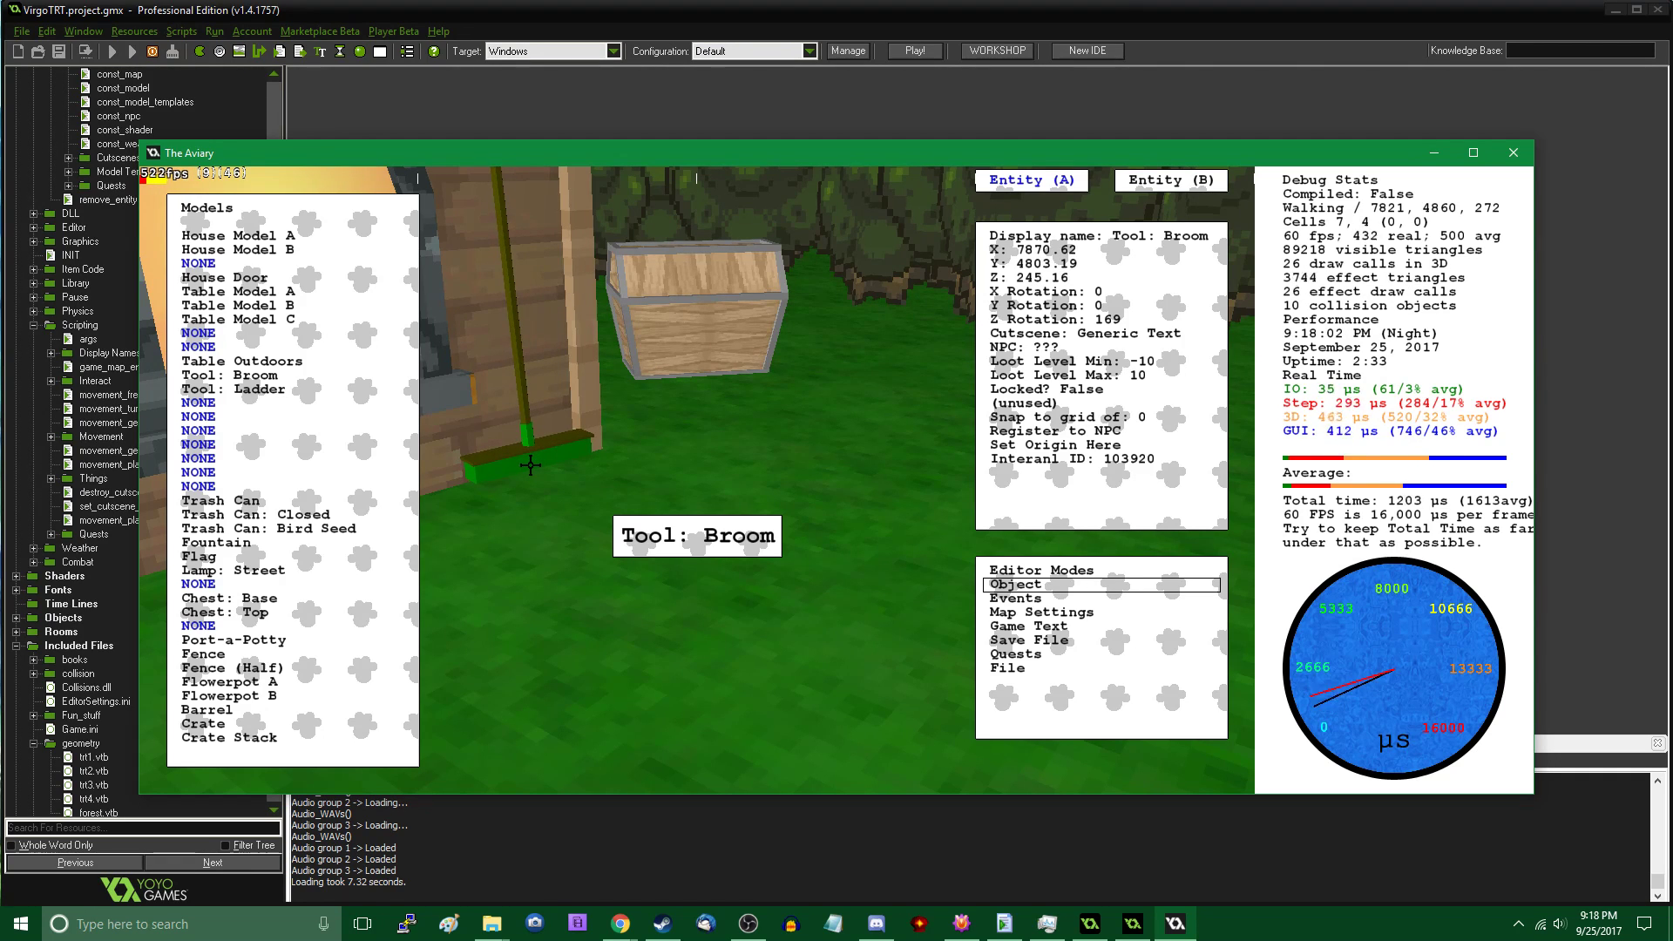
Shift the broom closer against the house wall, to about X 7875, Y 4794, Z 240
key("Tab")
key("a")
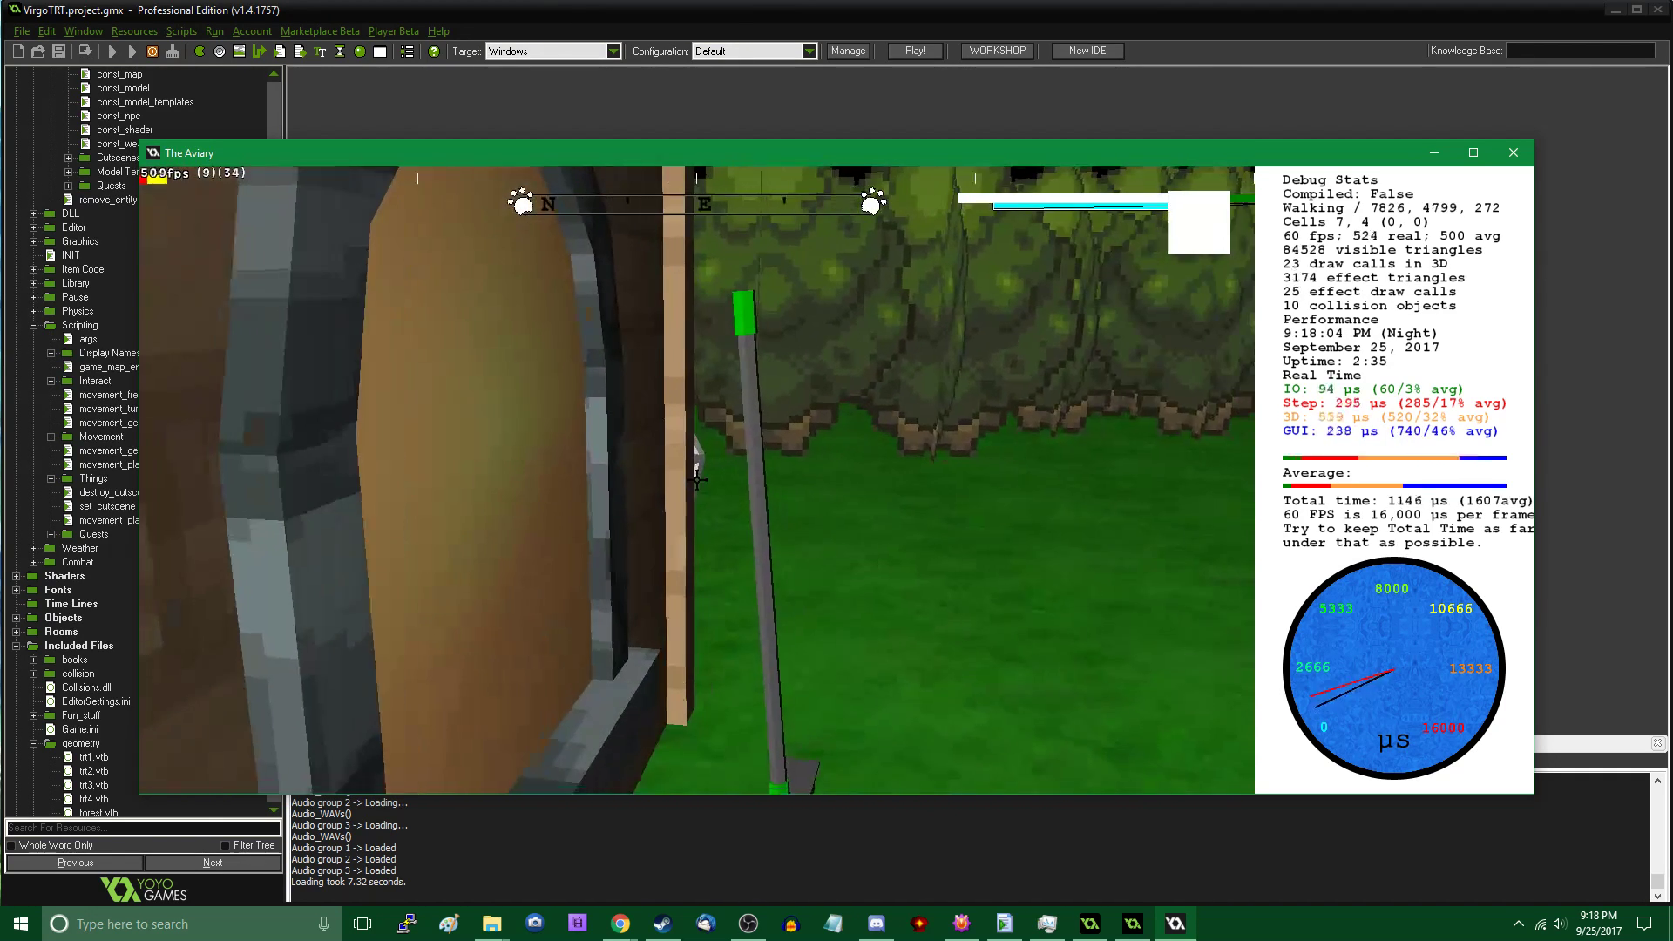
key("Tab")
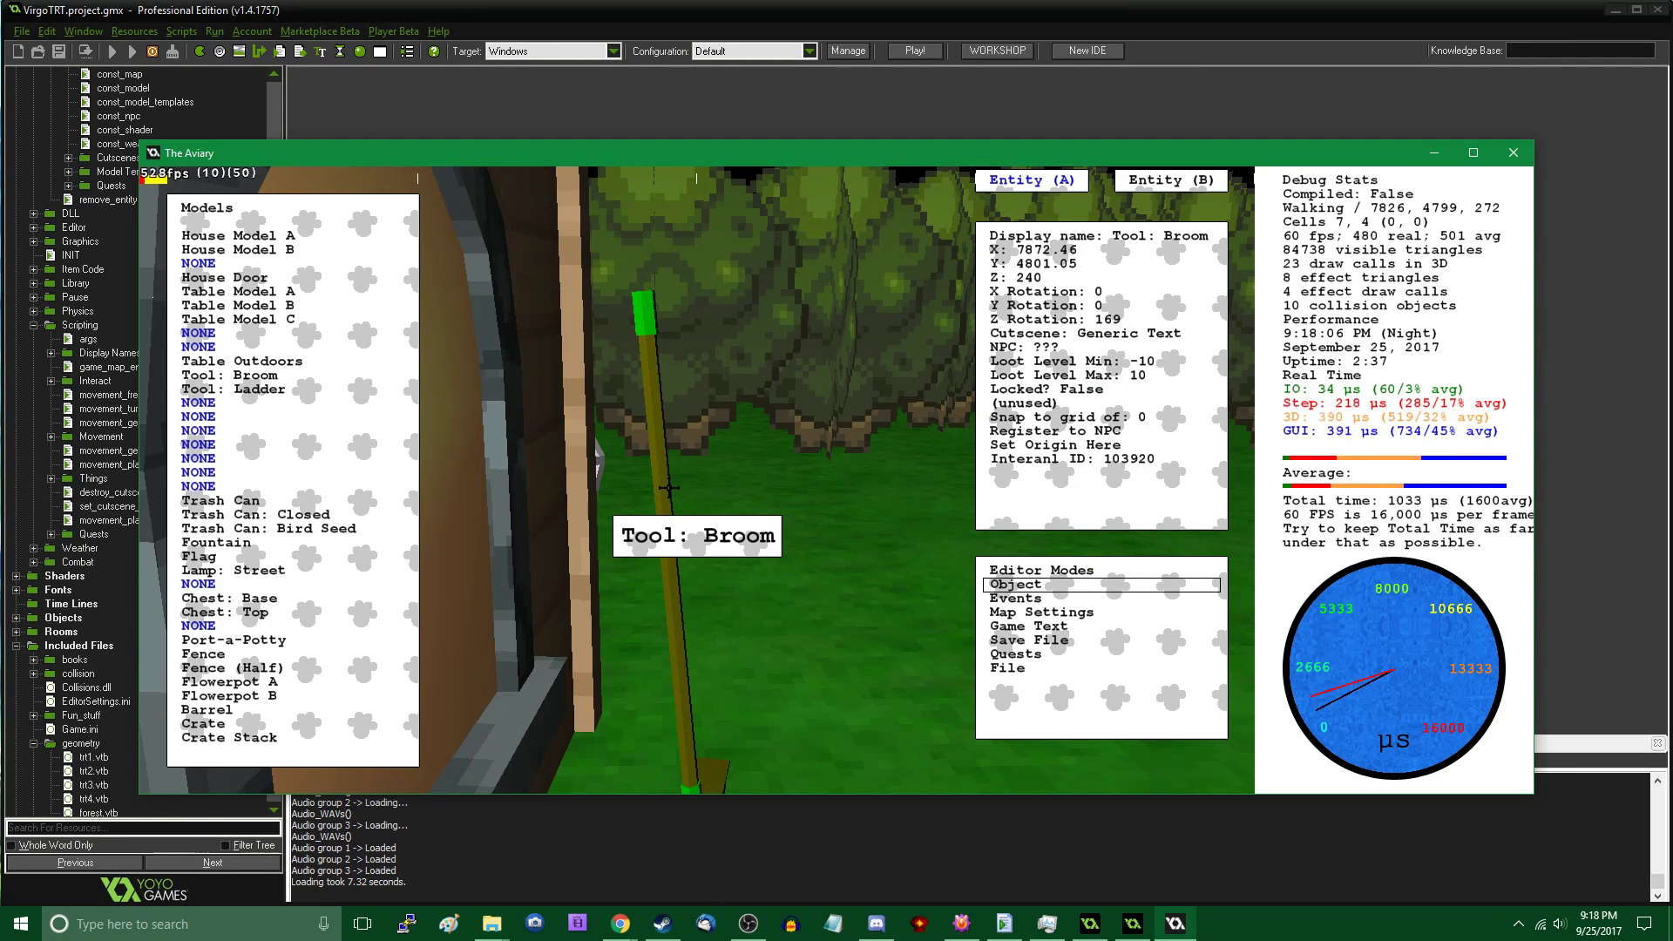
left_click_drag(668, 488, 585, 743)
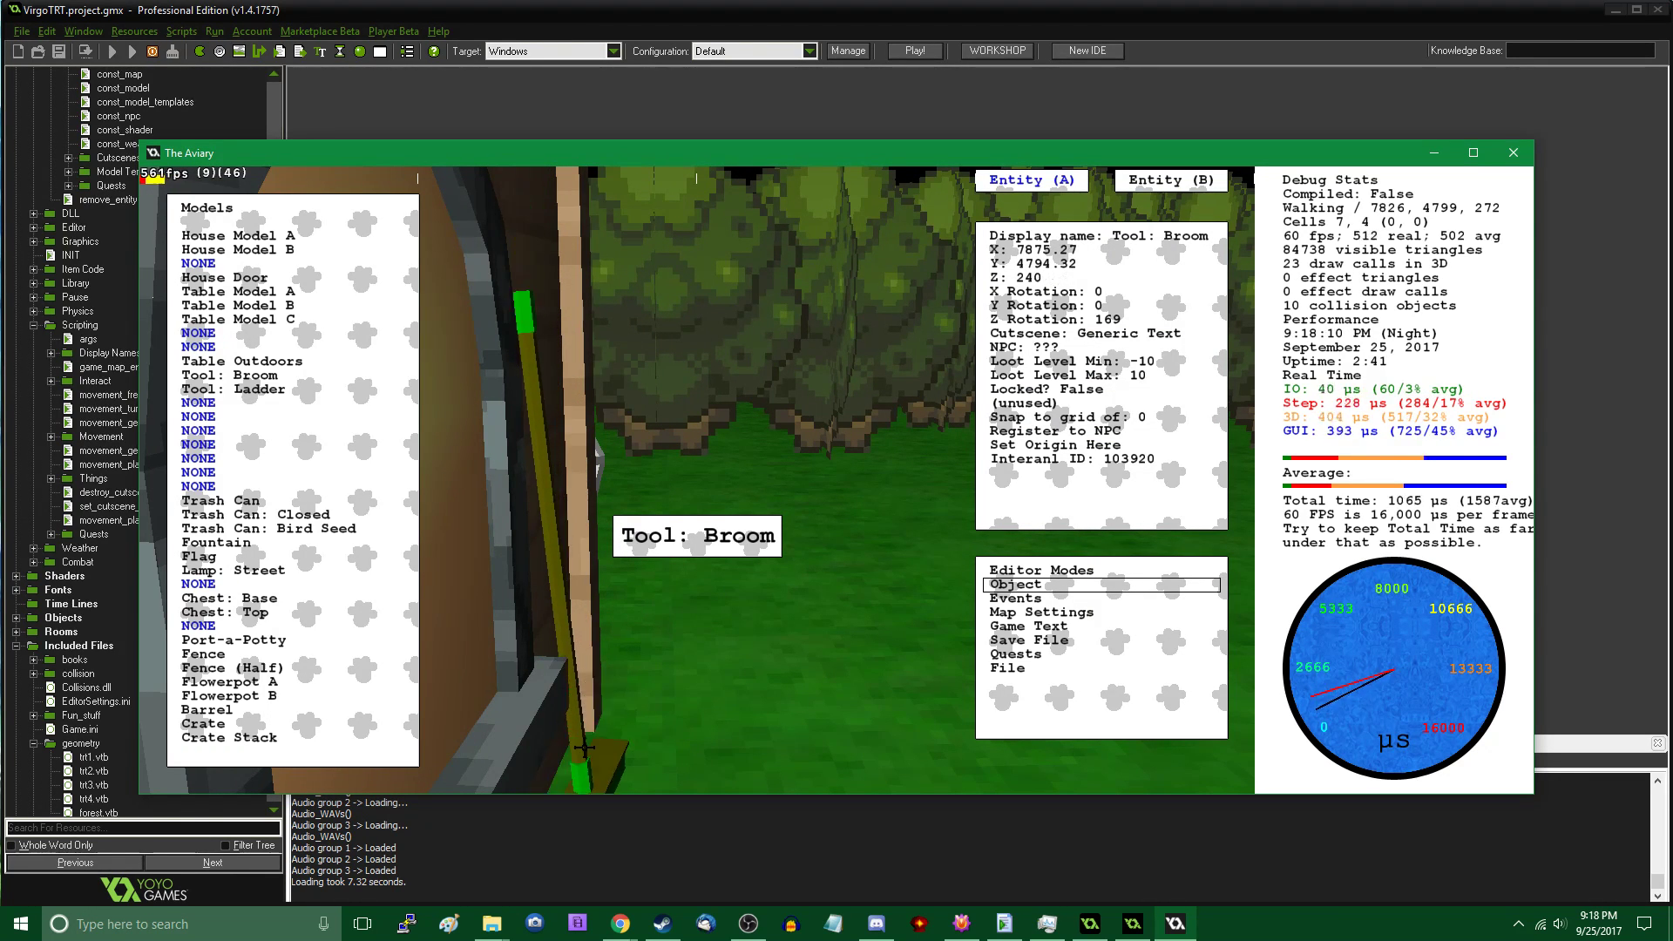
Walk around the house corner and step back to check how the broom stands against the wall
key("Tab")
key("d")
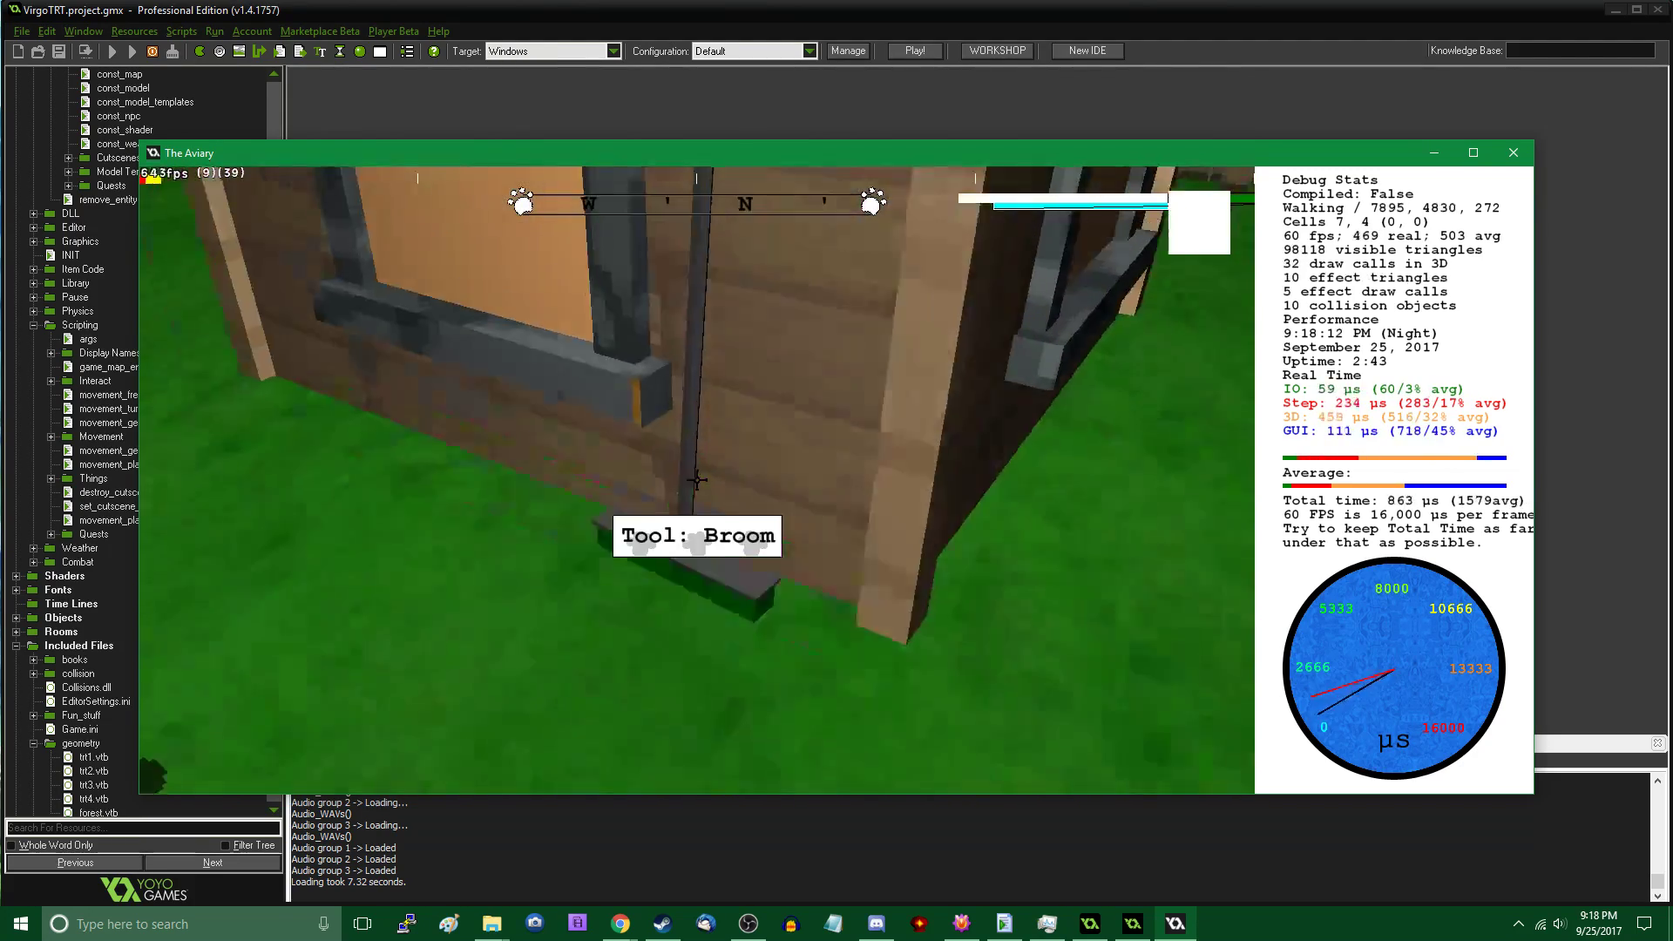
key("s")
key("d")
key("s")
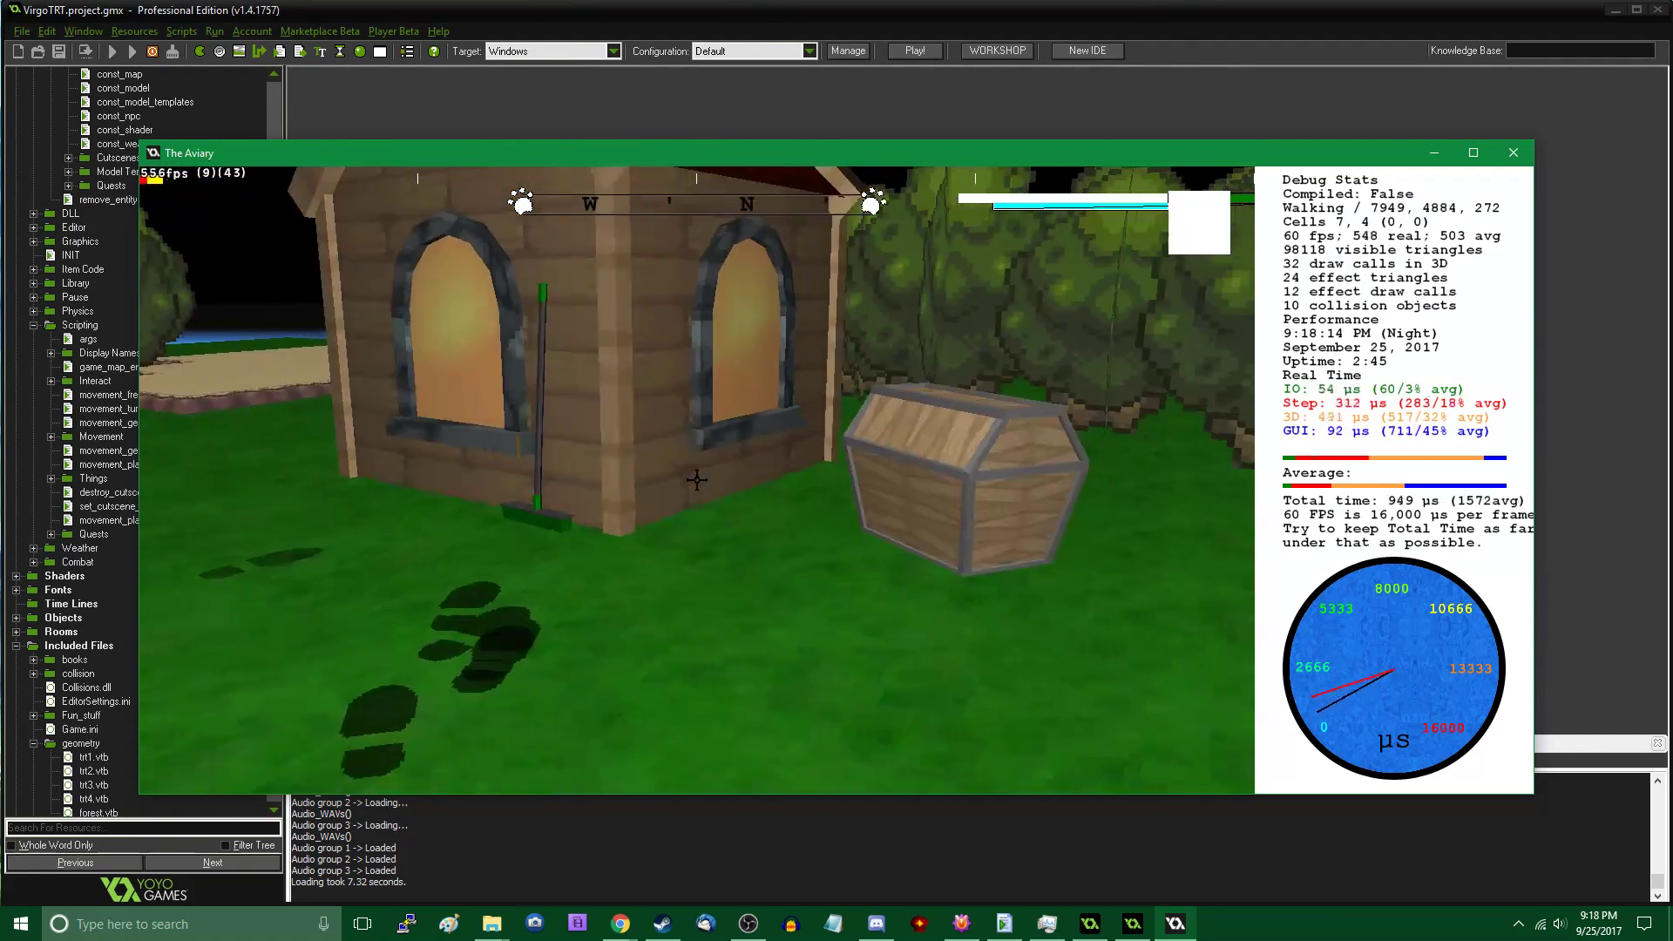
key("w")
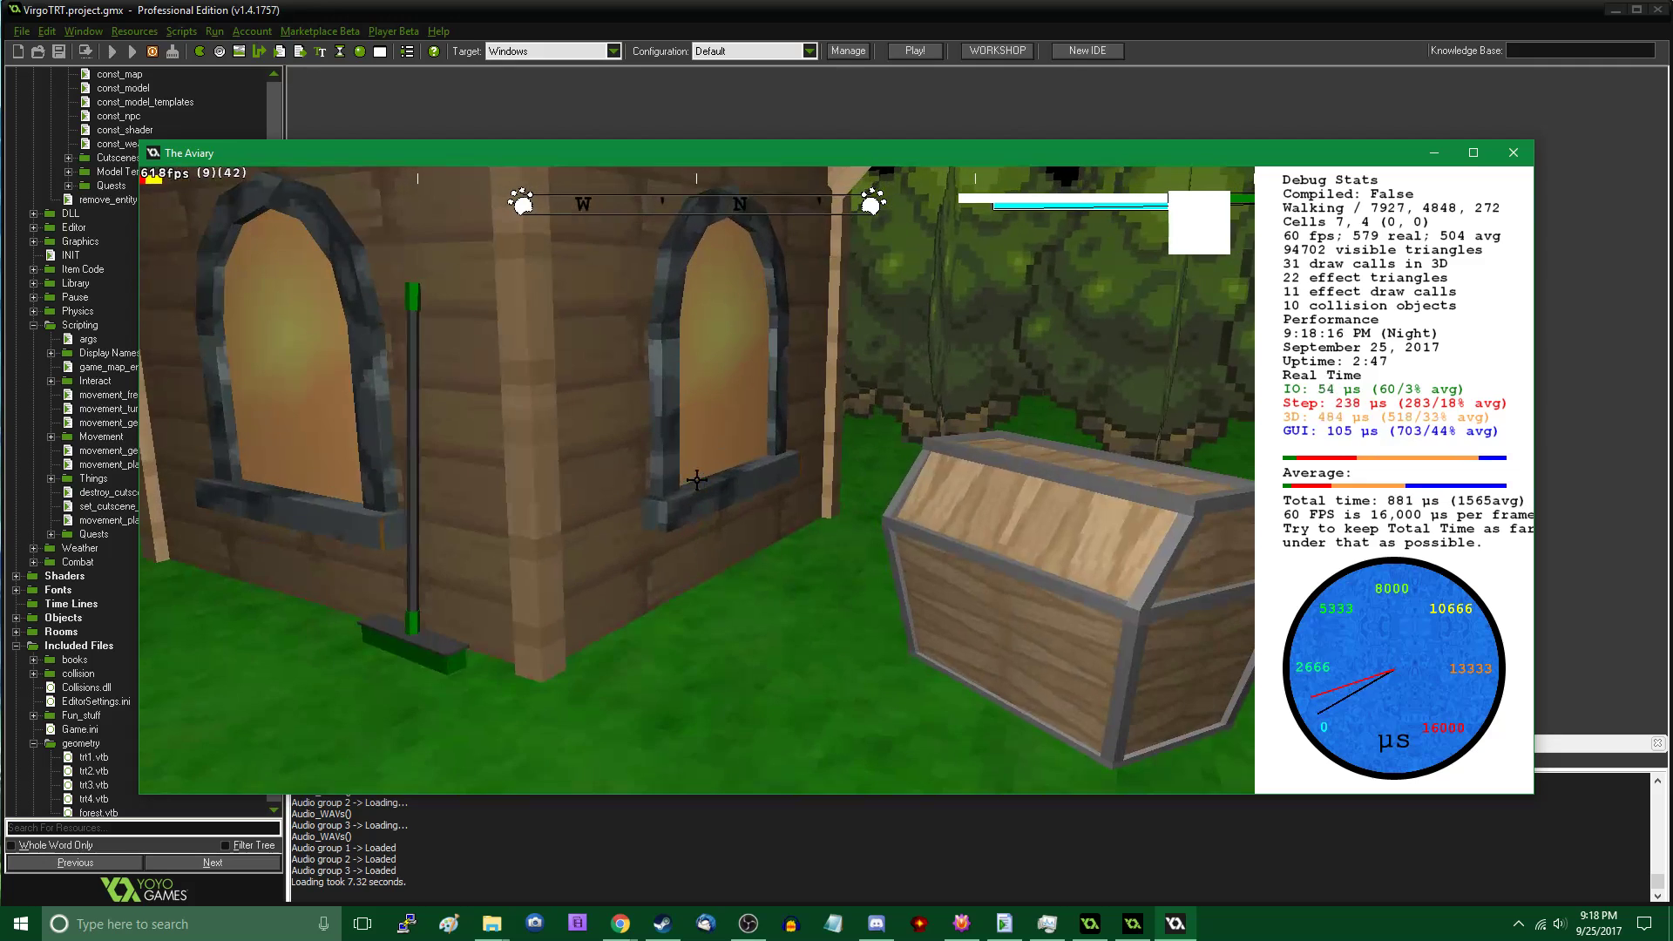
Try placing the Tool: Ladder model against the side wall of the house, and delete it
key("Tab")
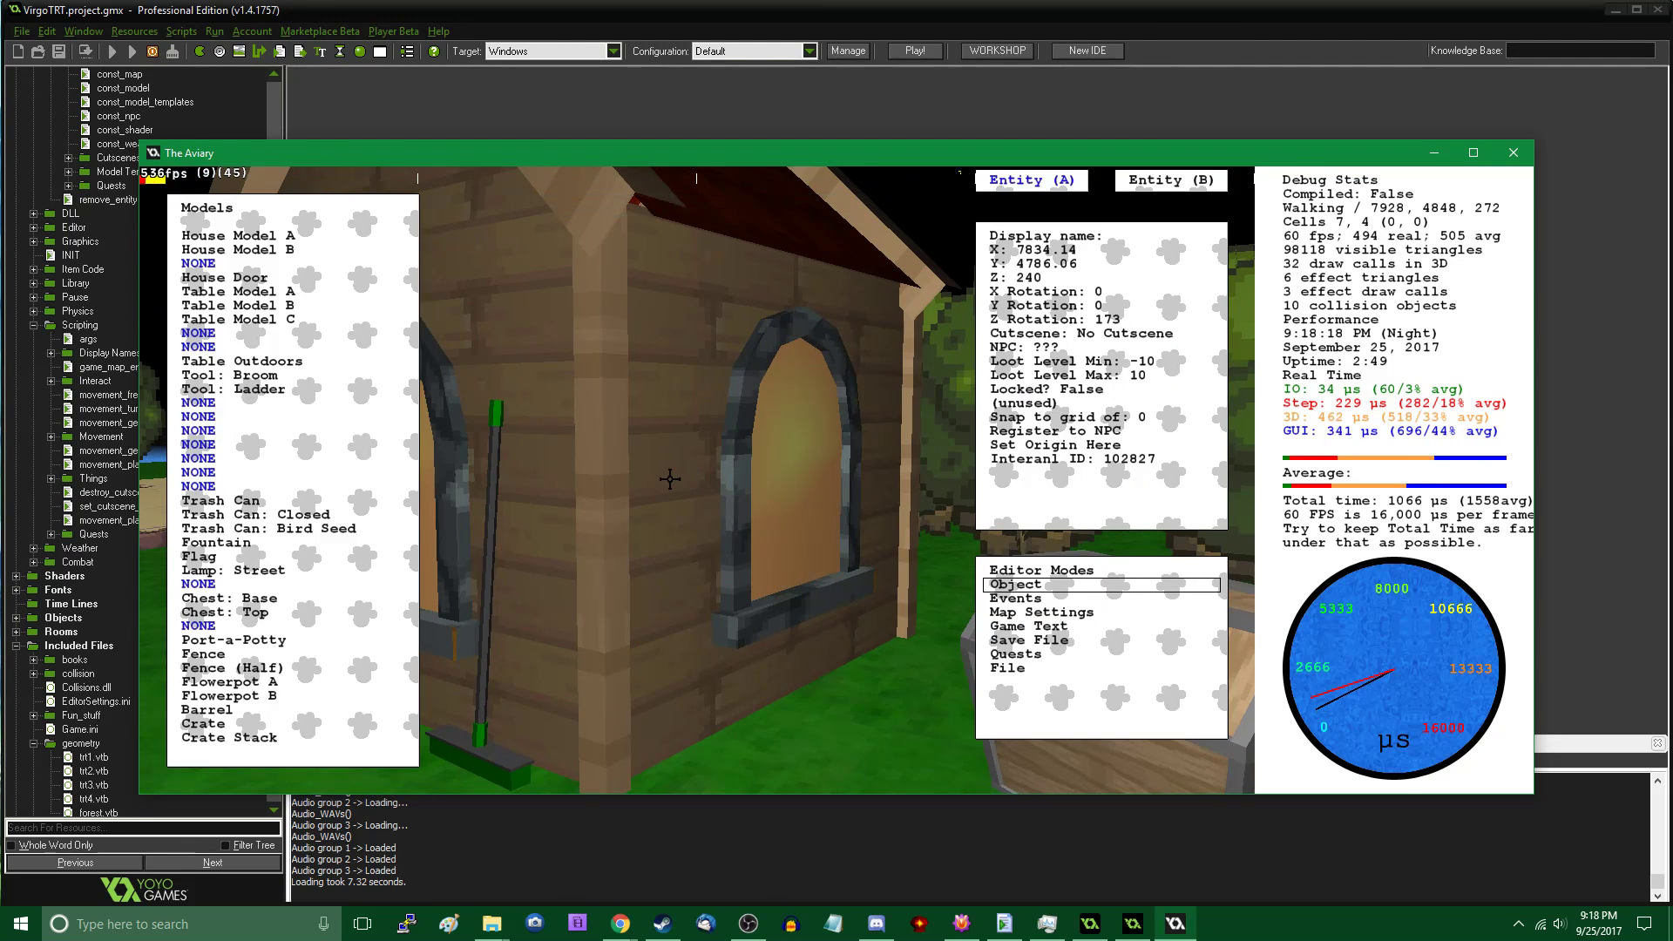
left_click(232, 390)
left_click_drag(720, 603, 785, 664)
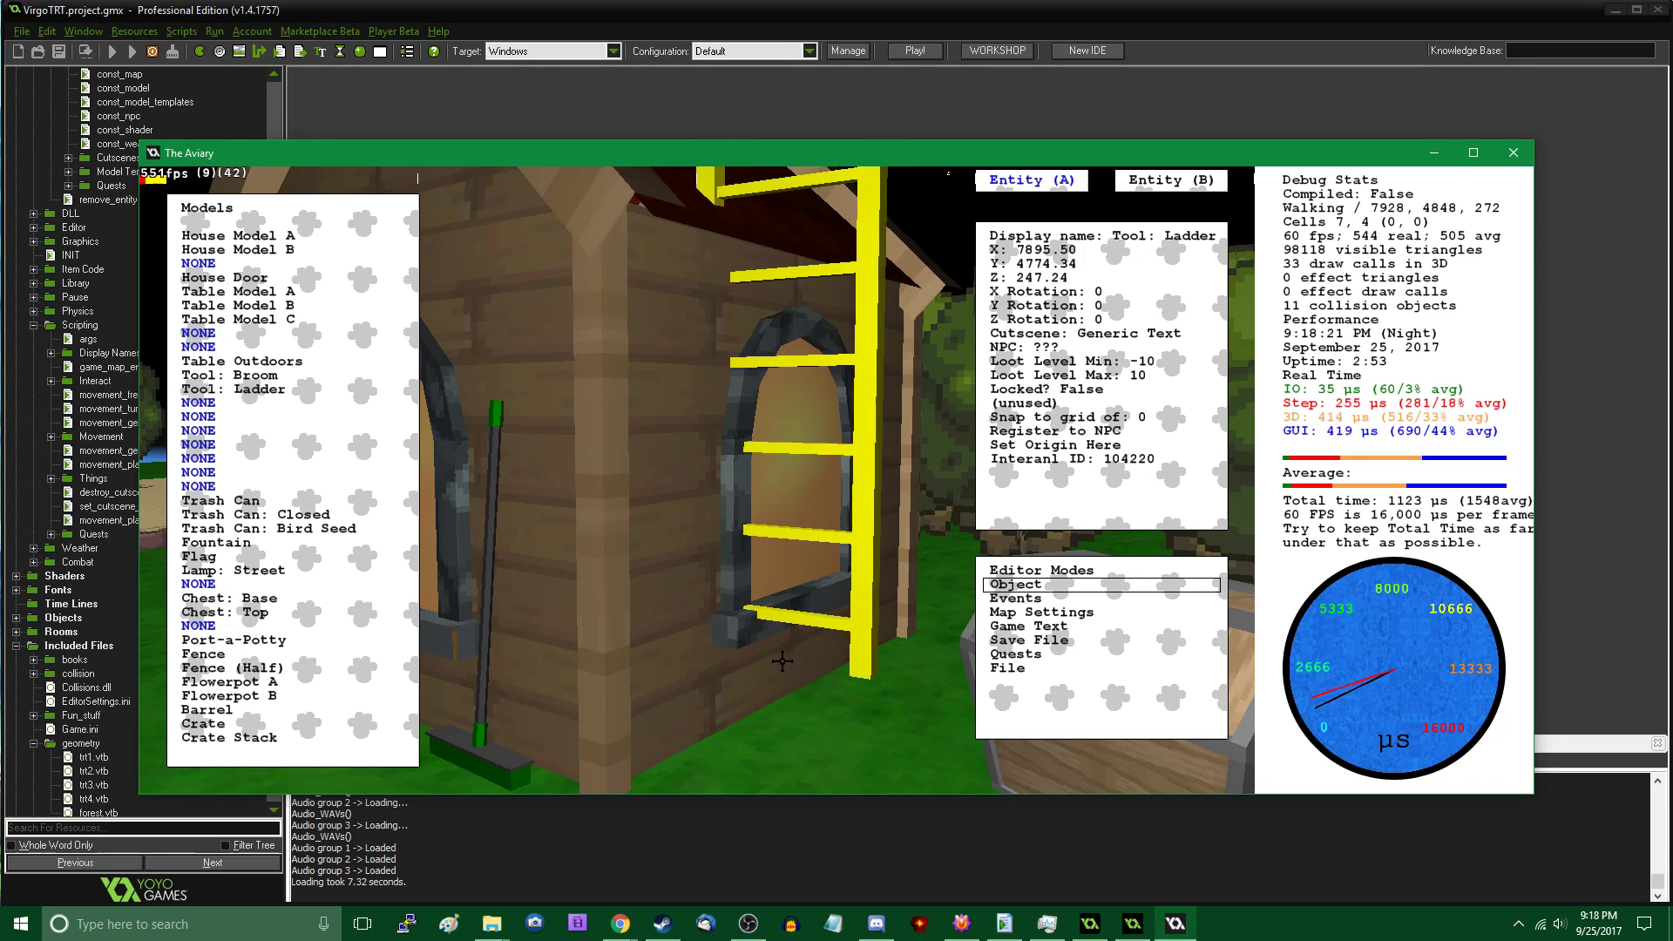
key("Delete")
Place the Flag model on the grass in front of the house at about X 7891, Y 4820, Z 240
middle_click_drag(785, 656, 697, 480)
key("s")
key("w")
key("s")
key("s")
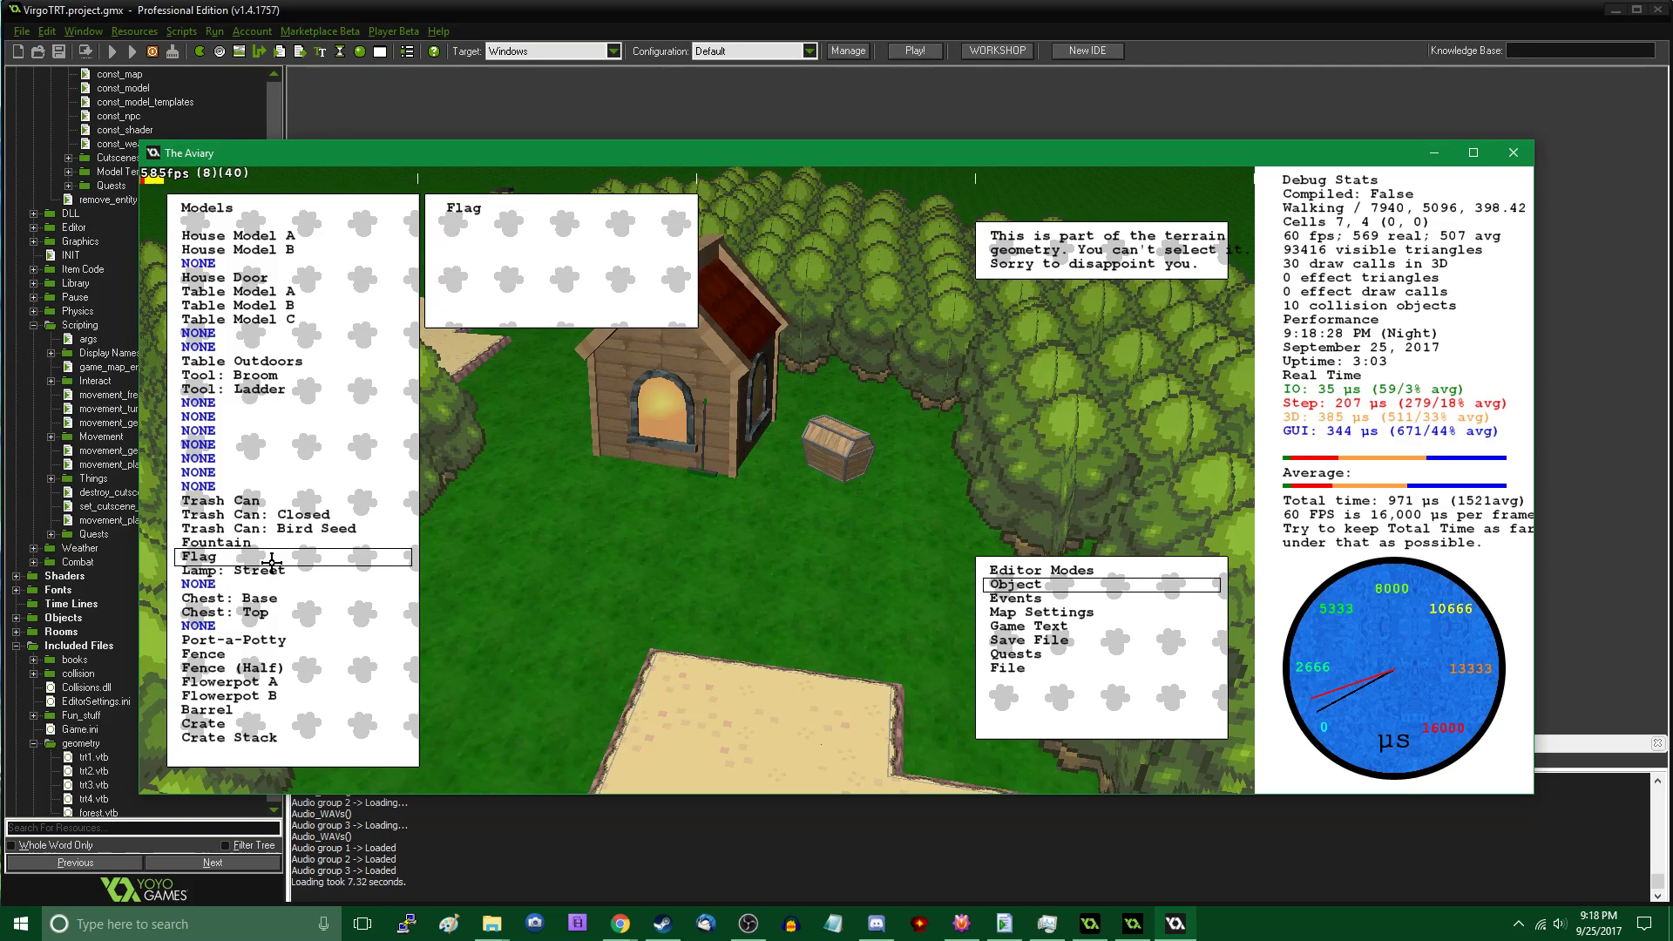
left_click(271, 562)
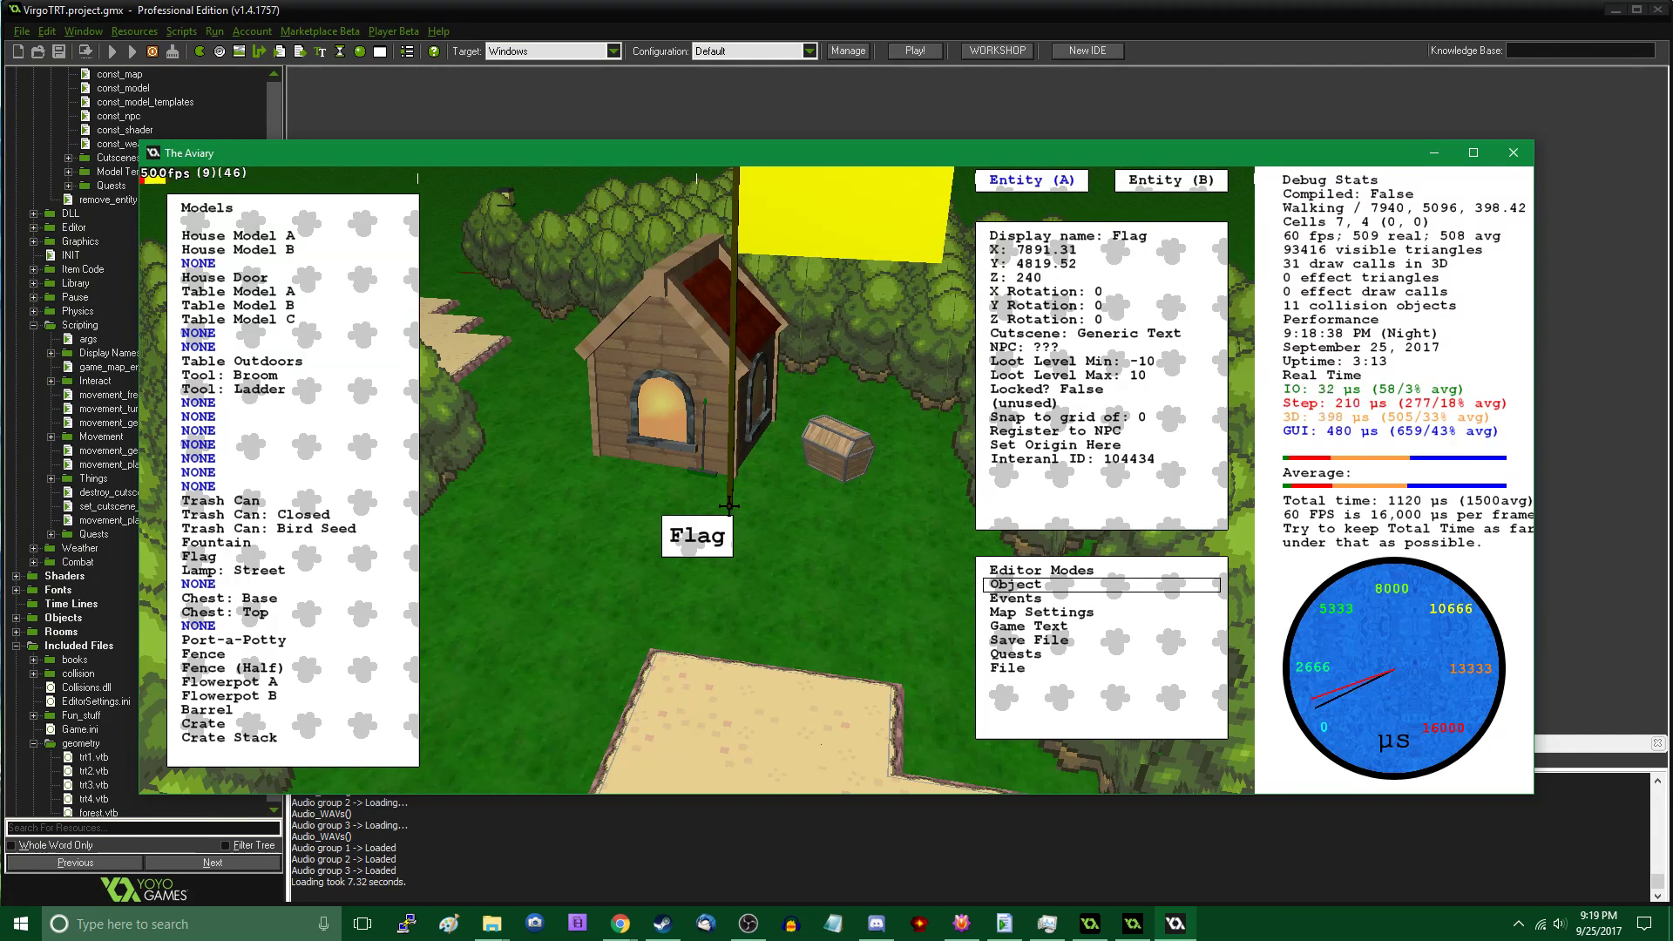
View the flag from close below, select it and delete it
key("Tab")
key("w")
key("Tab")
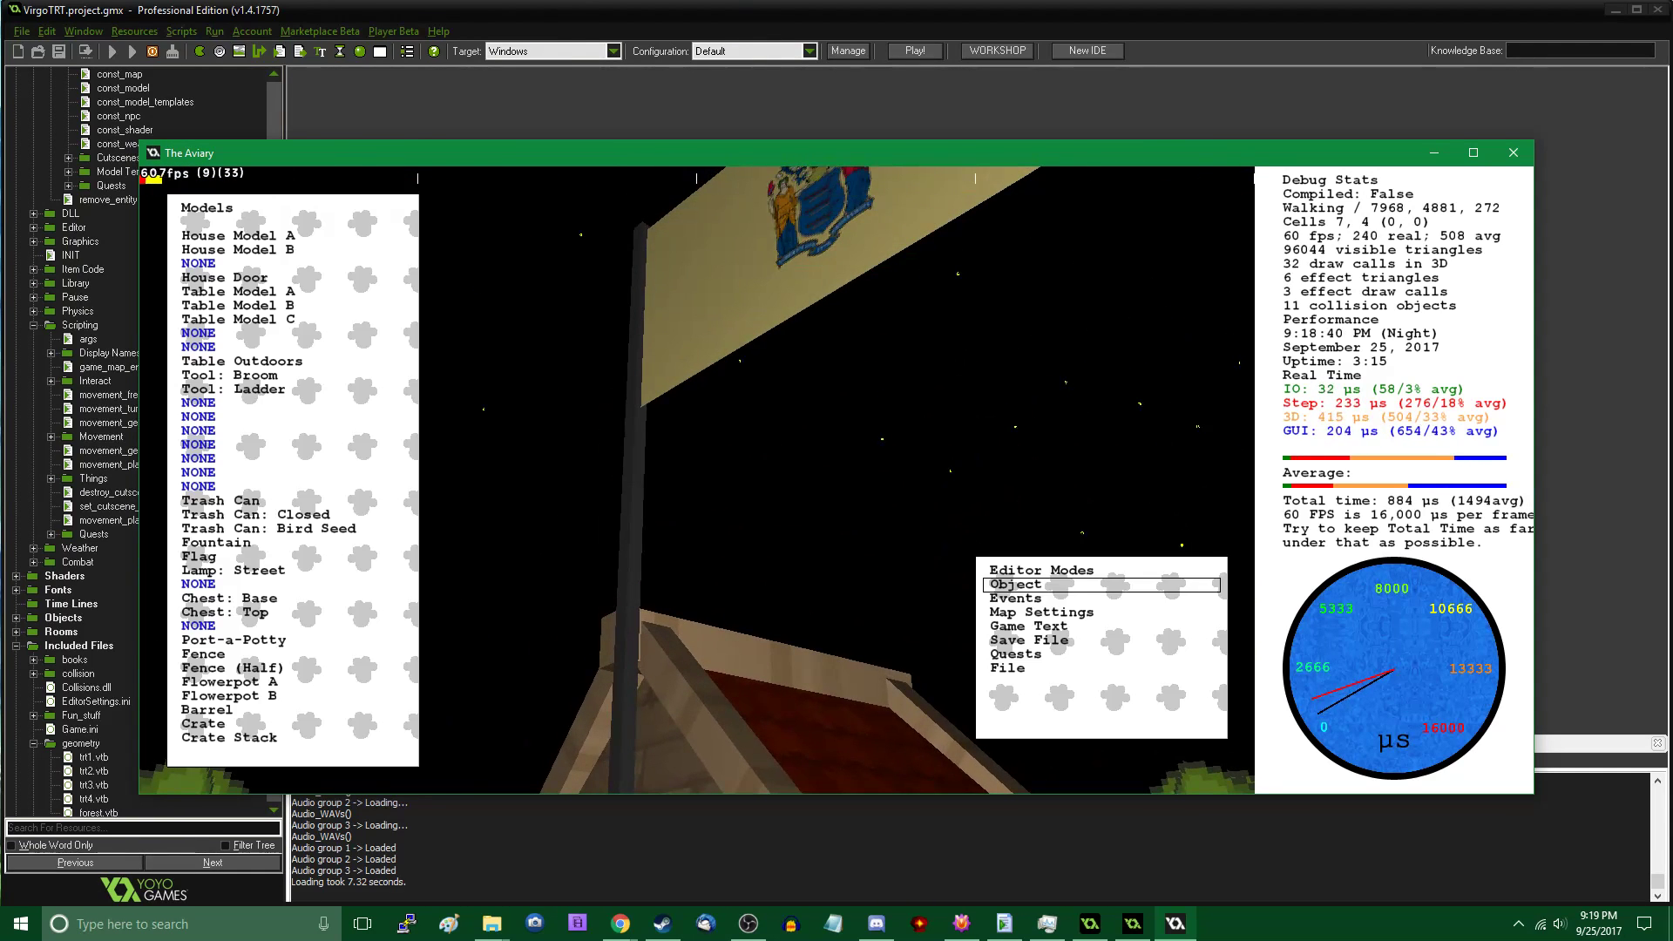
left_click(631, 394)
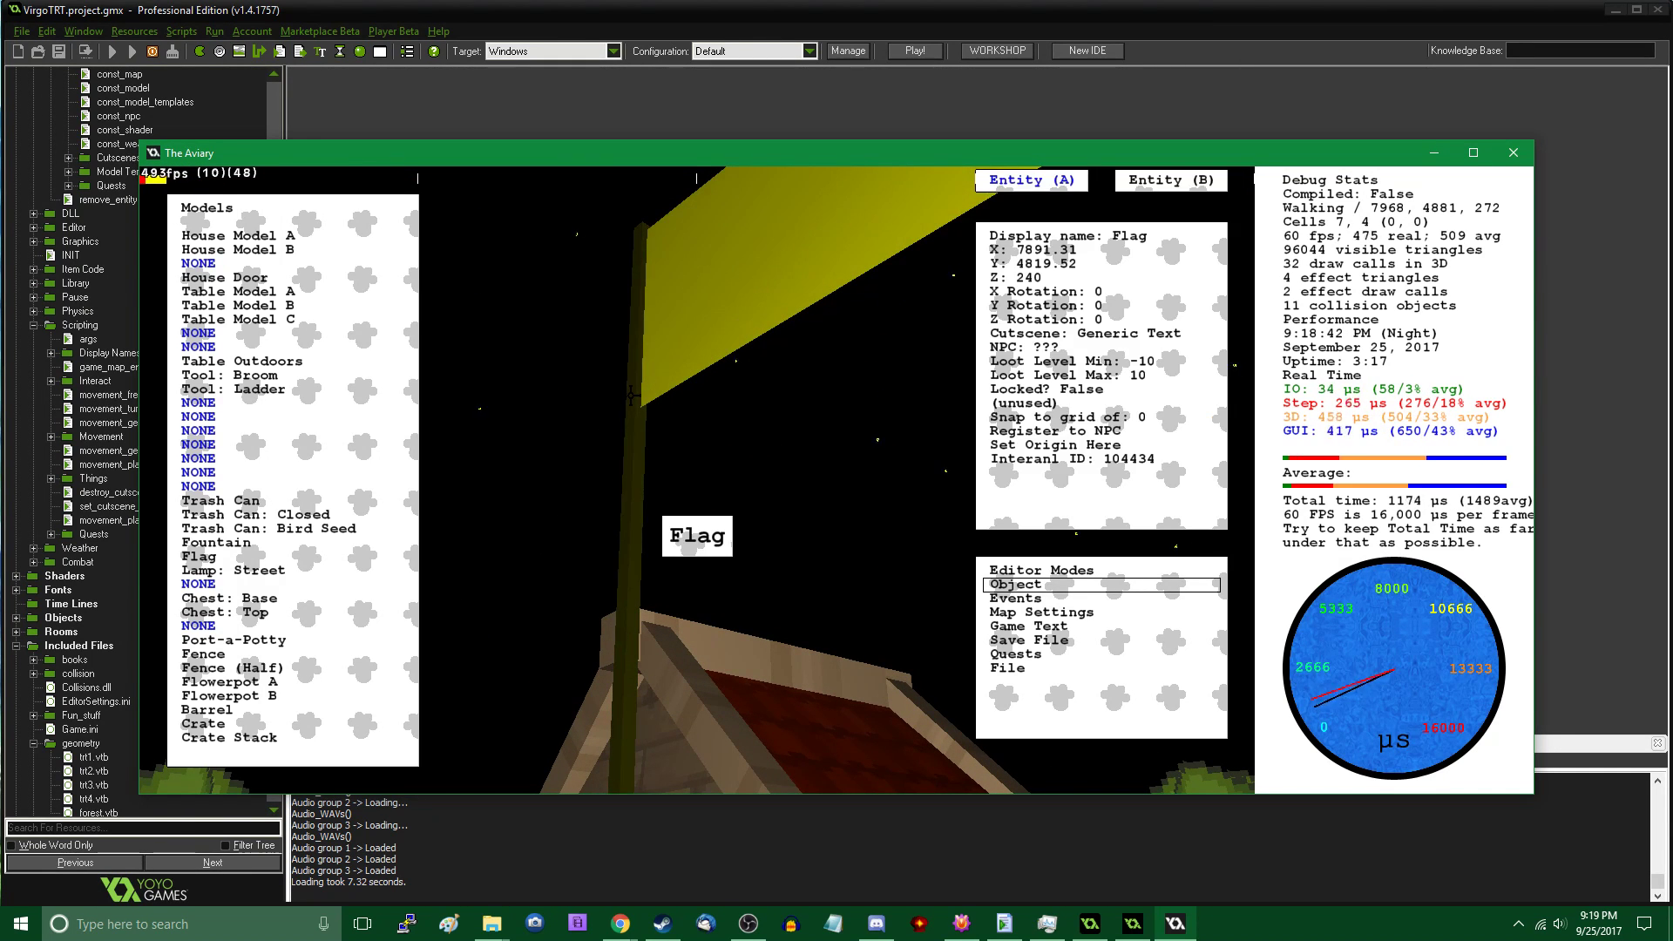
key("Delete")
Place the Flagpole template on the grass near the chest at about X 7911, Y 4803, Z 208
scroll(327, 419, "down", 1)
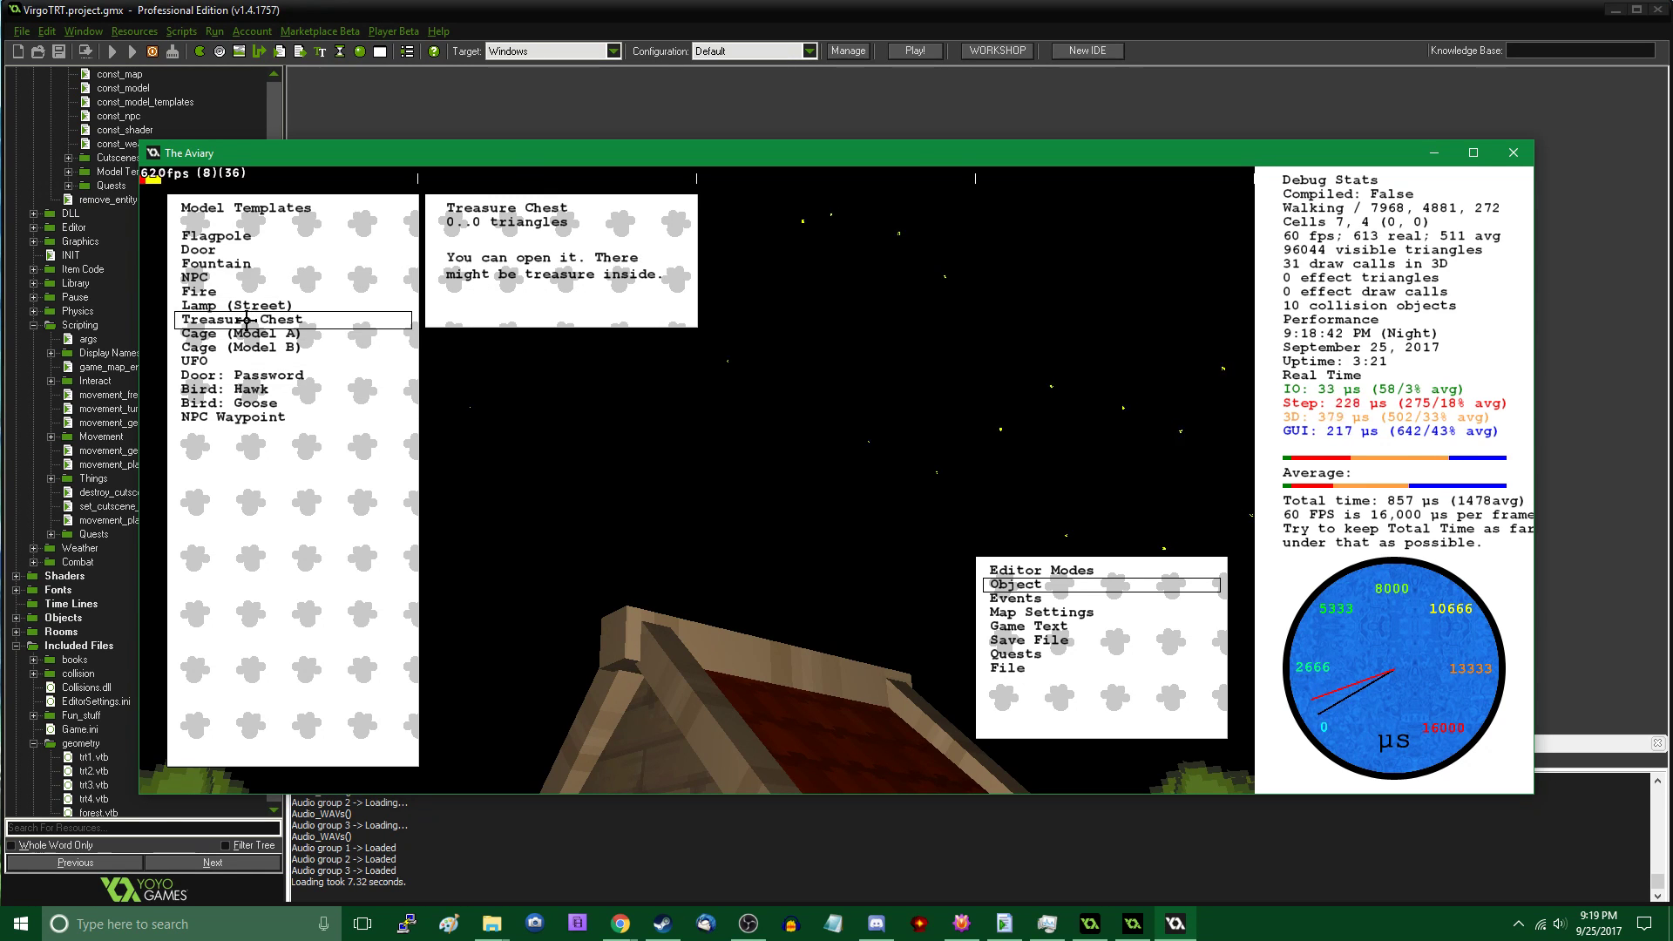
left_click(237, 236)
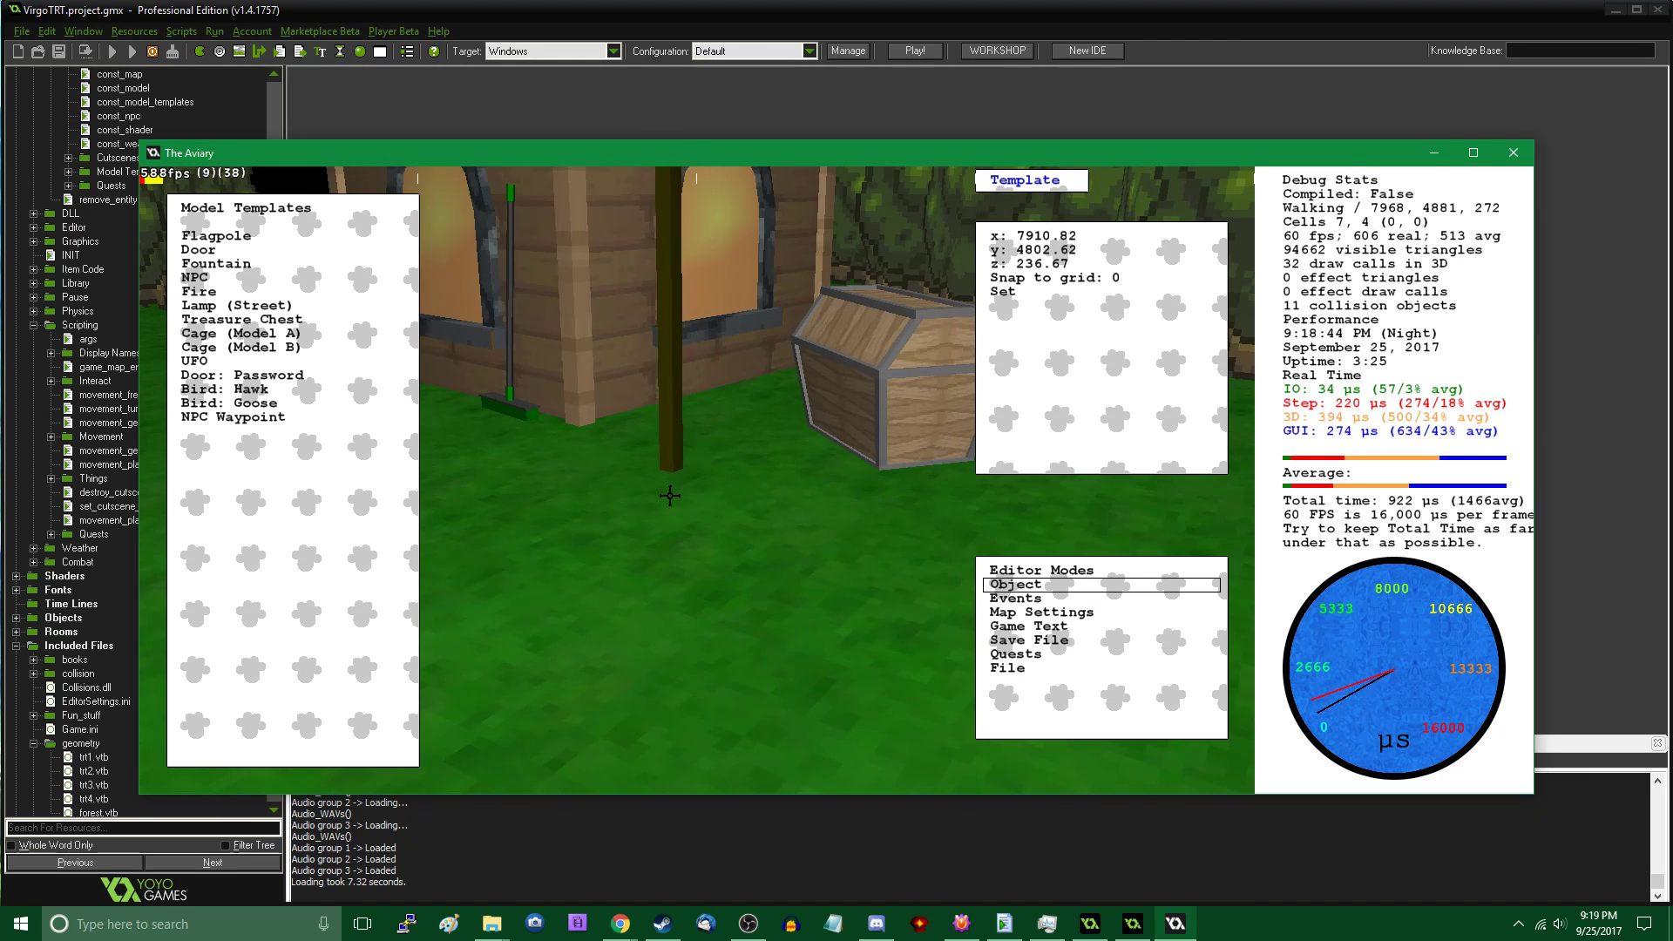
middle_click_drag(667, 385, 697, 479)
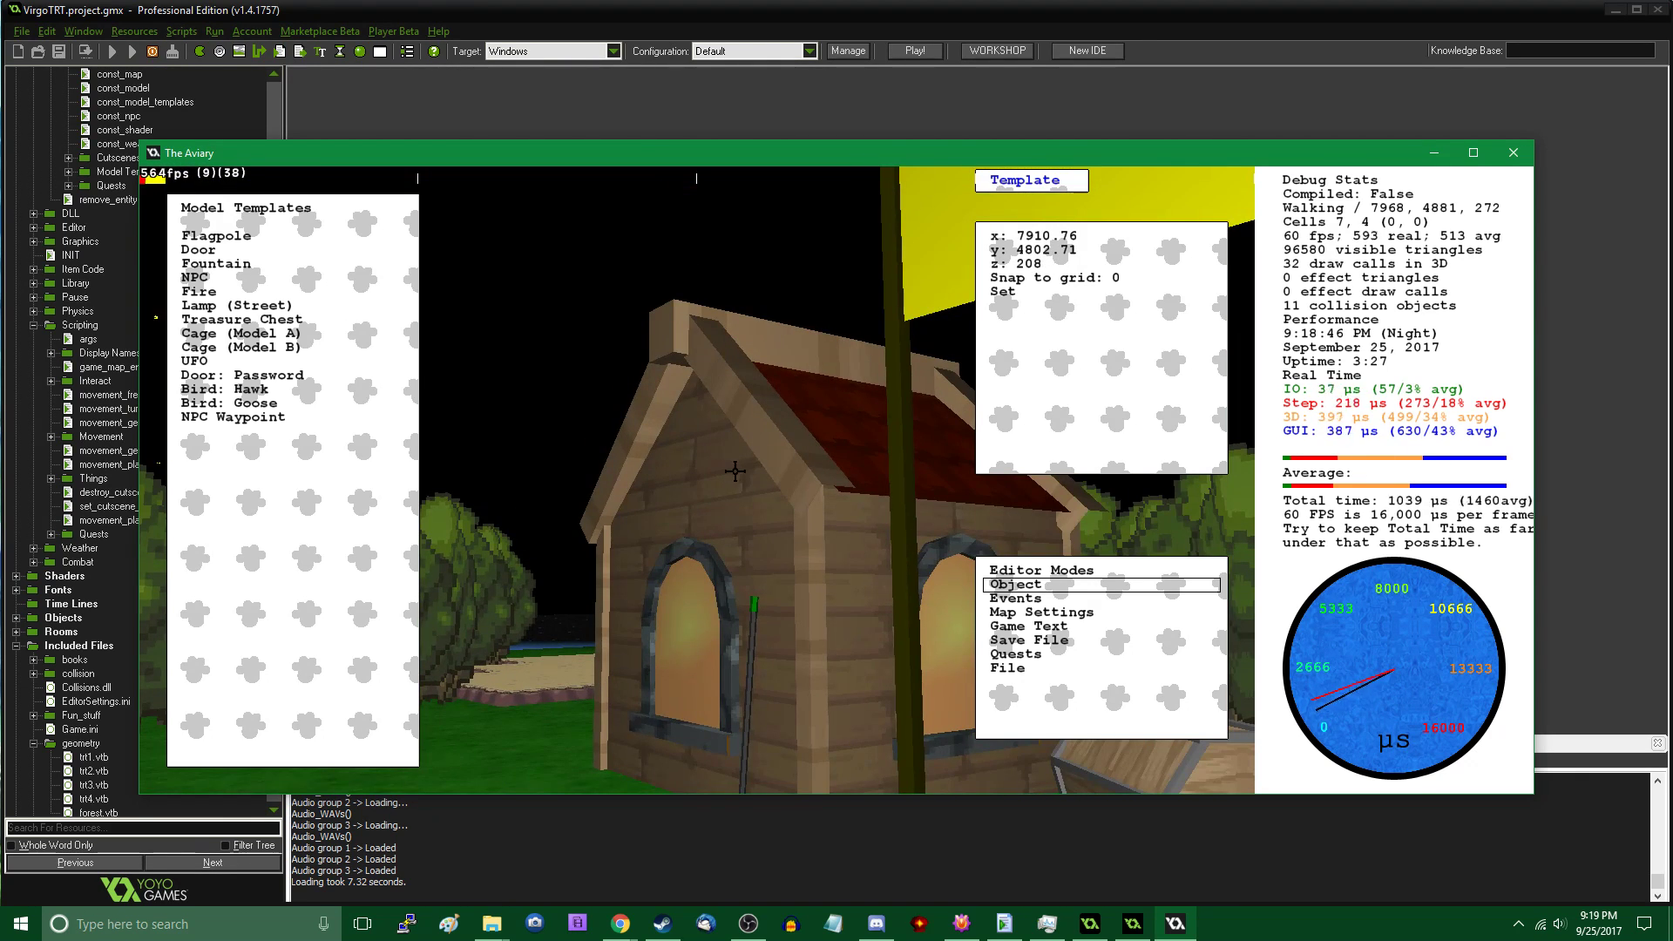
Walk back from the flagpole and examine the raised flag beside the house and chest
key("Tab")
key("s")
key("Tab")
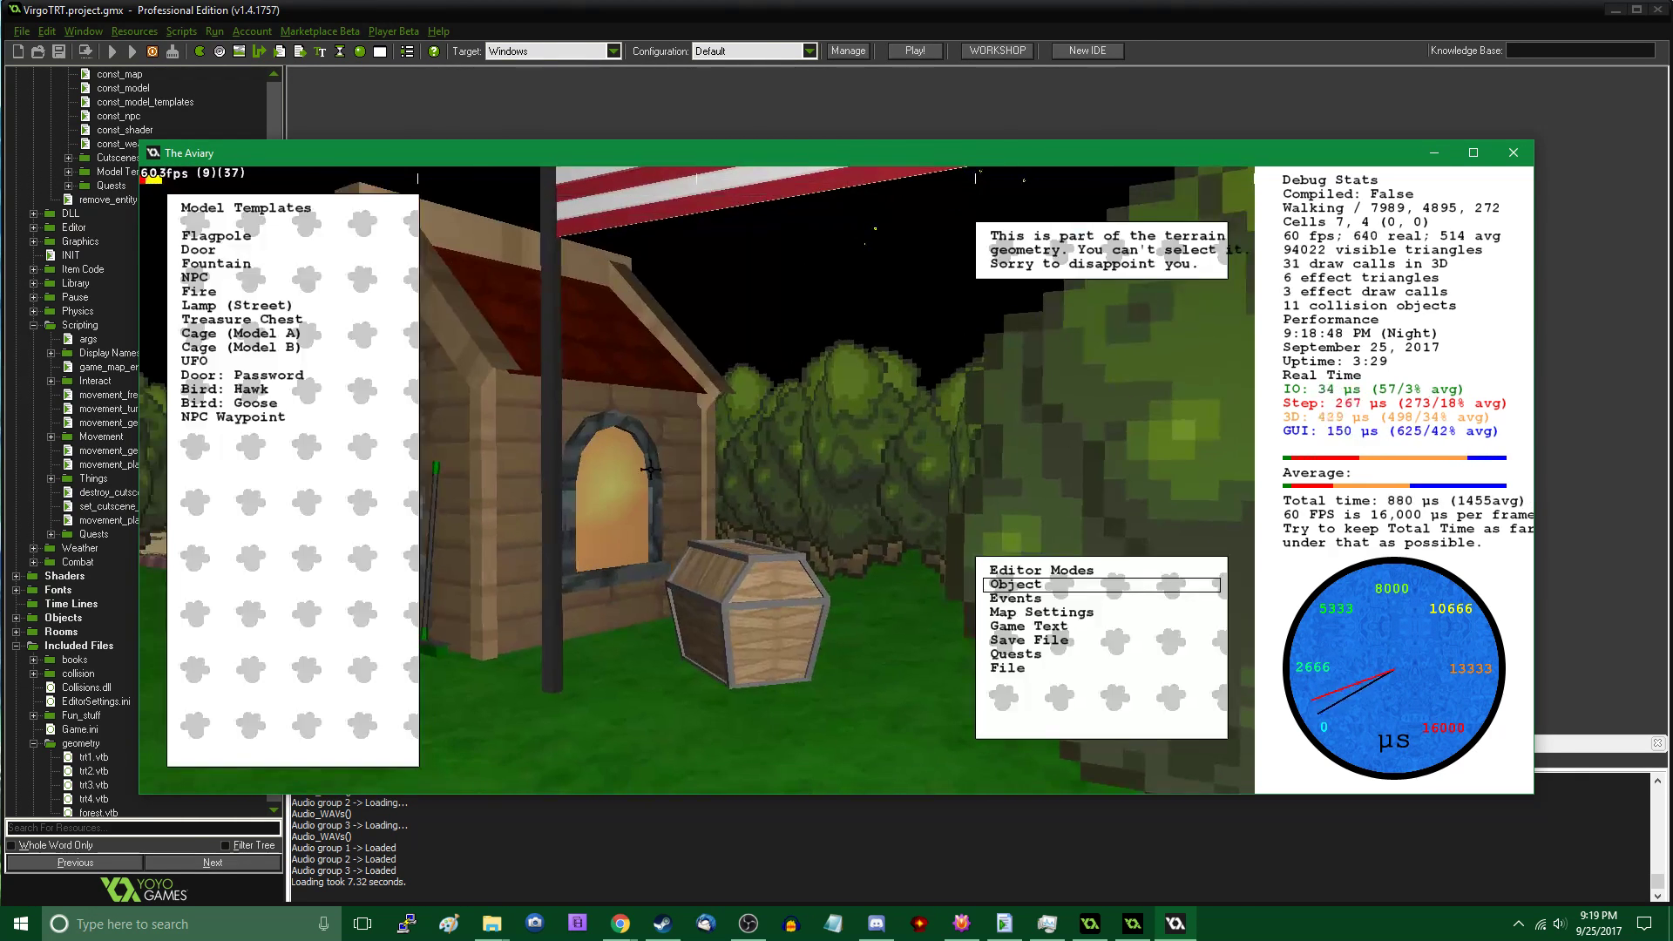
key("Tab")
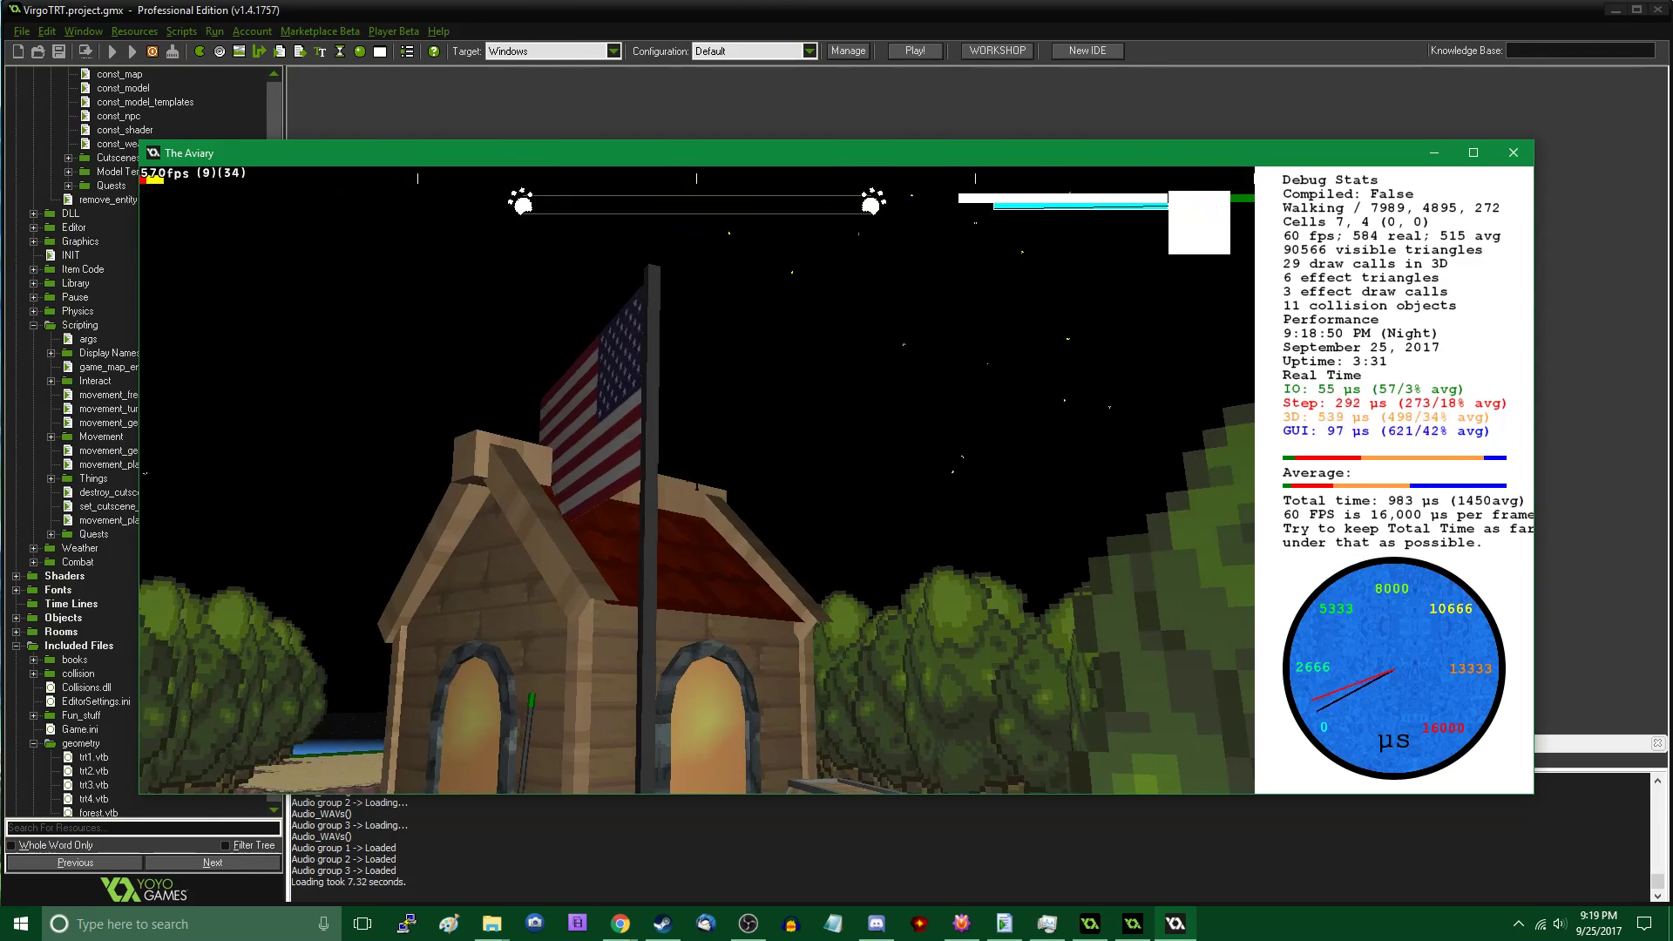
key("a")
key("s")
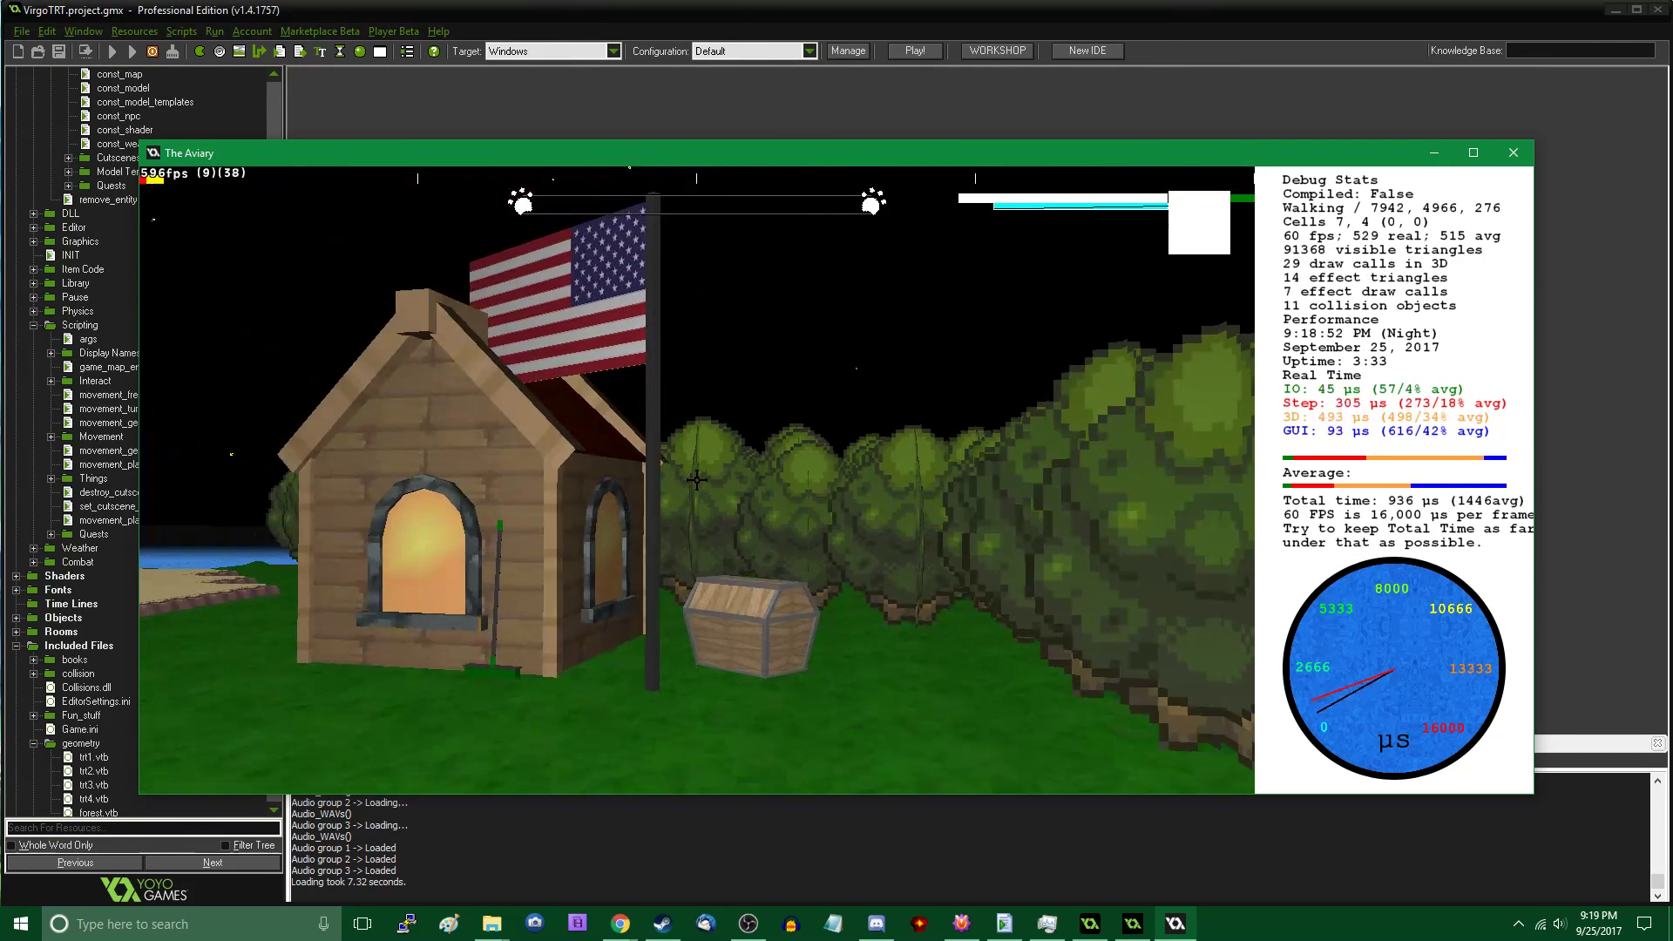
Select the flagpole and move it to about X 7932, Y 4815, Z 240 on the grass in front of the chest
key("Tab")
left_click(663, 494)
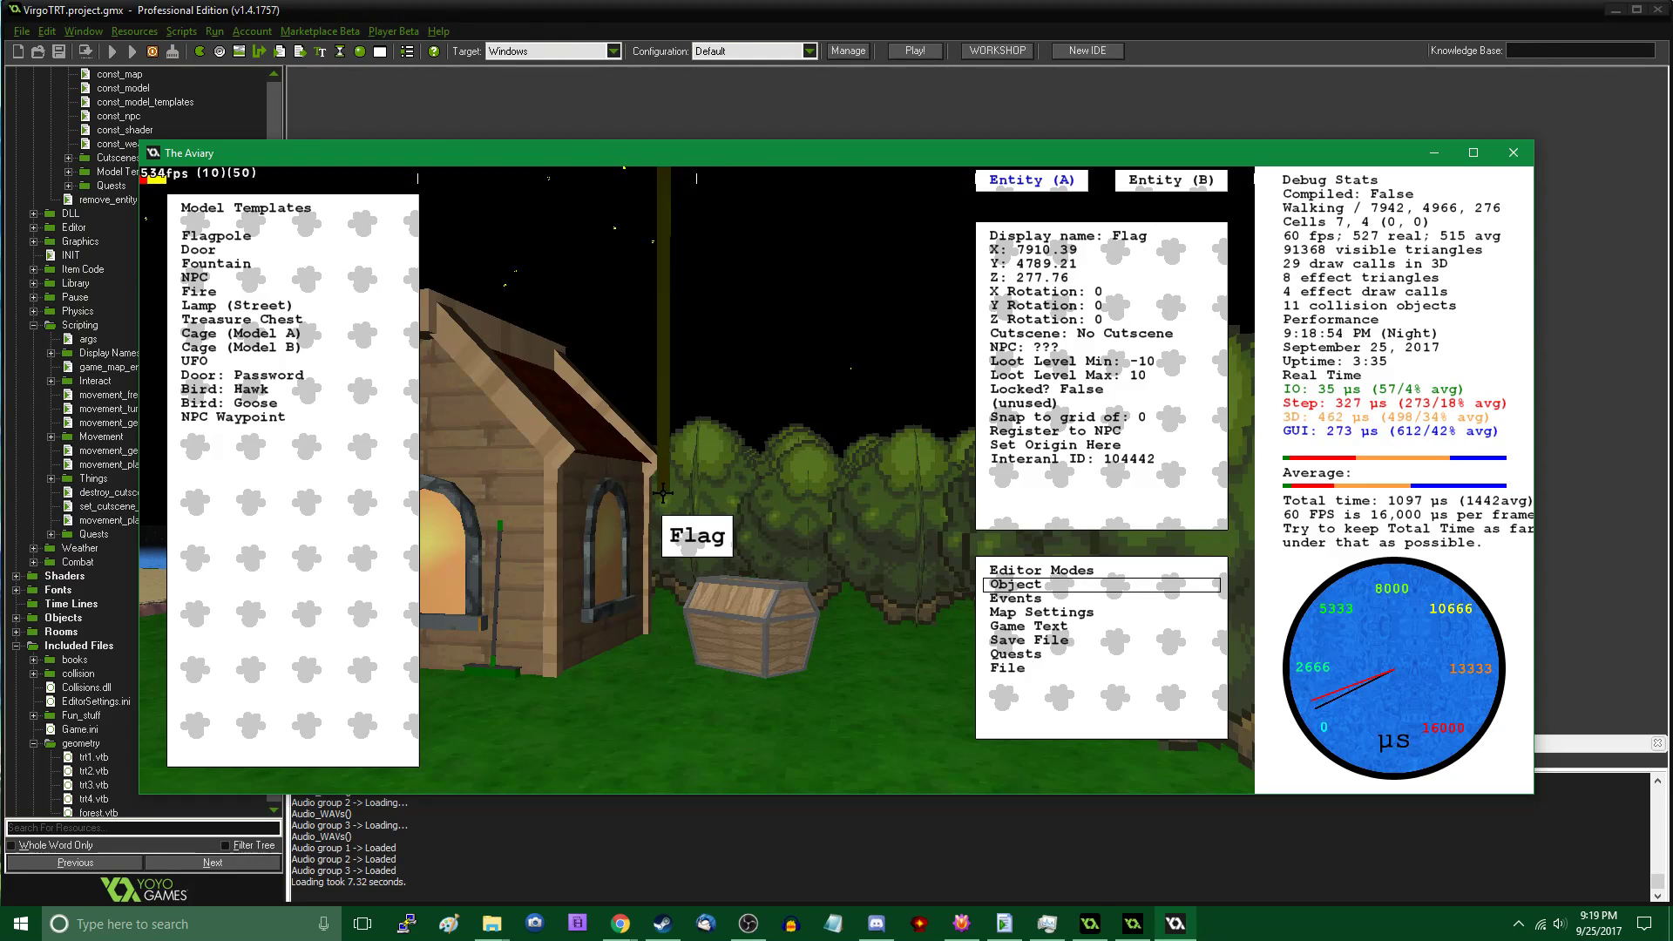
left_click_drag(699, 580, 758, 701)
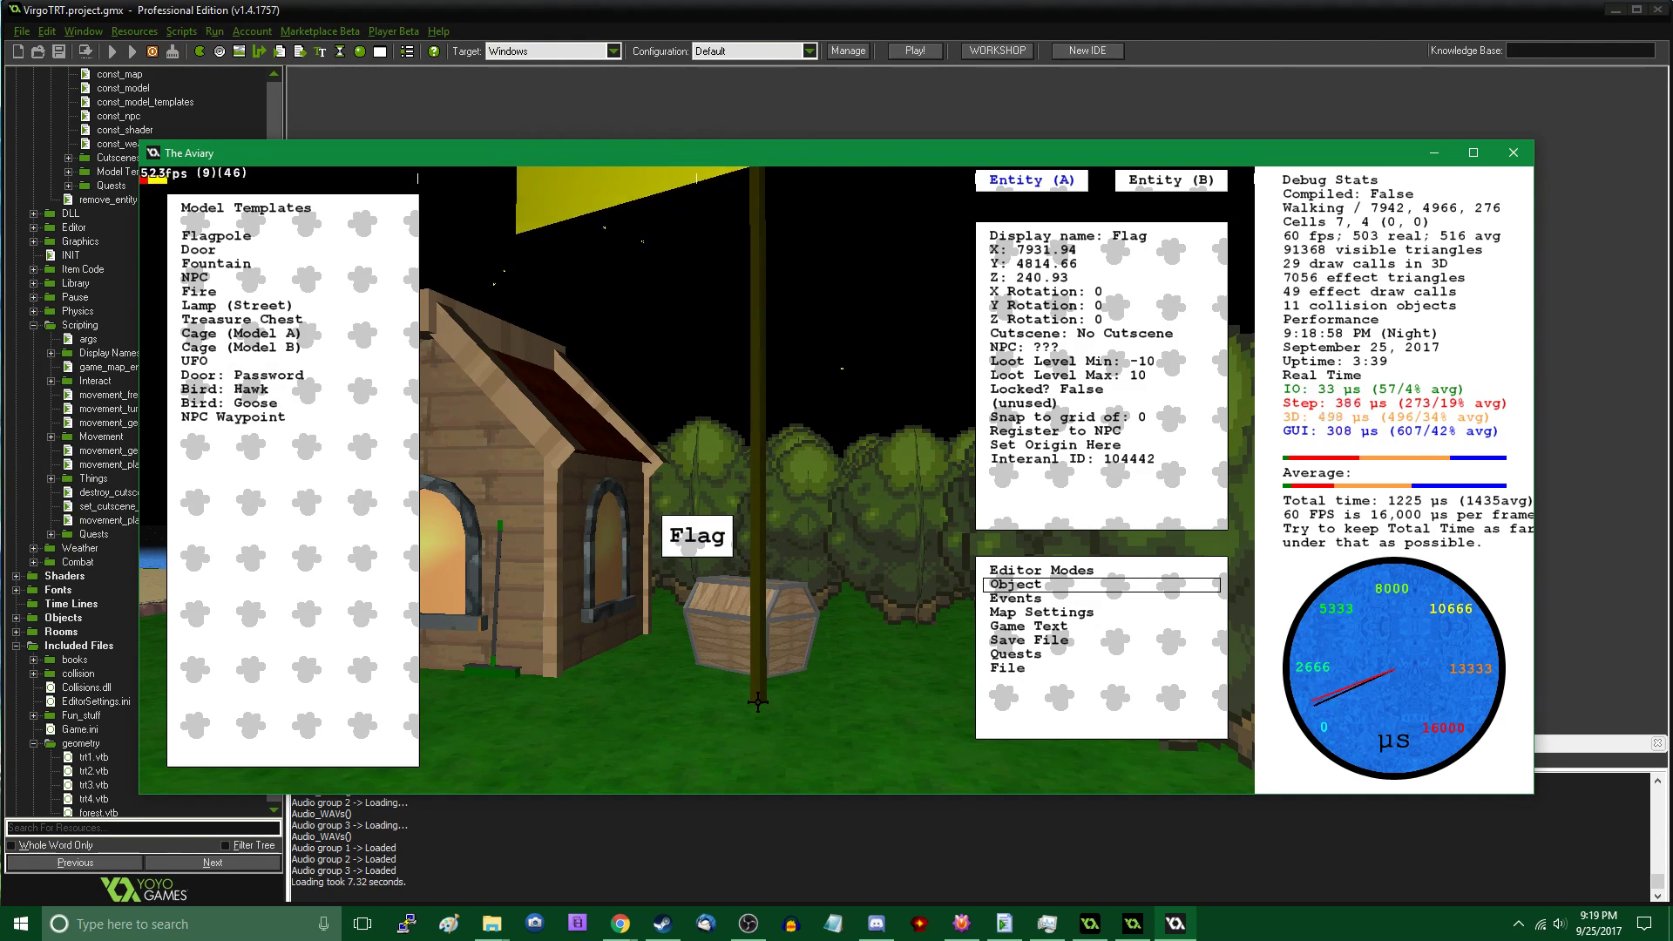
View the relocated flag from below in the game, cancelling the stray extra flag entity in the editor
key("Tab")
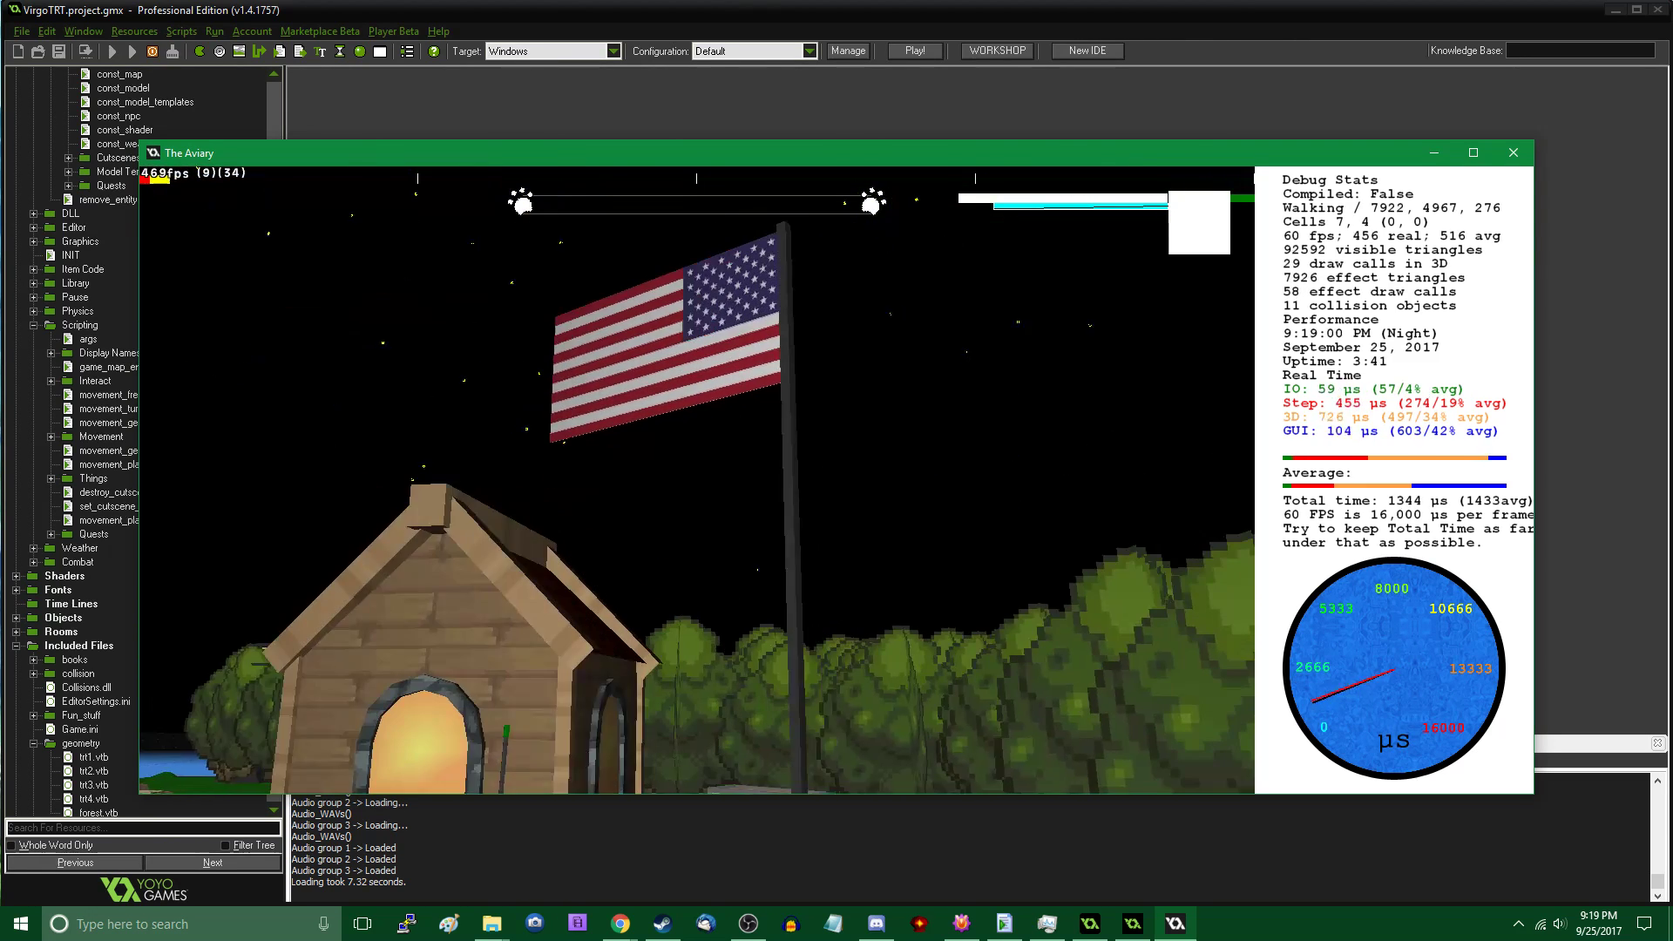
key("w")
key("Tab")
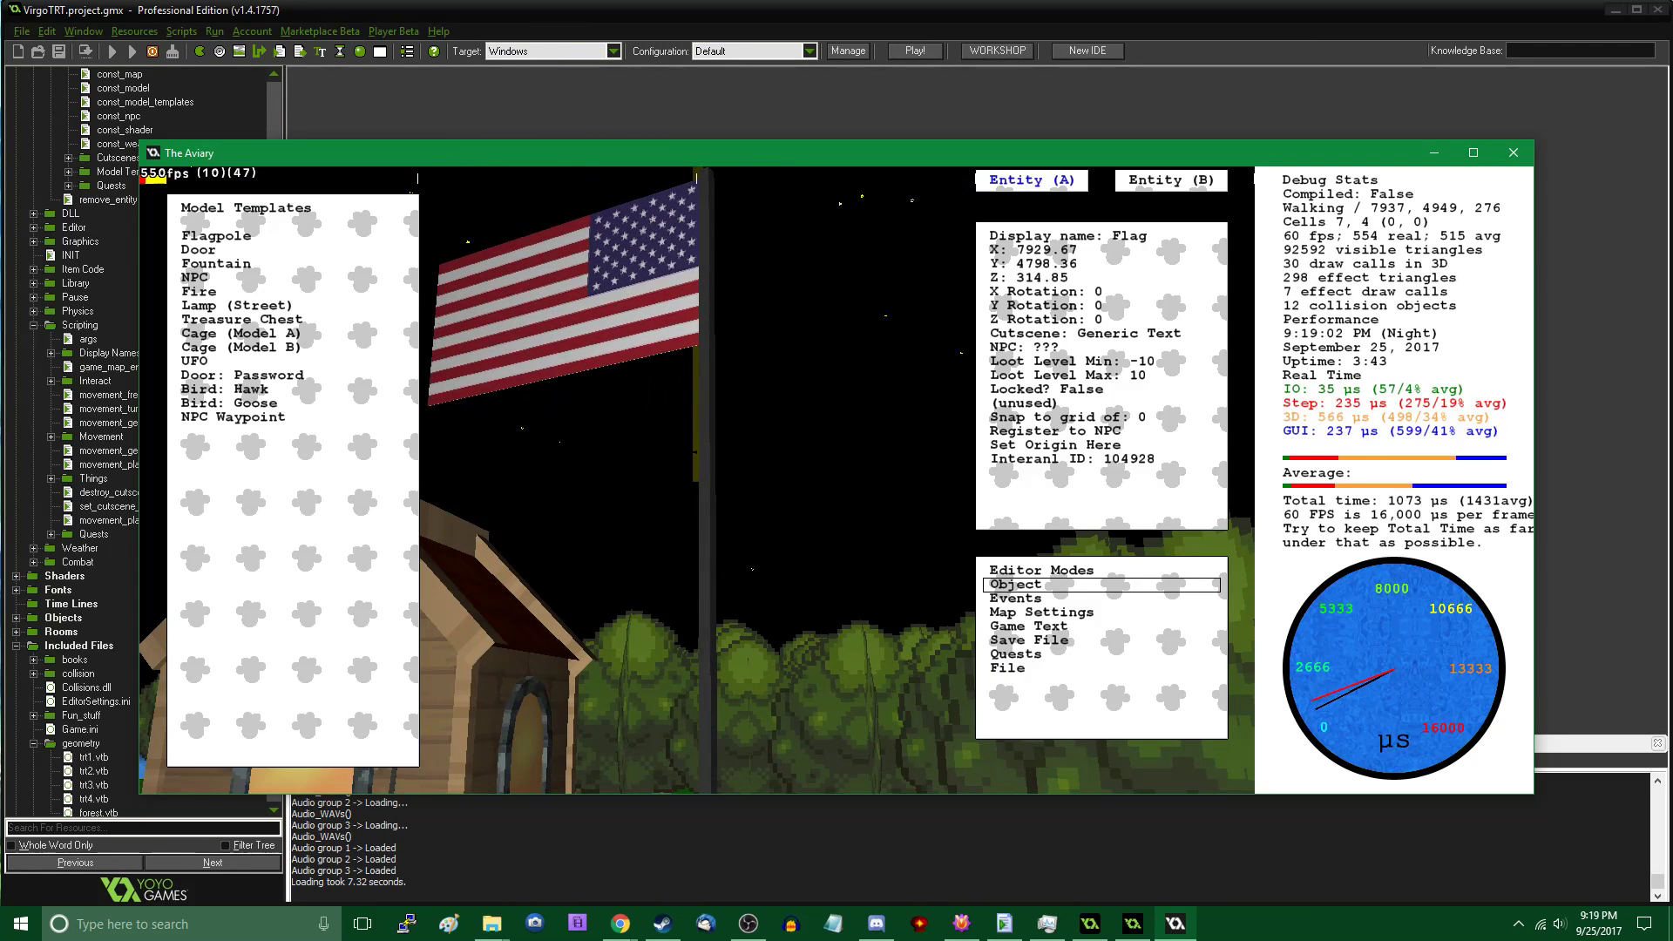
key("Escape")
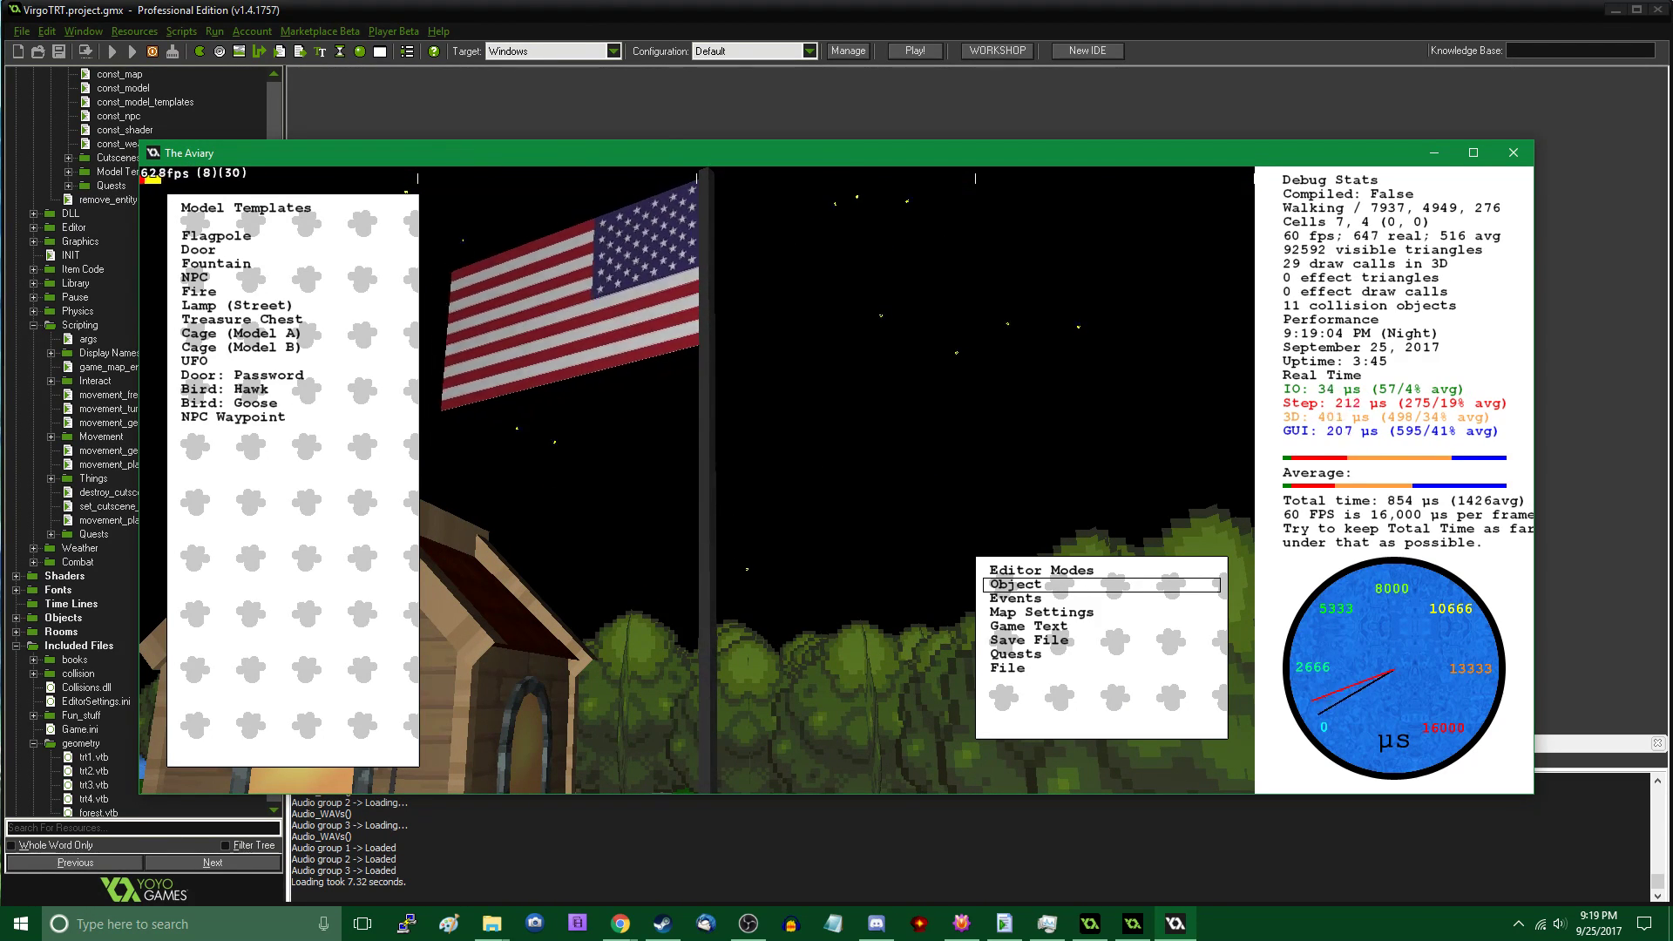
key("Tab")
key("Tab")
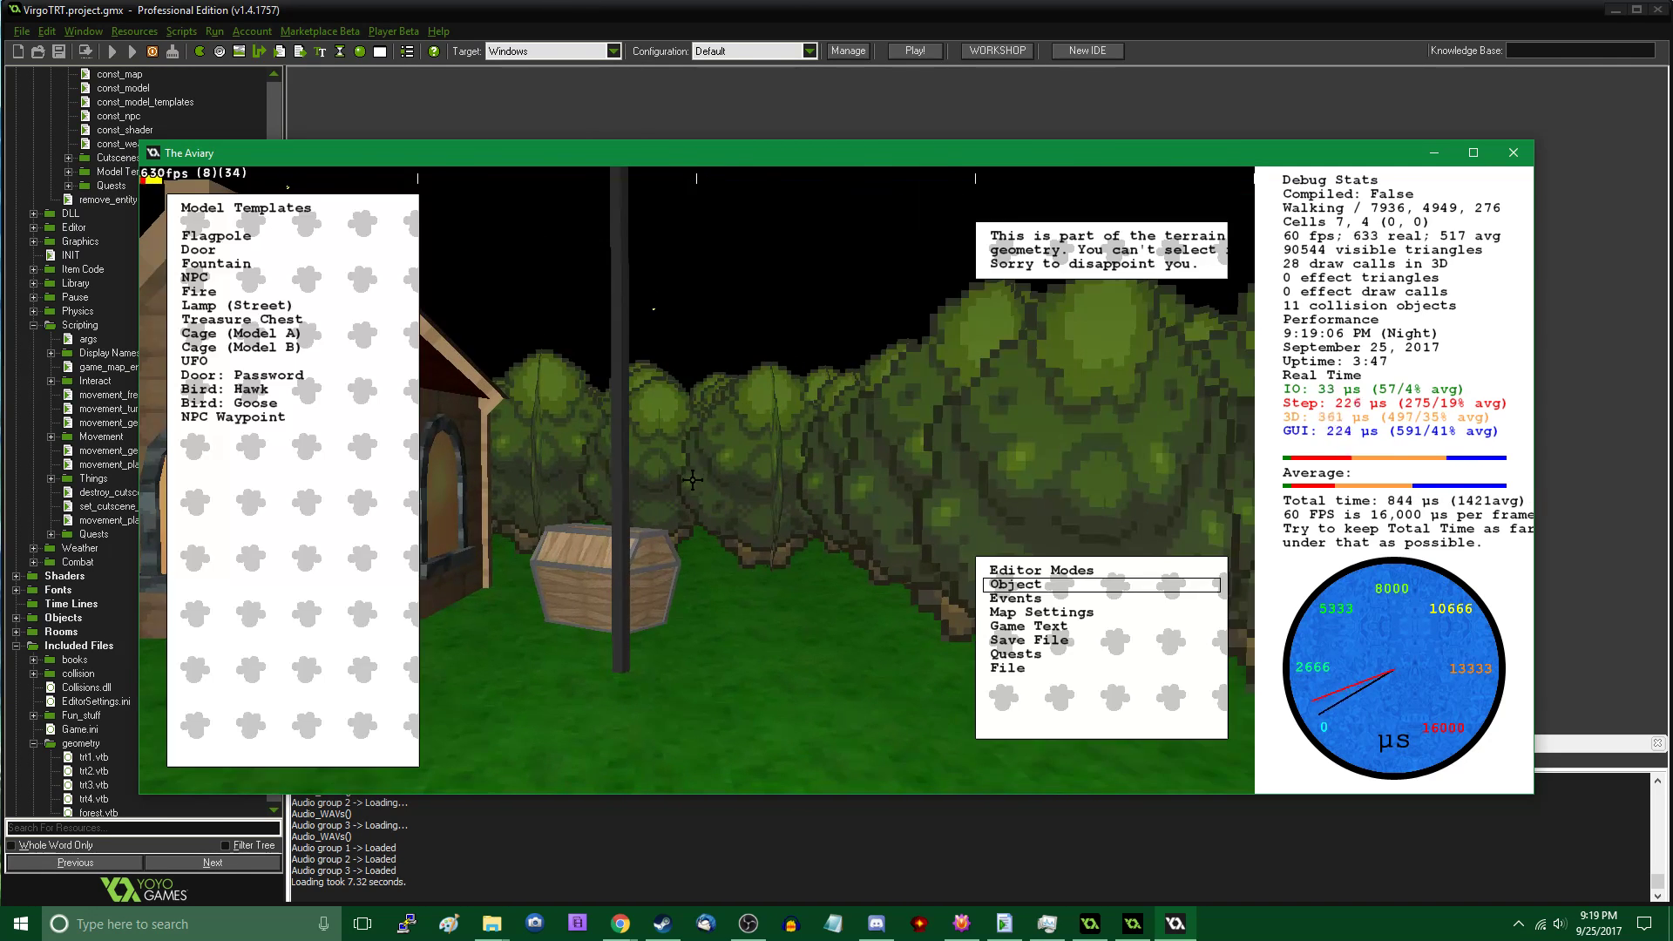
Walk up to the flagpole and view its Entity (B) properties in the editor
key("Tab")
key("w")
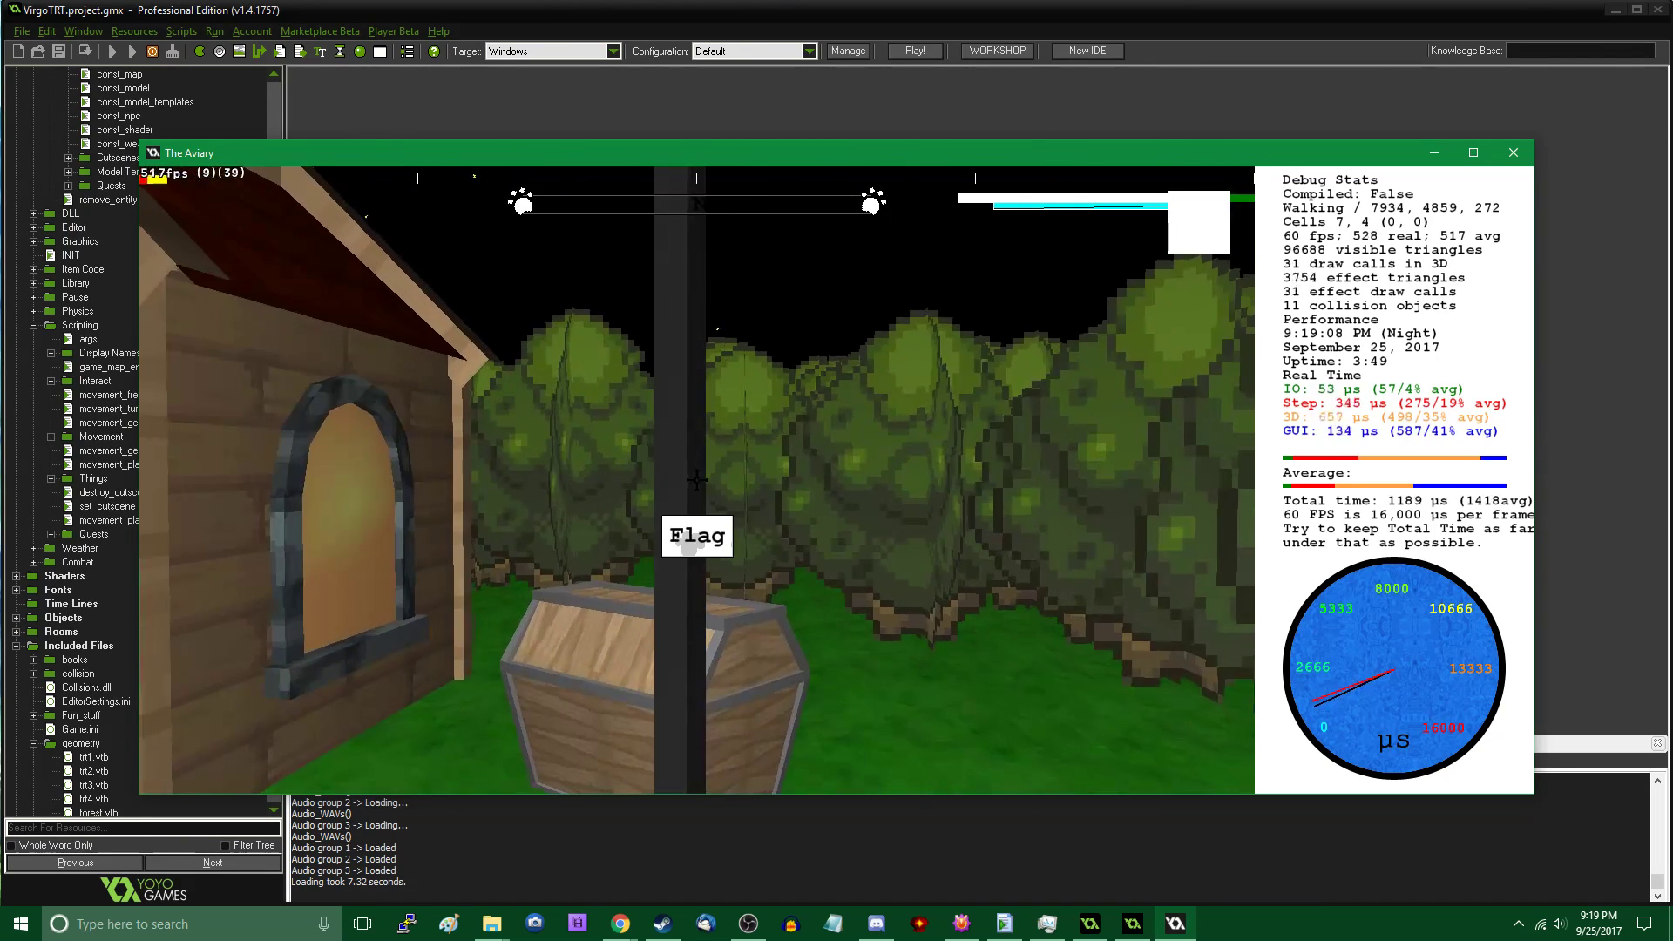
key("Tab")
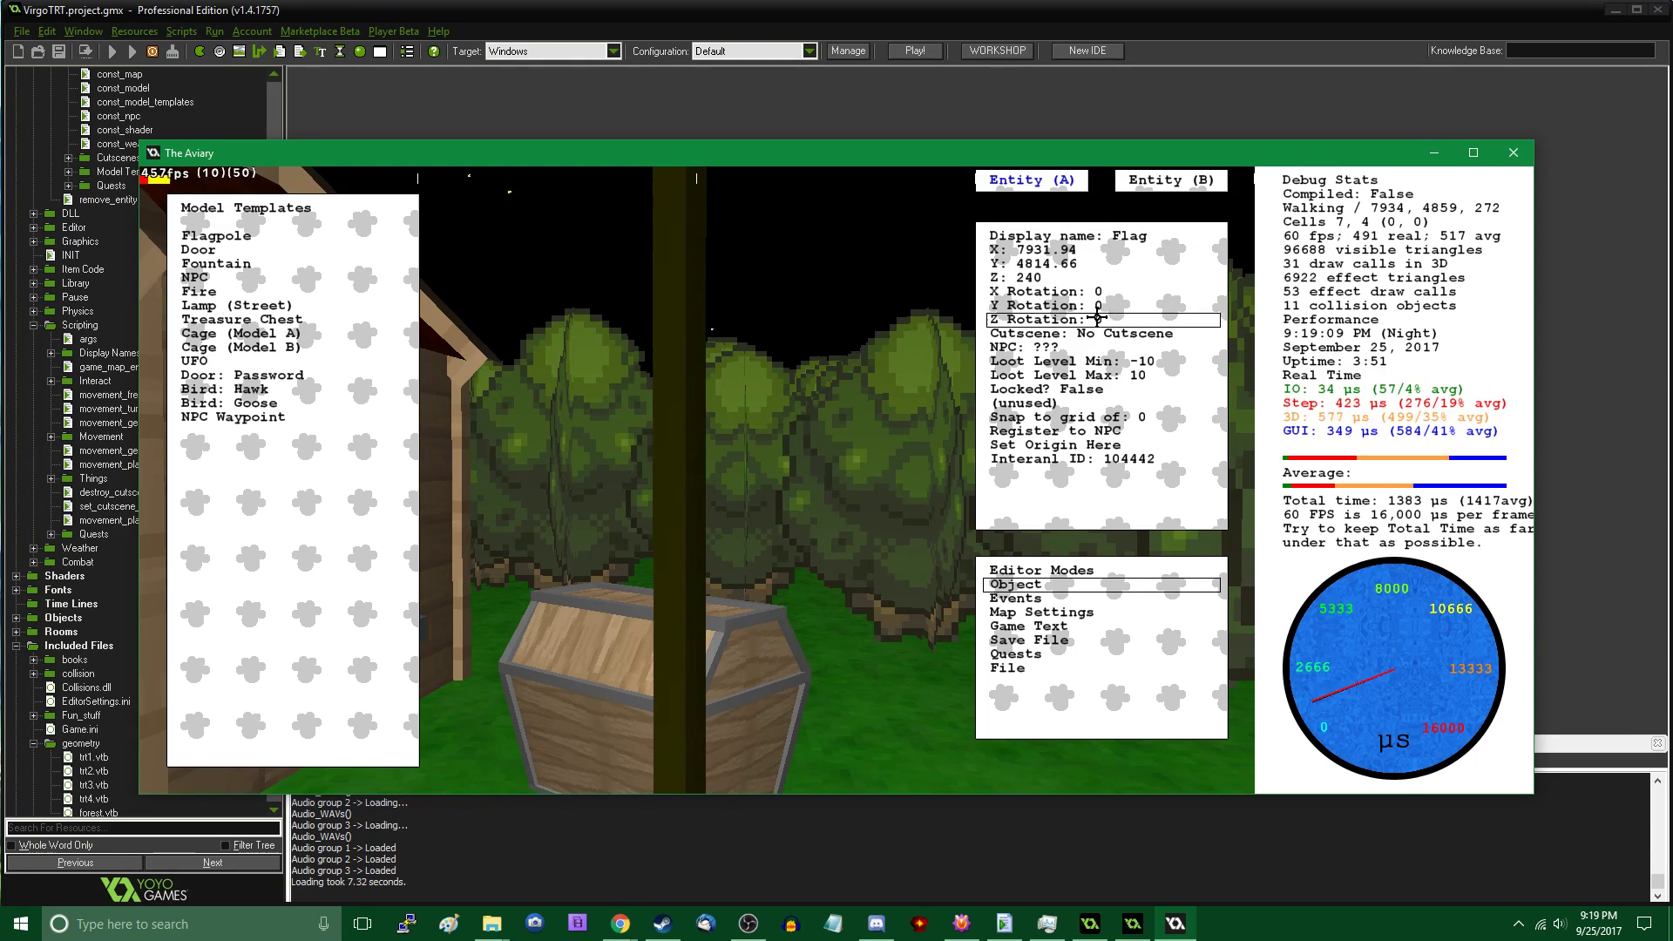
left_click(1141, 185)
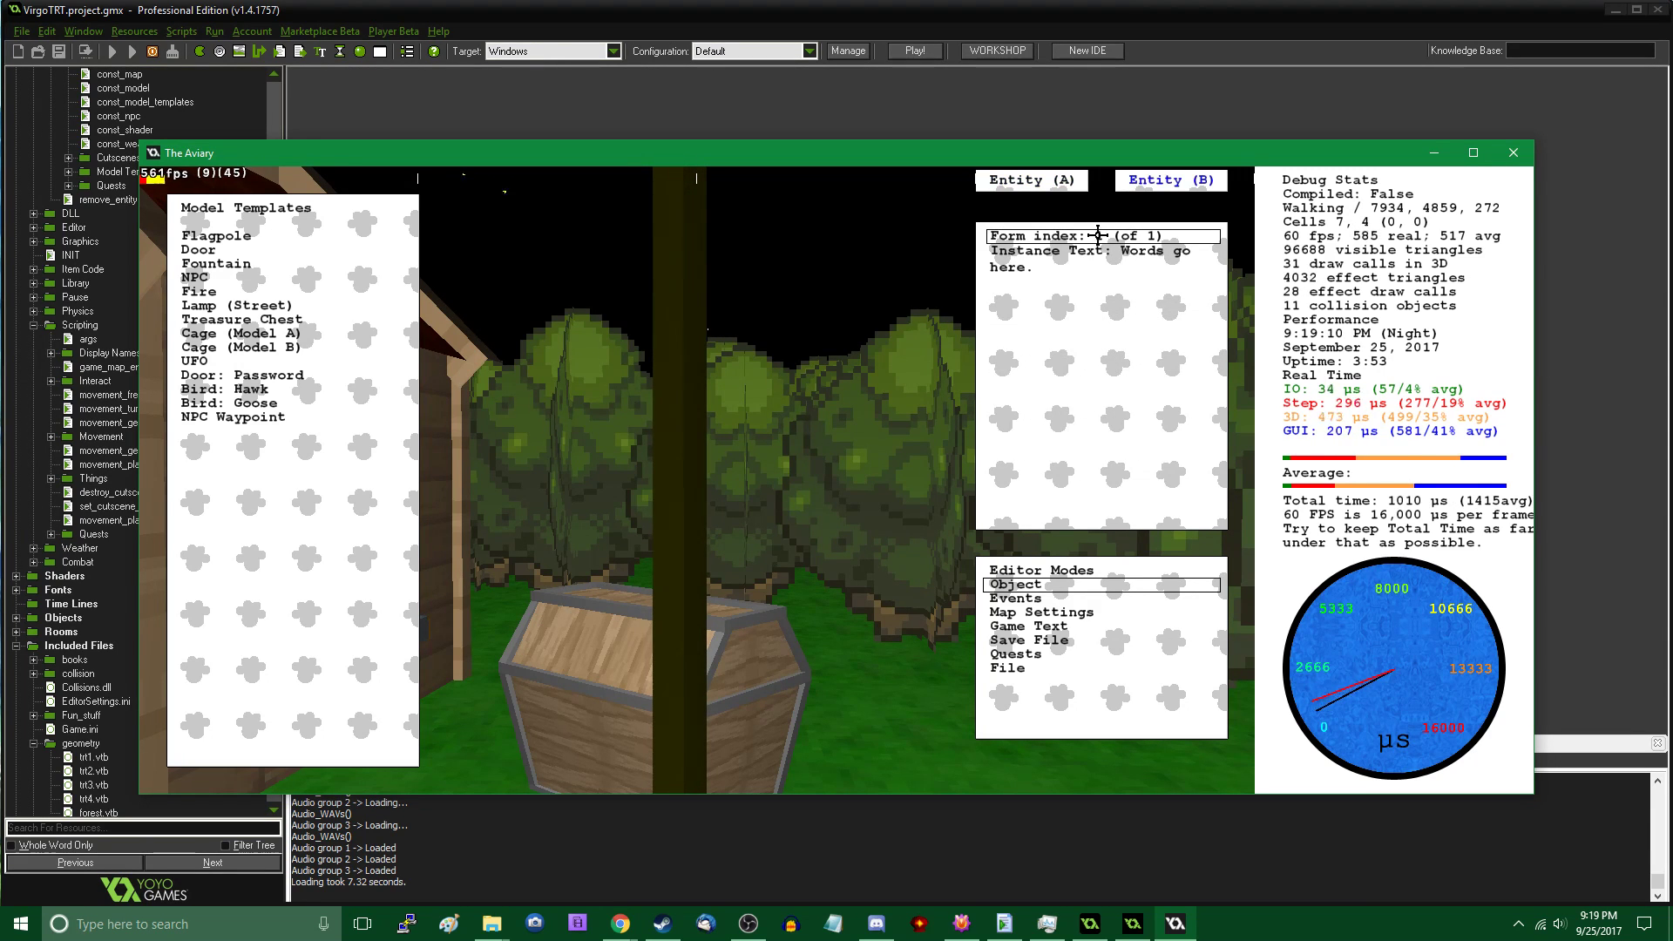
Switch the flagpole to the New Jersey flag in the game and step back to view it
key("Tab")
key("w")
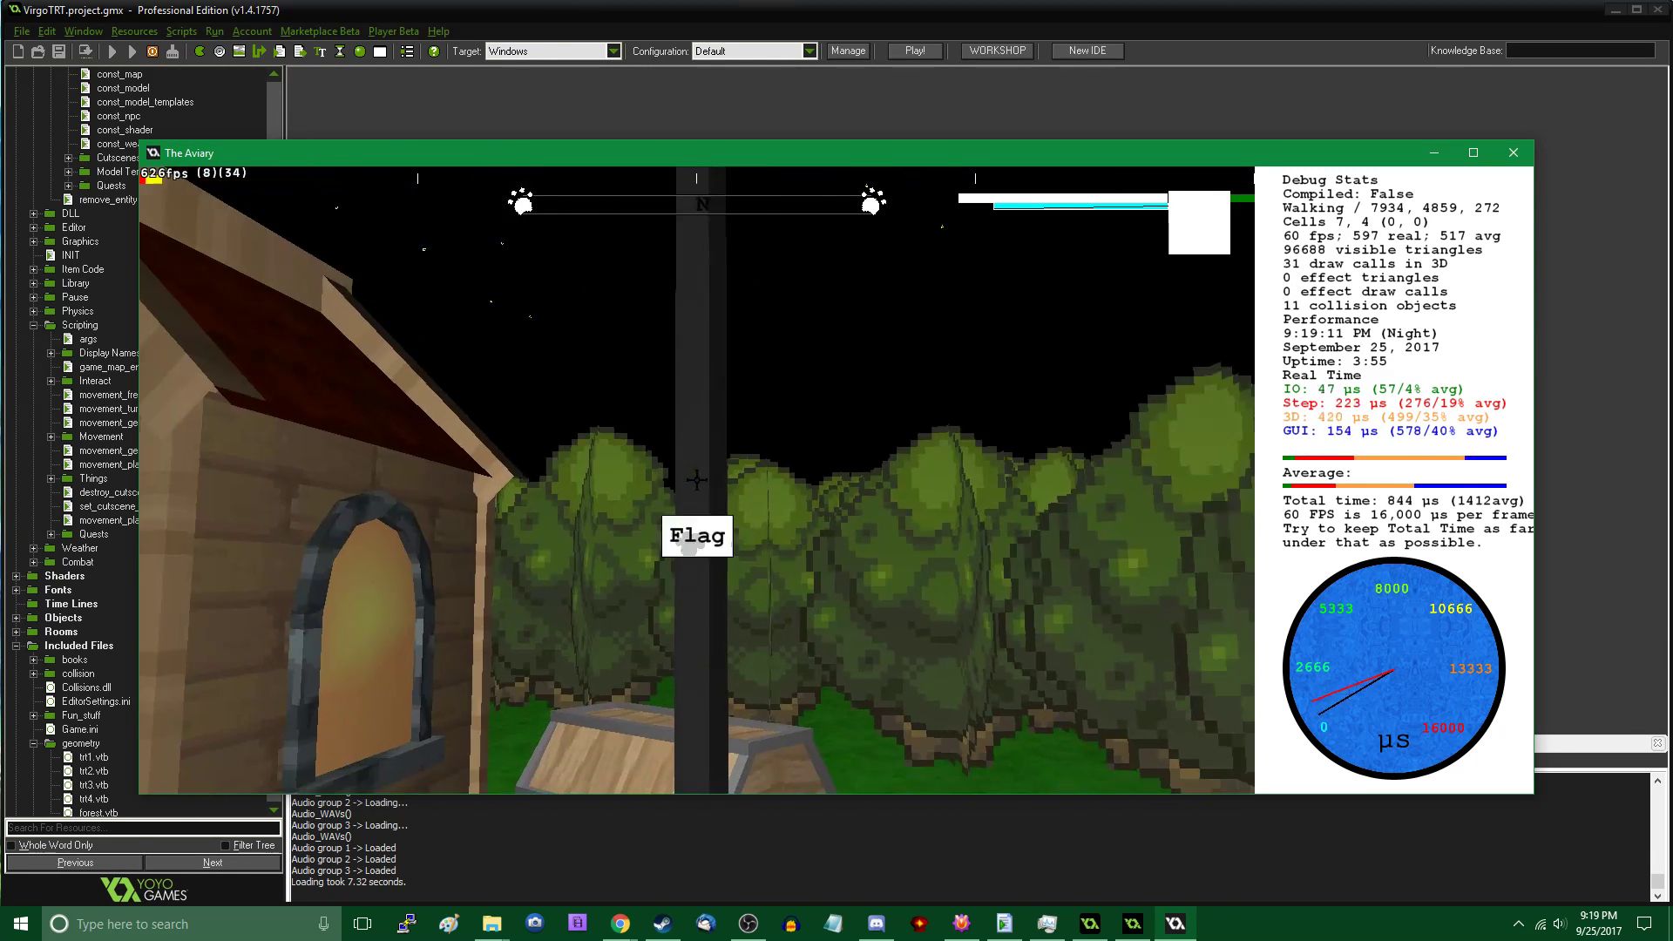
key("a")
key("s")
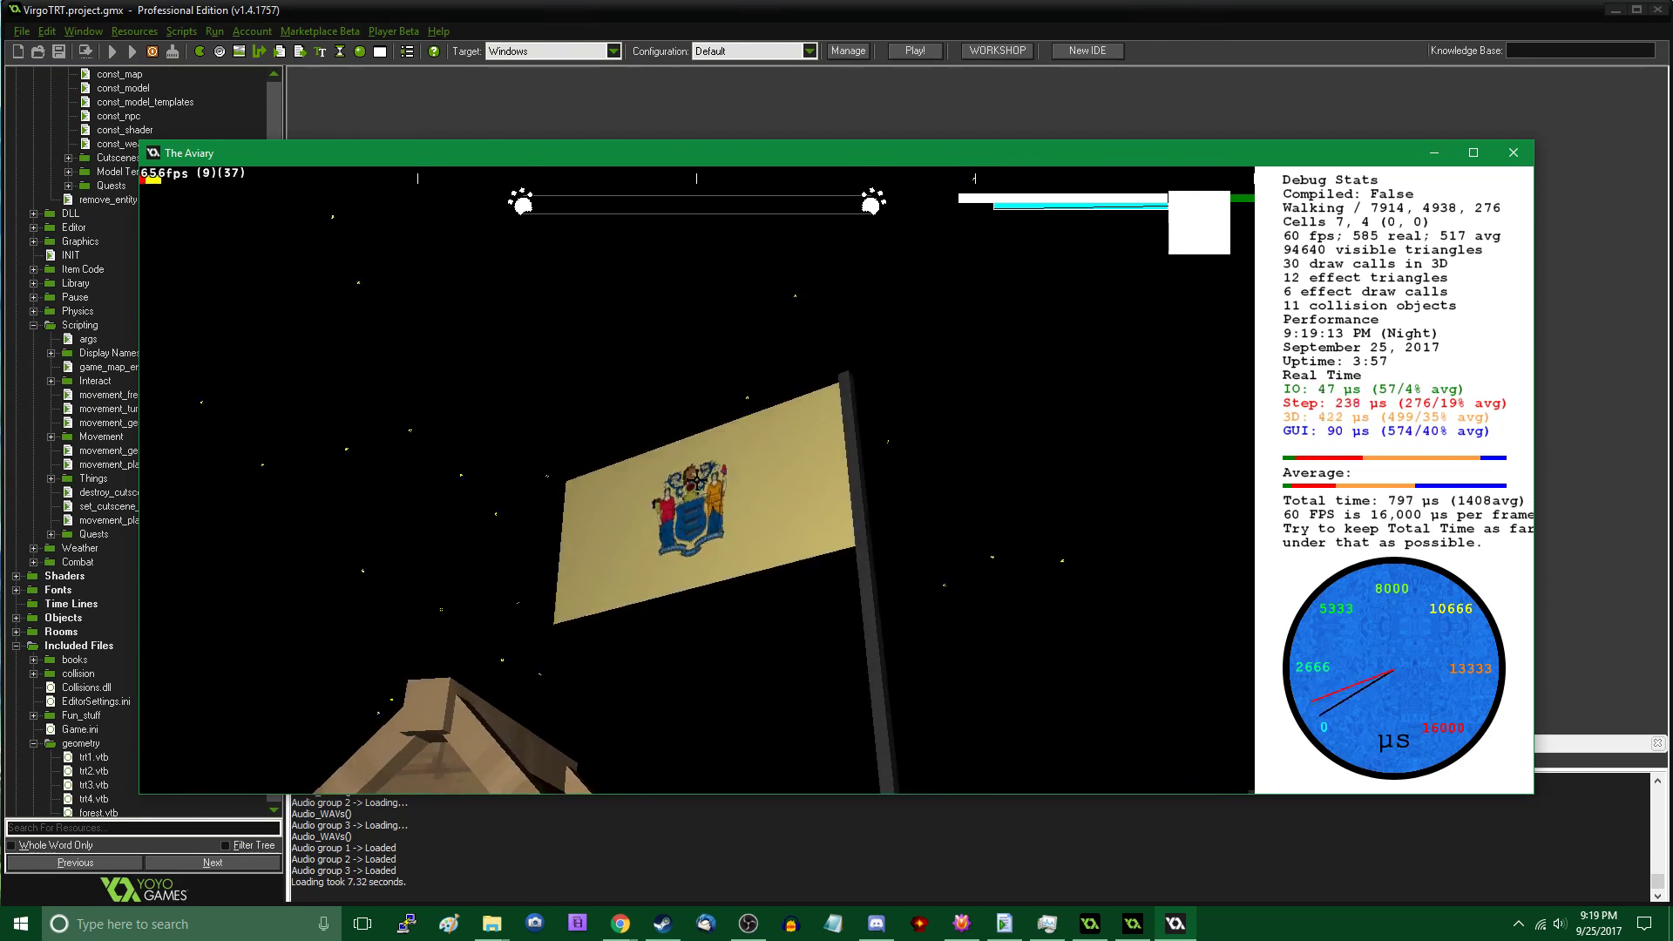
Walk around the flagpole and the house to examine the flag, chest and broom from different sides
key("w")
key("w")
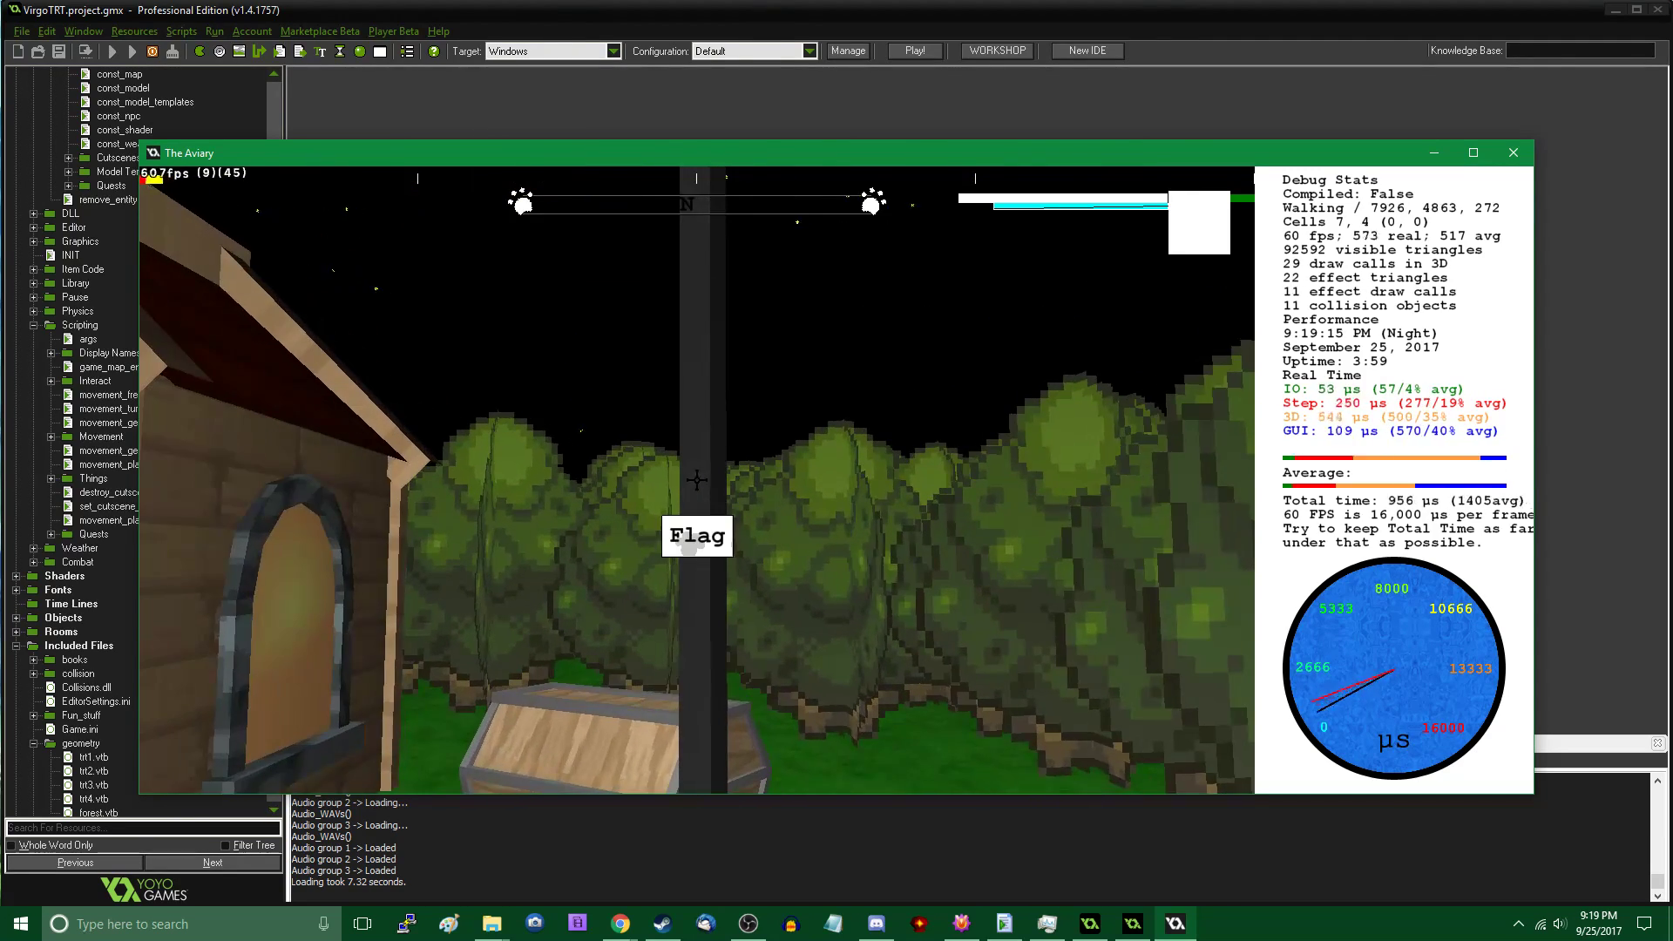
key("s")
key("w")
key("w")
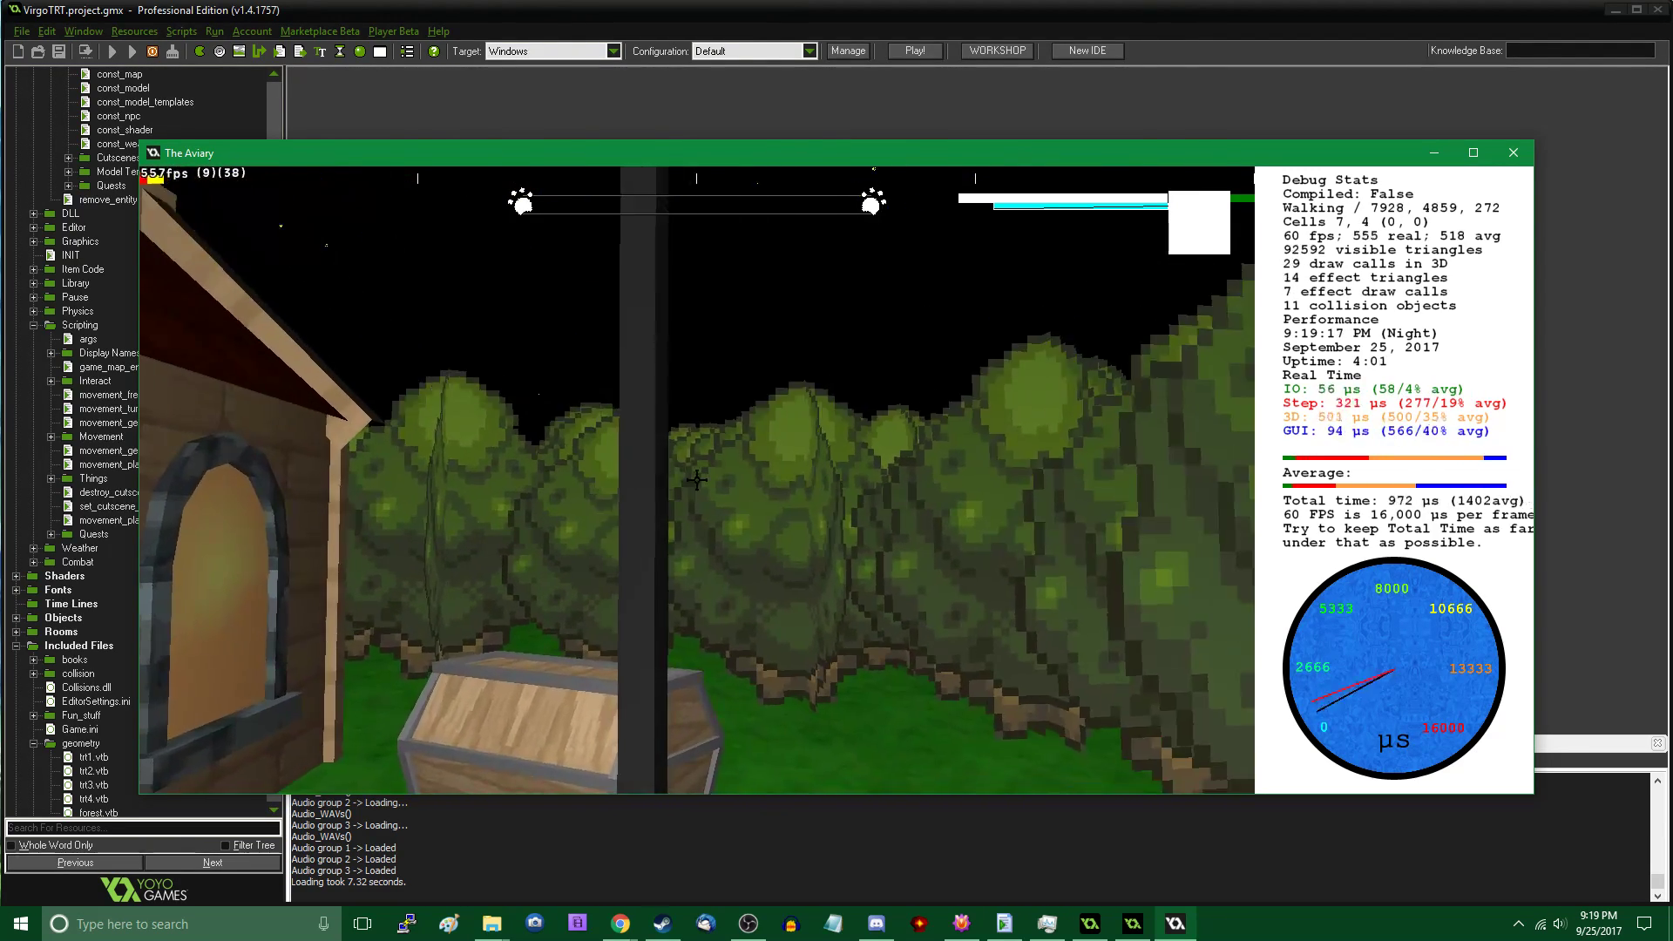
key("d")
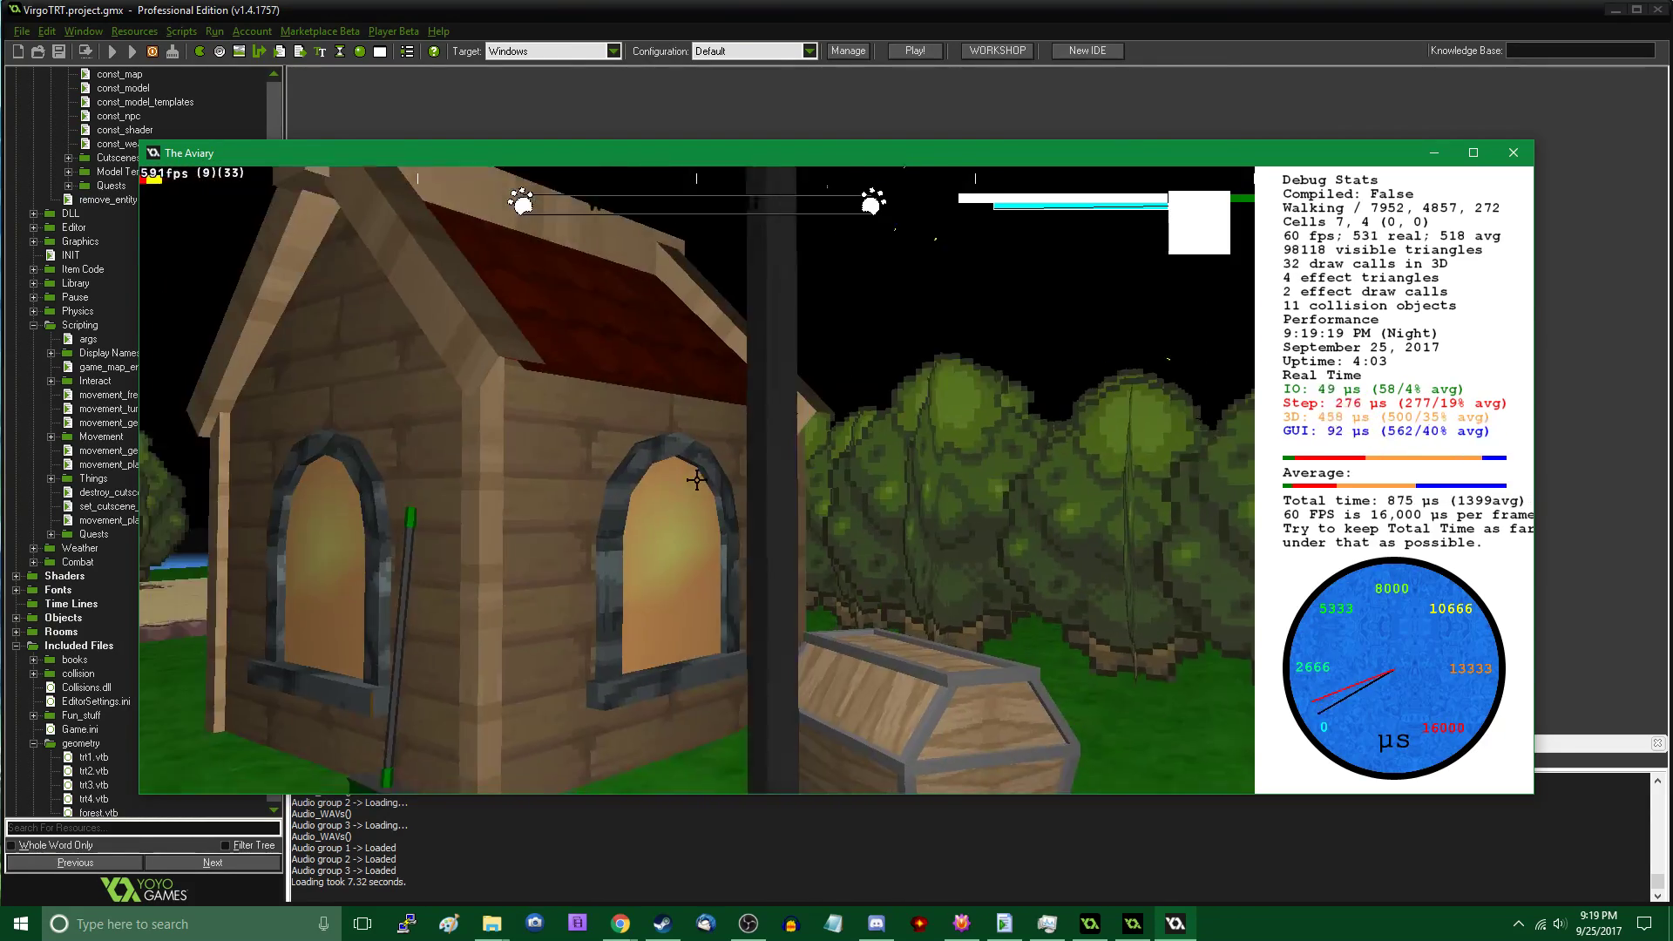
key("w")
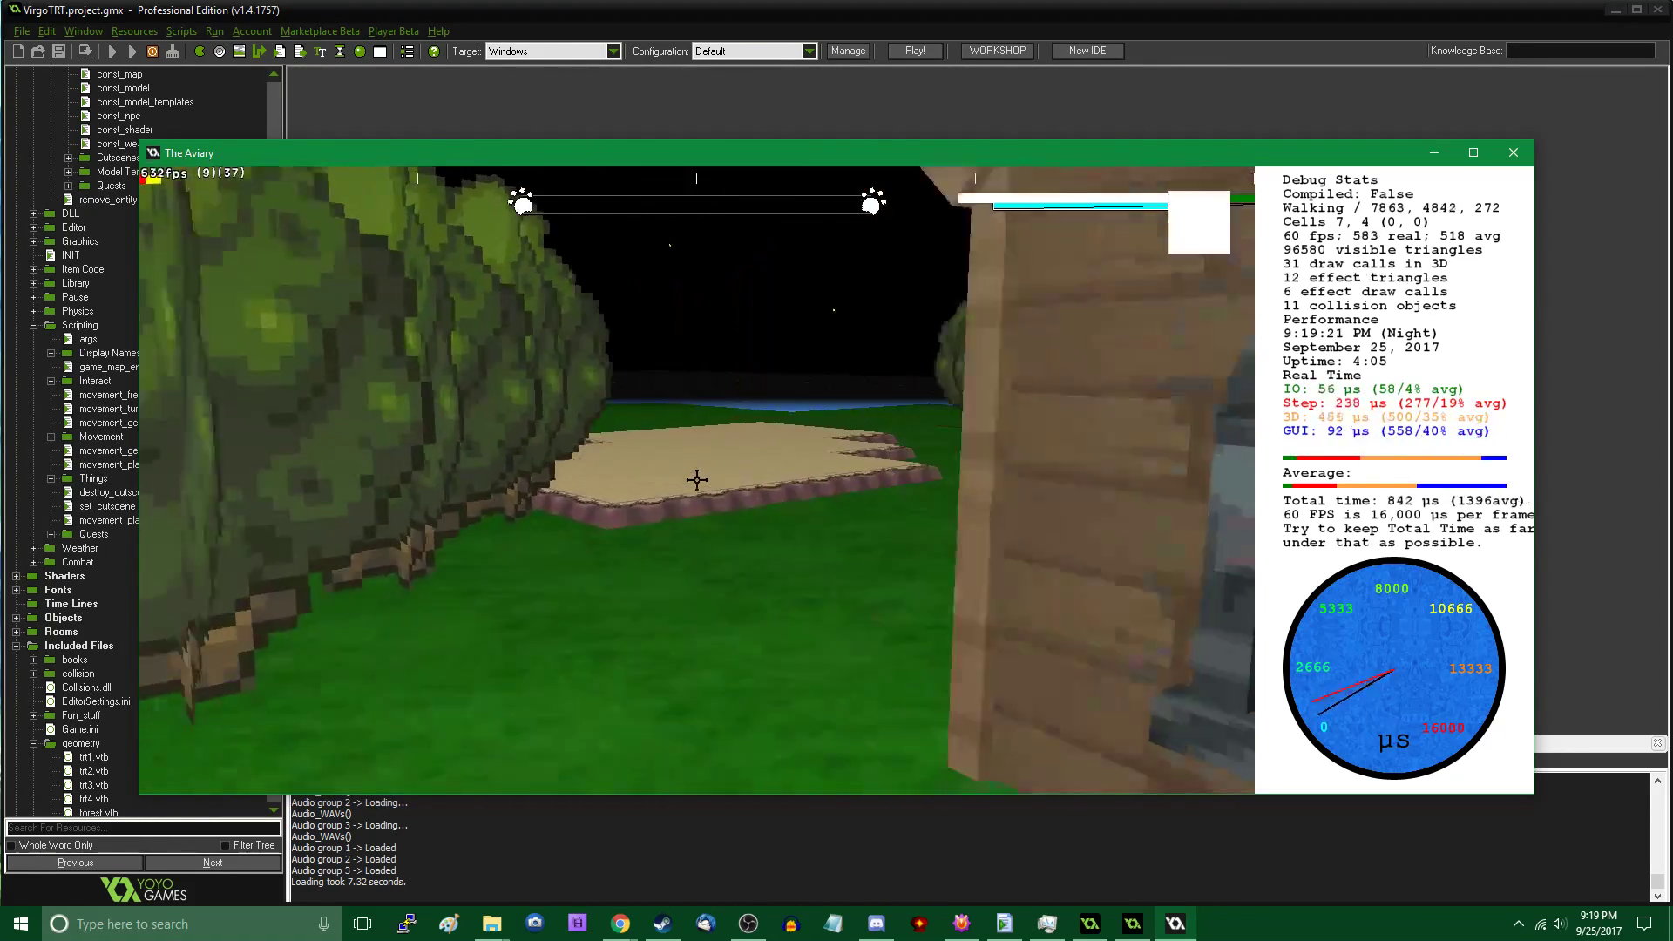
key("s")
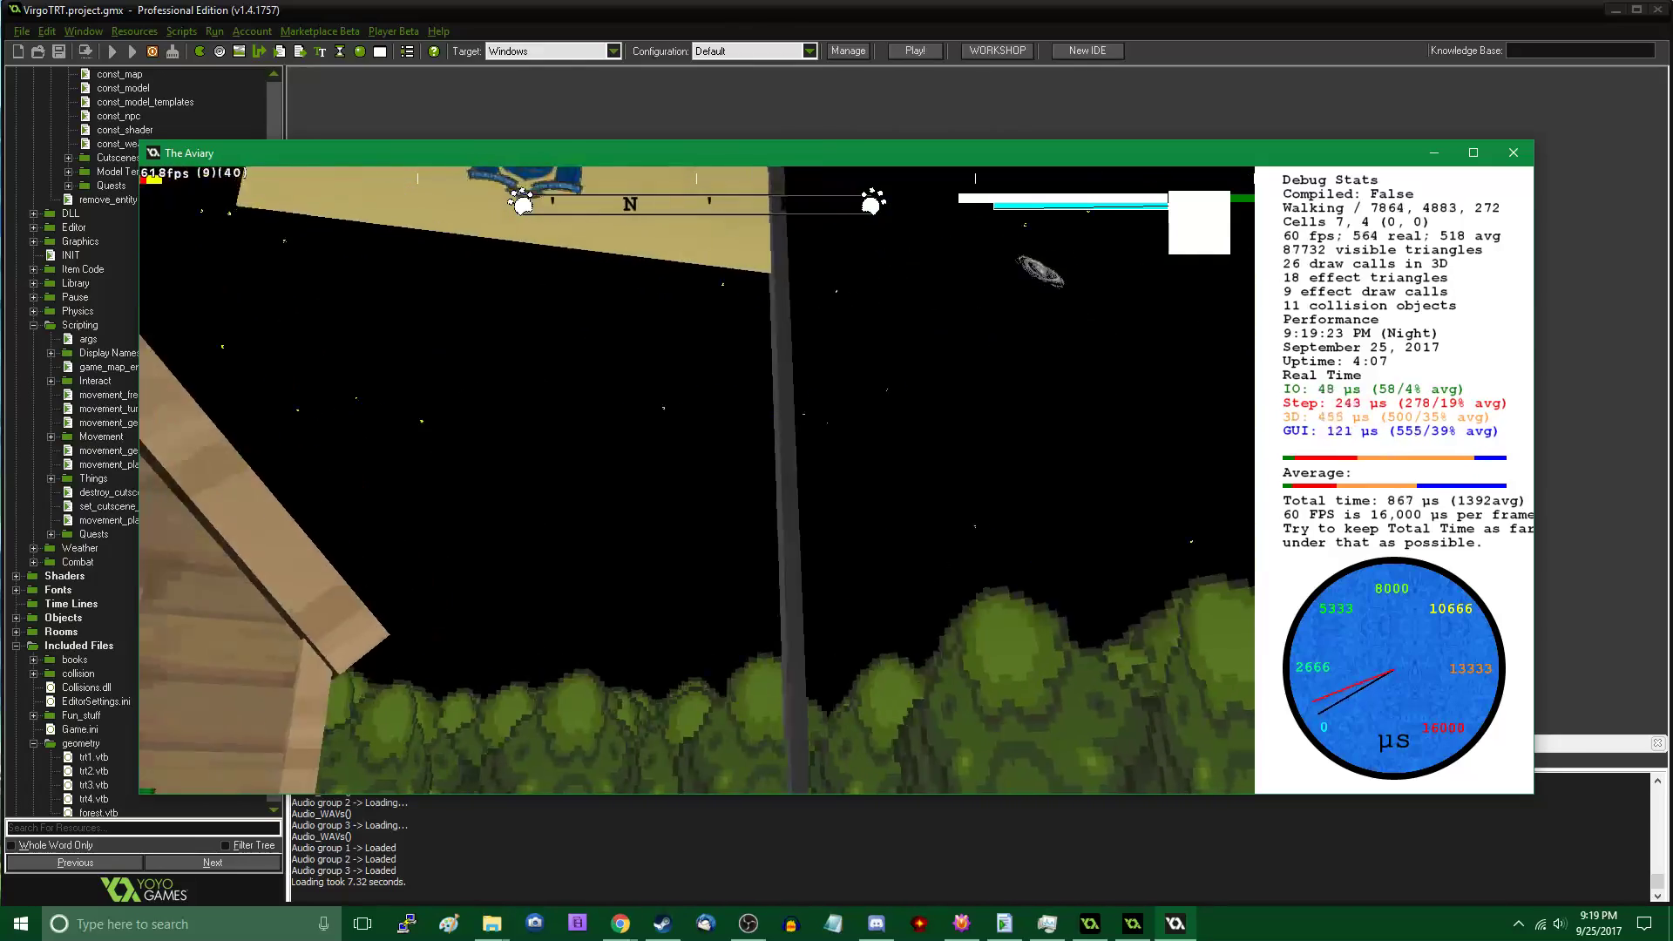
key("w")
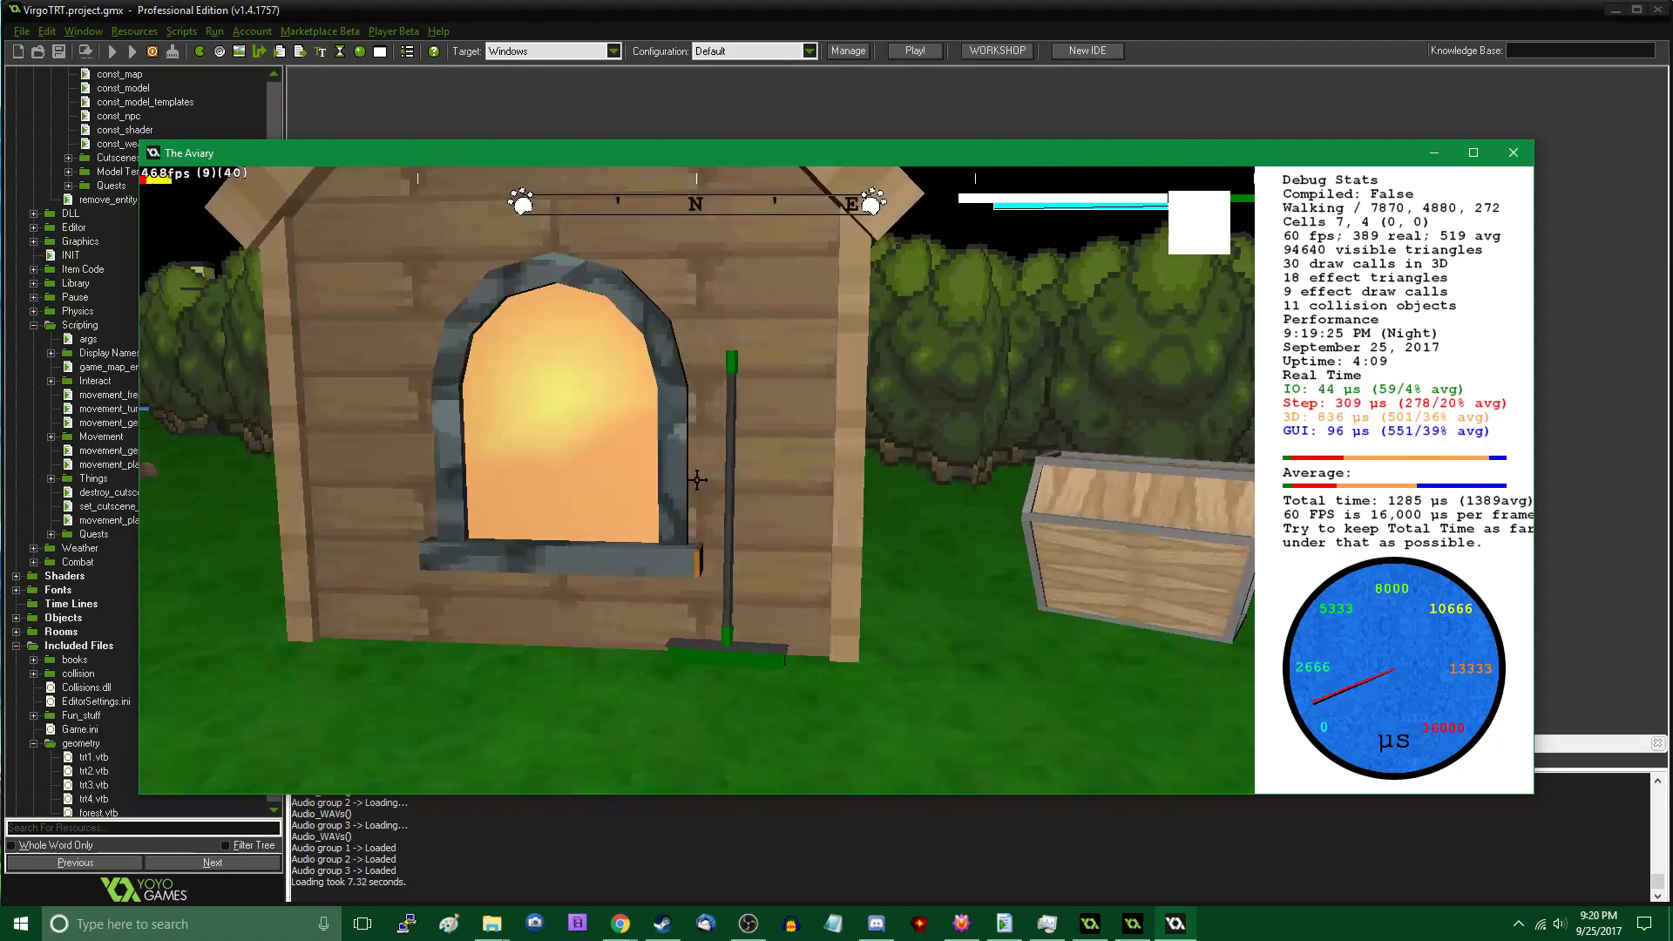
Select the flagpole and view its display name and cutscene settings, keeping the entries Flag and No Cutscene
key("Tab")
left_click(669, 480)
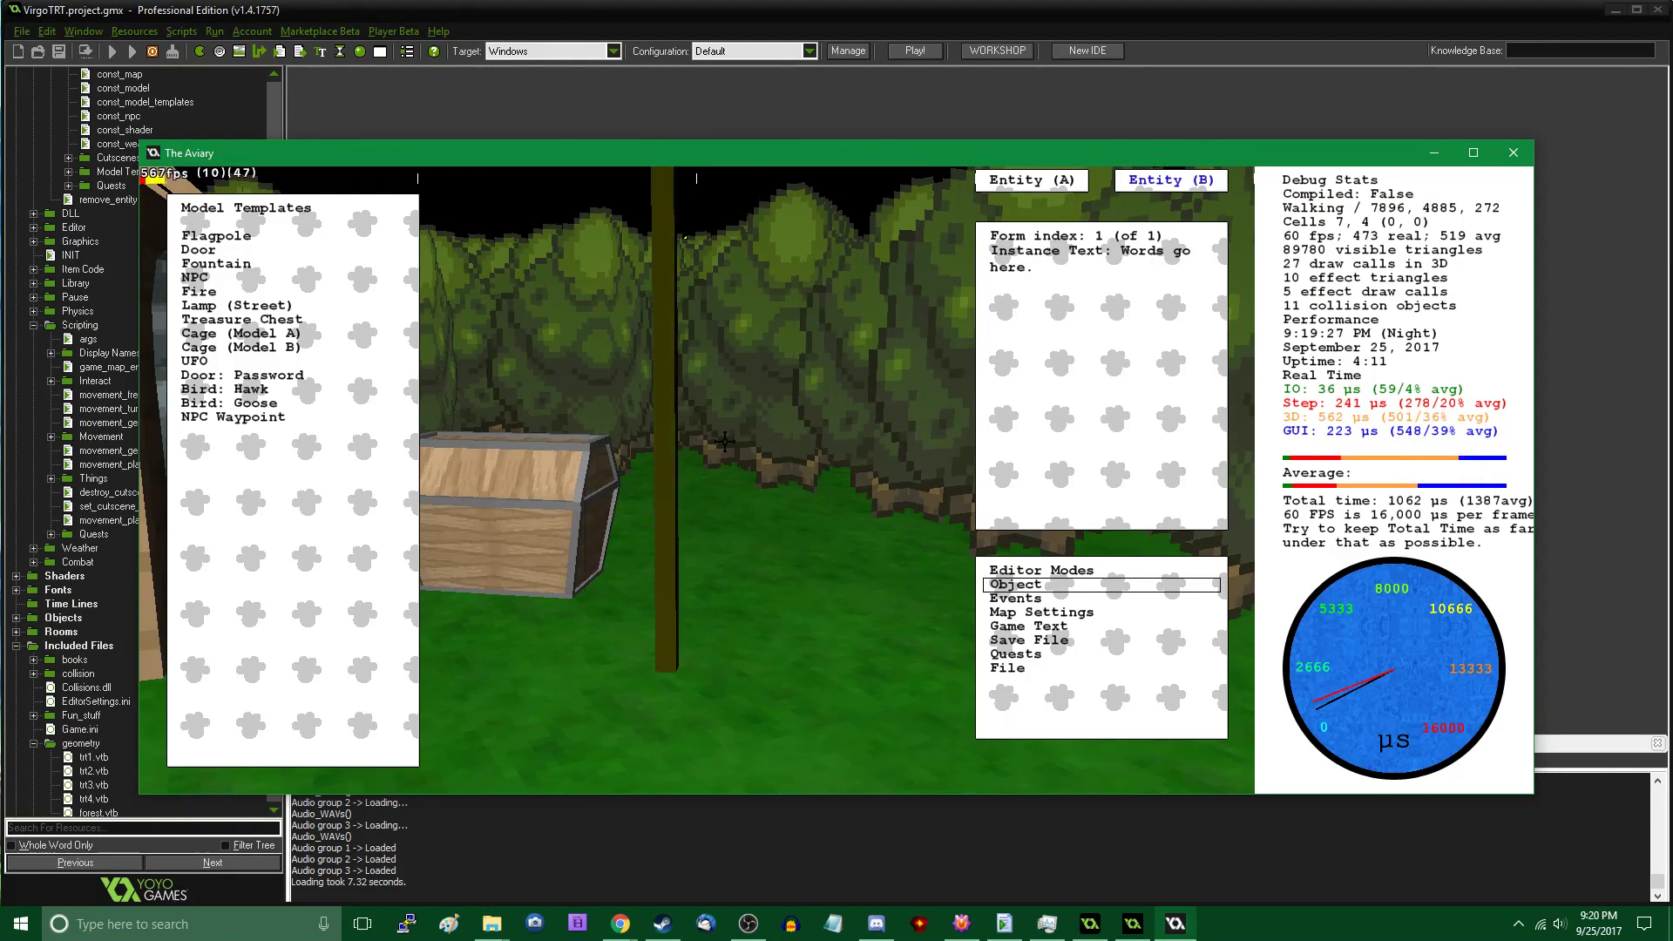
left_click(1098, 237)
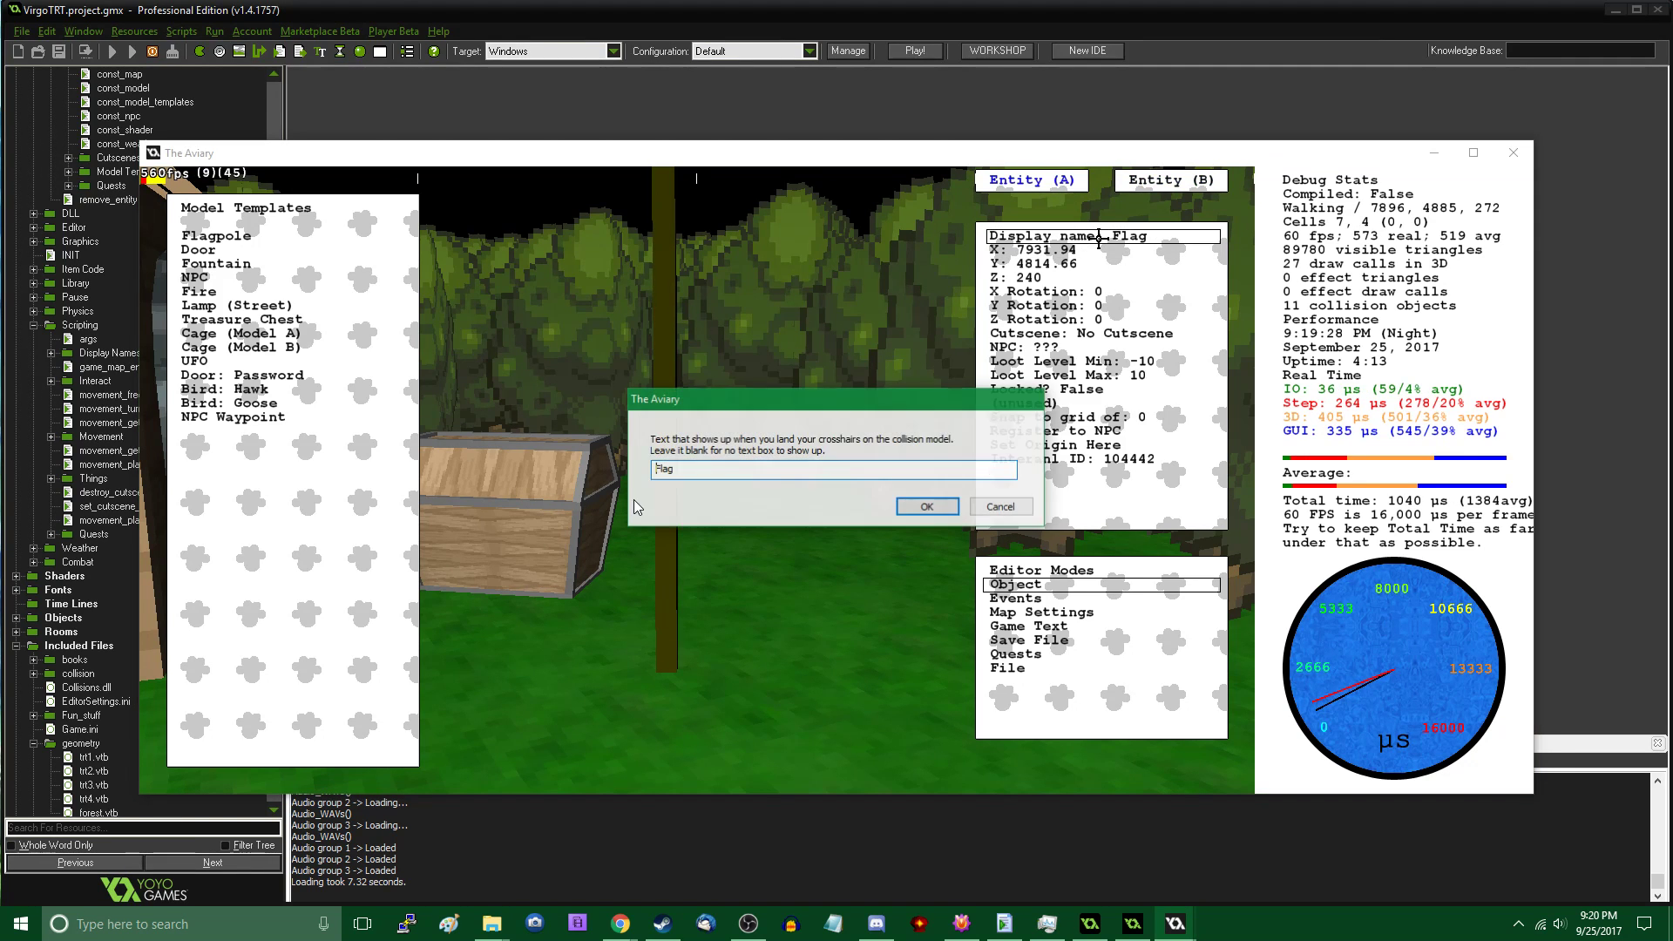
key("Return")
left_click(635, 499)
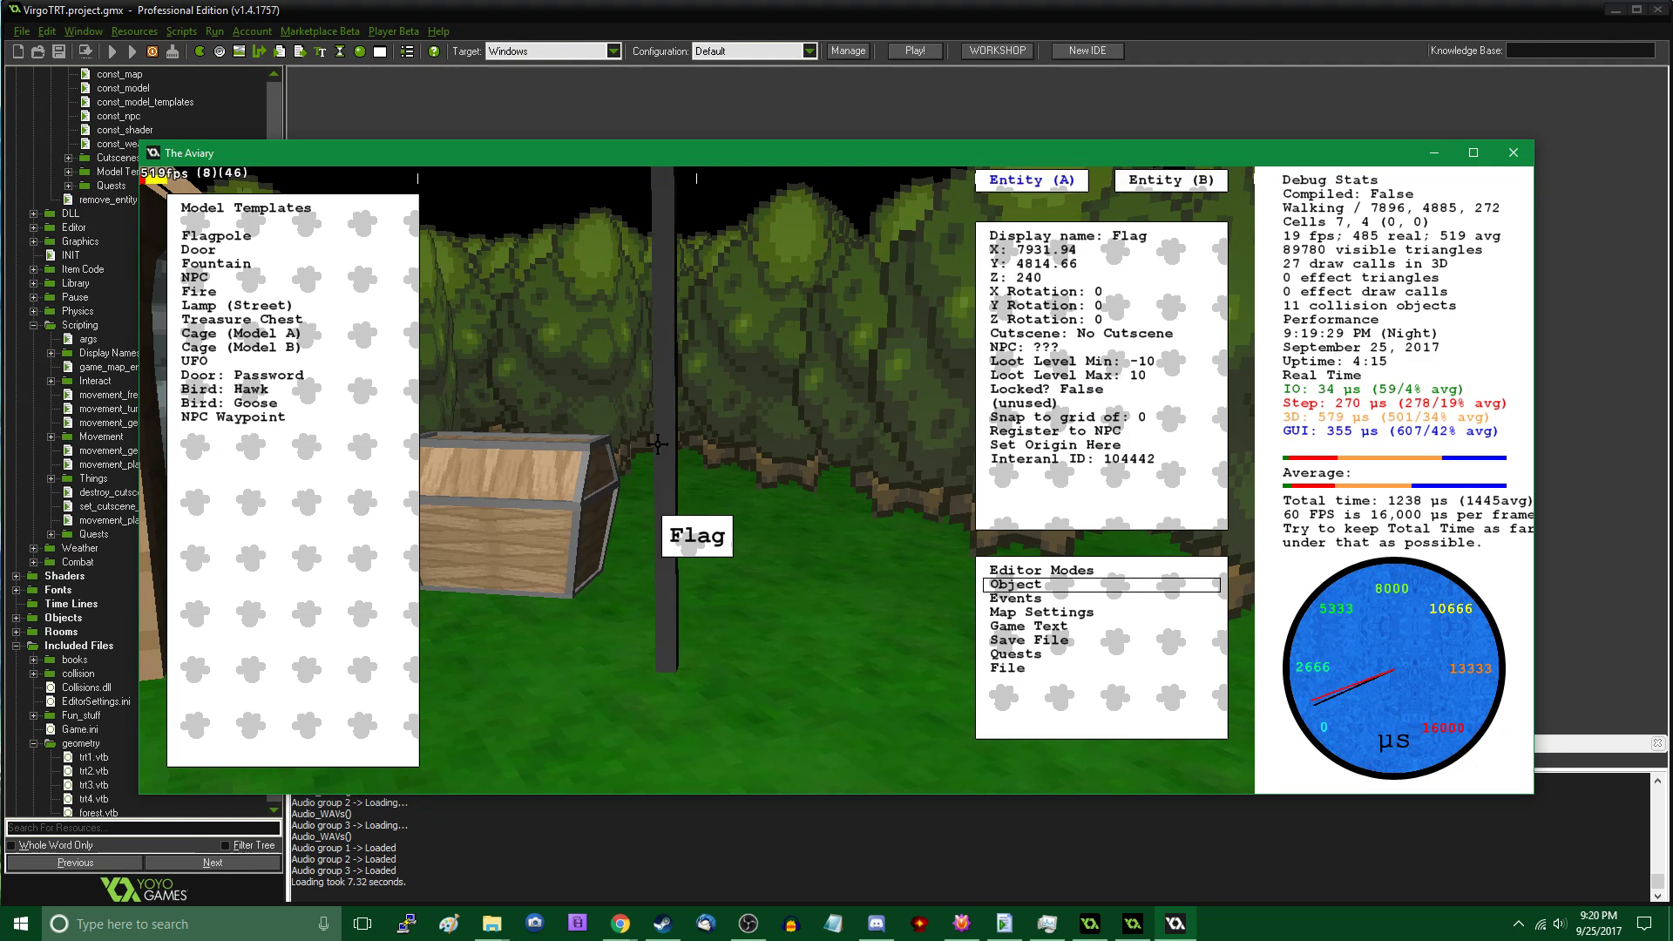
left_click(1093, 336)
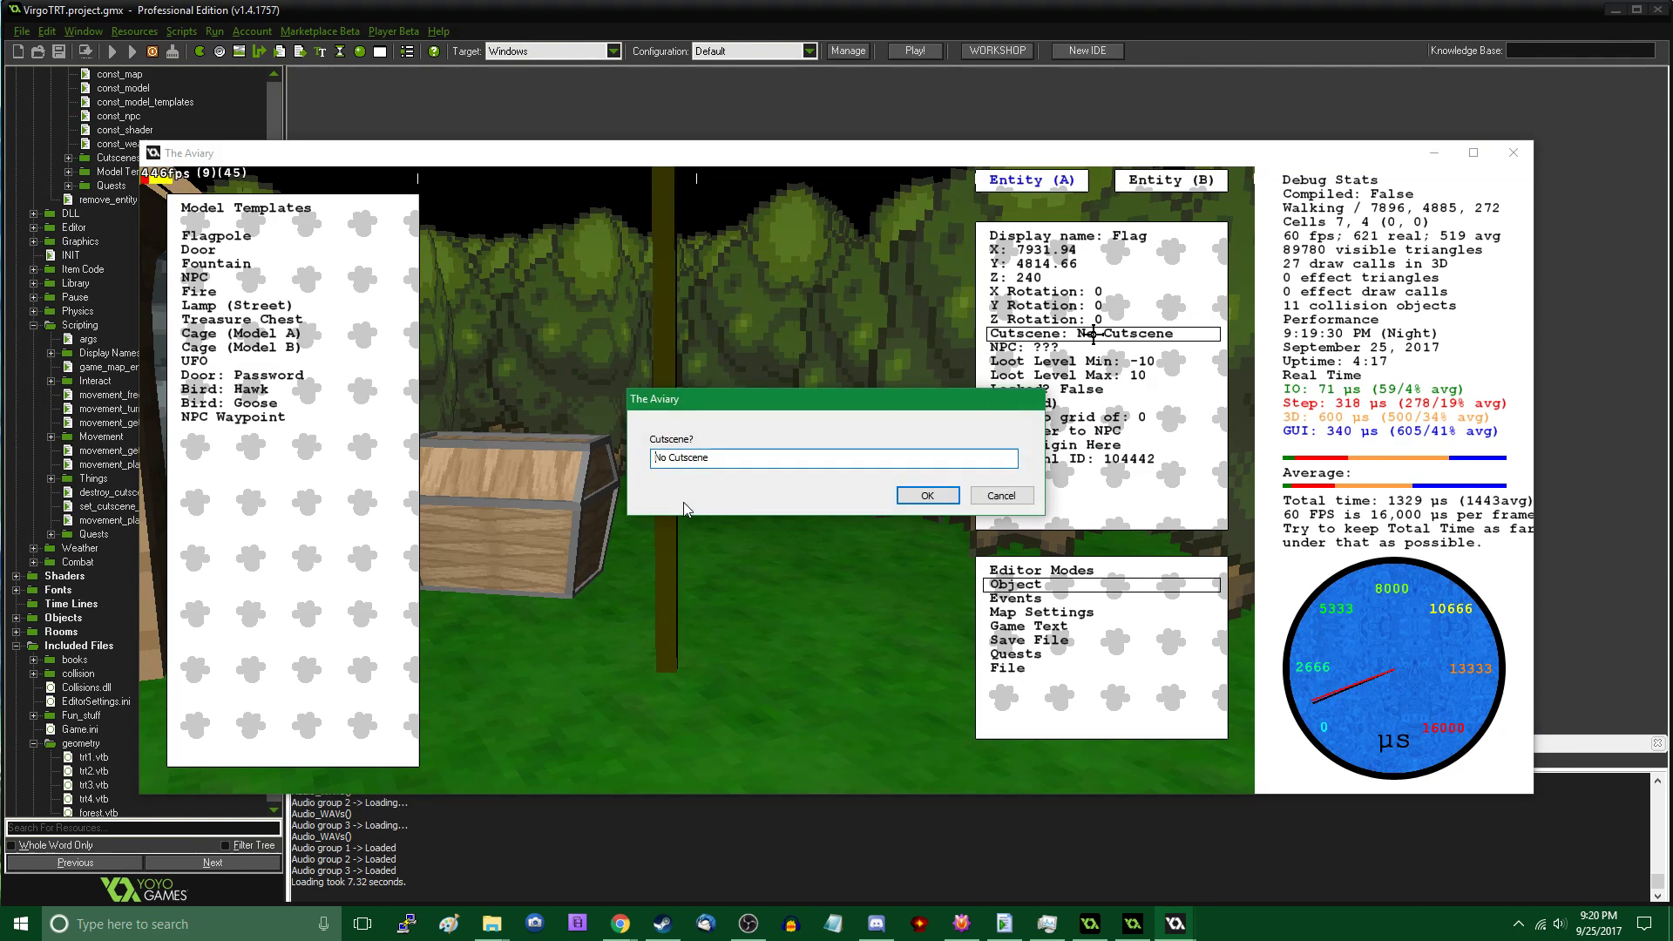
left_click(901, 502)
Walk and run past the sand path and between the trees to examine the grassy forest area and the footprints
key("Tab")
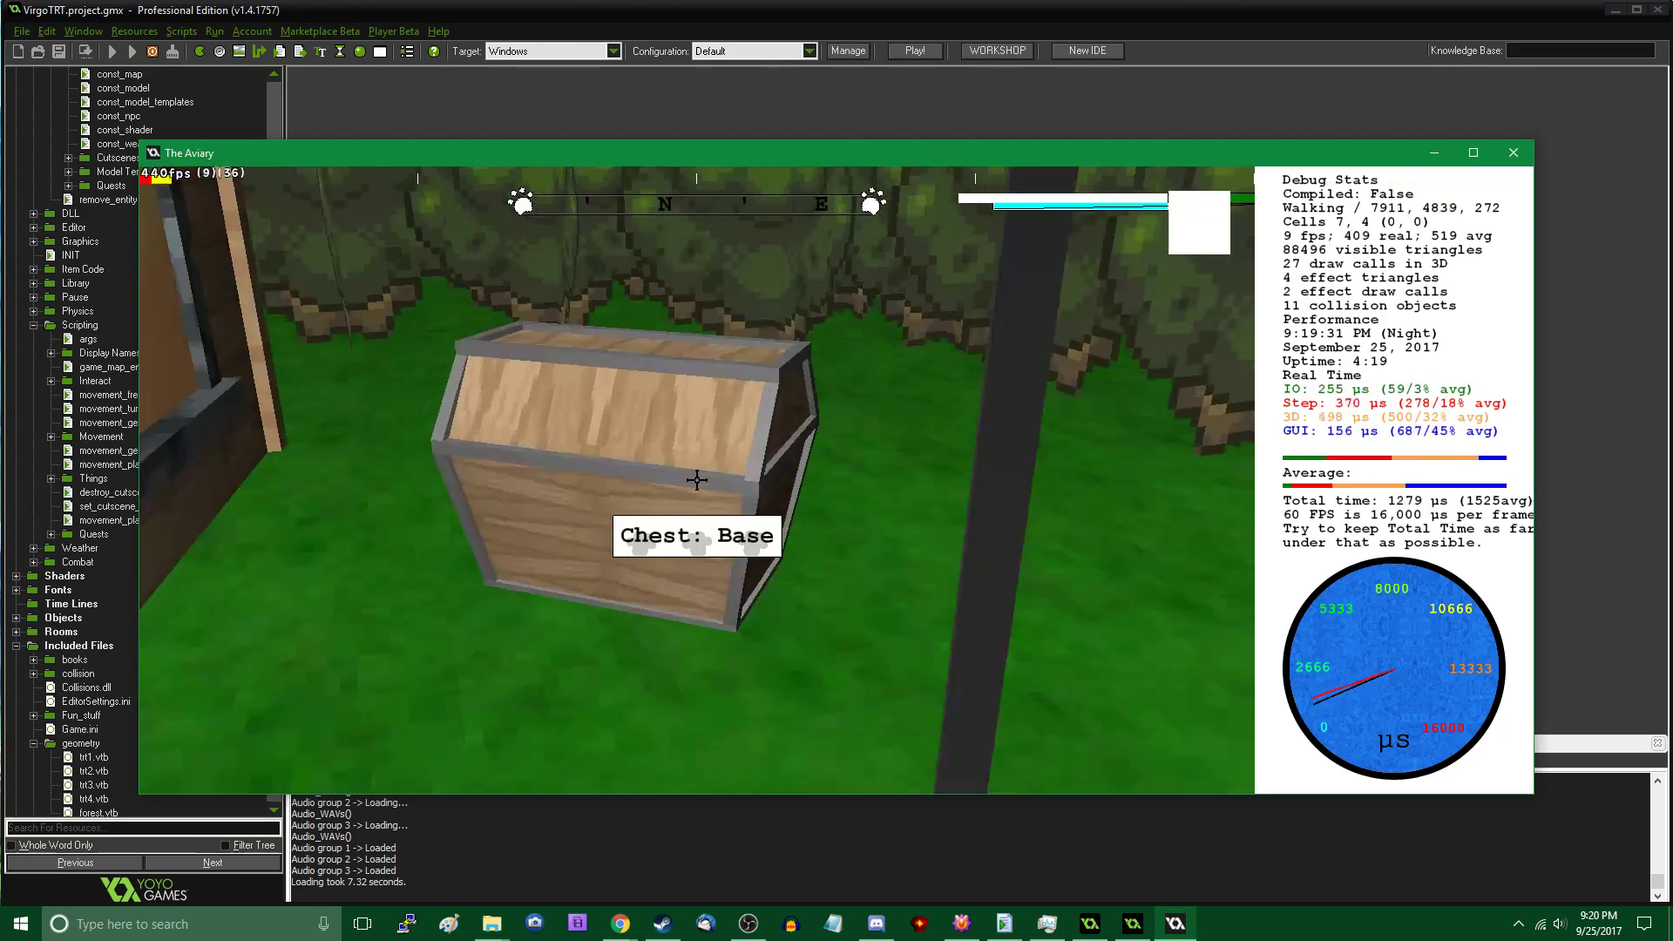
key("s")
key("w")
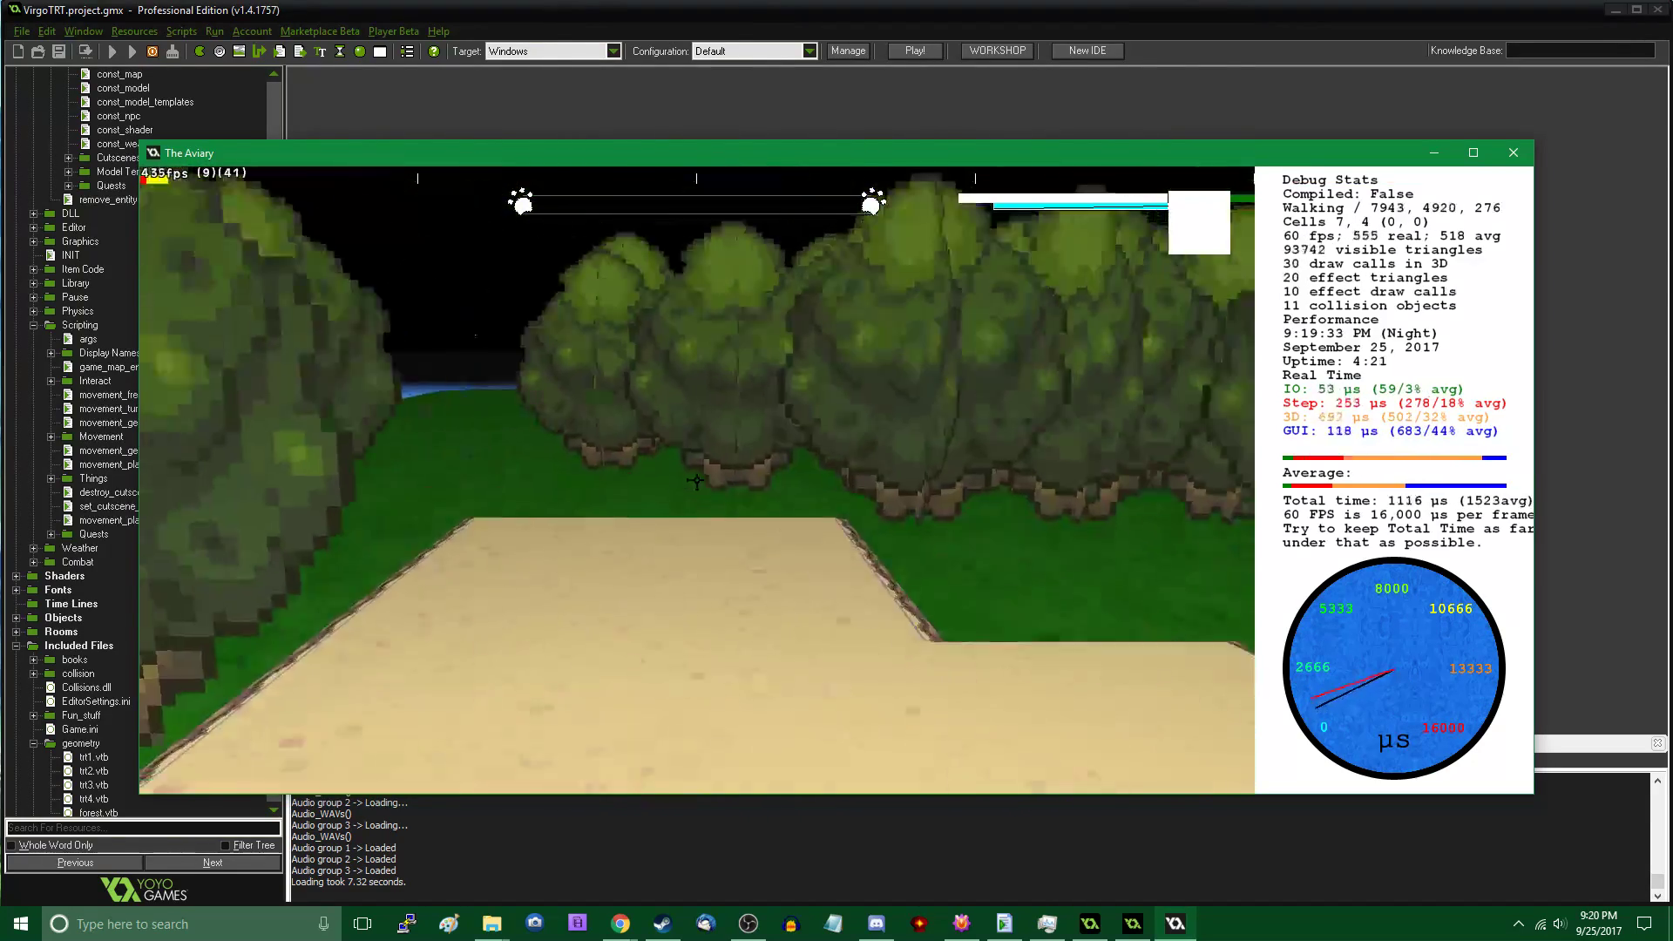
key("shift+w")
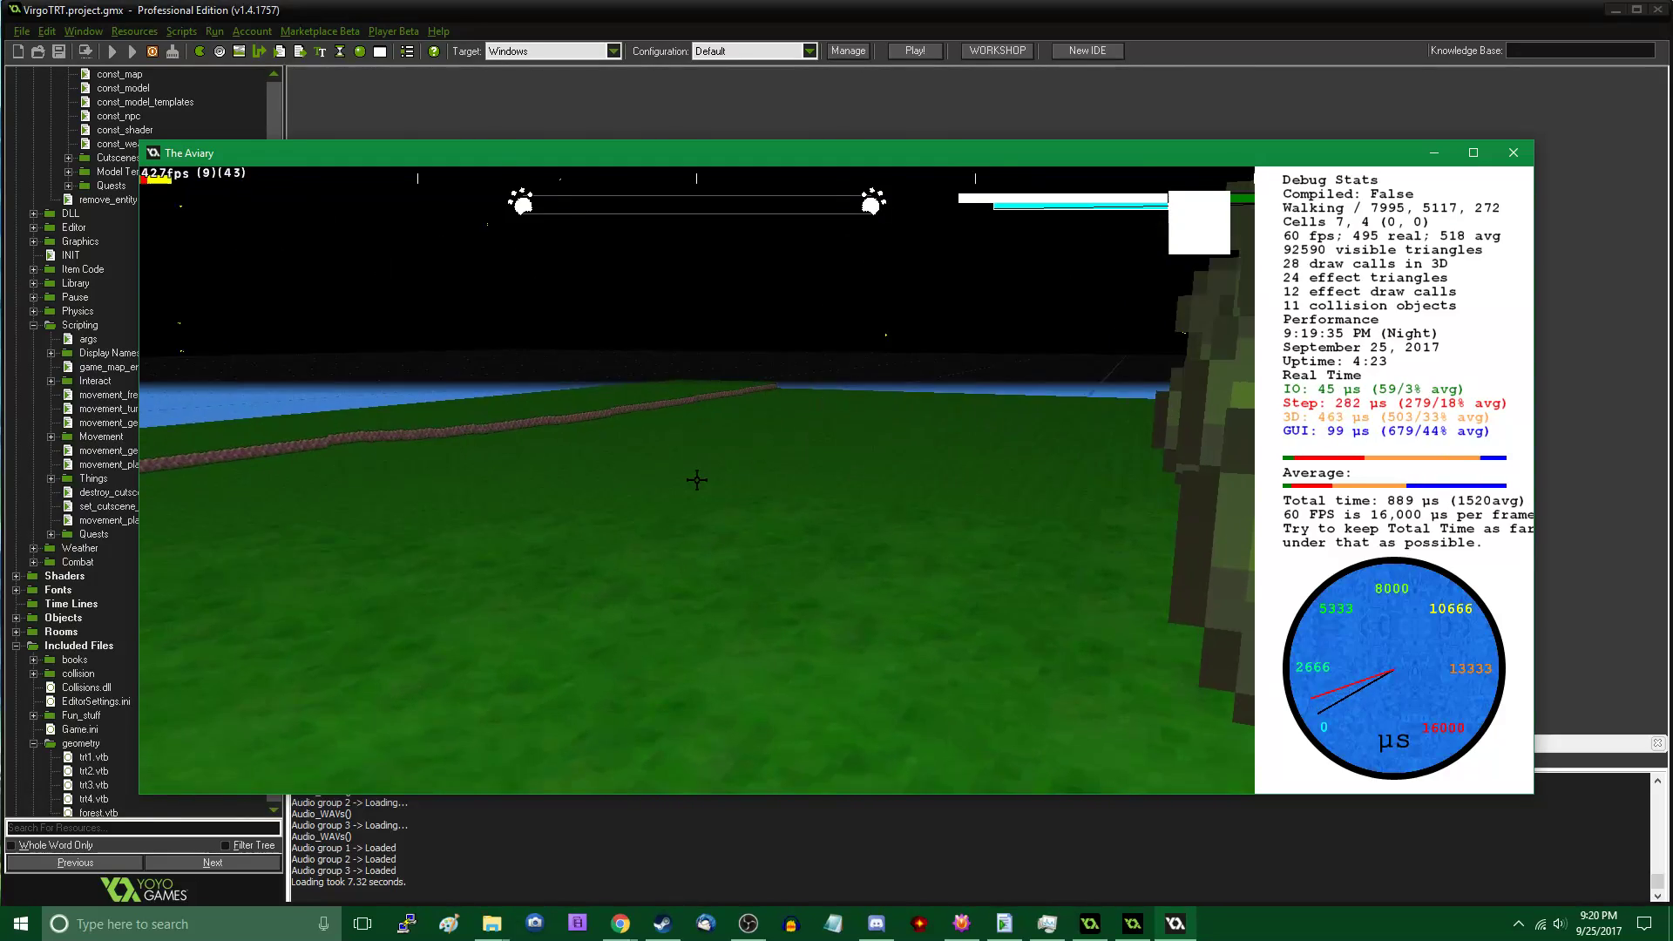
key("s")
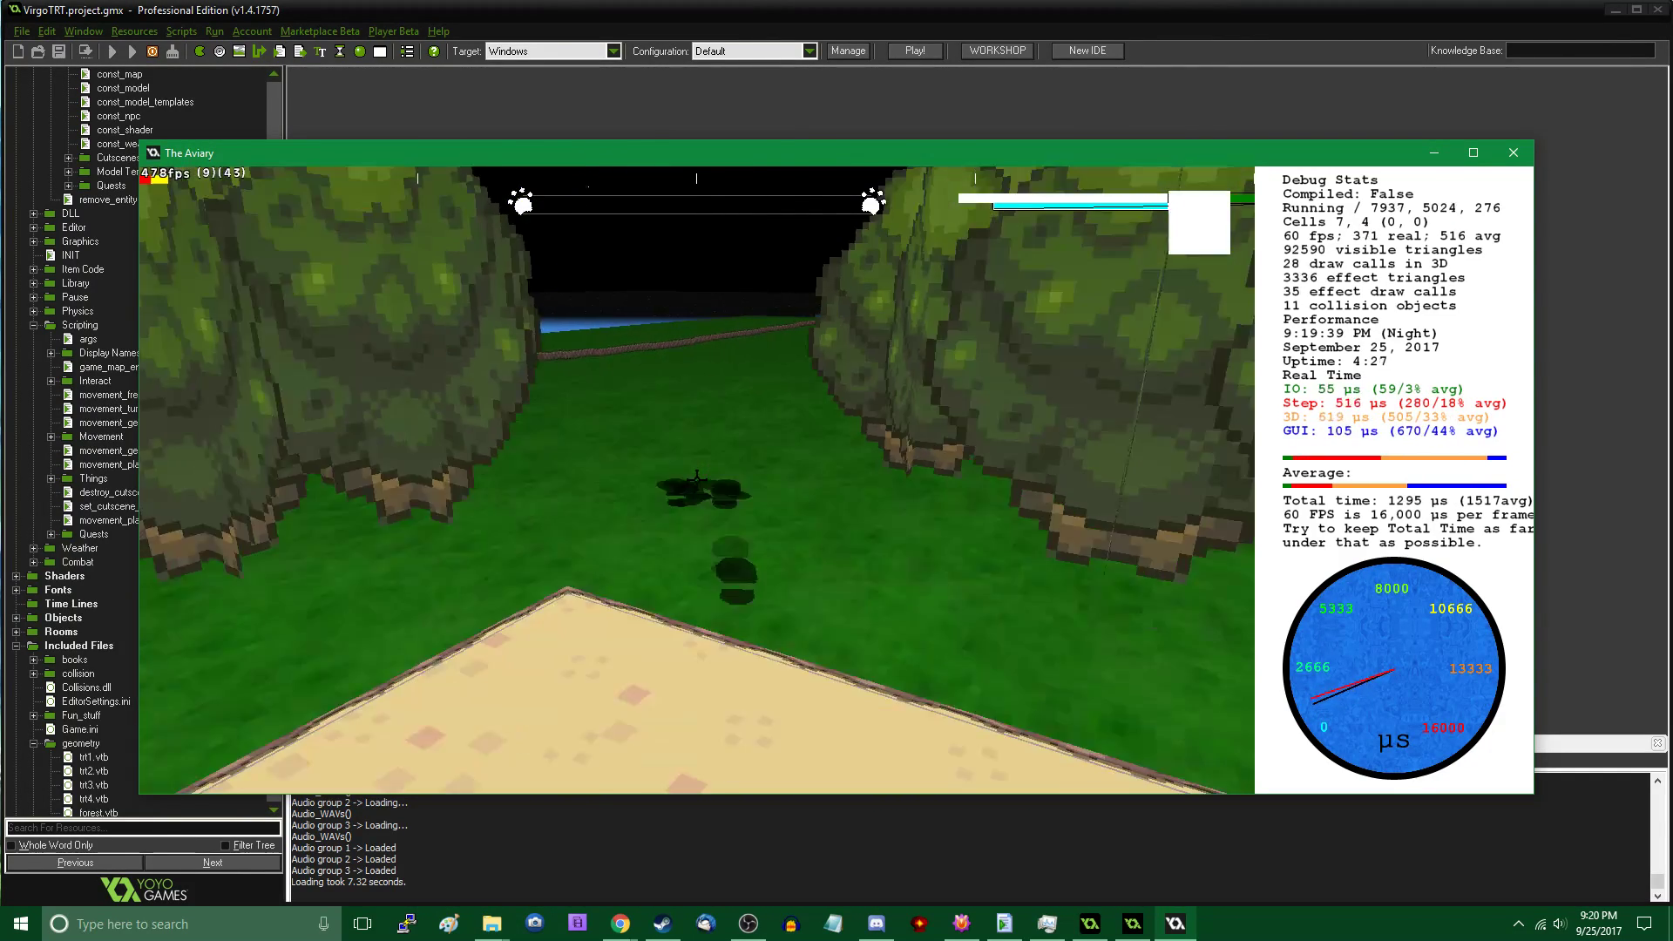
key("w")
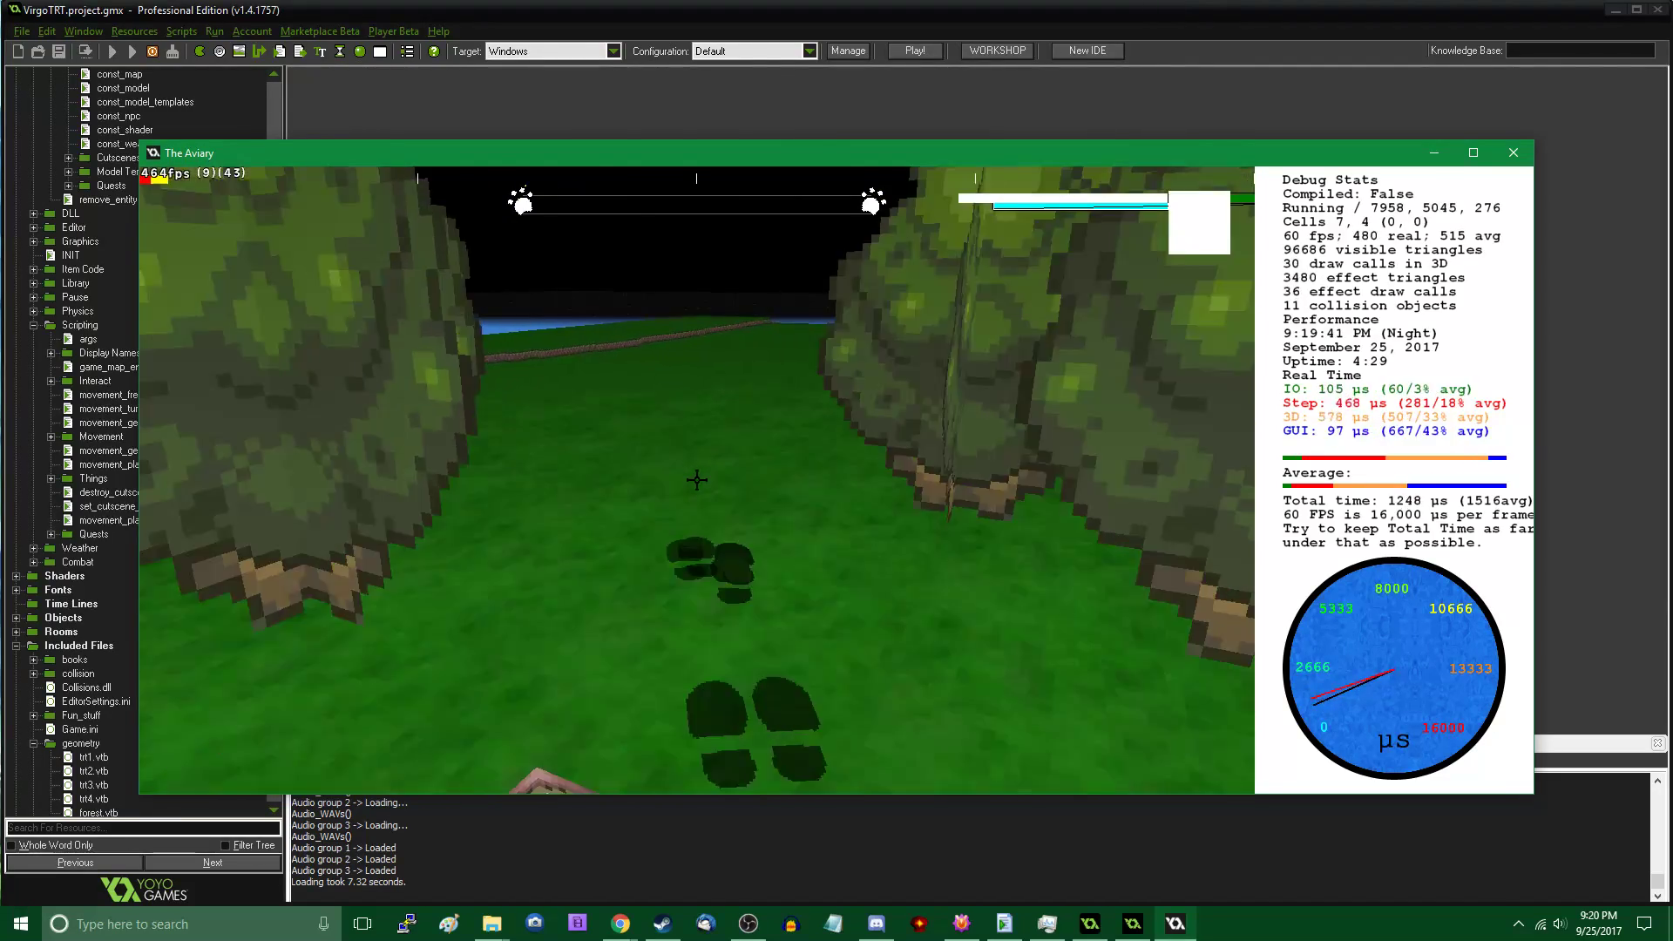
key("w")
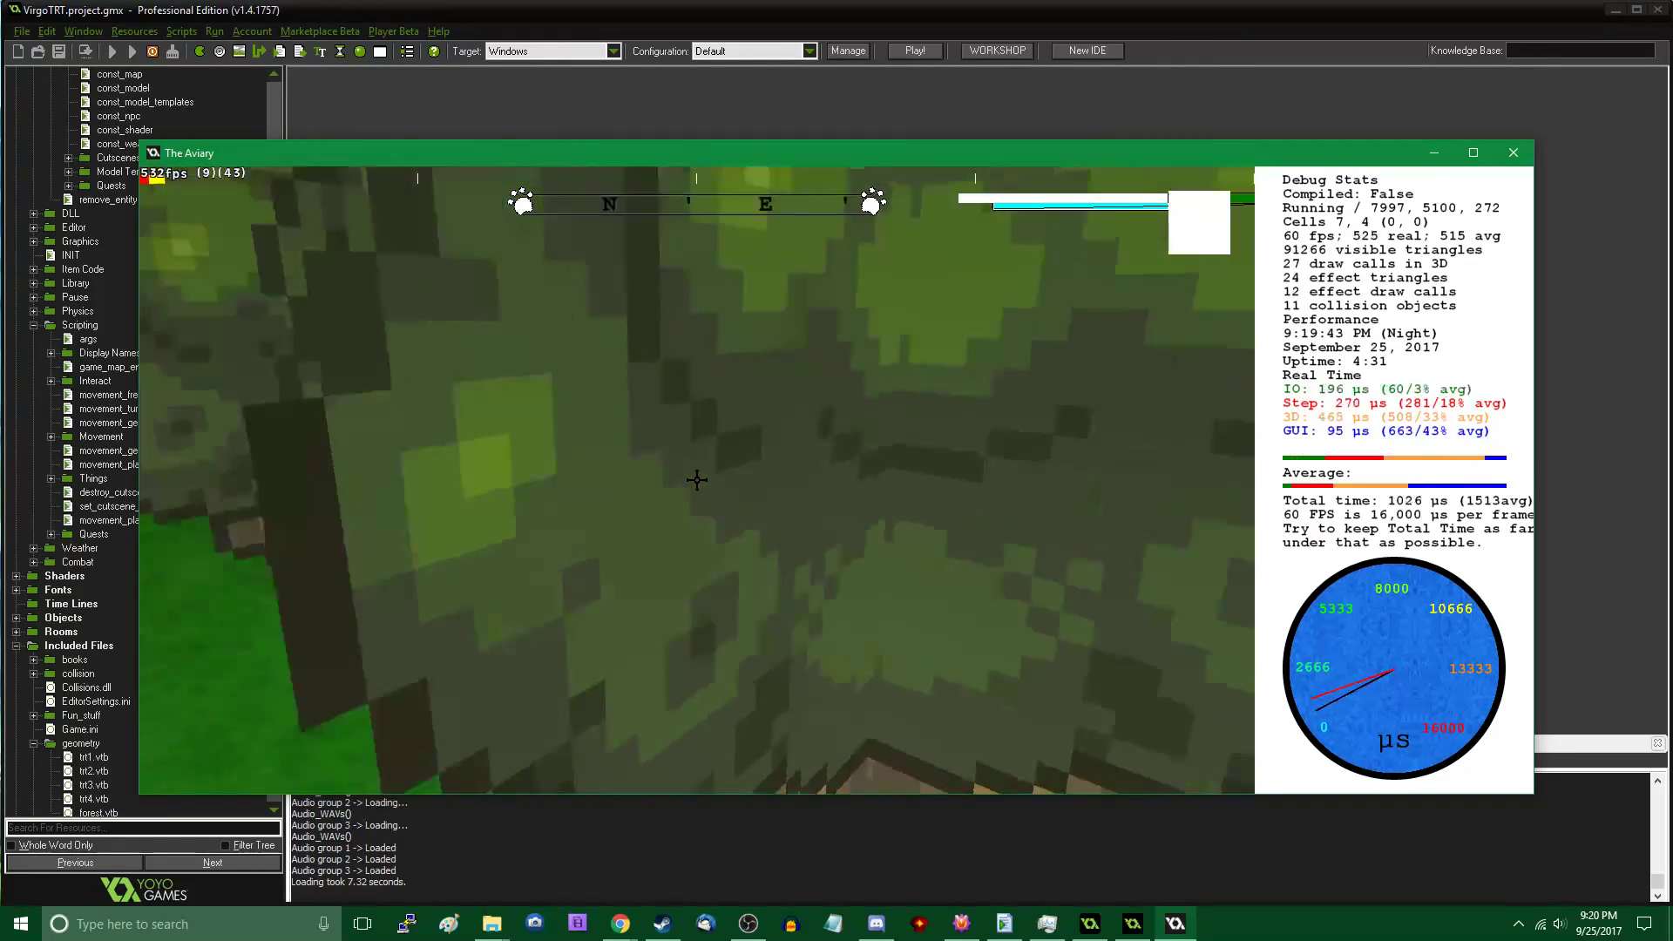
key("w")
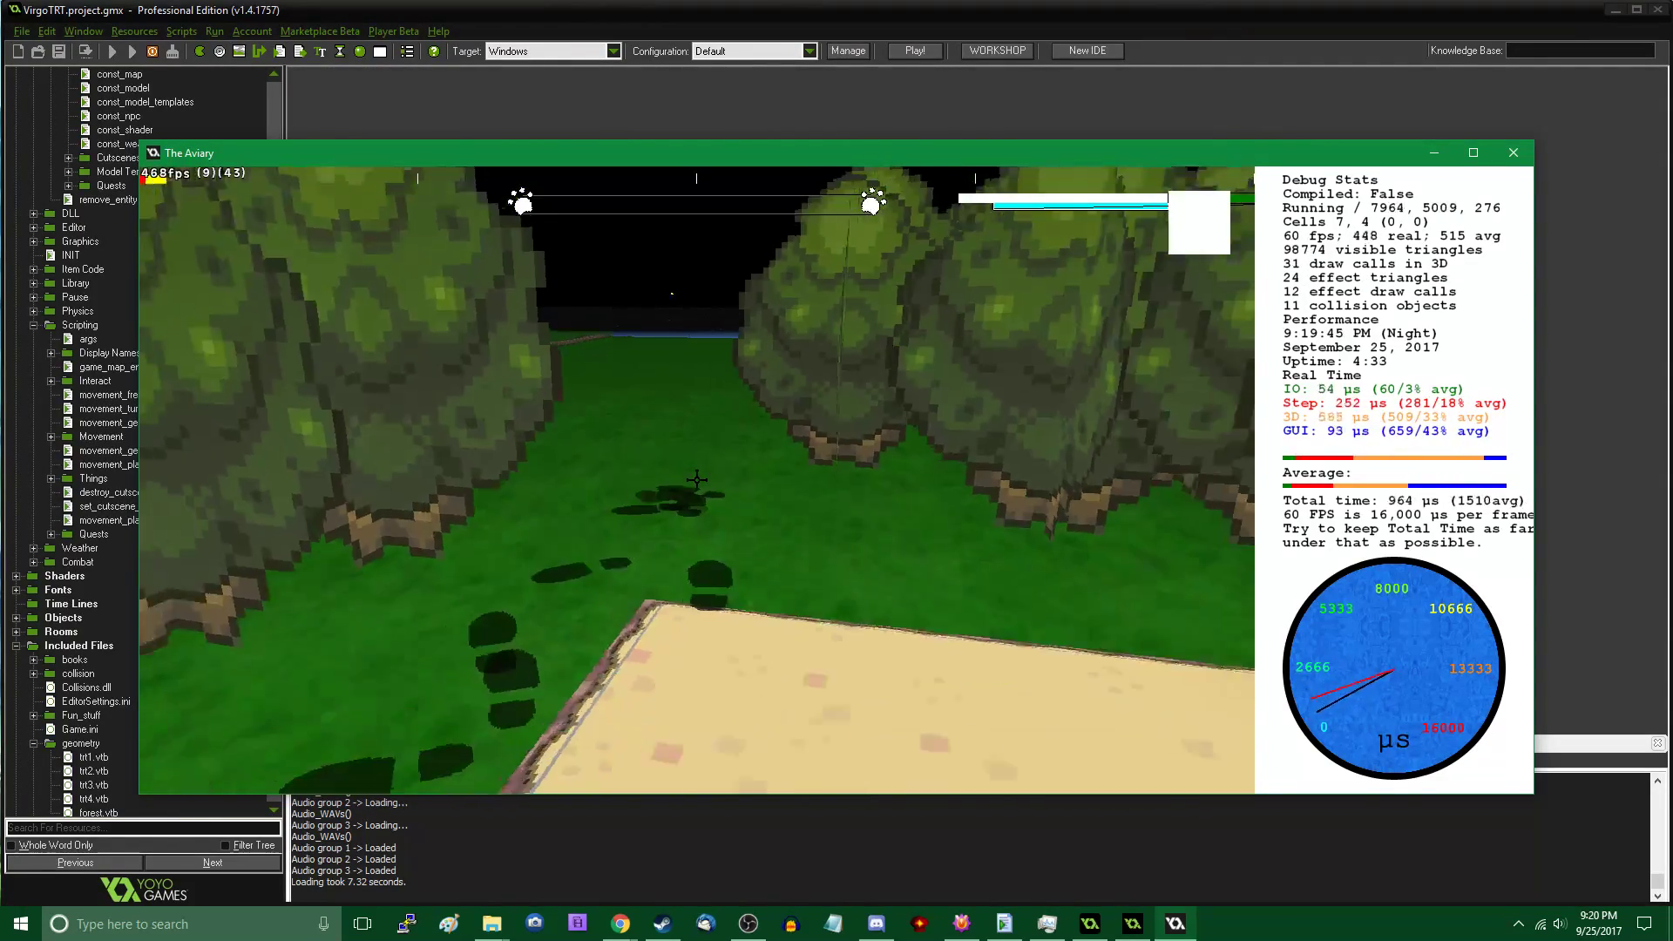
key("w")
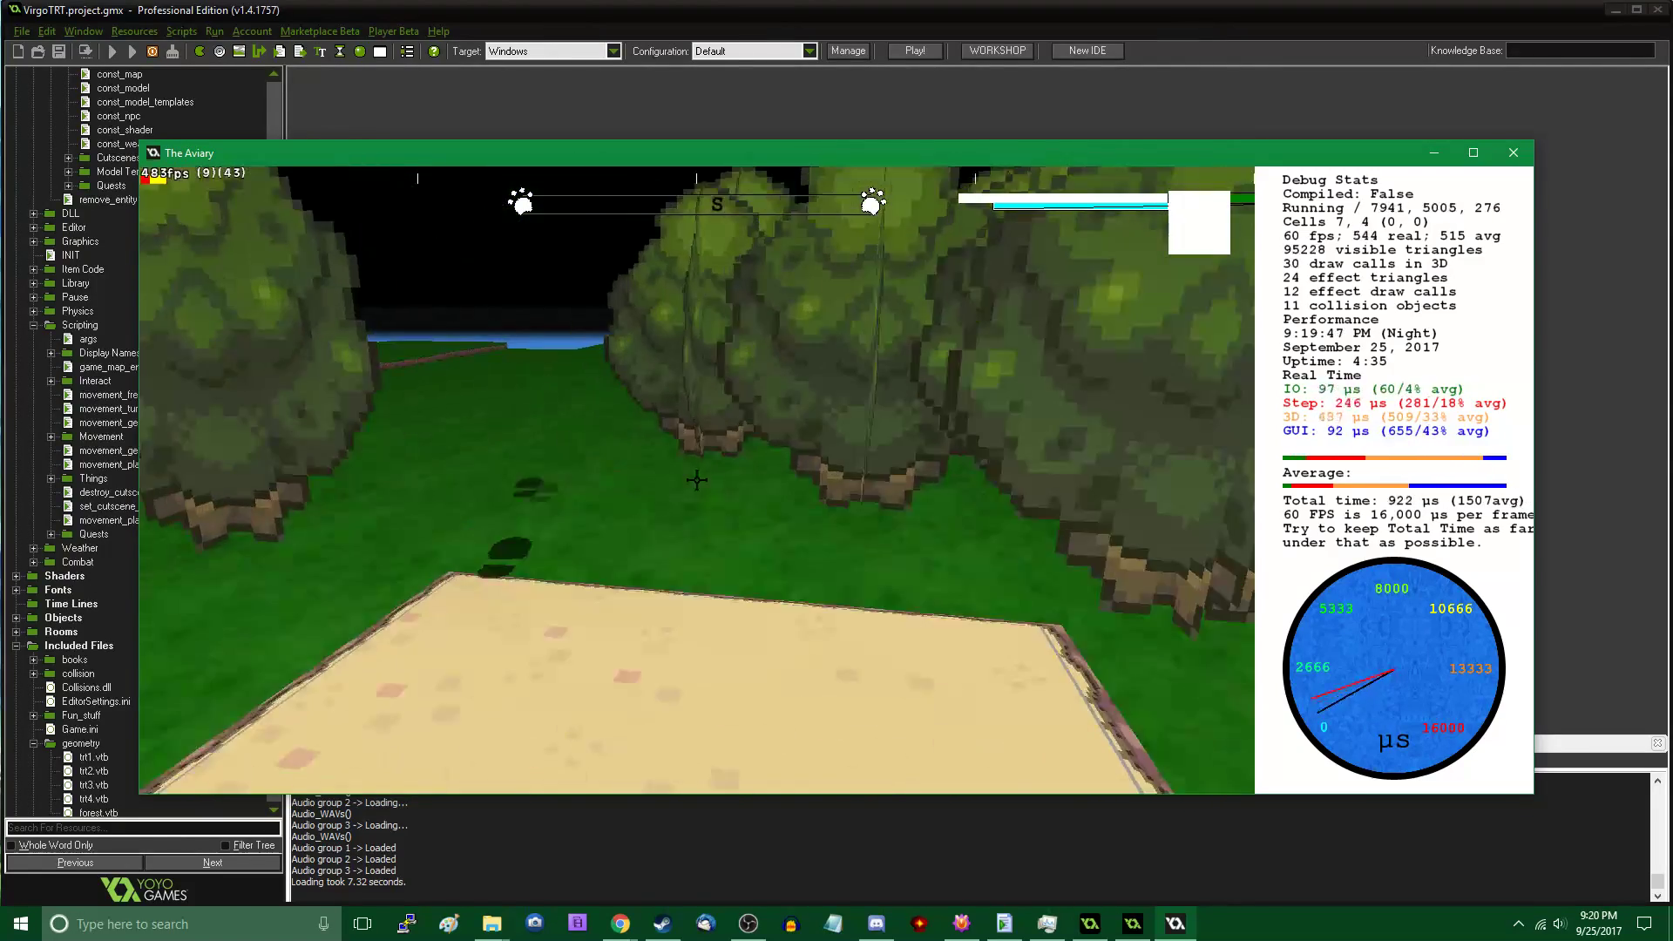
Run across the sand path and among the trees to examine the tree line and the lone tree with a dark model inside it
key("w")
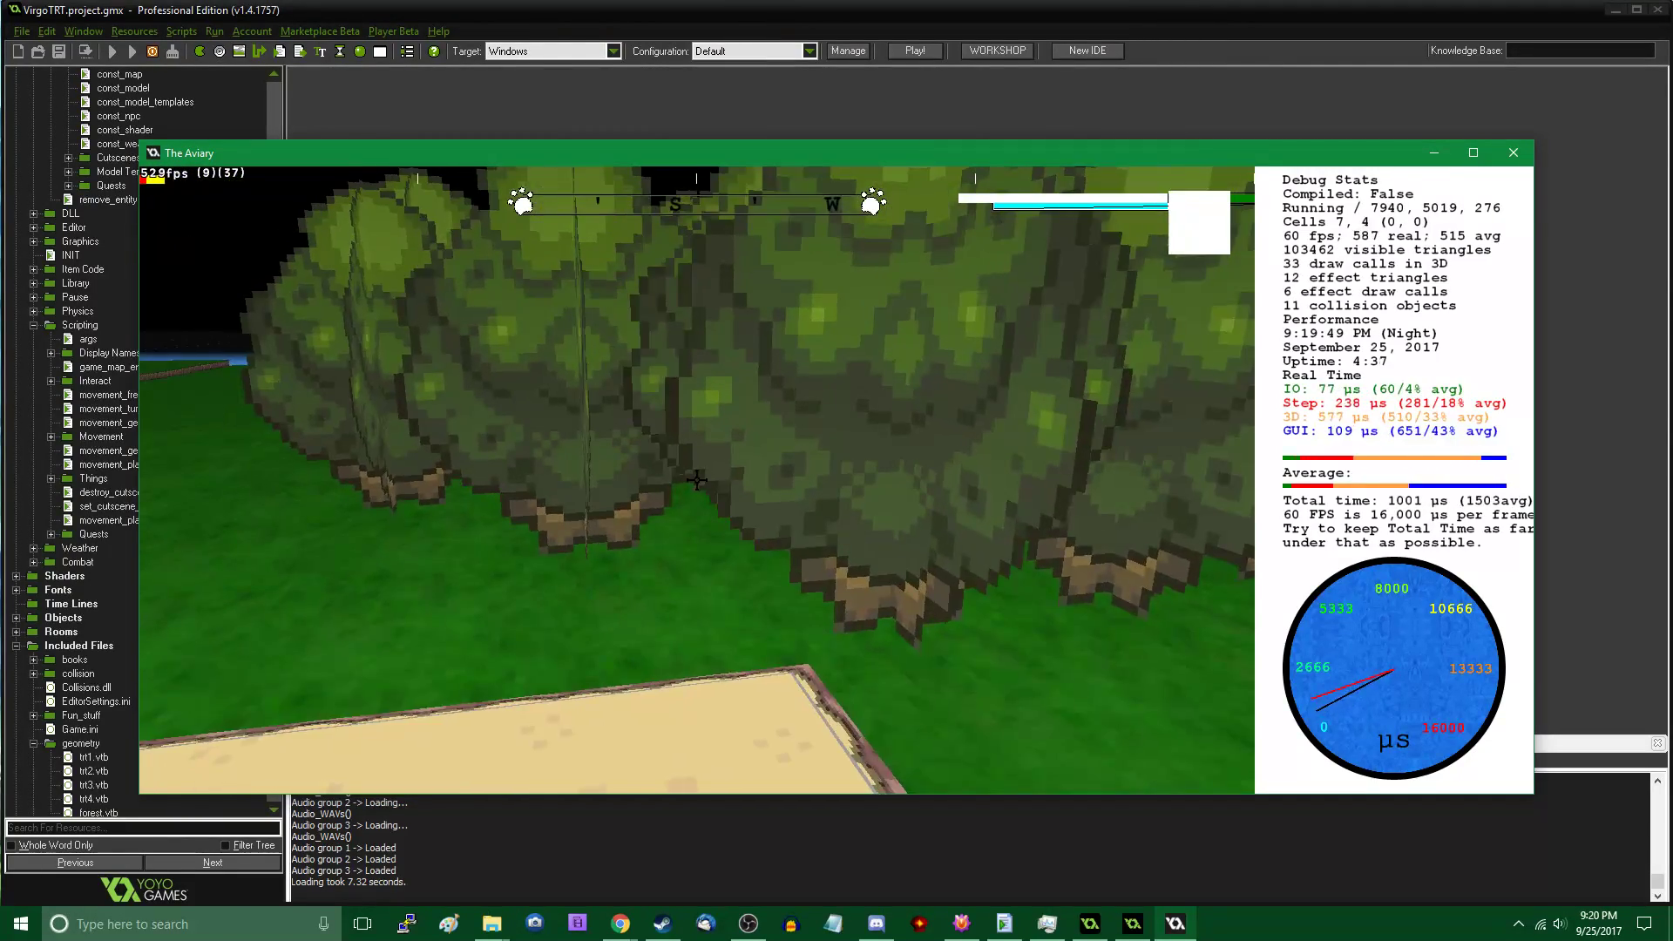
key("w")
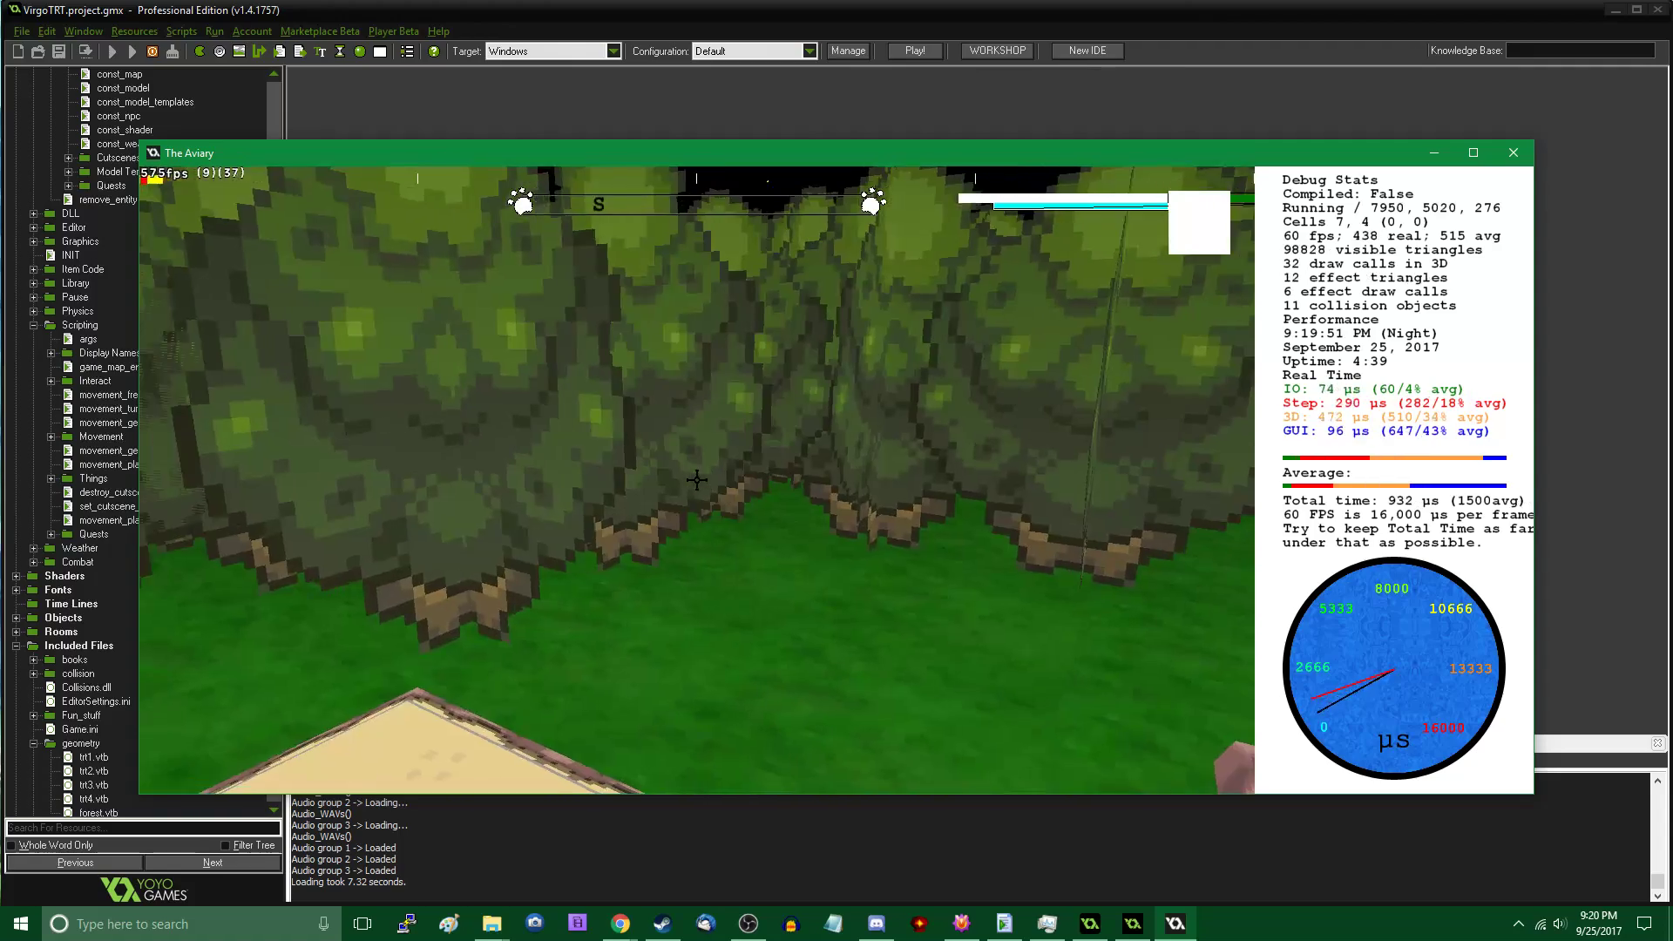
key("w")
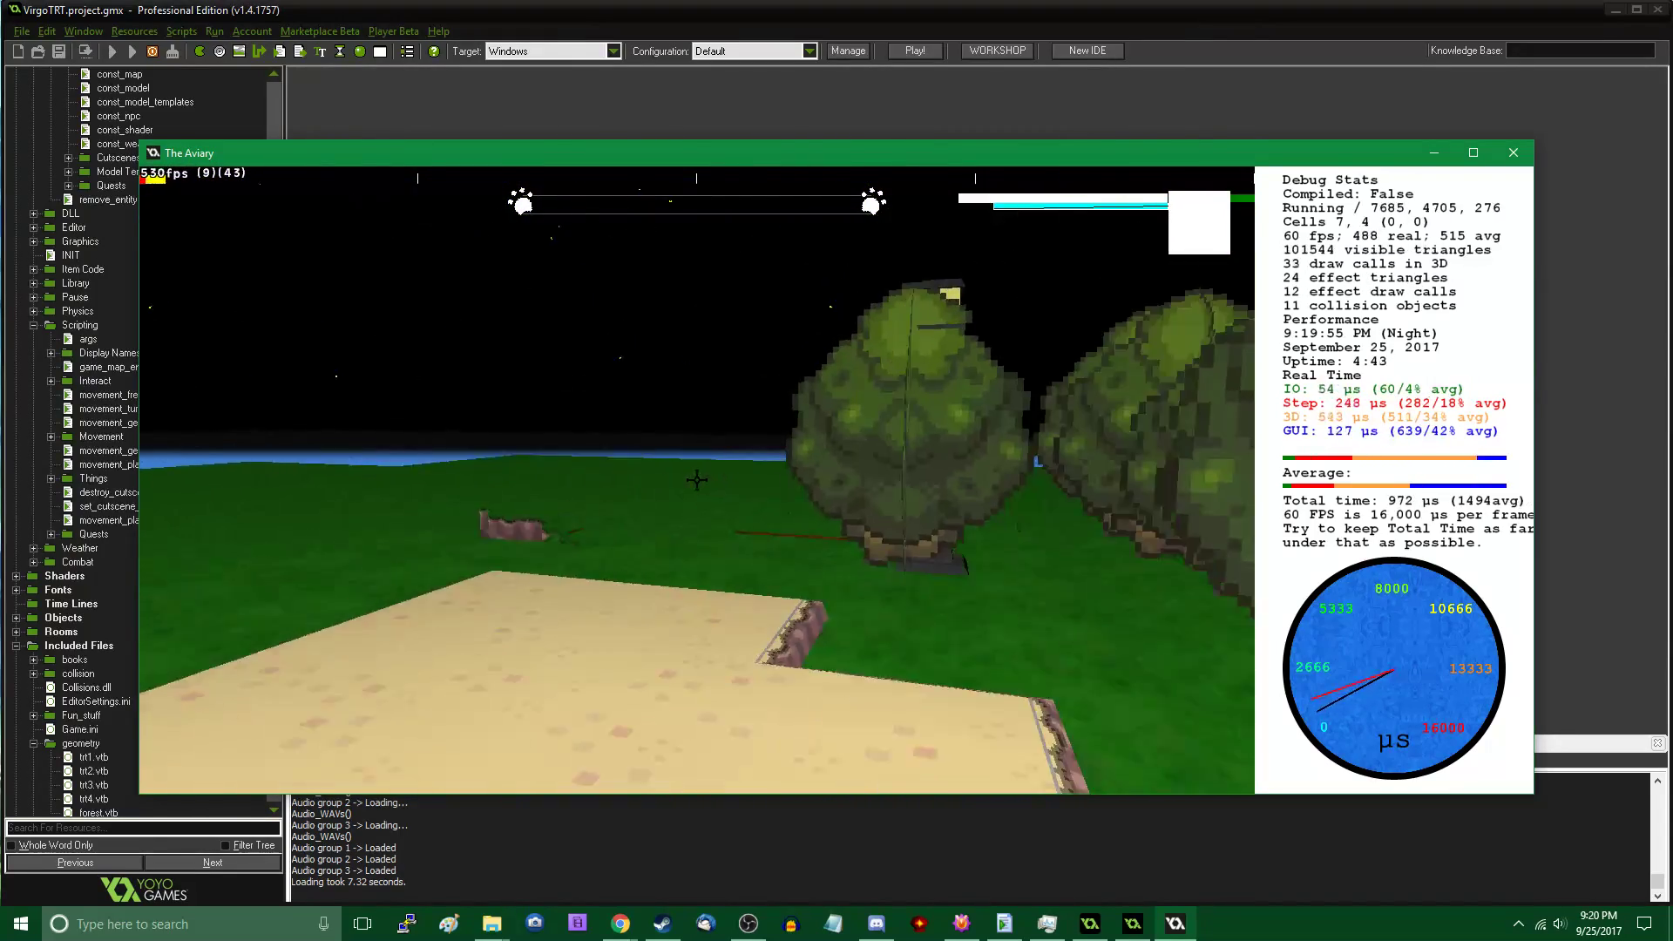
key("w")
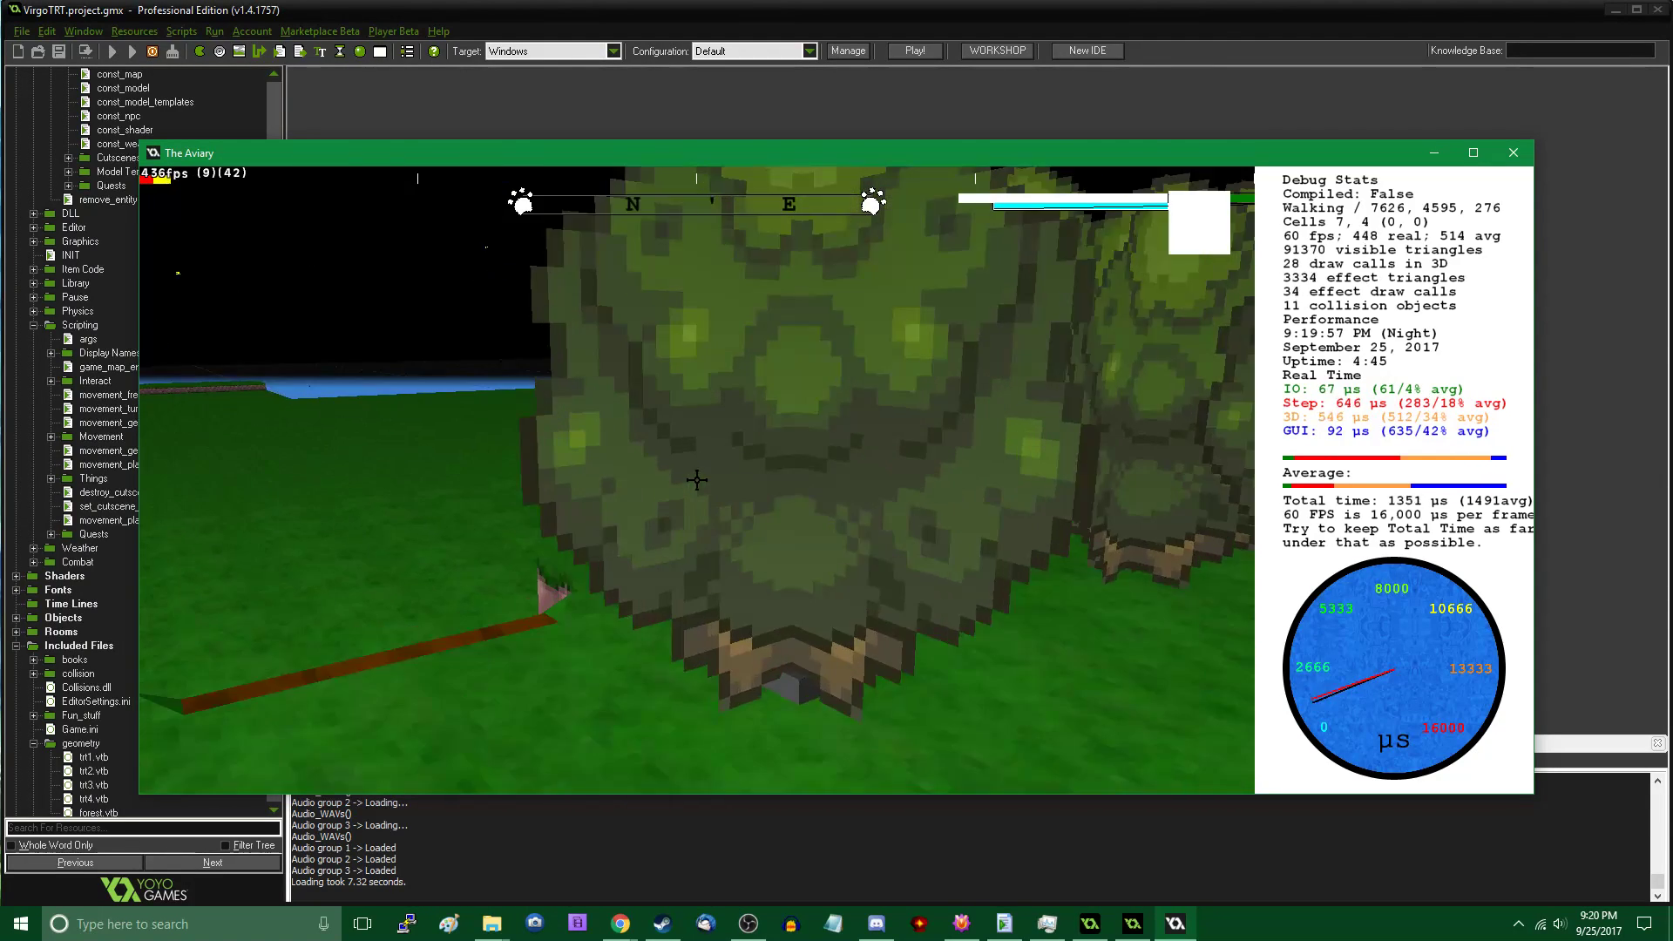
key("d")
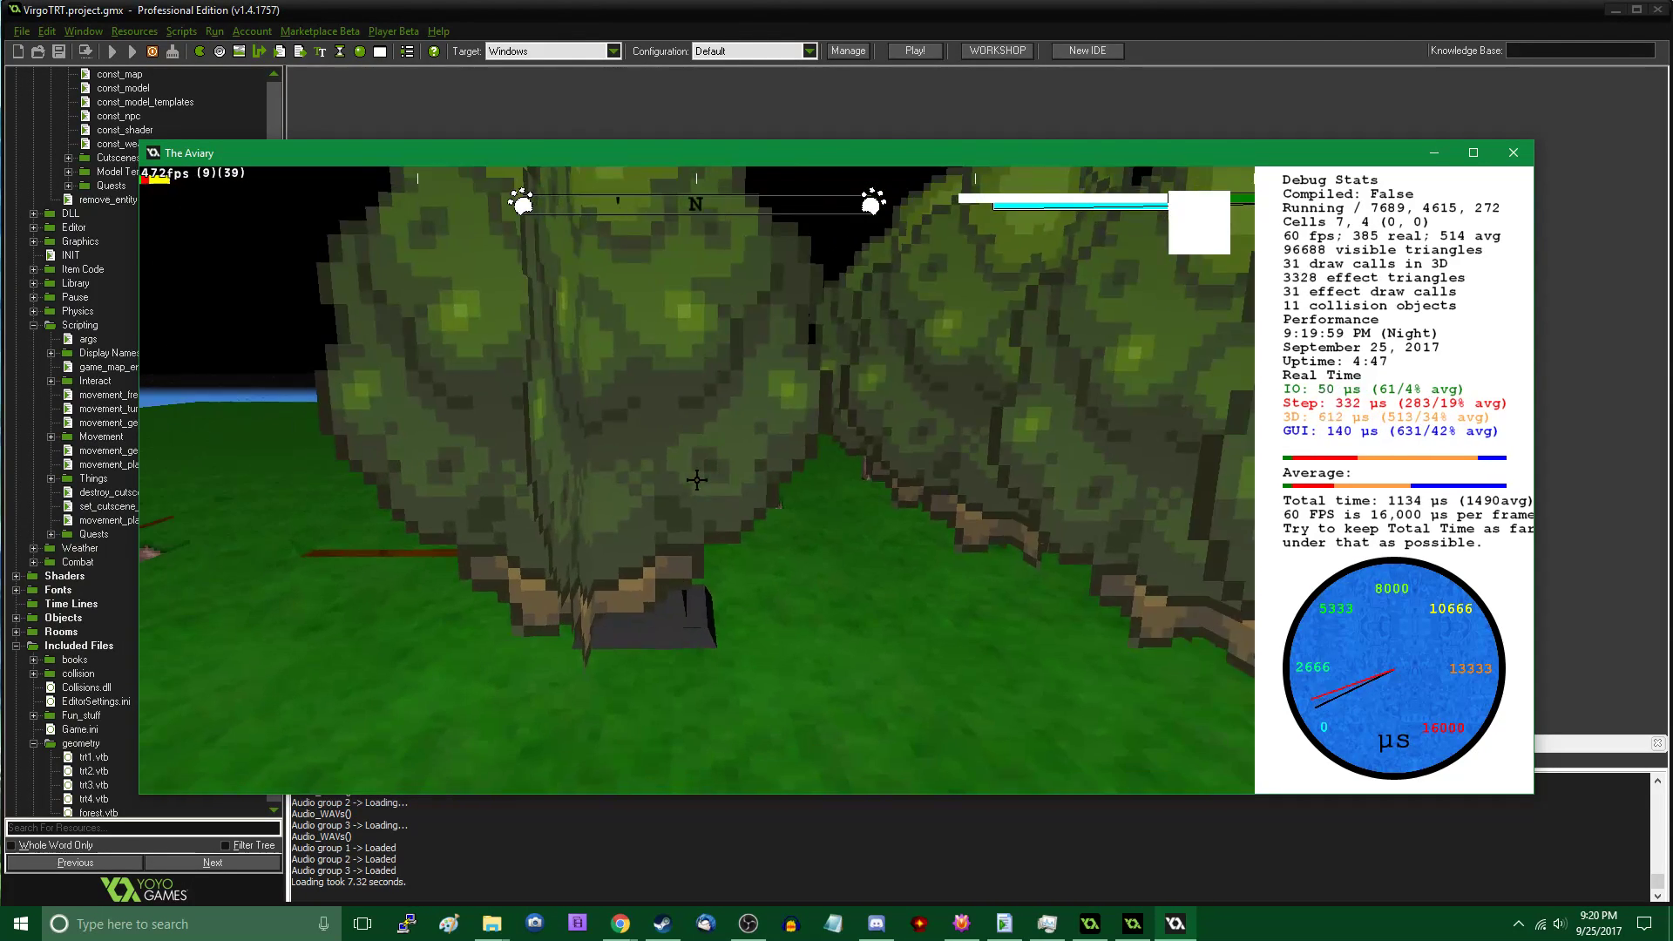
key("s")
key("w")
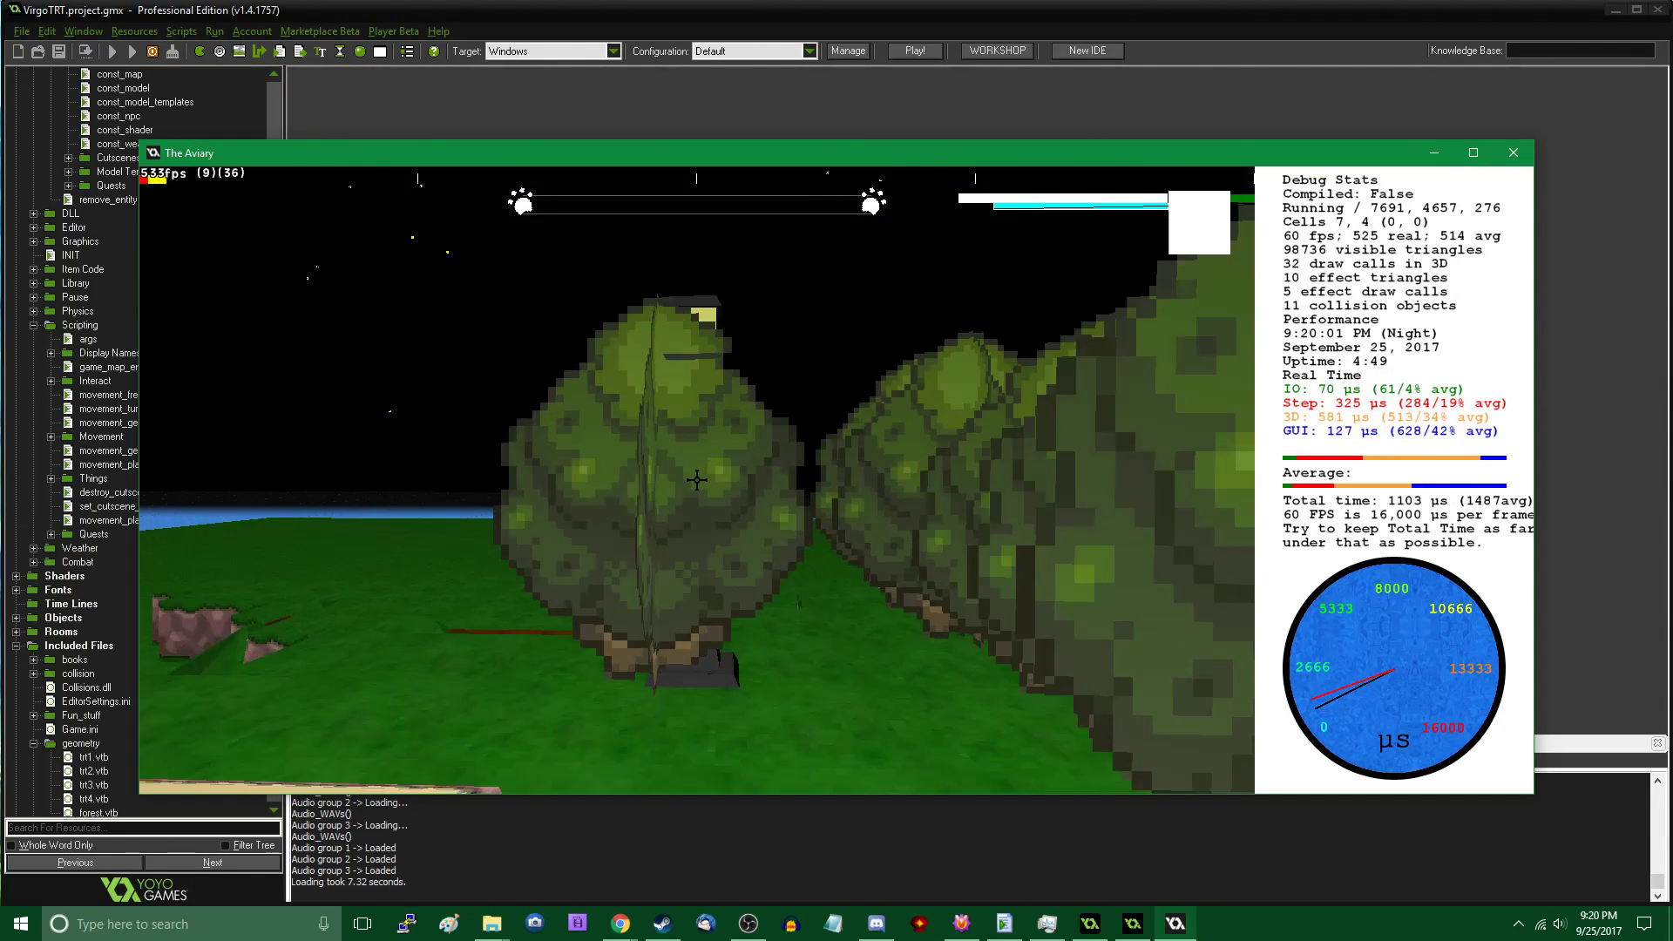
Walk around the house, sand path, chest and flagpole to examine the placed models and the New Jersey flag
key("w")
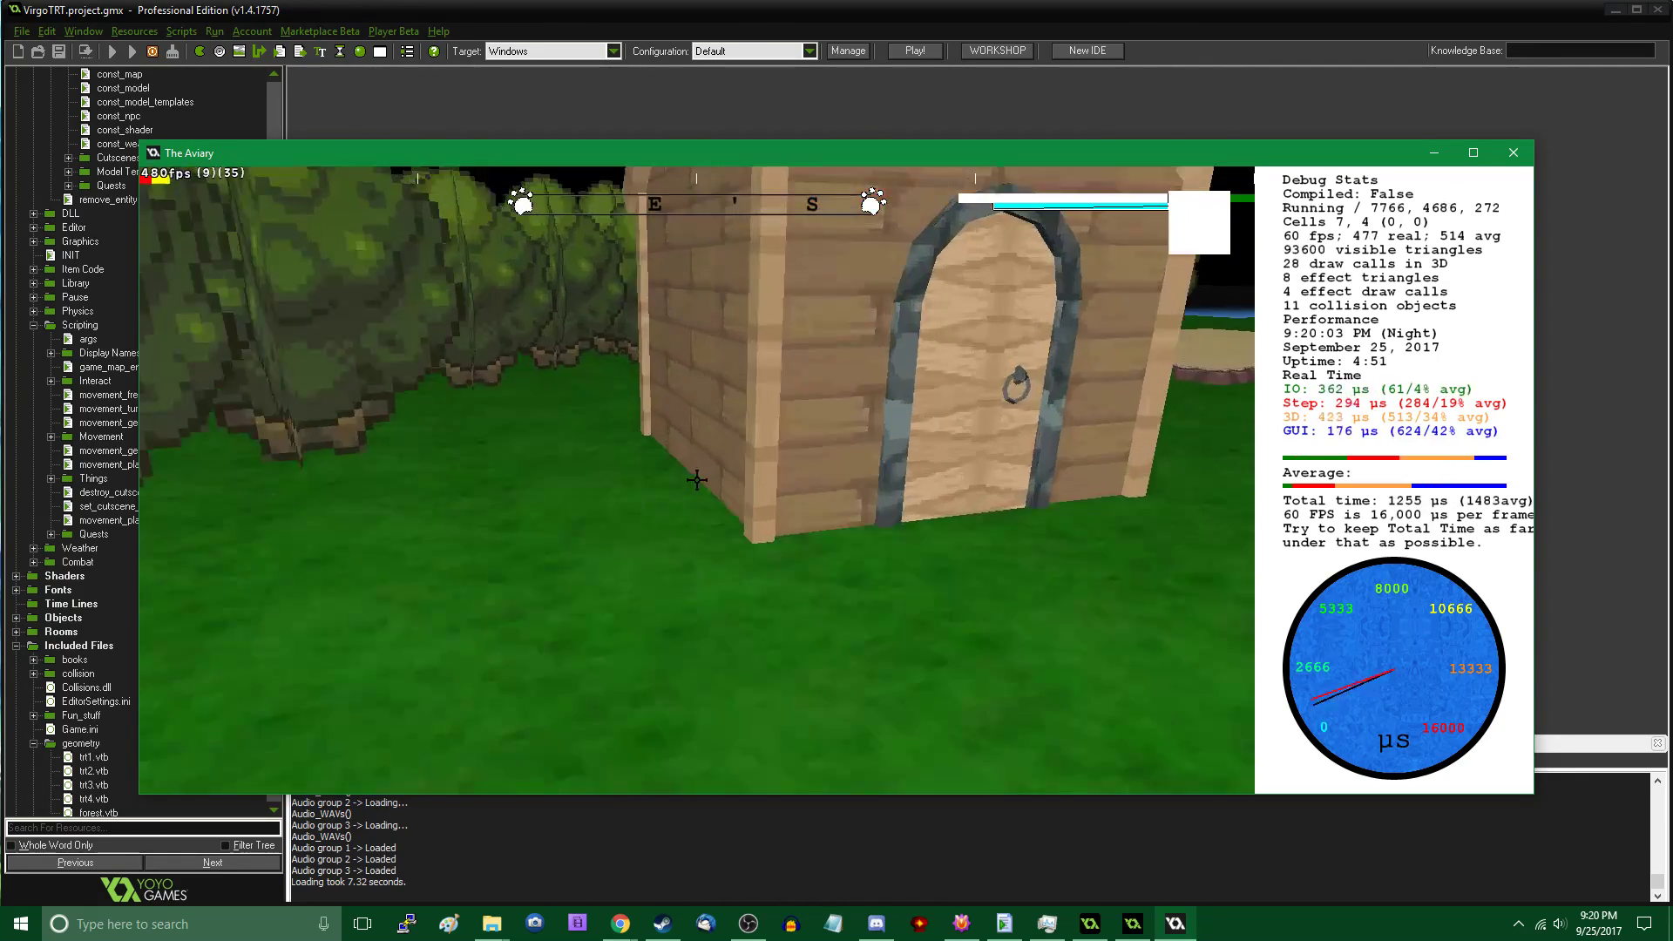
key("w")
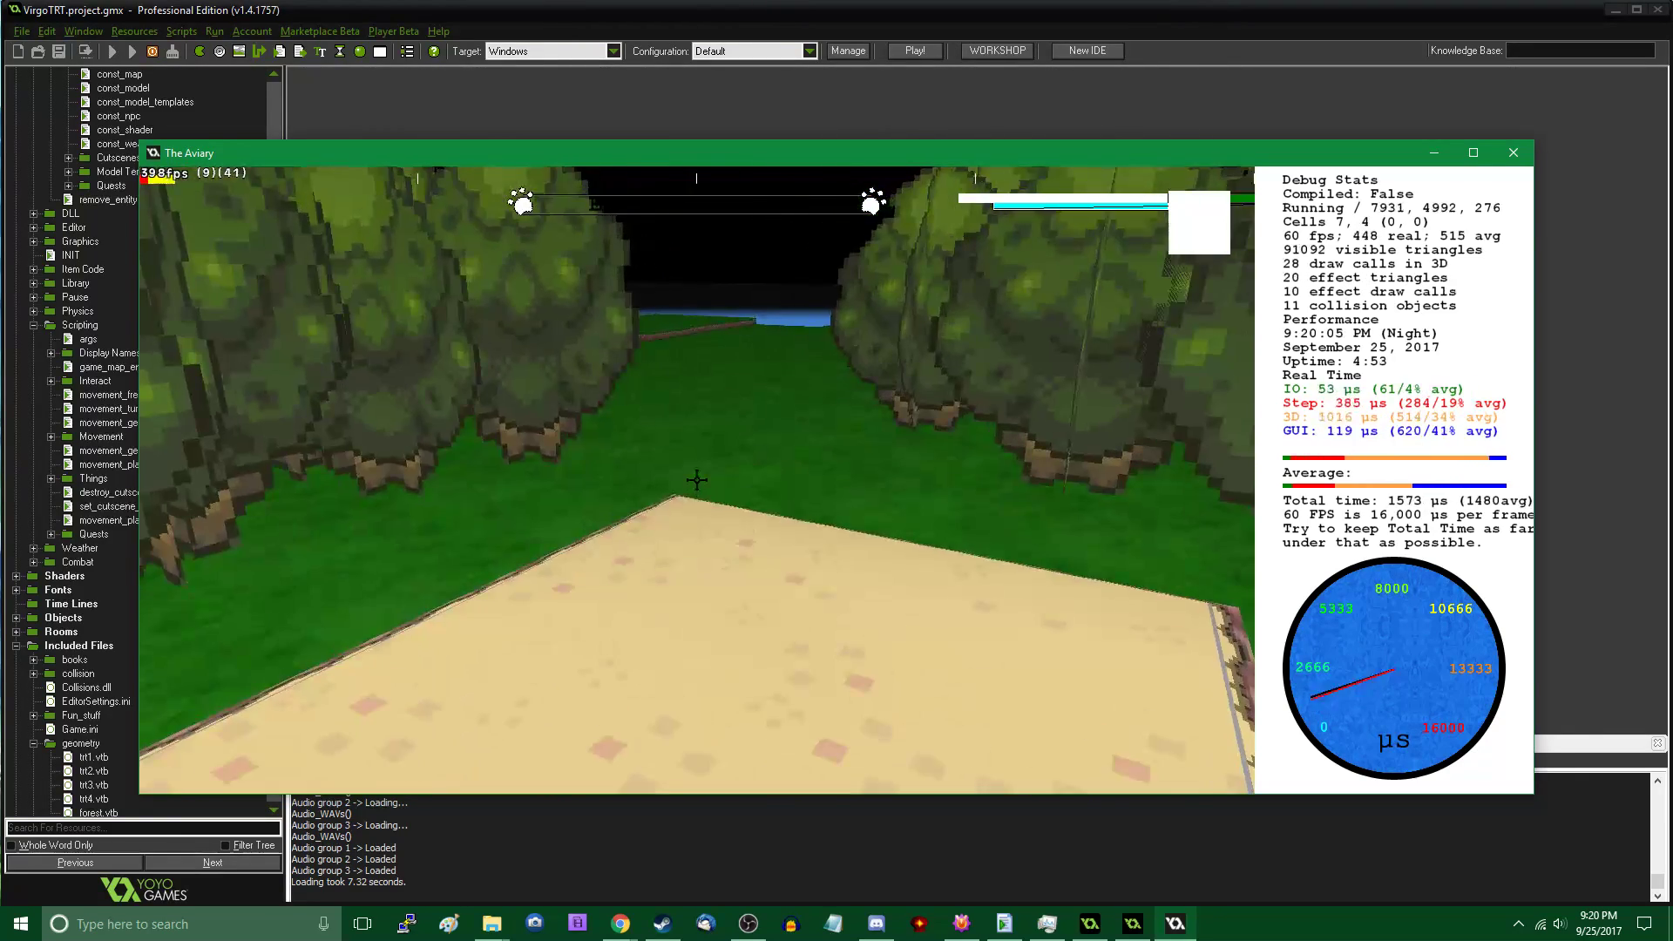
key("w")
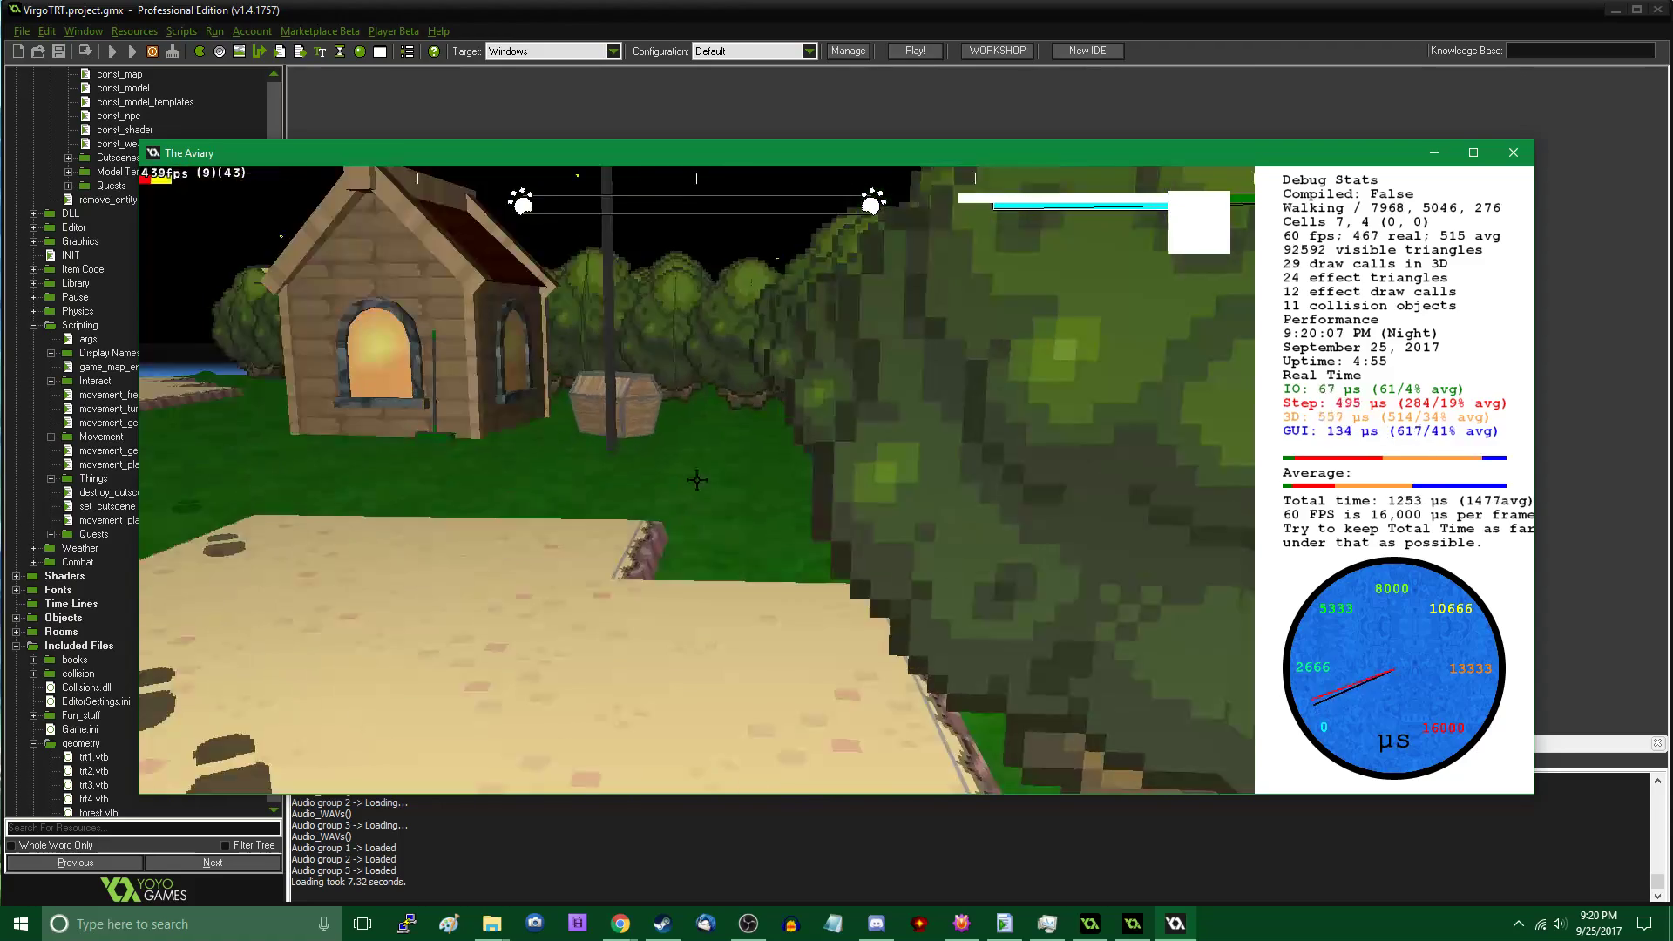
key("w")
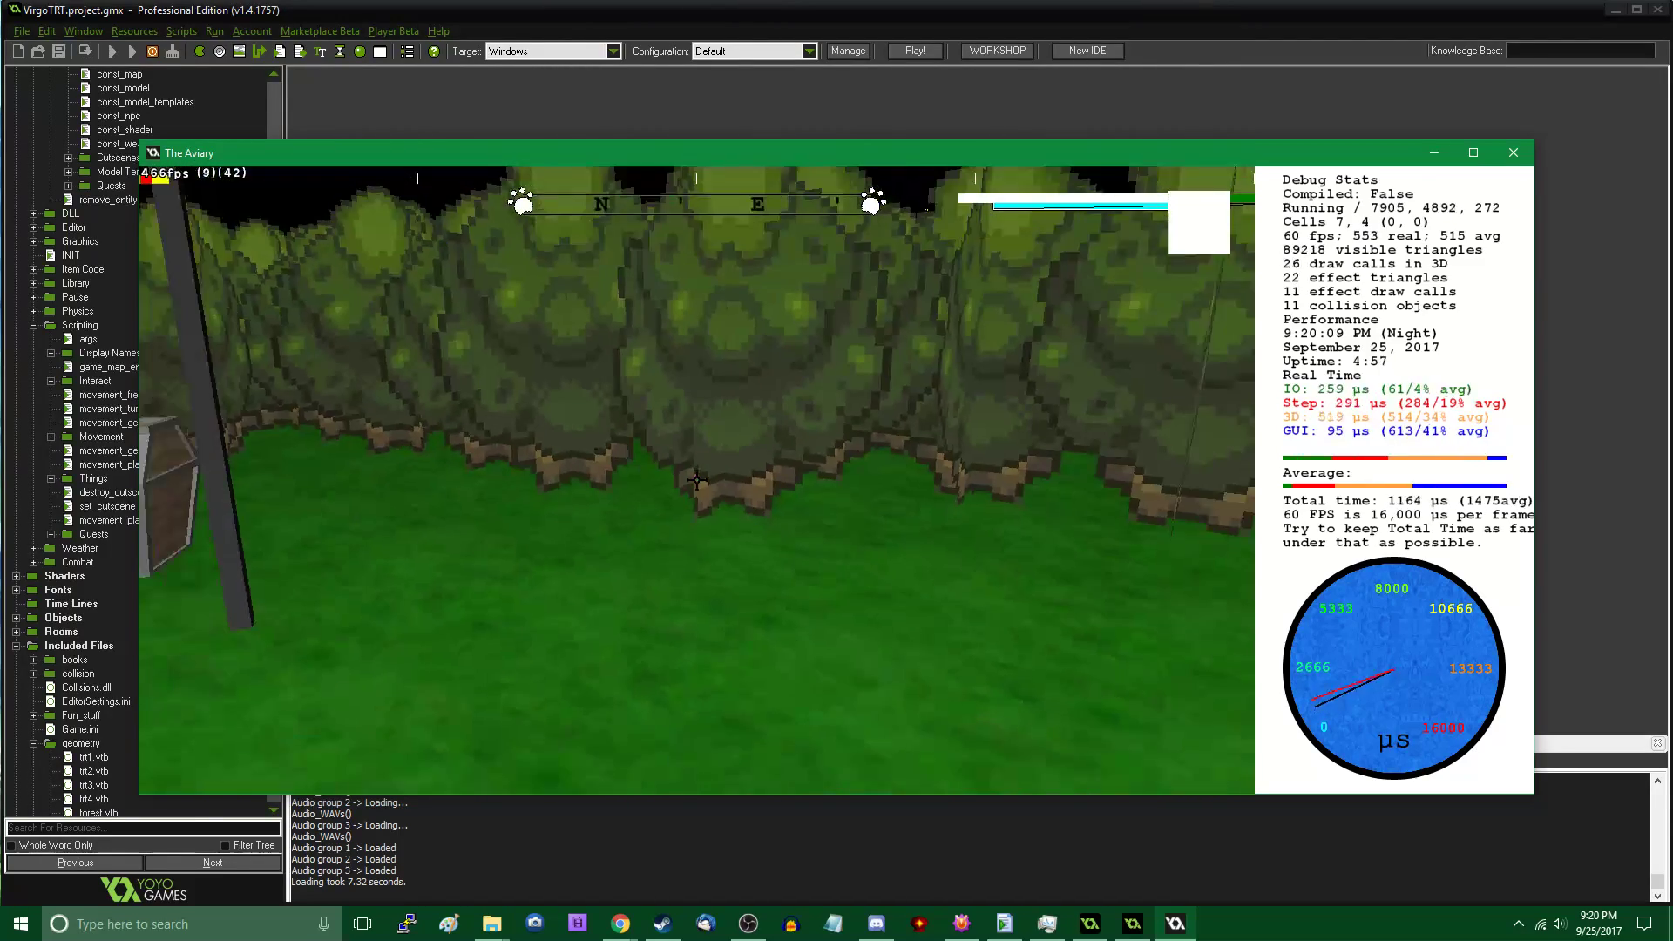
key("s")
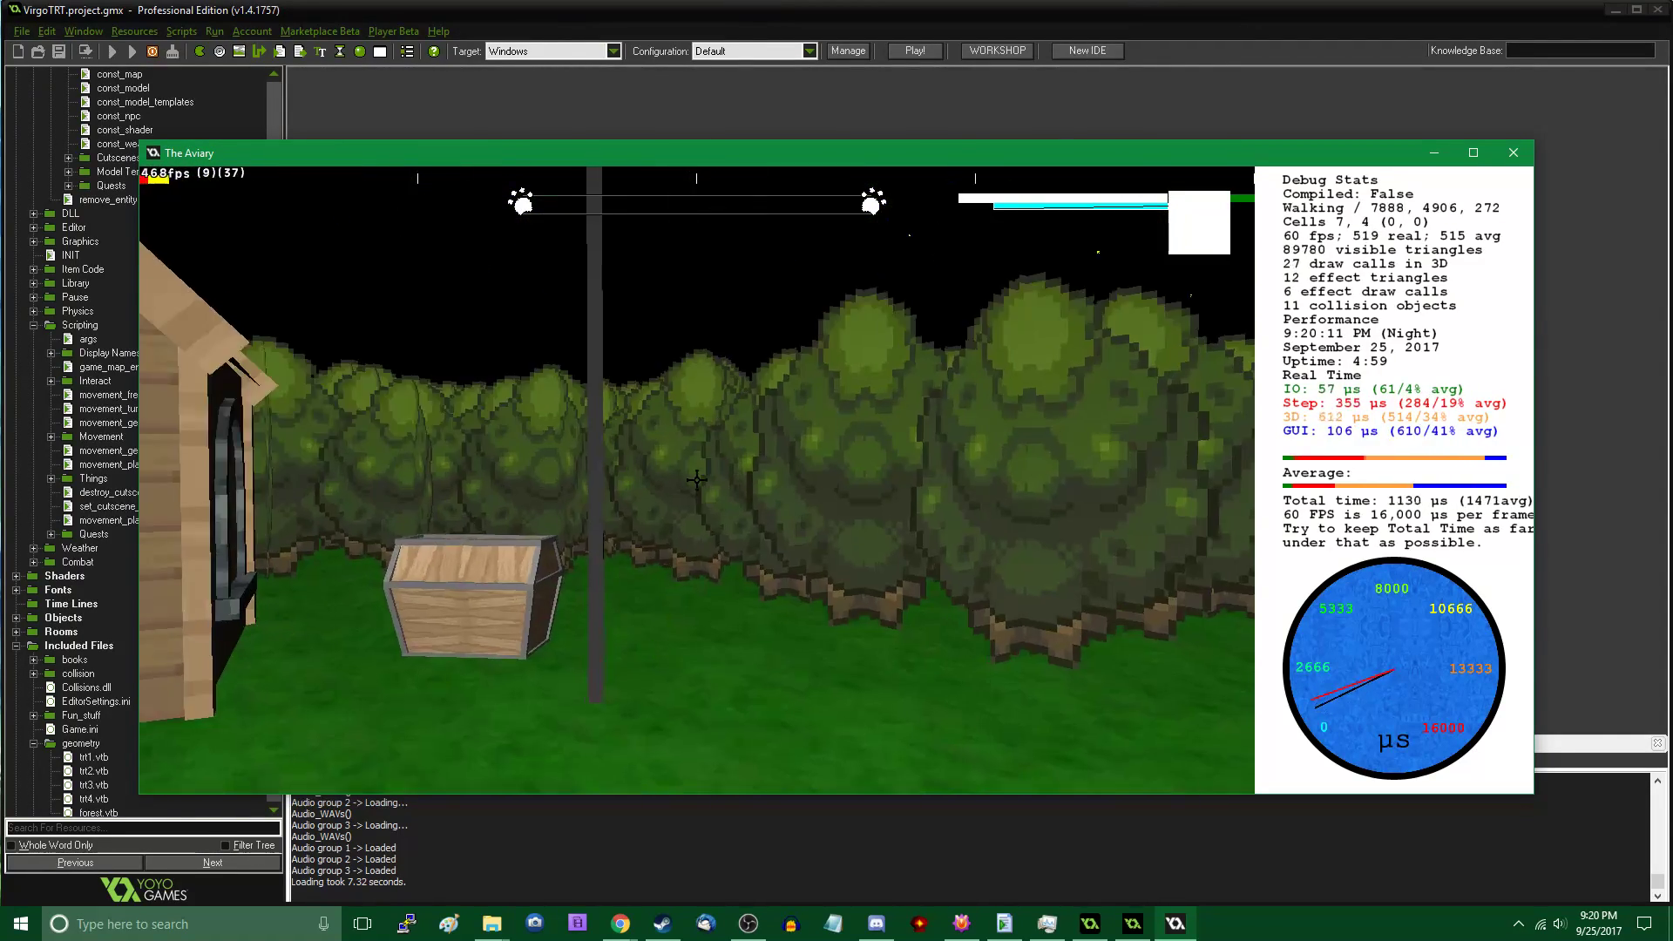
key("s")
key("w")
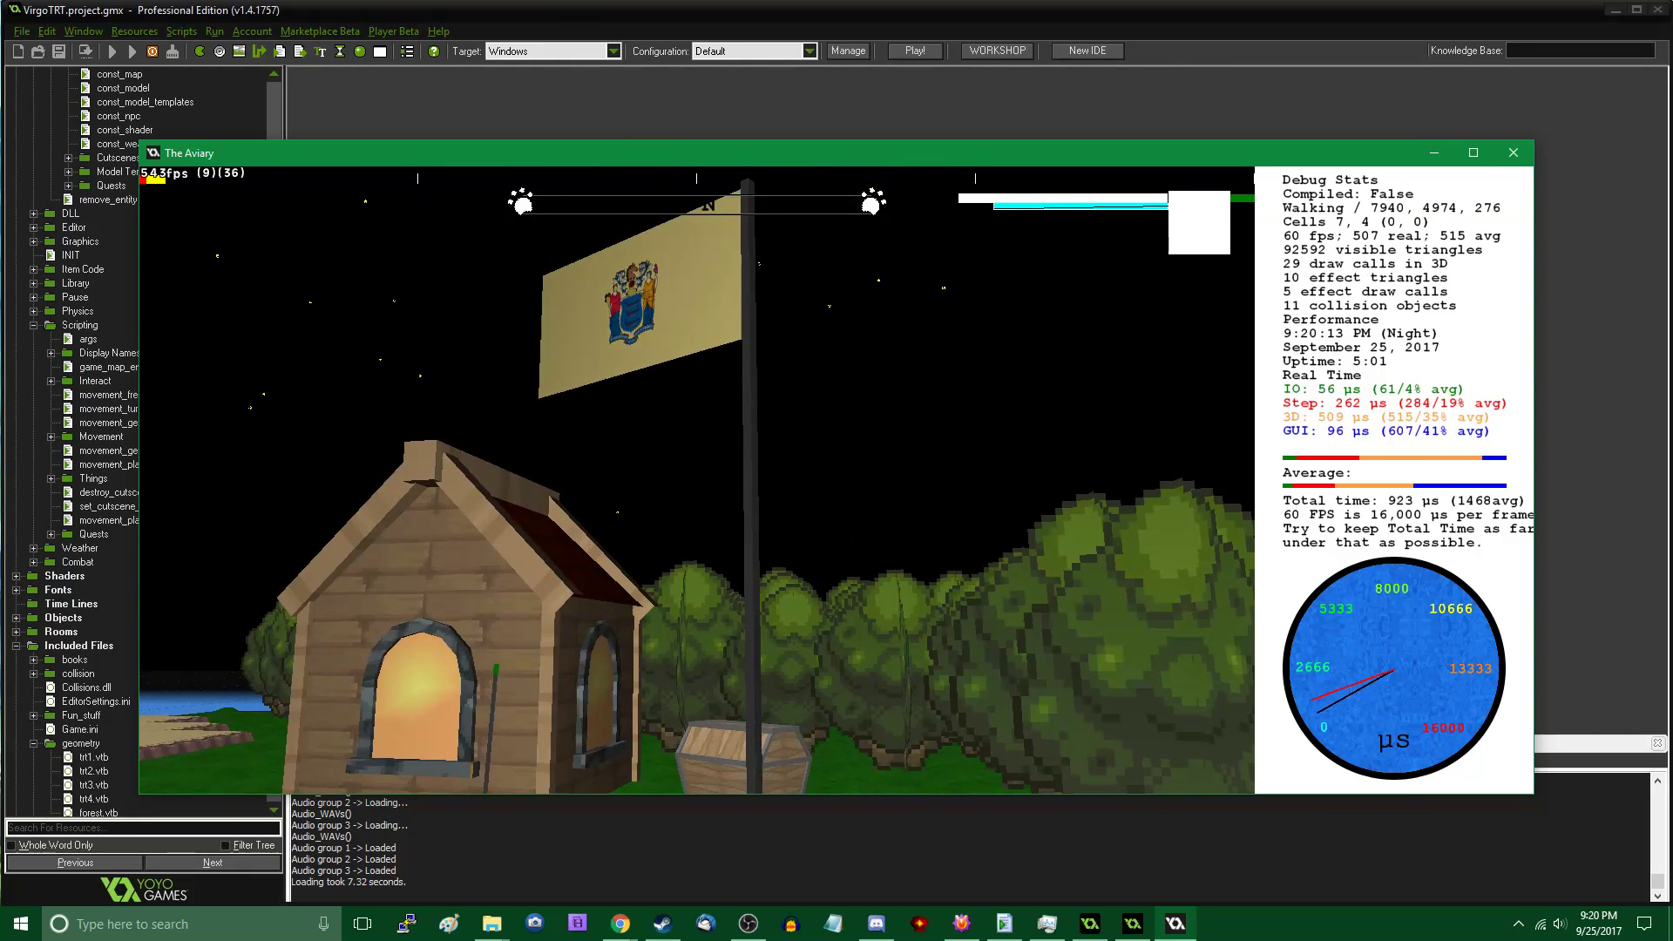
Export the current map over forest.map in the Virgo Workspace folder and close the game
left_click(1027, 680)
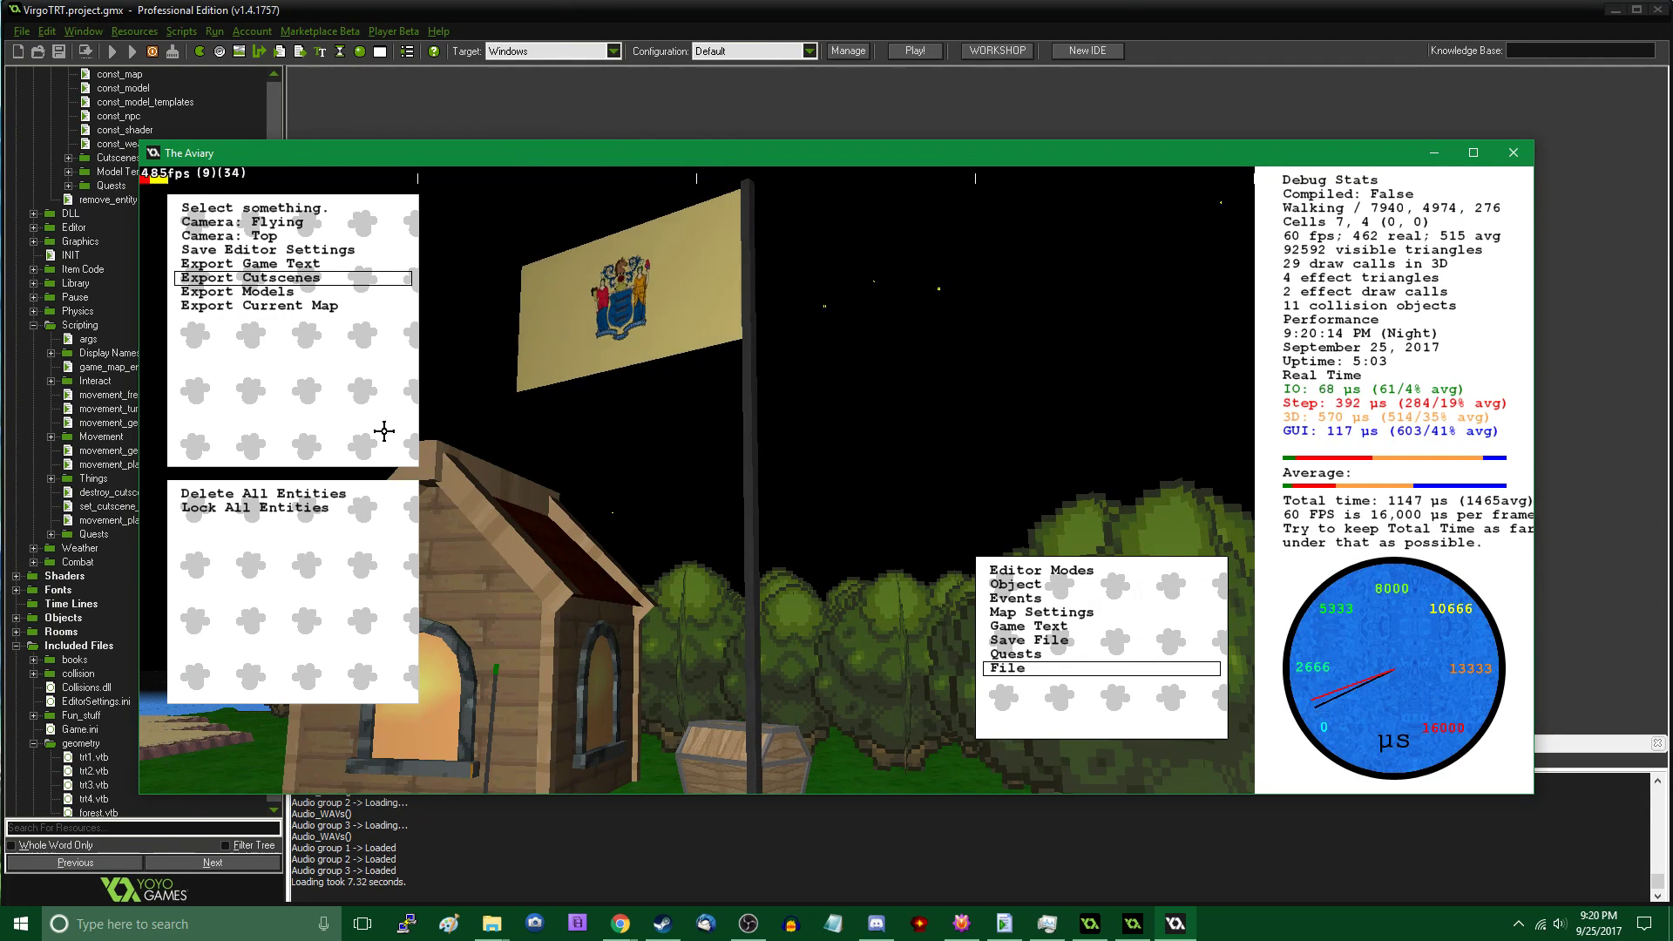
left_click(288, 332)
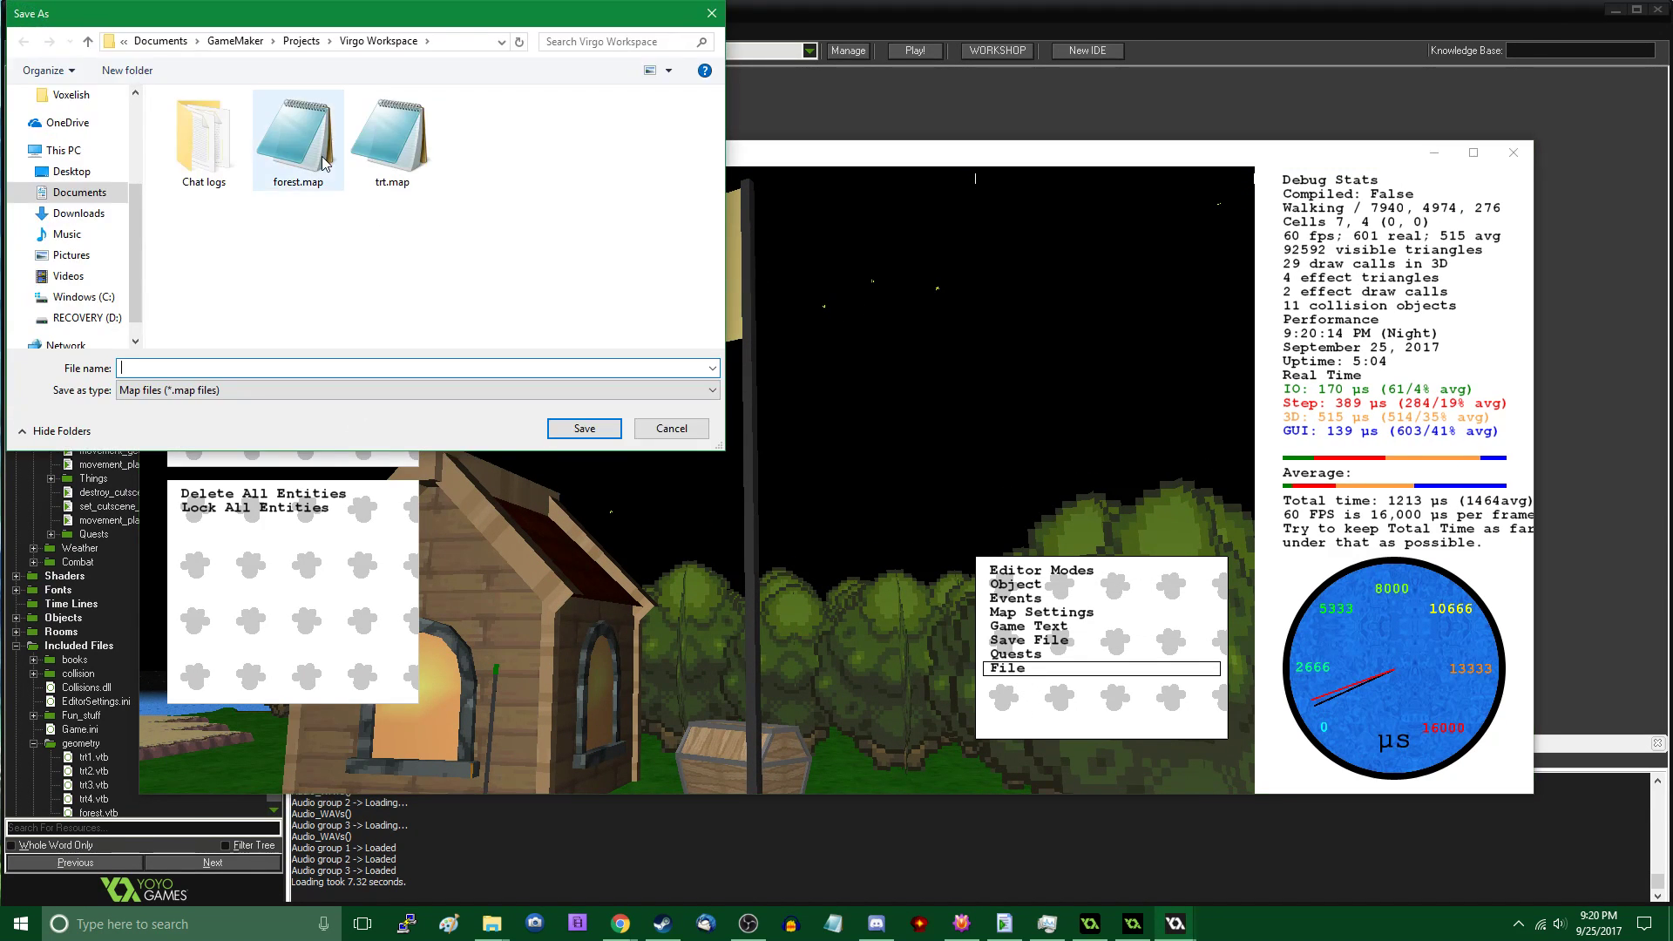
double_click(298, 139)
left_click(887, 467)
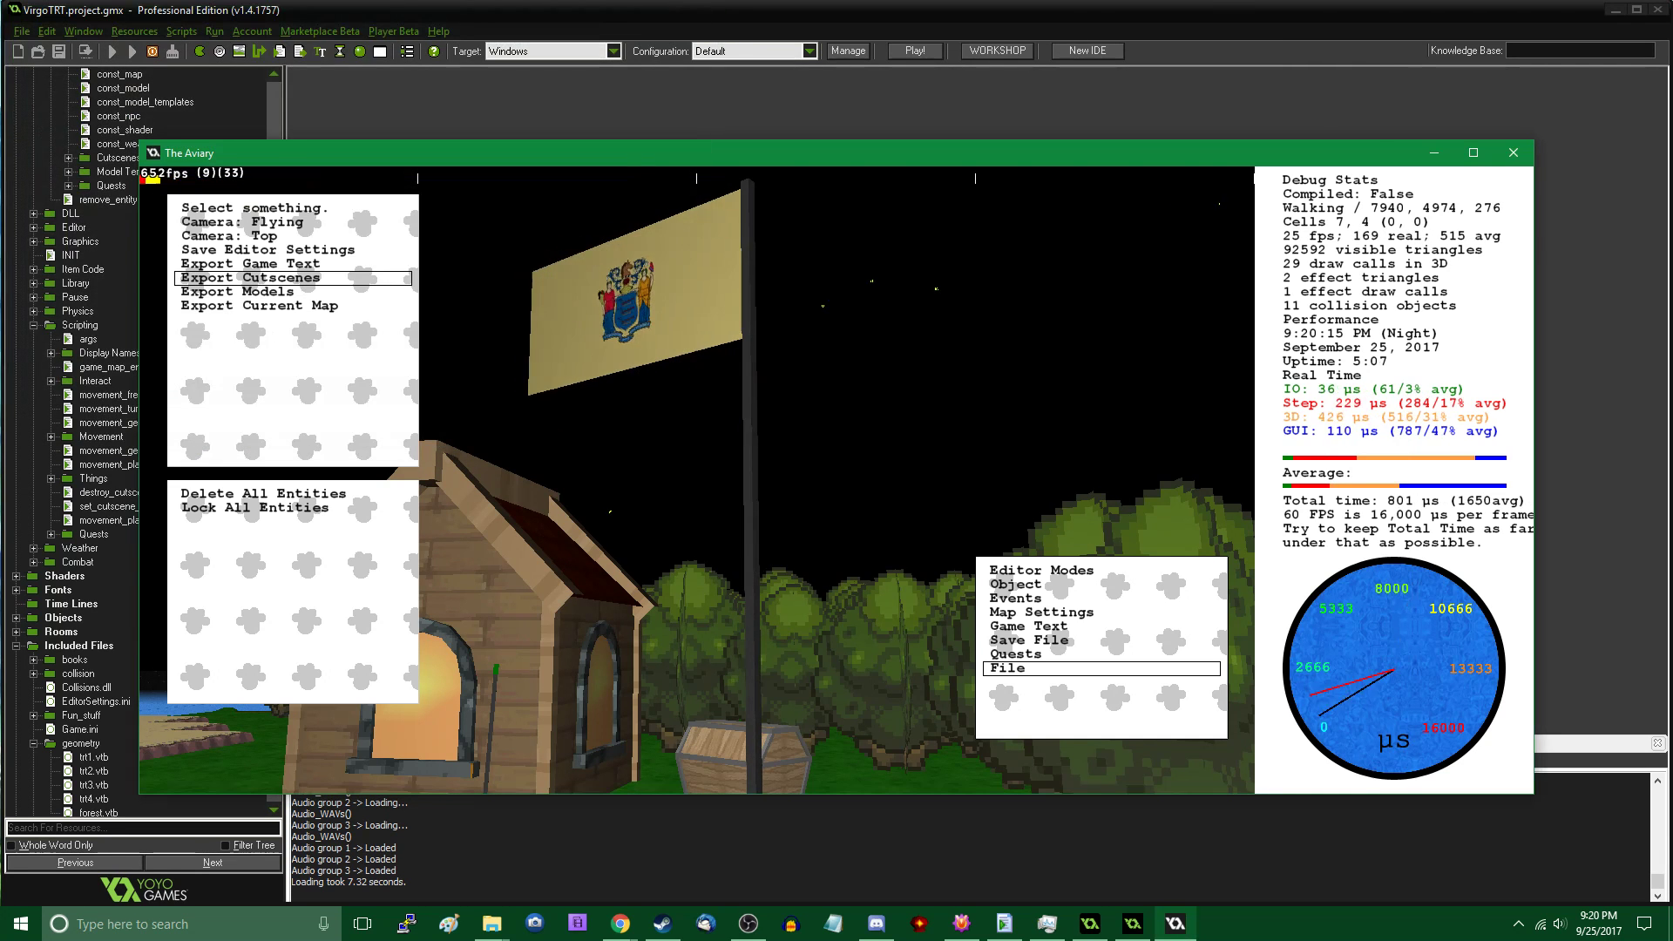
left_click(1521, 157)
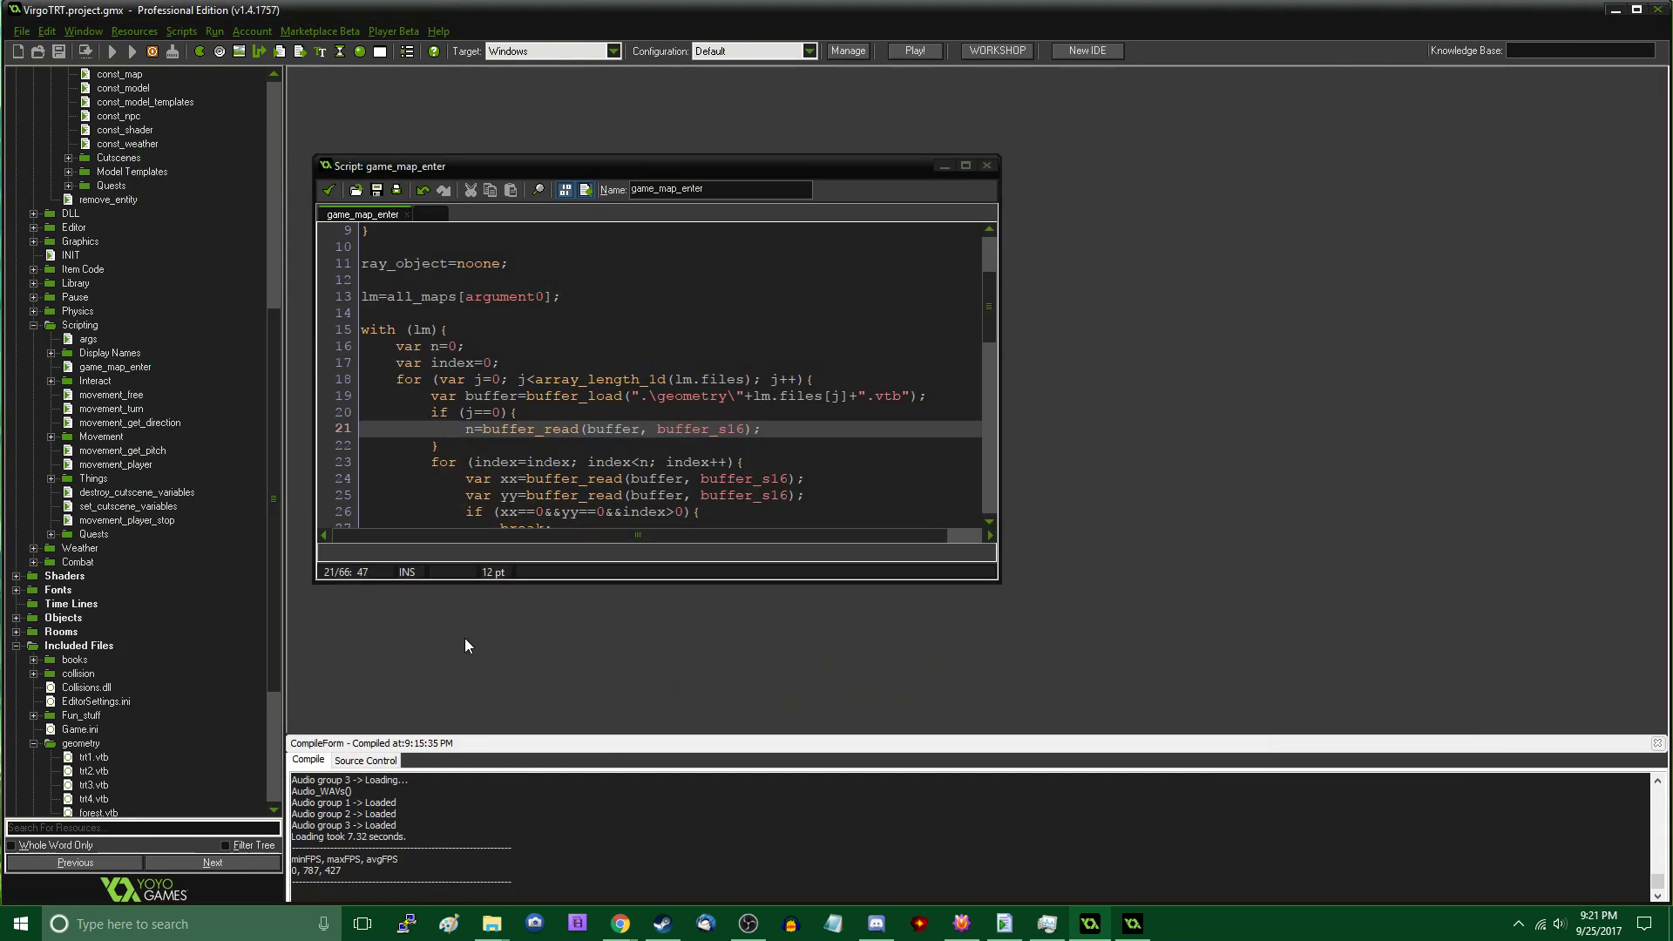
Replace forest.map in the VirgoTRT.gmx datafiles\maps folder with the exported copy from Virgo Workspace
mouse_move(492, 923)
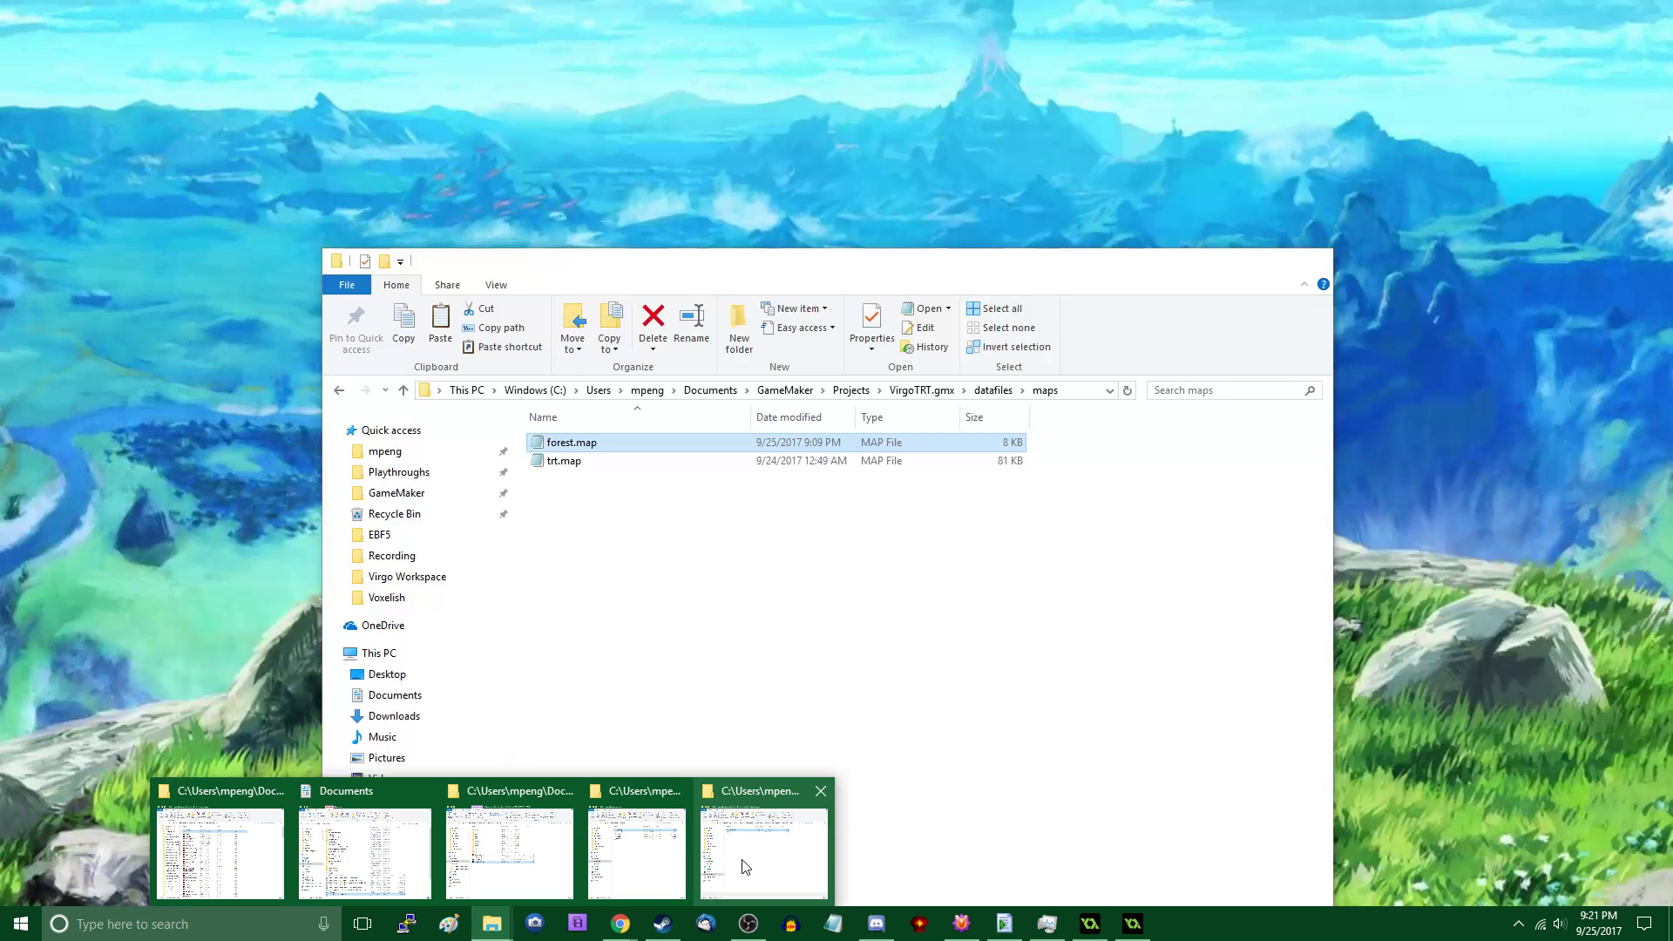
left_click(736, 856)
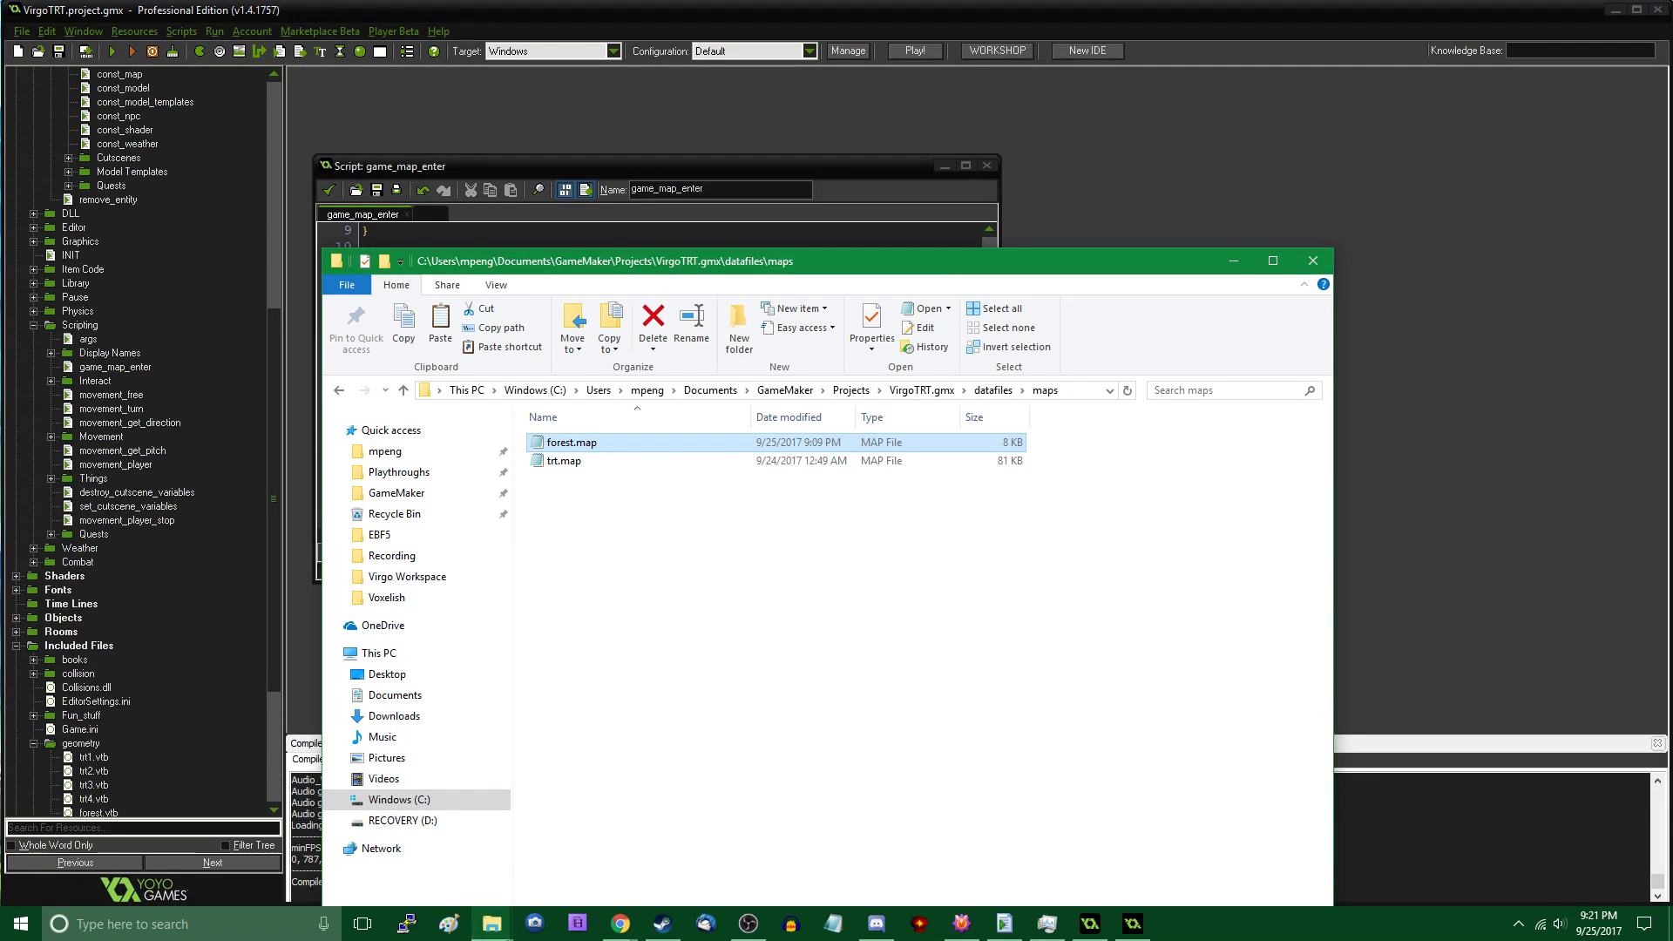
mouse_move(492, 923)
left_click(443, 765)
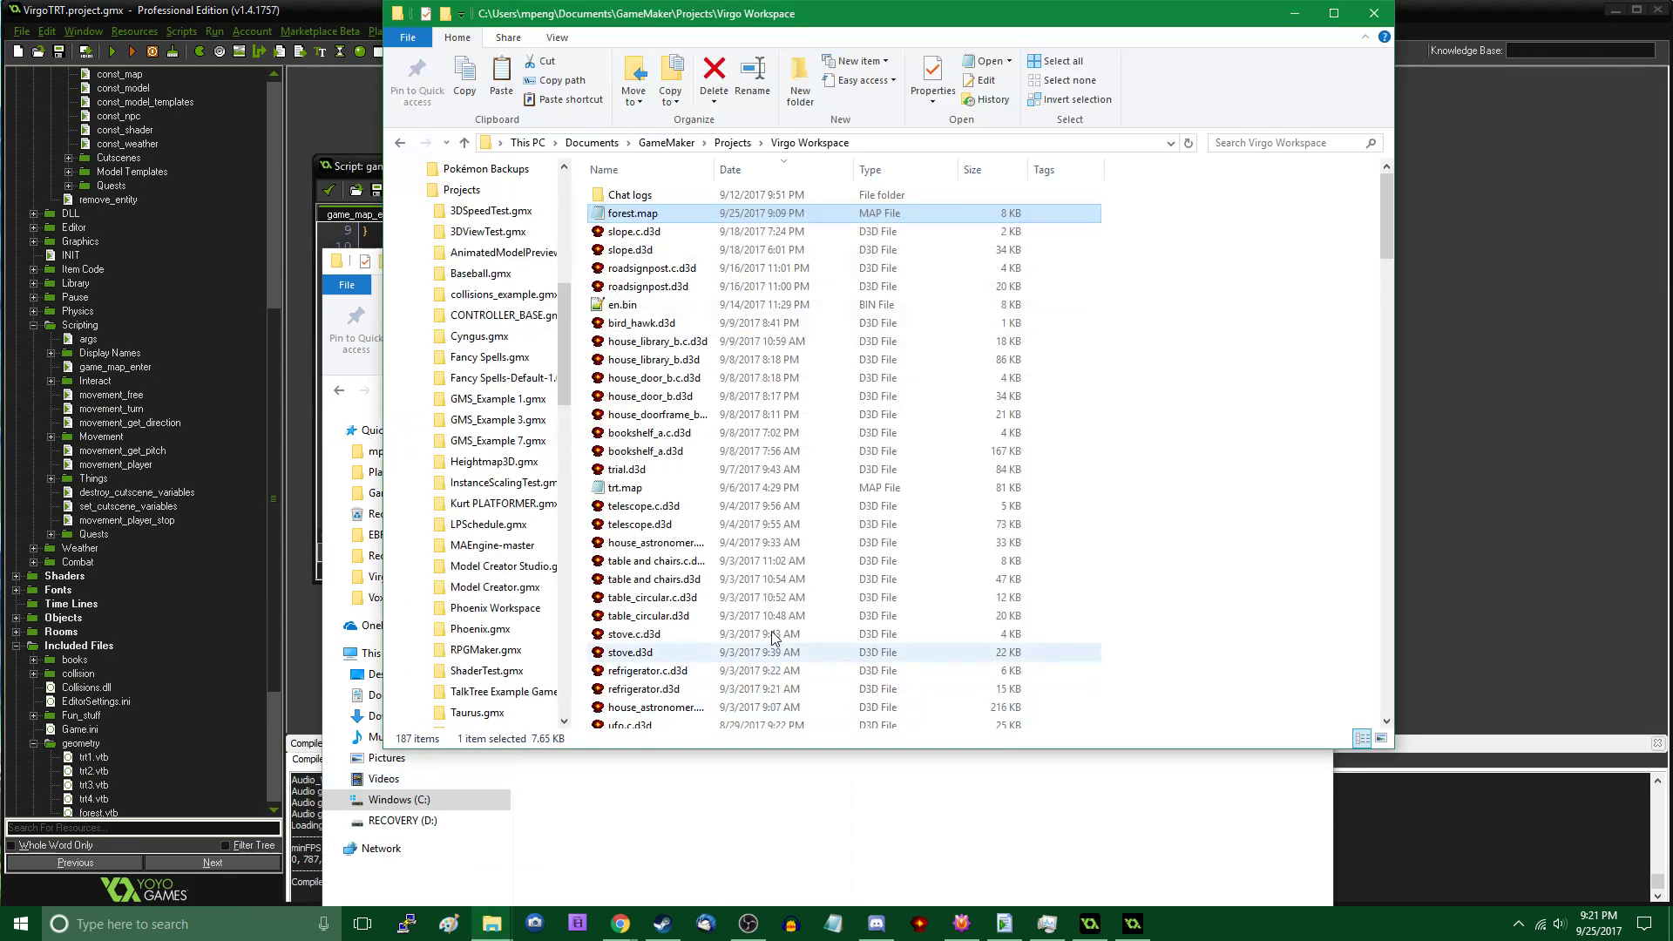
left_click(1284, 13)
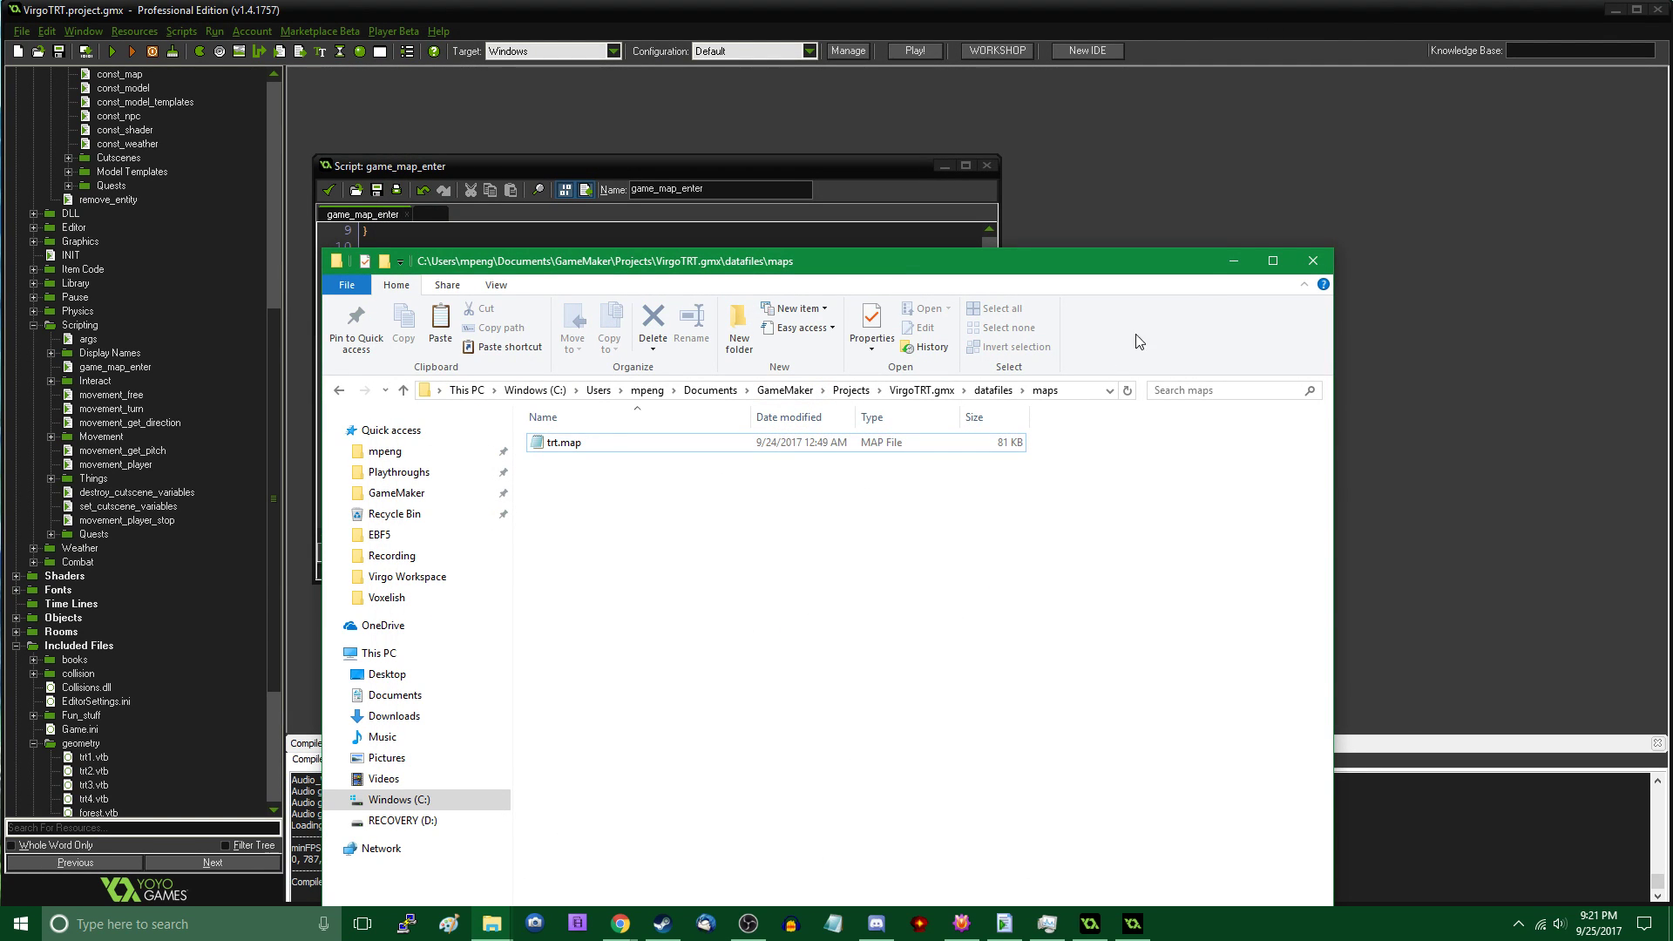
left_click(1231, 262)
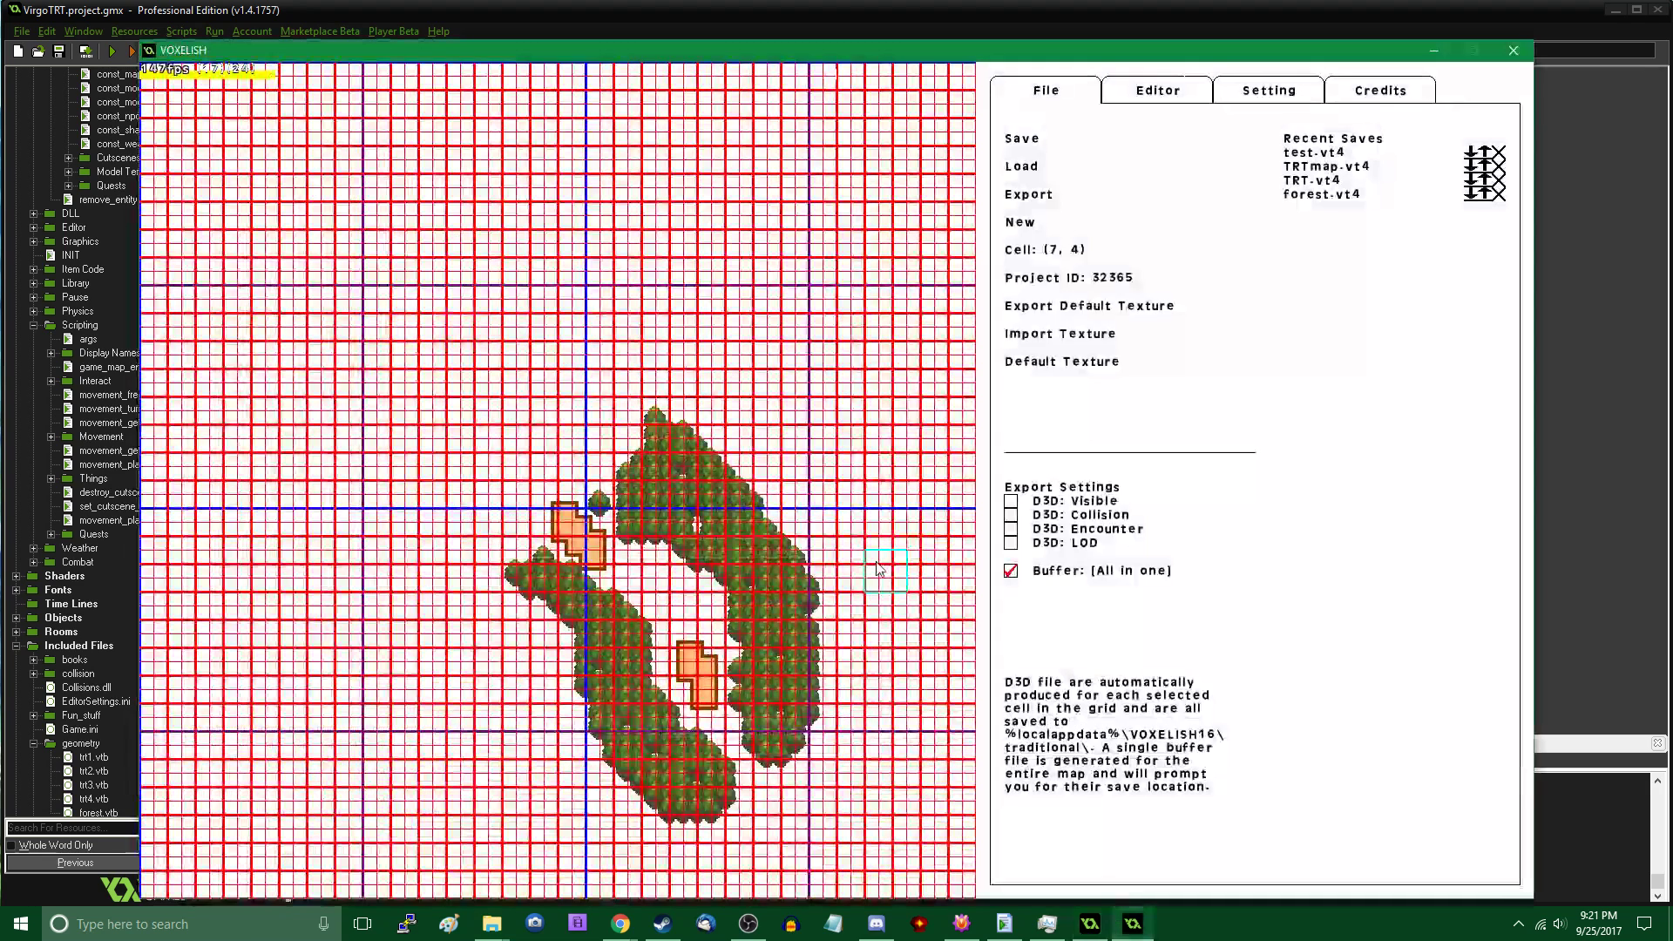
Switch VOXELISH from file options to map editing and choose the Decals tool for placing trees
left_click(1164, 94)
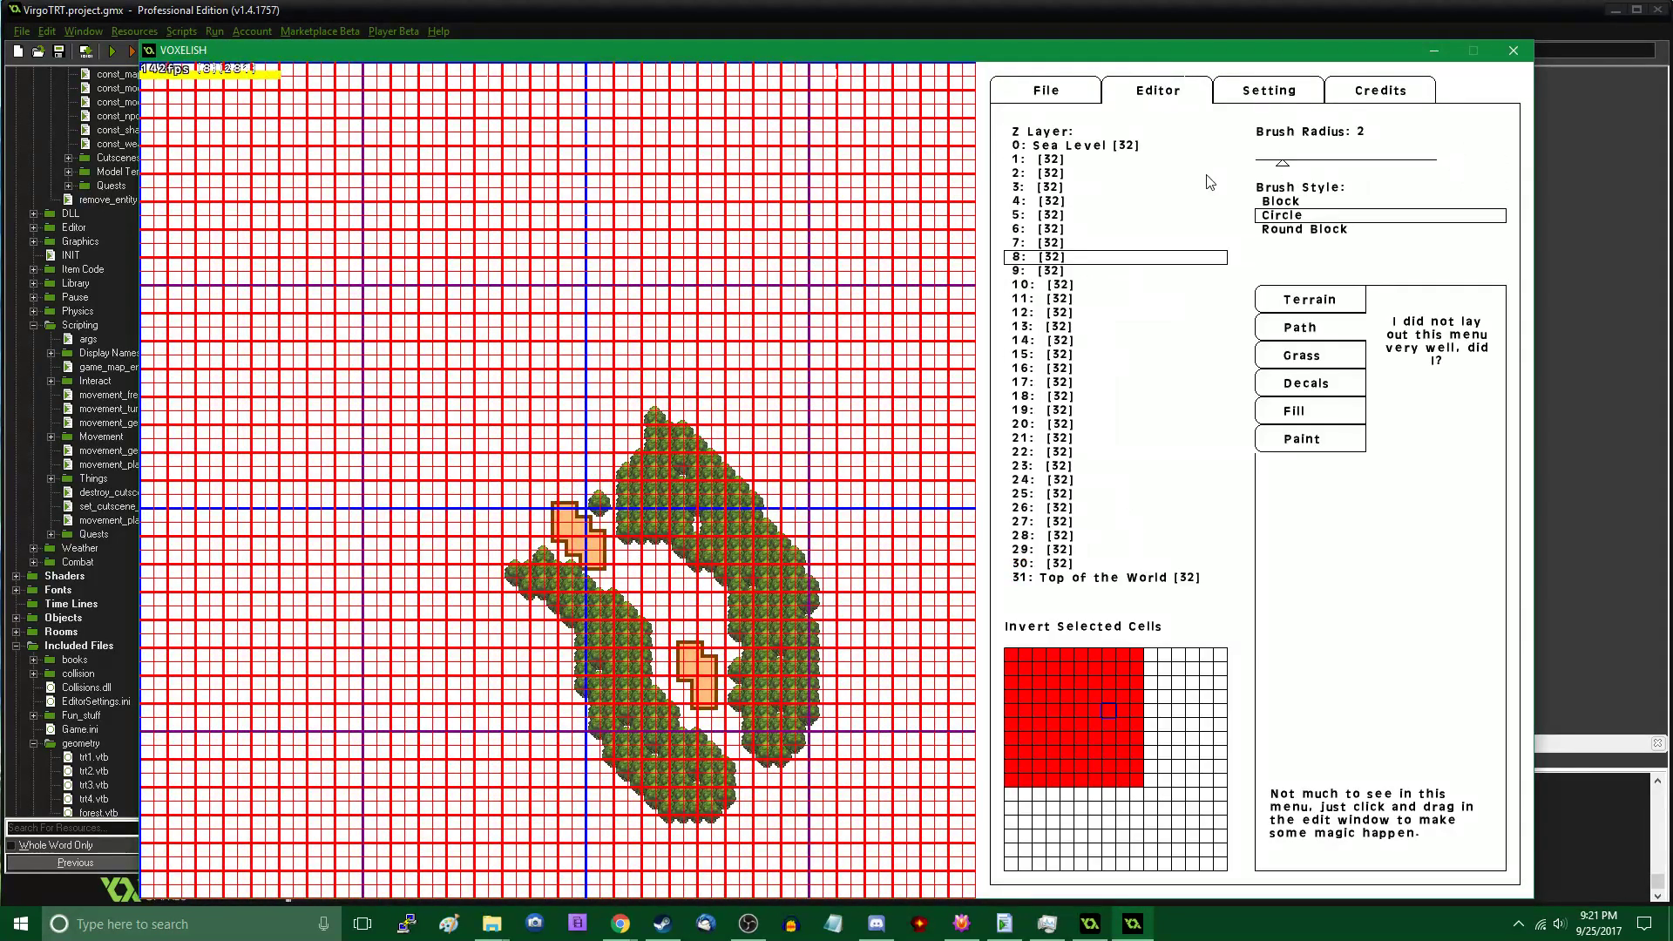
scroll(1241, 305, "up", 1)
scroll(1235, 303, "down", 1)
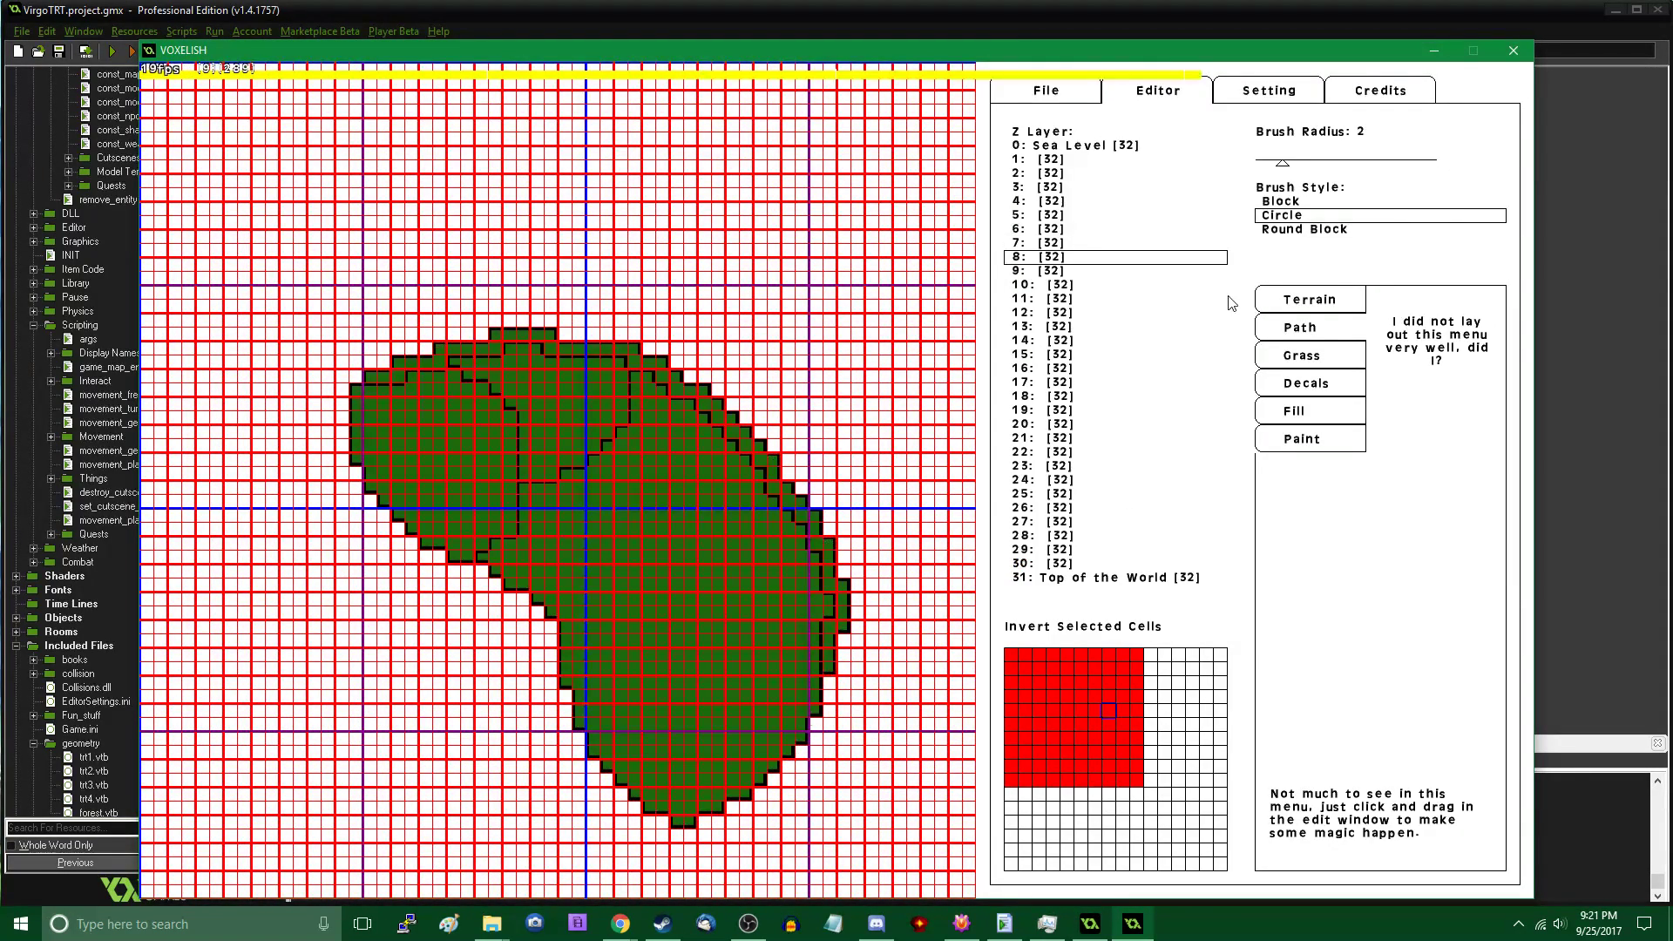
left_click(1314, 389)
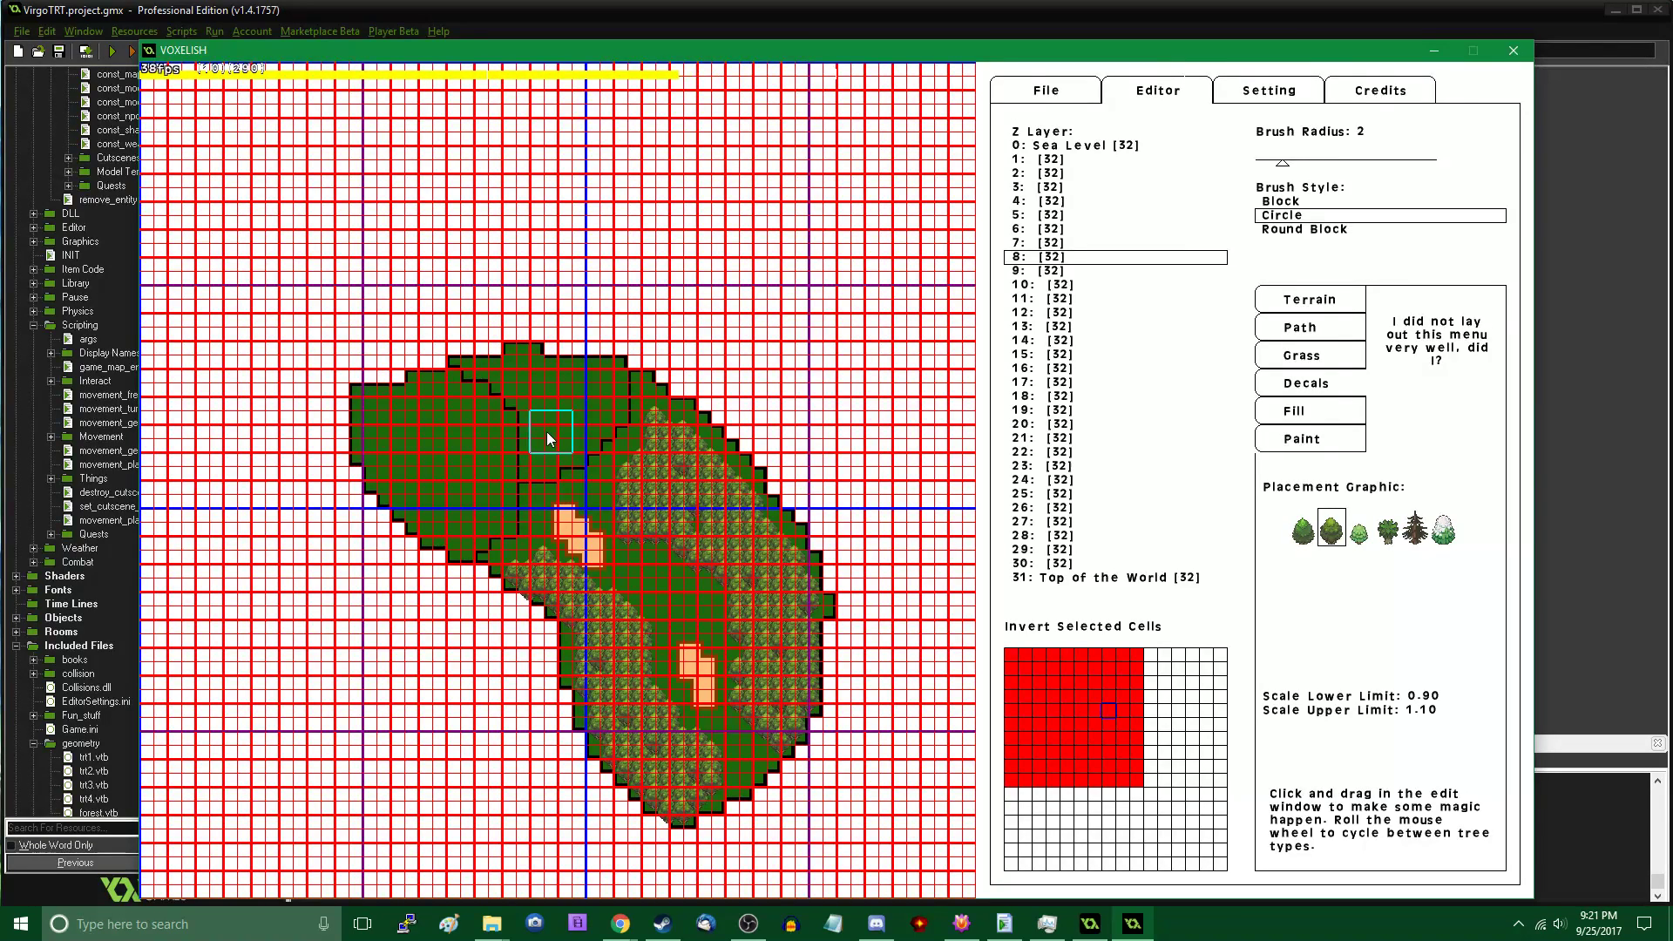
Place a few trees on layer 7 around the upper middle of the terrain and erase misplaced ones
key("Page_Down")
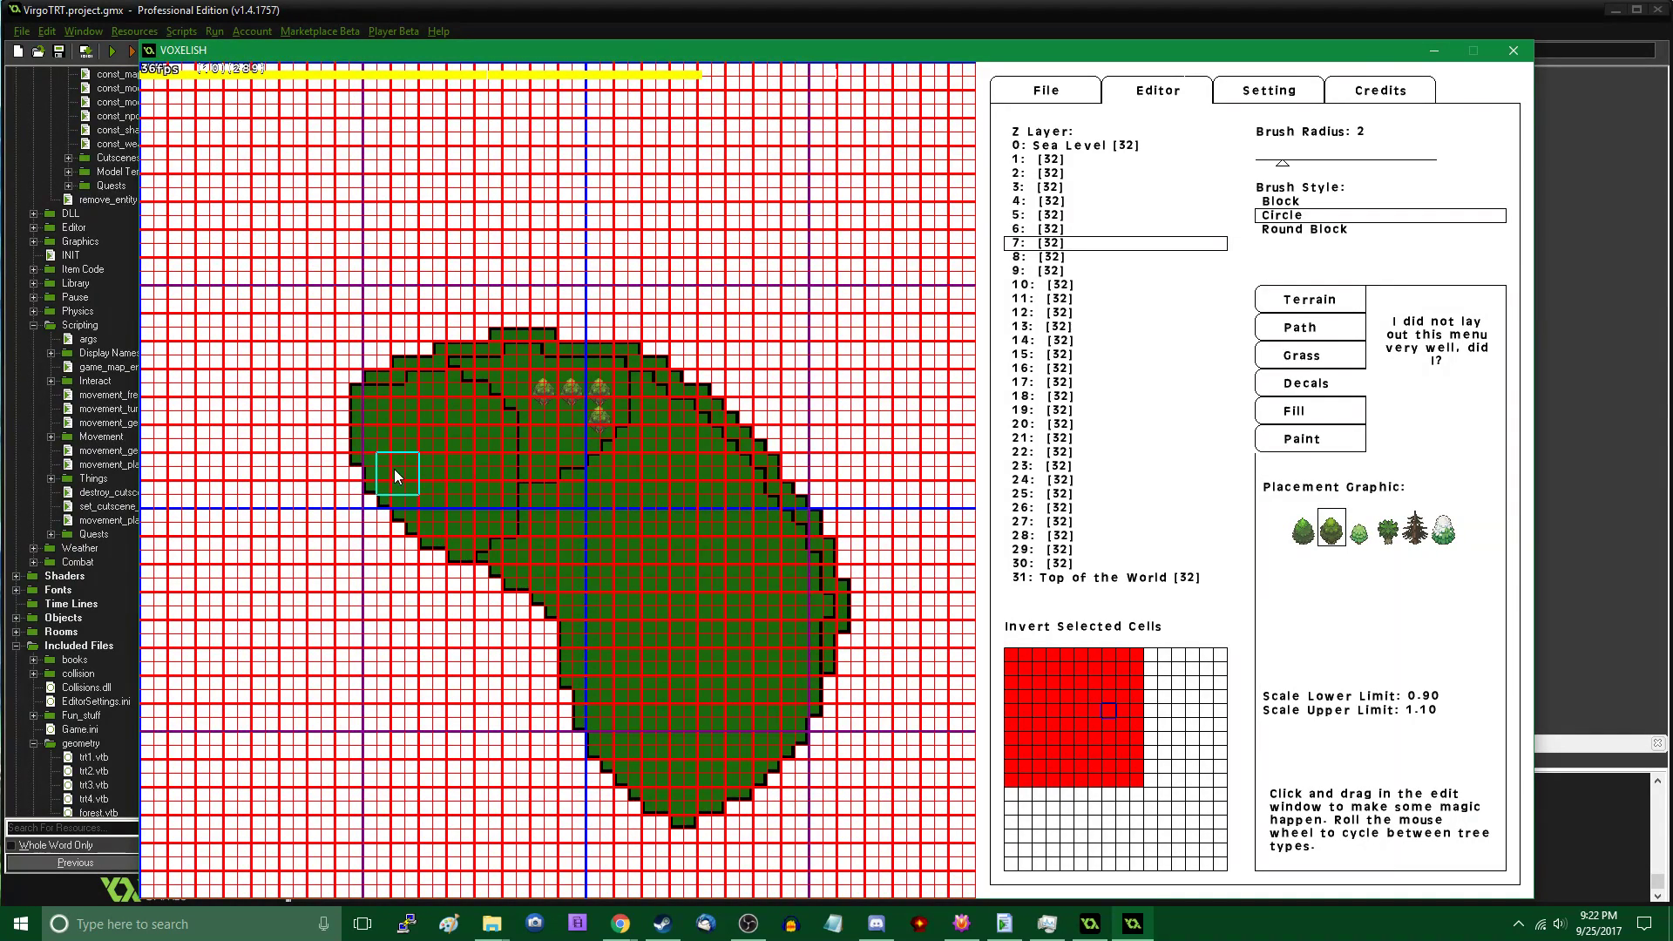
key("Page_Down")
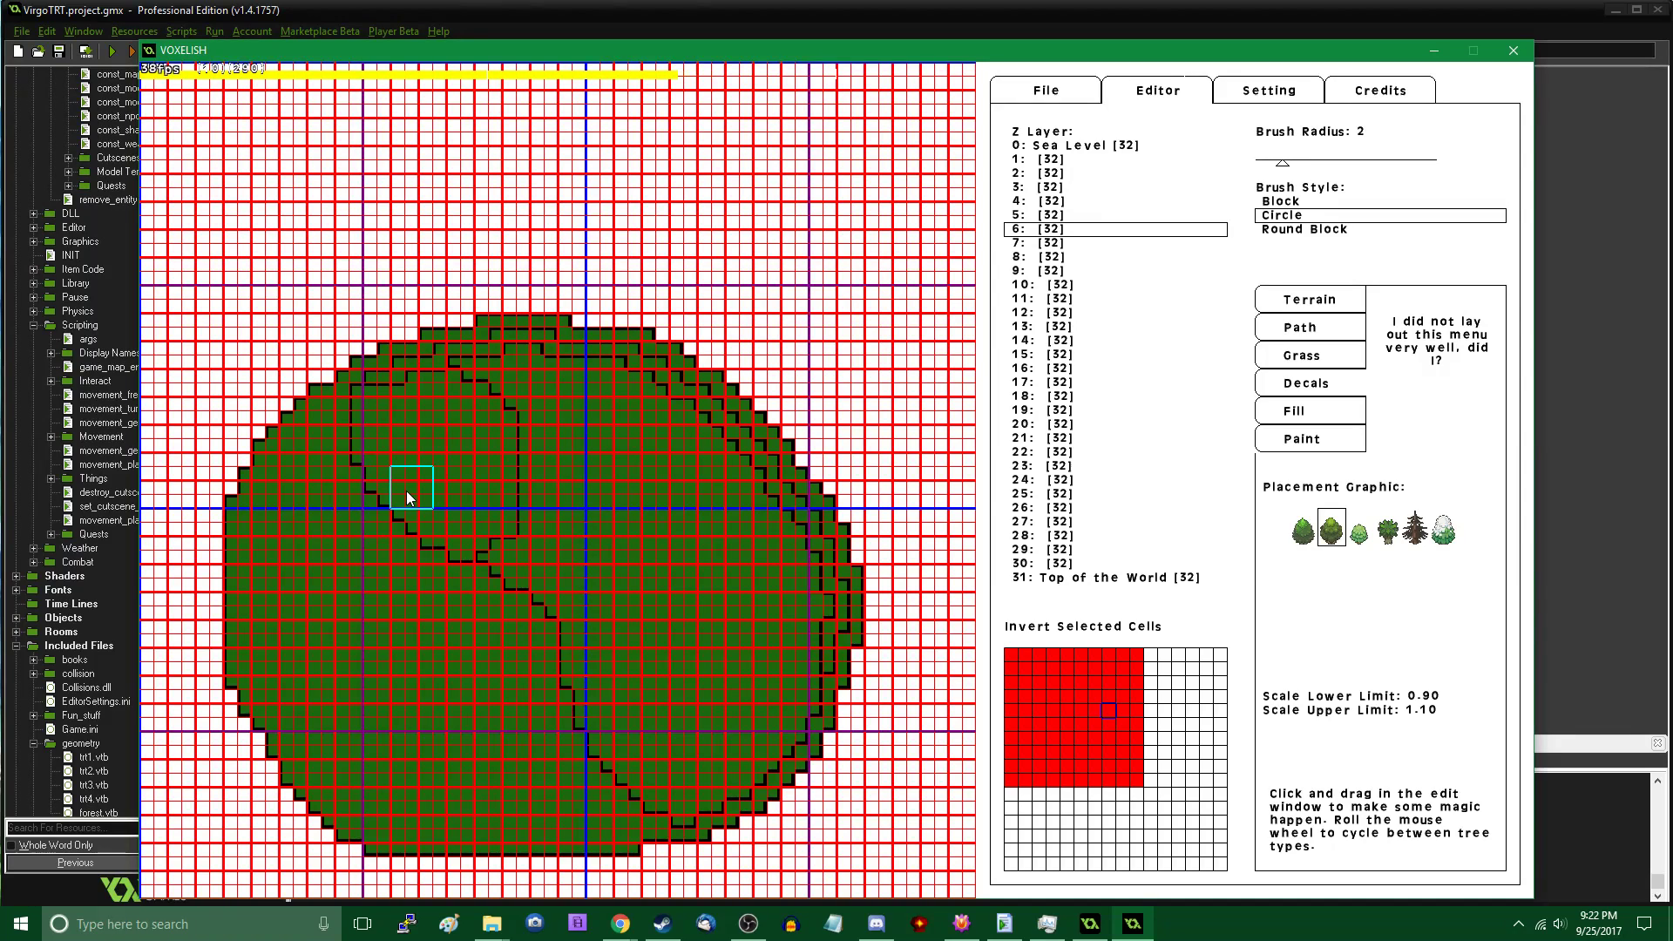
key("Page_Up")
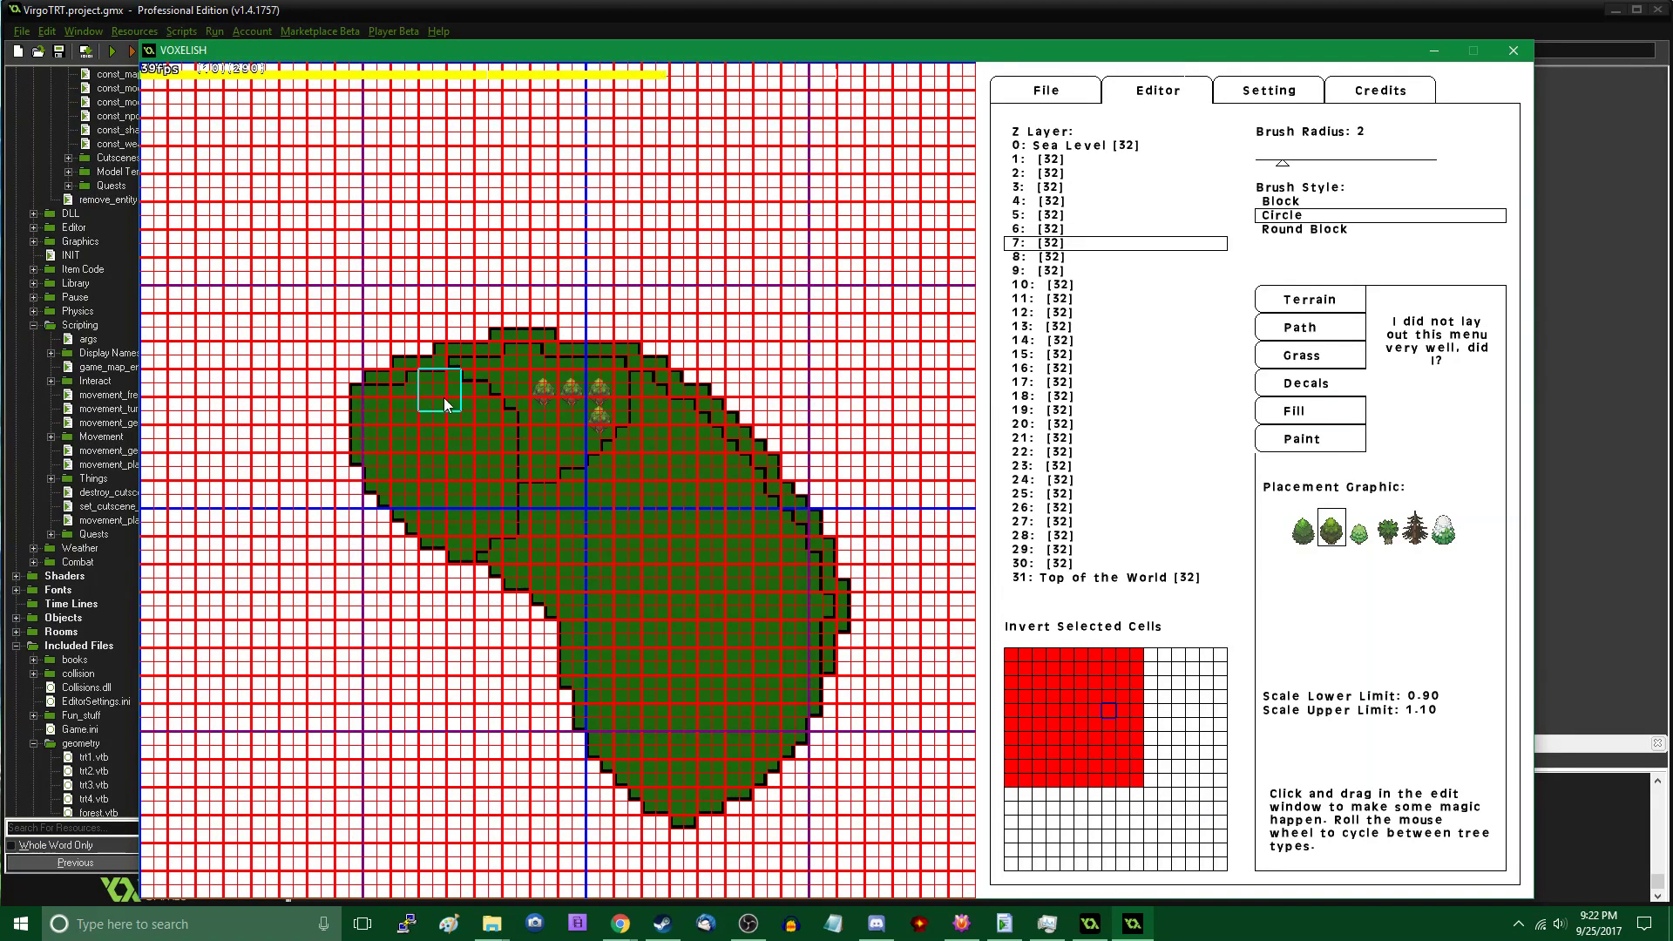
left_click(500, 519)
left_click(522, 473)
right_click(487, 523)
left_click(550, 427)
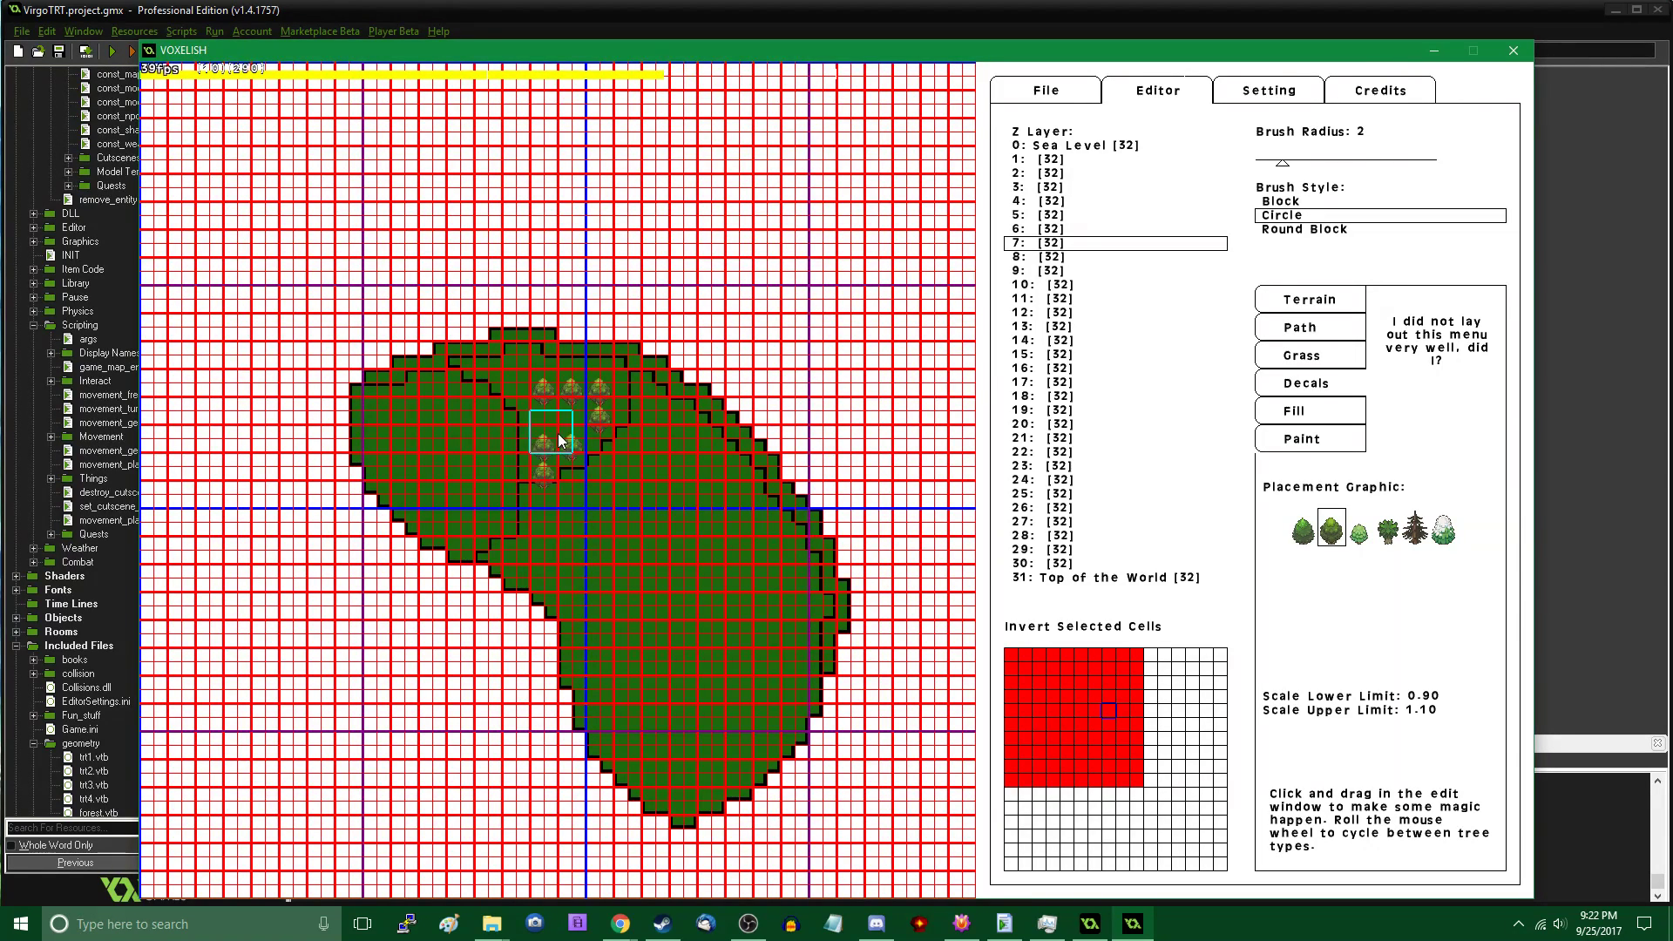
right_click_drag(551, 427, 548, 446)
Paint a dense cluster of trees on layer 6 inside the outlined northwestern part of the terrain
key("Page_Down")
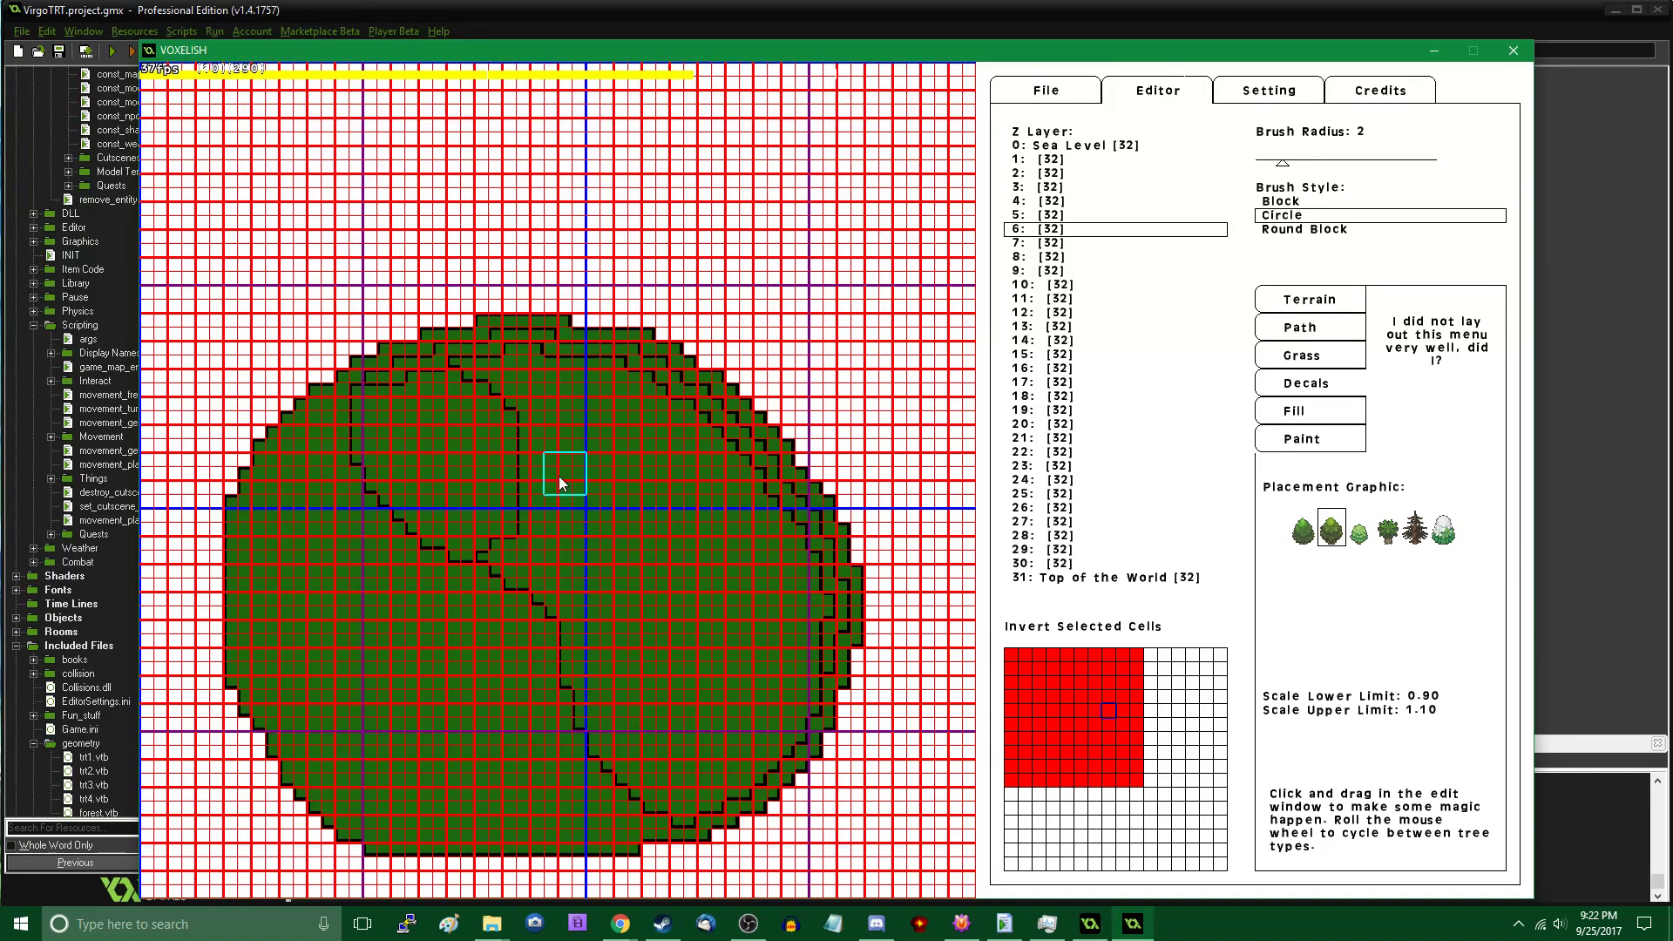
left_click(458, 526)
right_click(464, 518)
left_click(441, 453)
left_click(441, 447)
left_click(442, 452)
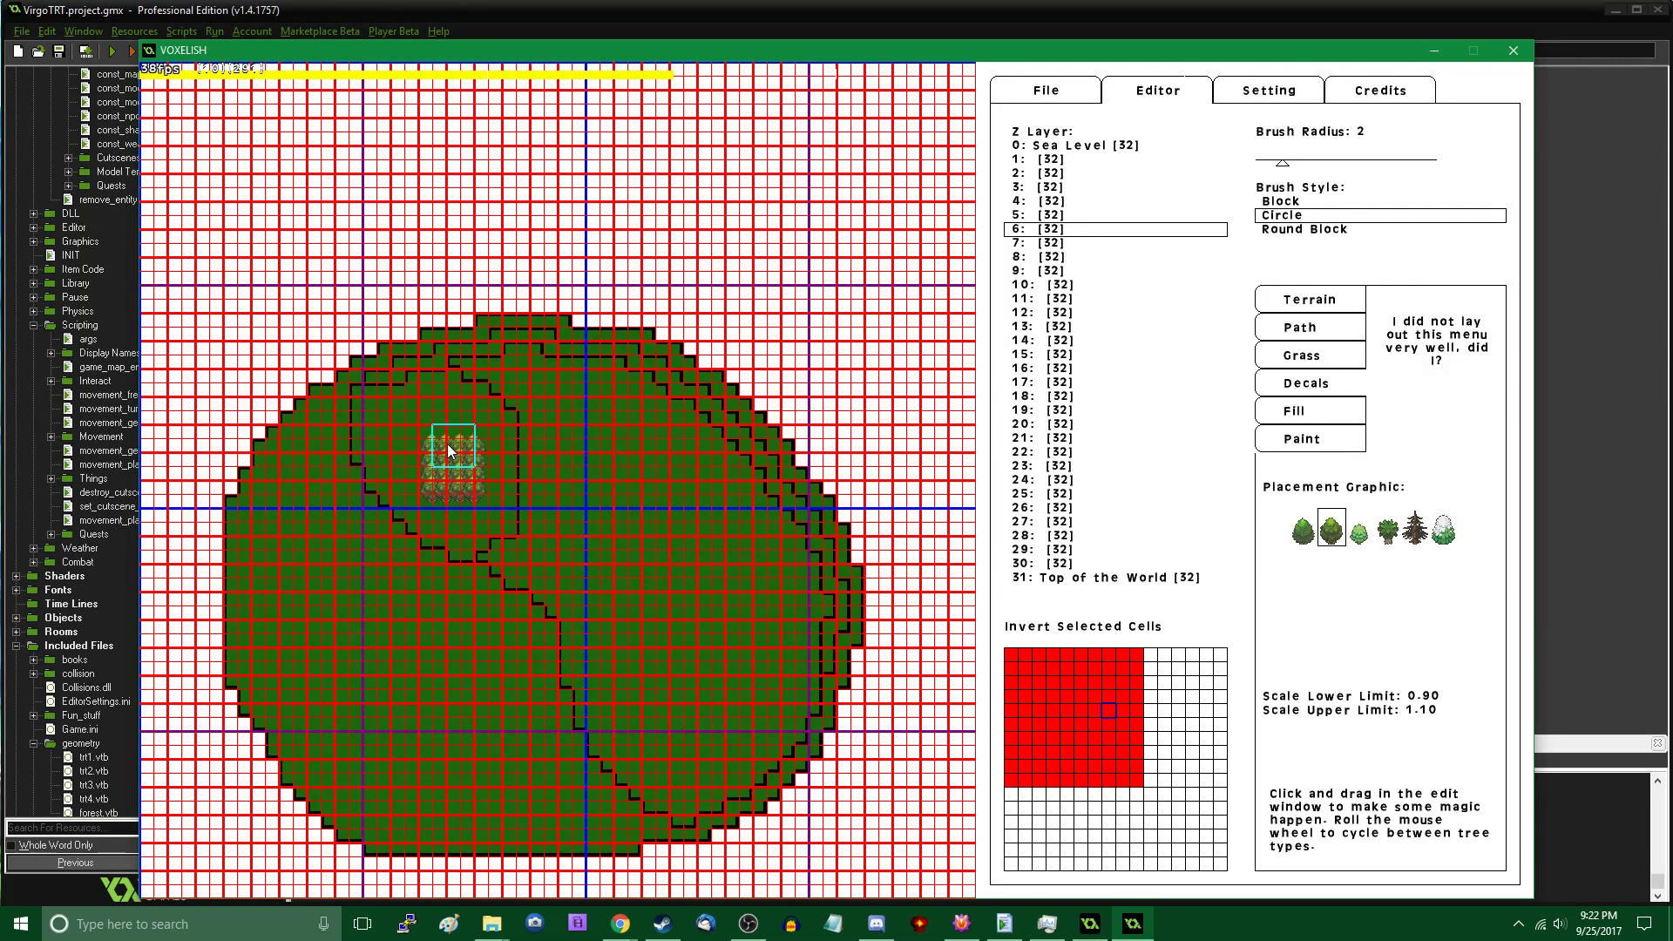
left_click(447, 438)
left_click(450, 501)
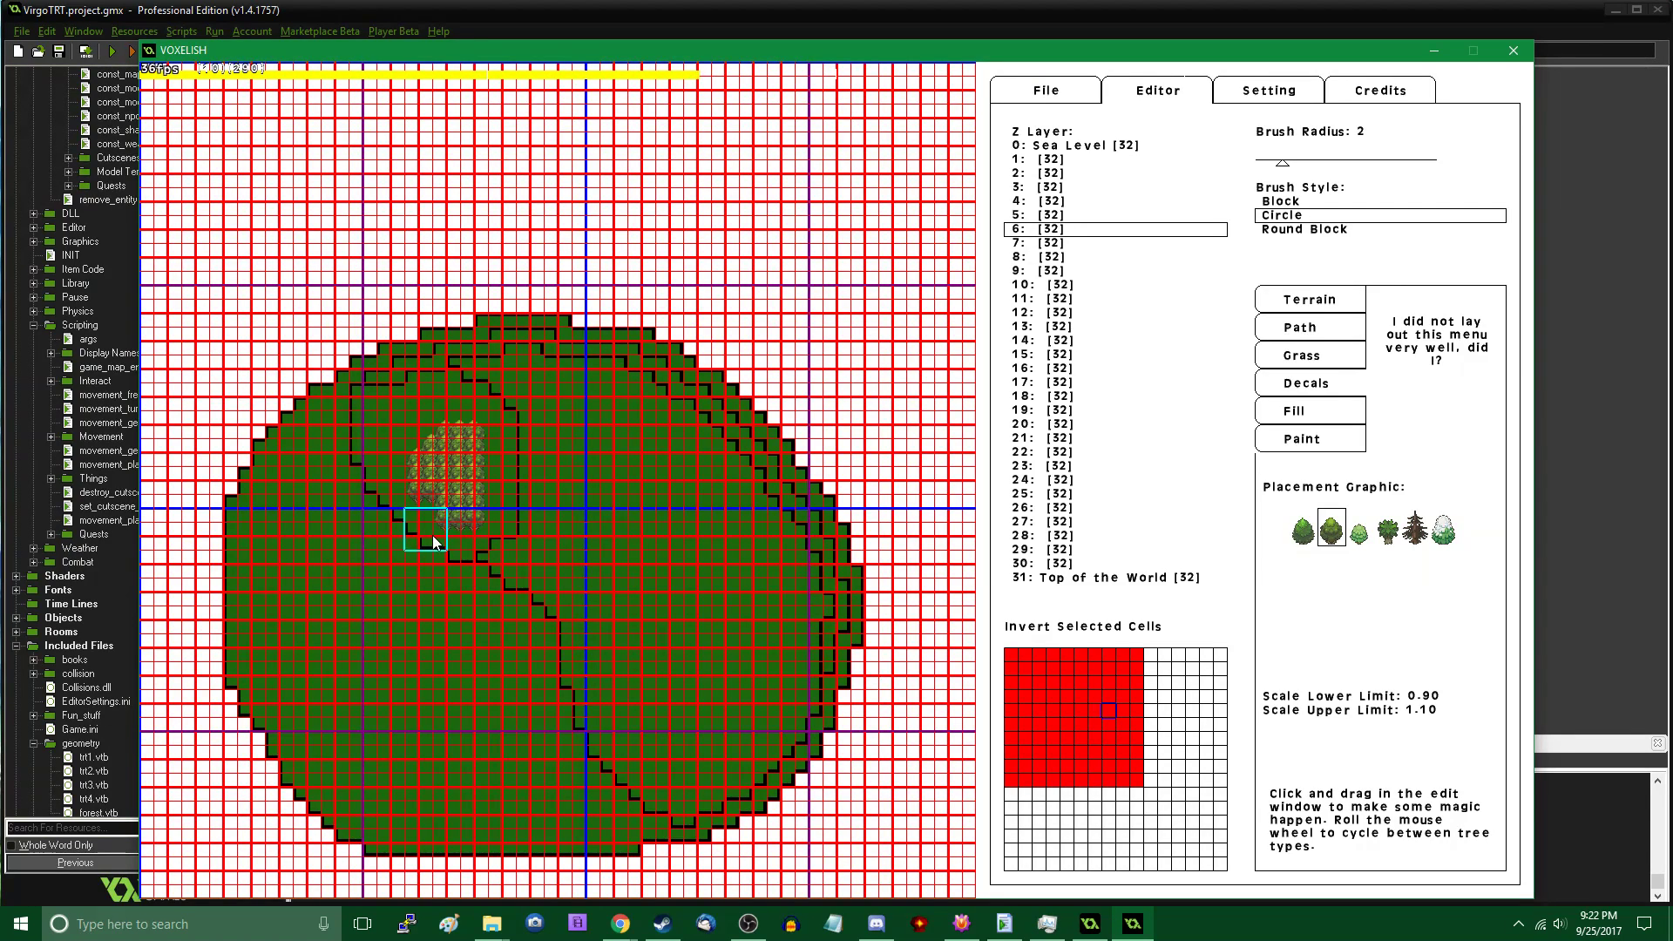
Fill the southwestern part of the terrain with trees on layer 4
key("Page_Down")
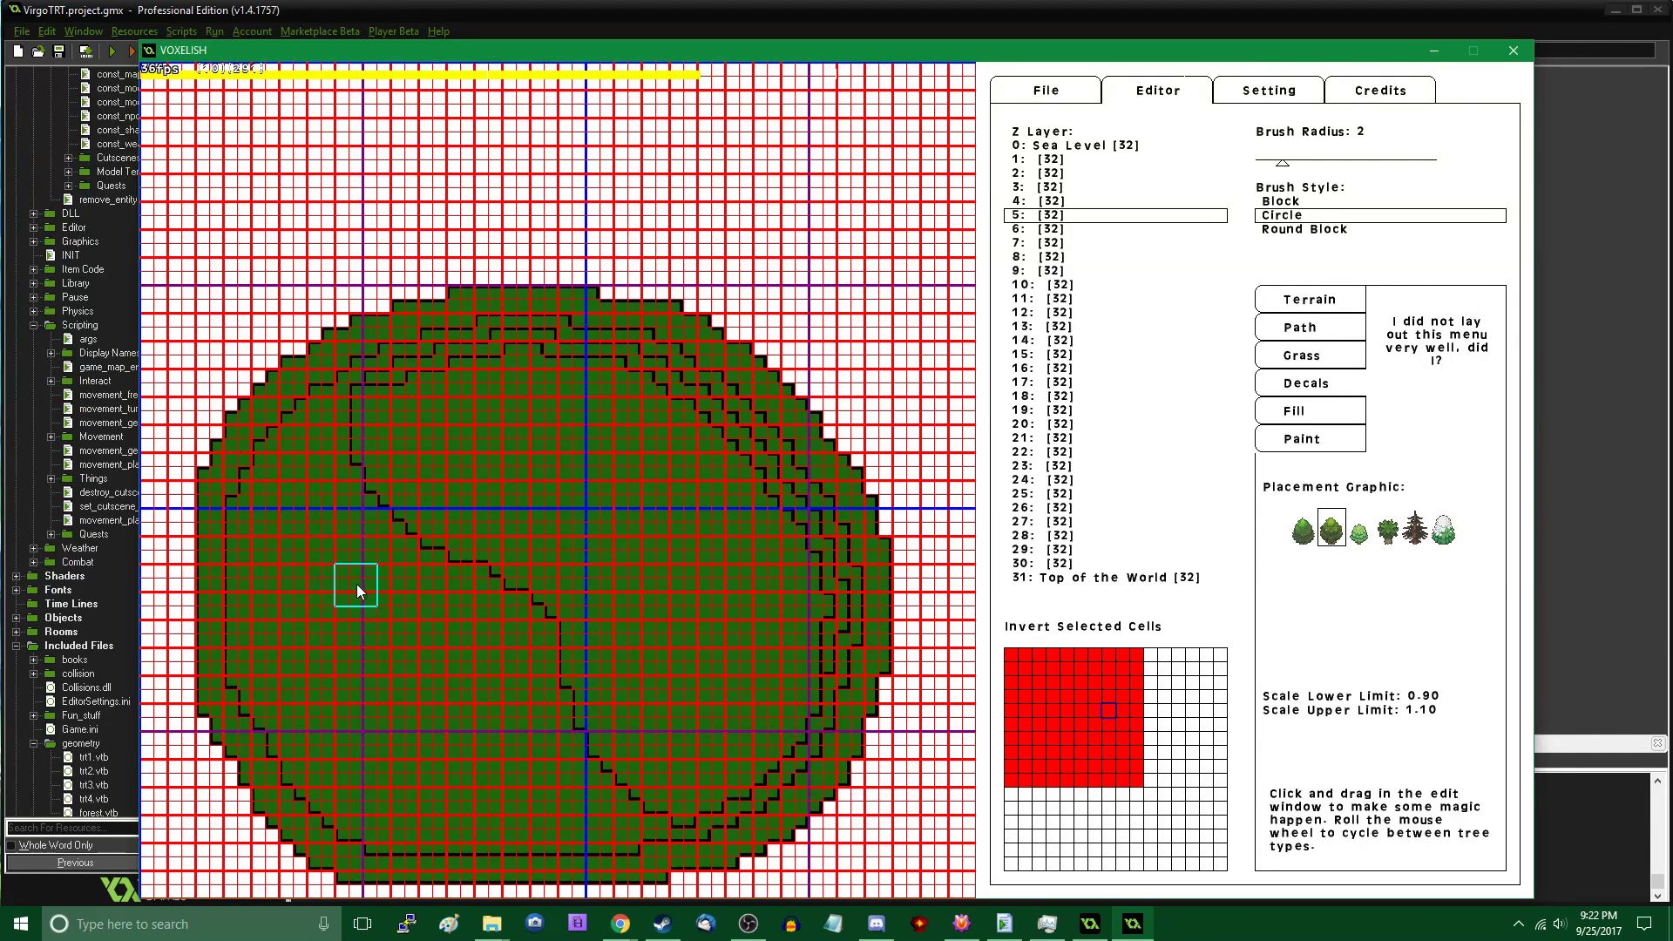
key("Page_Down")
key("Page_Down")
key("Page_Down")
key("Page_Up")
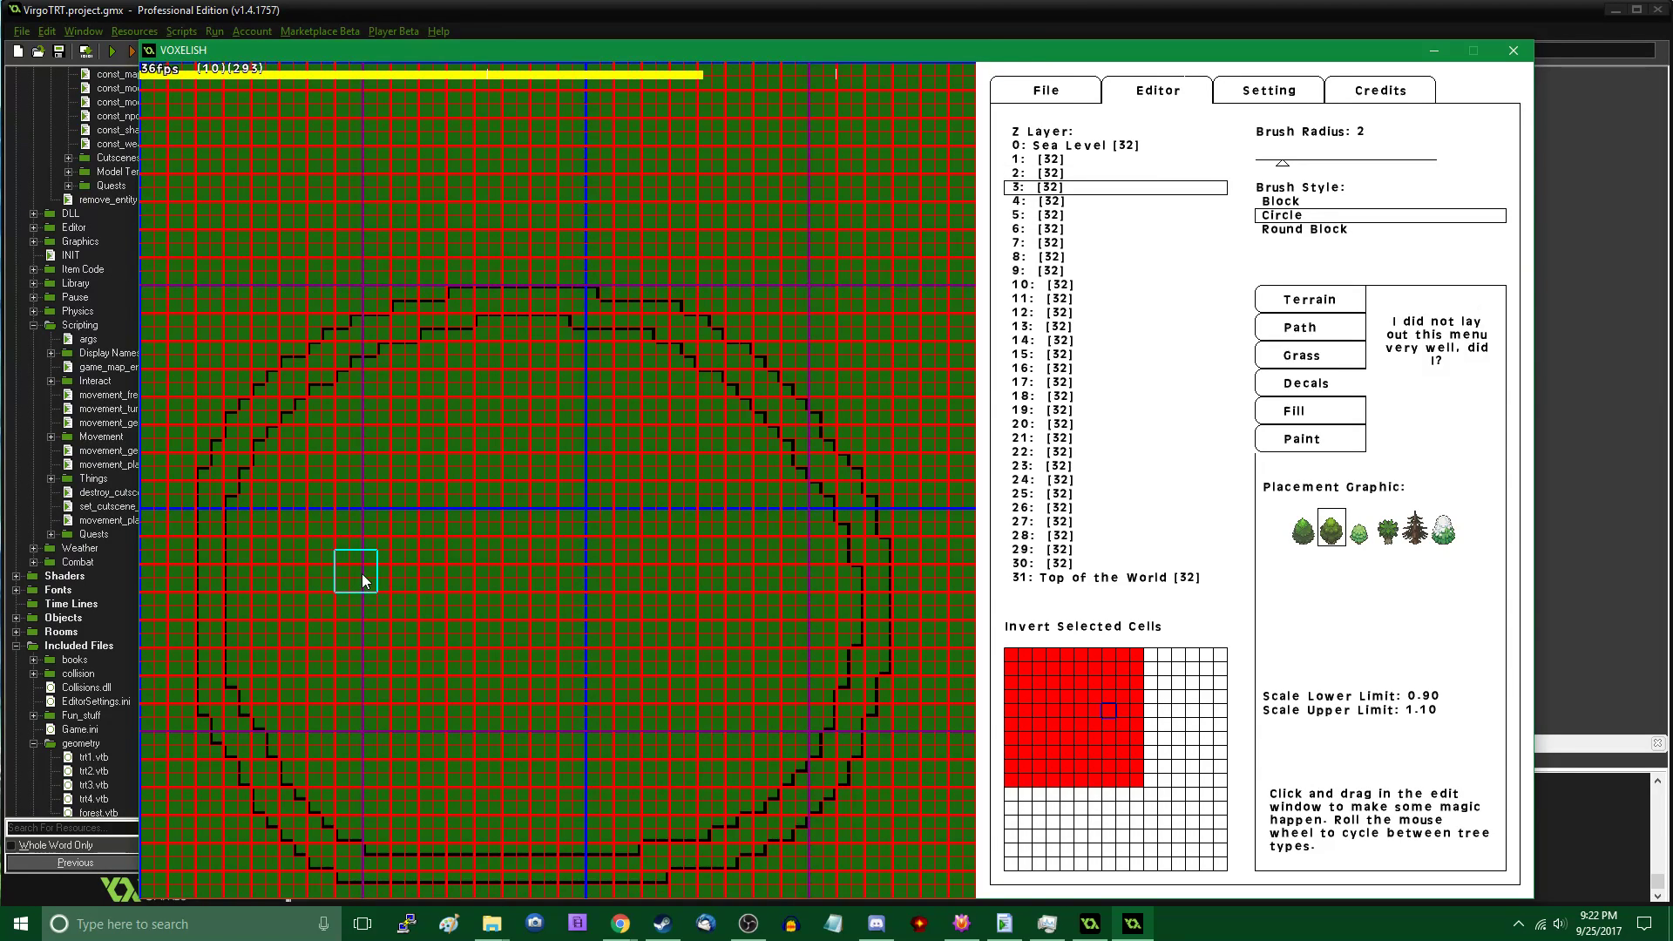
key("Page_Up")
left_click_drag(439, 605, 529, 767)
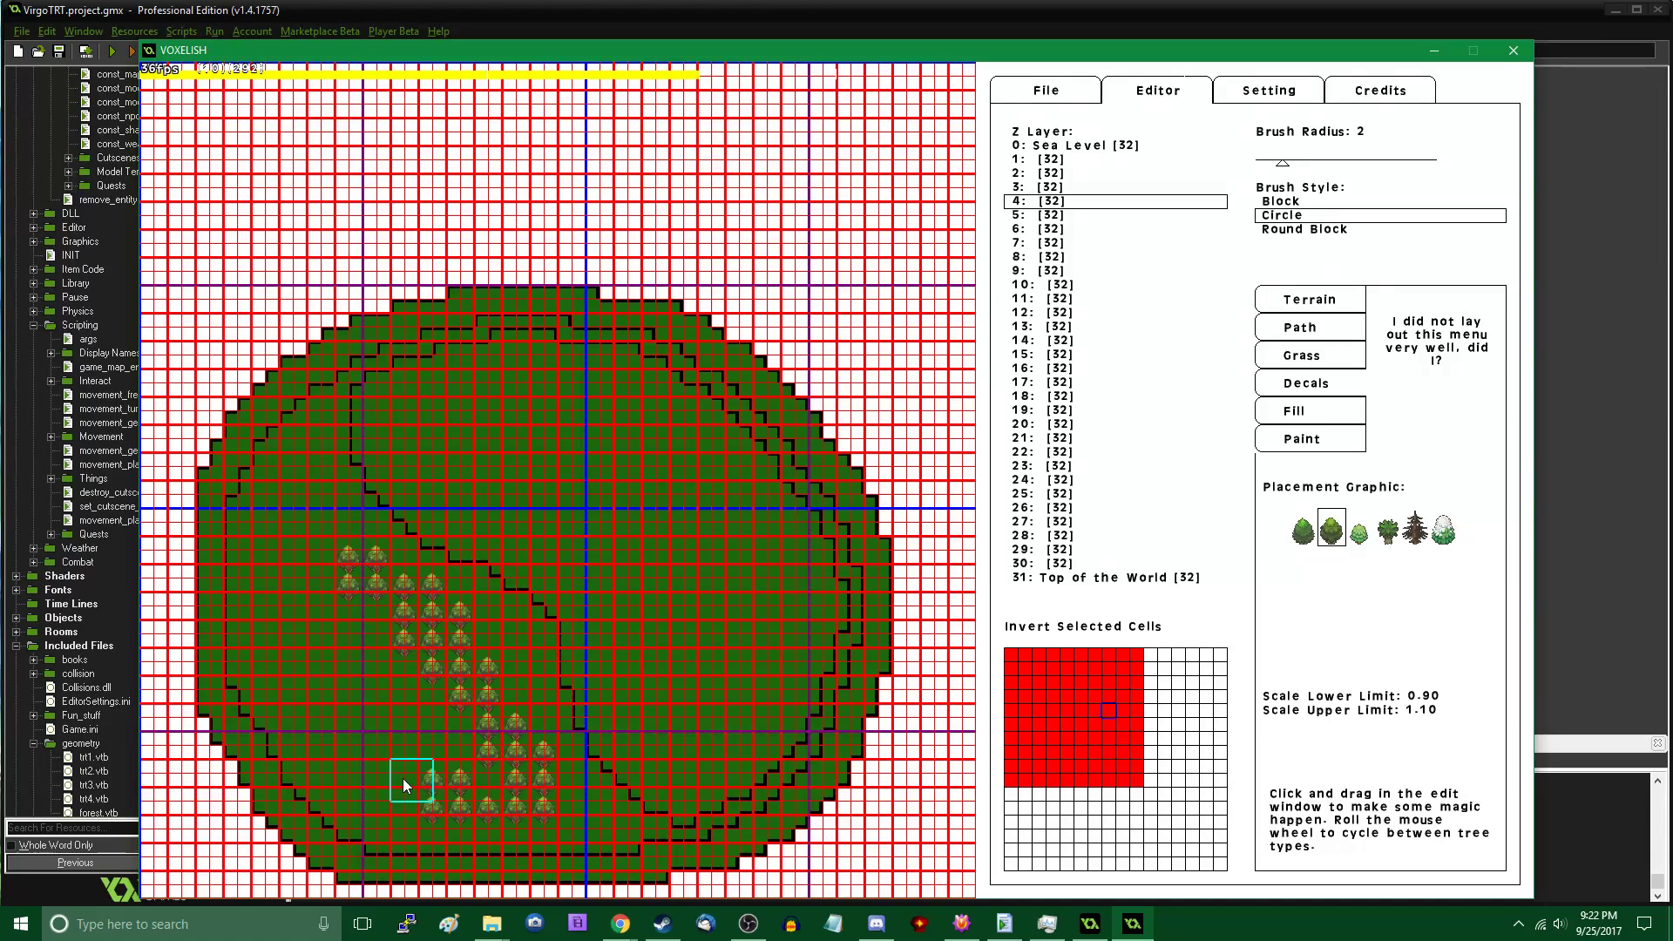
mouse_move(301, 638)
left_mouse_down()
mouse_move(405, 680)
mouse_move(364, 657)
mouse_move(432, 746)
mouse_move(472, 761)
left_mouse_up()
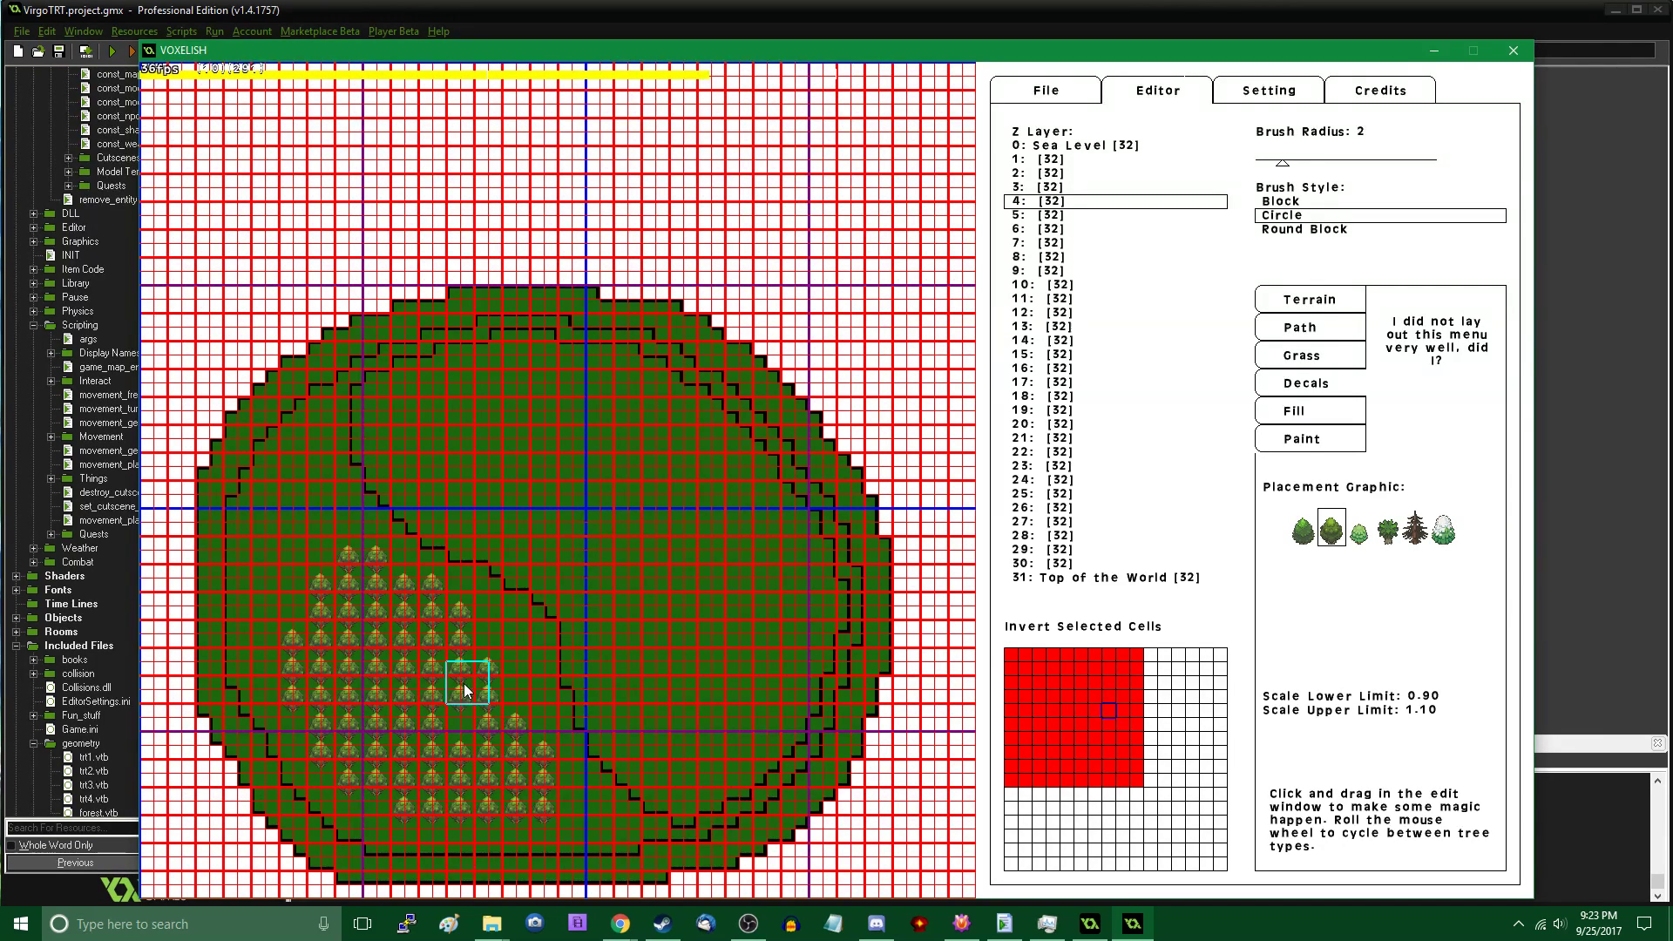
left_click(465, 719)
Switch back to the VirgoTRT project in GameMaker
left_click(515, 17)
left_click(578, 49)
left_click(581, 51)
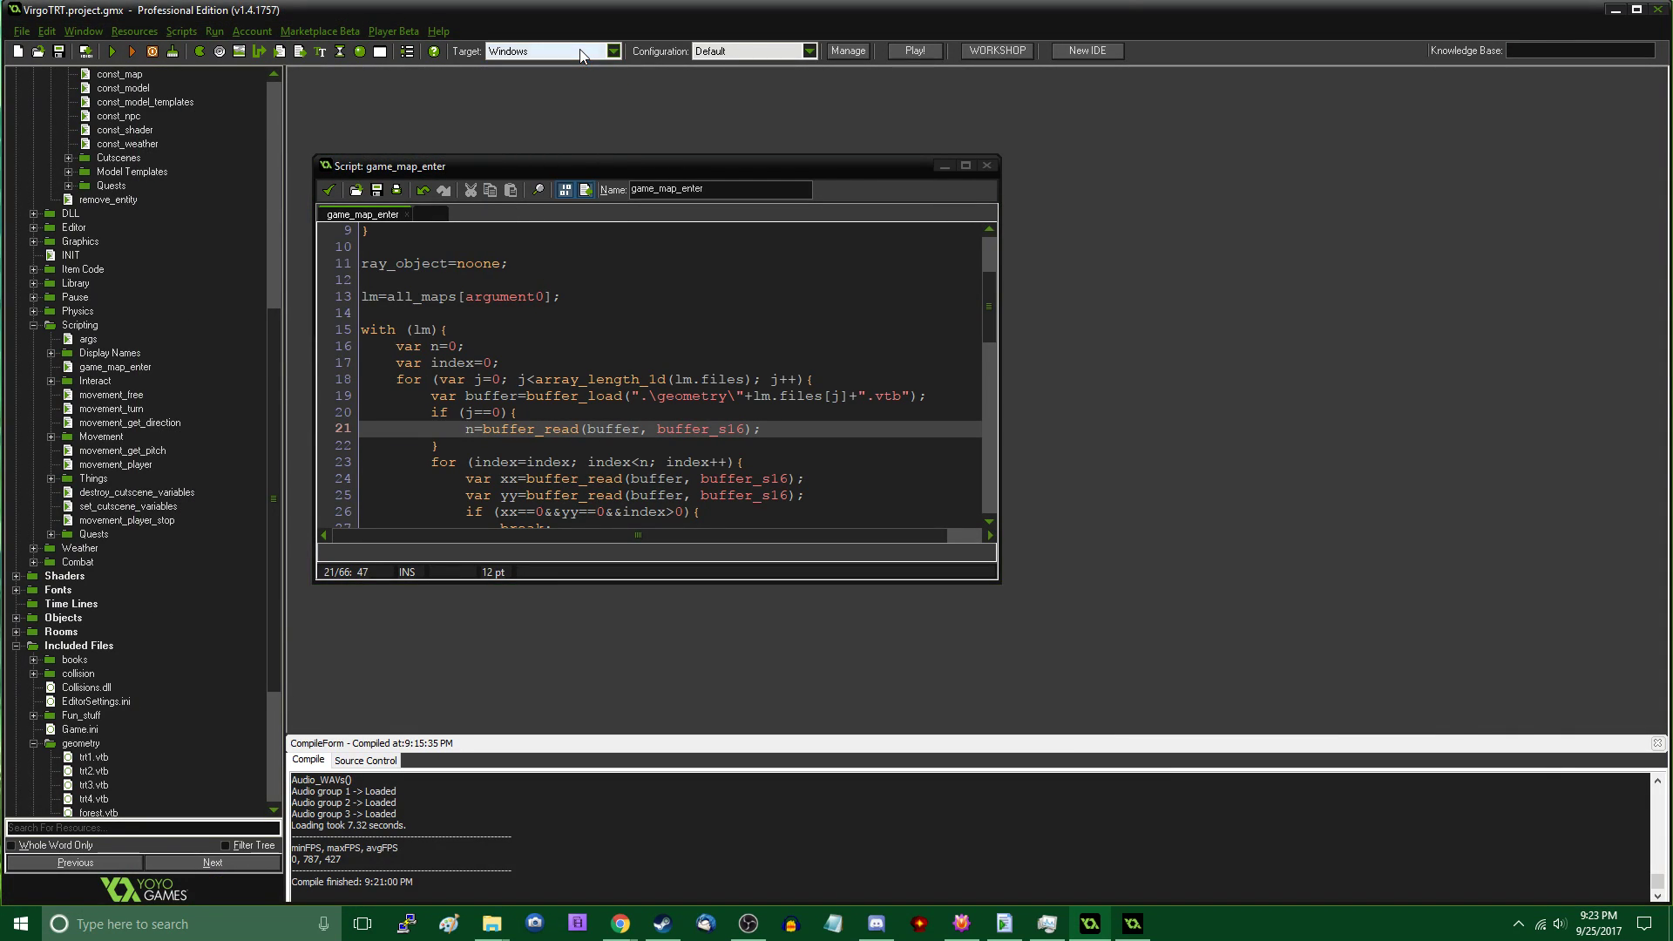
Switch to the VOXELISH map editor and paint dense trees over the hill's southwest area and along its northwest edge on layer 4
left_click(1136, 925)
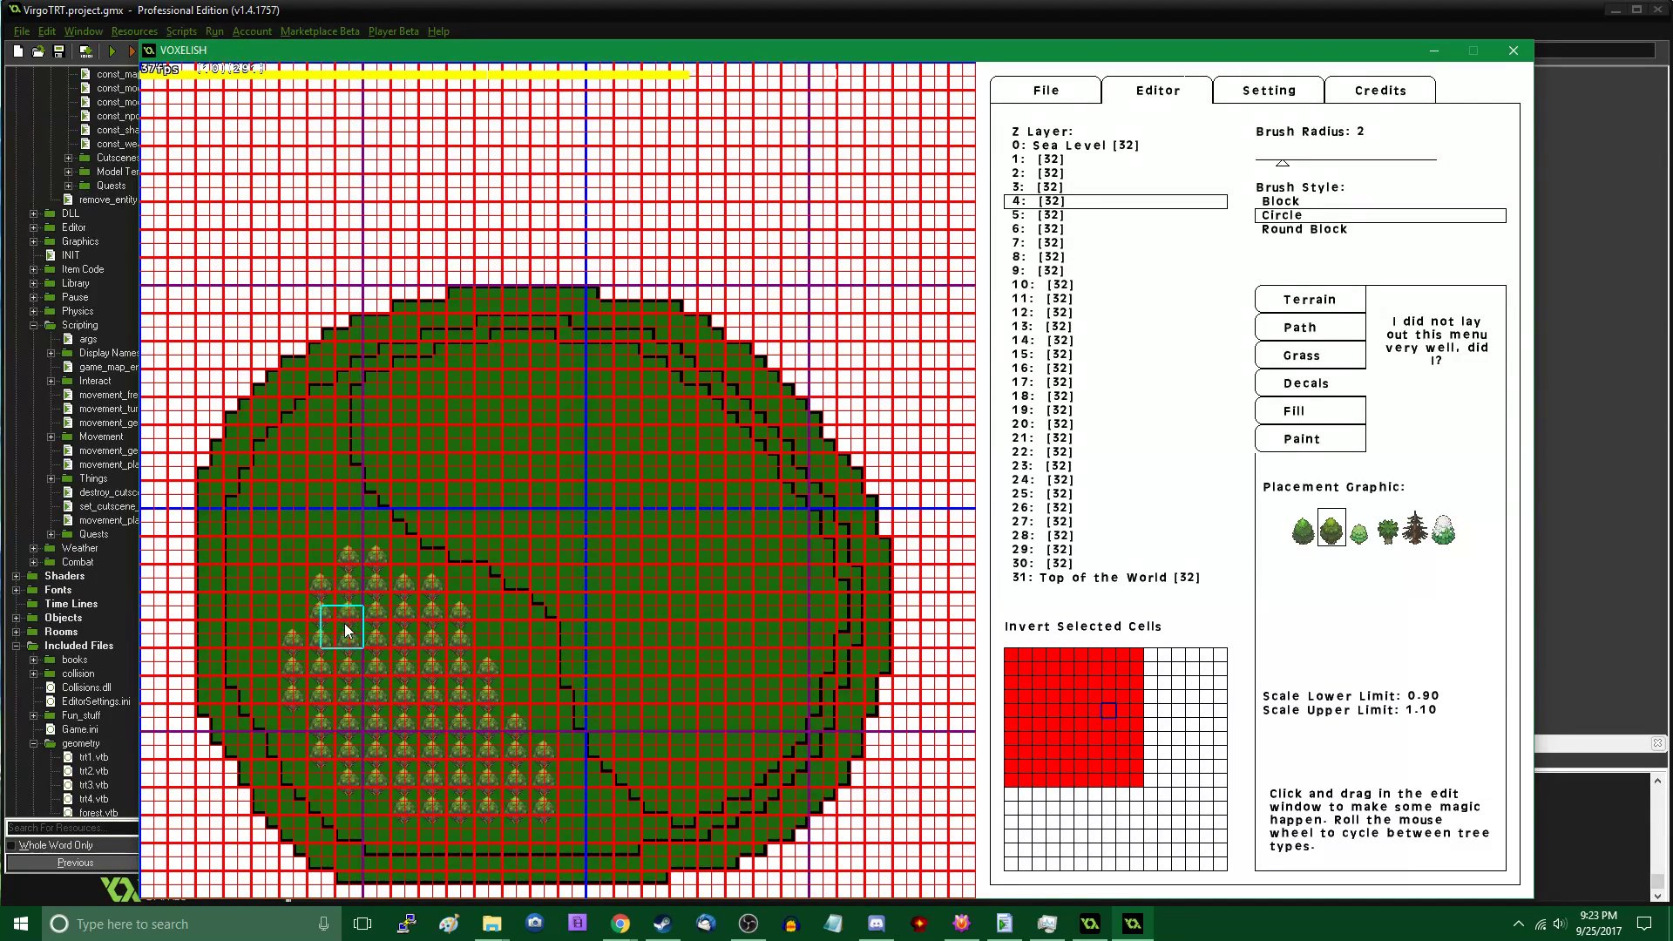
mouse_move(353, 587)
left_mouse_down()
mouse_move(344, 567)
mouse_move(331, 717)
mouse_move(377, 753)
mouse_move(510, 786)
mouse_move(453, 728)
mouse_move(419, 637)
mouse_move(422, 748)
left_mouse_up()
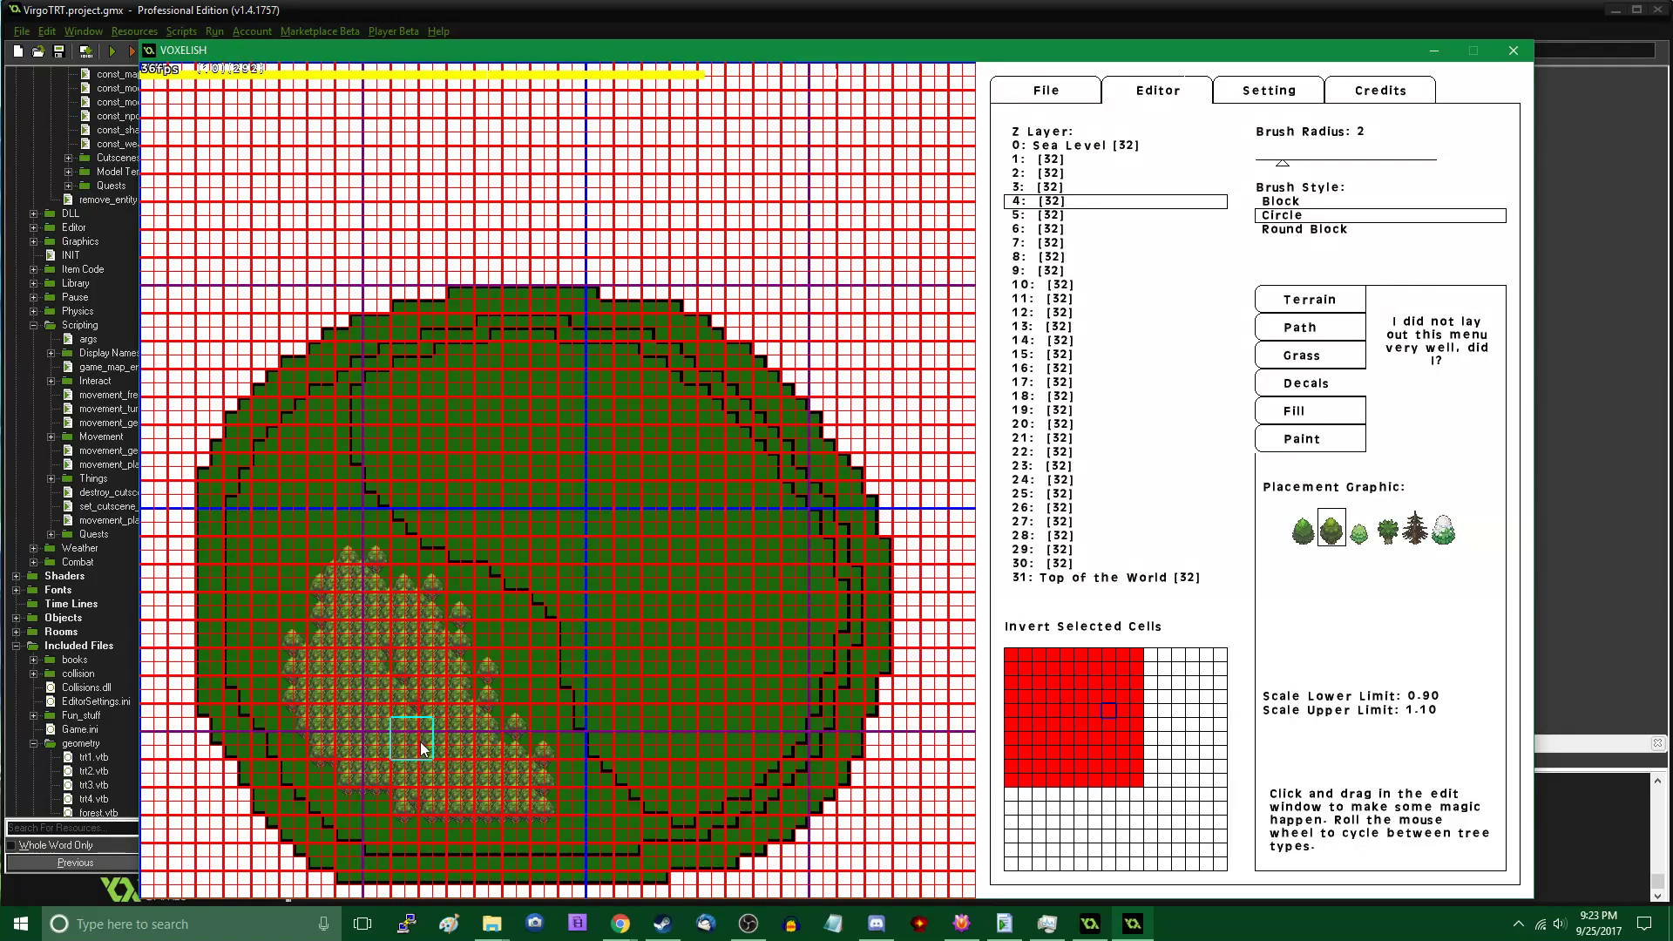
mouse_move(376, 667)
left_mouse_down()
mouse_move(435, 795)
mouse_move(498, 738)
mouse_move(409, 603)
left_mouse_up()
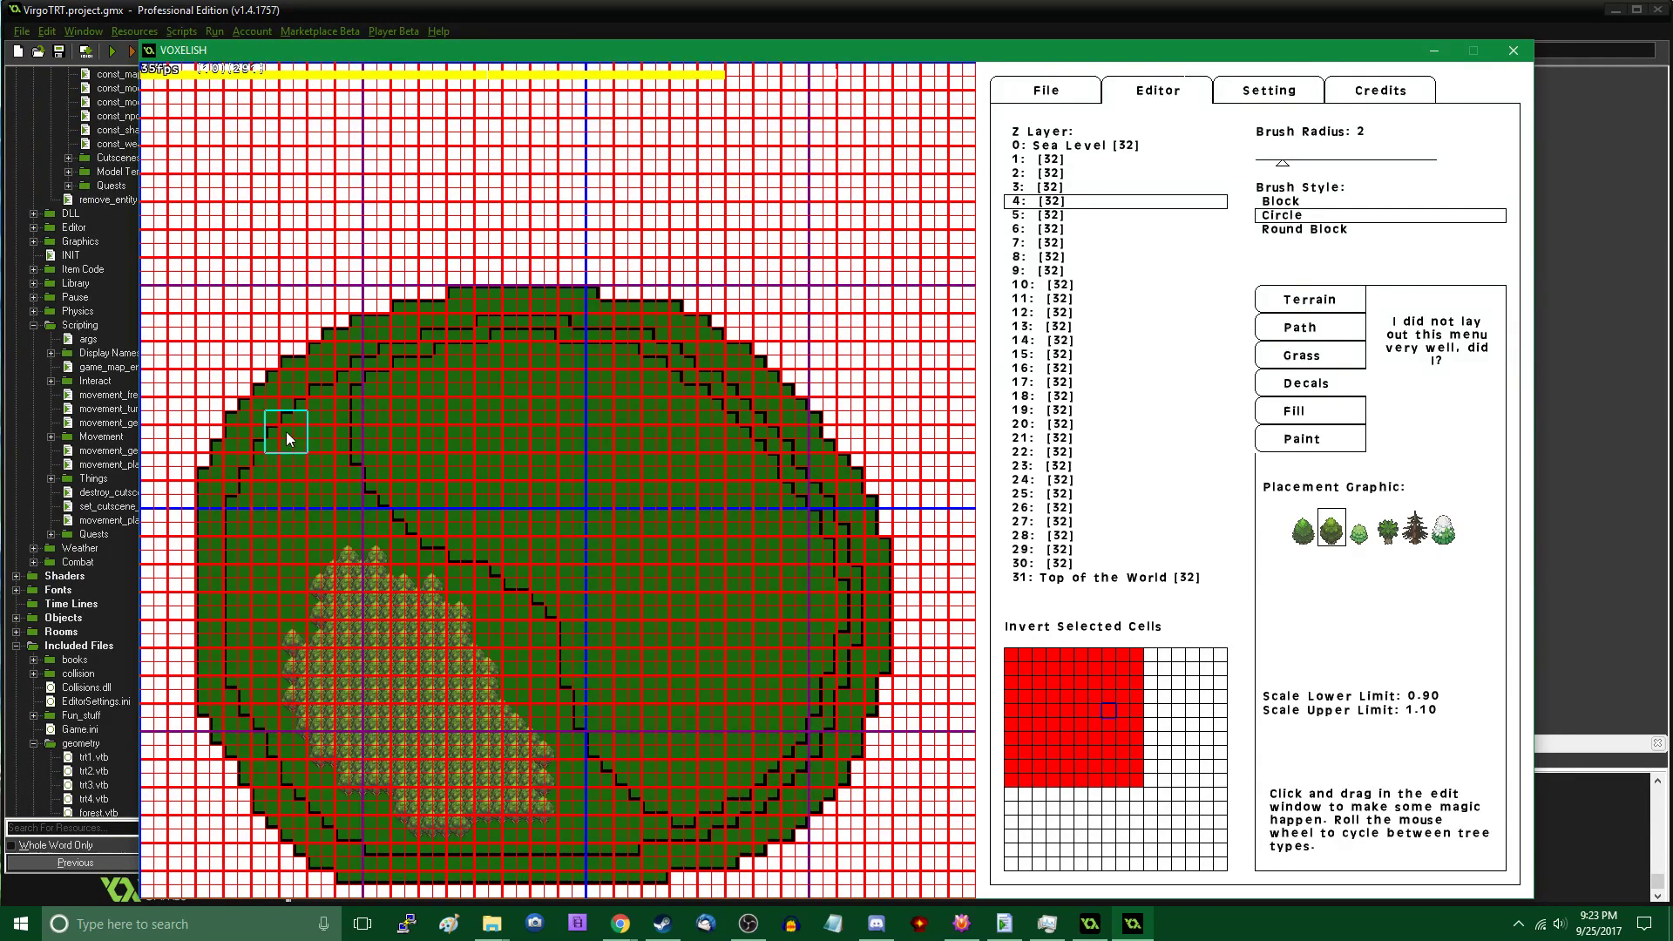
mouse_move(259, 474)
left_mouse_down()
mouse_move(243, 526)
mouse_move(286, 420)
left_mouse_up()
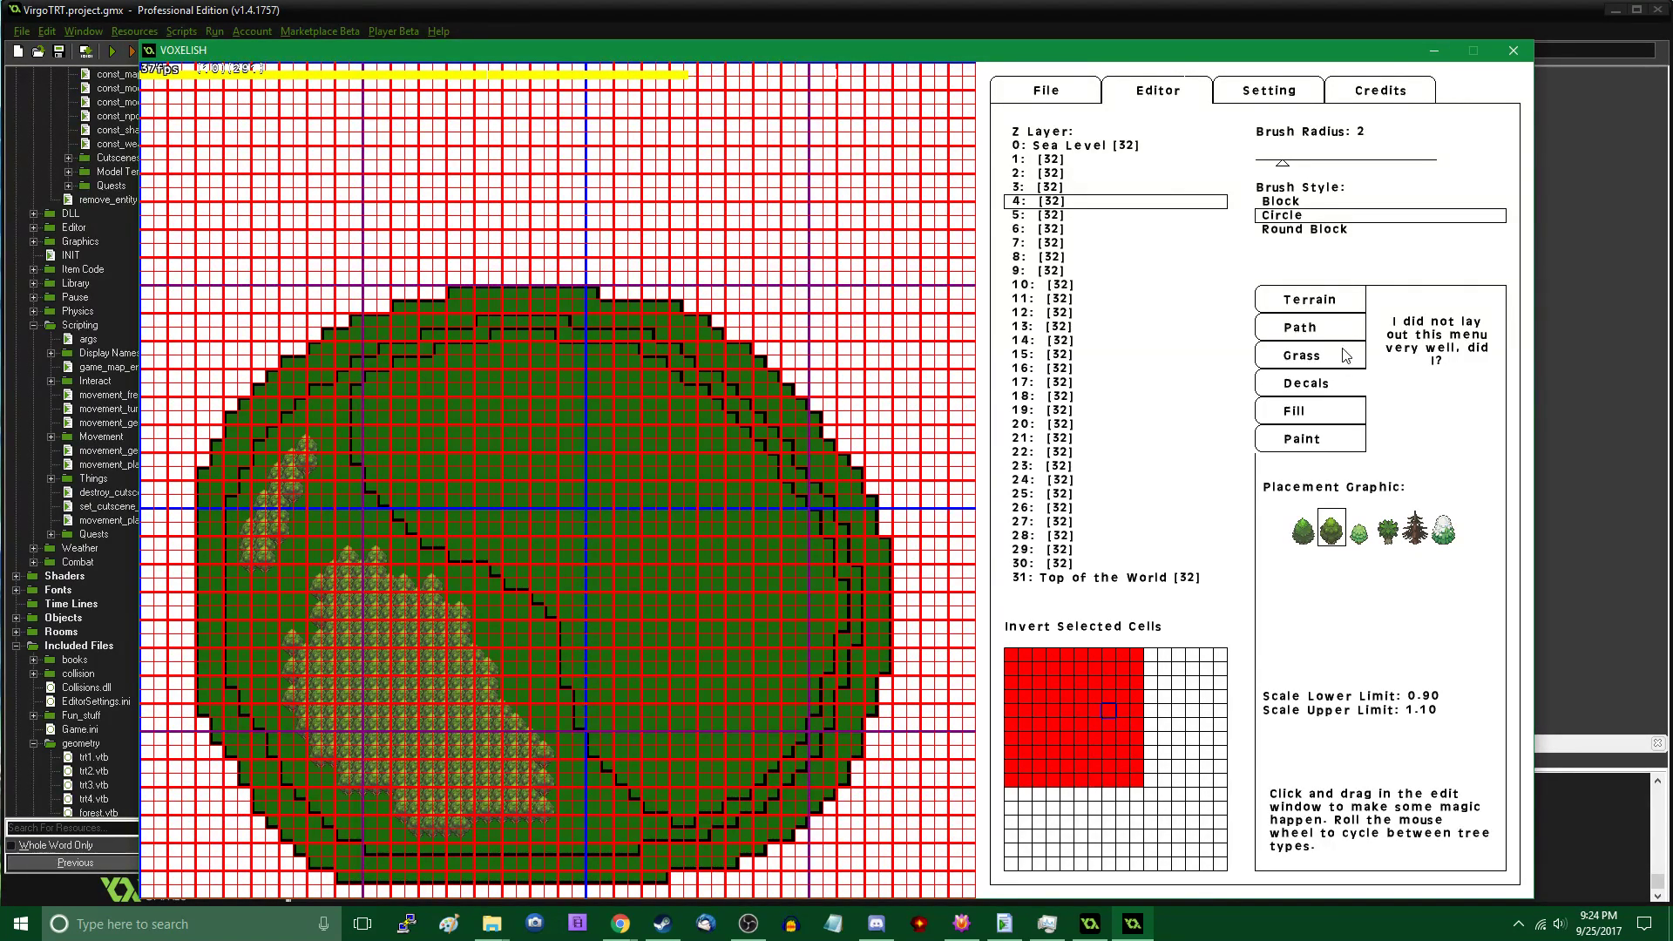
Widen the layer 1 terrain around the hill's northern and eastern rim using the Circle terrain brush at radius 6
left_click(1324, 305)
scroll(871, 366, "down", 1)
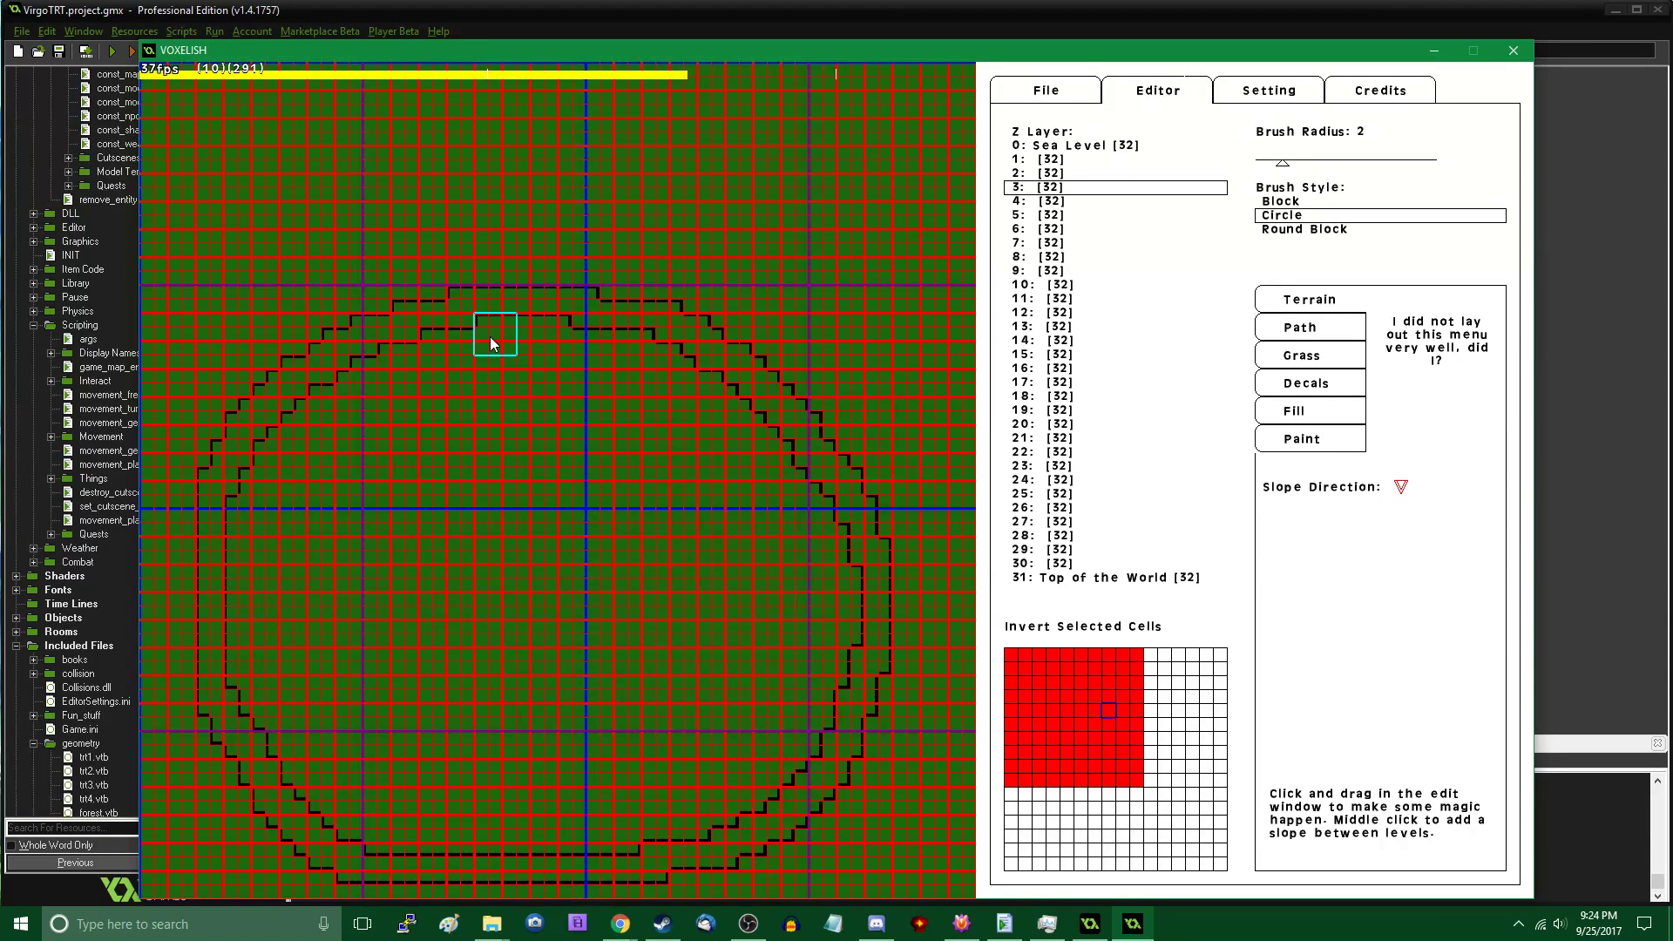
scroll(471, 338, "down", 1)
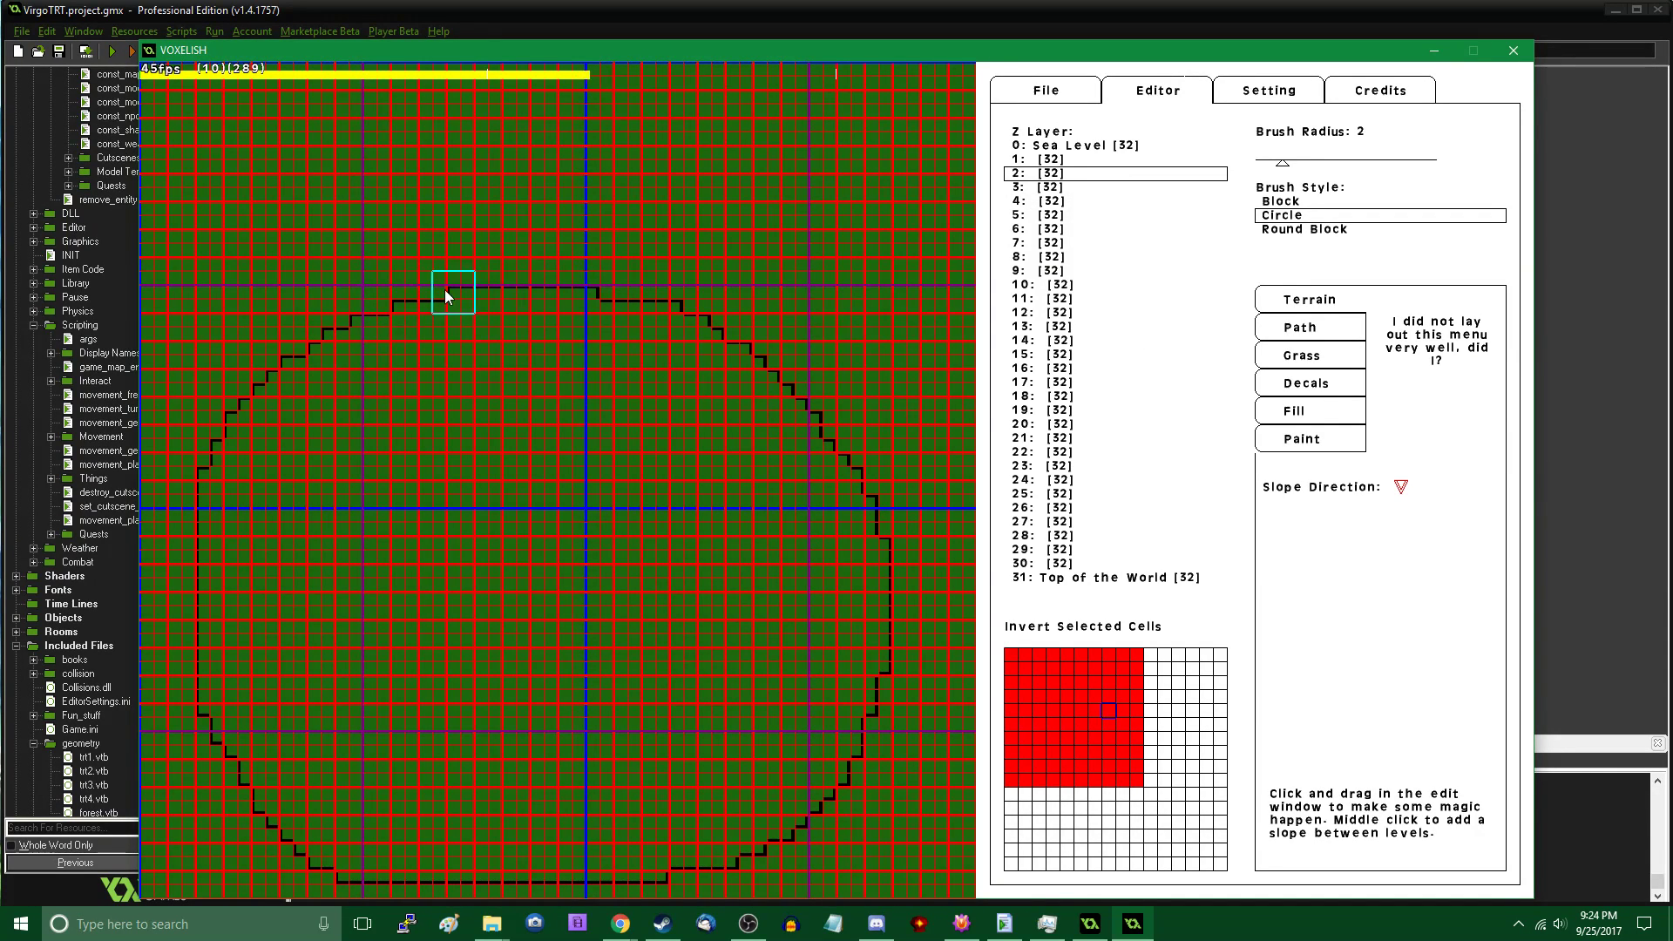
scroll(394, 303, "down", 1)
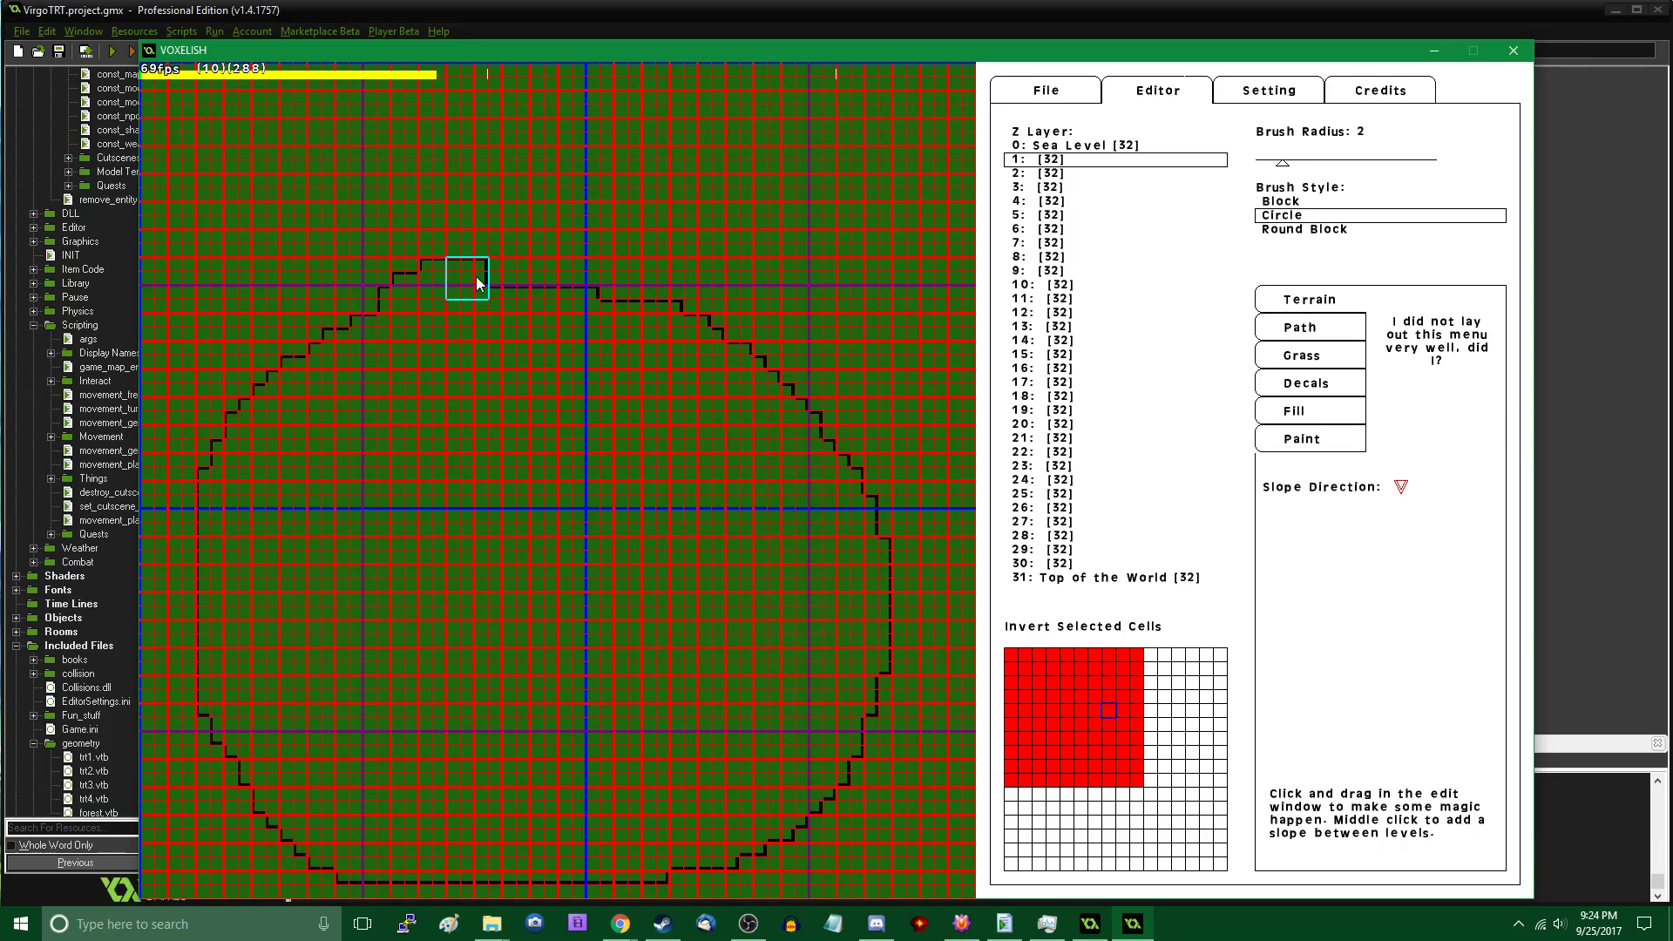
left_click(1339, 167)
mouse_move(495, 305)
left_mouse_down()
mouse_move(806, 395)
mouse_move(865, 494)
mouse_move(869, 711)
mouse_move(715, 808)
mouse_move(603, 733)
left_mouse_up()
scroll(603, 710, "down", 1)
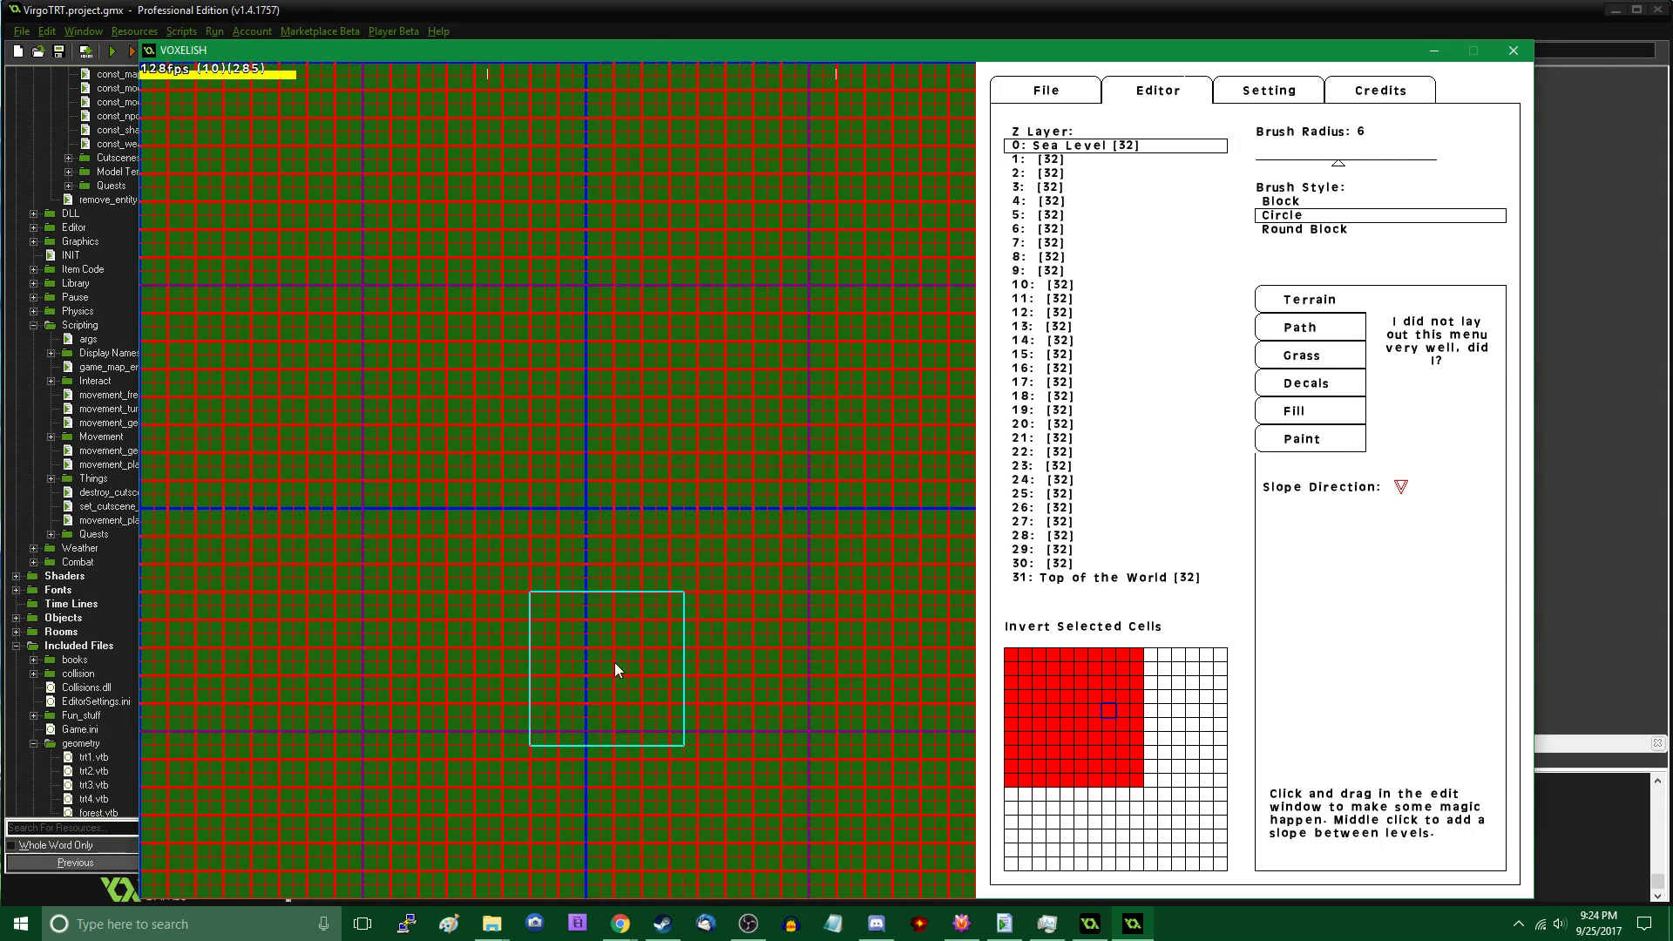
scroll(622, 636, "down", 1)
scroll(616, 622, "up", 2)
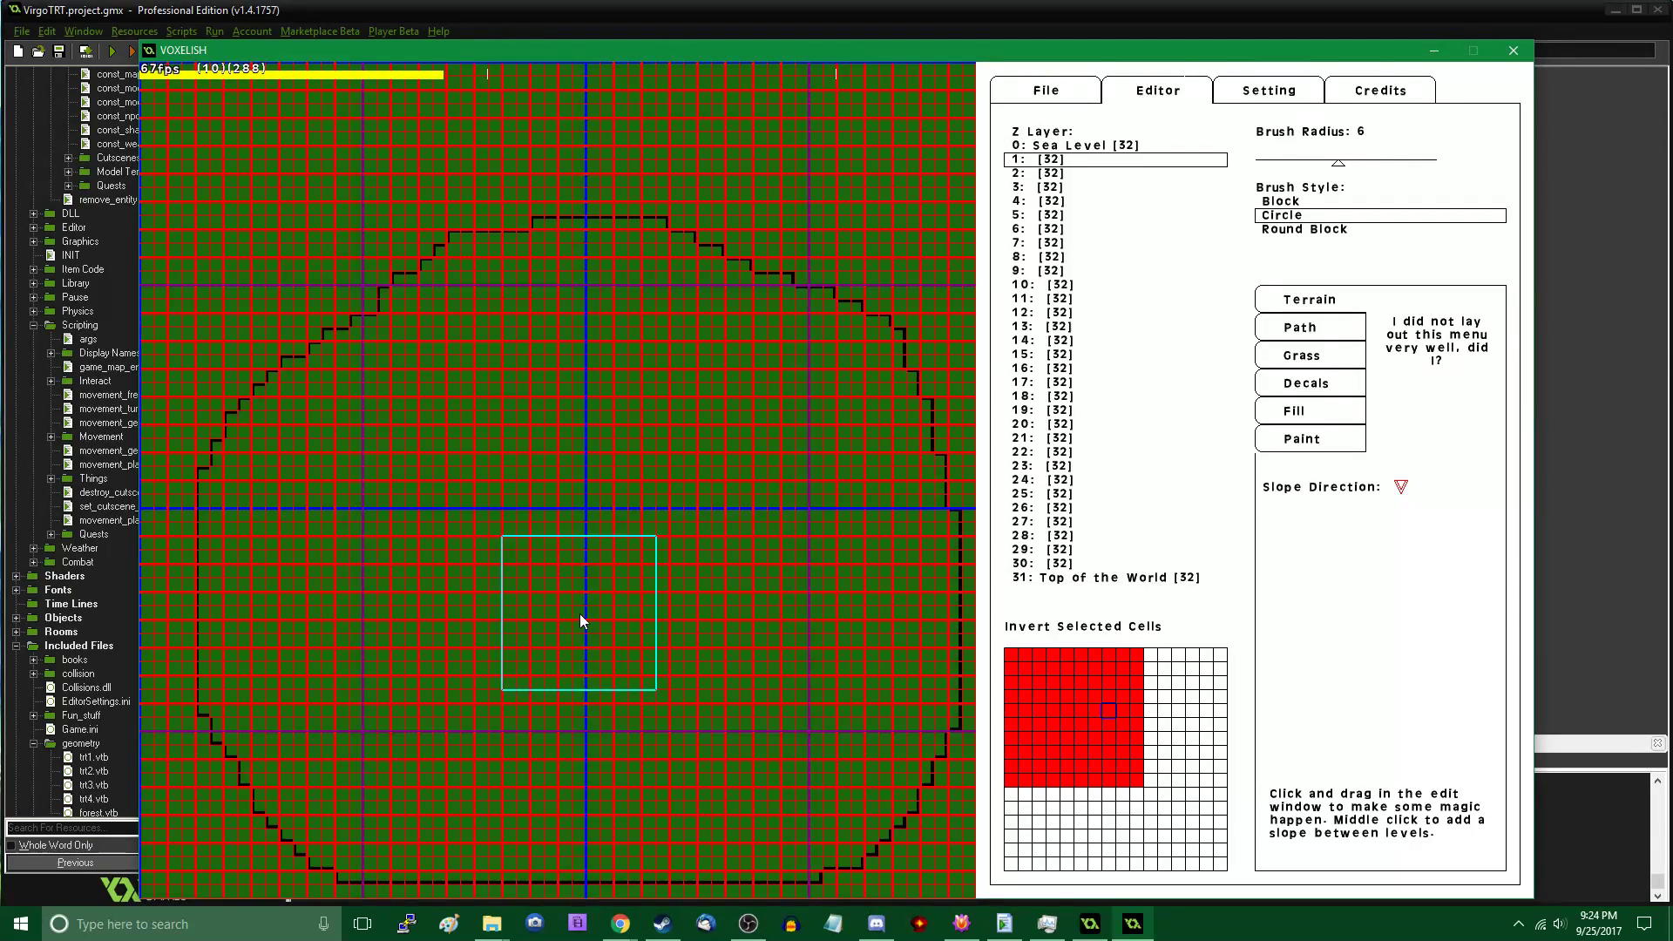
Extend the layer 1 terrain outward along the hill's southern edge
key("Left")
key("Right")
key("Down")
mouse_move(610, 508)
left_mouse_down()
mouse_move(462, 408)
mouse_move(465, 385)
mouse_move(554, 402)
mouse_move(704, 382)
mouse_move(446, 397)
left_mouse_up()
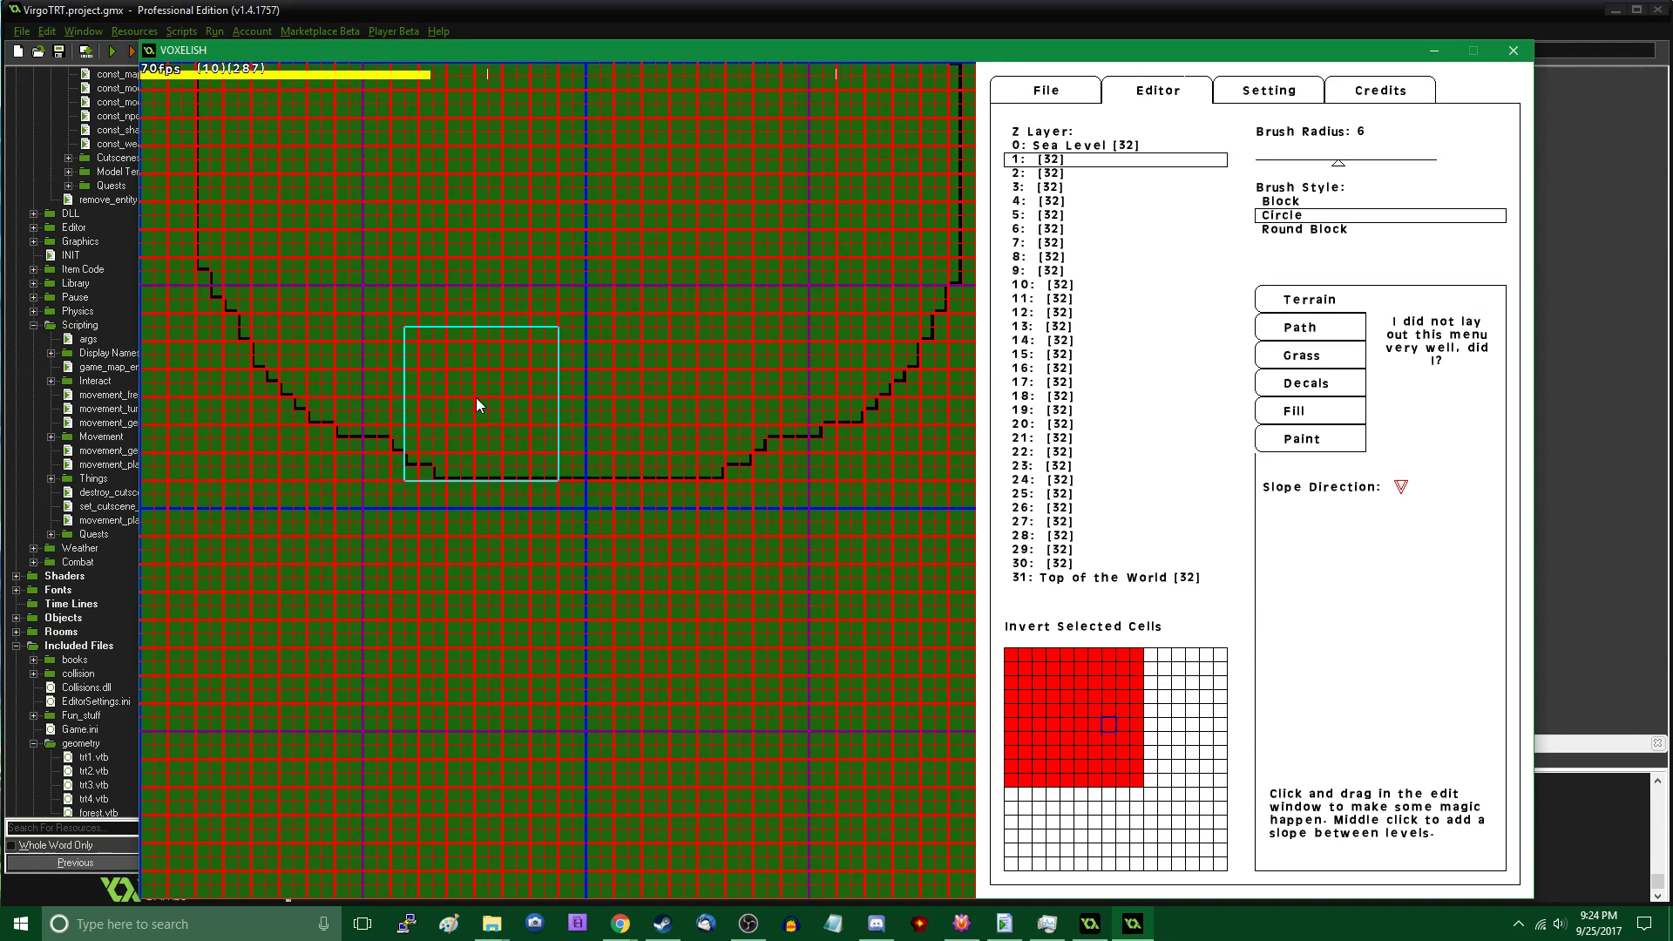
key("Up")
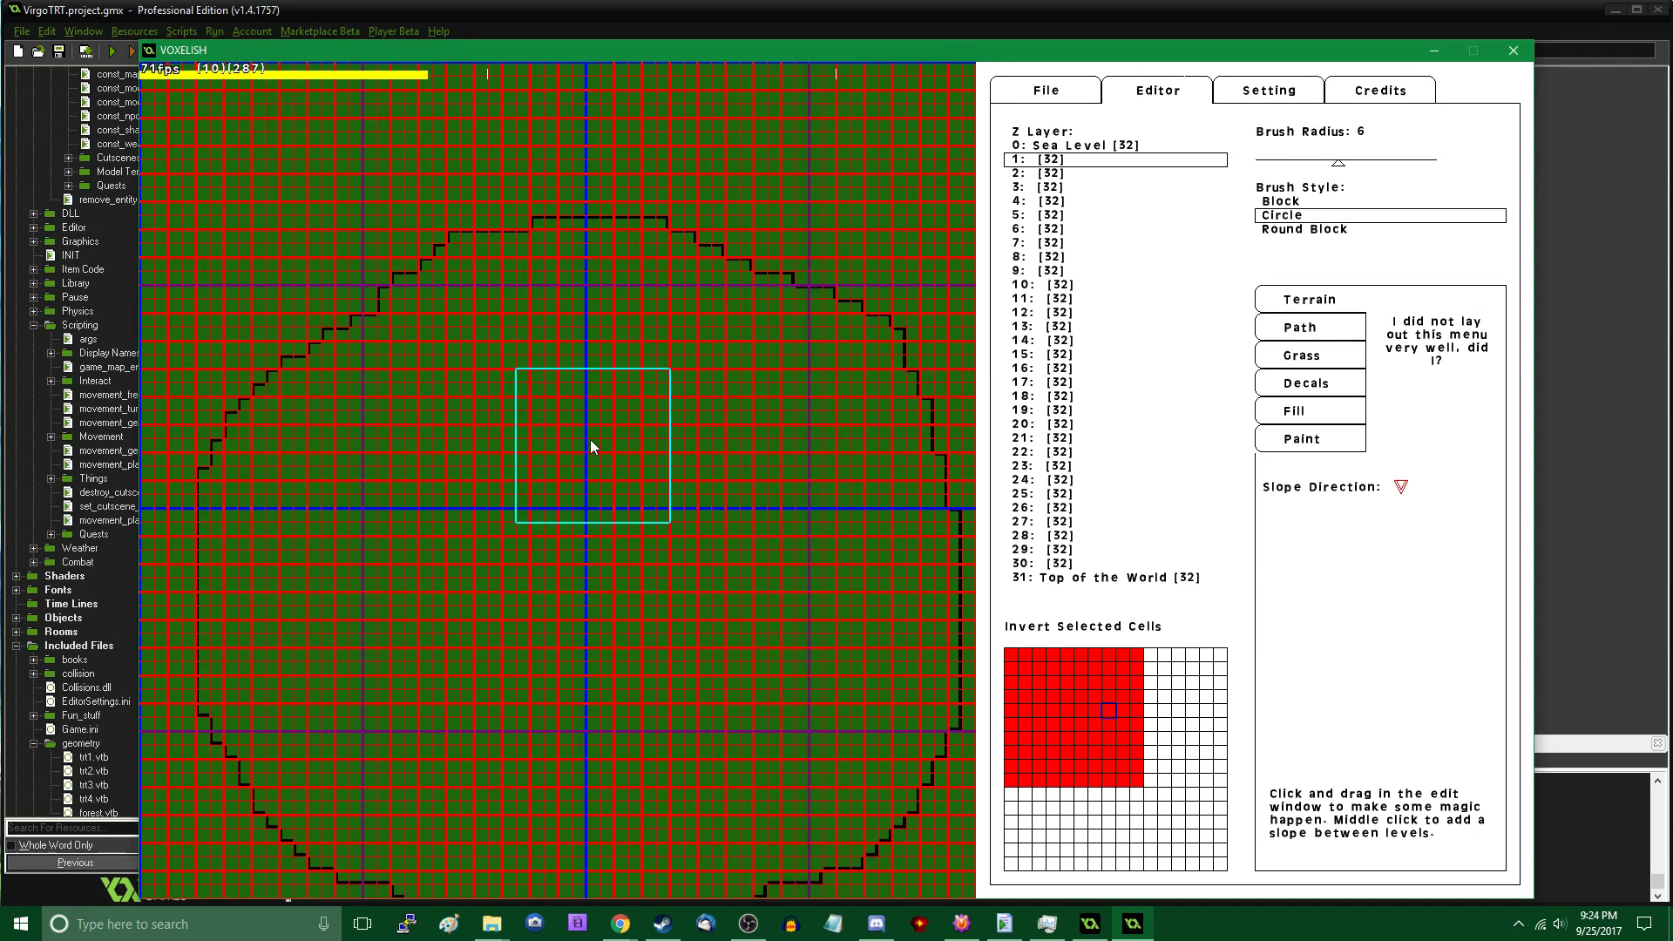
Examine the widened hill and the map areas to its south and east from layer 4
scroll(589, 439, "up", 3)
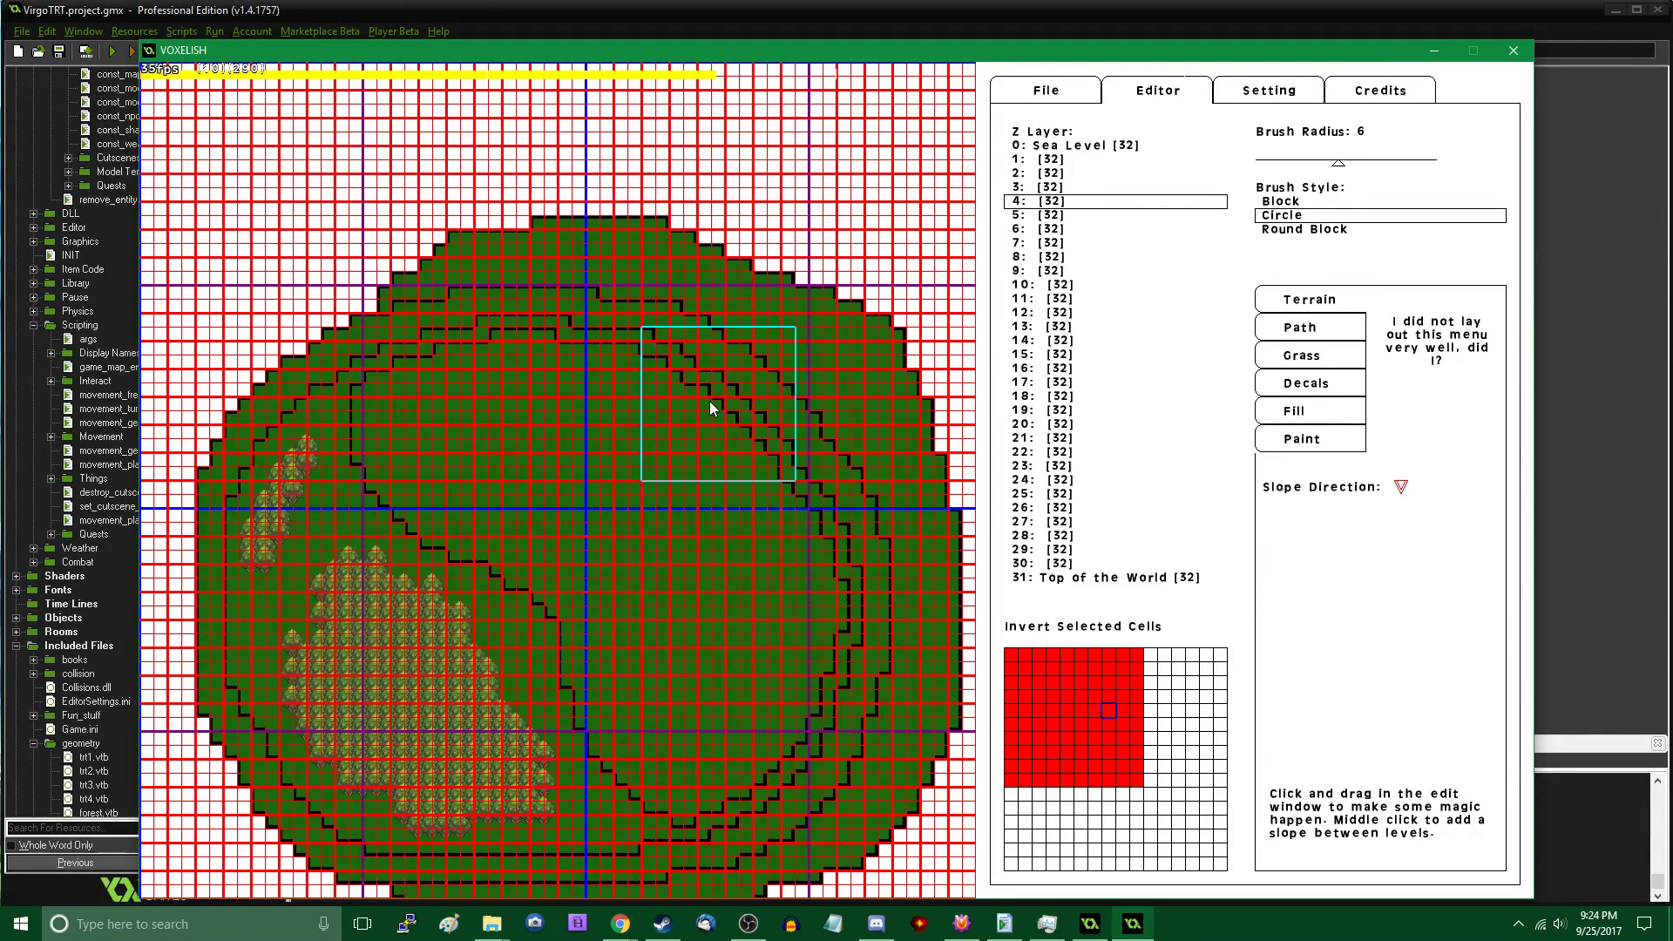
key("Down")
key("Right")
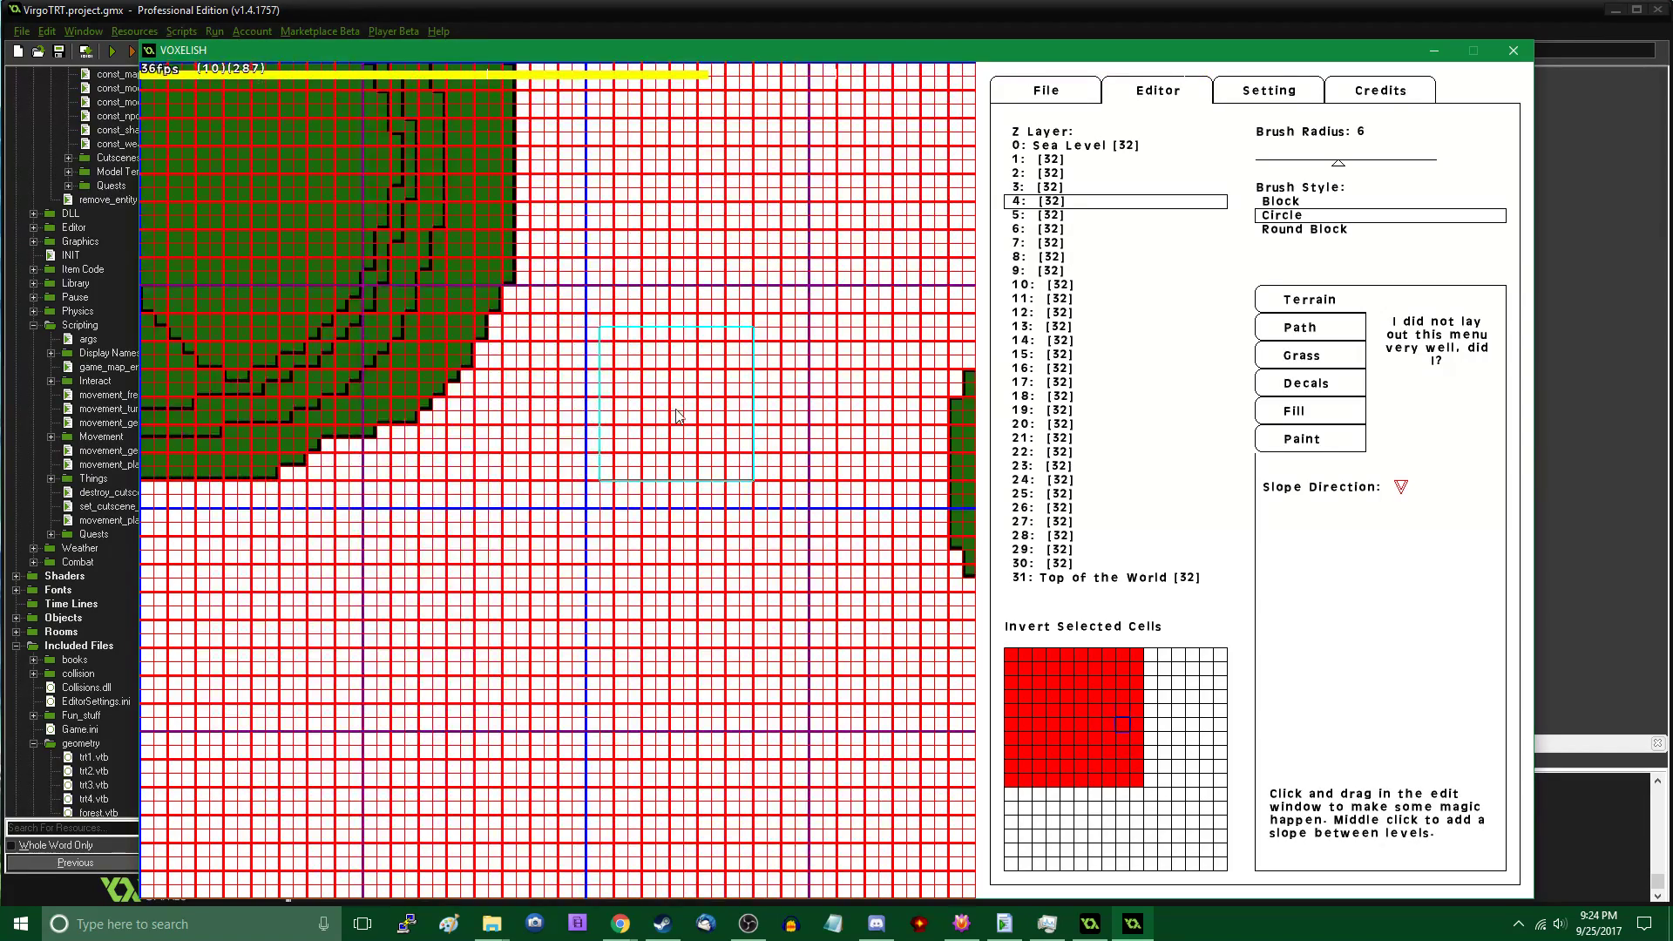
key("Up")
key("Down")
key("Right")
key("Up")
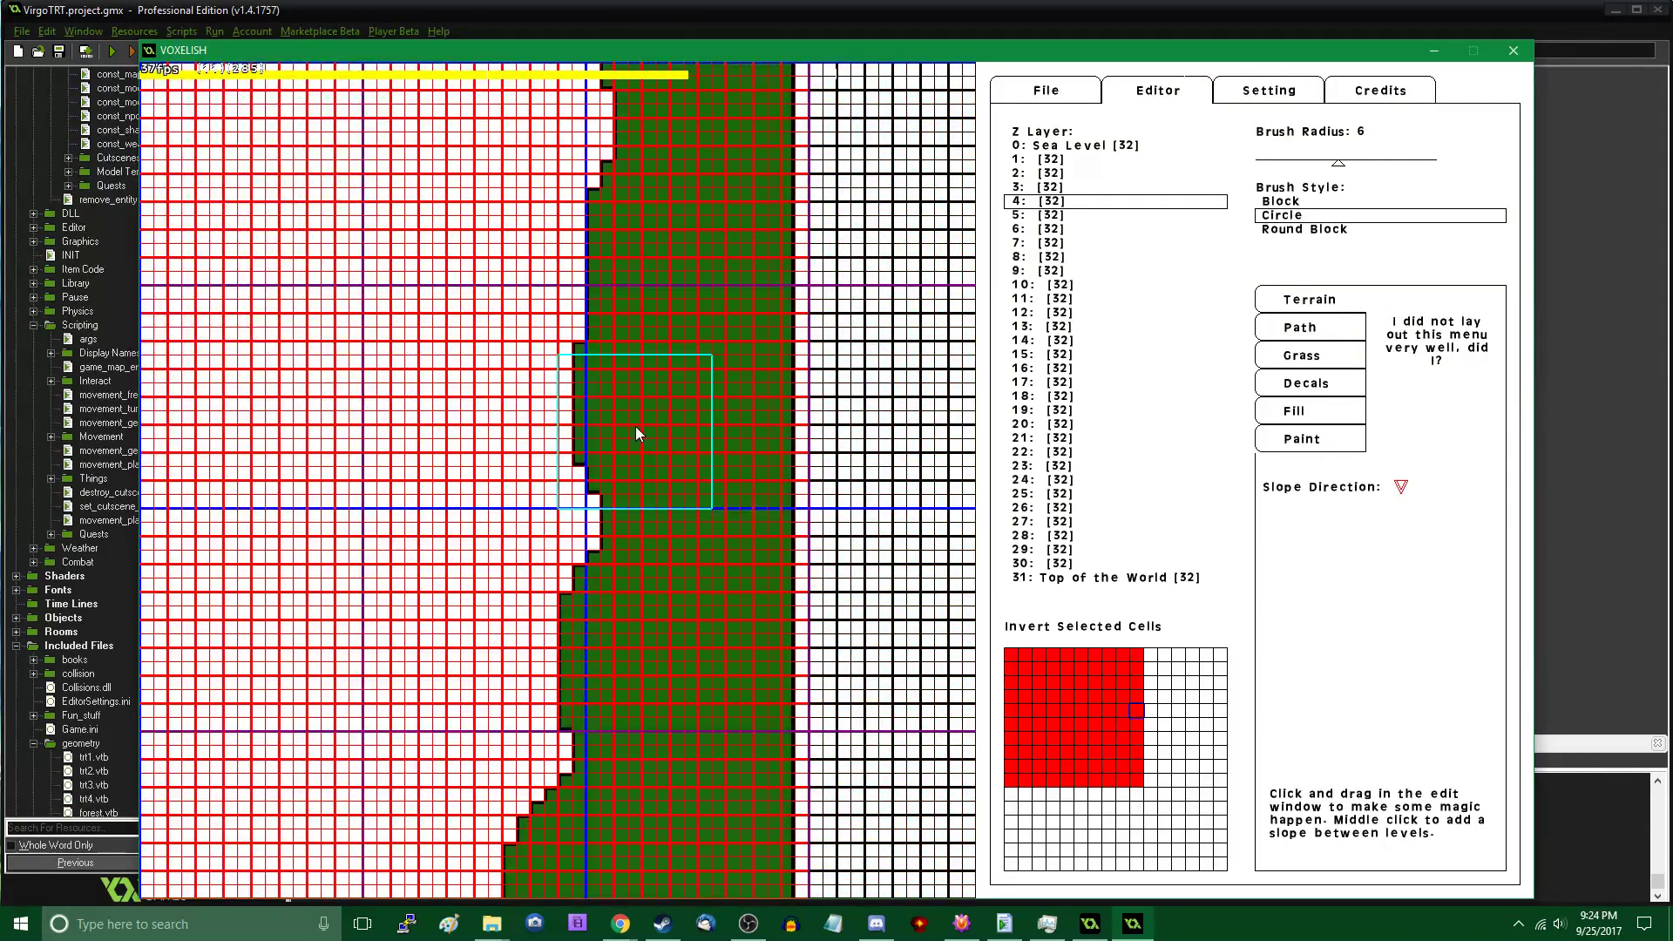
key("Left")
key("Left")
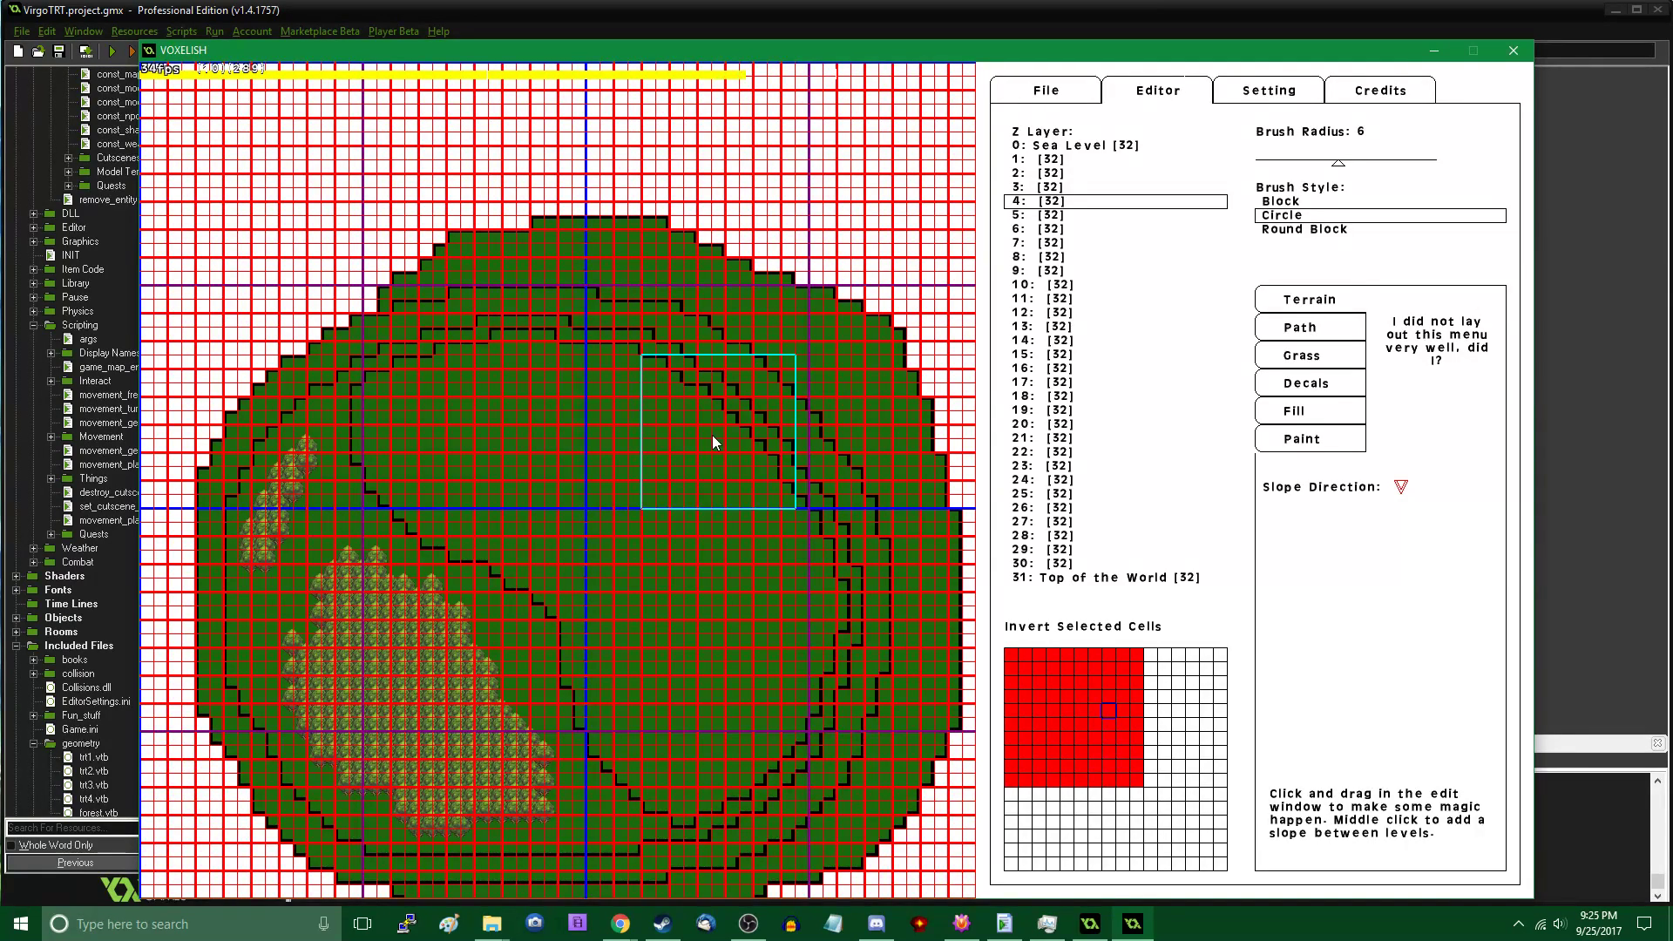
key("Right")
key("Left")
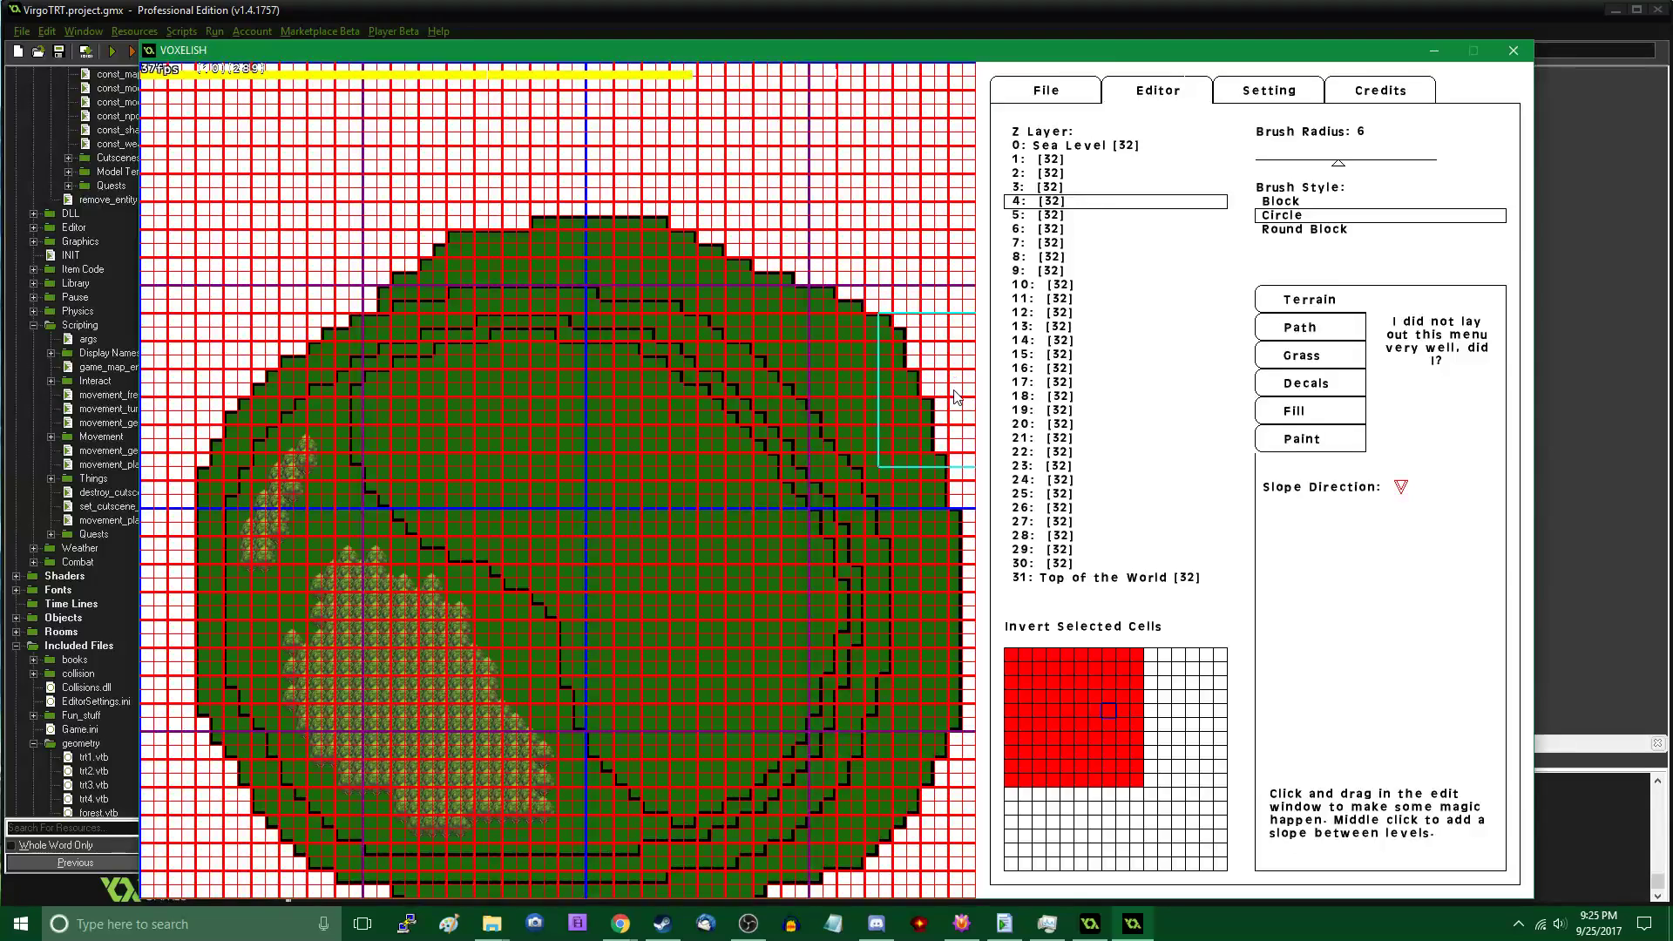
Try to plant trees along the hill's northern and eastern ledge on layer 2 using the Decals brush
left_click(1305, 386)
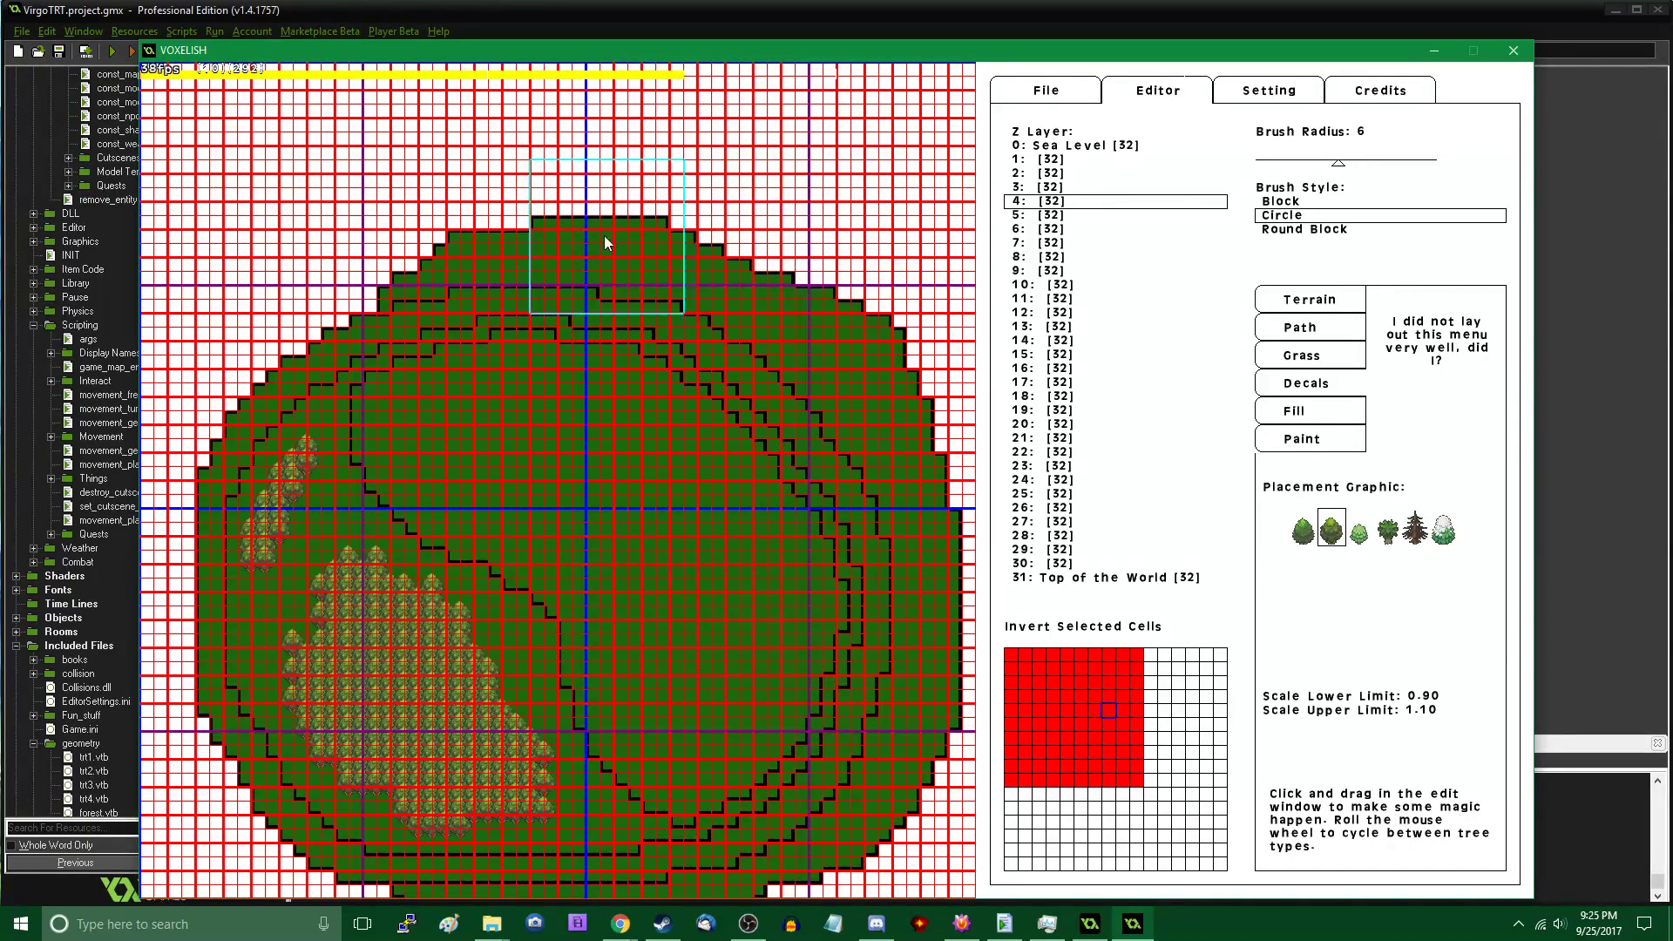
key("Page_Down")
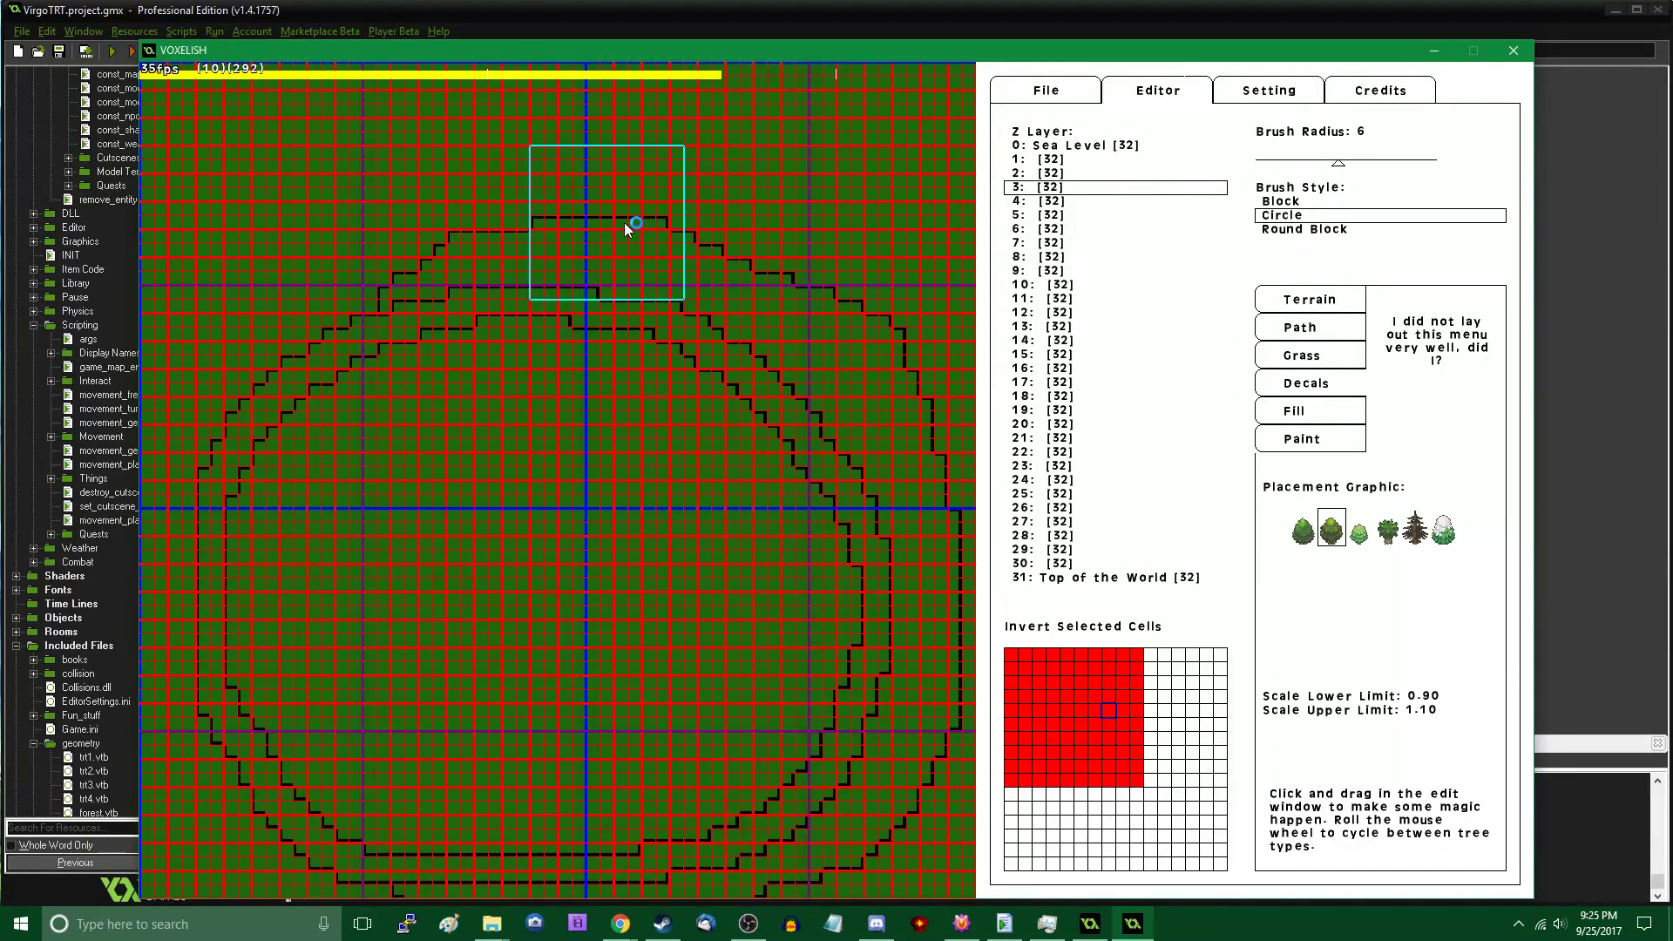
key("Page_Down")
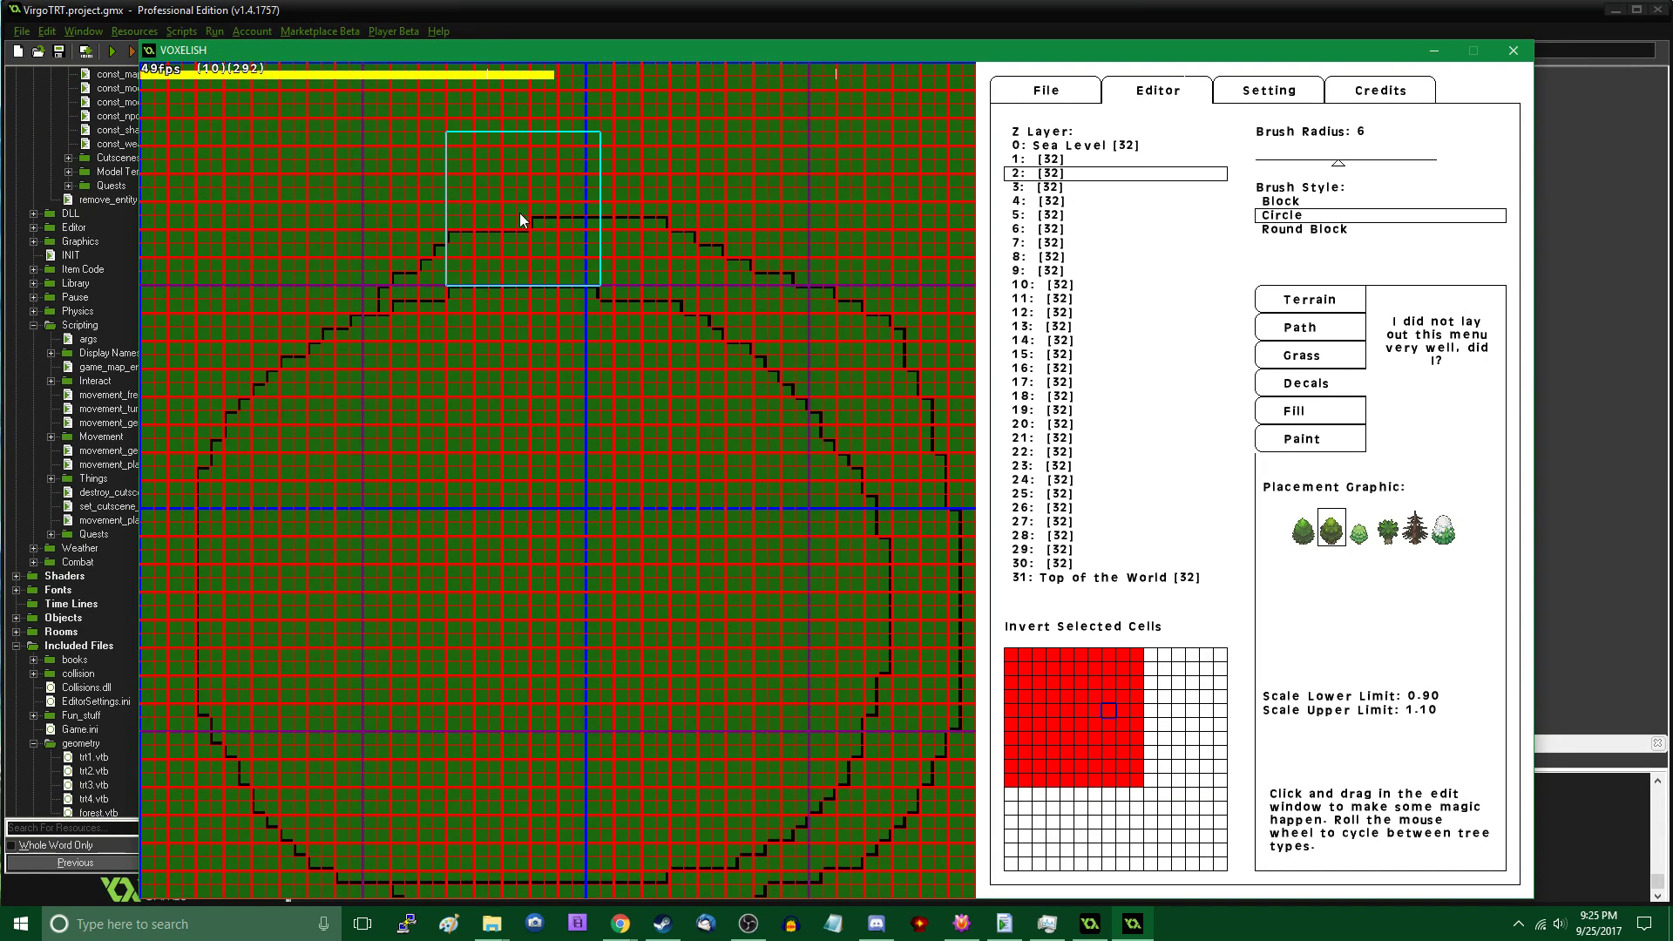
left_click_drag(519, 213, 697, 279)
mouse_move(508, 333)
right_mouse_down()
mouse_move(481, 325)
mouse_move(554, 342)
right_mouse_up()
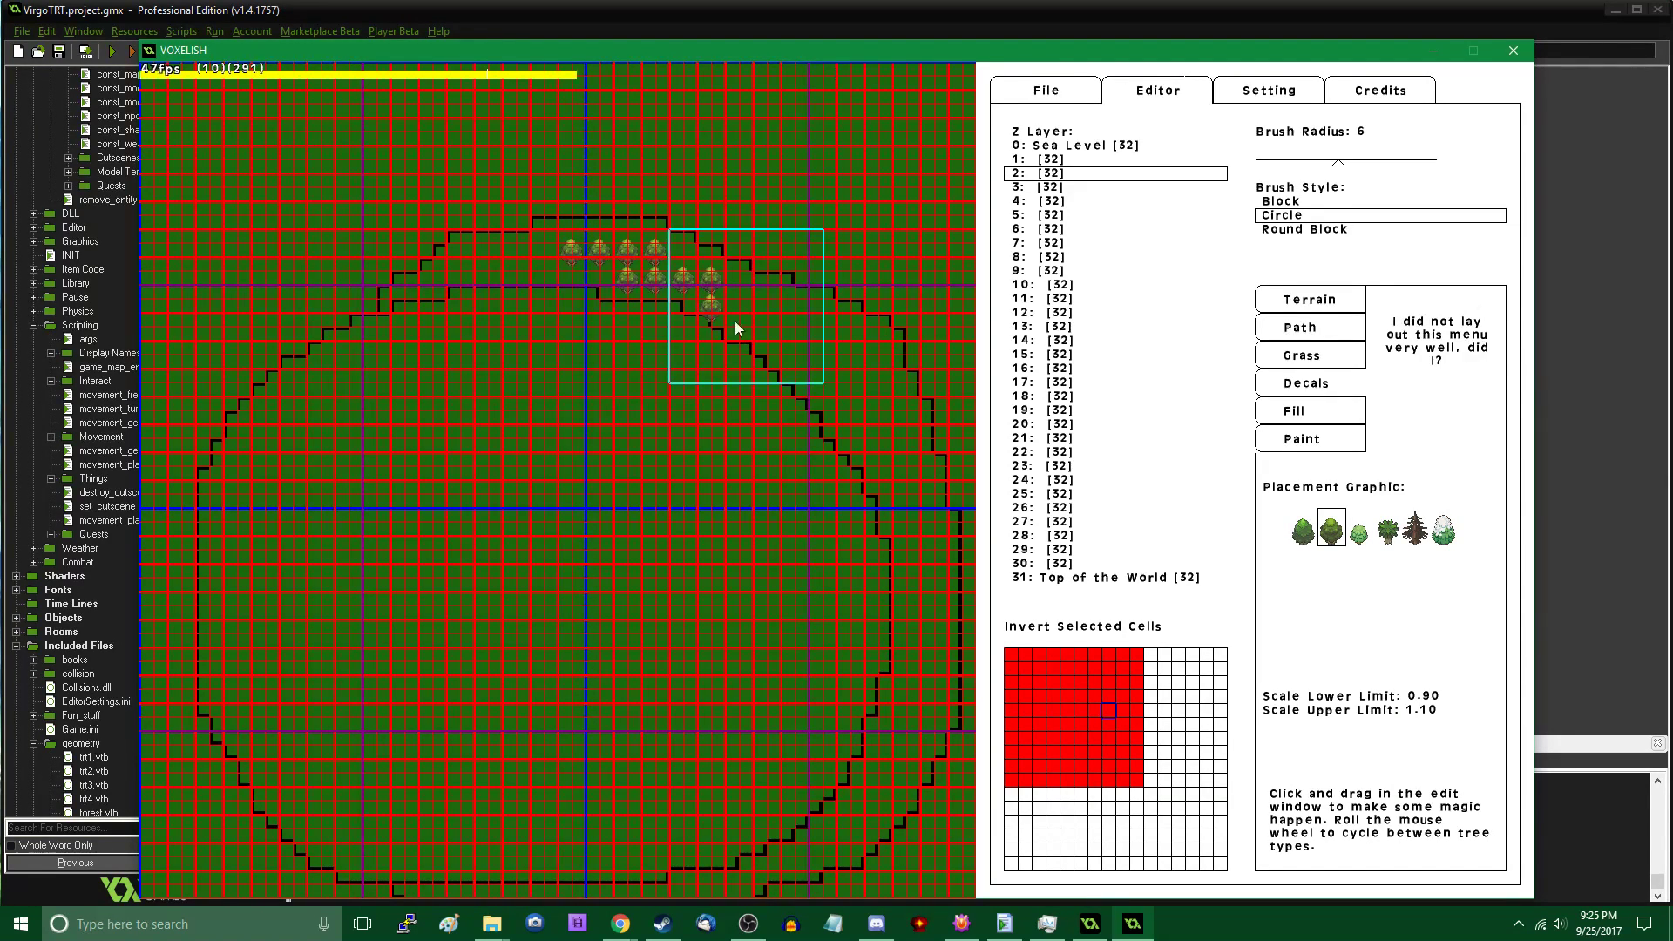
right_click(680, 364)
key("Right")
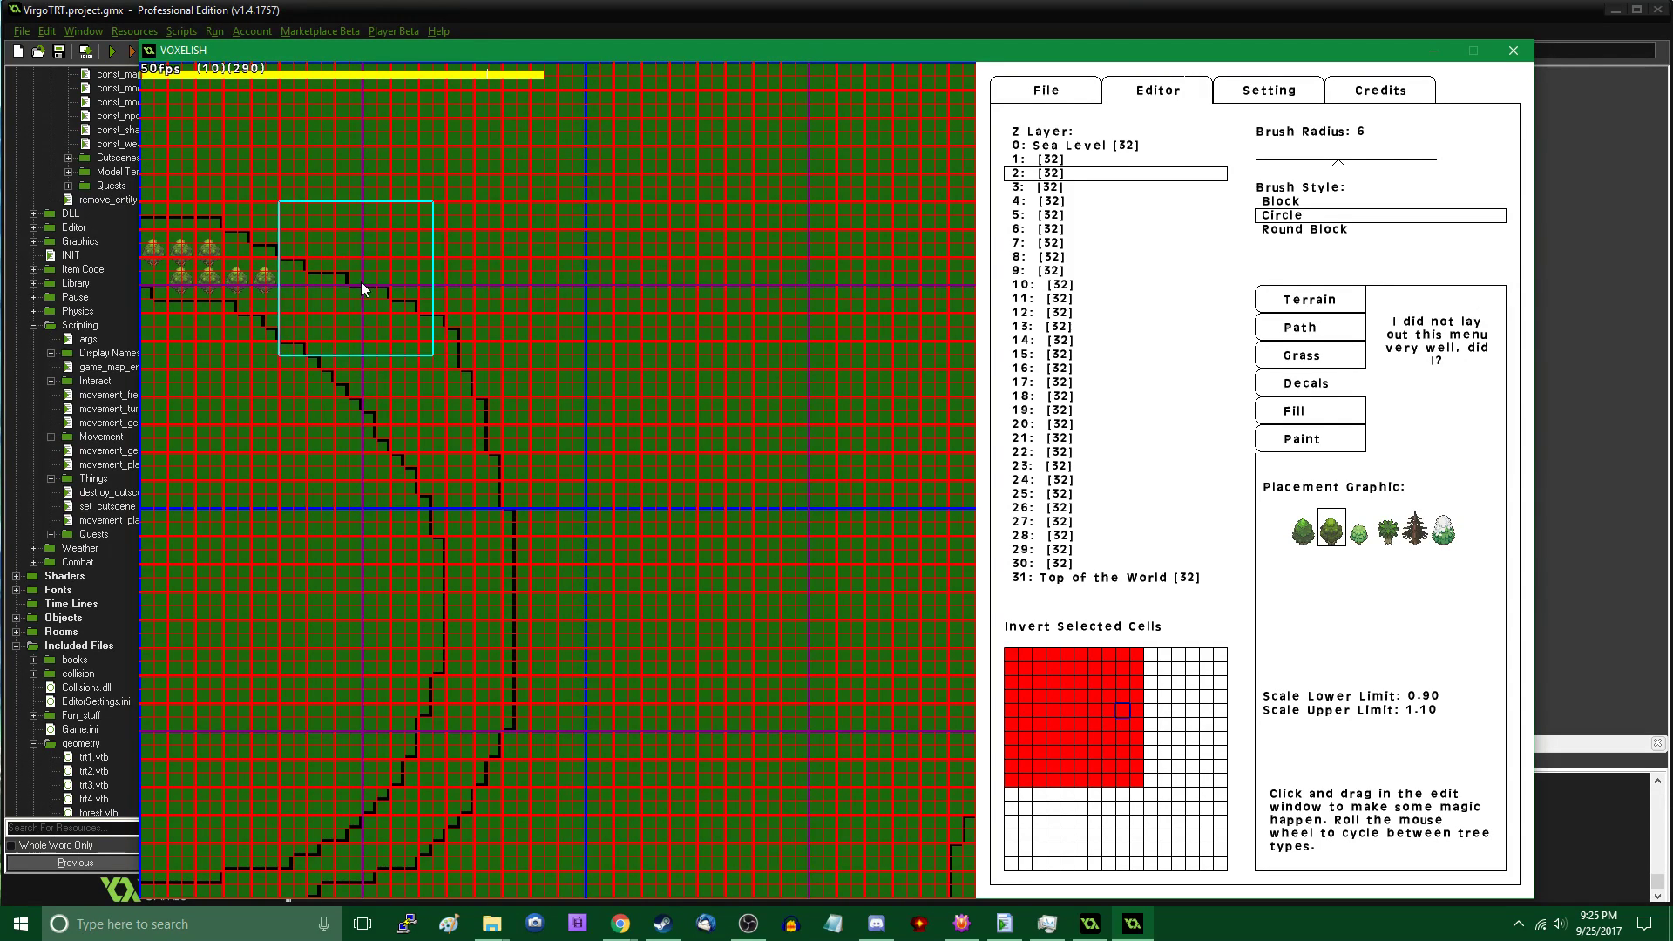
mouse_move(363, 280)
left_mouse_down()
mouse_move(490, 368)
mouse_move(521, 553)
mouse_move(416, 818)
mouse_move(377, 863)
left_mouse_up()
key("Left")
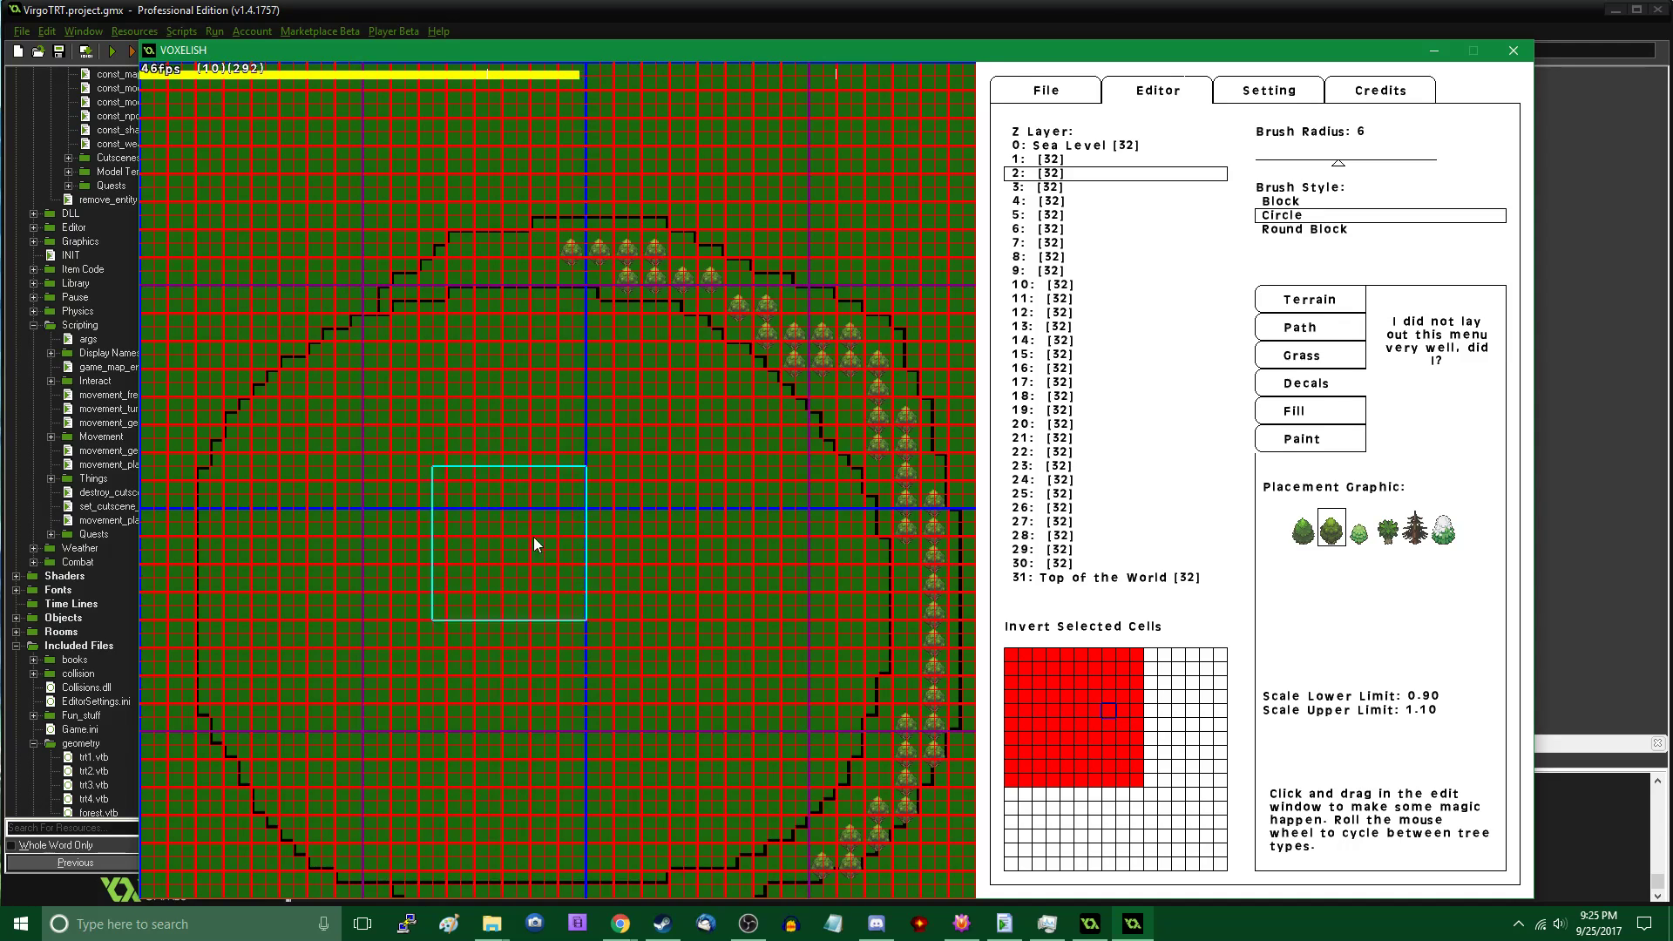
key("Up")
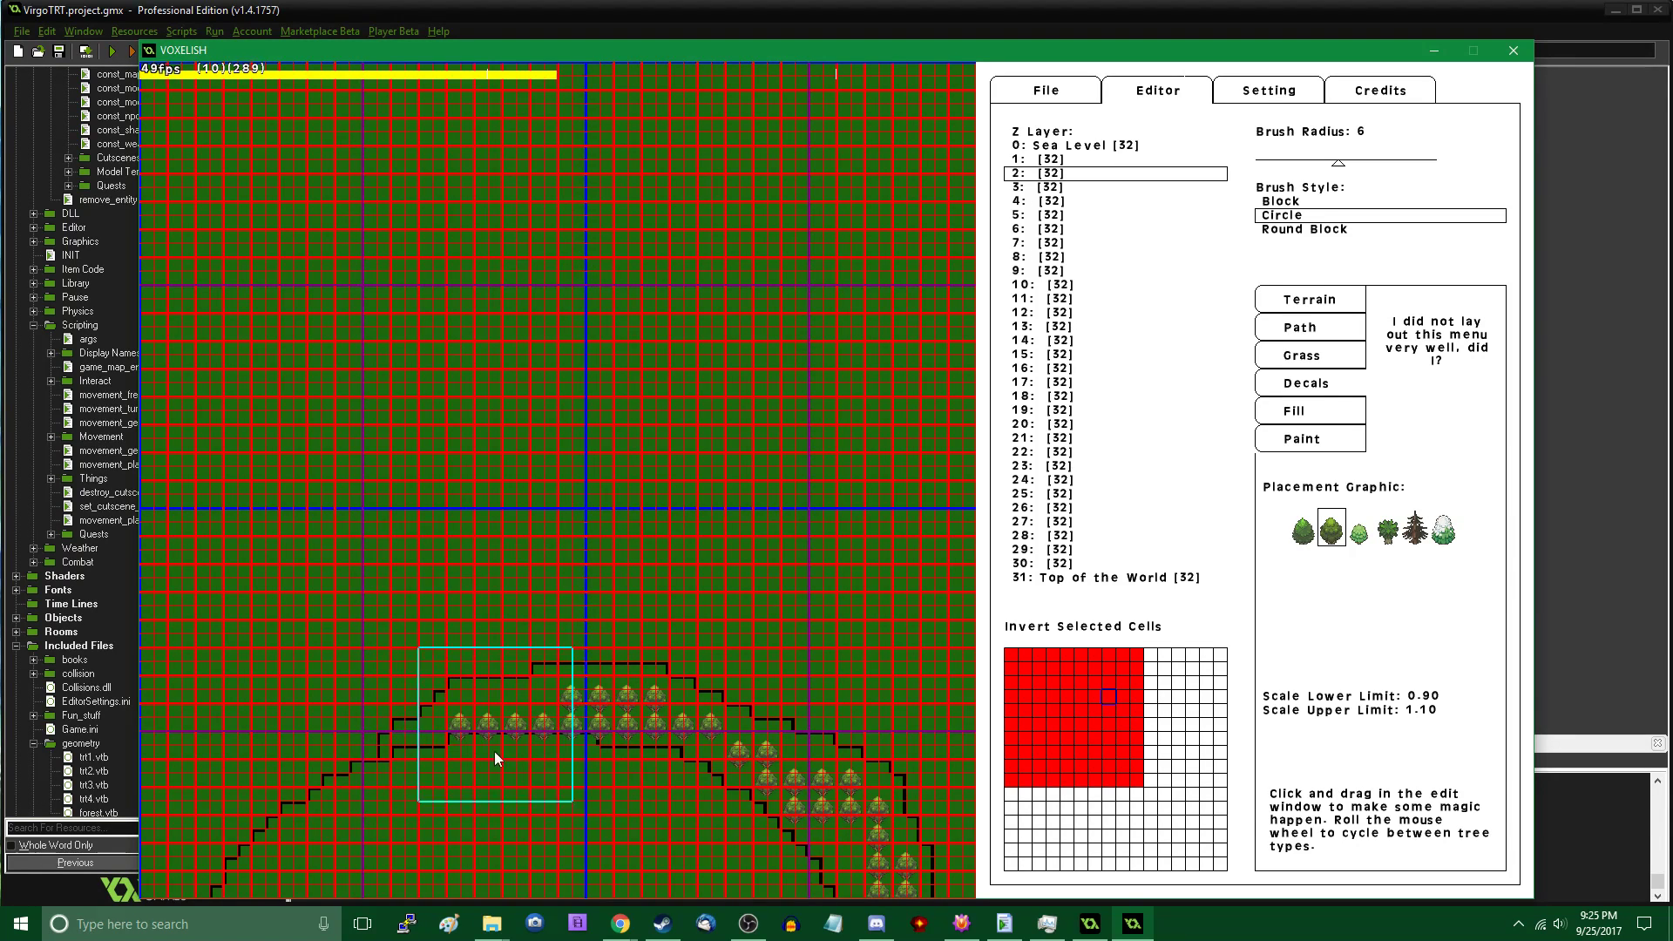
Erase the trees from the northern and eastern ledge on layer 2
right_click_drag(494, 751, 493, 780)
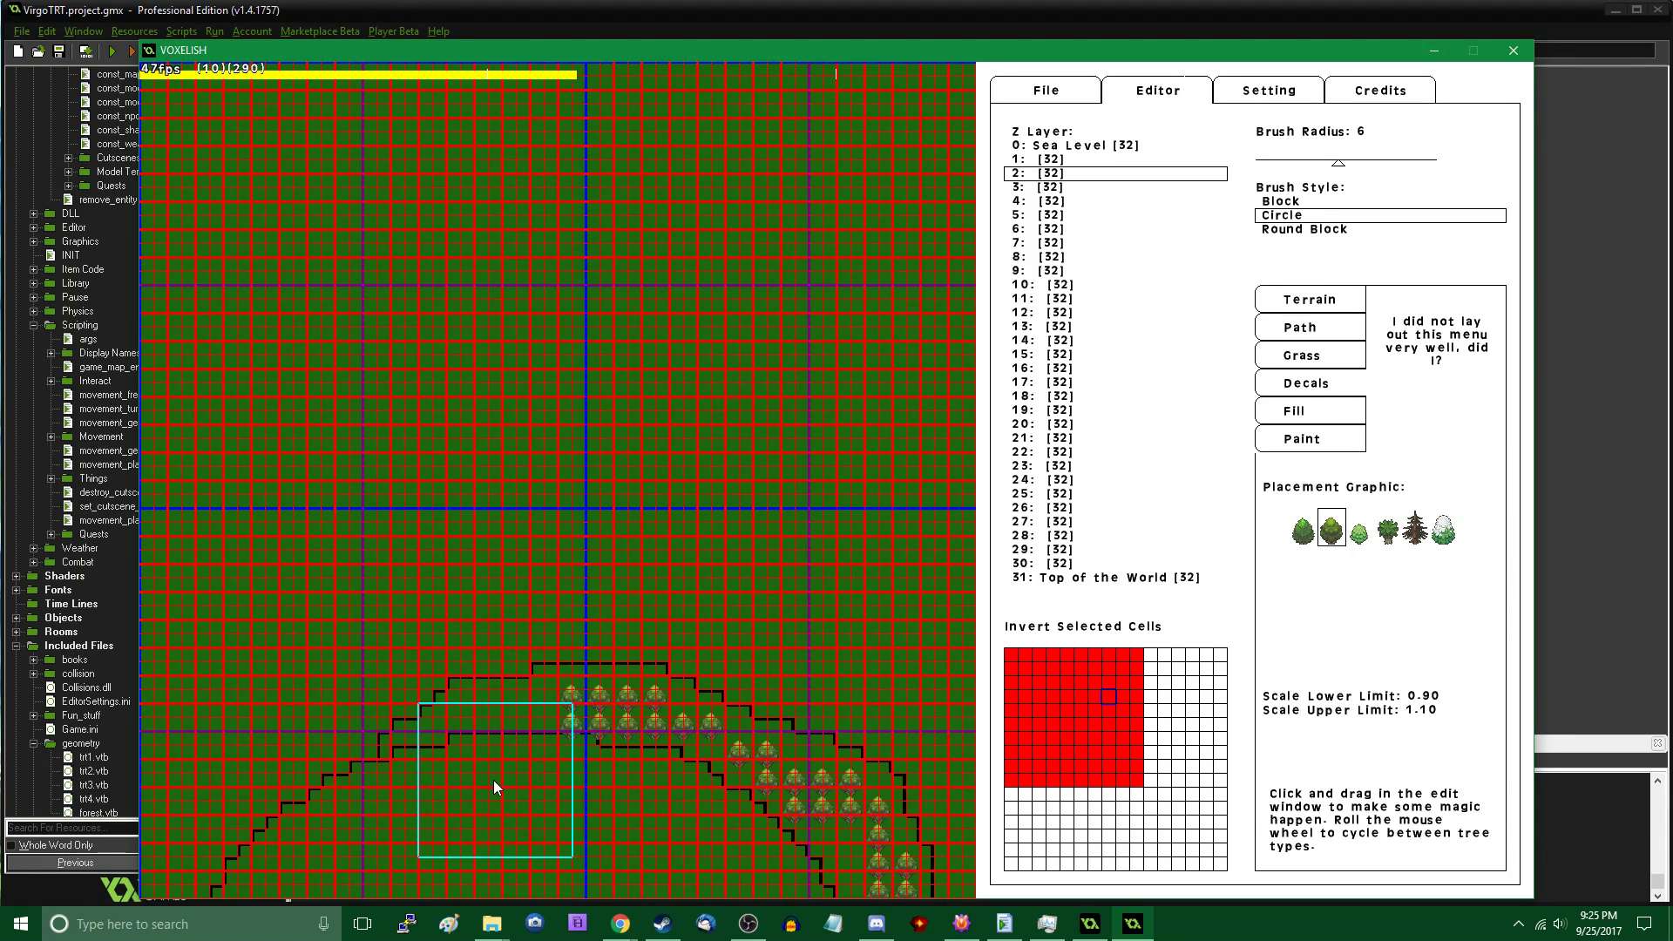
right_click(538, 782)
key("Right")
key("Left")
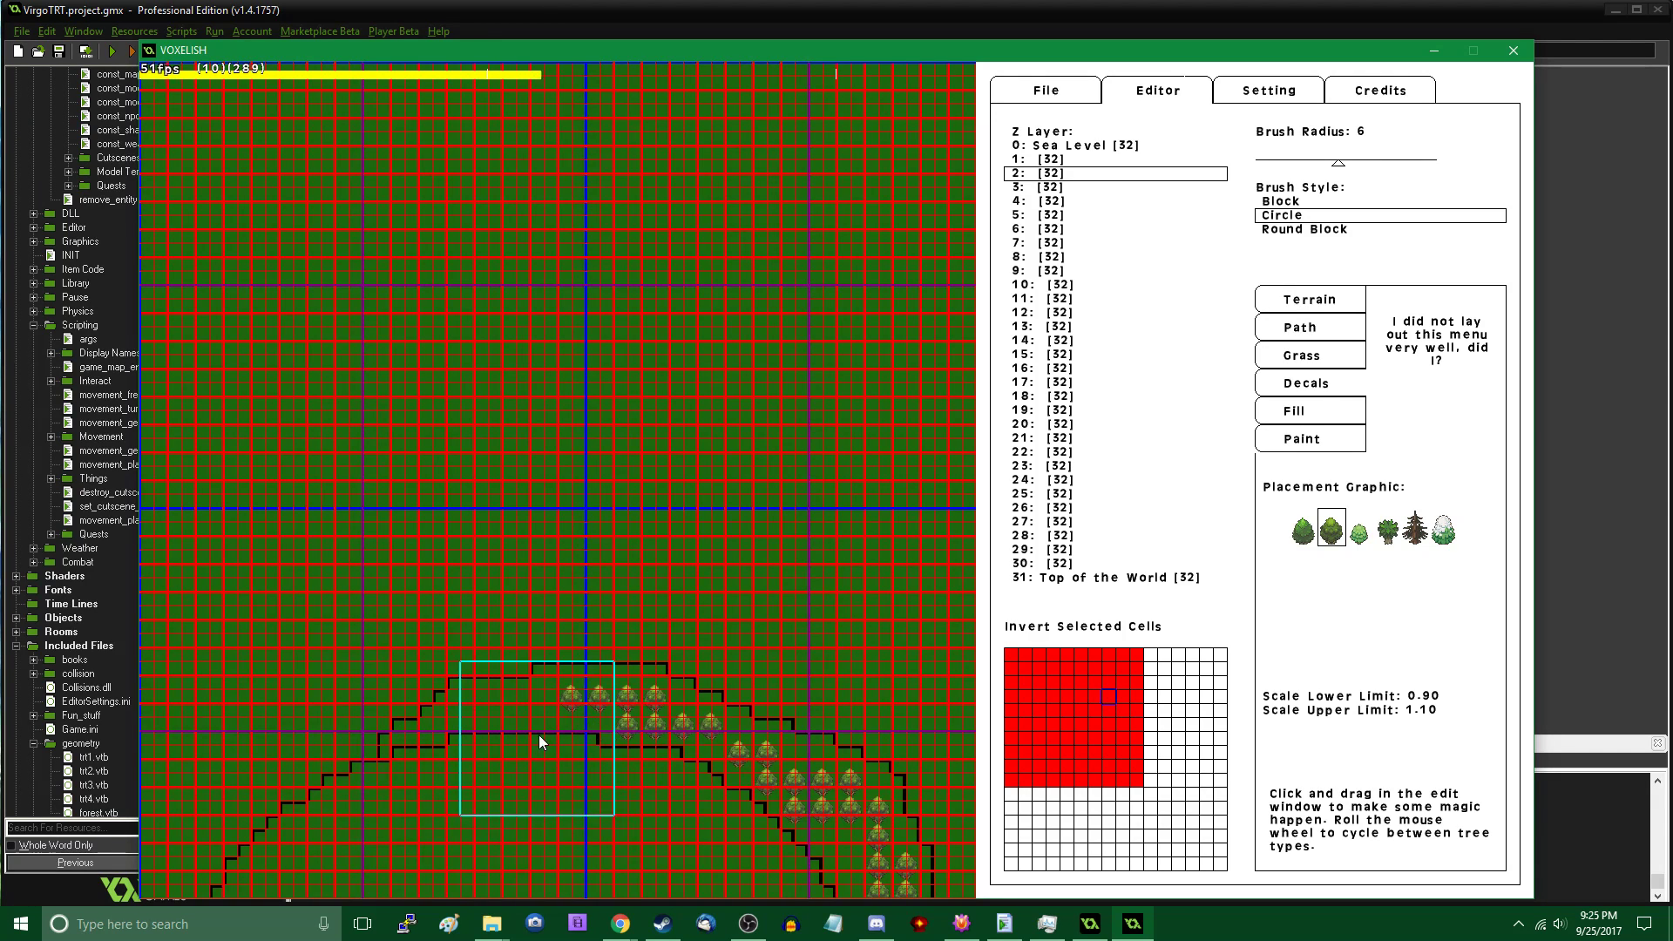
key("Right")
key("Down")
right_click_drag(439, 377, 415, 833)
key("Left")
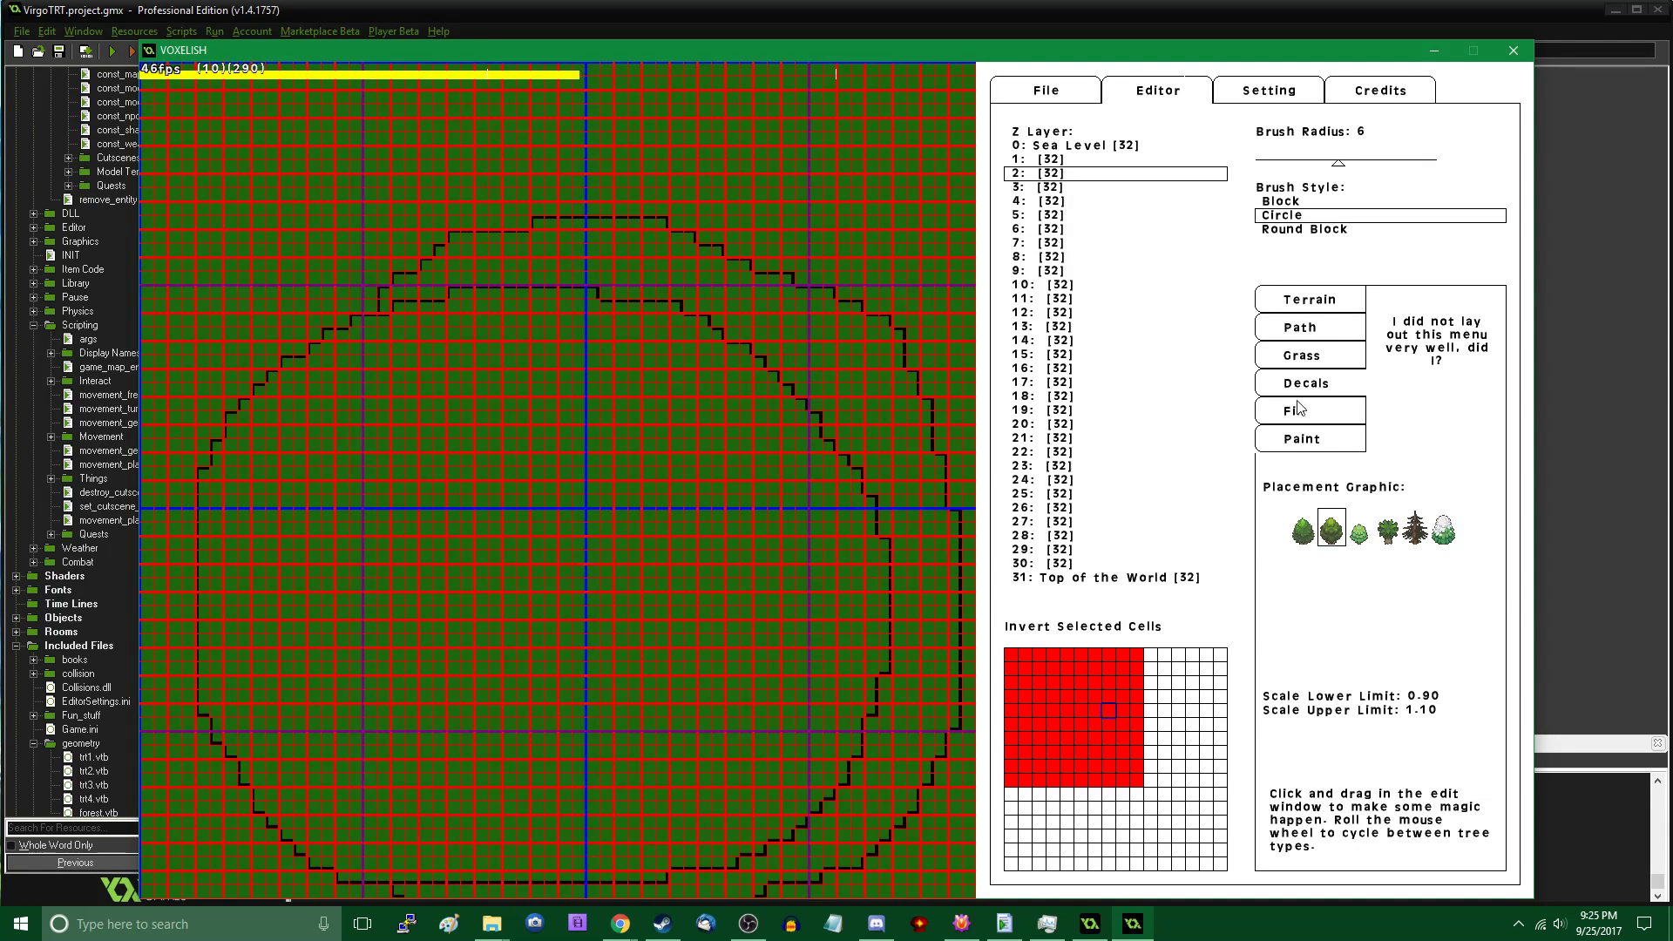
Try to cover the hill's northern, eastern and southern ledge on layer 2 with the dark bush grass graphic
left_click(1317, 362)
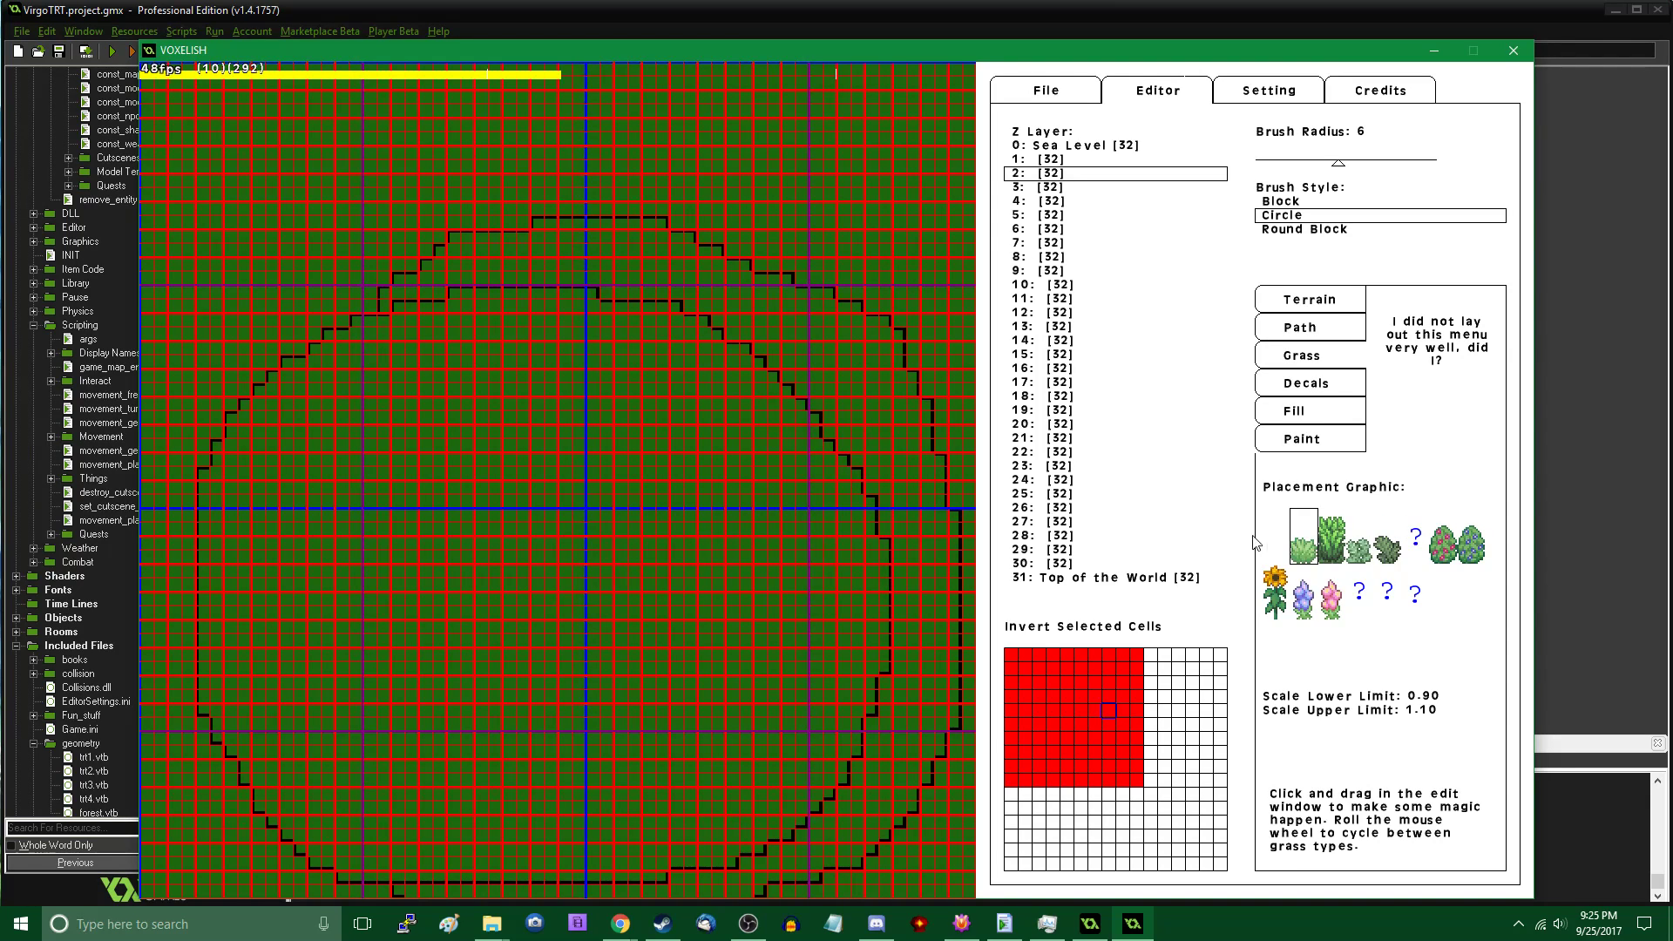
left_click(1368, 556)
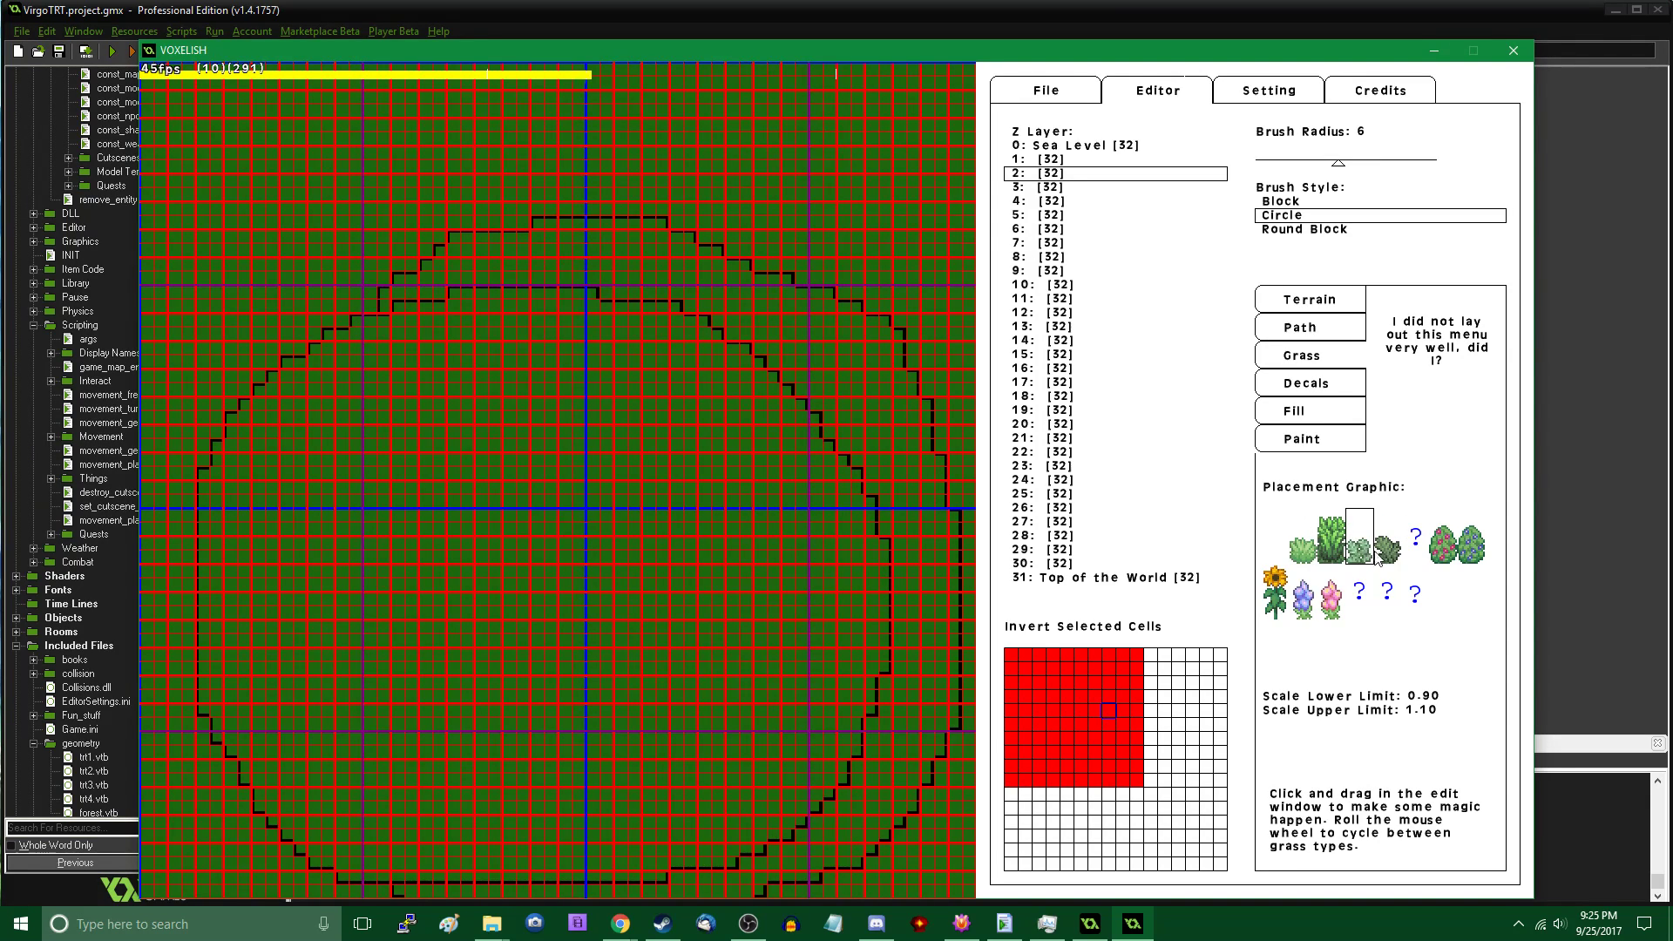
left_click(1387, 558)
left_click(1367, 552)
left_click(1381, 551)
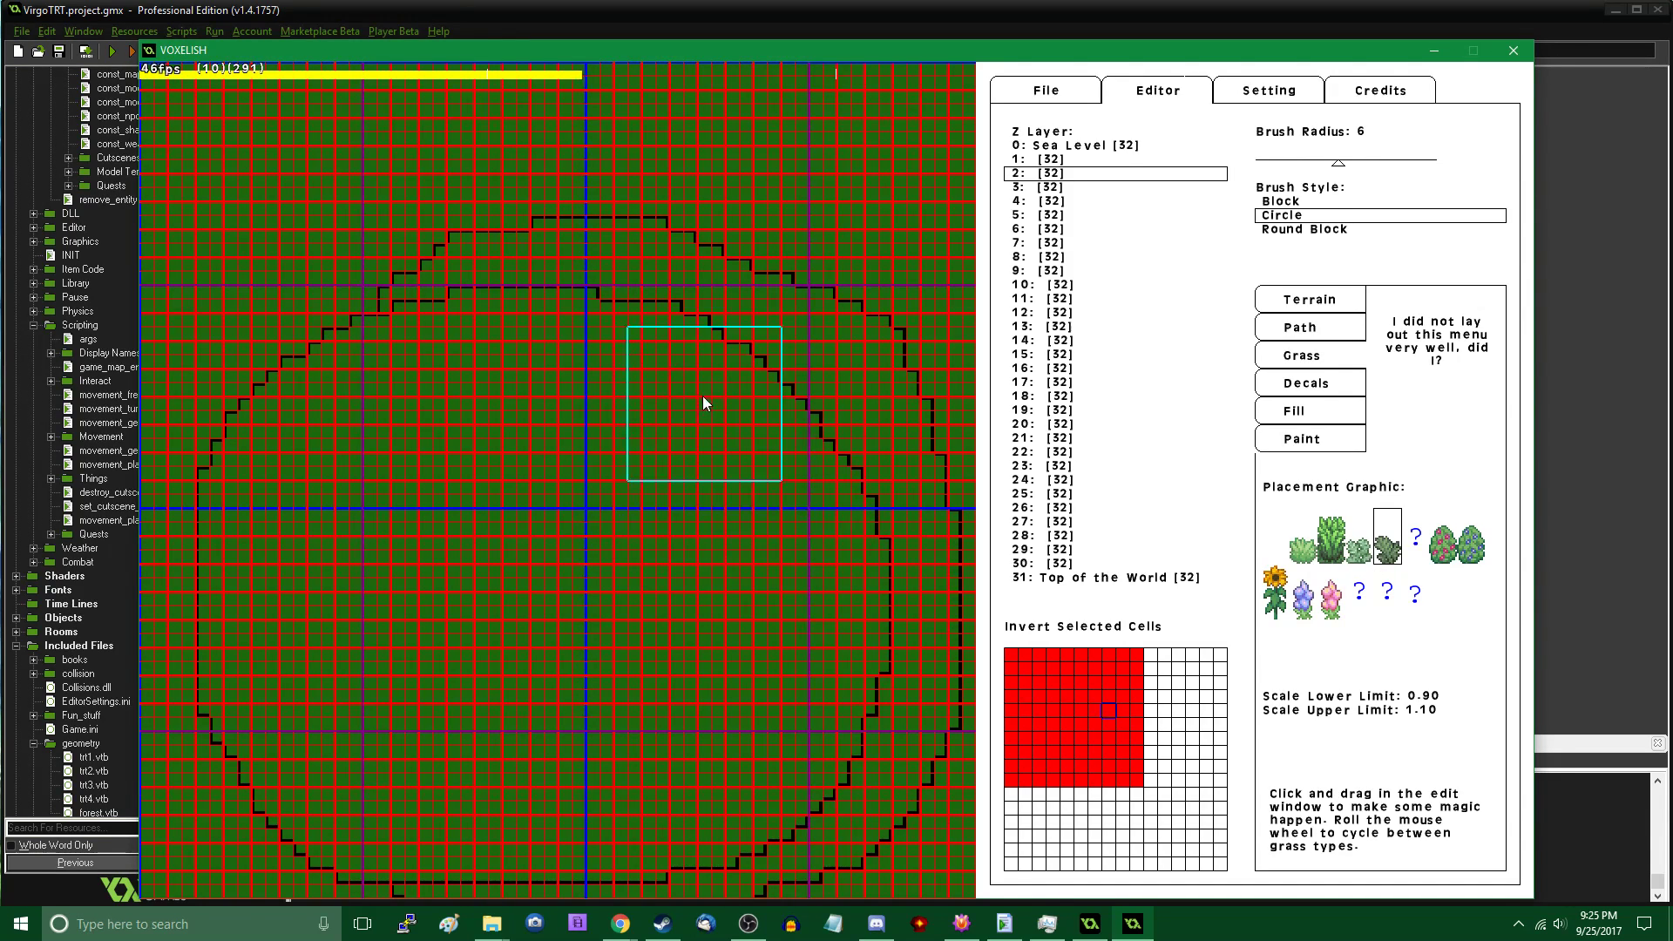
mouse_move(527, 273)
left_mouse_down()
mouse_move(545, 254)
mouse_move(657, 265)
mouse_move(828, 363)
mouse_move(862, 615)
mouse_move(793, 845)
mouse_move(700, 821)
left_mouse_up()
key("Down")
key("Left")
key("Right")
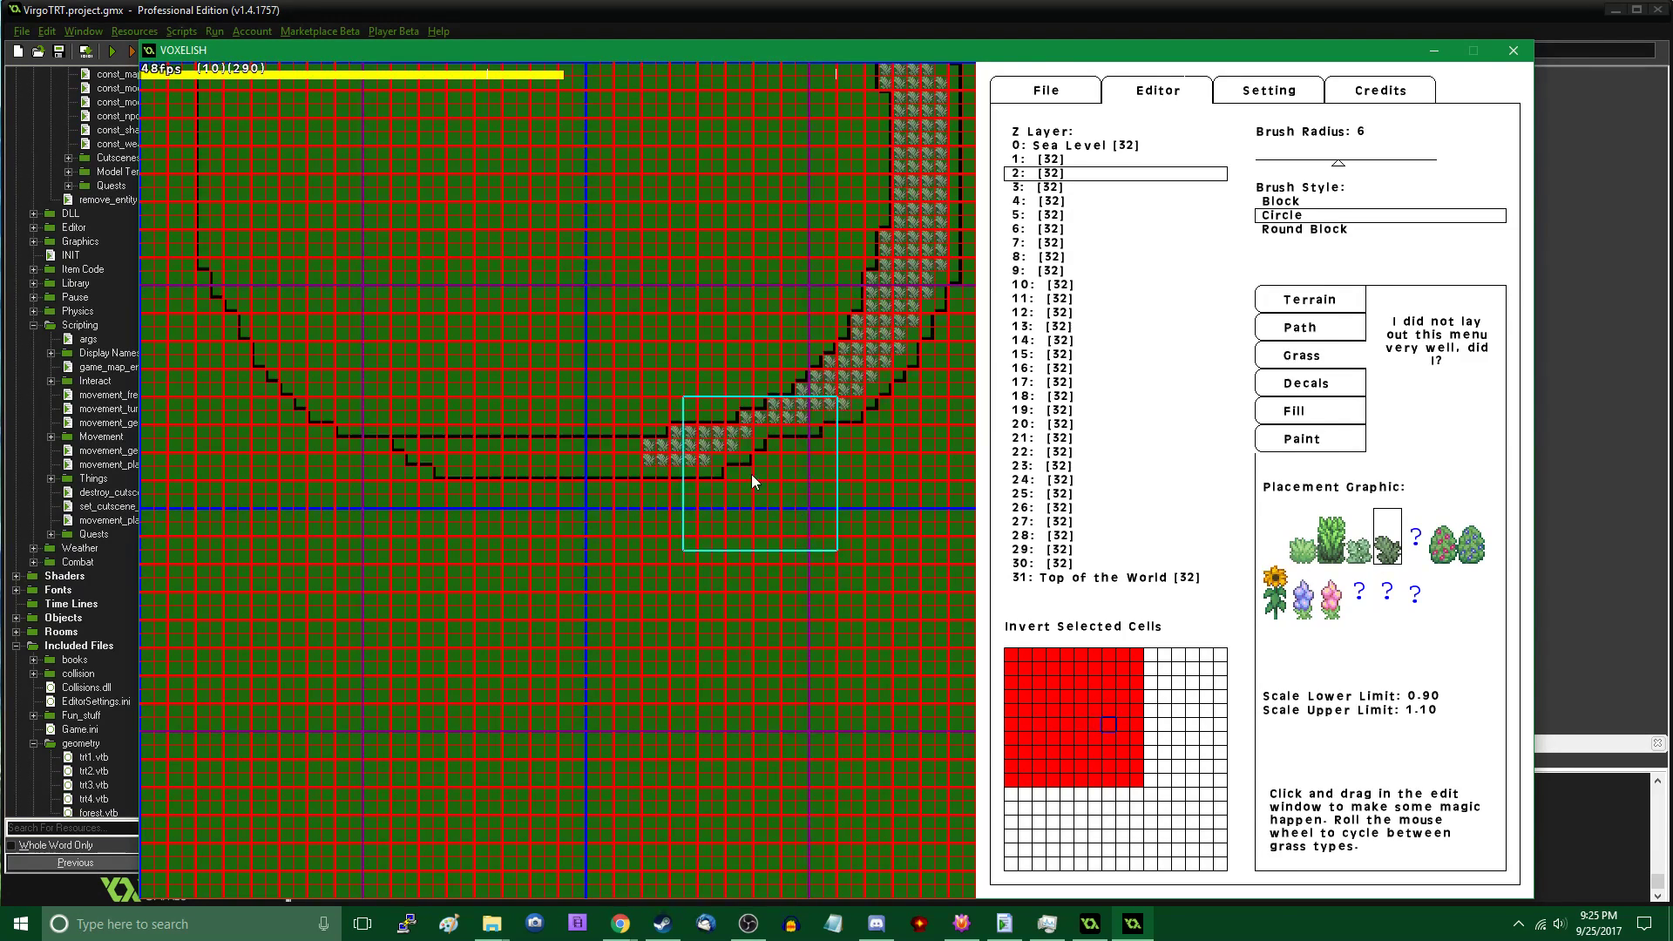
left_click_drag(635, 437, 471, 437)
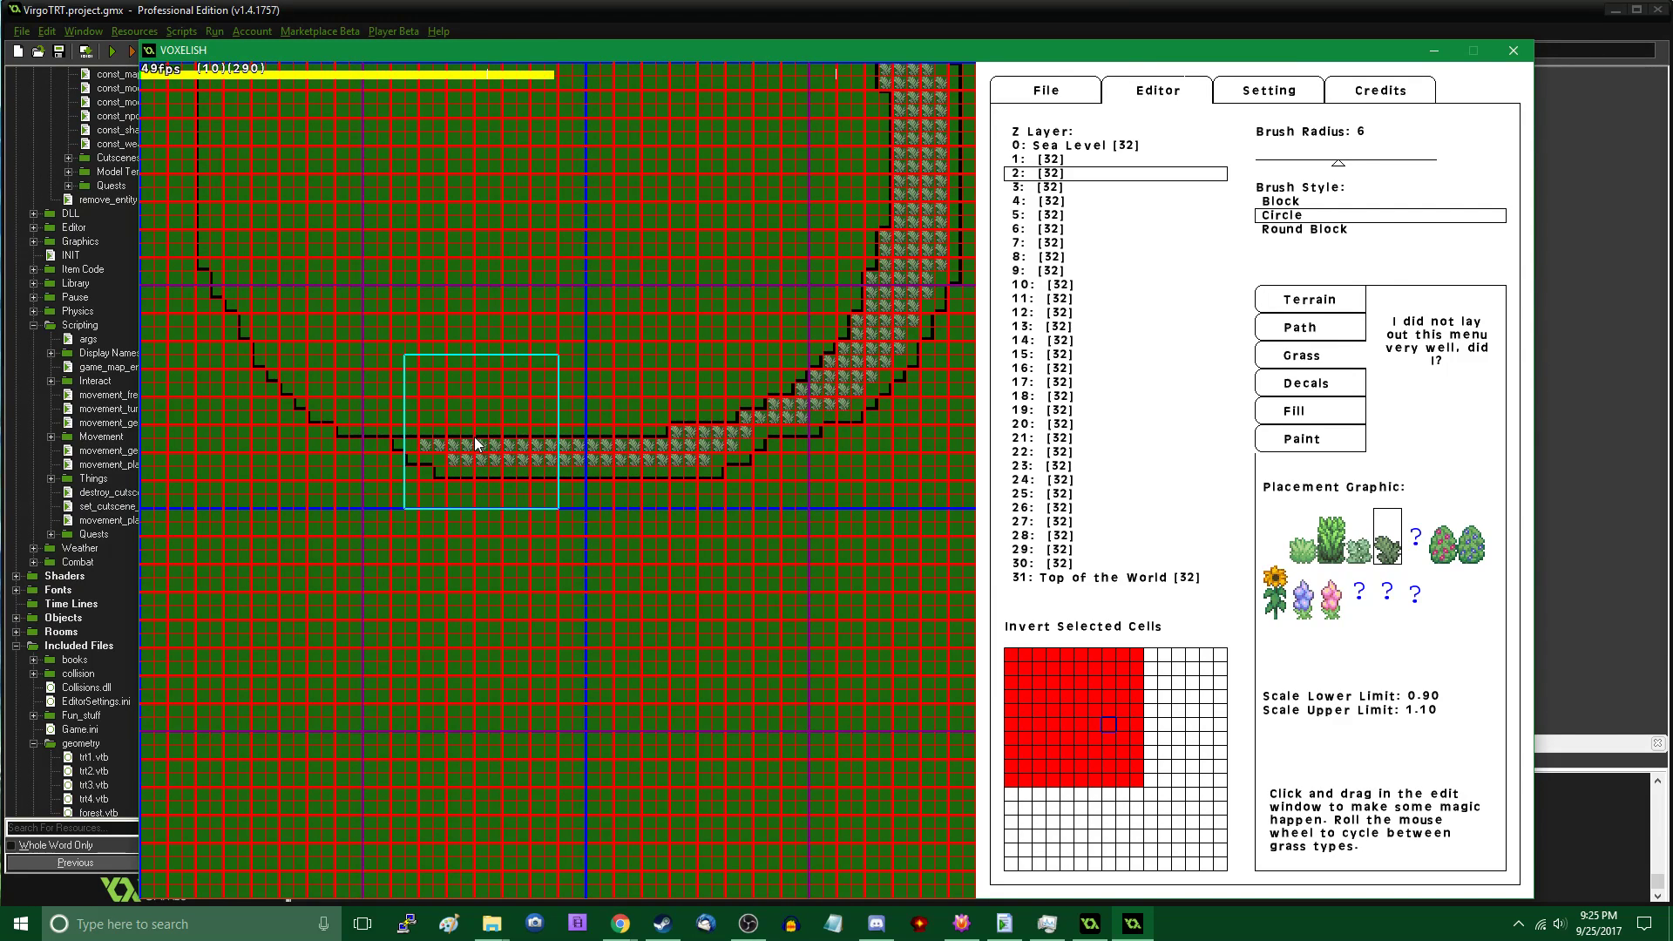
key("Up")
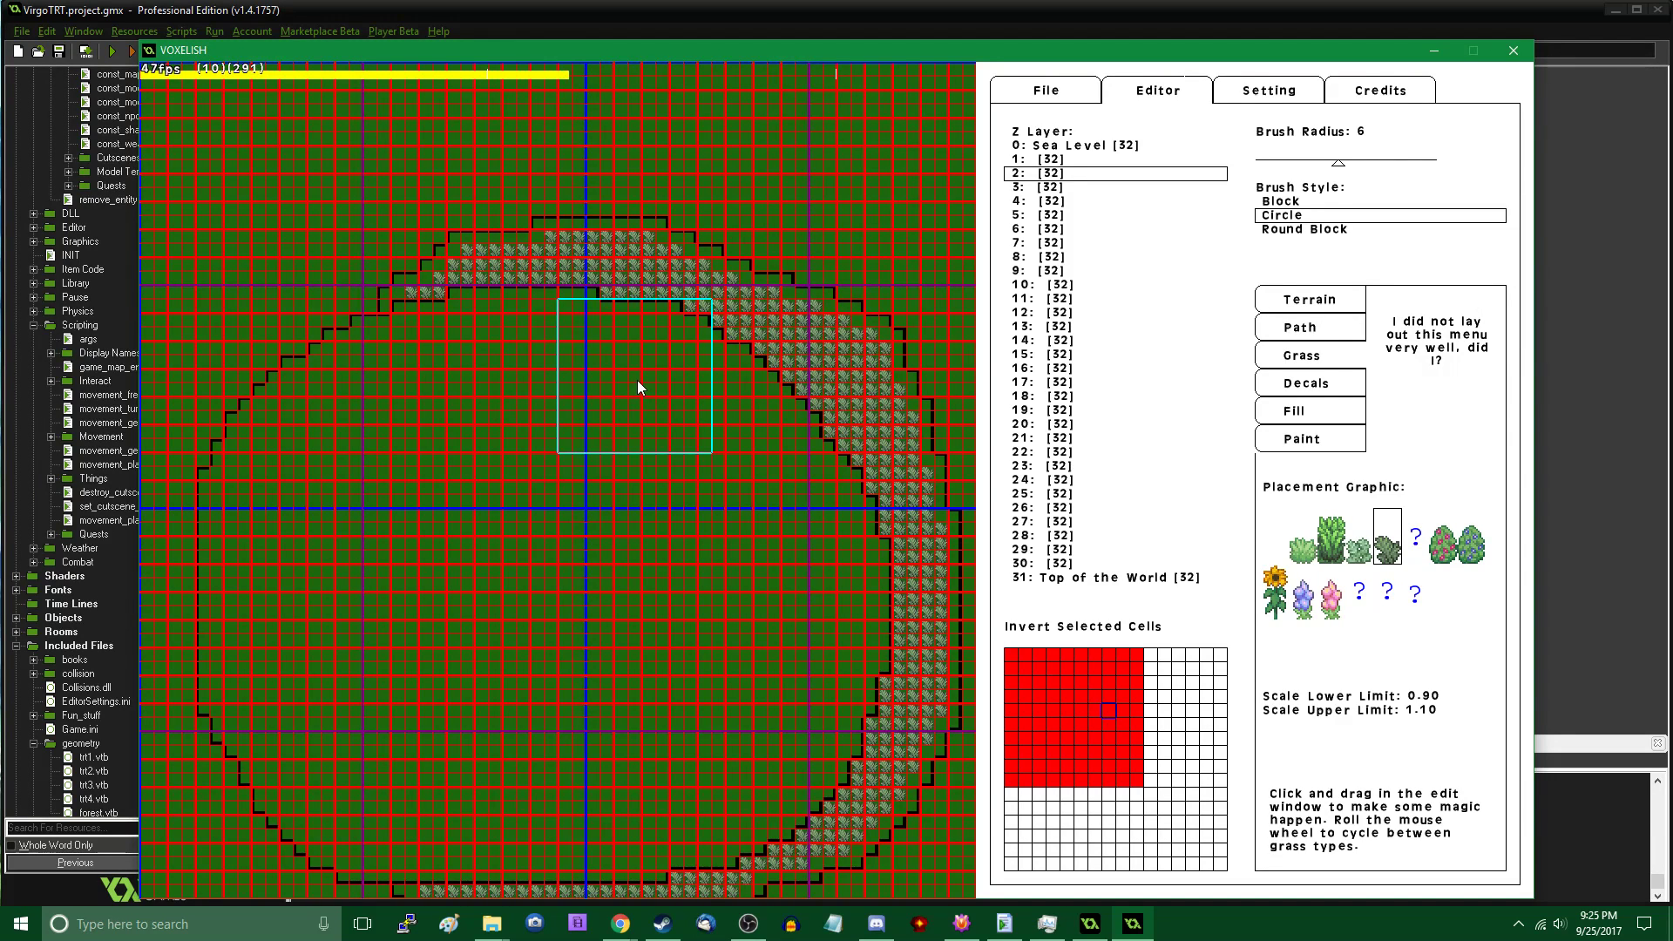
Erase all the bushes from the ledge on layer 2
mouse_move(408, 281)
right_mouse_down()
mouse_move(669, 268)
mouse_move(881, 580)
mouse_move(655, 845)
mouse_move(373, 789)
right_mouse_up()
key("Left")
key("Right")
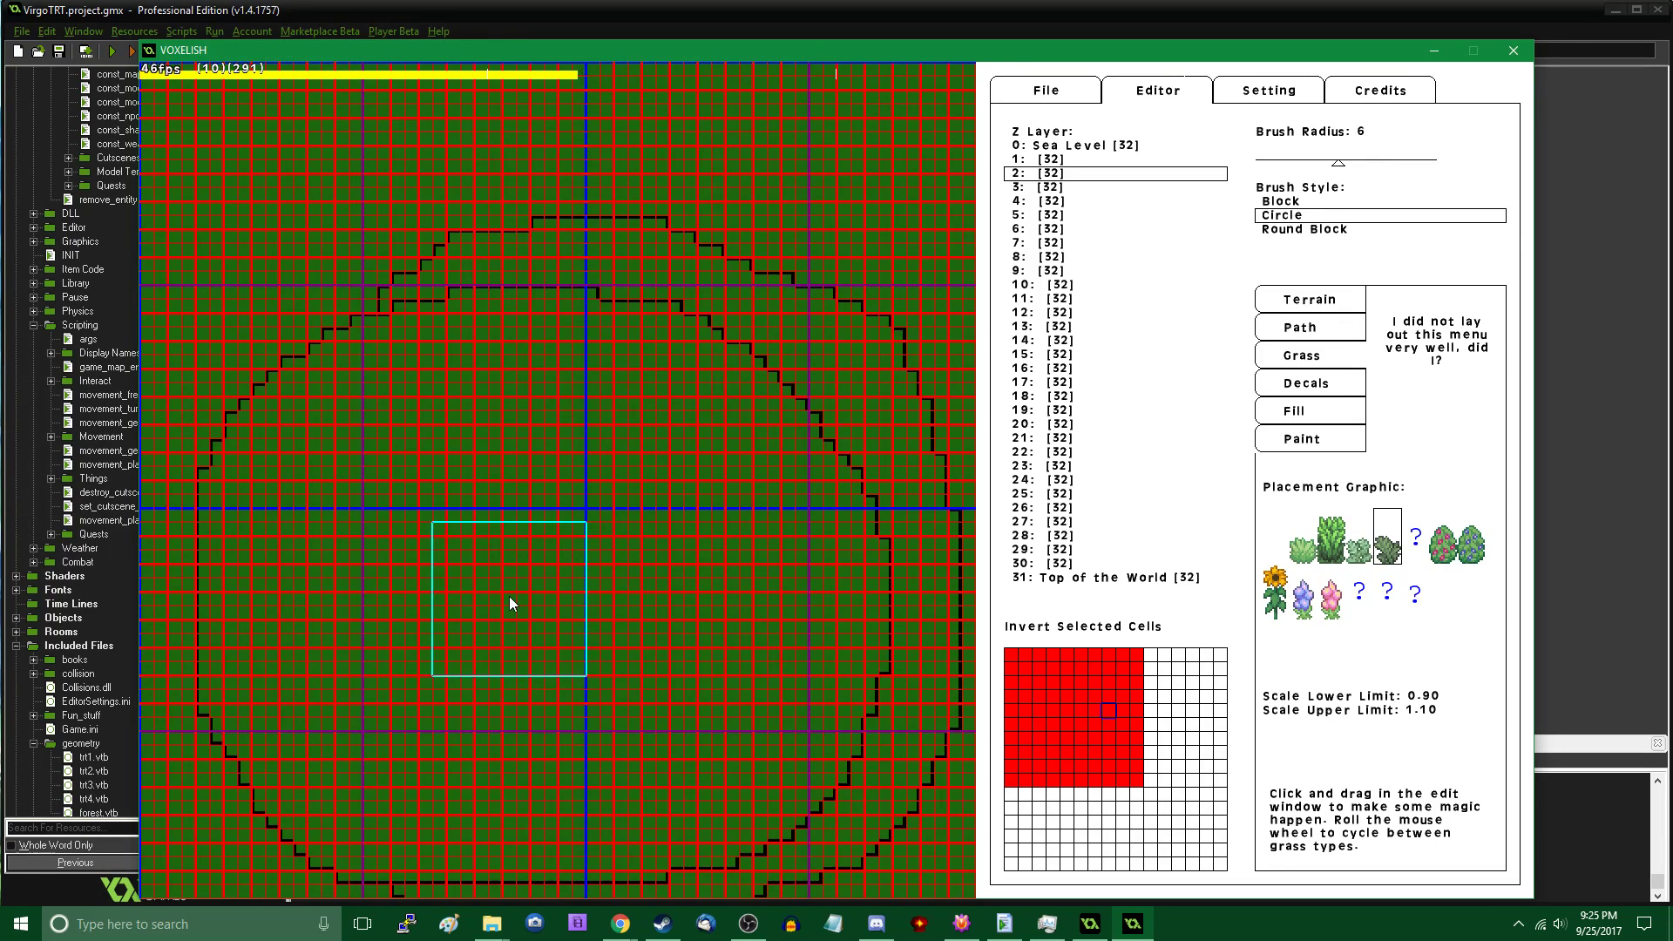
Fill the clearing between the two path patches on layer 8 with the dark bush grass graphic, using a brush radius of 2
key("Page_Up")
key("Page_Up")
key("Page_Up")
key("Page_Up")
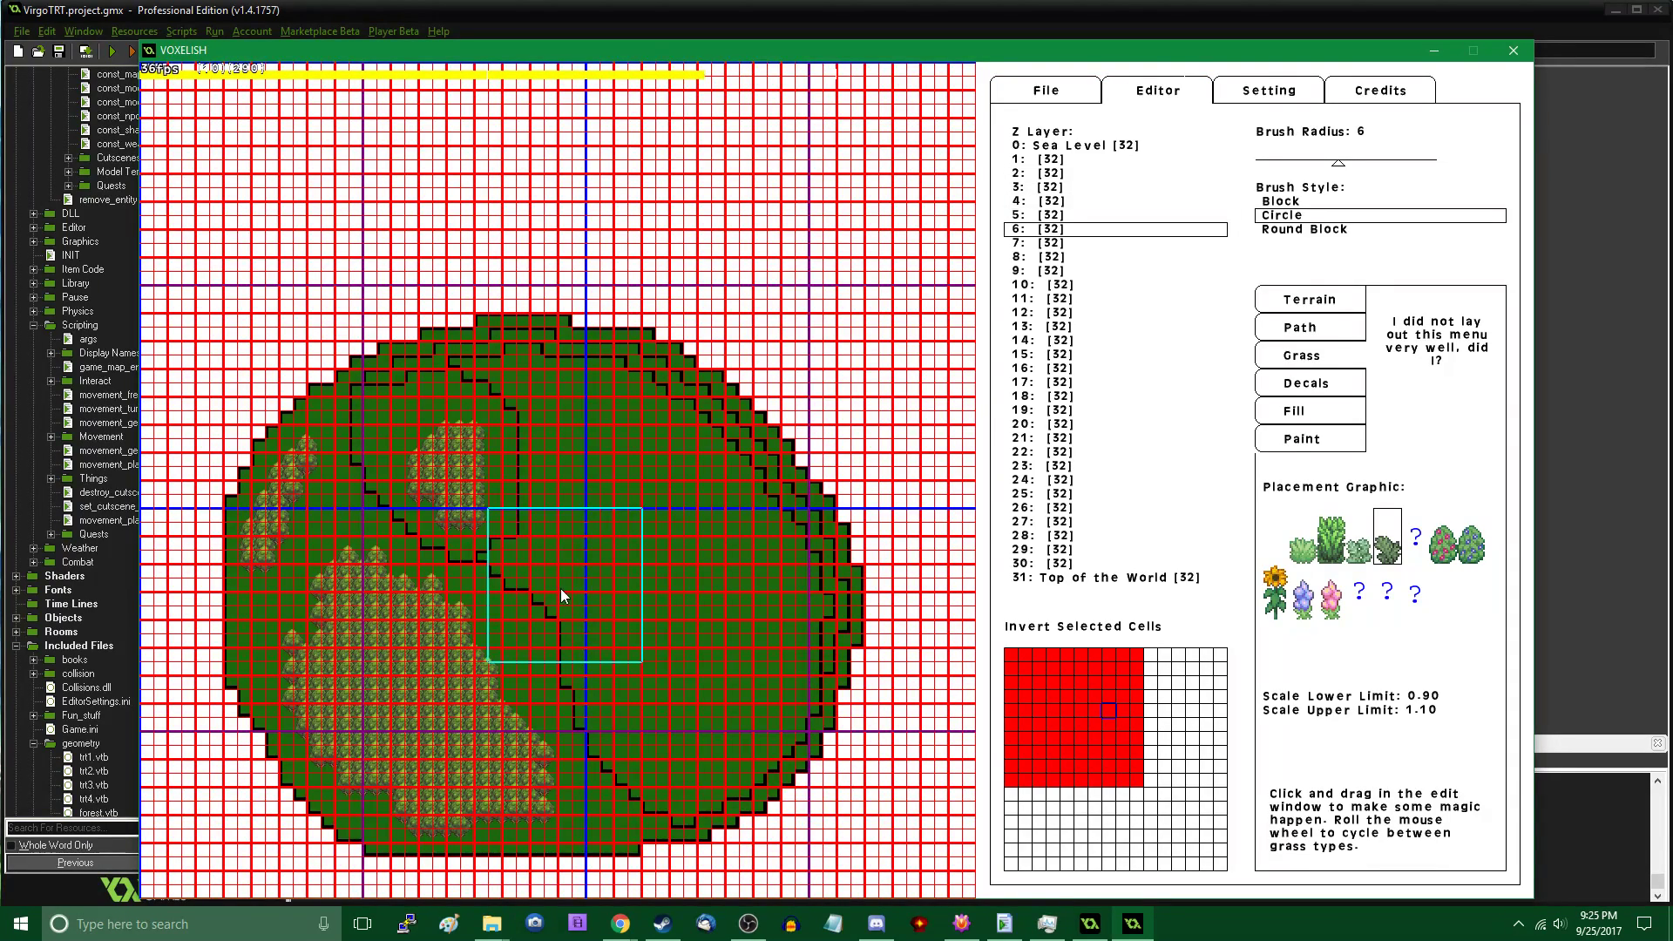
key("Page_Up")
left_click_drag(1338, 162, 1289, 160)
key("Page_Up")
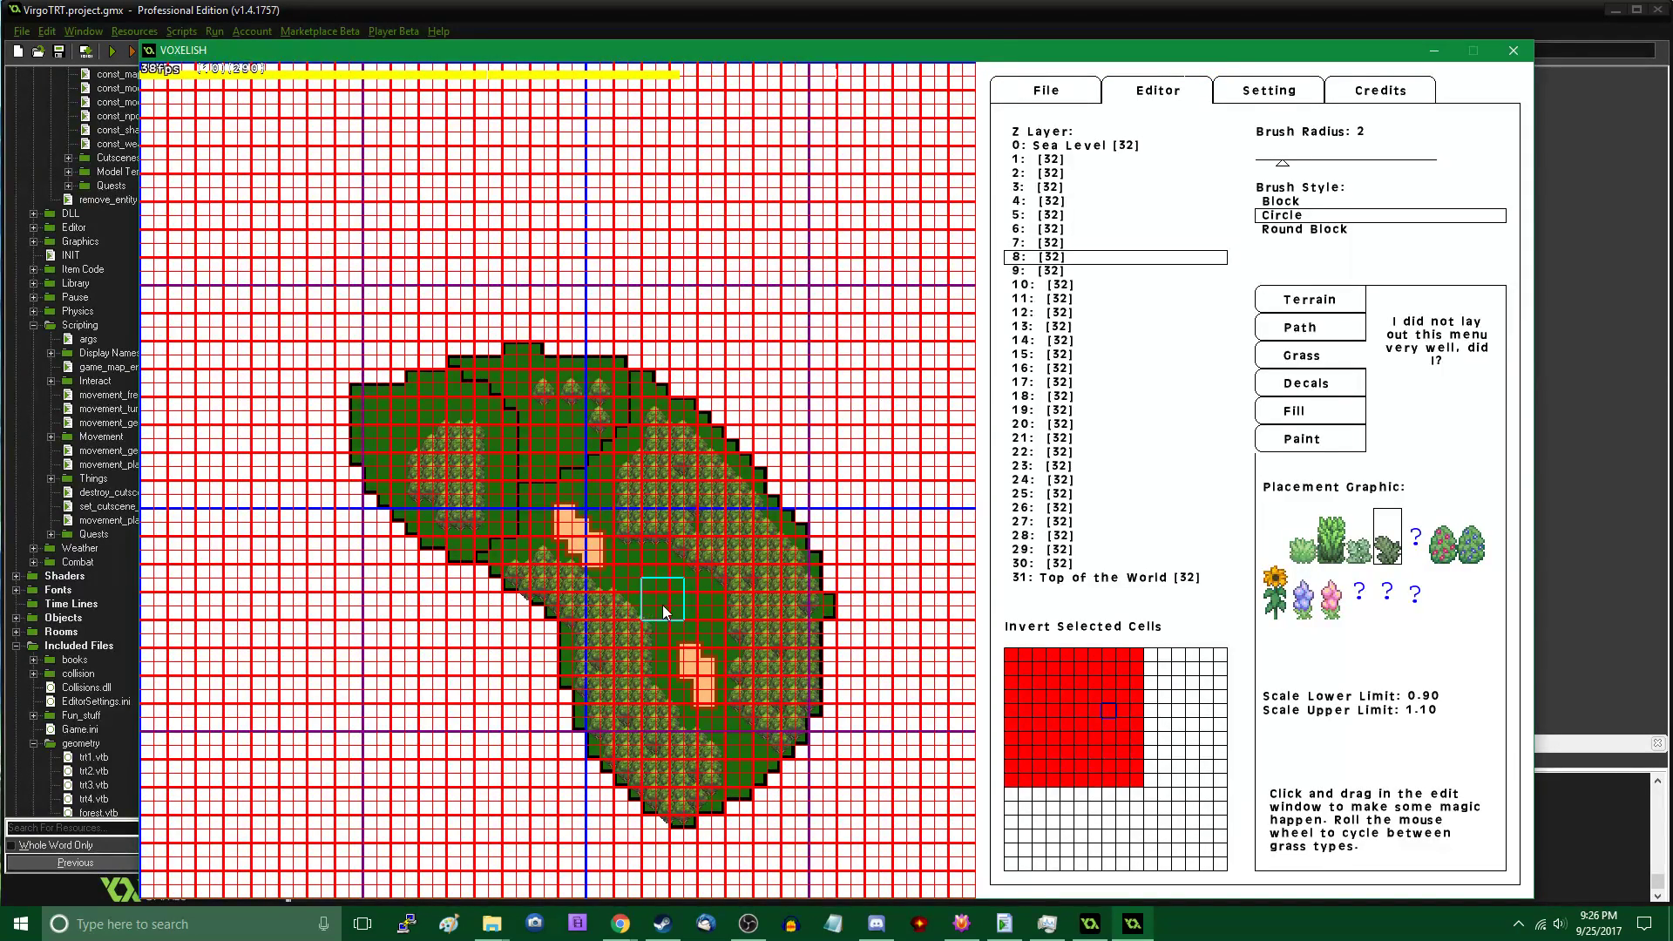
left_click_drag(671, 600, 646, 578)
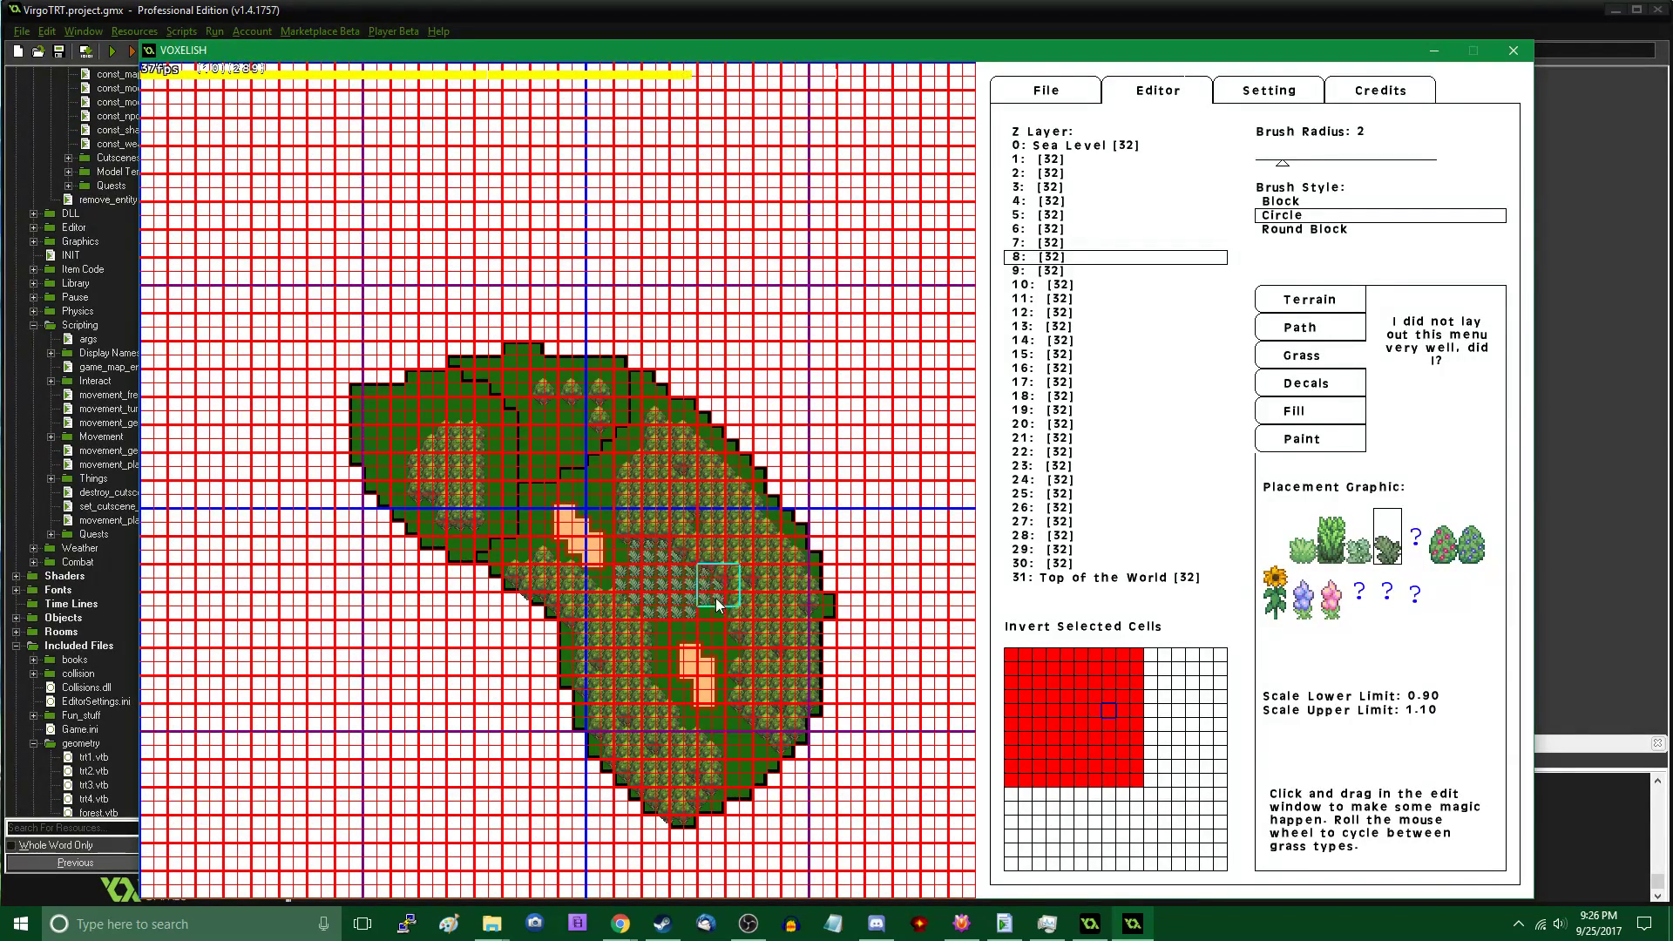
mouse_move(720, 618)
left_mouse_down()
mouse_move(678, 605)
mouse_move(645, 622)
left_mouse_up()
Save the map to the recent save forest.vt4
left_click(1077, 95)
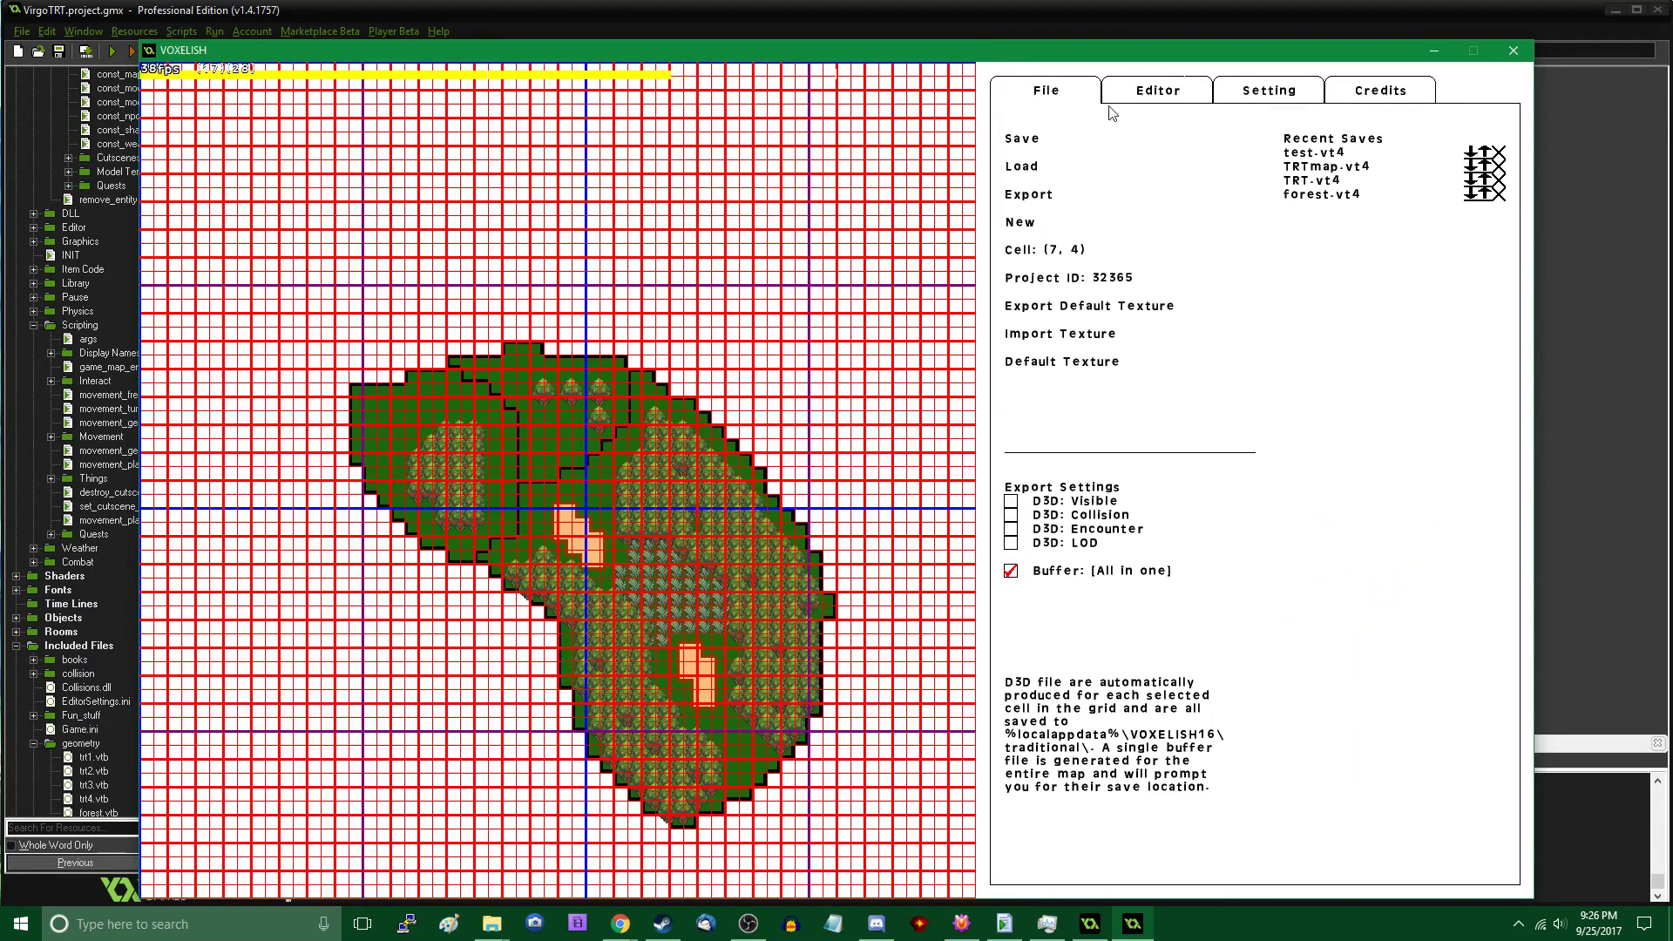
left_click(1472, 197)
left_click(737, 465)
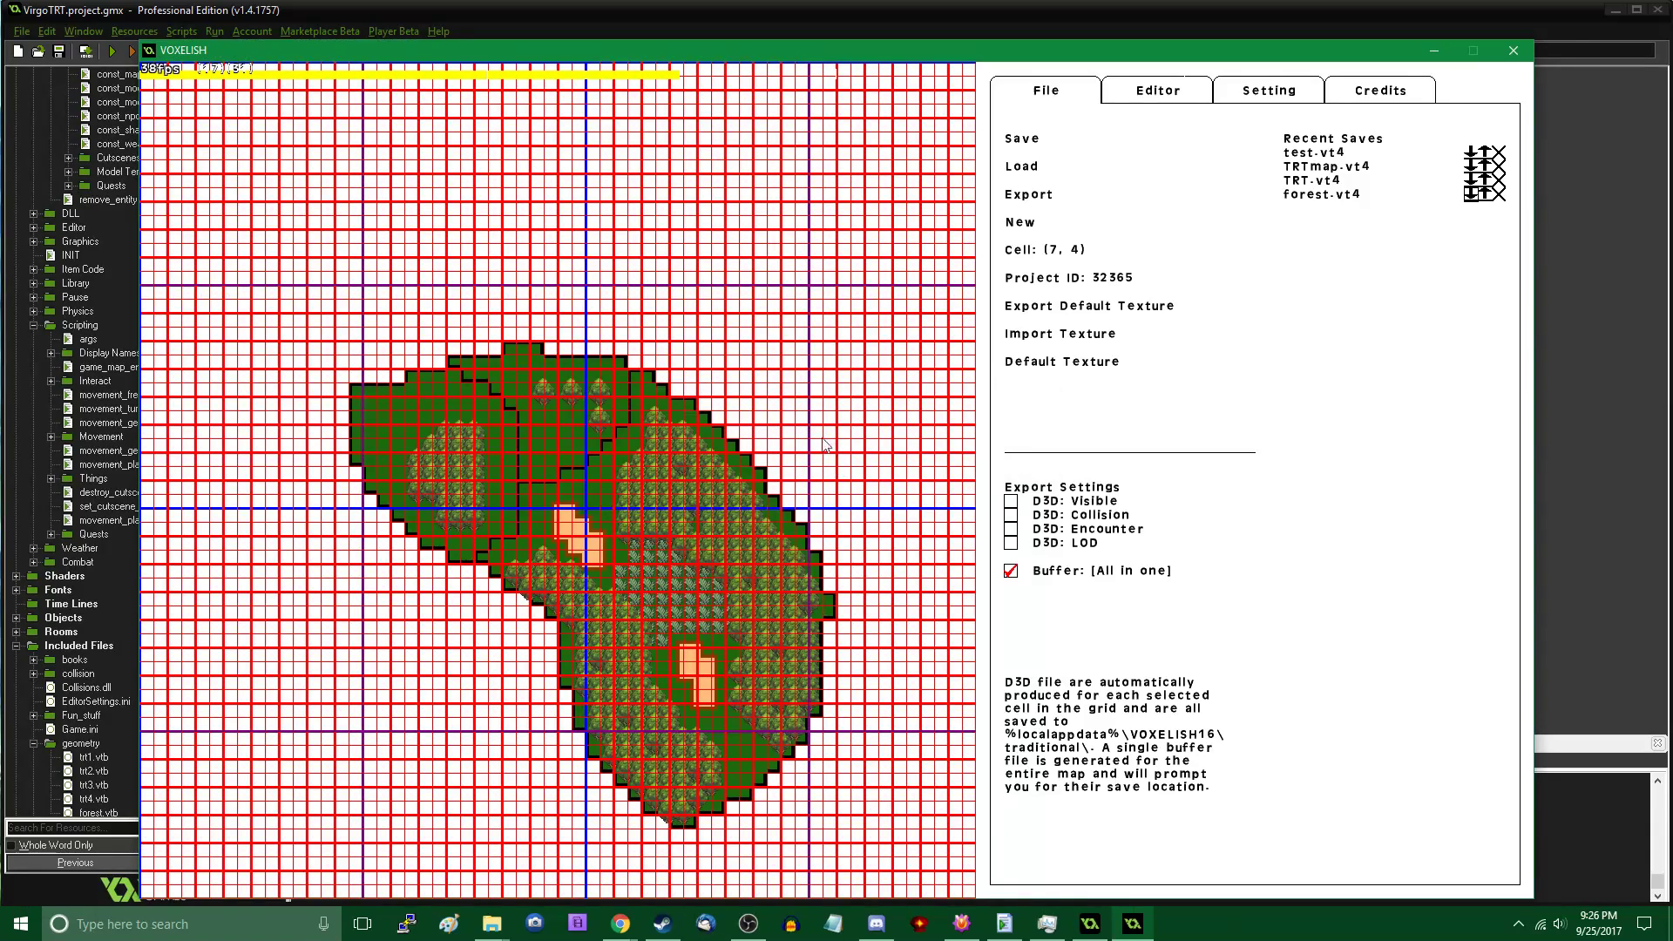
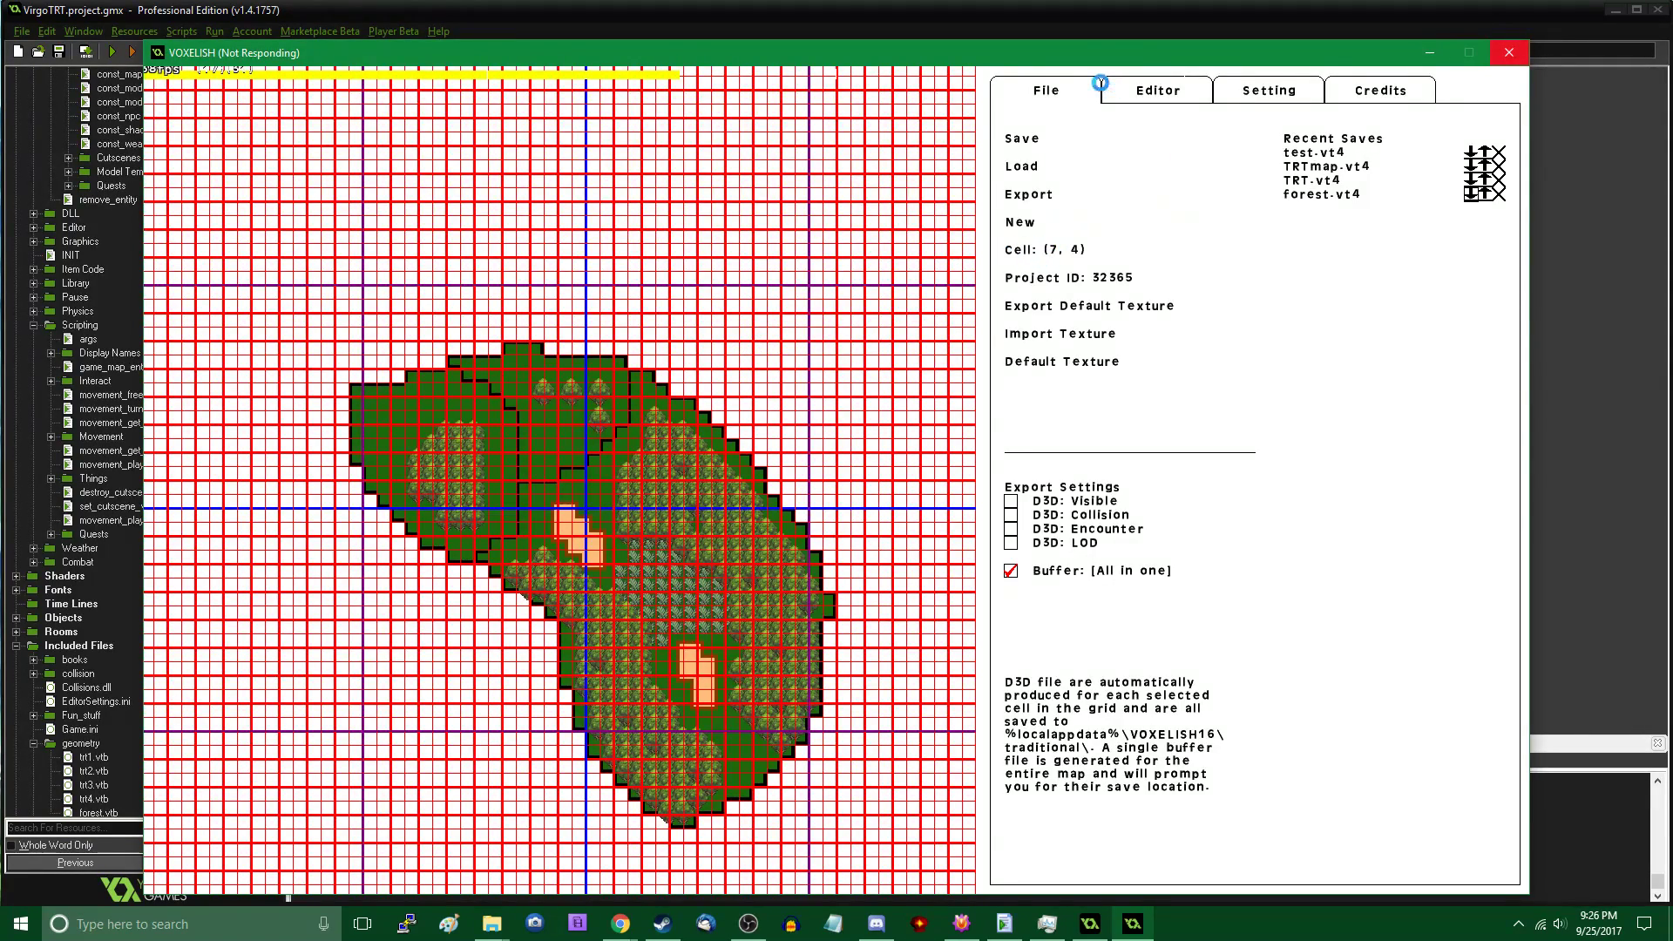
Paint a short path section with the Path brush on layer 6, at the northwestern edge of the hill beside the small tree grove
left_click(1146, 91)
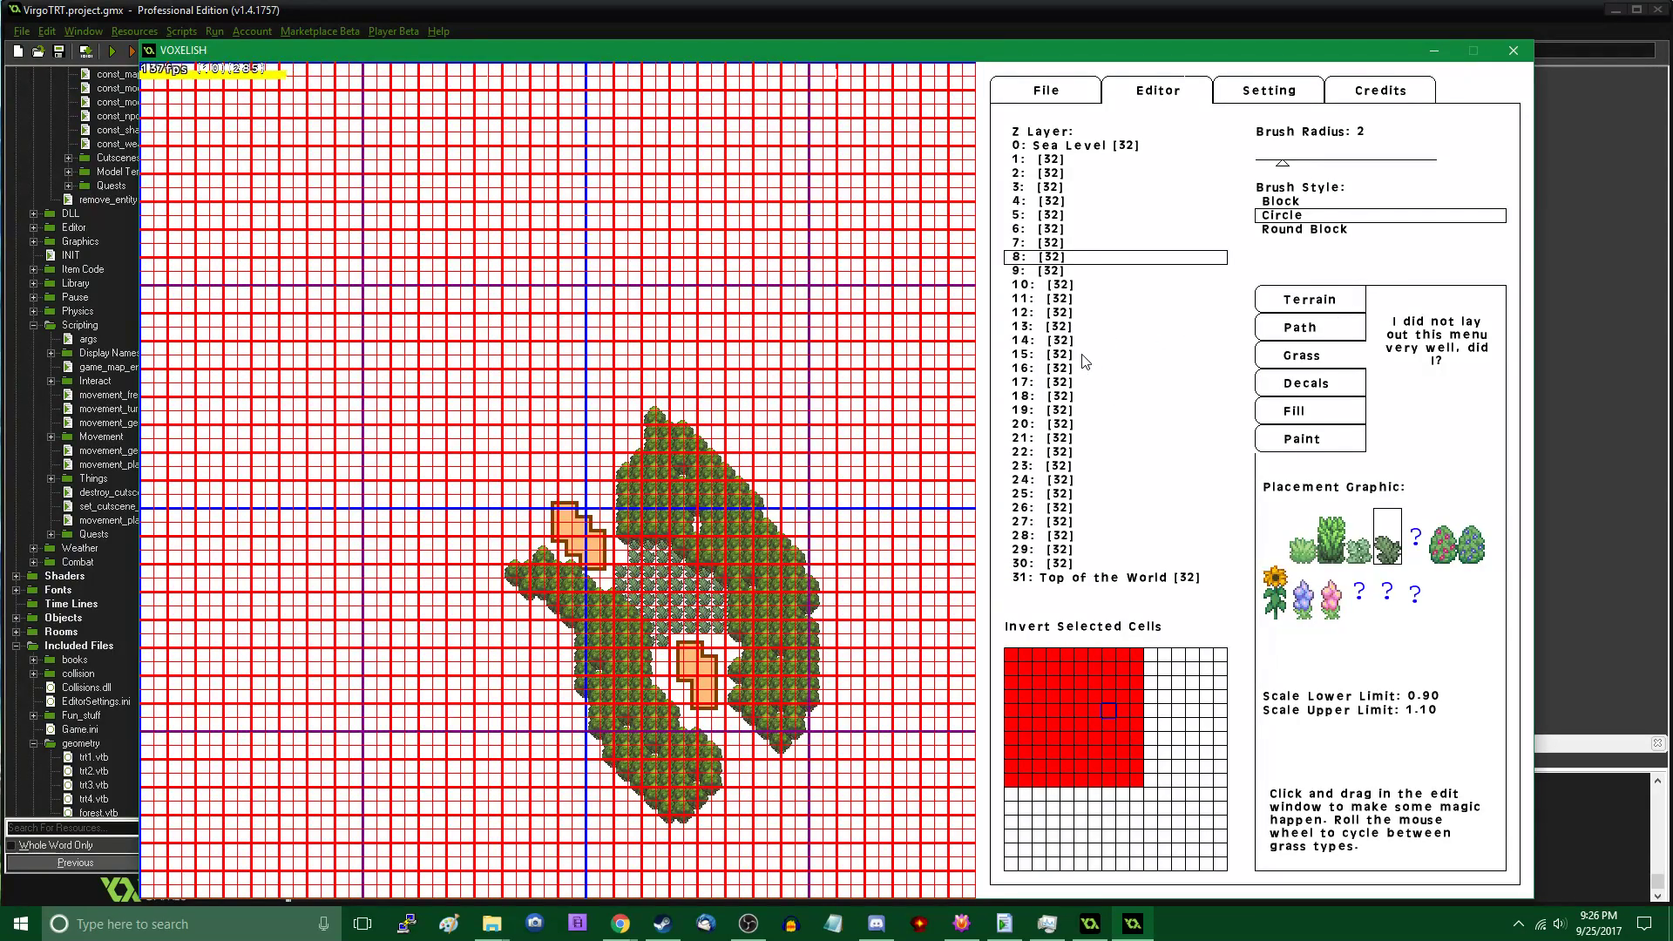
key("Page_Down")
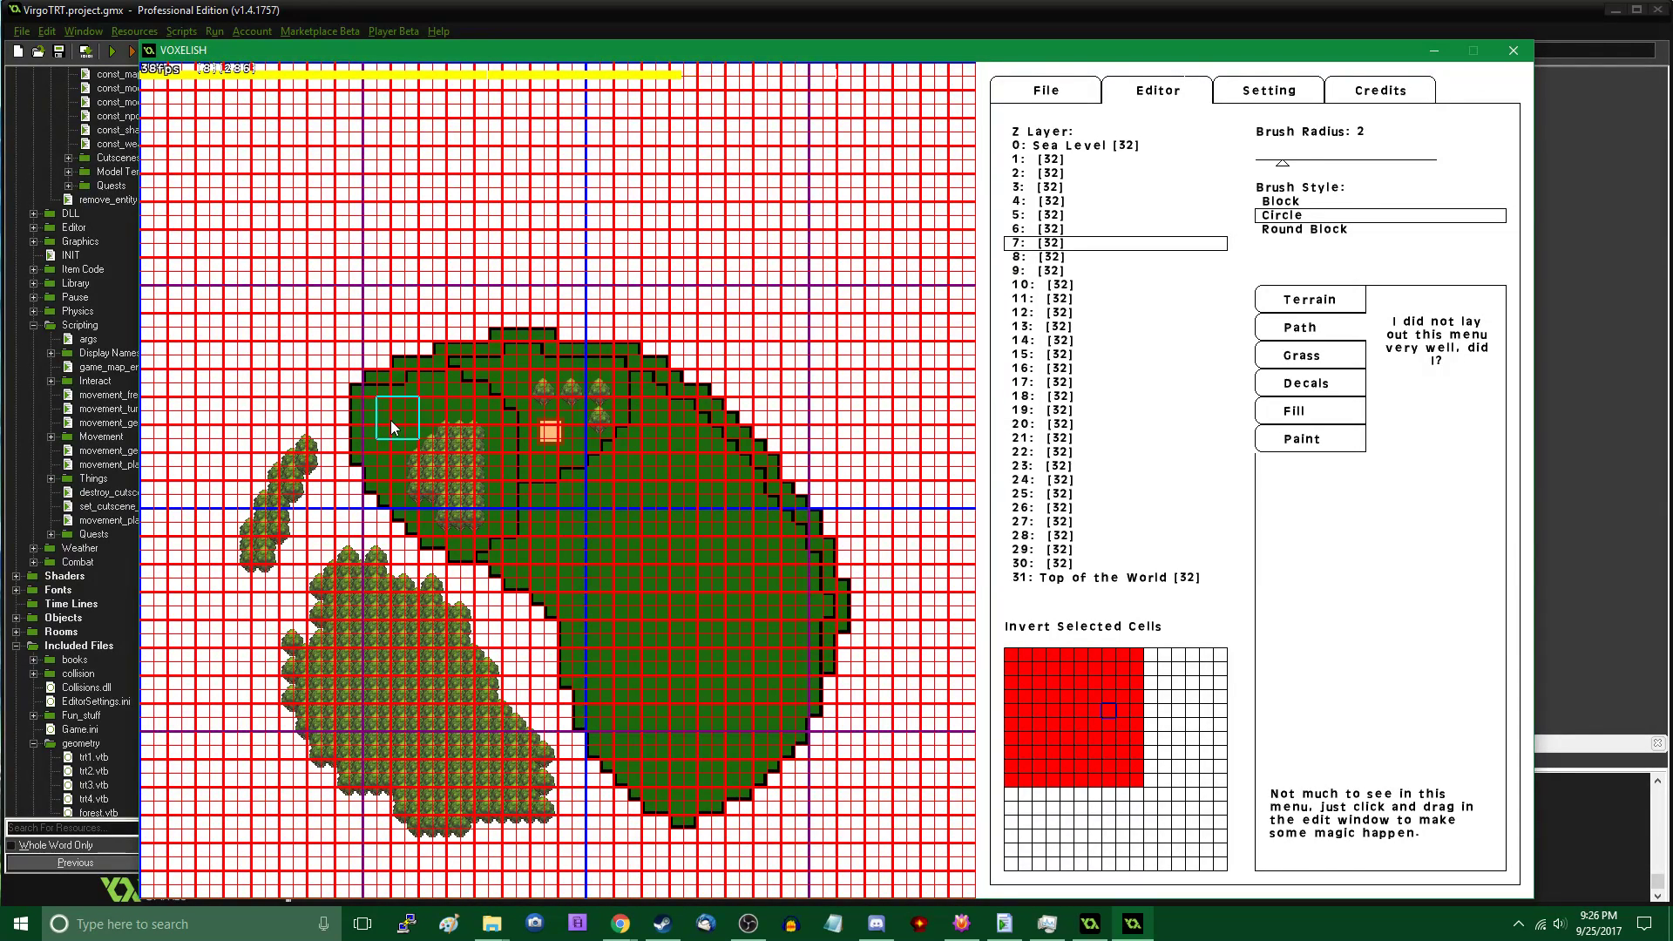
key("Page_Down")
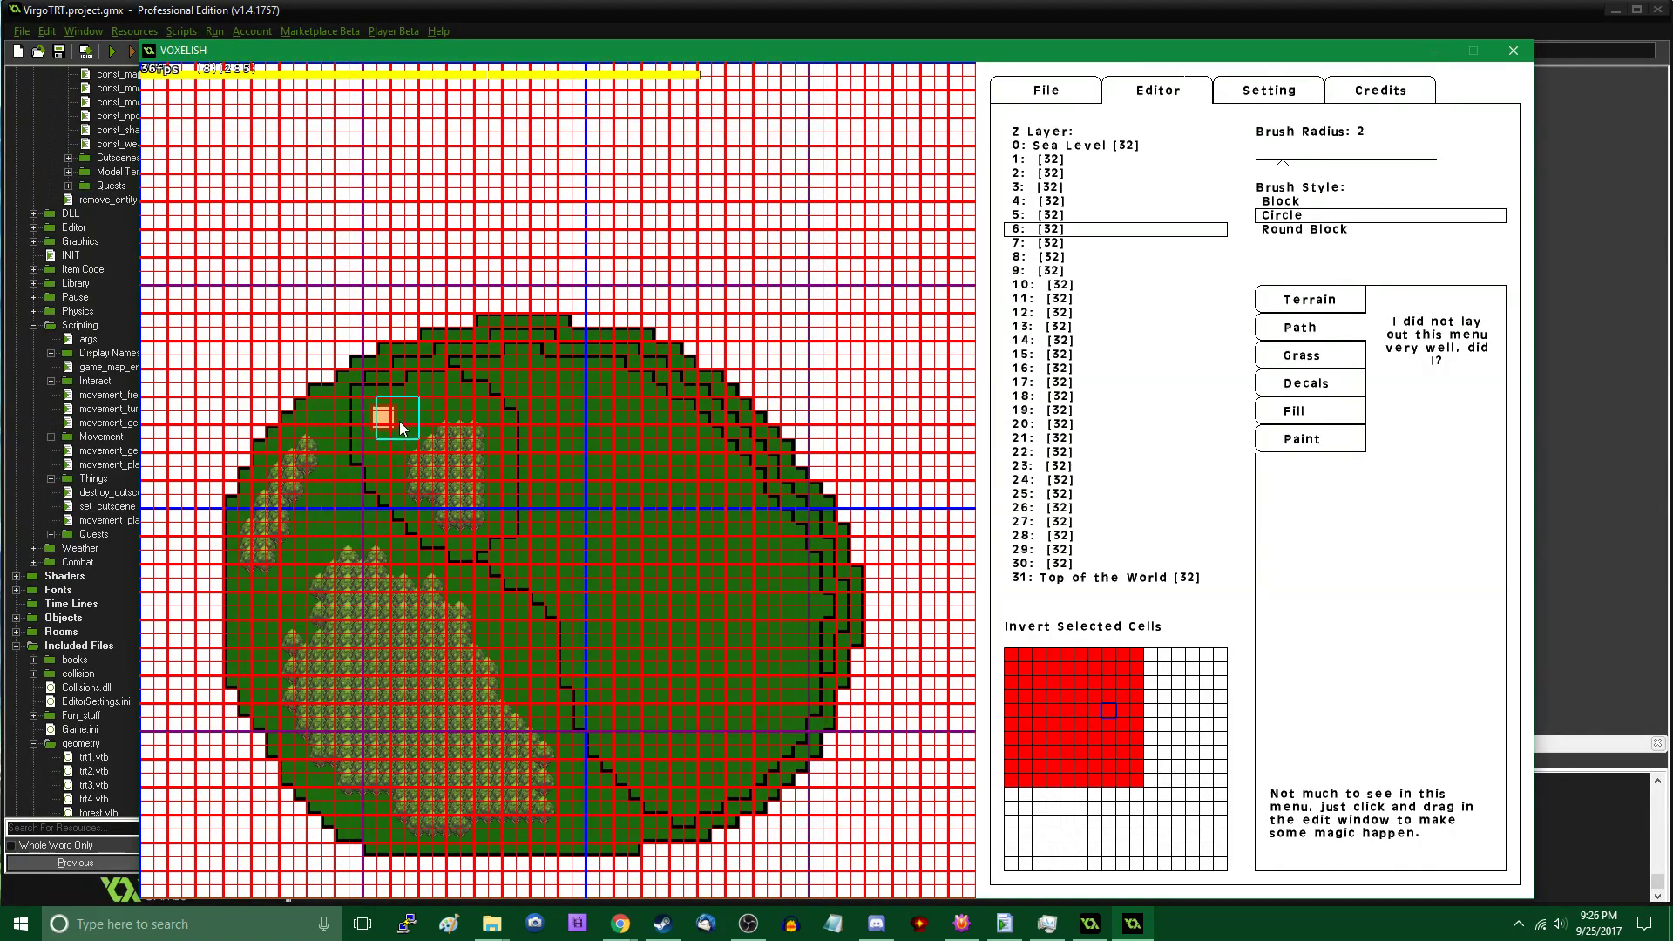
left_click(409, 408)
left_click(425, 398)
Paint a diagonal path strip on layer 4 between the hill's two western tree groves
key("Page_Down")
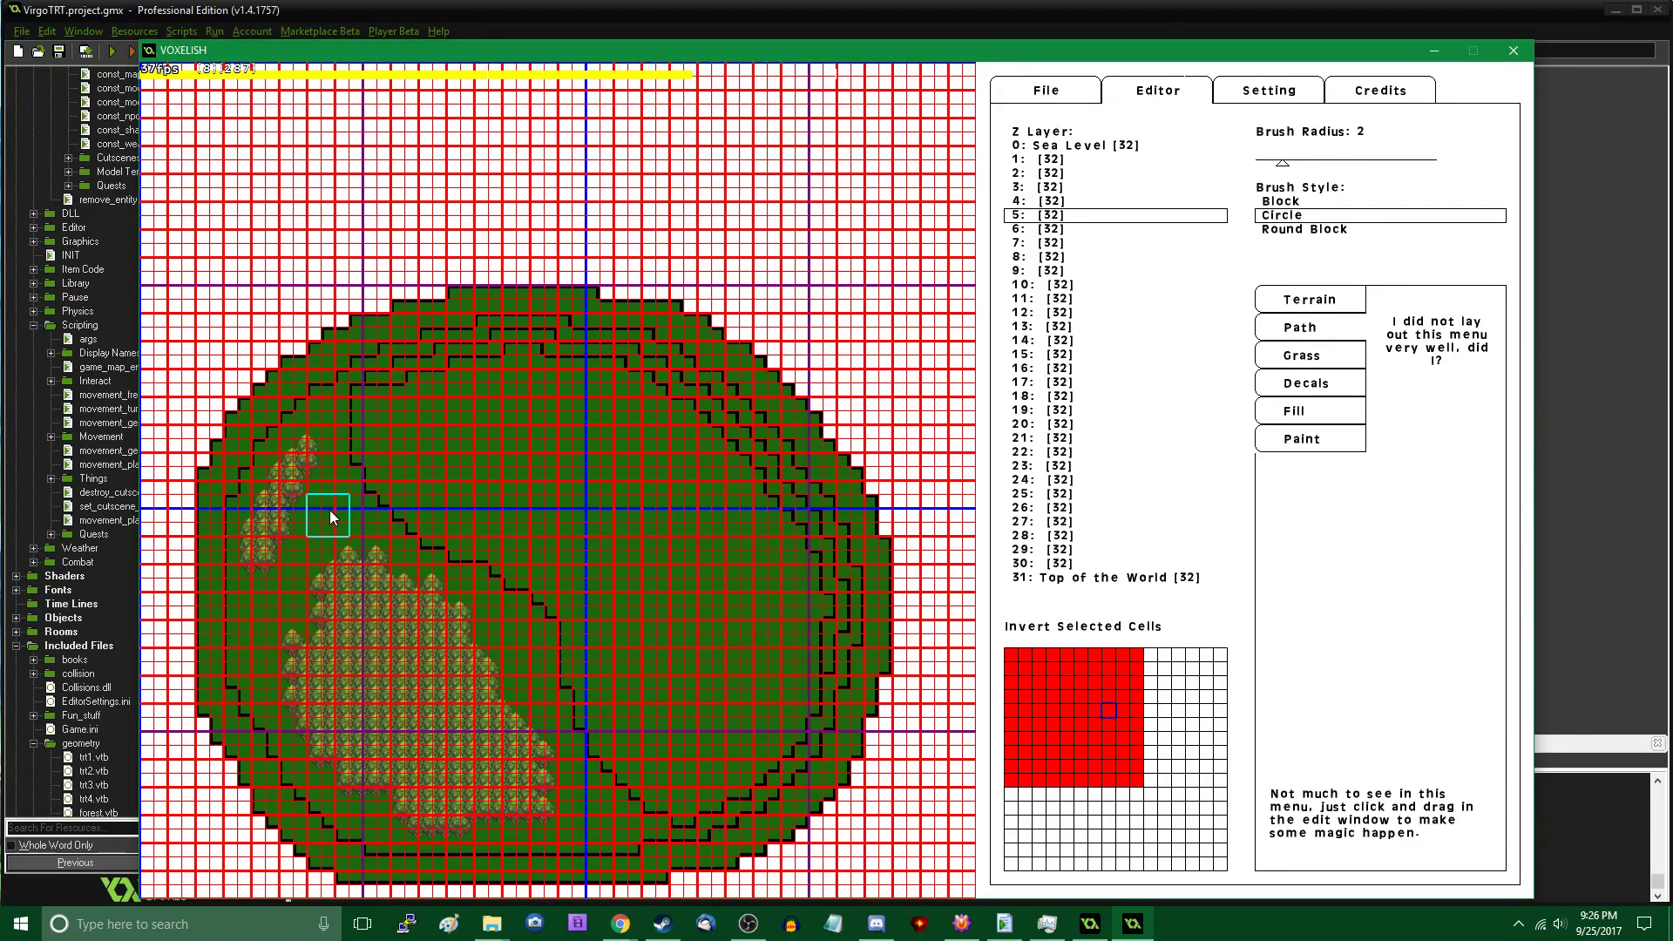
key("Page_Down")
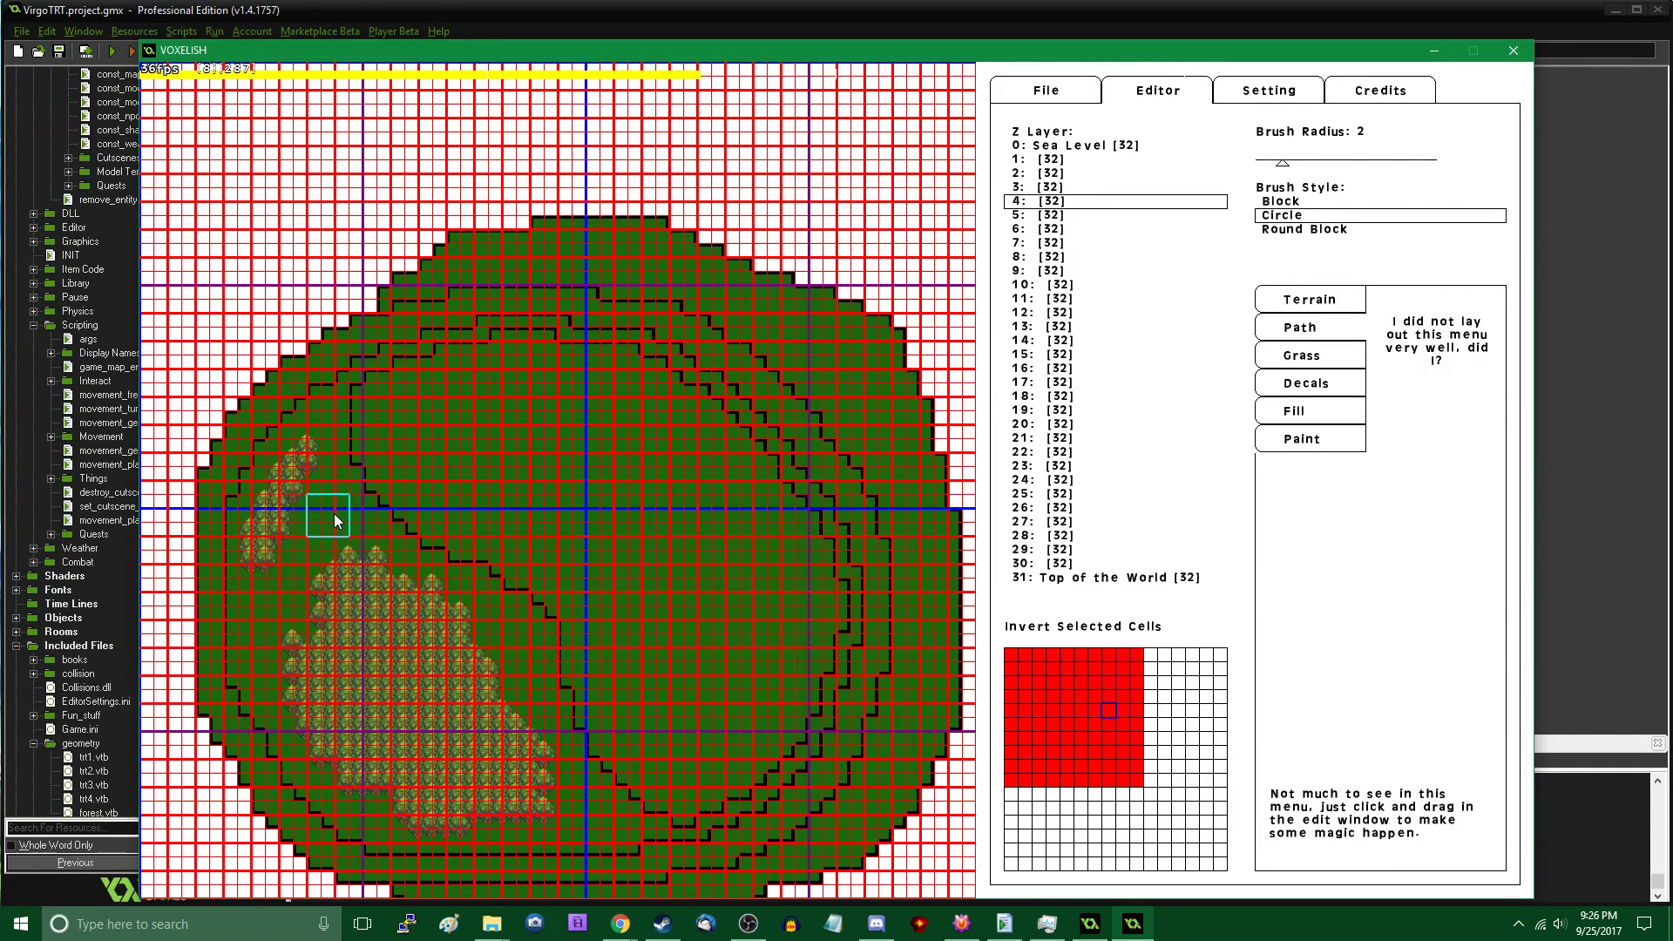
key("Page_Down")
key("Page_Down")
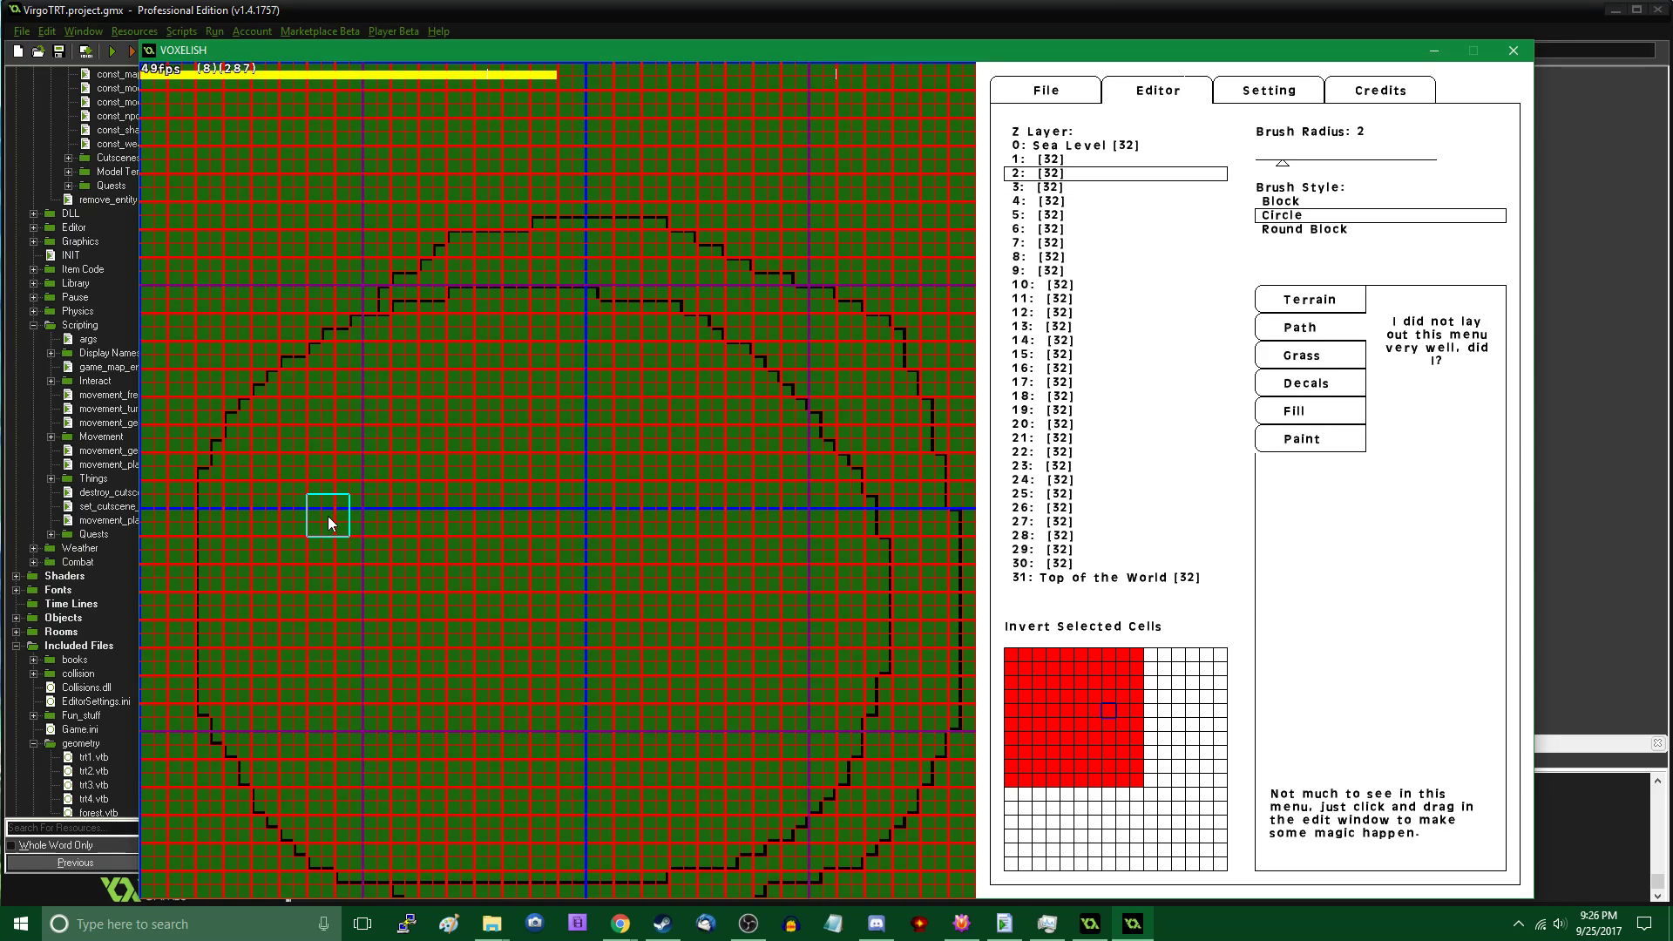
key("Page_Up")
key("Page_Up")
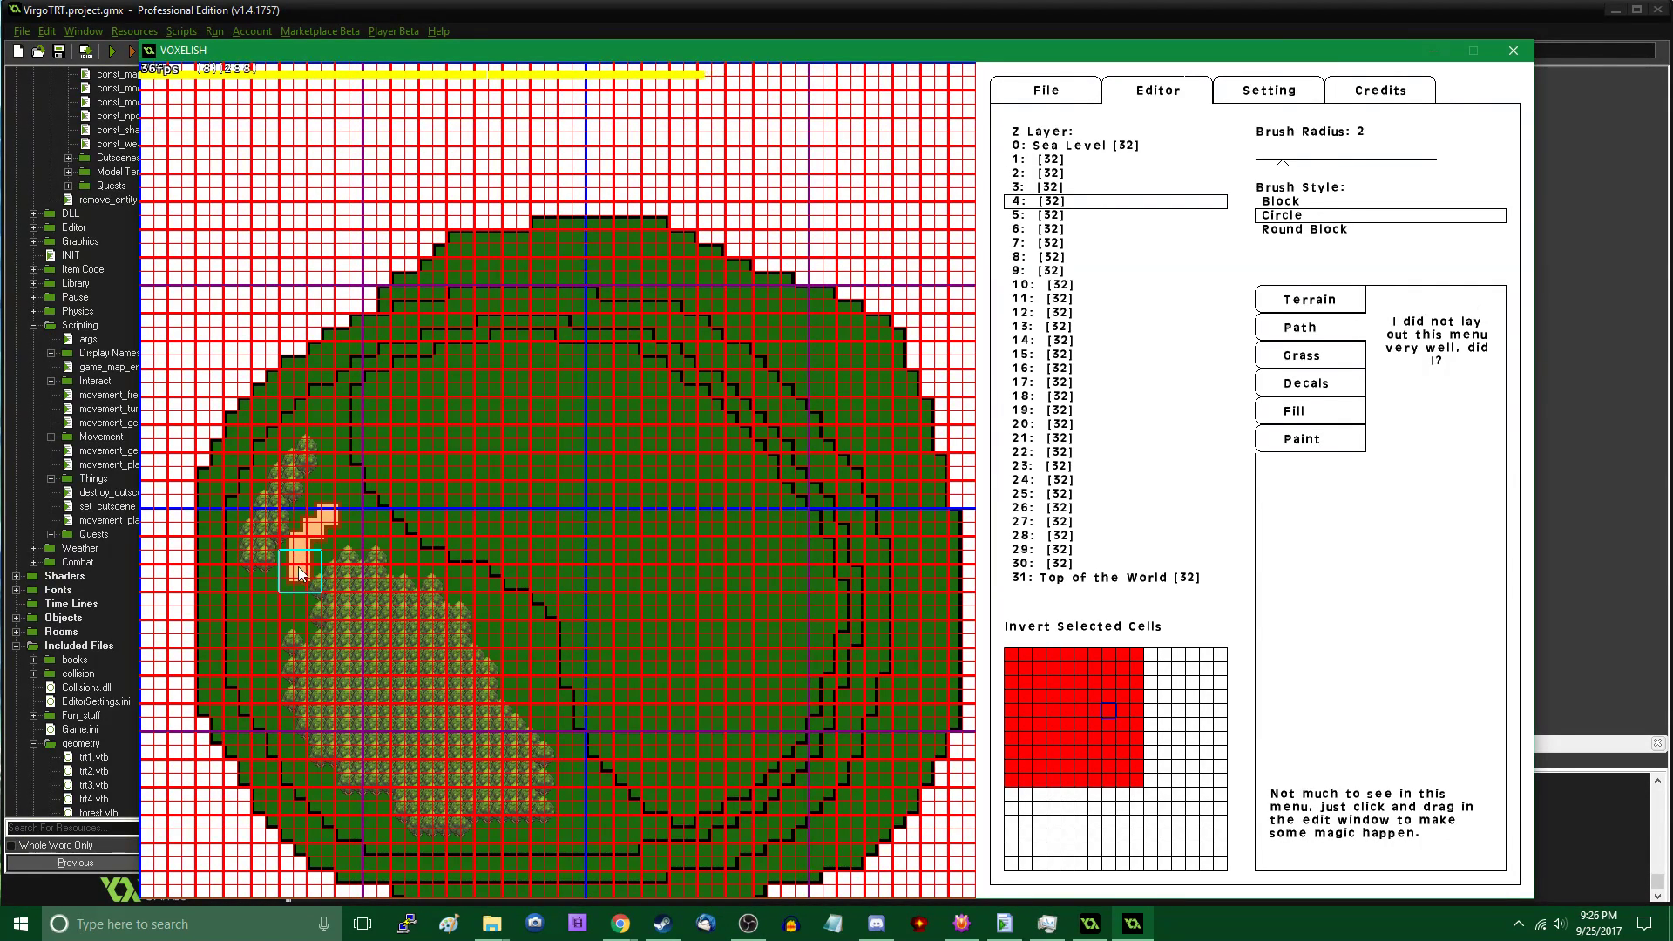
left_click_drag(295, 575, 258, 637)
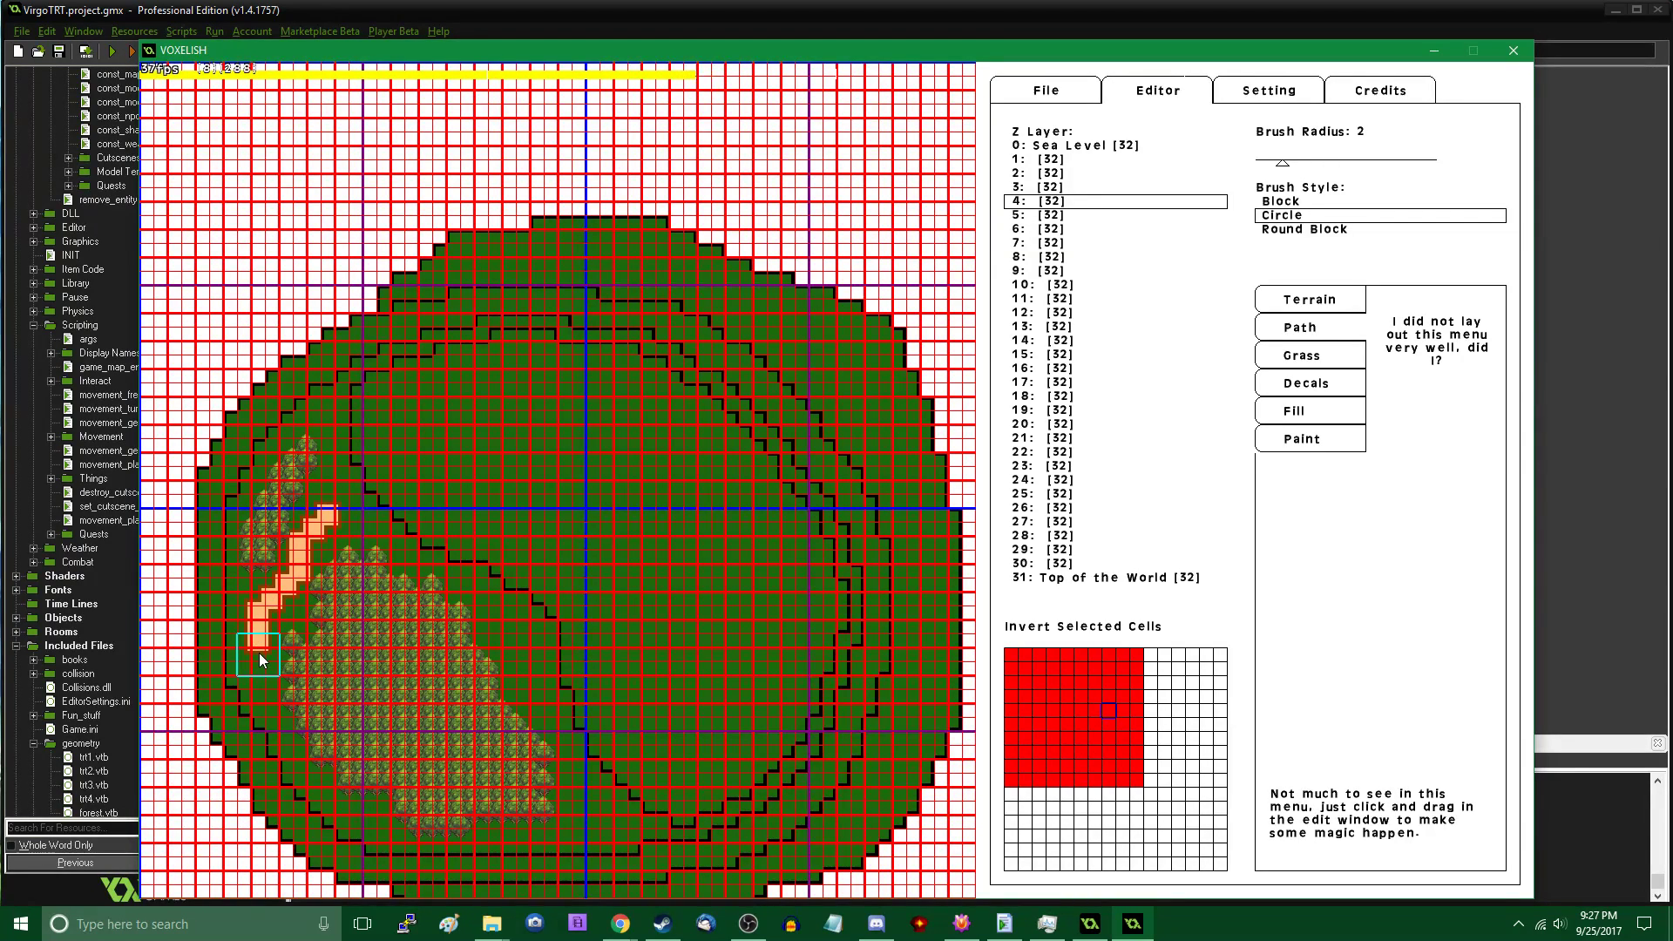
Paint a broken path on layer 1 from the hill's western foot to the large round path area farther west
scroll(248, 648, "down", 1)
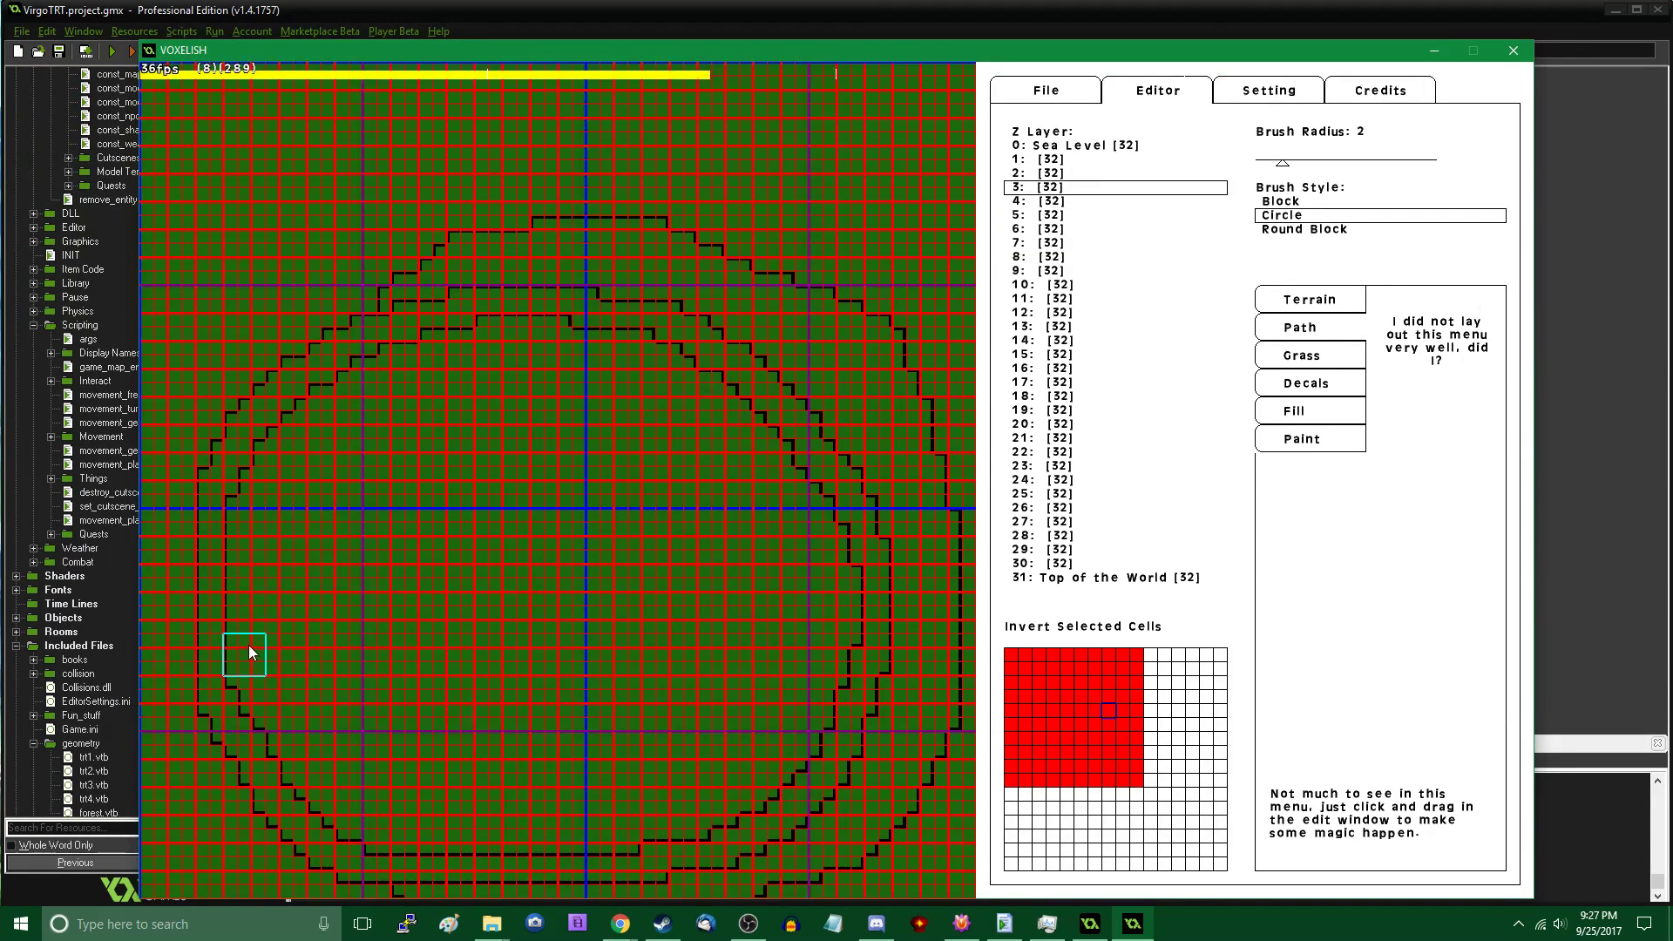
scroll(234, 638, "down", 1)
key("Left")
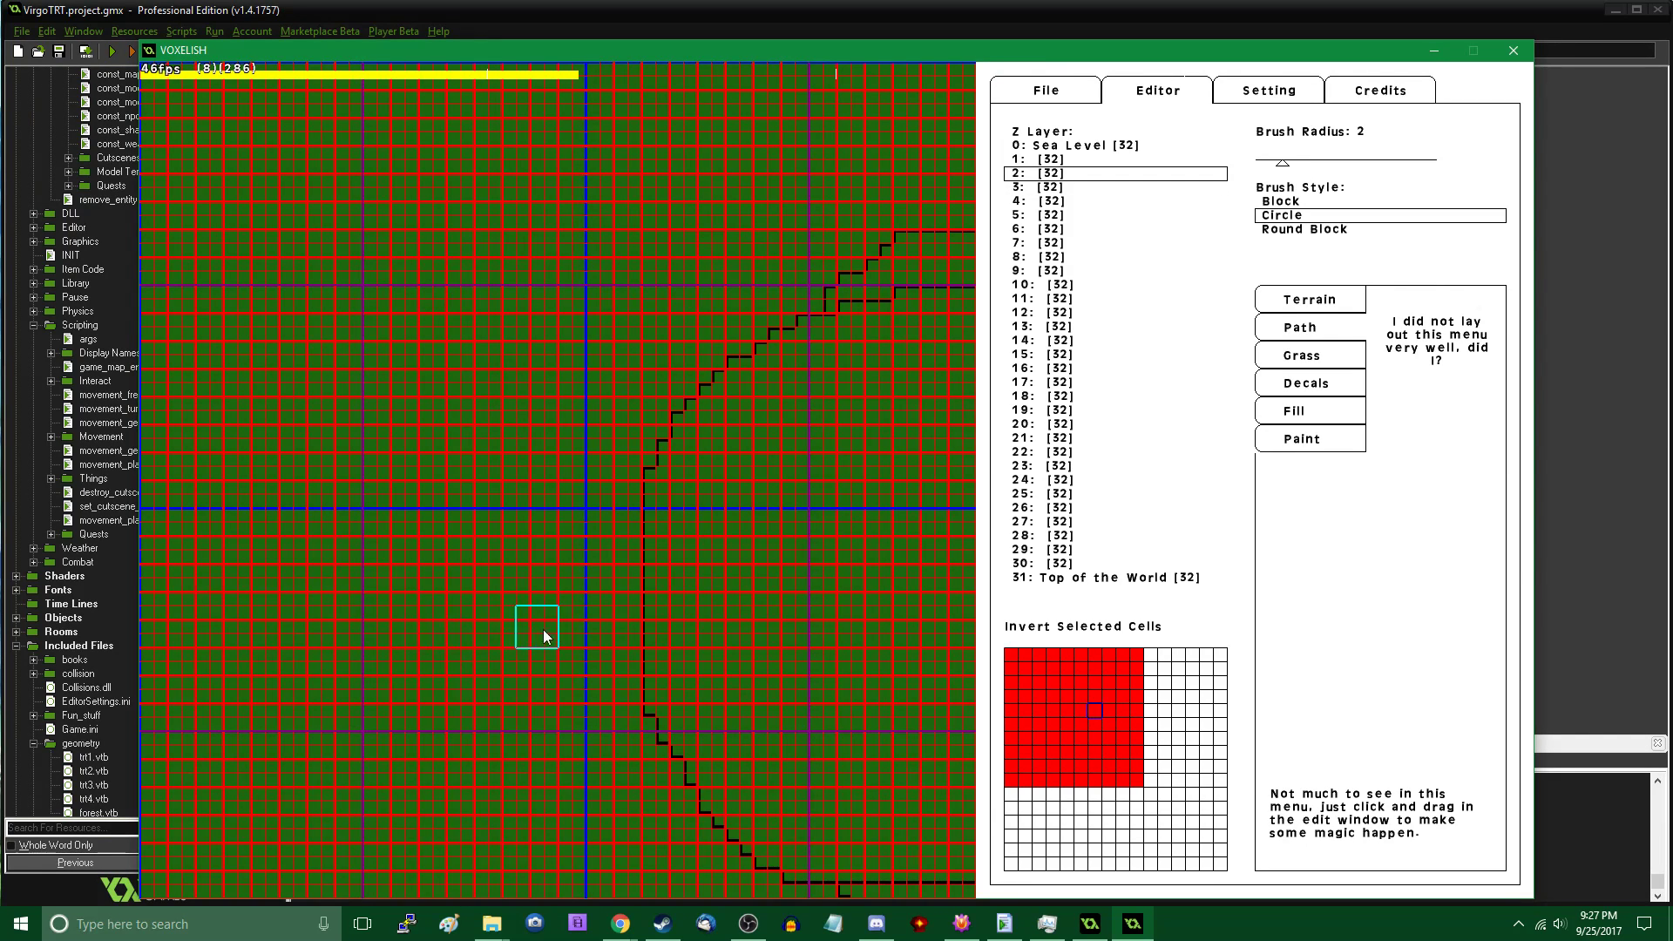
scroll(572, 634, "down", 1)
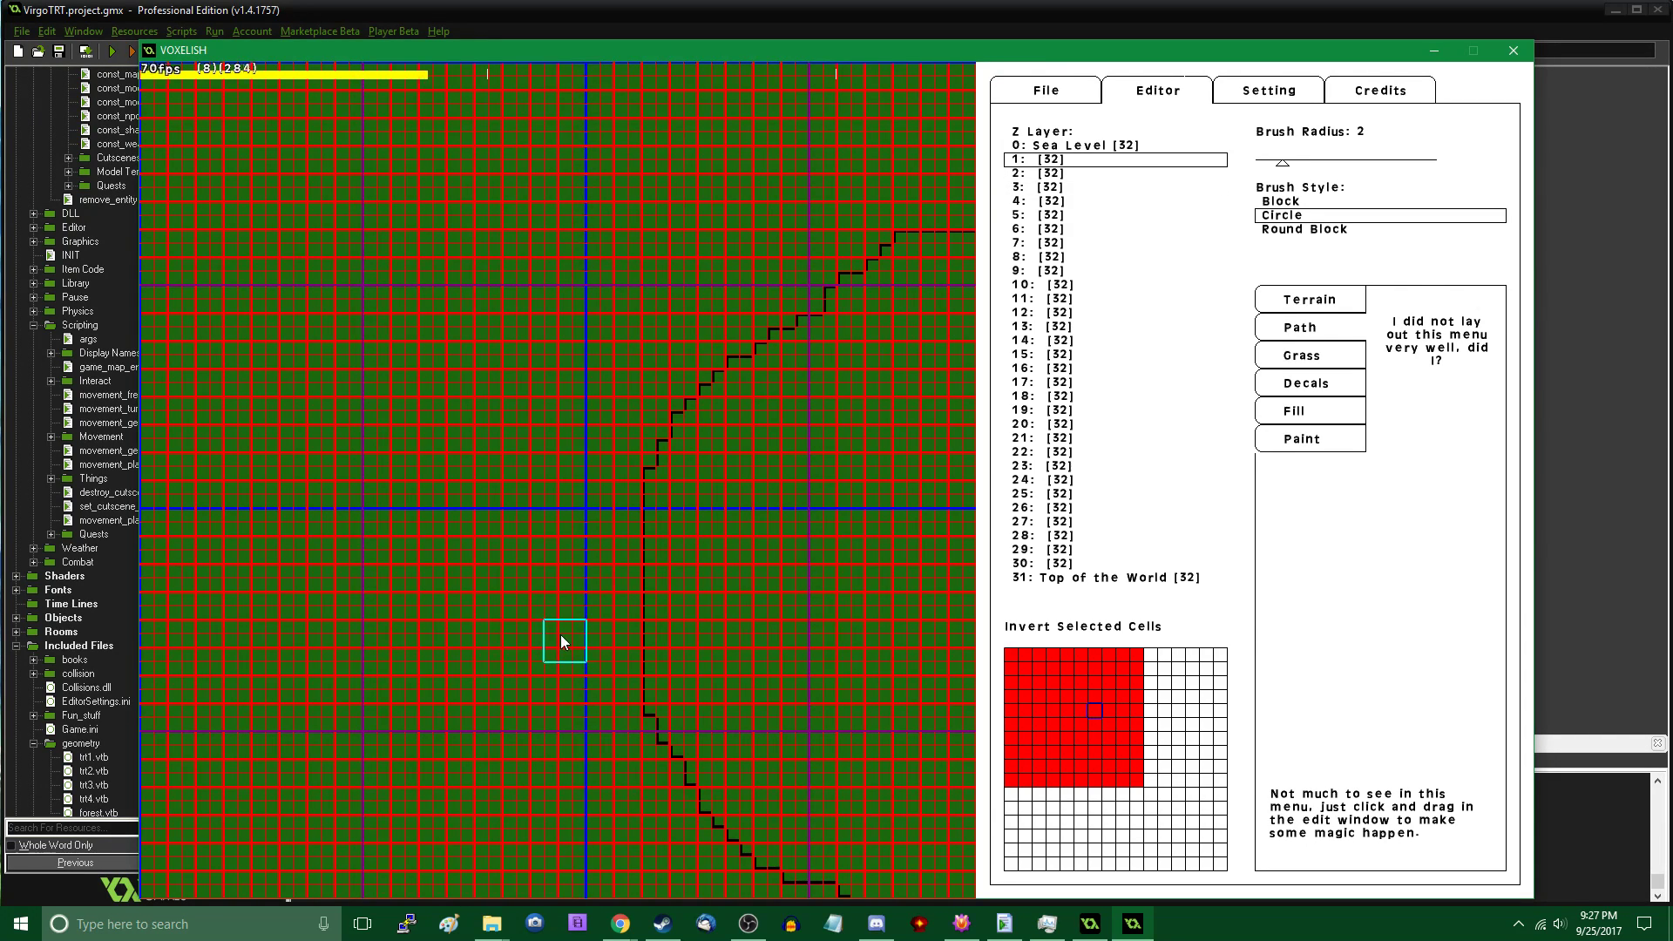
scroll(558, 641, "up", 3)
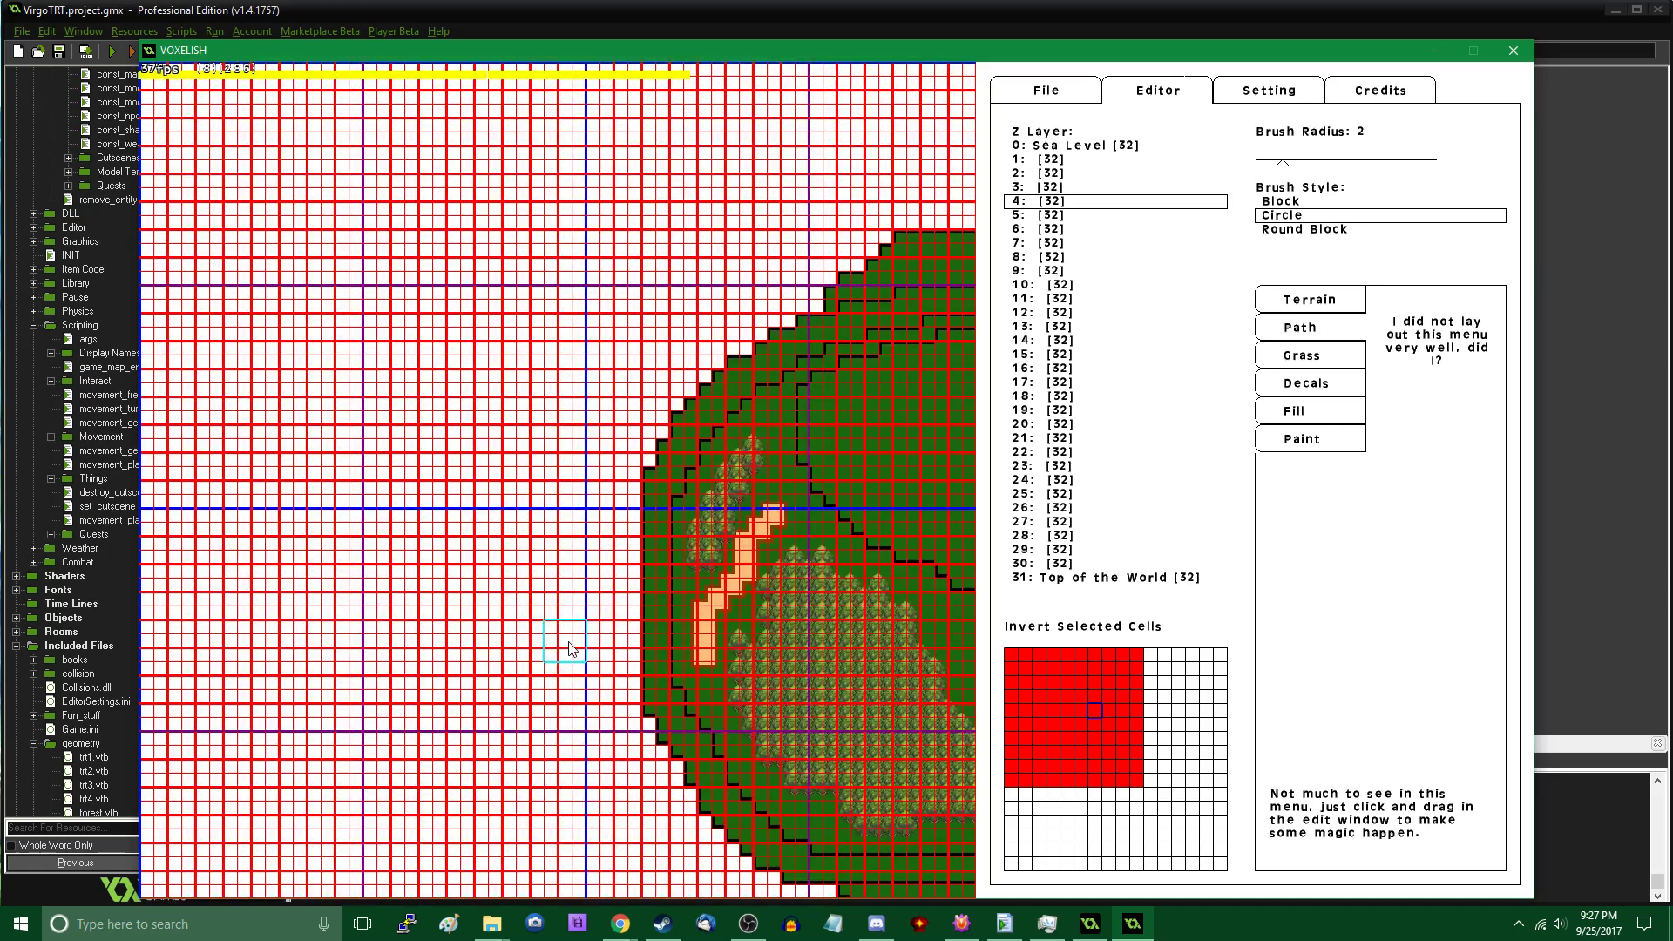
scroll(578, 648, "up", 2)
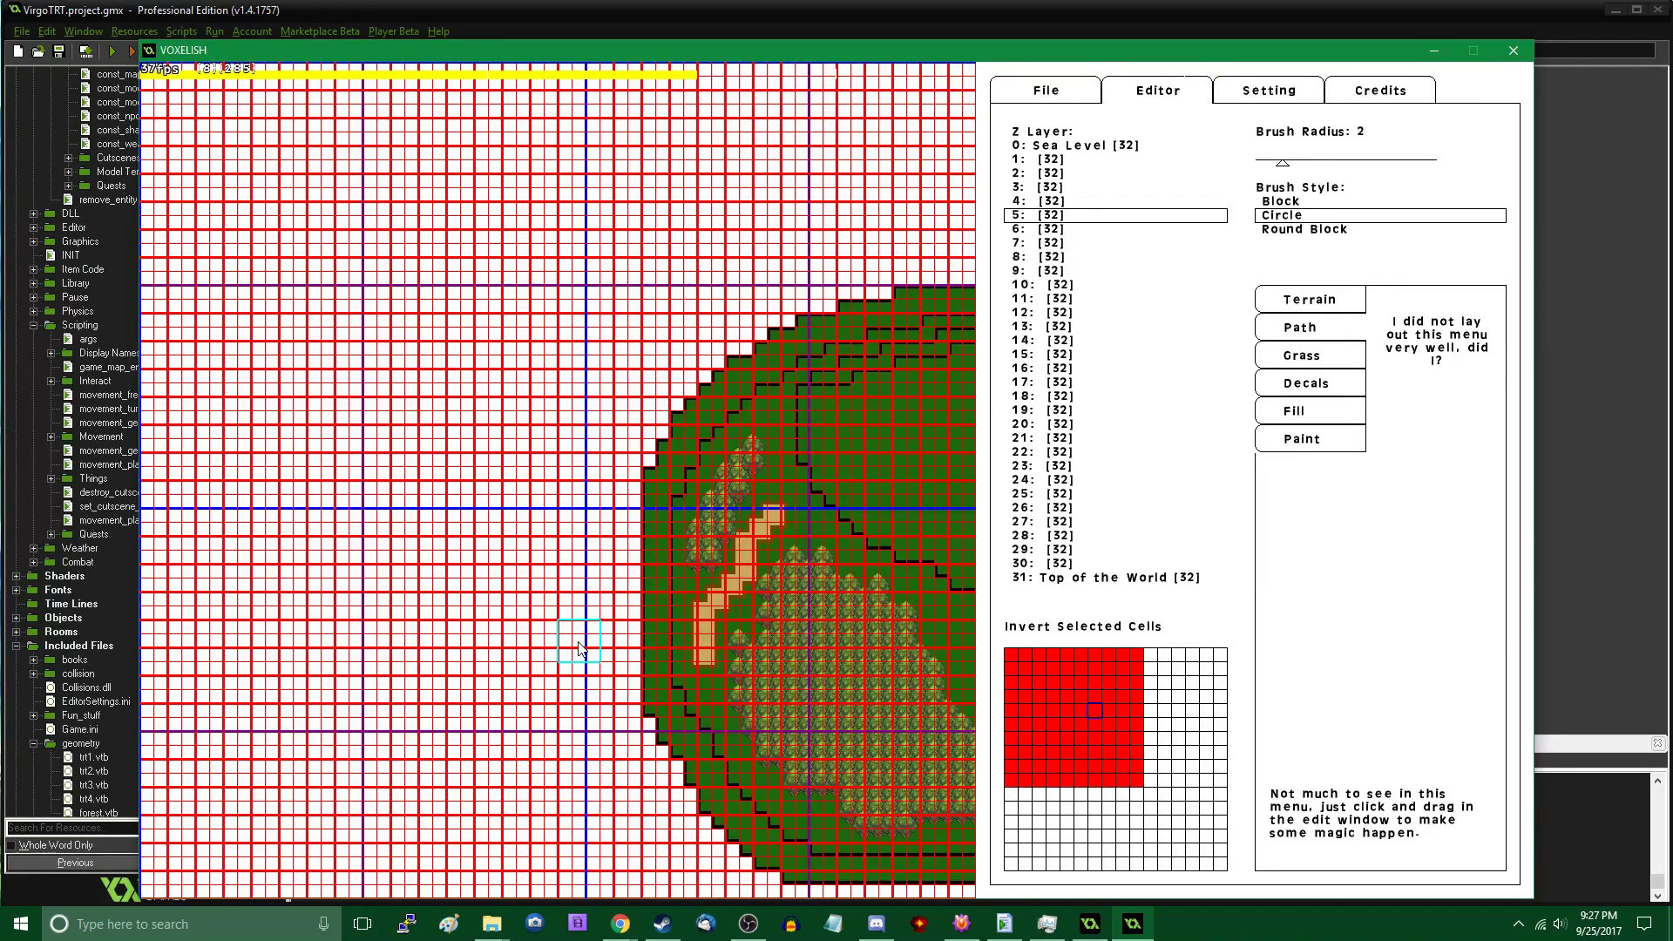
scroll(577, 648, "down", 3)
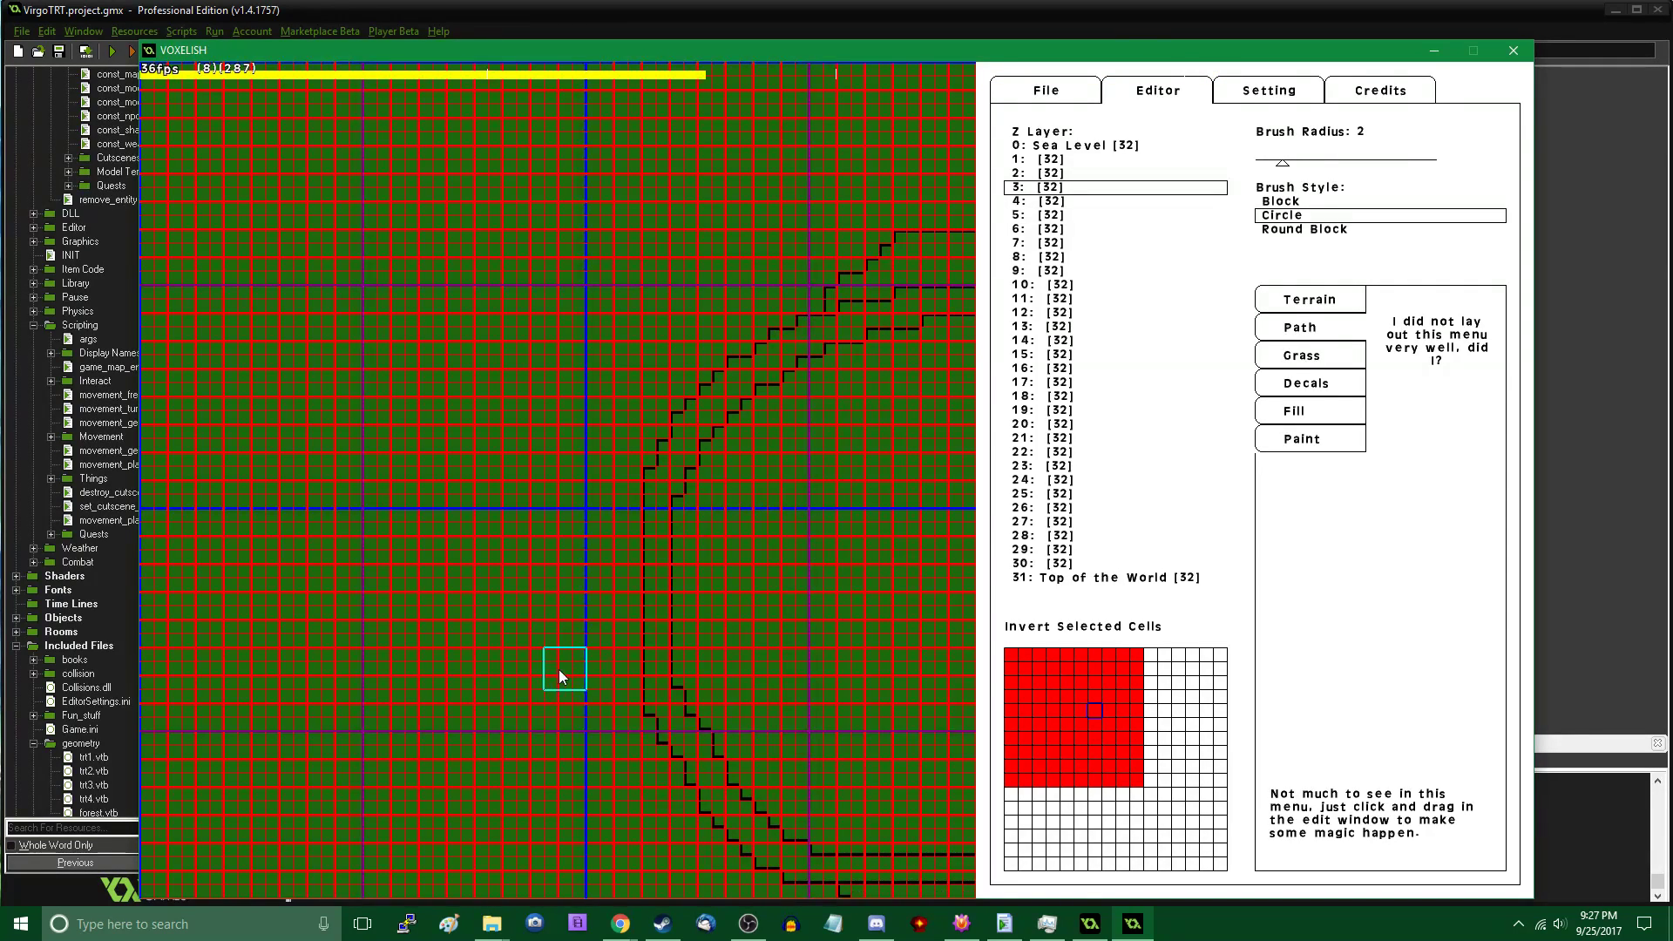
scroll(562, 640, "down", 1)
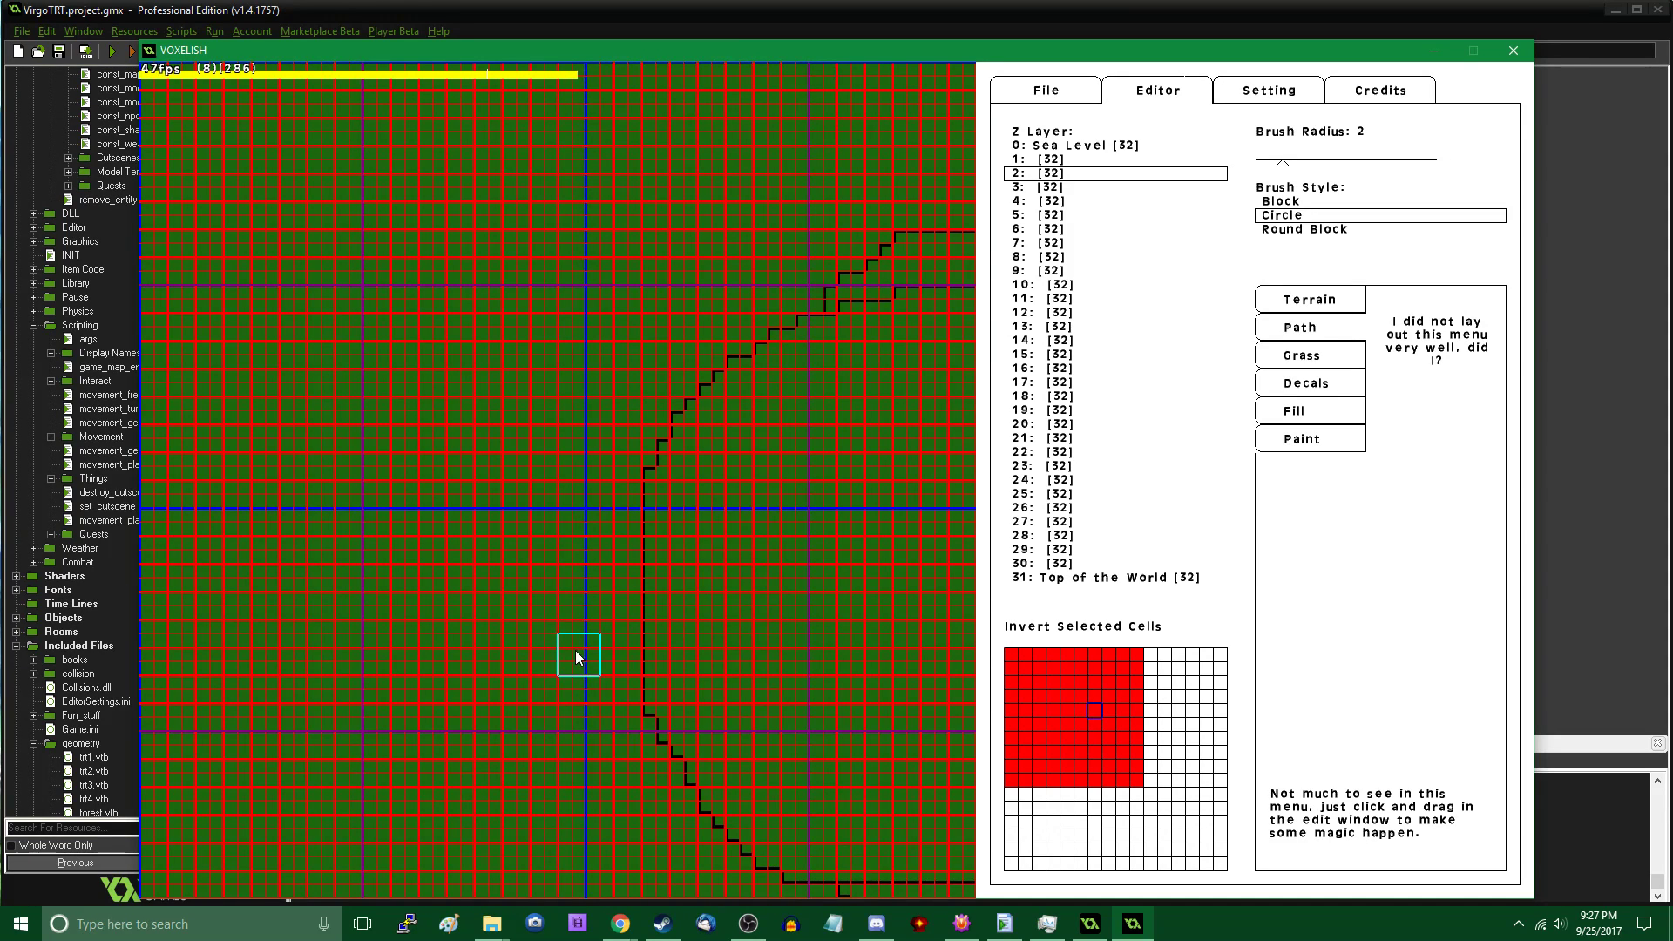
scroll(576, 648, "down", 1)
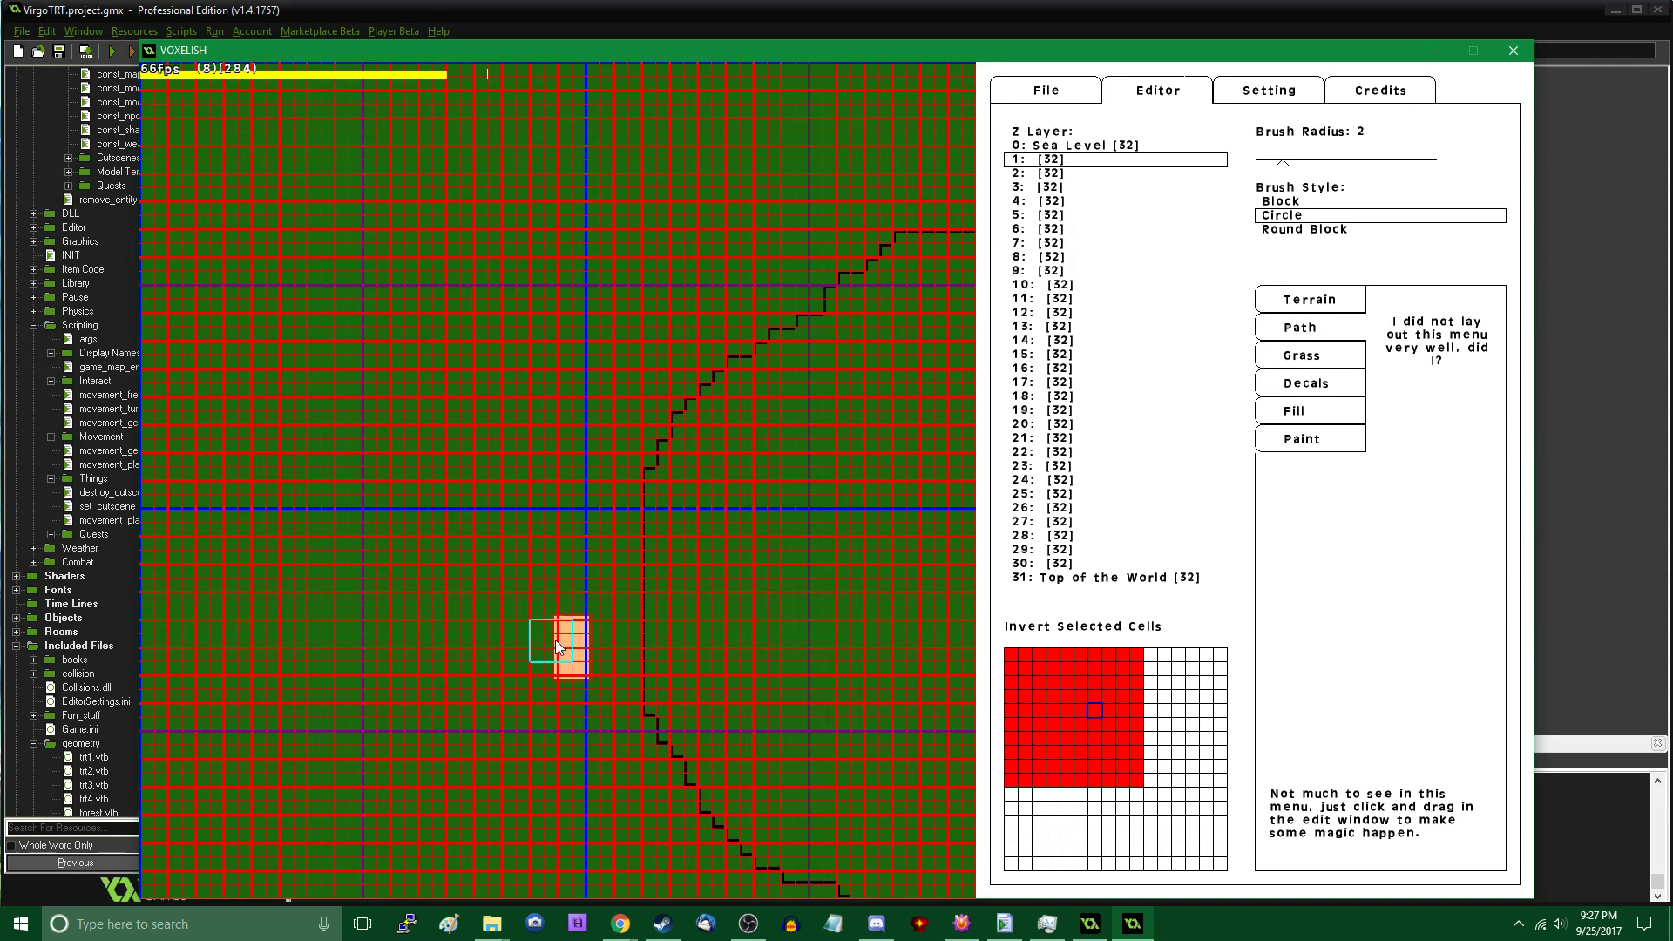
key("Left")
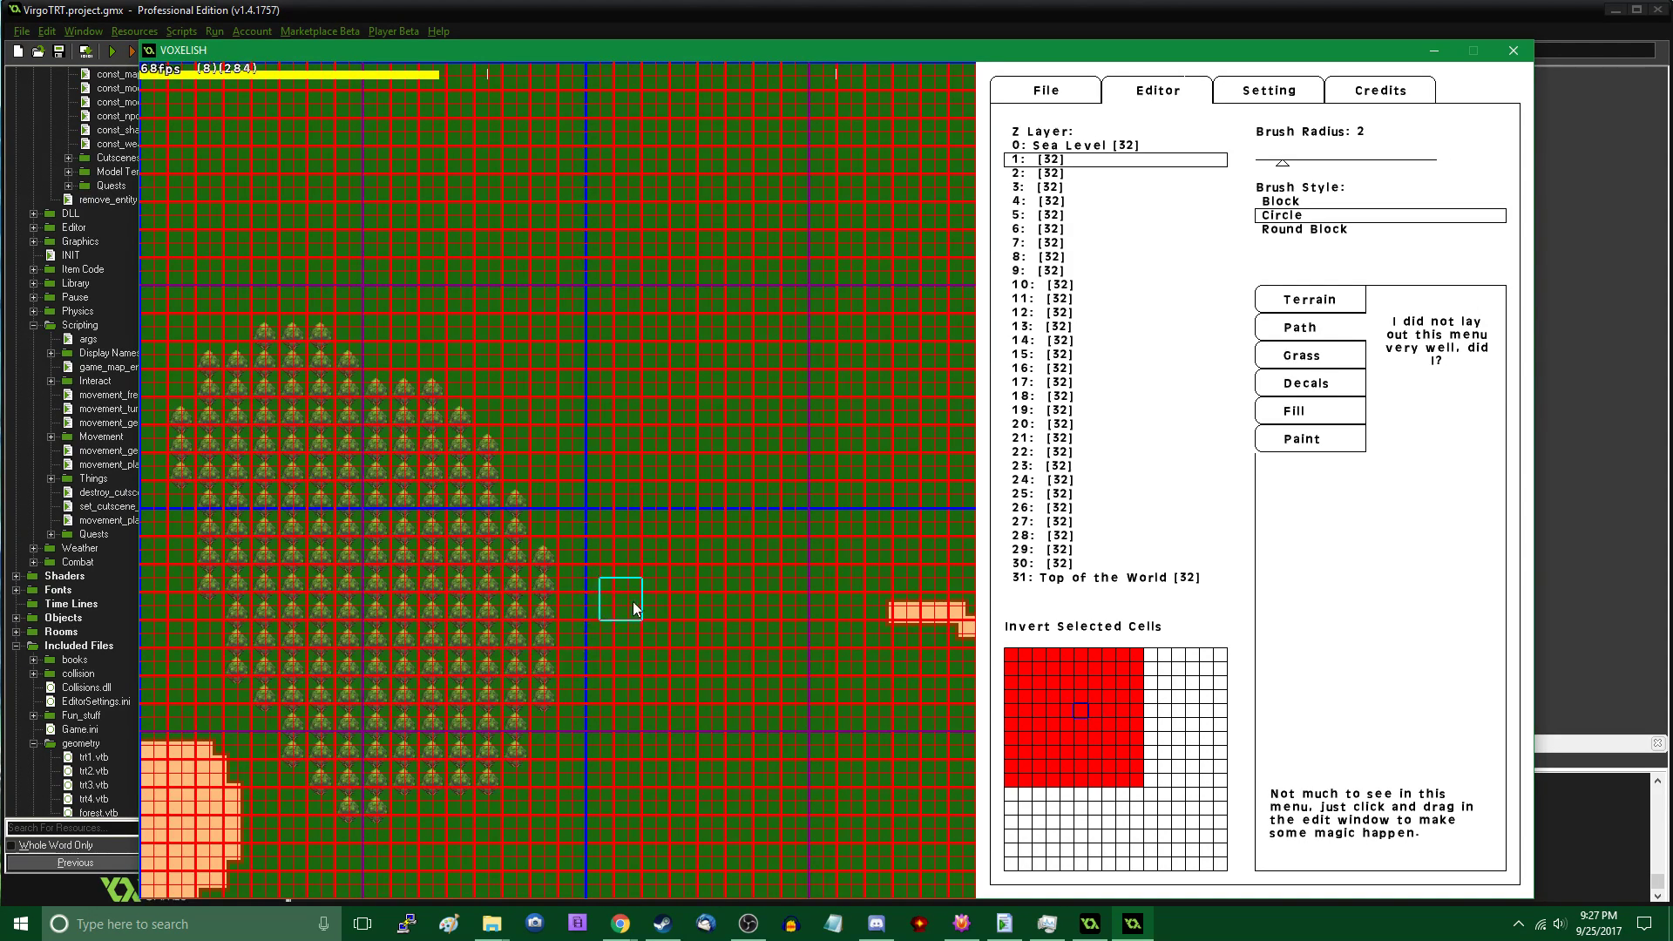
key("Down")
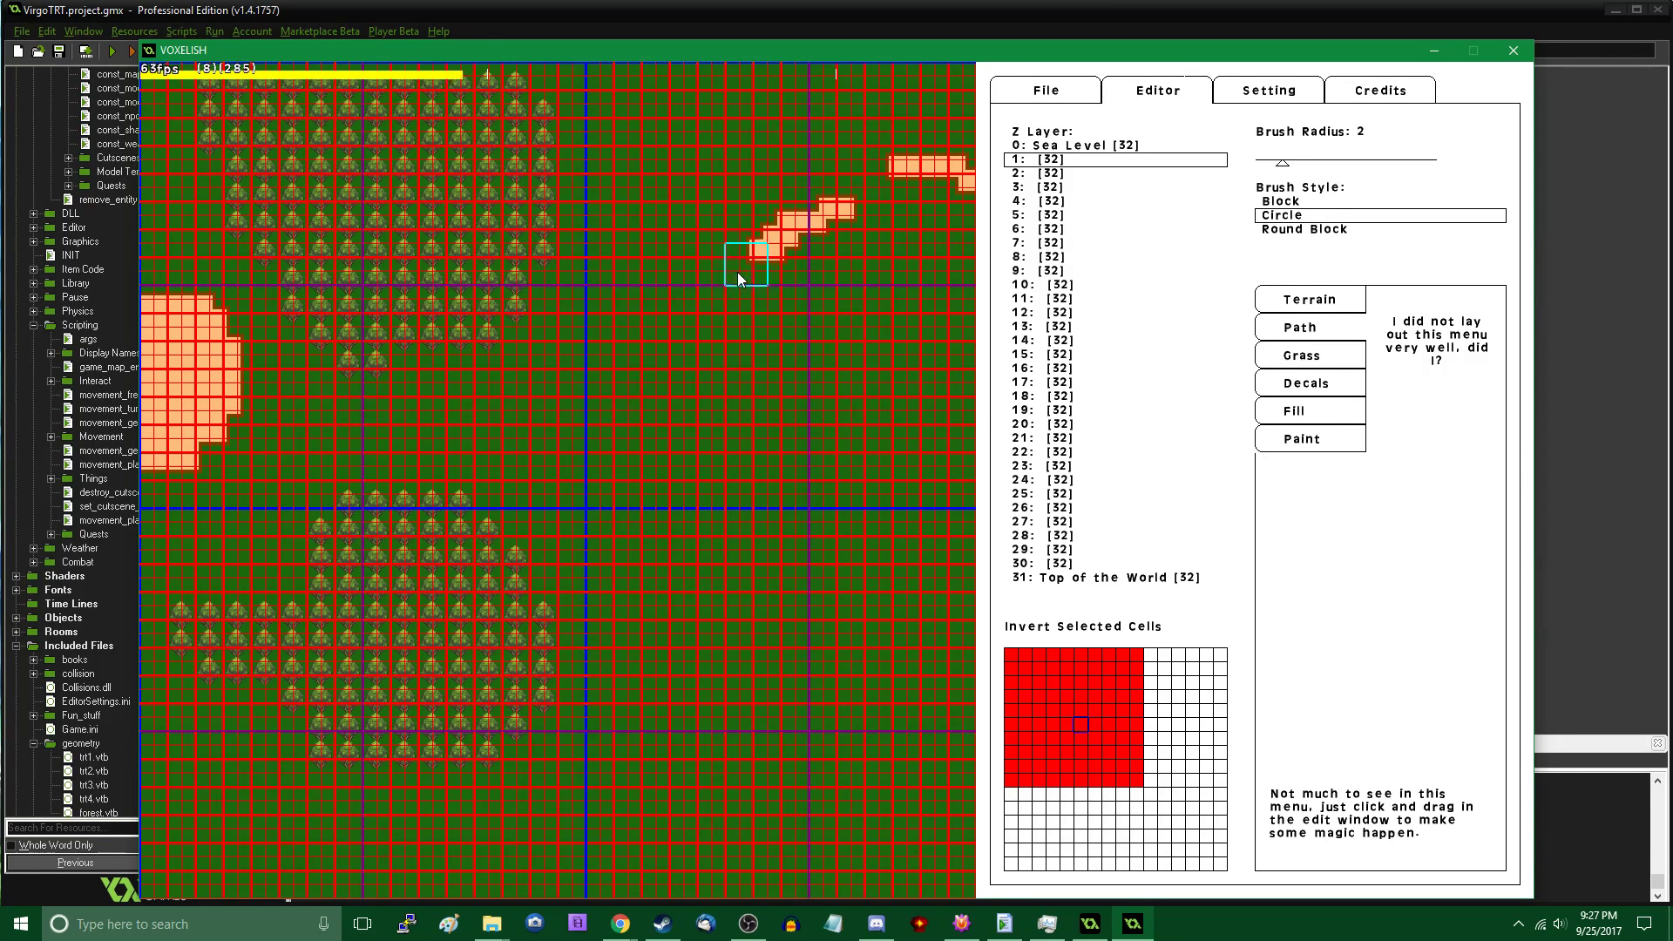
mouse_move(614, 373)
left_mouse_down()
mouse_move(518, 423)
mouse_move(438, 424)
left_mouse_up()
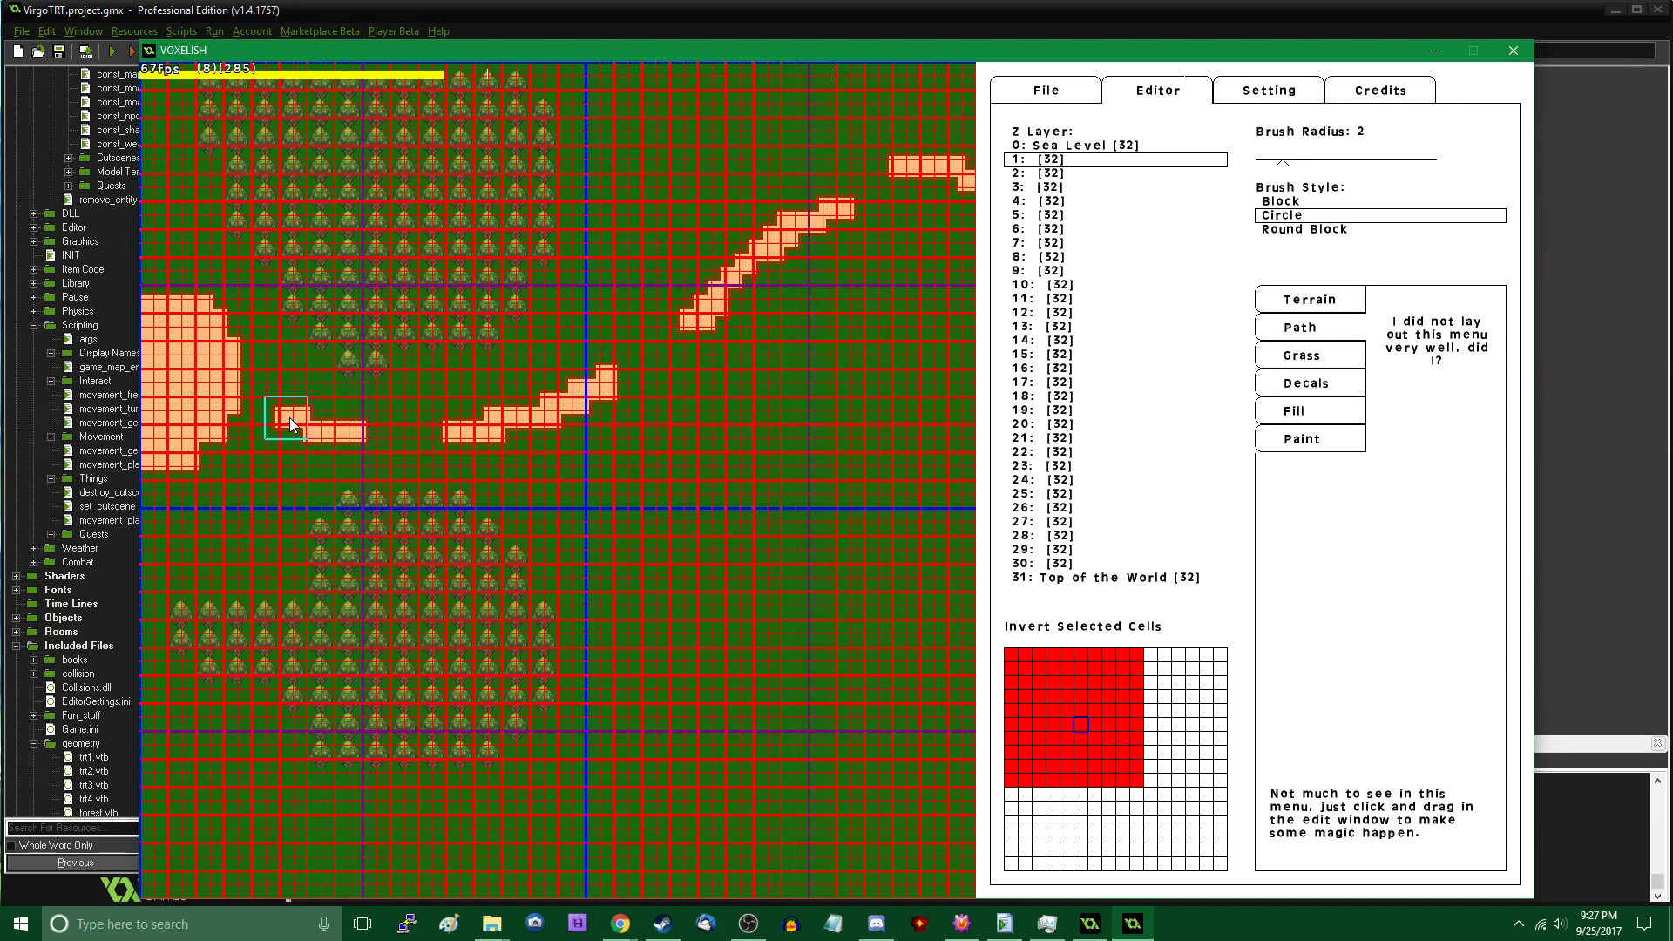
Plant a band of trees along the northern side of the layer 1 path with the Decals brush, using the second tree graphic
key("Right")
key("Up")
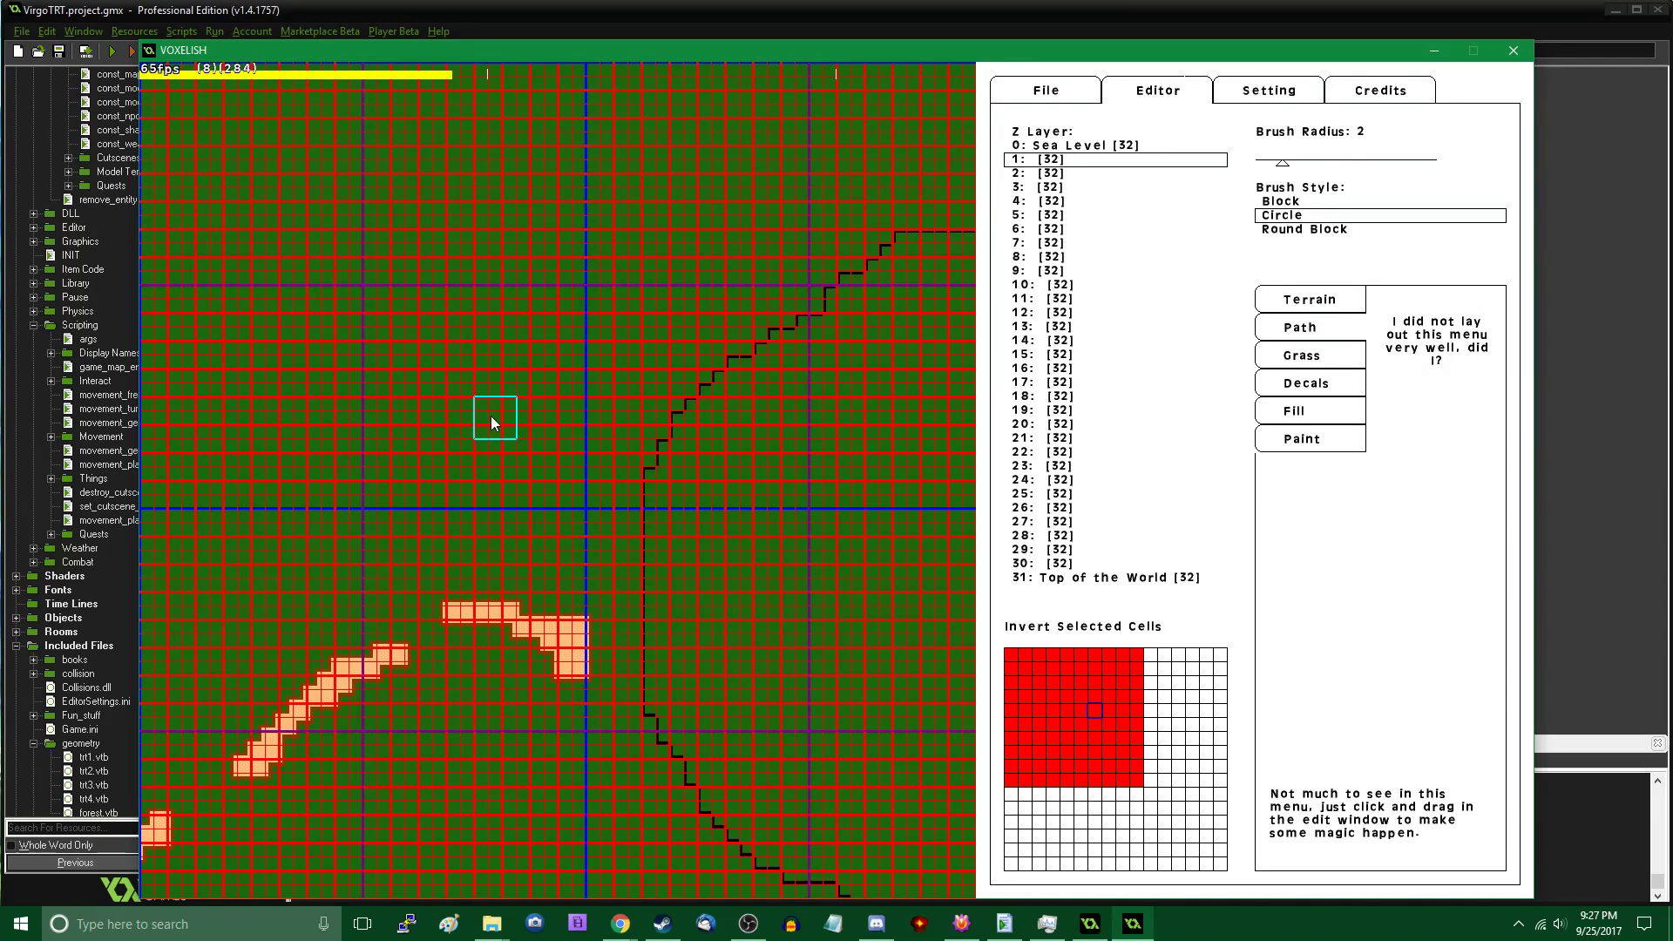
key("Down")
key("Up")
left_click(1317, 389)
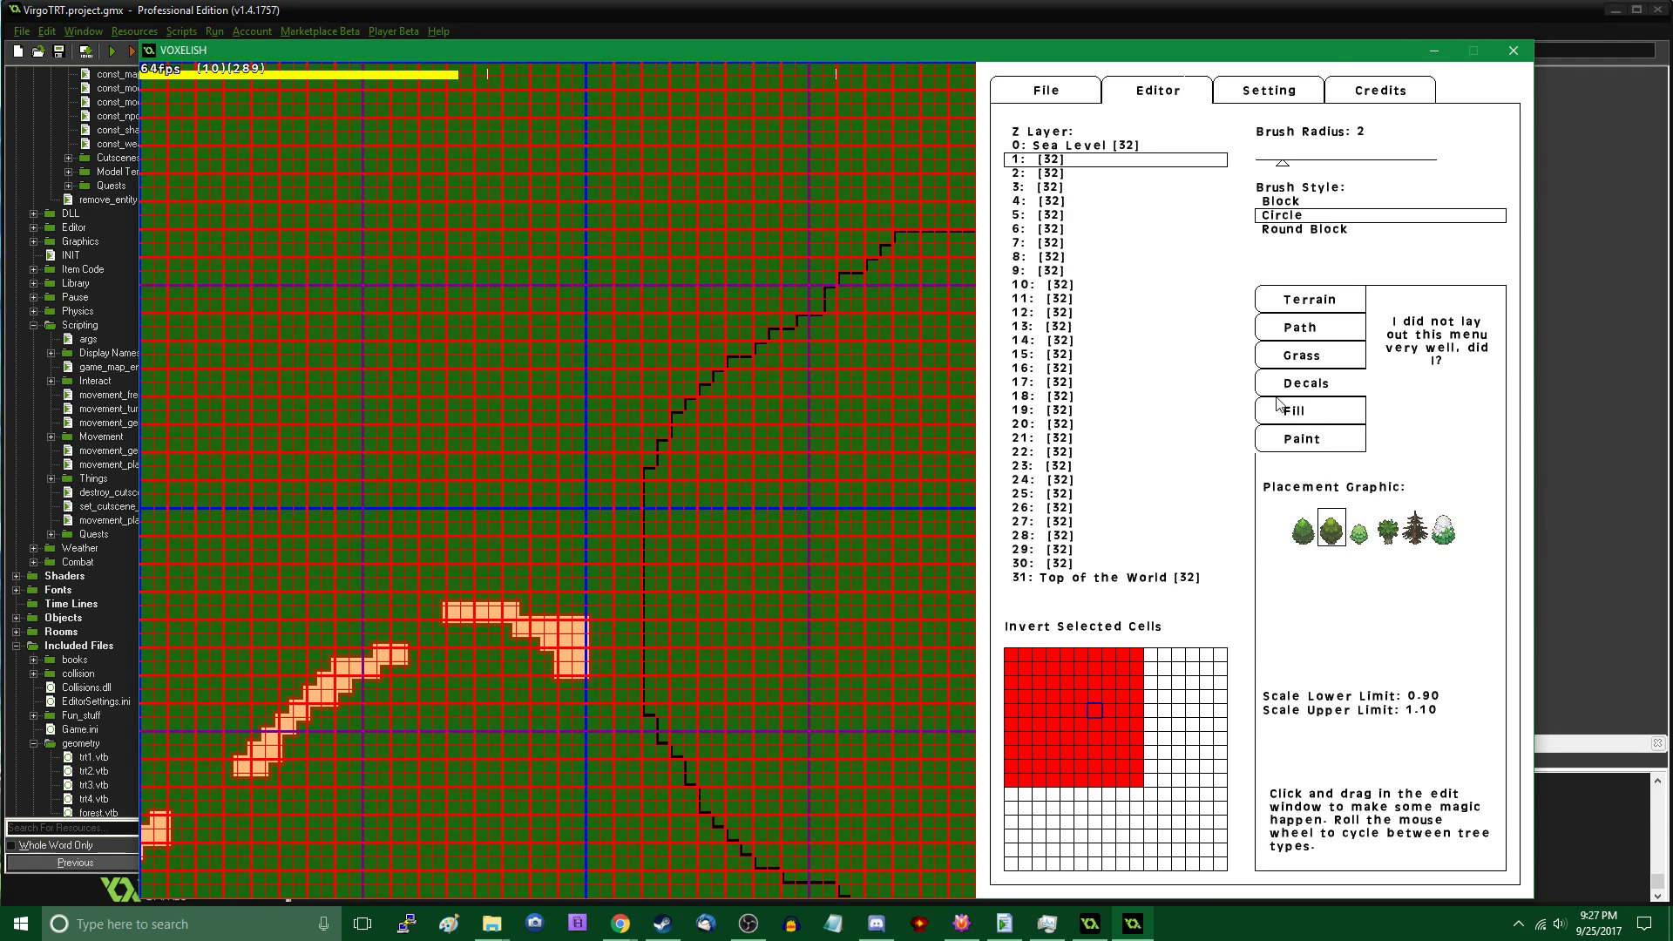
key("Left")
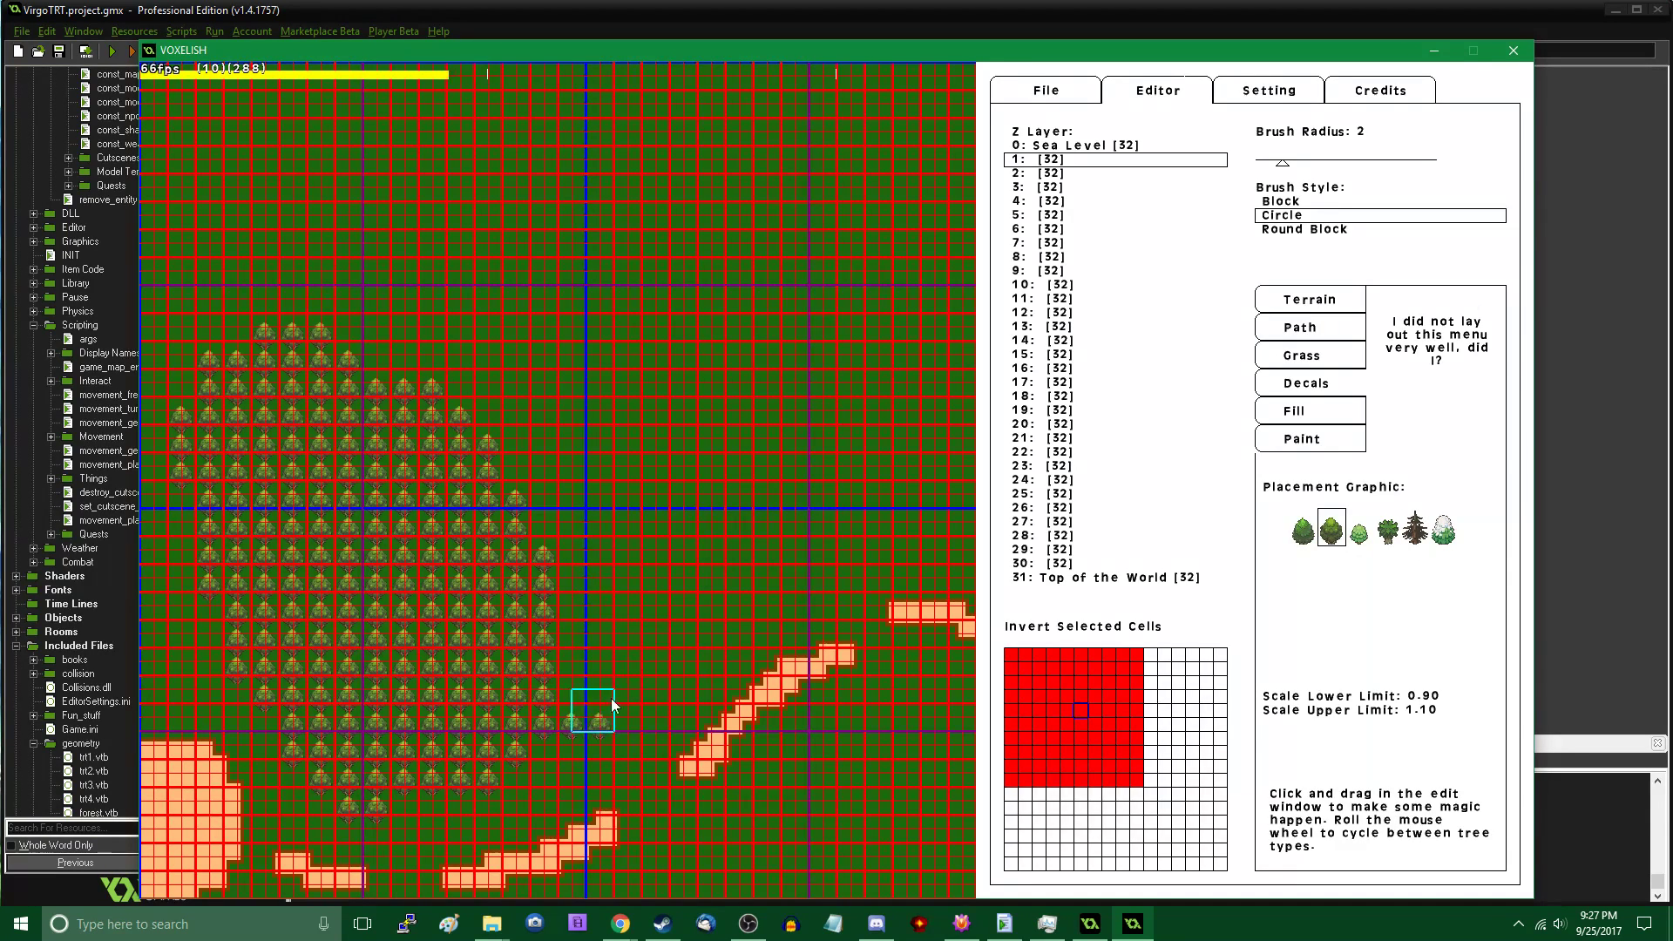
key("Right")
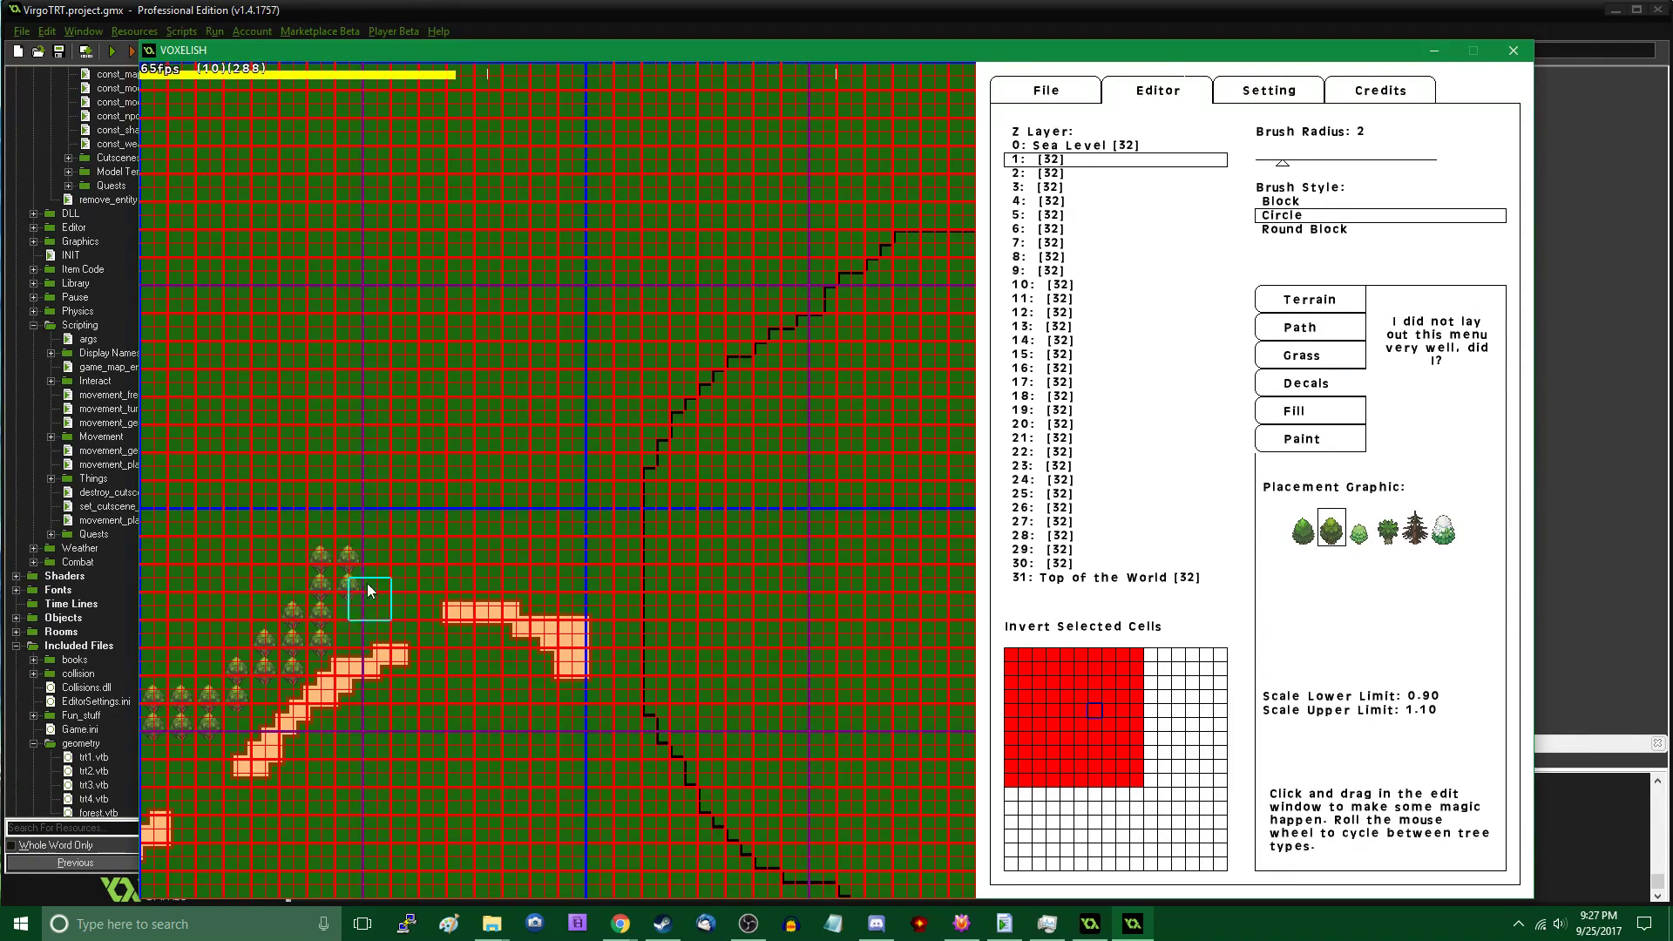
mouse_move(373, 572)
left_mouse_down()
mouse_move(471, 502)
mouse_move(560, 520)
left_mouse_up()
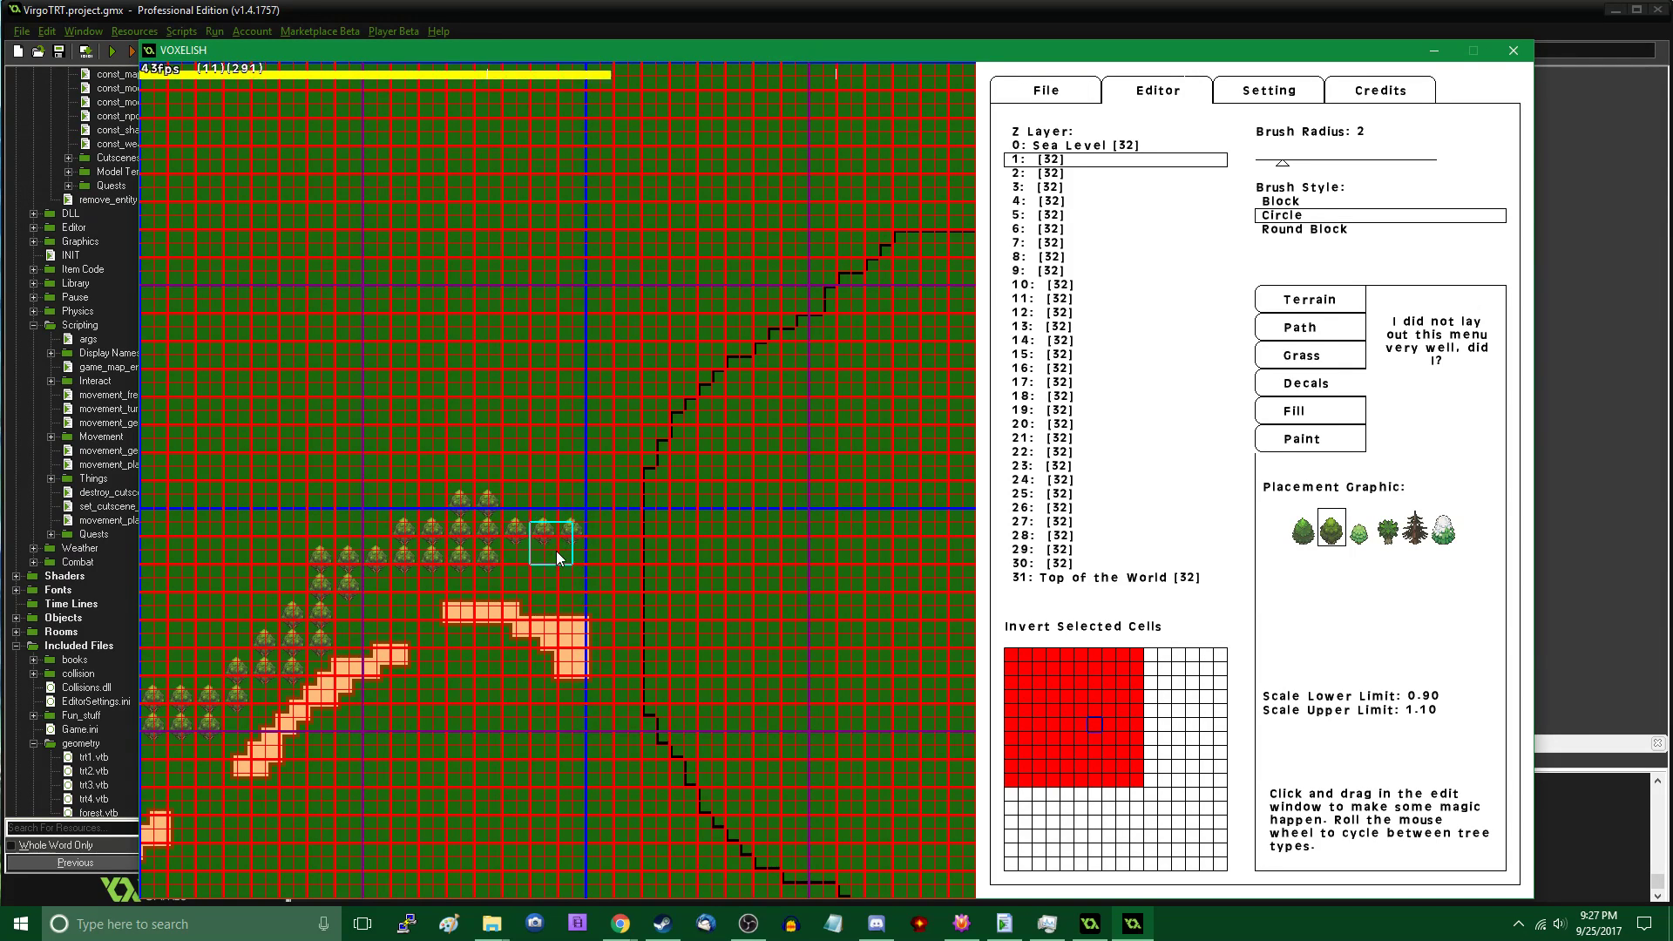
Plant a band of trees along the southern side of the layer 1 path, reaching the southwestern grove
key("Down")
key("Left")
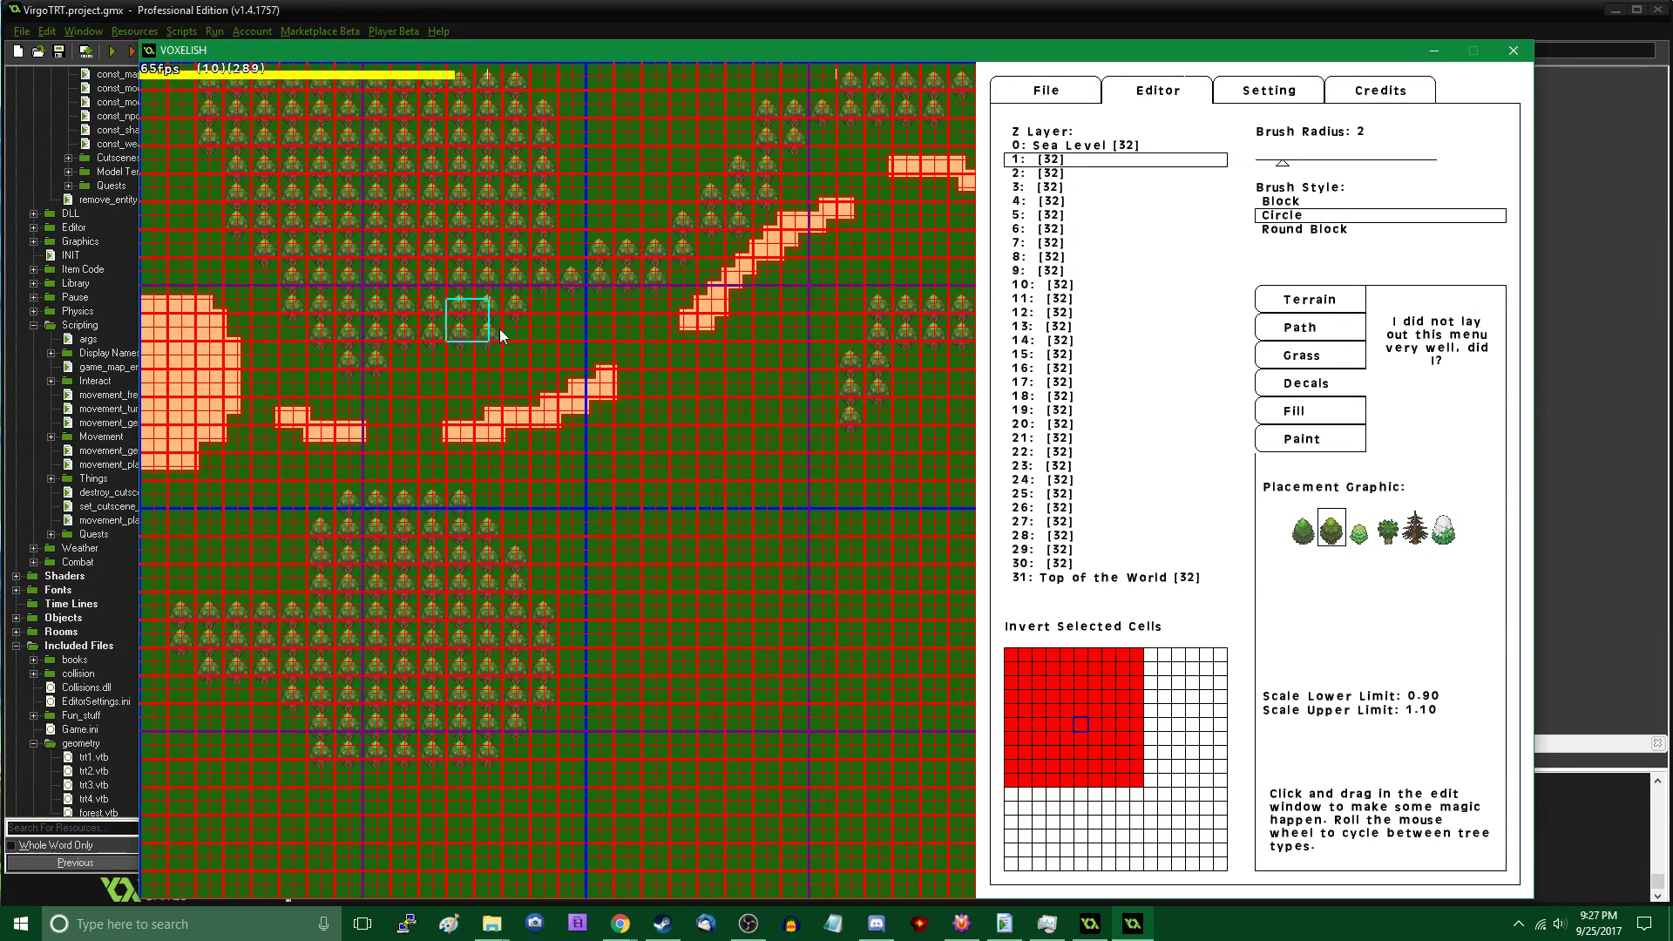
mouse_move(607, 529)
left_mouse_down()
mouse_move(845, 346)
mouse_move(601, 495)
left_mouse_up()
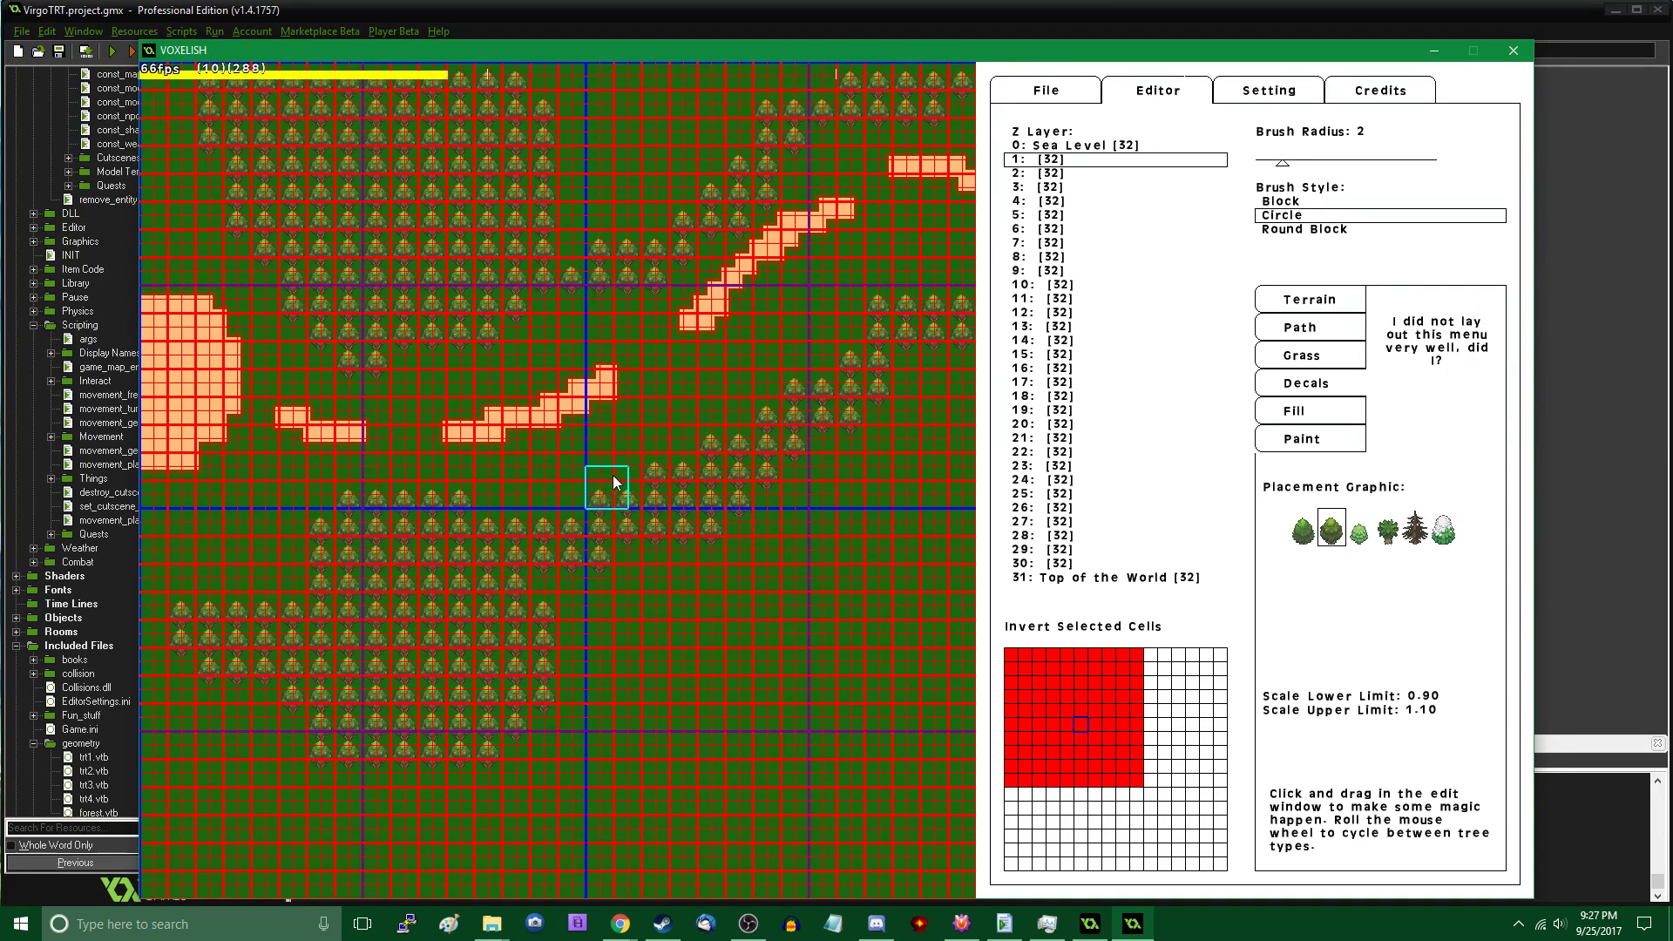
Plant a second, outer line of trees on layer 1 from the hill's southwestern foot to the southern side of the southwestern grove
key("Right")
mouse_move(577, 379)
left_mouse_down()
mouse_move(640, 322)
mouse_move(608, 291)
mouse_move(740, 433)
mouse_move(544, 474)
left_mouse_up()
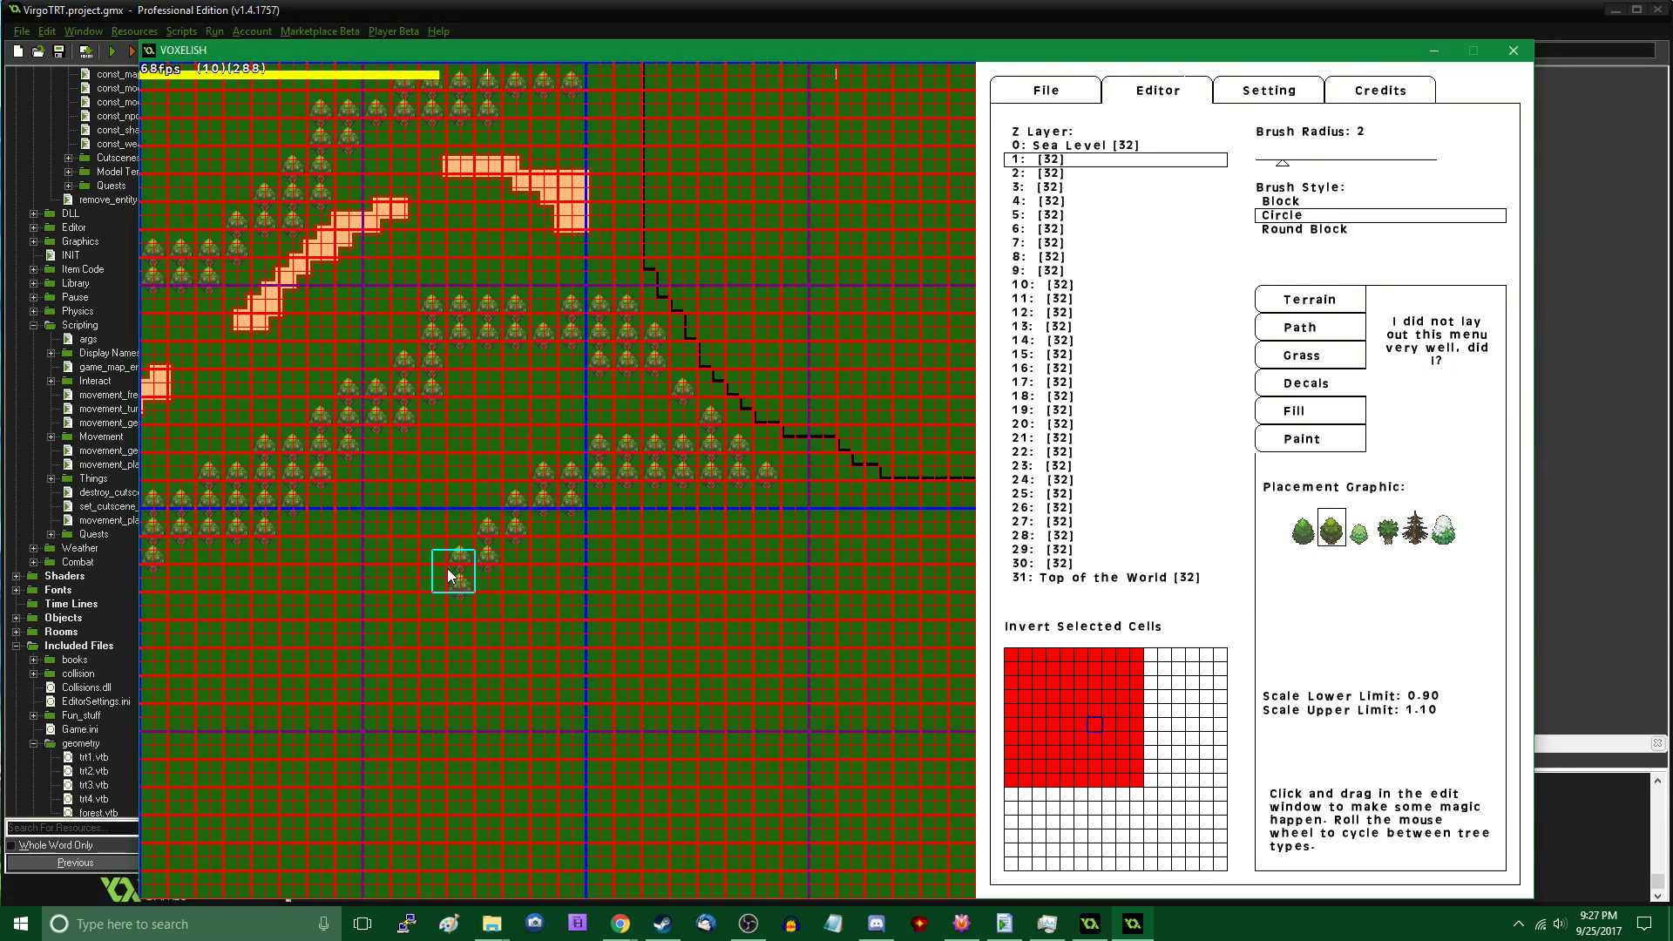
key("Left")
left_click_drag(553, 624, 664, 588)
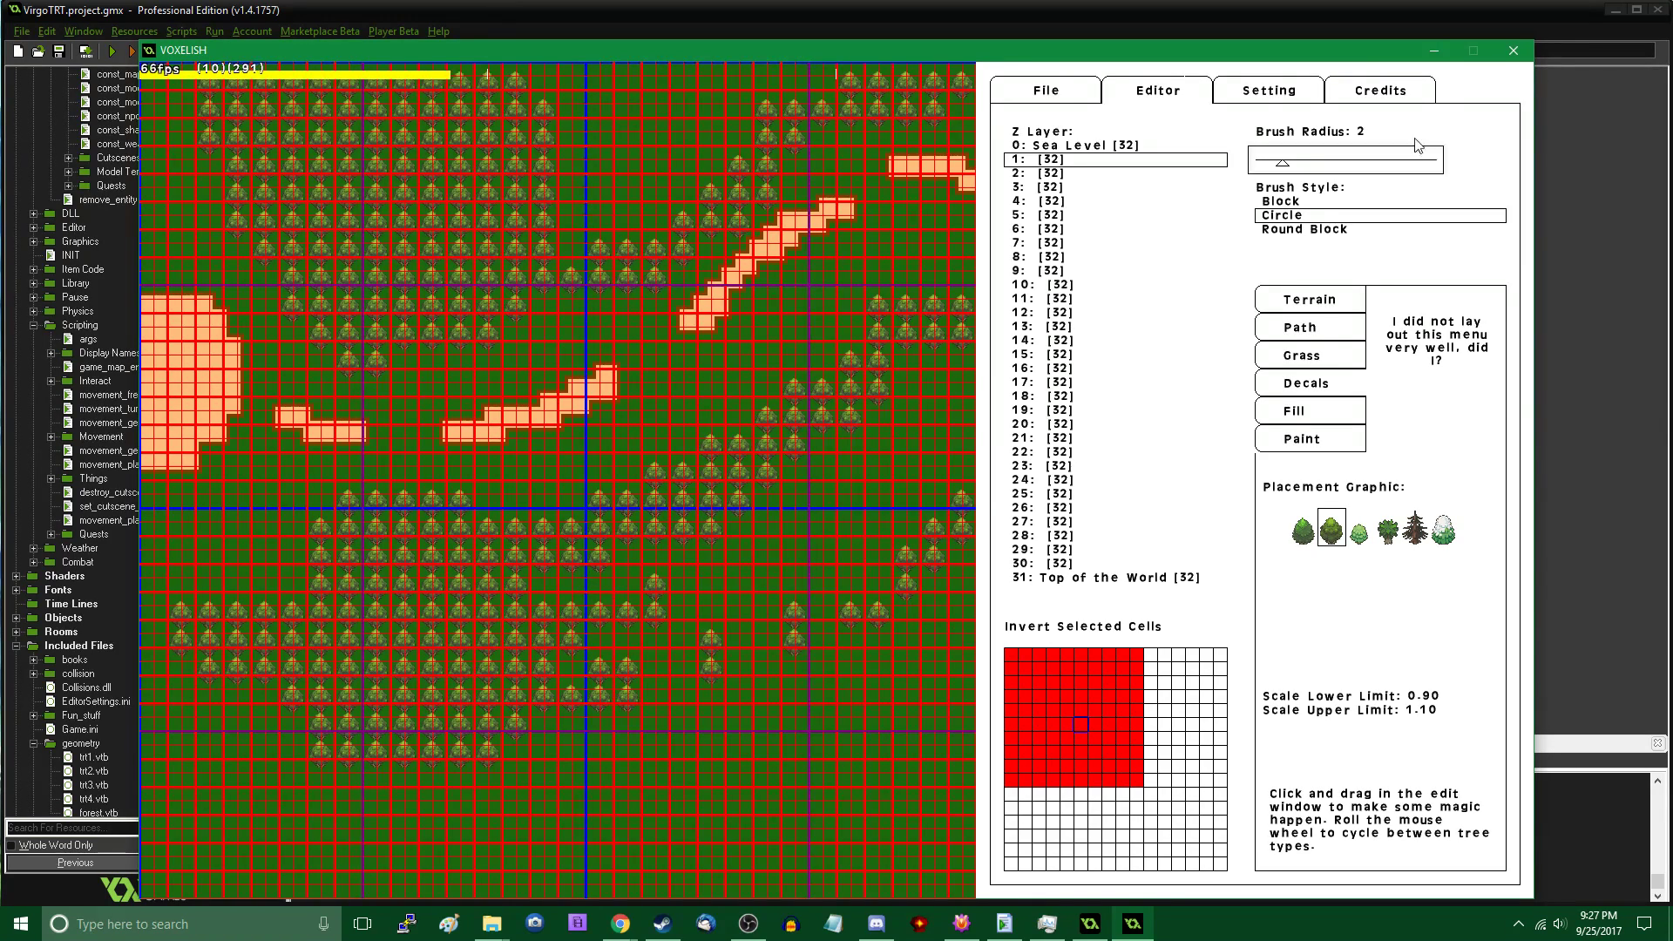
Set the brush radius to 6 and the brush style to Round Block
left_click(1343, 199)
left_click(1339, 163)
left_click(1304, 228)
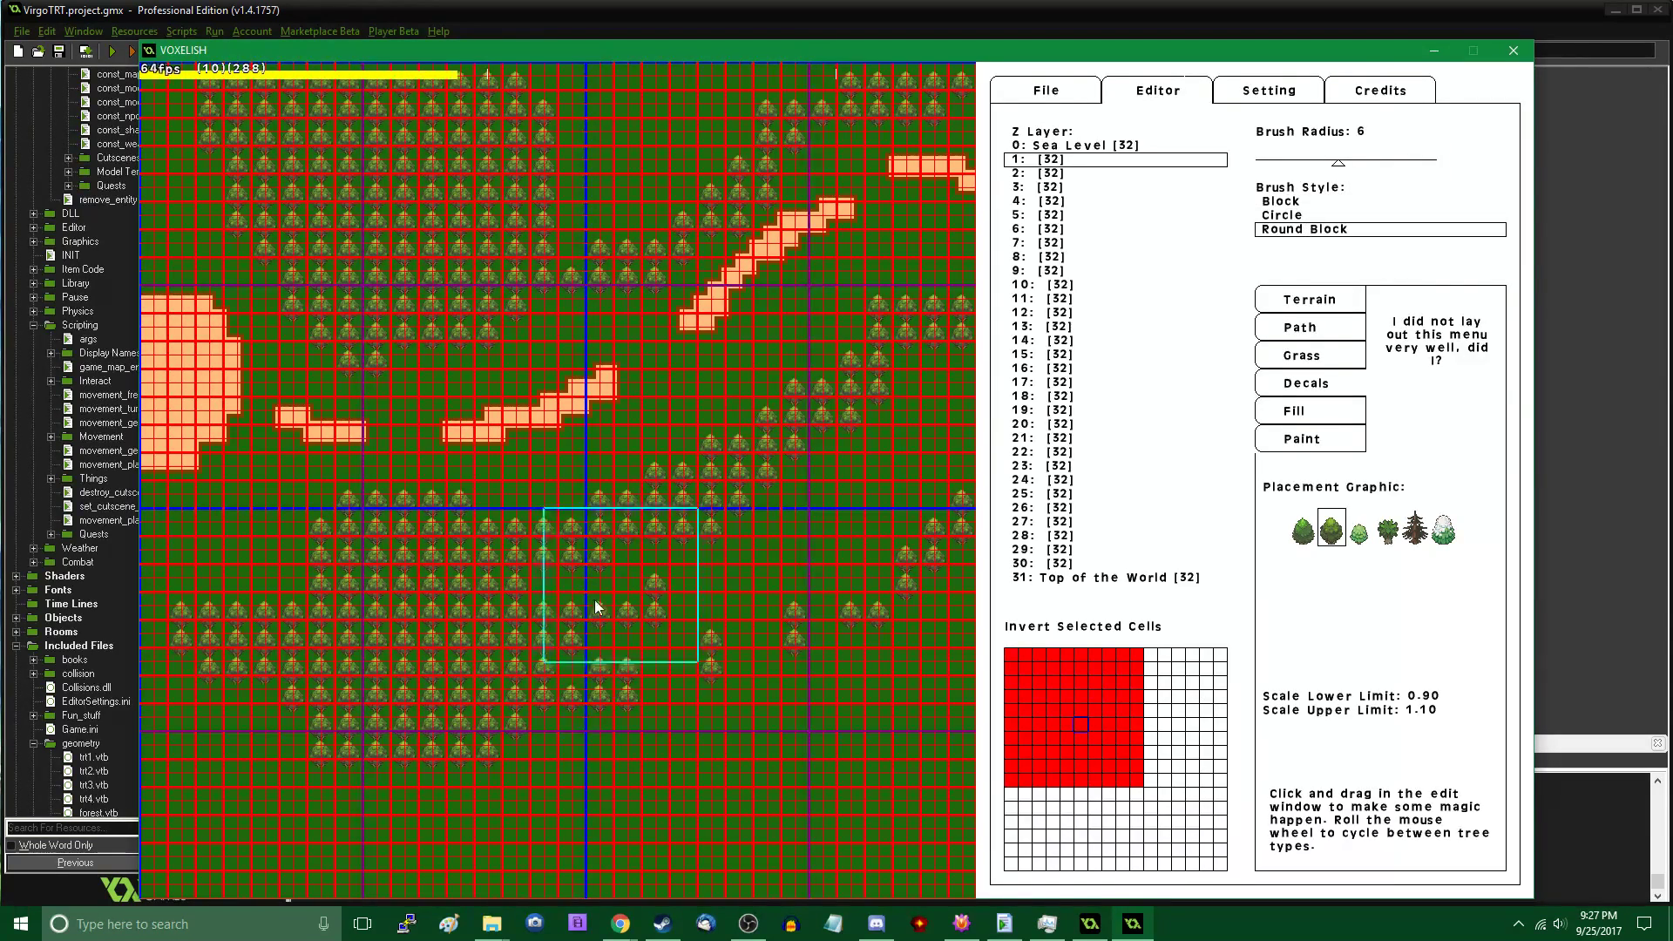
Plant trees on layer 1 north of the path's eastern end and clear the ones crowding the path
key("Right")
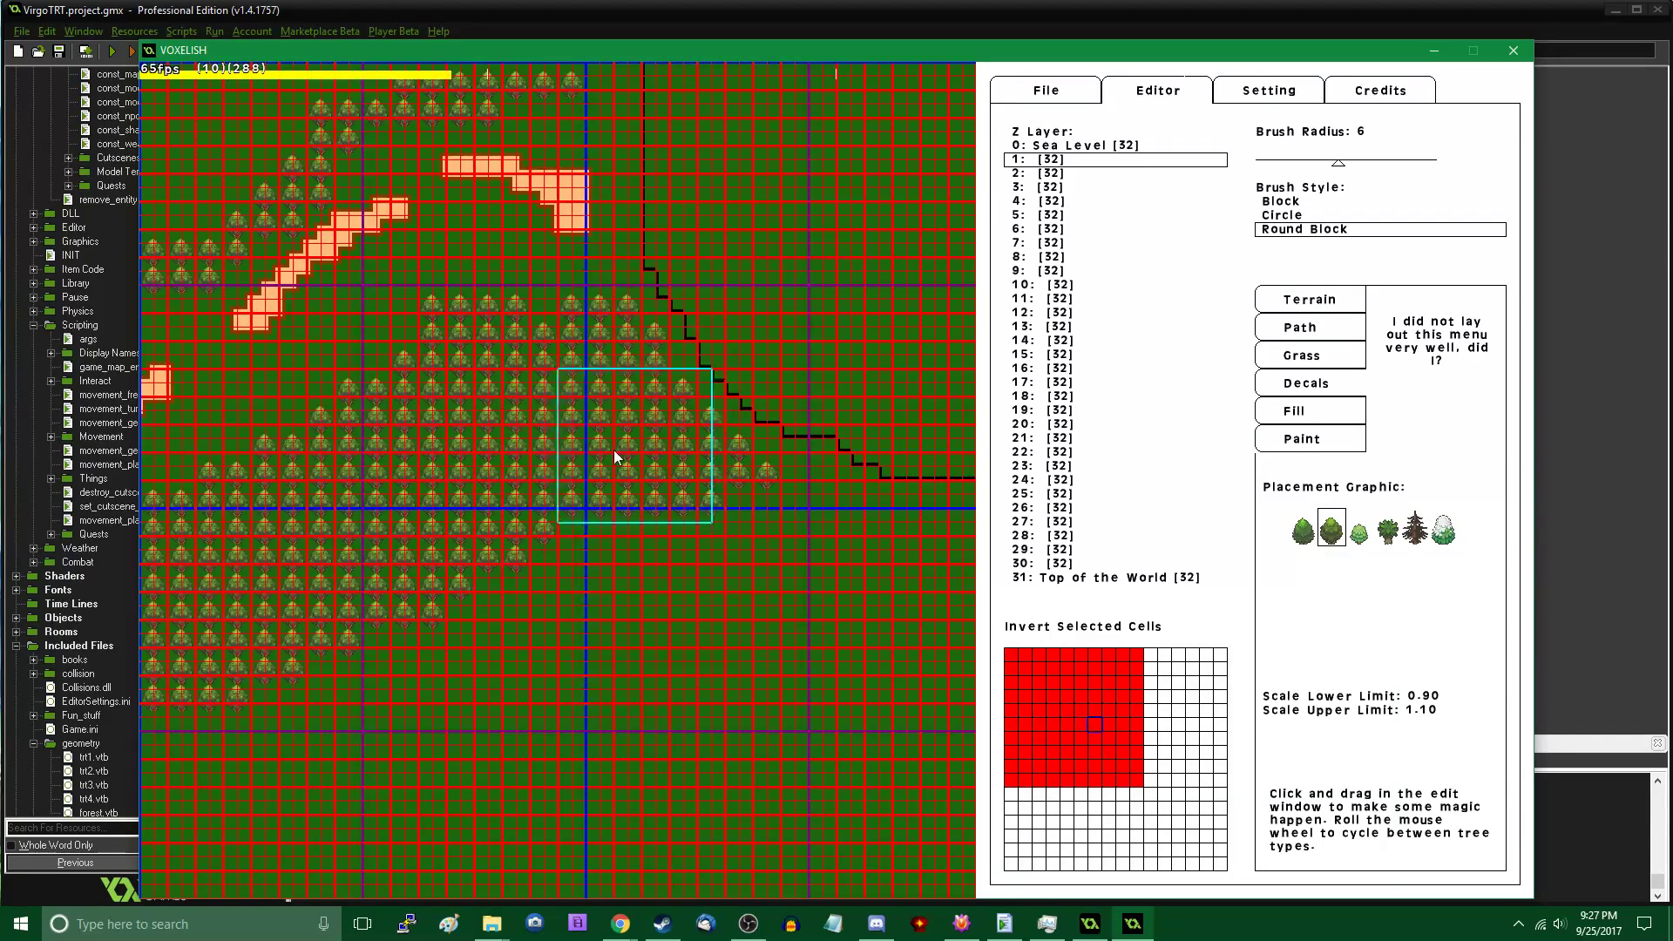
key("Up")
mouse_move(551, 530)
left_mouse_down()
mouse_move(613, 479)
mouse_move(584, 473)
left_mouse_up()
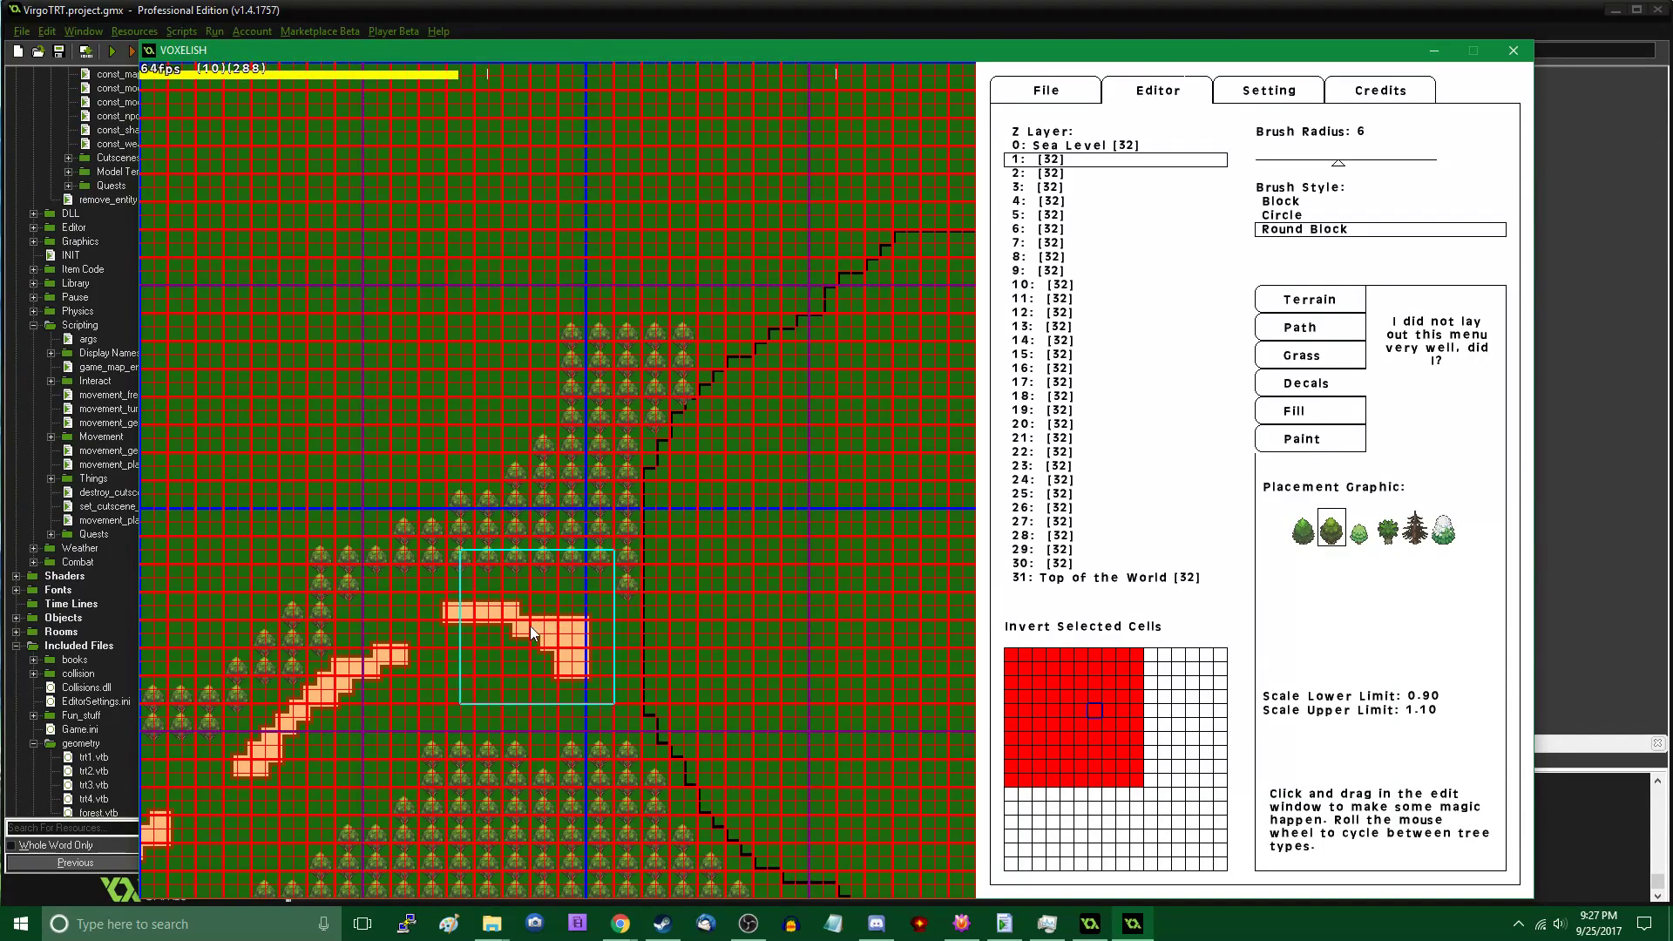
right_click_drag(531, 624, 661, 549)
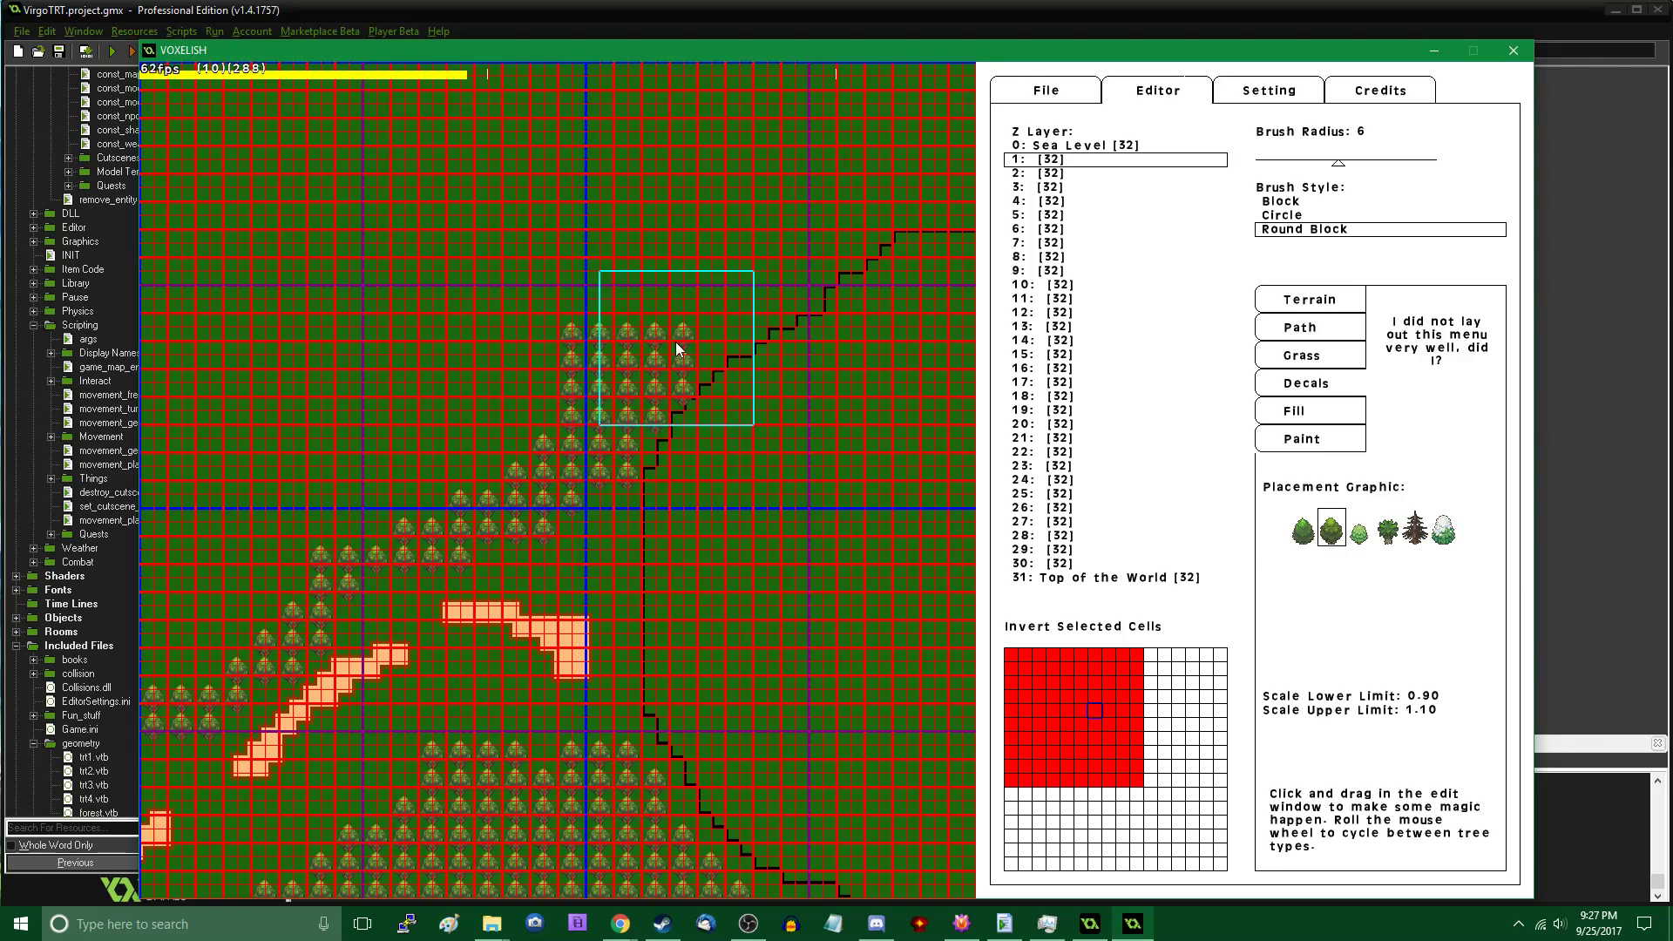
Fill the area north of the layer 1 path with a wide band of trees, clearing strays close to the path
left_click_drag(676, 341, 514, 301)
key("Left")
mouse_move(869, 297)
left_mouse_down()
mouse_move(419, 441)
mouse_move(616, 552)
mouse_move(894, 421)
mouse_move(704, 422)
left_mouse_up()
key("Right")
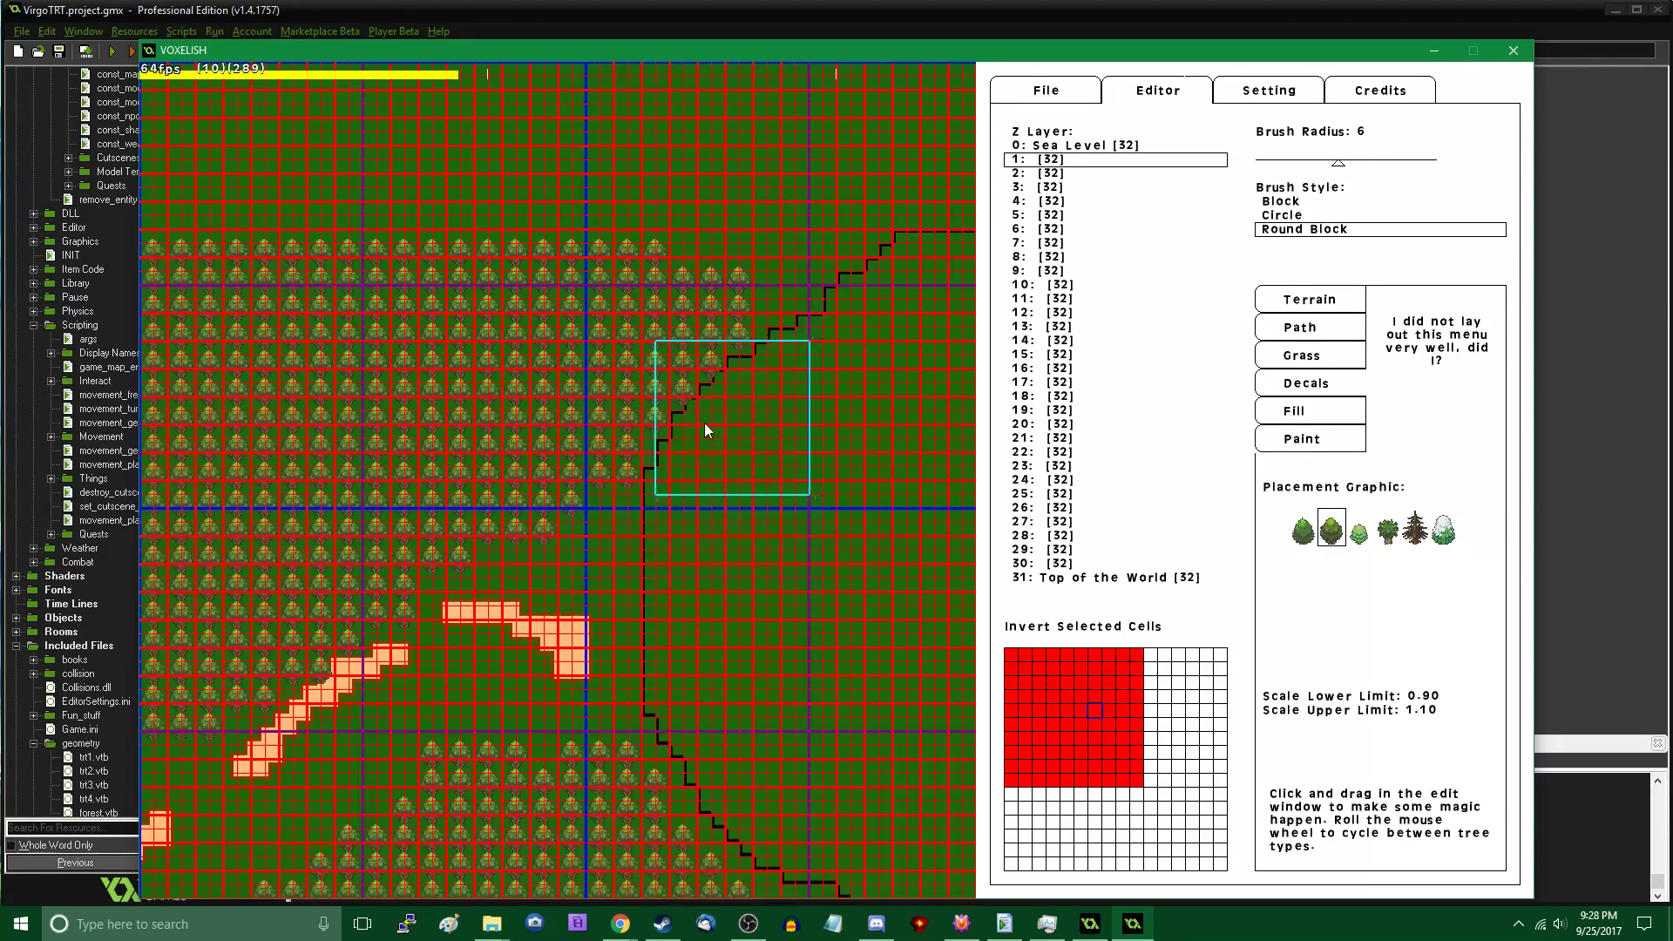
key("Left")
mouse_move(828, 662)
right_mouse_down()
mouse_move(875, 682)
mouse_move(814, 712)
right_mouse_up()
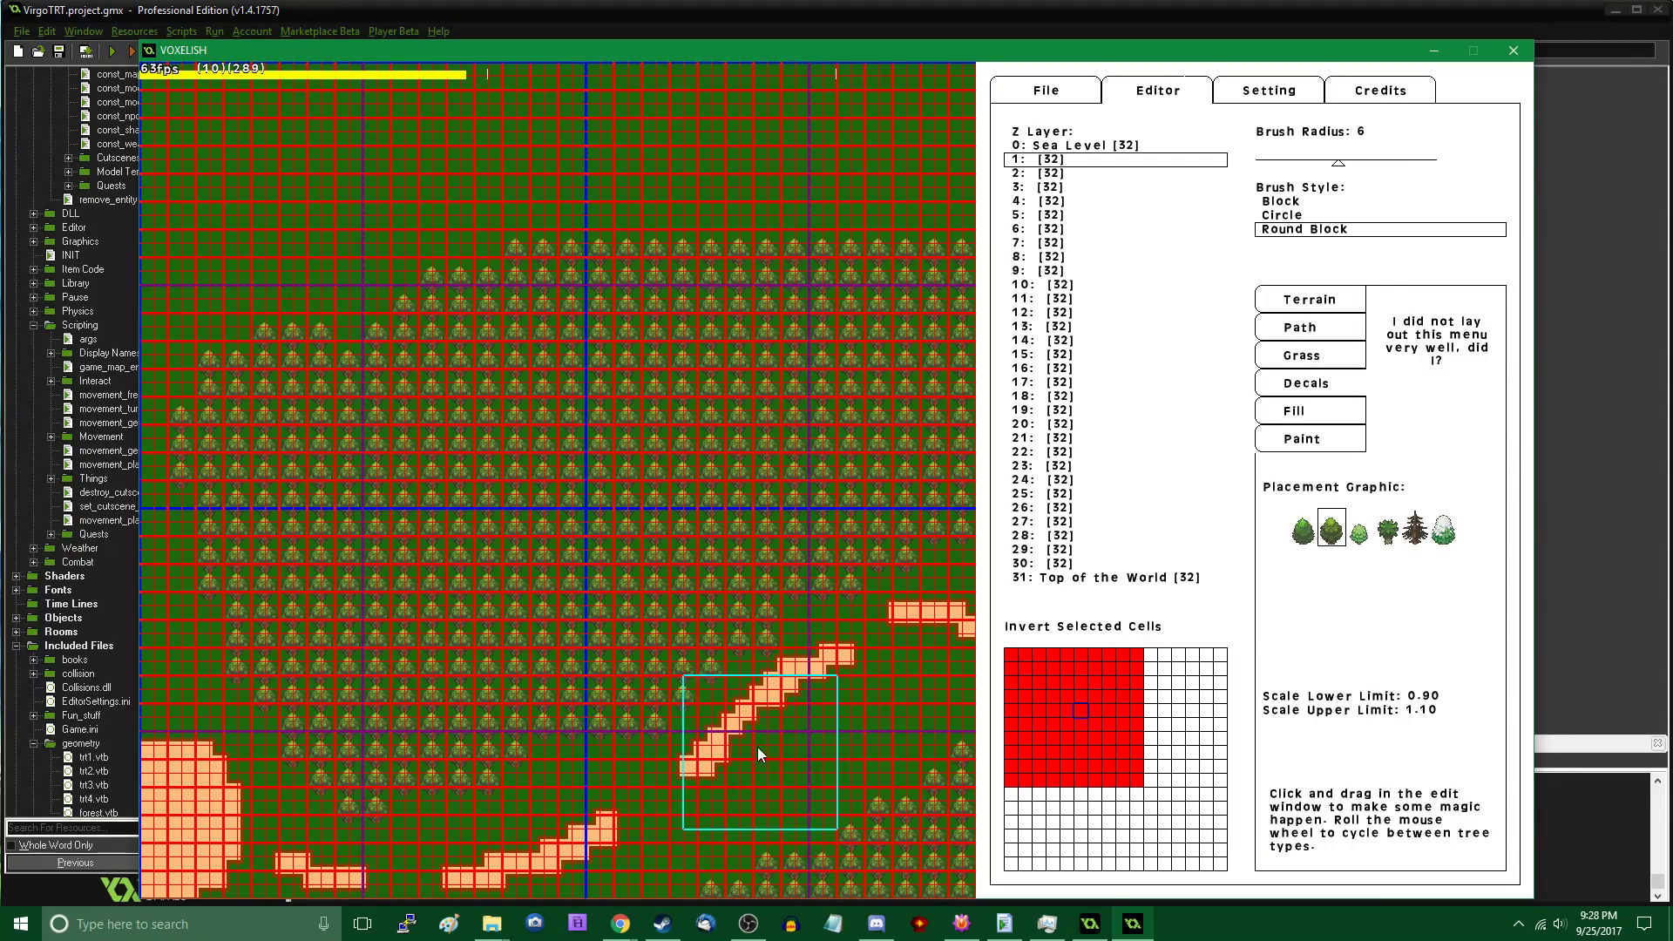
Start a path with the Path brush at radius 2, running southeast from the valley mouth between the western hills
key("Left")
key("Left")
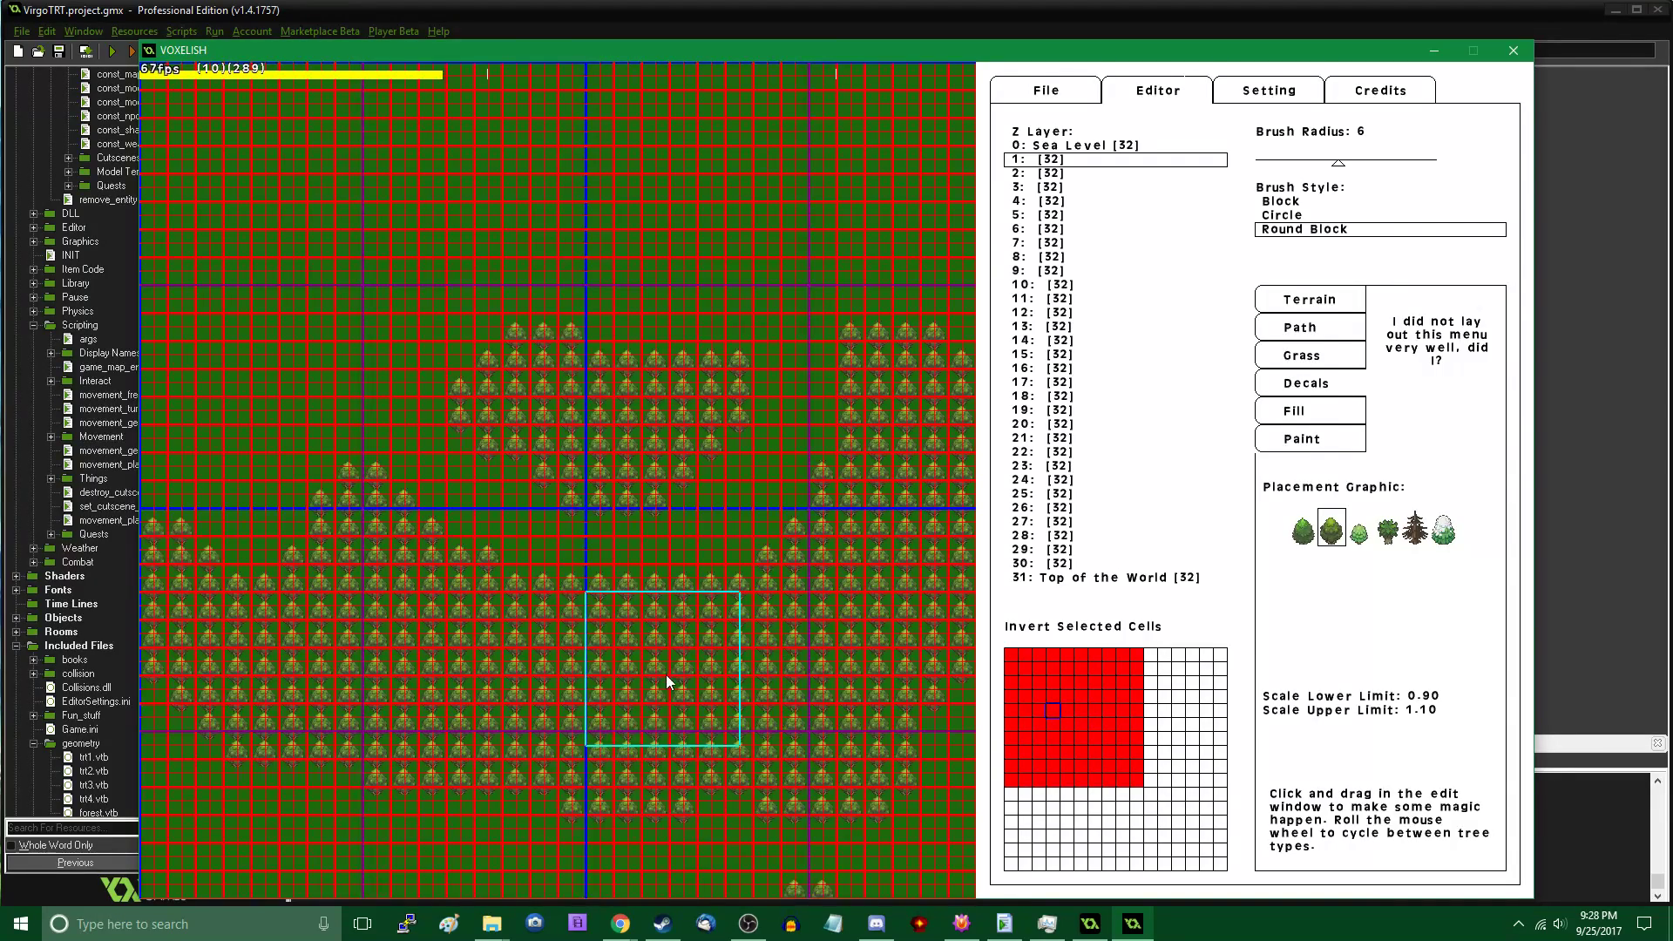
key("Left")
key("Down")
key("Left")
key("Up")
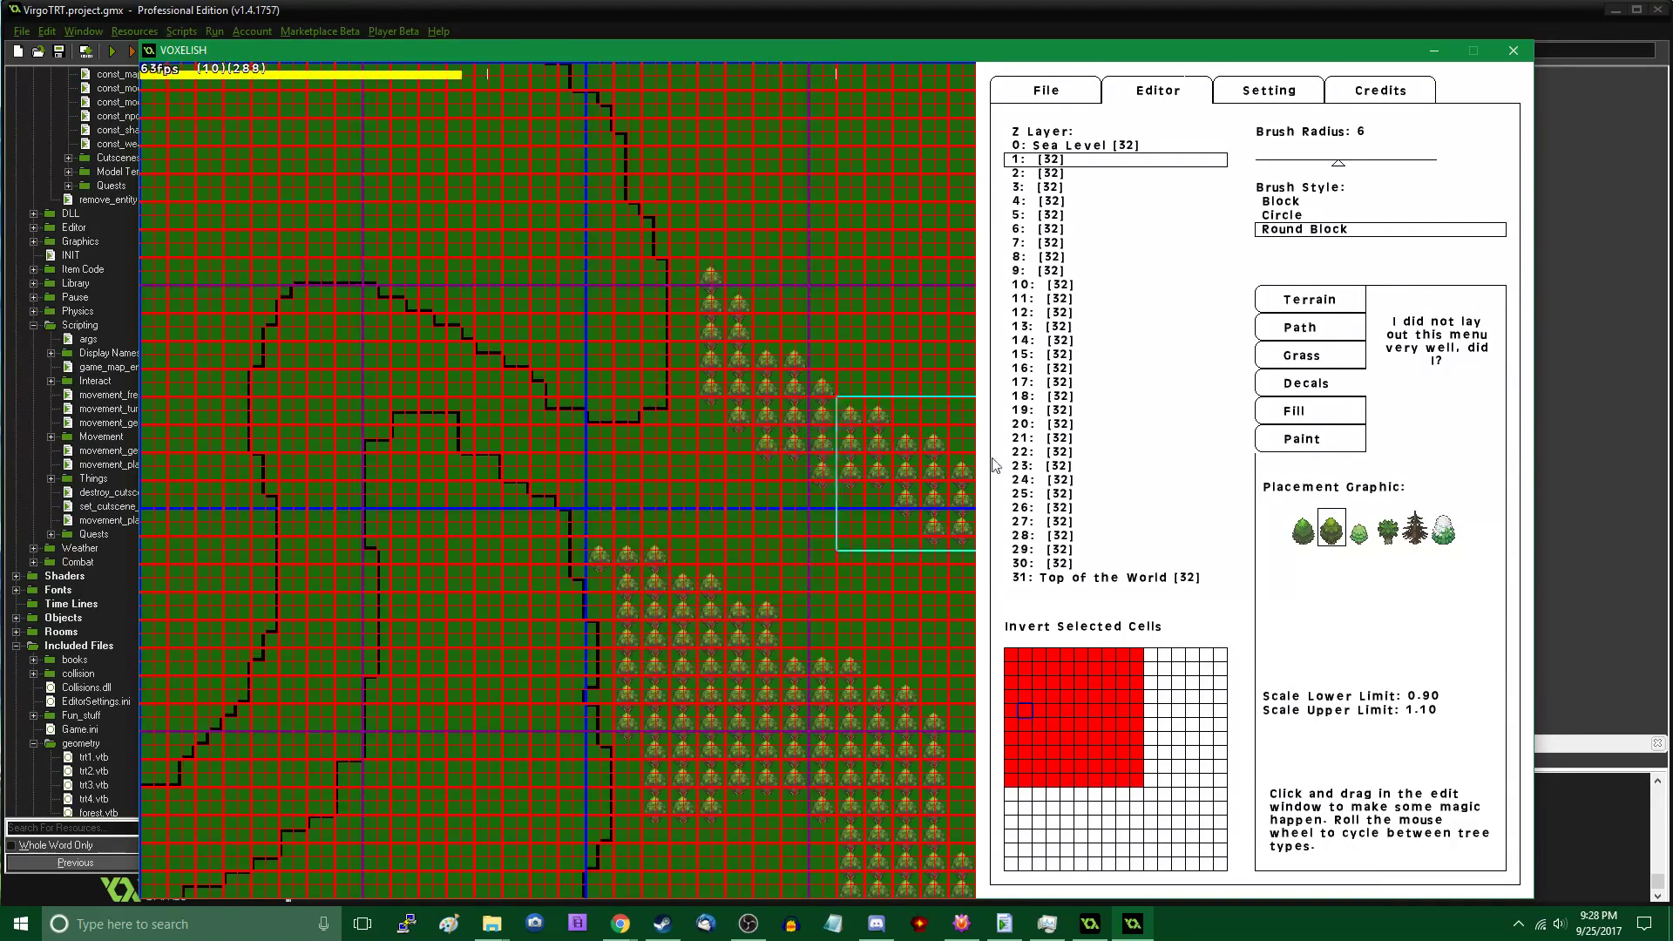
left_click(1330, 336)
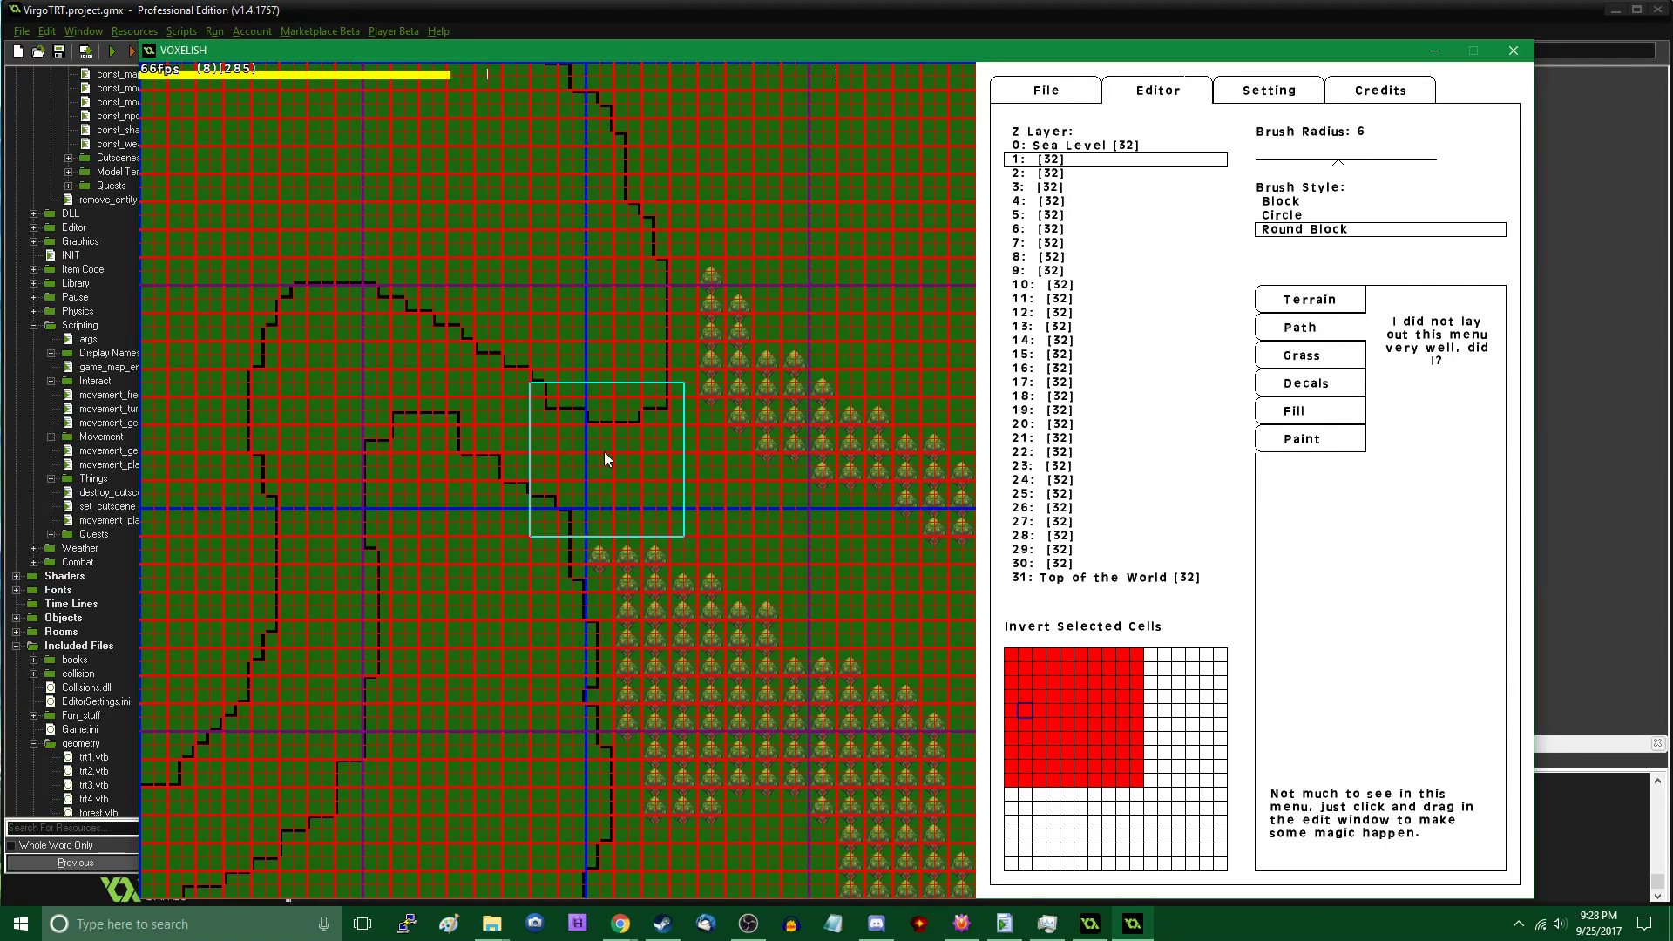
left_click(1272, 163)
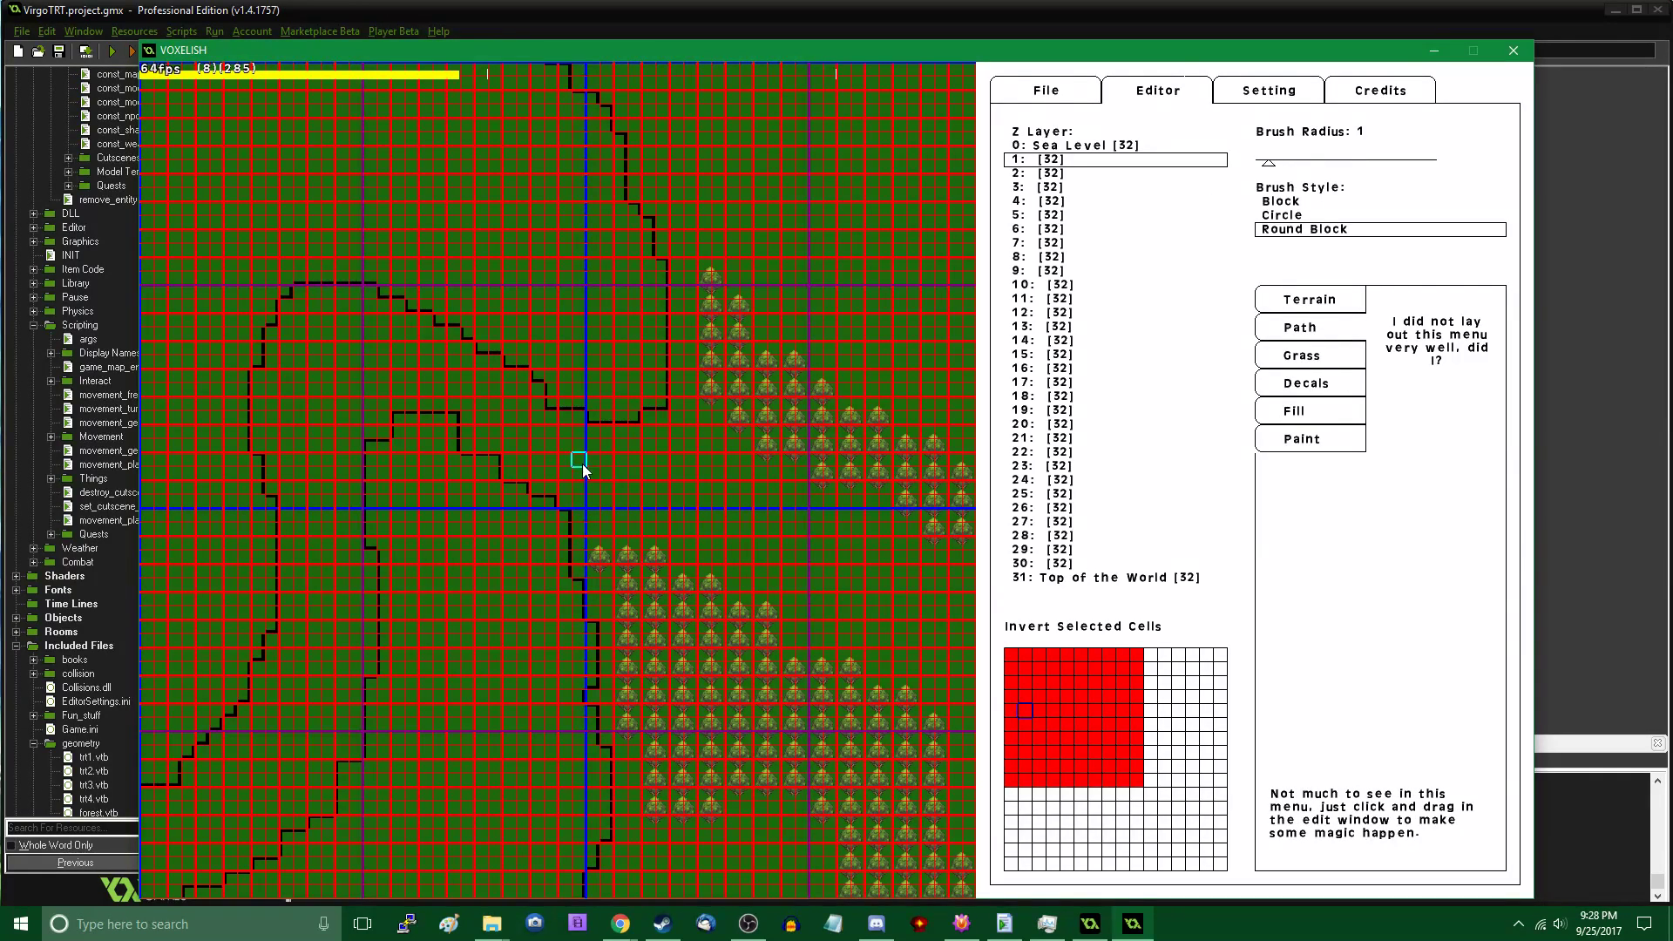
left_click_drag(1270, 163, 1282, 163)
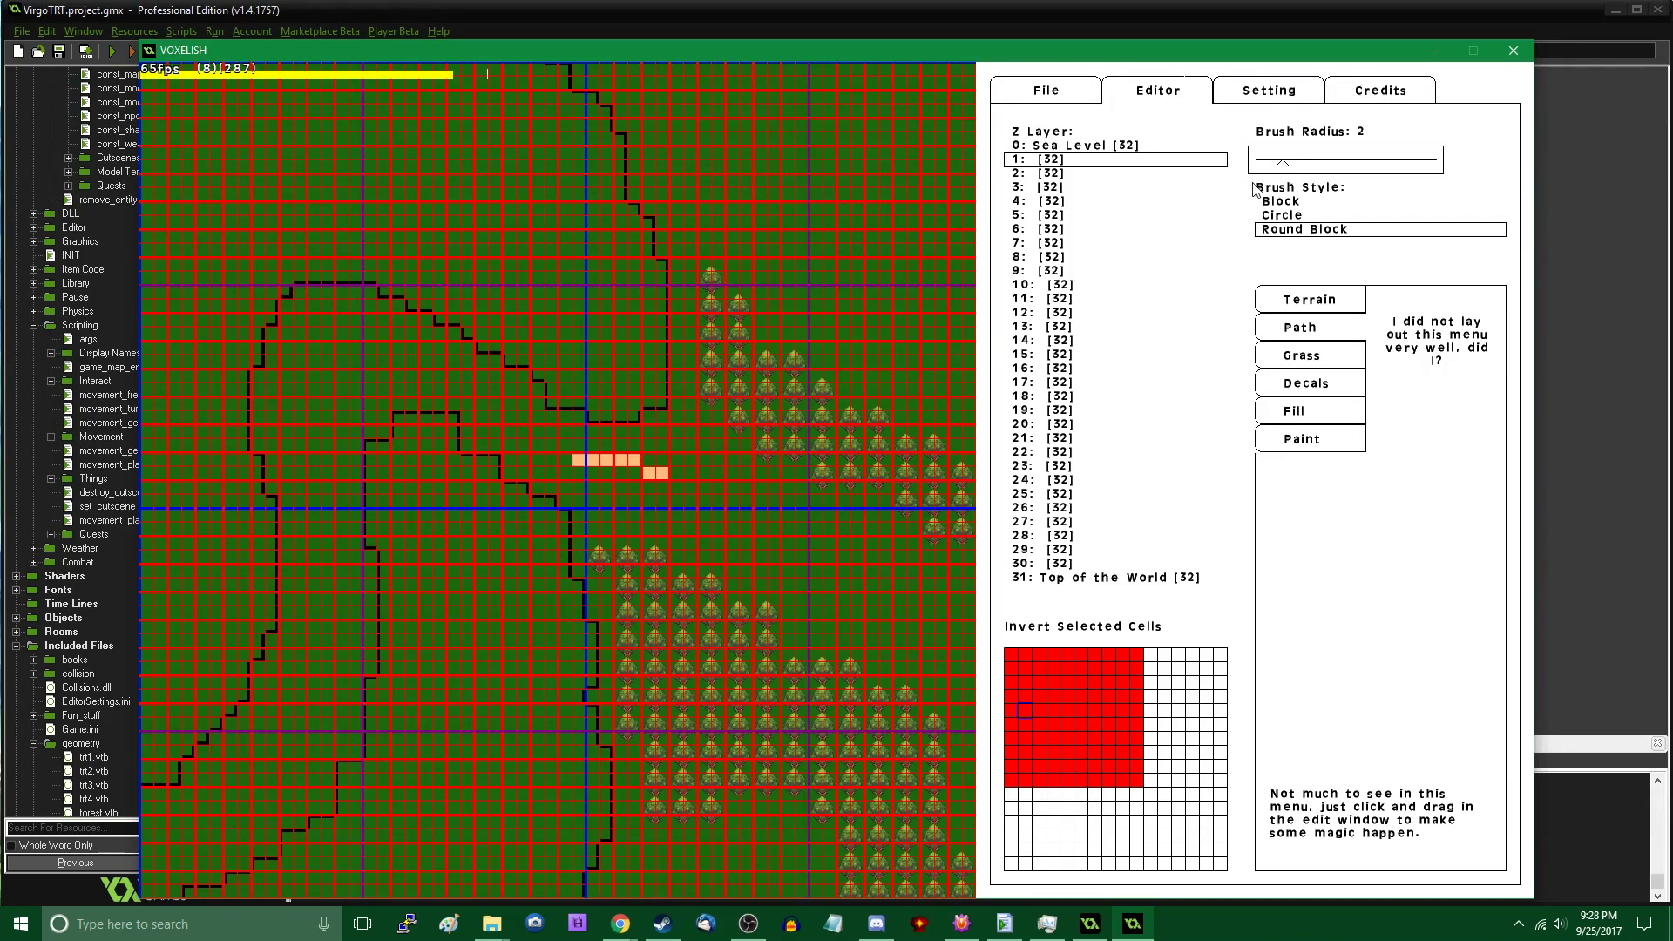
left_click_drag(631, 469, 688, 494)
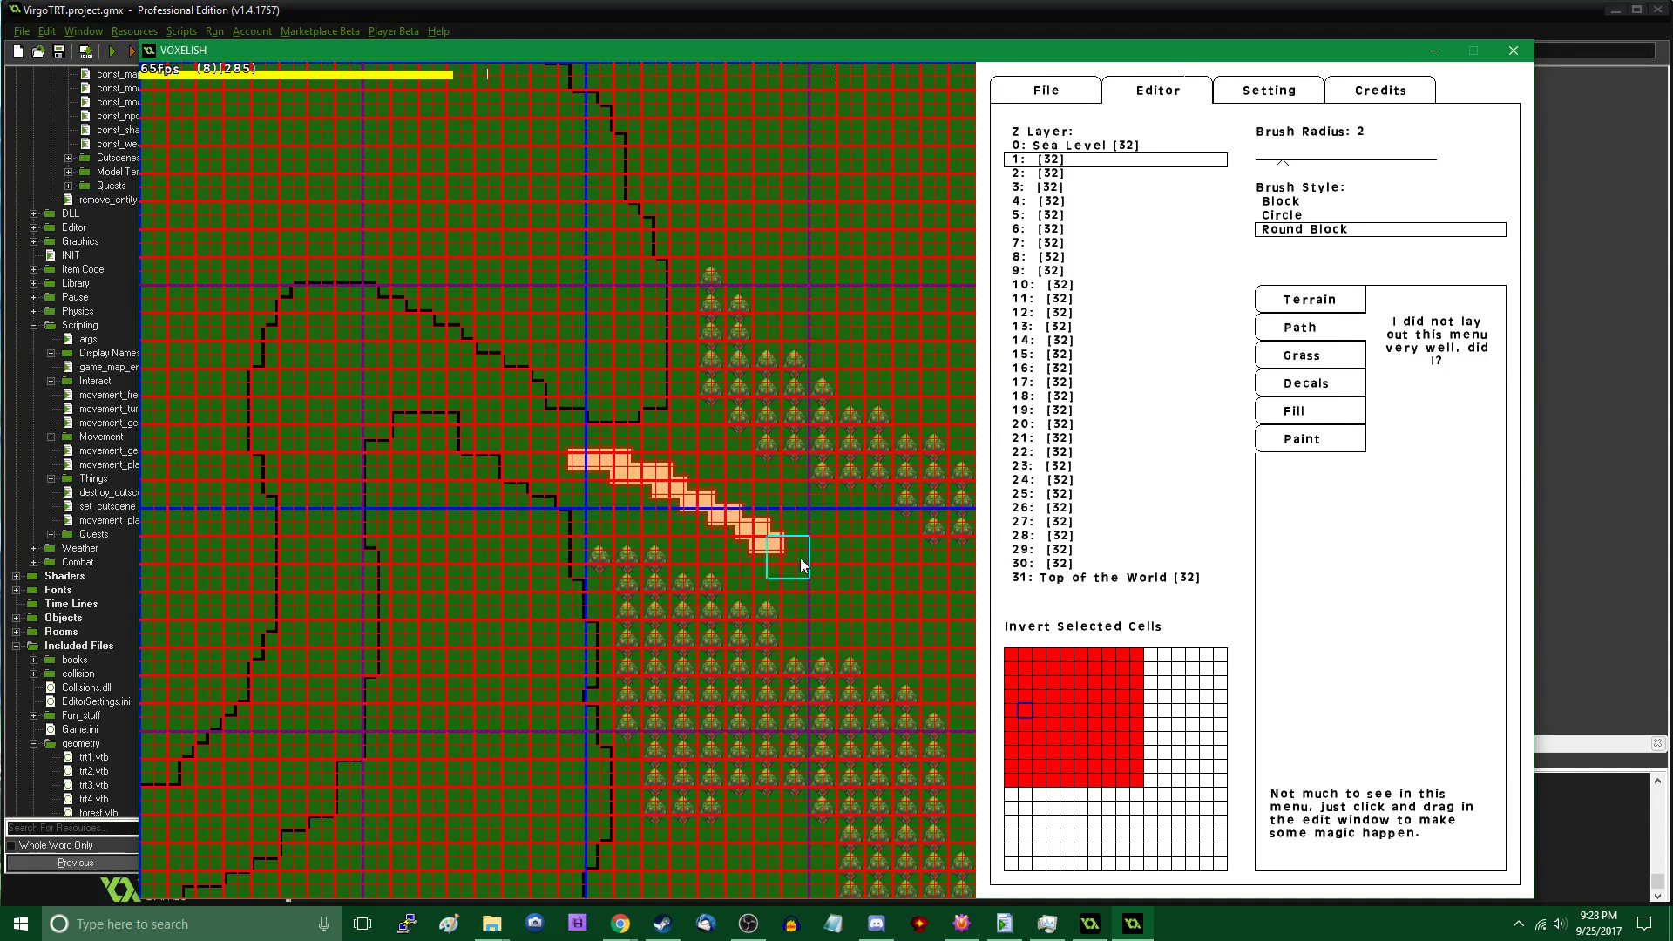
Extend the path southeast and south between the two groves, and on eastward almost to the central sandy clearing
left_click_drag(800, 558, 810, 568)
key("Right")
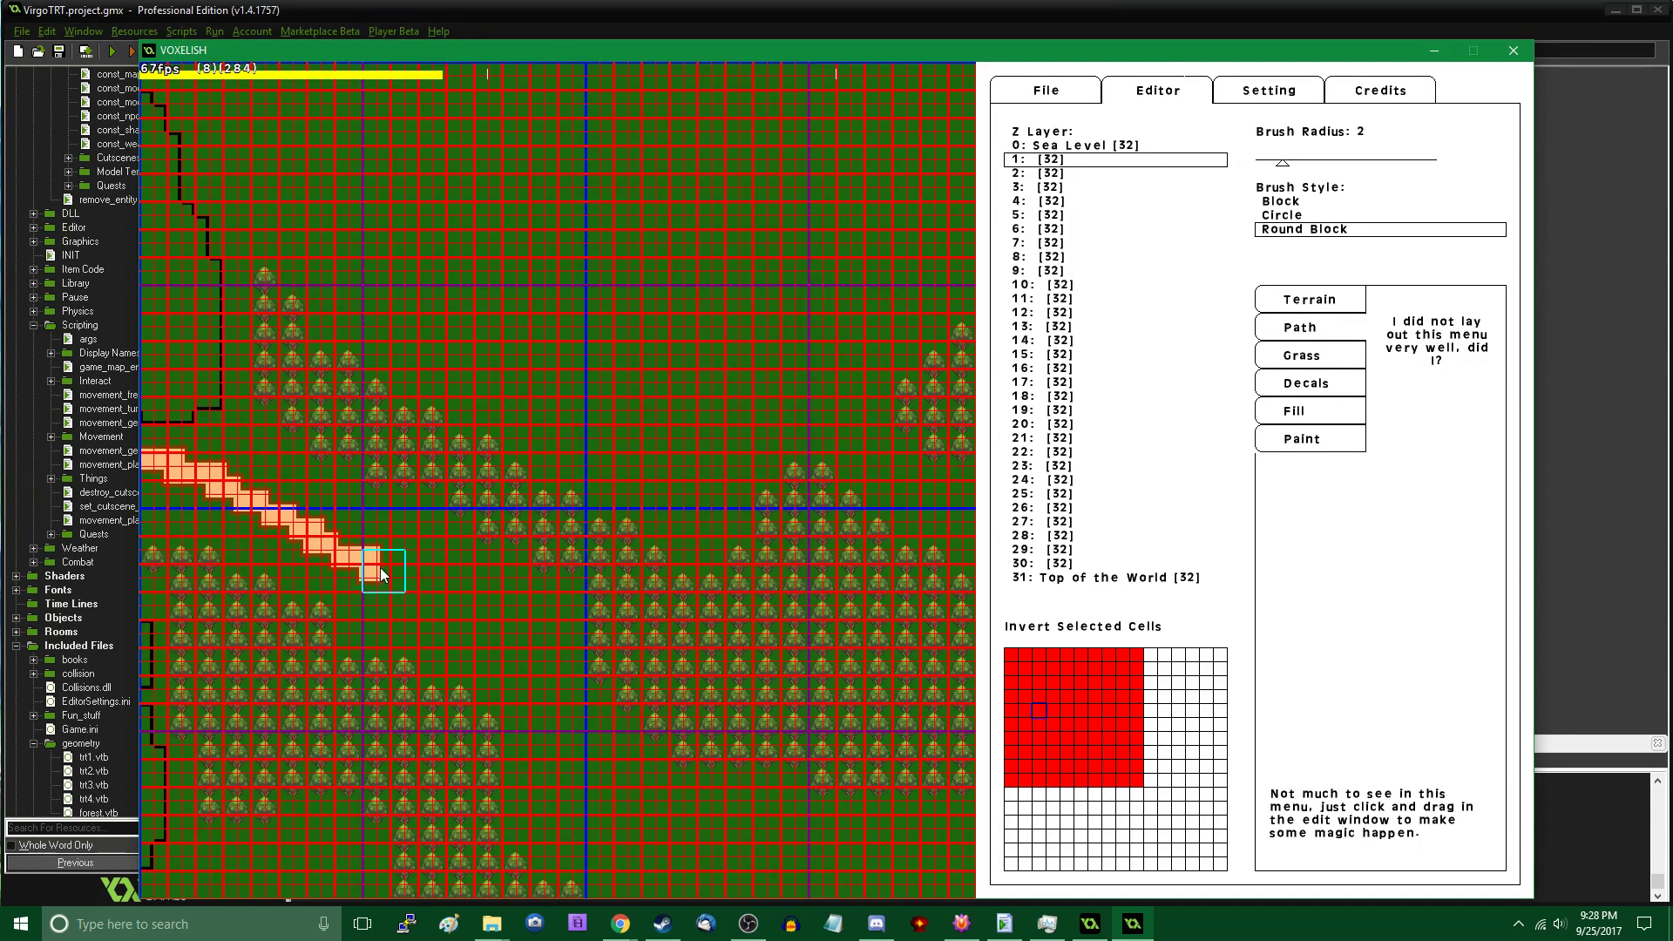
left_click_drag(394, 563, 517, 613)
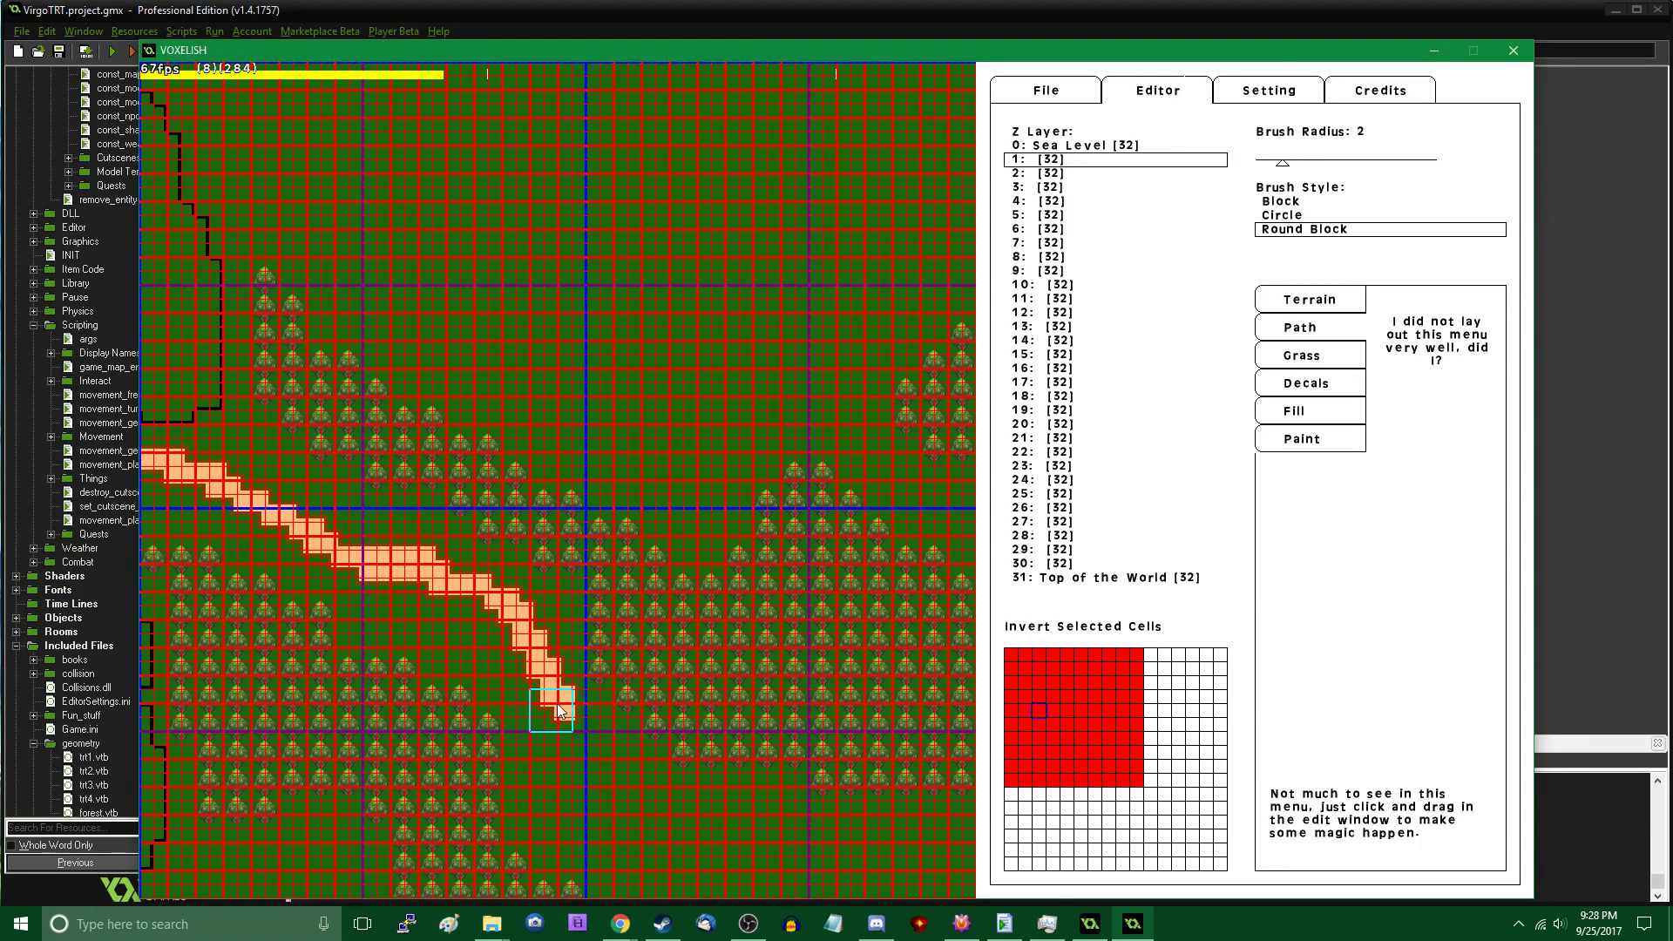
key("Down")
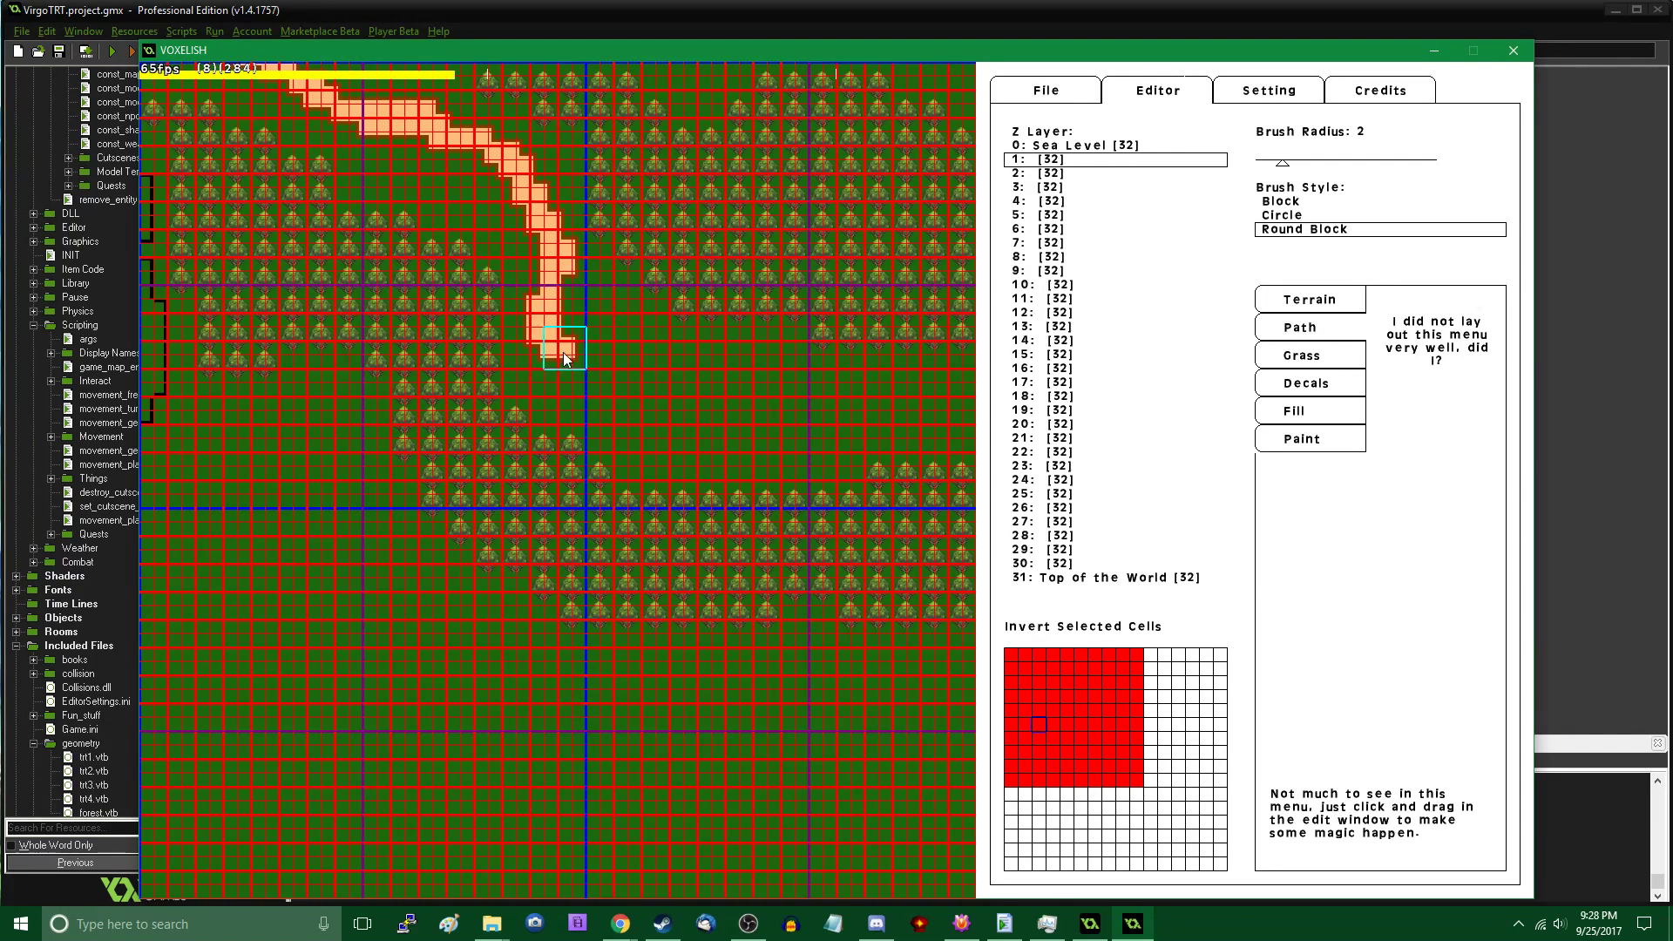
key("Right")
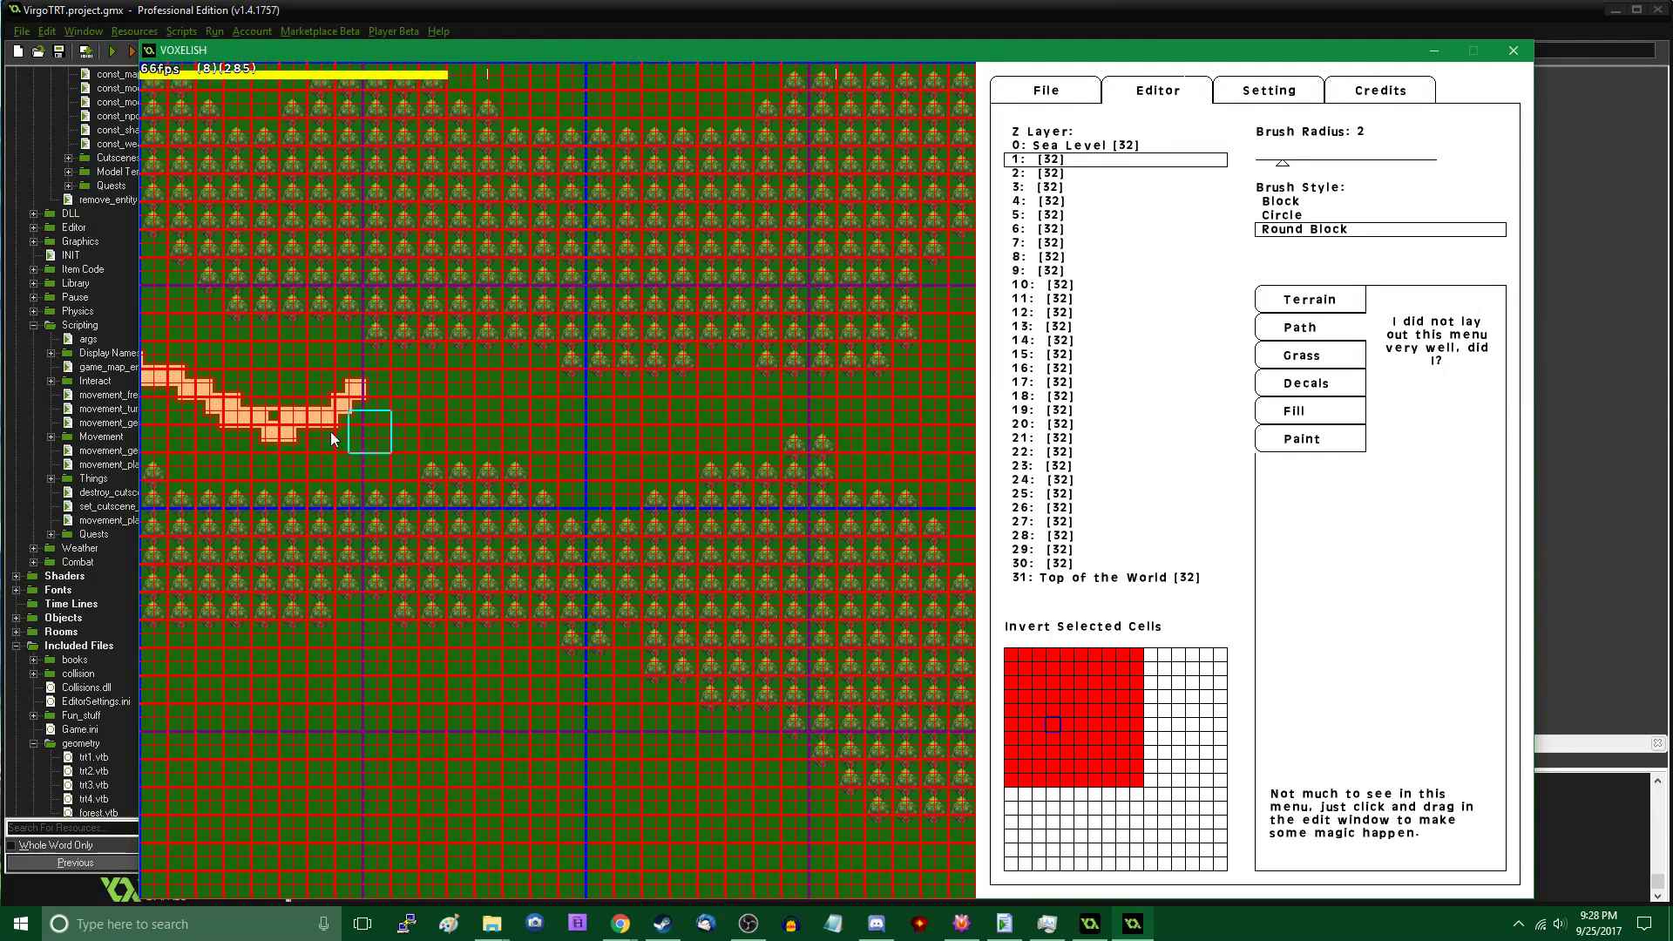
left_click_drag(434, 410, 586, 440)
mouse_move(687, 422)
left_mouse_down()
mouse_move(737, 396)
mouse_move(797, 412)
left_mouse_up()
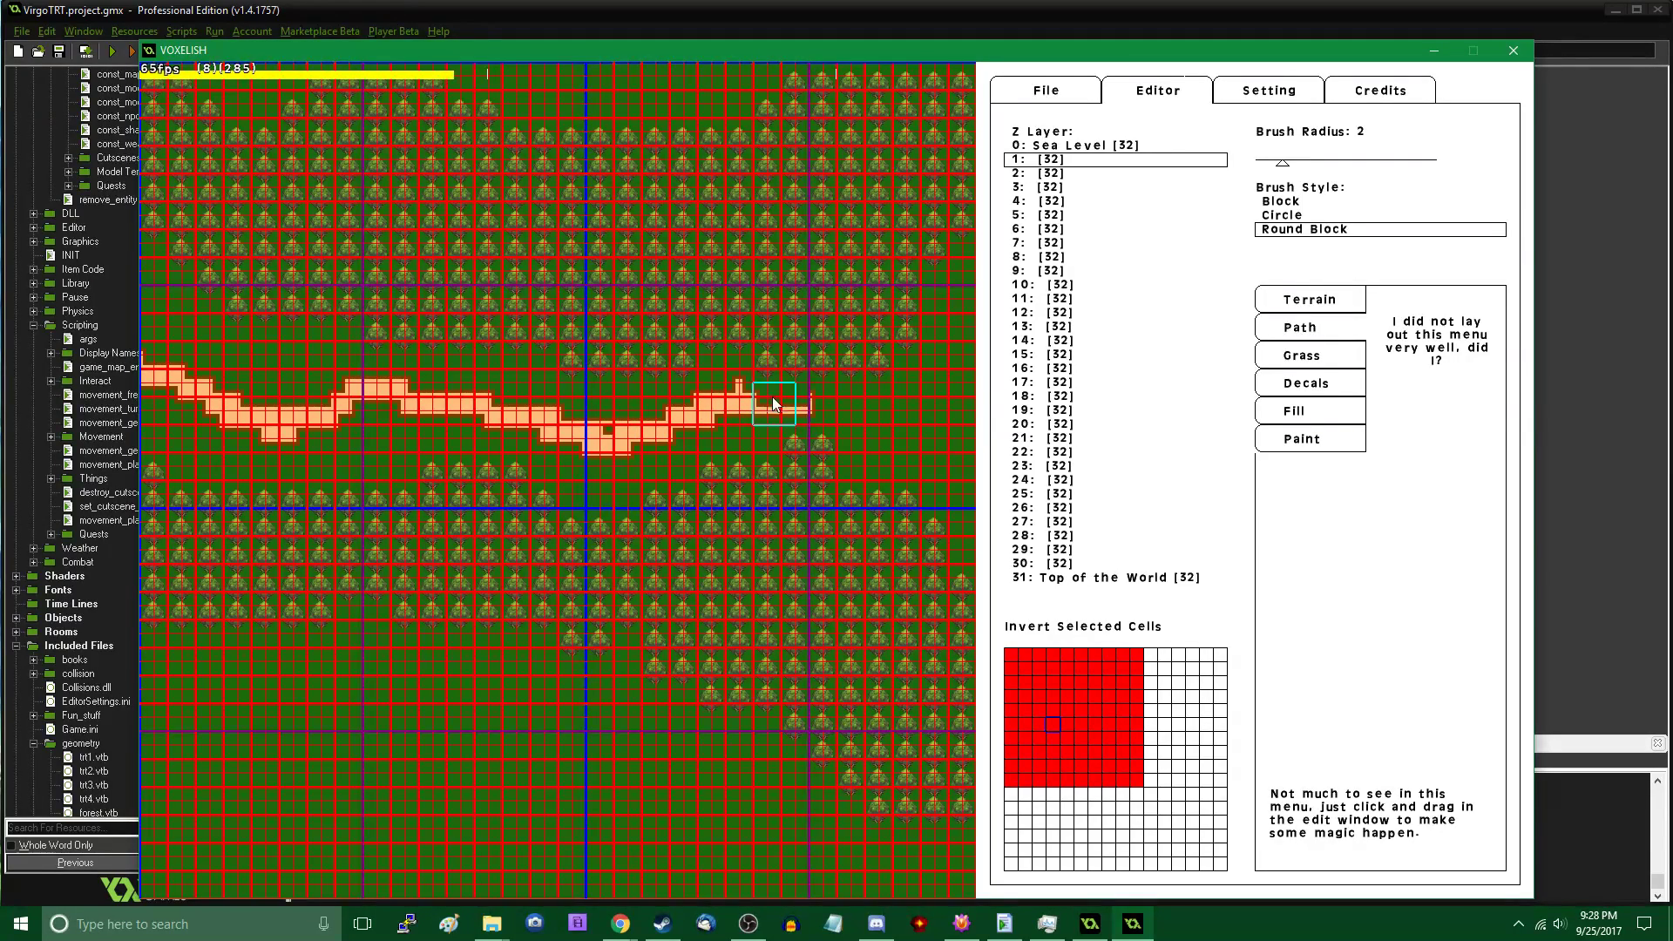
key("Right")
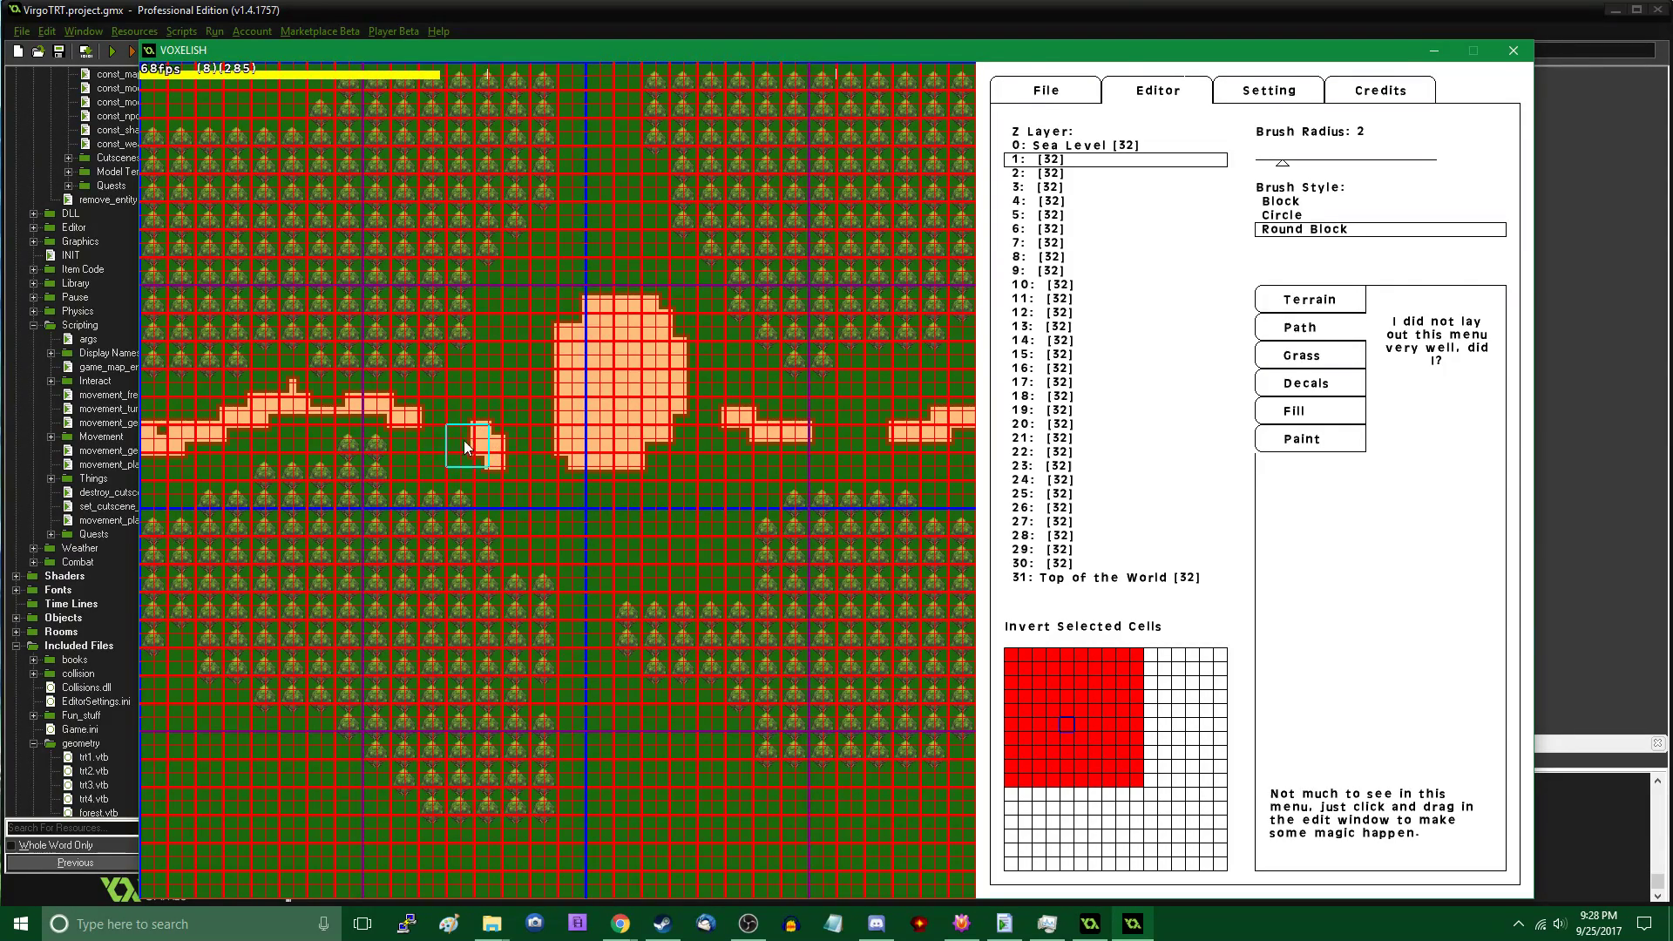
Cut a gap in the path west of the sandy clearing and repaint its uneven bends at an even width
key("Left")
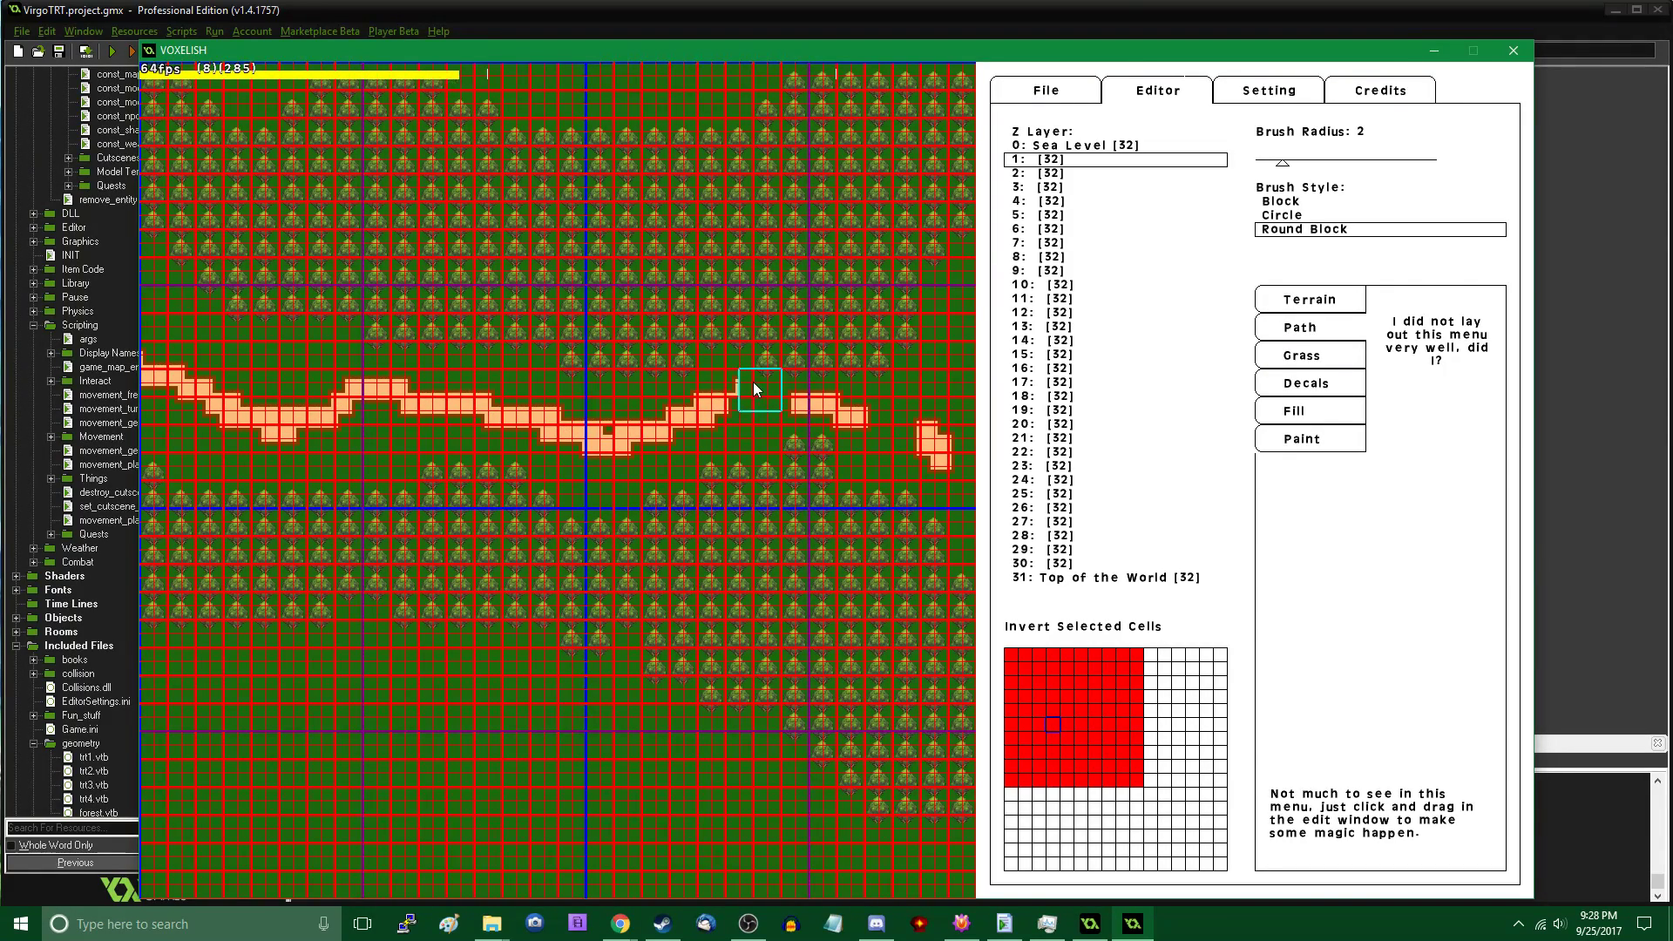
left_click(632, 424)
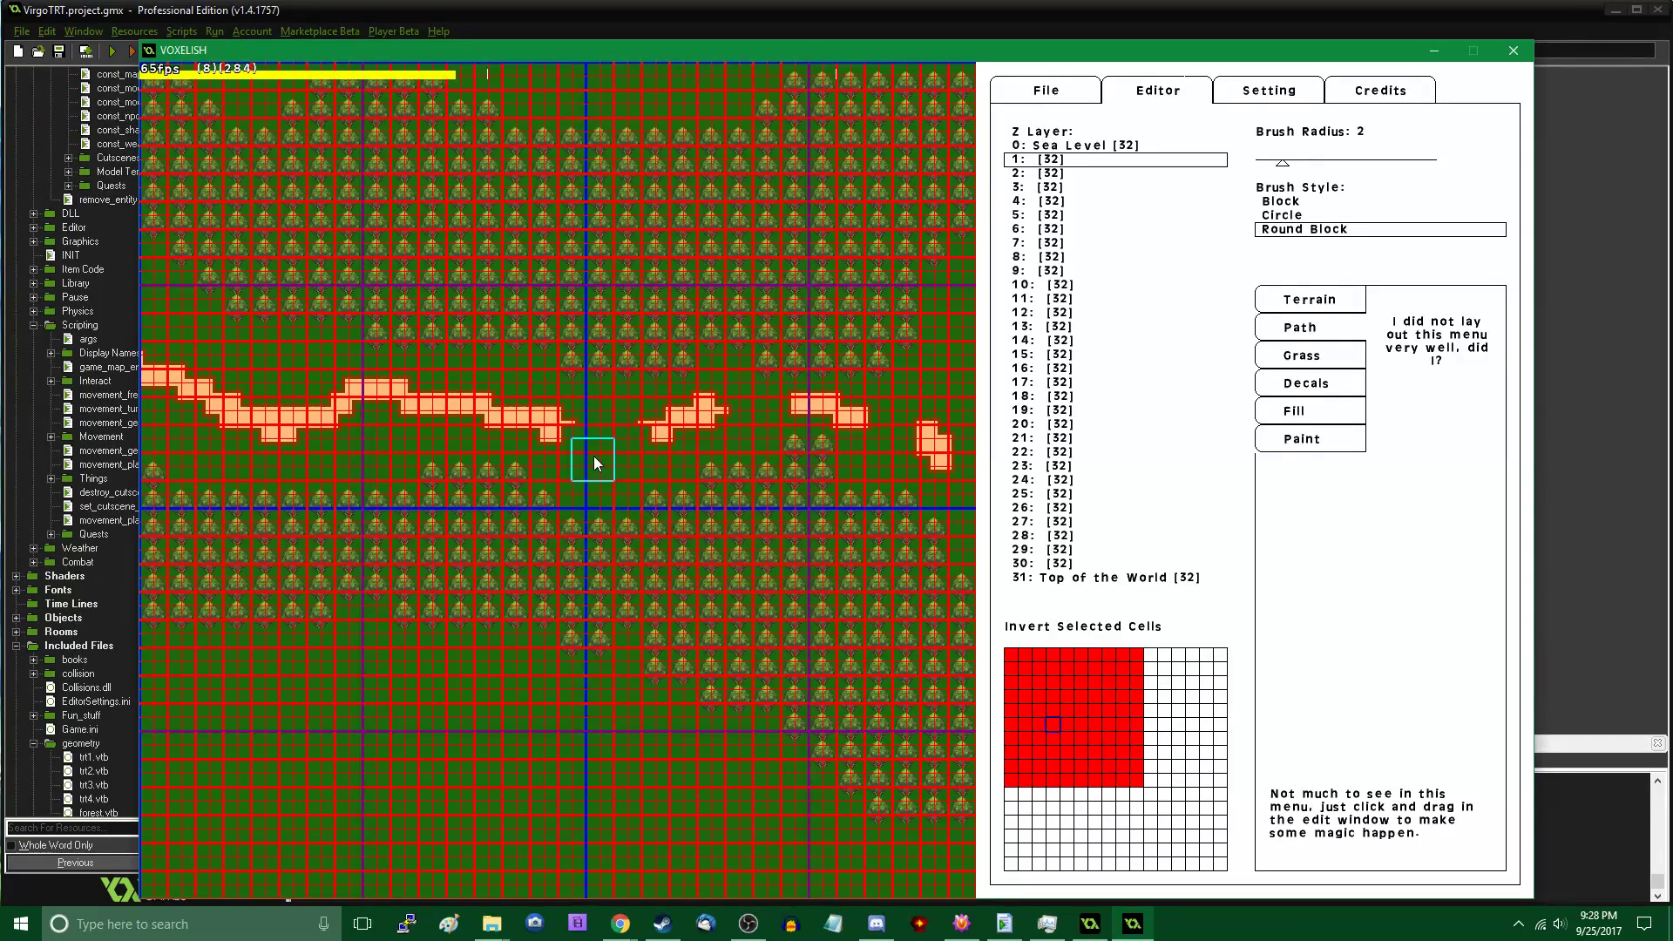
key("Left")
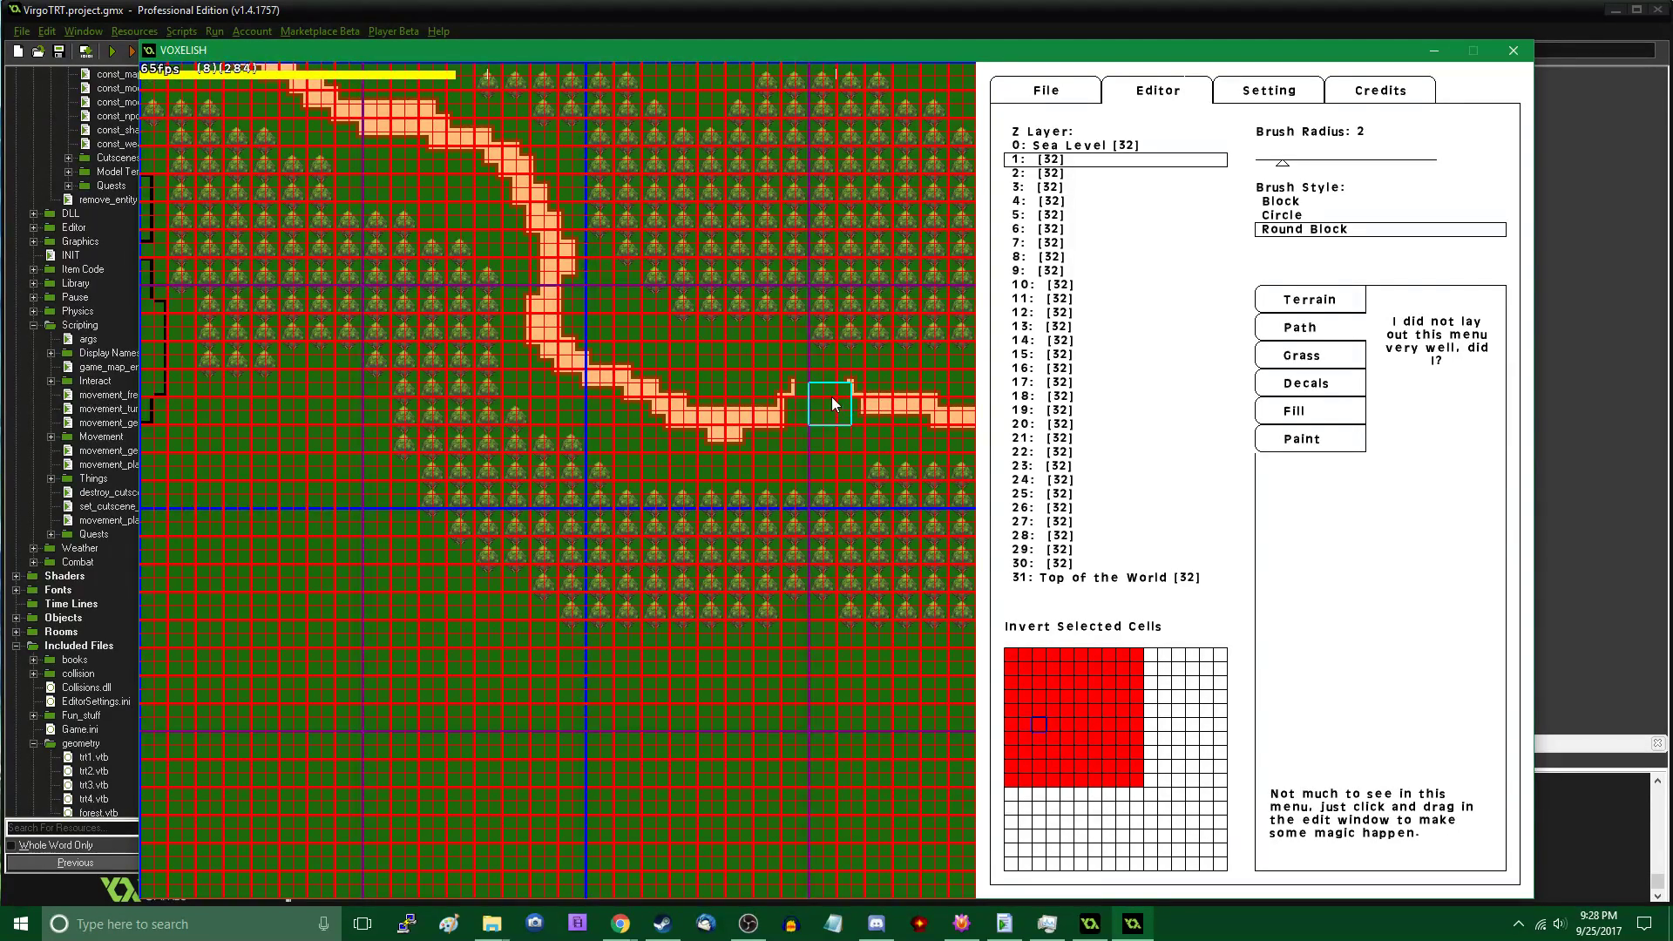
left_click_drag(876, 392, 811, 403)
key("Right")
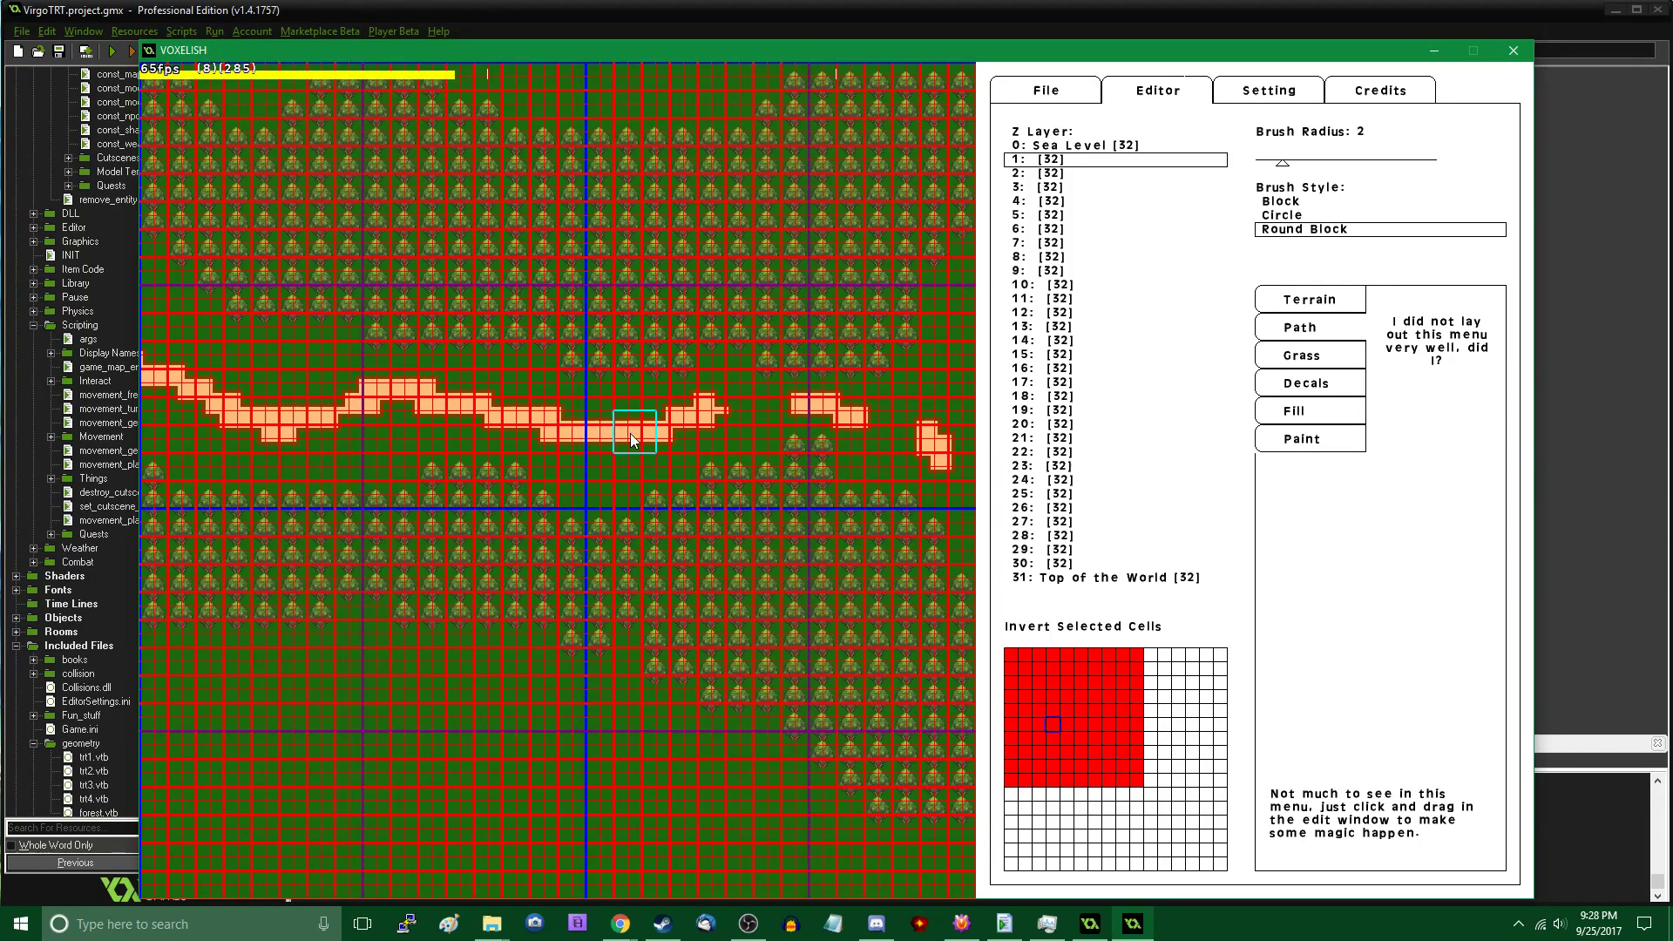
left_click_drag(620, 437, 592, 455)
Extend the path's western end through the valley between the hills and southwest to the map's western edge
key("Up")
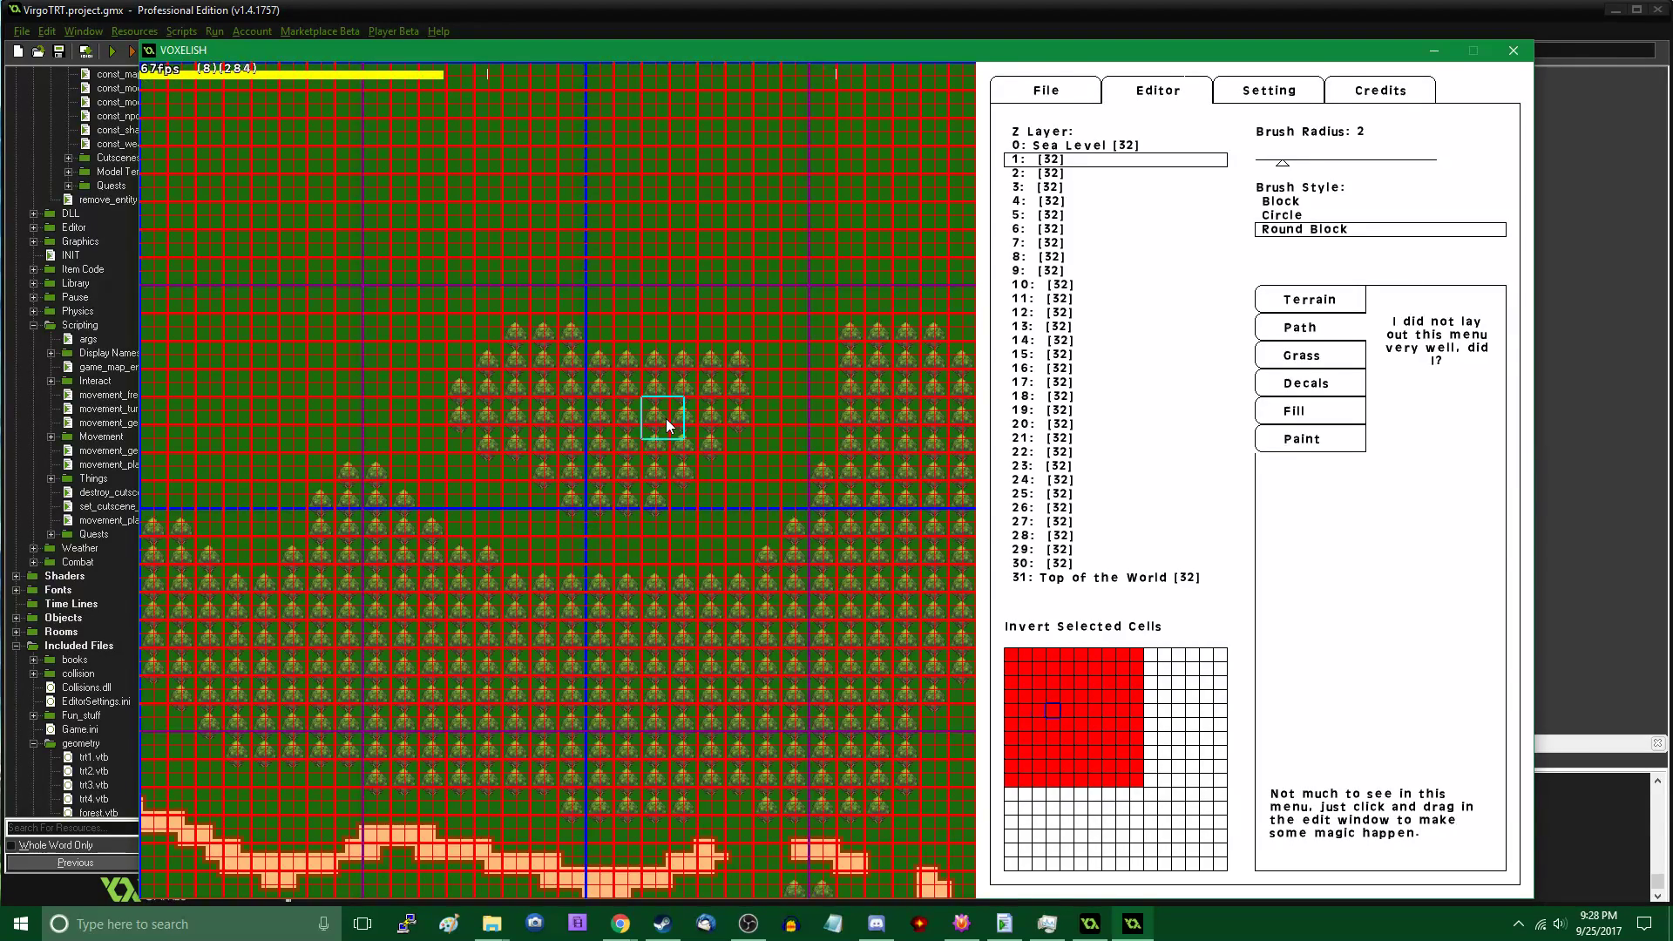
key("Left")
key("Left")
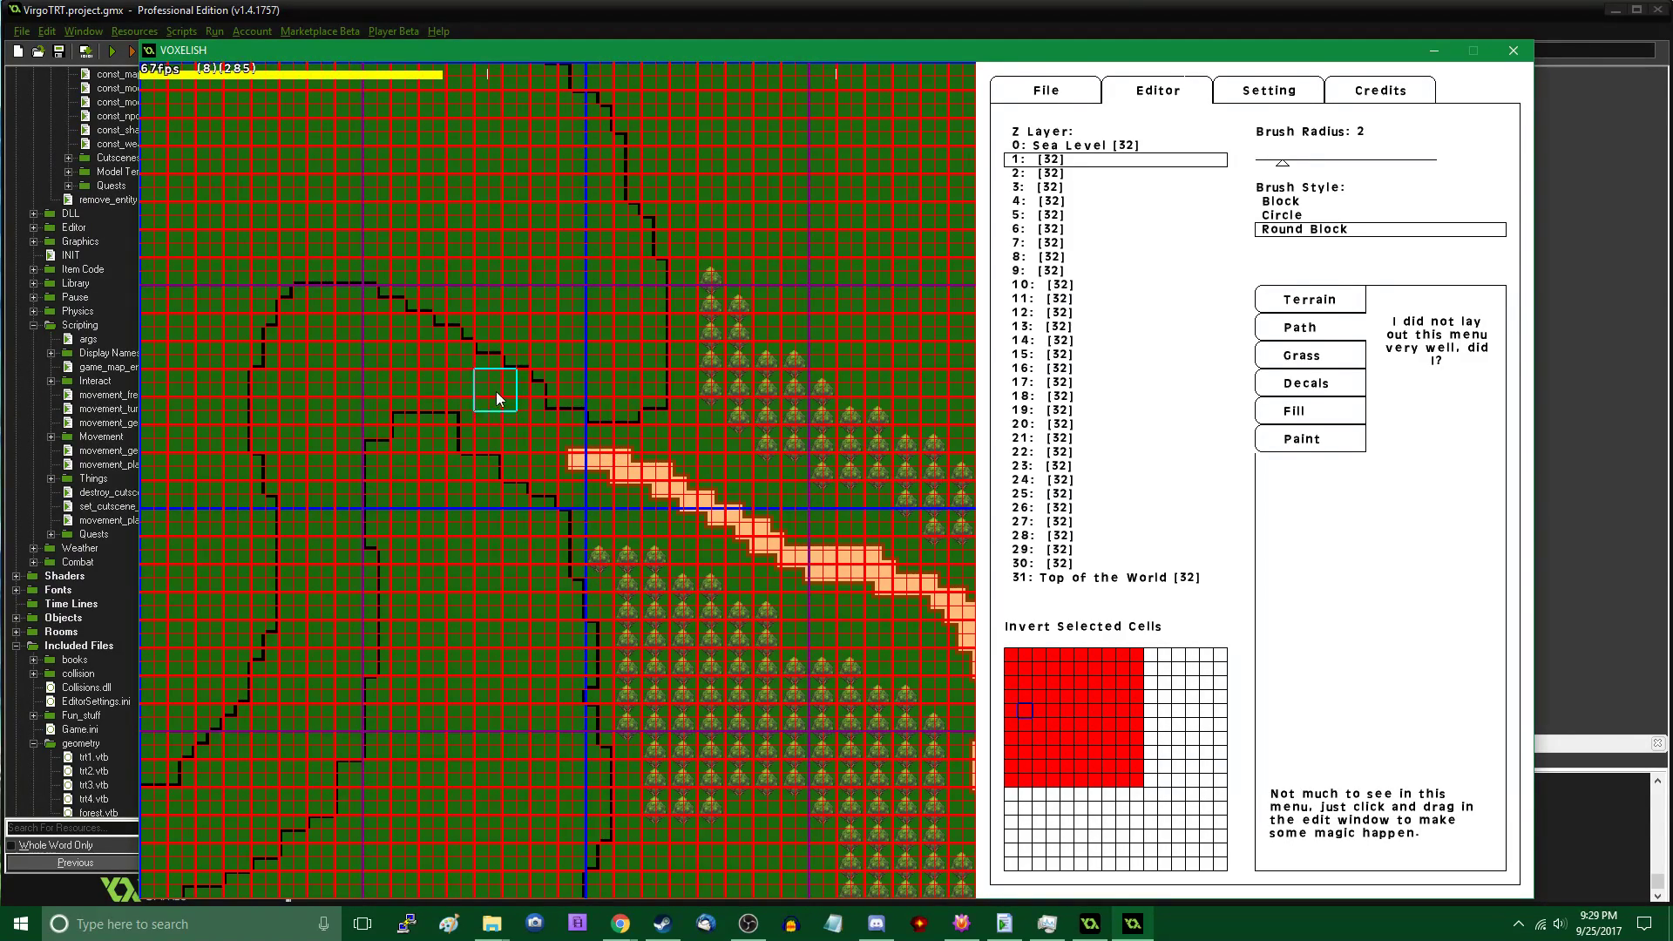
mouse_move(592, 458)
left_mouse_down()
mouse_move(536, 442)
mouse_move(473, 388)
mouse_move(364, 359)
mouse_move(317, 384)
mouse_move(340, 580)
mouse_move(296, 709)
left_mouse_up()
key("Down")
key("Left")
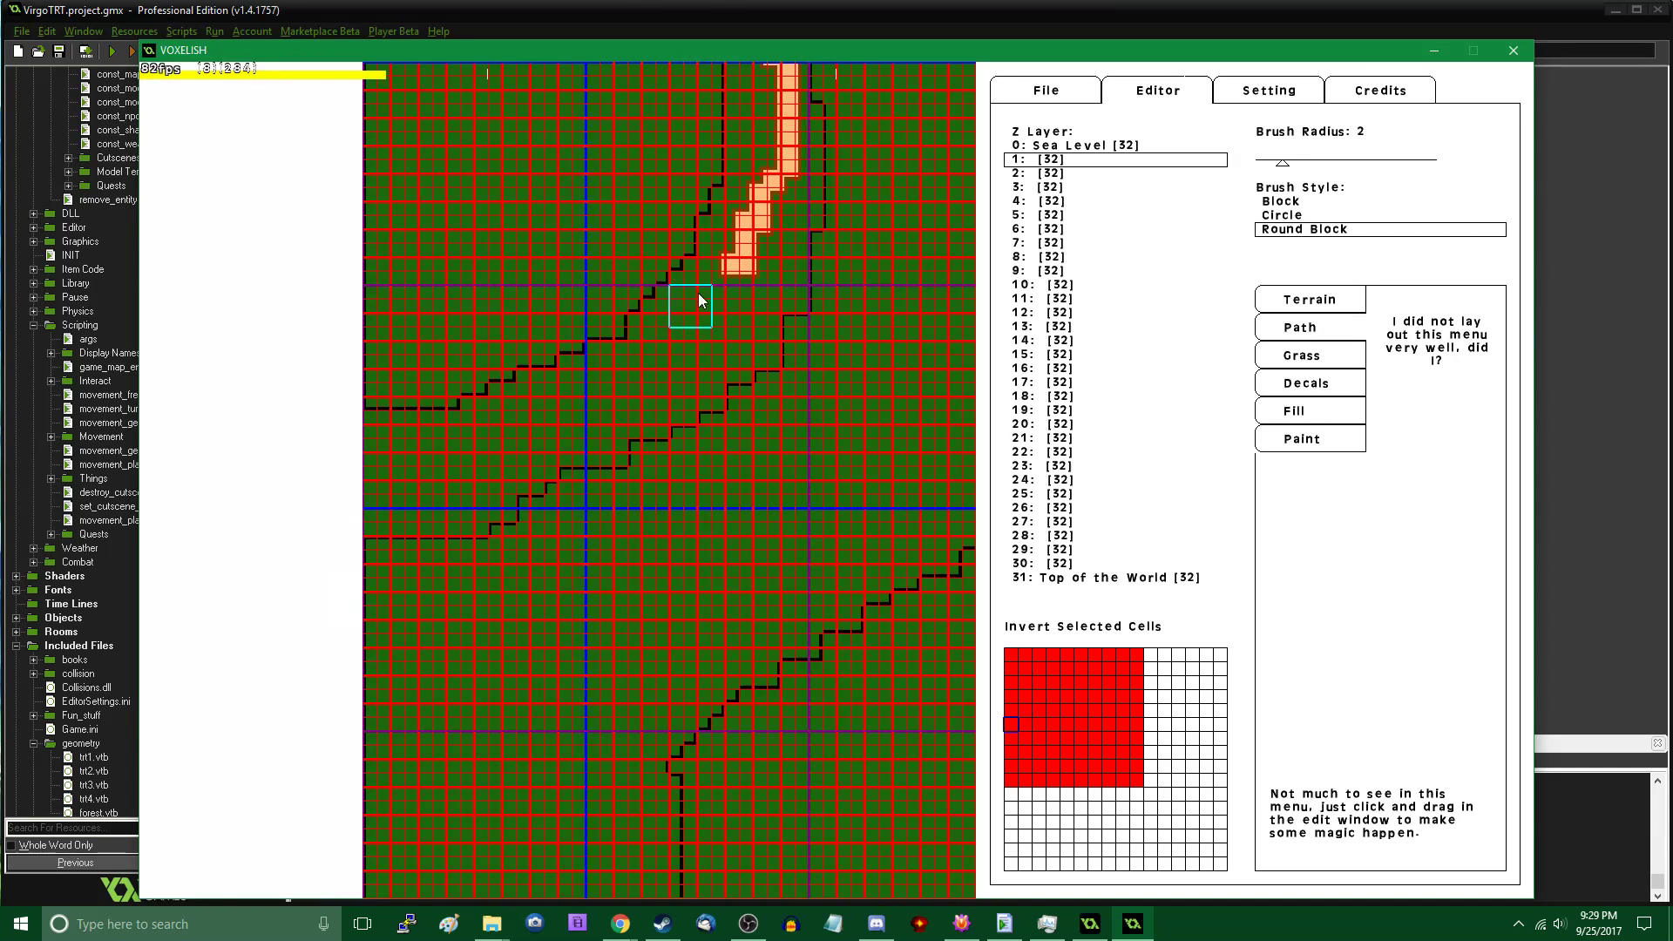
mouse_move(703, 322)
left_mouse_down()
mouse_move(652, 382)
mouse_move(384, 479)
left_mouse_up()
Reshape the path where it runs south after its sharp turn in the western valley
key("Up")
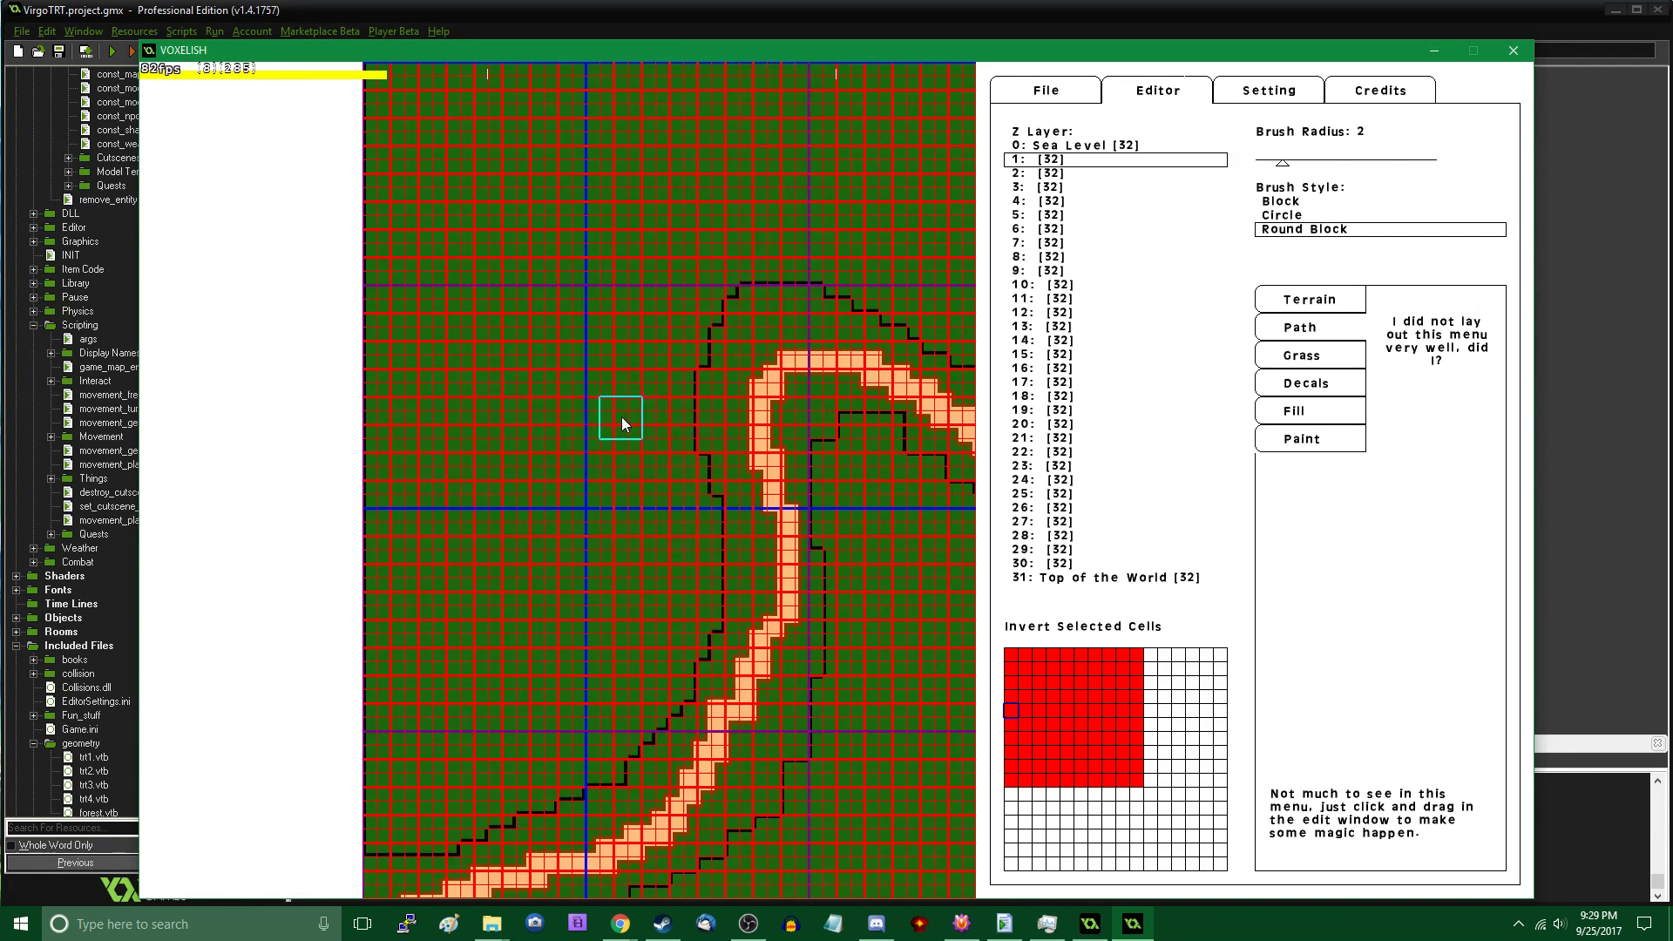
key("Right")
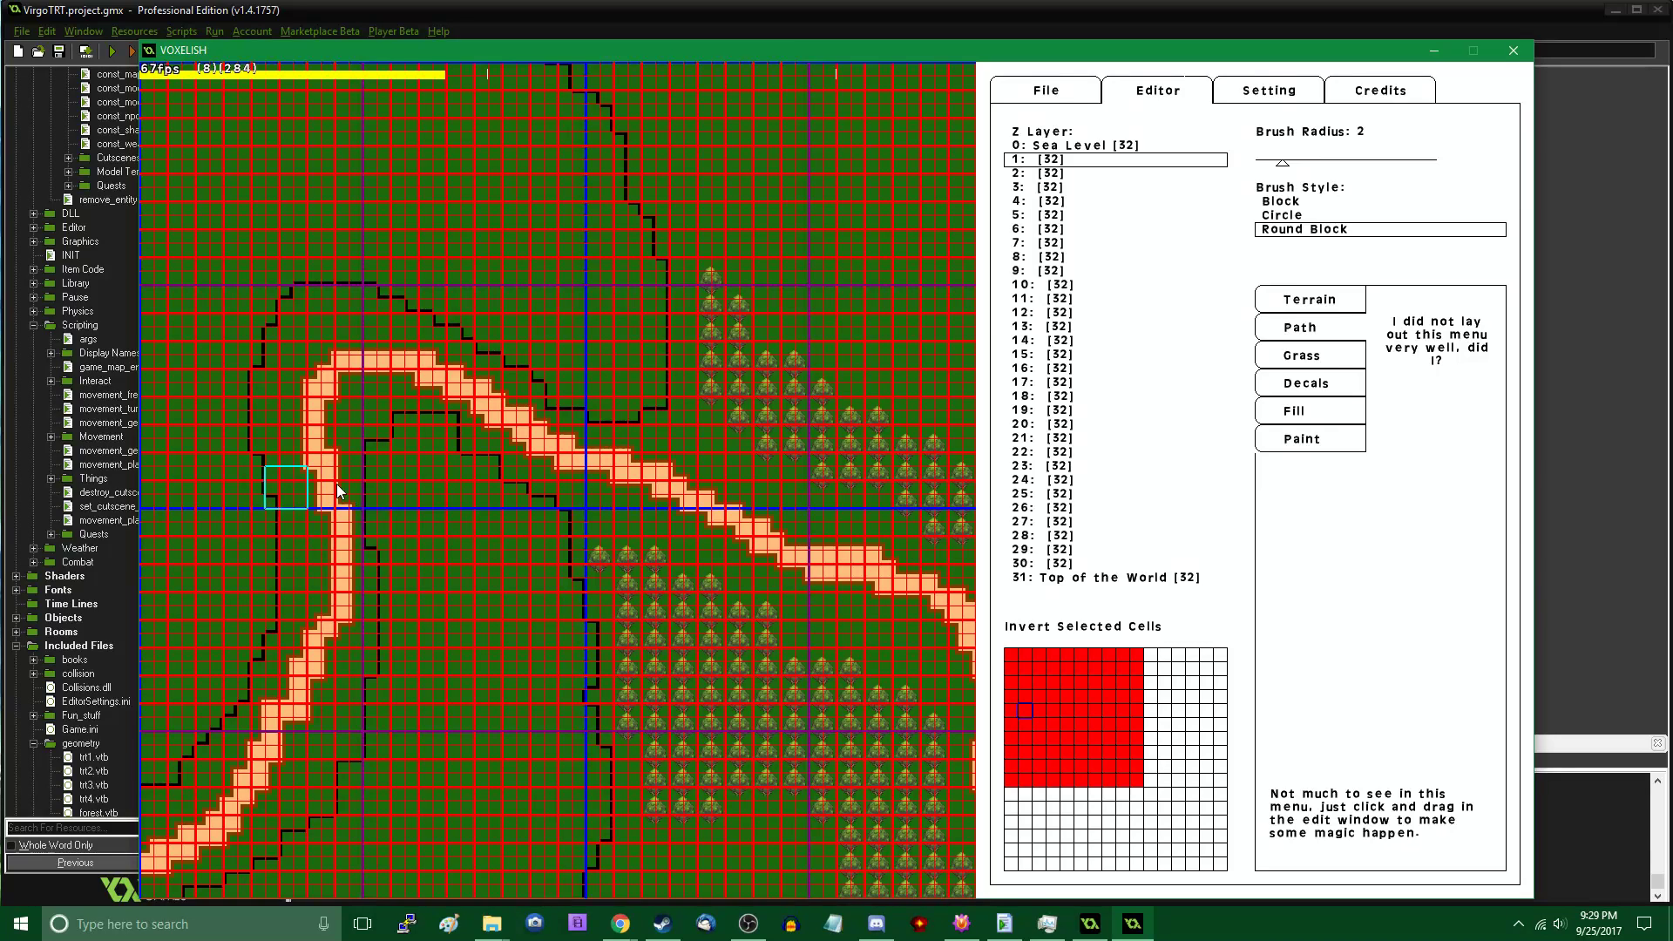
left_click_drag(277, 489, 350, 499)
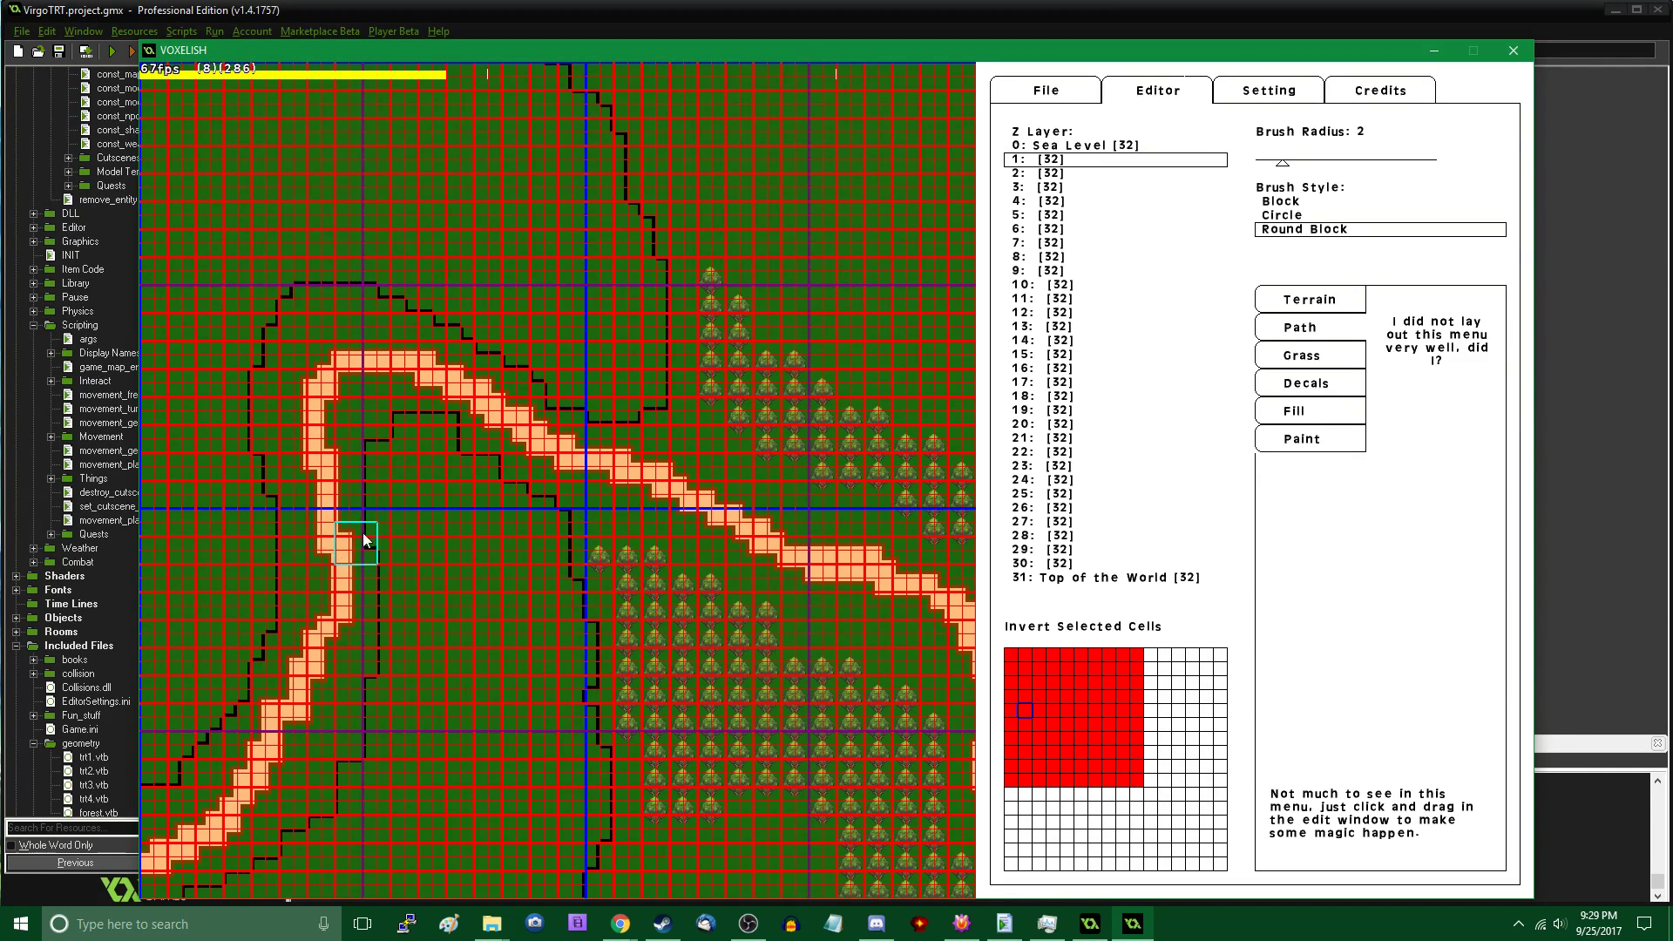
Turn the central sandy clearing into a path ring around a grassy middle, evening out the ring's width
key("Right")
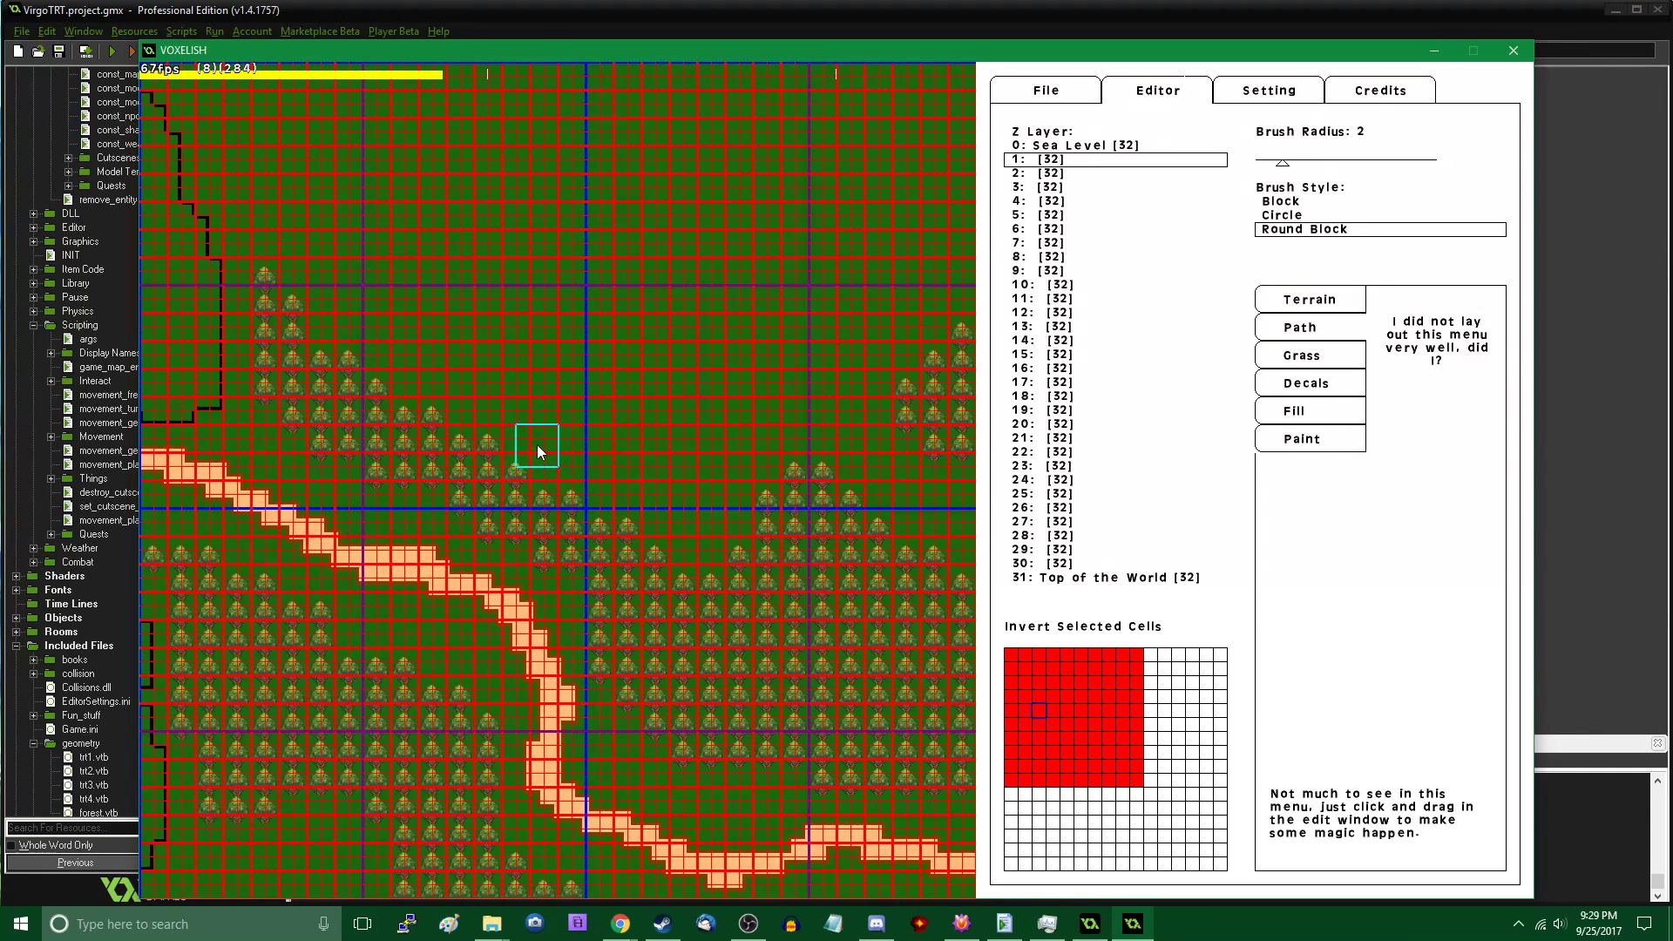
key("Left")
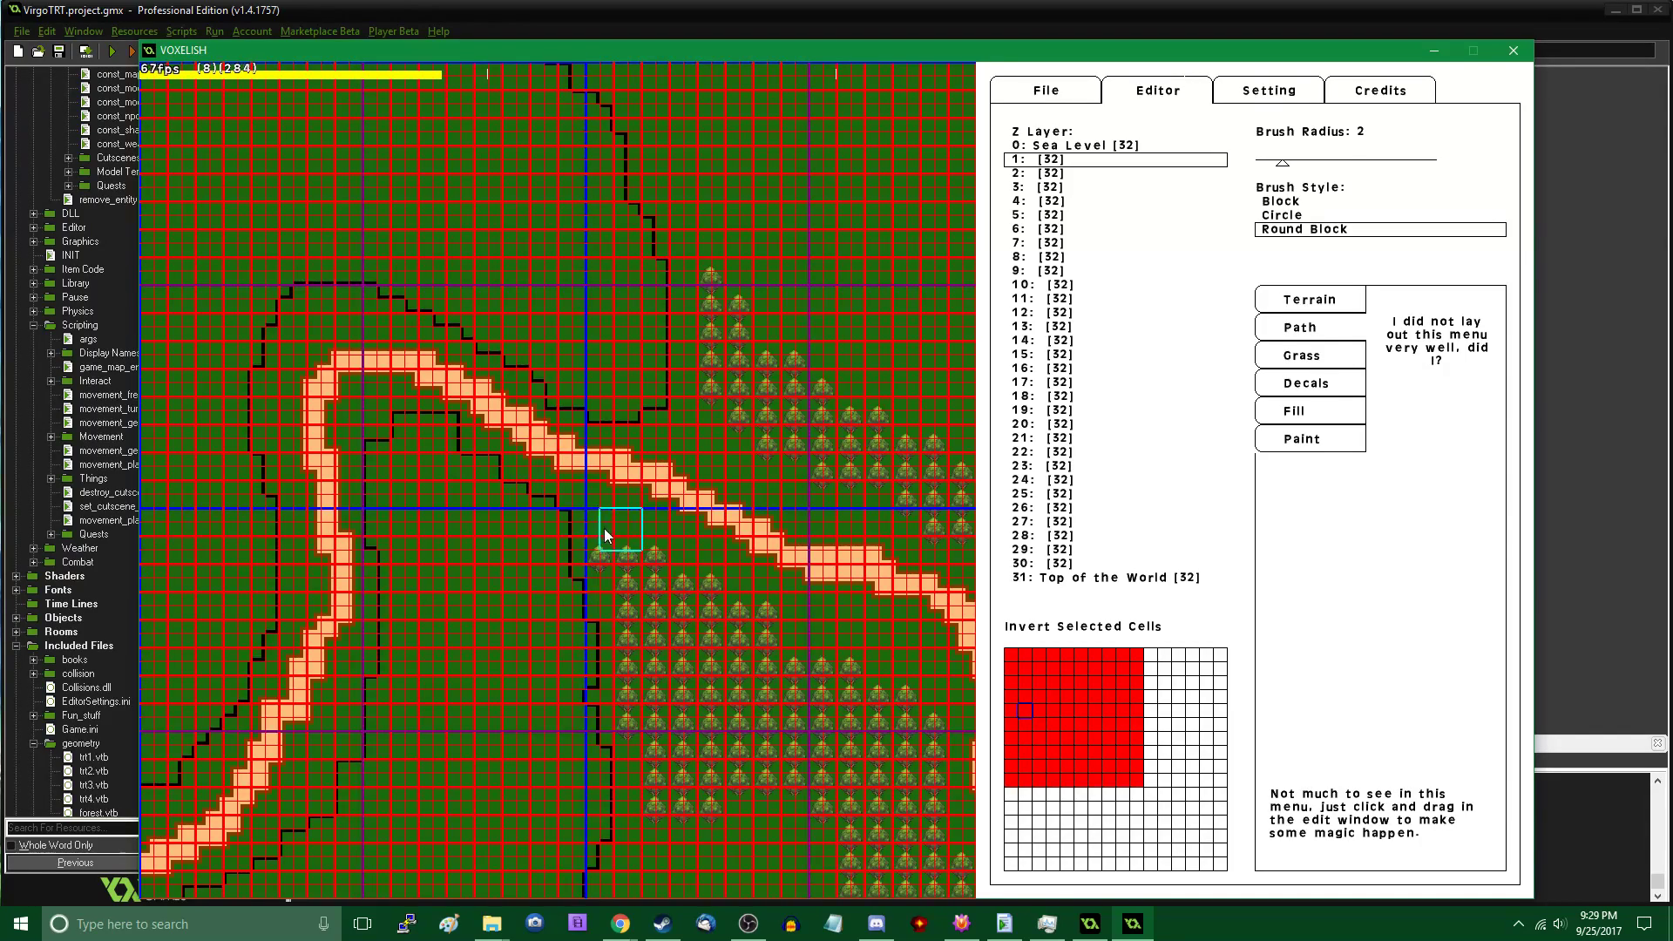
key("Right")
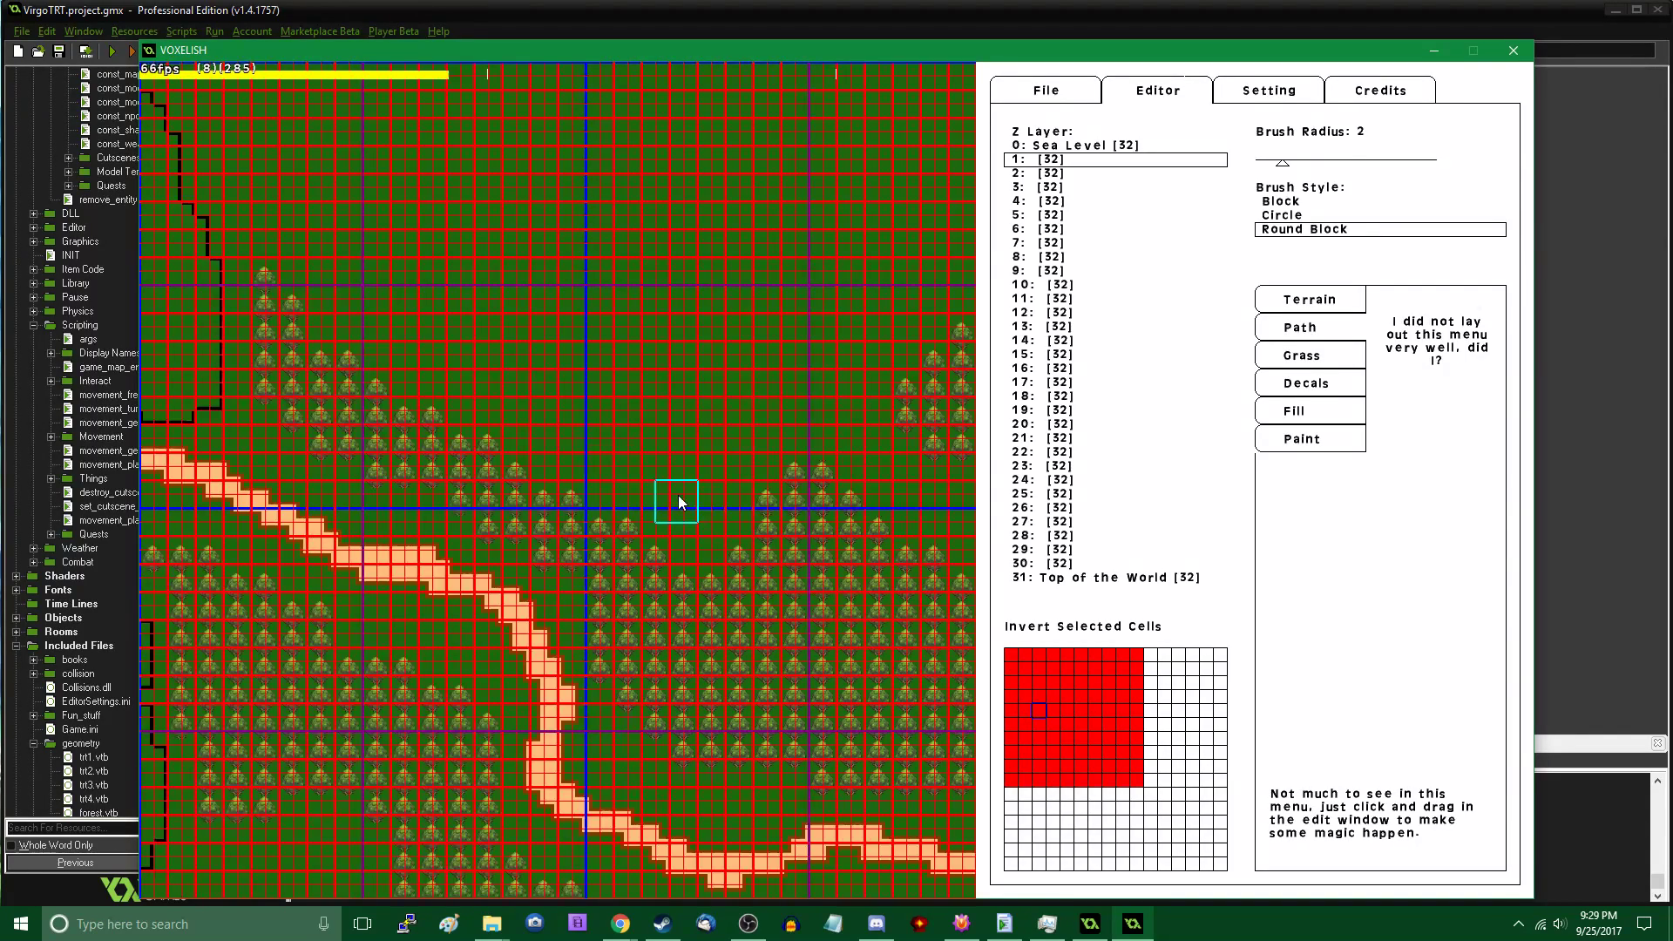
key("Right")
key("Down")
key("Right")
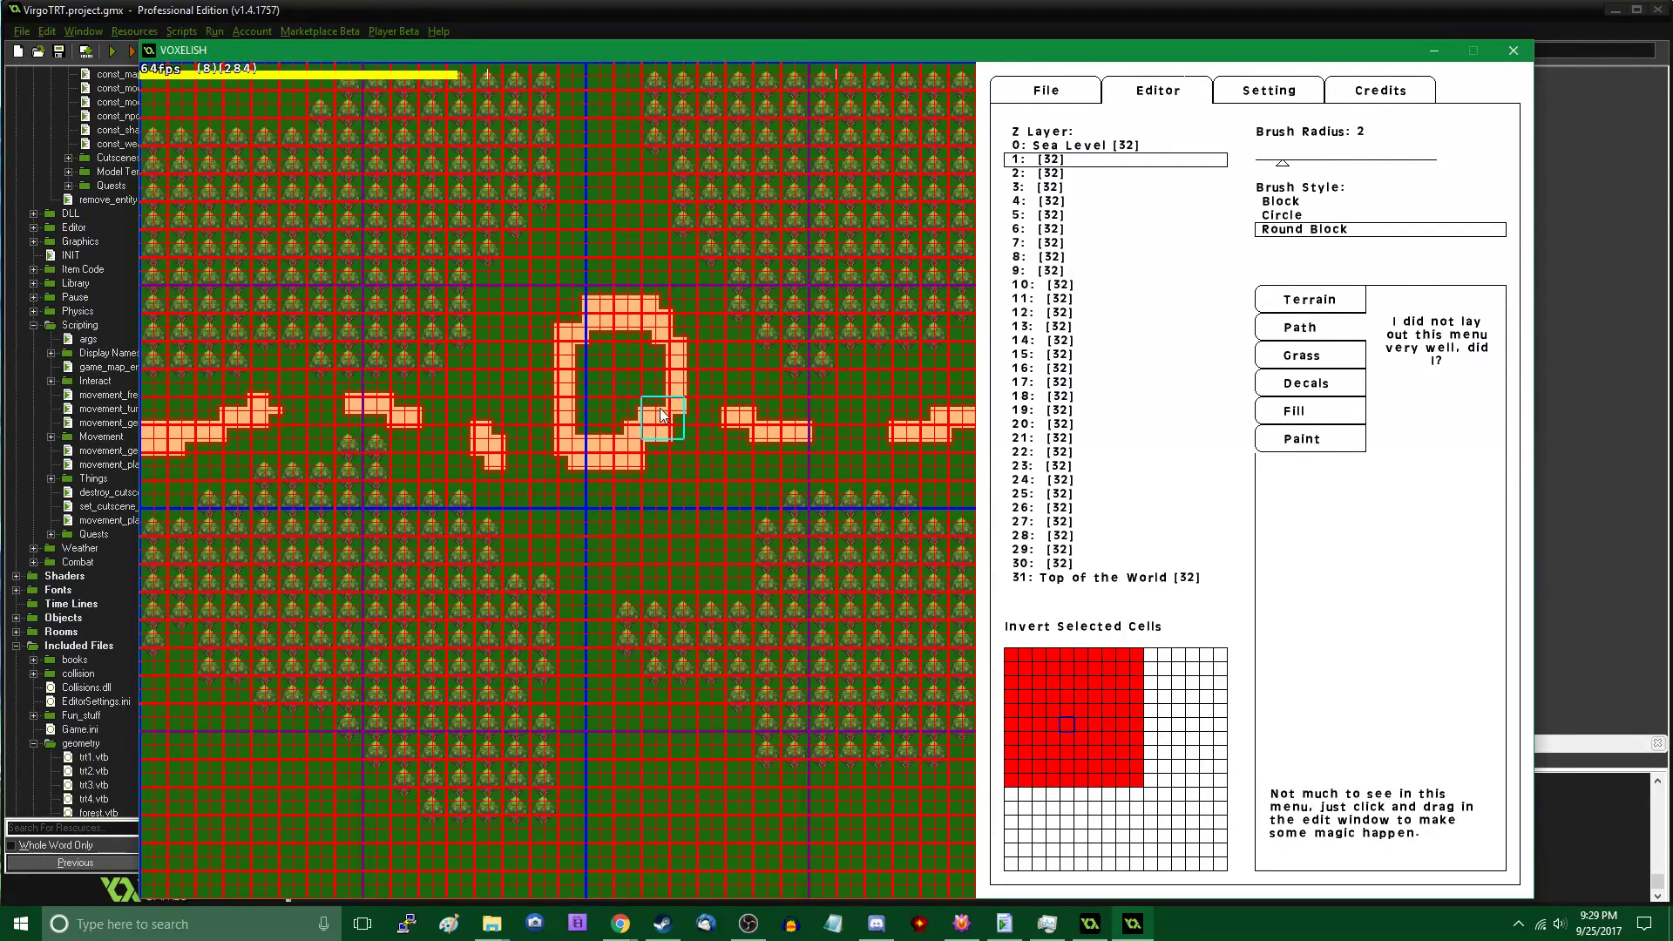
mouse_move(638, 433)
left_mouse_down()
mouse_move(683, 347)
mouse_move(601, 323)
left_mouse_up()
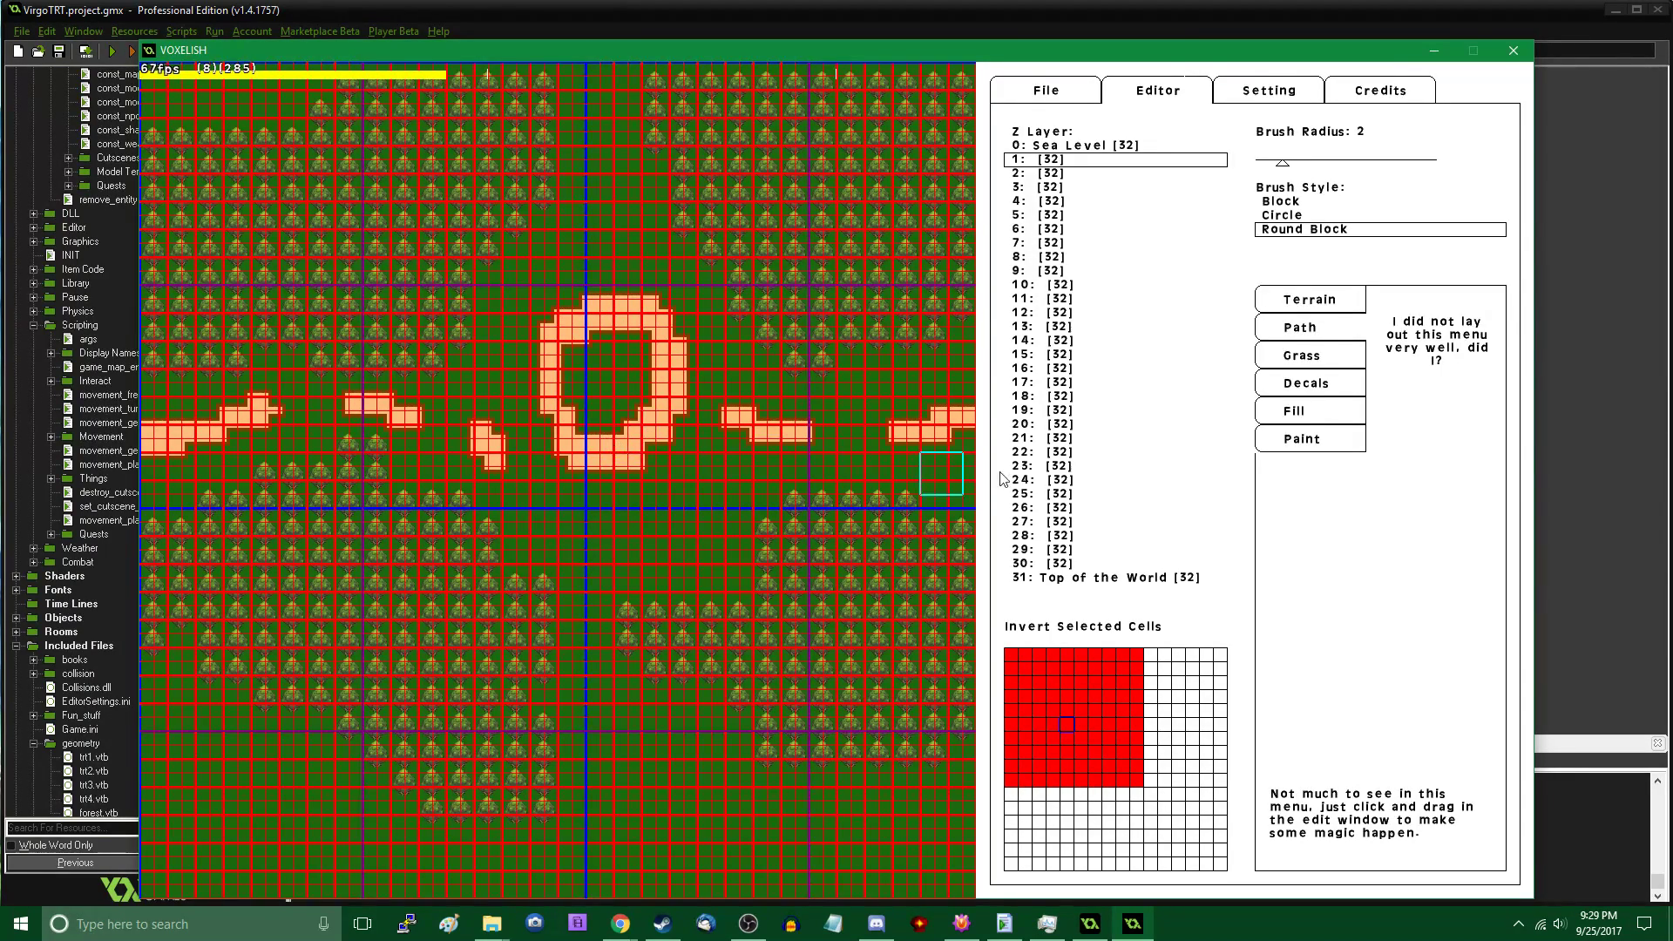
Save the map over the recent save forest.vt4
left_click(1059, 102)
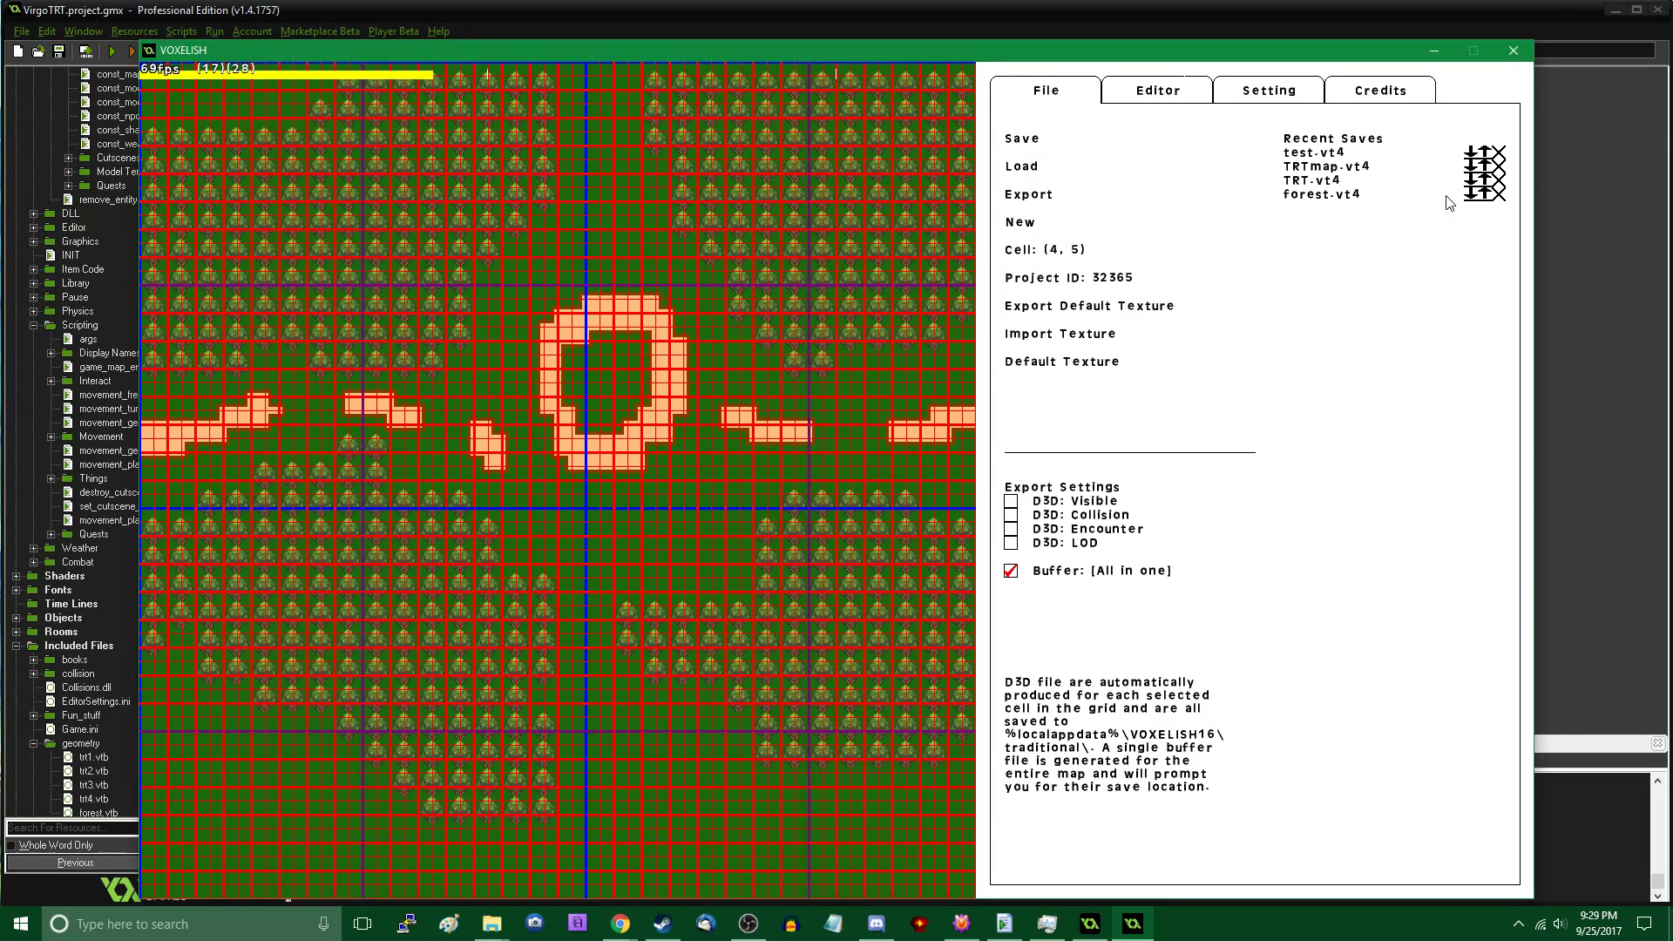
left_click(1474, 198)
left_click(739, 466)
key("alt+Tab")
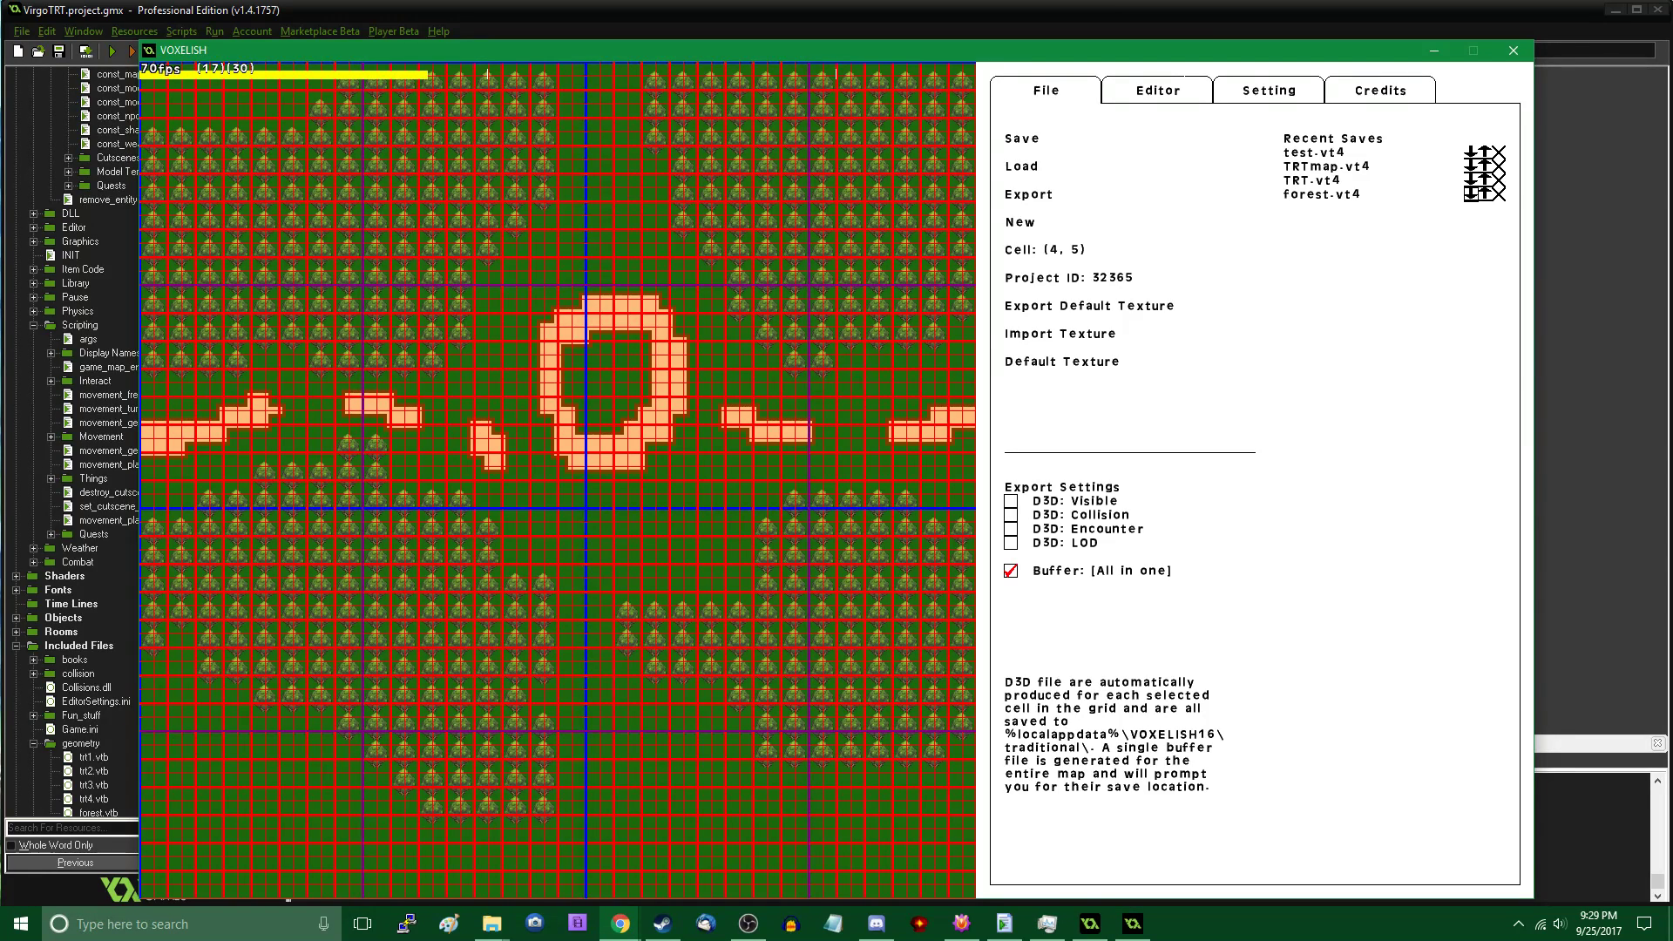
left_click(1514, 50)
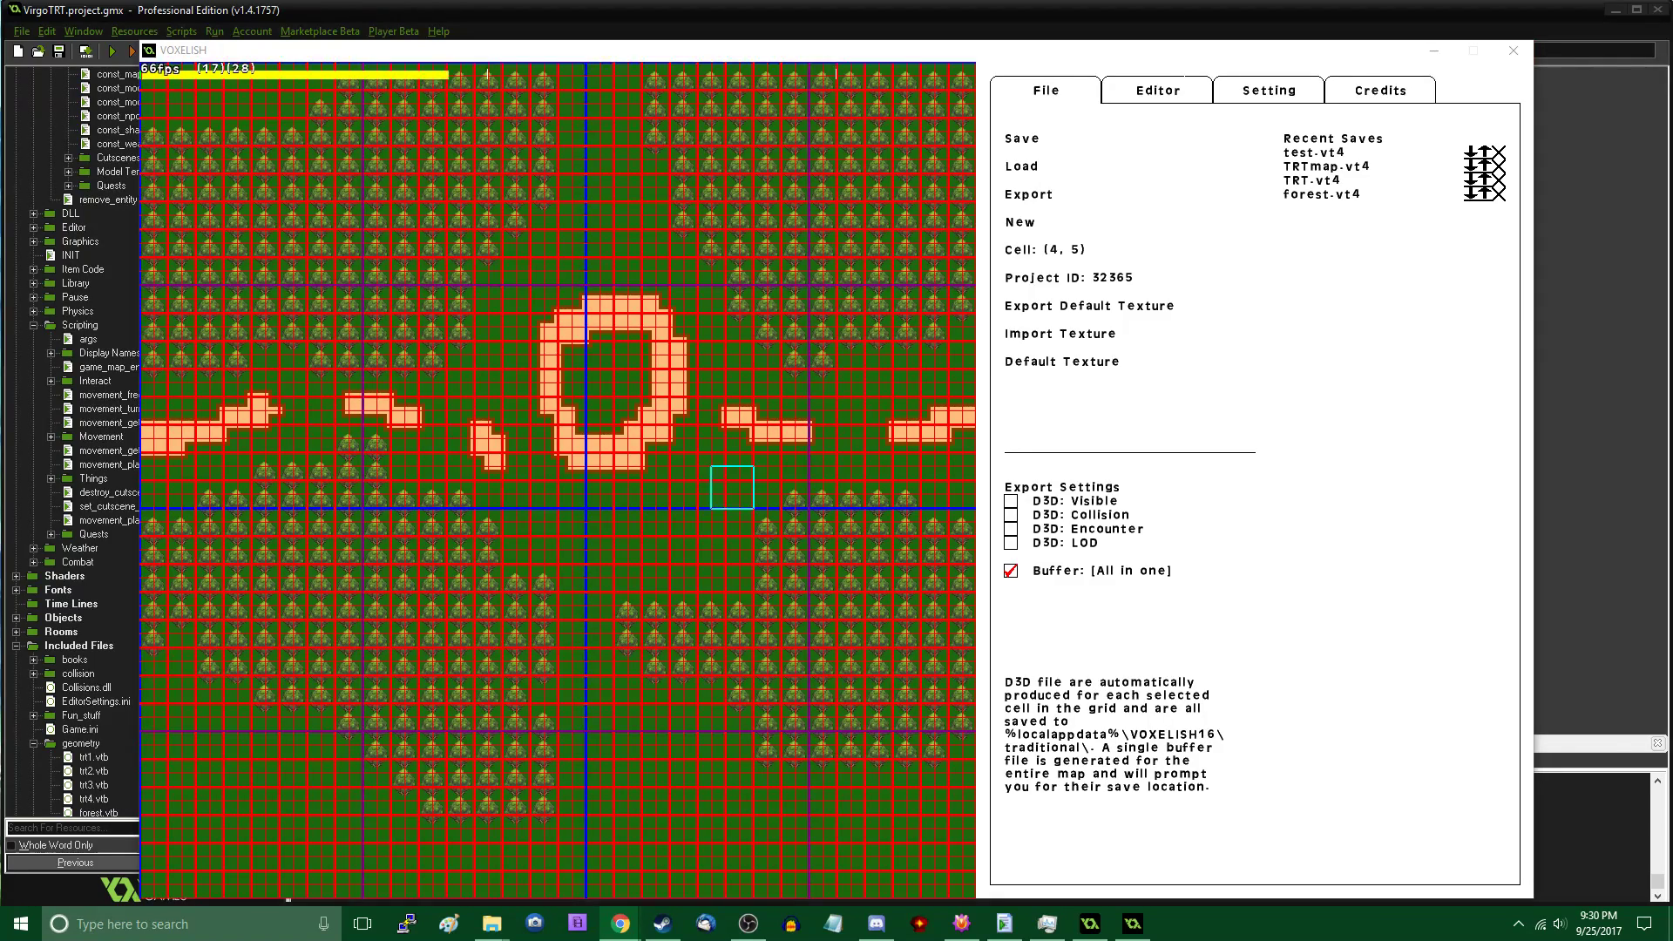
Export the whole map as forest.vtb in the Voxelish documents folder, replacing the existing file, and close the map editor
scroll(730, 487, "down", 1)
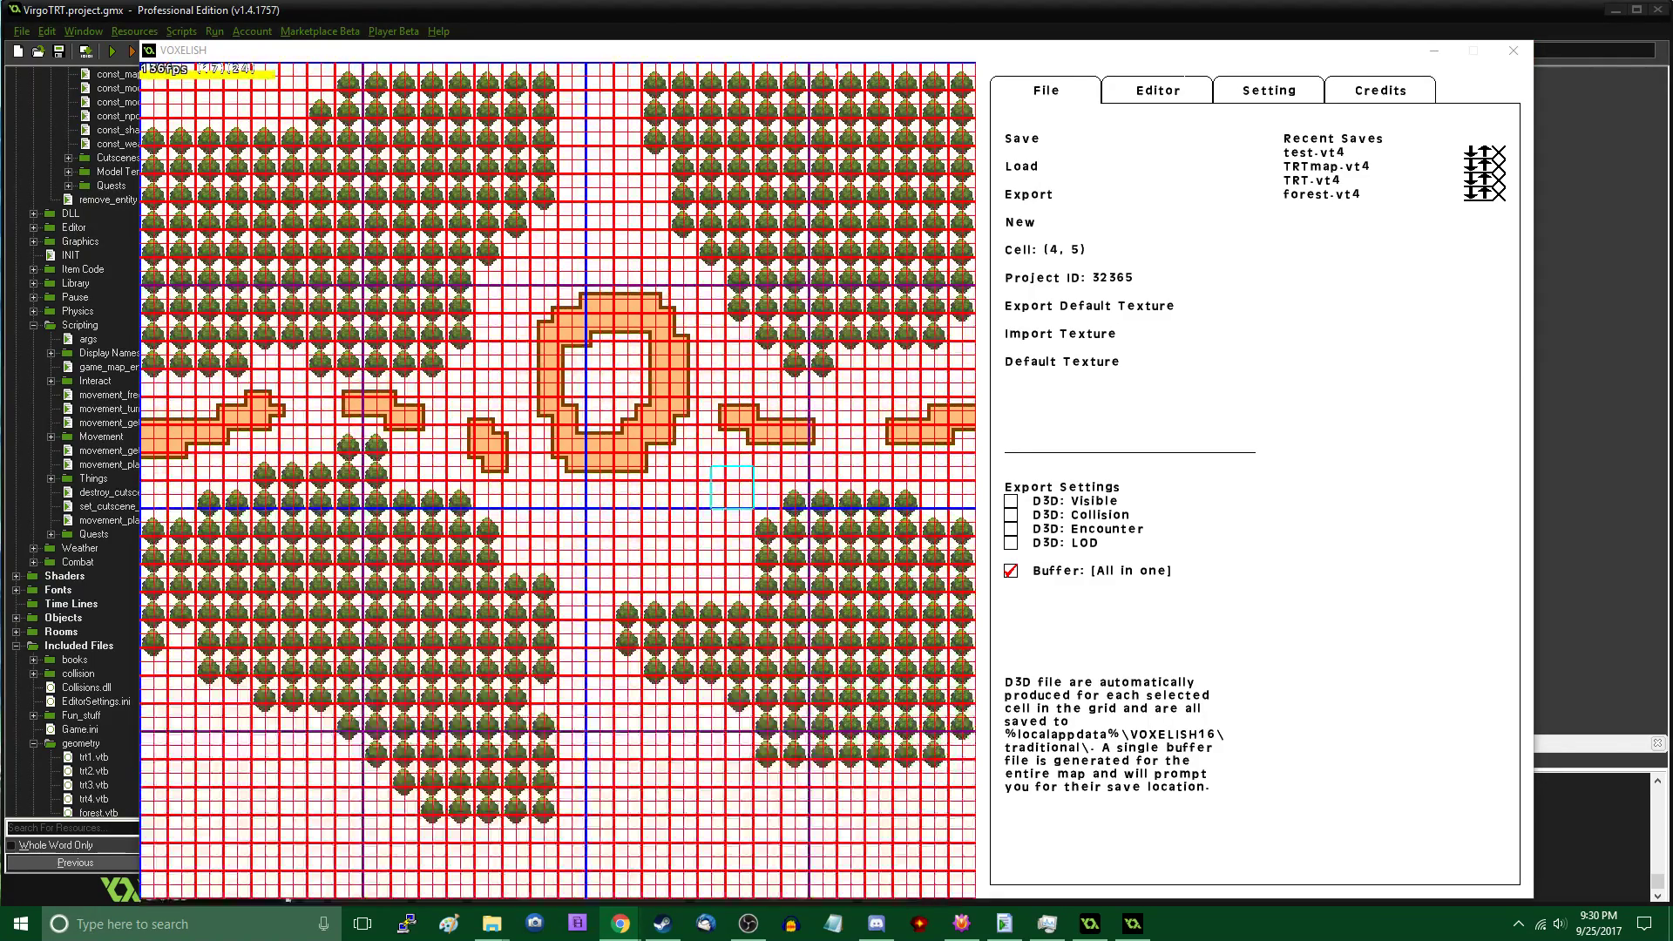
left_click(1041, 199)
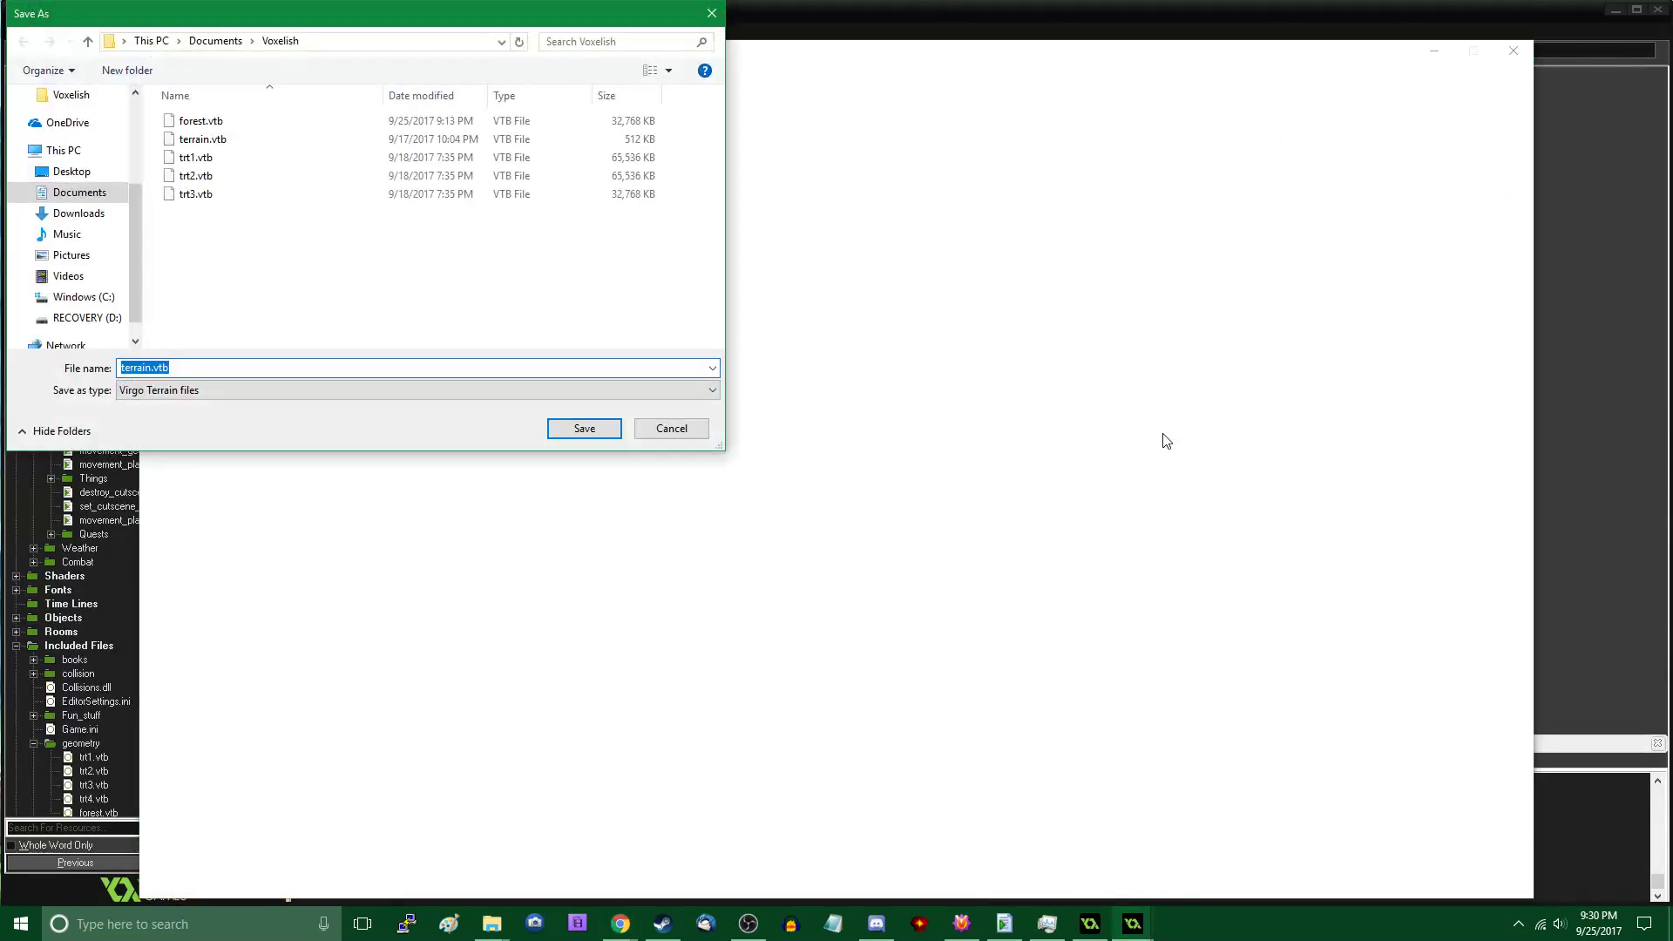
double_click(209, 122)
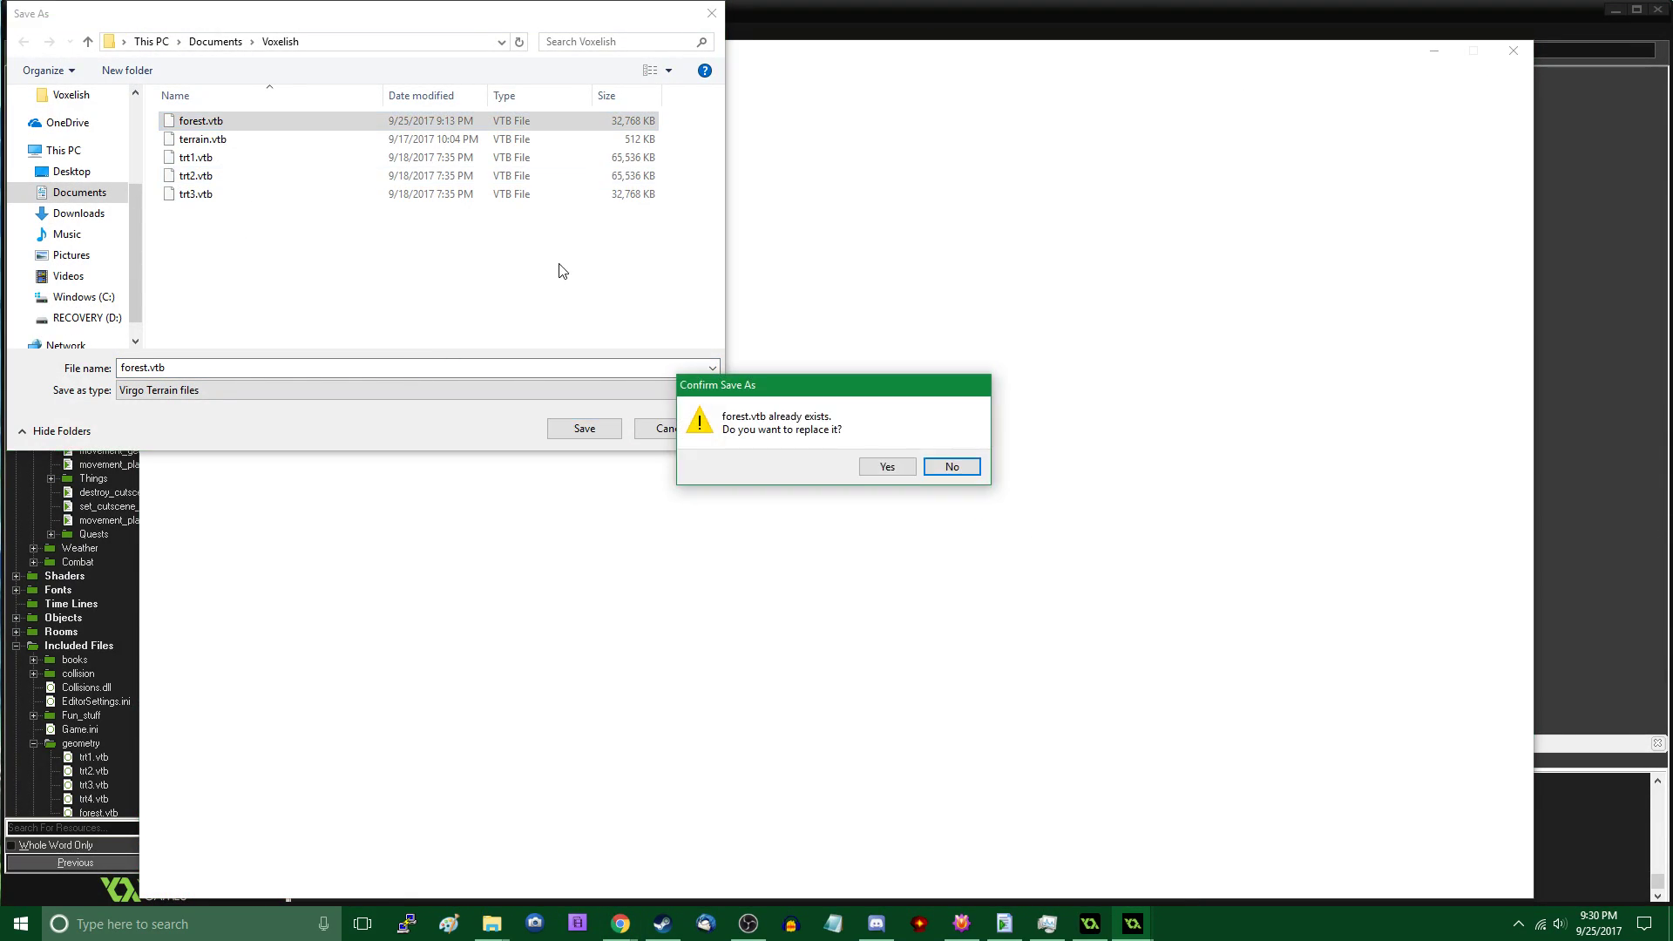
left_click(886, 468)
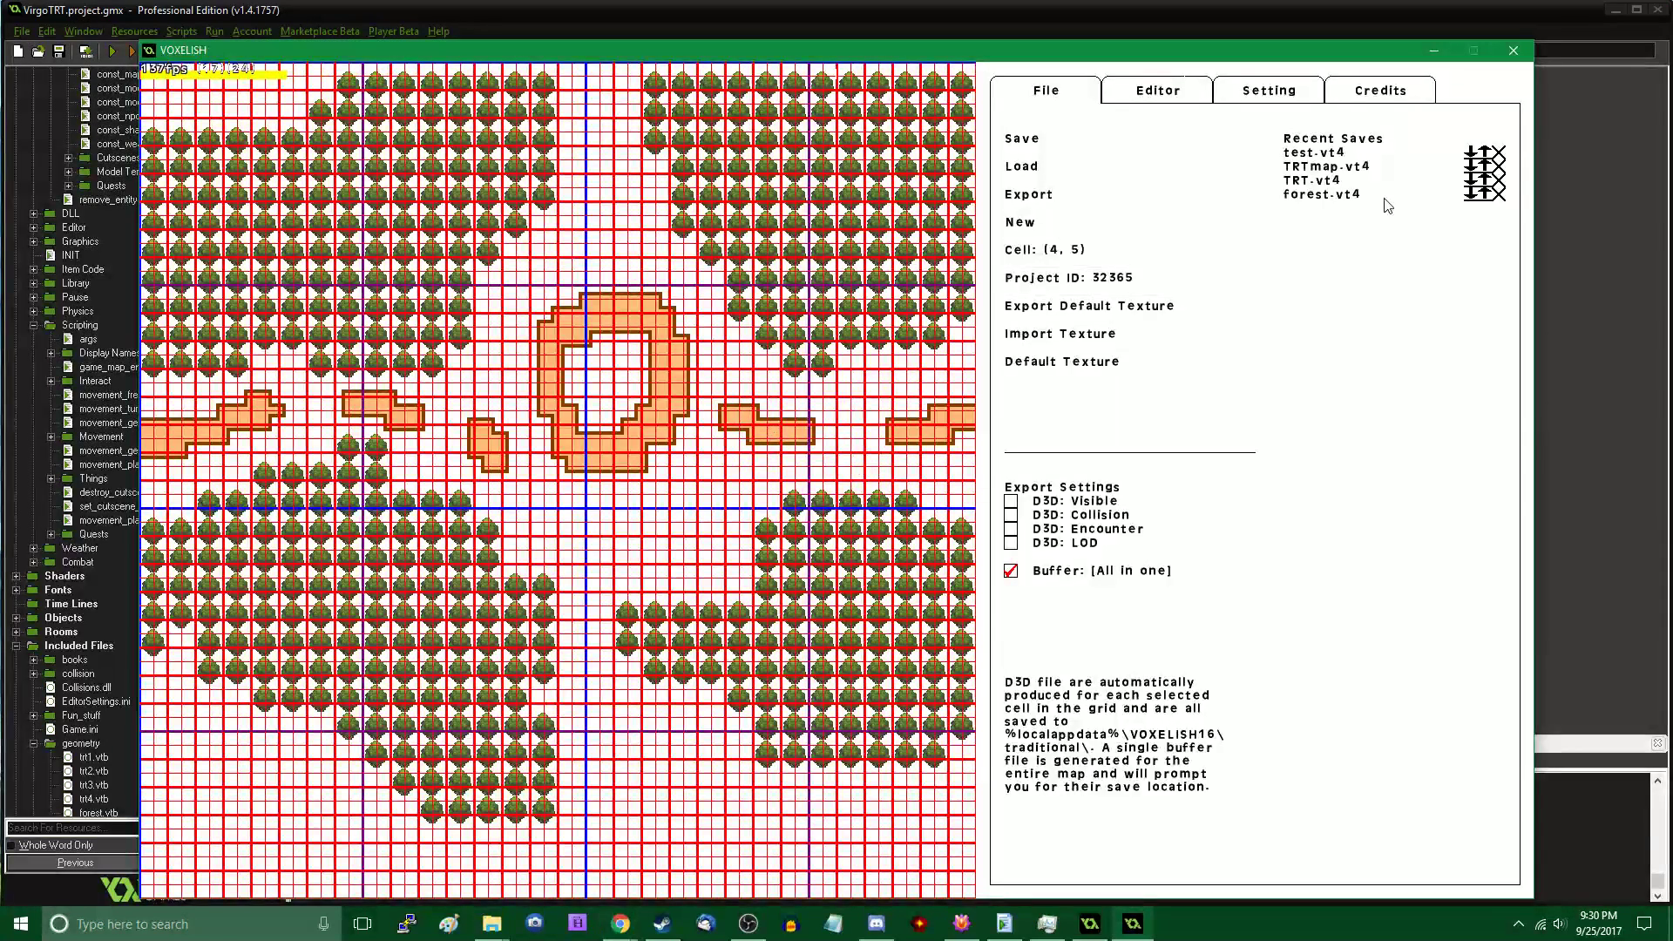
left_click(1514, 50)
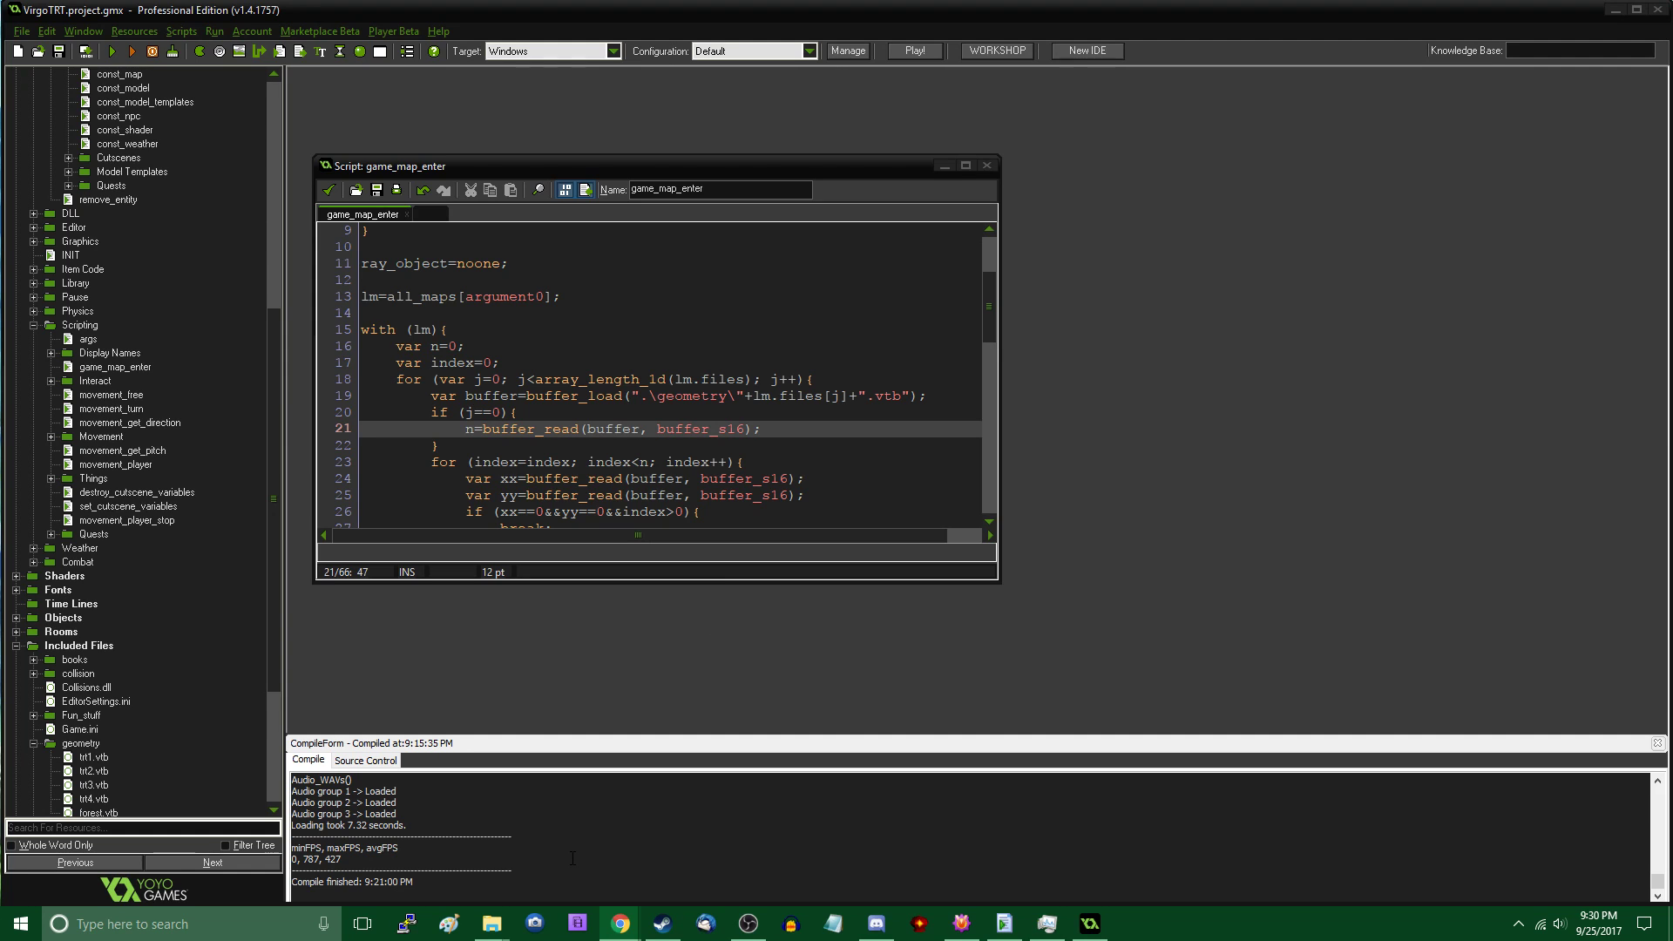
Copy forest.vtb from the Voxelish documents folder into VirgoTRT.gmx\datafiles\geometry, replacing the older copy
left_click(796, 433)
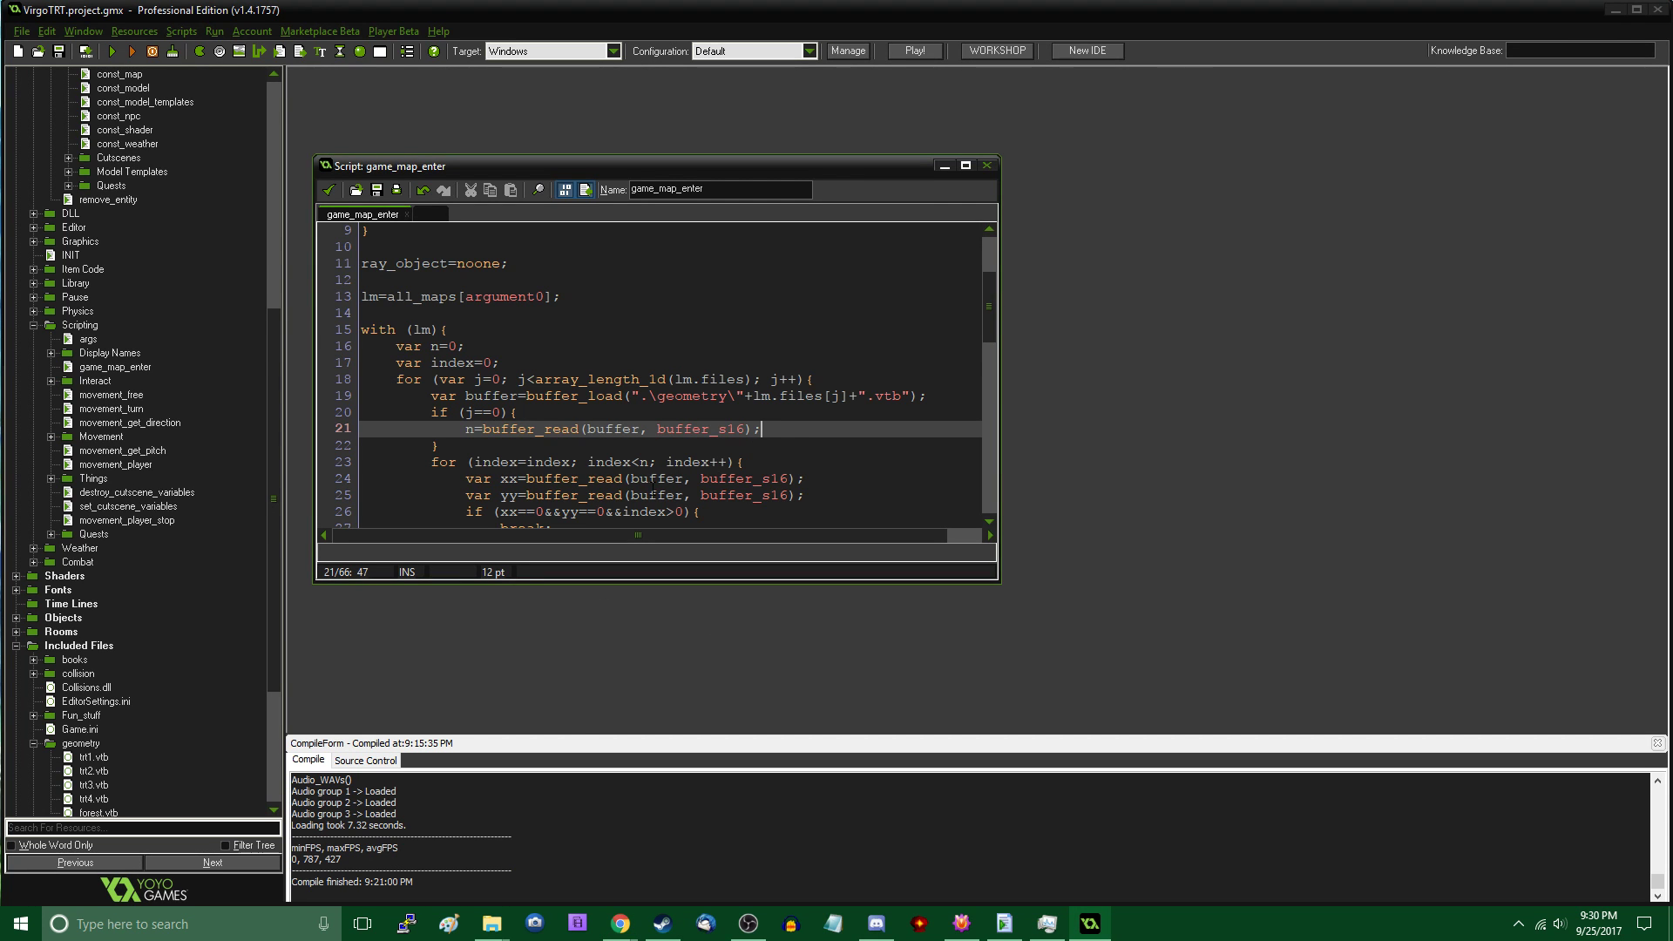
left_click(632, 445)
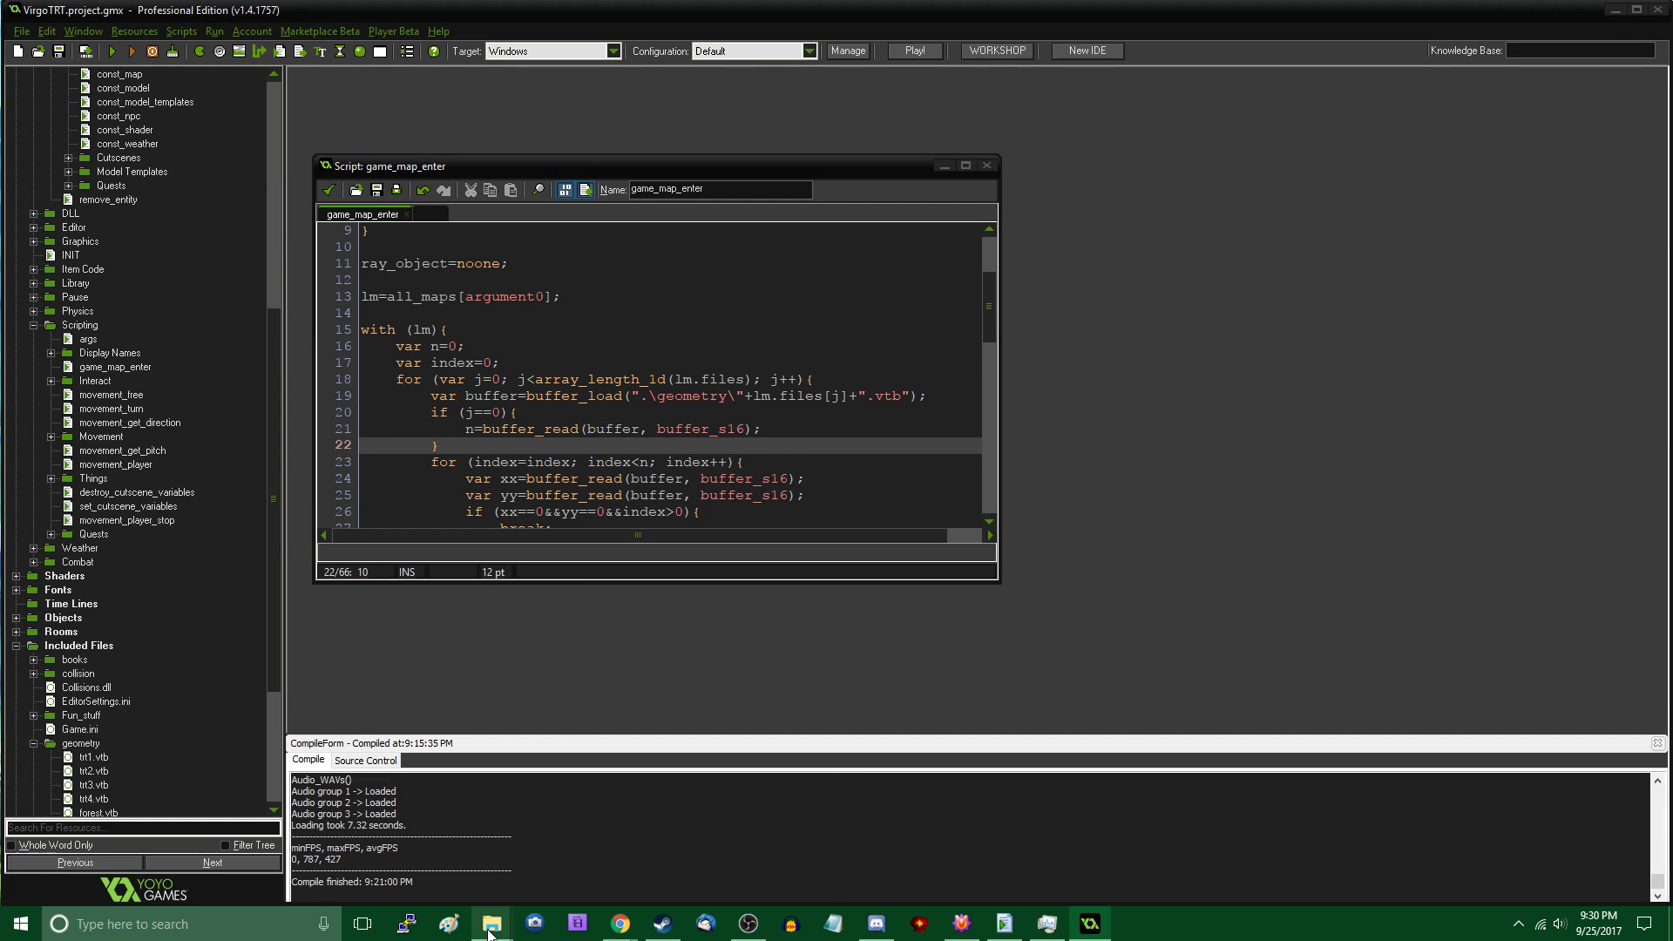
mouse_move(493, 923)
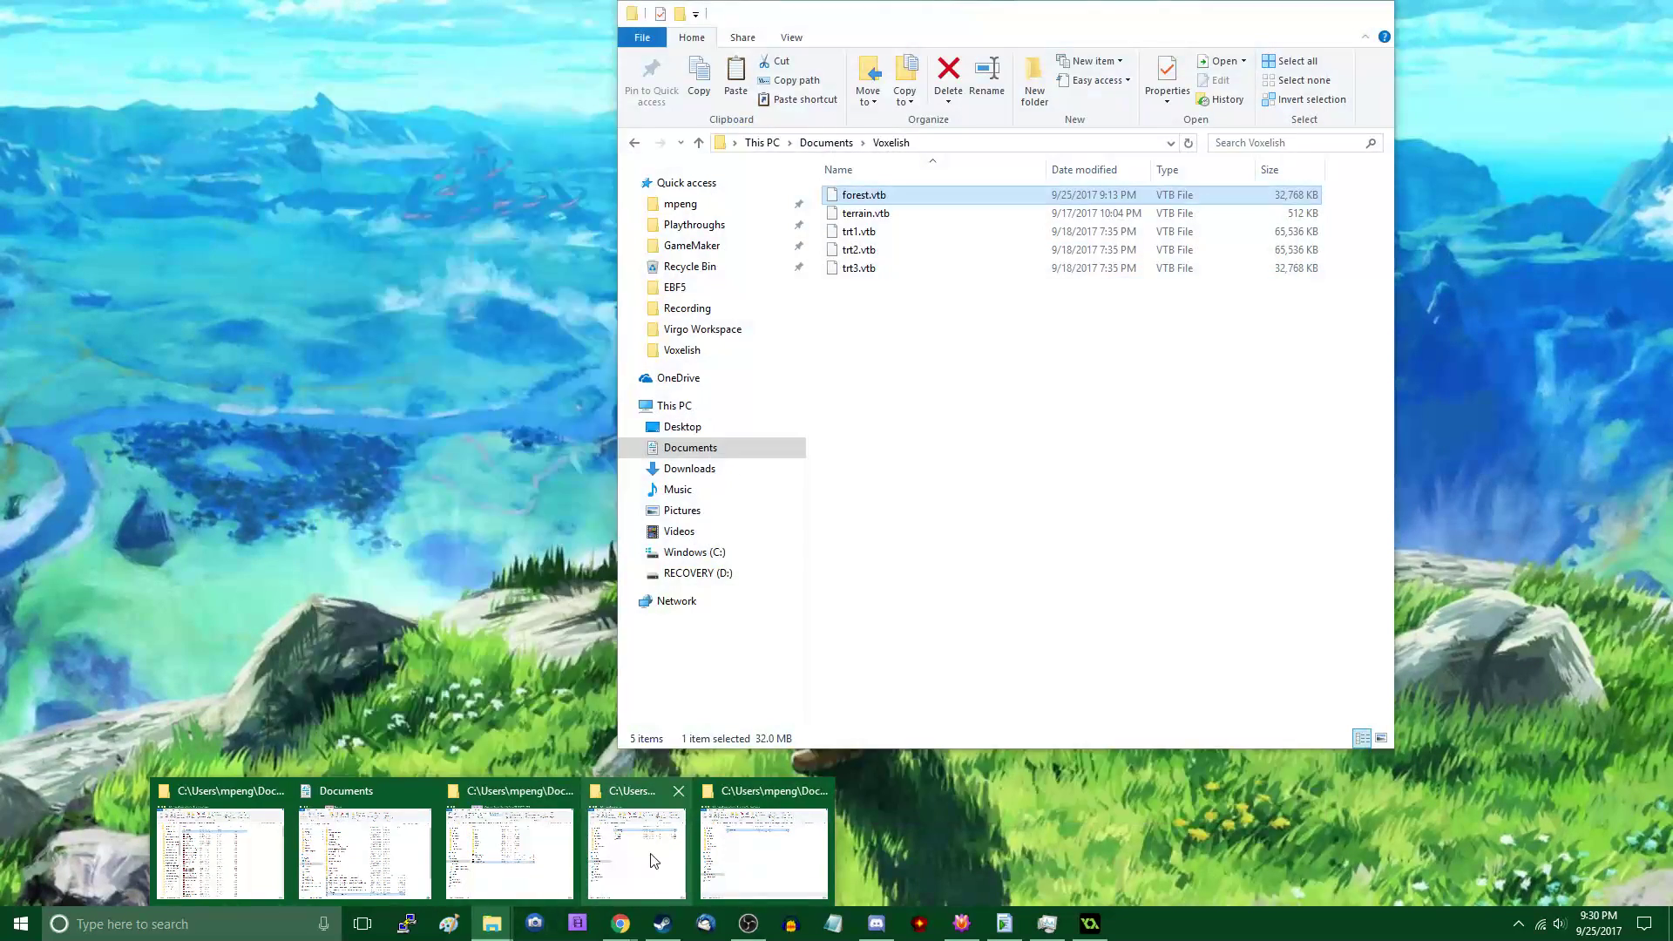
left_click(764, 853)
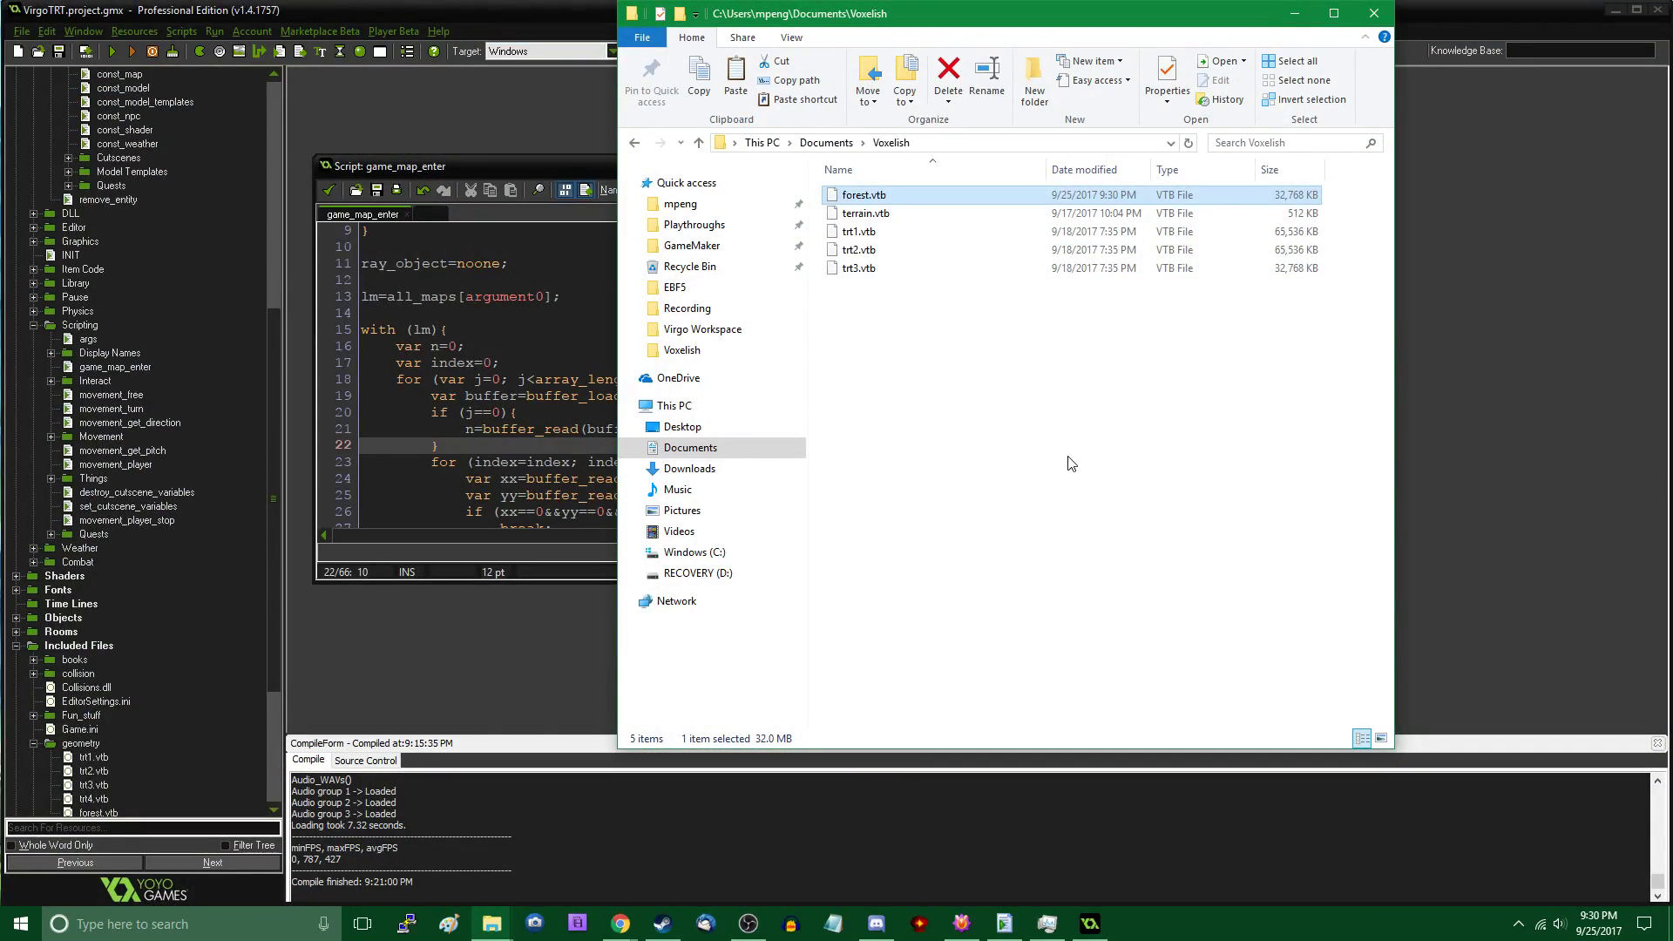
left_click(1294, 13)
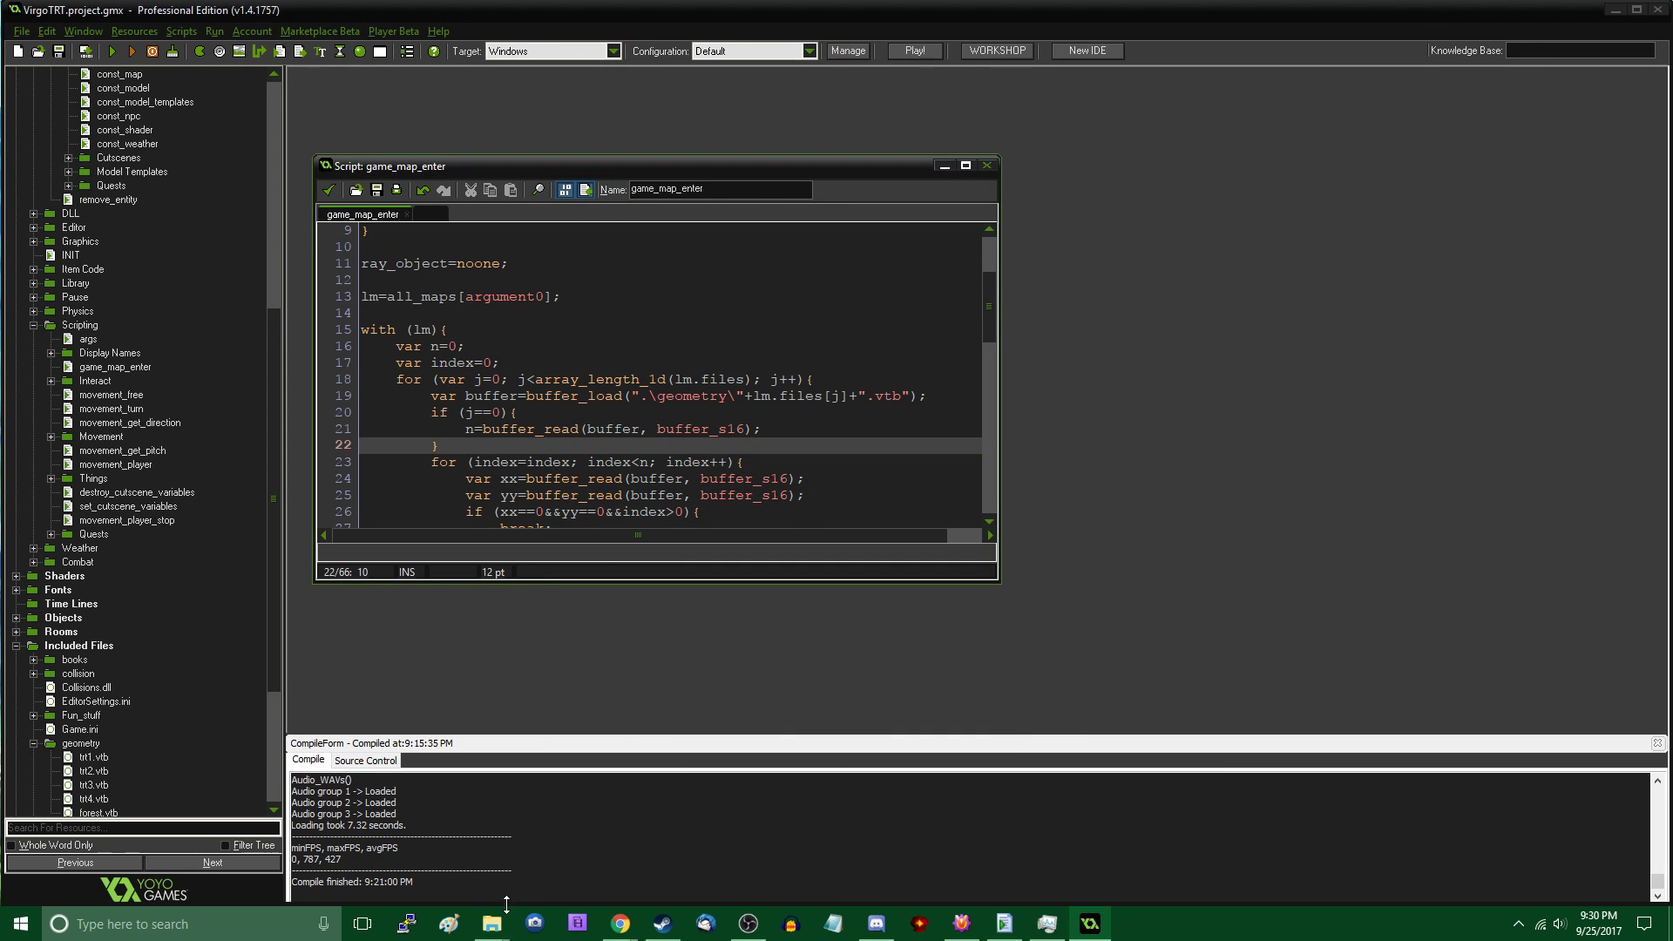
mouse_move(492, 924)
left_click(763, 849)
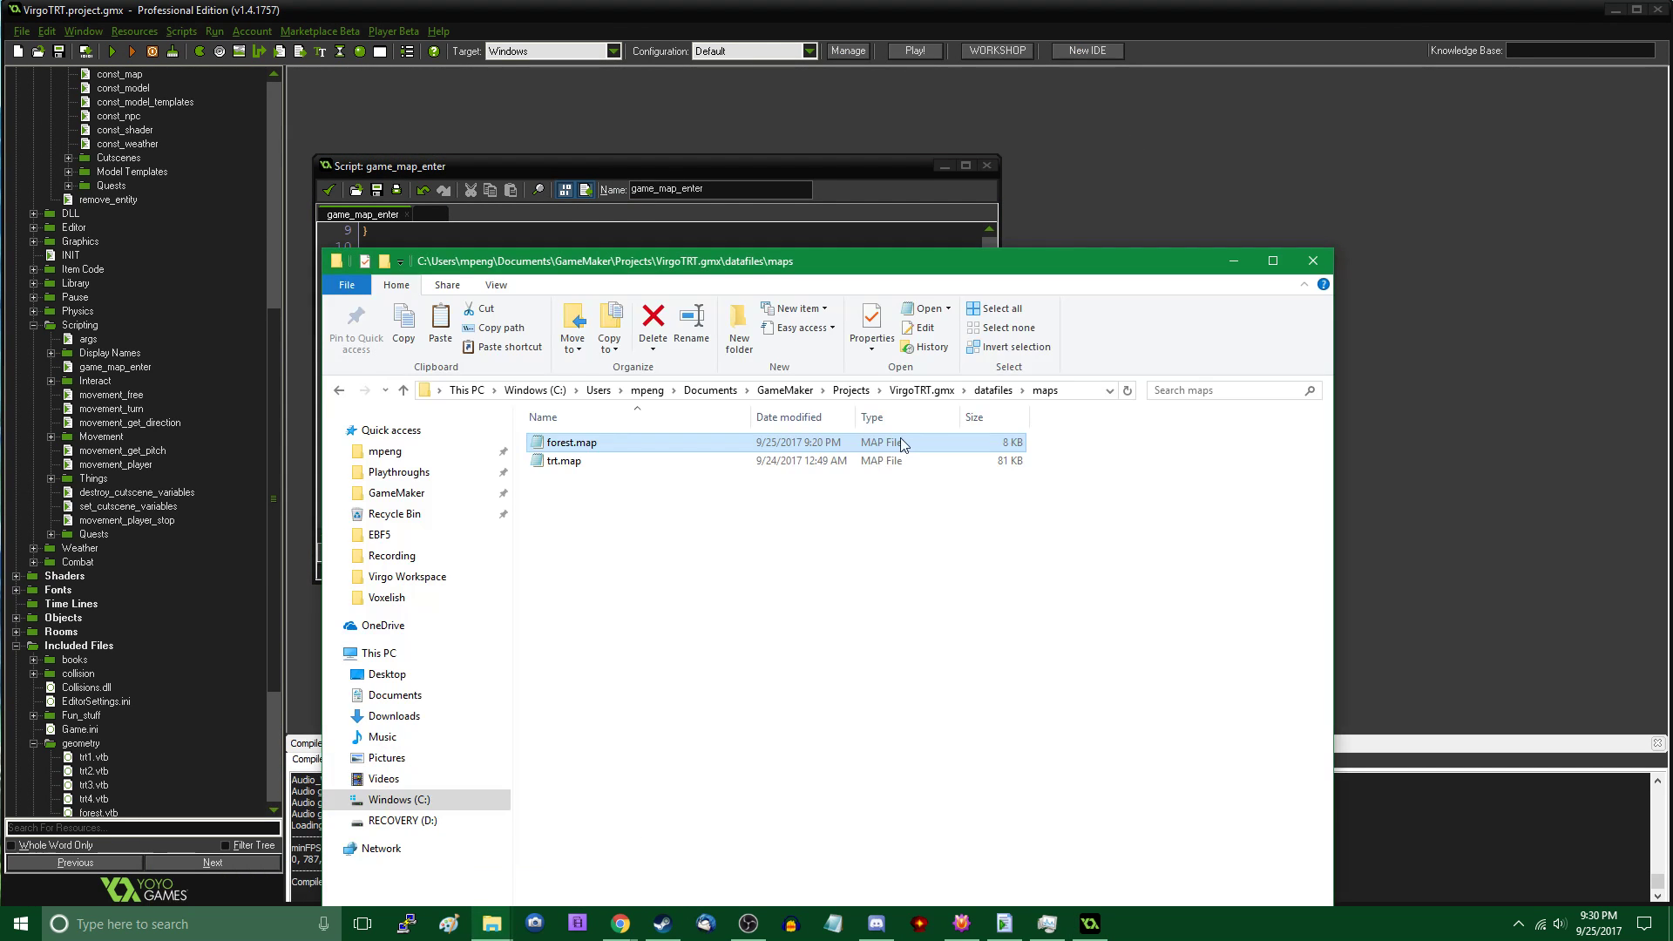
left_click(992, 390)
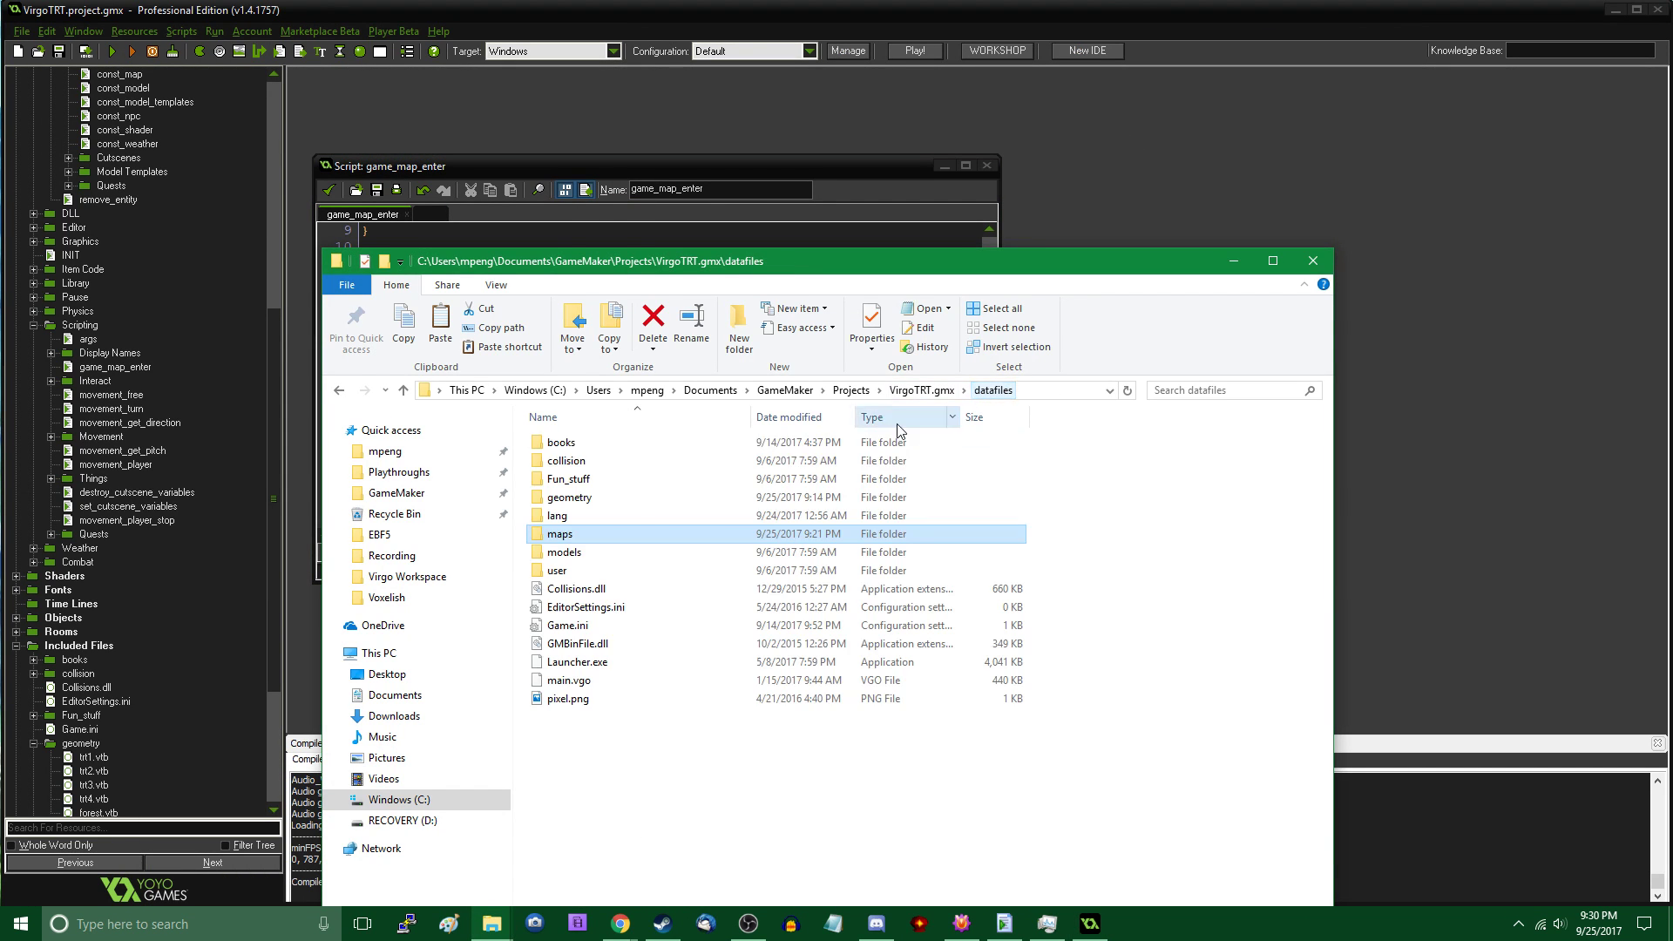
double_click(600, 501)
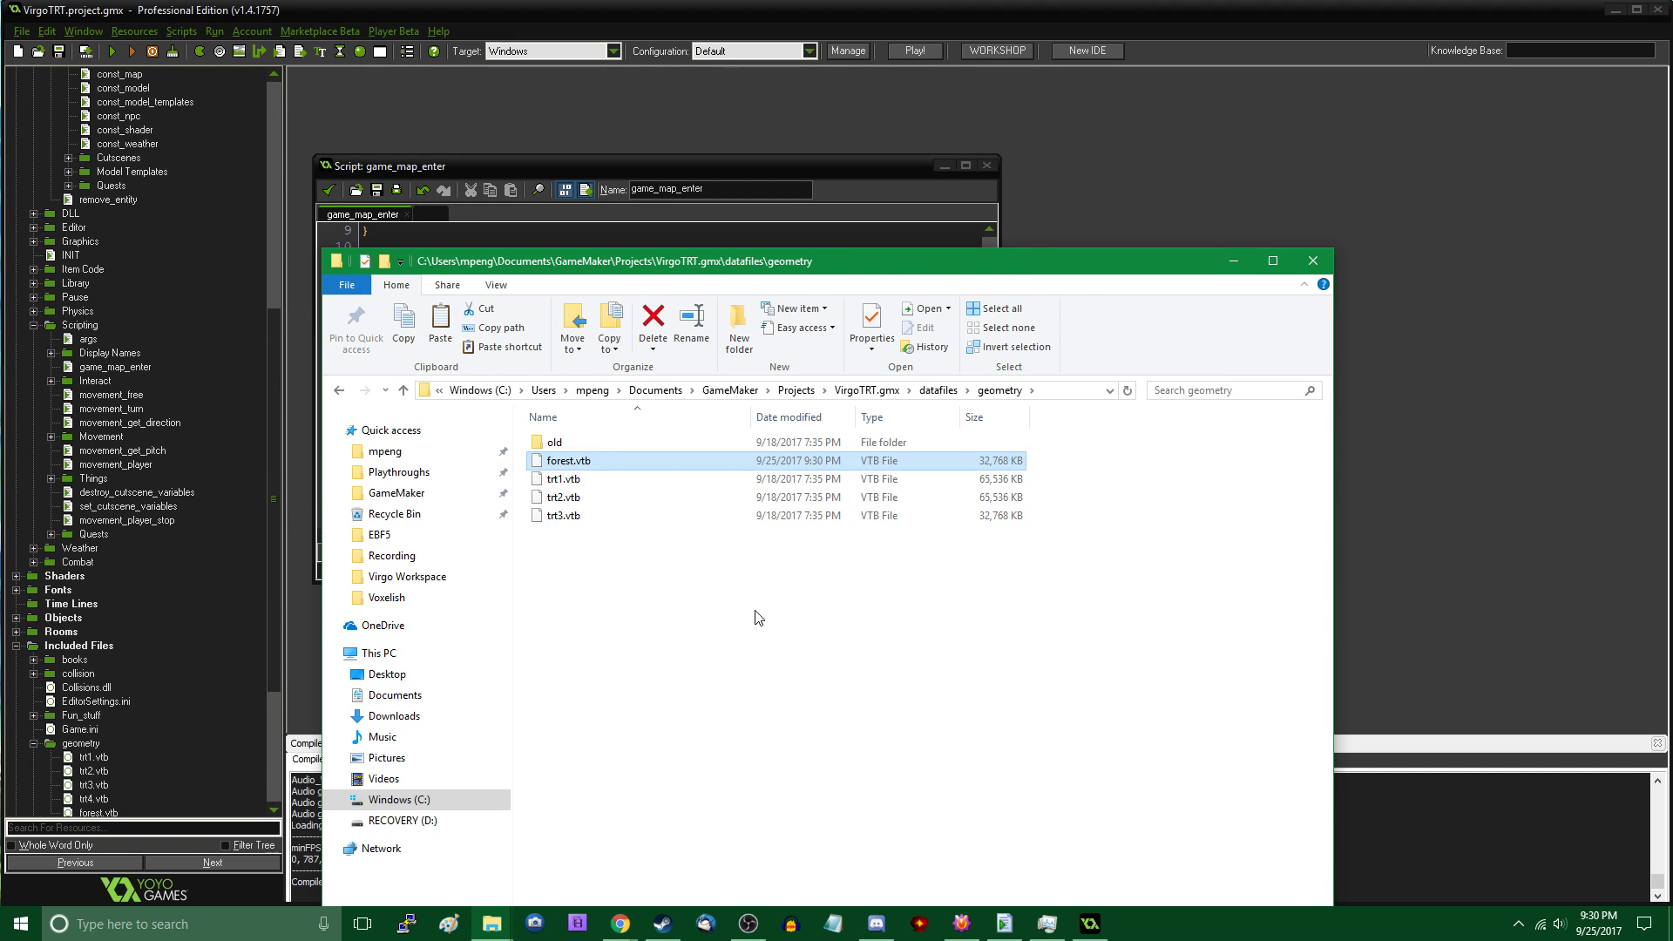
left_click_drag(941, 260, 979, 125)
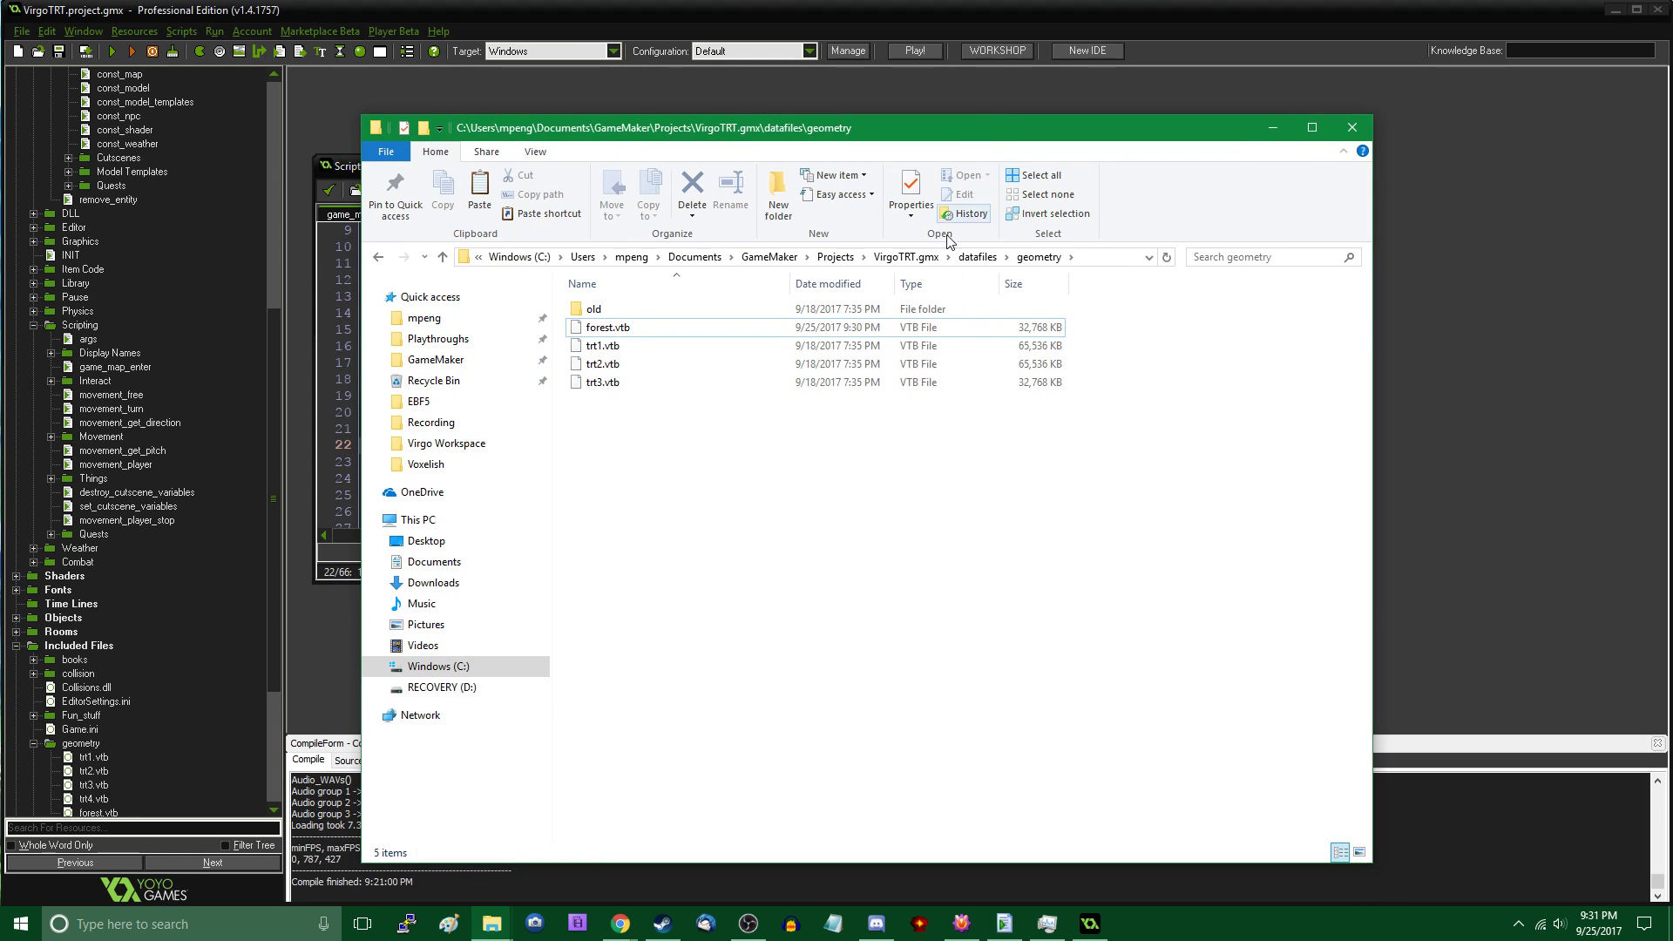
left_click(1005, 330)
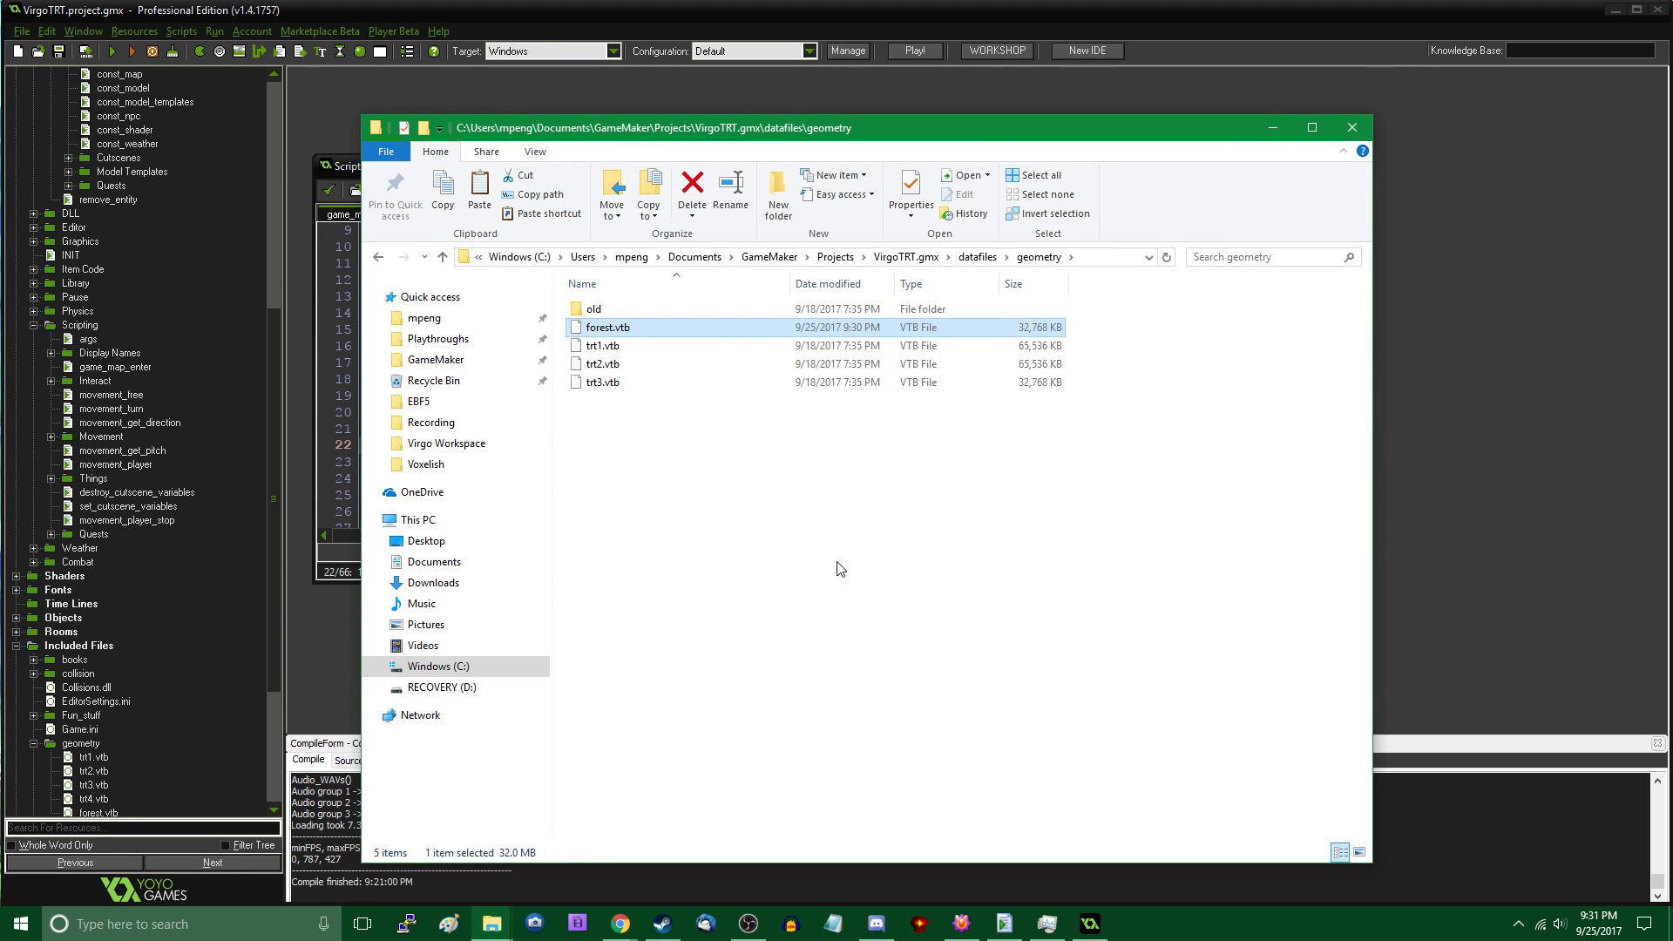
Delete forest.map from the project's datafiles\maps folder and undo the deletion
left_click(505, 937)
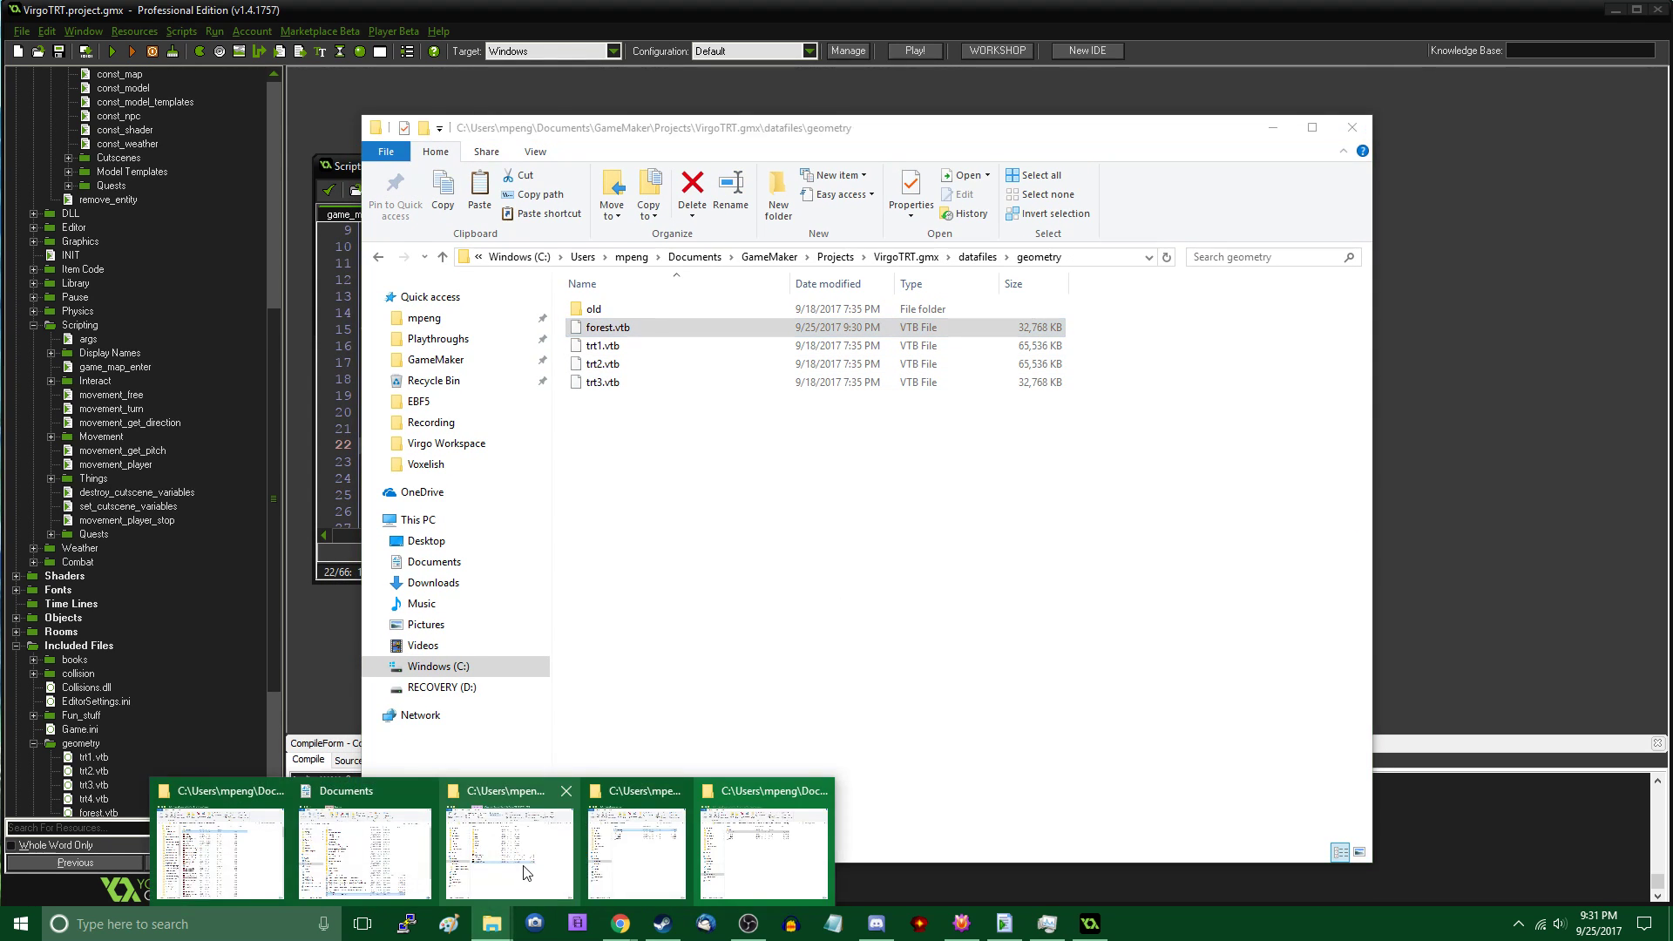
left_click(217, 858)
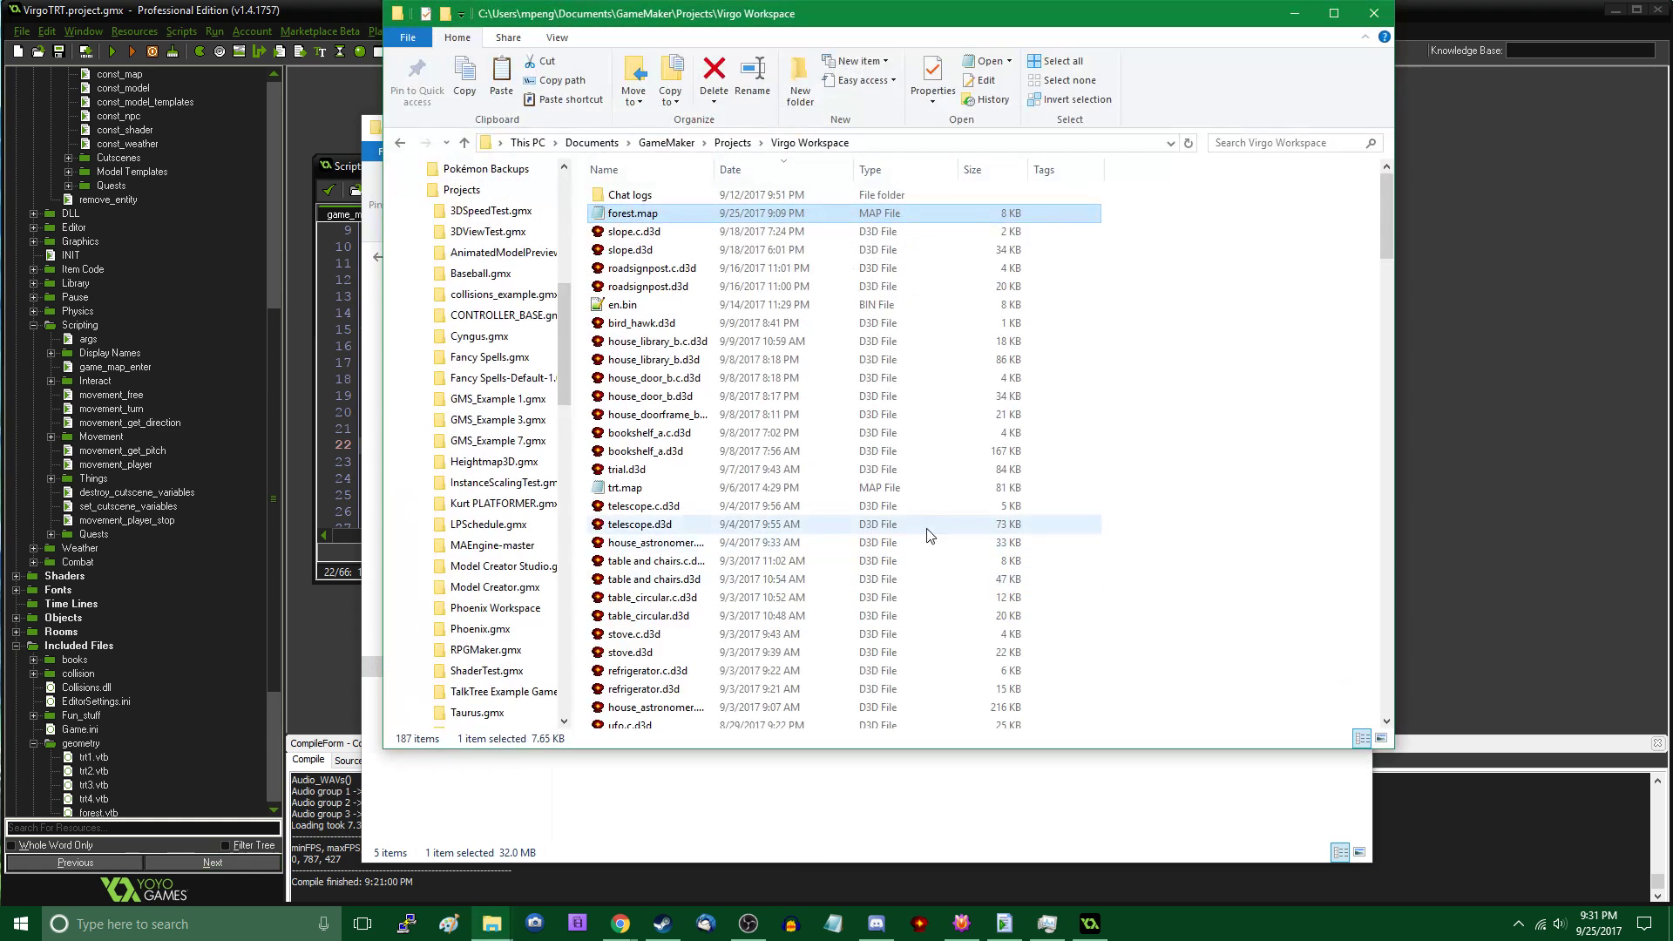
left_click(1296, 15)
left_click(1032, 257)
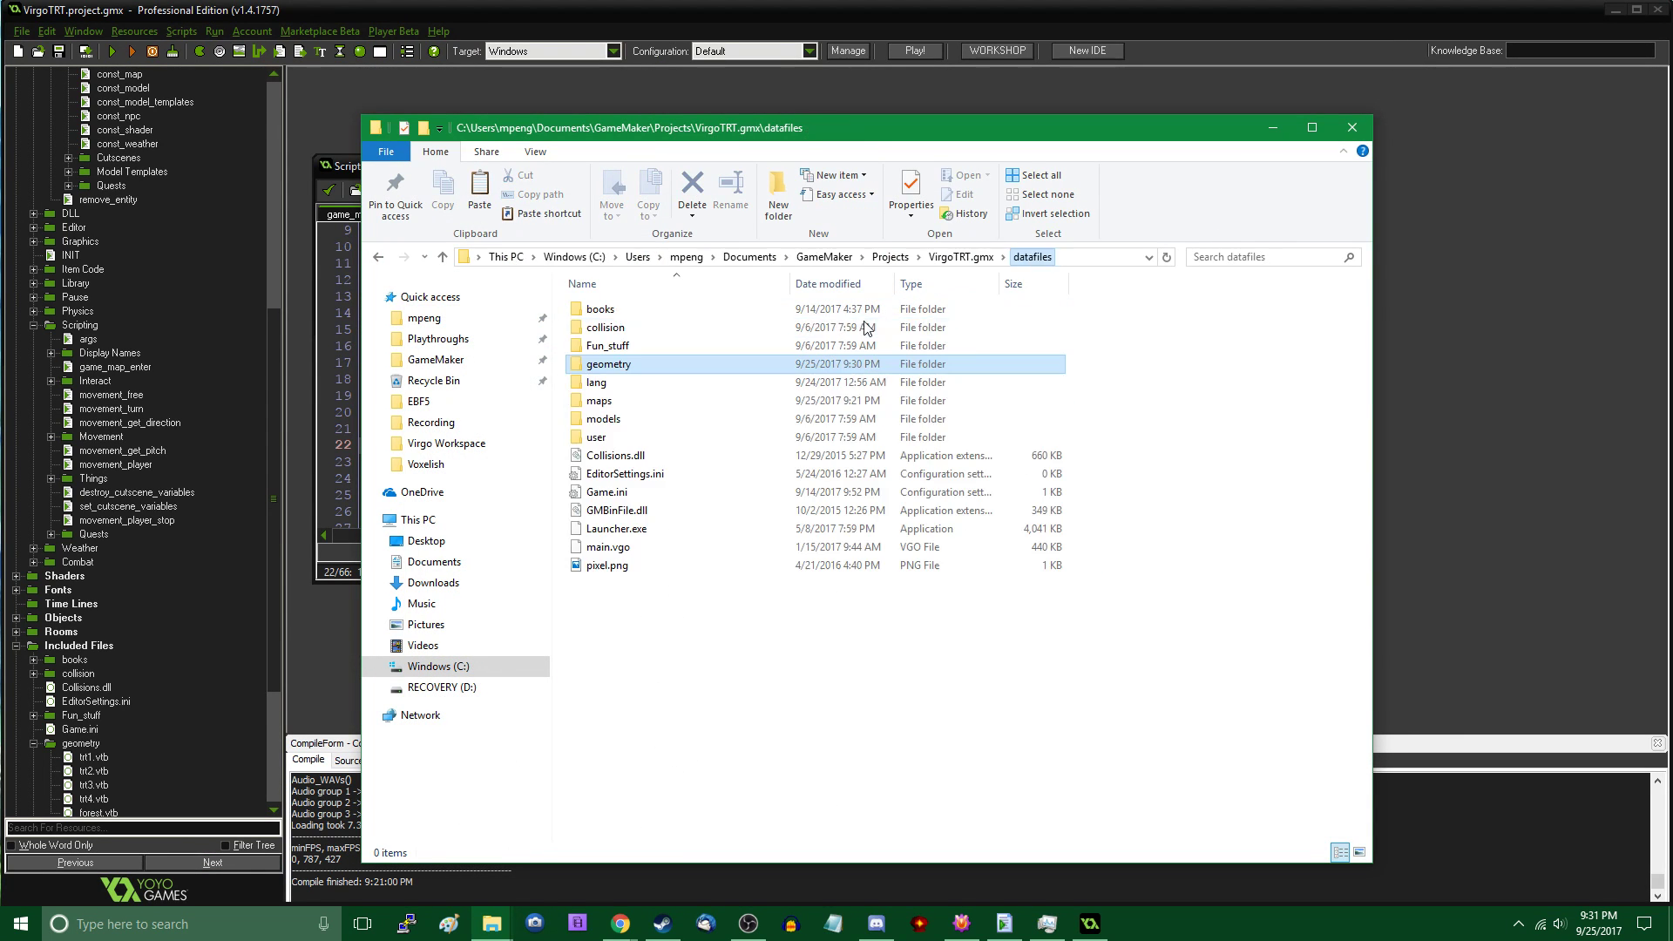
double_click(610, 401)
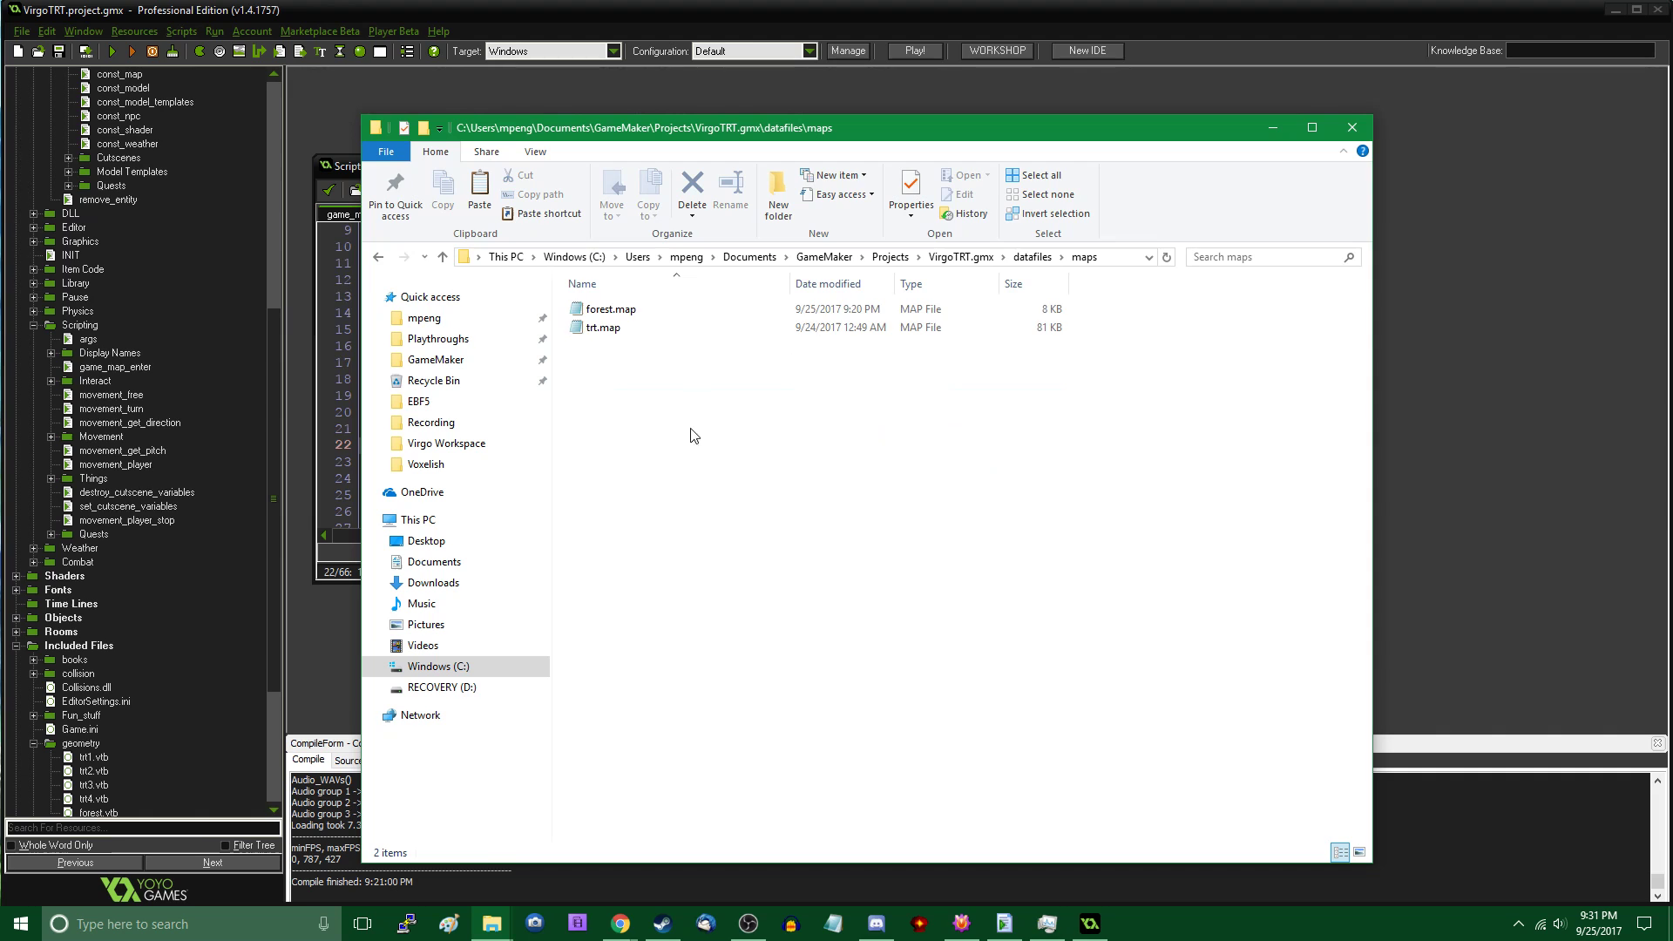
left_click(706, 318)
key("Delete")
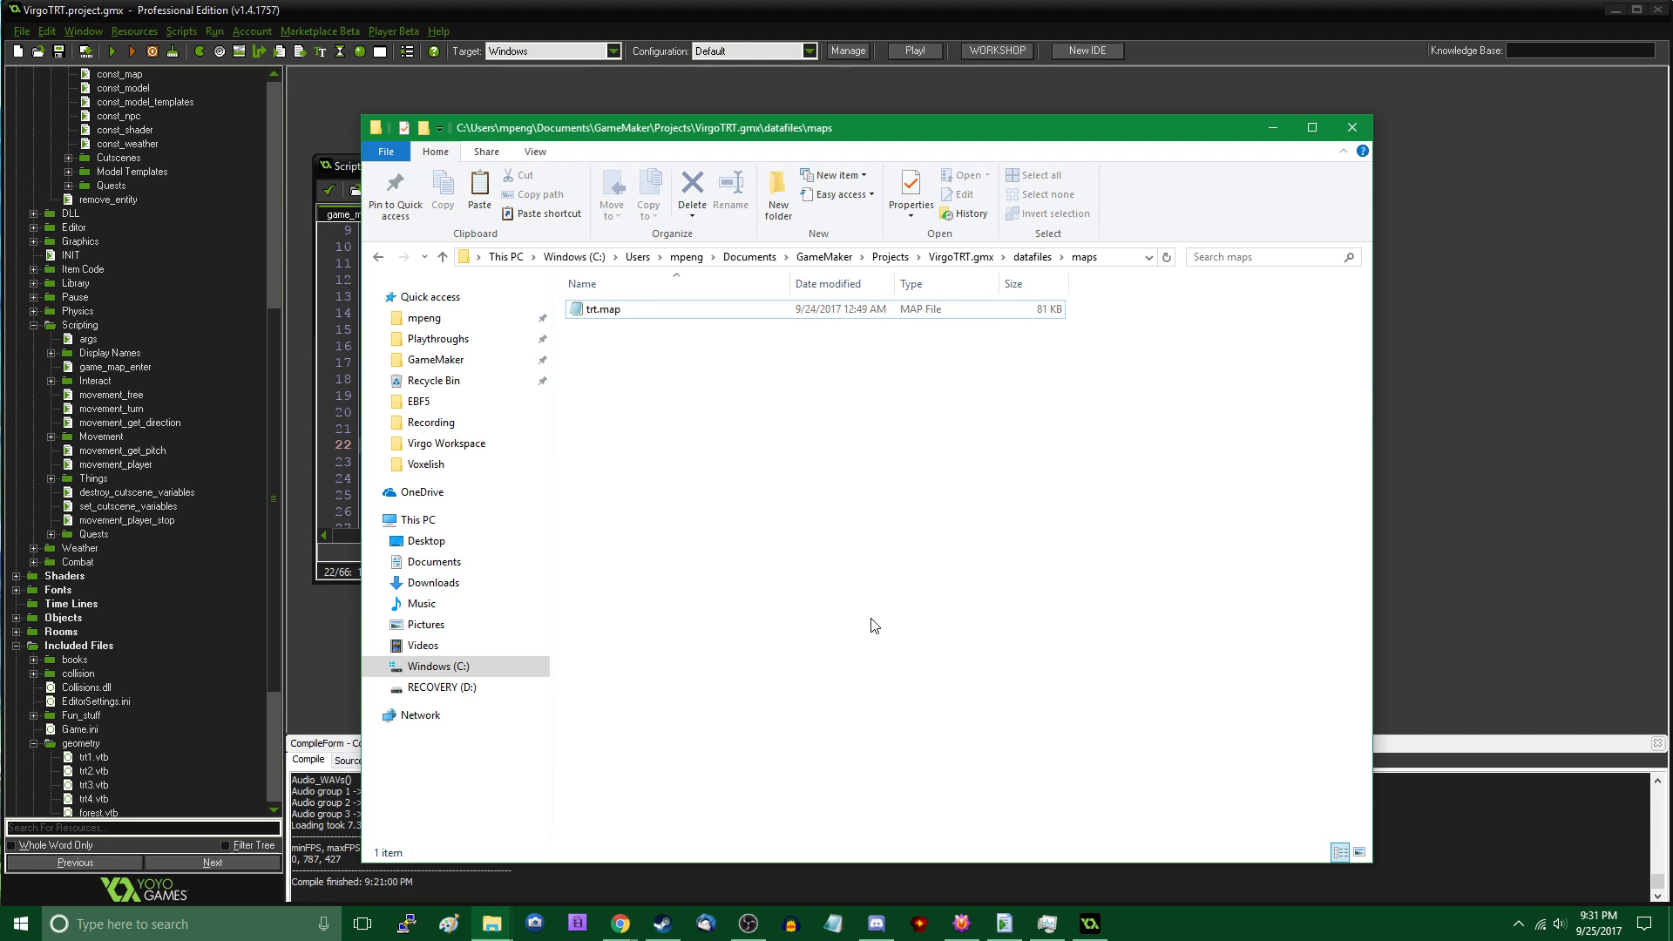
key("ctrl+z")
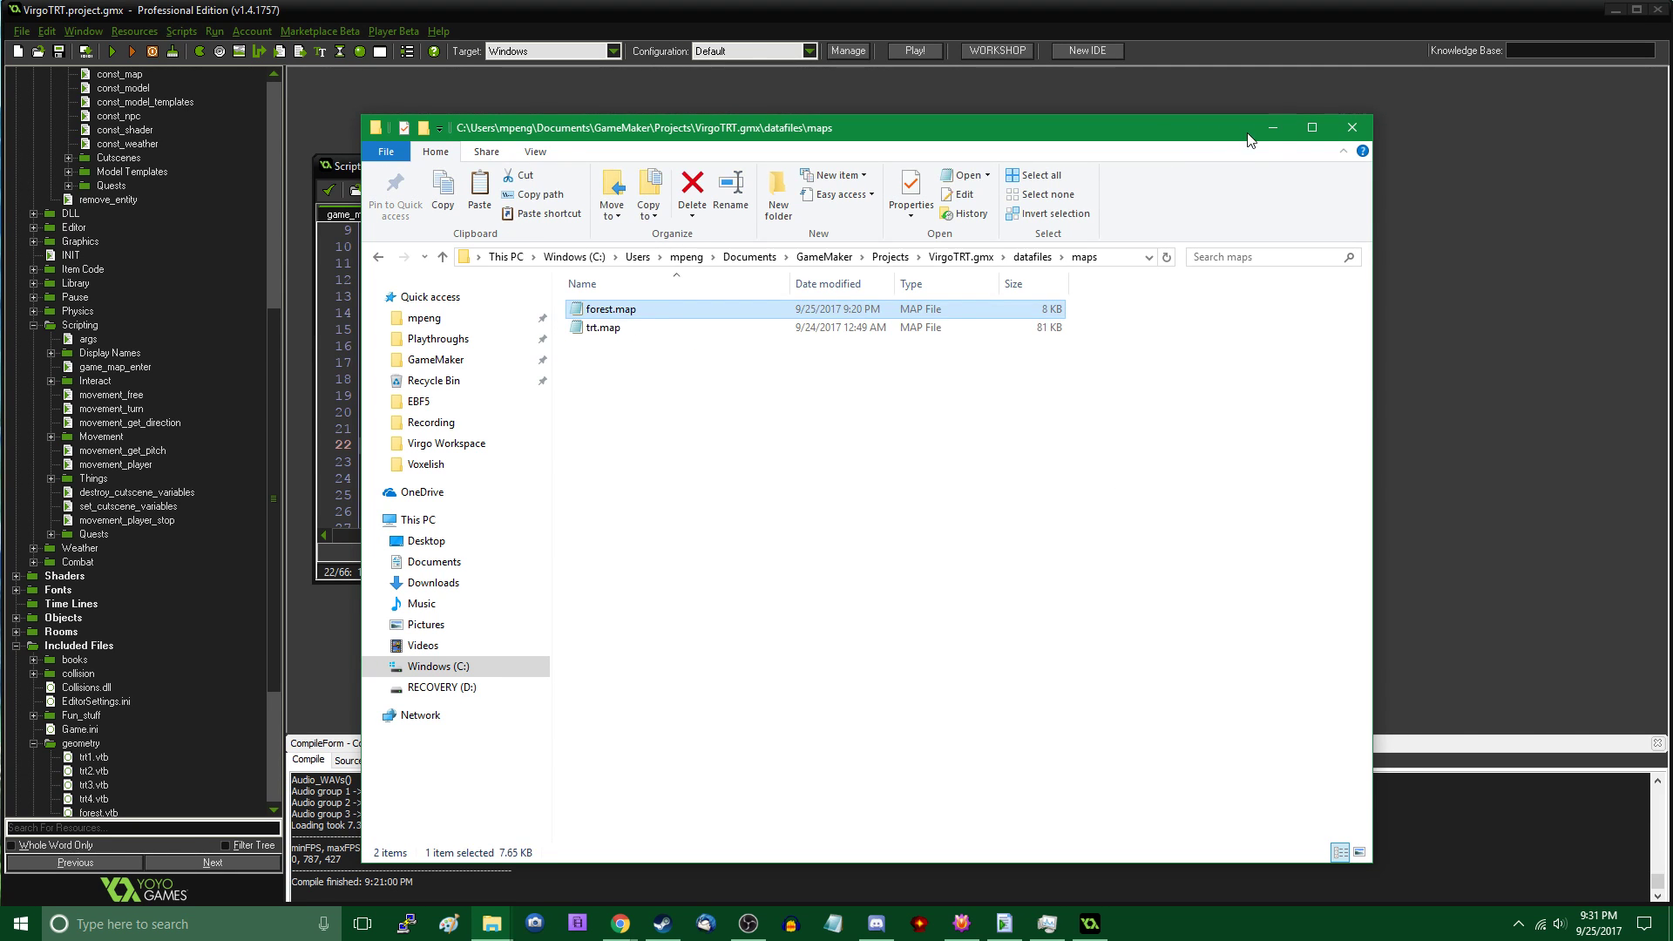
left_click(1273, 128)
Run the game, load the saved game, and fly over the forest to the house in the in-game editor
key("F5")
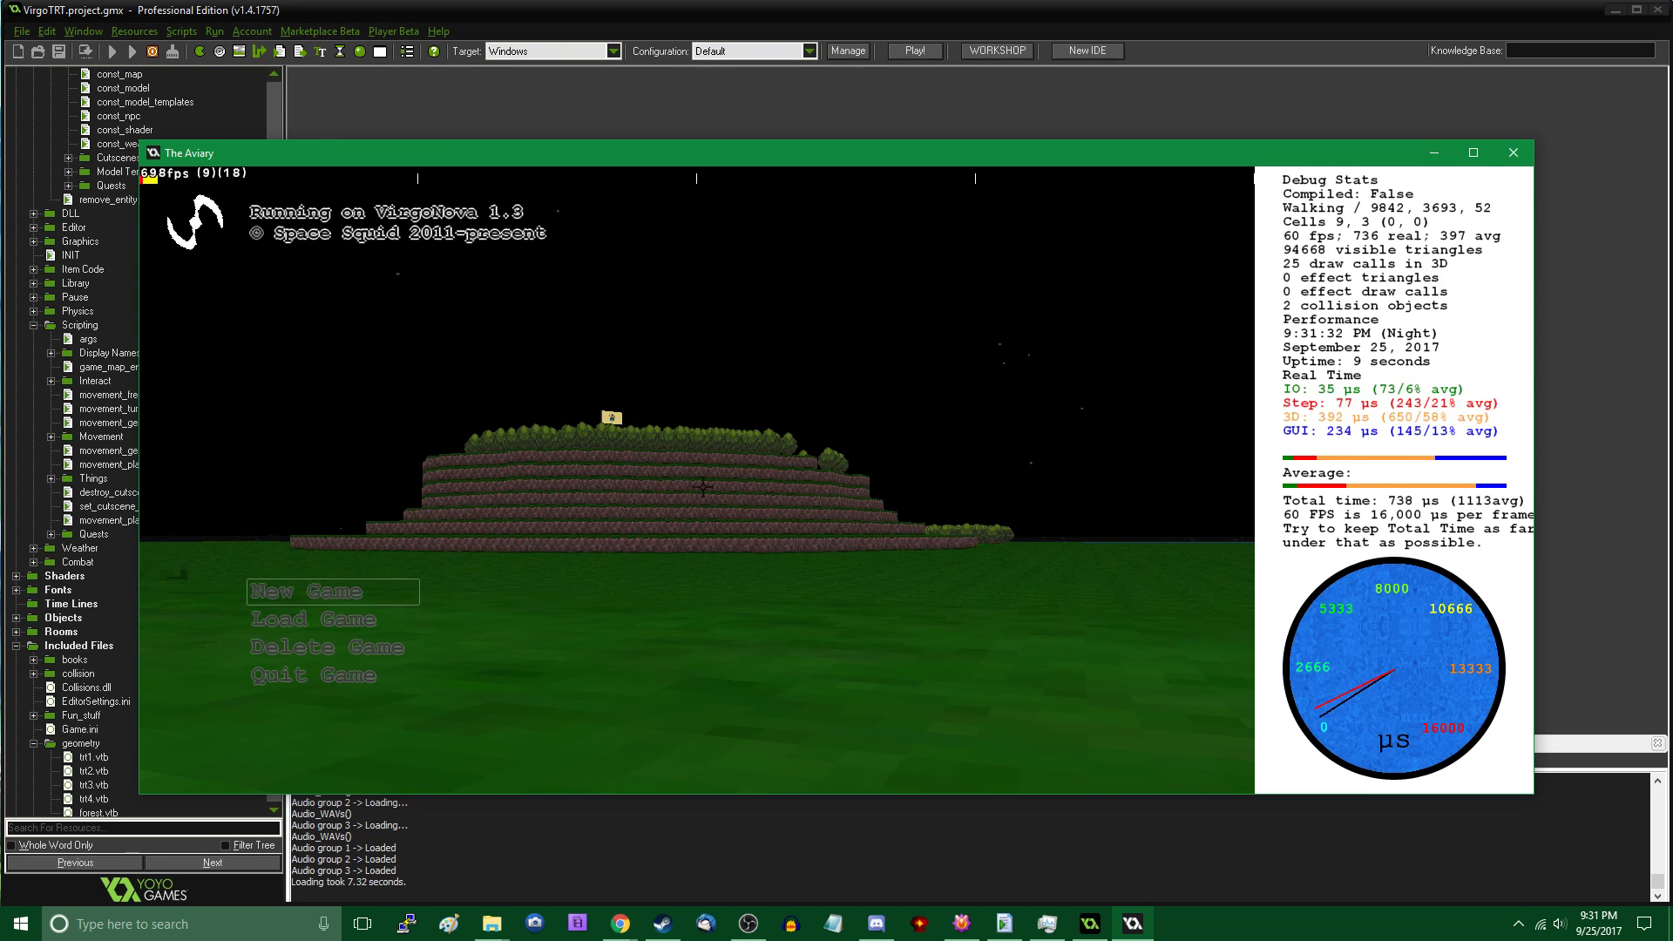
key("Down")
key("Return")
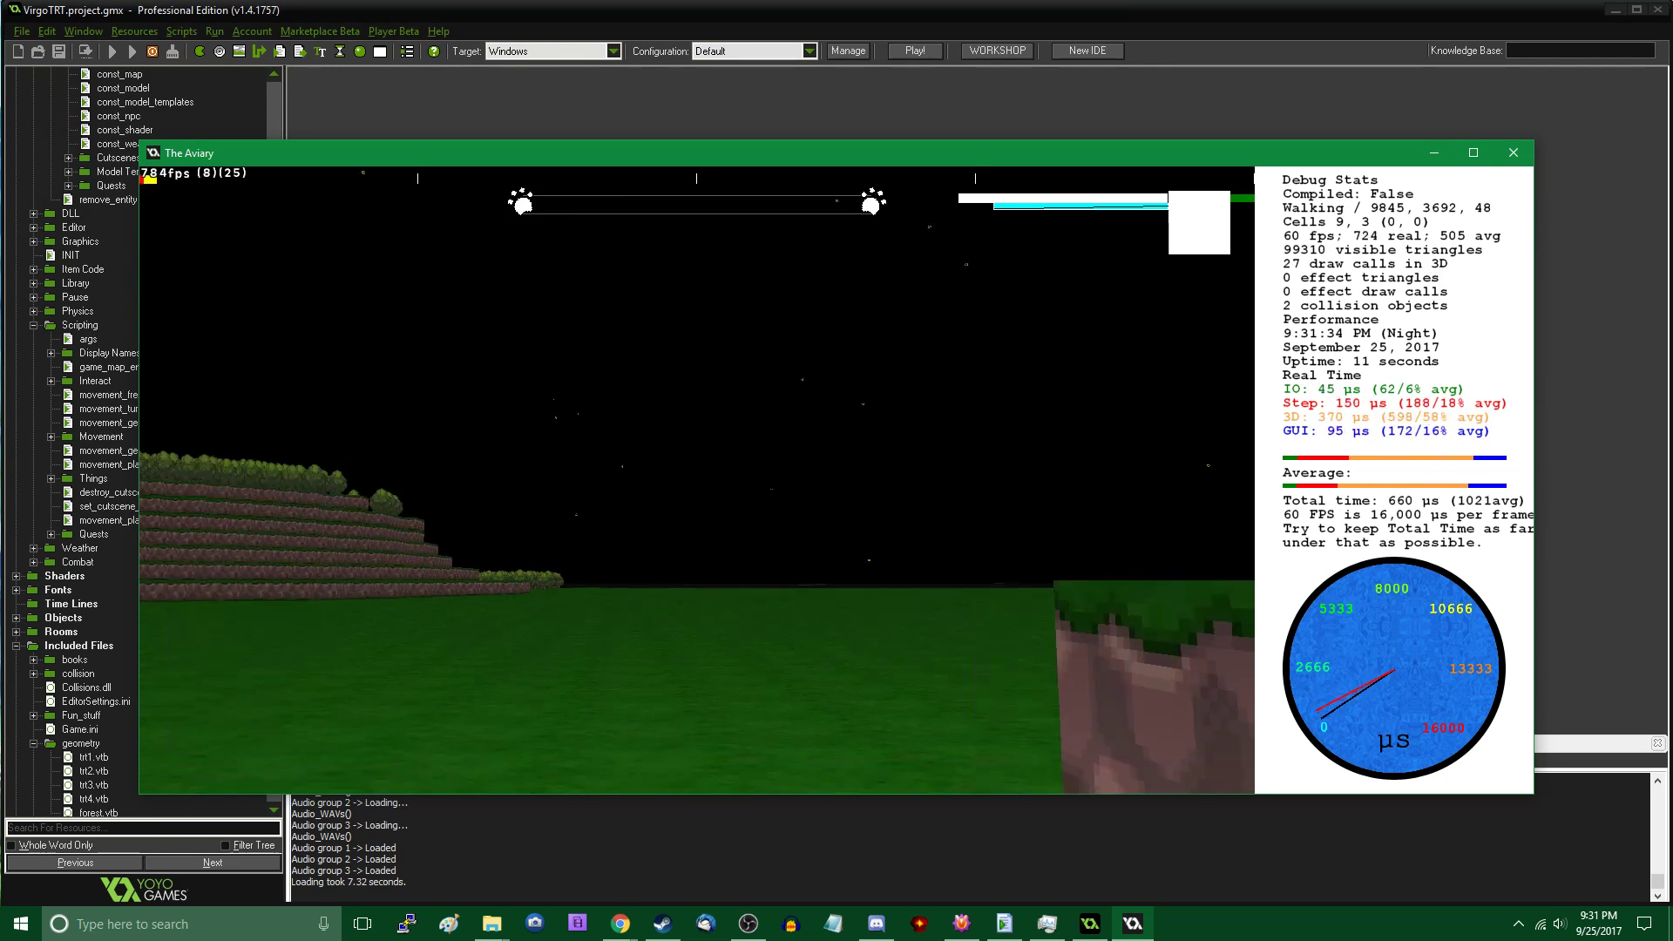
key("Tab")
key("w")
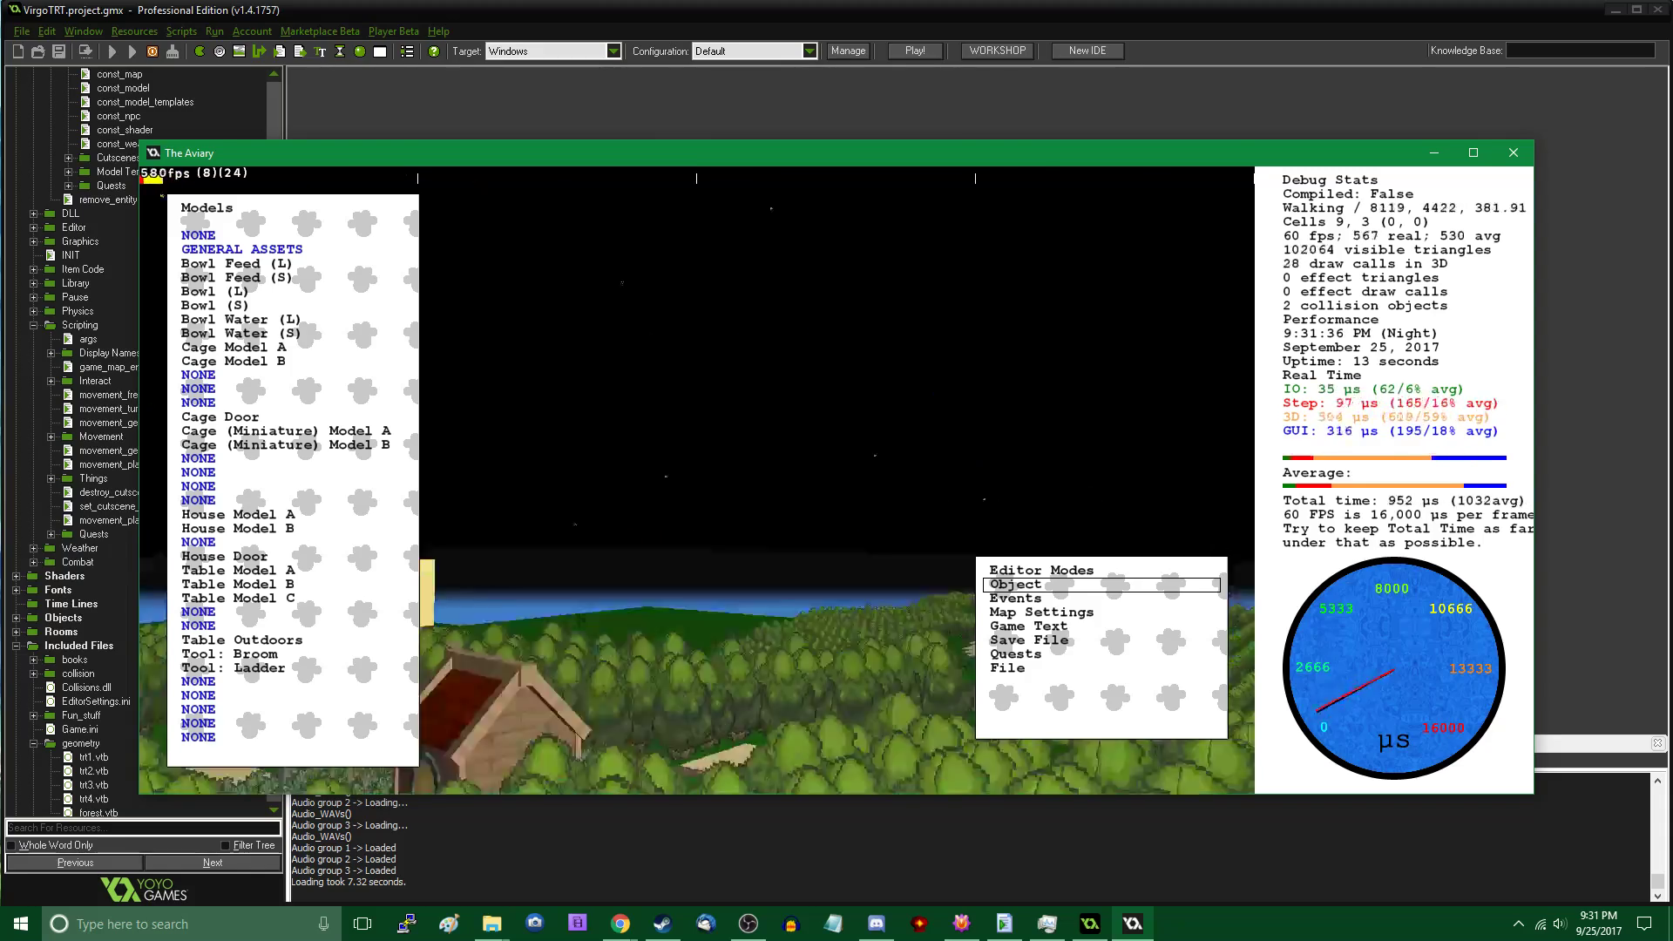
key("w")
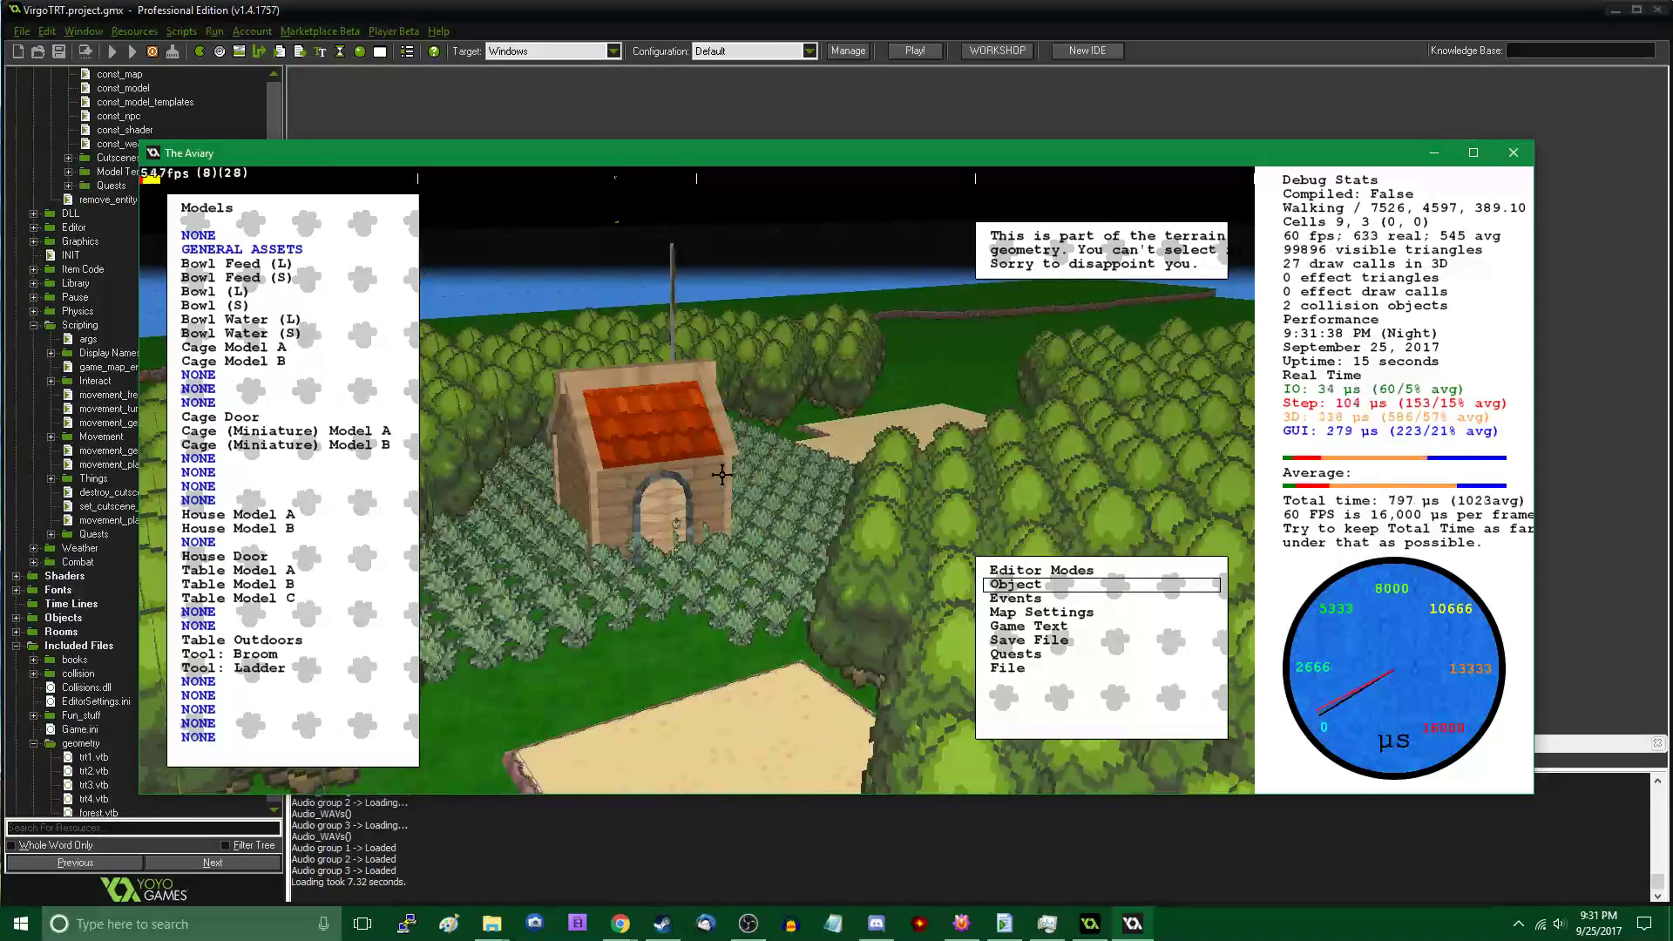
Leave the in-game editor and walk through the bushes around the house to examine the surrounding trees and paths
key("Tab")
key("w")
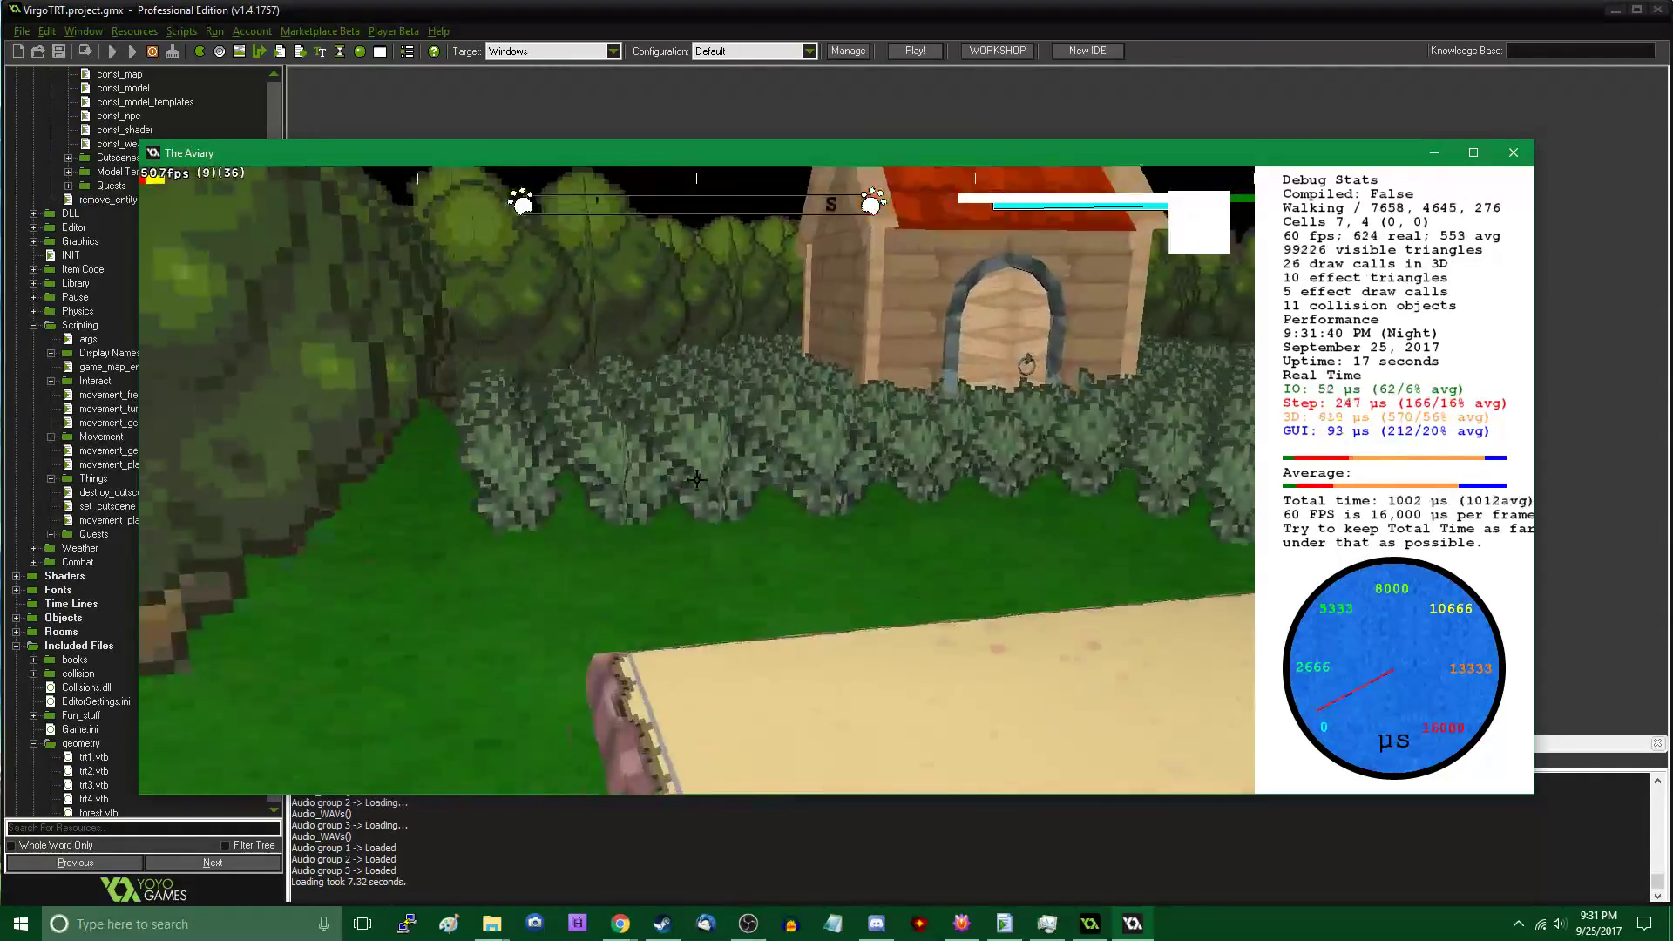
key("w")
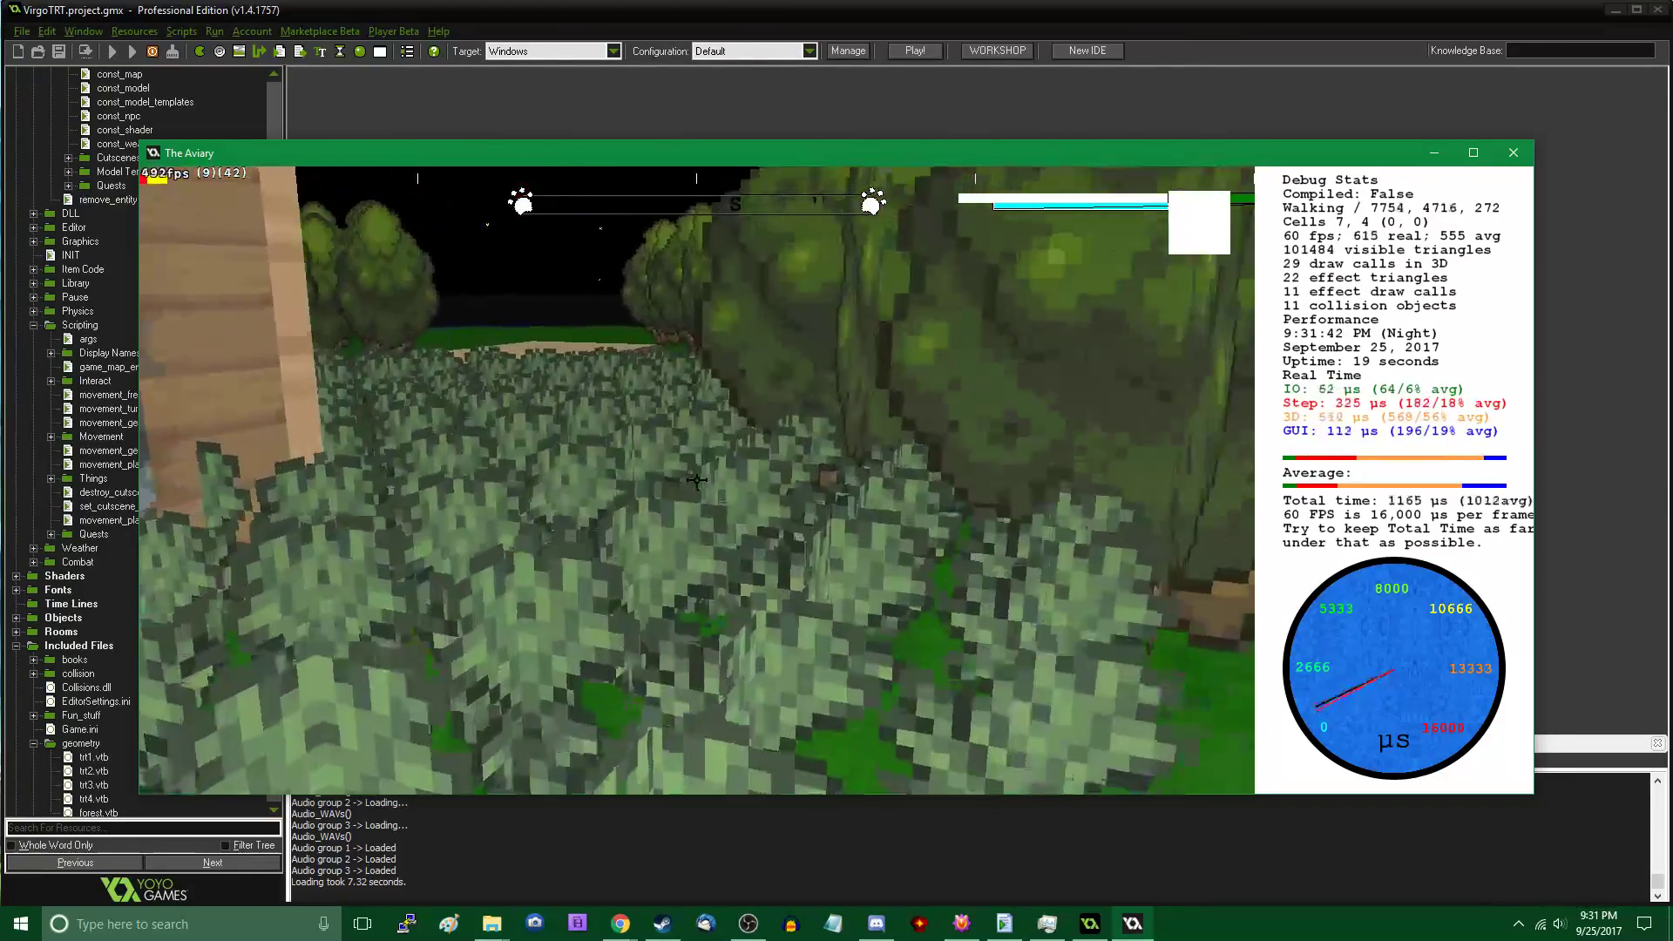
key("w")
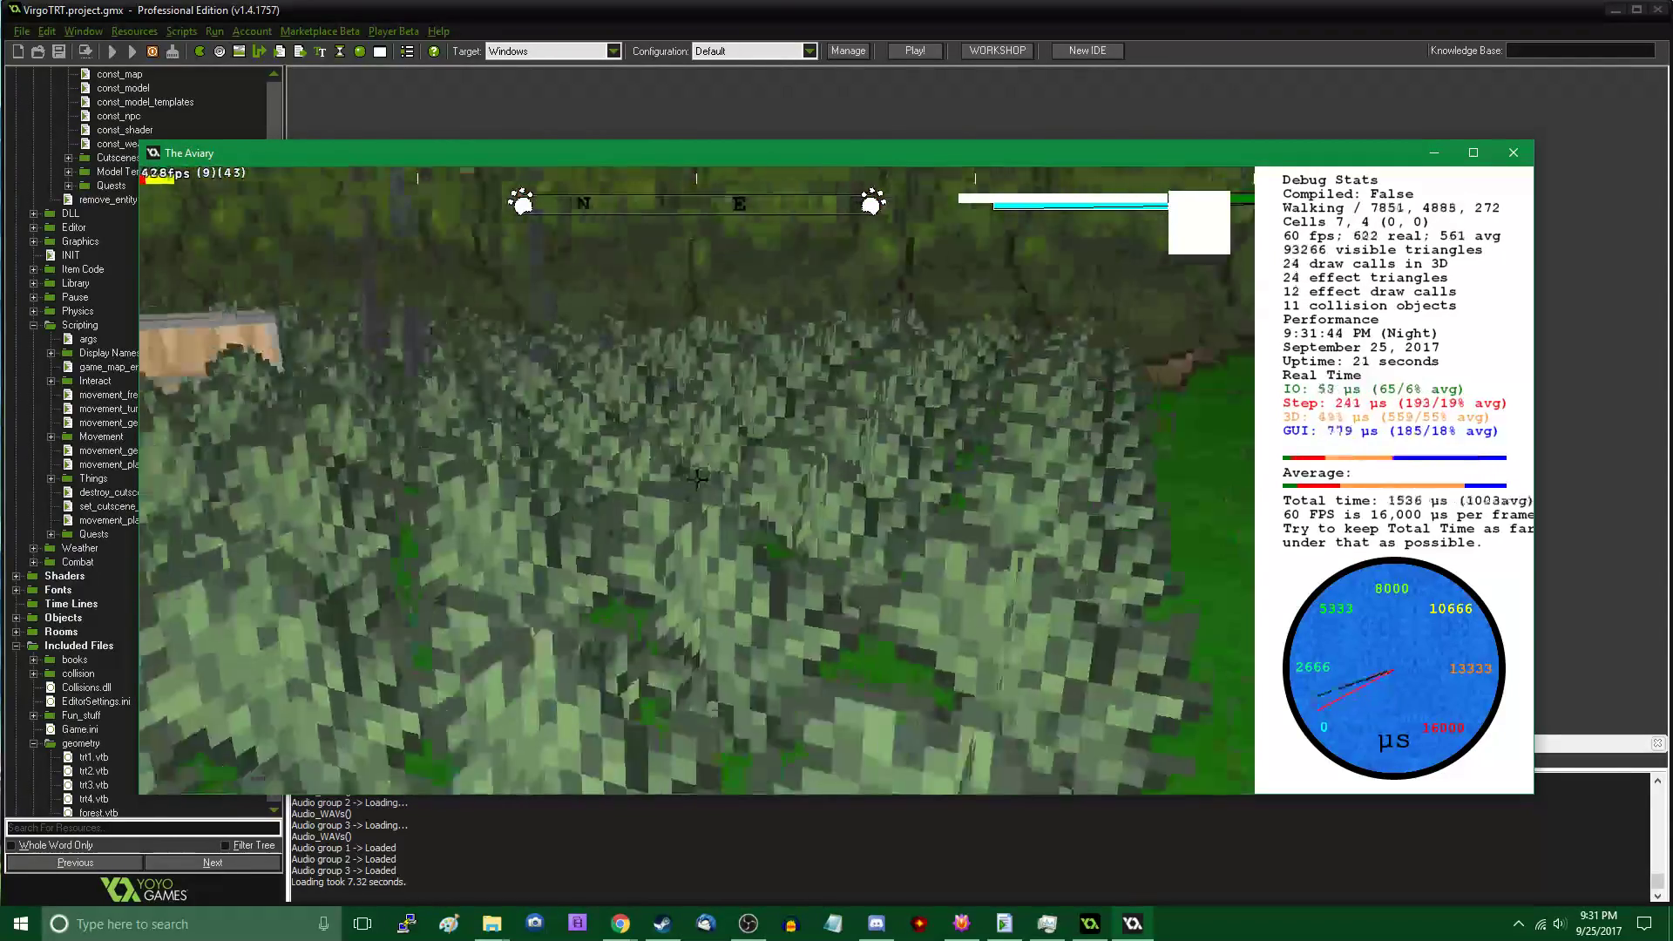
key("w")
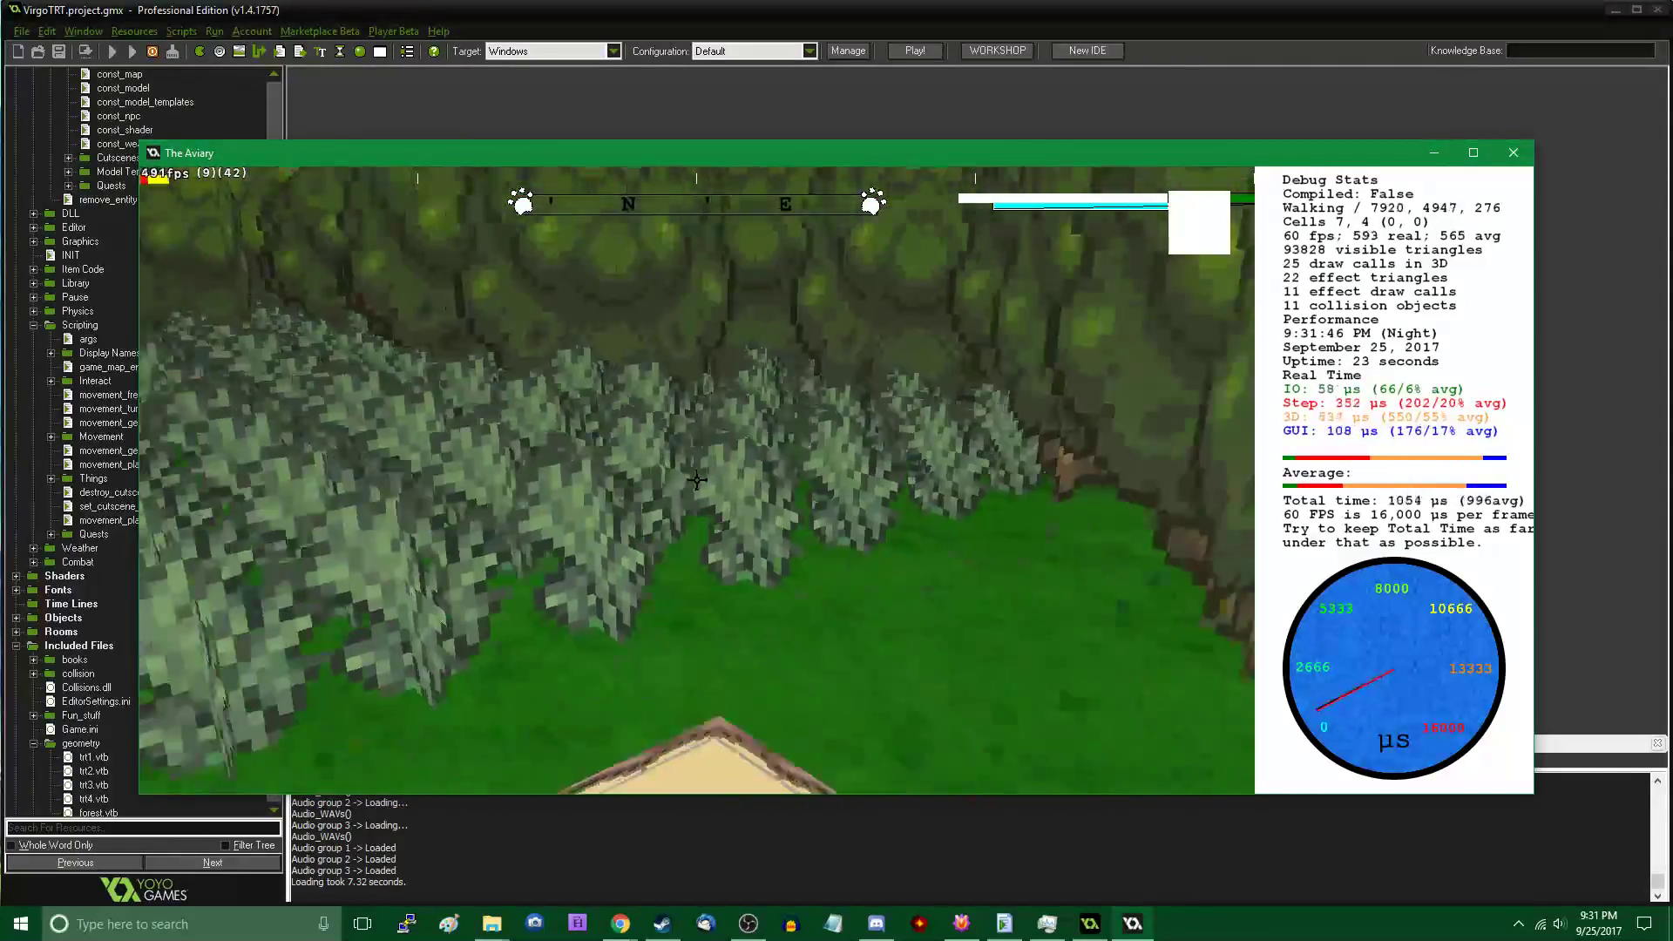
Select the chest in the bushes beside the house, set its Z rotation to 321, and return to play mode
key("w")
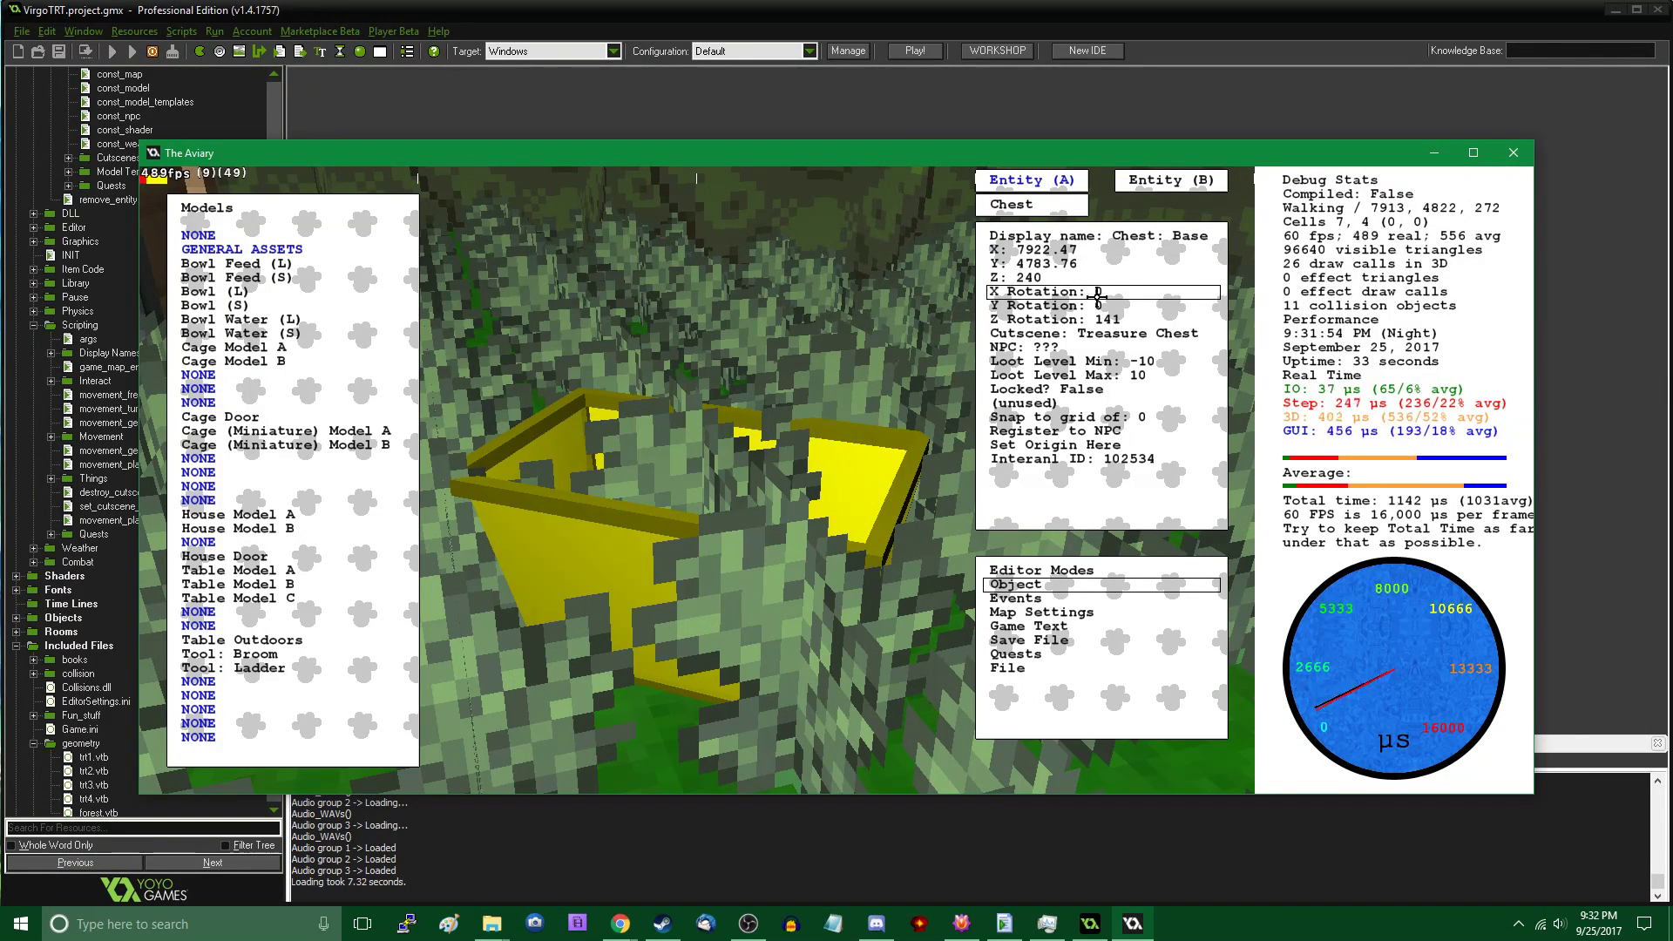
left_click(1107, 319)
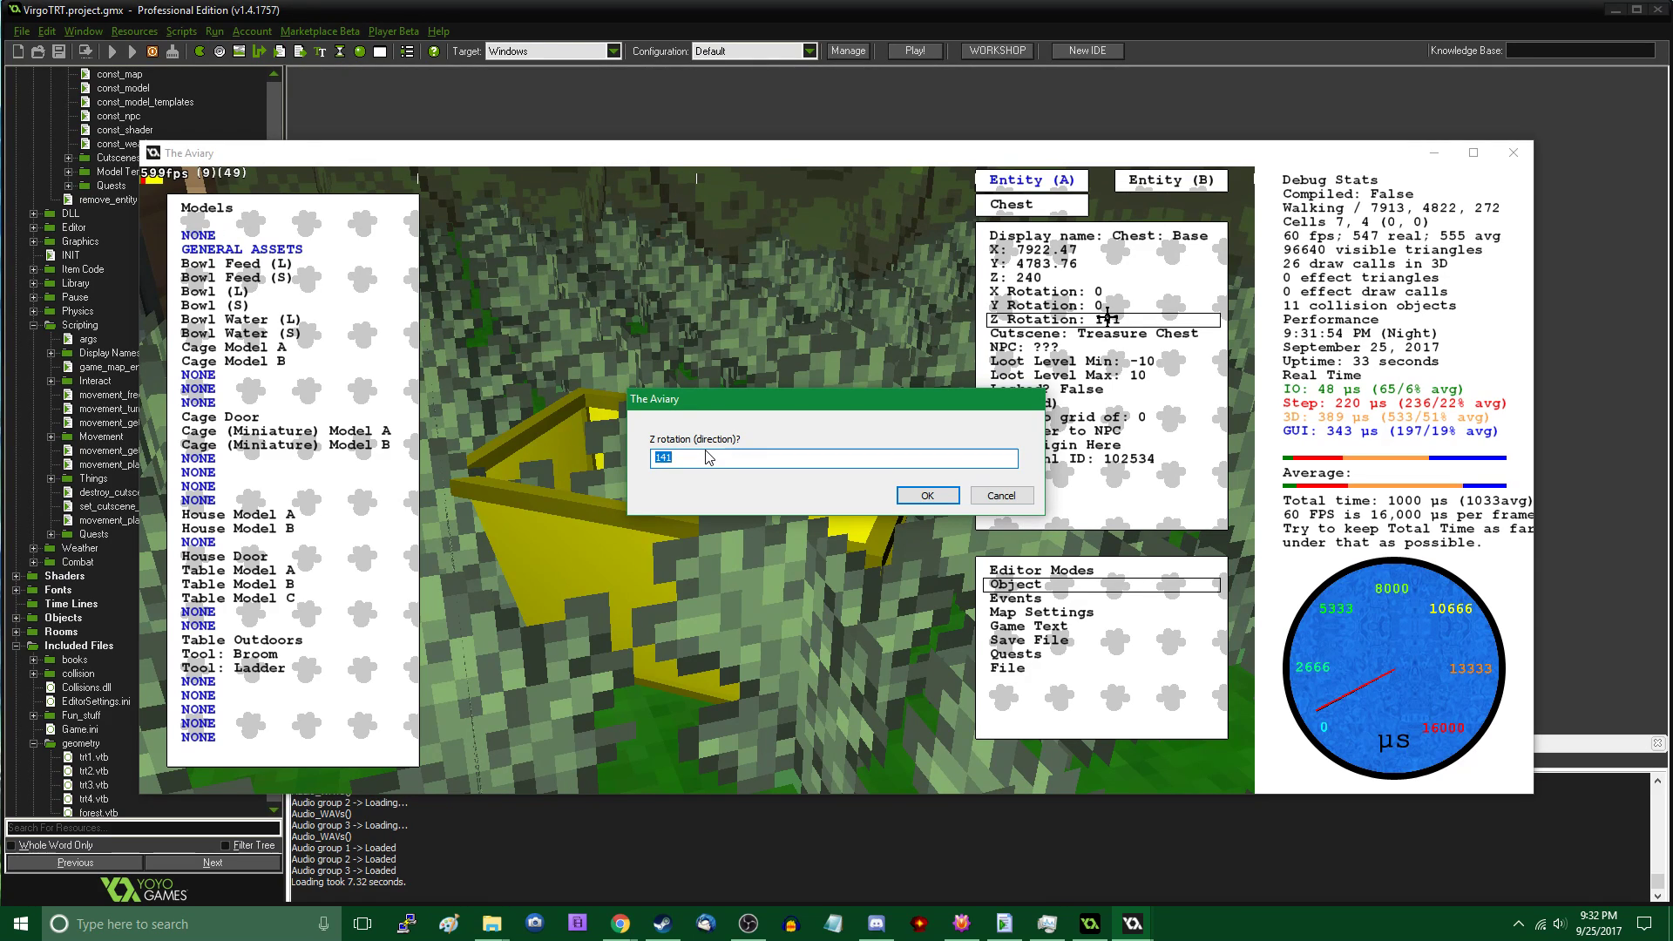
type("321")
key("Return")
left_click(705, 449)
key("Escape")
key("s")
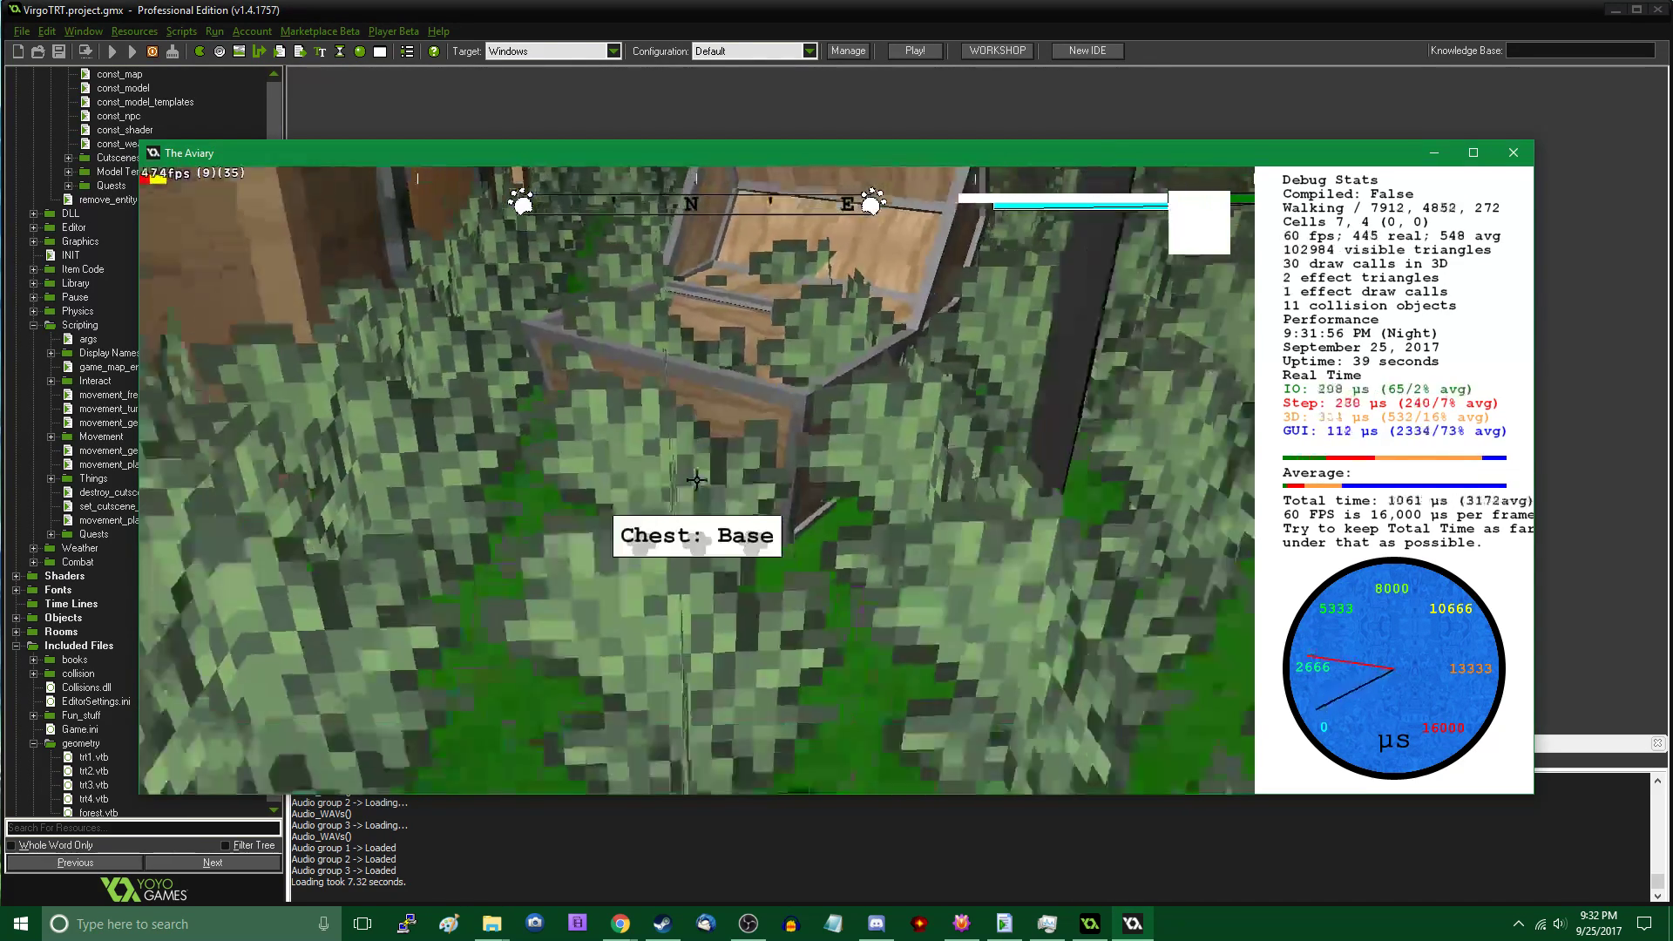
Walk from the chest around to the house's front door to examine the area
key("w")
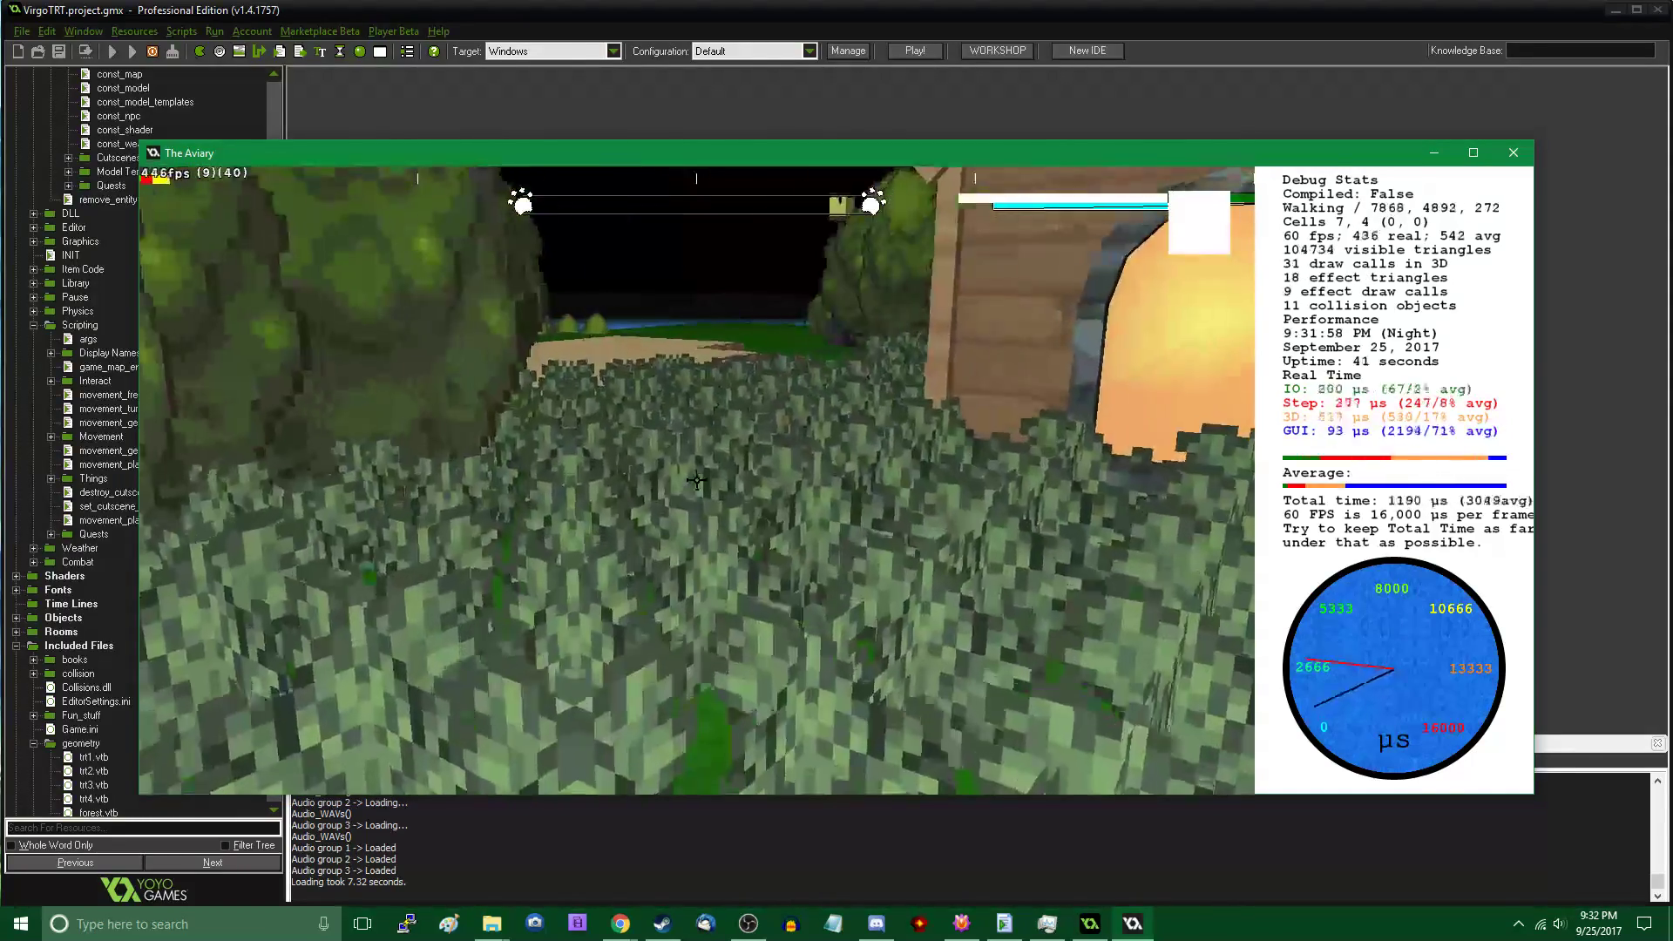
key("s")
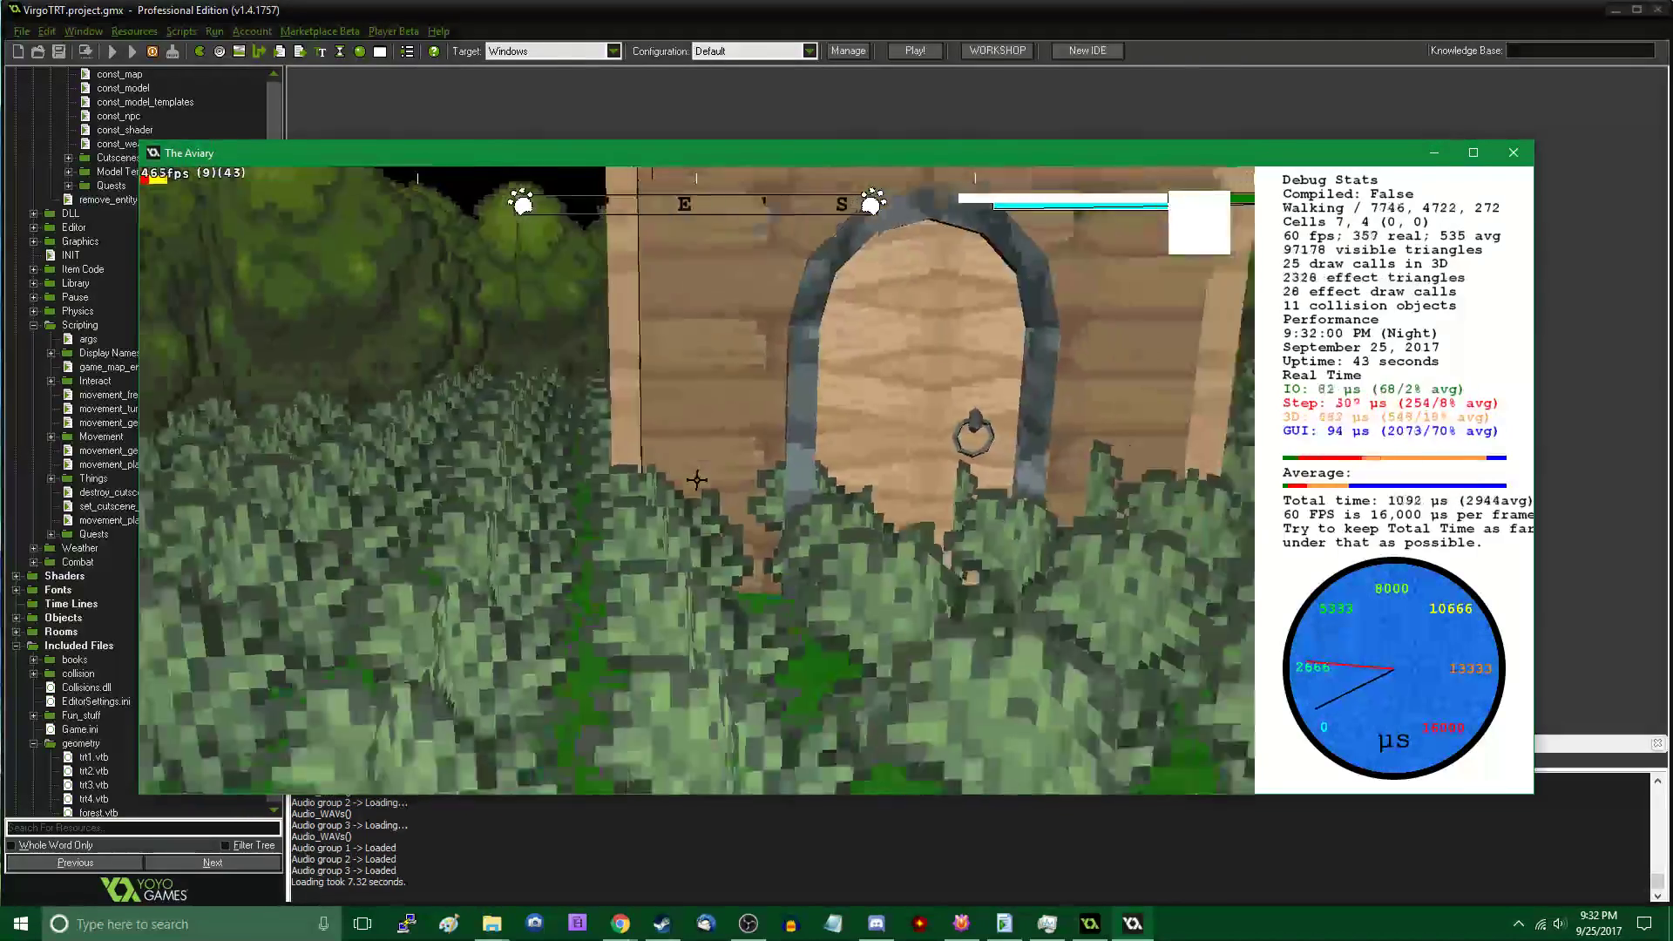
key("w")
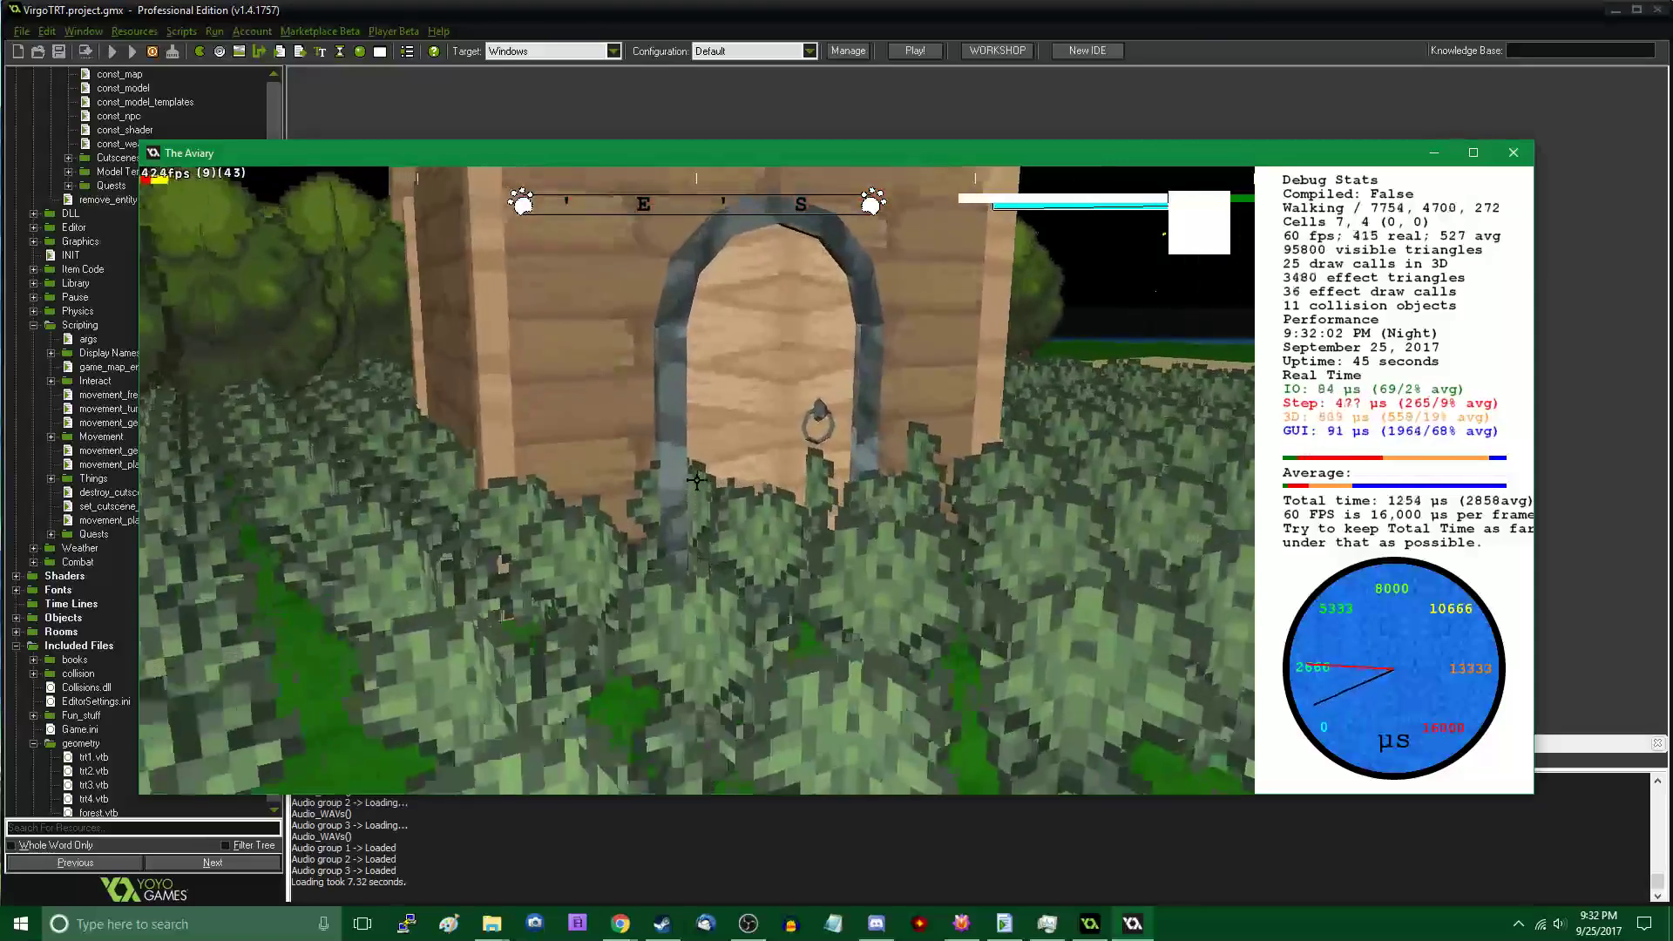
Walk along the house front and past its door and chest to examine the doorway and the surrounding bushes
key("w")
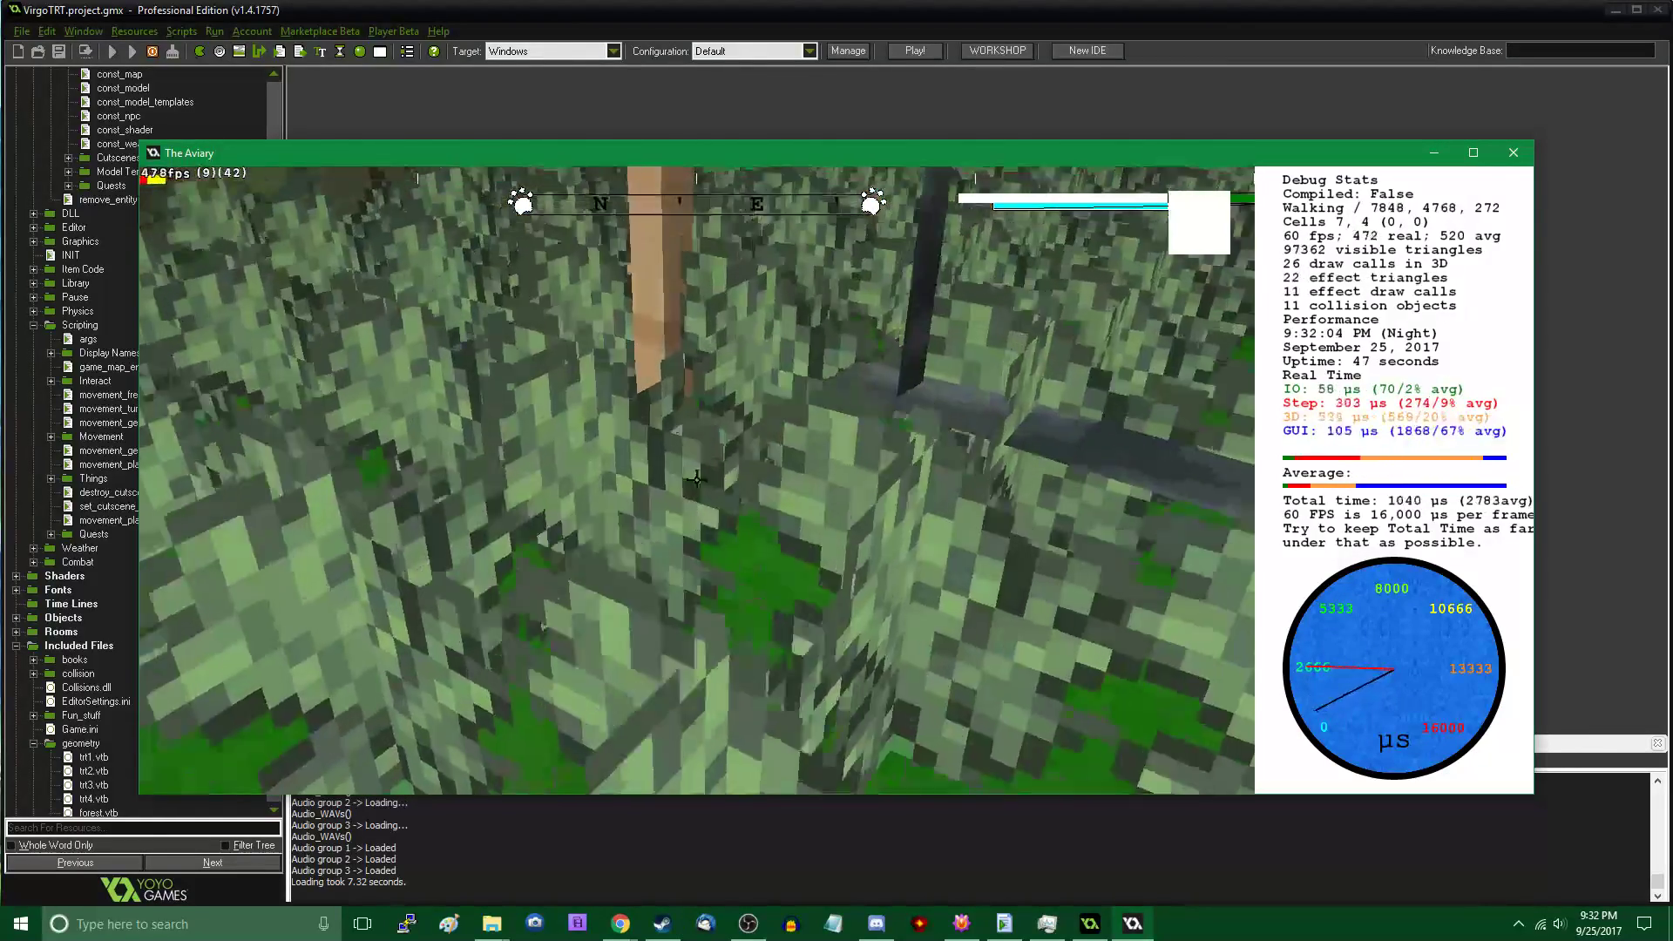
key("w")
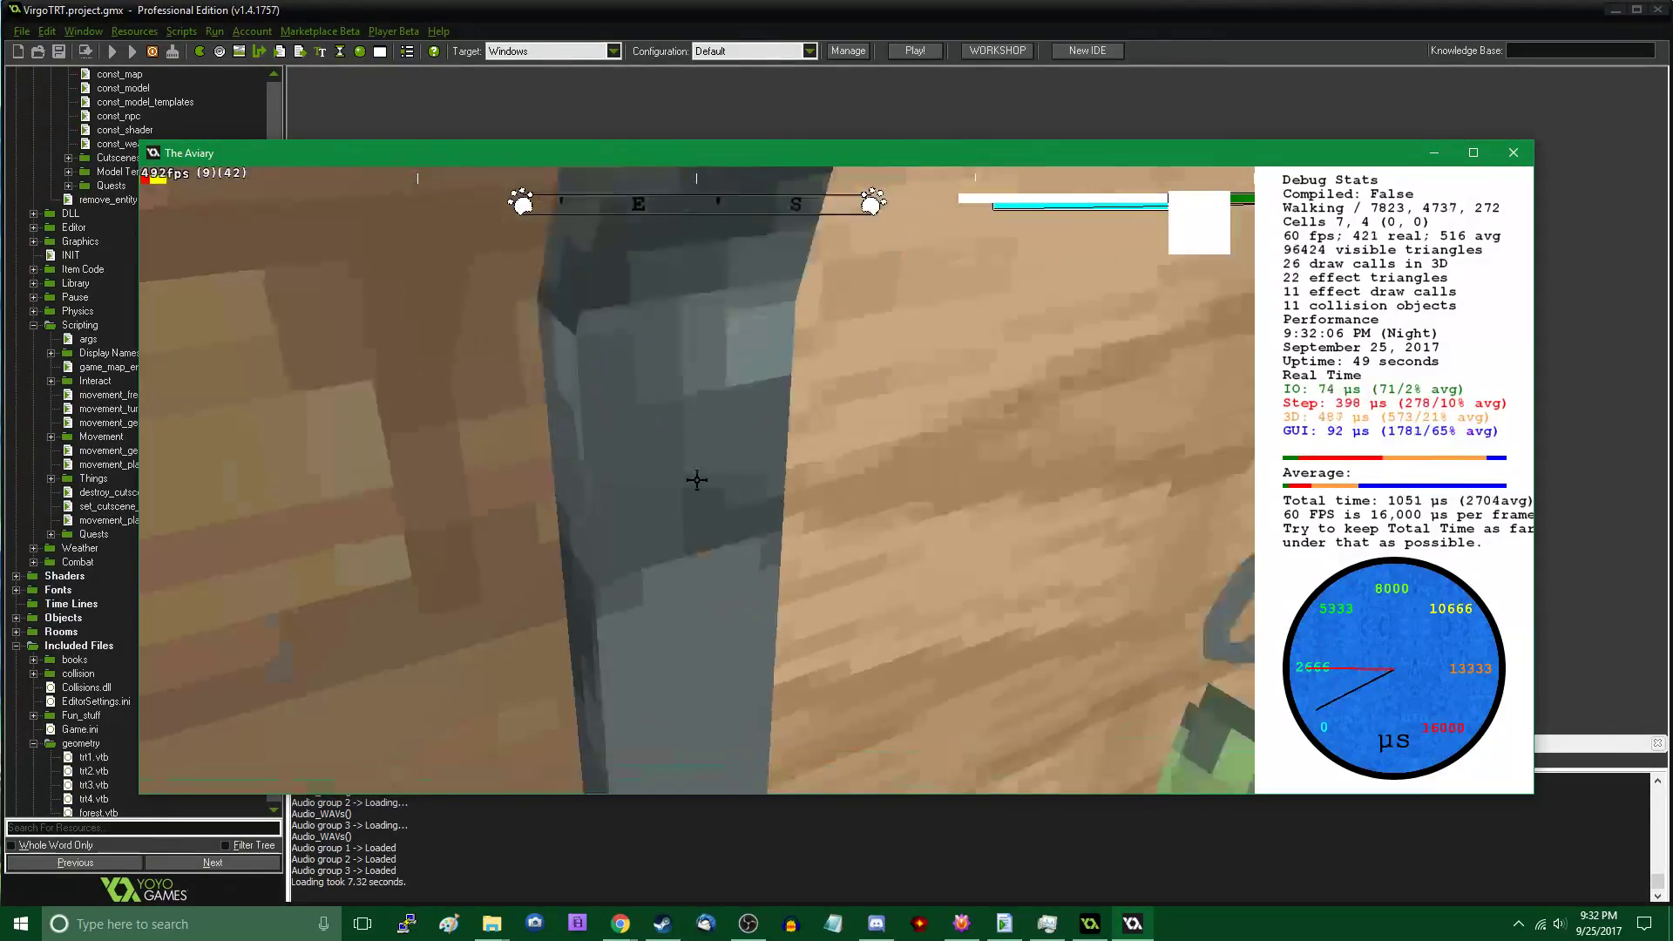
key("w")
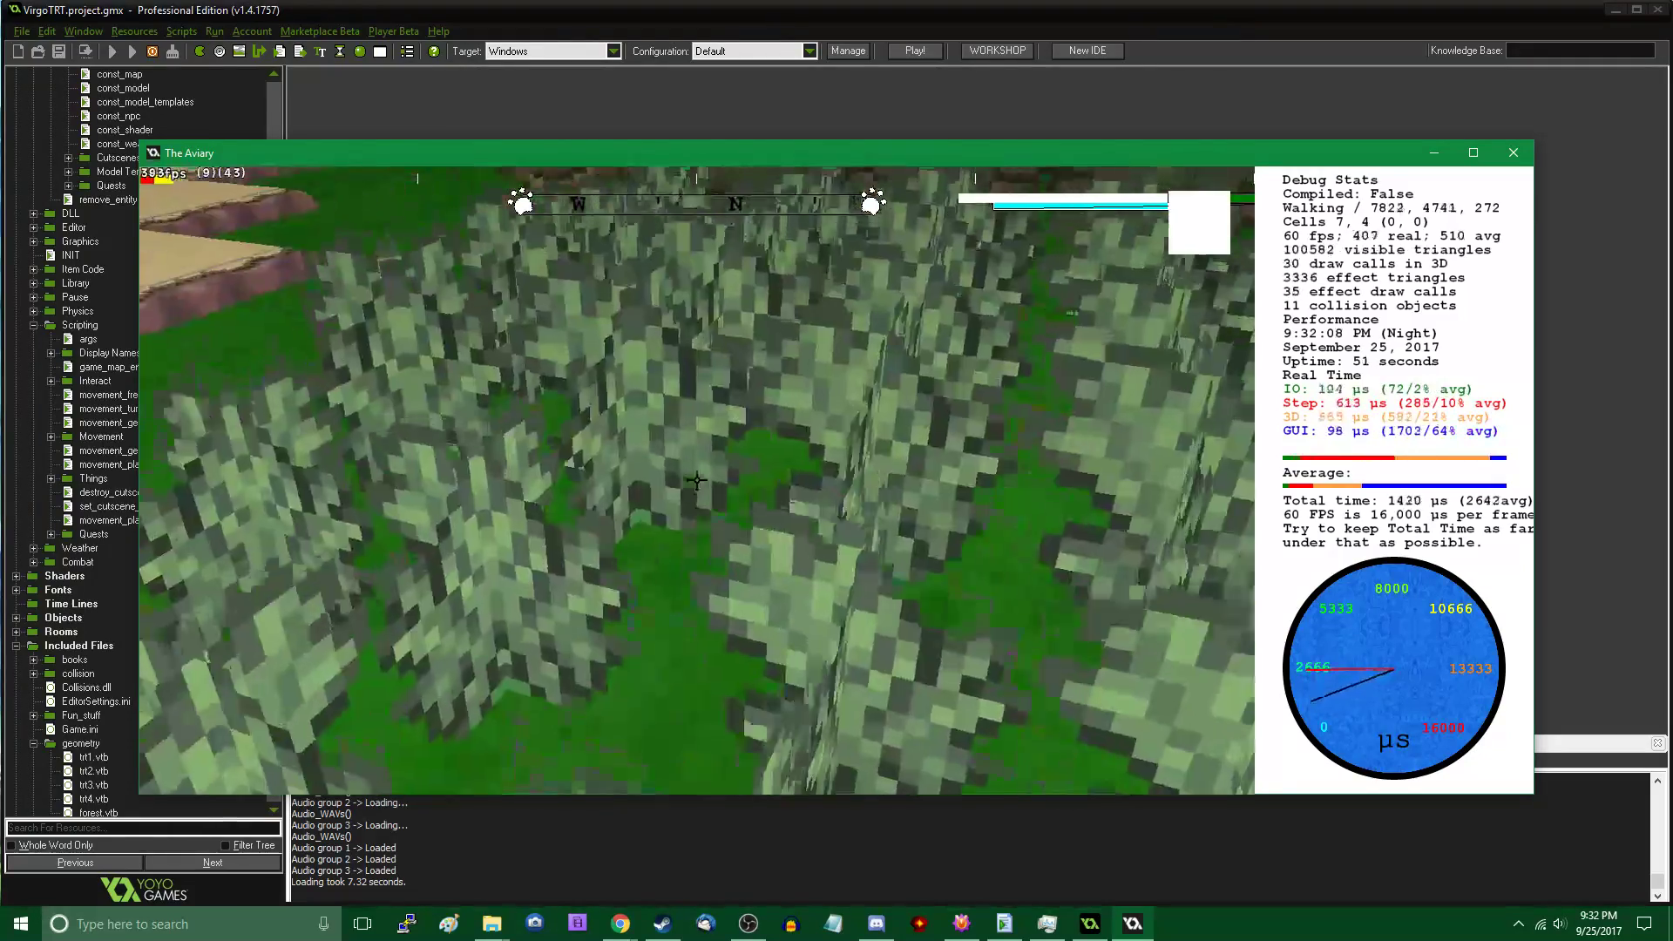
key("w")
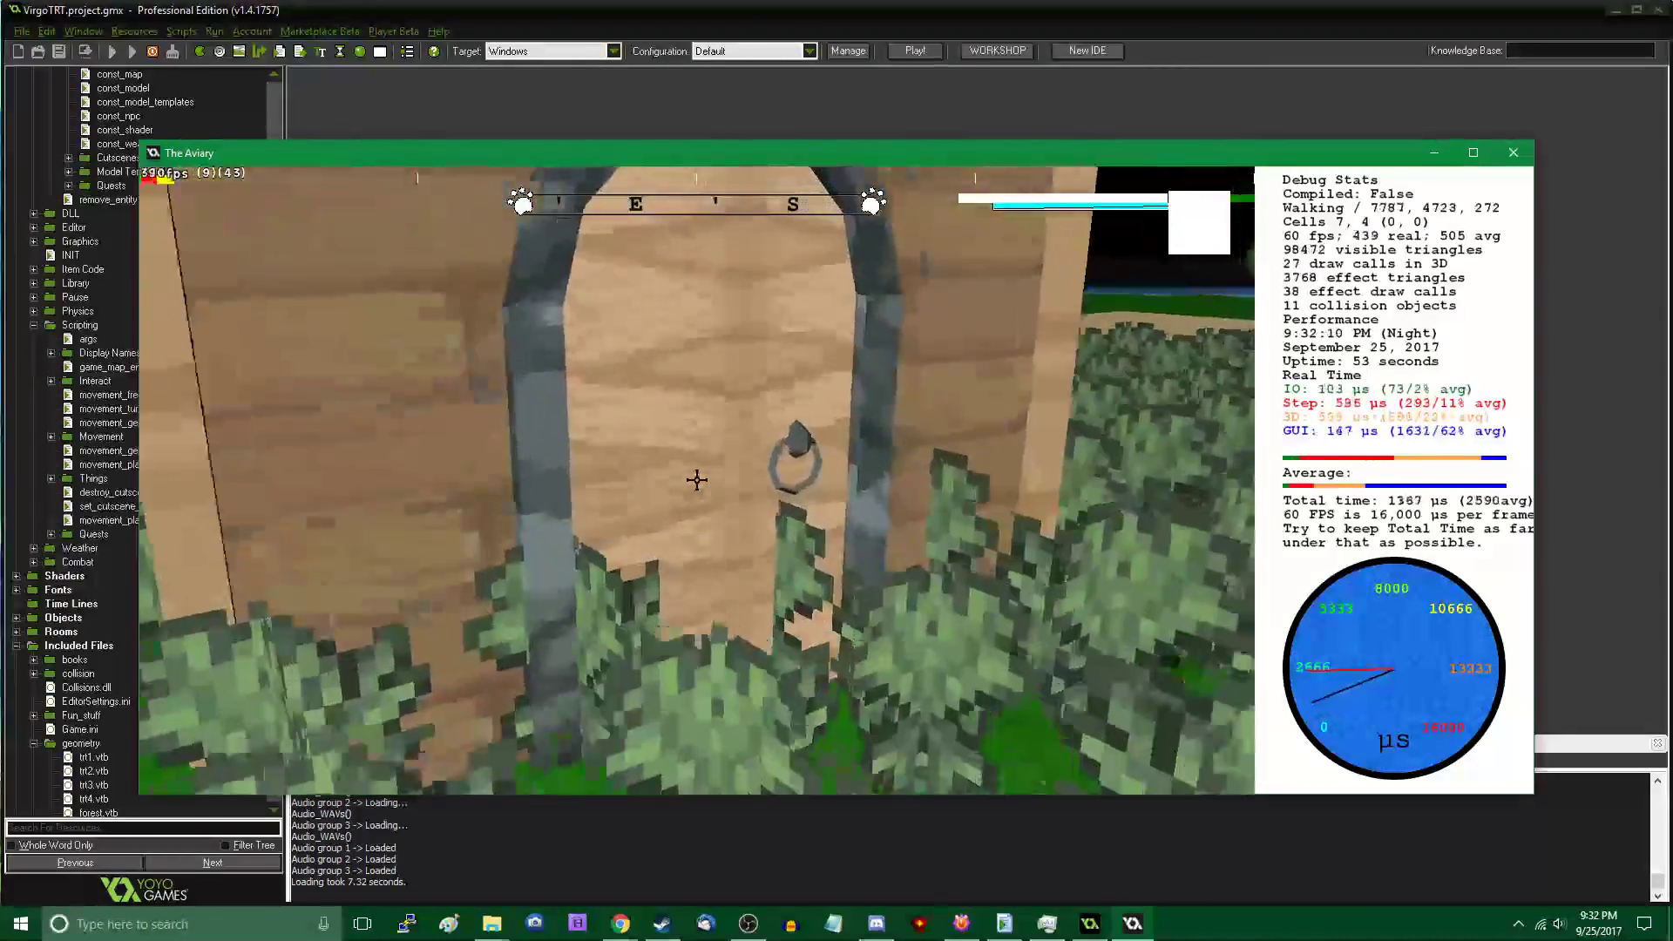
key("w")
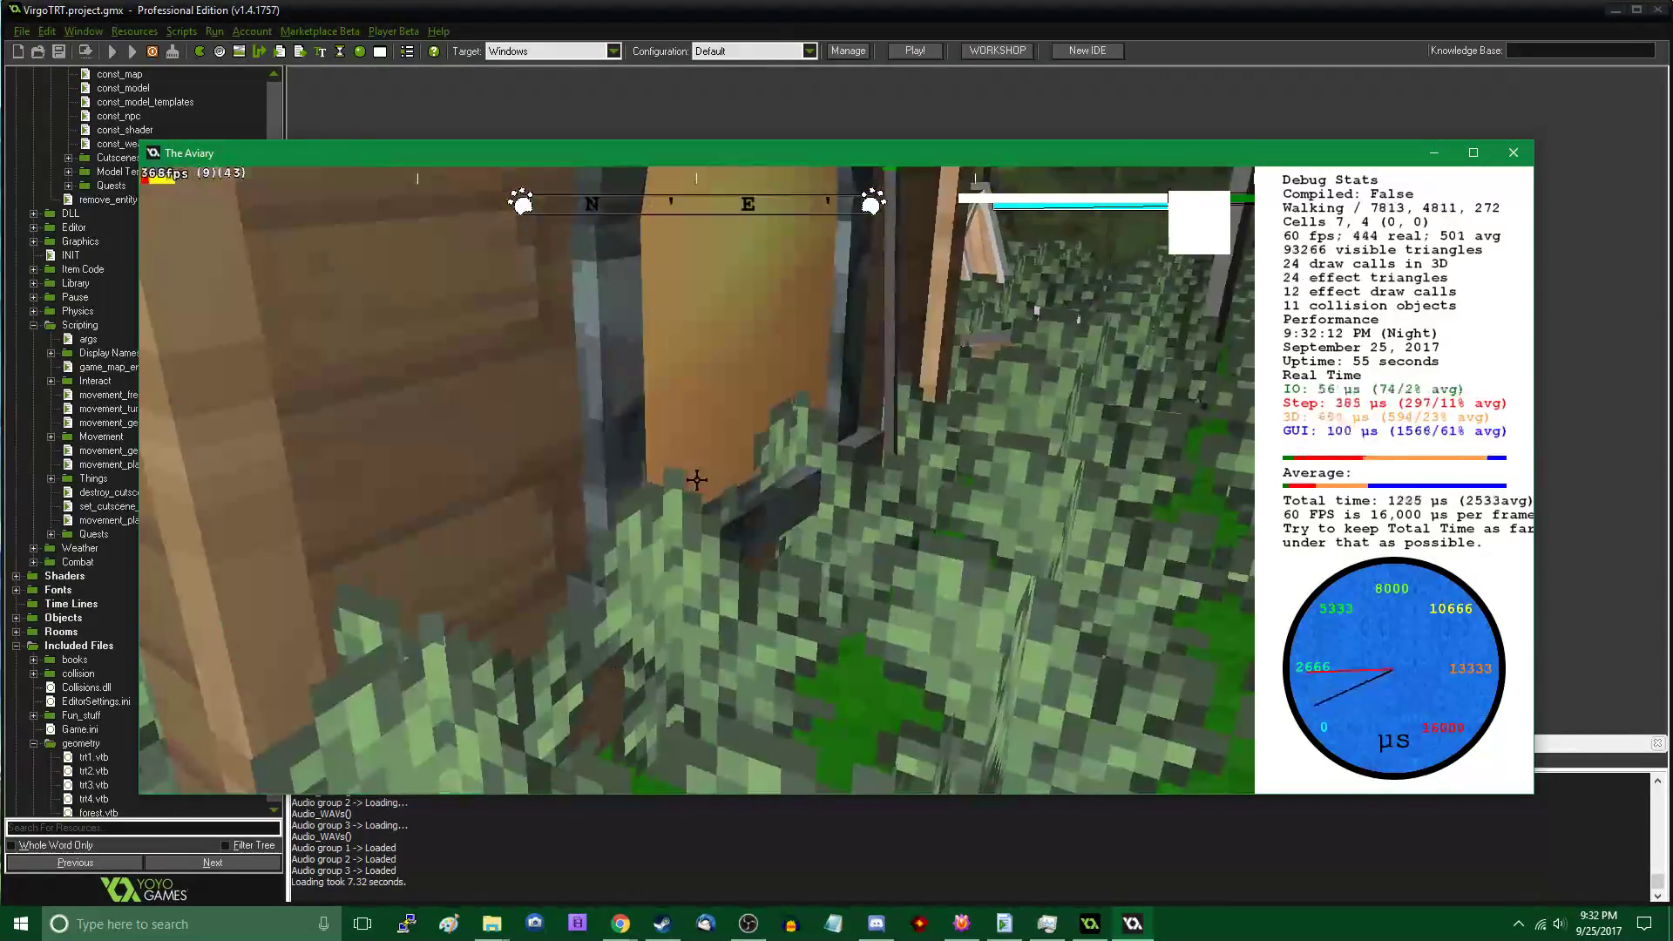
key("w")
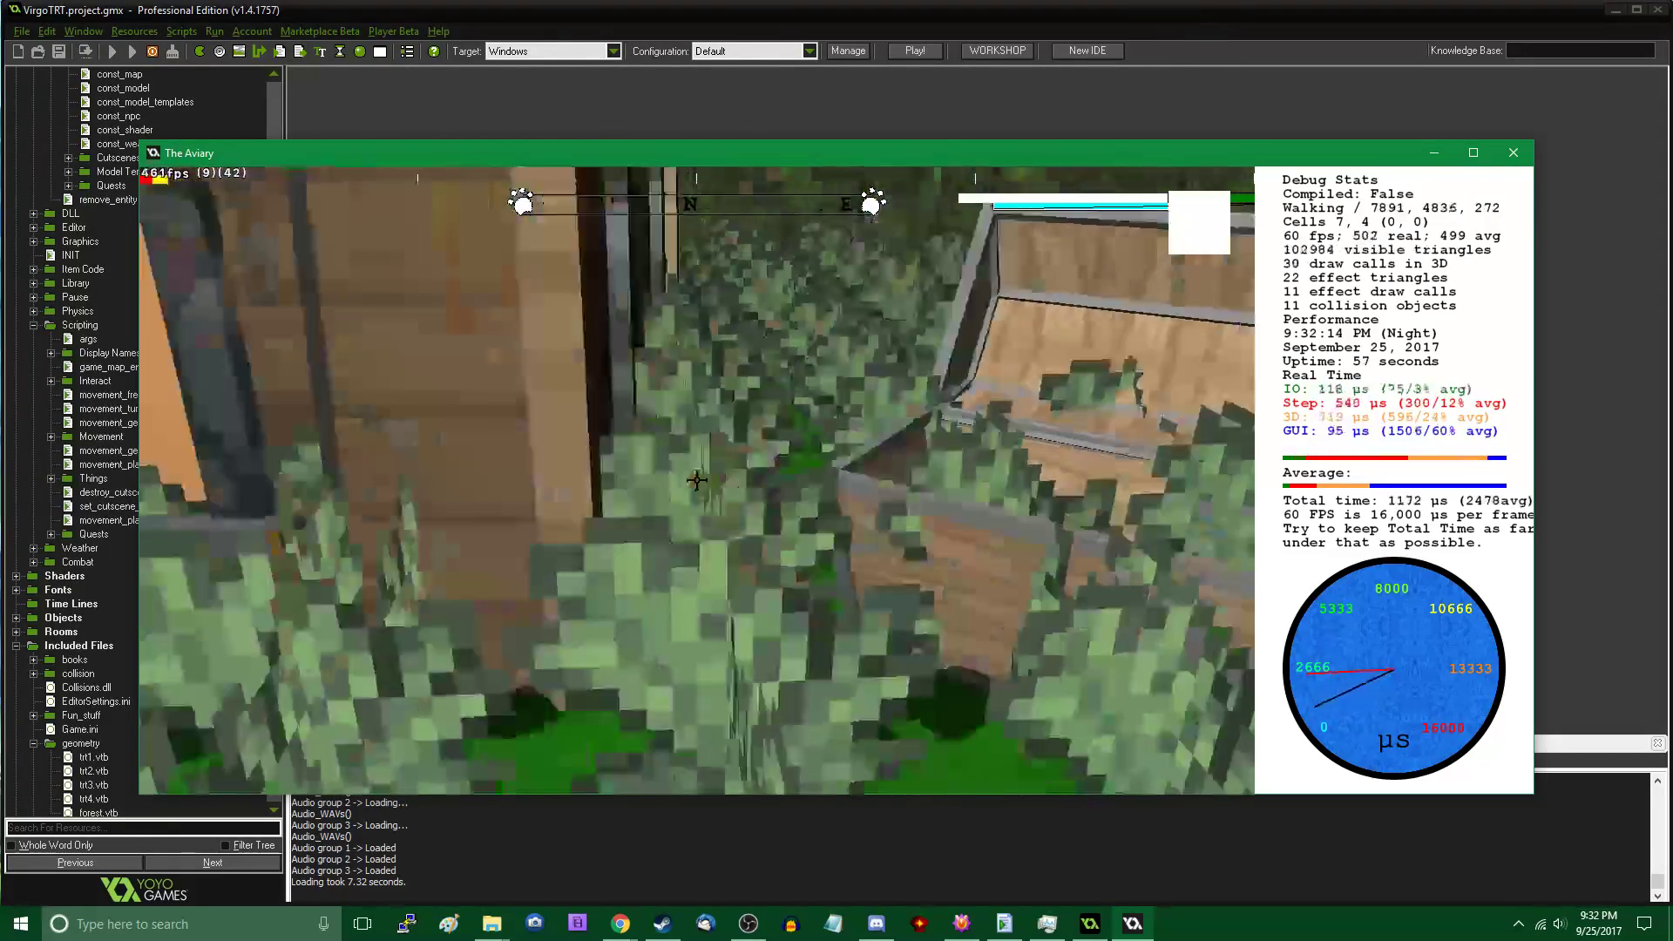
key("a")
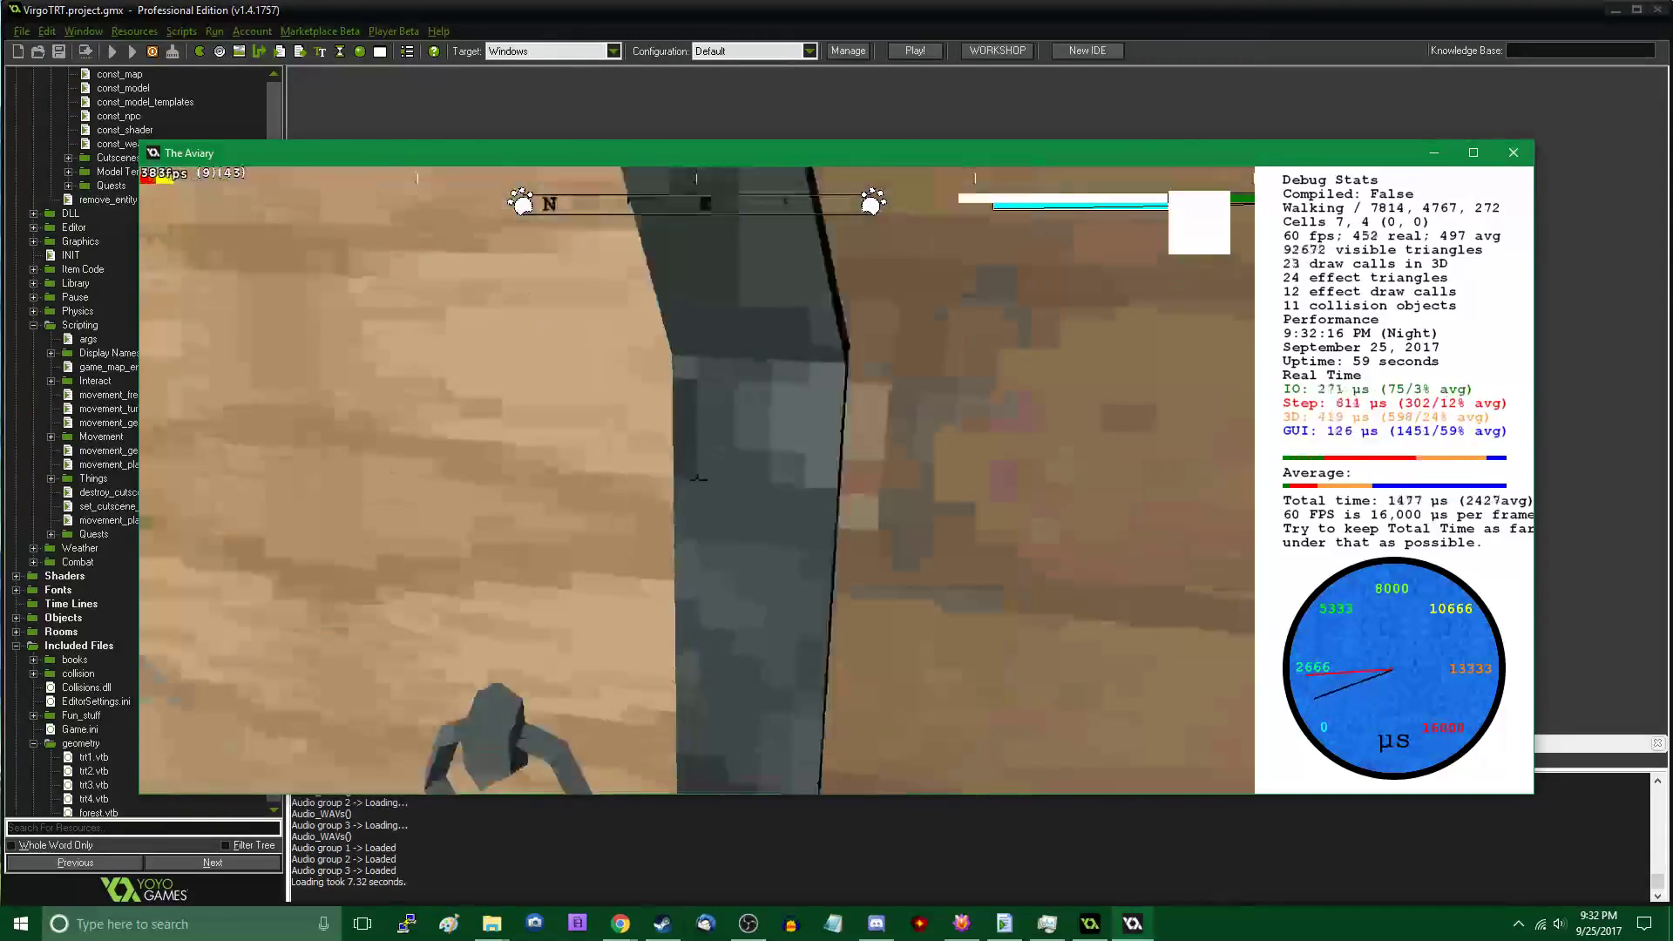
key("d")
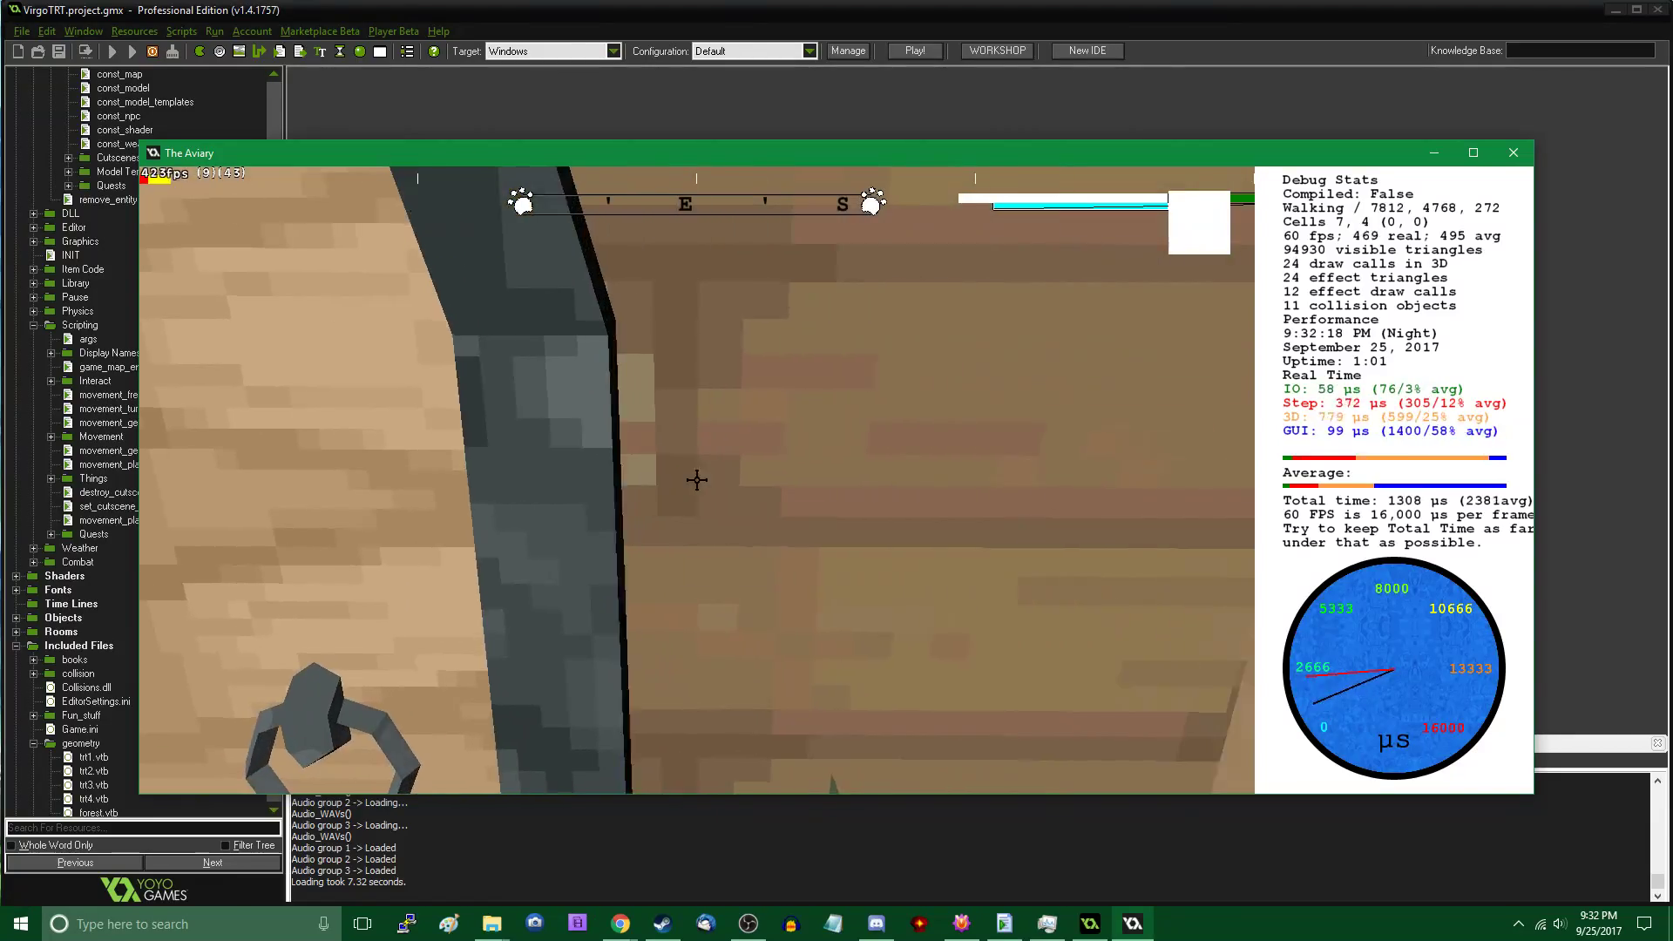
Run to the SLOPE ramp by the forest edge, move it closer to the trees in the in-game editor, and snap it to the grid
key("a")
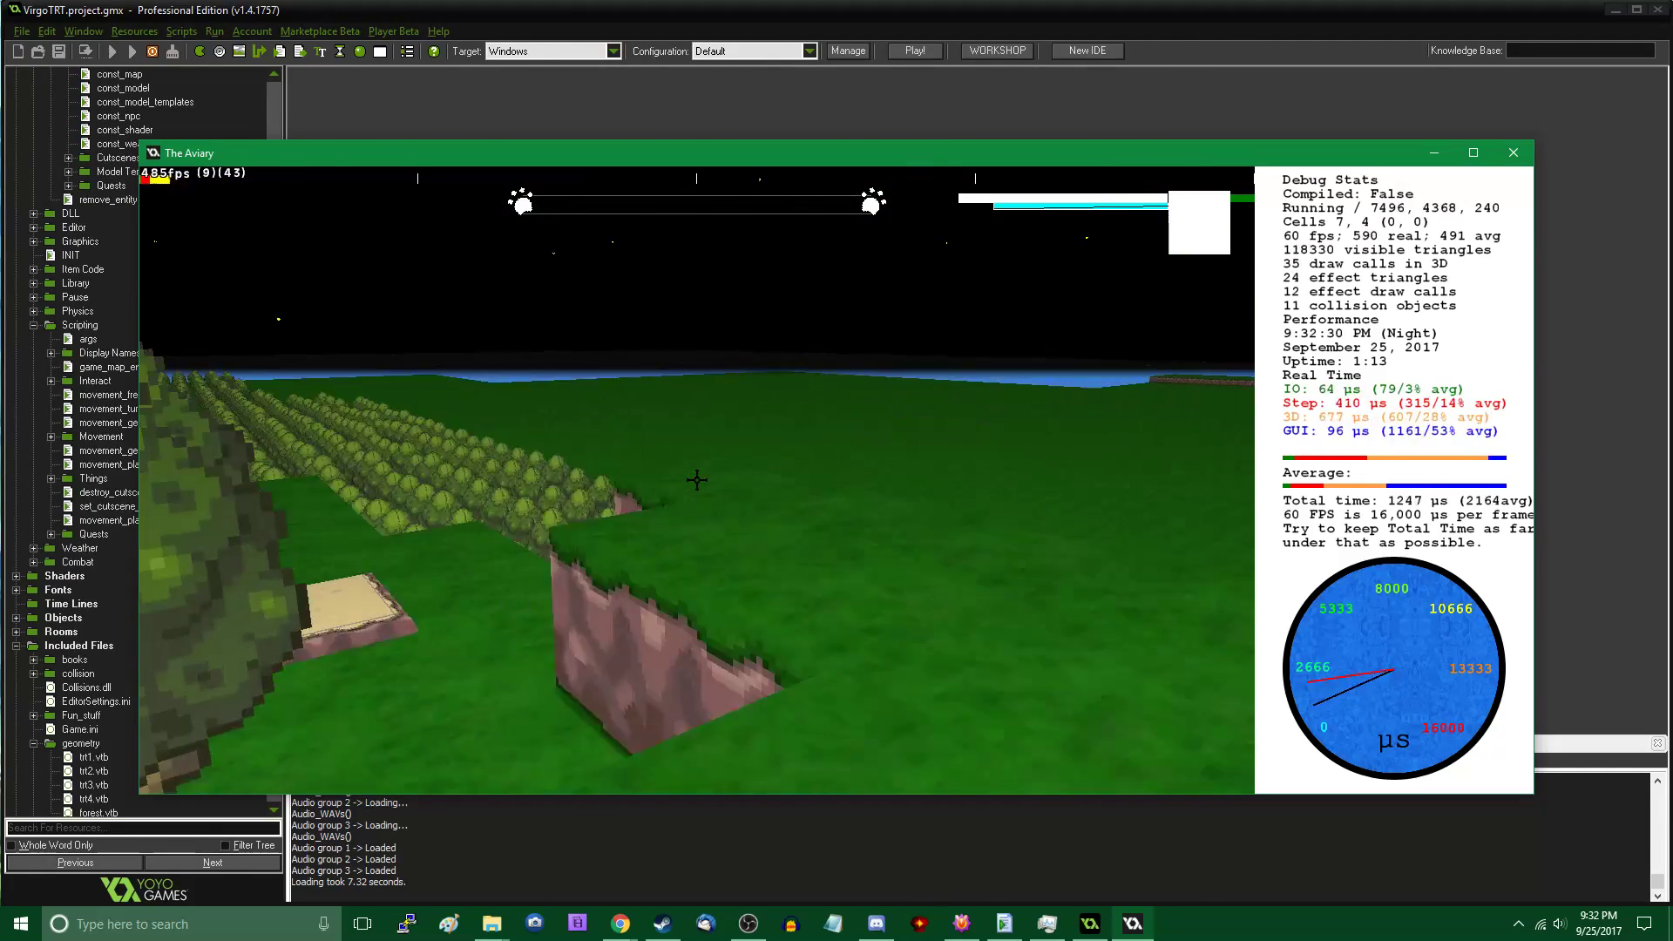
key("s")
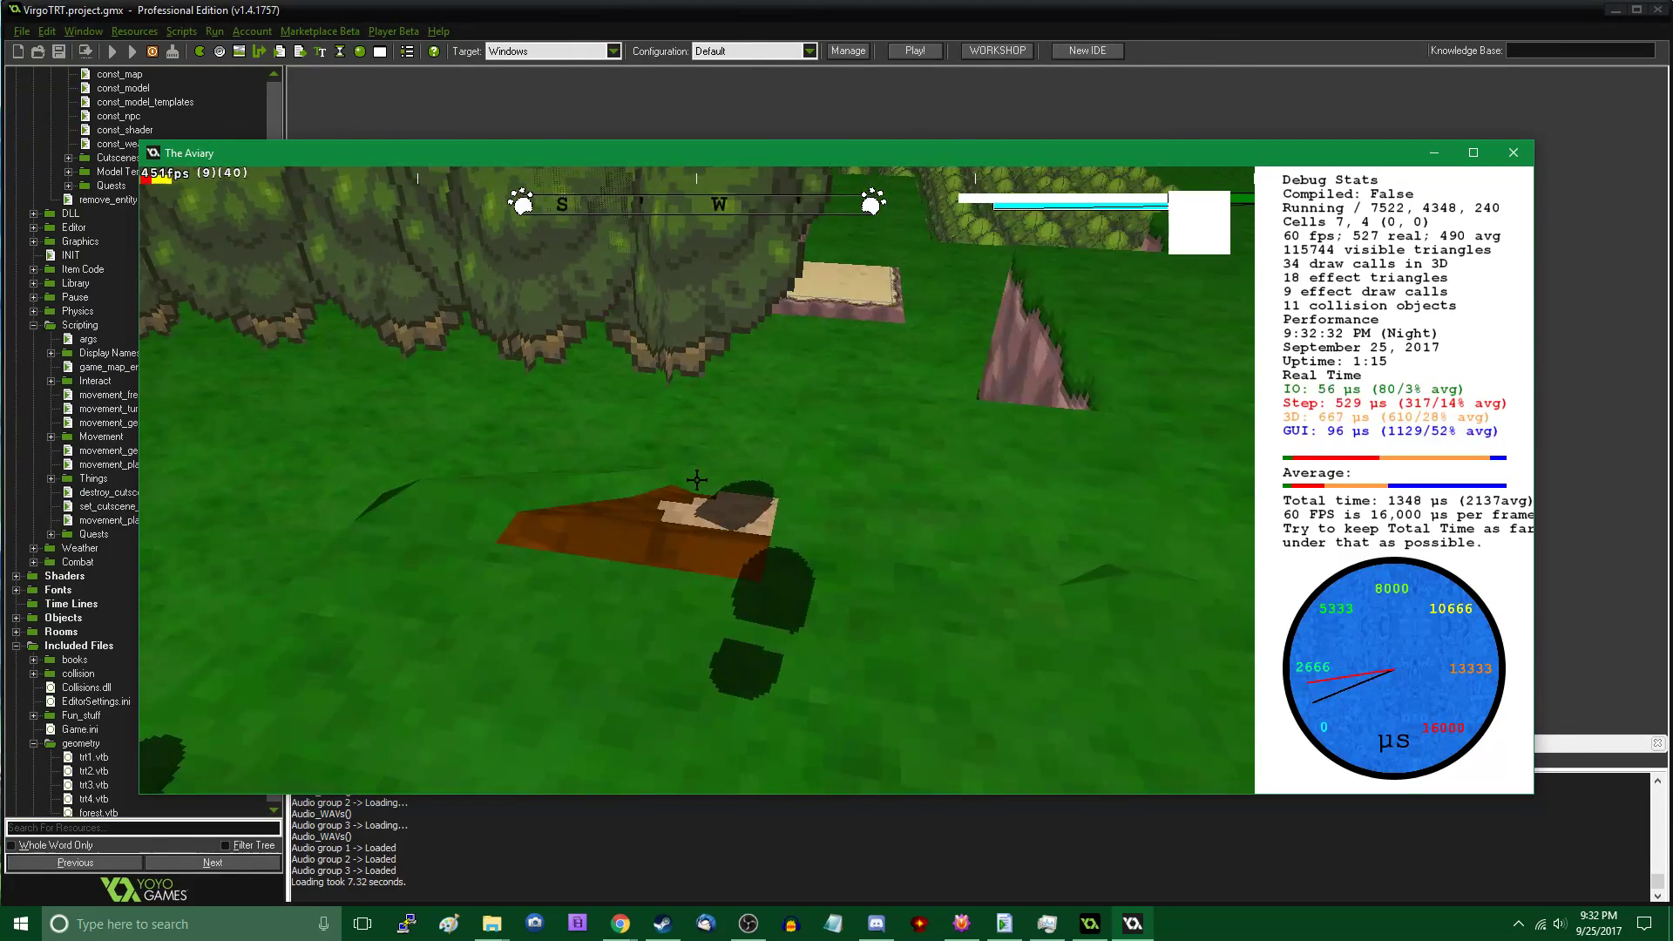
key("w")
key("s")
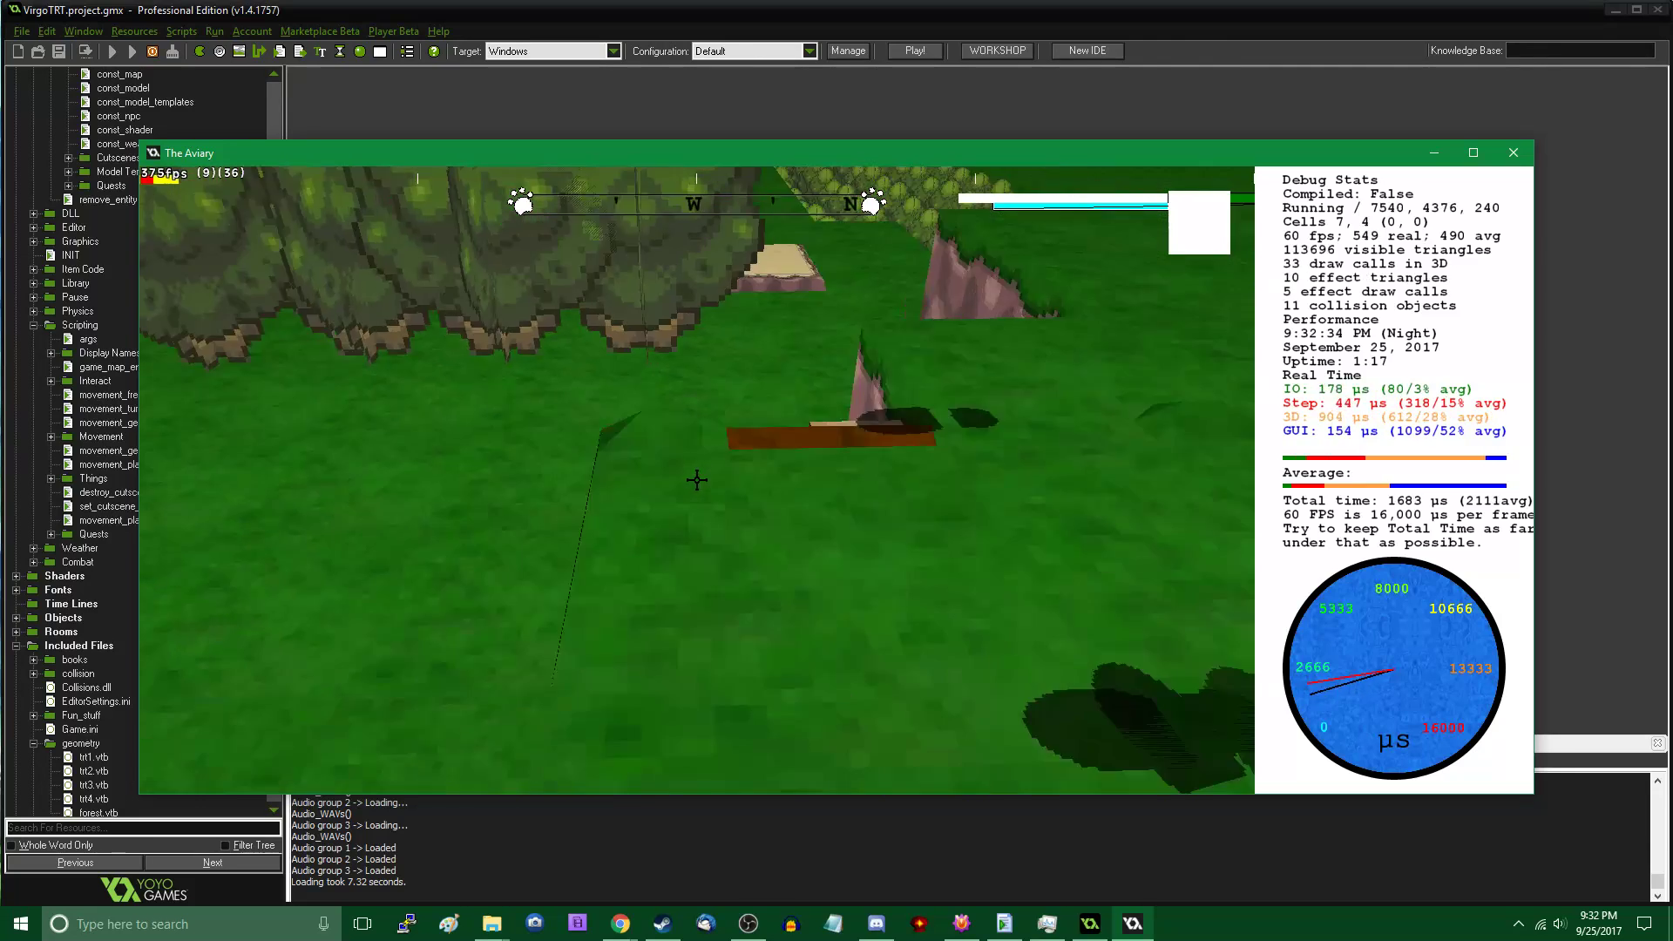
key("s")
key("Tab")
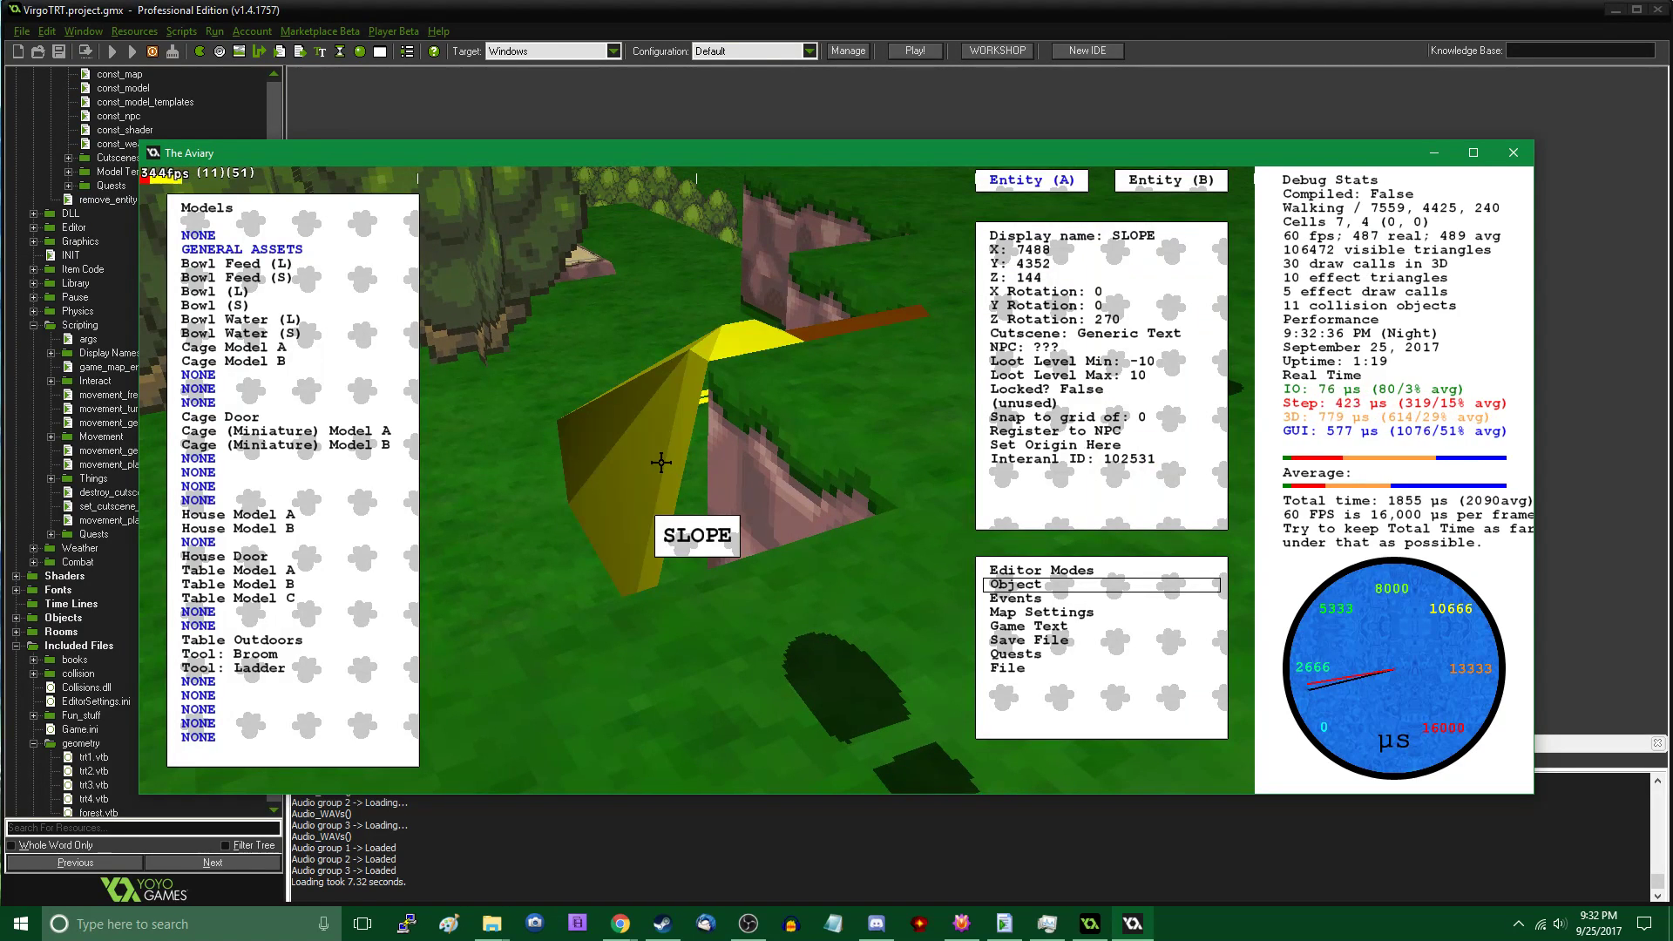
left_click(552, 366)
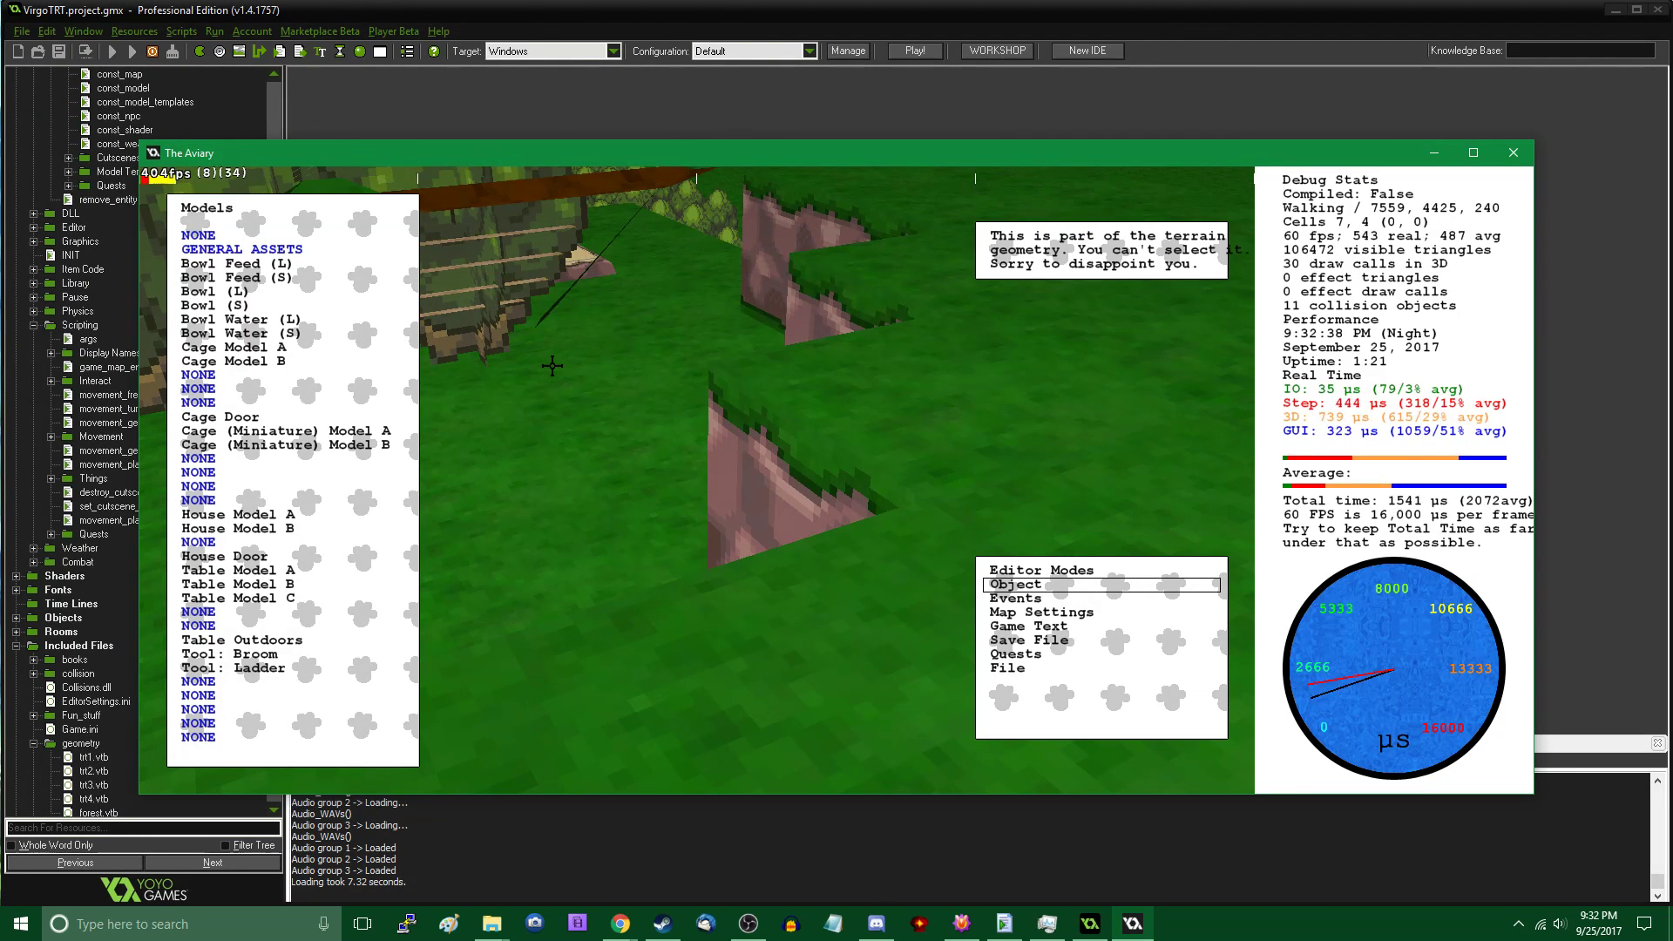
left_click(531, 217)
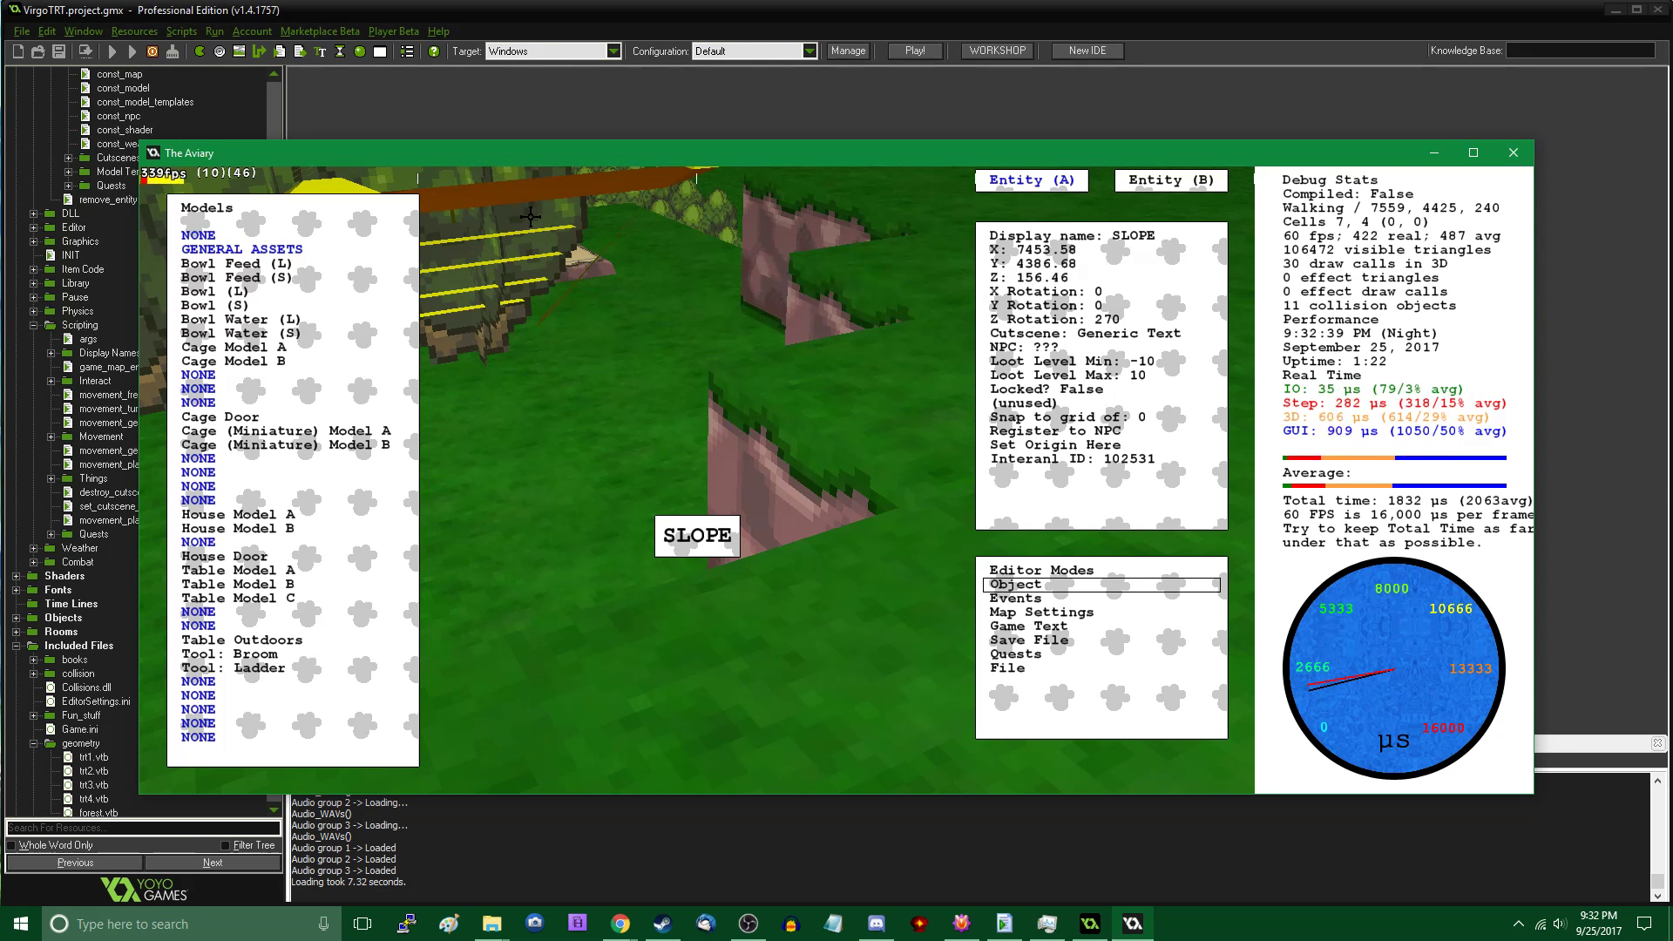
left_click(1099, 416)
key("Return")
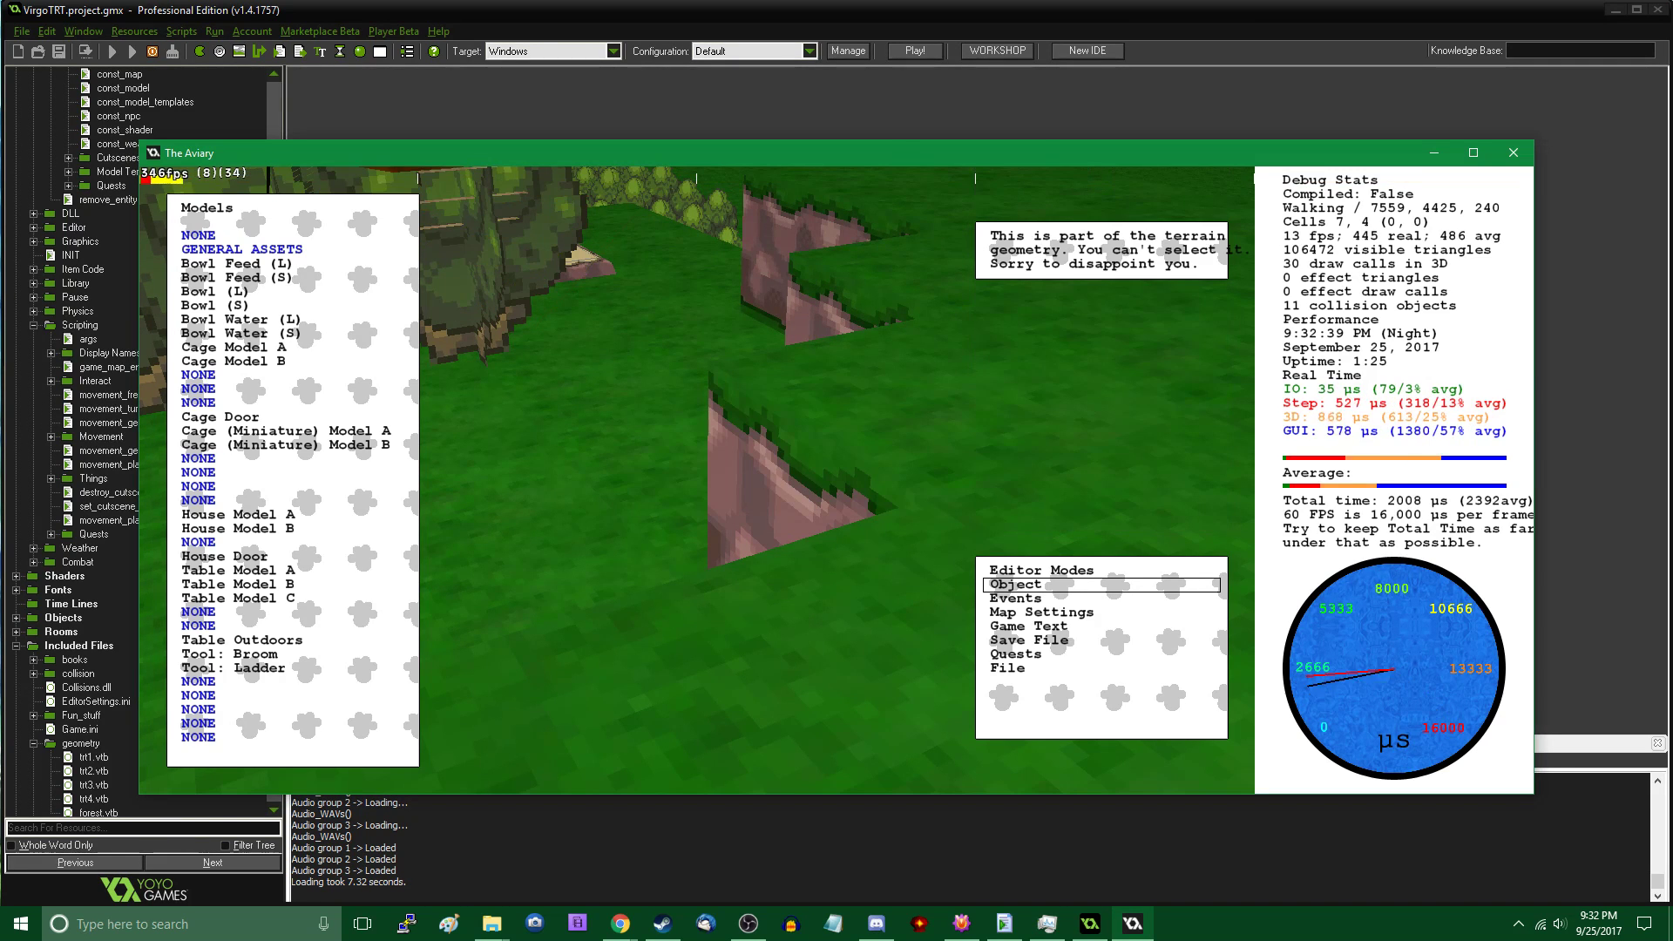
middle_click_drag(456, 177, 696, 480)
key("Tab")
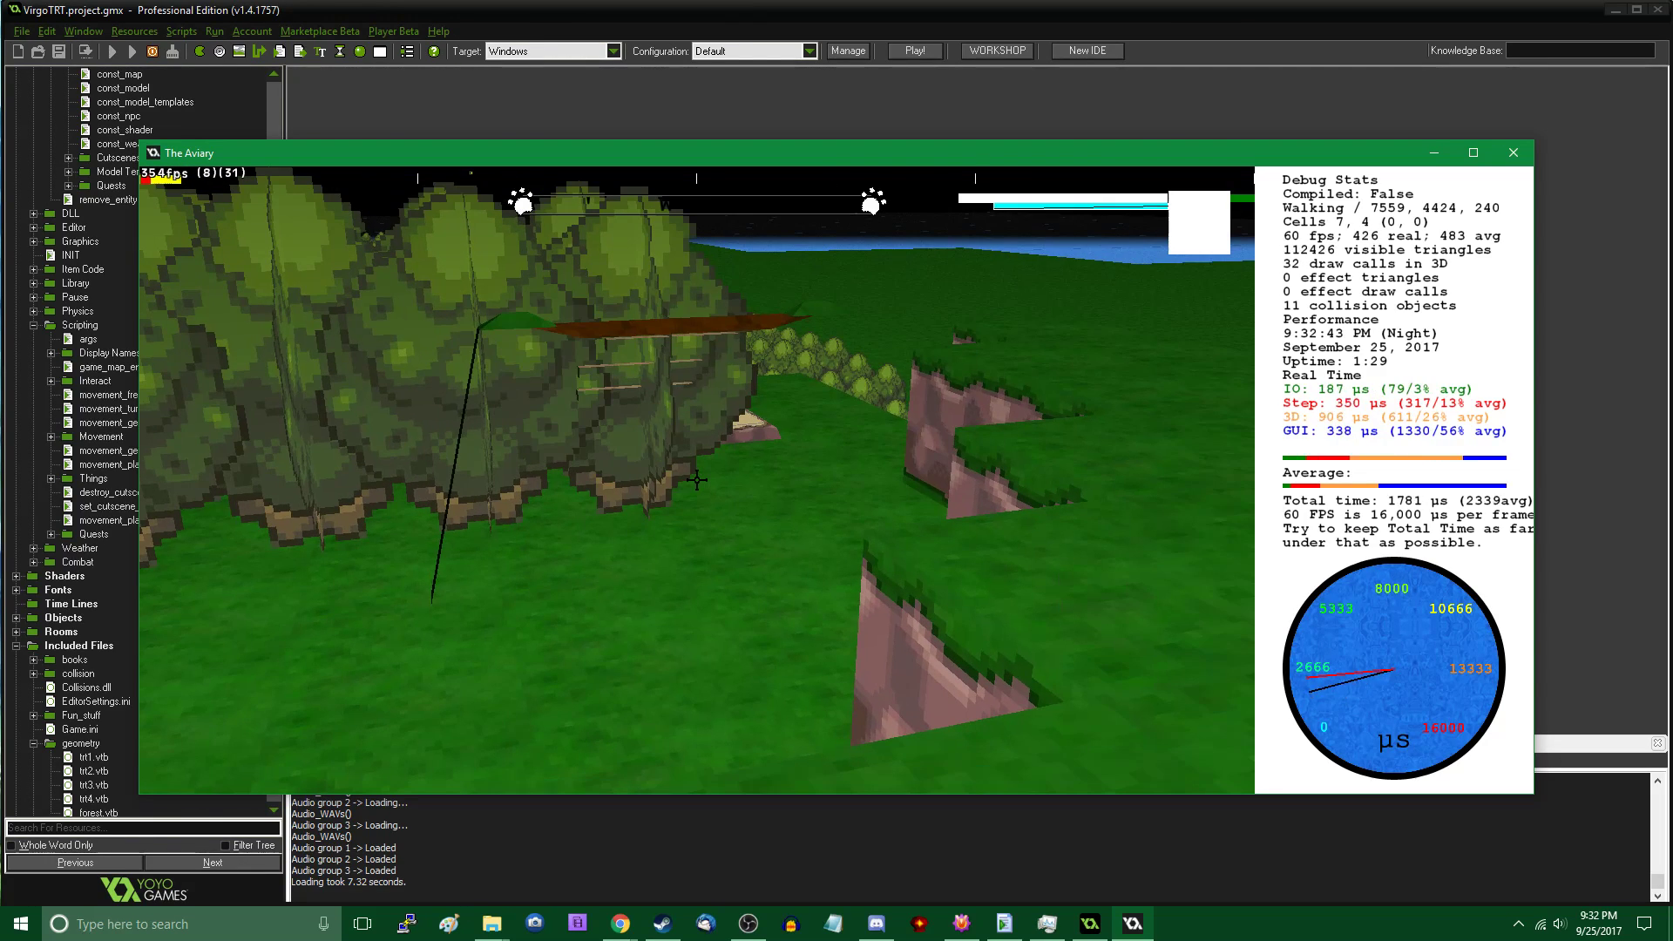
Examine where the moved slope meets the trees at the forest edge, both on foot and with the editor camera
key("w")
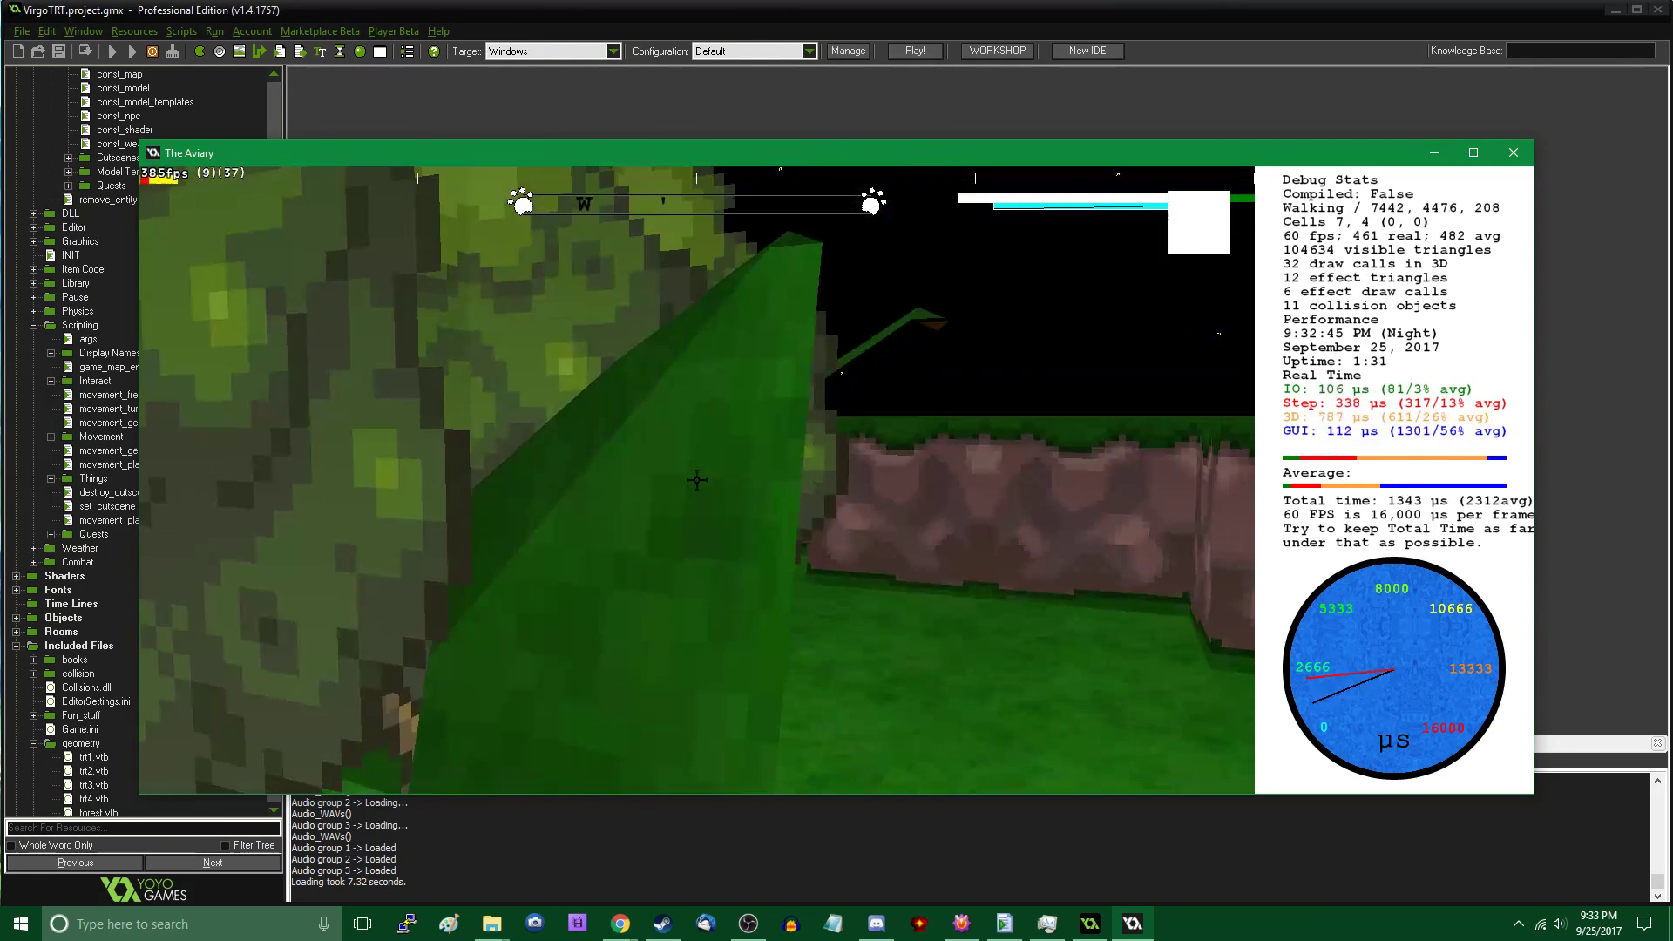
key("Tab")
middle_click_drag(695, 415, 695, 477)
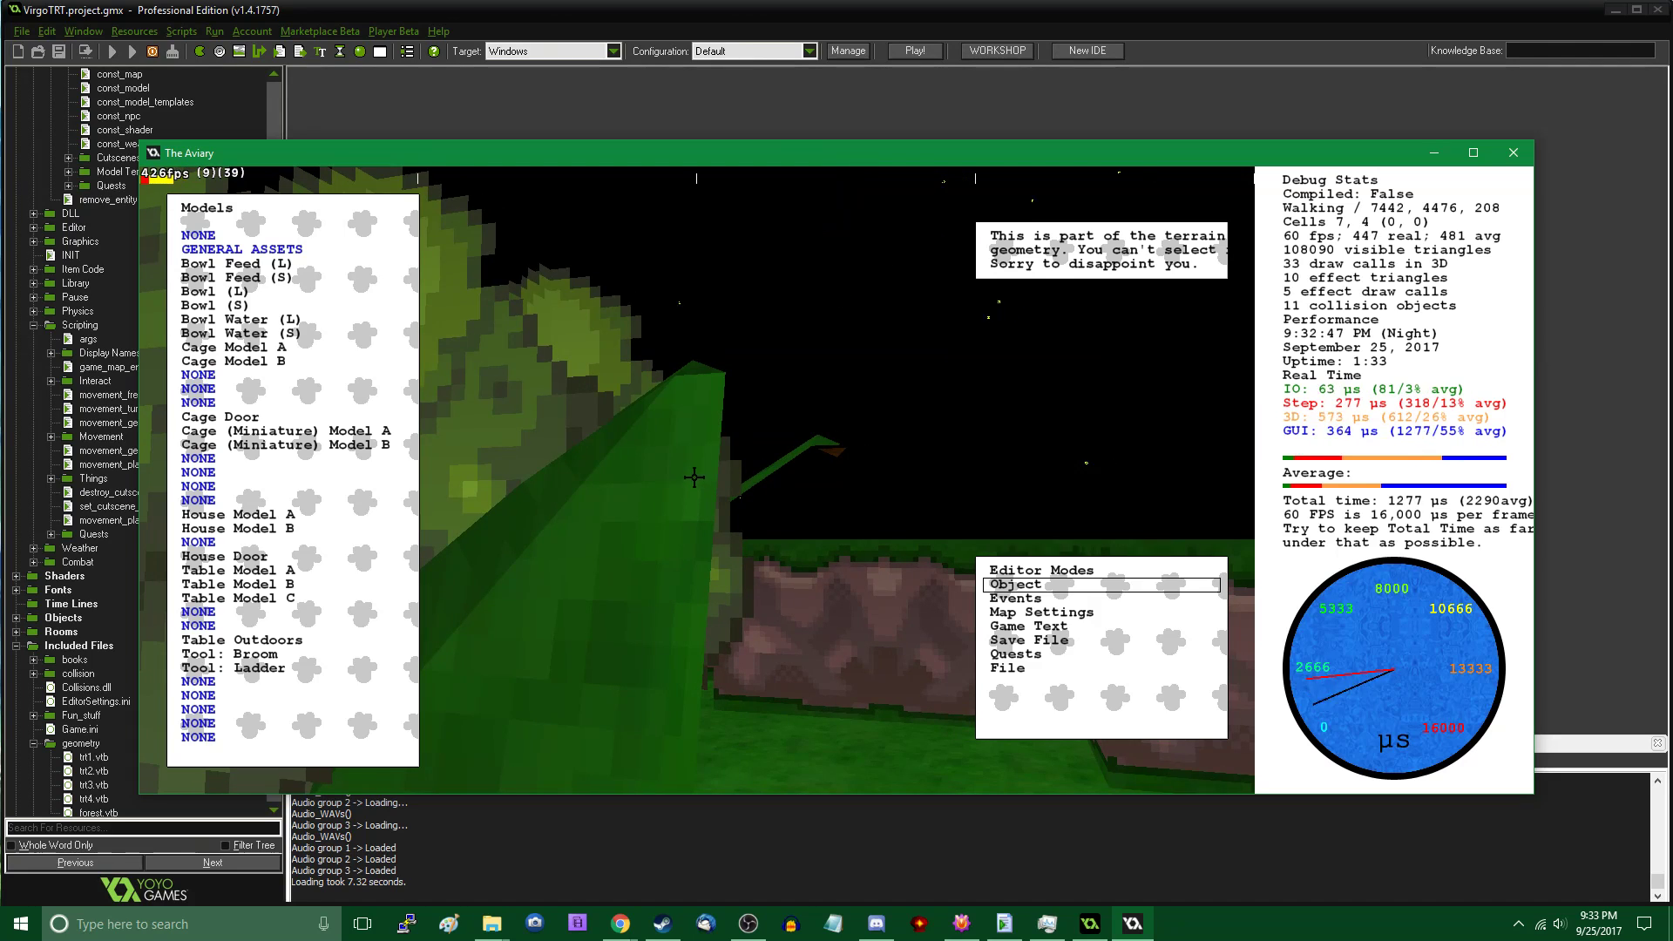
key("Tab")
key("w")
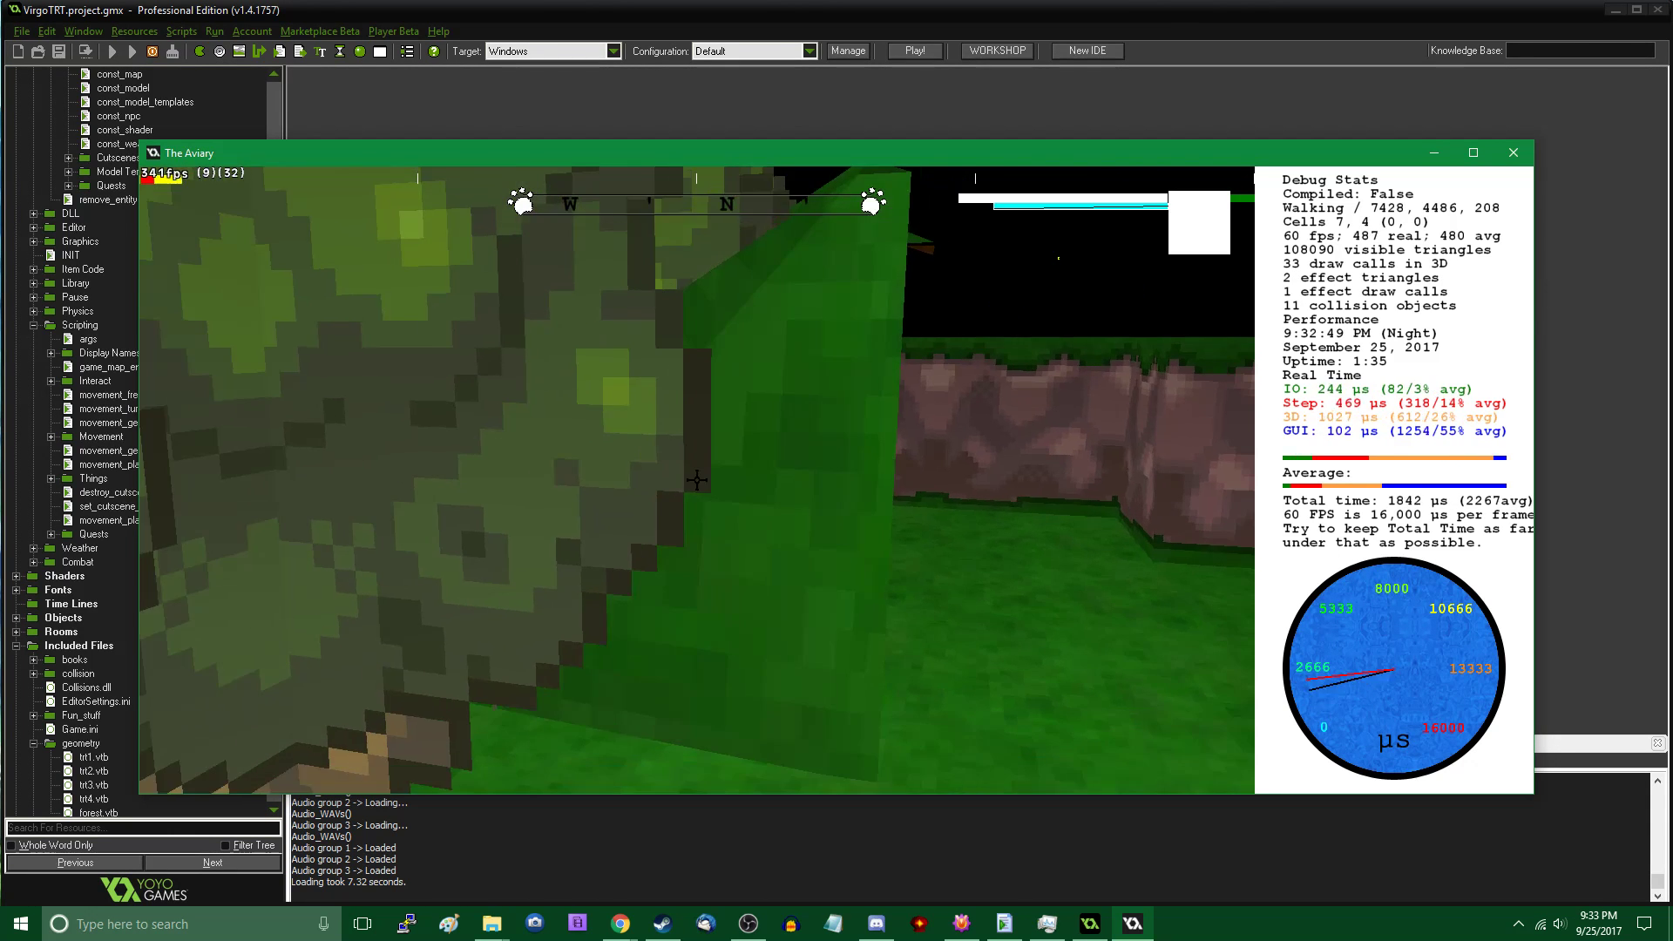
key("Tab")
key("w")
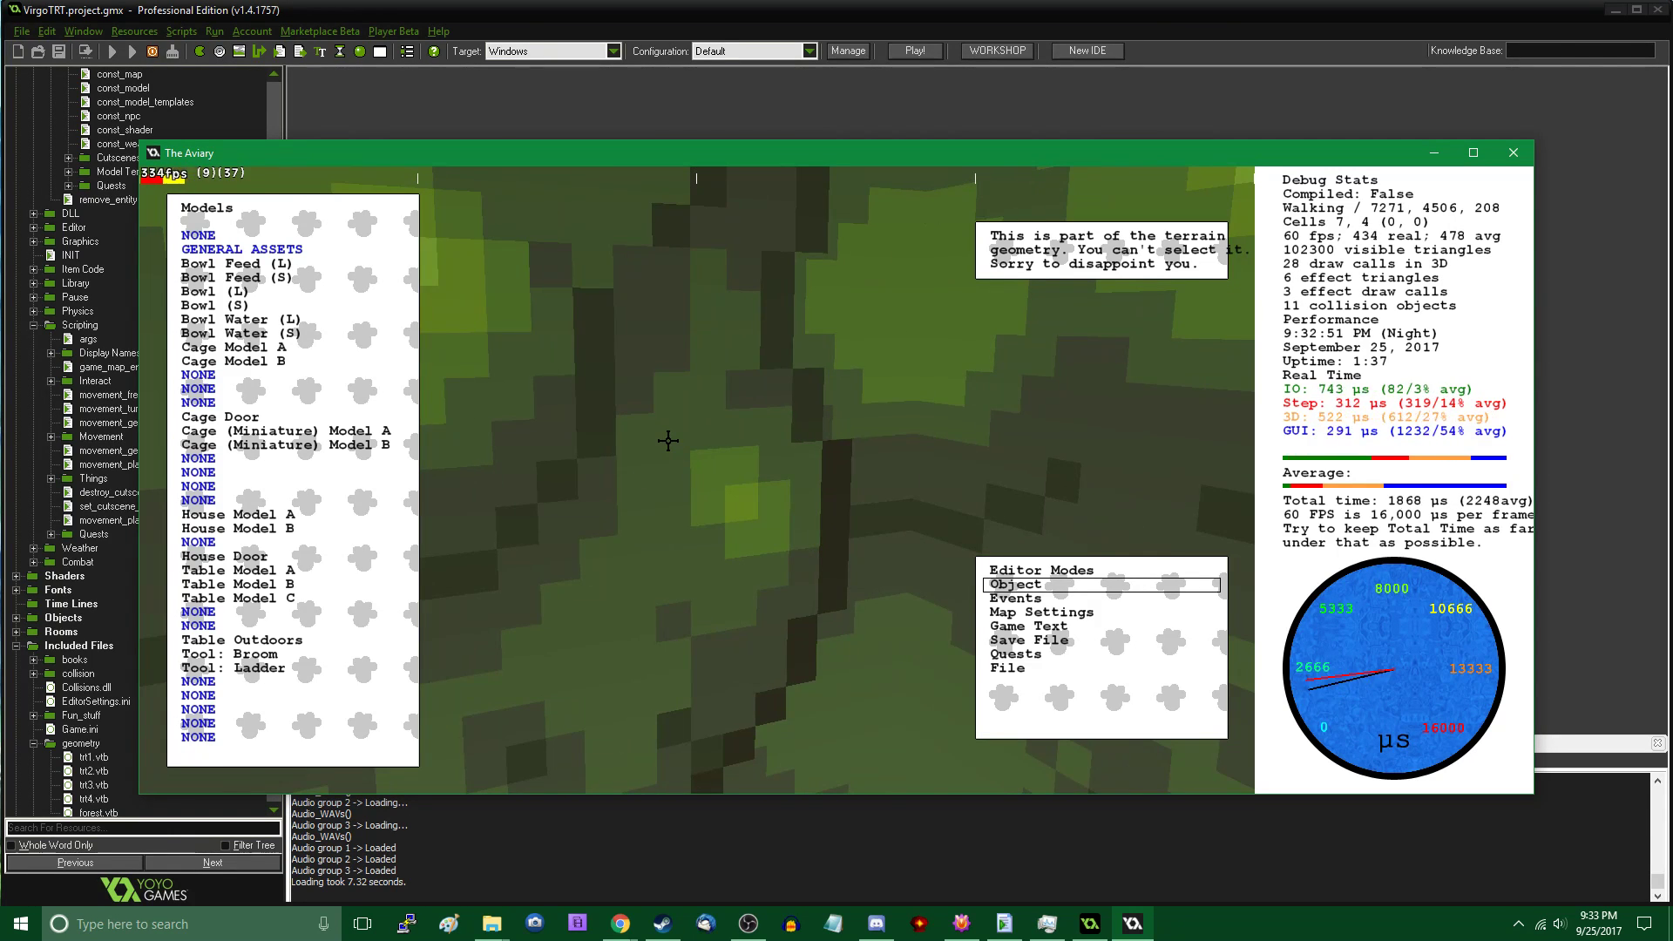
mouse_move(668, 441)
middle_mouse_down()
mouse_move(701, 482)
mouse_move(687, 466)
middle_mouse_up()
key("w")
key("w")
key("w")
key("w")
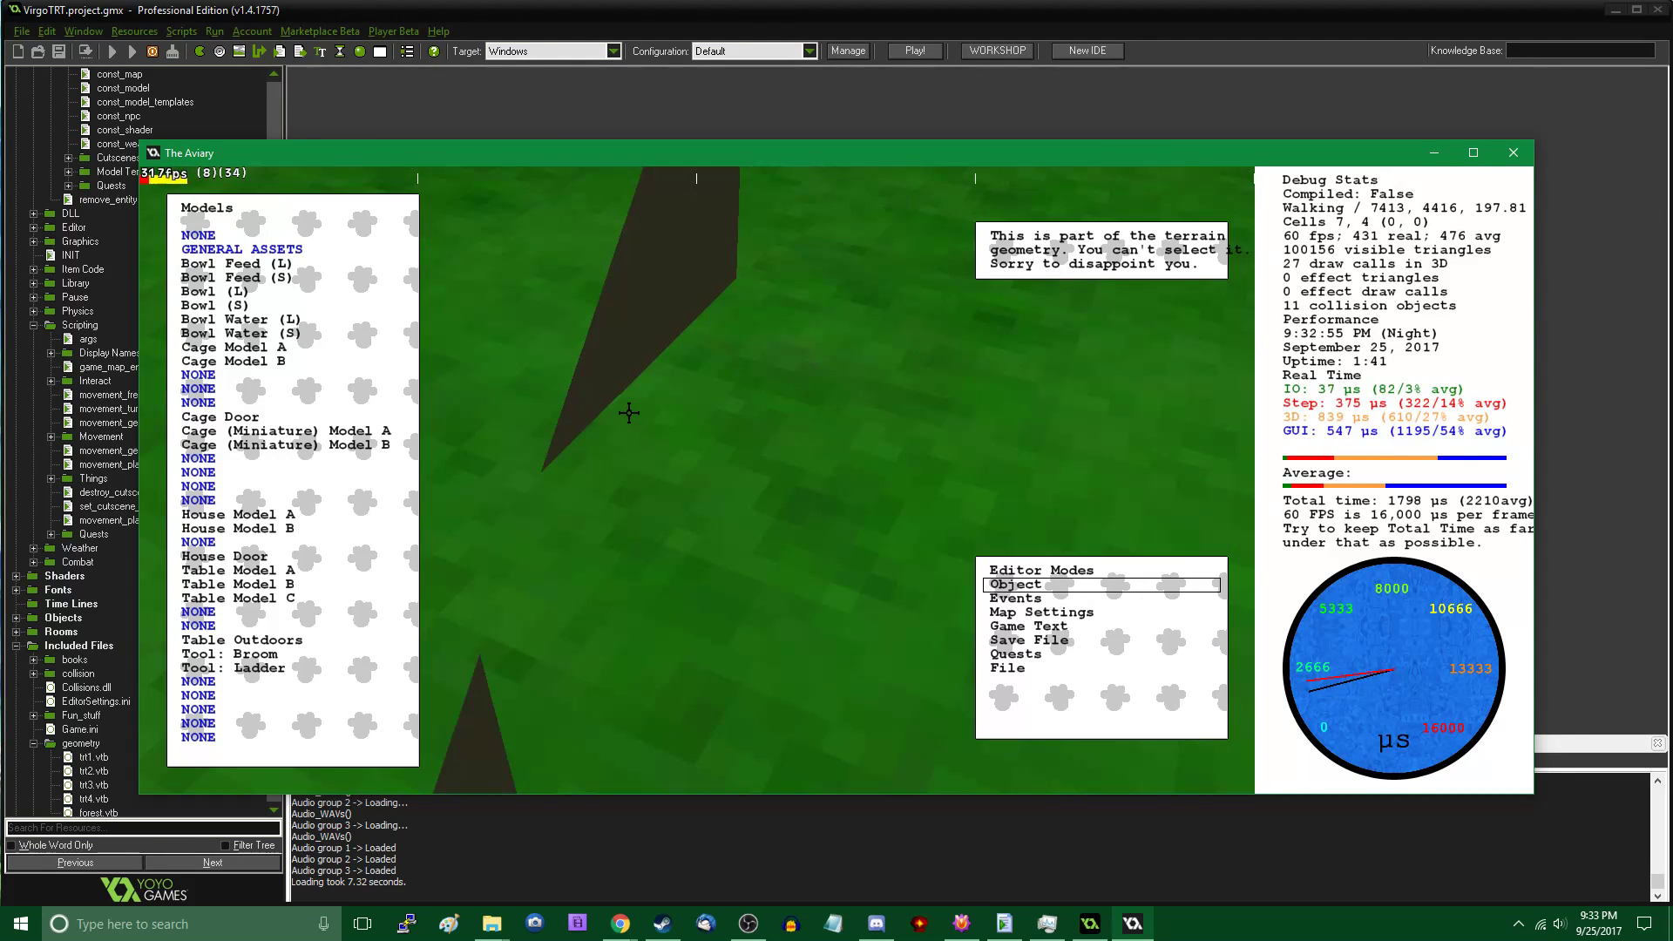
Inspect the slope's side and the neighbouring trees up close in play mode and from above in the editor
key("Tab")
key("s")
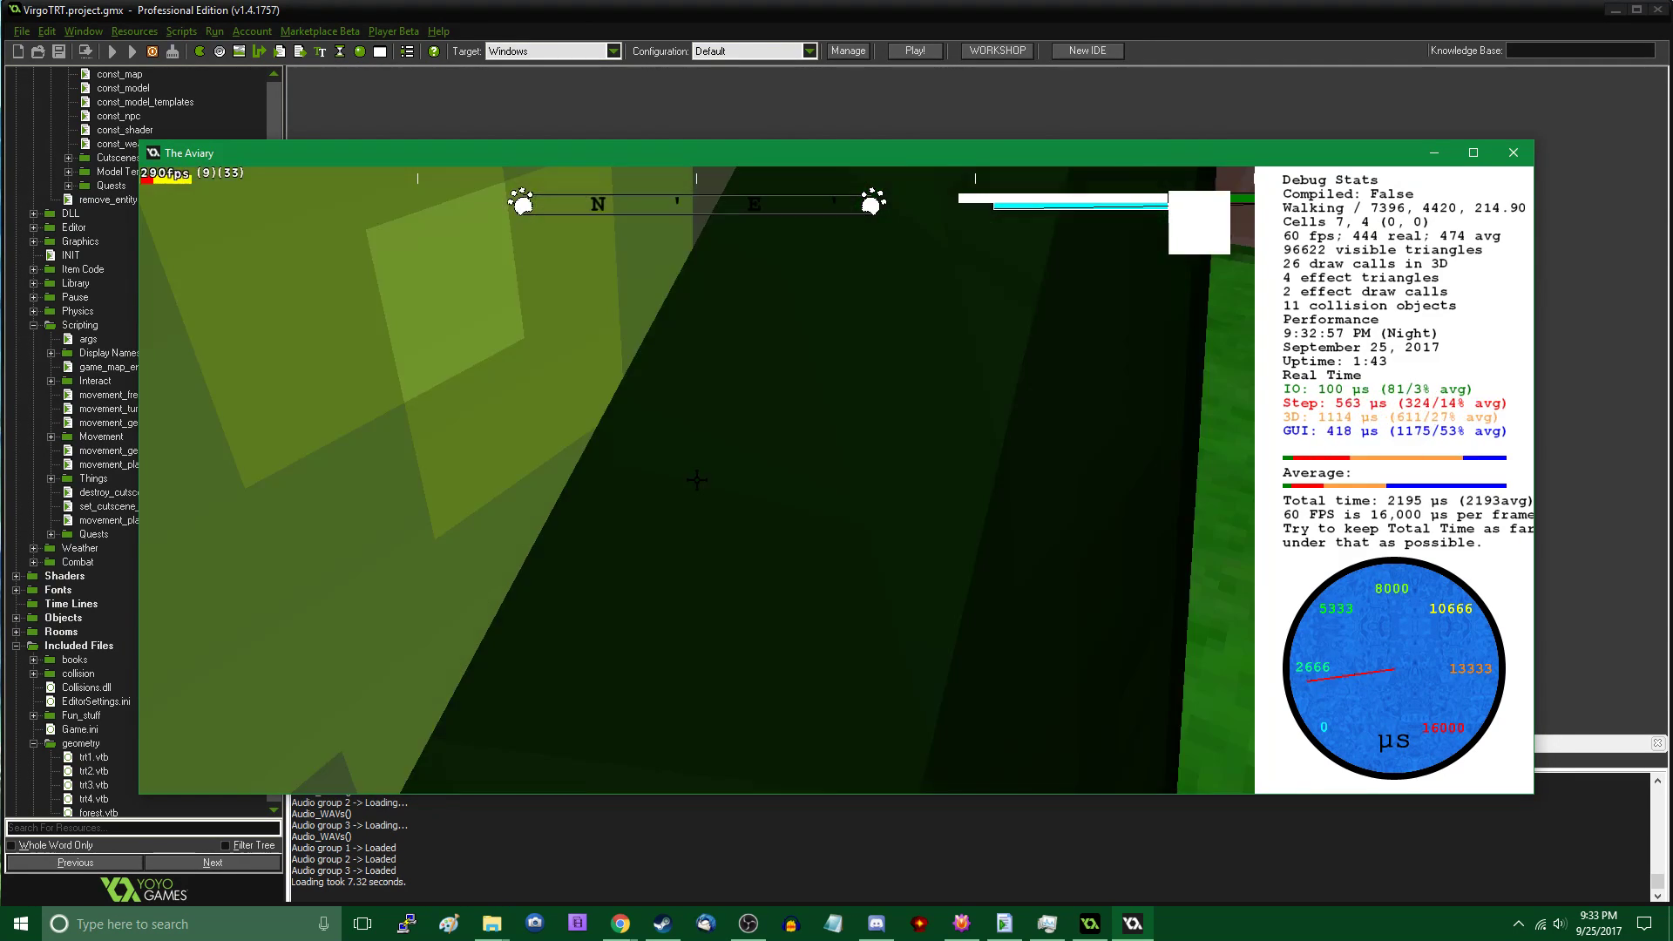
key("Tab")
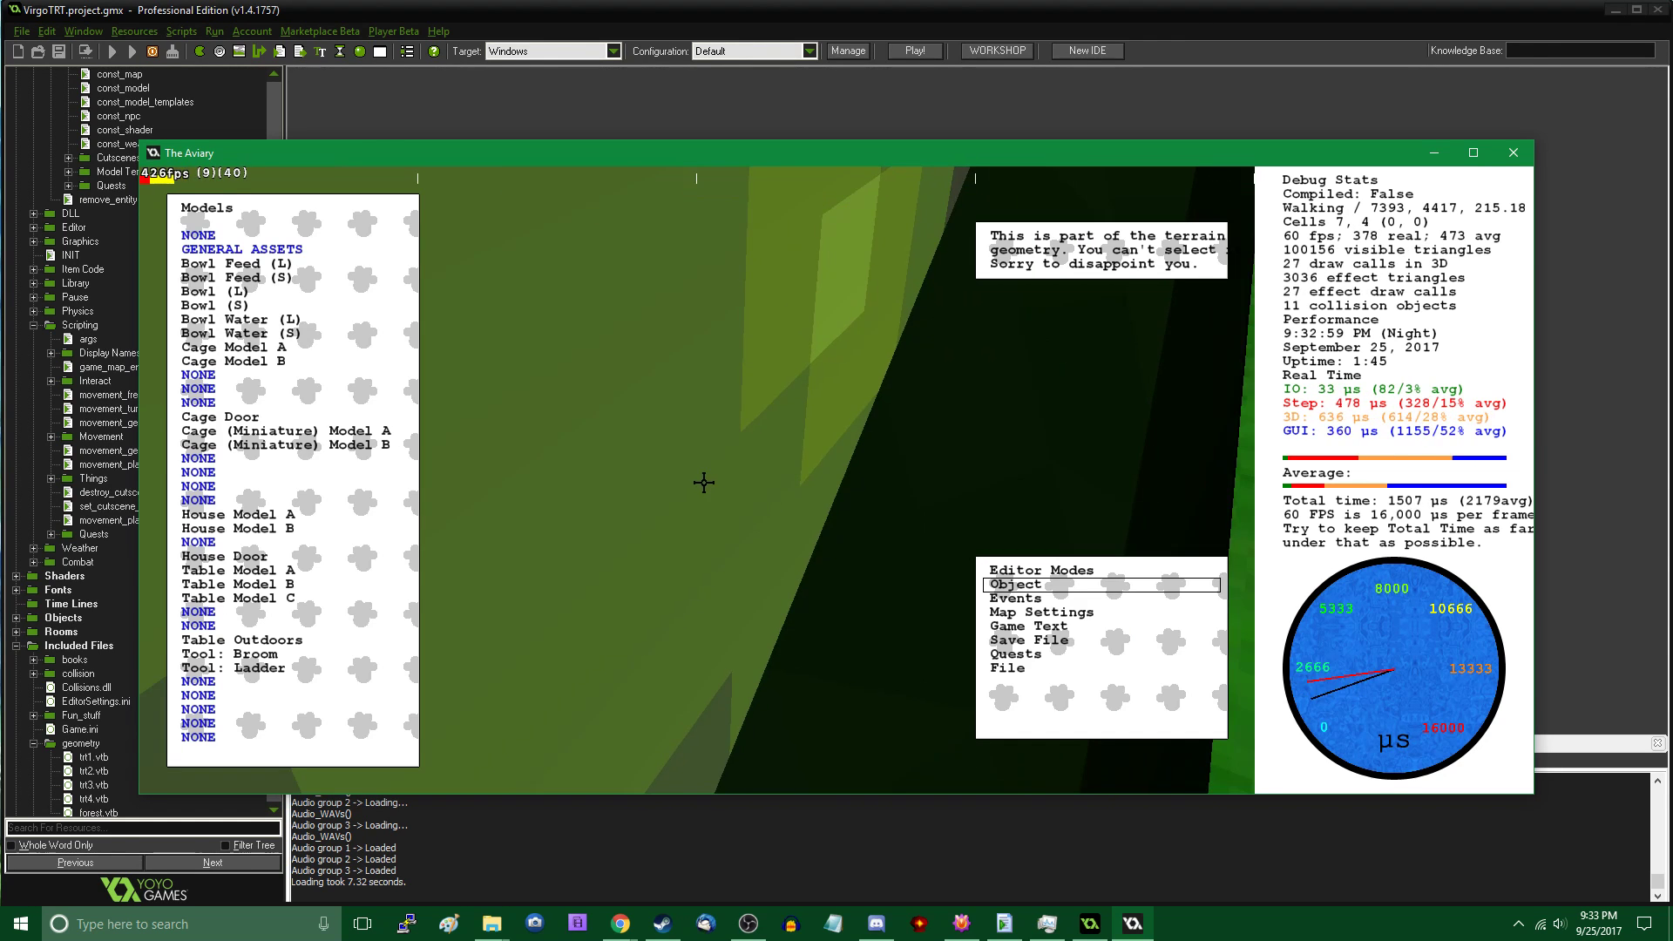
key("s")
middle_click_drag(702, 482, 712, 488)
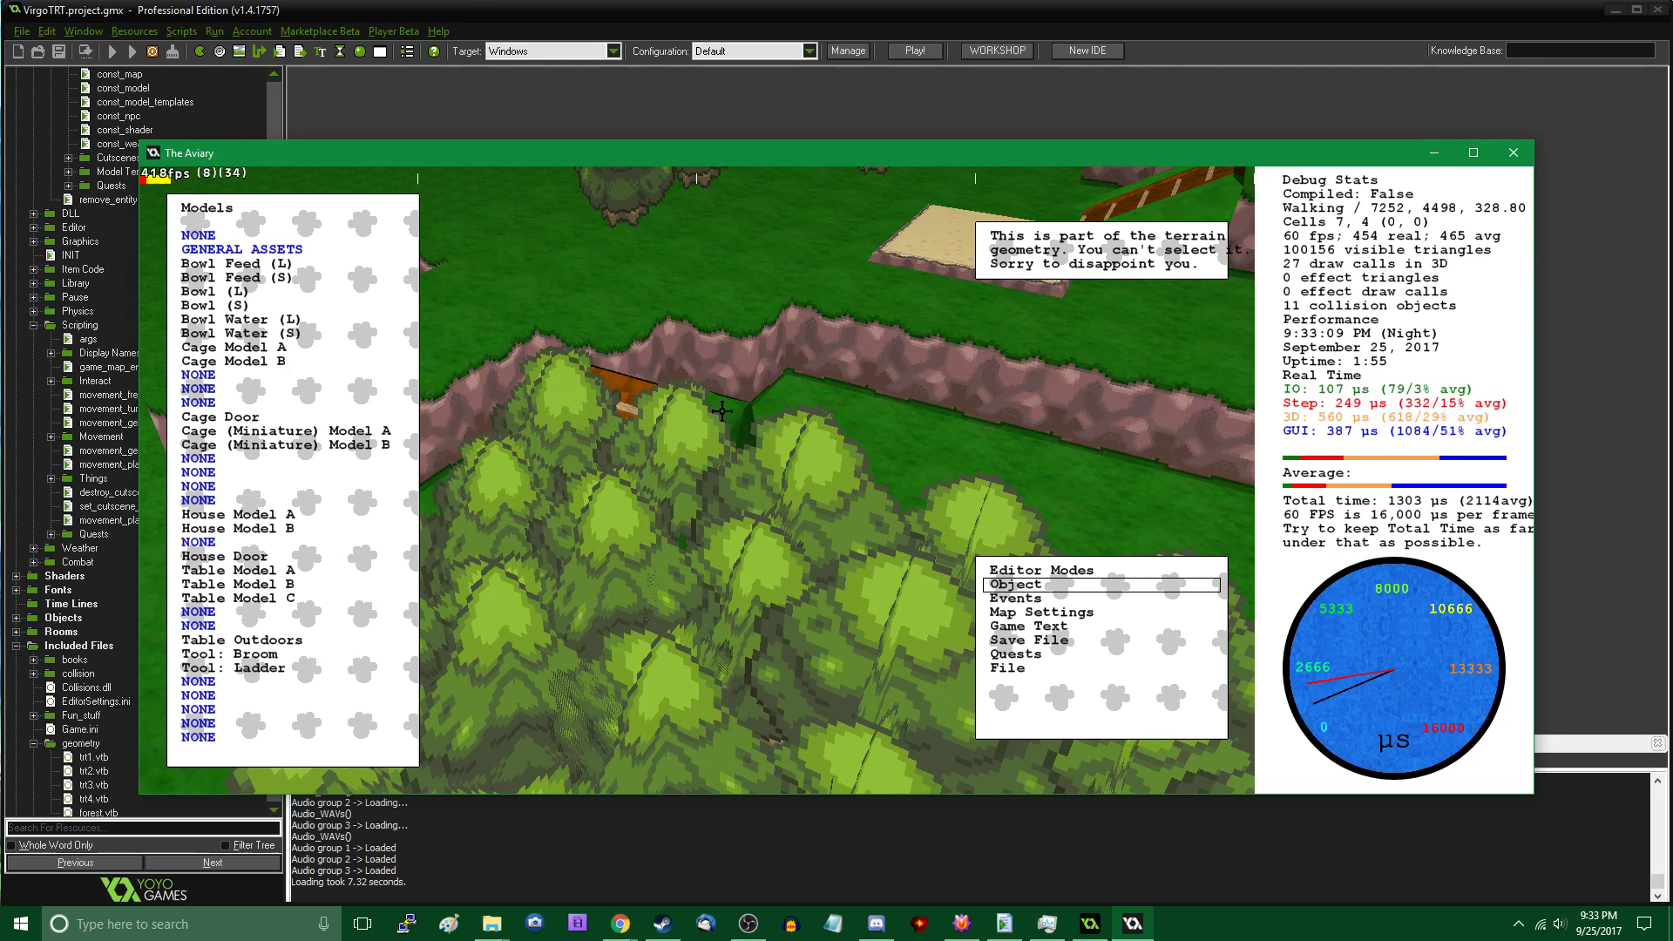
key("Tab")
key("w")
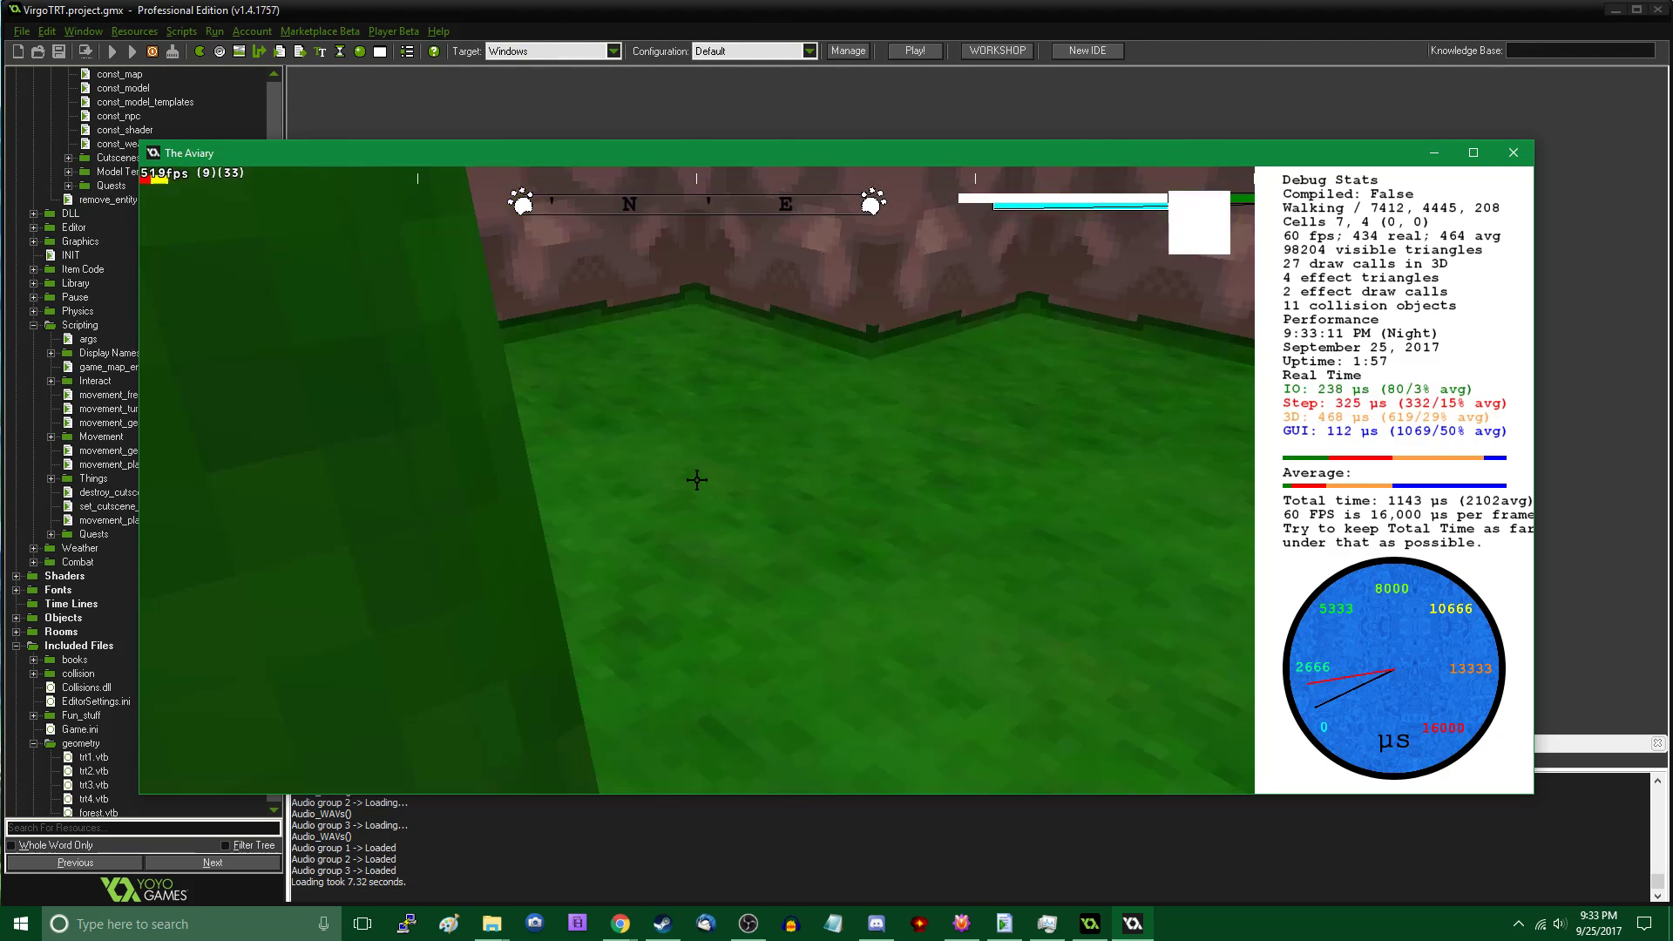
key("w")
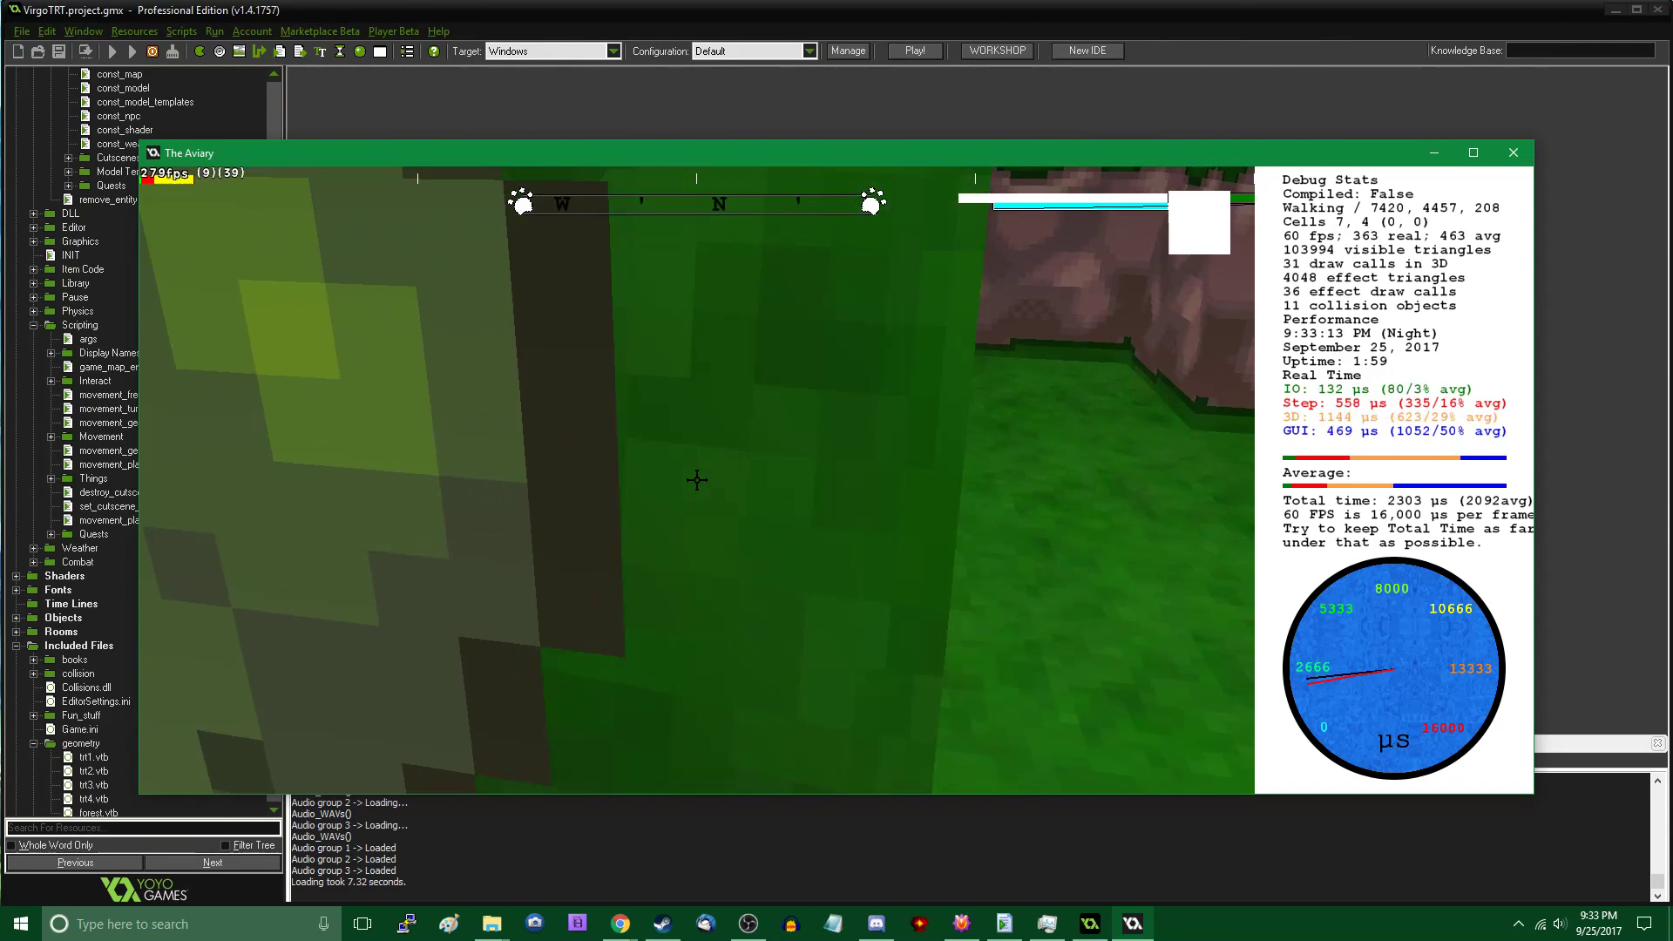
key("Tab")
key("Tab")
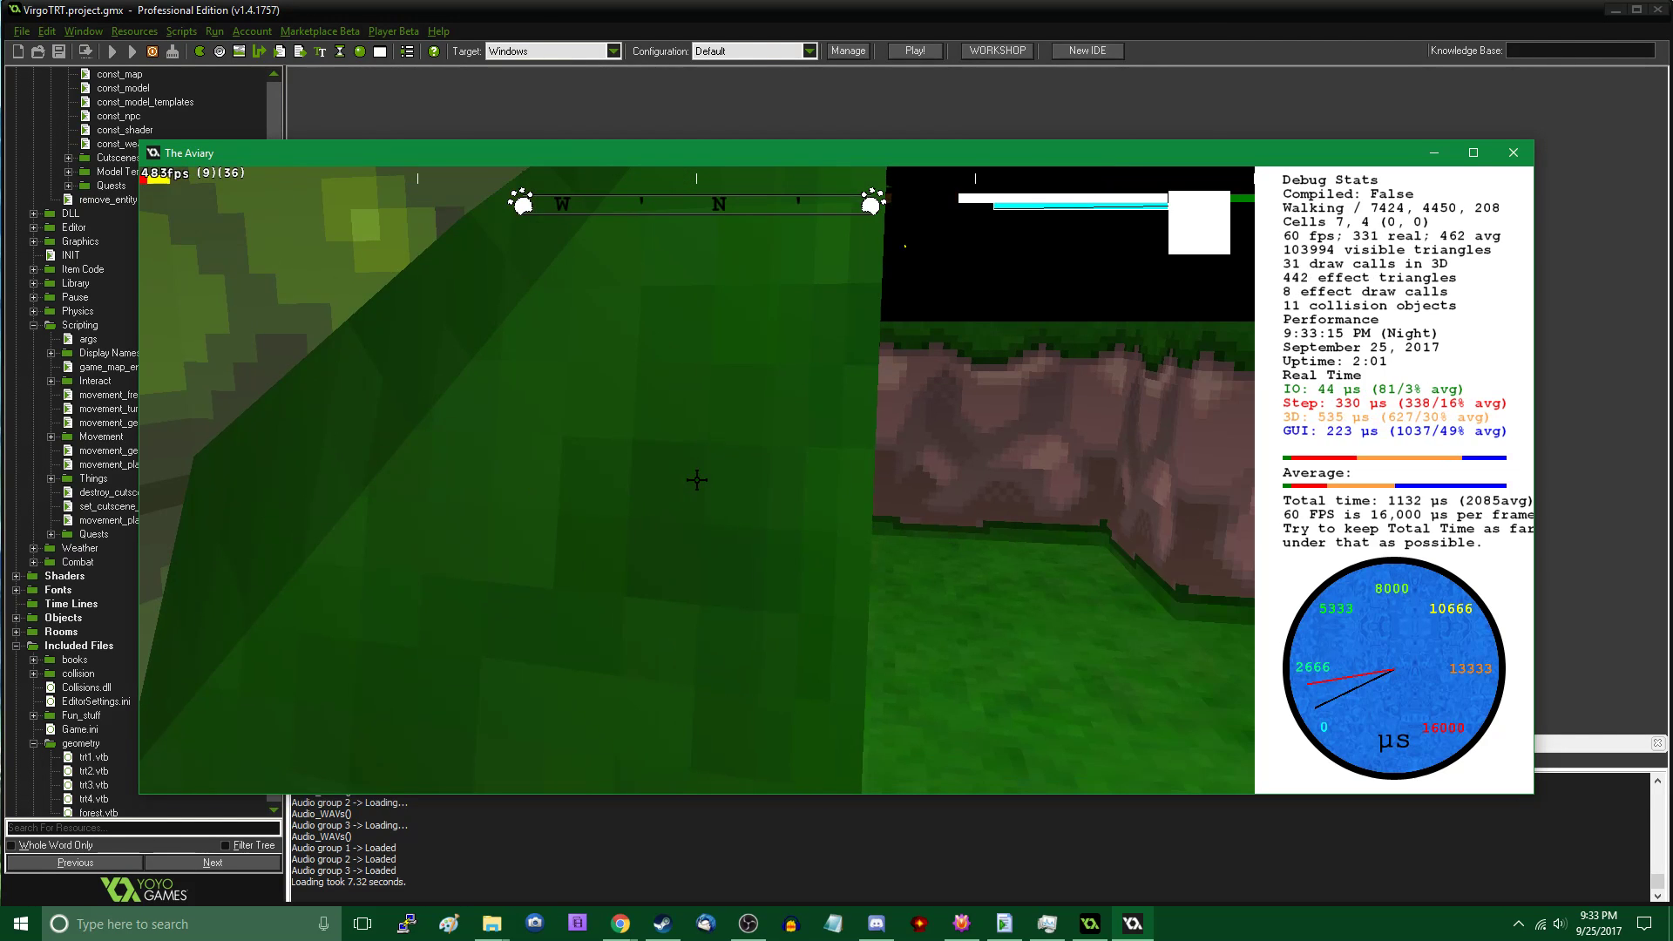
Fly the editor camera around the forest and terraced hill to examine the slopes and cliffs from several directions
key("Tab")
key("w")
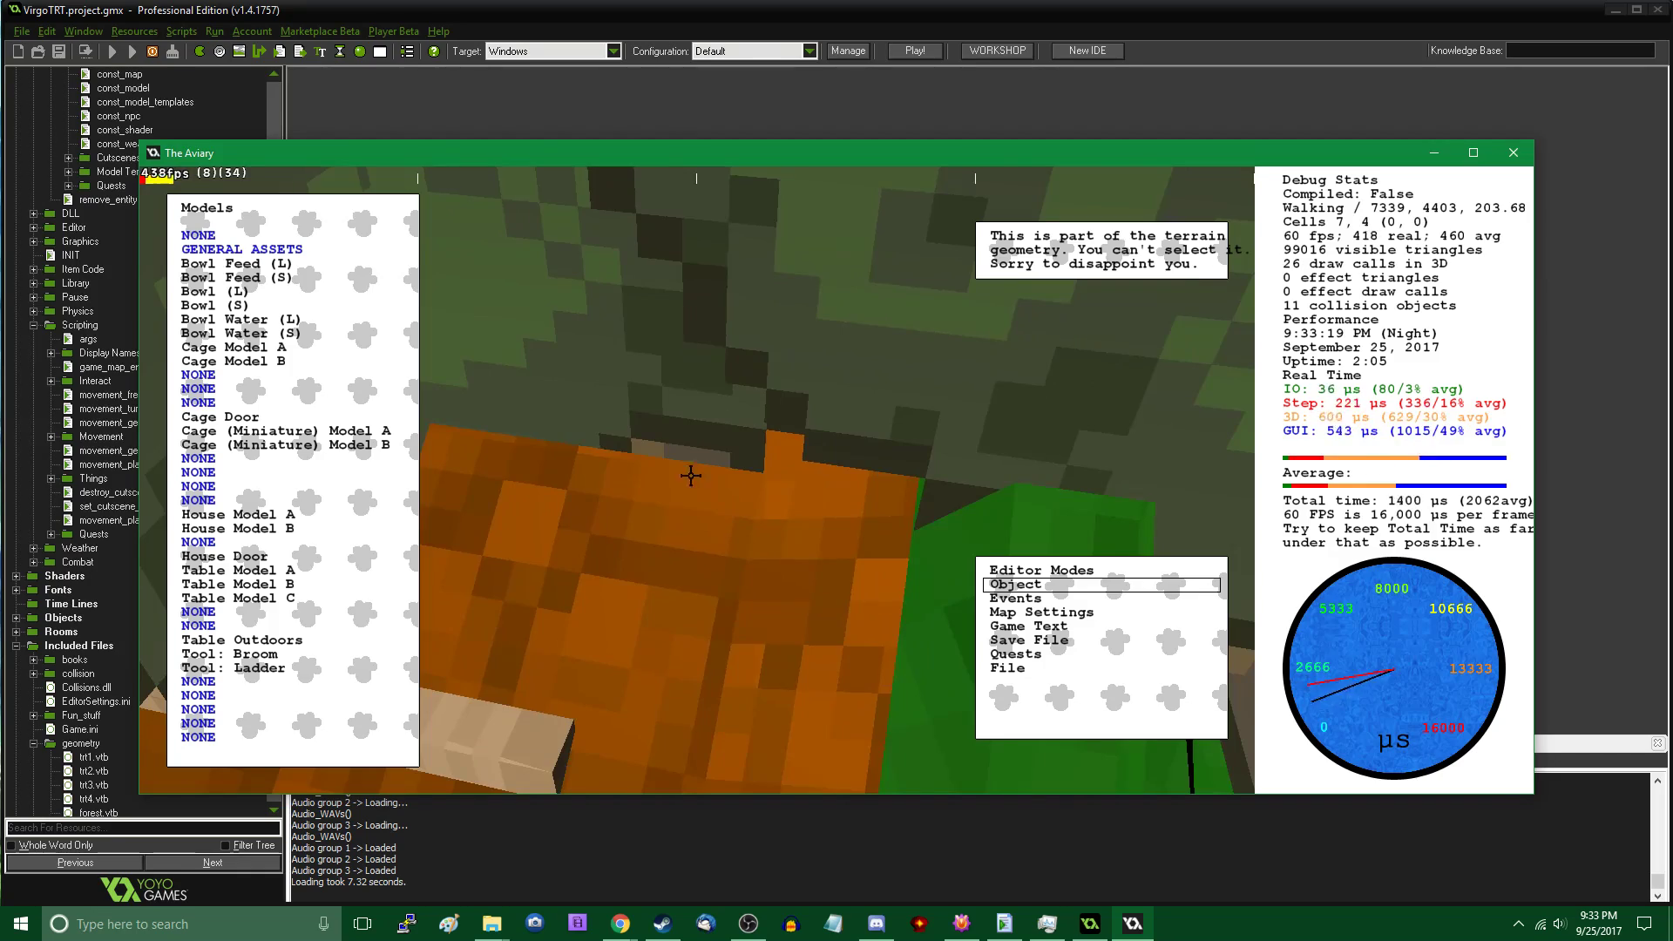
key("w")
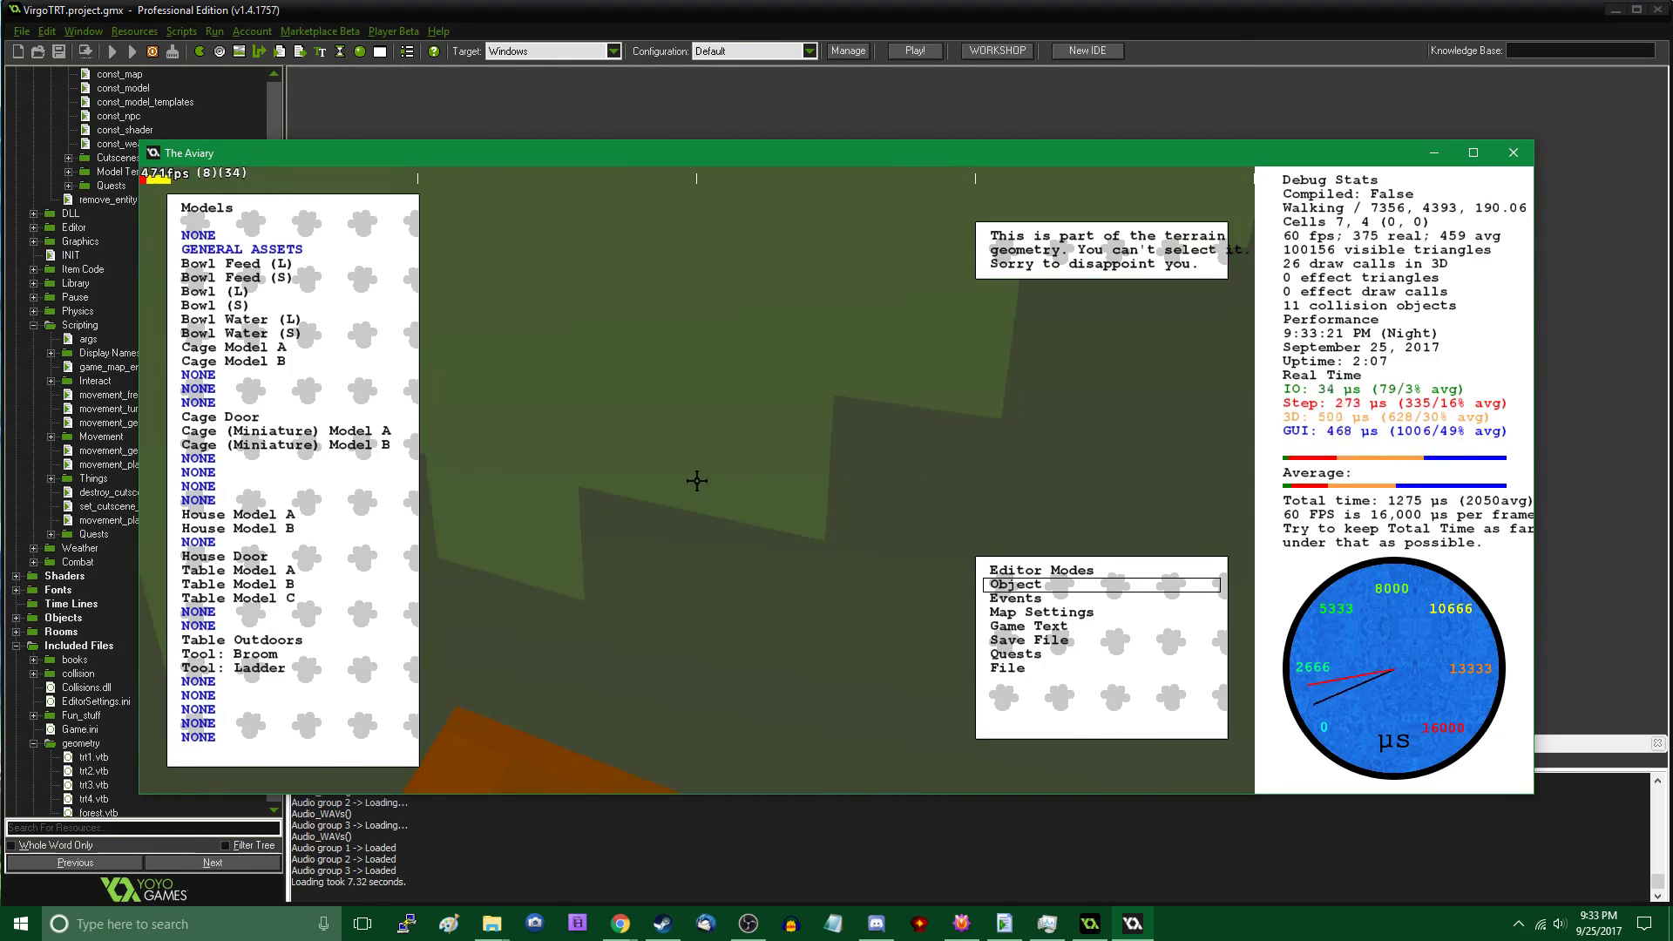
key("s")
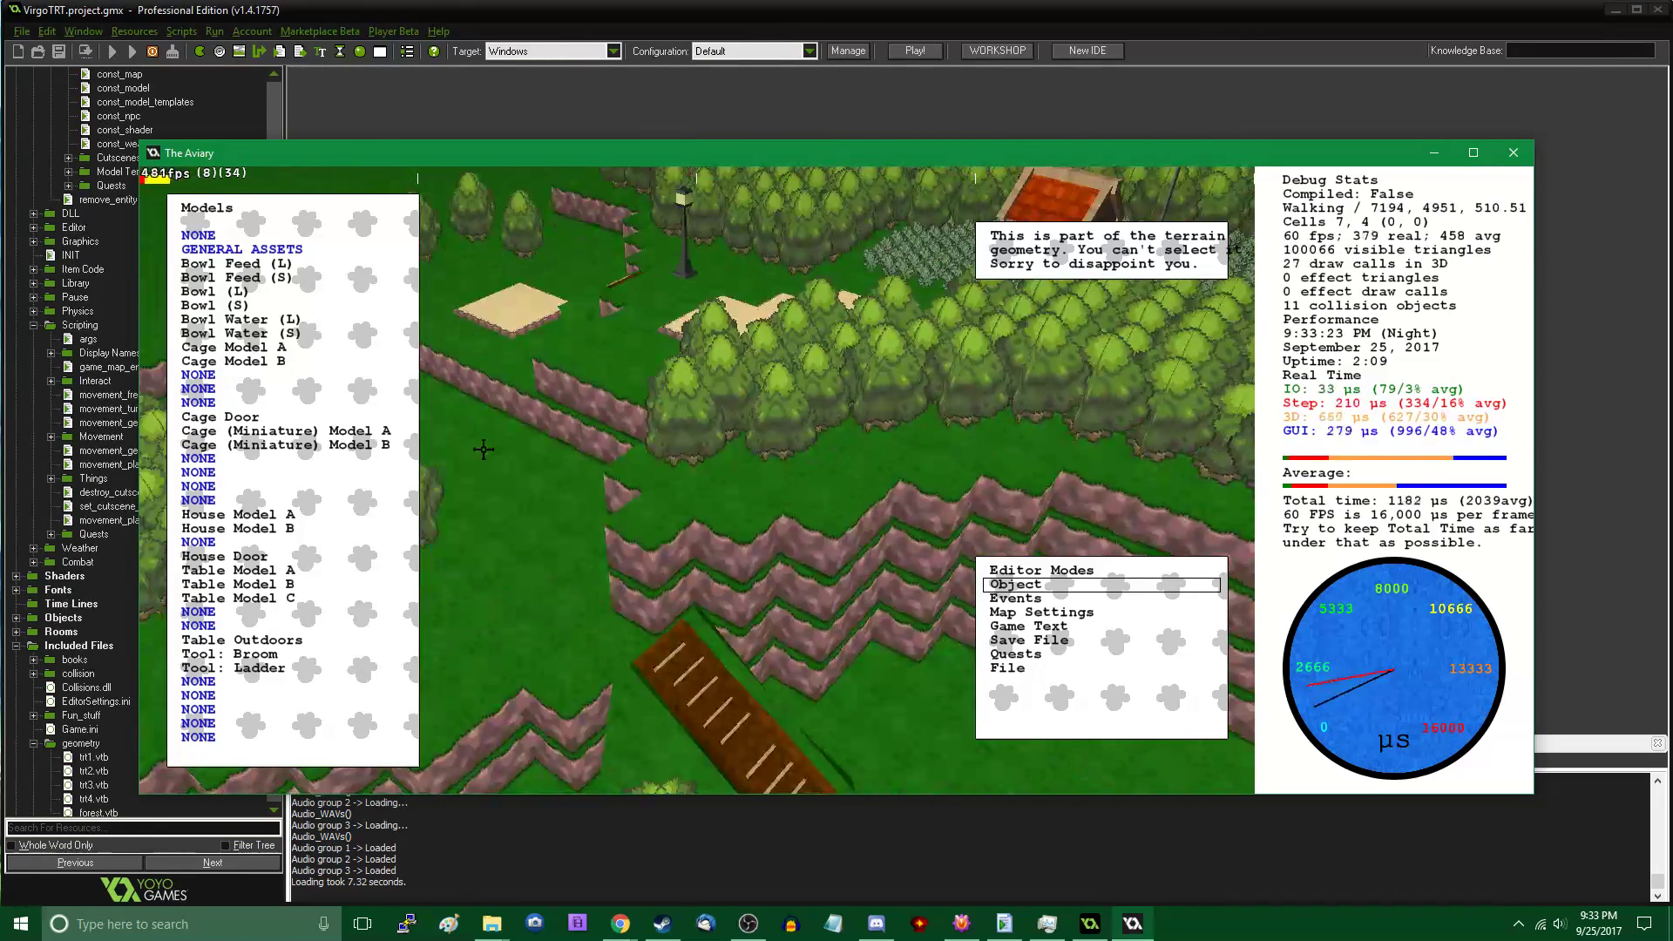
key("w")
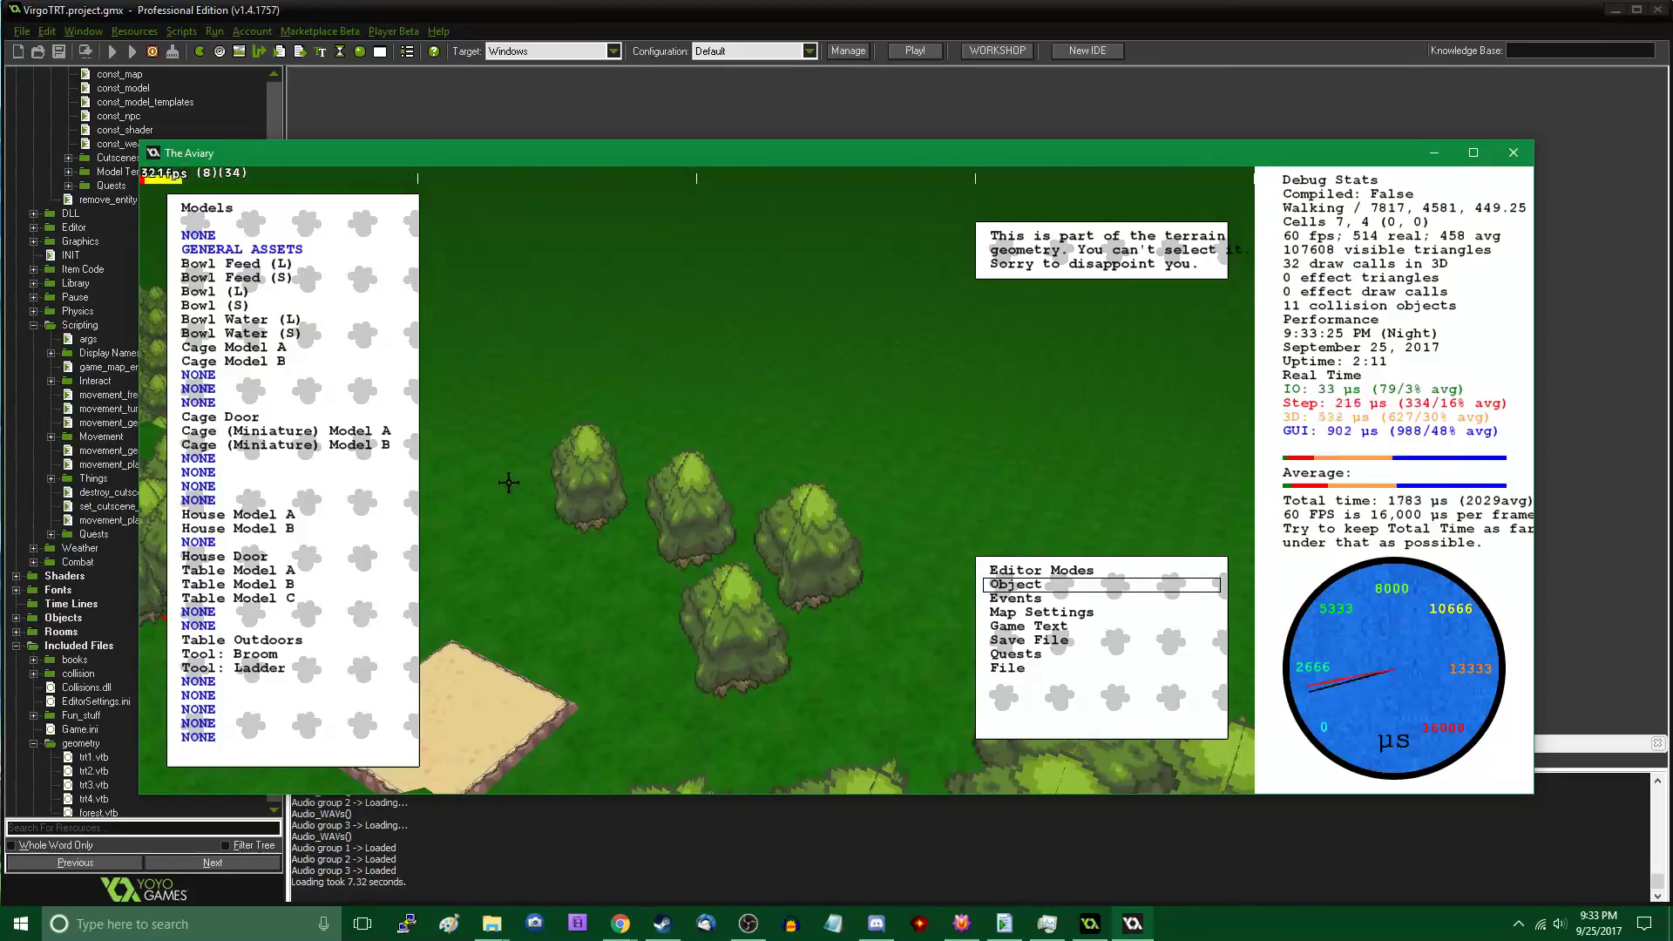
middle_click_drag(550, 484, 697, 480)
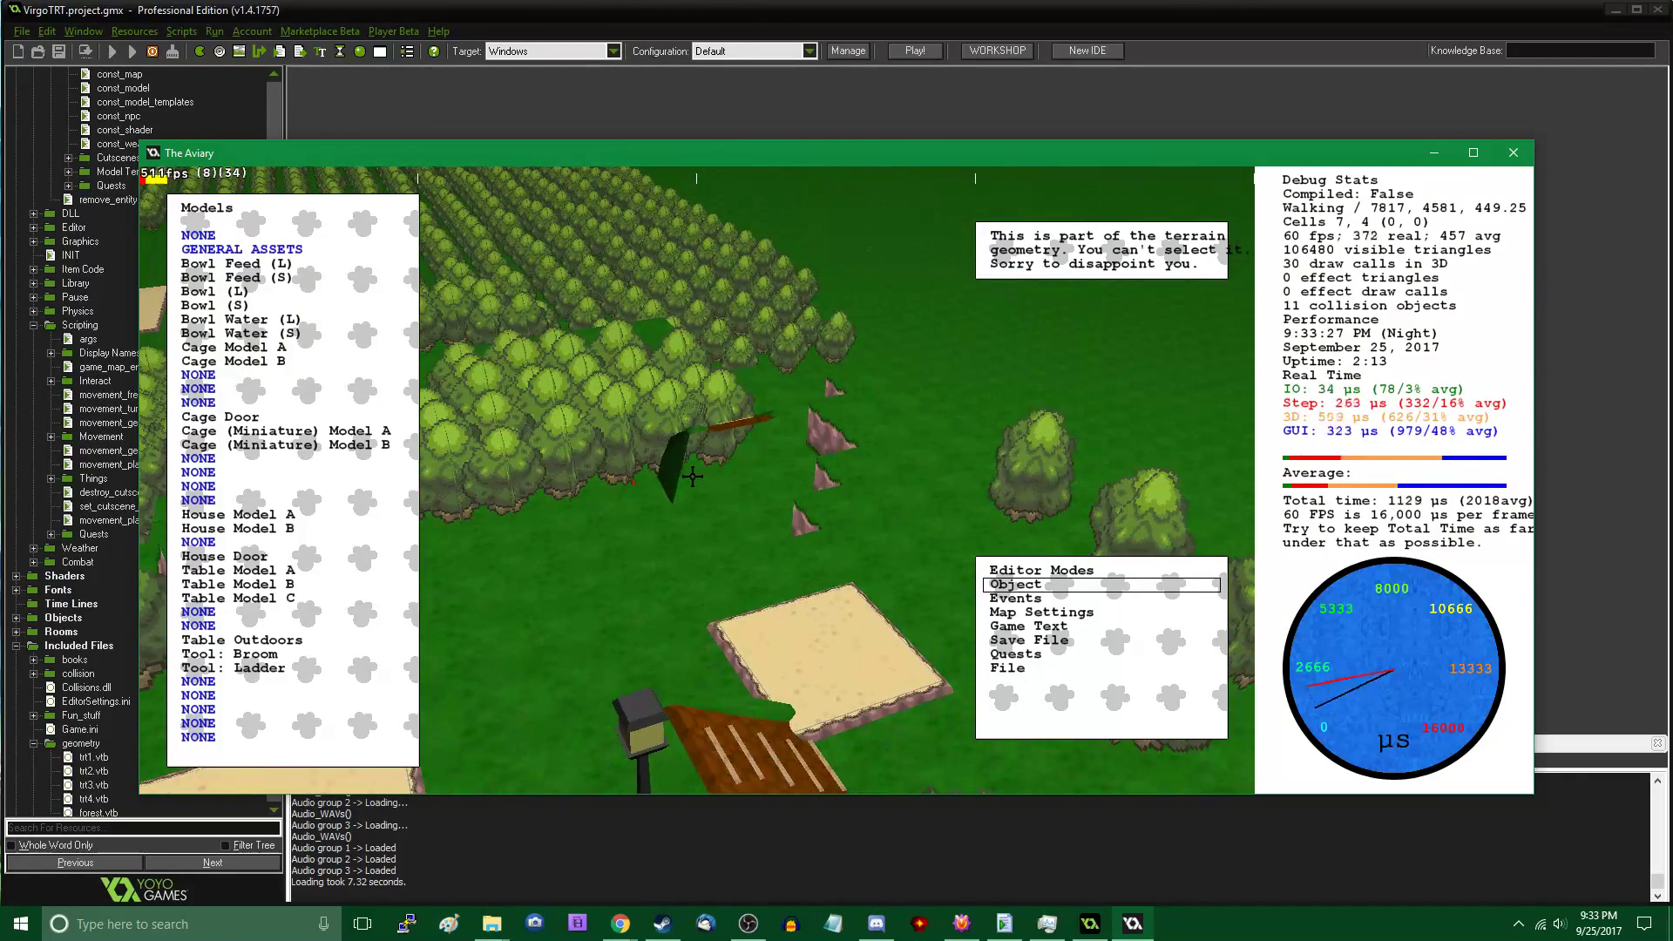
key("Tab")
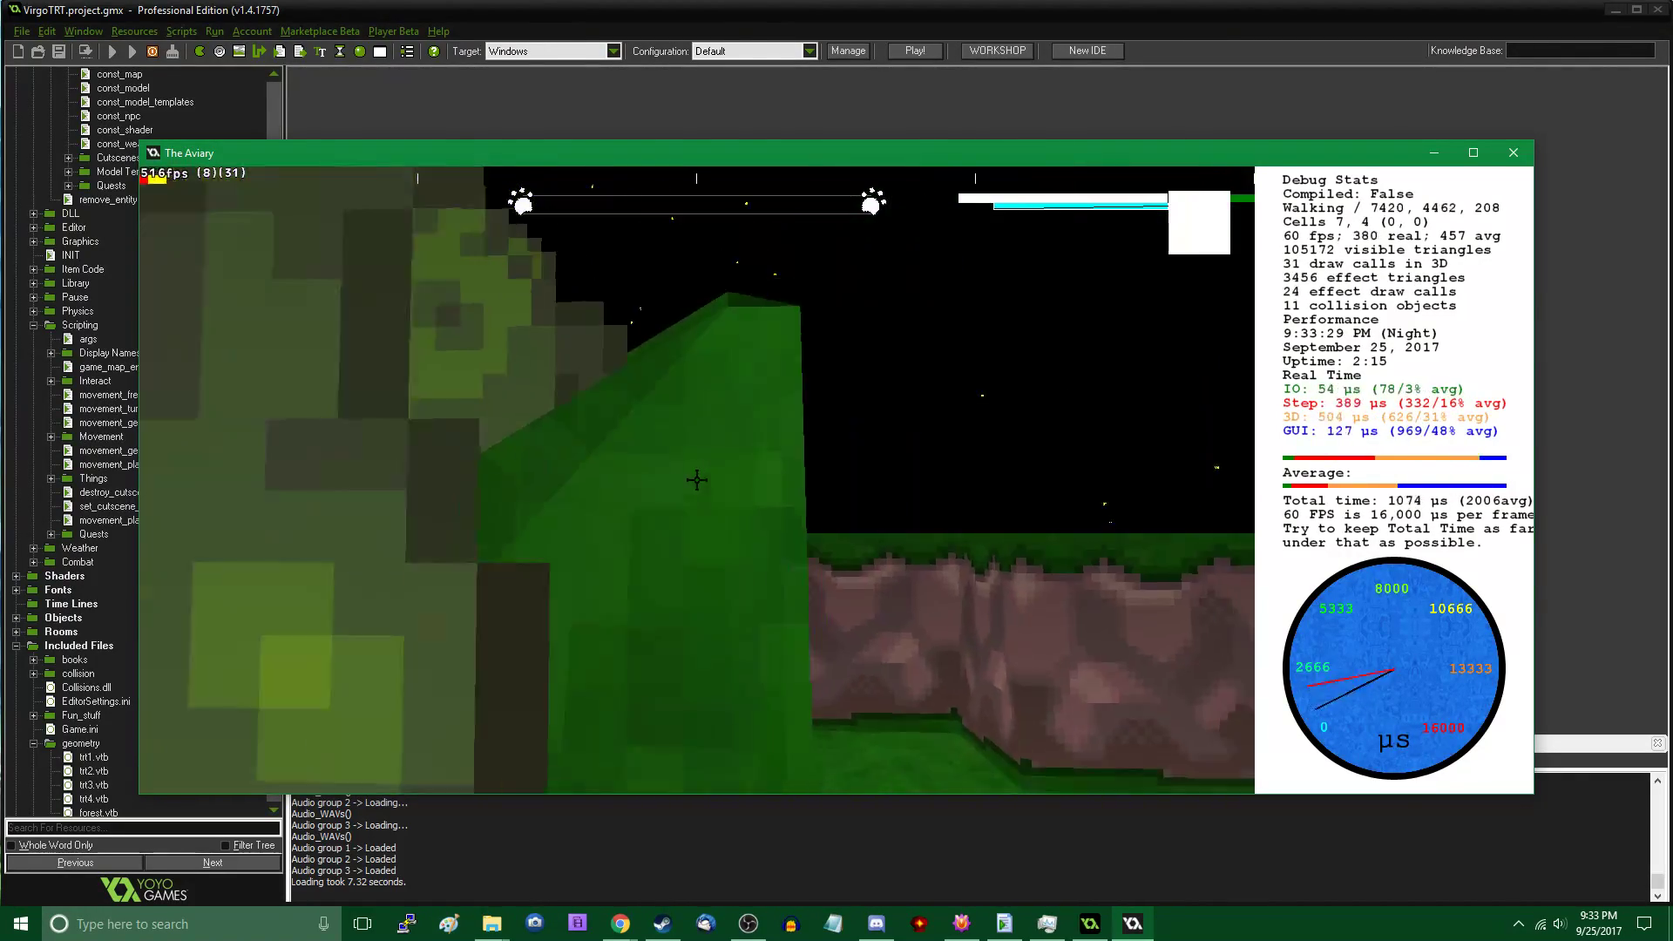
key("Tab")
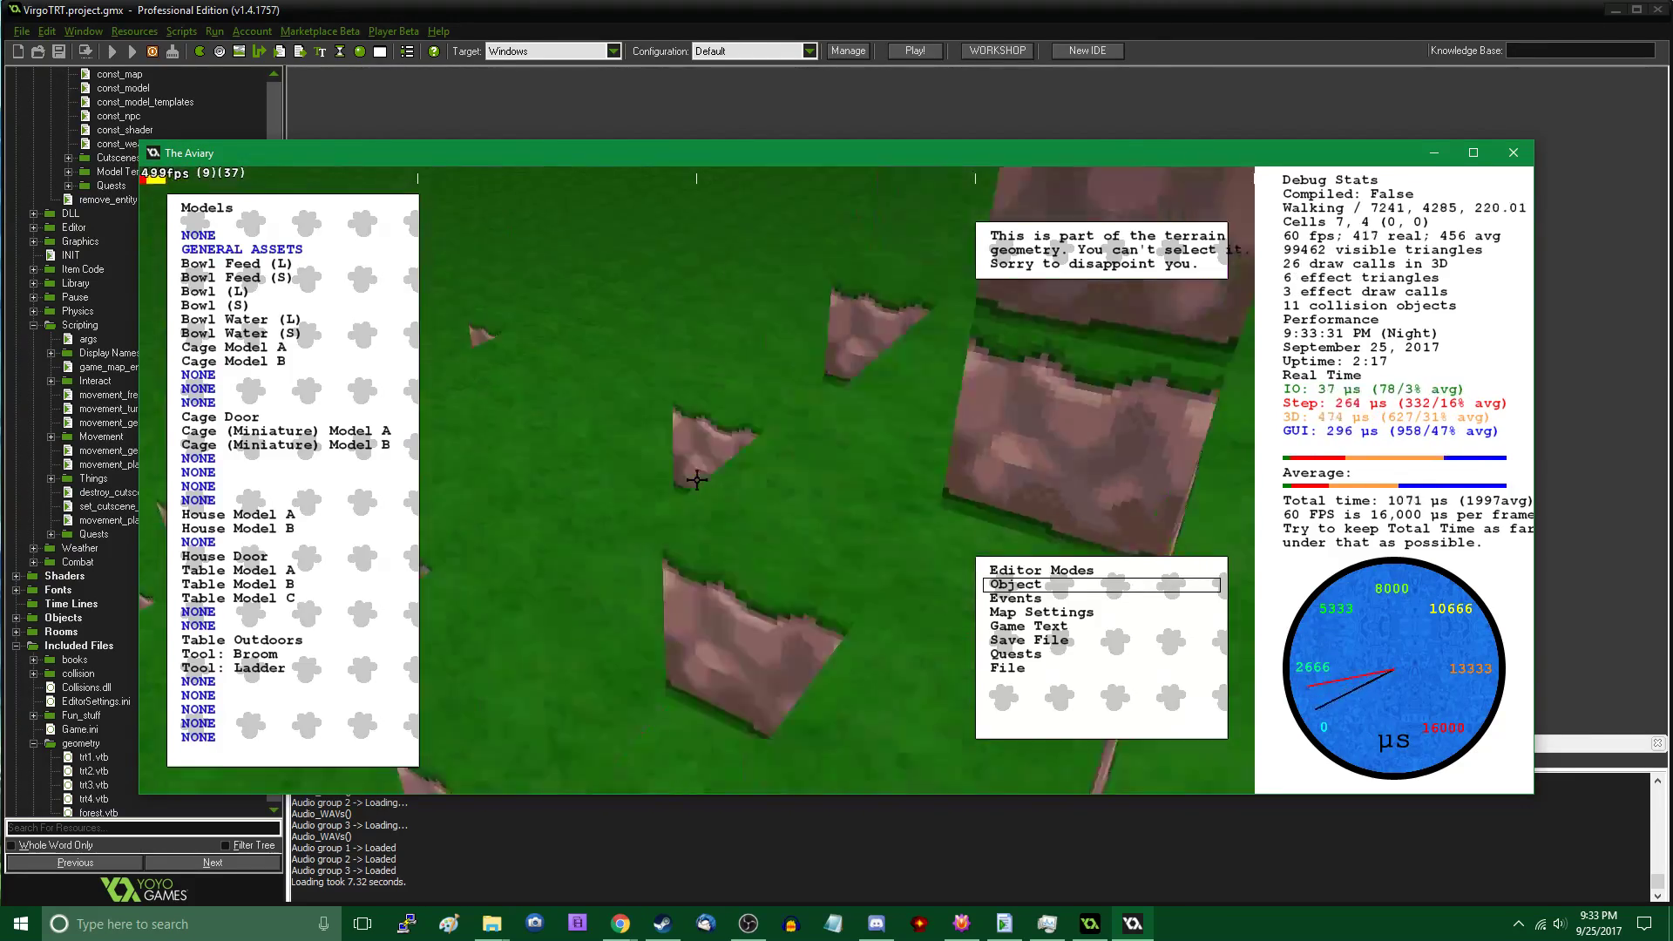
key("w")
middle_click_drag(688, 473, 697, 480)
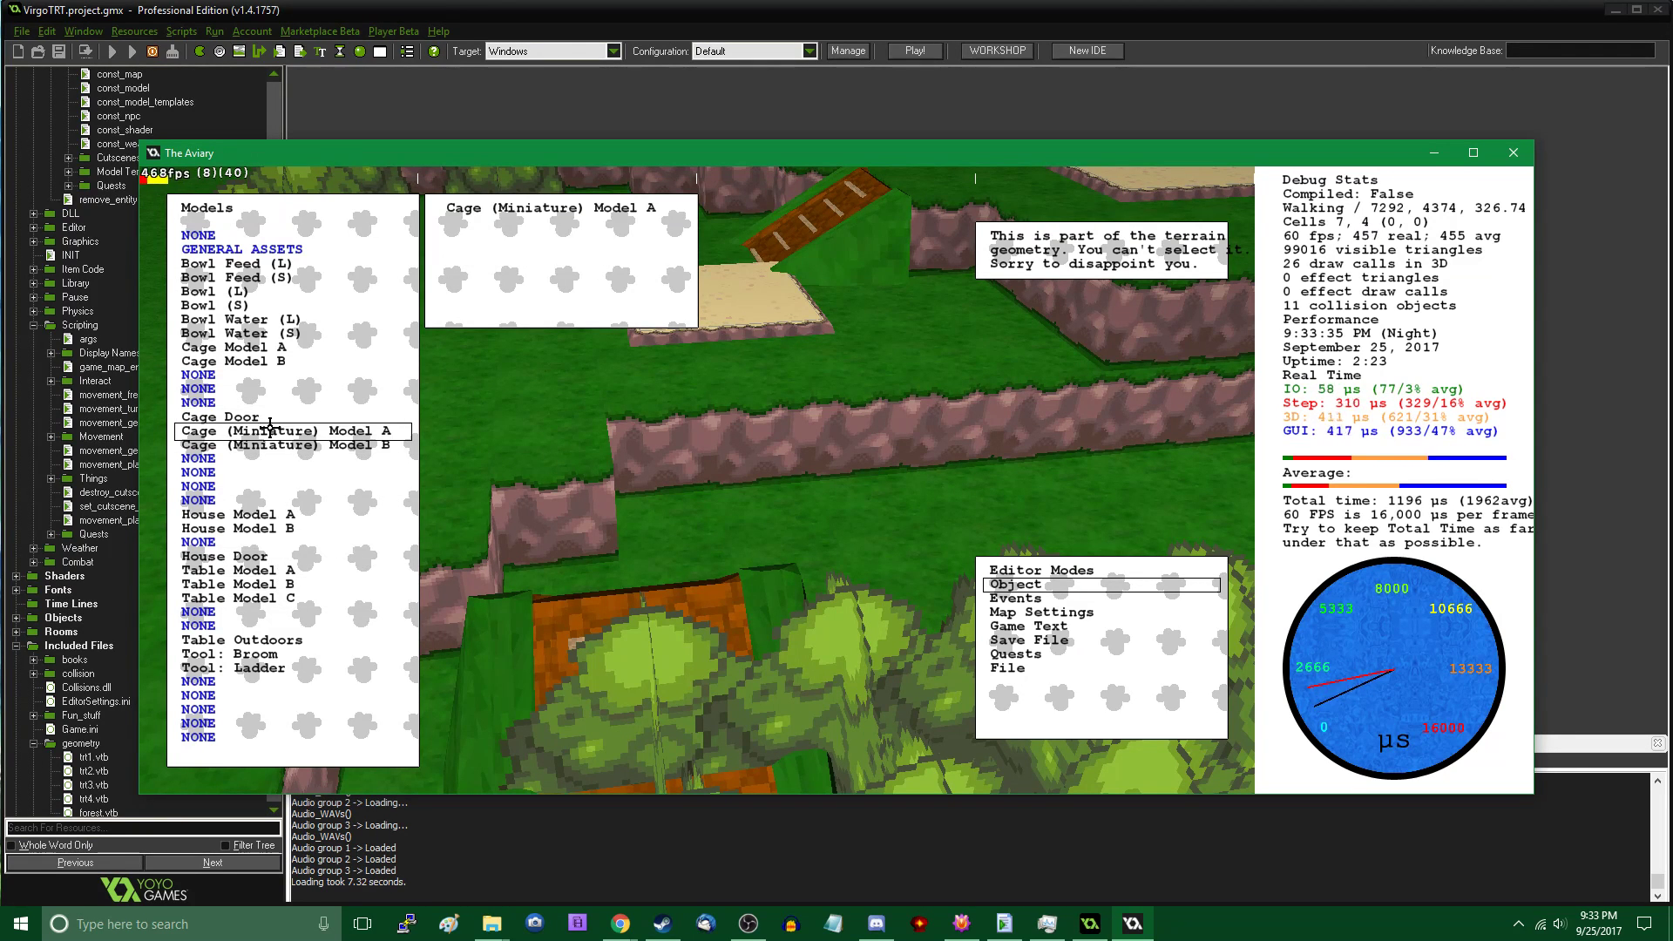
Place a new SLOPE model on the terraced hill and adjust its Z rotation, first trying 90
scroll(268, 430, "down", 2)
scroll(266, 501, "down", 2)
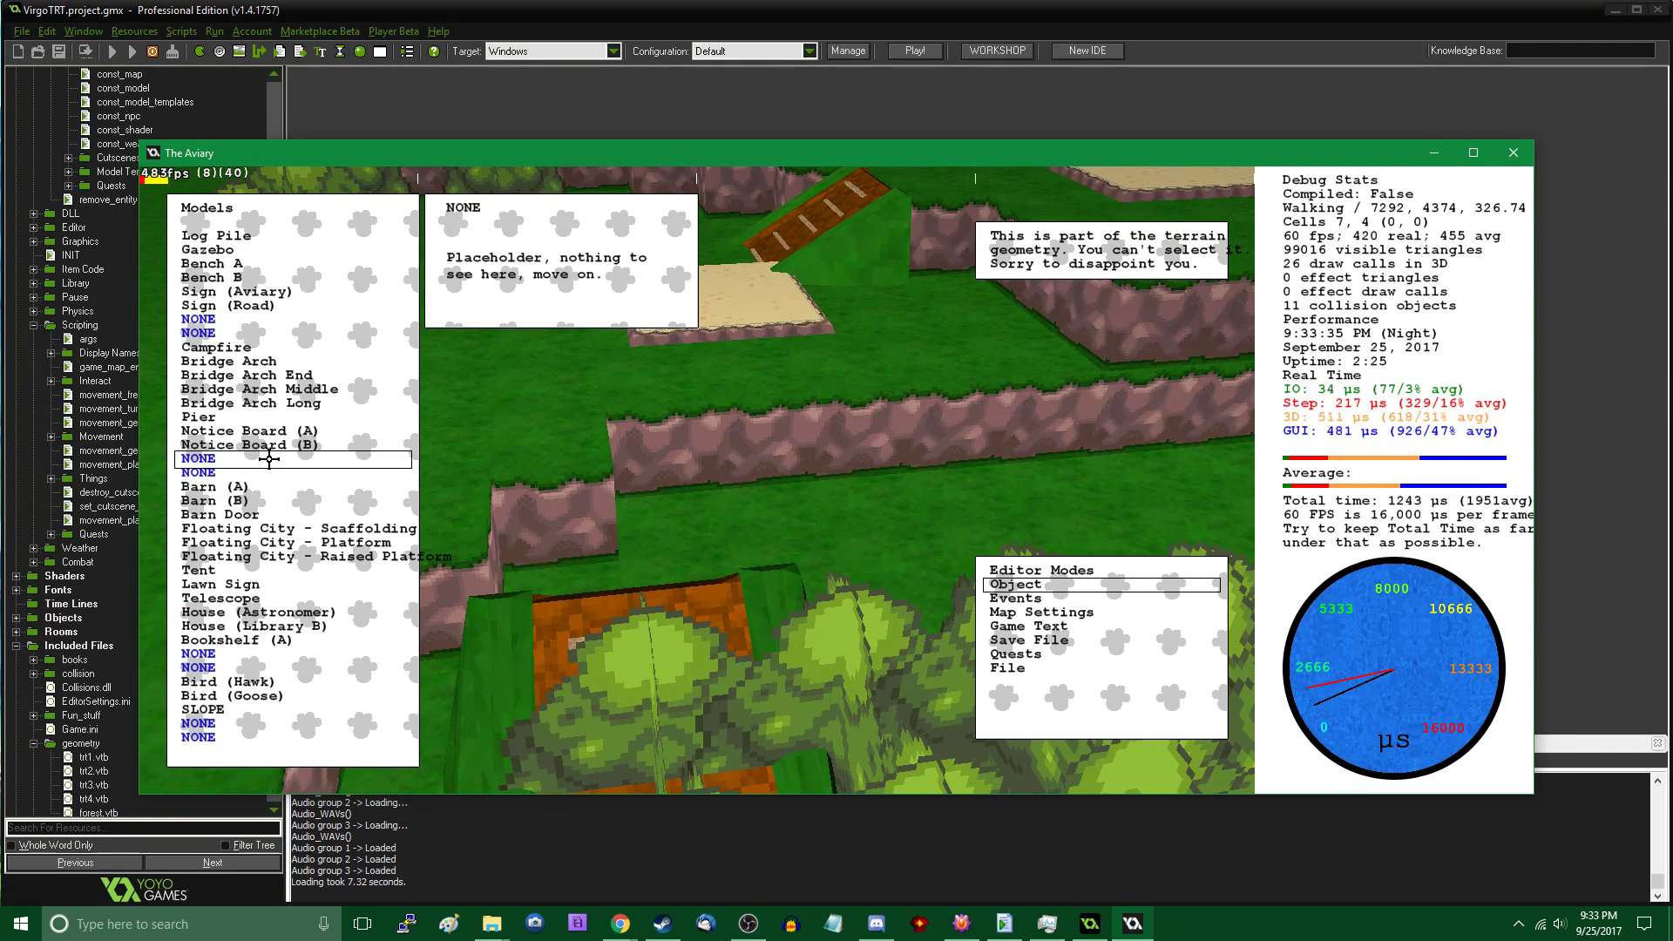
left_click(202, 708)
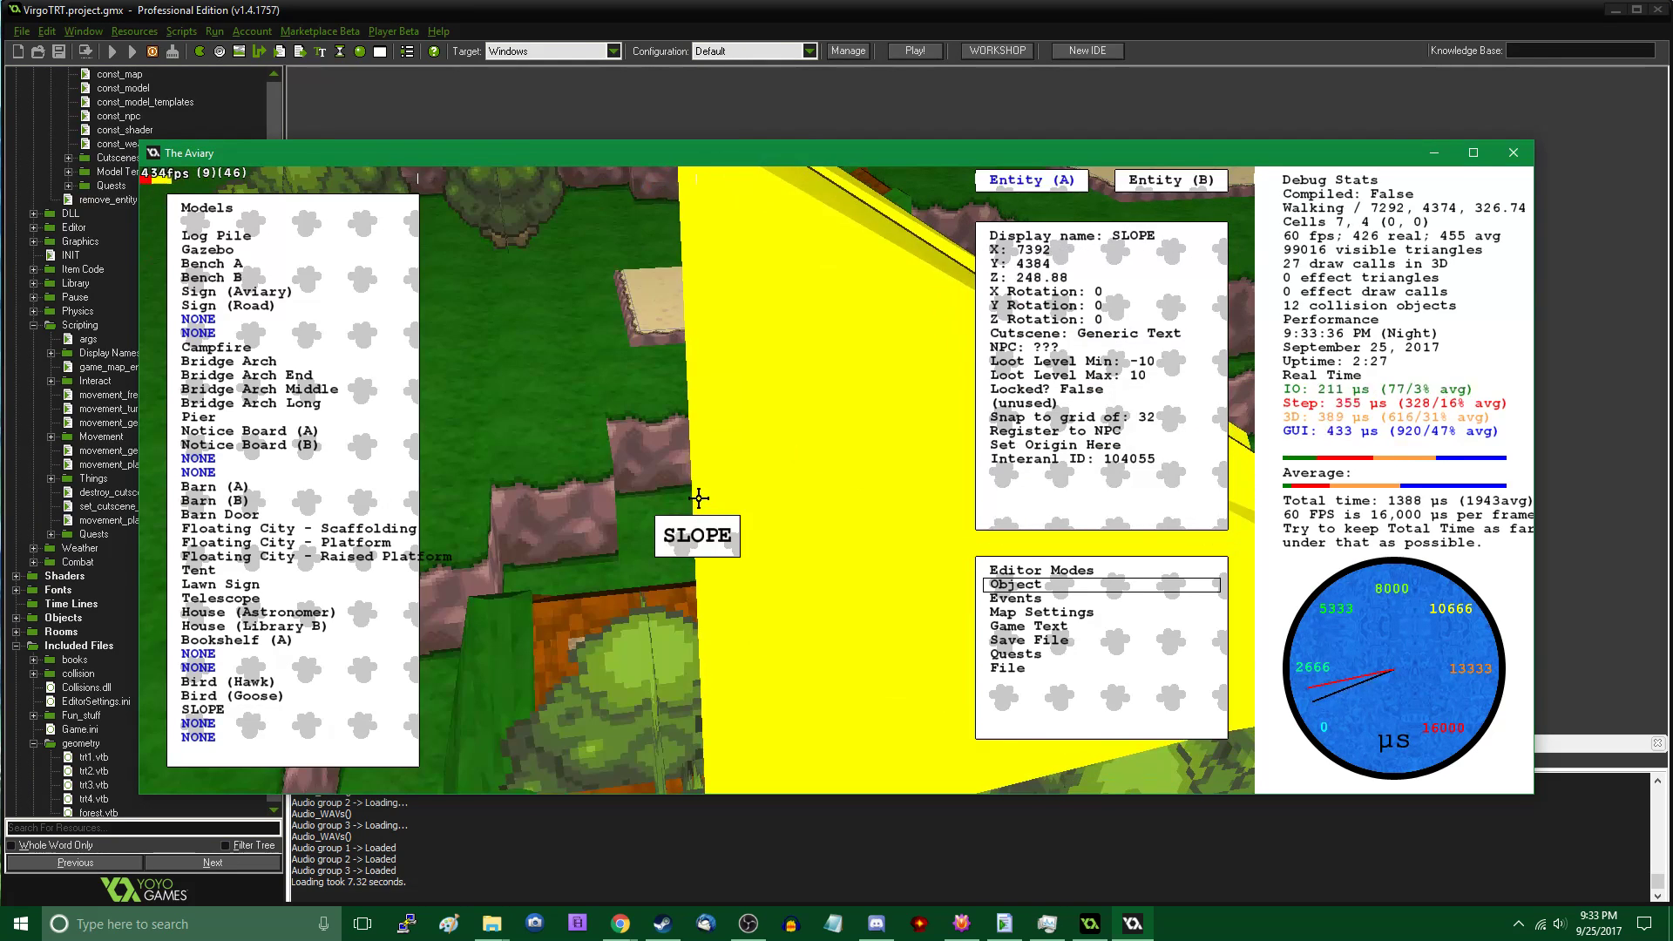
left_click(1046, 320)
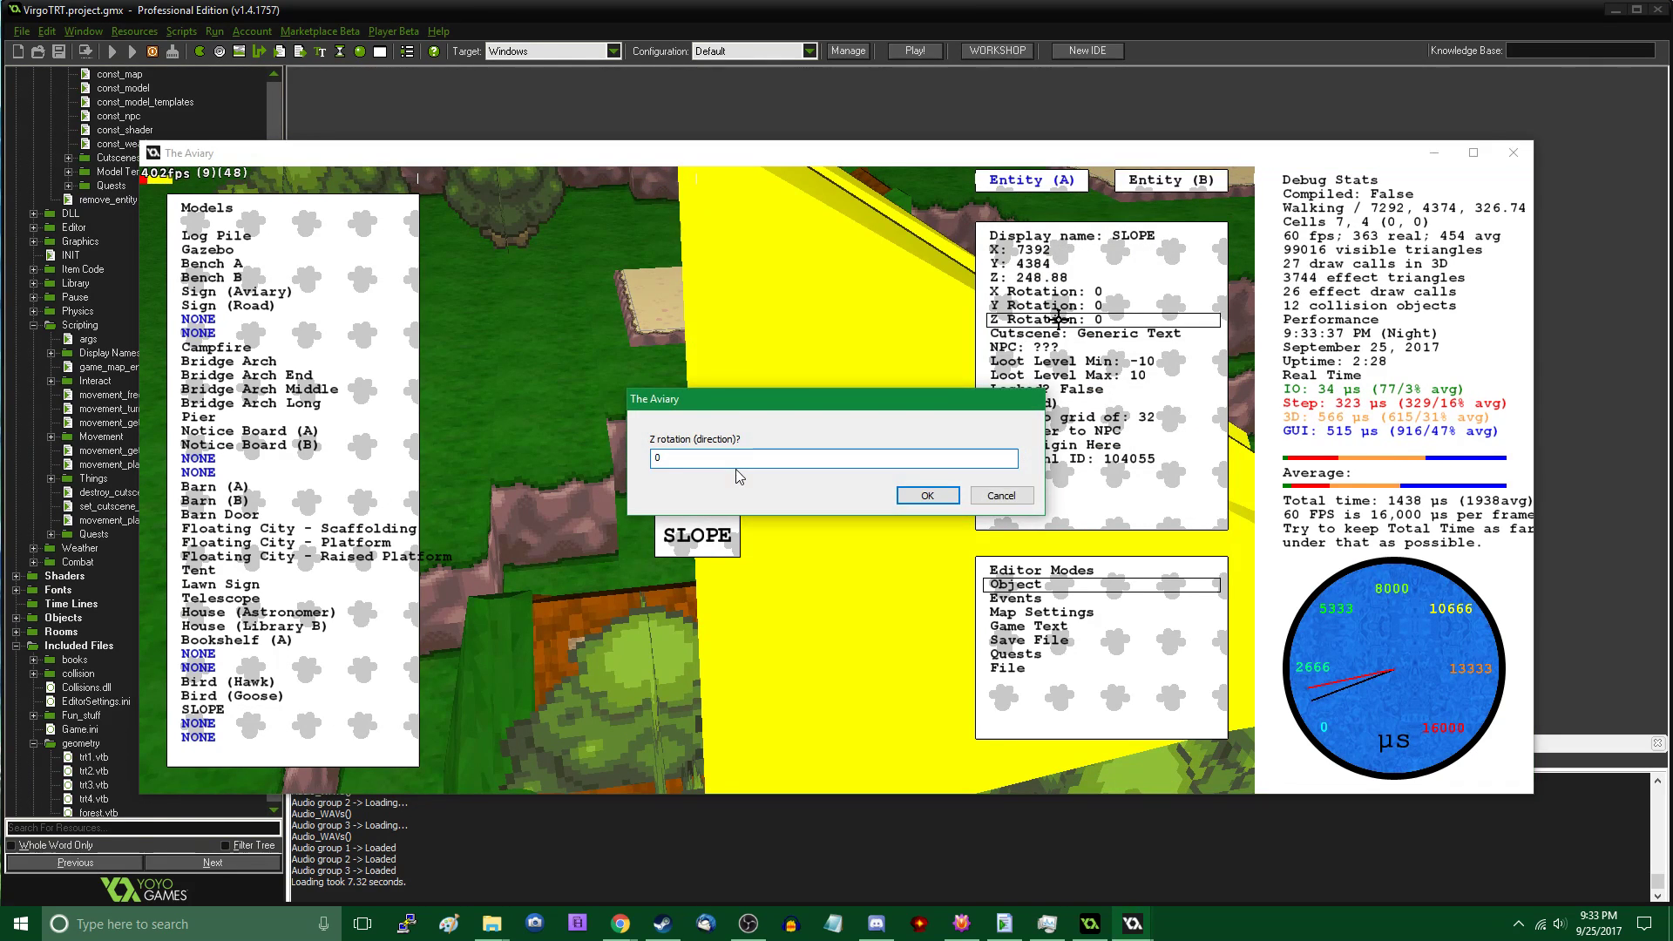
key("Return")
left_click(751, 511)
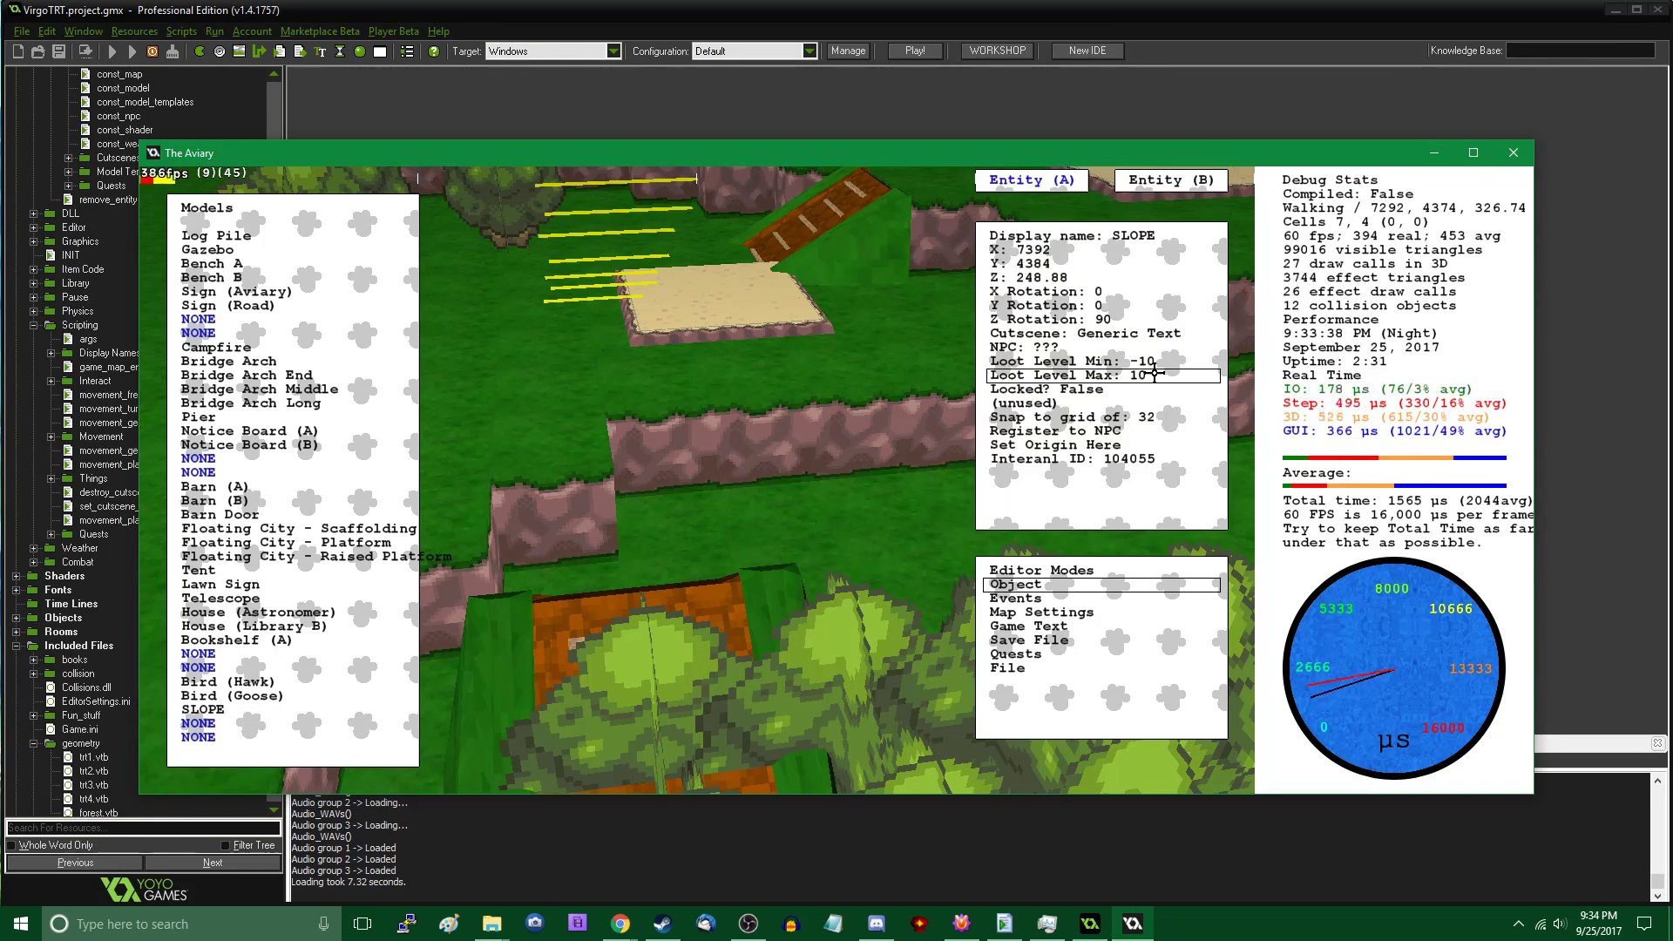
left_click(1122, 318)
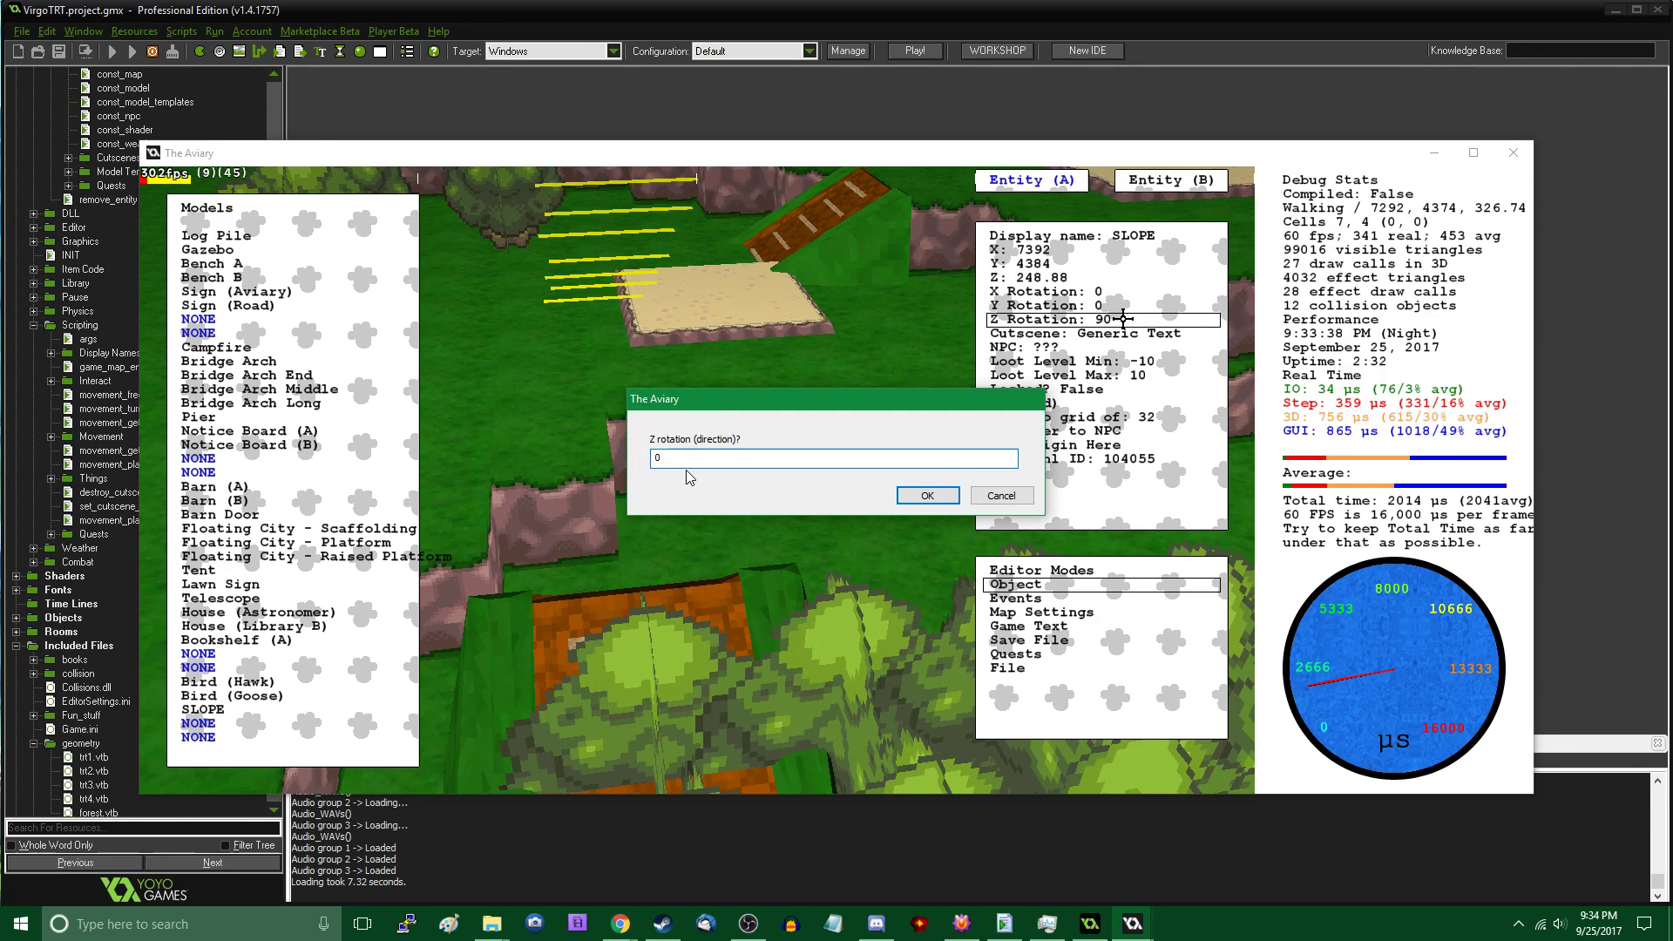
key("Return")
left_click_drag(684, 470, 793, 481)
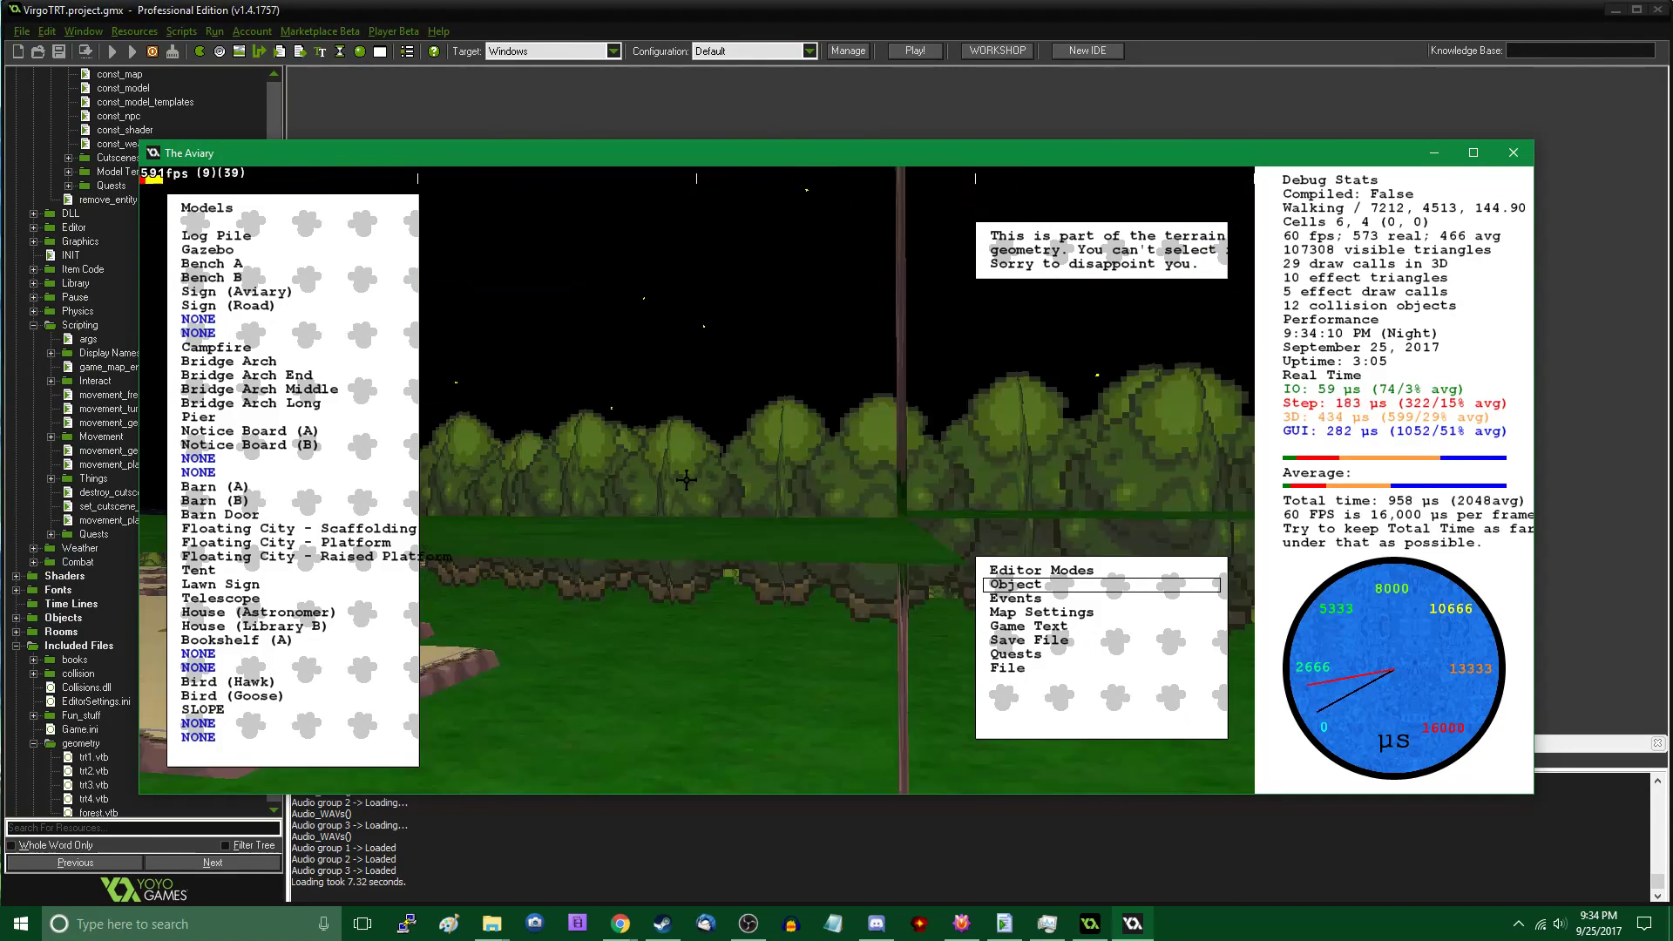
Fly to the slope beside the grassy terraces and move it near the forest edge at X 7072, Y 4384
key("w")
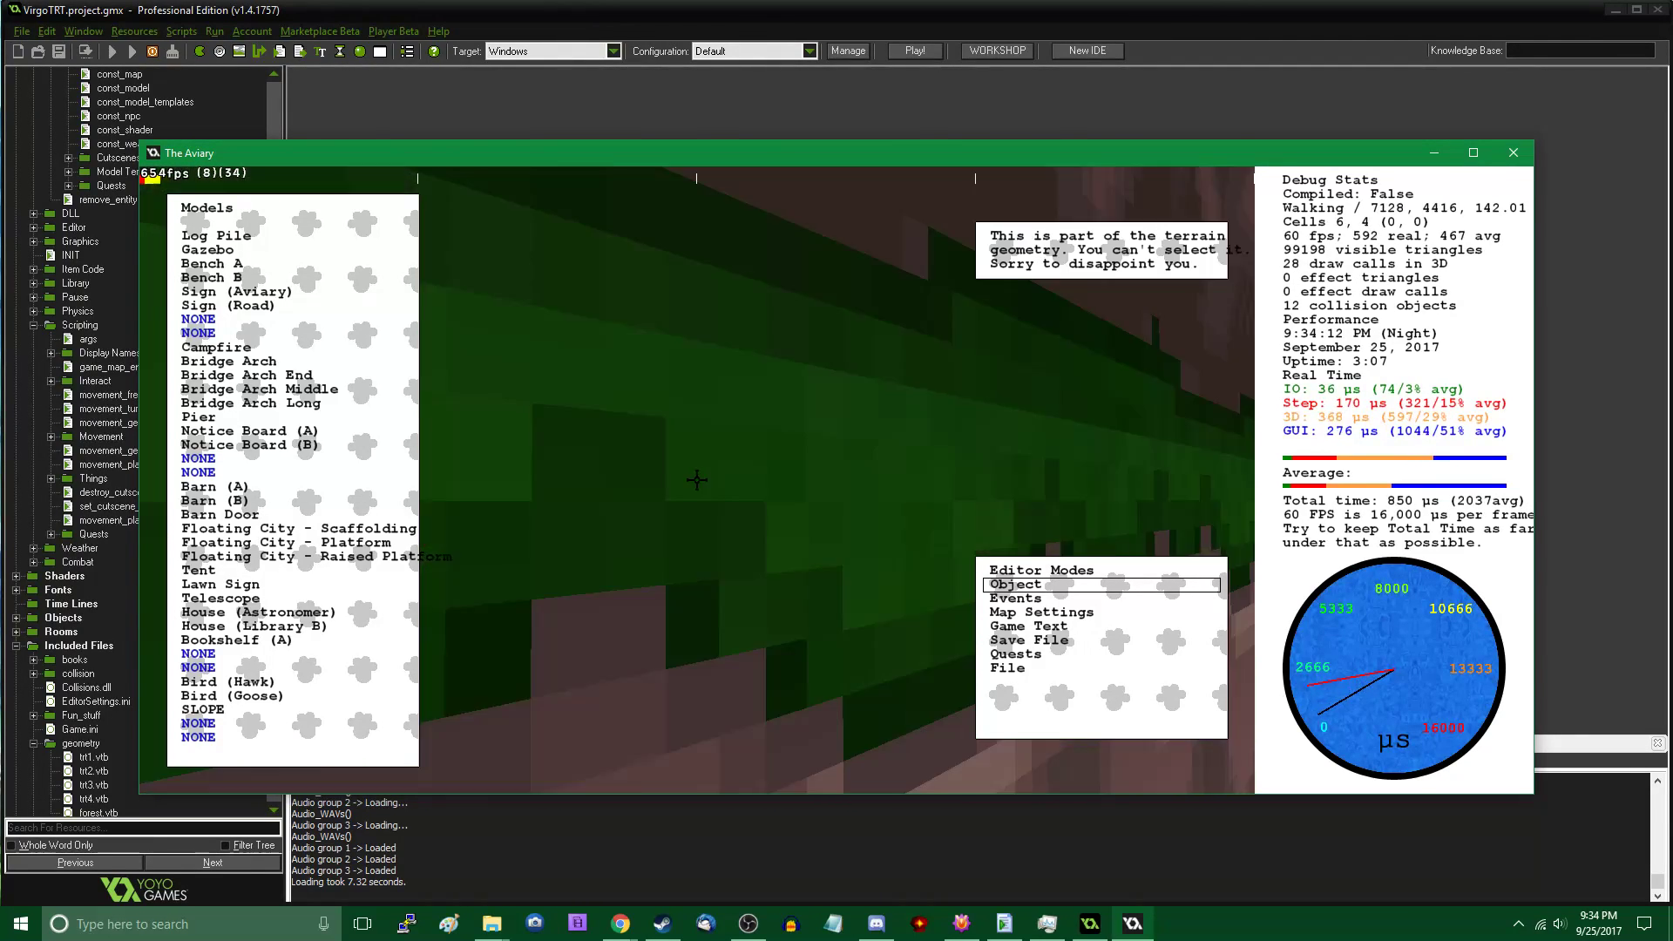
key("w")
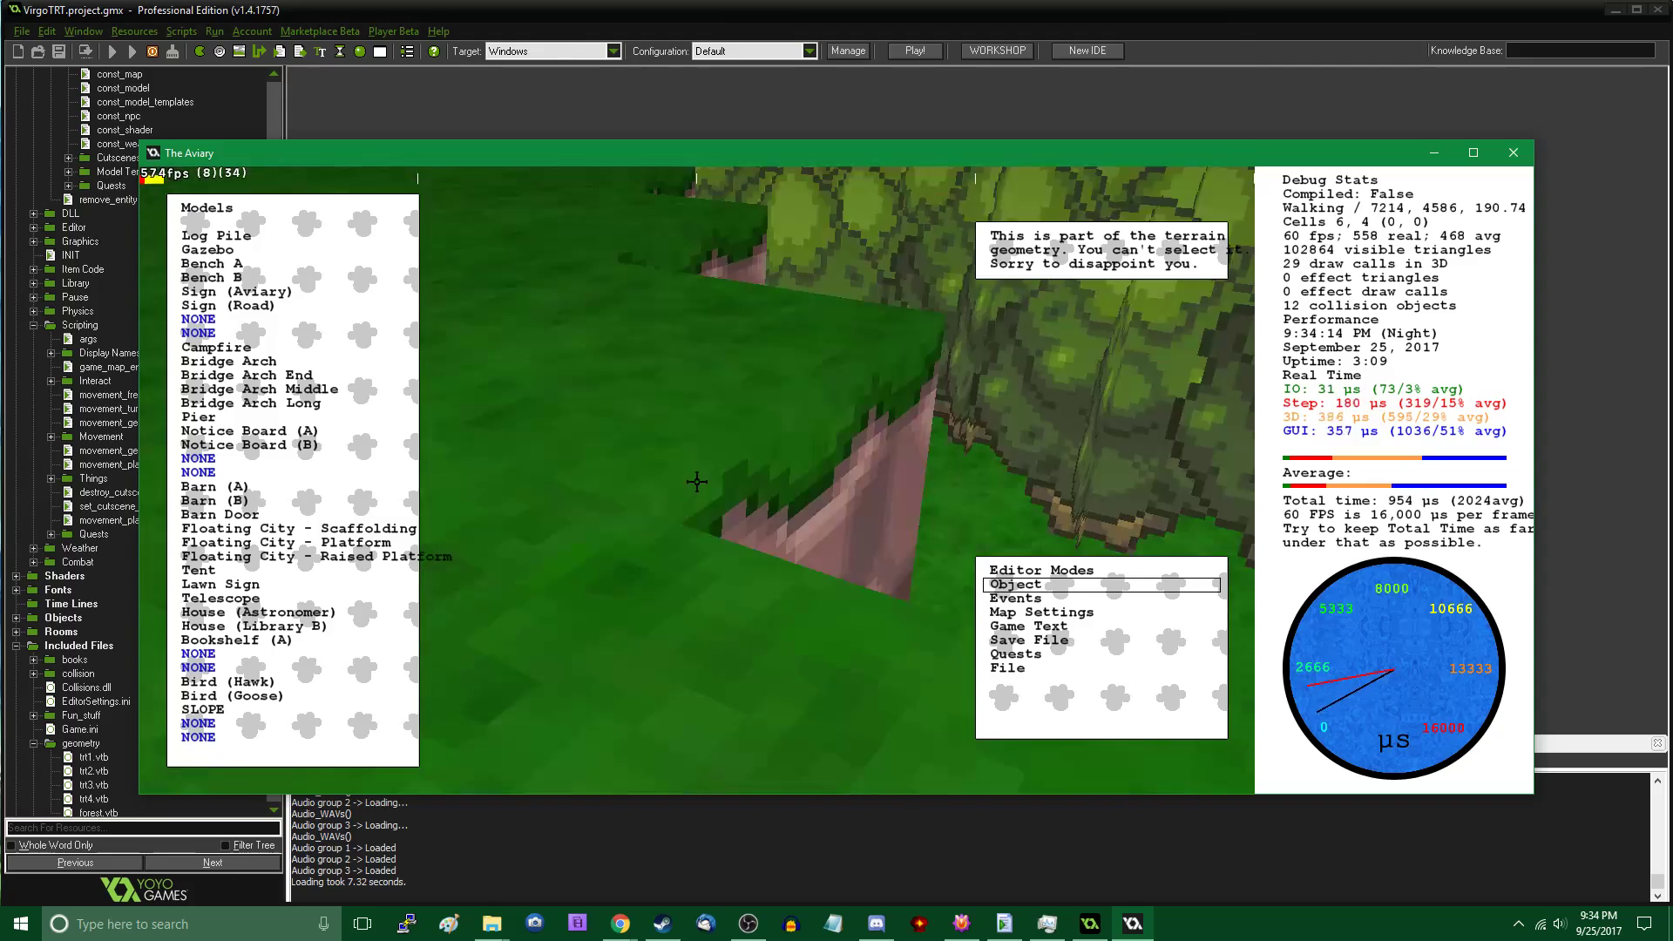
key("s")
key("w")
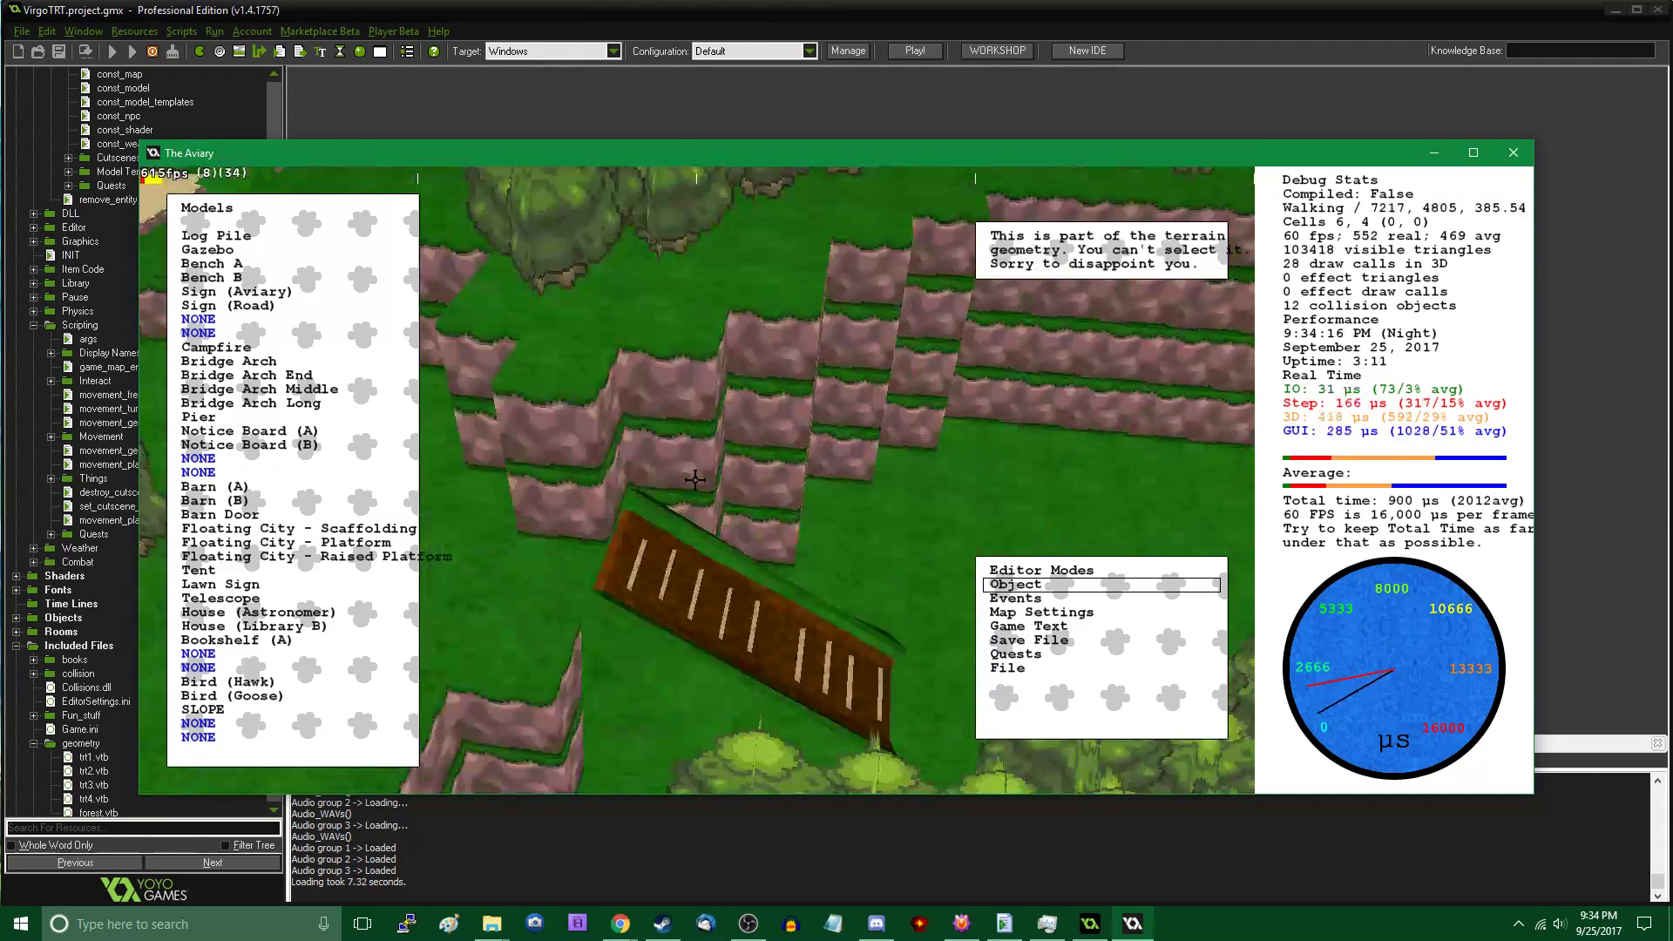
middle_click_drag(706, 501, 698, 480)
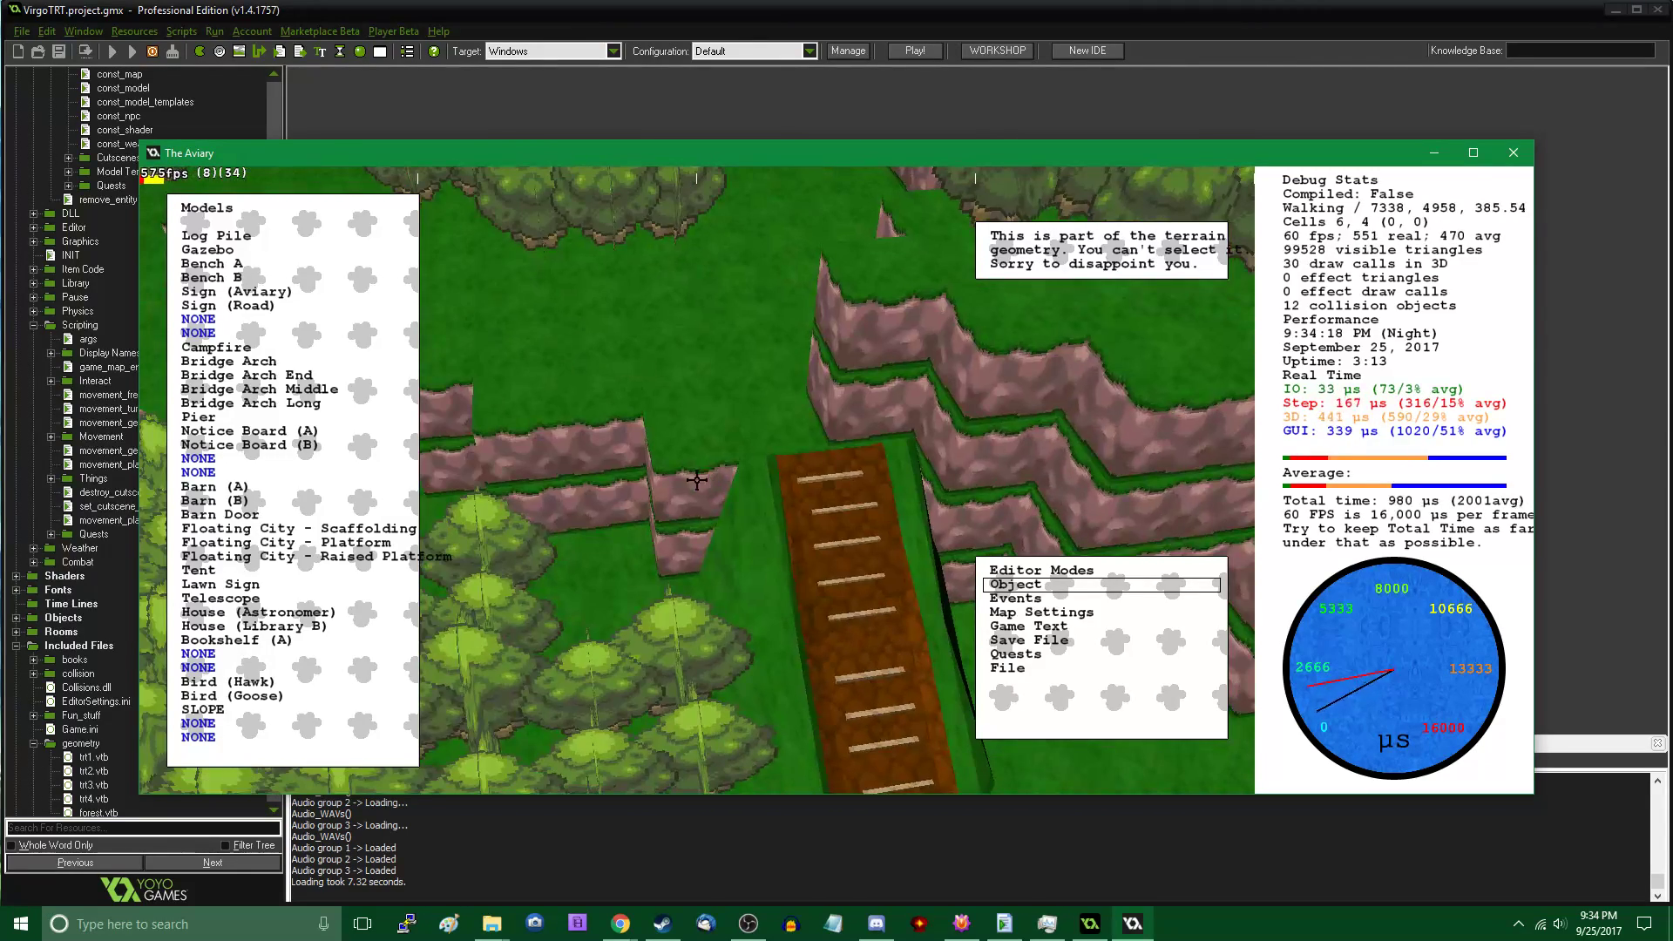
left_click(697, 481)
left_click_drag(777, 518, 697, 480)
key("w")
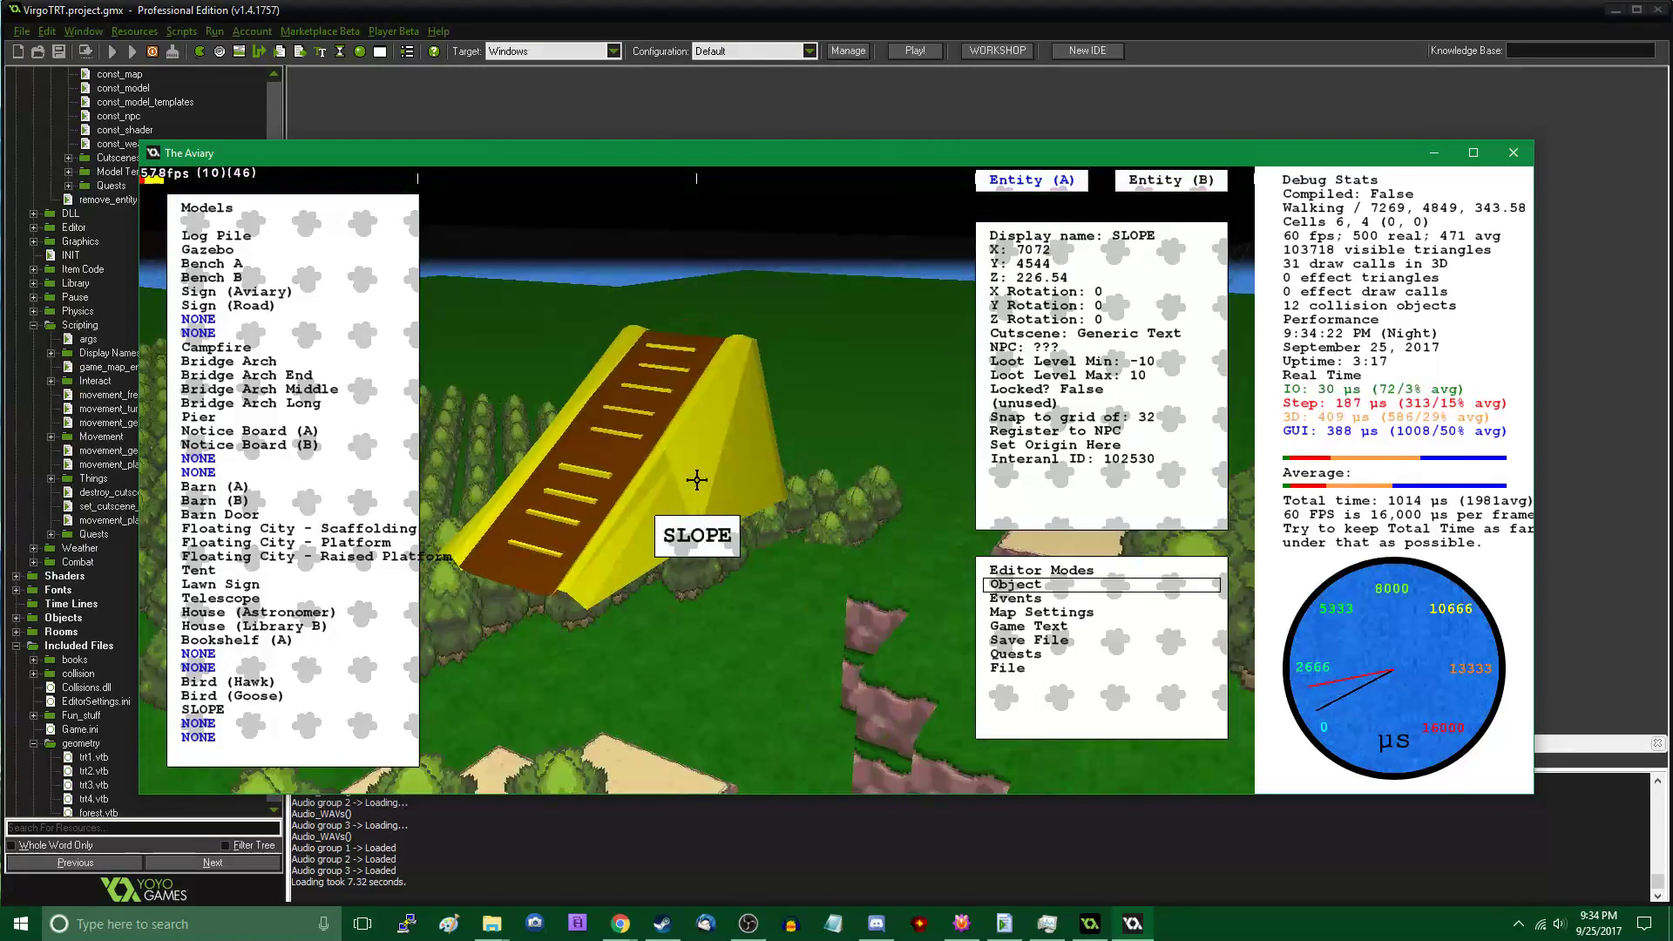
key("a")
left_click_drag(697, 480, 899, 515)
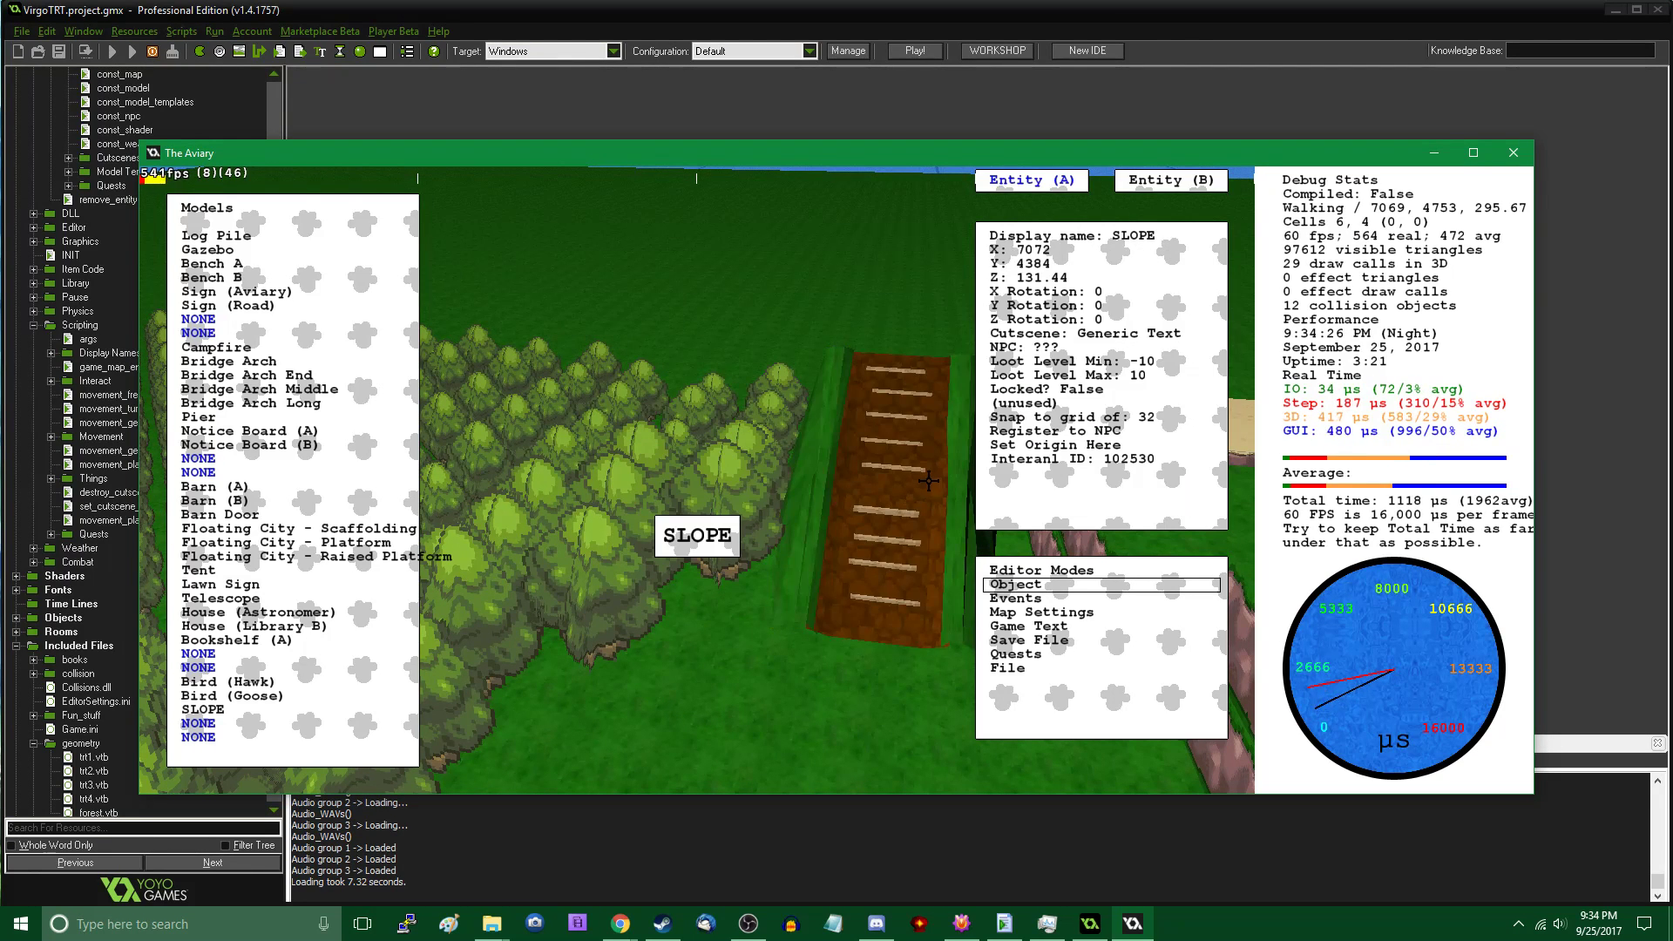
Try a Z rotation of 90 on the slope beside the forest
left_click(1078, 320)
type("9")
key("Return")
left_click(673, 476)
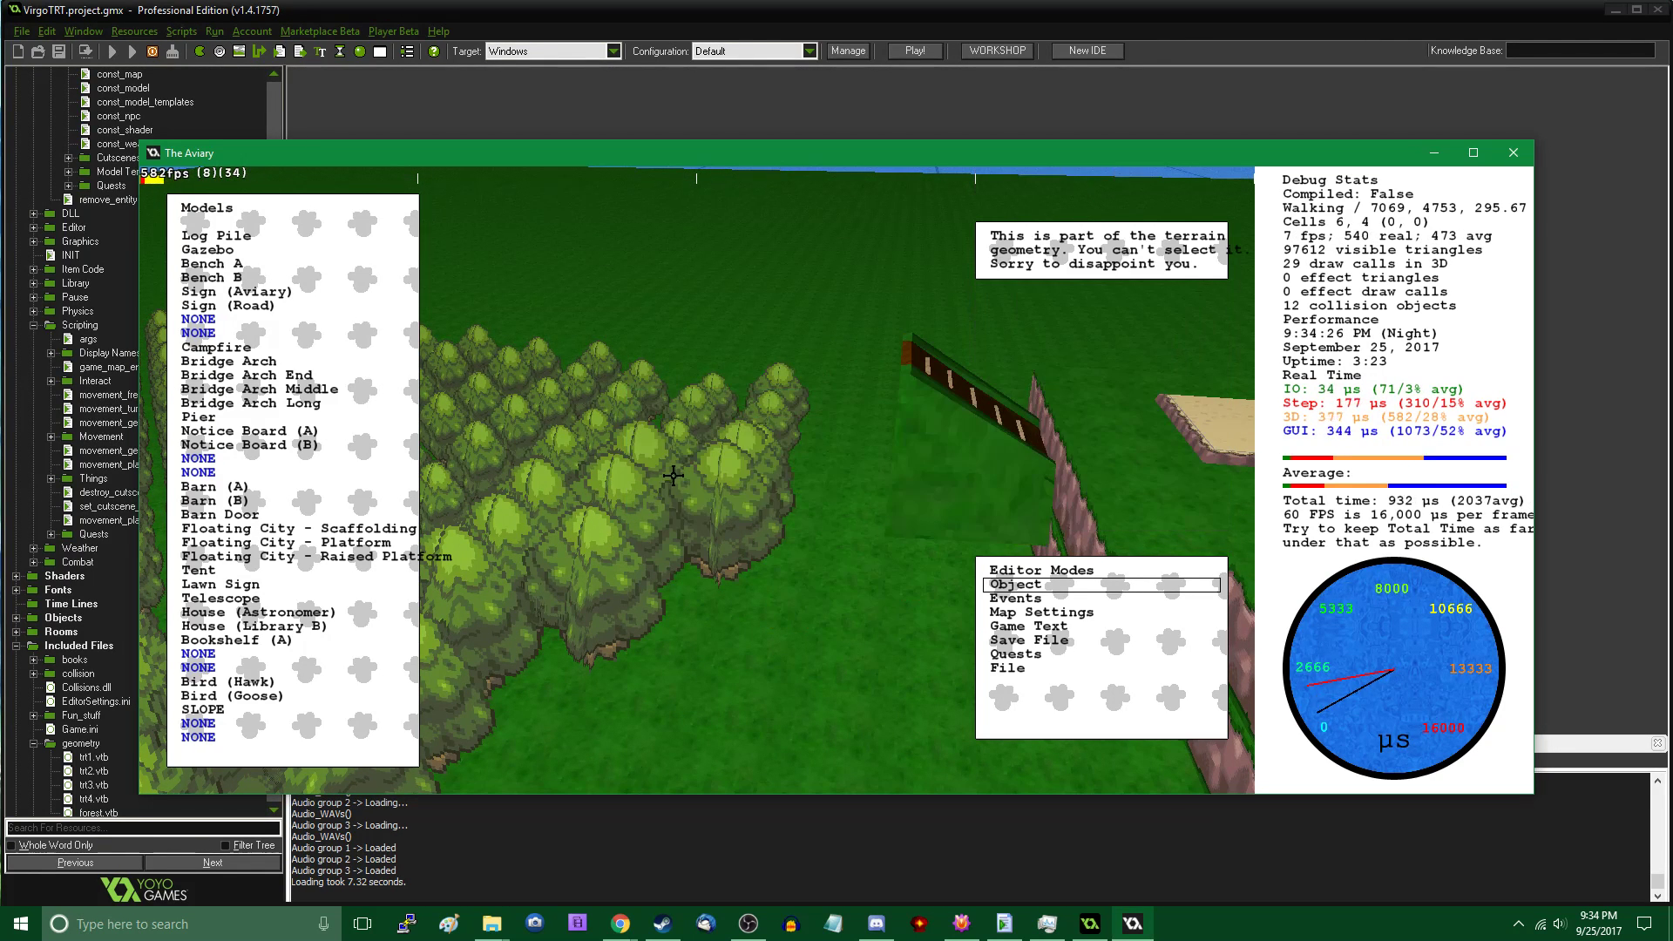
Set the forest-edge slope's Z rotation to 270 and move it to X 7136, Y 4416
left_click(885, 510)
left_click(1088, 319)
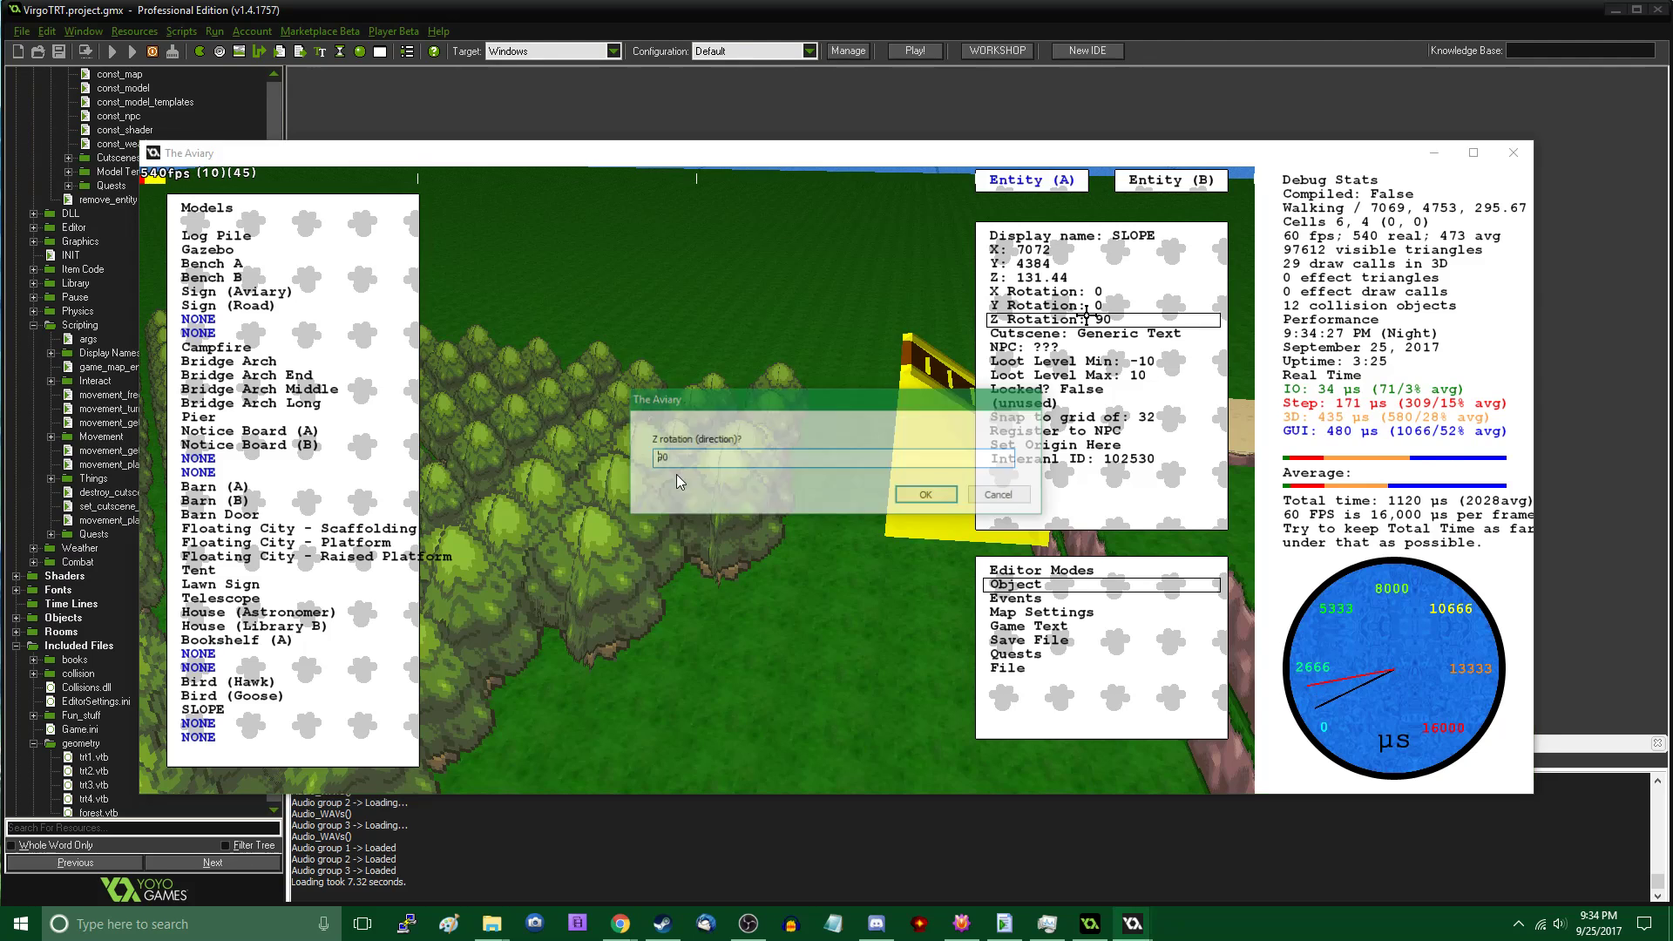
key("Return")
left_click(654, 476)
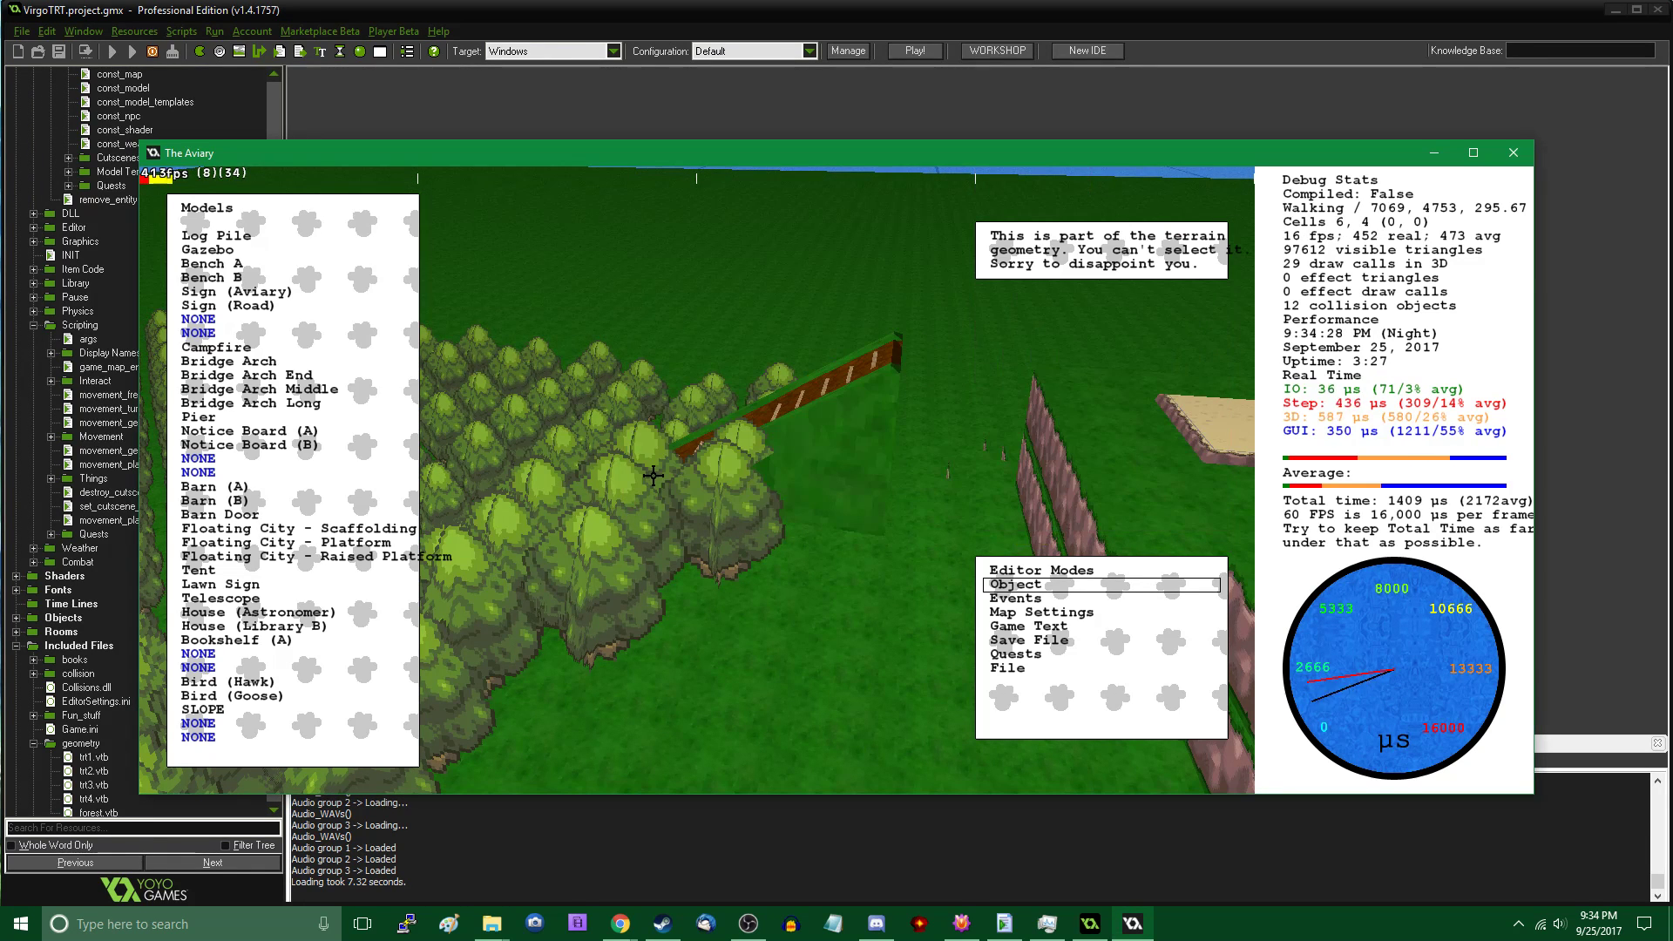
left_click(847, 439)
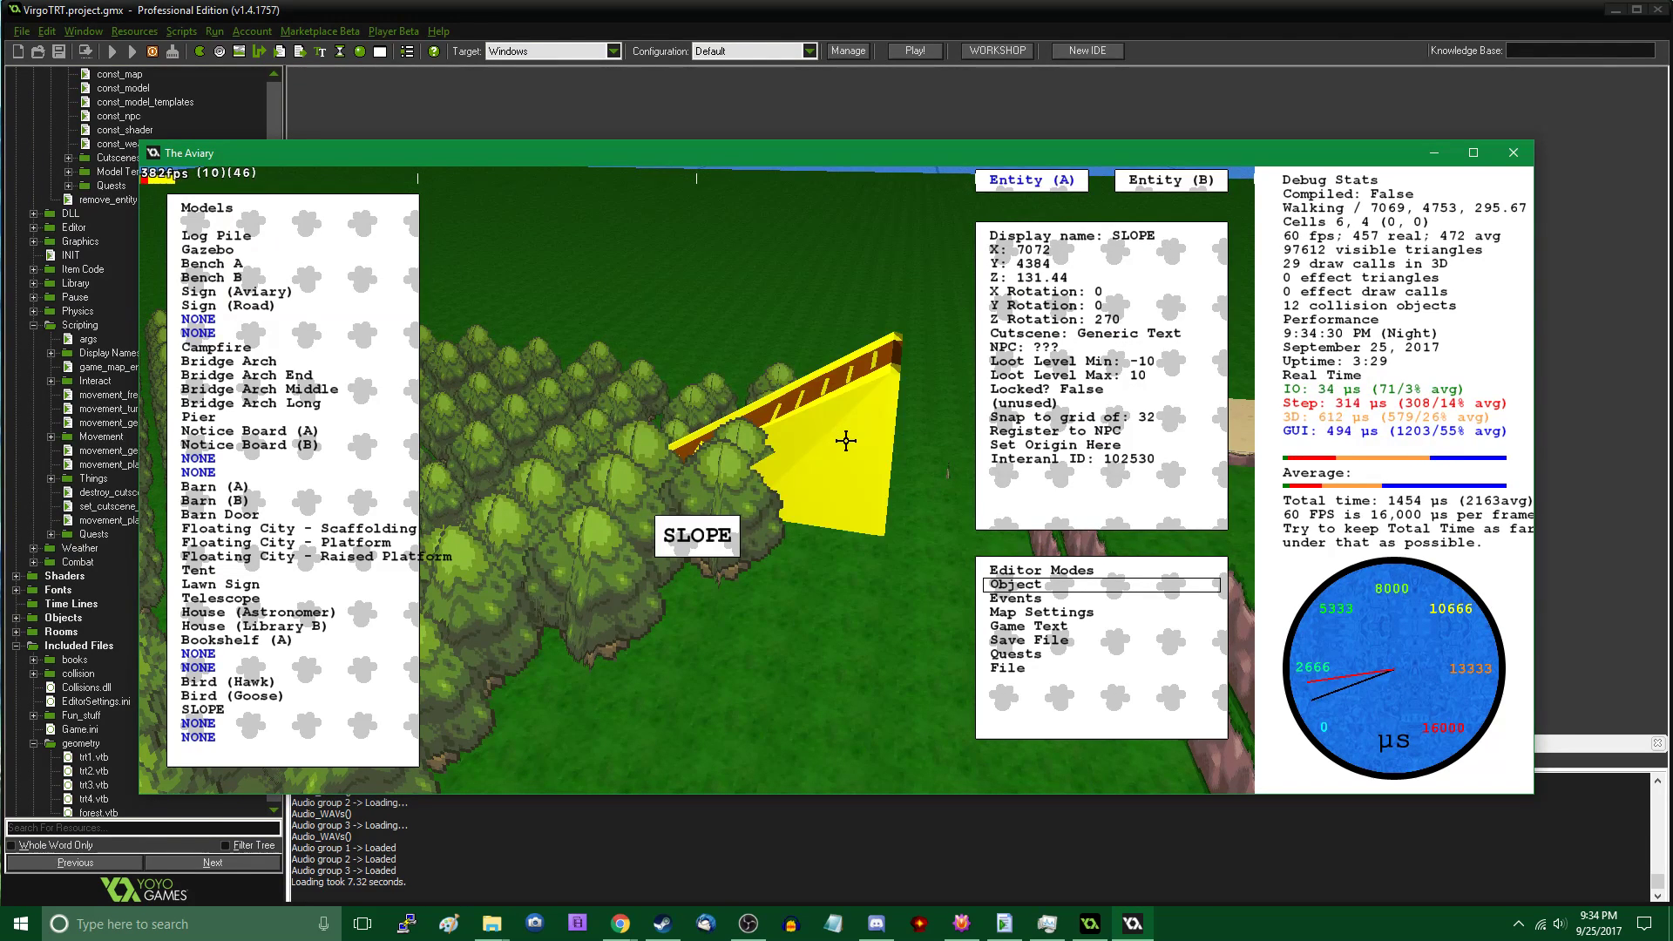
left_click_drag(848, 440, 993, 550)
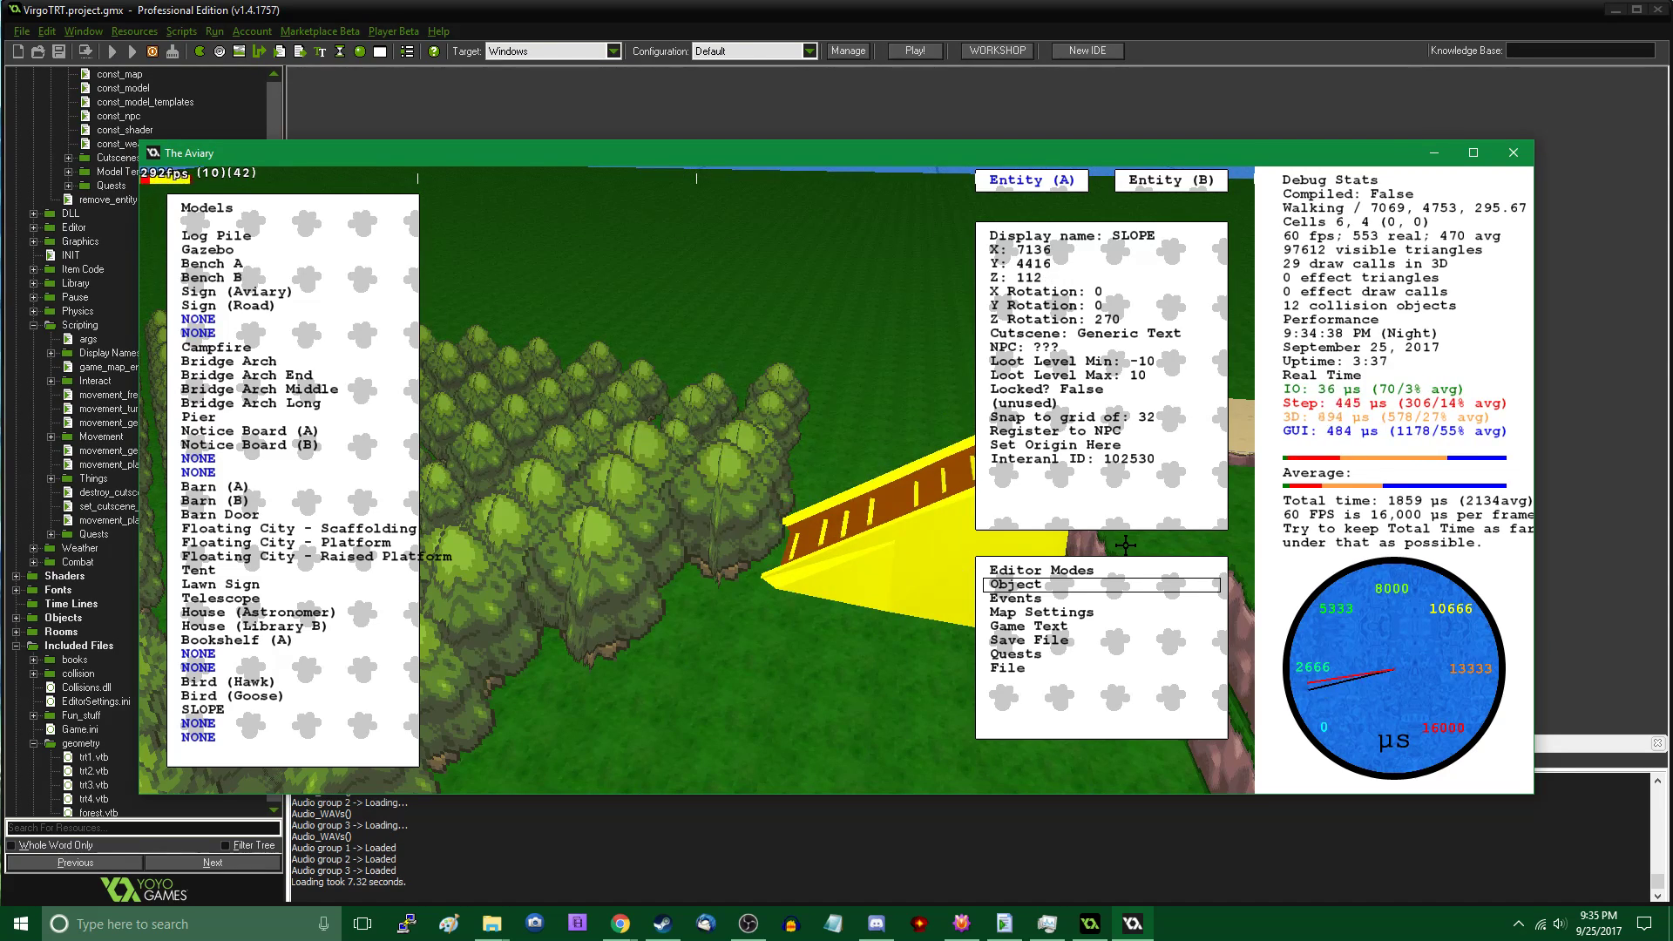
Run over and around the rotated slope in play mode, examining the neighbouring trees, sandy path and terrace wall
key("Tab")
key("w")
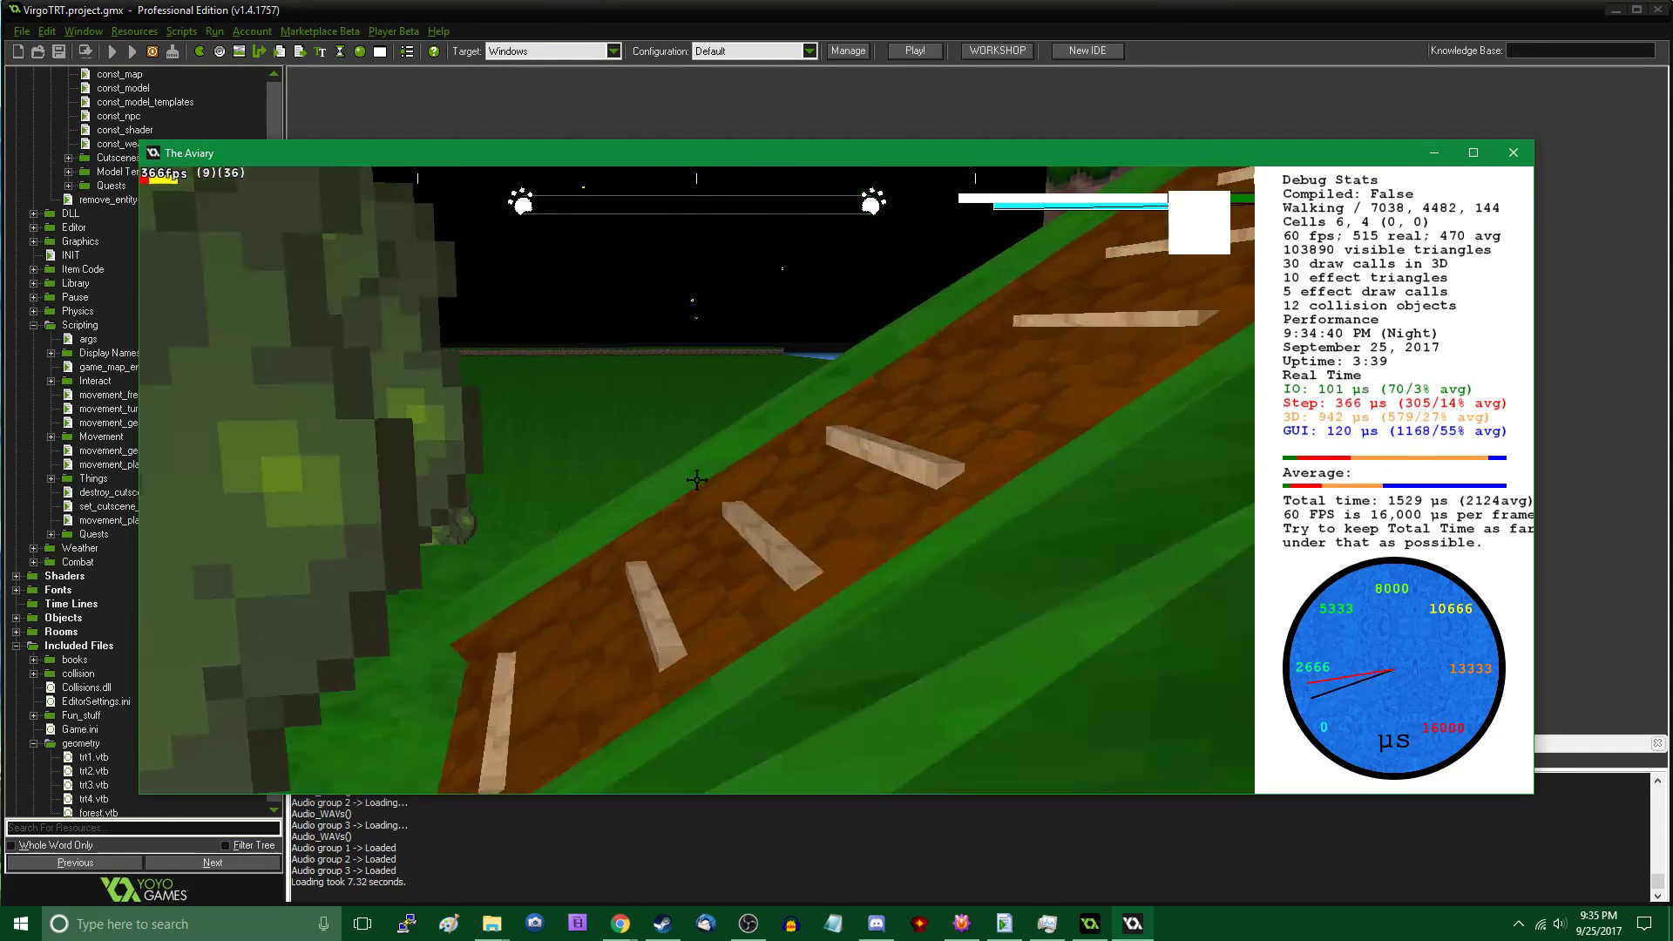
key("w")
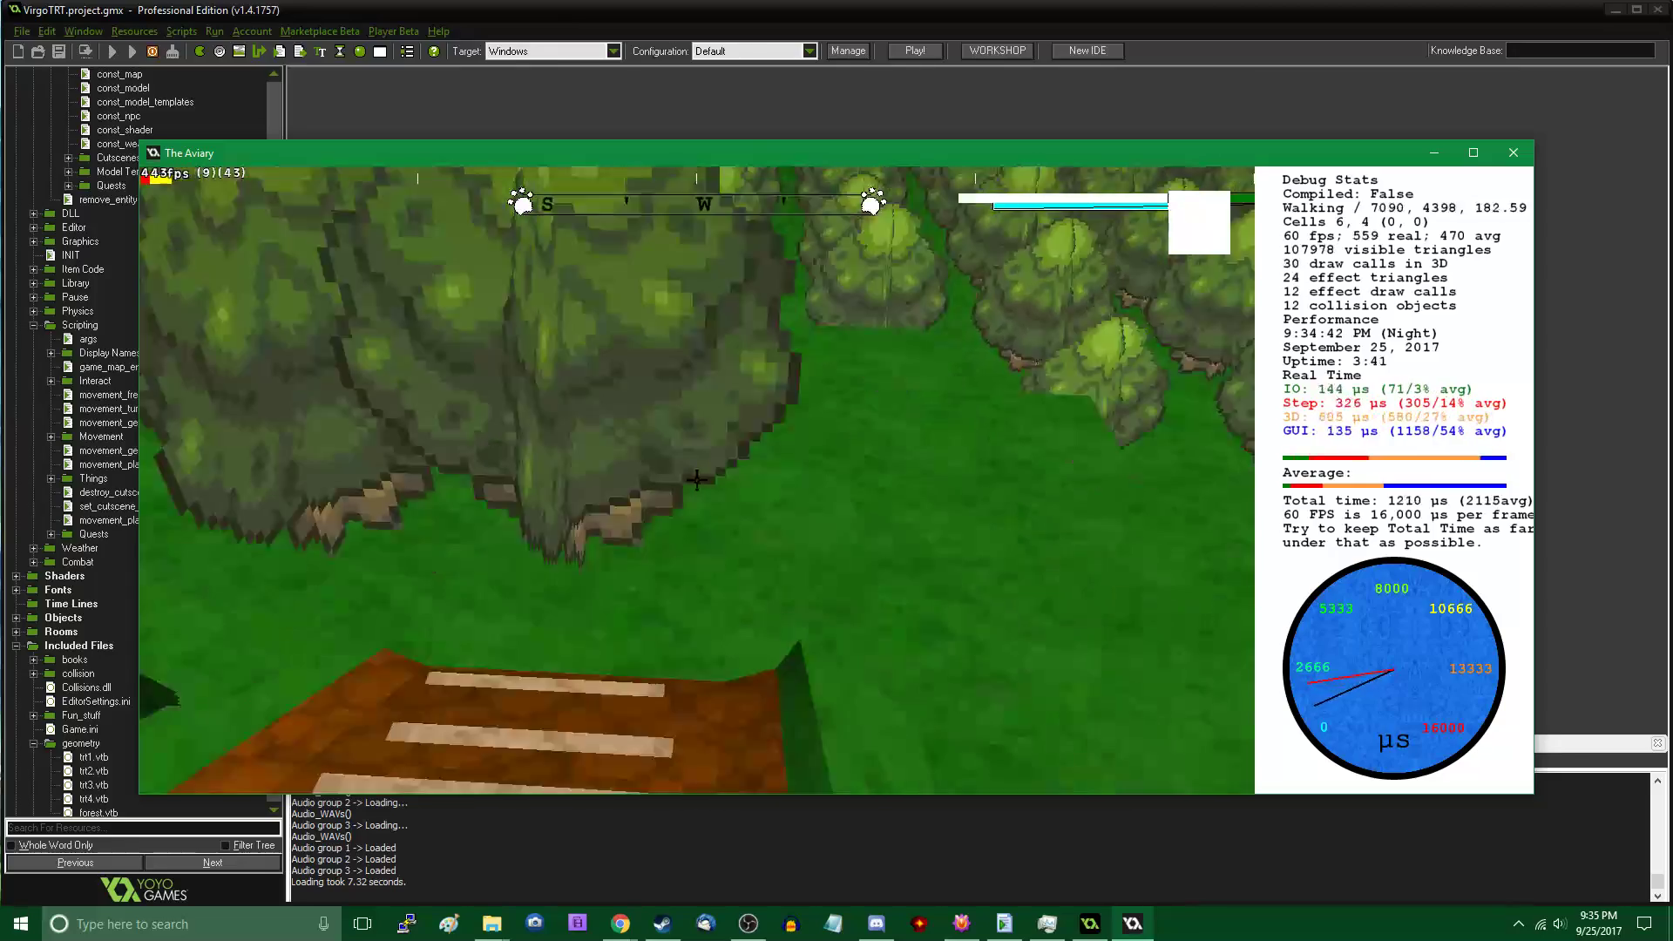
key("w")
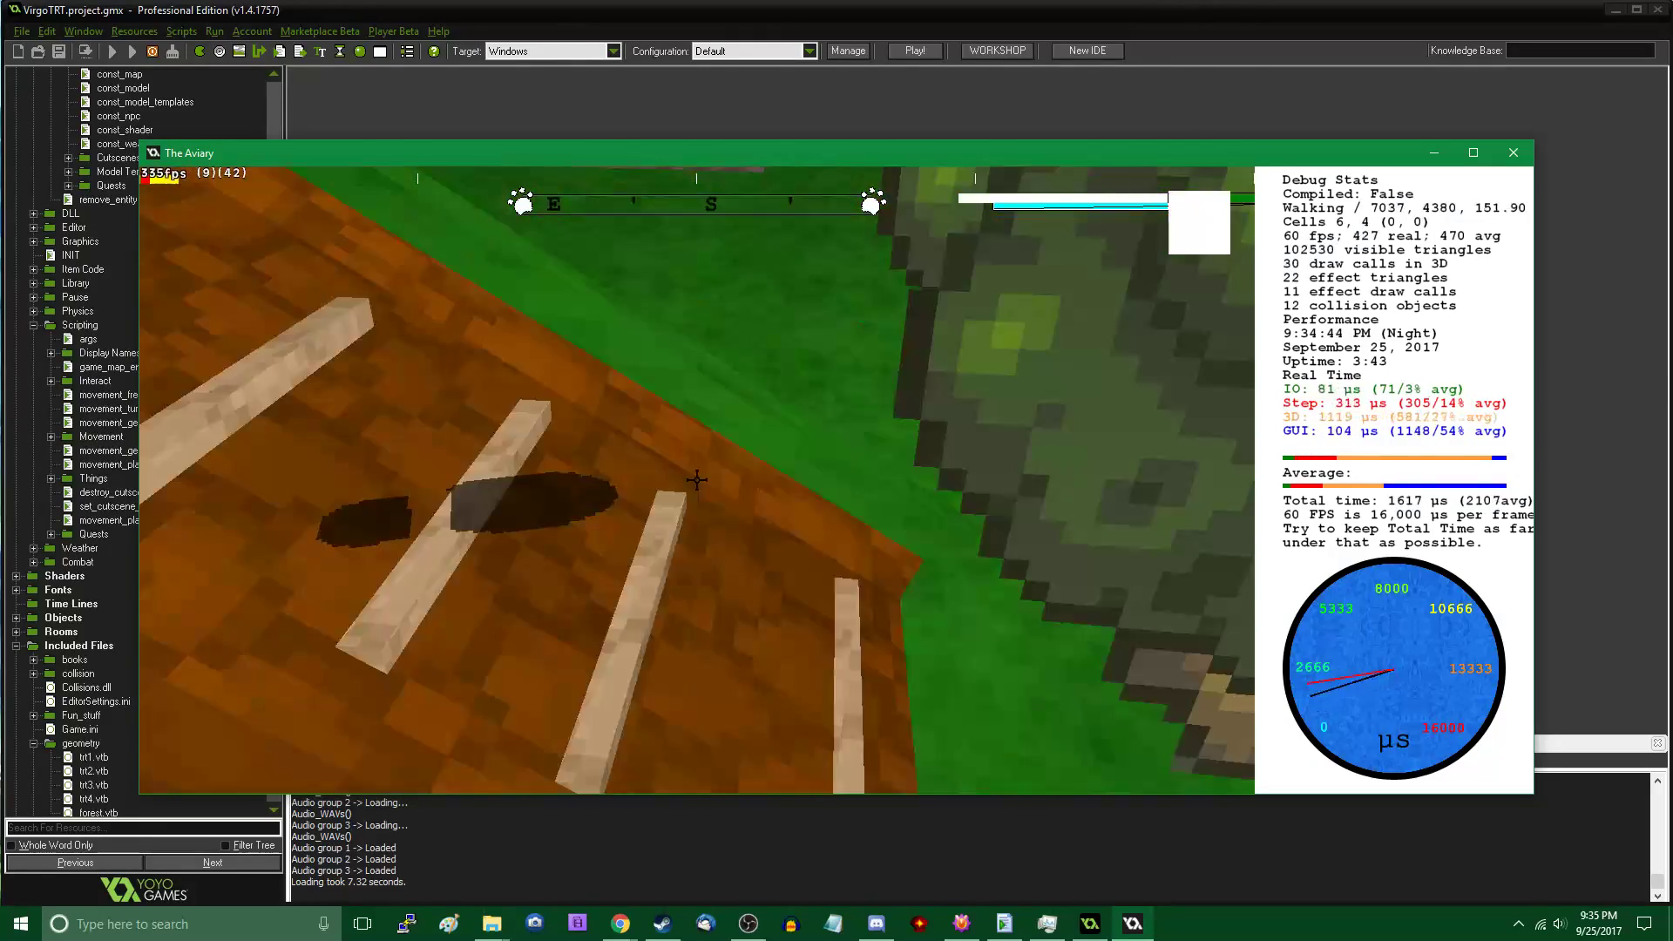
key("w")
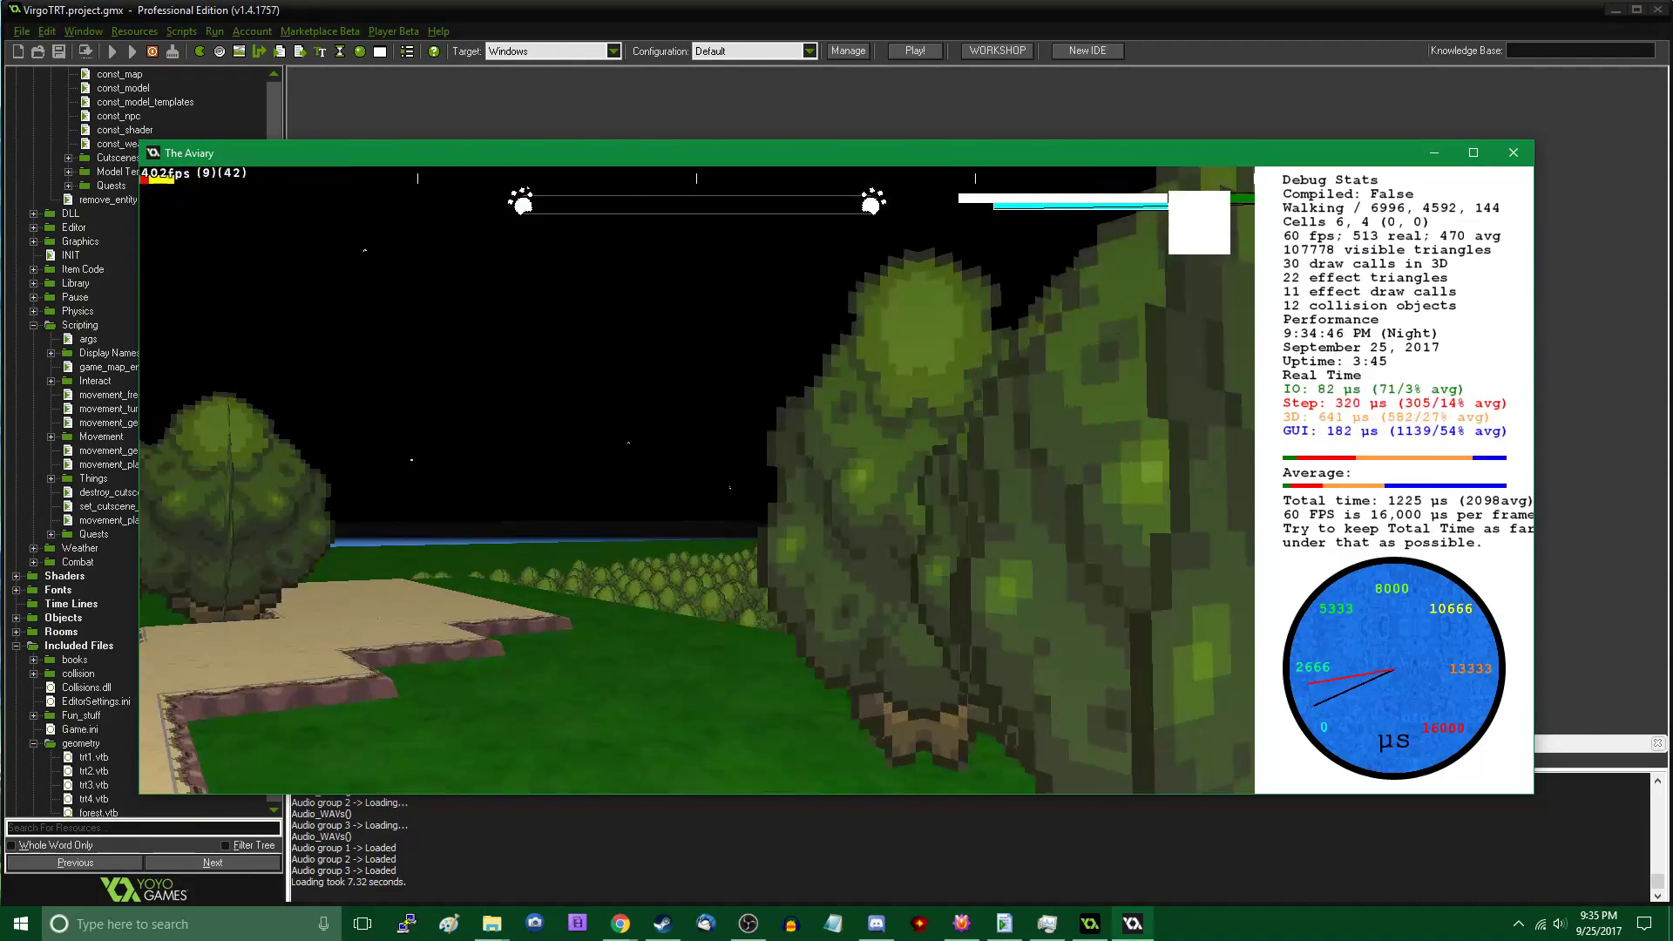
key("w")
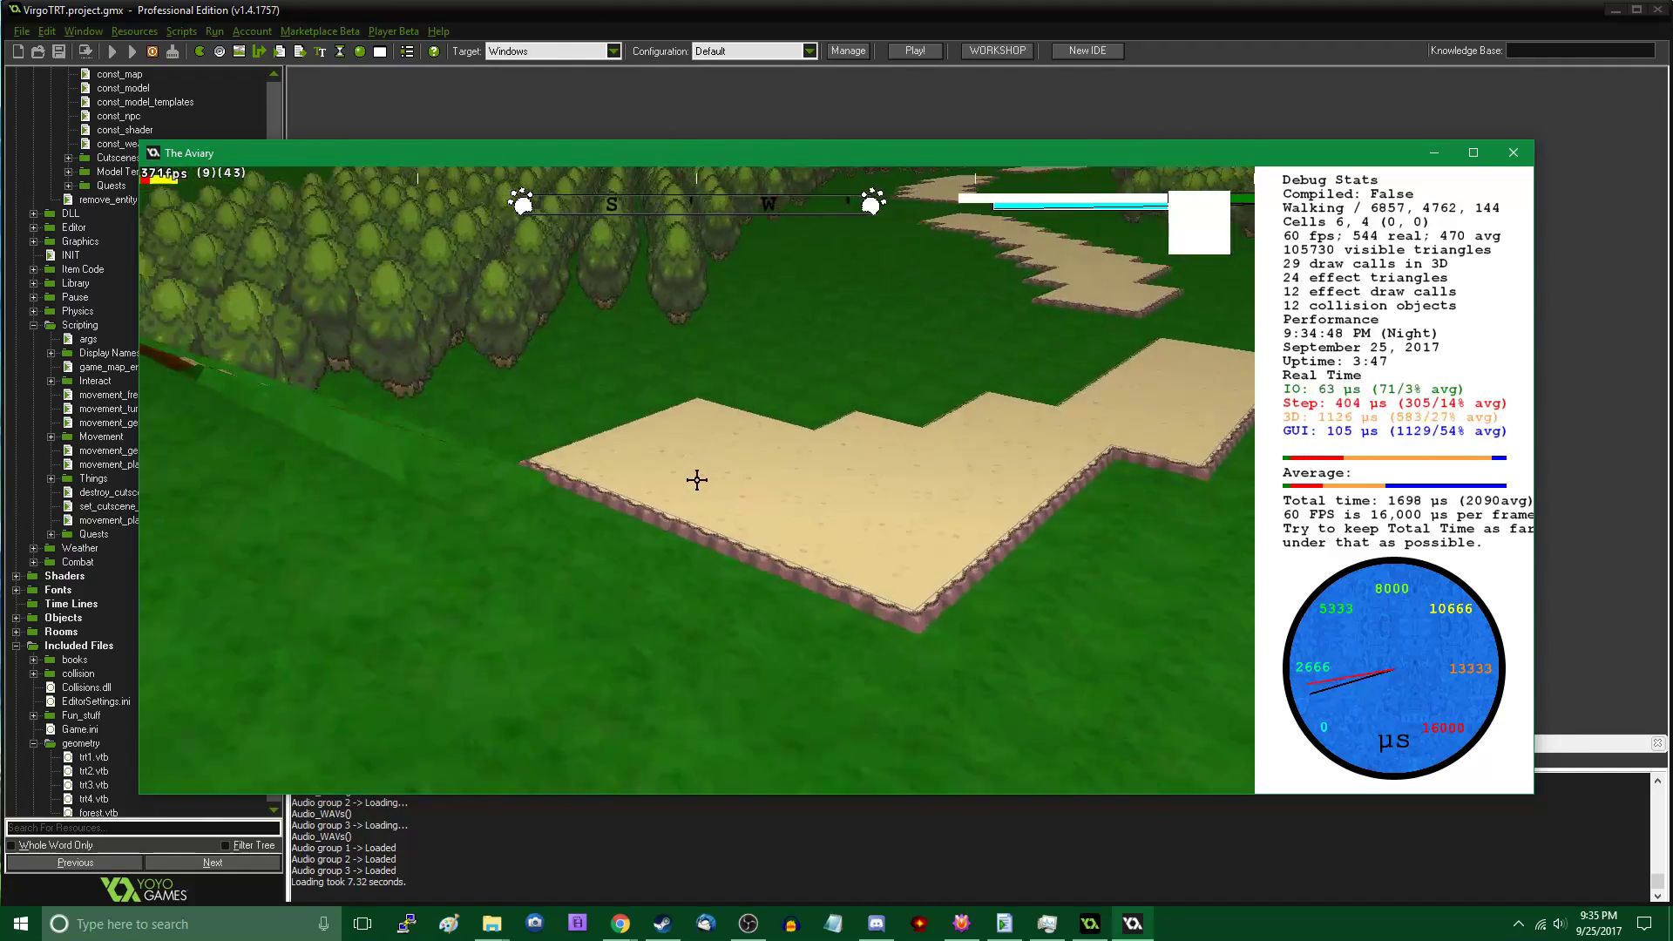
key("w")
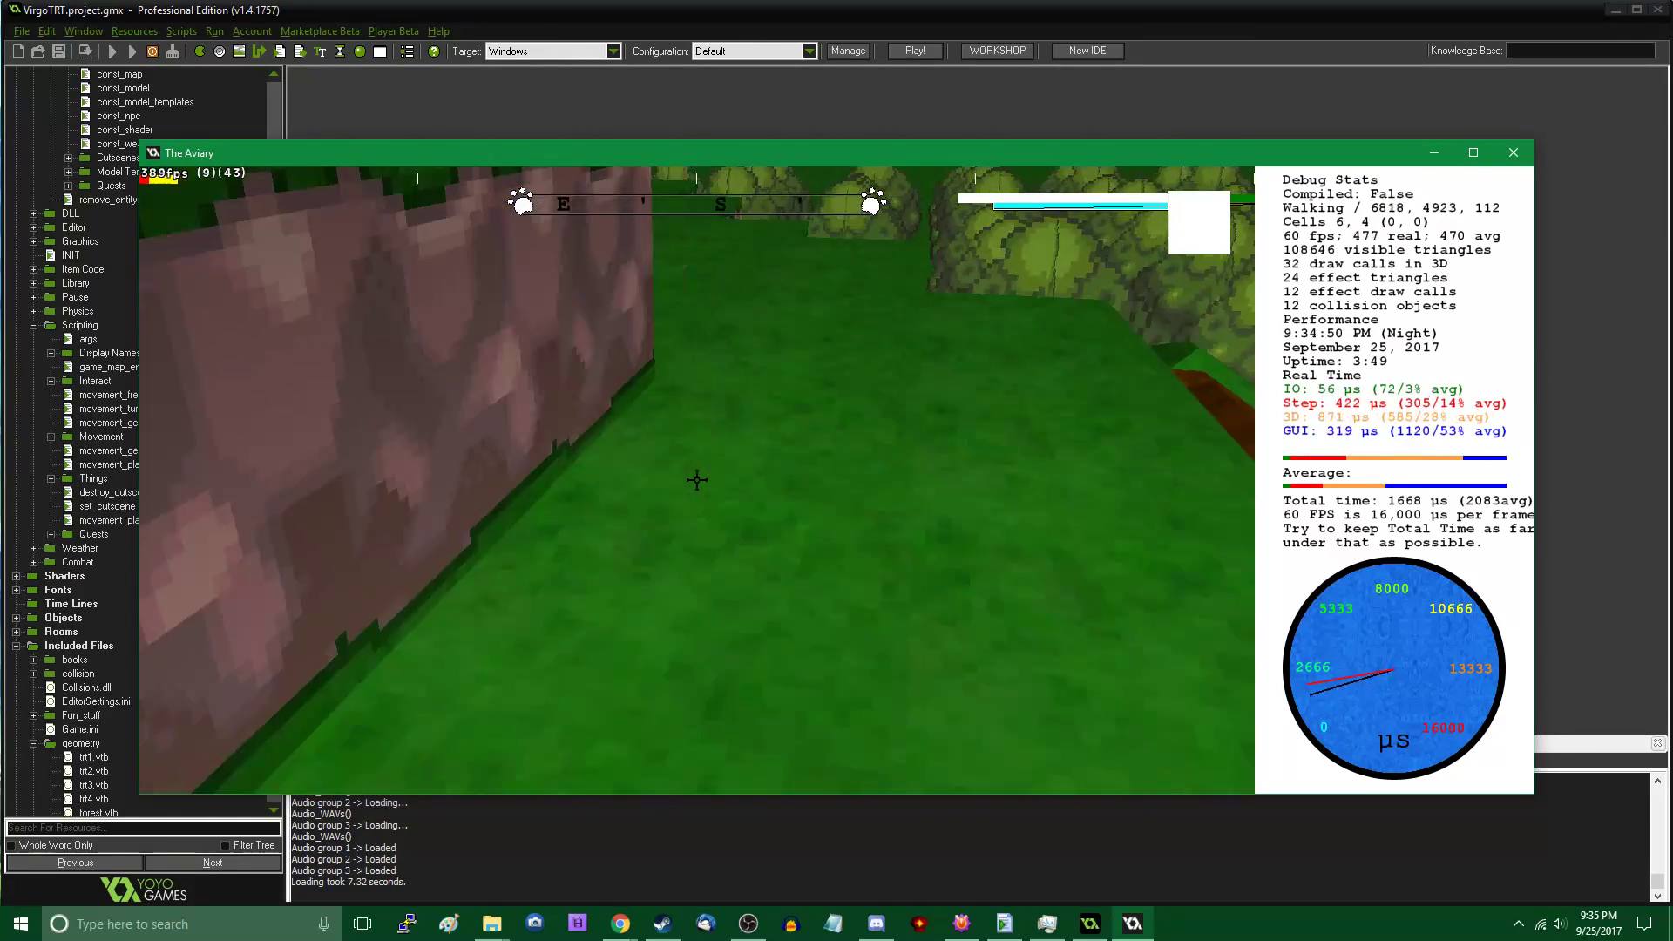
key("w")
Inspect the slopes along the lower terraces and the slope overlapped by trees near the sandy path, in the editor and in play mode
key("Tab")
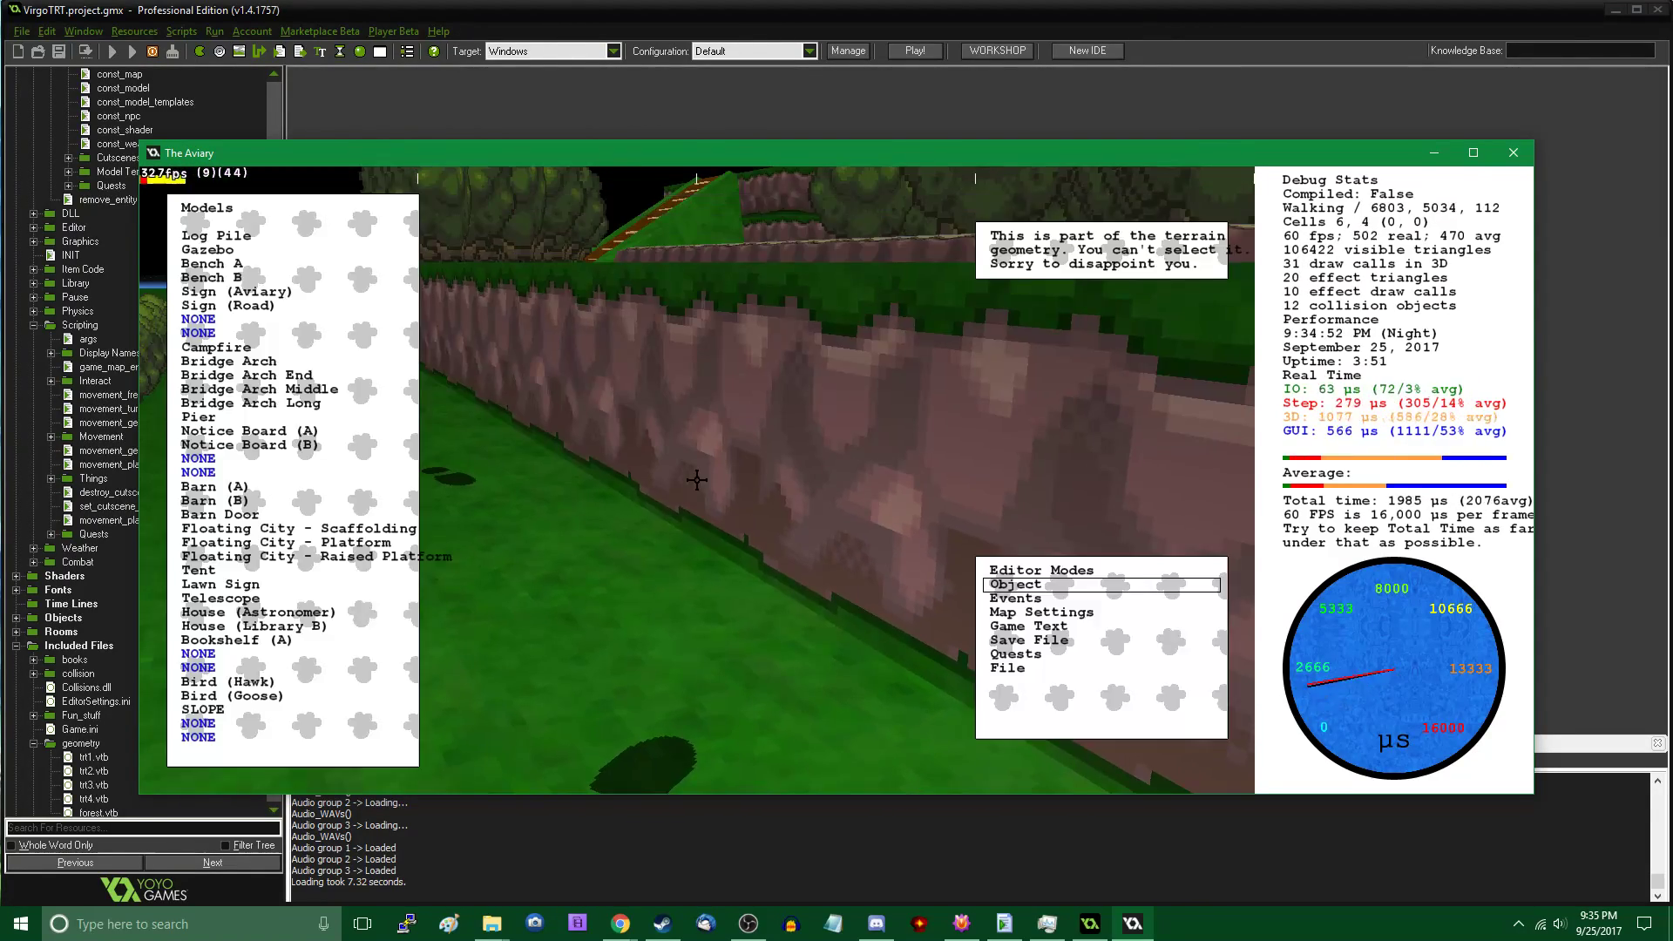
key("w")
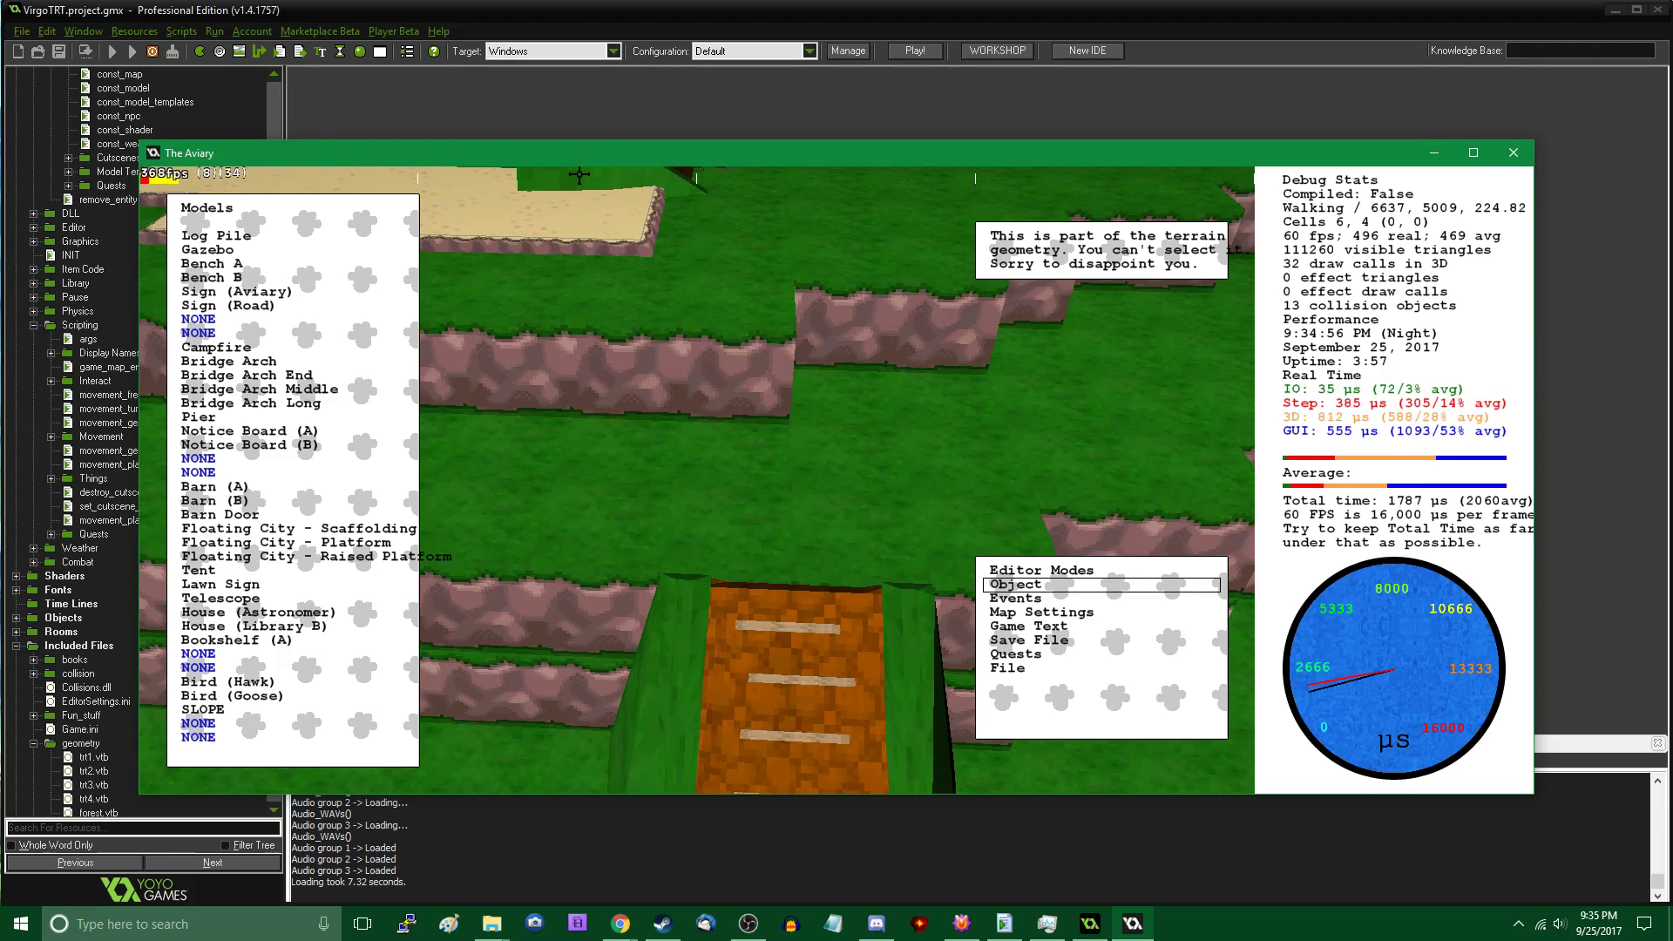
key("Tab")
key("Tab")
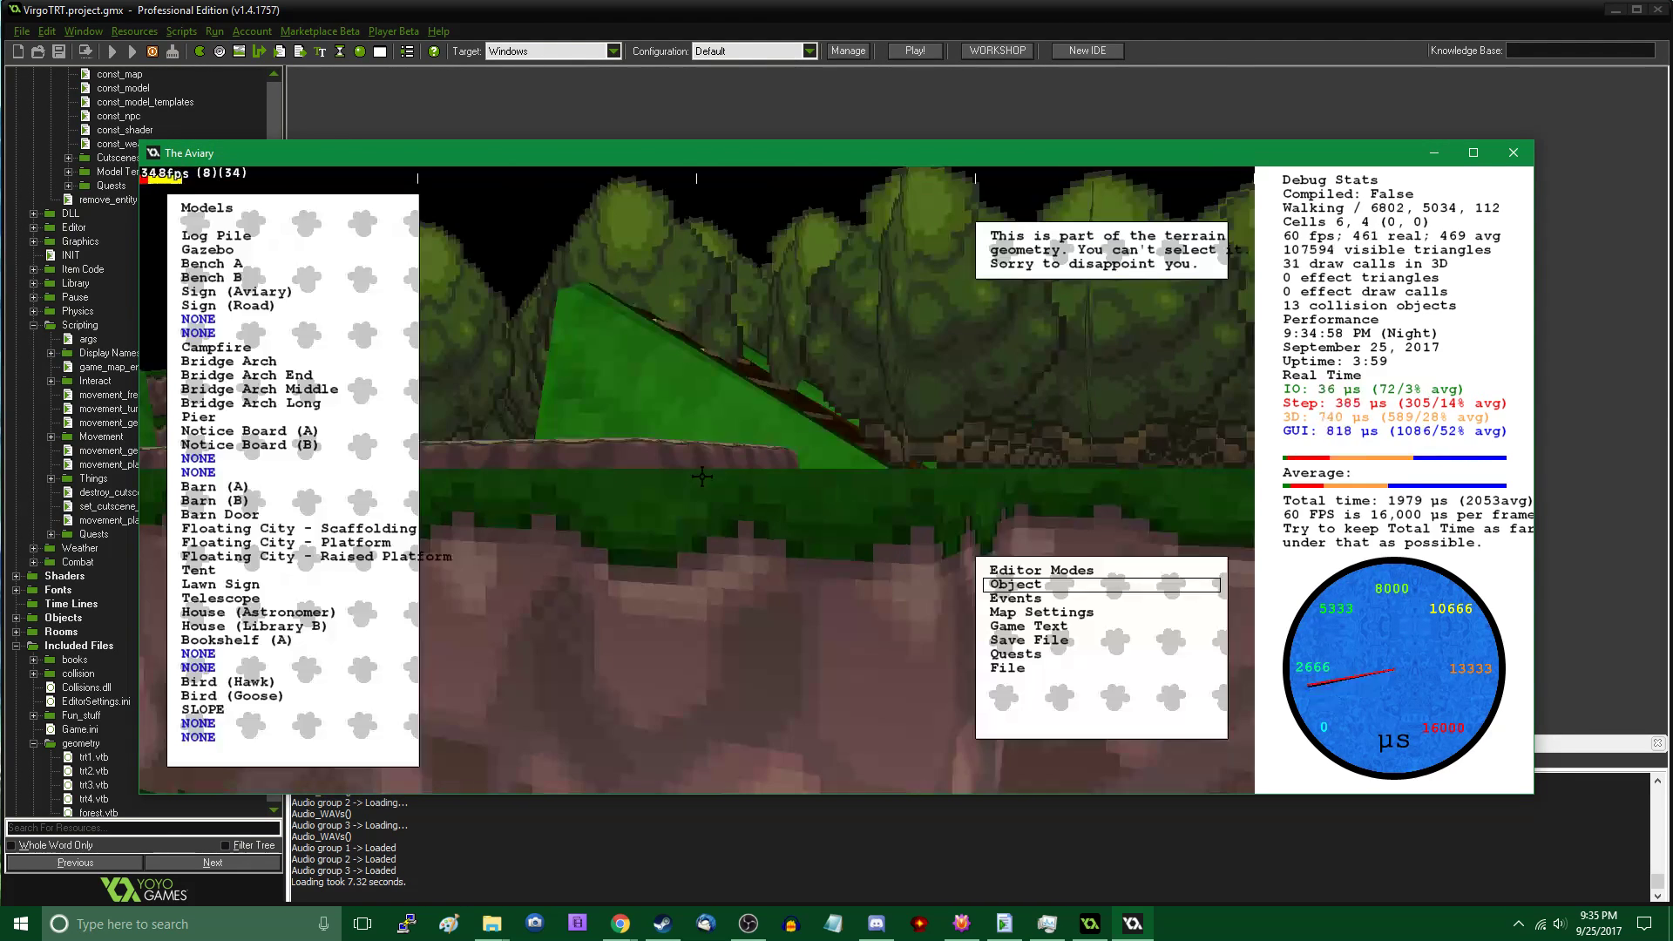
key("w")
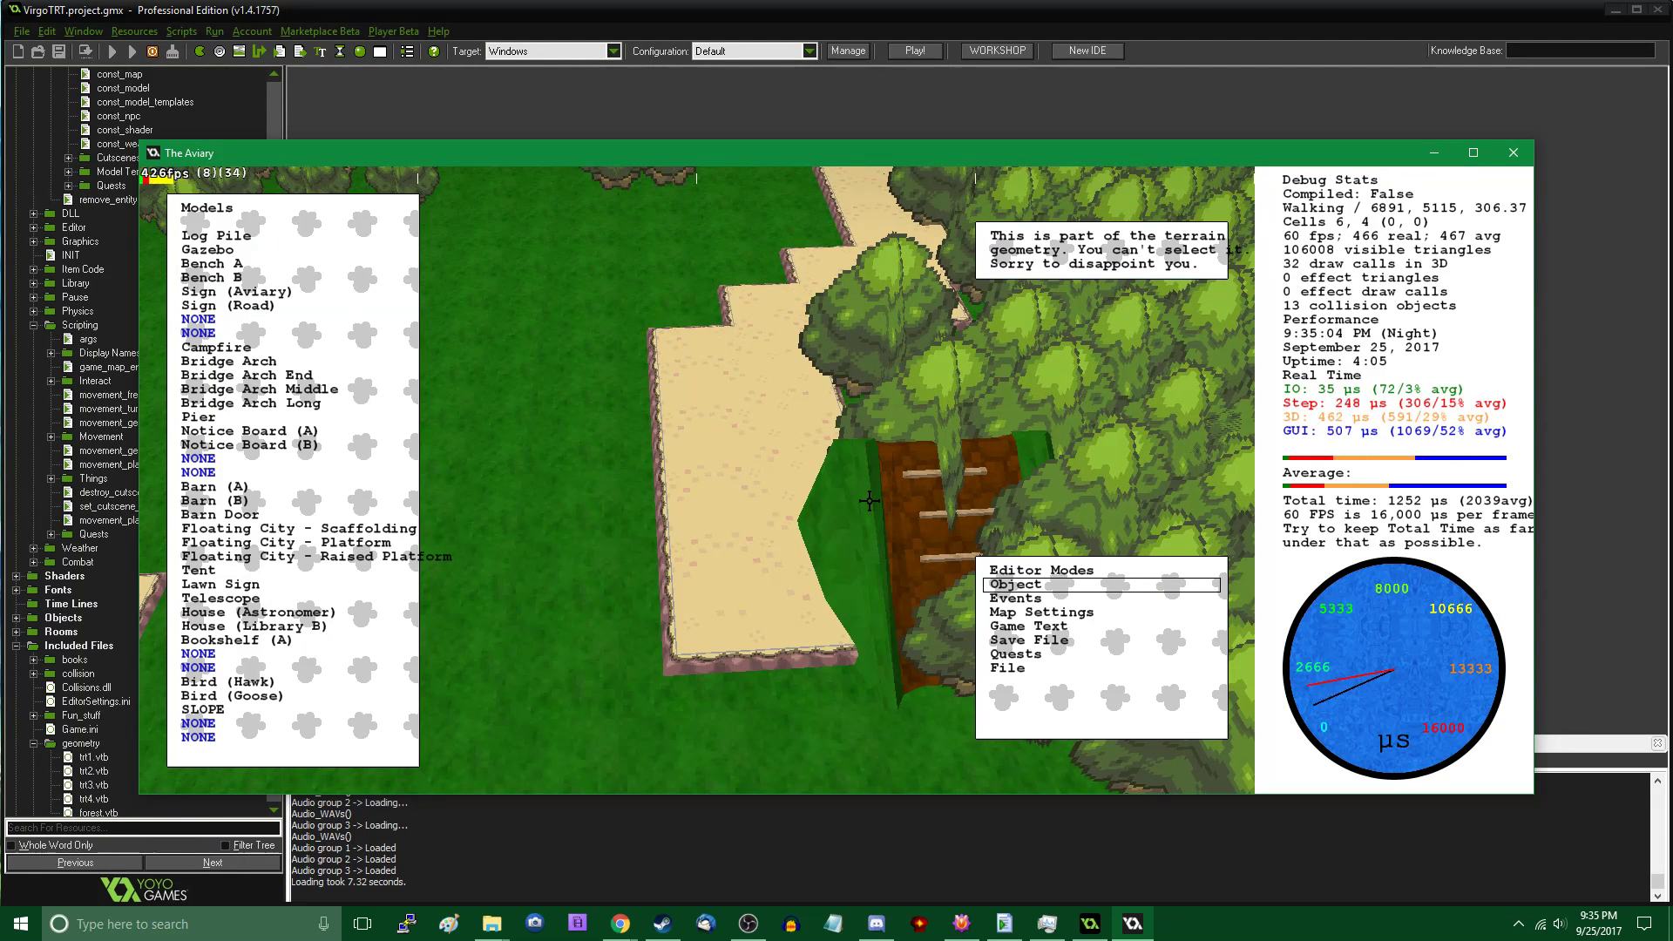
left_click(1086, 927)
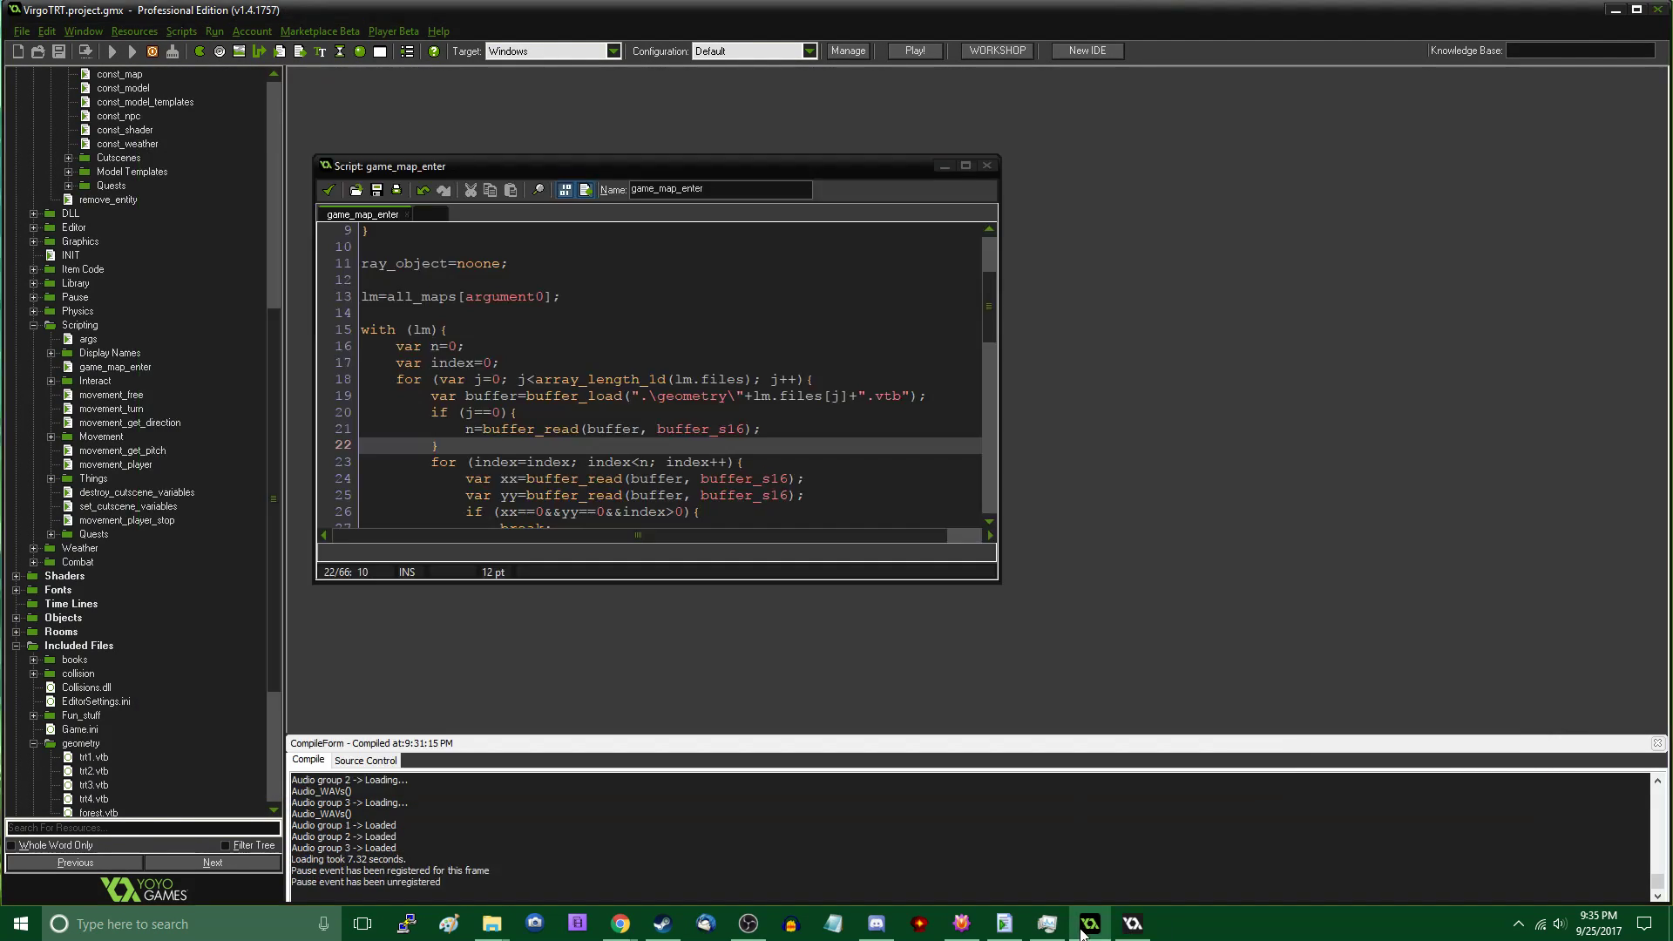
left_click(1133, 926)
middle_click_drag(914, 626, 693, 477)
key("w")
key("w")
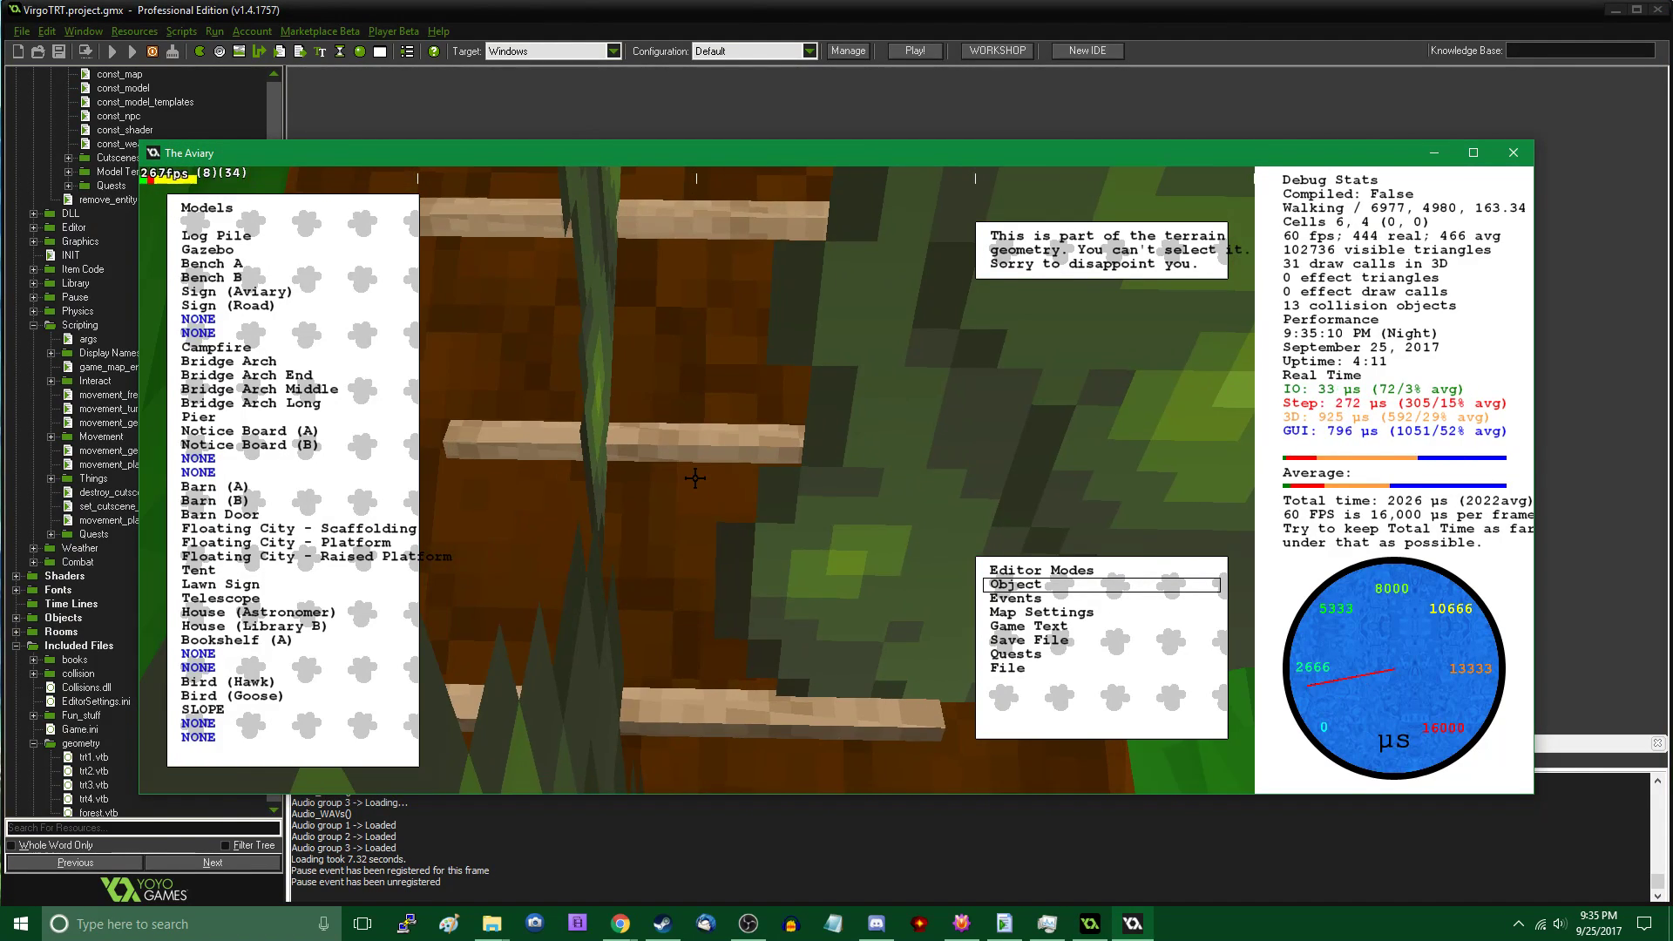
key("Tab")
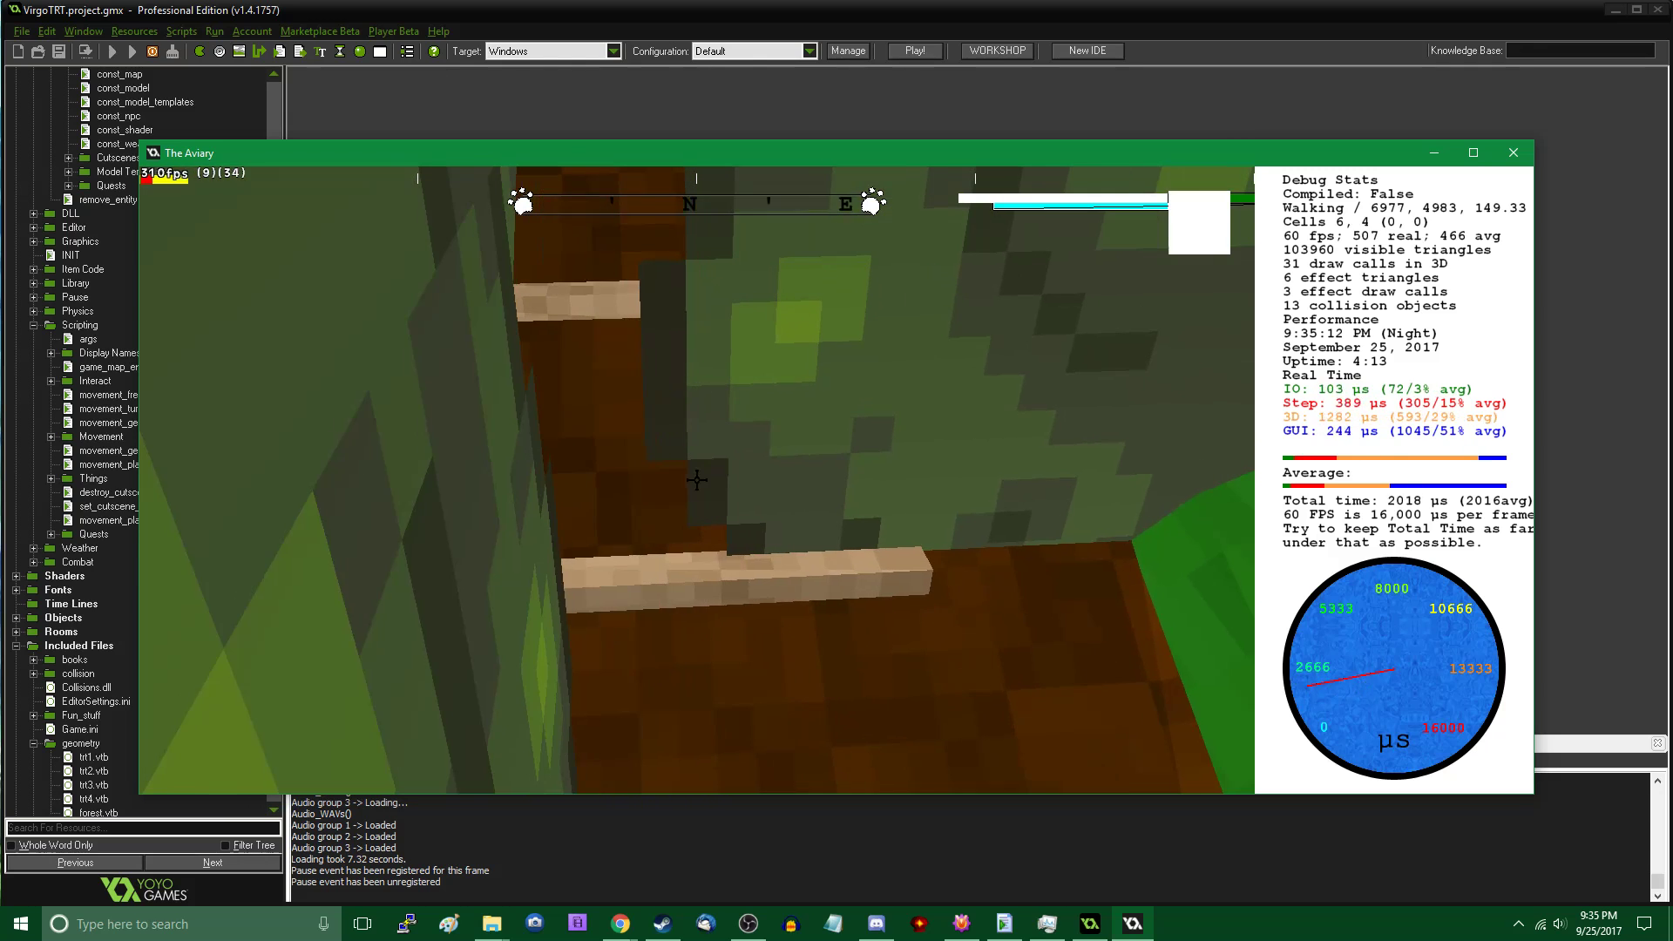
Select the unrotated slope beside the scattered trees and move it toward the terraces to X 6624, Y 5120
key("Tab")
left_click(711, 578)
middle_click_drag(731, 612, 697, 480)
key("w")
key("a")
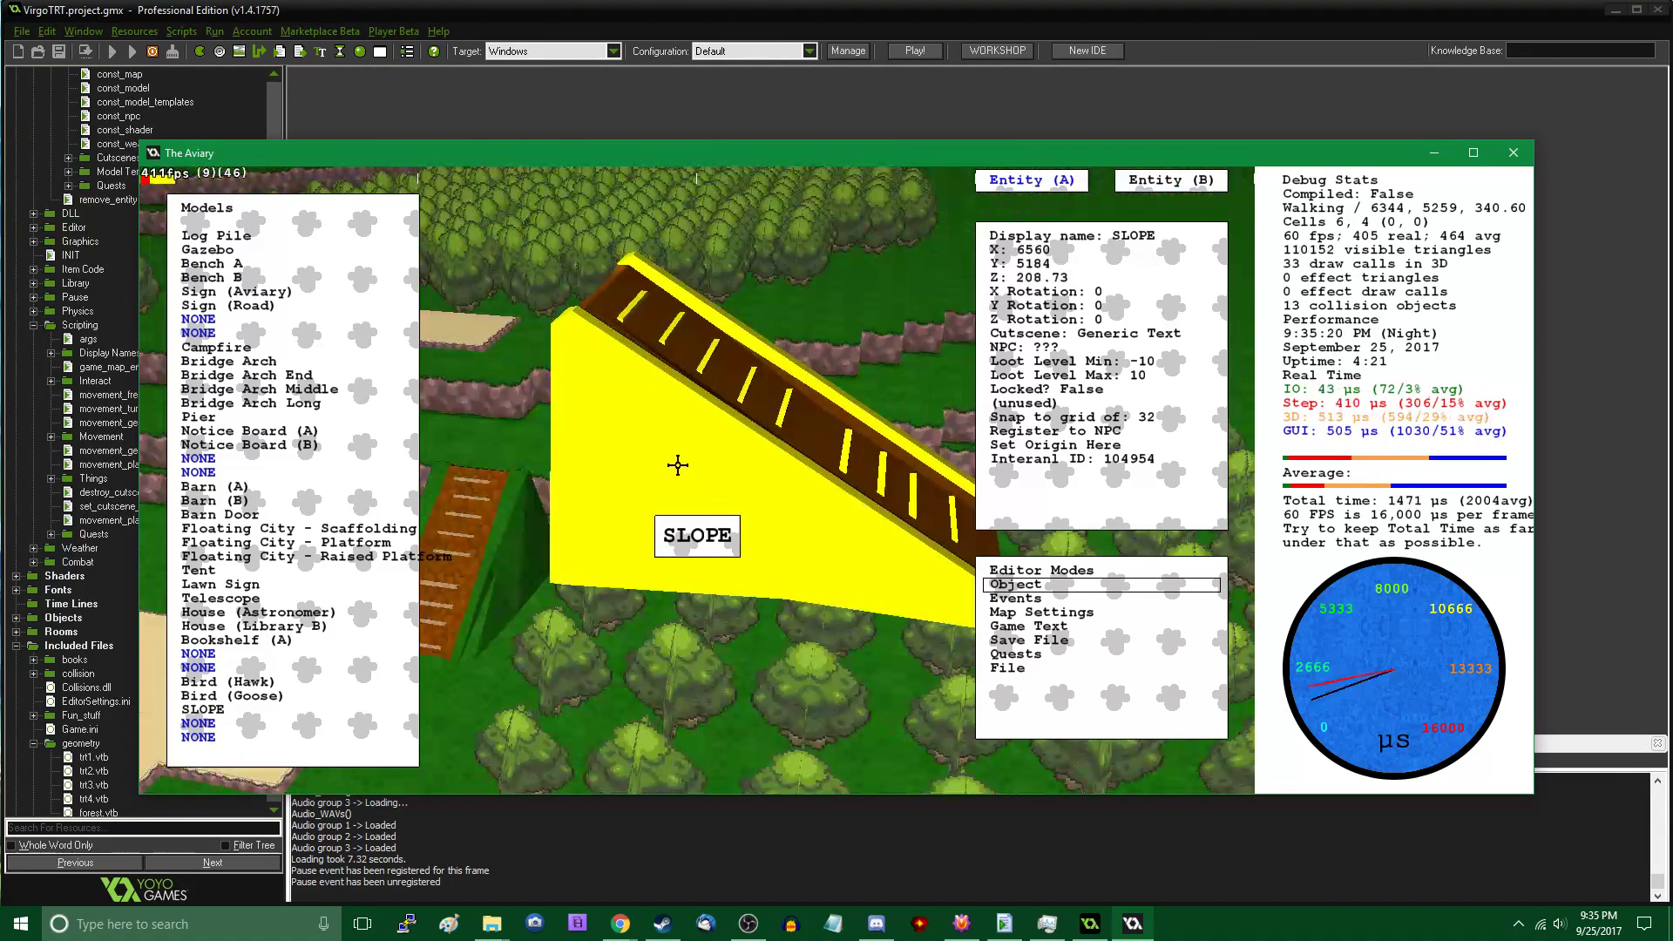
left_click(559, 425)
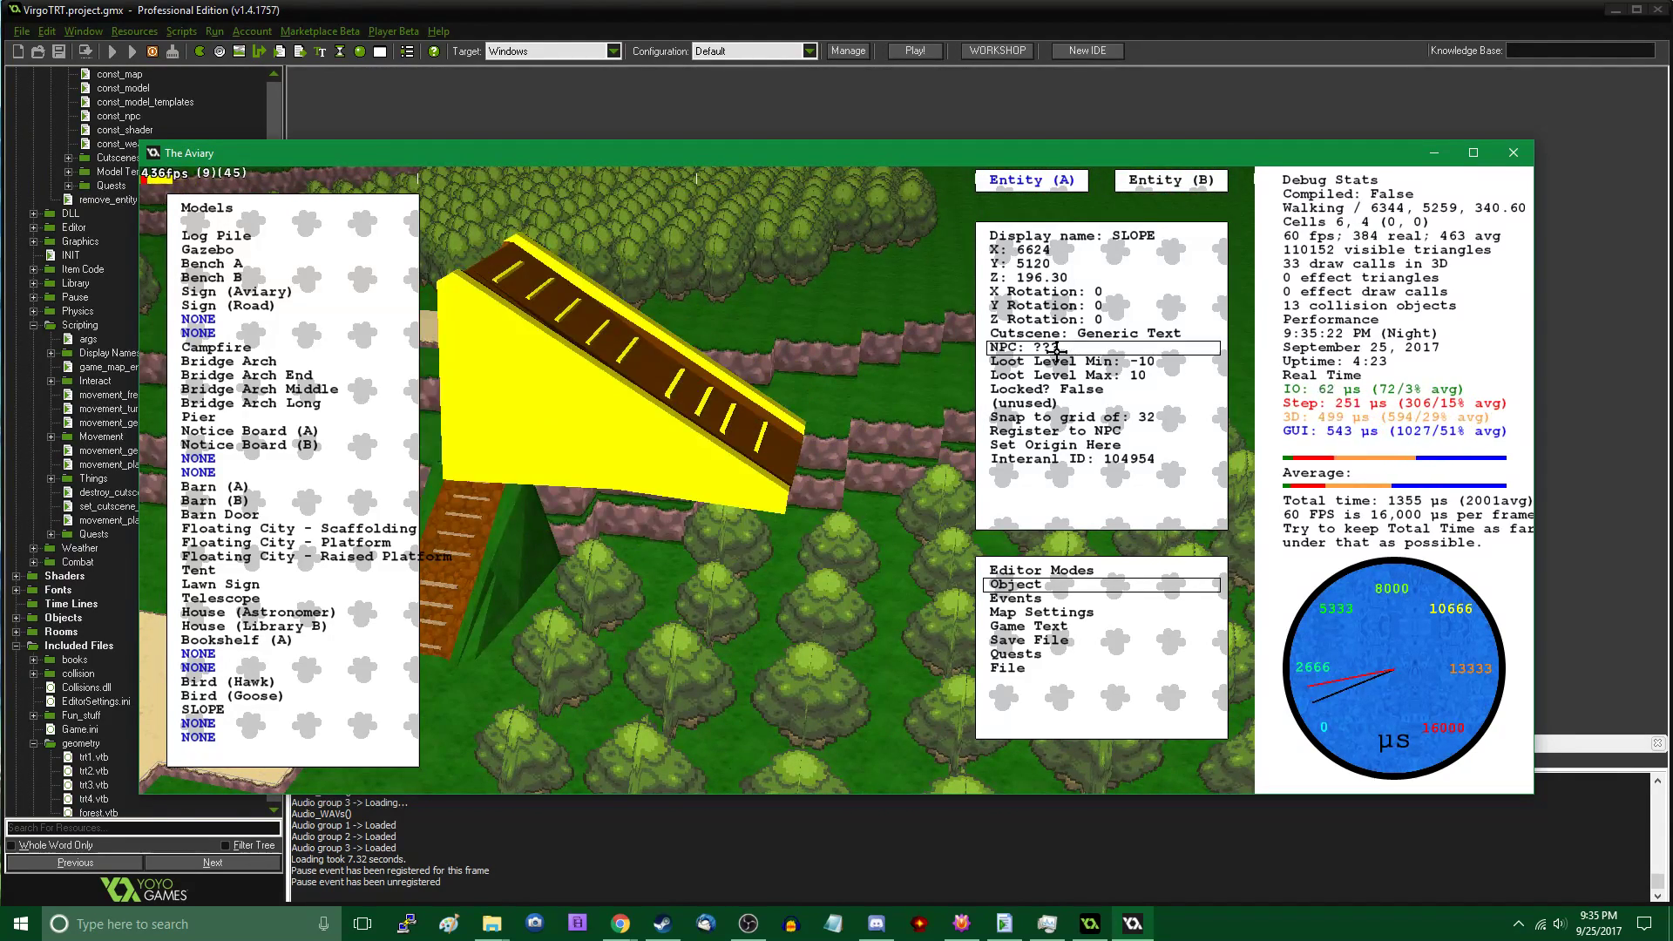
Set the Z rotation of the slope by the scattered trees to 270
left_click(1087, 331)
left_click(904, 497)
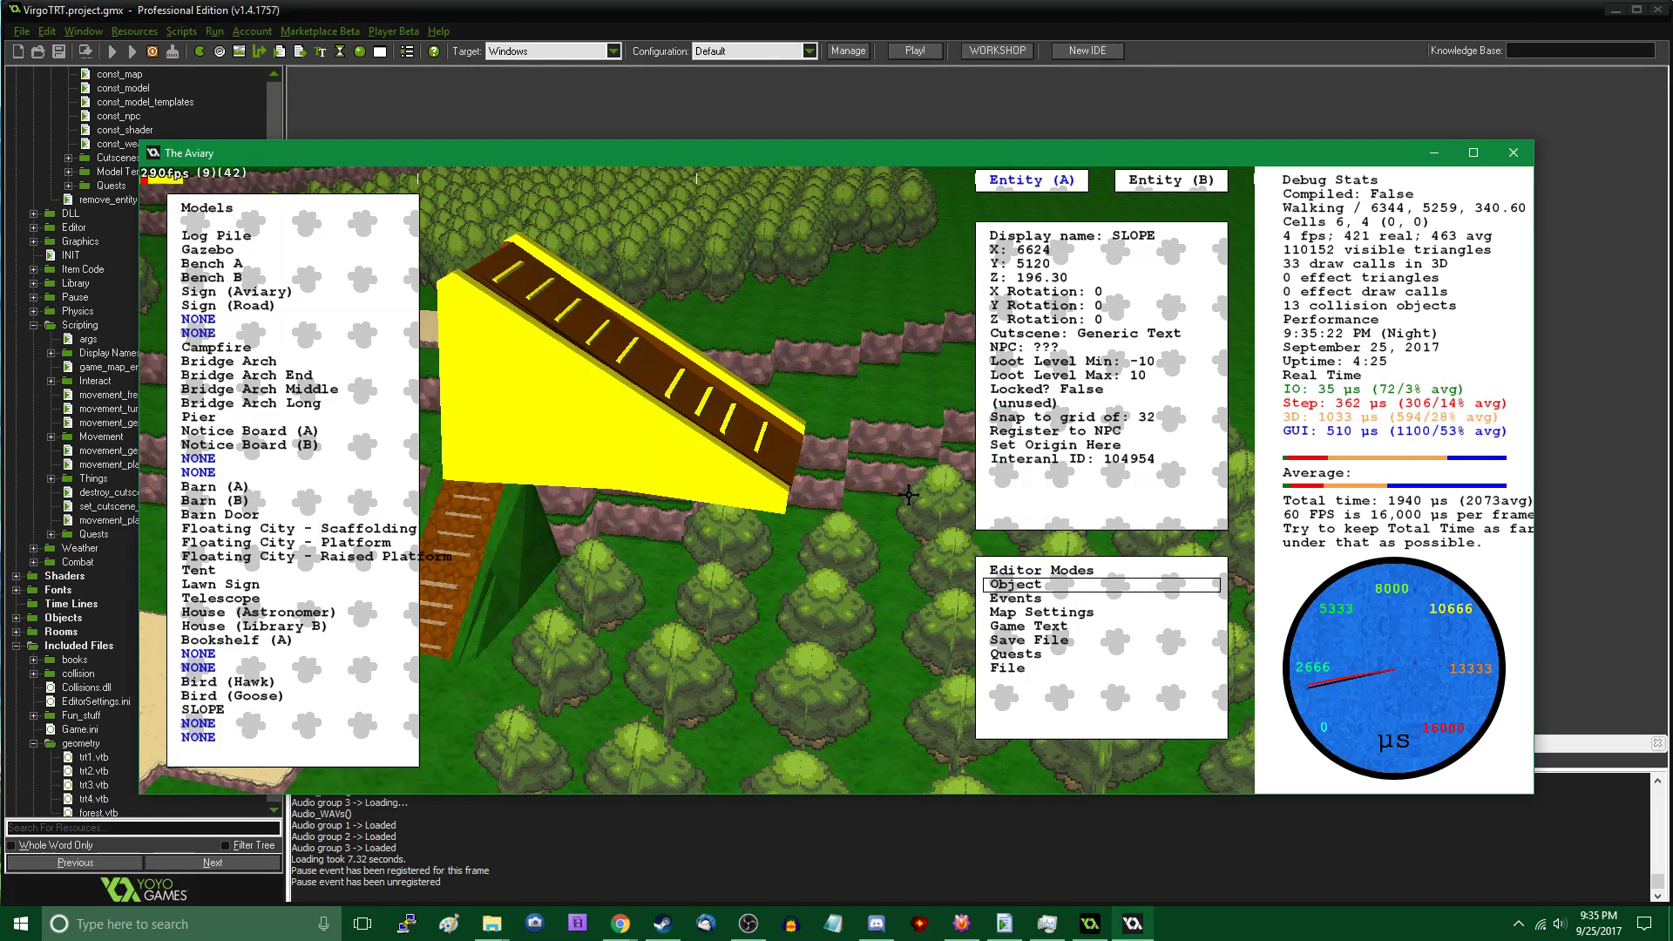
left_click(1065, 315)
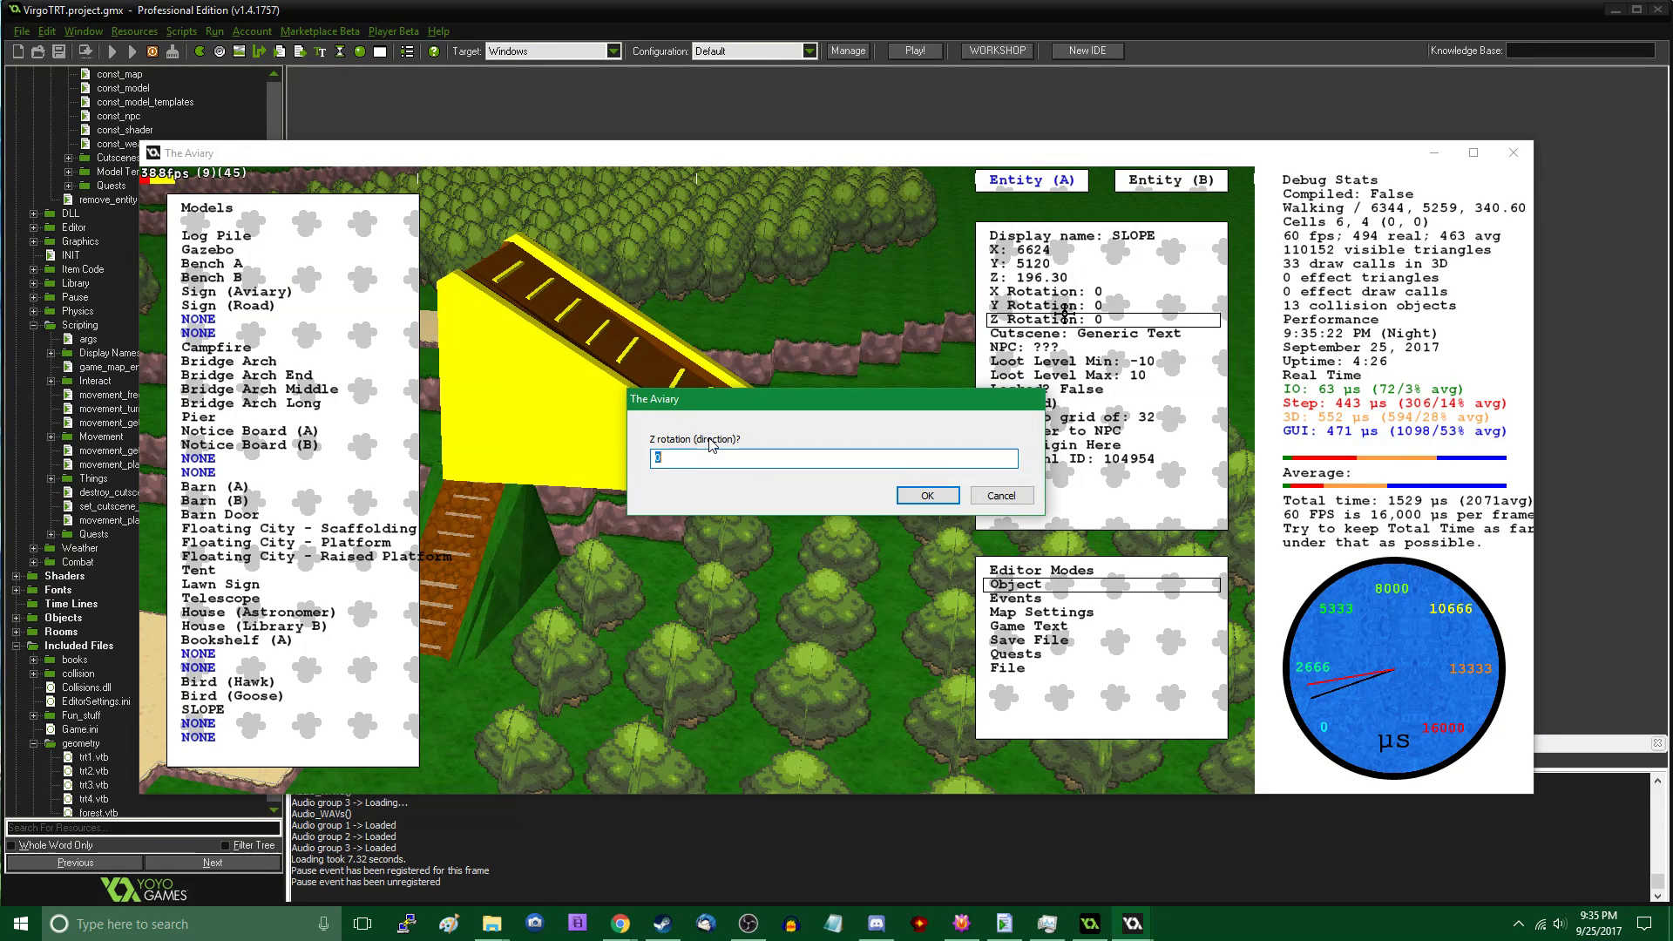
type("270")
key("Return")
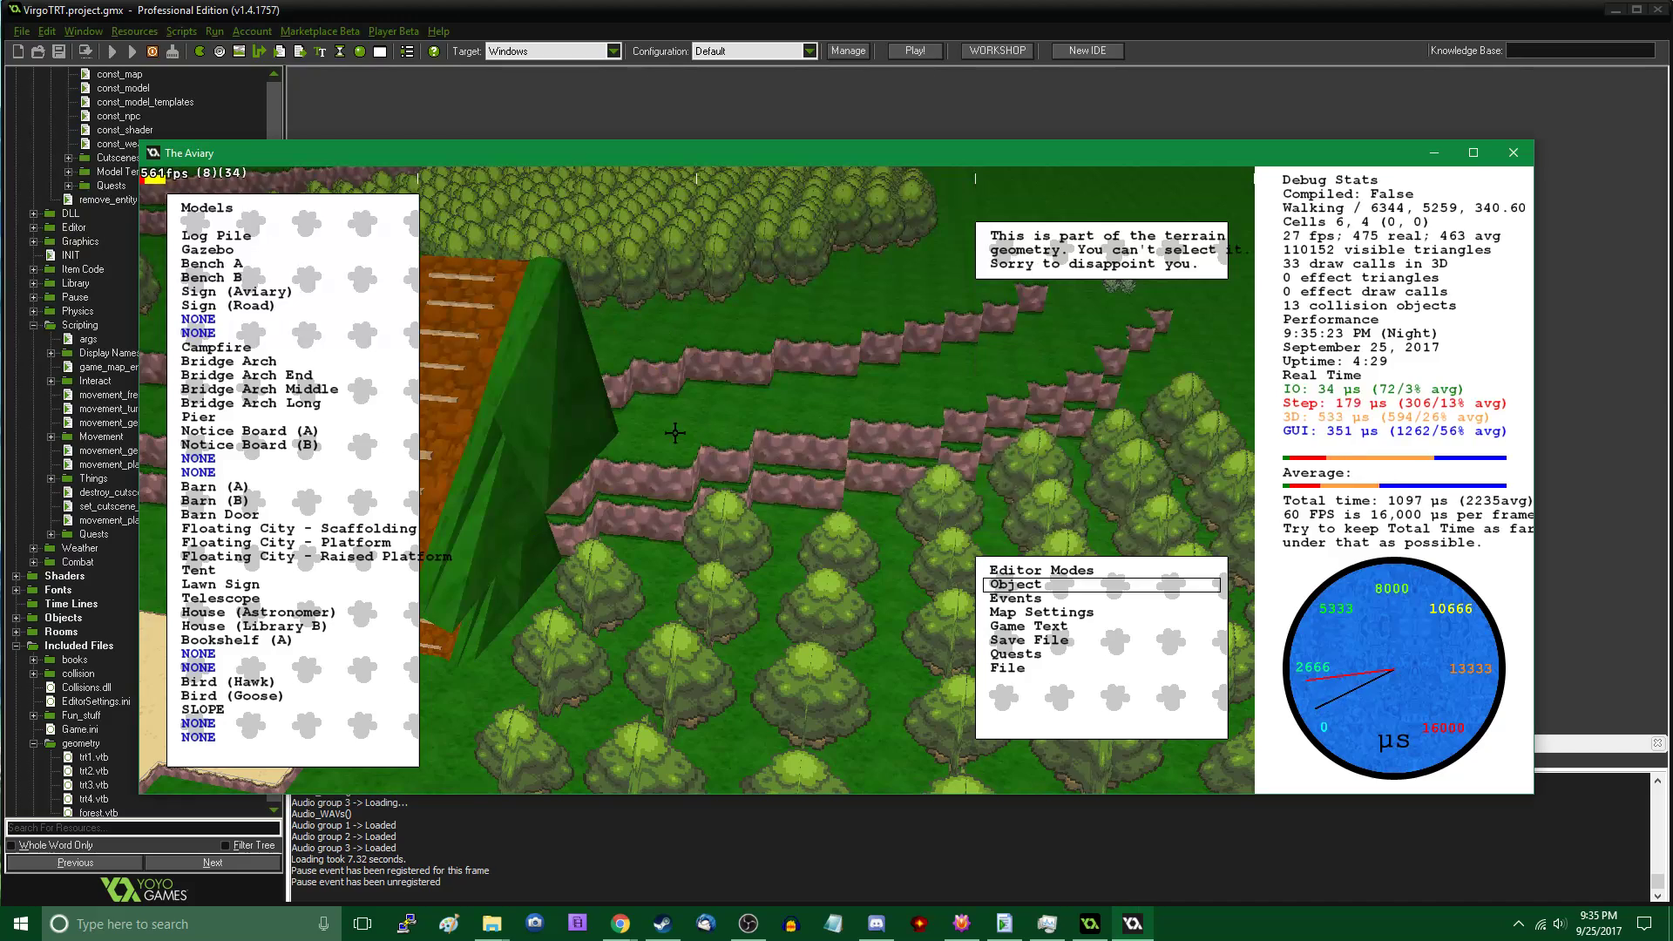
Move the rotated slope onto the terraces, in line with the upper slope, to X 6848, Y 4928, Z 48
key("a")
middle_click_drag(620, 420, 697, 479)
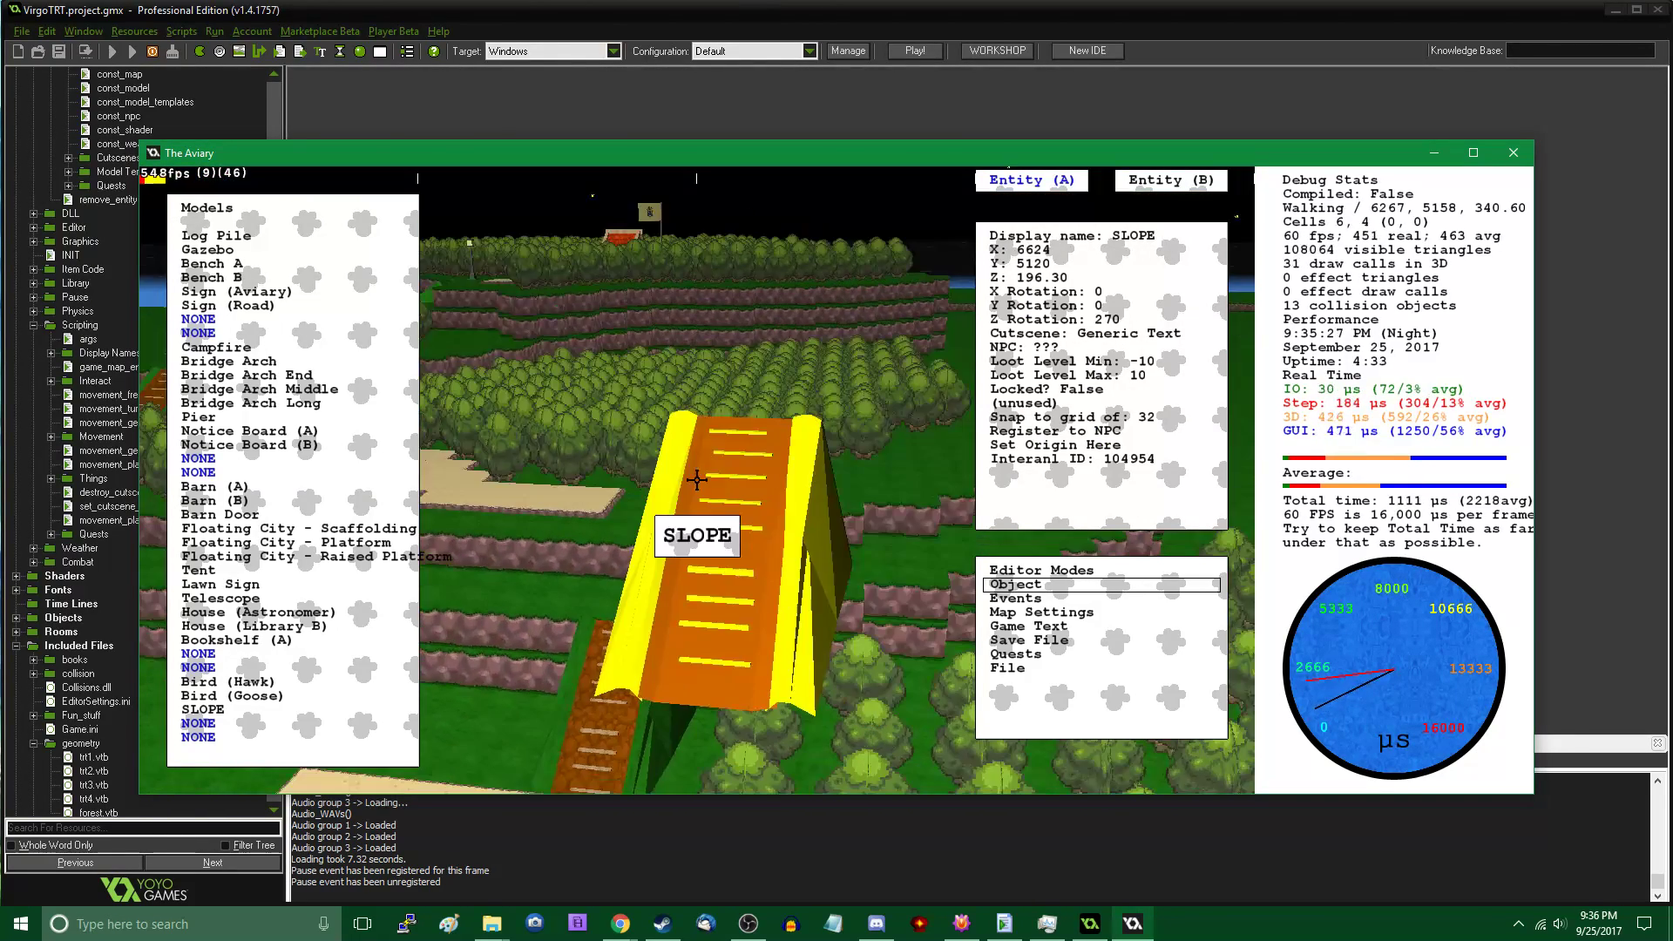
left_click_drag(696, 484, 572, 546)
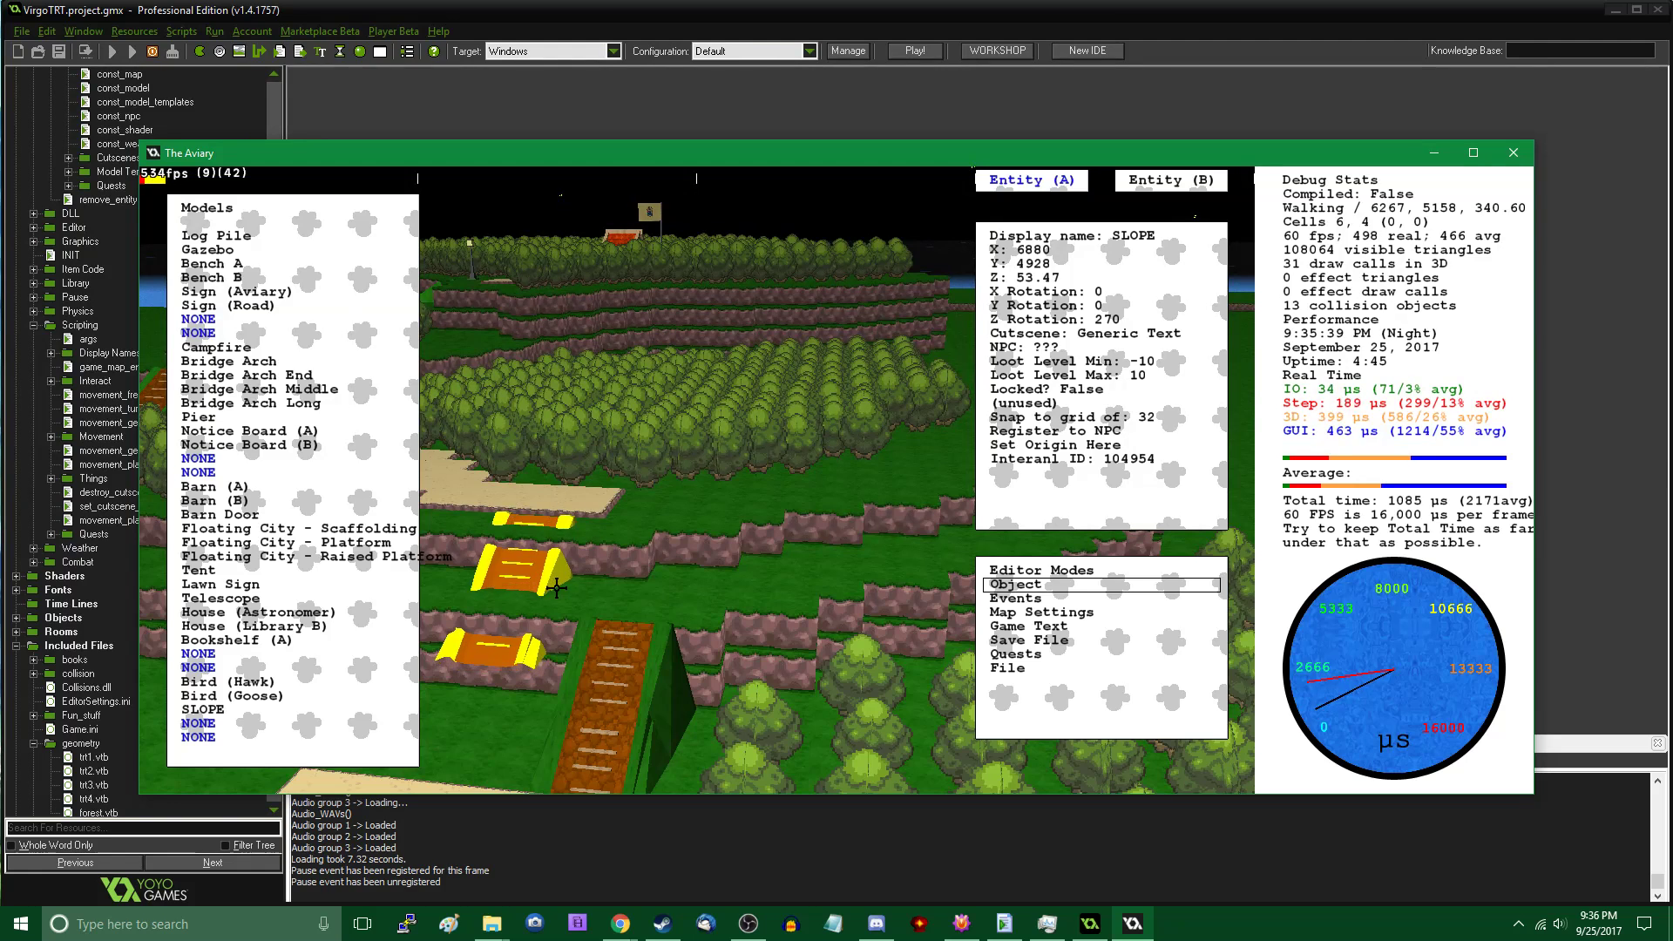
left_click_drag(556, 588, 556, 588)
key("space")
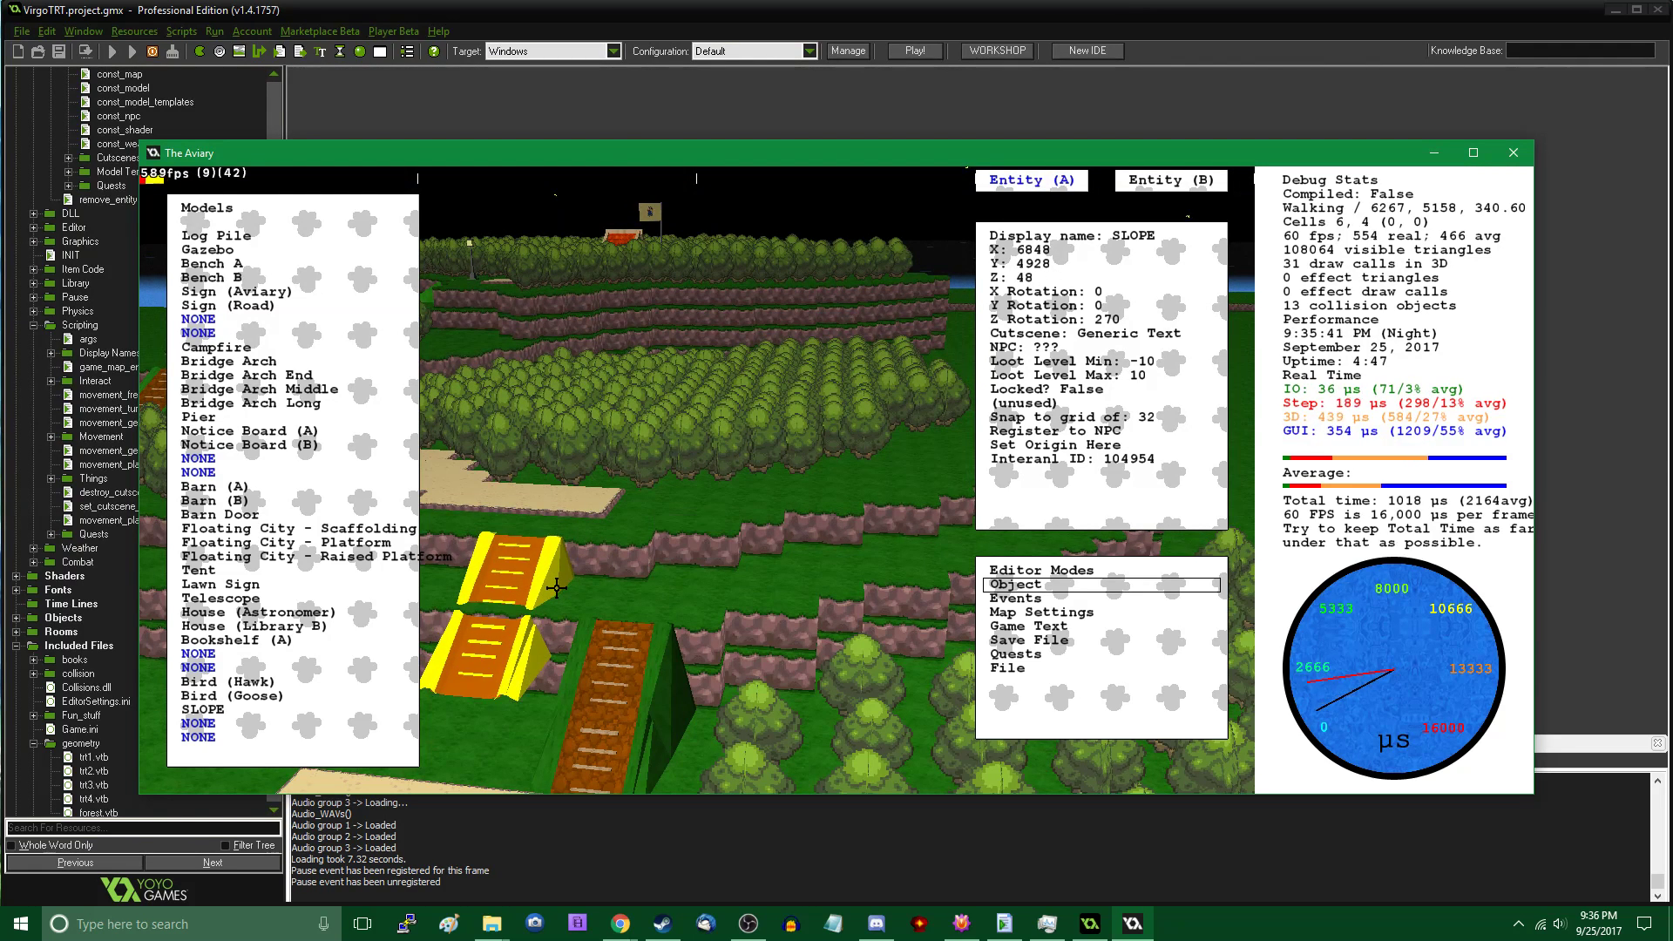
left_click(556, 588)
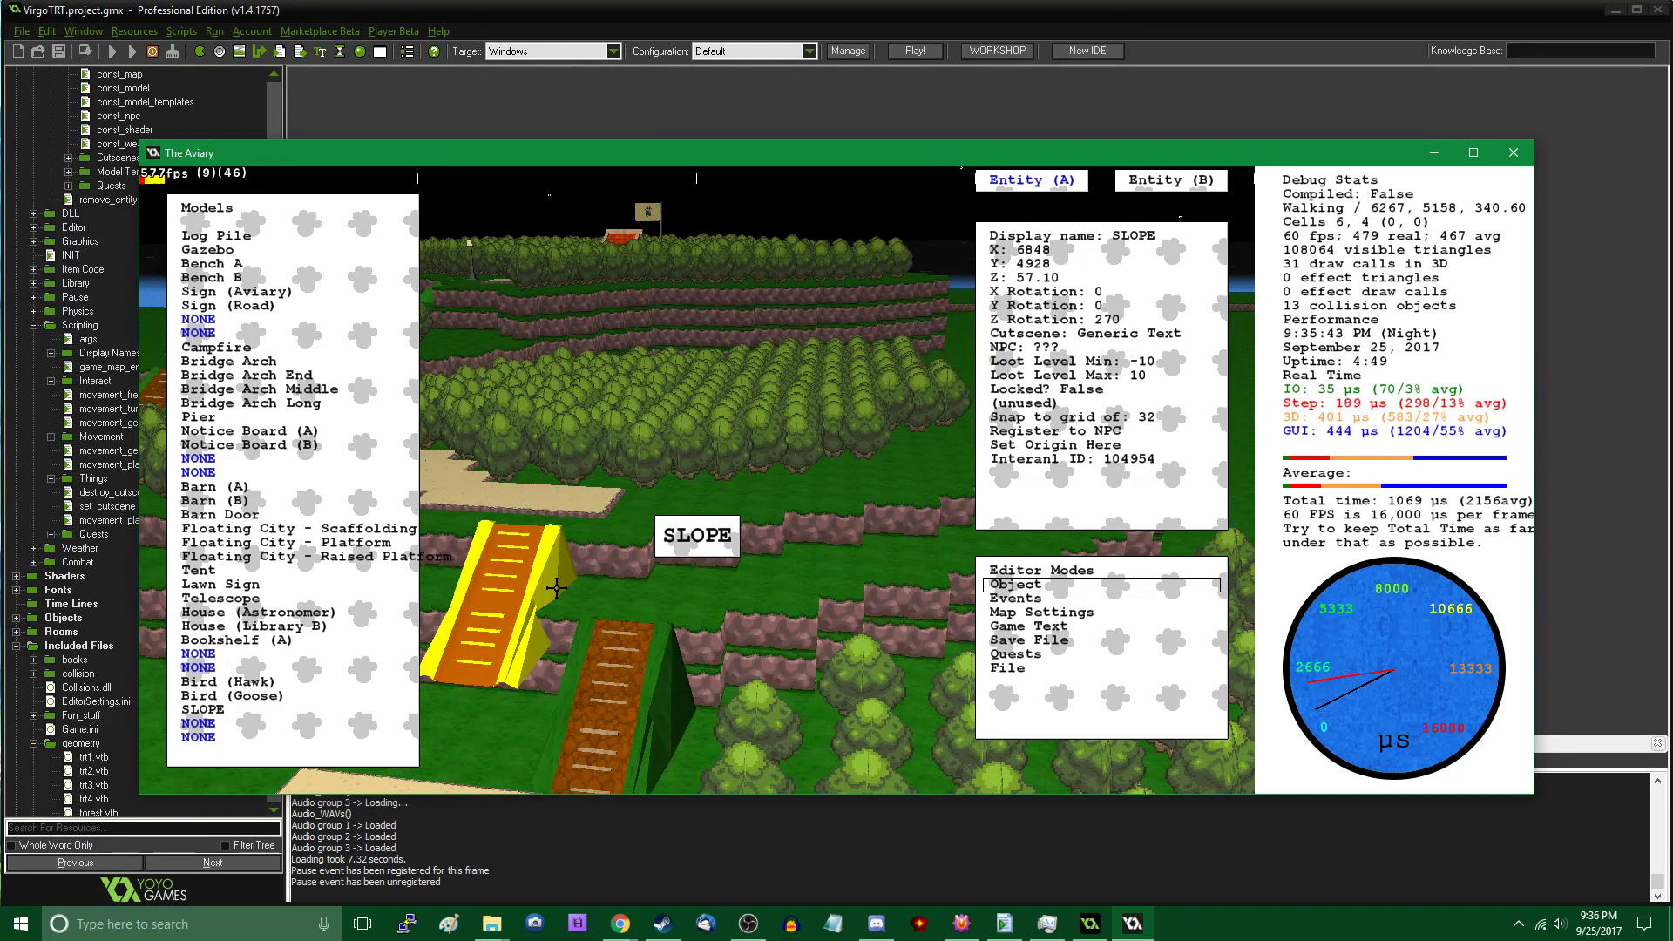
Run around the terraces and sandy path in play mode, examining how the moved slope meets the terrace wall and neighbouring slopes
key("Tab")
key("Tab")
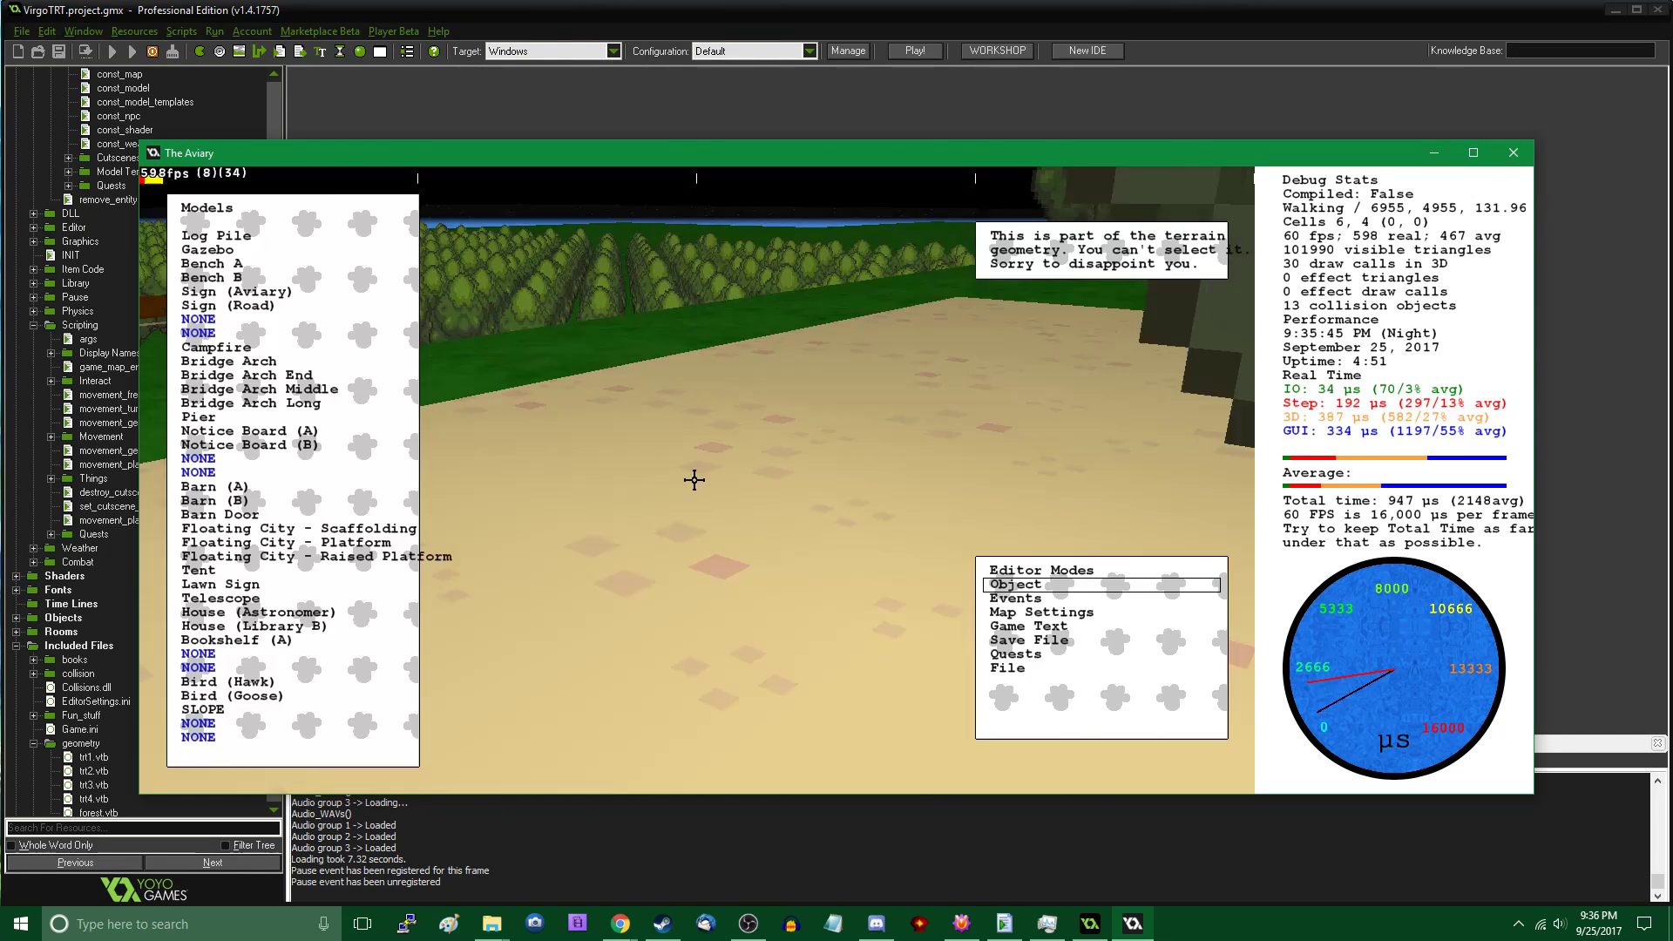
key("s")
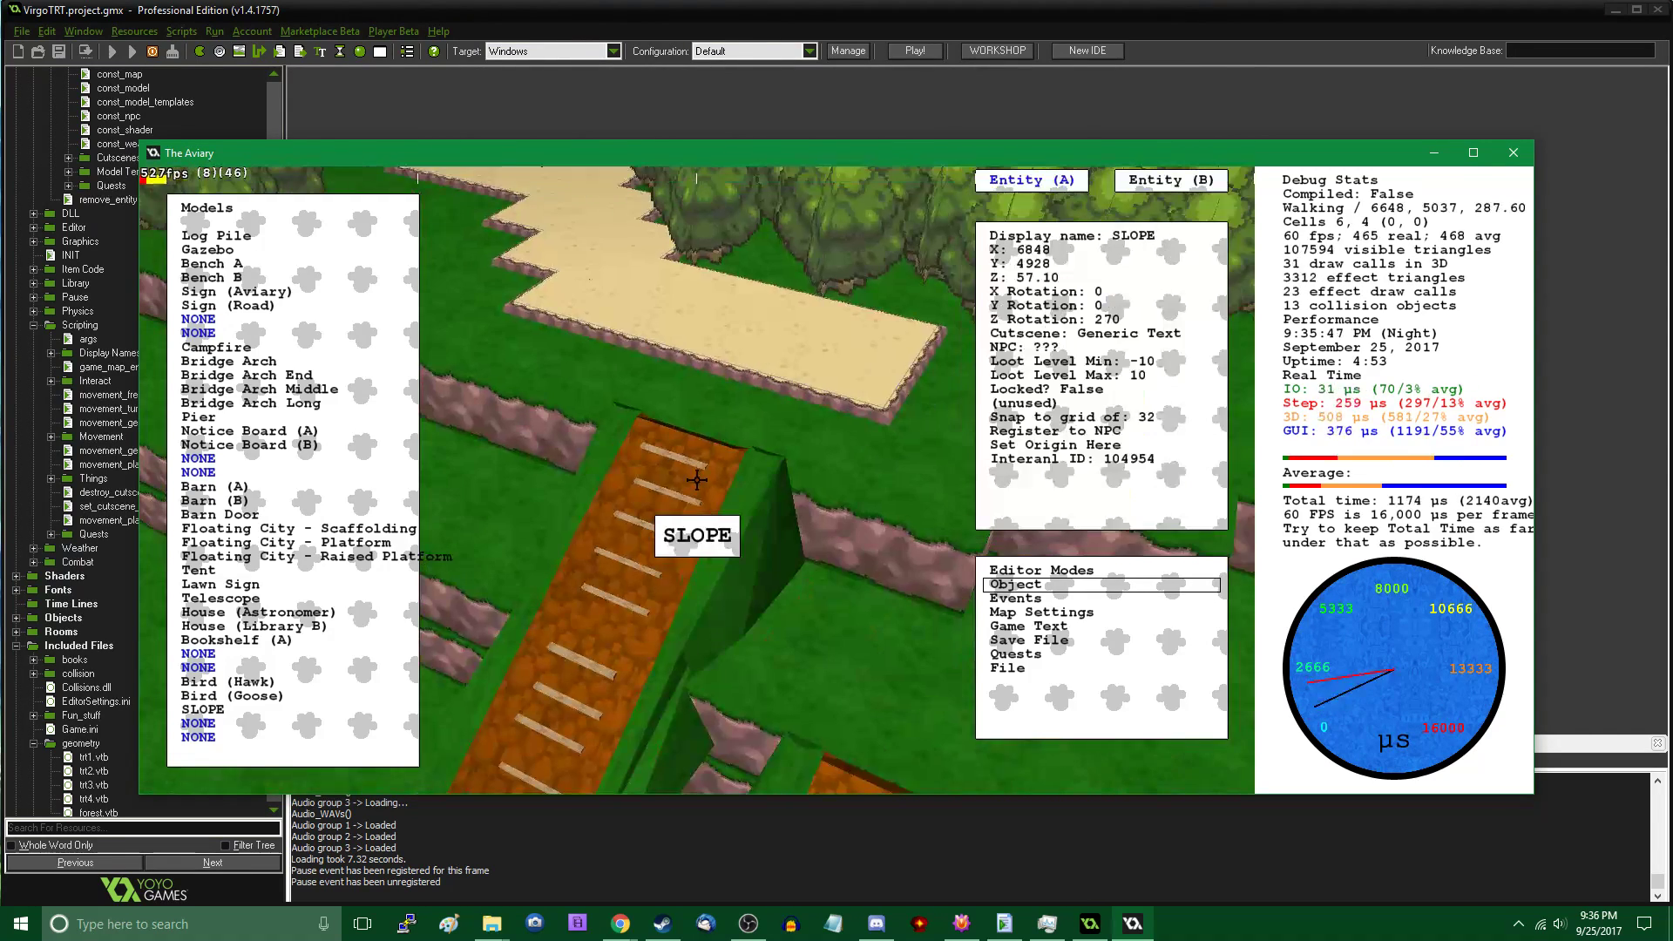
key("Tab")
key("w")
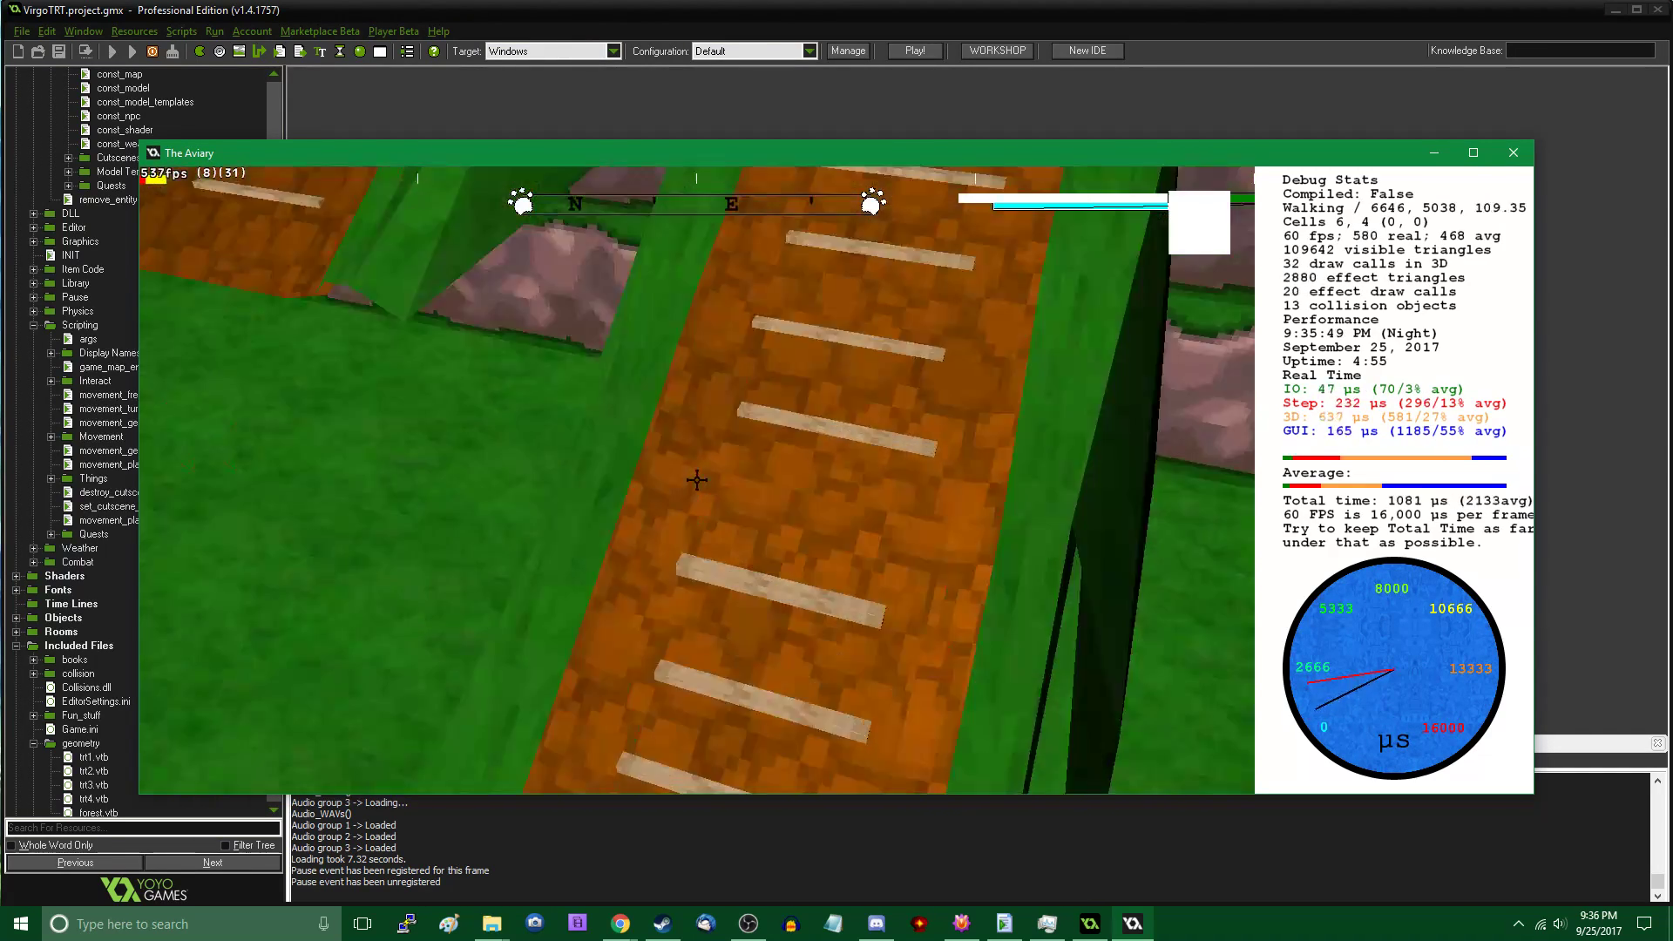
key("w")
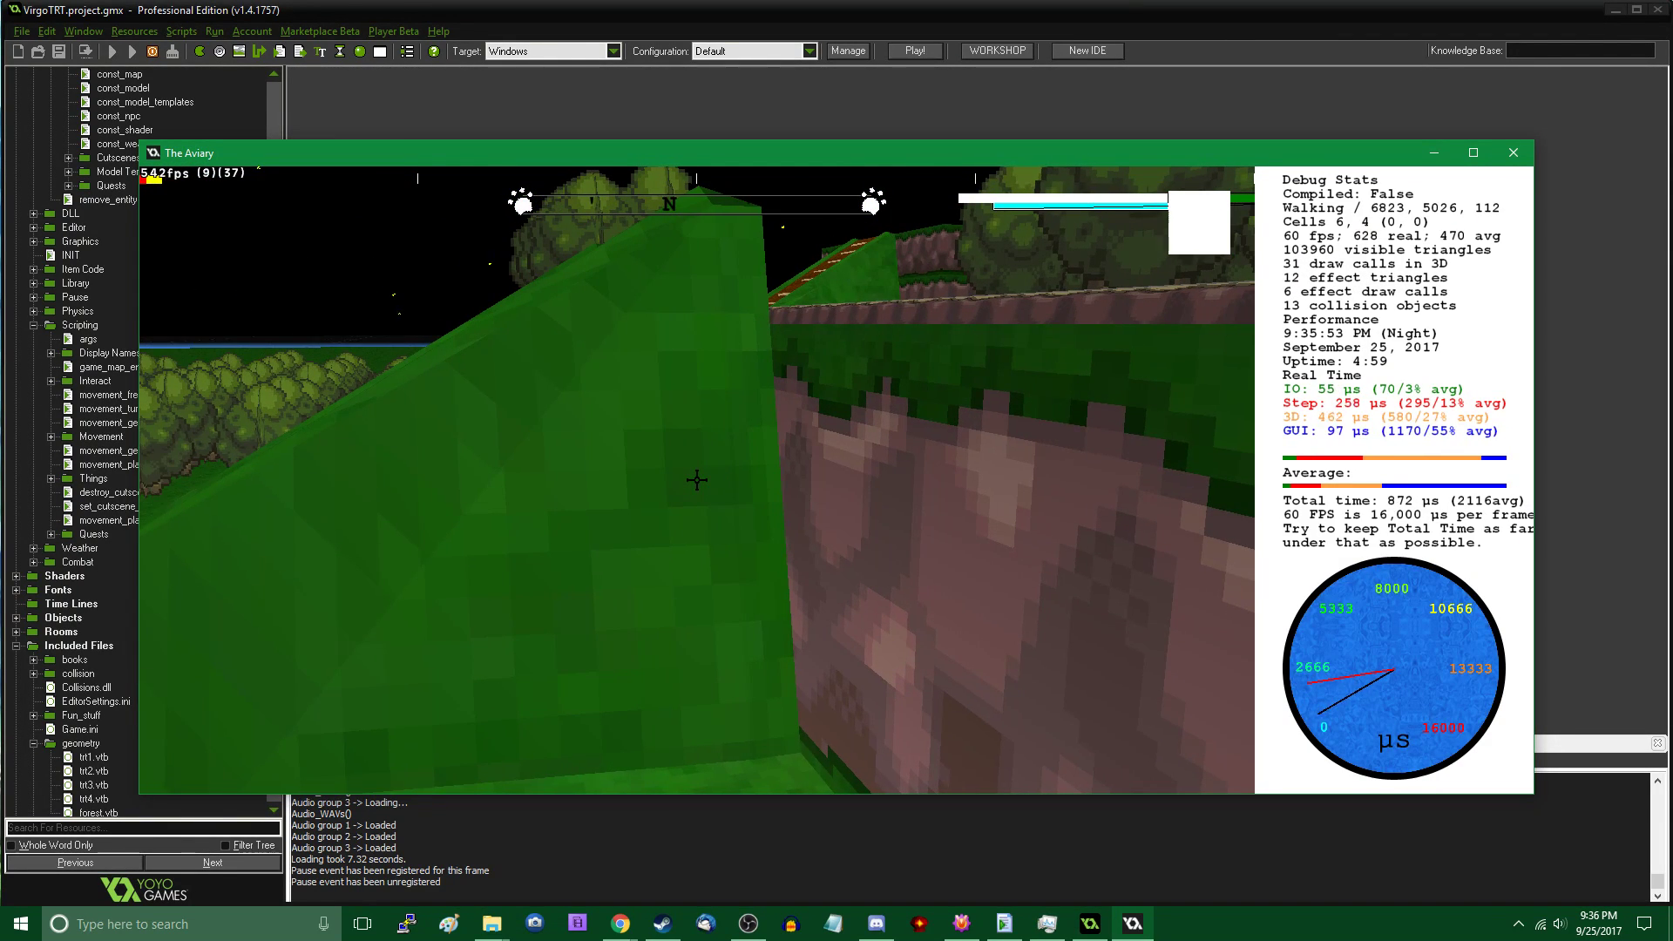
key("Tab")
left_click(697, 480)
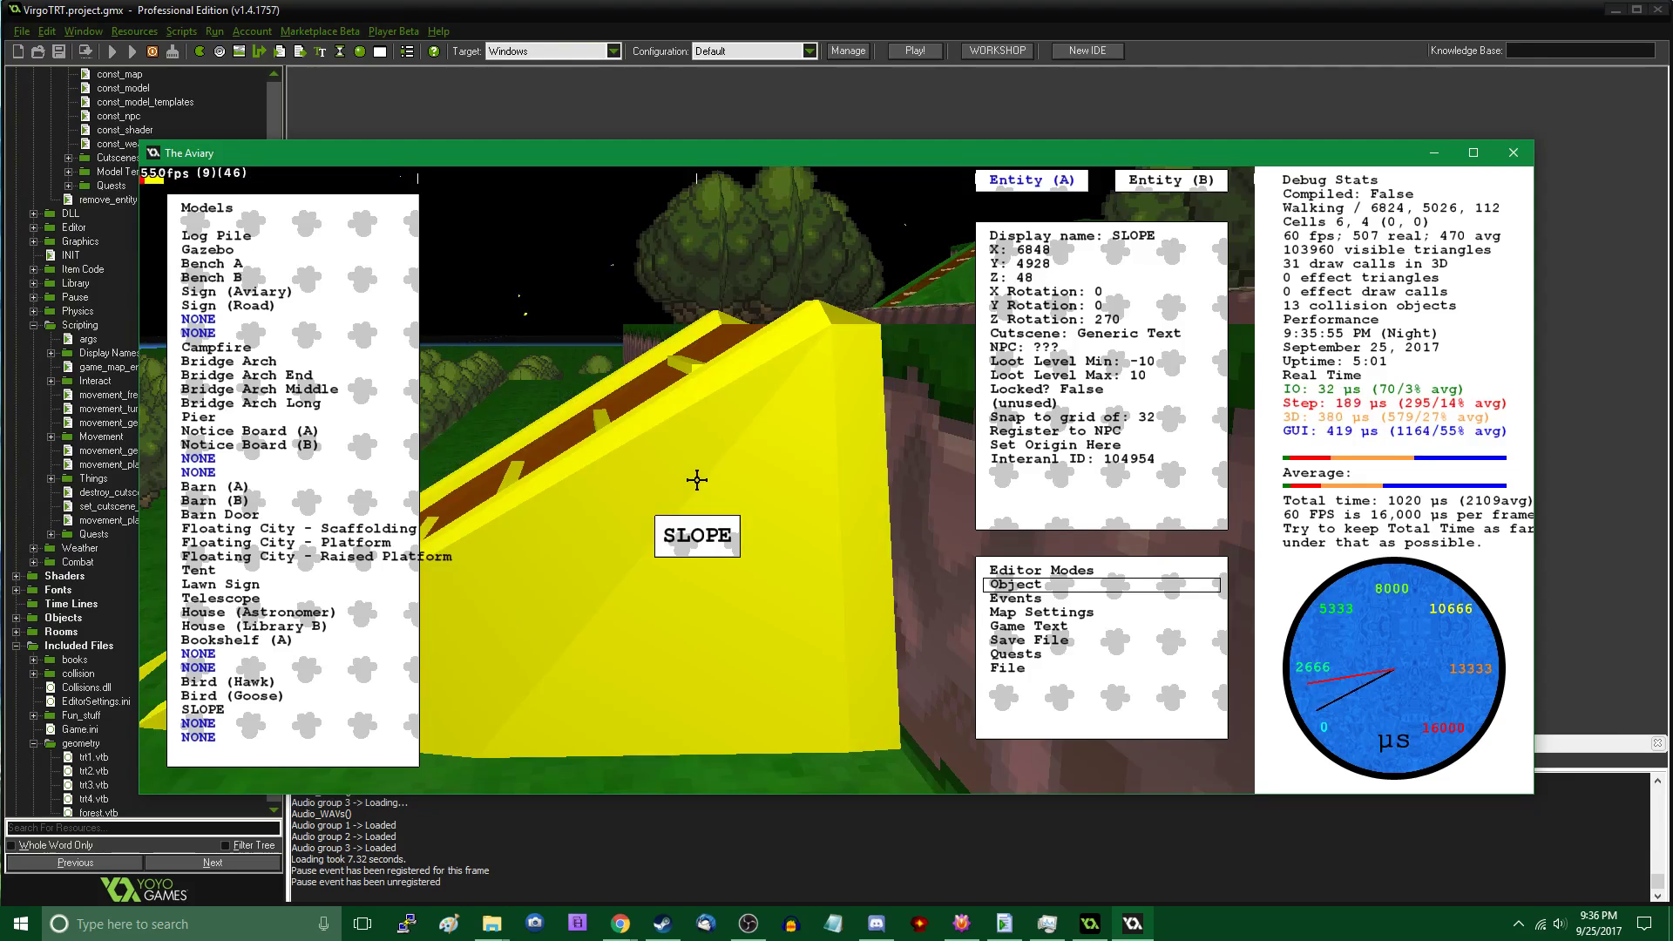
key("Tab")
key("w")
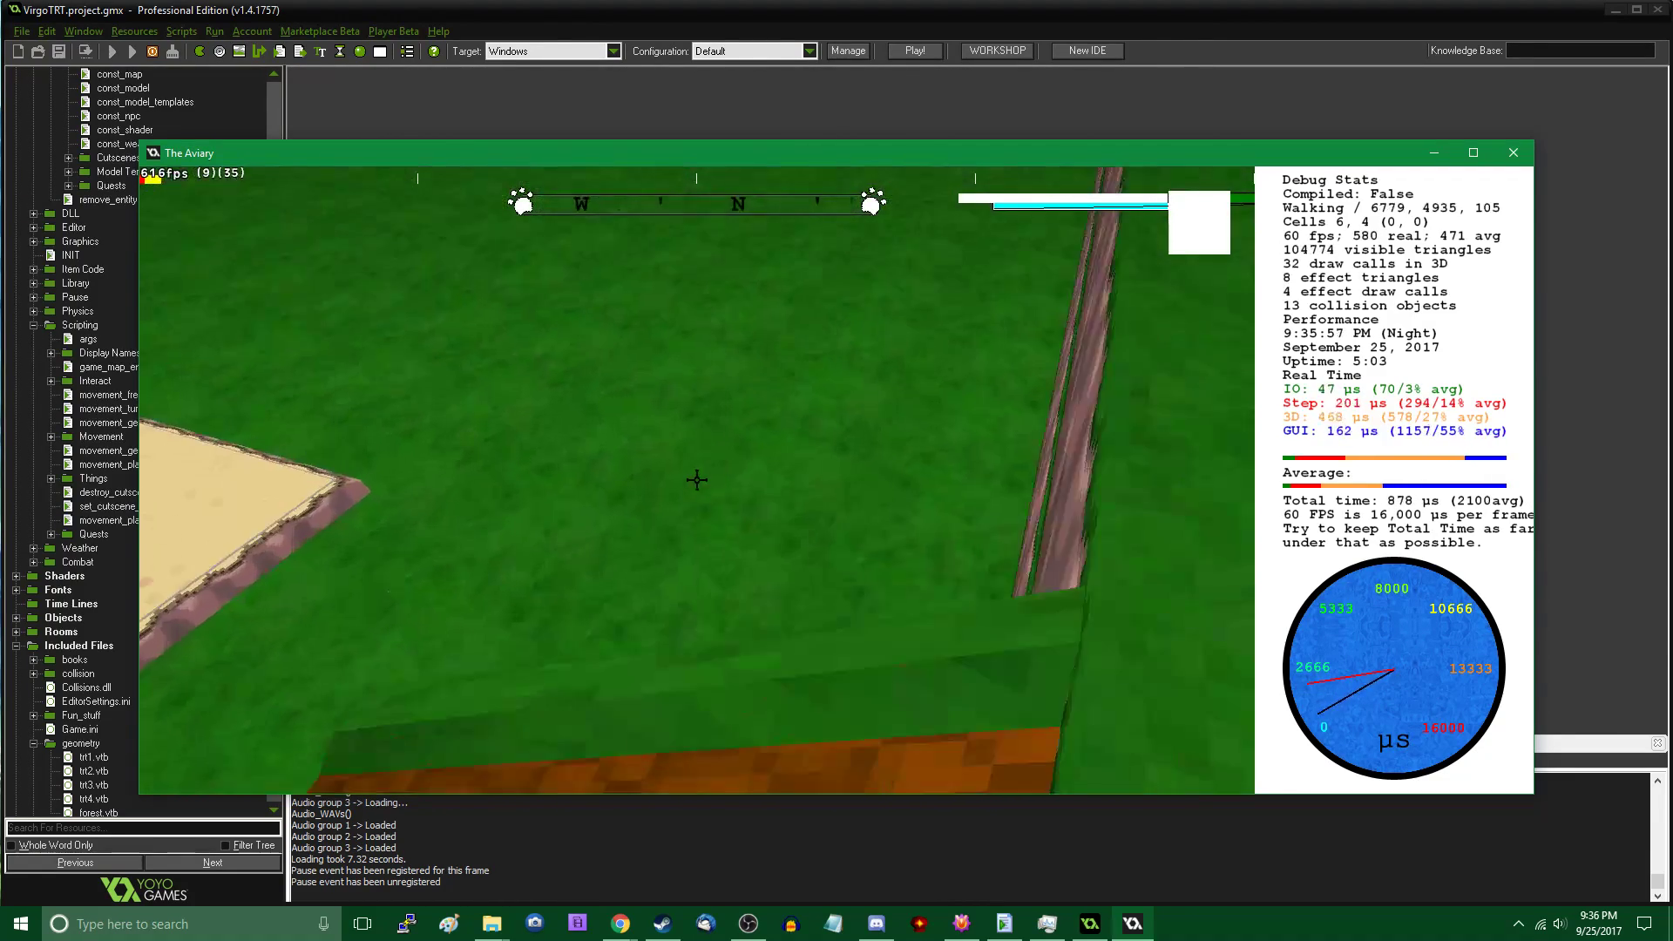
key("s")
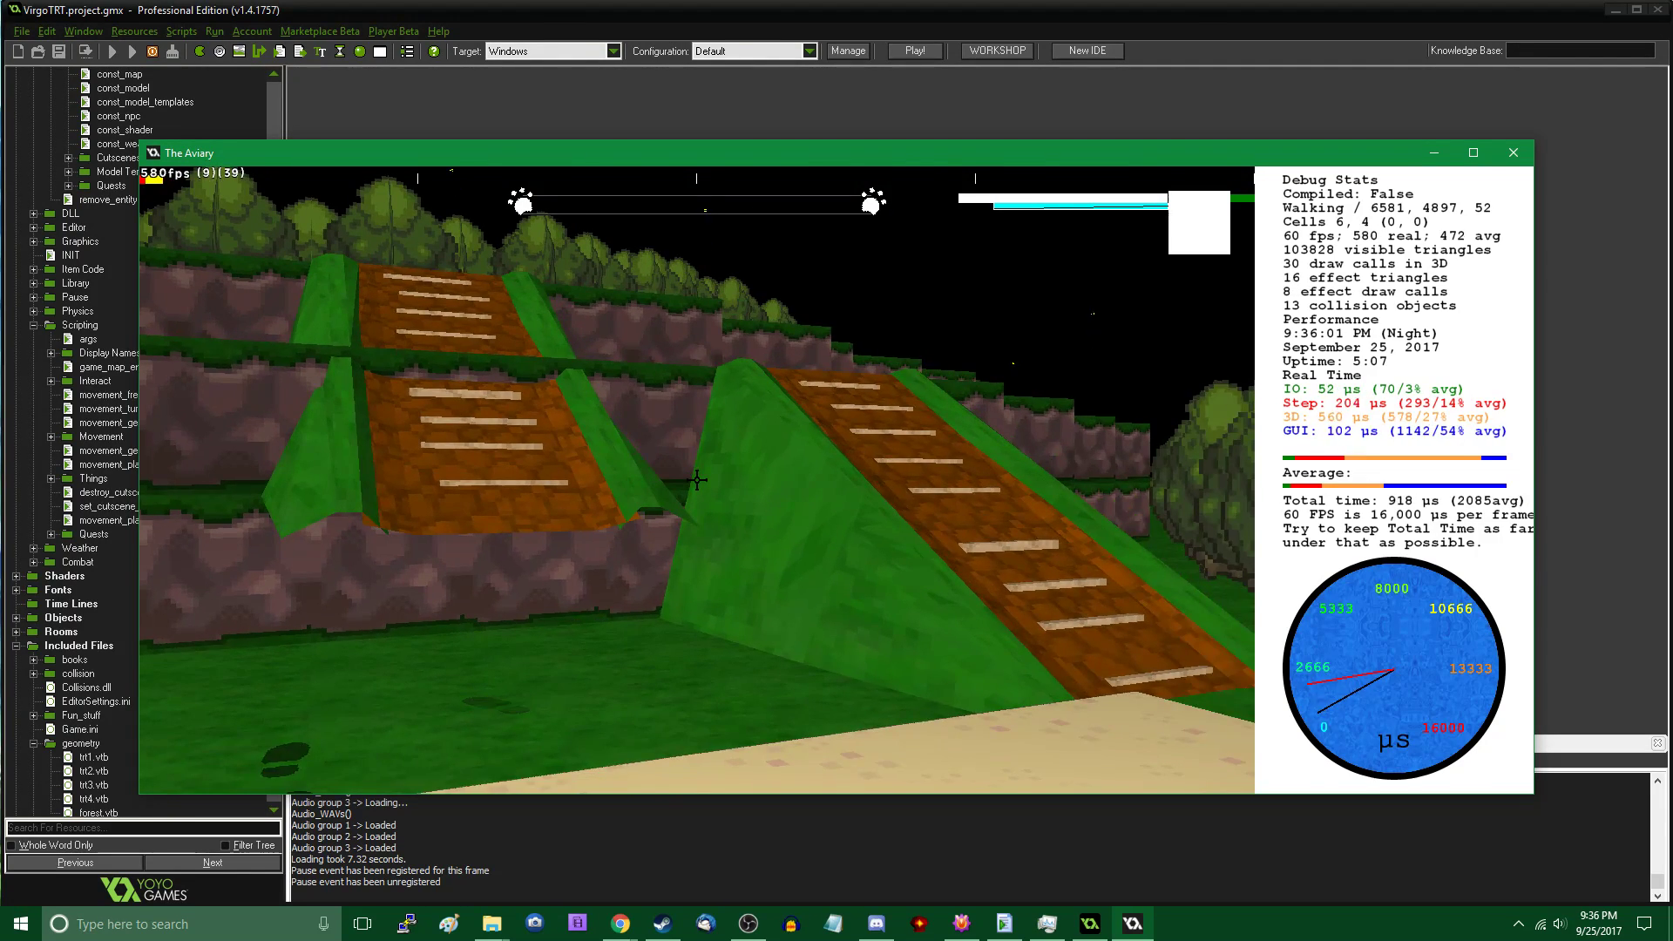
key("a")
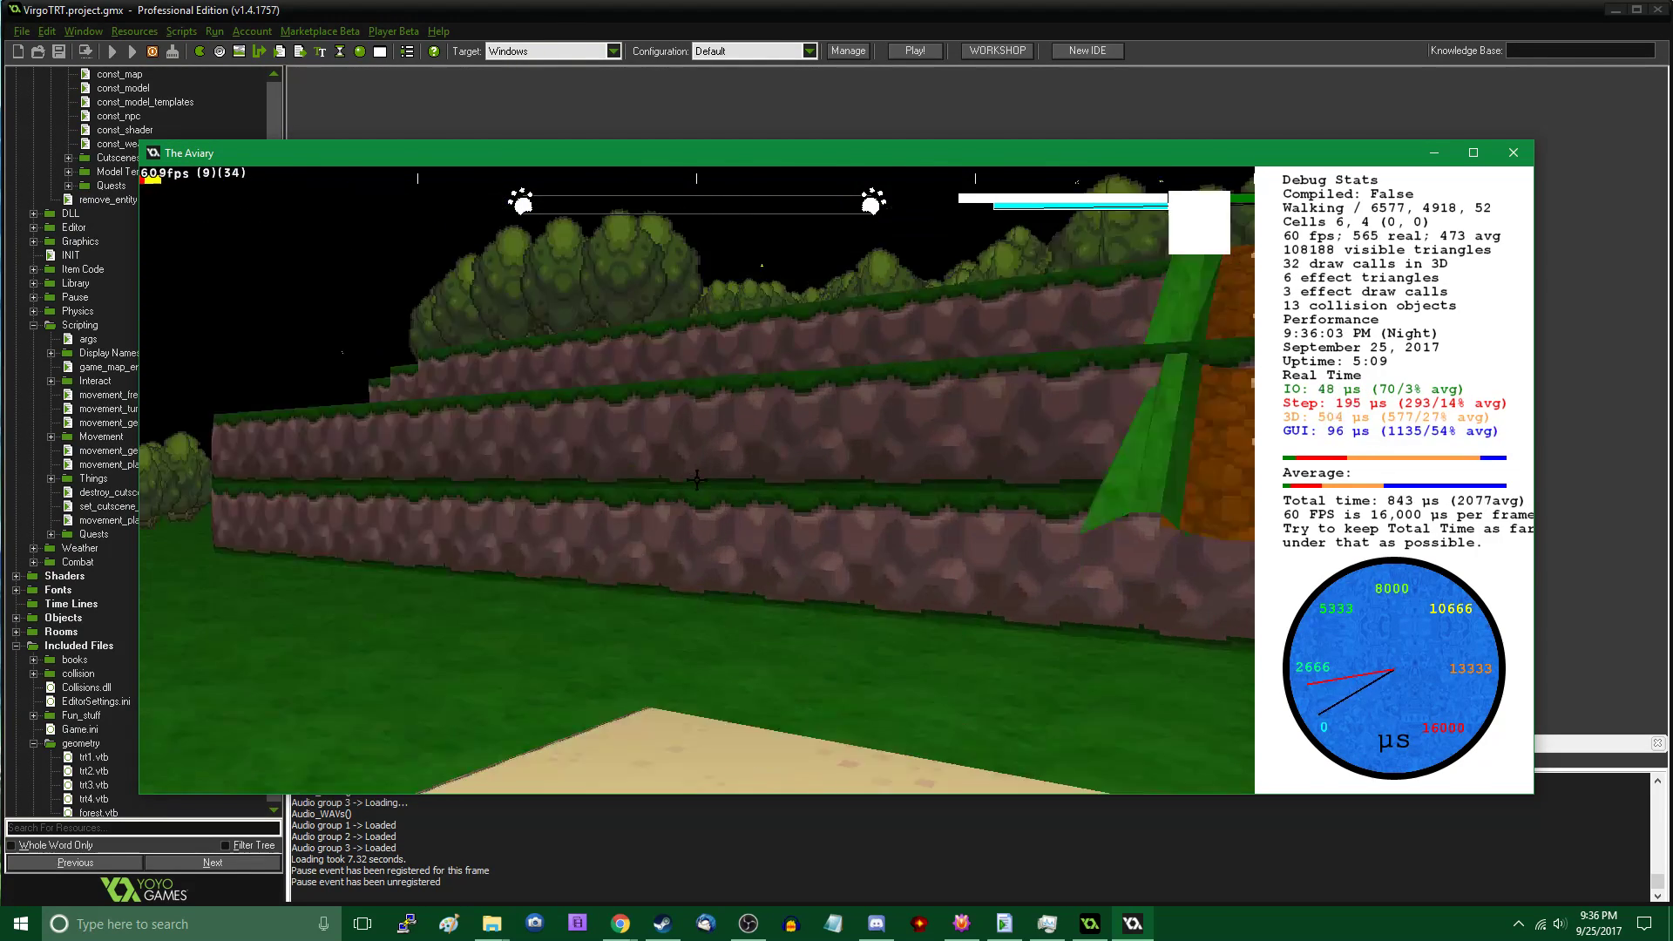
key("d")
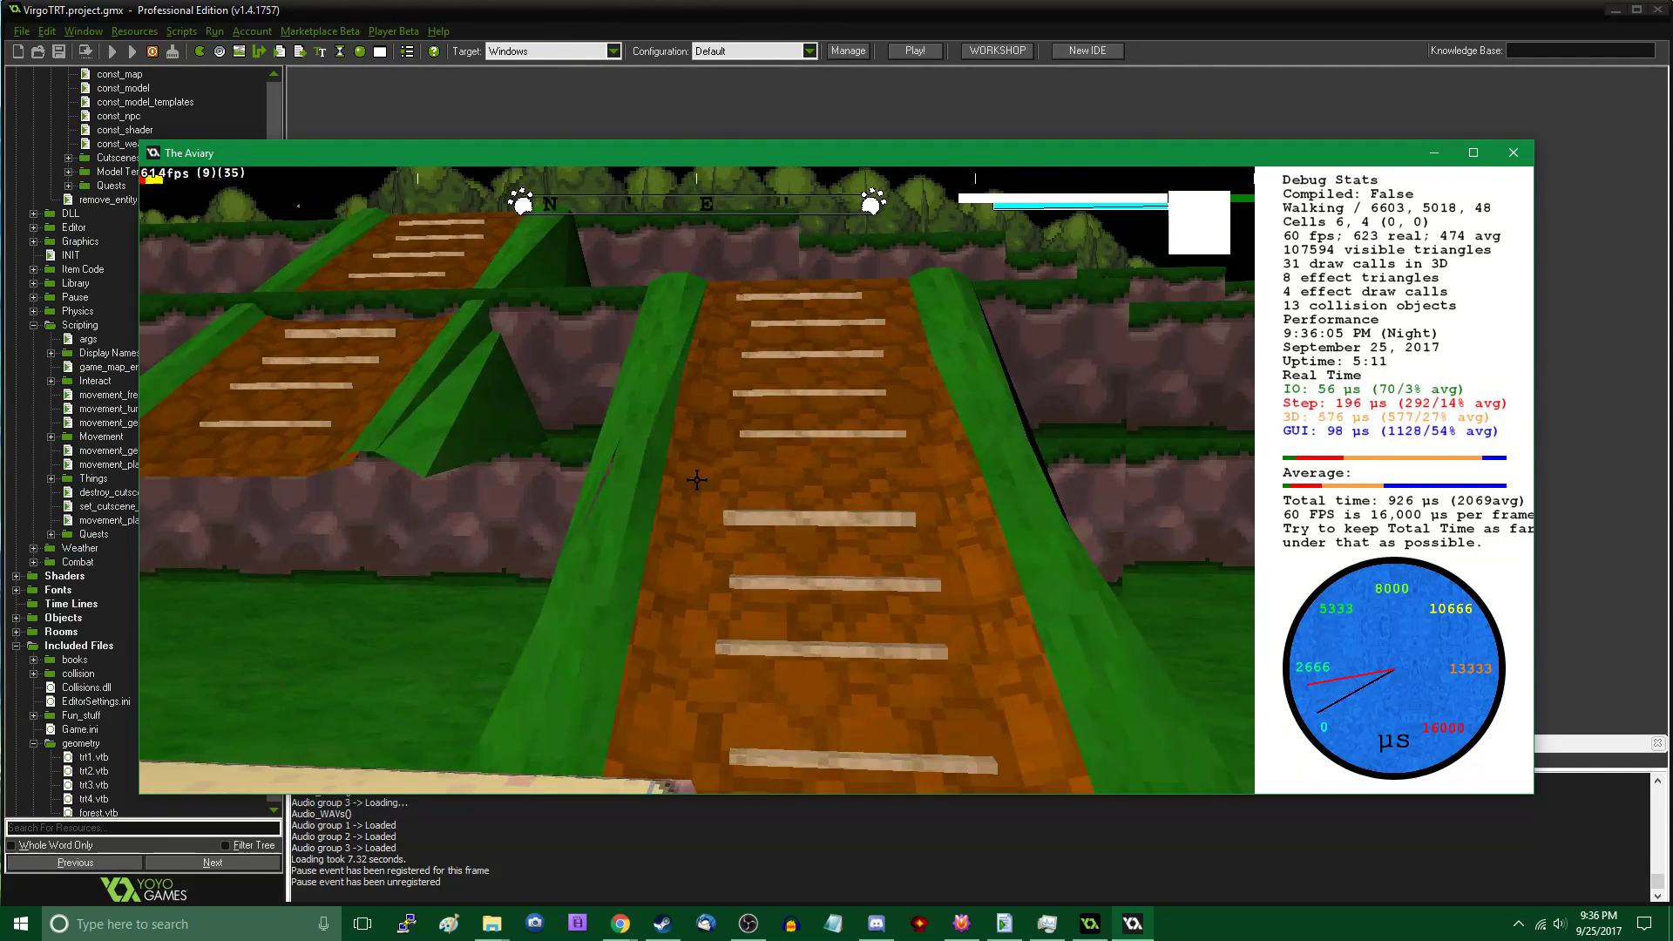
Select the offset slope by the sandy path and move it to Y 4928, in line with the upper slopes
key("Tab")
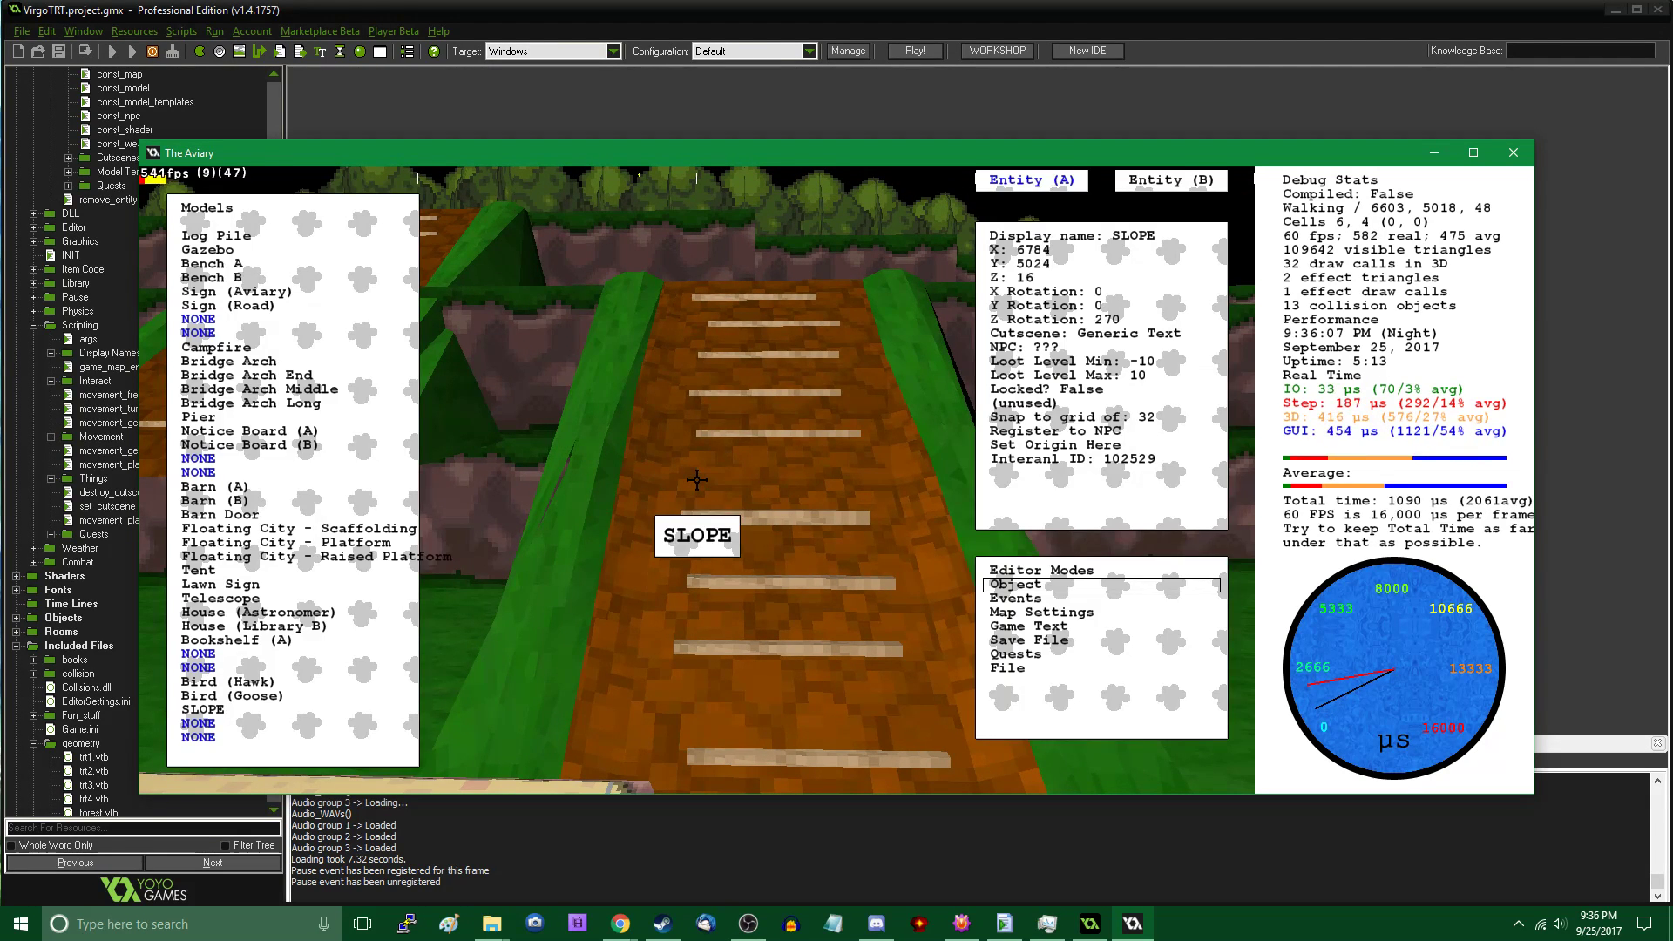
key("a")
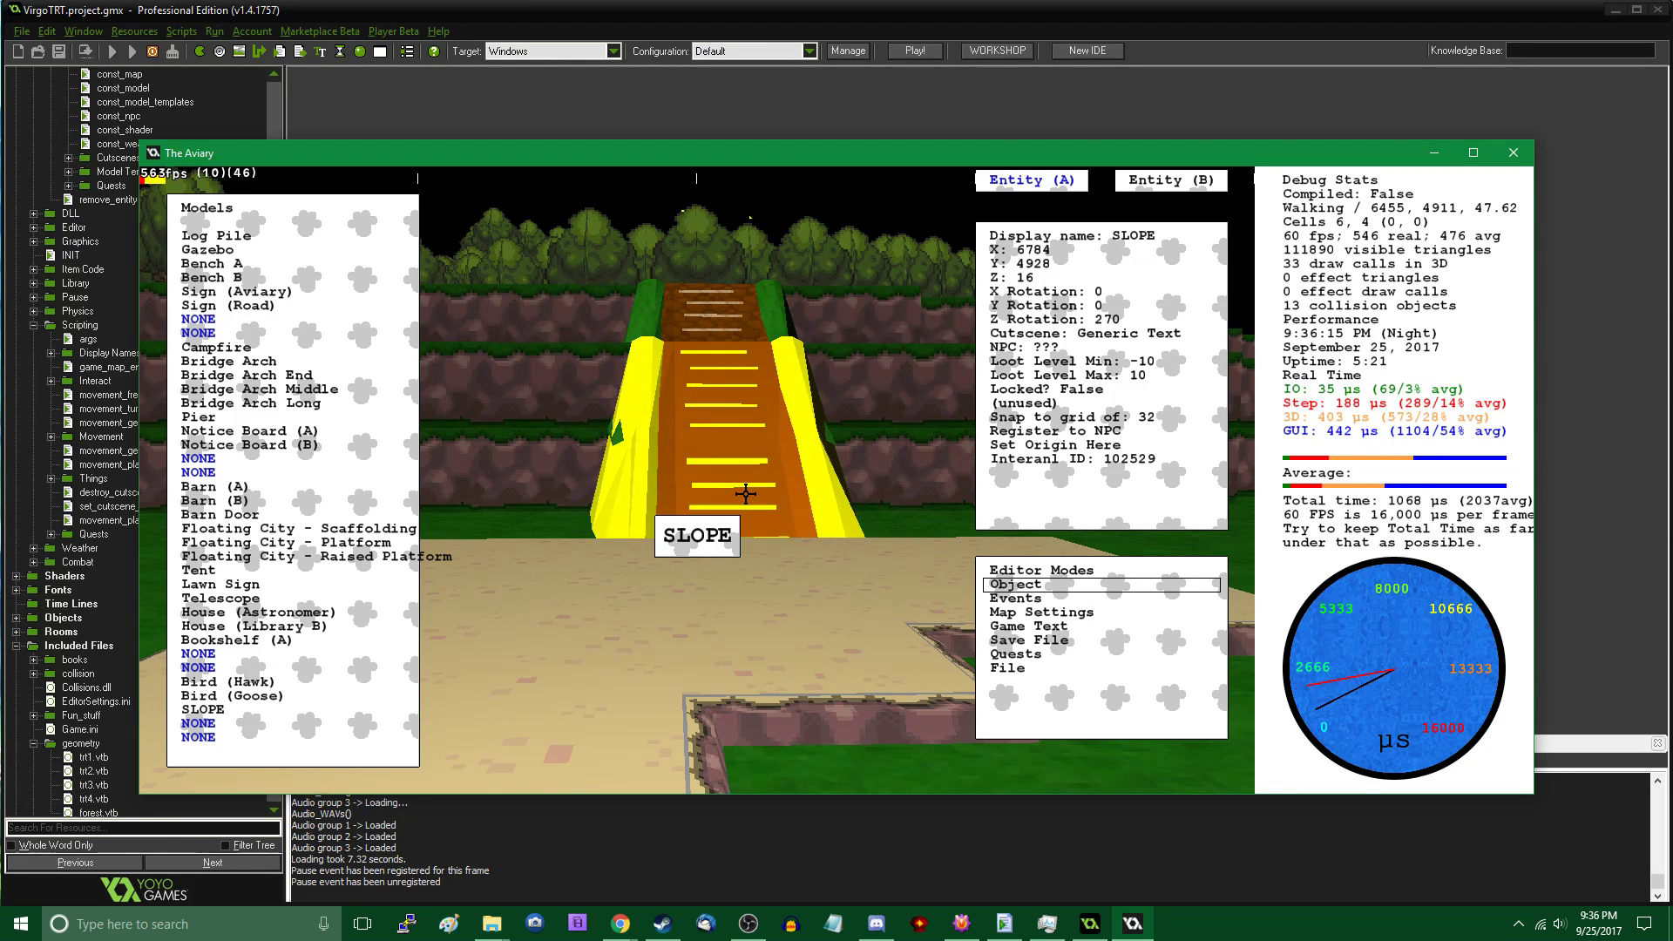
key("Tab")
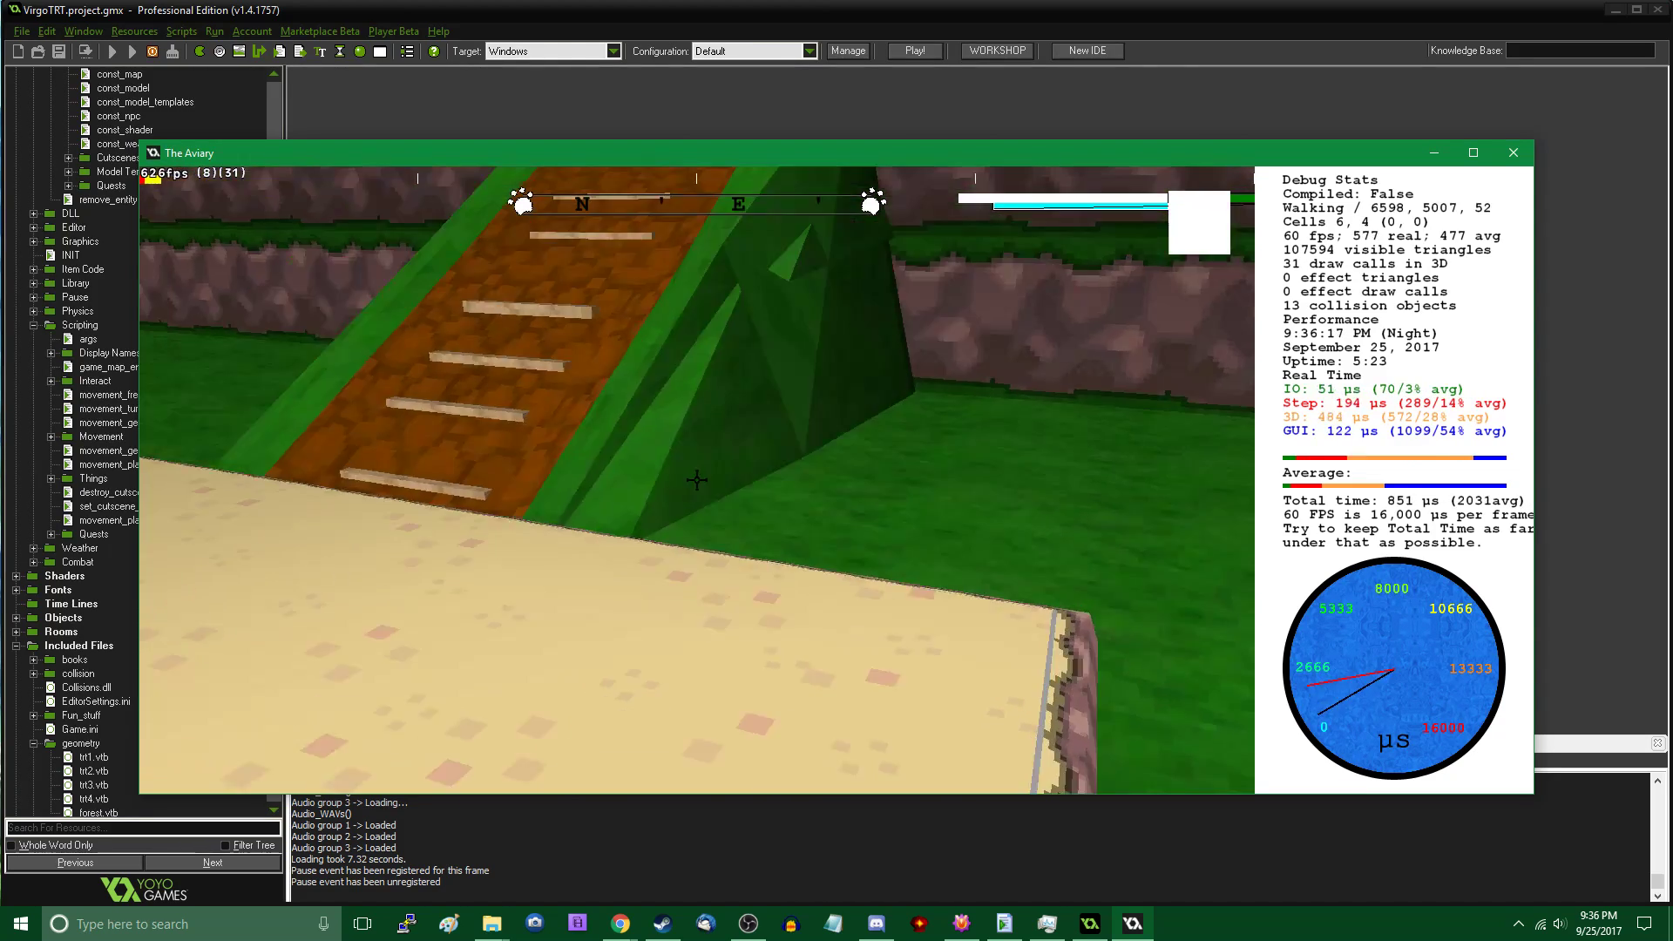
Run up and back down the aligned slopes in play mode, checking the transitions between them
key("w")
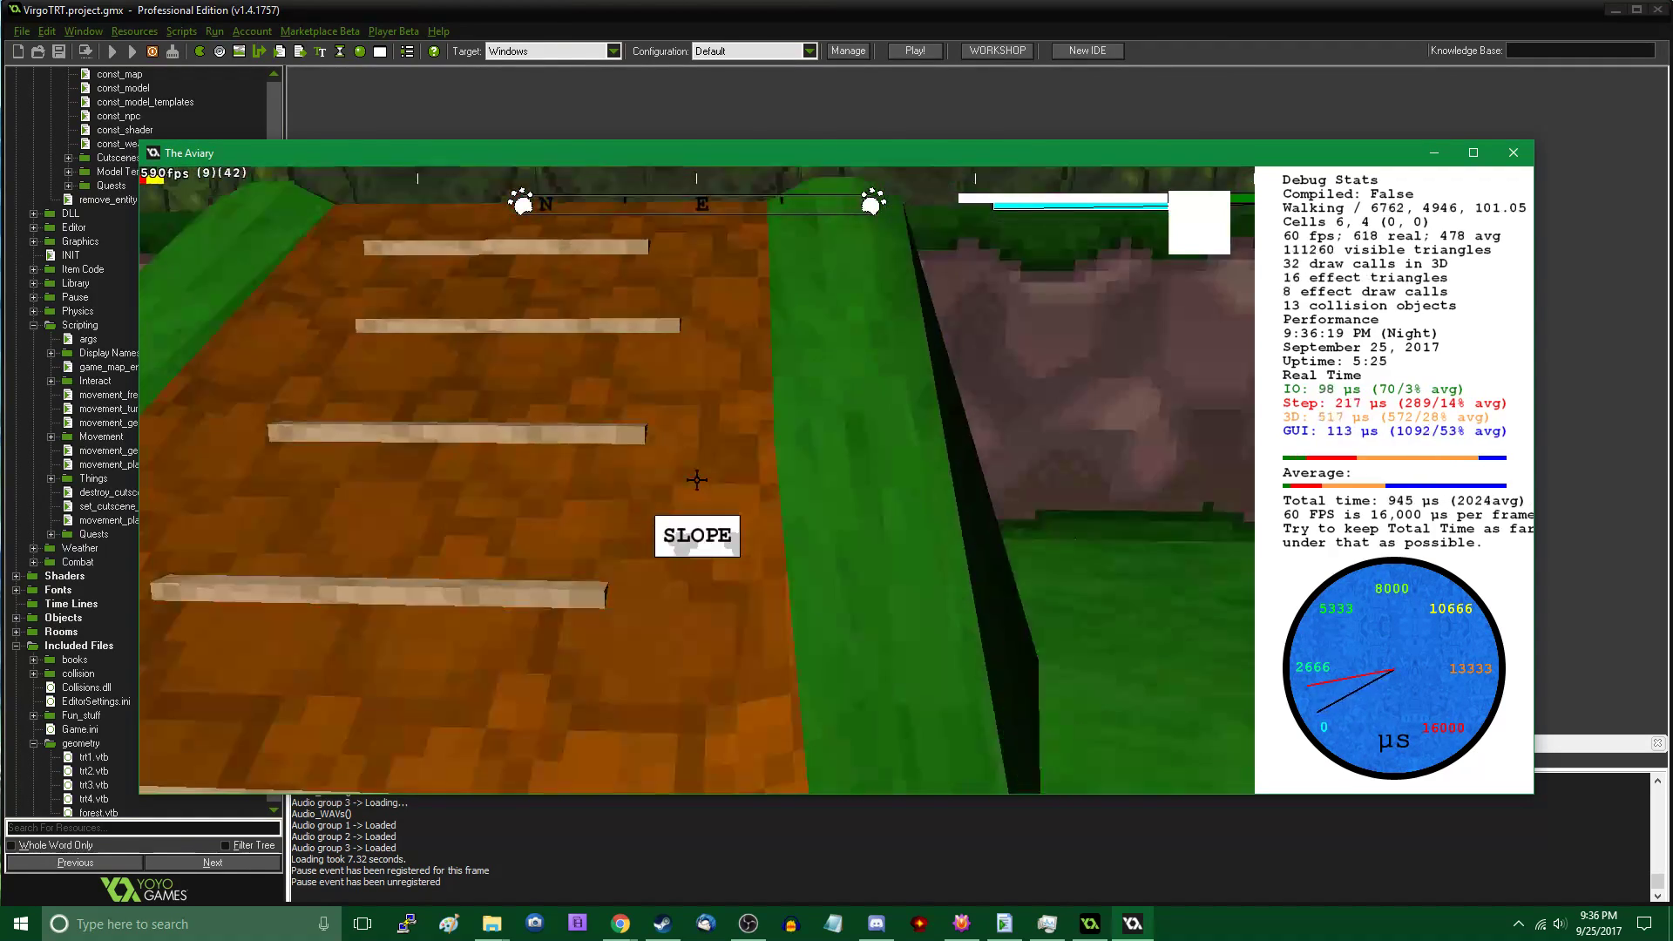
key("w")
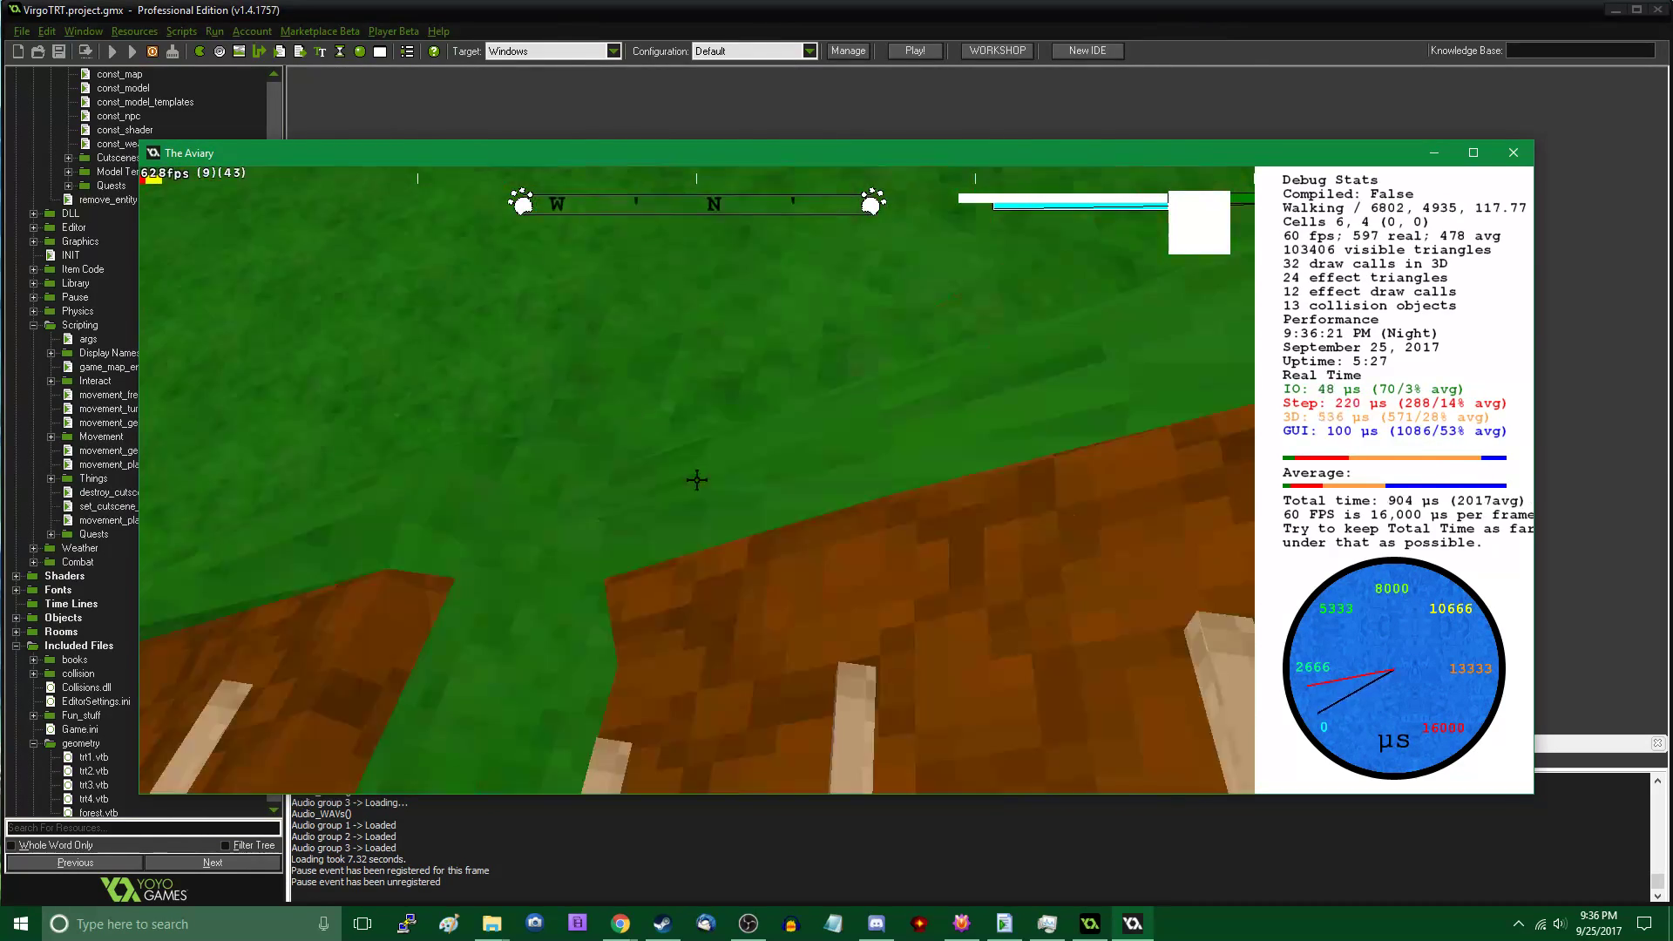
key("w")
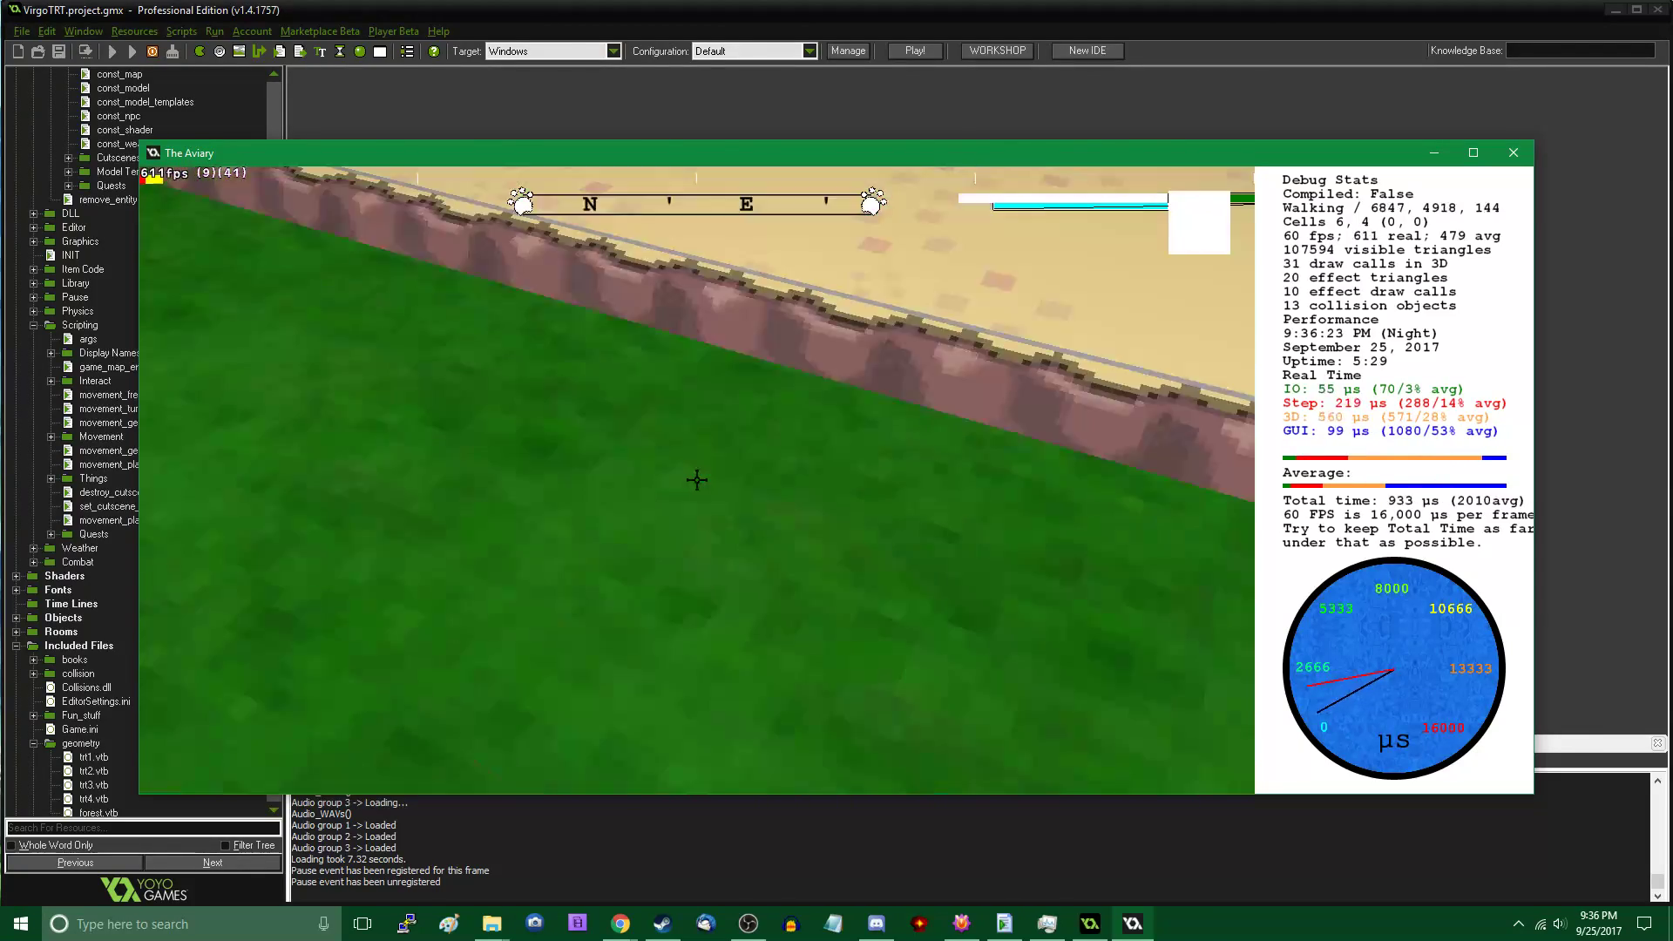
key("w")
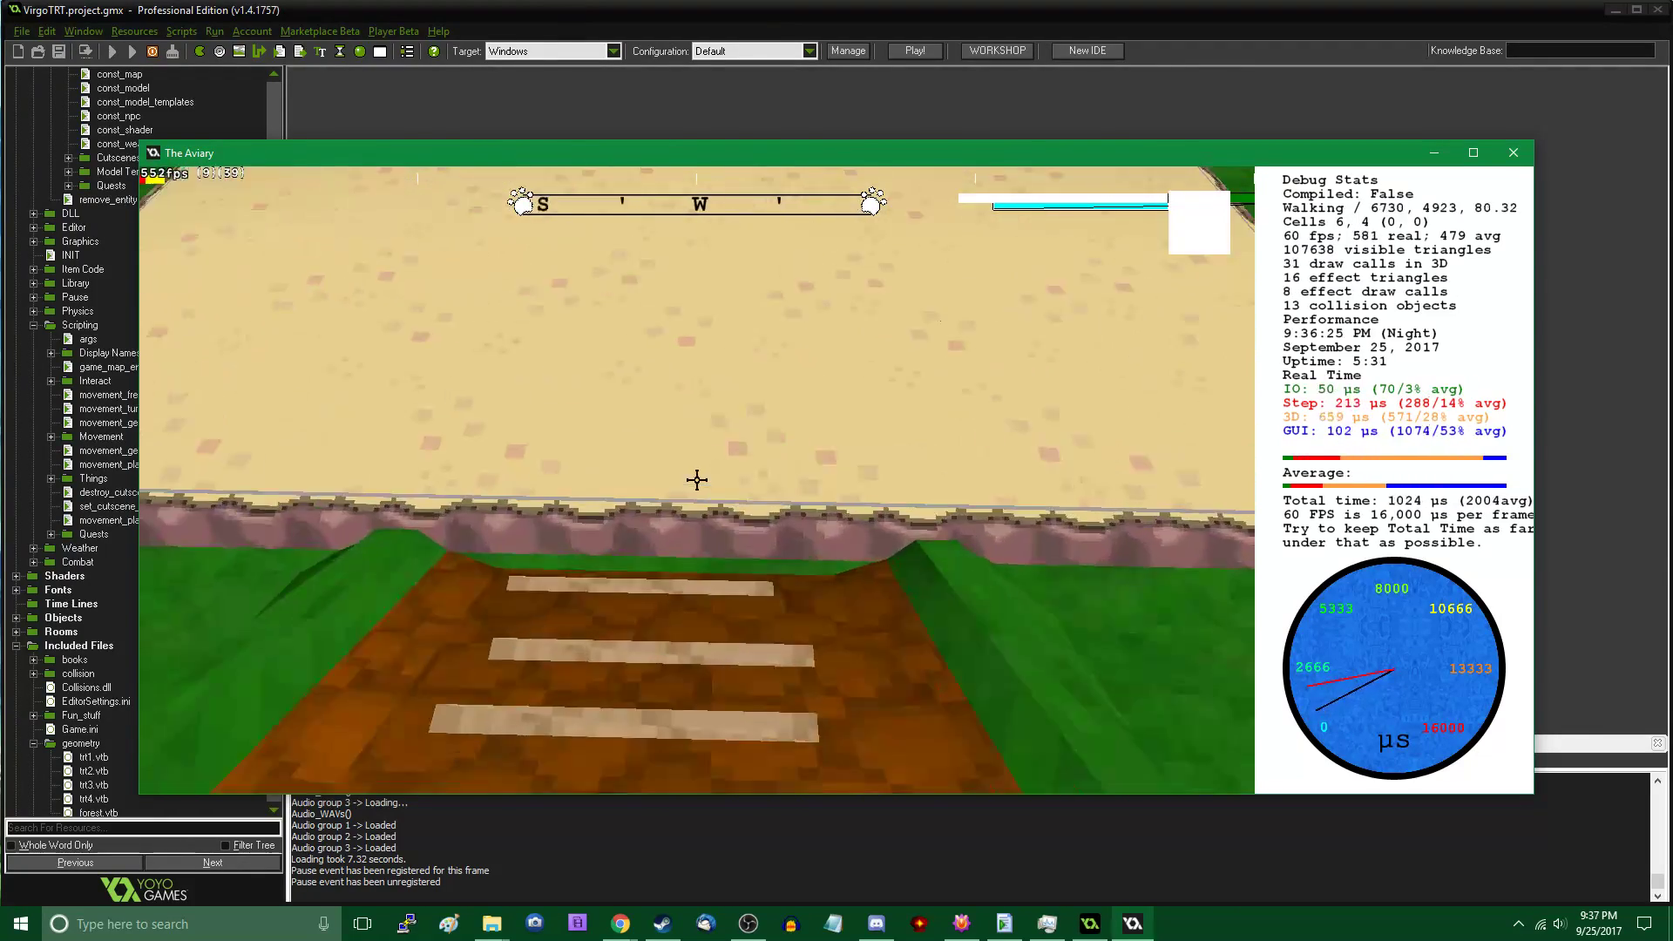
key("w")
Move the lowest slope toward the sandy path to X 6752 and set its Z coordinate to -16
key("Tab")
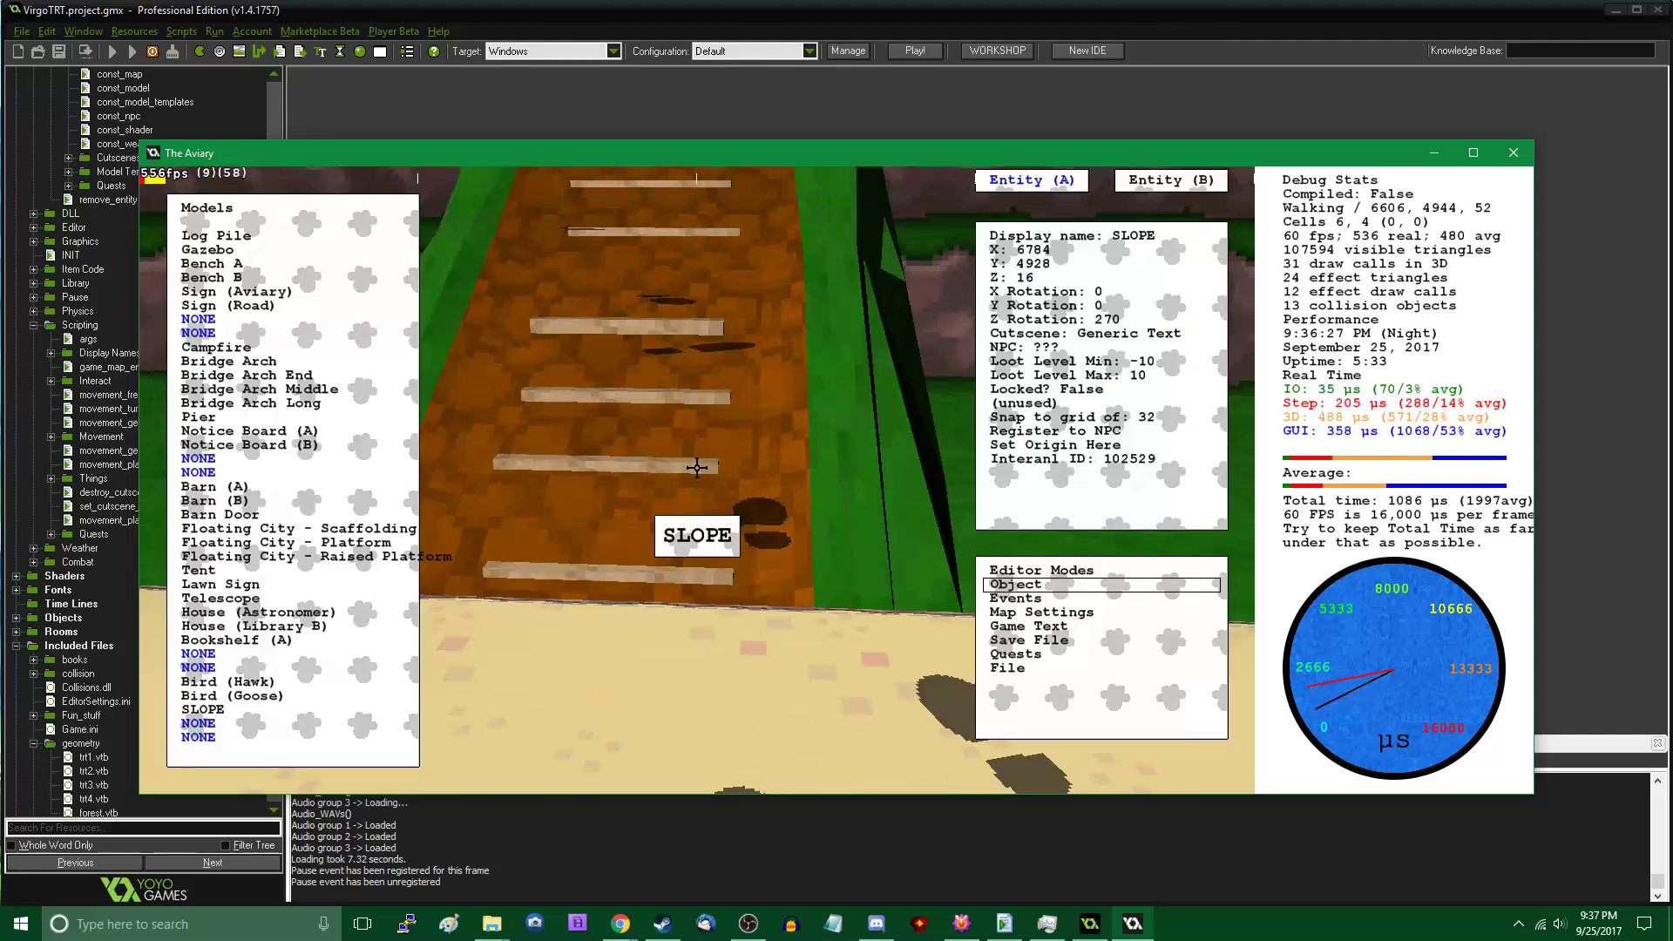
left_click(1111, 279)
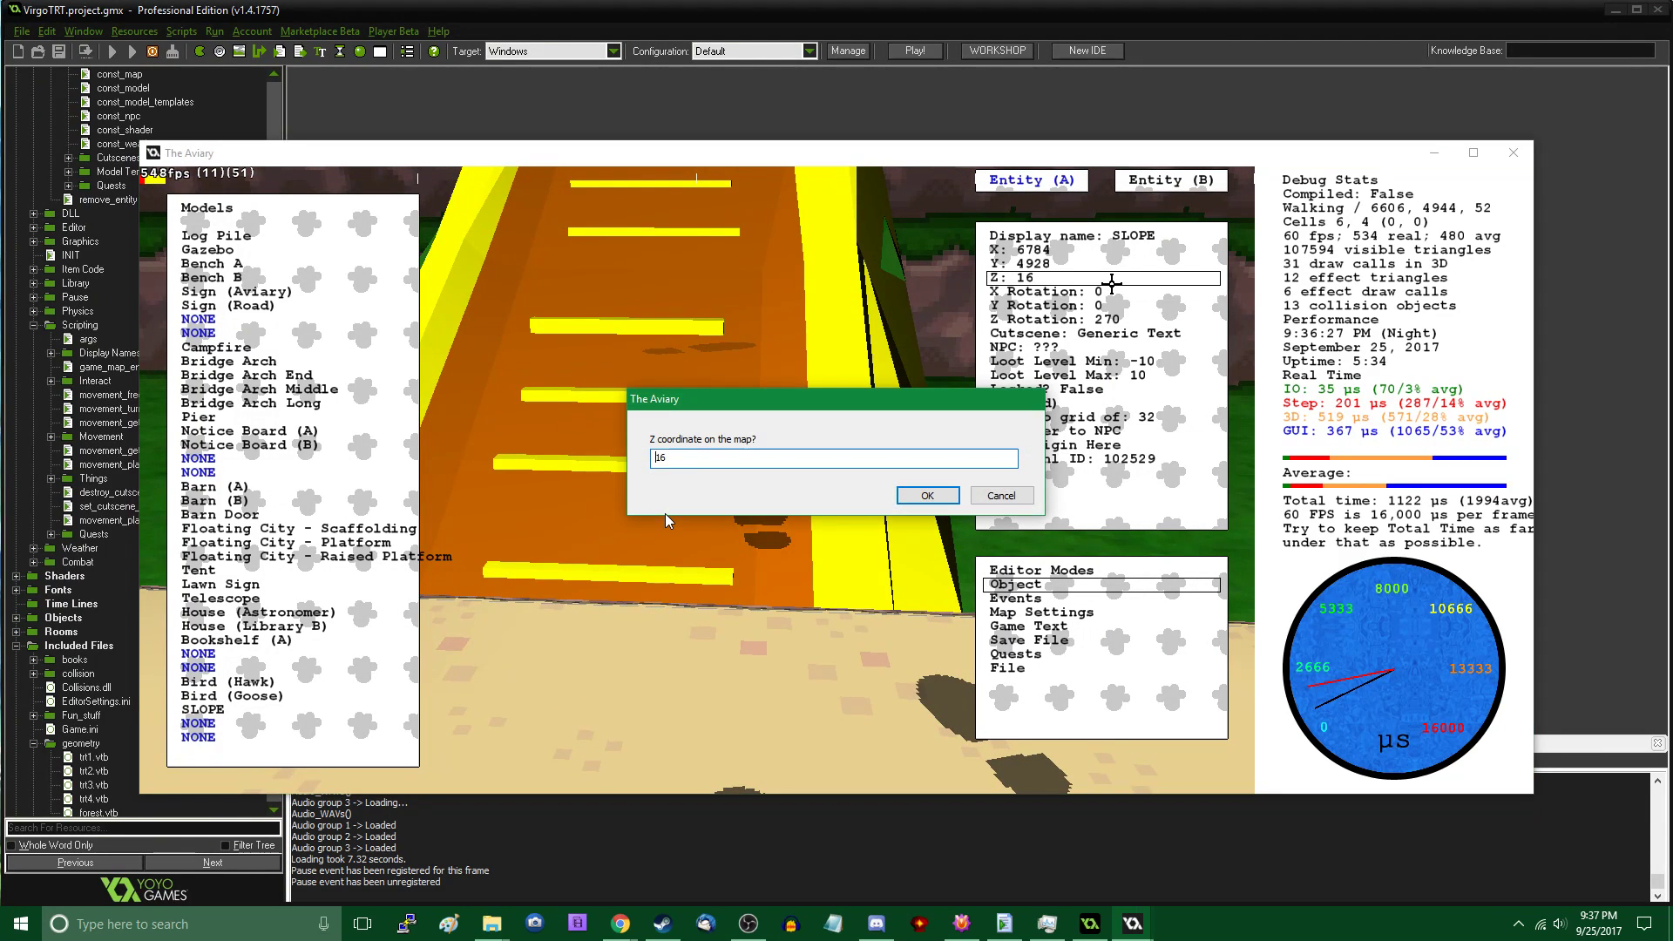
key("Return")
key("Tab")
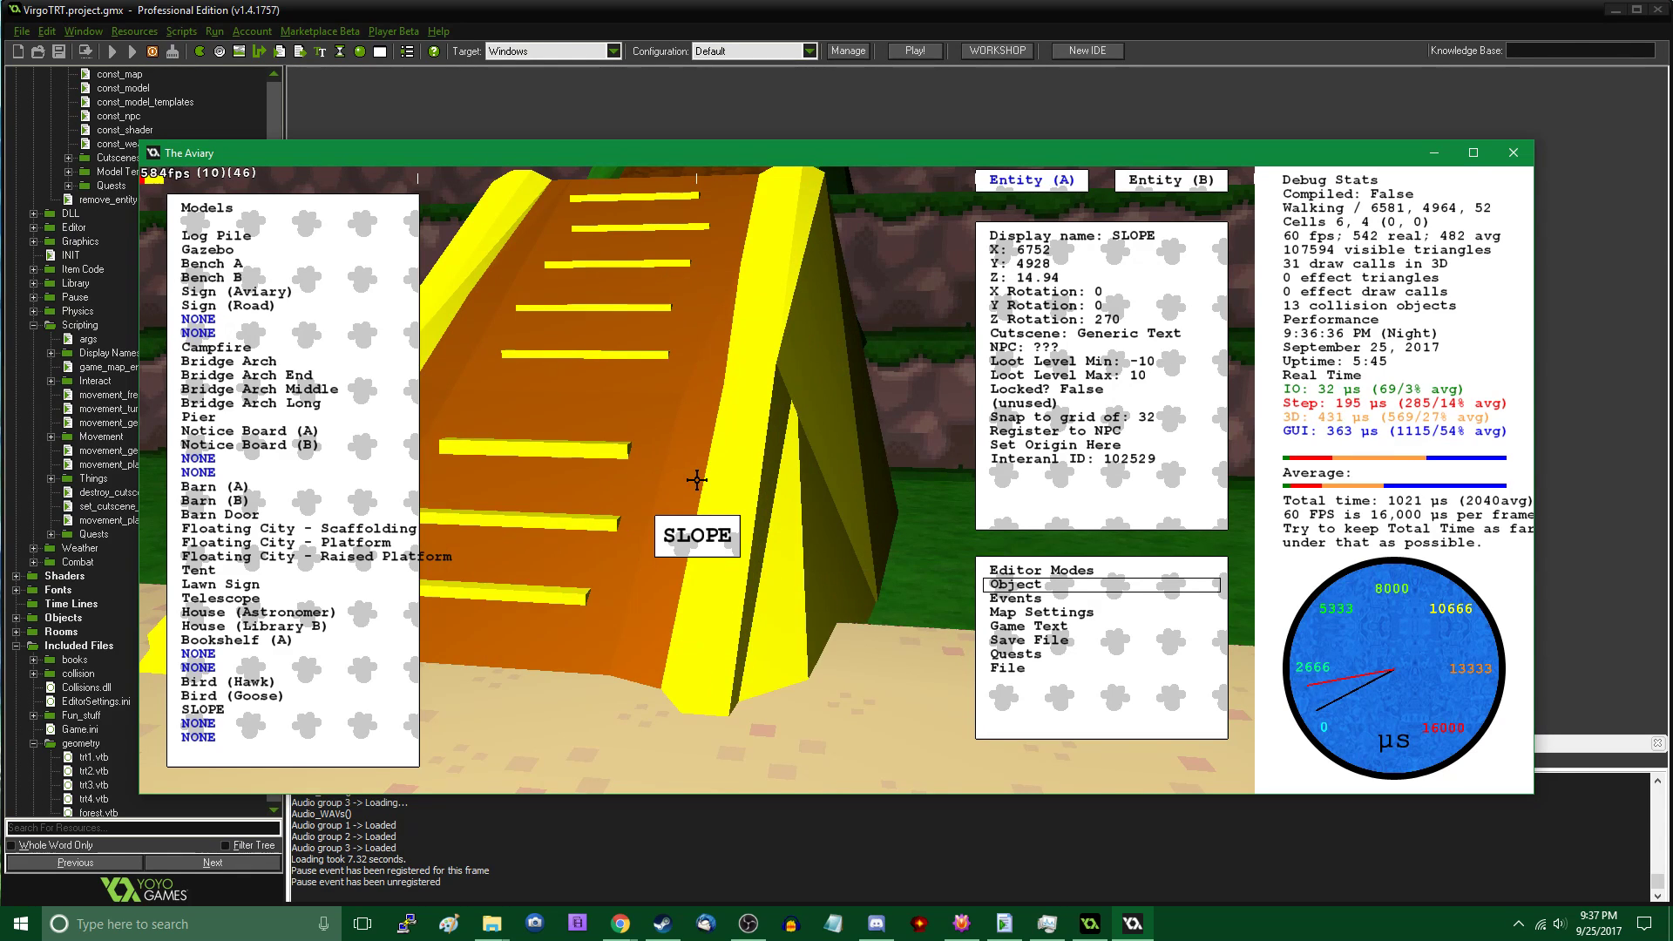
left_click(697, 480)
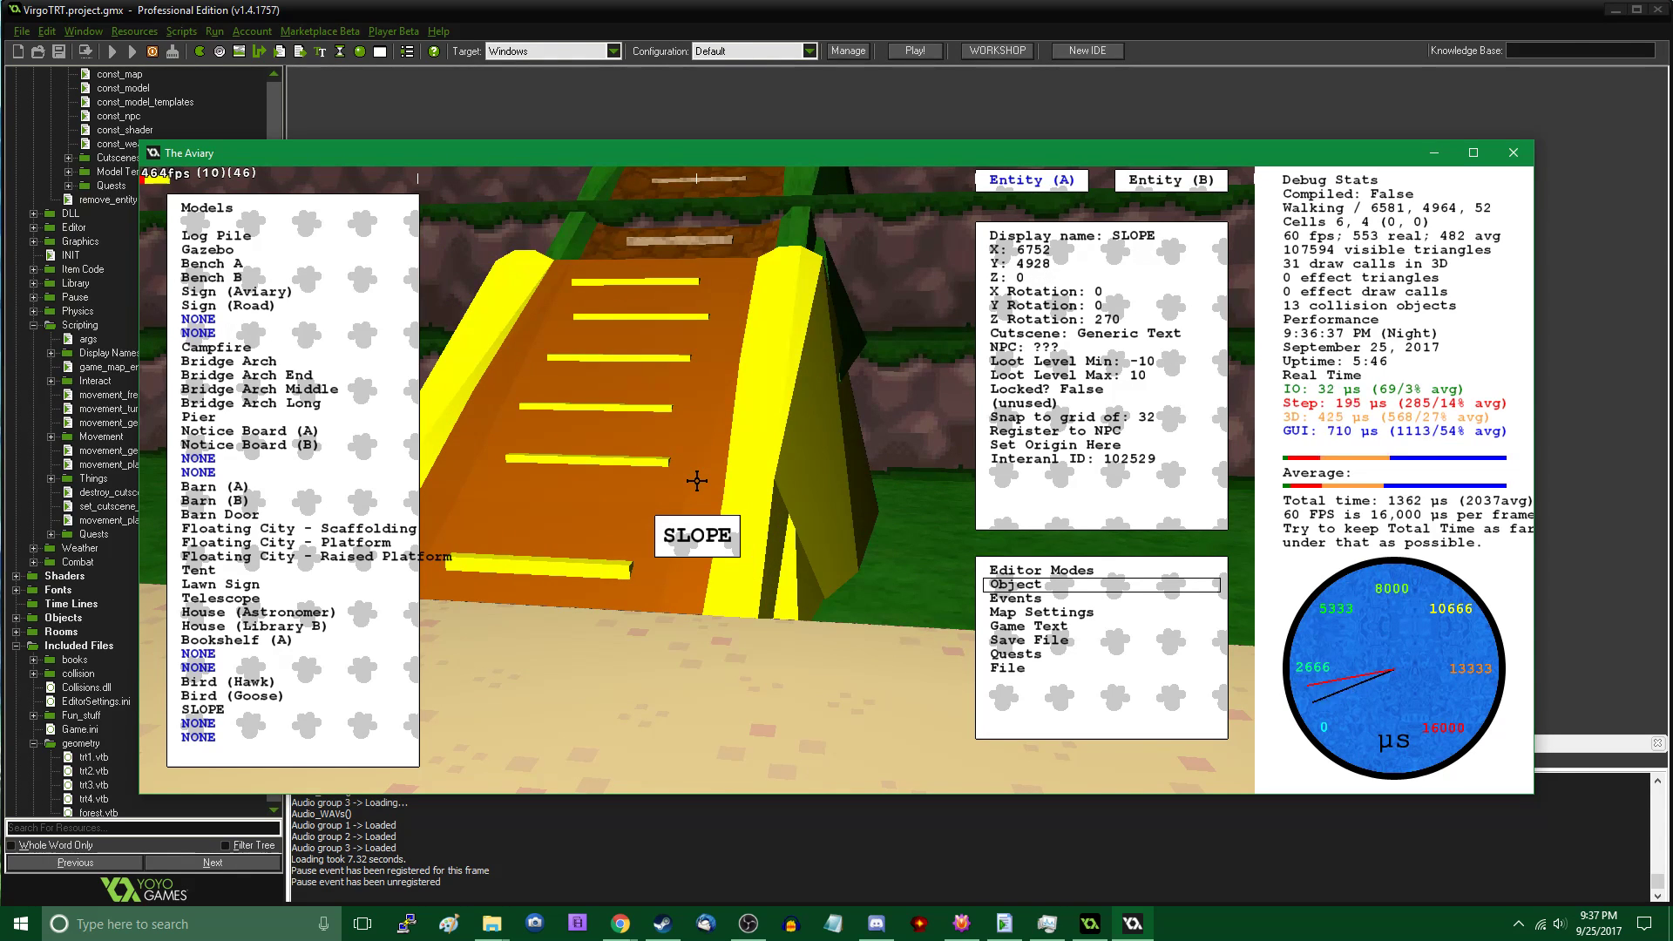
left_click(1002, 280)
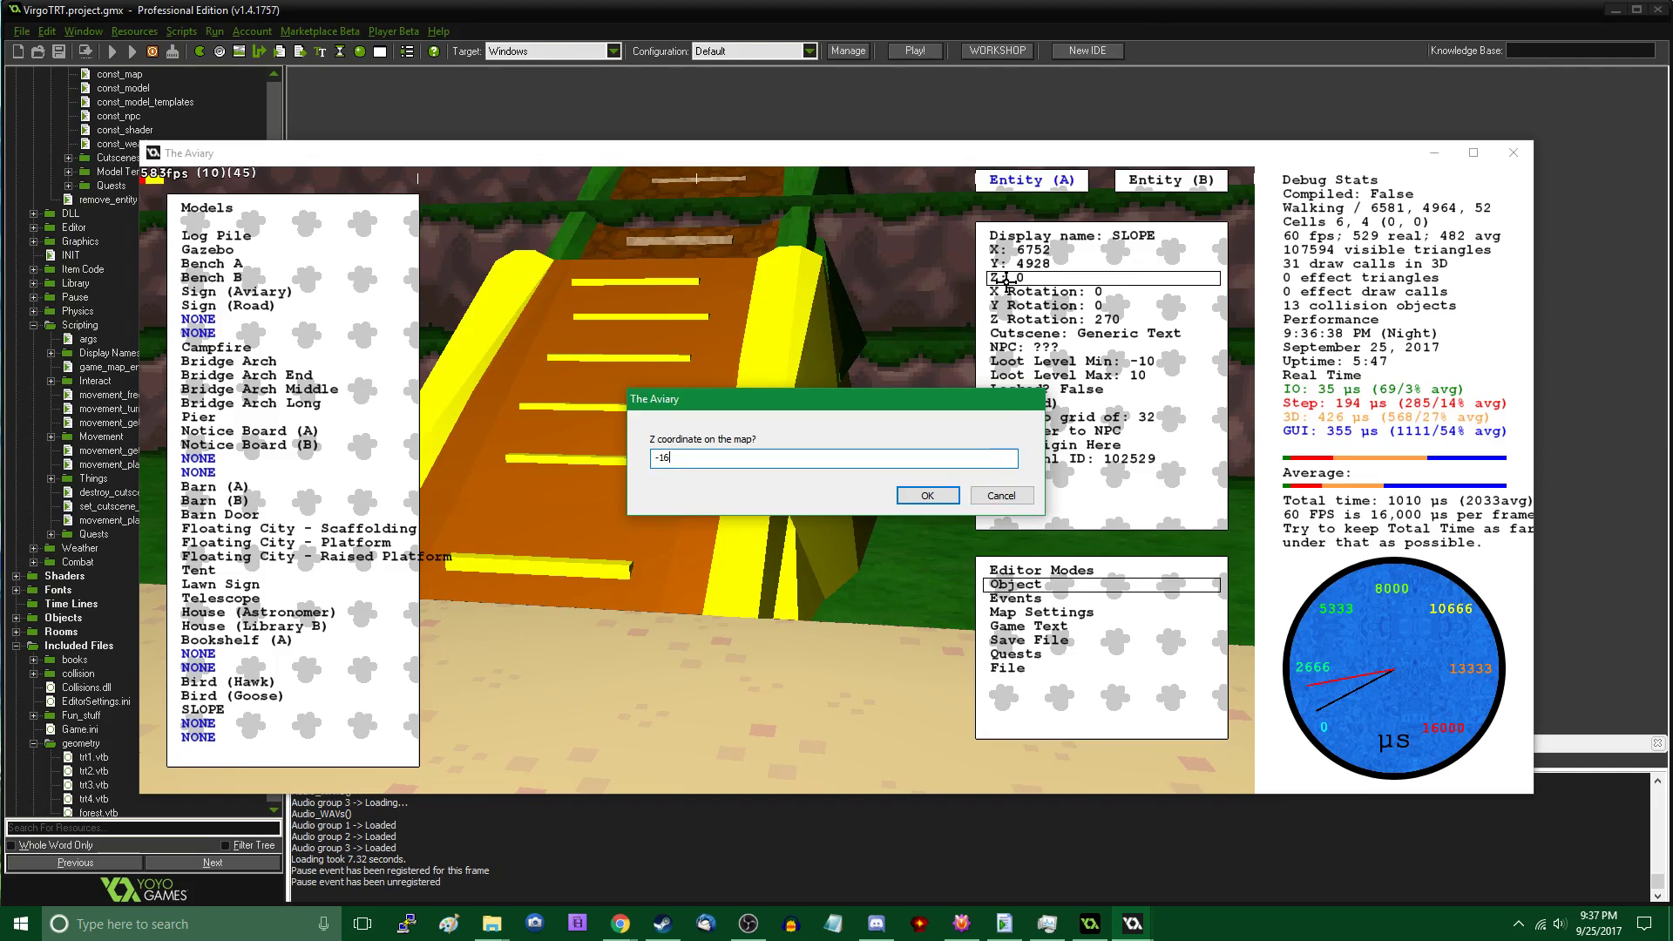
key("Return")
Run around the lowered slope in play mode, examining its joint with the slope above and its base from both sides
key("Tab")
key("d")
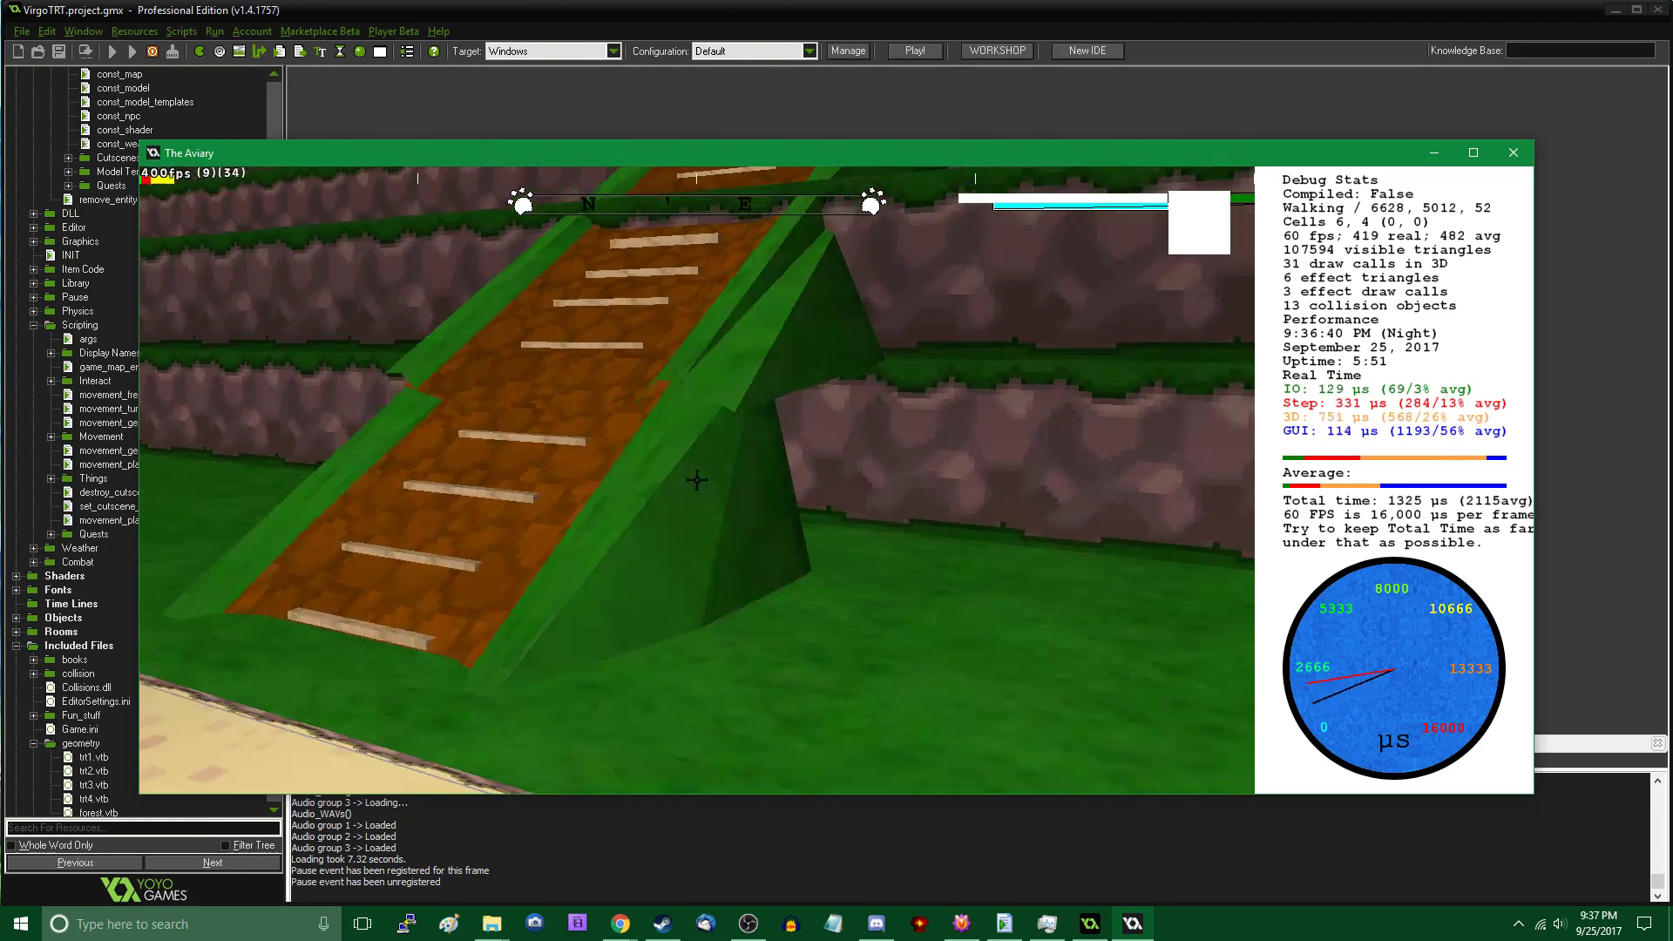
key("w")
key("a")
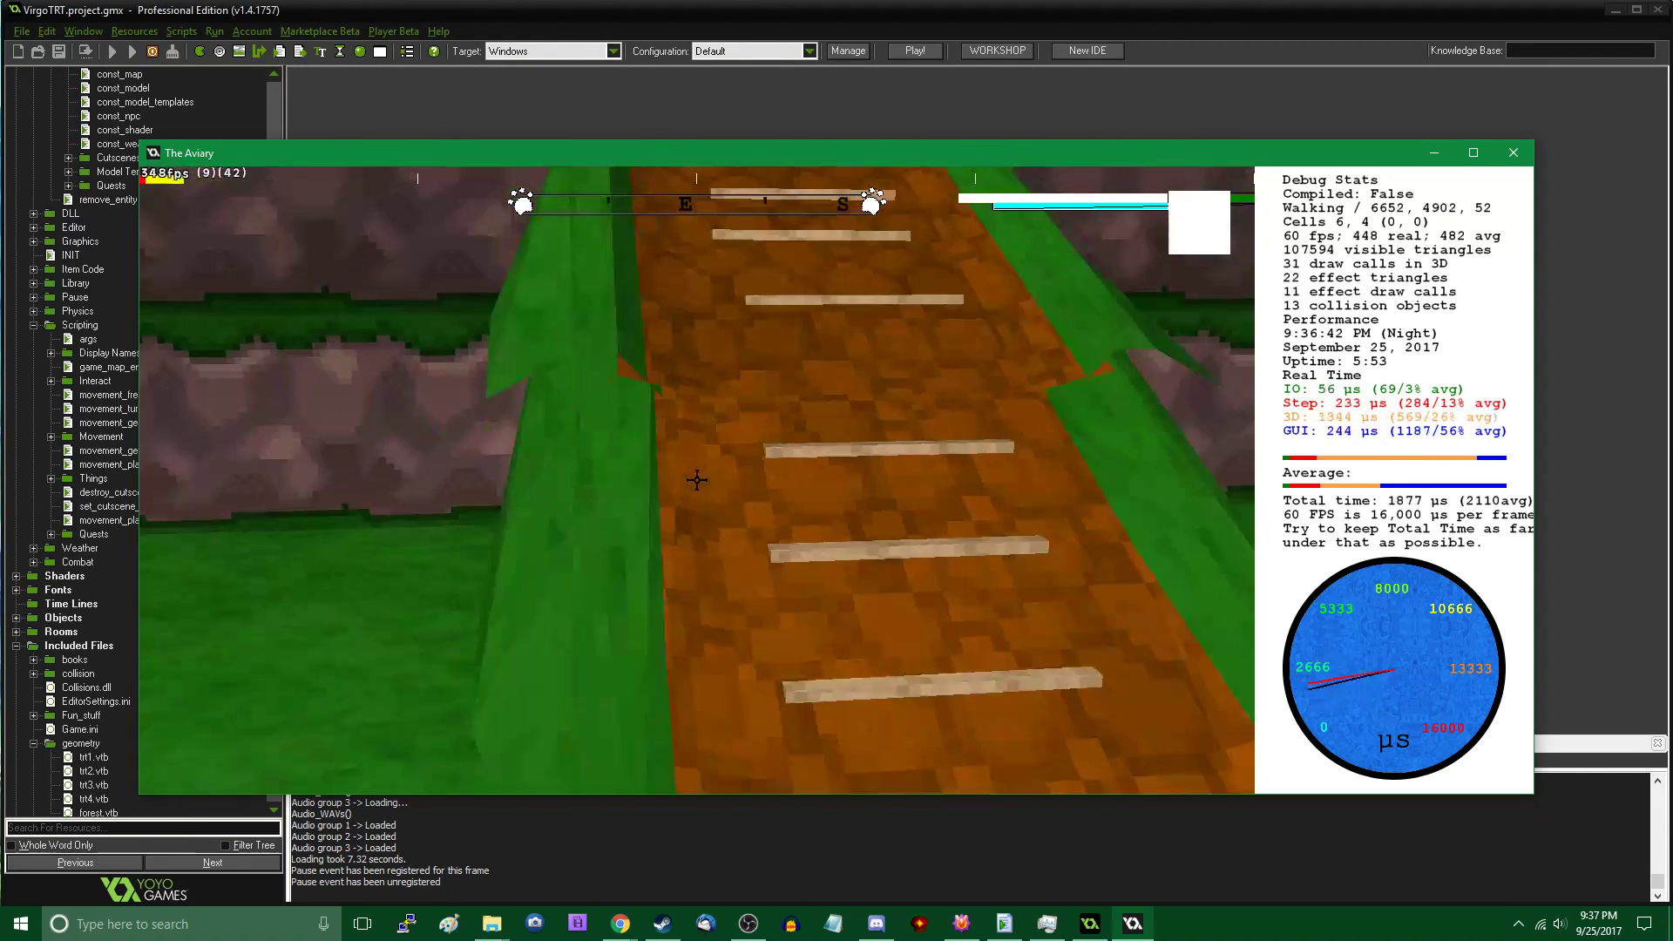
key("s")
key("a")
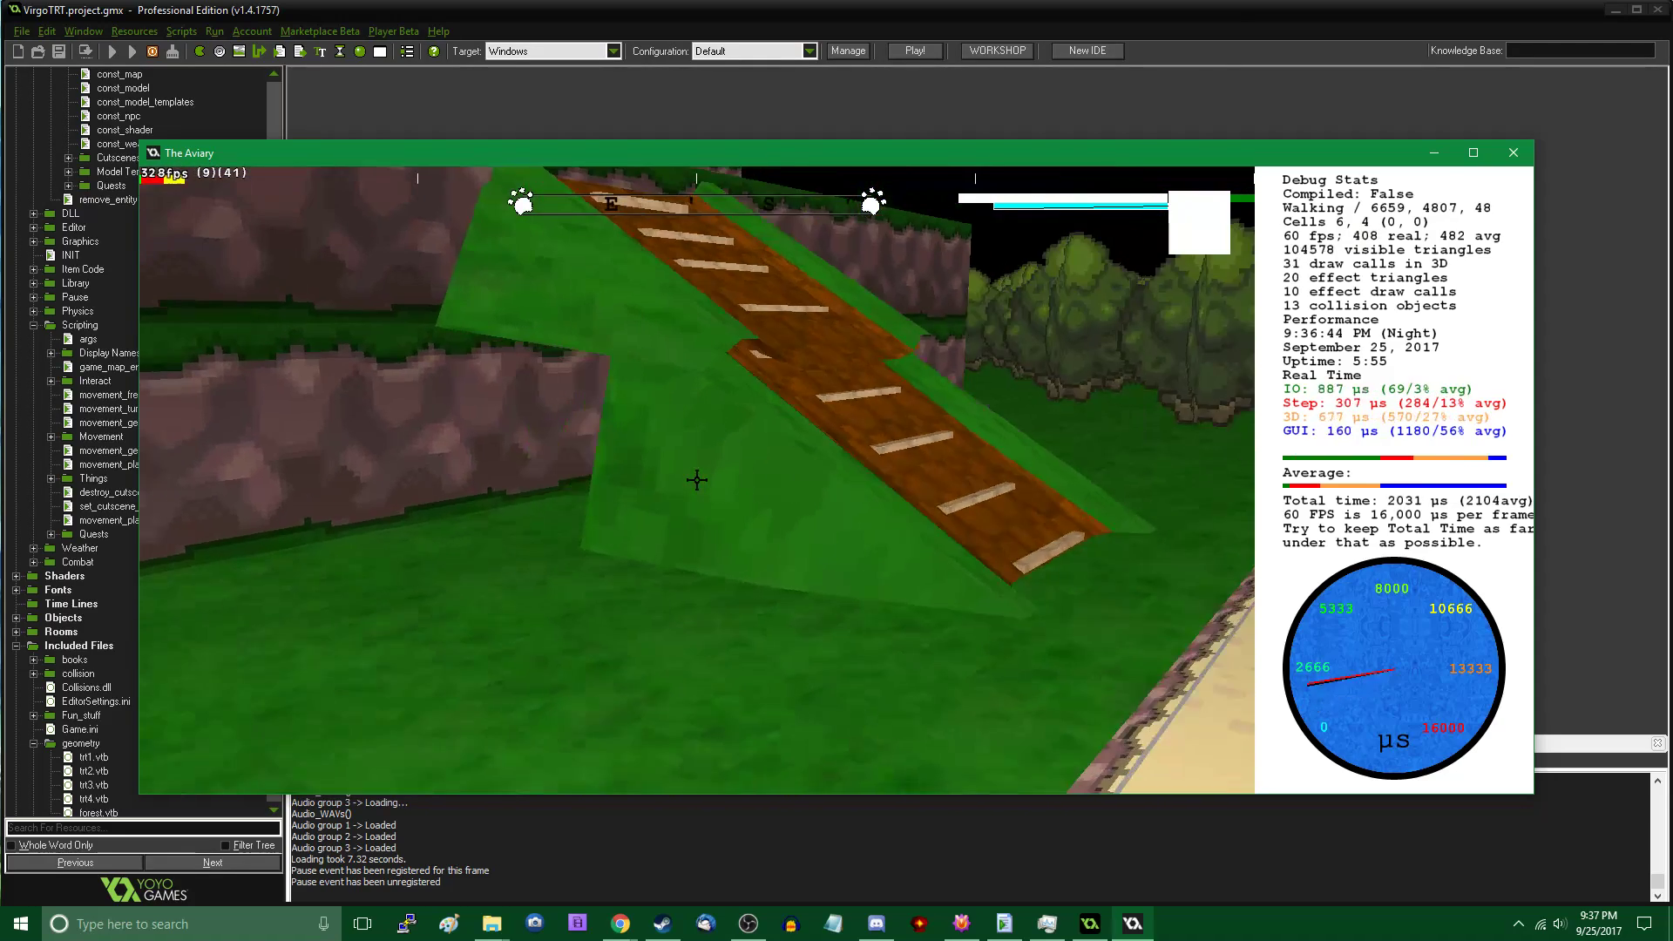
key("w")
key("s")
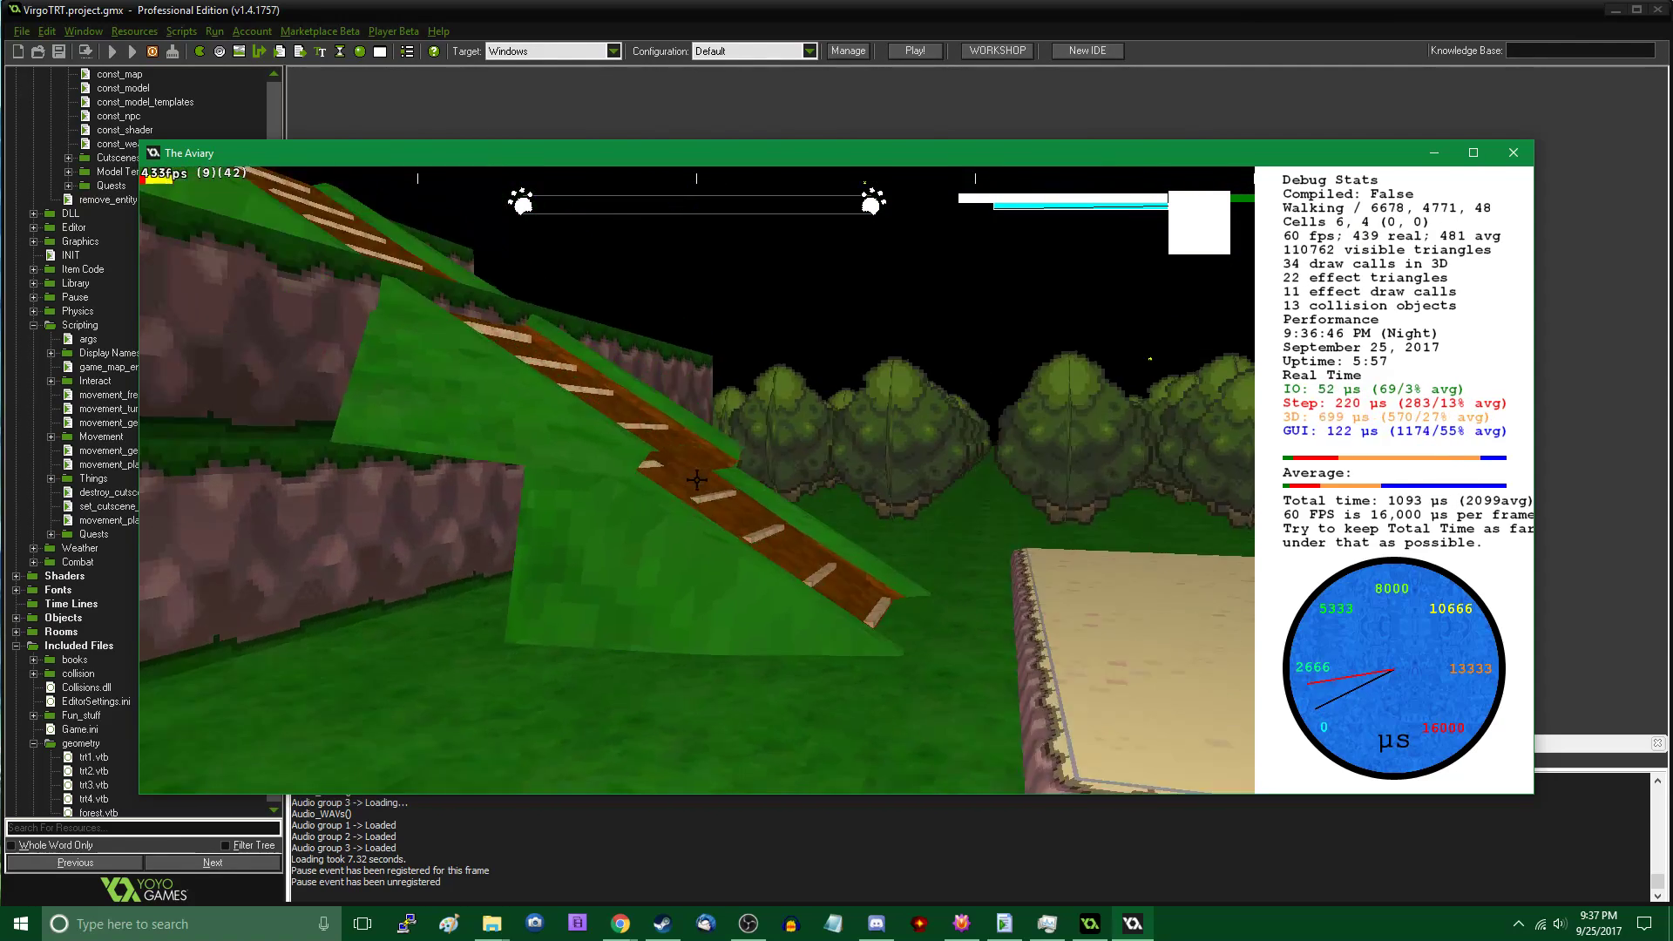
key("w")
key("d")
key("d")
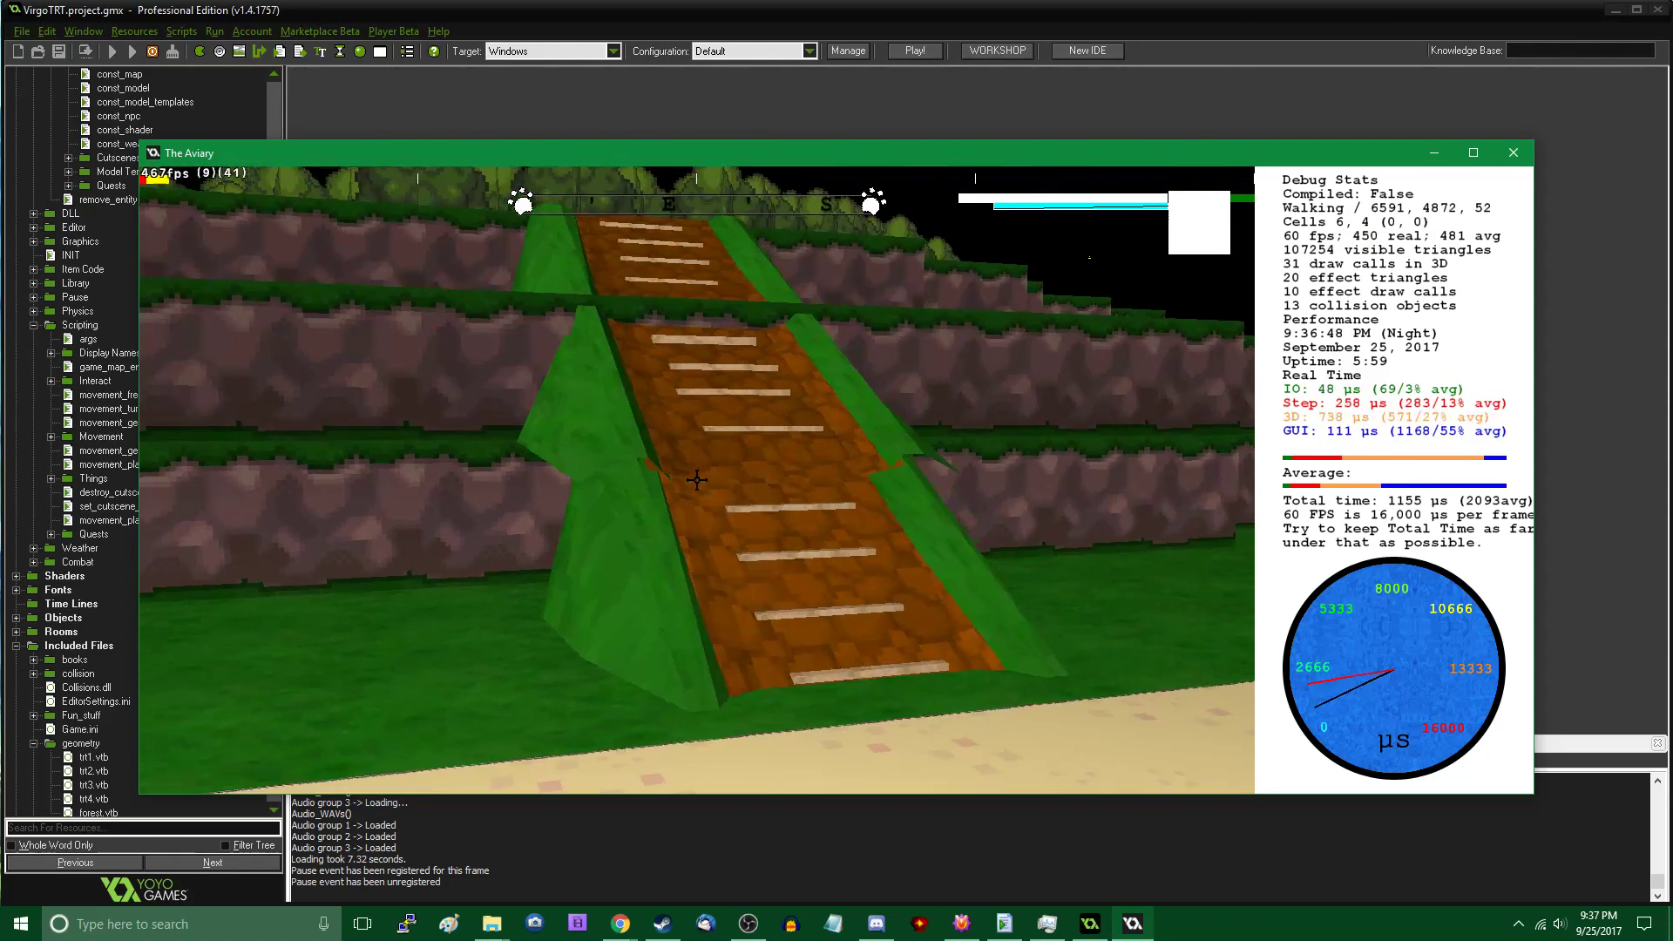
Set the lowest slope's Z coordinate to 16, test climbing it in play mode, and reselect it from above
key("Tab")
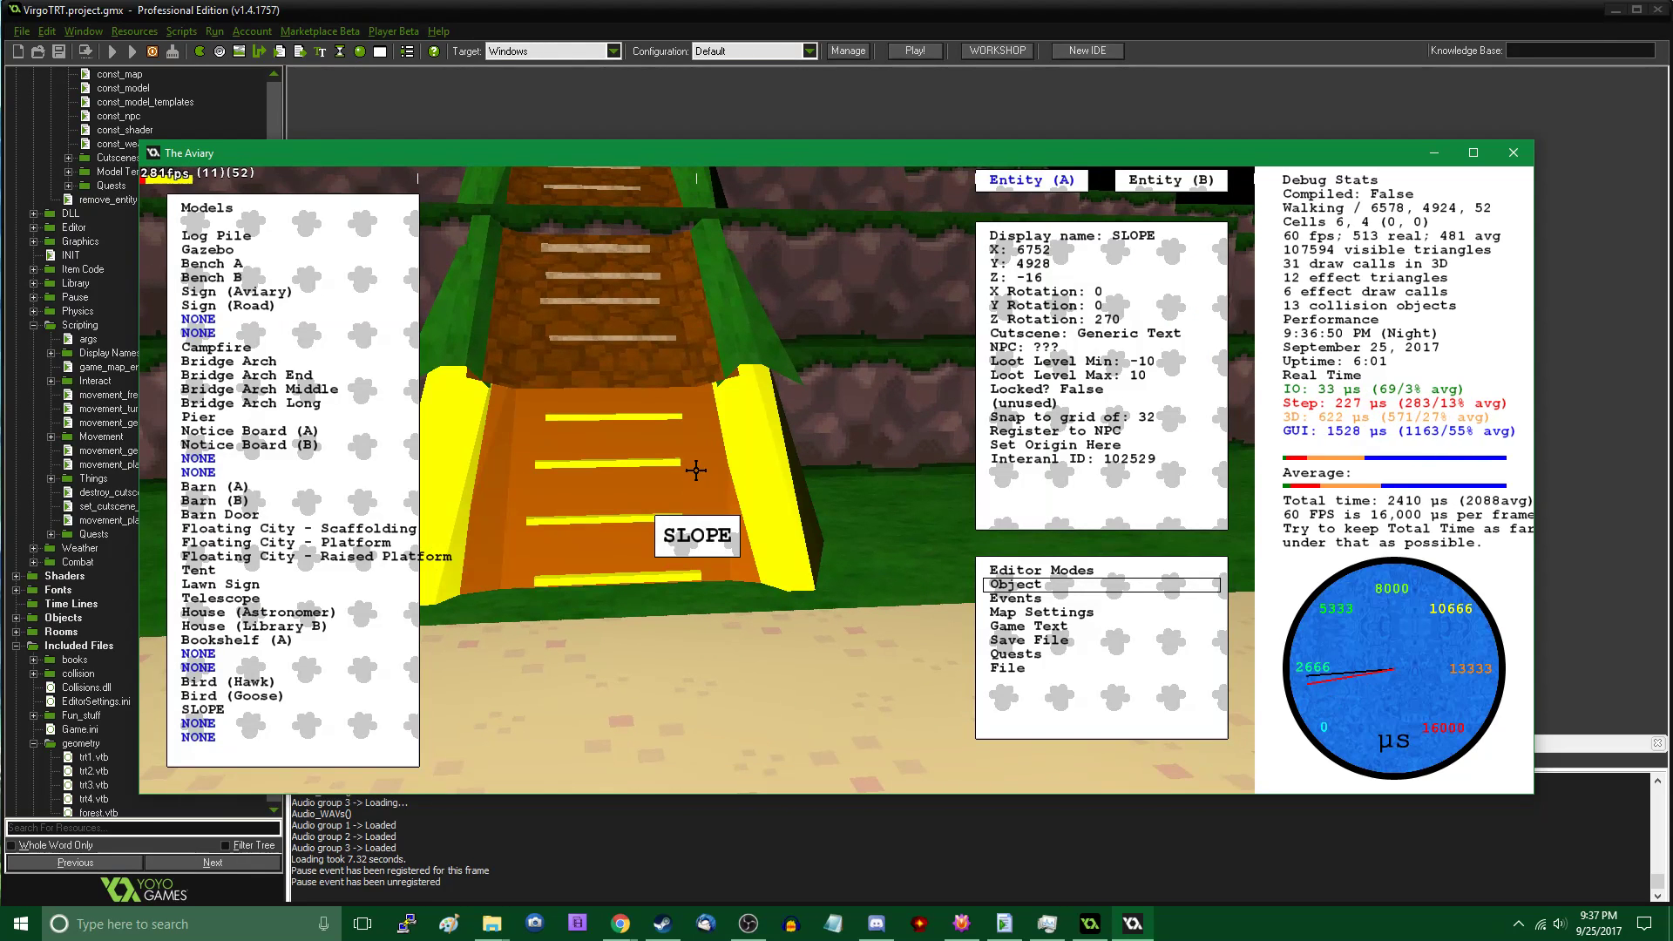
left_click(1049, 277)
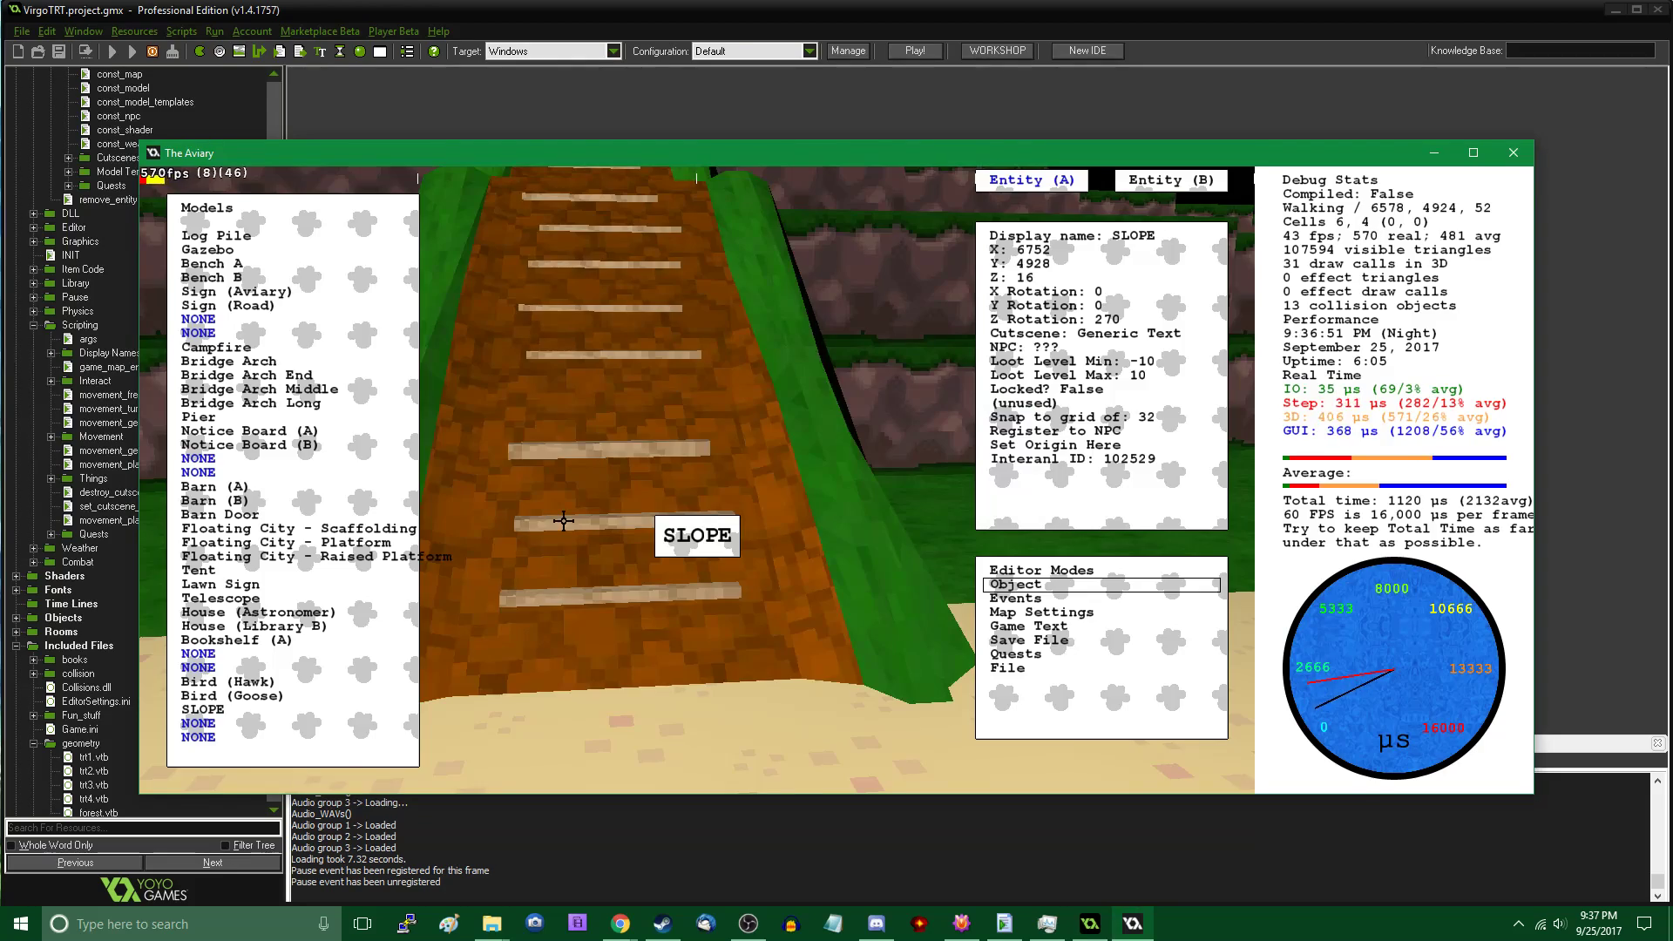
key("Escape")
key("w")
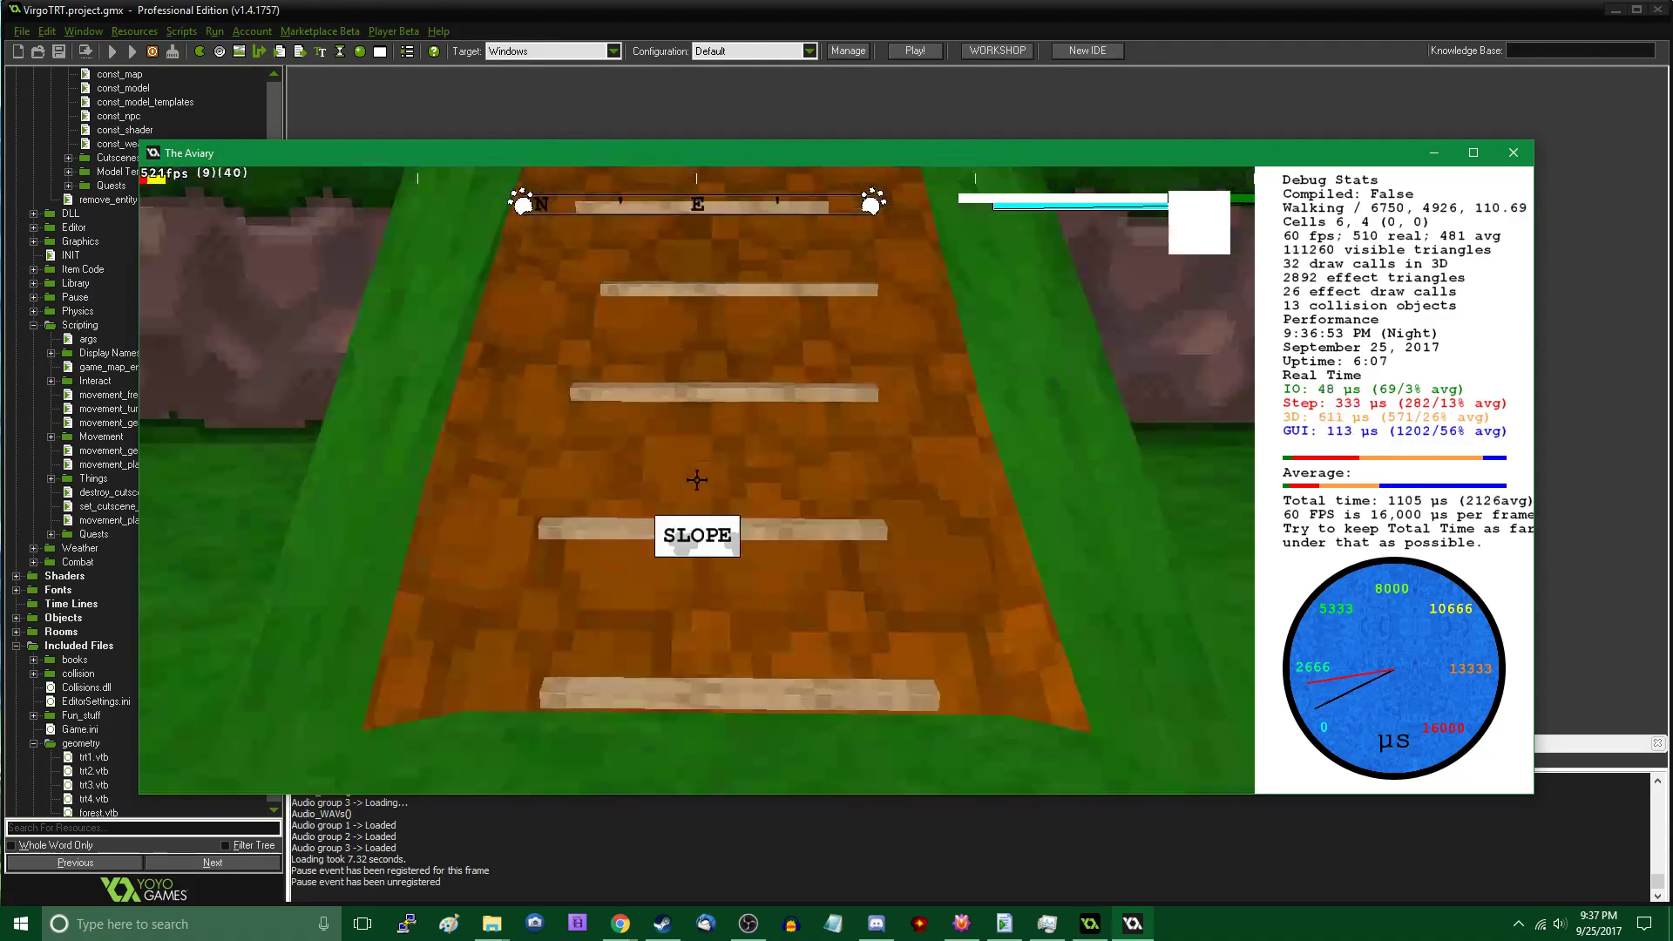
key("Tab")
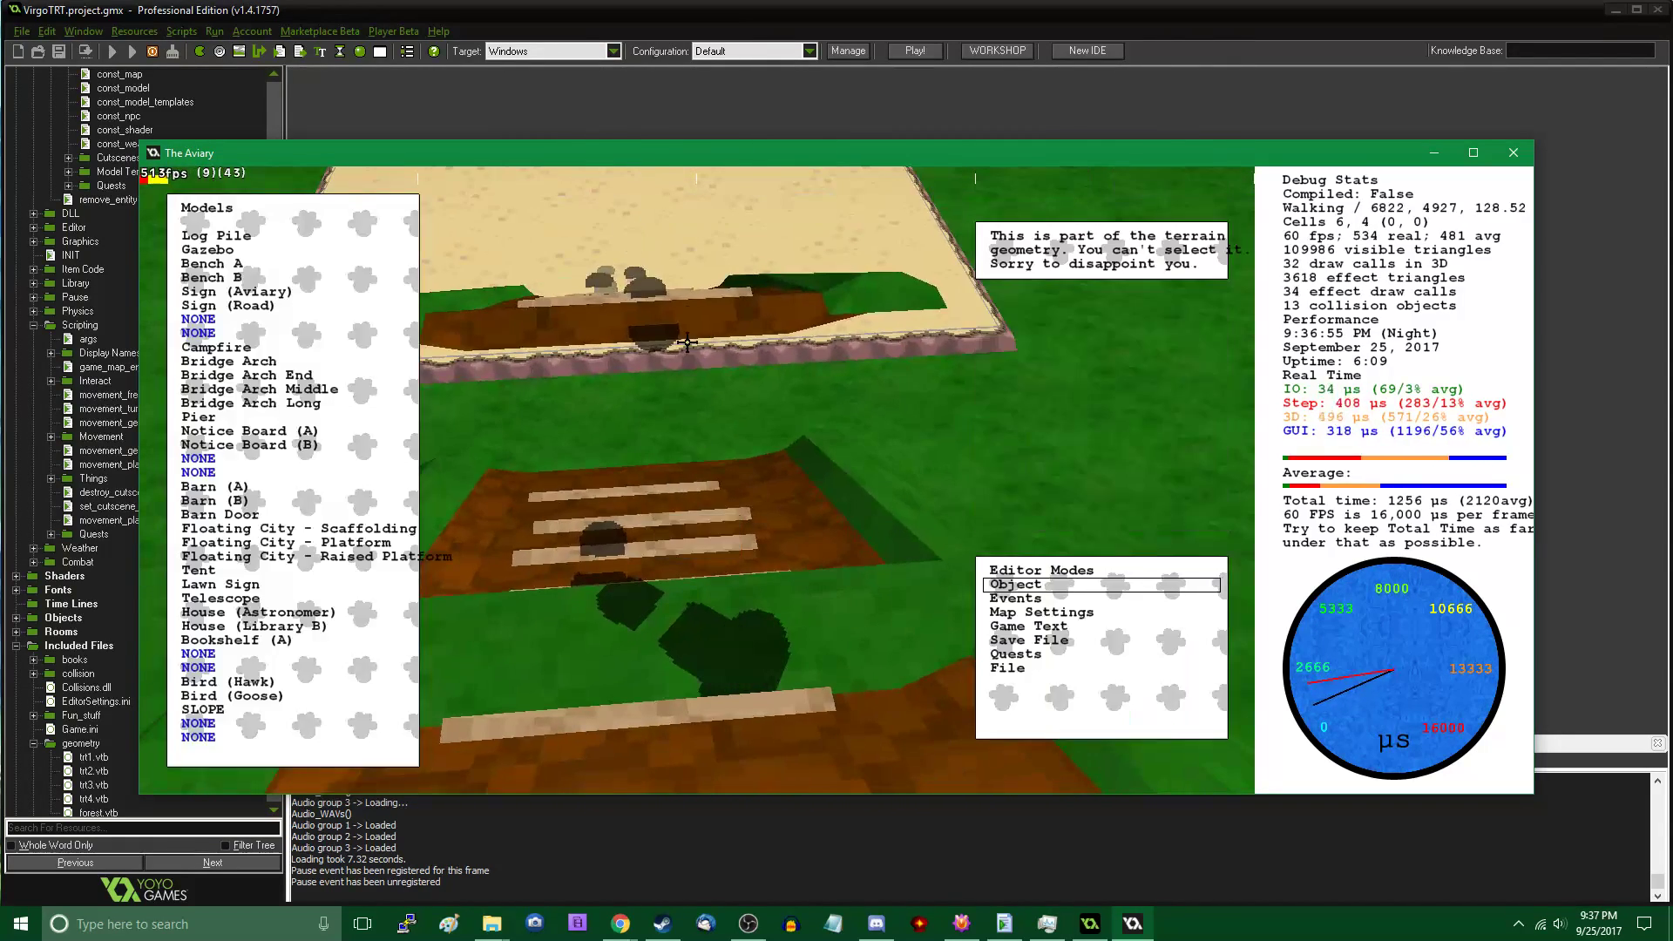
left_click(688, 342)
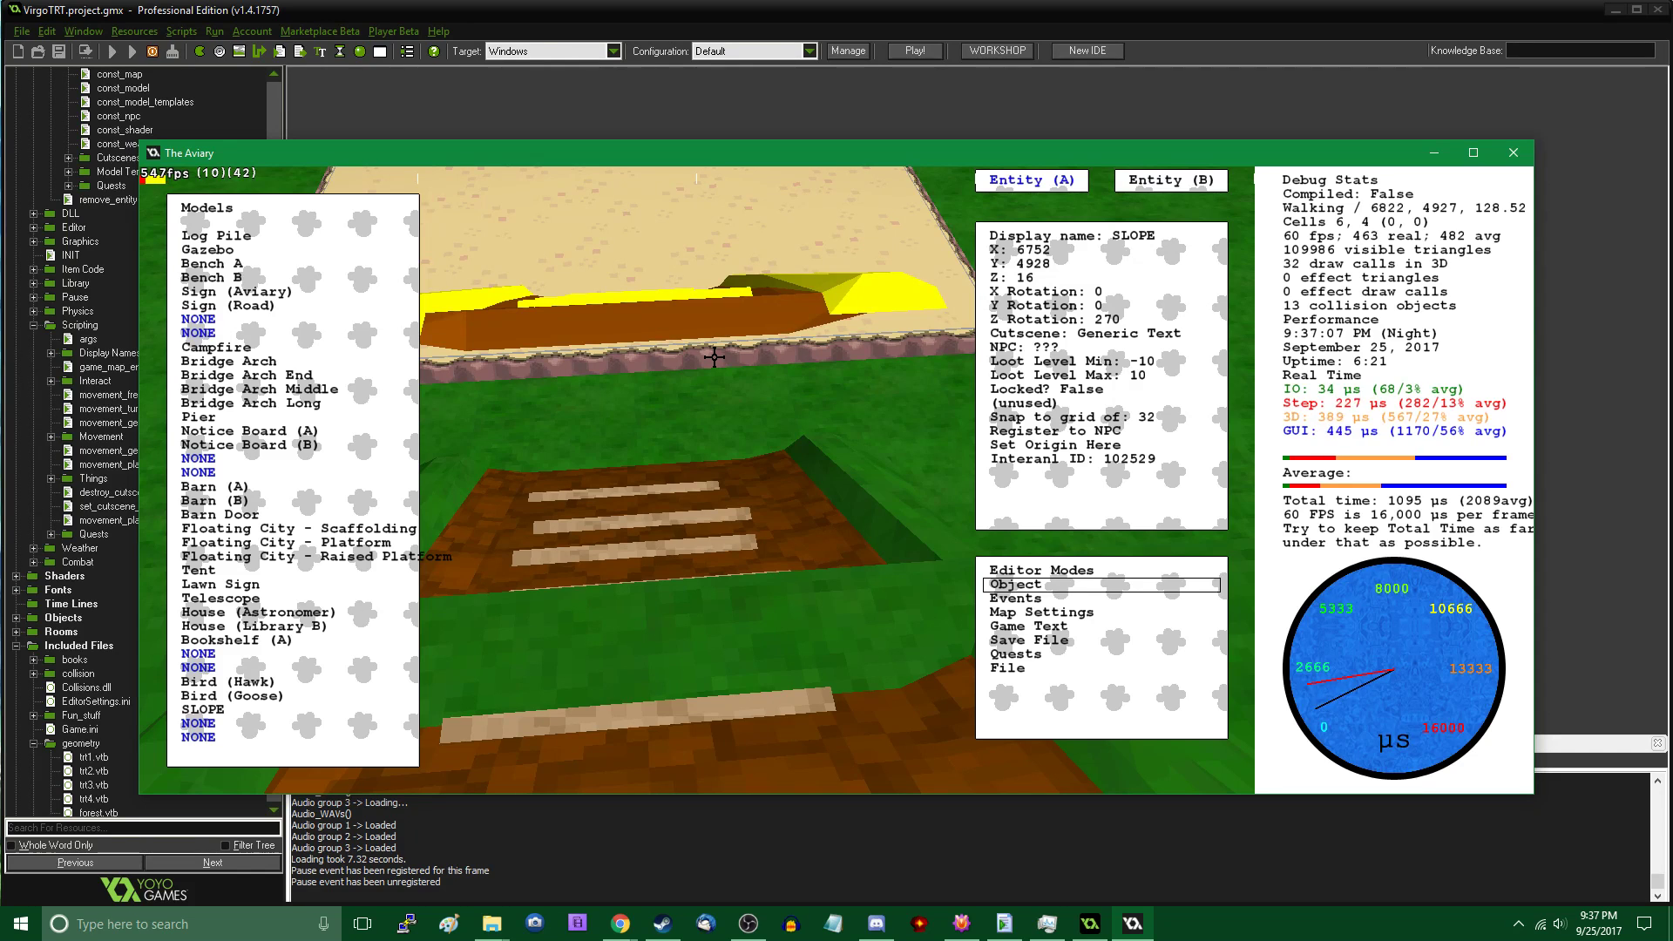
Try repositioning the lowest slope toward the sandy path at X 6752, Y 4928 and about Z 10.11, comparing it with the slope above
left_click(714, 357)
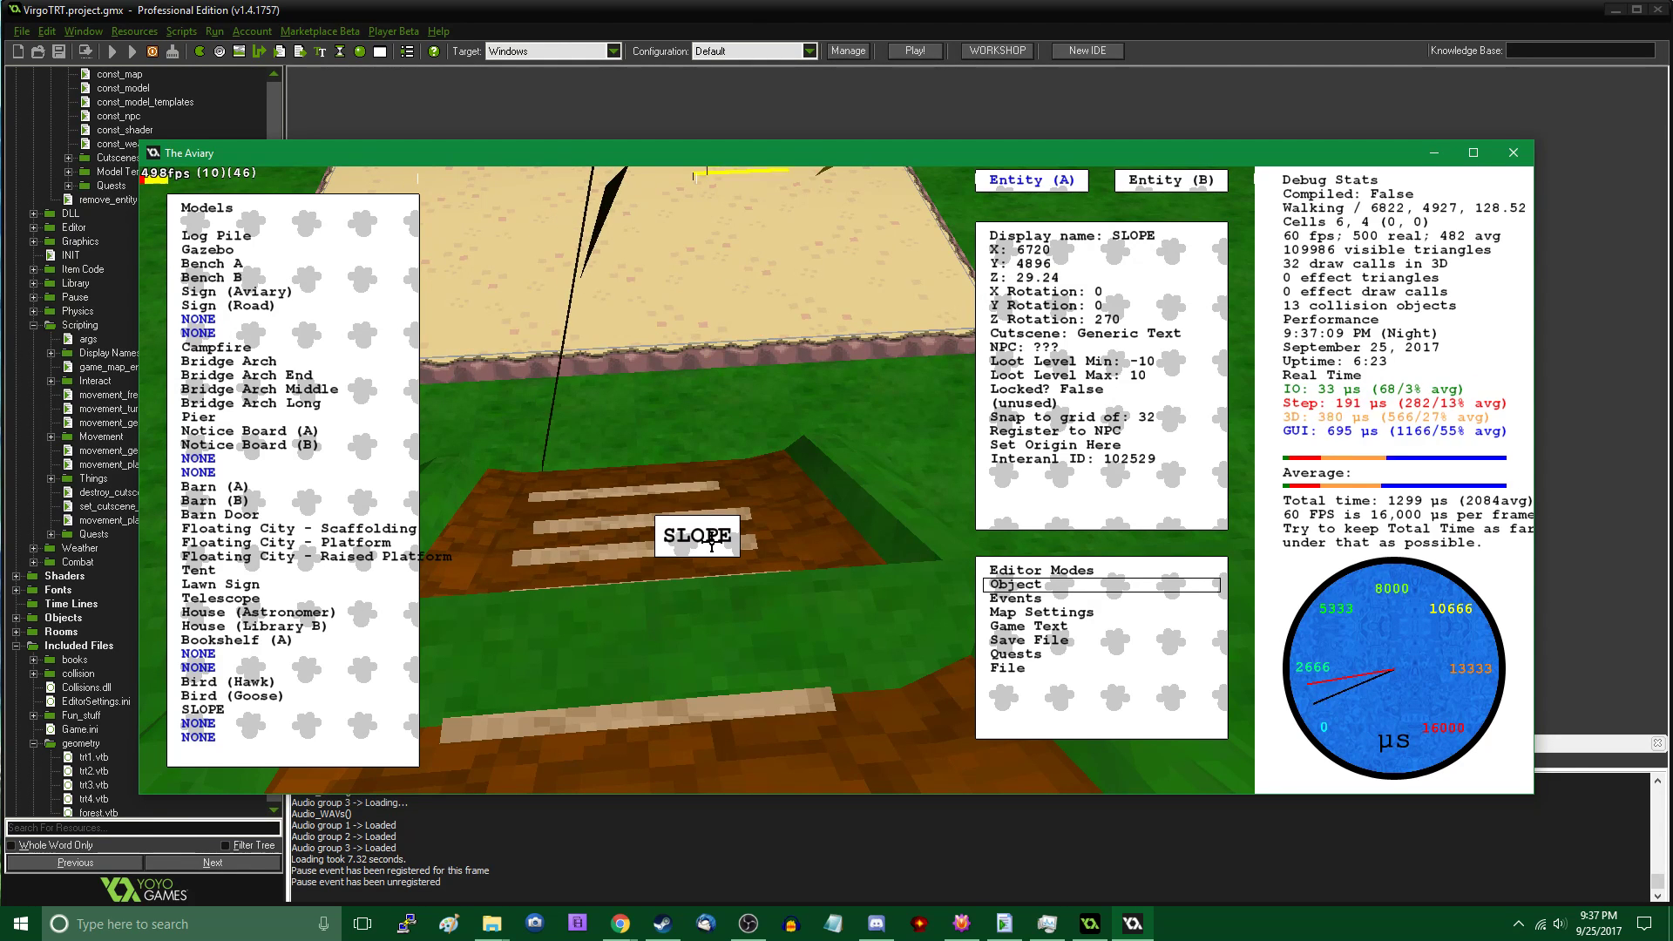
left_click_drag(682, 574, 581, 582)
left_click_drag(589, 661, 626, 767)
left_click(625, 767)
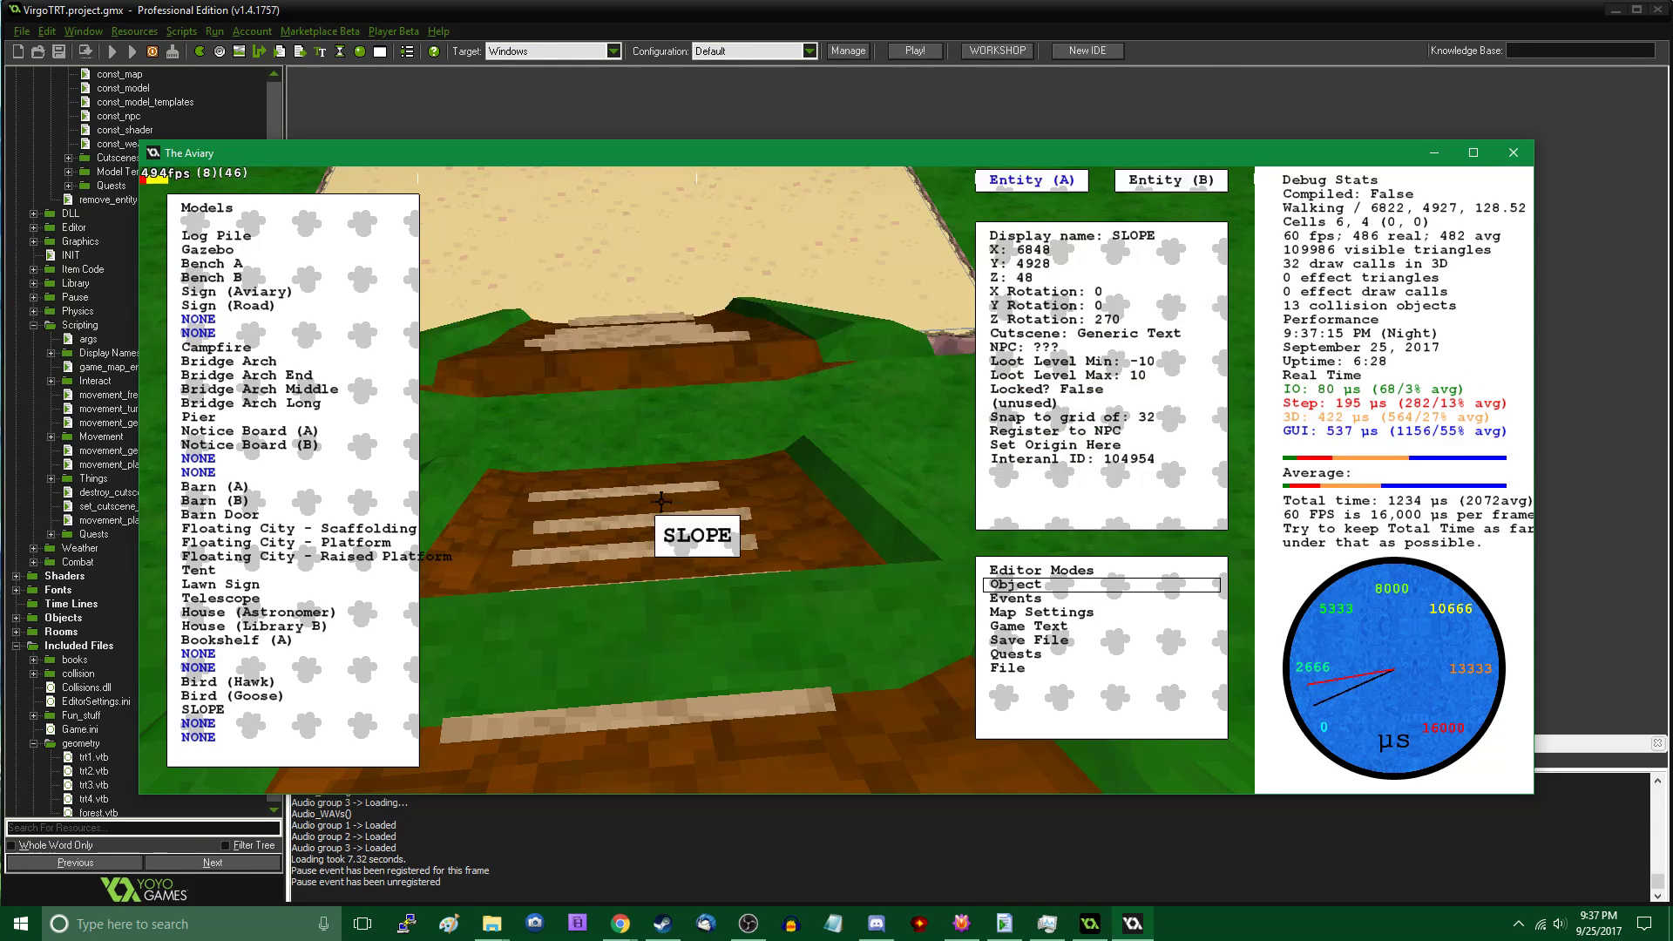
left_click(668, 369)
middle_click_drag(667, 365, 697, 481)
key("Tab")
key("Tab")
key("w")
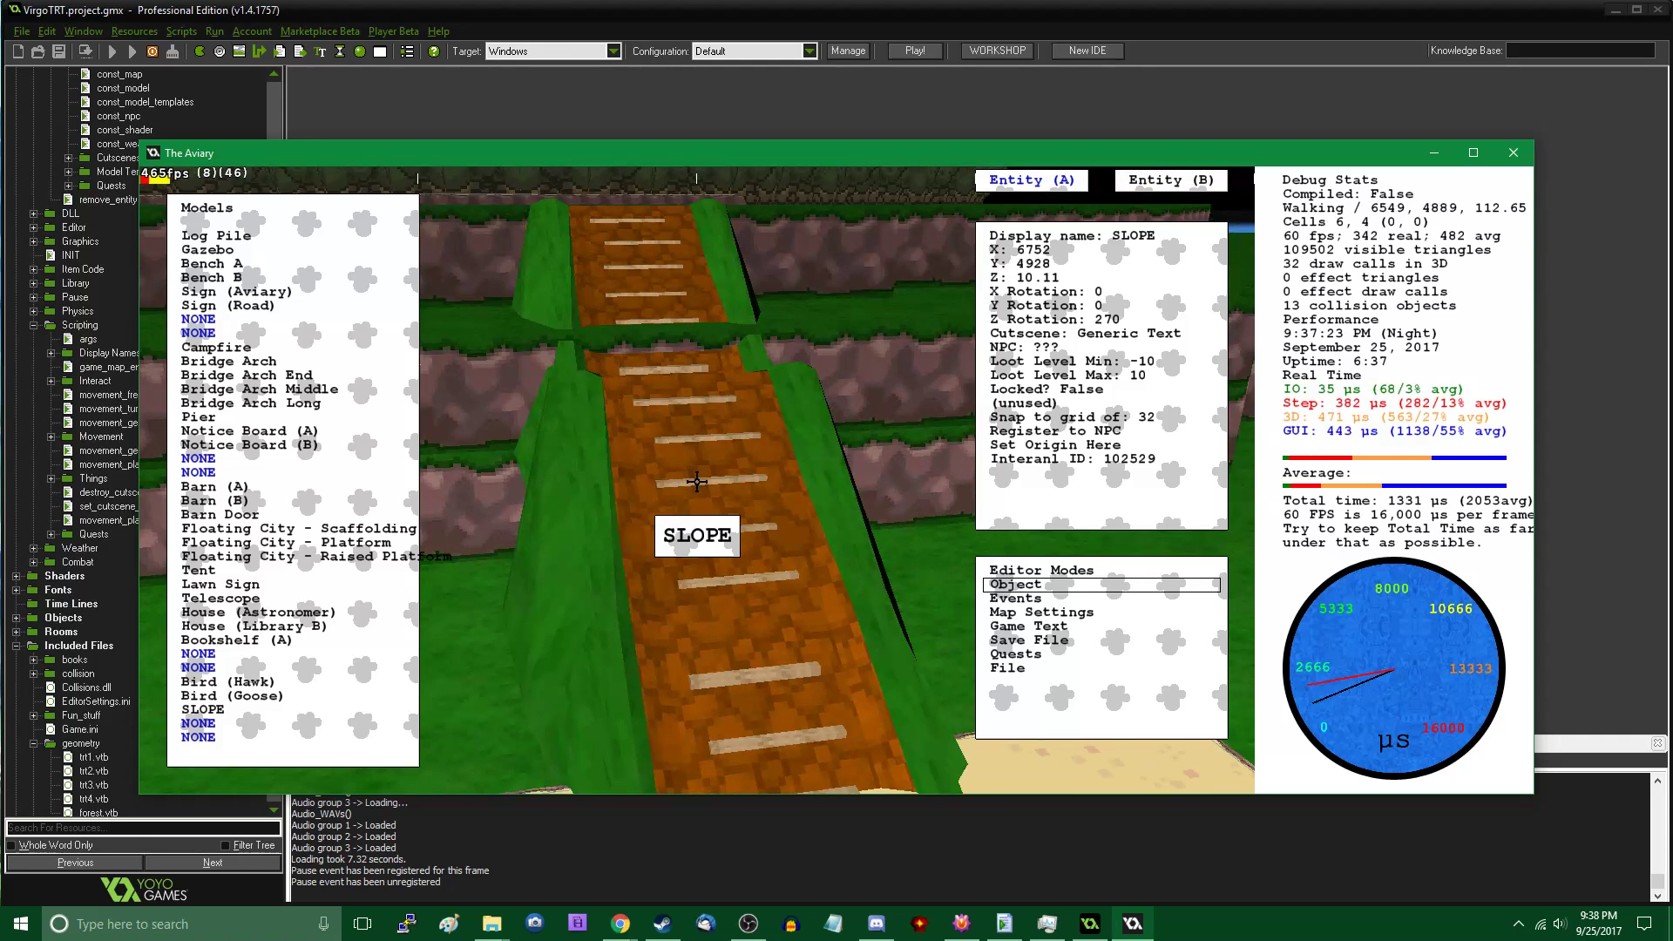
Move the lowest slope back toward the slope above to X 6784, Y 4928 and lower it to Z 0
left_click(696, 482)
left_click_drag(696, 482, 693, 507)
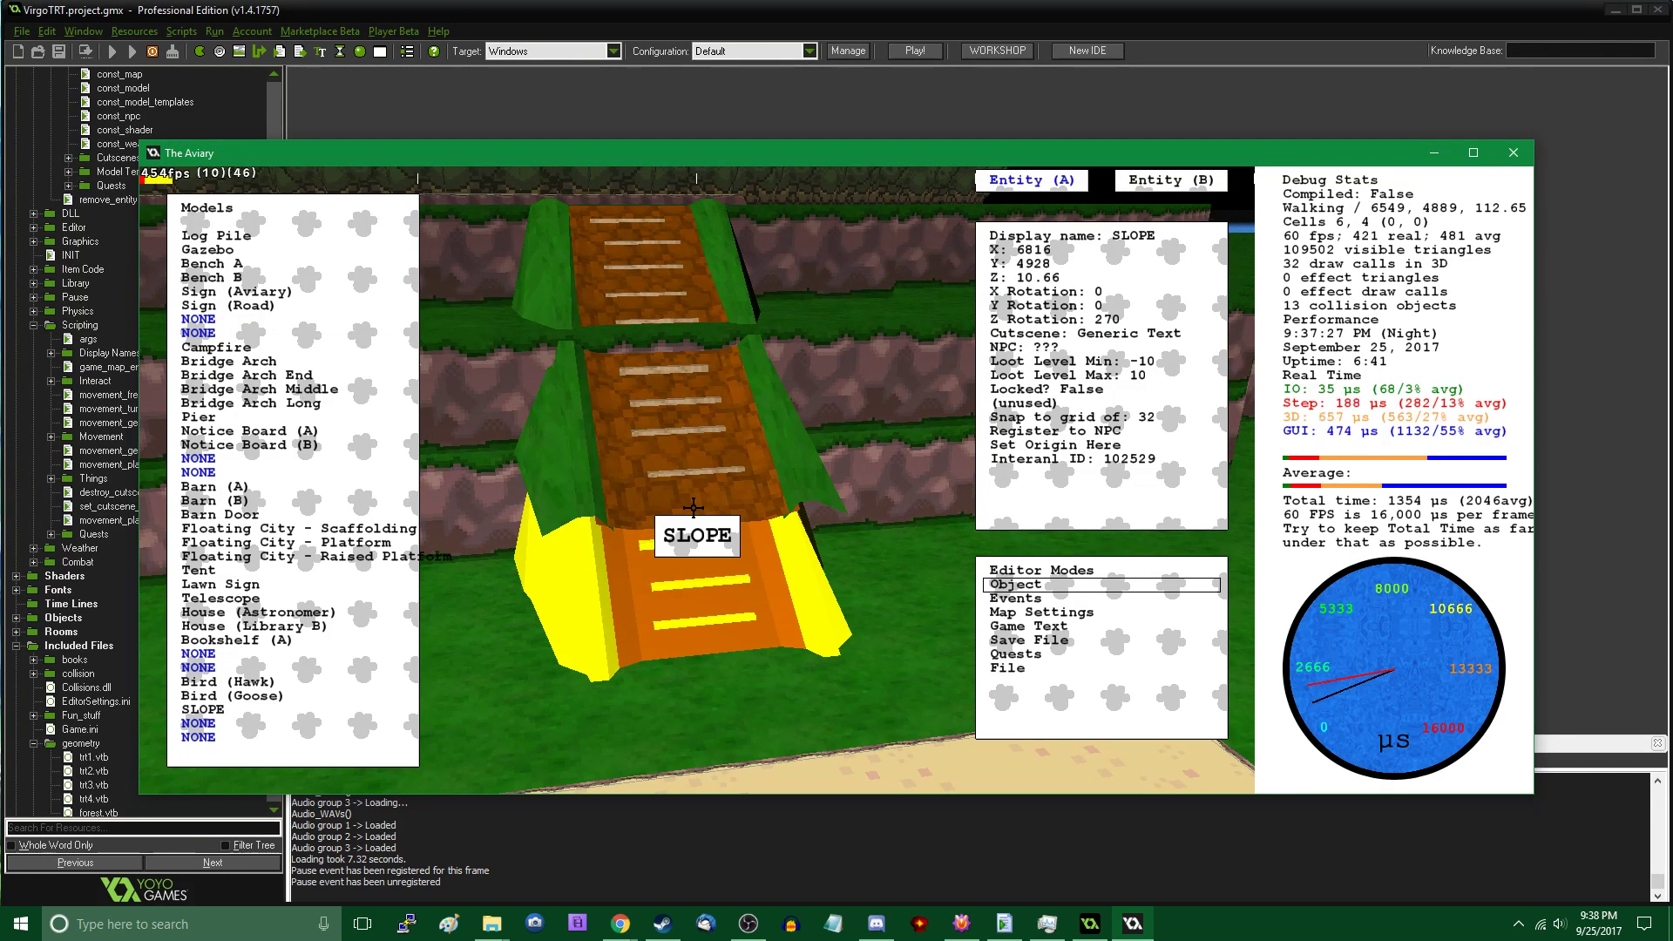
left_click(693, 507)
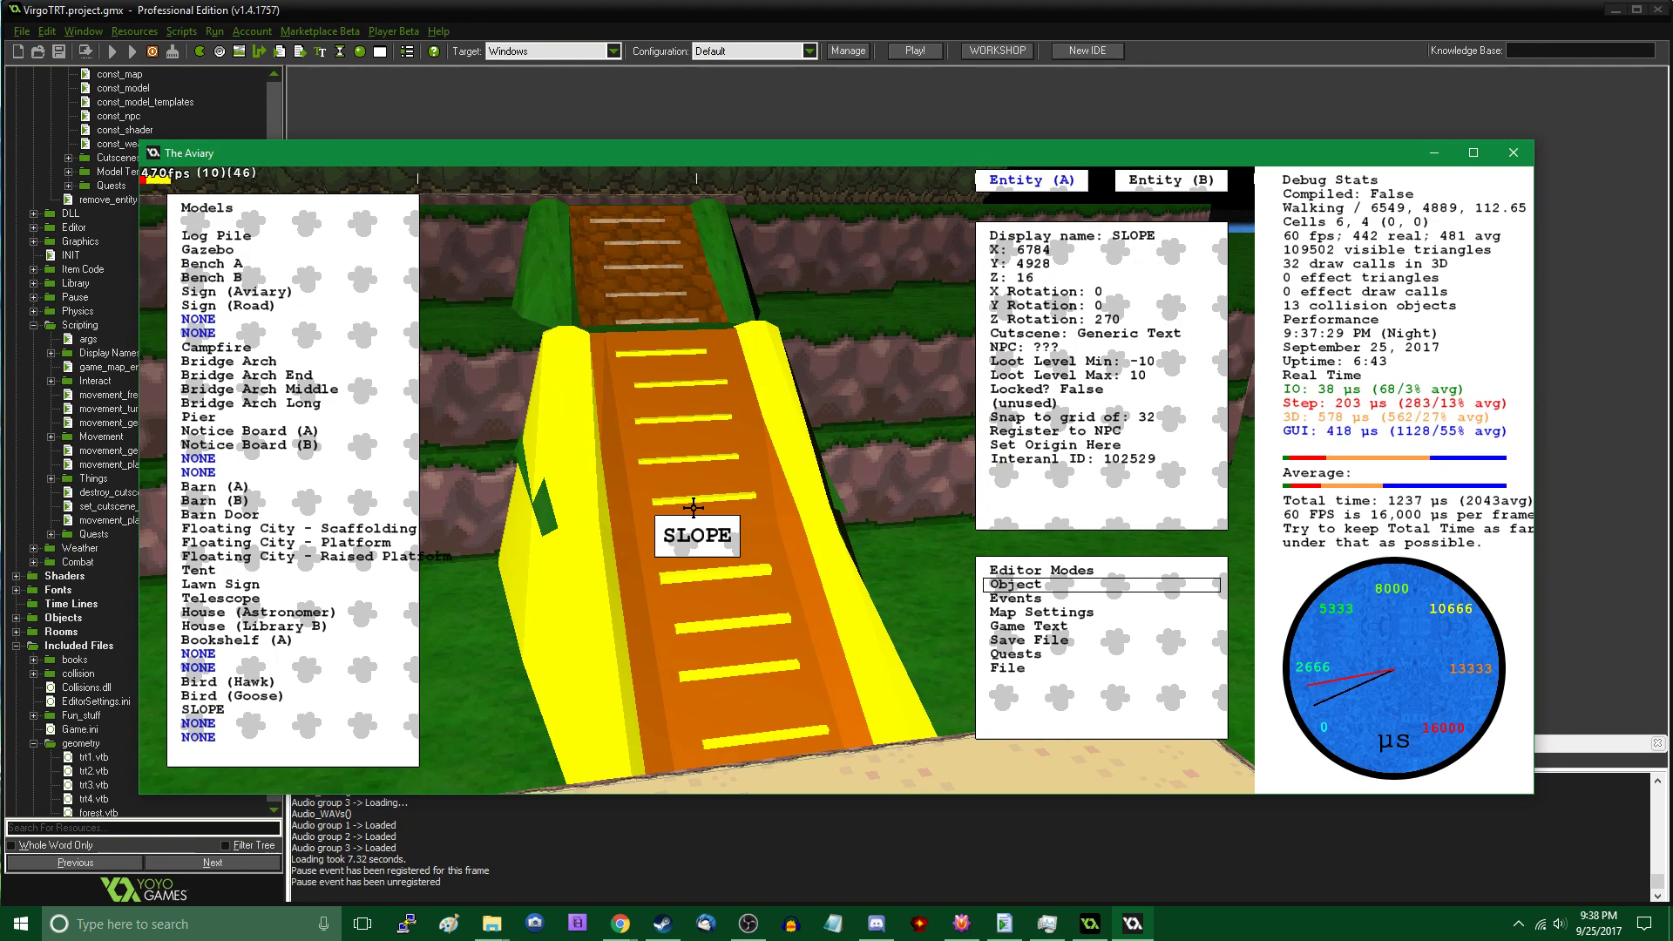
key("Page_Down")
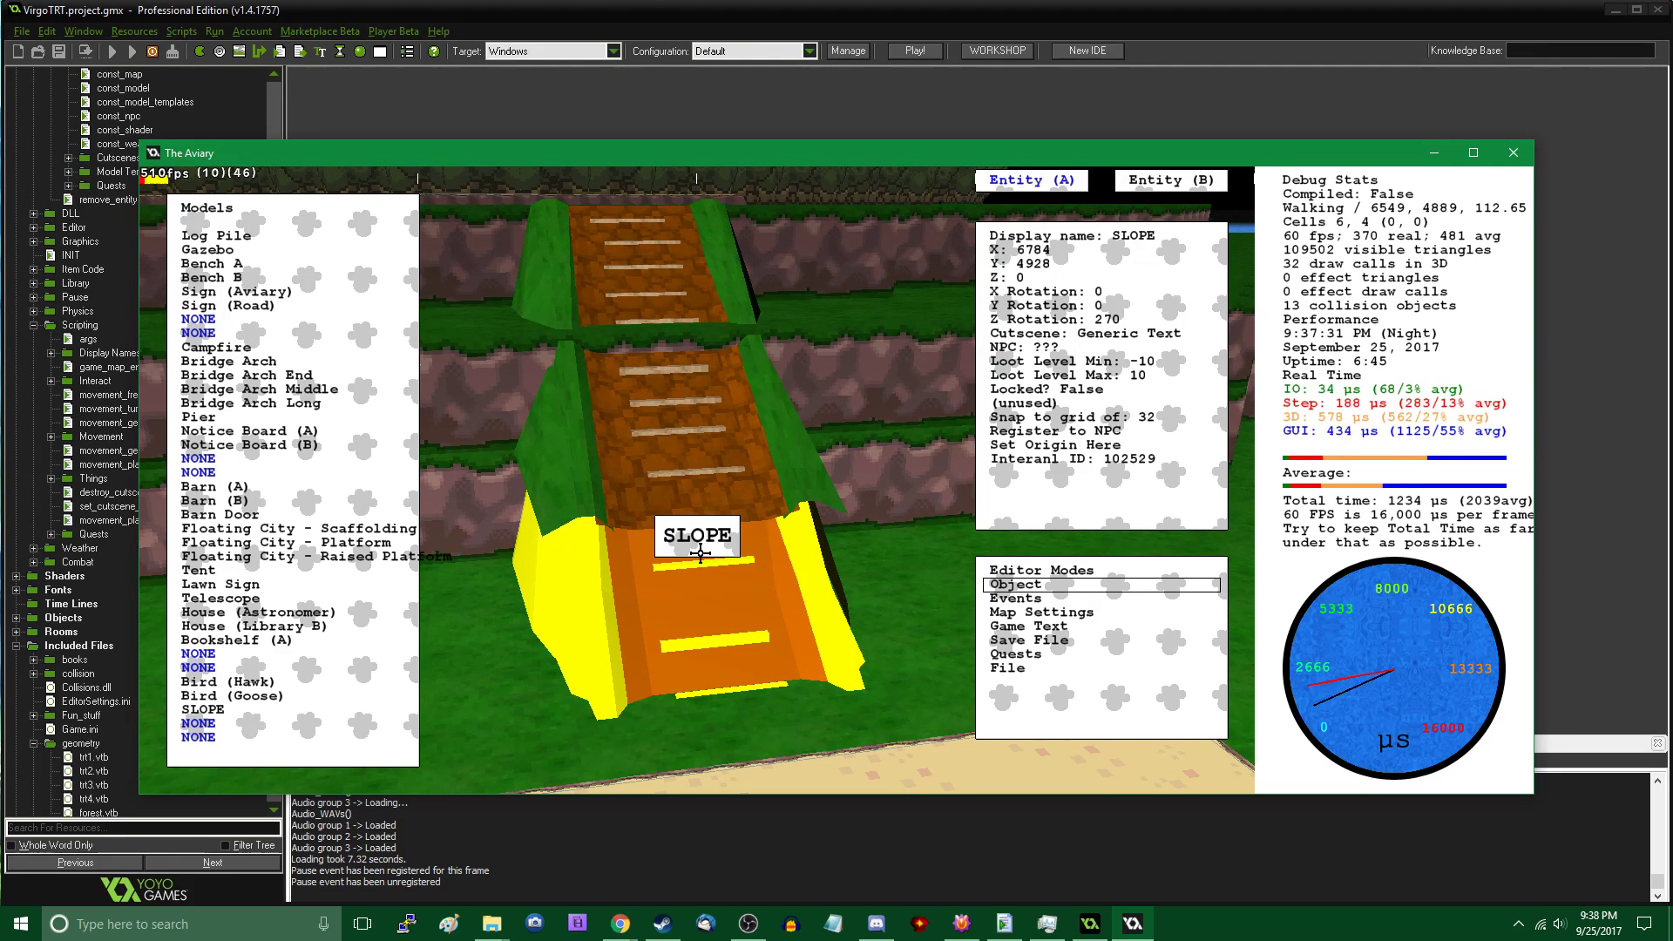
Run down and back up the slopes in play mode, examining the joints between the repositioned lowest slope and the slope above
key("Tab")
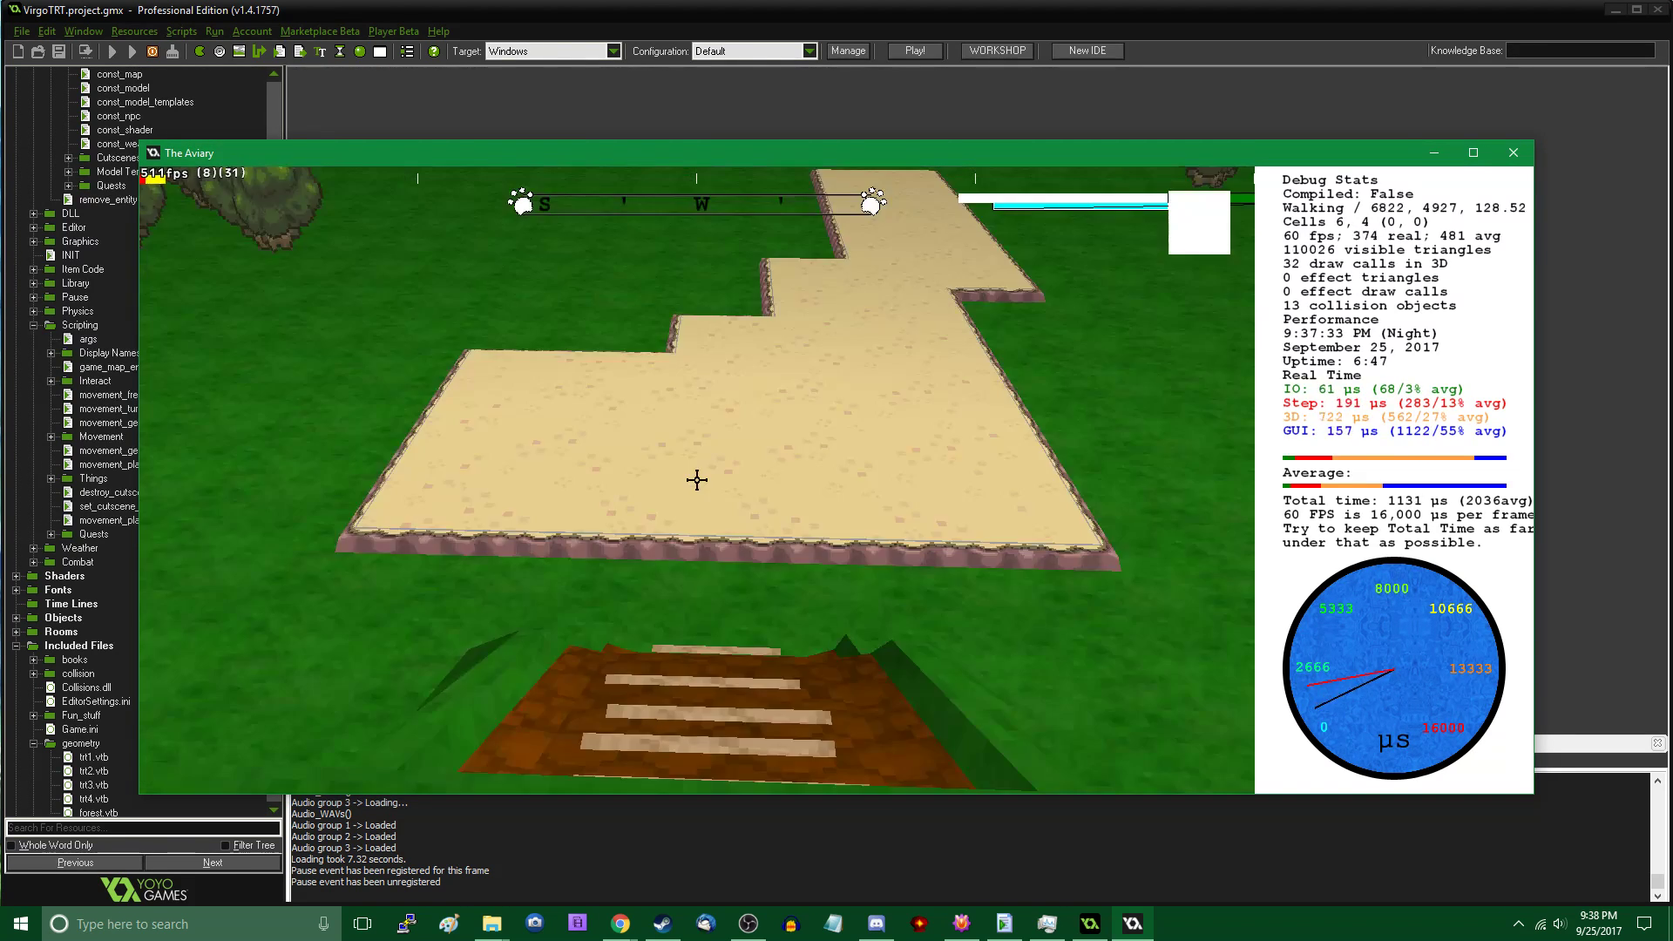
key("w")
key("s")
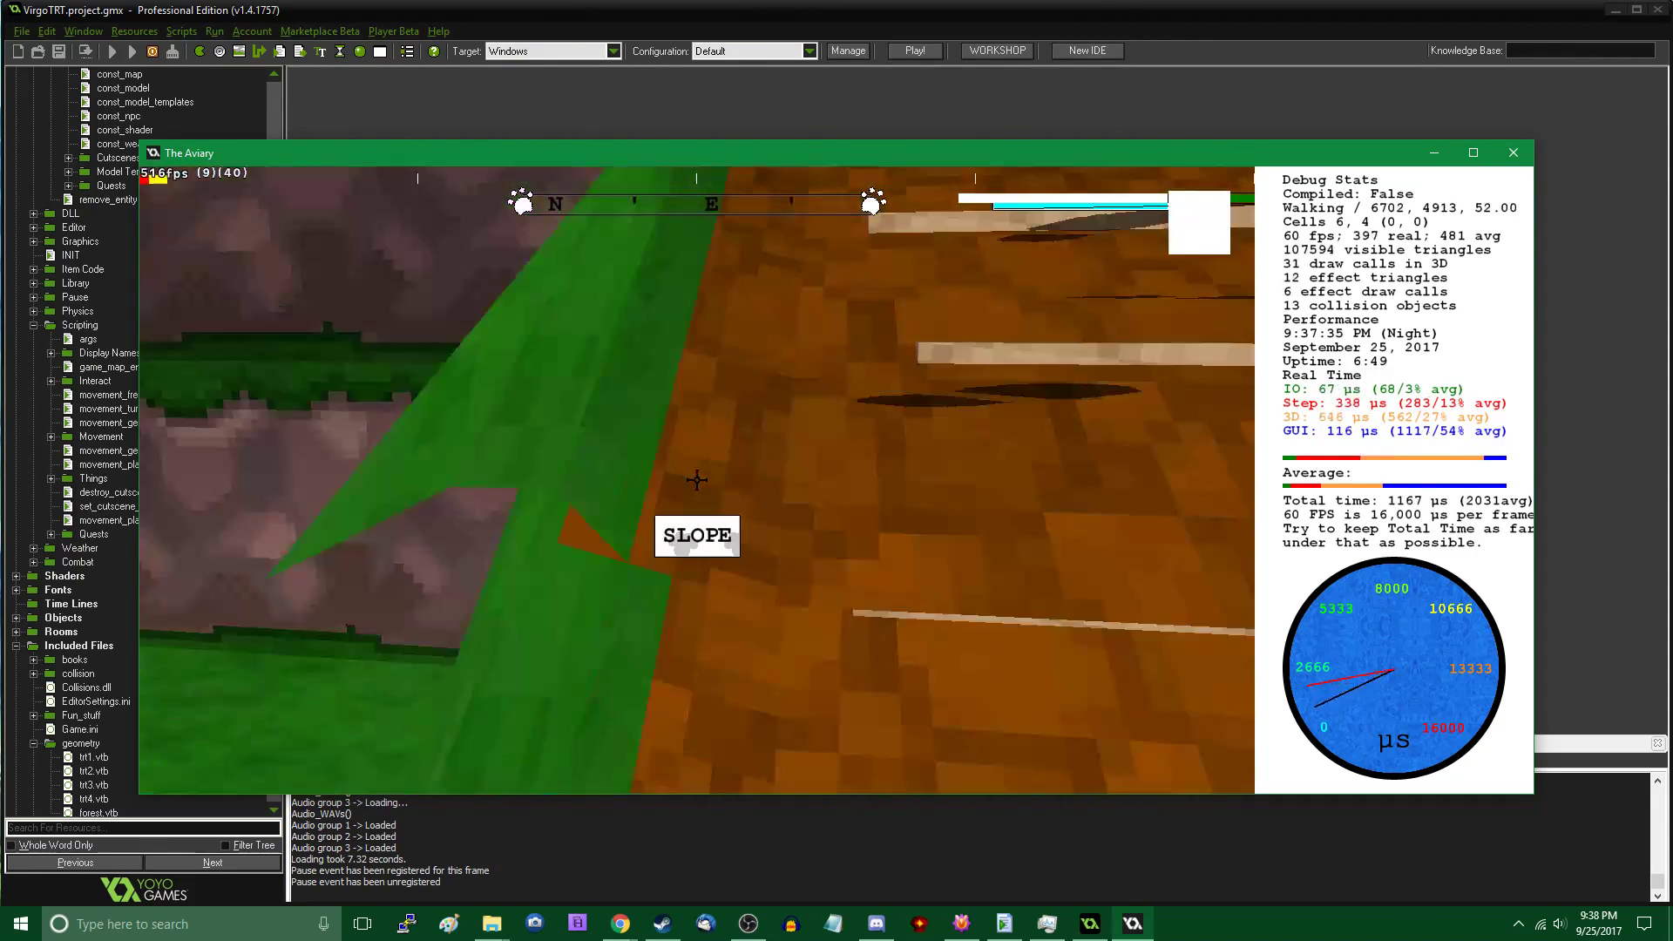
key("w")
key("w")
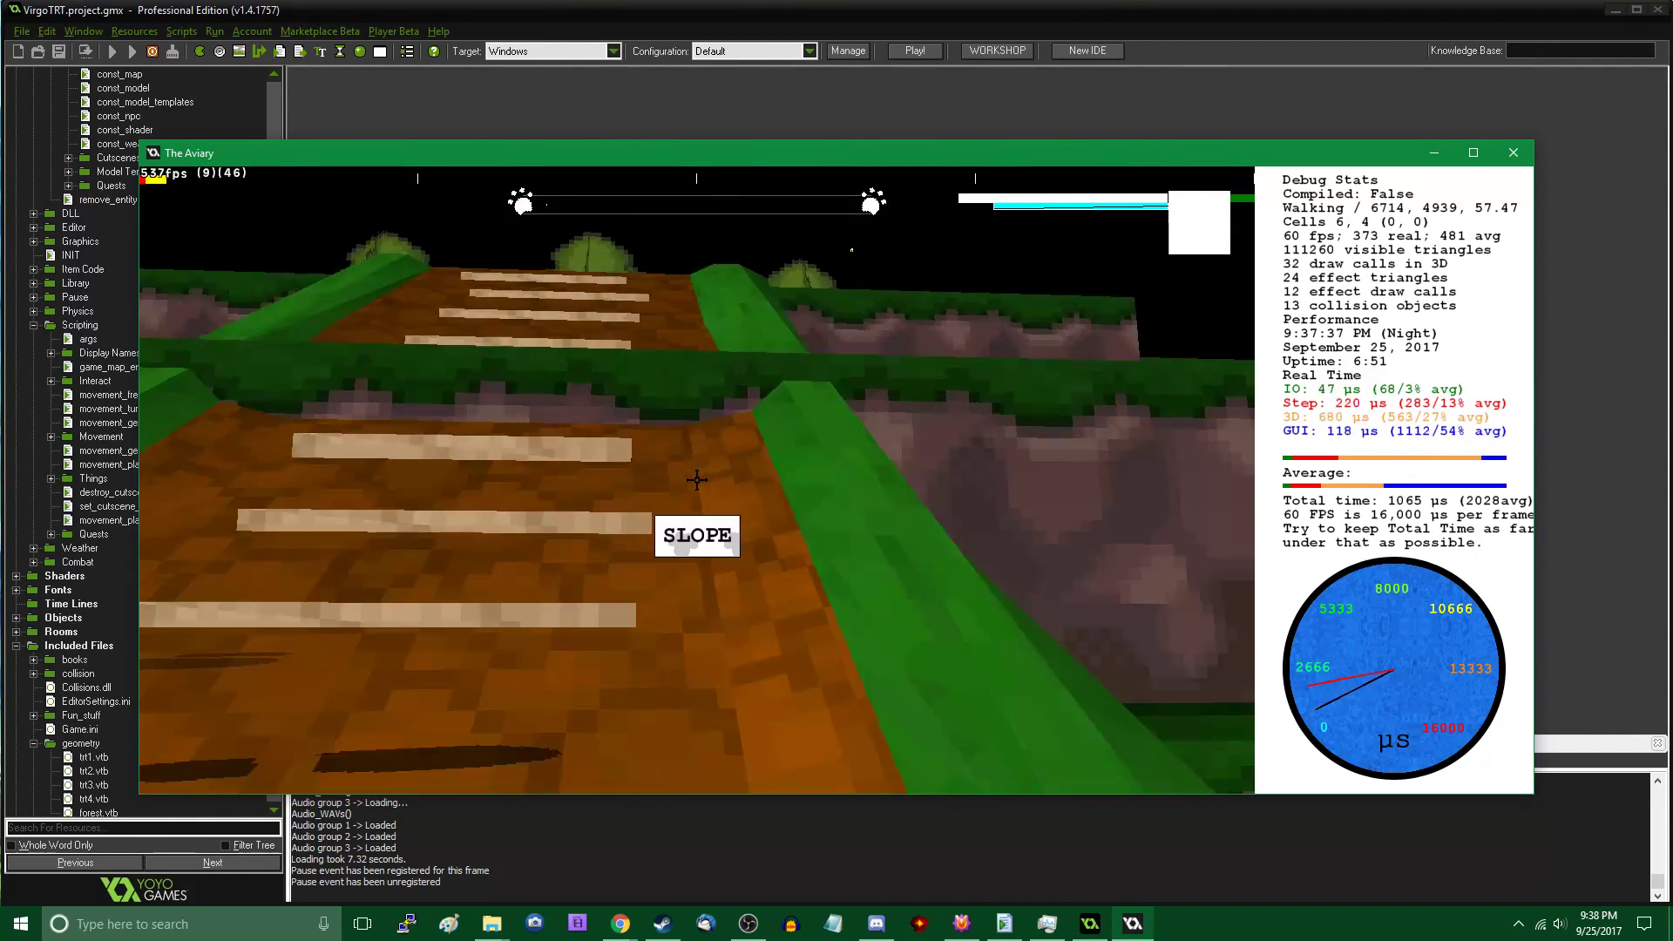
key("w")
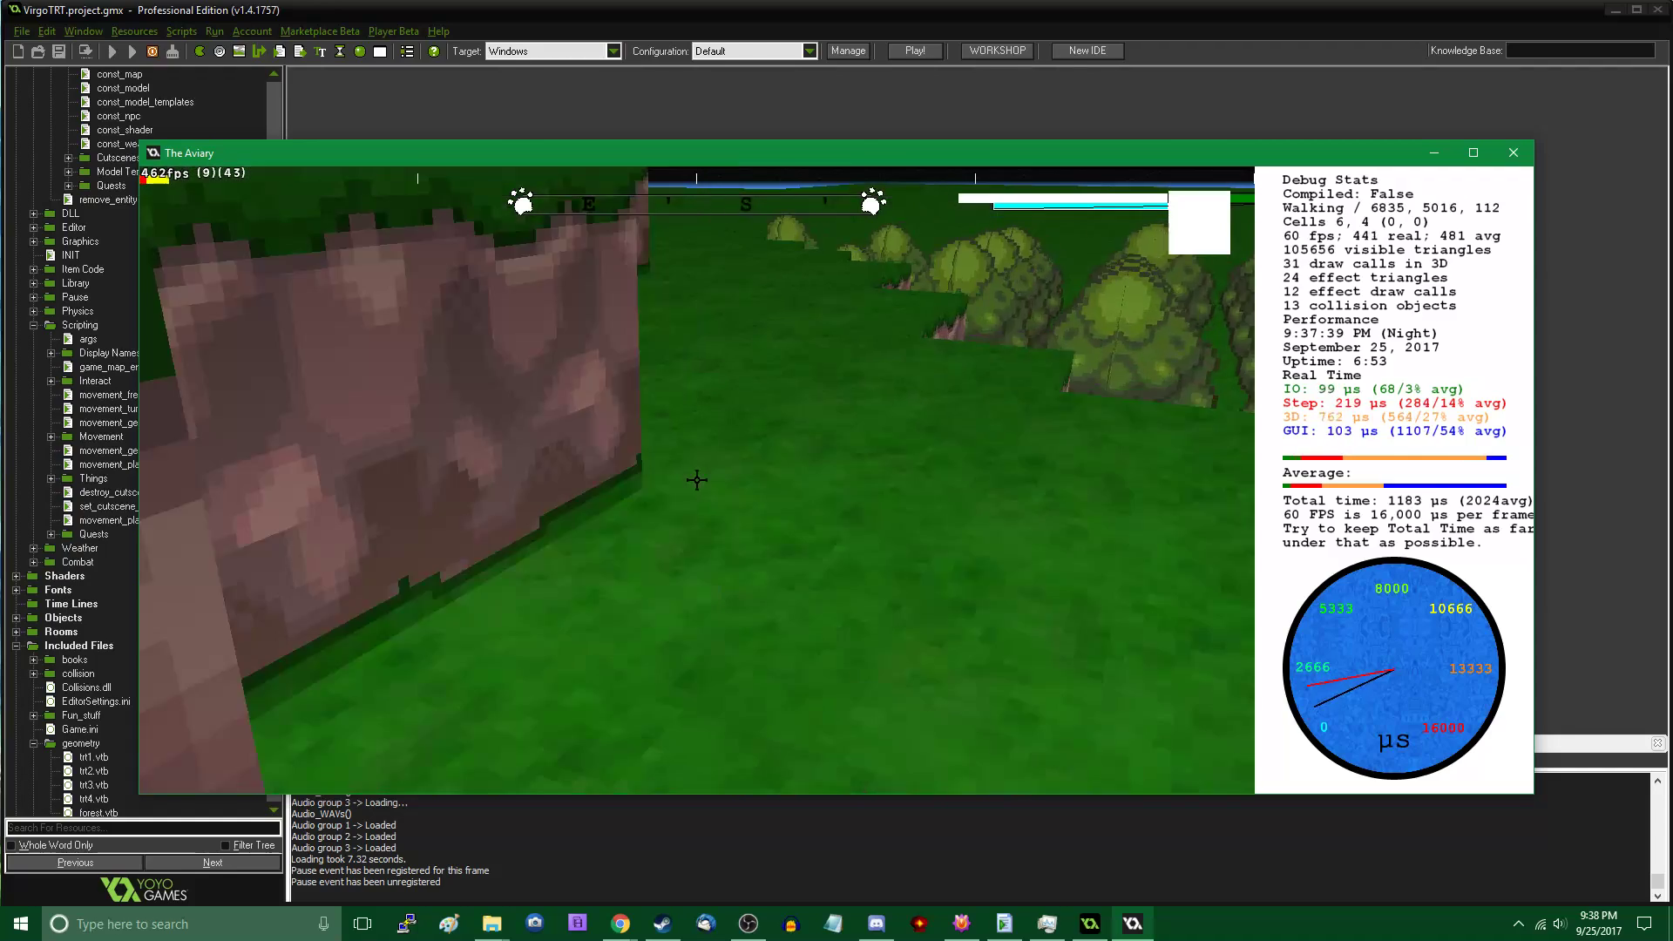
Try placing the slope above the lowest one at X 6848, Y 5056 and Z 88.29 with a Z rotation of 0
key("Tab")
scroll(700, 475, "down", 7)
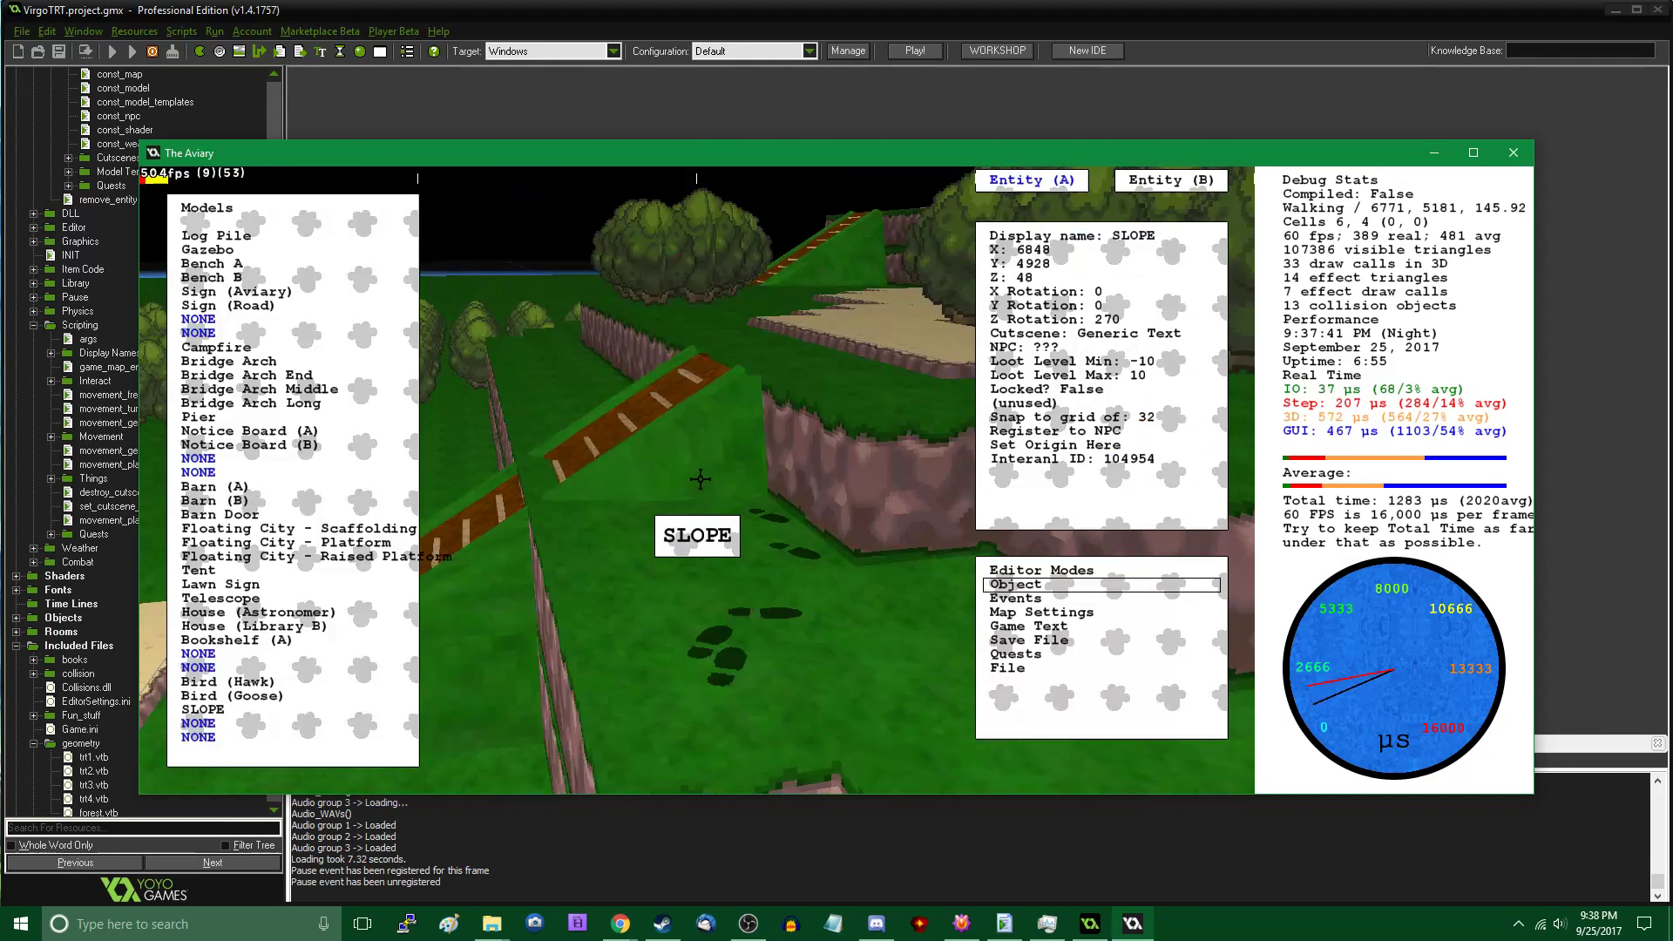
left_click(693, 453)
left_click_drag(694, 453, 903, 546)
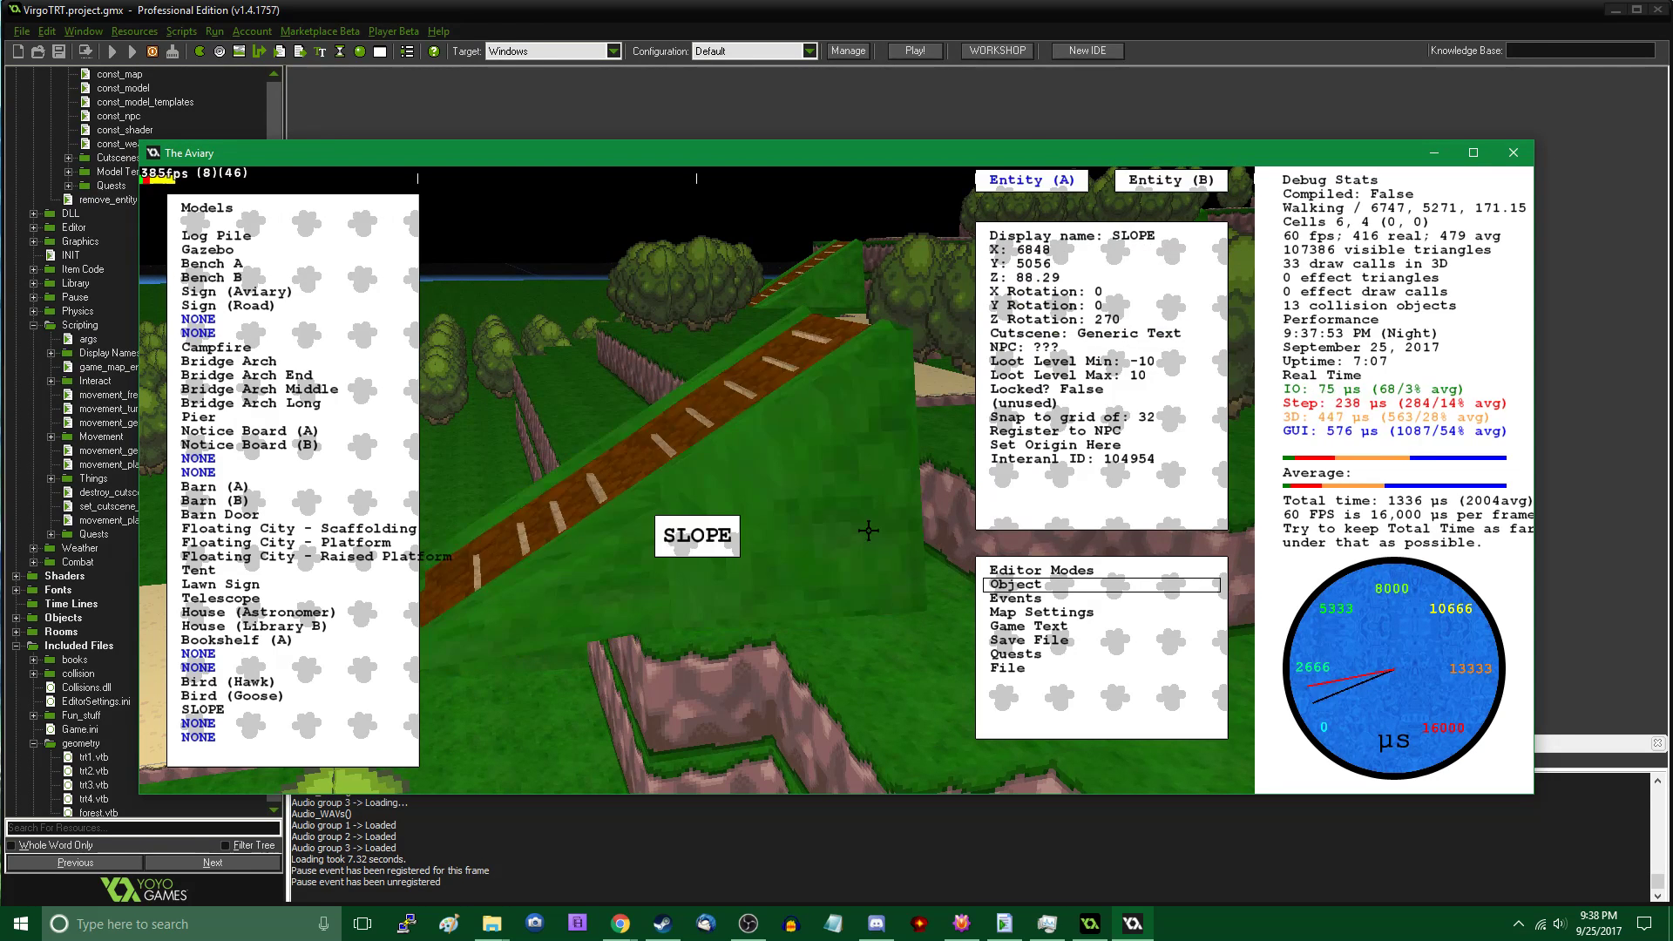
left_click(1100, 319)
type("0")
key("Return")
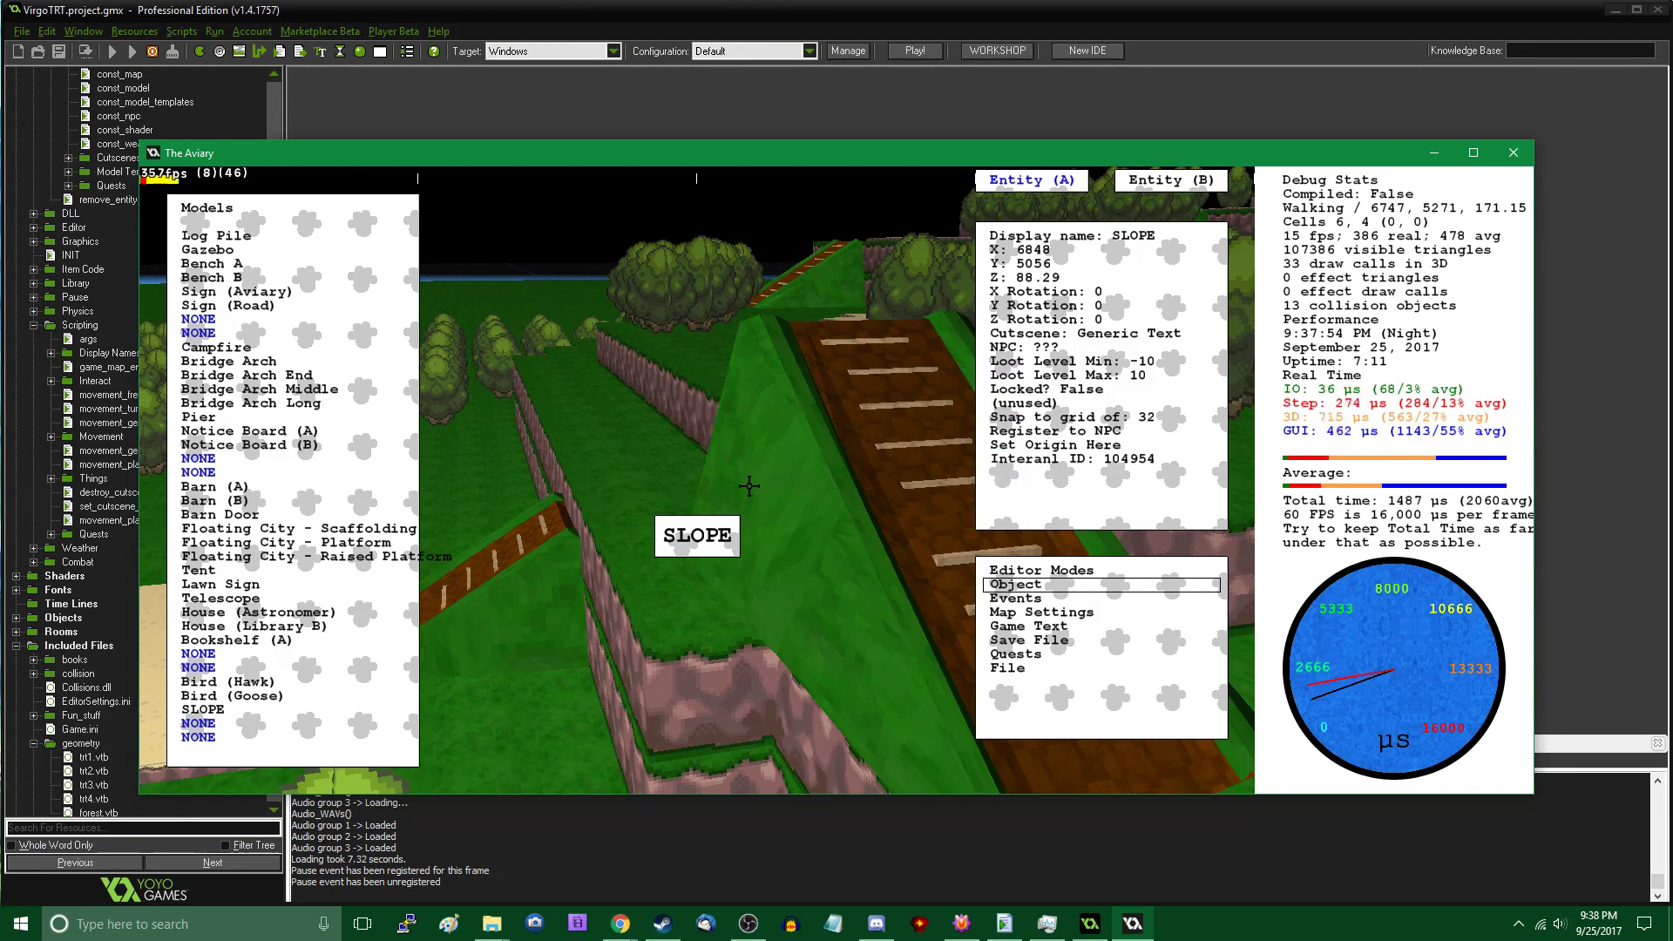
Move the same slope along the terraces to X 6976, Y 5120 and Z 68.20, and set its Z rotation to 270
left_click(868, 444)
left_click_drag(864, 449, 897, 601)
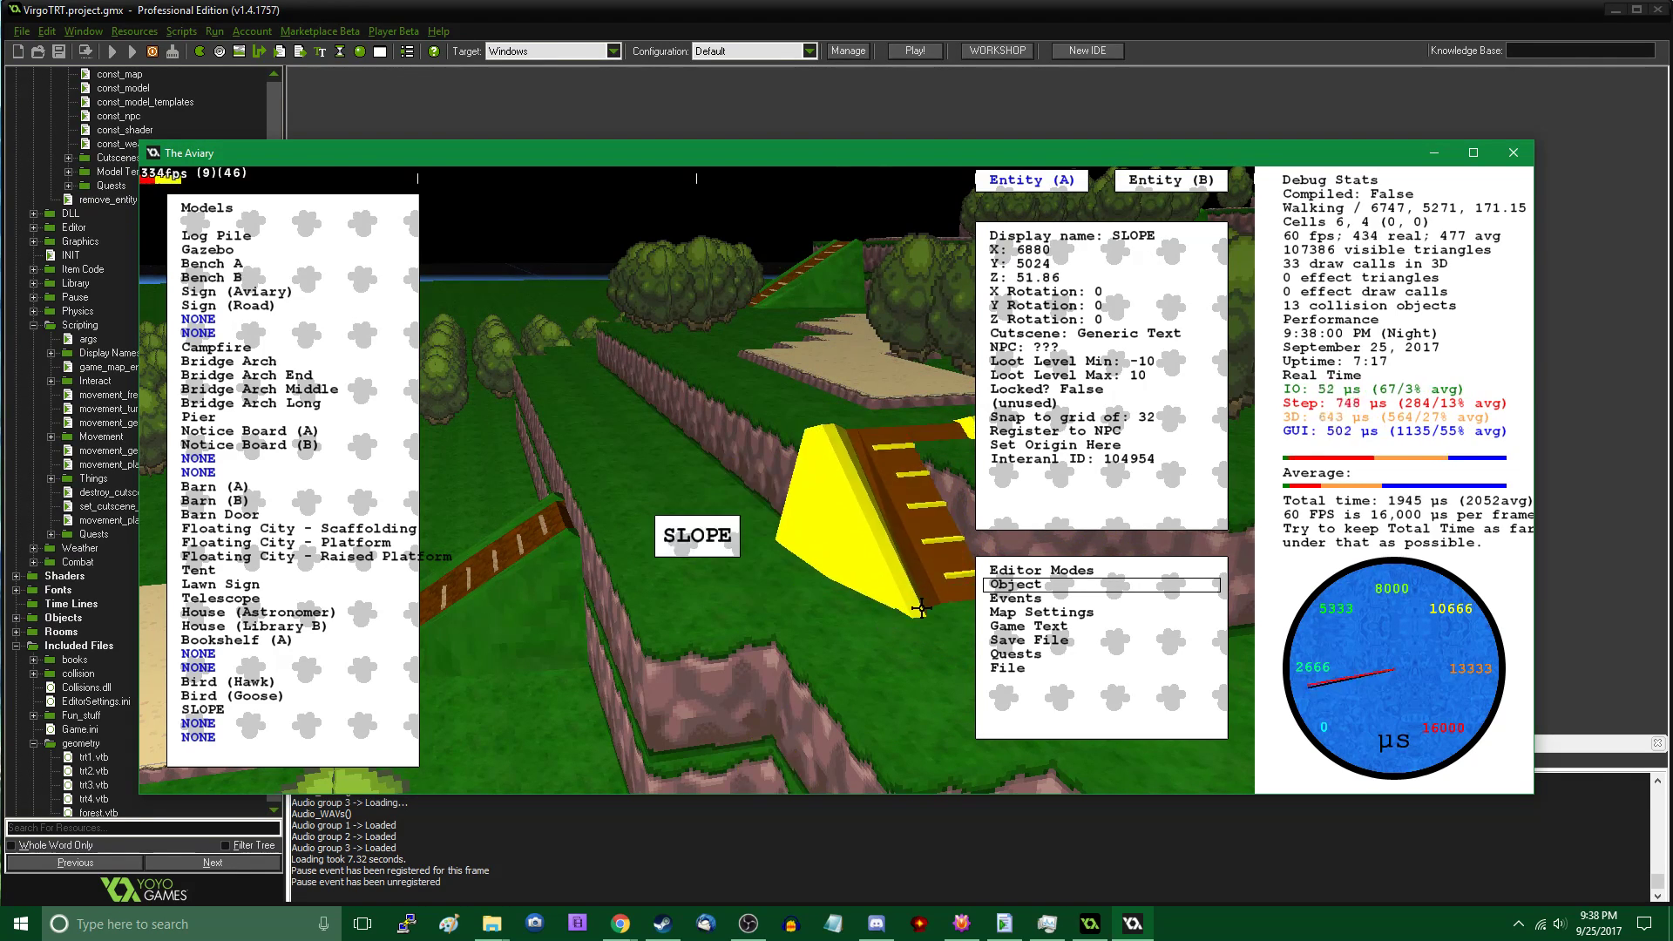
middle_click_drag(898, 601, 706, 483)
left_click_drag(706, 483, 790, 535)
left_click(791, 410)
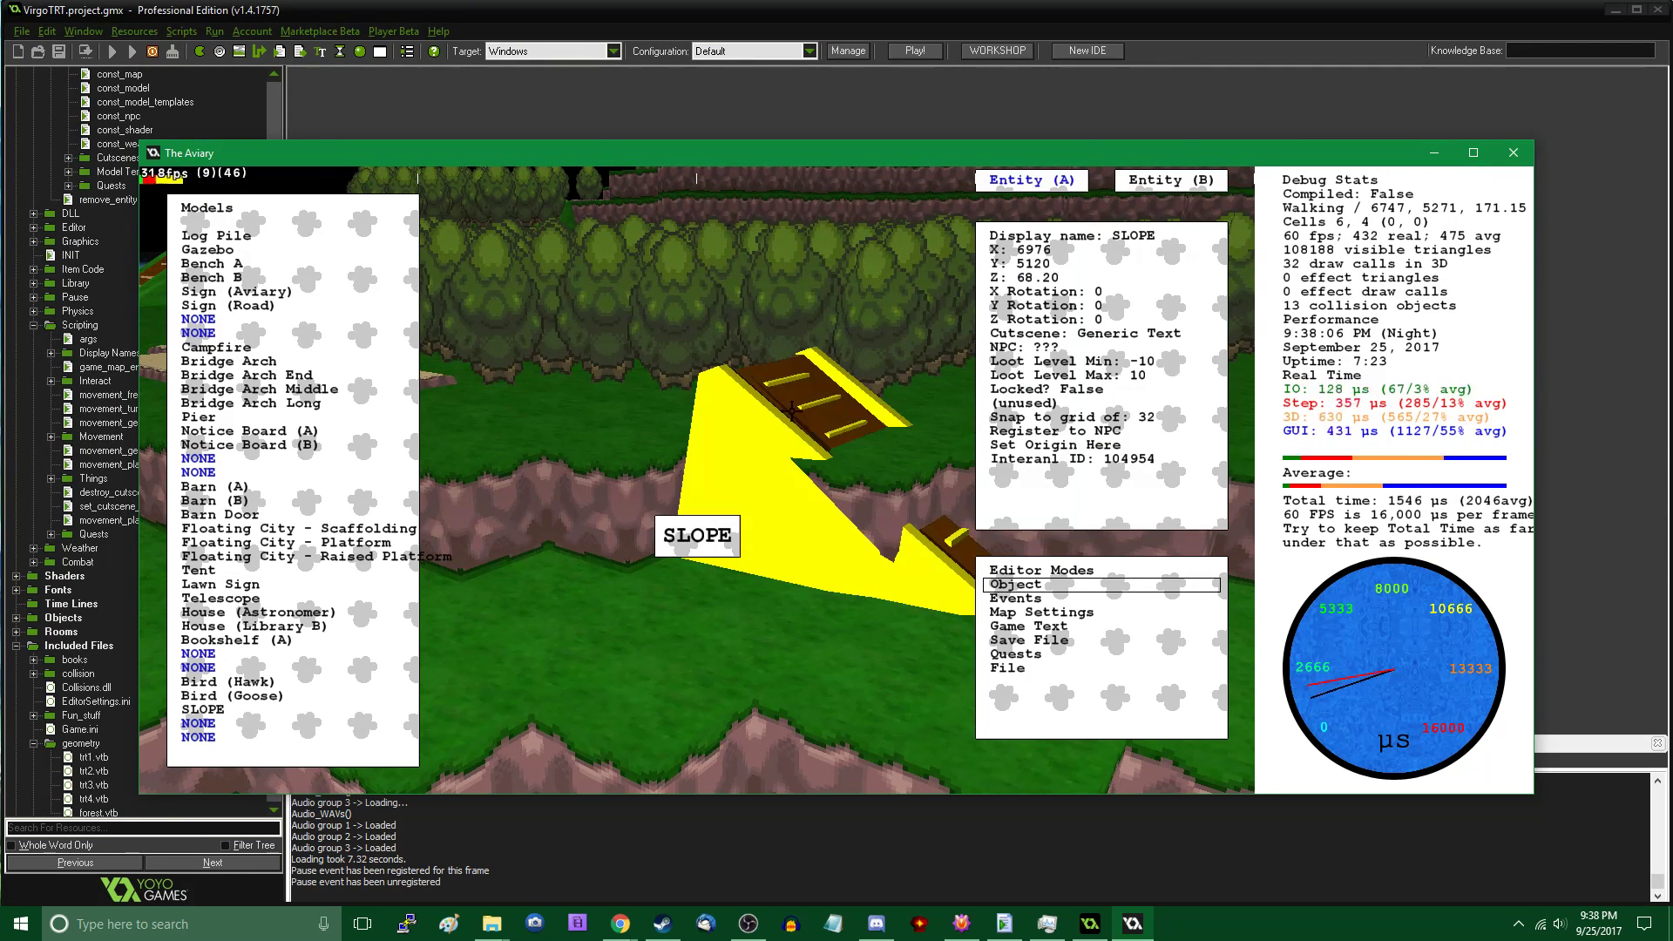
left_click(1107, 320)
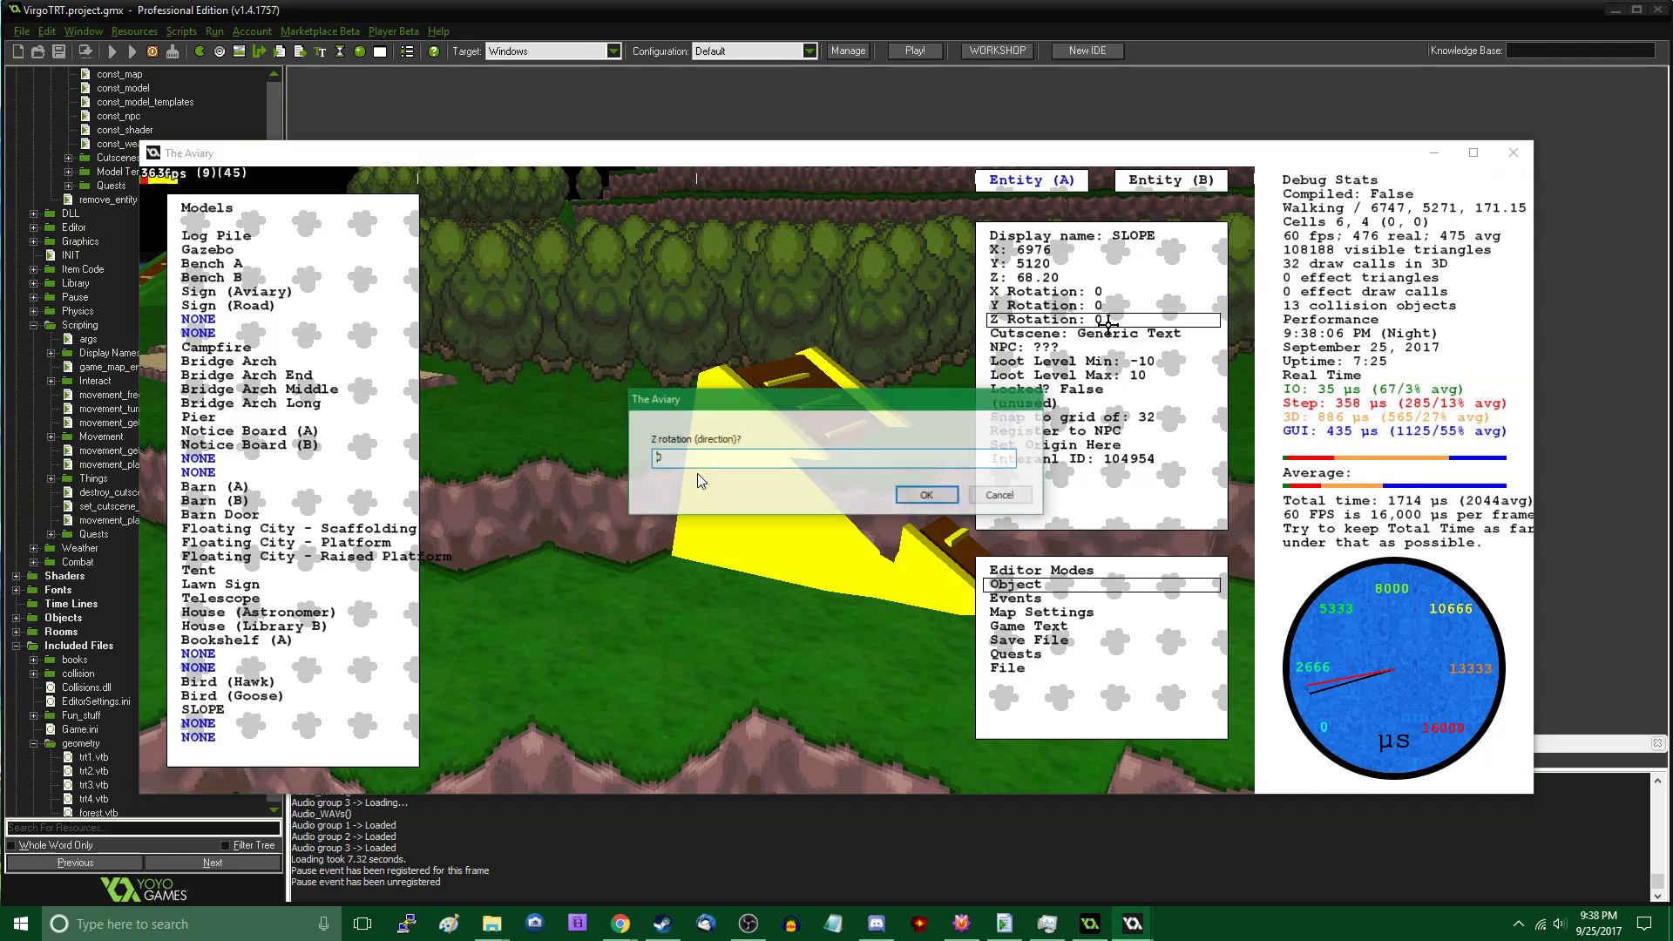
type("270")
key("Return")
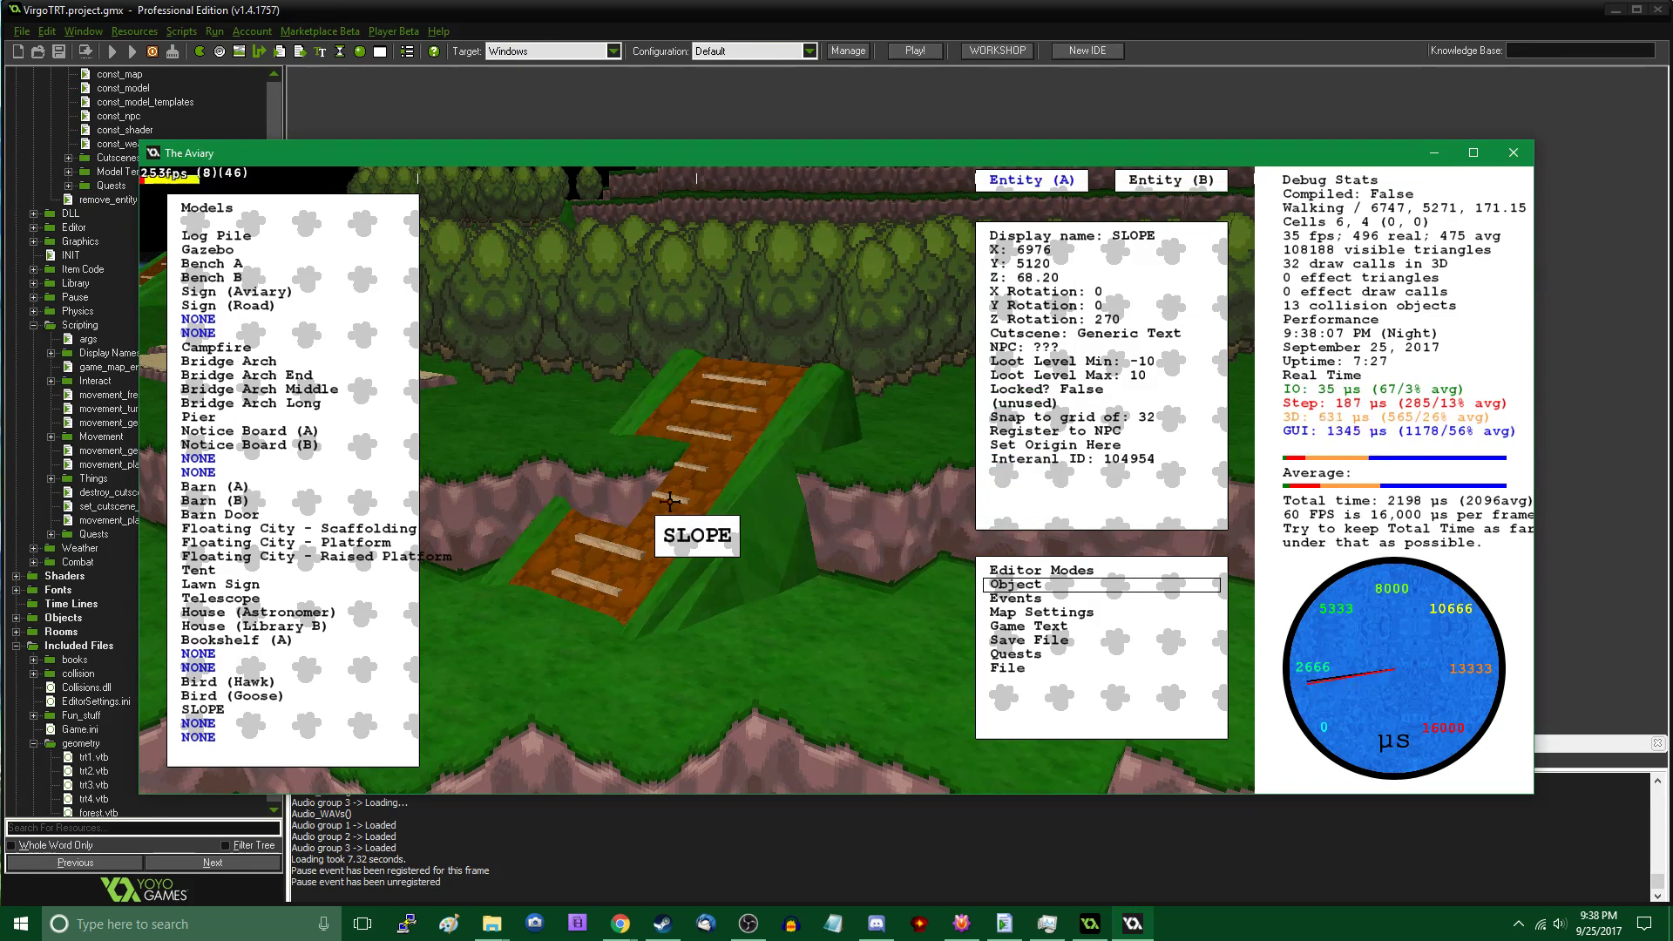
Move the rotated slope to X 6944, Y 5152 and Z 48 so it leans against the terraced cliff
left_click(779, 422)
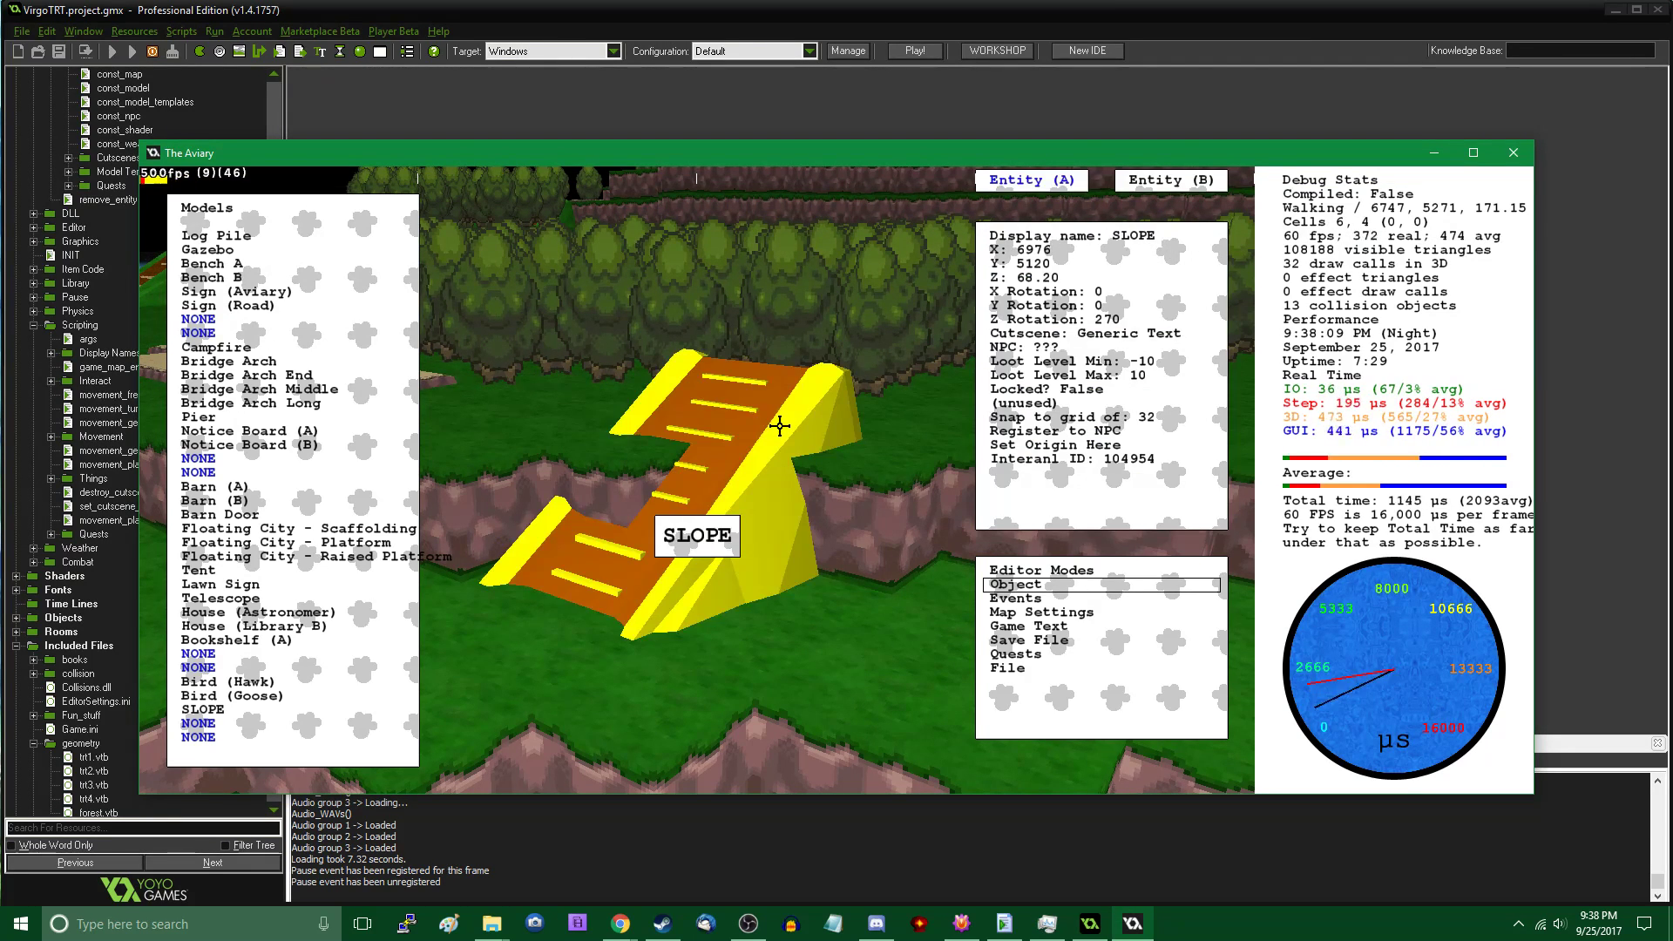
left_click_drag(780, 426, 828, 603)
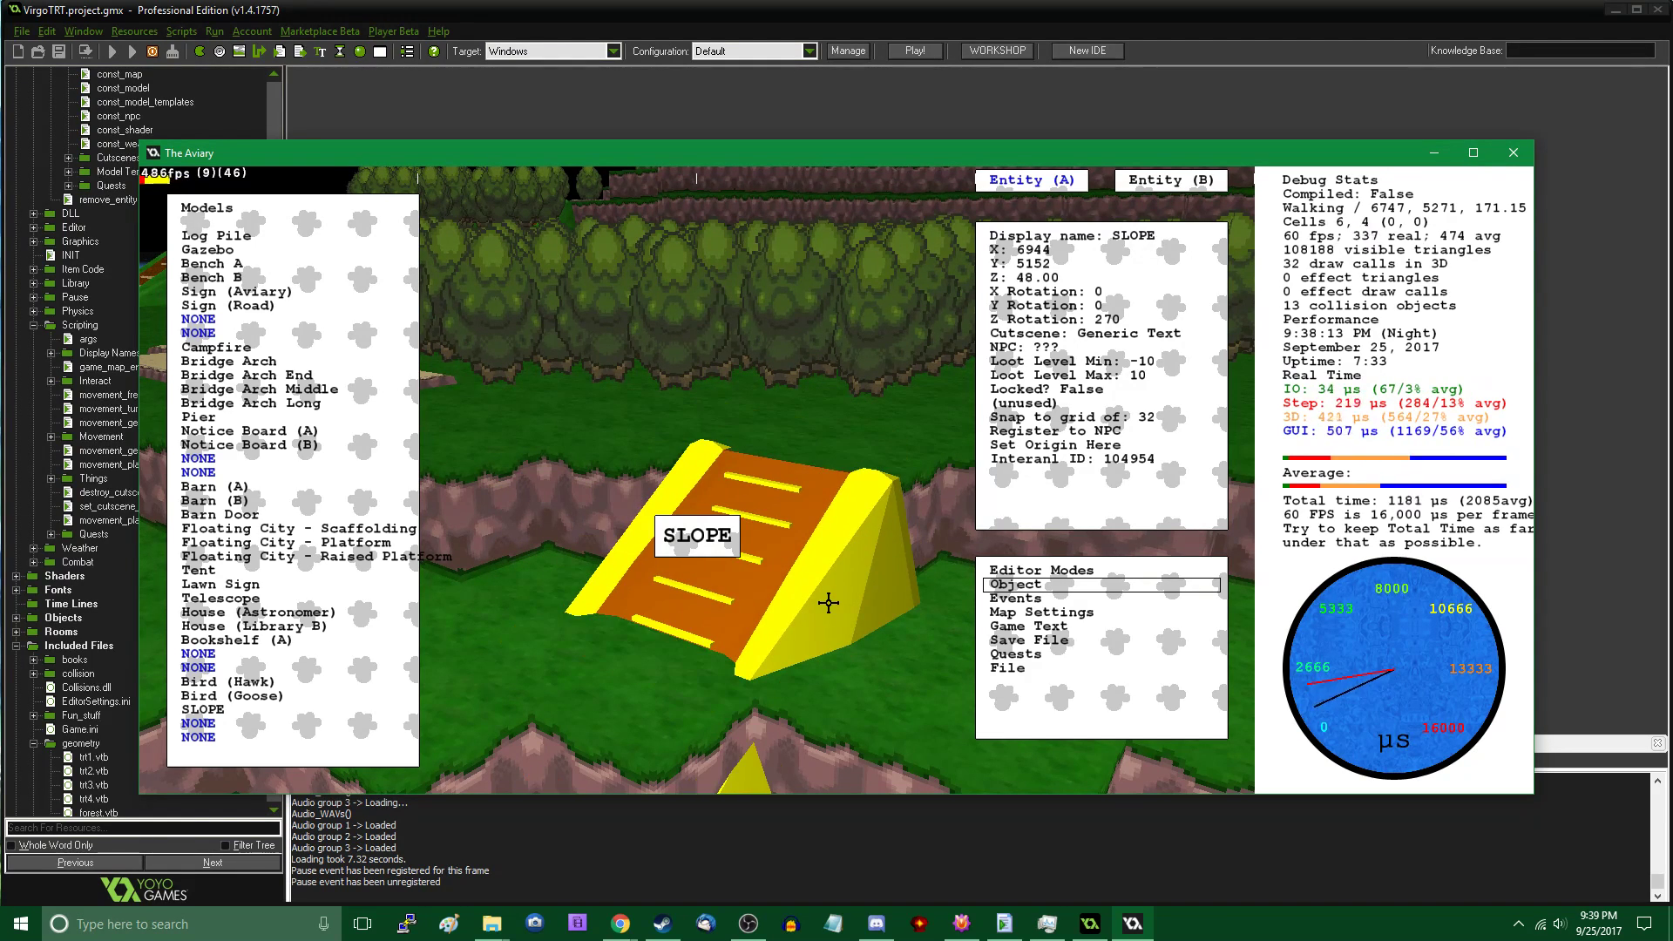
middle_click_drag(804, 670, 694, 481)
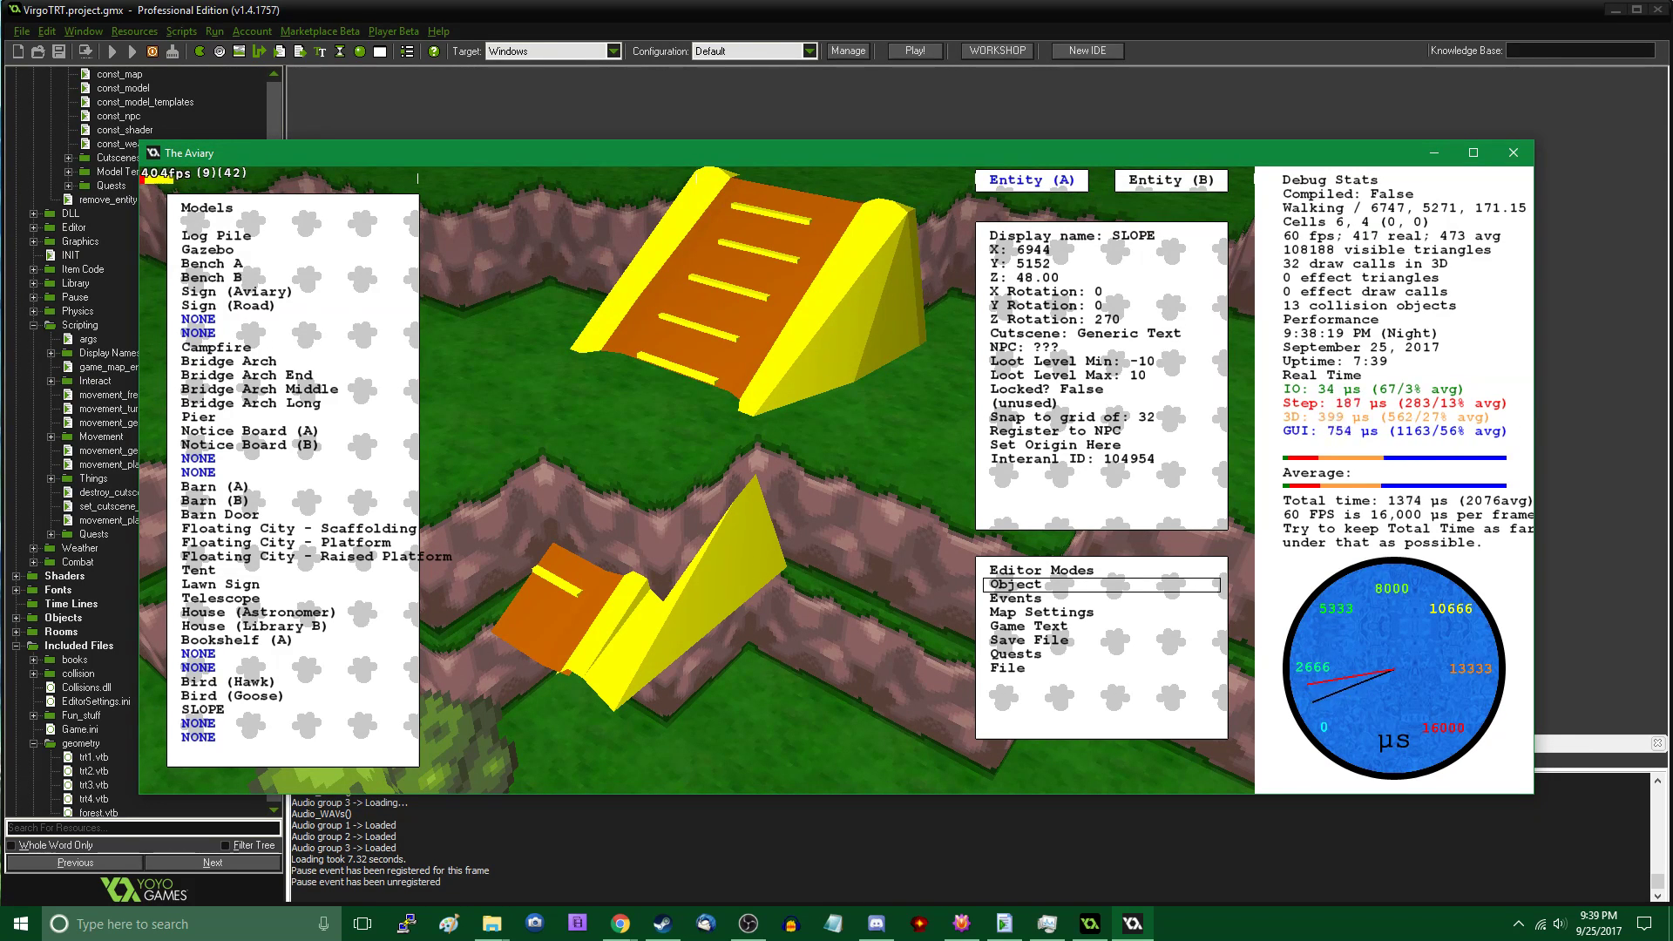
key("alt+Tab")
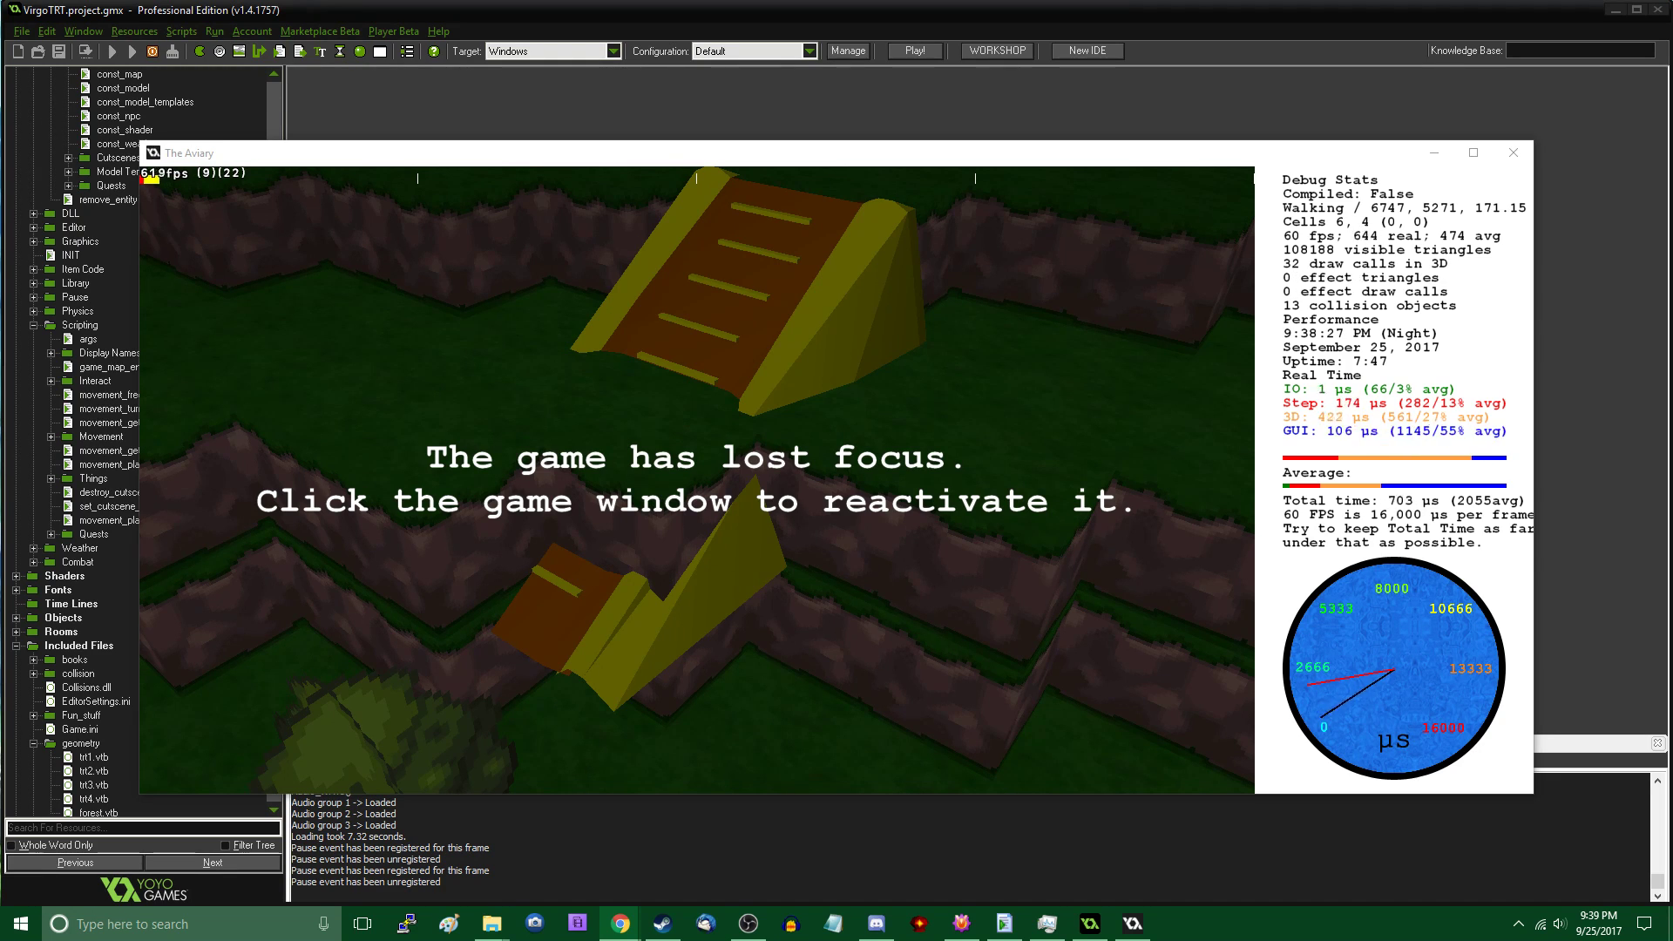
left_click(1214, 167)
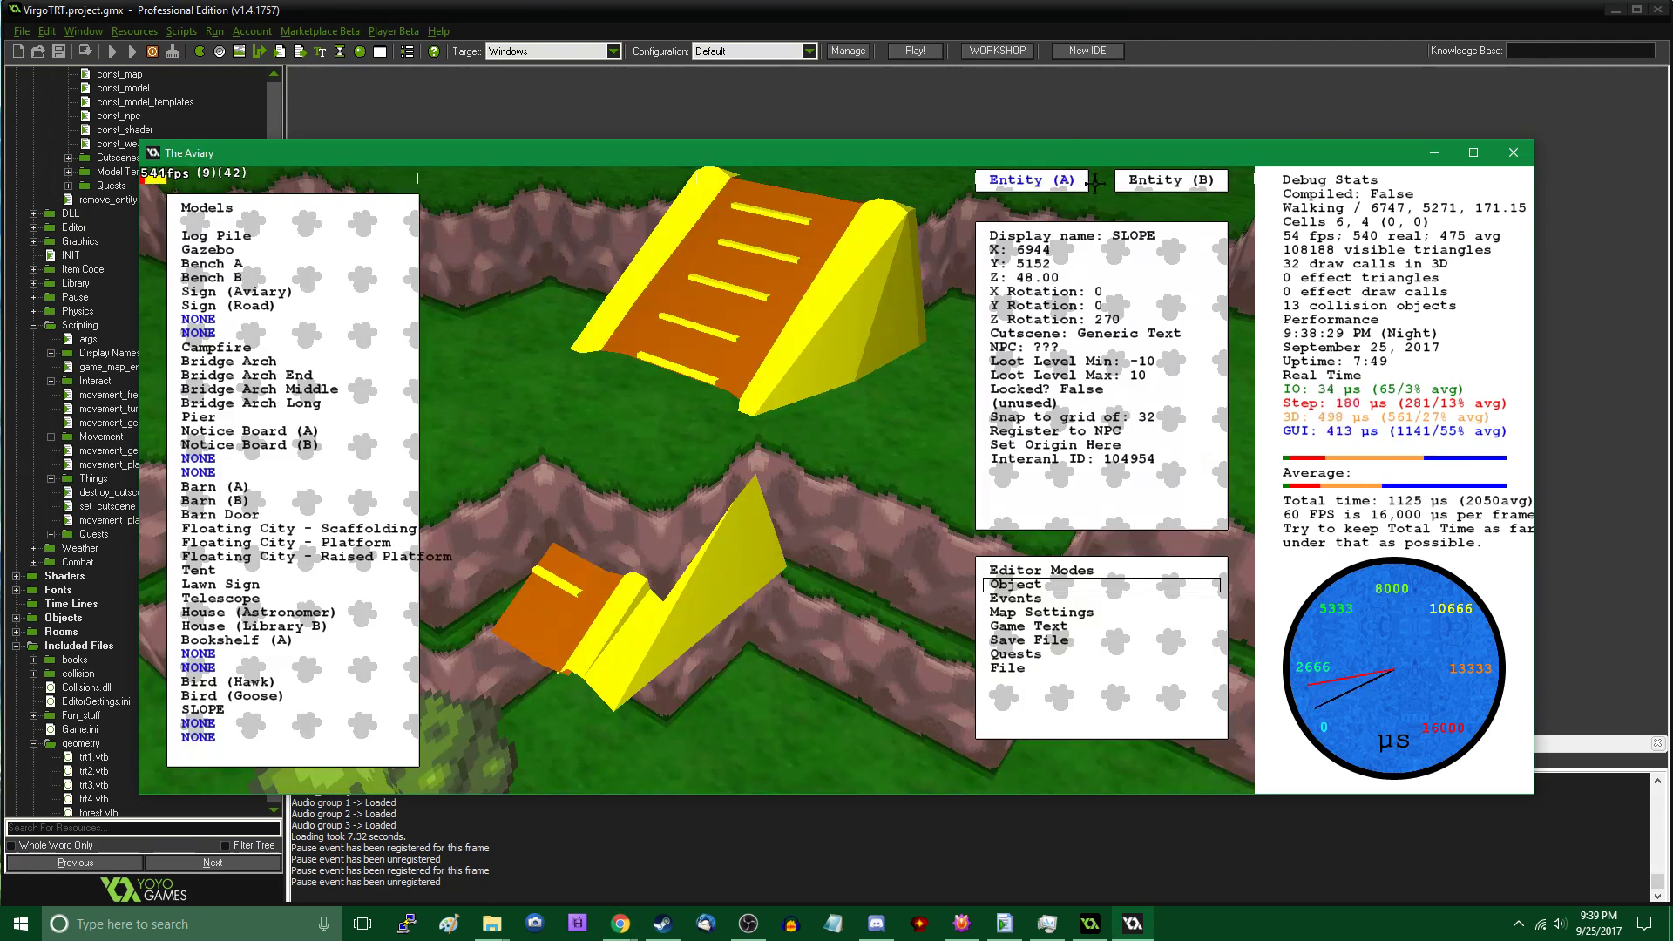
Run around the relocated slope in play mode, examining how it meets the surrounding terraces and whether it can be walked on
key("Tab")
key("w")
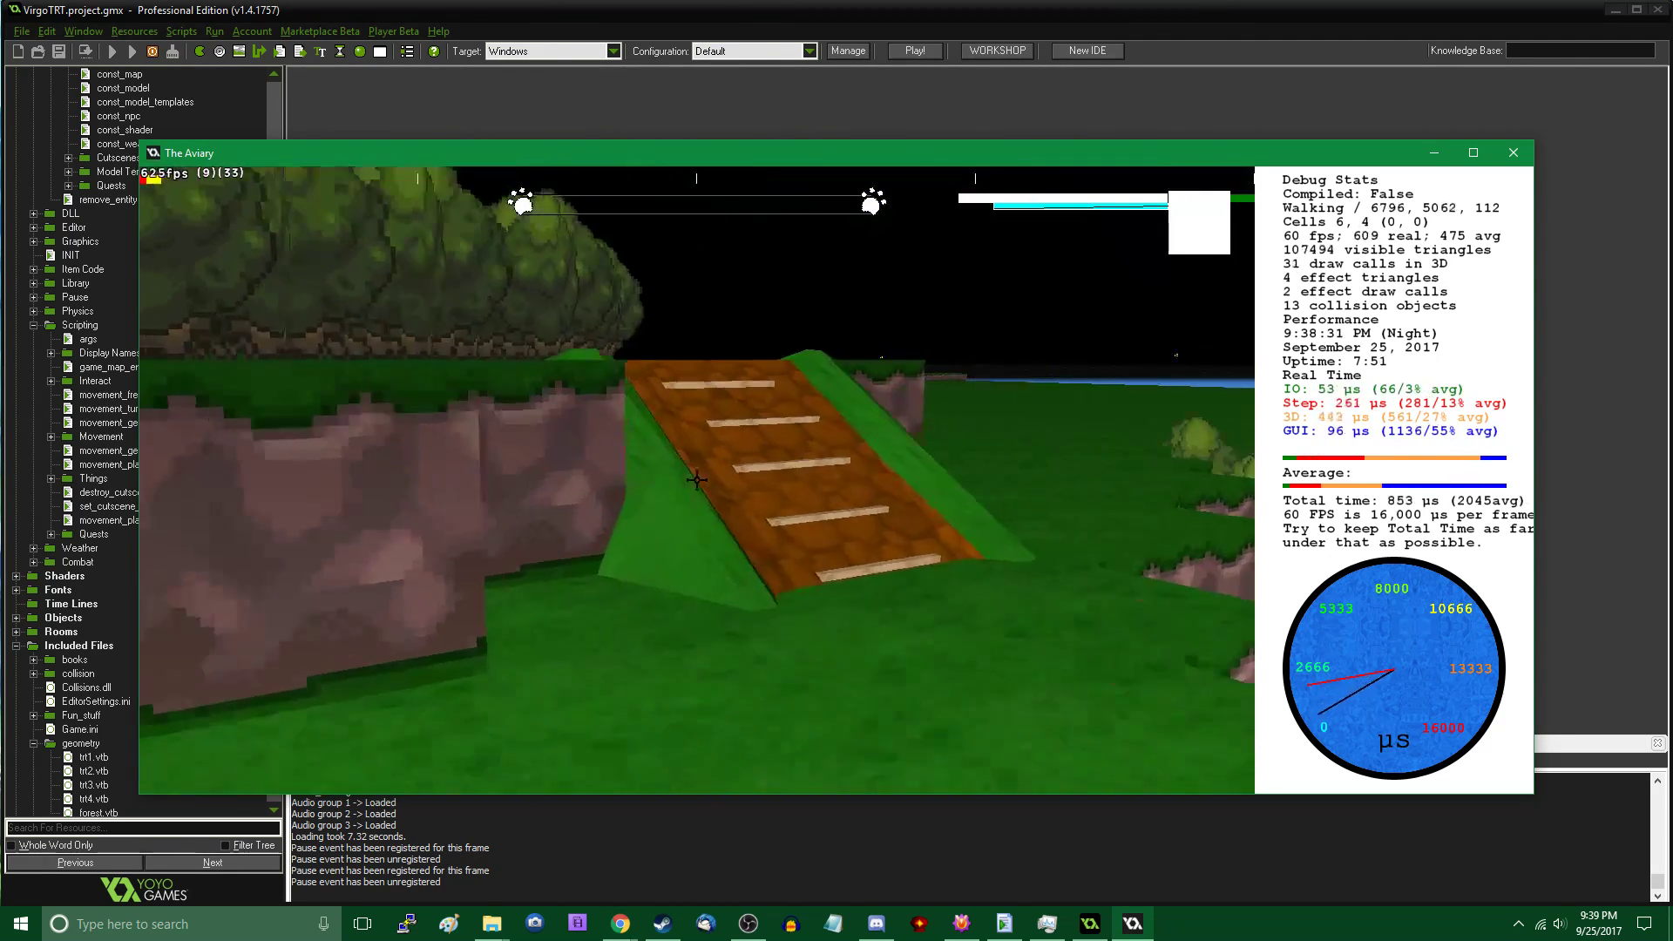
key("w")
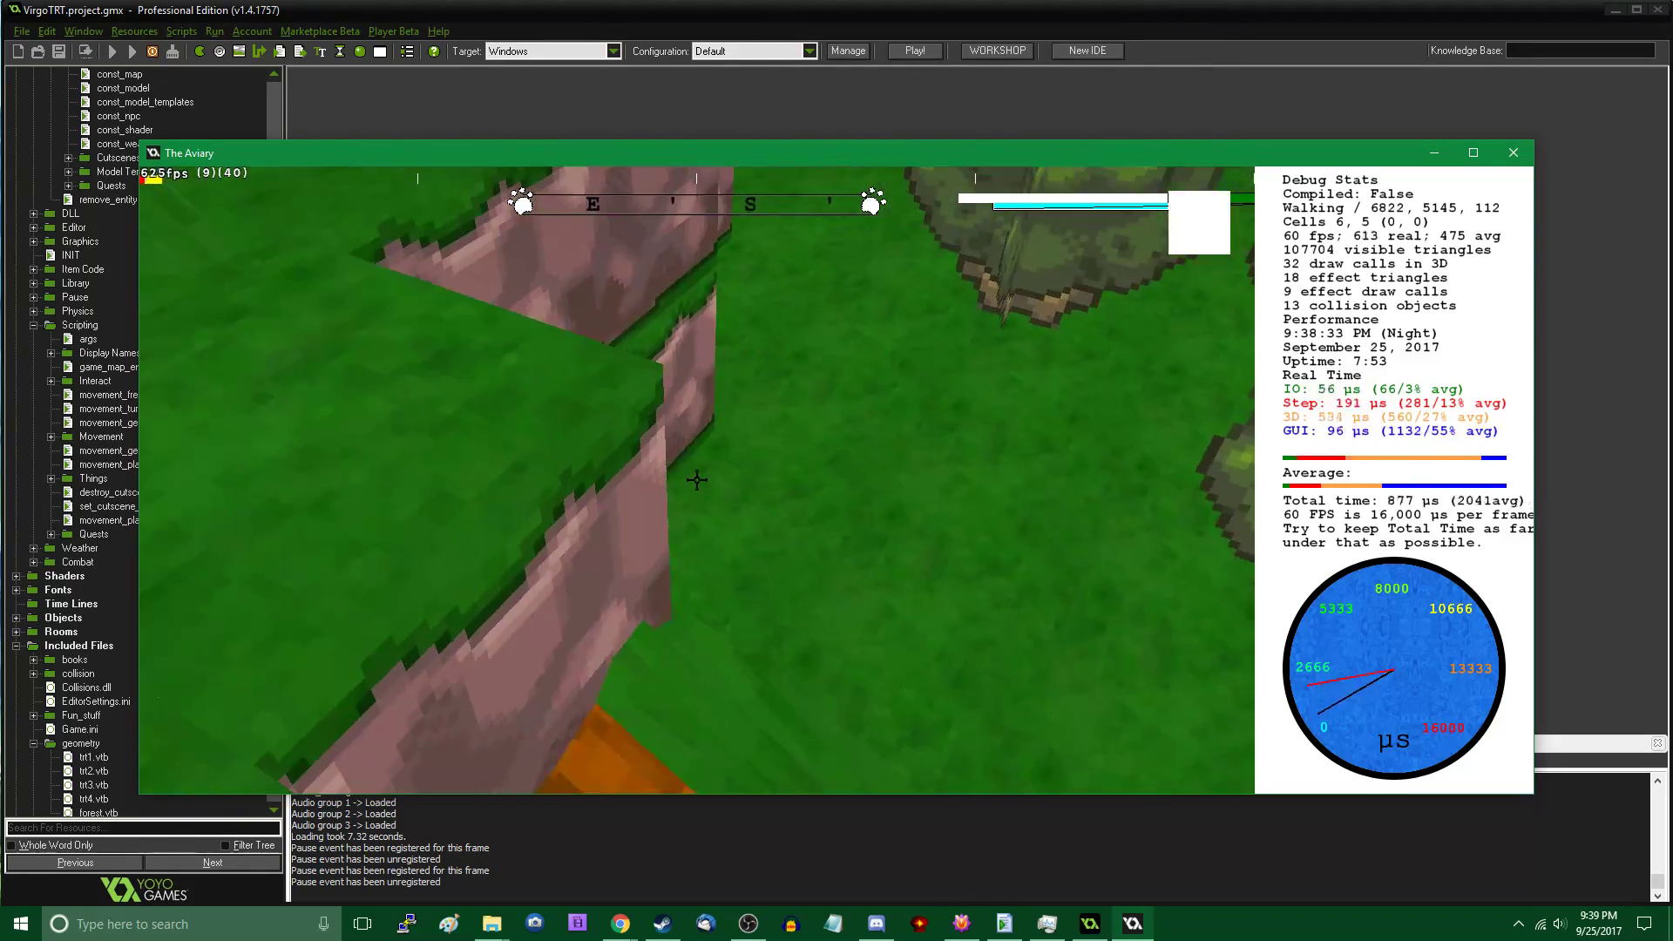
key("w")
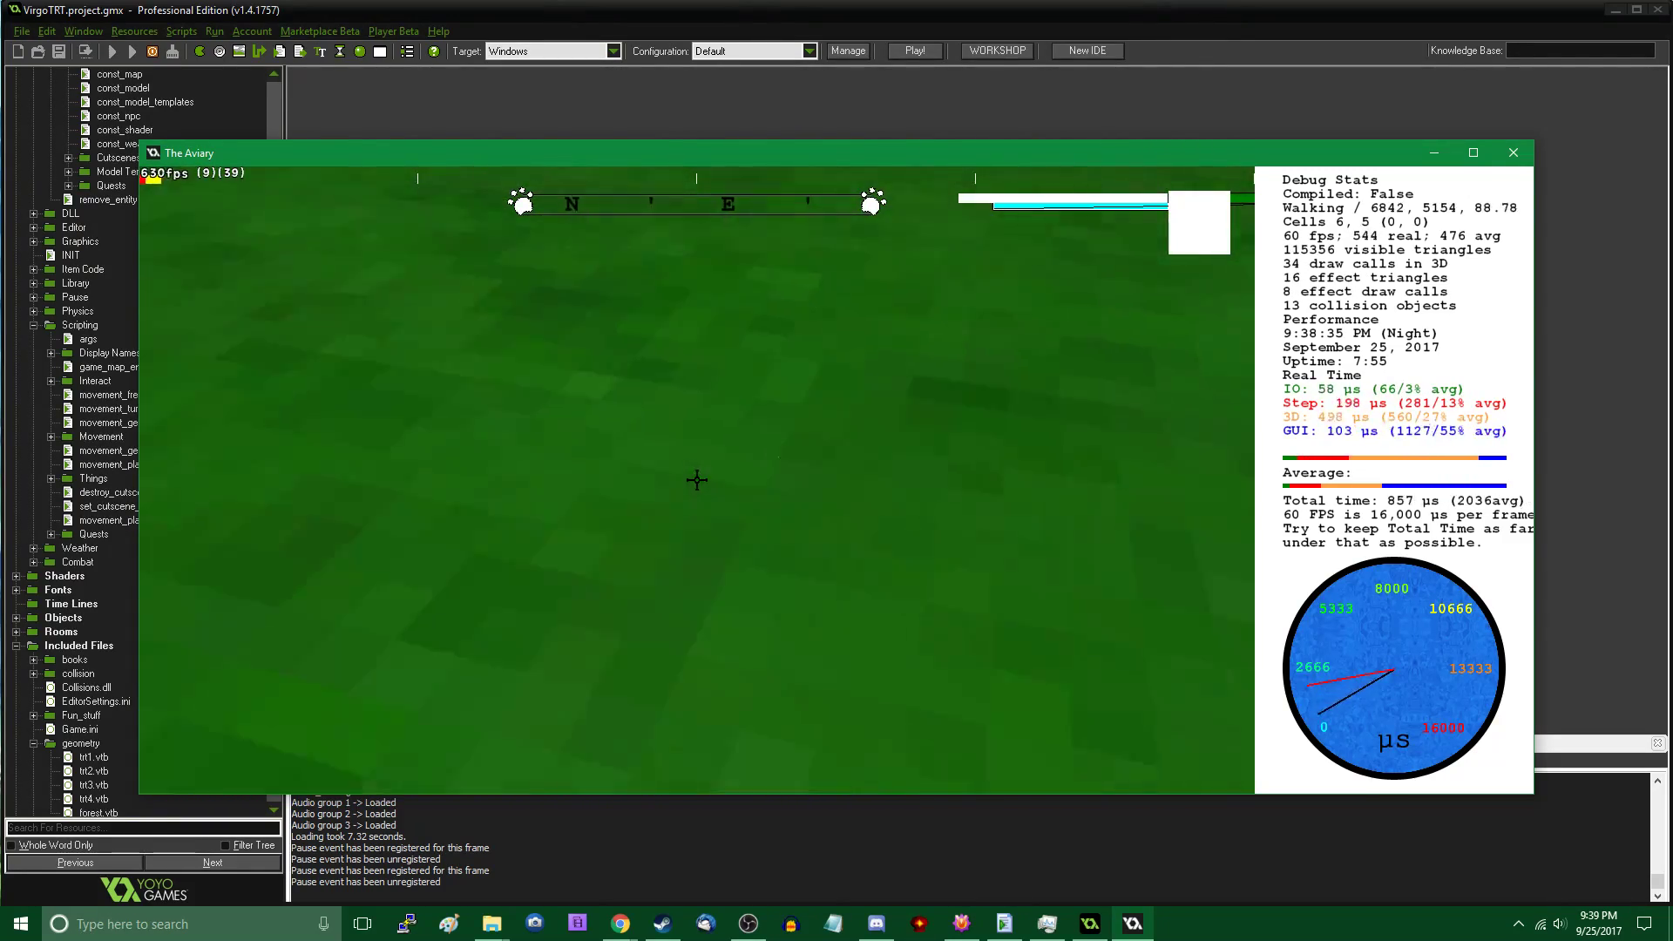
key("w")
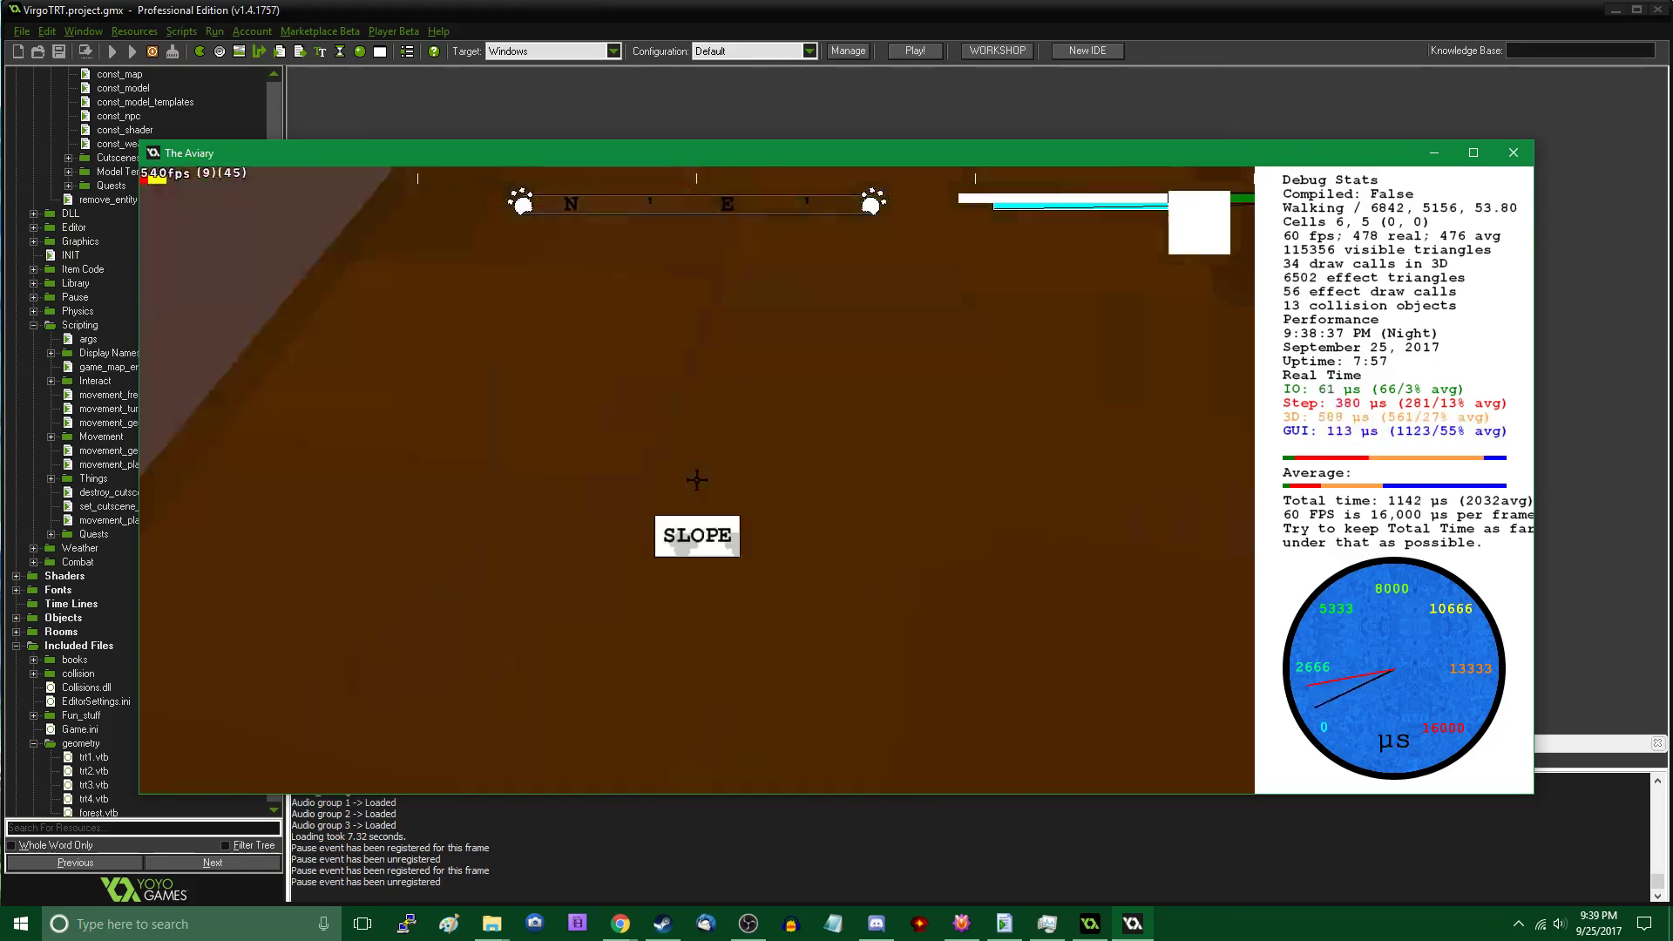
key("s")
key("d")
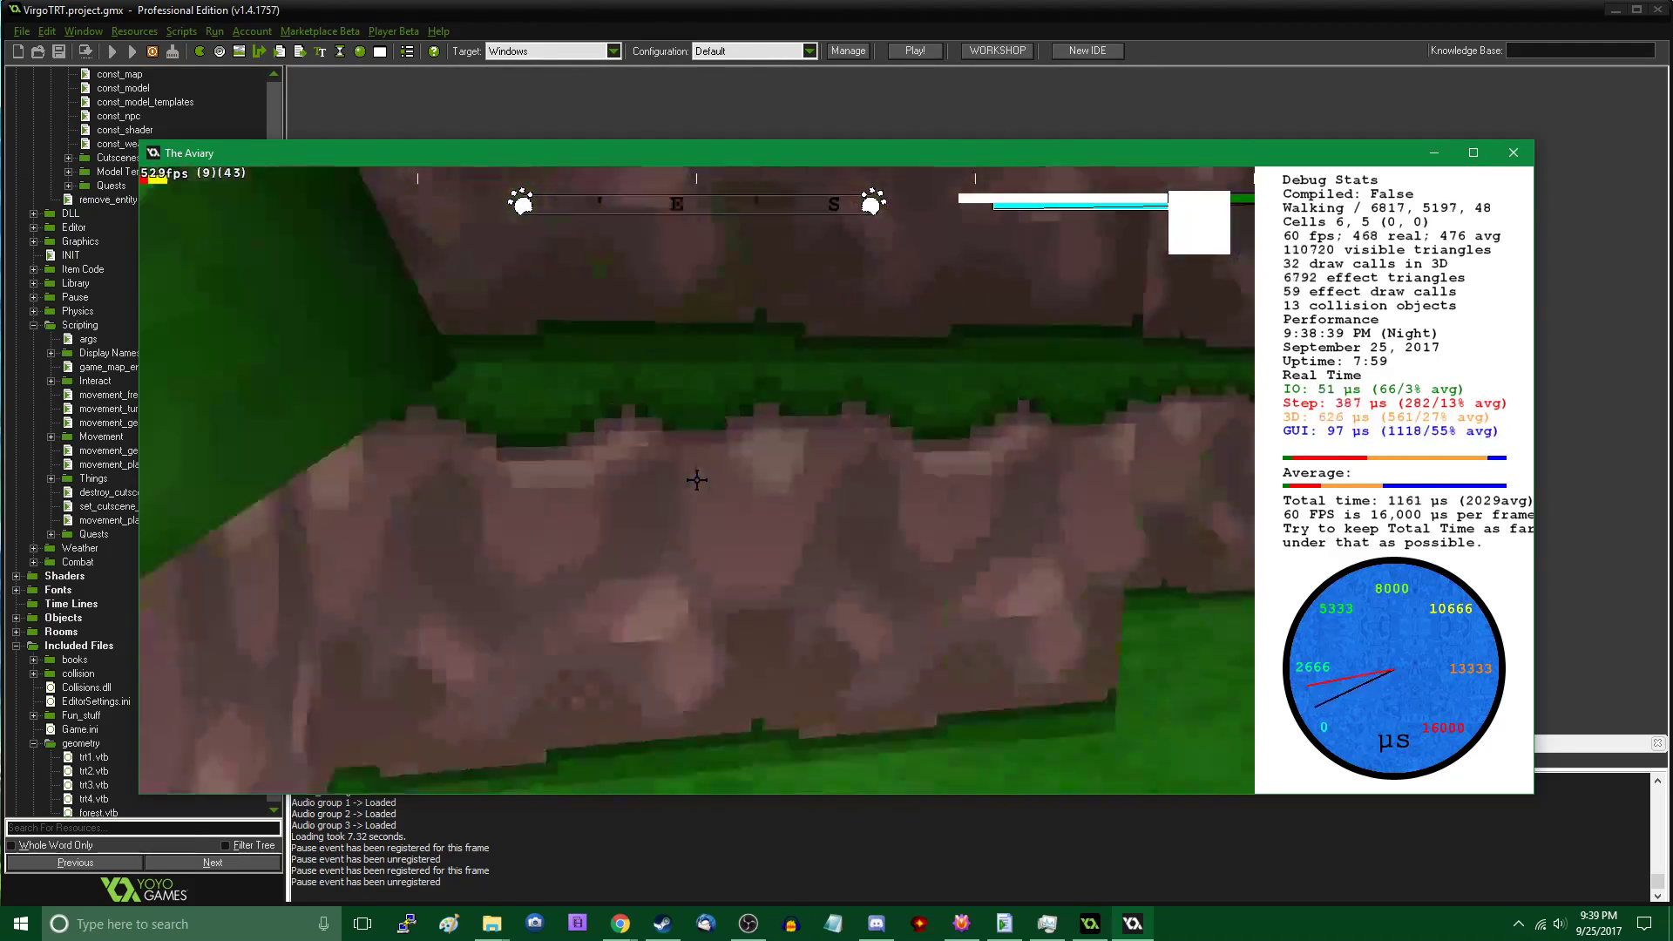
key("d")
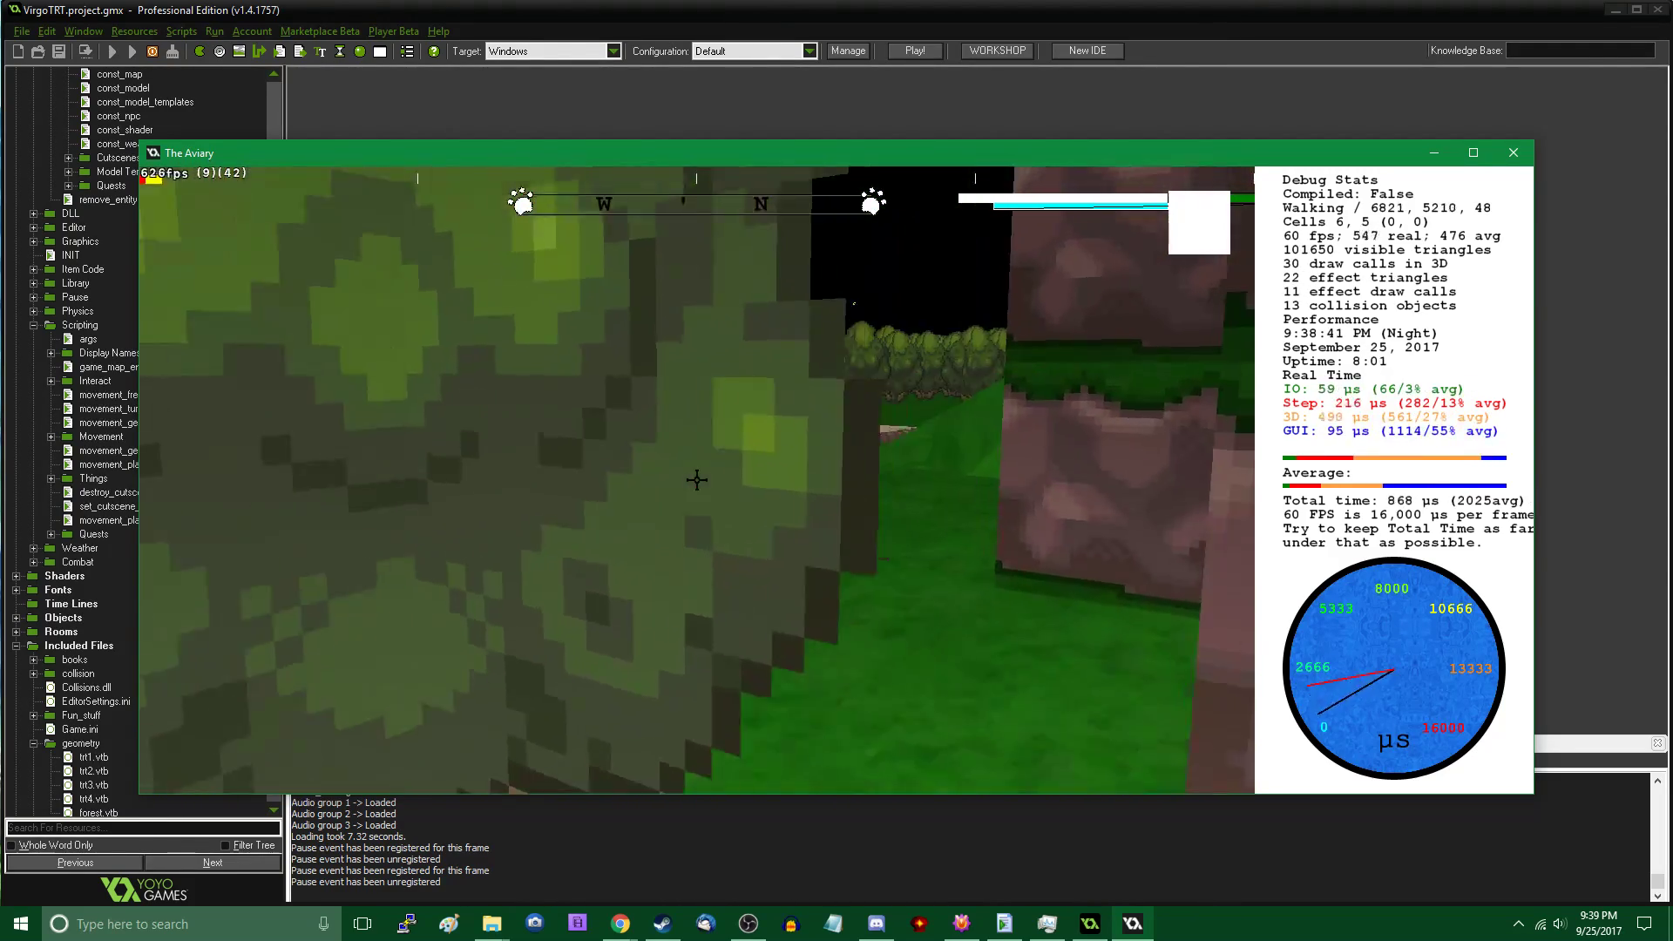
key("w")
key("Tab")
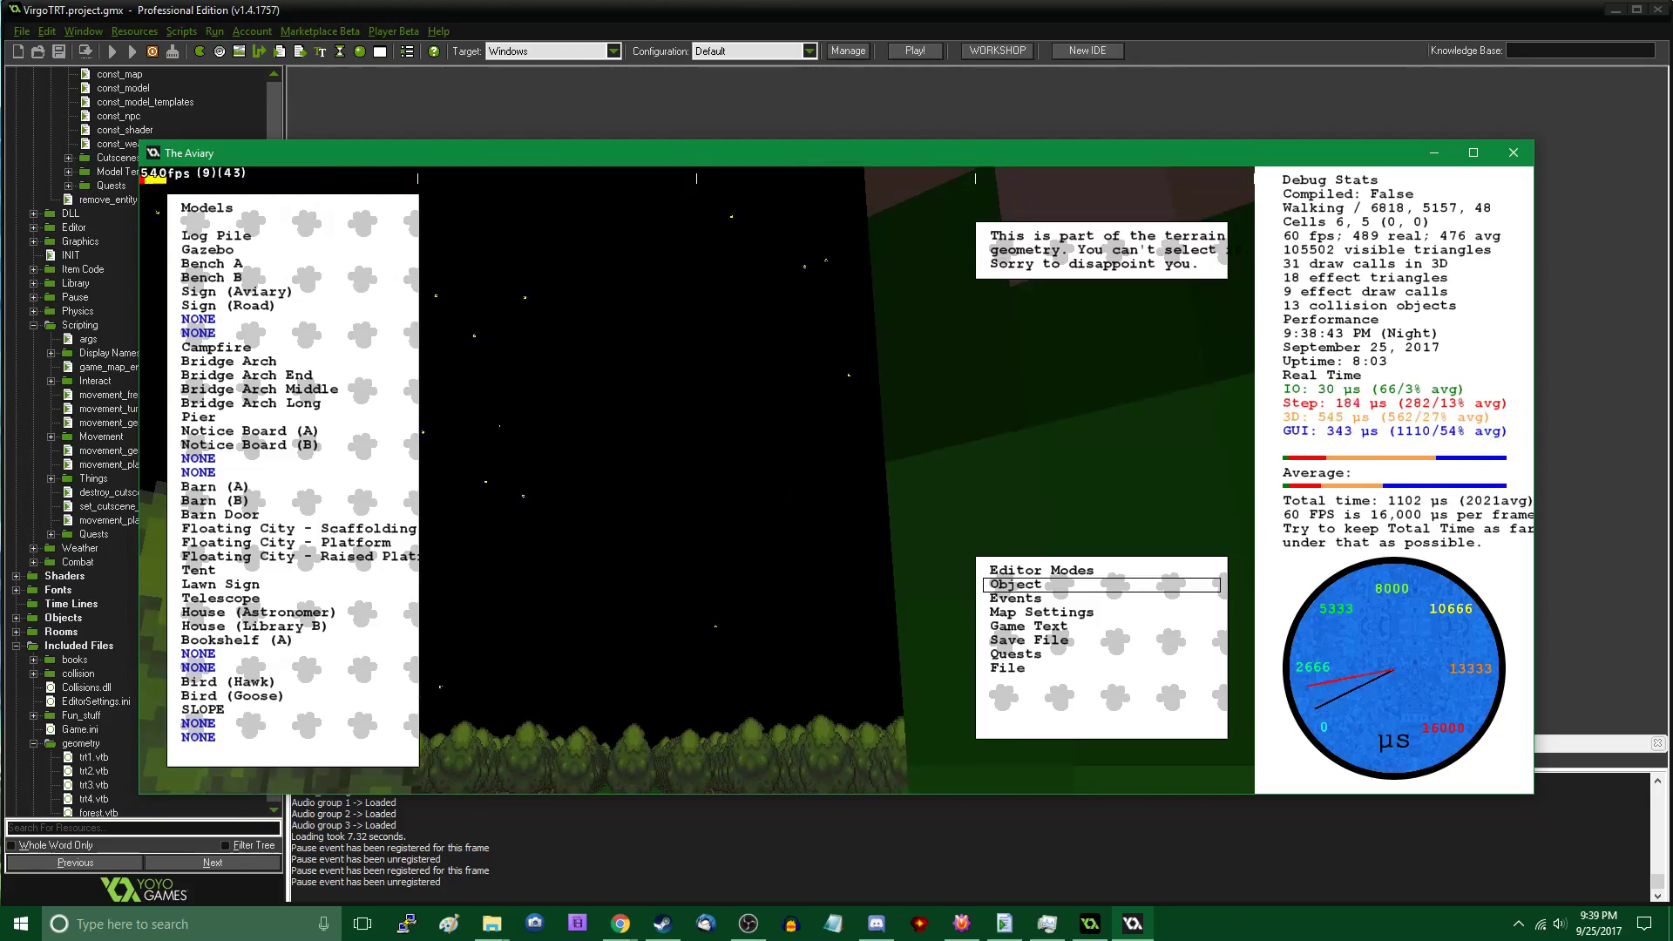
Run along the cliff base to the lowest slope by the sandy path, climb it and back down in play mode
key("Tab")
key("w")
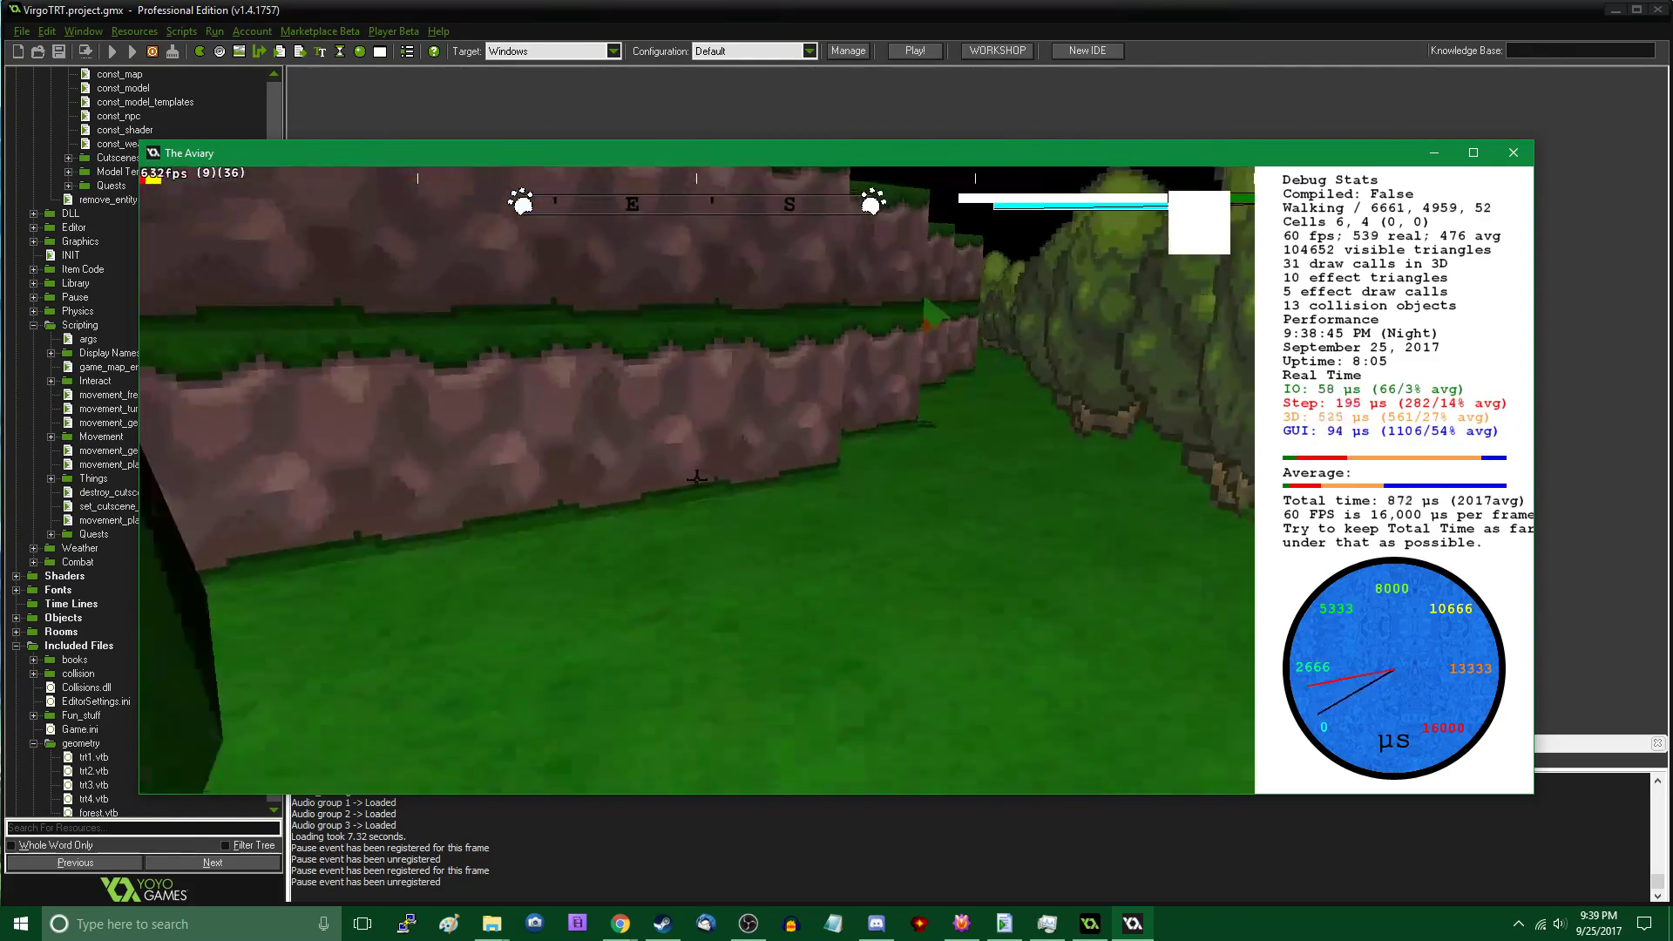
key("w")
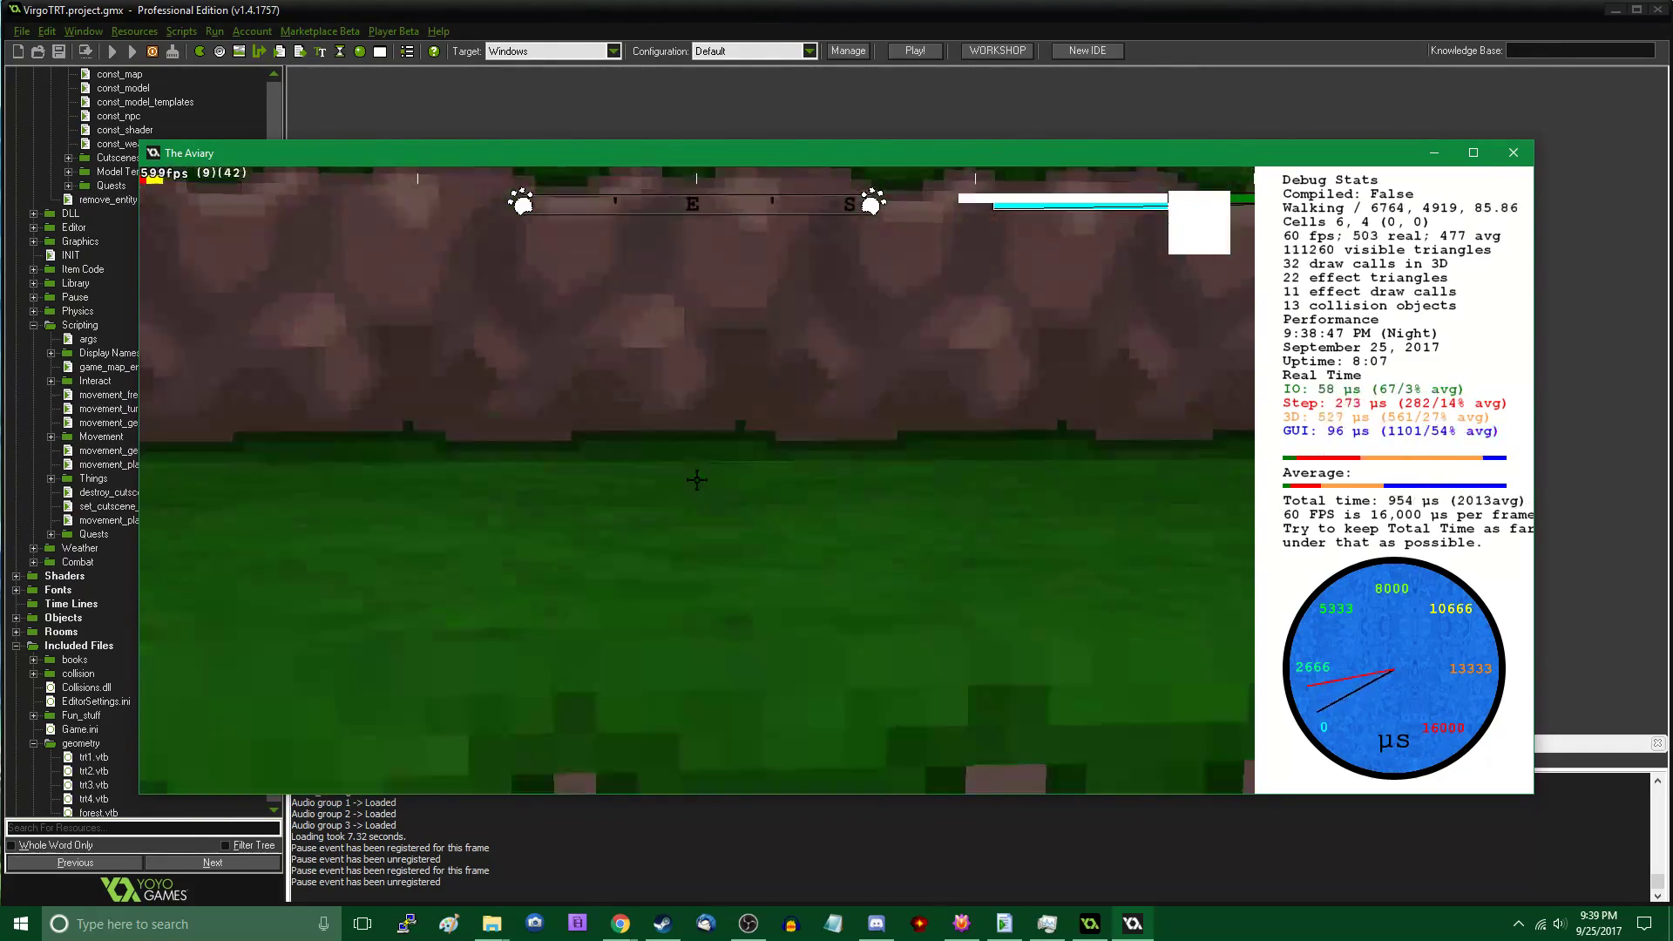
key("s")
key("s")
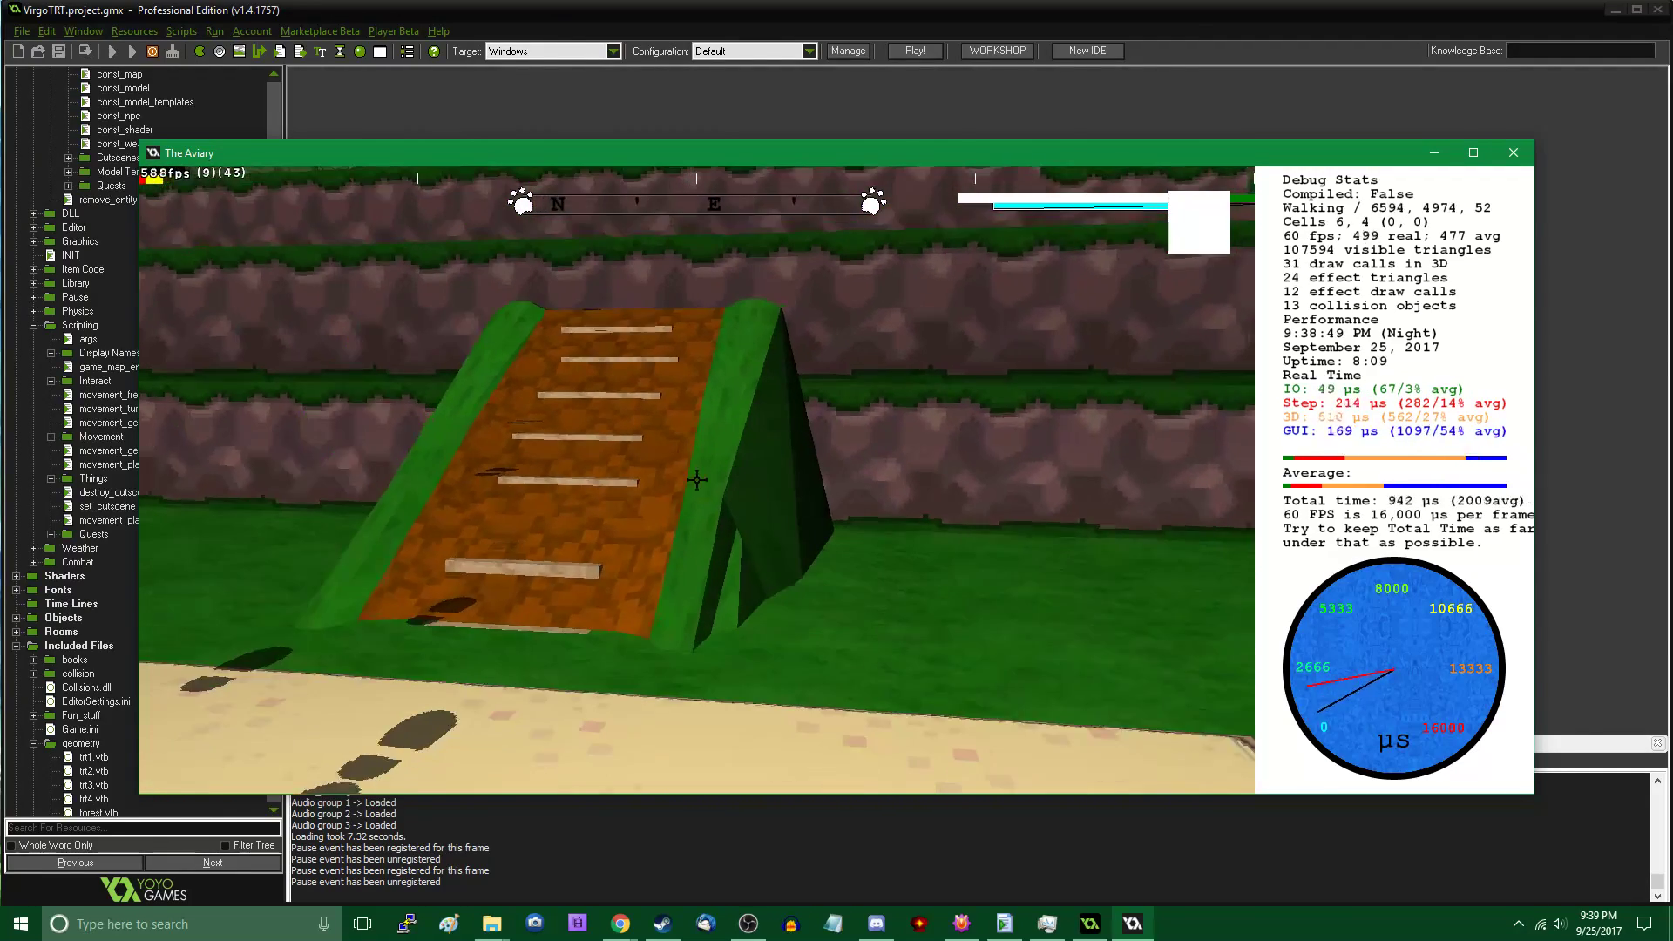
Raise the lowest slope by the sandy path to about Z 23.95 and test walking up it in play mode
key("Tab")
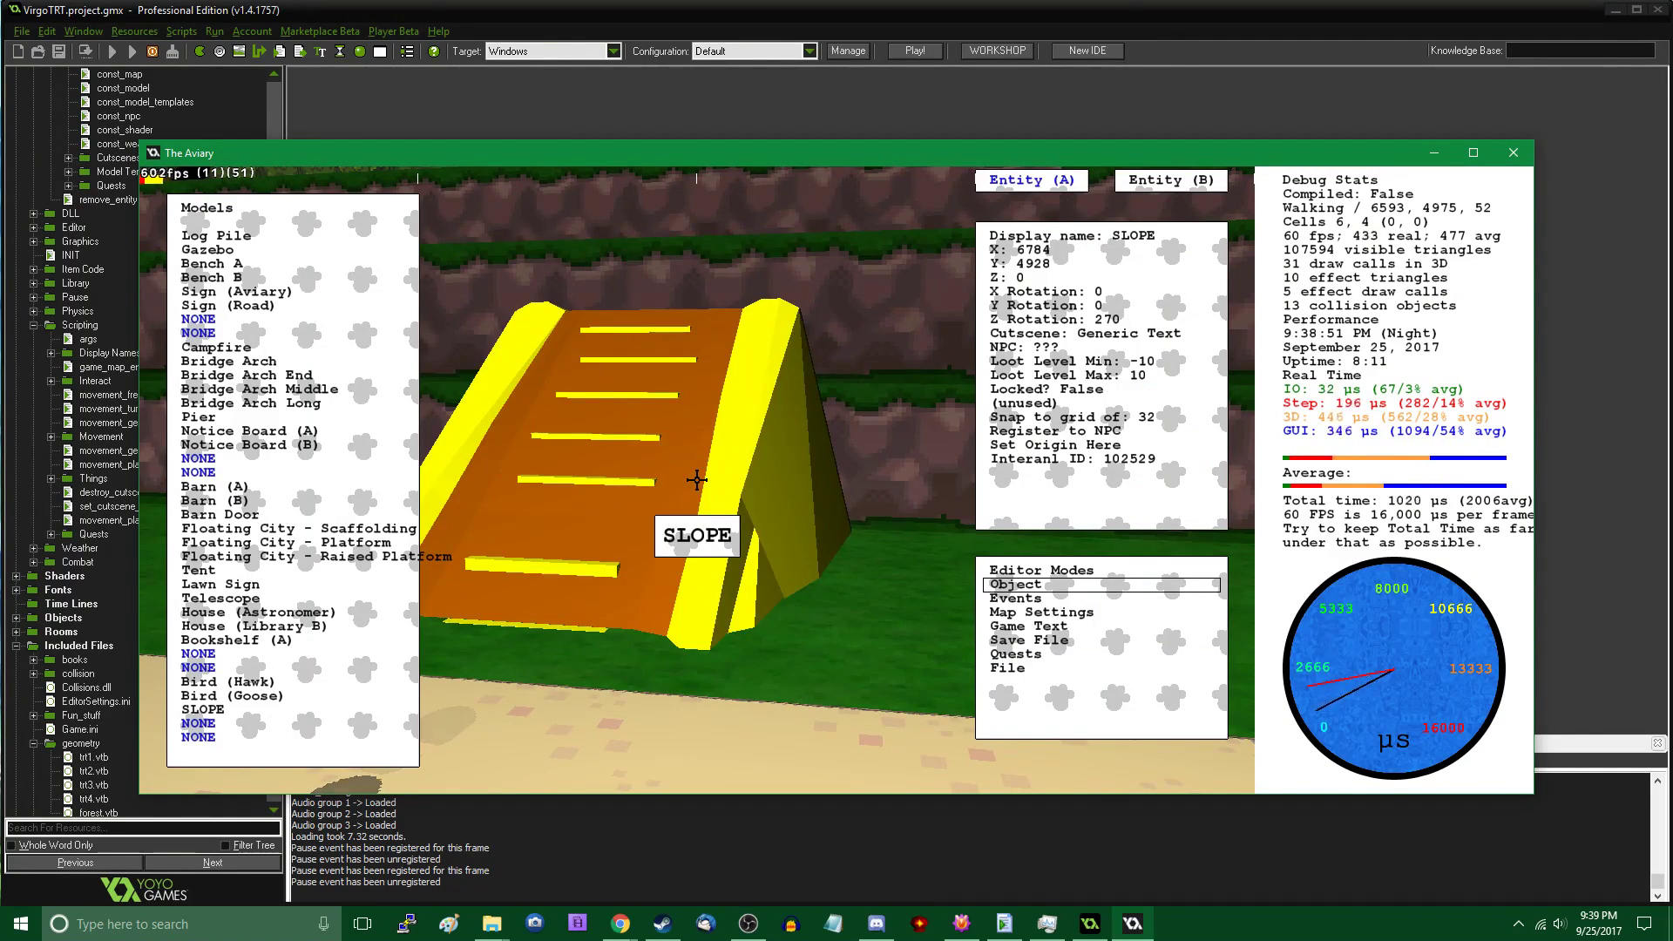
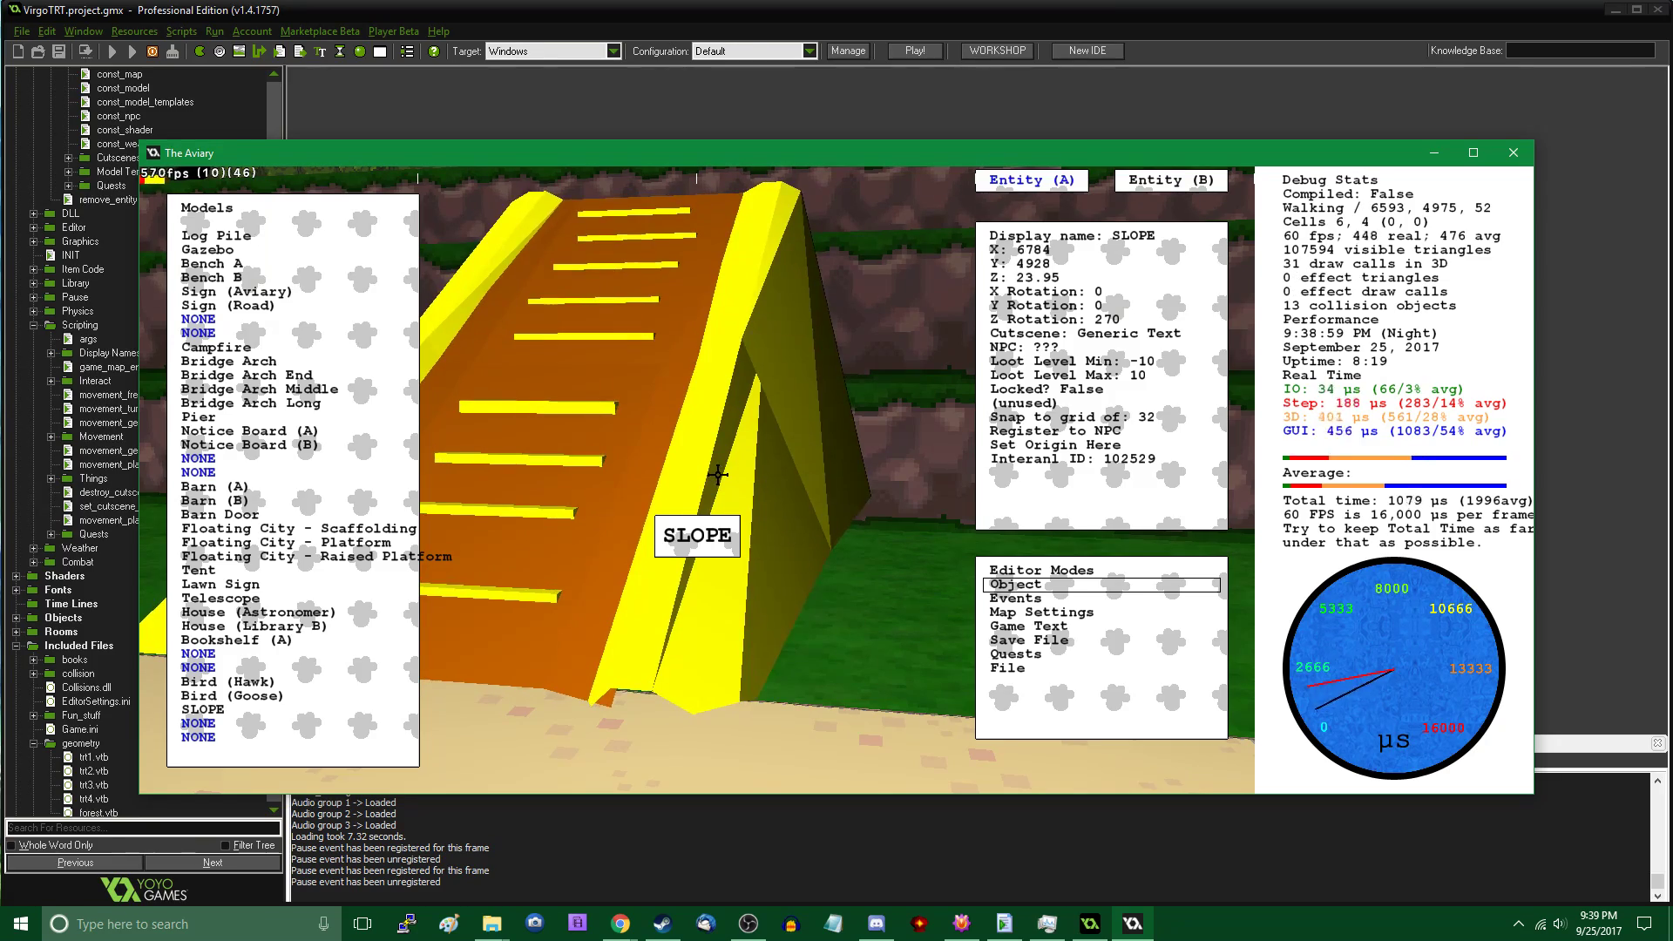
key("Escape")
key("w")
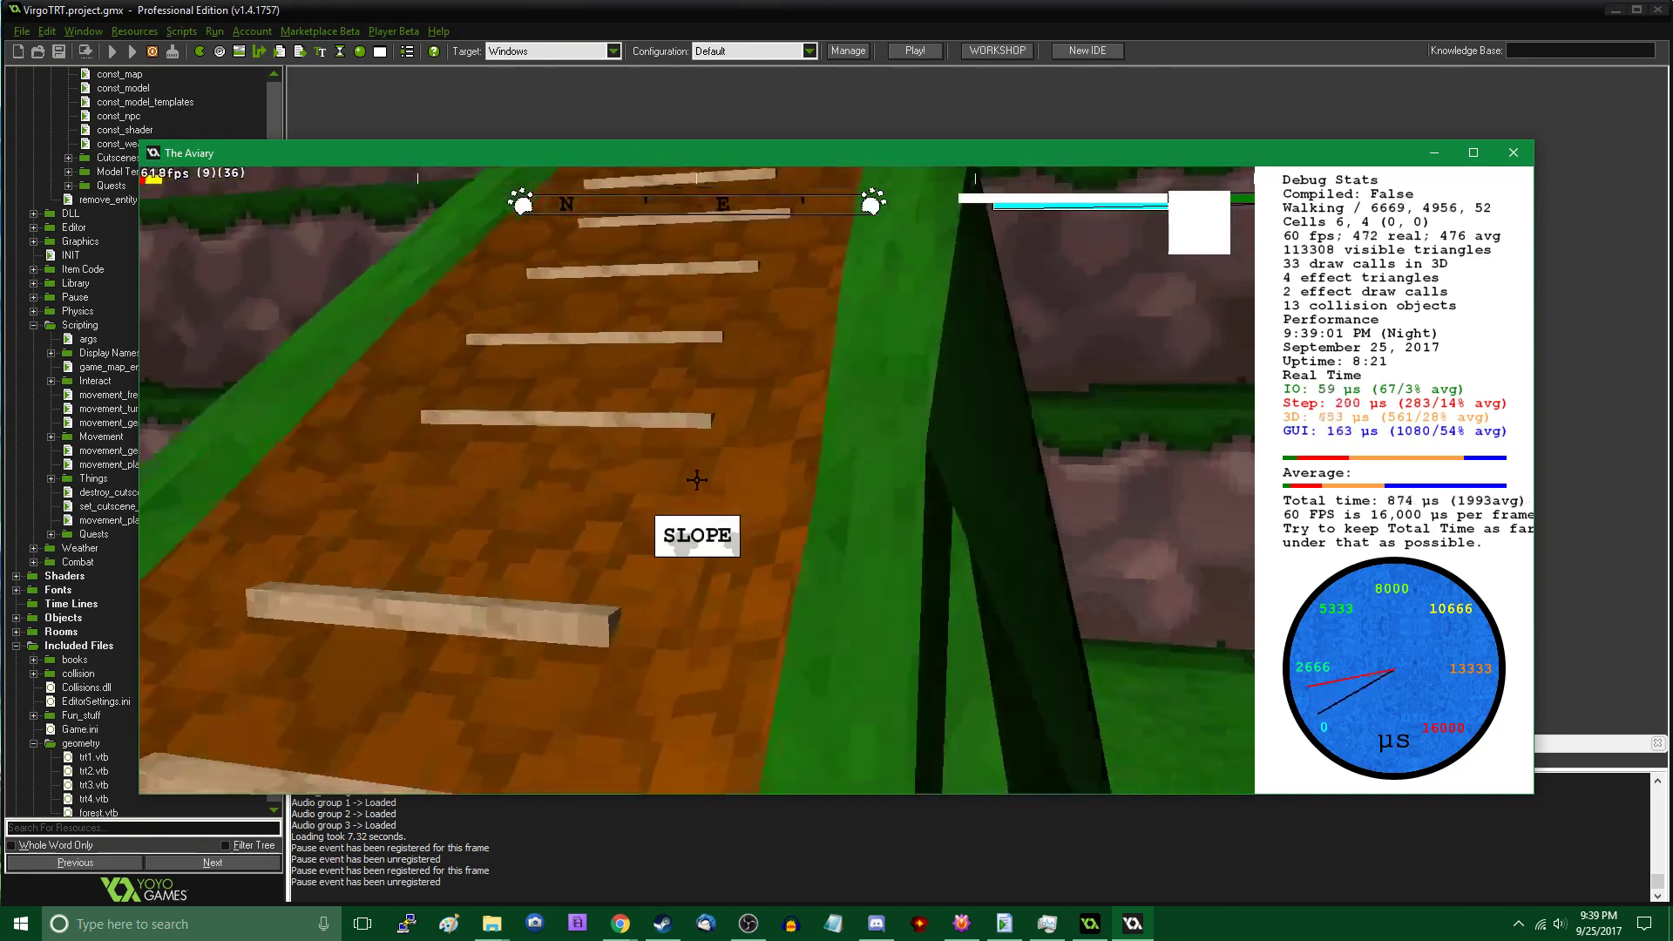
Climb the lowest slope, return to the sandy path, climb it again and walk across the terrace to the upper slope in play mode
key("w")
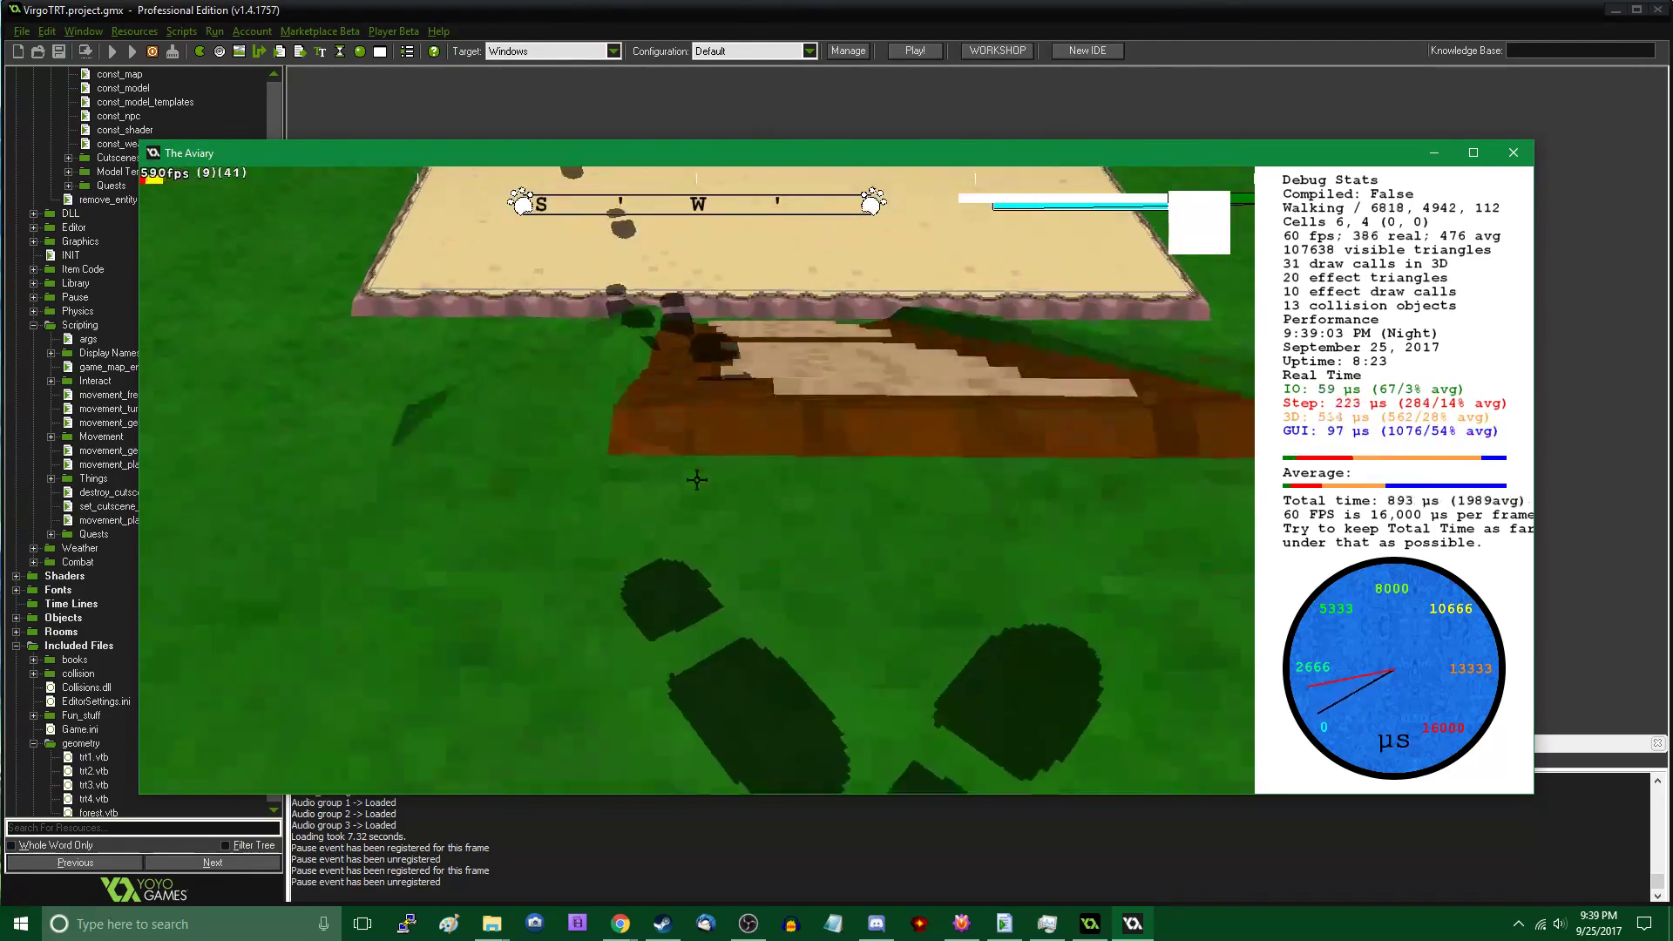
key("w")
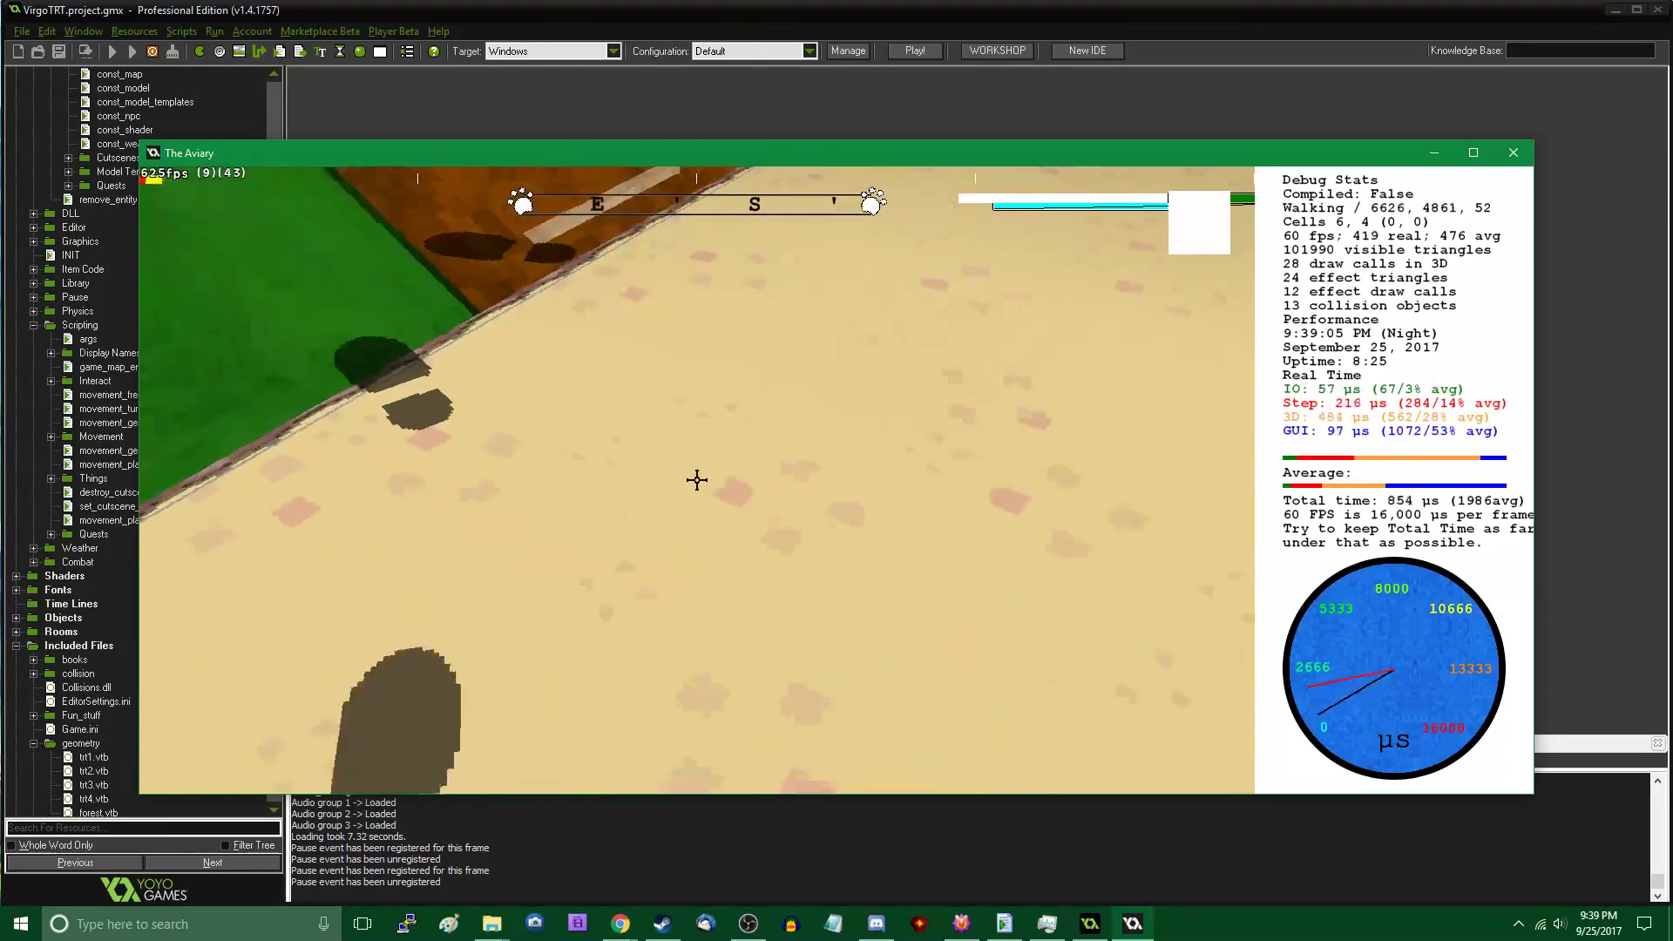
key("w")
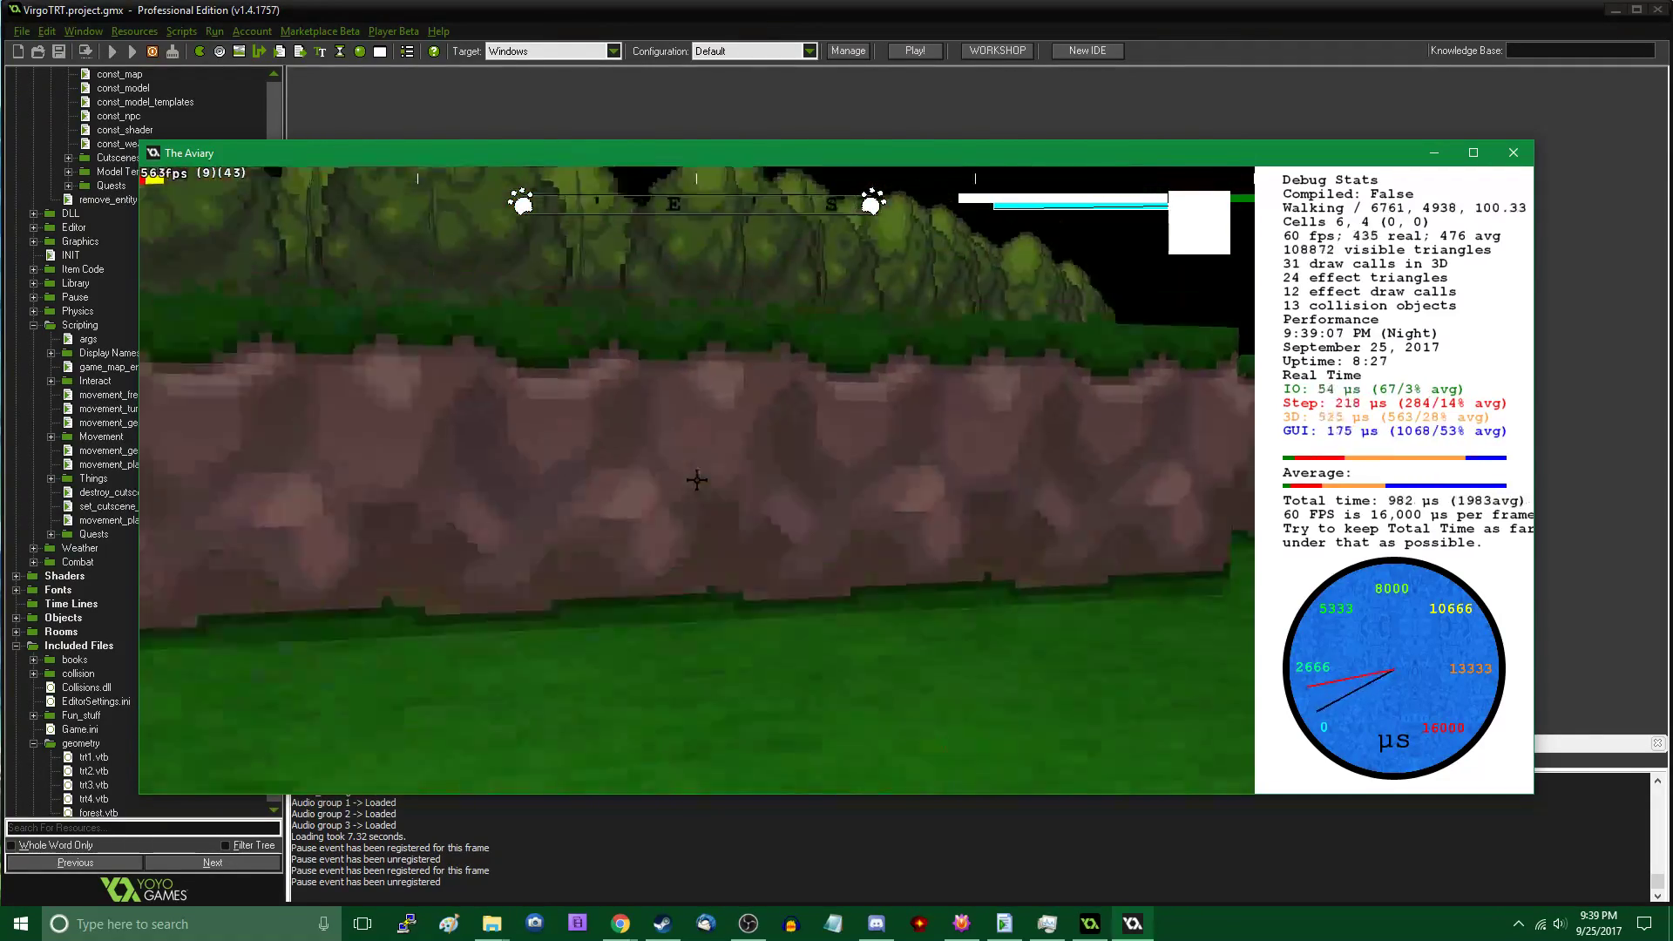
key("w")
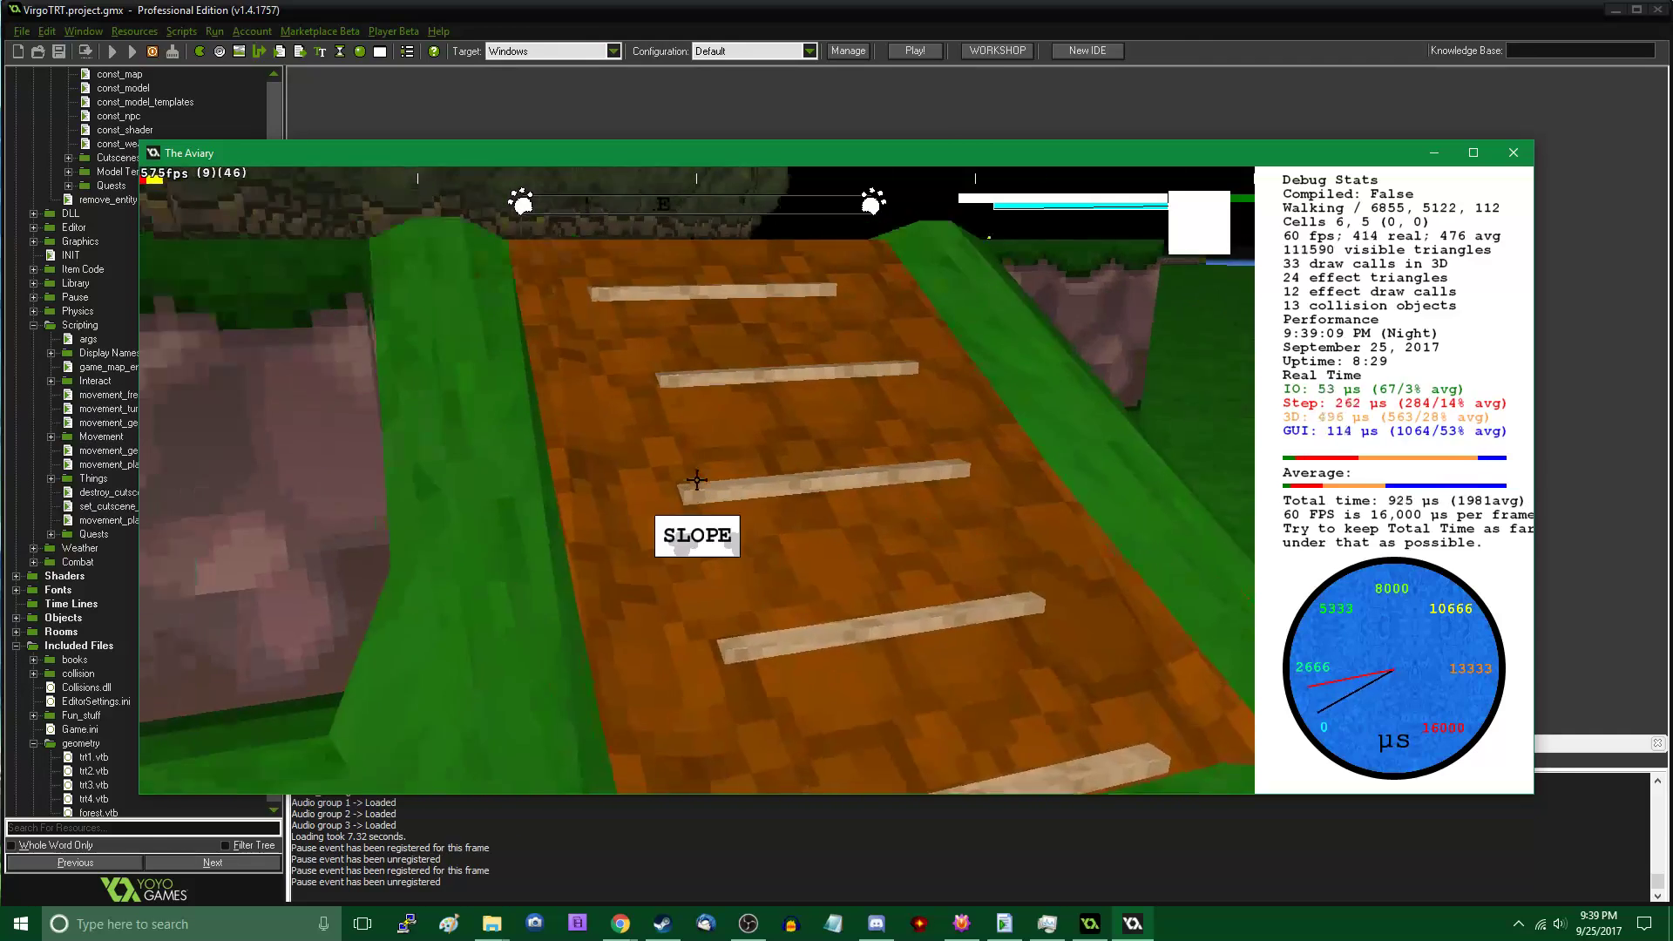
Reopen the object editor and set the object snapping grid to 16
key("Tab")
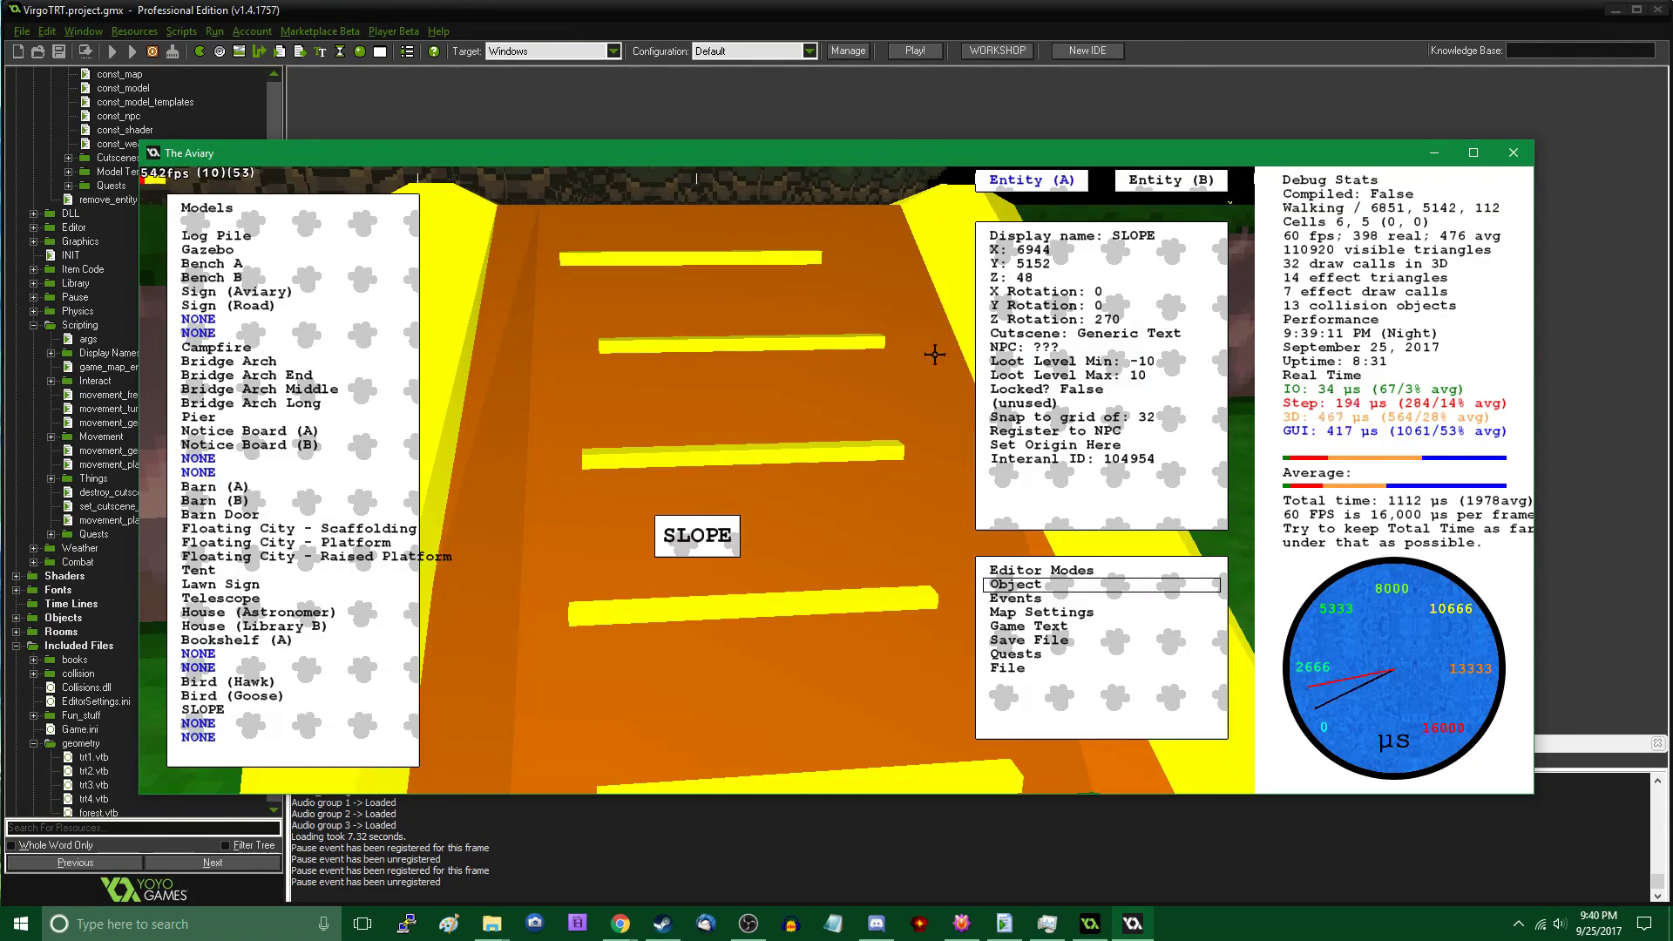
left_click(1121, 418)
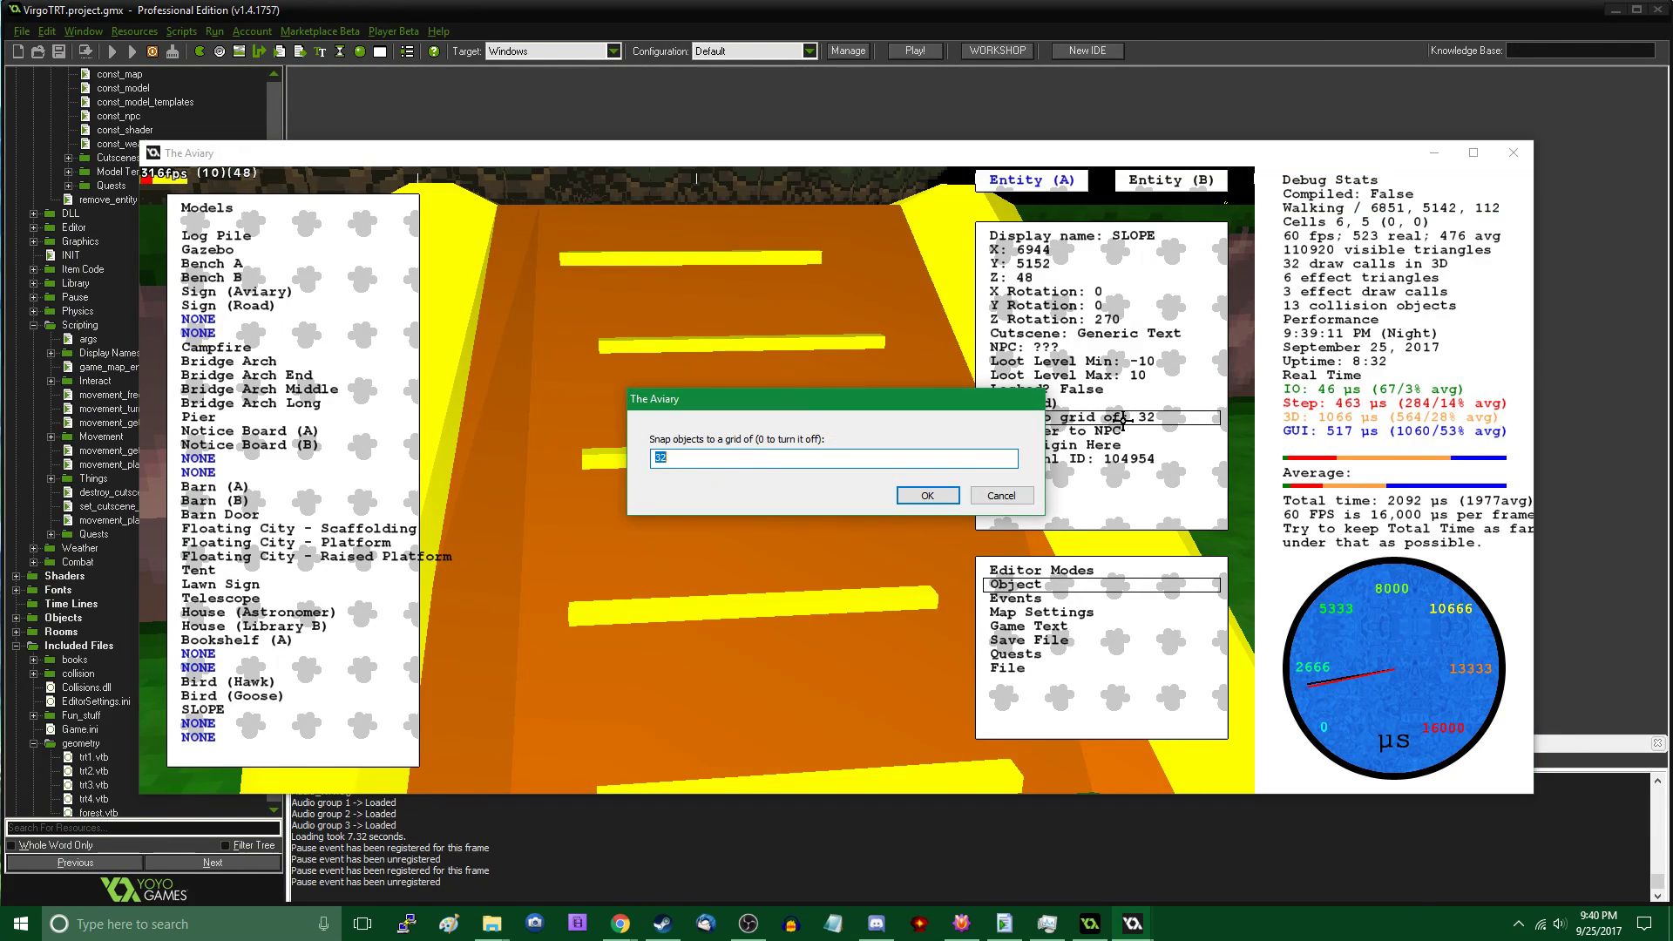
type("16")
key("Return")
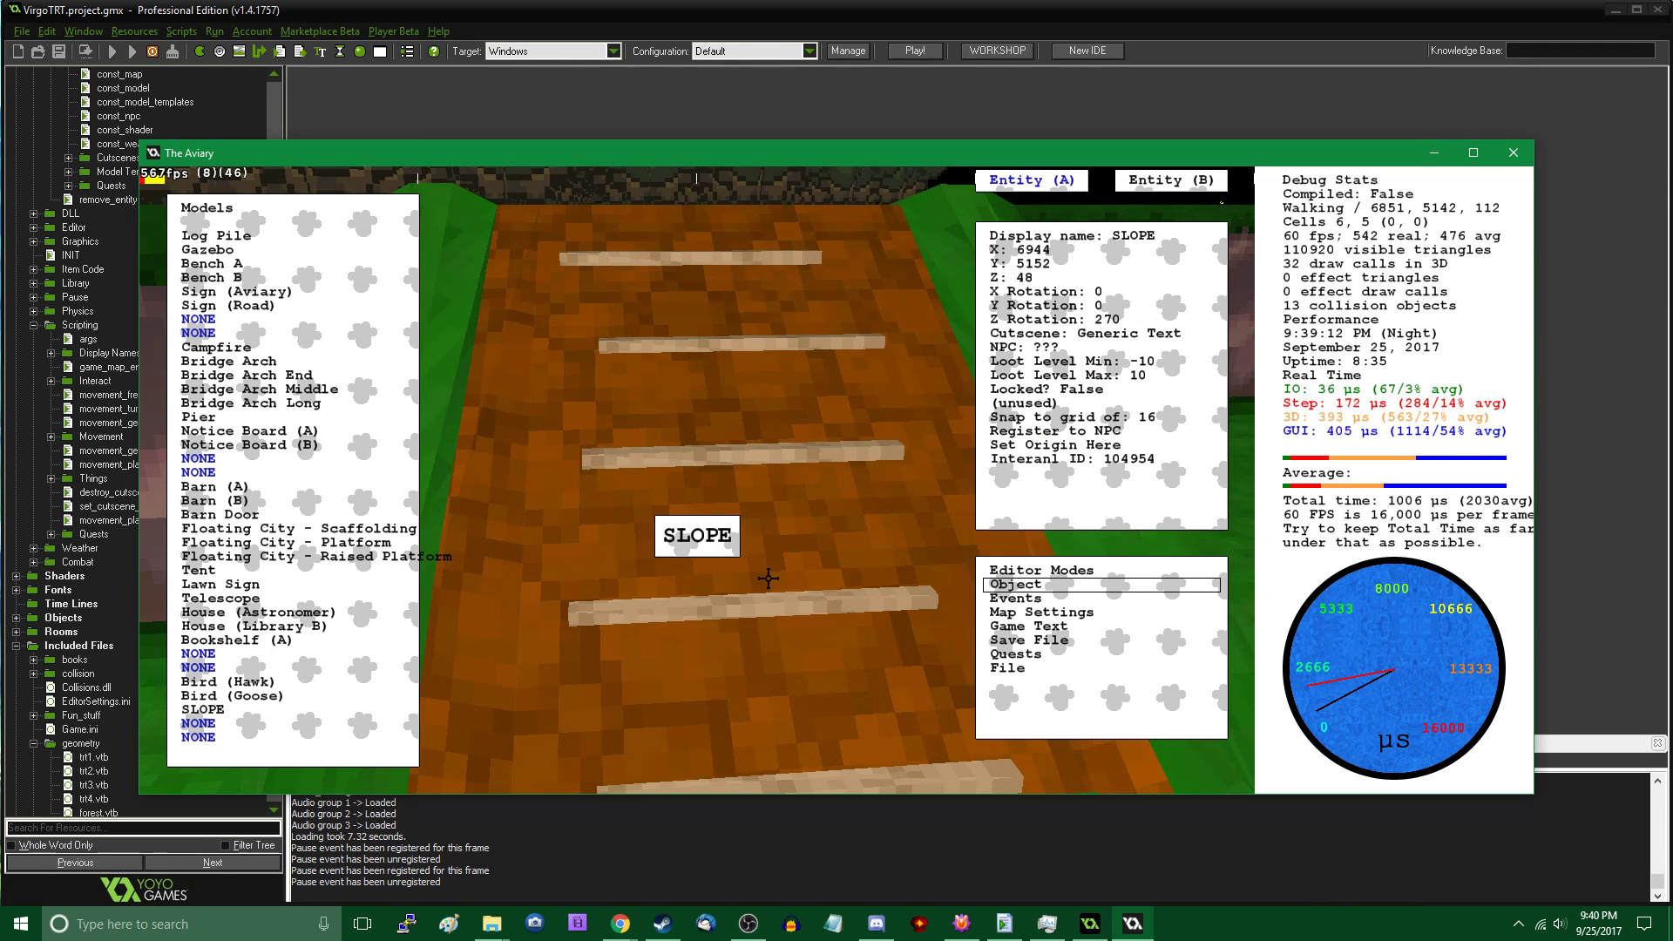
Work out 5152-16 in Chrome's address bar and set the upper slope's Y coordinate to 5136 in the game editor
left_click(770, 579)
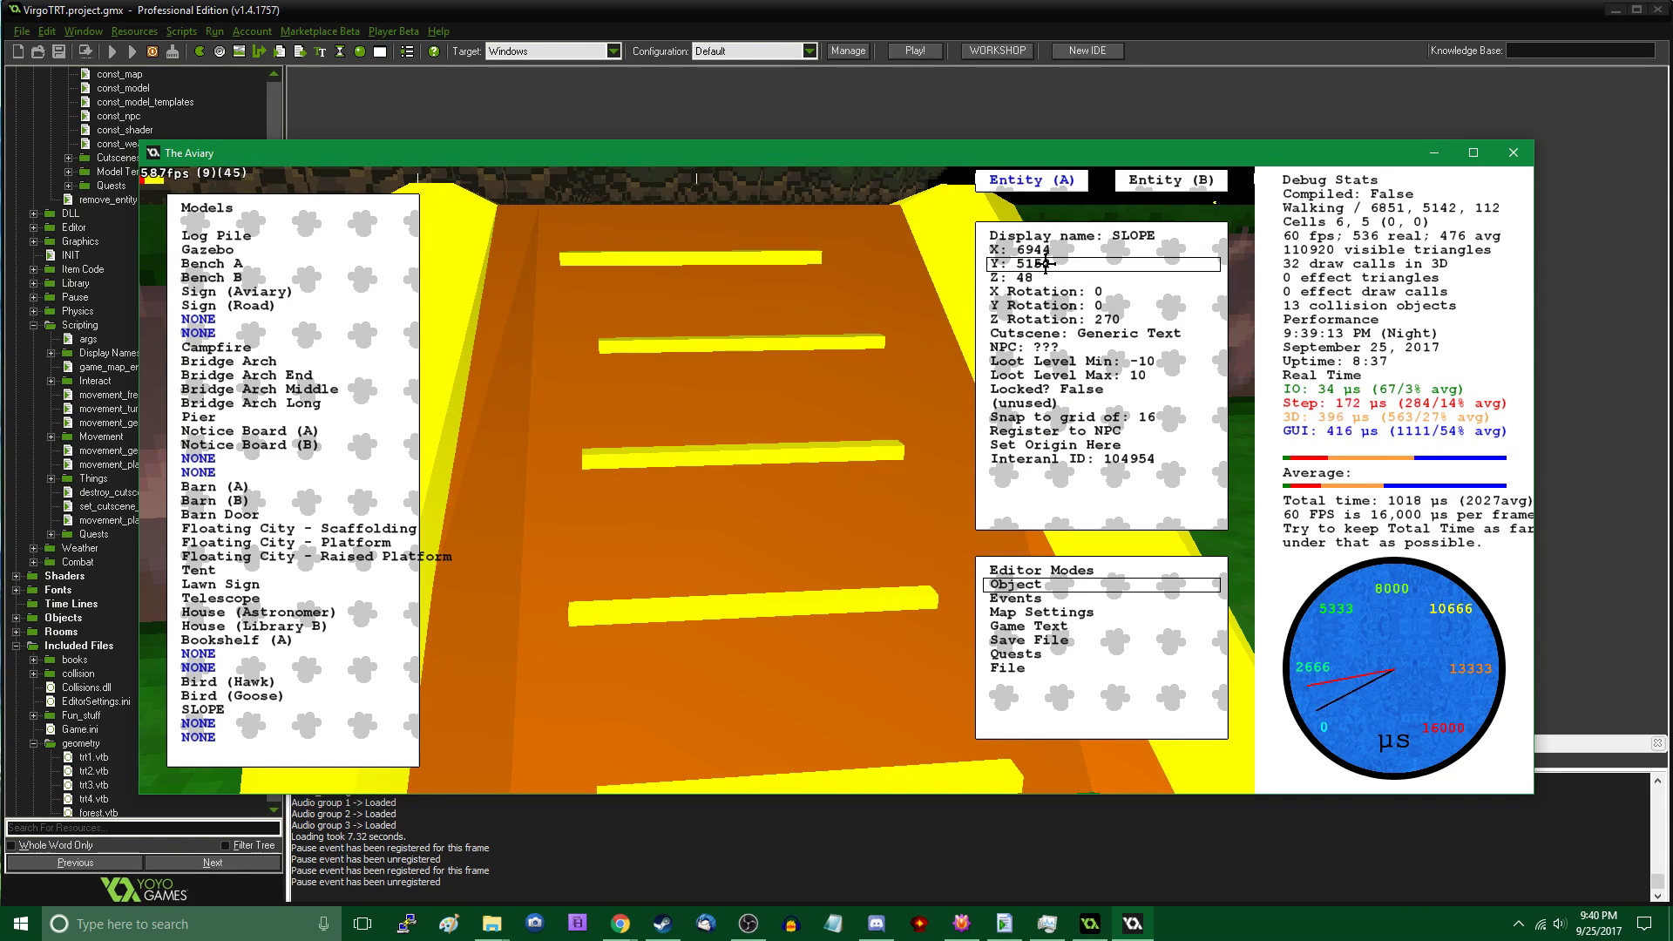
left_click(624, 923)
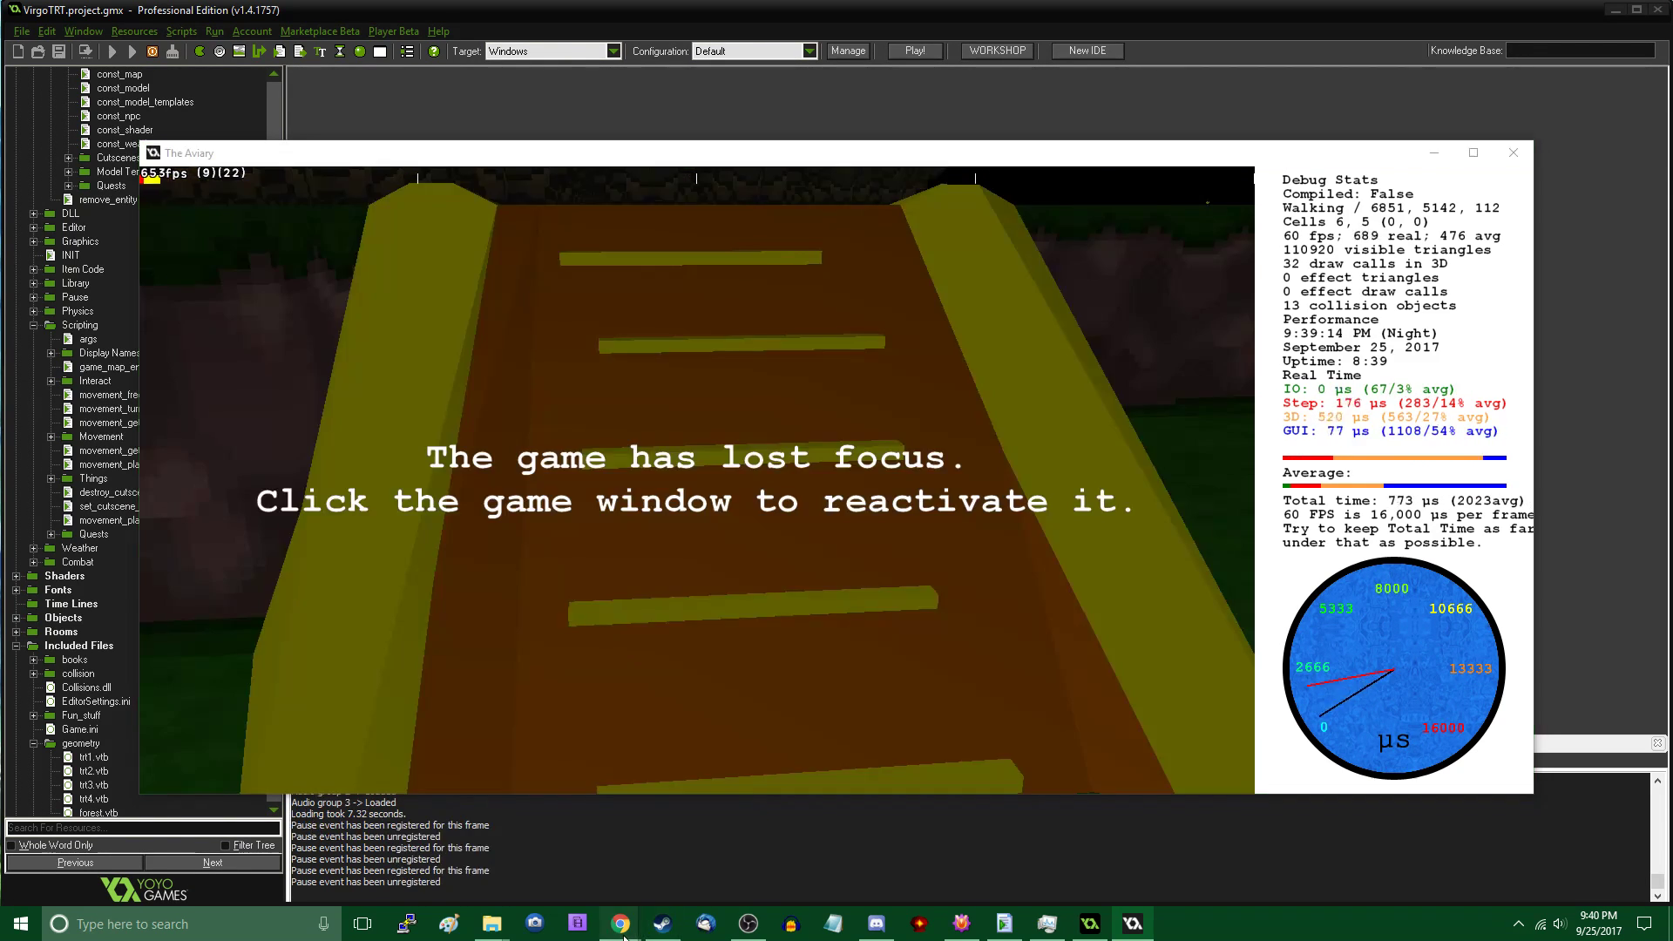
left_click(559, 843)
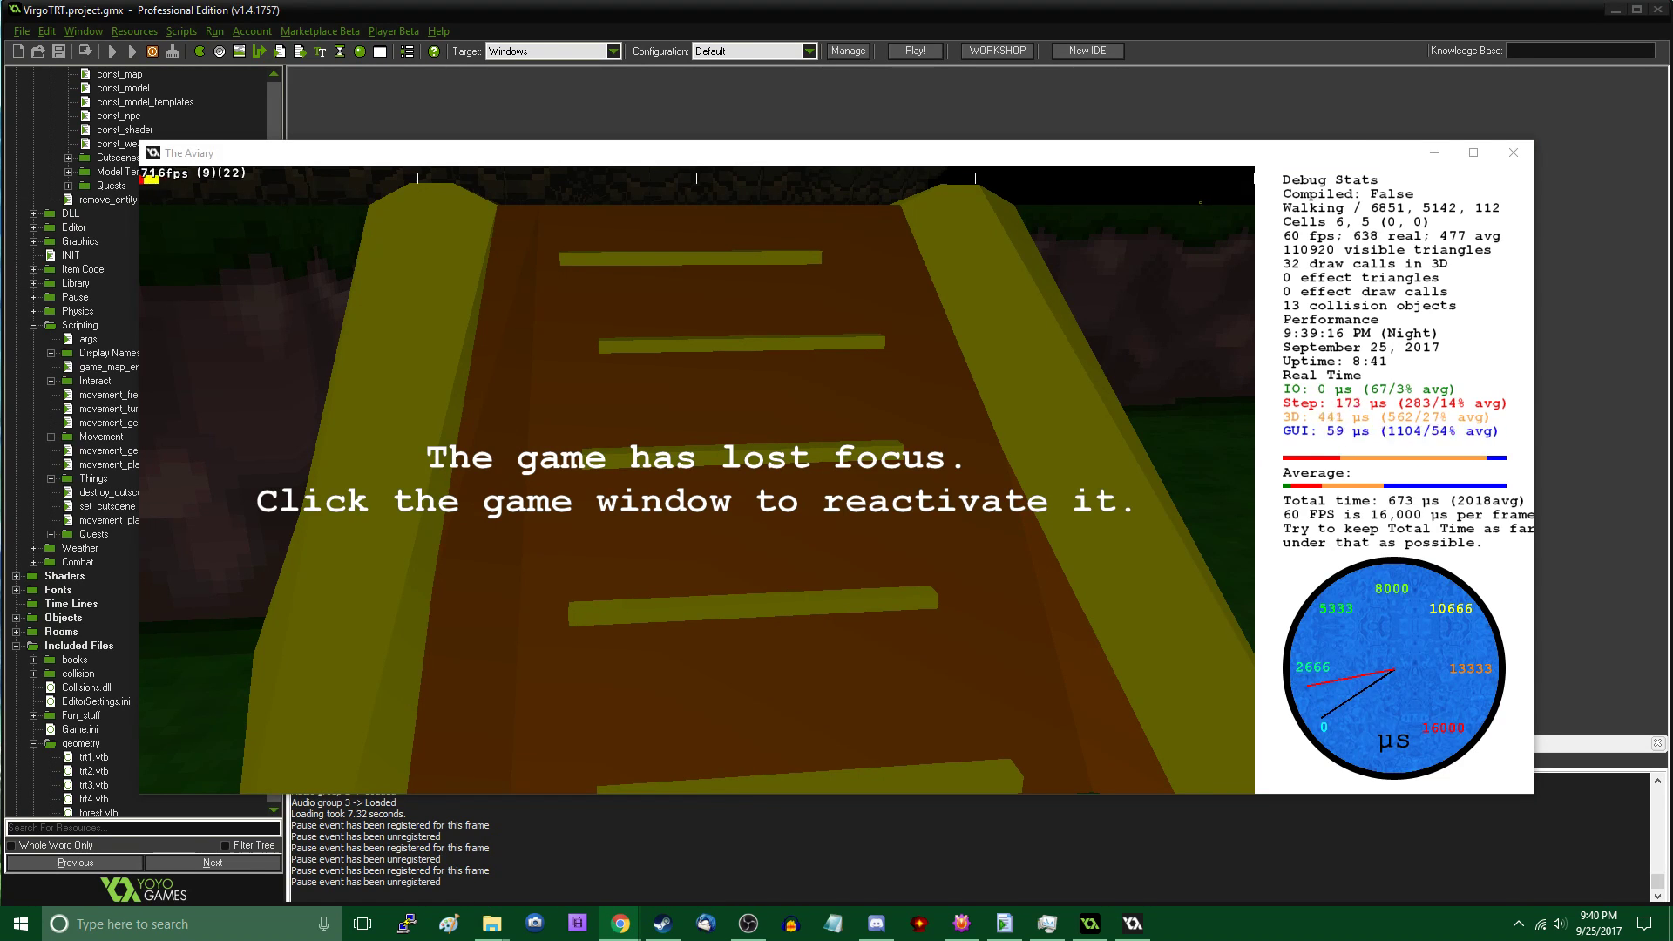
type("5152")
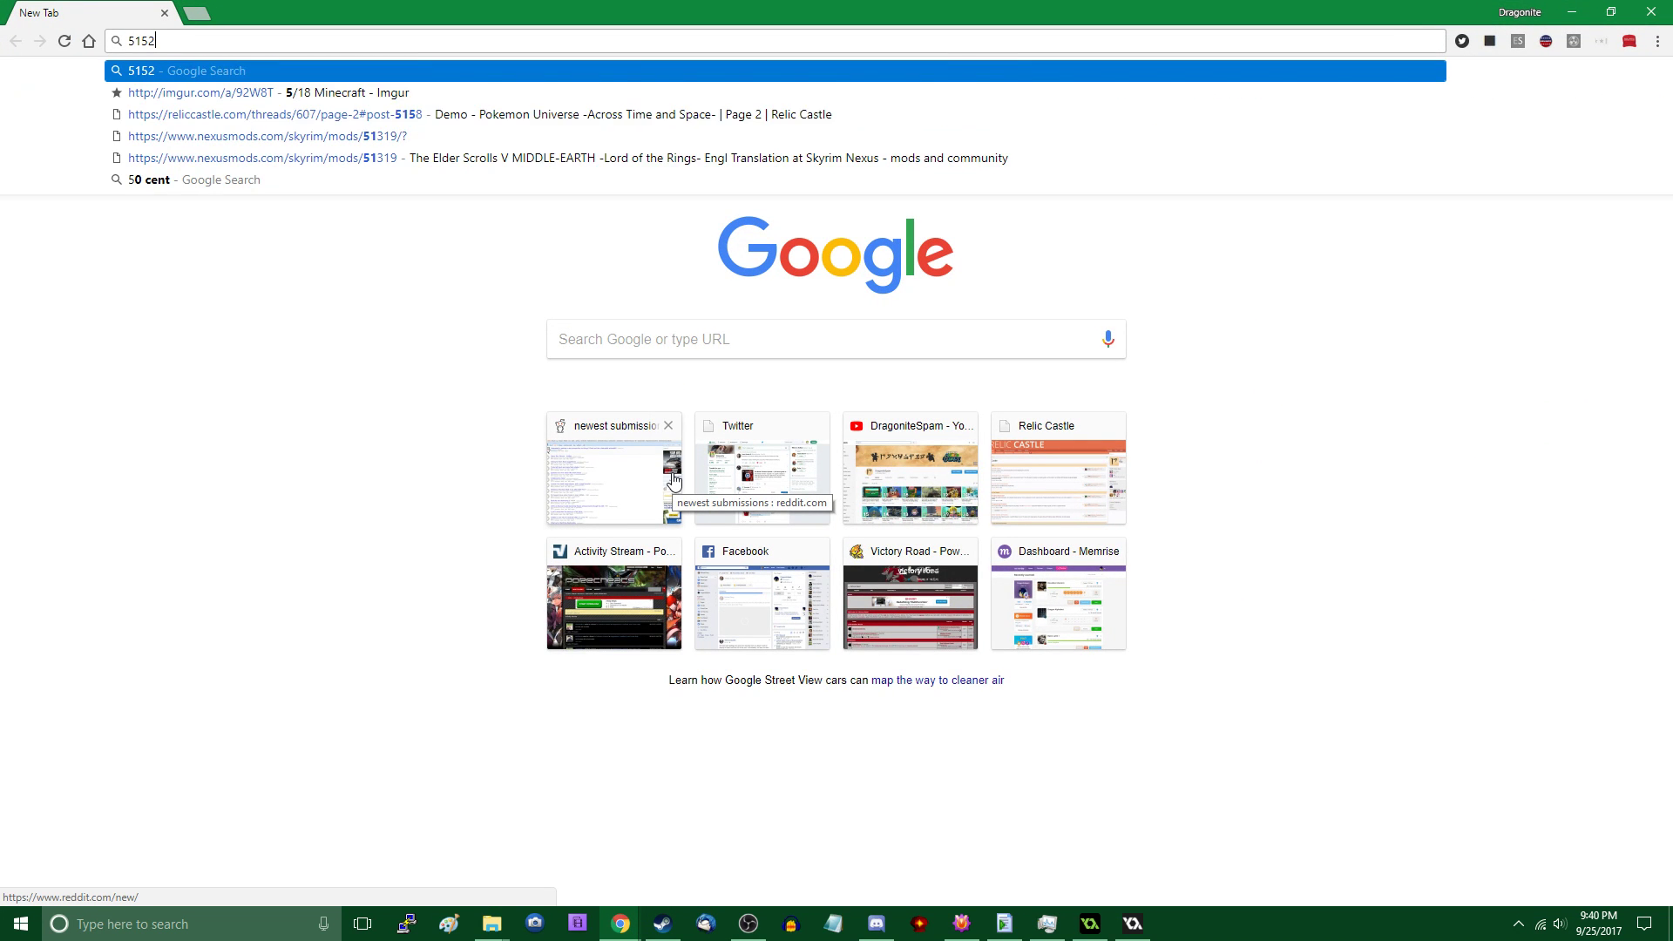
type("-16")
key("alt+Tab")
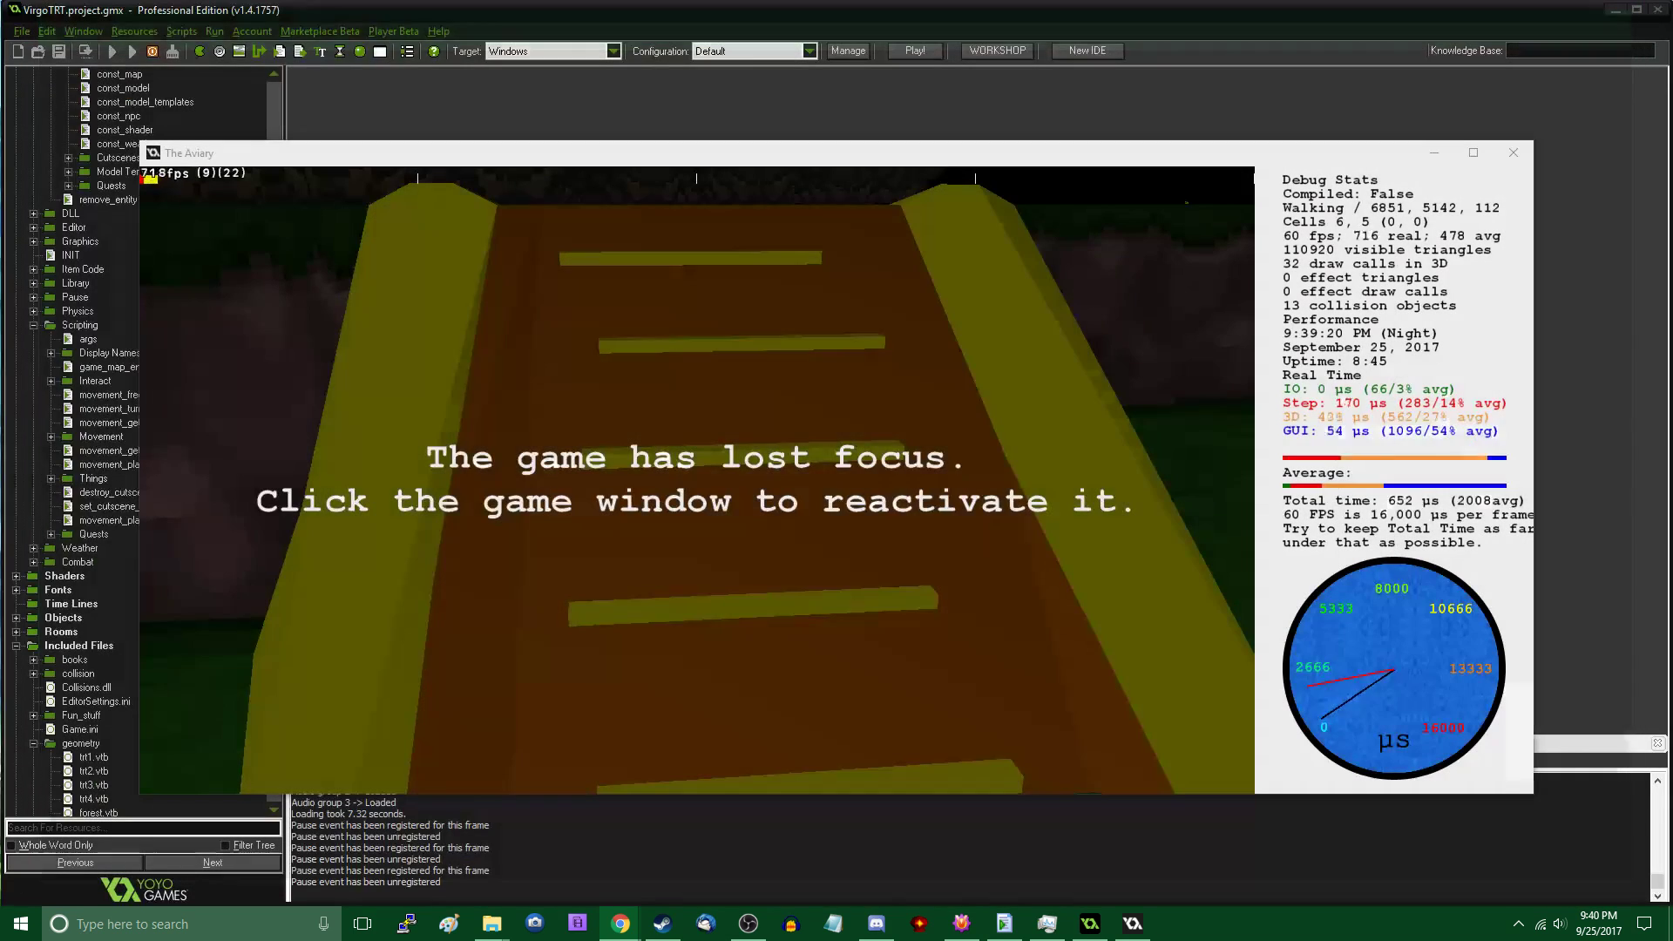
left_click(694, 164)
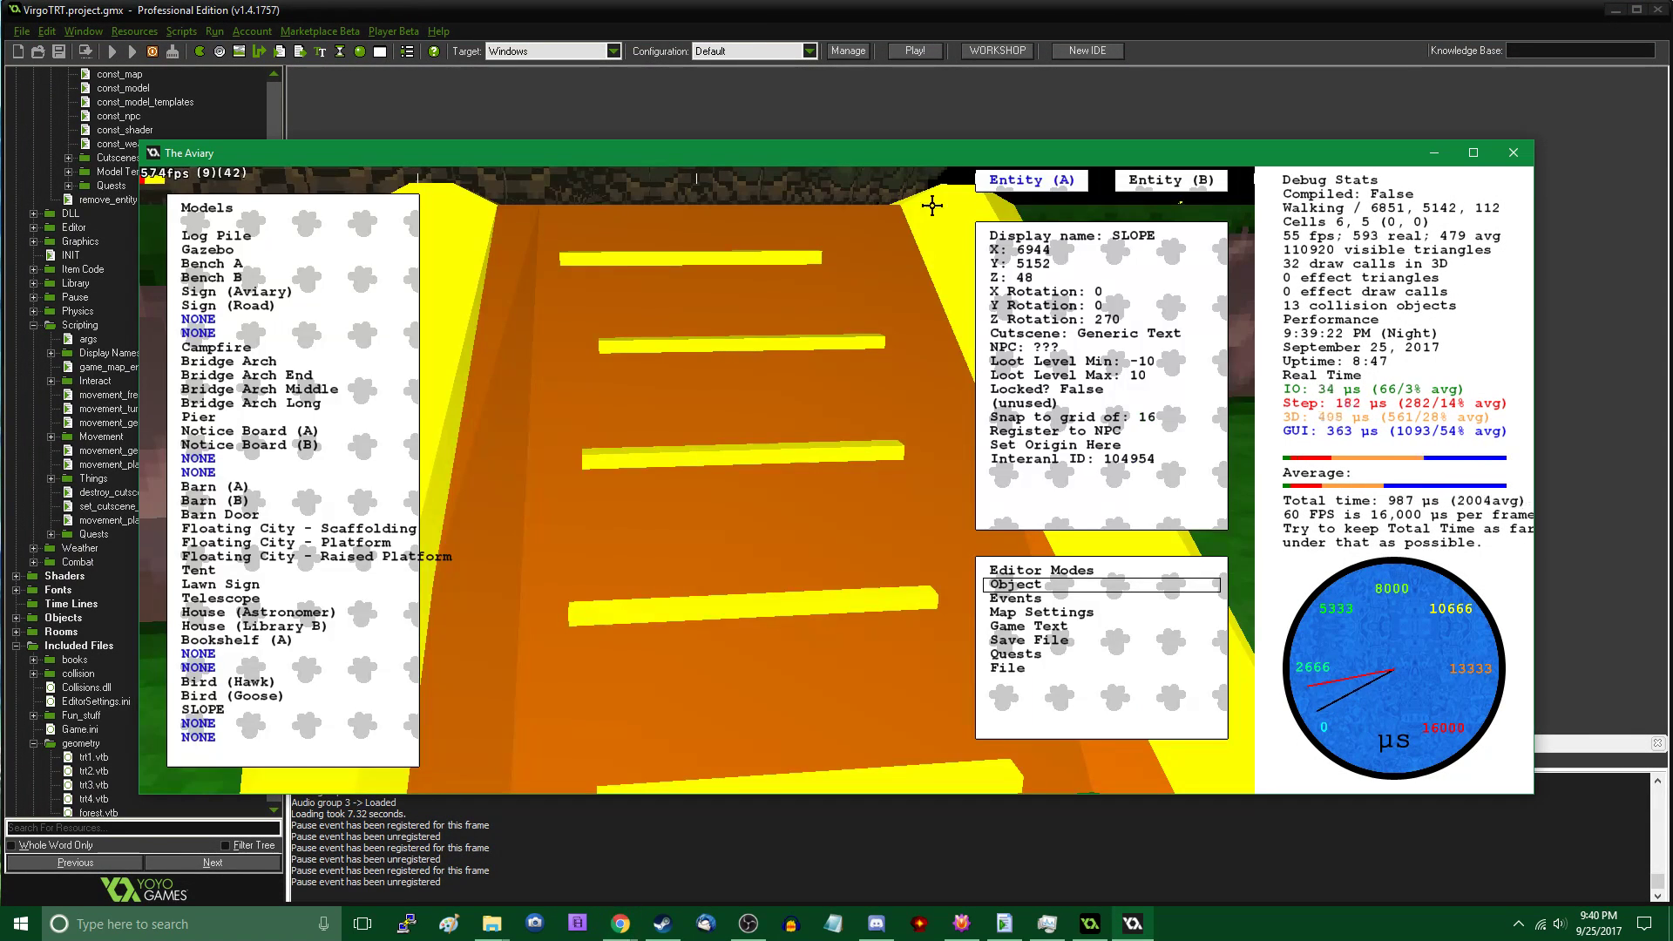
left_click(1080, 267)
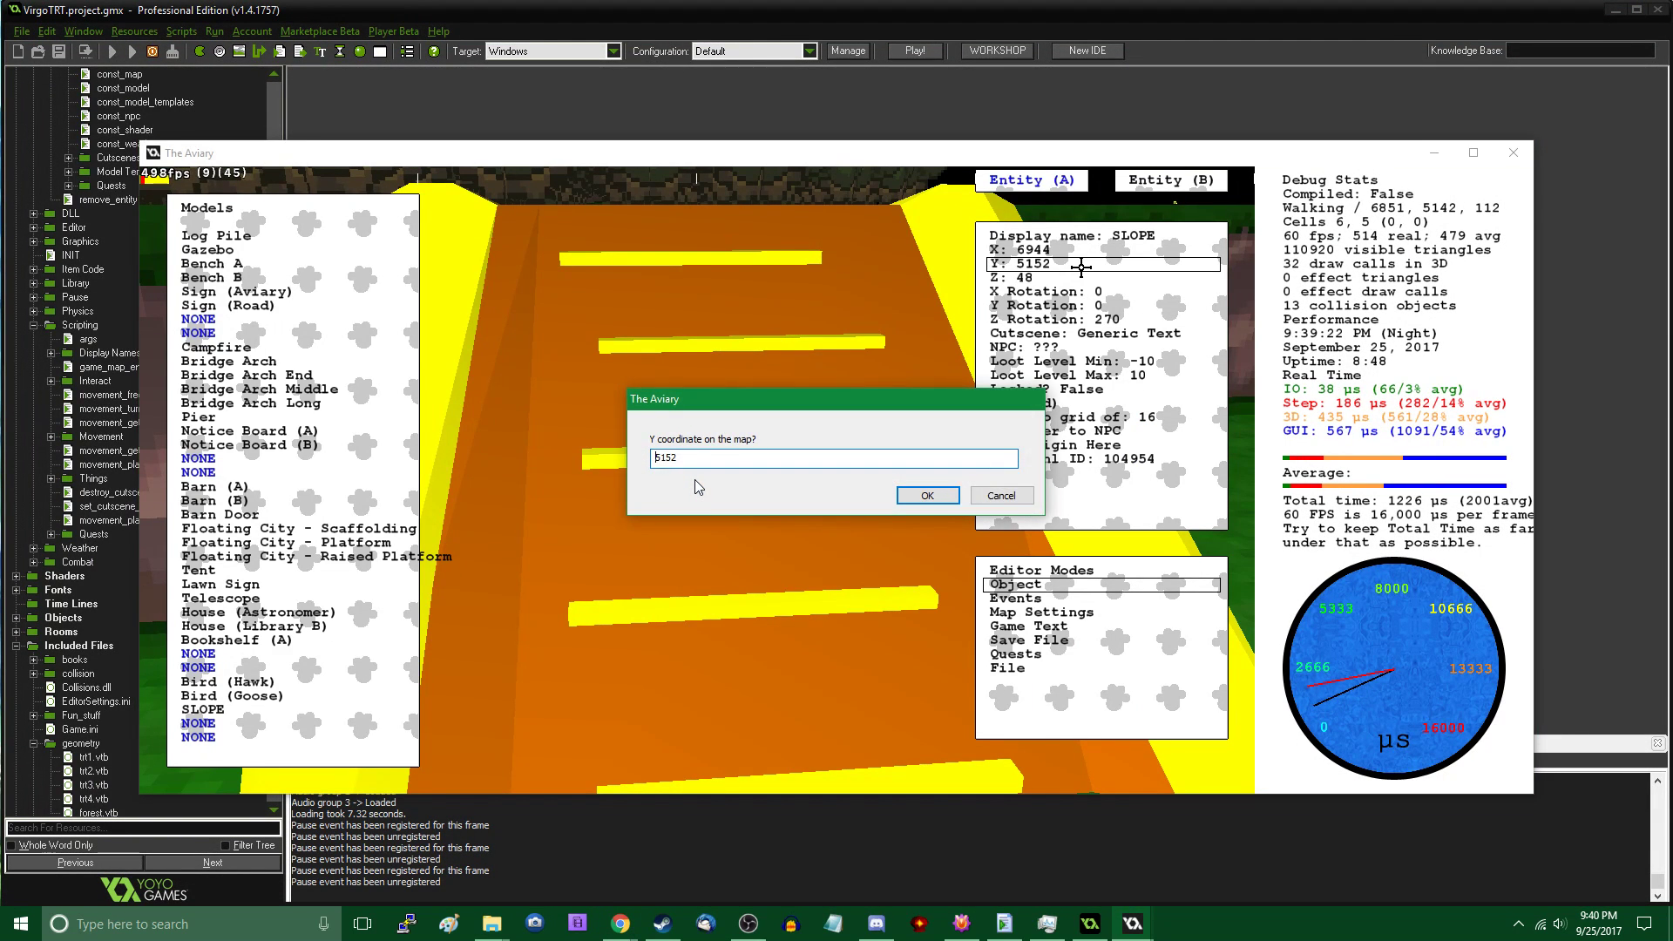
type("5136")
key("Return")
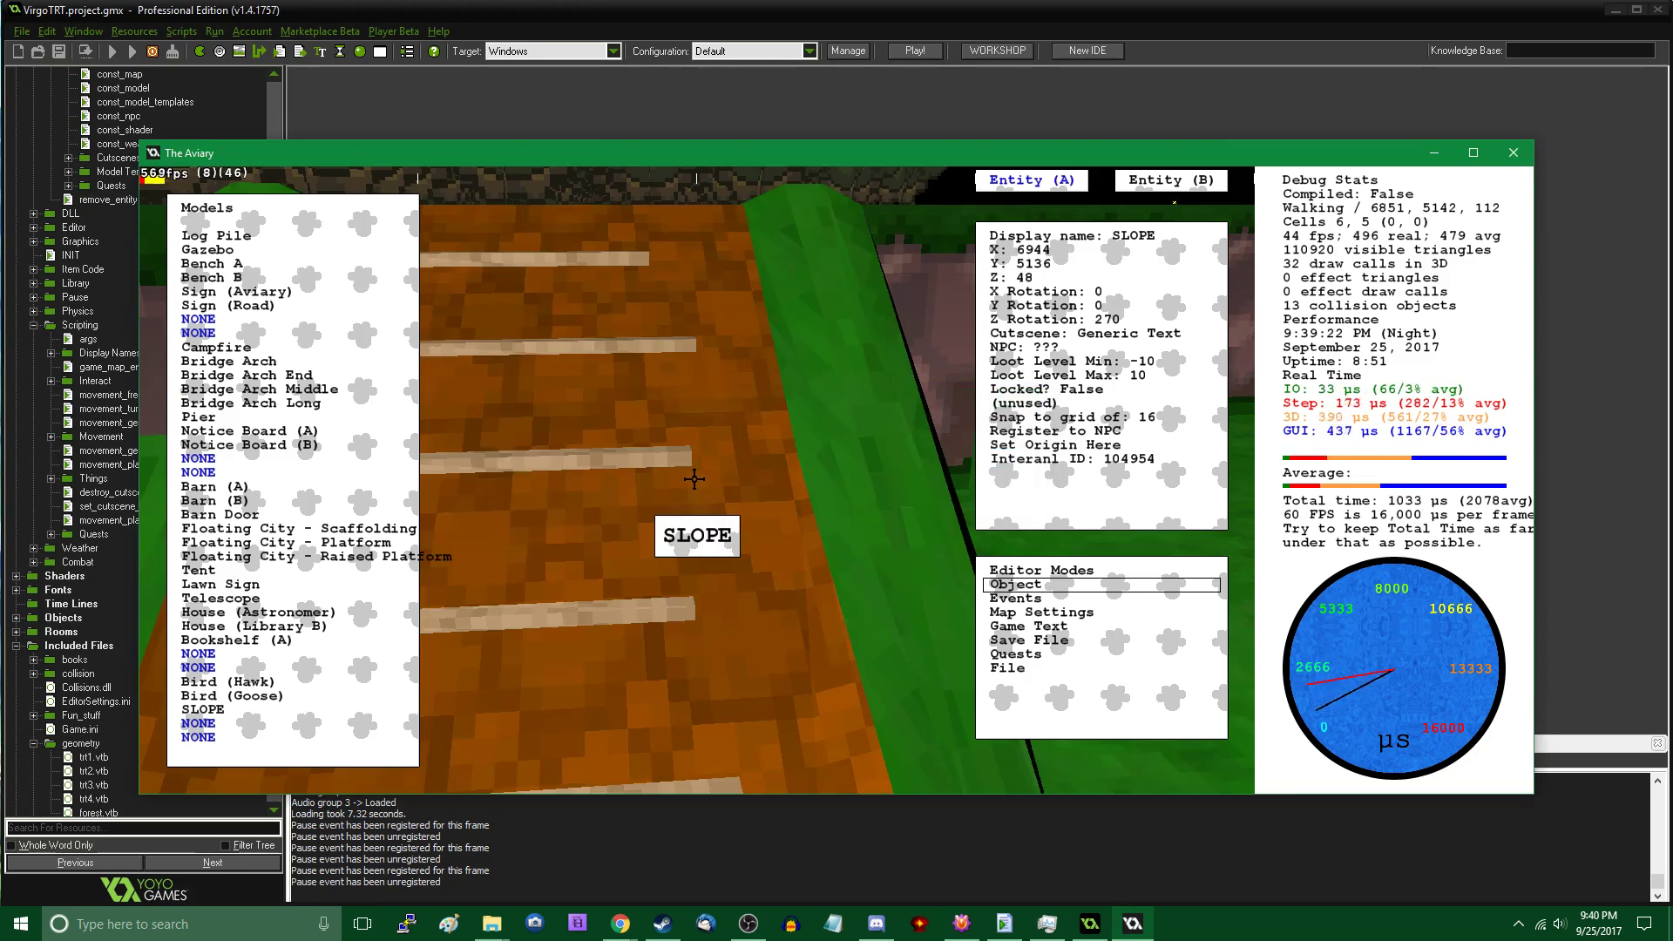
Walk up and down the shifted upper slope in play mode, examining its alignment with the cliff edge, and reselect it in the editor
key("Tab")
key("w")
key("w")
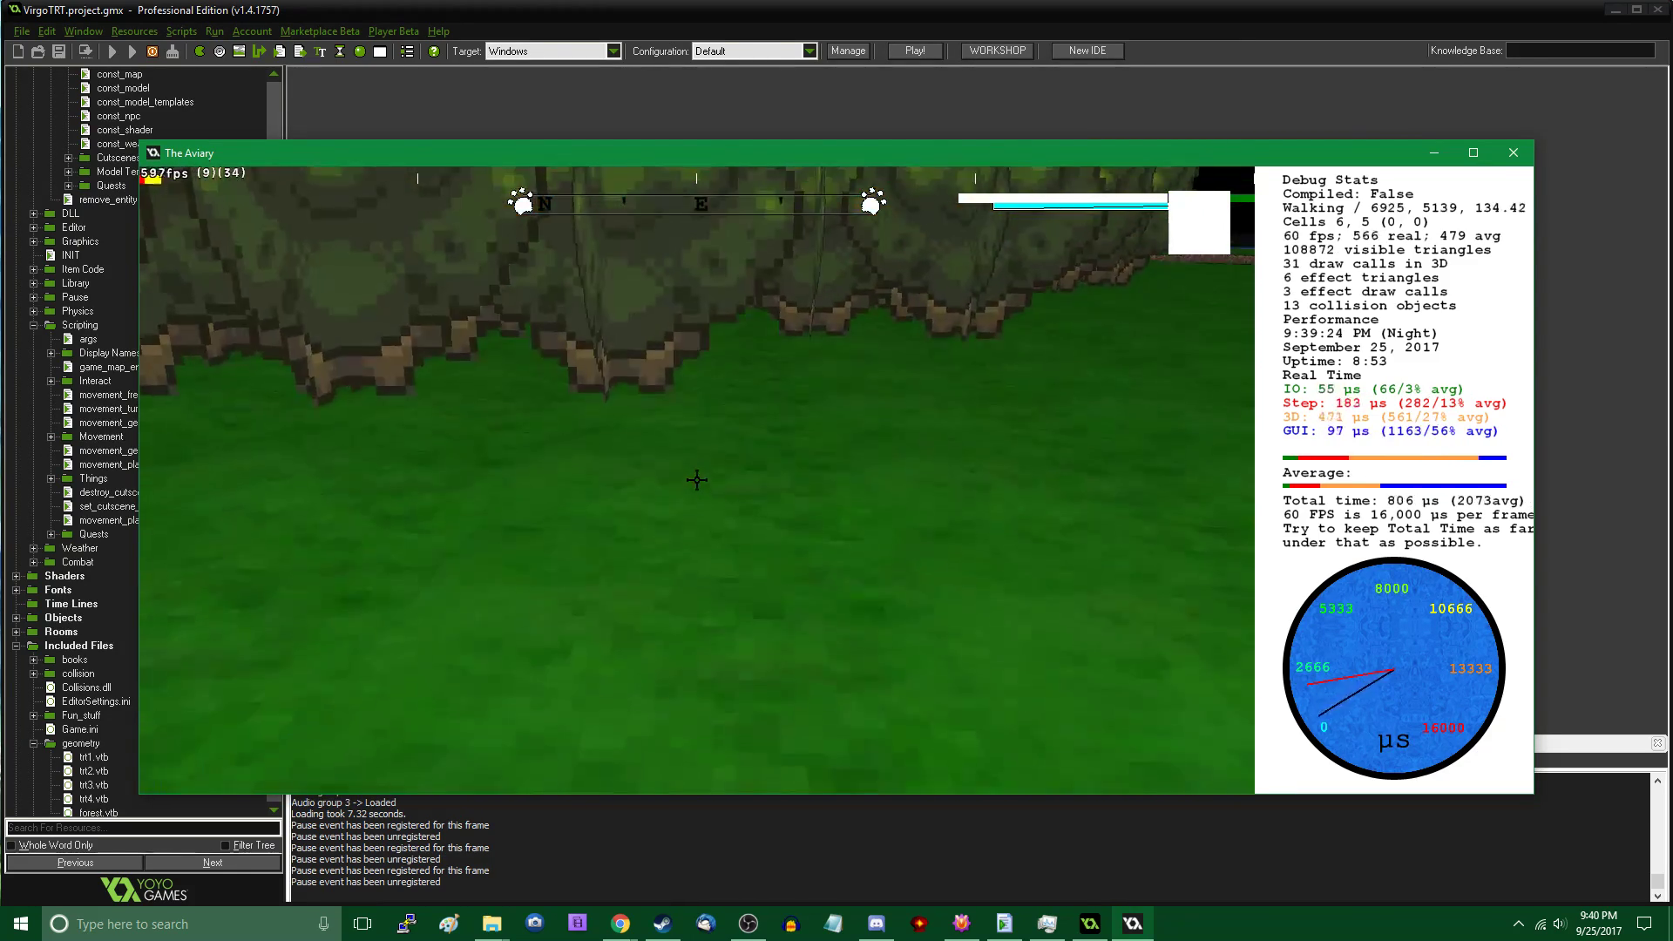
key("w")
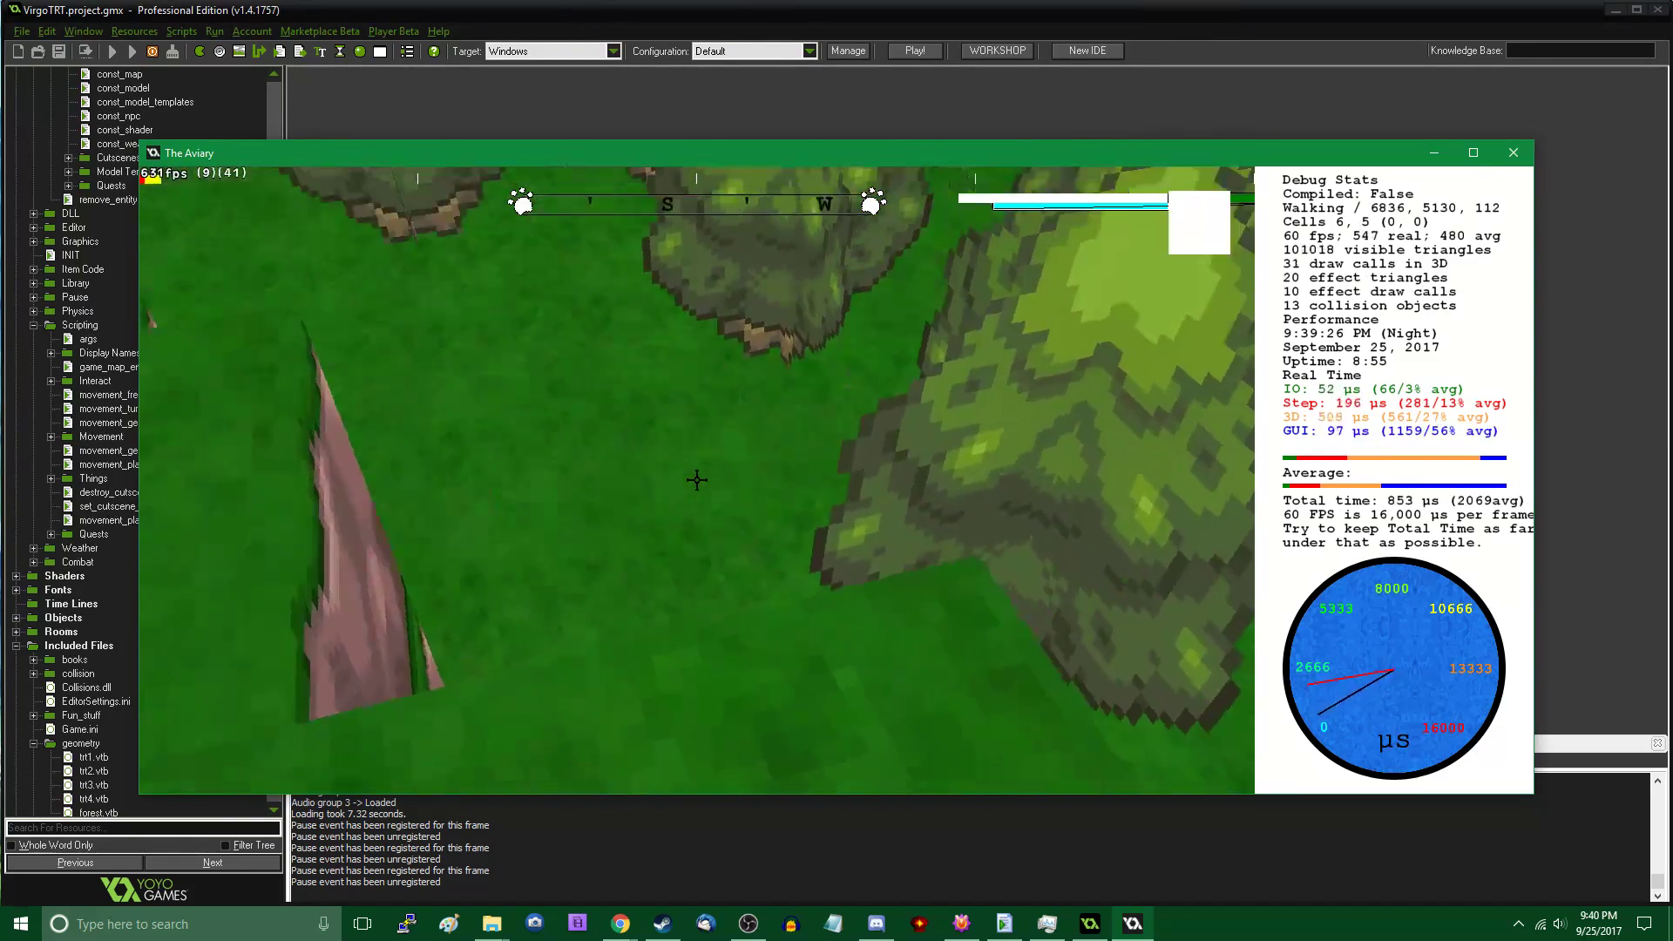
key("w")
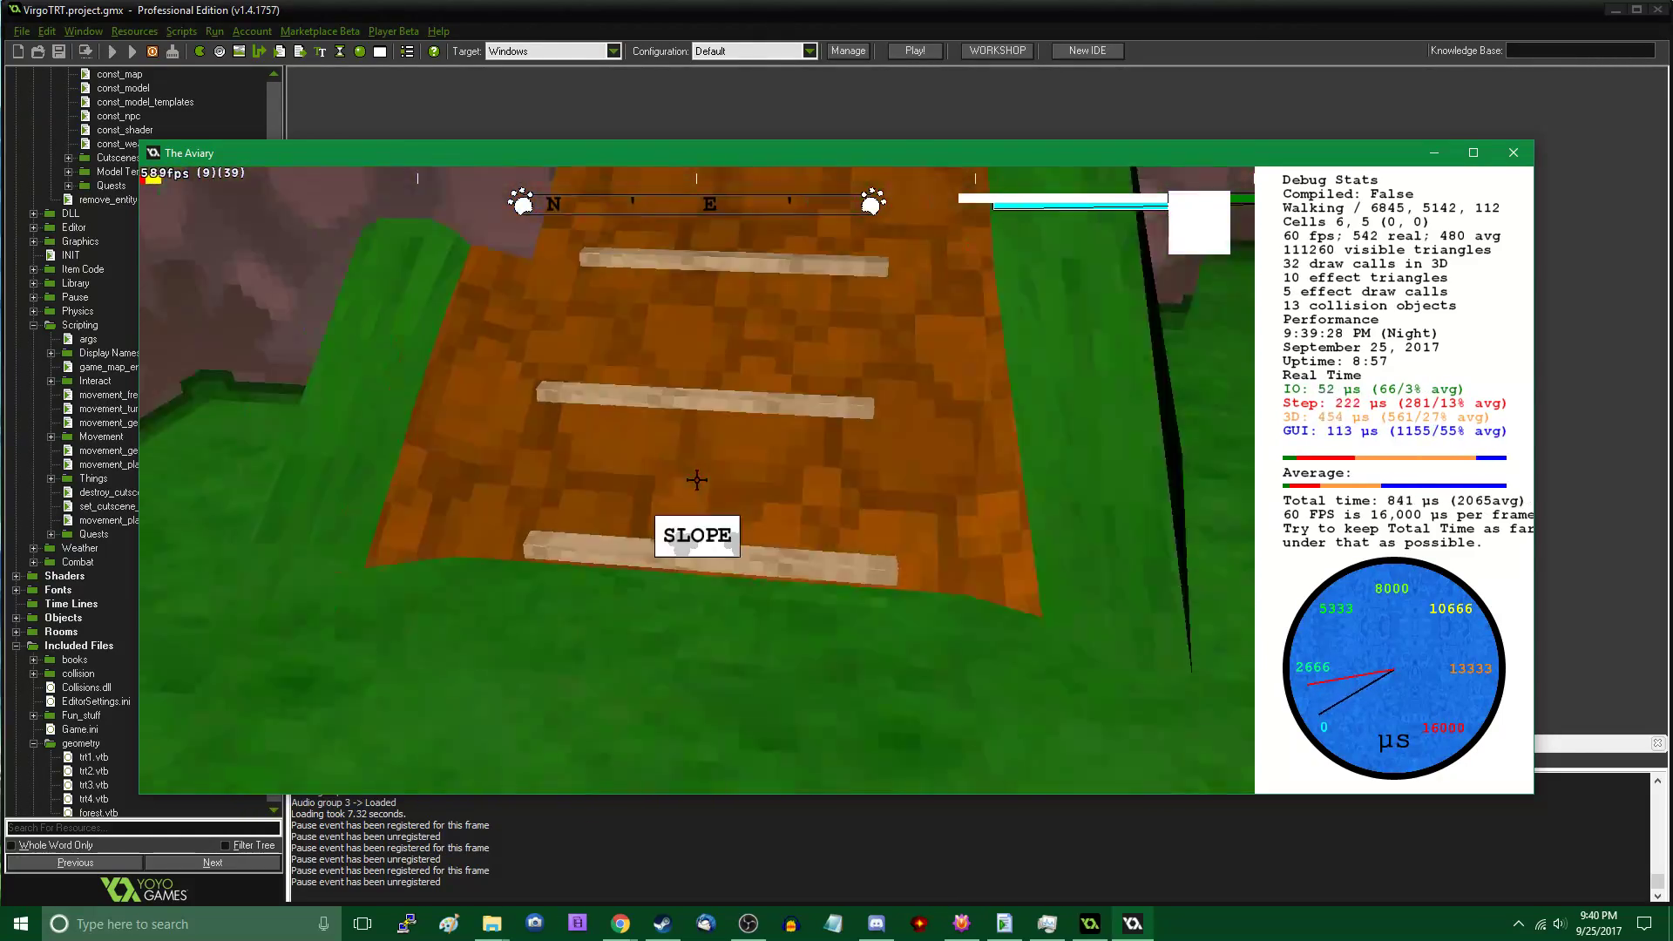
key("s")
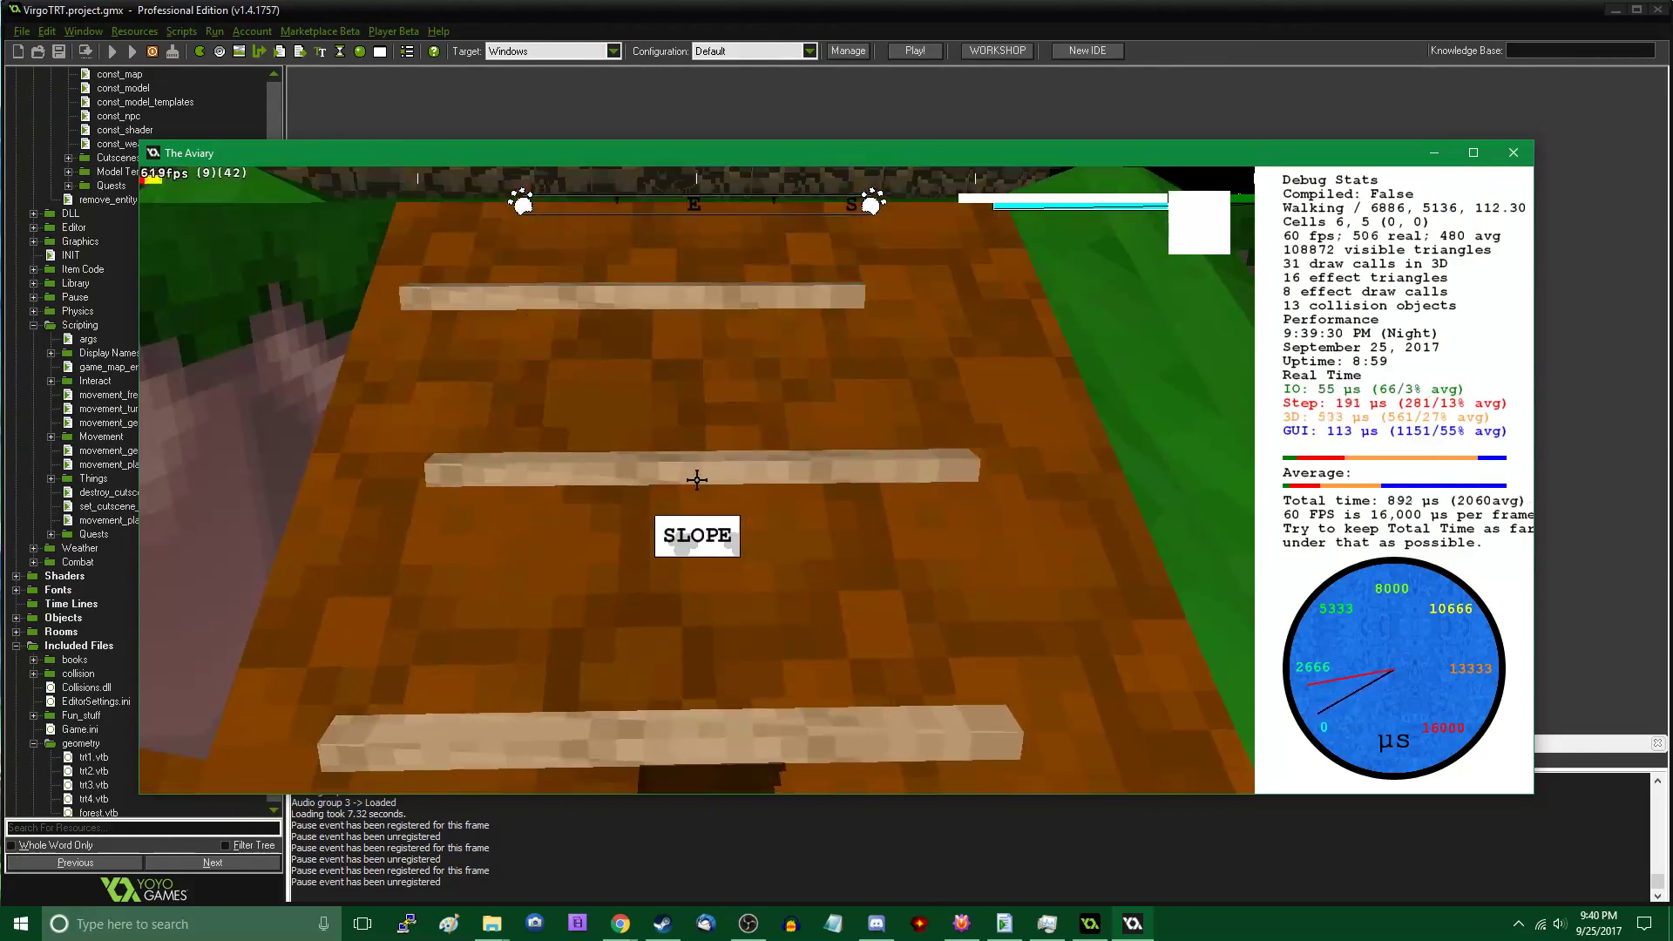
key("w")
key("s")
key("w")
key("w")
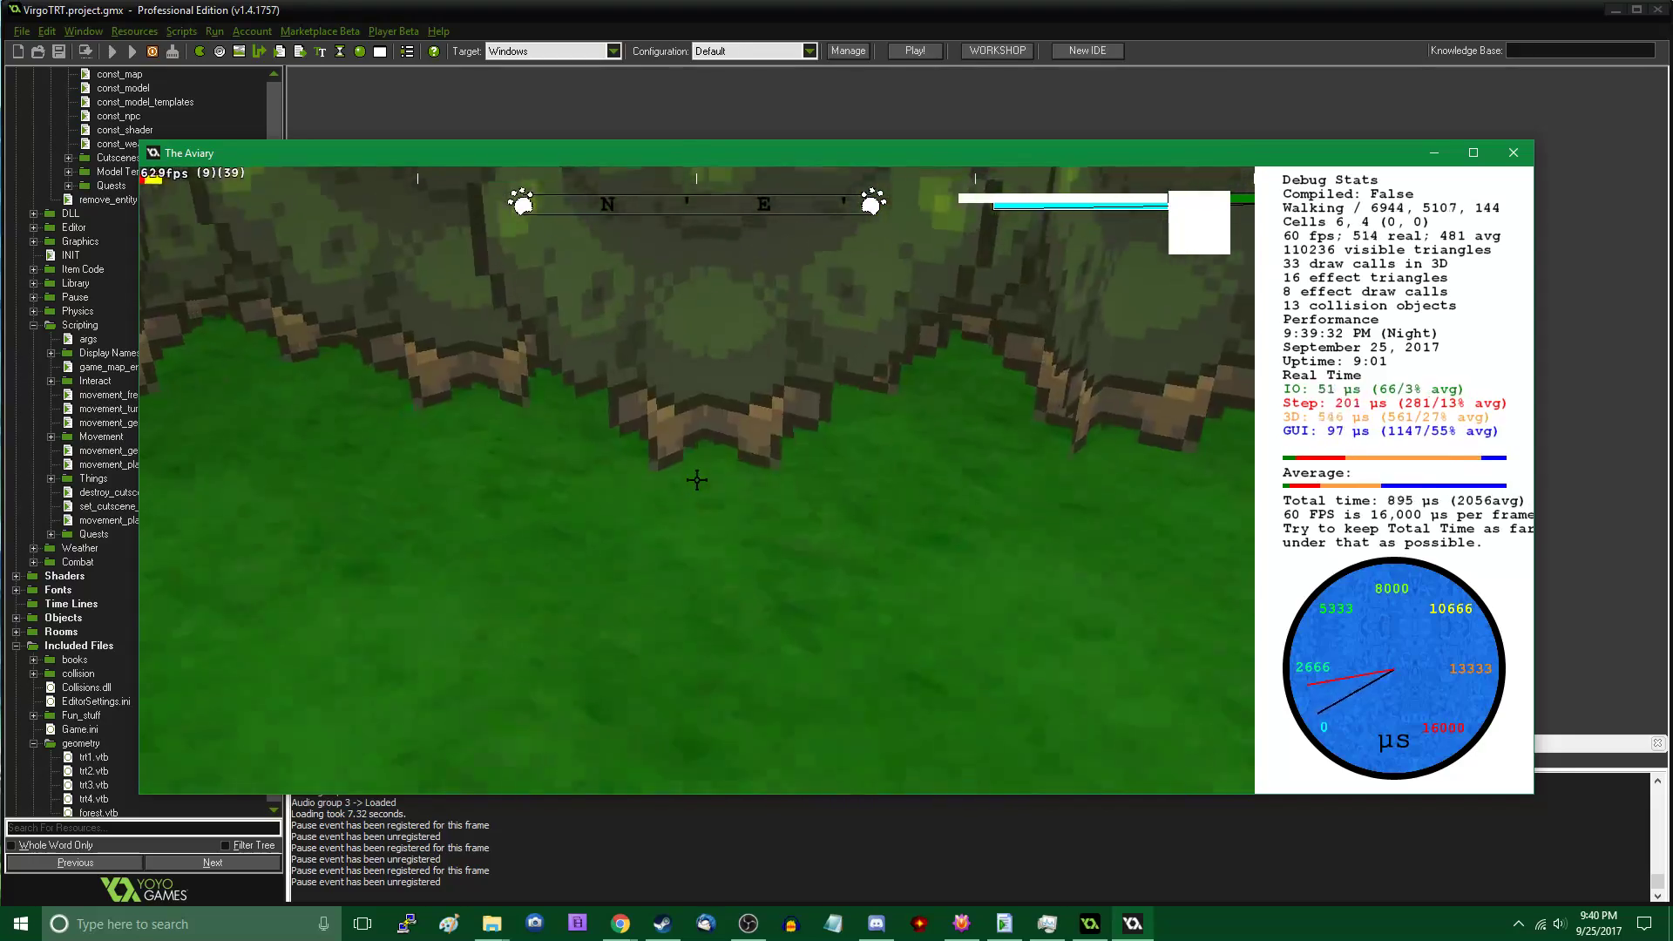
key("w")
key("a")
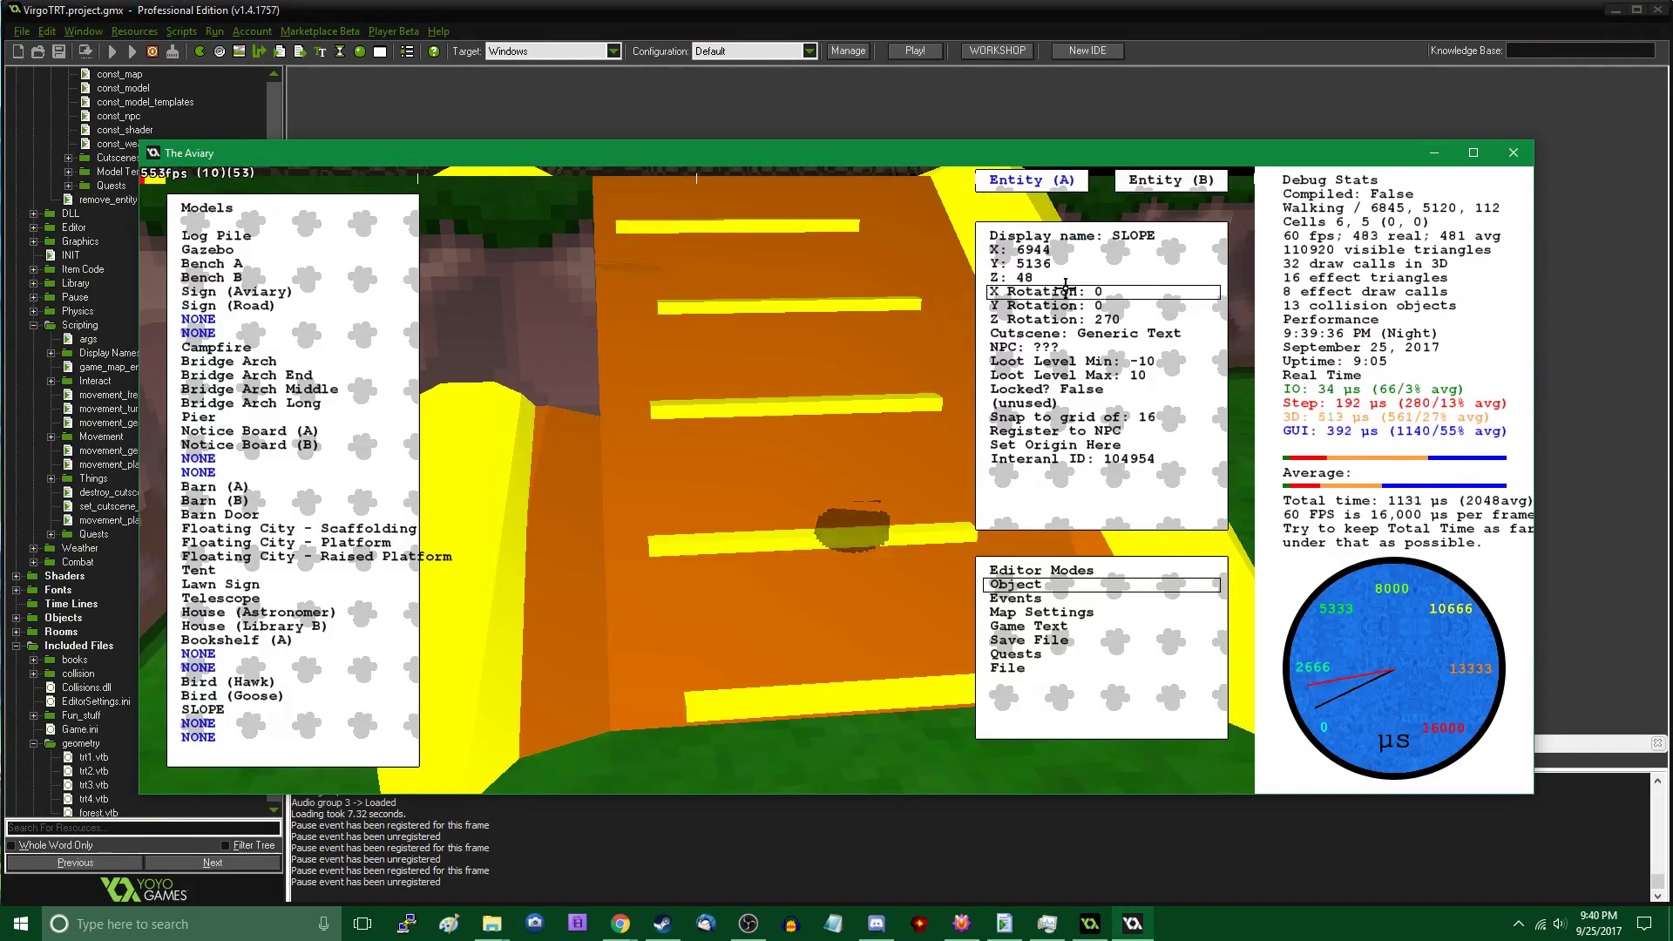
Adjust the upper slope's Y coordinate once more and return to play mode
left_click(1077, 265)
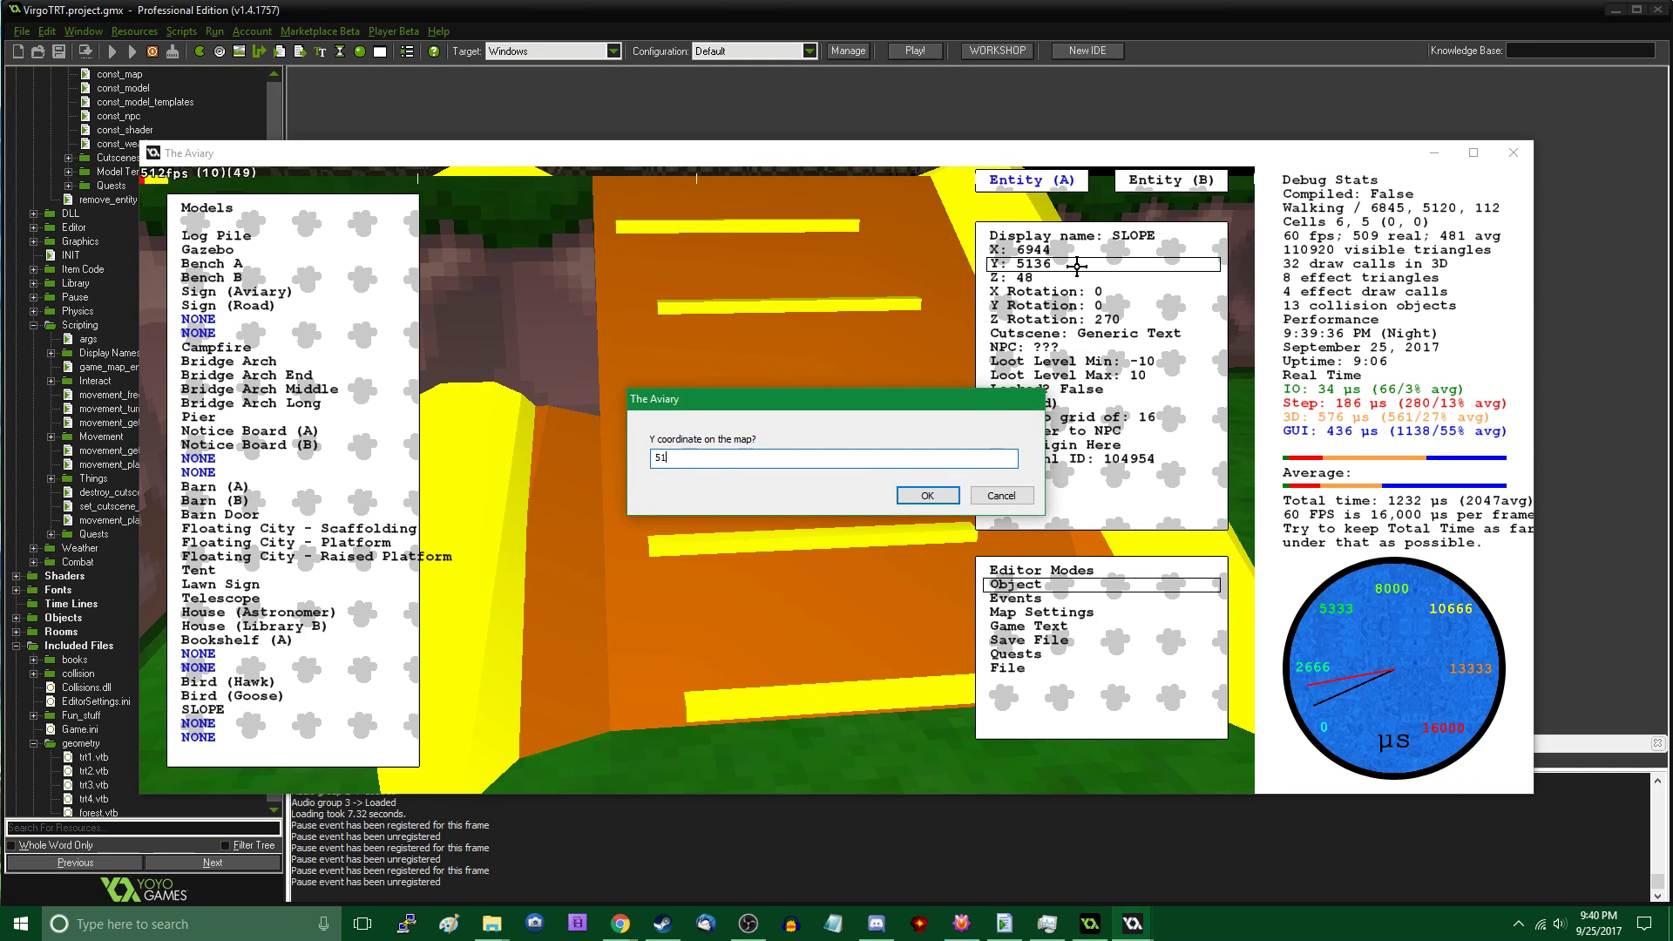
key("Return")
key("Tab")
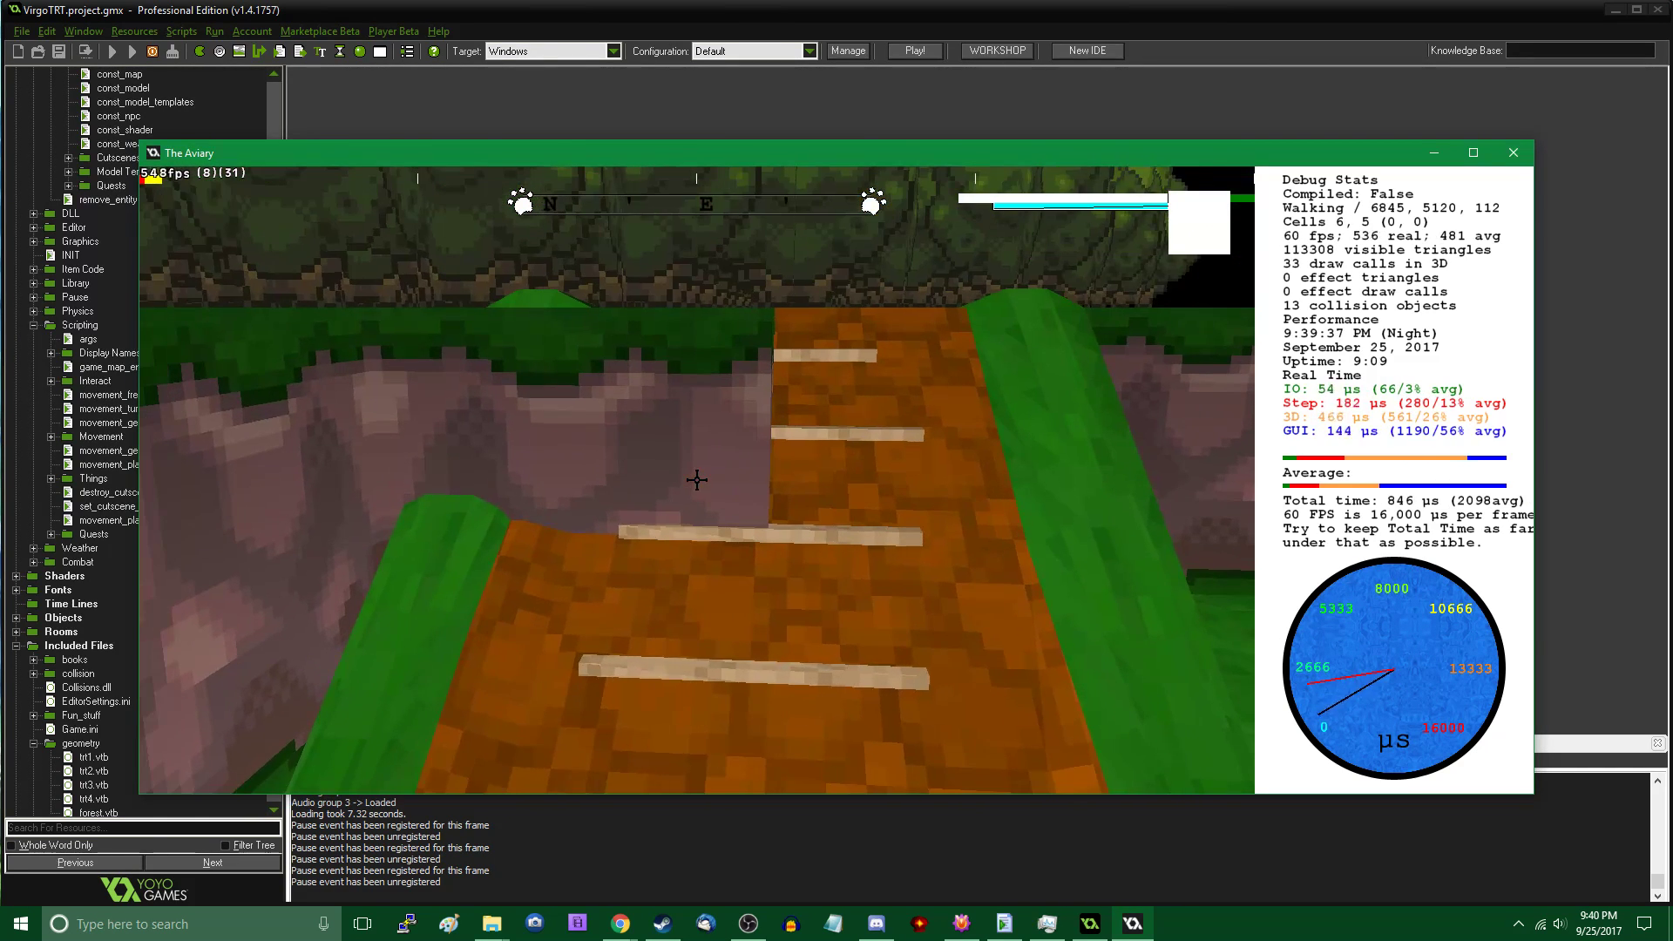
Walk up the upper slope to the hilltop and back down in play mode, examining how it fits the notch in the cliff
key("w")
key("s")
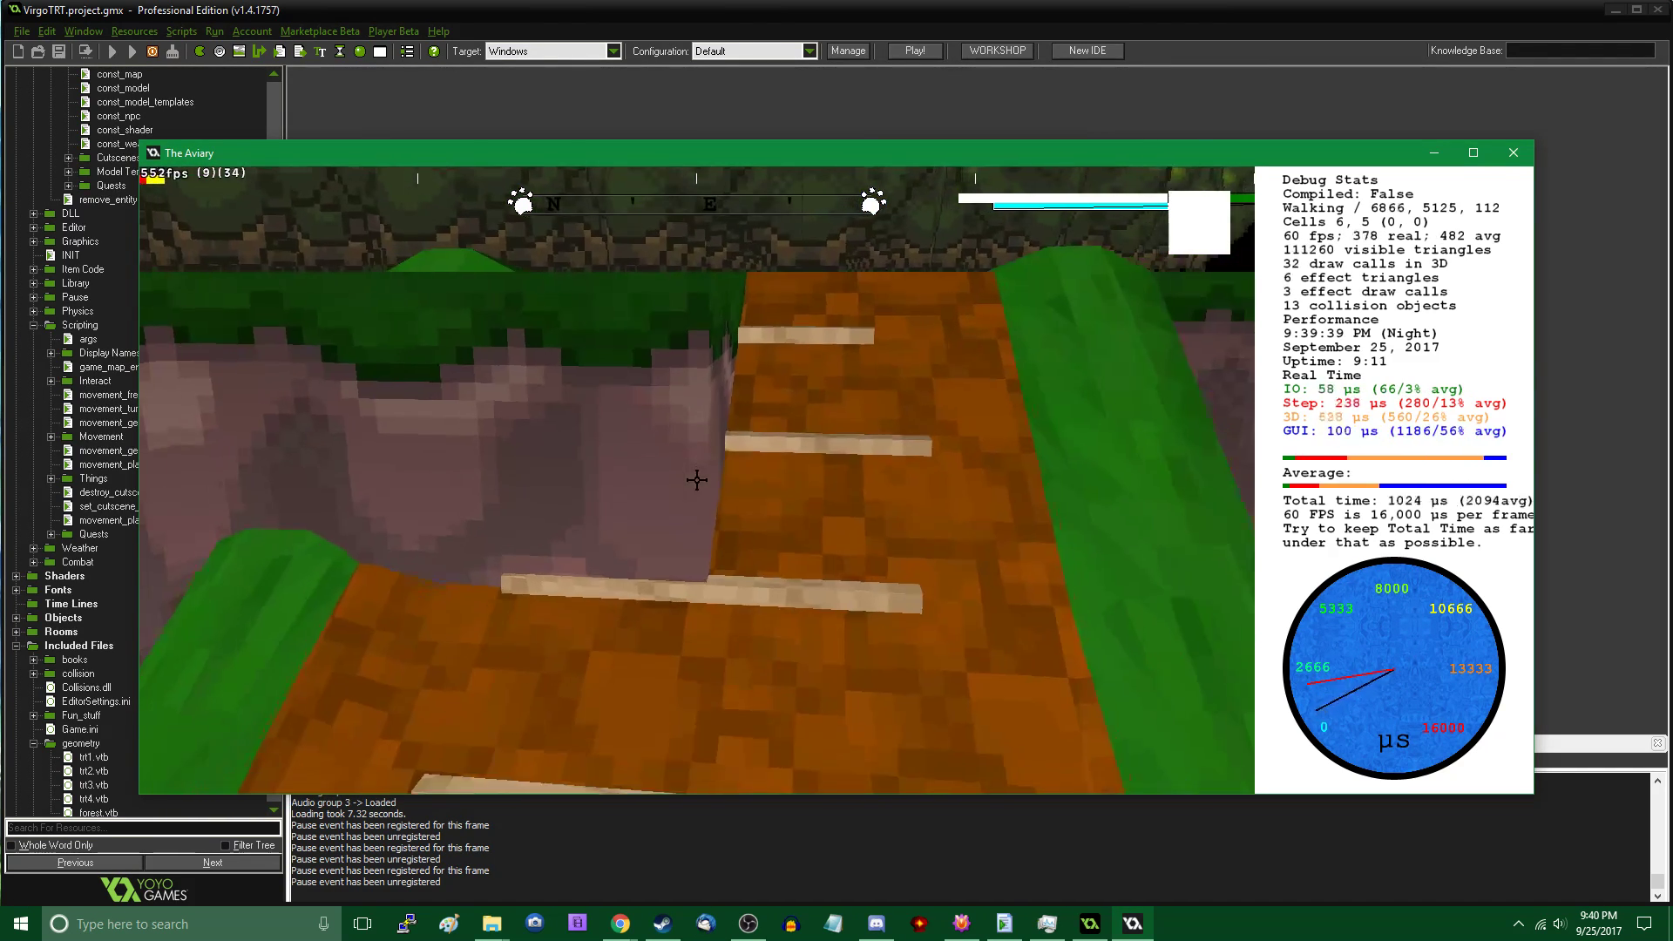
key("w")
key("w")
key("space")
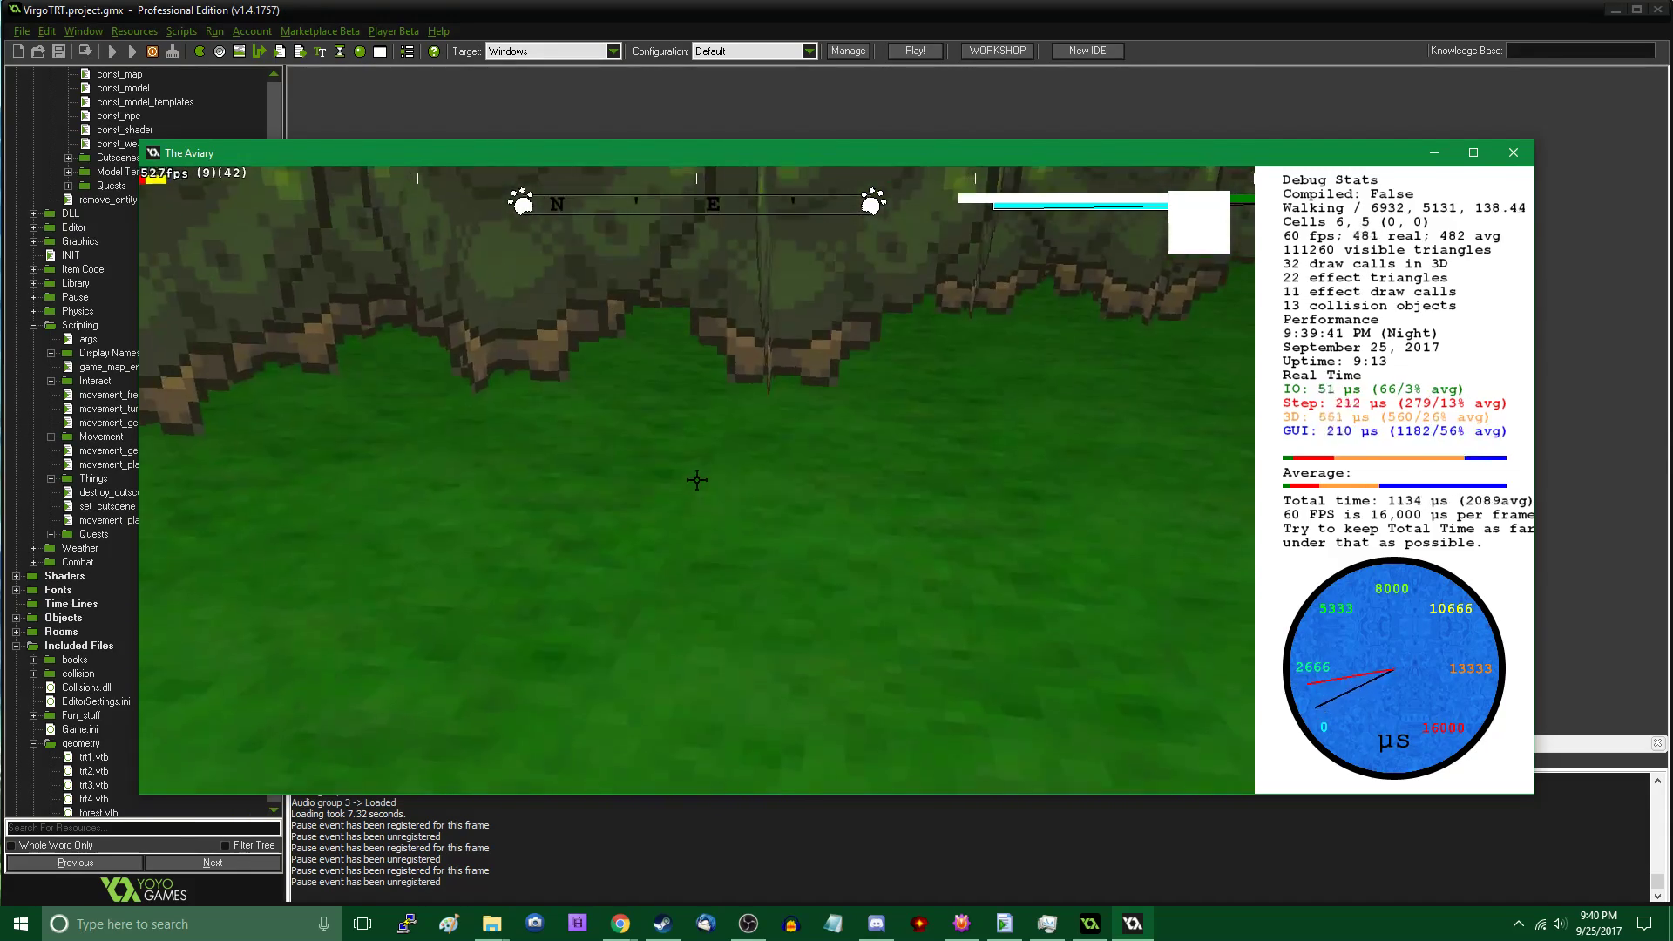
key("s")
key("s")
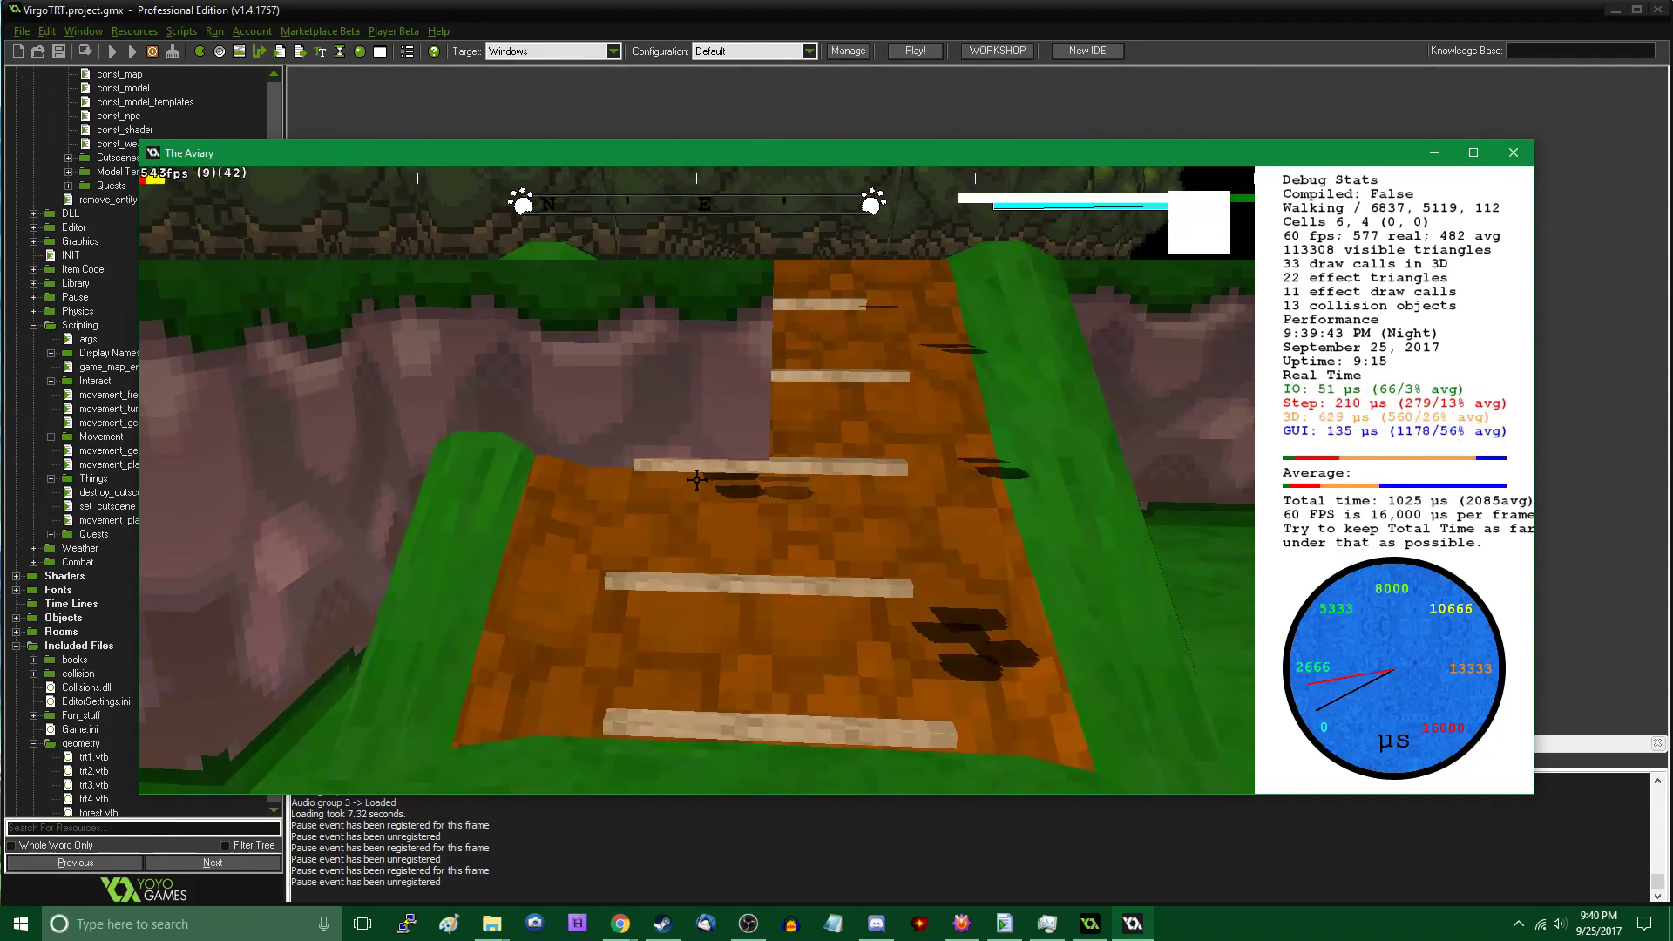
key("d")
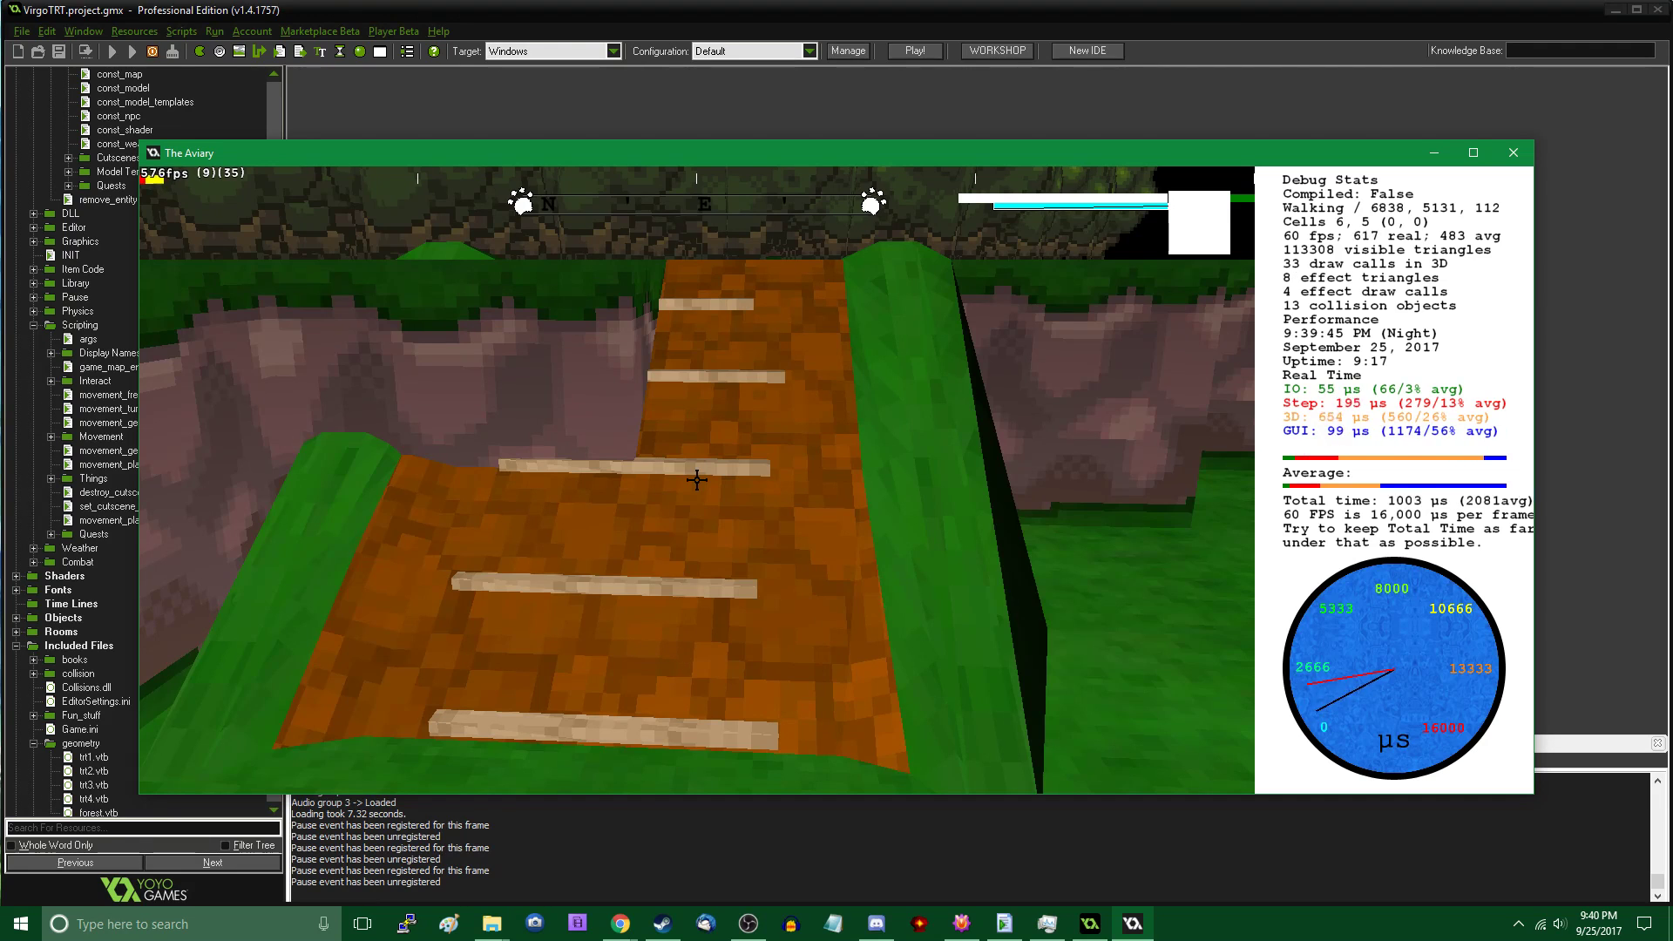
key("Tab")
left_click(620, 925)
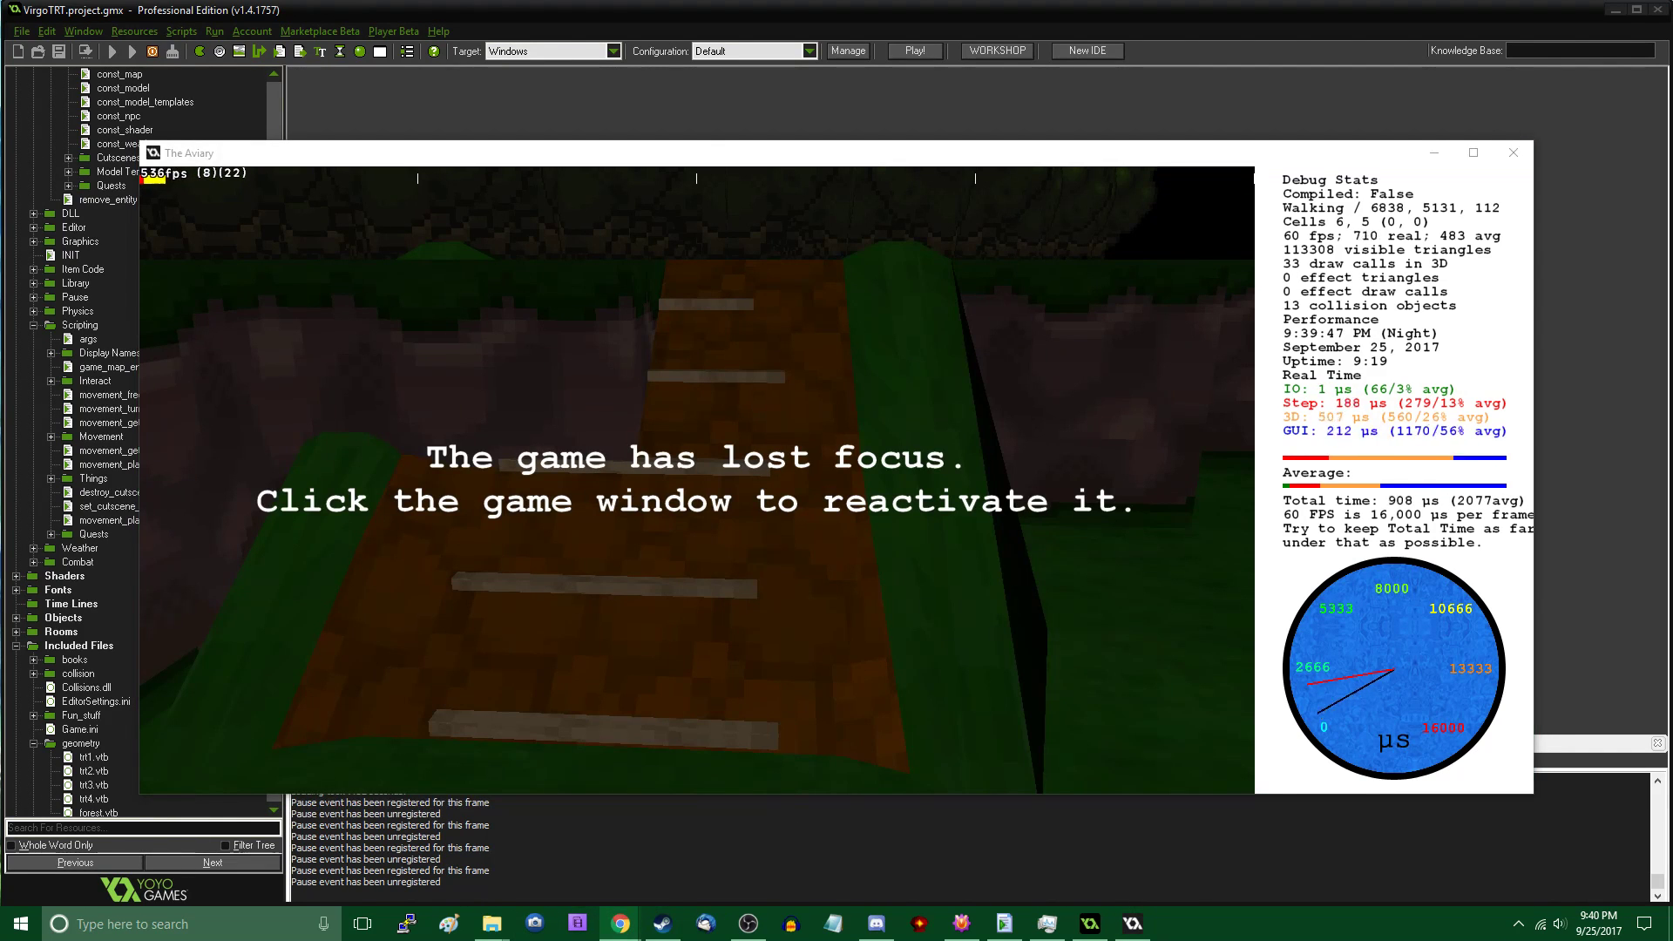
left_click(762, 159)
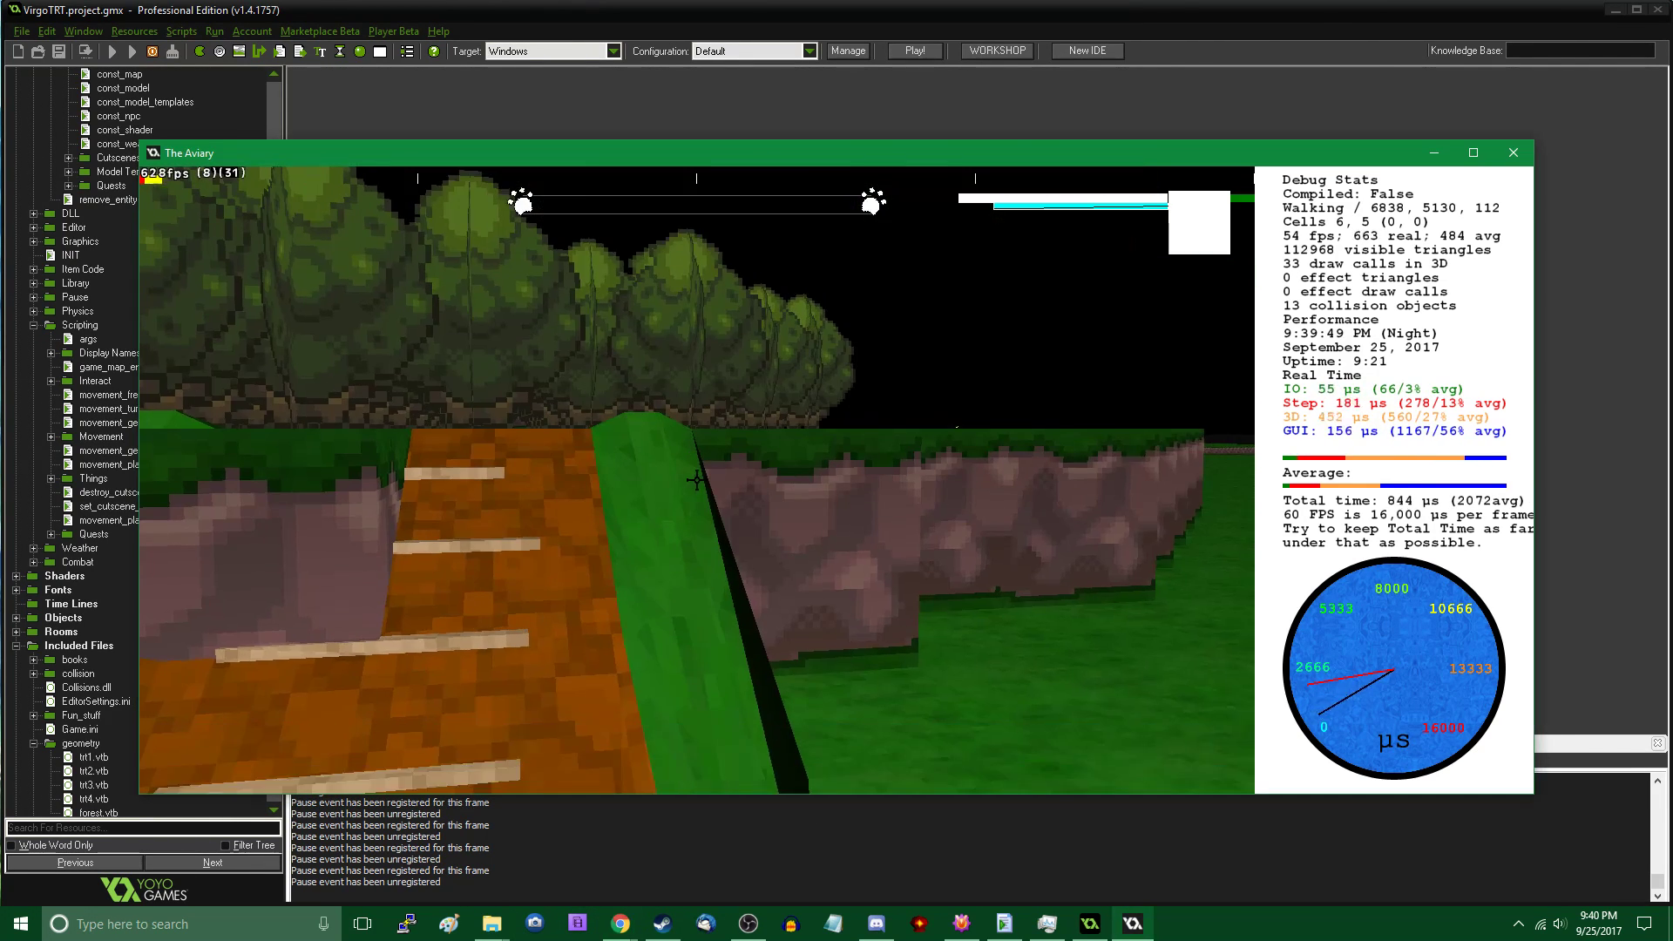
Check the gap beside the upper slope, then test the full route from the lowest slope up both slopes to the hilltop
key("w")
key("w")
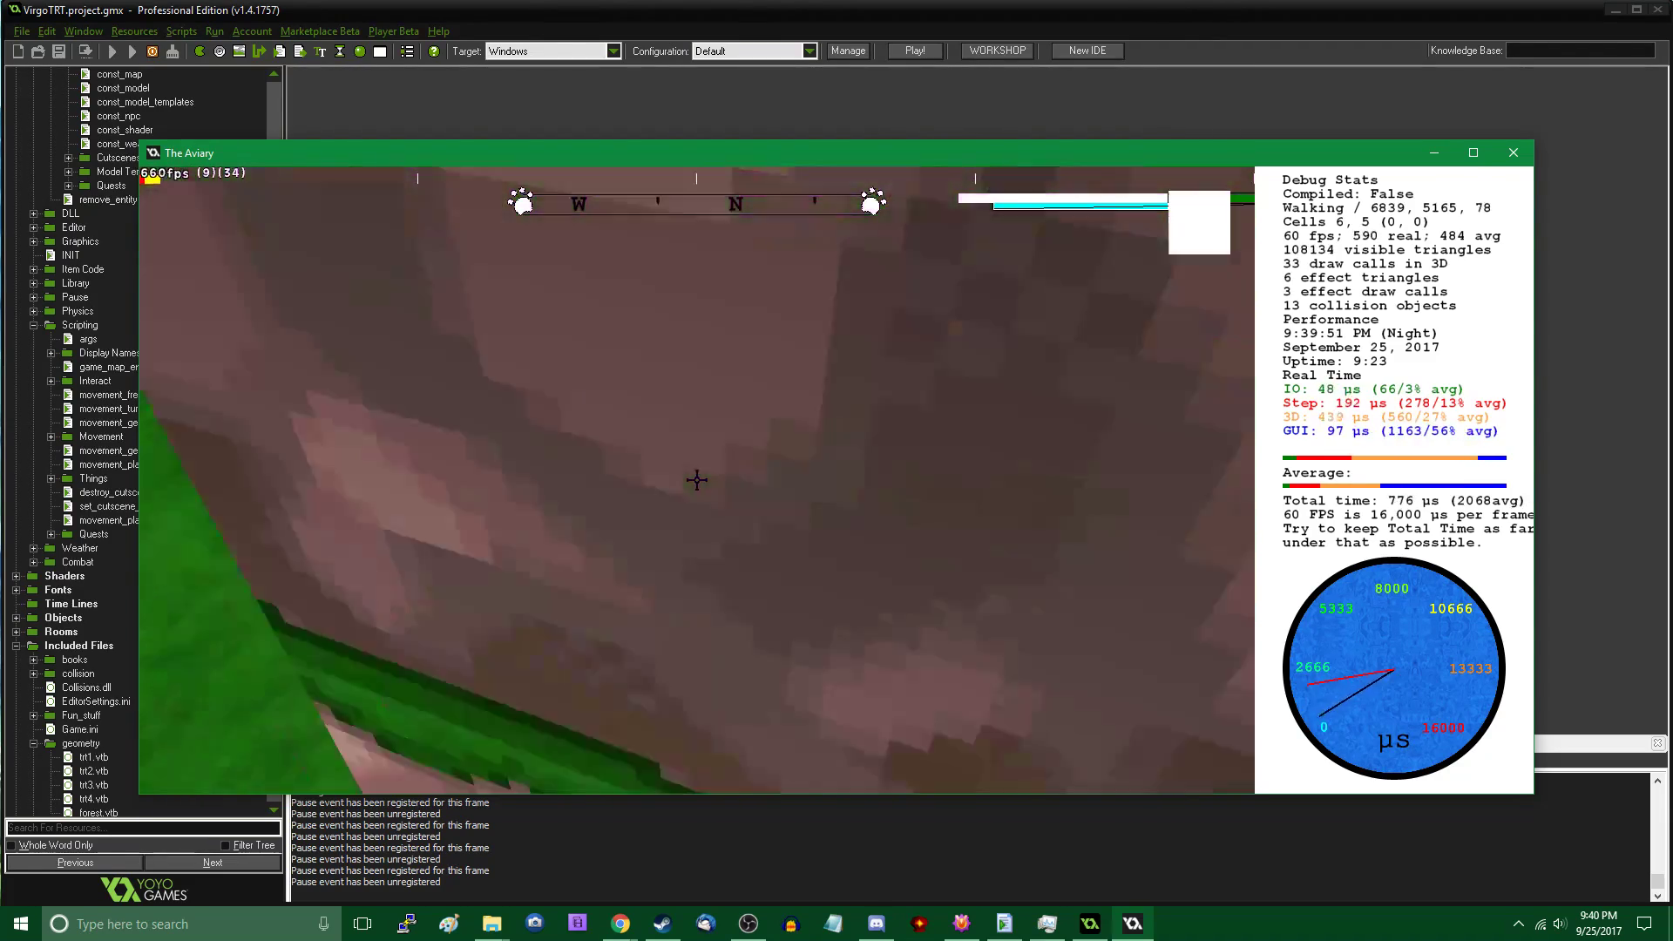
key("s")
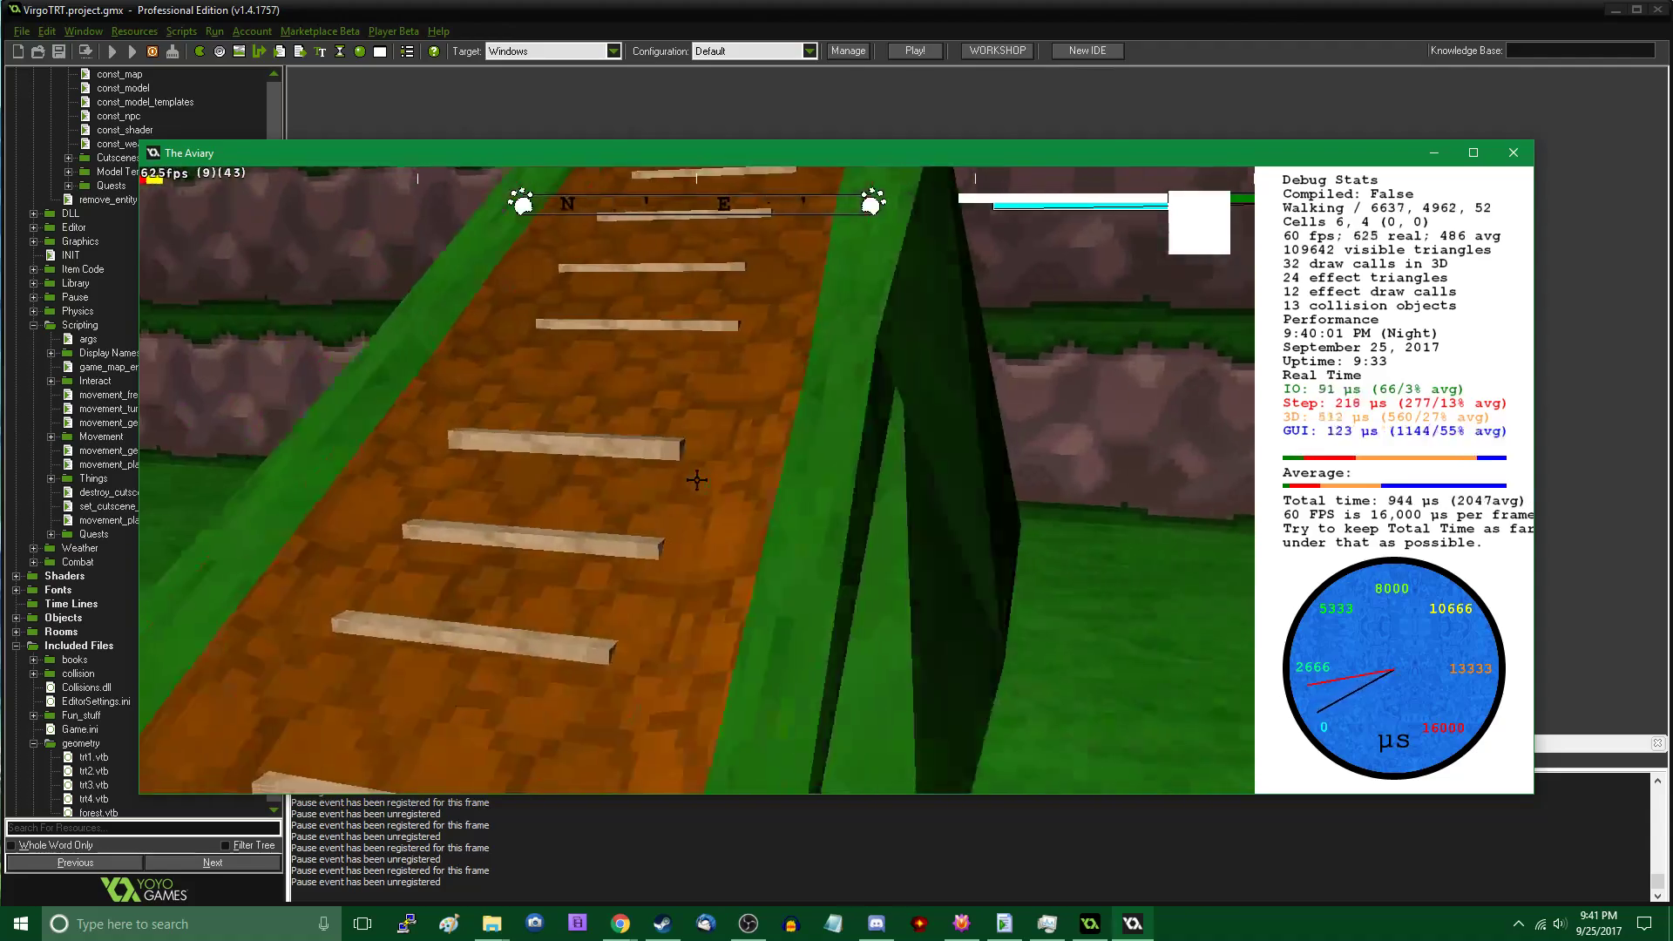
key("w")
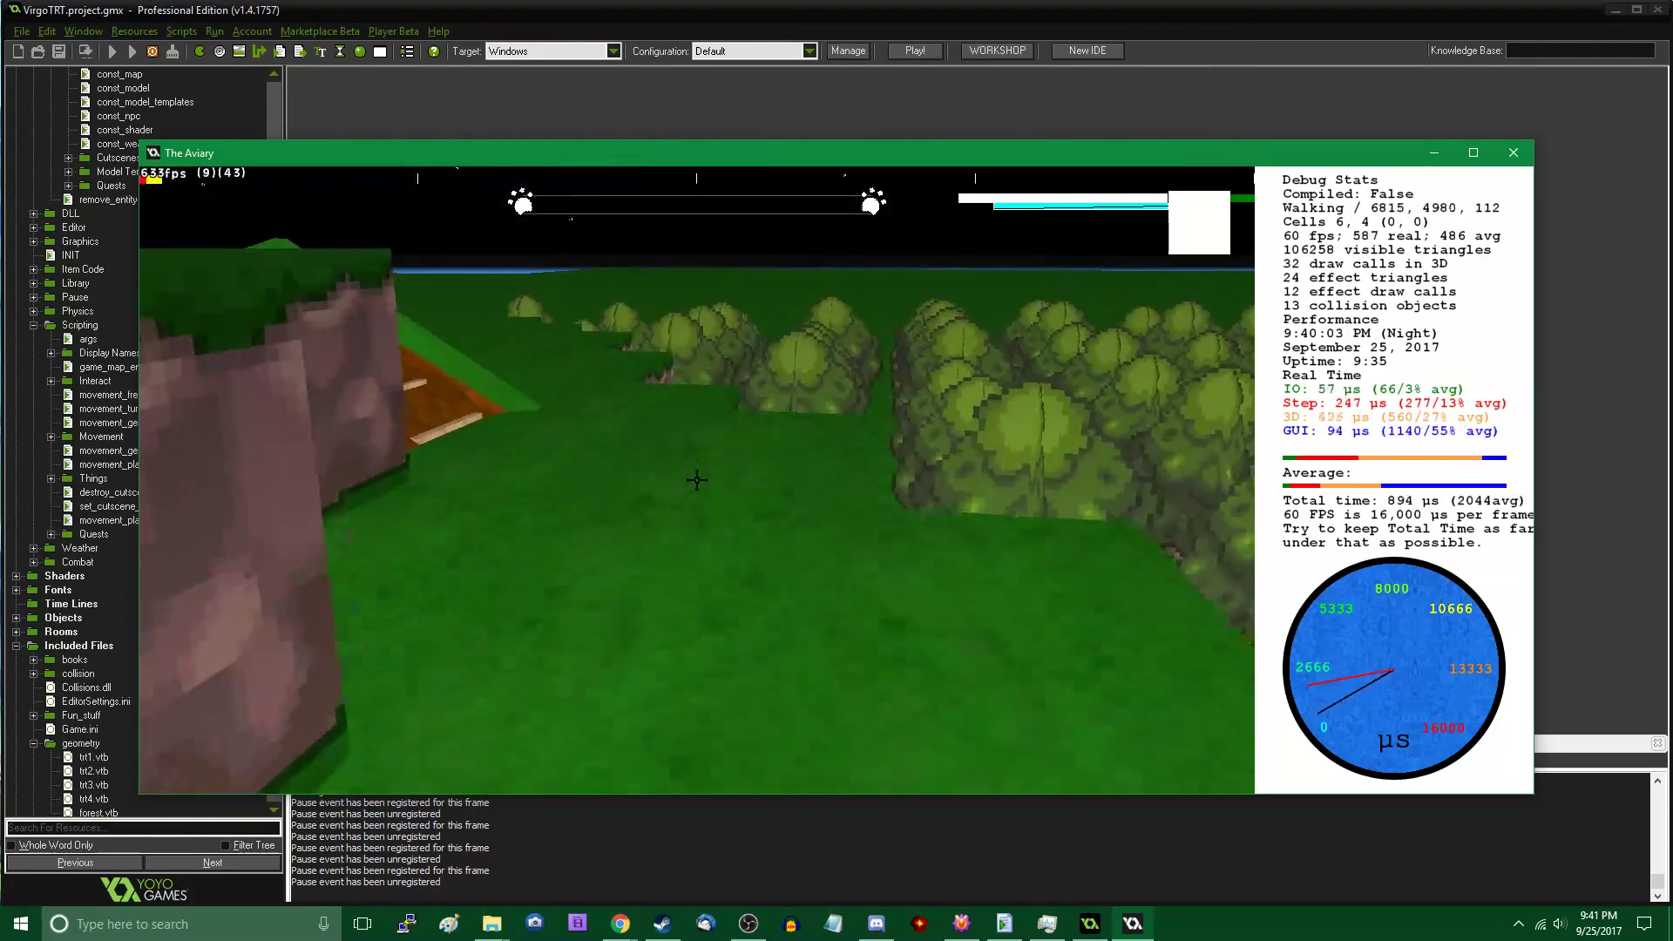
key("w")
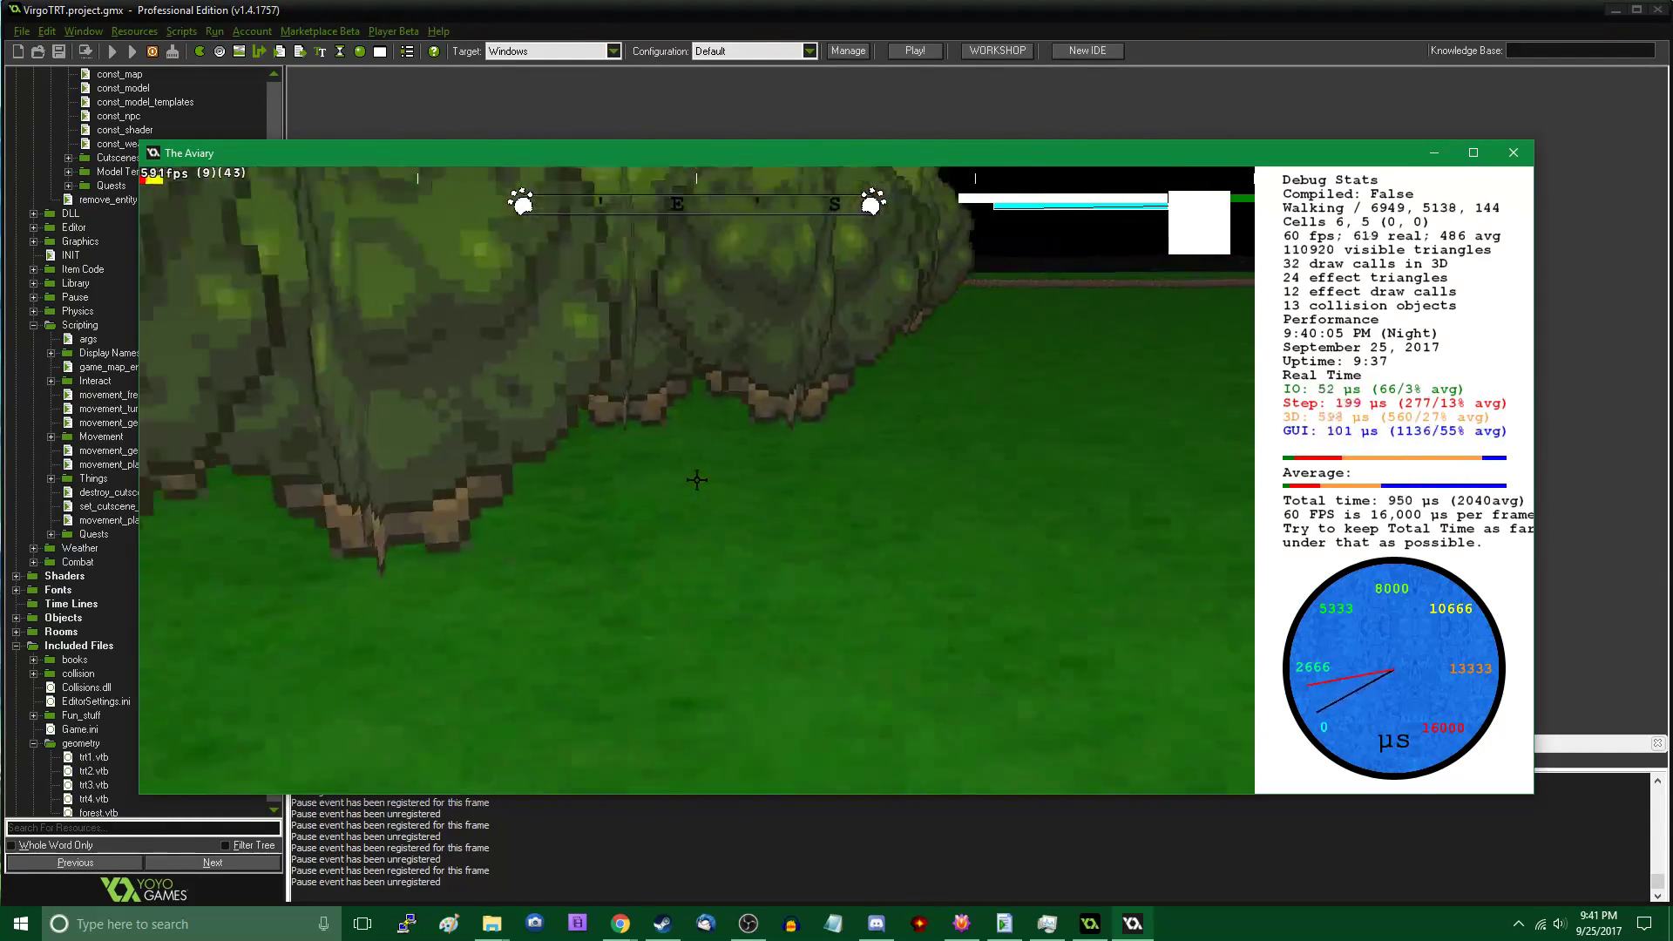
key("w")
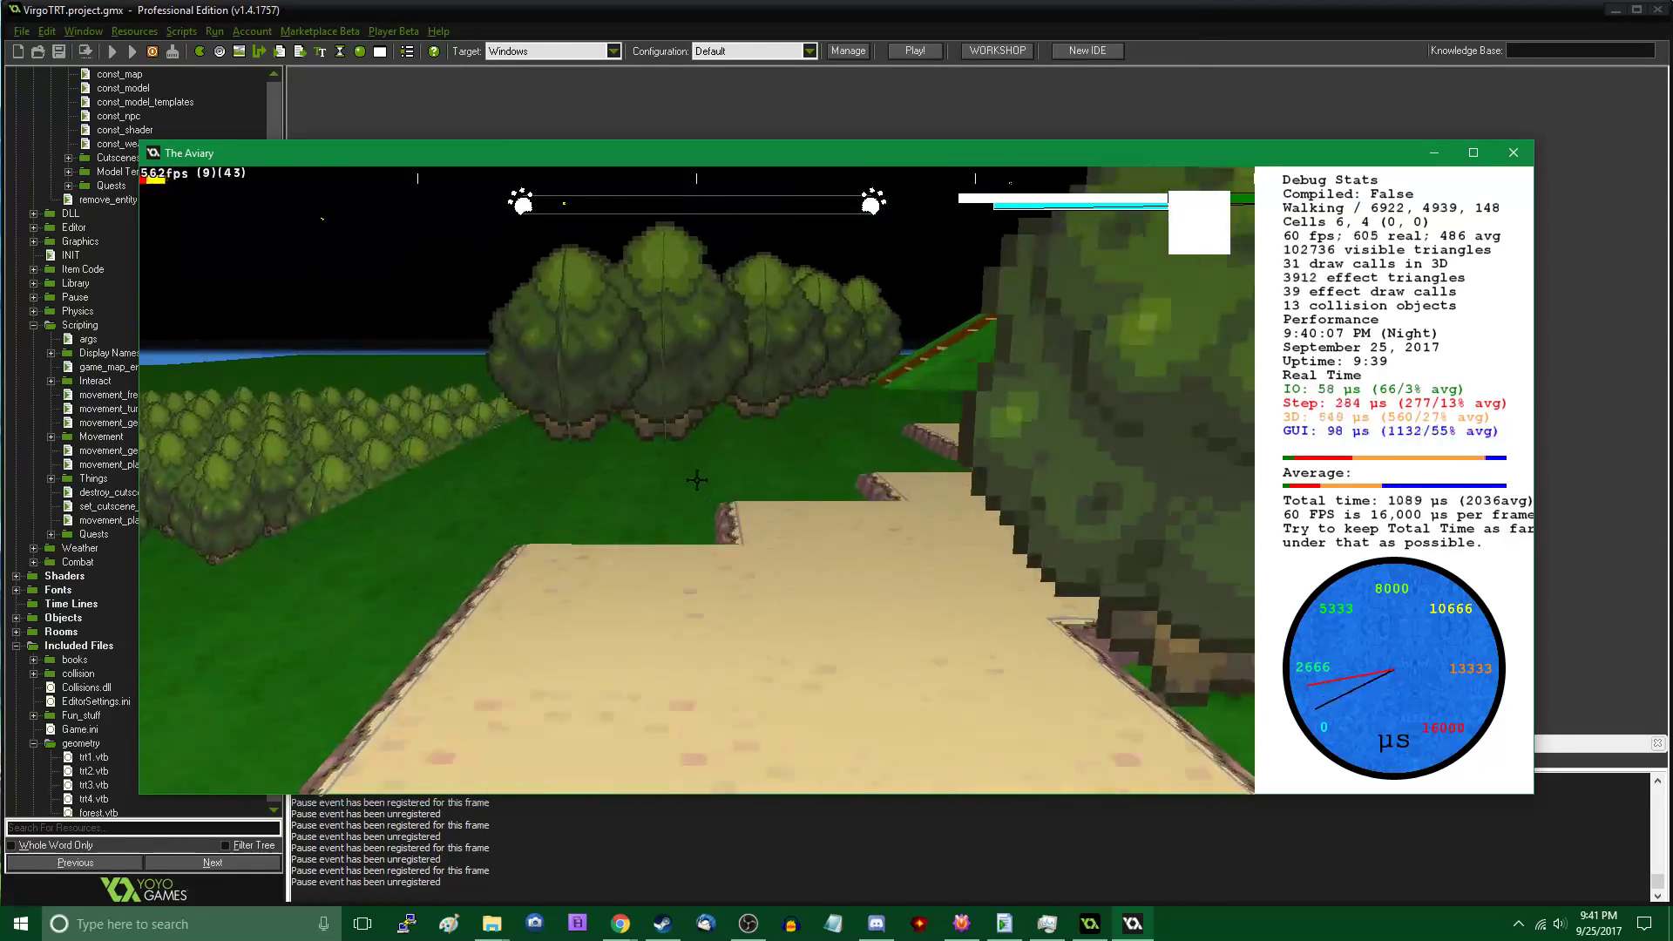
Run down off the hill and across the grass beside the sandy path through the forest
key("w")
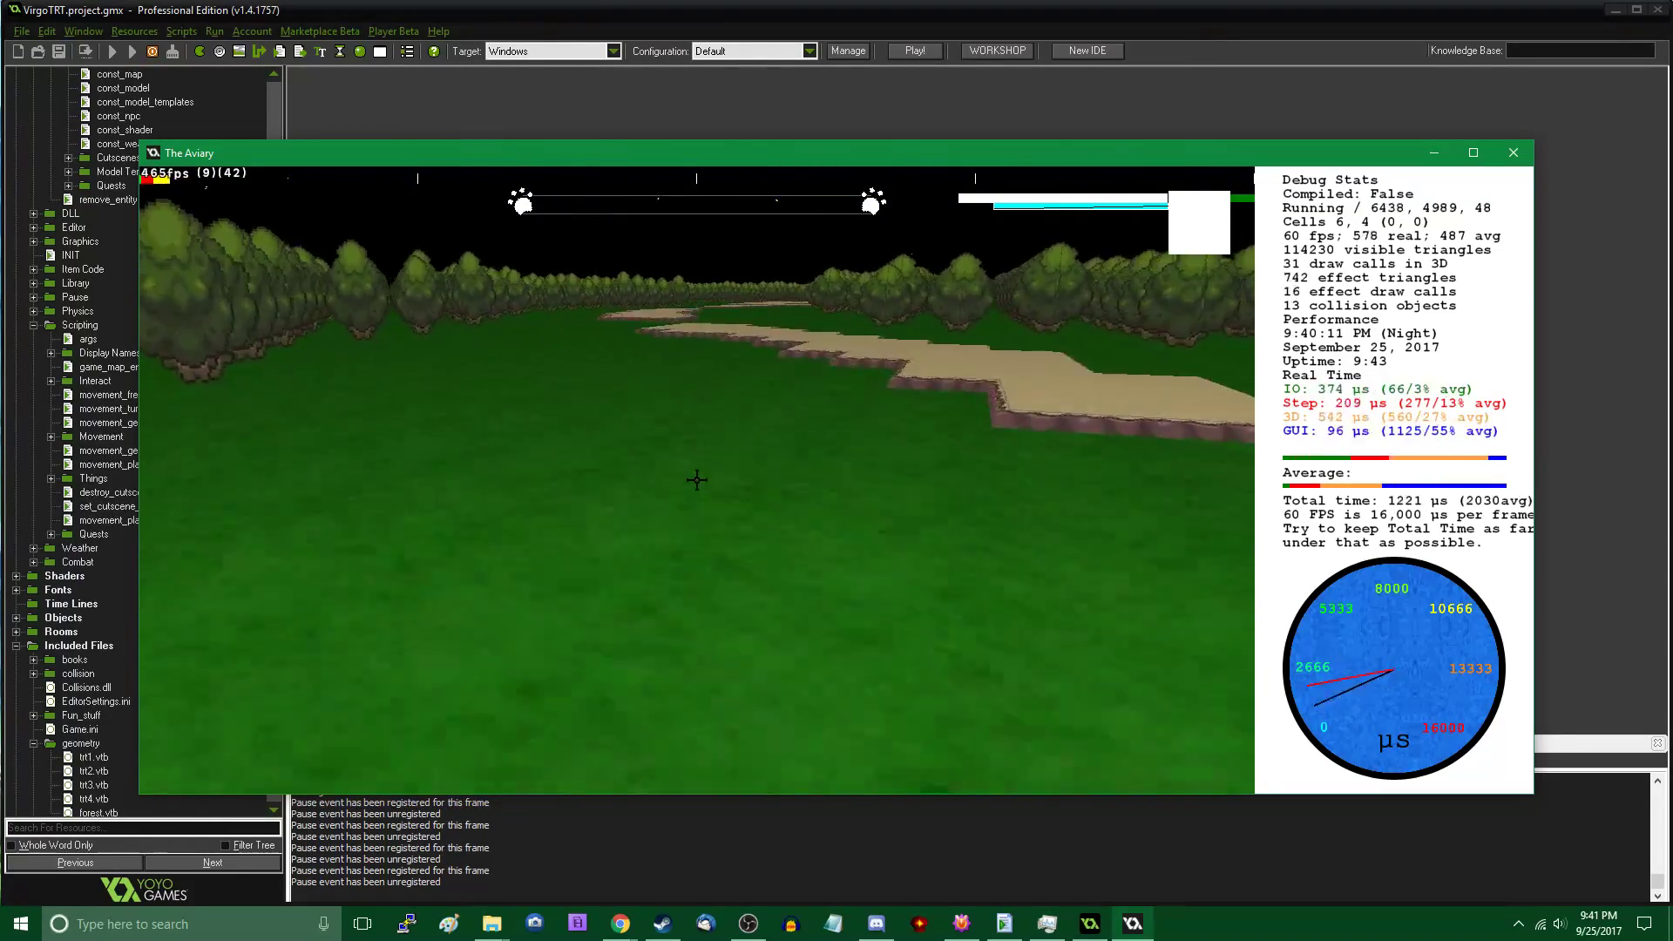
key("w")
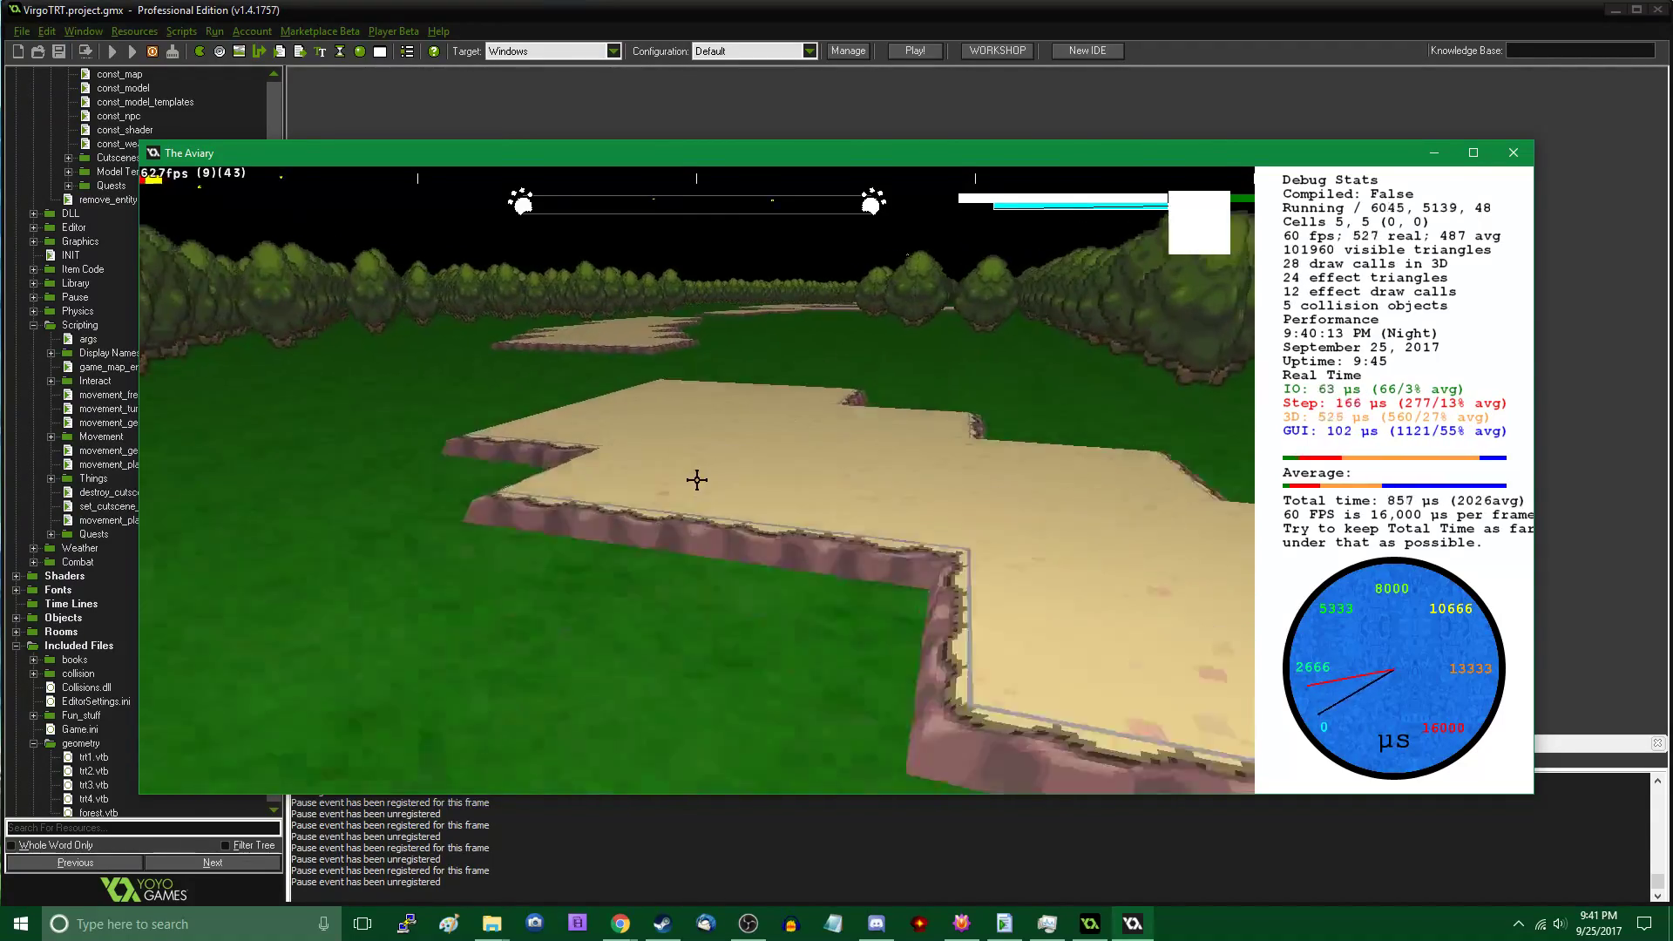
key("w")
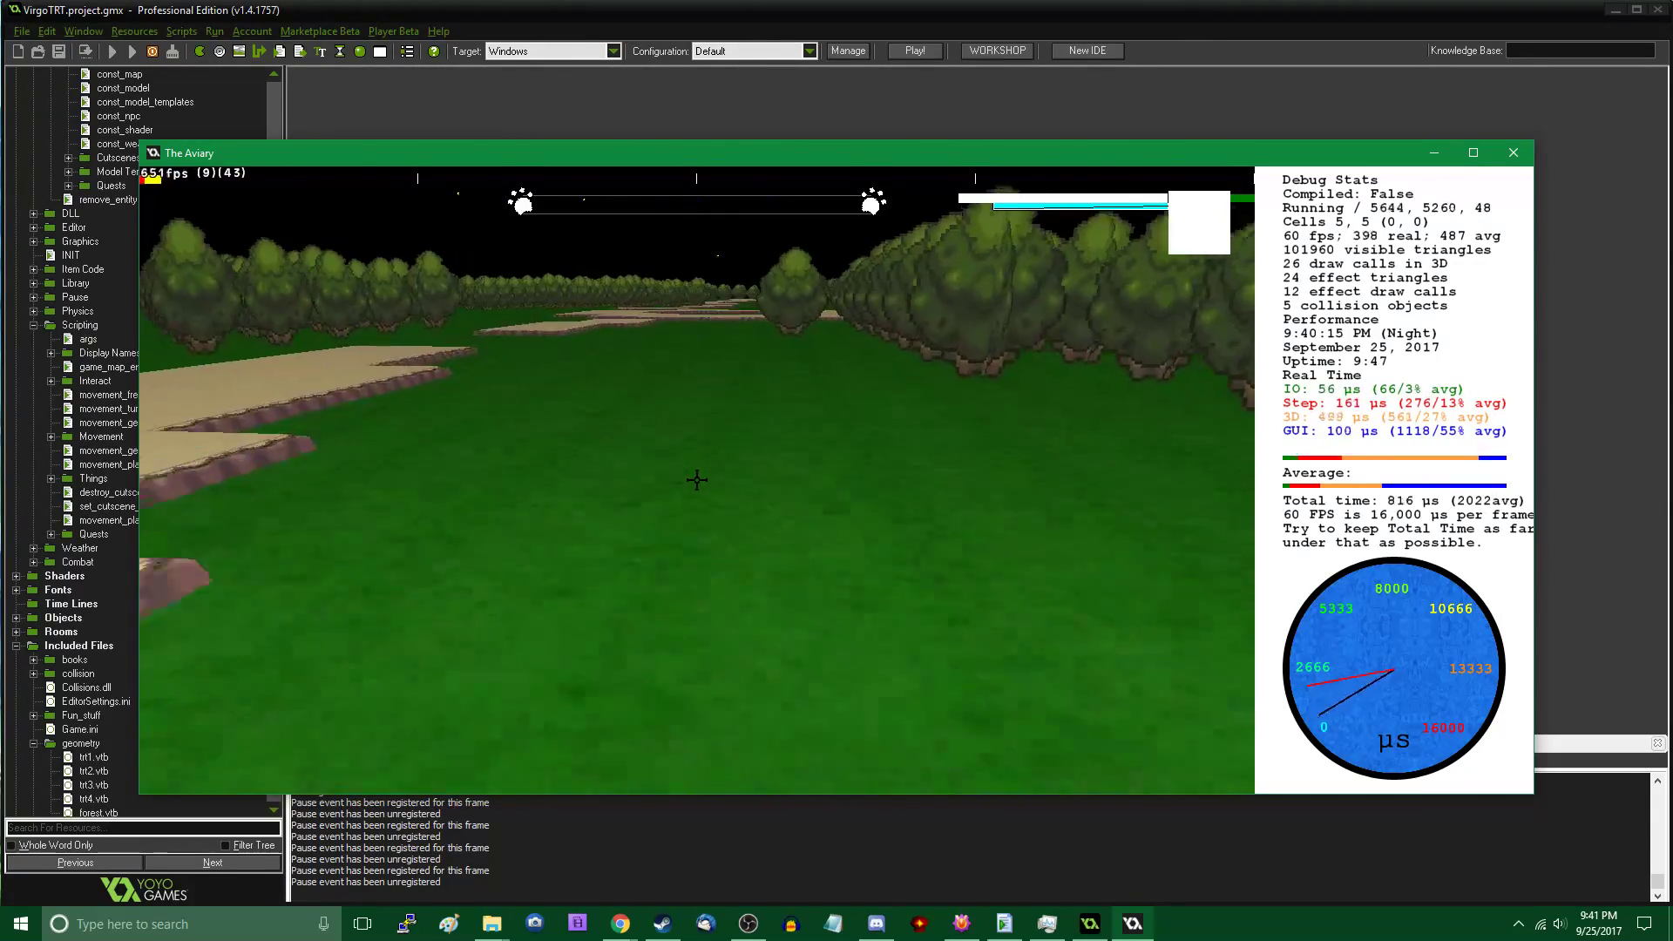
Place a Fountain template on the grass enclosed by the sand paths, at x 4672, y 5328, z 16
key("w")
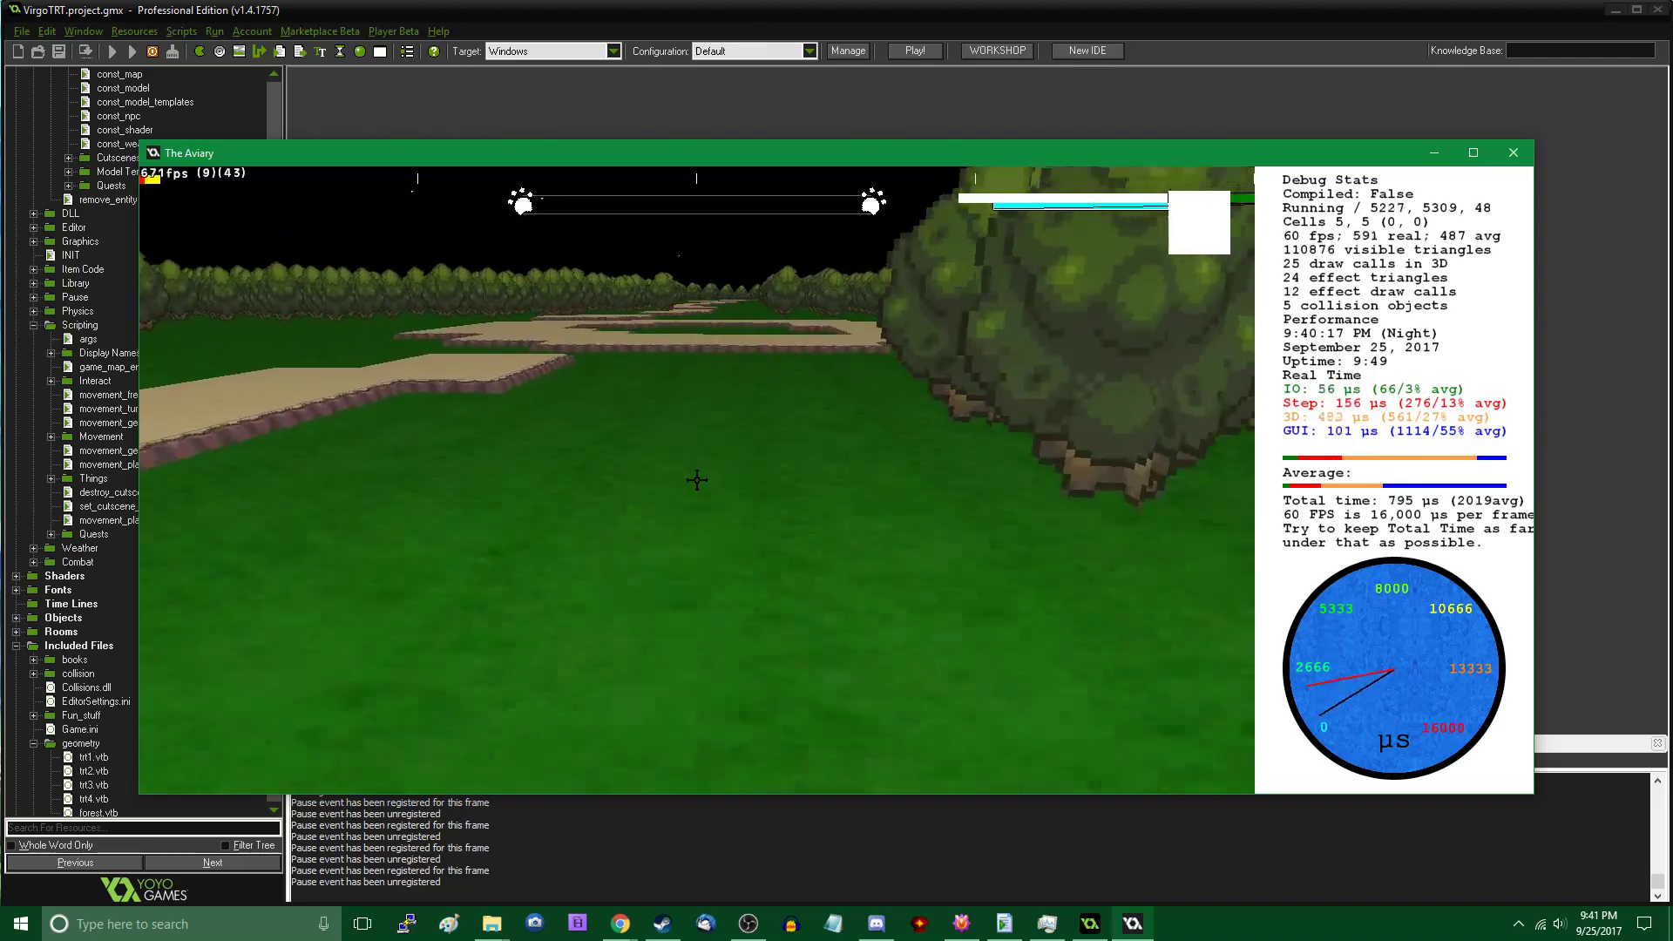
key("w")
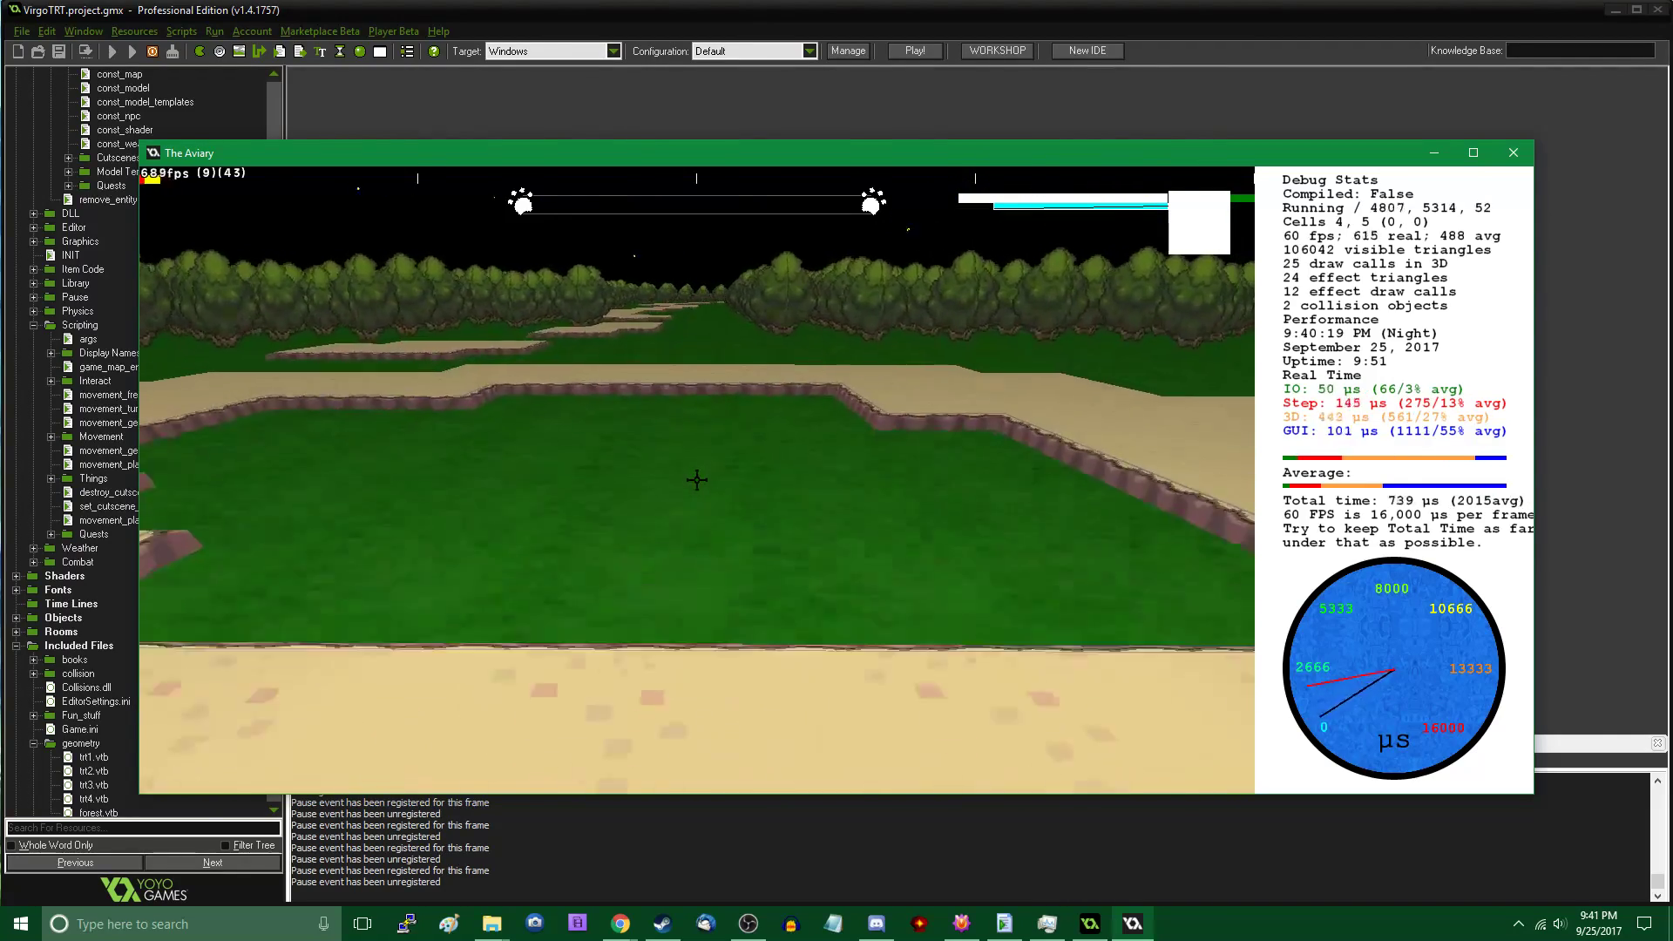
key("Tab")
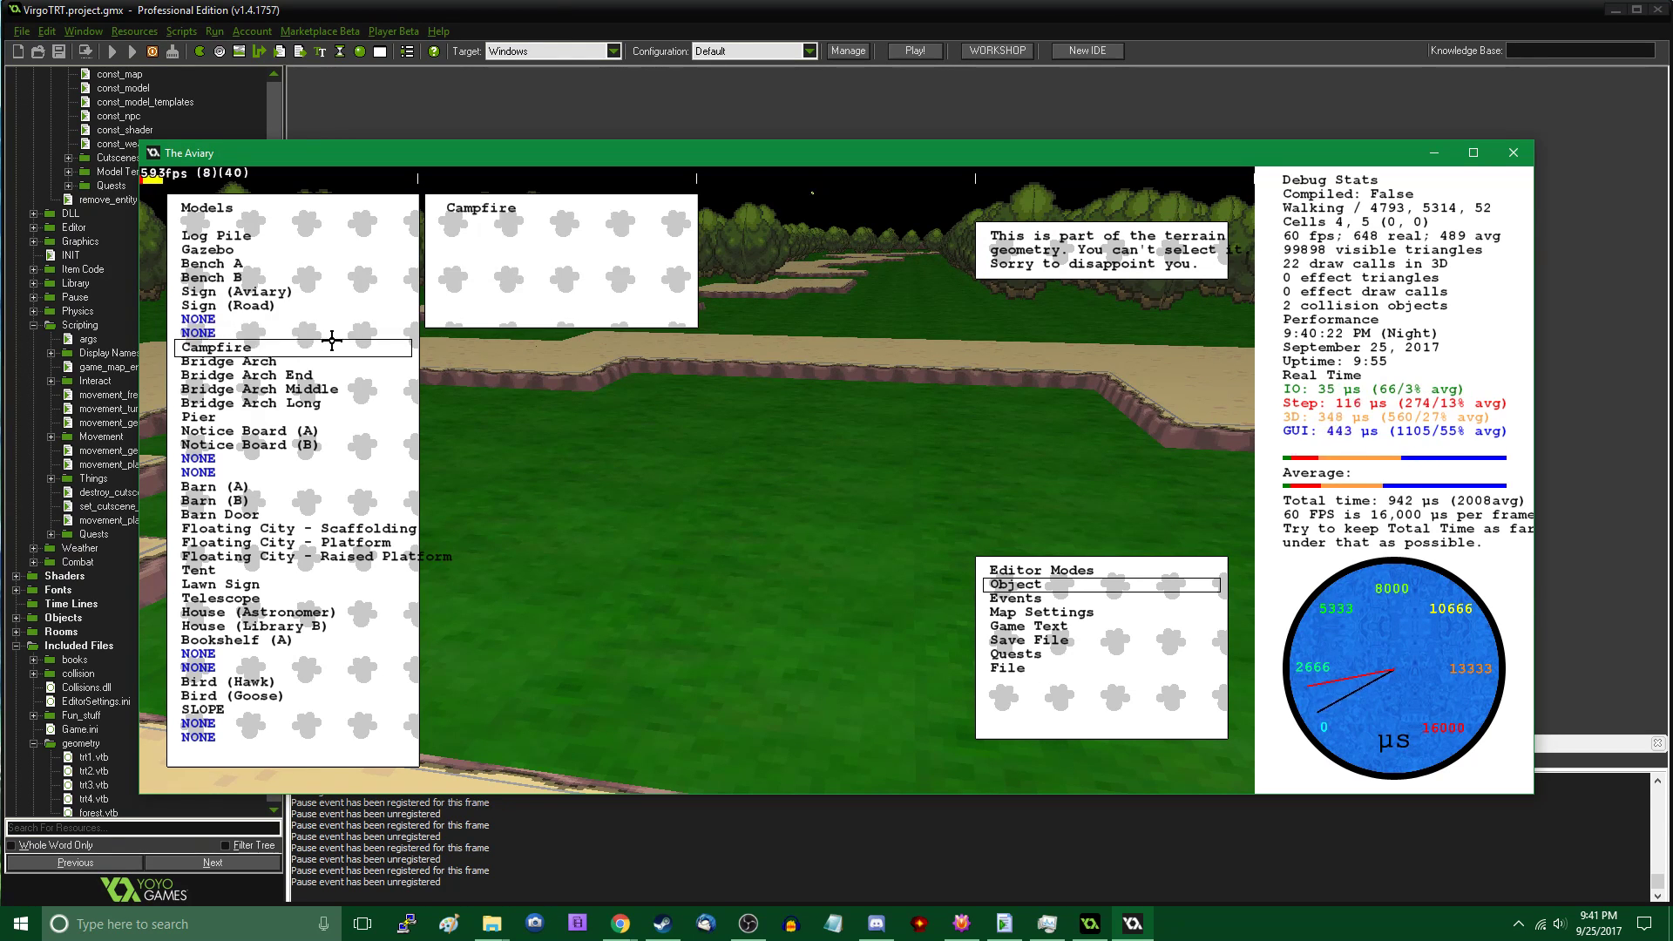
scroll(316, 348, "down", 1)
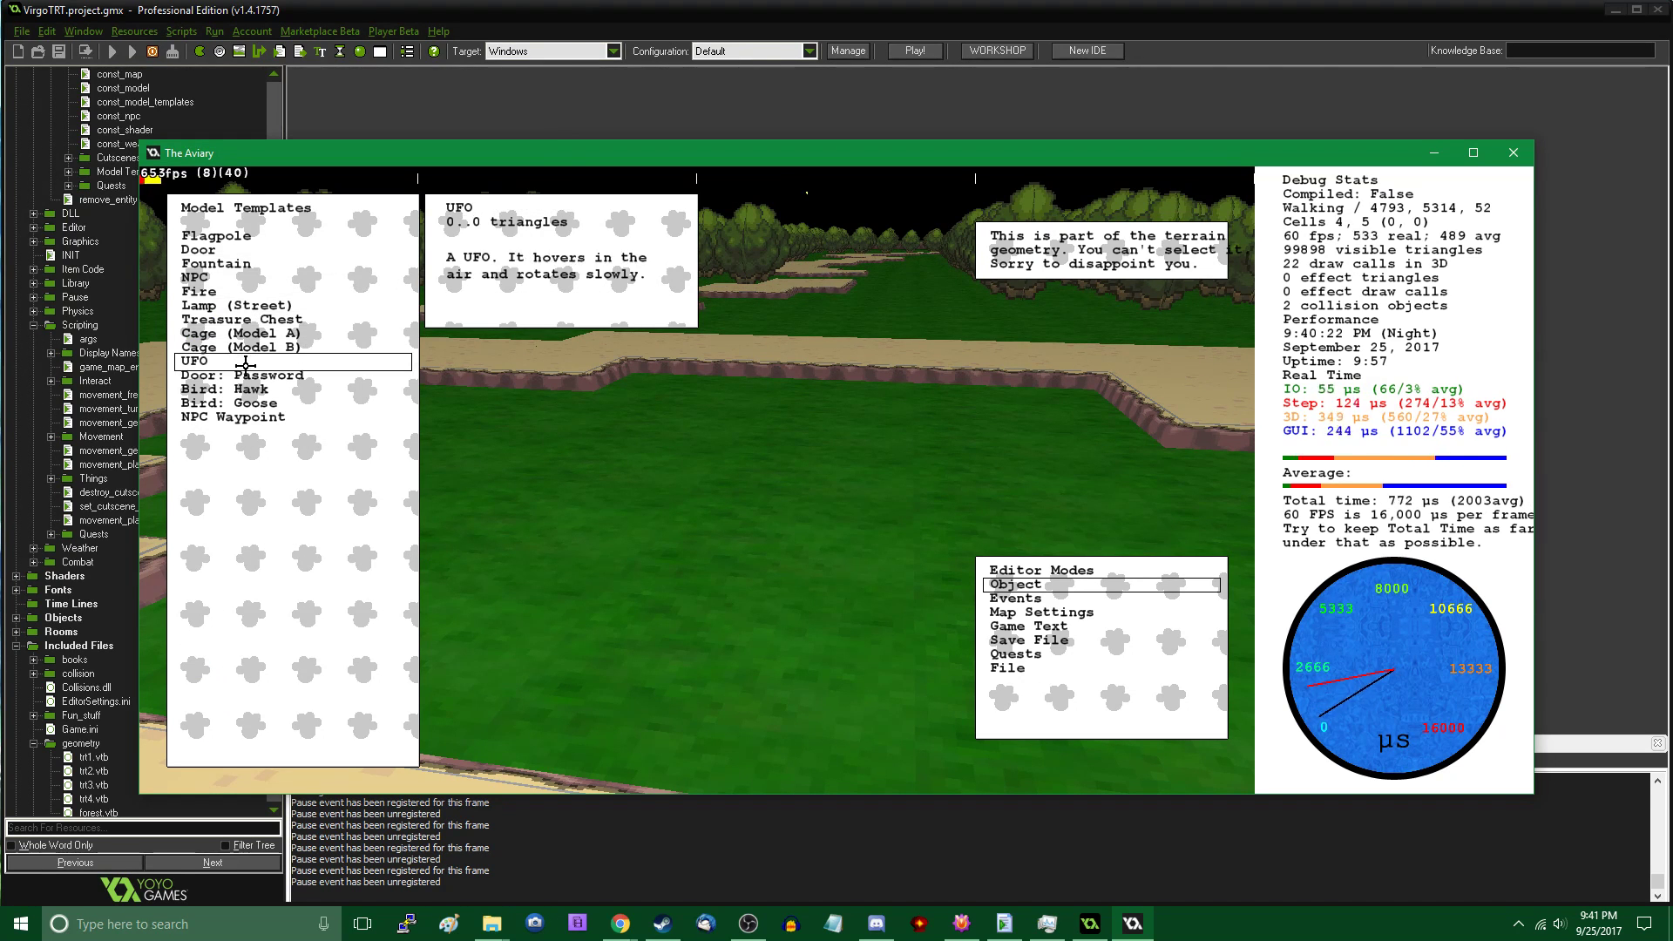
left_click(226, 263)
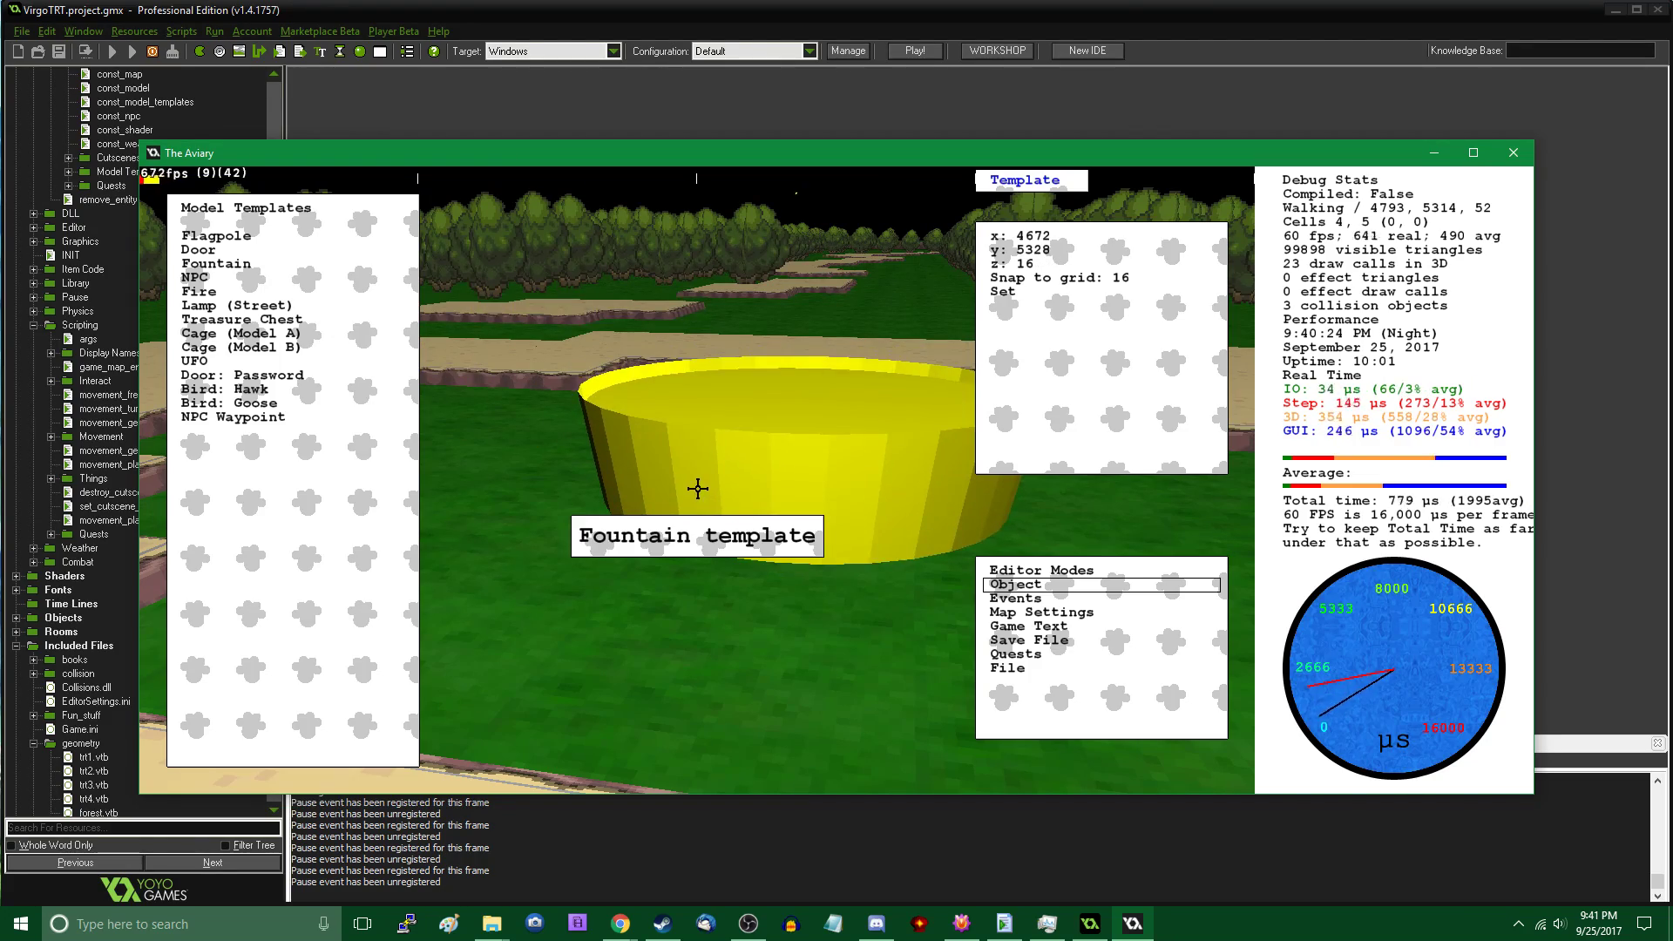
left_click(697, 489)
key("Tab")
Walk around the placed fountain to examine its basin, water spray and the surrounding sand paths
key("w")
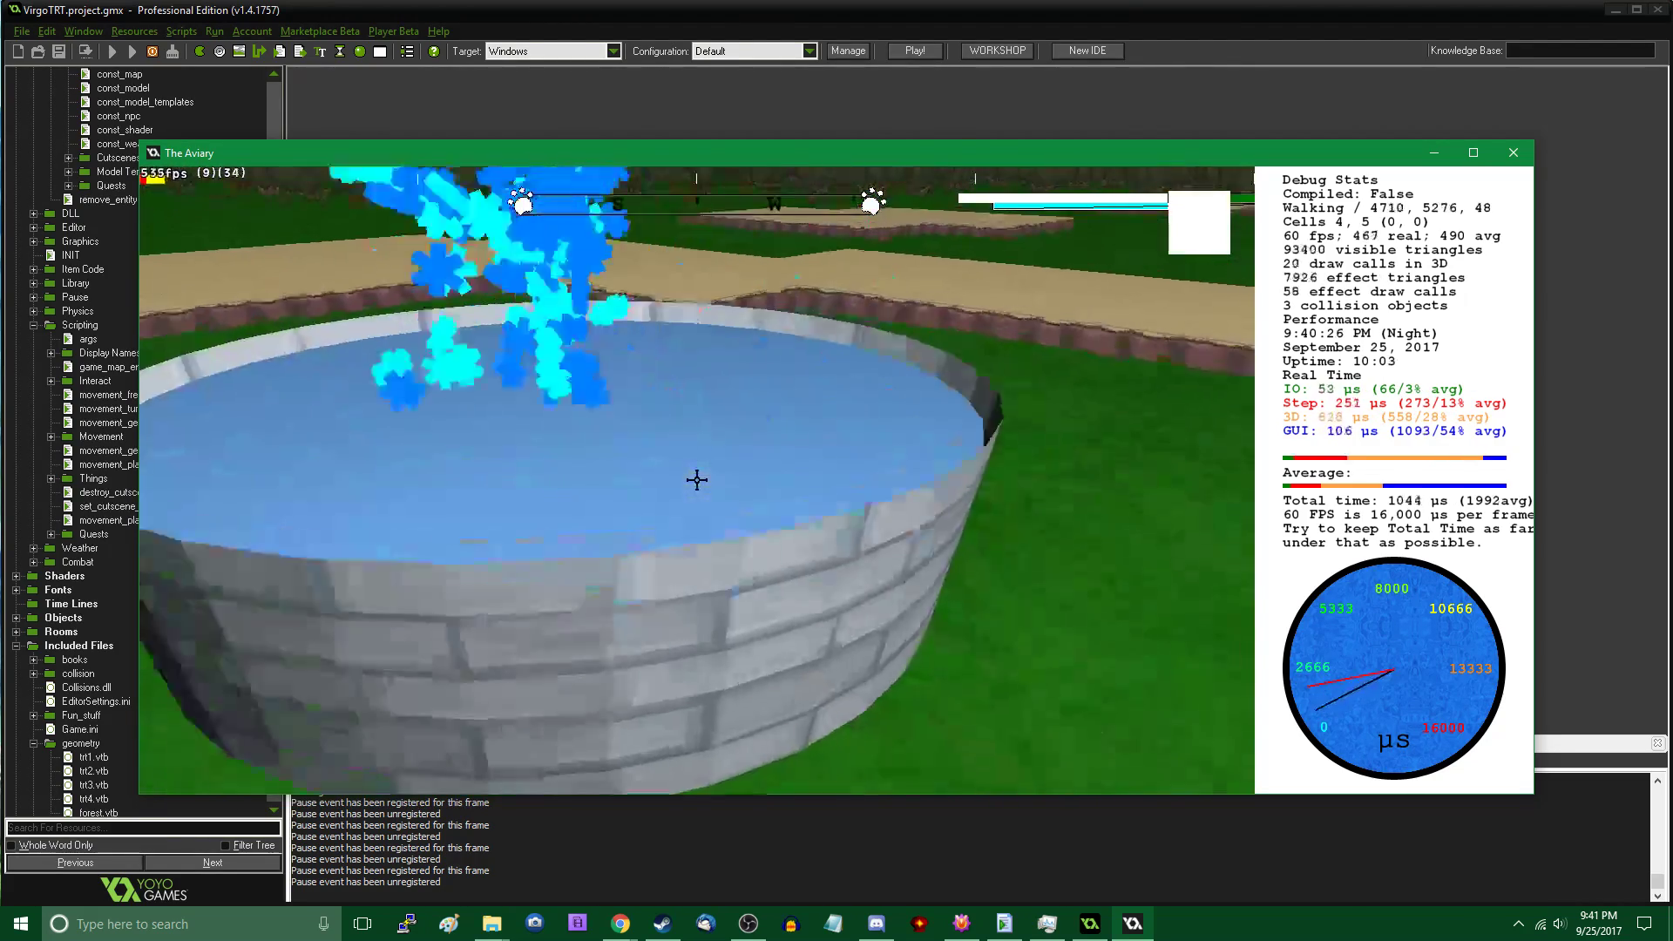
key("d")
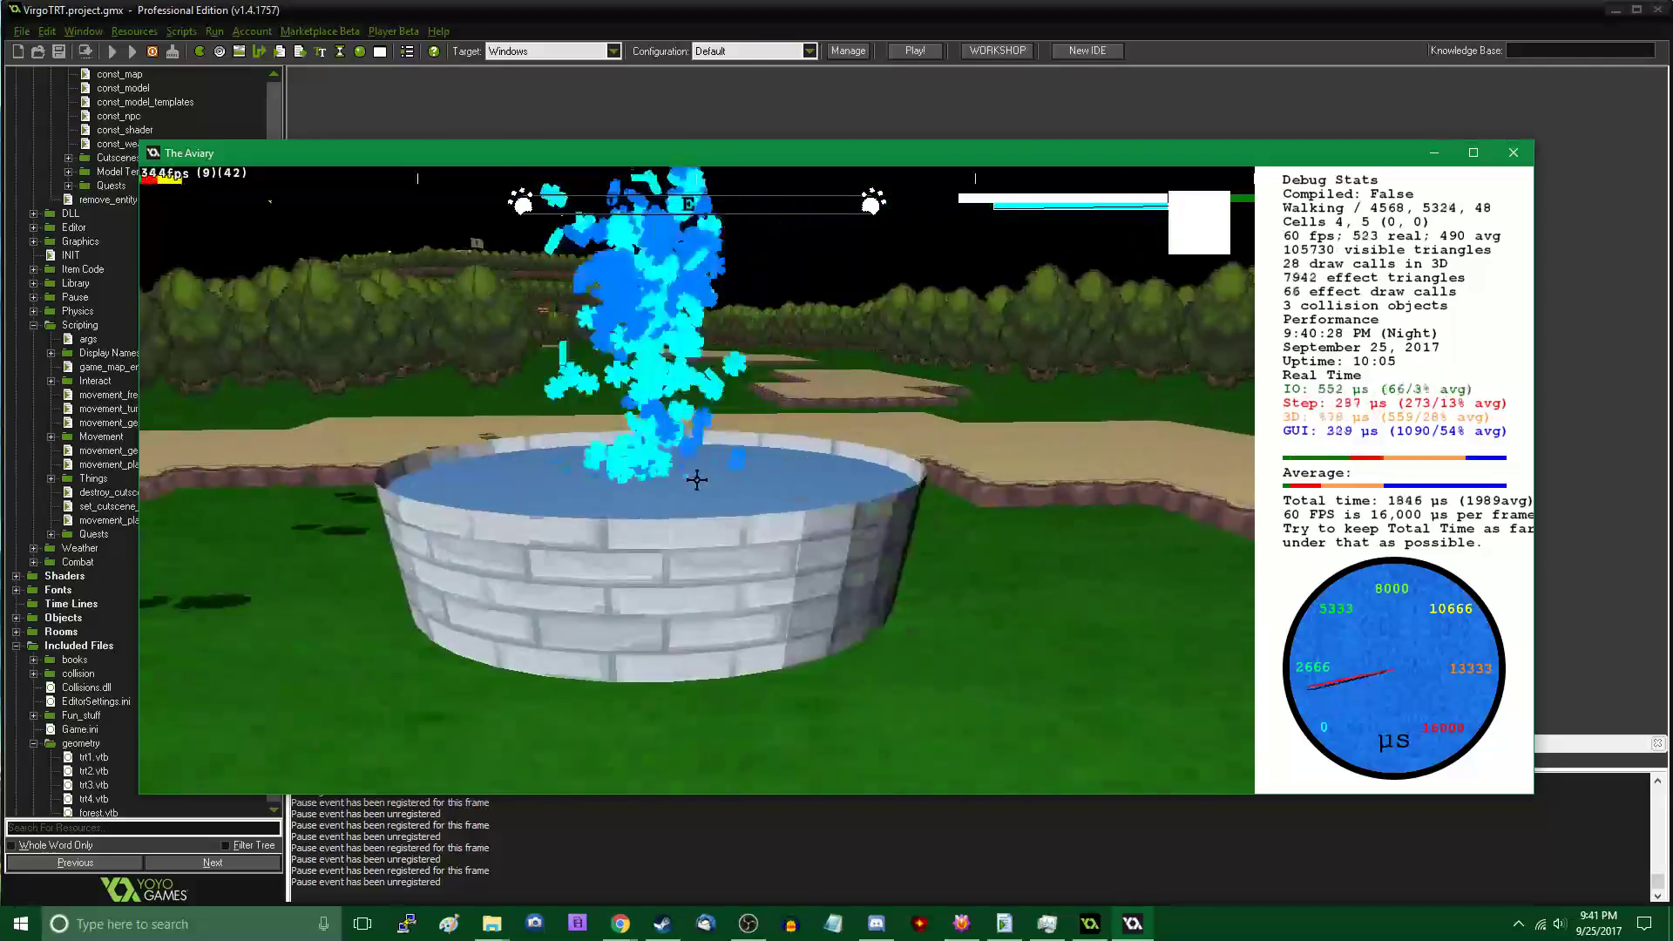
key("s")
key("w")
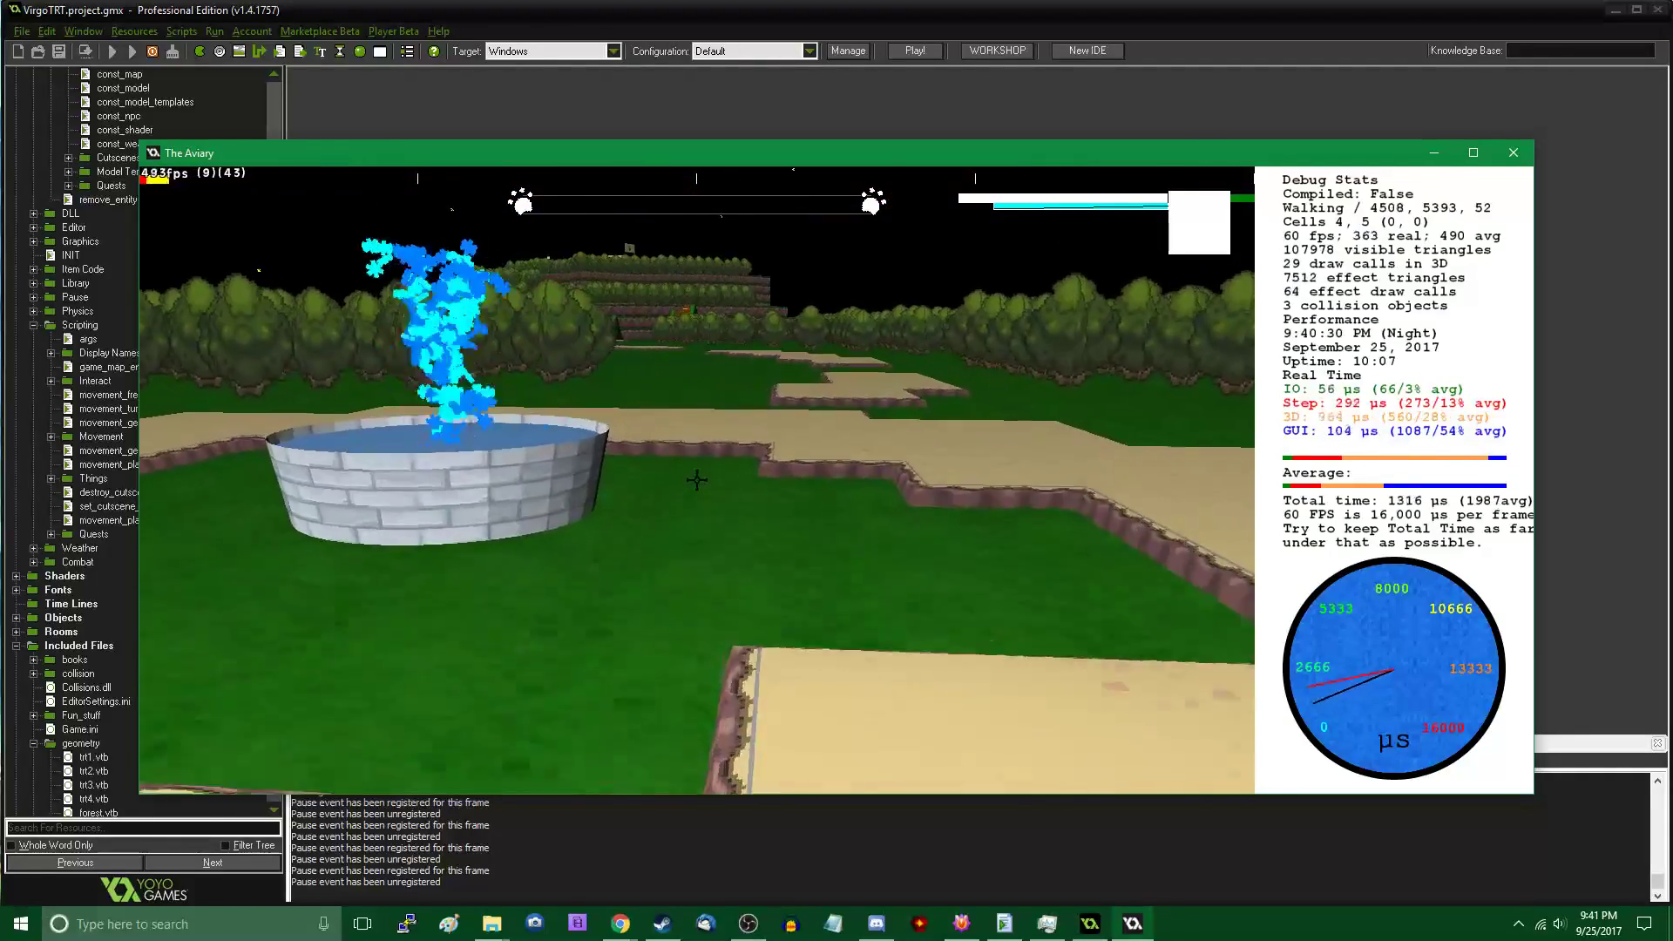
key("w")
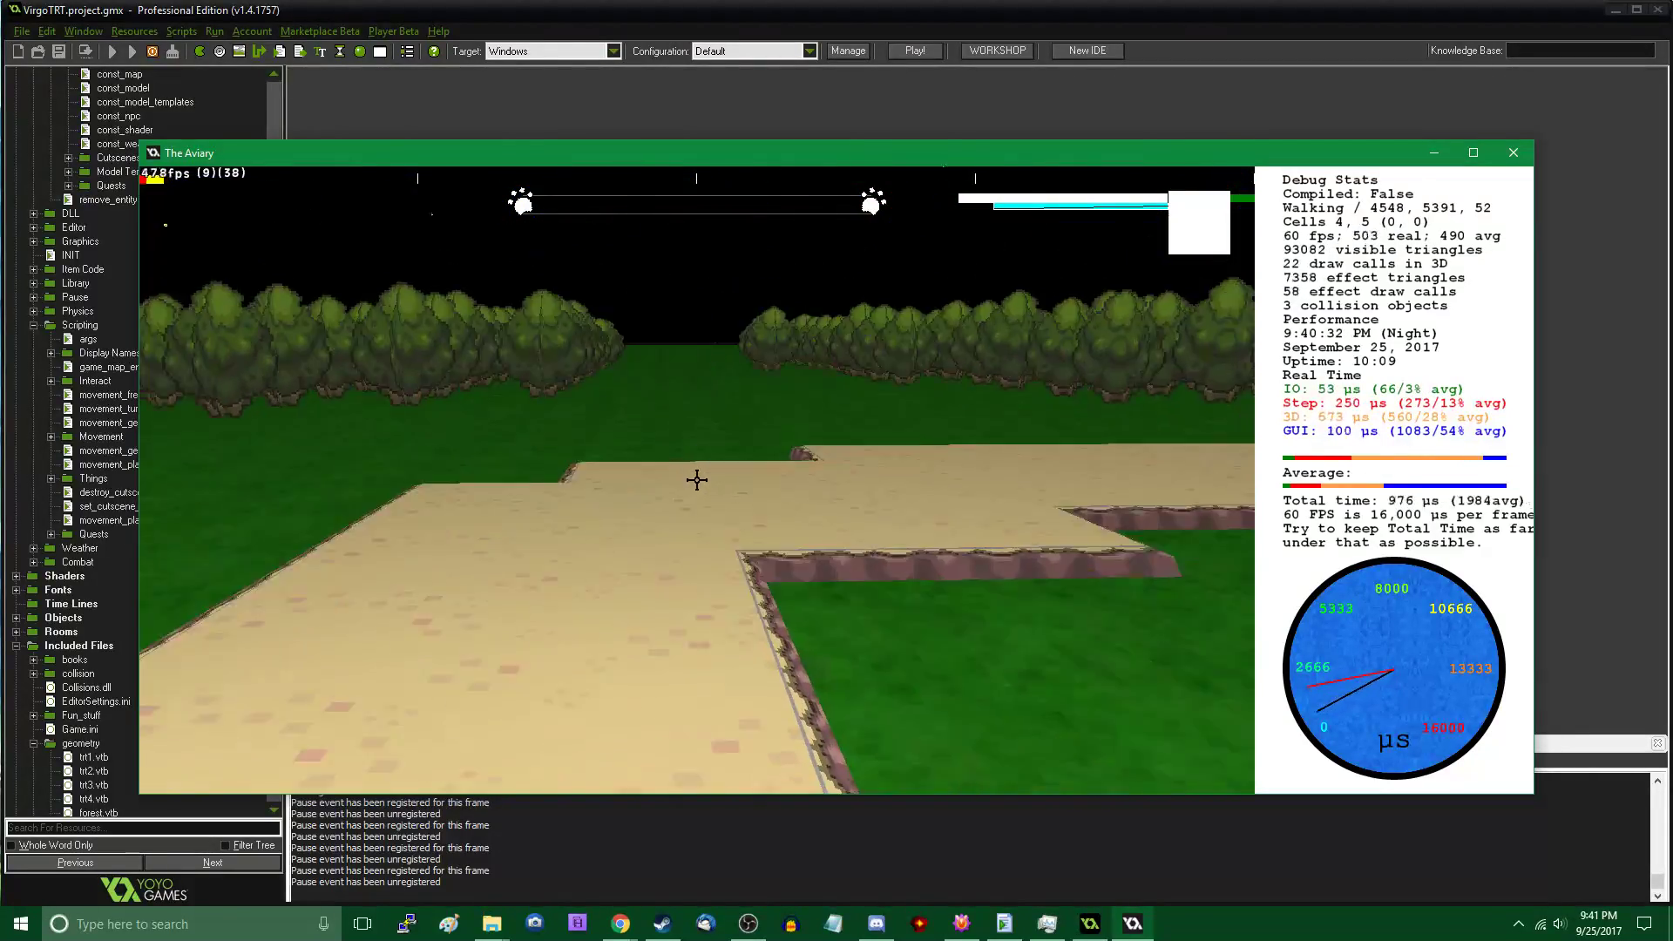
key("s")
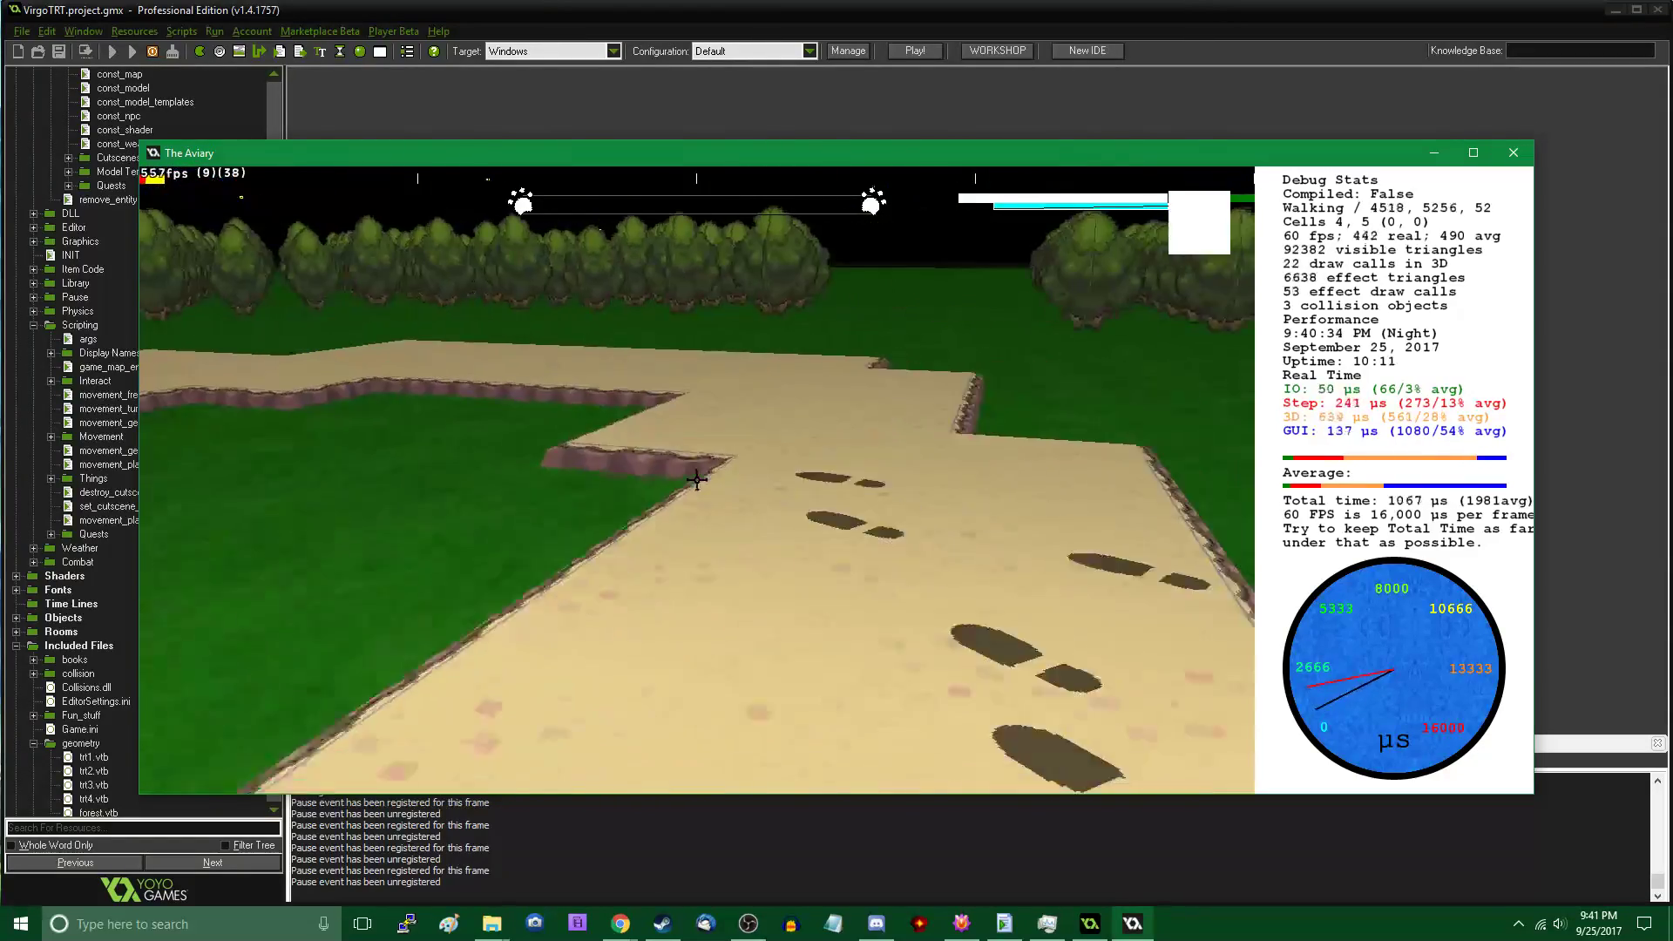
key("w")
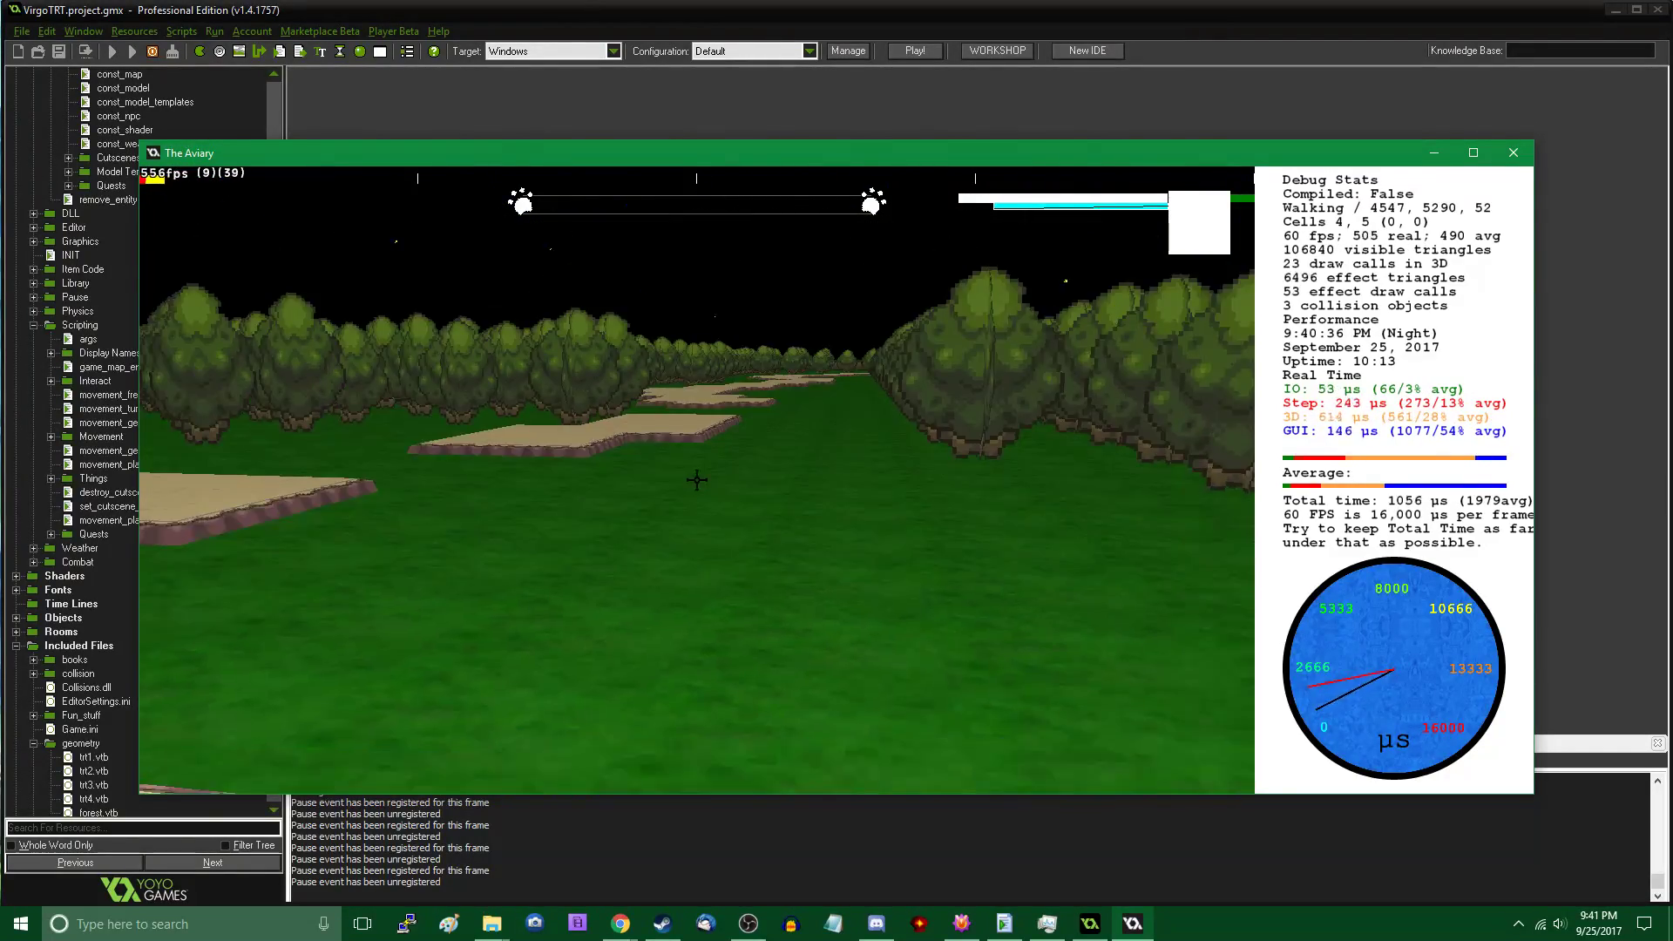
Follow the sand path away from the fountain to the wooden signpost, examining the terrain along the way
key("w")
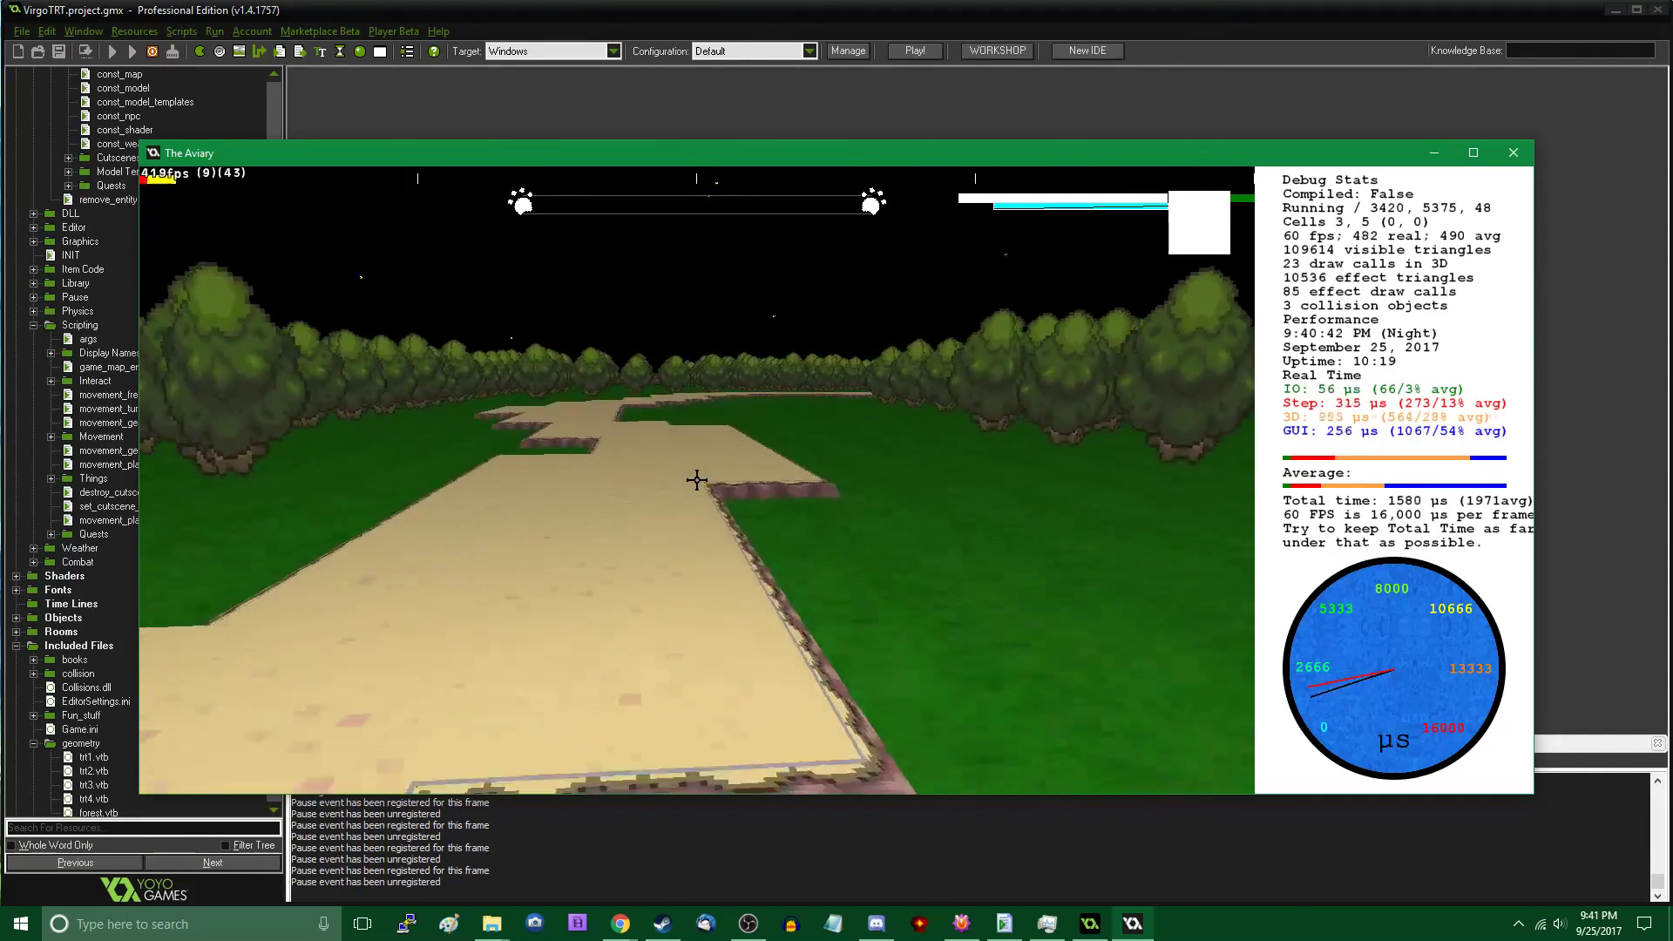
key("w")
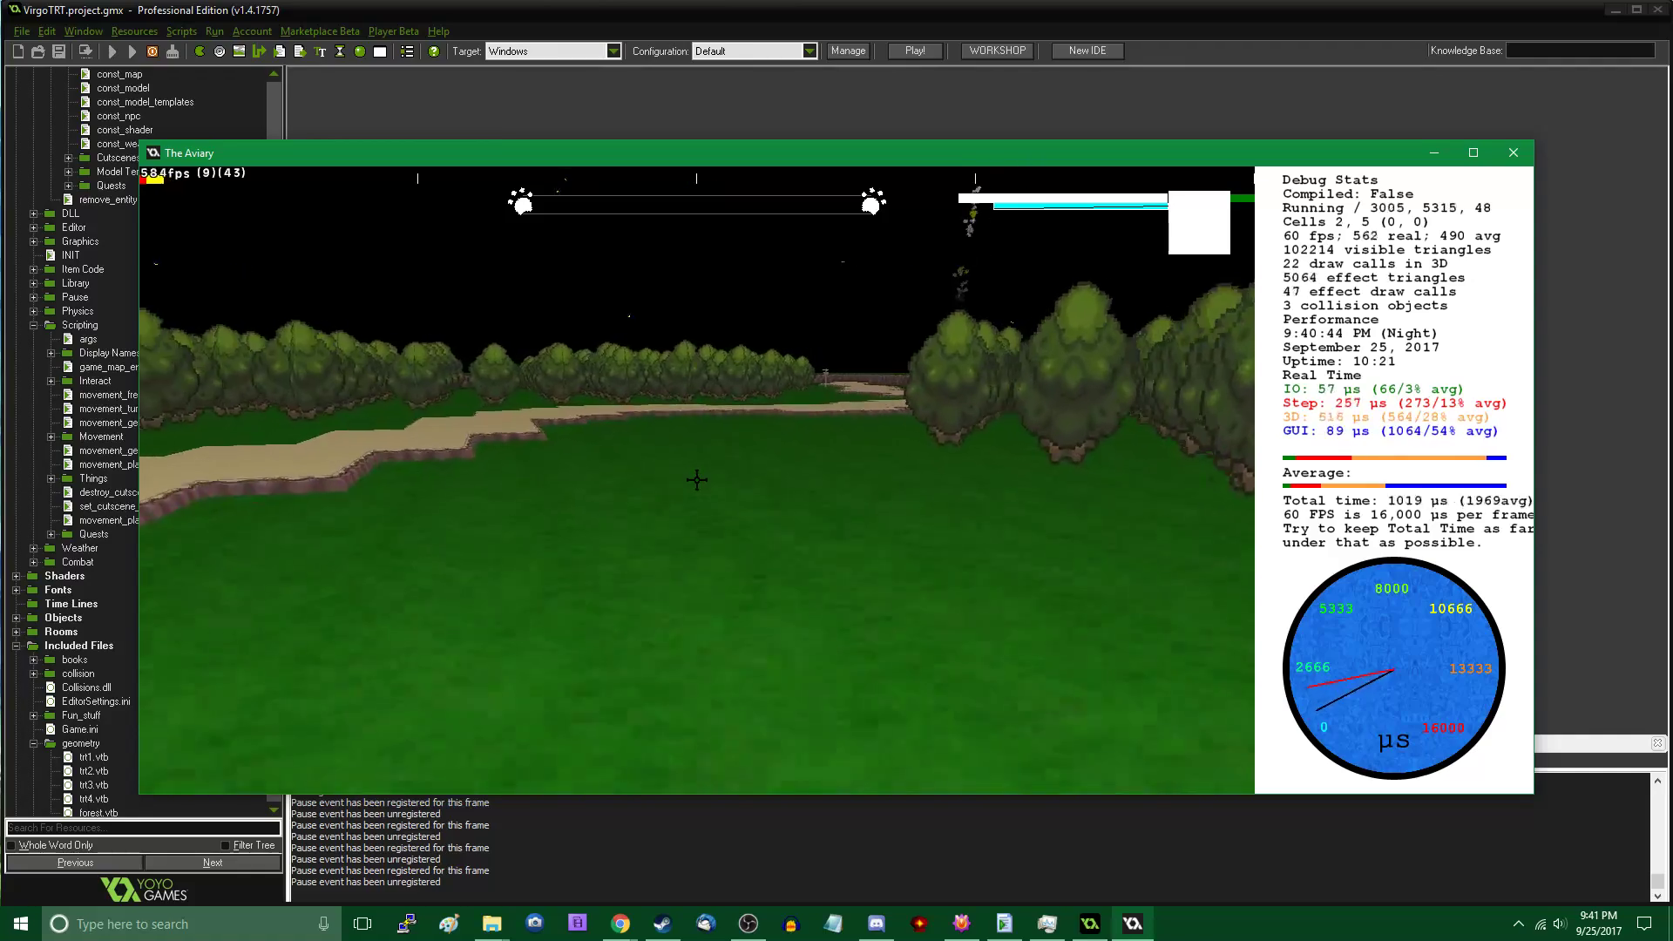
key("w")
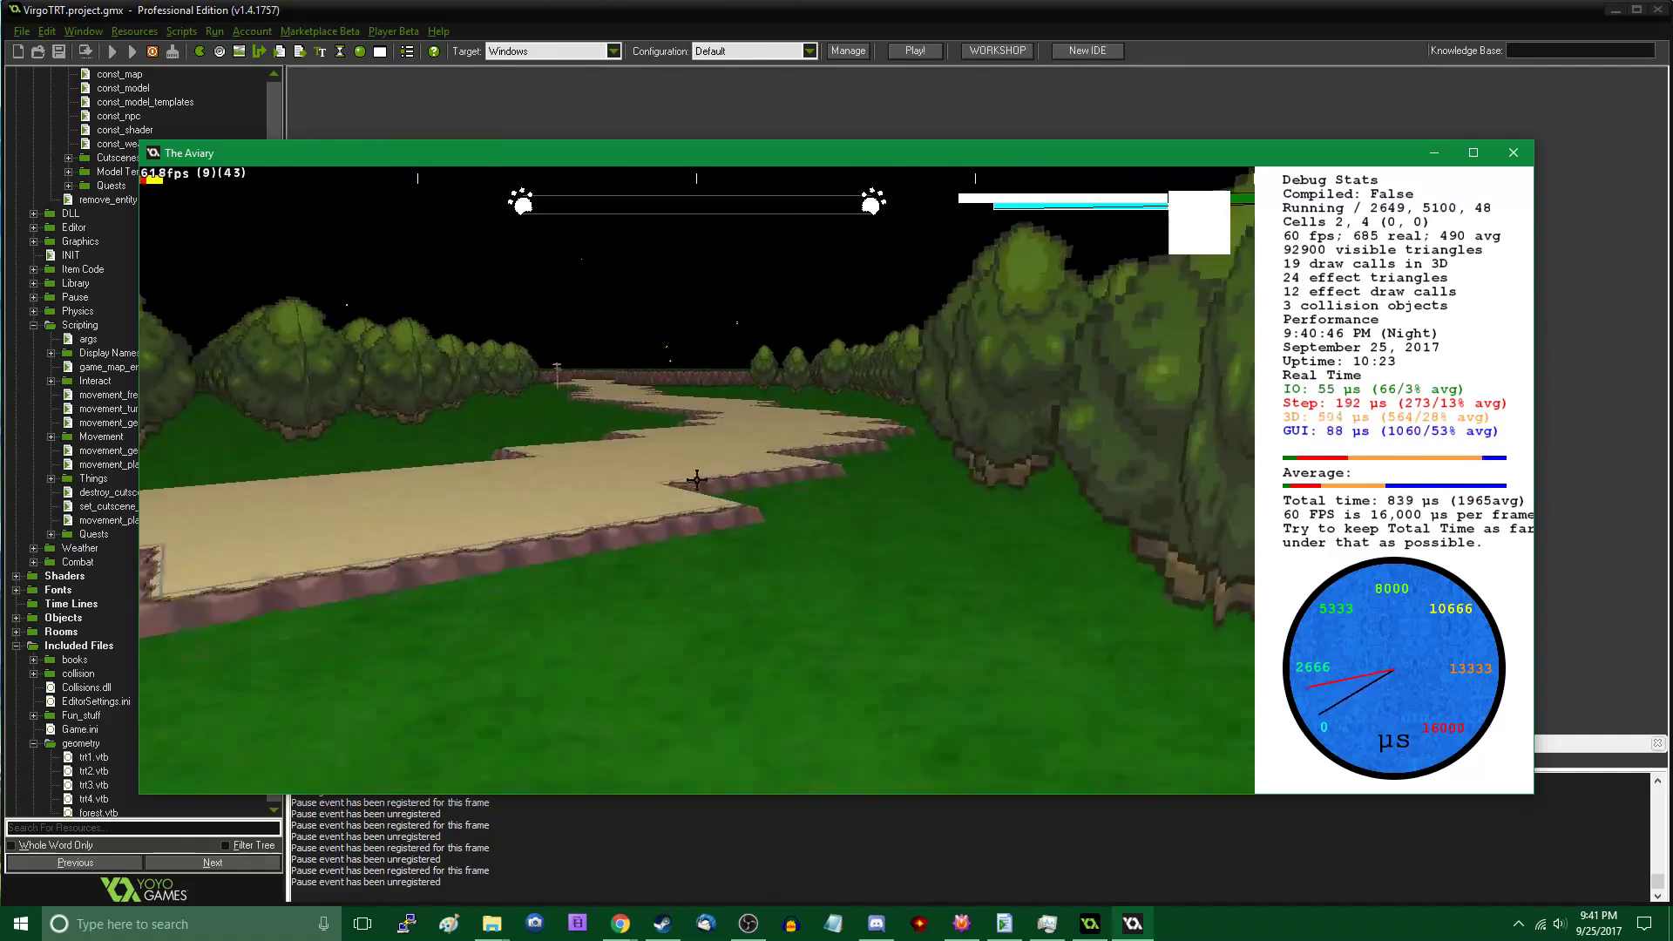
key("w")
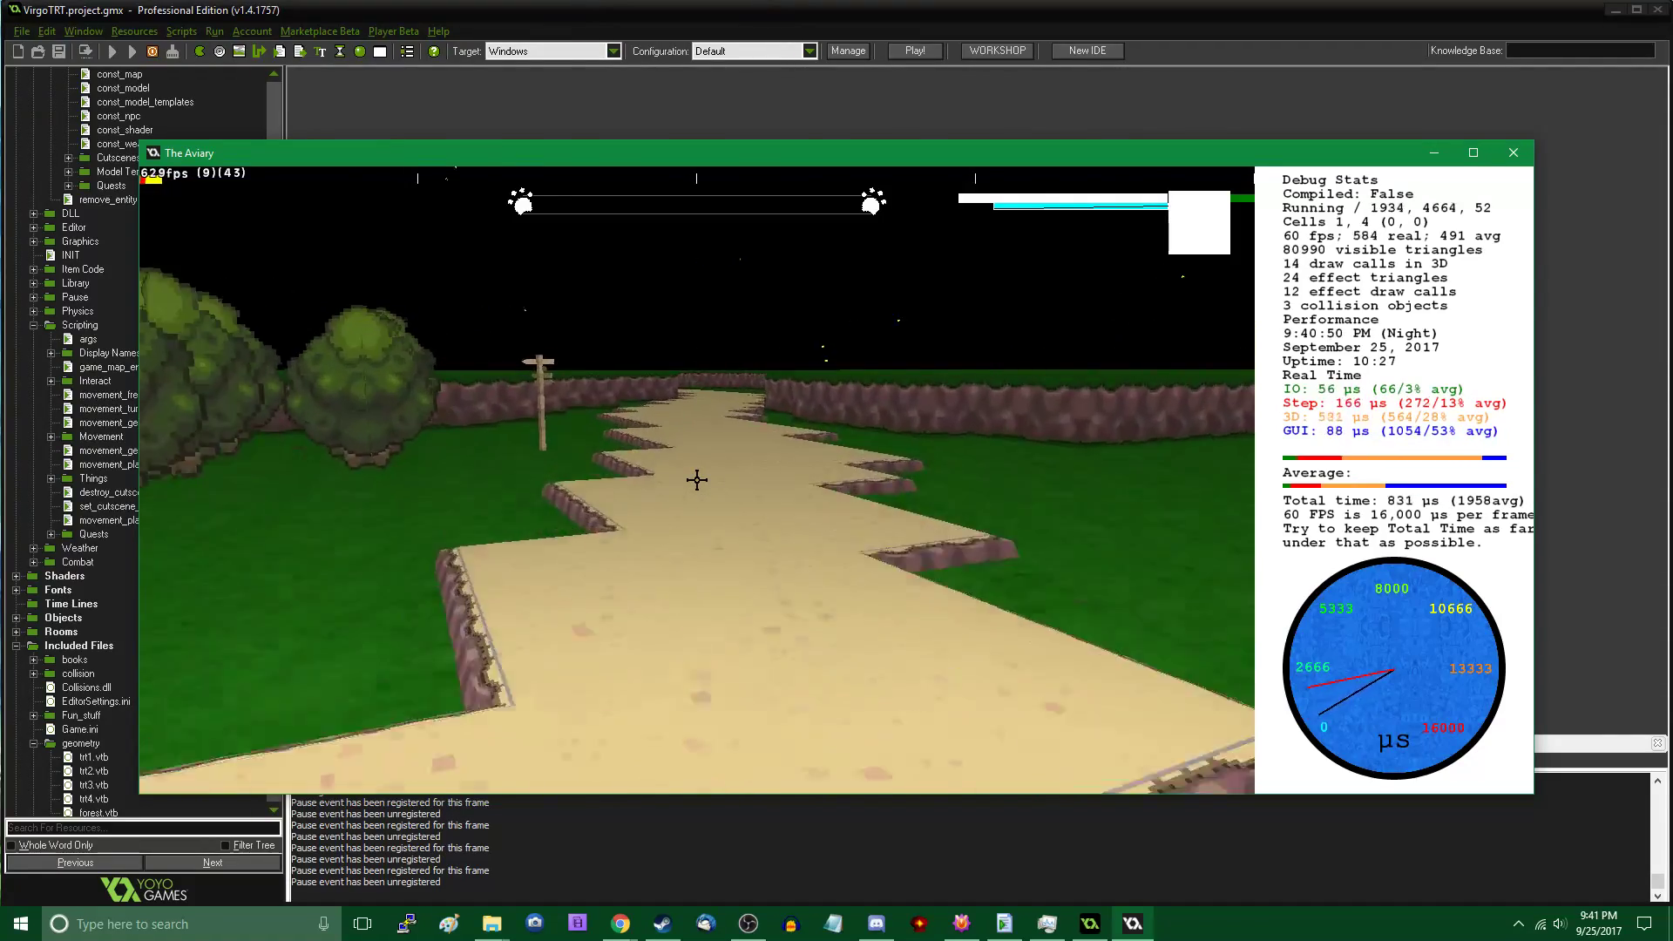
Return from the signpost through the rows of trees to the fountain clearing, examining the tree models up close
key("w")
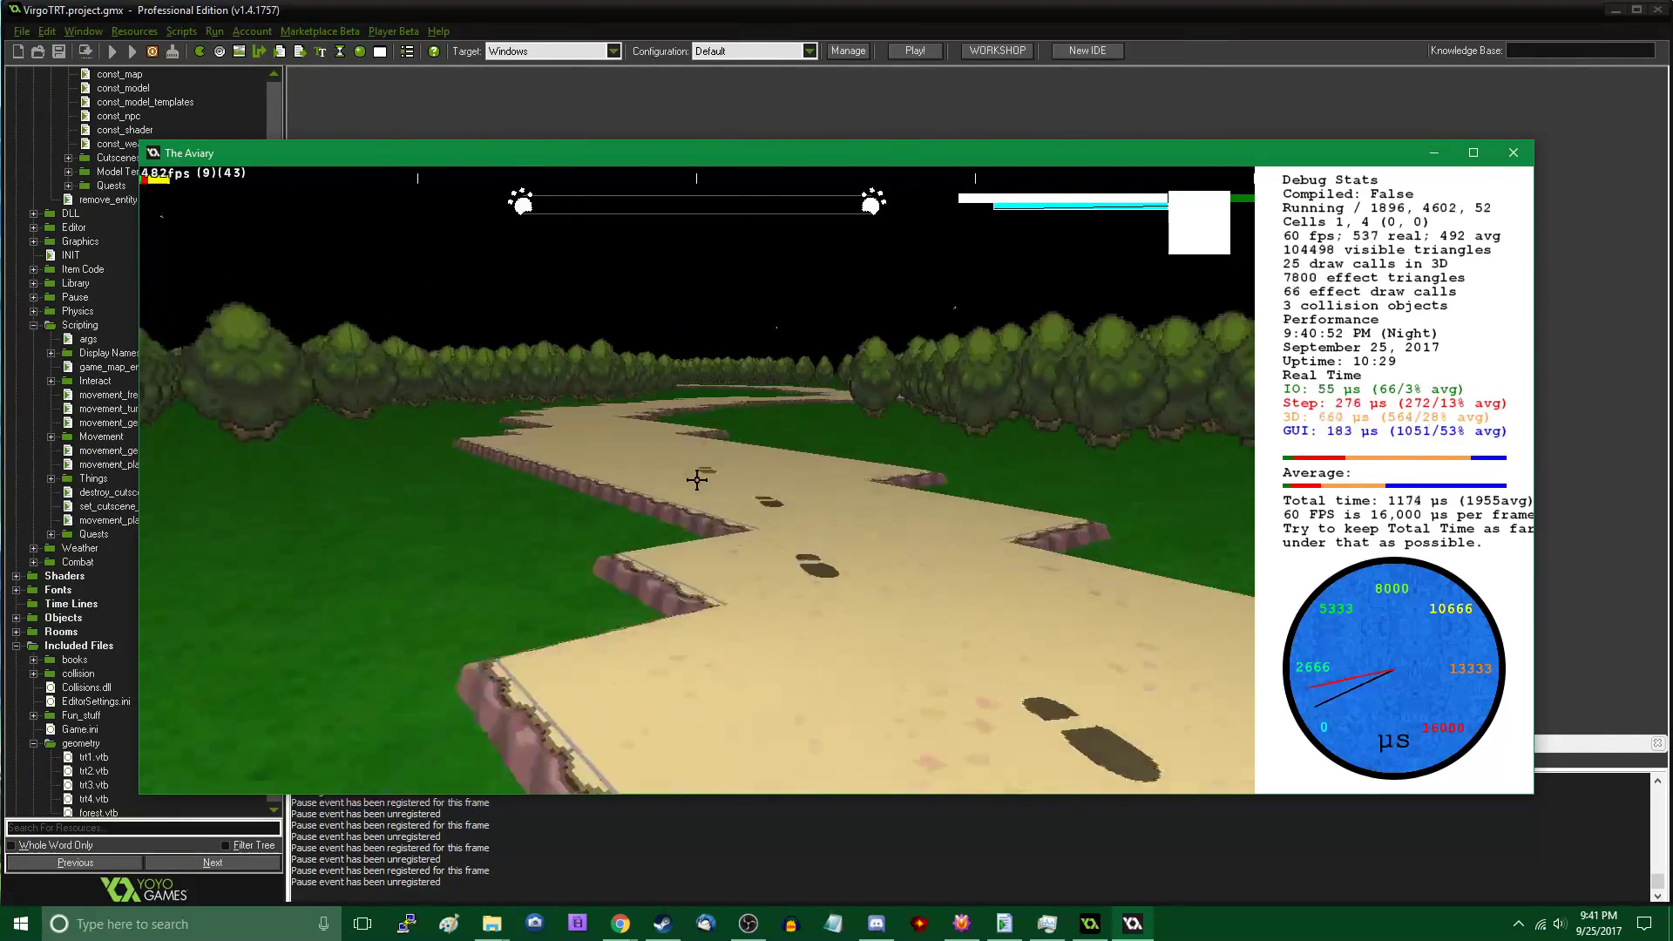
key("w")
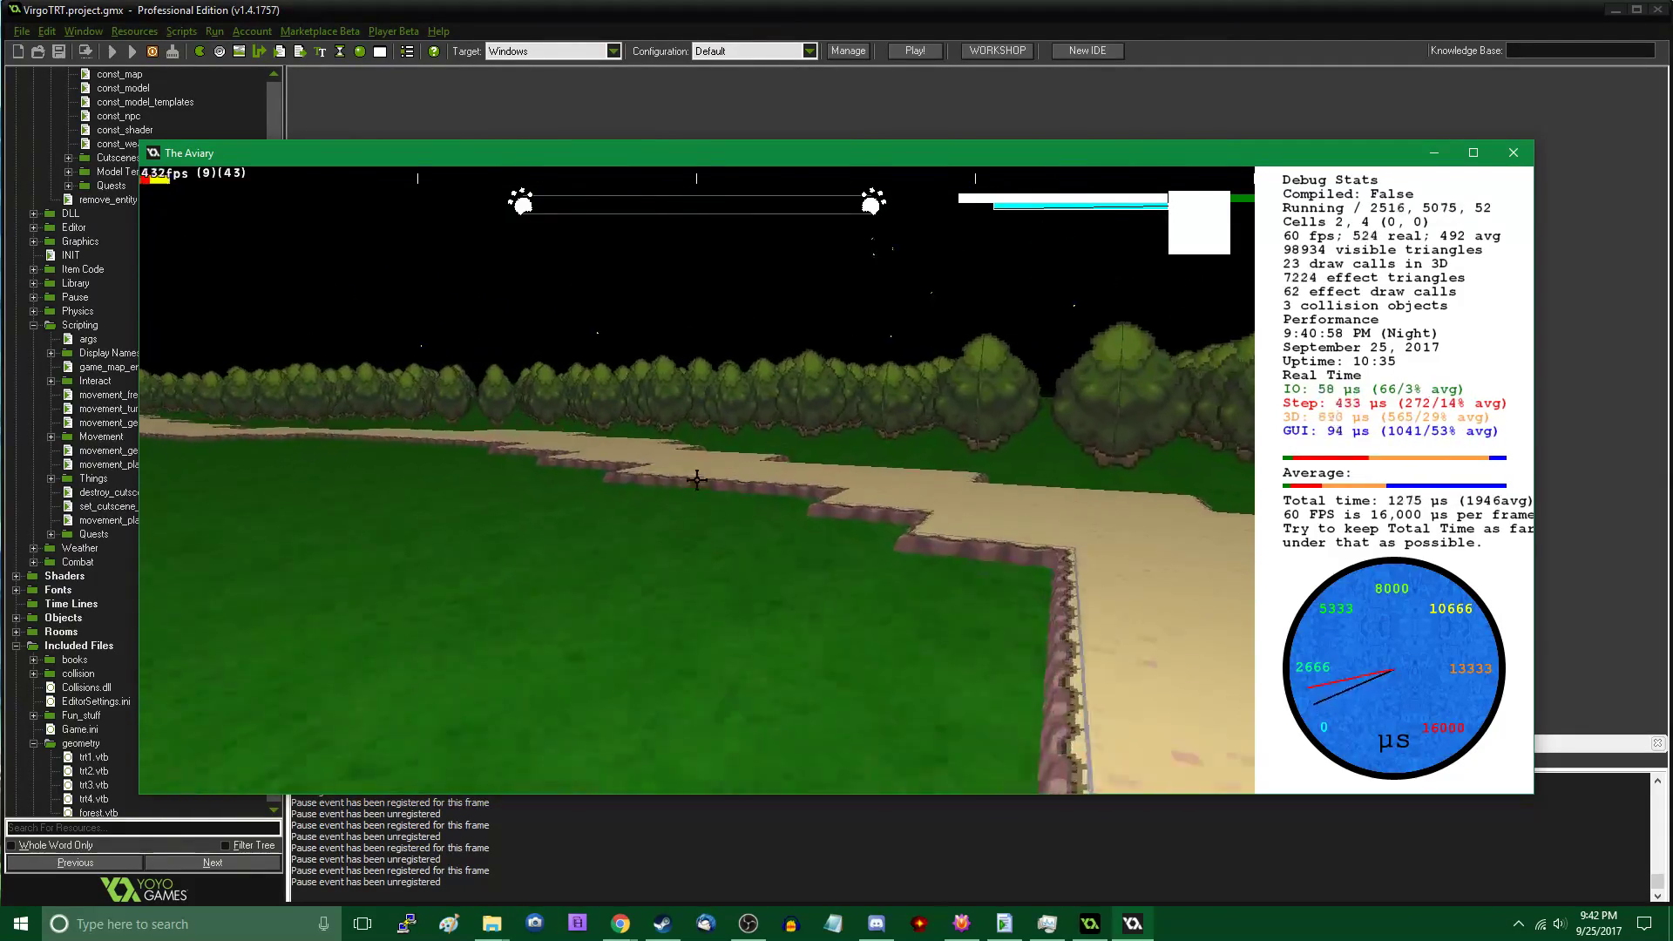
key("w")
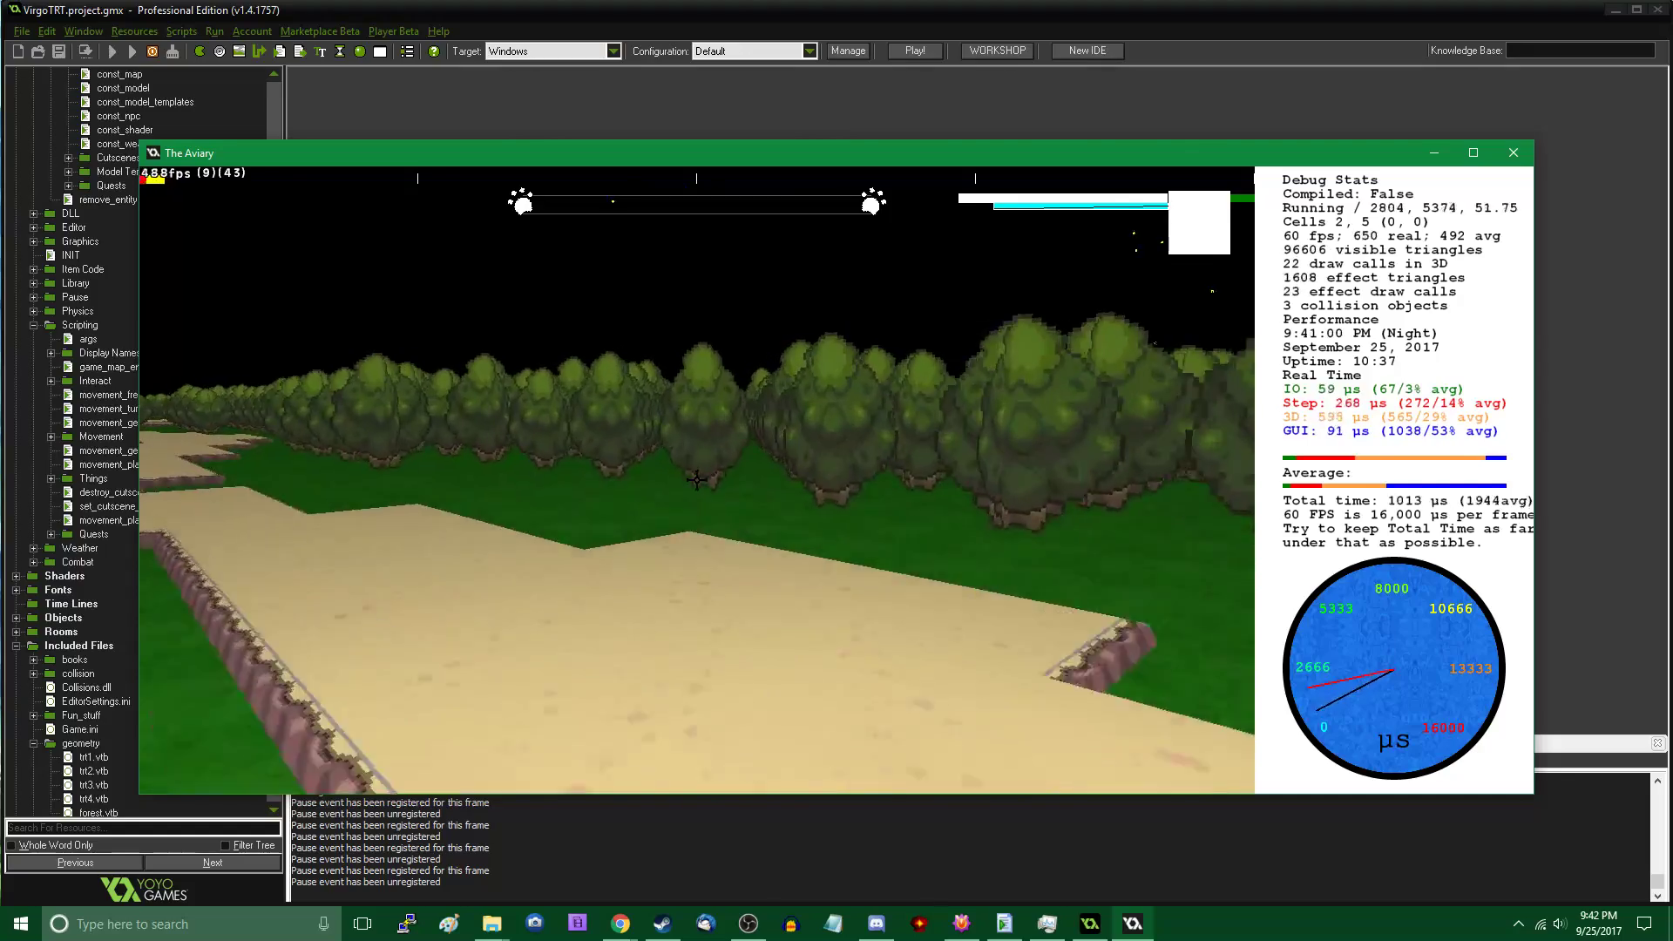
key("w")
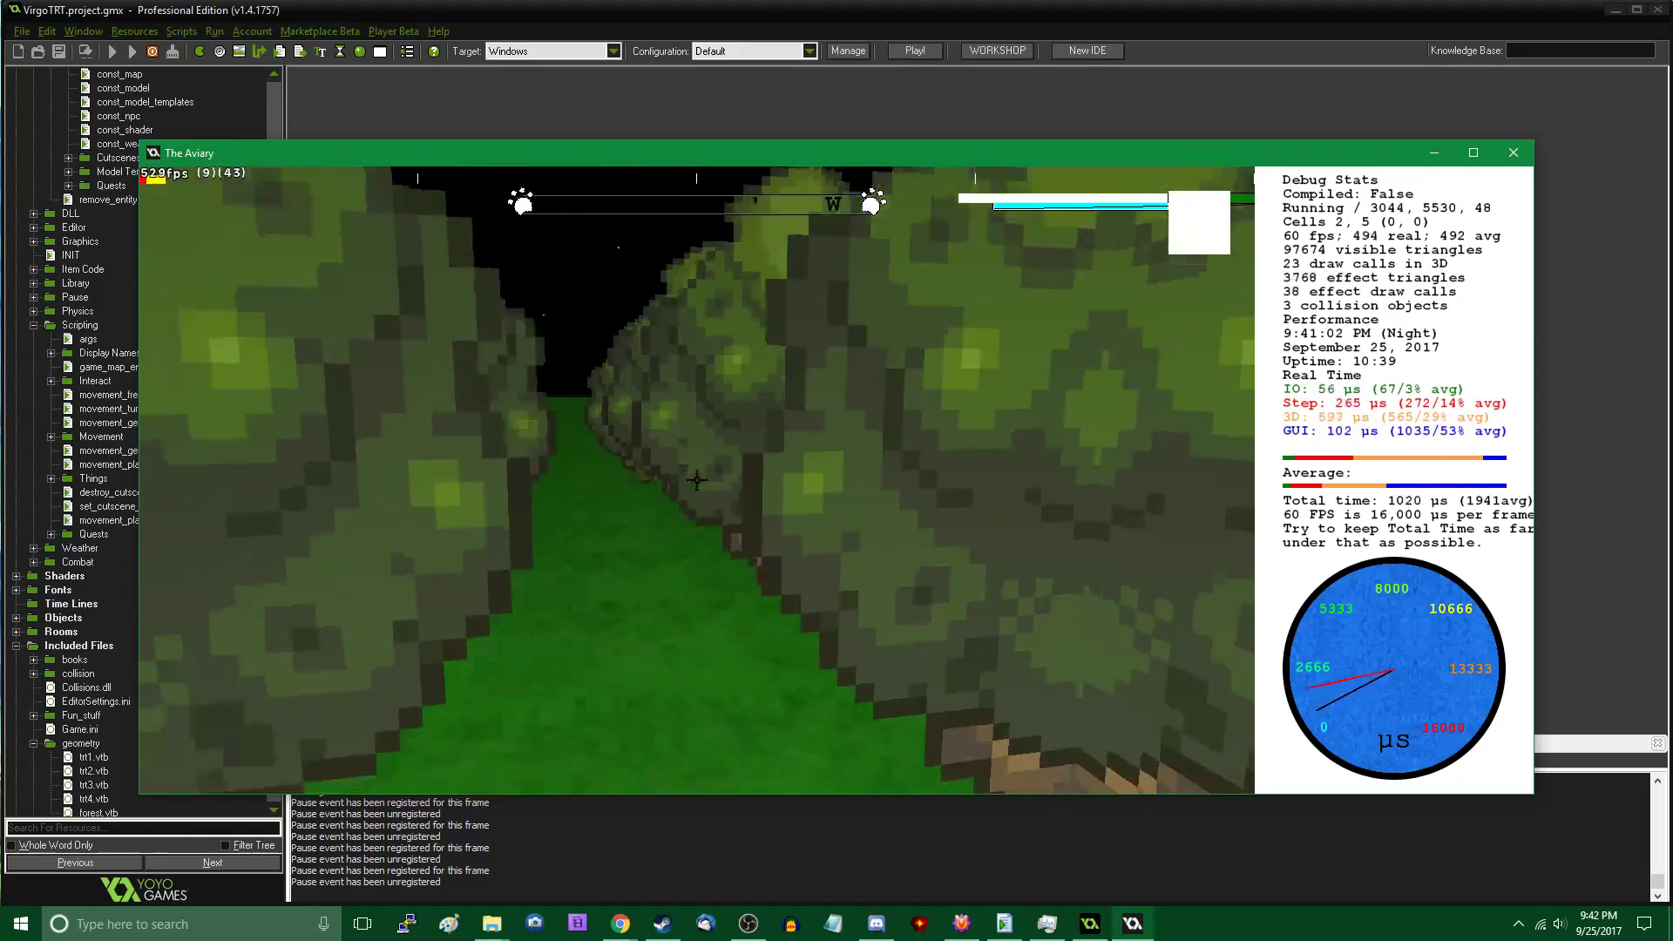
key("w")
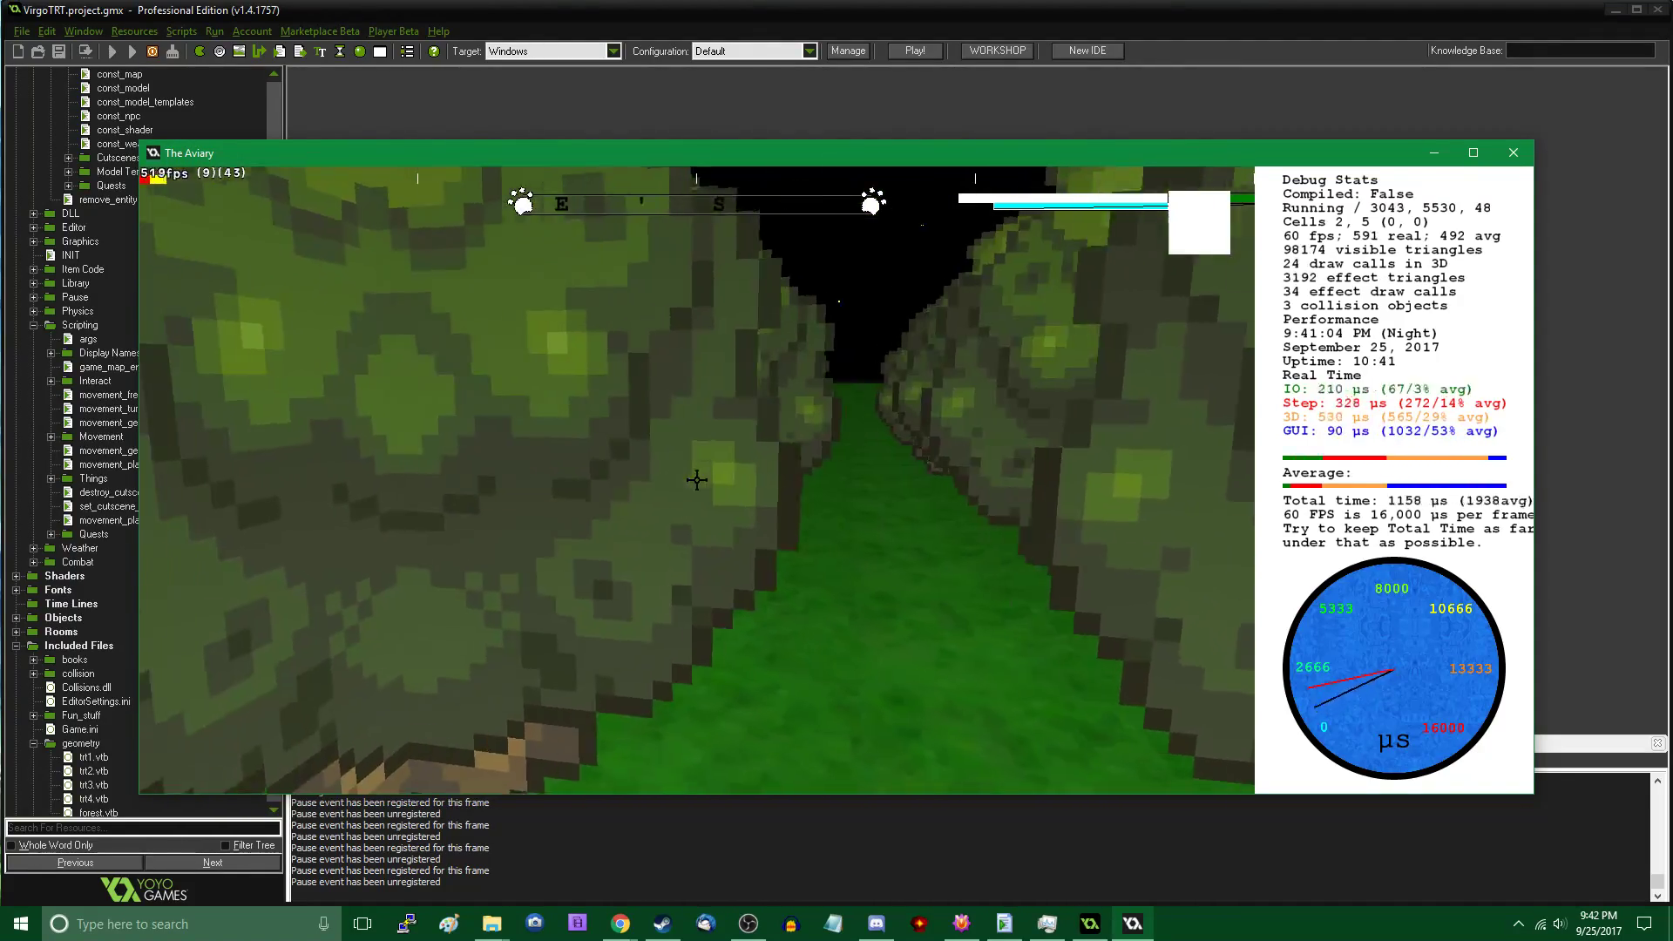
key("w")
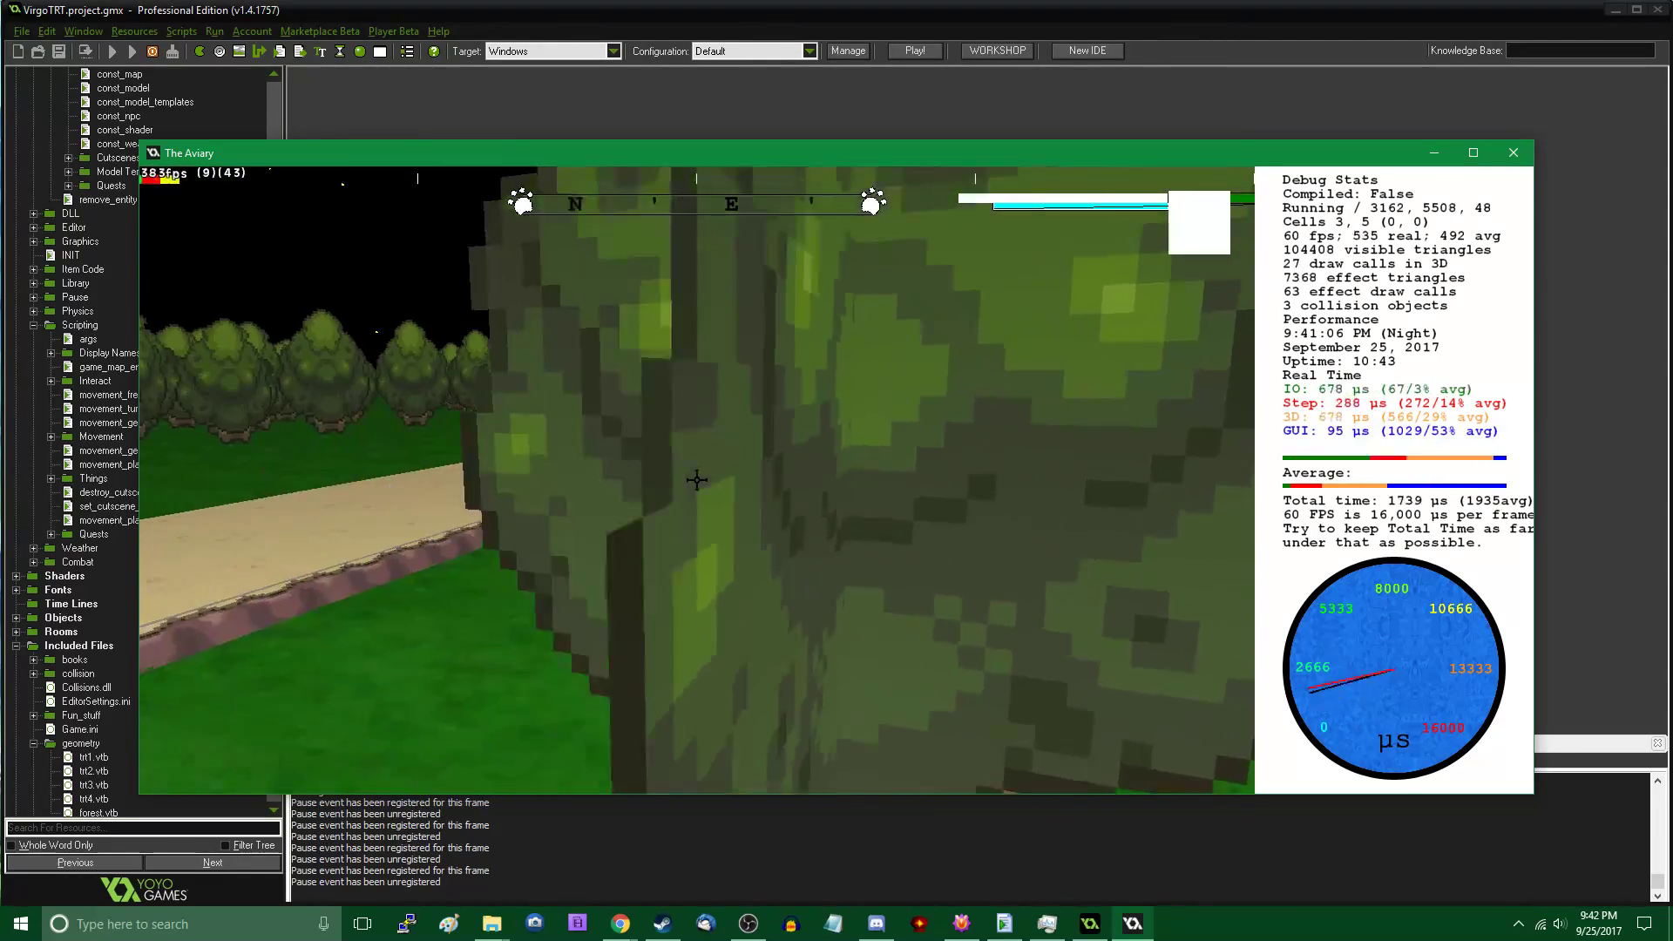
key("w")
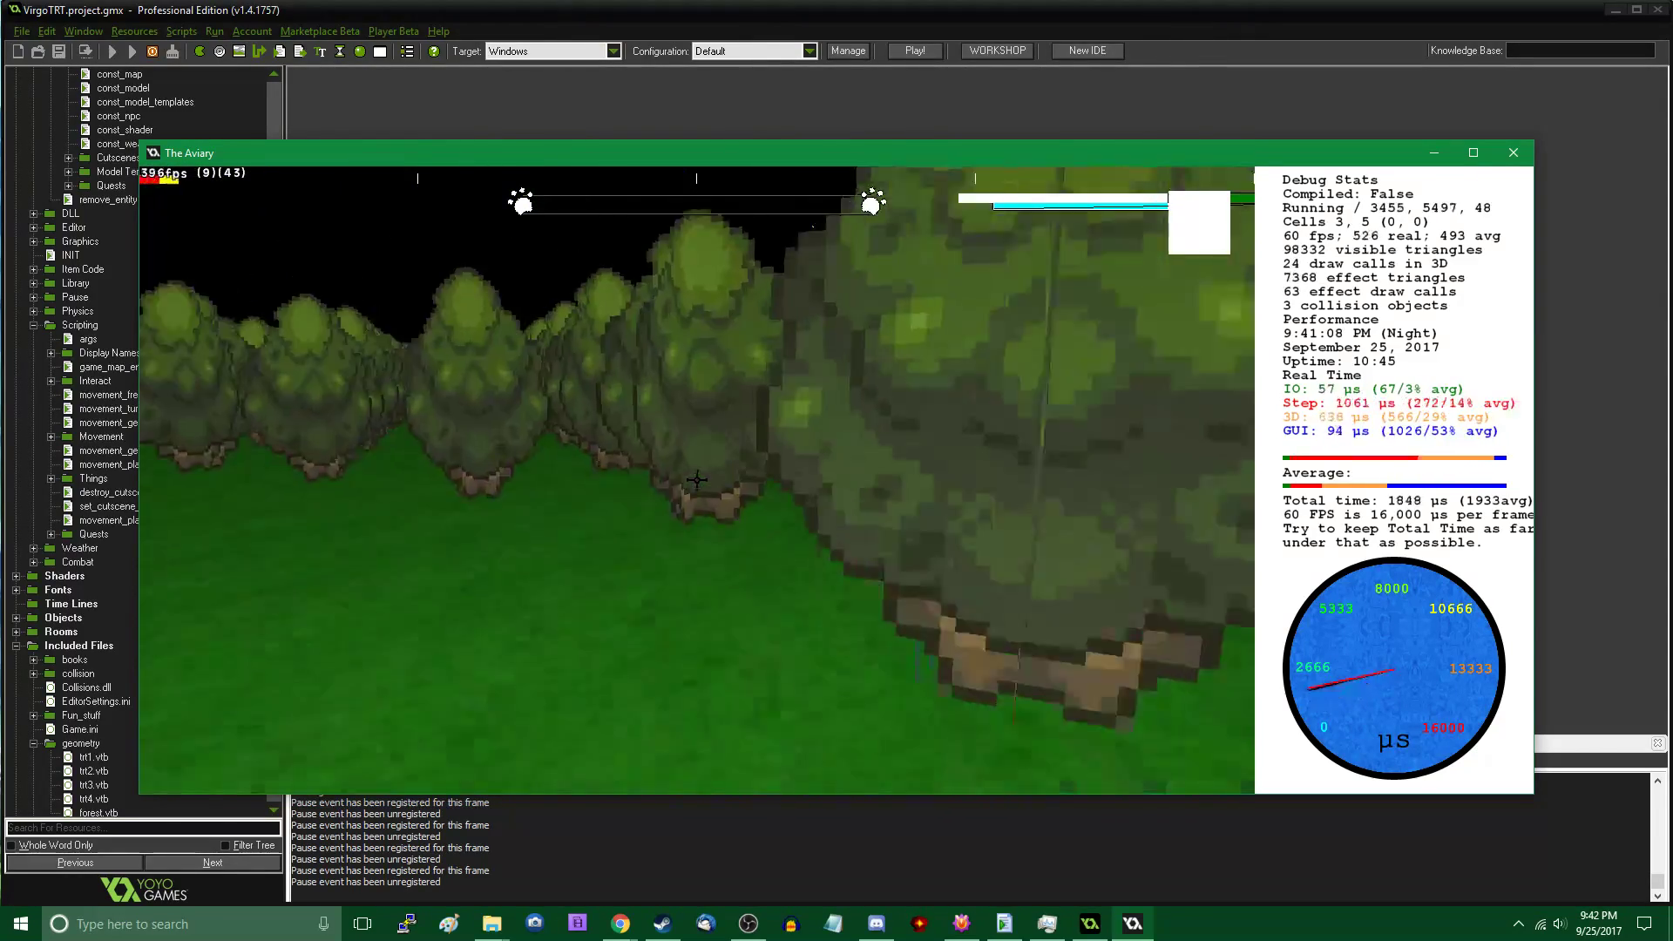
key("w")
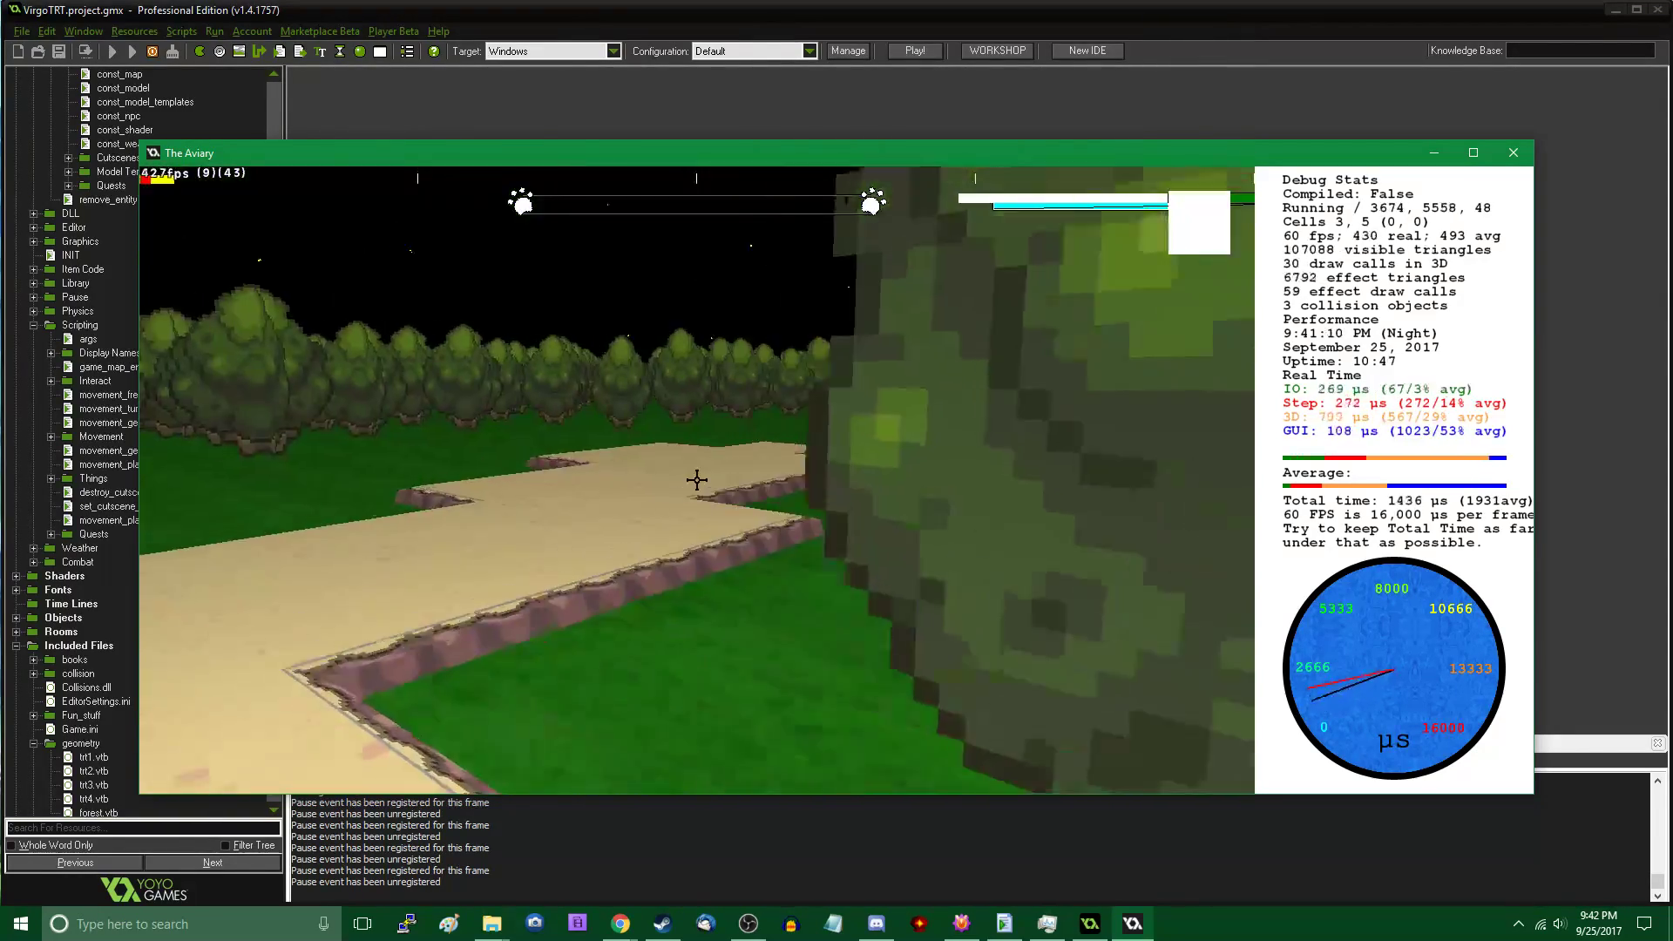
key("w")
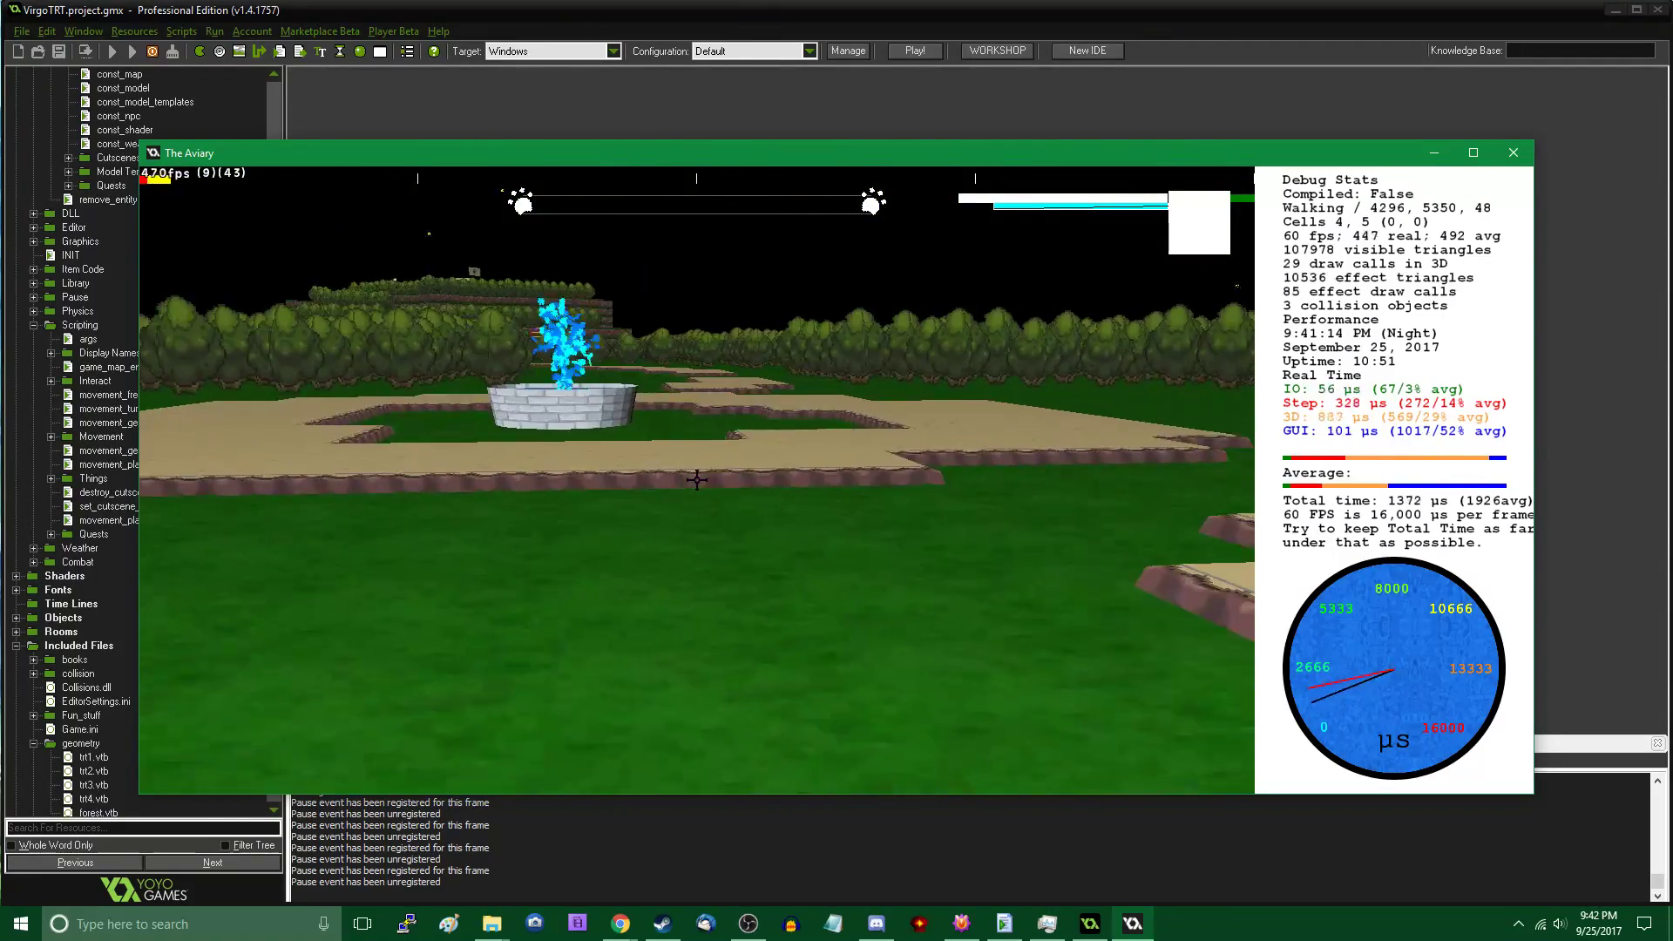
Approach the fountain again and view it along with the terraced hill beyond the clearing
key("w")
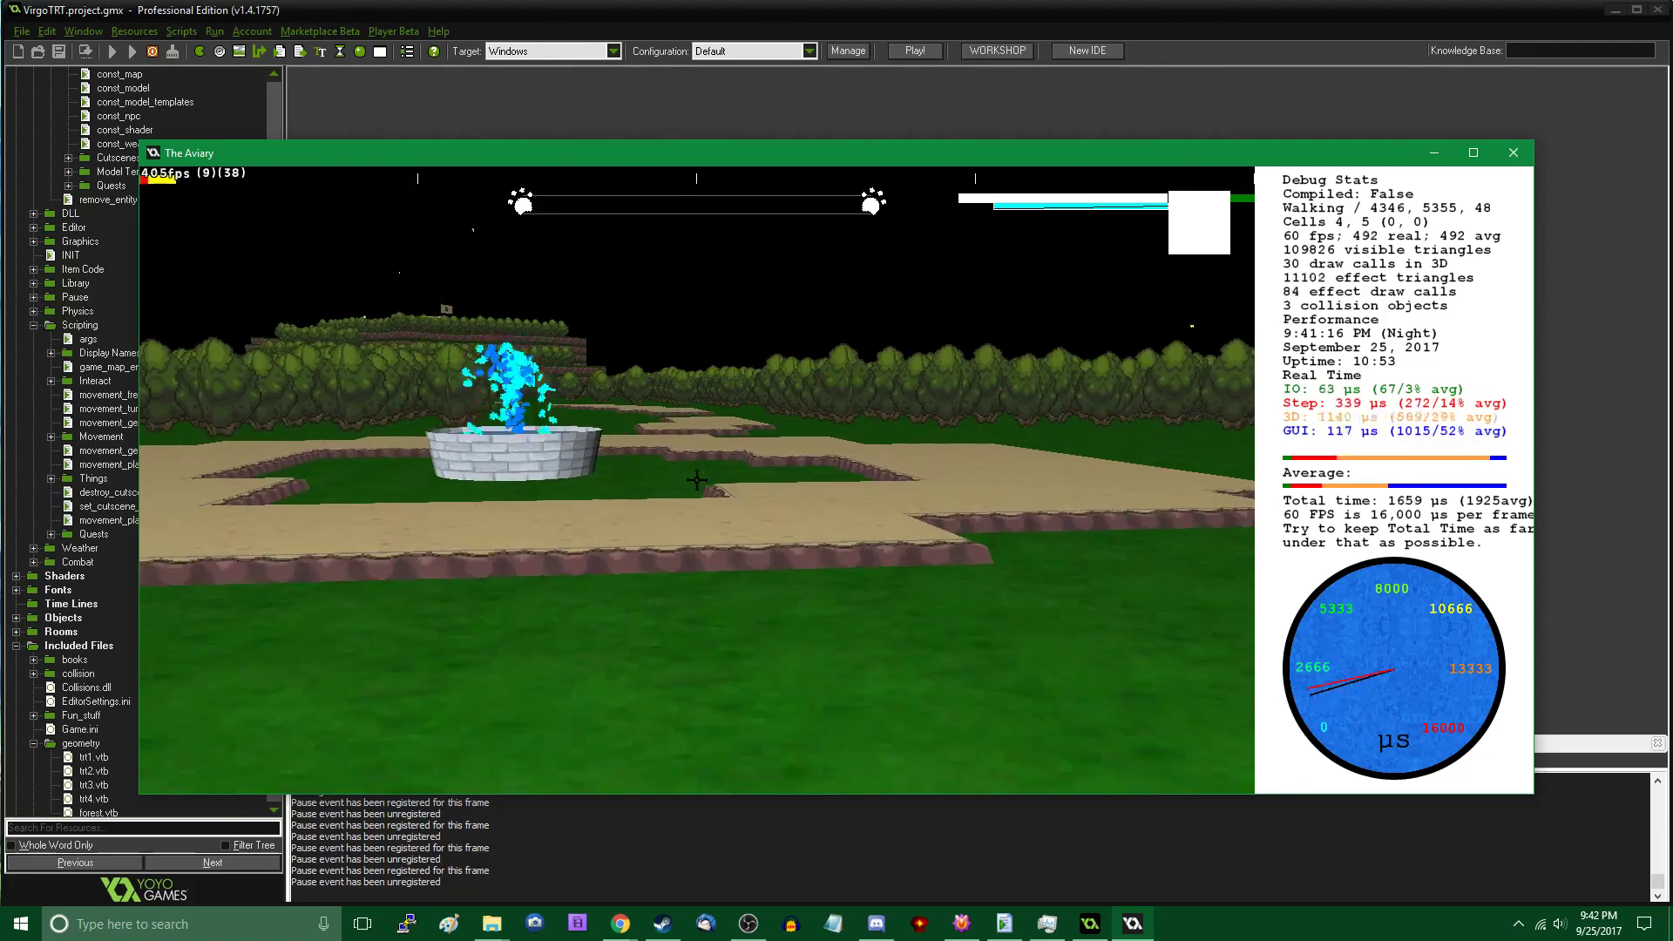
key("w")
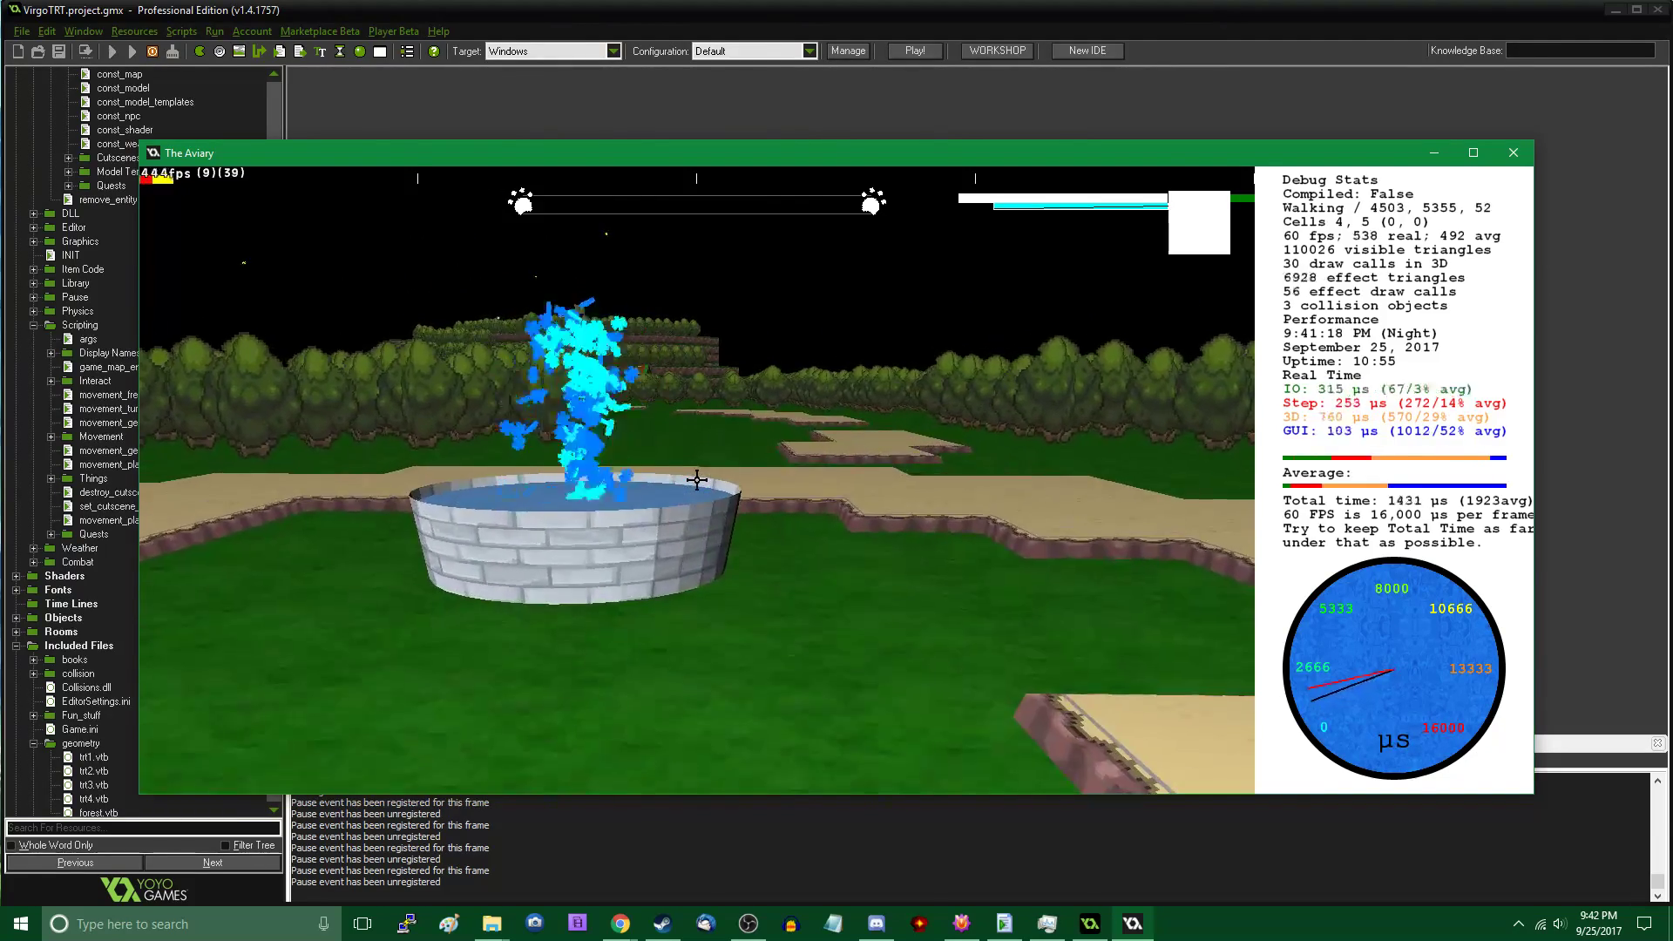
key("w")
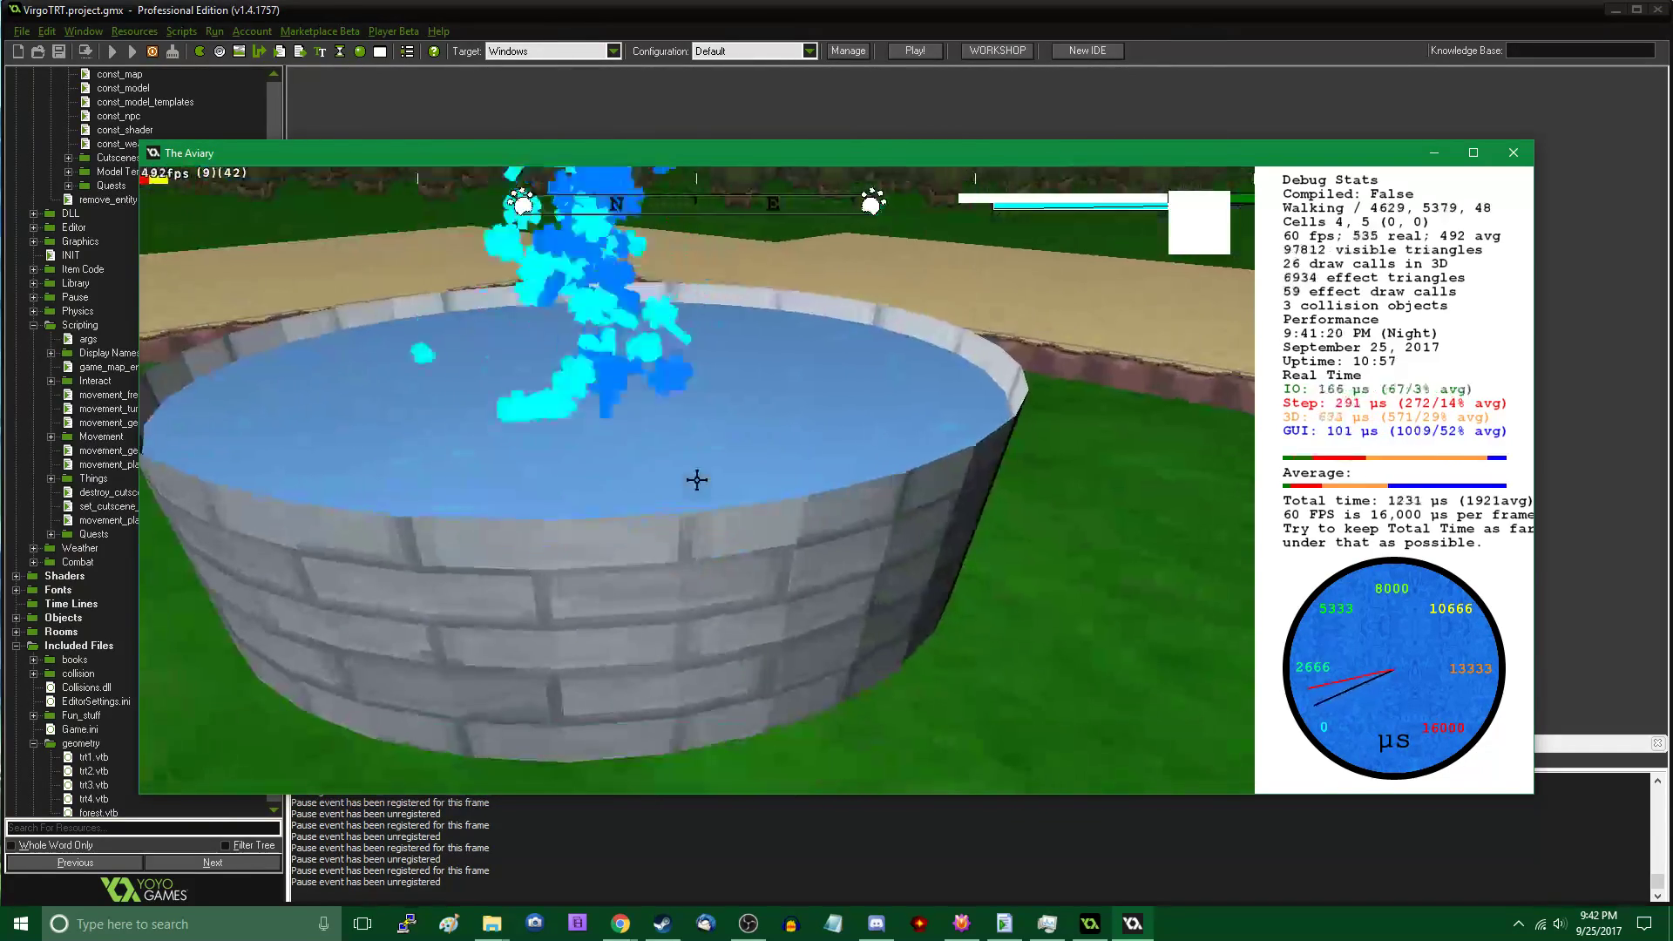
key("w")
key("w")
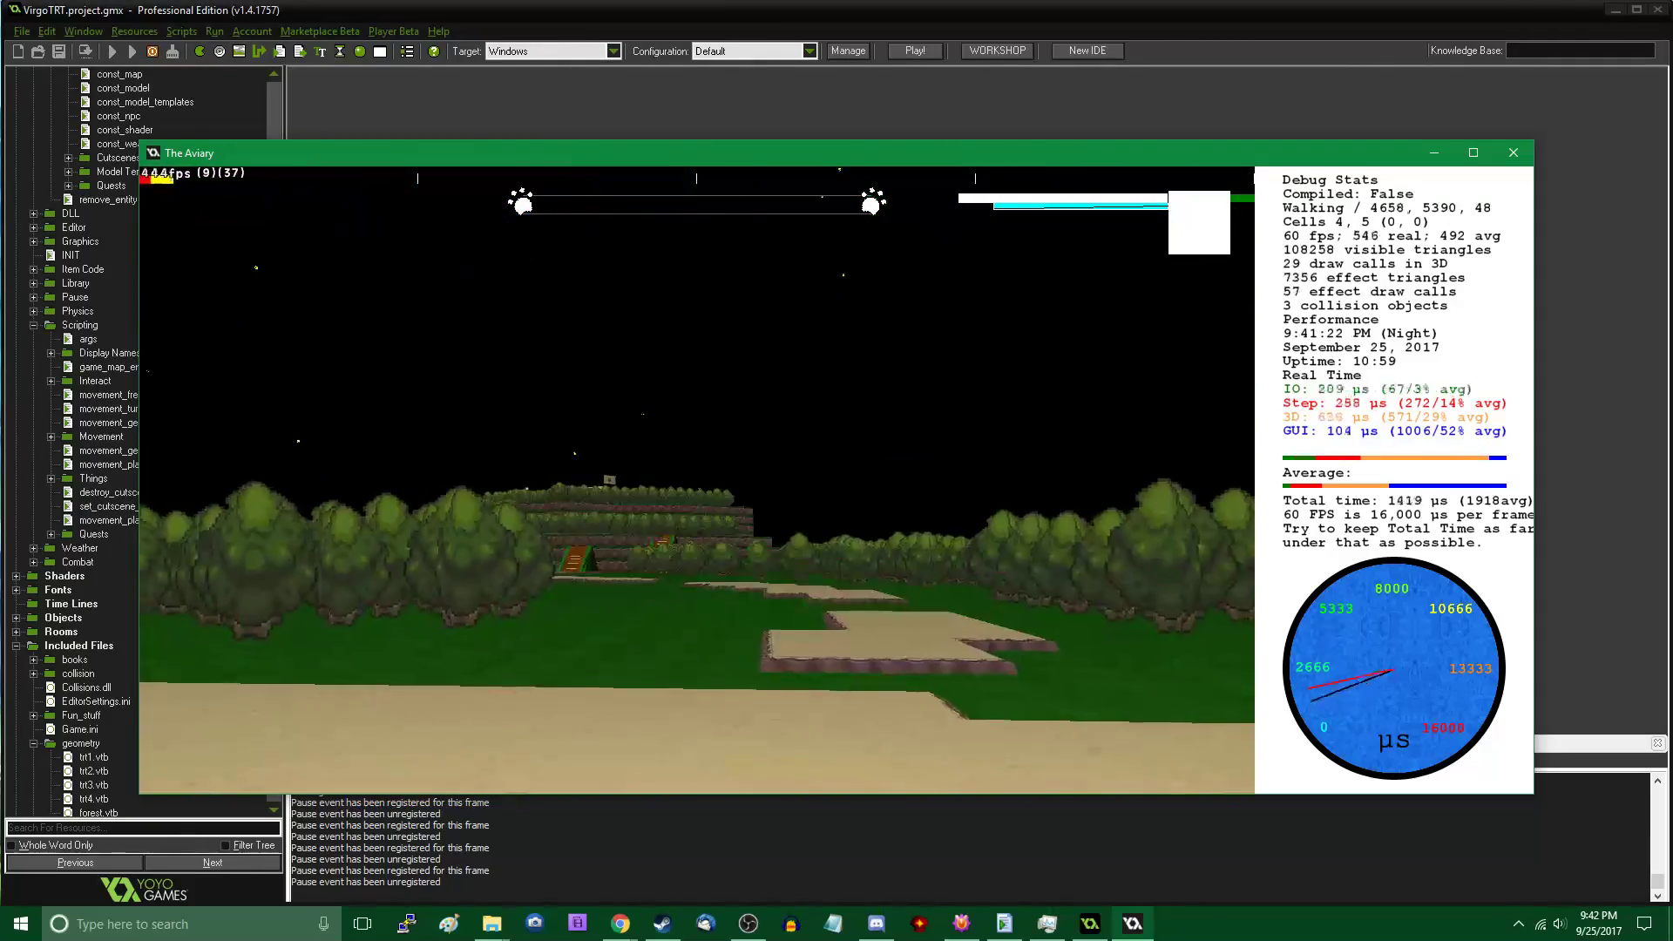
key("w")
Switch to File Explorer and bring up the window showing the VOXELISH17P-YYC-1.7.1.13 project folder
key("Tab")
left_click(490, 931)
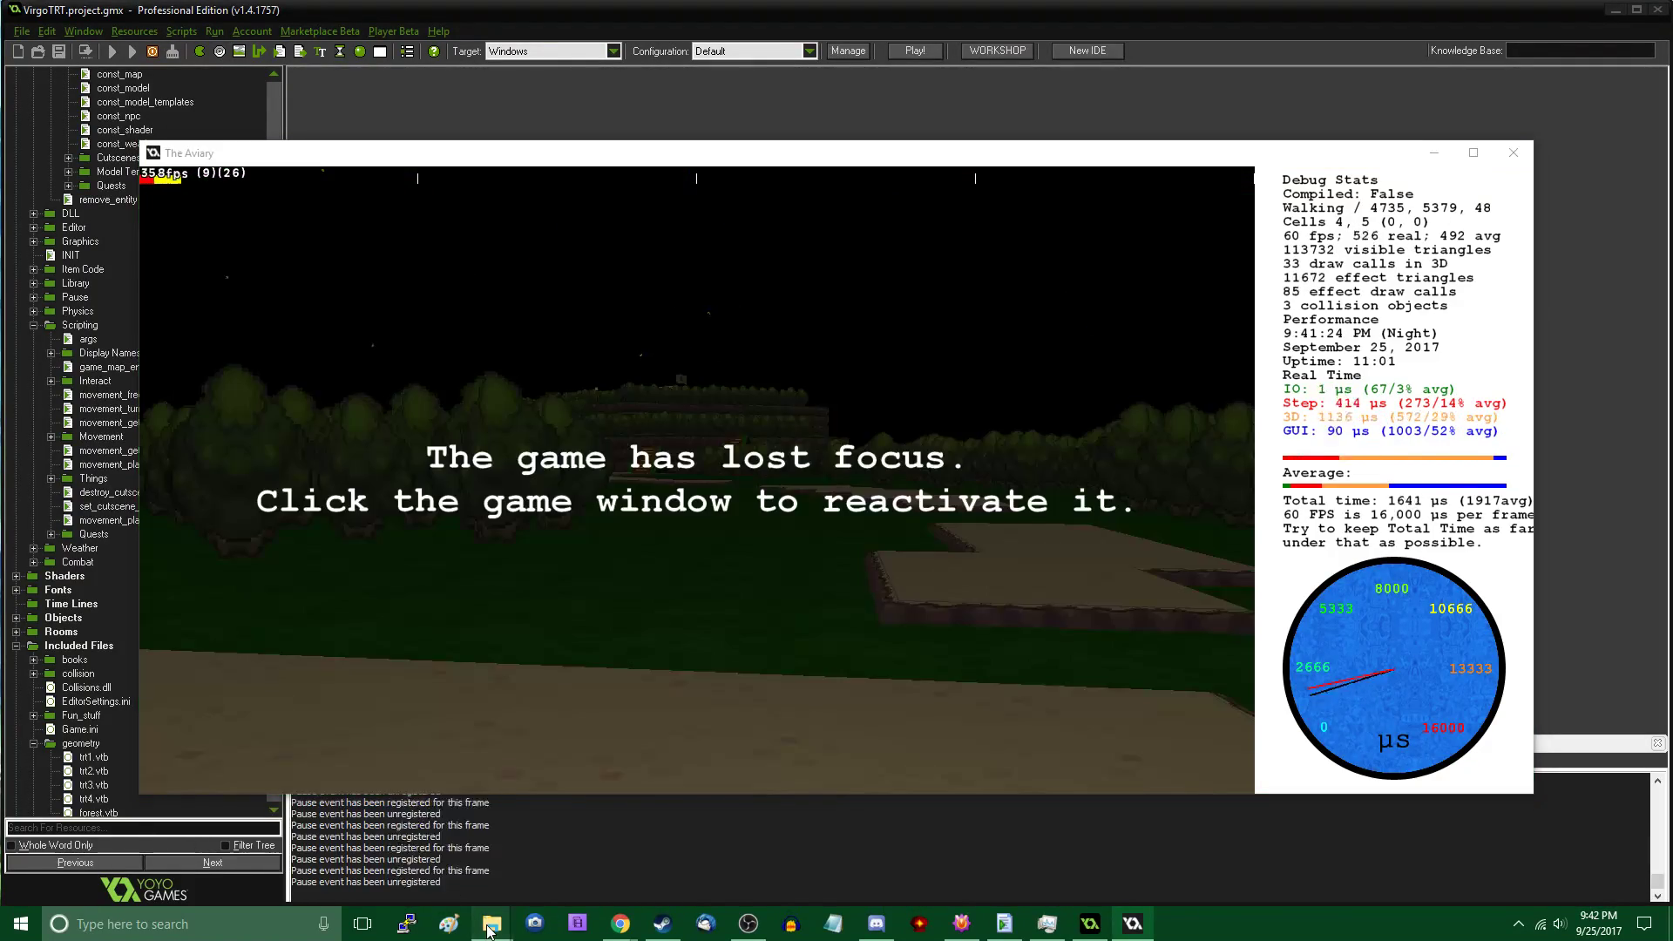
left_click(256, 858)
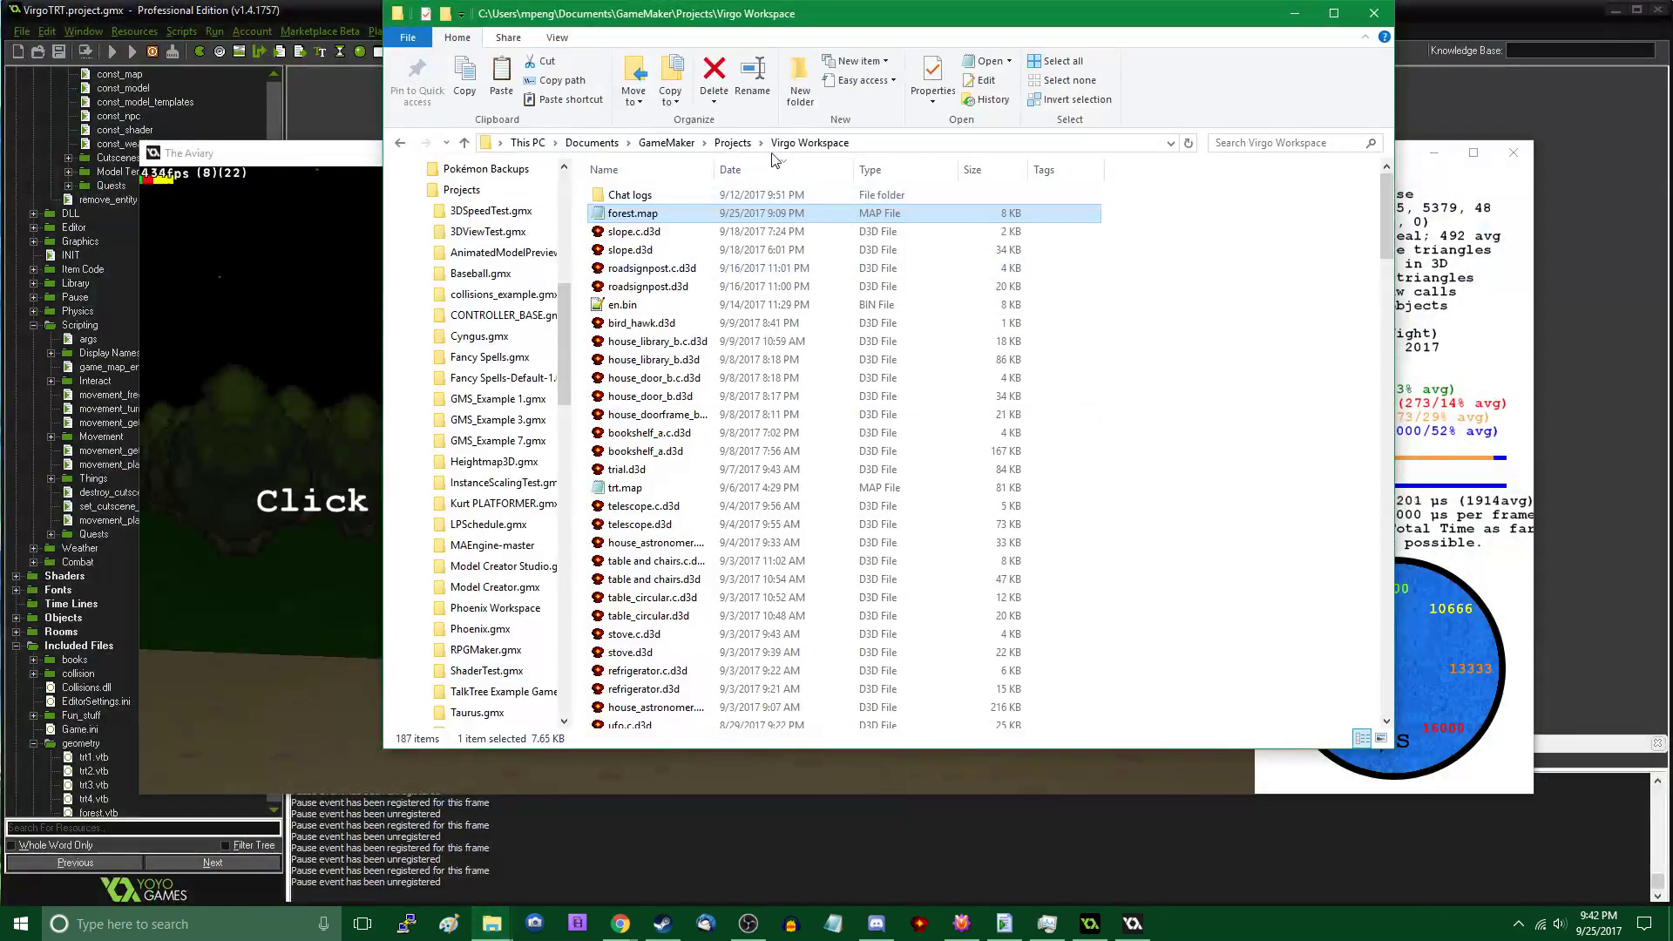
left_click(492, 924)
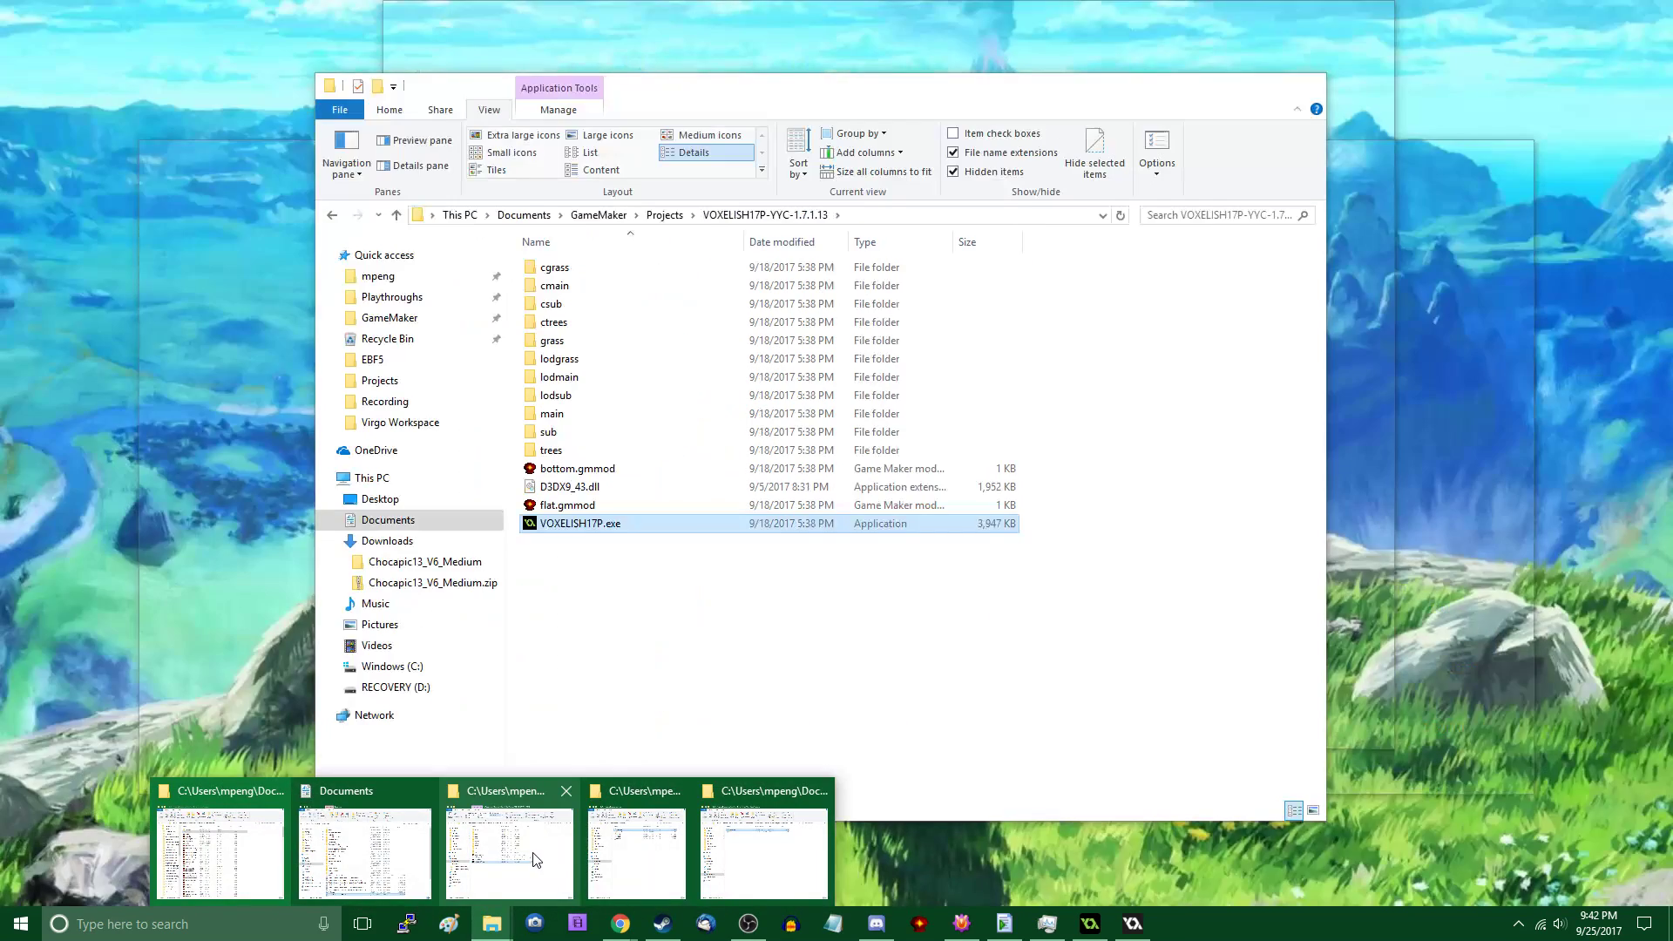
left_click(536, 860)
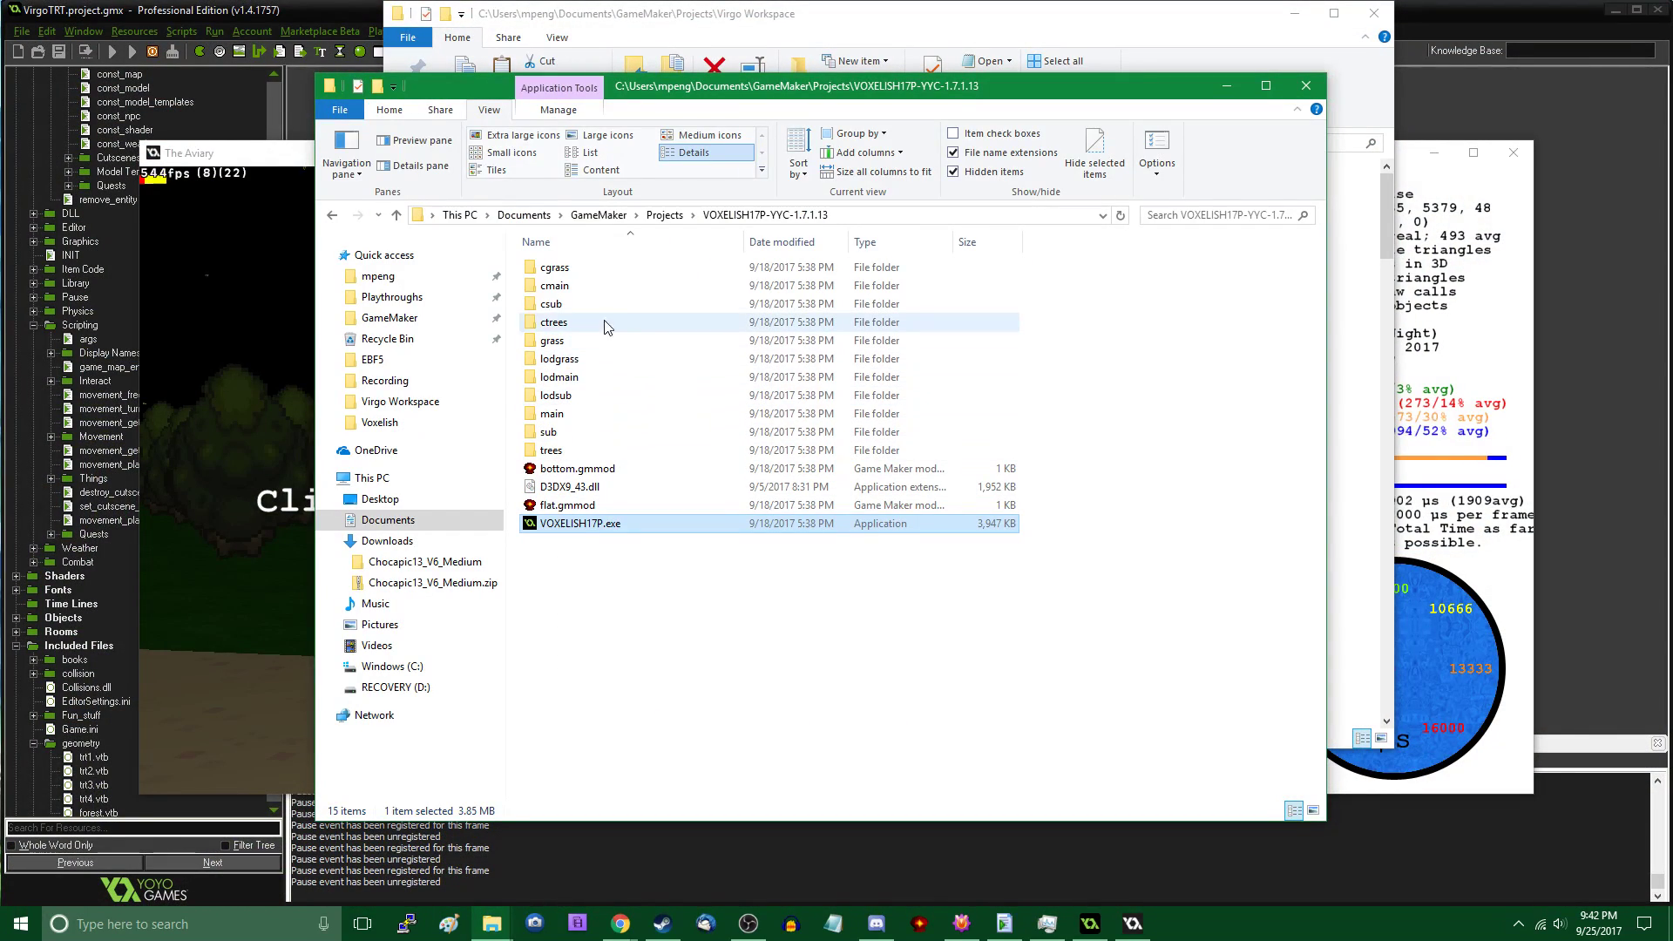
Open 1.gmmod from the ctrees folder, allowing Model Creator.exe to make changes to the device
double_click(596, 324)
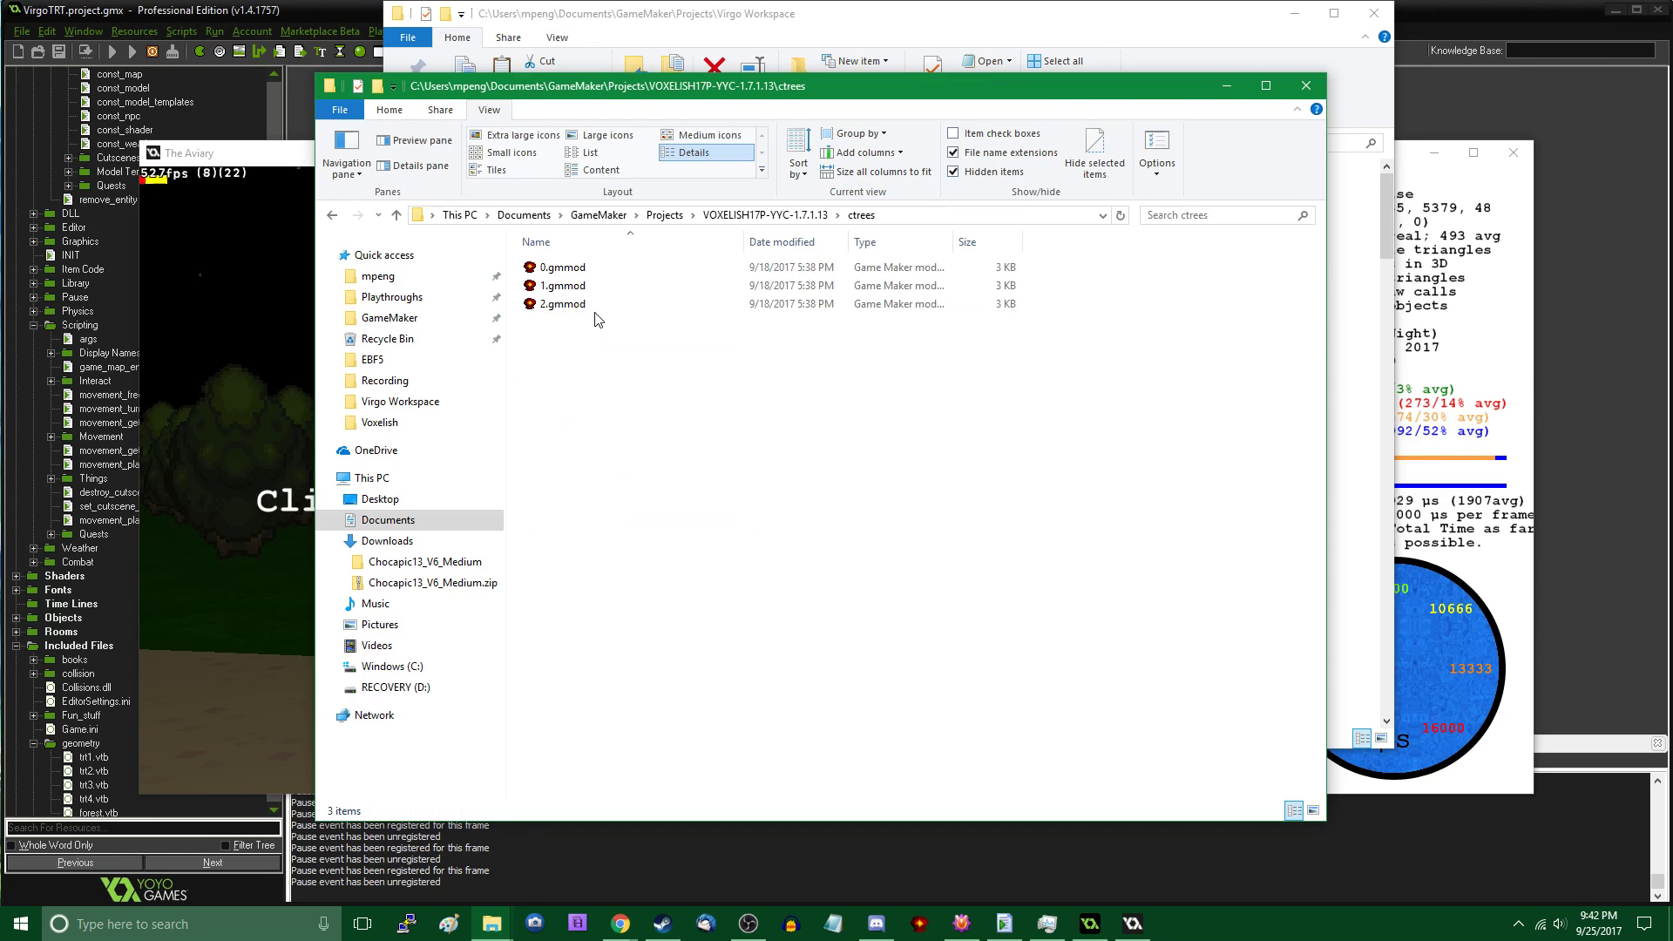
double_click(604, 286)
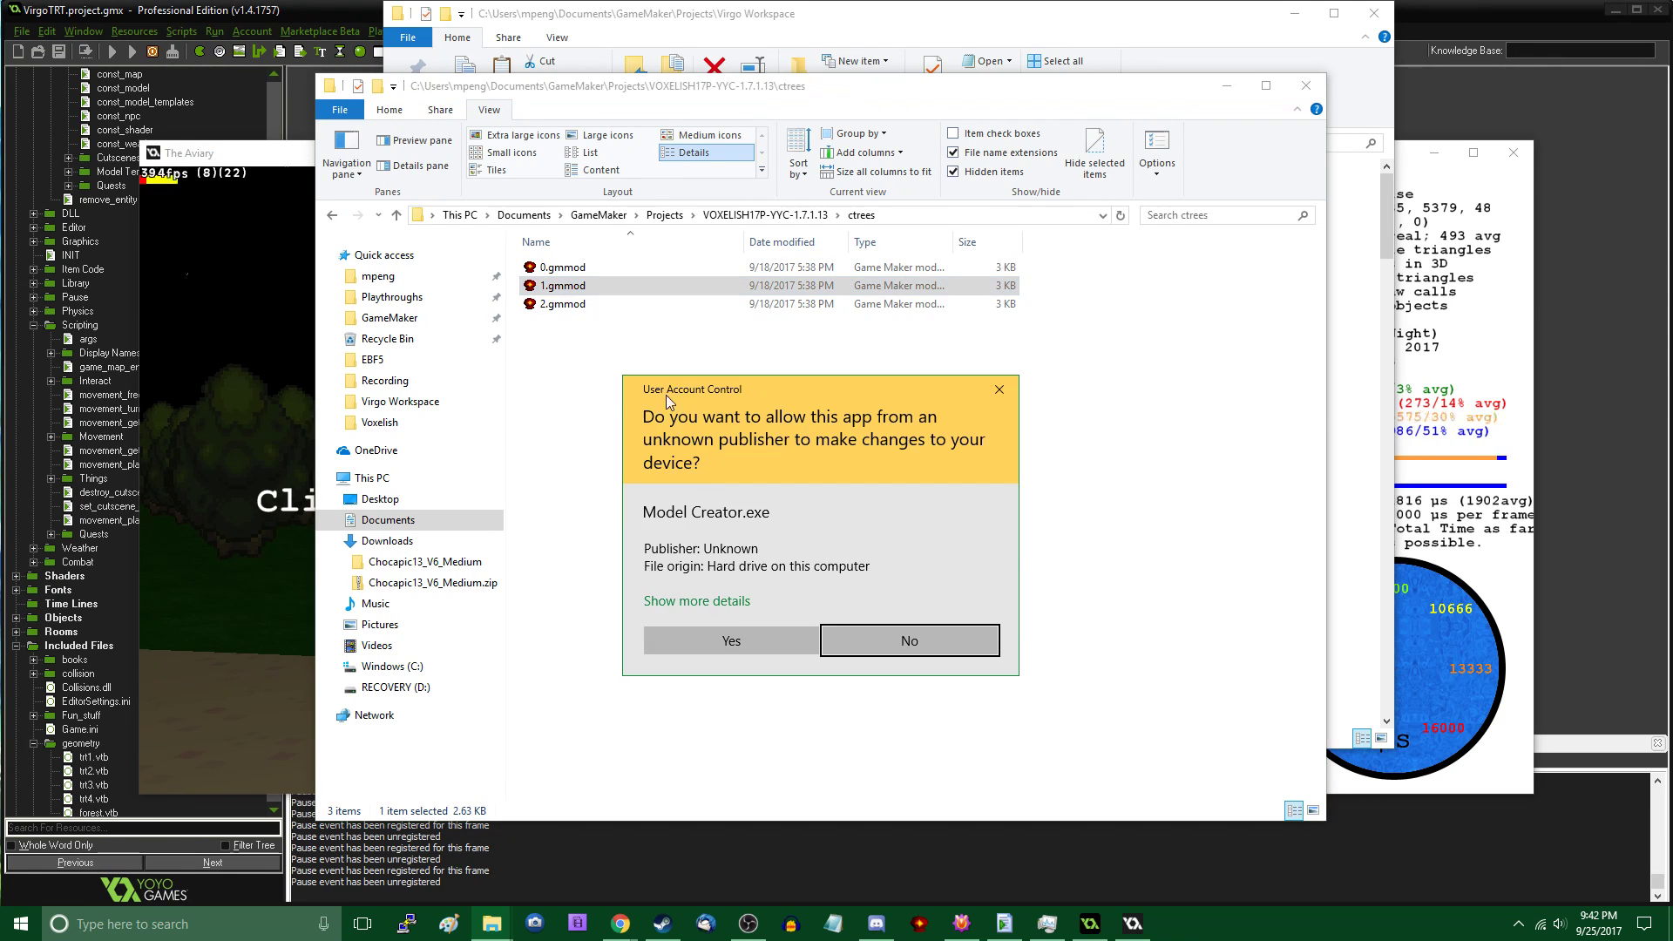
left_click(751, 639)
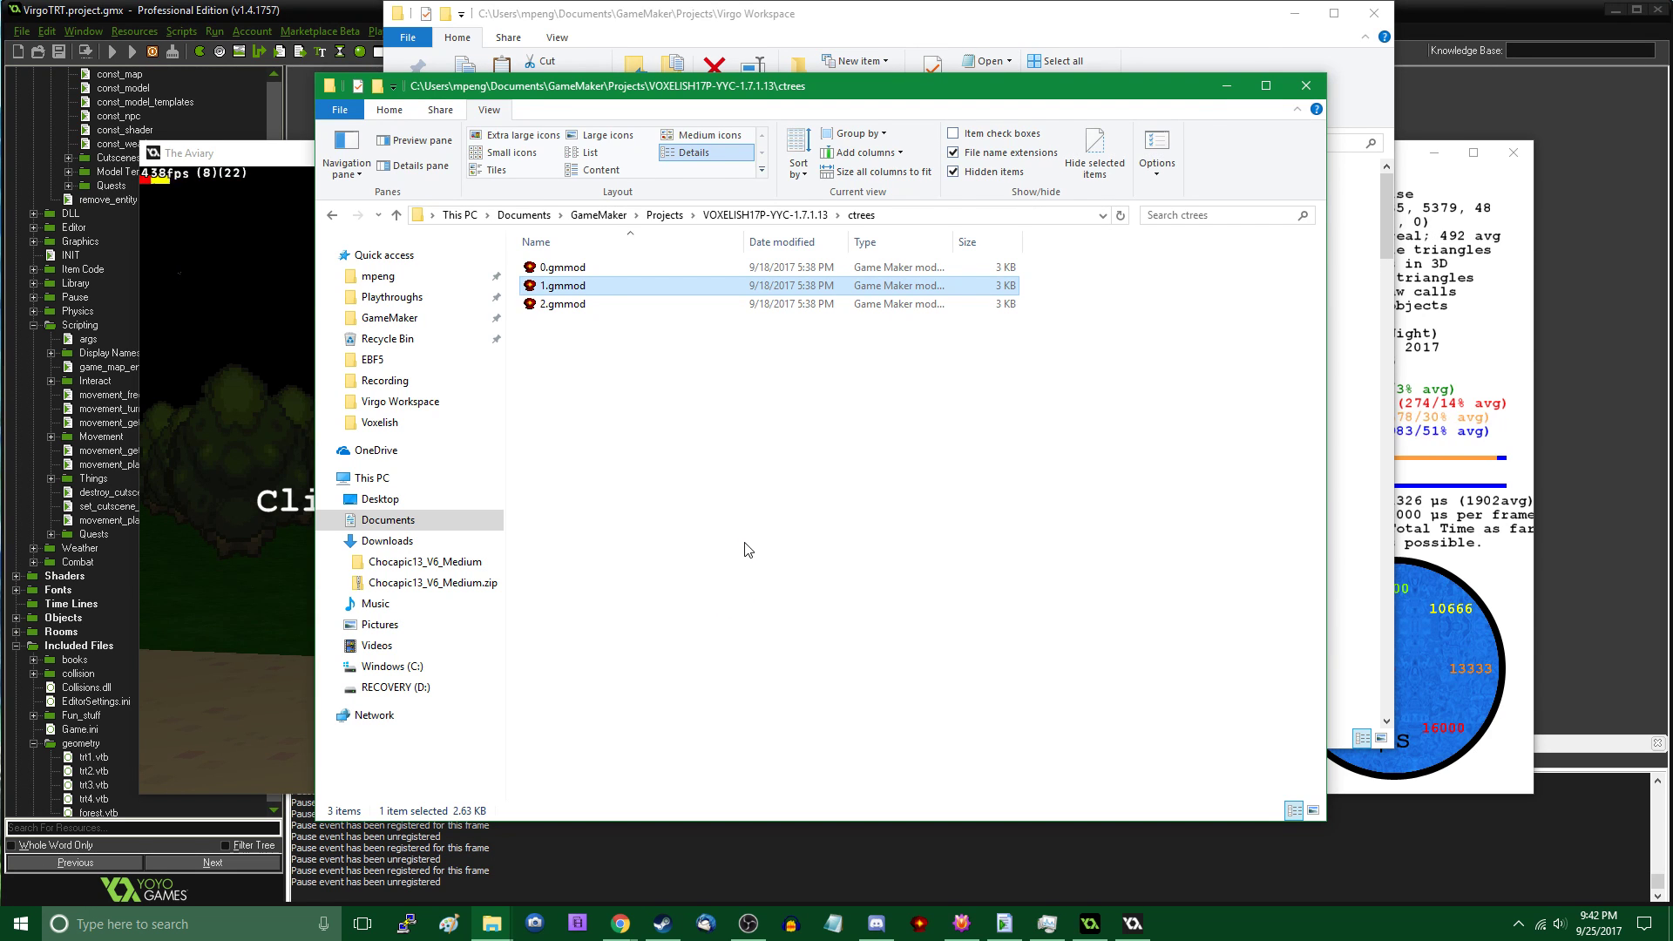
Minimize both File Explorer windows and return to The Aviary's running game, bringing its editor back into focus
left_click(1226, 86)
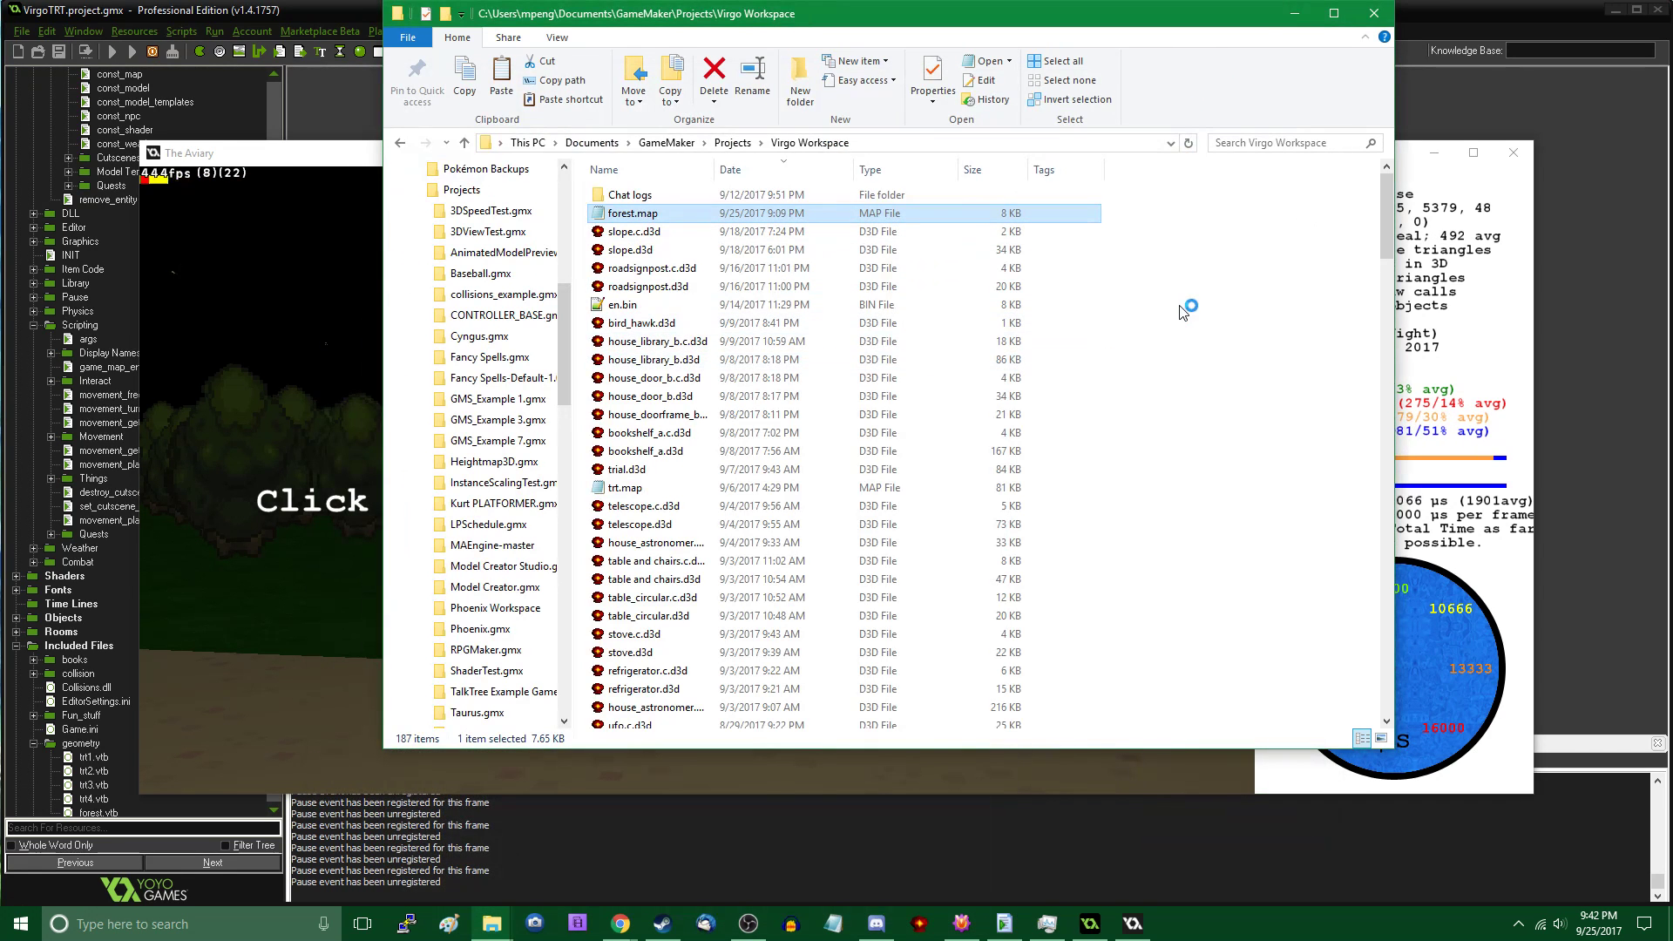
left_click(1293, 15)
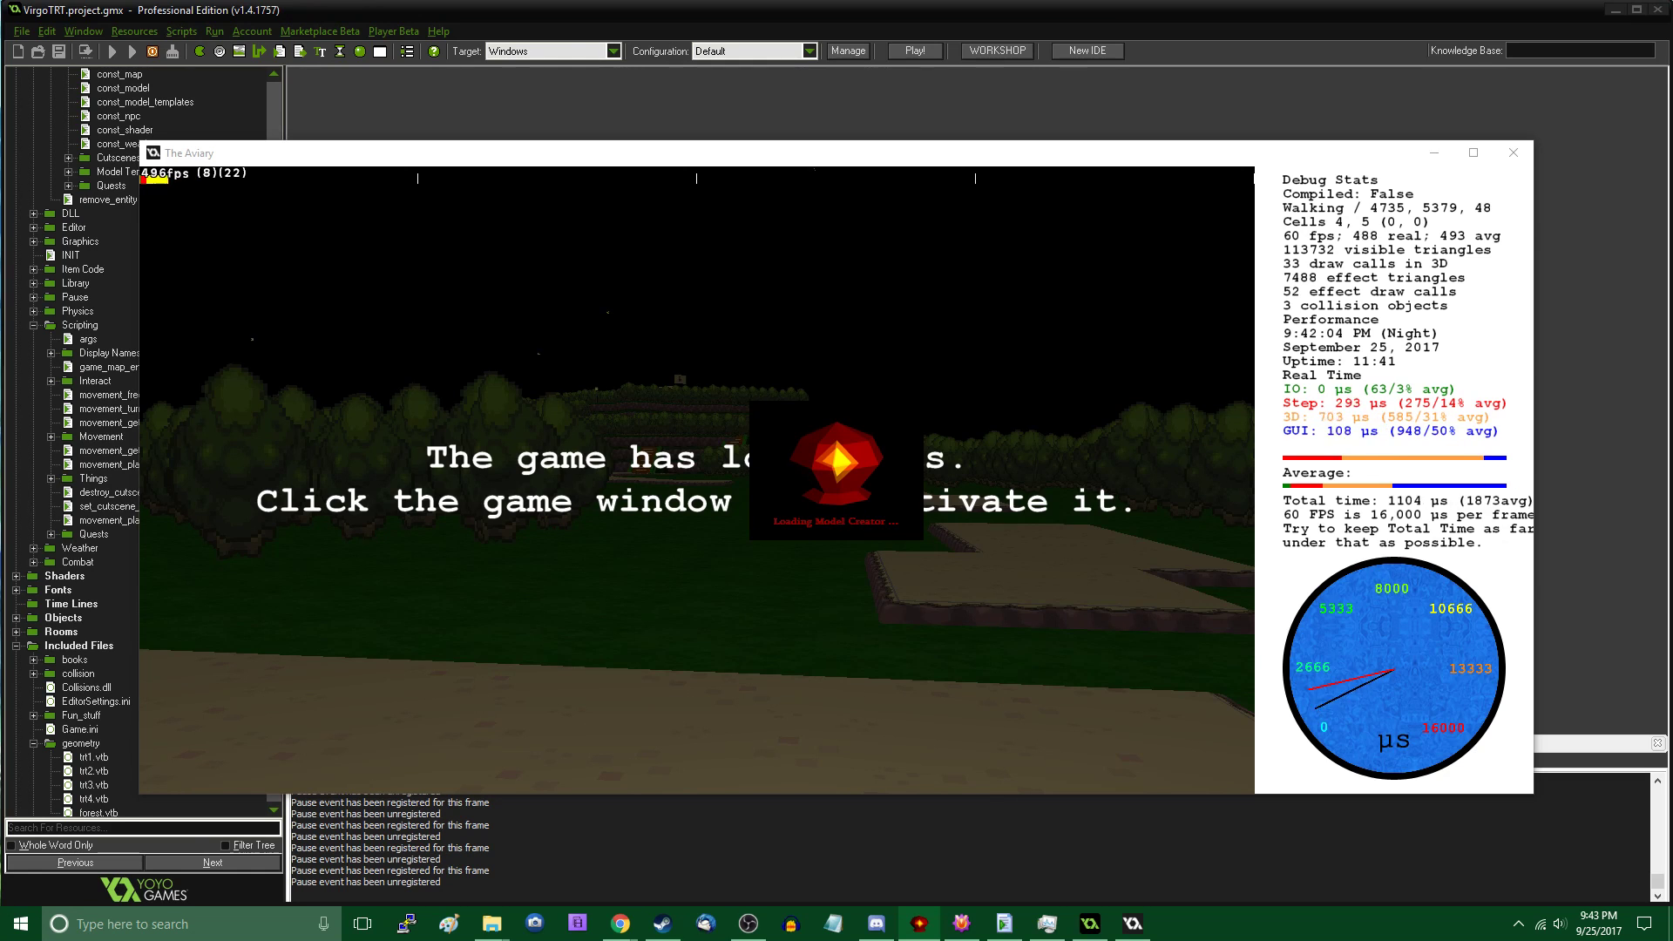
left_click(864, 162)
left_click(559, 417)
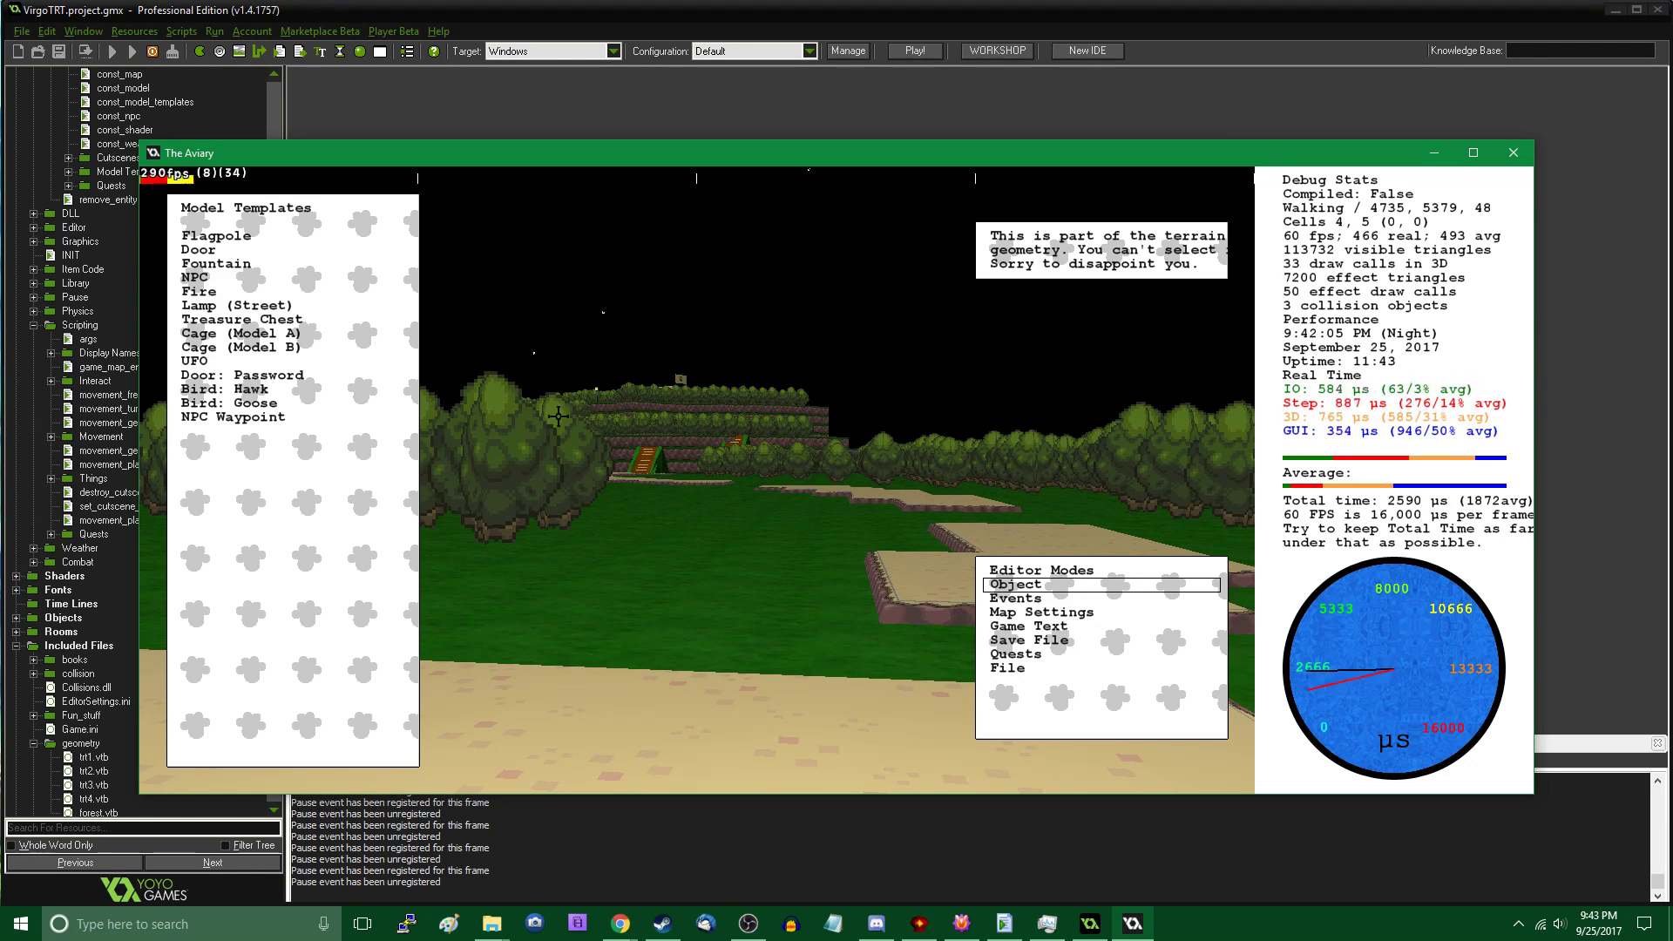
View the forest and terraced hill from above the treetops in the map editor, and return to play mode
key("w")
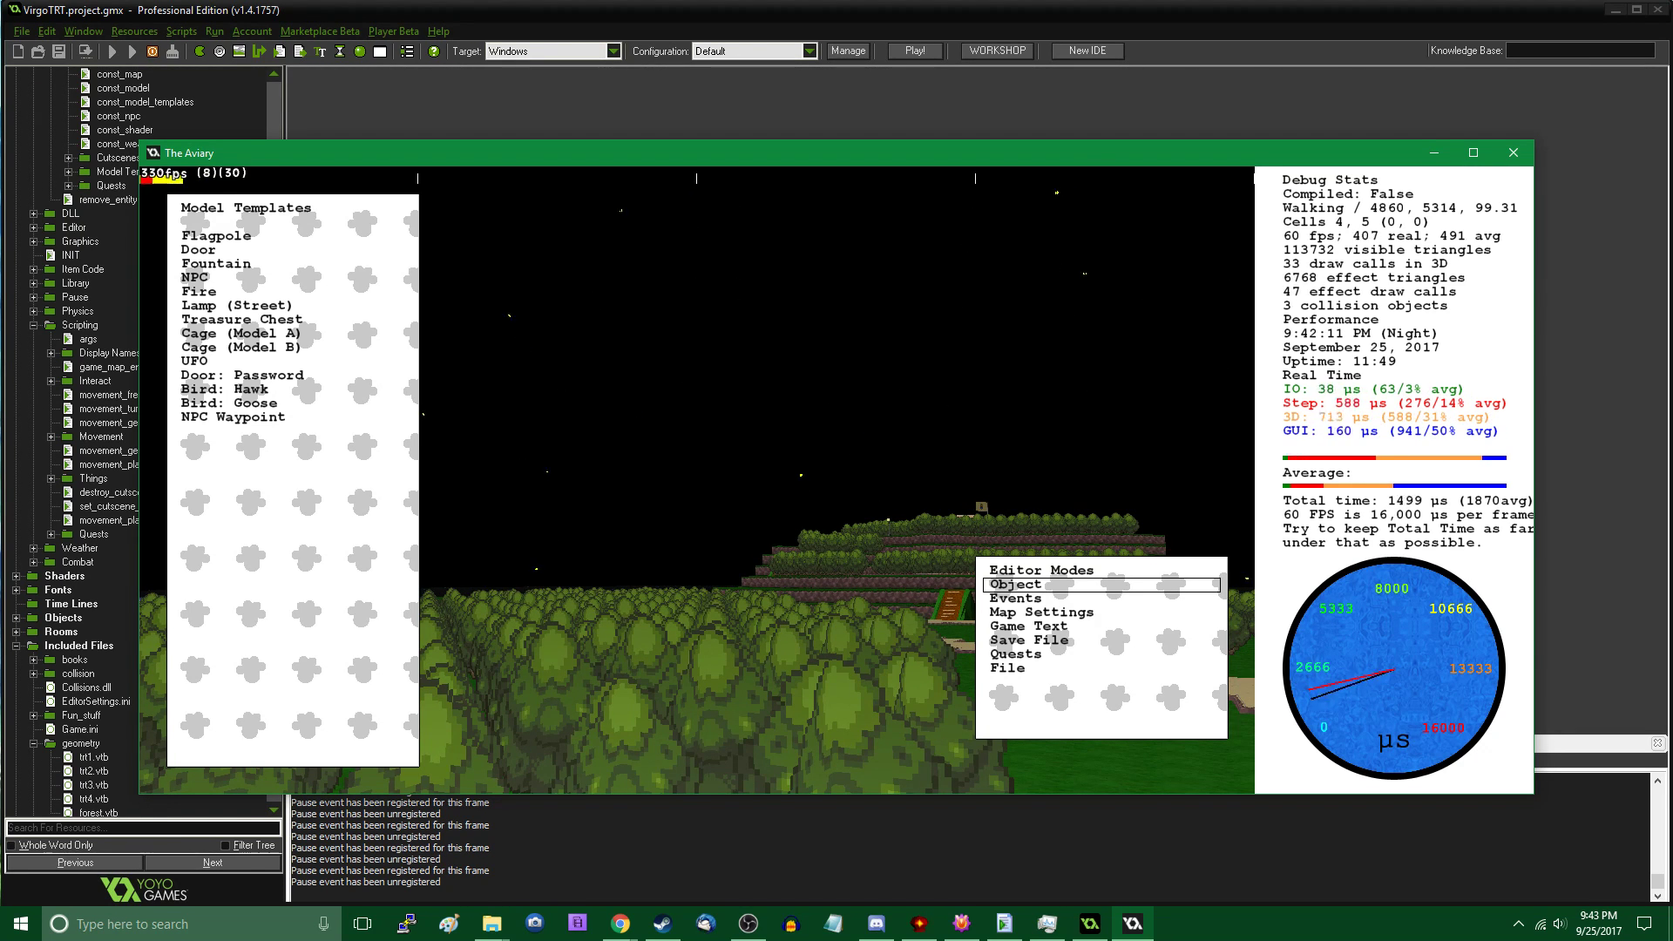
key("Tab")
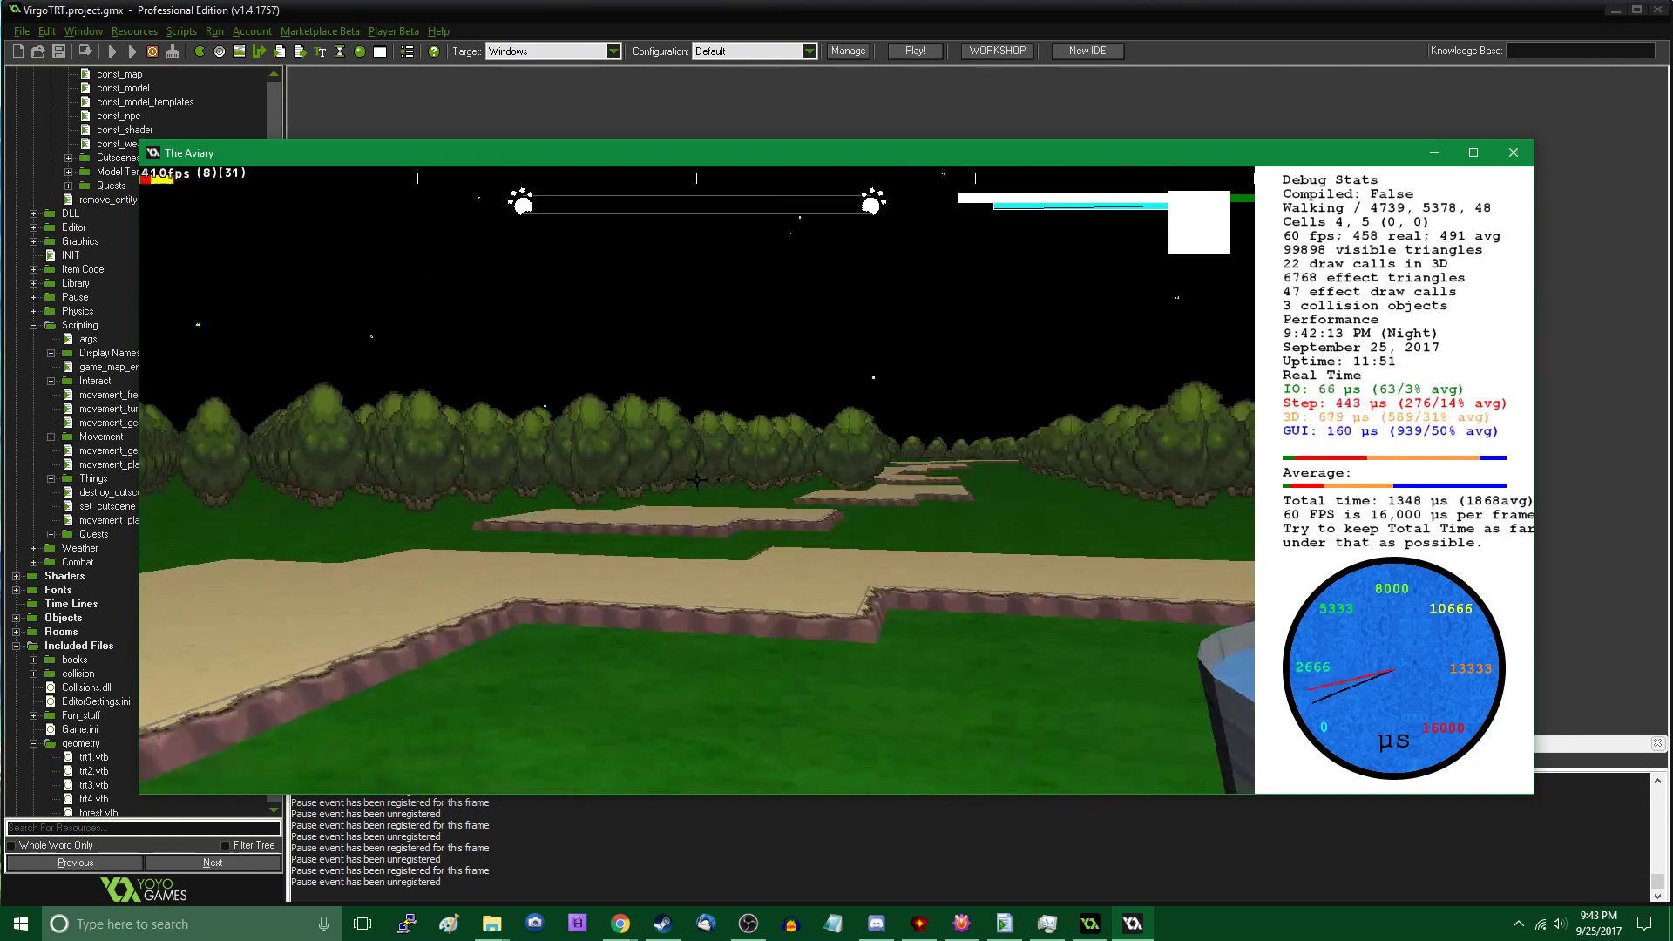
key("Tab")
key("Tab")
Run from the fountain clearing along the dirt path toward the signpost, examining the trees and terrain on both sides
key("w")
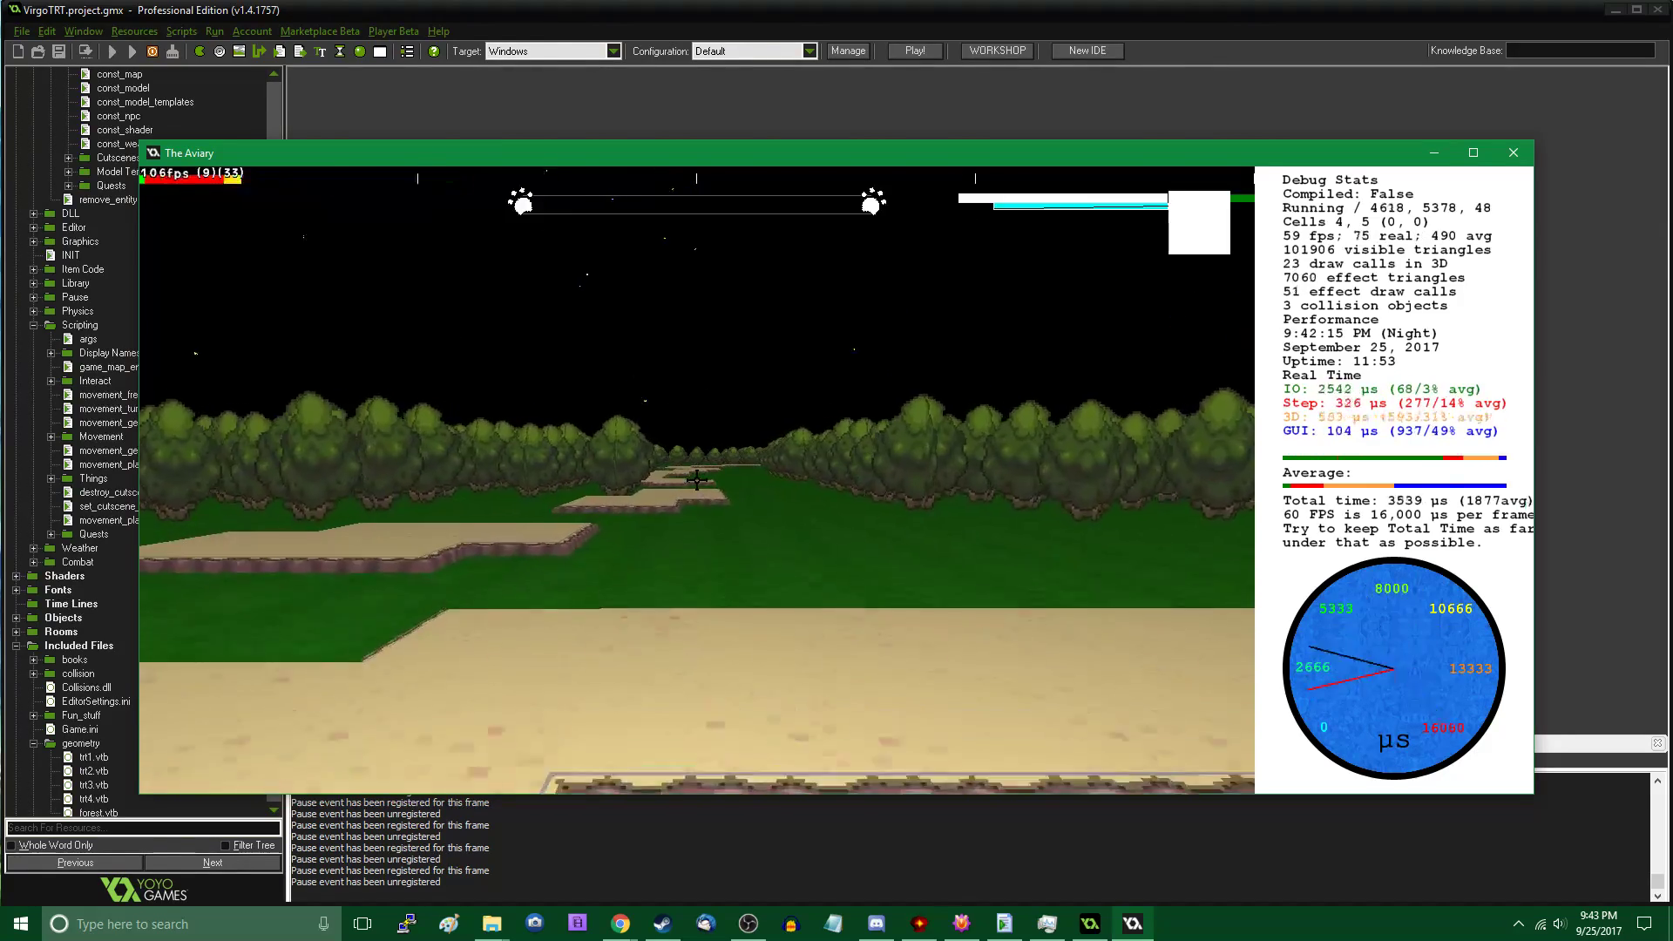
key("w")
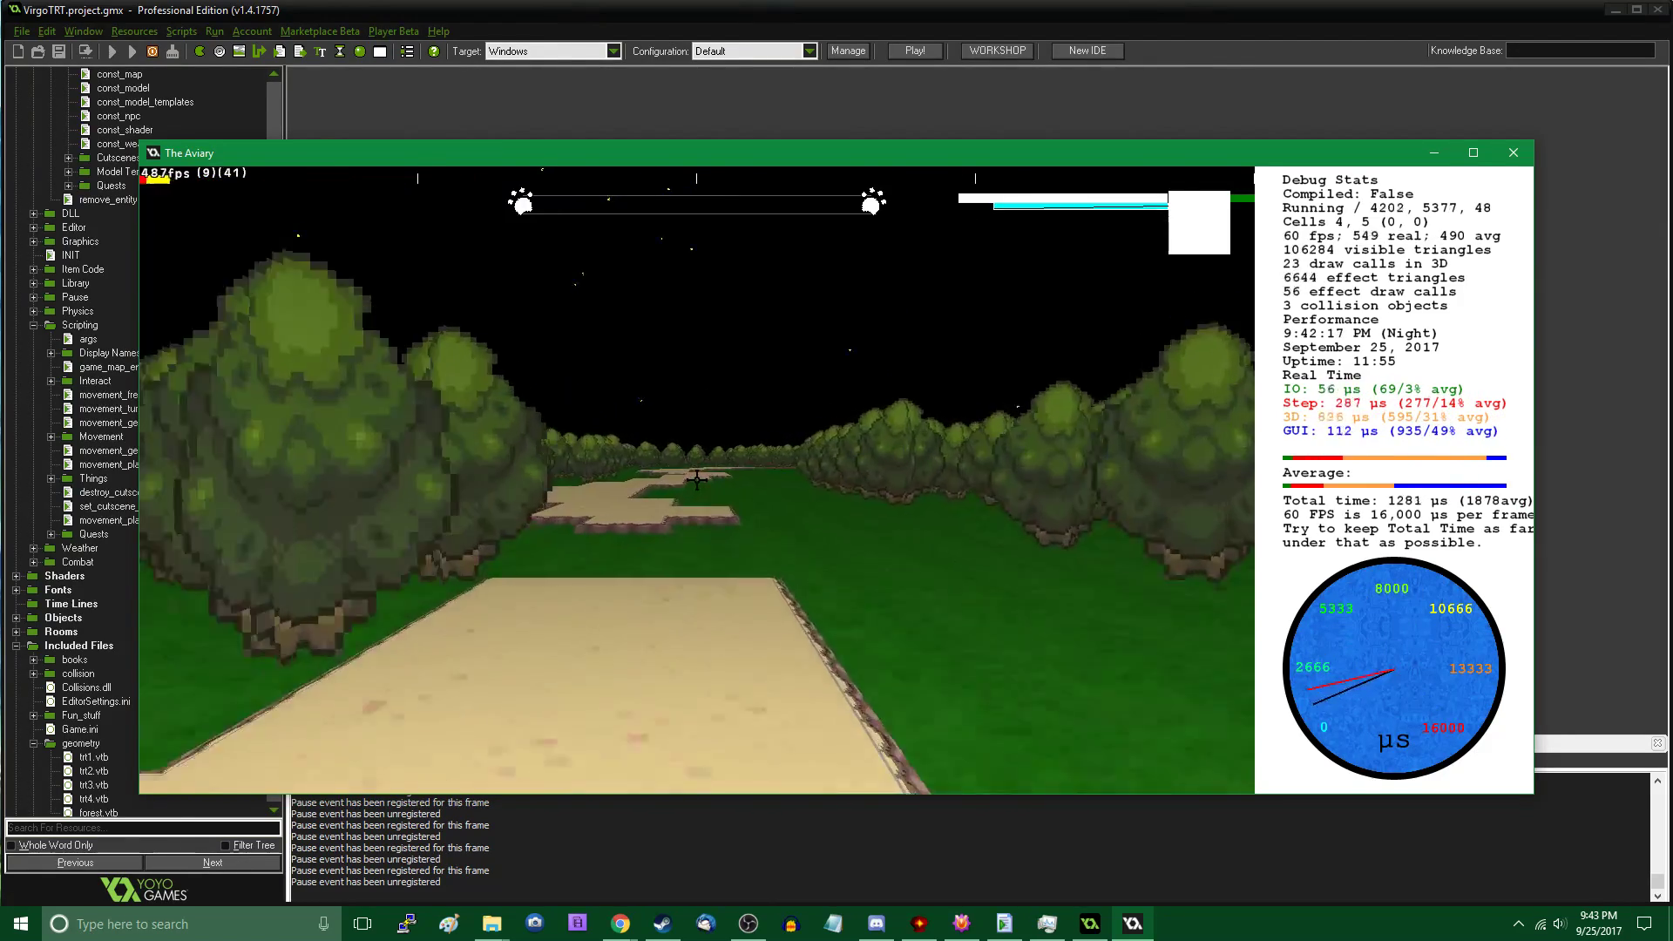
key("w")
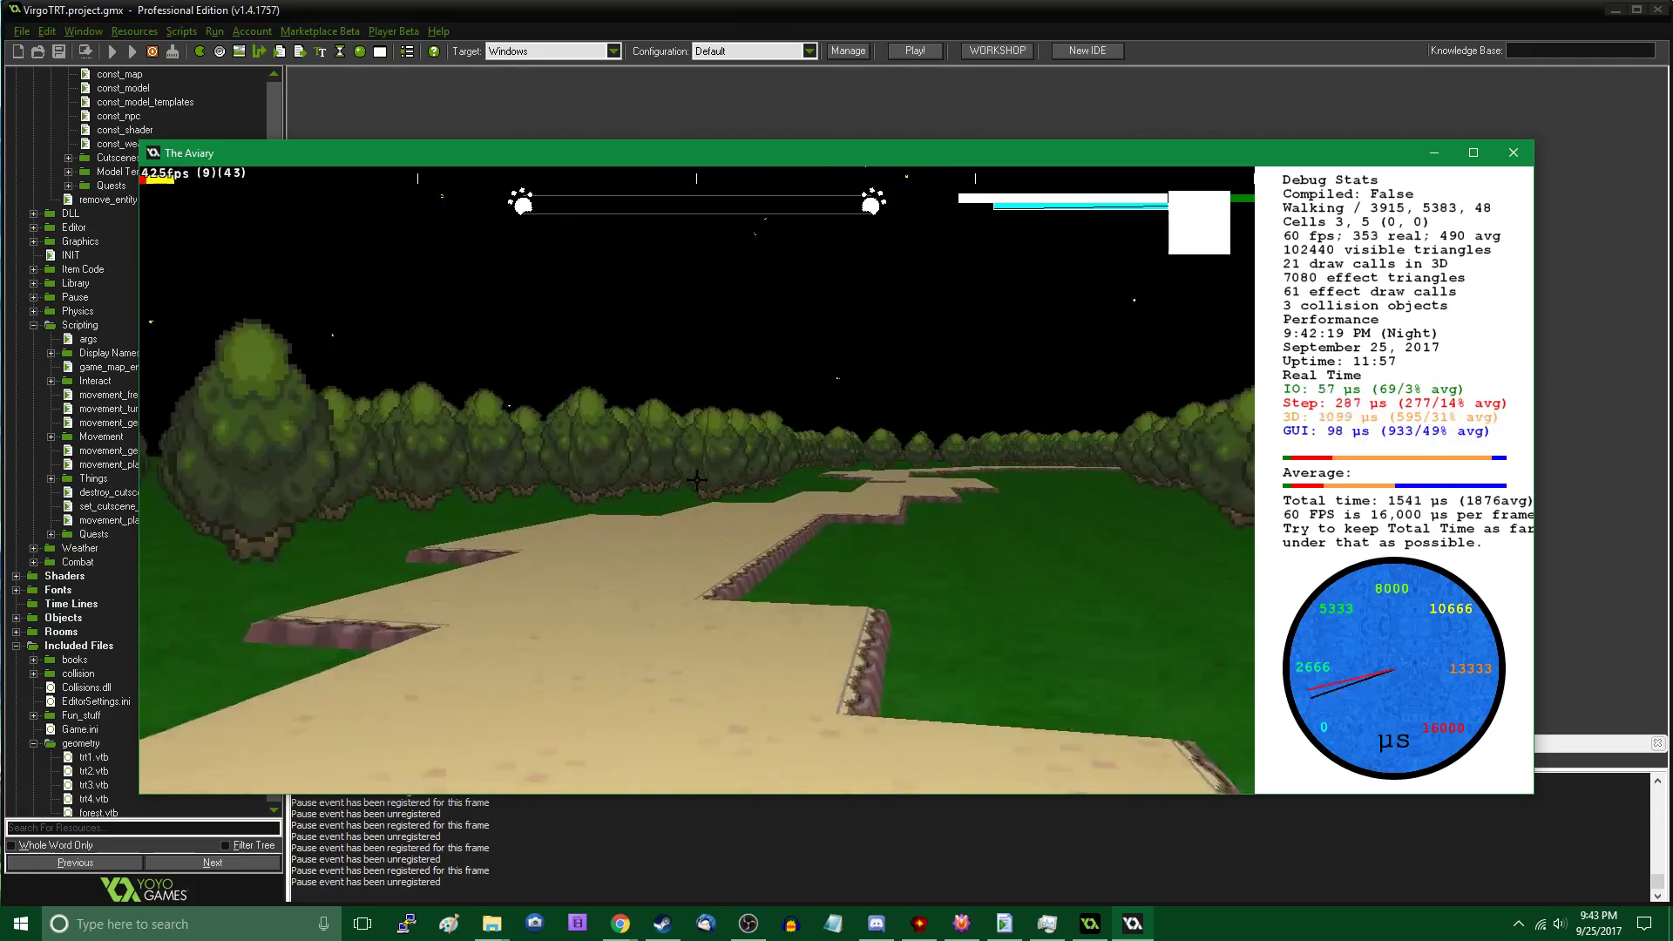
key("w")
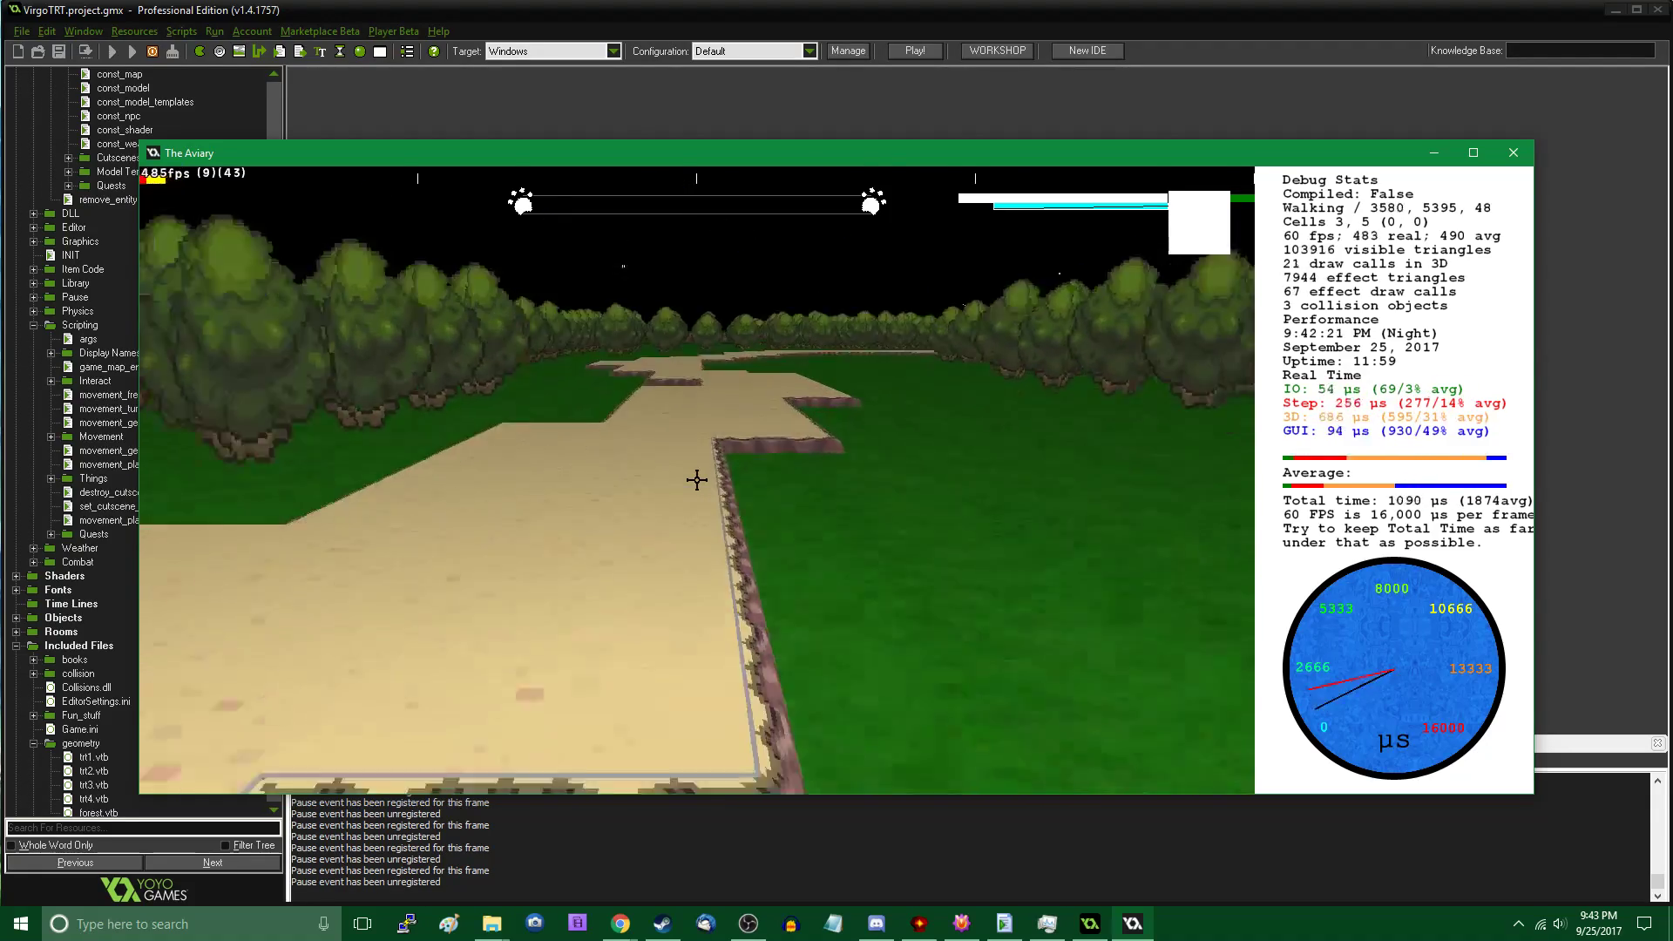
key("w")
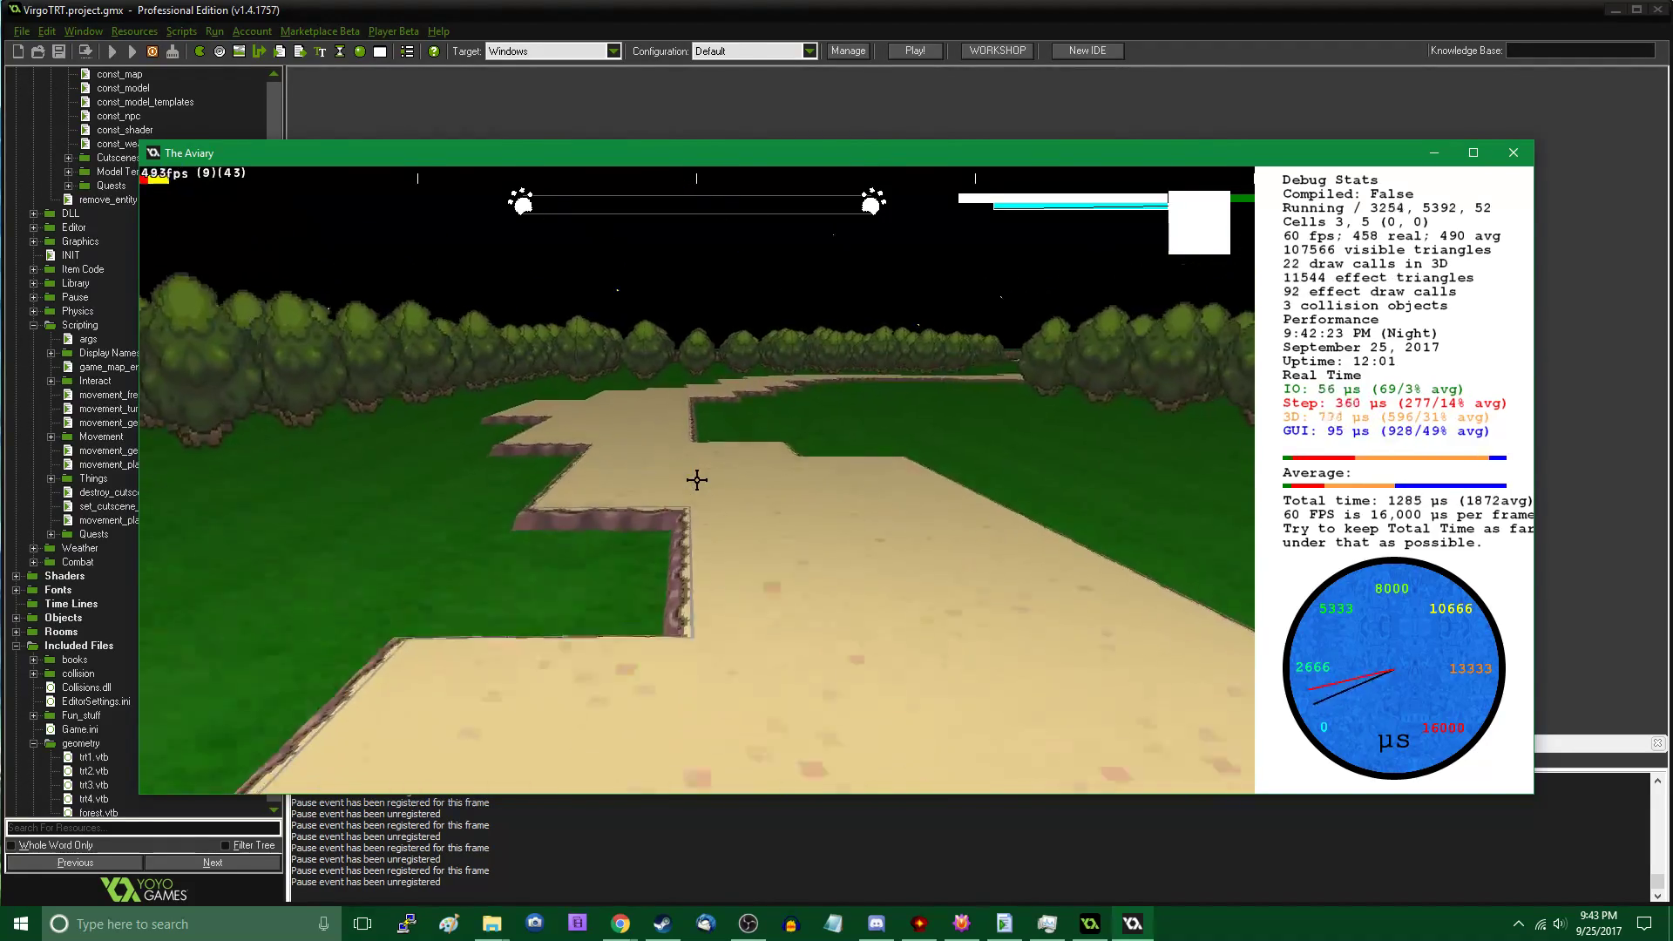
key("w")
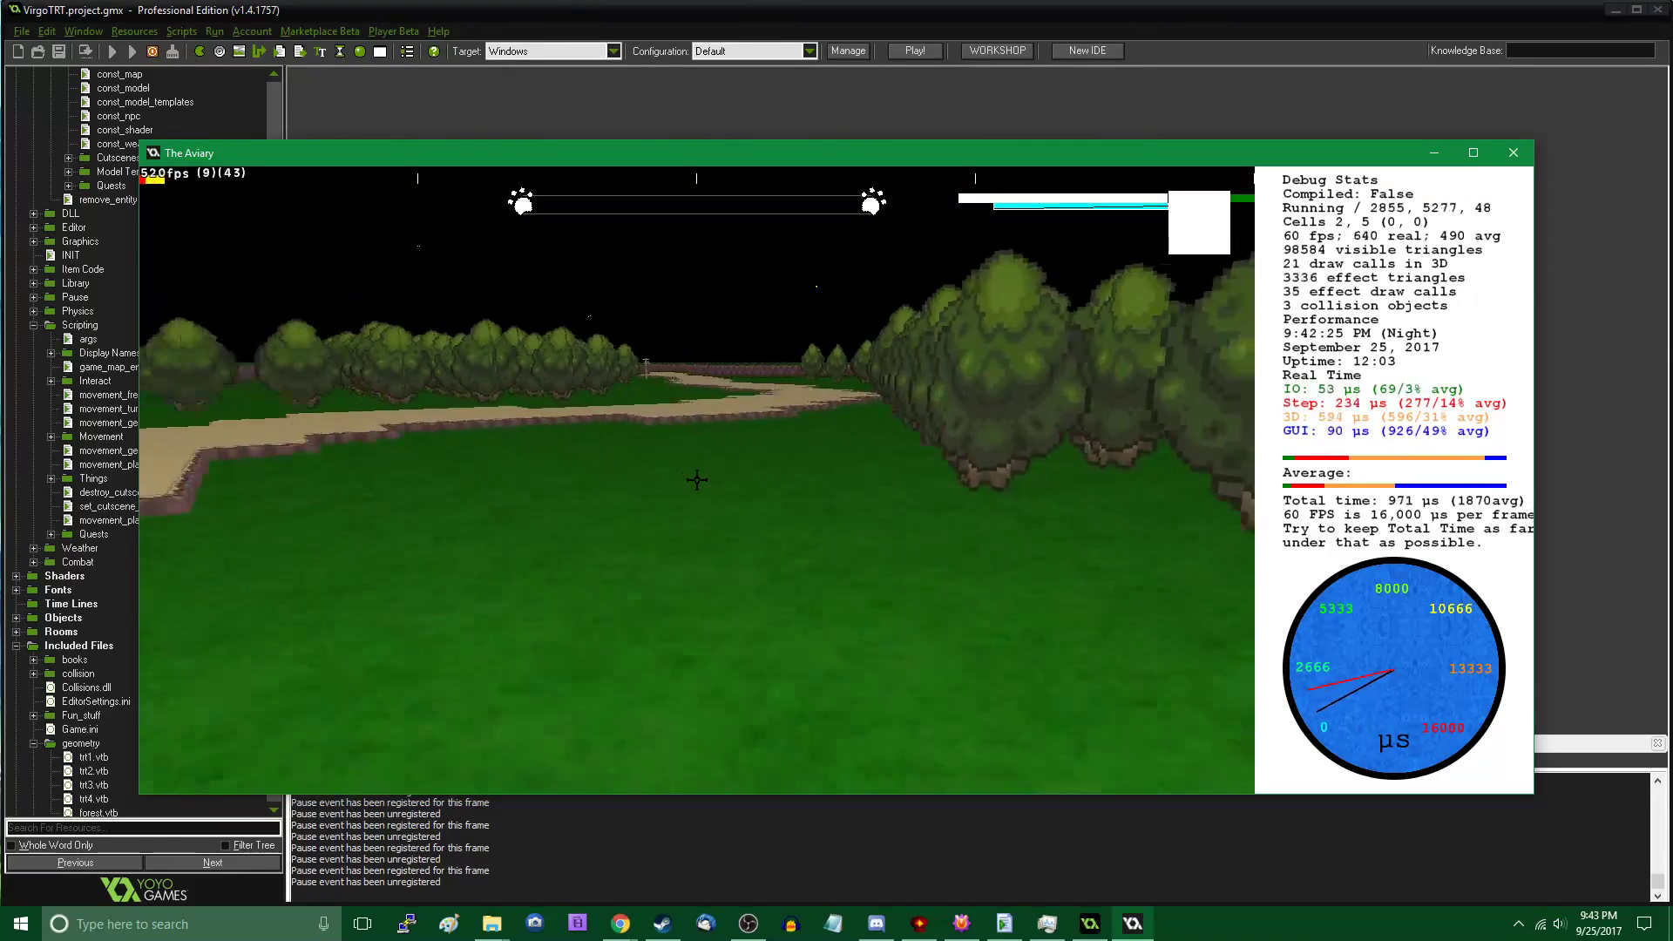
key("w")
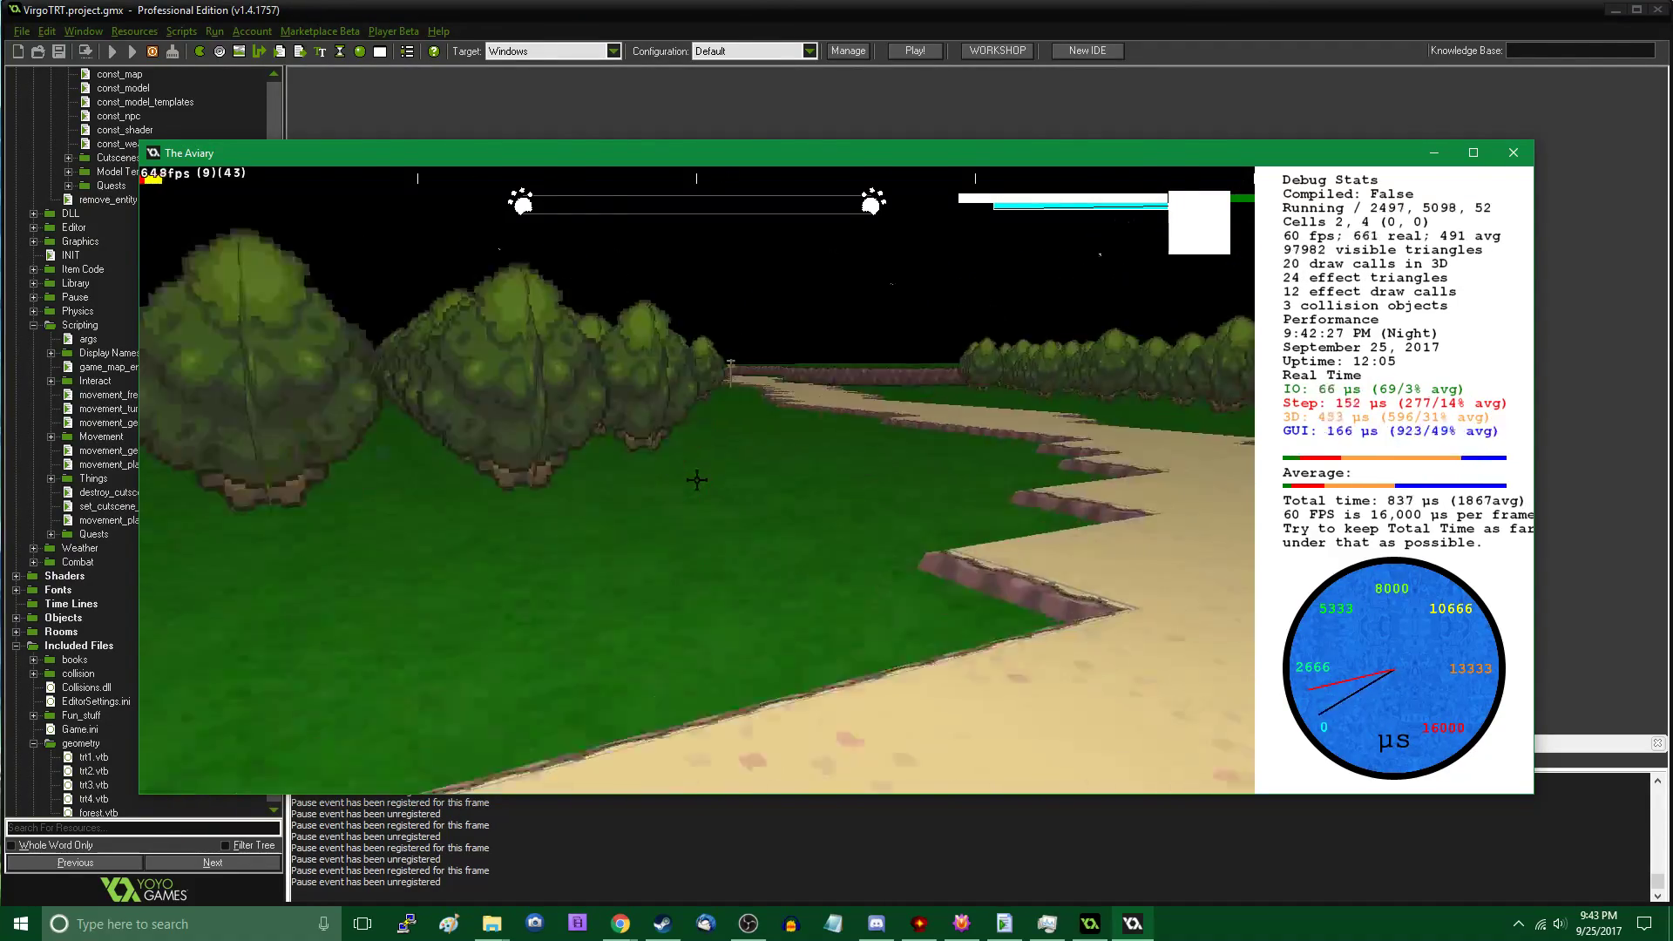
key("w")
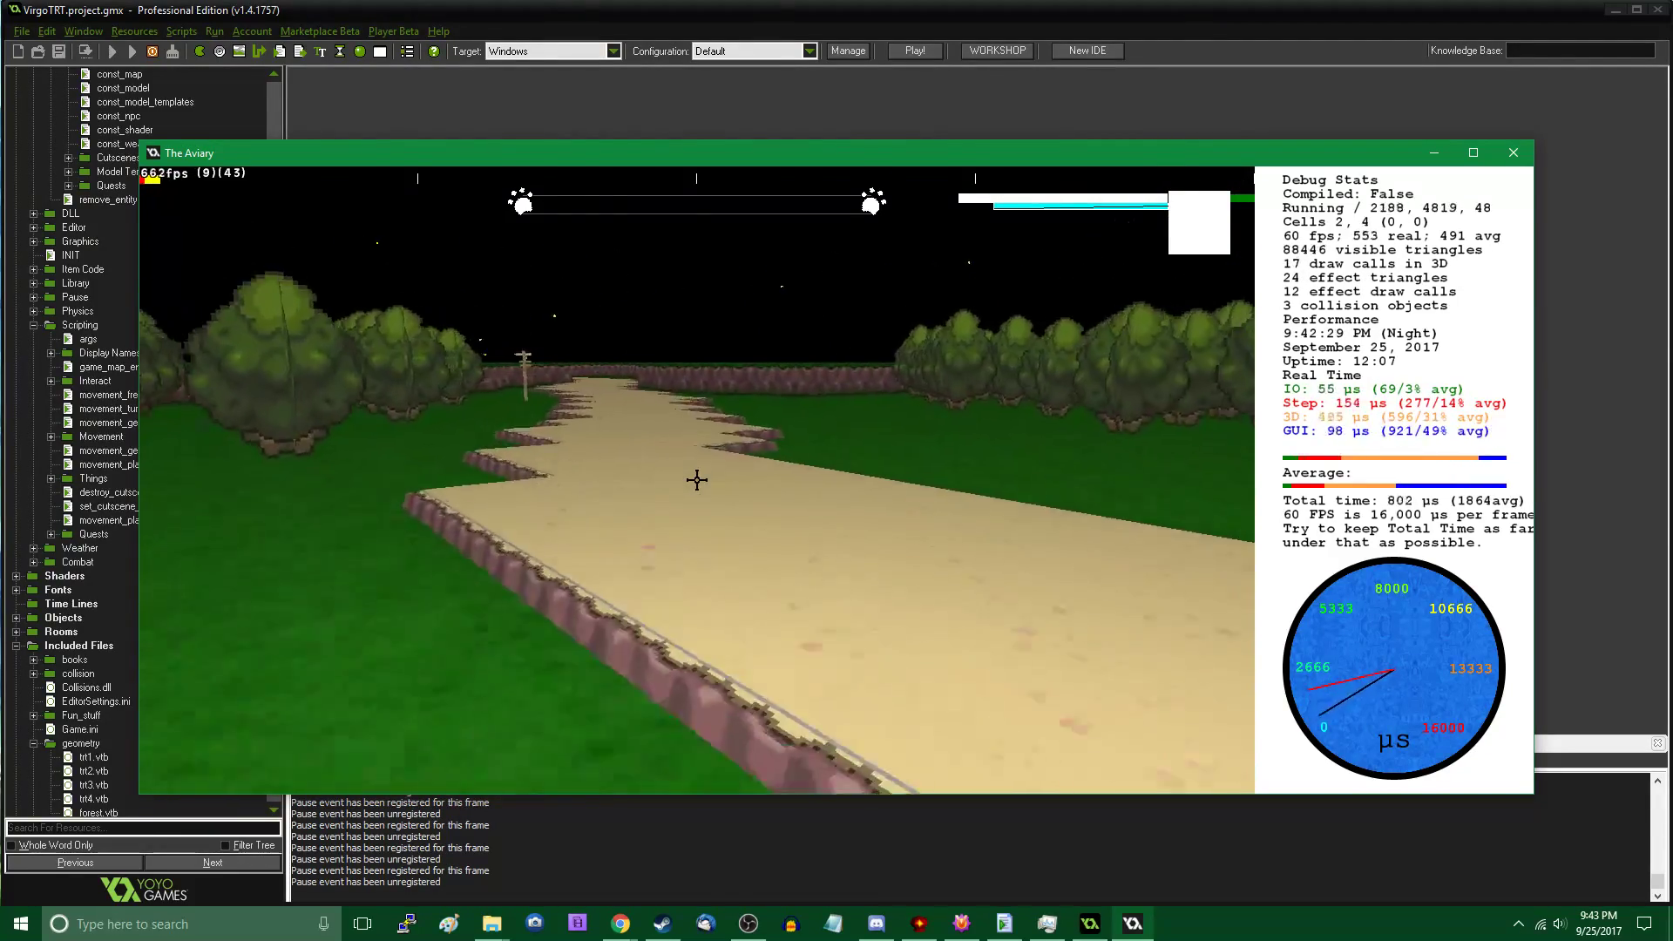
key("w")
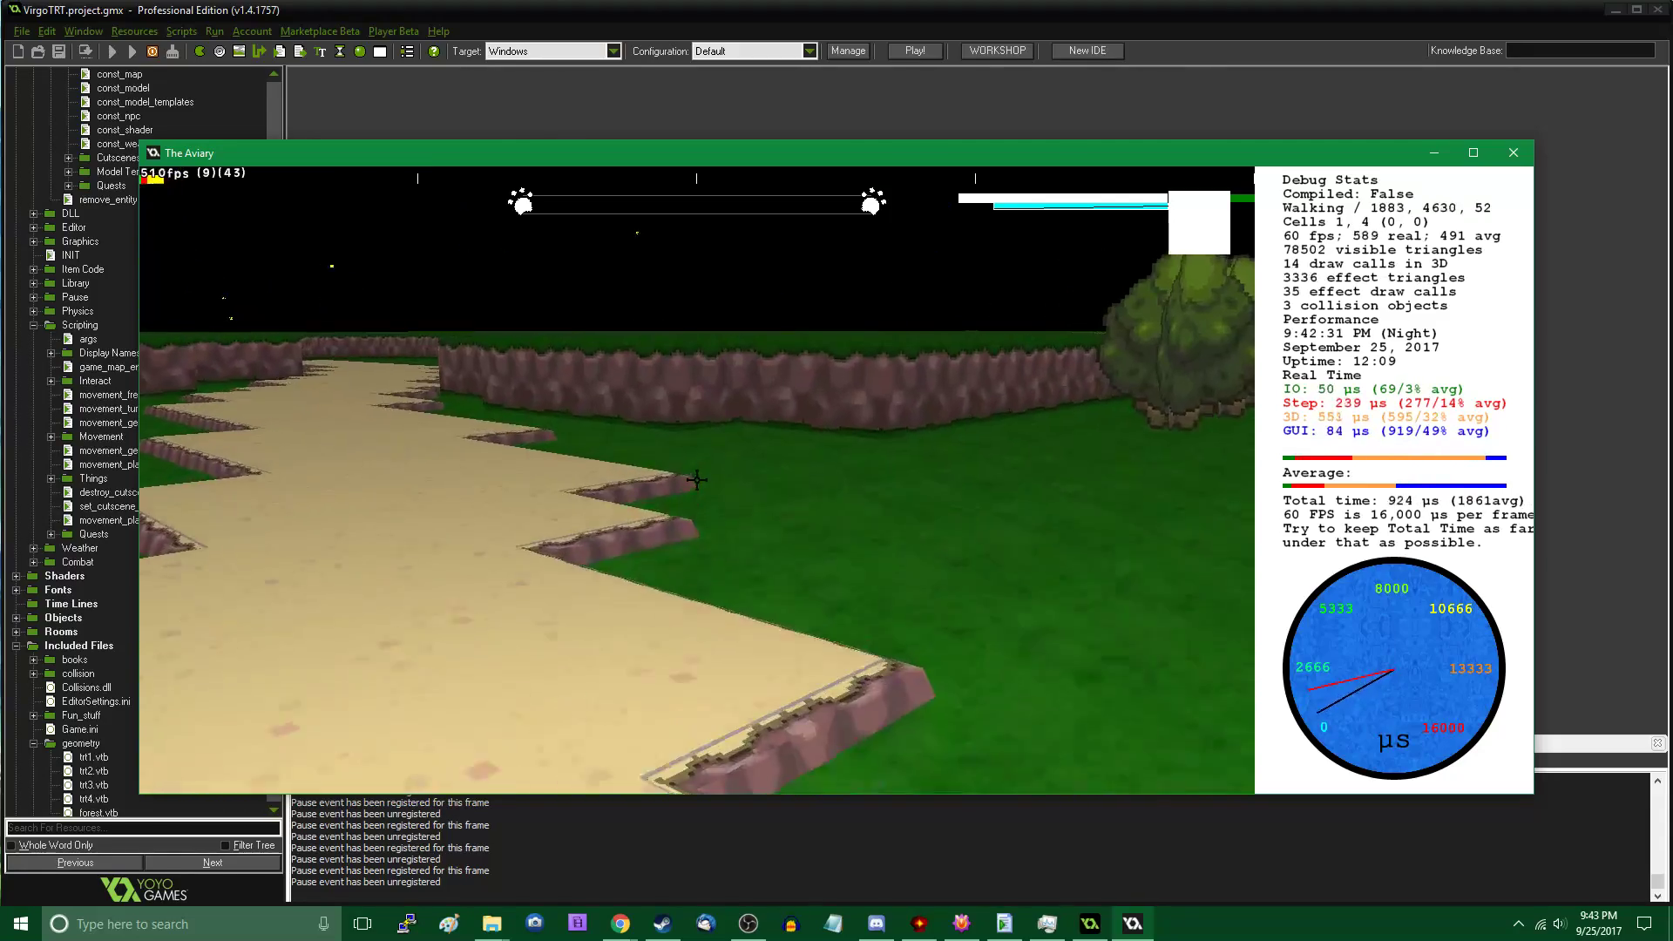
key("w")
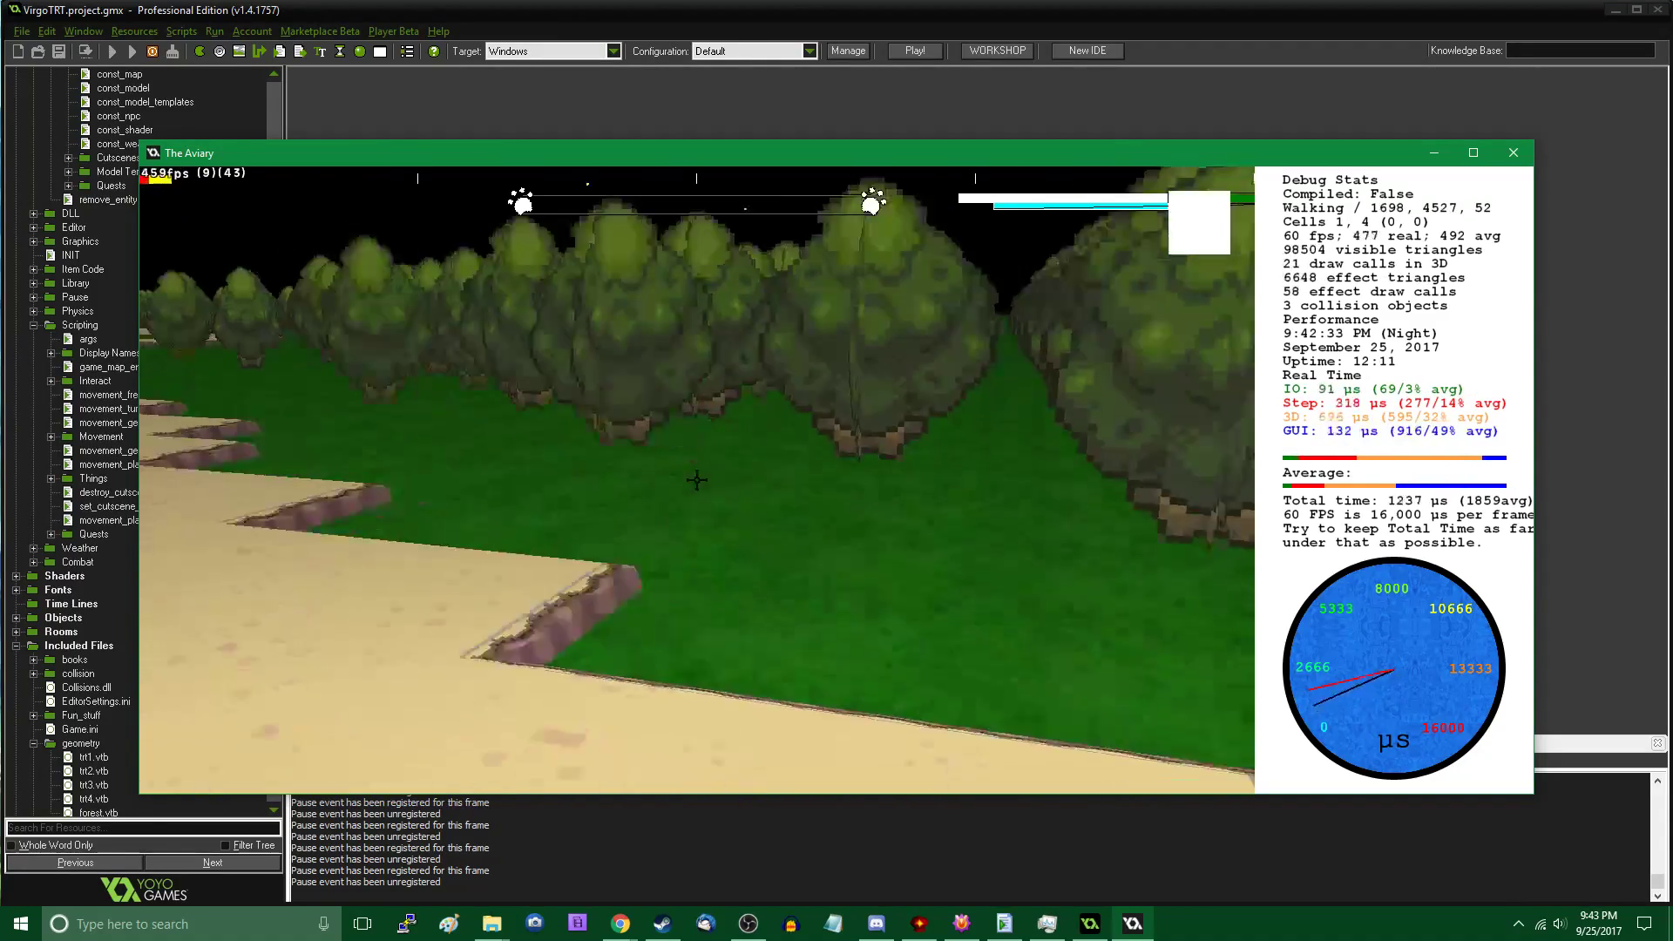
Export the current map over forest.map in the Virgo Workspace folder and close the game
key("Tab")
left_click(1031, 659)
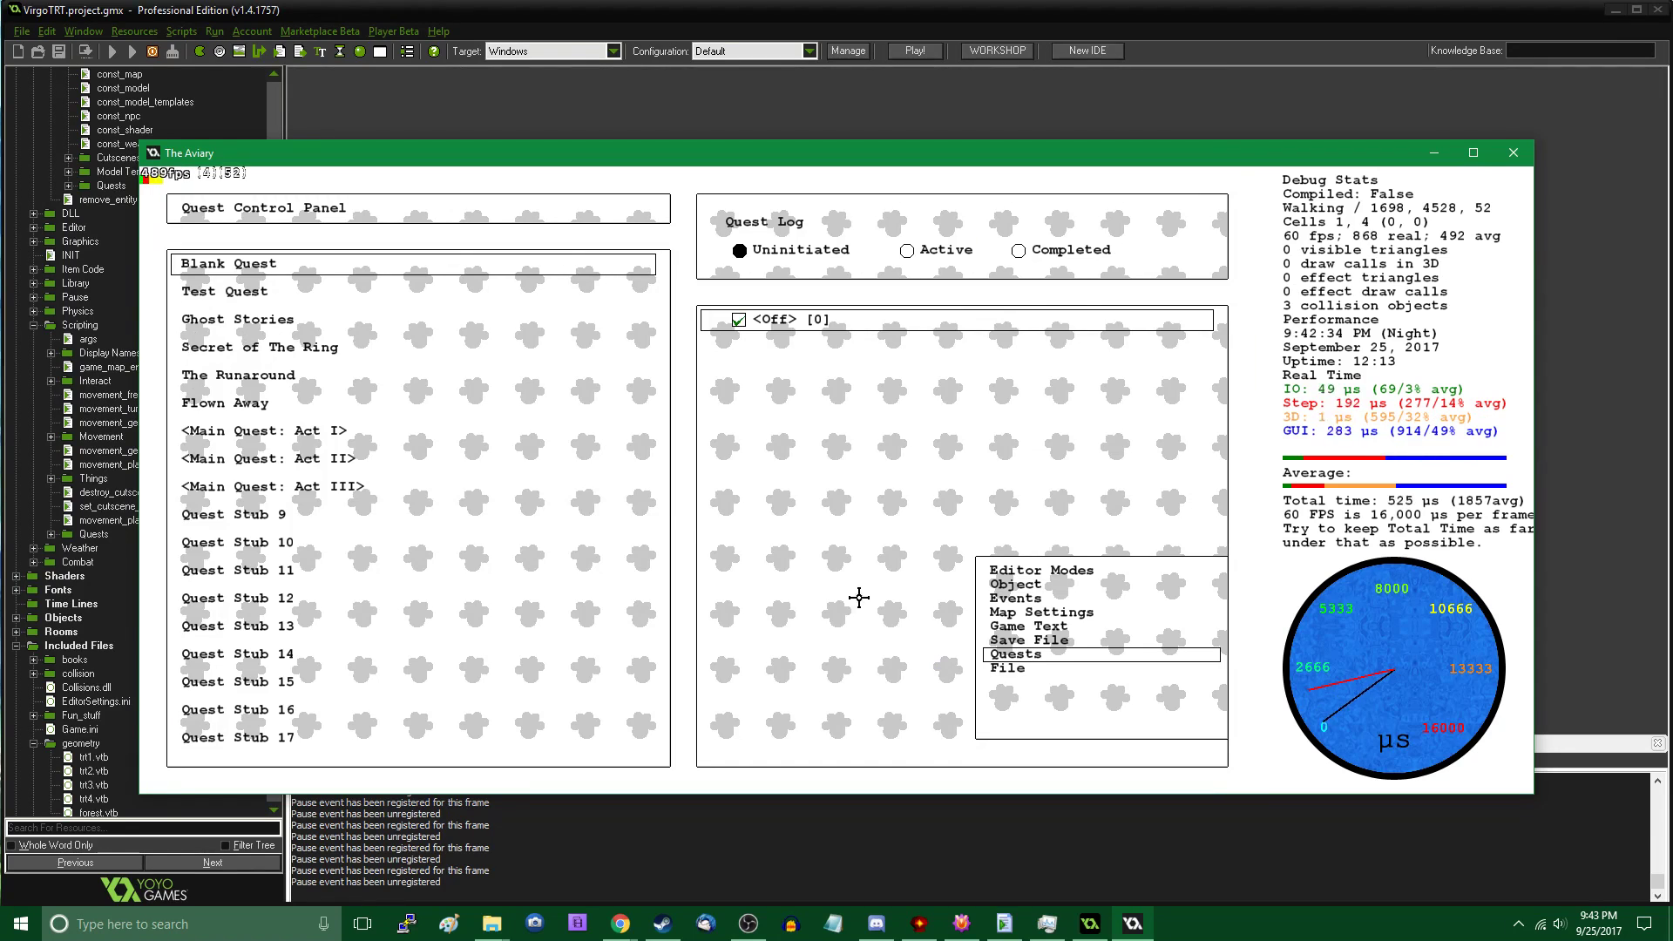
key("Tab")
key("Tab")
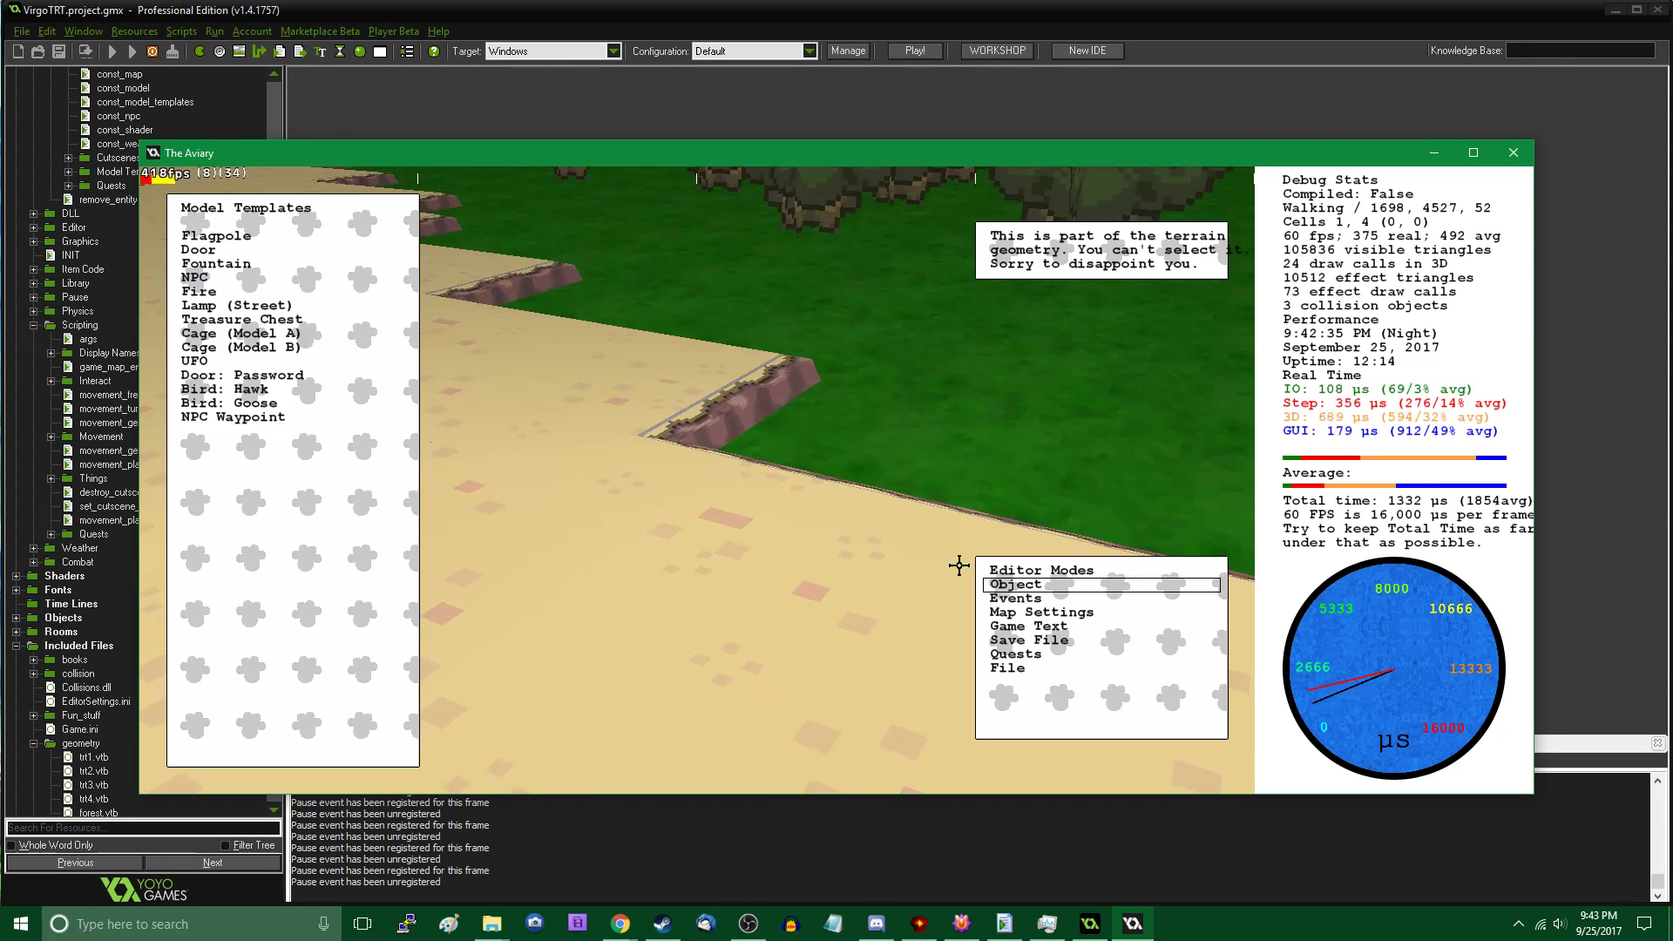
left_click(1010, 669)
left_click(275, 305)
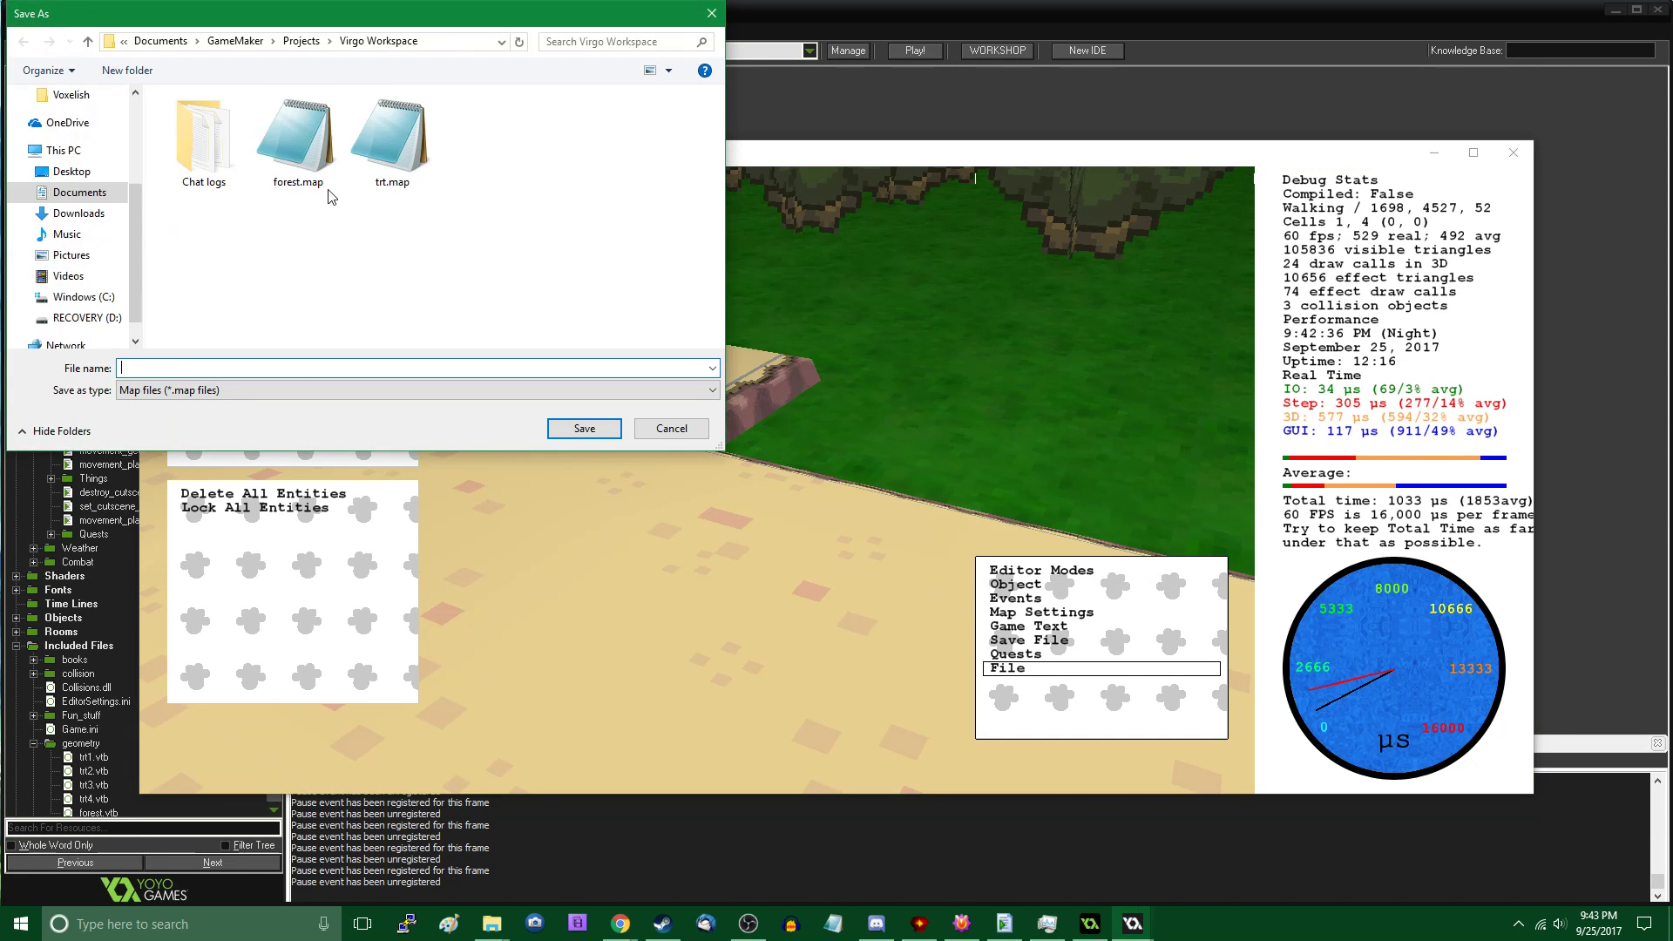
double_click(298, 140)
left_click(897, 465)
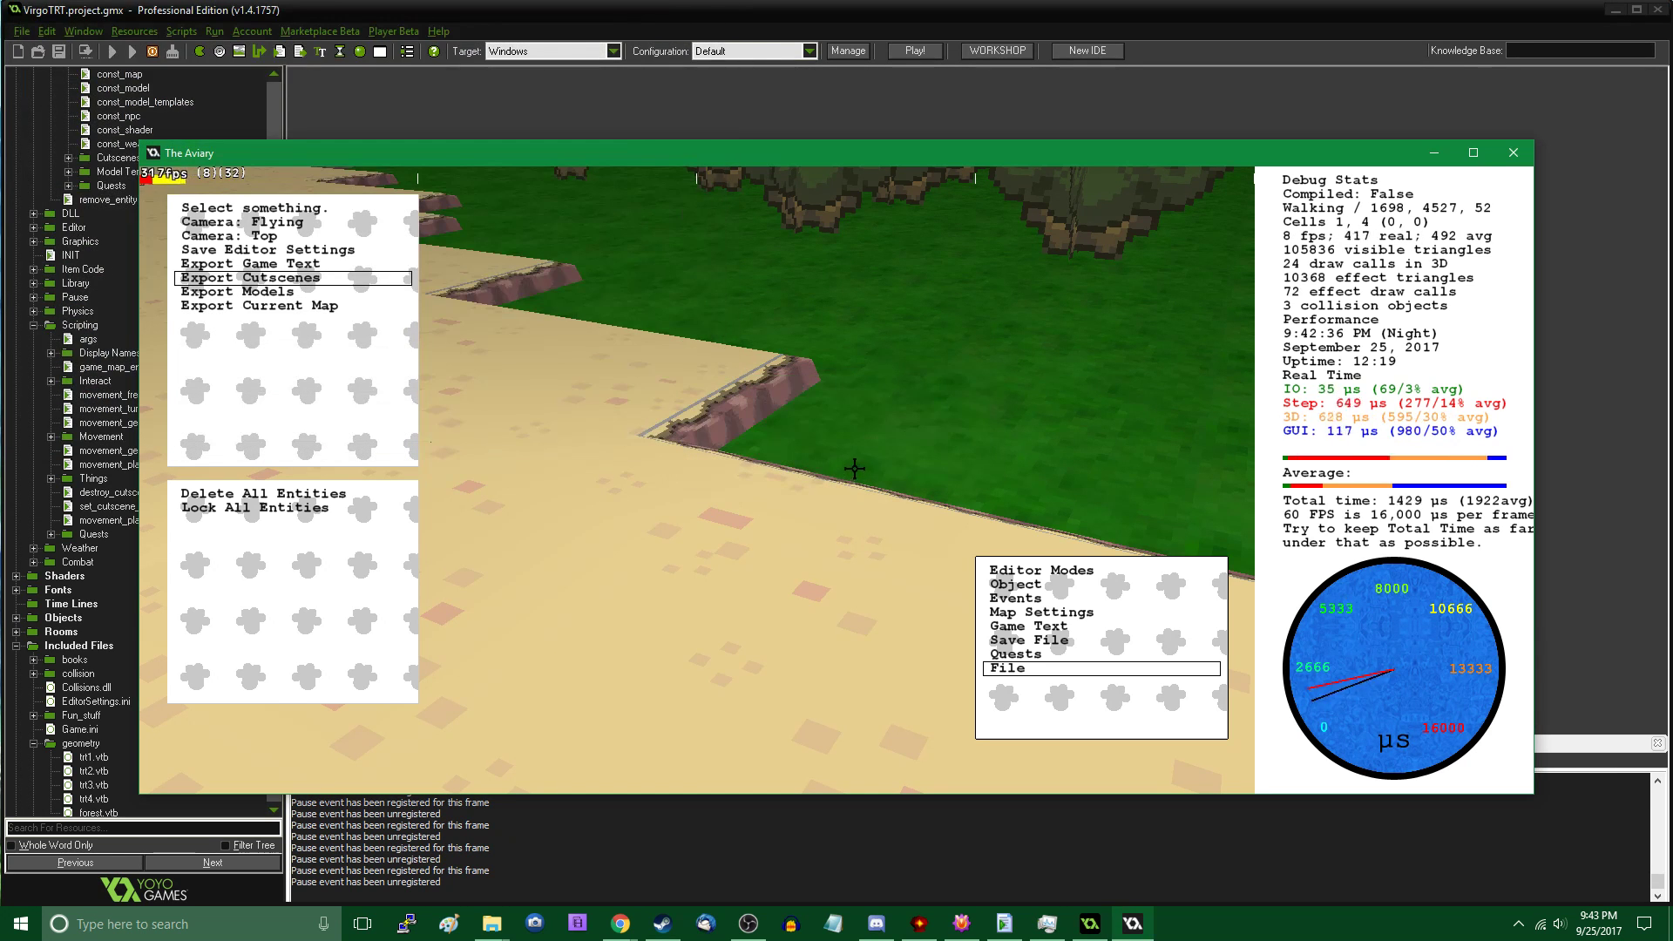
left_click(1514, 153)
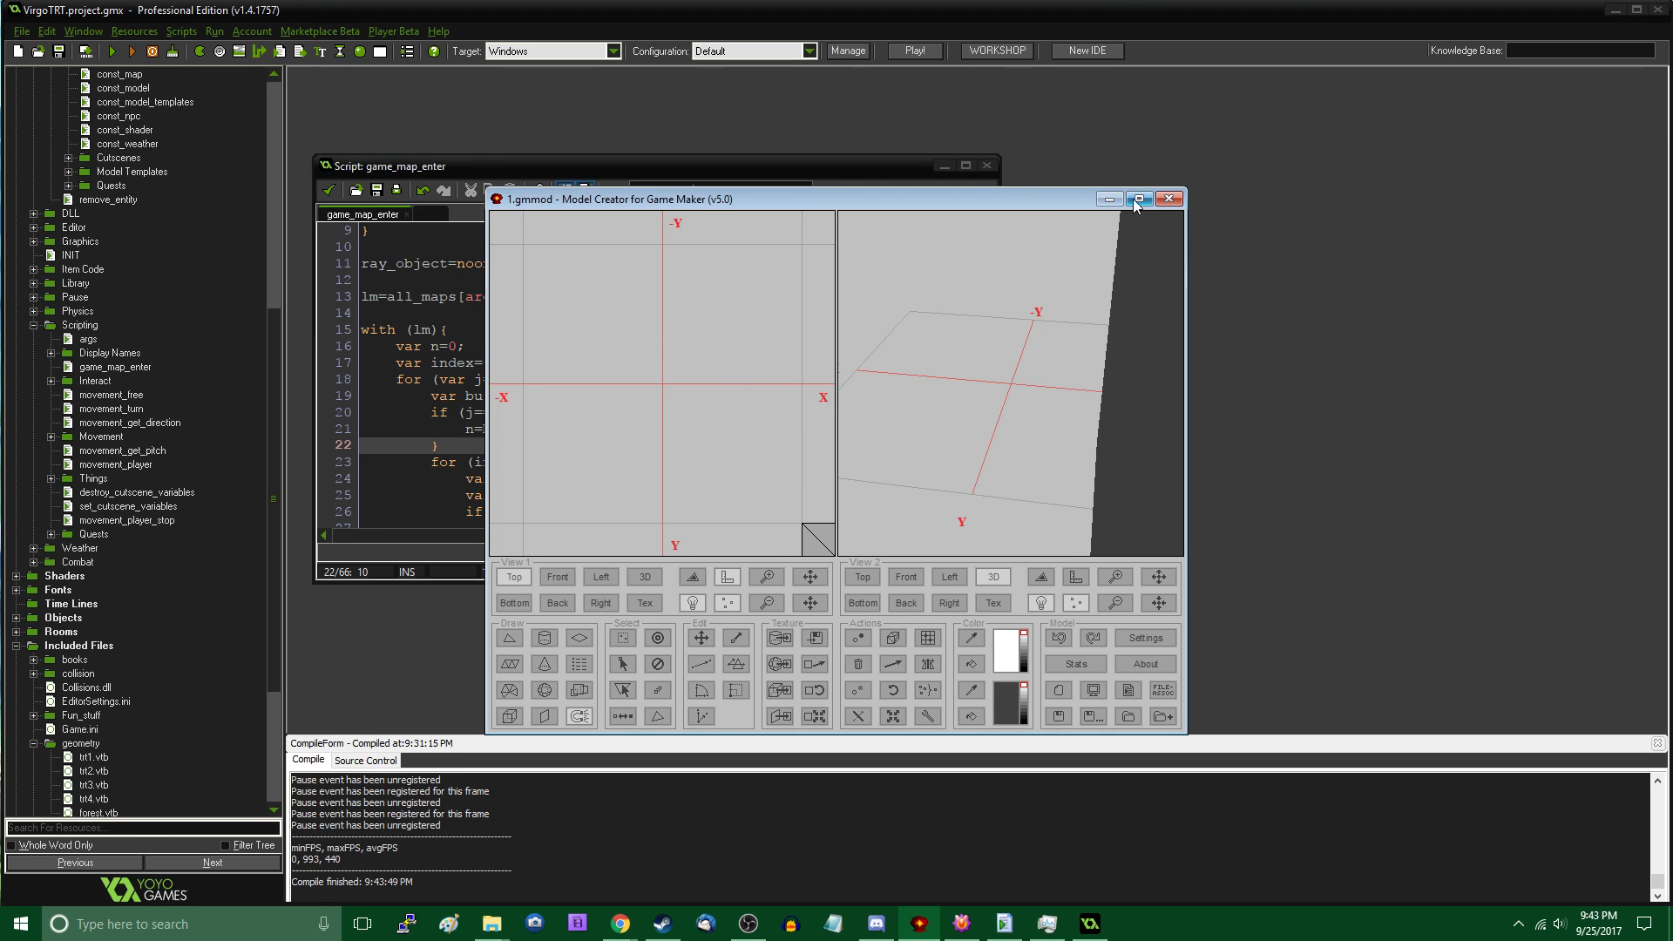
View the 1.gmmod tree model in Model Creator, trying its window at full-screen size
left_click_drag(1056, 199, 904, 199)
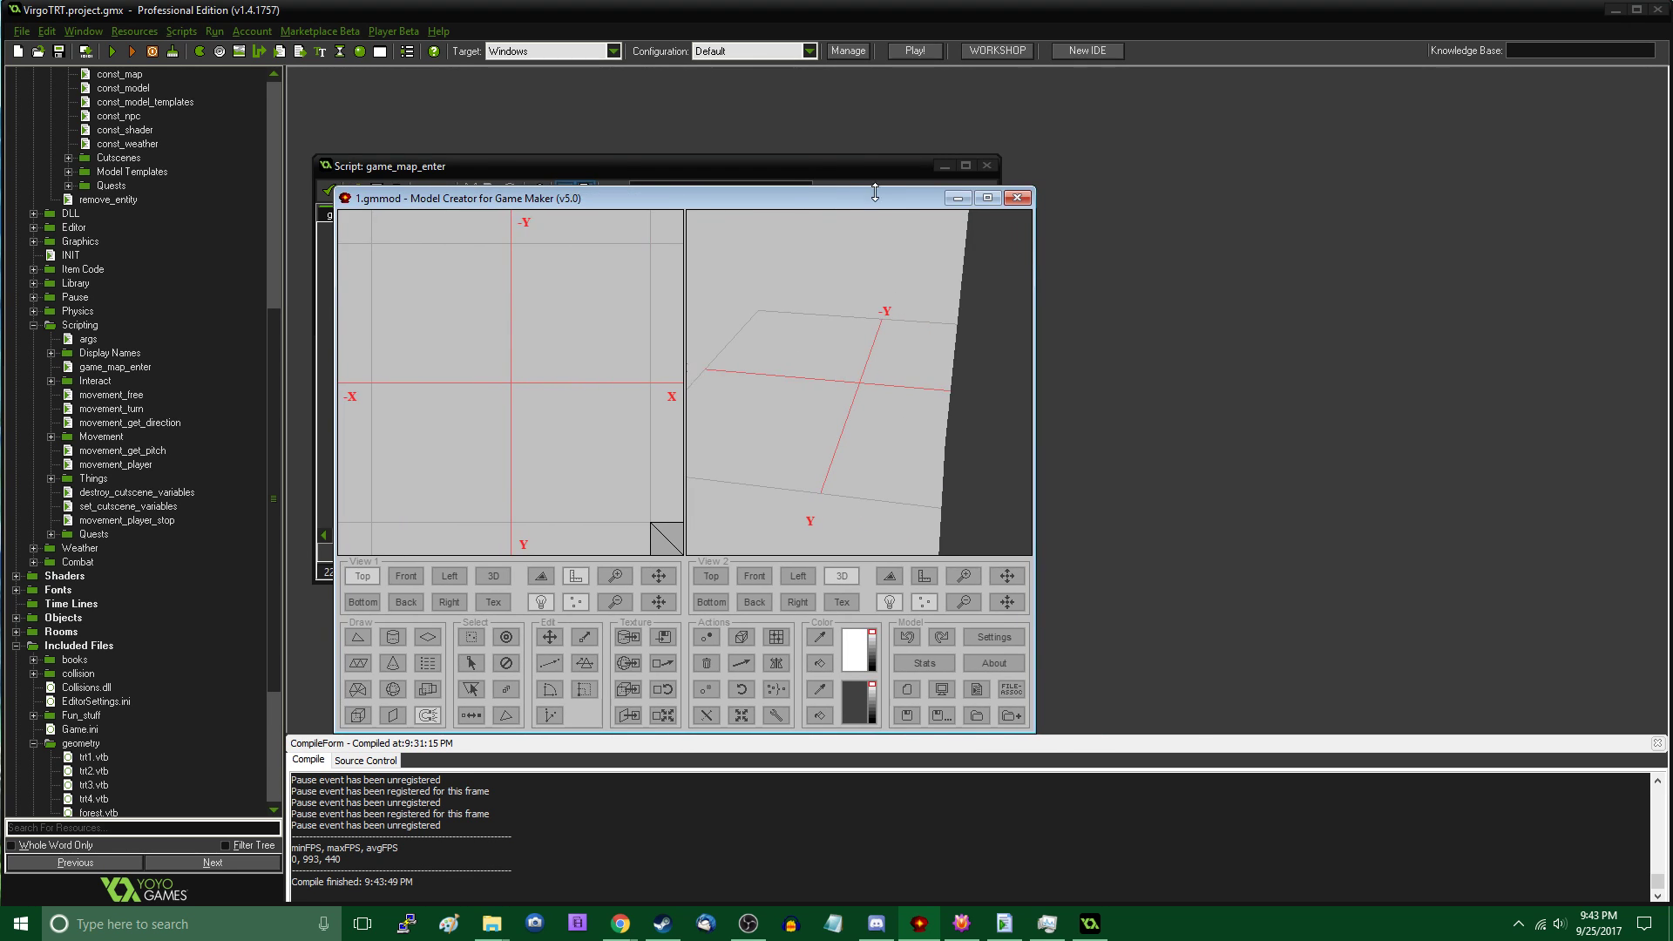
double_click(874, 198)
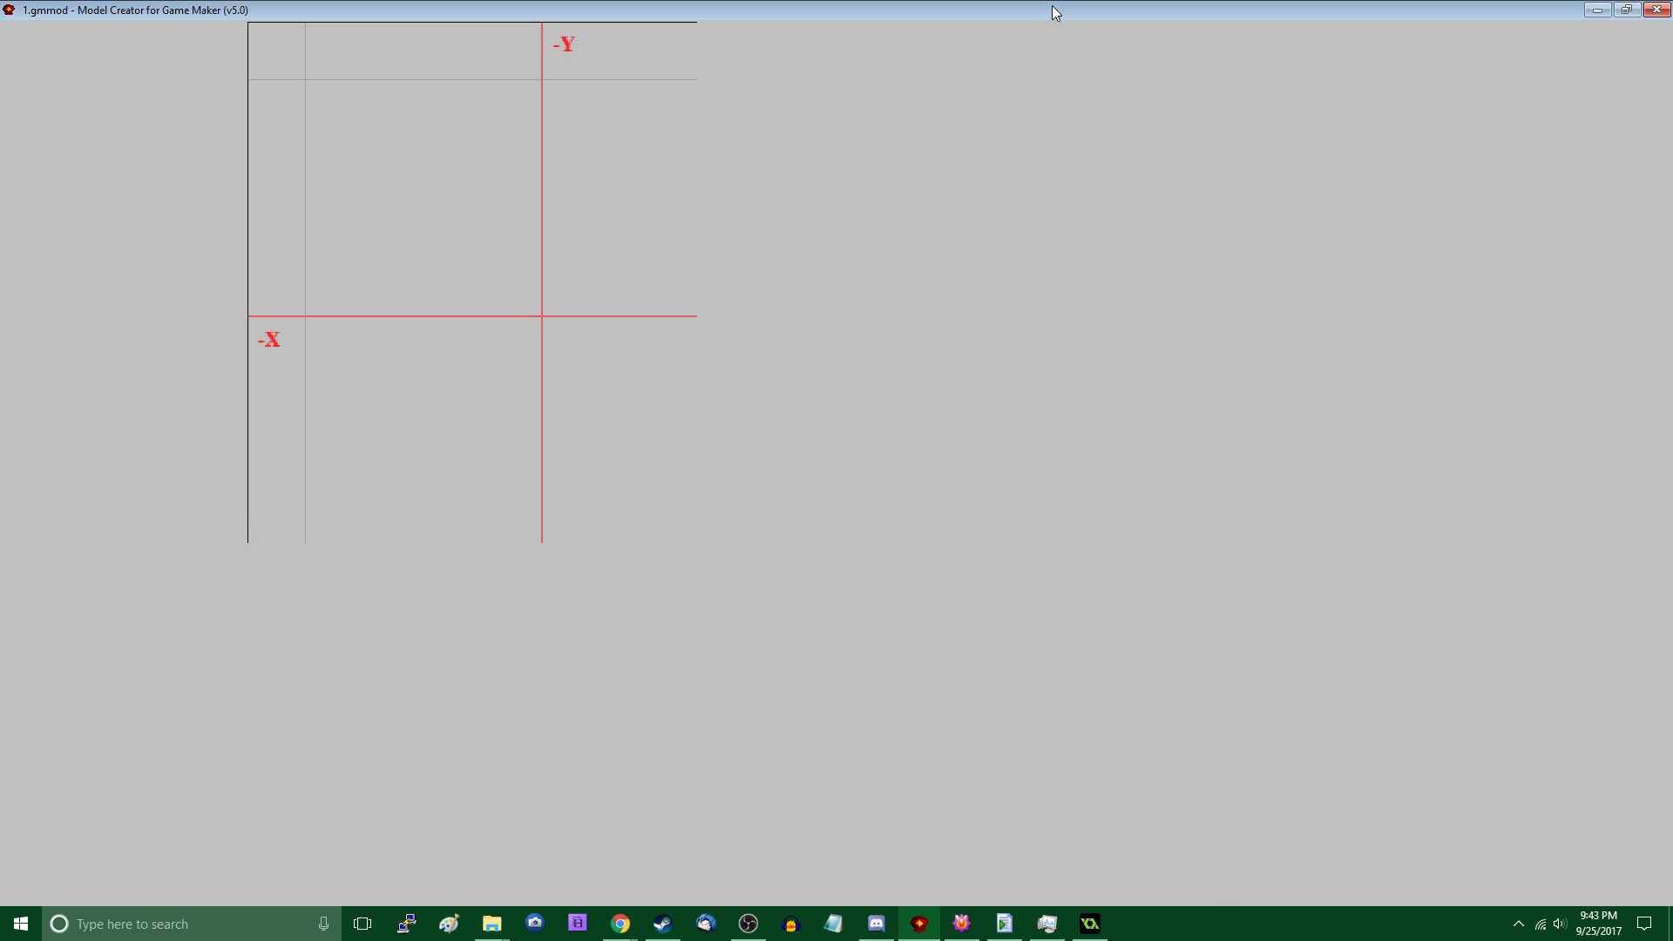
double_click(1053, 7)
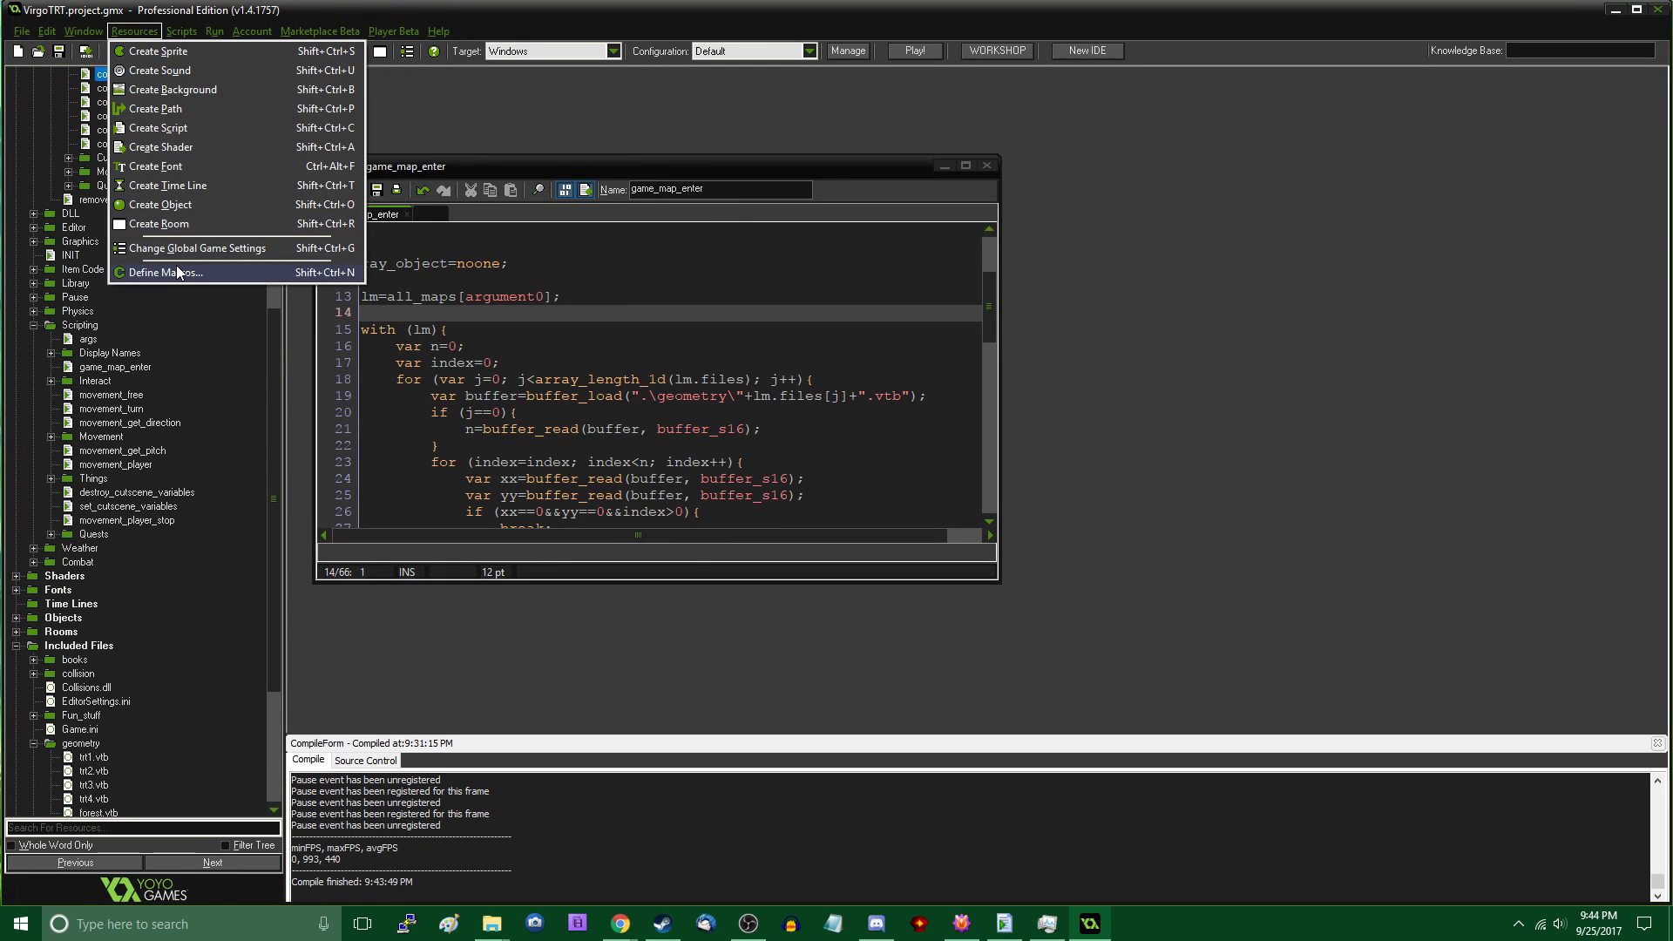
Try setting MOVE_SPEED_RUN to 1.4 and MOVE_SPEED_WALK to 1 in the user-defined macros, and discard the edits
left_click(179, 273)
left_click_drag(662, 223, 638, 386)
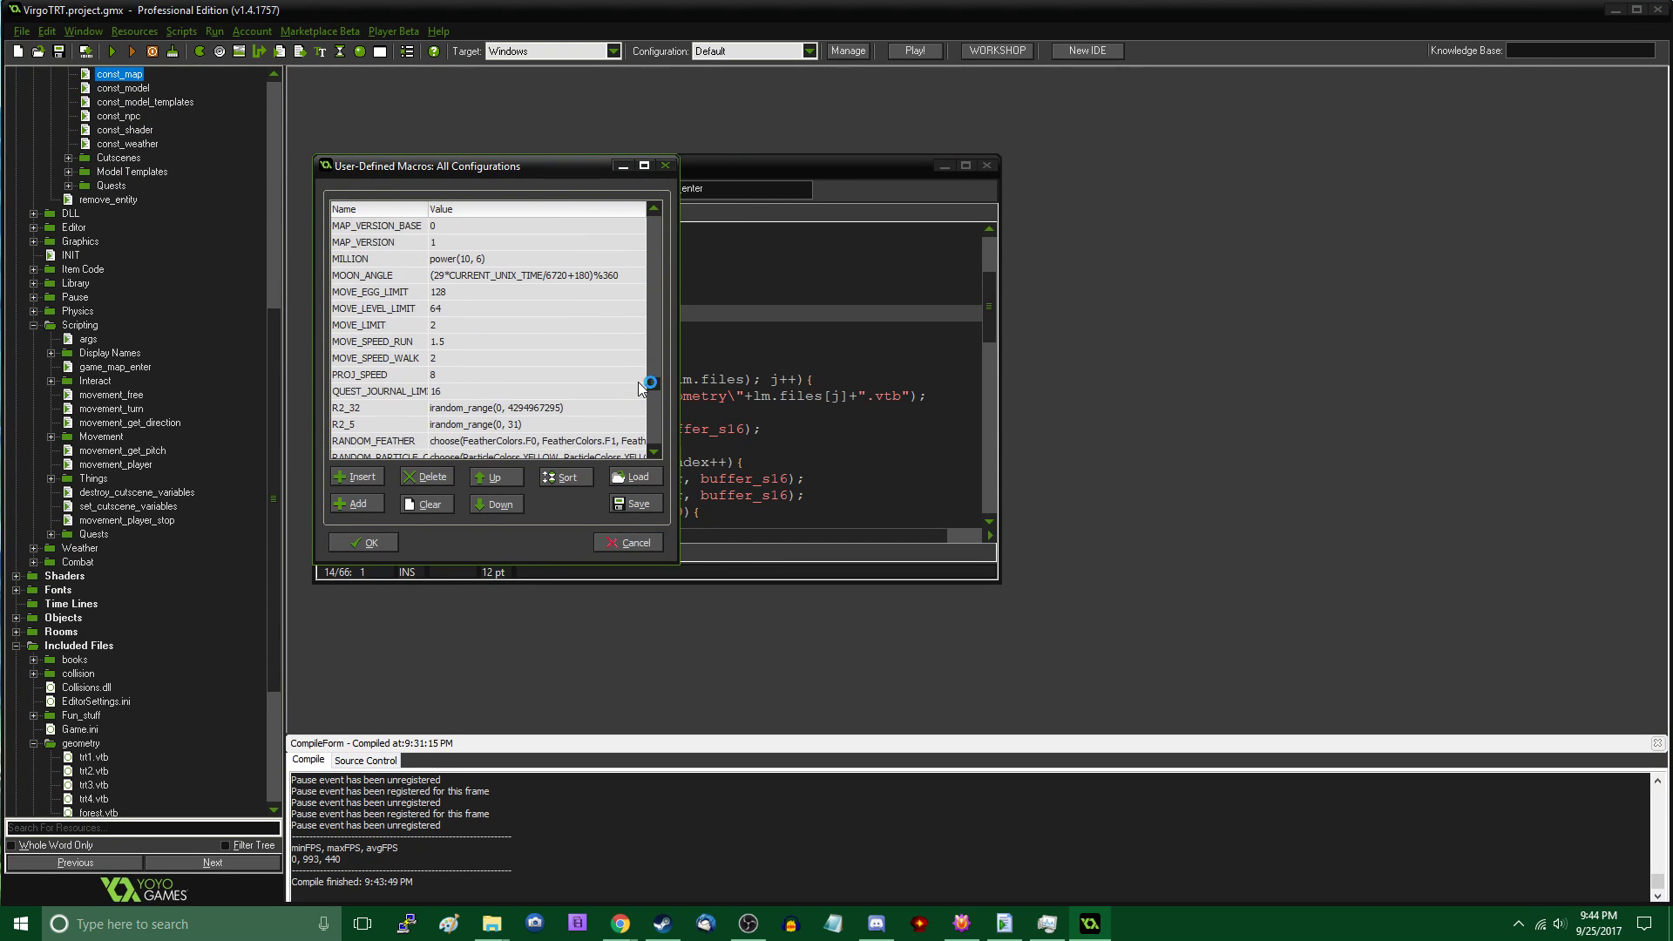
double_click(452, 343)
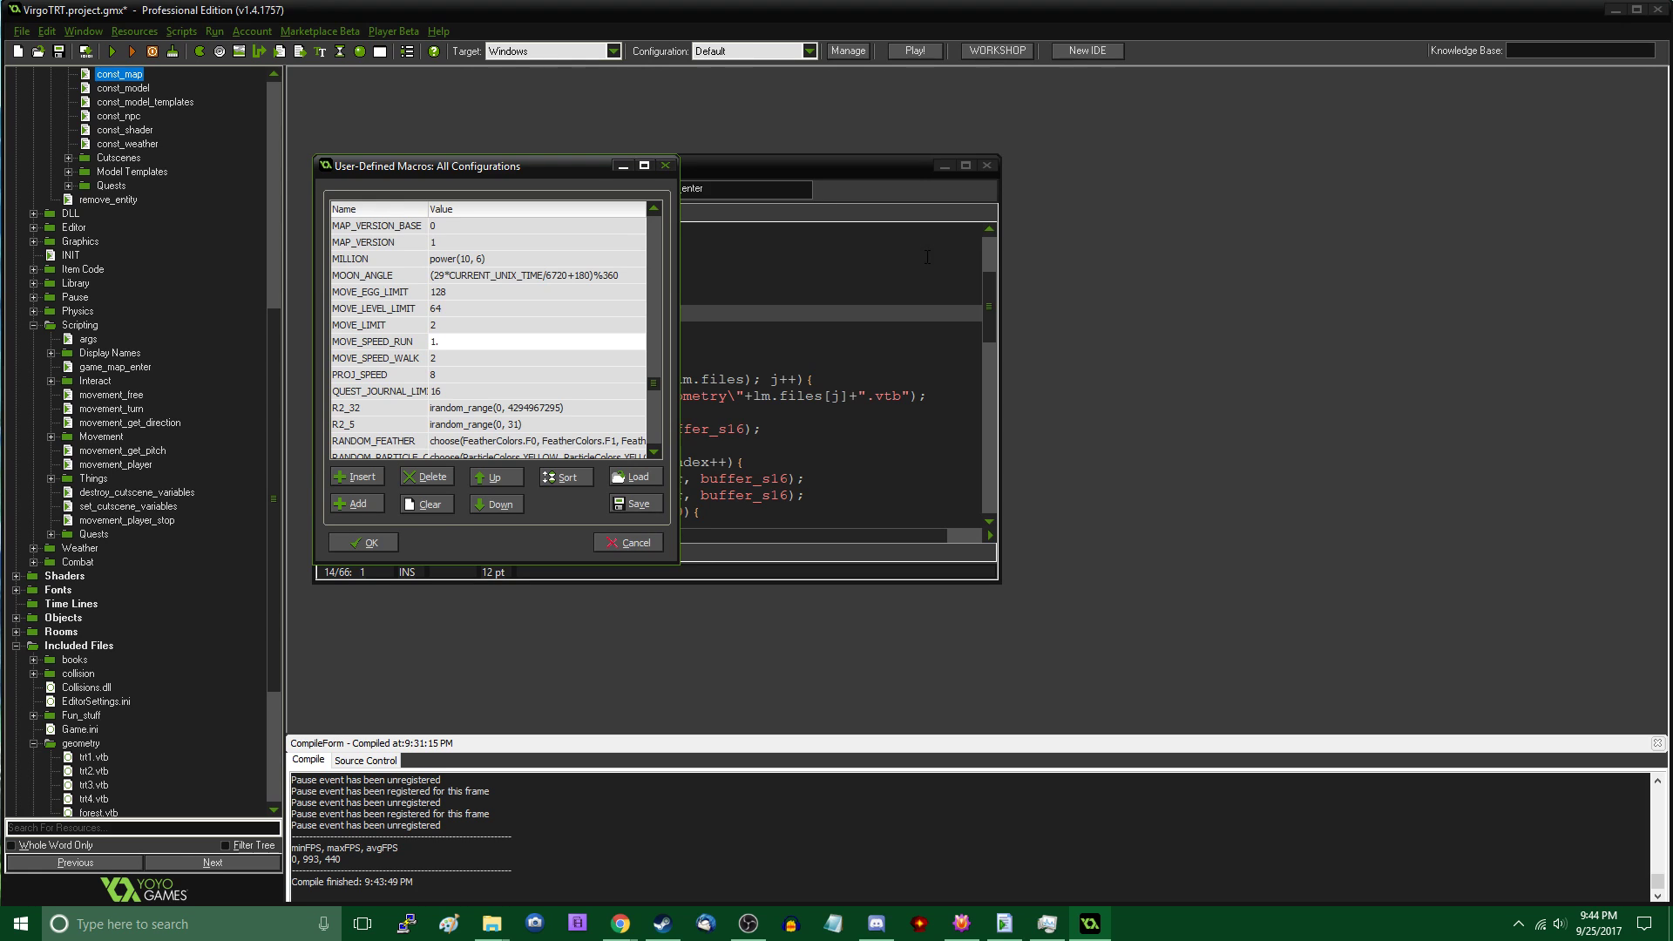
key("Down")
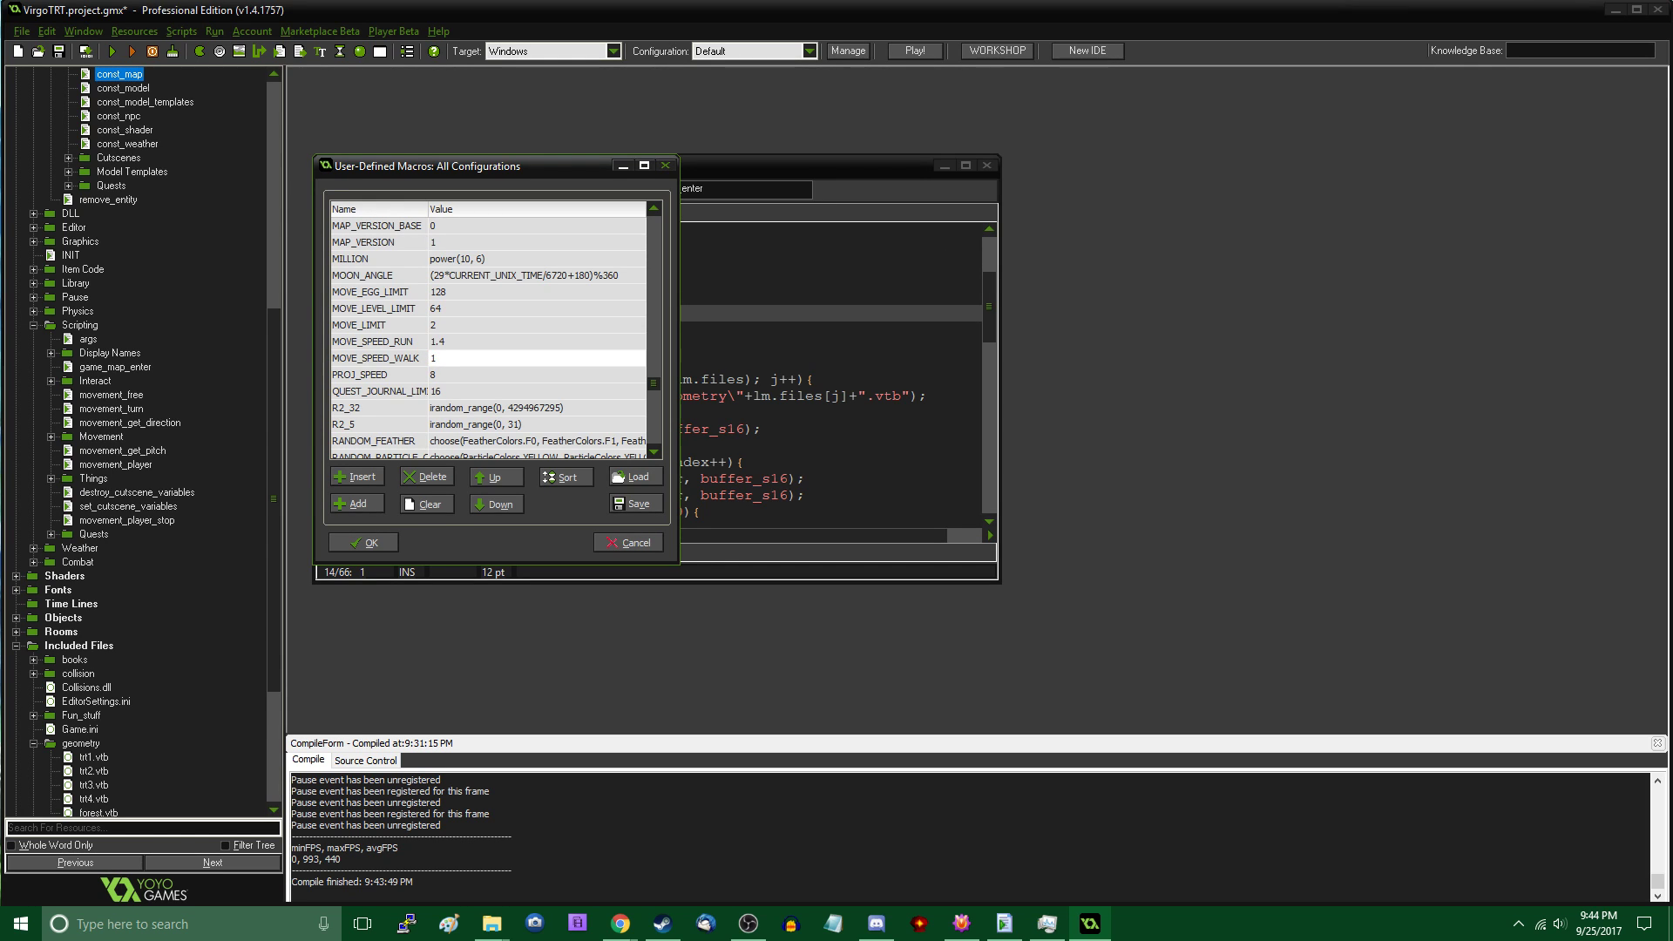
key("Up")
key("Down")
key("Up")
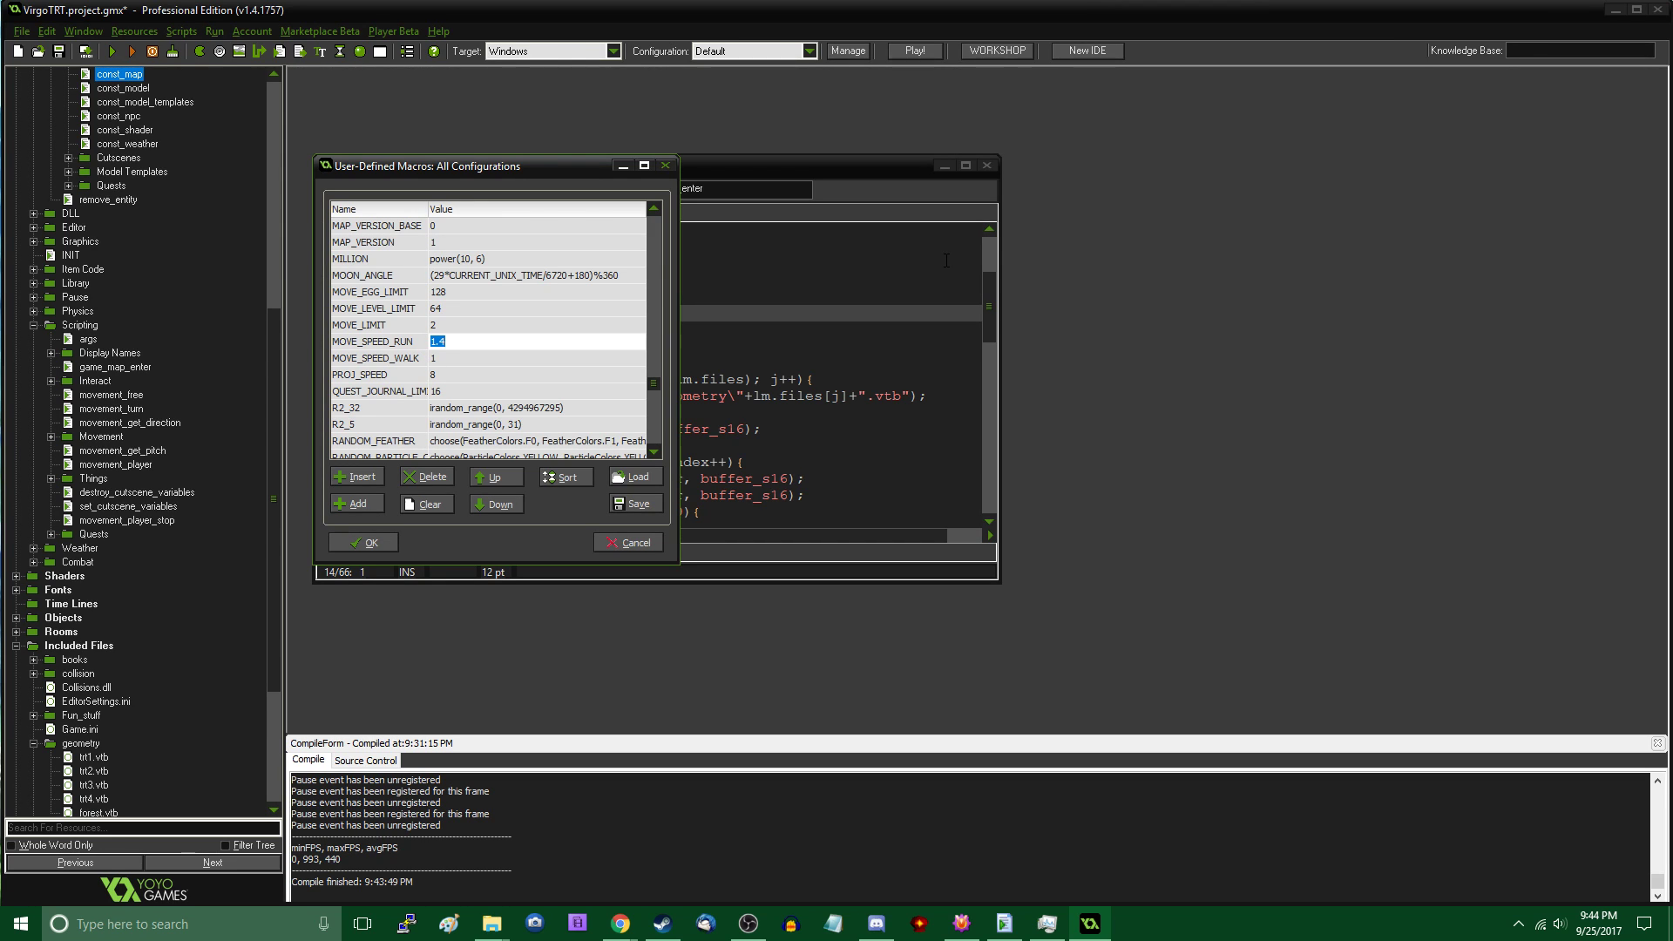
key("Down")
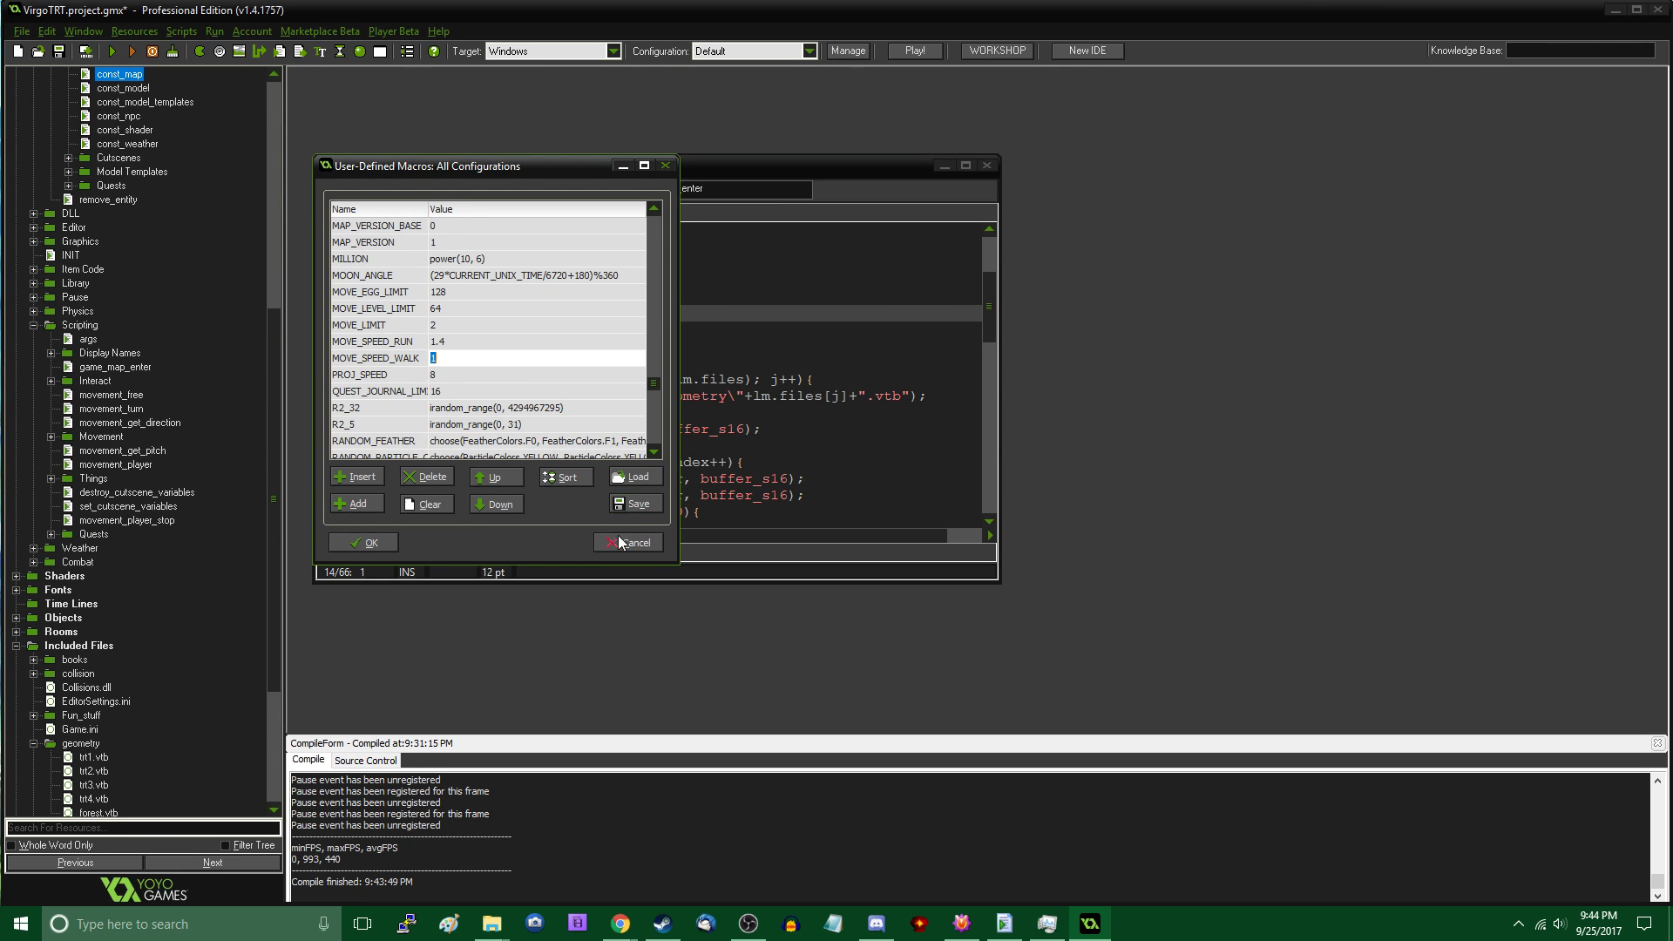
left_click(621, 543)
Set MOVE_SPEED_RUN to 1.4 and lower MOVE_SPEED_WALK in the user-defined macros, and apply the edits
left_click(135, 30)
left_click(197, 272)
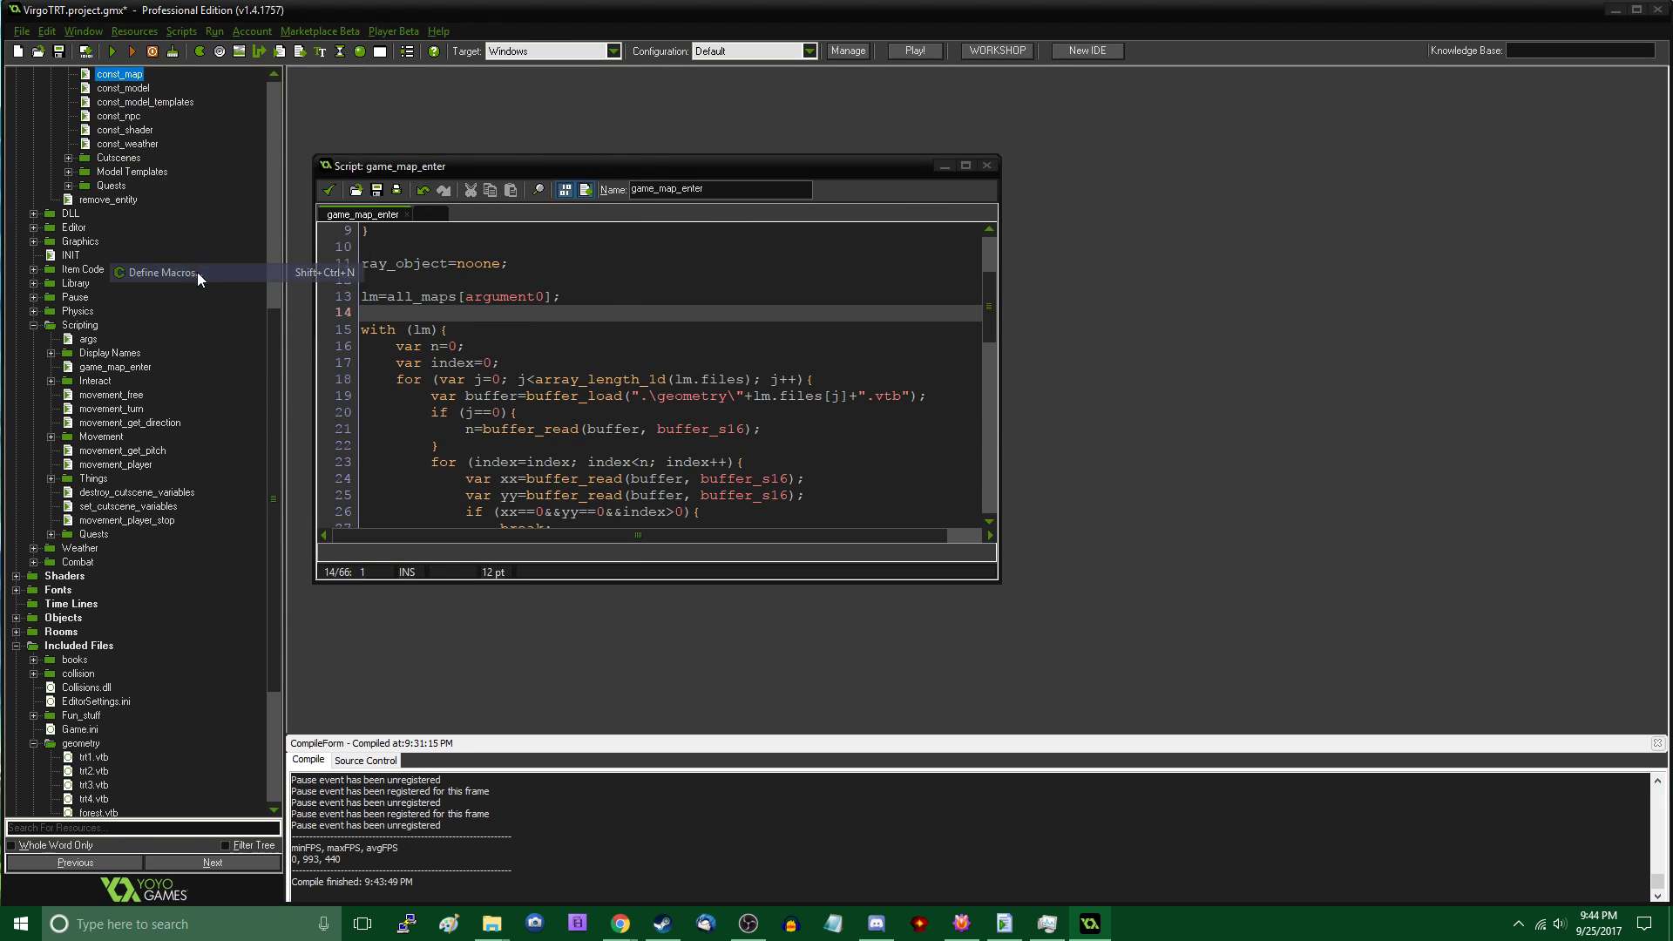
scroll(447, 315, "down", 19)
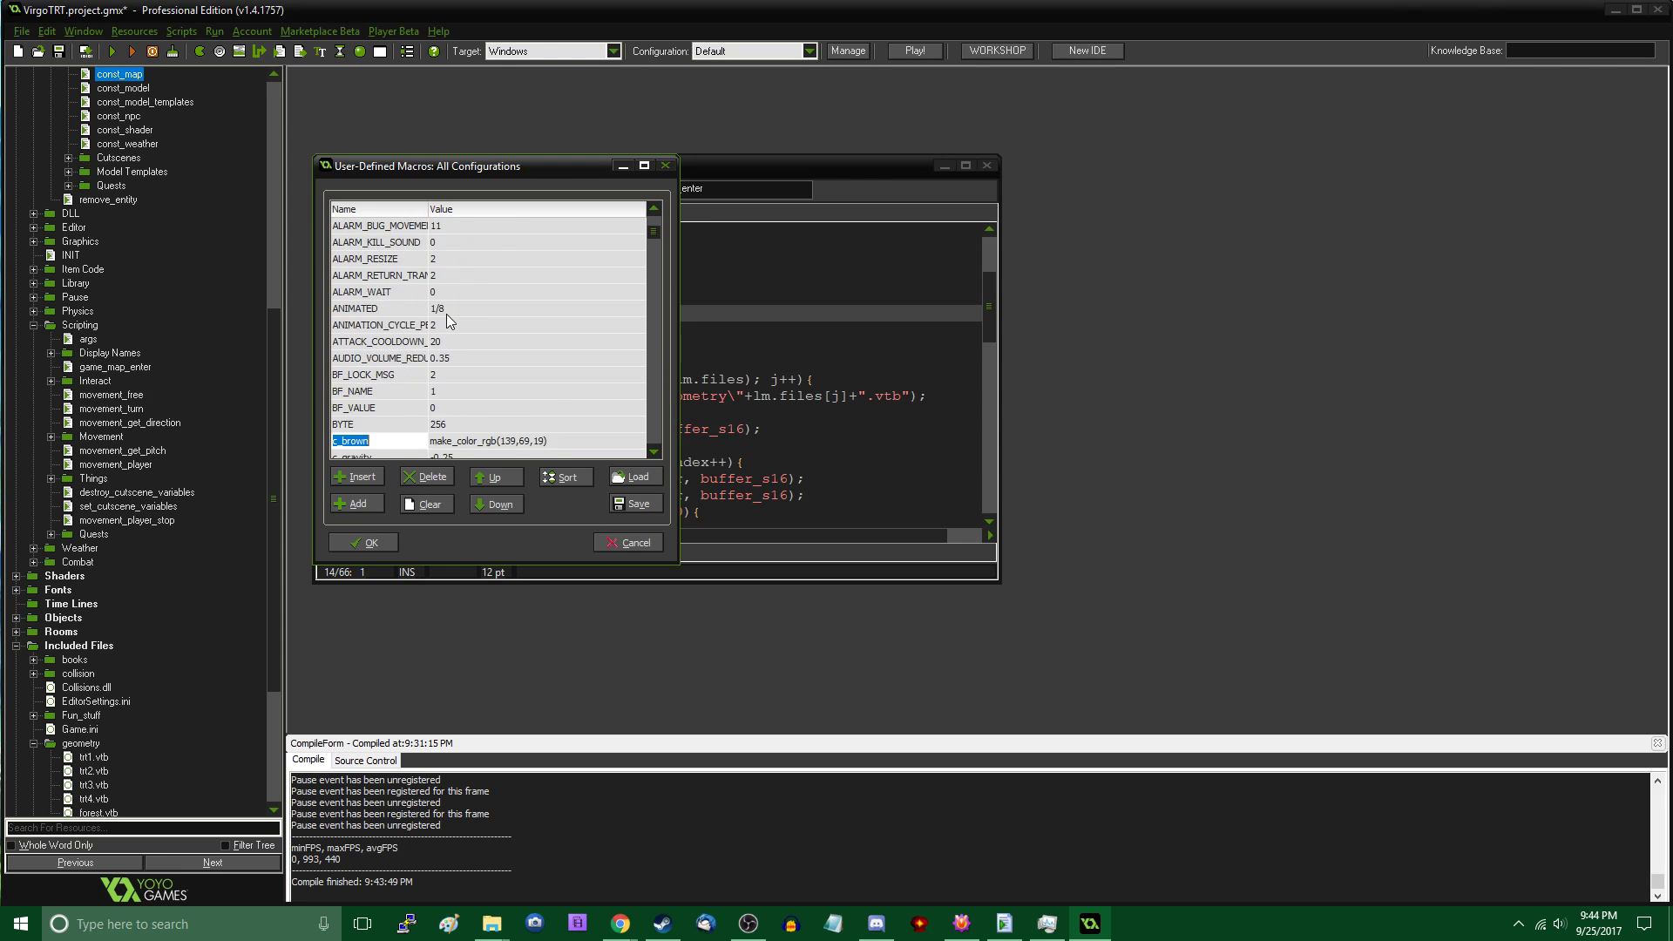
scroll(447, 319, "down", 20)
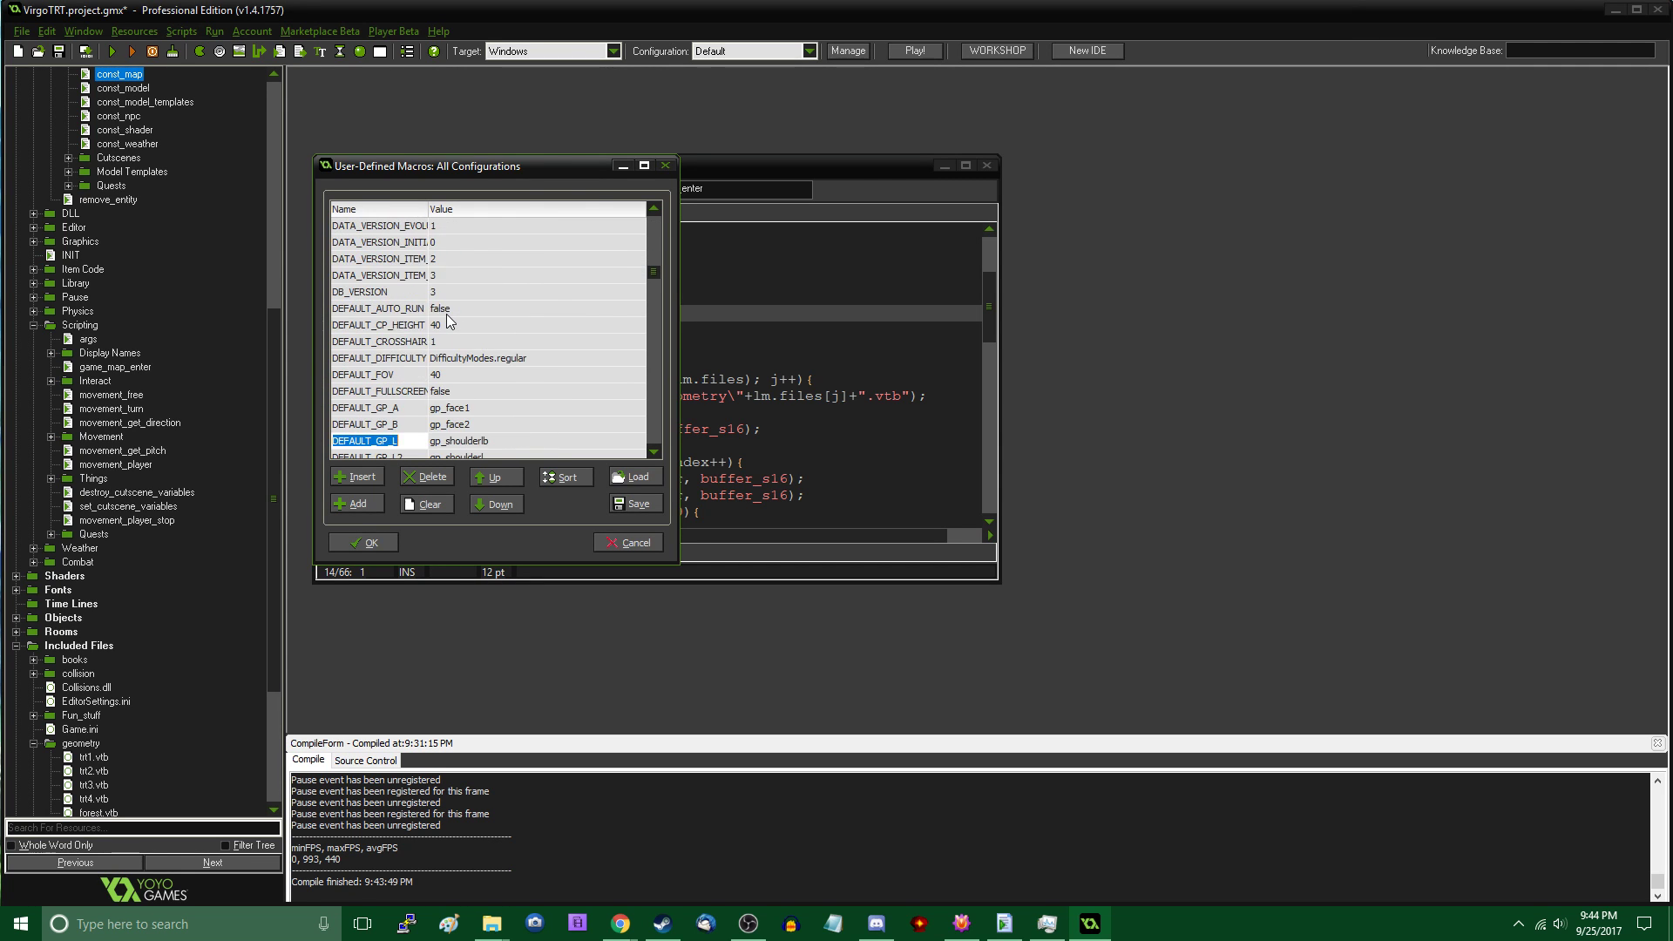
scroll(447, 320, "down", 20)
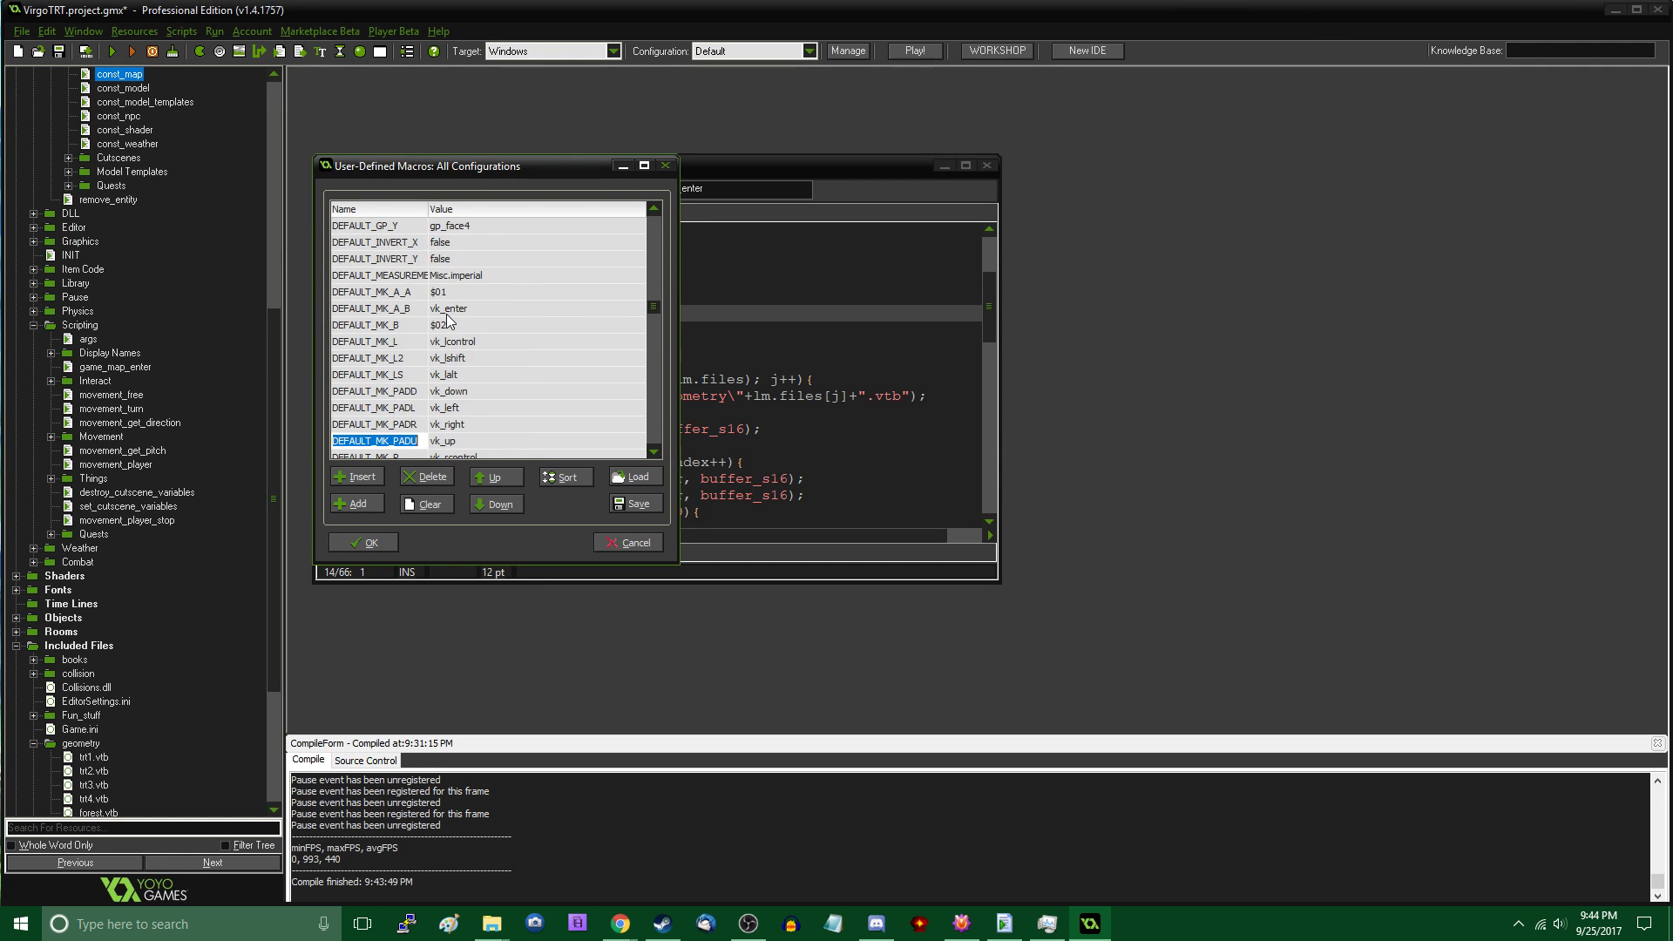
scroll(447, 321, "down", 20)
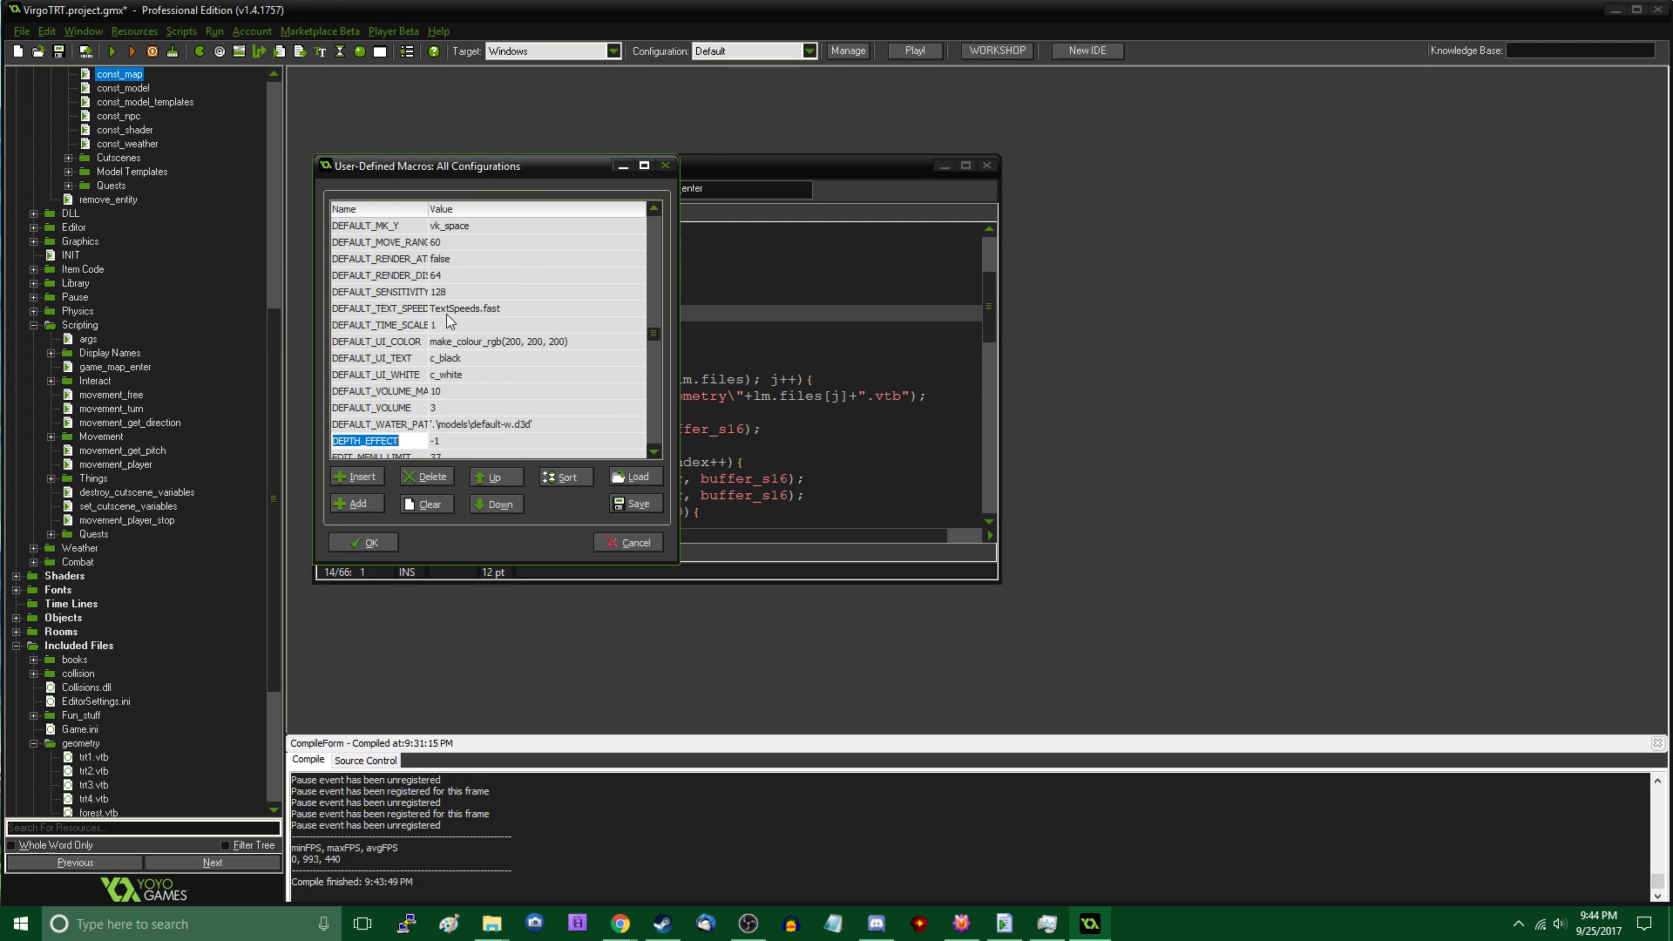
scroll(447, 321, "down", 20)
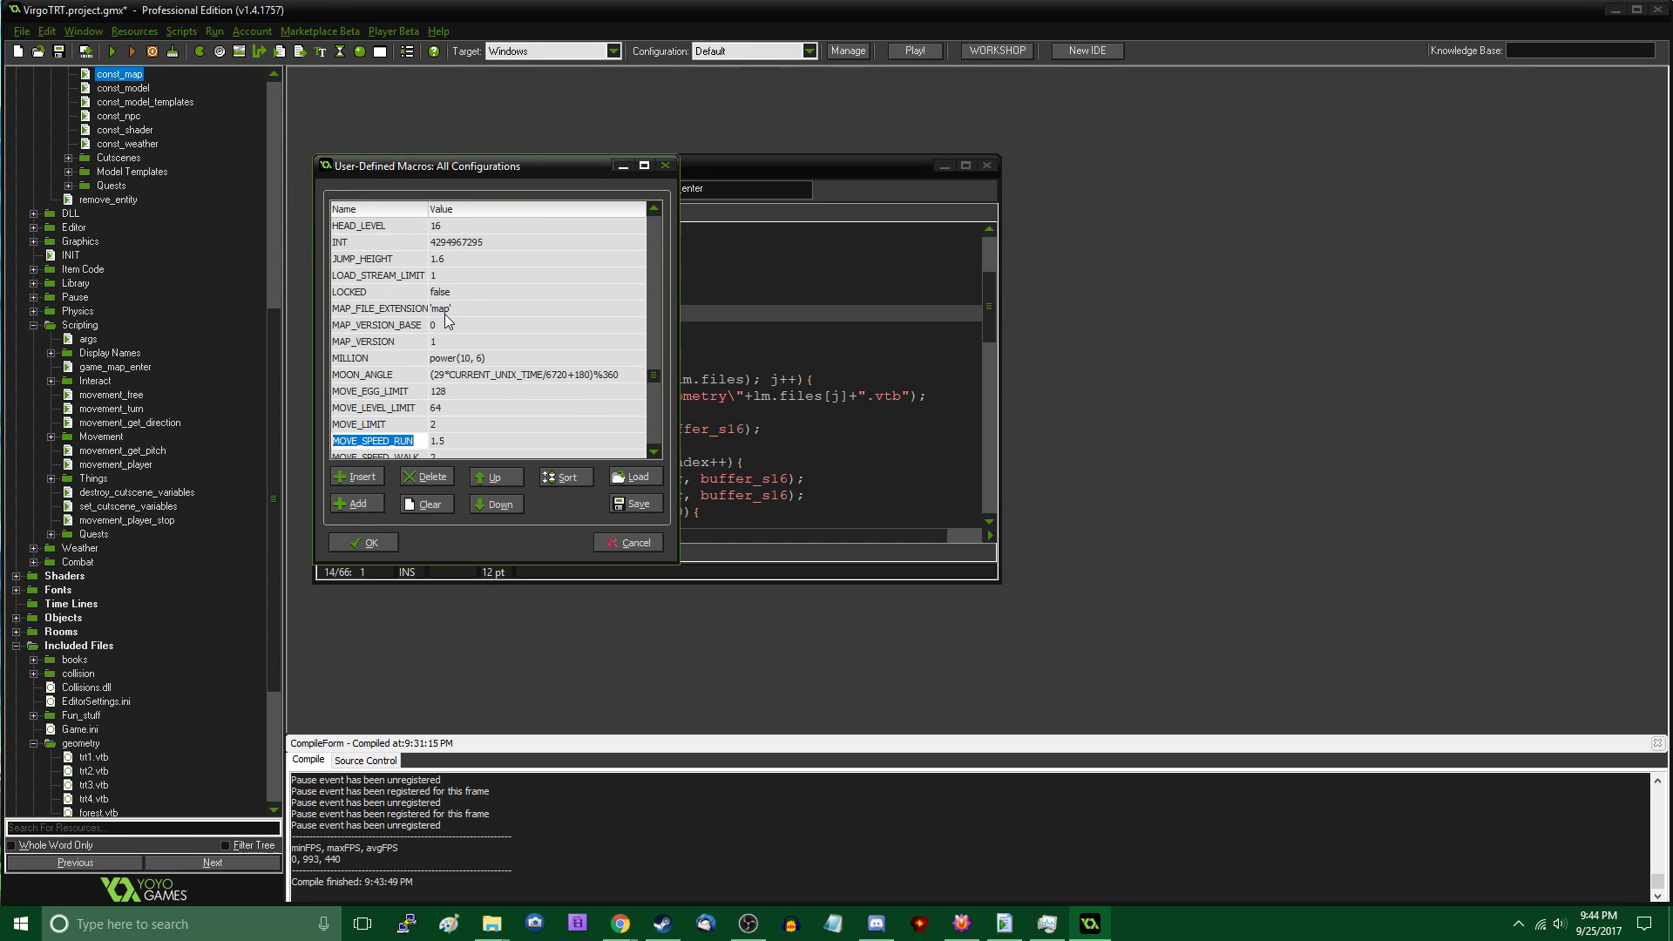
scroll(448, 349, "down", 5)
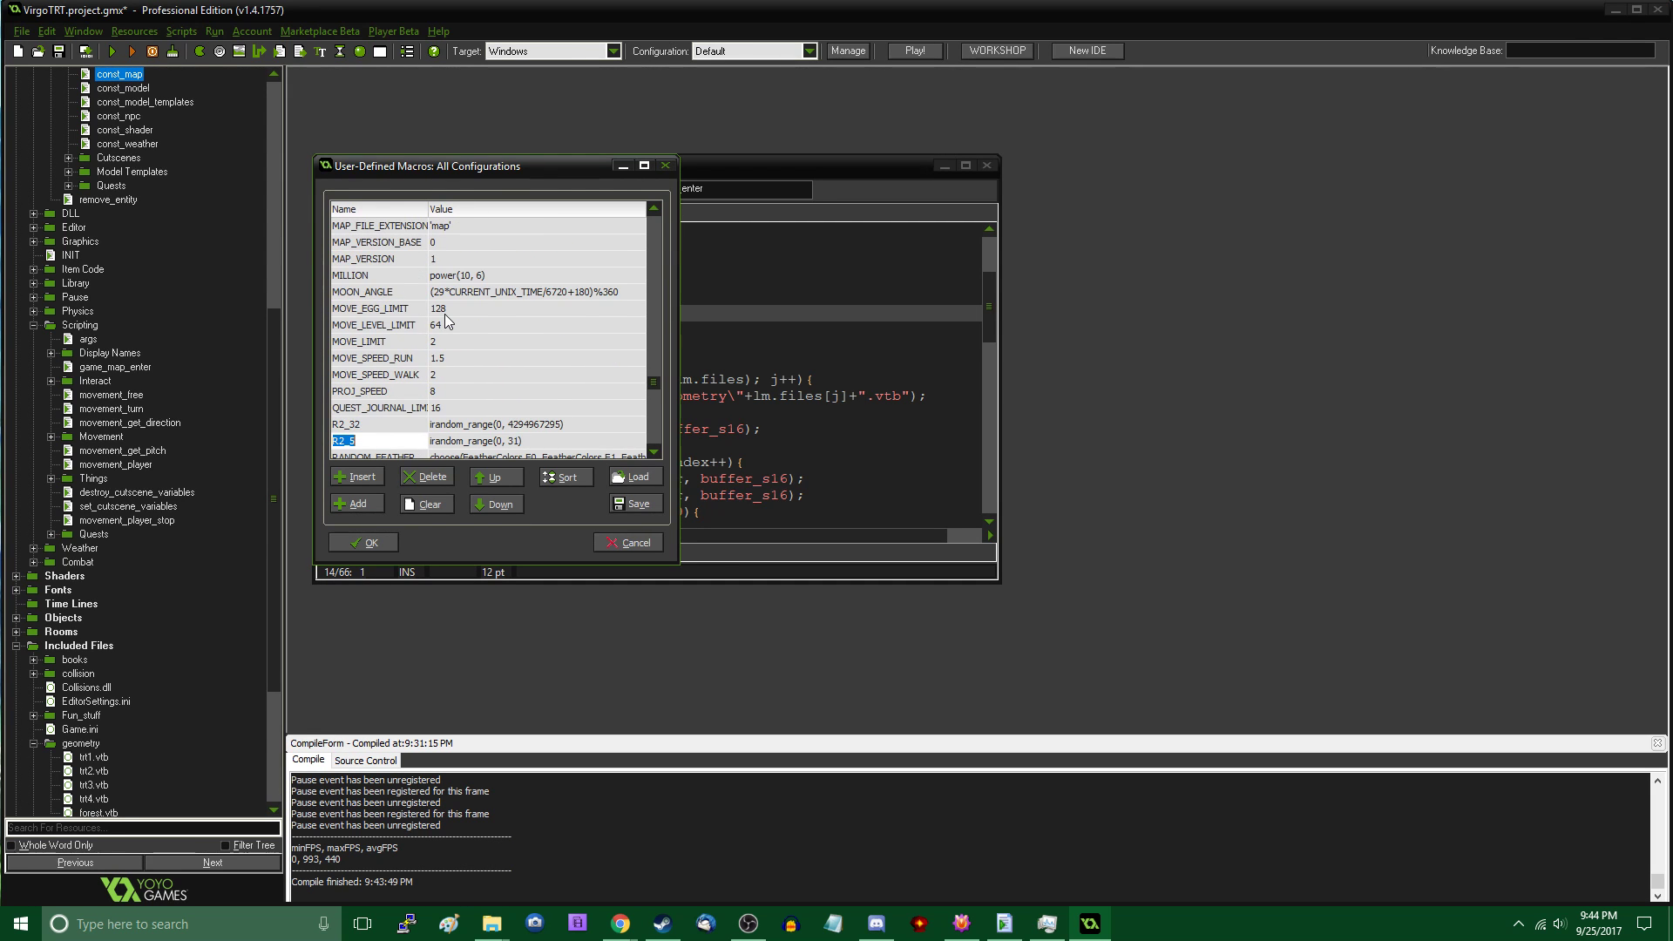
left_click(448, 357)
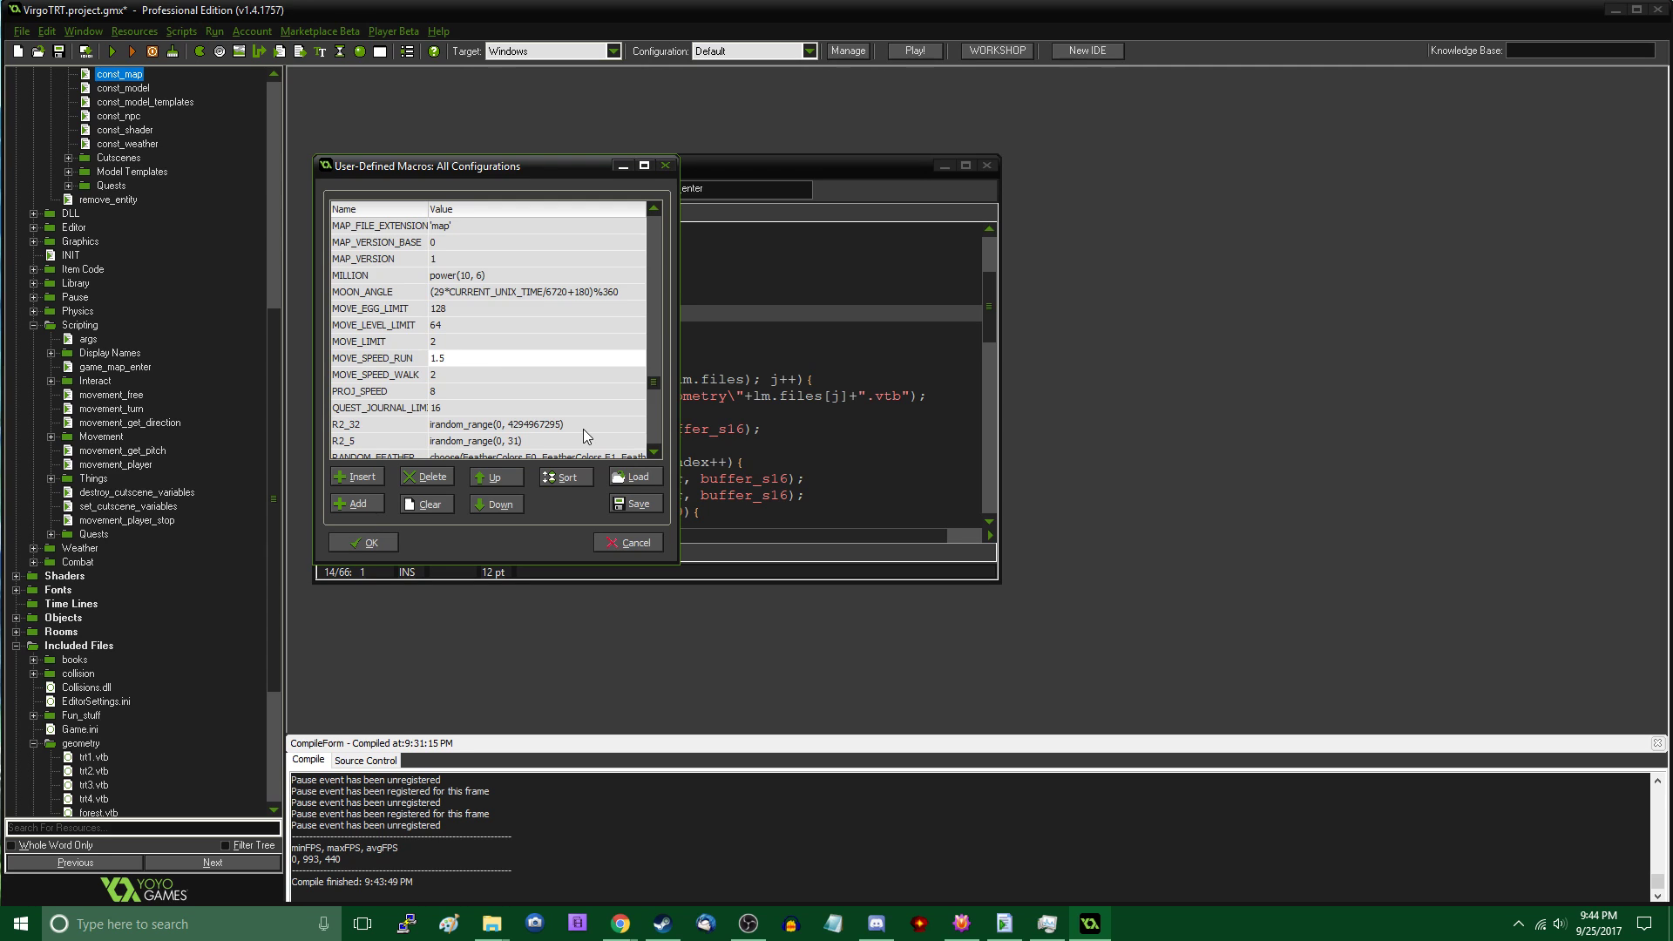
key("BackSpace")
key("Down")
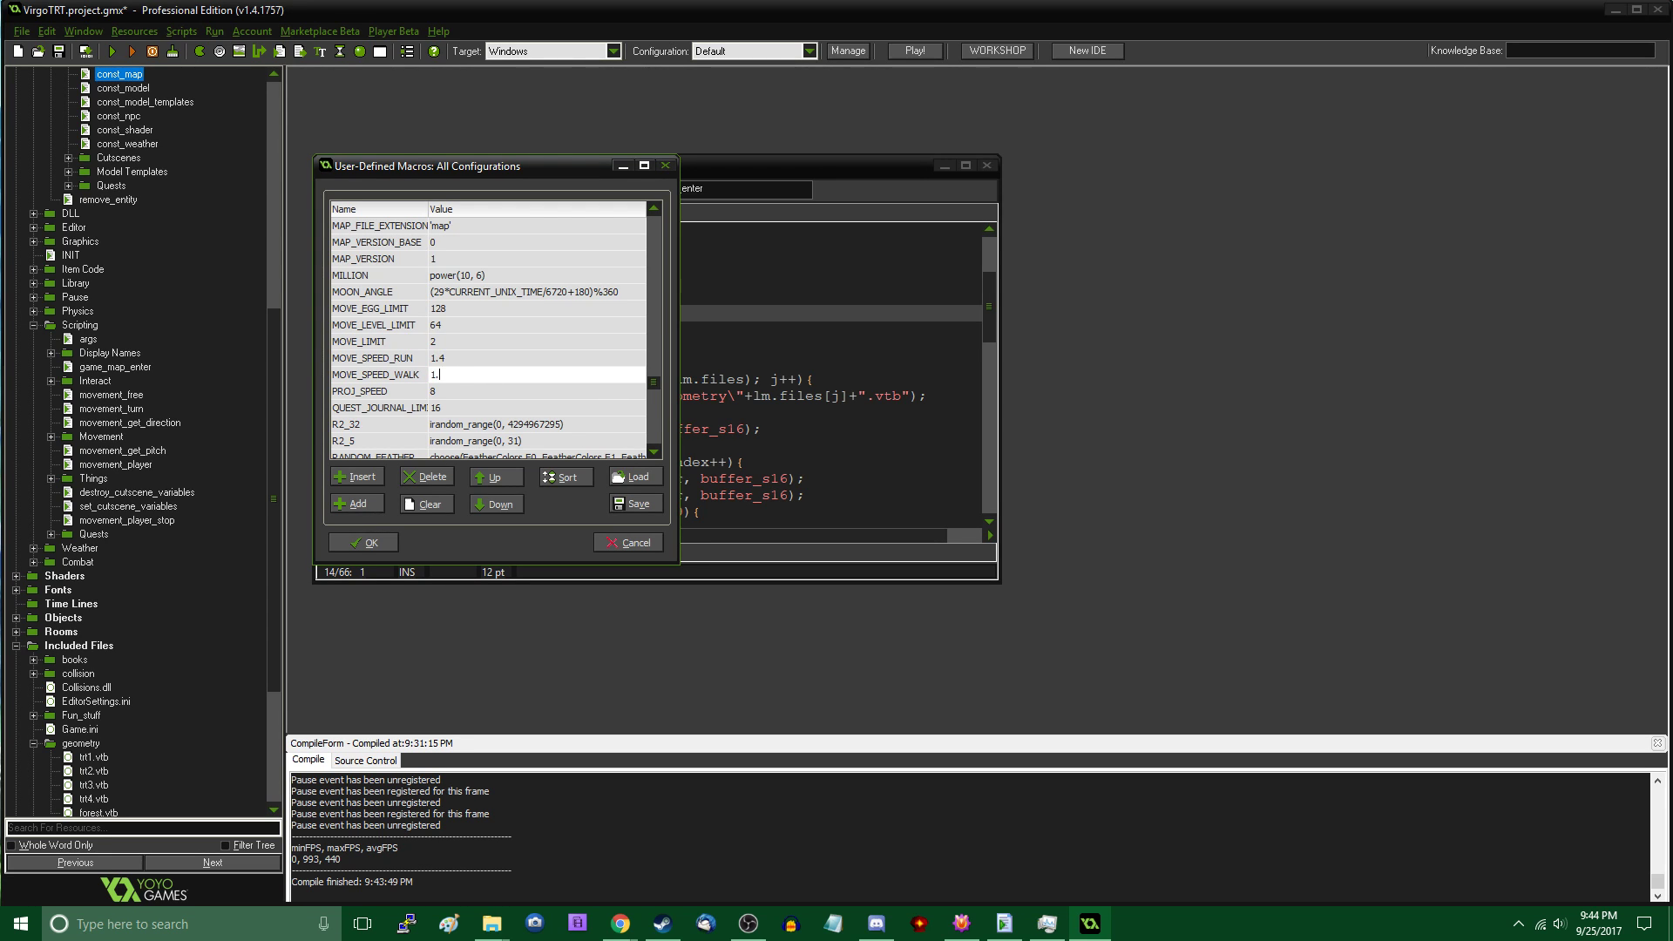
left_click(364, 542)
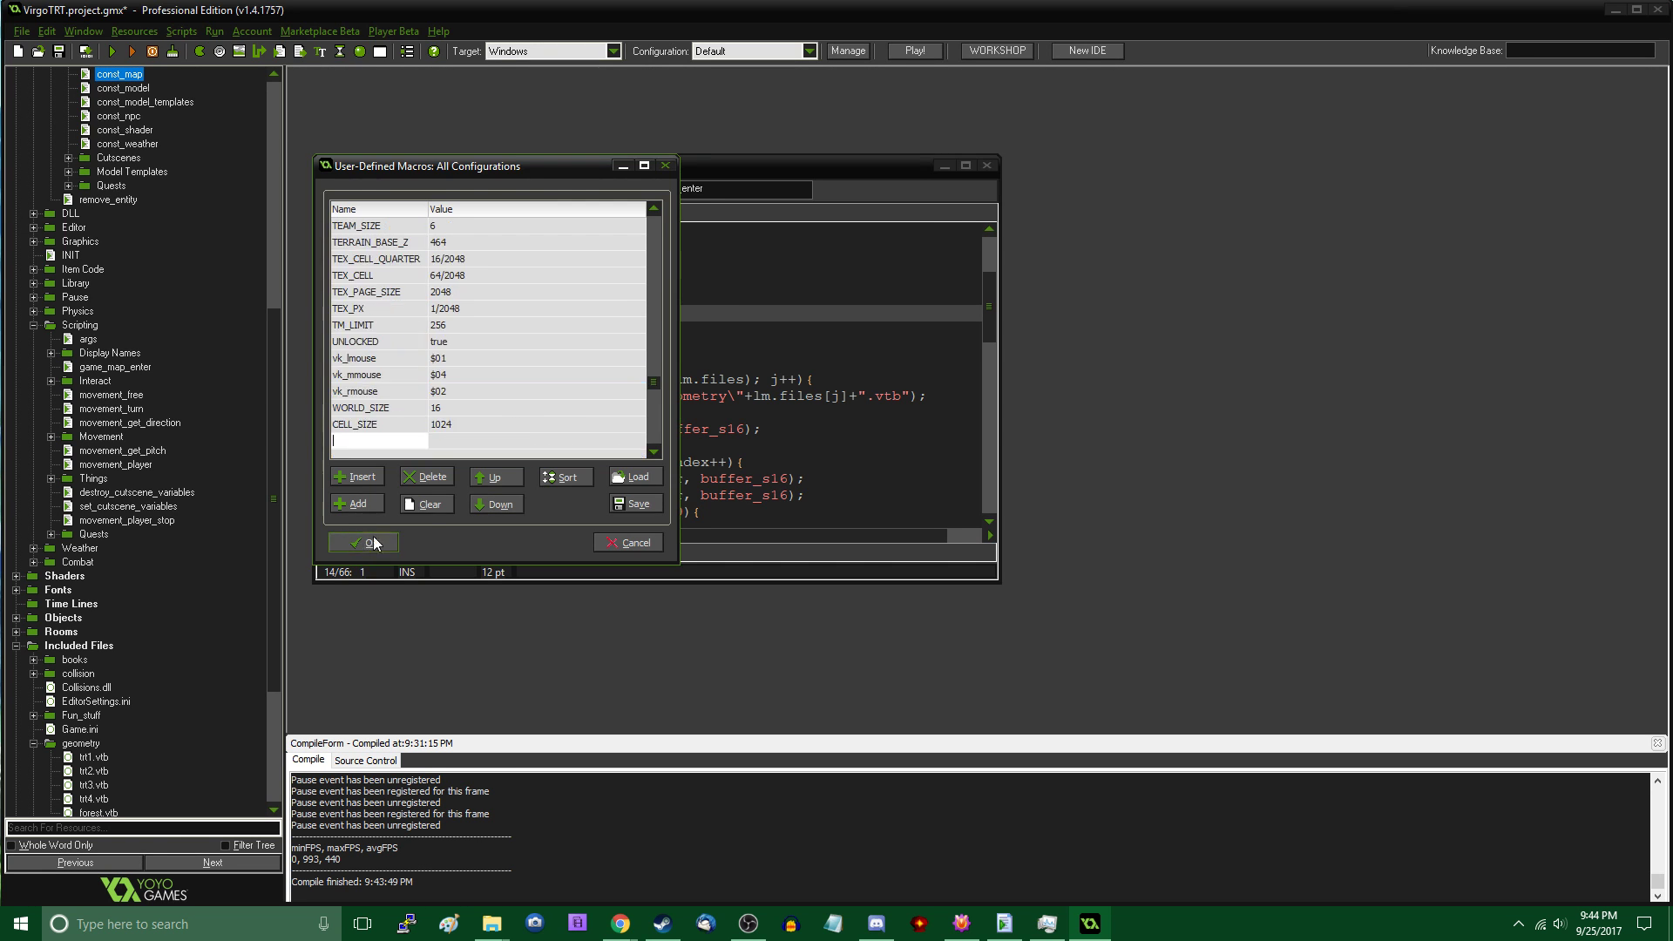
Run the project, load the saved game, and fly the editor camera down to the dirt path between the trees
left_click(111, 51)
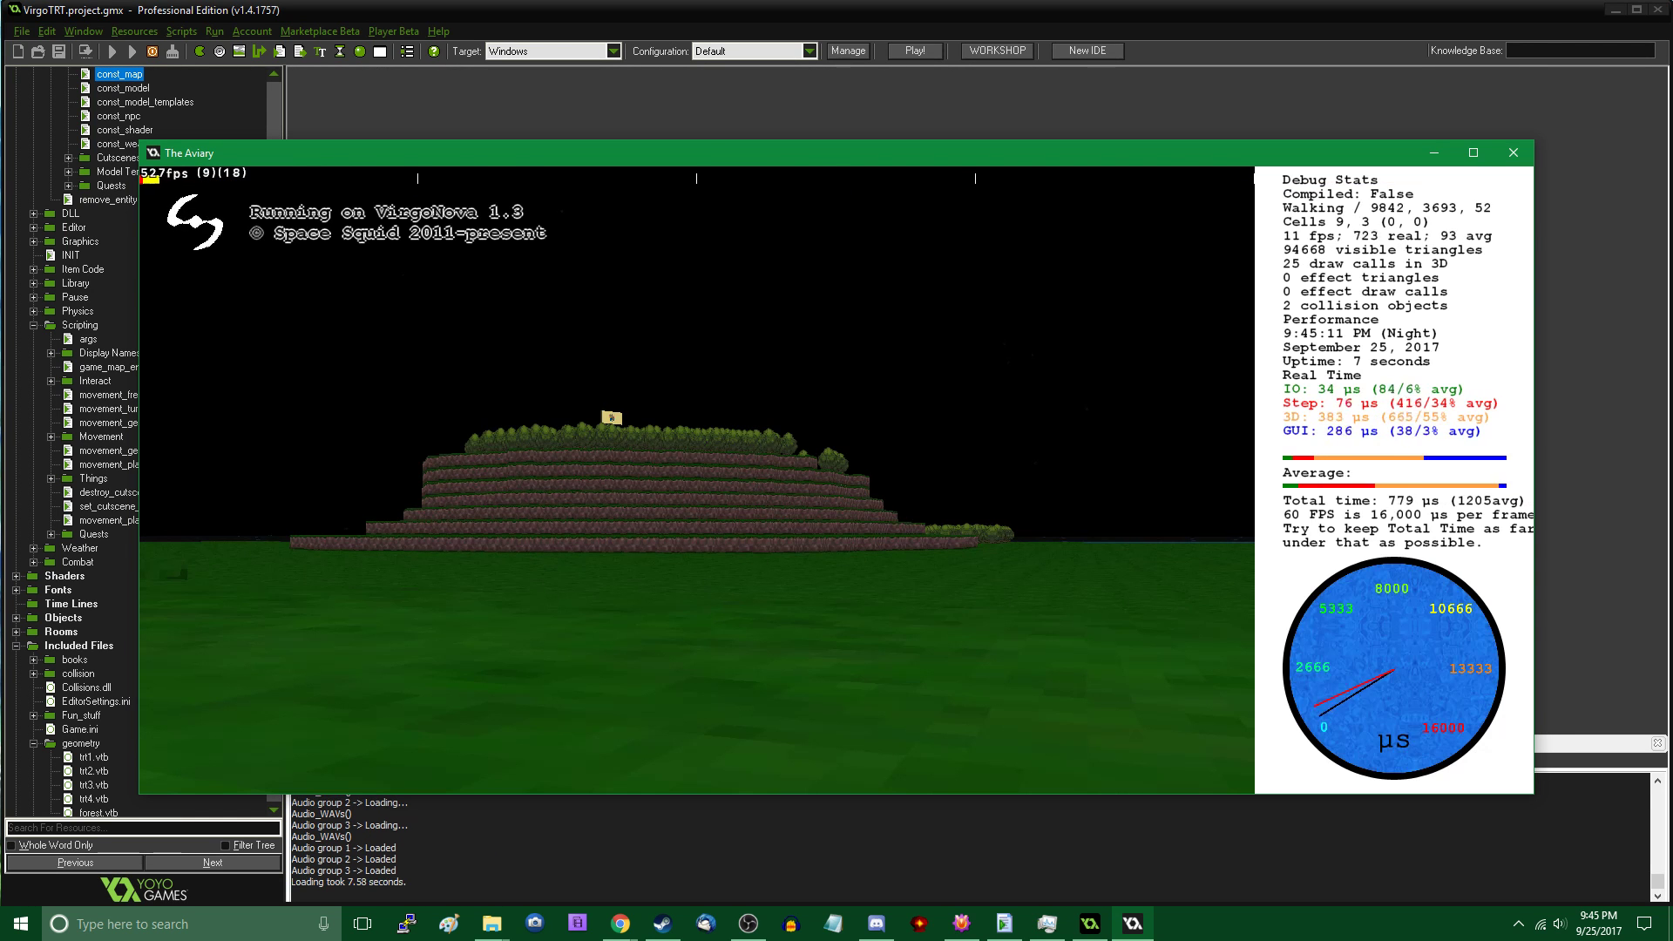
key("Down")
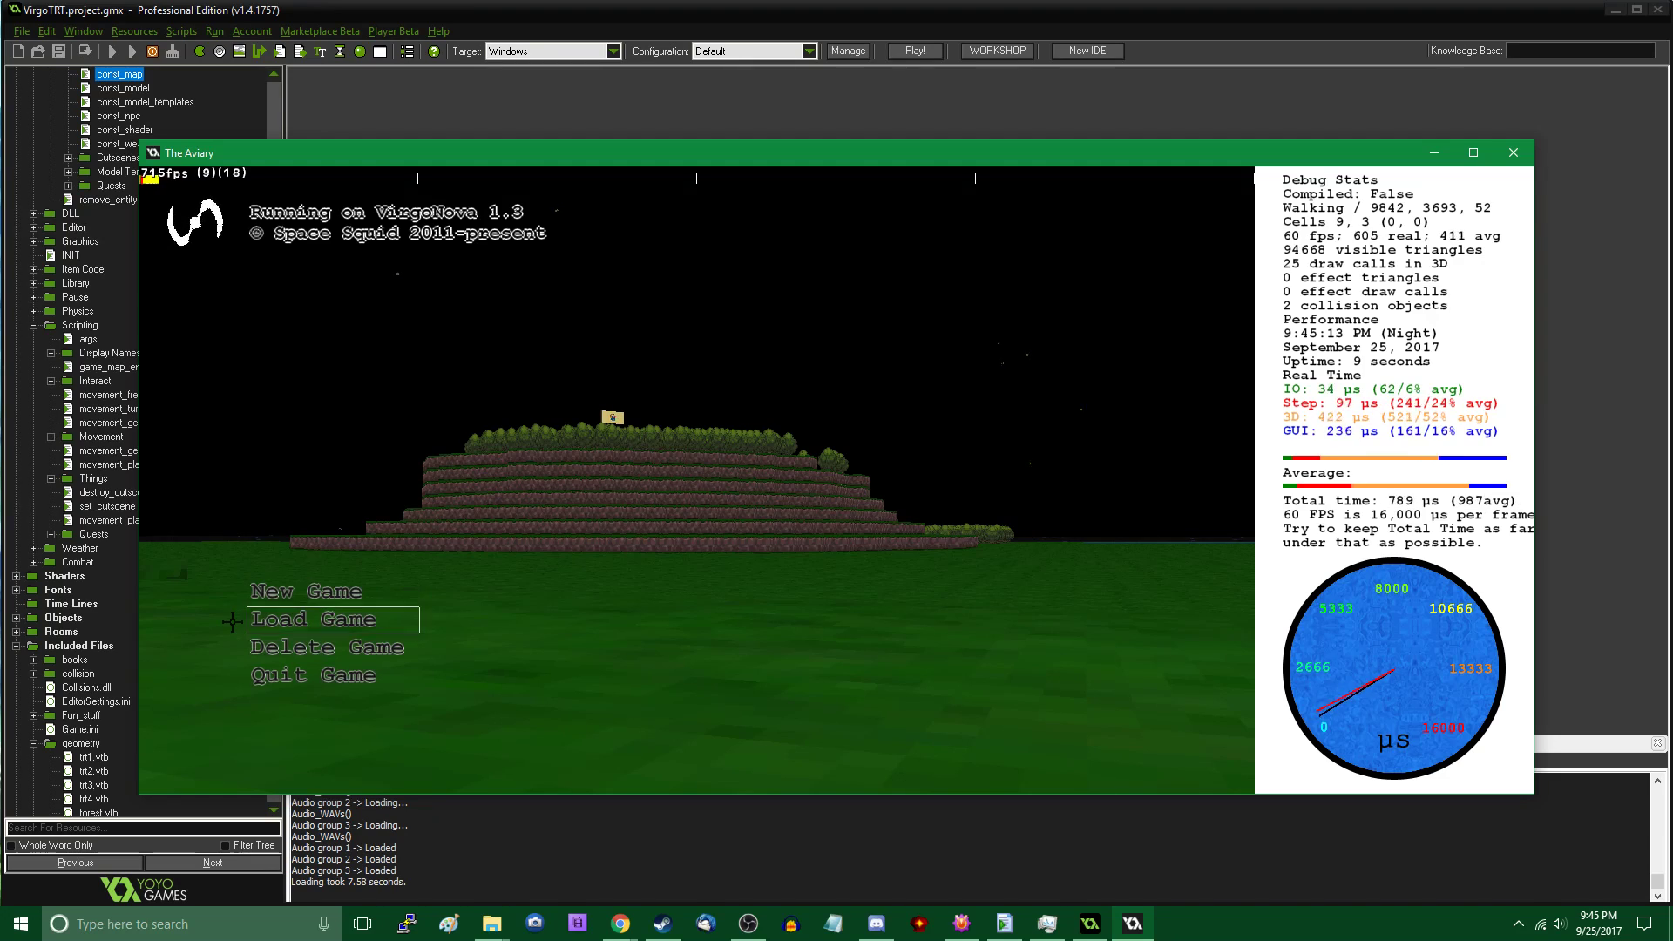
key("Return")
key("Tab")
key("w")
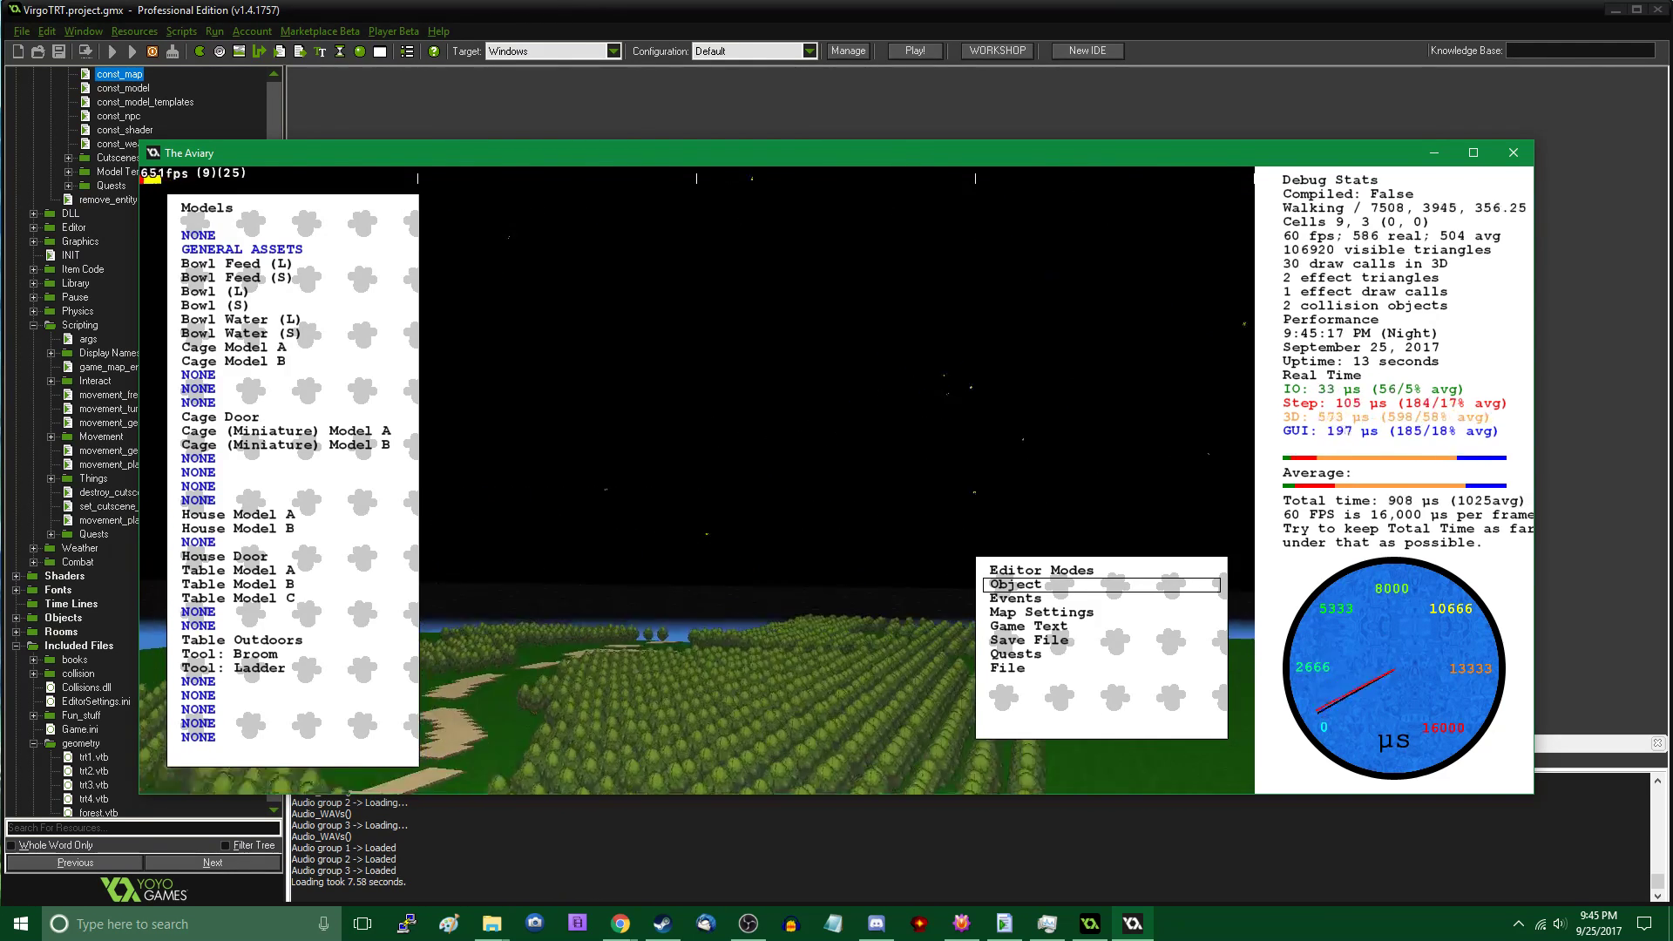
left_click(697, 479)
key("w")
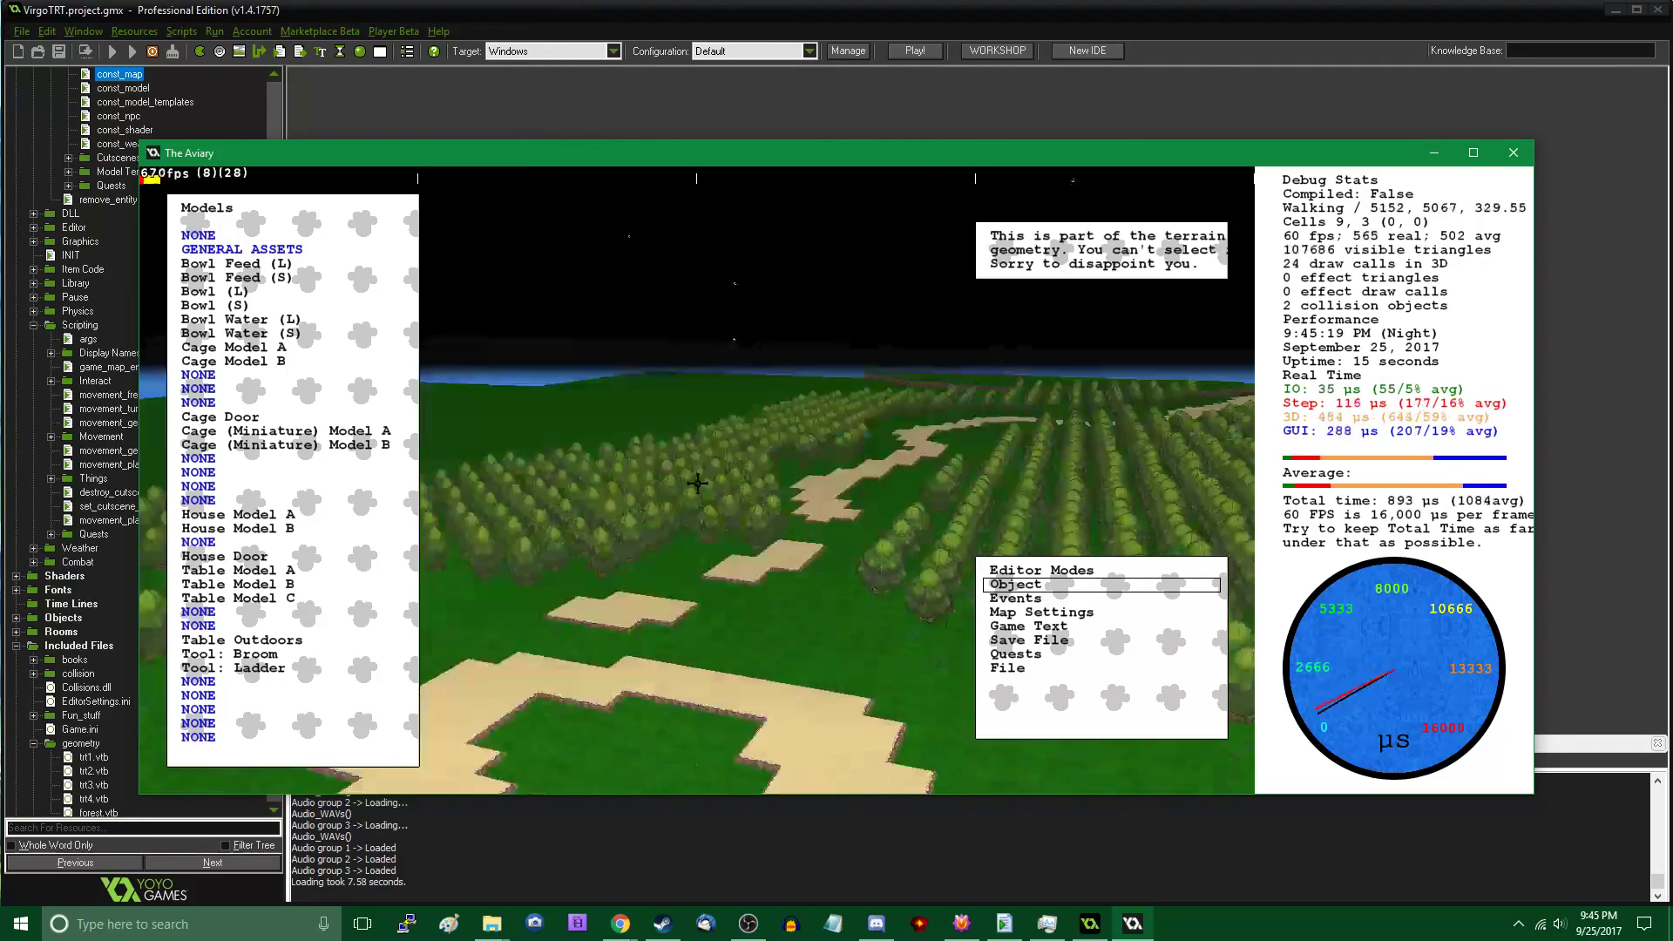
key("Tab")
Run along the dirt path through the forest as far as the signpost to test the new movement speed
key("w")
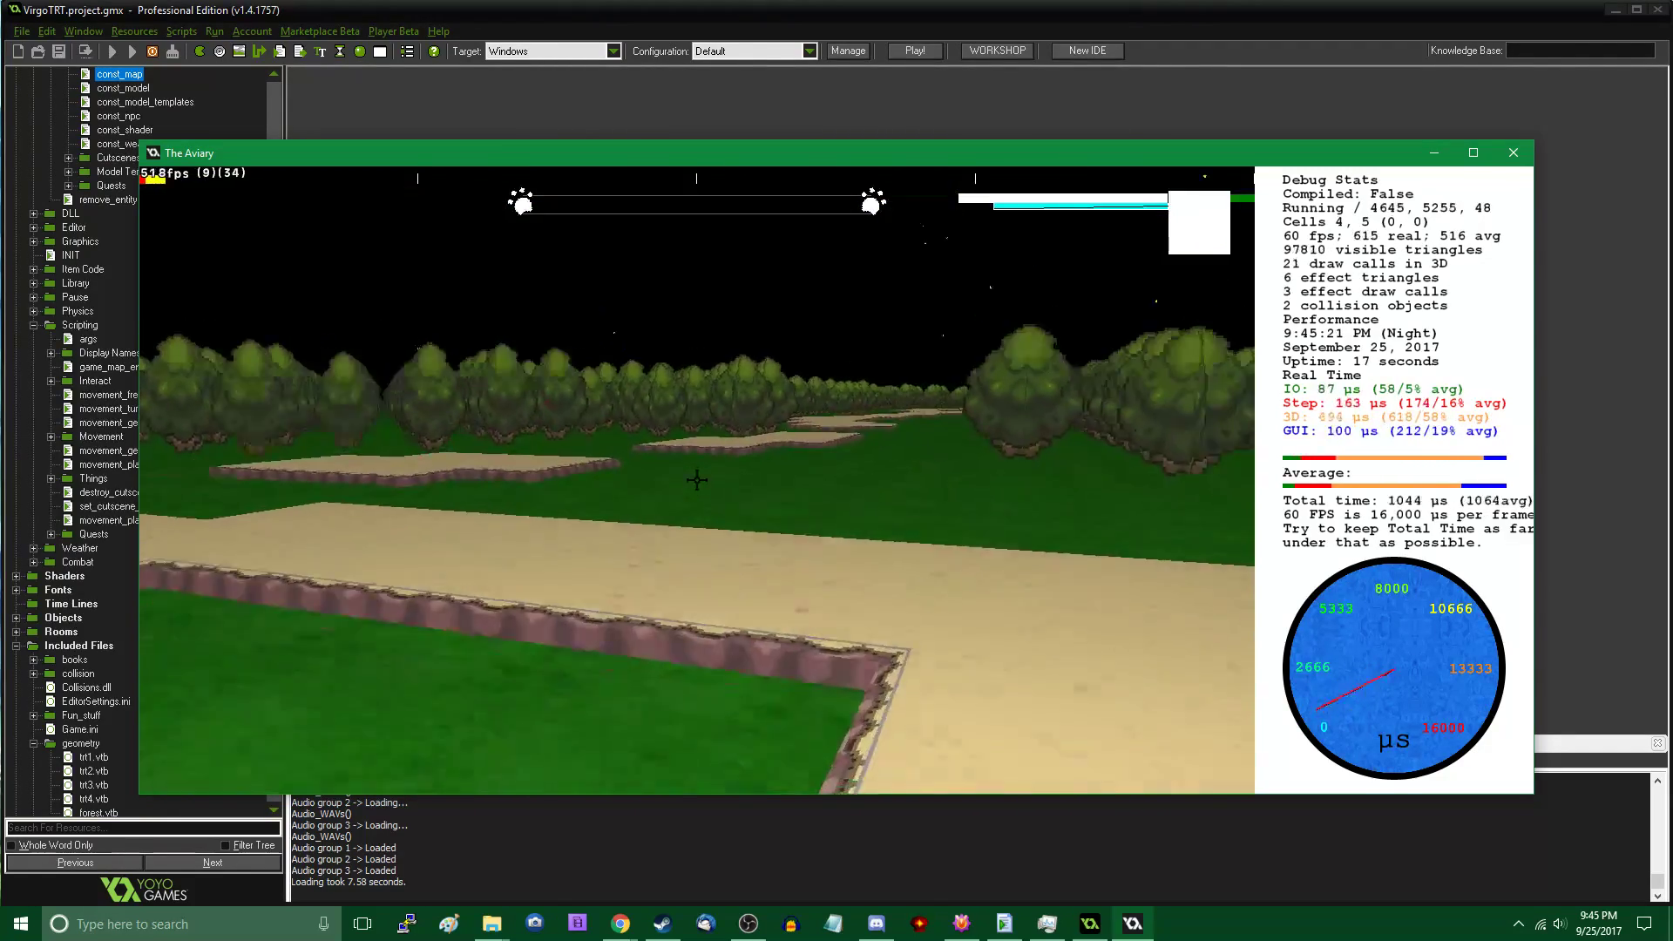
key("w")
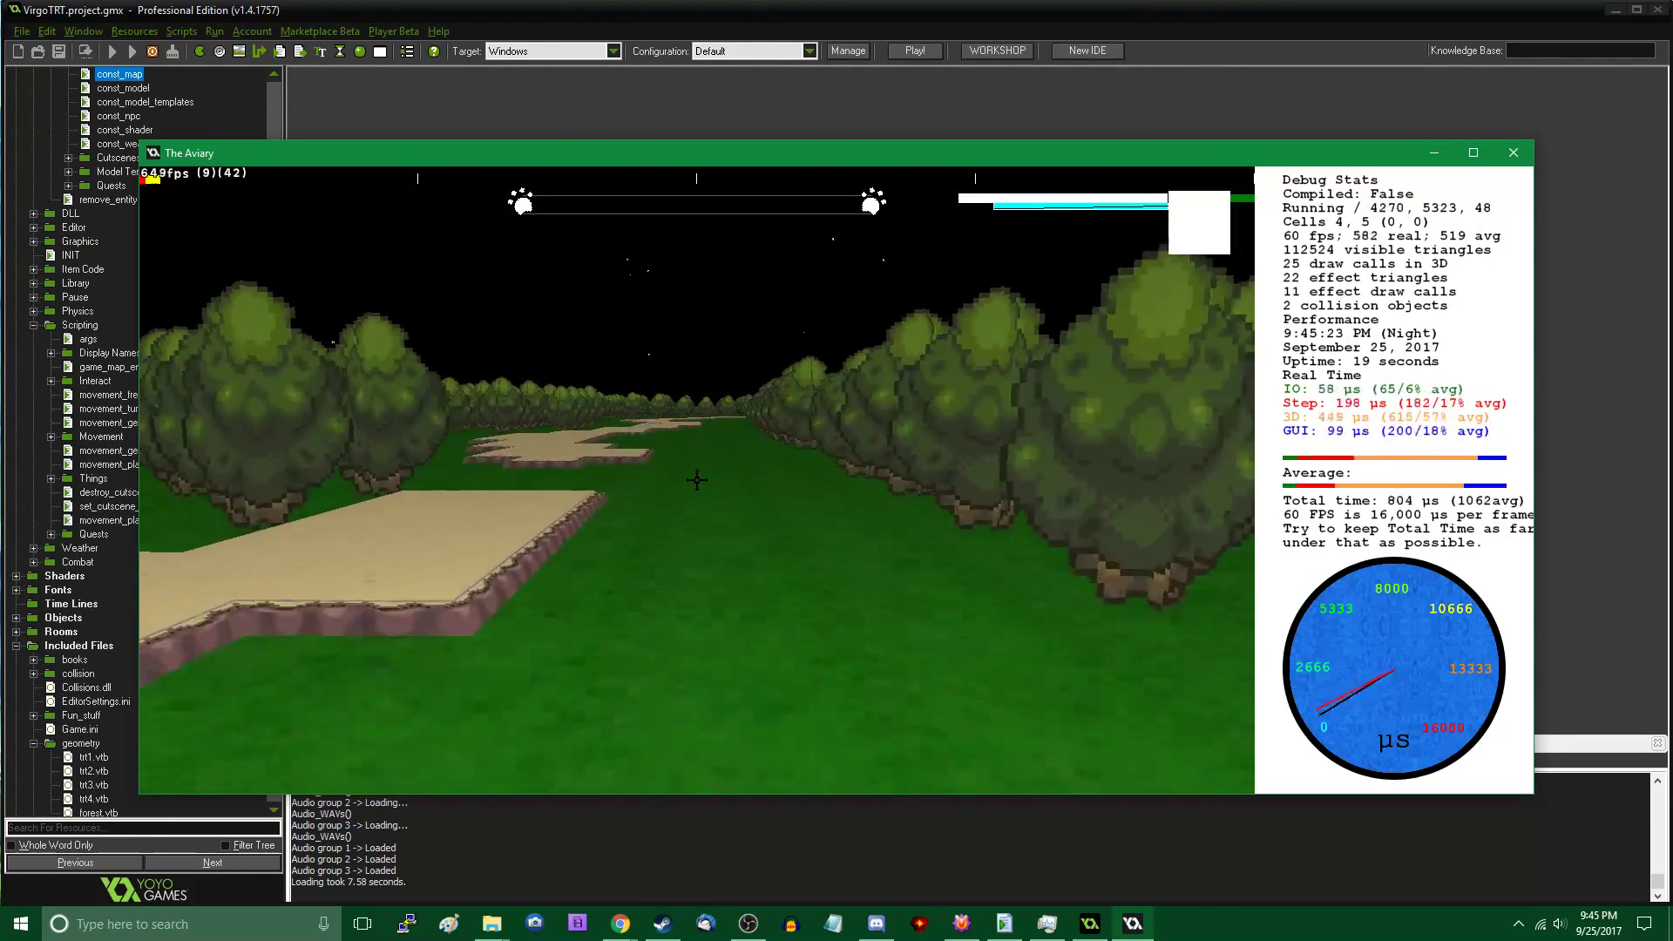
key("w")
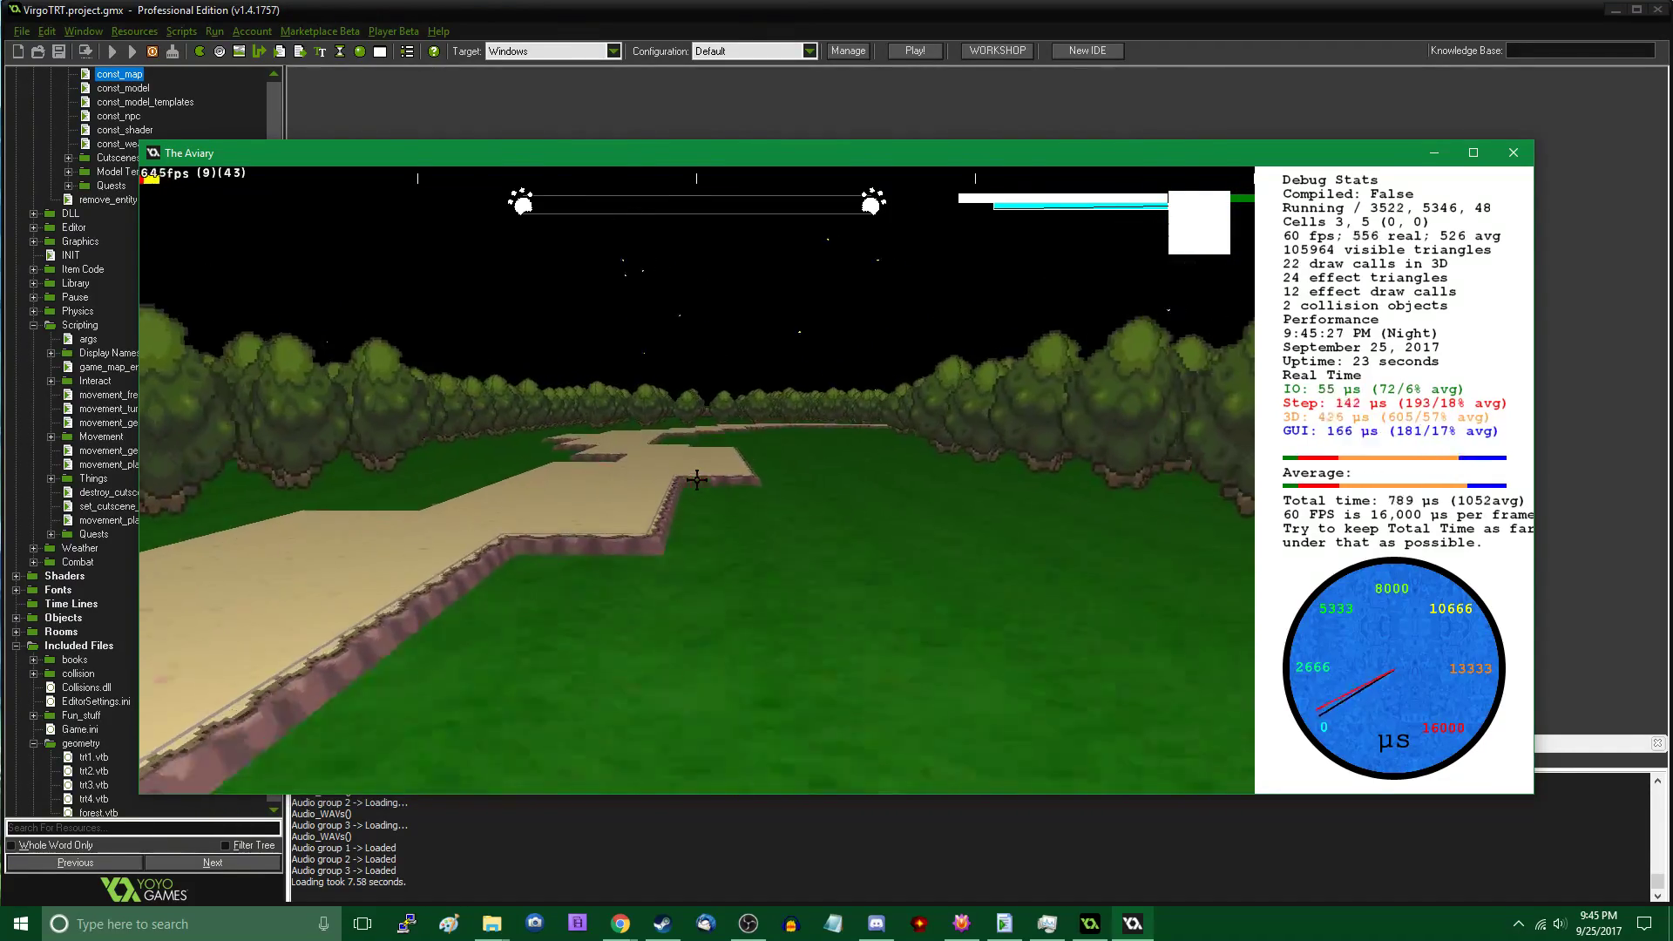
key("w")
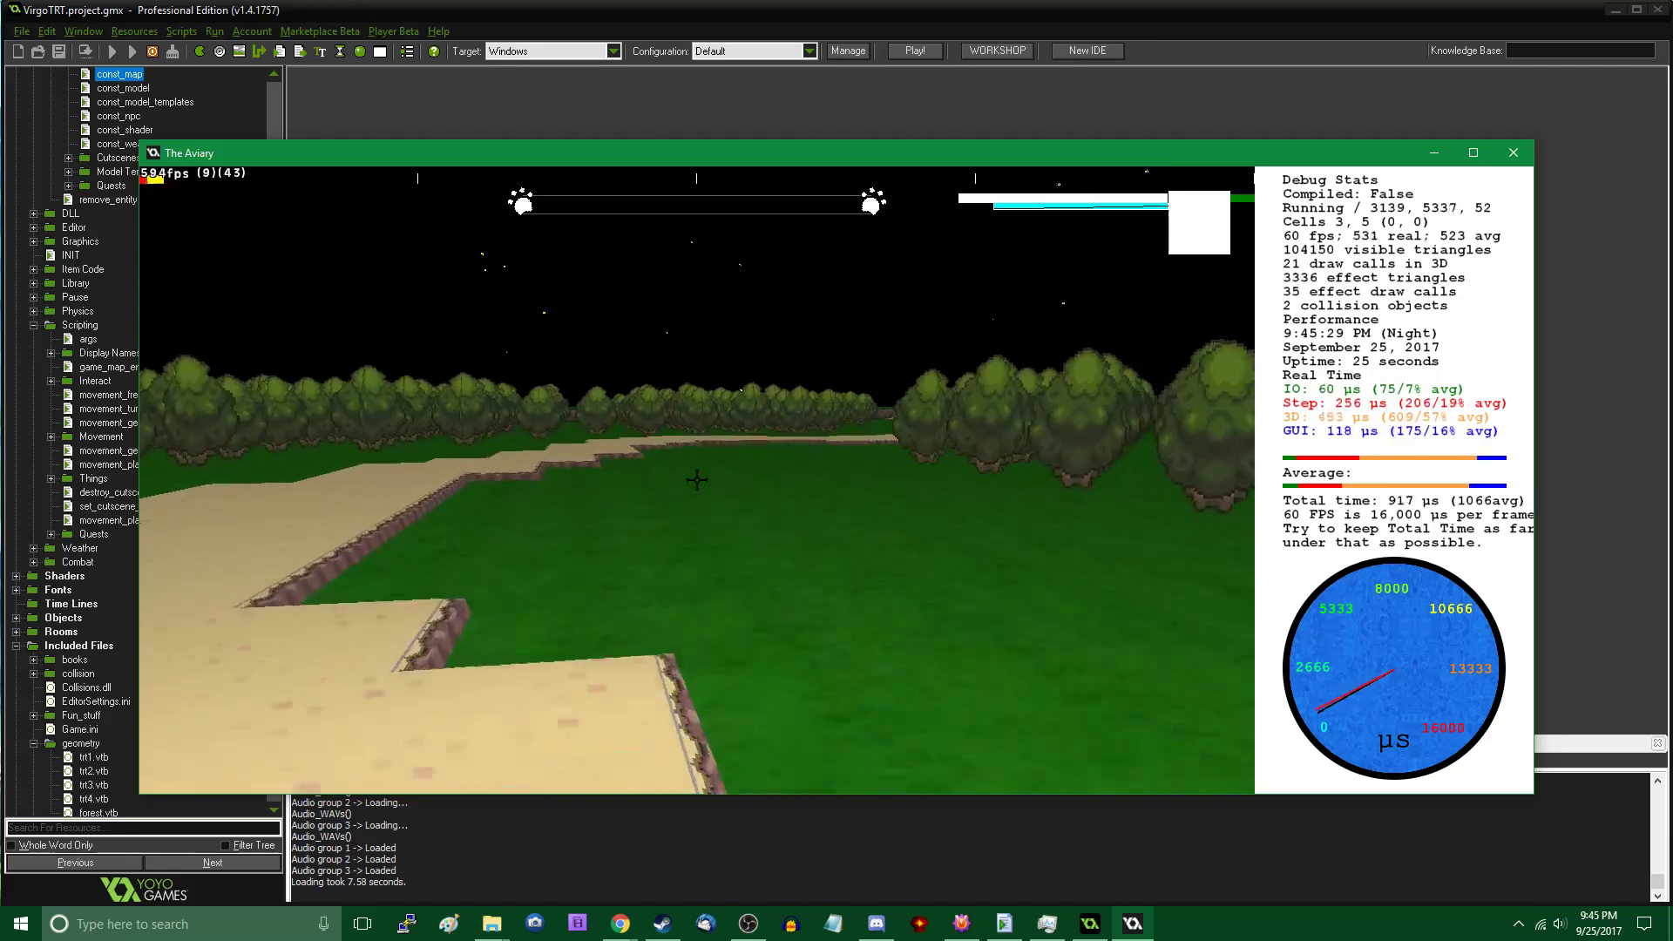
key("w")
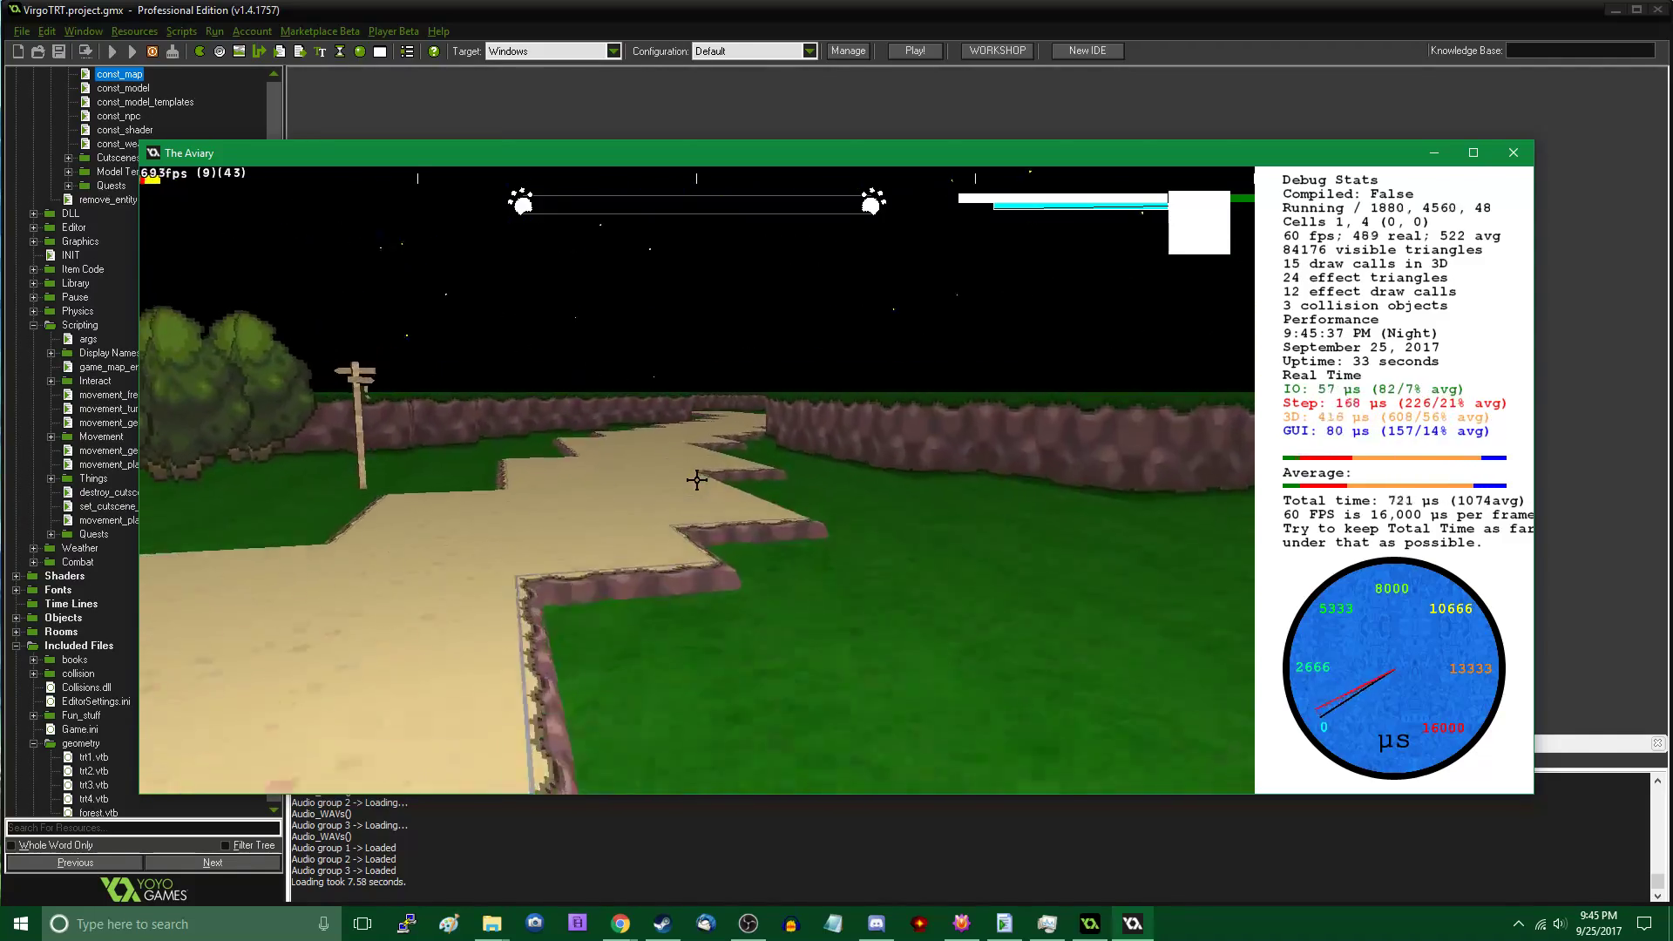
Run back from the signpost through the forest toward the terraced hill, and close the game
key("w")
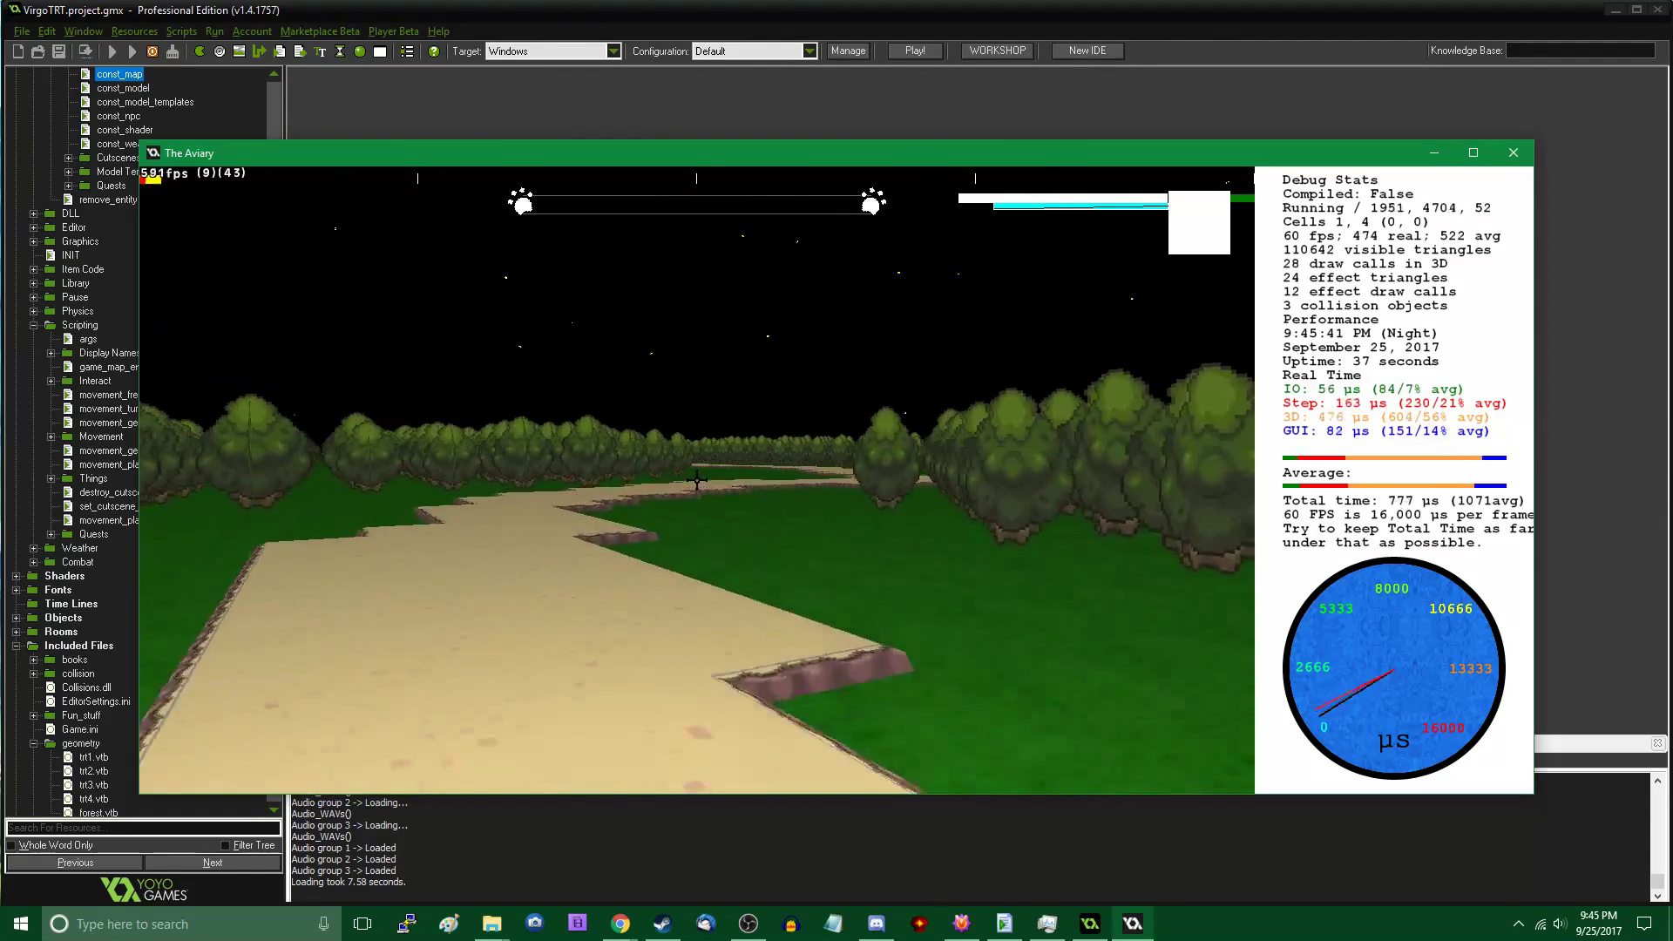
key("w")
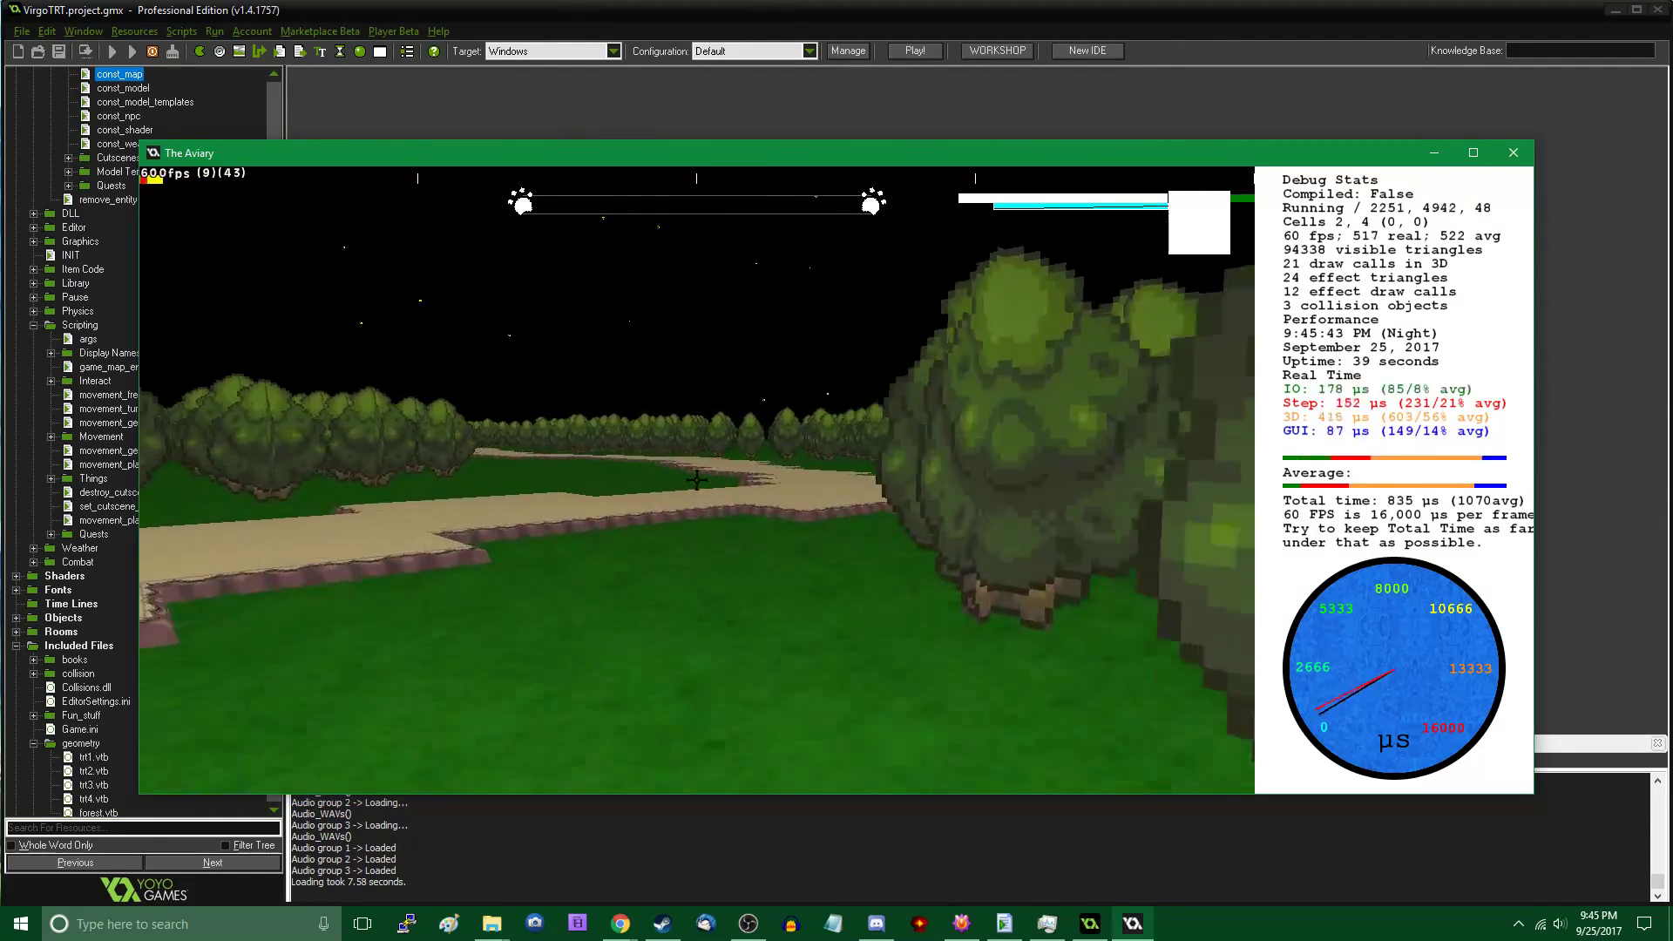
key("w")
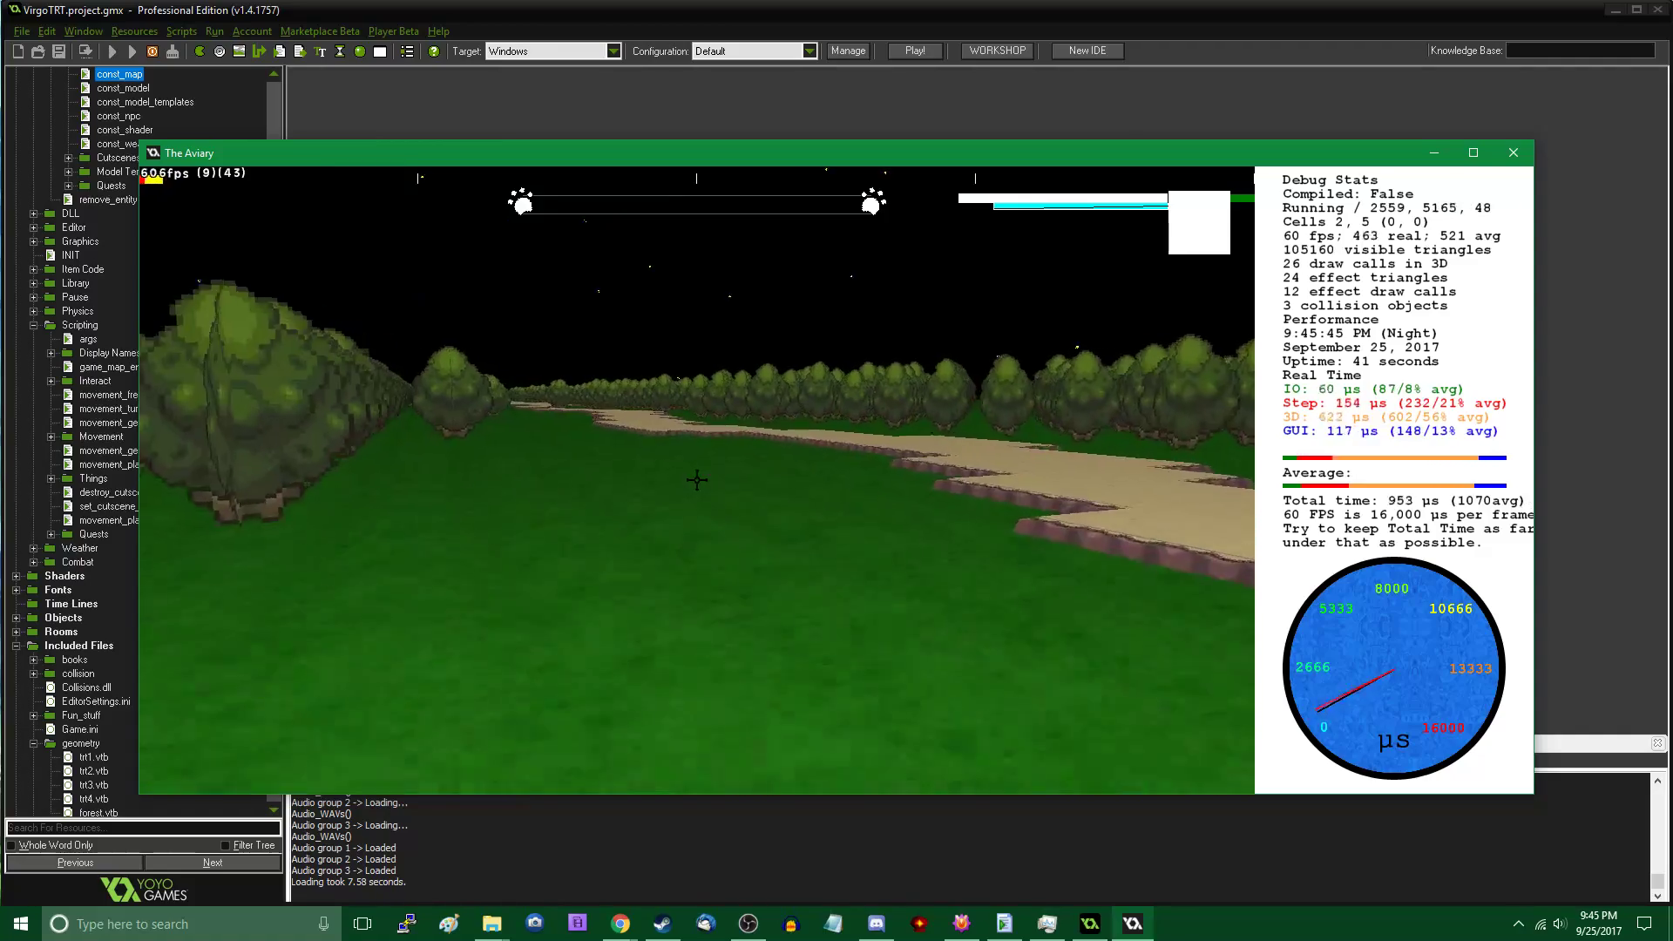
key("w")
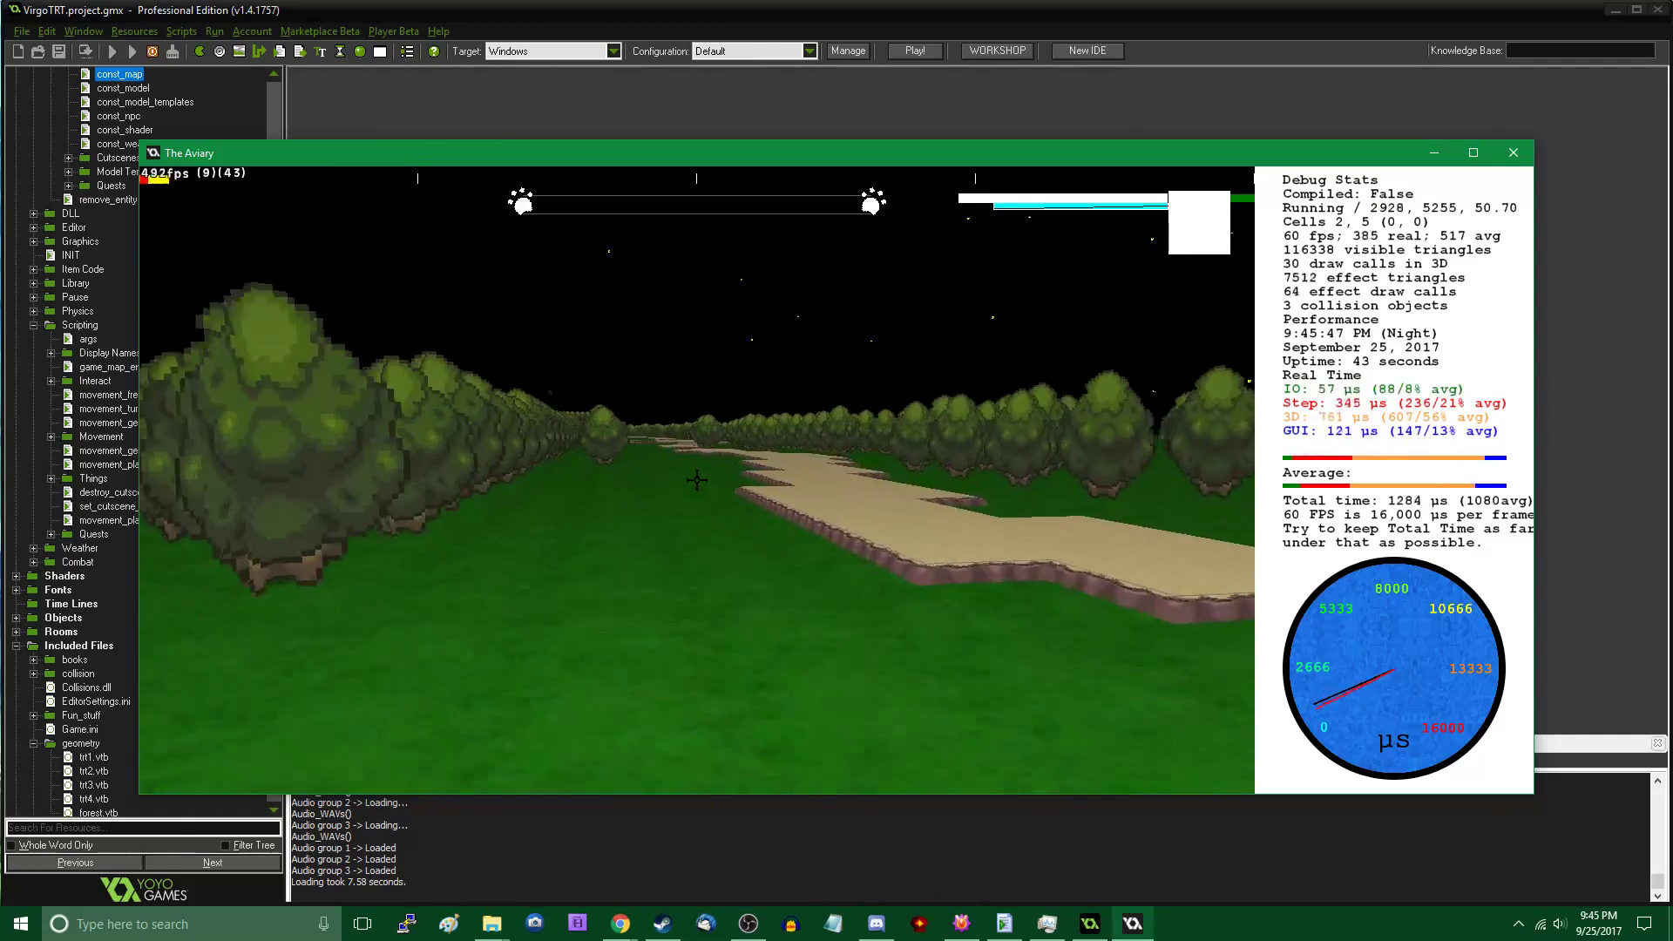
key("w")
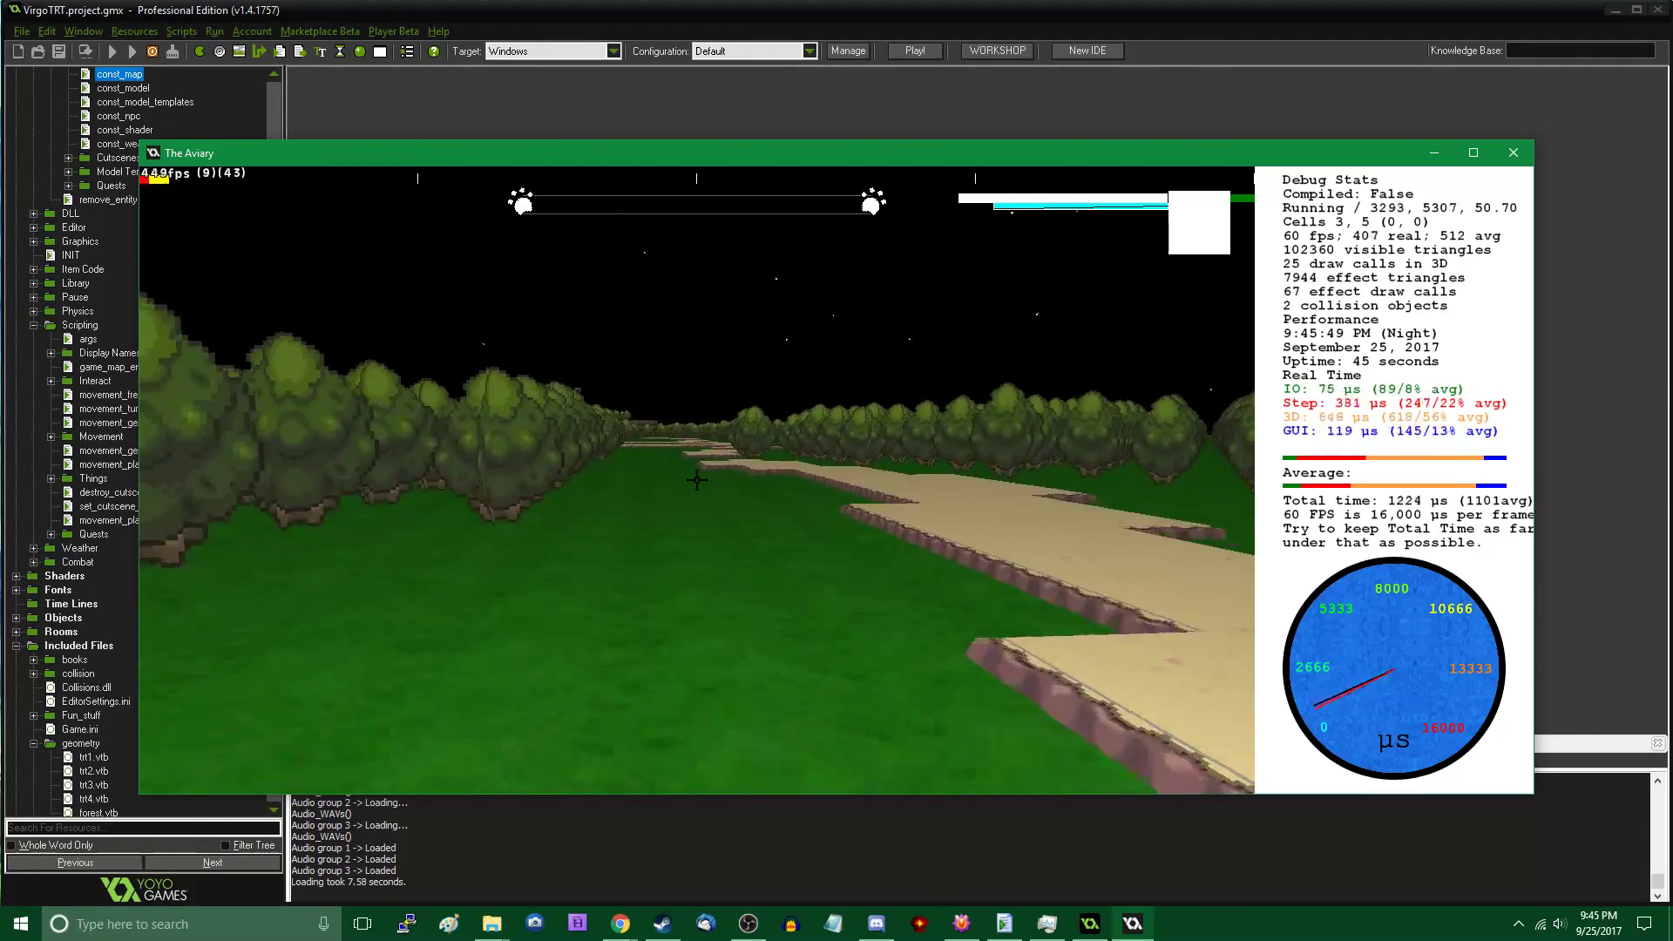
key("w")
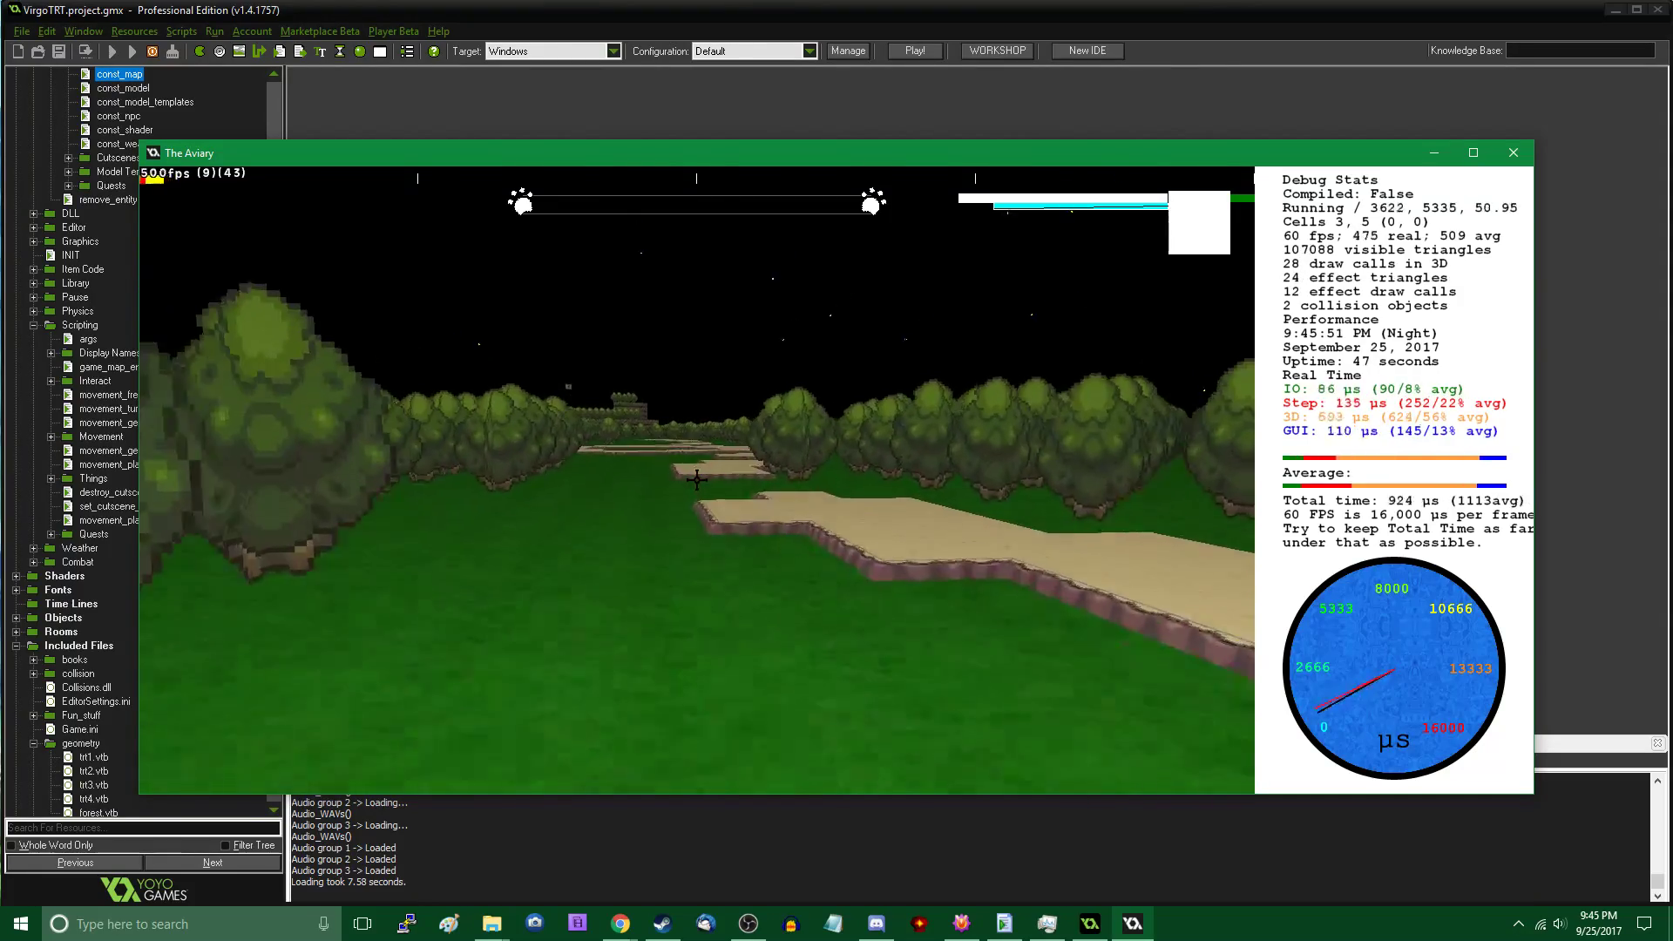
key("w")
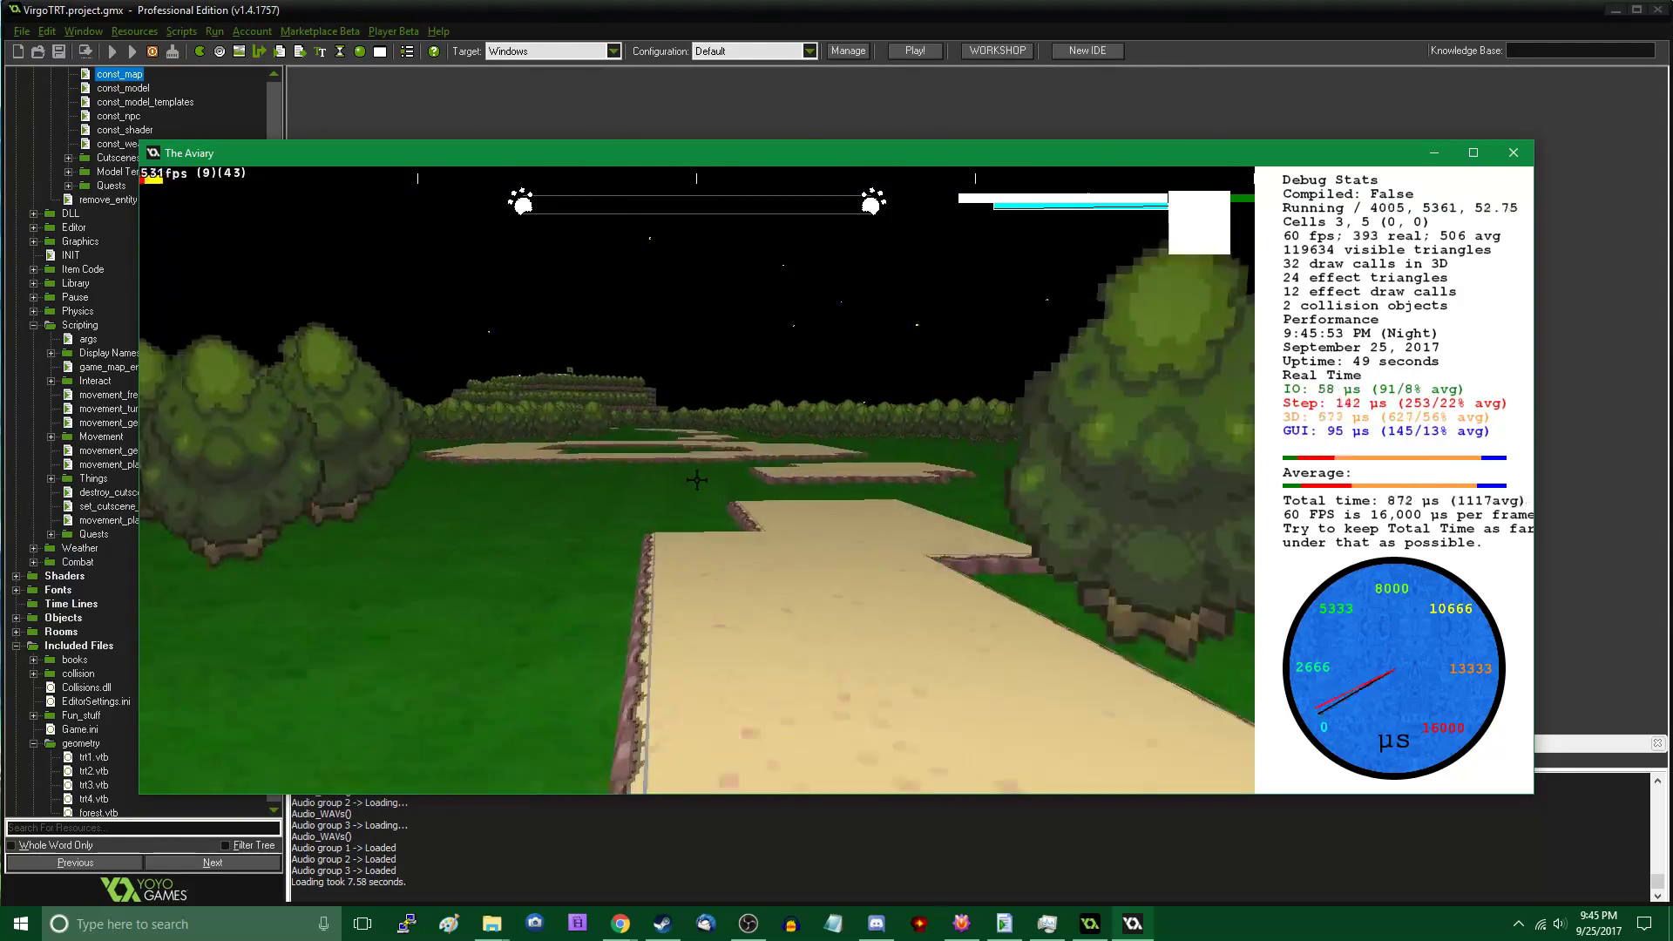
key("w")
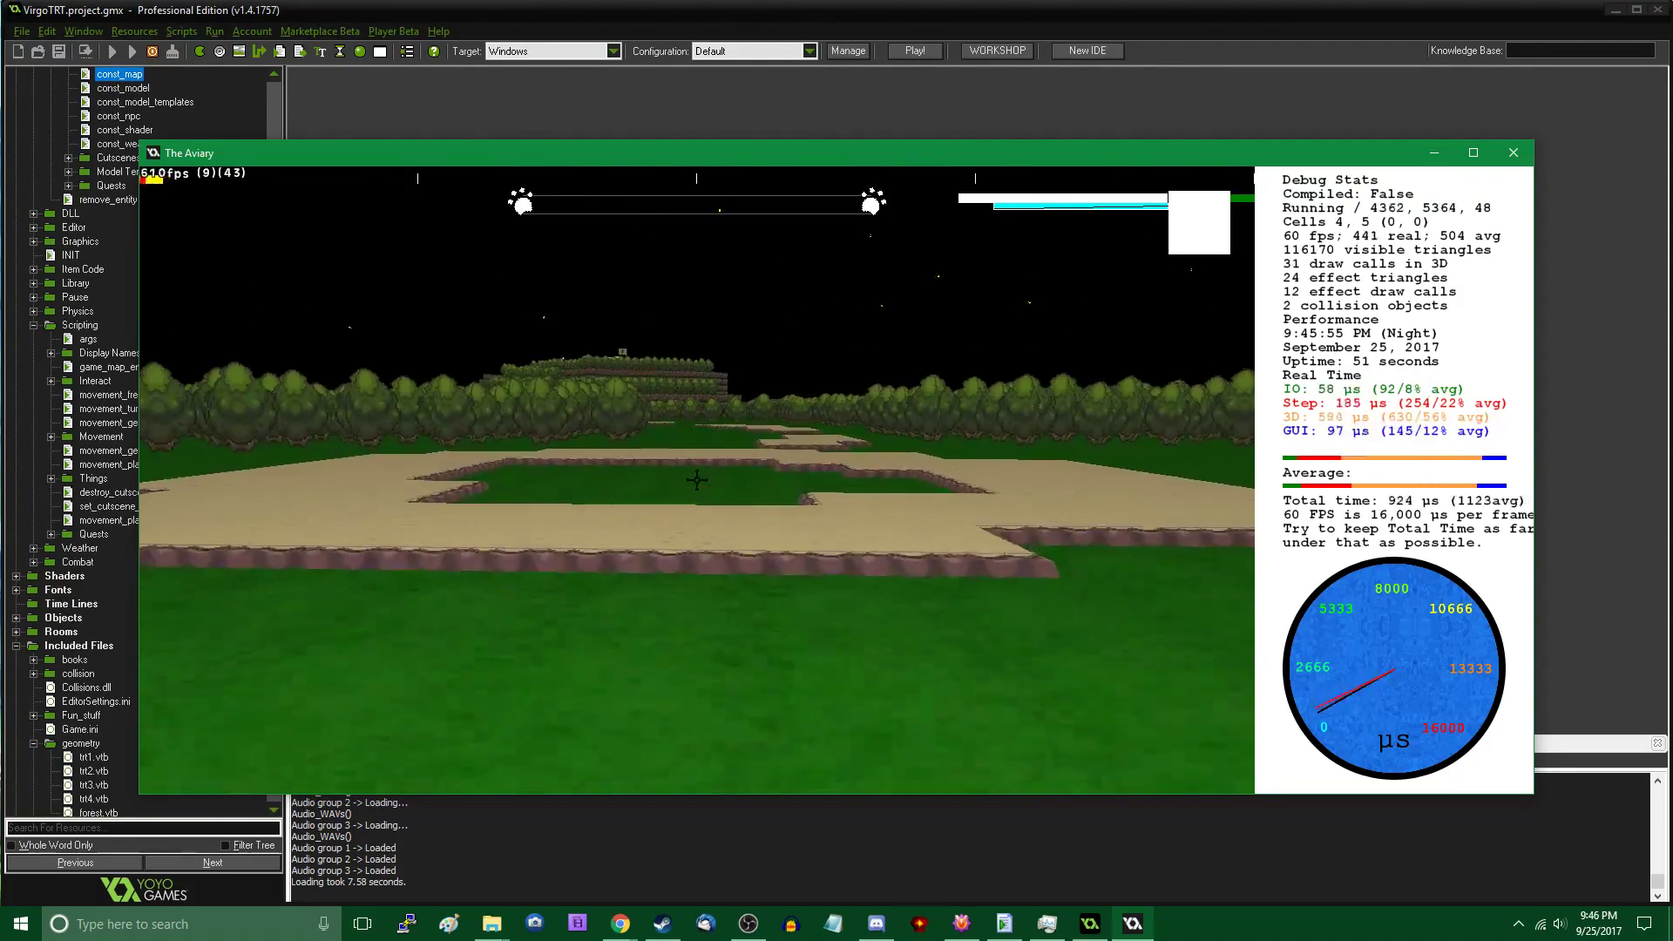
key("w")
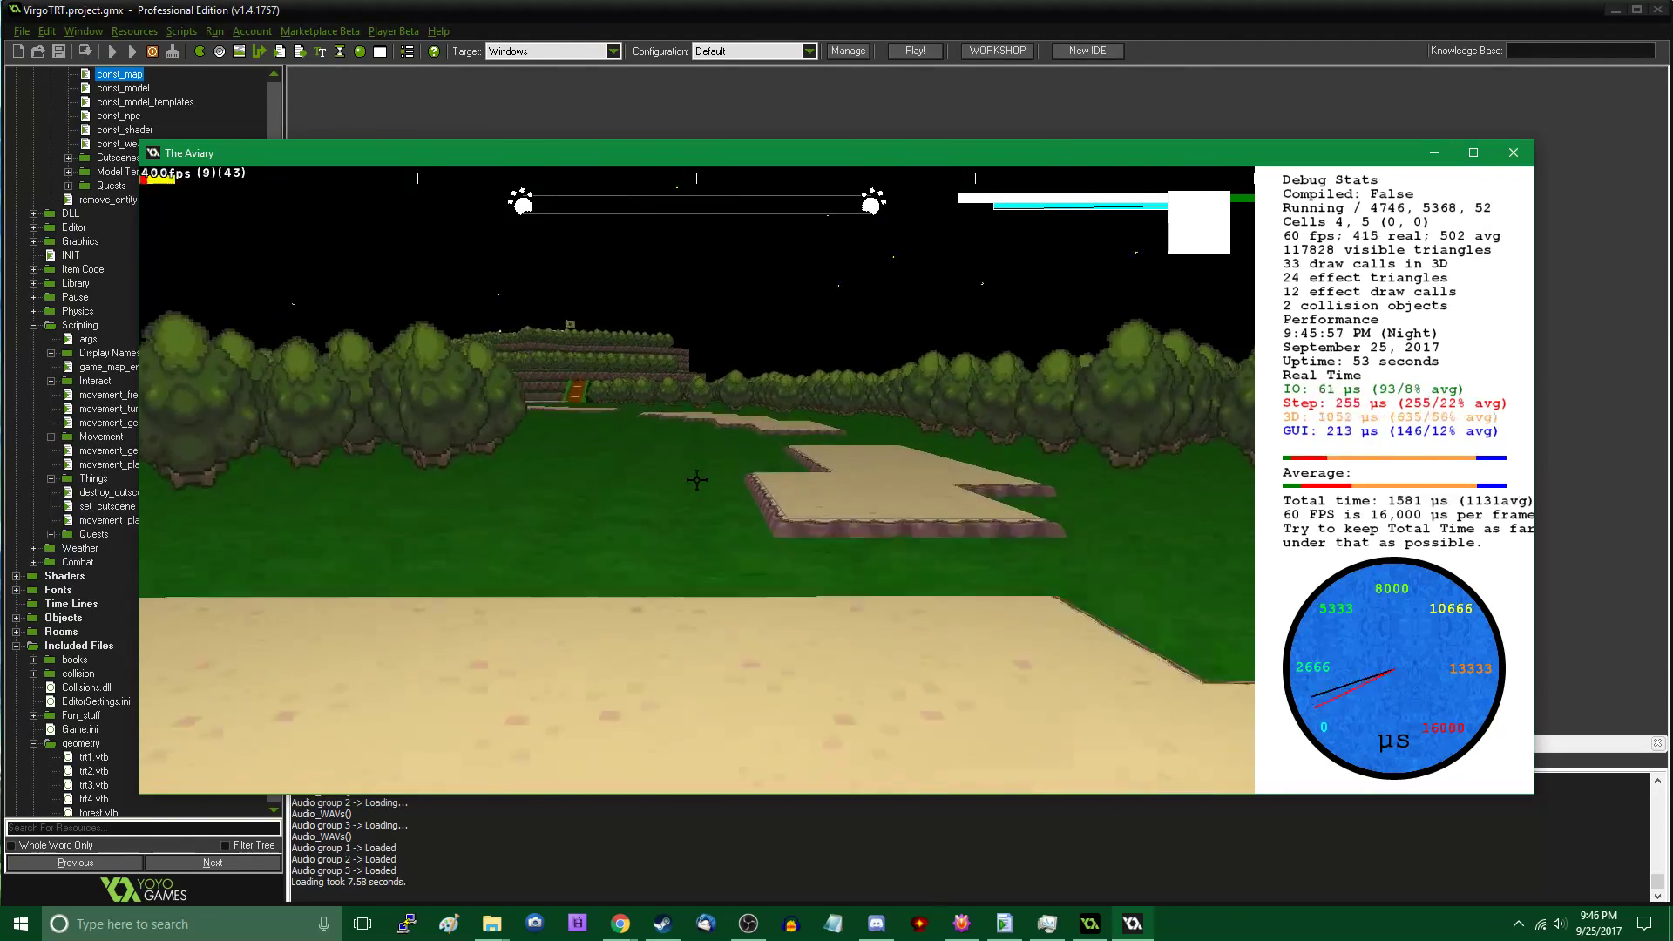
key("Tab")
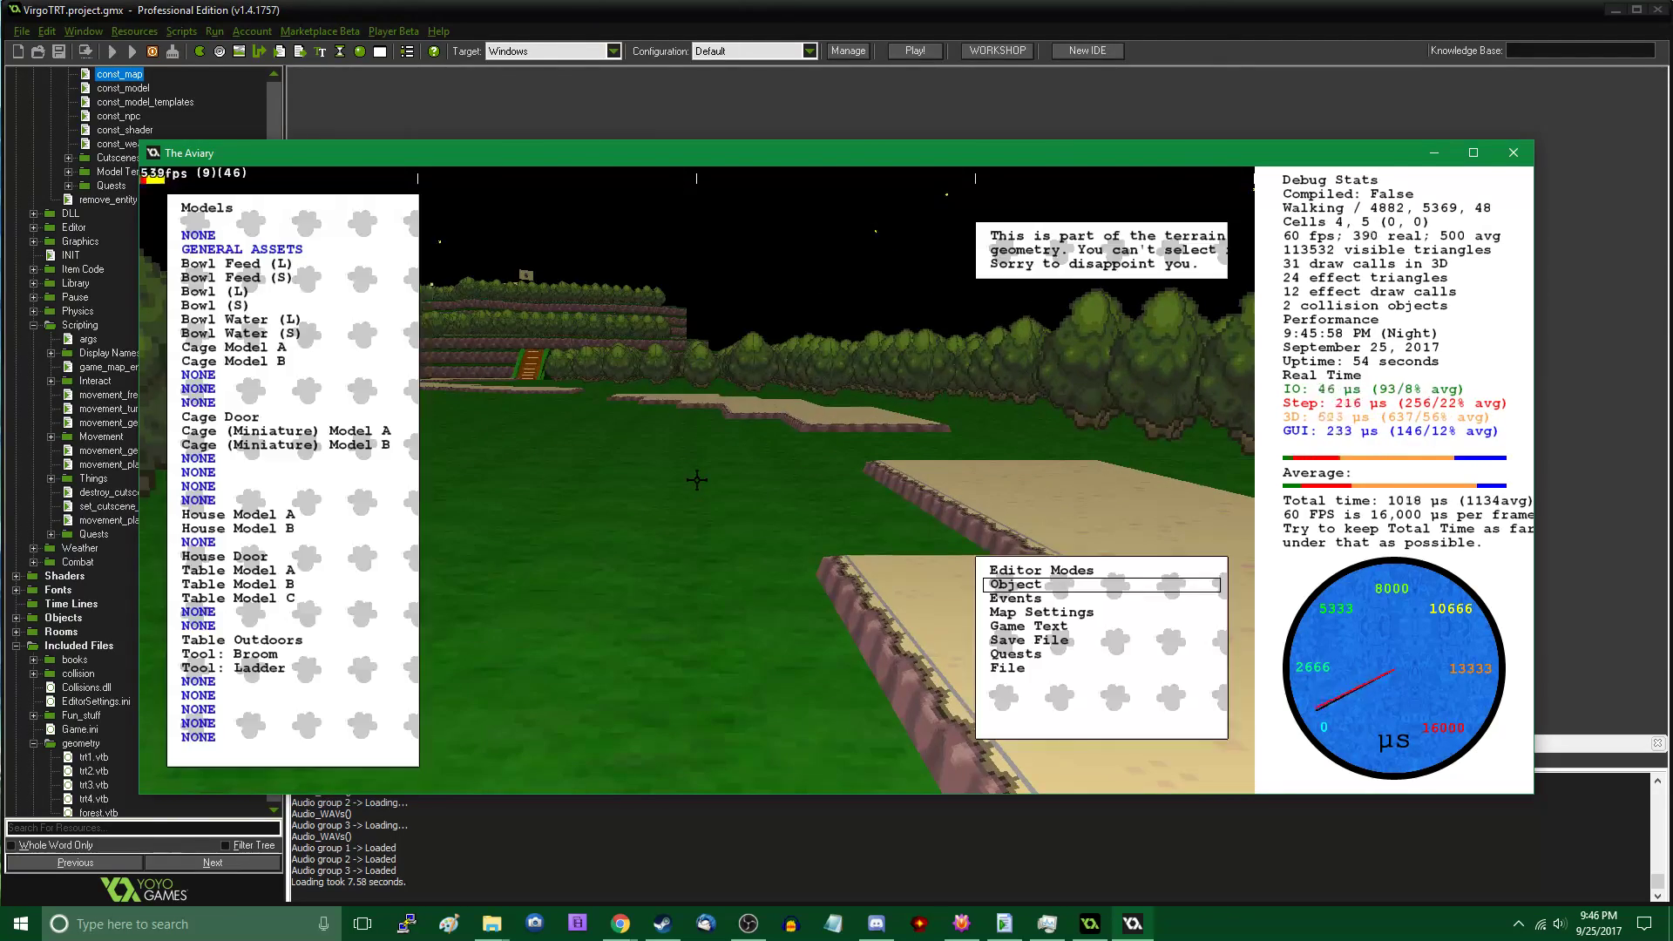
left_click(1513, 153)
Replace forest.map in VirgoTRT.gmx's datafiles\maps folder with the copy from the Virgo Workspace folder
left_click(484, 934)
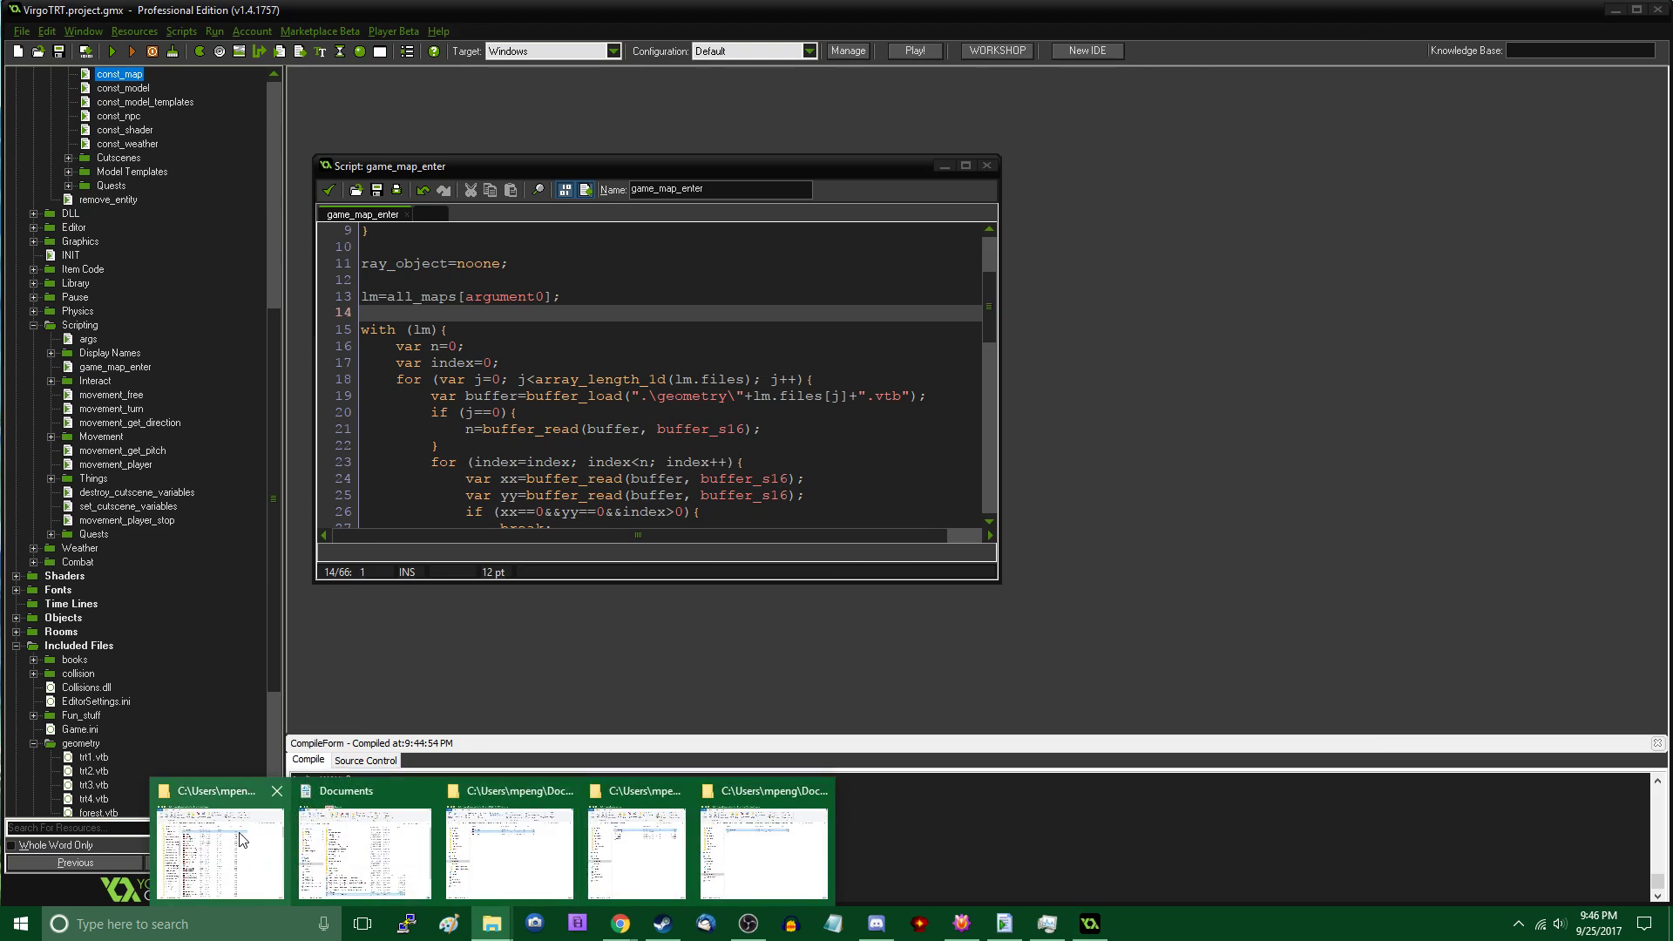
left_click(258, 815)
left_click(492, 925)
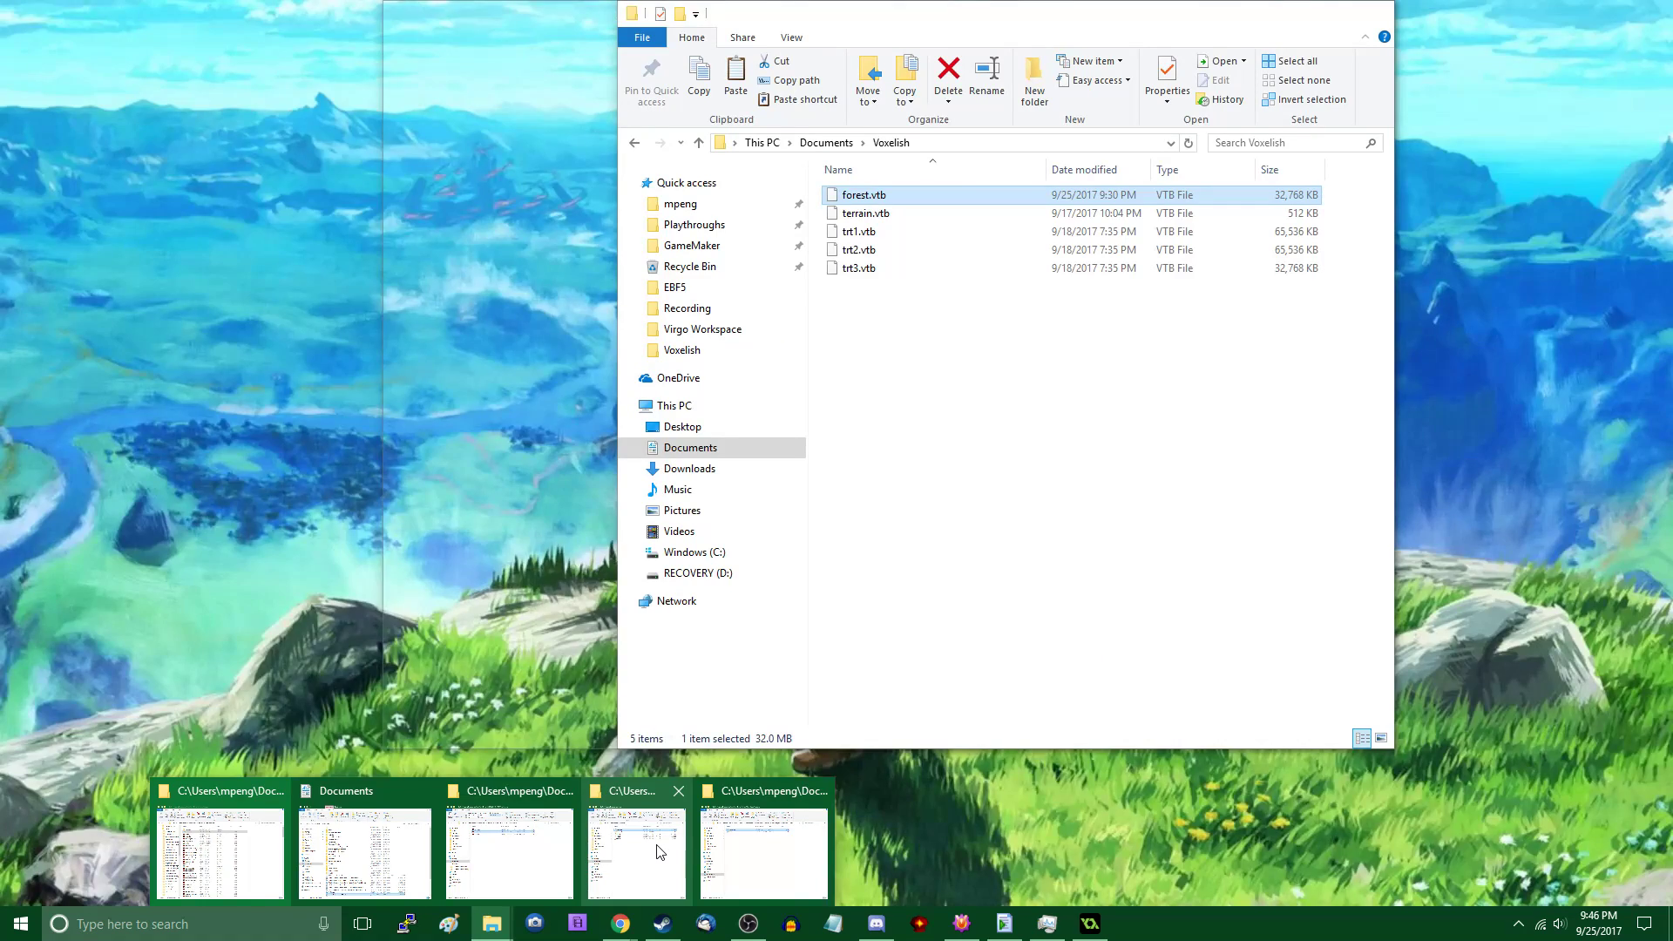
left_click(657, 846)
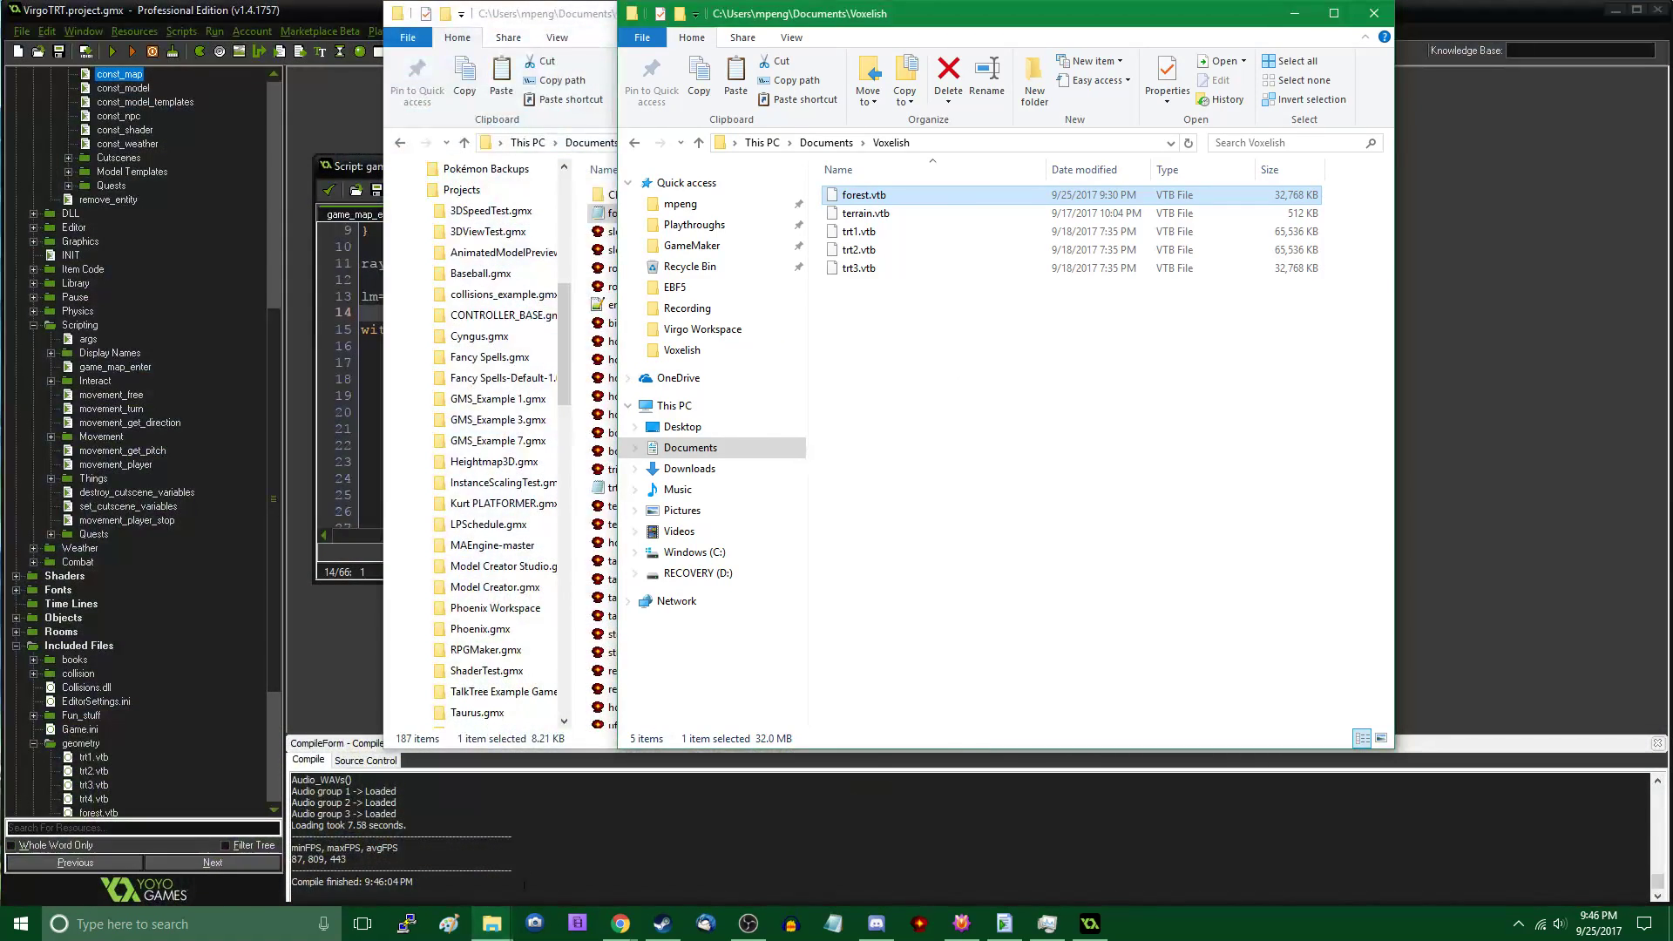
left_click(492, 925)
left_click(793, 848)
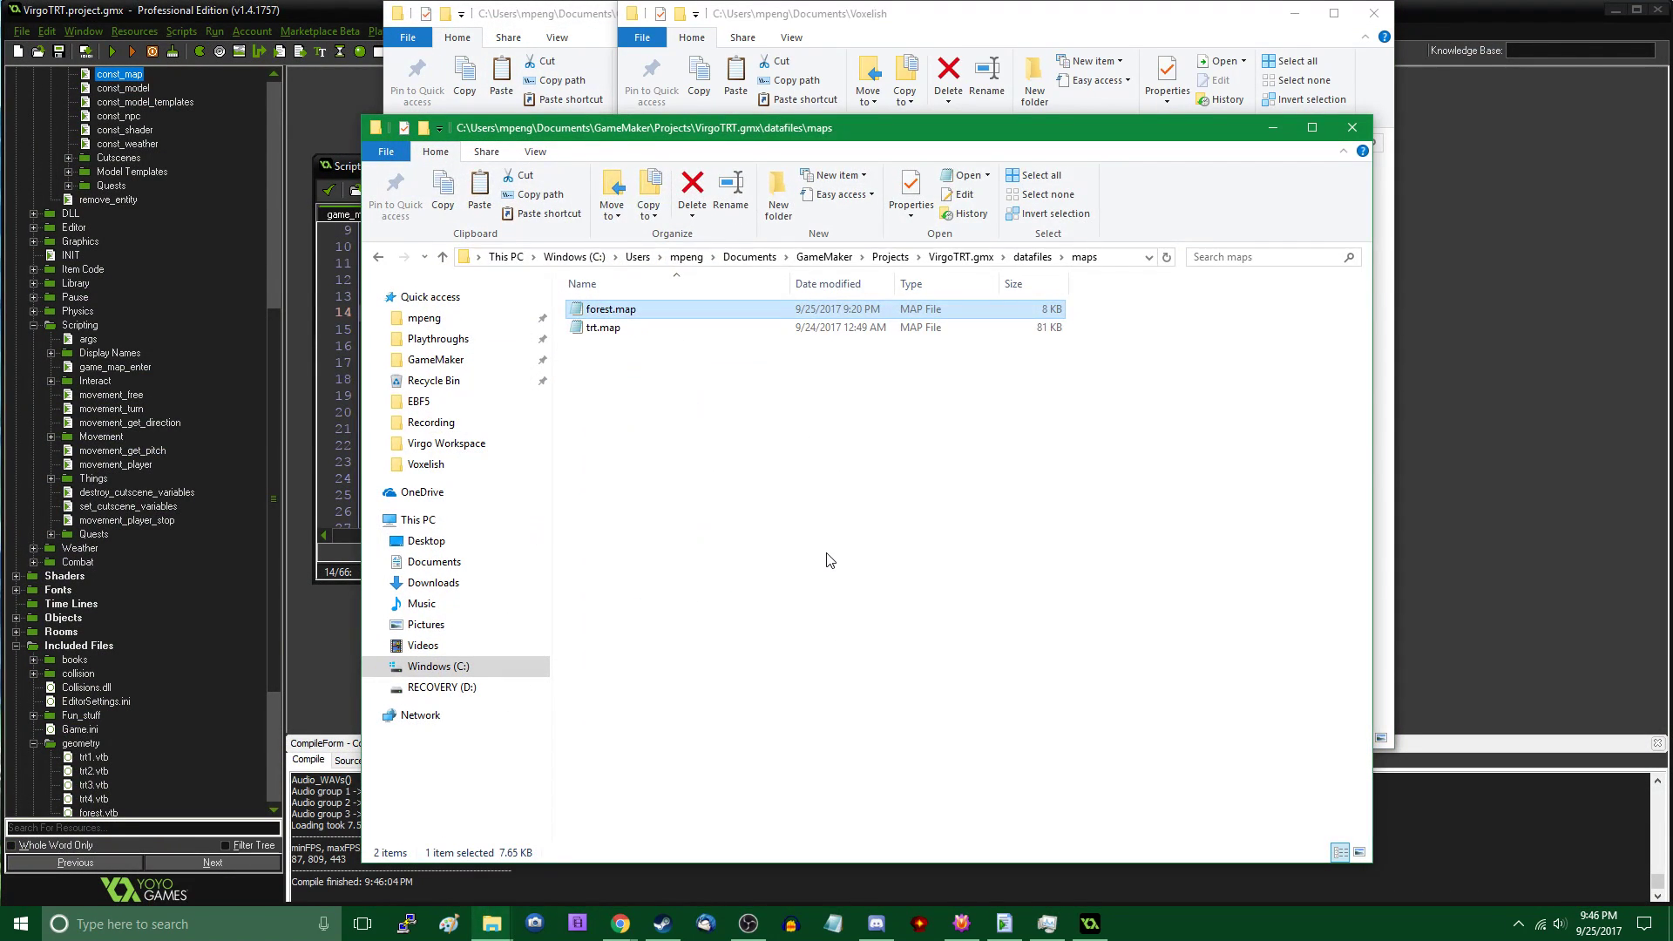
key("Delete")
key("ctrl+v")
left_click(1272, 129)
left_click(1295, 13)
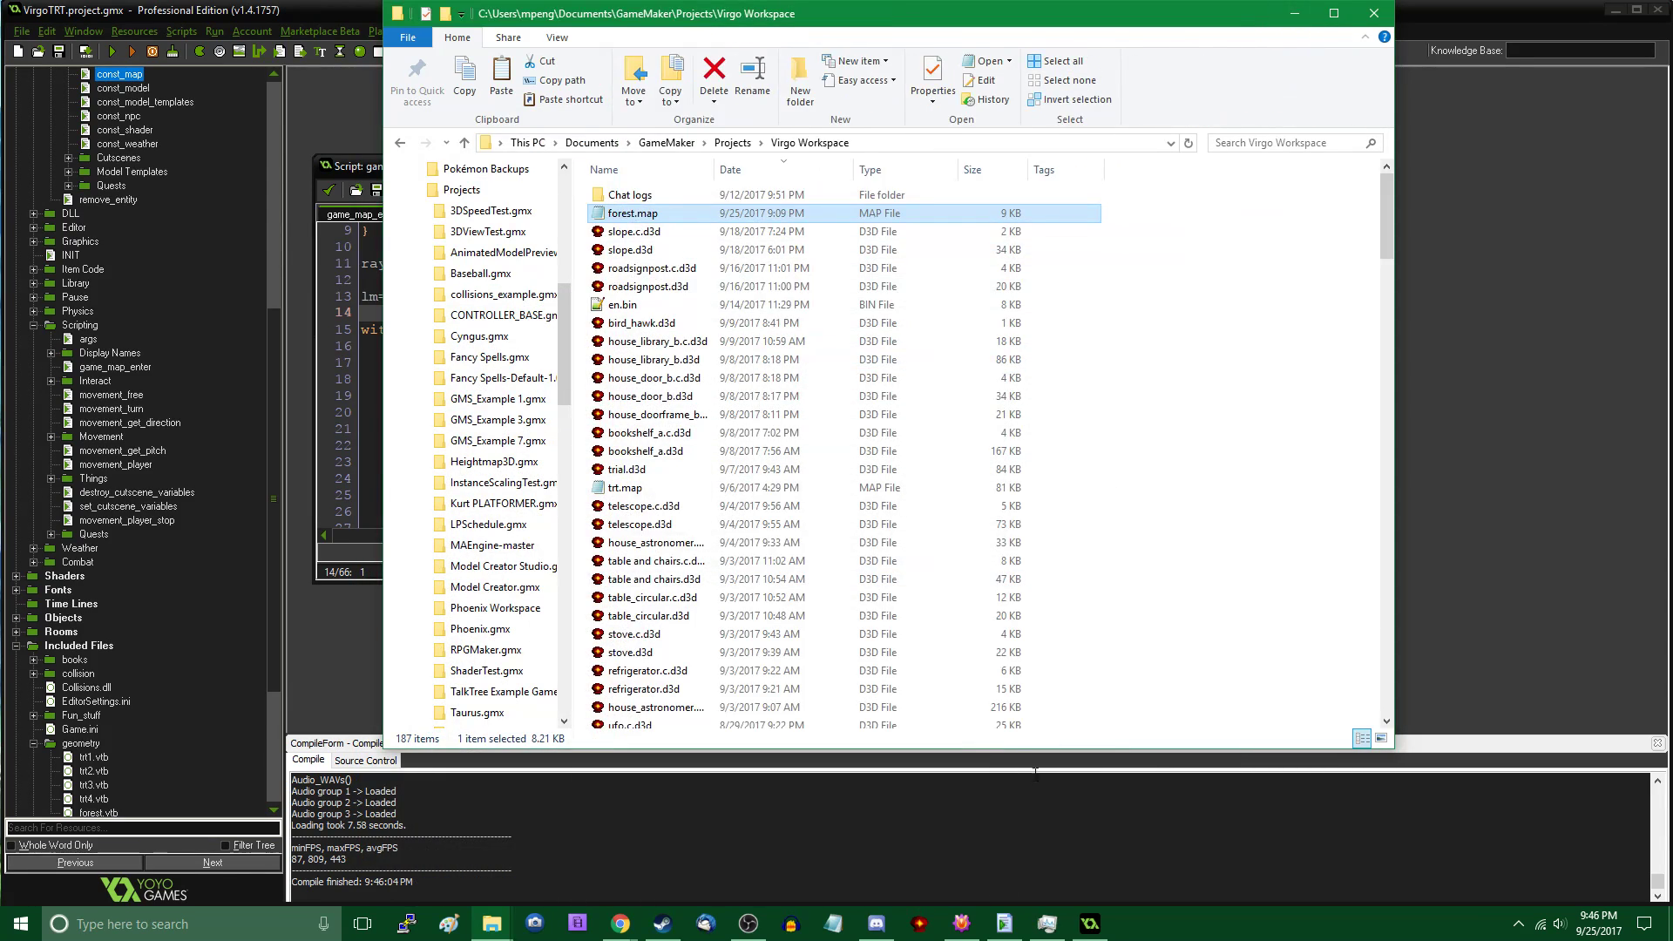
mouse_move(494, 924)
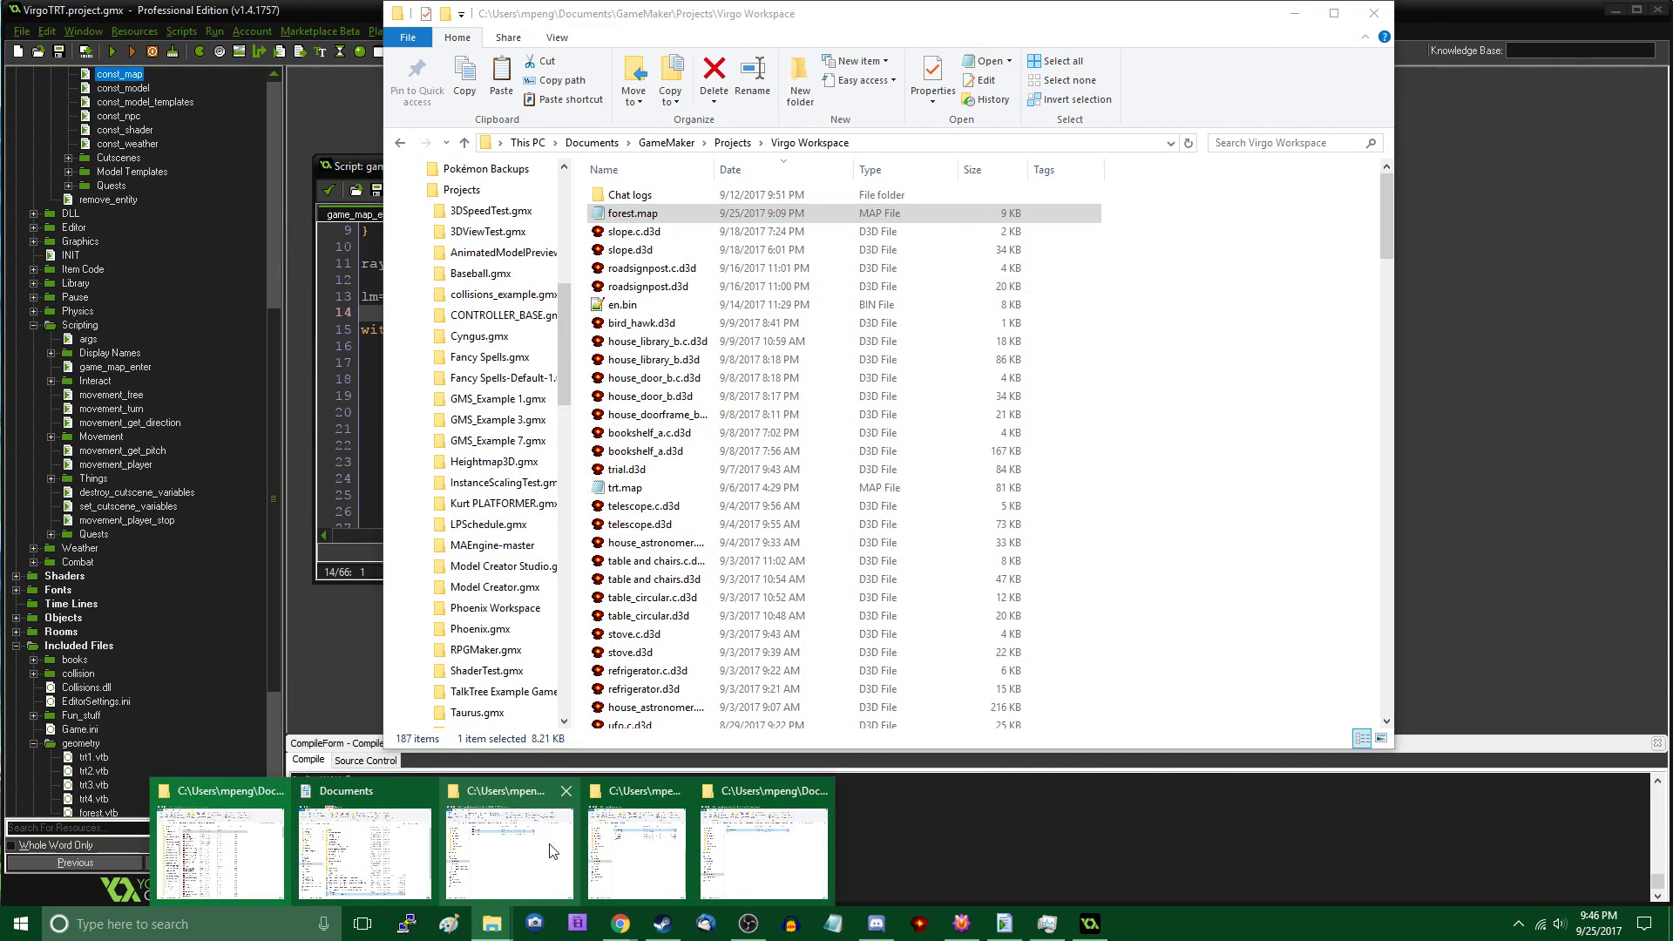
Launch VOXELISH17P.exe from the VOXELISH17P-YYC-1.7.1.13 projects folder and minimize the open Explorer windows
mouse_move(614, 858)
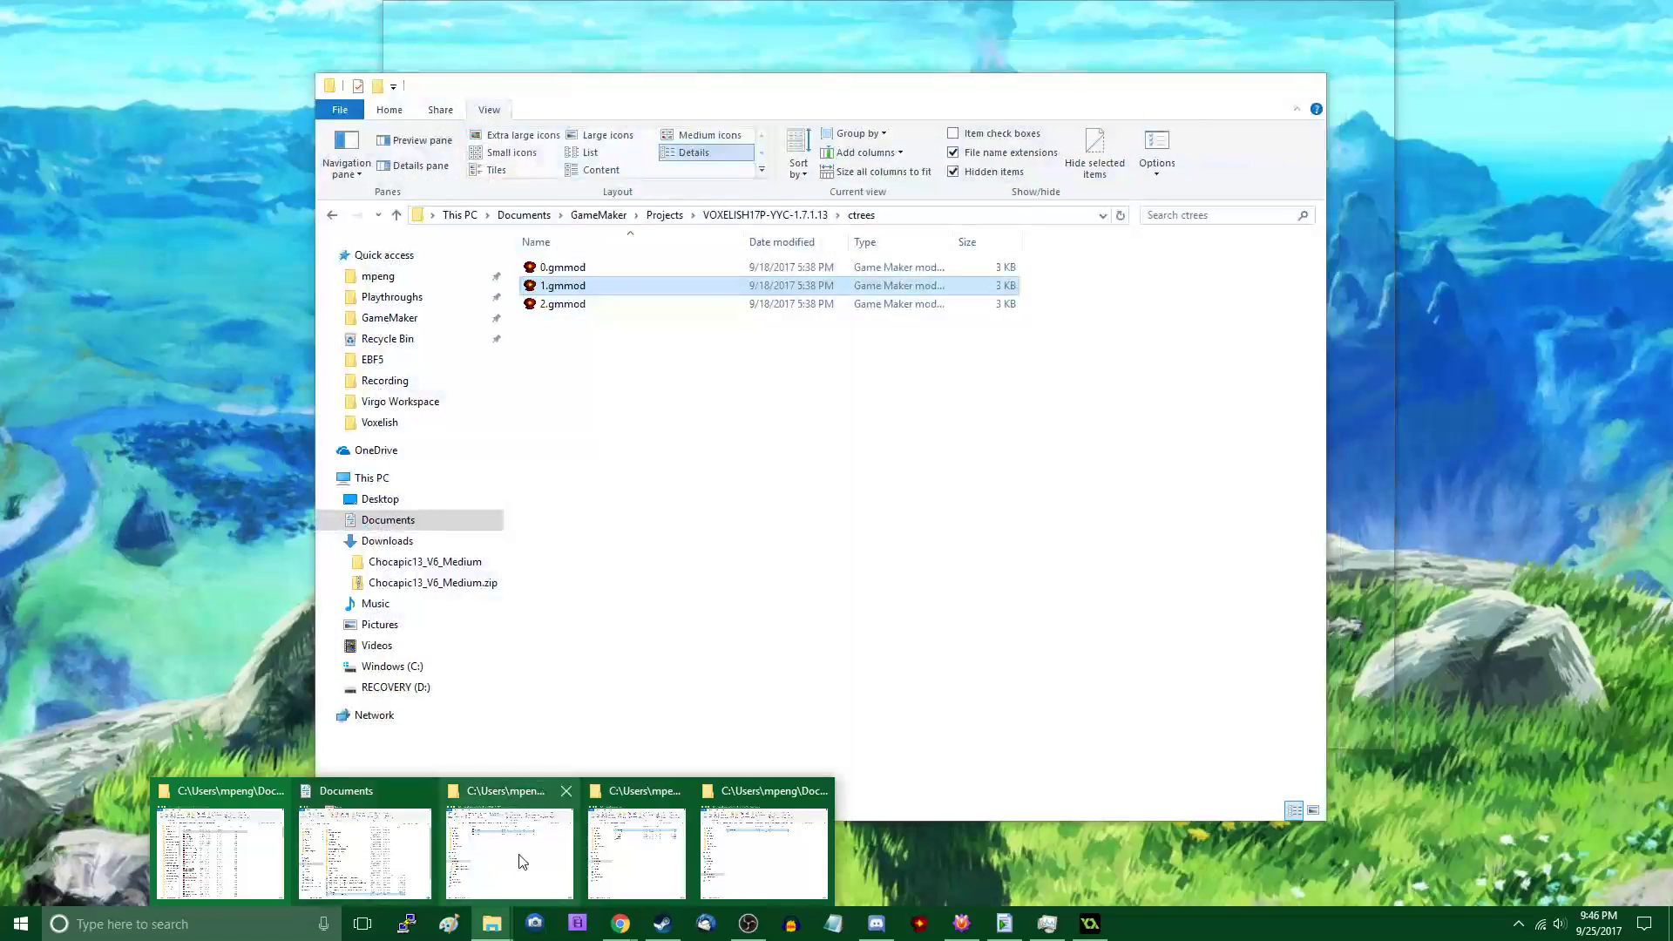
left_click(510, 853)
left_click(664, 214)
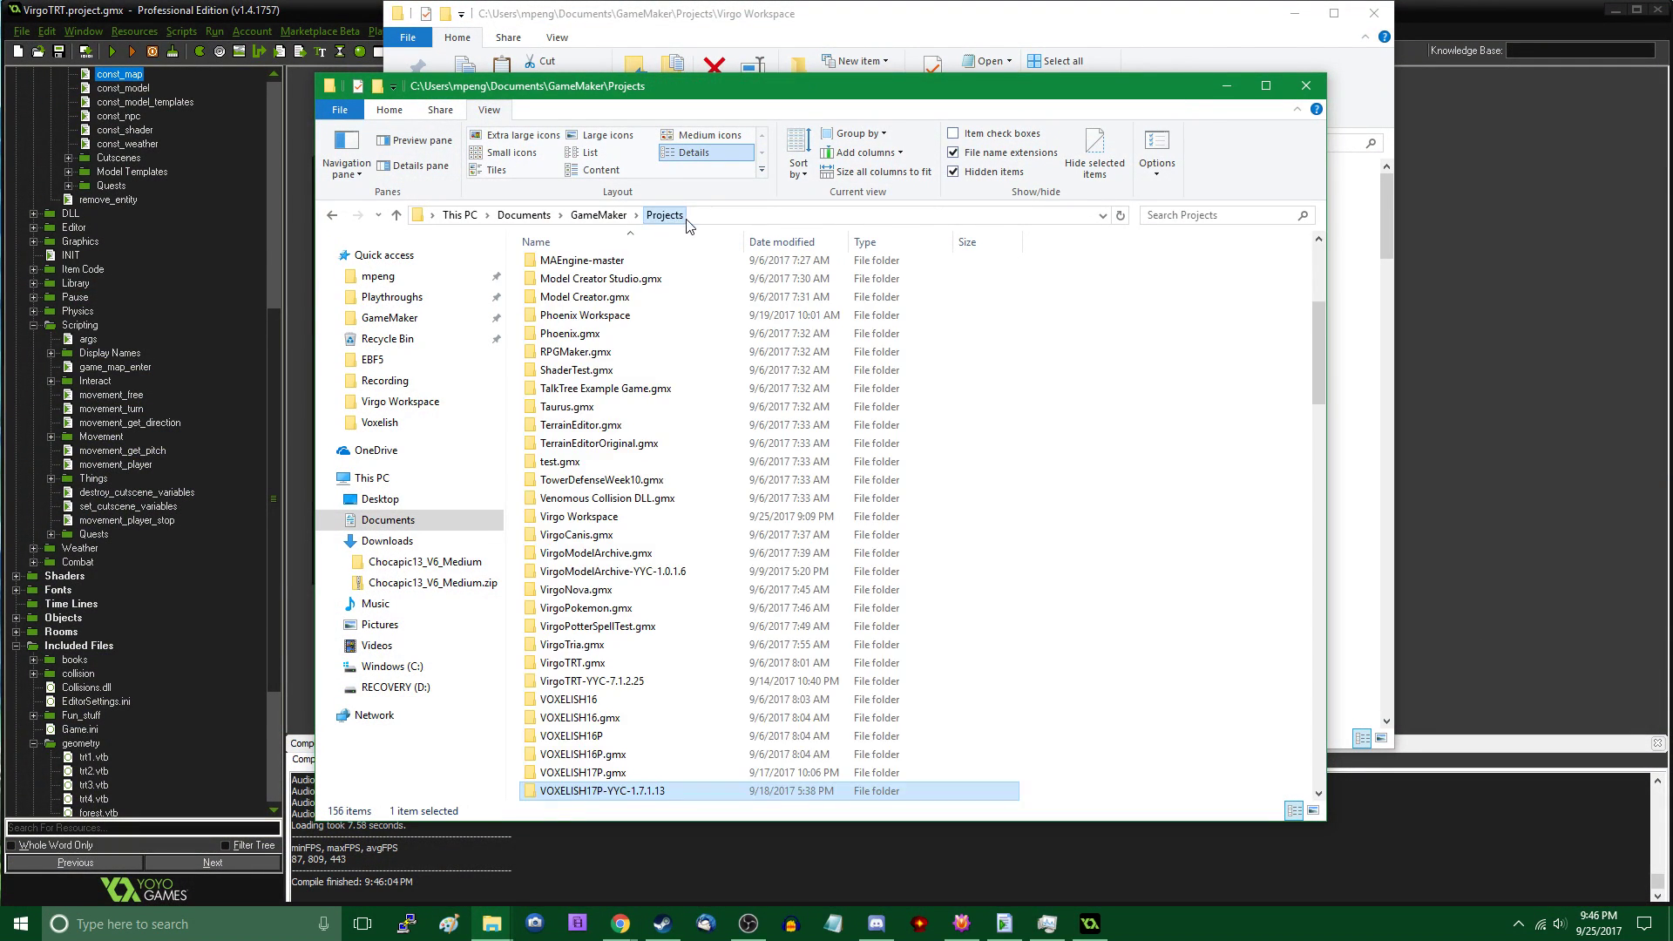
double_click(671, 790)
left_click(656, 523)
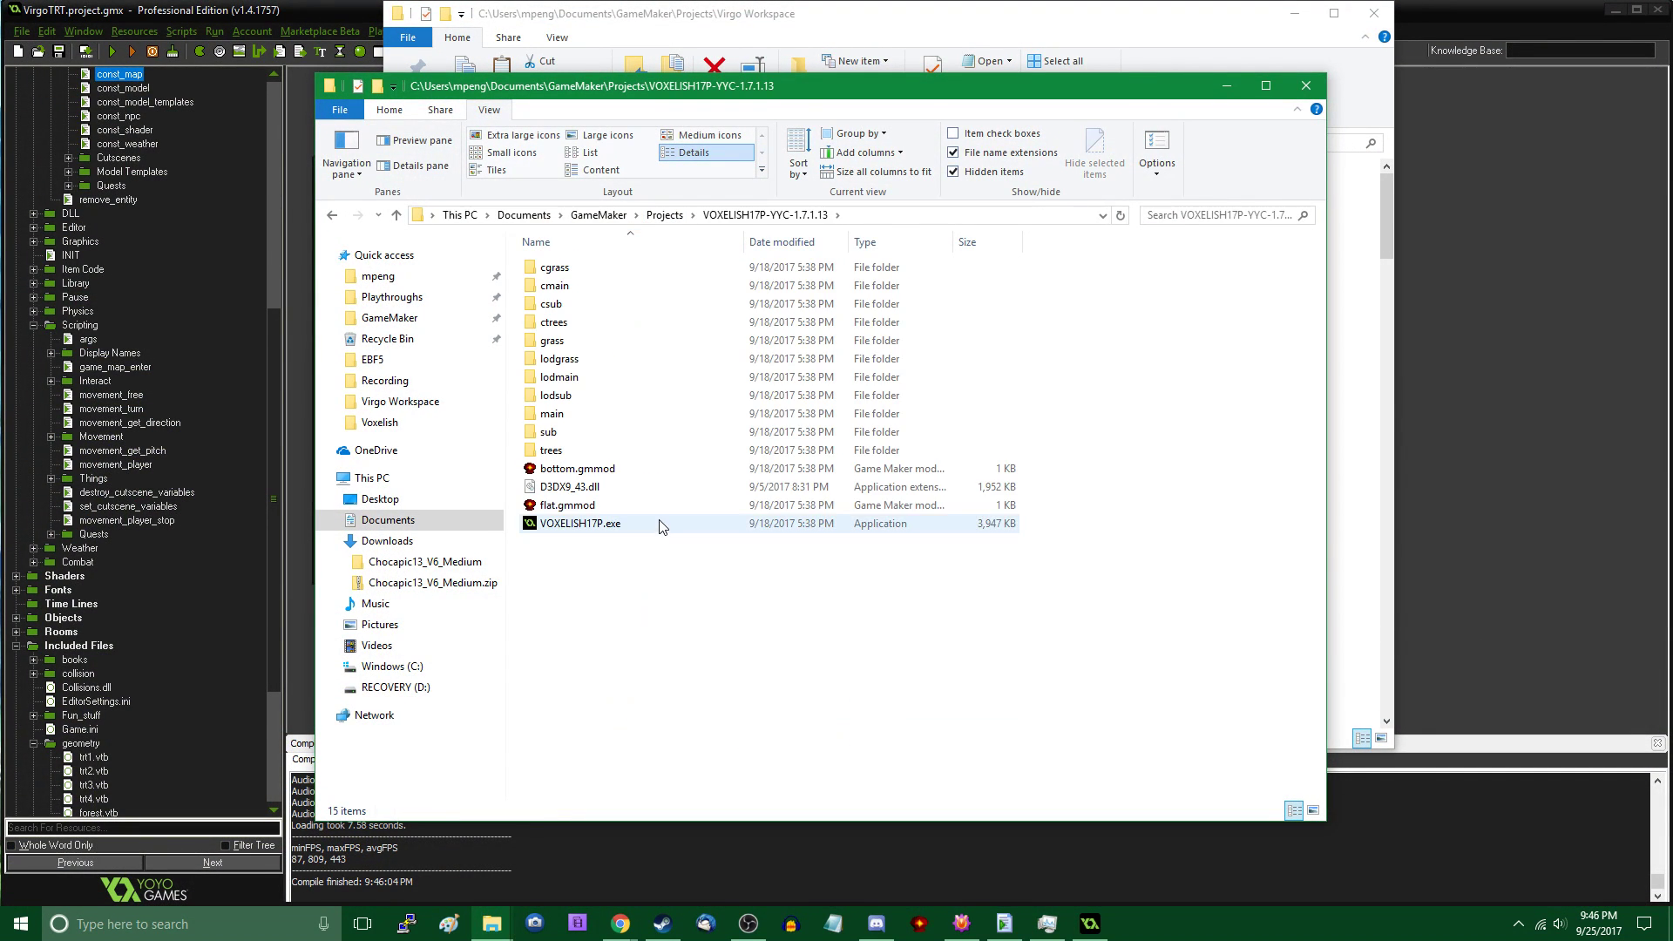
left_click(1226, 85)
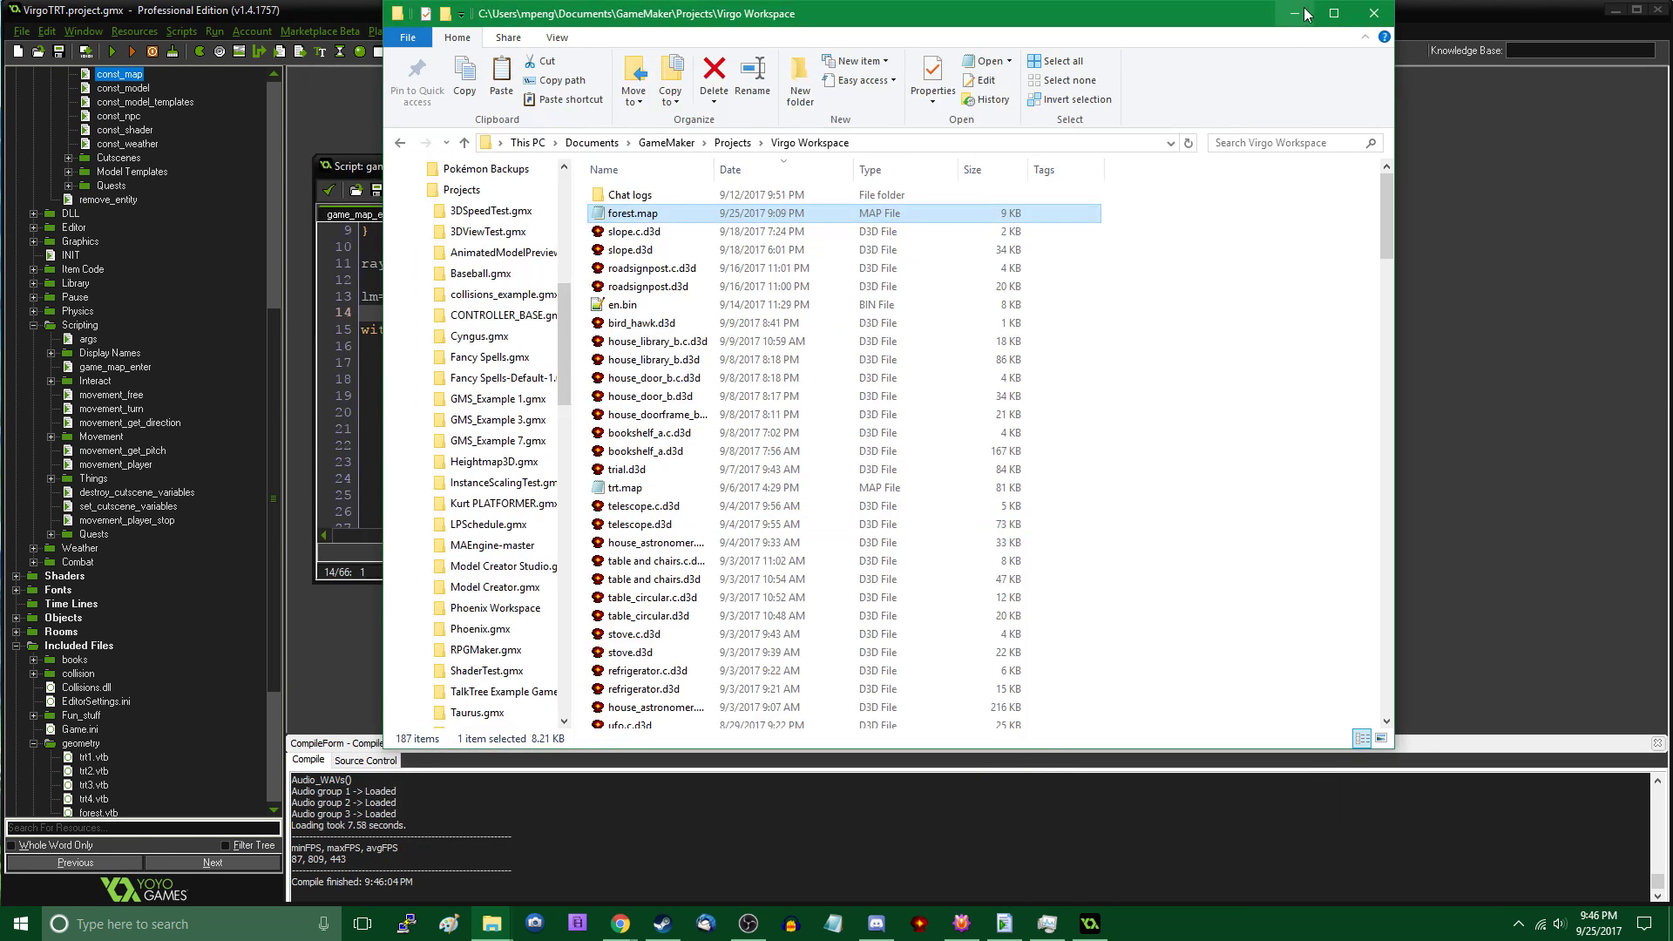
left_click(1294, 13)
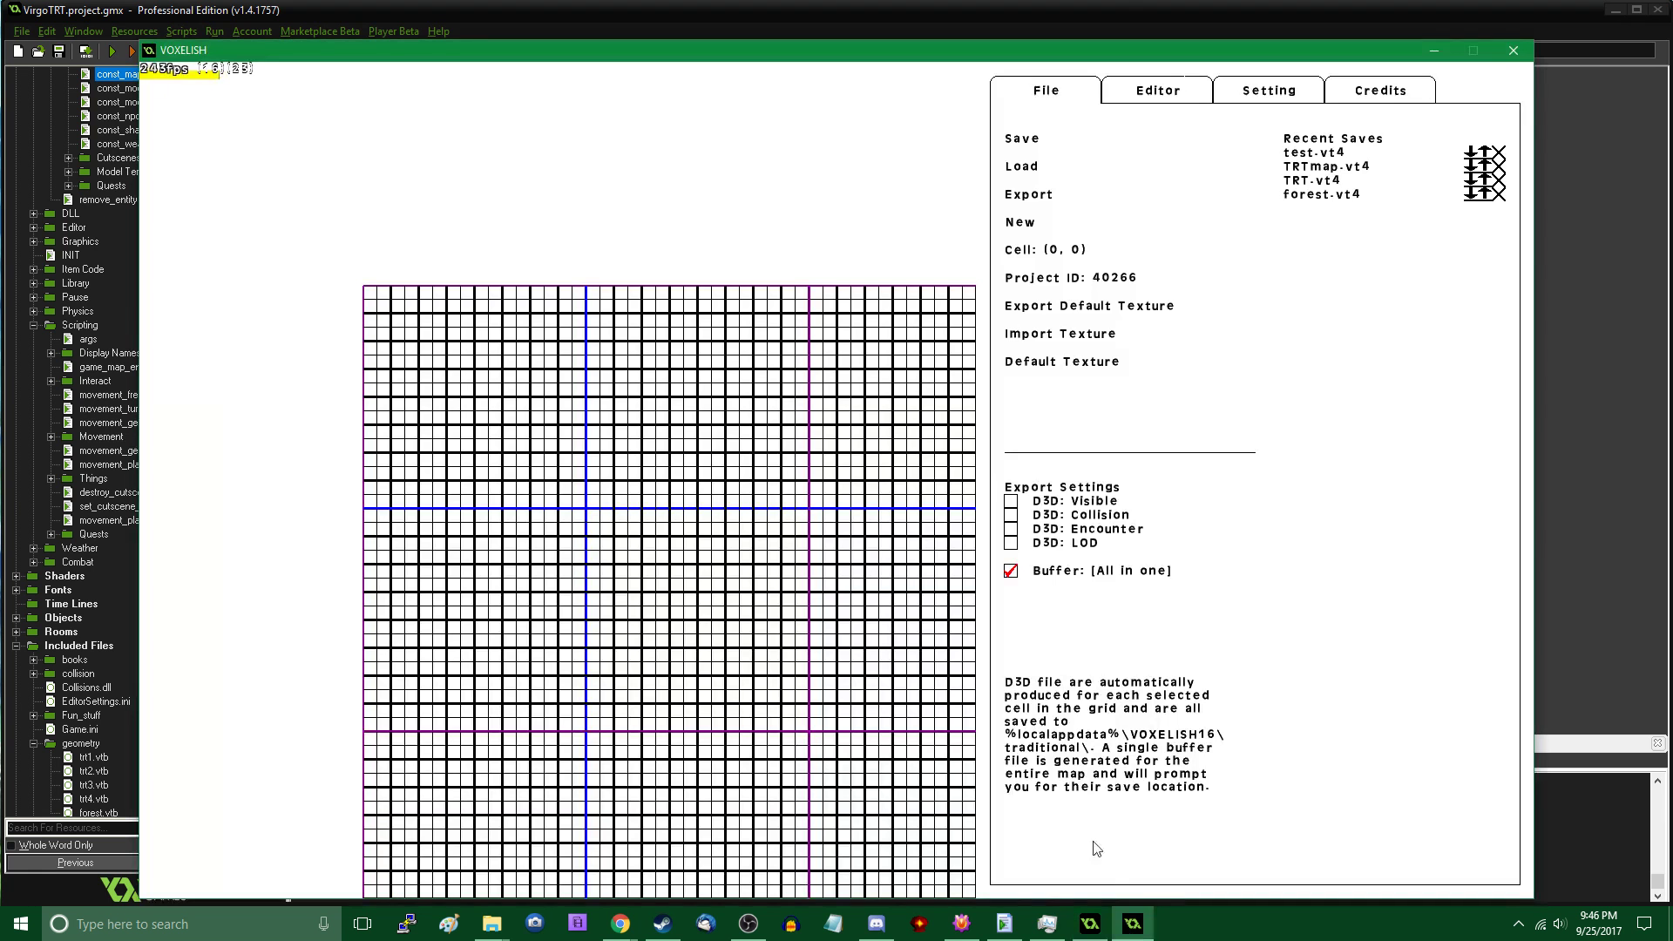
Load the recent save forest.vt4 and switch to the terrain editing tools
left_click(1479, 193)
left_click(738, 463)
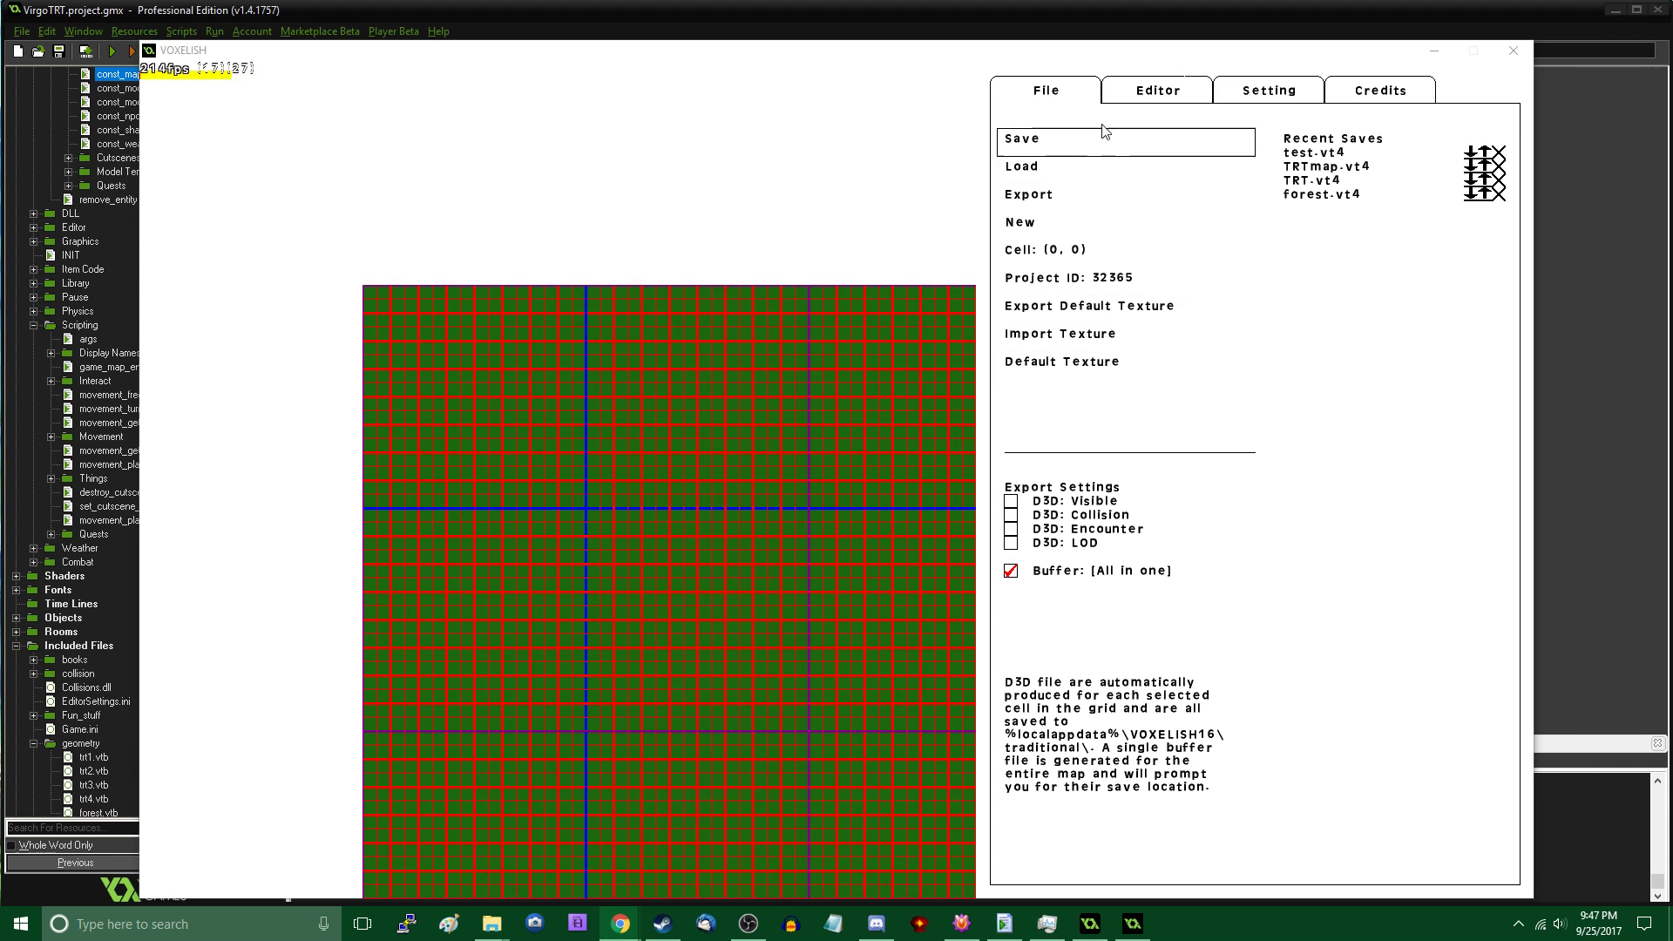
left_click(1147, 92)
left_click(622, 922)
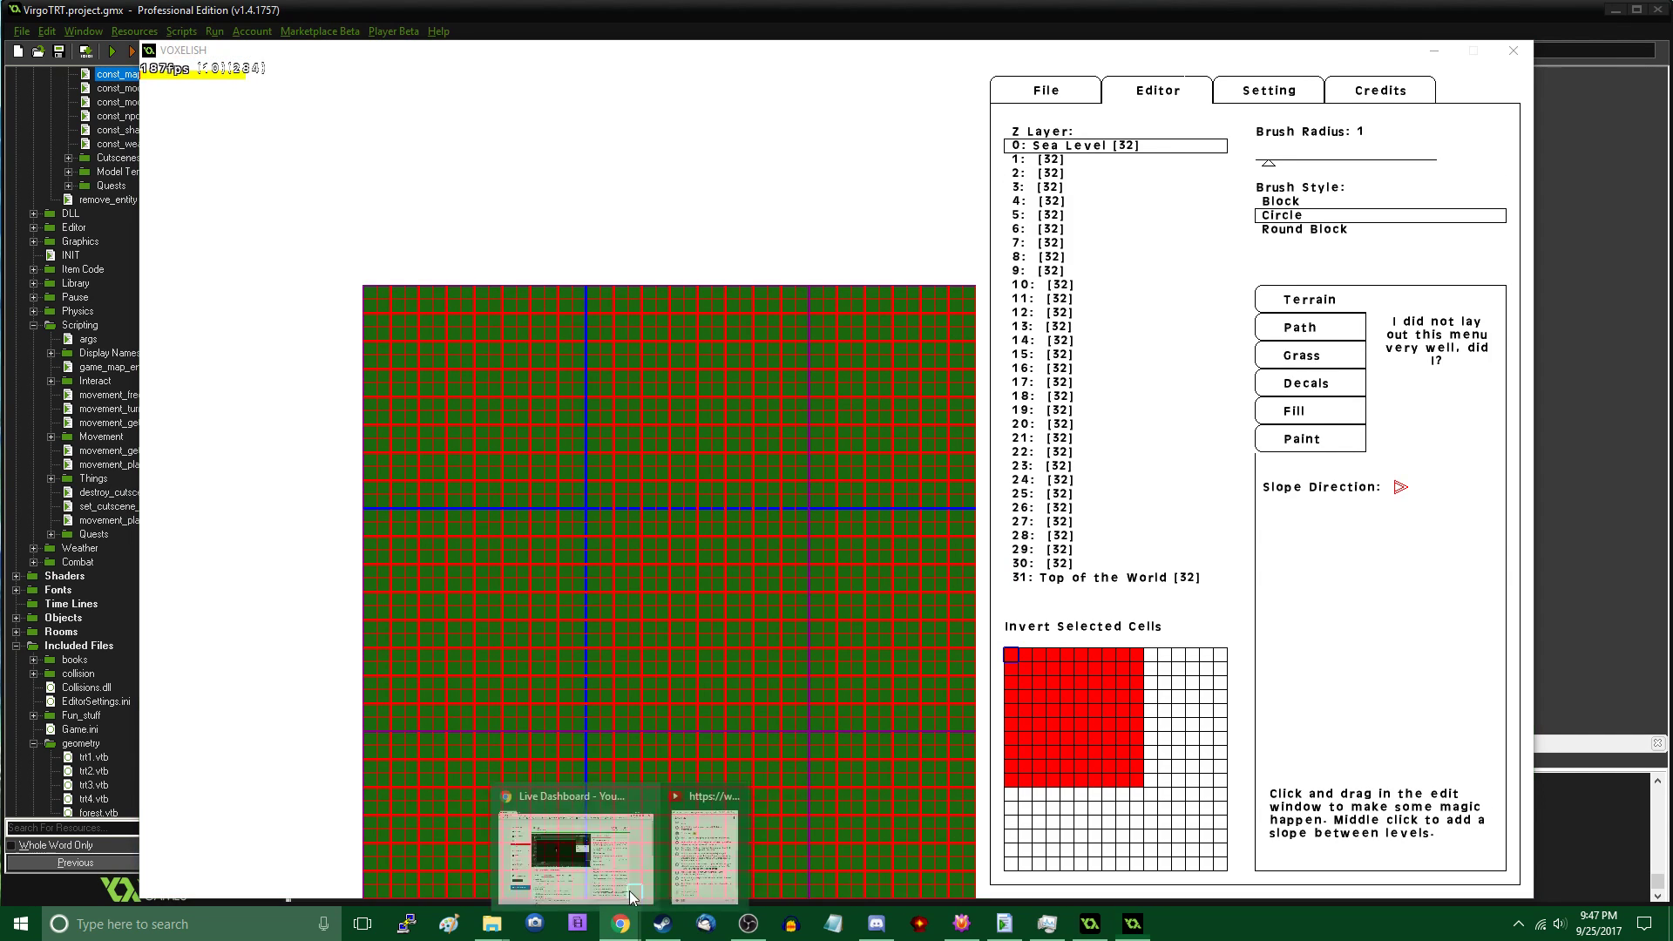
left_click(706, 832)
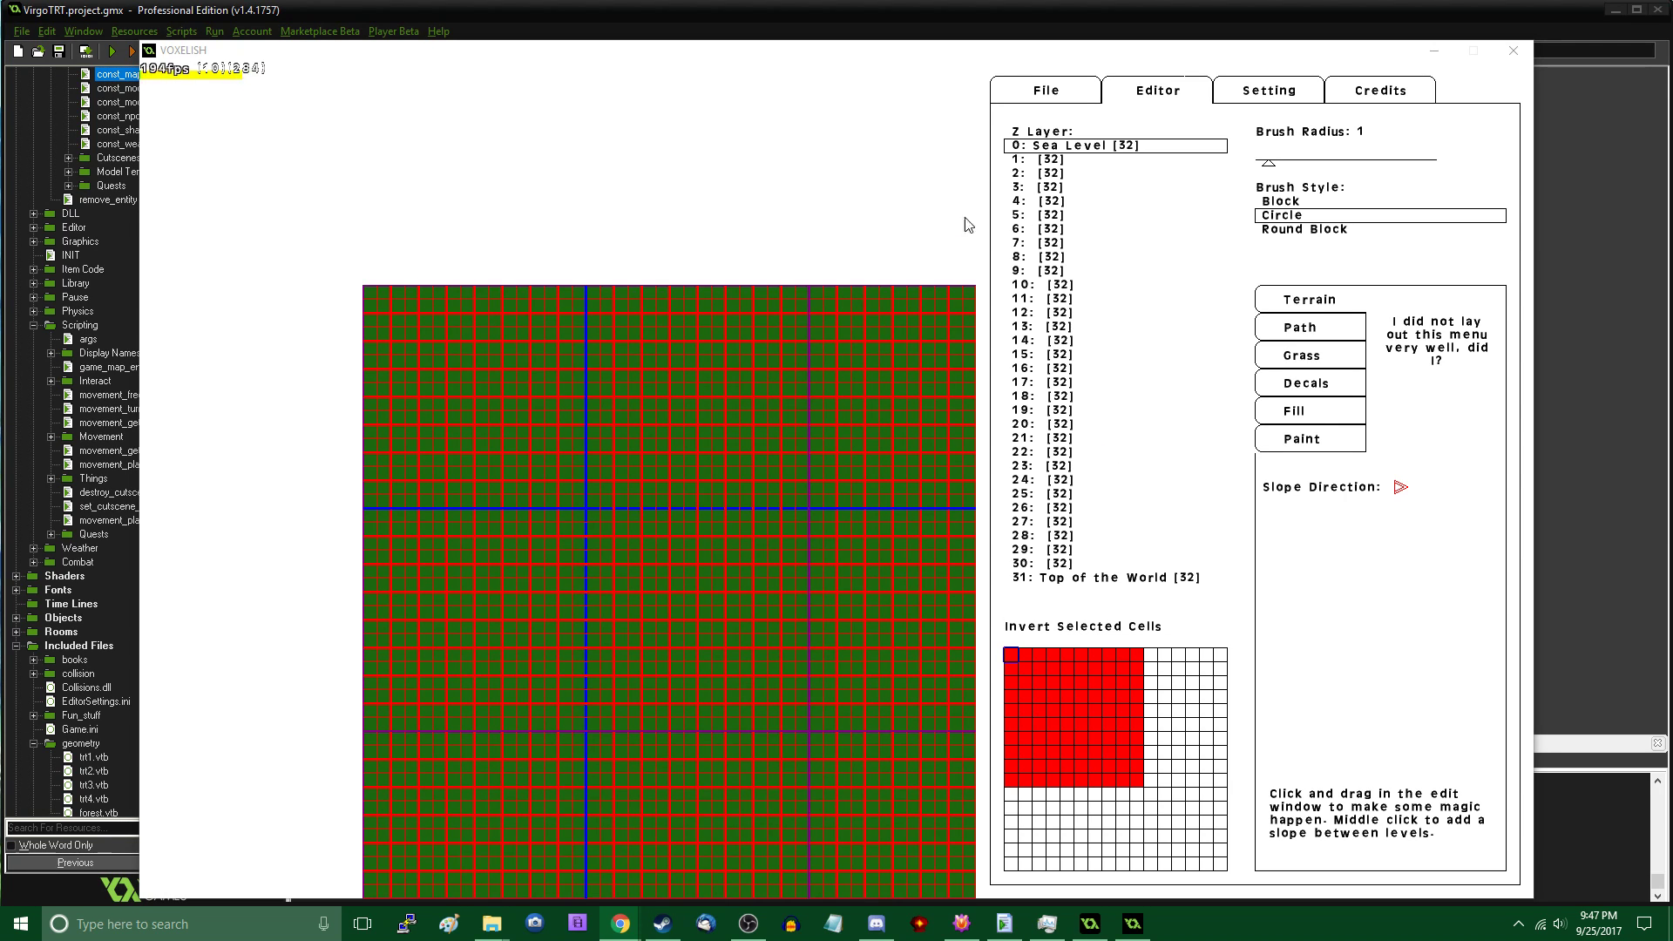
left_click(784, 150)
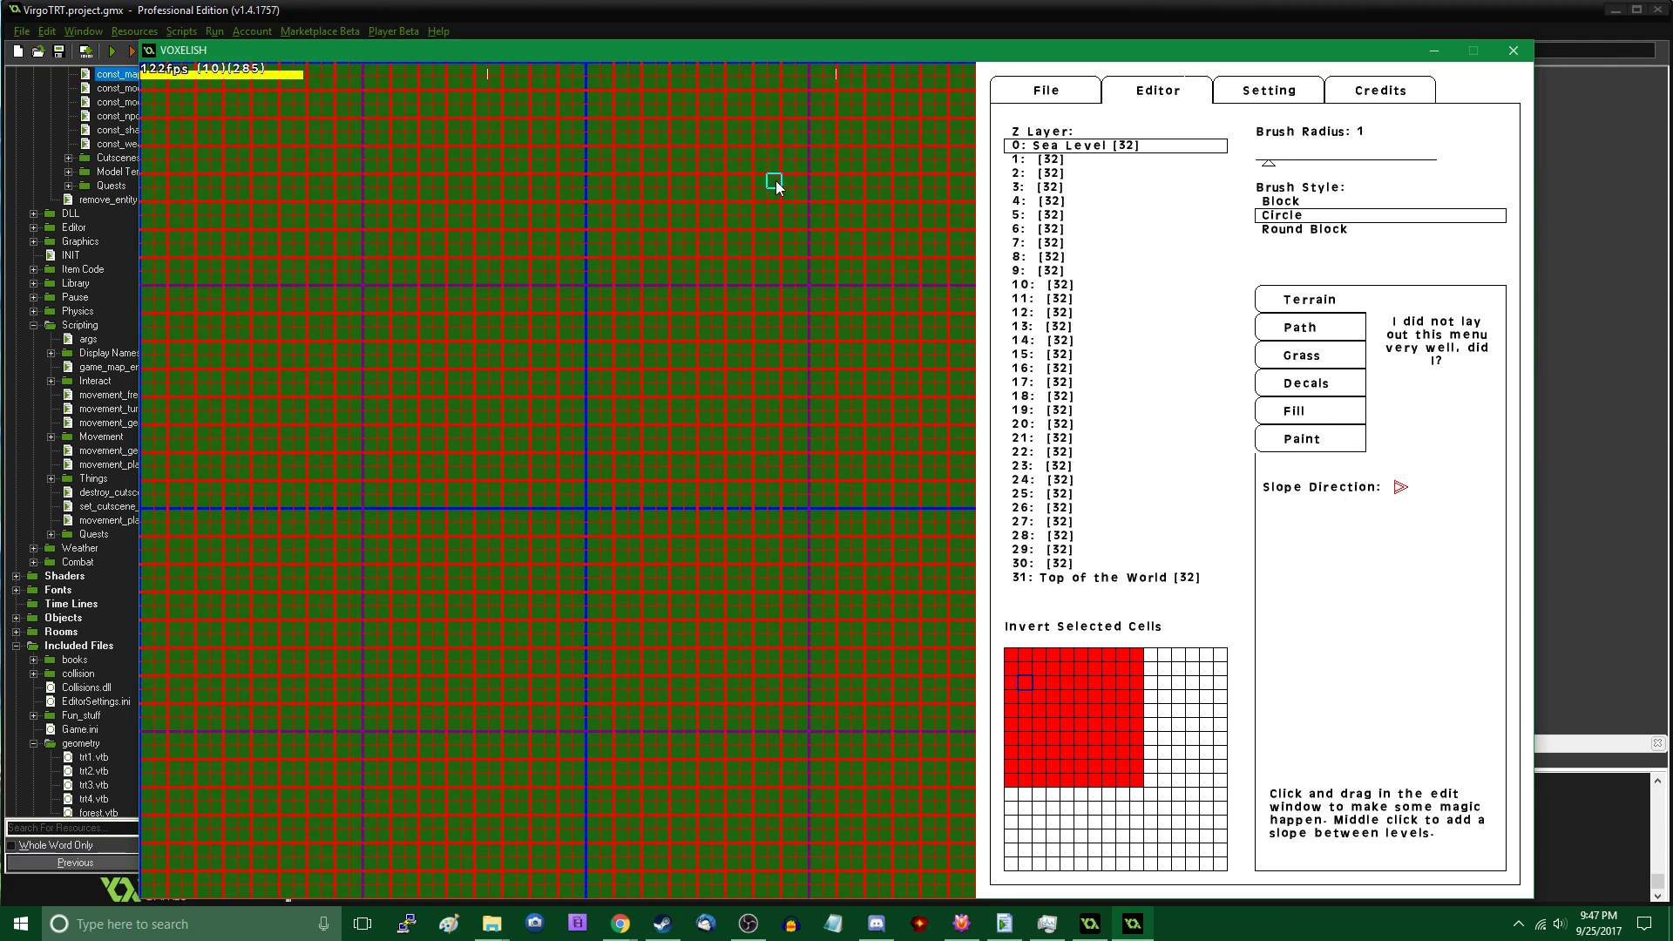
Examine the dirt paths and trees on Z layer 2 across the forest cells, from the ring-shaped path to the round hill
key("Down")
key("Right")
key("Right")
scroll(1080, 376, "down", 1)
key("Right")
scroll(1068, 375, "down", 1)
key("Down")
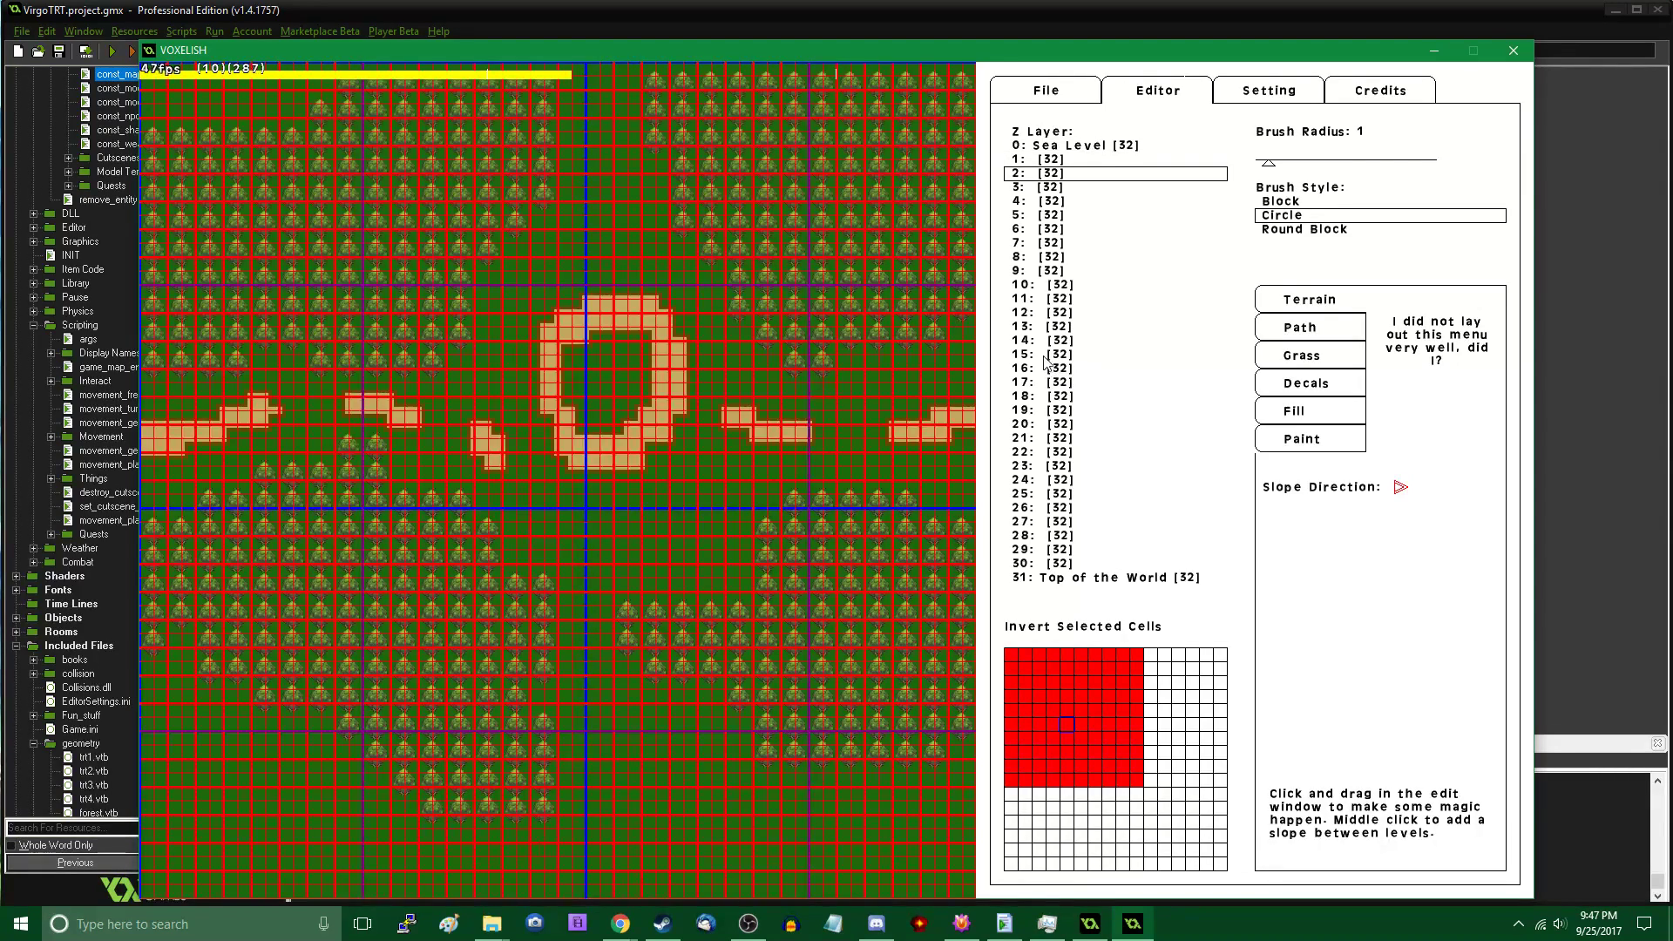
key("Right")
key("Right")
key("Left")
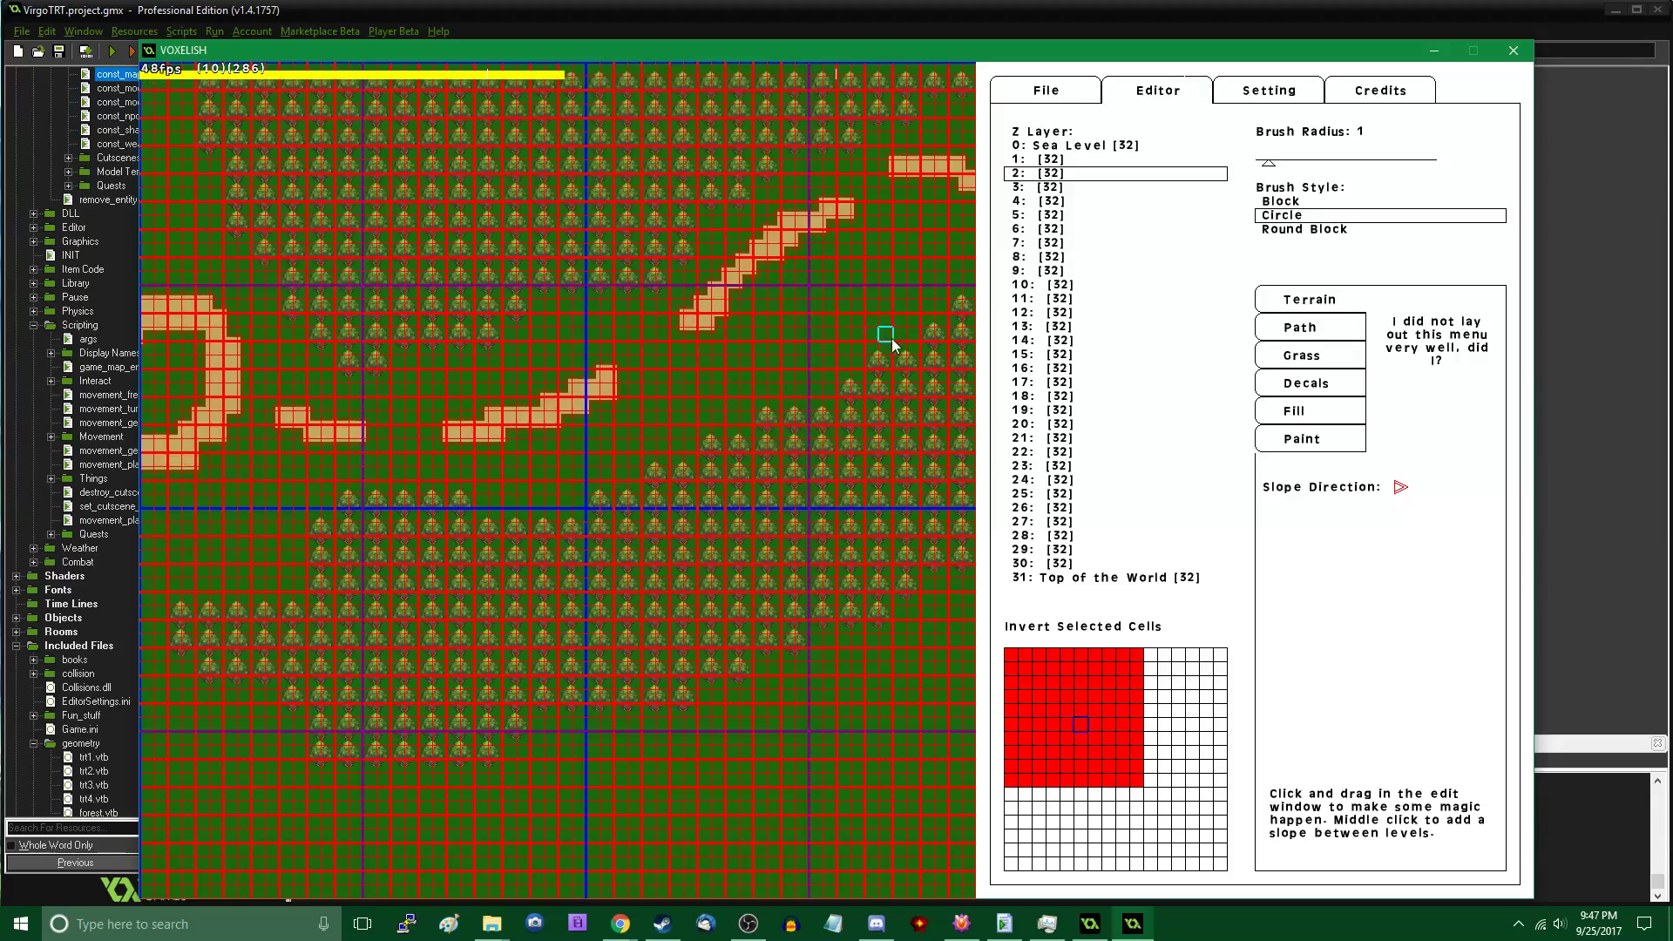
key("Up")
key("Right")
key("Right")
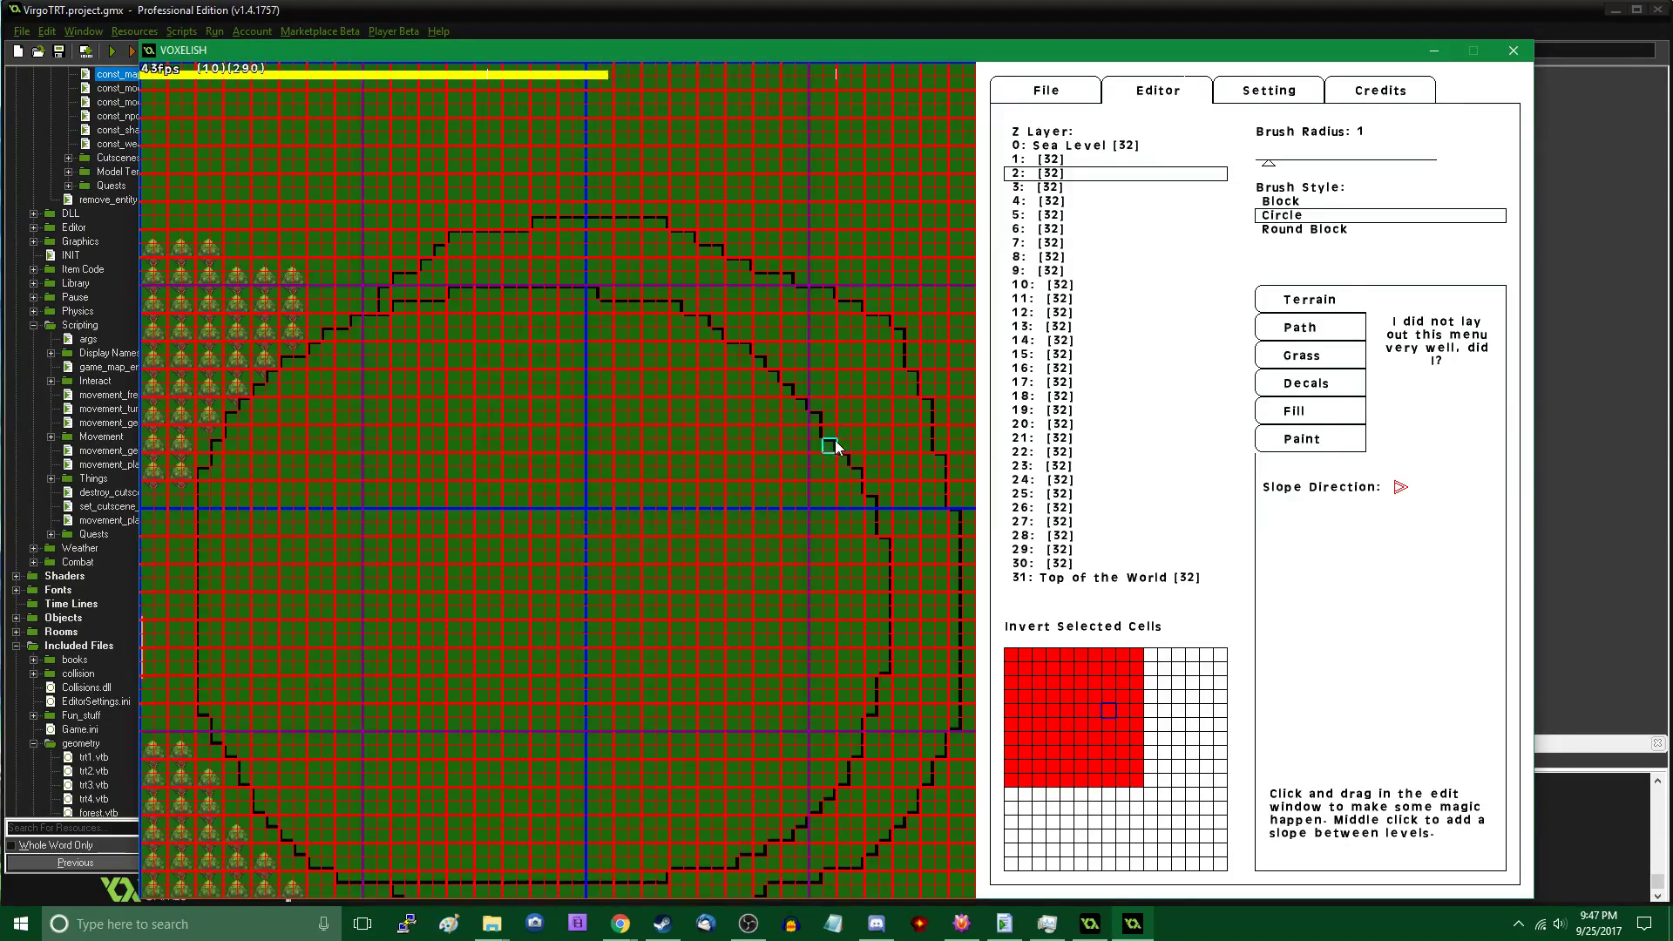
key("Left")
key("Left")
key("Down")
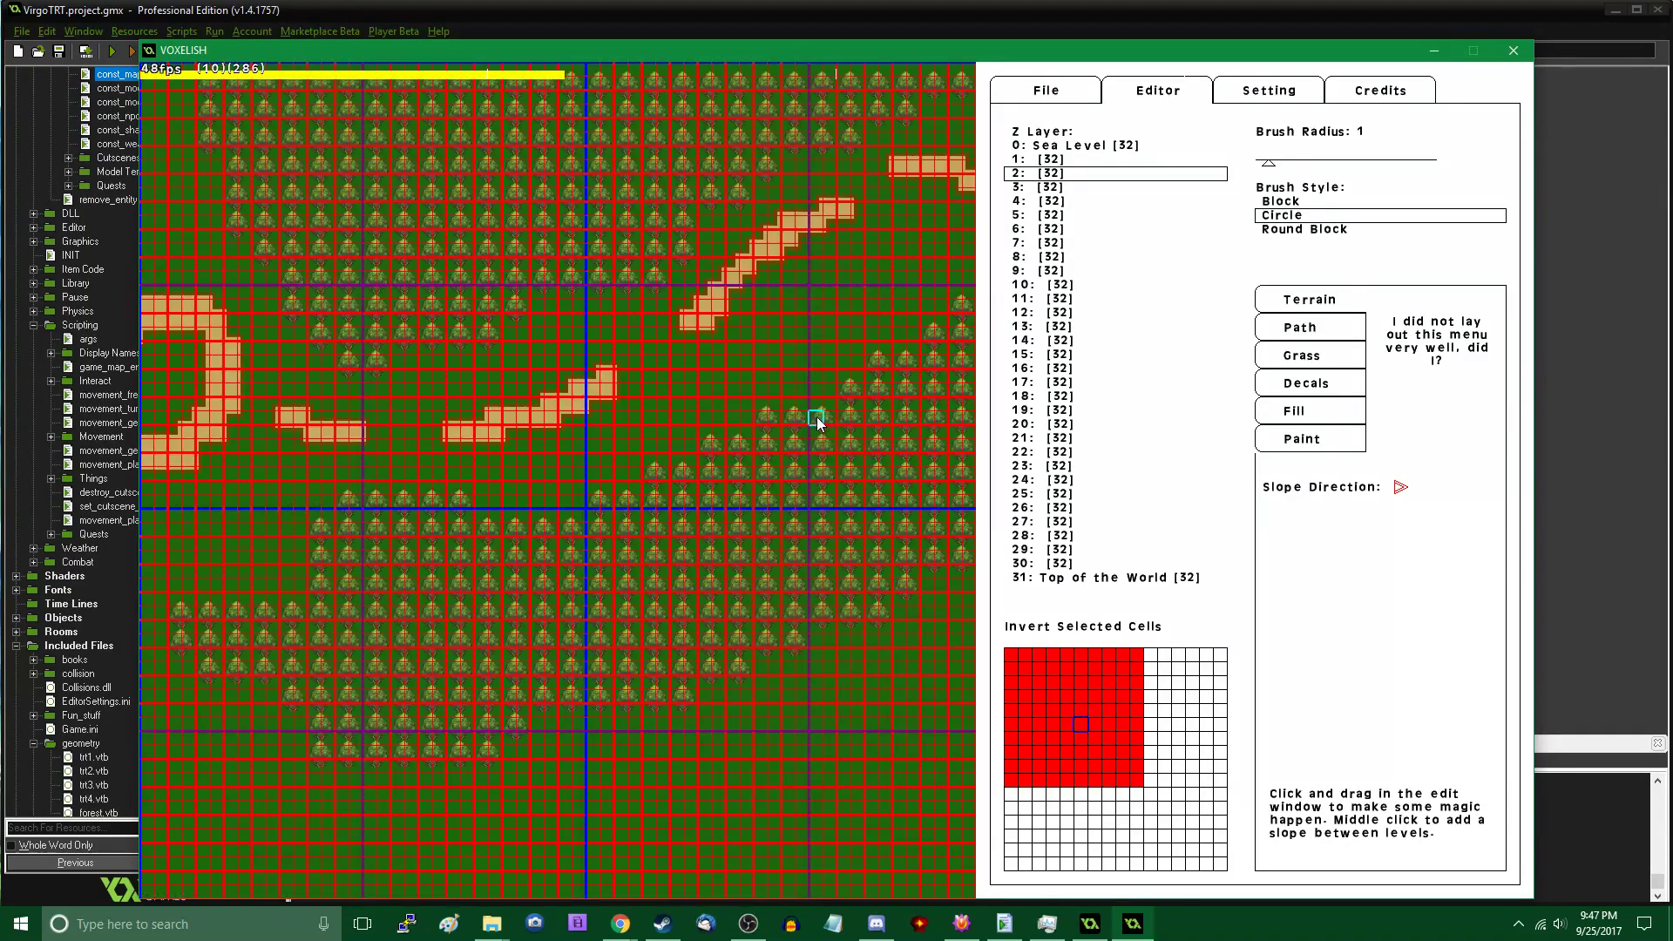
key("Left")
key("Left")
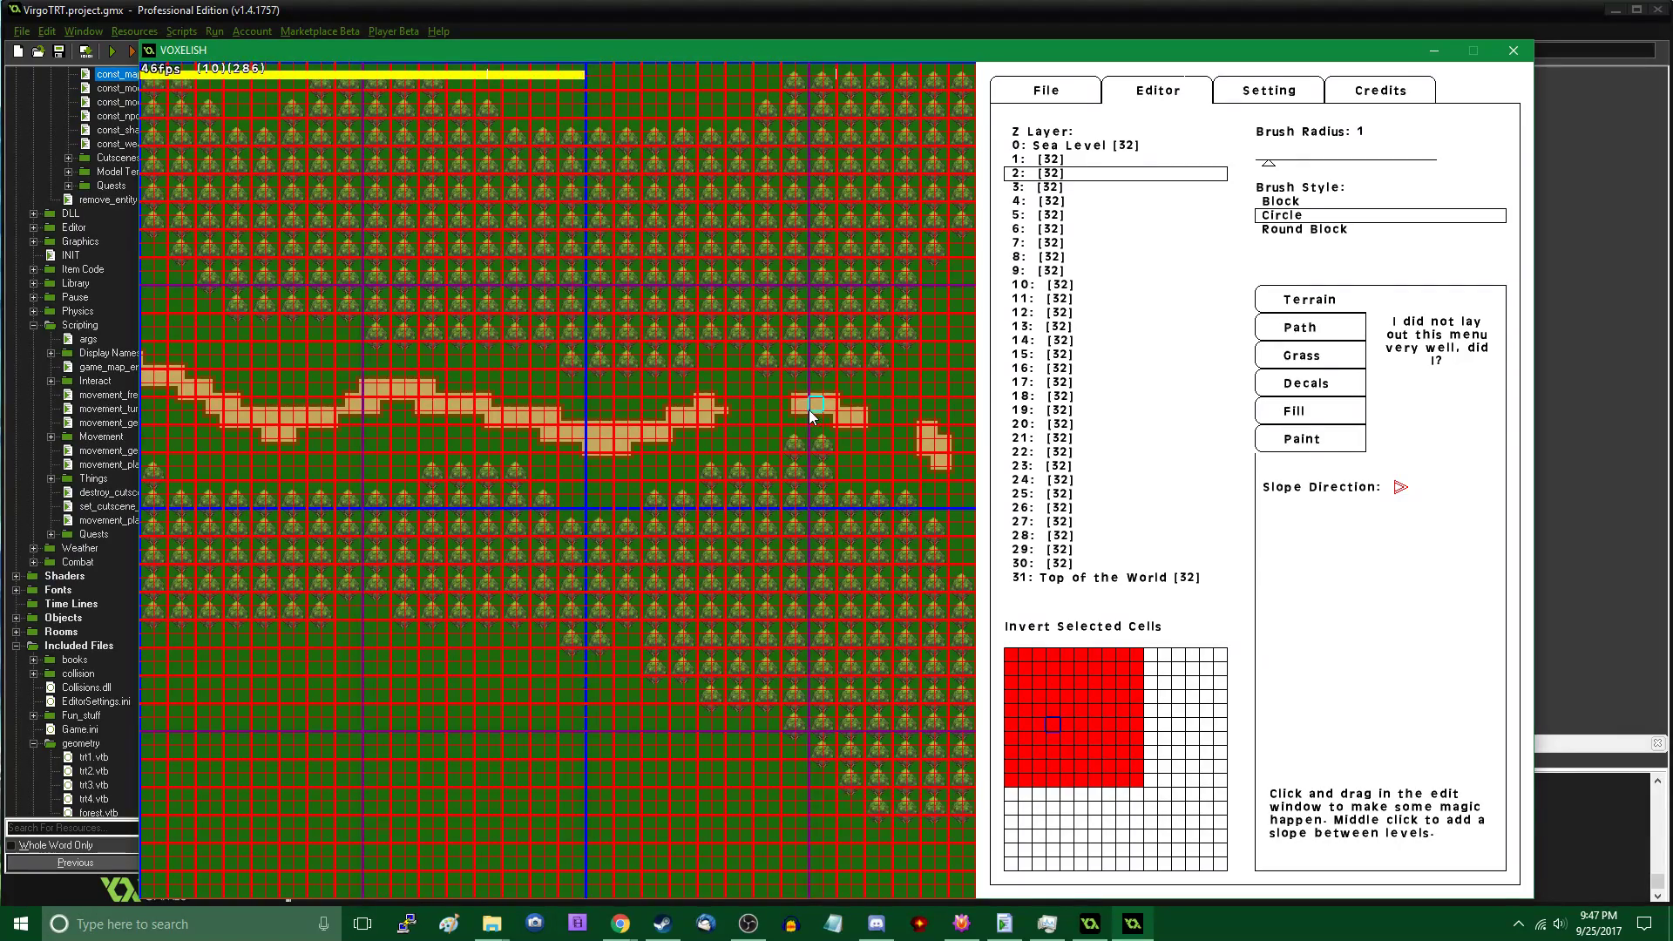
key("Right")
key("Right")
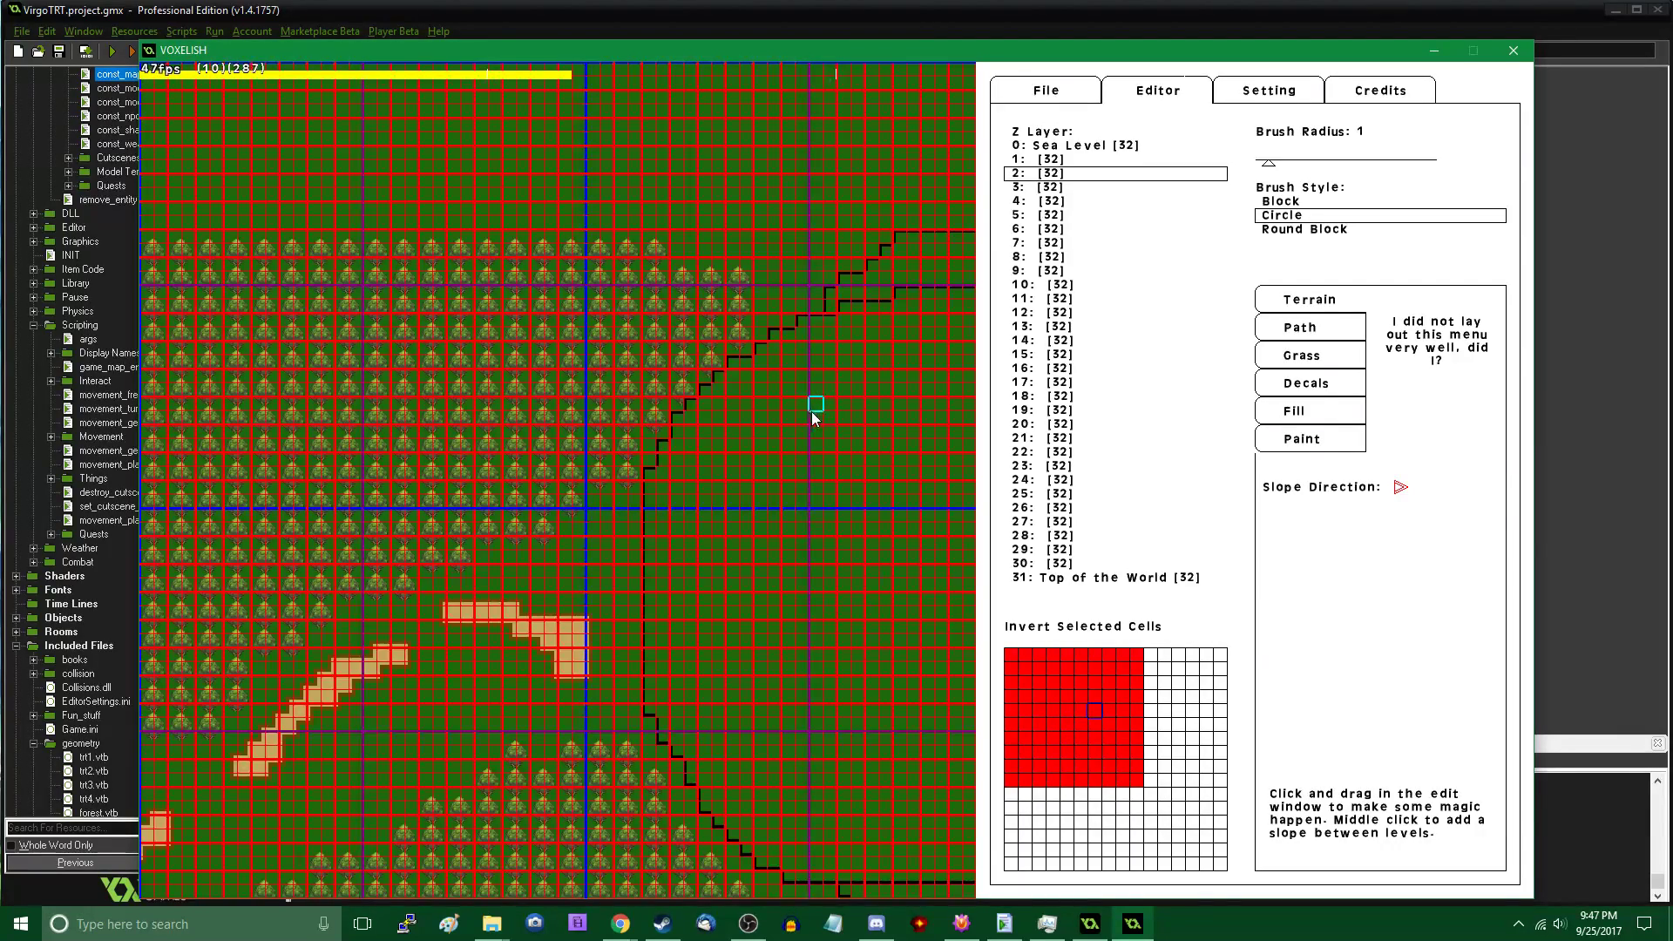
Choose the second tree graphic for decal placement and go to Z layer 5 of the round hill
scroll(812, 411, "up", 1)
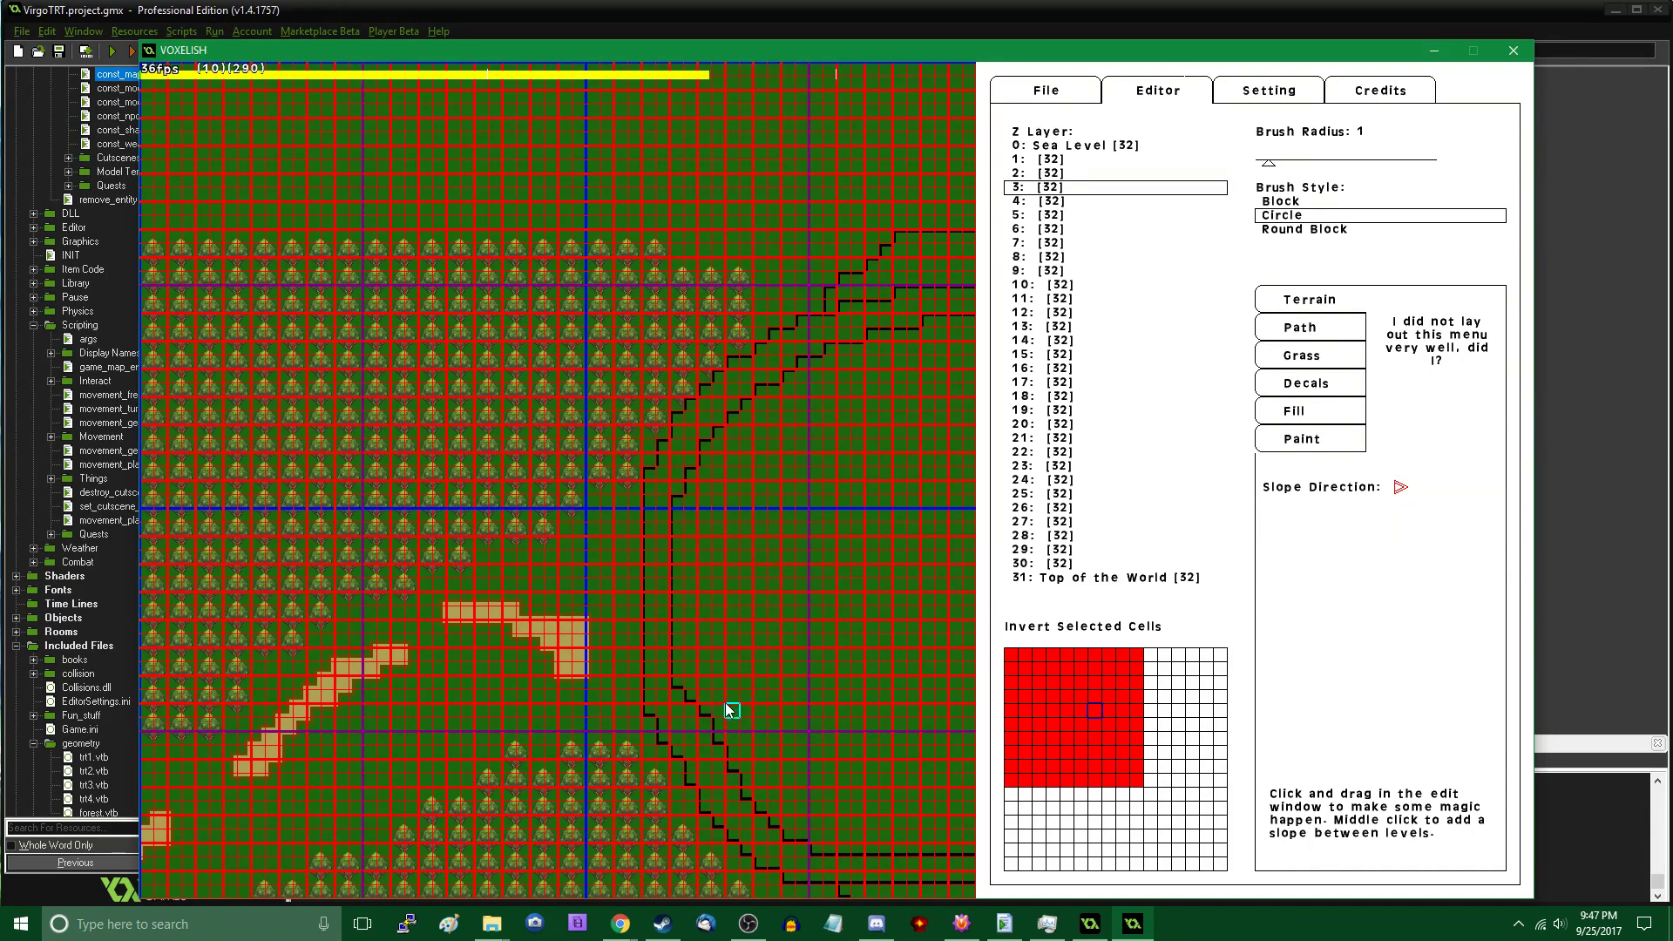
key("Right")
scroll(702, 570, "up", 1)
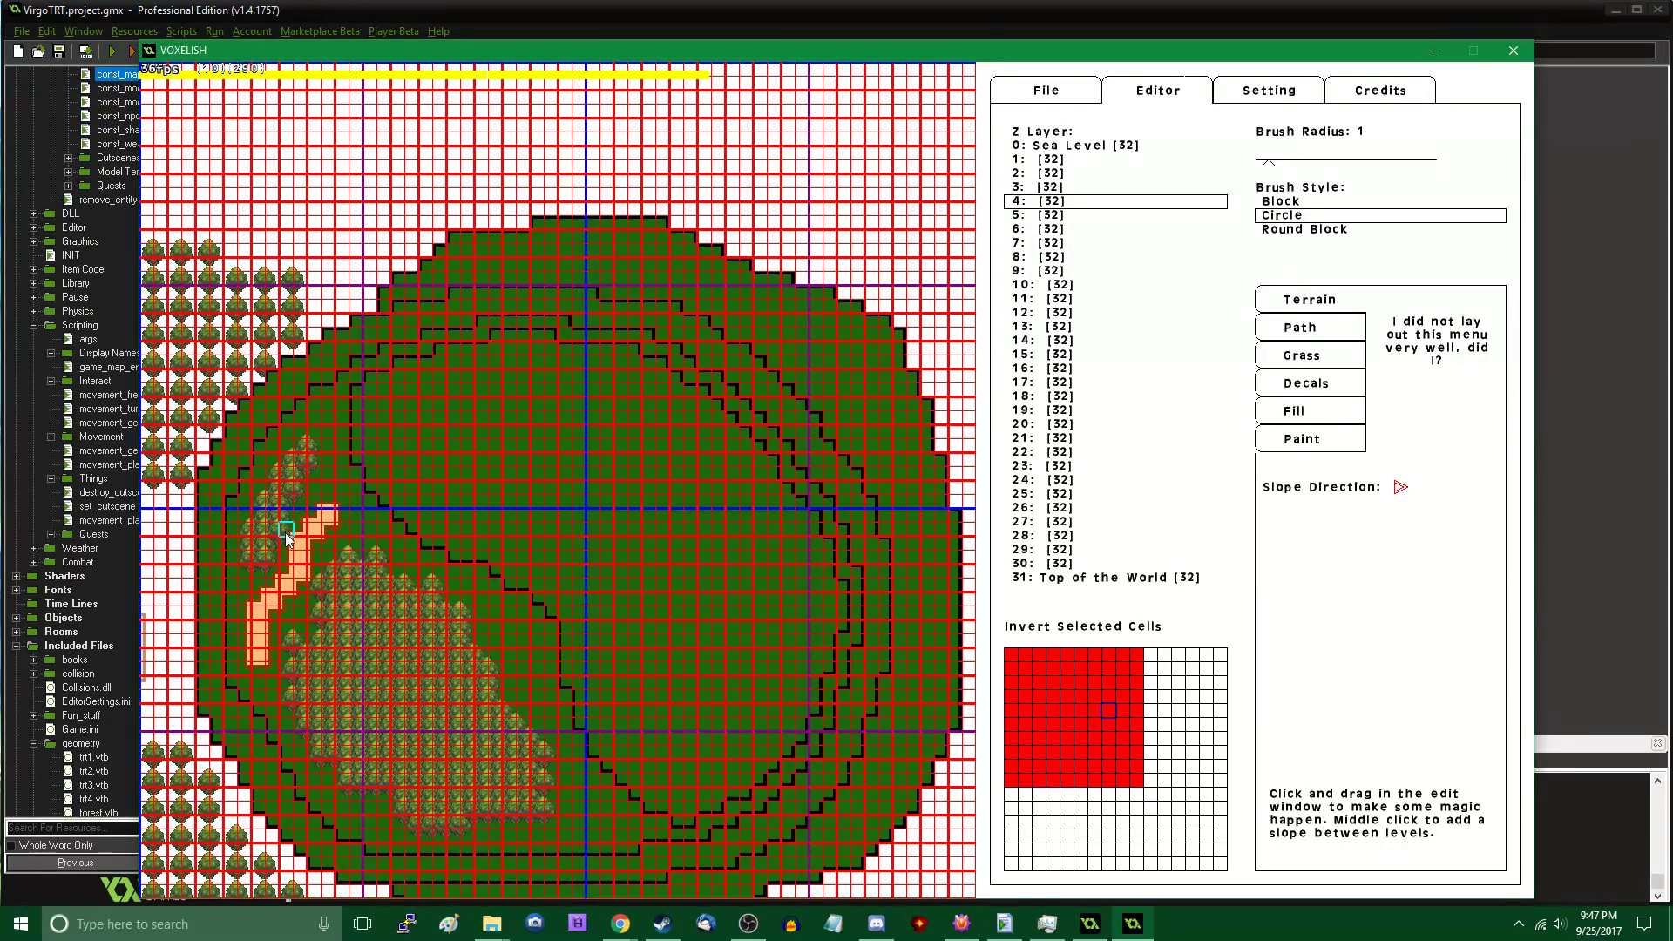
left_click(1307, 390)
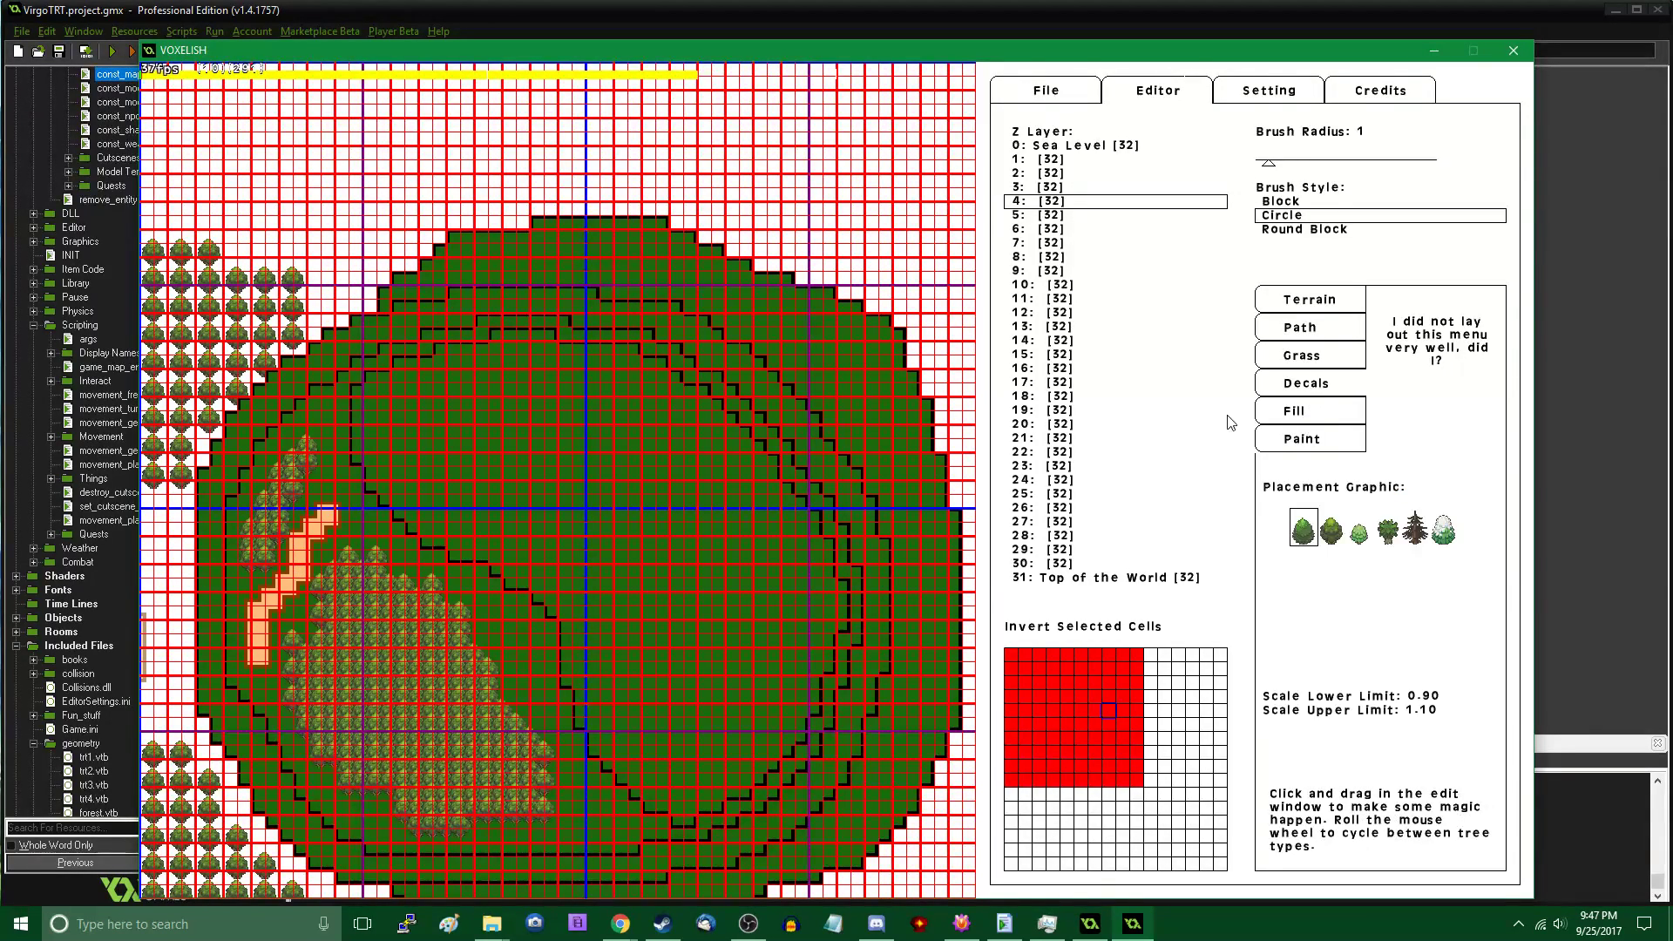
left_click(1333, 532)
key("Page_Down")
key("Page_Down")
key("Page_Up")
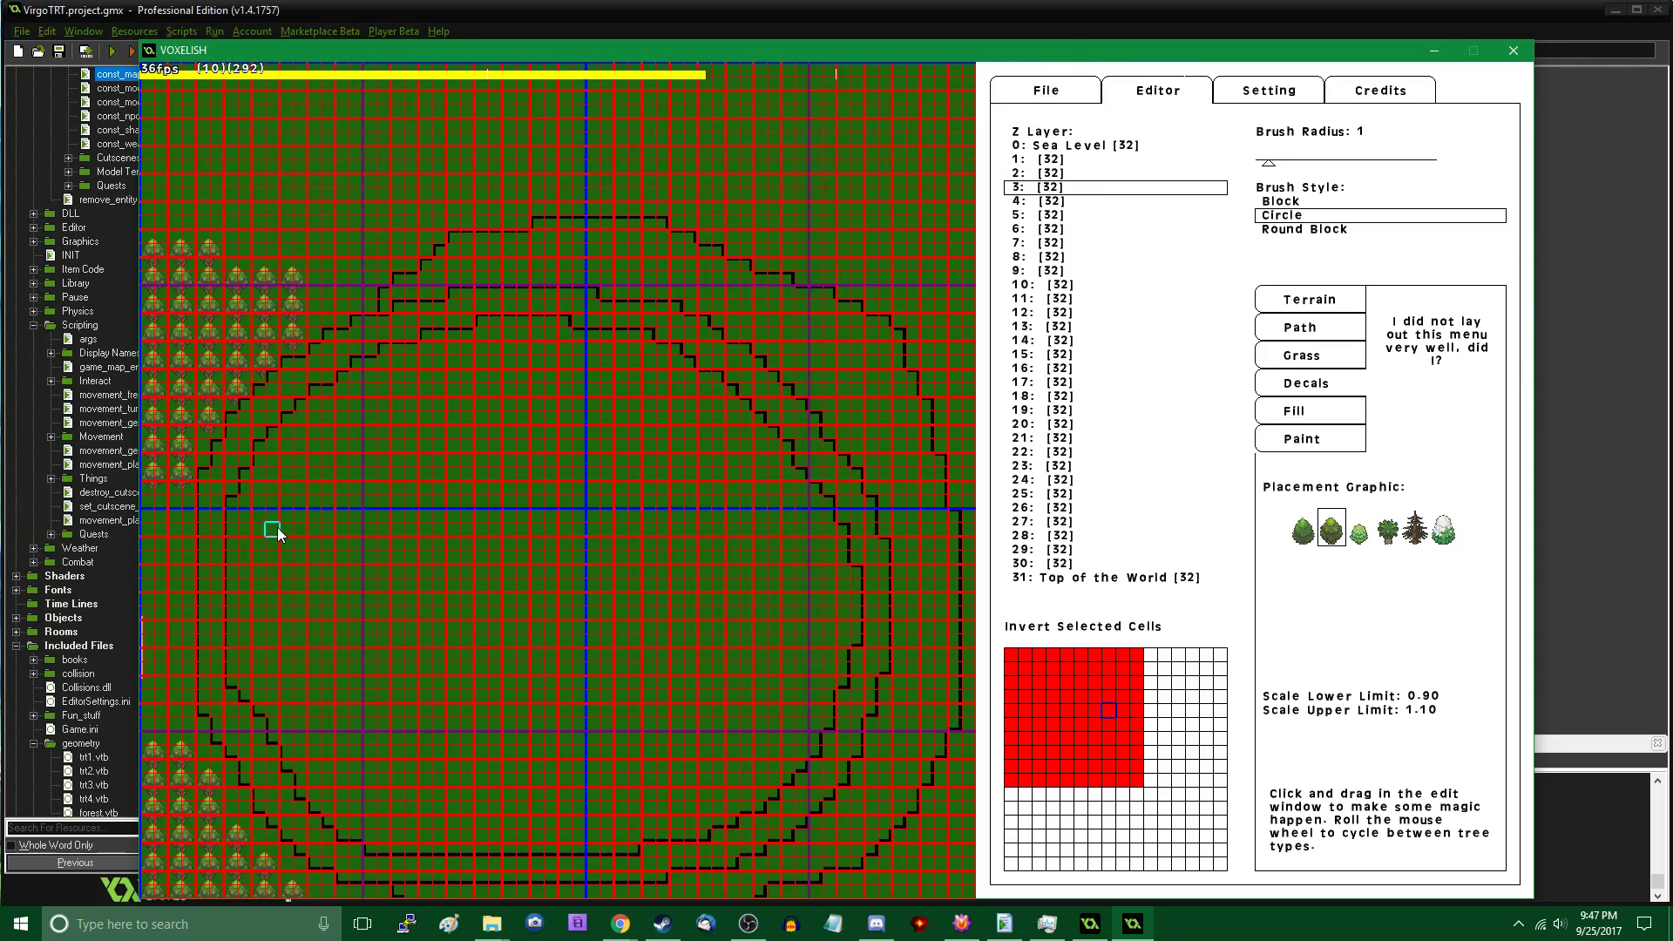
key("Page_Up")
key("Page_Up")
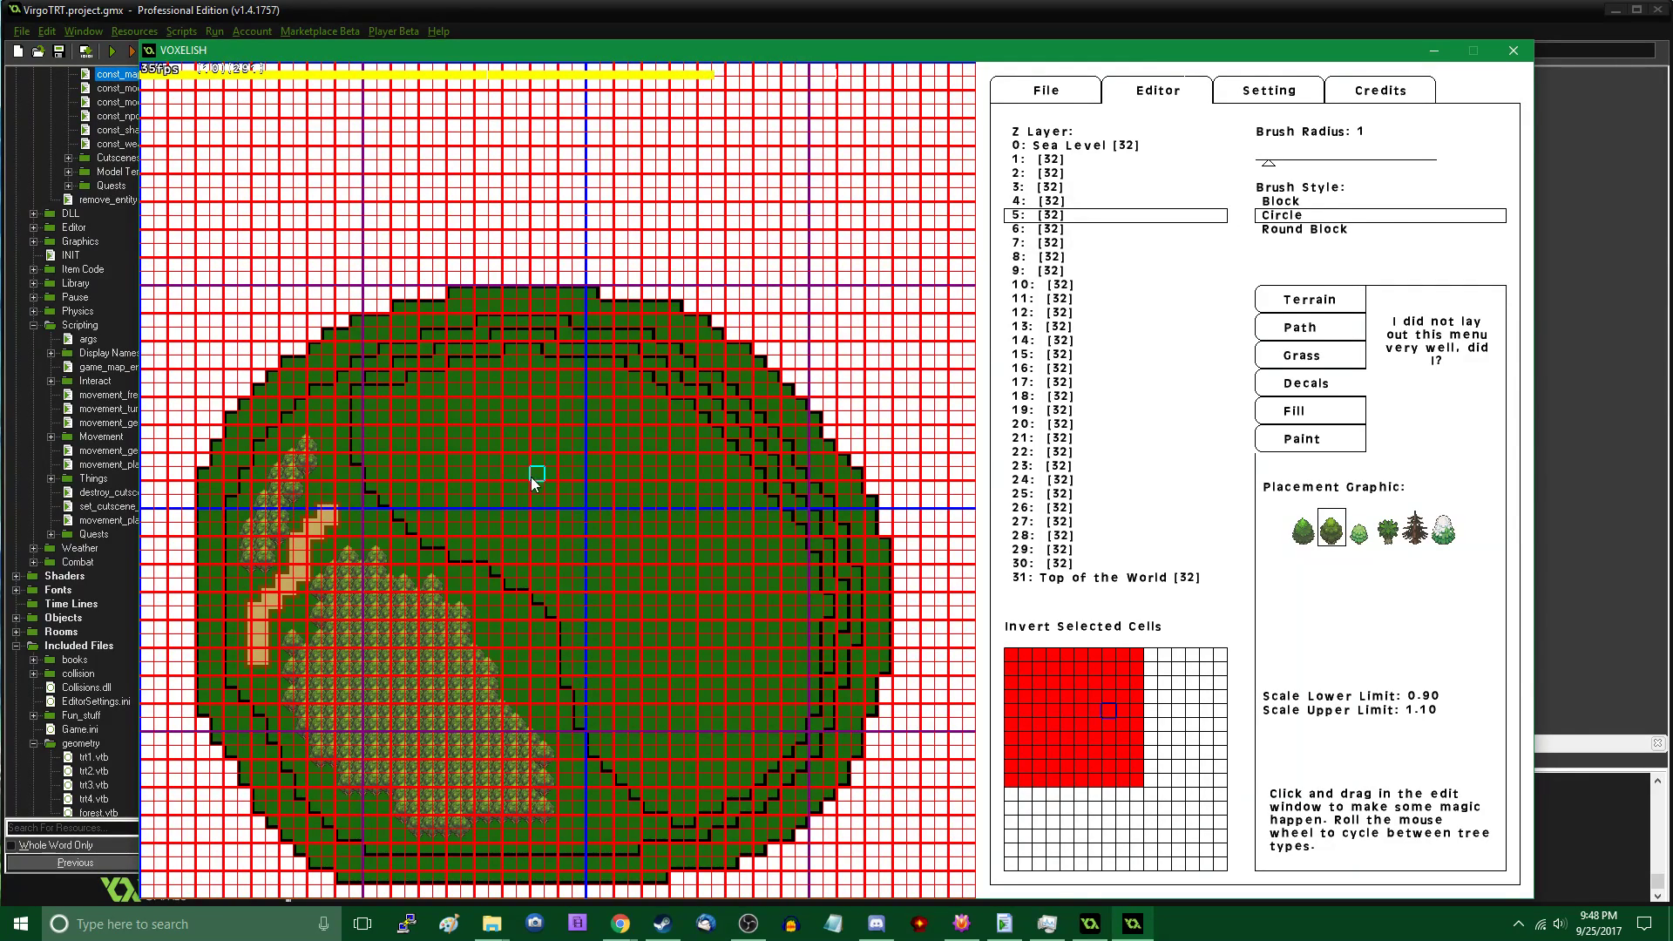
Select the blank decal graphic and check the hill's trees on Z layers 6 to 8, returning to layer 6
scroll(307, 507, "down", 2)
scroll(307, 507, "up", 4)
key("Page_Up")
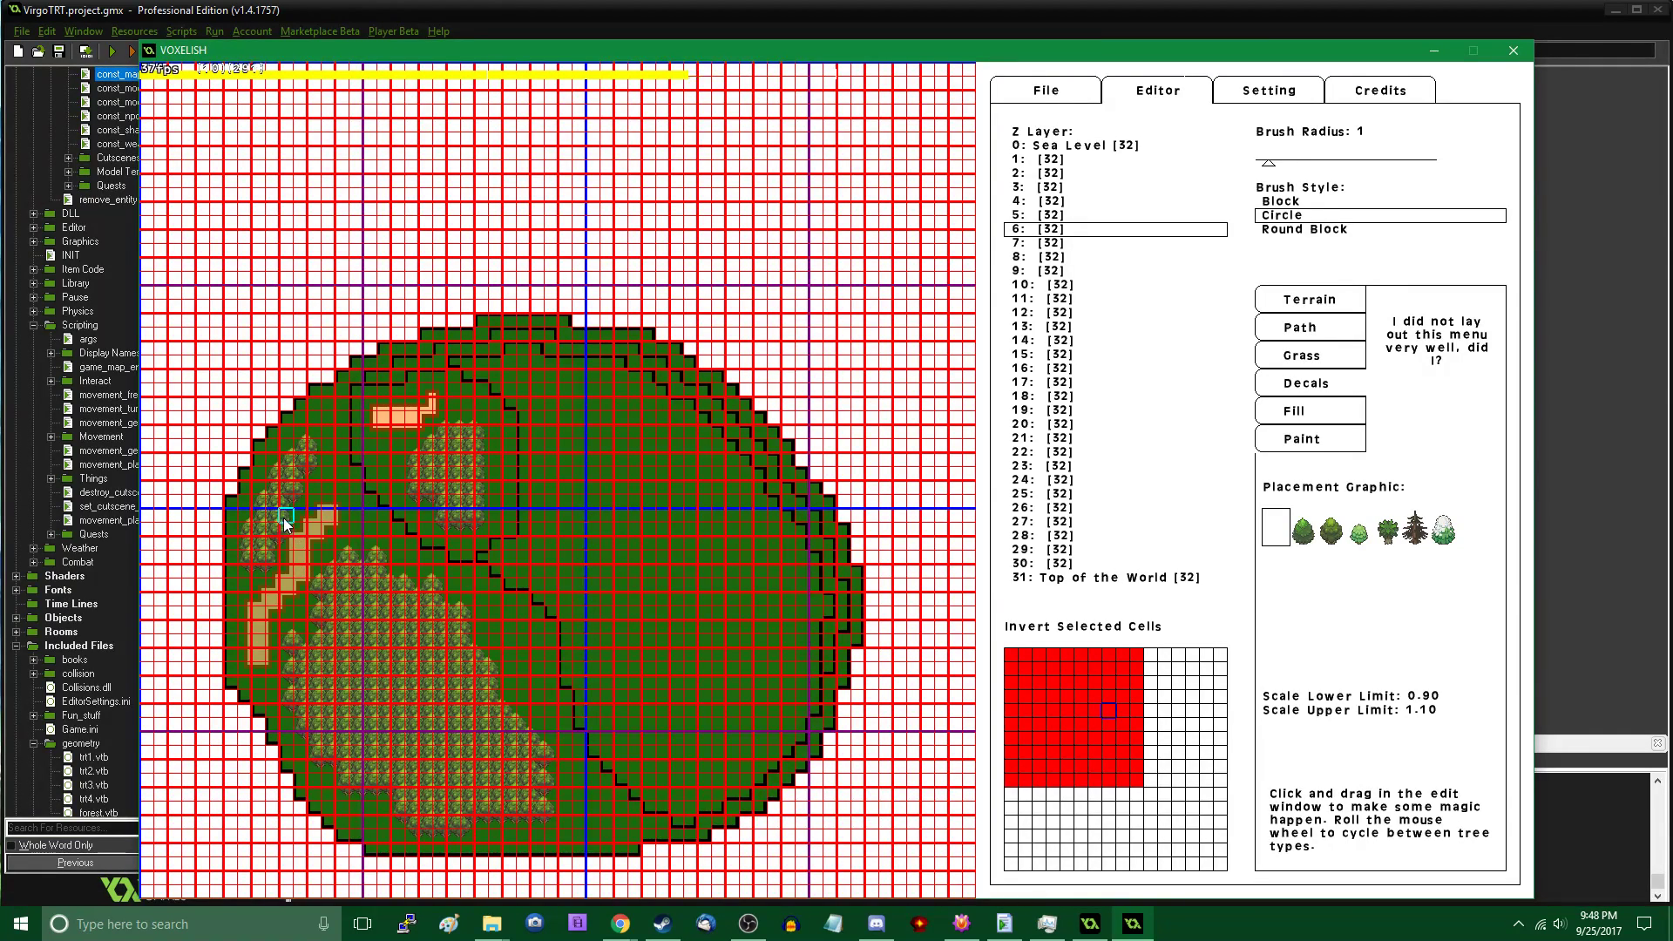
key("Page_Up")
key("Page_Up")
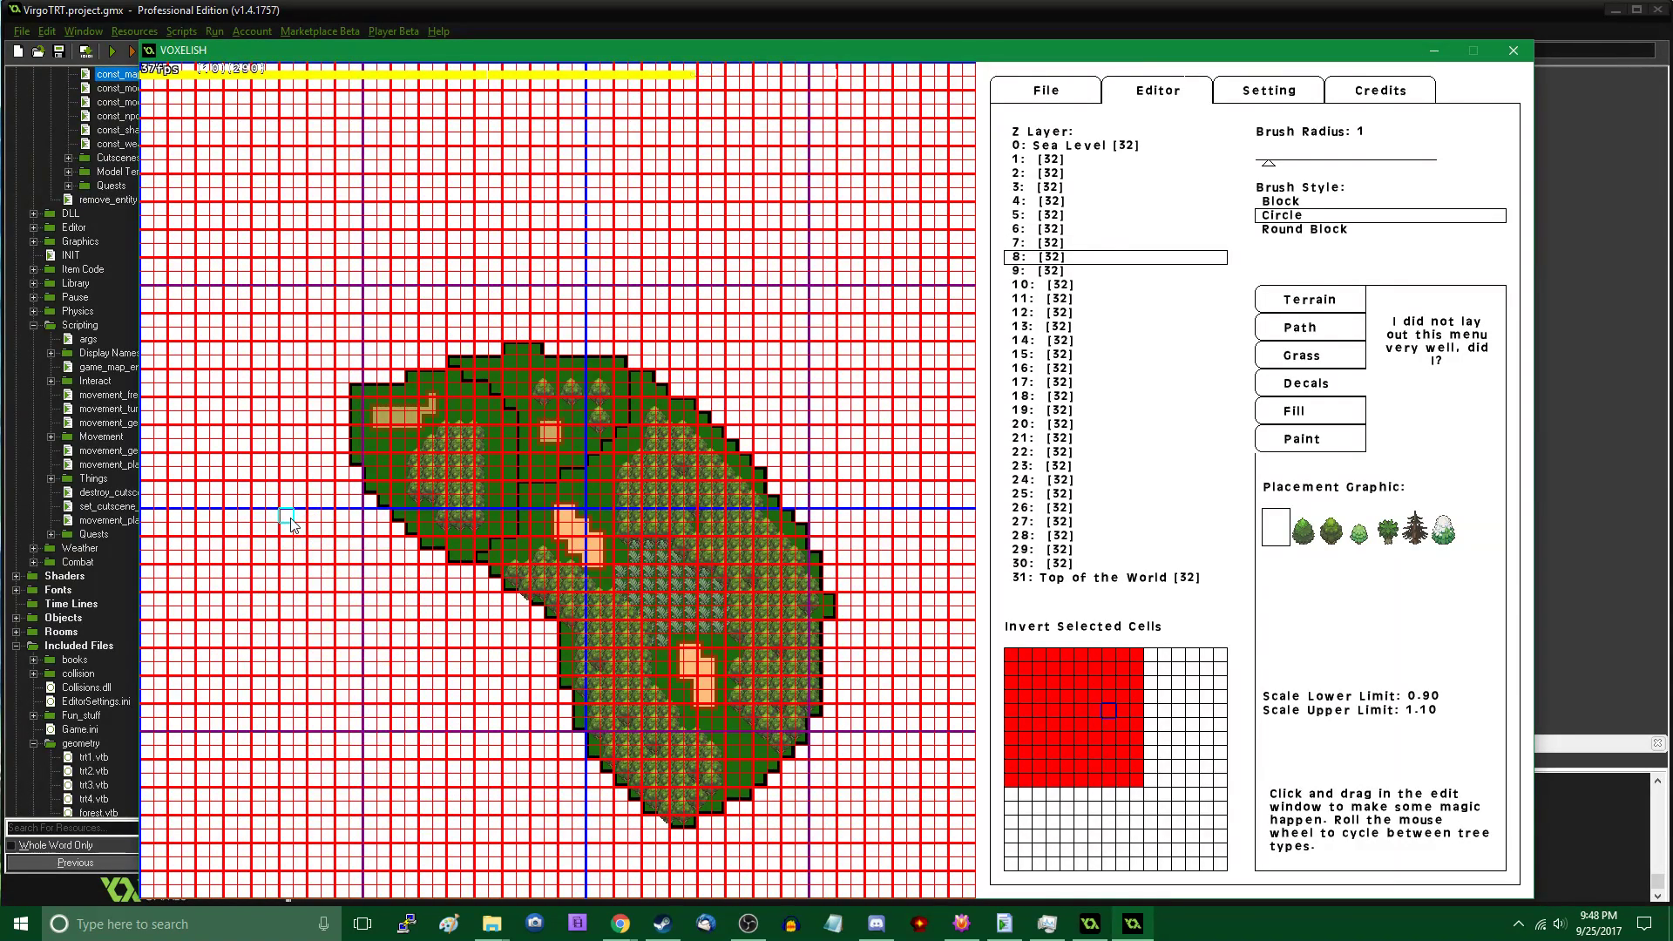
key("Page_Down")
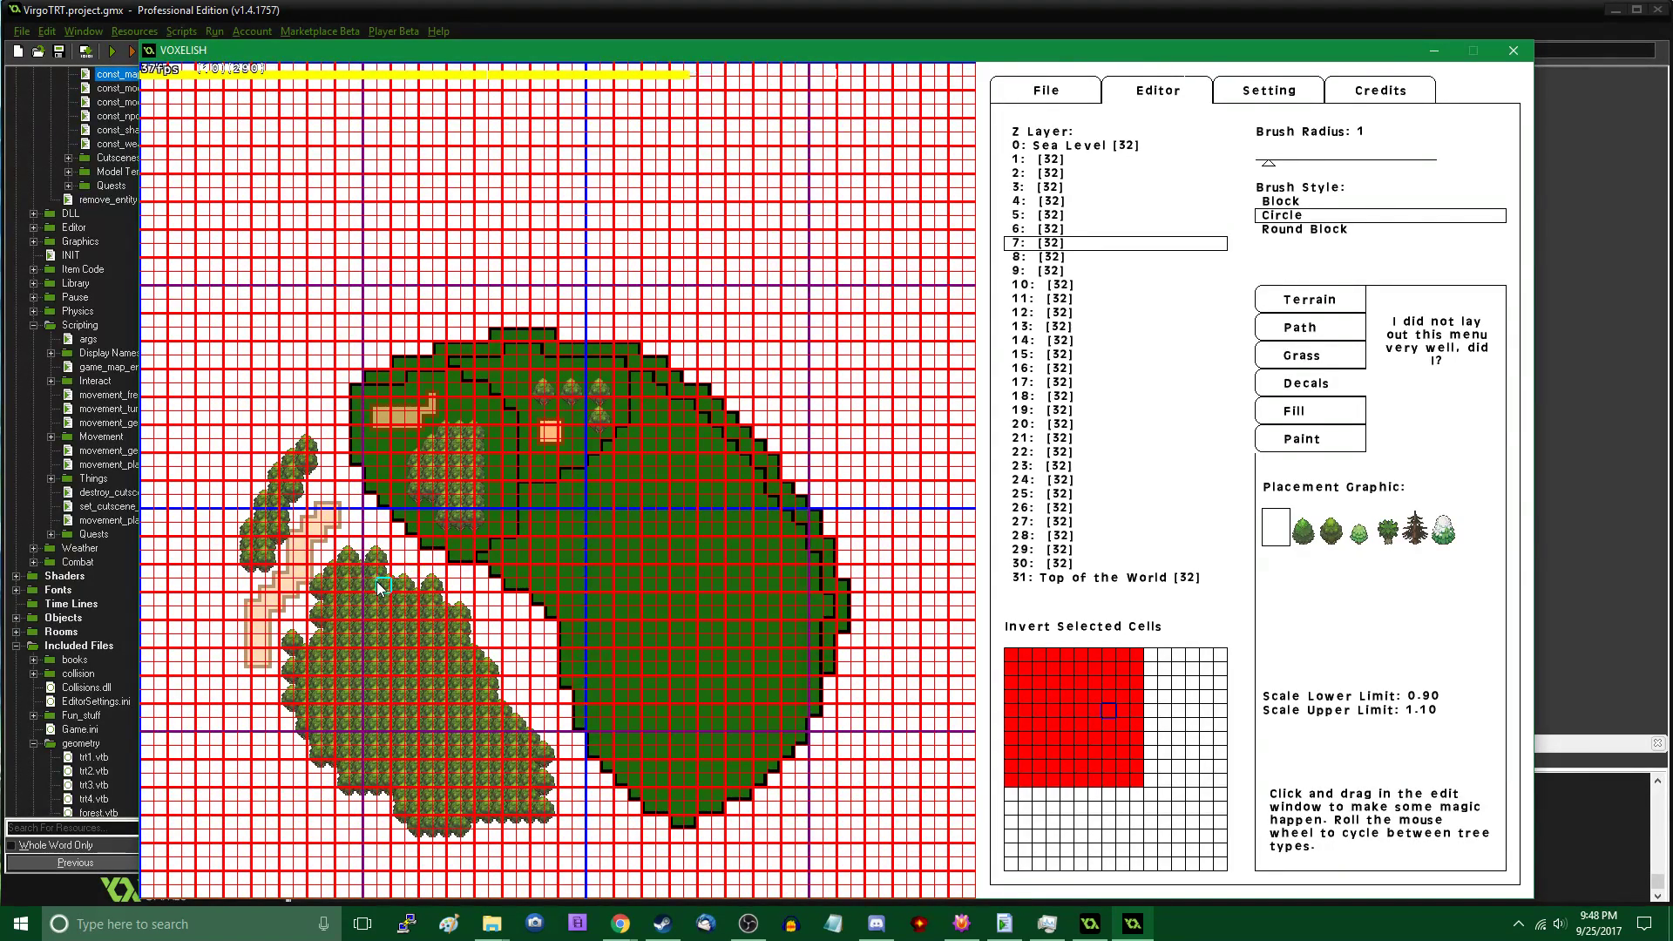
key("Page_Down")
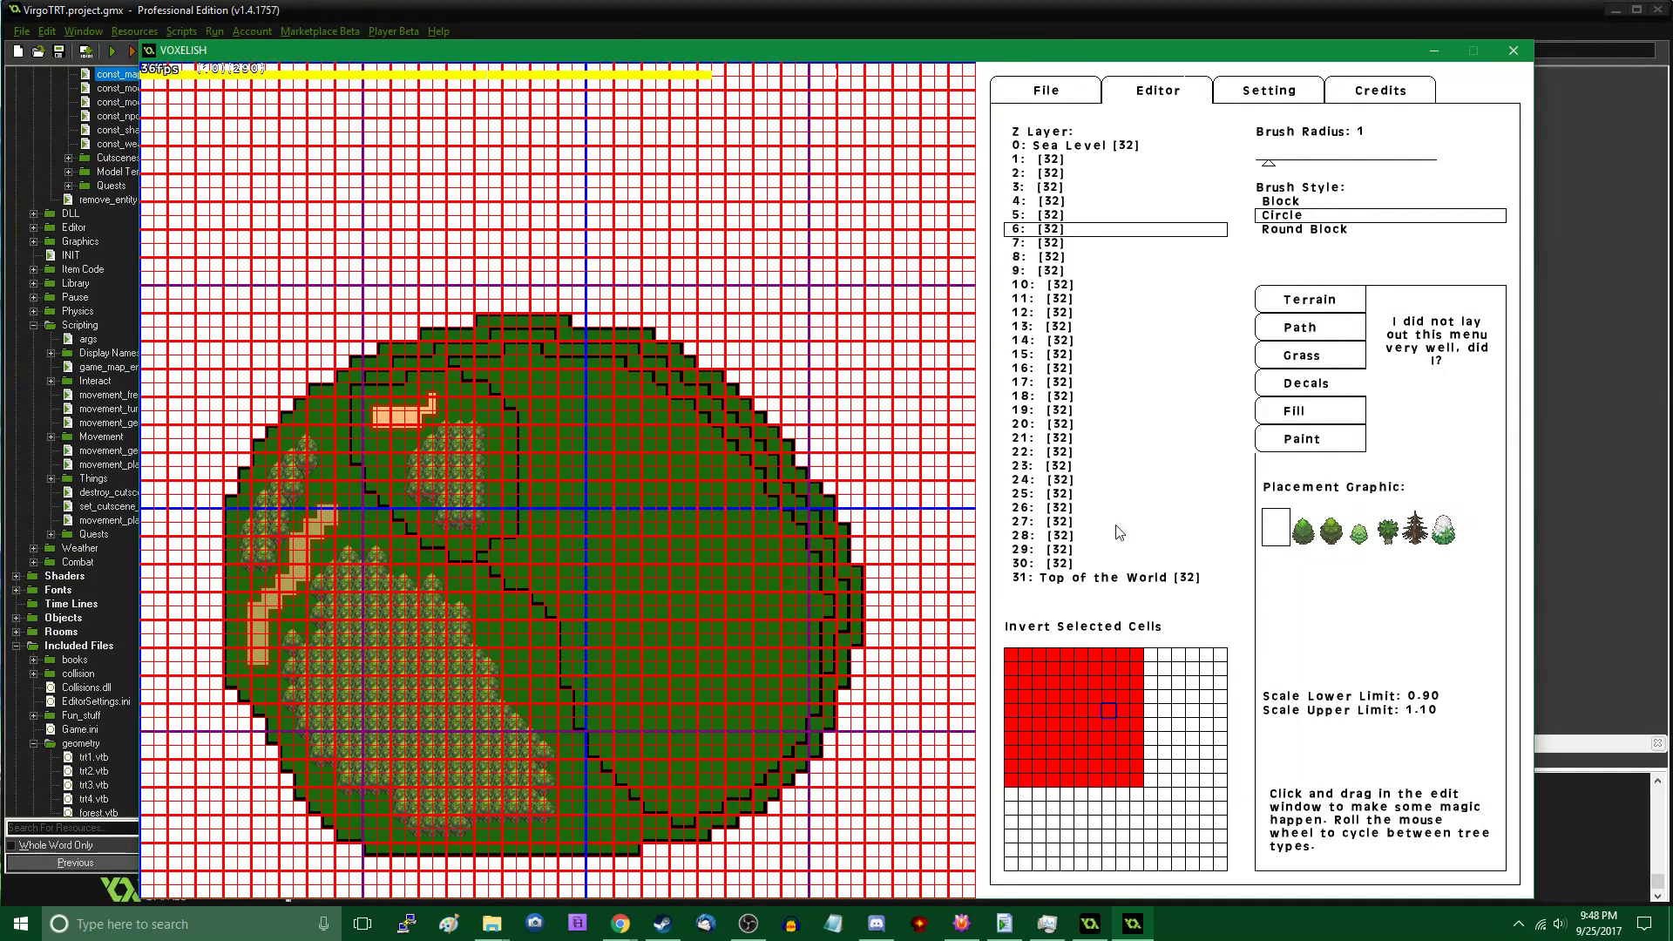
Erase trees from the grove on the hill's small terrace at Z layer 6, using a Circle brush of radius 2
left_click(1284, 164)
key("Page_Down")
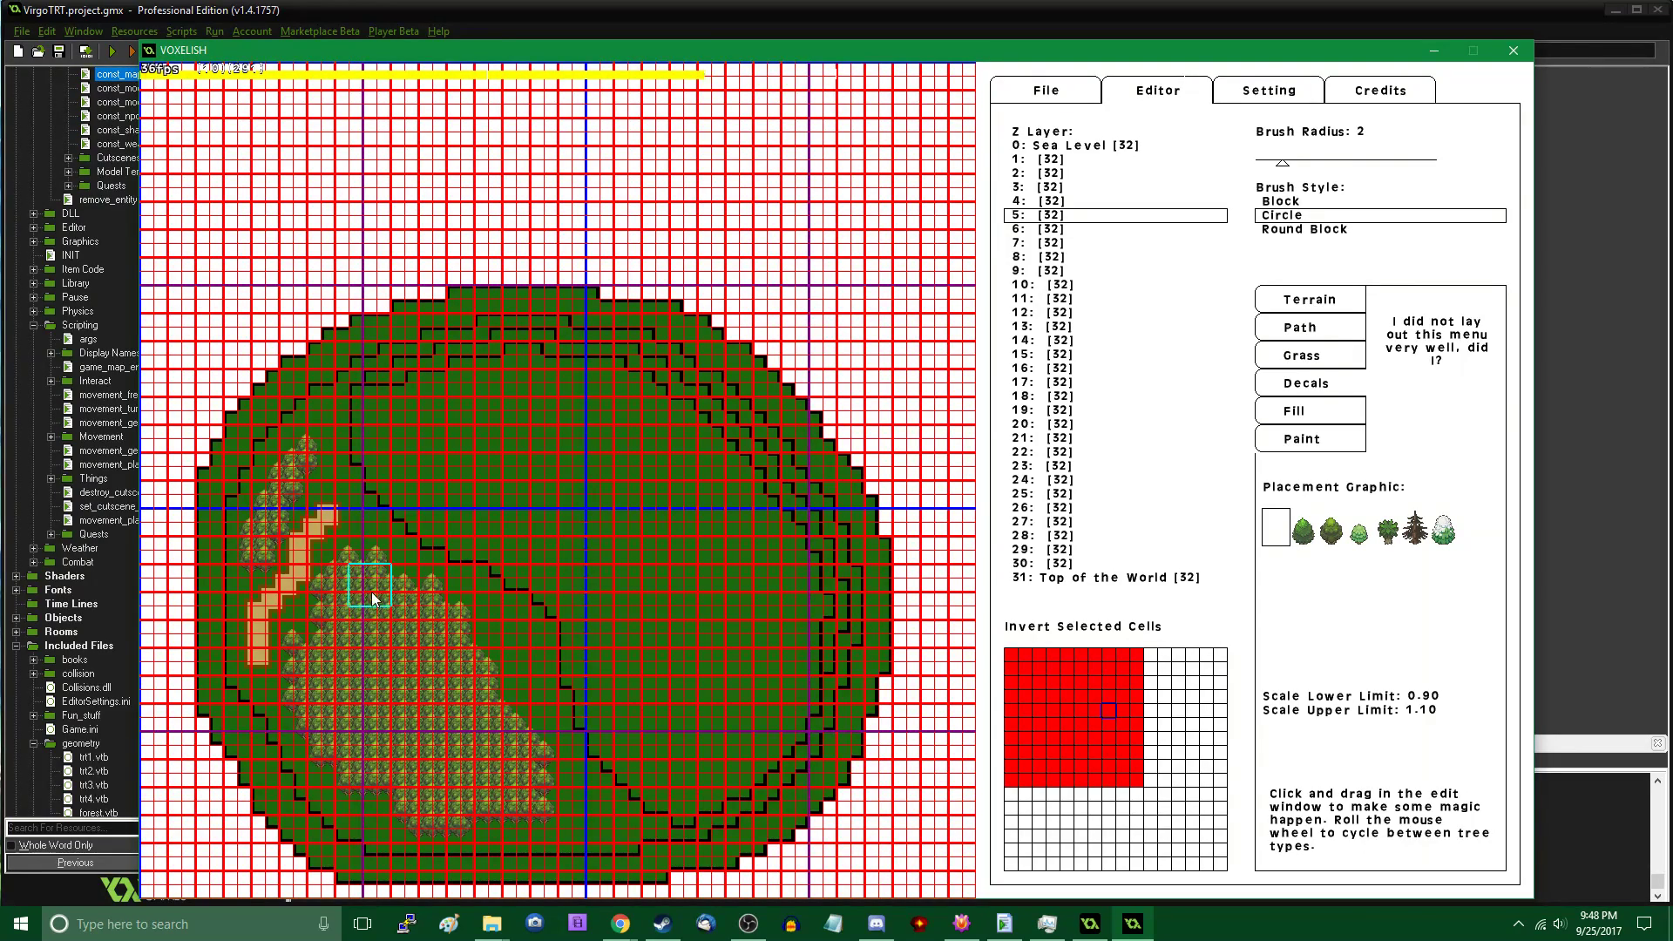
key("Page_Up")
key("Page_Up")
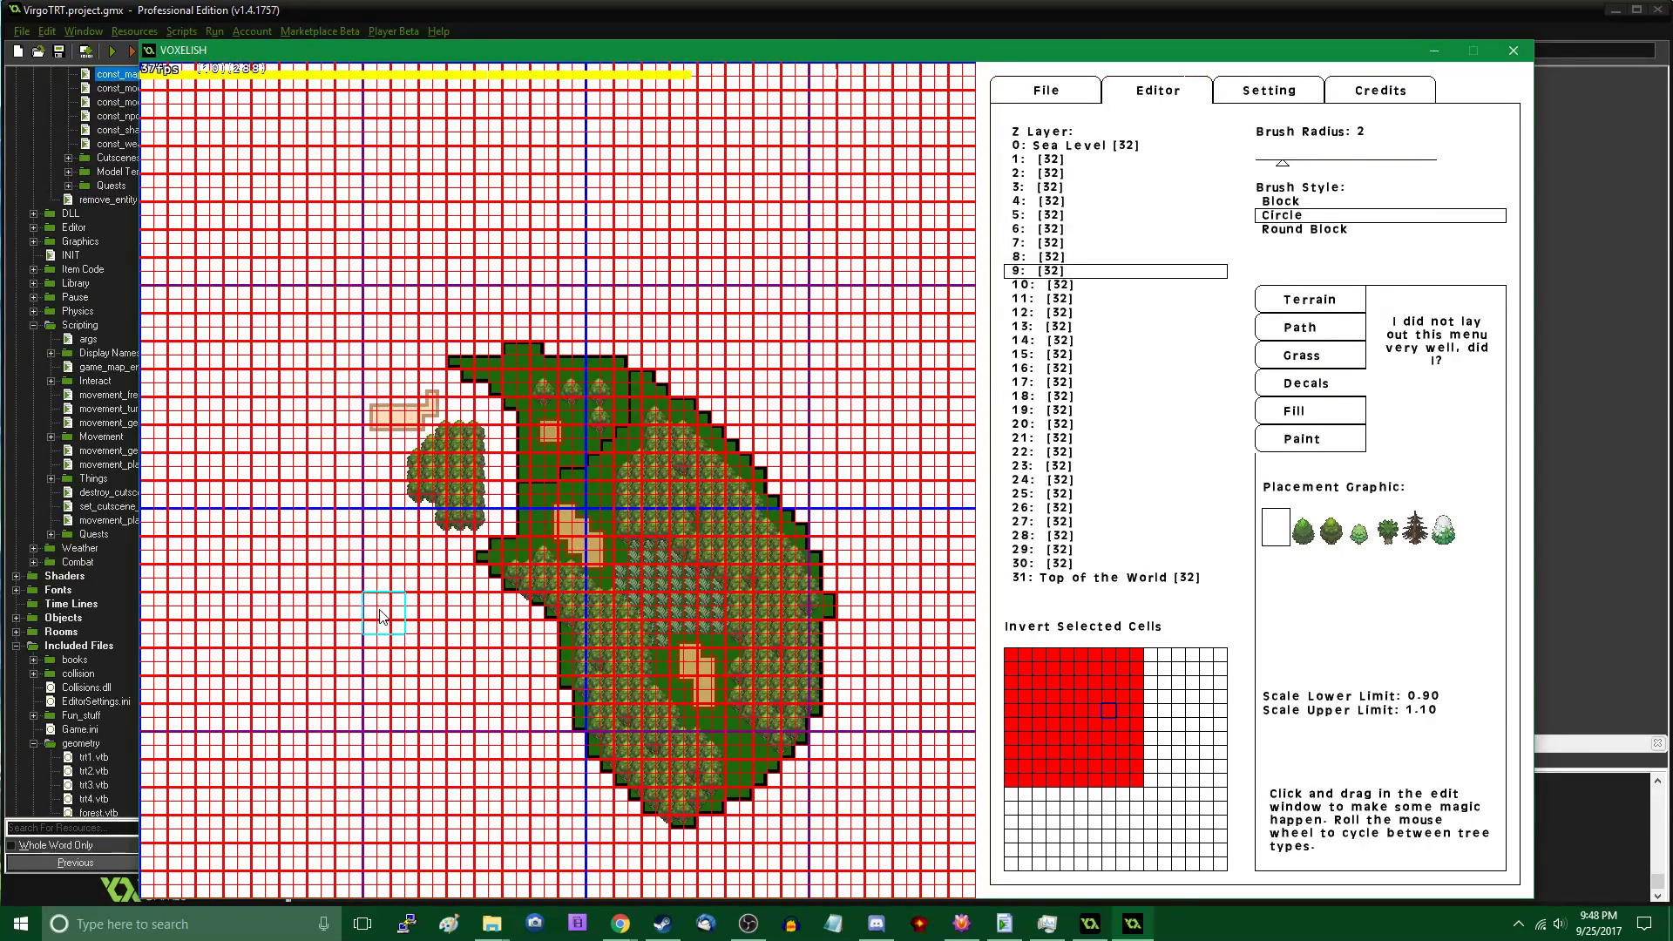
key("Page_Down")
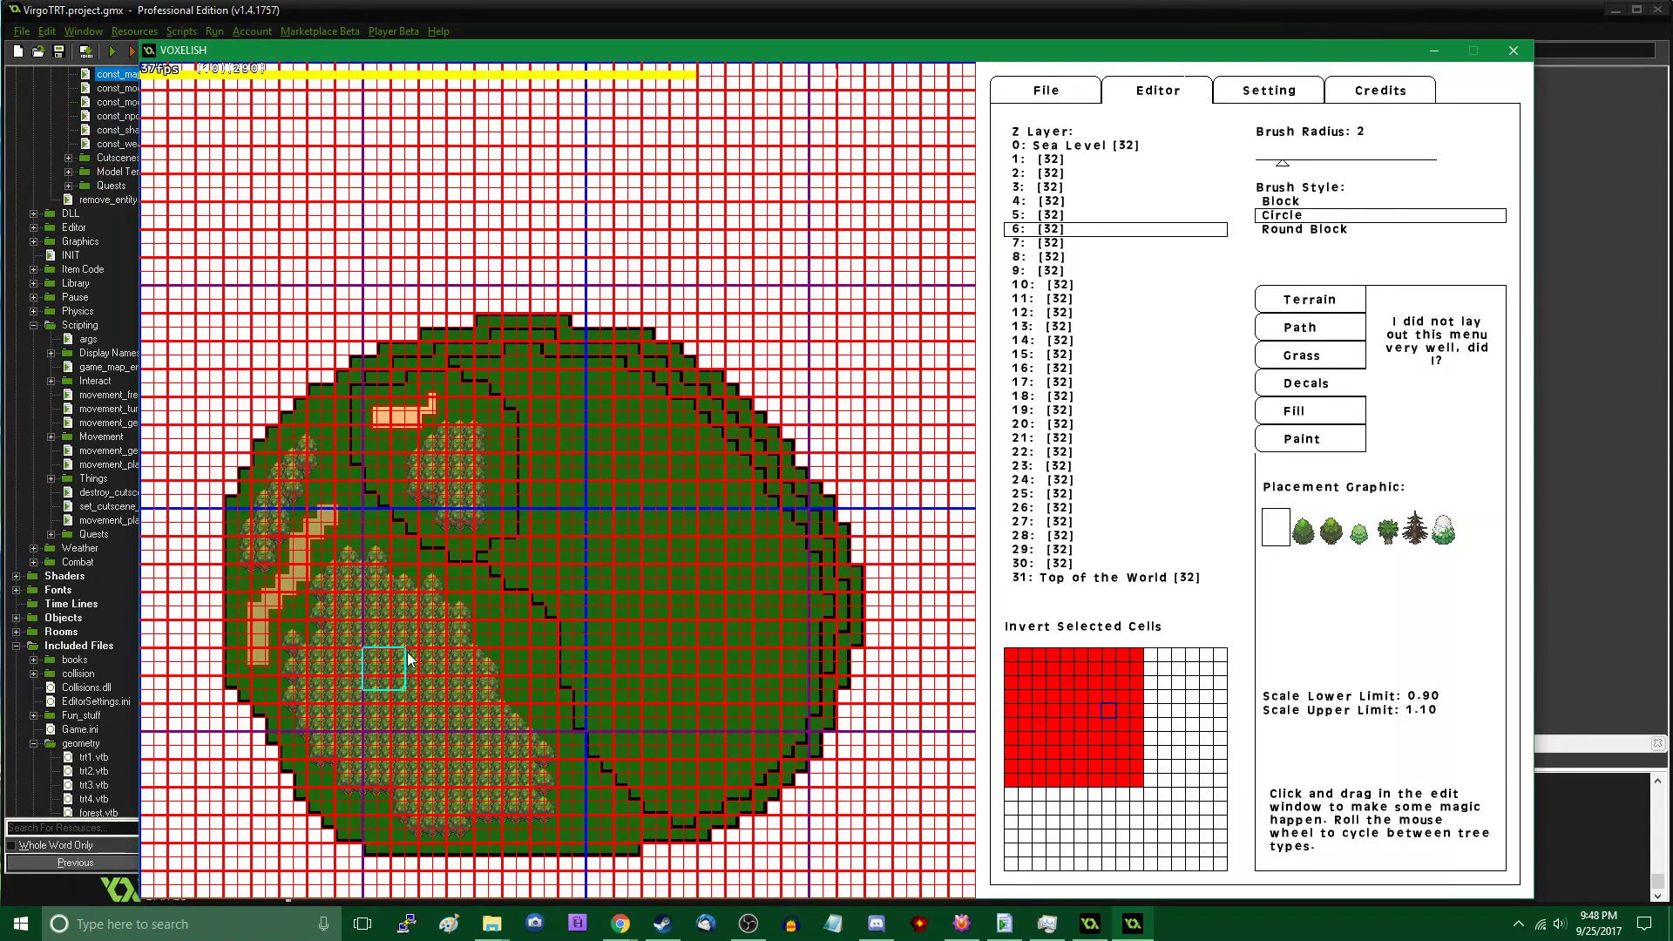
left_click(1286, 203)
left_click(1286, 214)
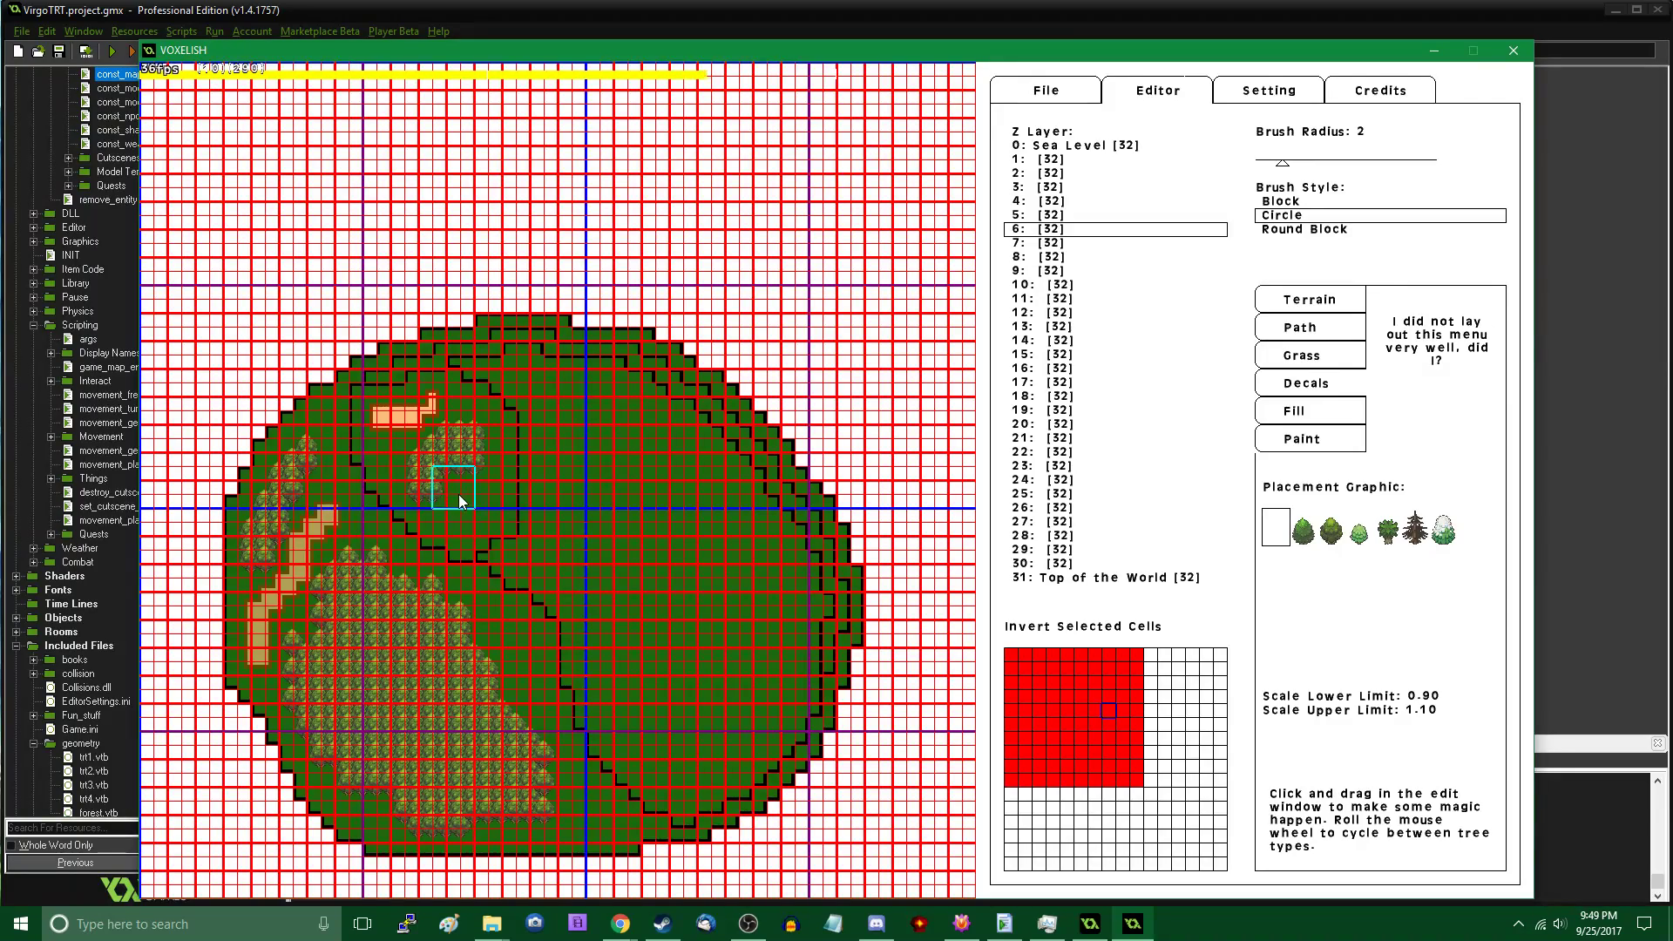
Paint the second tree type back over the small terrace's grove, extending it toward the terrace's inner edge
scroll(758, 504, "down", 4)
scroll(751, 566, "up", 1)
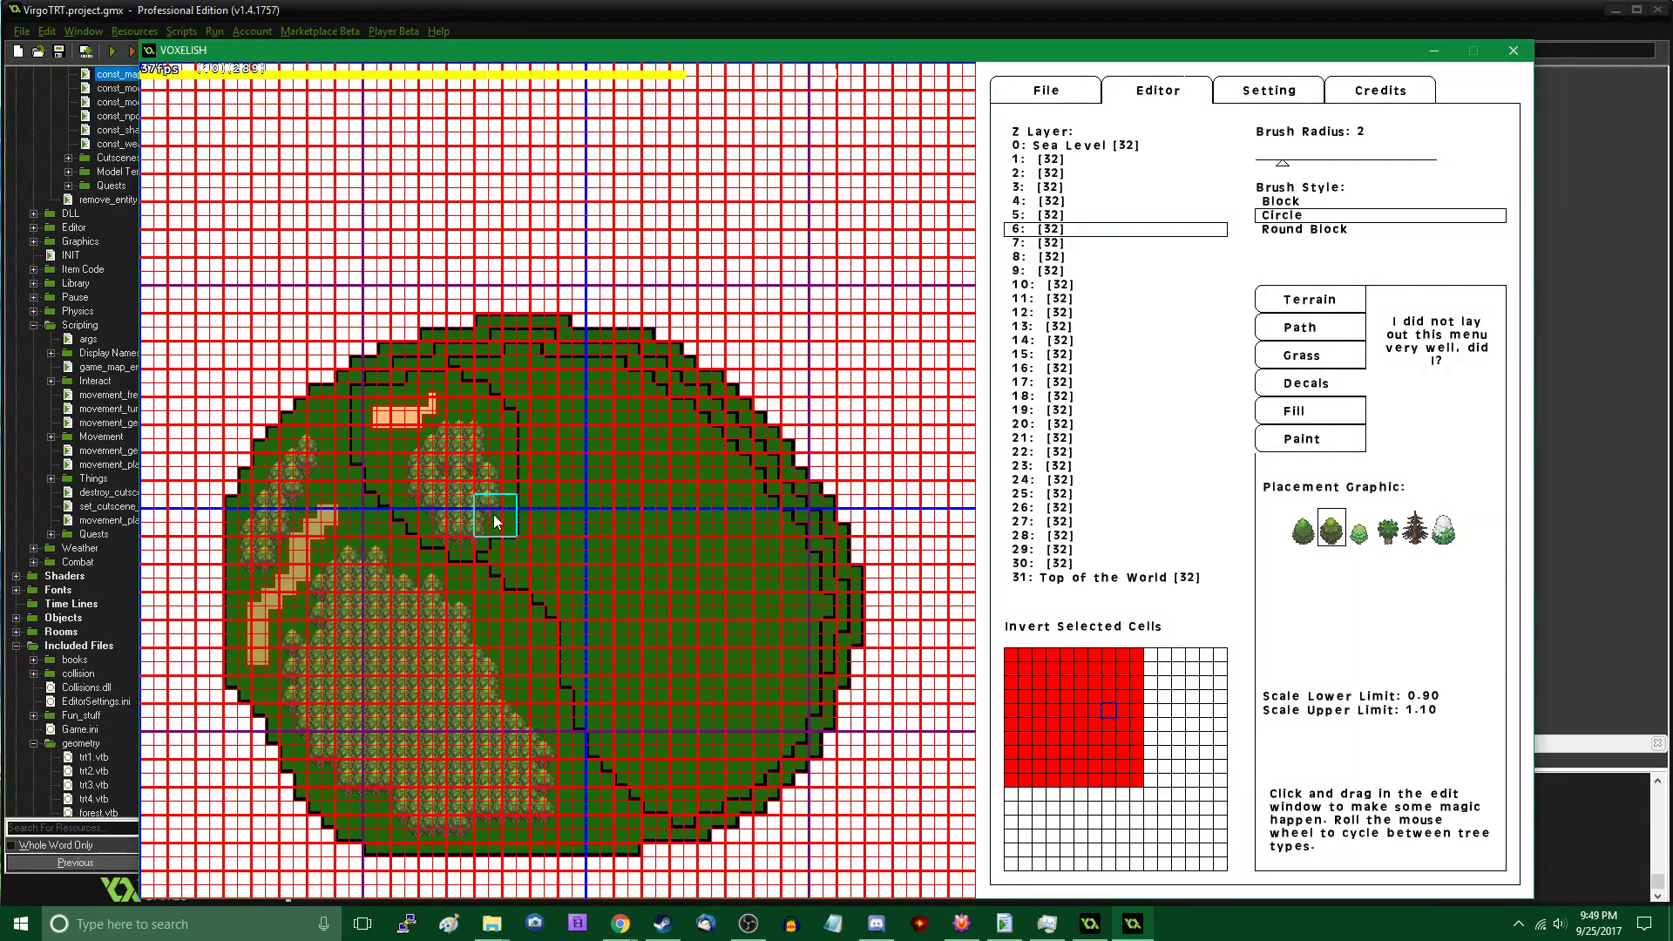
left_click(434, 536)
Switch from tree decals to grass placement and go down to Z layer 3 of the hill
key("Page_Down")
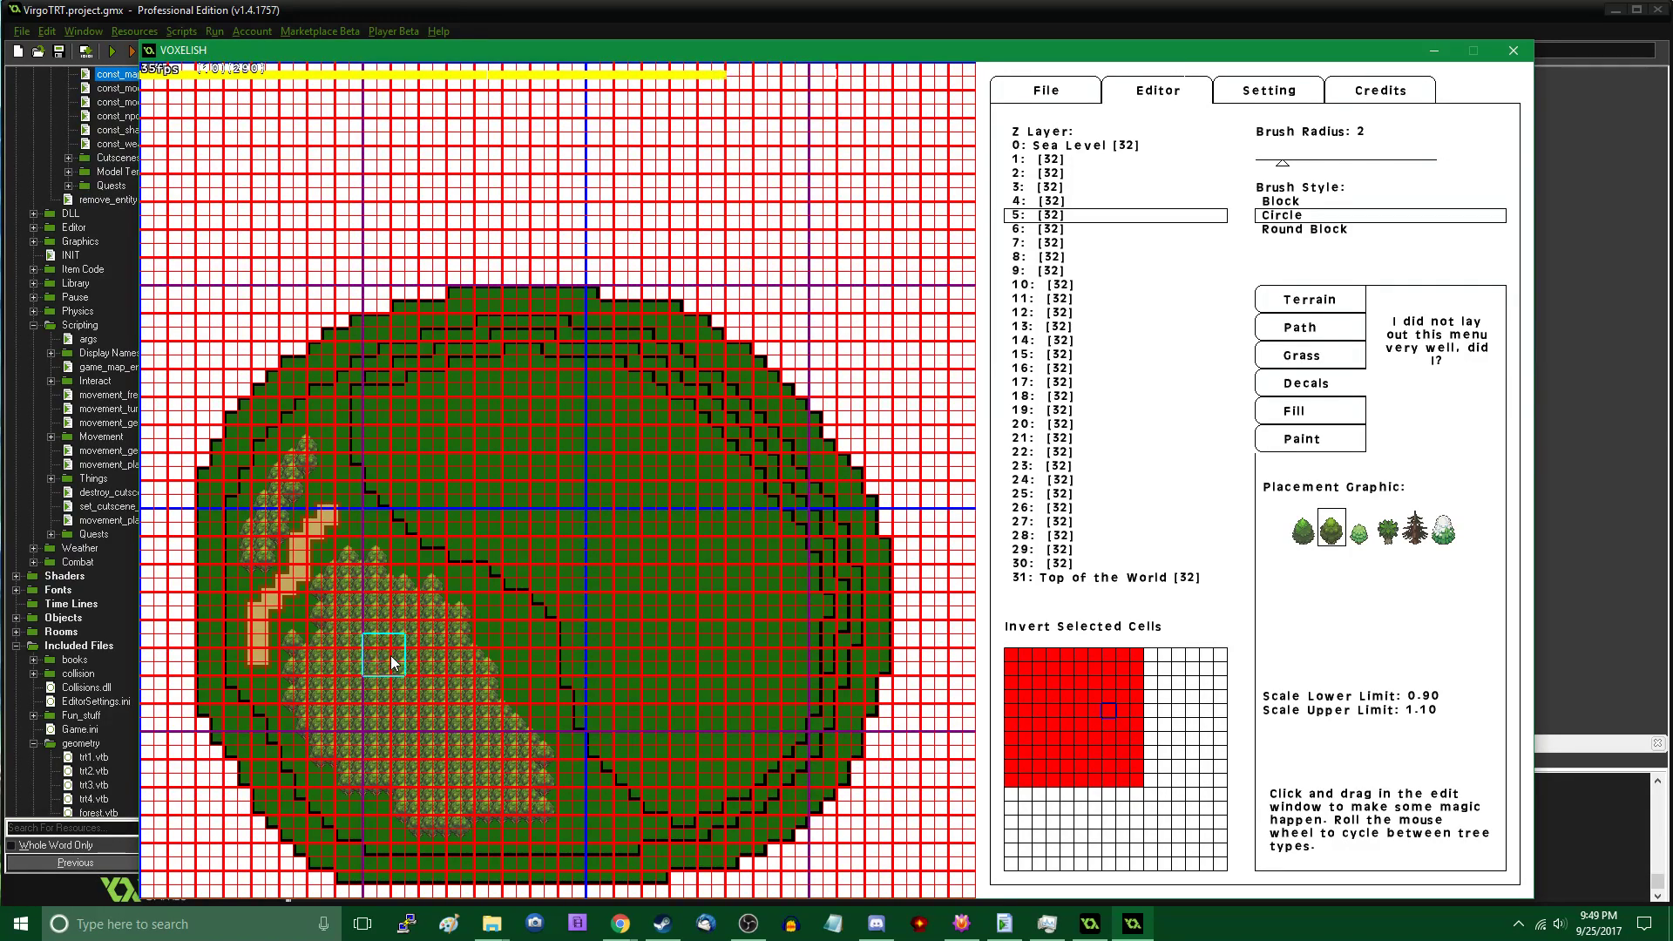
key("Page_Down")
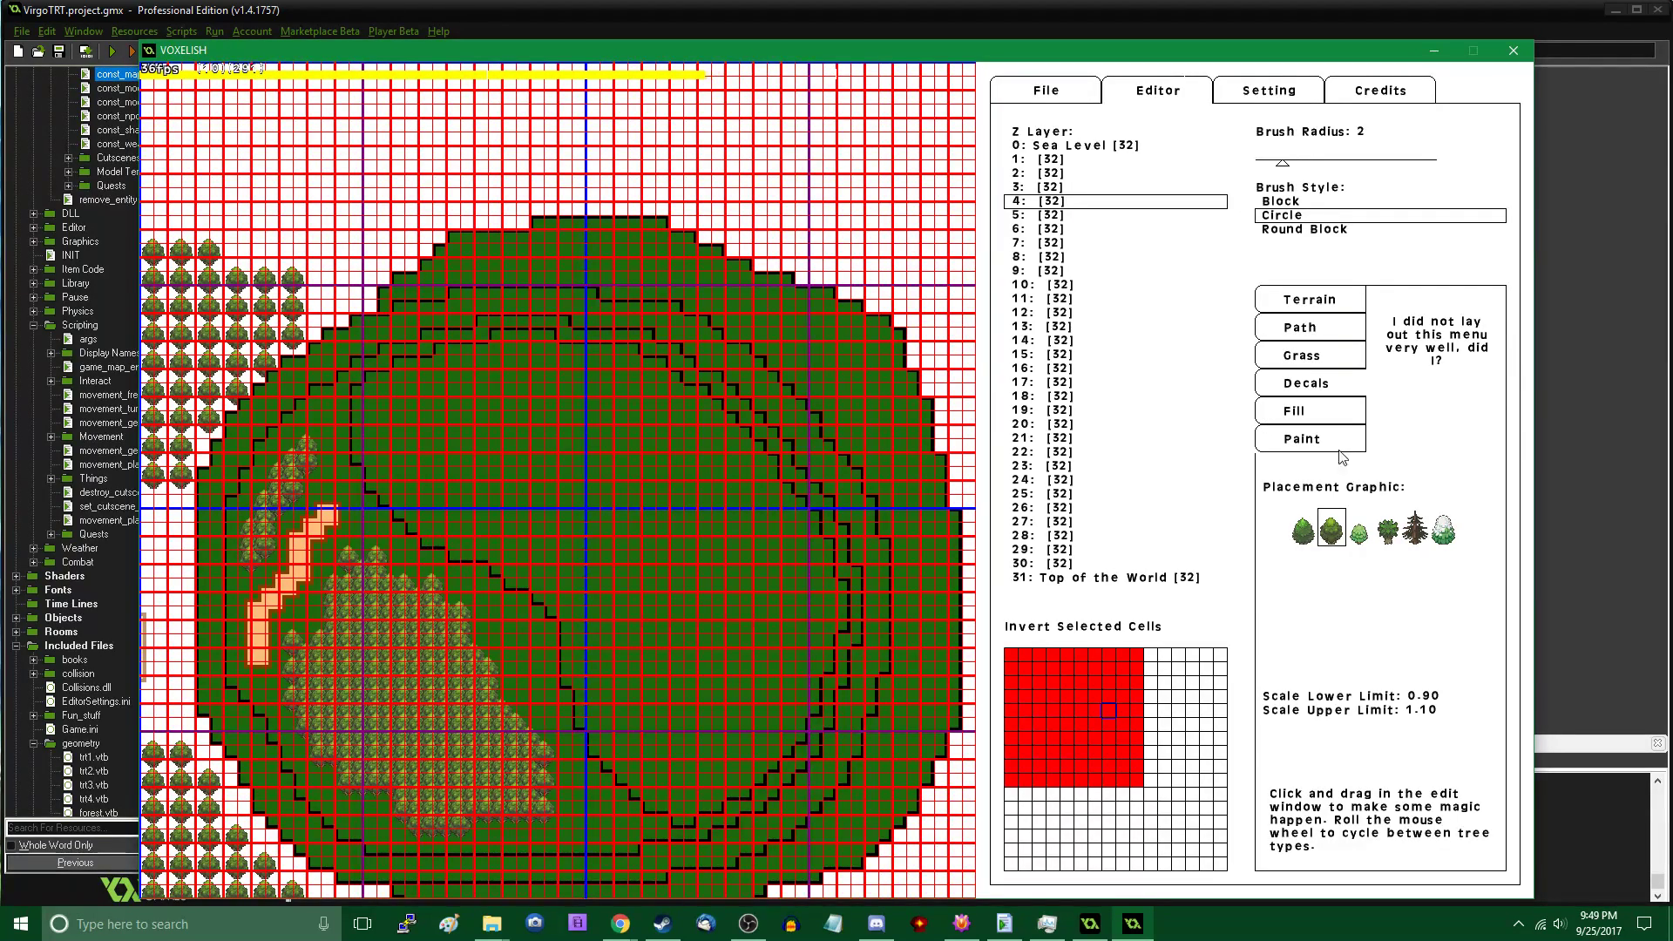
left_click(1318, 415)
left_click(1311, 363)
key("Page_Down")
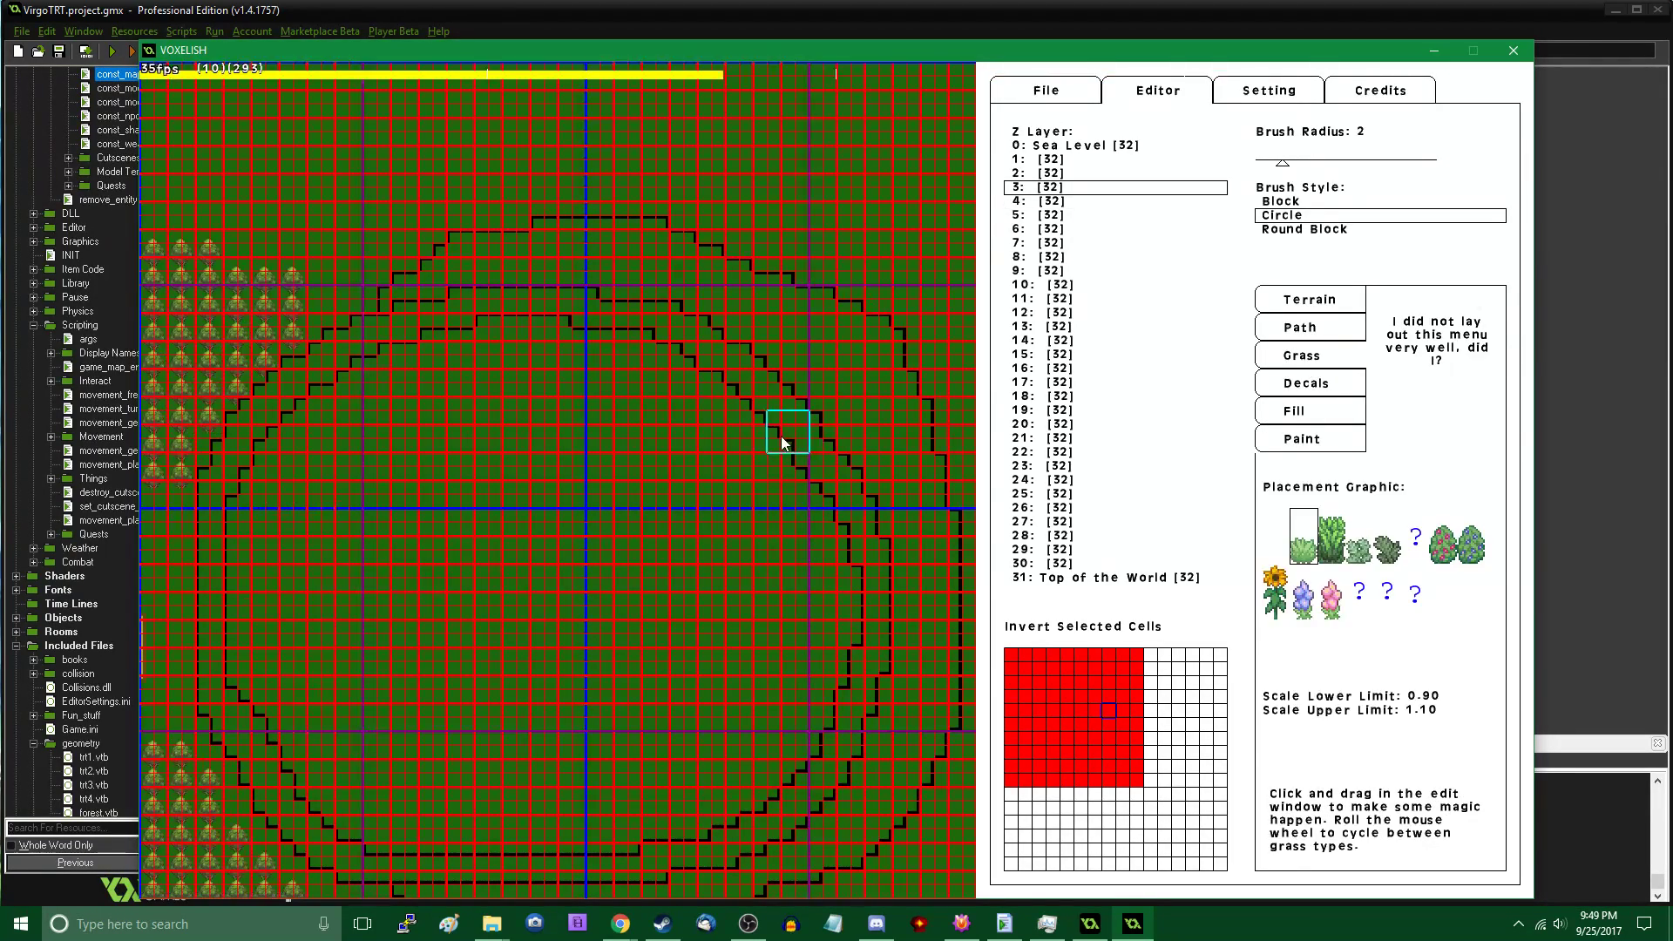
Examine the hill's terraces between Z layers 3 and 8, then the neighbouring forest cell on layer 4
key("Page_Up")
key("Page_Up")
key("Page_Up")
key("Page_Up")
key("Page_Up")
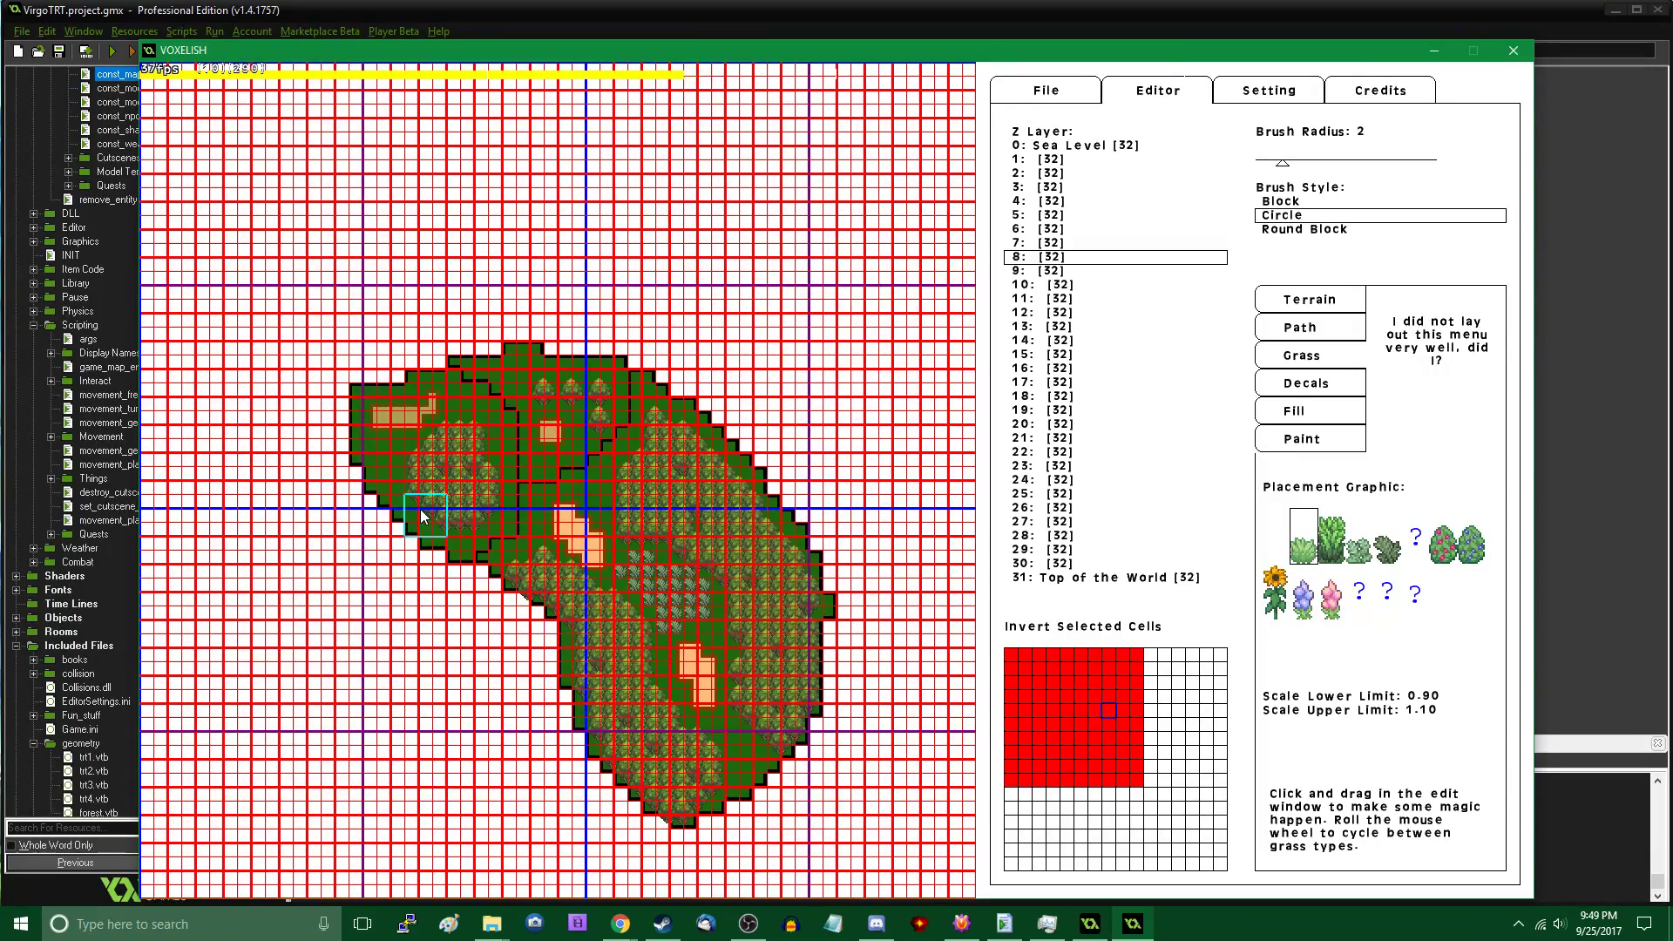
key("Page_Down")
key("Page_Down")
key("Page_Down")
key("Page_Down")
key("Page_Down")
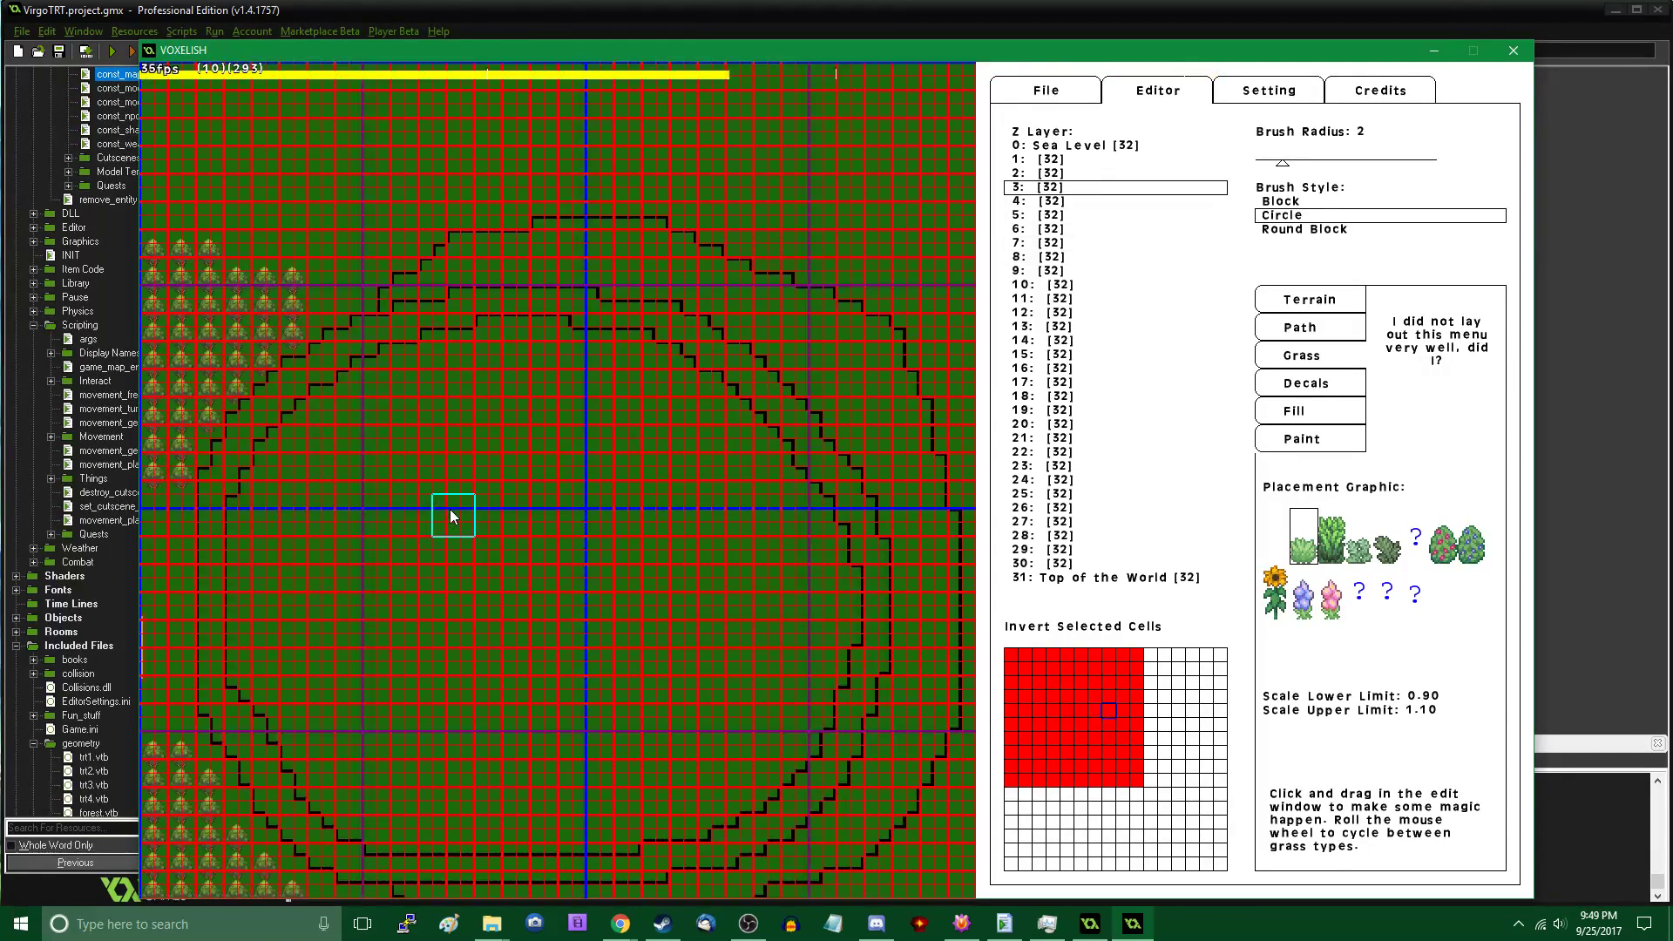
key("Page_Up")
key("Left")
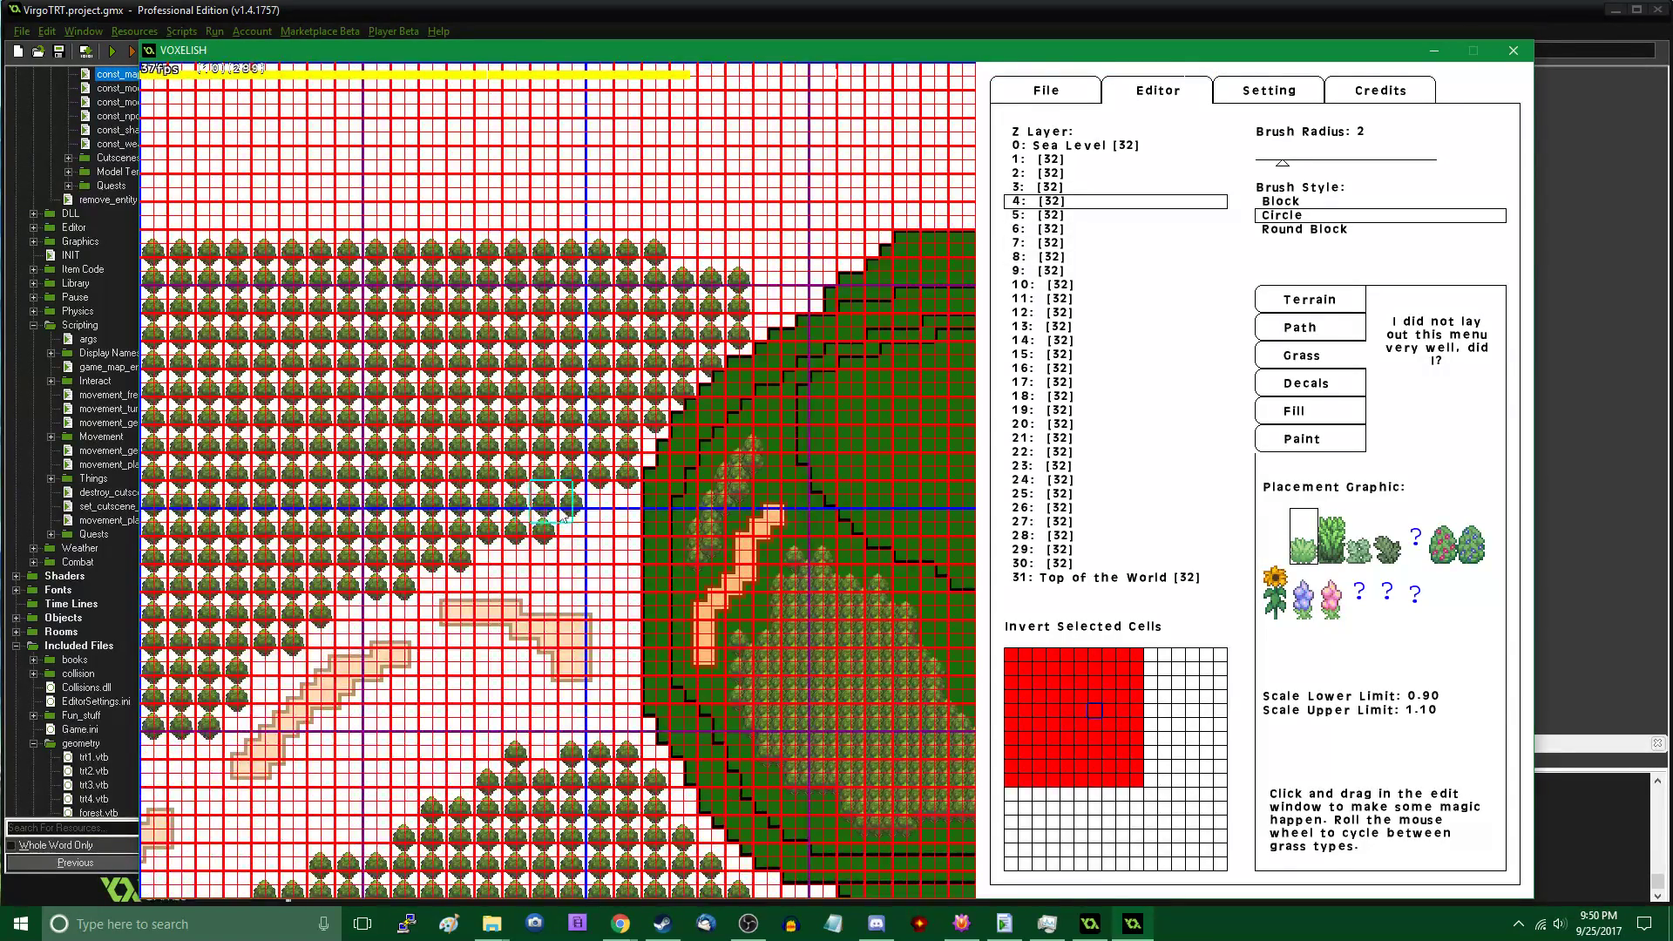
Examine the forest's tree groves and hill edges on Z layer 4, ending near the map's northwest corner
left_click(1298, 411)
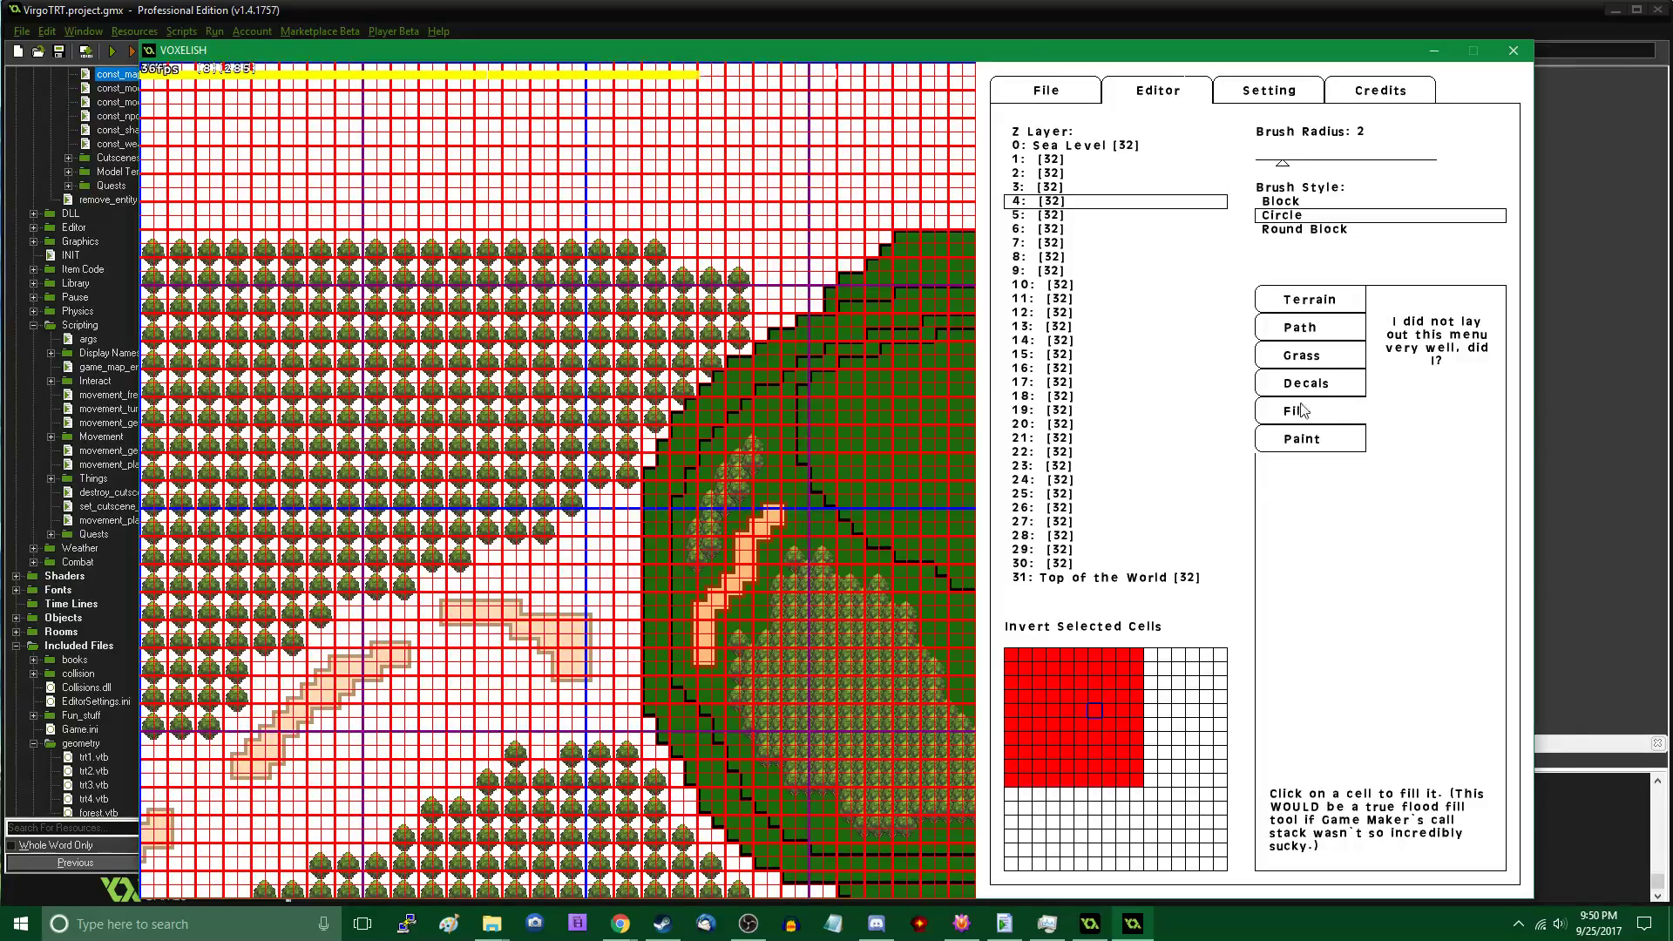
left_click(1304, 390)
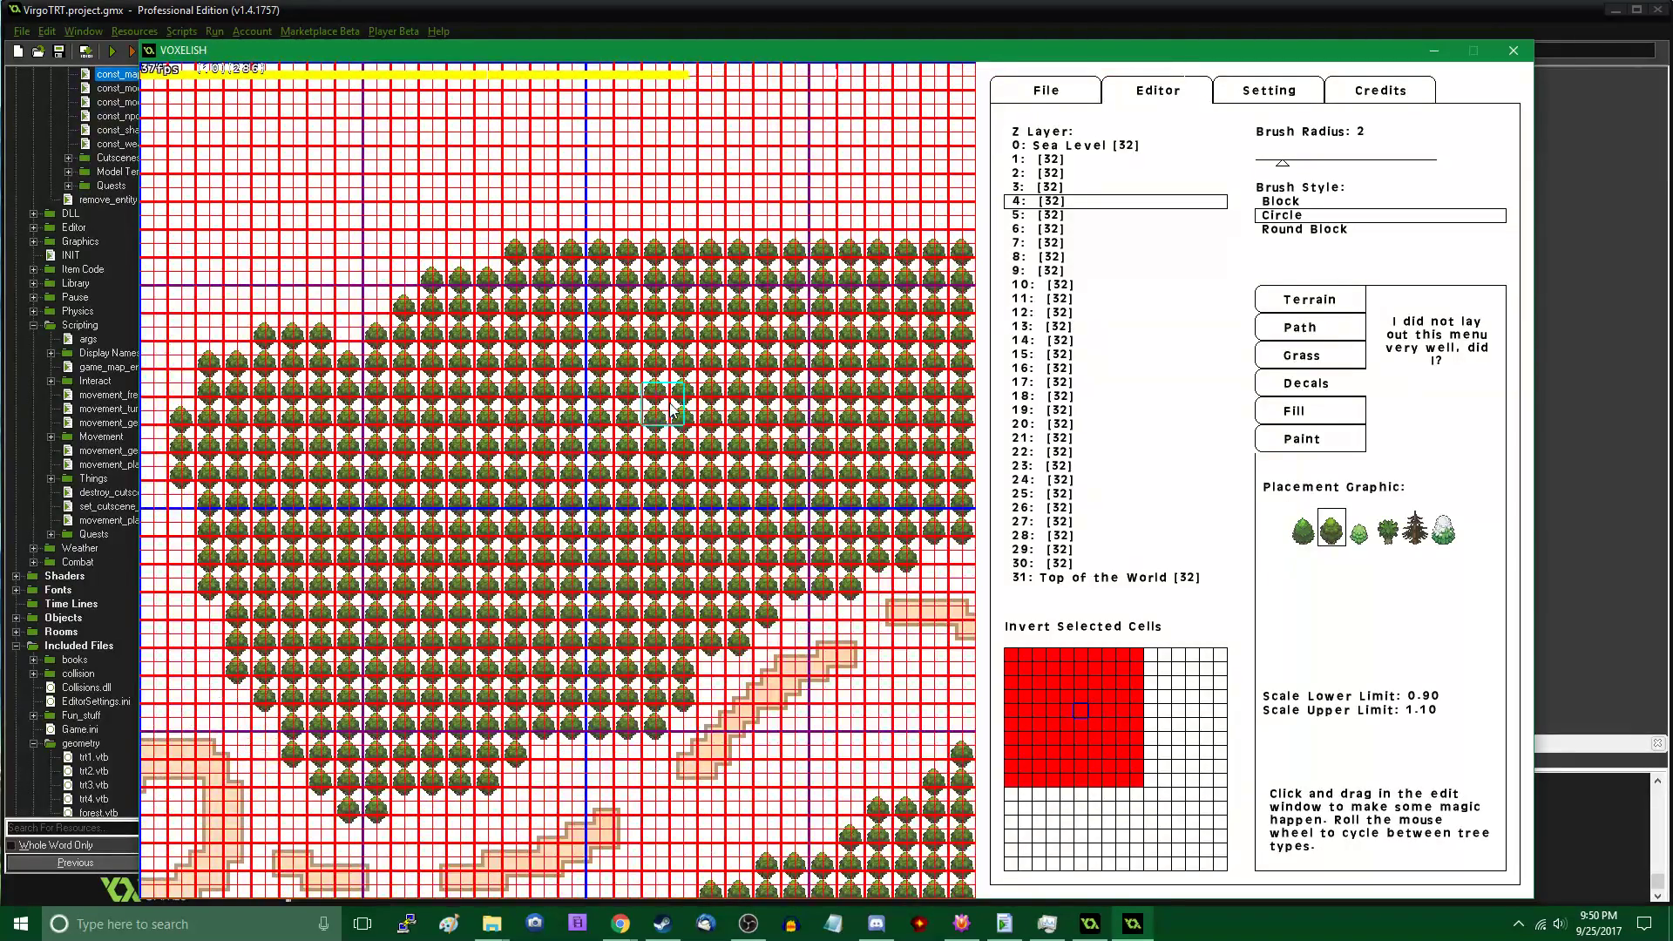
key("Left")
key("Left")
key("Left")
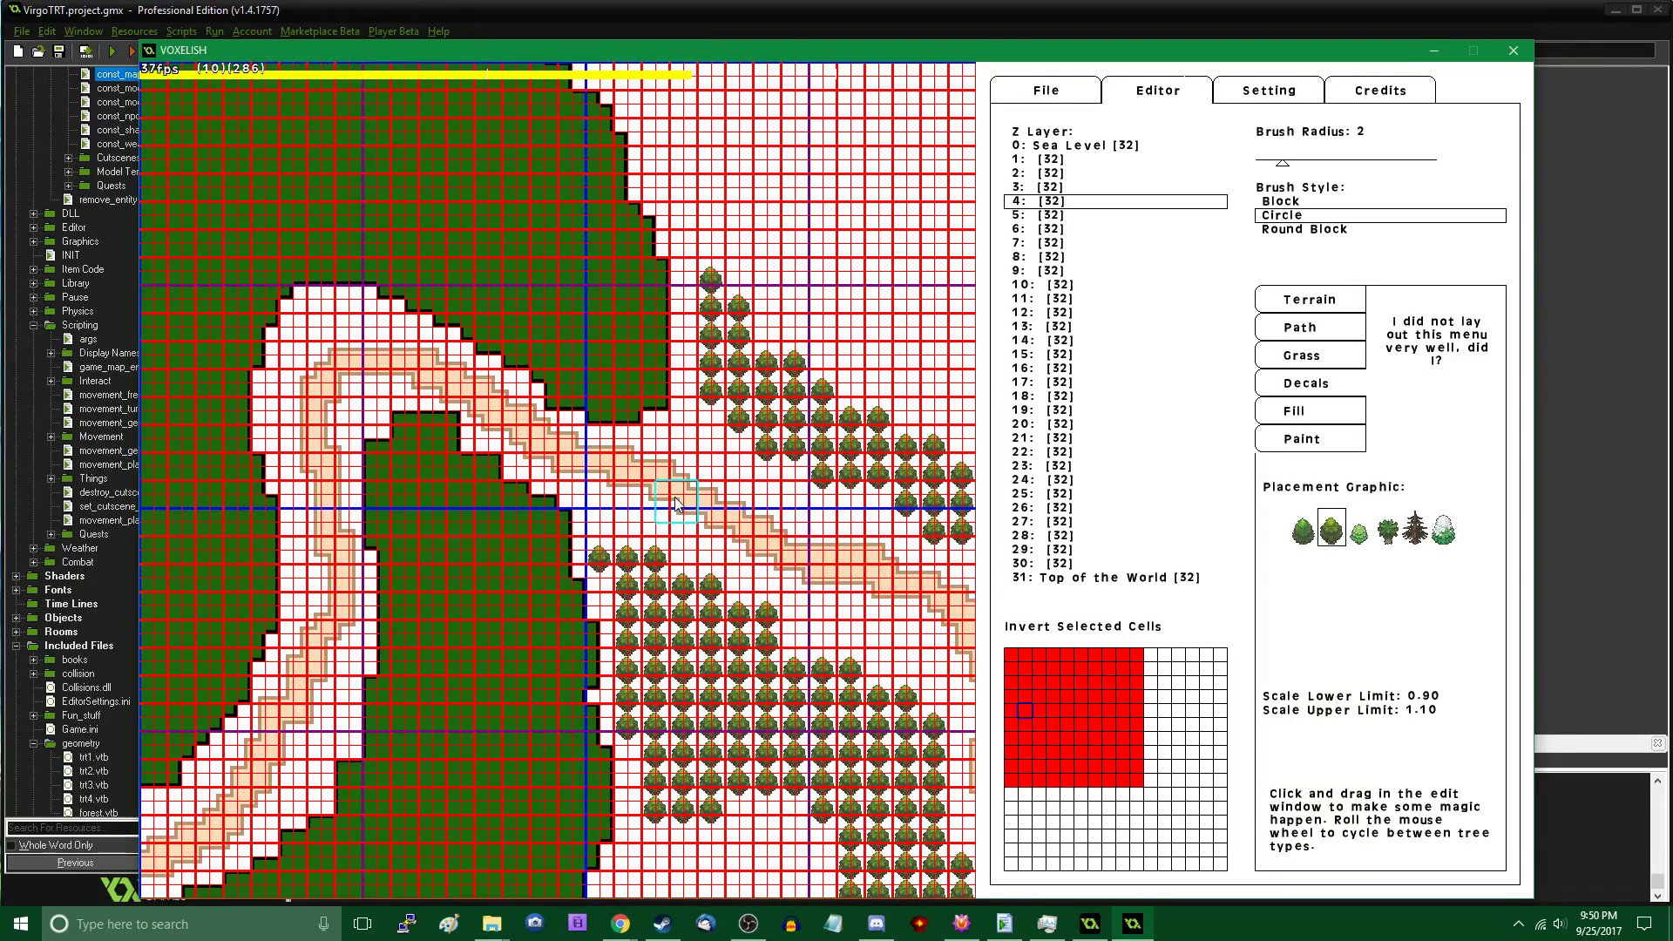
key("Right")
key("Right")
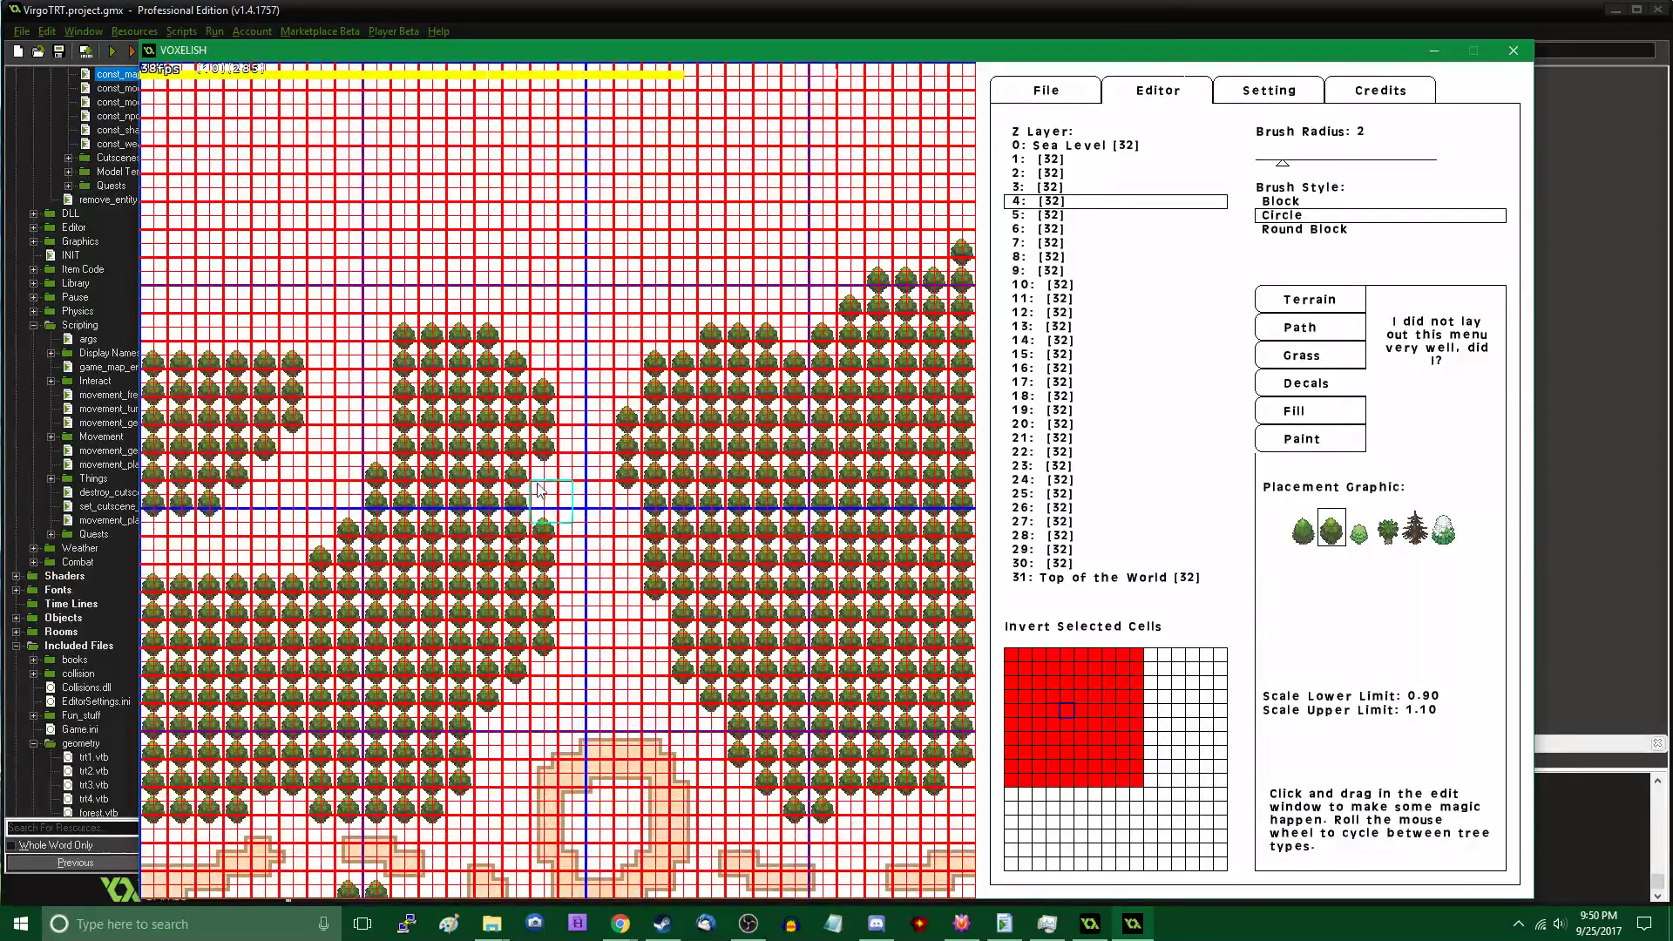
key("Up")
key("Left")
key("Left")
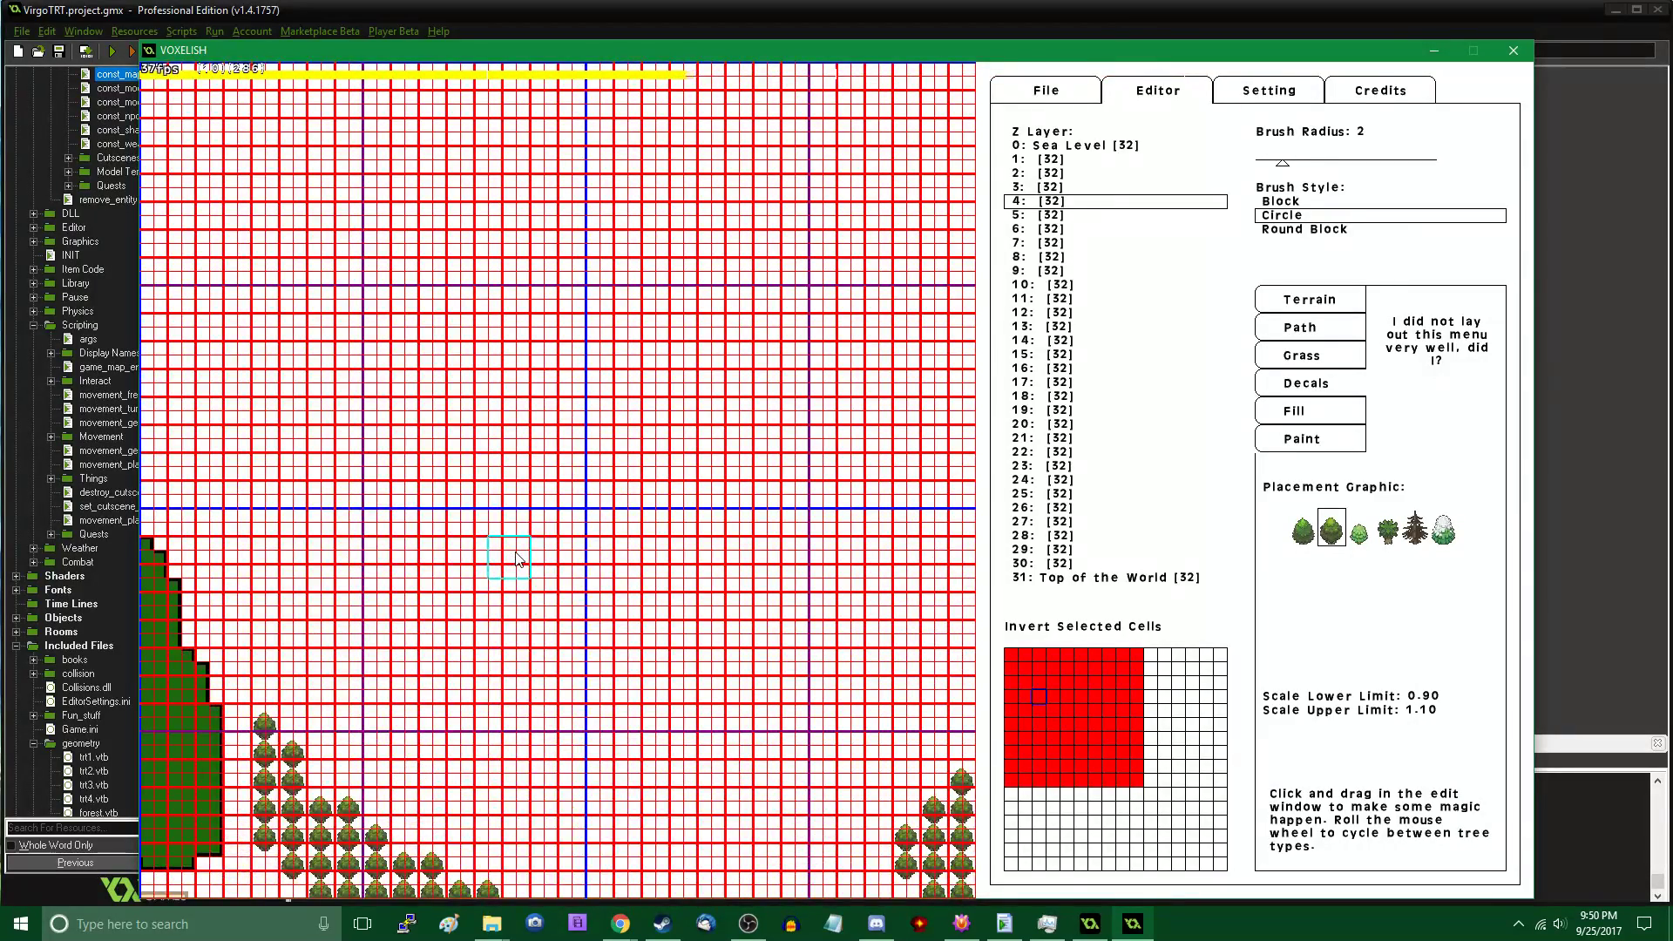
key("Up")
key("Left")
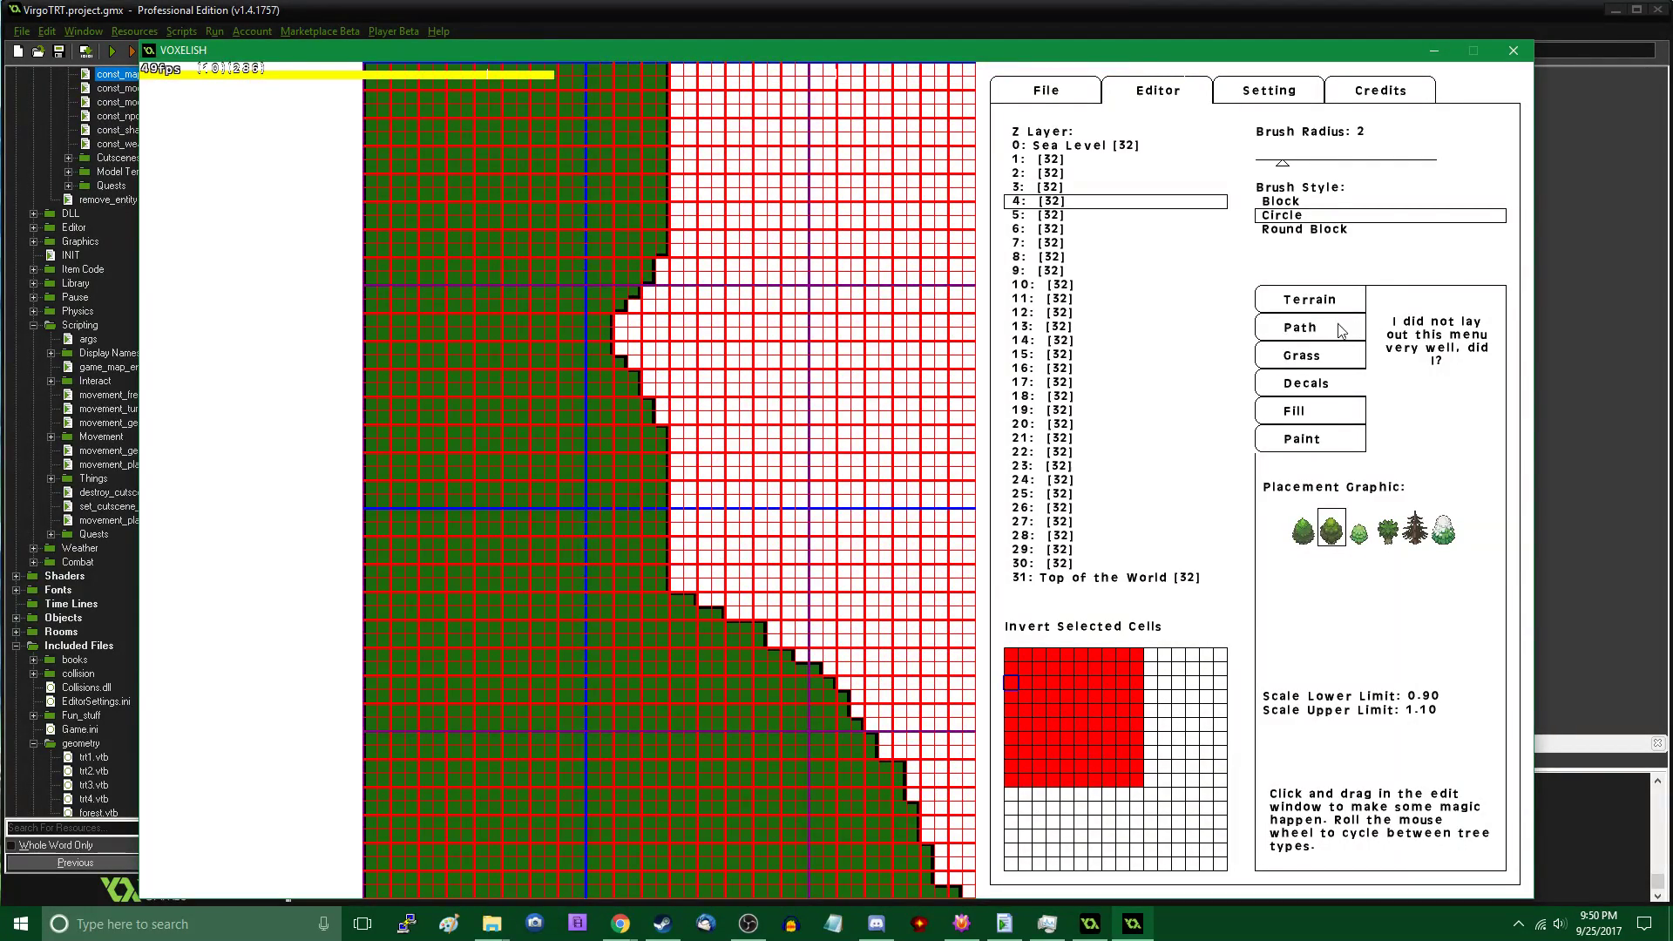
Start levelling the hill edge in the map's northwest corner at low Z layers, using the Terrain tool with a Circle brush of radius 10
left_click(1315, 305)
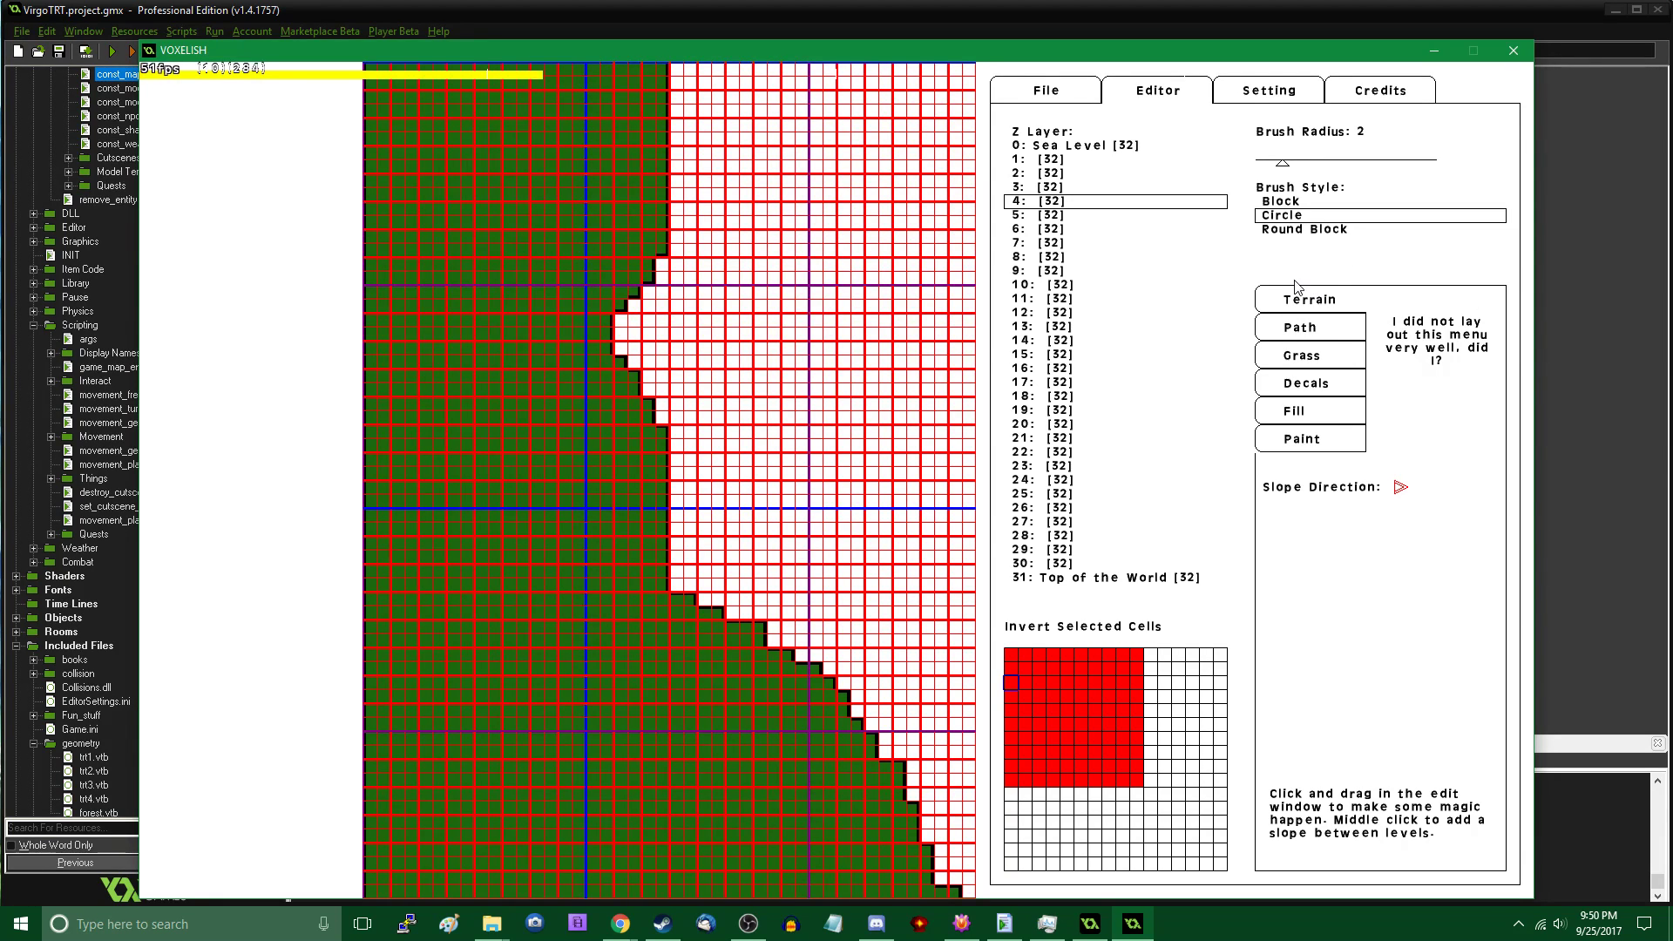
left_click_drag(1281, 162, 1395, 165)
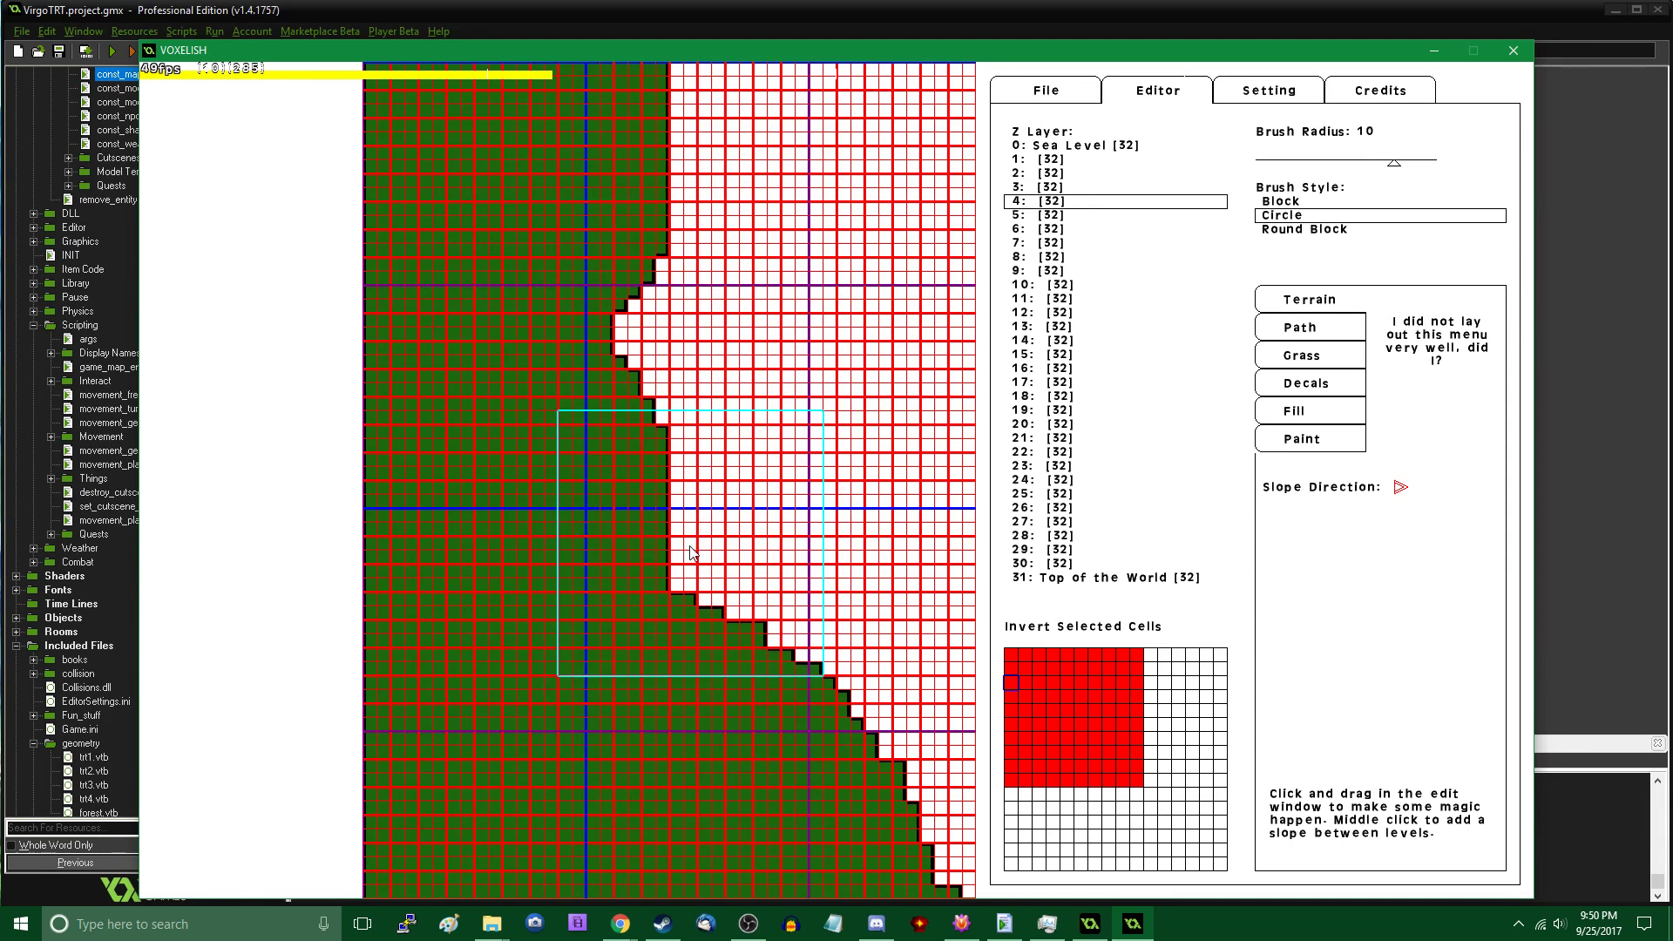
scroll(1028, 415, "down", 1)
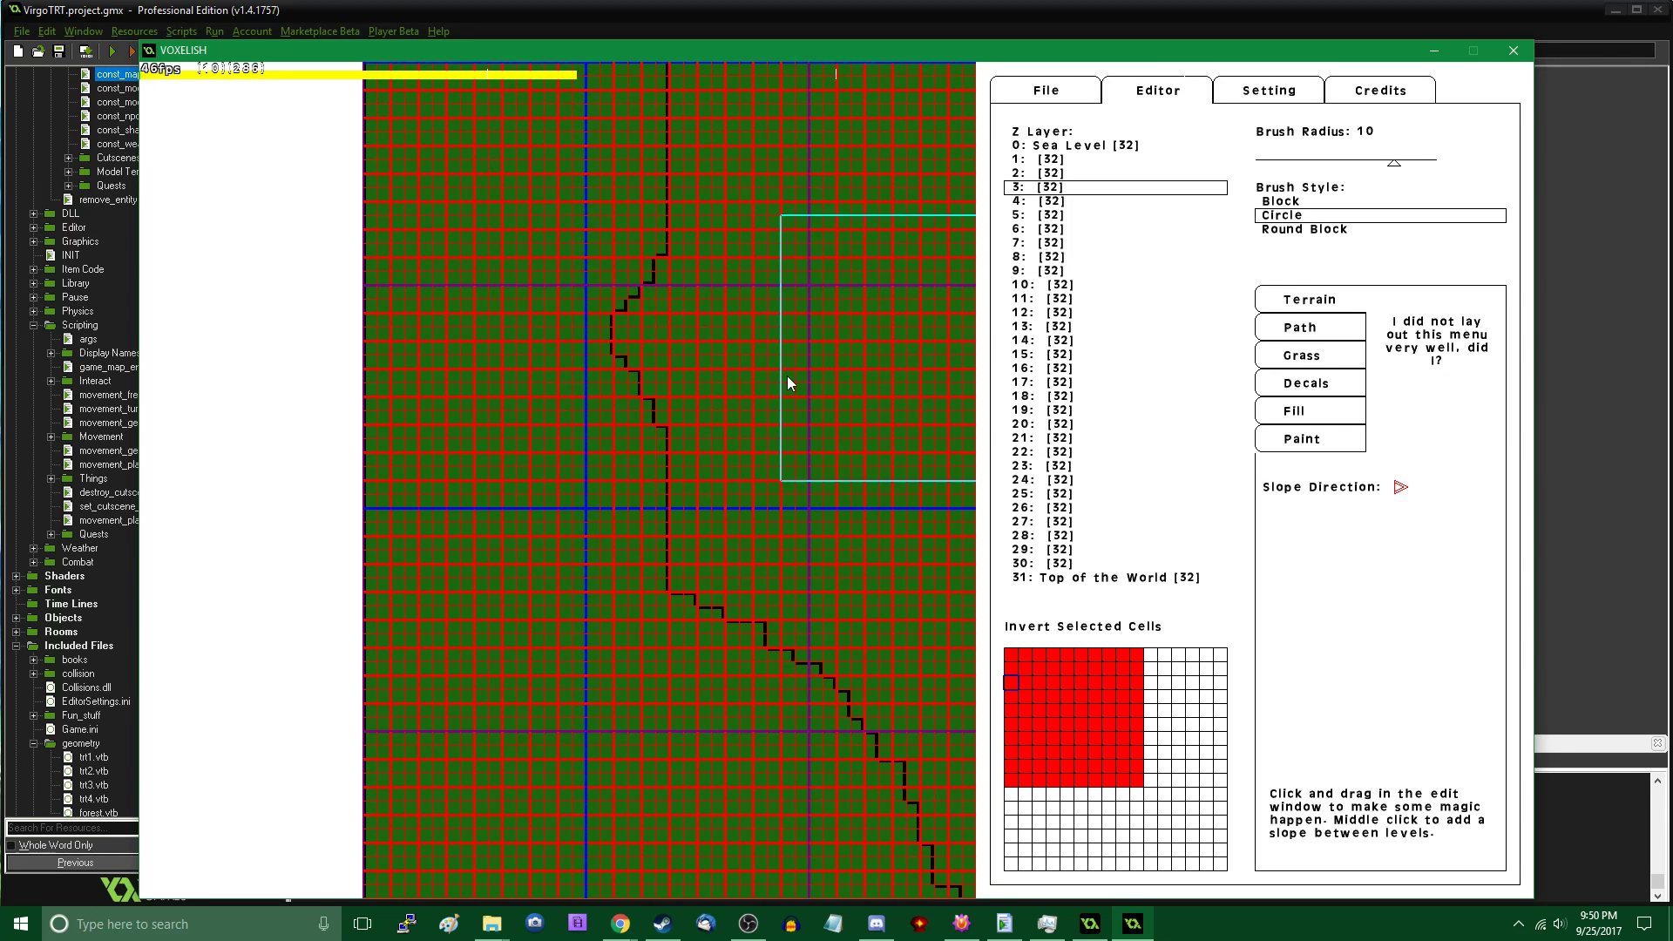
scroll(767, 410, "down", 1)
scroll(635, 593, "down", 1)
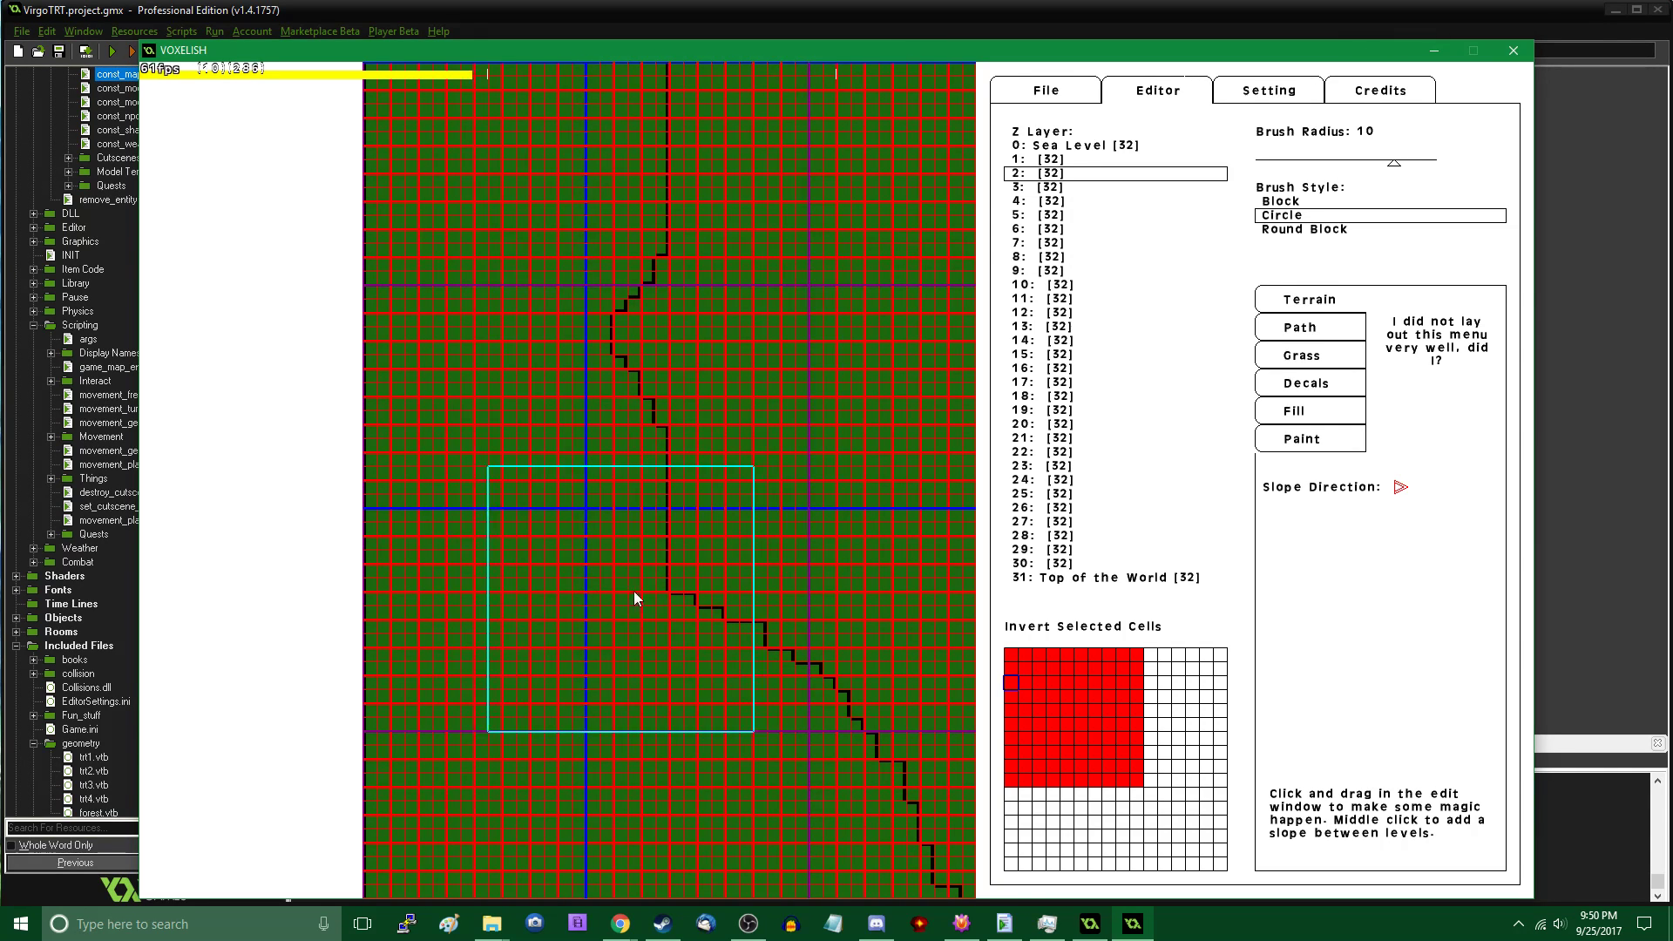
mouse_move(635, 386)
left_mouse_down()
mouse_move(718, 365)
mouse_move(380, 617)
mouse_move(682, 457)
left_mouse_up()
key("Up")
key("Right")
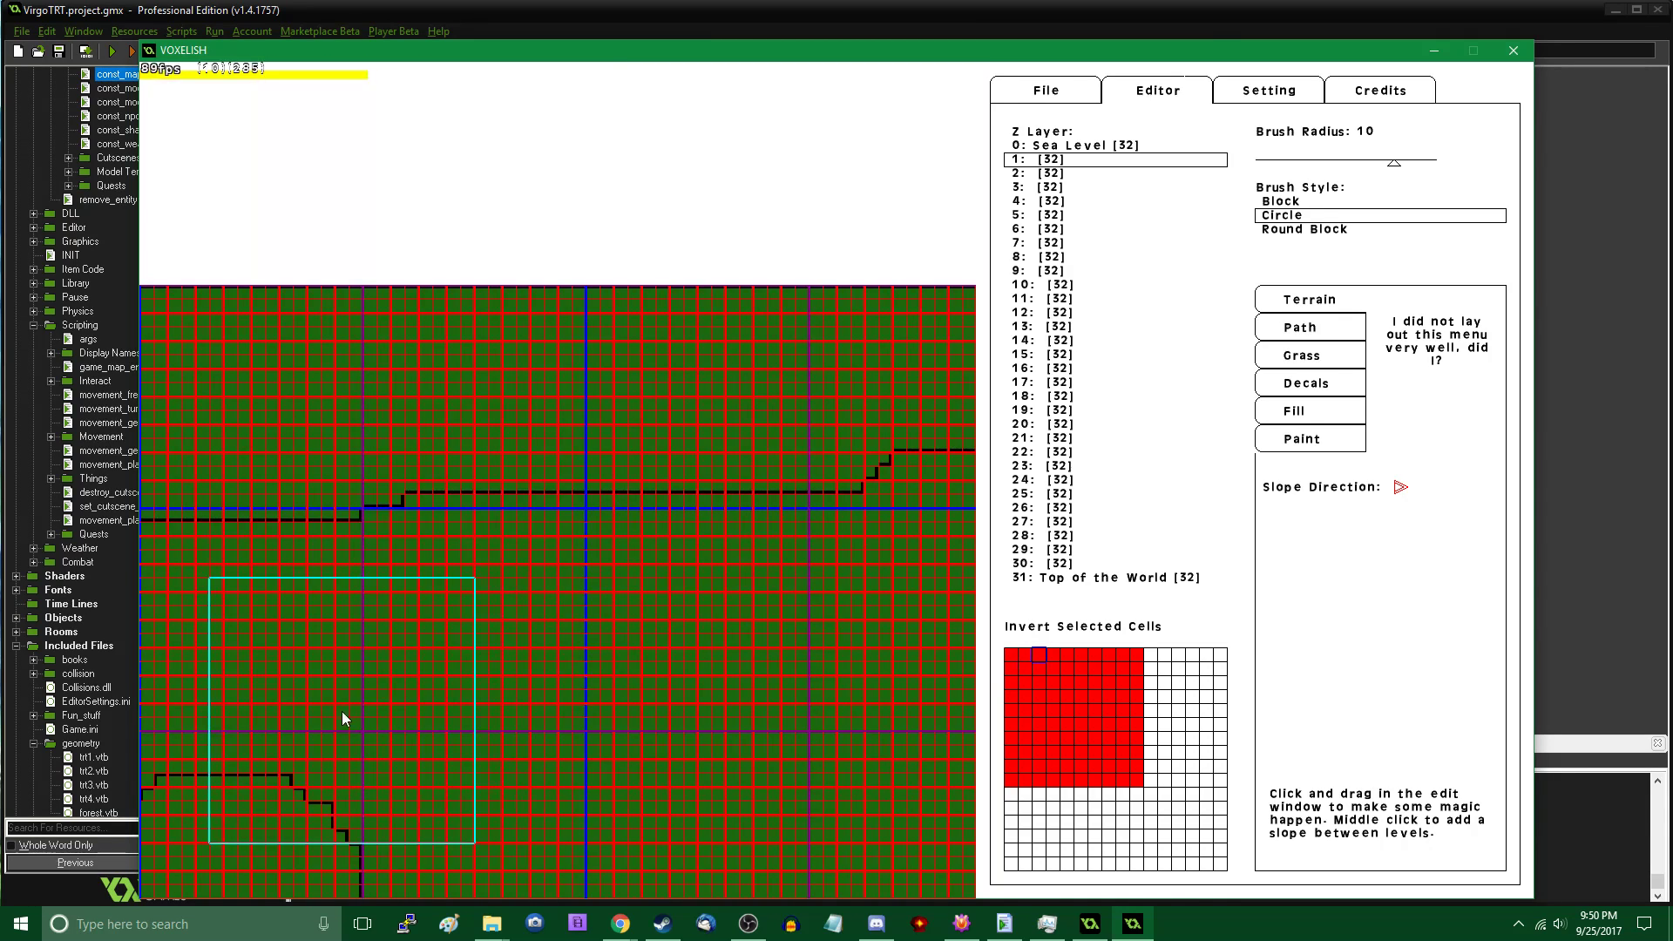
Extend the levelled northwest terrain at Z layer 1 across the northern rim and inward over the forest's old hill edge
mouse_move(342, 711)
left_mouse_down()
mouse_move(809, 445)
mouse_move(373, 509)
mouse_move(739, 537)
mouse_move(347, 662)
mouse_move(262, 666)
mouse_move(428, 784)
mouse_move(587, 652)
left_mouse_up()
key("Down")
key("Down")
key("Left")
mouse_move(575, 575)
left_mouse_down()
mouse_move(537, 483)
mouse_move(636, 531)
mouse_move(808, 521)
left_mouse_up()
key("Down")
key("Right")
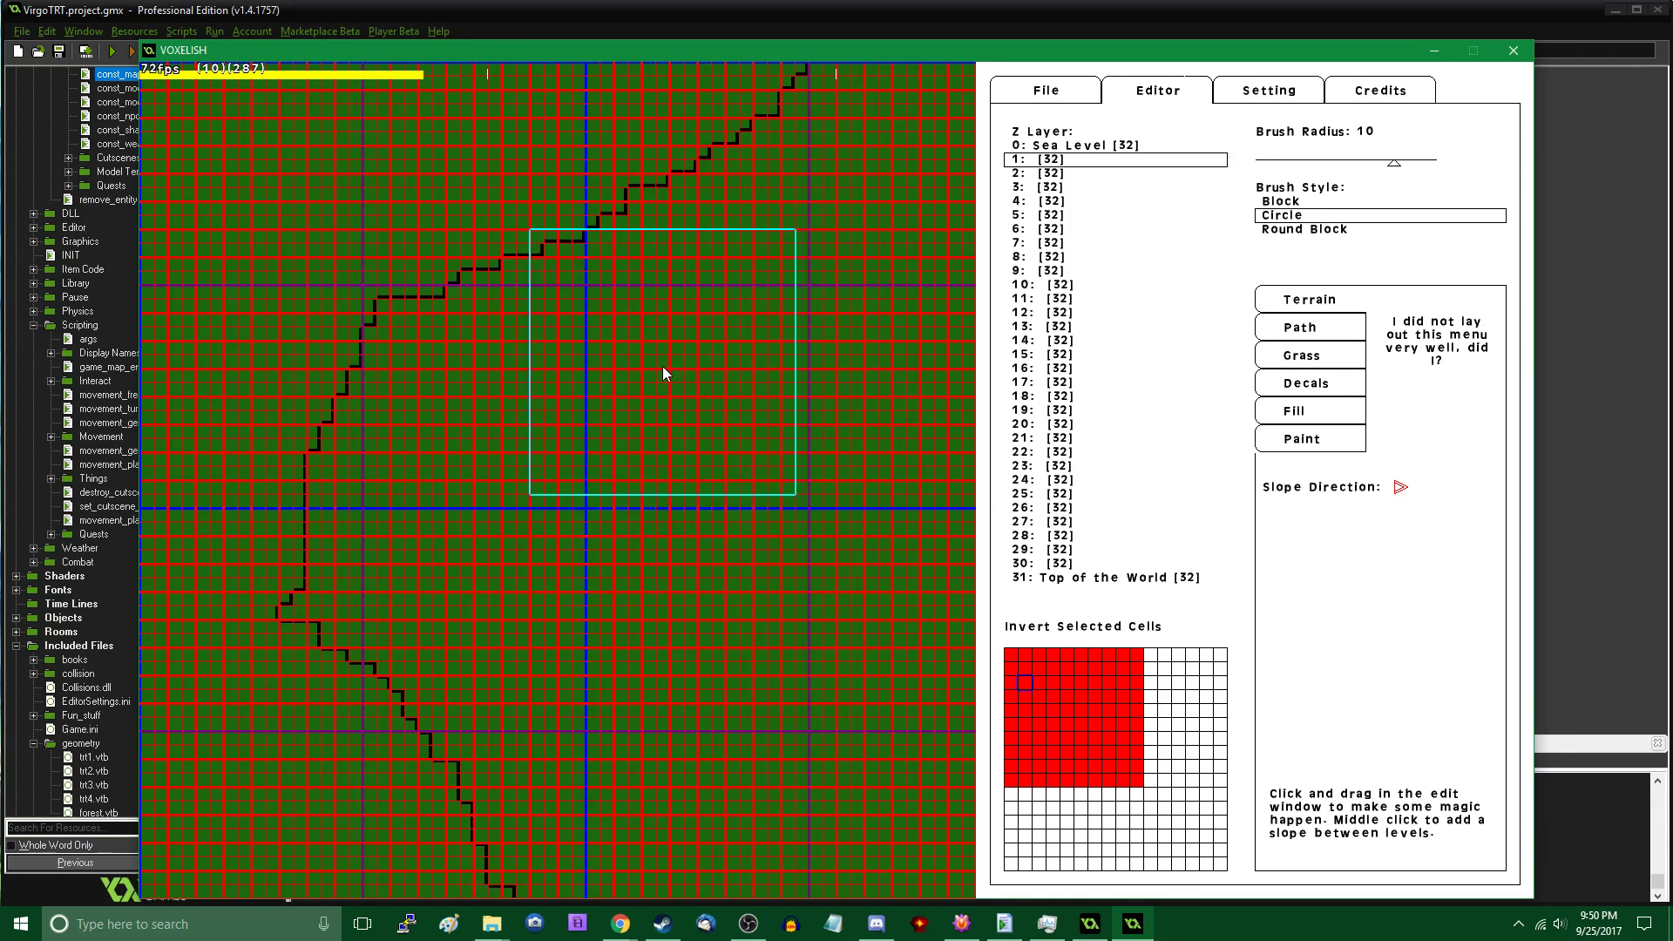
mouse_move(316, 562)
left_mouse_down()
mouse_move(408, 344)
mouse_move(662, 342)
mouse_move(679, 636)
mouse_move(433, 515)
mouse_move(643, 520)
mouse_move(793, 319)
left_mouse_up()
key("Up")
key("Right")
mouse_move(214, 550)
left_mouse_down()
mouse_move(694, 515)
mouse_move(661, 510)
mouse_move(863, 424)
left_mouse_up()
key("Left")
key("Left")
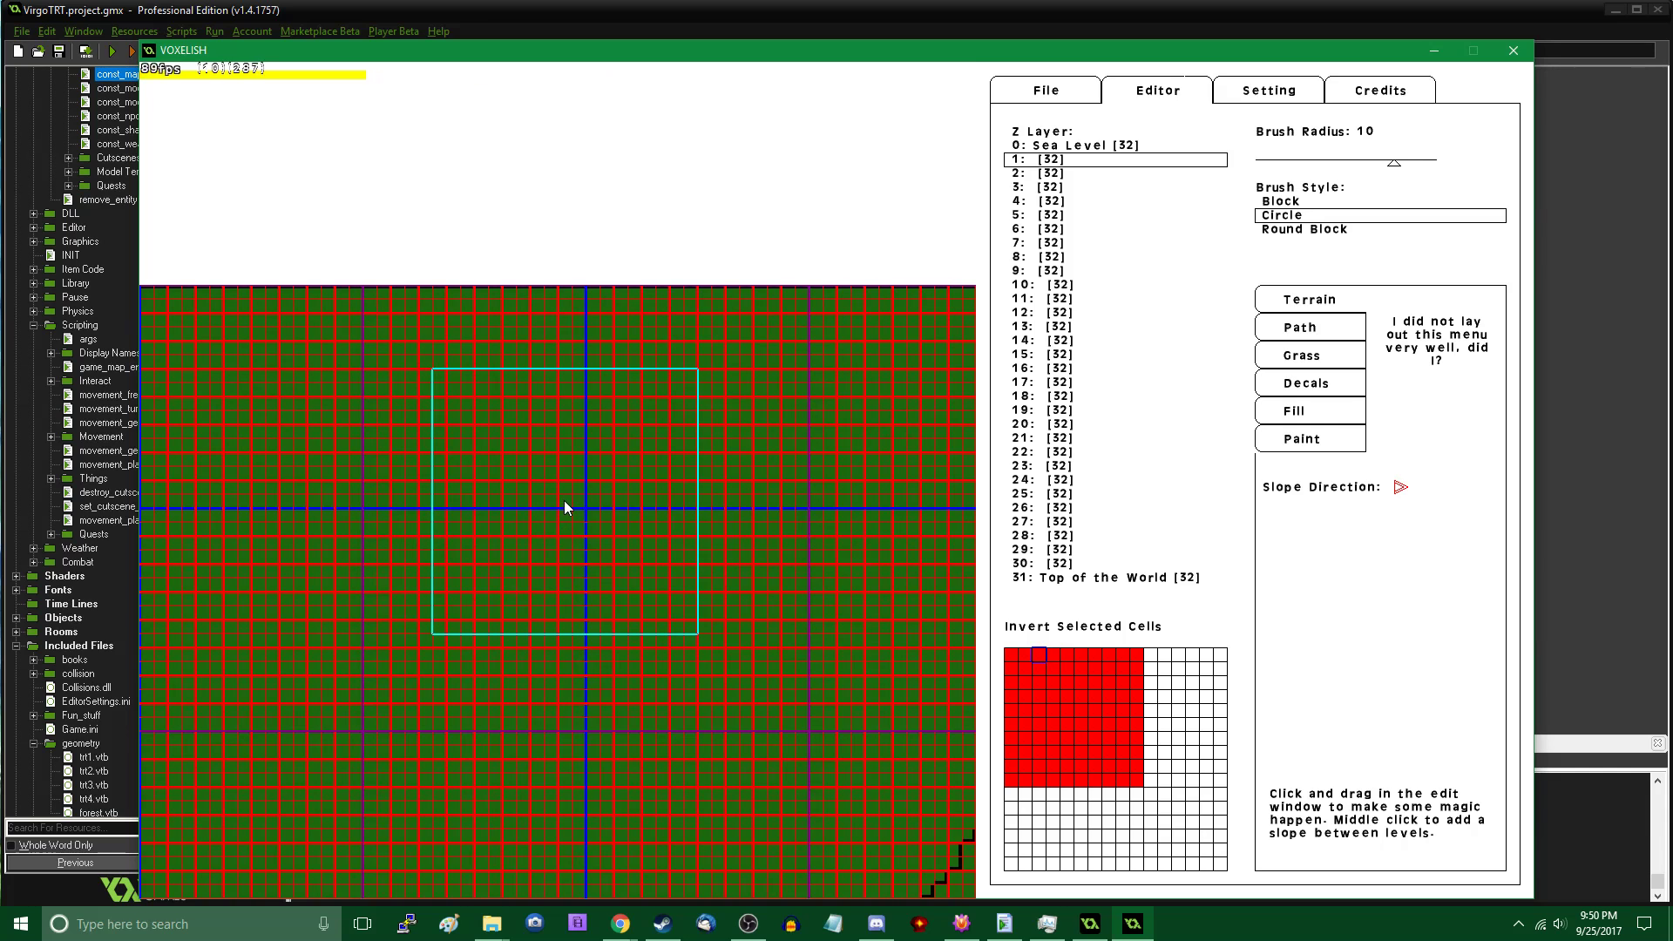
Carve a round pit with a surrounding ledge into the levelled northwest terrain, working down to sea level
key("Down")
key("Left")
key("Right")
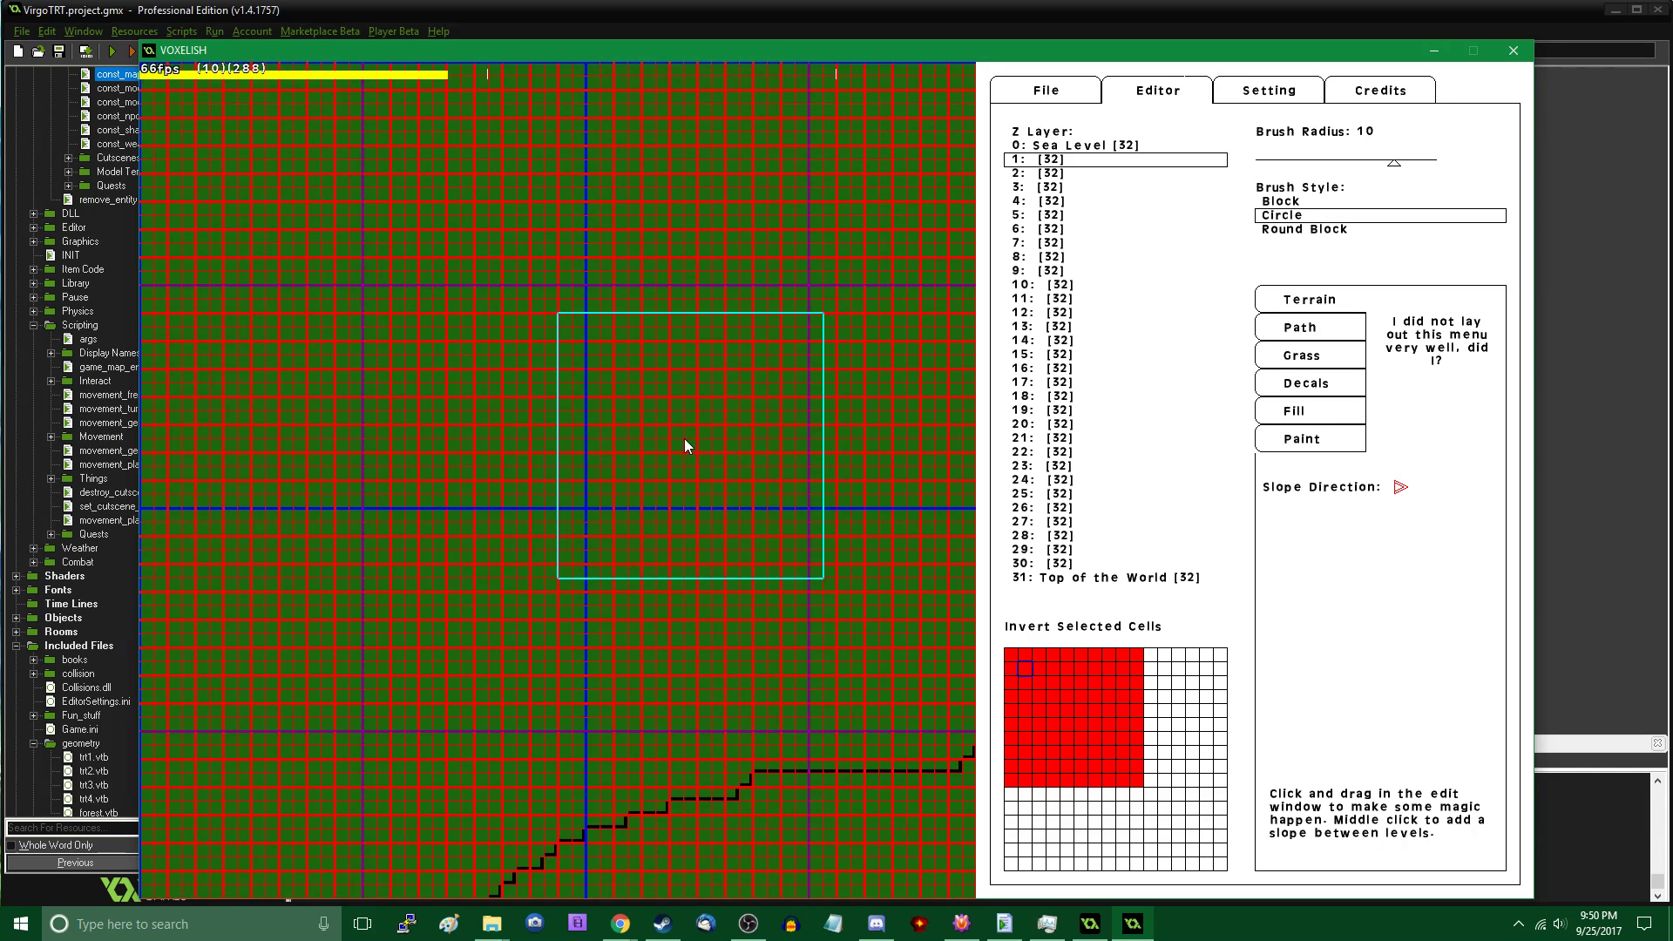
mouse_move(683, 437)
left_mouse_down()
mouse_move(739, 489)
mouse_move(677, 427)
mouse_move(747, 433)
mouse_move(671, 529)
mouse_move(719, 476)
mouse_move(635, 483)
mouse_move(658, 477)
mouse_move(652, 499)
left_mouse_up()
scroll(635, 482, "down", 1)
scroll(652, 500, "up", 1)
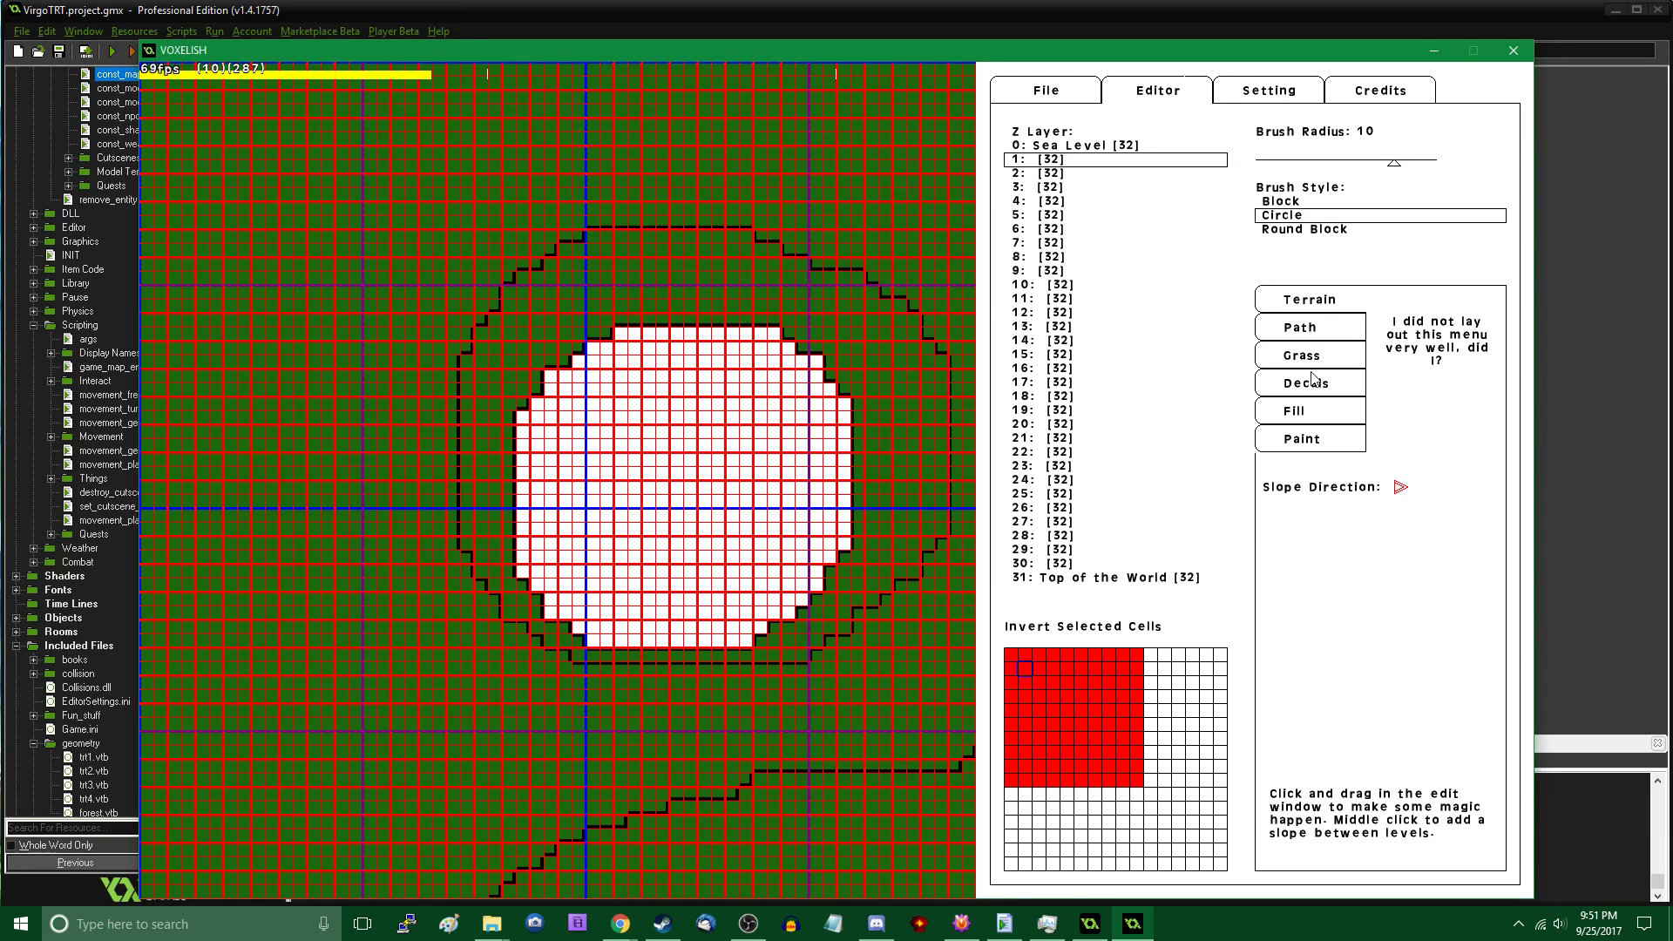
Paint the first grass type over the middle of the pit floor at Z layer 0, with brush radius 2
left_click(1316, 409)
left_click(1321, 436)
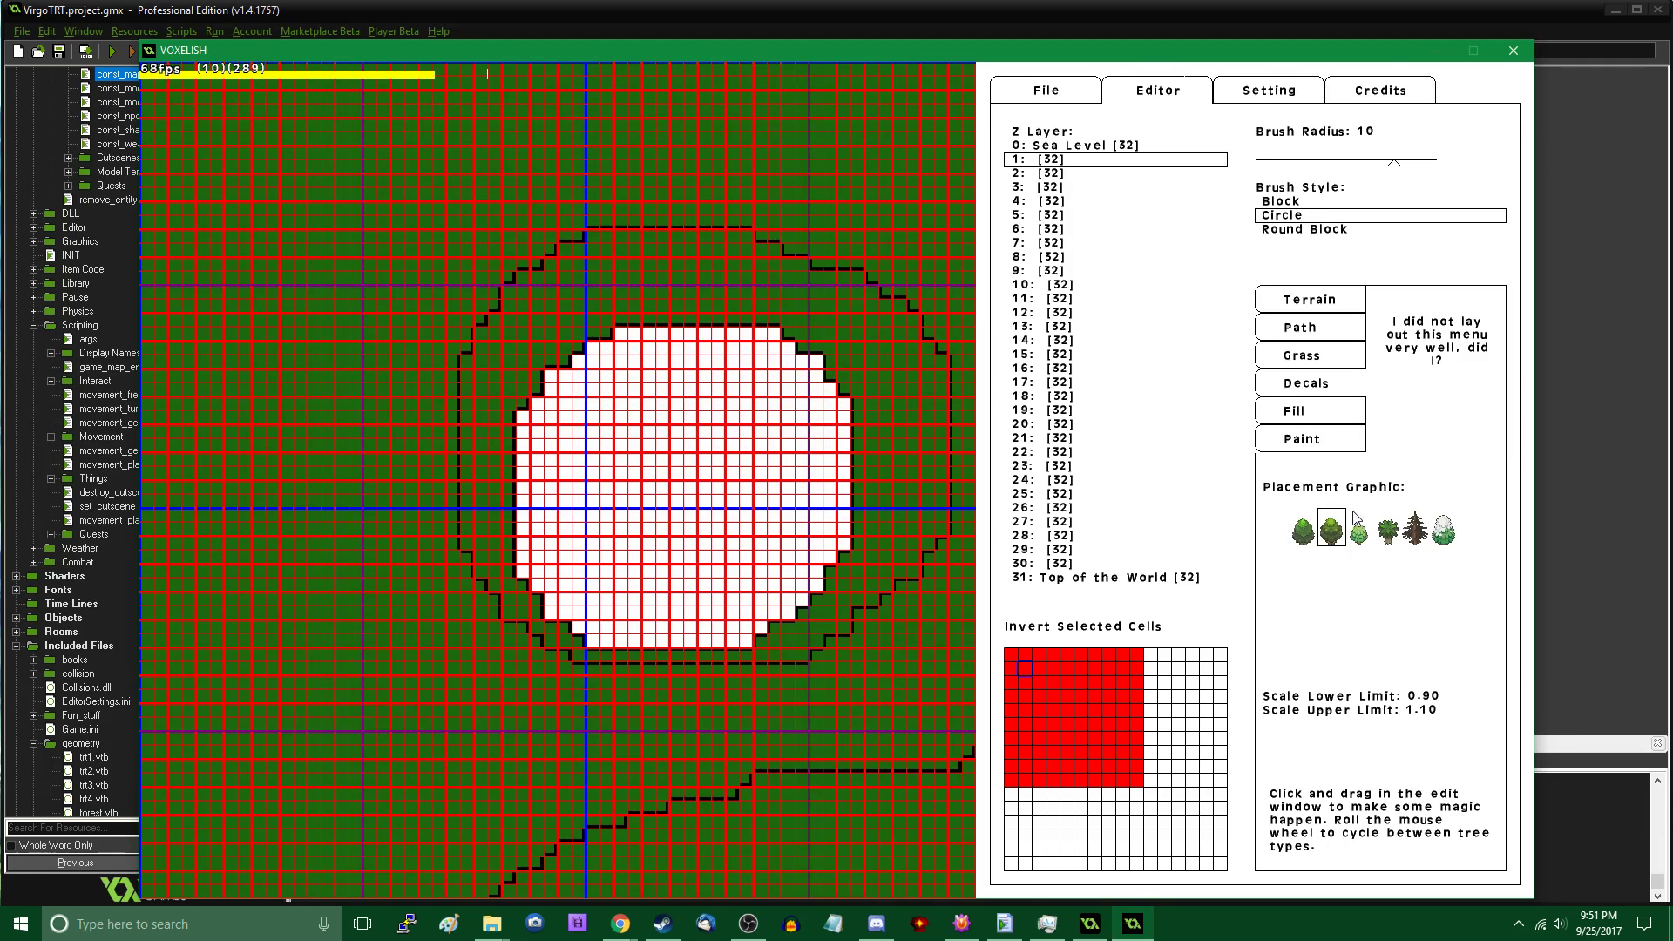
left_click(1309, 359)
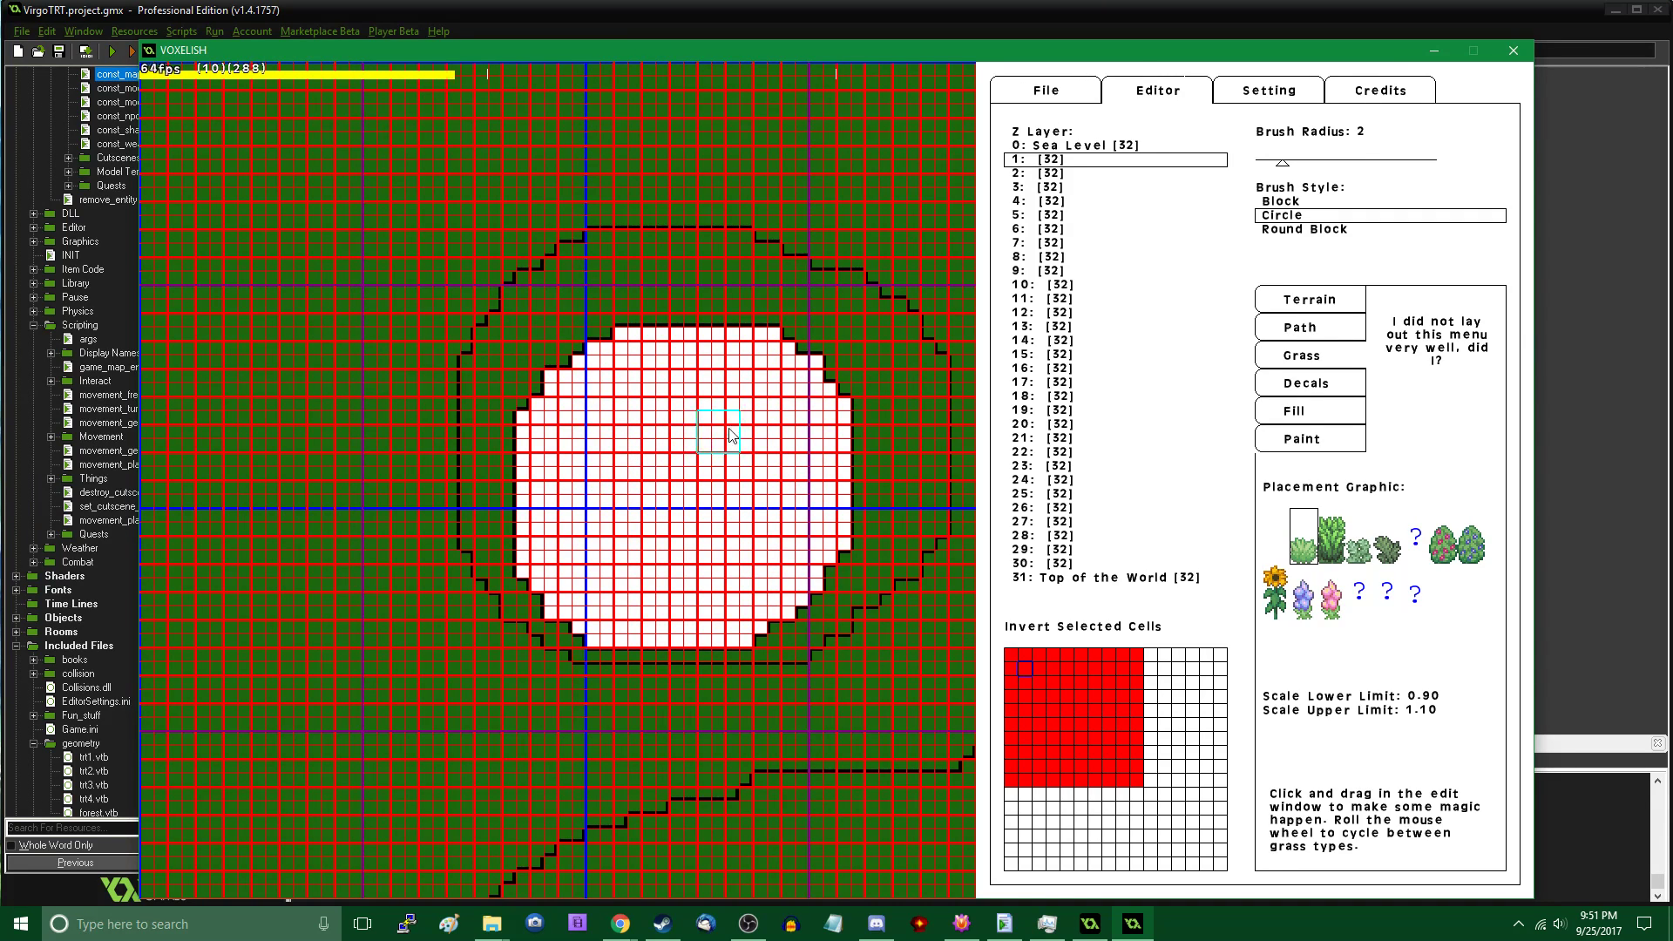
key("Page_Down")
mouse_move(716, 447)
left_mouse_down()
mouse_move(676, 492)
mouse_move(723, 484)
mouse_move(645, 405)
mouse_move(695, 401)
mouse_move(607, 473)
mouse_move(789, 457)
mouse_move(728, 538)
mouse_move(660, 555)
mouse_move(591, 478)
mouse_move(645, 599)
mouse_move(800, 477)
mouse_move(625, 426)
mouse_move(582, 521)
mouse_move(590, 435)
mouse_move(732, 388)
mouse_move(688, 387)
left_mouse_up()
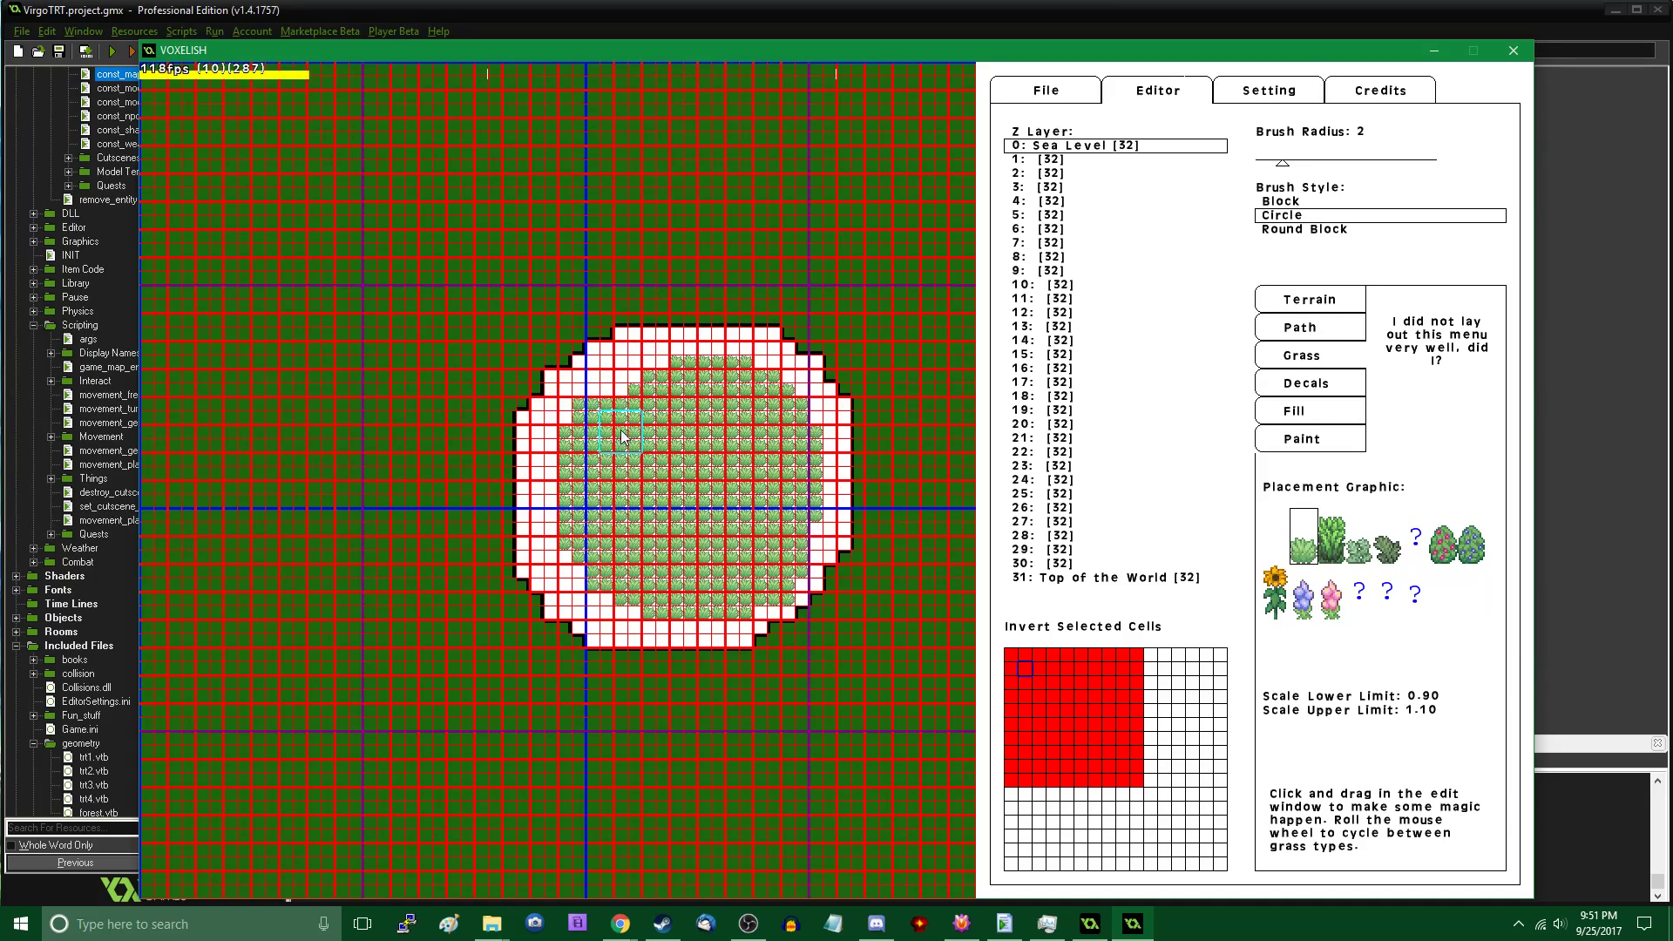
mouse_move(622, 436)
left_mouse_down()
mouse_move(649, 410)
mouse_move(803, 571)
mouse_move(691, 600)
left_mouse_up()
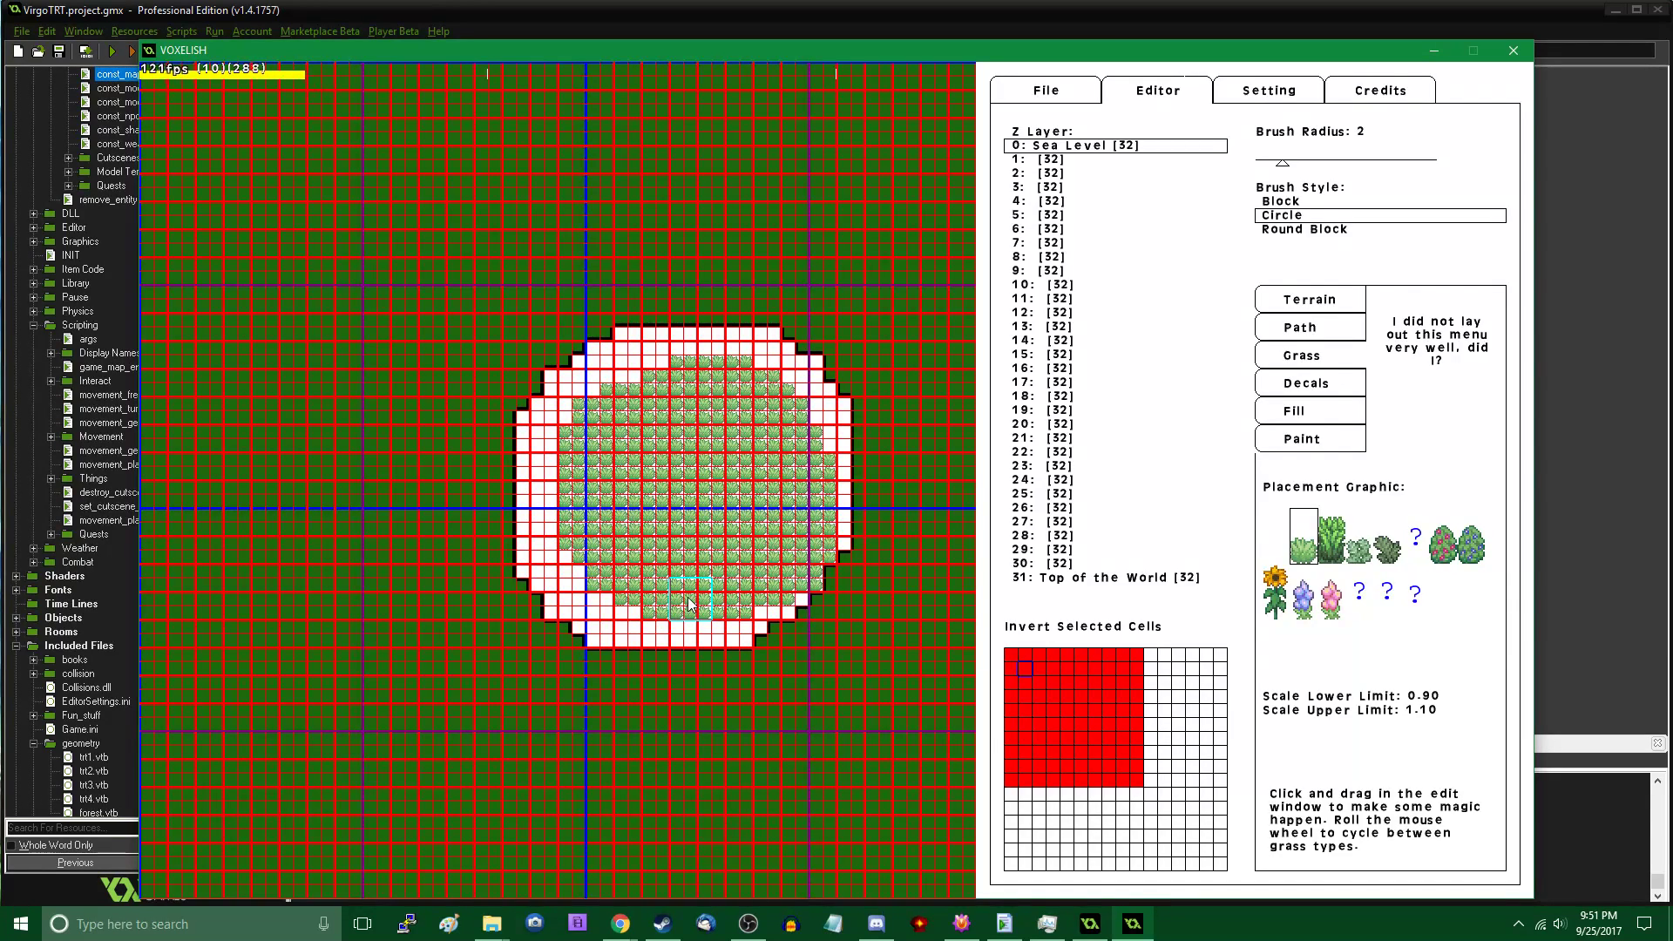
Fill the grass out to the pit's rim, and erase scattered single cells from it with brush radius 1
mouse_move(731, 600)
right_mouse_down()
mouse_move(775, 613)
mouse_move(851, 480)
mouse_move(793, 627)
mouse_move(708, 640)
mouse_move(819, 560)
mouse_move(803, 403)
right_mouse_up()
mouse_move(802, 404)
left_mouse_down()
mouse_move(762, 374)
mouse_move(806, 462)
mouse_move(697, 597)
mouse_move(684, 533)
left_mouse_up()
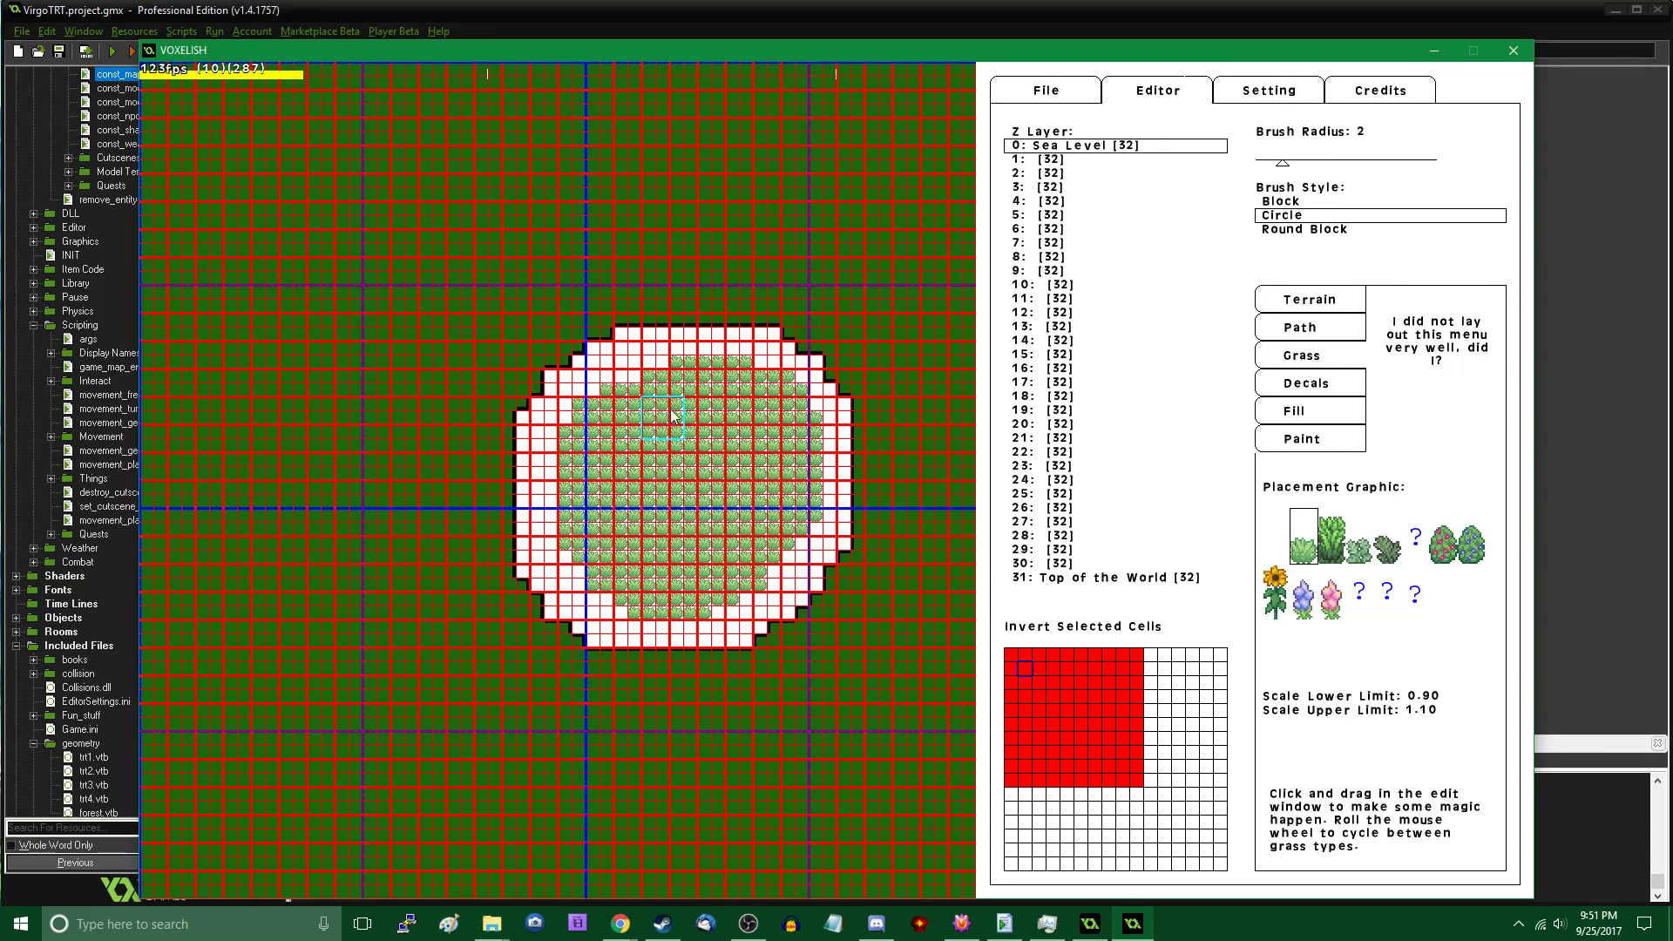
mouse_move(673, 417)
left_mouse_down()
mouse_move(796, 336)
mouse_move(815, 401)
mouse_move(788, 590)
mouse_move(663, 627)
mouse_move(706, 641)
mouse_move(562, 614)
mouse_move(542, 448)
mouse_move(642, 347)
mouse_move(525, 471)
mouse_move(529, 557)
mouse_move(598, 549)
left_mouse_up()
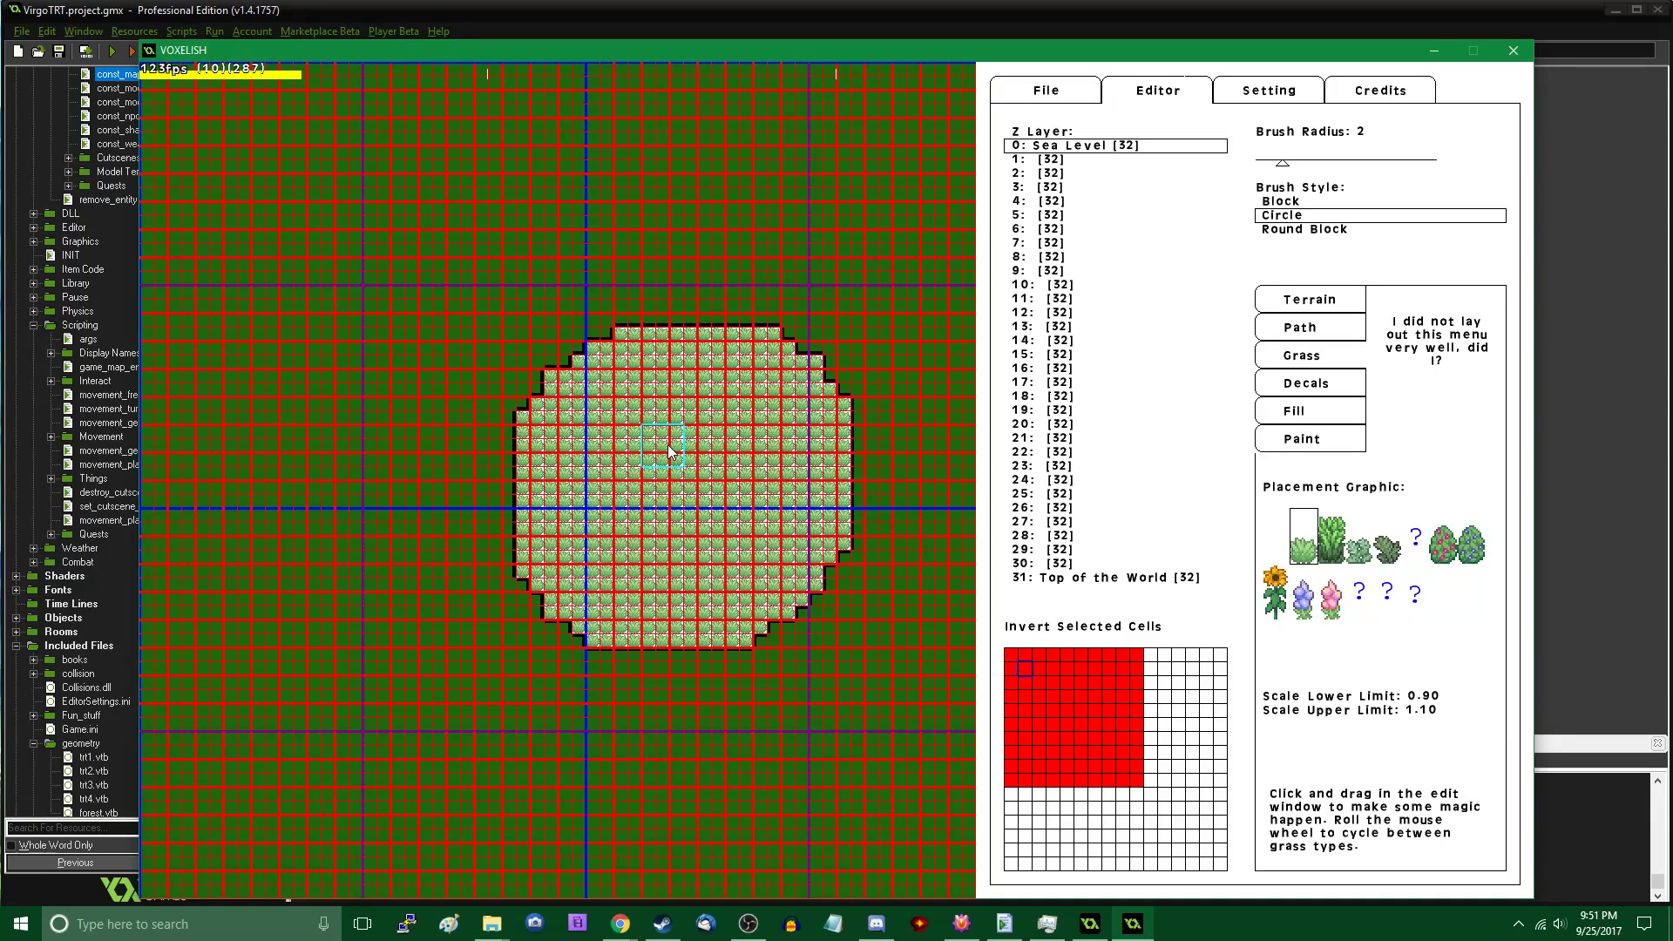
right_click_drag(672, 497, 689, 457)
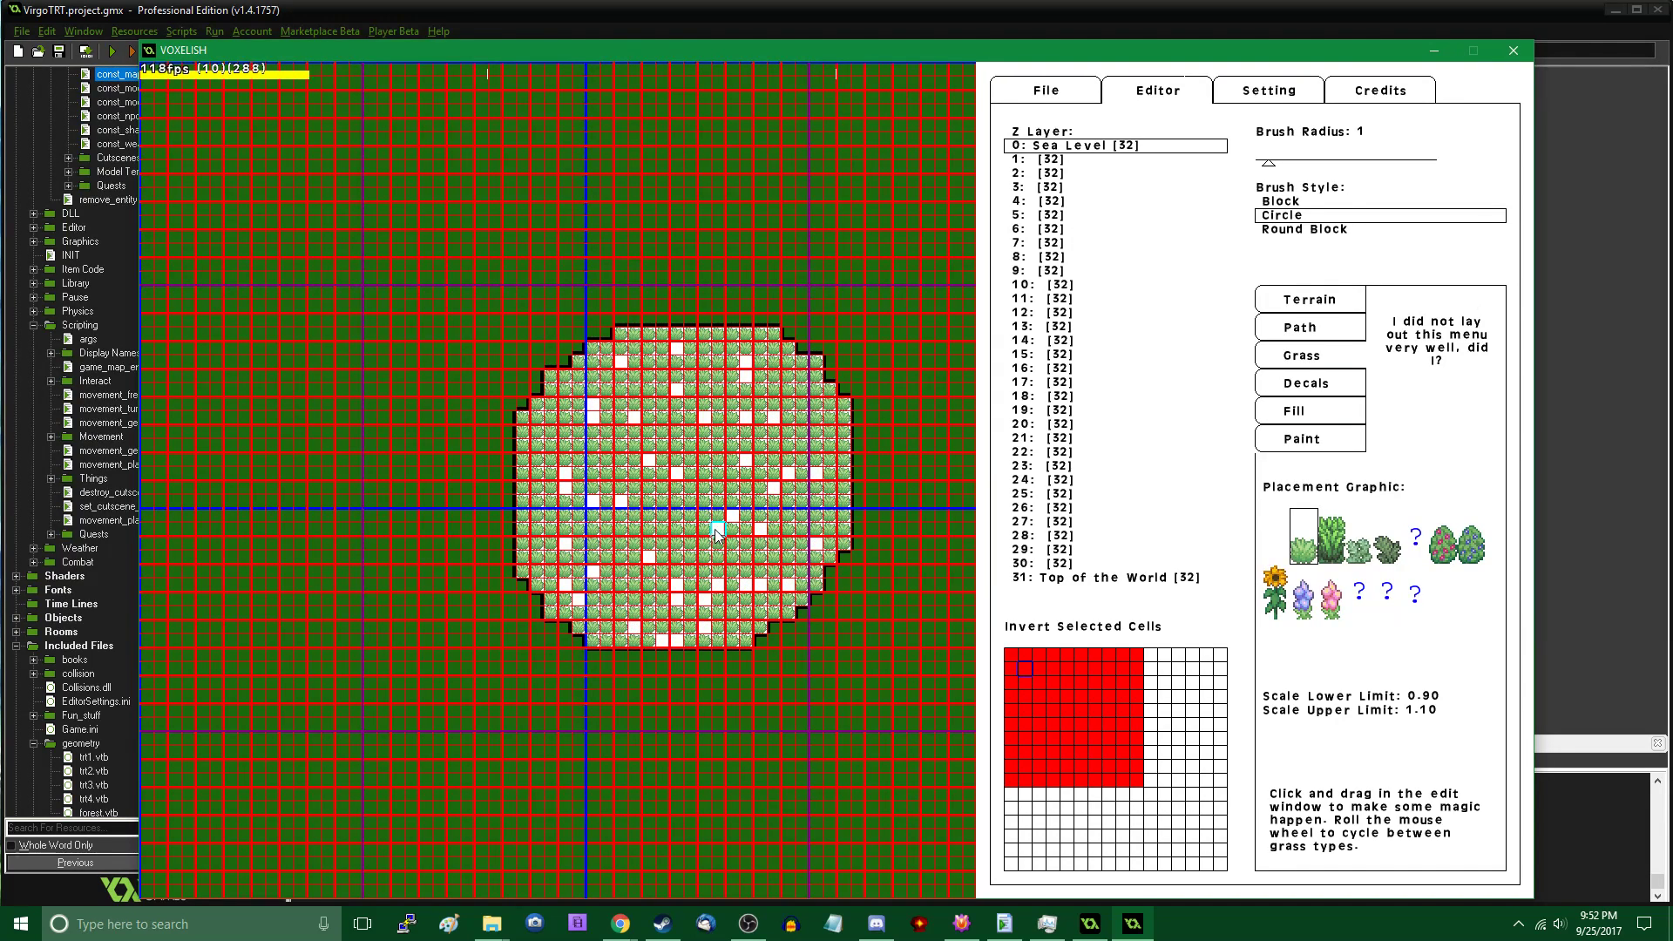
Paint the second tree type along the ledge north and east of the pit at Z layer 1, with brush radius 4
left_click(1299, 392)
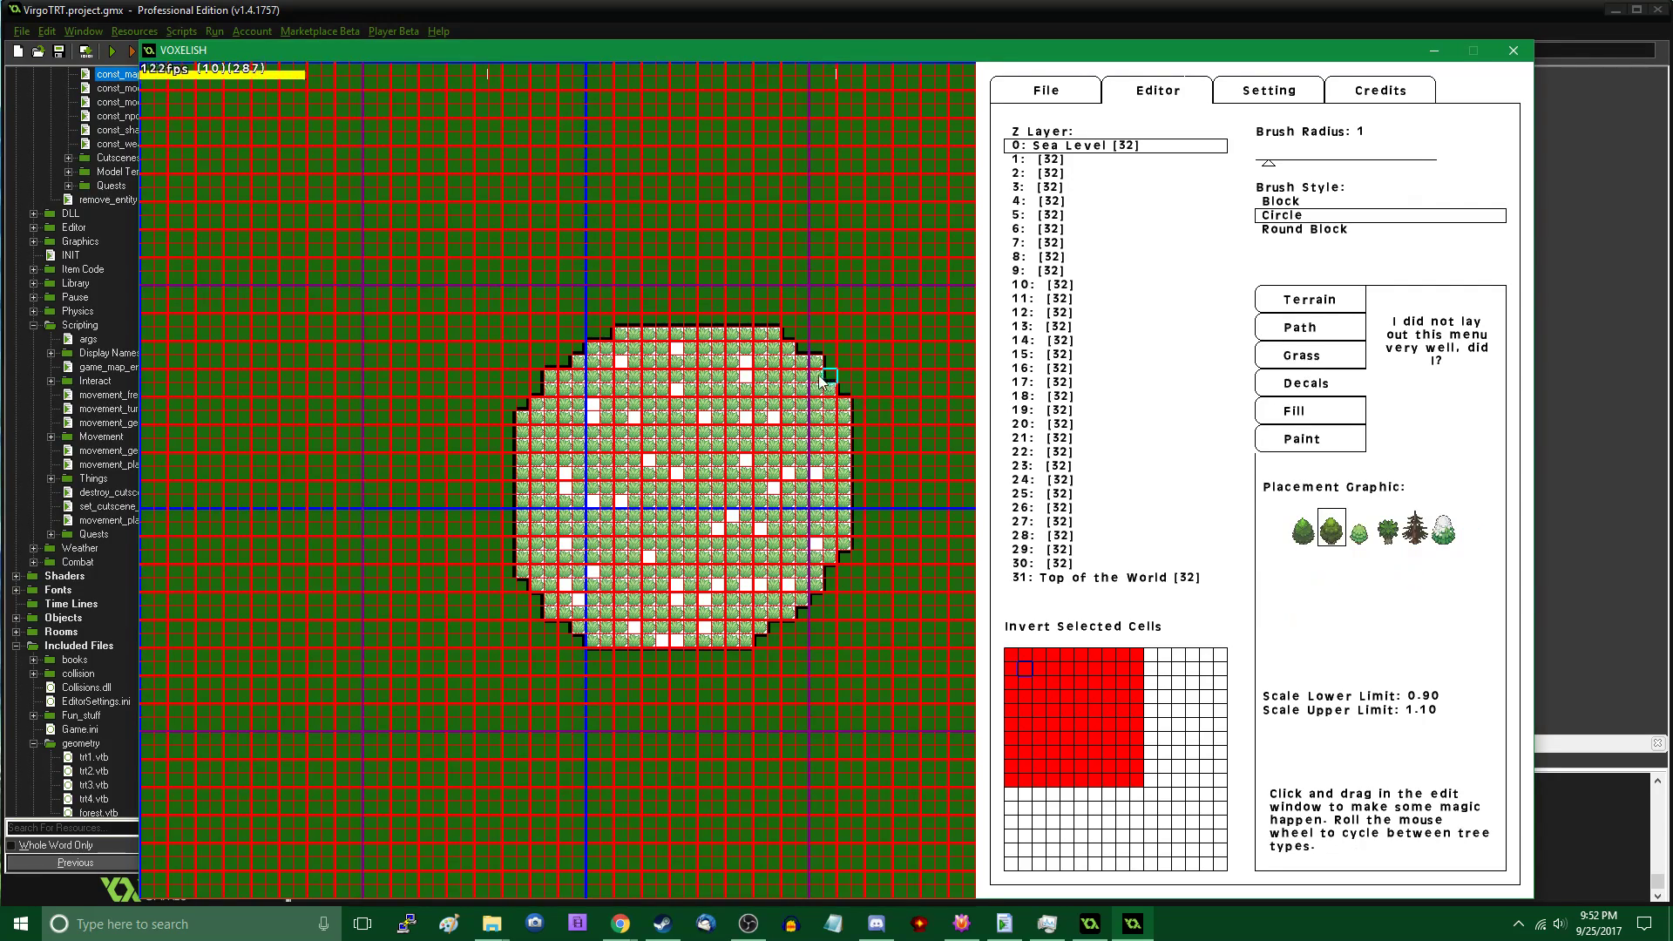
key("Page_Down")
key("Page_Up")
key("Page_Up")
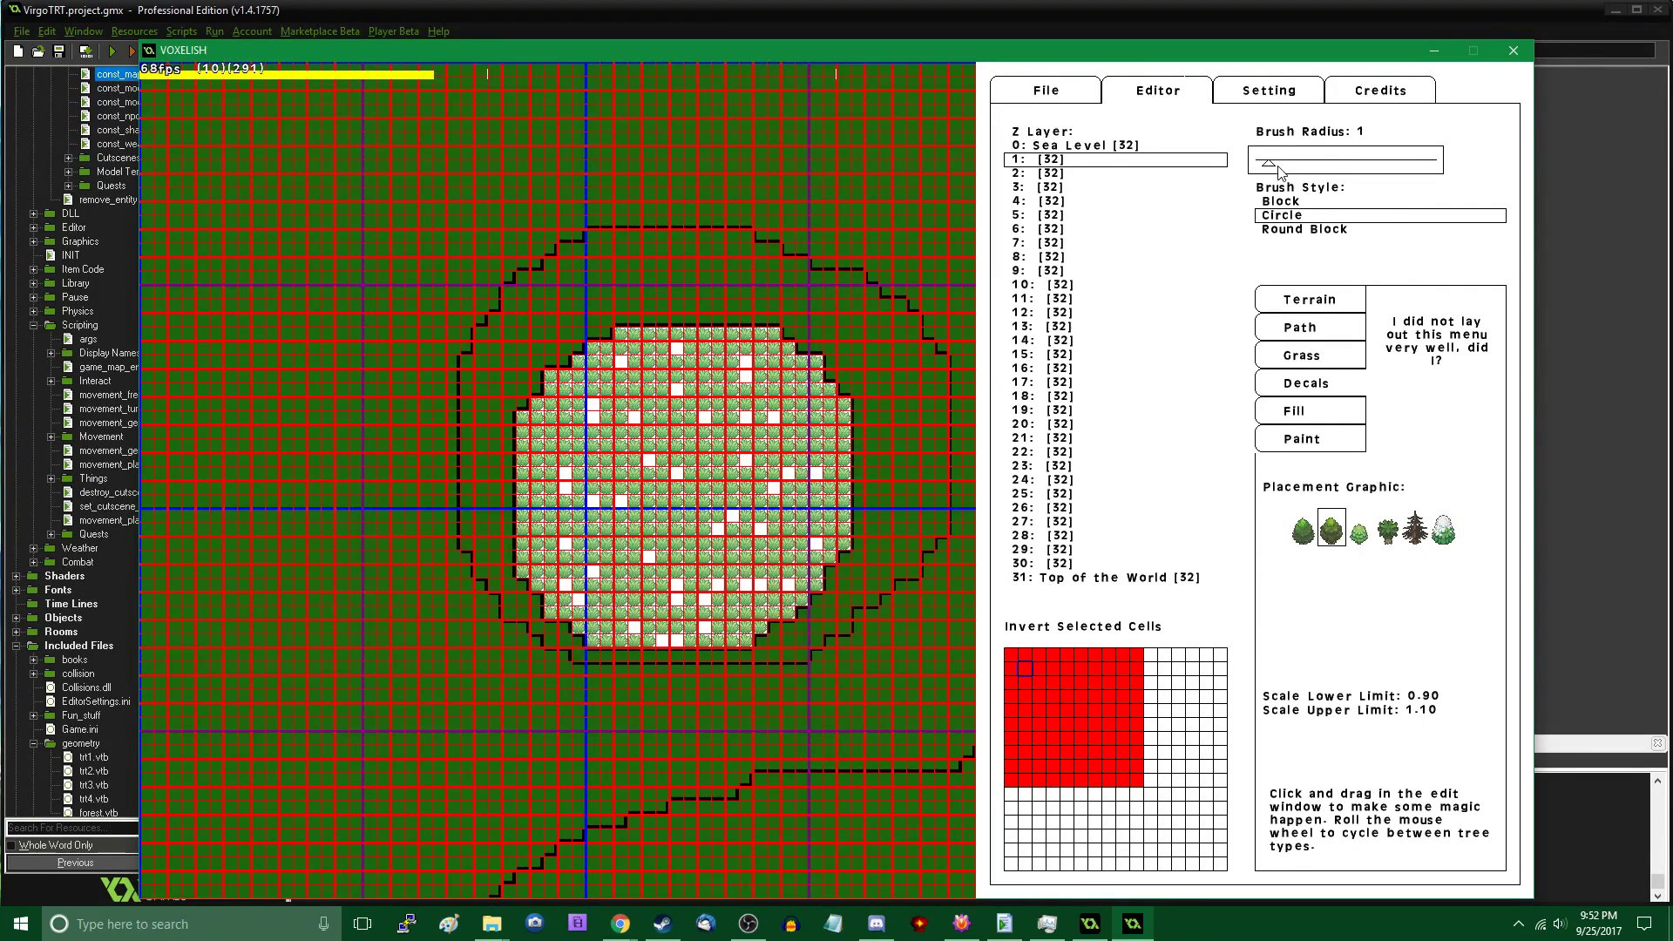
left_click_drag(1312, 169, 1311, 167)
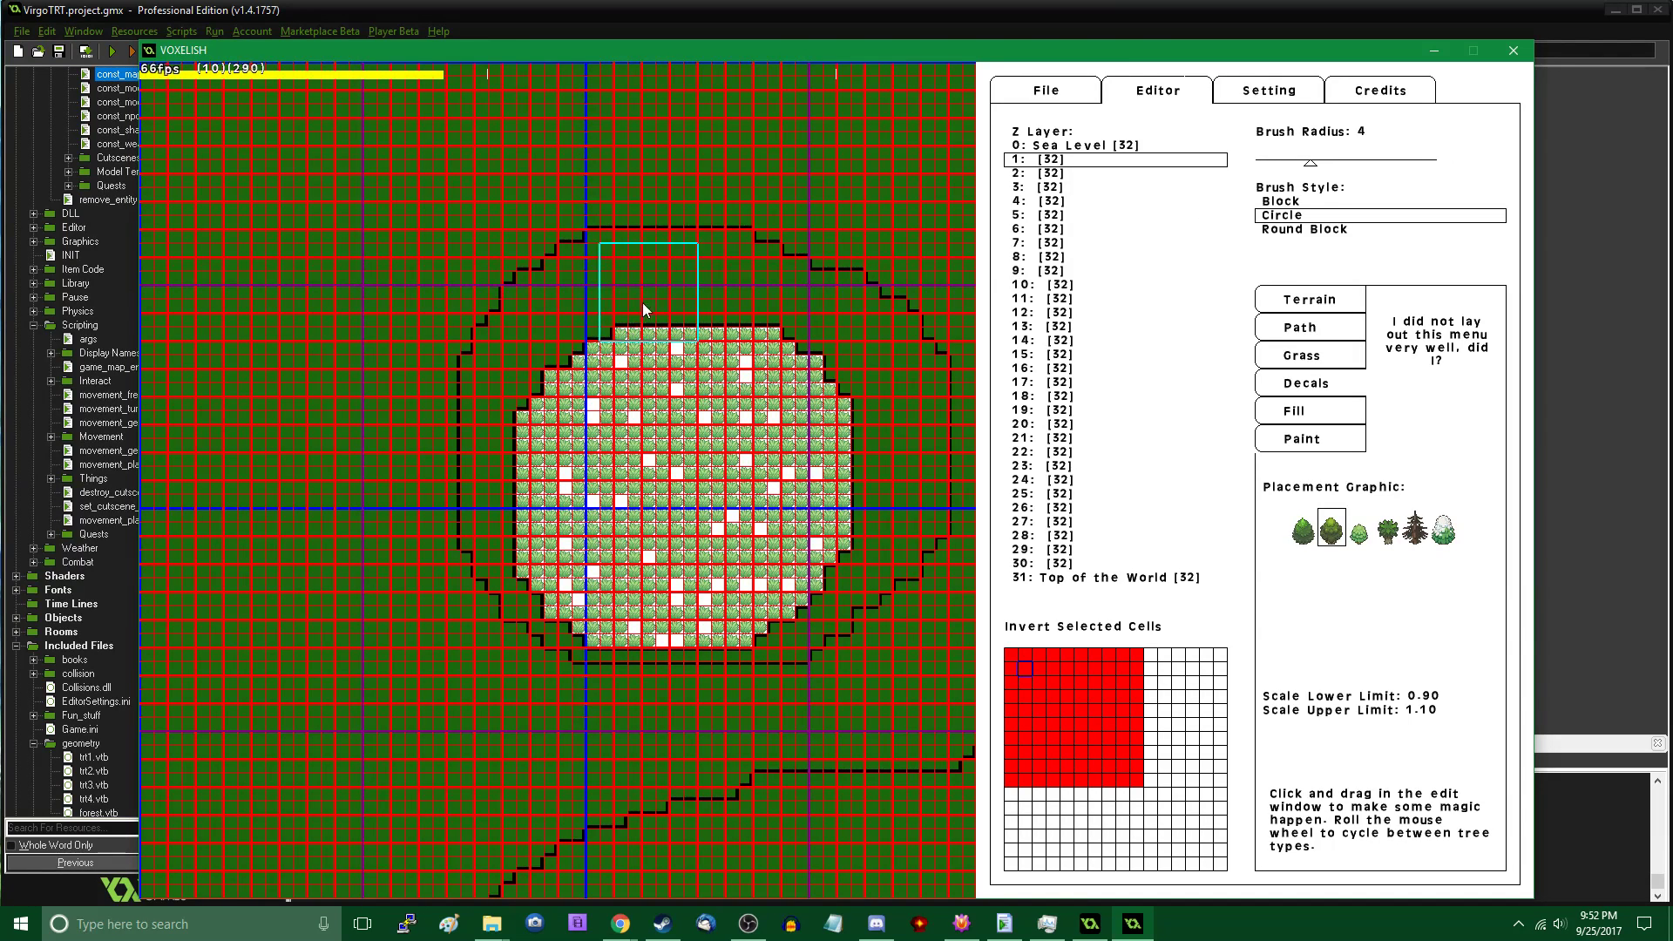
mouse_move(787, 265)
left_mouse_down()
mouse_move(672, 212)
mouse_move(817, 279)
mouse_move(897, 410)
mouse_move(795, 581)
mouse_move(846, 516)
mouse_move(622, 264)
mouse_move(568, 248)
left_mouse_up()
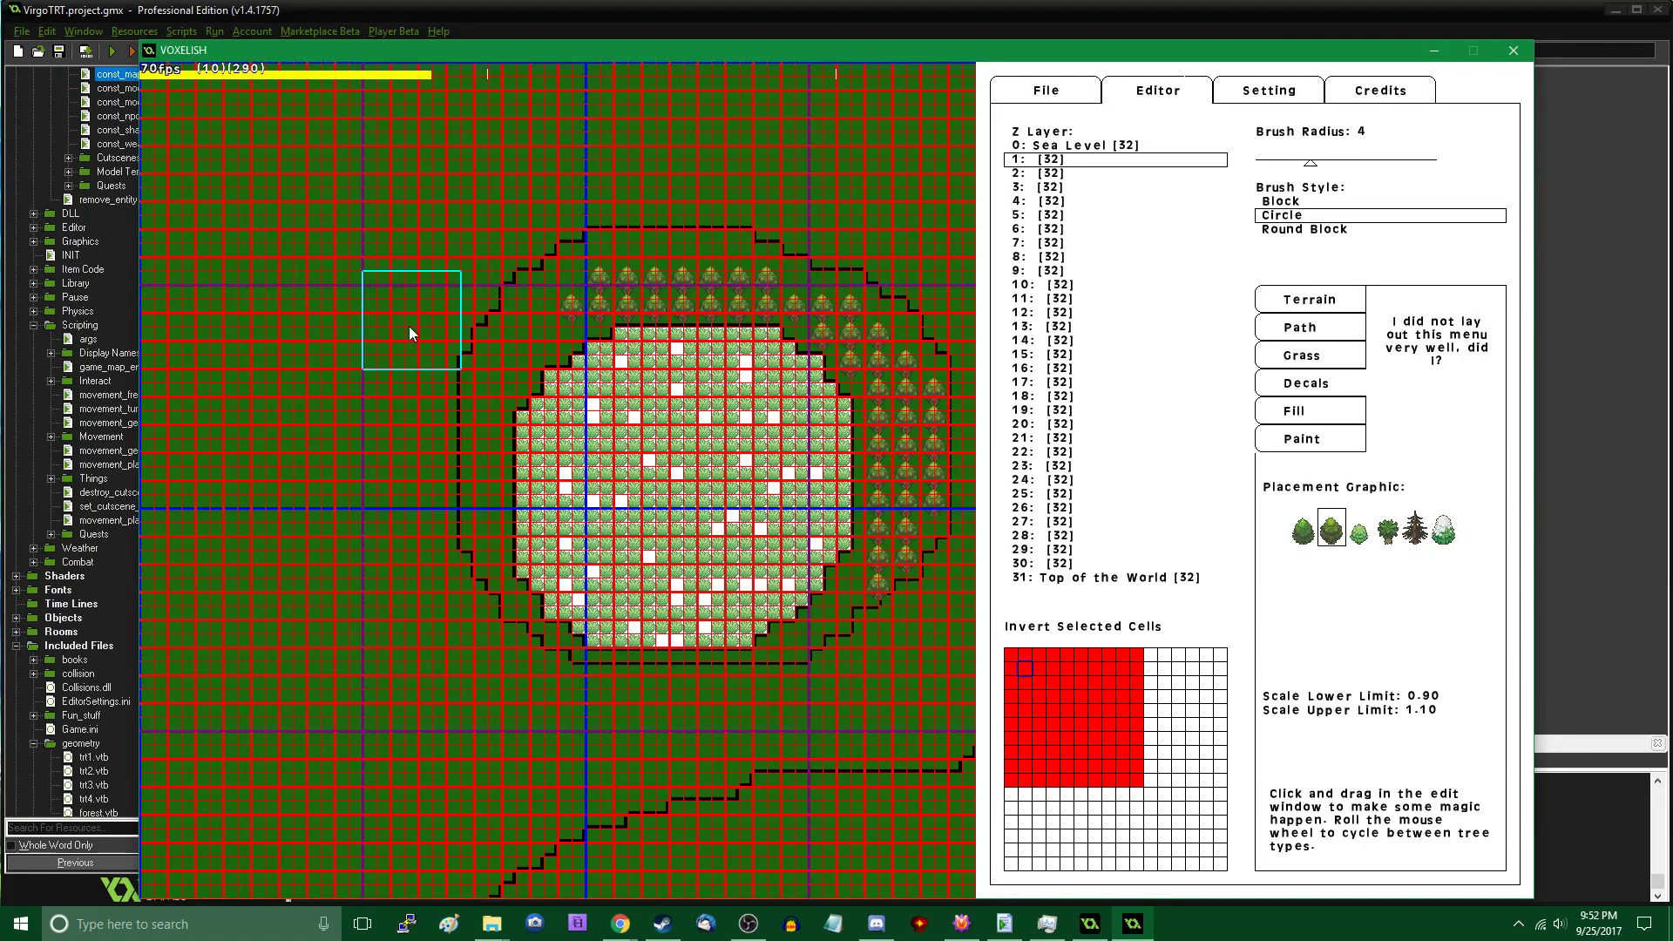
Paint an outer belt of the same trees west and north of the pit's ledge at Z layer 2
key("Page_Up")
mouse_move(404, 340)
left_mouse_down()
mouse_move(383, 353)
mouse_move(396, 367)
mouse_move(326, 374)
mouse_move(305, 551)
mouse_move(352, 519)
left_mouse_up()
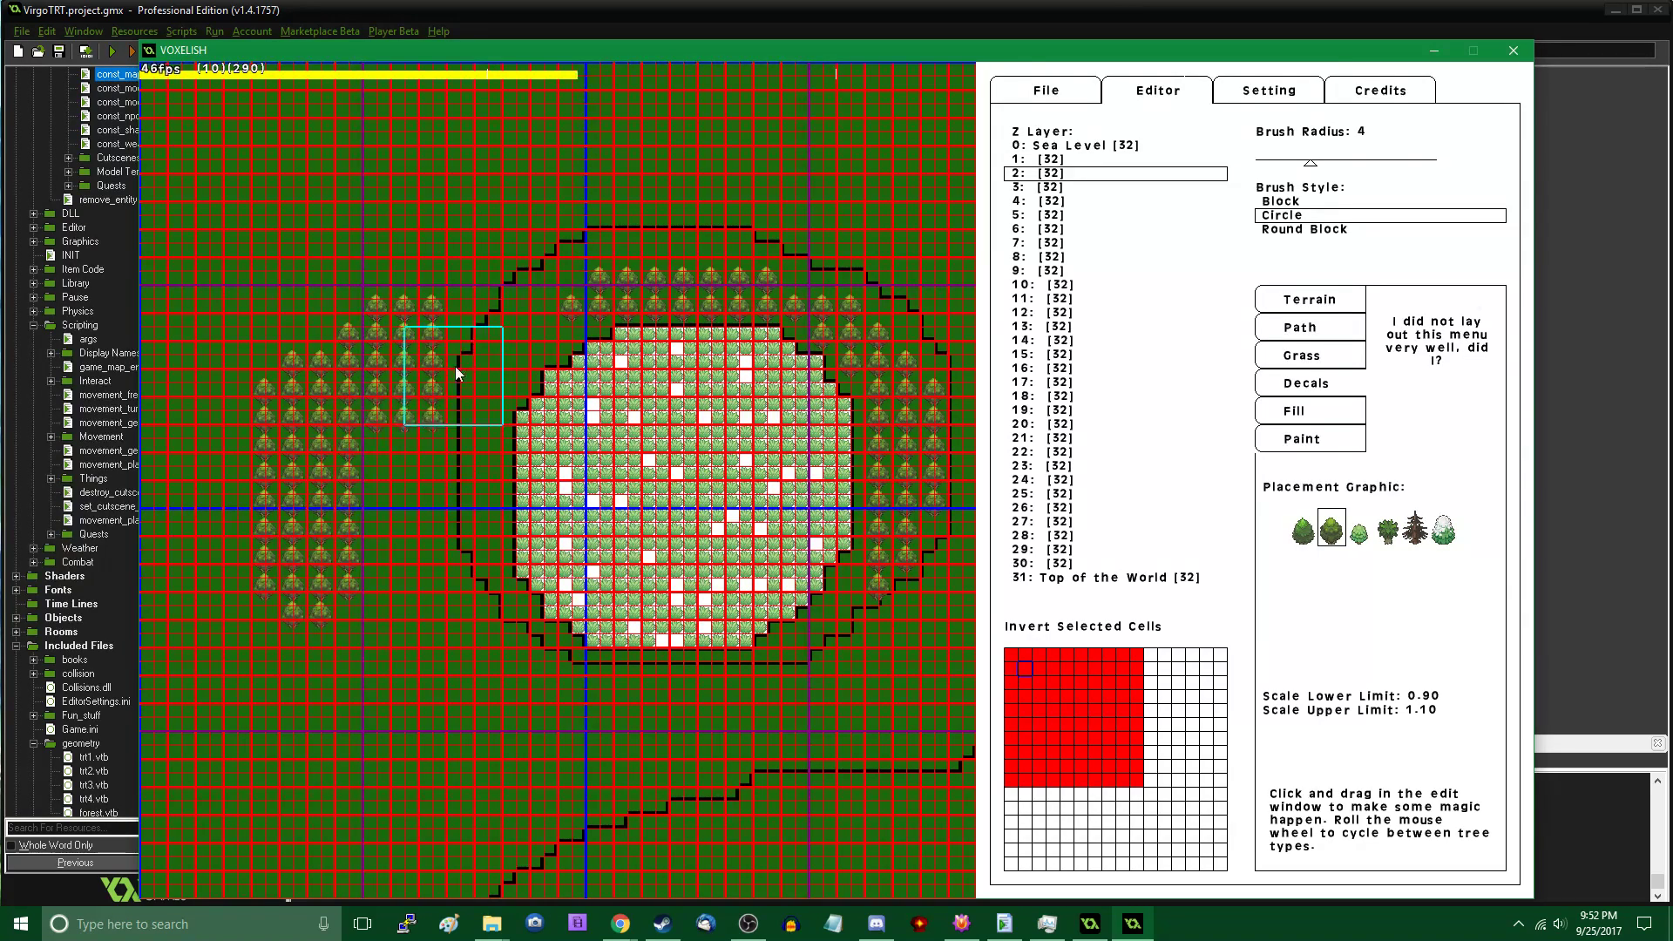
mouse_move(457, 372)
left_mouse_down()
mouse_move(467, 276)
mouse_move(508, 235)
mouse_move(864, 228)
mouse_move(697, 250)
left_mouse_up()
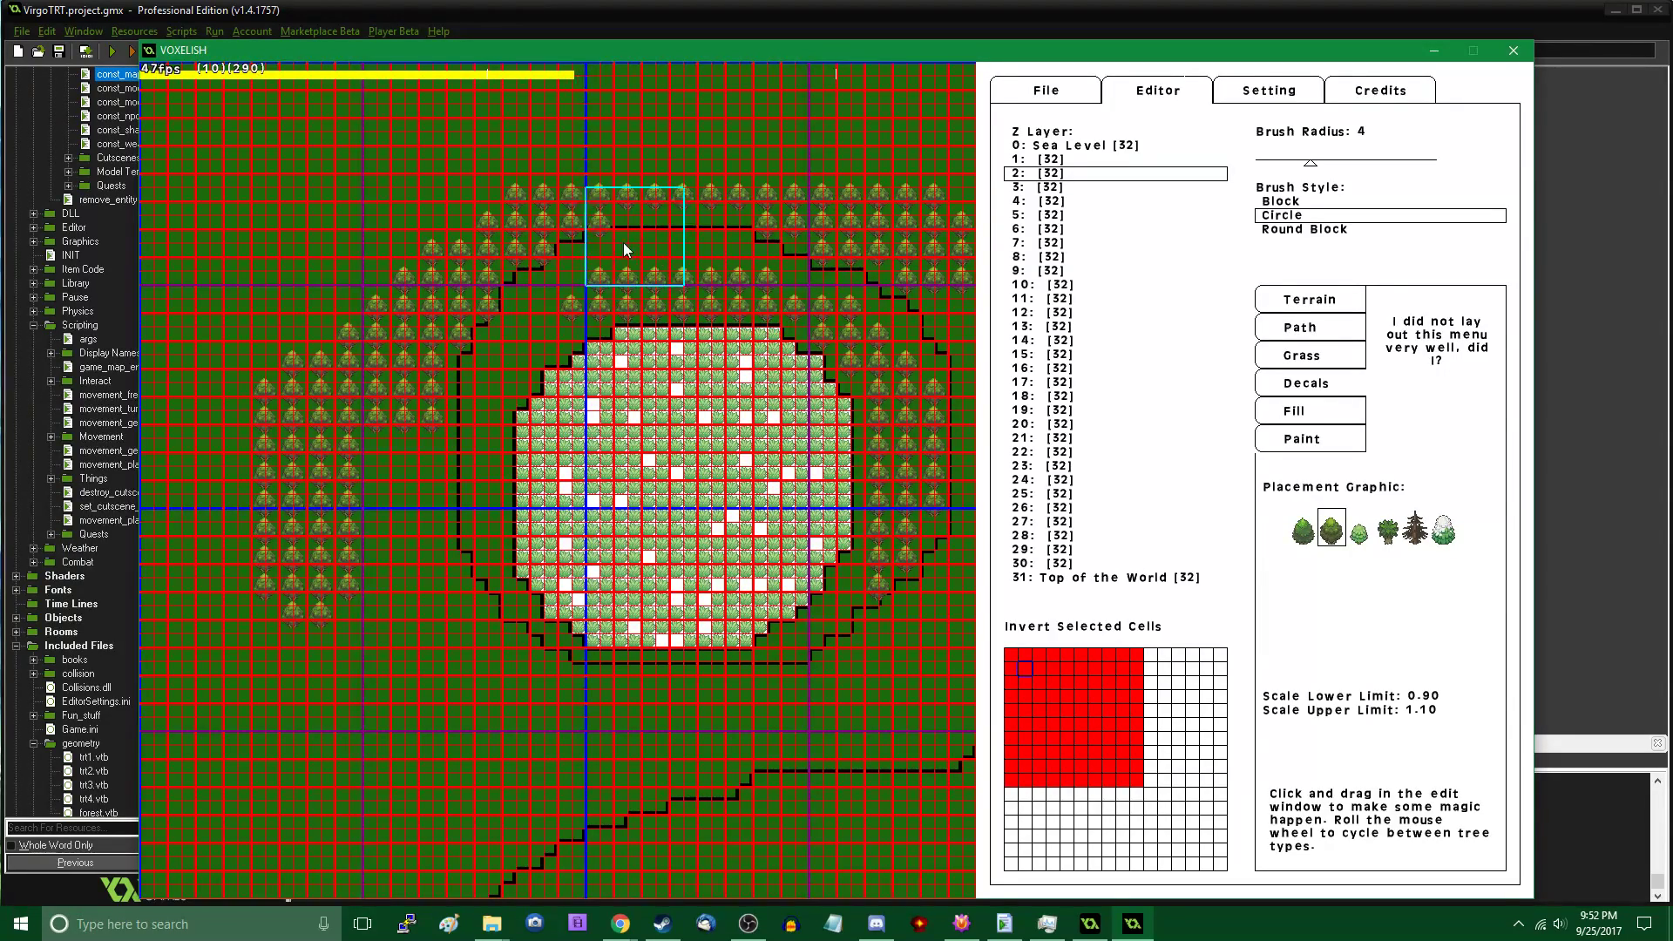
Continue the outer tree belt down the pit's east side and around its southeast corner
key("Right")
mouse_move(495, 274)
left_mouse_down()
mouse_move(564, 412)
mouse_move(561, 505)
left_mouse_up()
left_click_drag(534, 398, 502, 540)
mouse_move(415, 630)
left_mouse_down()
mouse_move(405, 660)
mouse_move(459, 702)
mouse_move(535, 579)
mouse_move(535, 658)
mouse_move(608, 636)
mouse_move(674, 711)
mouse_move(756, 707)
left_mouse_up()
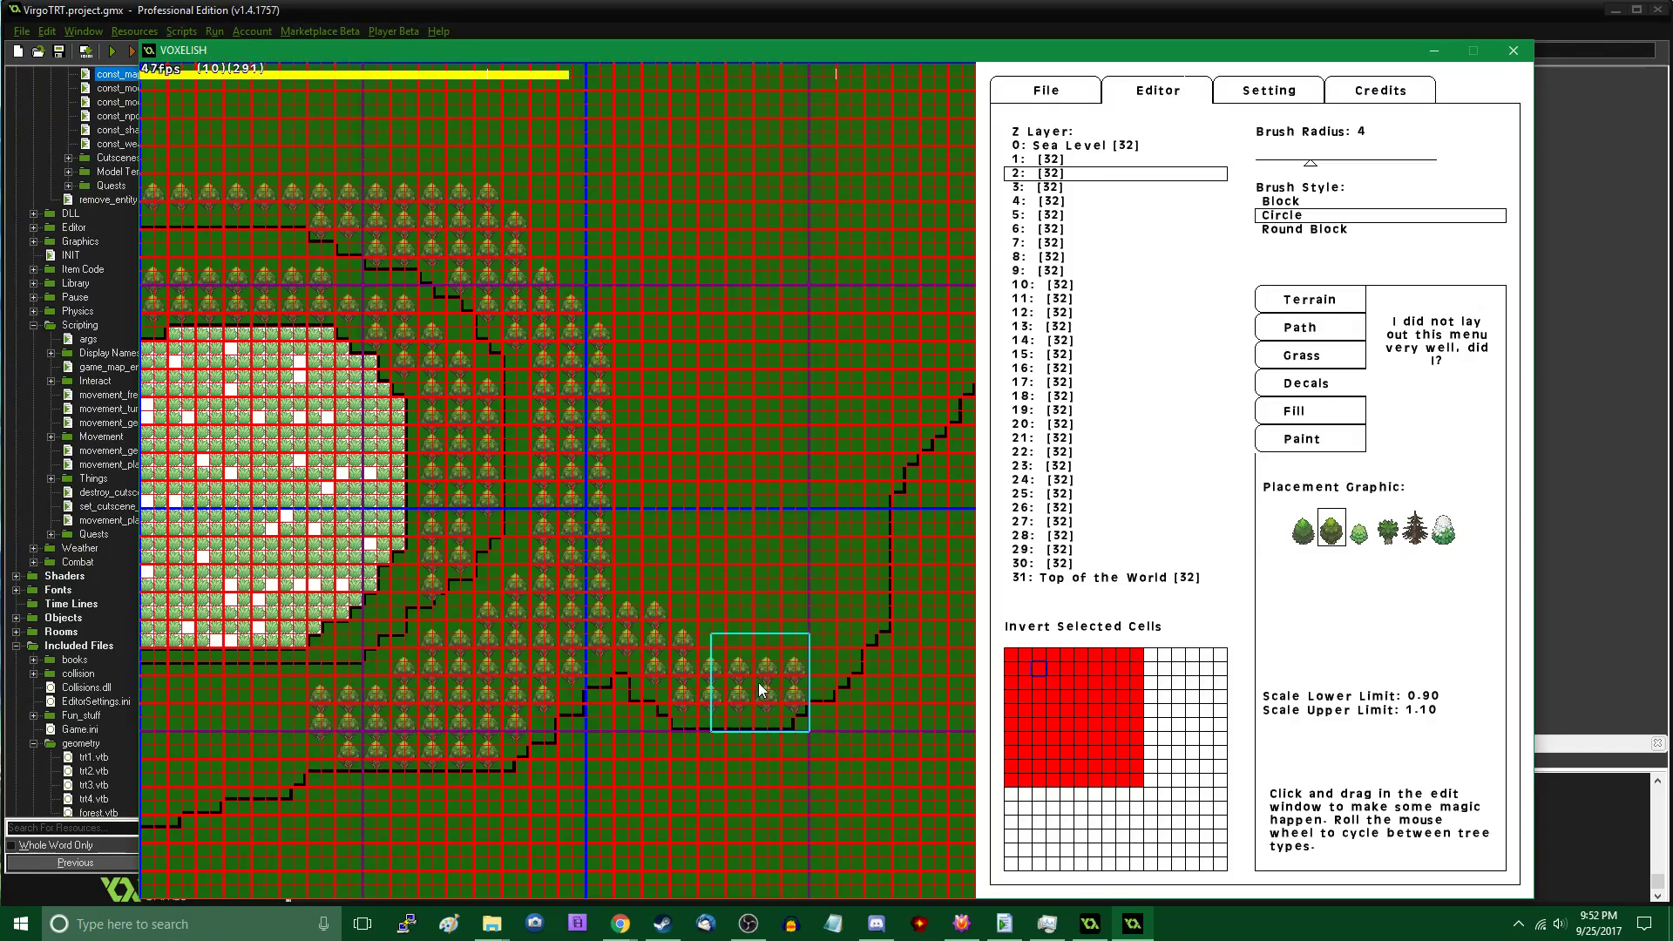
Extend the western tree belt southward to the hill edge, and add a small grove directly south of the pit
key("Left")
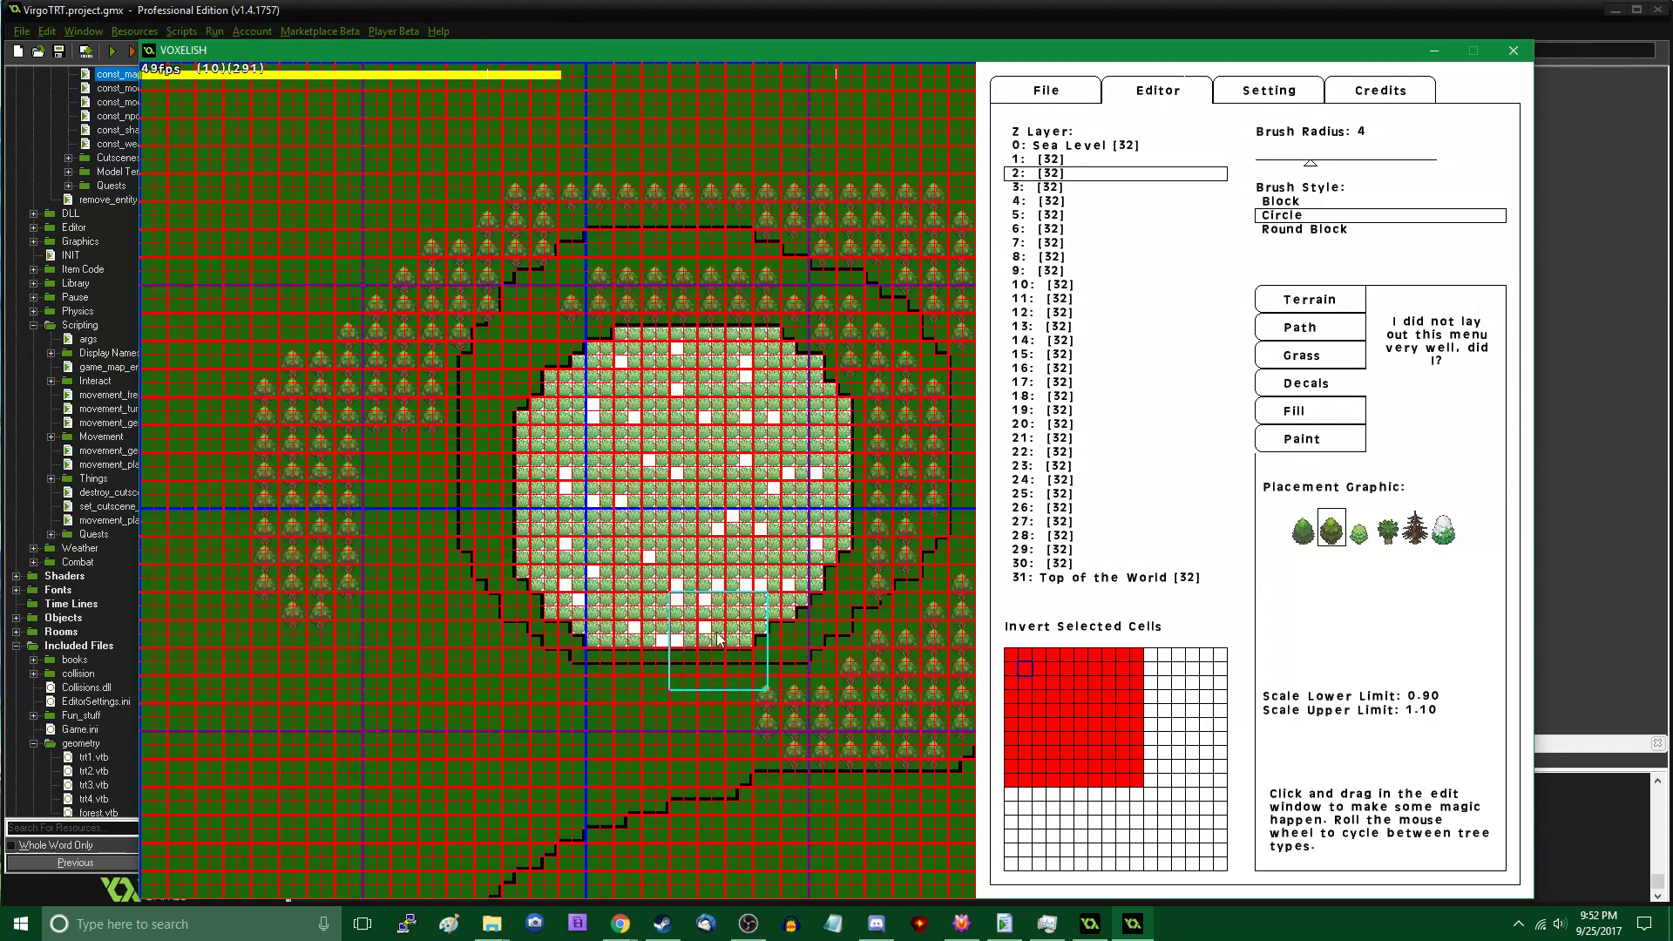
key("Left")
key("Right")
key("Down")
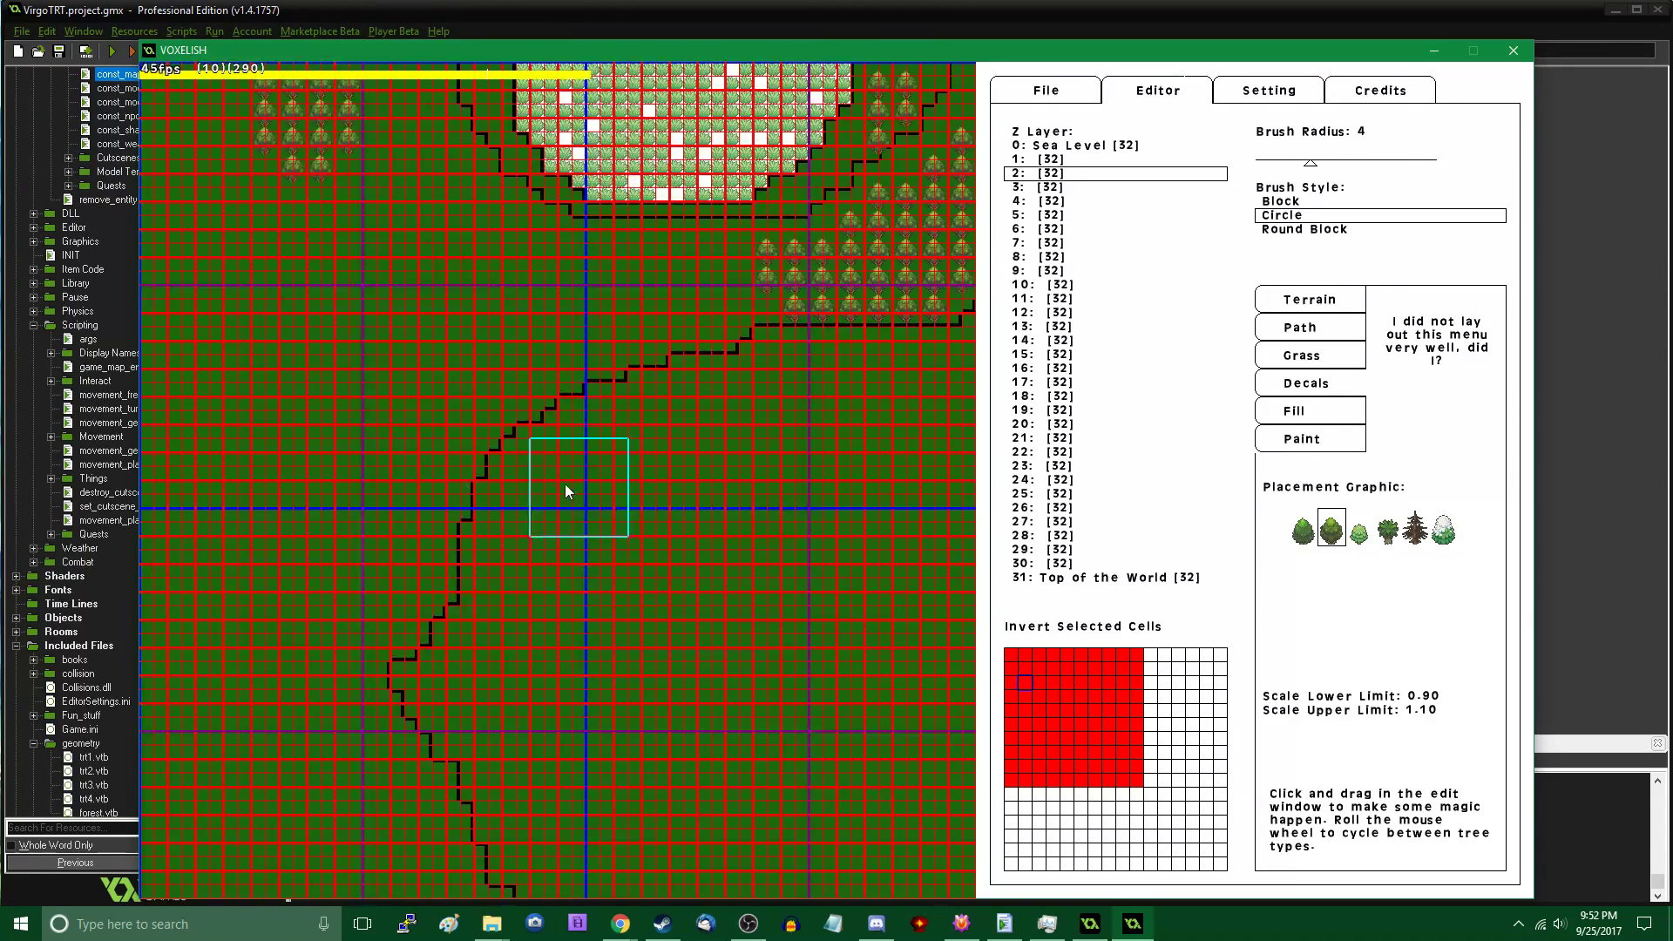
mouse_move(419, 324)
left_mouse_down()
mouse_move(317, 235)
mouse_move(427, 412)
left_mouse_up()
left_click_drag(554, 297, 573, 291)
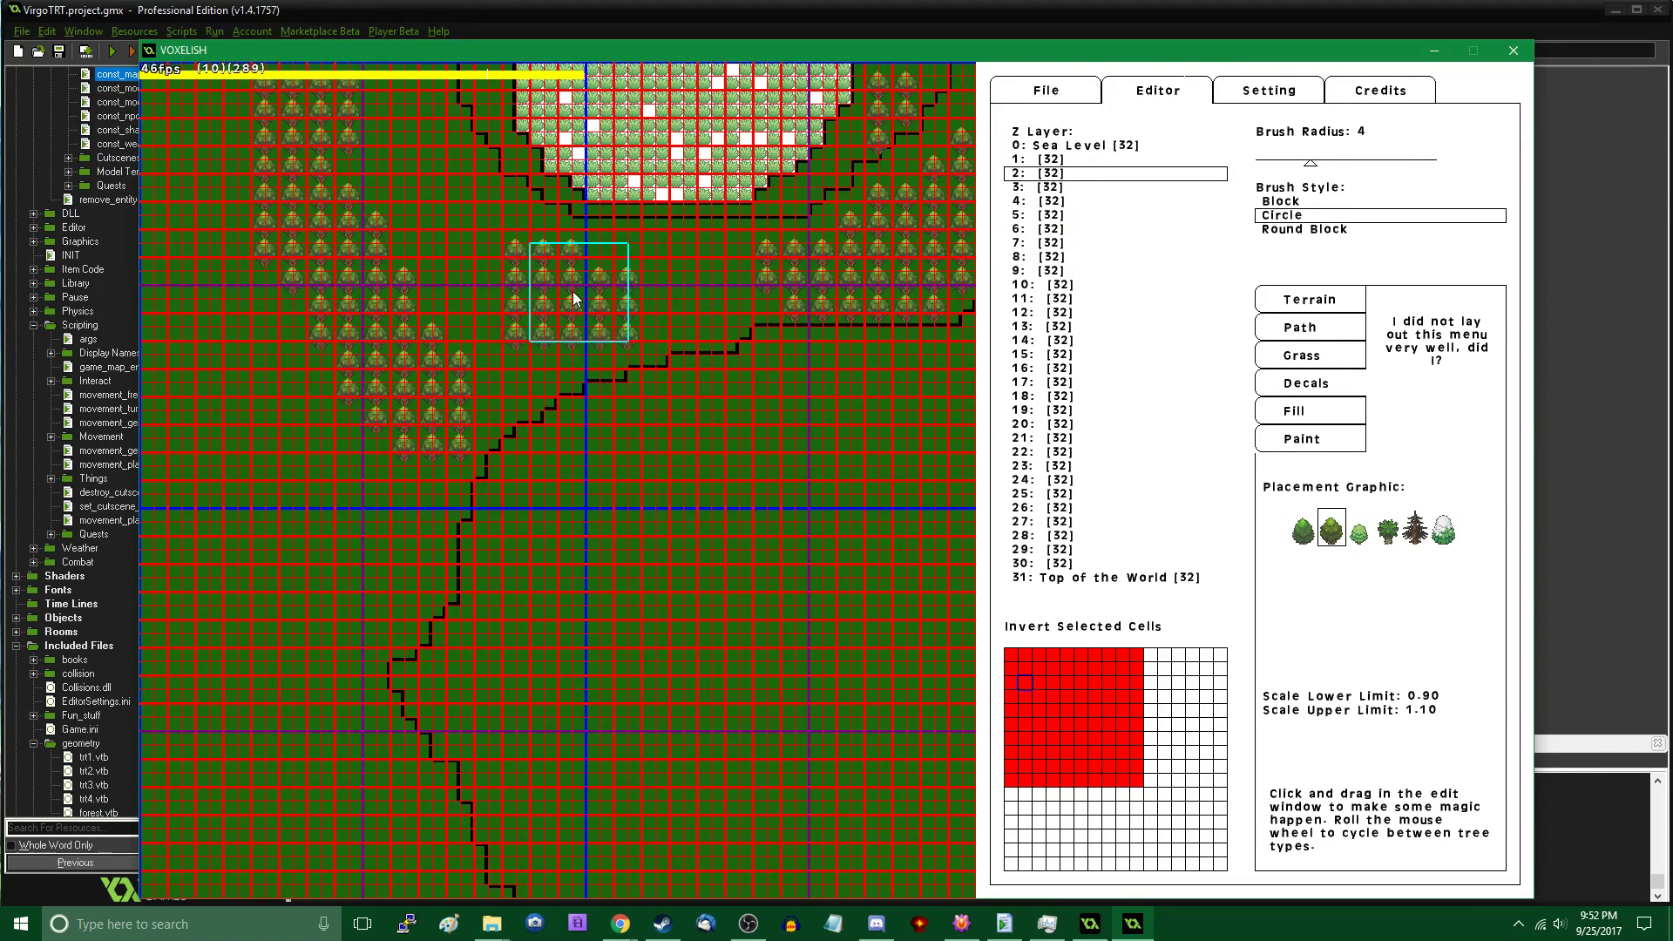
key("Up")
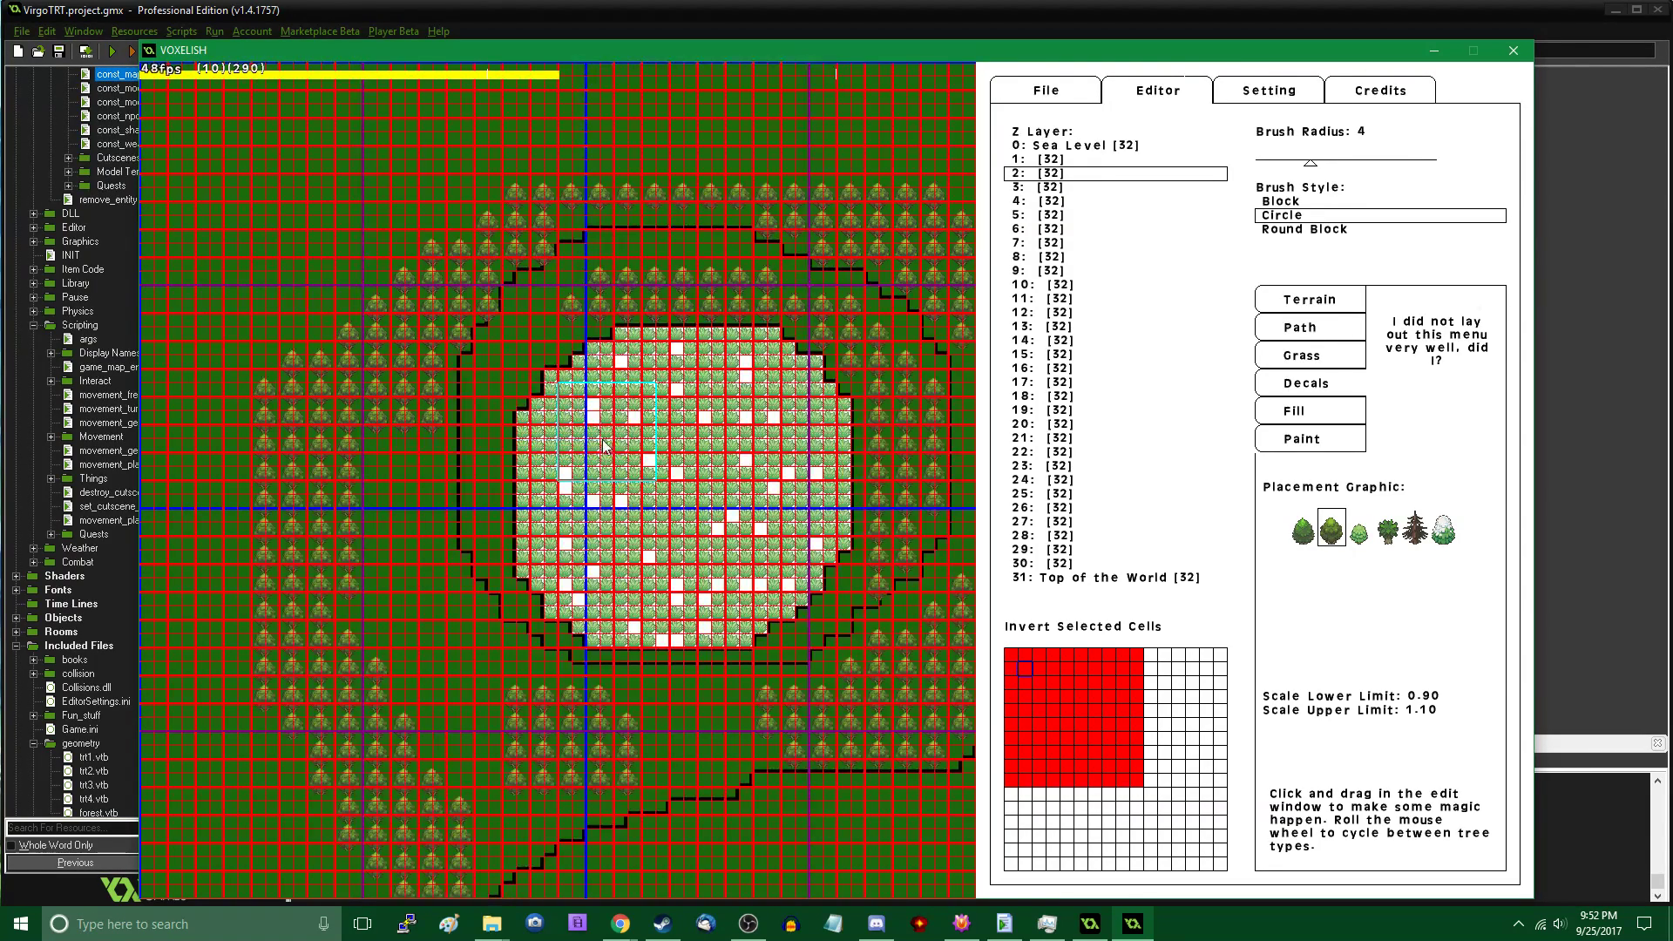
key("Down")
mouse_move(464, 446)
left_mouse_down()
mouse_move(433, 442)
mouse_move(421, 553)
mouse_move(480, 474)
left_mouse_up()
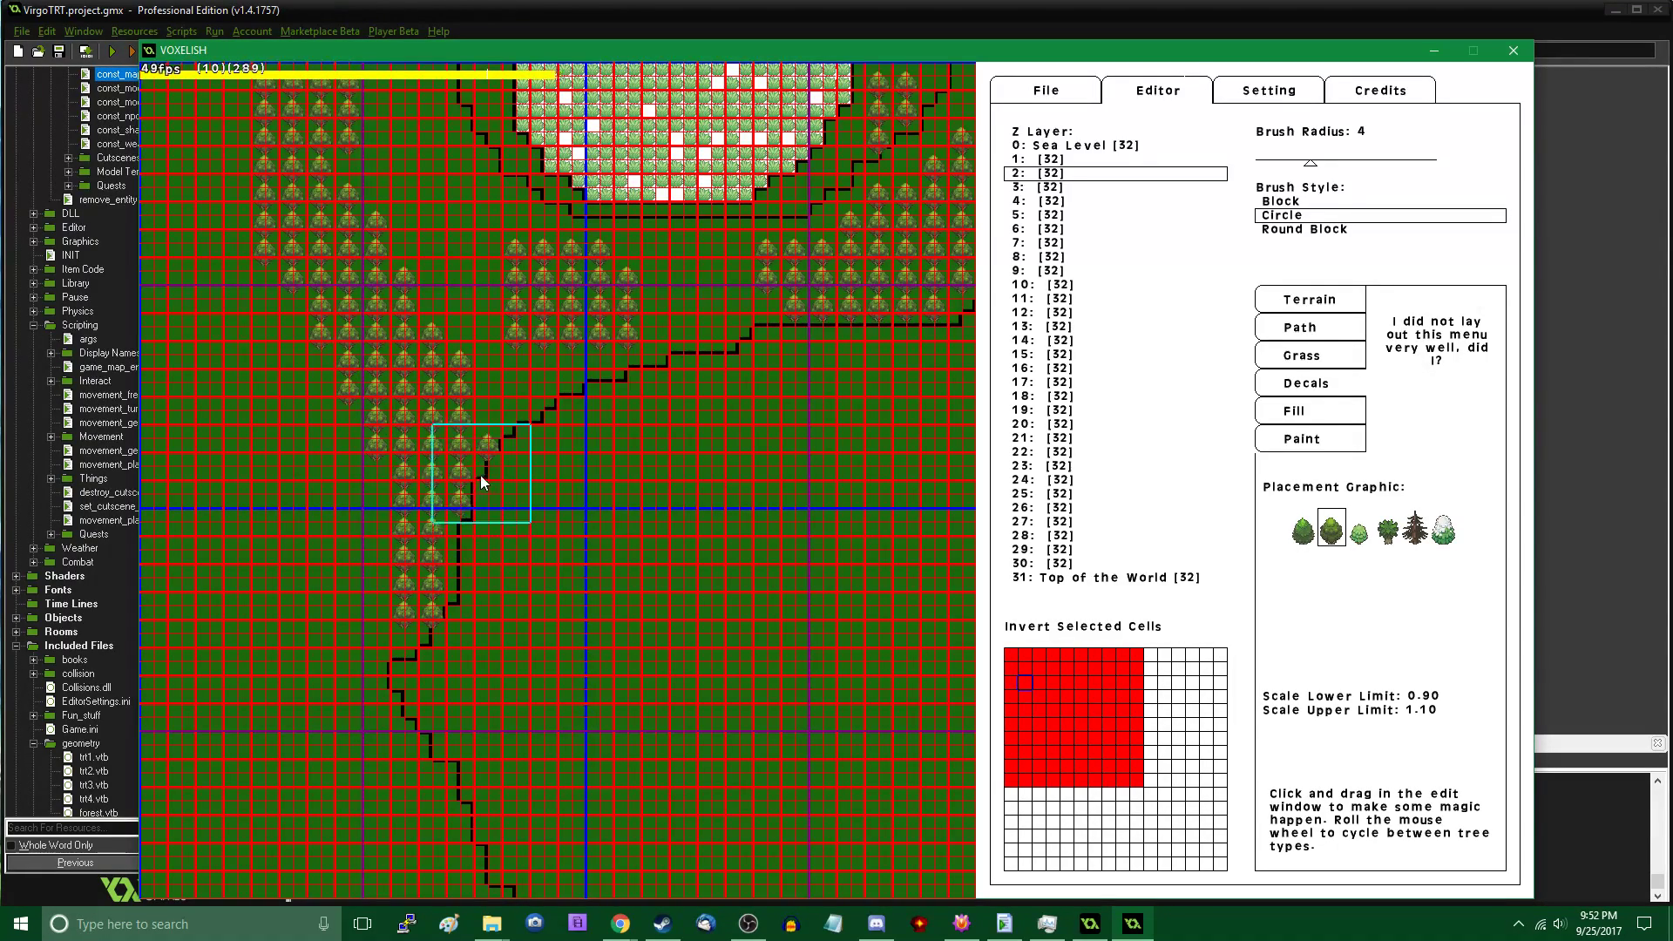
Switch to GameMaker Studio and place the text cursor on line 15 of the game_map_enter script
left_click(662, 30)
left_click(566, 325)
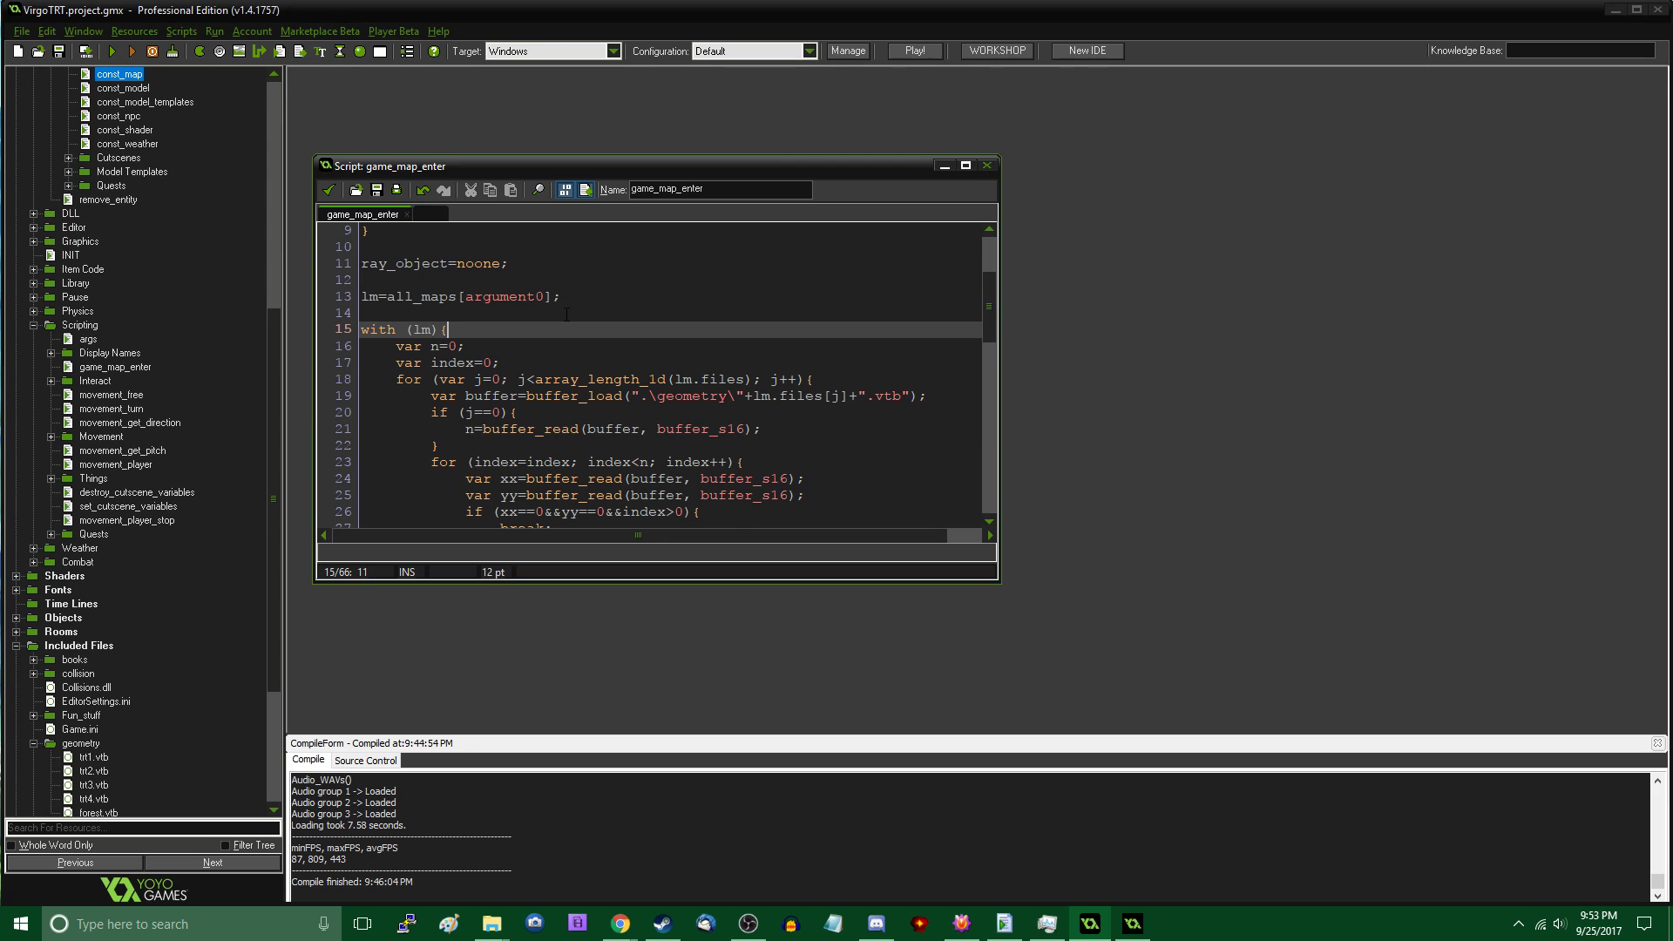
Find and open the MOVEMENT script by its resource name
middle_click(565, 313)
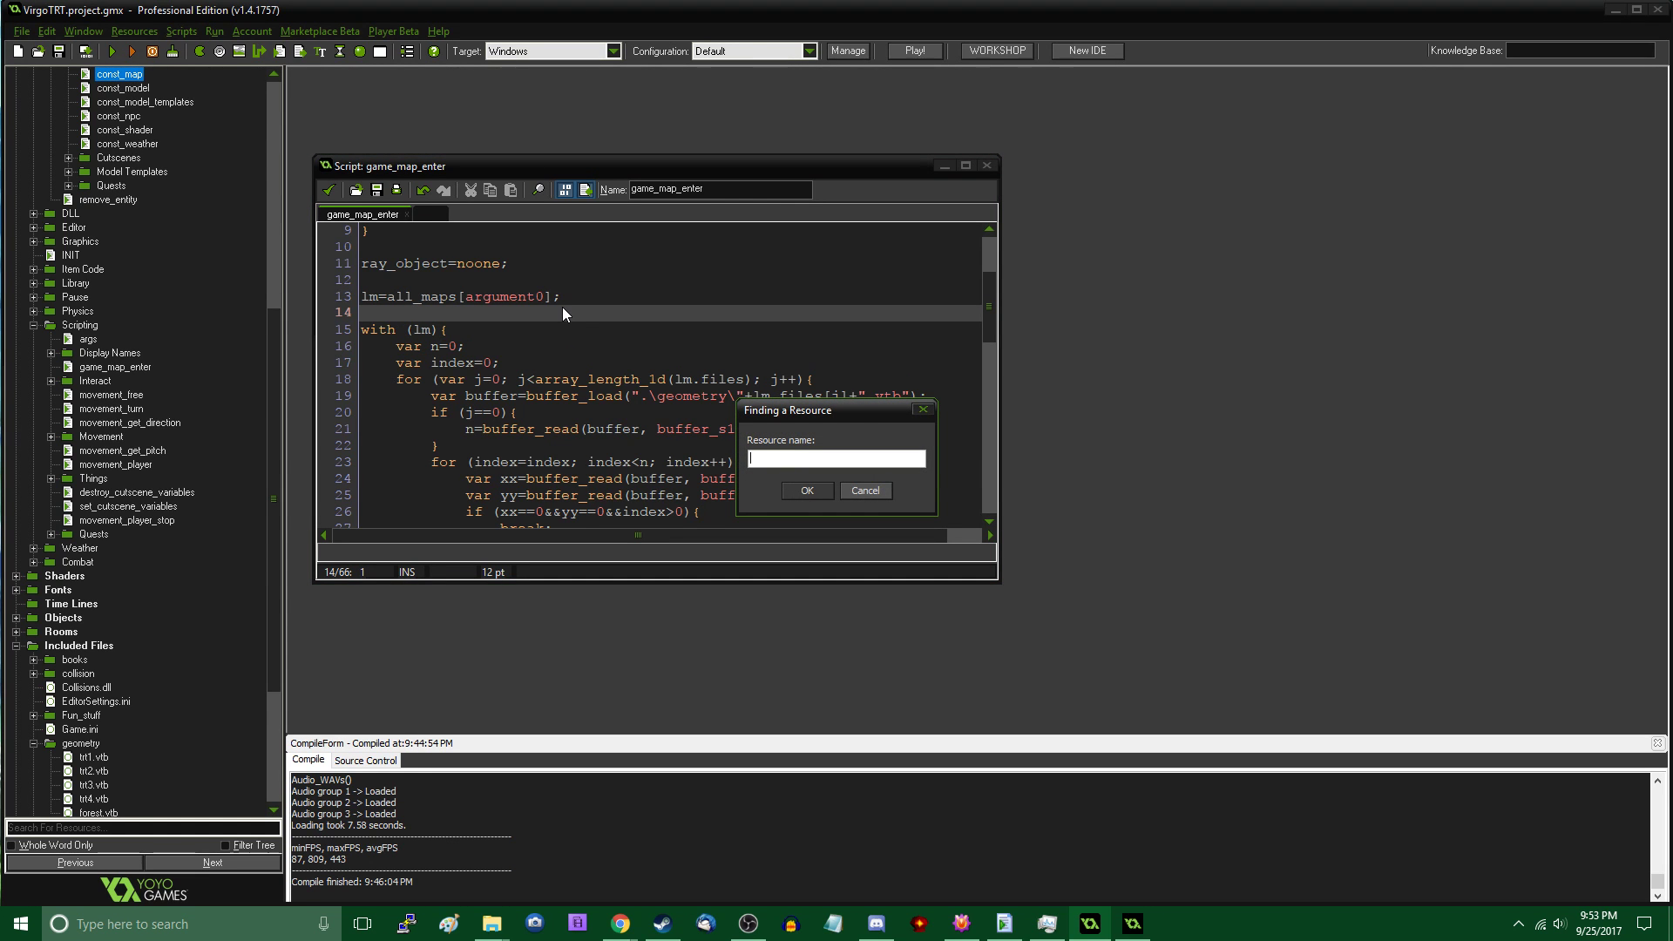
type("movement")
key("Return")
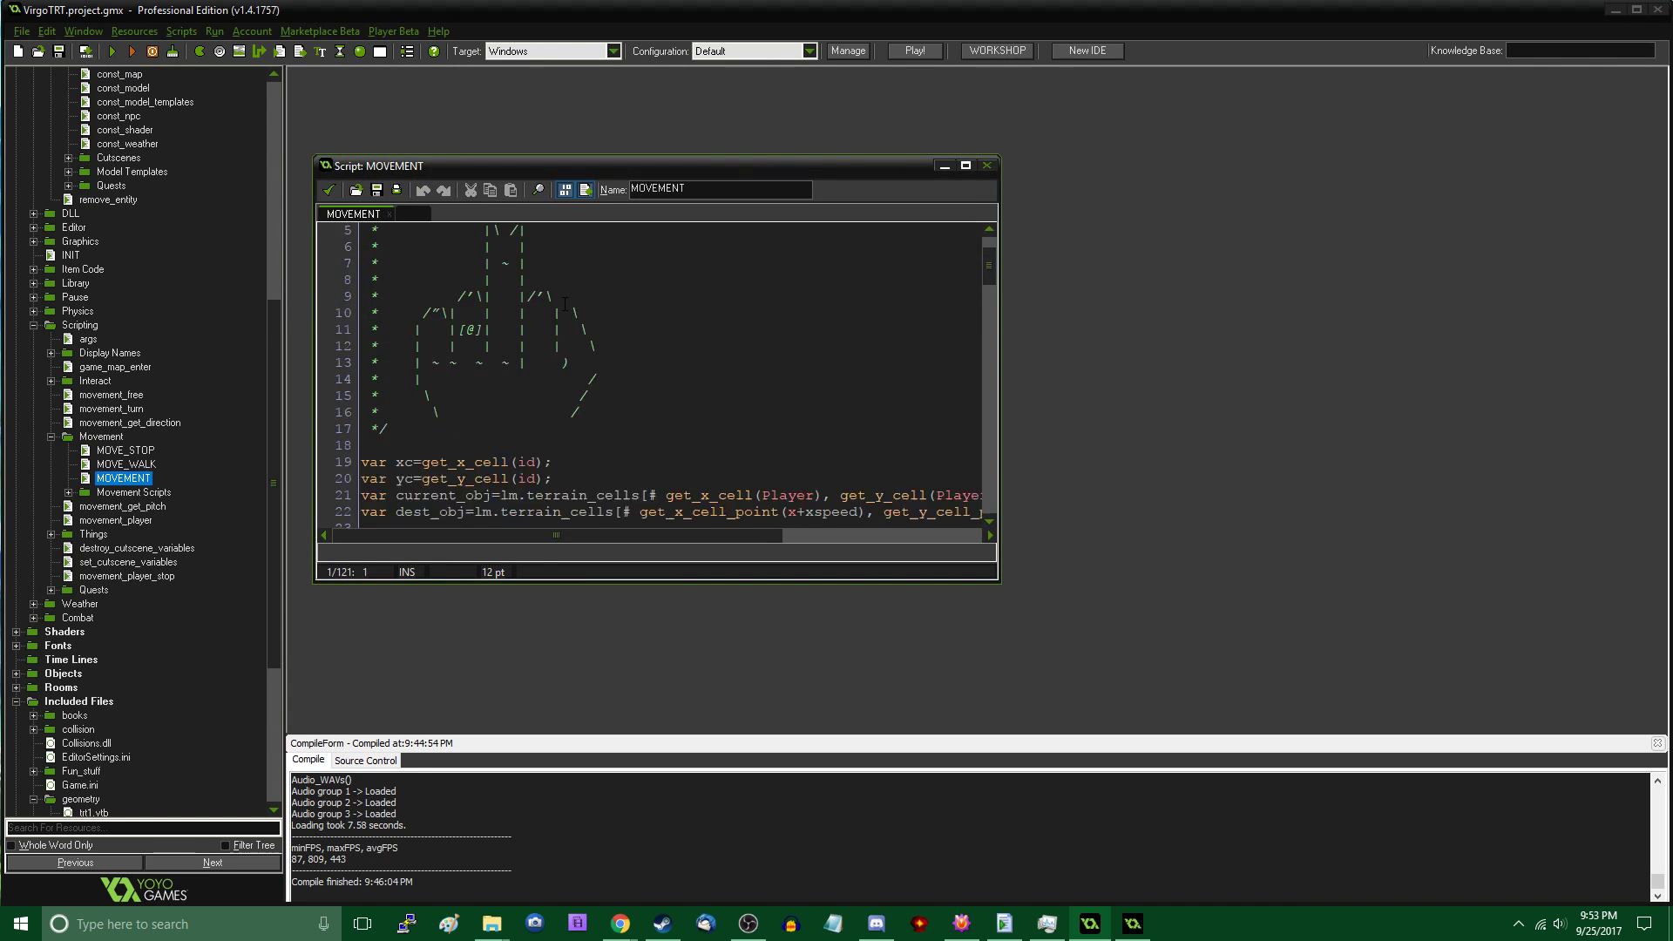
Set variable c to 2 on line 35 of the MOVEMENT script, accept the script and run the game
scroll(565, 304, "up", 2)
scroll(590, 481, "down", 13)
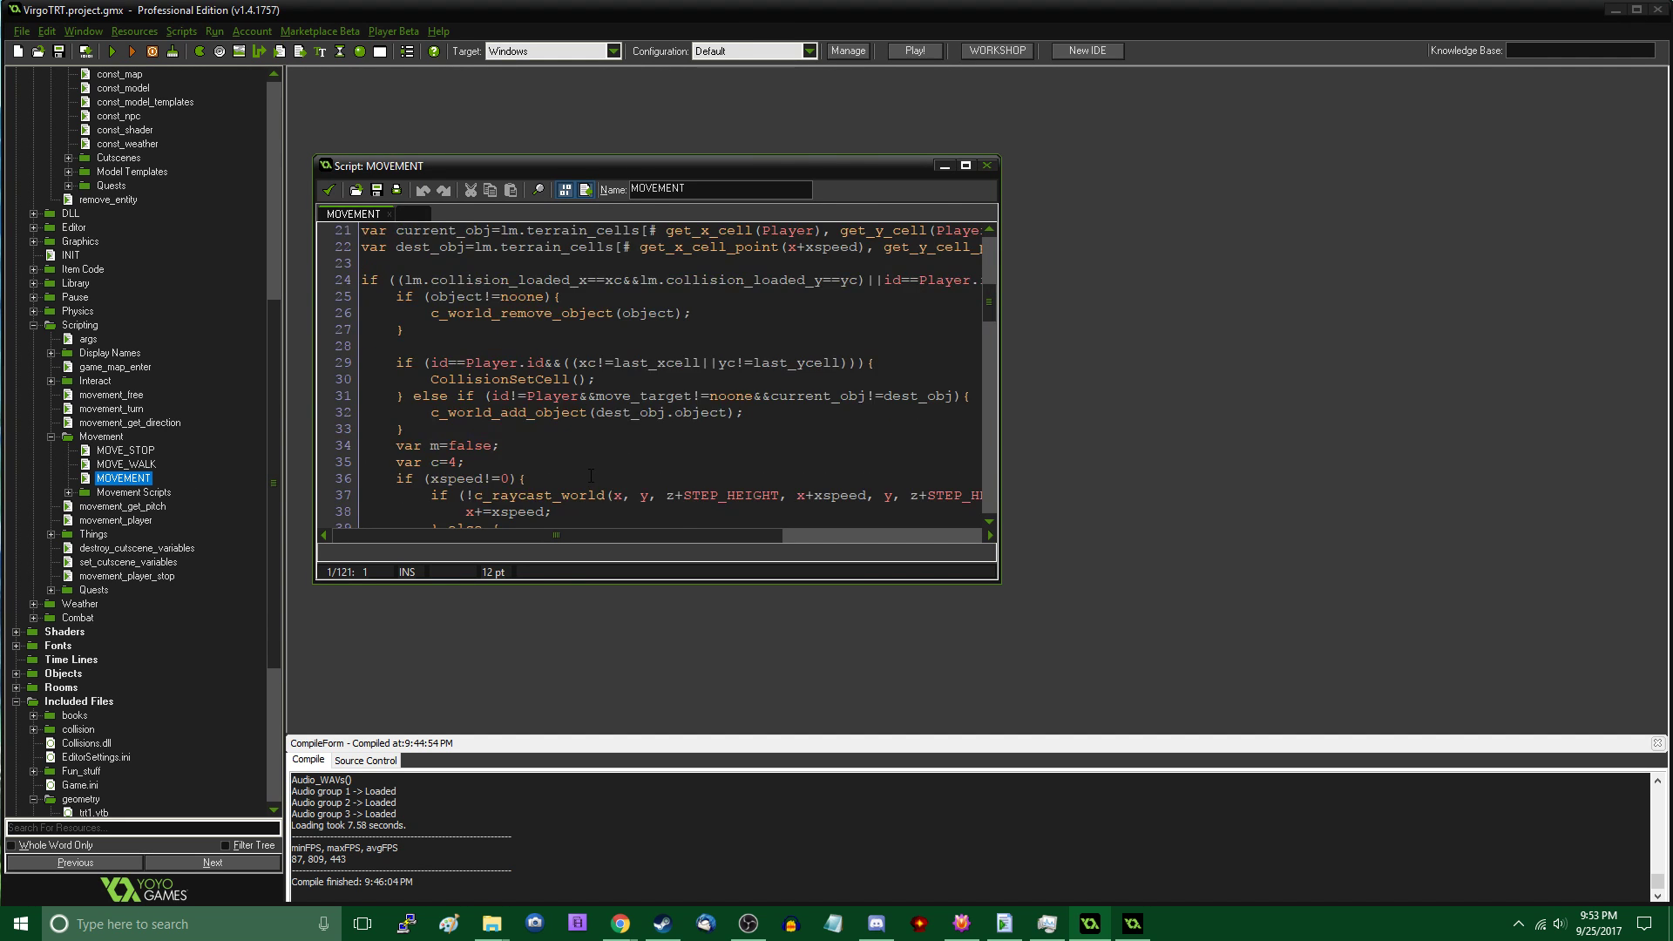
scroll(586, 465, "up", 4)
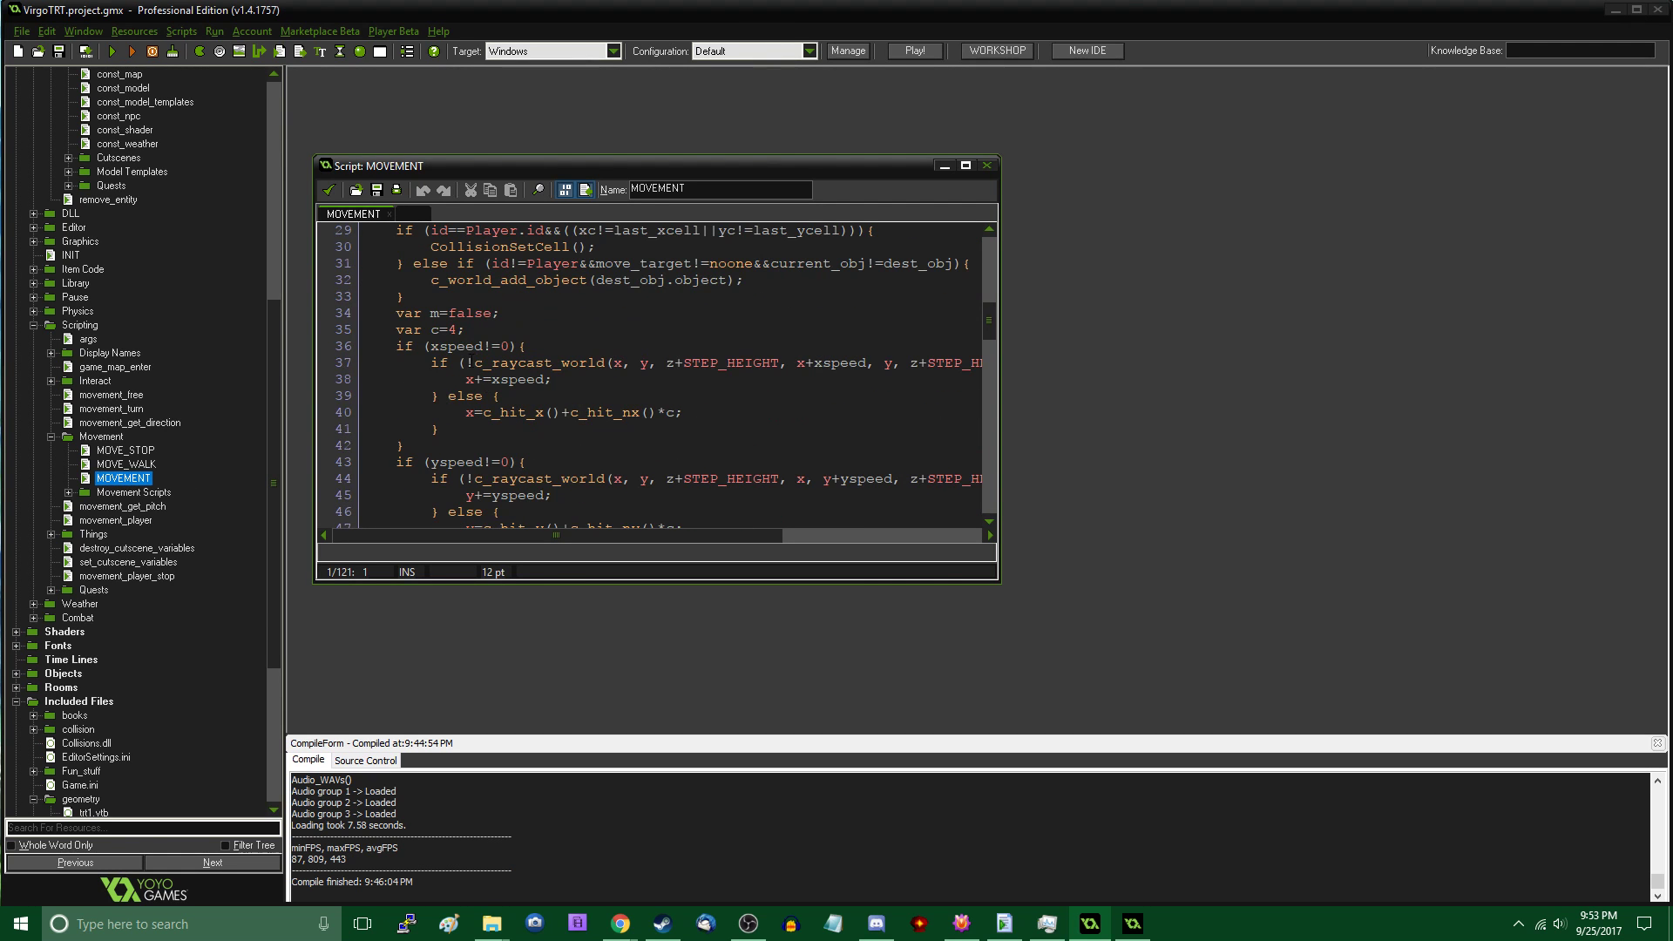
left_click(459, 329)
key("BackSpace")
type("2")
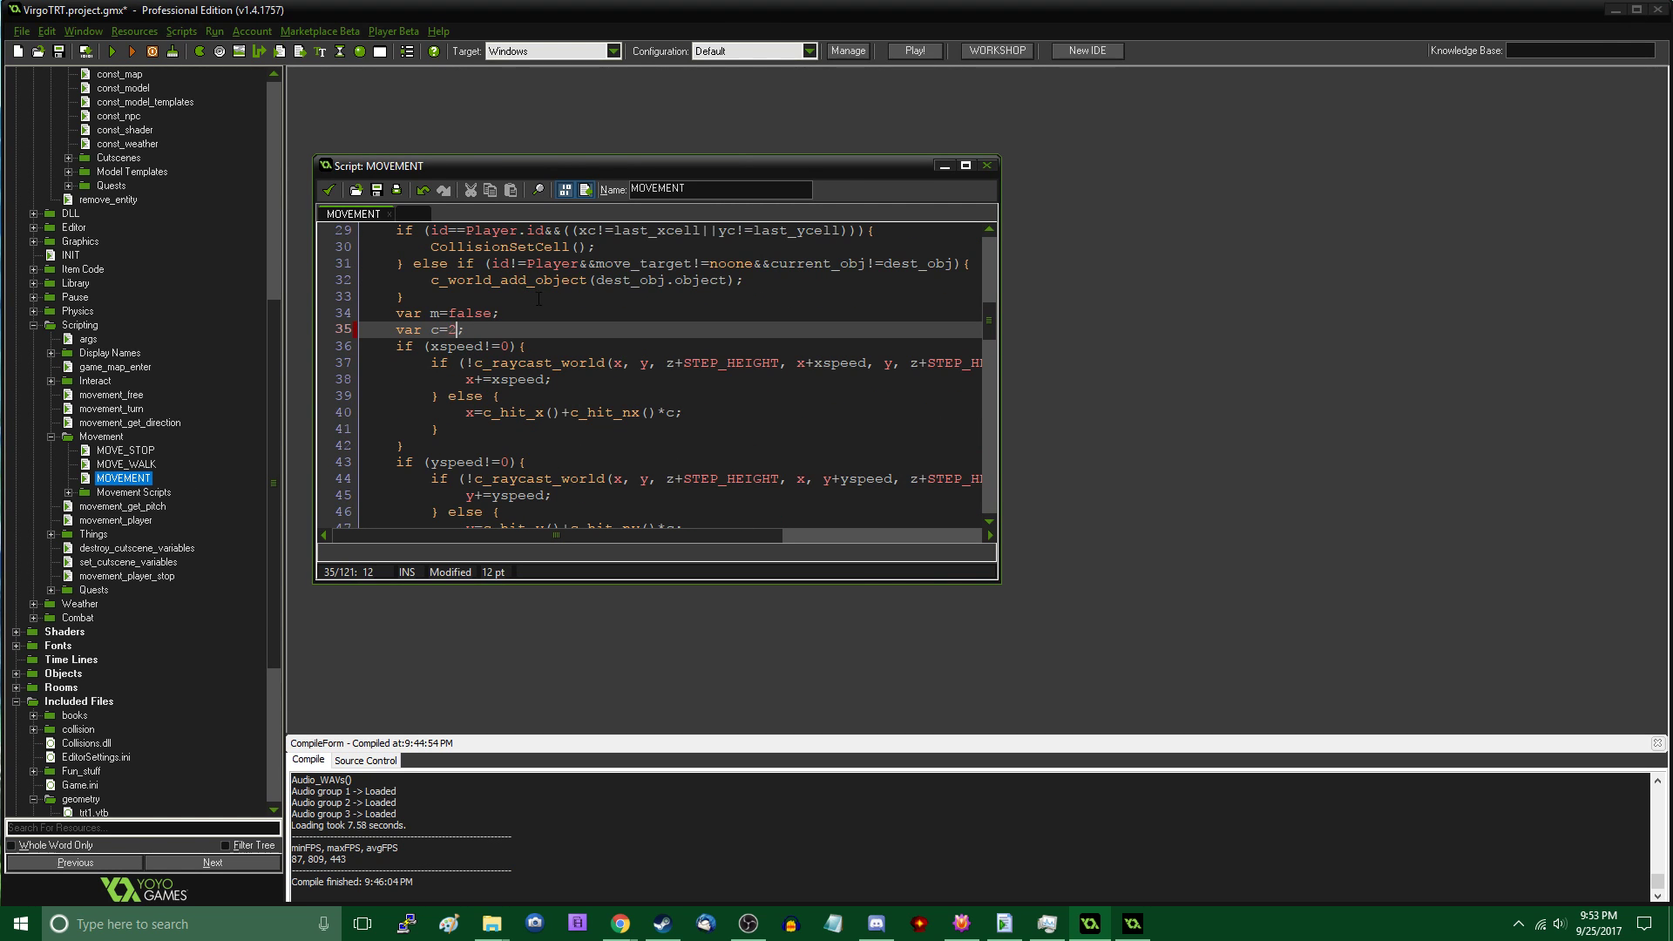
left_click(329, 190)
key("F5")
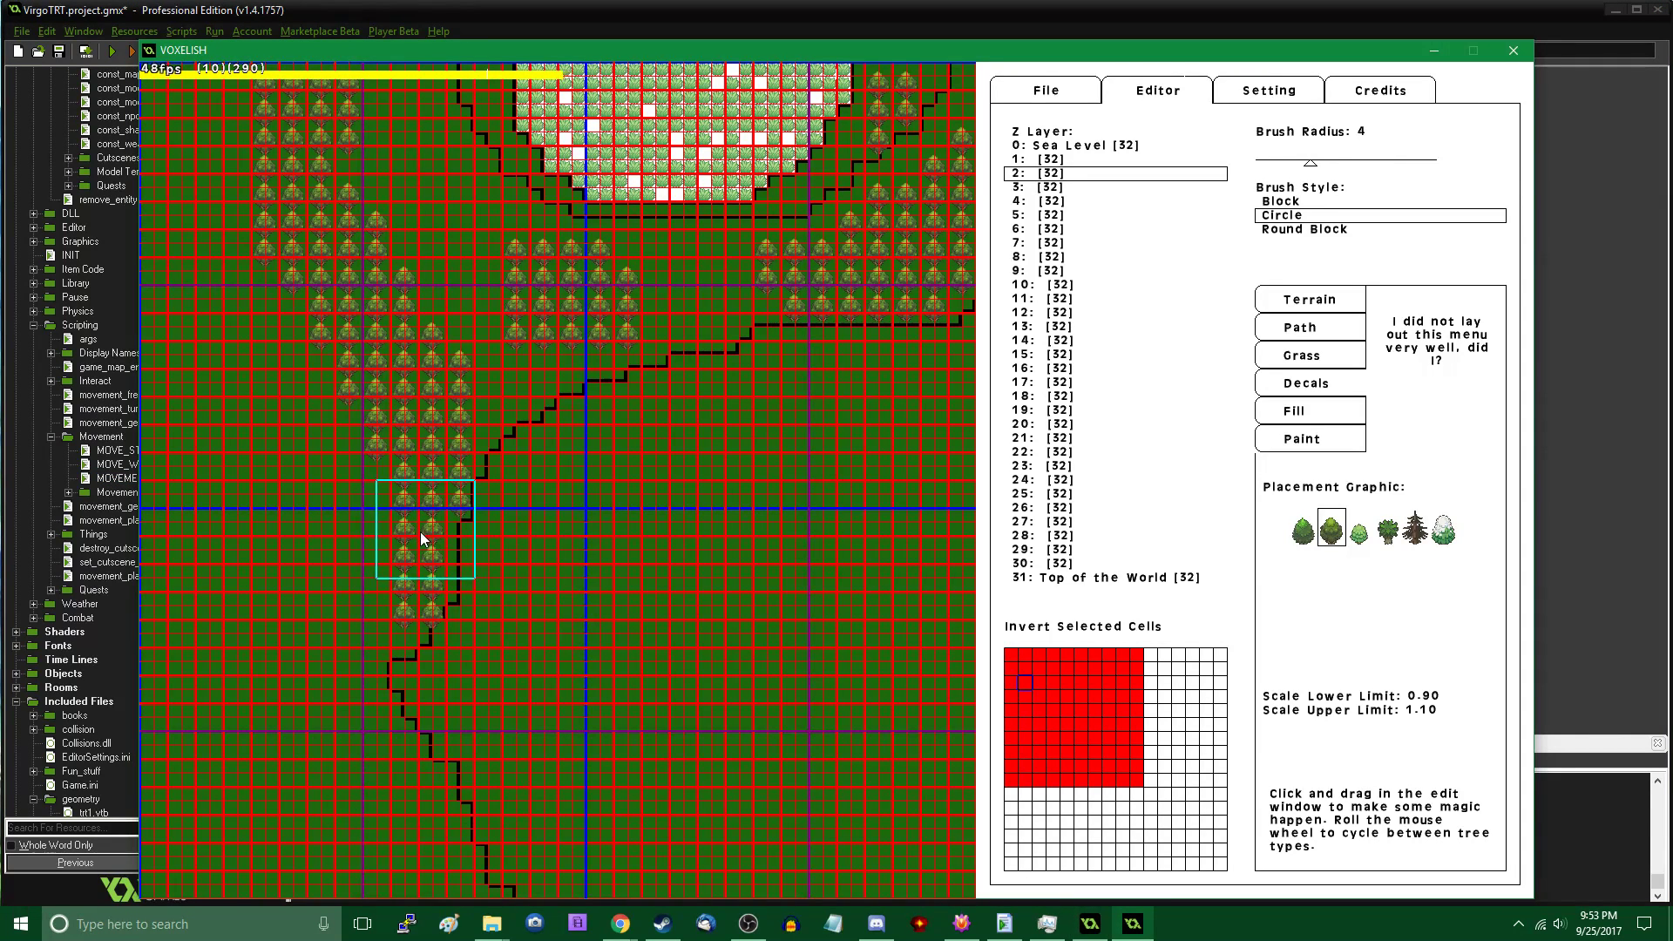
Switch to VOXELISH and erase the tree touching the hill edge at the western belt's southern tip
right_click(477, 650)
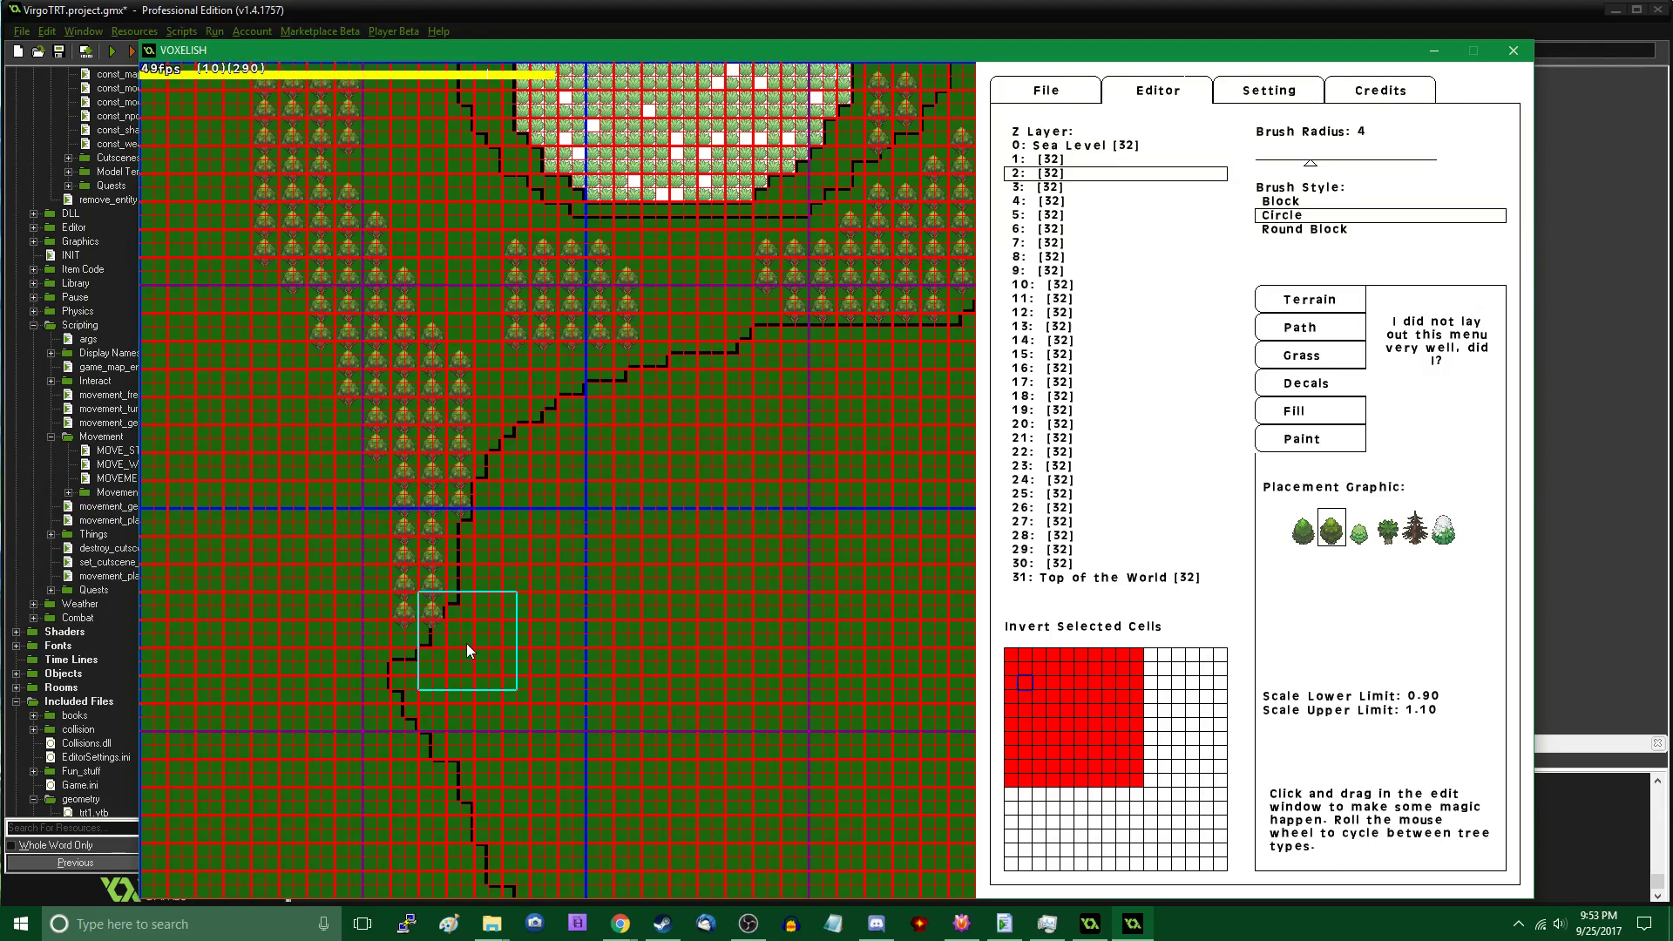
key("Up")
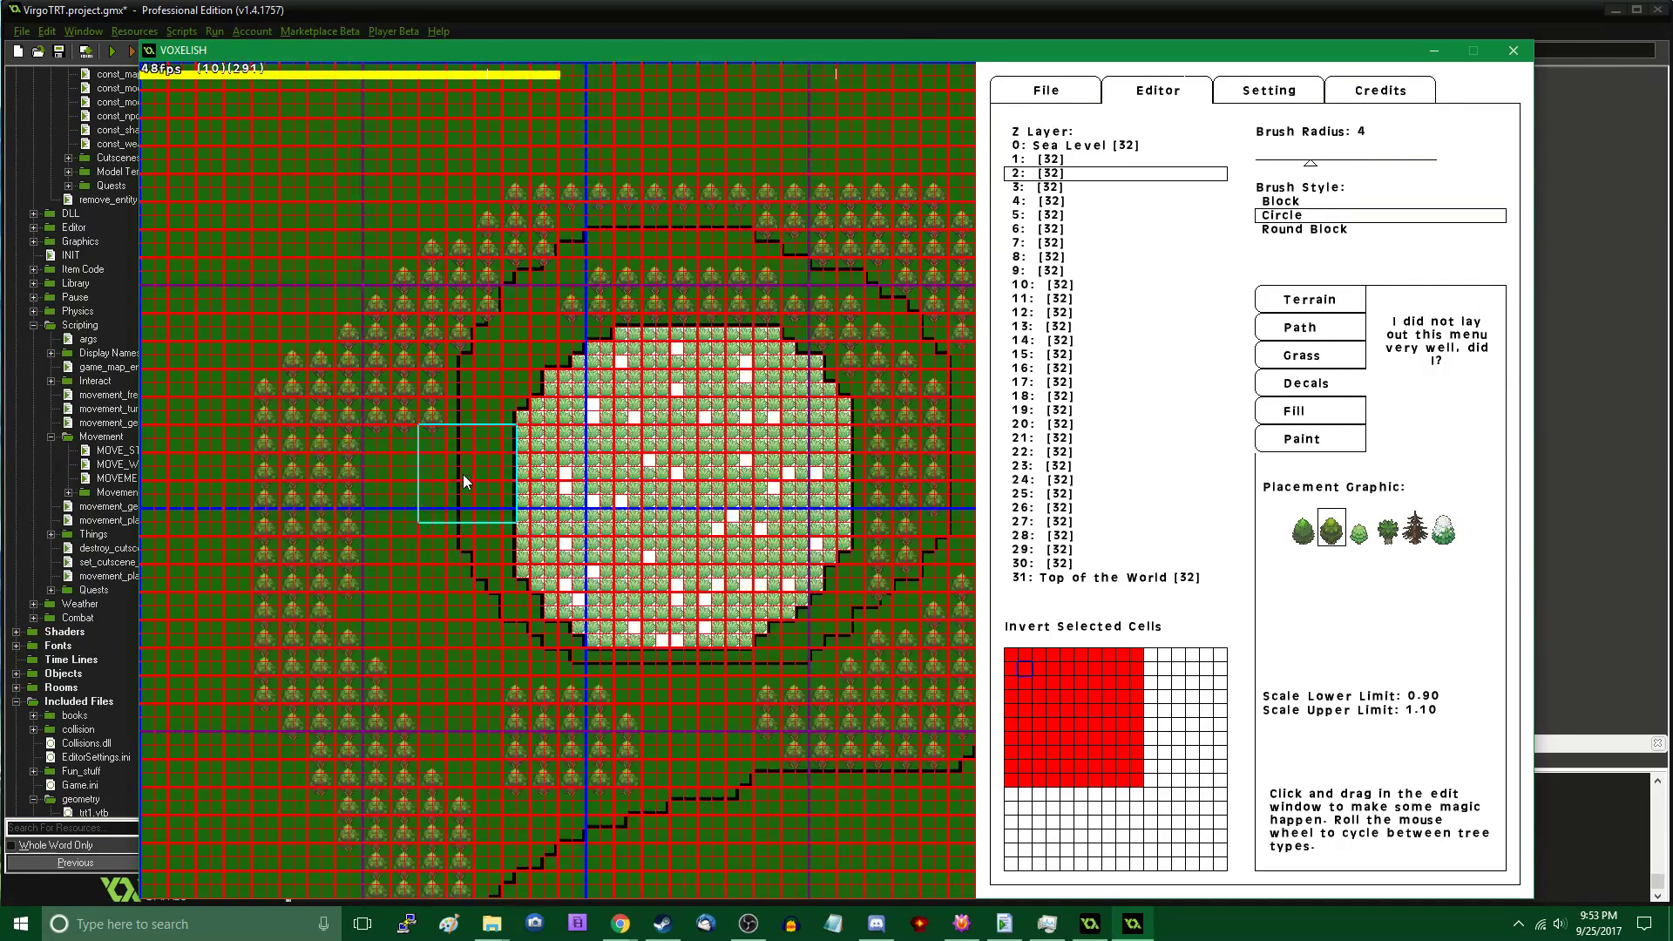
key("Left")
key("Right")
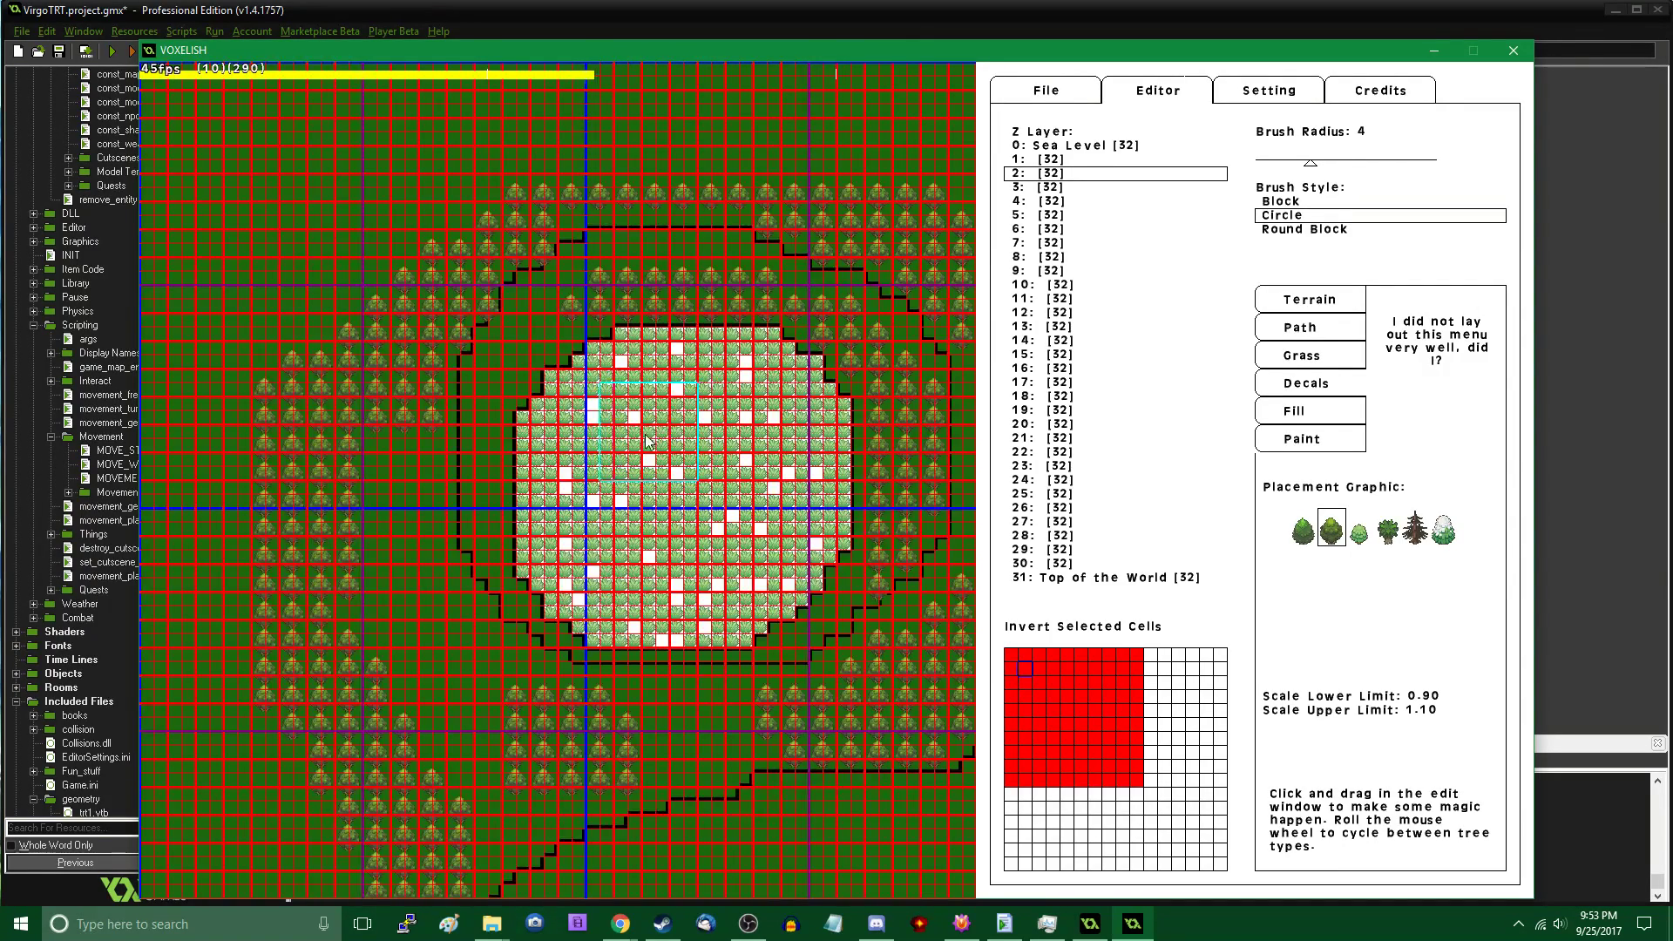
key("Down")
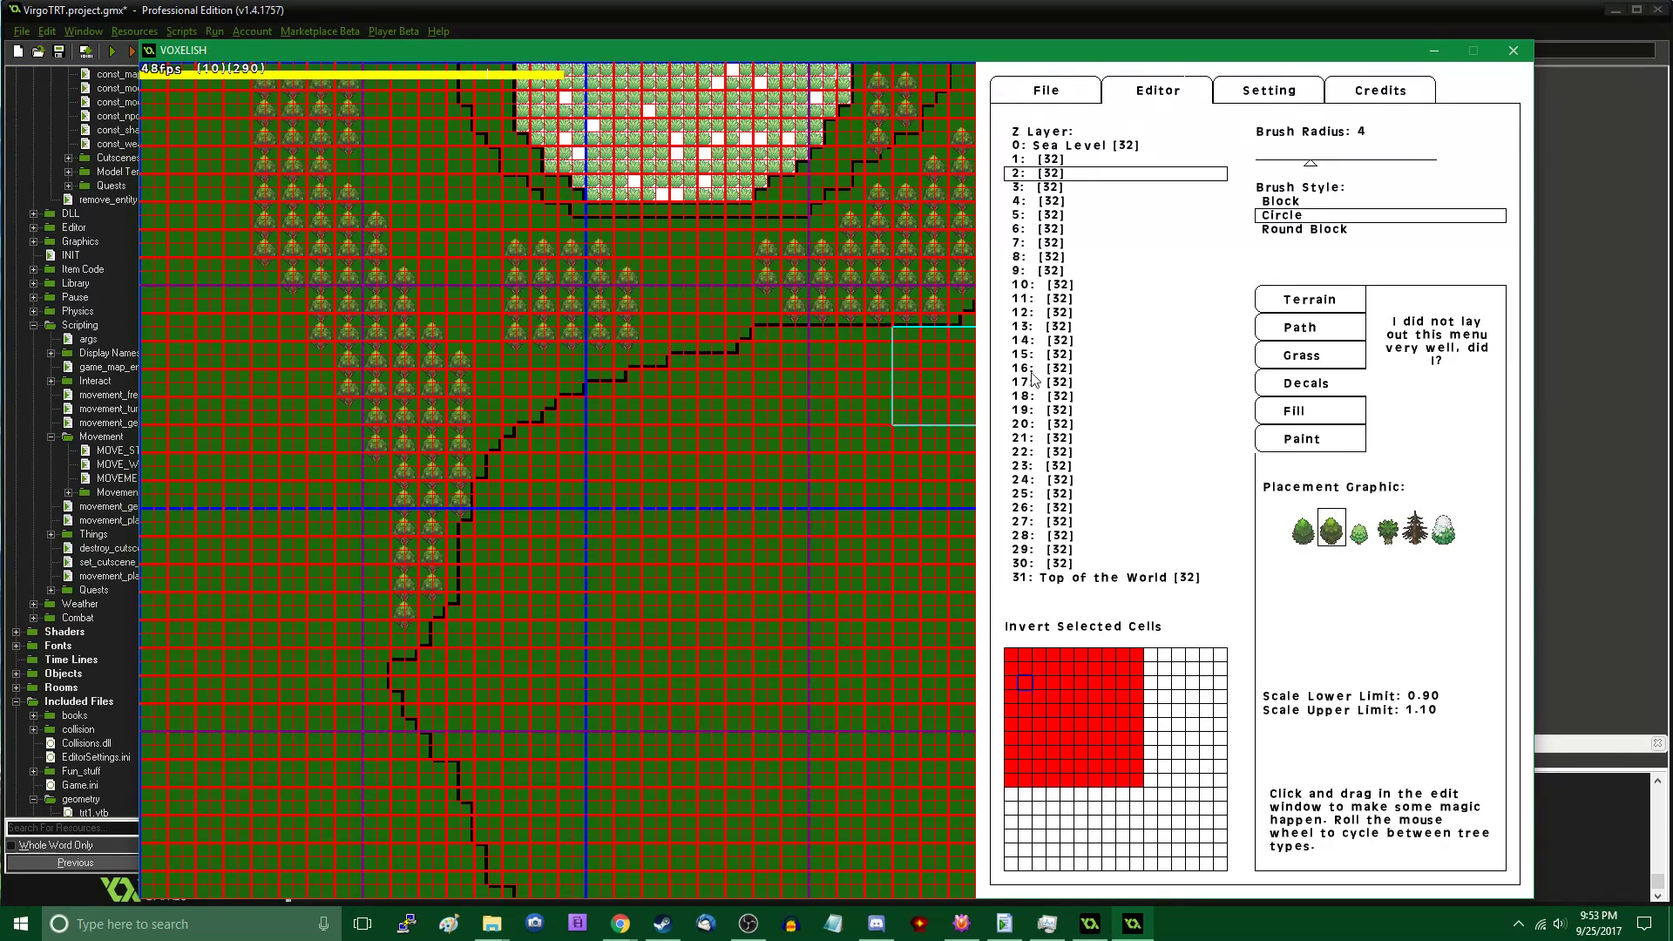
With the Terrain tool and brush radius 4, paint a Z layer 2 strip northward along the western tree belt's outer side
left_click(1322, 349)
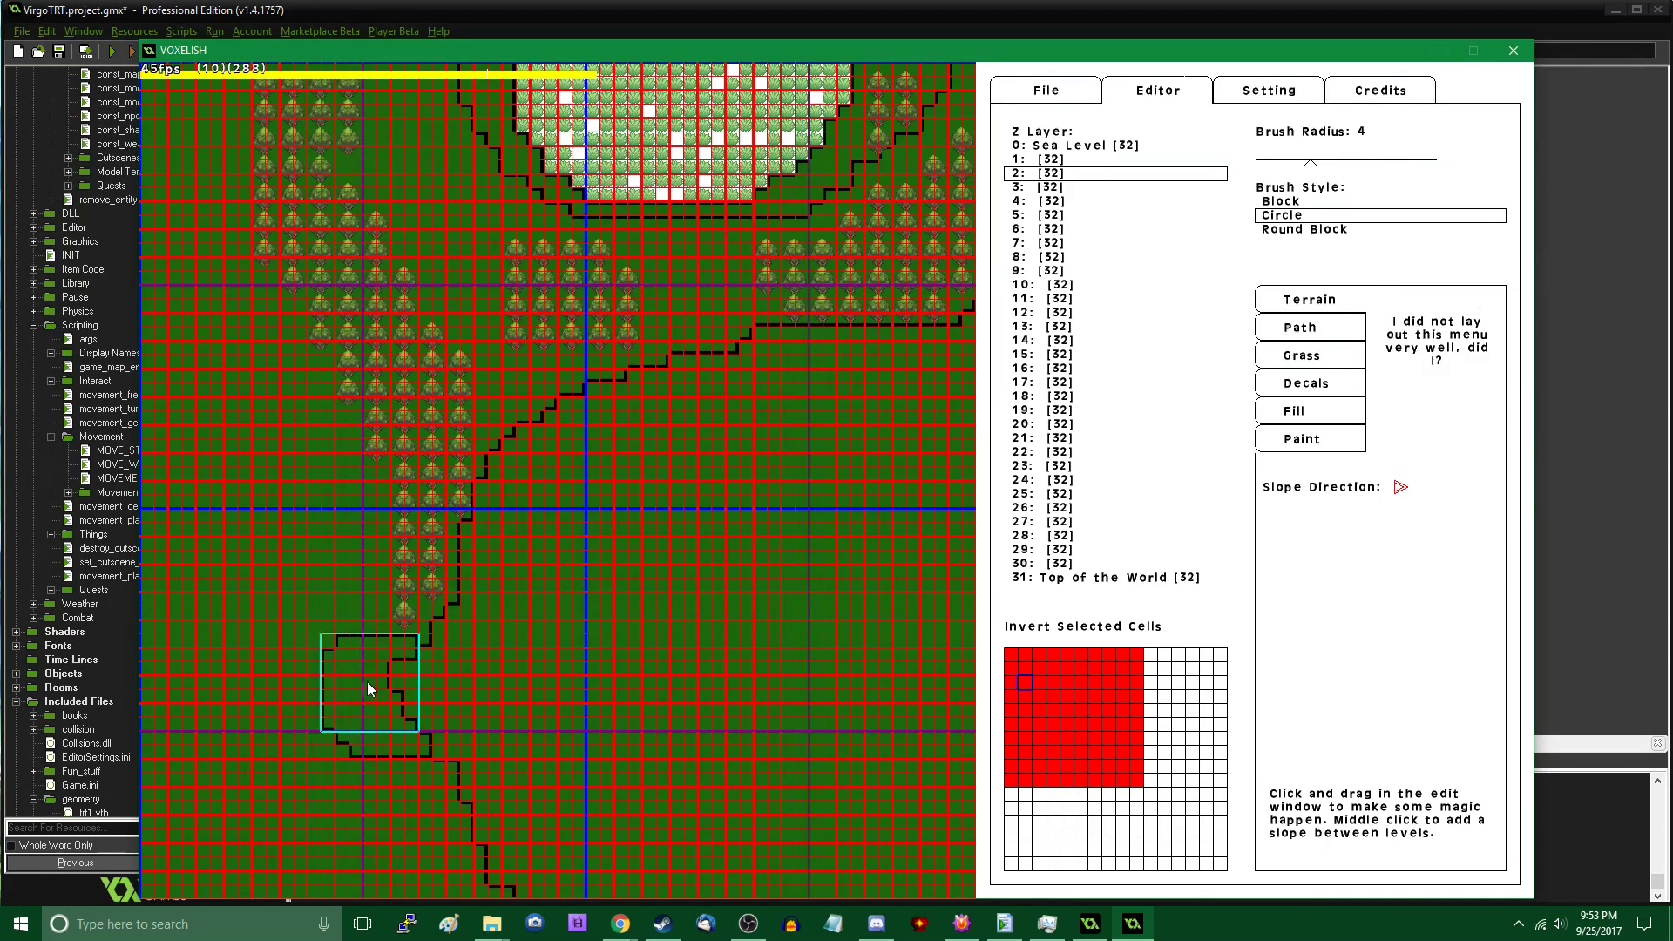
mouse_move(342, 630)
left_mouse_down()
mouse_move(404, 616)
mouse_move(311, 635)
mouse_move(289, 493)
mouse_move(248, 483)
left_mouse_up()
key("Up")
key("Left")
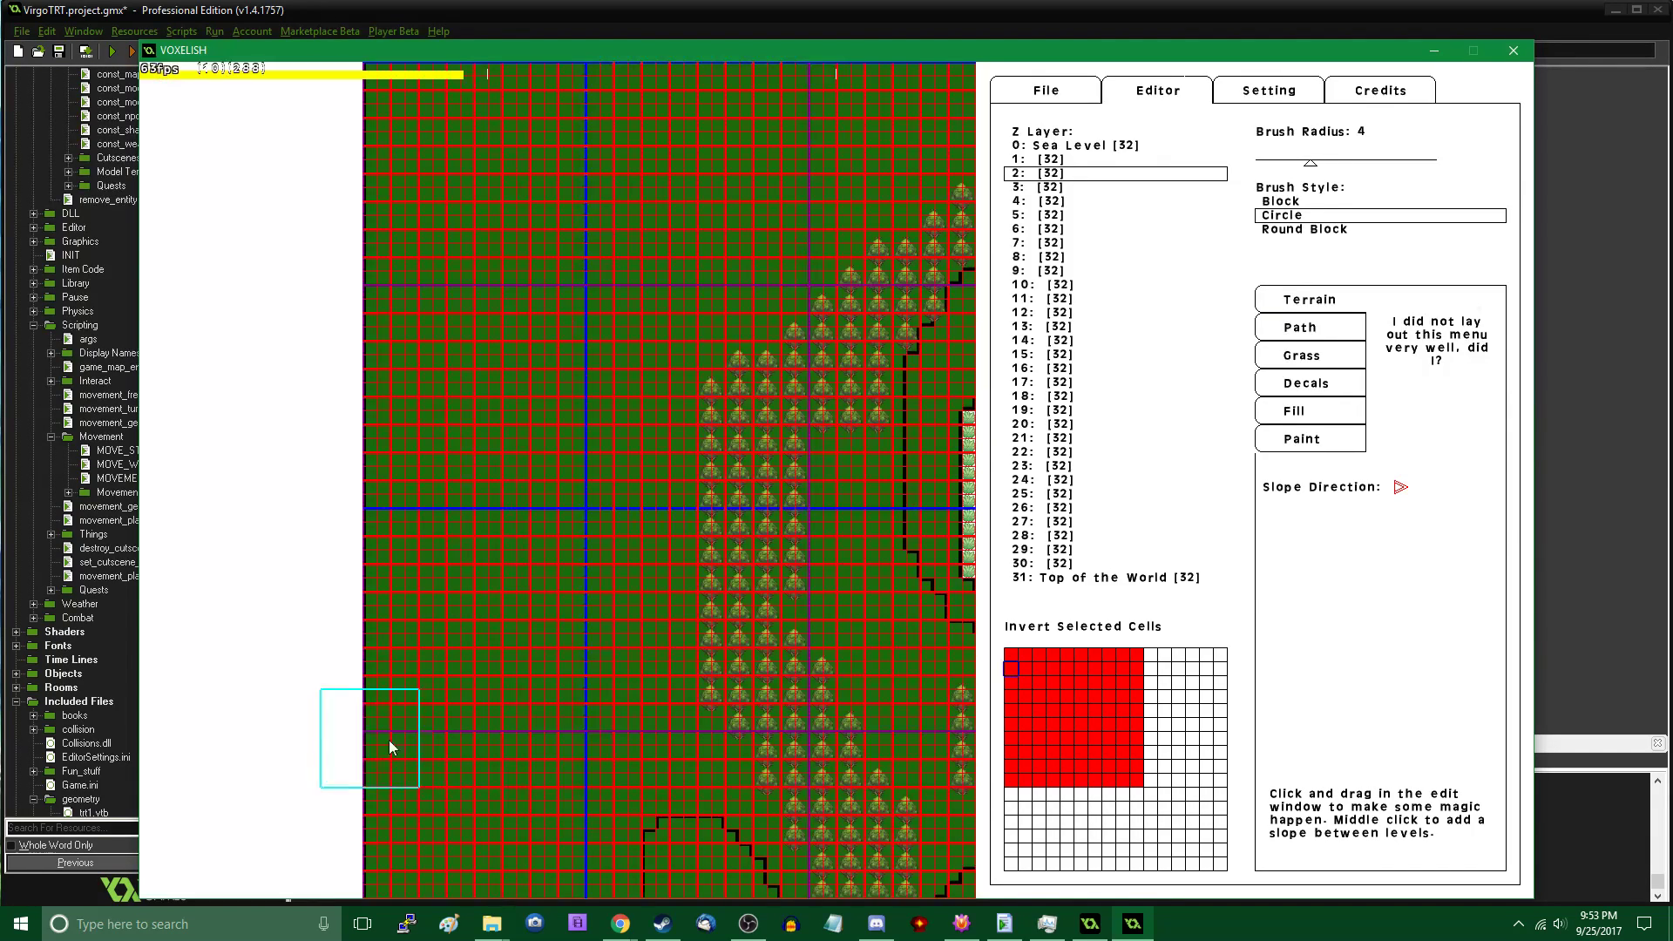
left_click_drag(619, 741, 608, 405)
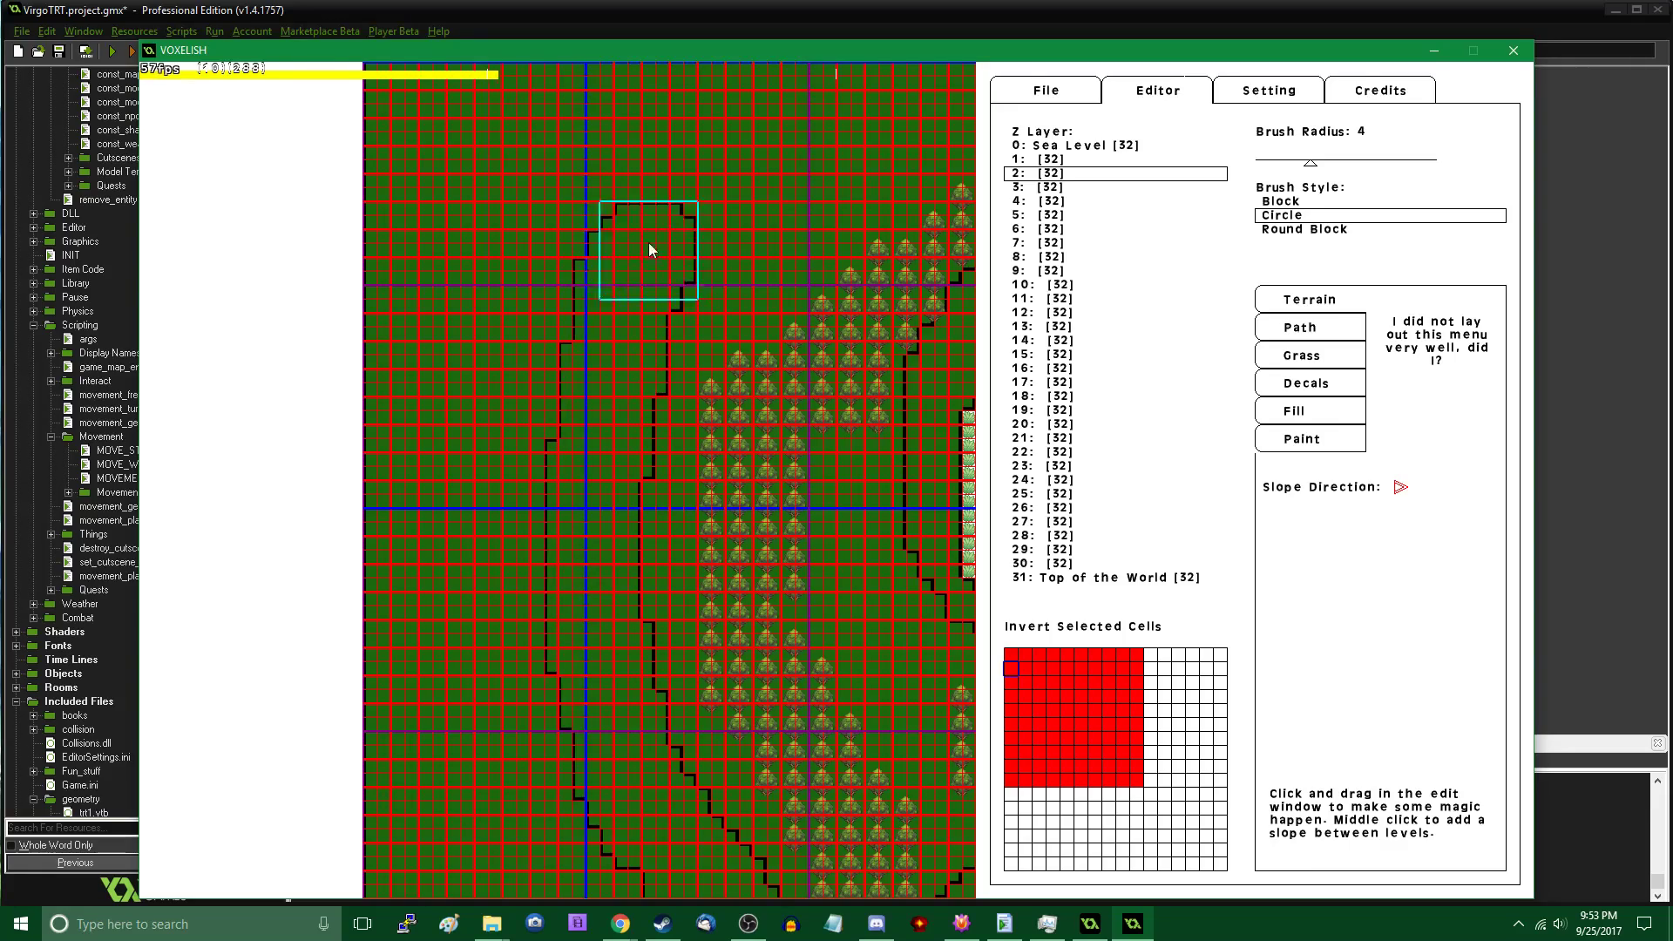
Continue the Z layer 2 terrain strip in an arc around the north side of the outer tree belt
key("Right")
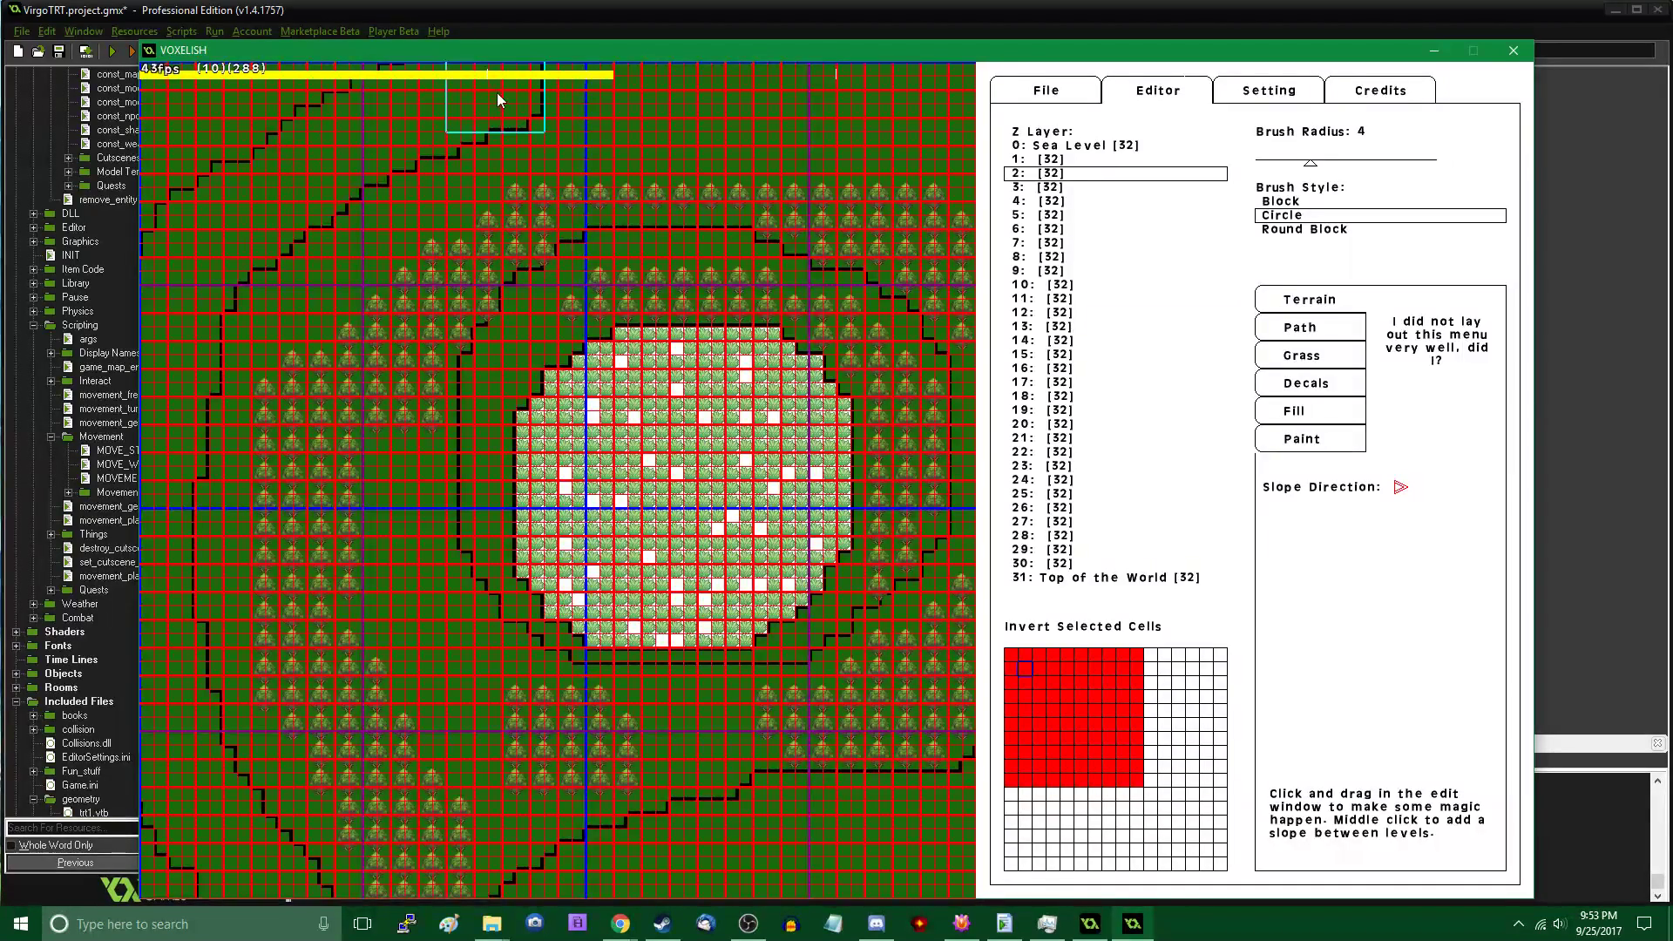
key("Right")
key("Up")
key("Left")
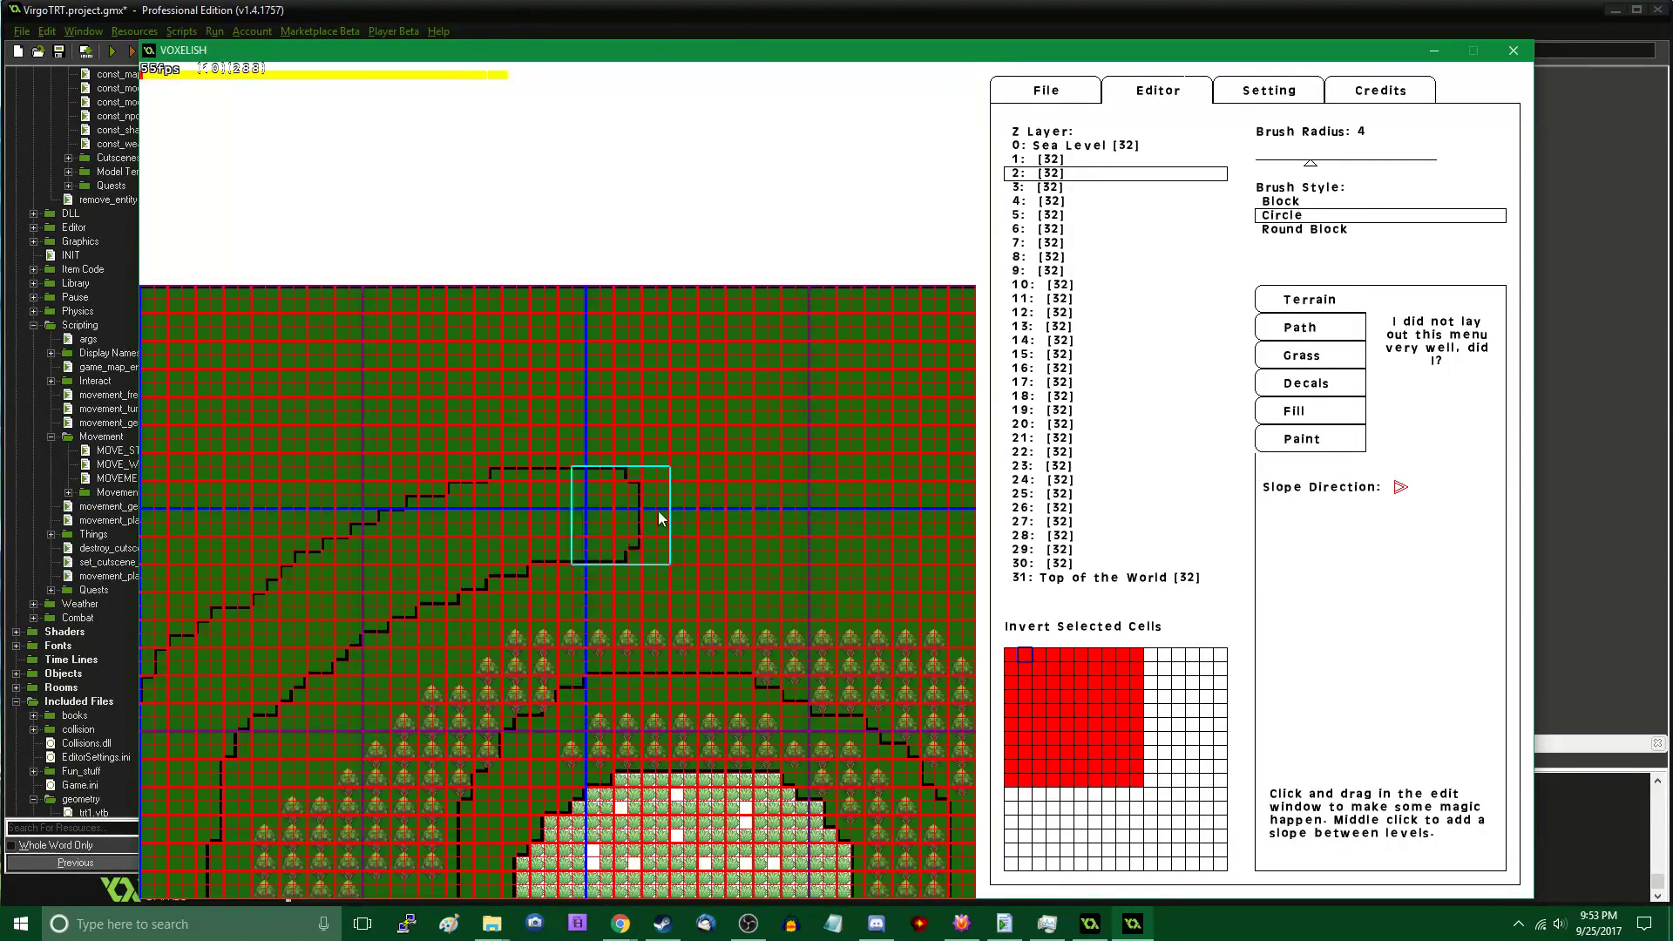
Extend the northern Z layer 2 terrain strip eastward toward the existing eastern hill edge
key("Right")
key("Right")
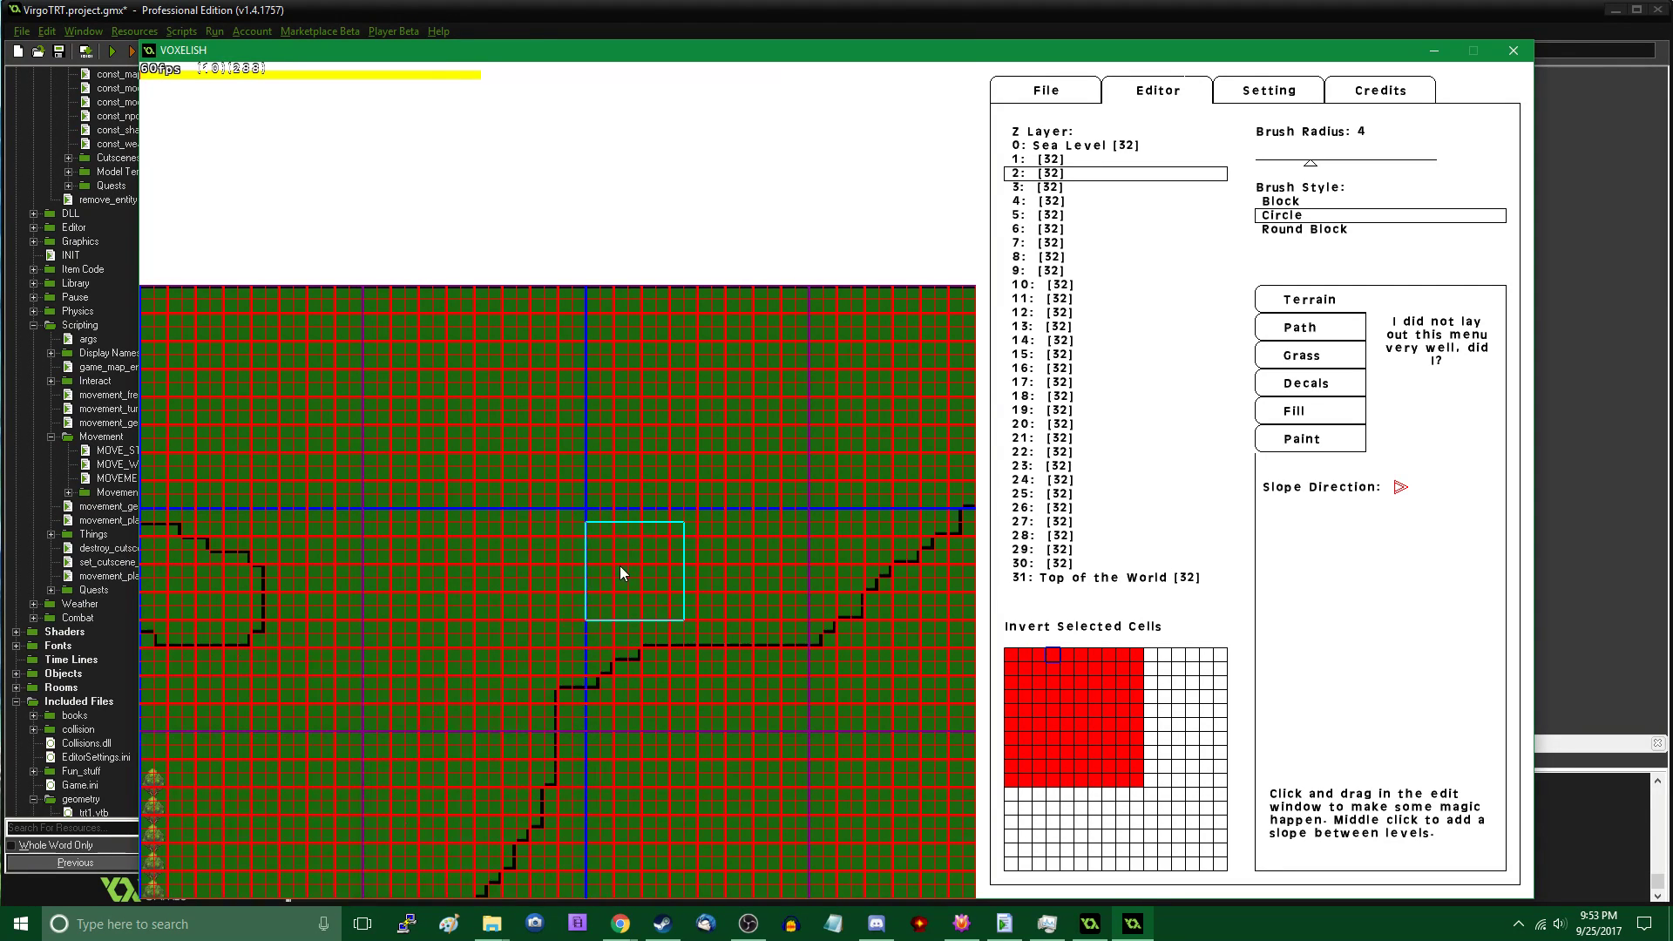
key("Down")
key("Up")
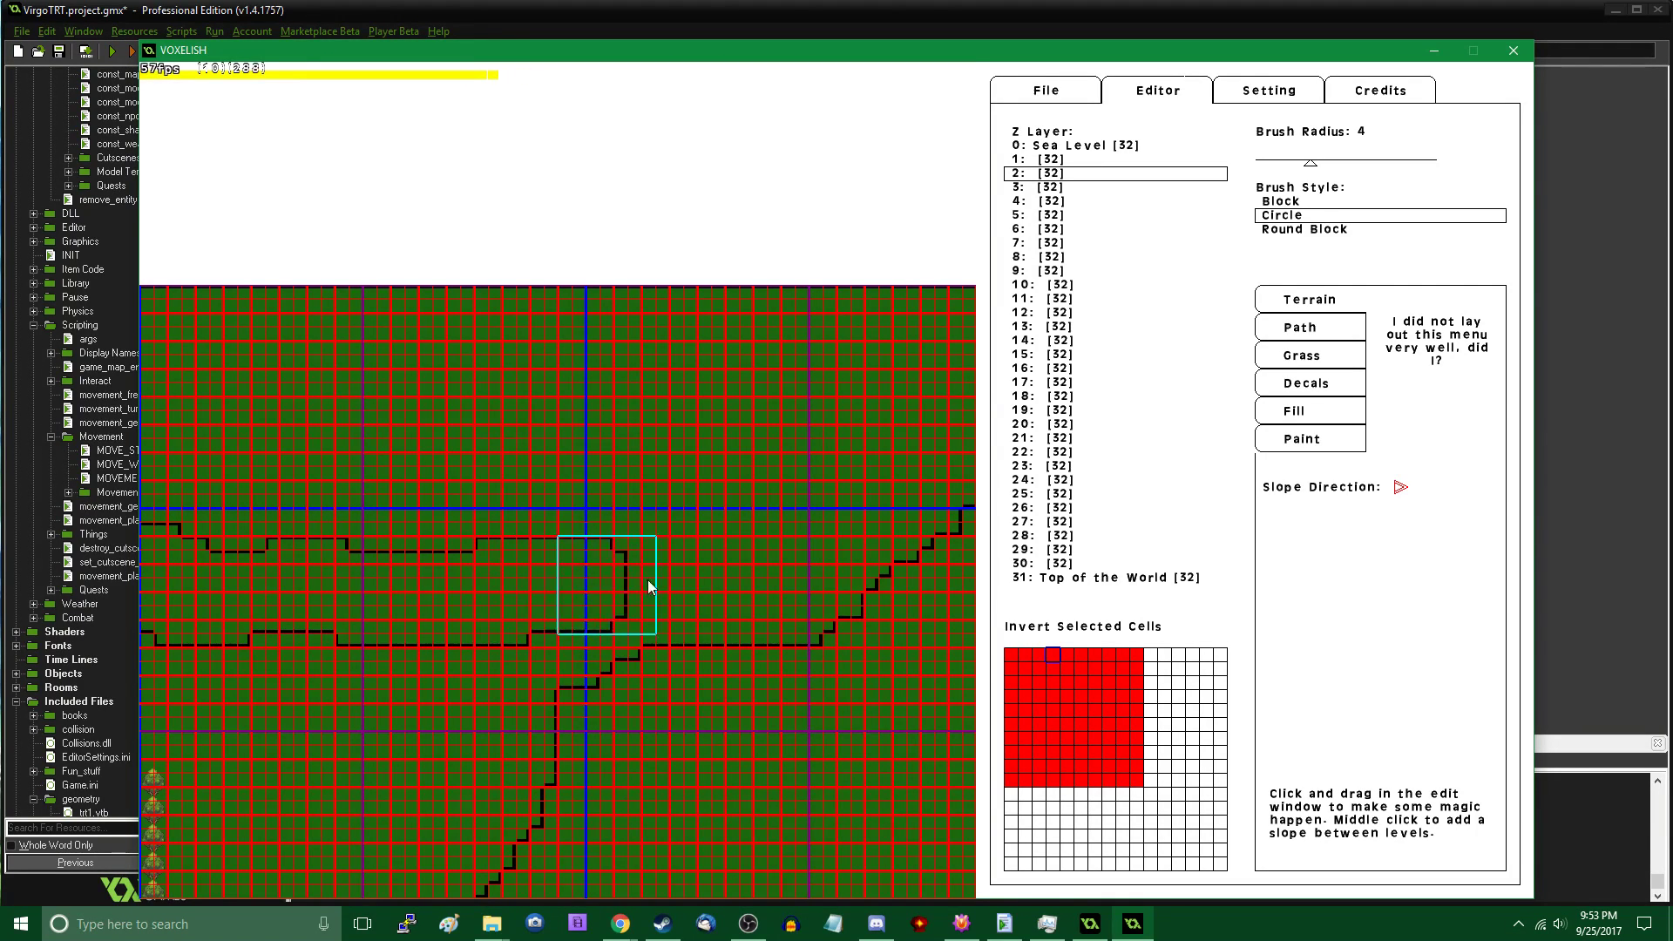
Join the strip to the eastern hill and fill Z layer 2 terrain northward to the map edge and into the northwest corner
key("Right")
mouse_move(671, 513)
left_mouse_down()
mouse_move(946, 350)
mouse_move(649, 343)
mouse_move(779, 442)
mouse_move(732, 341)
mouse_move(429, 381)
mouse_move(452, 455)
mouse_move(265, 510)
mouse_move(390, 306)
mouse_move(426, 388)
mouse_move(795, 384)
mouse_move(515, 328)
mouse_move(677, 368)
mouse_move(401, 448)
mouse_move(682, 494)
mouse_move(328, 520)
mouse_move(774, 498)
mouse_move(845, 307)
mouse_move(478, 323)
mouse_move(755, 375)
mouse_move(593, 421)
mouse_move(694, 501)
mouse_move(769, 426)
left_mouse_up()
mouse_move(850, 328)
left_mouse_down()
mouse_move(335, 378)
mouse_move(795, 395)
mouse_move(355, 317)
mouse_move(493, 401)
left_mouse_up()
key("Left")
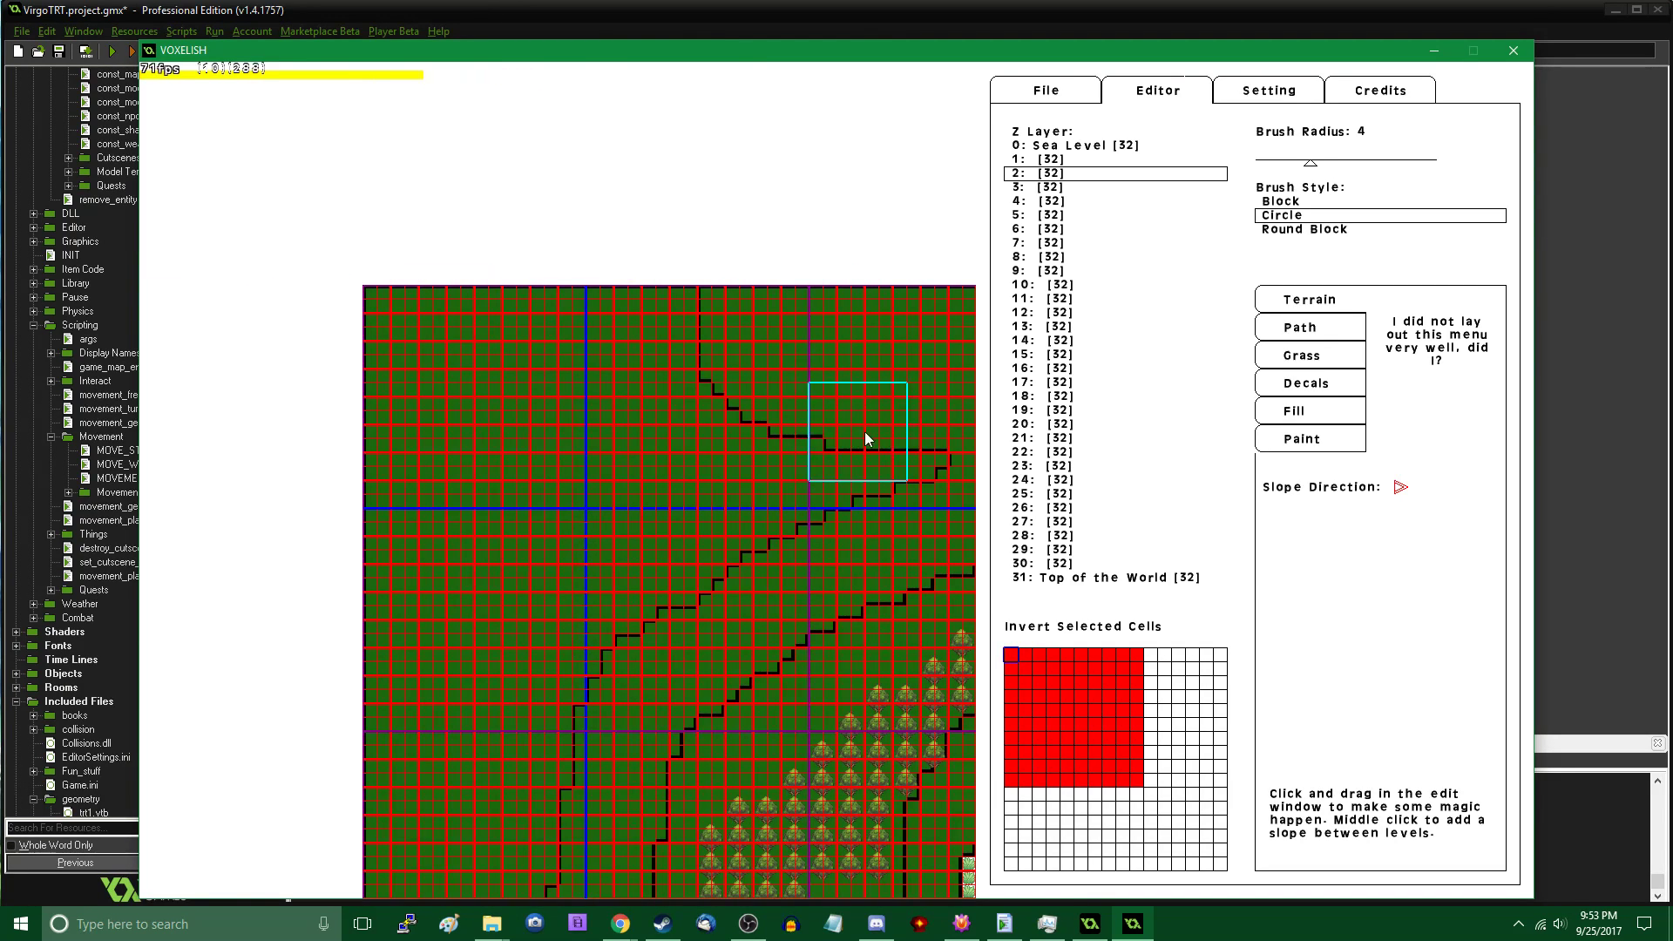
left_click_drag(792, 475, 446, 345)
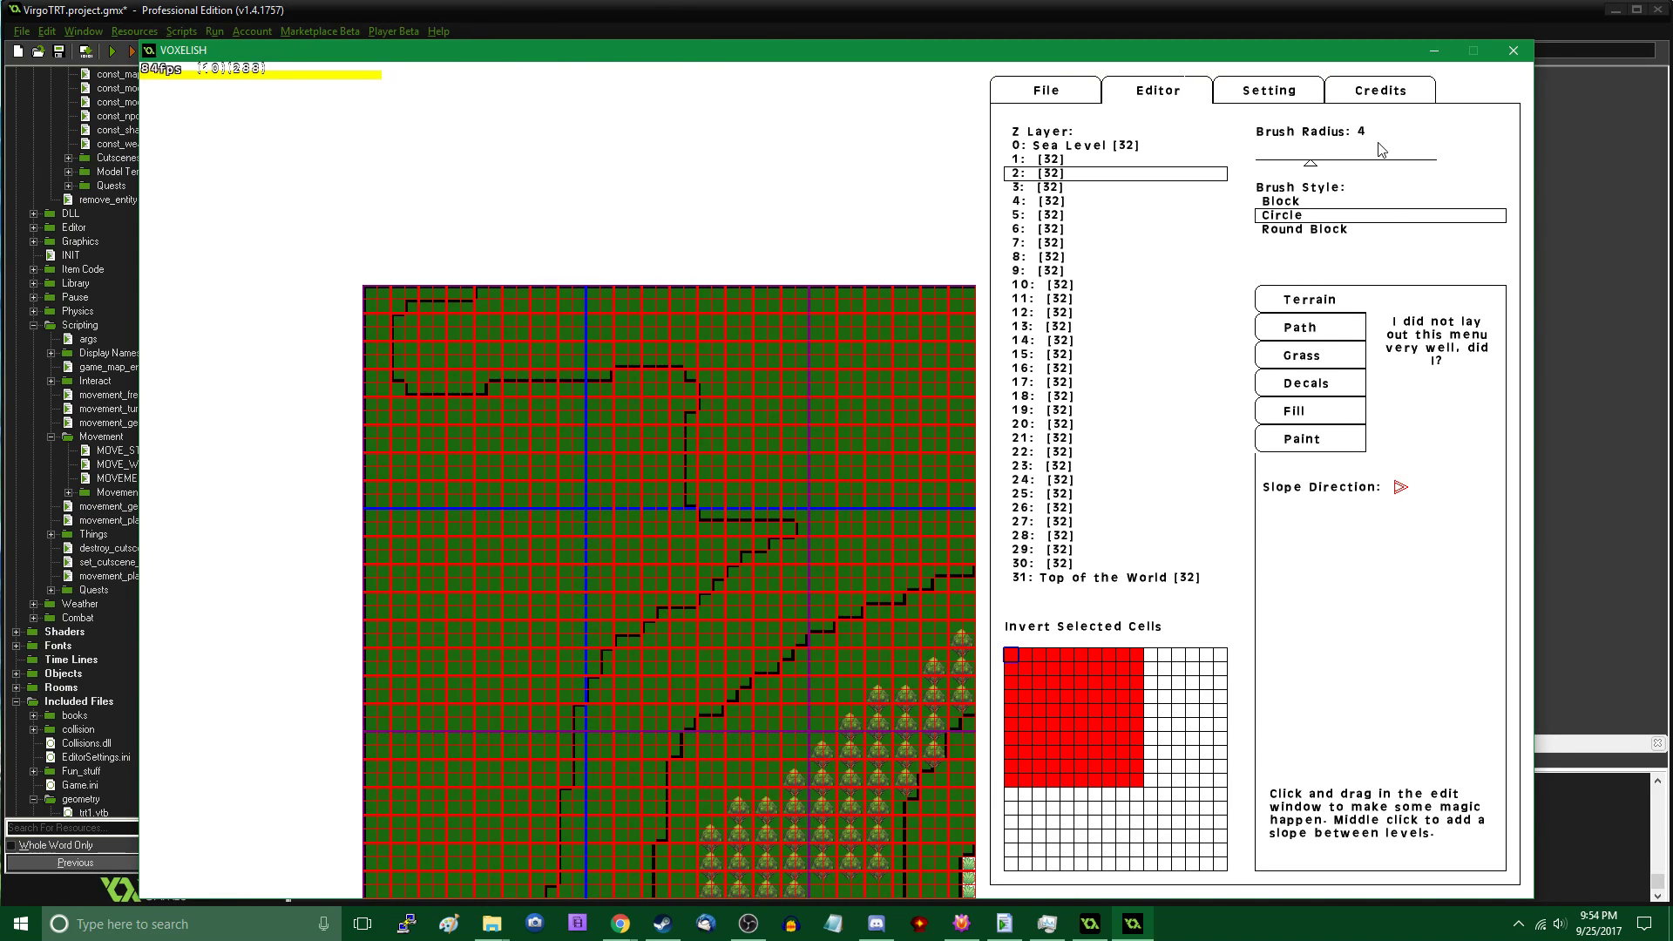
Raise the brush radius to 8 and fill the map's western edge with Z layer 2 terrain down past the tree belt
mouse_move(503, 363)
left_mouse_down()
mouse_move(676, 486)
mouse_move(441, 624)
mouse_move(451, 615)
mouse_move(446, 781)
left_mouse_up()
key("Down")
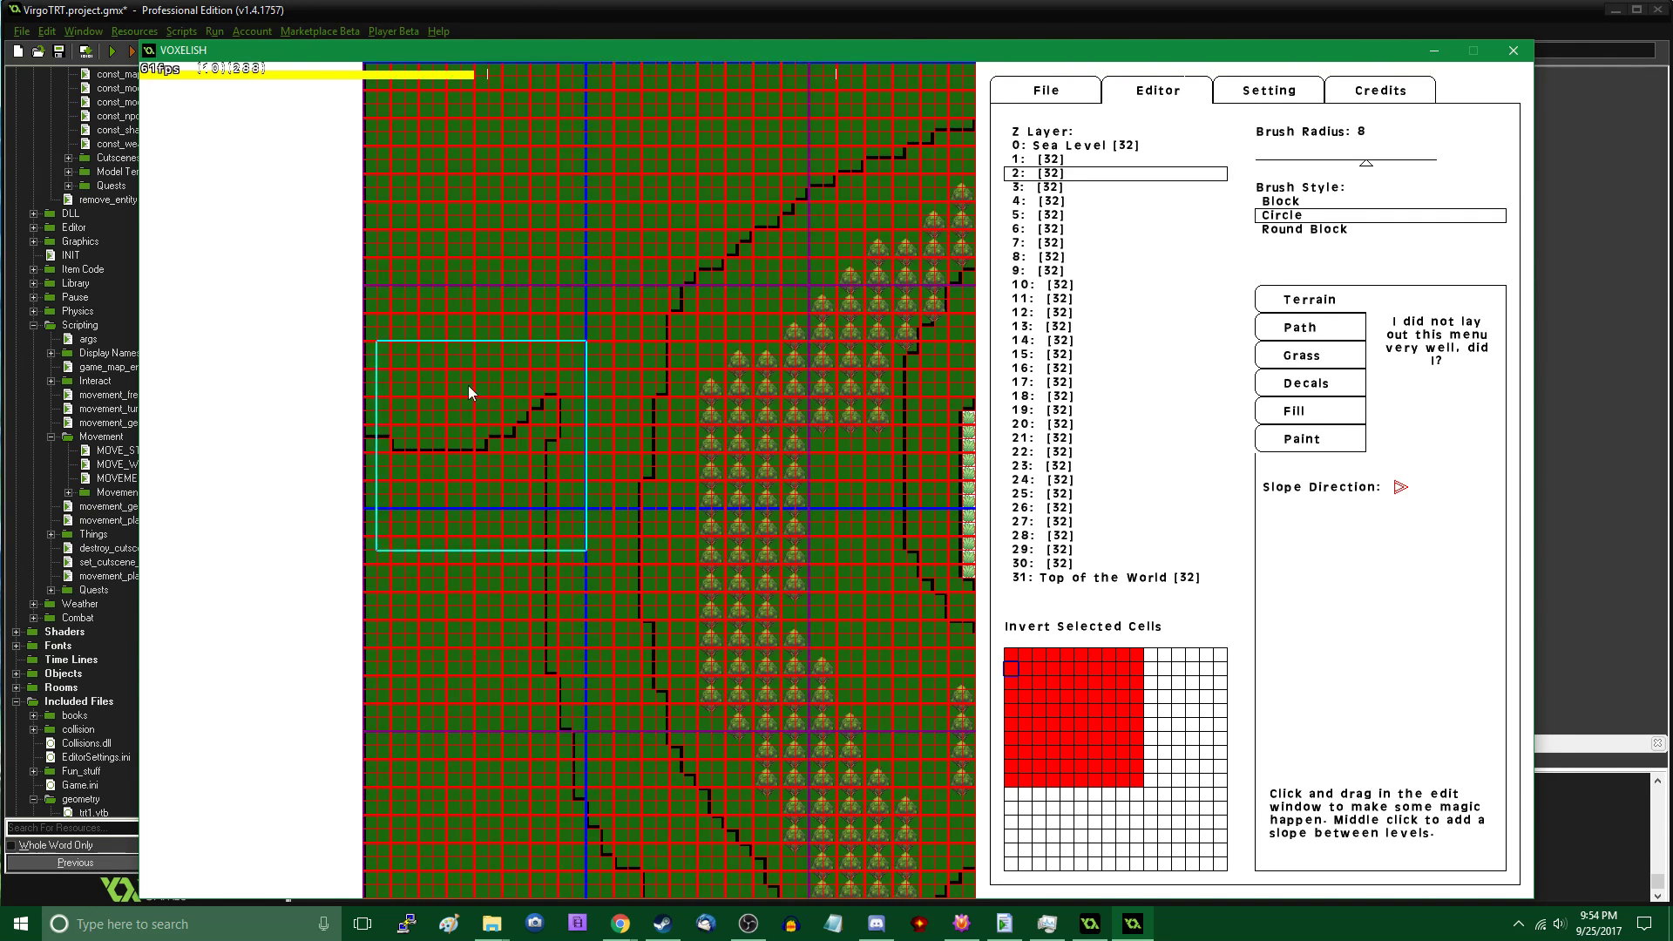
left_click_drag(468, 385, 455, 742)
key("Down")
mouse_move(479, 329)
left_mouse_down()
mouse_move(479, 598)
mouse_move(598, 546)
mouse_move(717, 777)
mouse_move(753, 795)
left_mouse_up()
key("Down")
key("Right")
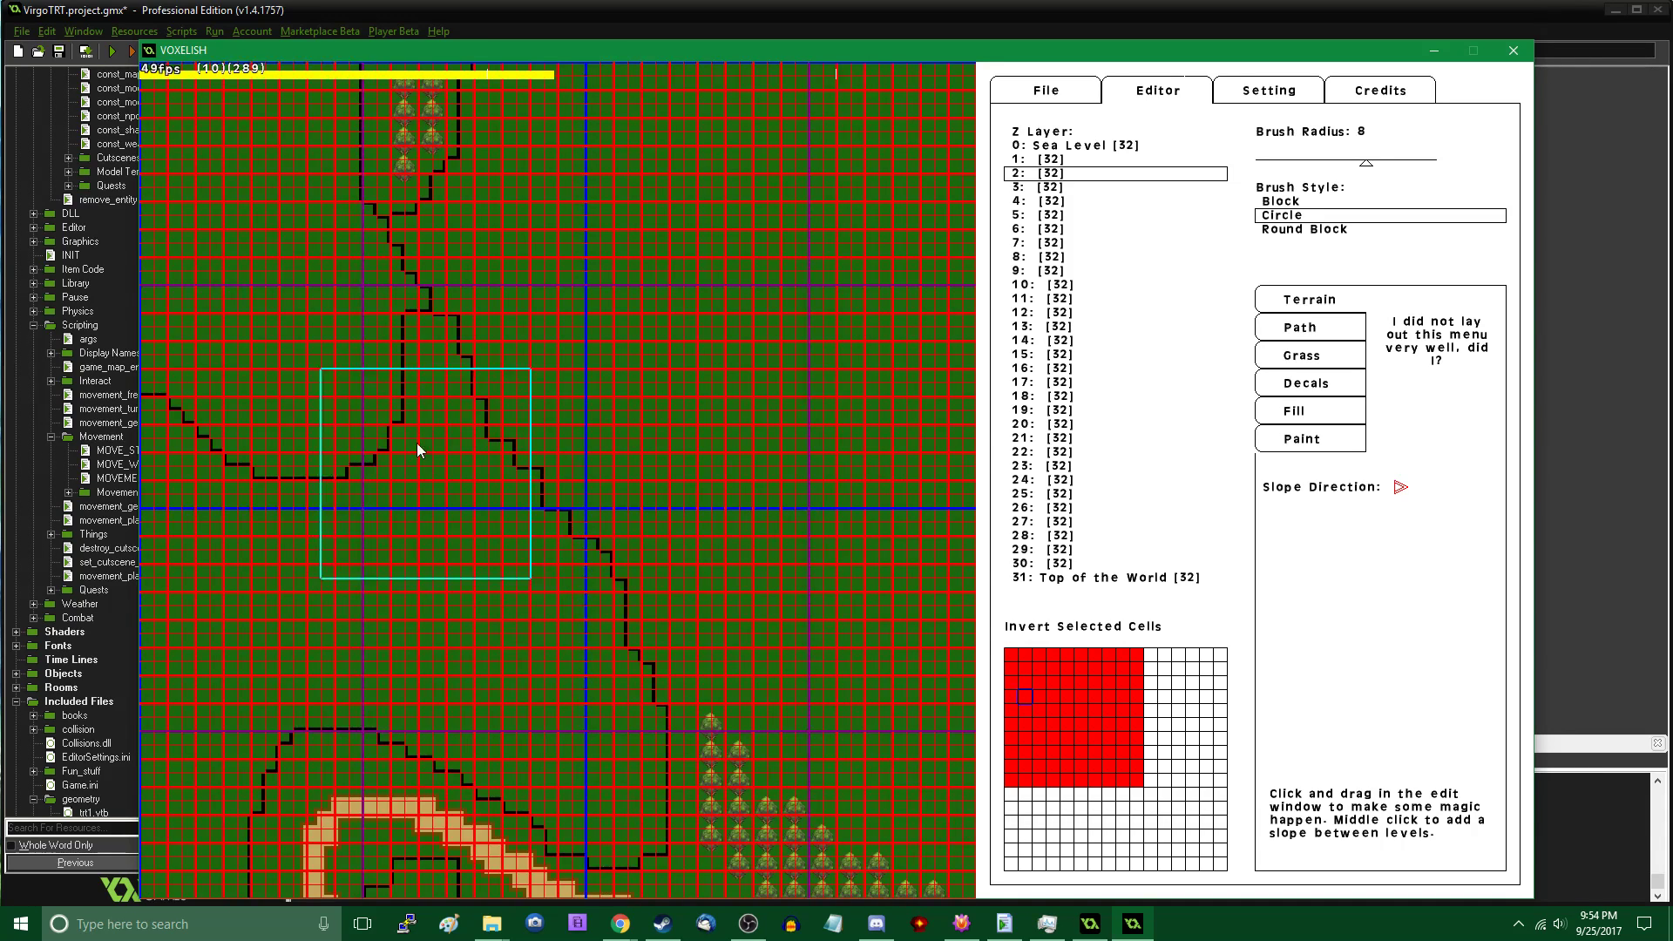
Fill the remaining southwestern area with Z layer 2 terrain down to just above the dirt path
mouse_move(413, 401)
left_mouse_down()
mouse_move(588, 685)
mouse_move(591, 751)
mouse_move(284, 610)
mouse_move(435, 590)
mouse_move(434, 615)
mouse_move(567, 384)
mouse_move(489, 645)
mouse_move(418, 276)
mouse_move(429, 412)
left_mouse_up()
key("Left")
key("Down")
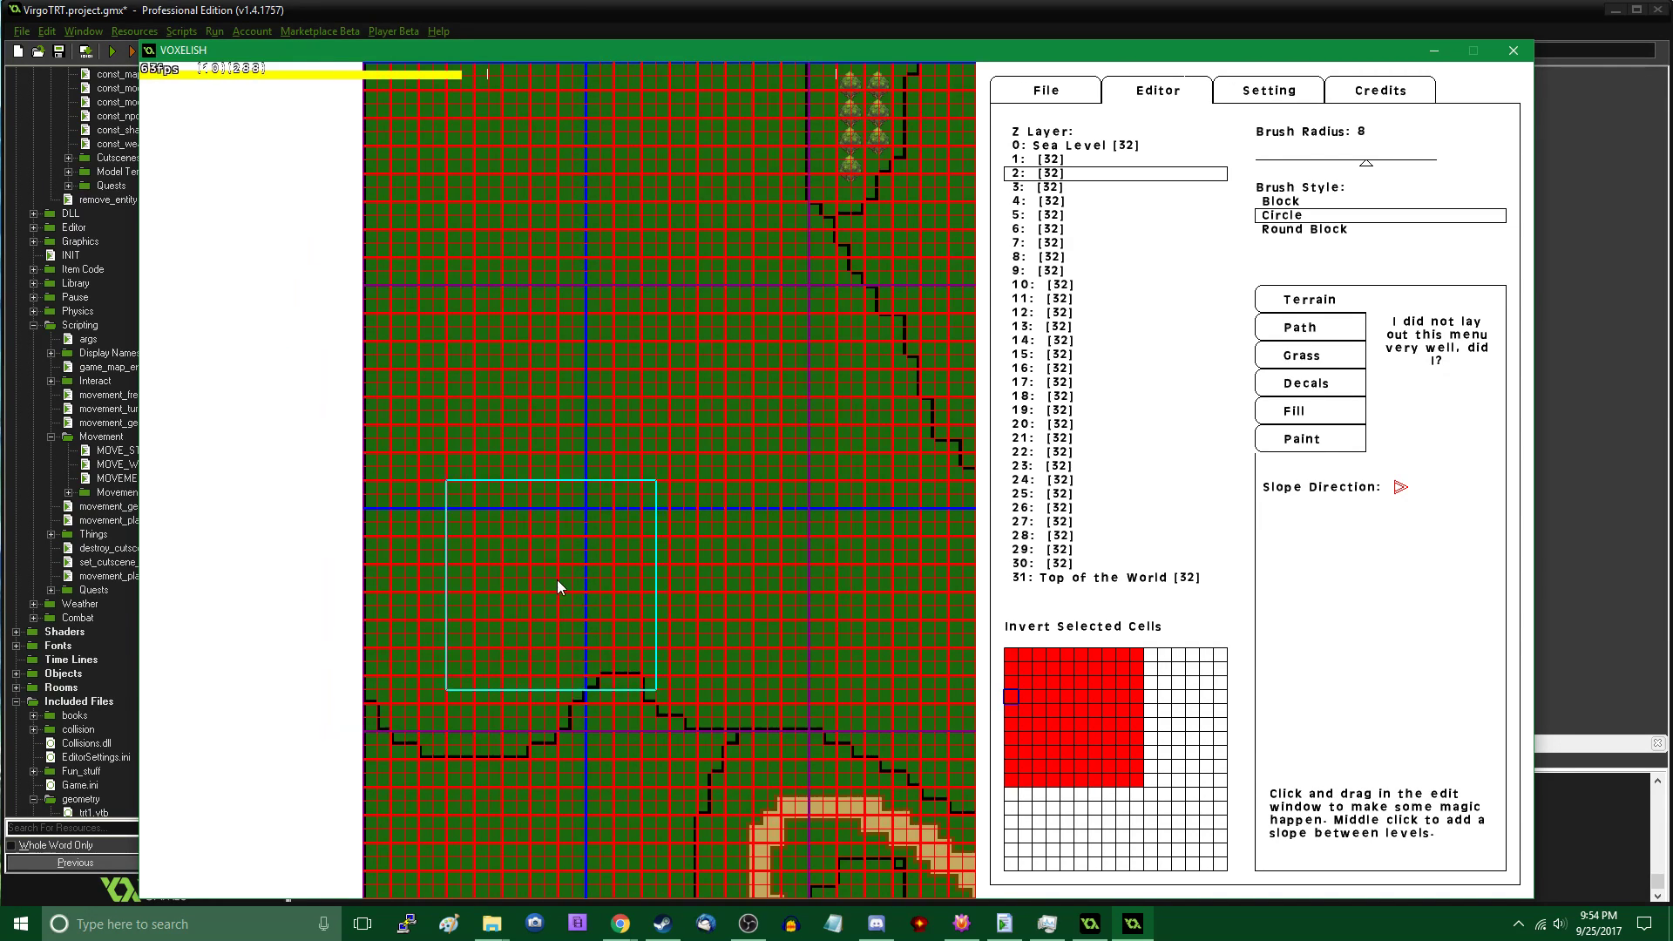
left_click_drag(580, 475, 644, 736)
key("Down")
mouse_move(428, 312)
left_mouse_down()
mouse_move(491, 809)
mouse_move(571, 380)
left_mouse_up()
key("Up")
key("Up")
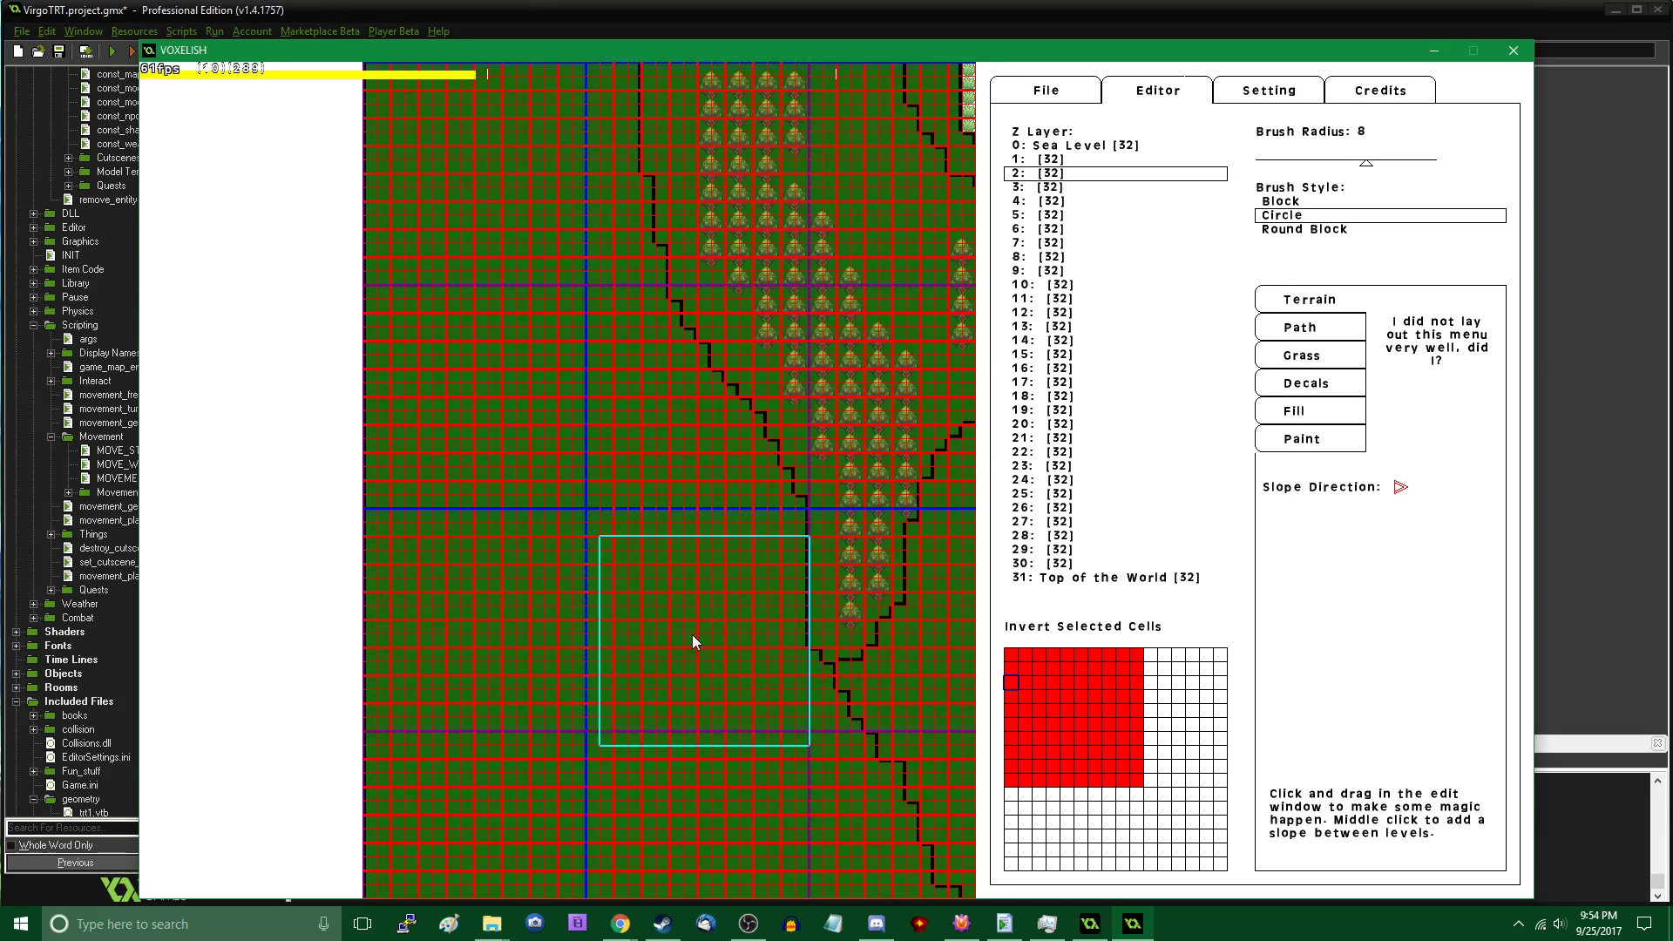
Select the second tree type and widen the western tree belt toward the new terrain edge with brush radius 8
key("Right")
key("Up")
left_click(1324, 392)
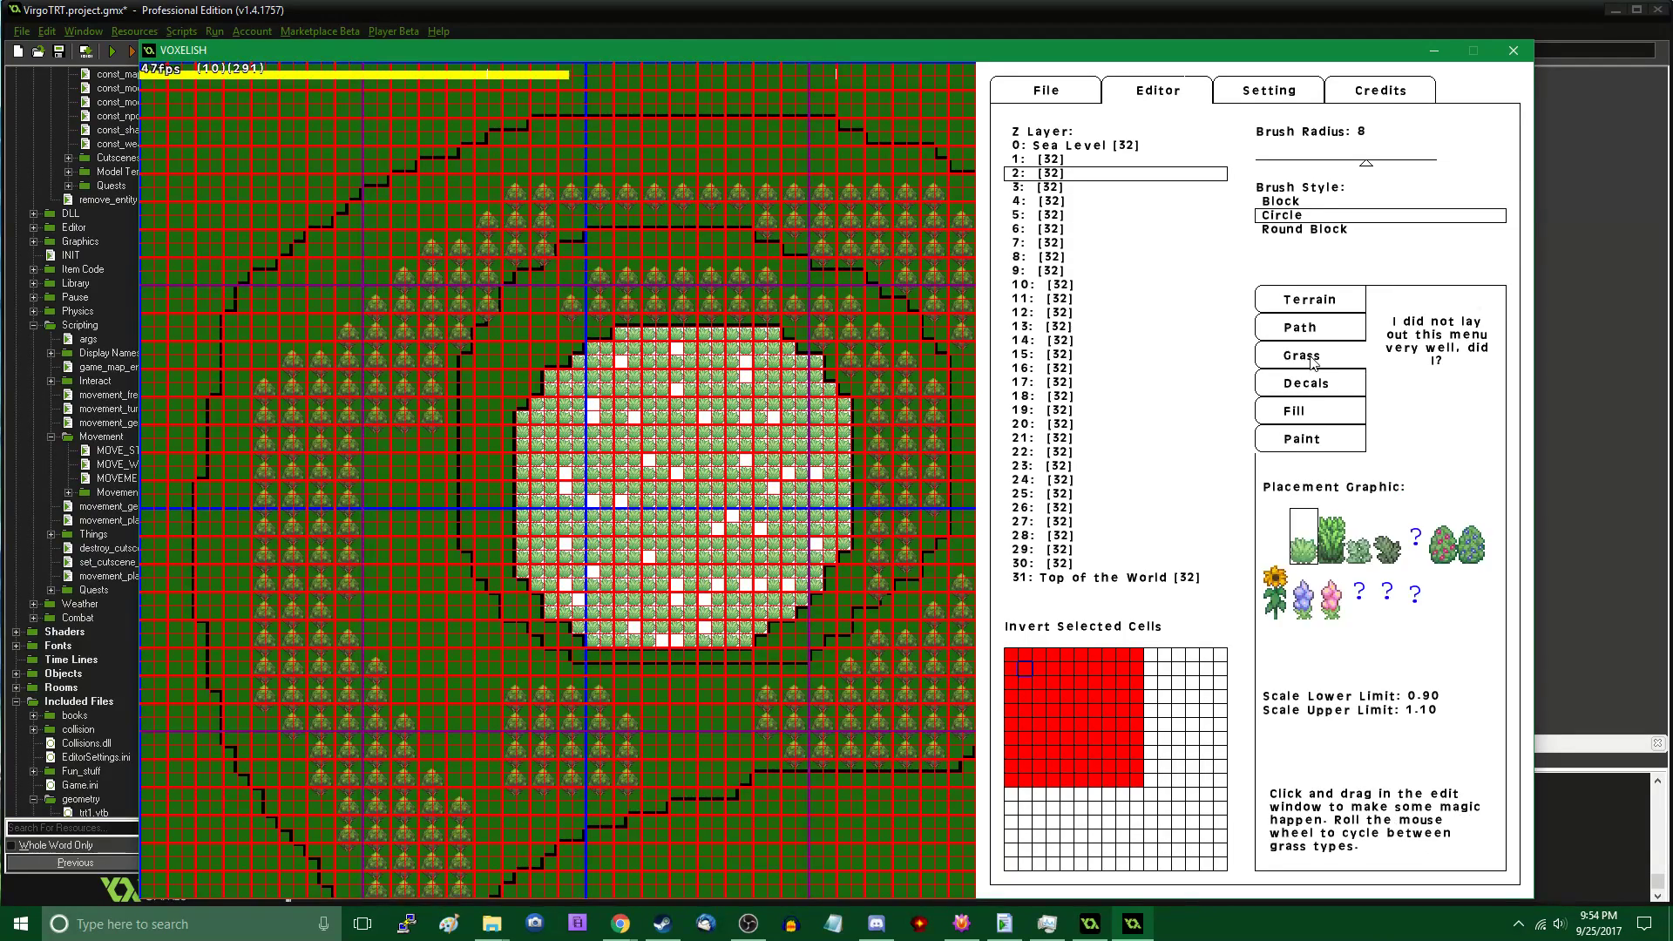
key("Left")
mouse_move(753, 517)
left_mouse_down()
mouse_move(678, 381)
mouse_move(756, 269)
mouse_move(605, 763)
mouse_move(713, 863)
left_mouse_up()
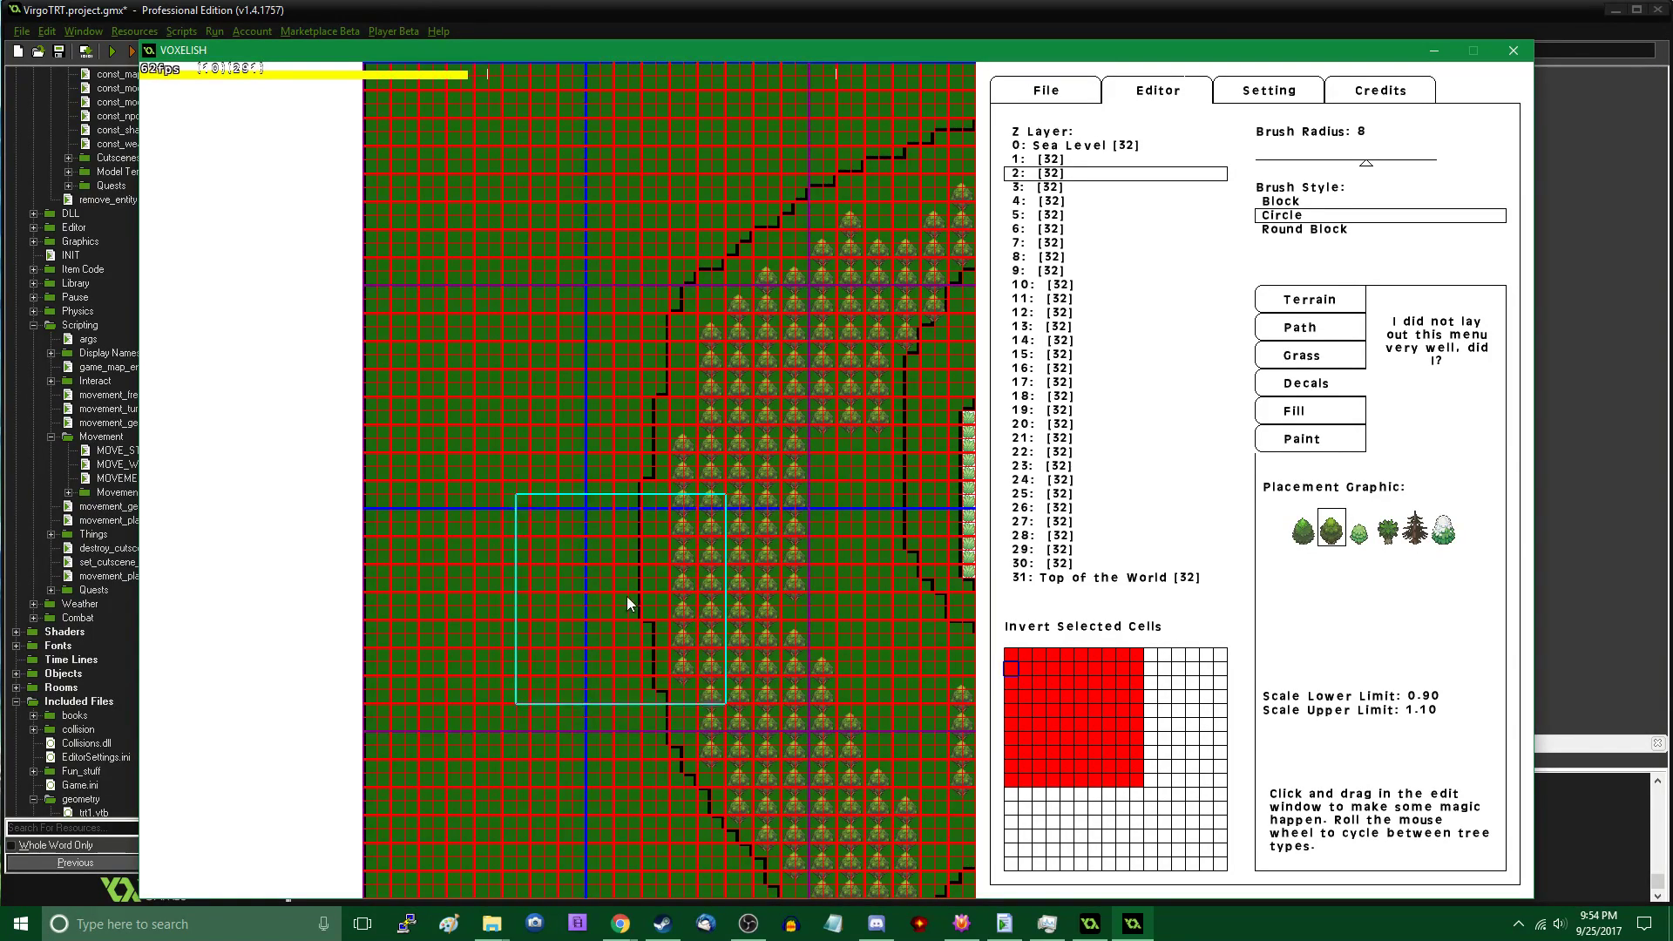
Widen the tree belt with the same trees along the pit's north and east sides and southeast toward the hill edge
key("Up")
key("Right")
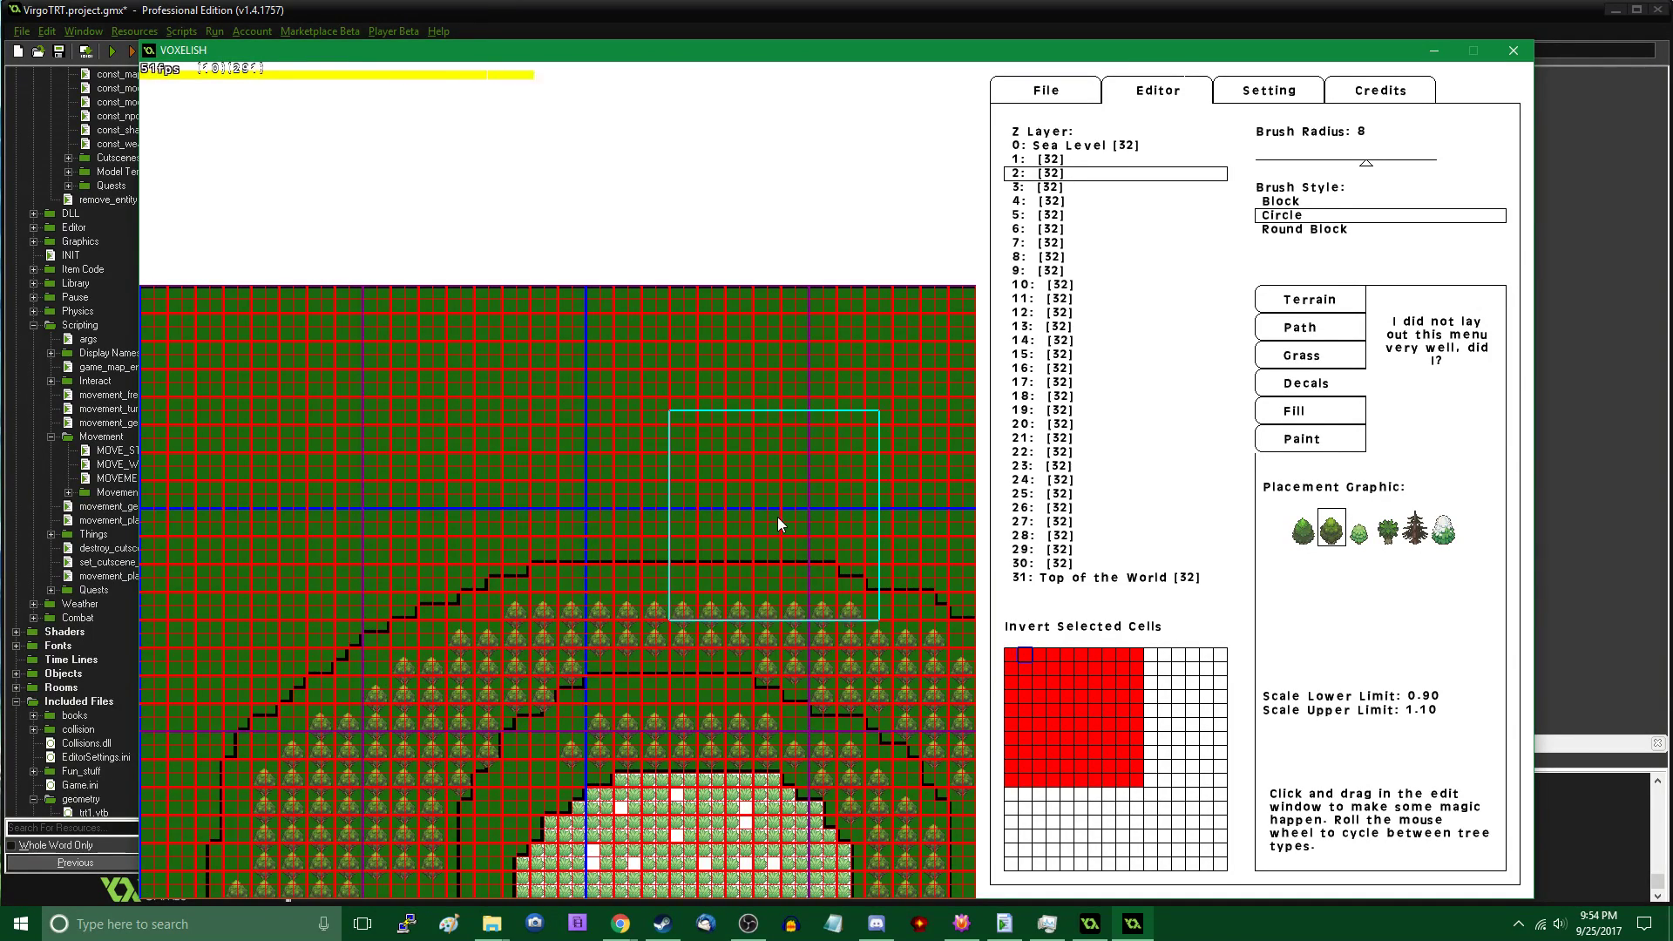
left_click(740, 540)
key("Right")
key("Down")
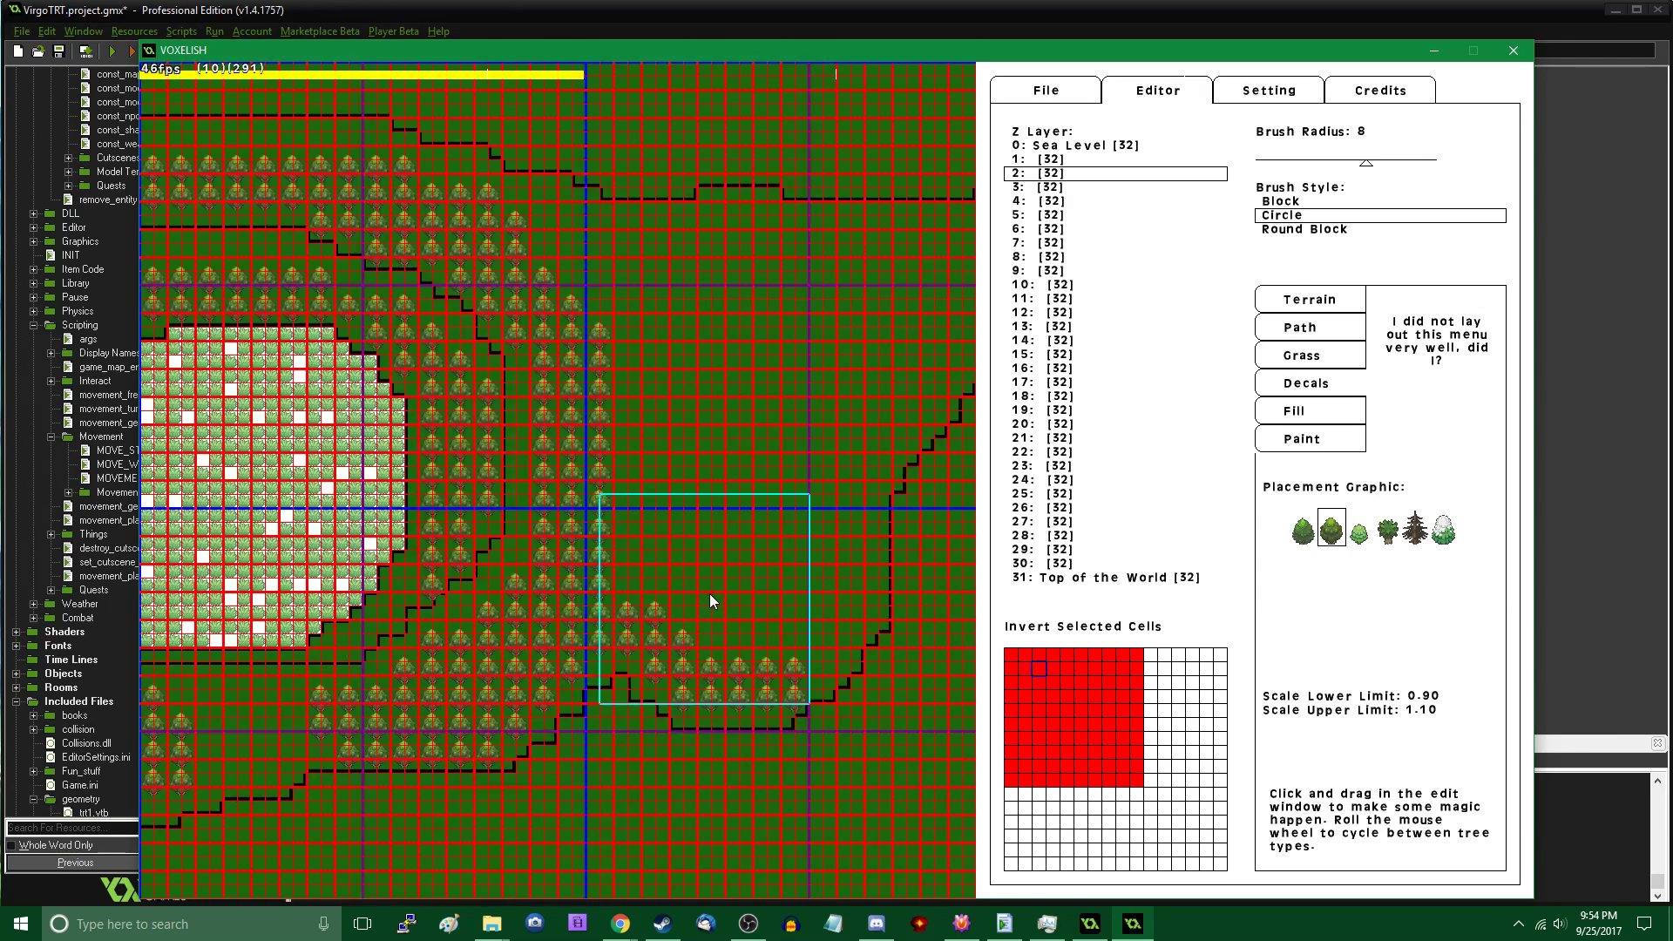
Paint a large grove of the same trees inside the eastern hill edge, northeast of the pit
key("Right")
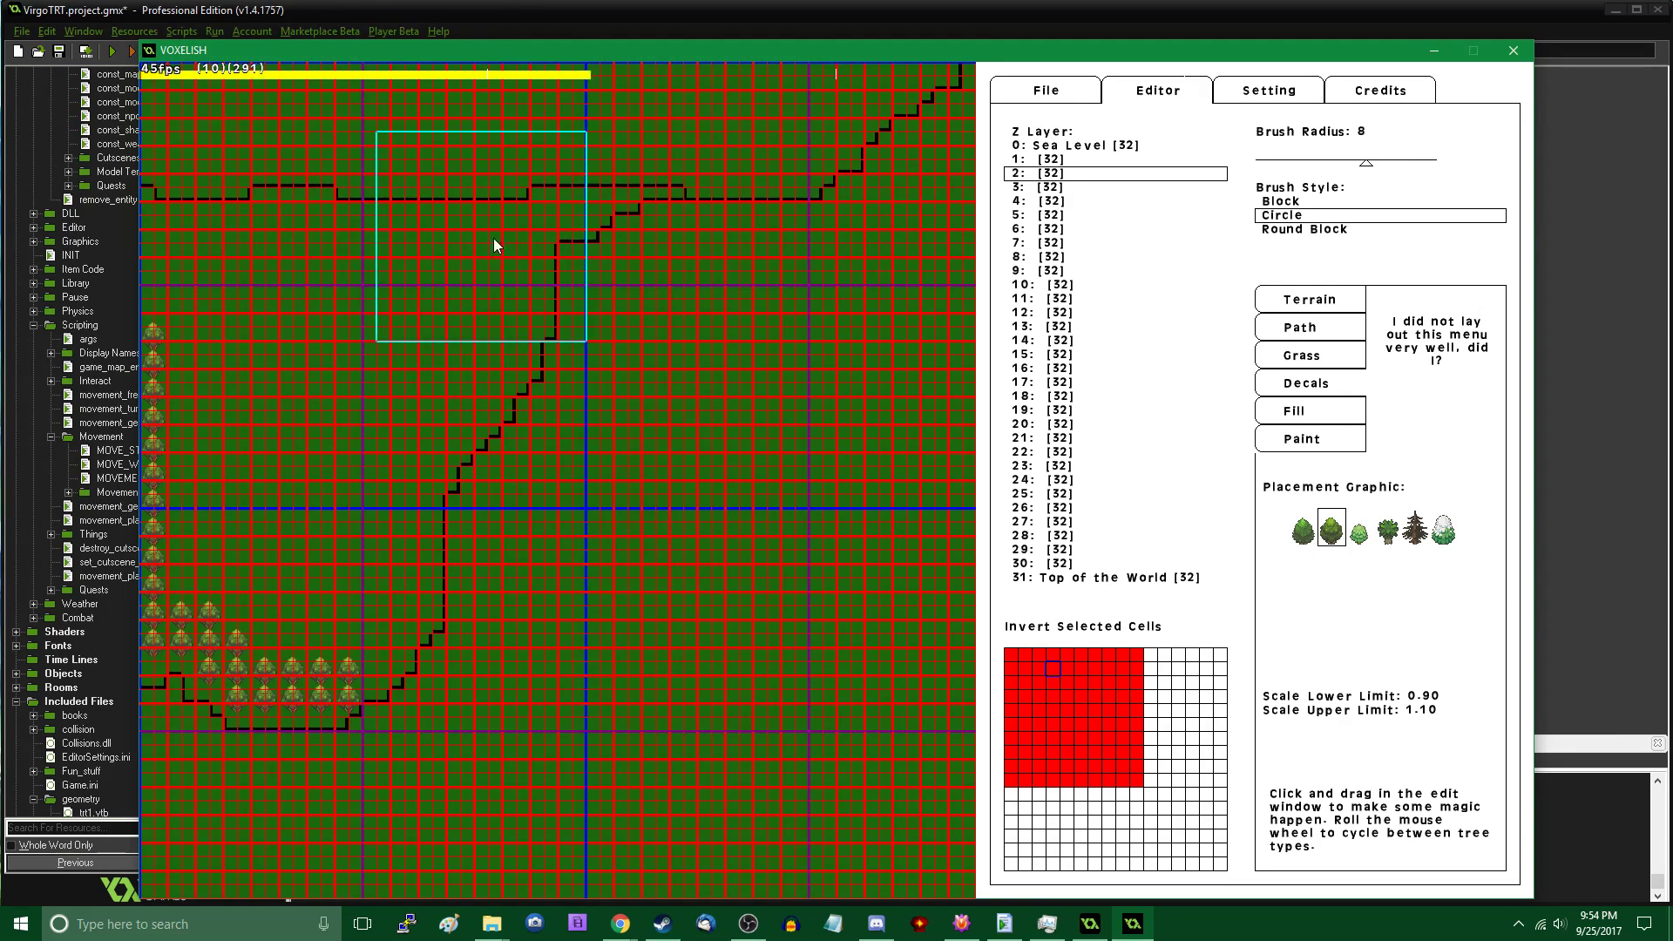
mouse_move(493, 238)
left_mouse_down()
mouse_move(471, 293)
mouse_move(383, 227)
mouse_move(420, 247)
left_mouse_up()
key("Left")
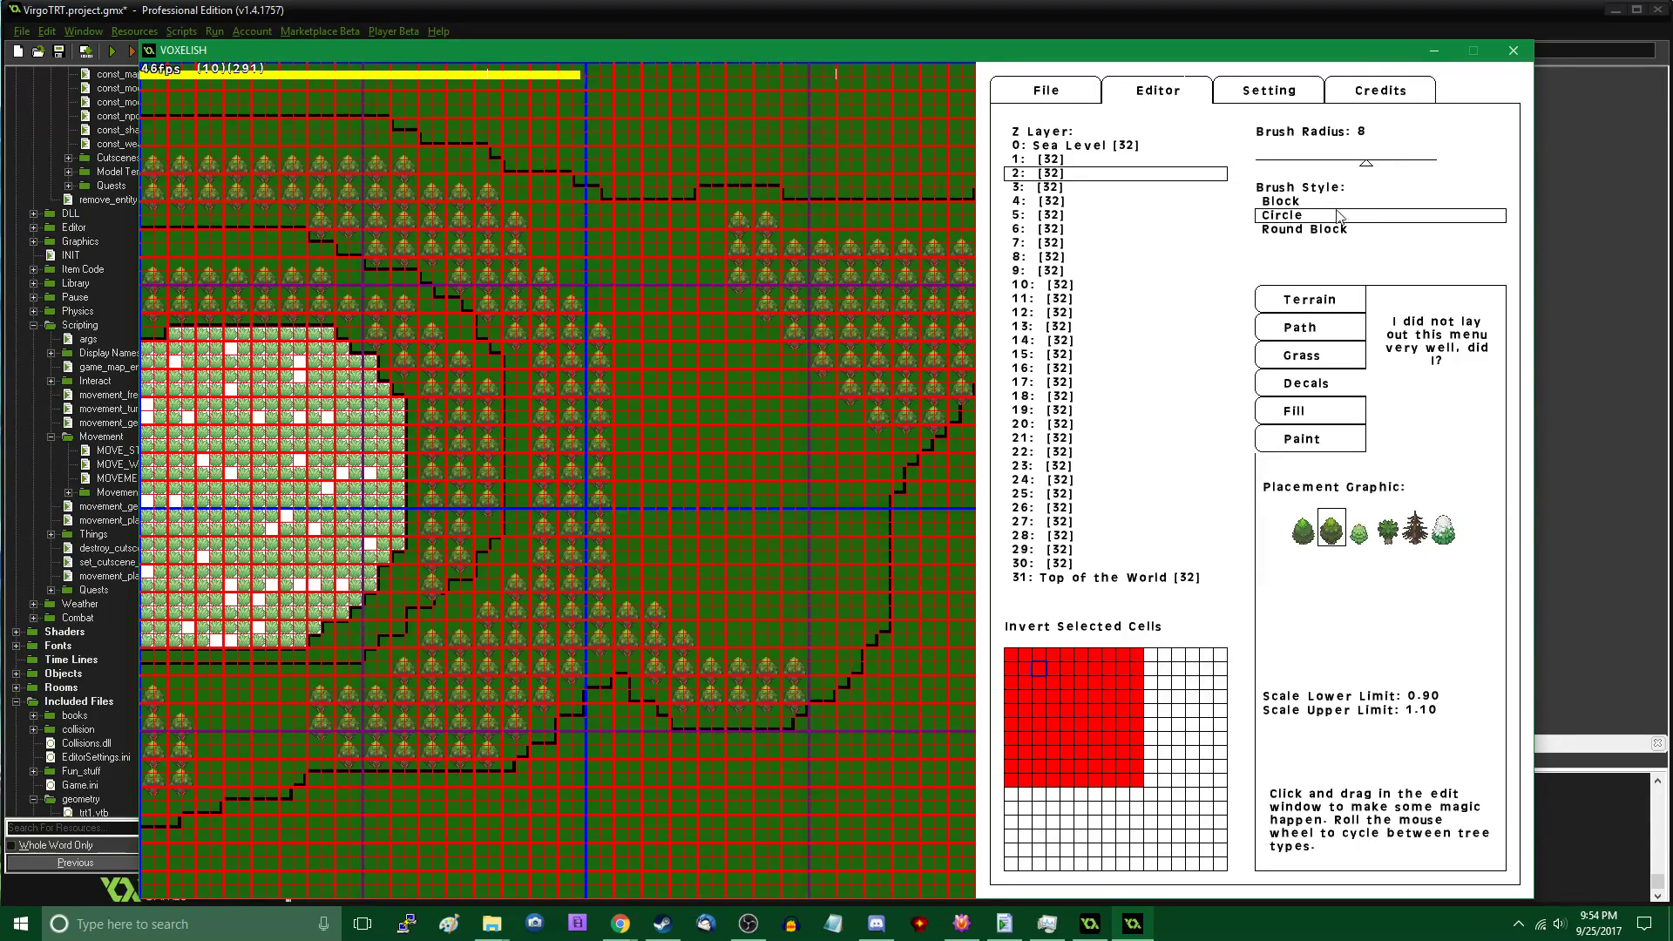
With brush radius 3, erase a gap in the eastern tree belt and paint more trees north and east of the gap
left_click(1297, 162)
mouse_move(591, 405)
right_mouse_down()
mouse_move(504, 417)
mouse_move(594, 378)
right_mouse_up()
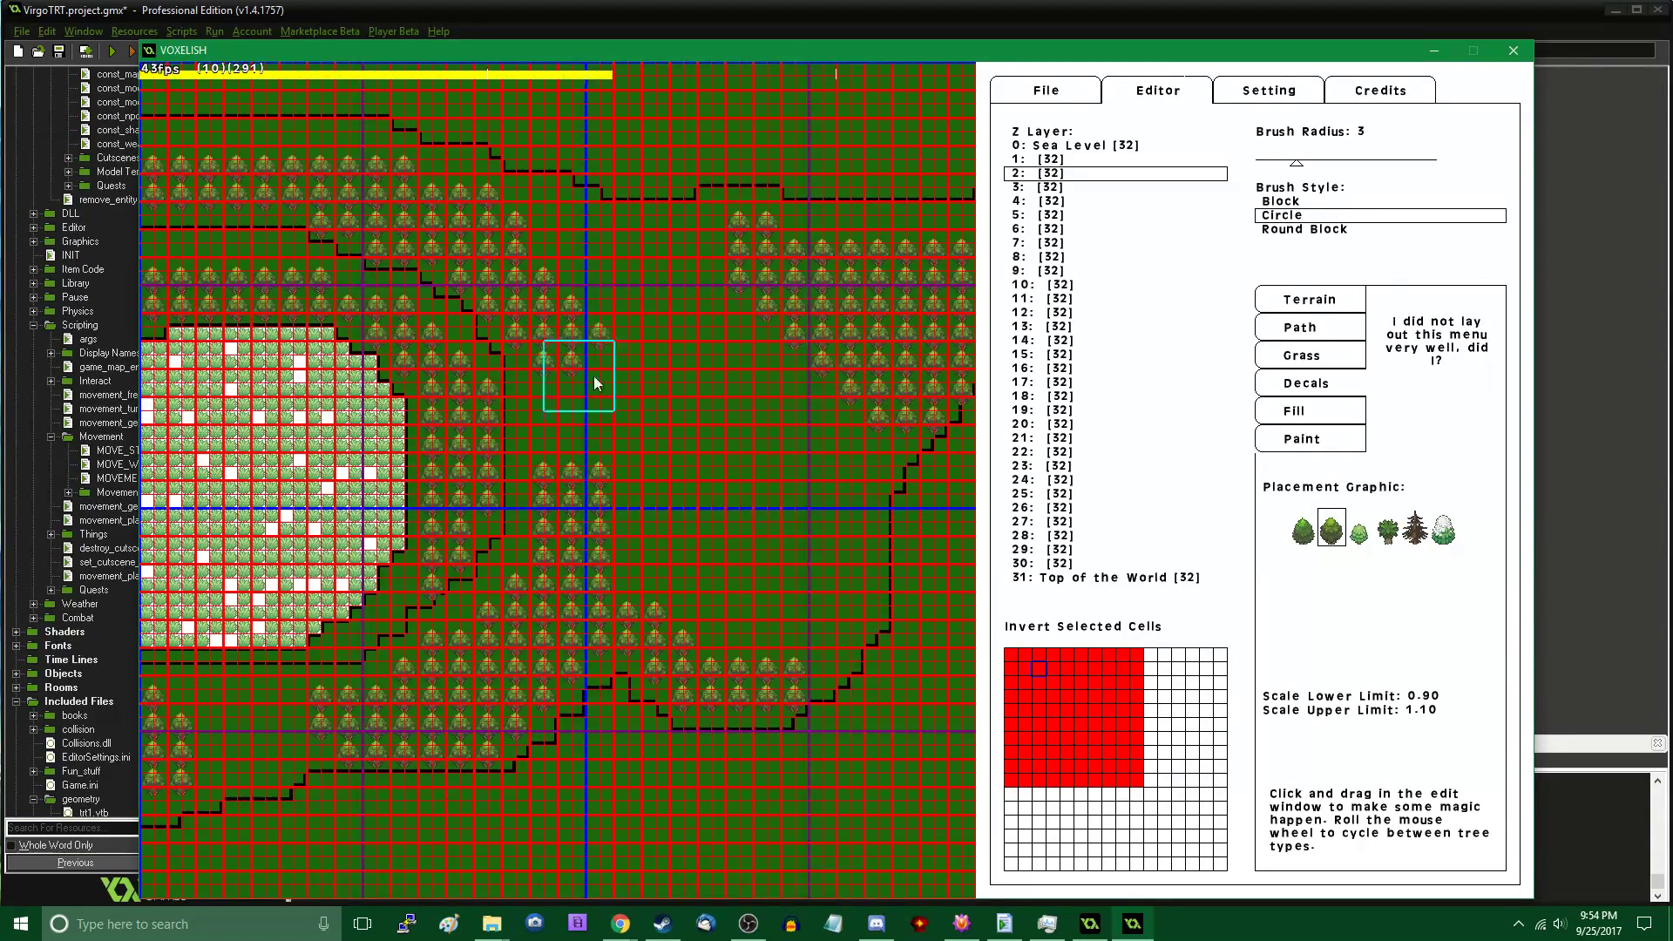
mouse_move(599, 296)
left_mouse_down()
mouse_move(523, 250)
mouse_move(601, 363)
left_mouse_up()
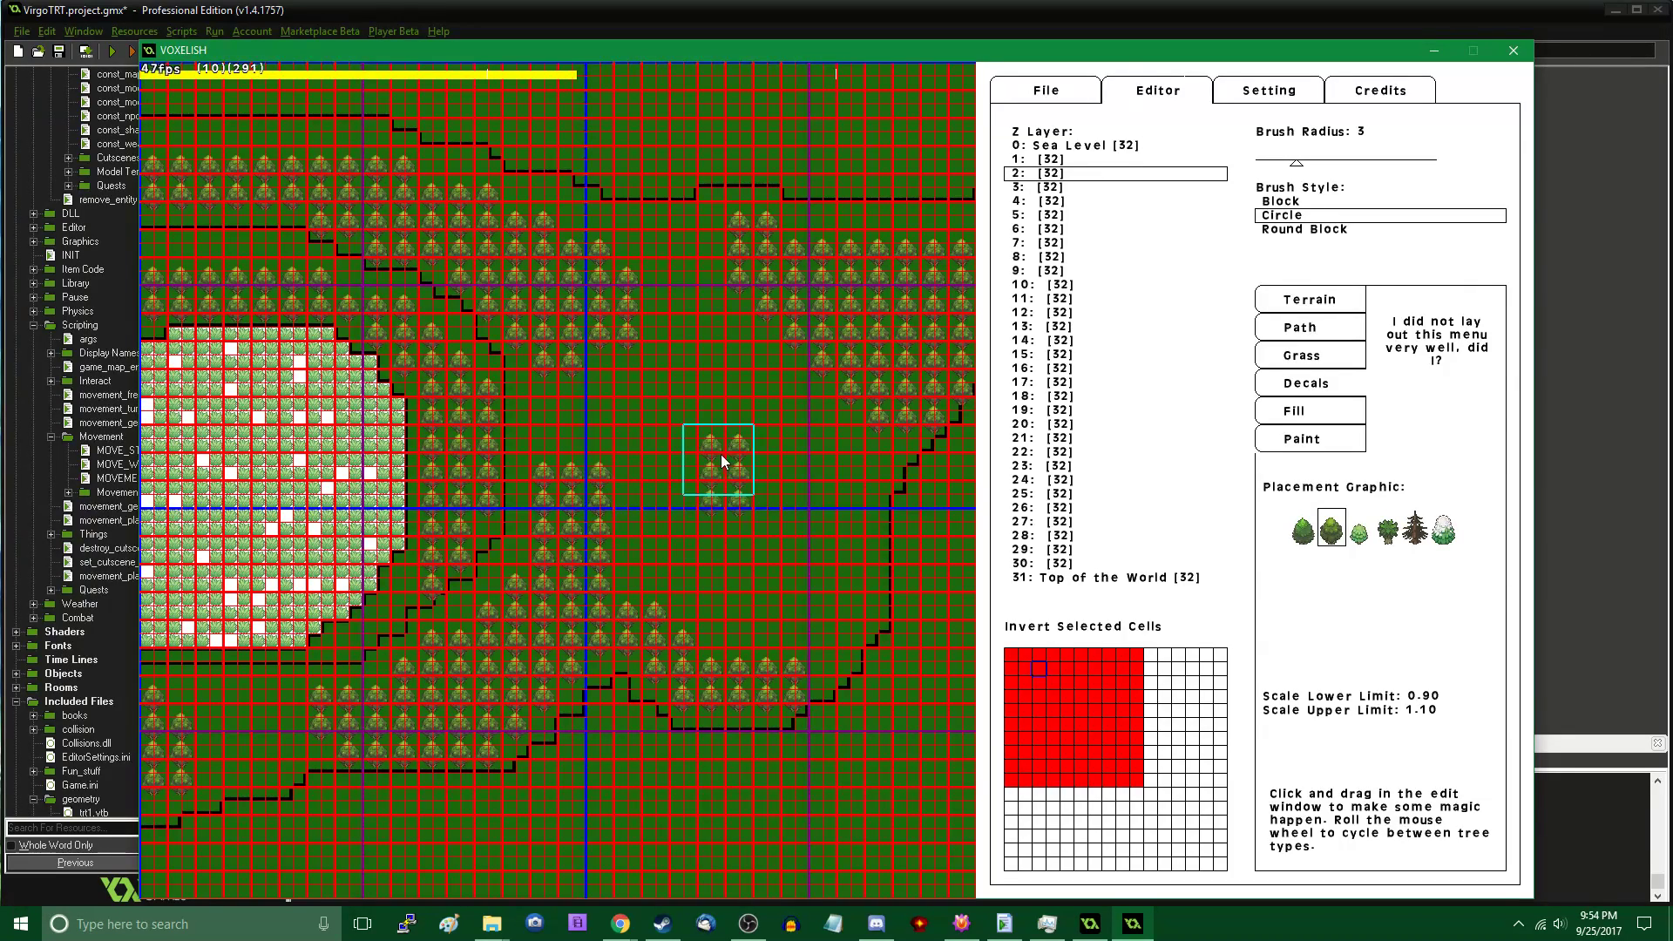
mouse_move(721, 462)
left_mouse_down()
mouse_move(765, 534)
mouse_move(714, 421)
mouse_move(778, 527)
left_mouse_up()
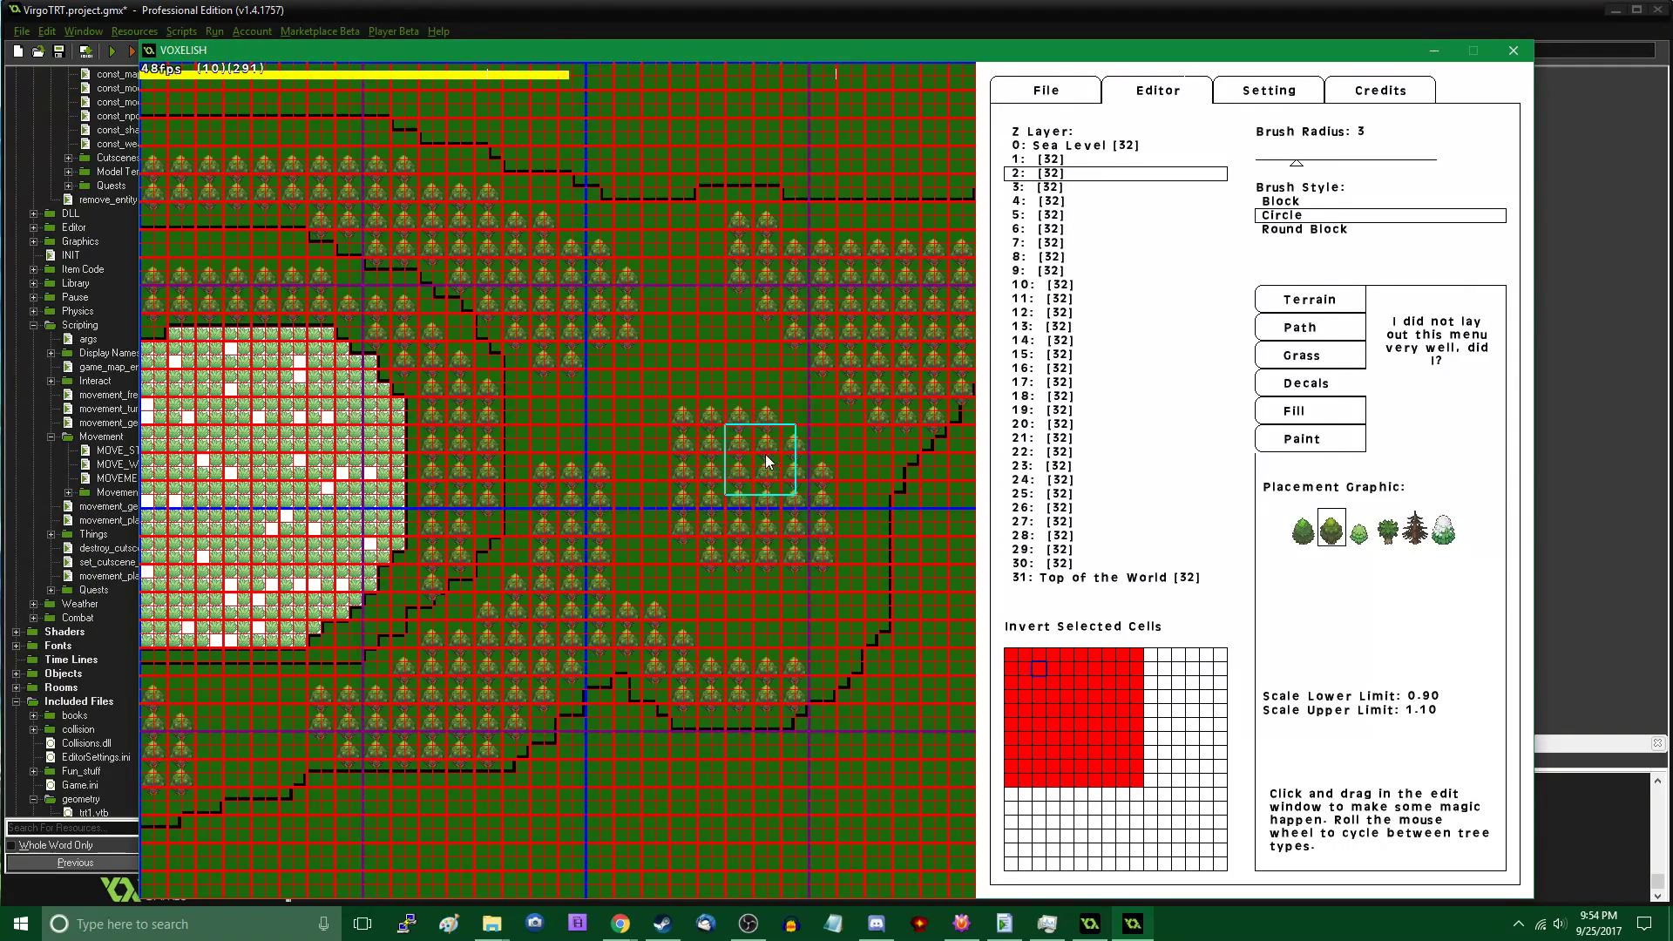
mouse_move(766, 462)
left_mouse_down()
mouse_move(788, 545)
mouse_move(776, 551)
mouse_move(824, 549)
left_mouse_up()
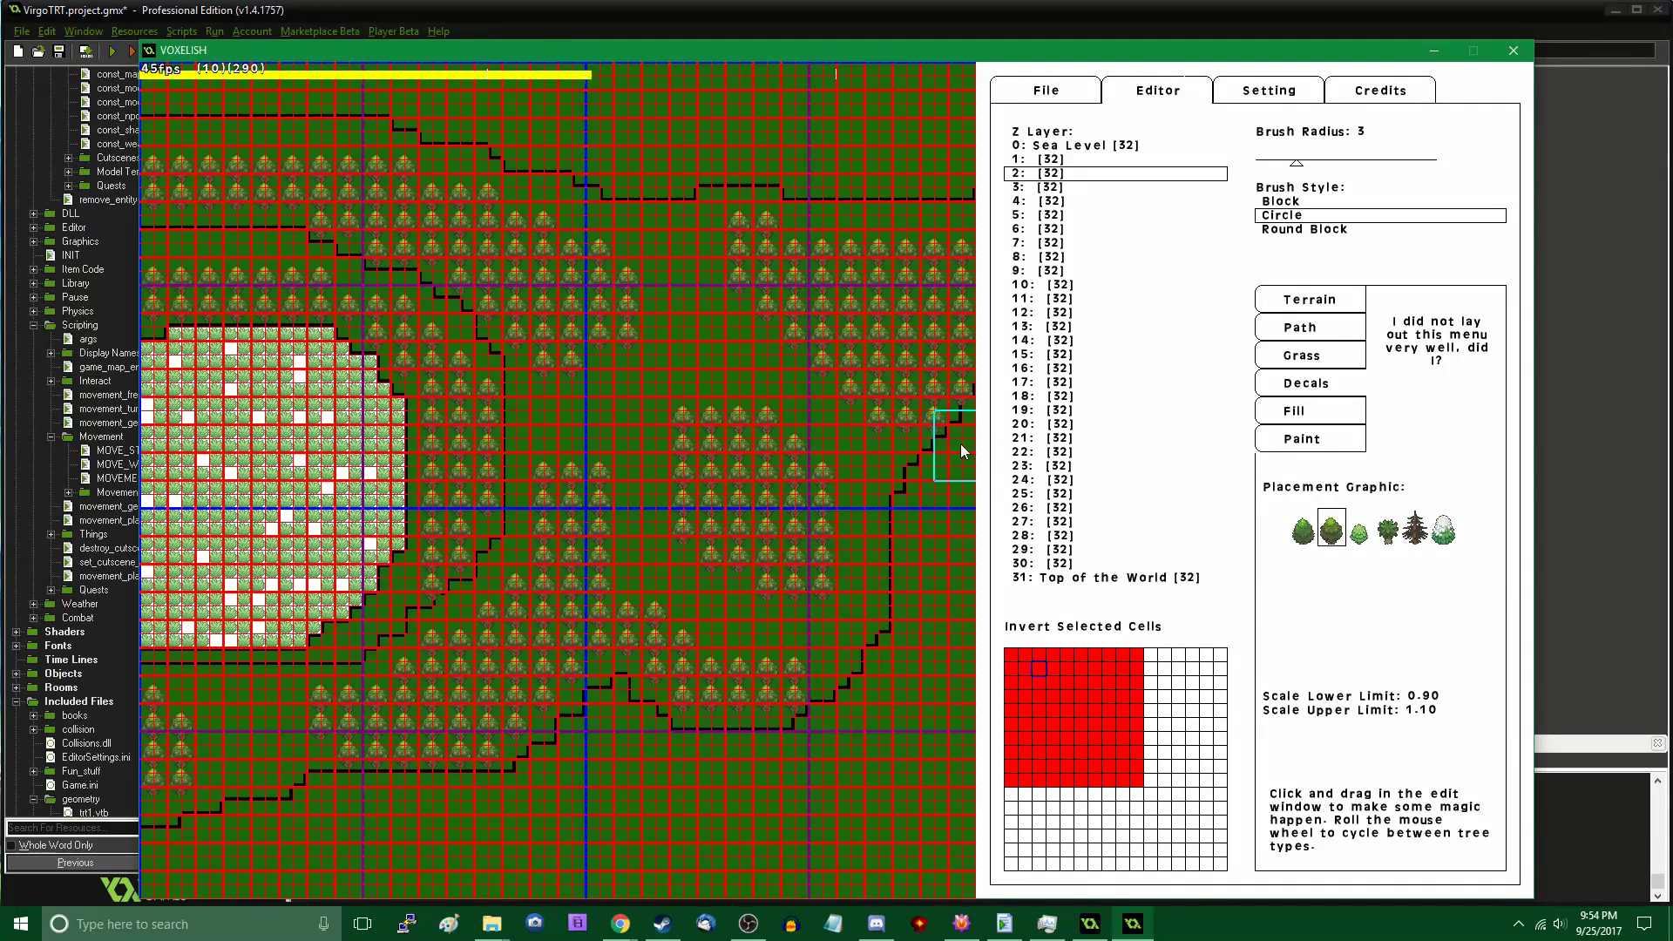
On layer 2, paint a winding path strip with brush radius 2 down the pit's west side, plus a detached patch farther southeast
key("Left")
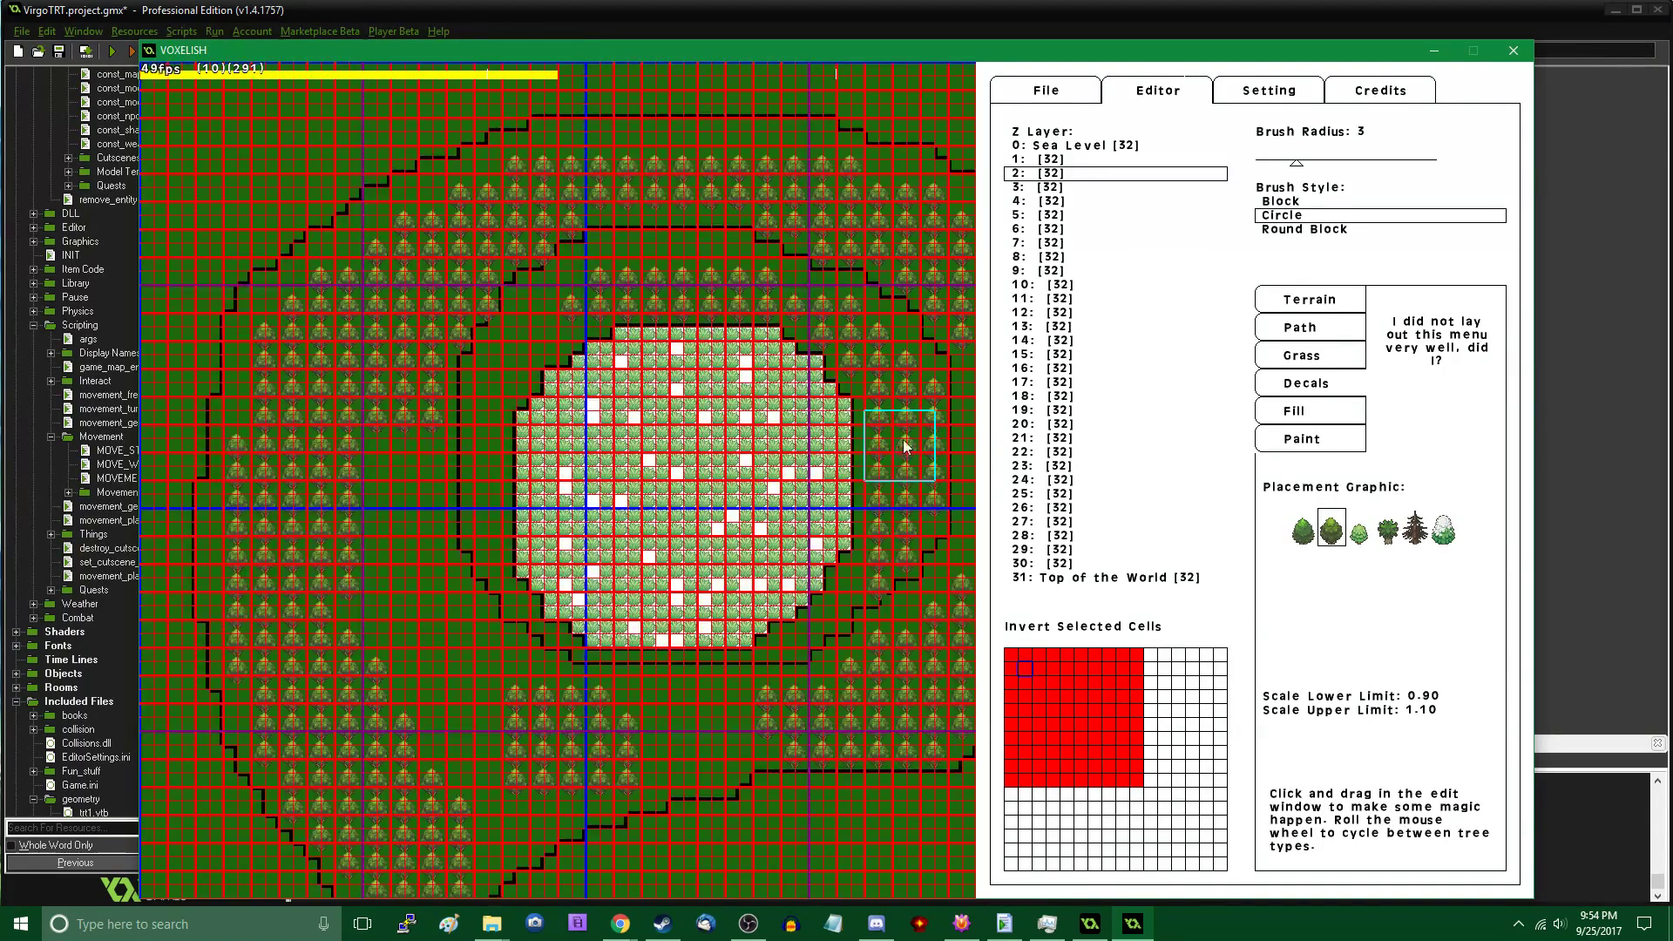
left_click(1316, 336)
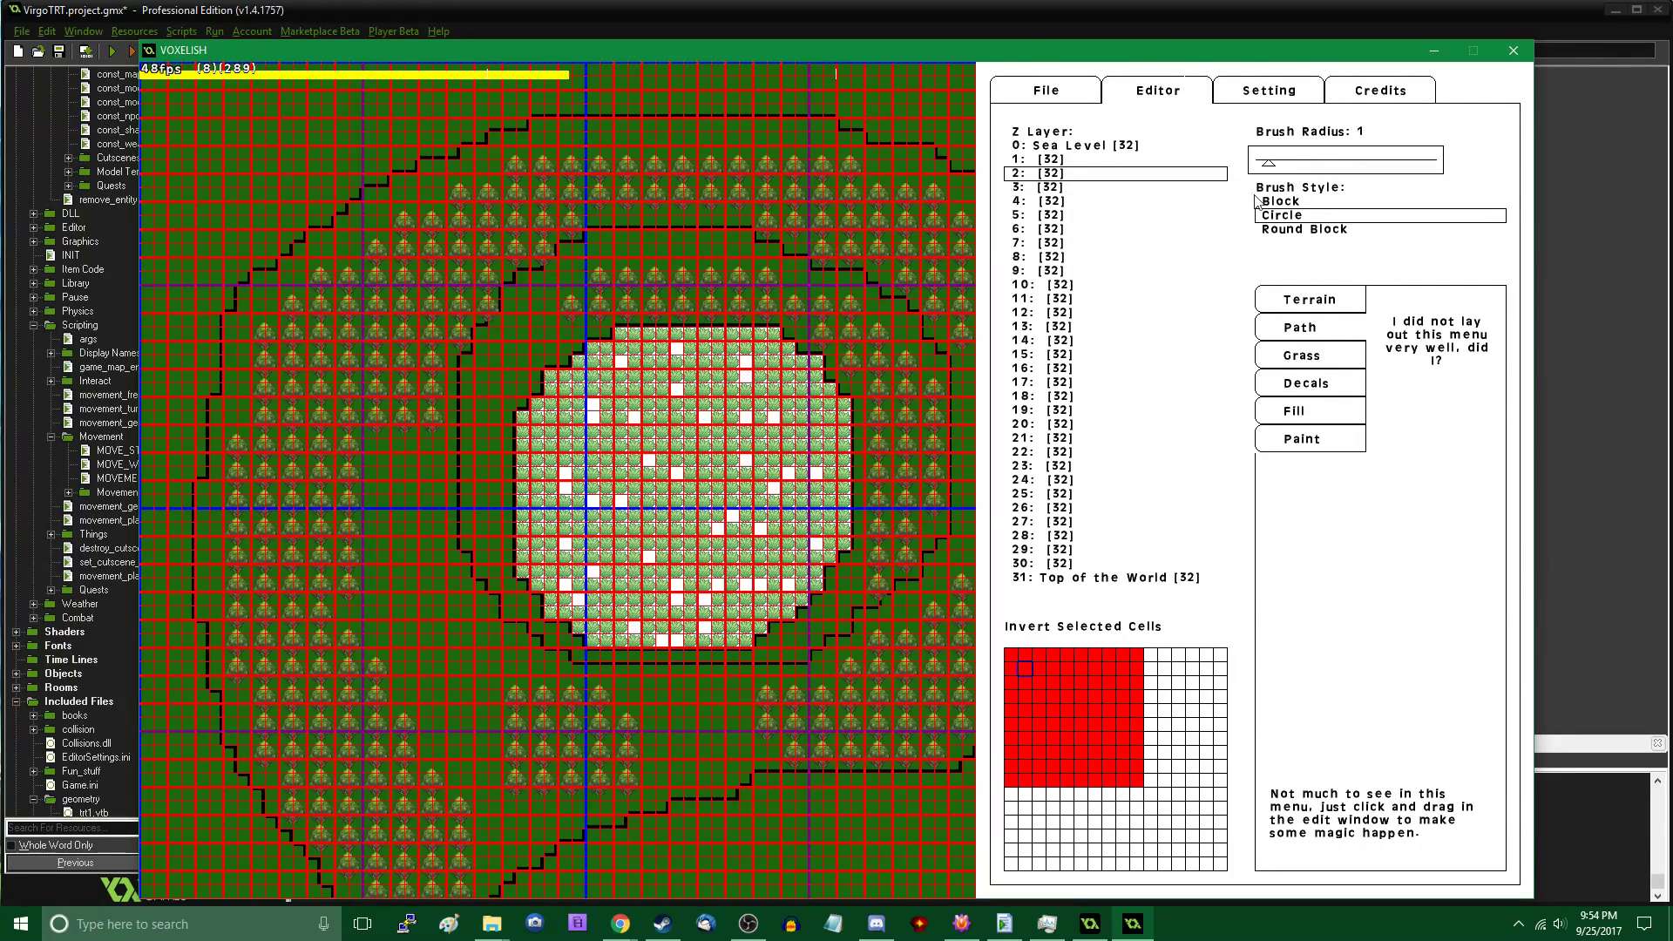
left_click_drag(1295, 166, 1281, 164)
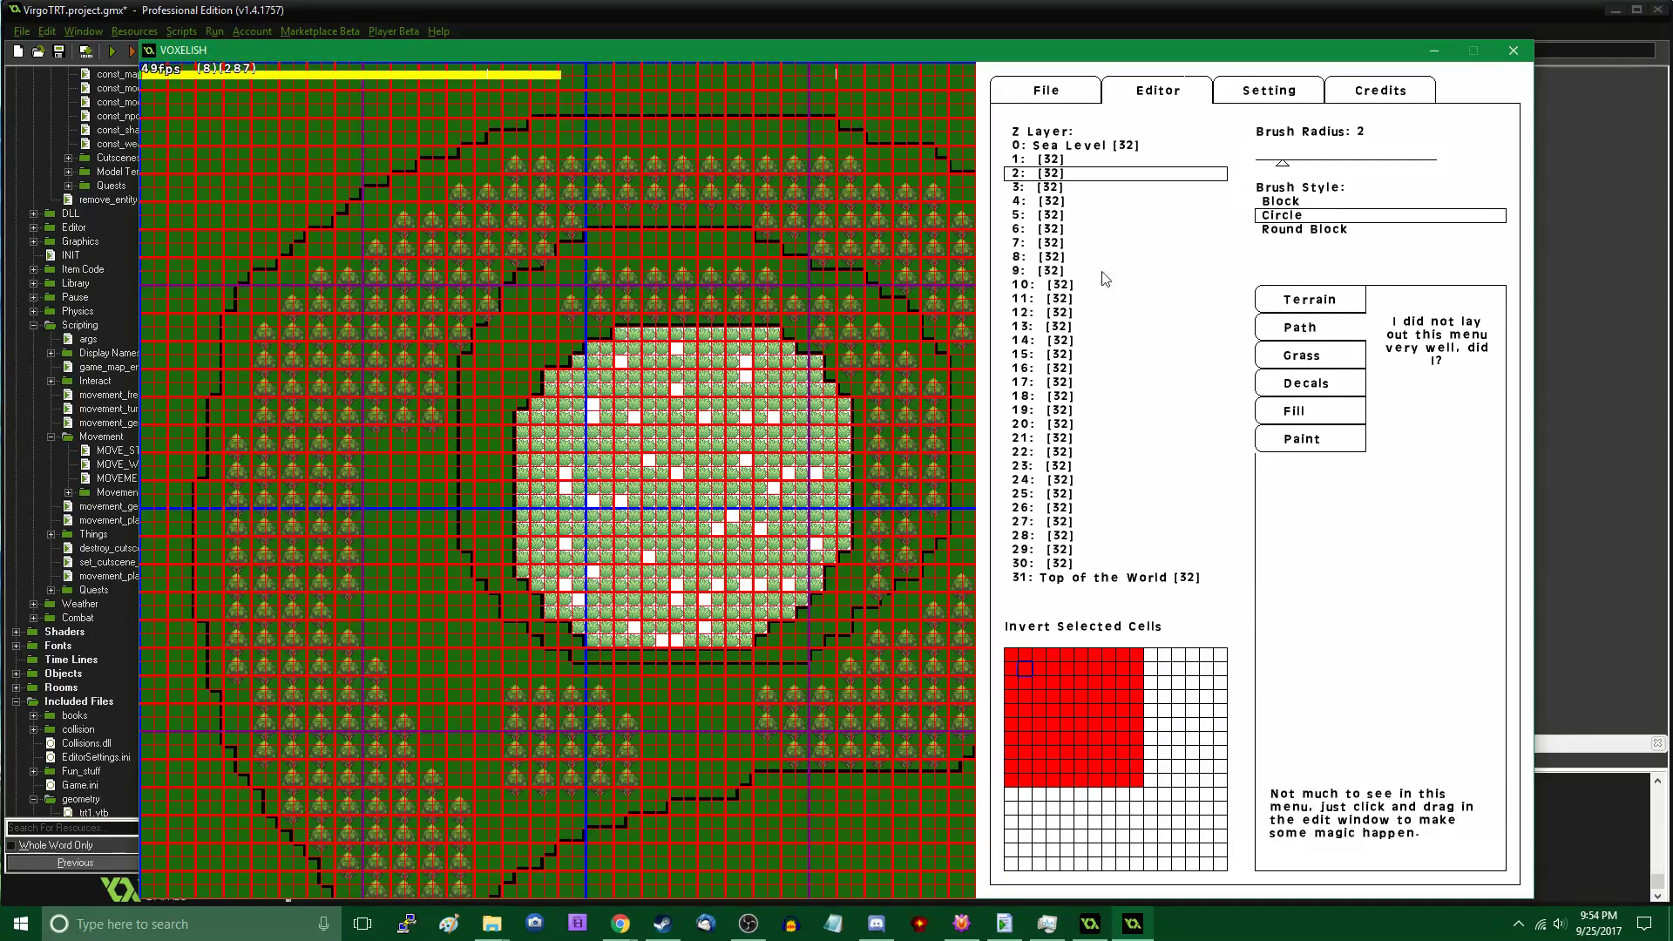
left_click_drag(416, 541, 420, 655)
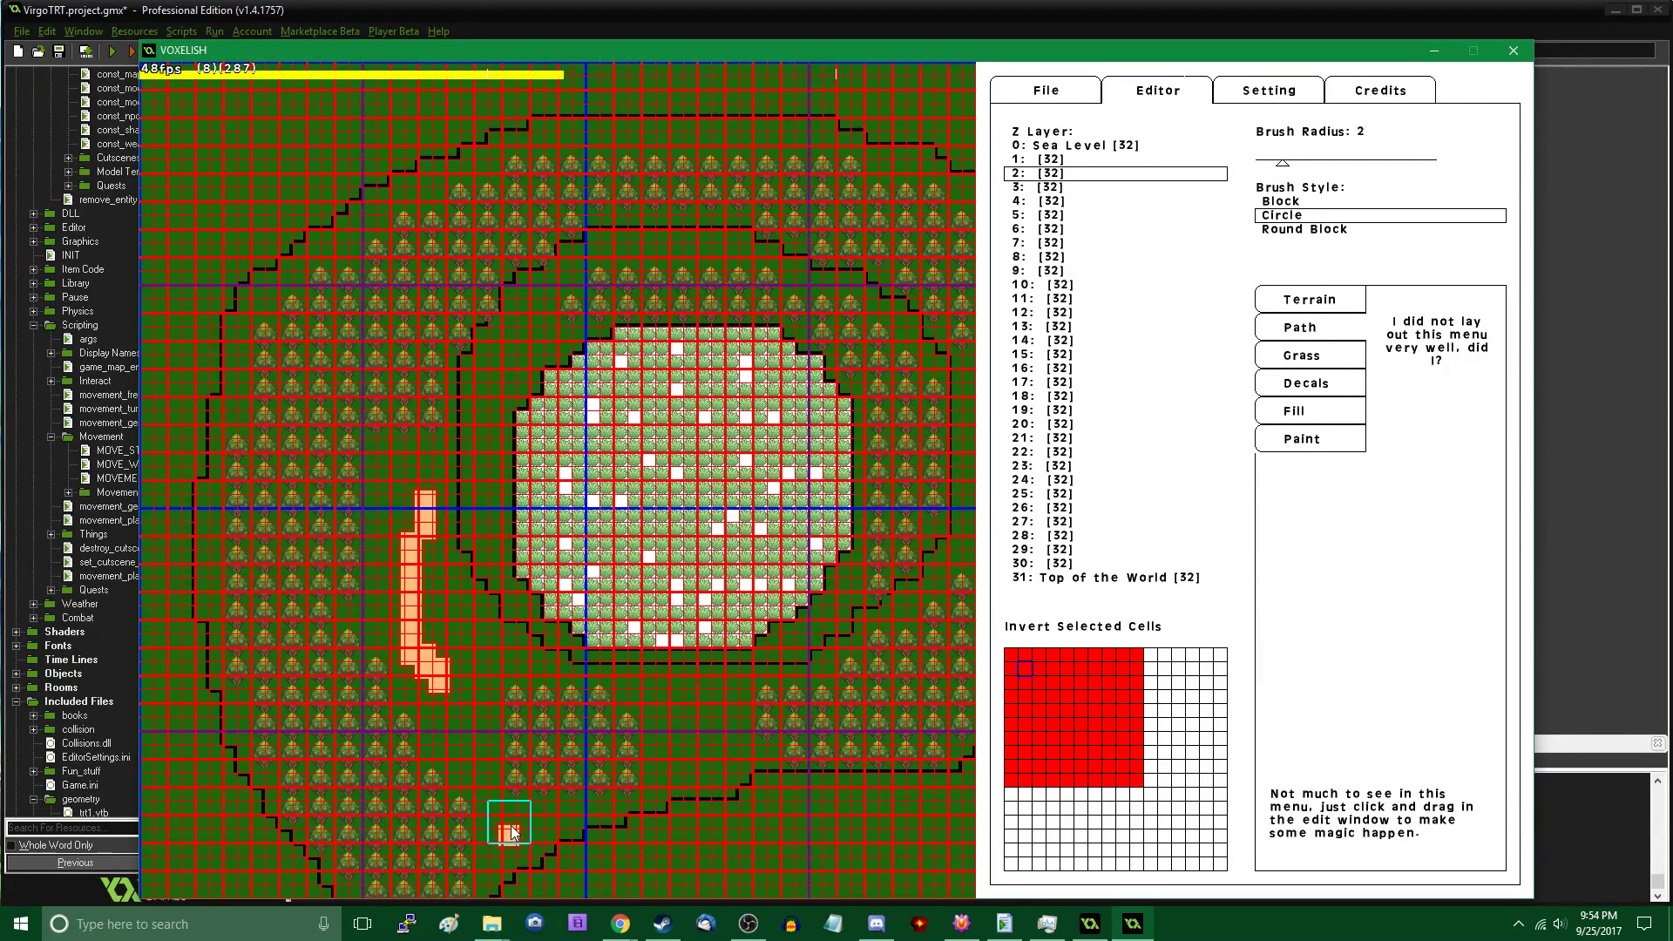
left_click(1314, 386)
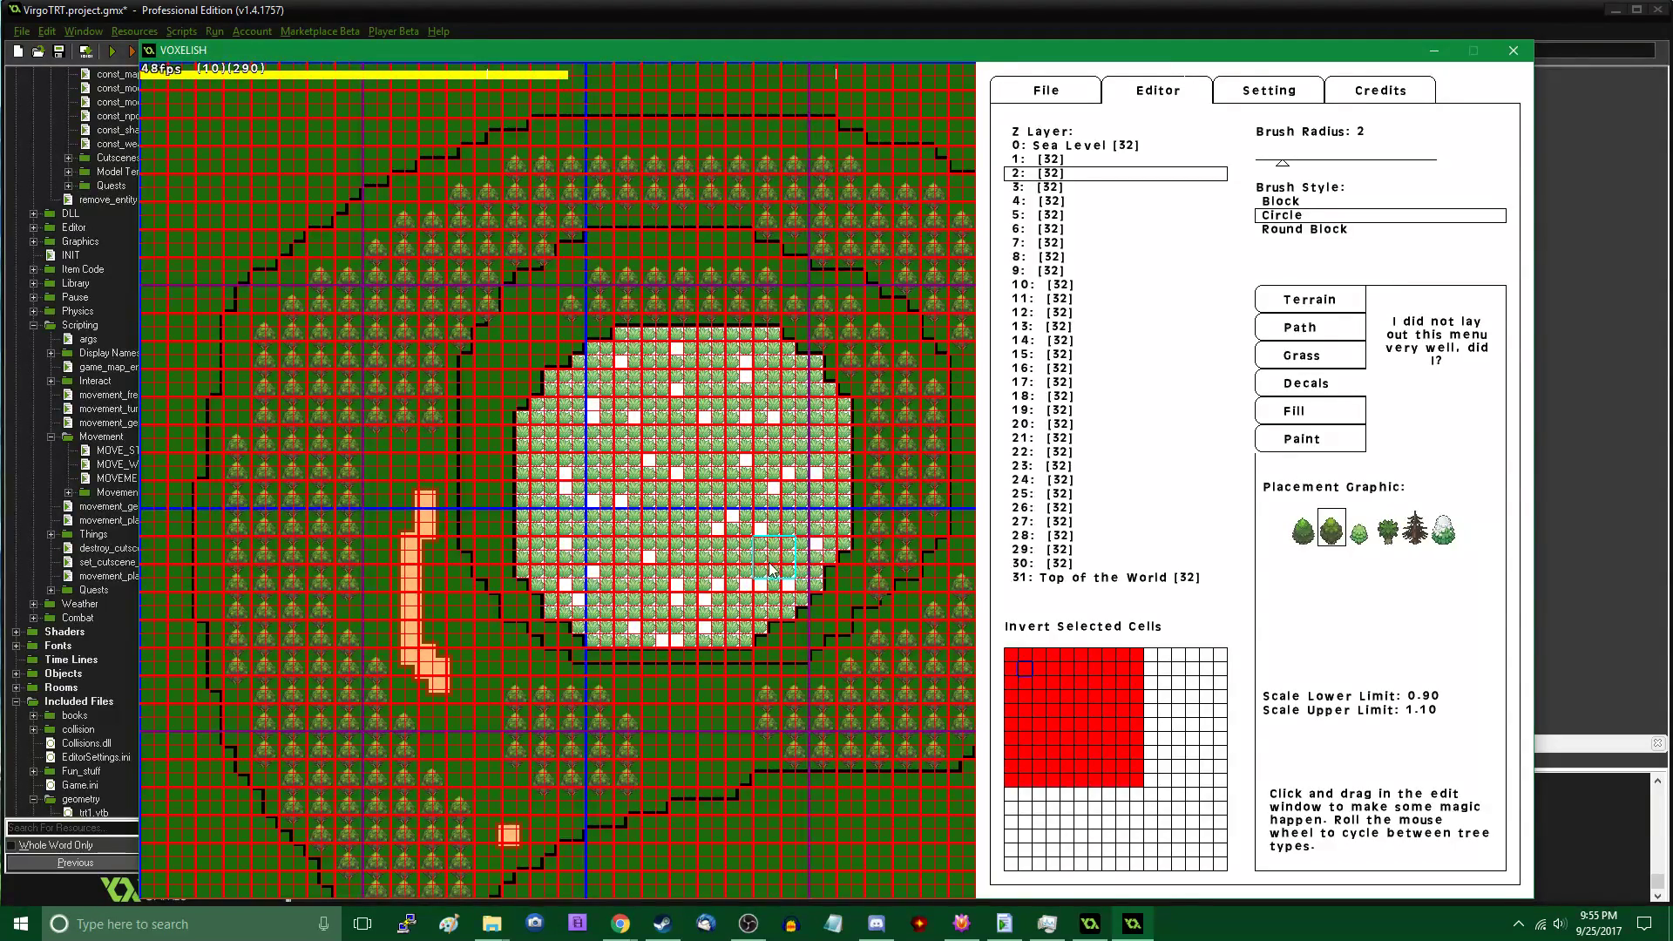
left_click(1303, 305)
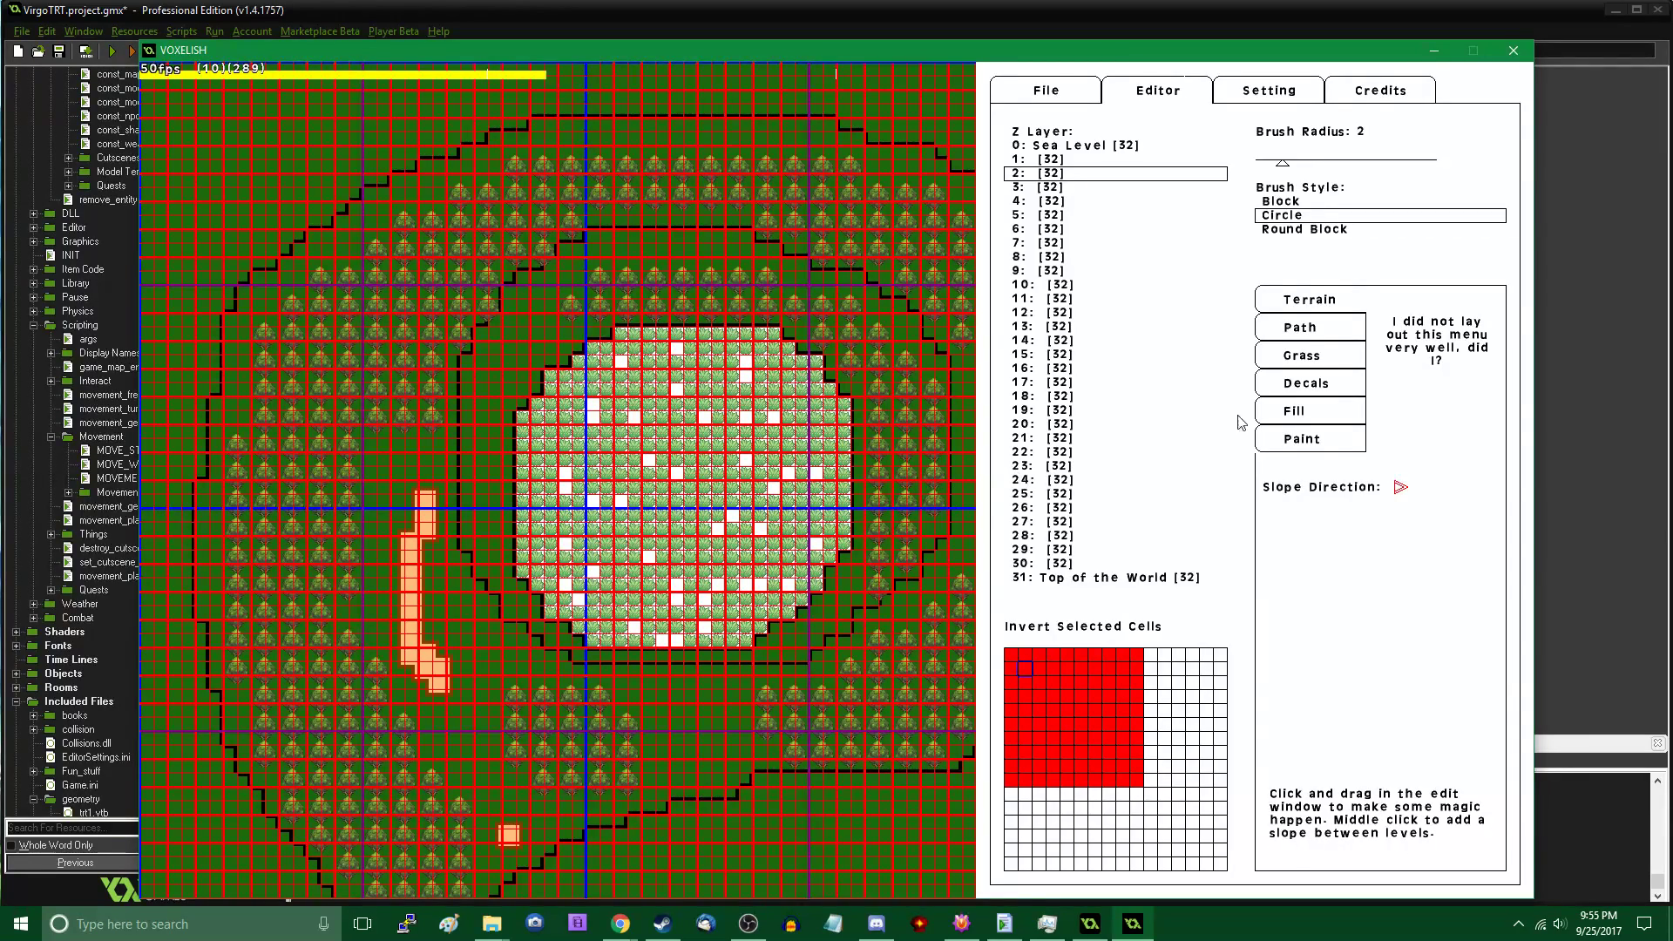
left_click(1307, 330)
left_click(454, 721)
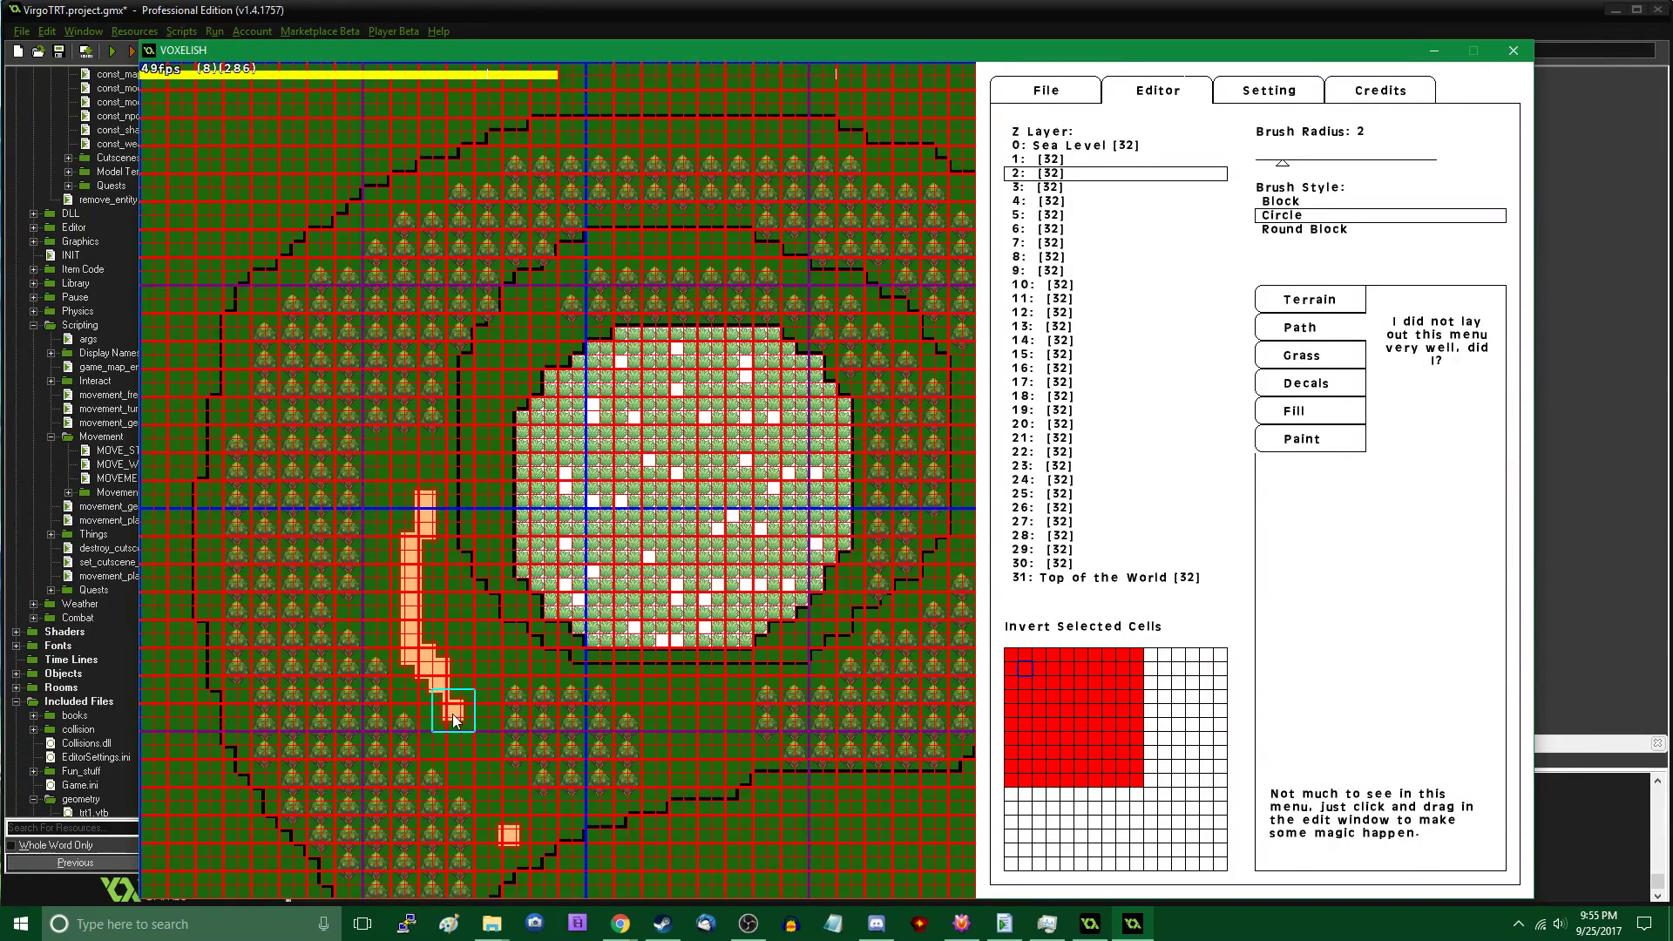
left_click(450, 698)
left_click(464, 737)
left_click(457, 725)
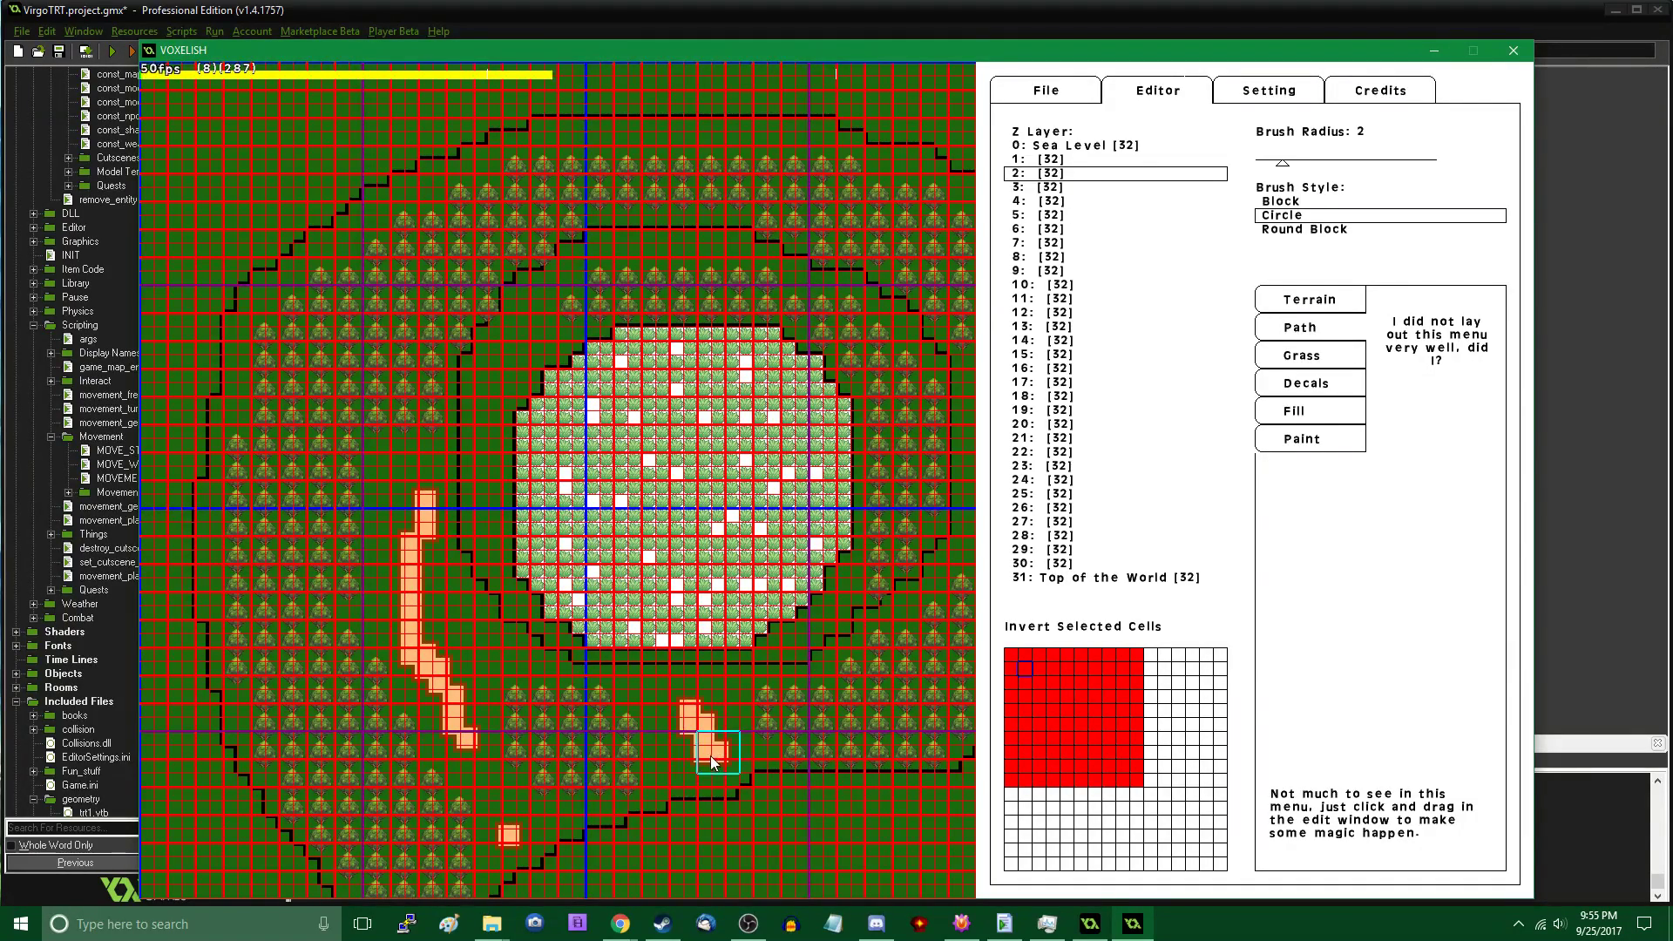
Add a short path segment south of the pit, a branching path through the eastern tree gap, and another segment southeast of the pit
left_click_drag(687, 722, 676, 698)
key("Right")
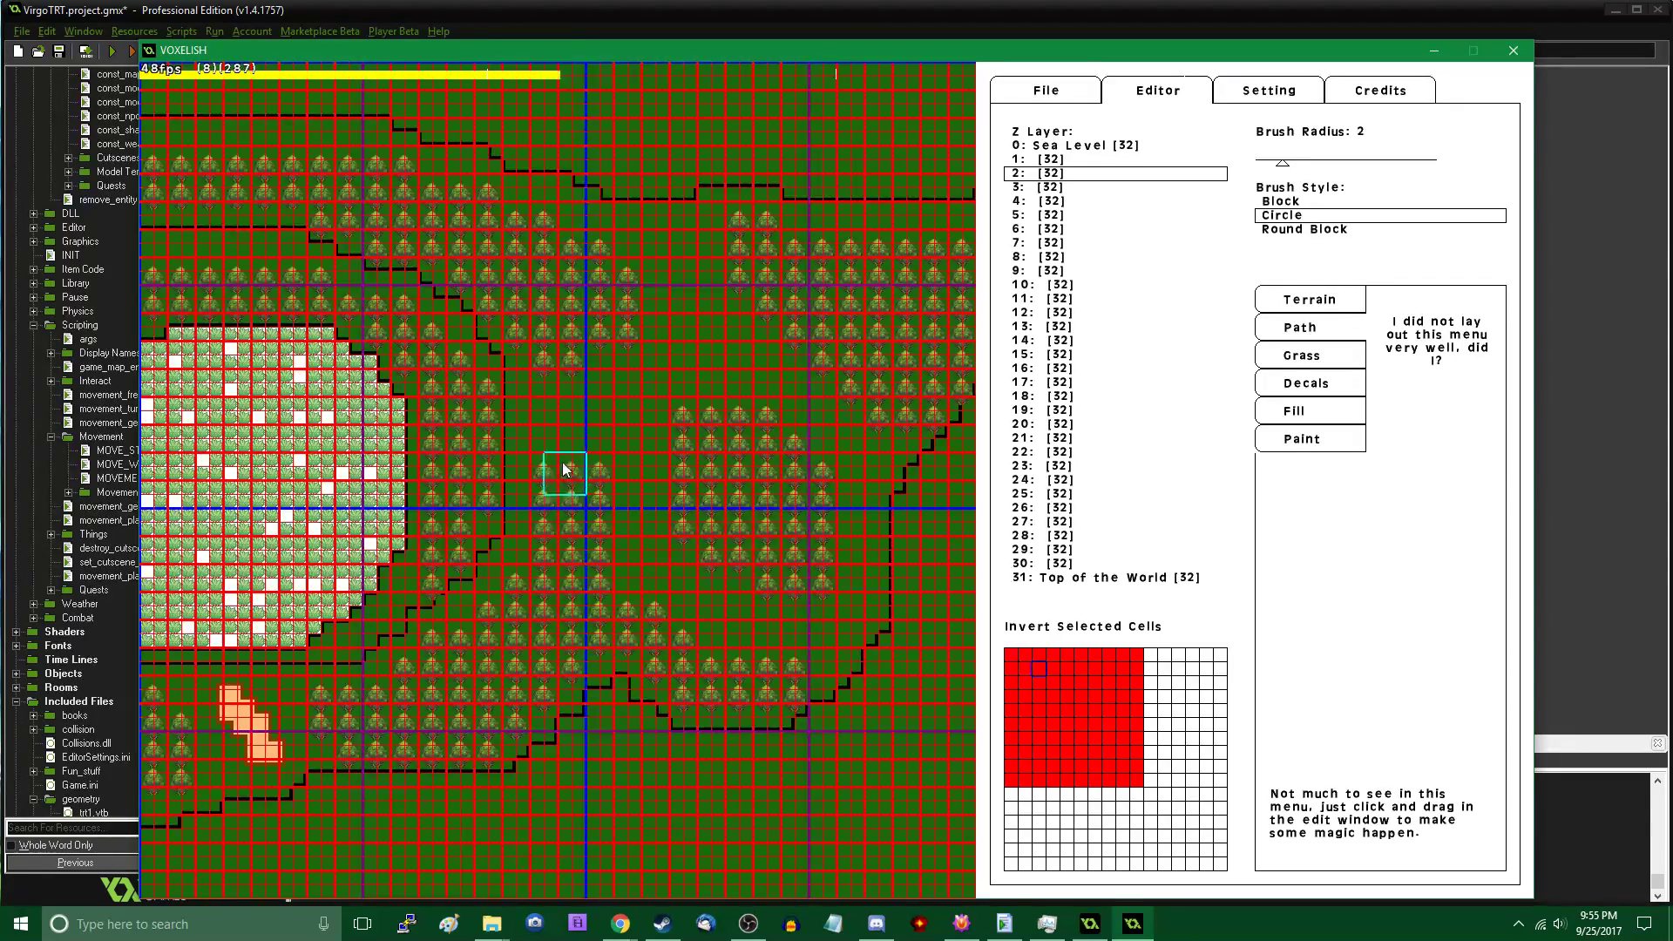
mouse_move(551, 416)
left_mouse_down()
mouse_move(631, 402)
mouse_move(635, 451)
left_mouse_up()
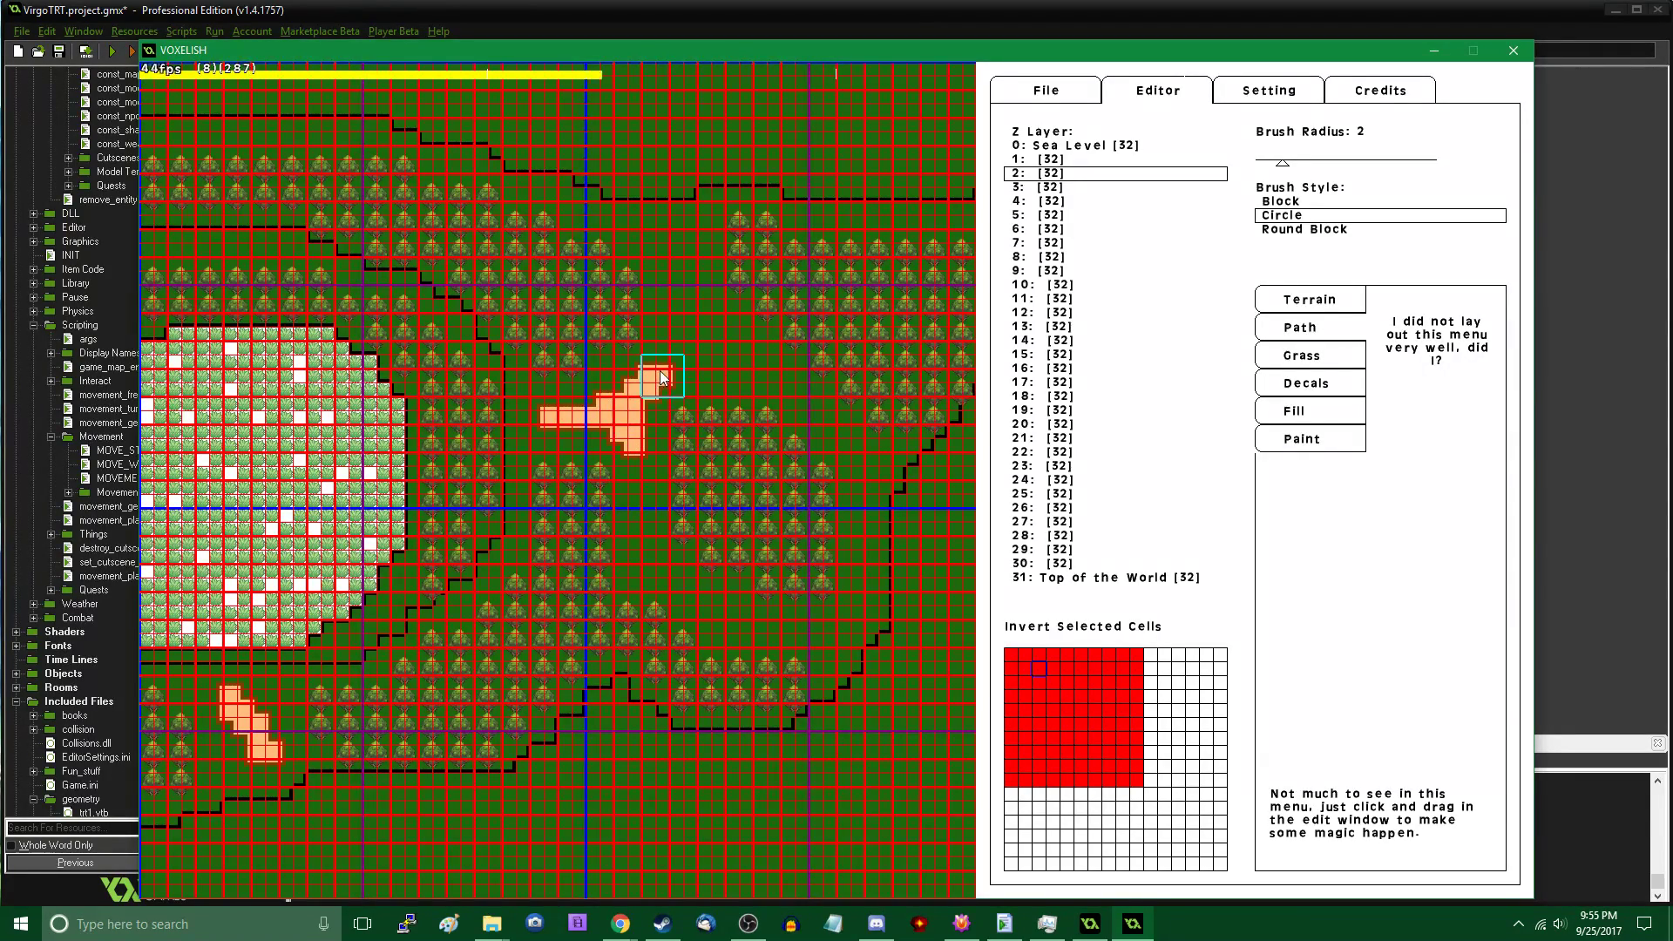
mouse_move(668, 266)
left_mouse_down()
mouse_move(723, 346)
mouse_move(690, 367)
mouse_move(697, 350)
mouse_move(746, 359)
left_mouse_up()
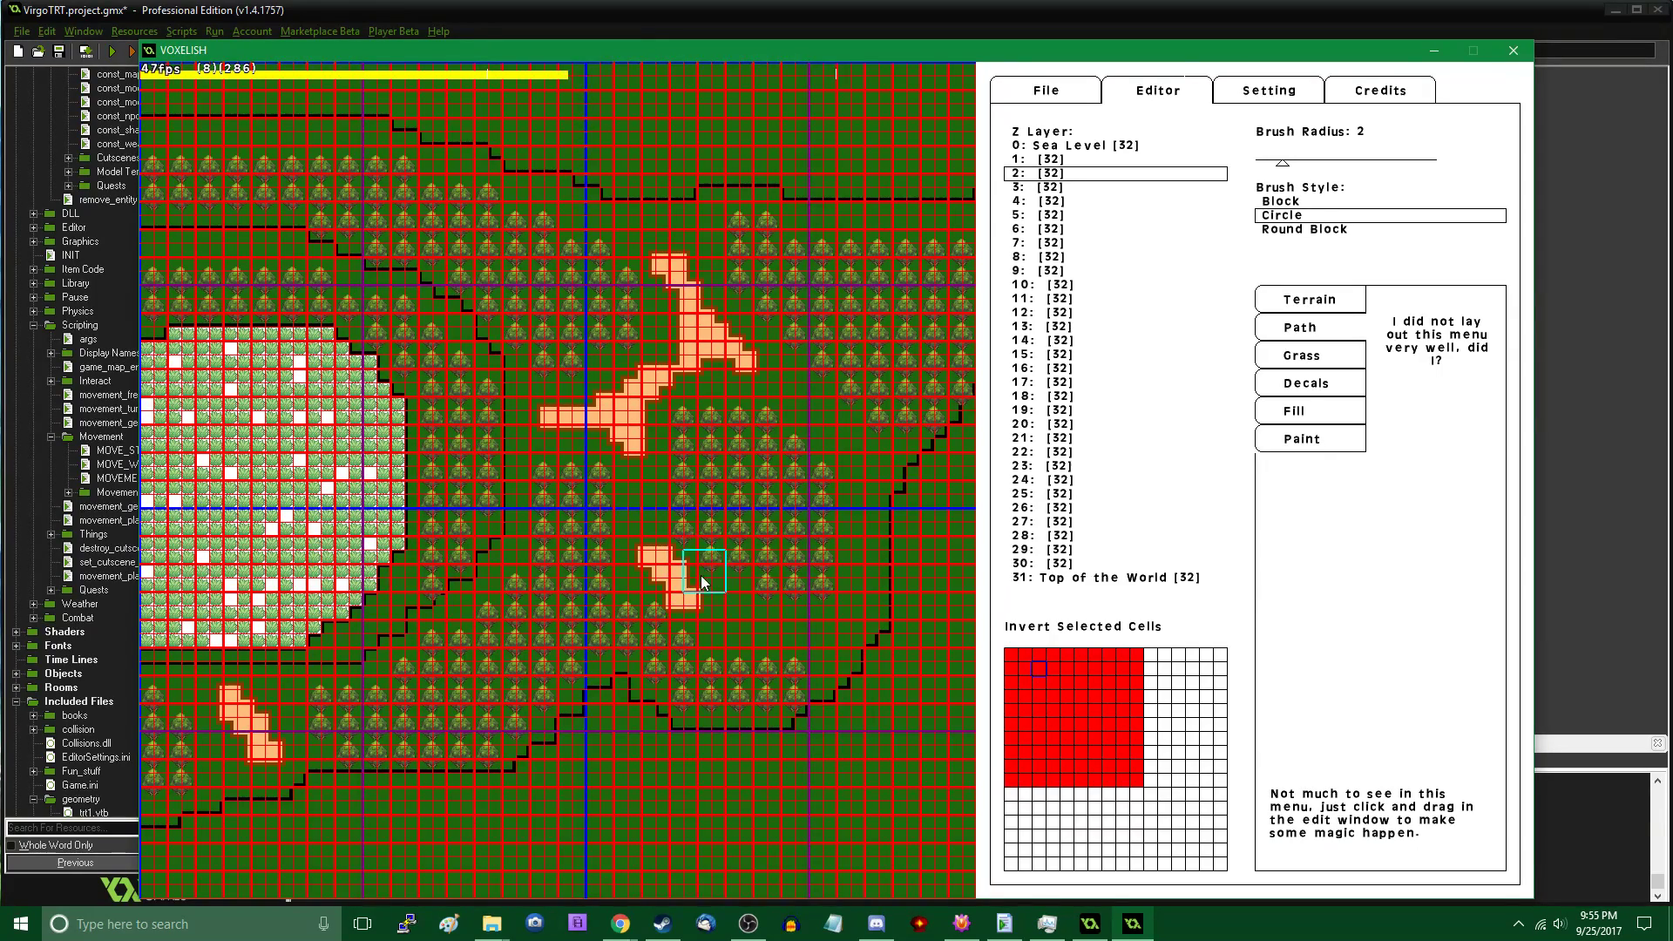
left_click(1319, 385)
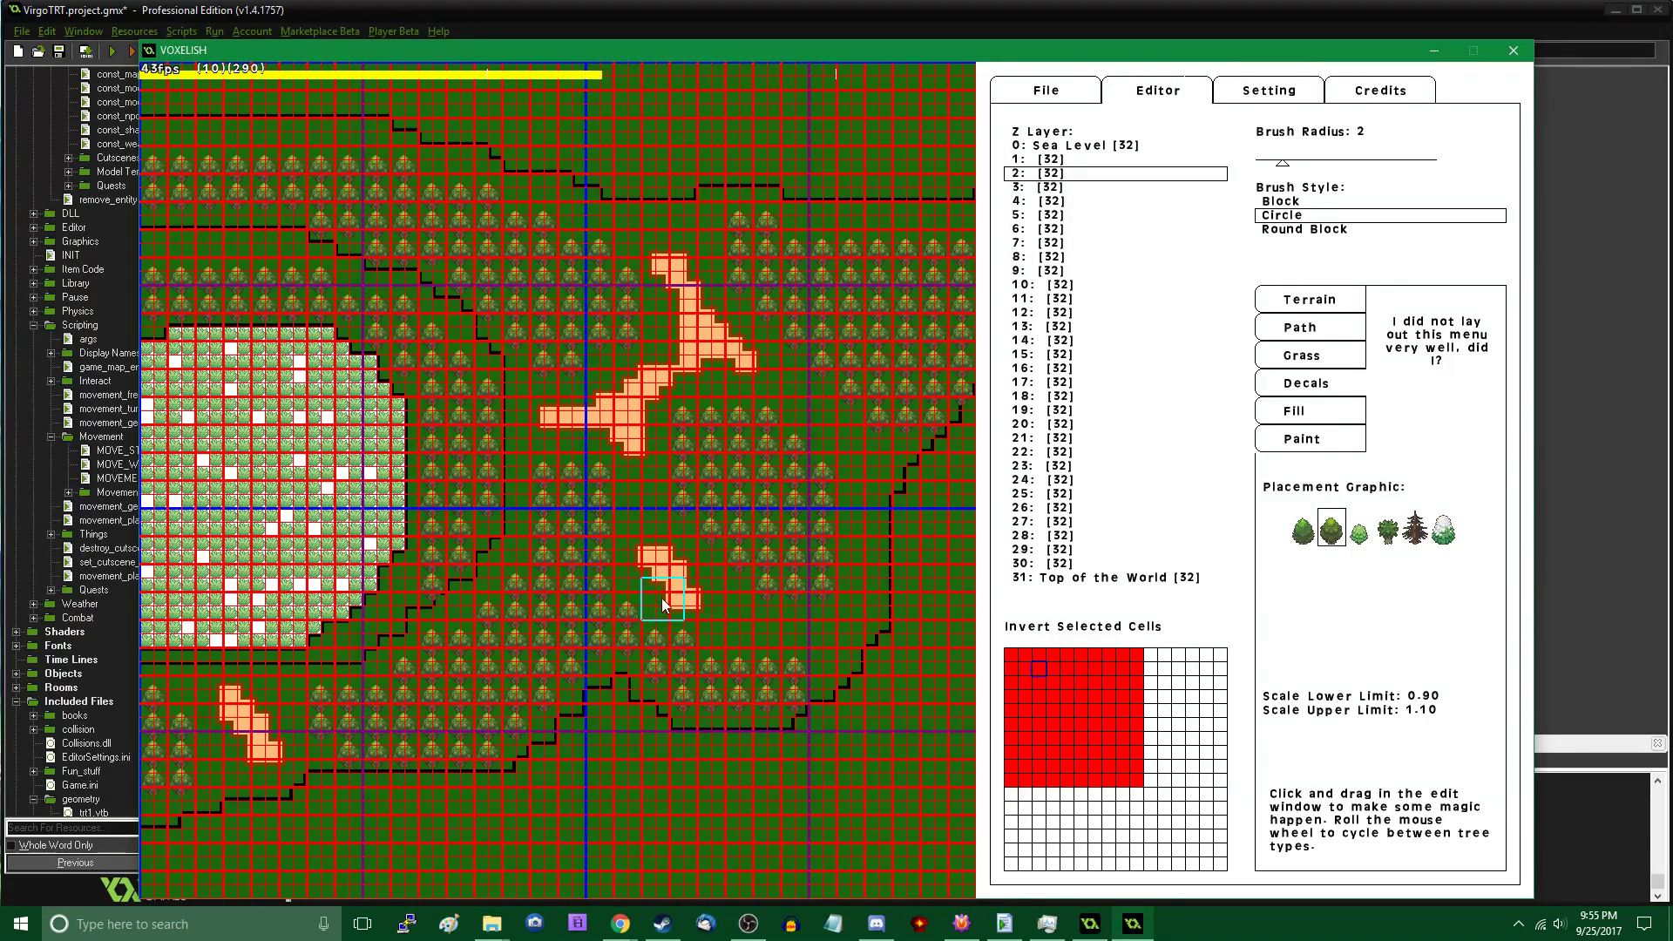
left_click(1298, 301)
left_click(1297, 330)
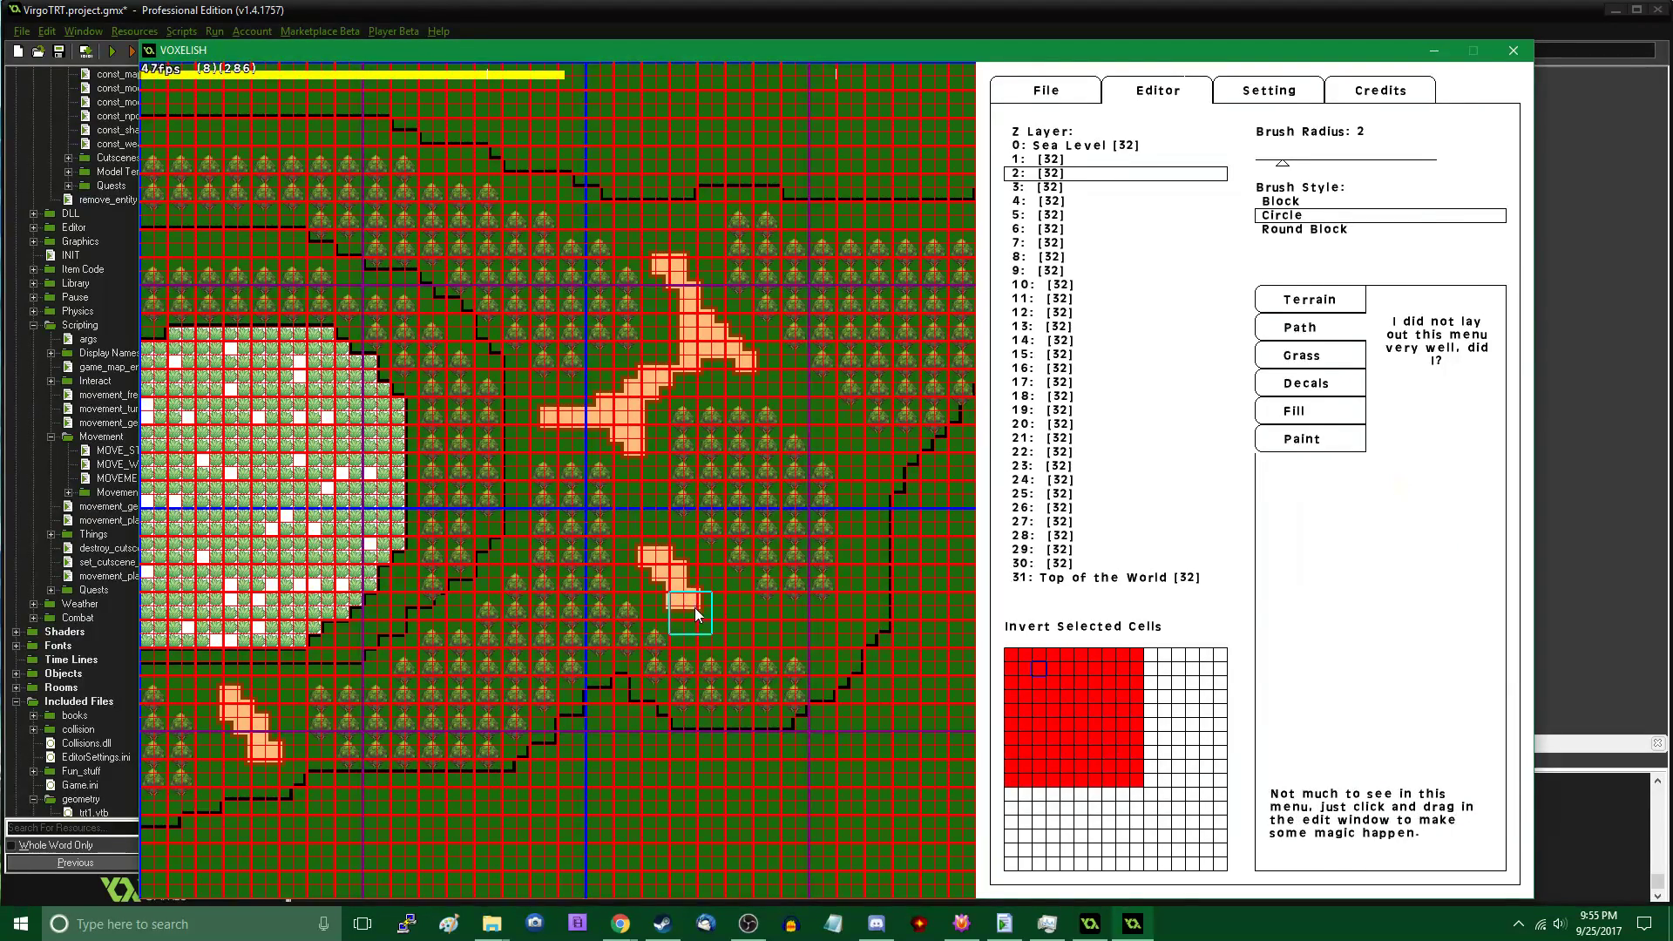
left_click(714, 613)
On layer 1, paint a continuous path curving outside the hill edge from its east side around to the south of the pit
key("Down")
key("Up")
key("Right")
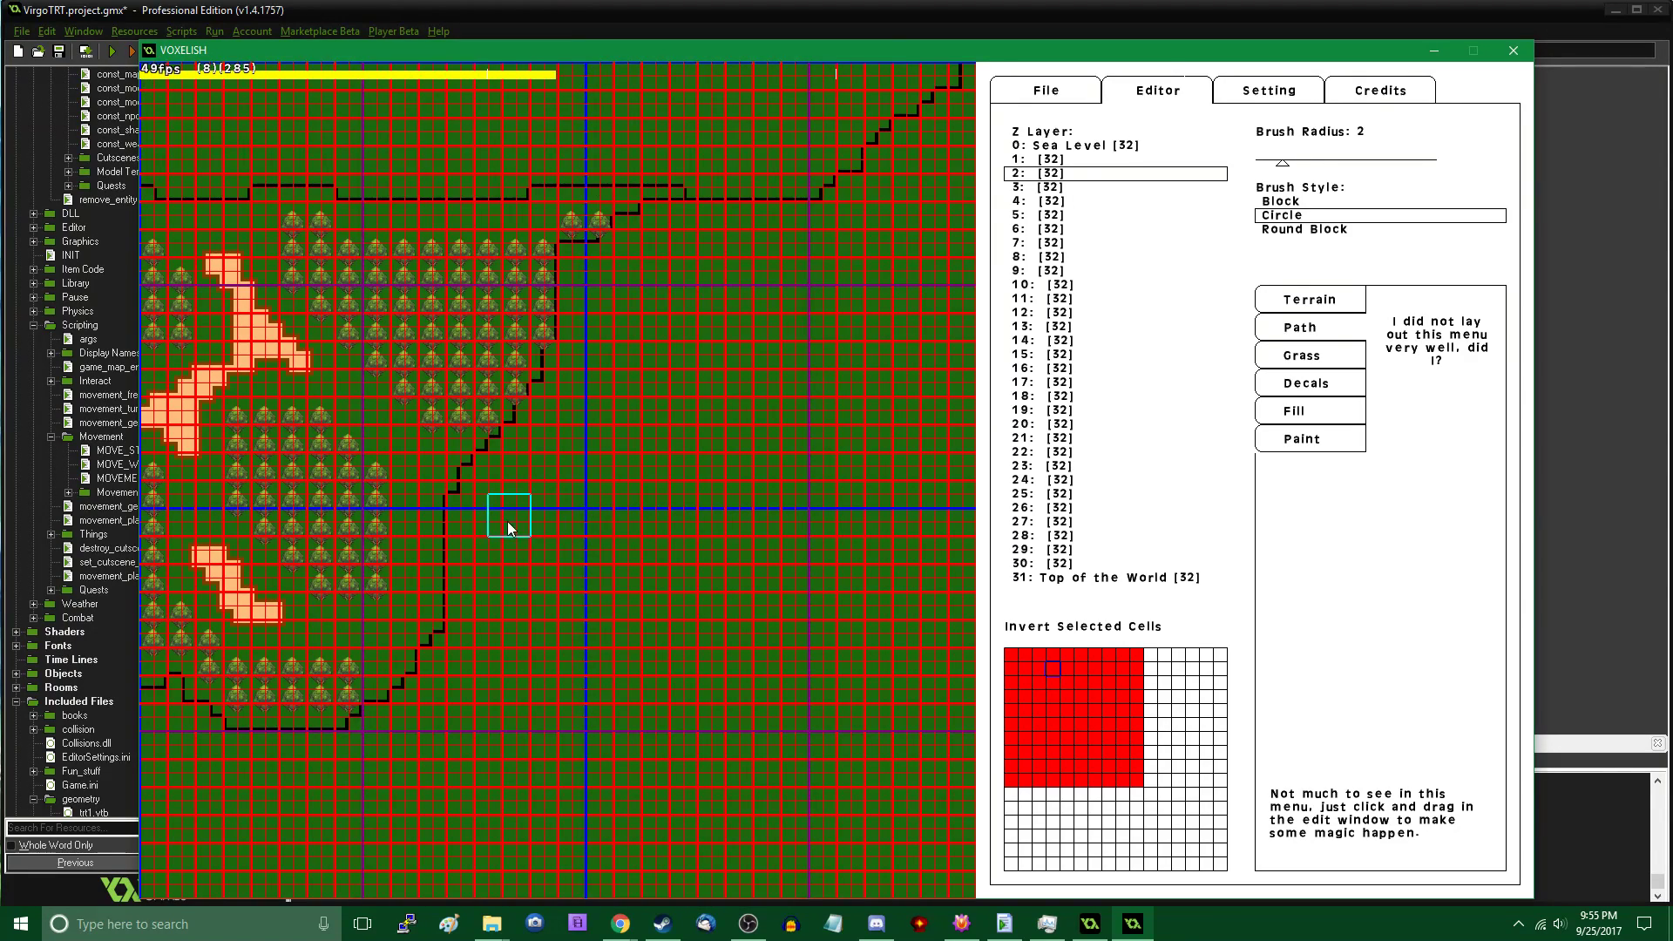
key("Page_Down")
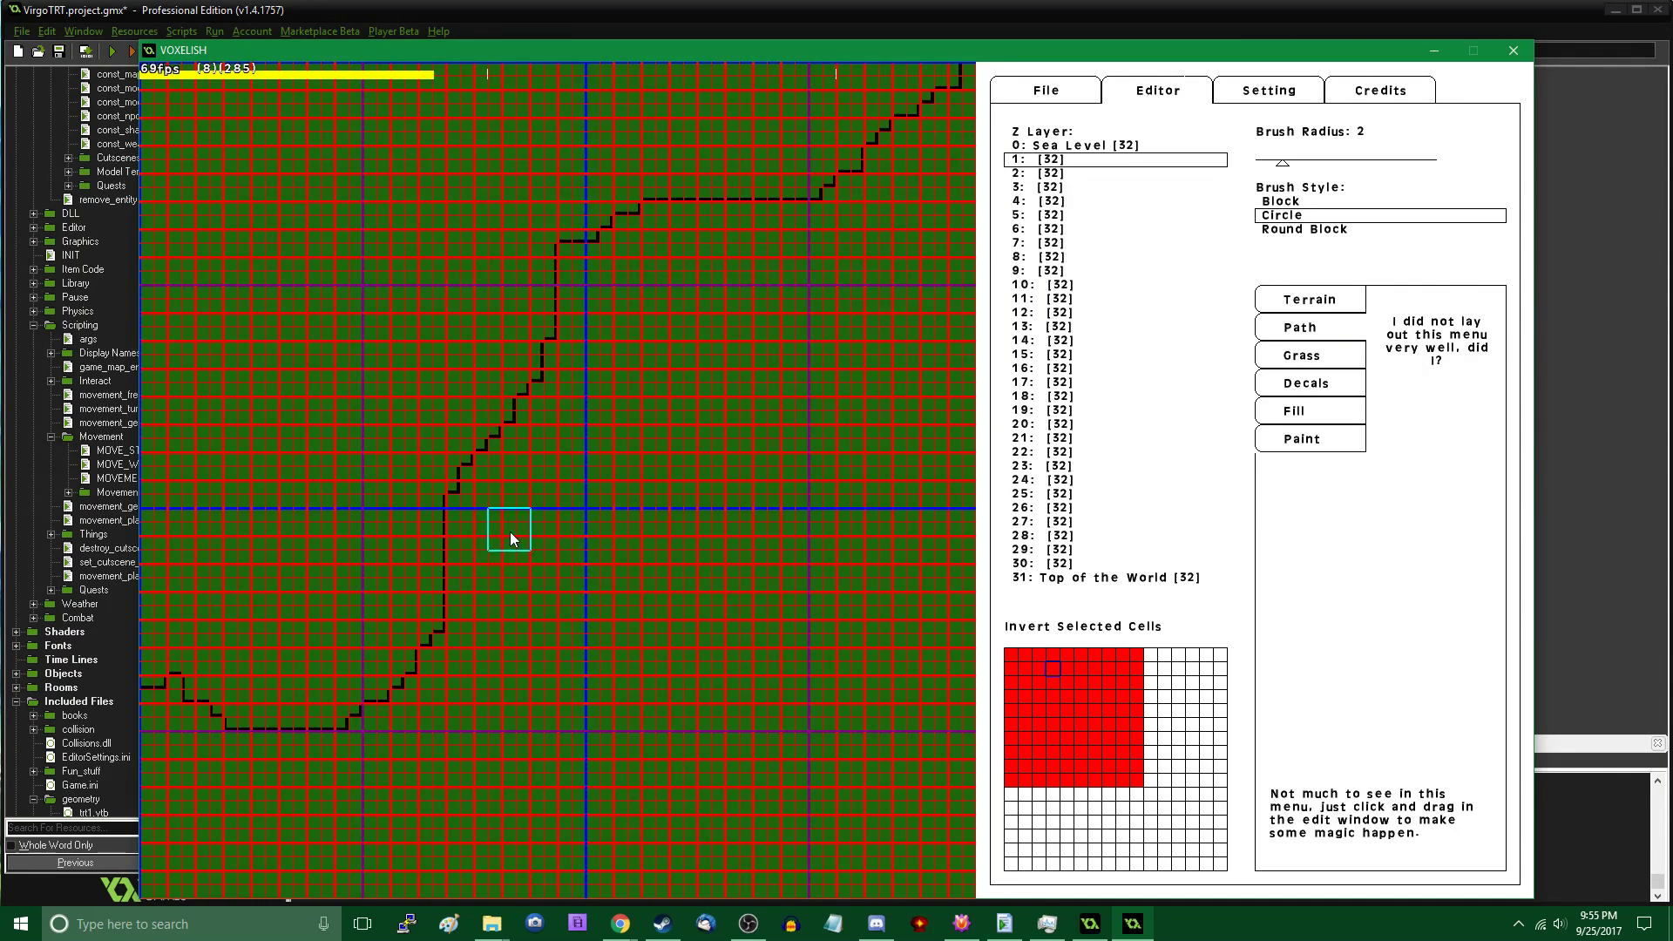
left_click_drag(509, 532, 494, 727)
key("Left")
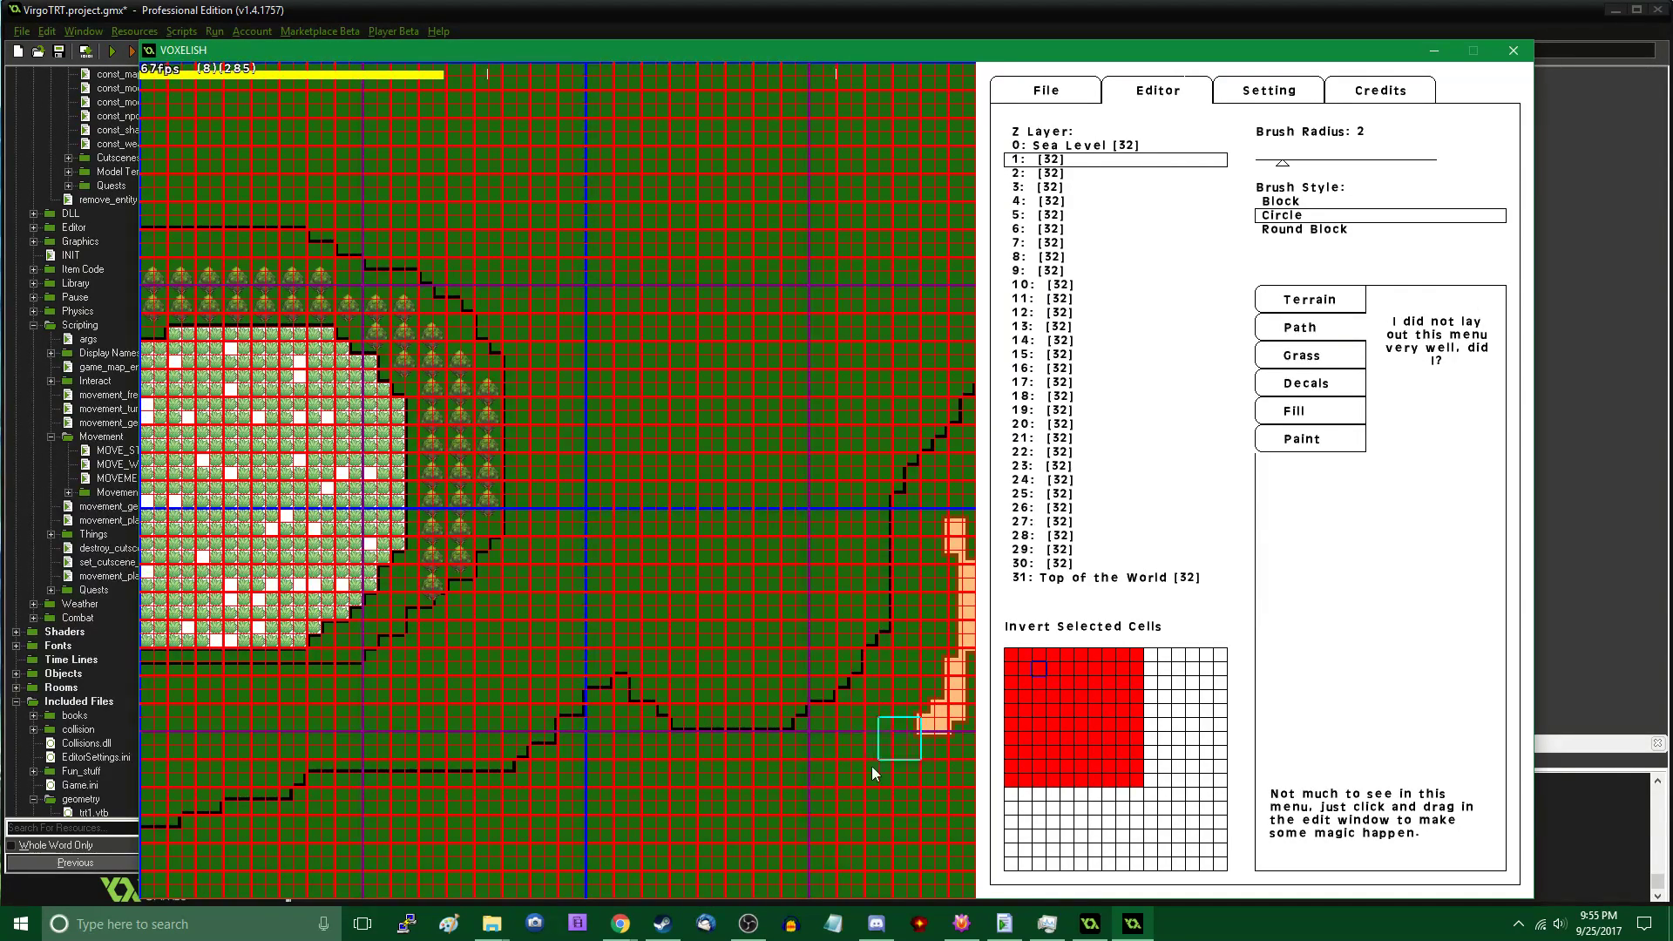
left_click_drag(871, 765, 615, 852)
key("Down")
key("Left")
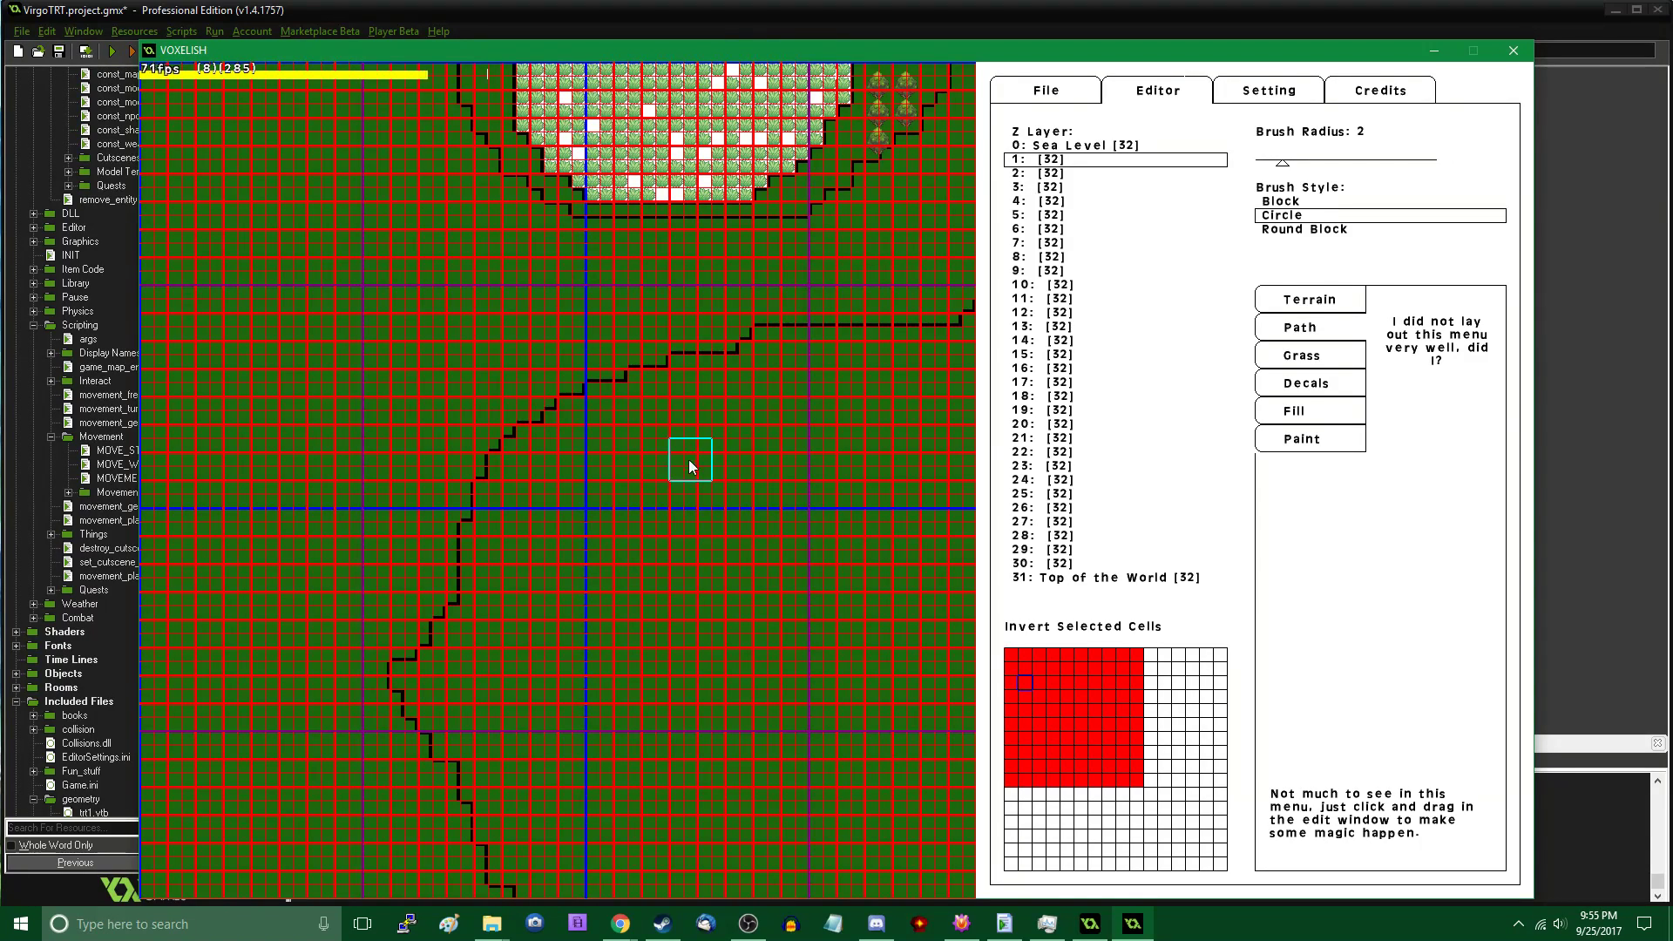
mouse_move(689, 466)
left_mouse_down()
mouse_move(818, 416)
mouse_move(919, 404)
left_mouse_up()
key("Right")
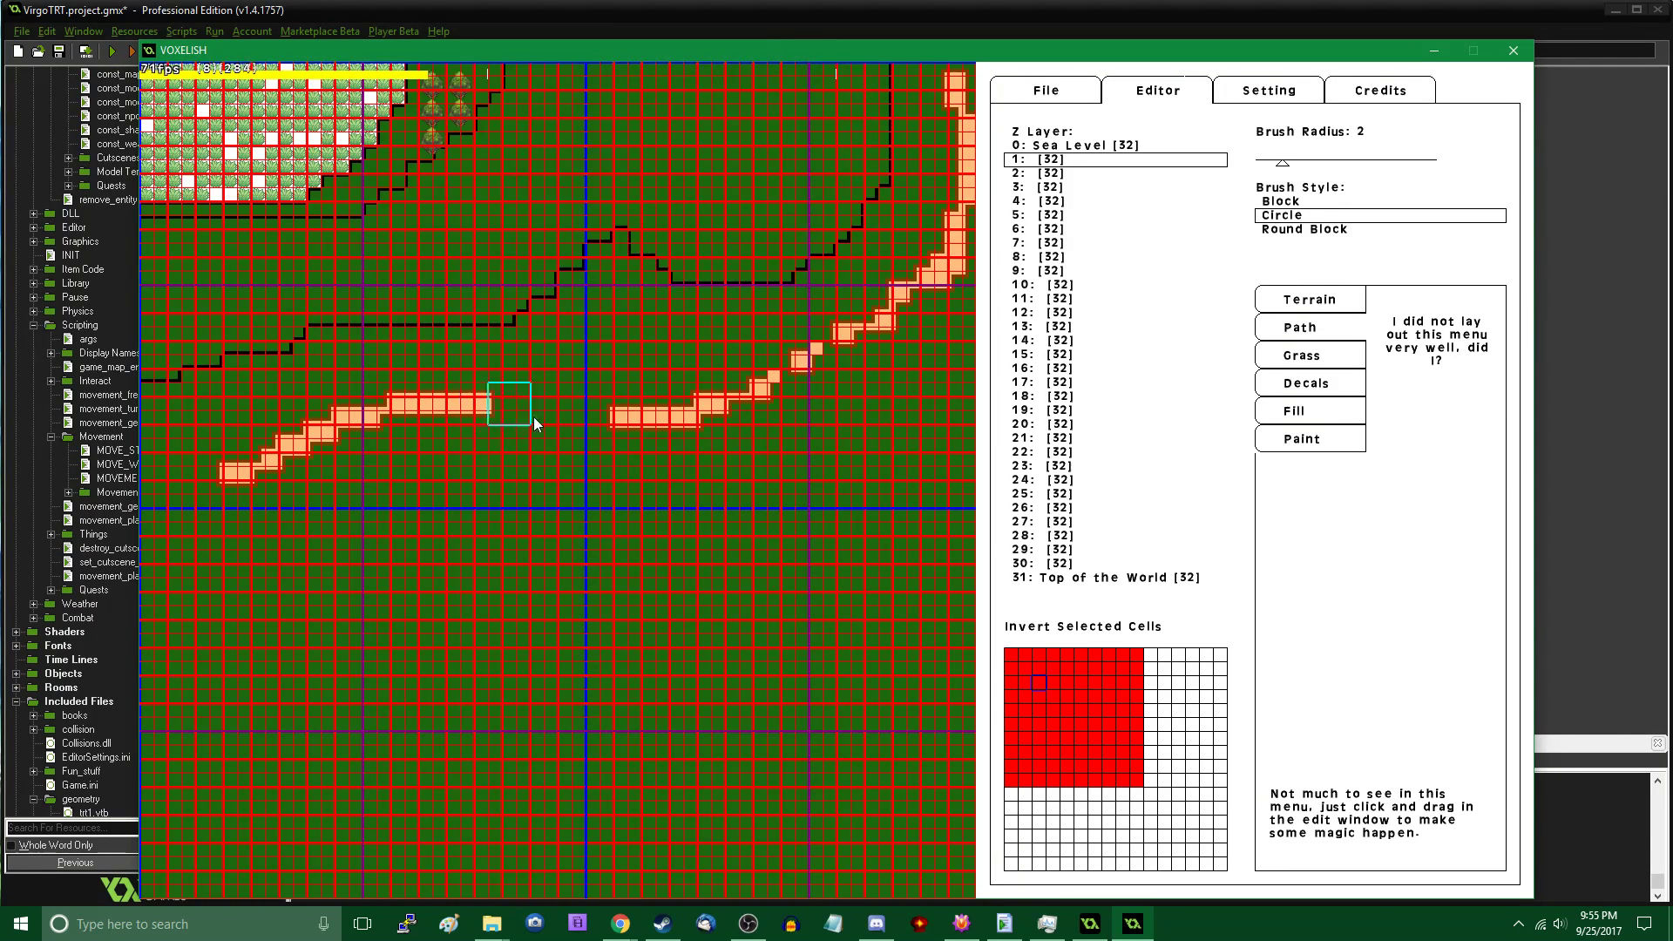
left_click_drag(534, 425, 732, 403)
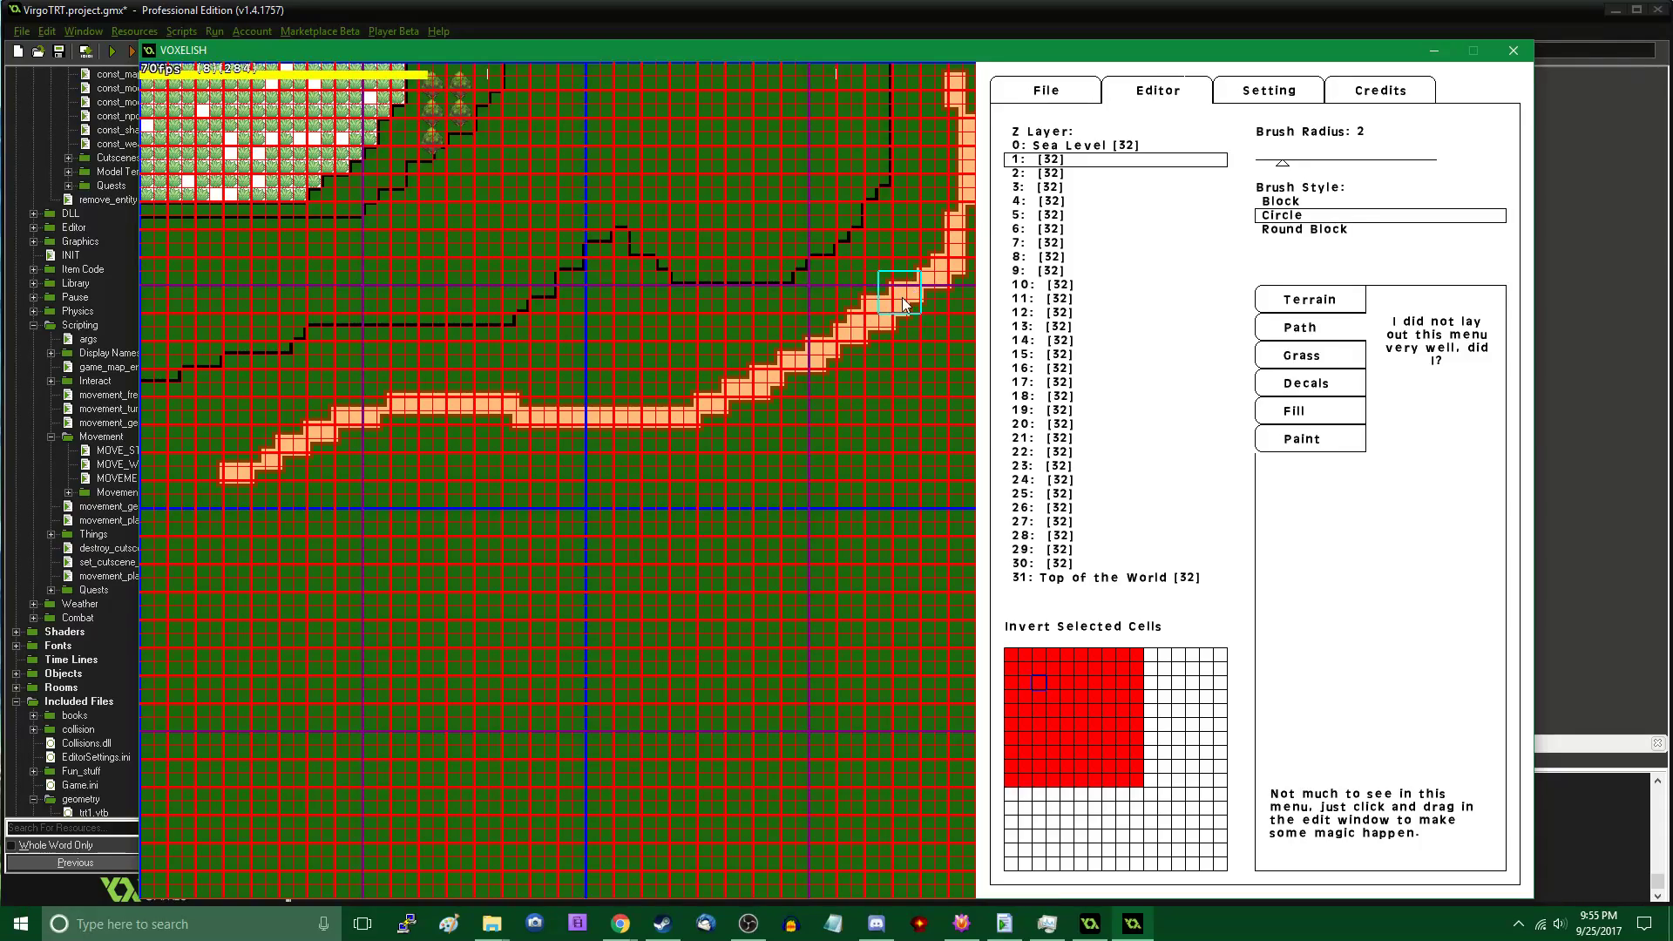
Inspect the layer 1 path's eastern and western ends and the open ground around them
key("Up")
key("Right")
key("Left")
key("Down")
key("Right")
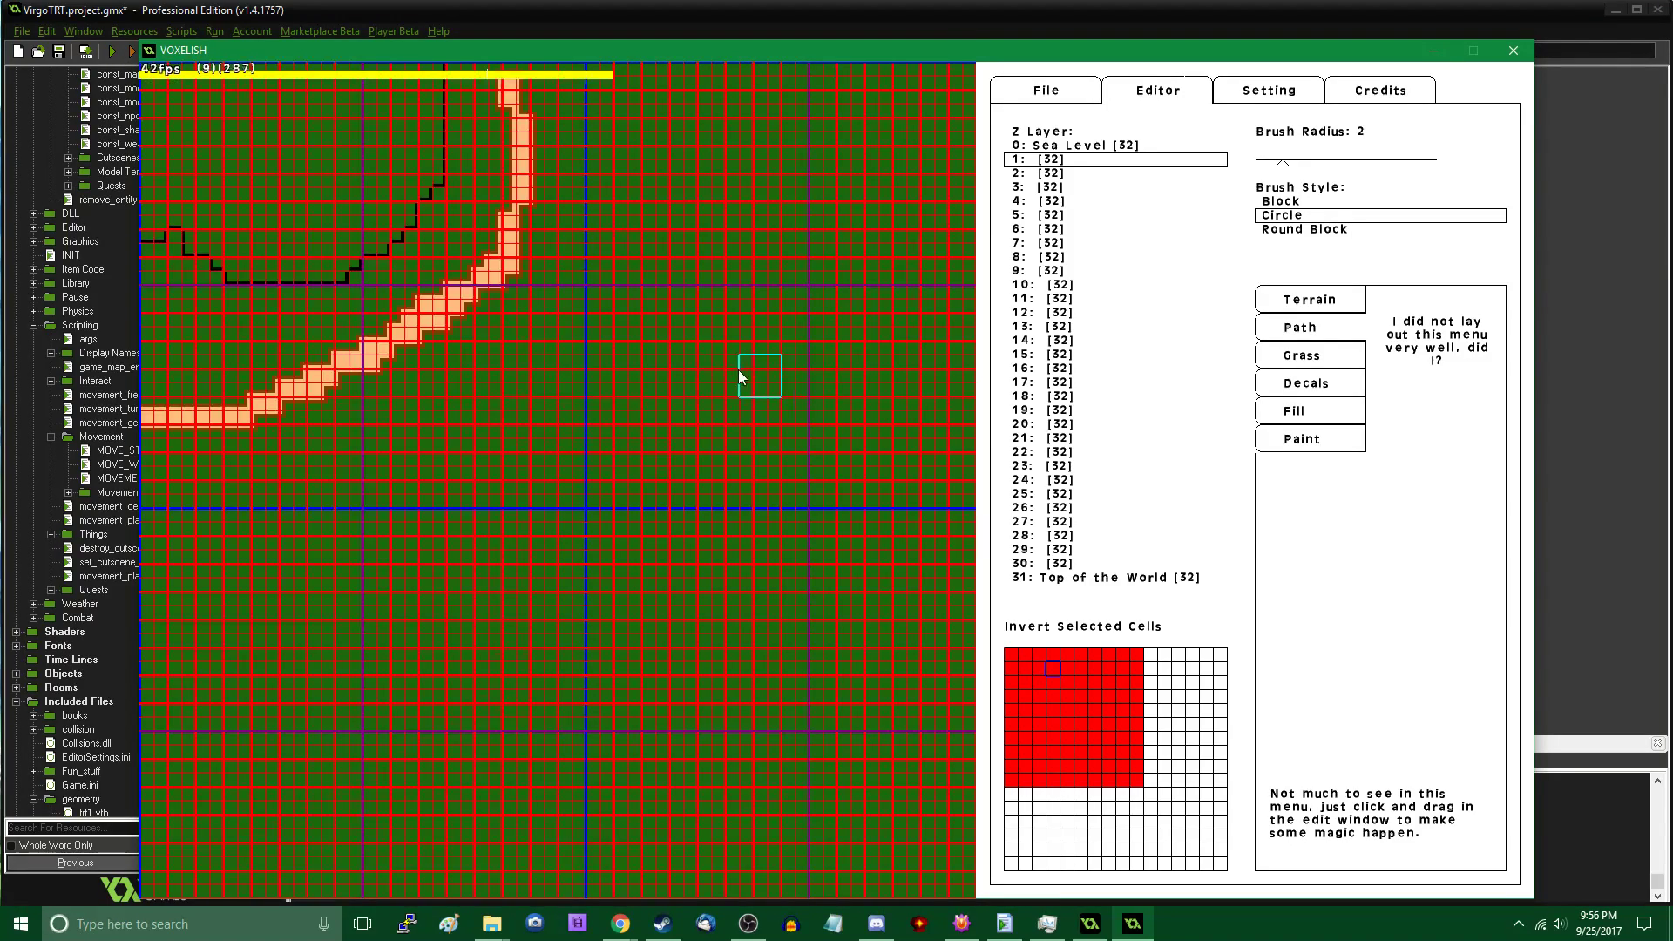
key("Up")
key("Left")
key("Down")
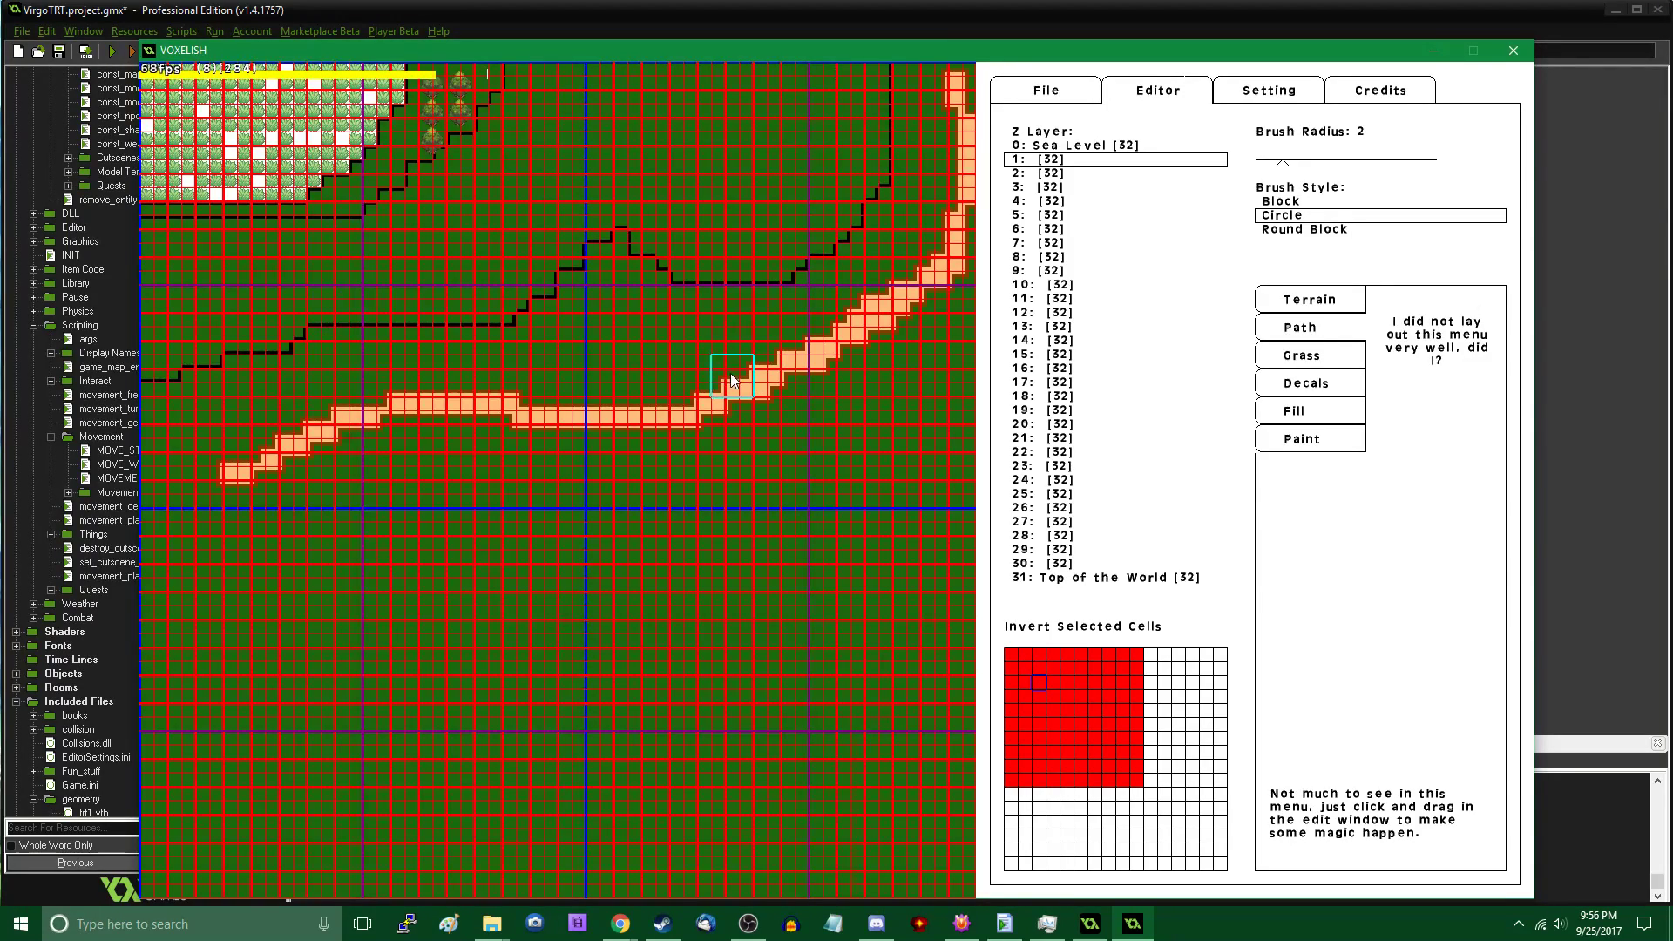
key("Left")
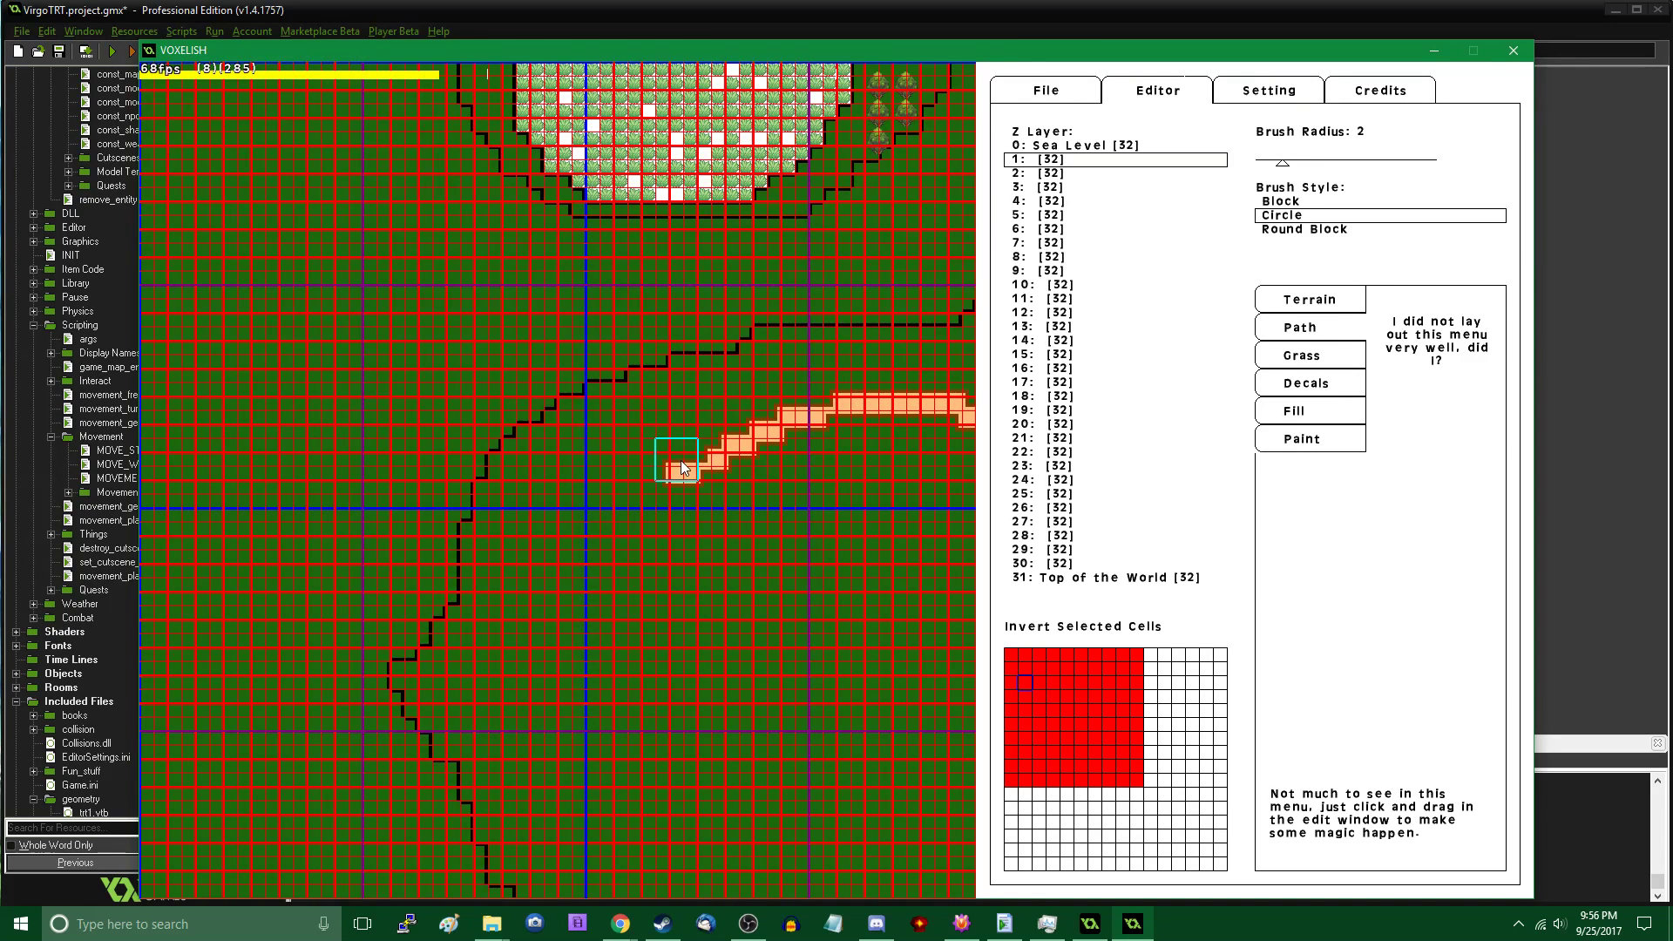
Branch a path off the curve south of the hill, running southwest and bending southeast toward the tree groves
key("Up")
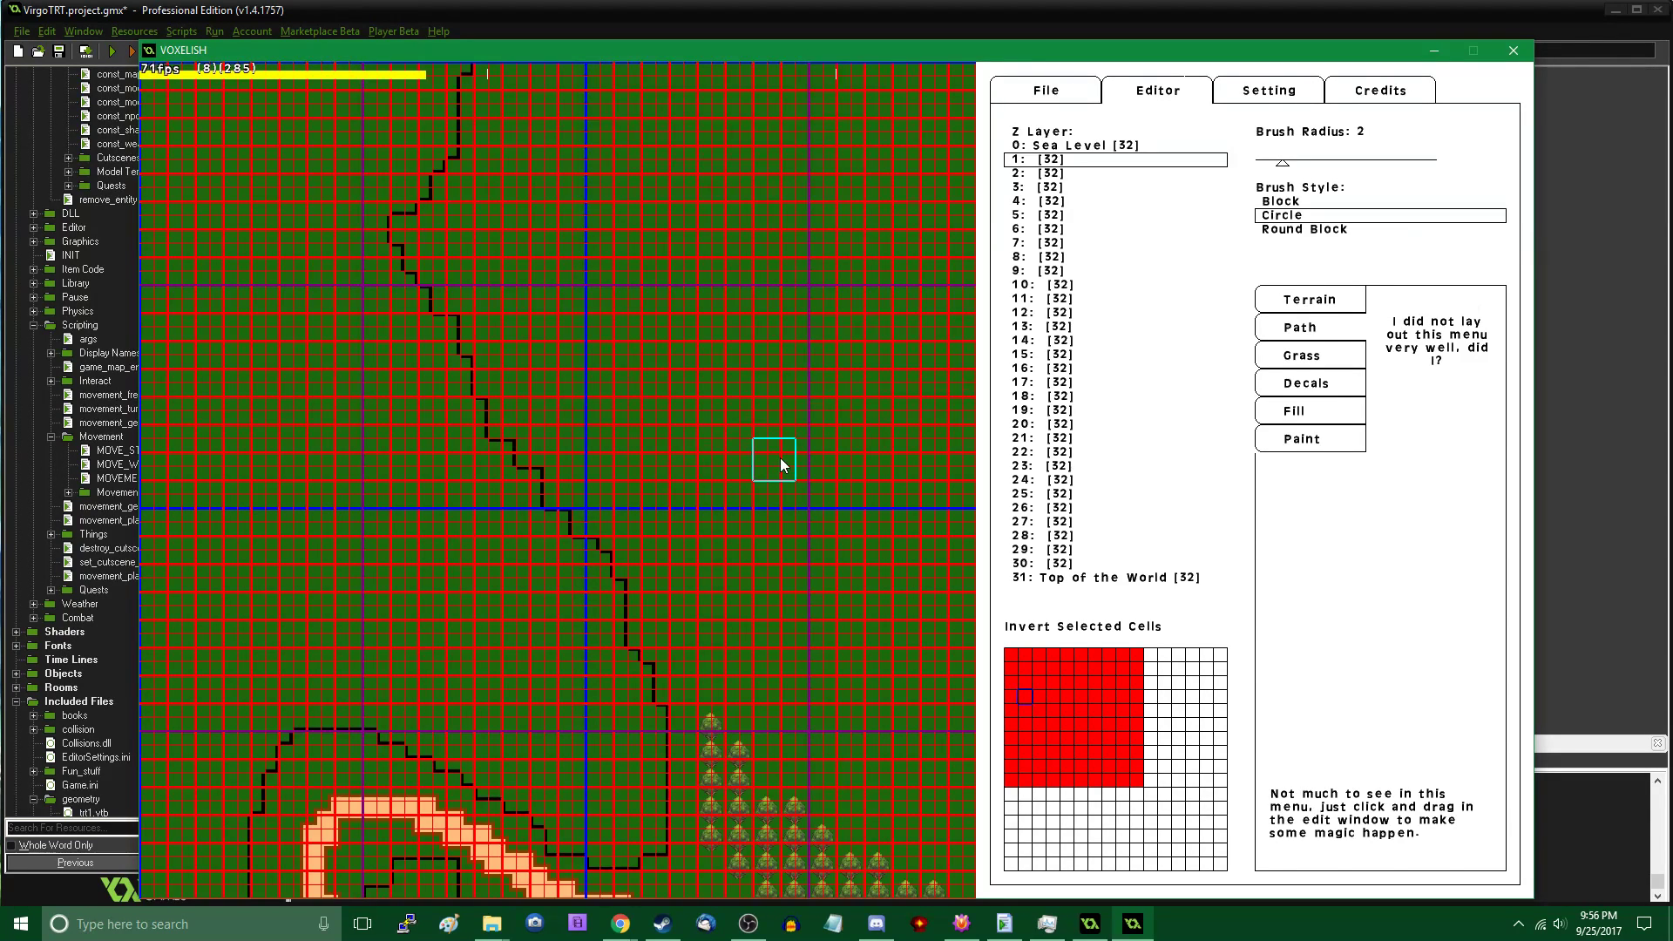
key("Right")
key("Down")
mouse_move(597, 413)
left_mouse_down()
mouse_move(478, 421)
mouse_move(328, 692)
mouse_move(490, 401)
left_mouse_up()
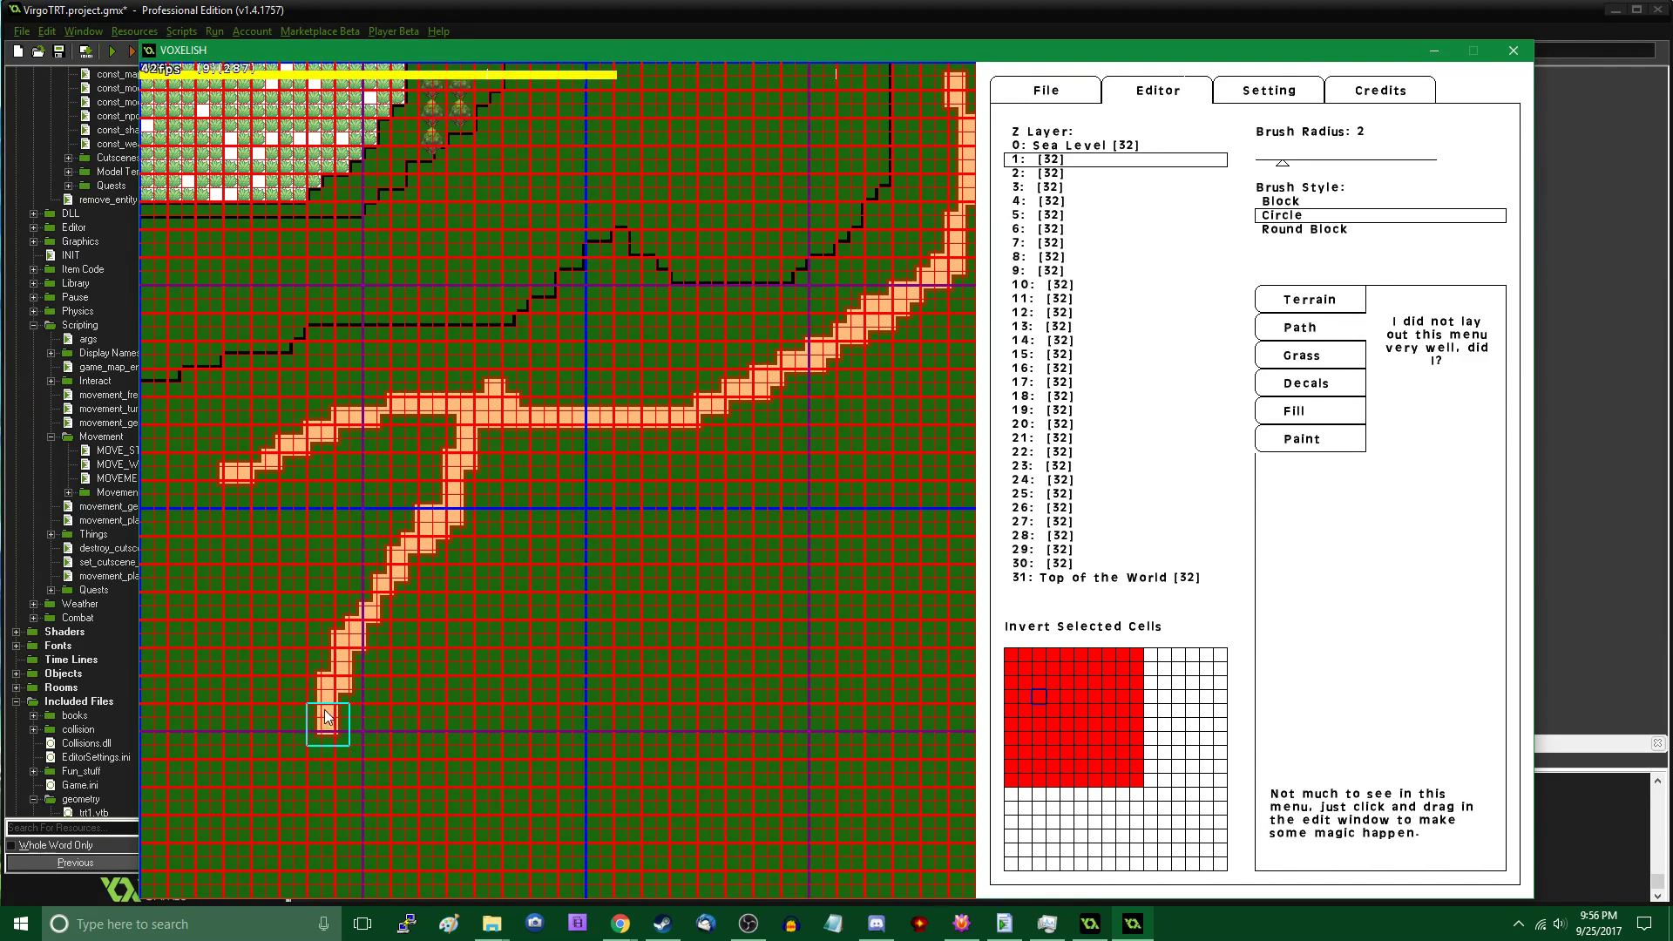
key("Down")
left_click_drag(340, 446, 415, 596)
Continue the branch eastward as broken path segments across the open ground north of the southern tree groves
key("Down")
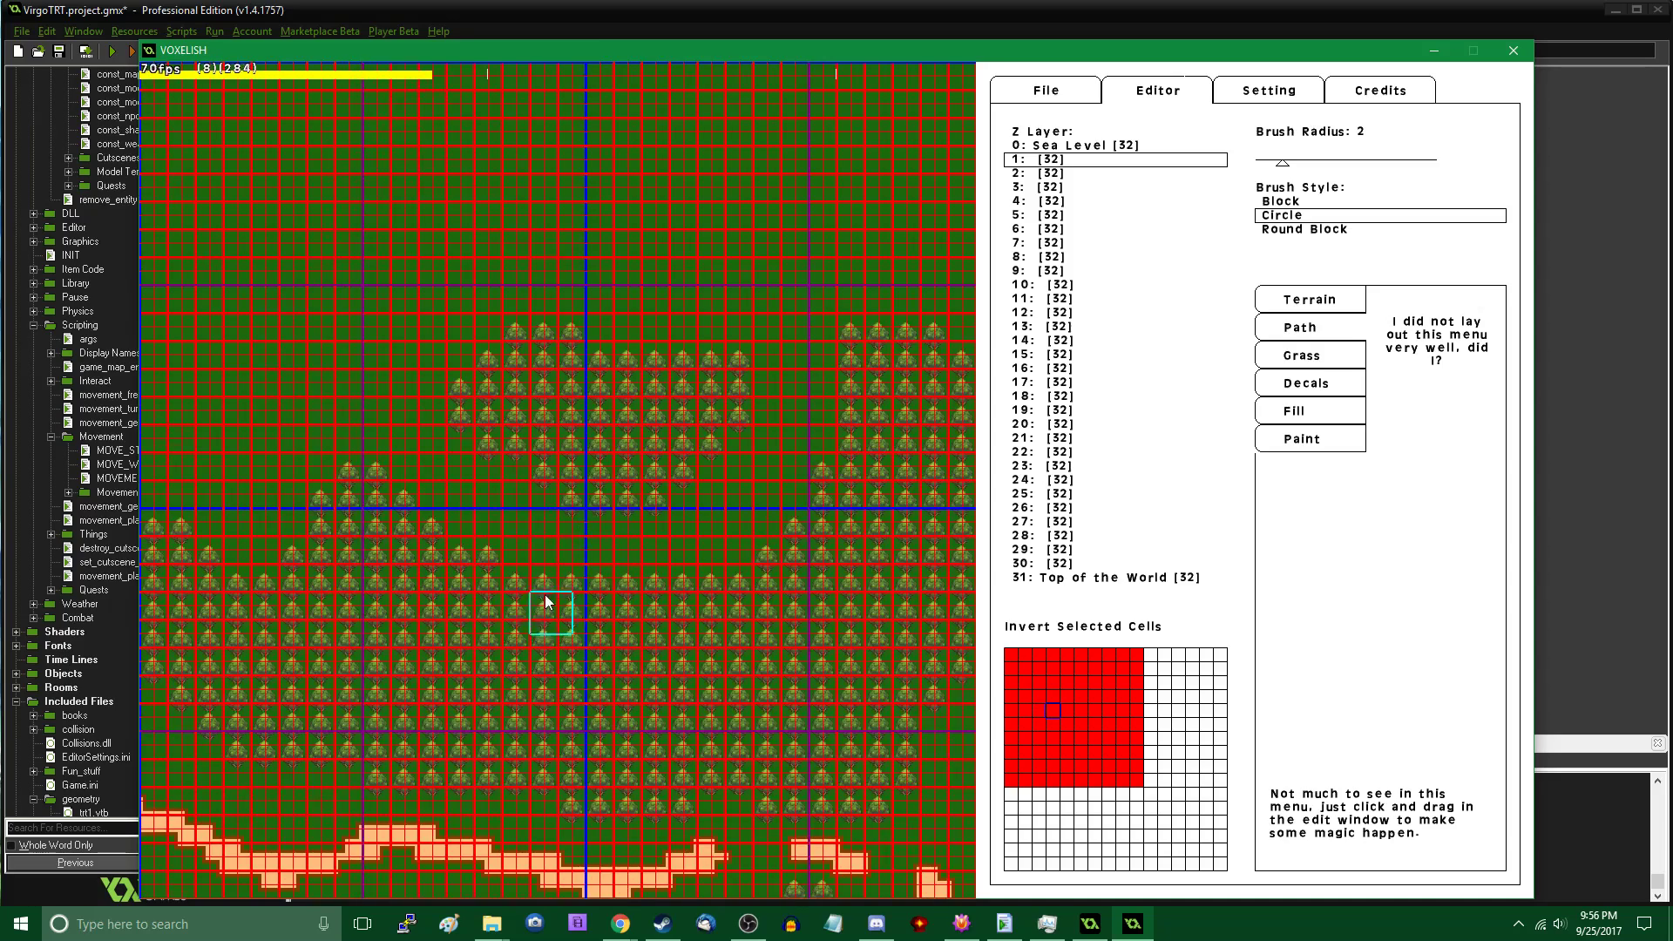
key("Up")
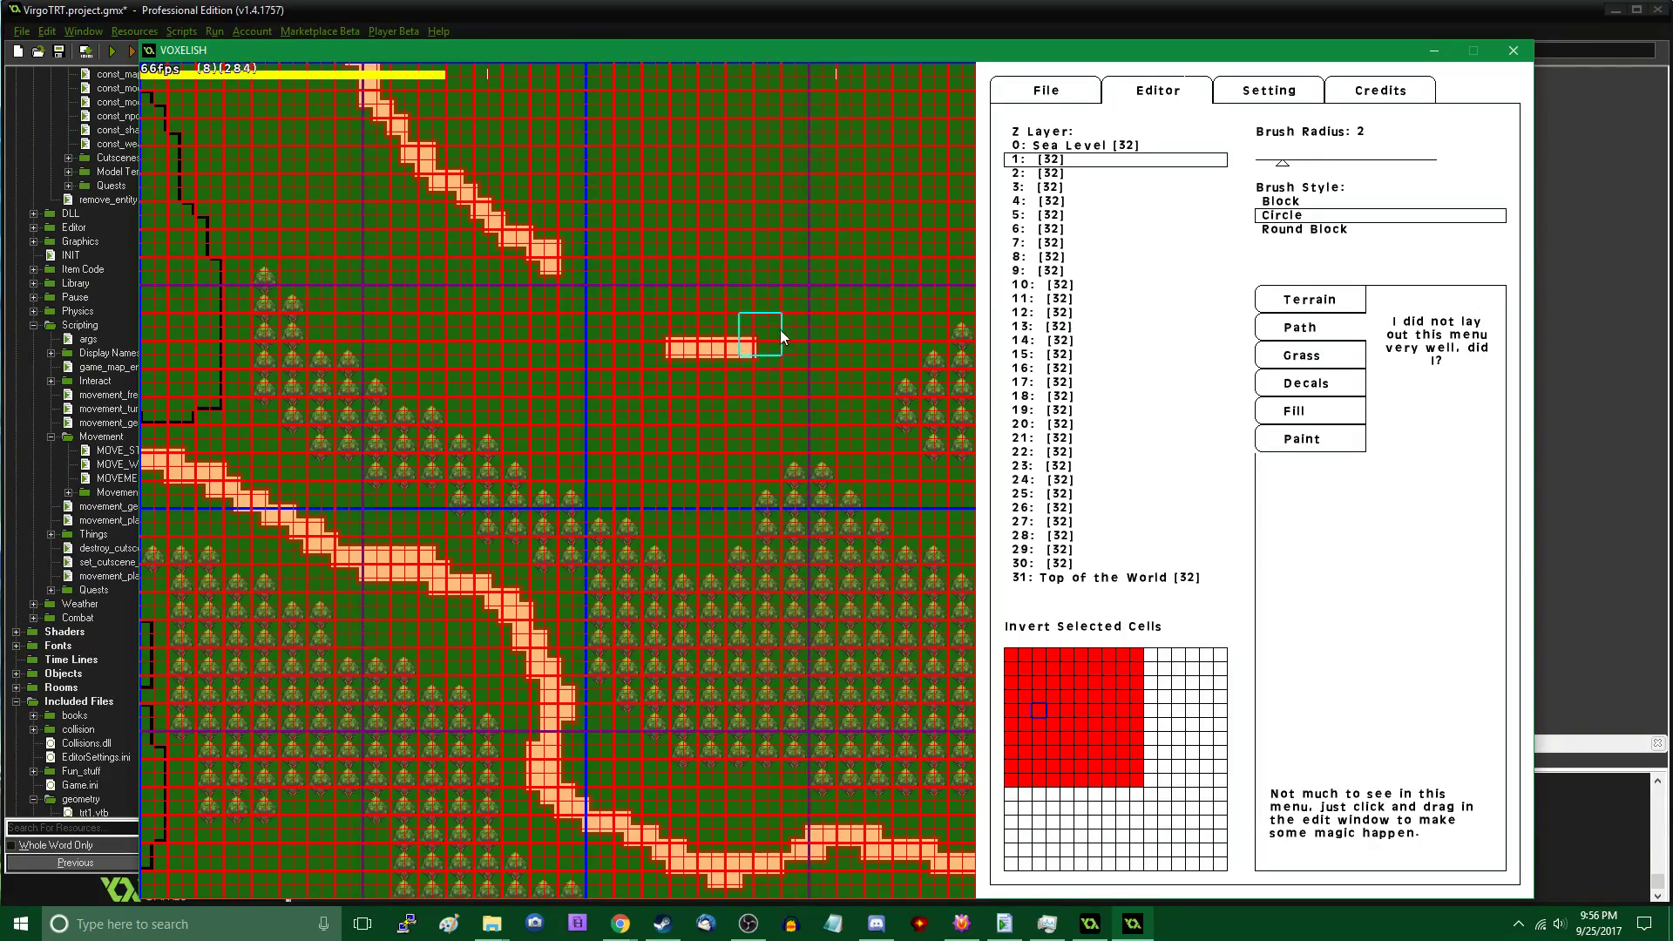
key("Up")
left_click_drag(547, 655, 836, 662)
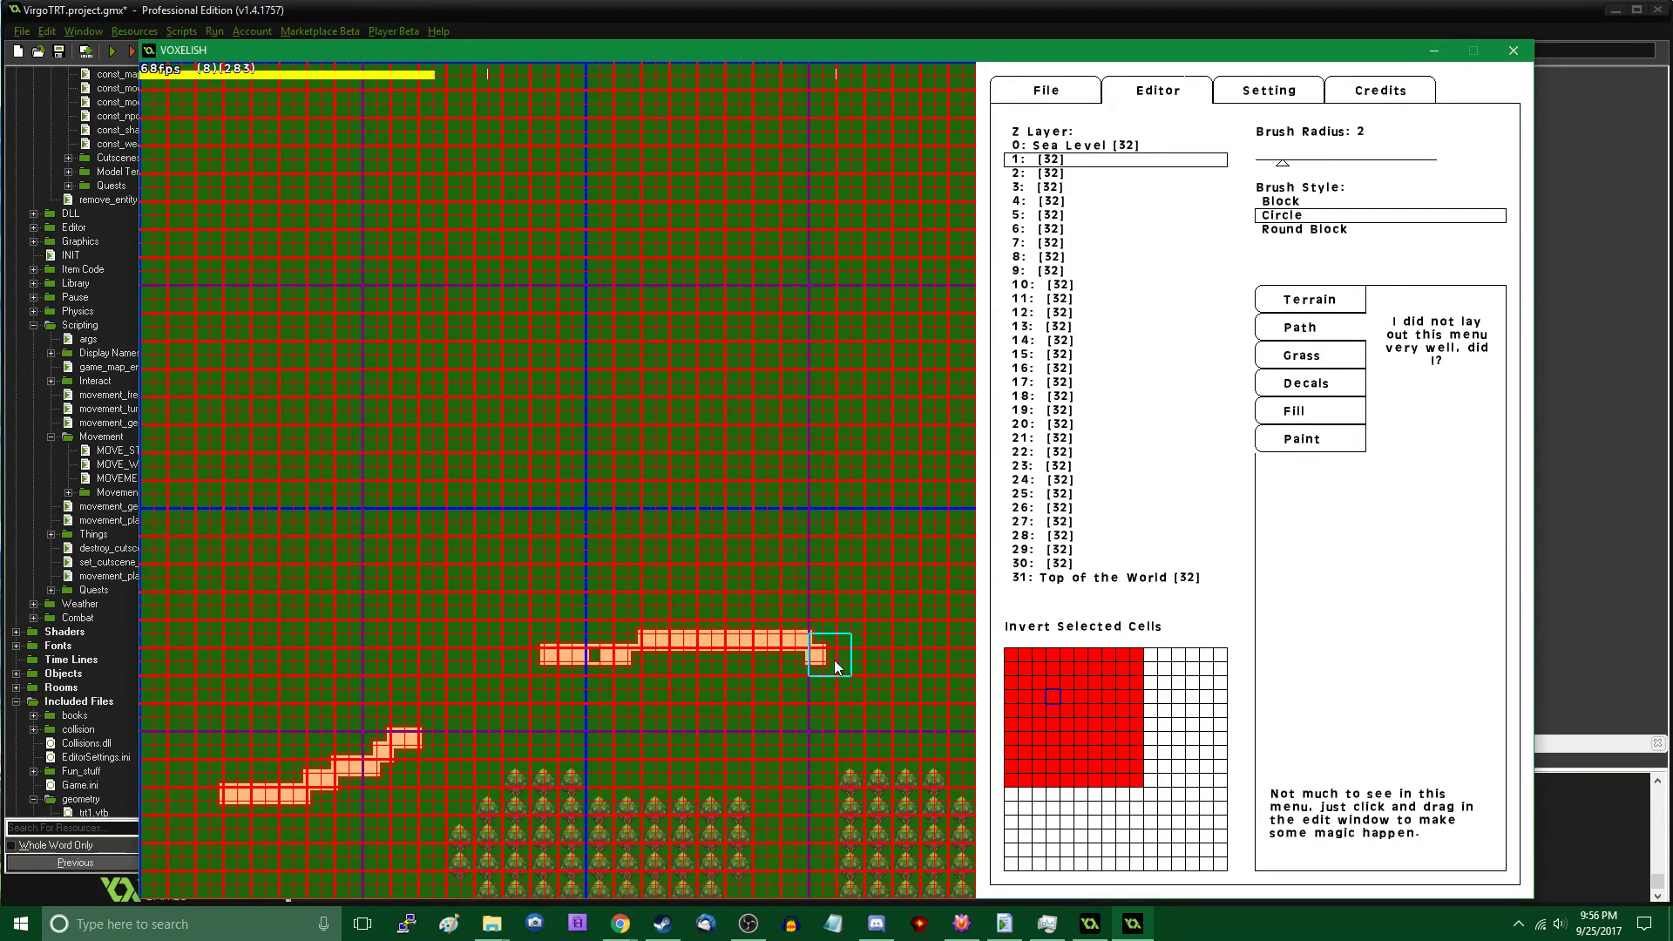
Paint short path segments southward through the gap between the groves toward the ring-shaped path
key("Right")
key("Left")
key("Up")
key("Down")
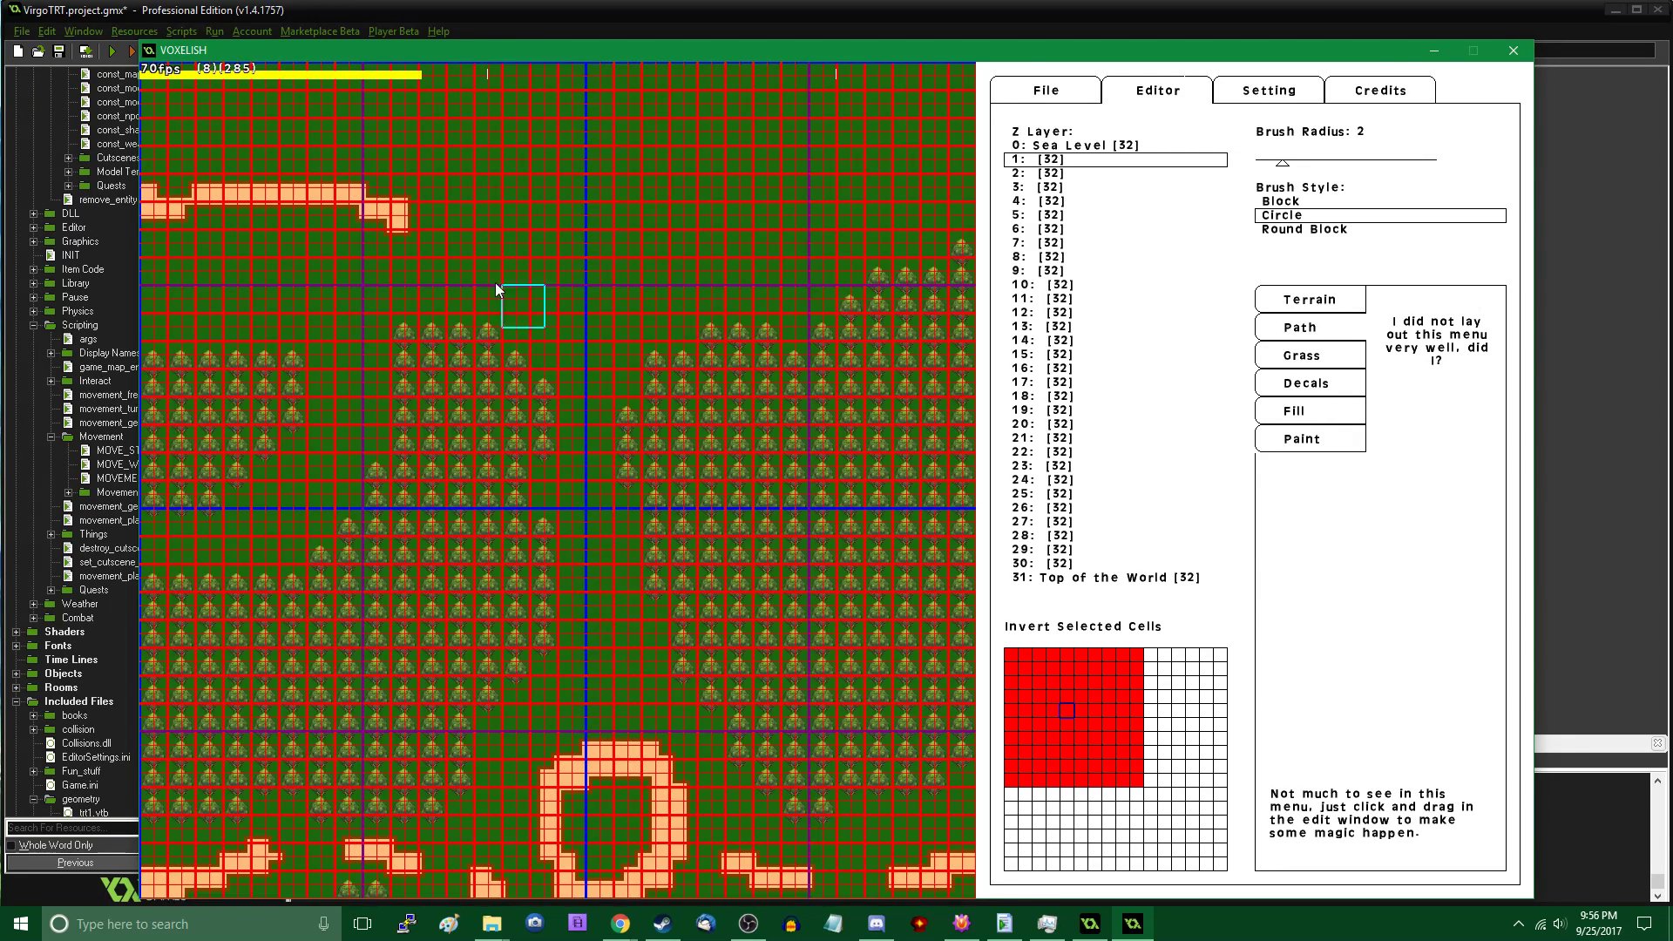
left_click_drag(589, 496, 599, 547)
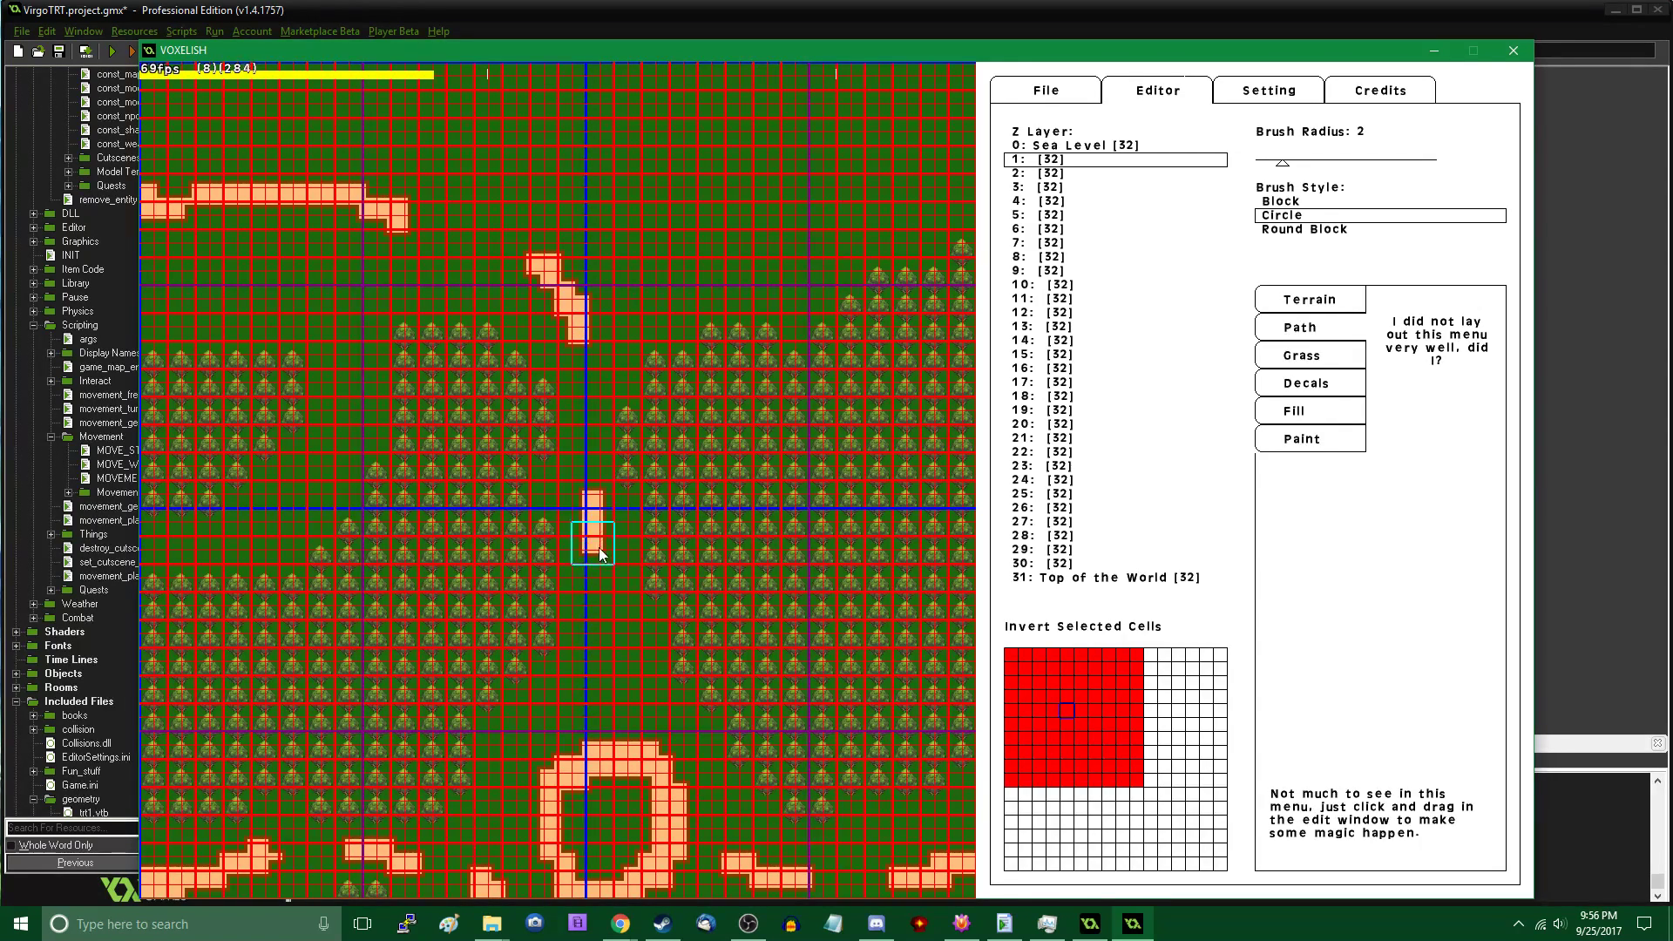
left_click_drag(612, 677, 619, 700)
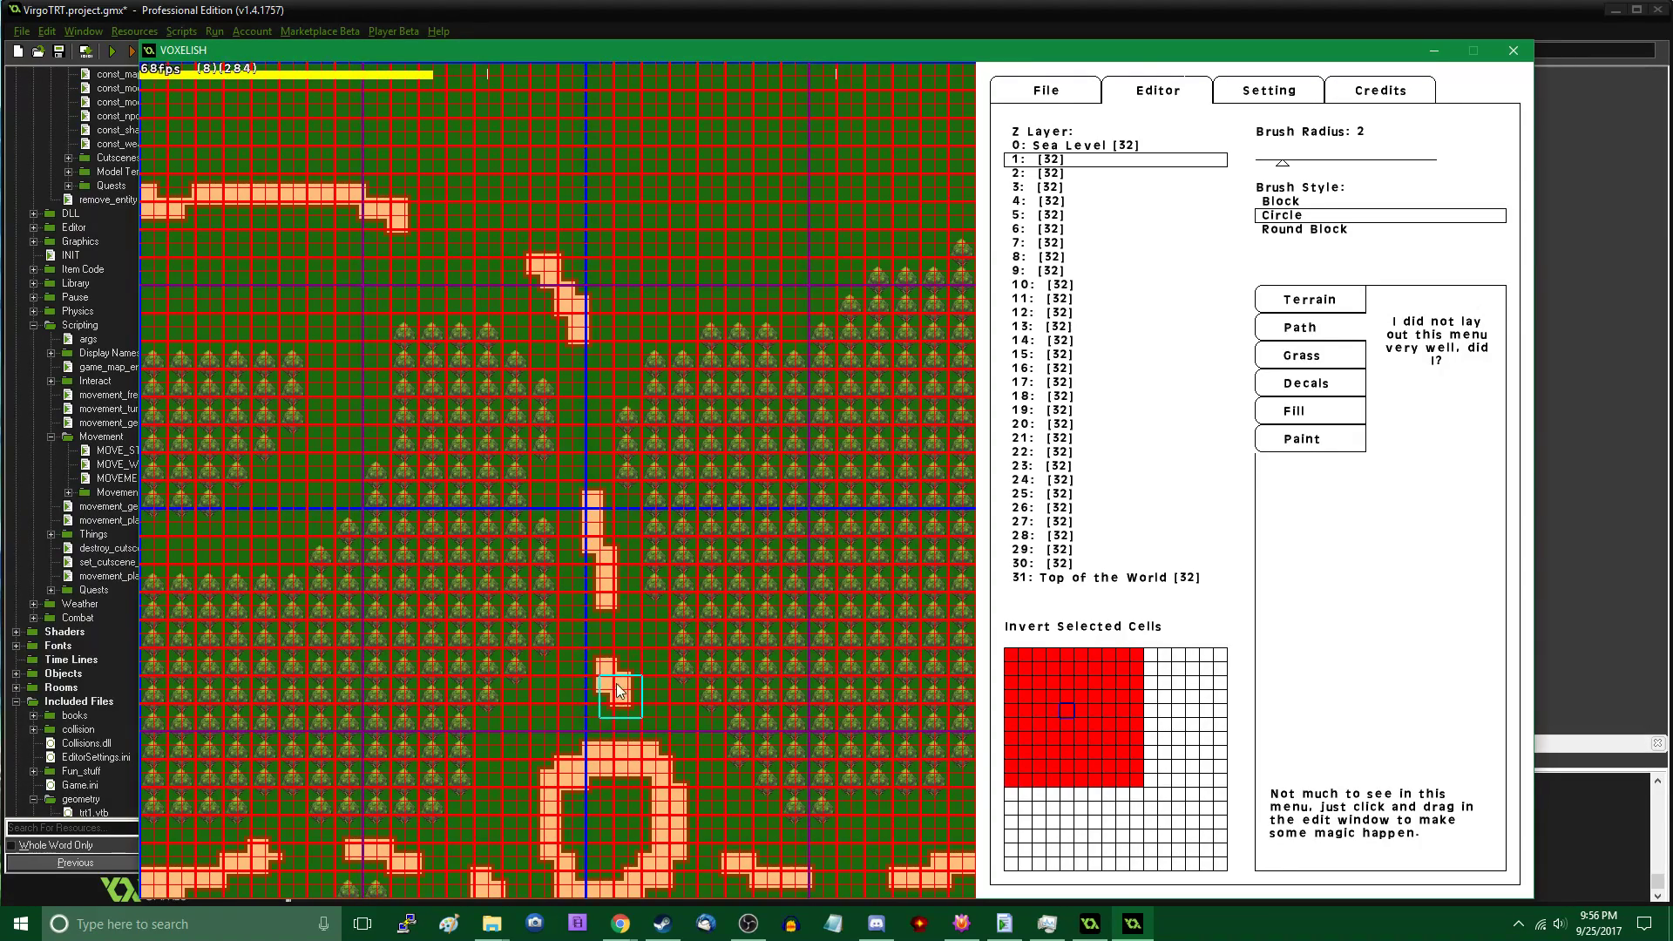
With brush radius 7, paint a belt of the second tree type on layer 1 along the southern hill edge, down to the existing grove
key("Up")
key("Left")
key("Left")
key("Left")
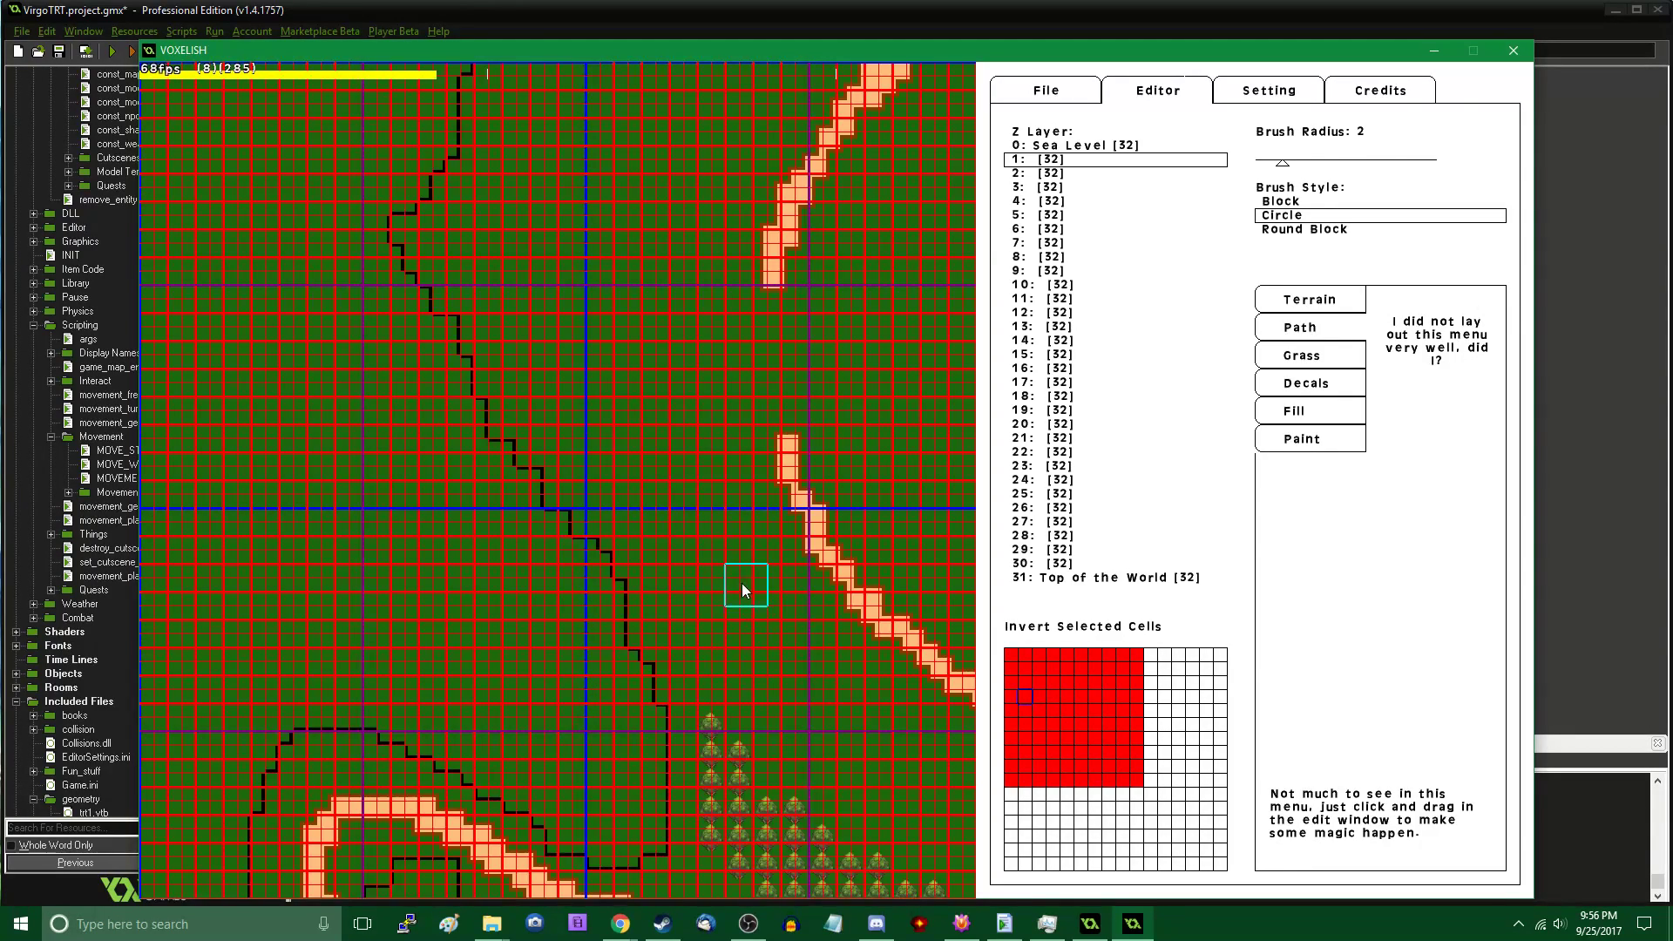
left_click(1310, 390)
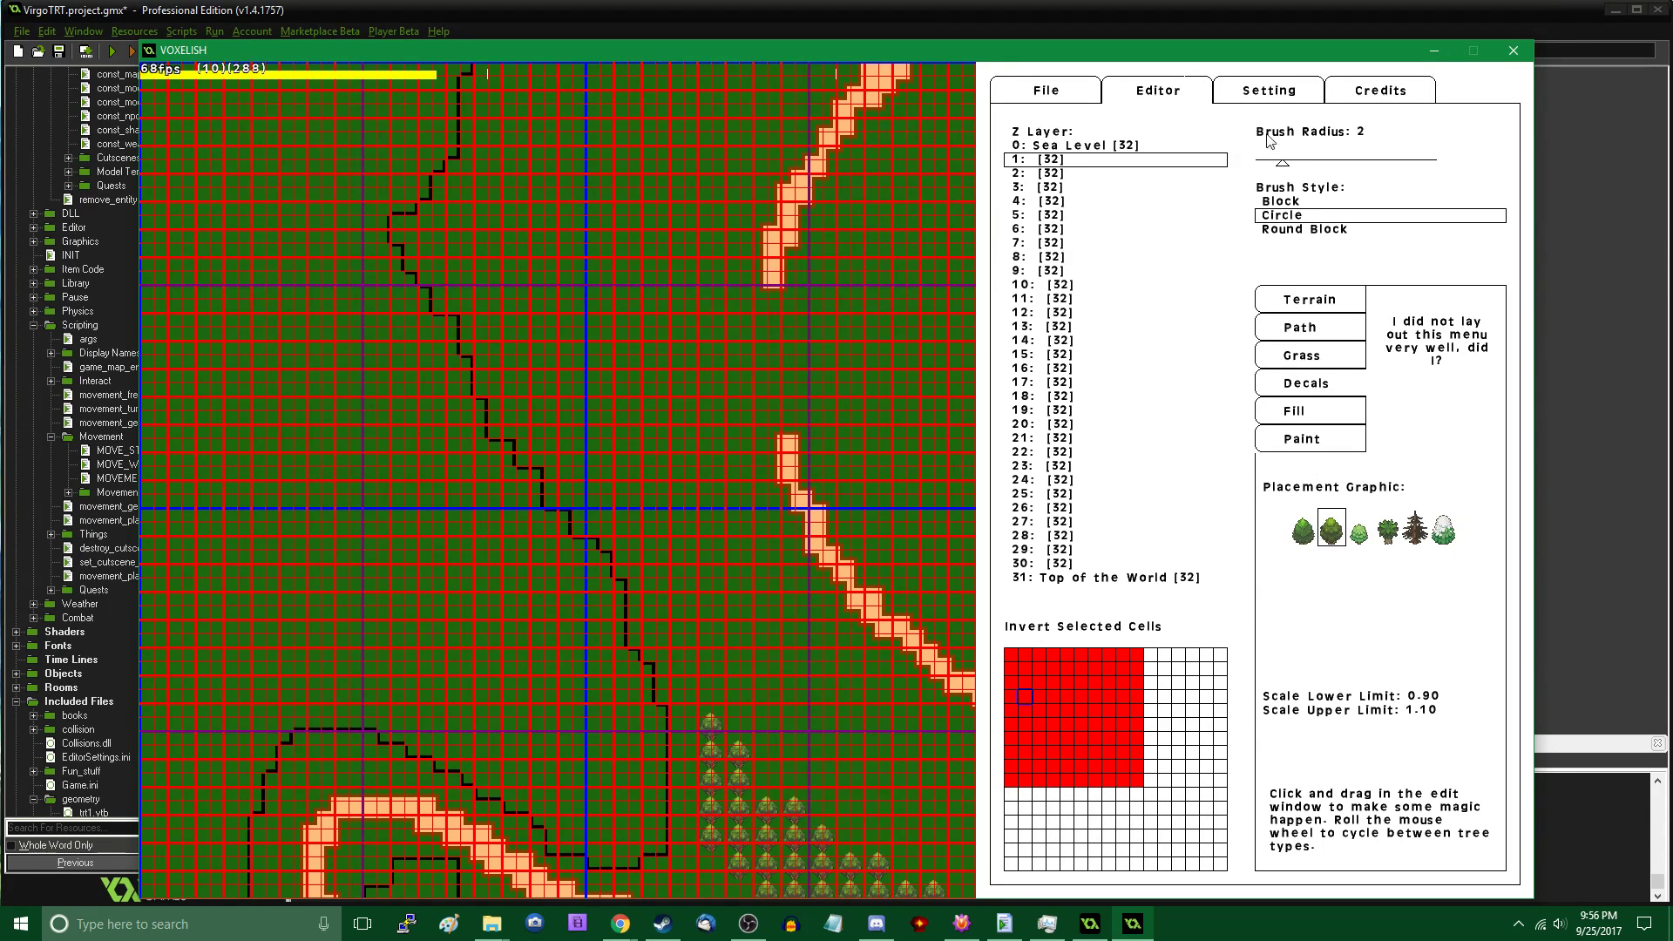
key("Up")
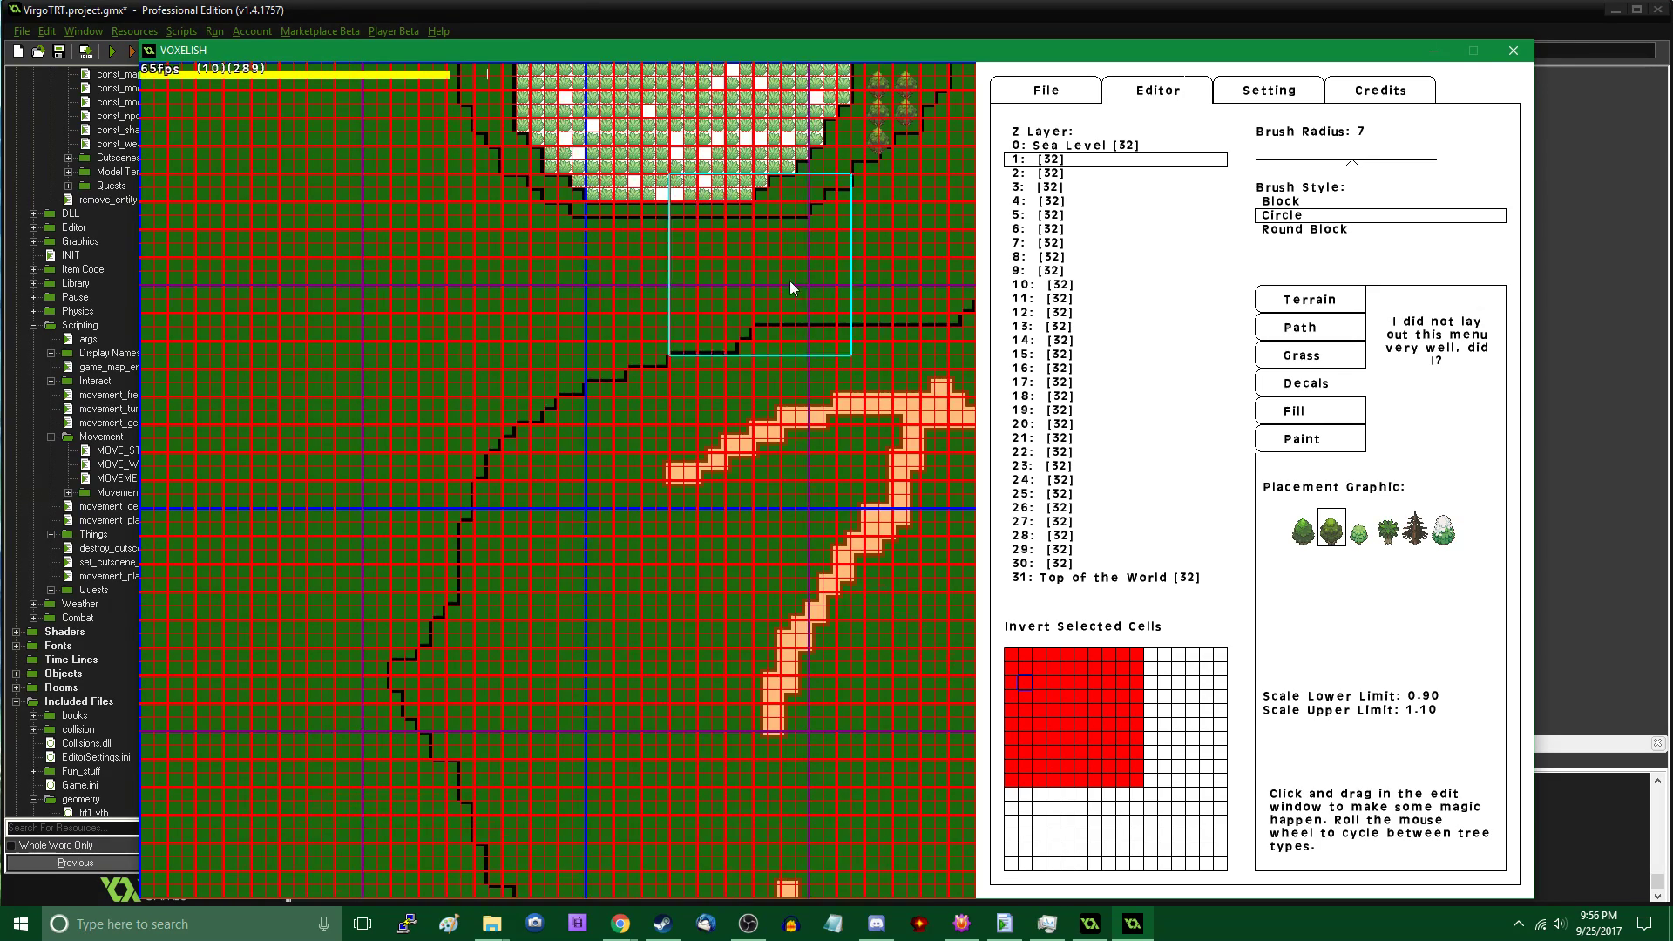
key("Right")
key("Left")
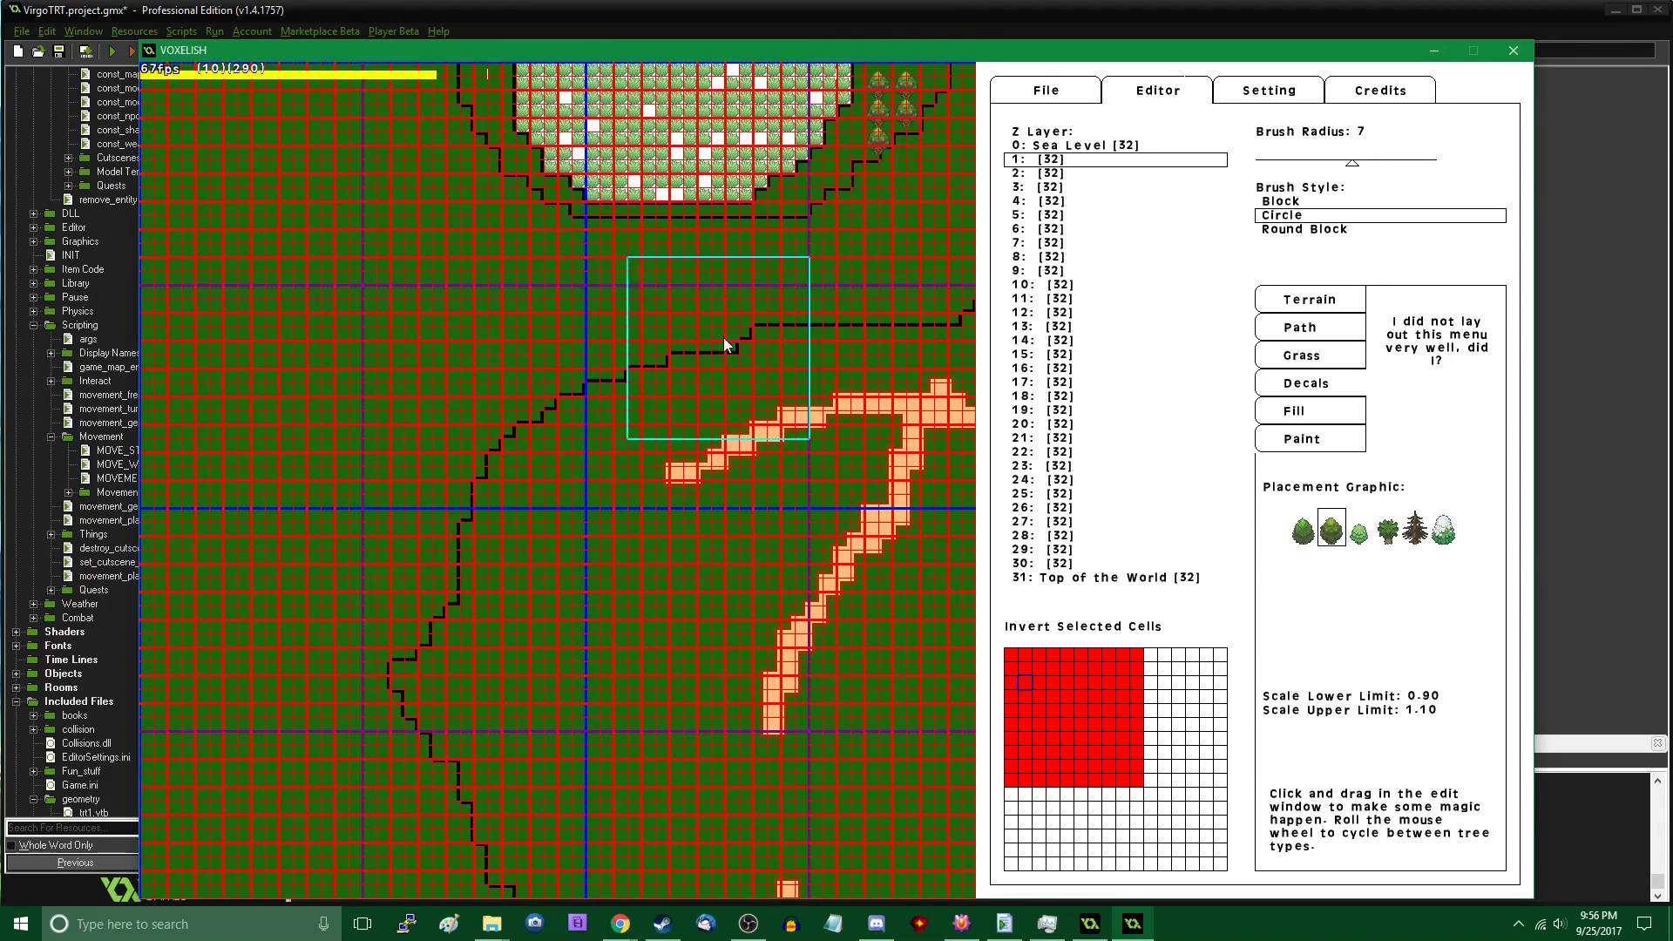
mouse_move(526, 418)
left_mouse_down()
mouse_move(455, 526)
mouse_move(467, 612)
mouse_move(635, 685)
mouse_move(563, 628)
mouse_move(620, 655)
mouse_move(648, 590)
mouse_move(678, 590)
mouse_move(641, 639)
left_mouse_up()
key("Down")
mouse_move(629, 372)
left_mouse_down()
mouse_move(653, 557)
mouse_move(515, 347)
mouse_move(687, 724)
mouse_move(724, 694)
left_mouse_up()
key("Down")
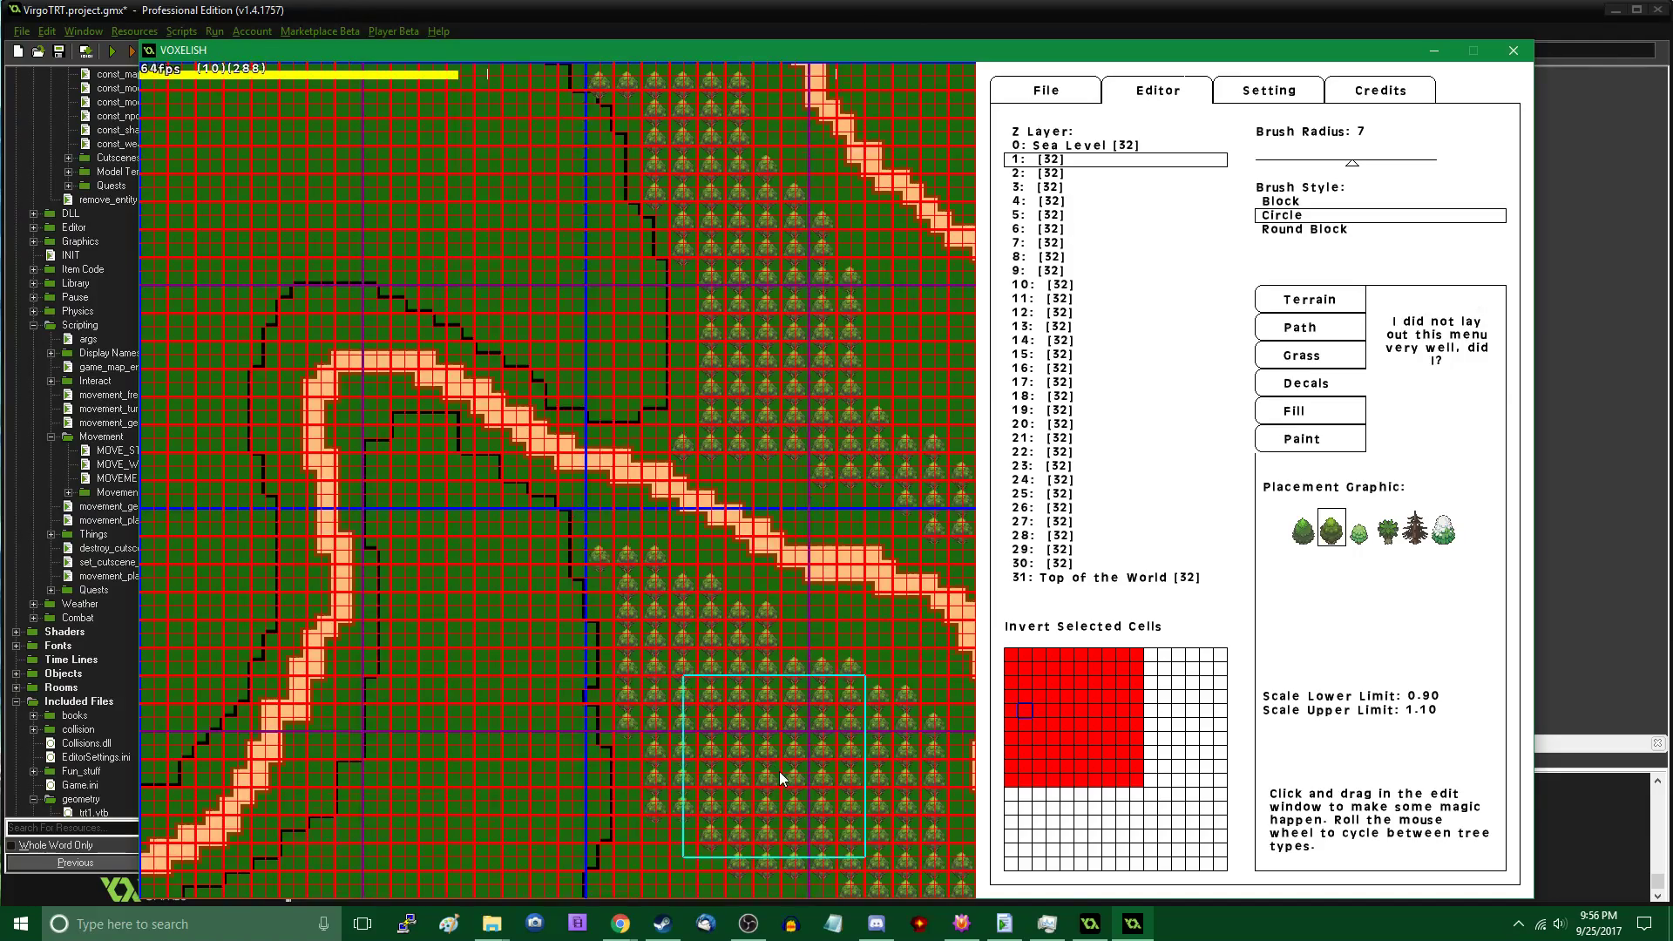
Fill in the southern grove with more trees and paint an eastward tree belt north of the broken path segments
key("Right")
mouse_move(434, 384)
left_mouse_down()
mouse_move(554, 476)
mouse_move(719, 525)
mouse_move(691, 546)
left_mouse_up()
key("Right")
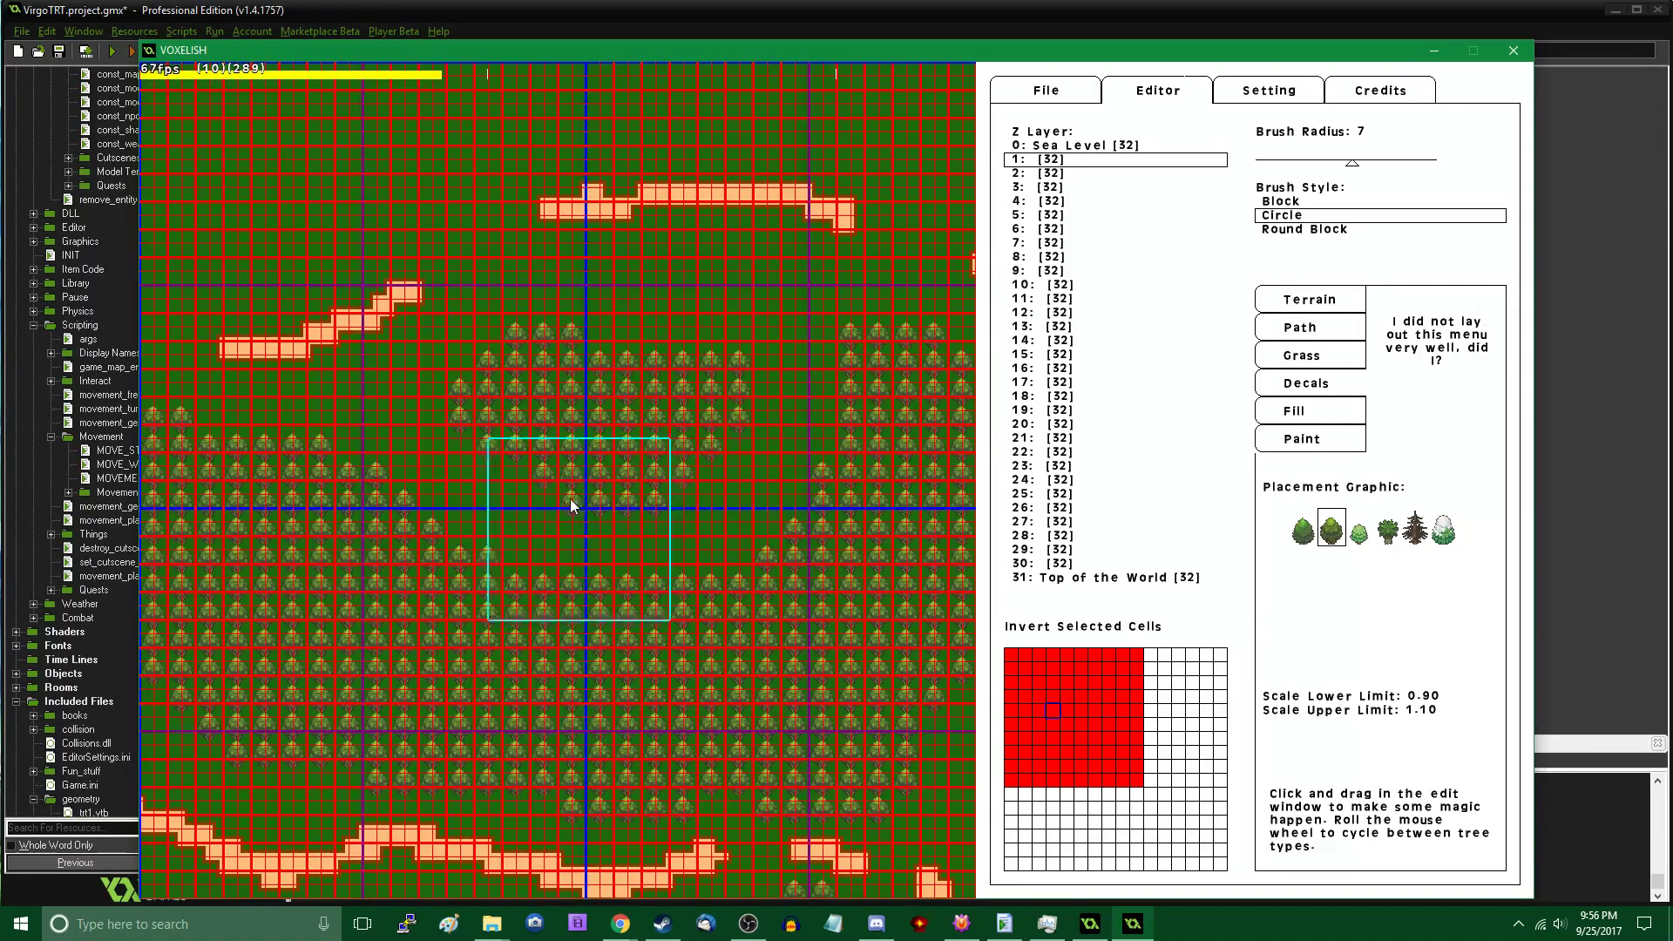
key("Up")
left_click_drag(458, 535, 746, 485)
key("Right")
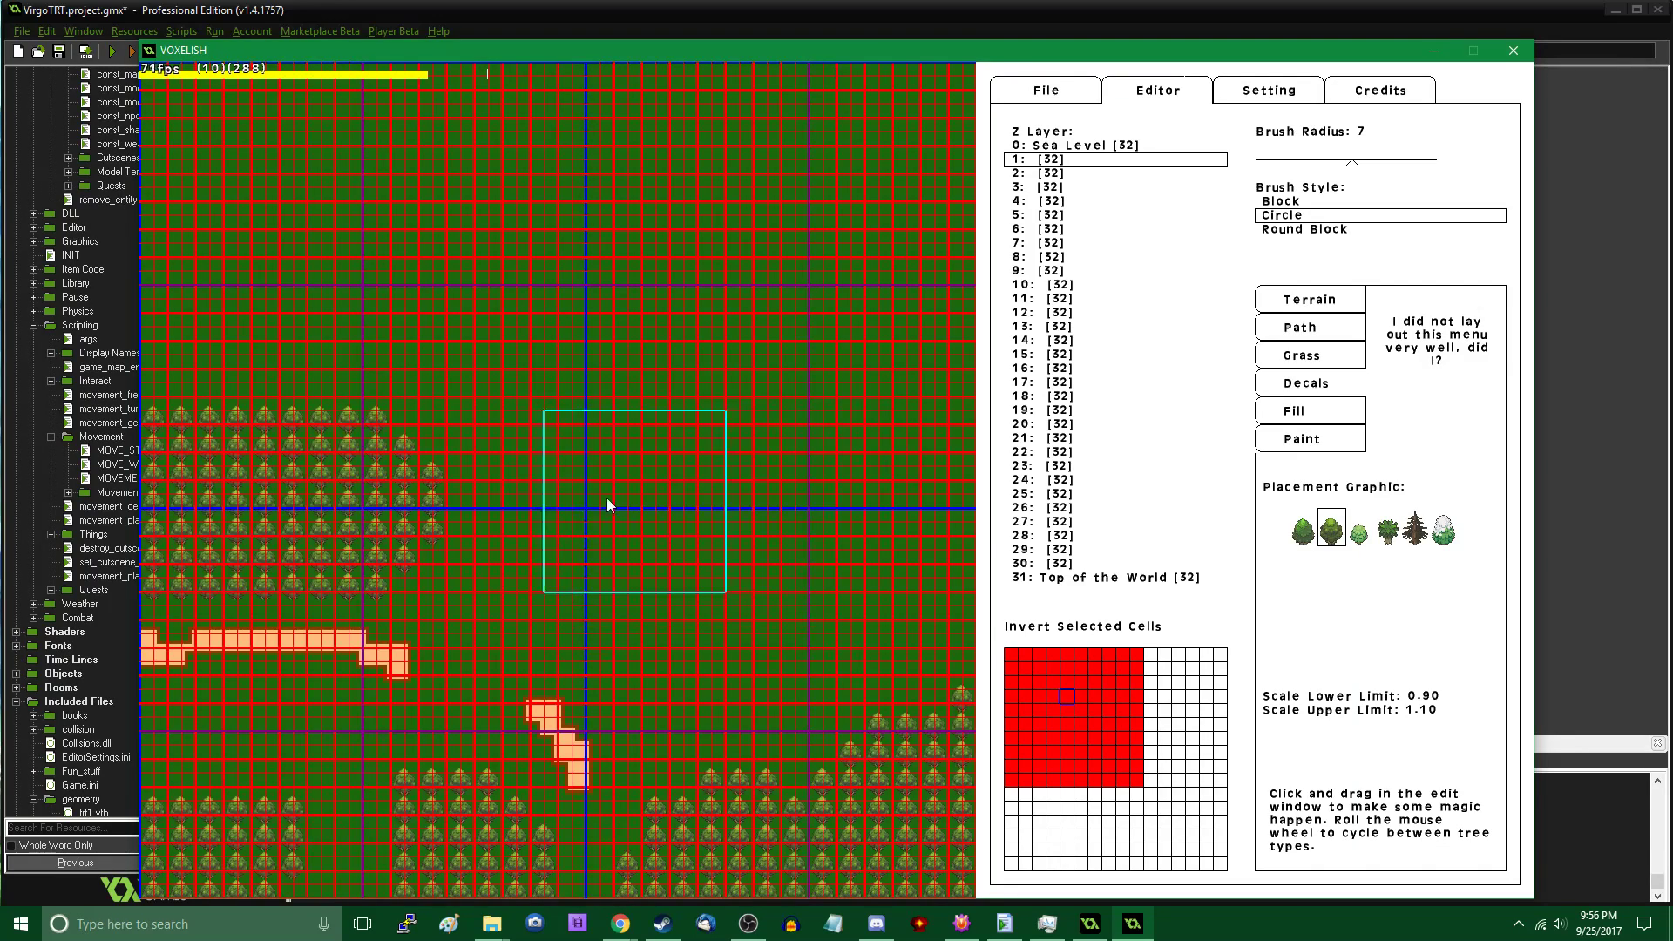
mouse_move(609, 498)
left_mouse_down()
mouse_move(514, 492)
mouse_move(645, 544)
mouse_move(656, 584)
left_mouse_up()
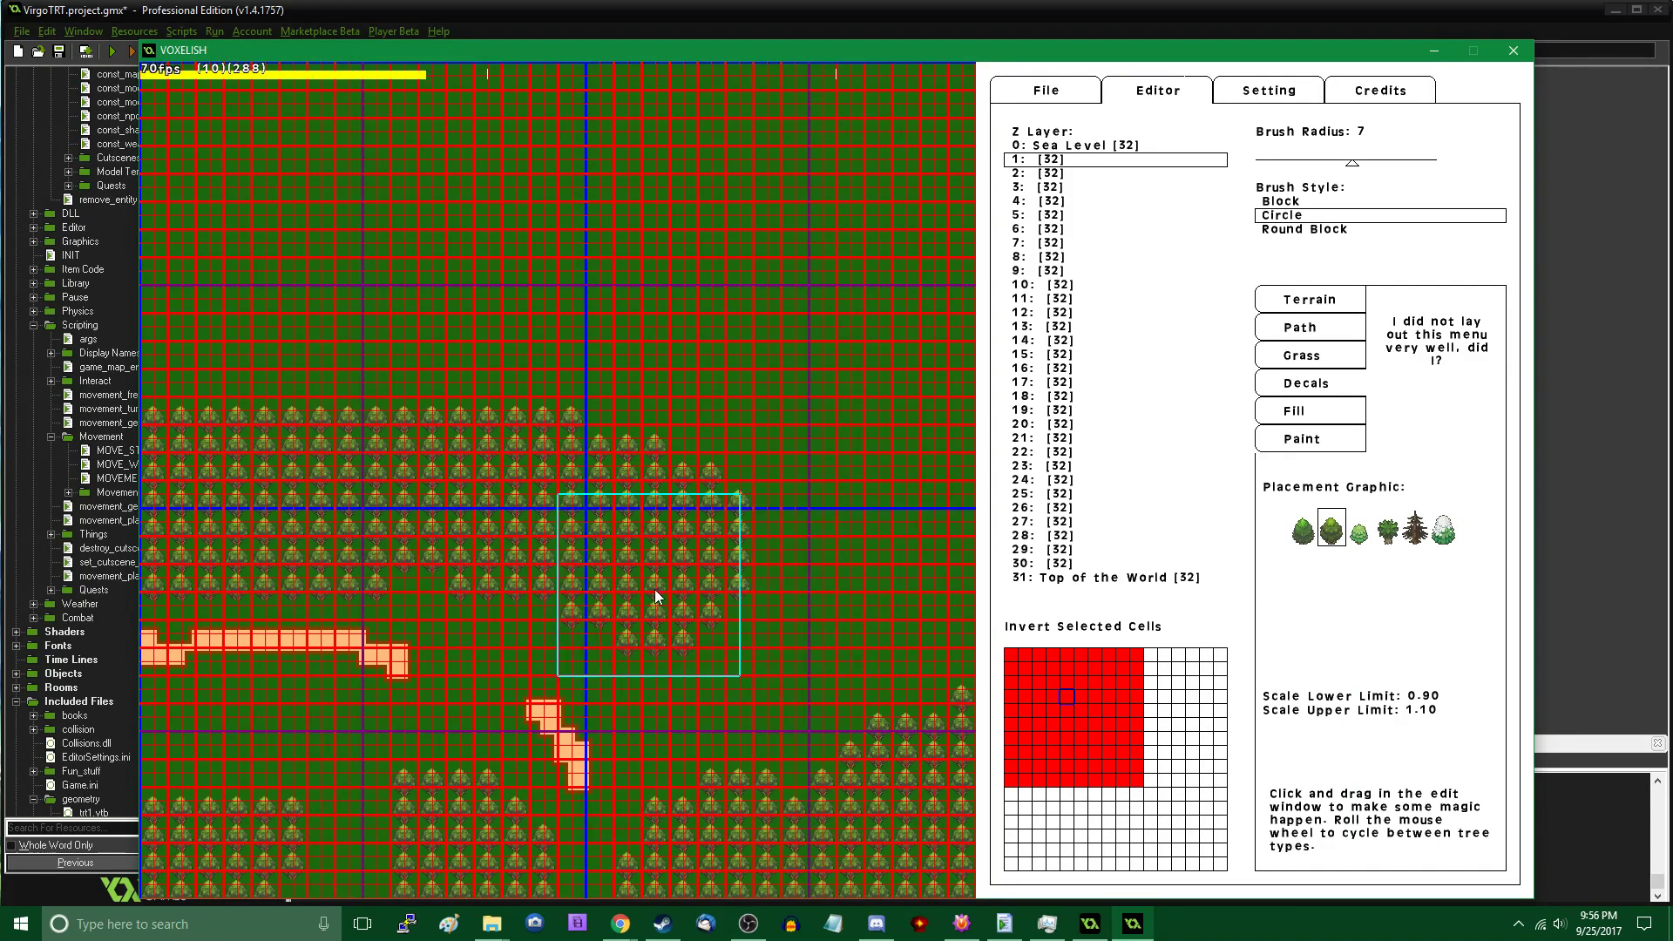
Extend the tree belt westward past the broken path's start and northwest along the curved path to its bend
key("Left")
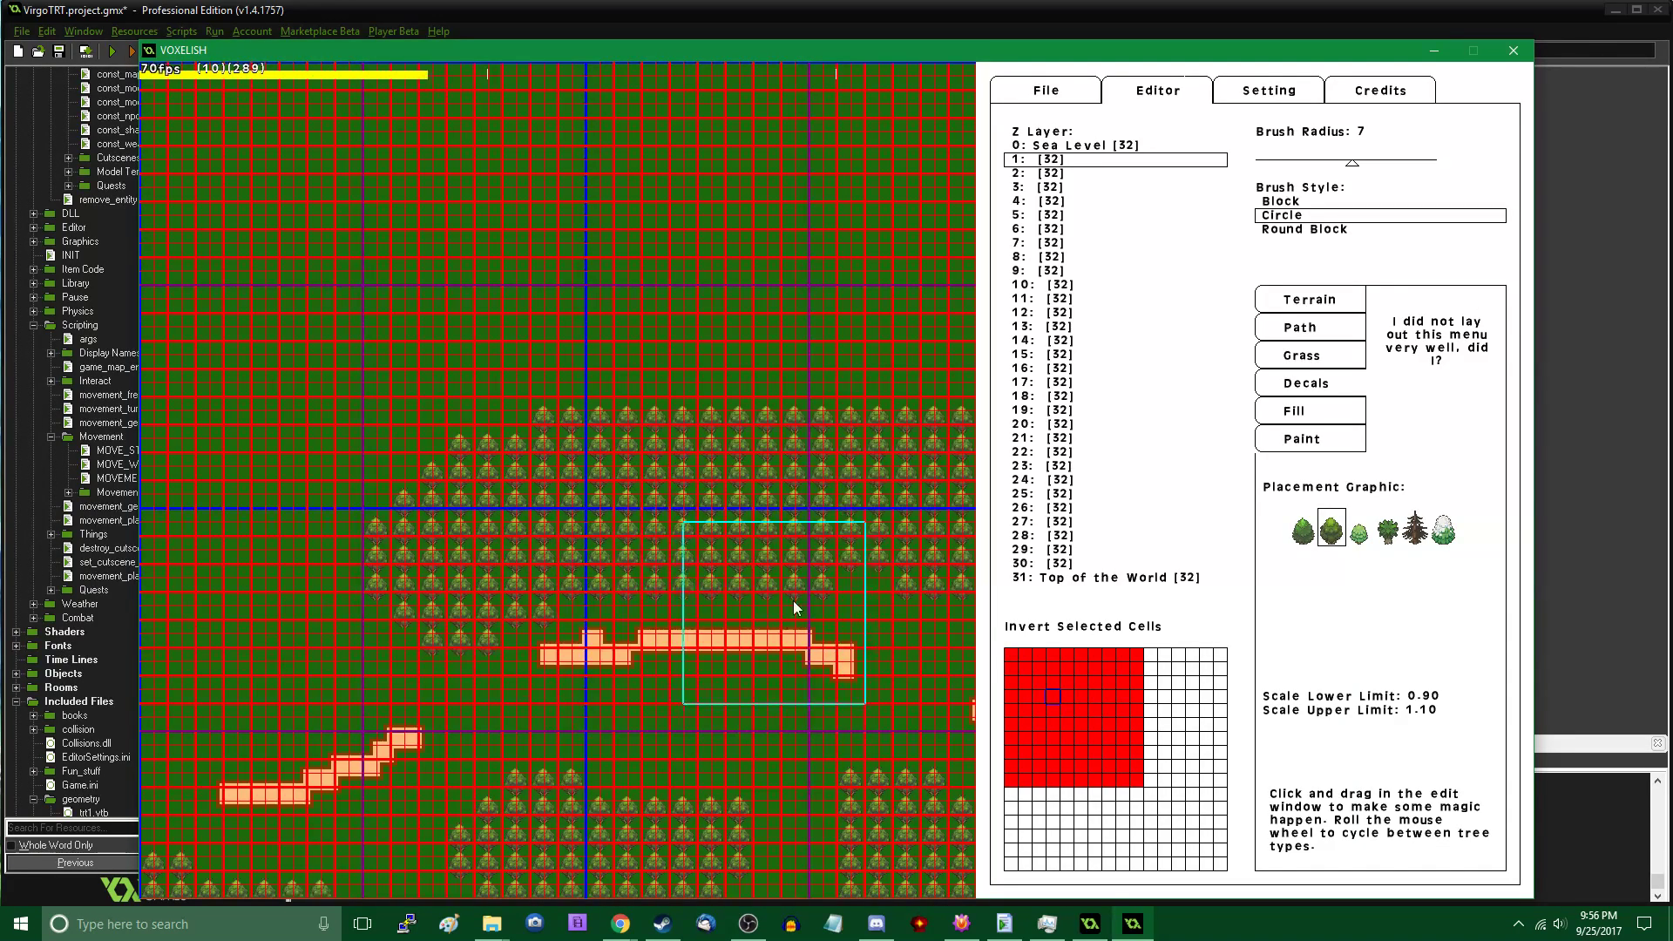
key("Left")
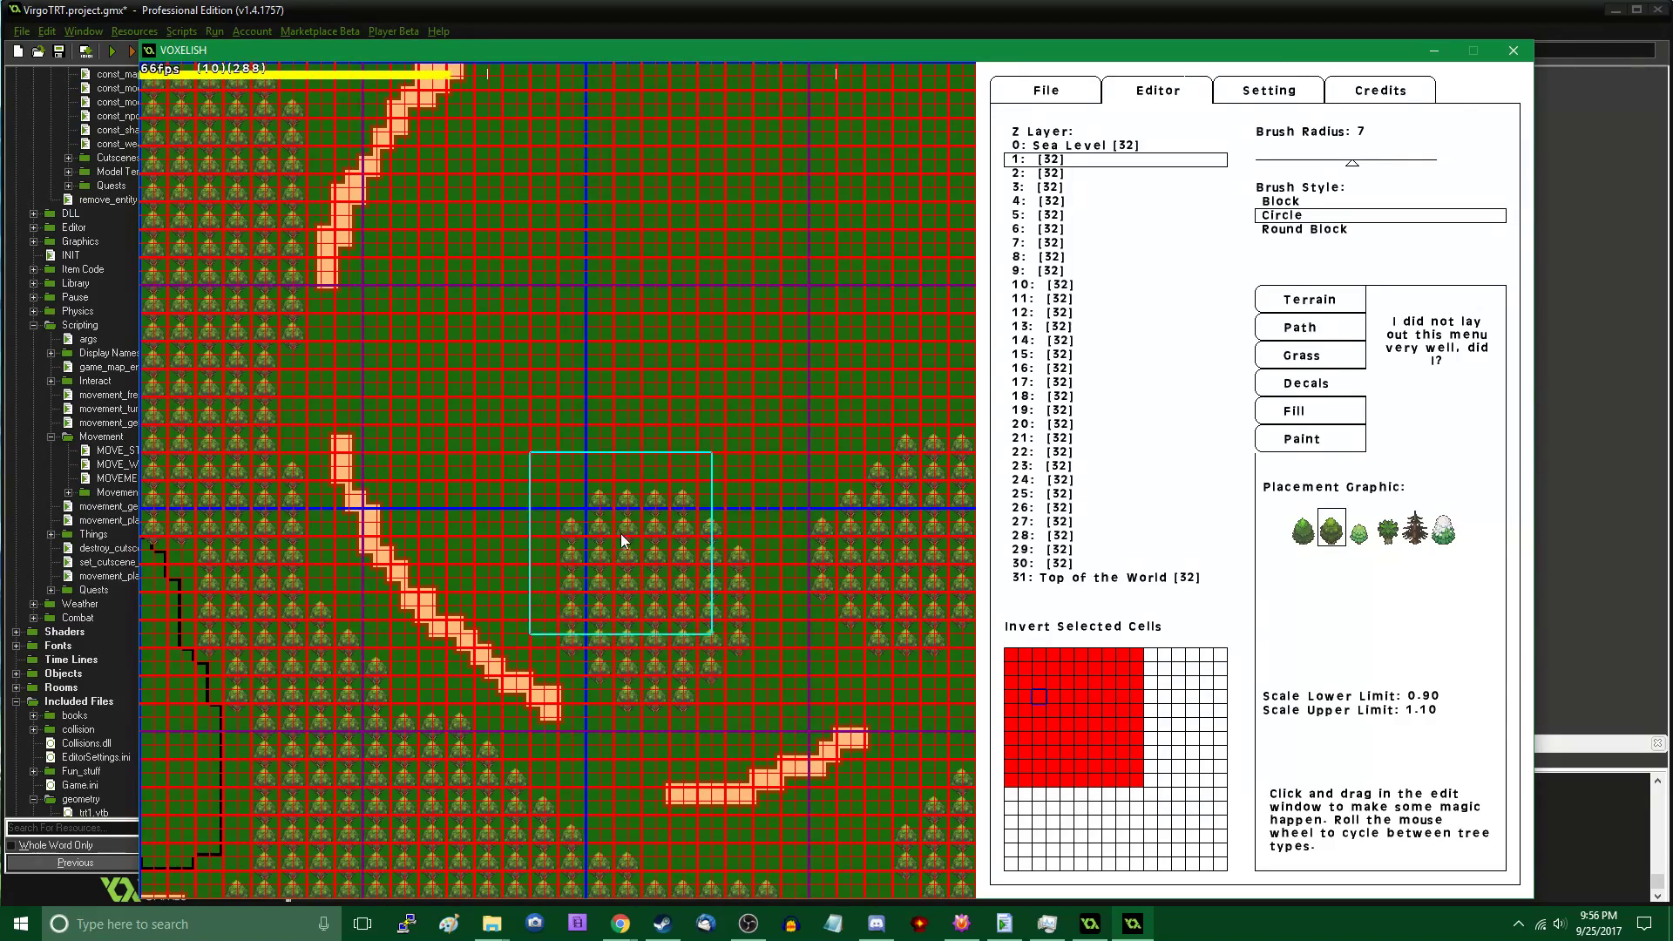
key("Up")
key("Down")
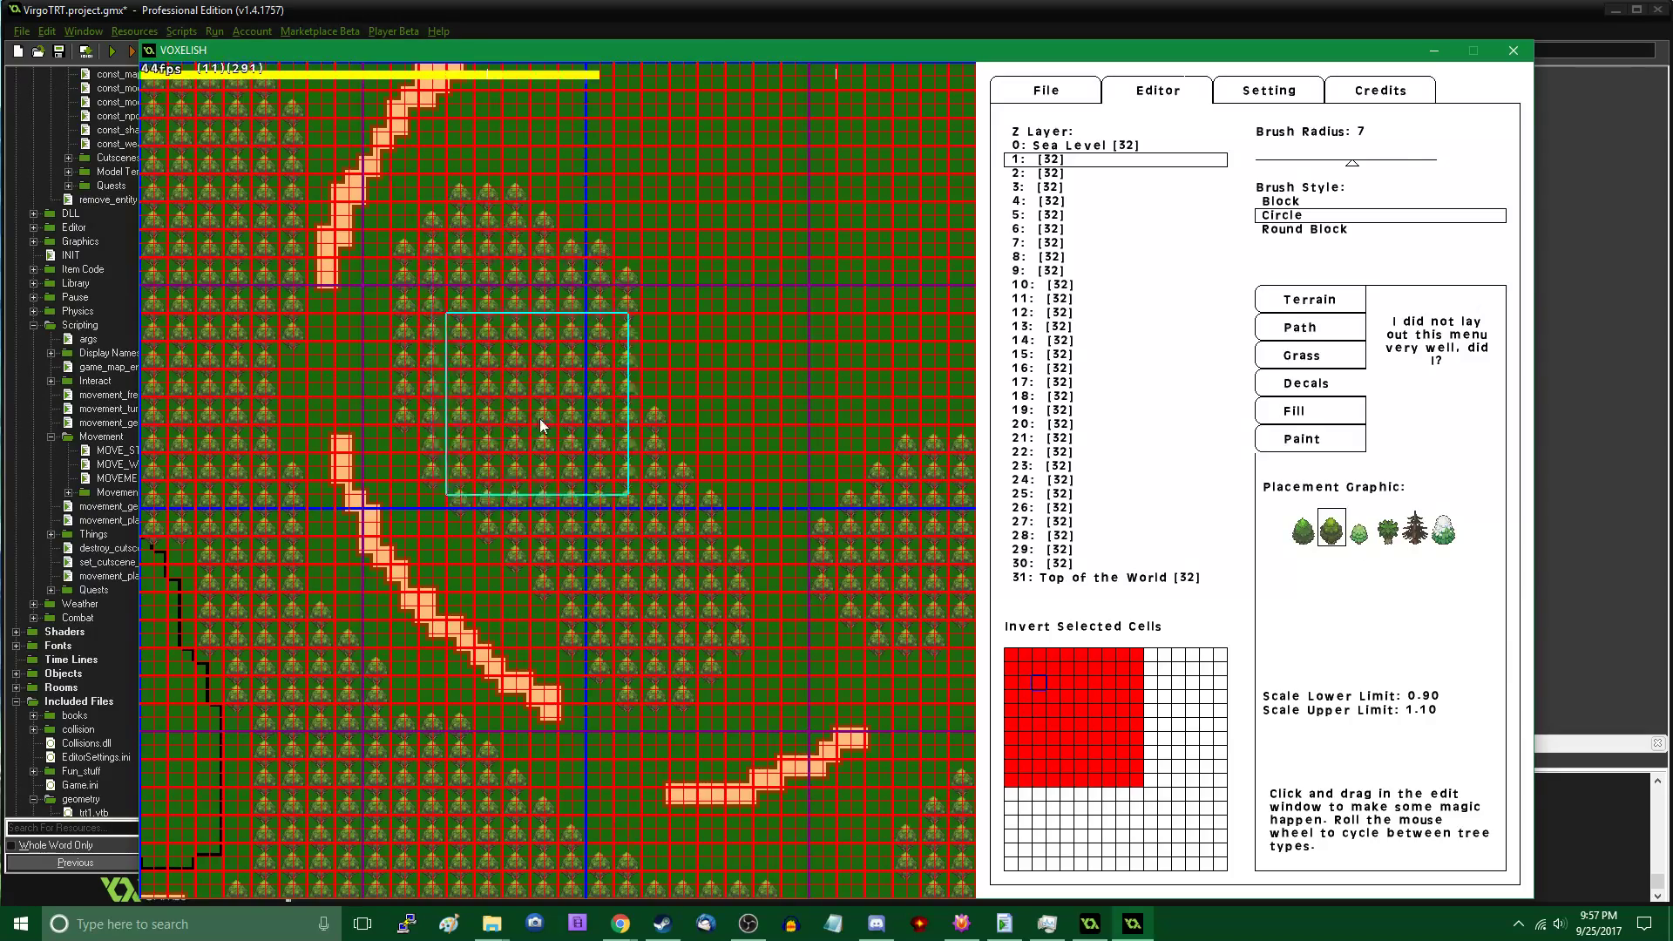
key("Up")
left_click_drag(540, 647, 632, 572)
Paint a tree belt running north along the outer side of the path east of the hill
key("Right")
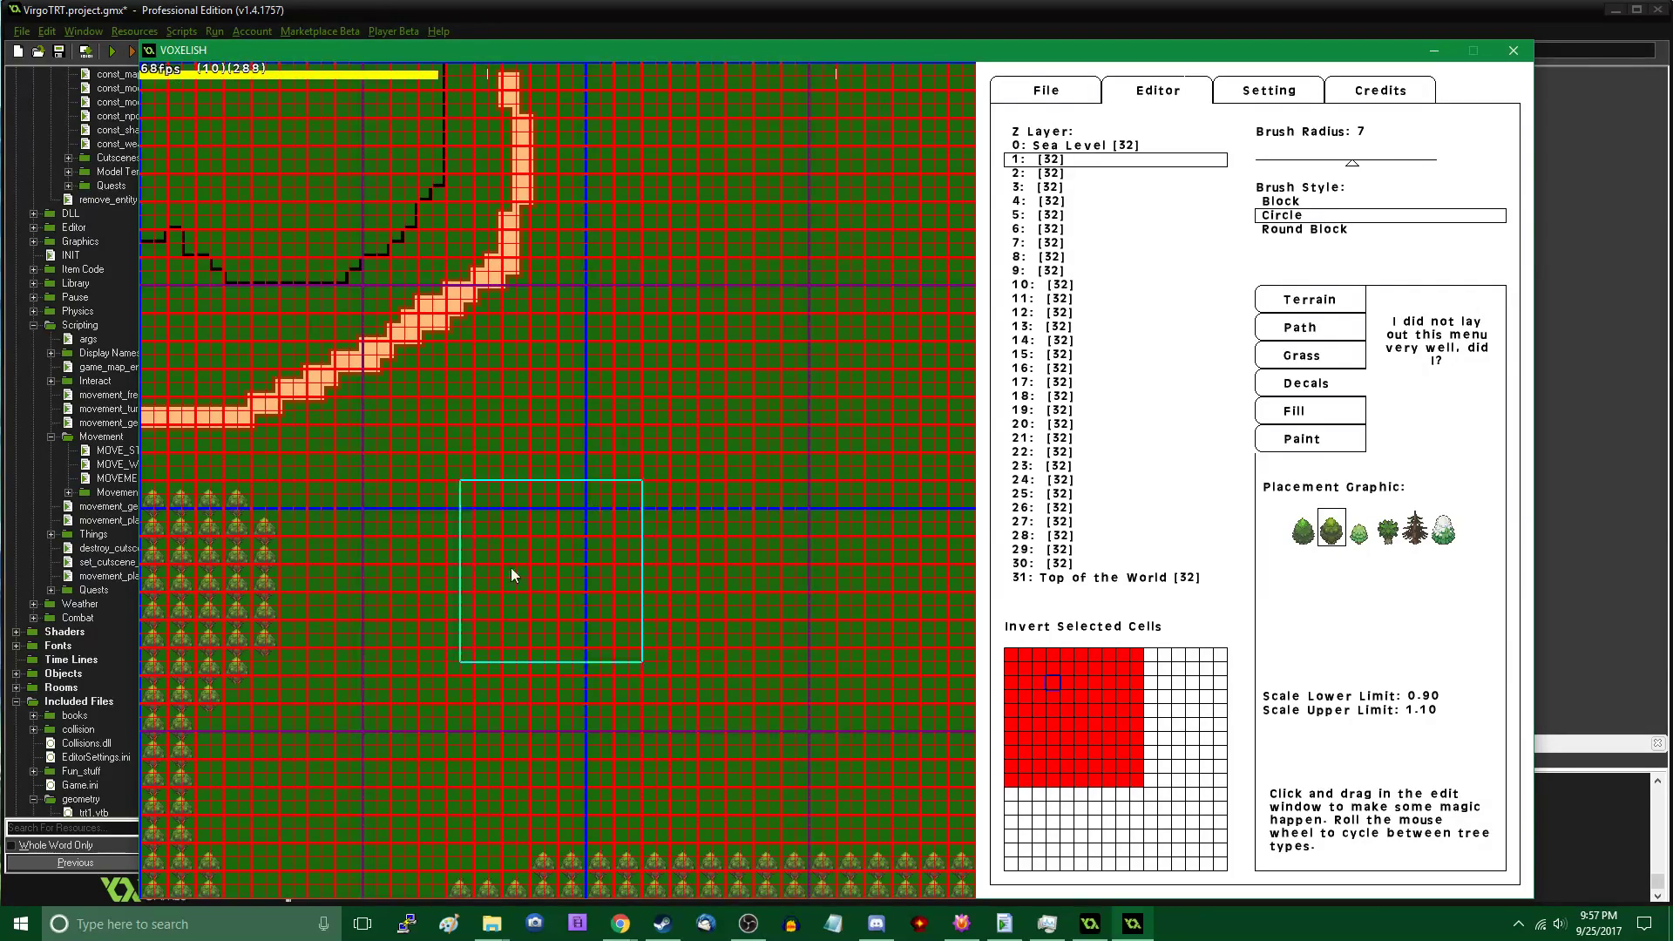
mouse_move(510, 567)
left_mouse_down()
mouse_move(305, 536)
mouse_move(607, 409)
left_mouse_up()
key("Up")
mouse_move(622, 676)
left_mouse_down()
mouse_move(661, 699)
mouse_move(660, 497)
mouse_move(691, 431)
left_mouse_up()
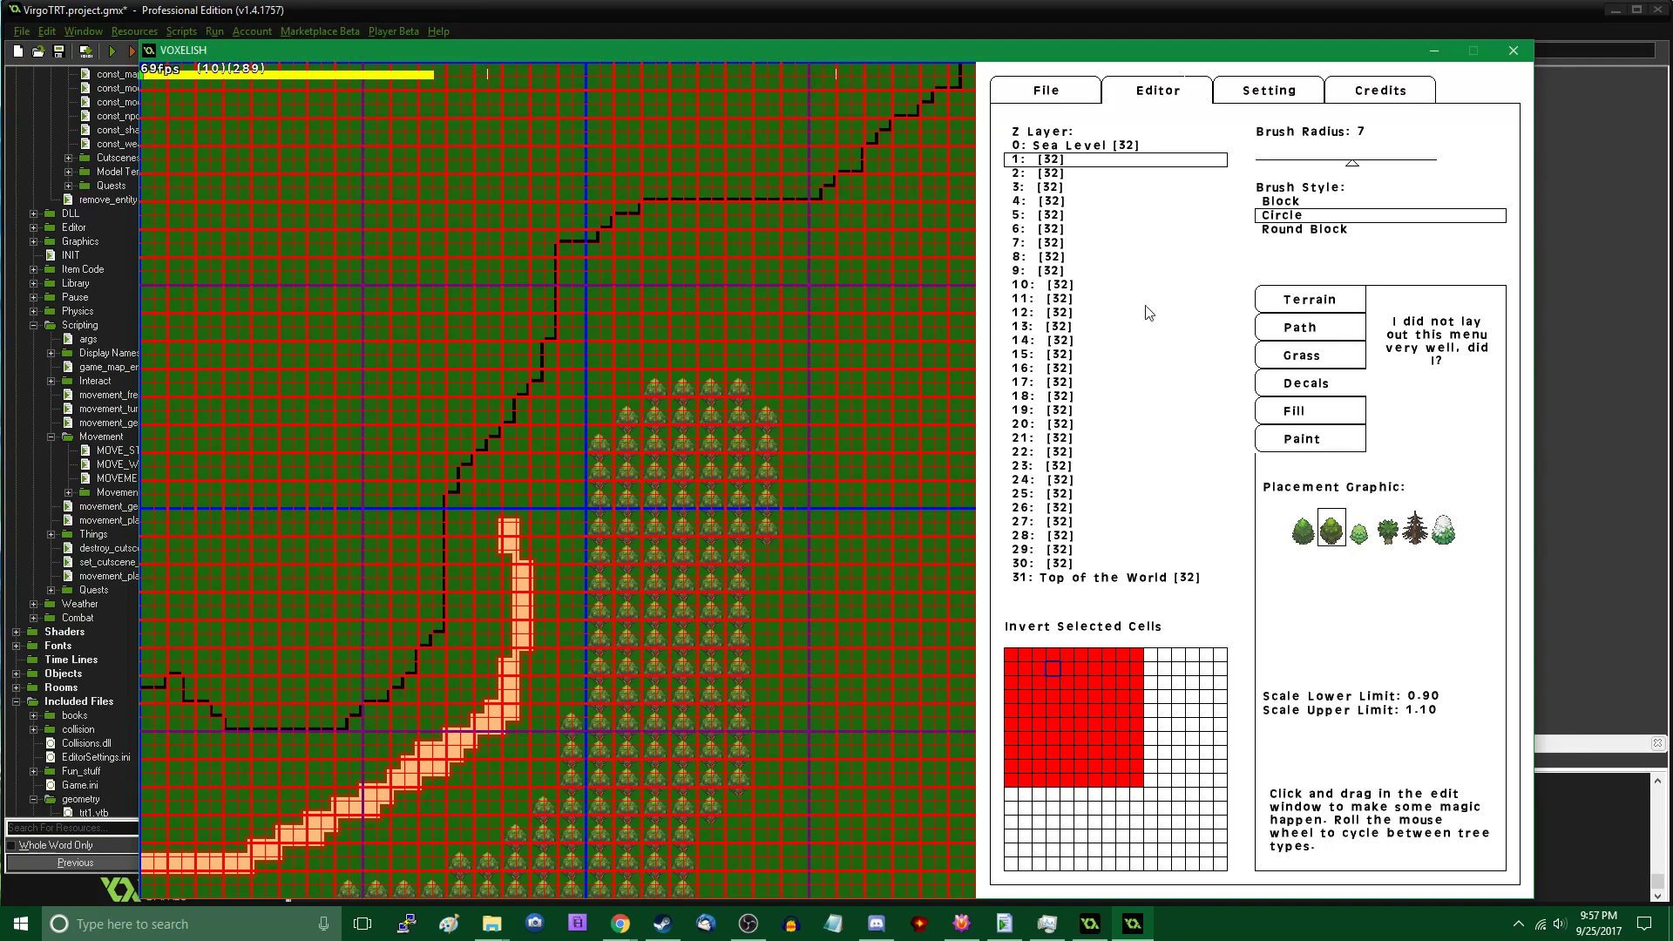
Save the map over the recent save forest.vt4
left_click(1059, 91)
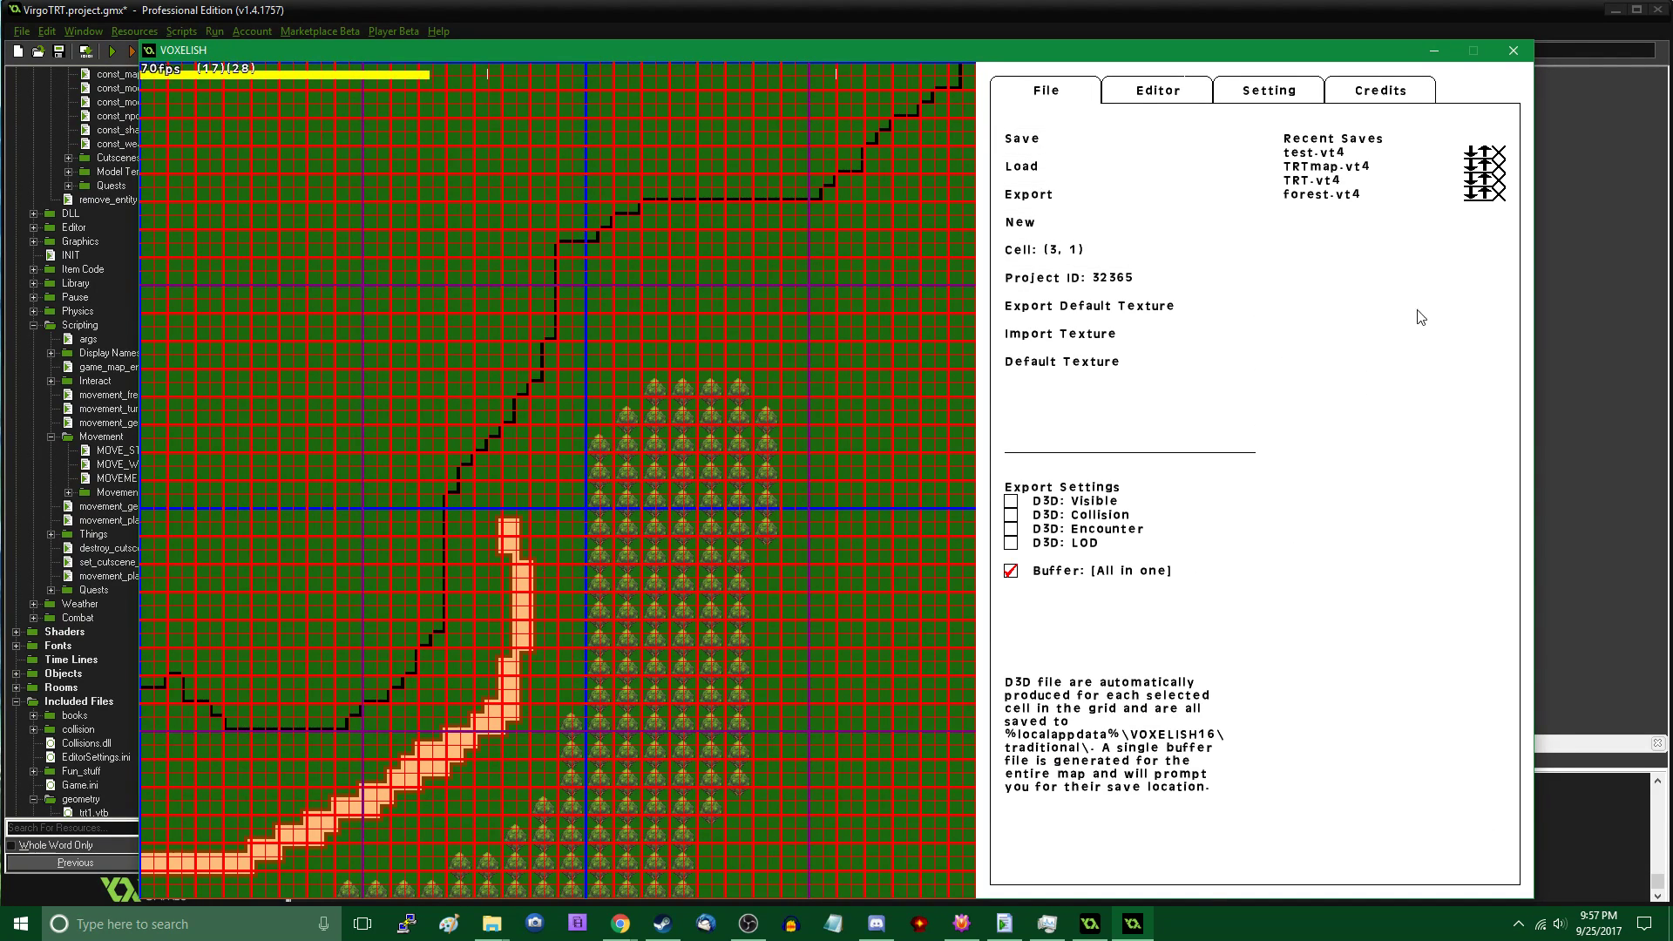
left_click(1478, 200)
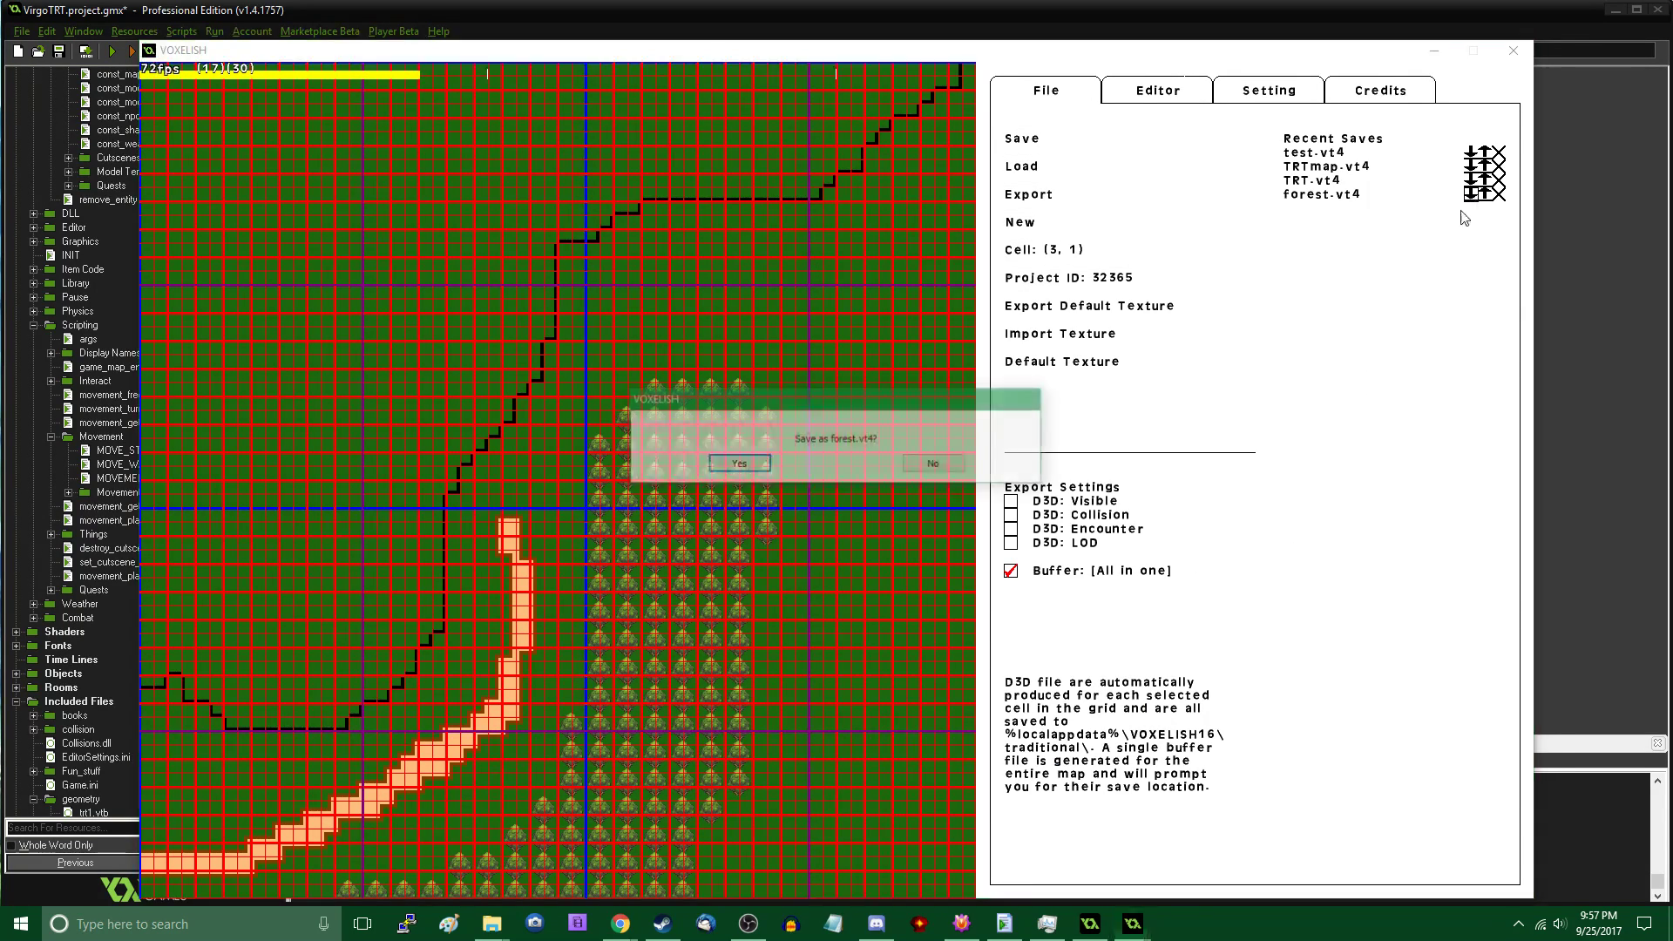
left_click(767, 469)
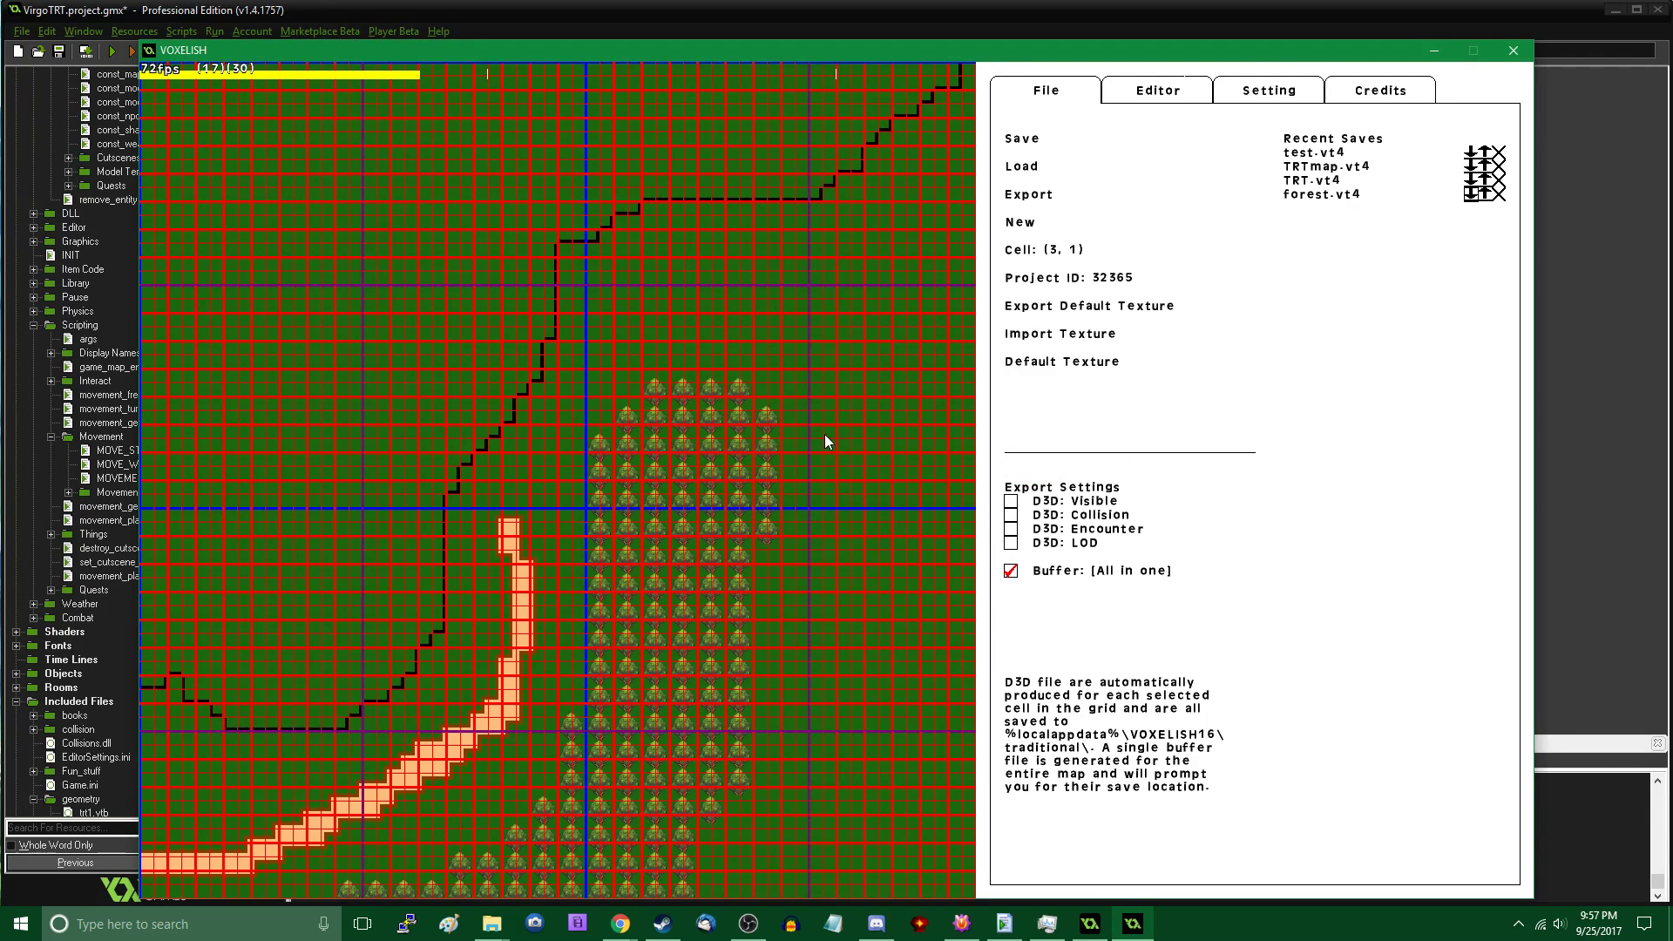
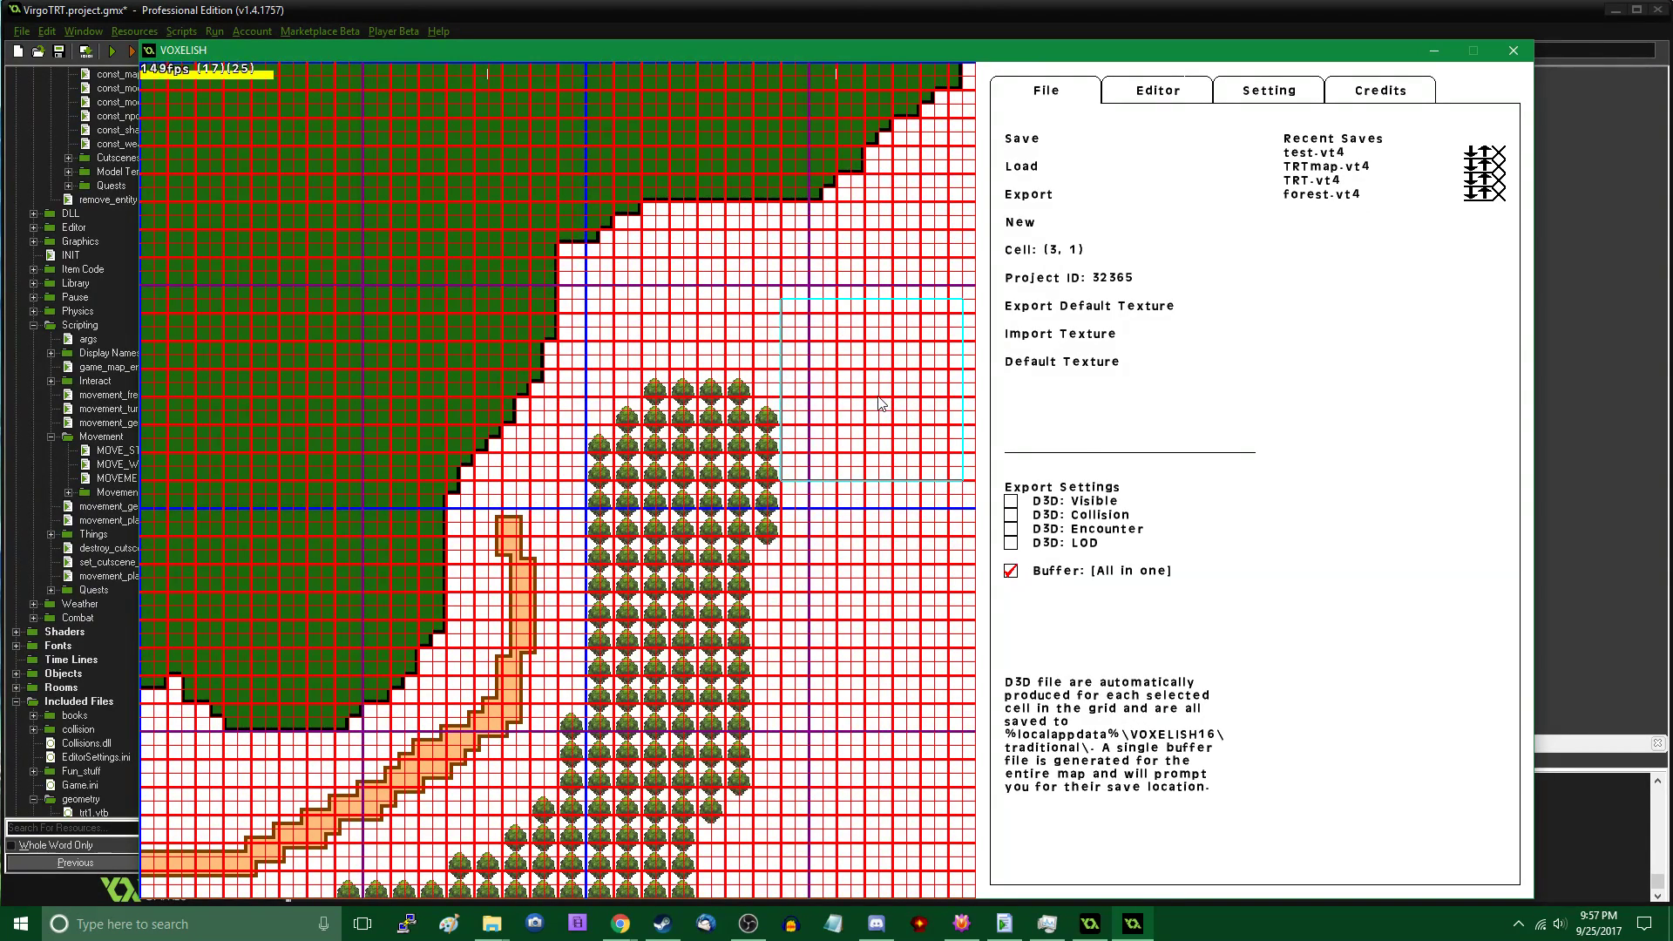
left_click(1115, 95)
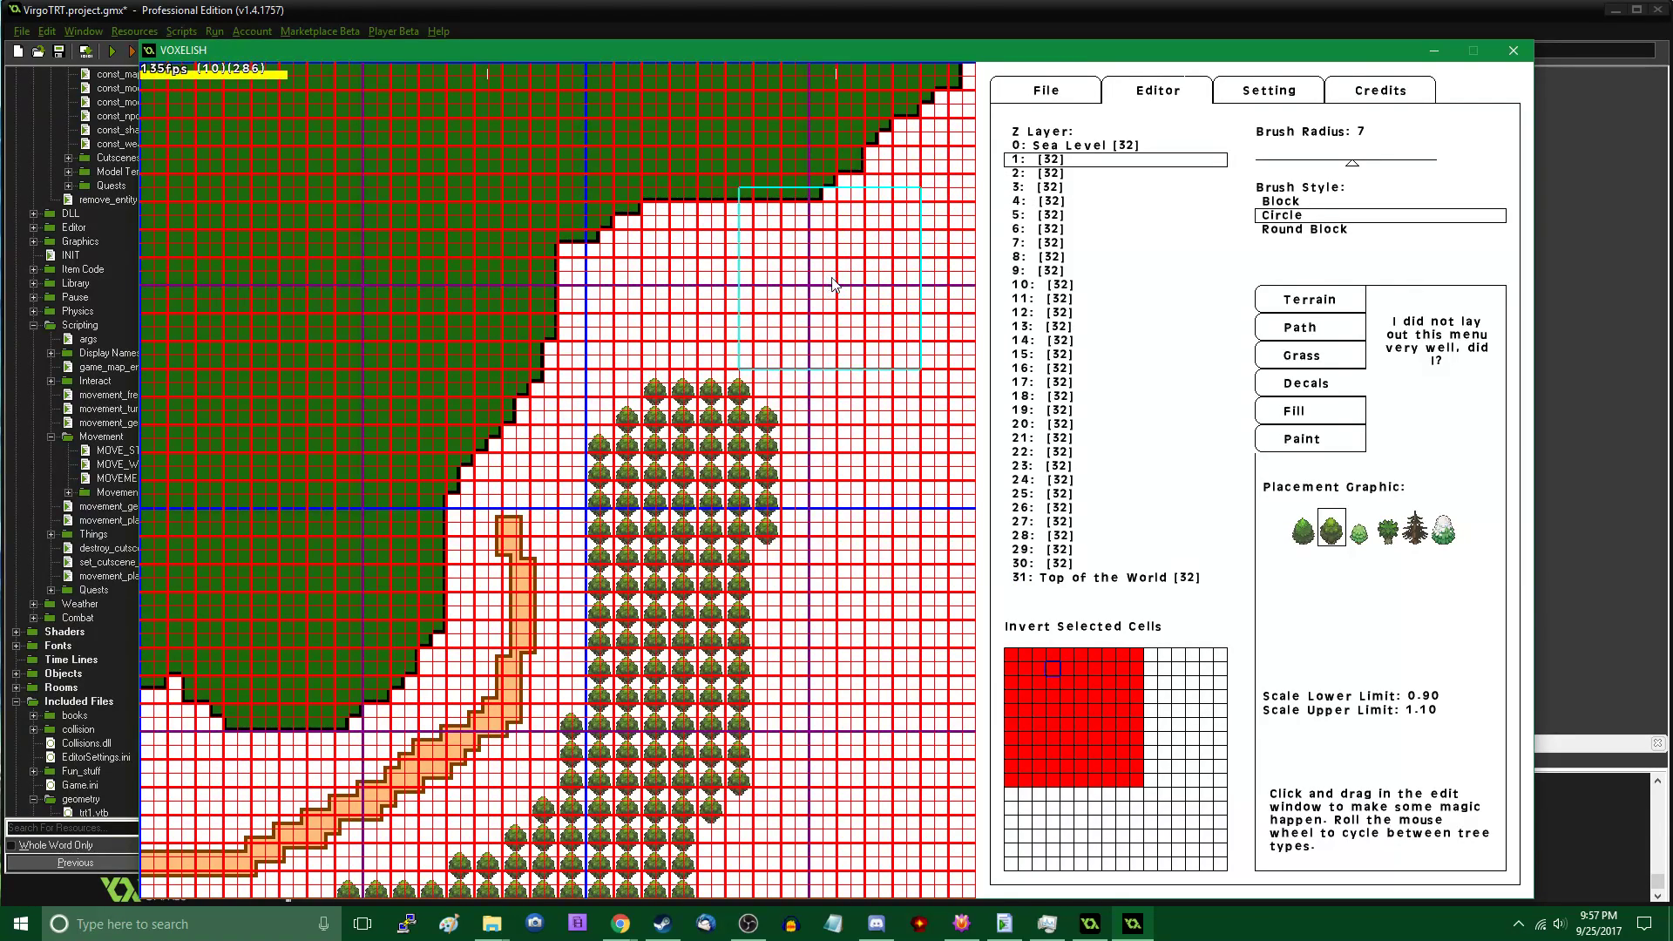
left_click(1075, 94)
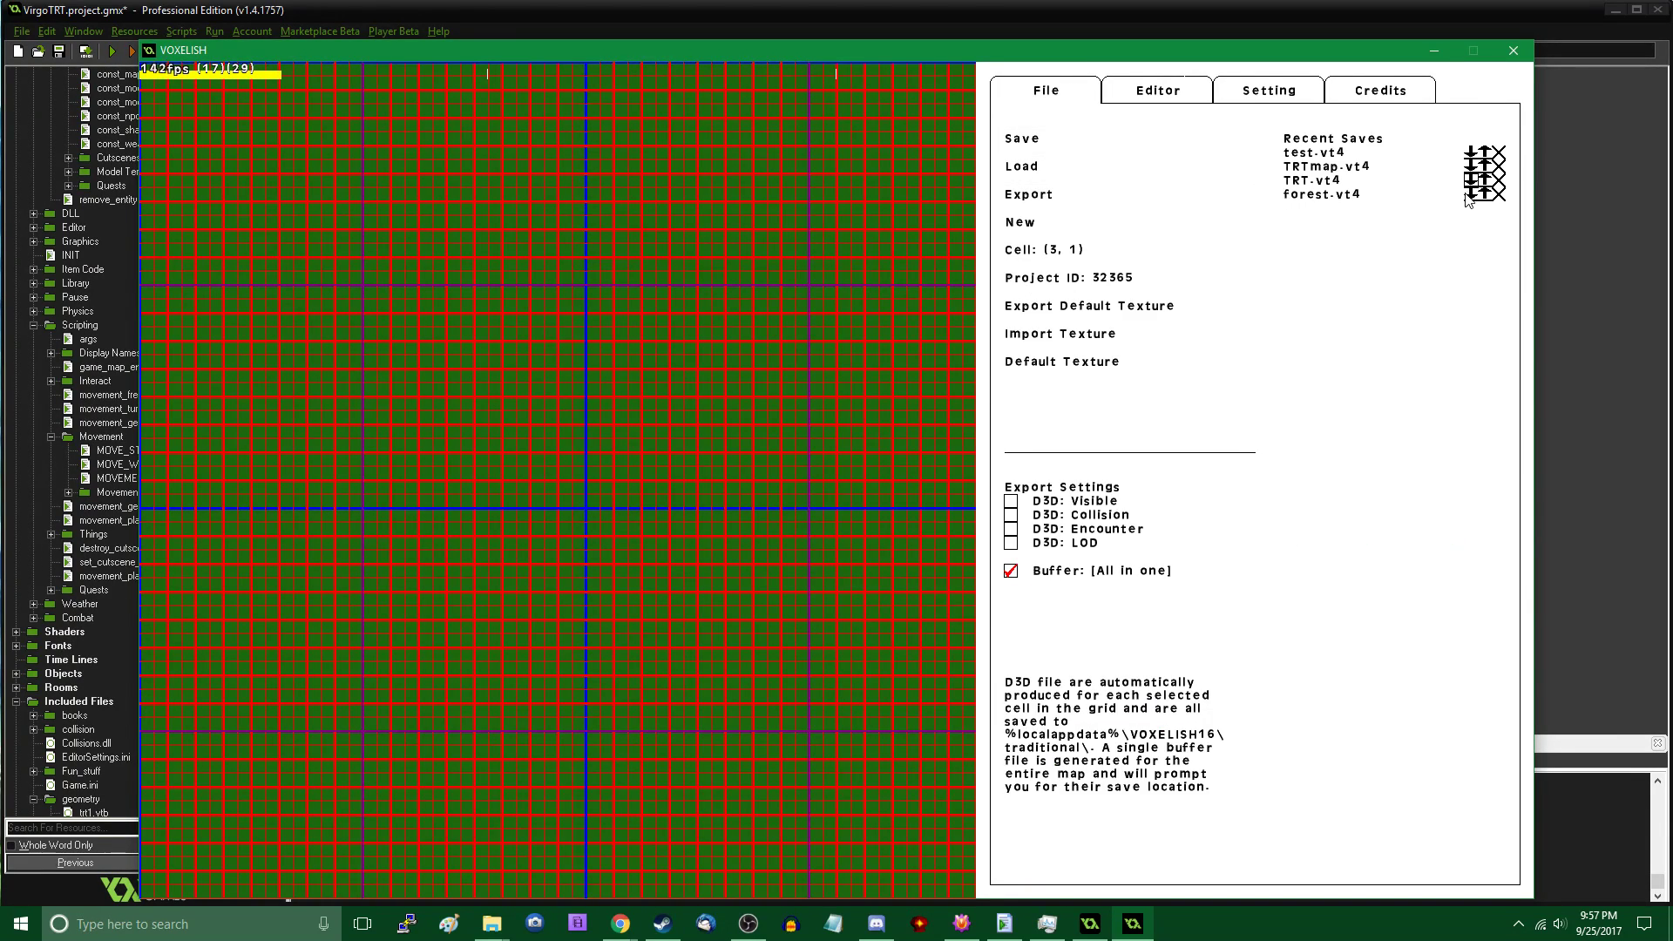
key("Left")
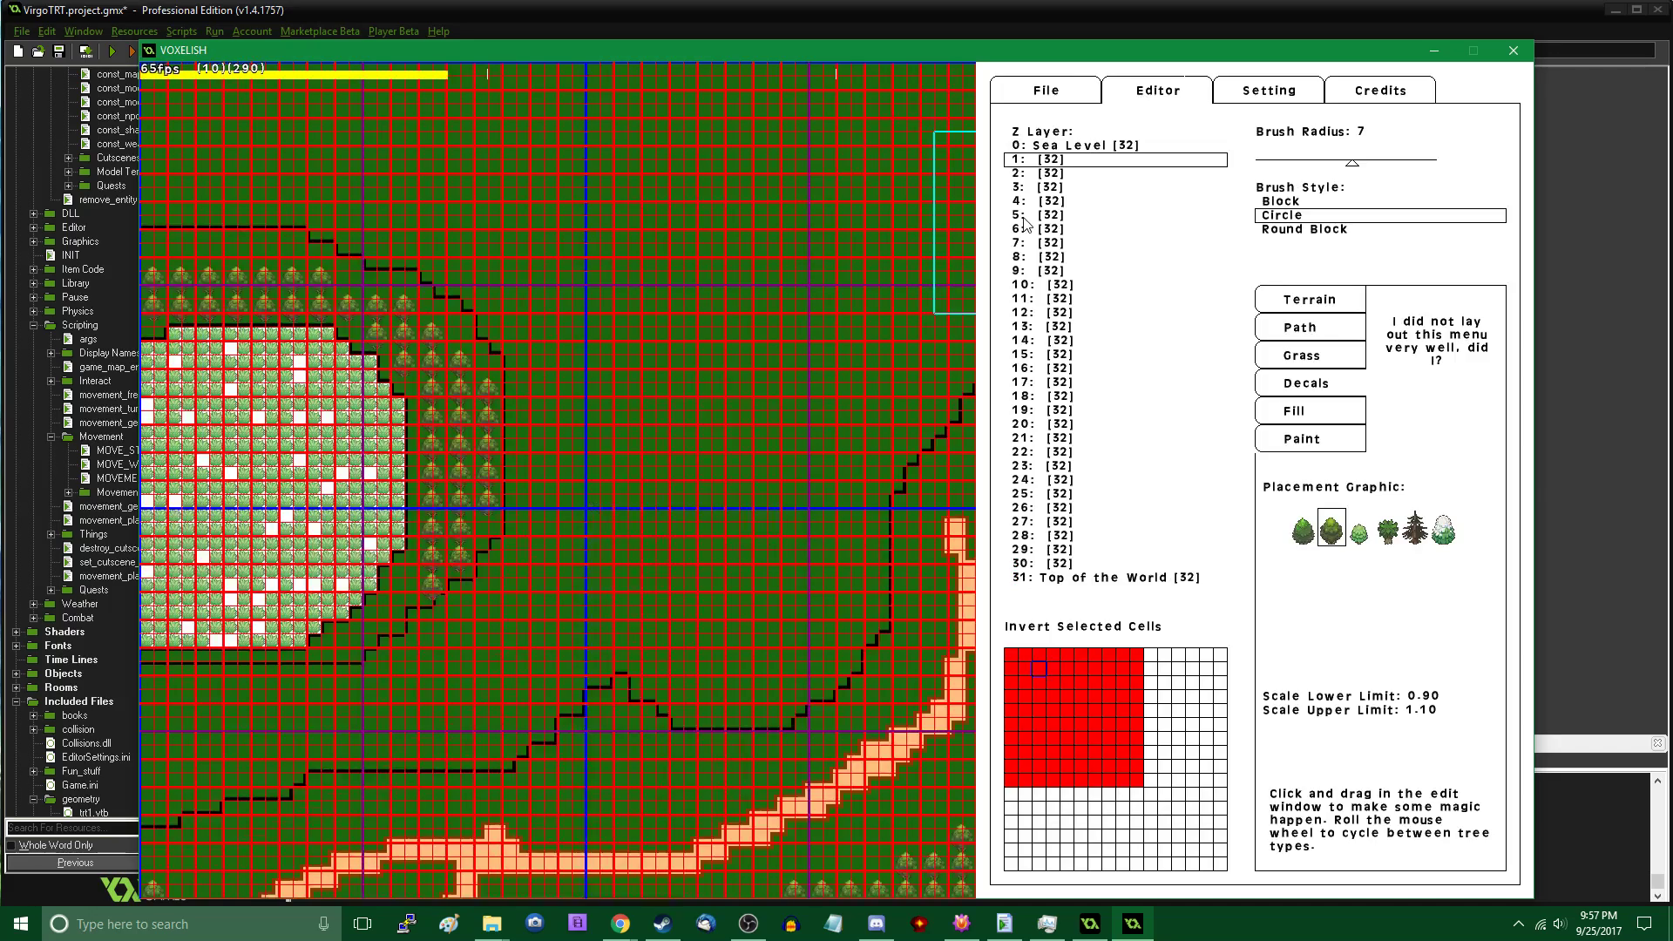
key("Left")
key("Down")
key("Up")
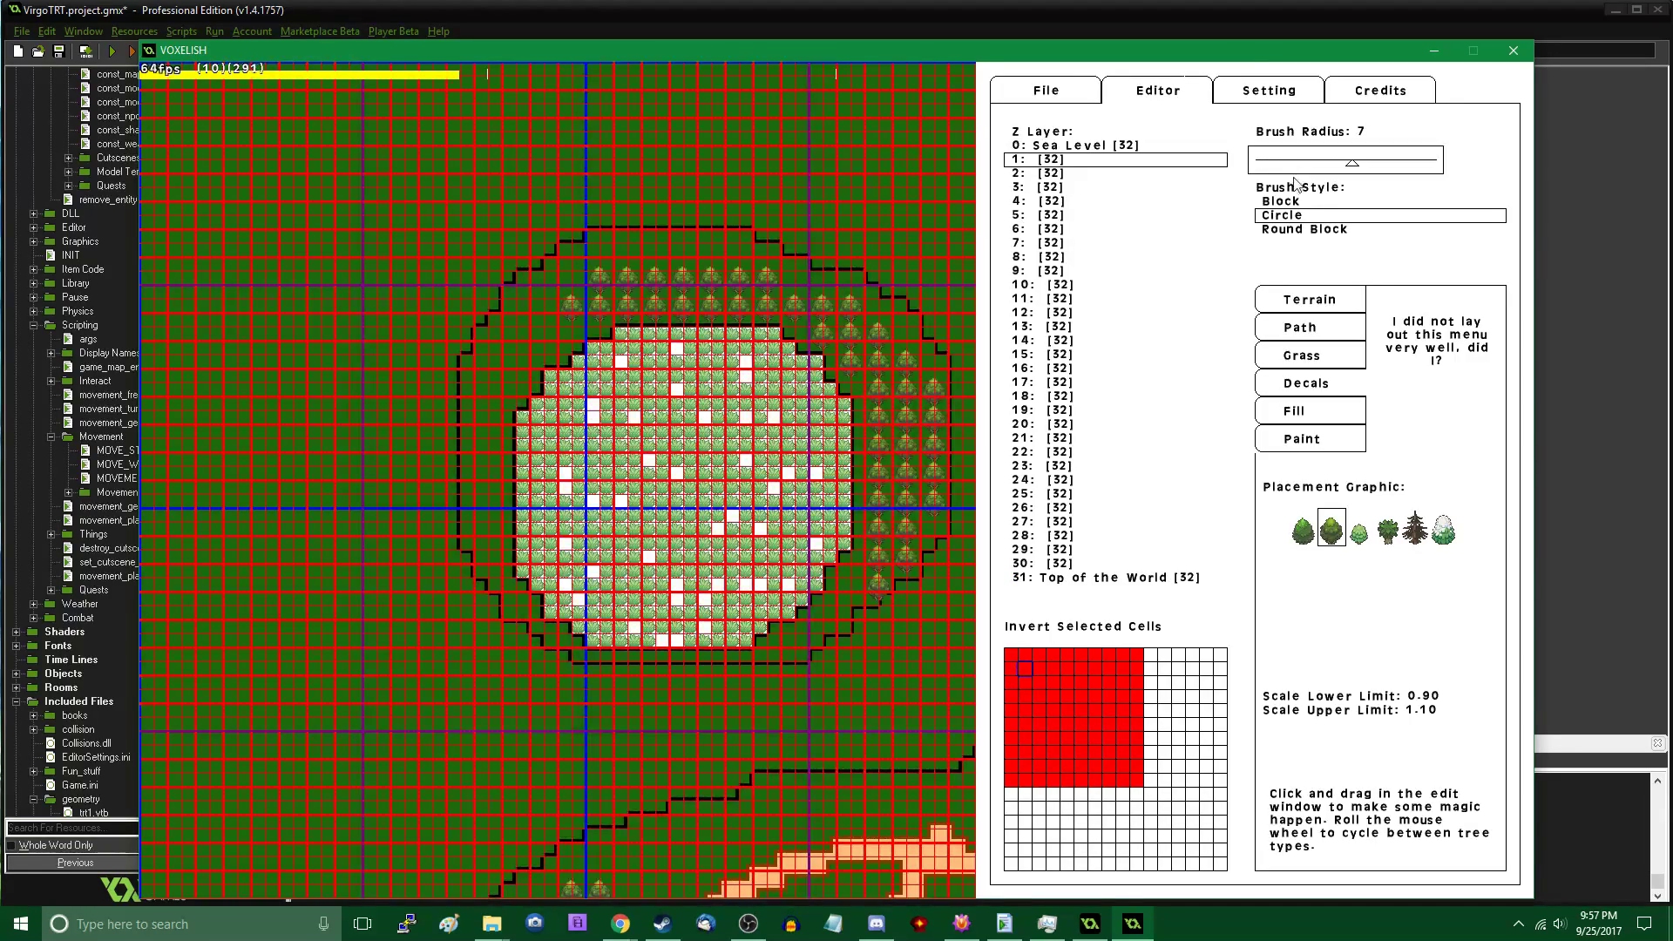
Export the map as a buffer file, overwriting forest.vtb in the Voxelish documents folder
left_click(1050, 94)
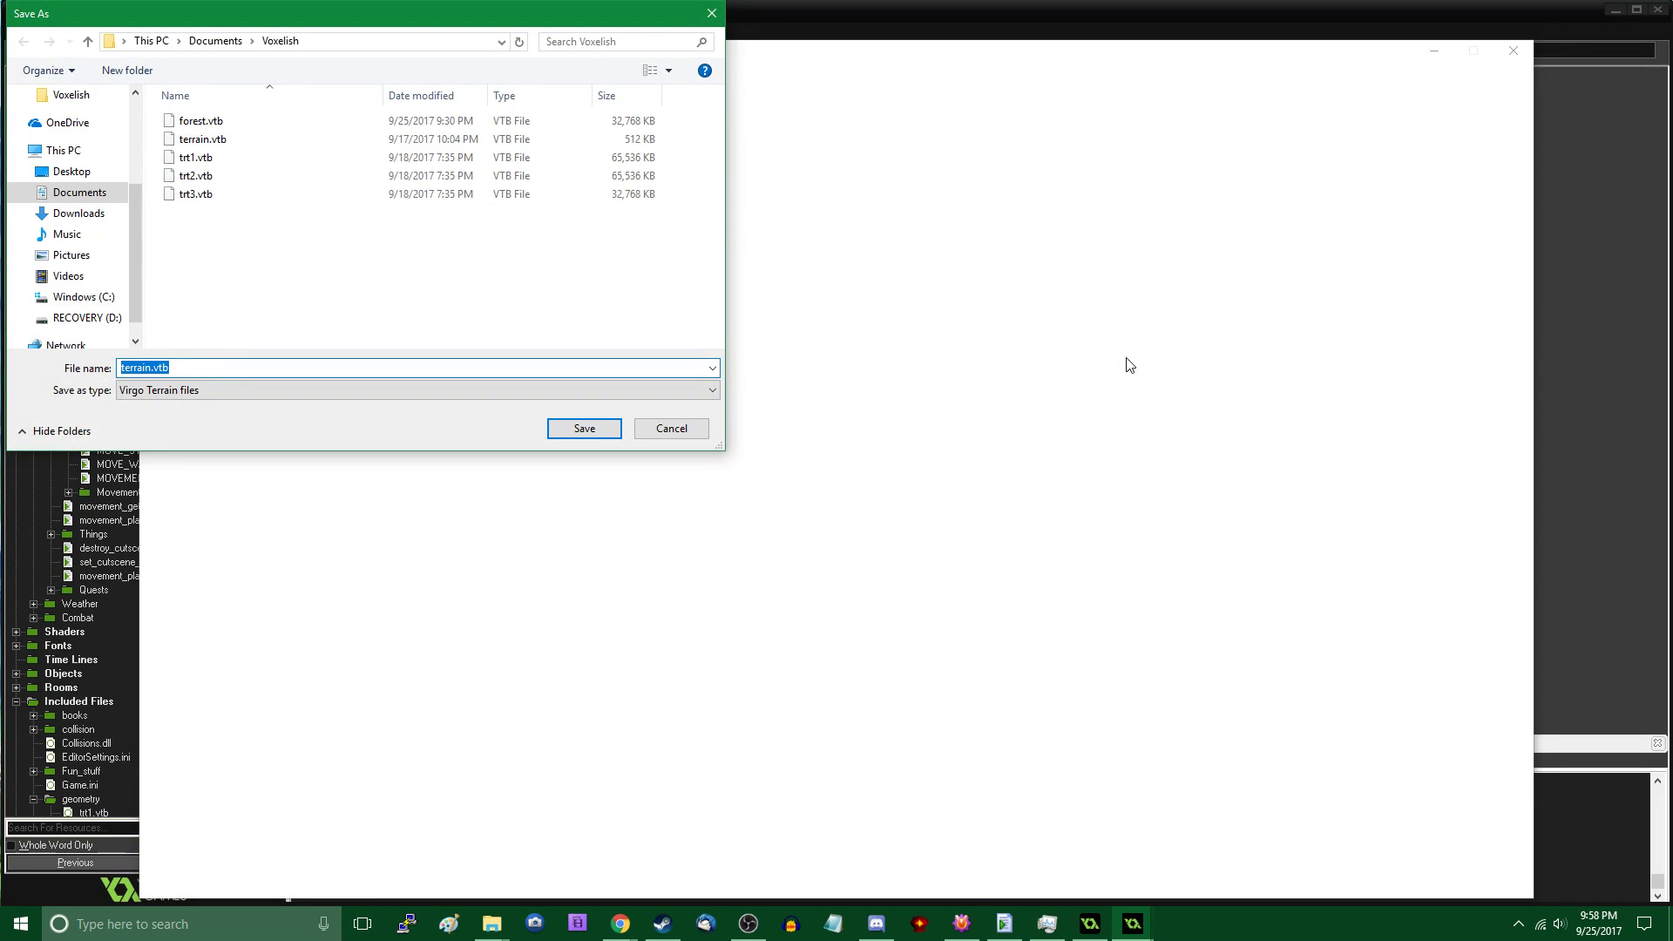
double_click(209, 122)
left_click(886, 467)
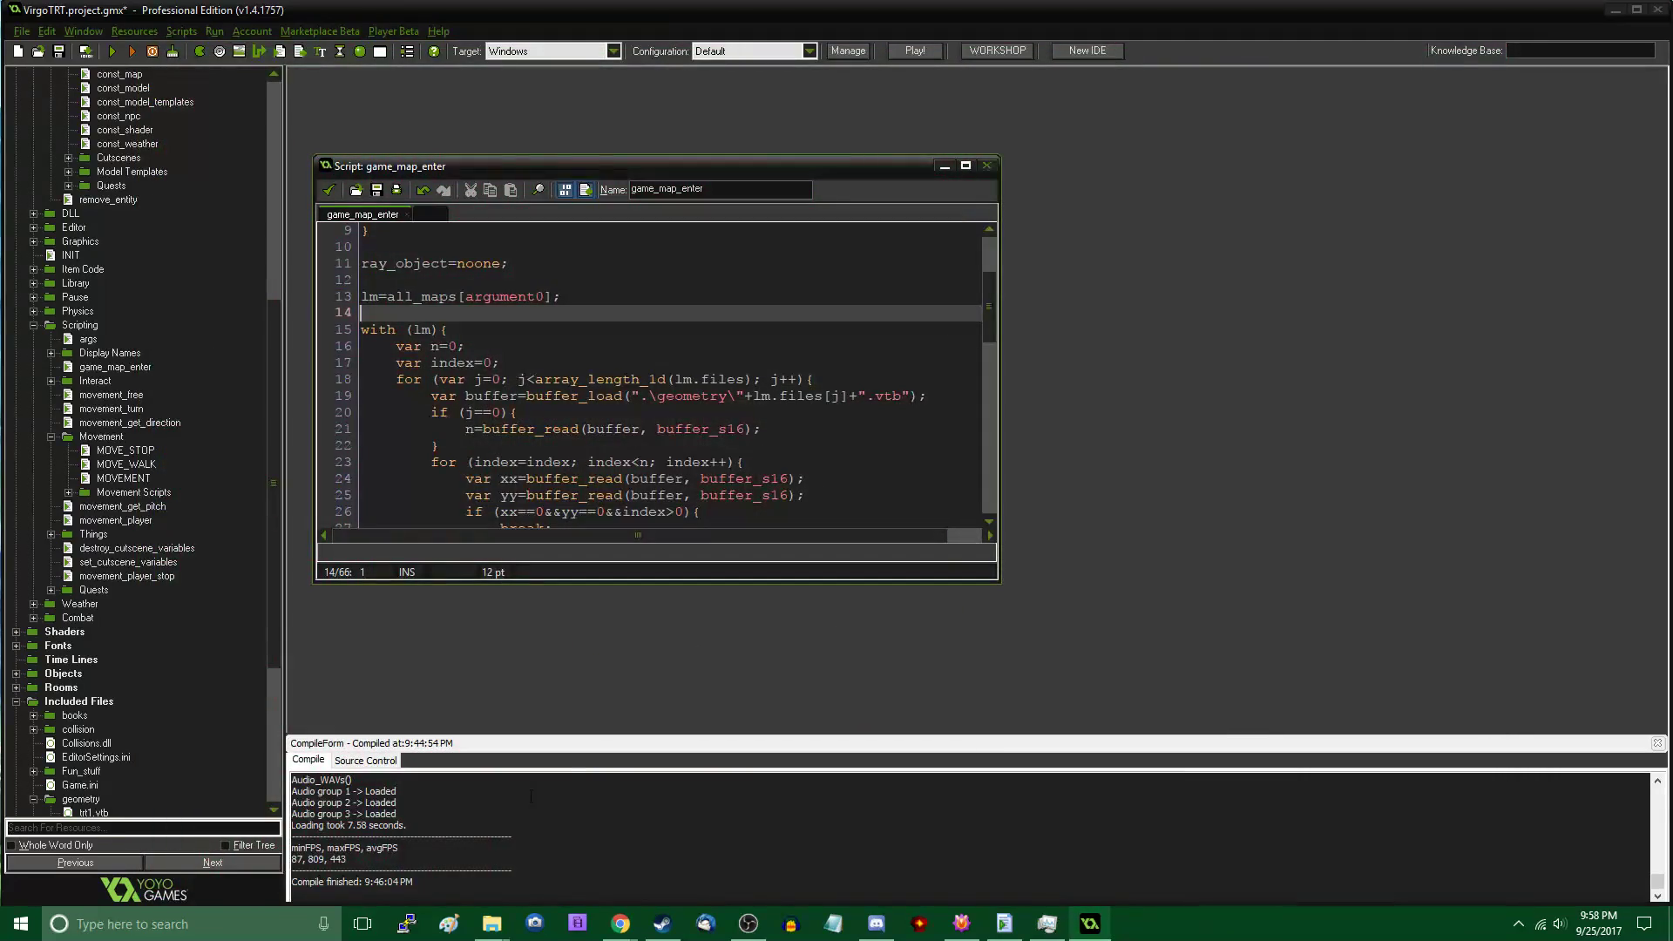
Replace forest.vtb in the project's datafiles\geometry folder with the newly exported copy from the Voxelish folder, and return to the GameMaker project
mouse_move(491, 924)
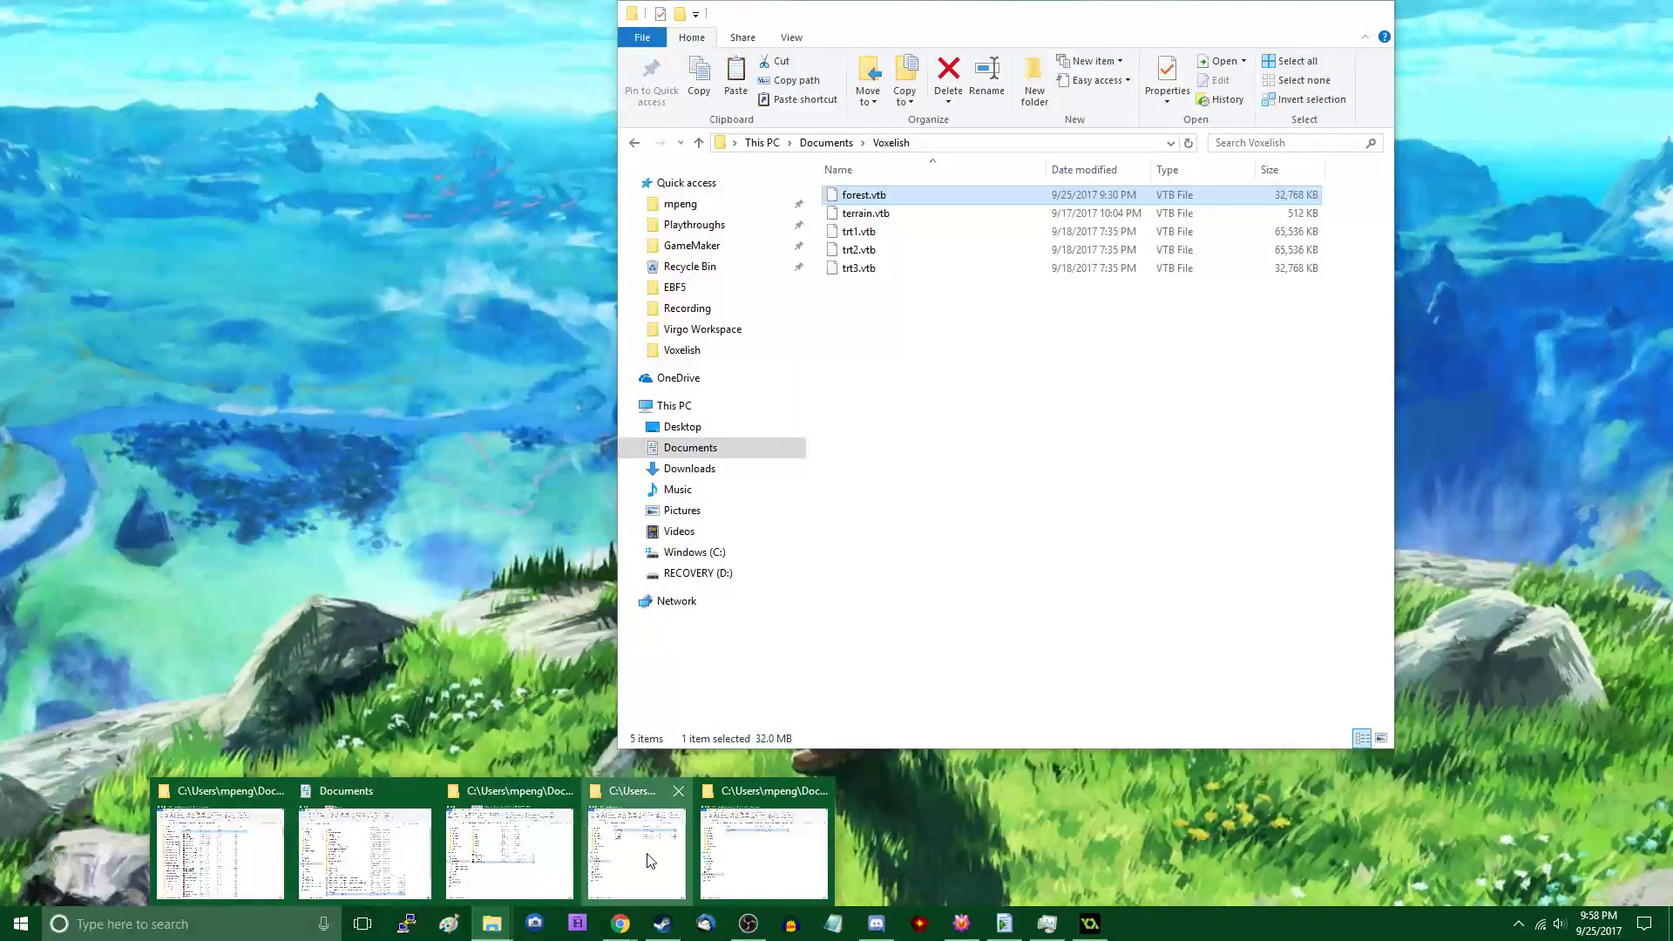
left_click(649, 861)
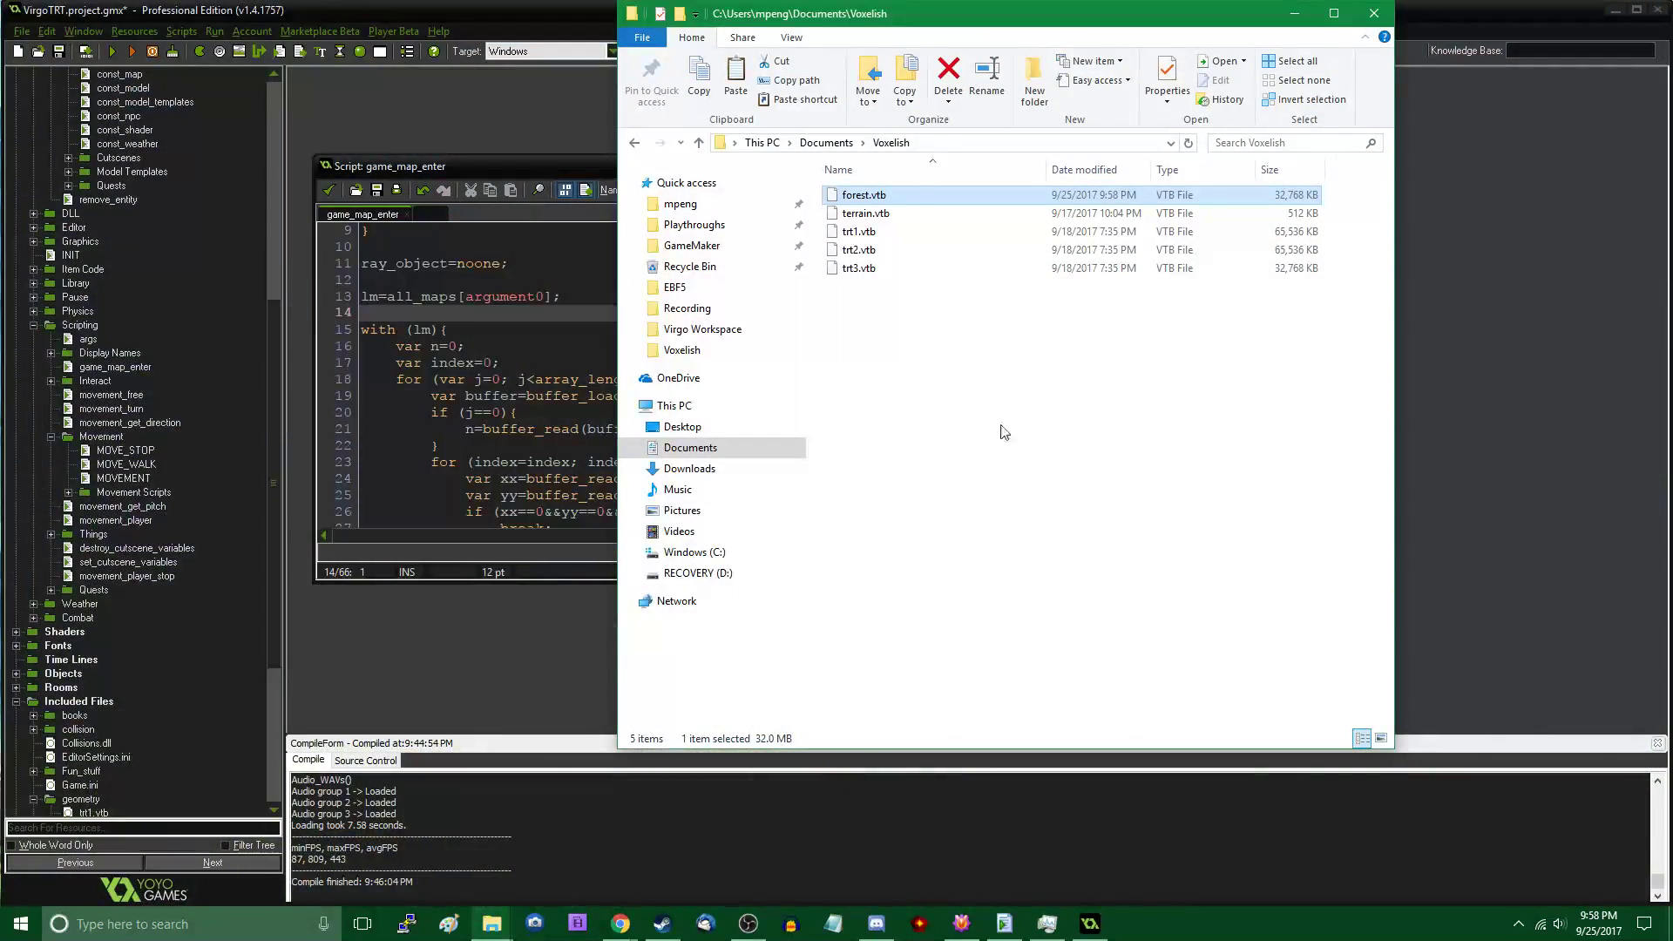
left_click(1312, 9)
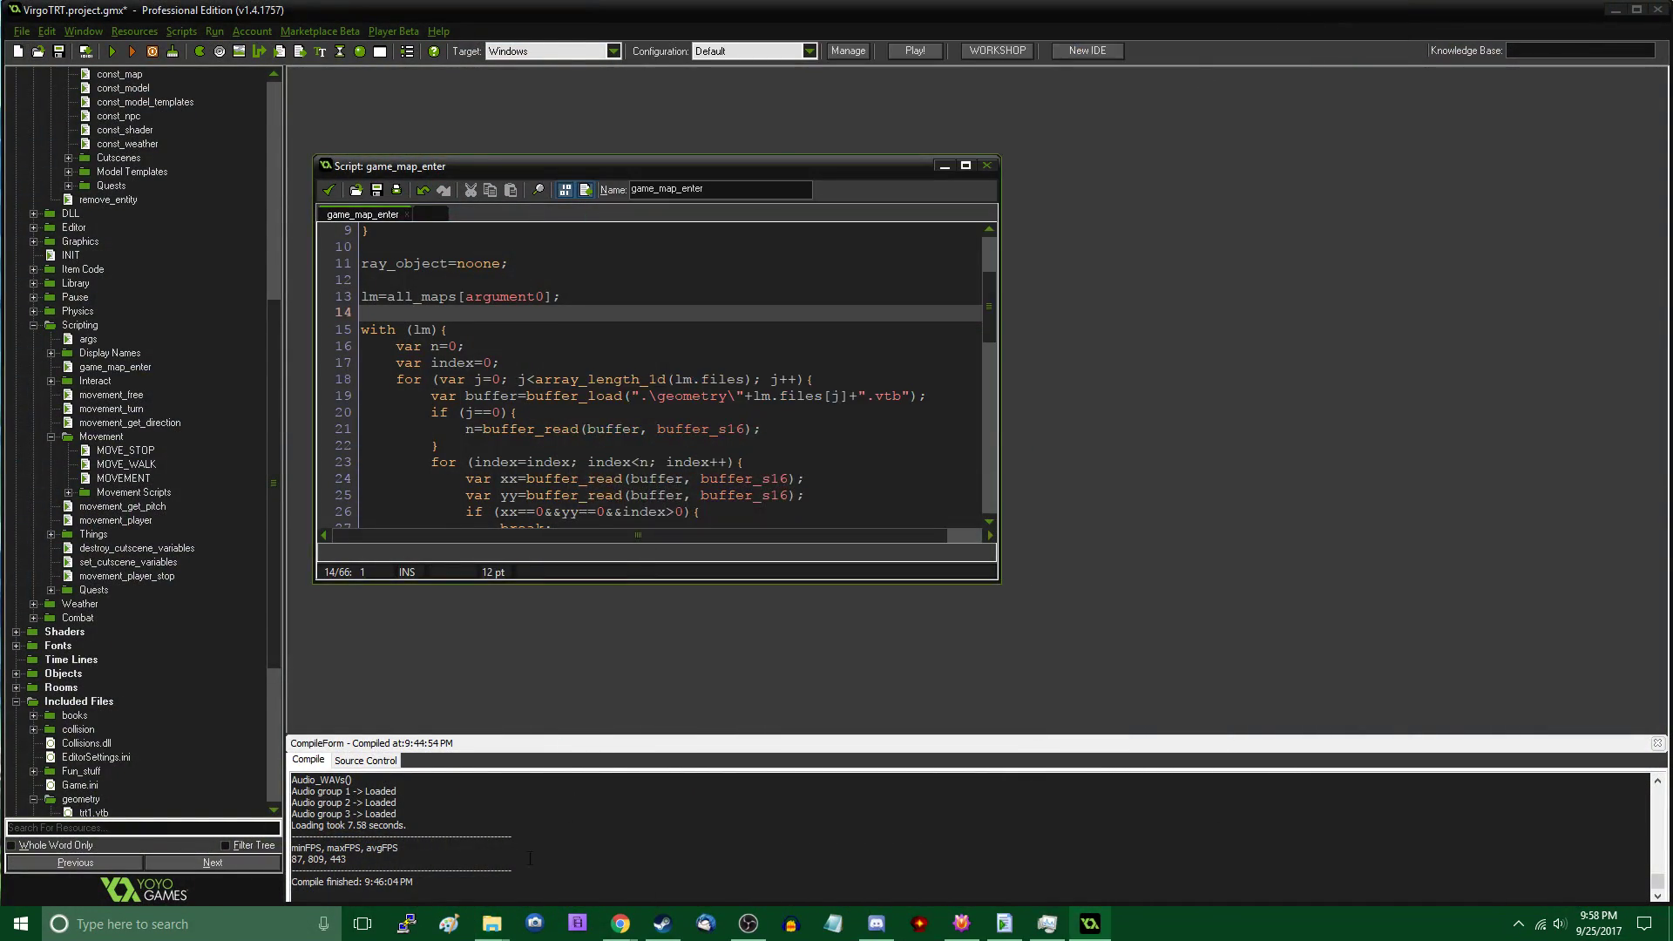
left_click(775, 835)
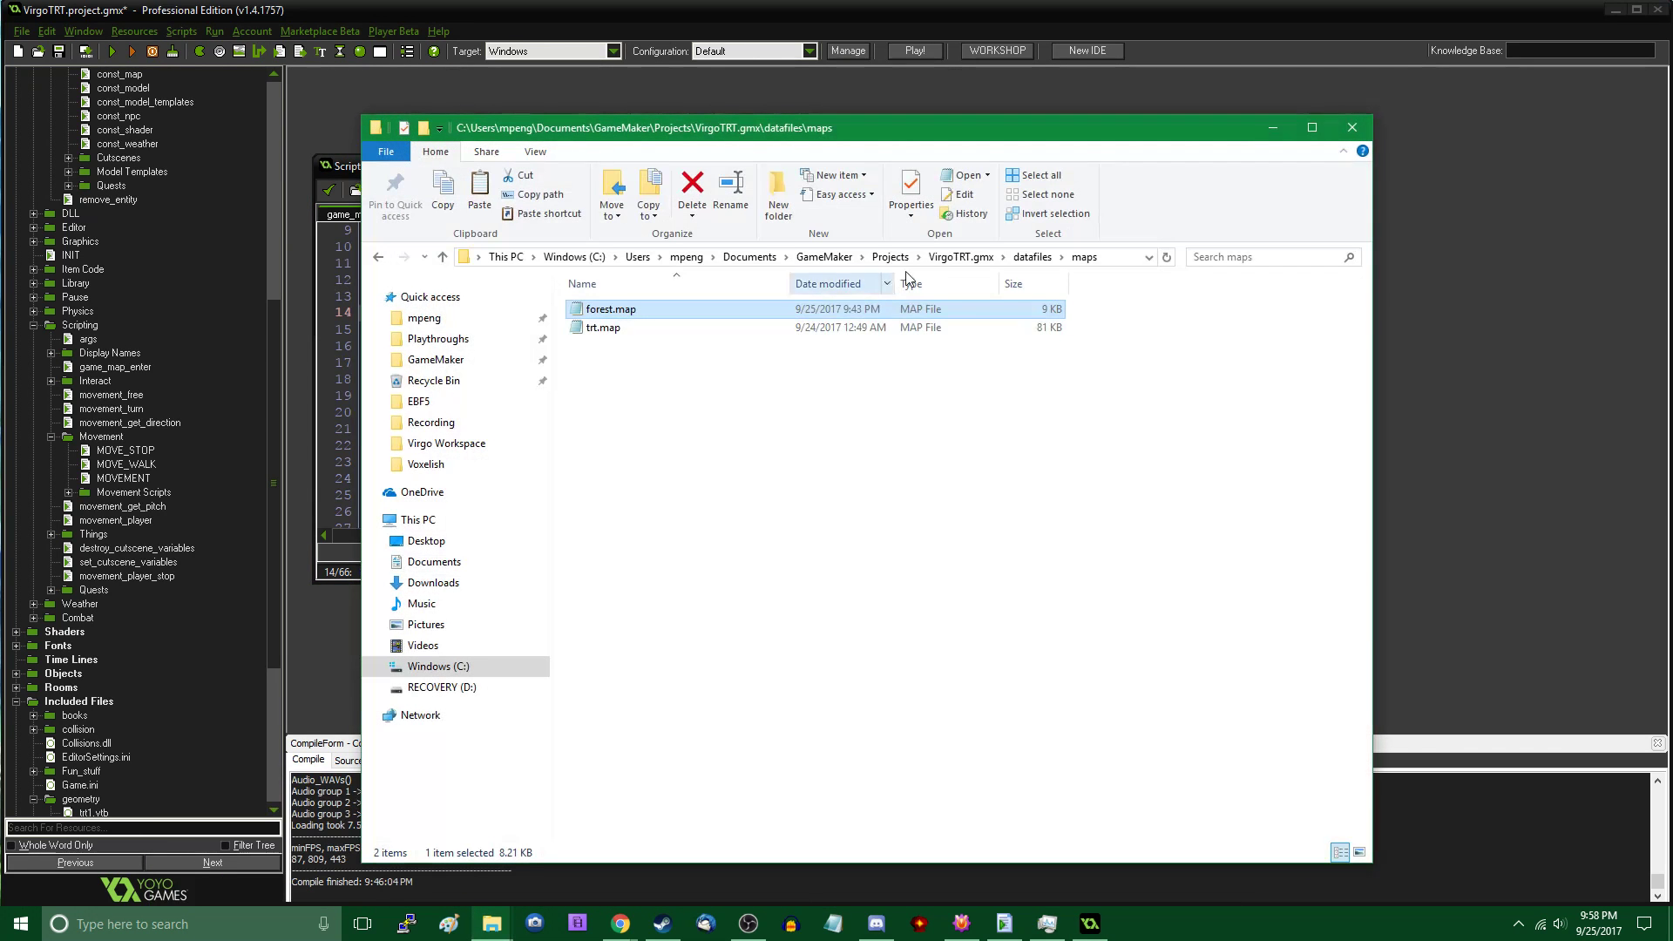
left_click(1034, 257)
double_click(643, 367)
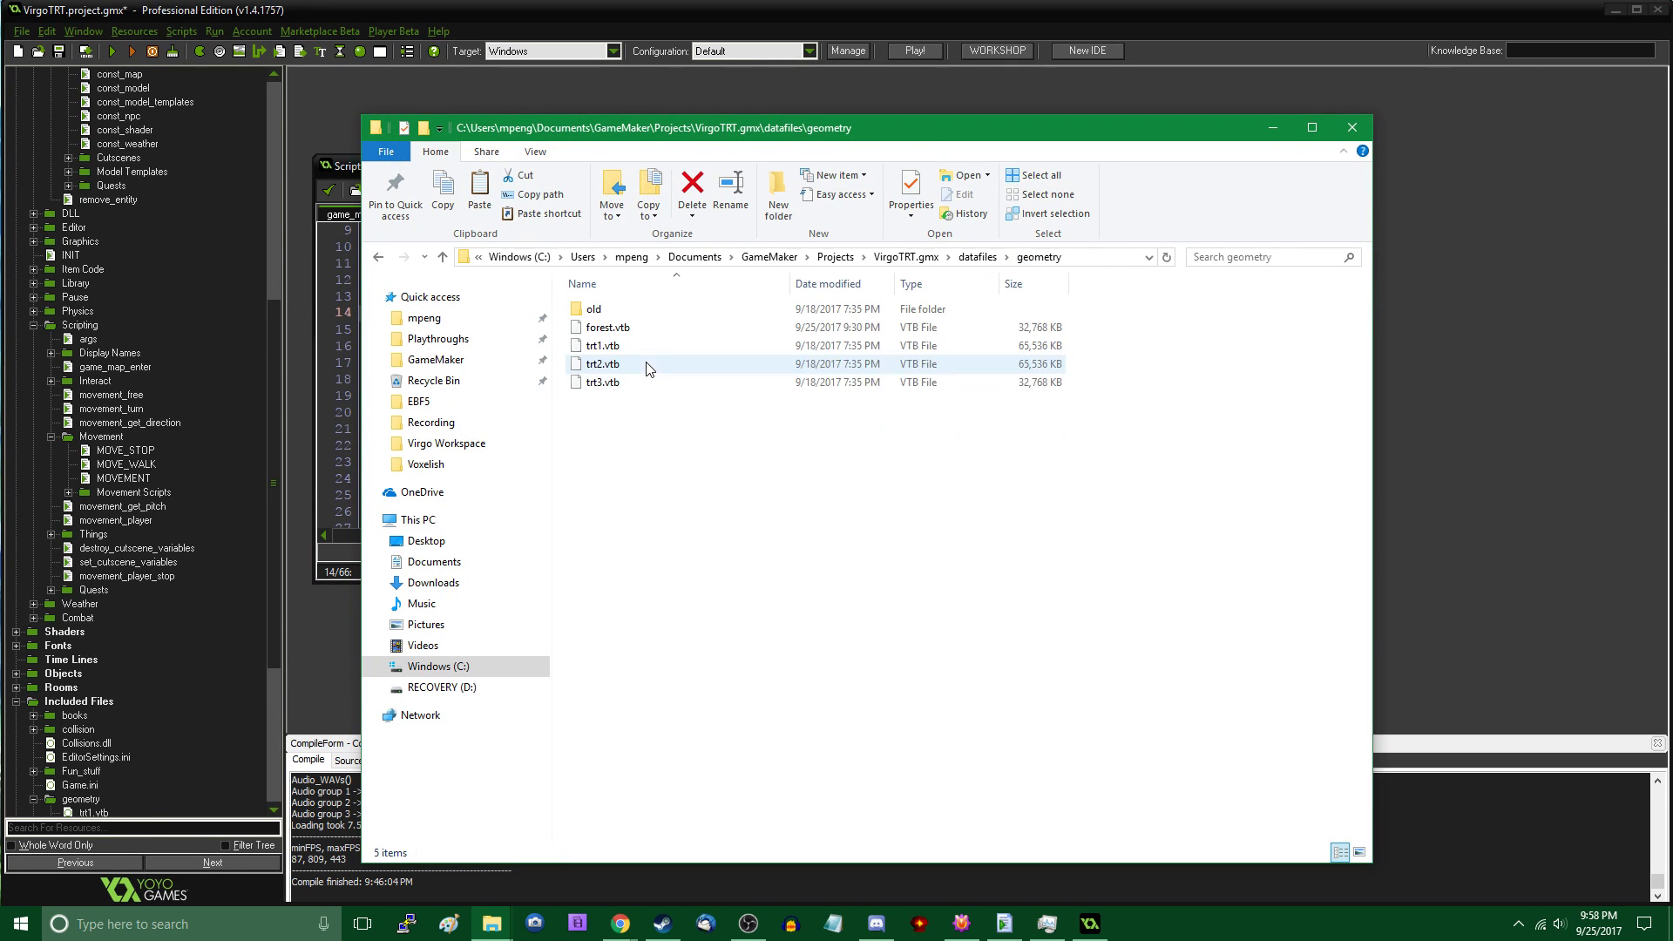
left_click(683, 333)
key("Delete")
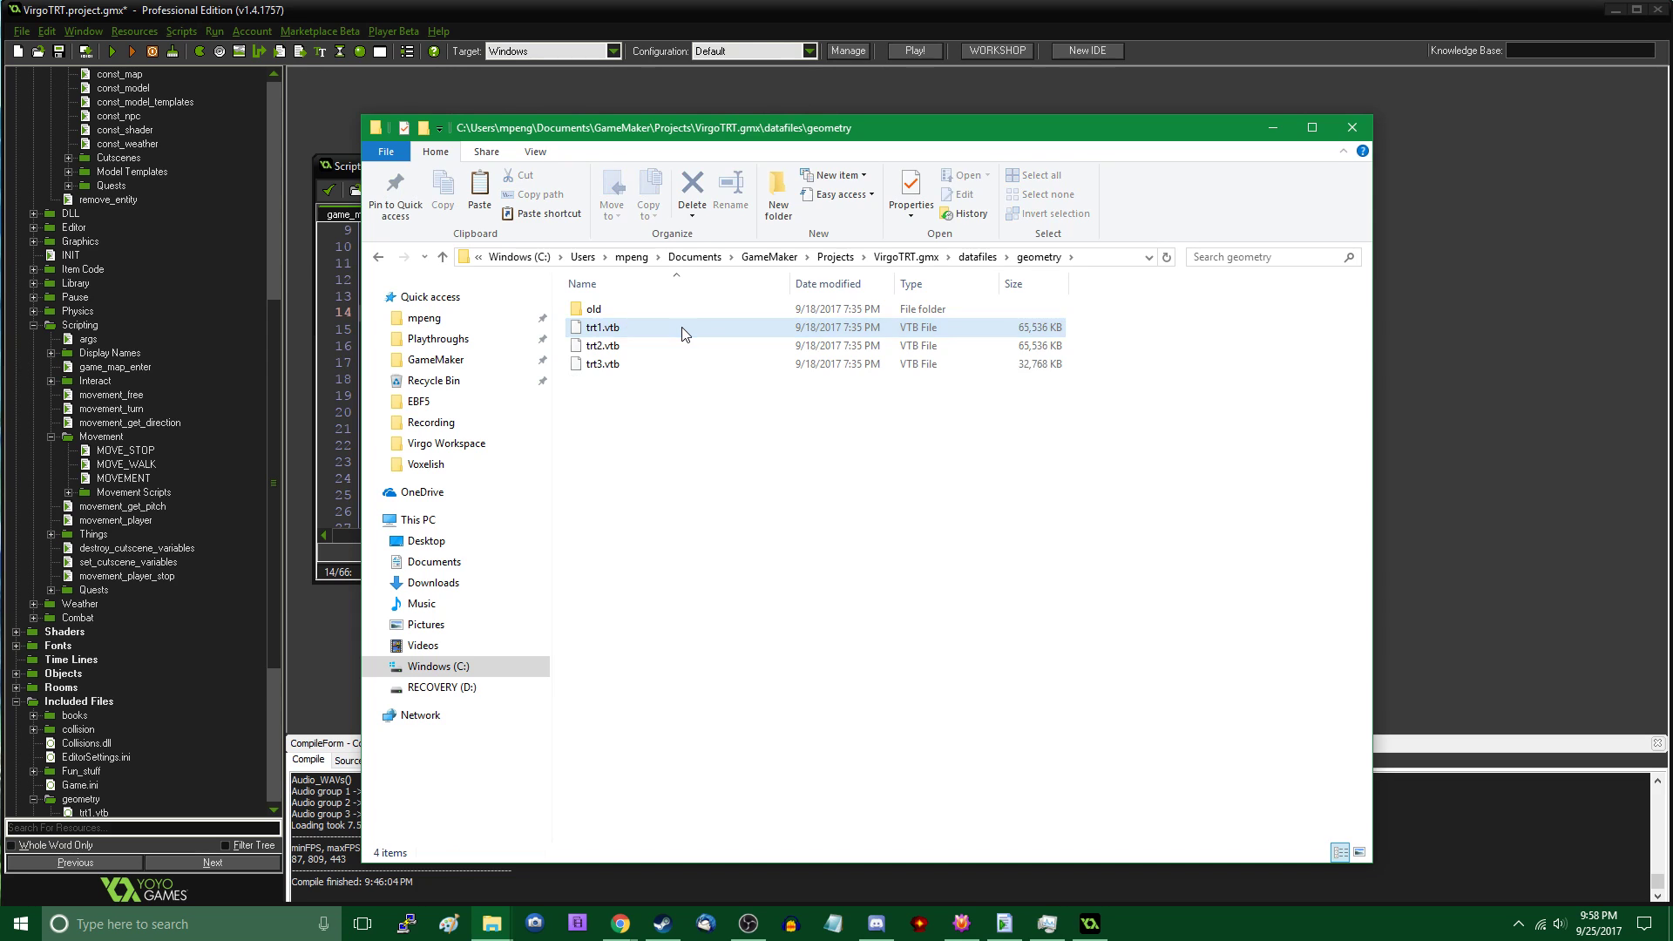
left_click_drag(753, 521, 1147, 550)
left_click(975, 94)
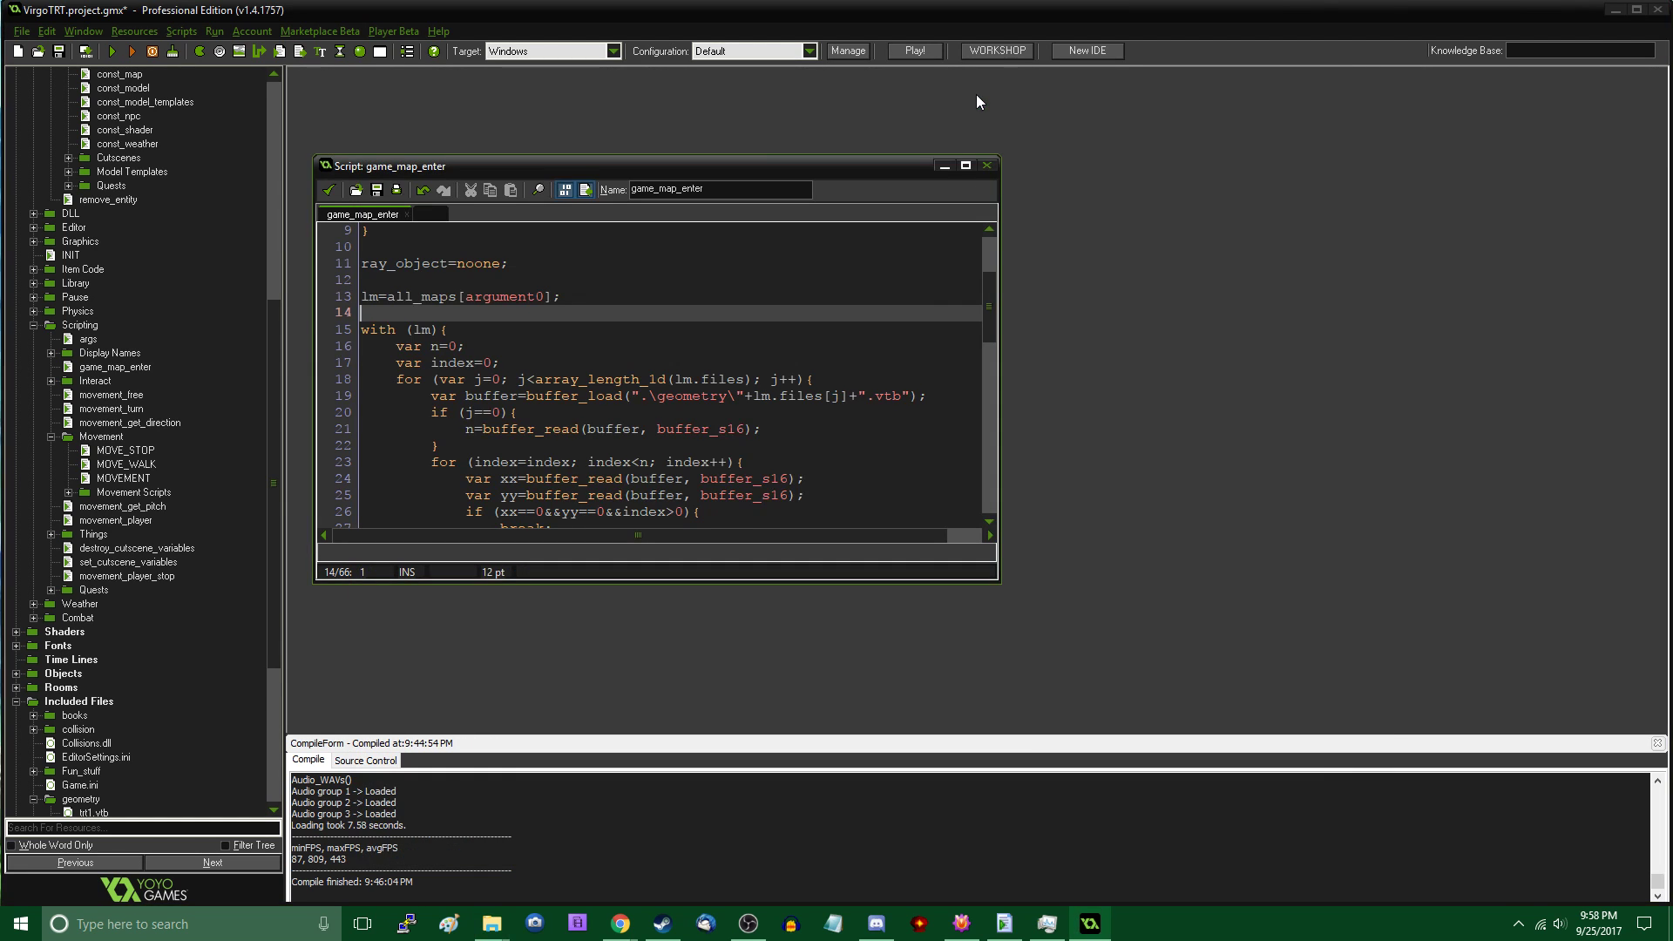
Run the game, abort it at the code error and run it again
key("F5")
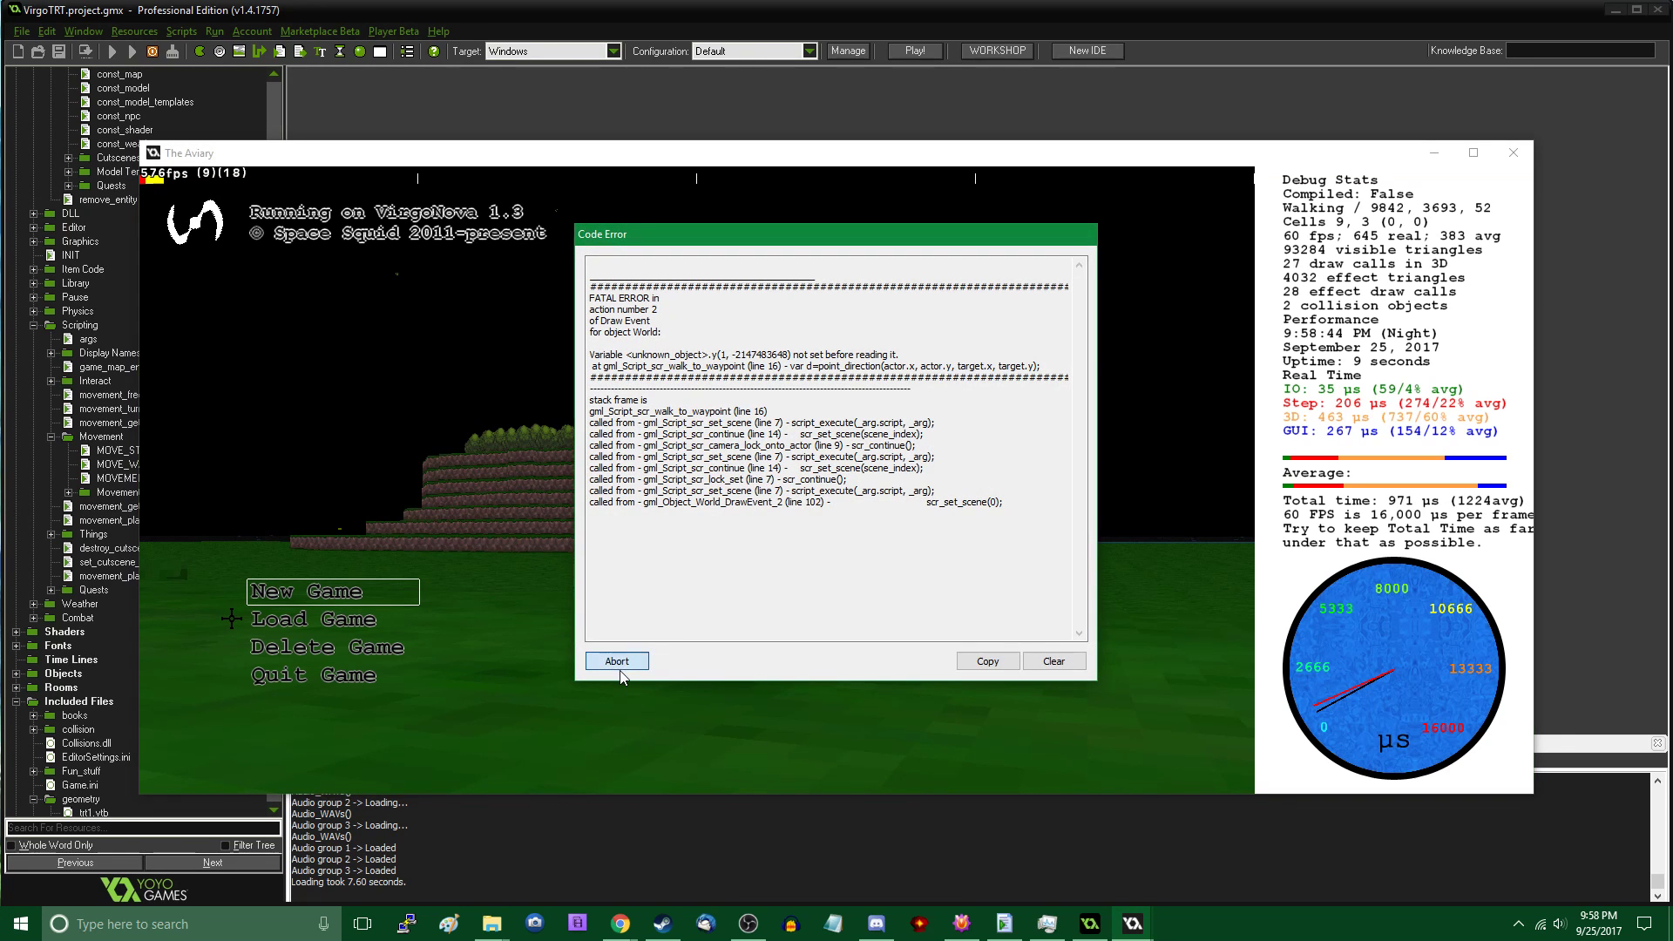
left_click(619, 668)
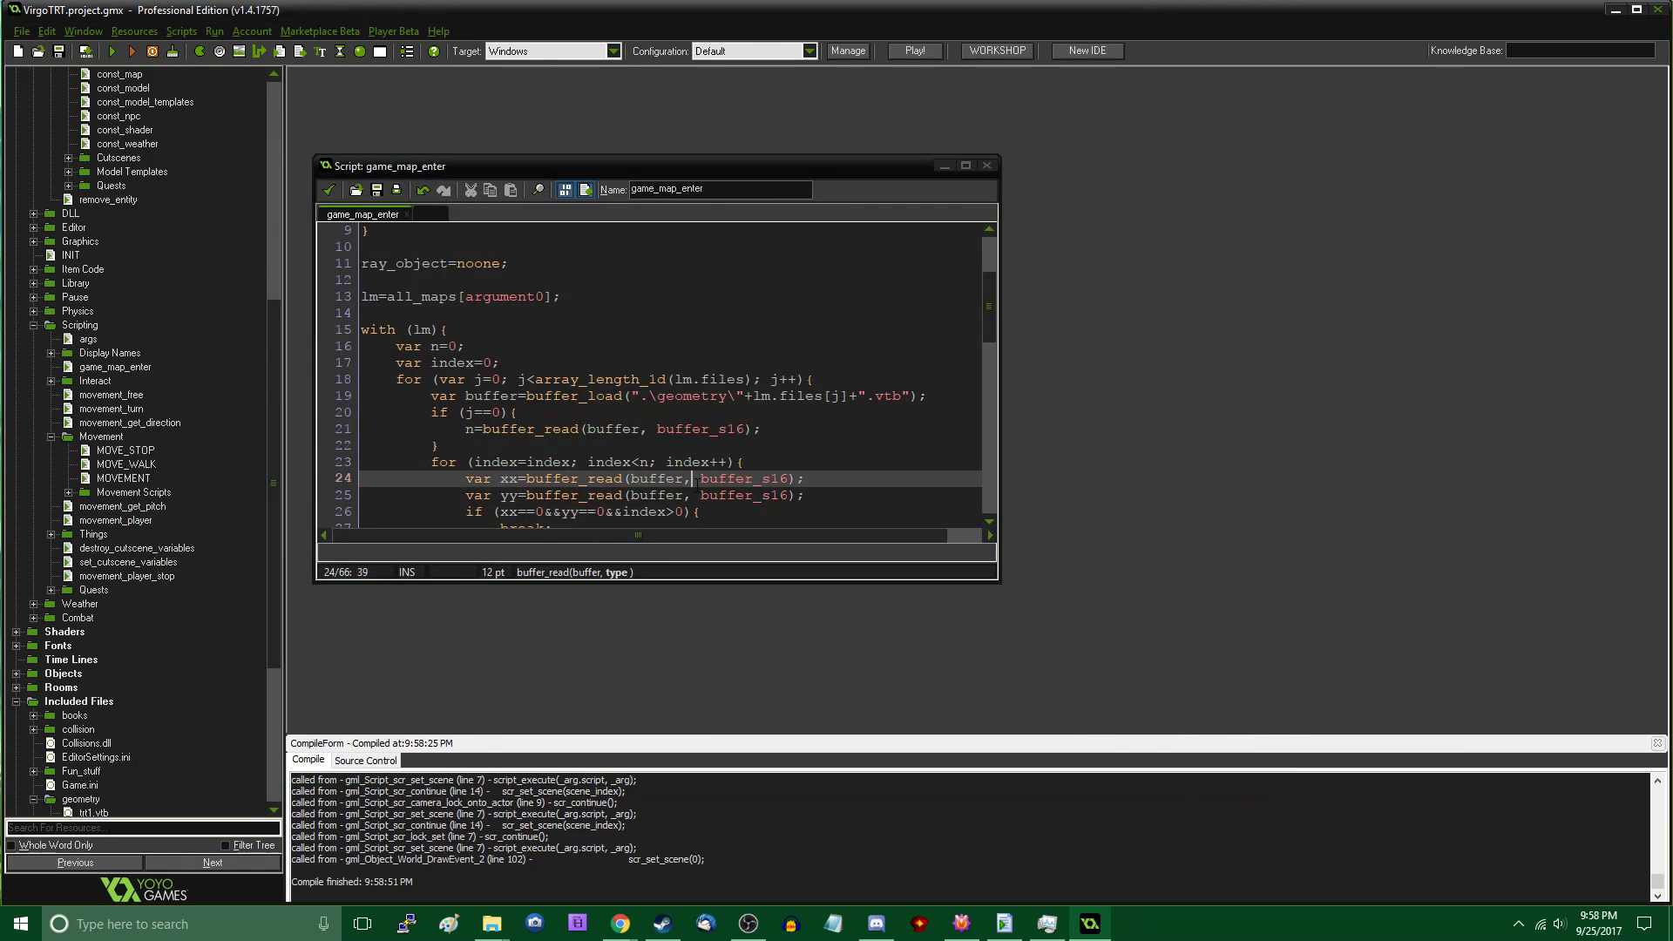
key("F5")
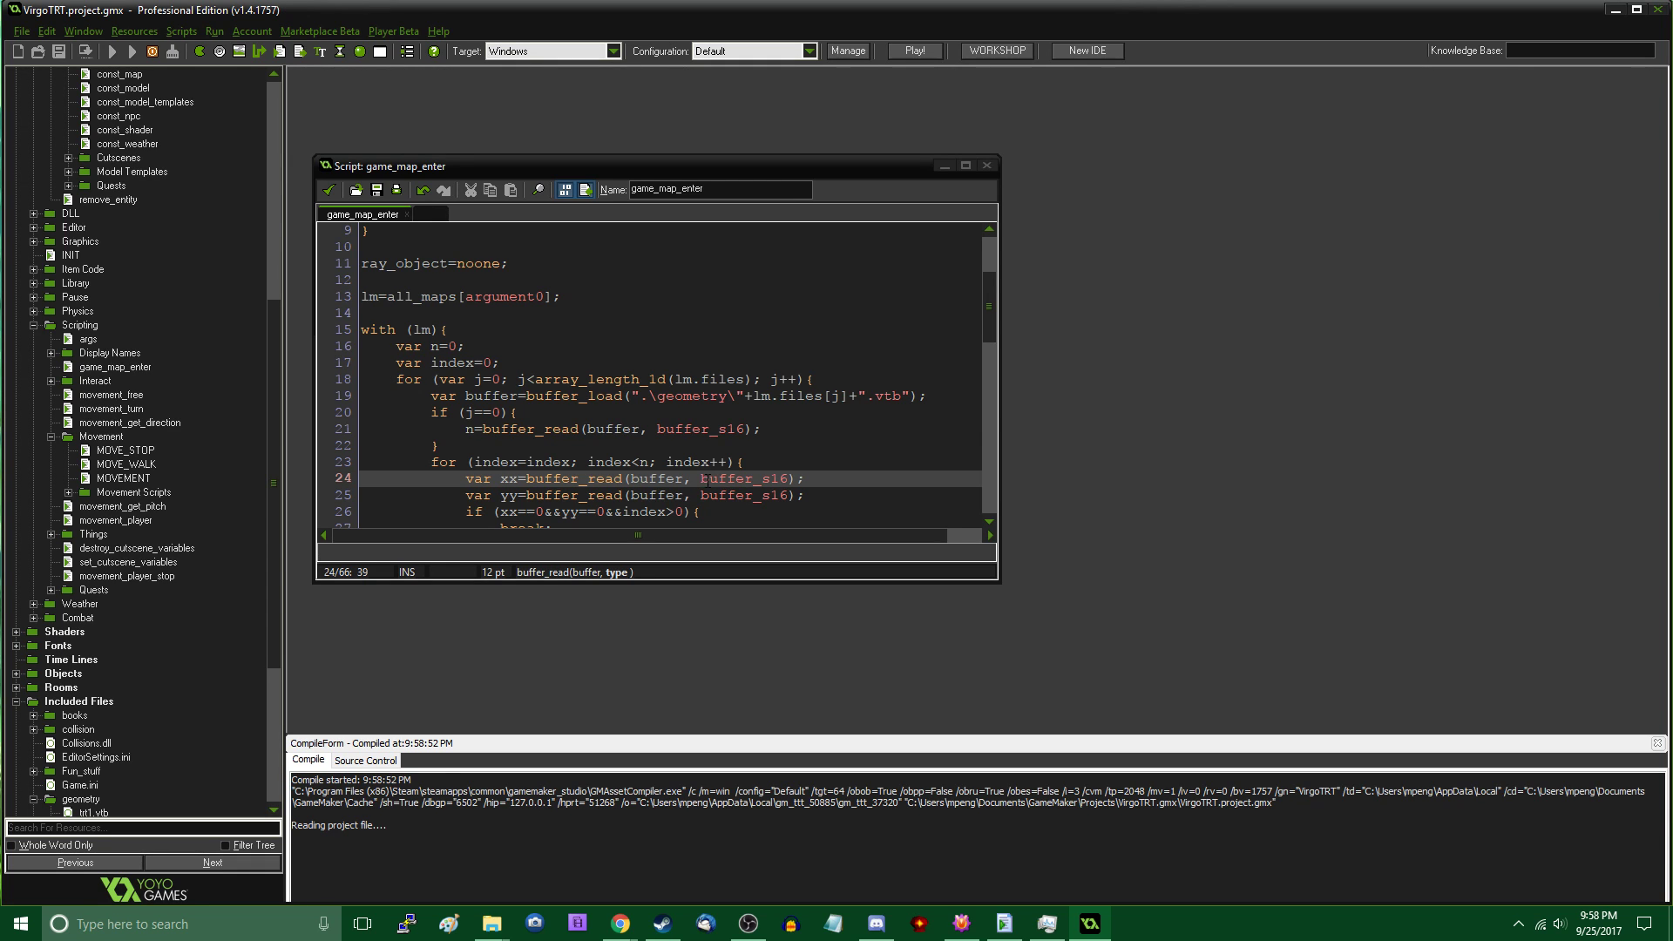
left_click(716, 478)
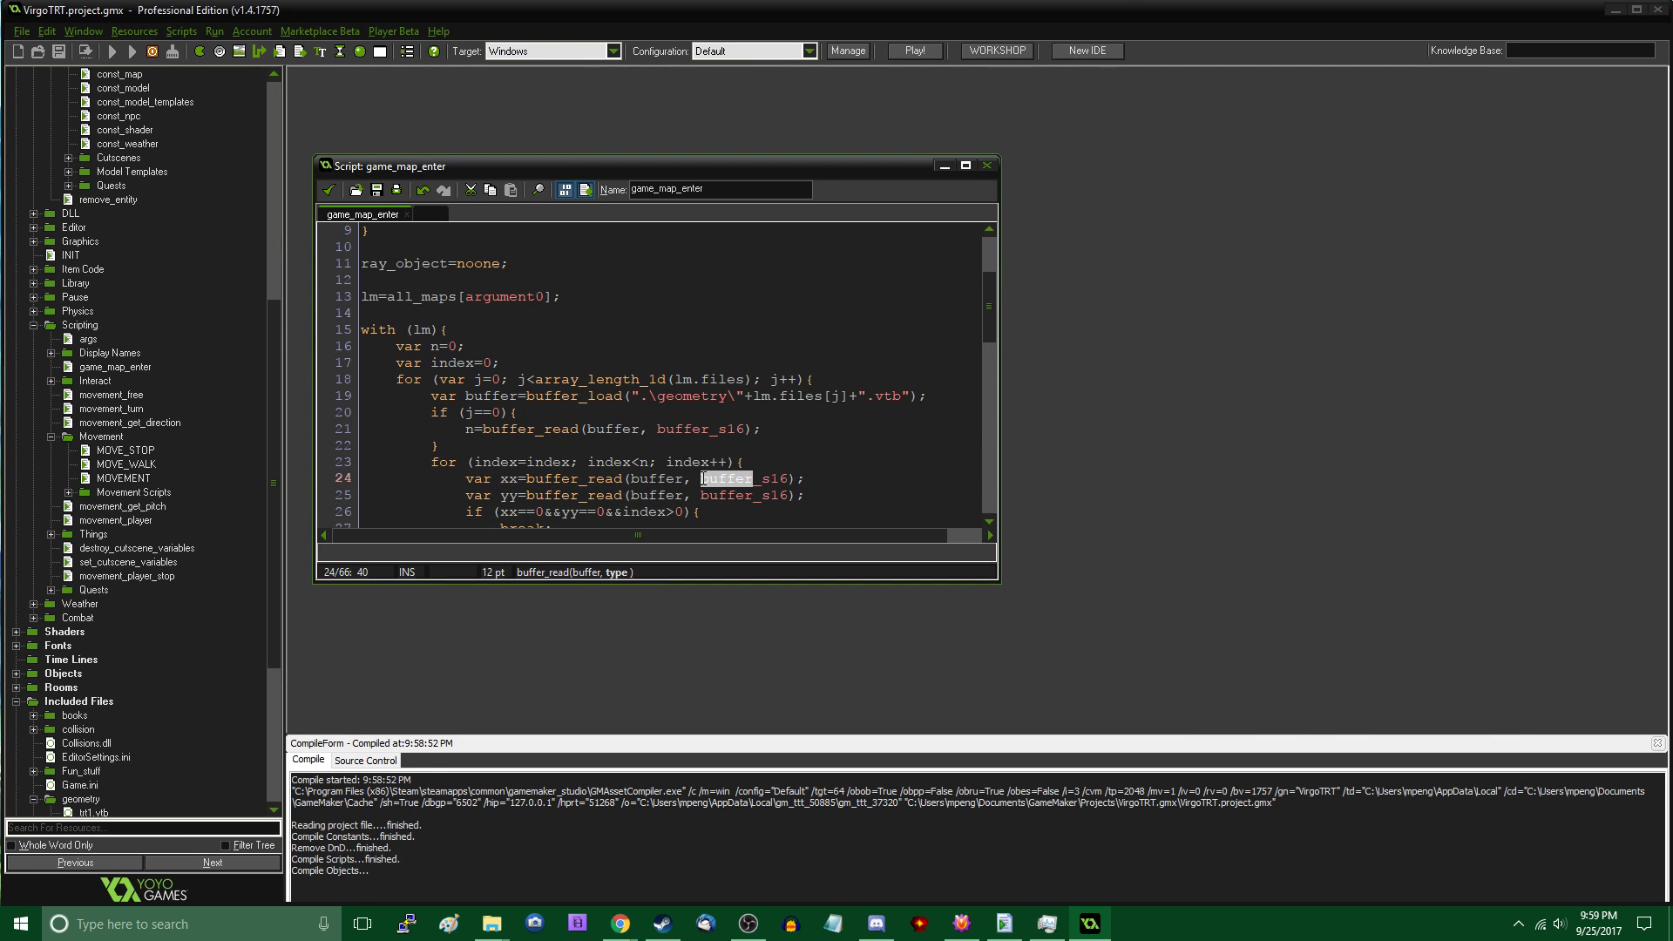
left_click(701, 478)
left_click_drag(702, 479, 751, 478)
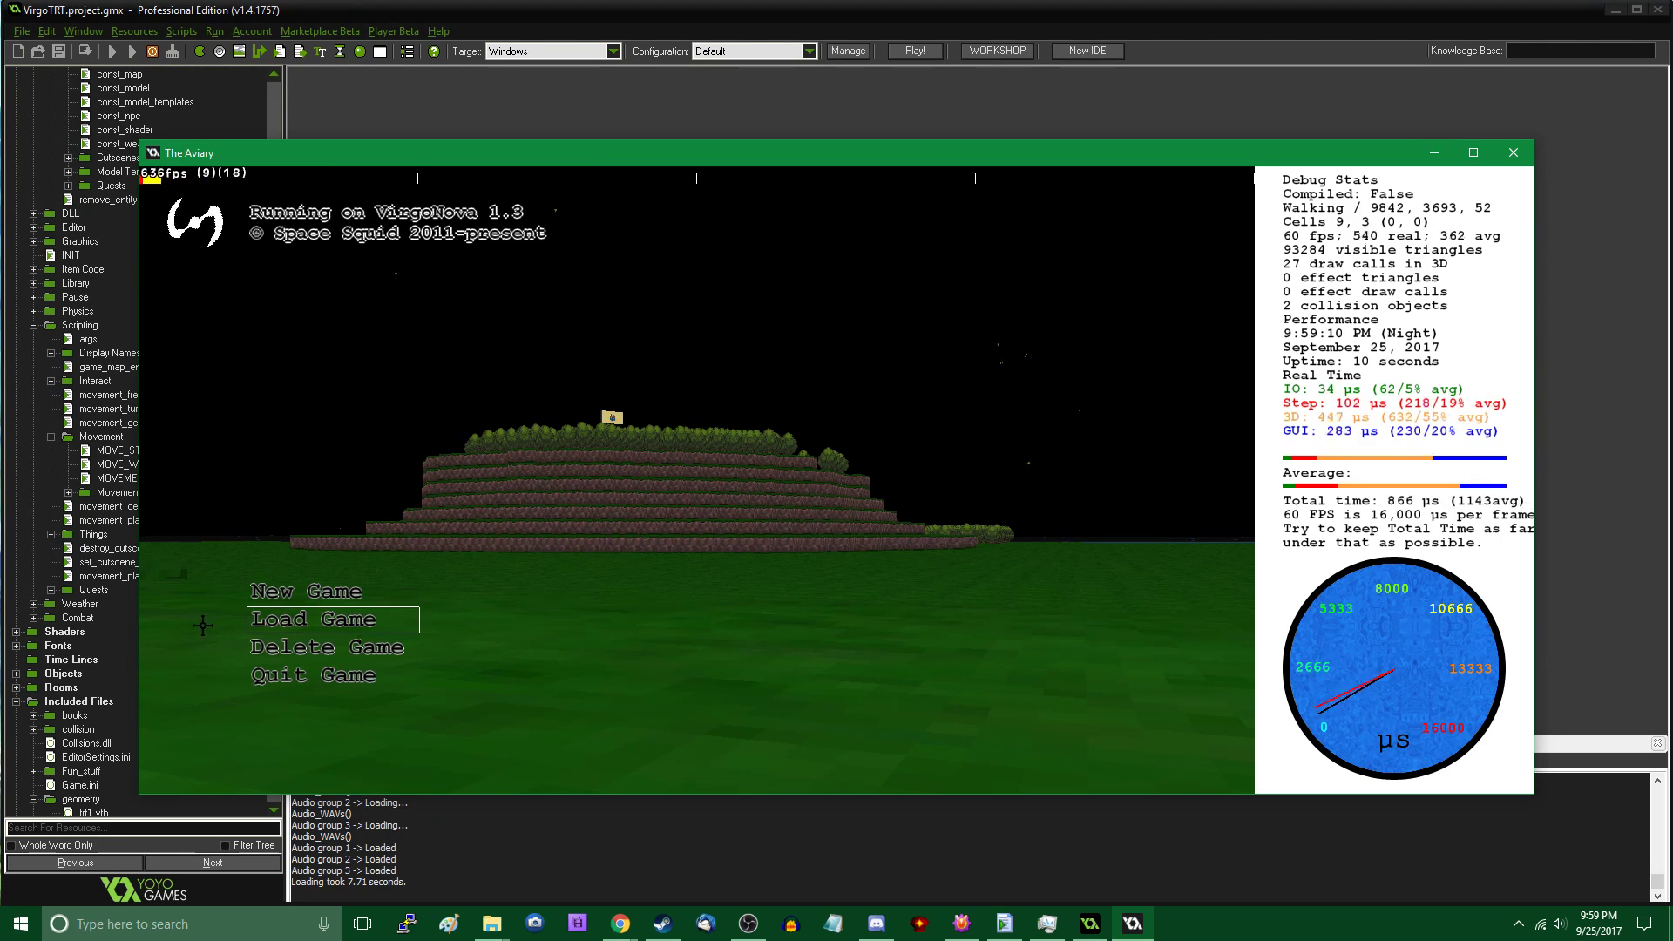
Load the saved game and fly over the forest in editor mode, examining the tree belts and paths from the house to the fountain
key("Return")
key("Tab")
key("w")
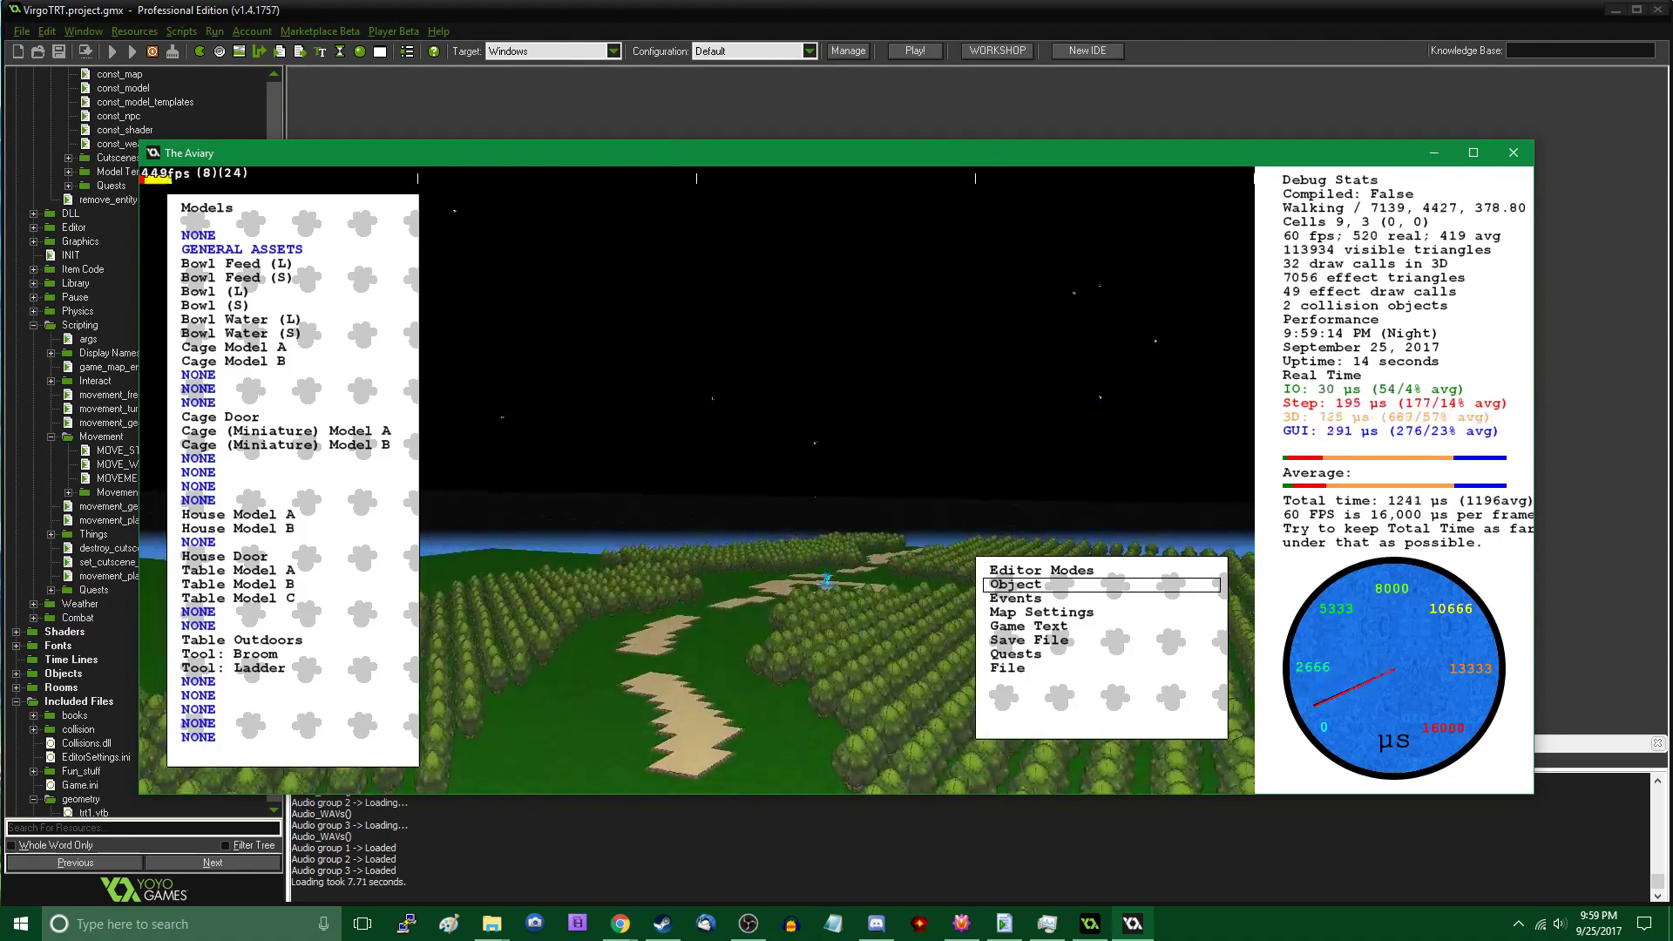
left_click(697, 480)
key("s")
key("w")
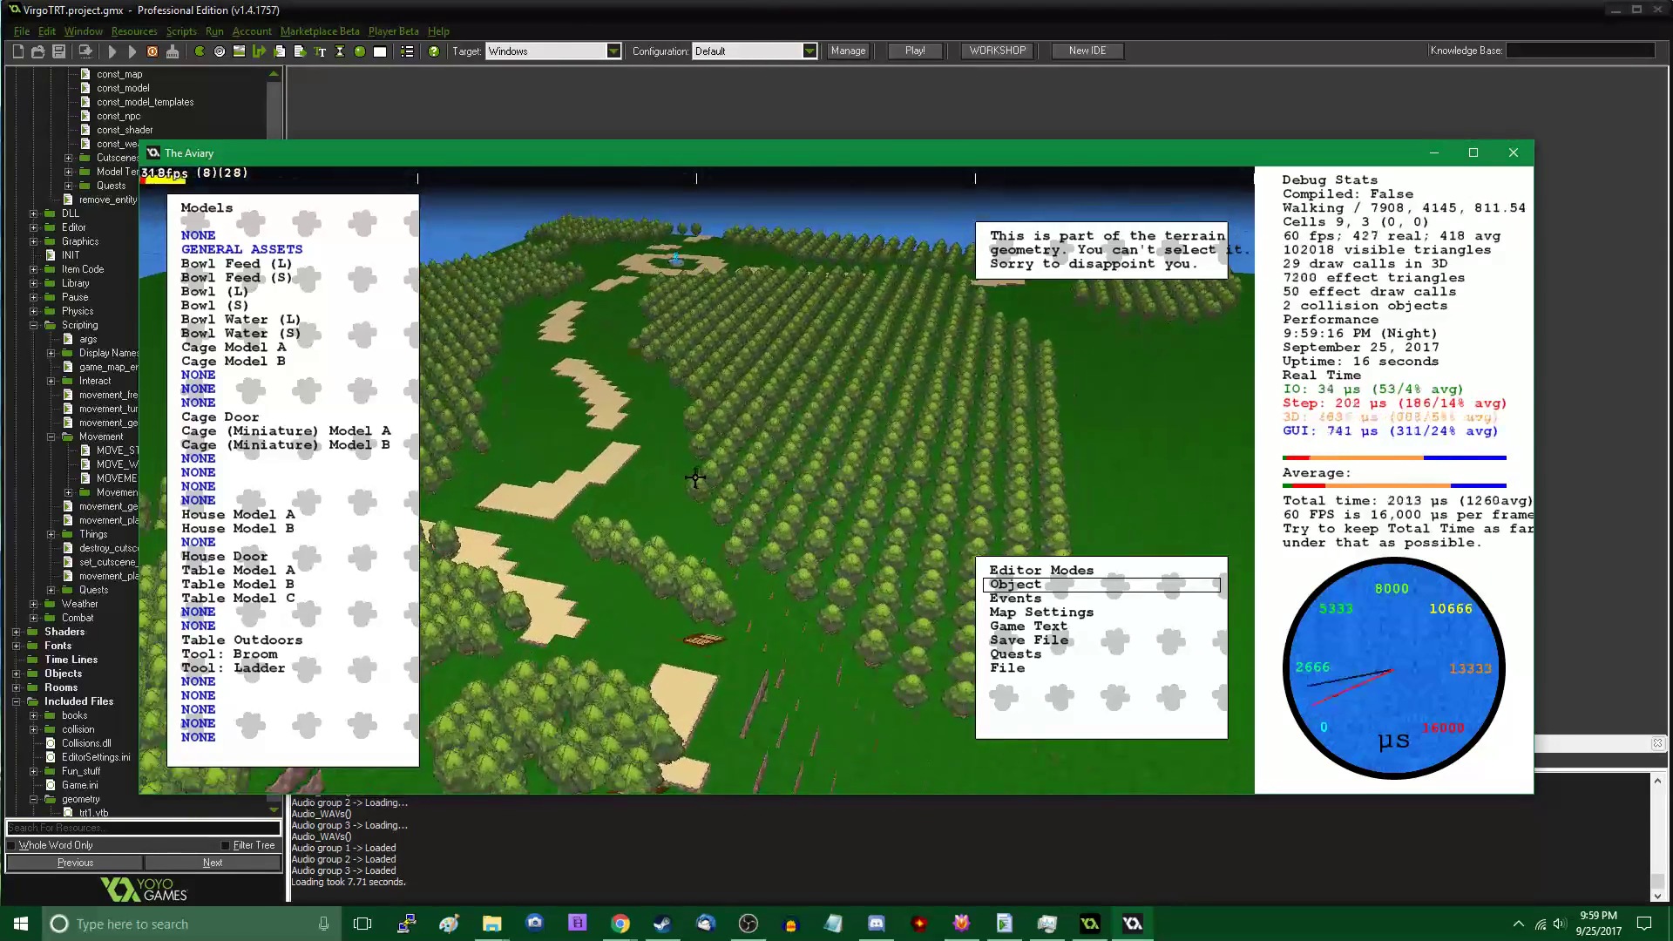
key("s")
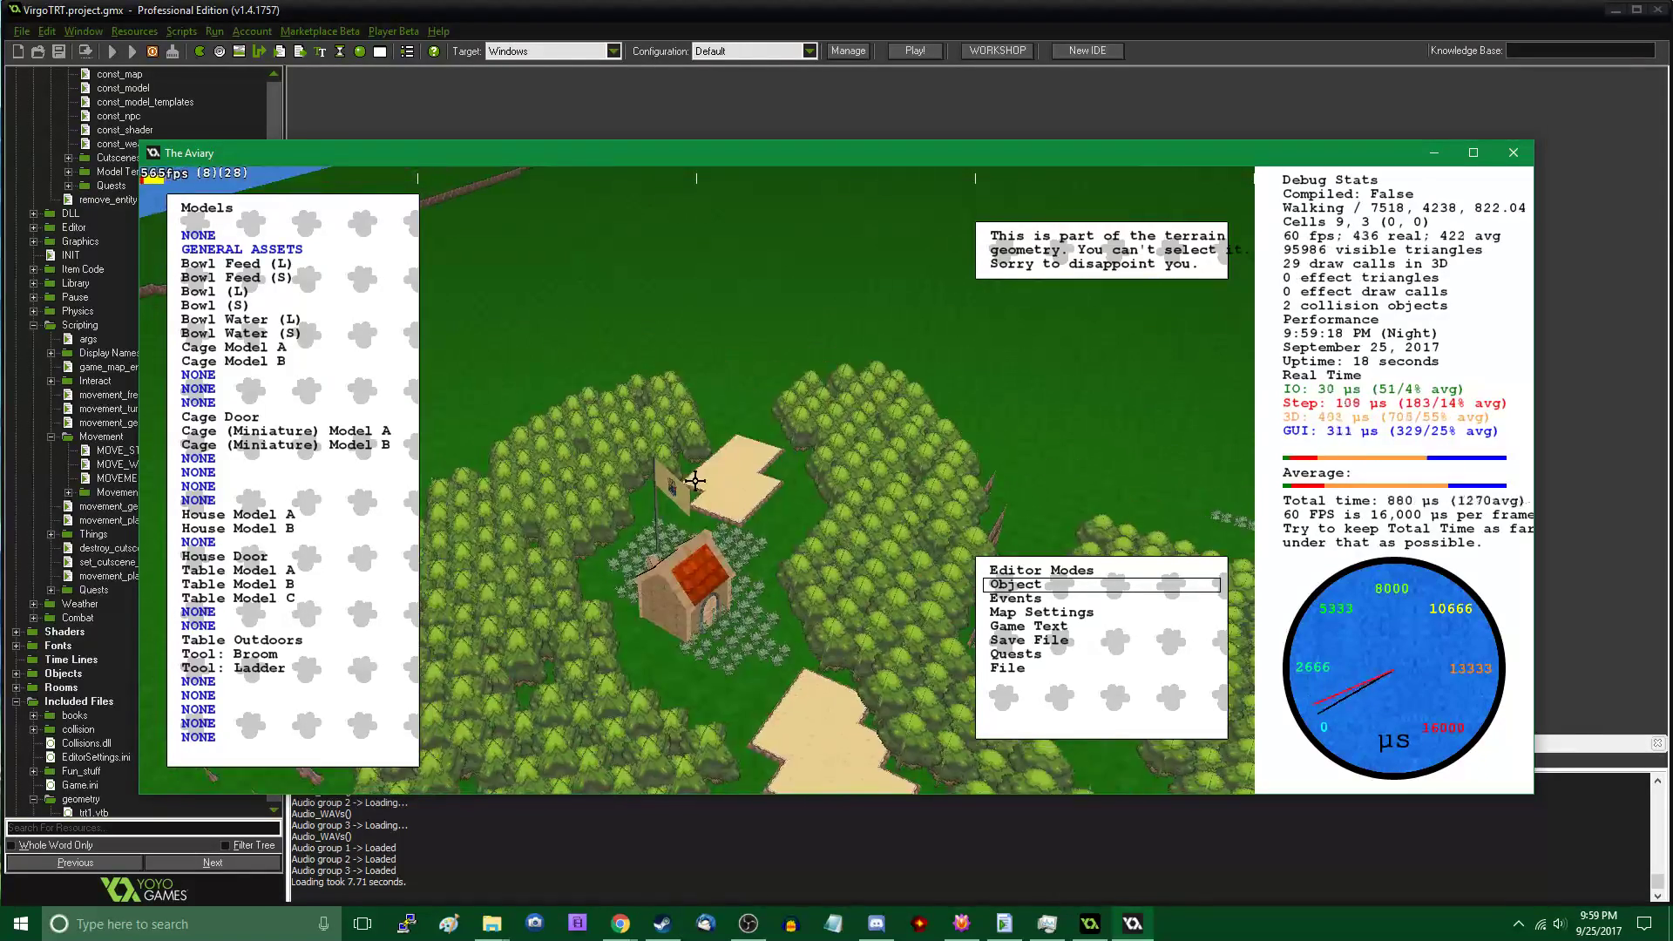
key("w")
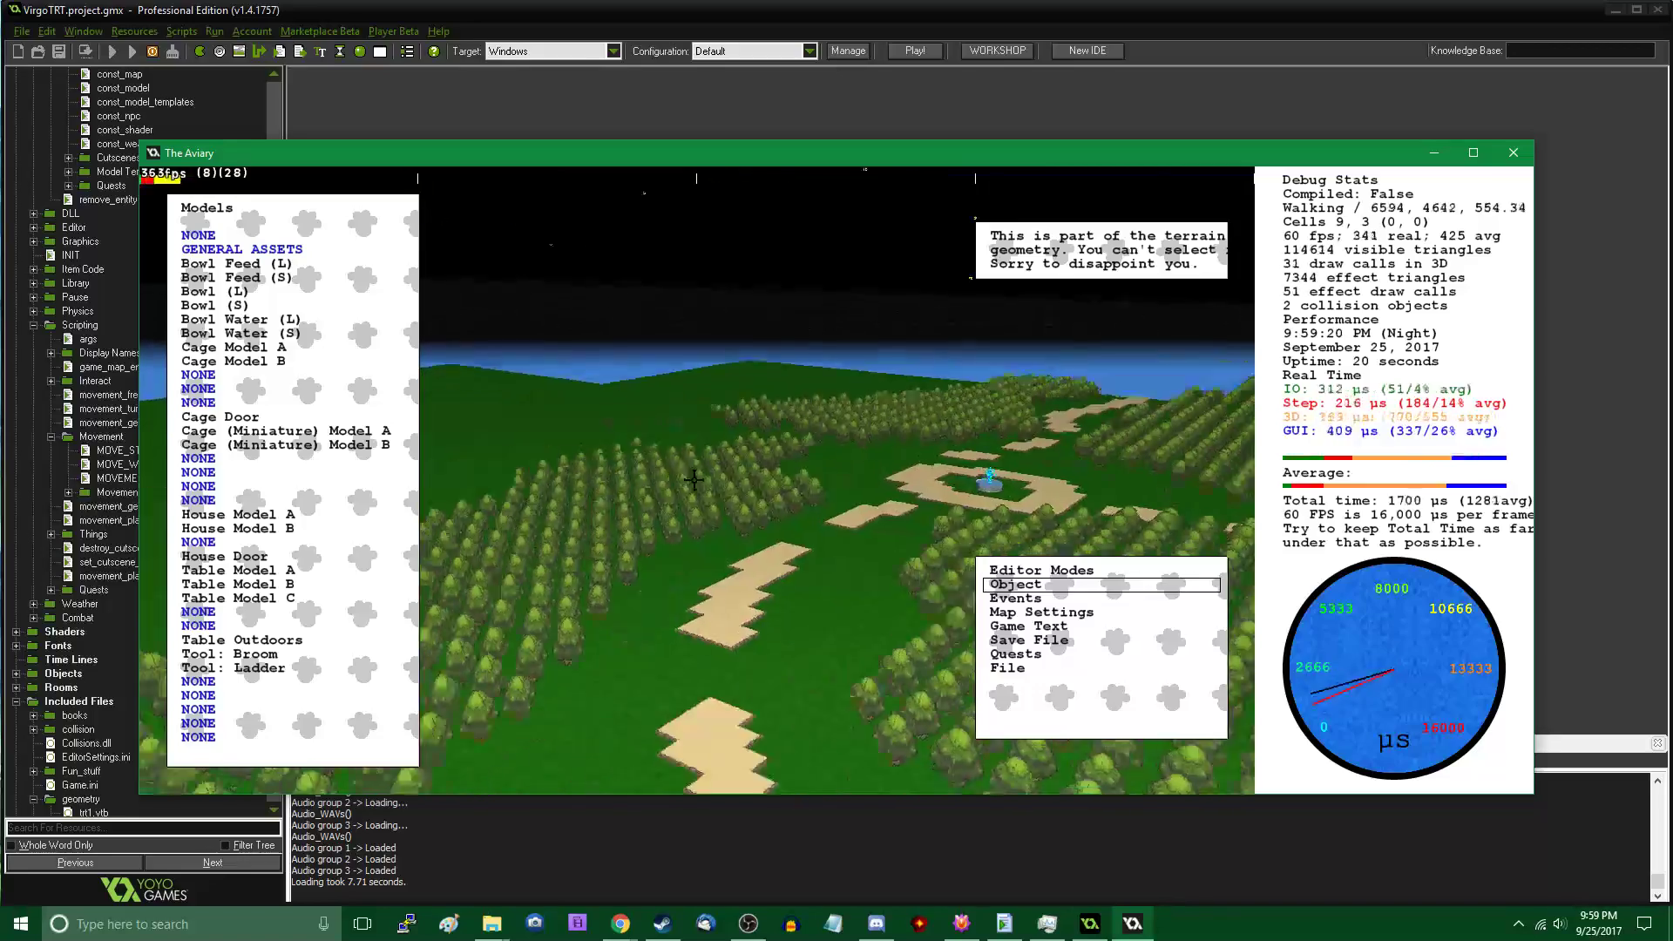
key("w")
key("Tab")
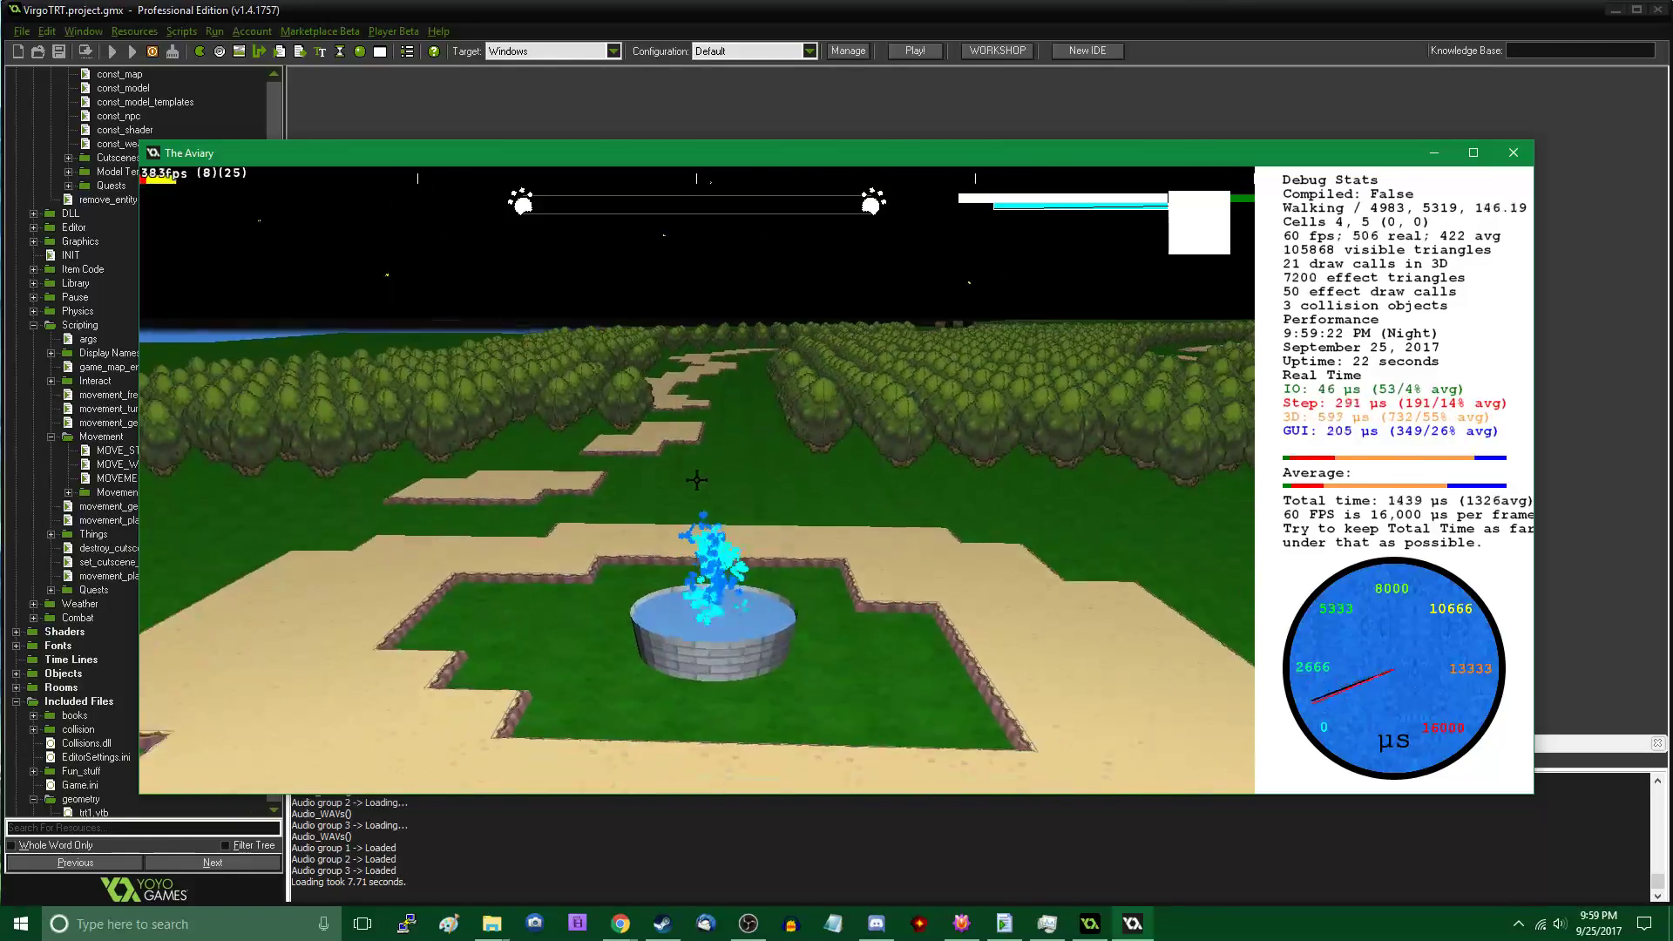
Walk around the fountain, enter editor mode and add a Sign (Road) model beside it
key("w")
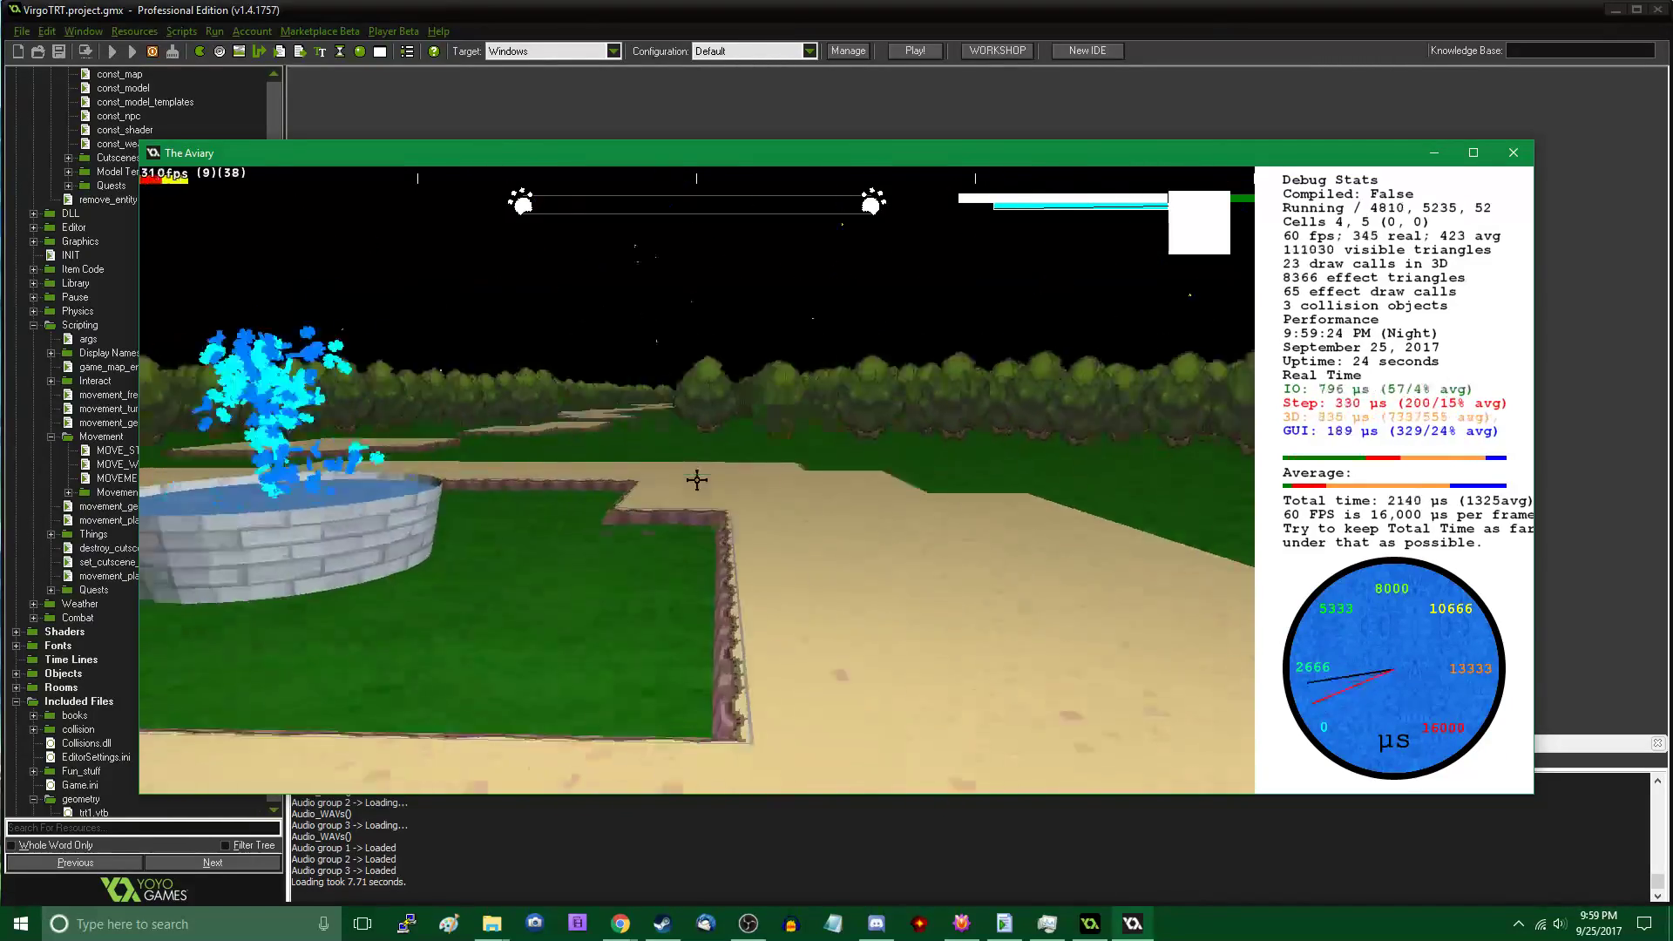
key("w")
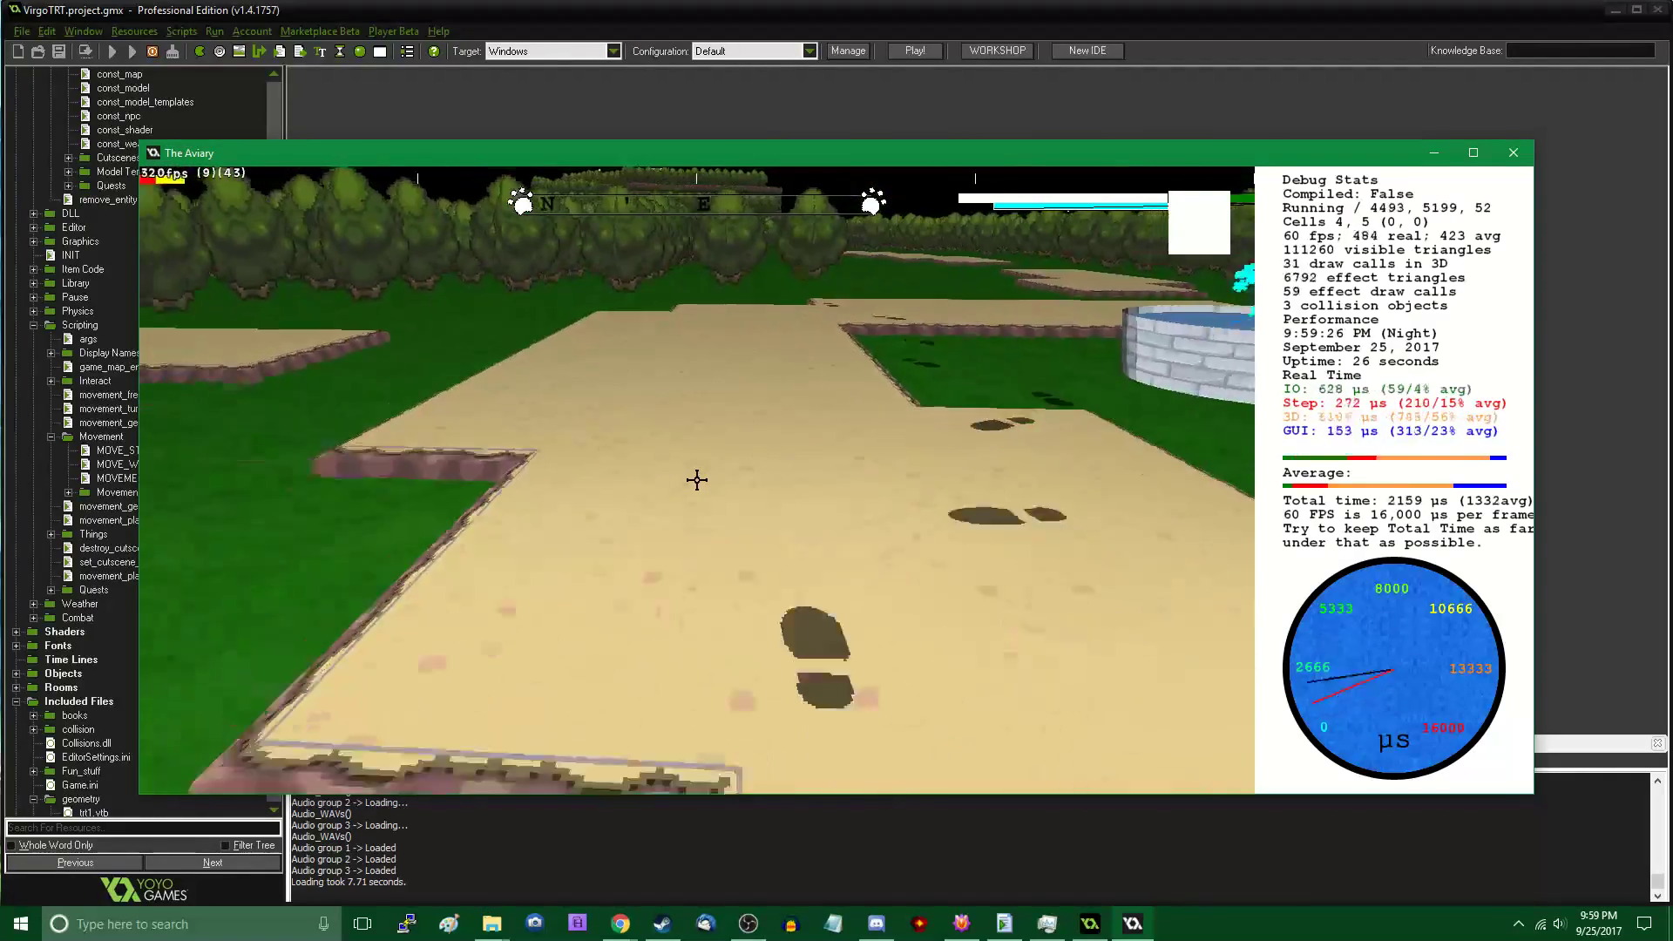
key("w")
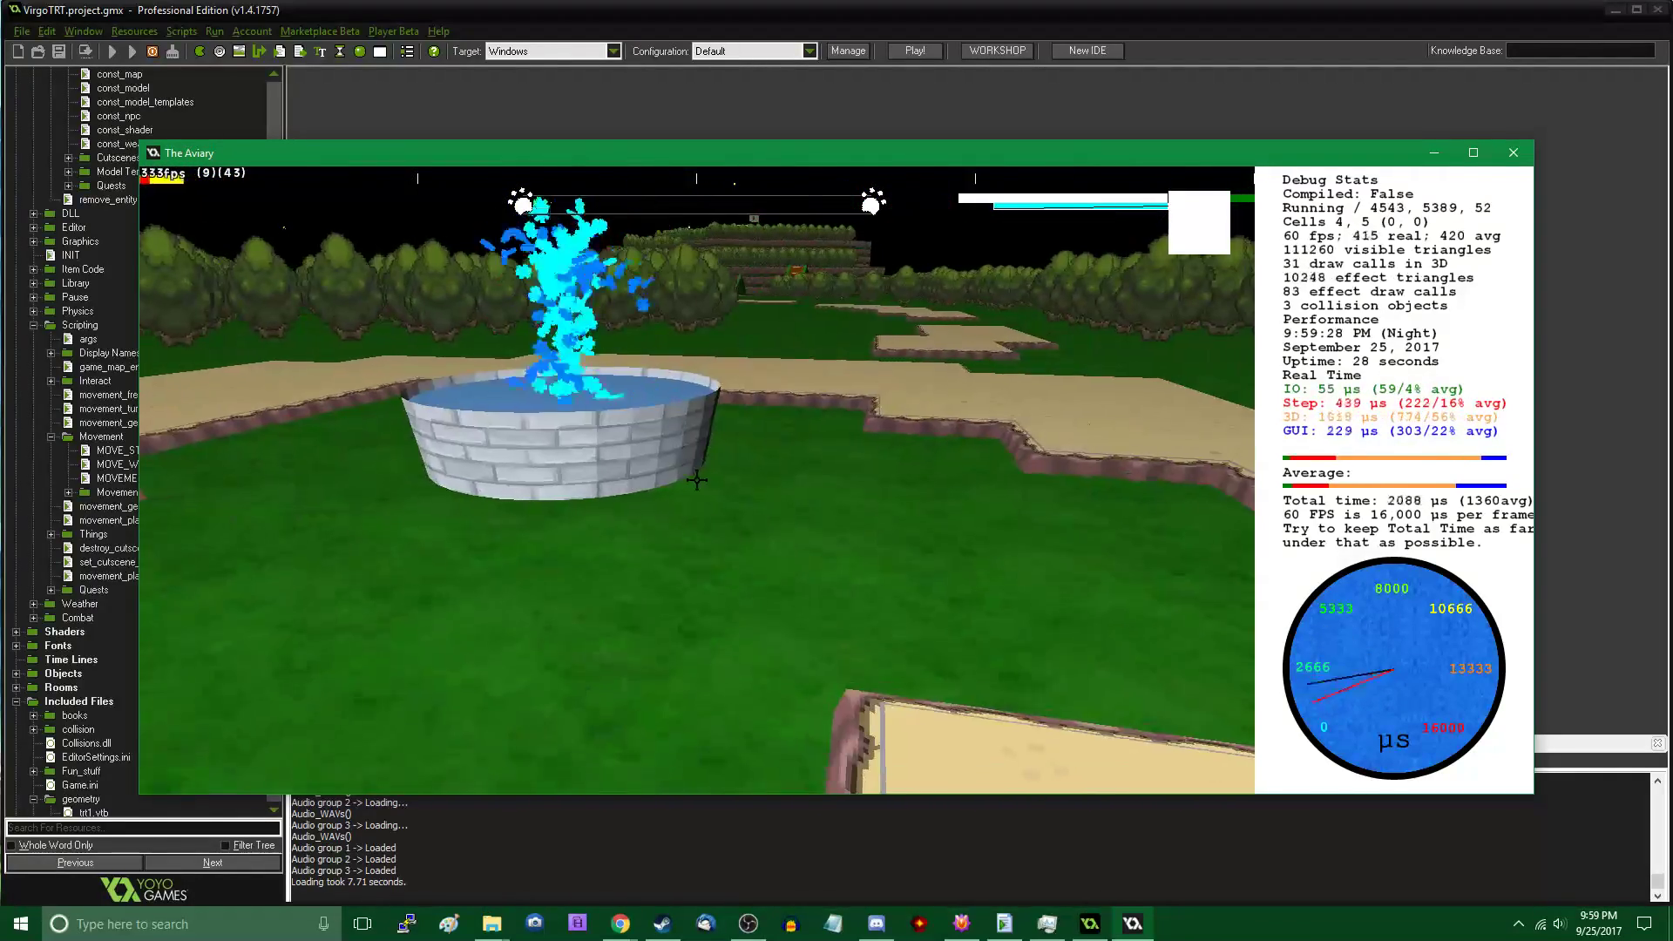
key("w")
key("Tab")
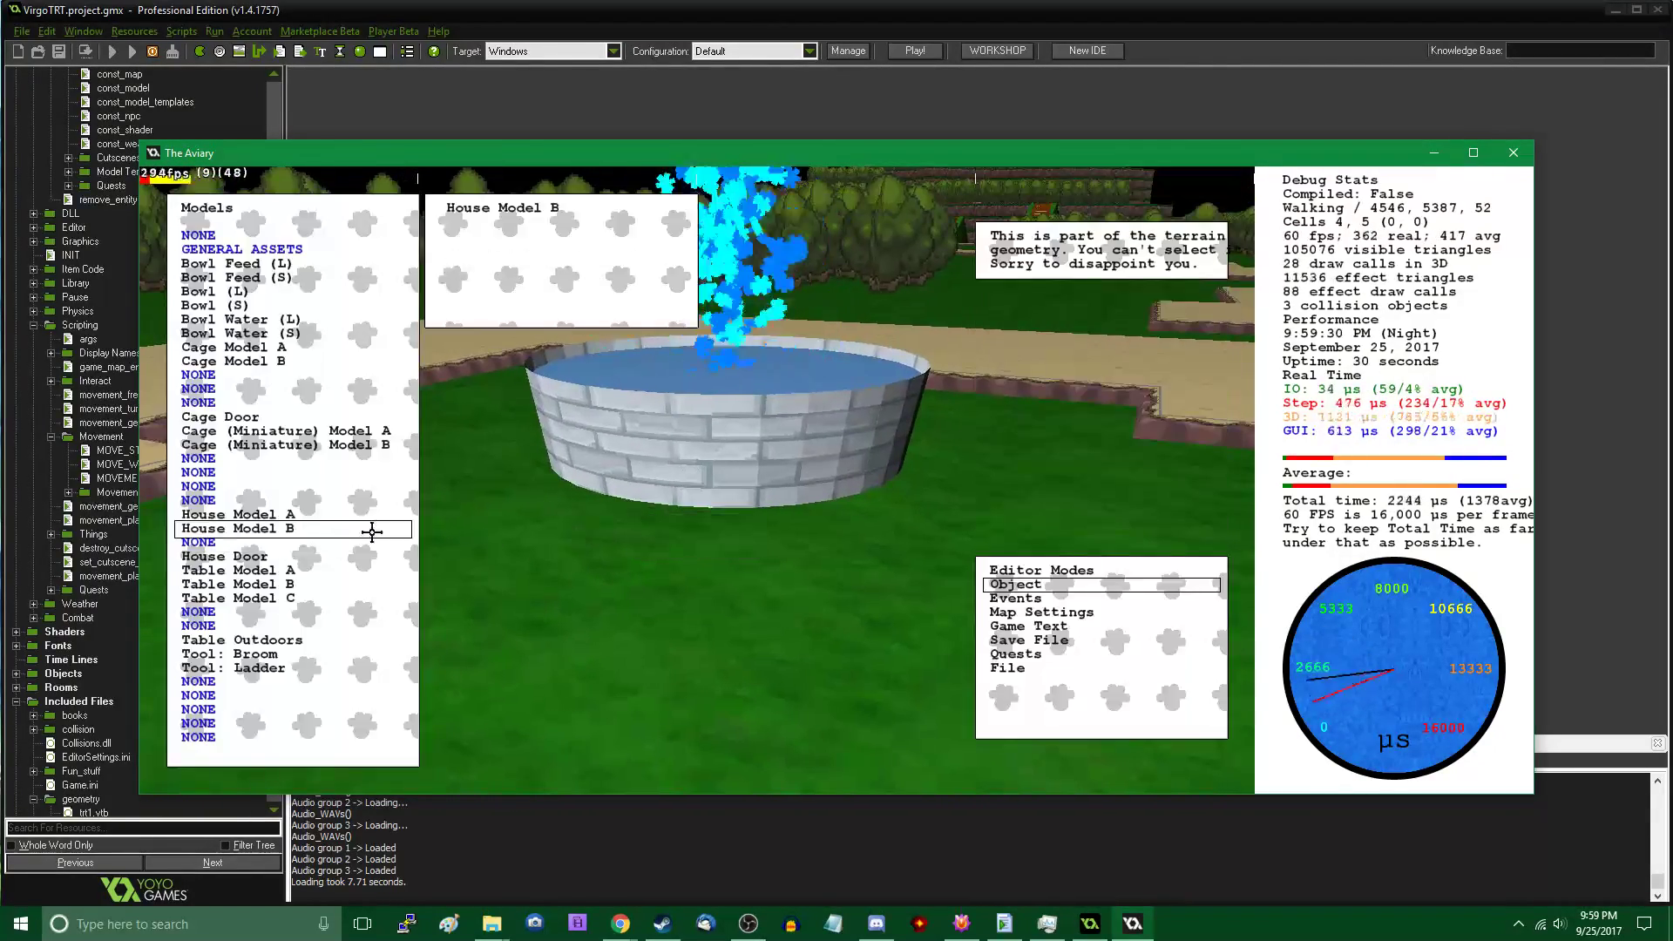
scroll(315, 515, "down", 5)
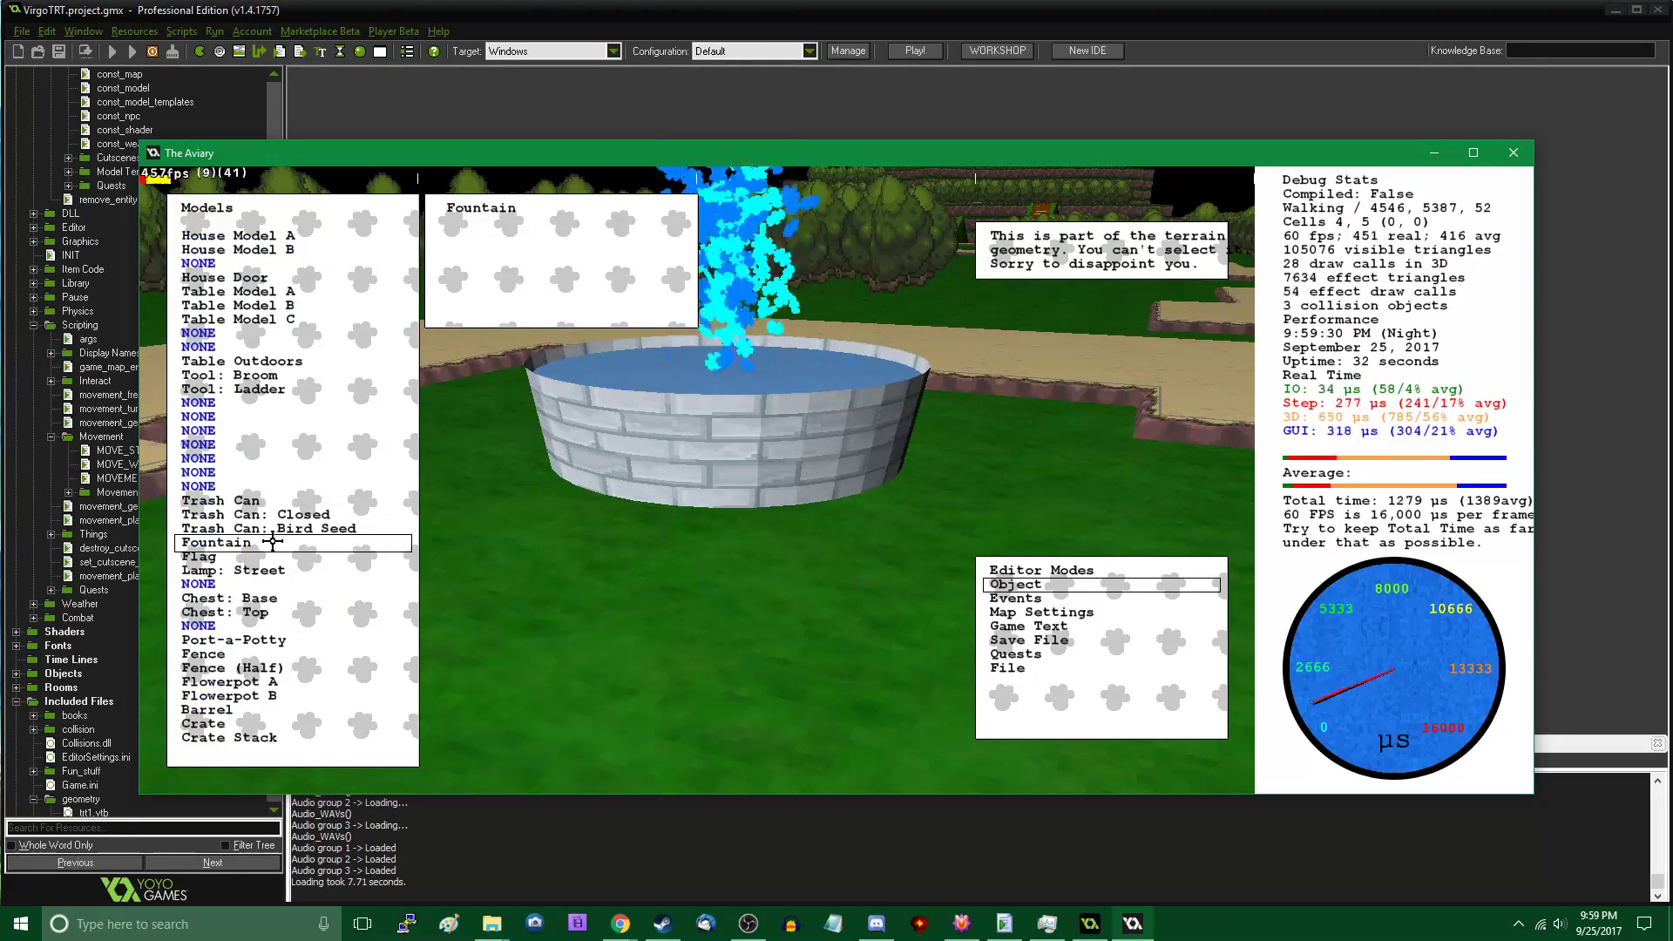
scroll(266, 575, "down", 5)
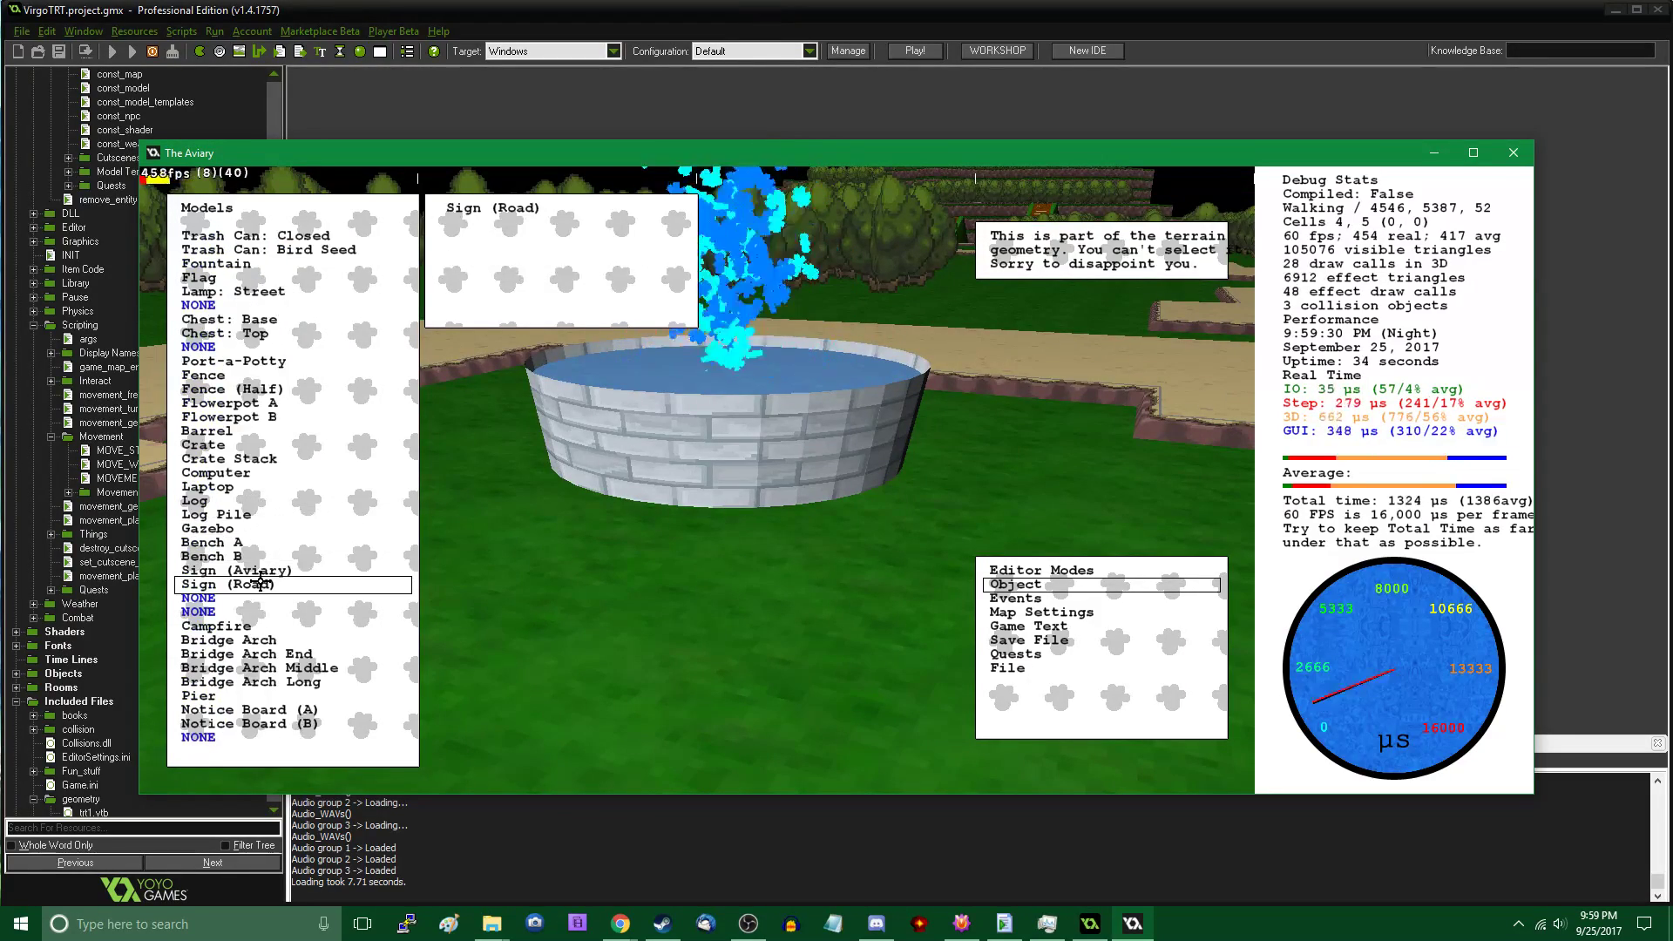
left_click(277, 575)
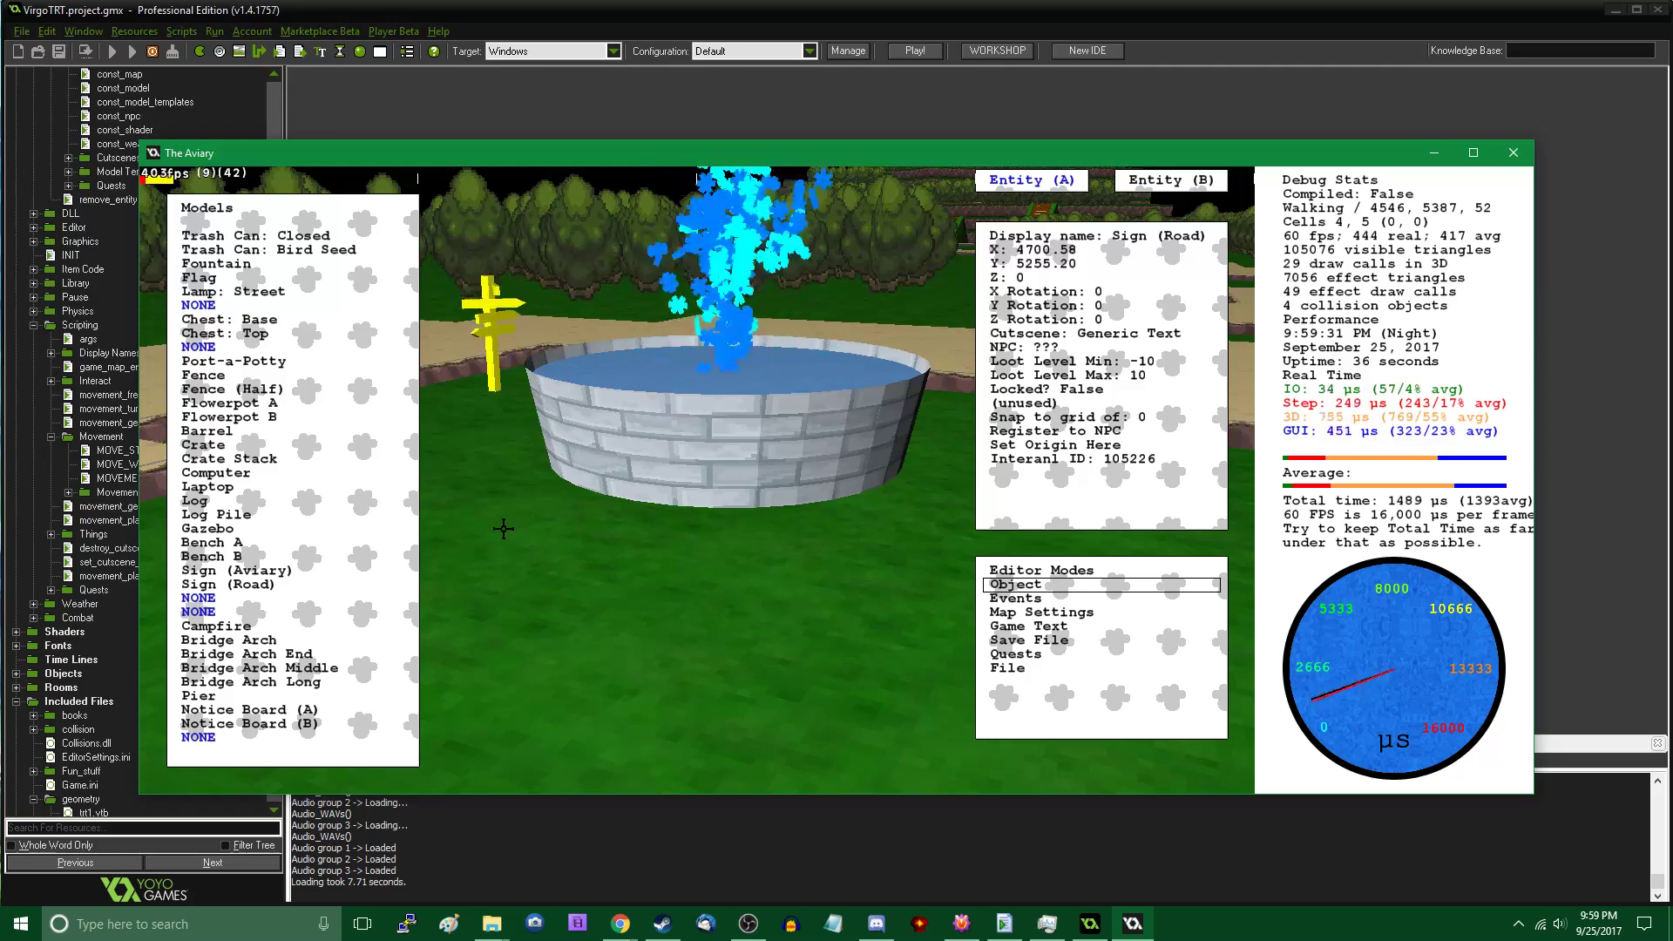
Position the road sign beside the fountain at X 4601.62, Y 5317.96, Z 16, with a Z rotation of 222
scroll(510, 514, "down", 3)
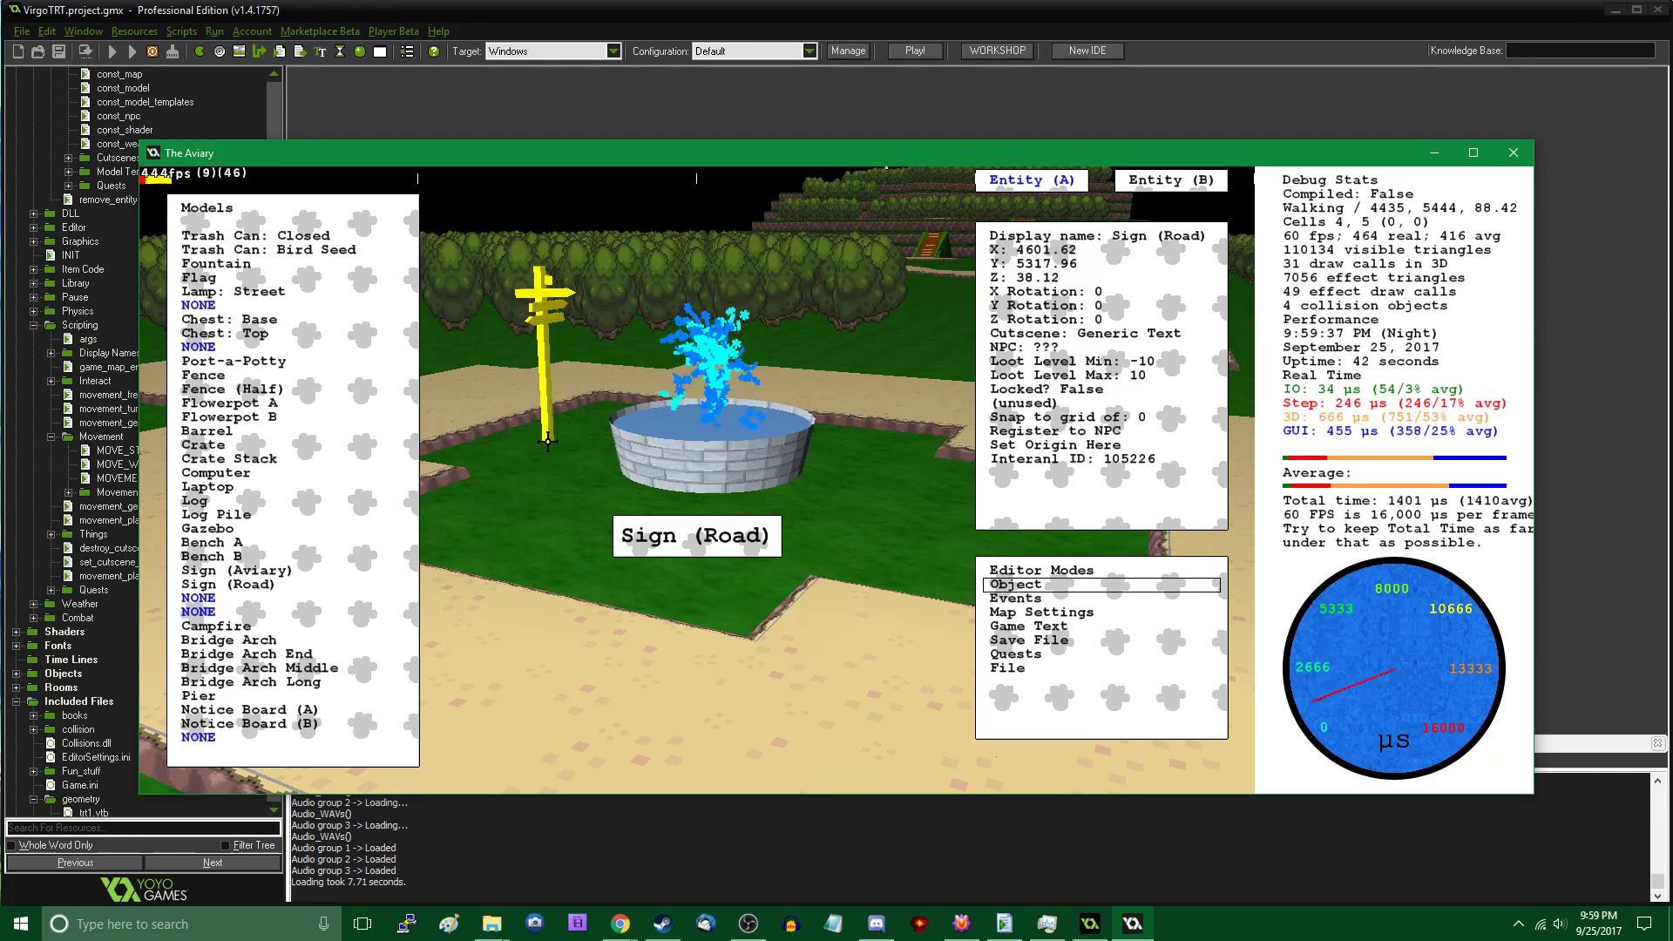
key("z")
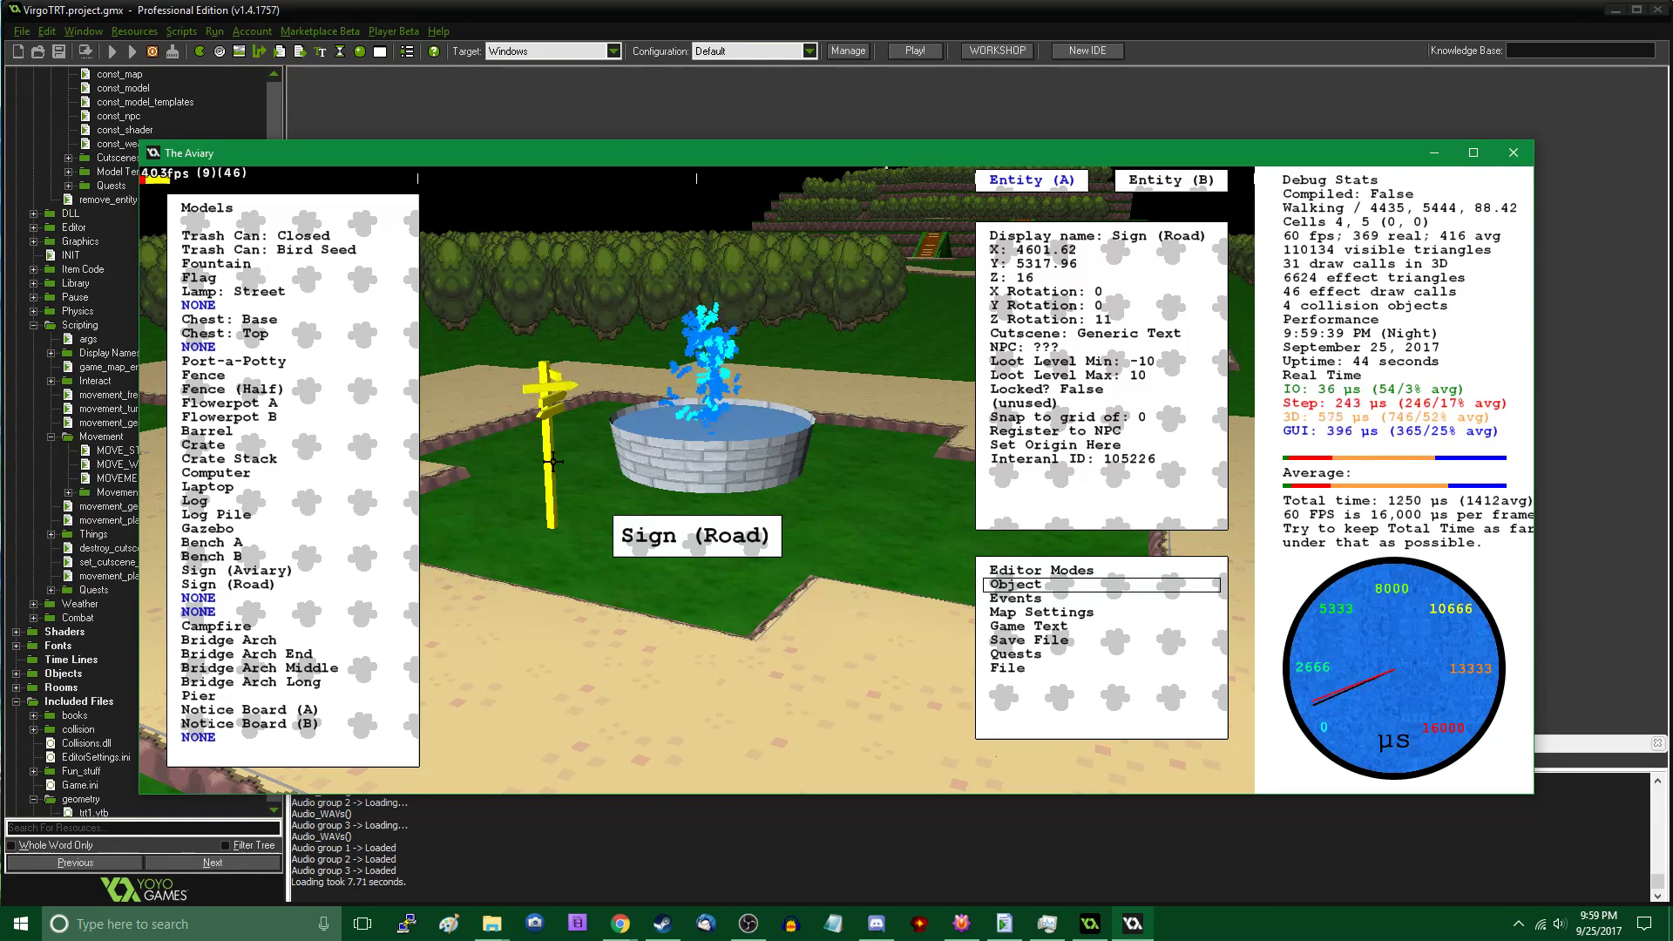
key("z")
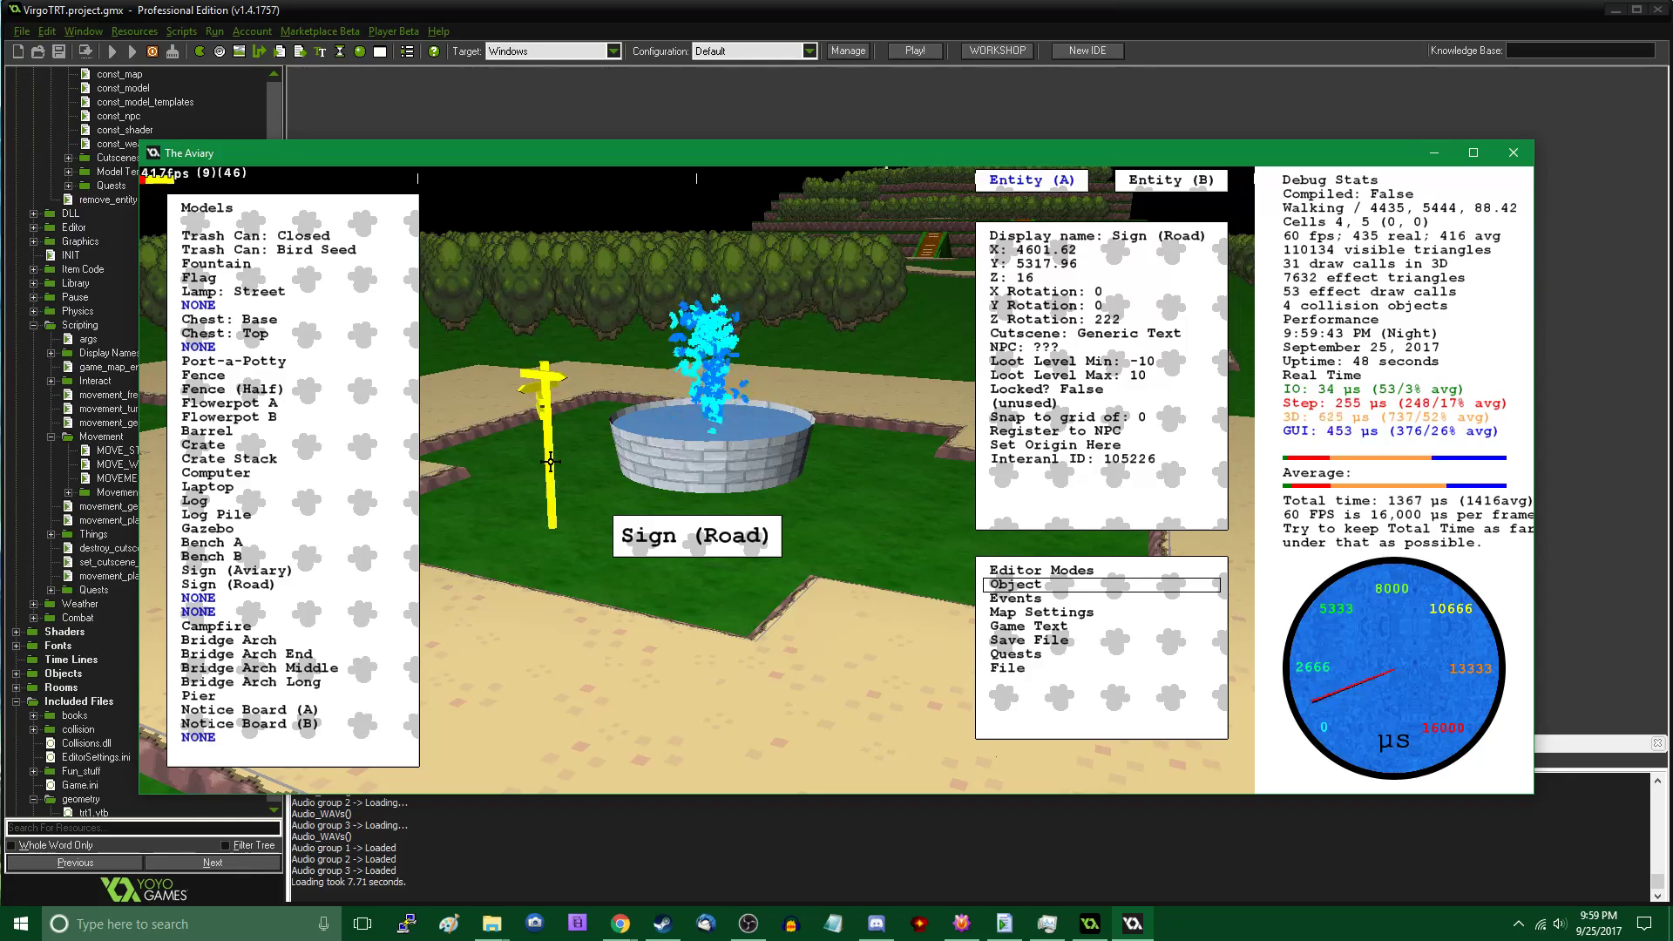
Leave editor mode and inspect the road sign up close from the ground beside the fountain
key("Tab")
key("w")
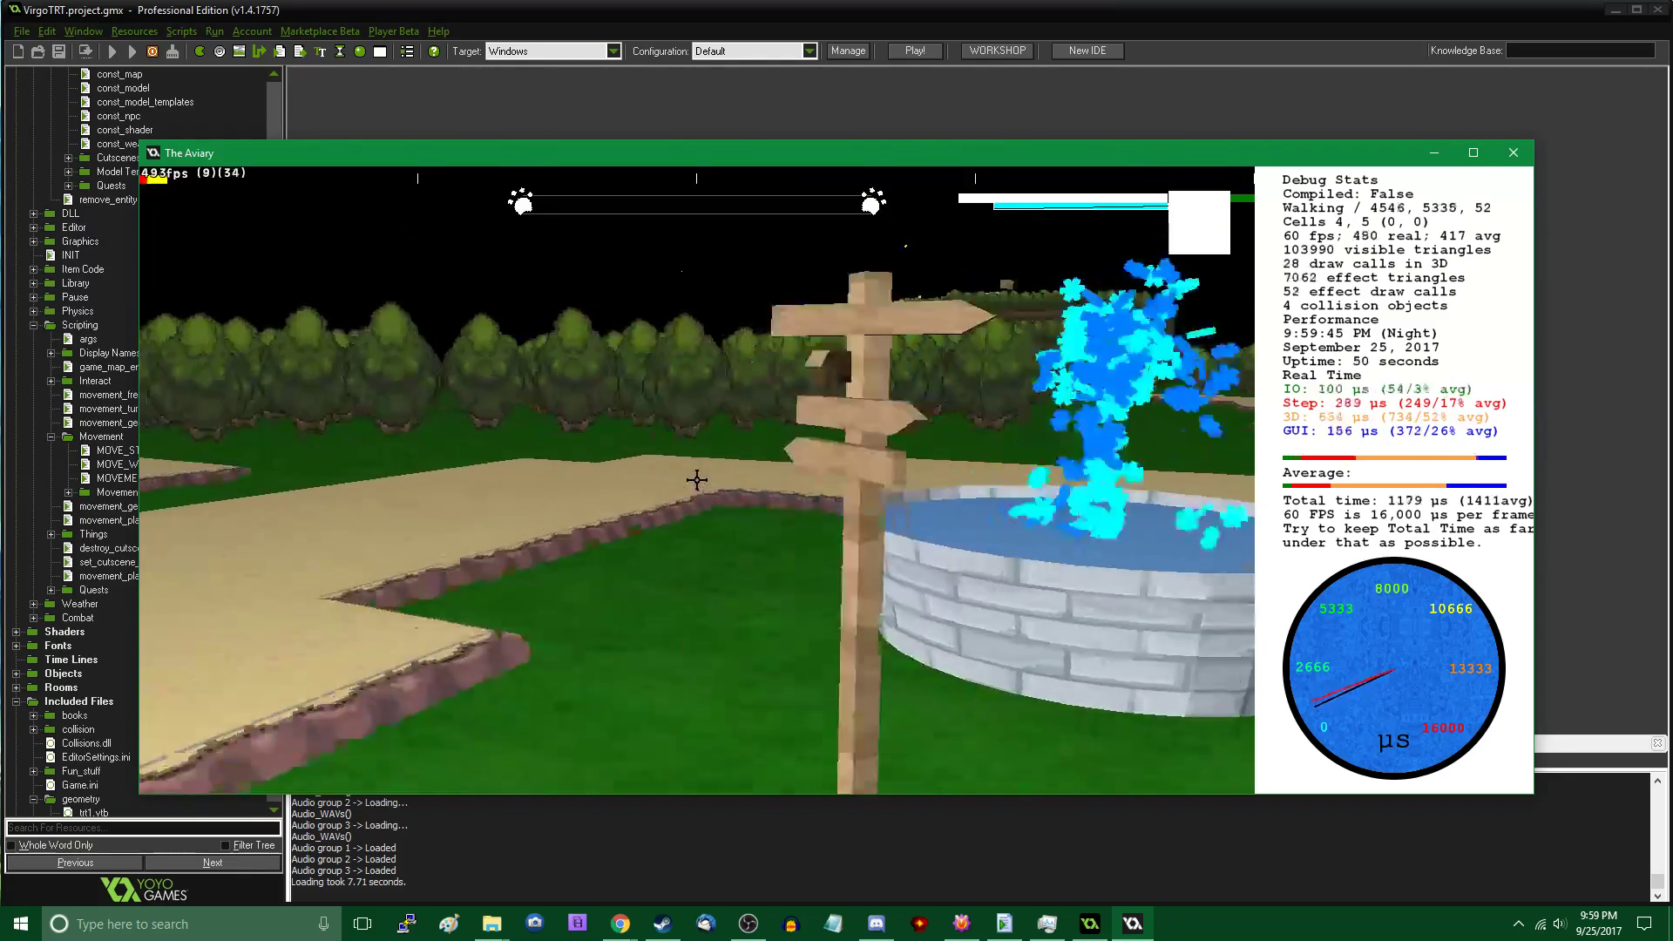
key("w")
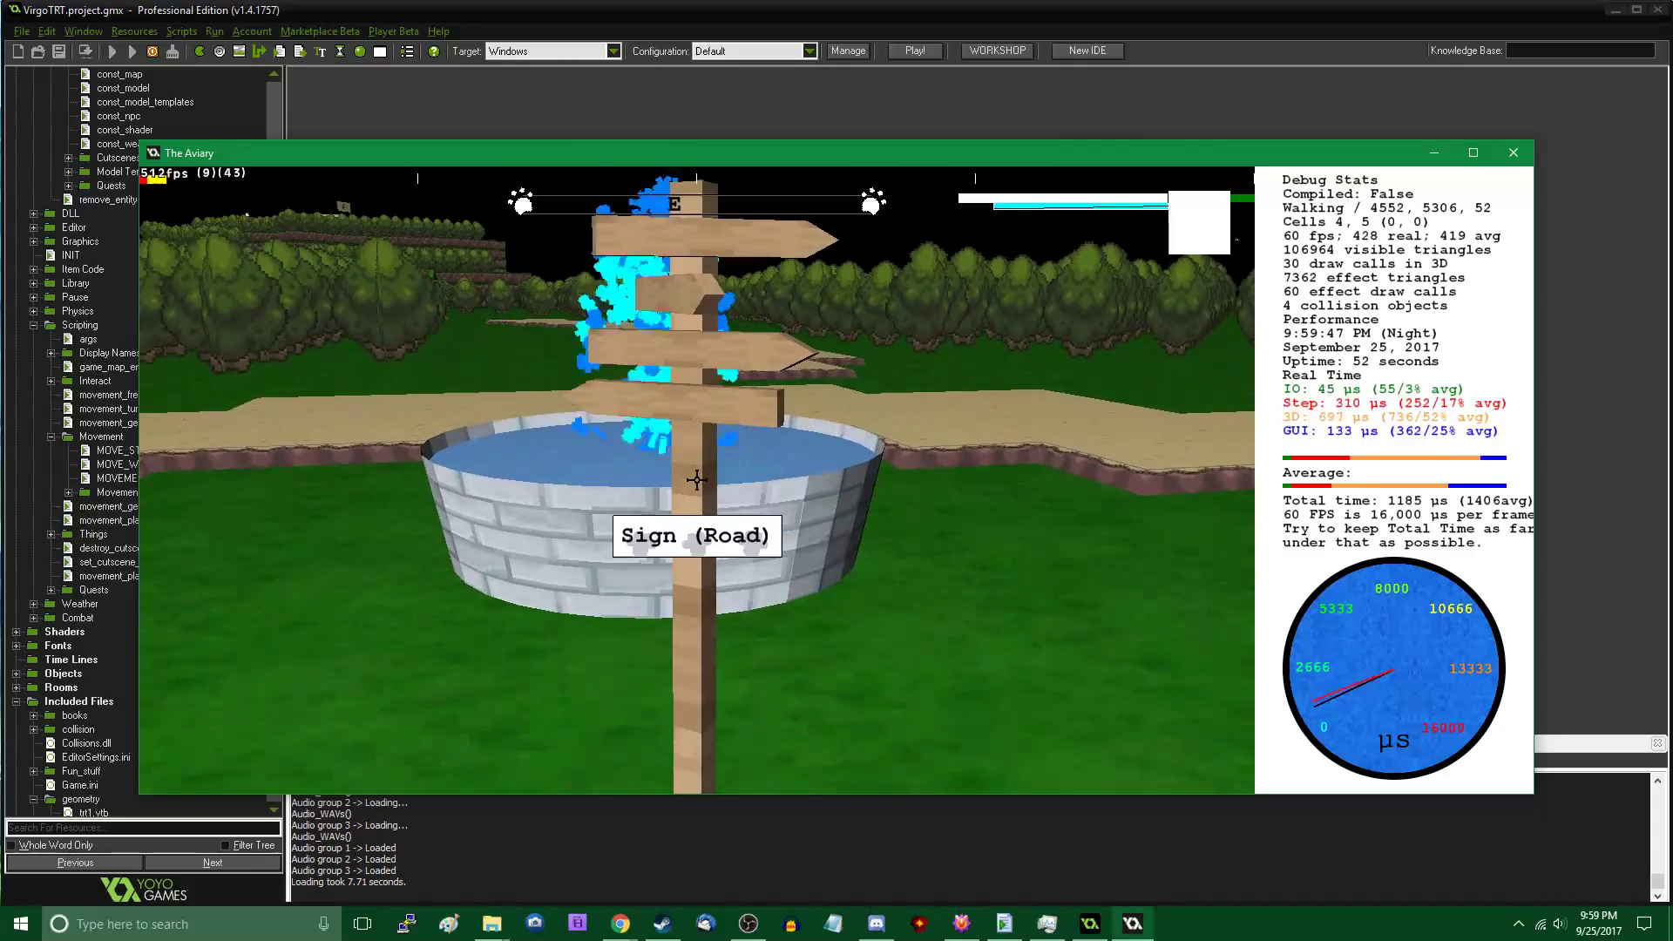
left_click(697, 480)
left_click(697, 480)
Run along the forest paths from the fountain toward the lake, examining the tree belts, path edges and side clearings
key("w")
key("w")
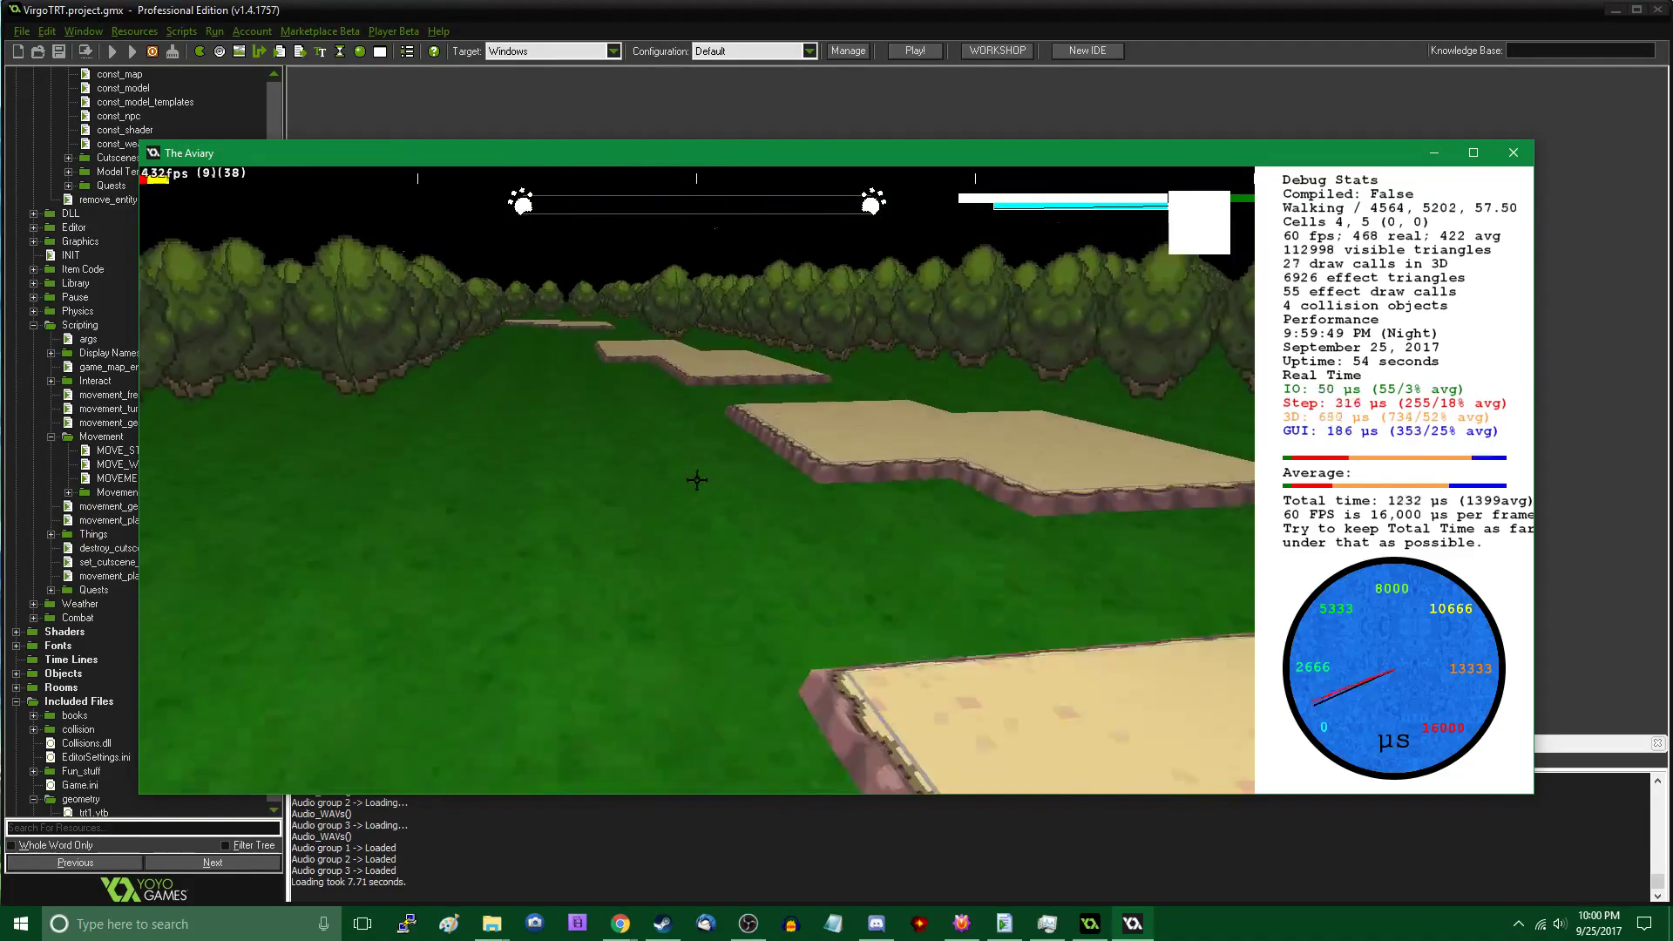
key("w")
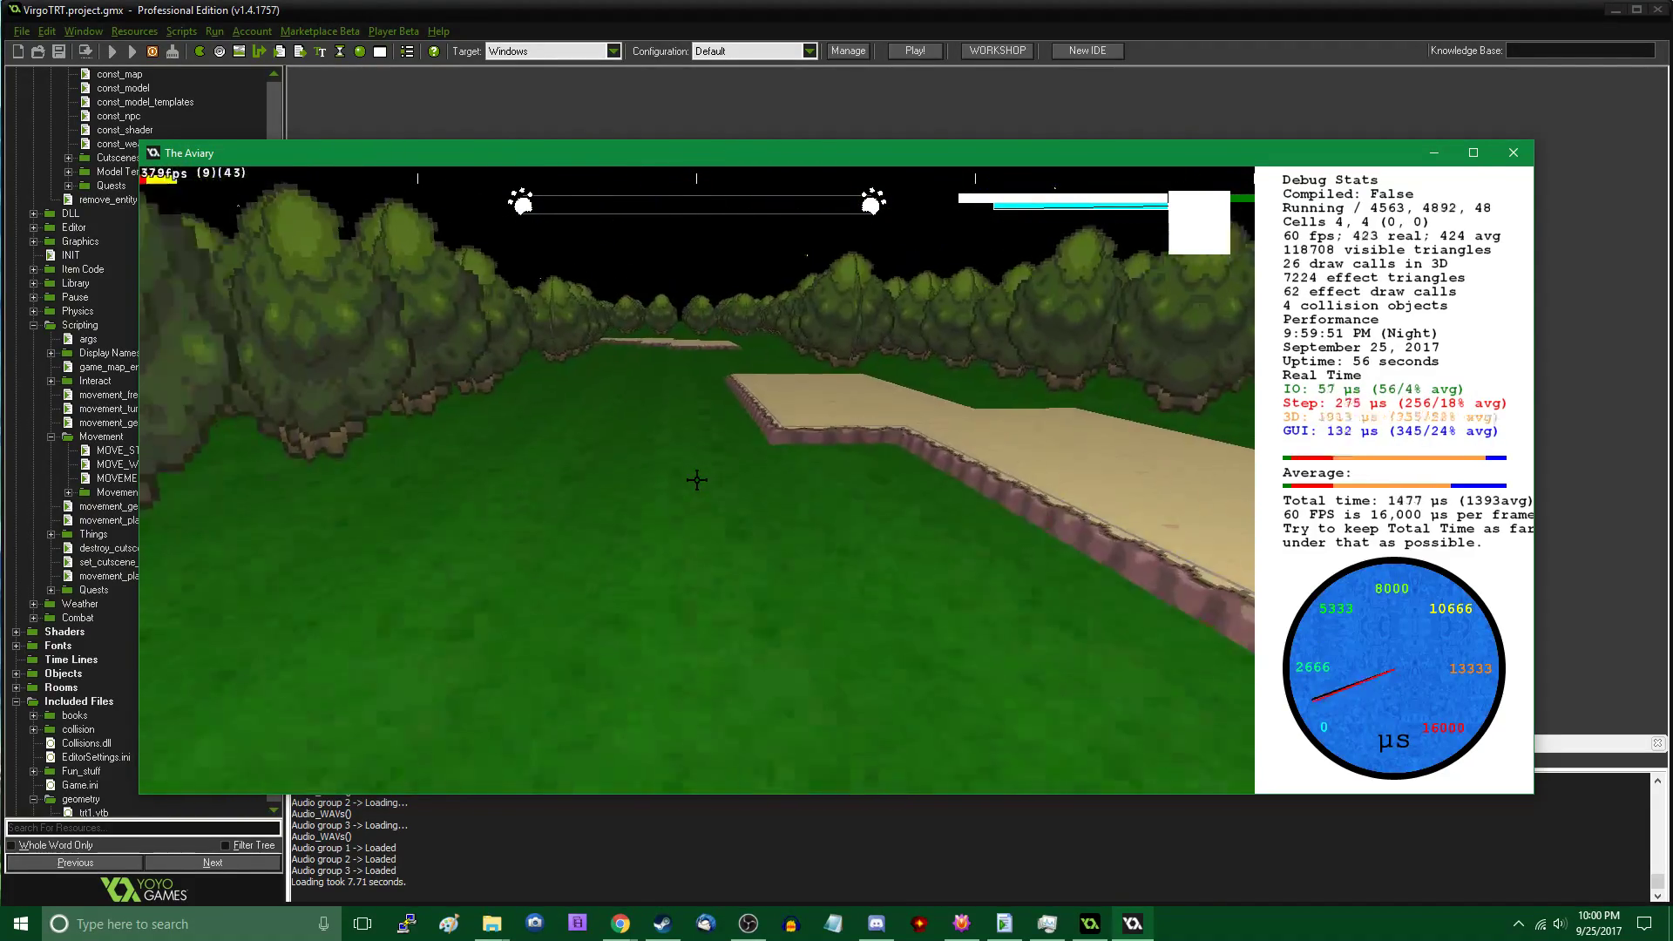
key("w")
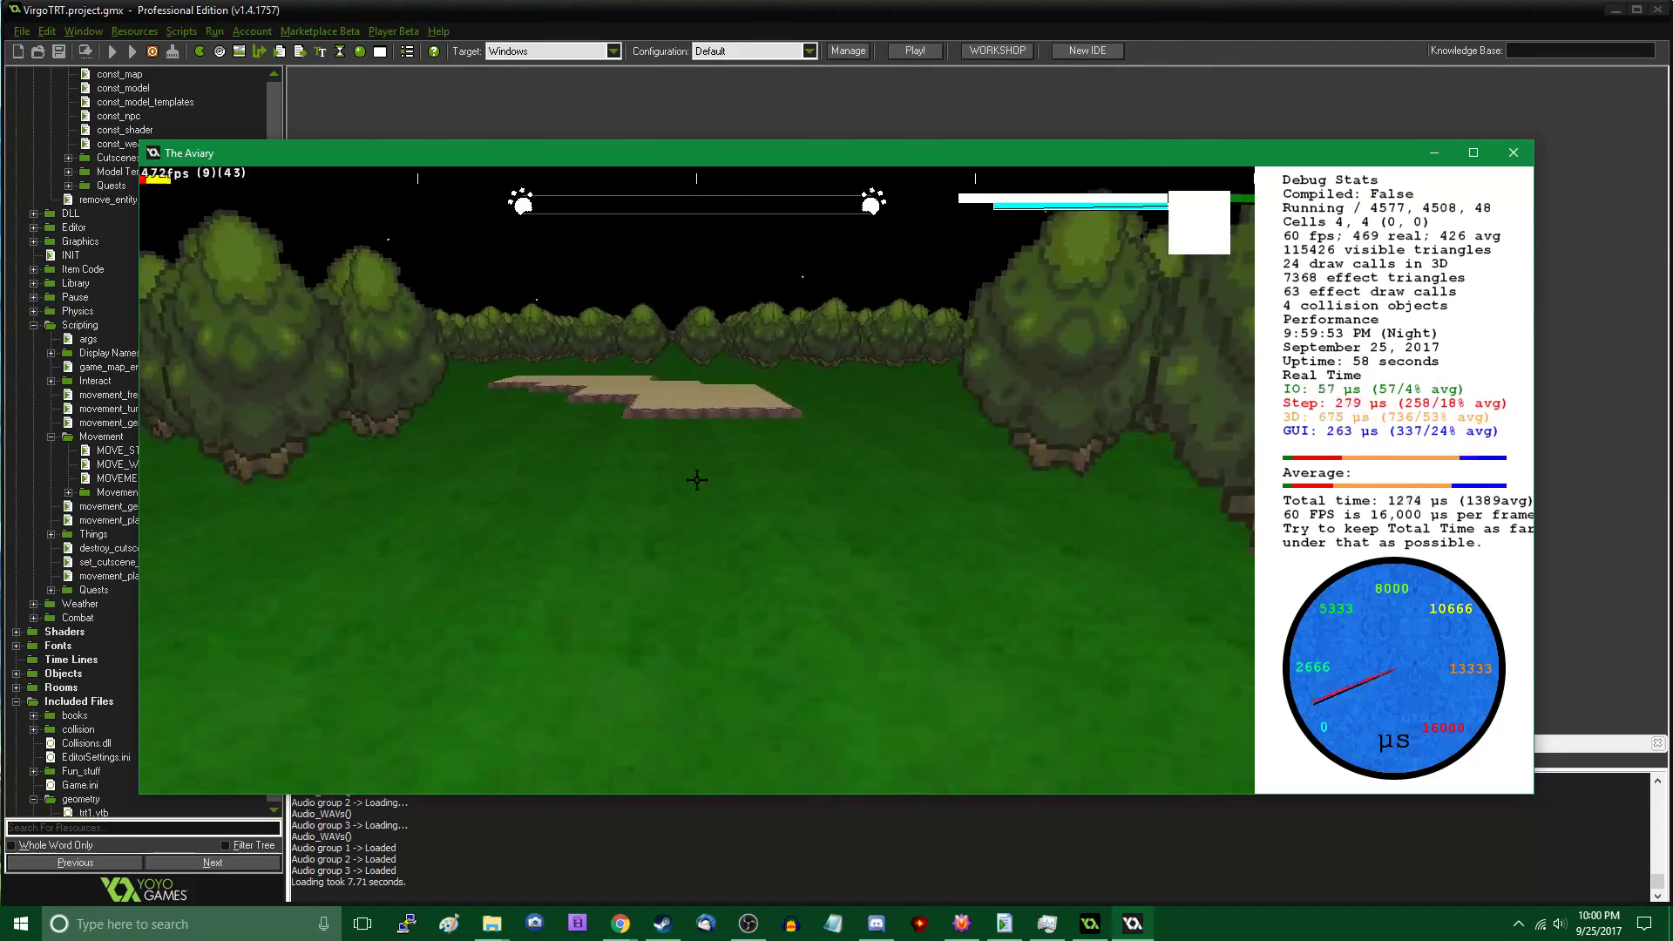
key("w")
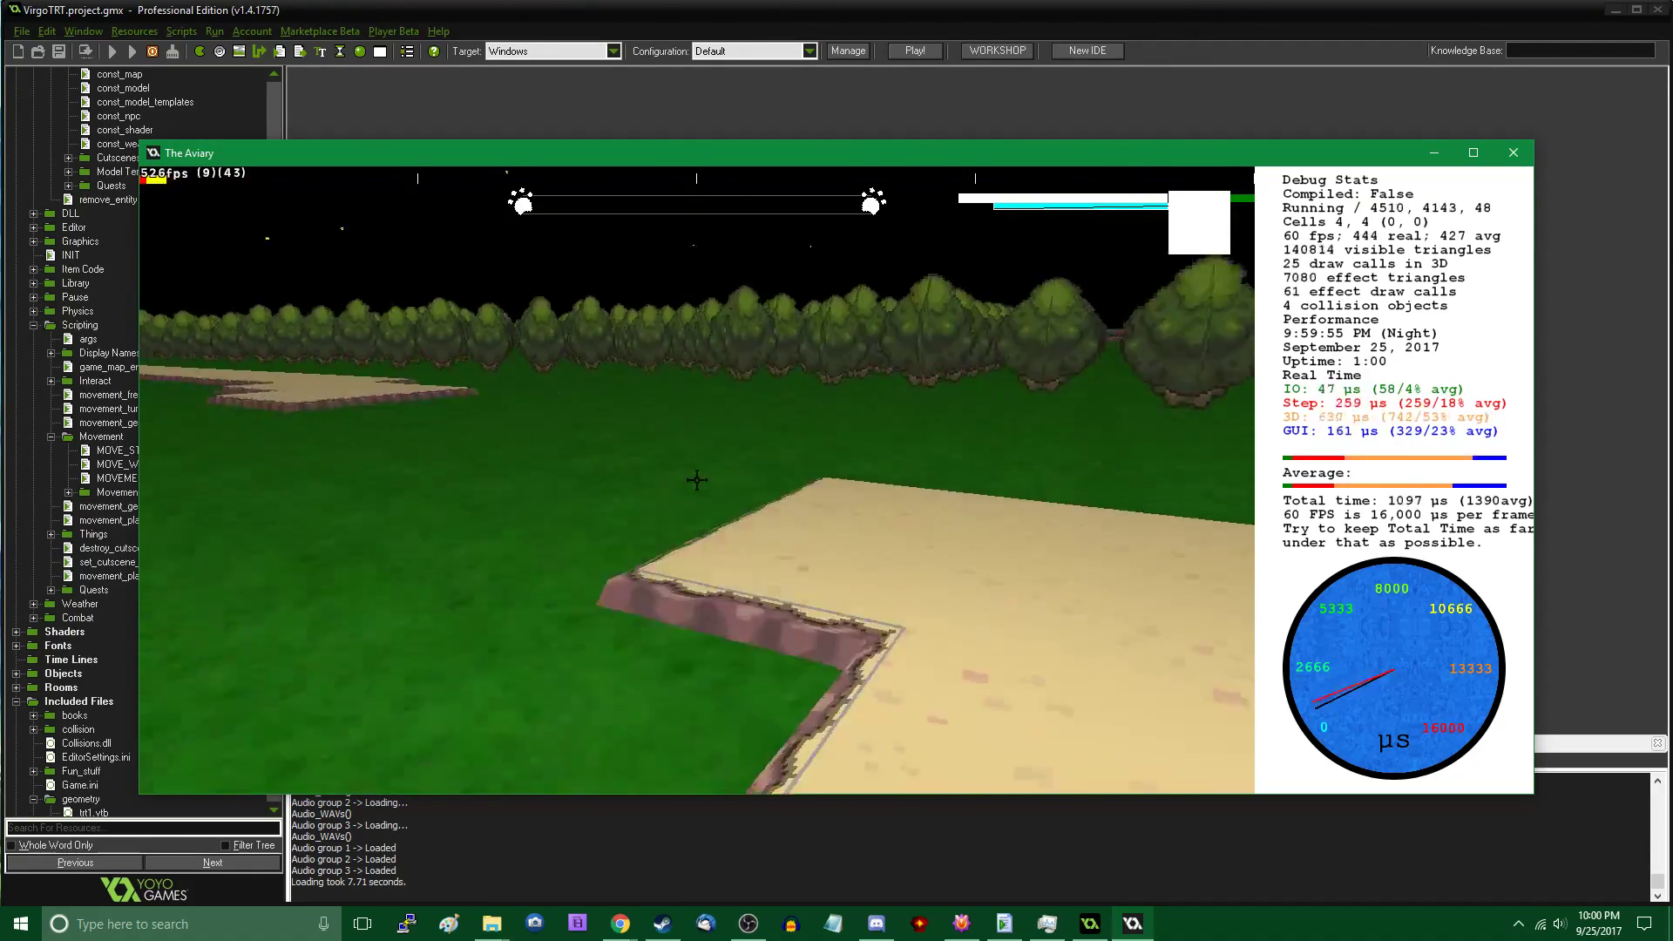
key("w")
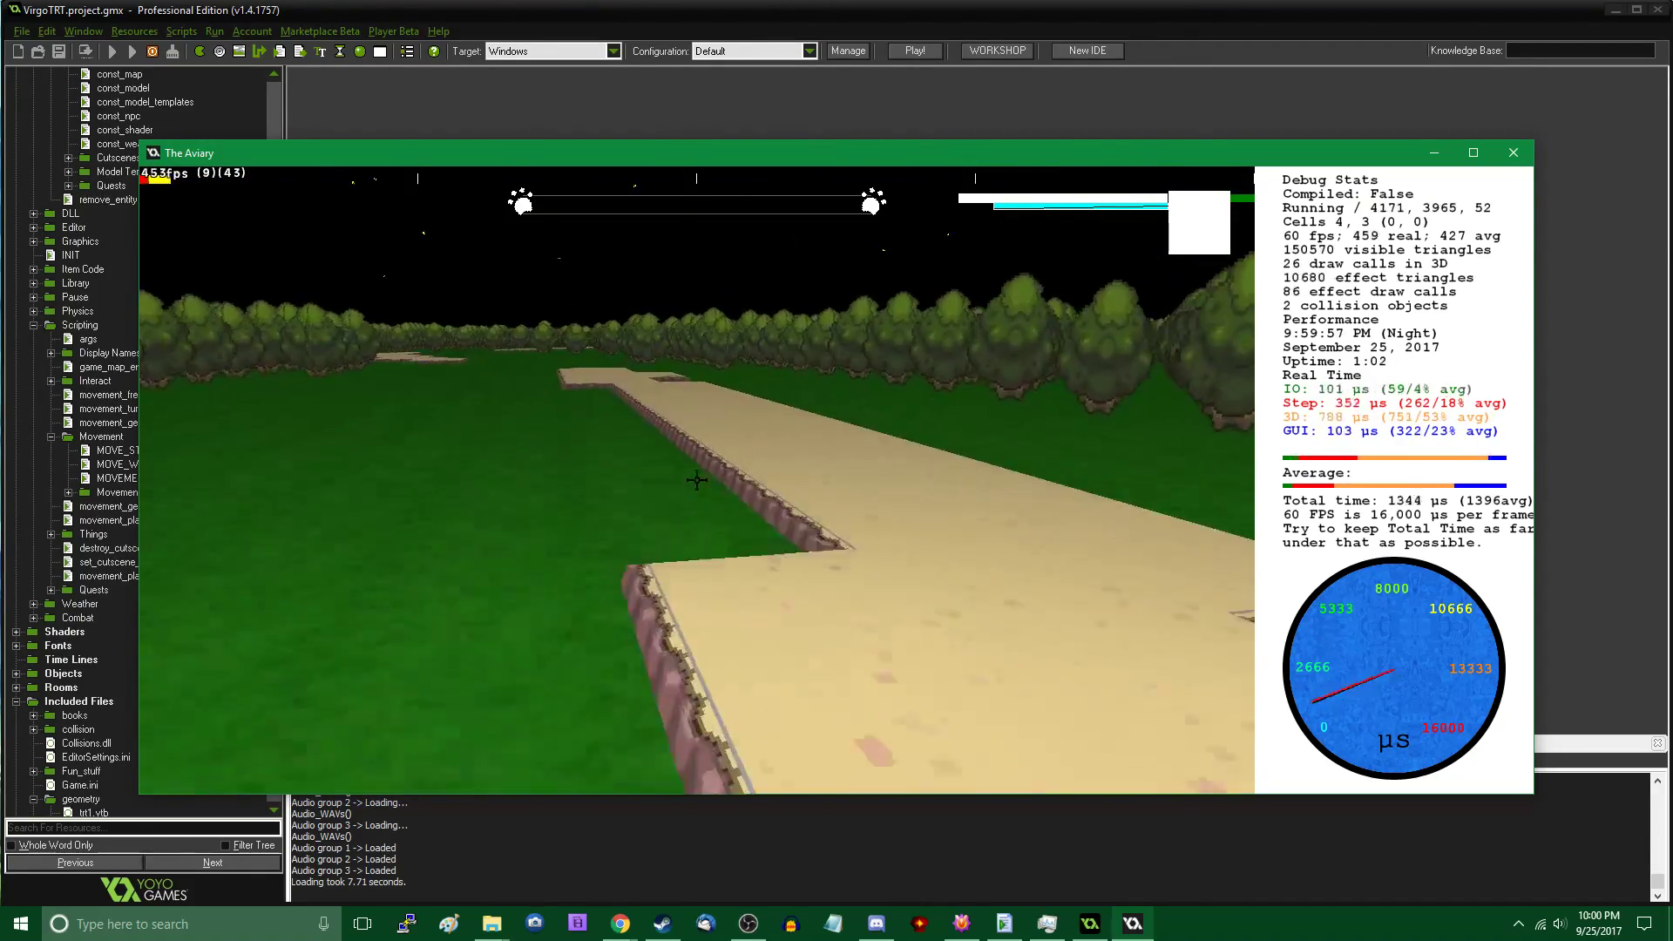
key("w")
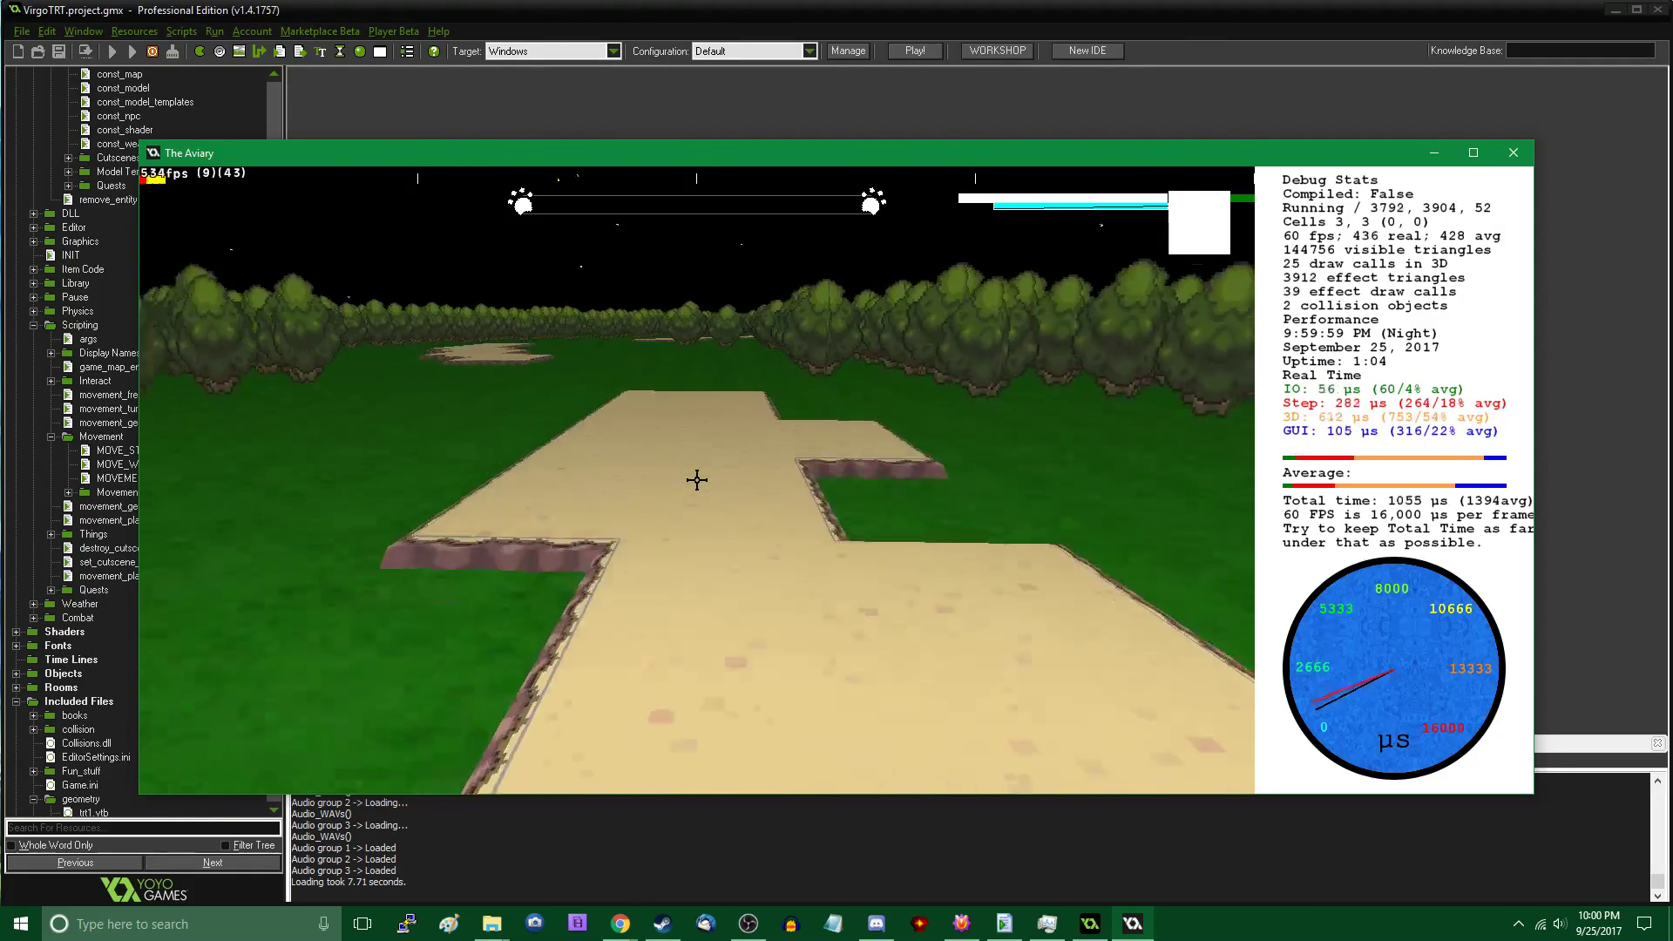
key("w")
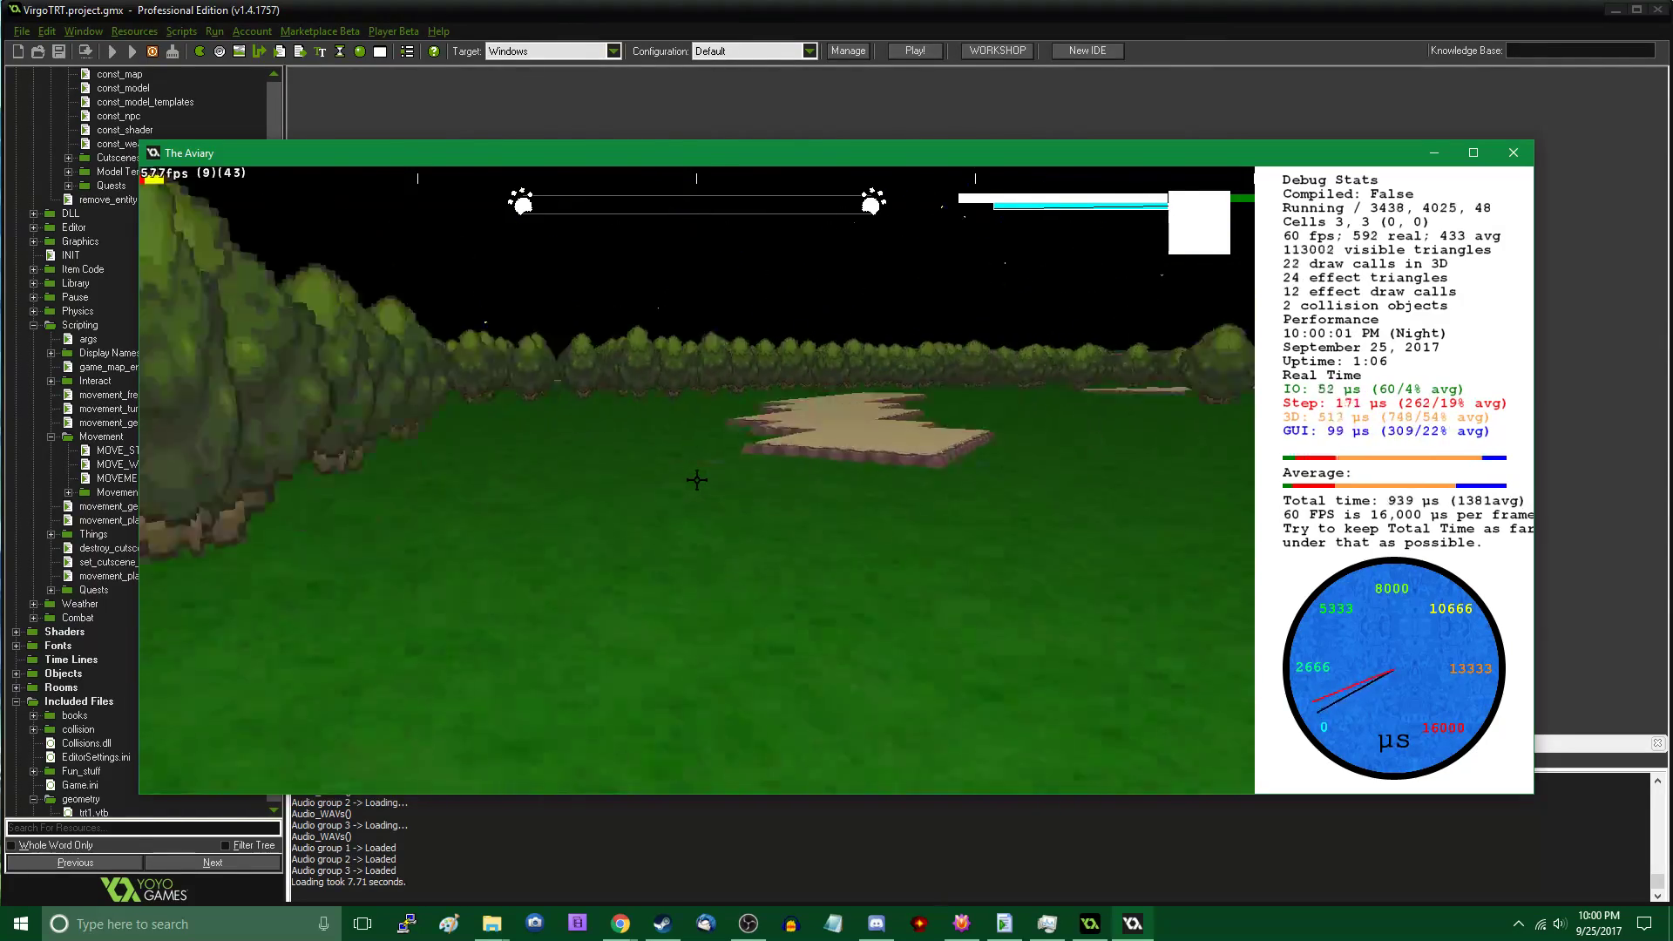
key("w")
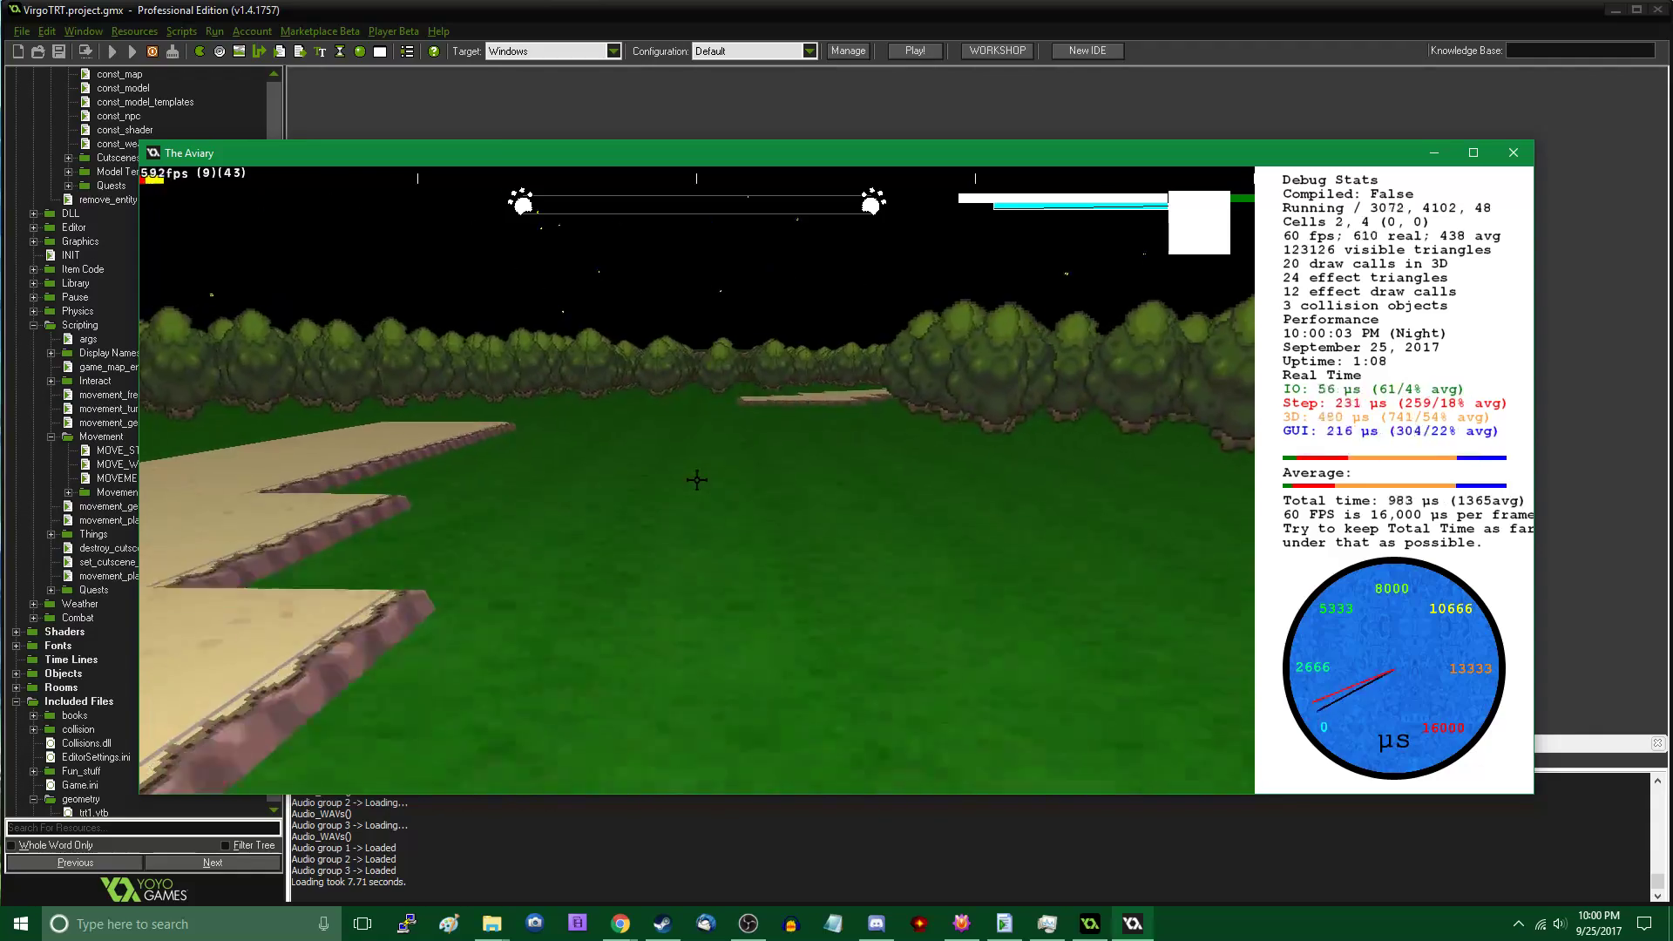
key("w")
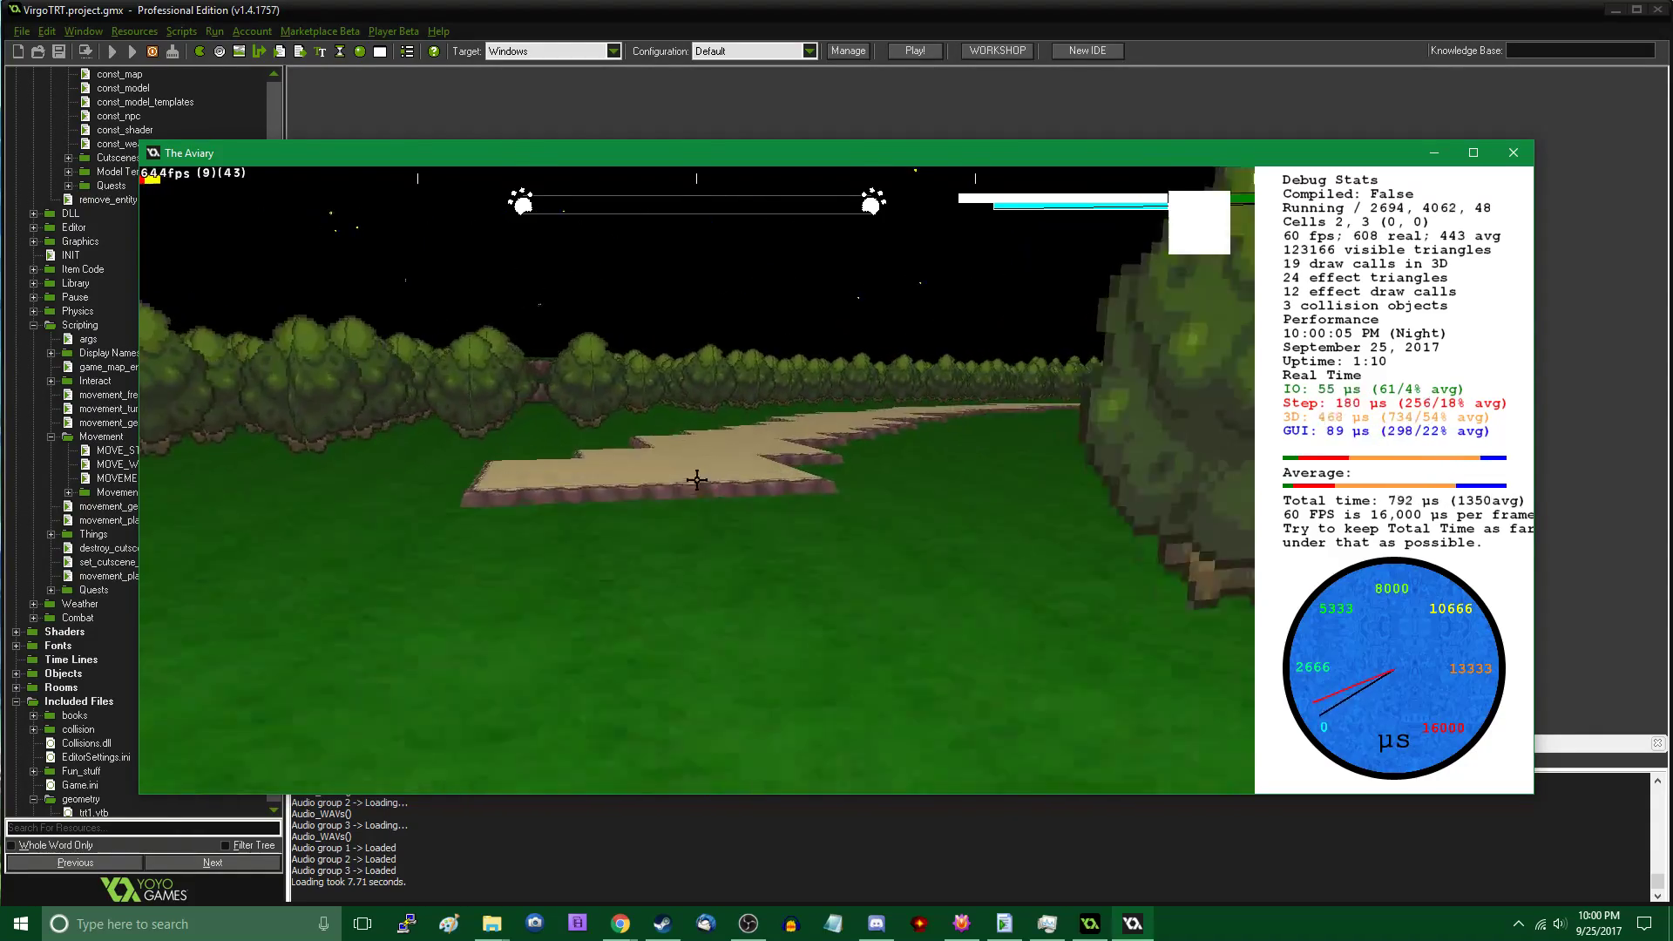
key("w")
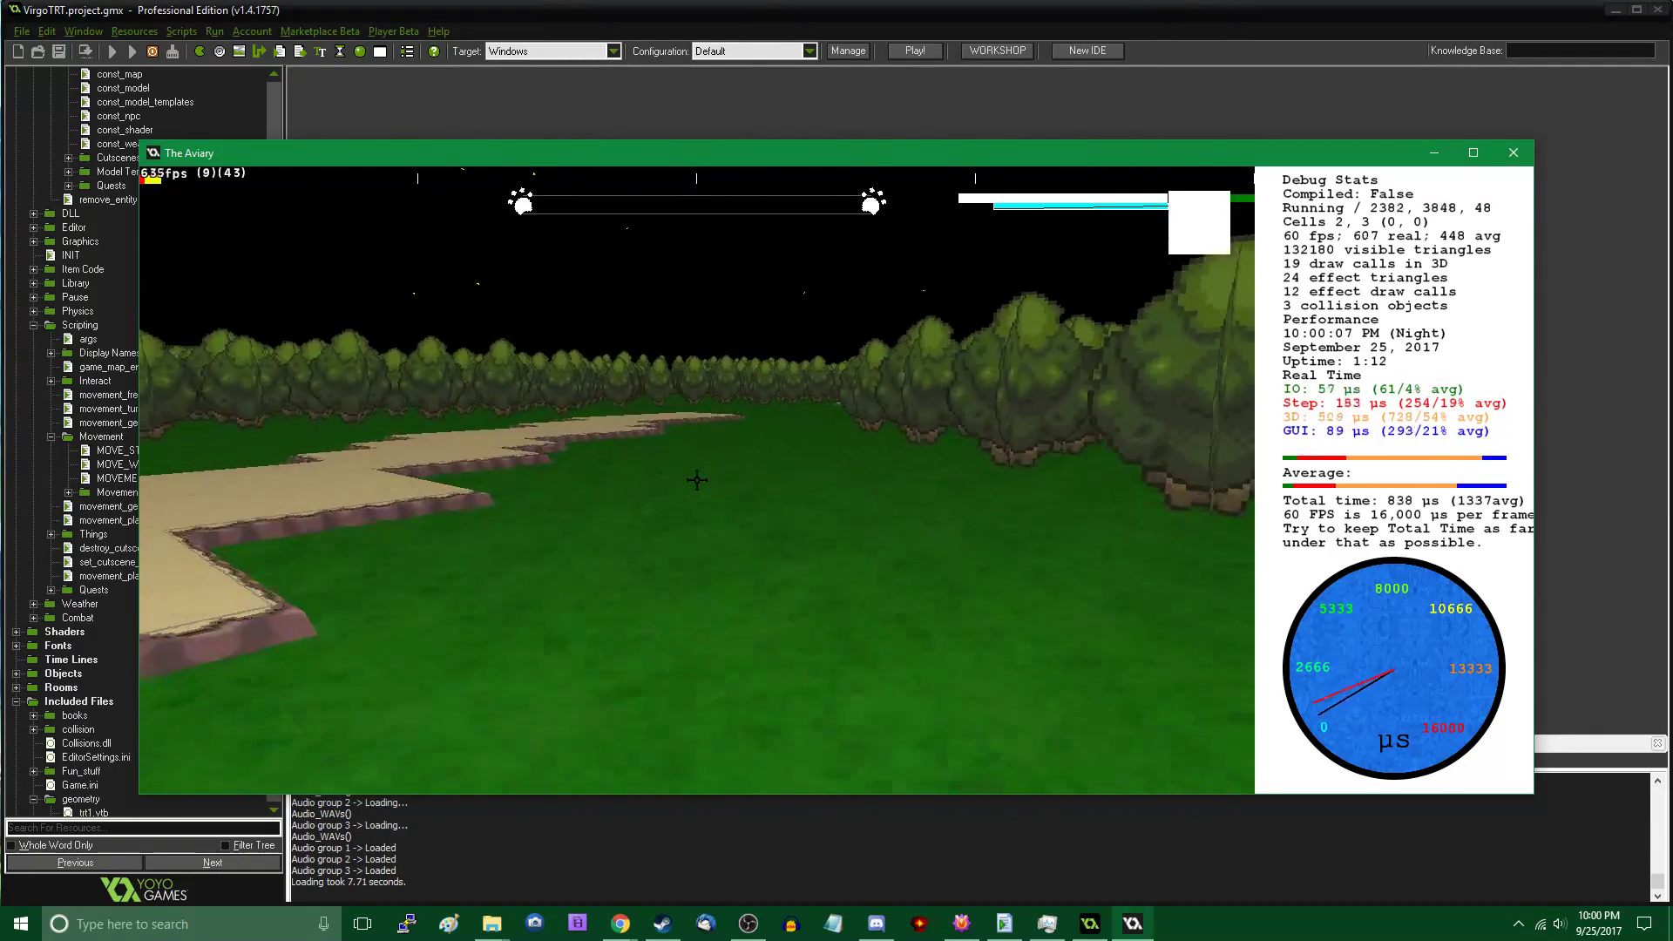
key("w")
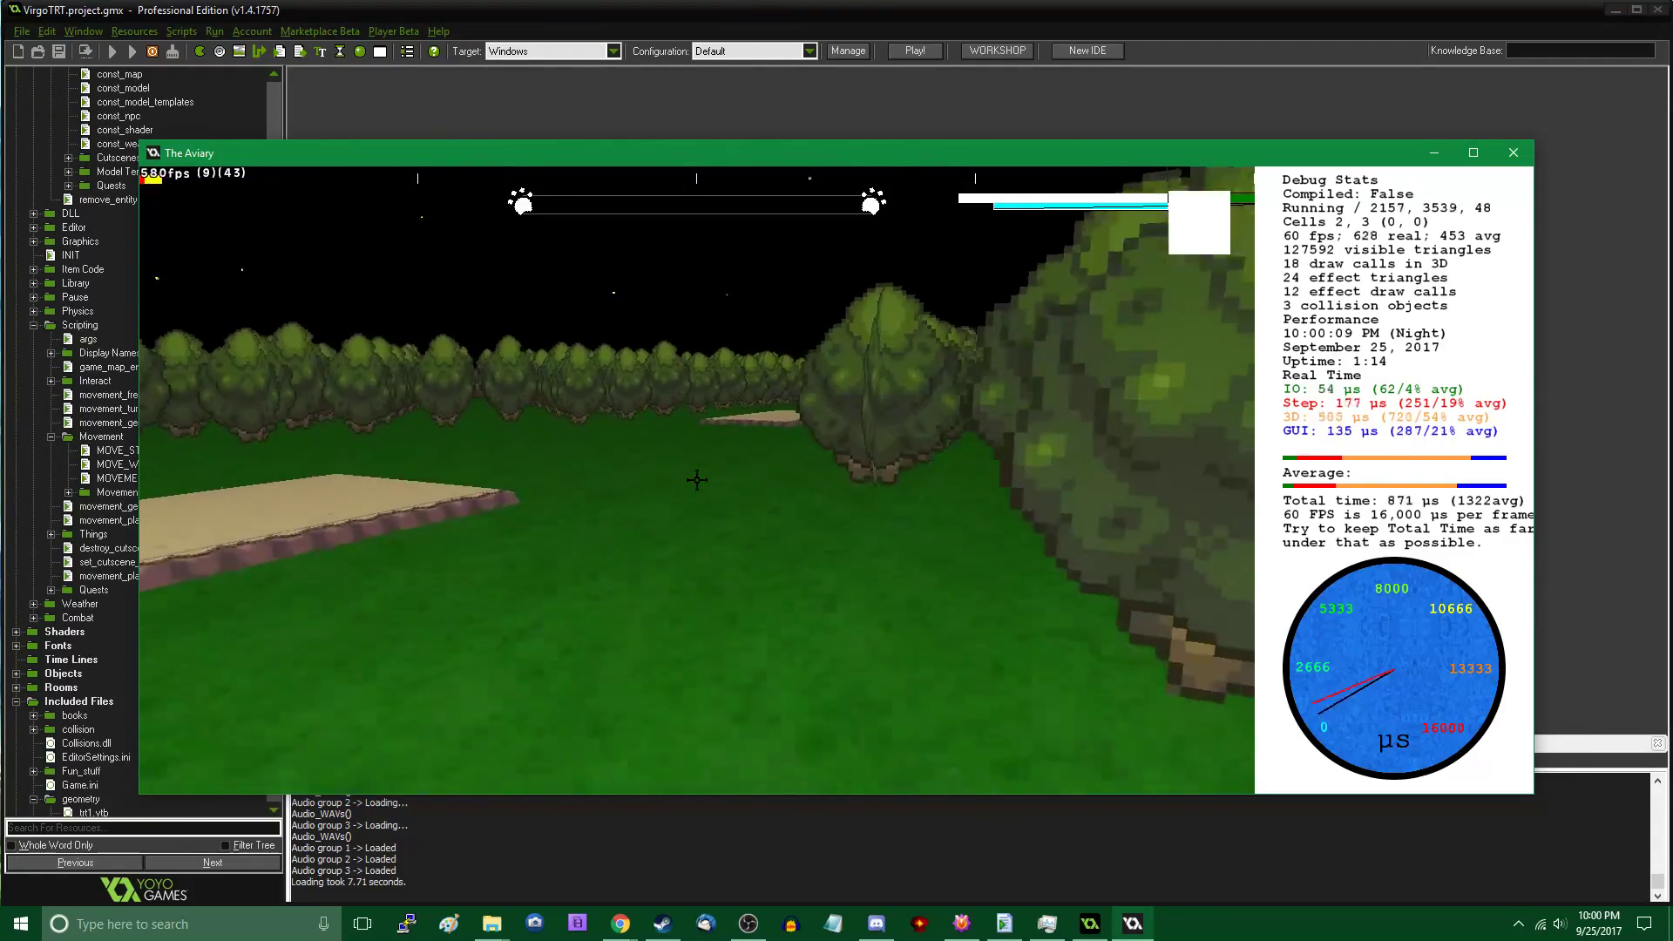
key("w")
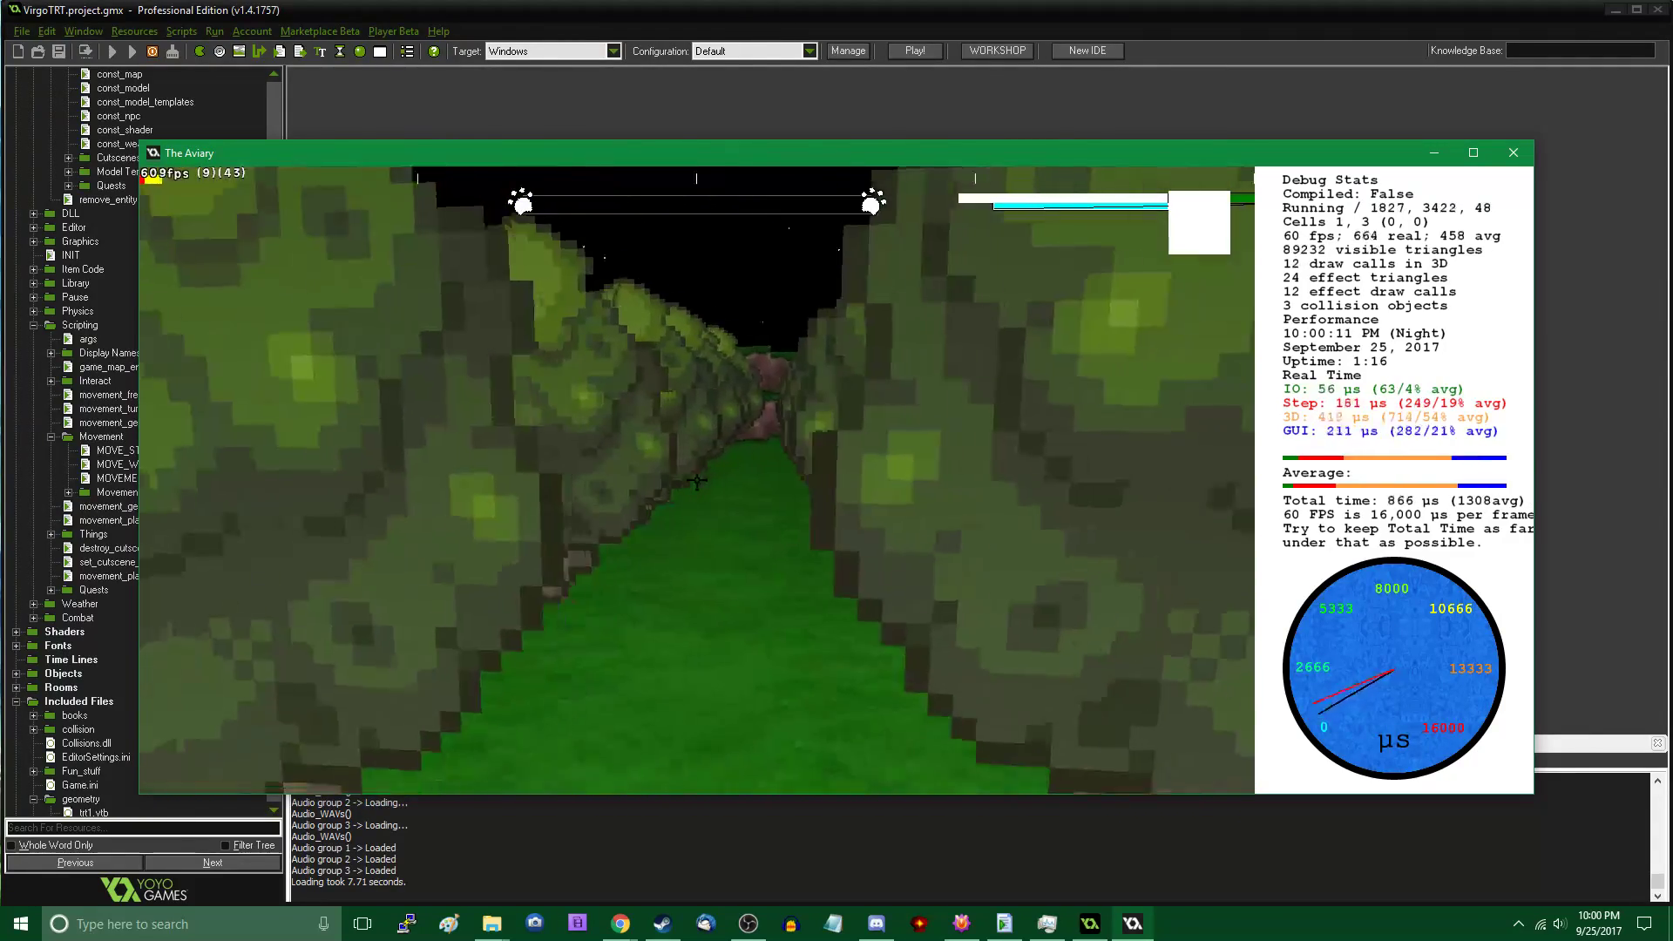
key("w")
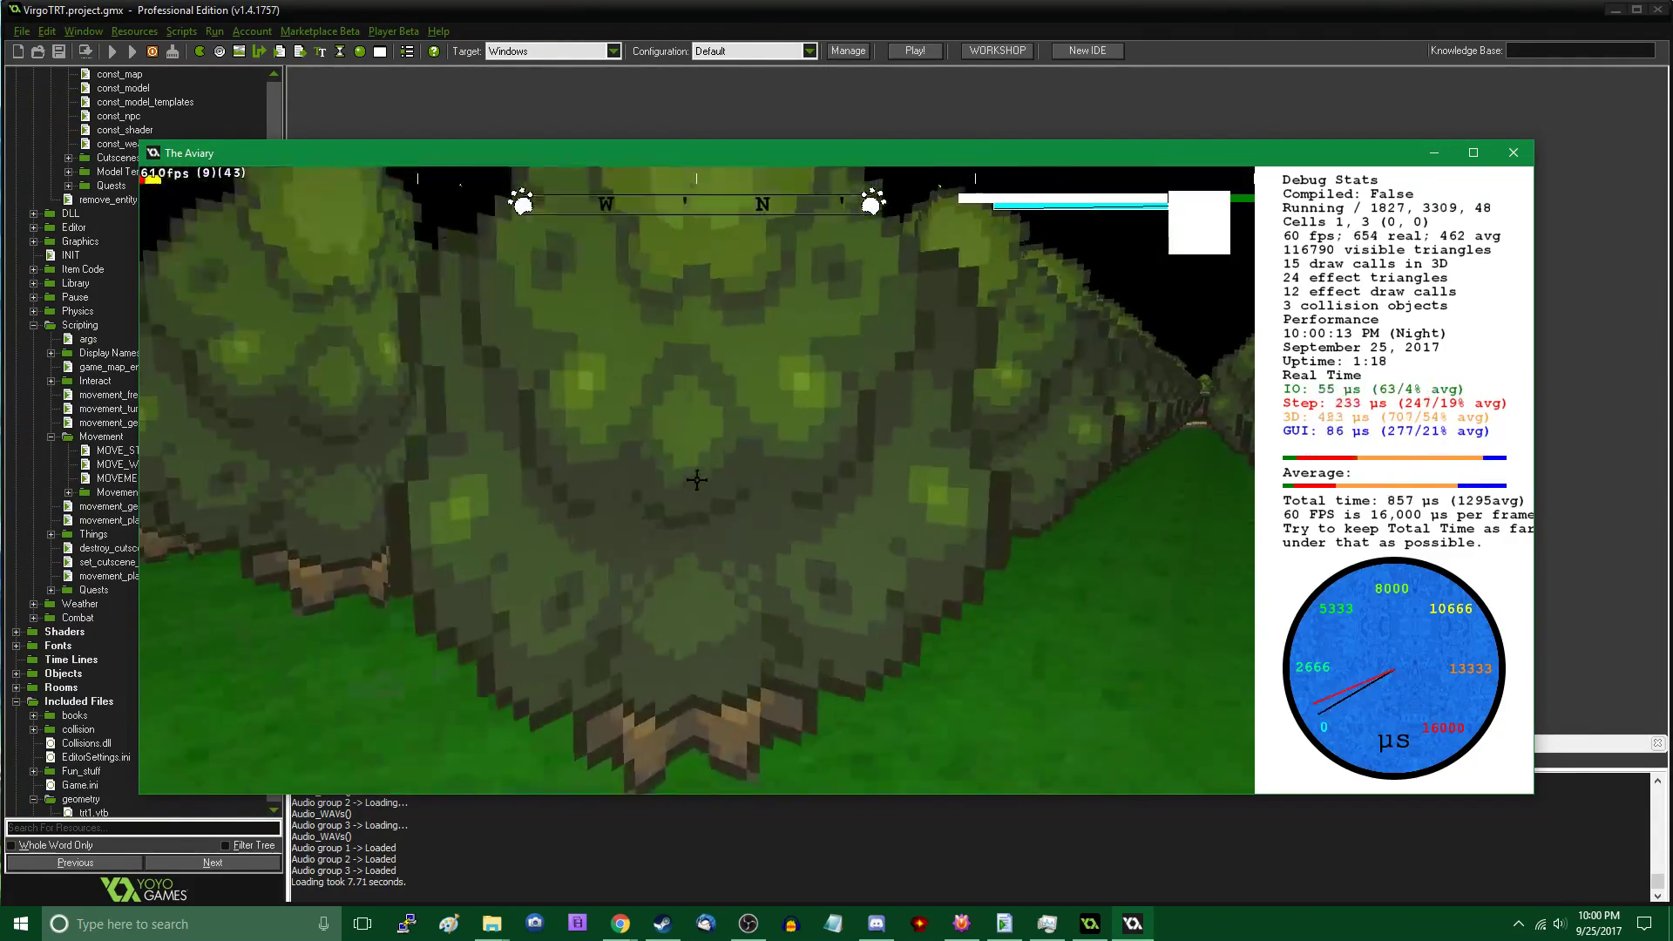
key("w")
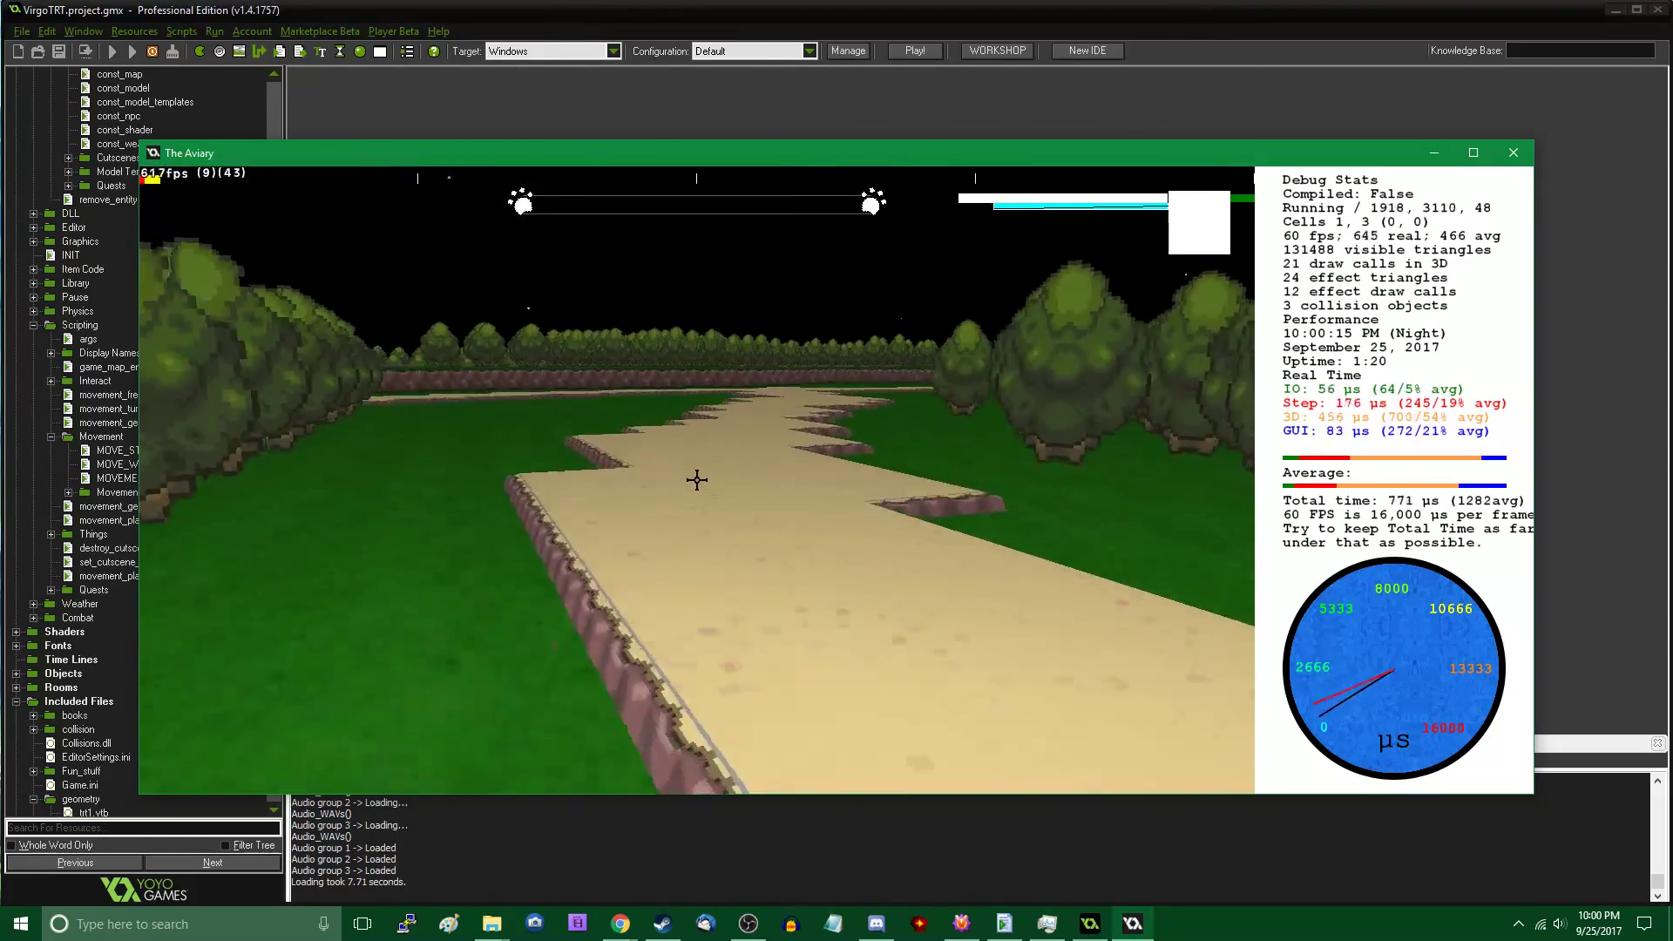
key("w")
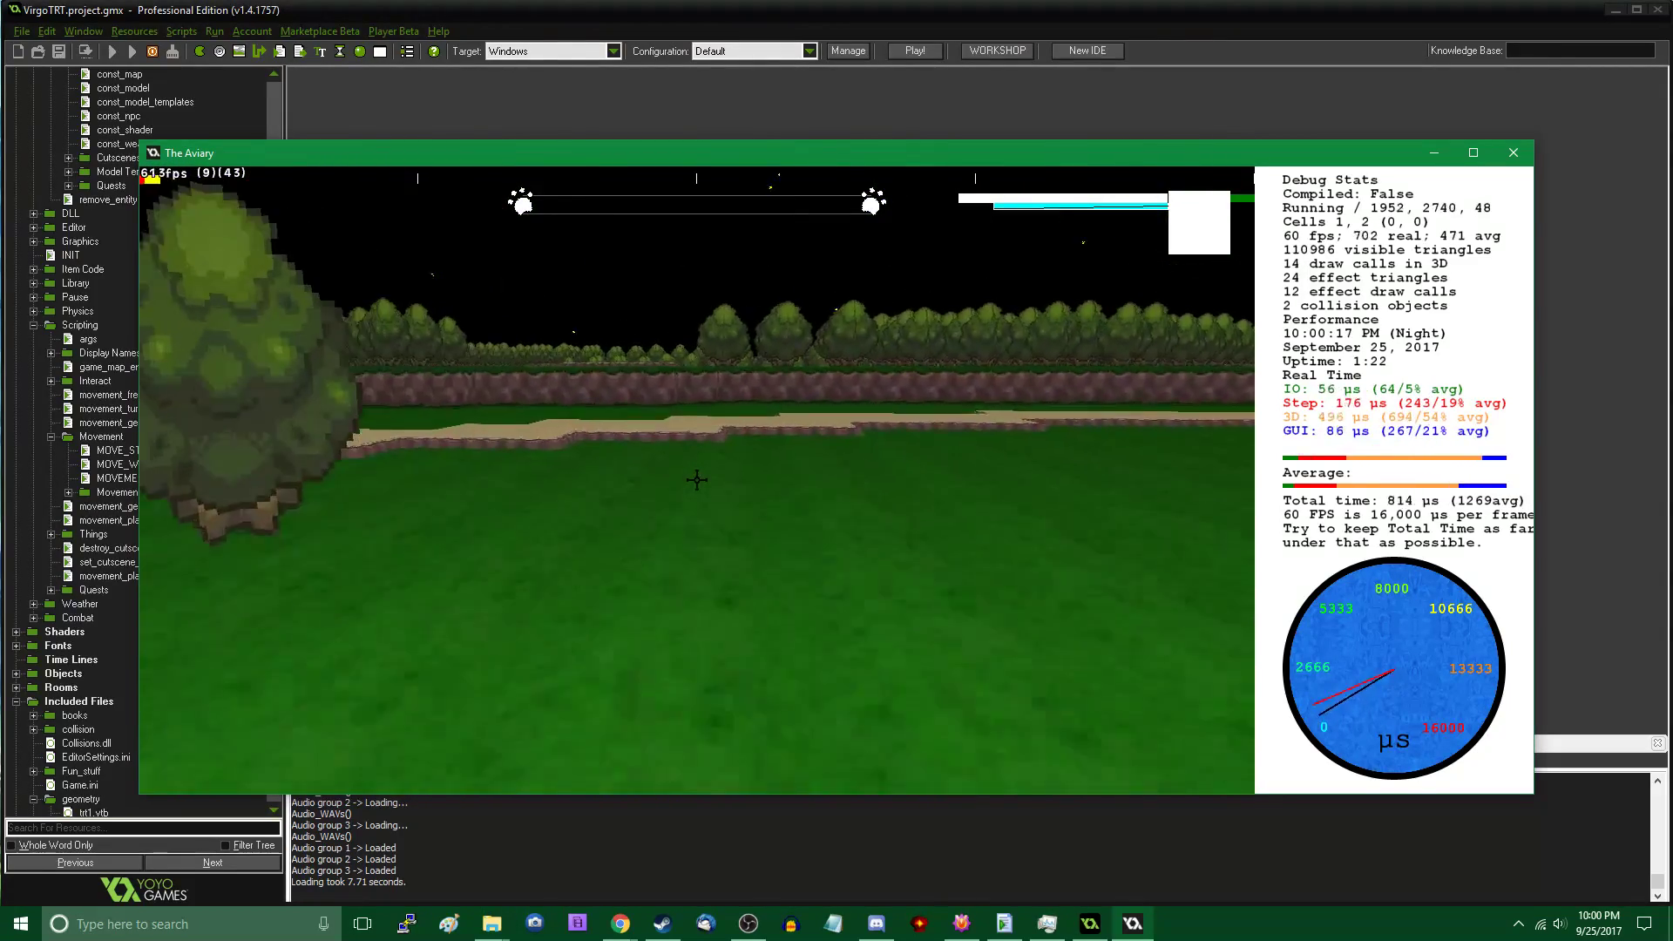
key("w")
Examine the lake and its banks, flying over it in editor mode and wading through the water on foot
key("Tab")
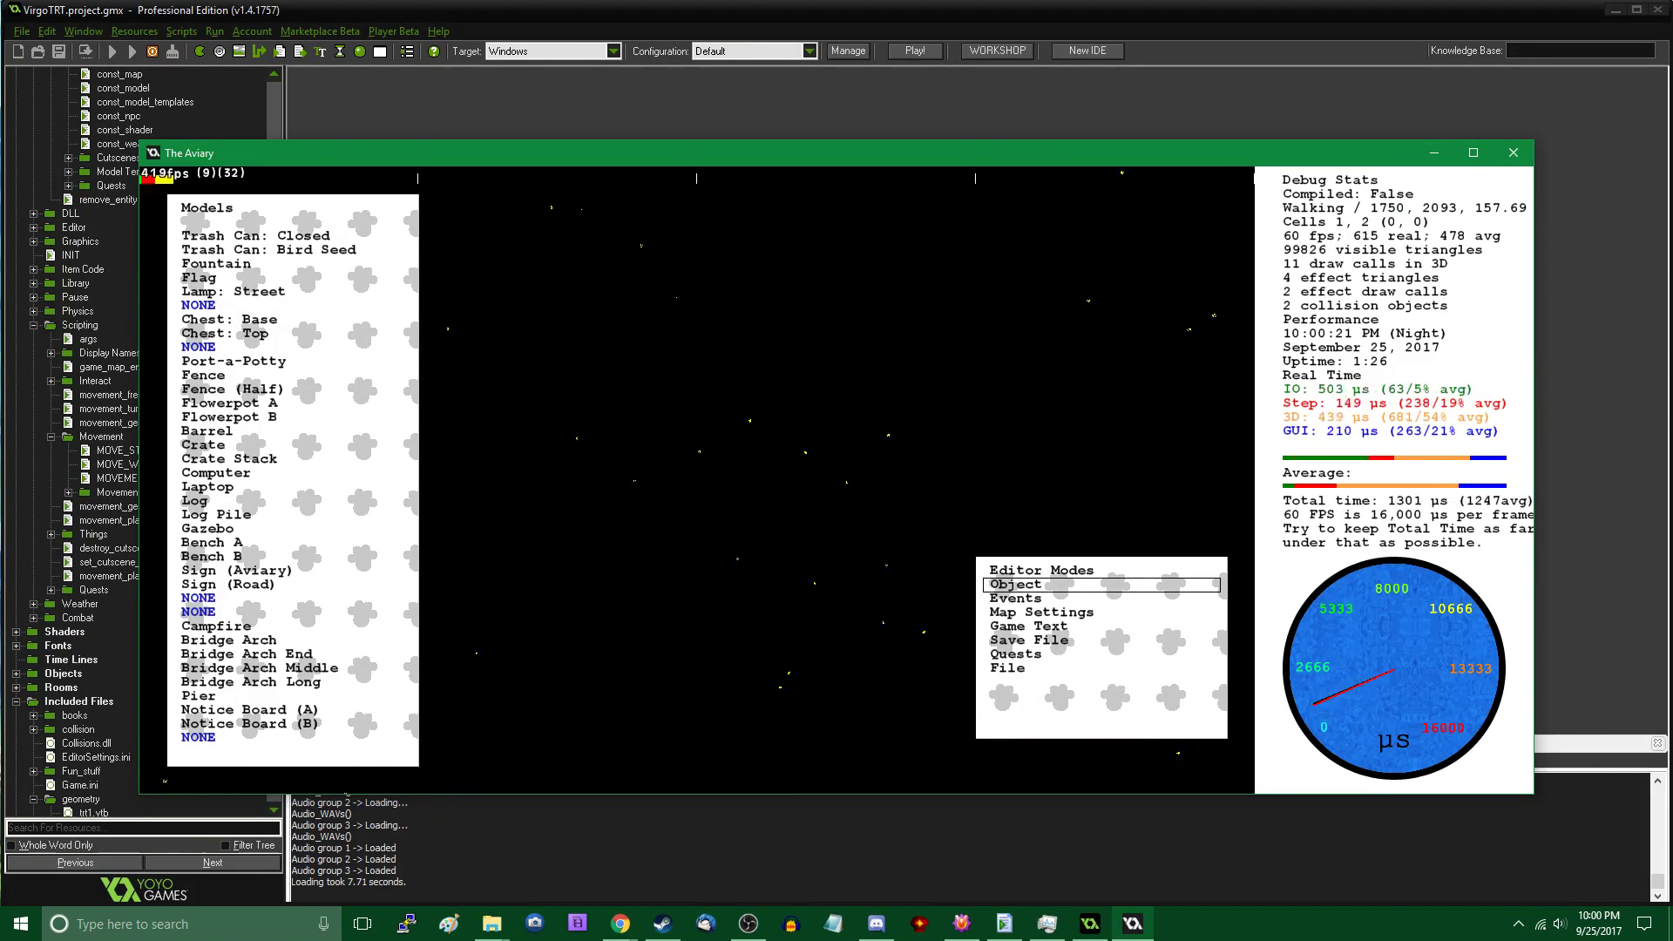
left_click(693, 476)
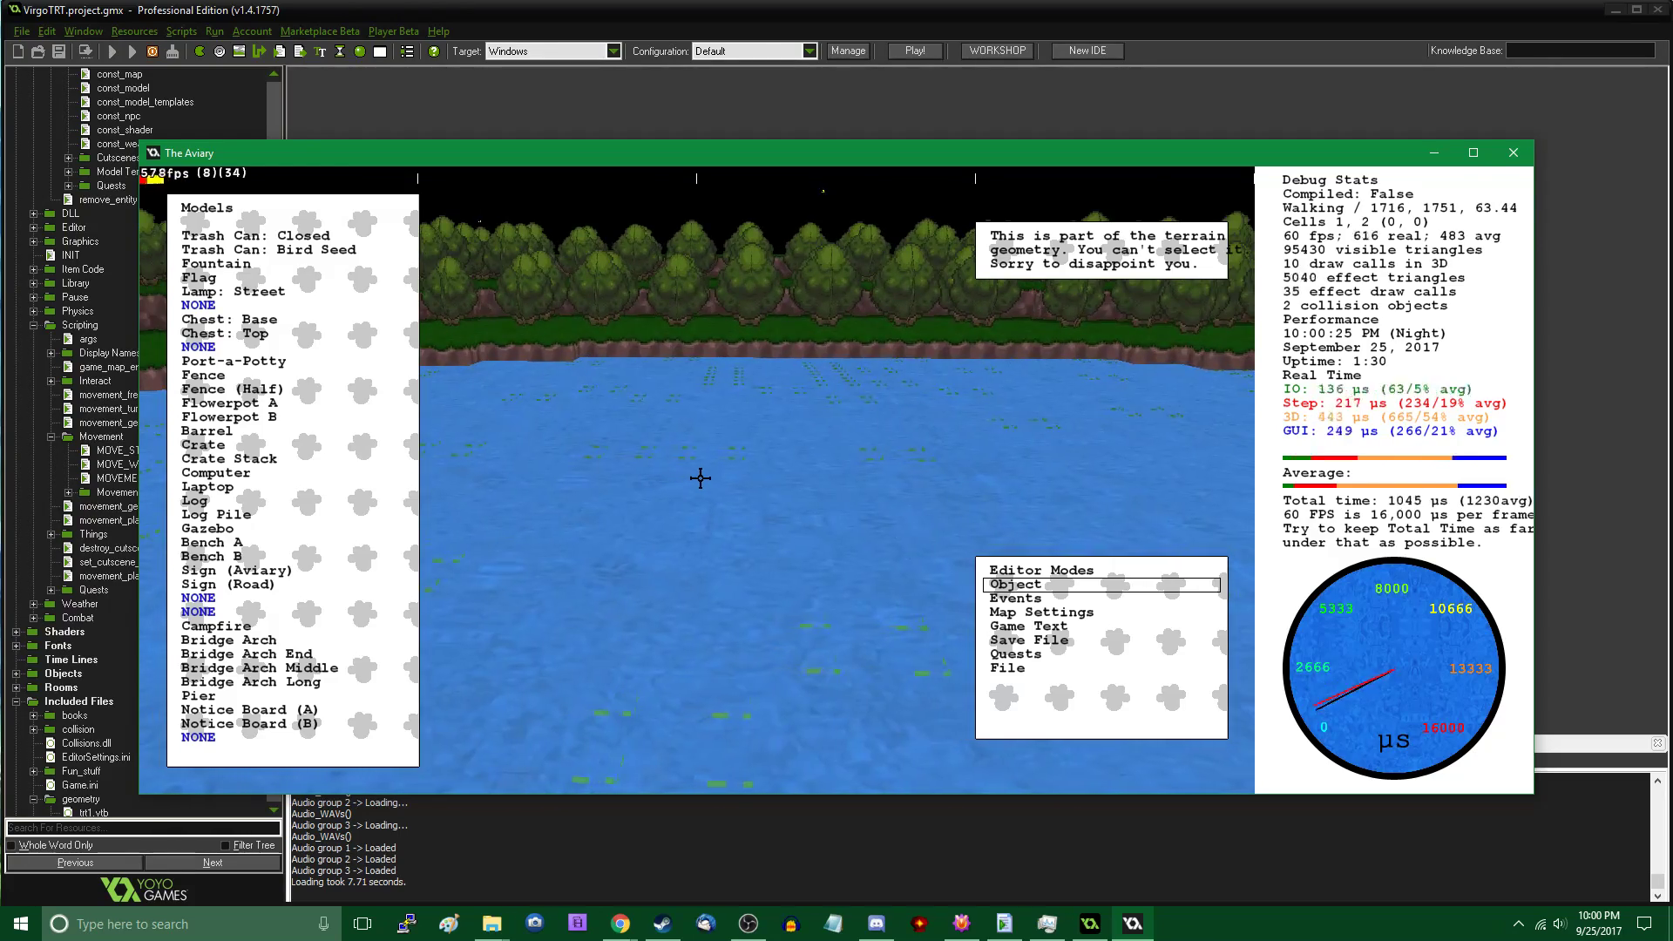
key("Tab")
key("w")
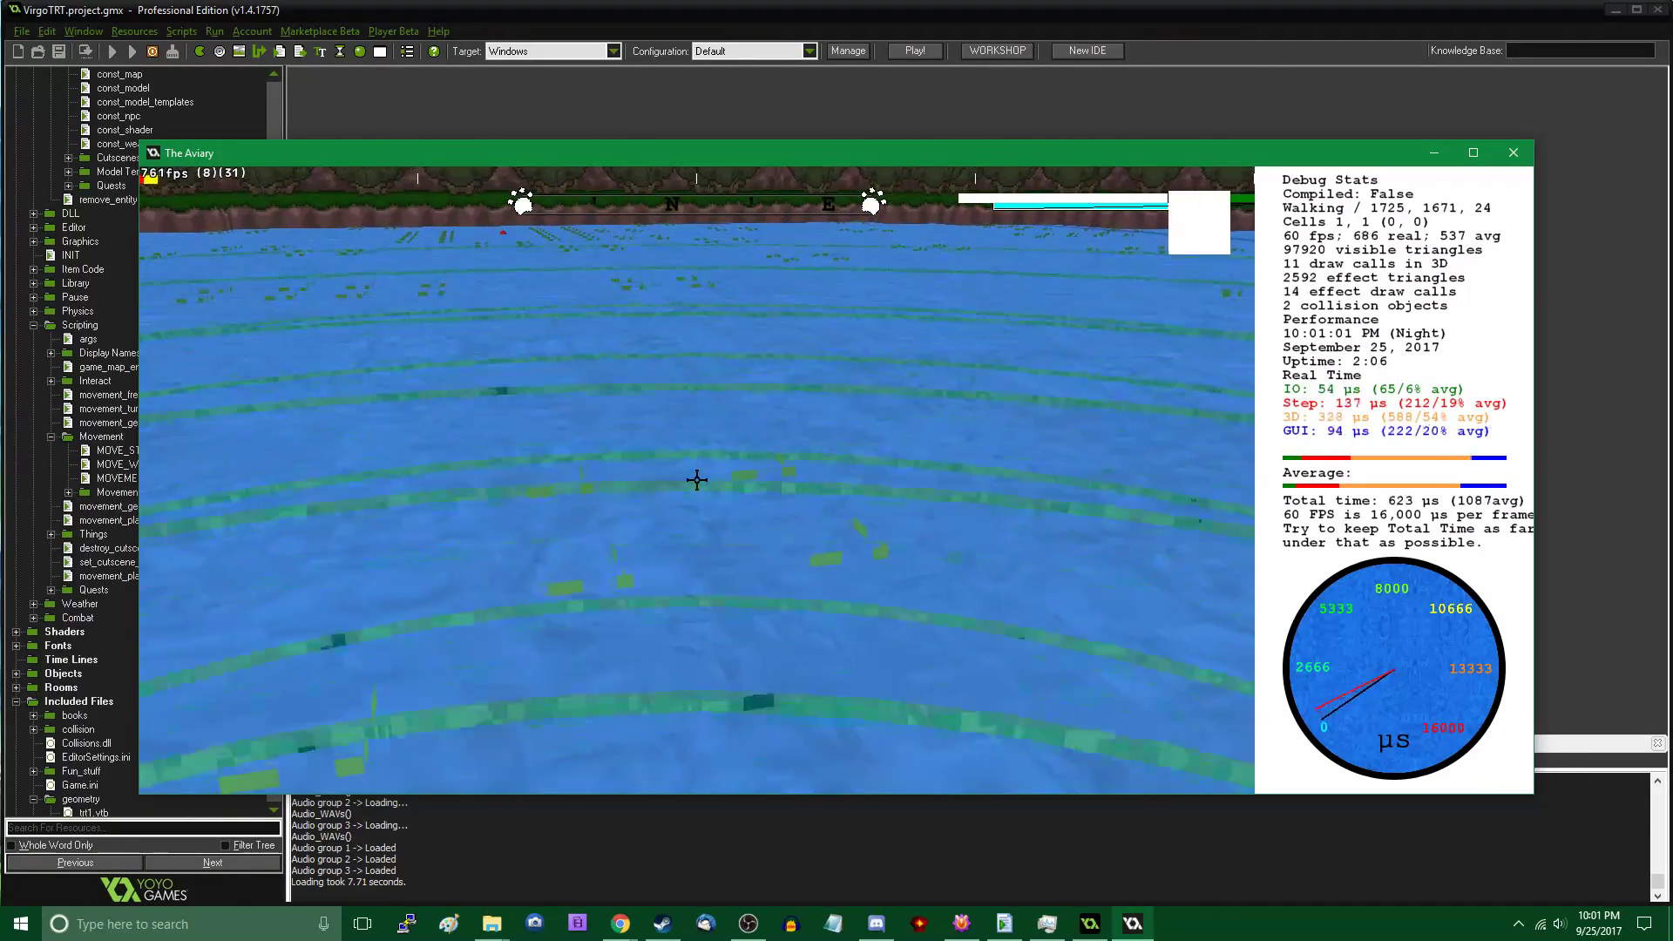
key("w")
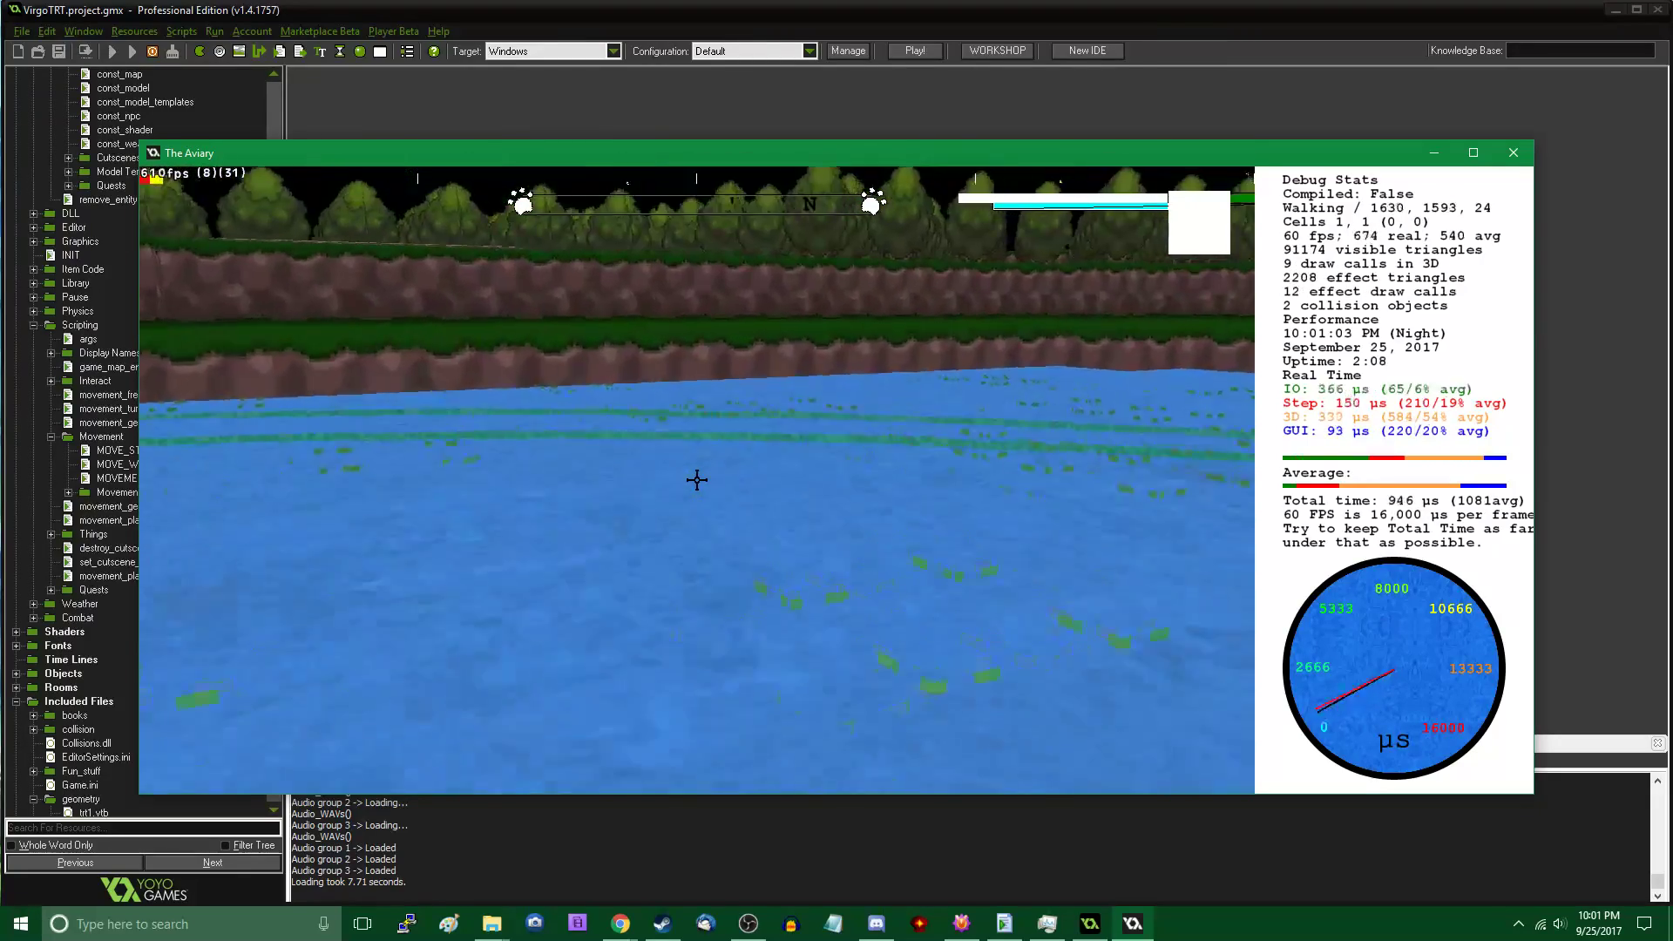
key("w")
key("space")
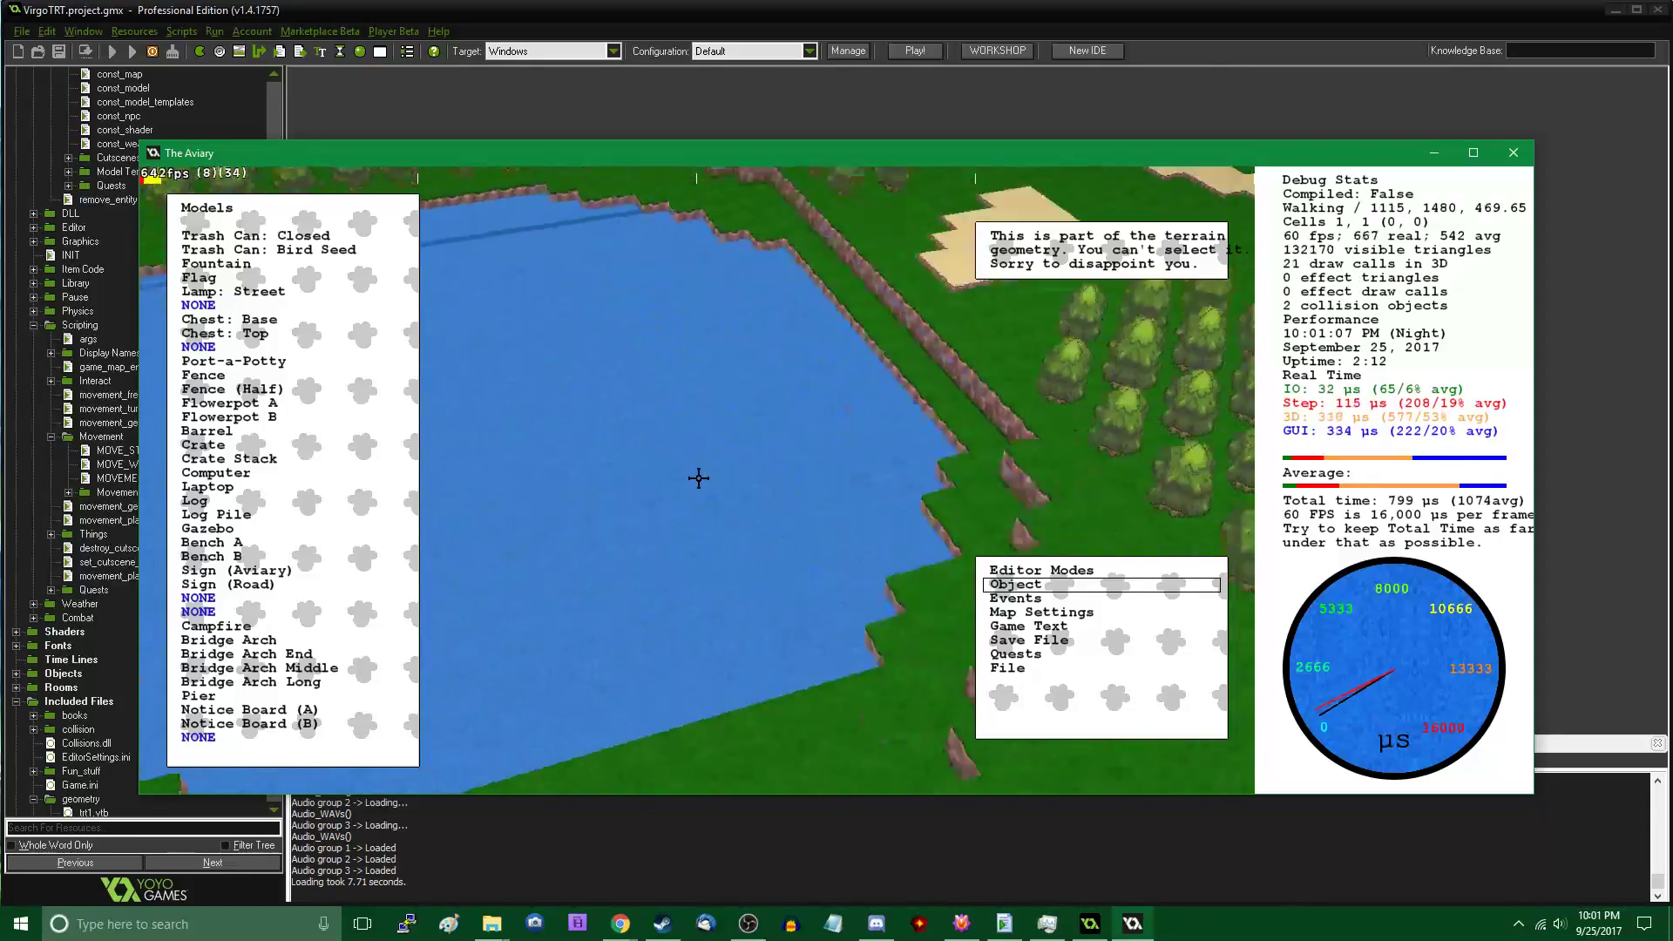
Fly over the woods beyond the lake and land among the trees to examine the small rock ledges
key("w")
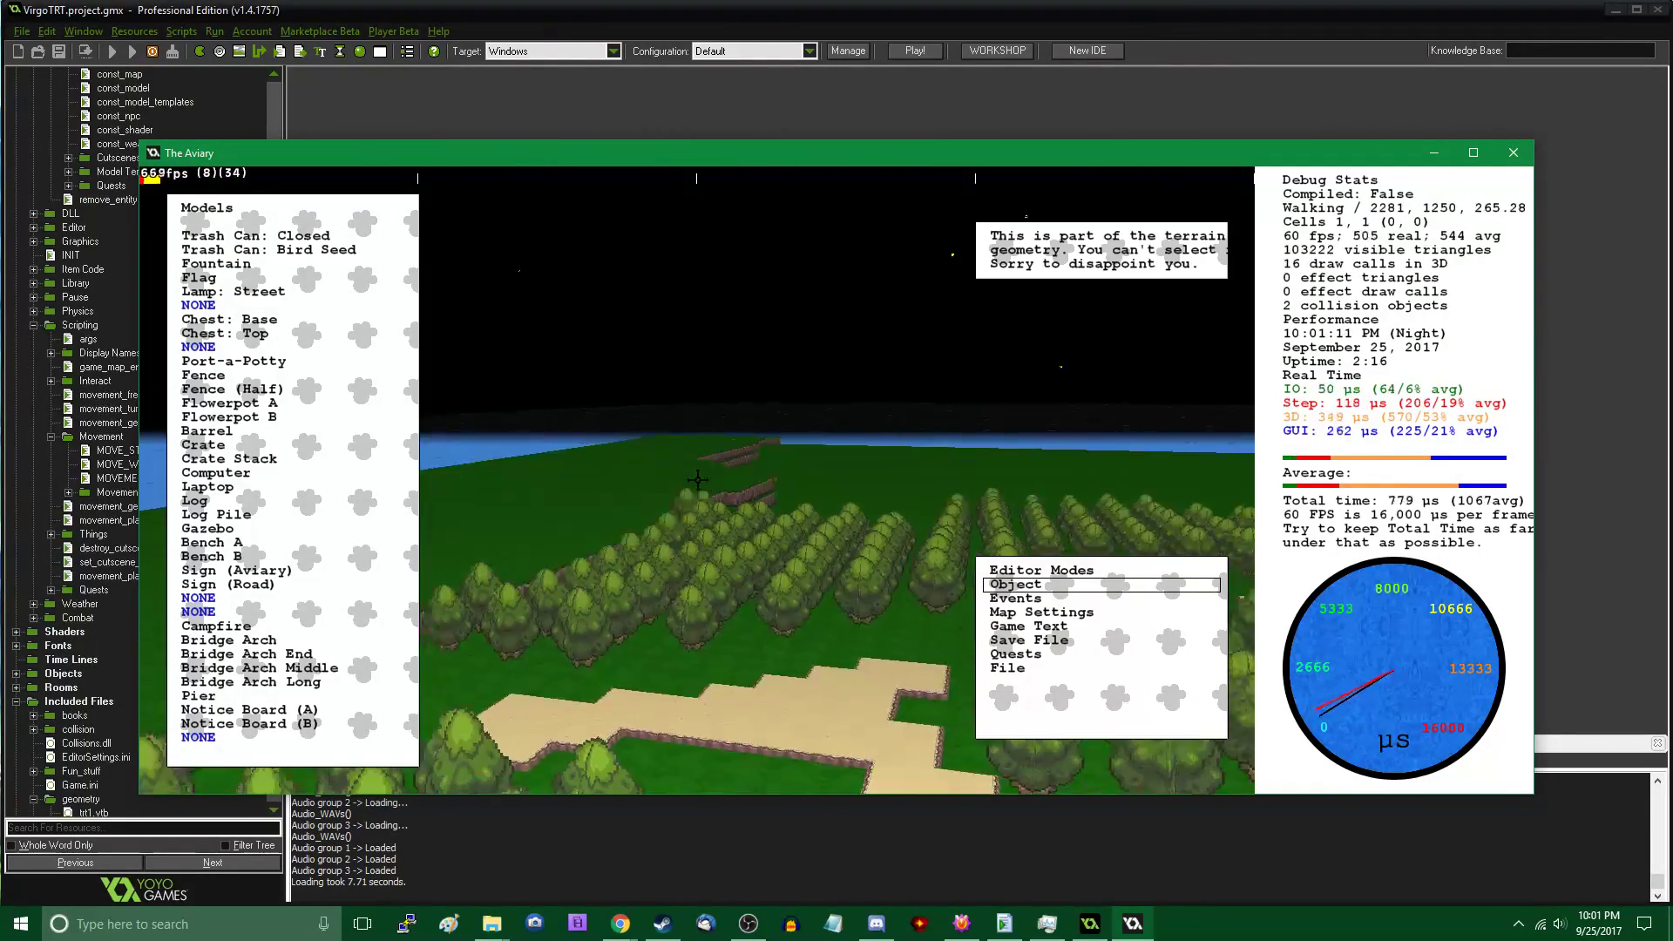
key("w")
key("w")
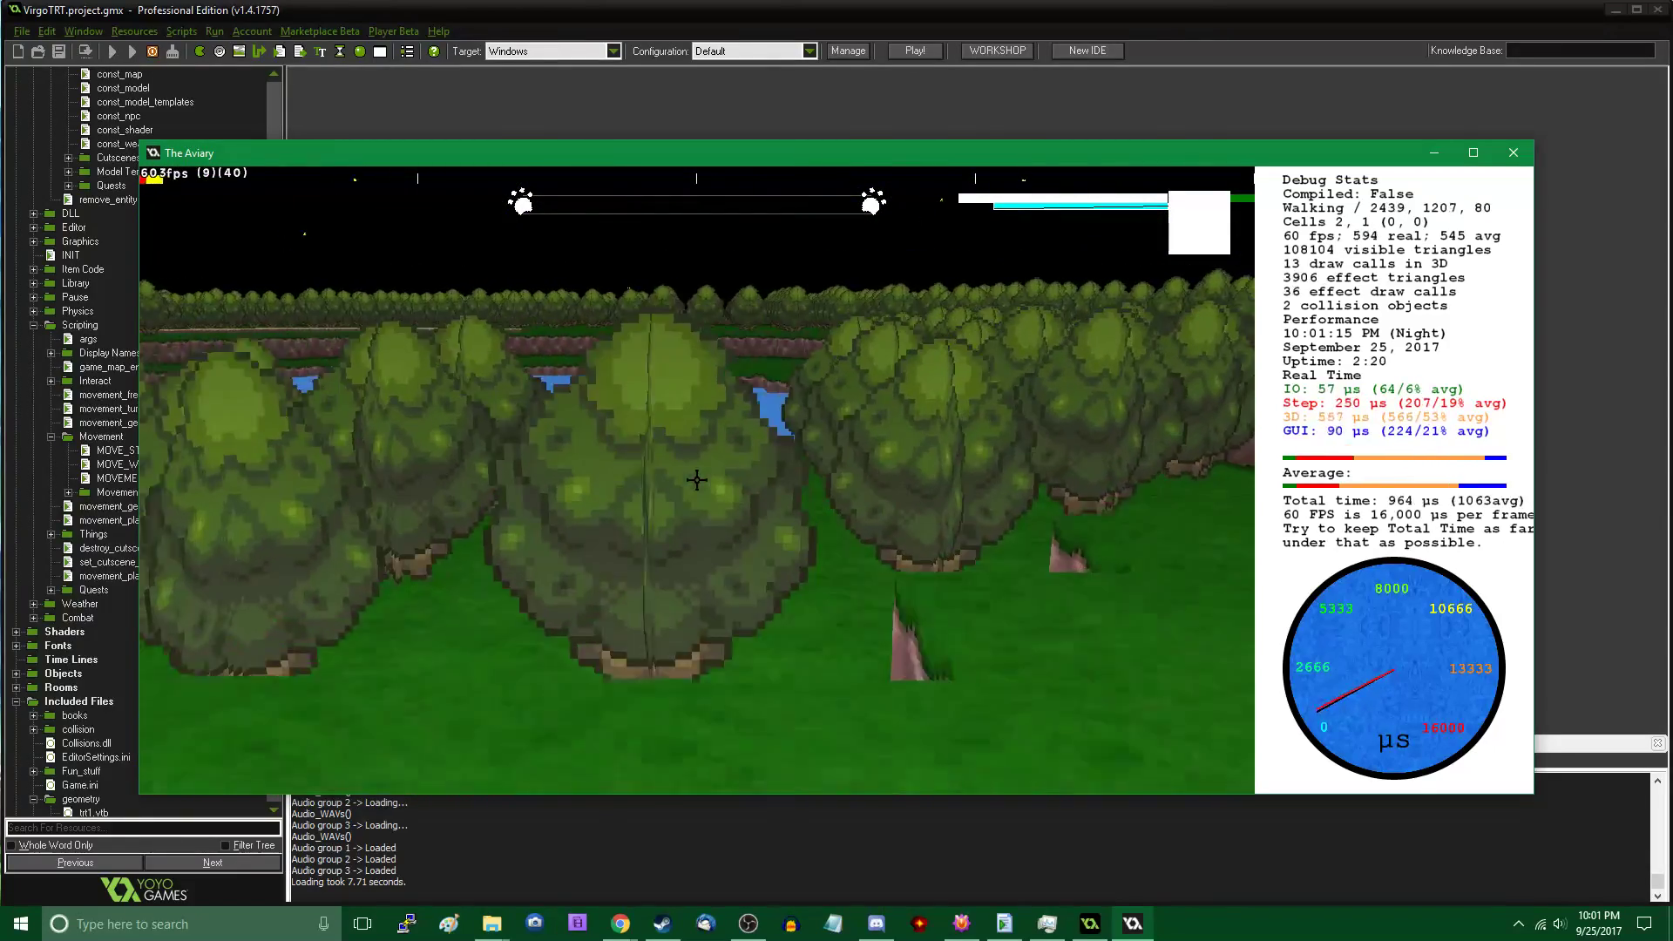
key("w")
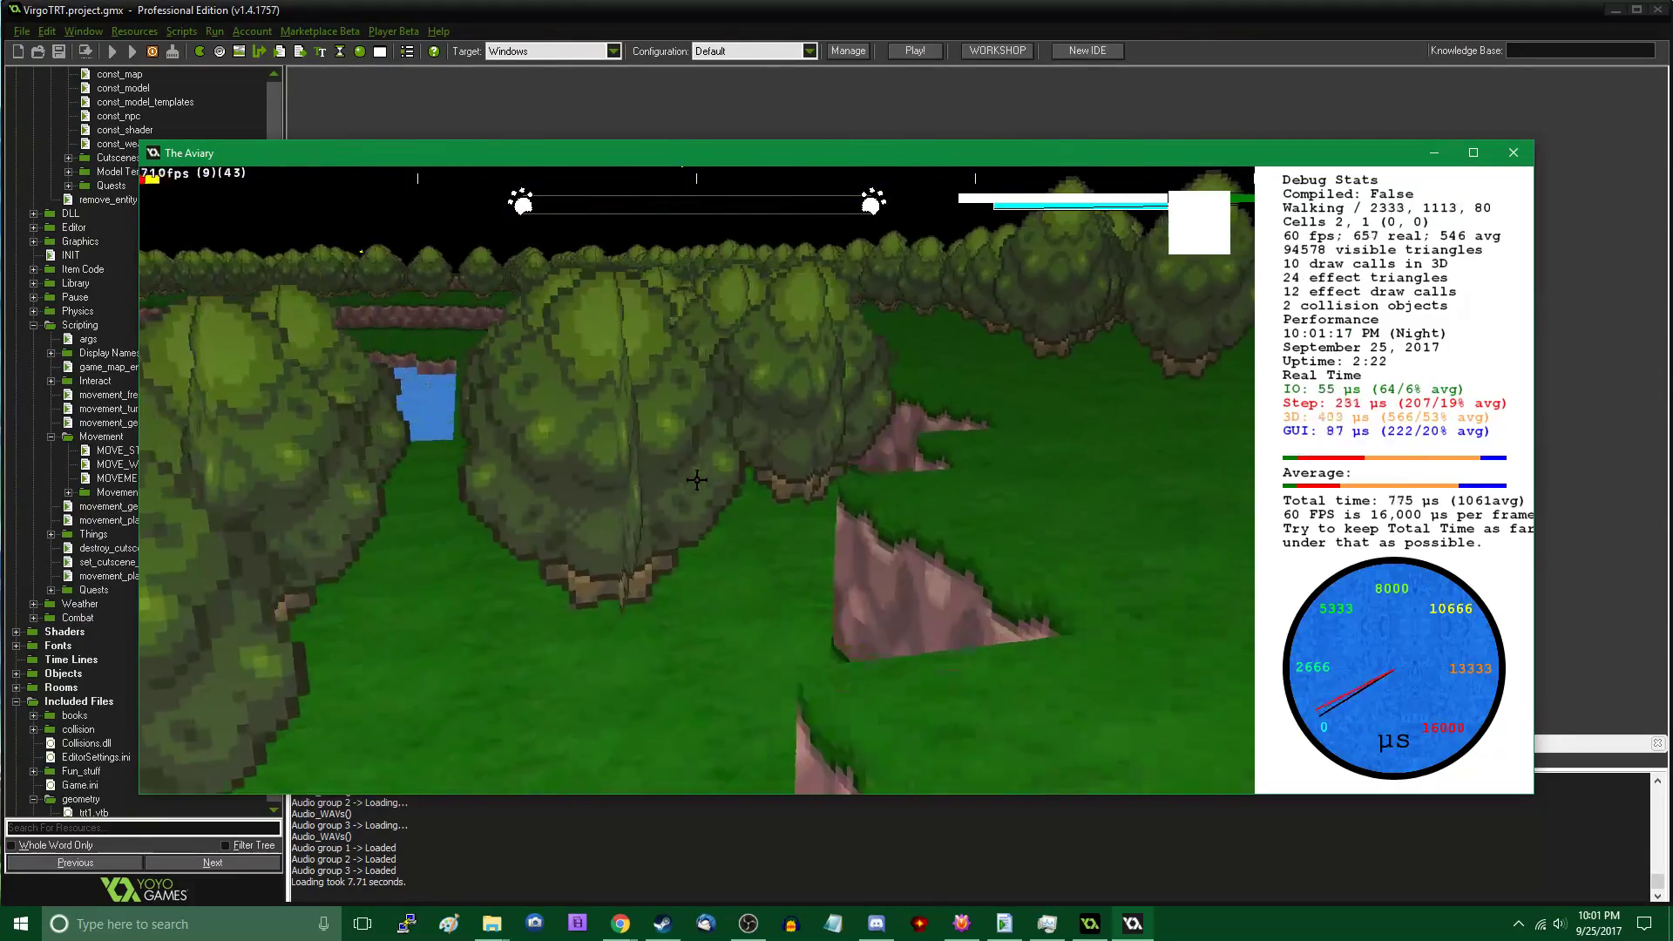
Walk through the woods past the rock ledges and back to the lake, examining the tree line, ledges and banks
key("w")
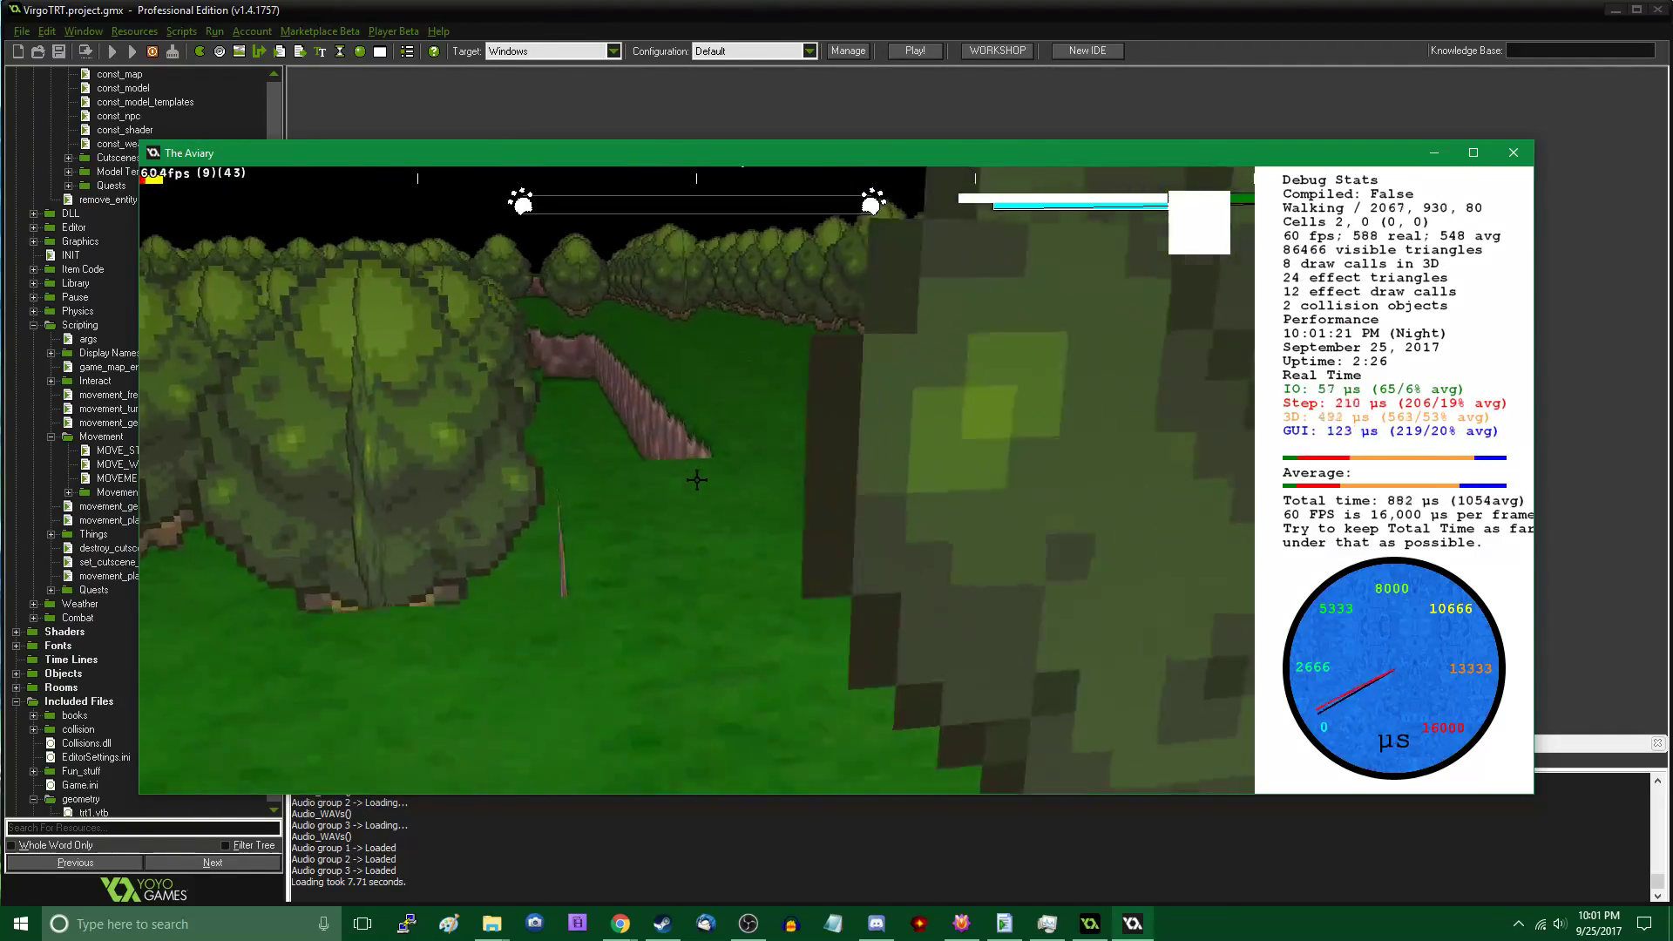
key("w")
key("w")
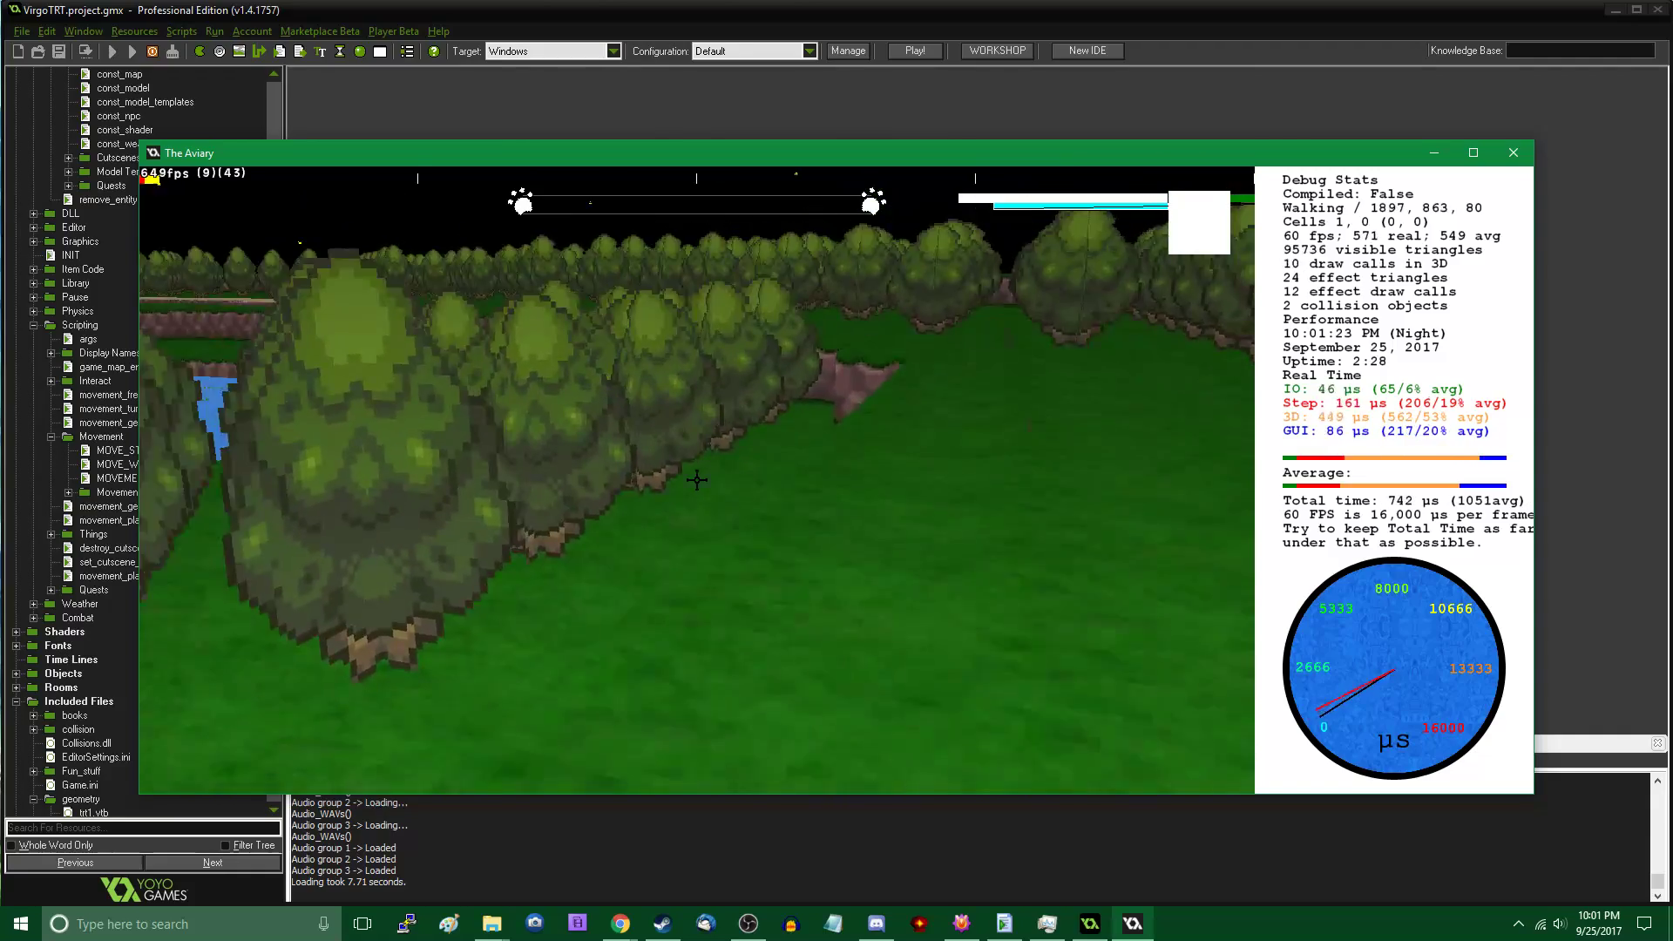
key("w")
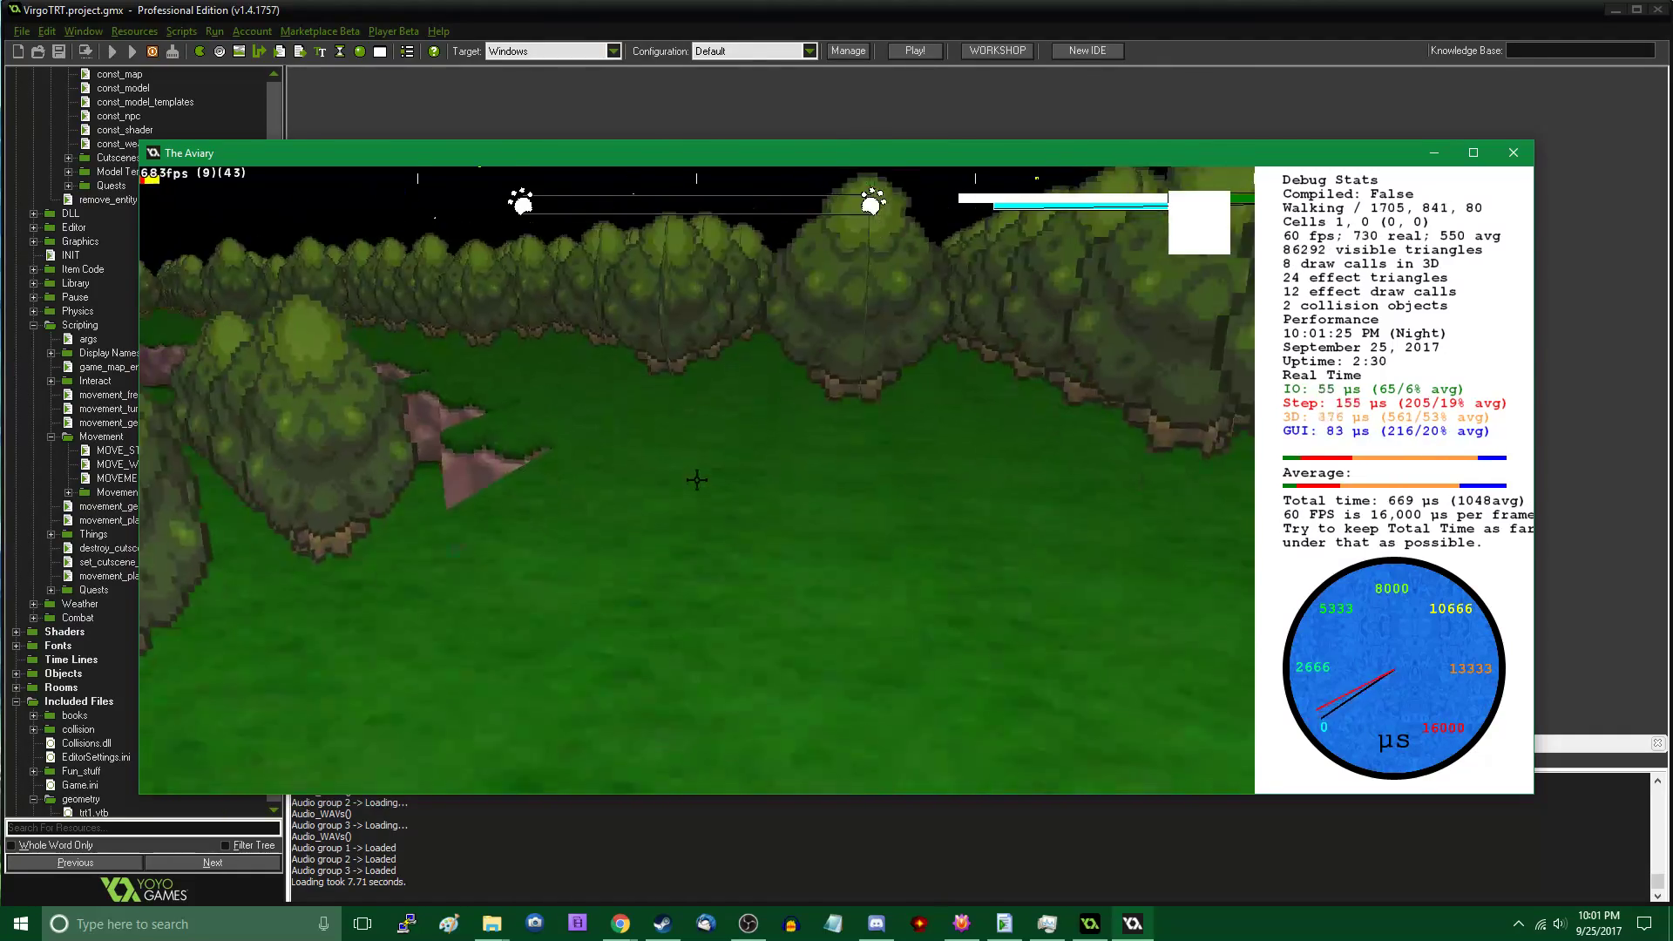
key("w")
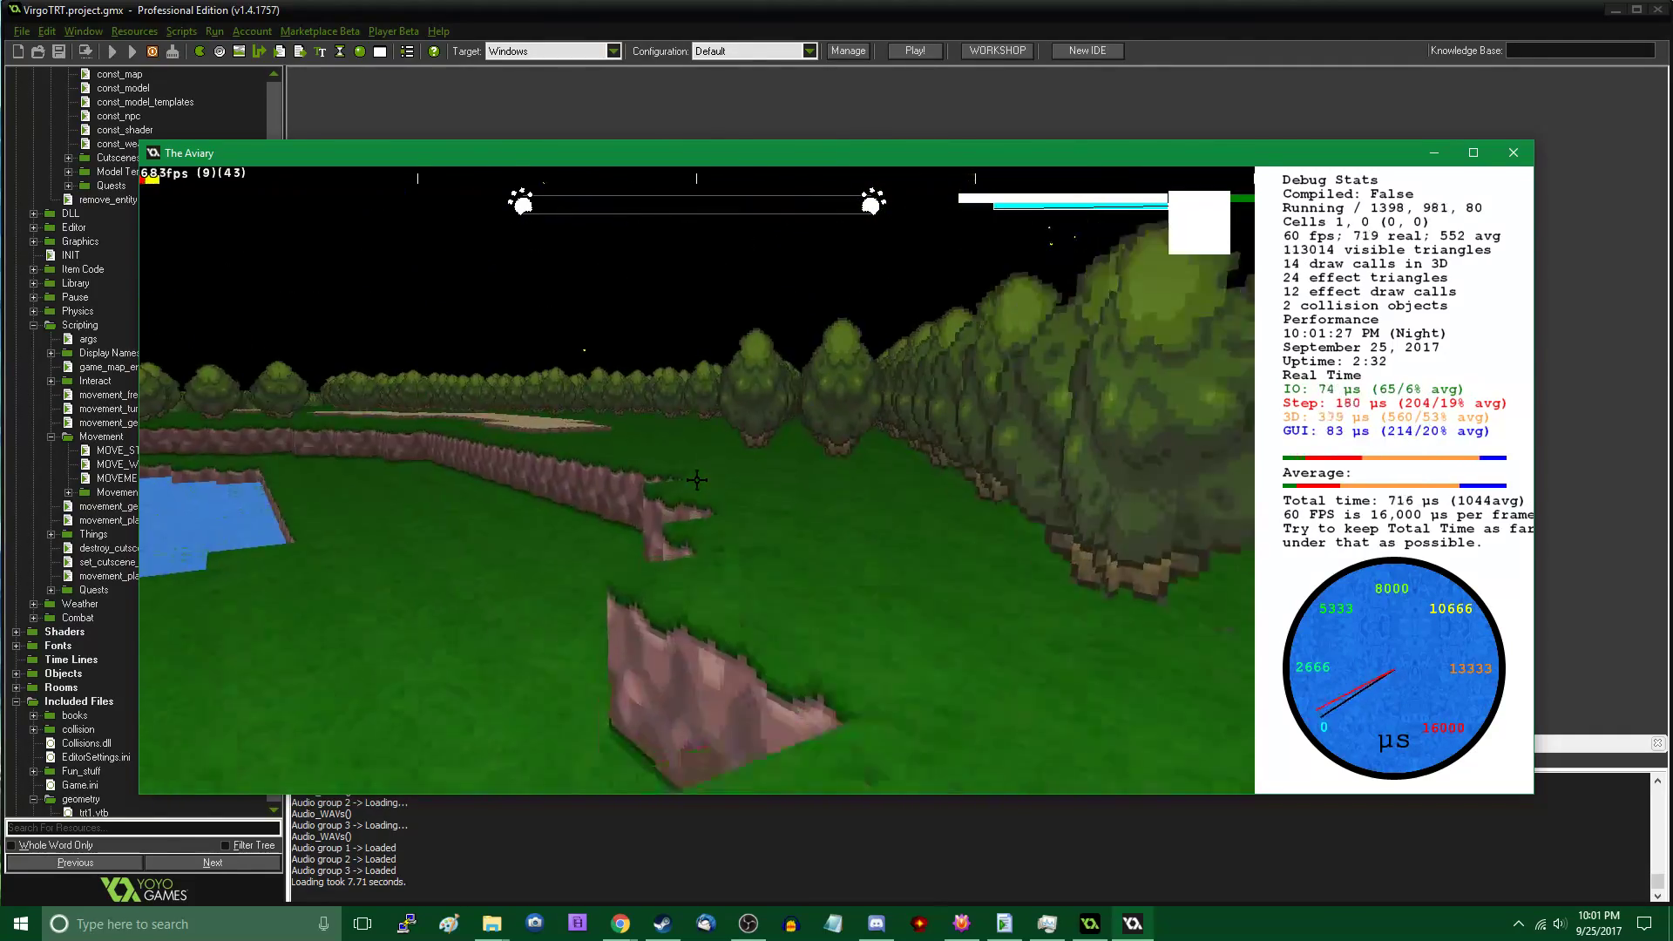
key("w")
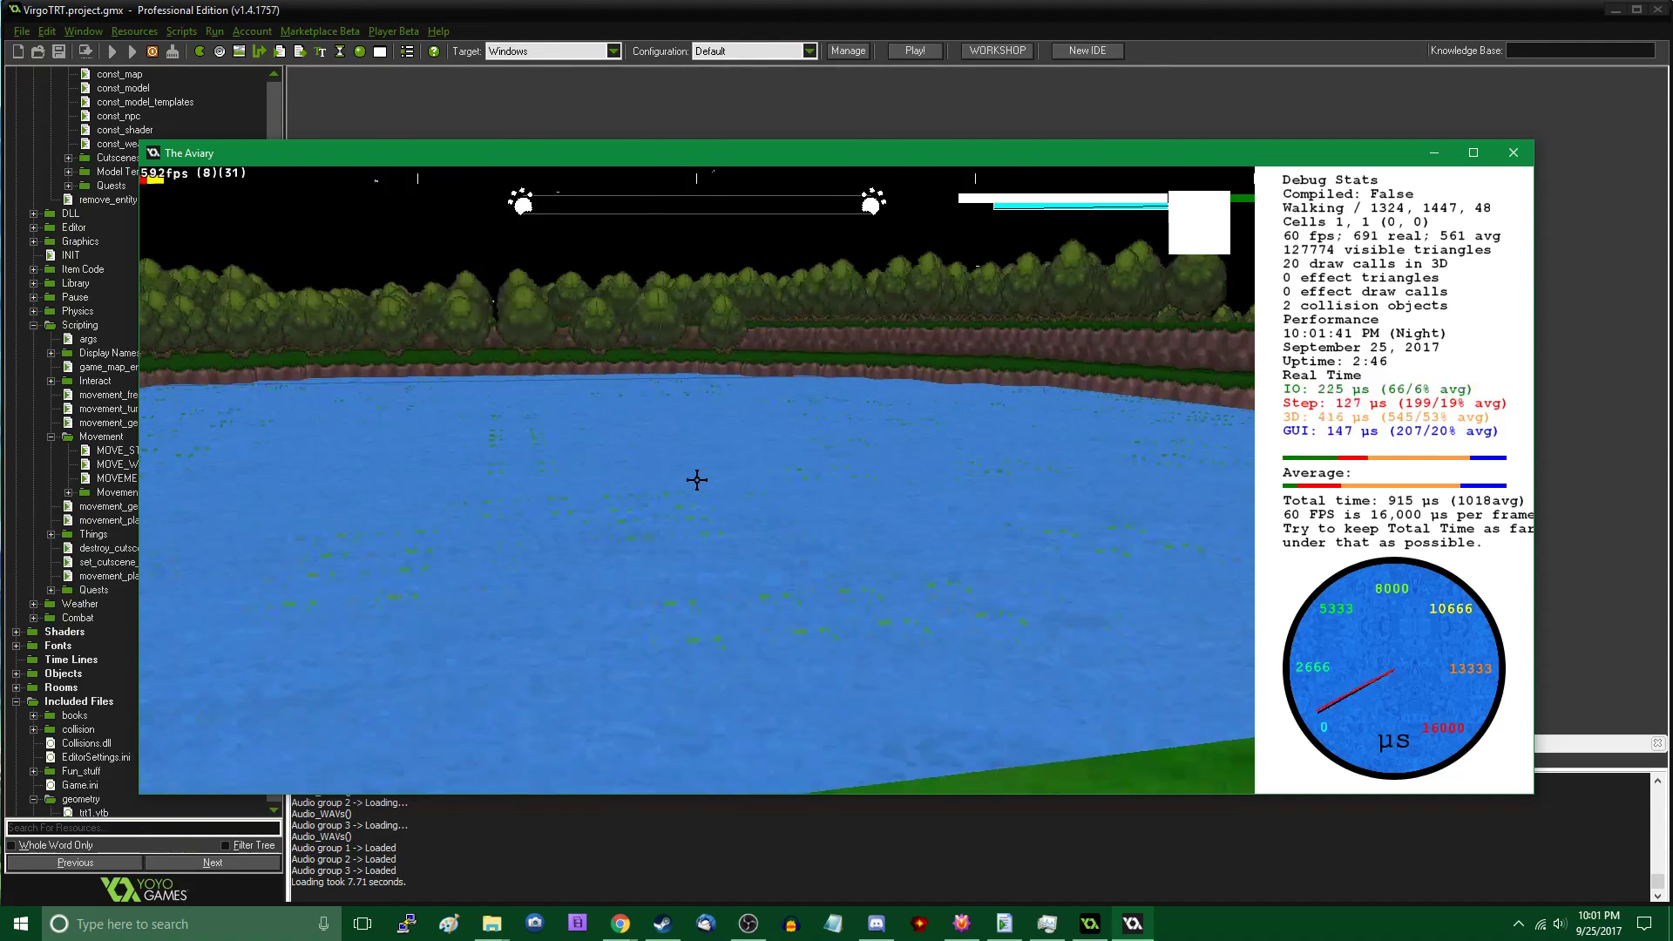
Switch to Chrome and bring the YouTube Live Dashboard onto the main screen, maximized, to check the stream
key("Tab")
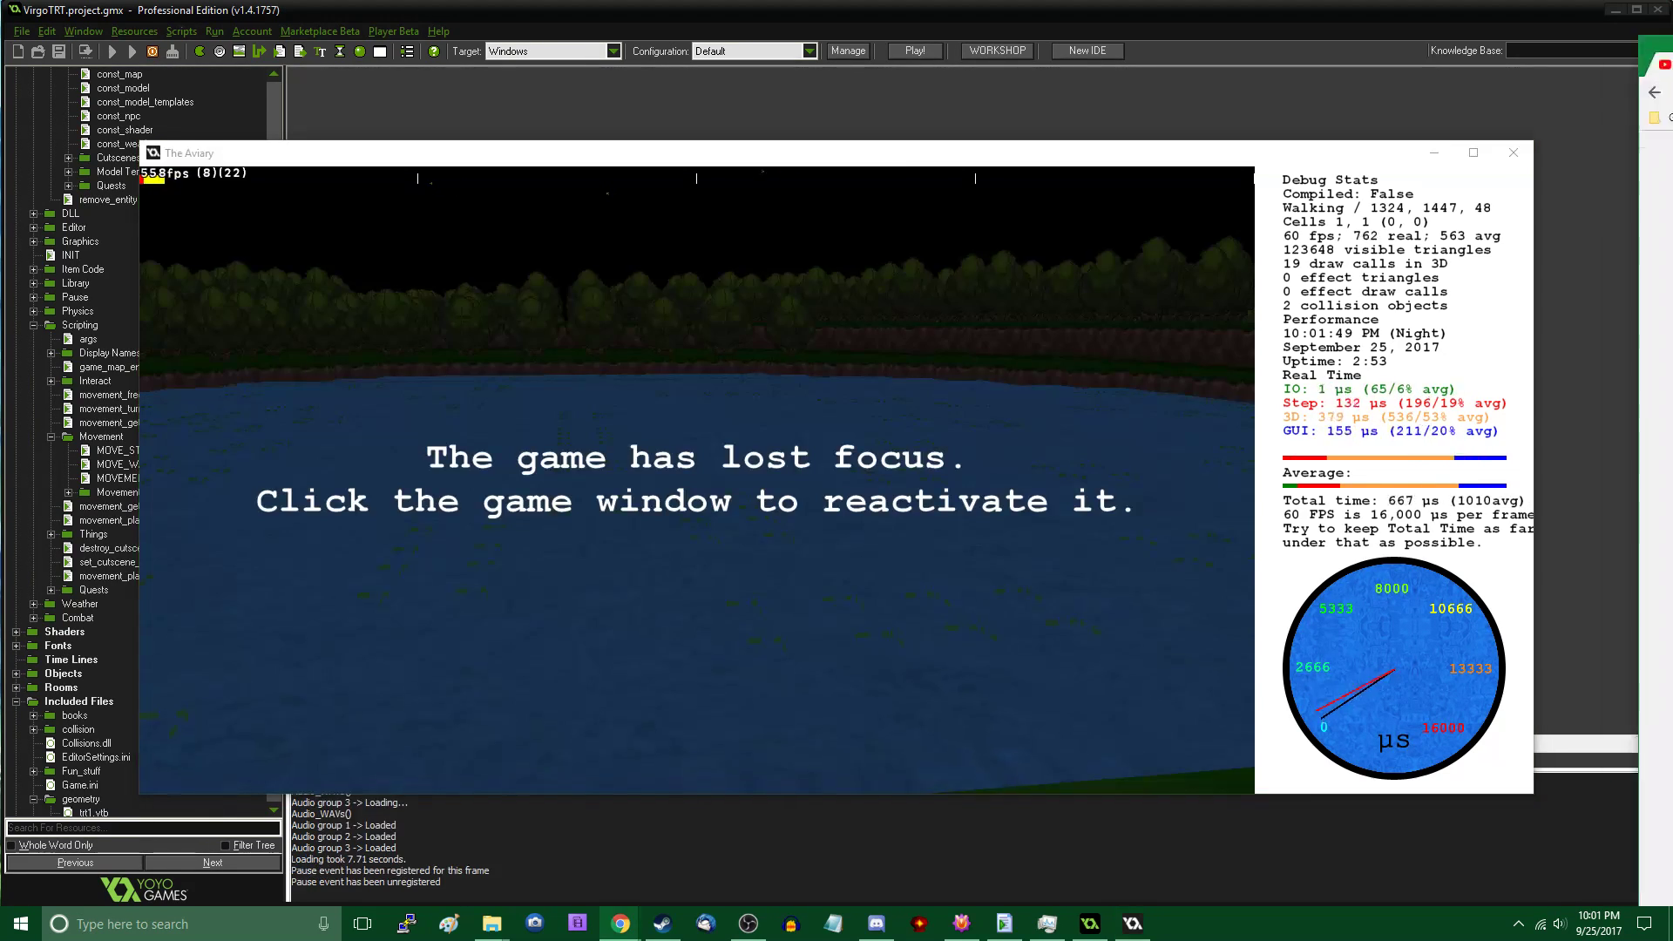
left_click_drag(1672, 35, 785, 0)
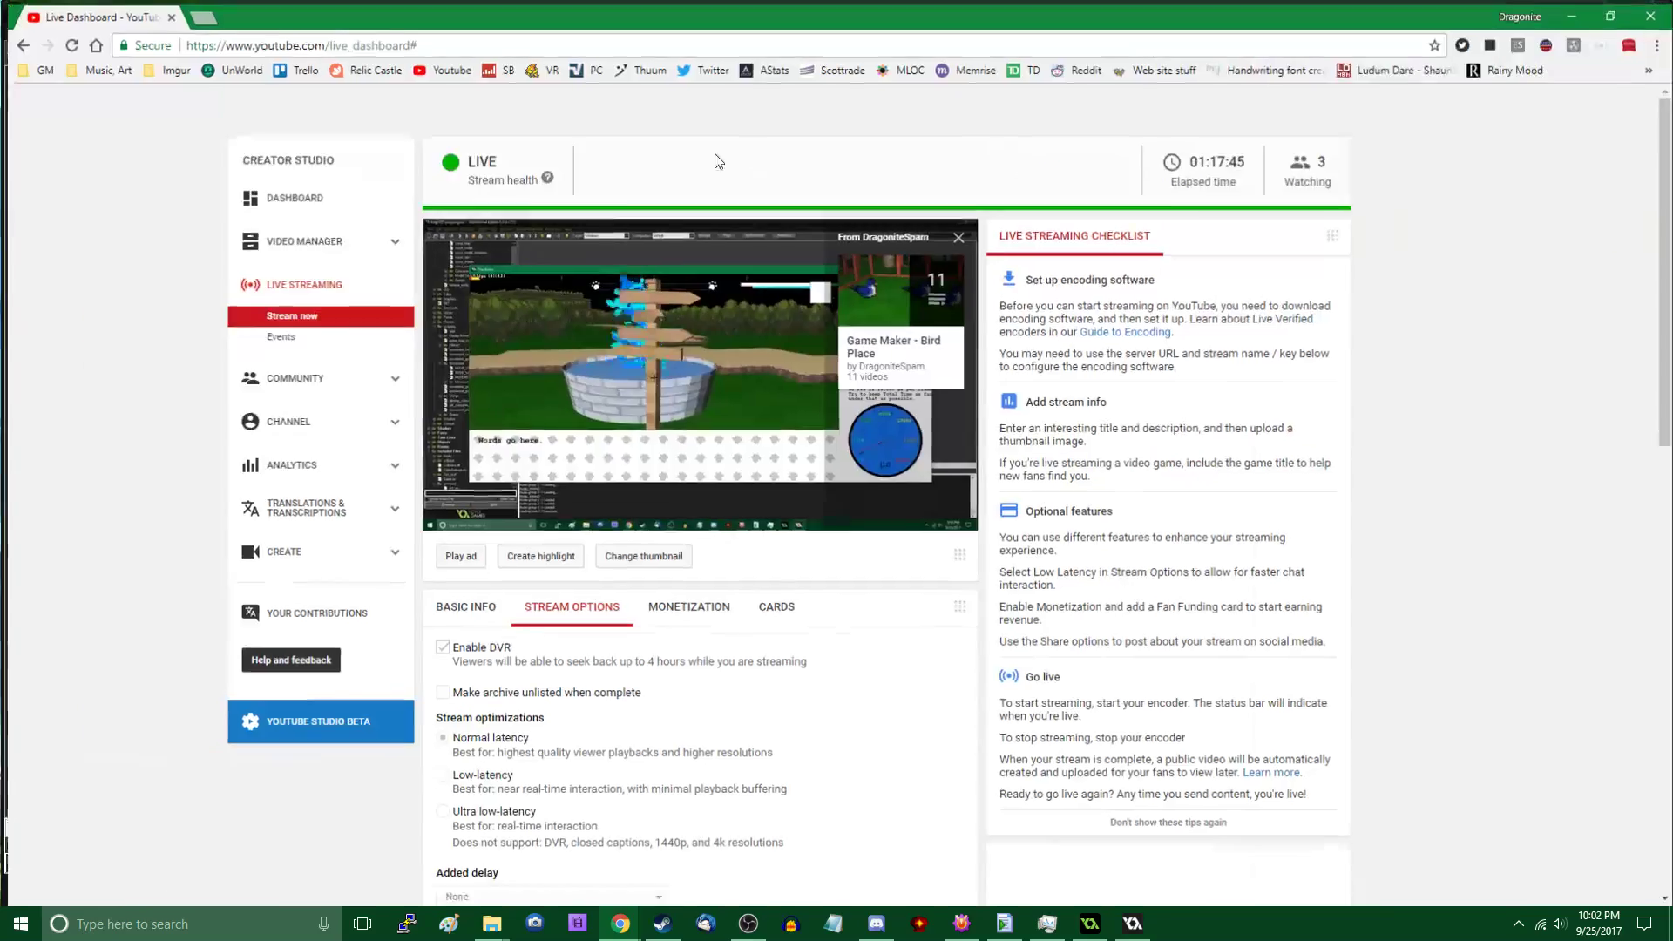
left_click_drag(122, 12, 240, 246)
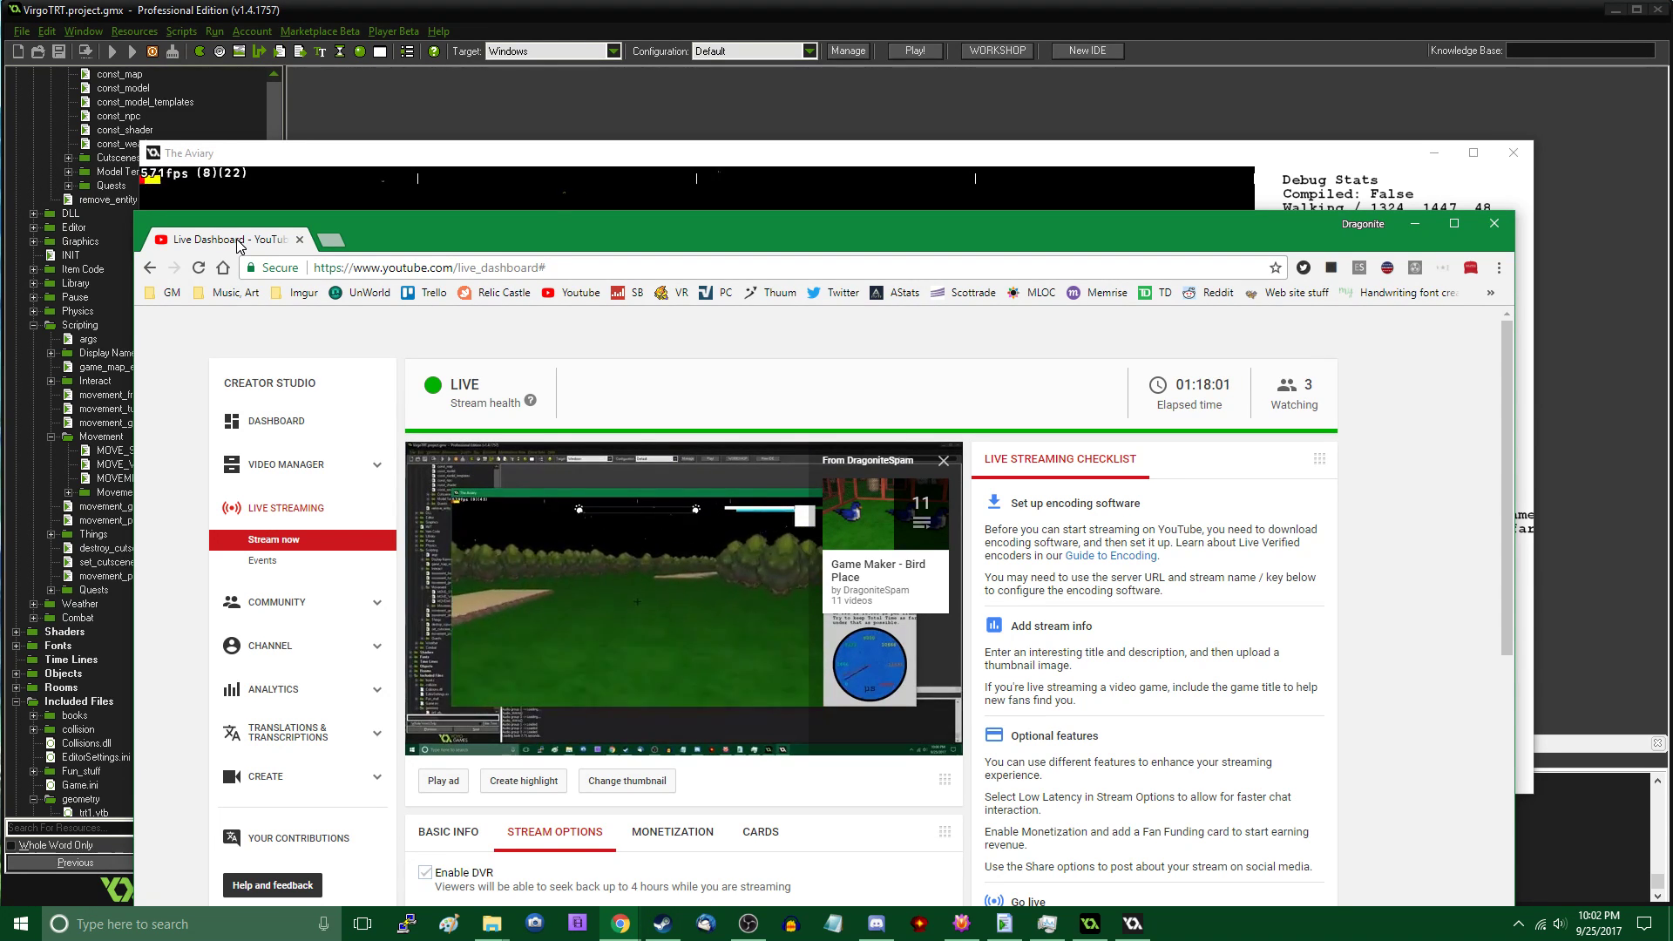
left_click_drag(240, 245, 211, 1)
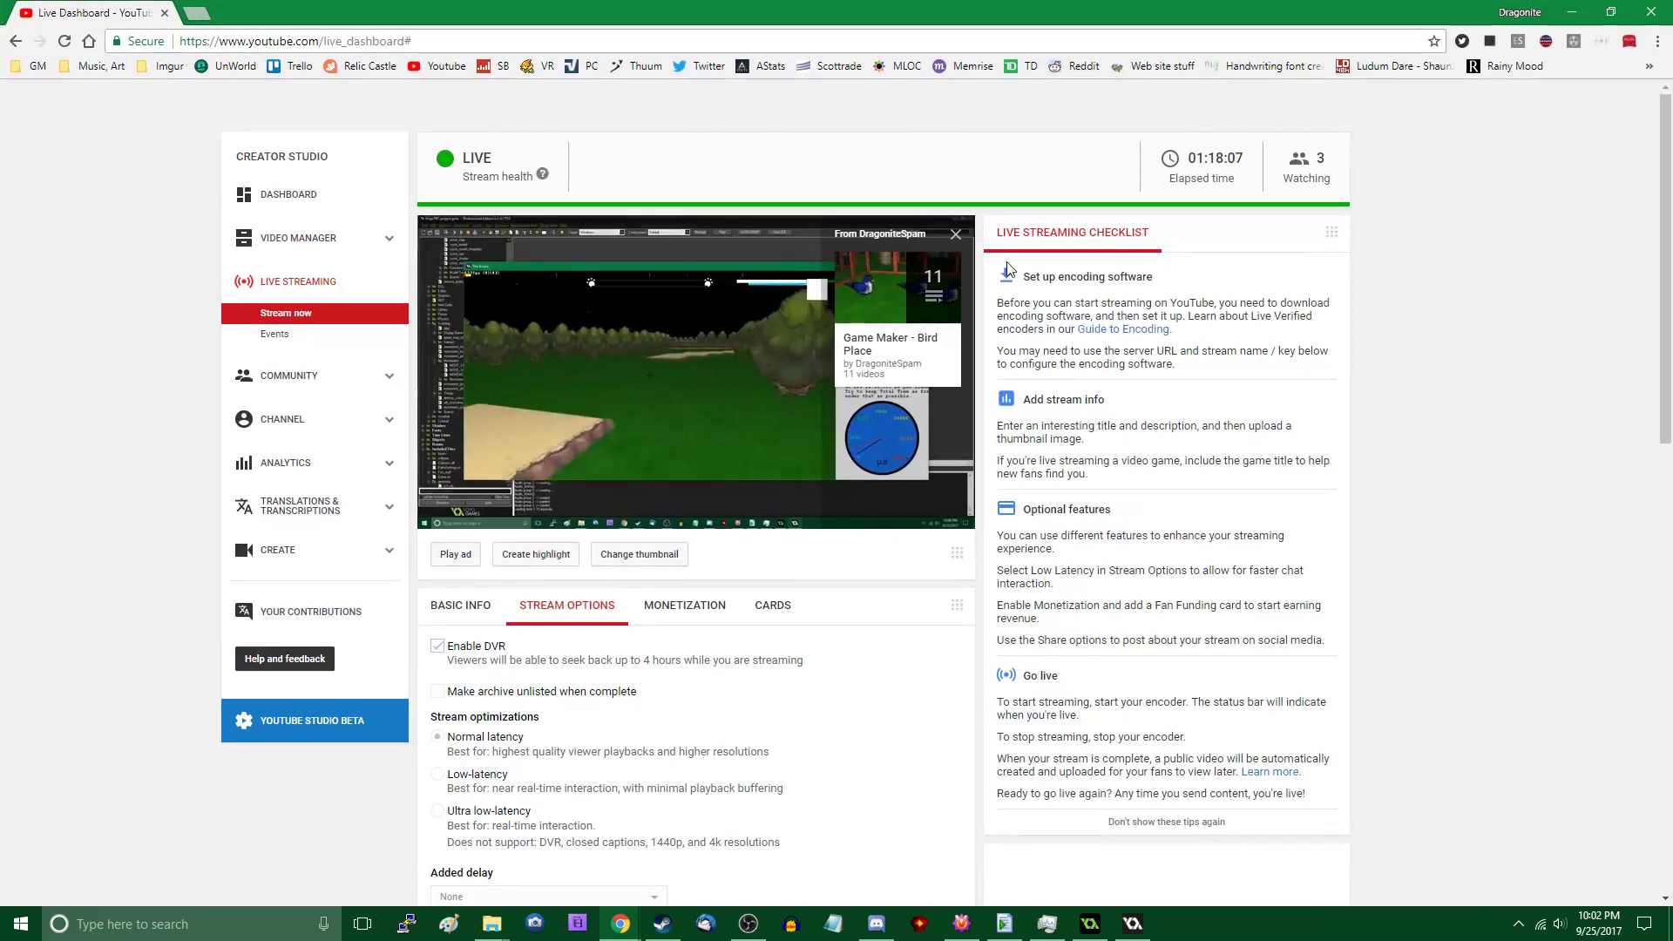